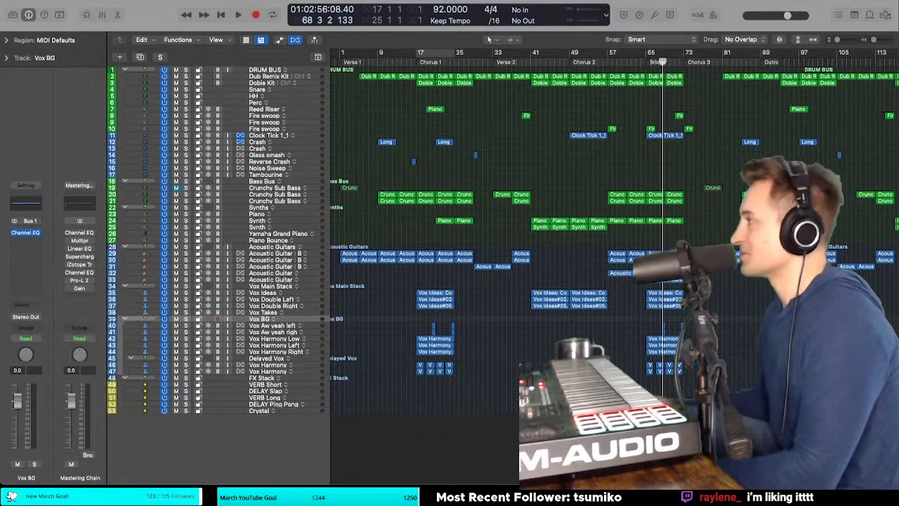
Step: Return the playhead to bar 1 at the start of Verse 1
click(336, 62)
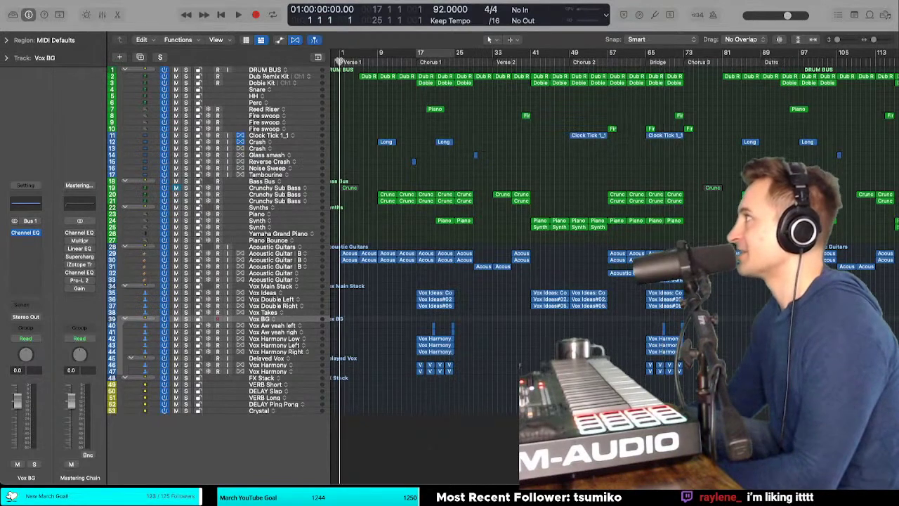
key(t)
key(Escape)
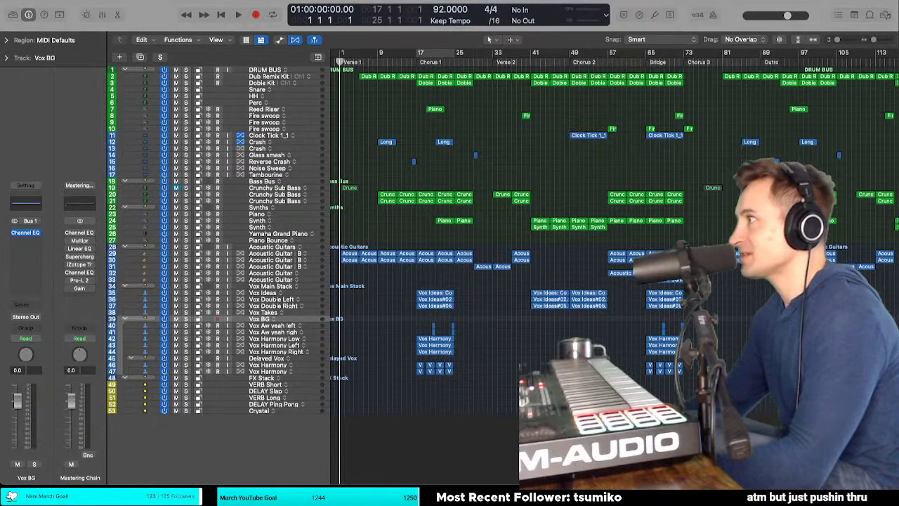
click(166, 0)
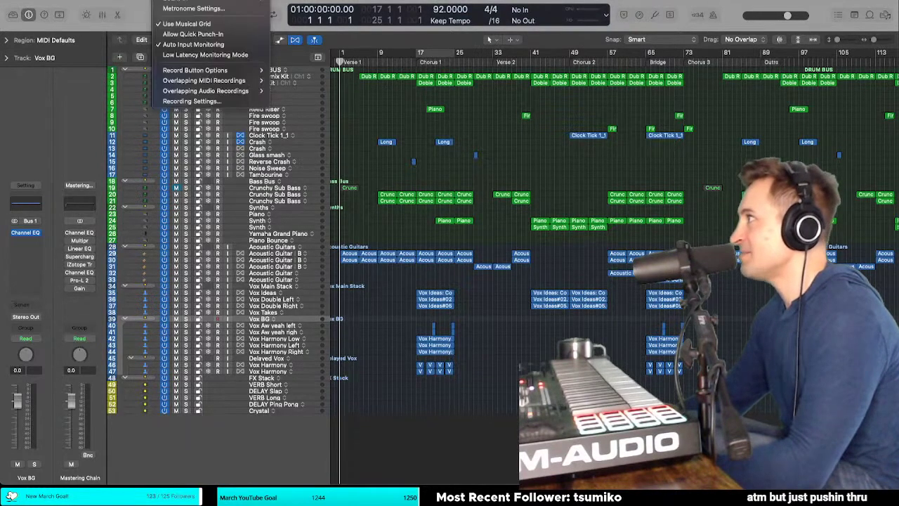
click(160, 0)
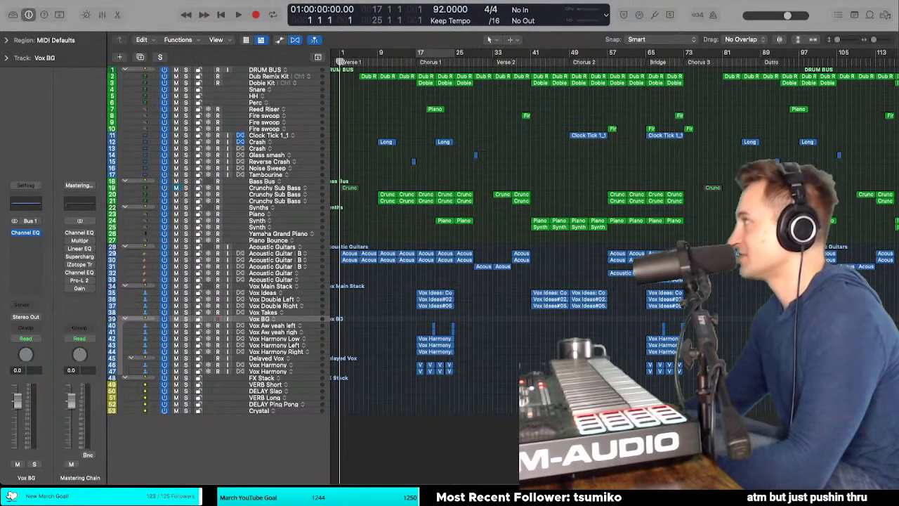
Step: Place the playhead at bar 0, one bar ahead of Verse 1
scroll(340, 62, up, 5)
scroll(365, 60, left, 3)
key(t)
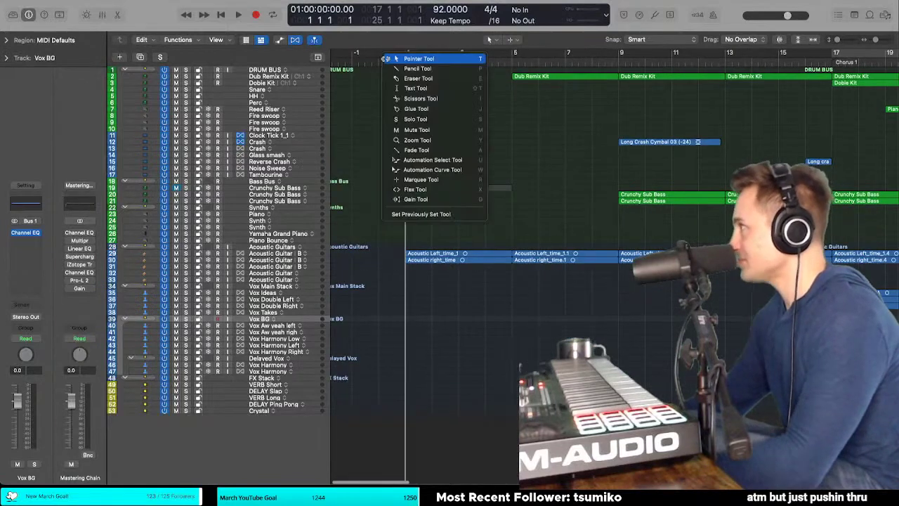
click(386, 58)
click(379, 62)
scroll(381, 126, up, 6)
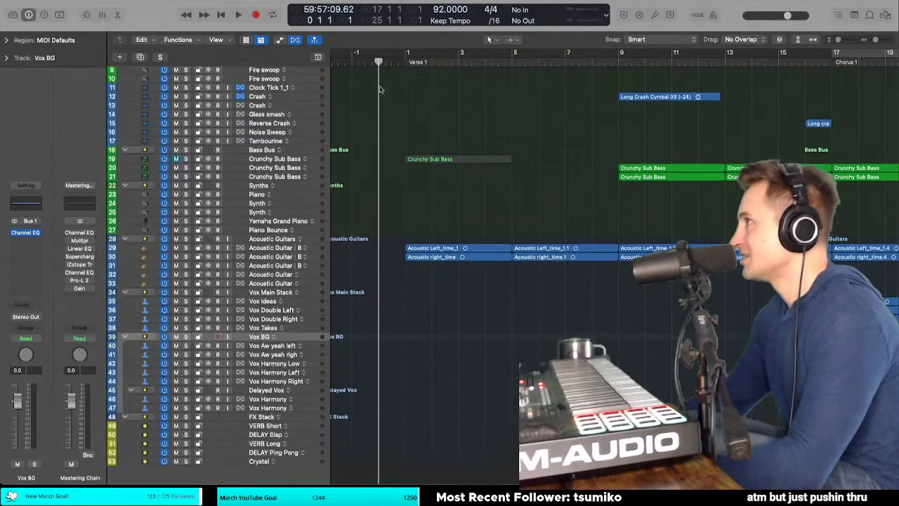
Step: Enlarge the track rows and select the Synths track stack
click(270, 220)
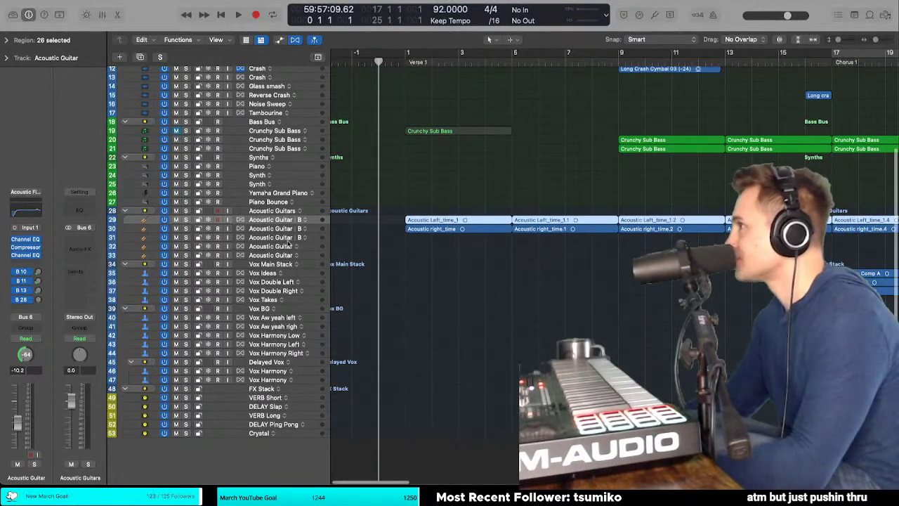
key(super+Down)
key(super+Down)
key(super+Down)
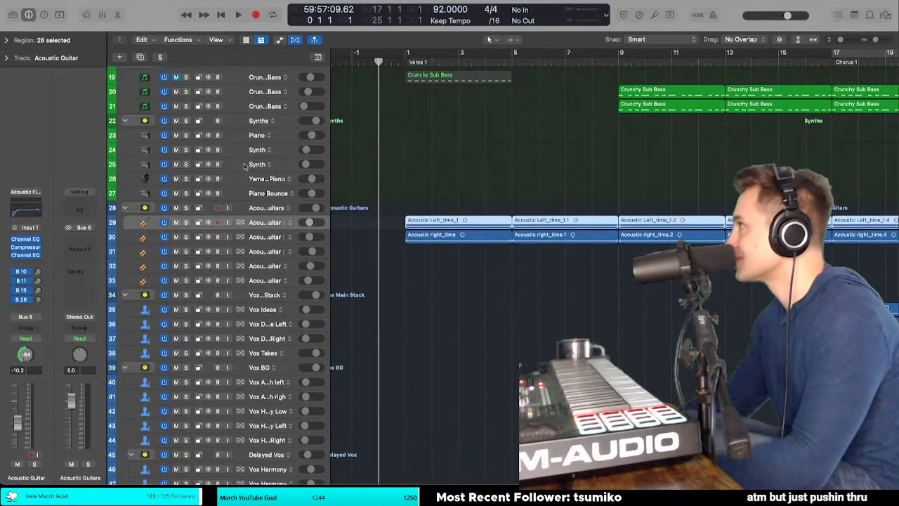
click(255, 120)
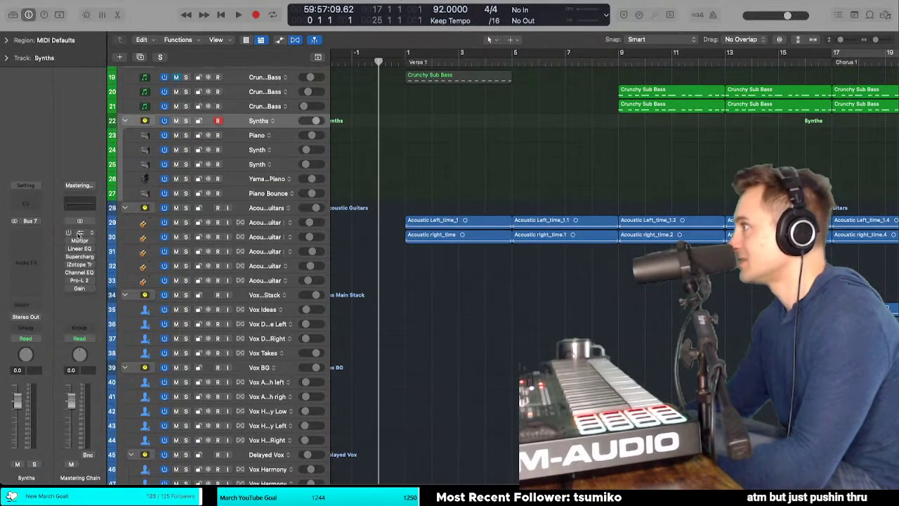
scroll(562, 267, up, 10)
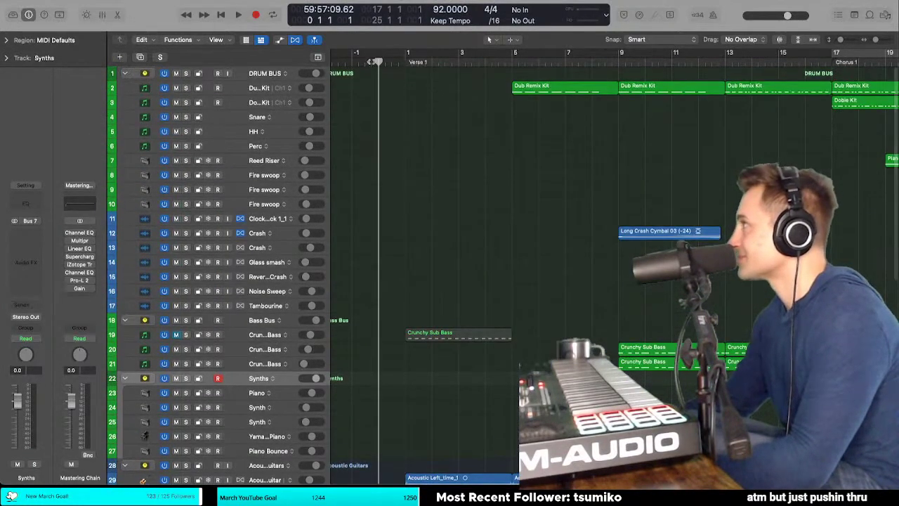
Step: Zoom out to survey the arrangement across all song sections and track stacks
click(349, 62)
key(super+Left)
key(super+Left)
key(super+Left)
key(super+Left)
key(super+Left)
scroll(348, 62, down, 2)
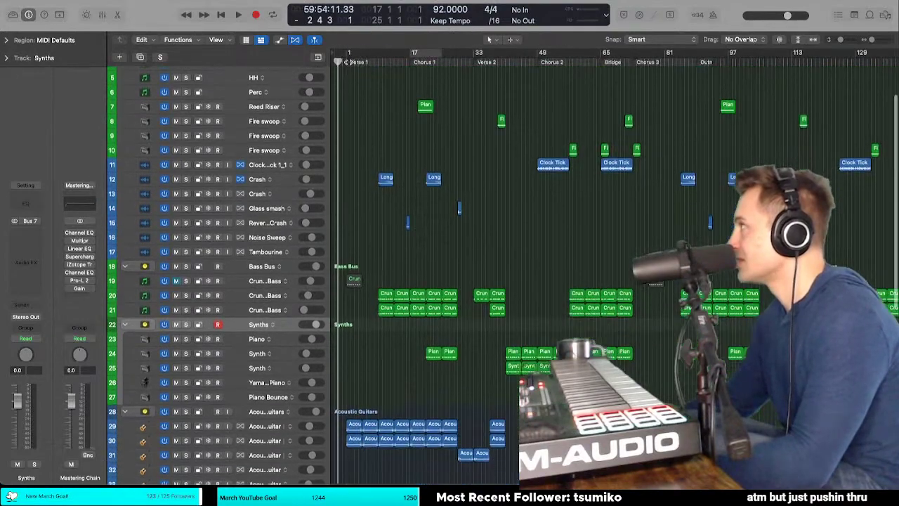
key(super+Up)
key(super+Up)
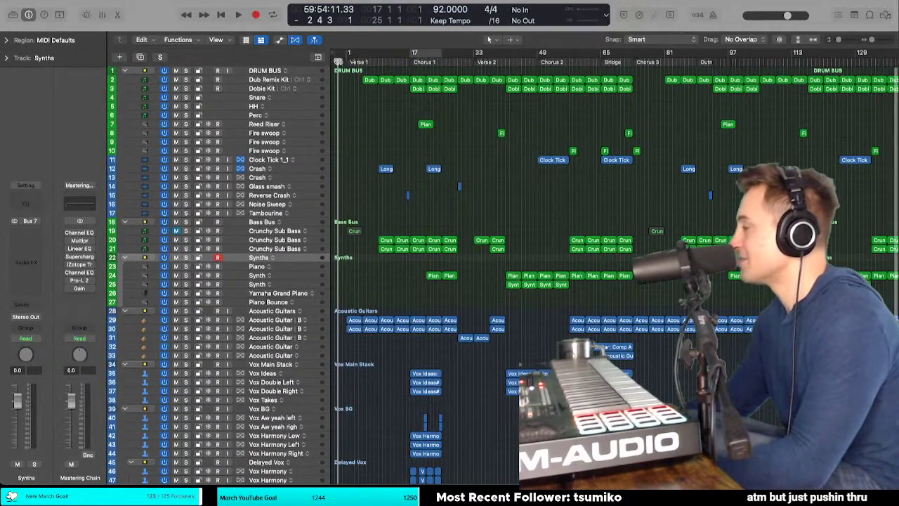
Step: Set the playhead to bar 0 and briefly play the opening of Verse 1
click(343, 62)
key(t)
key(t)
scroll(358, 125, down, 5)
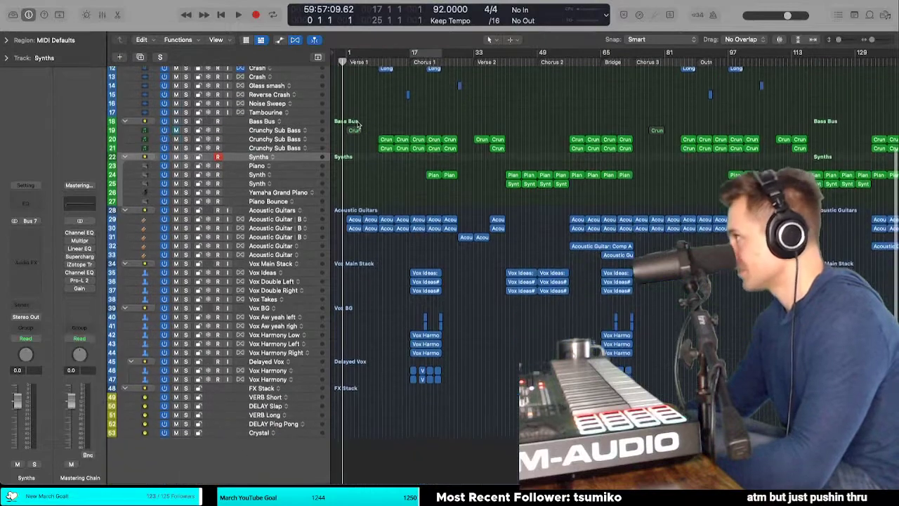
key(super+Right)
key(super+Right)
key(space)
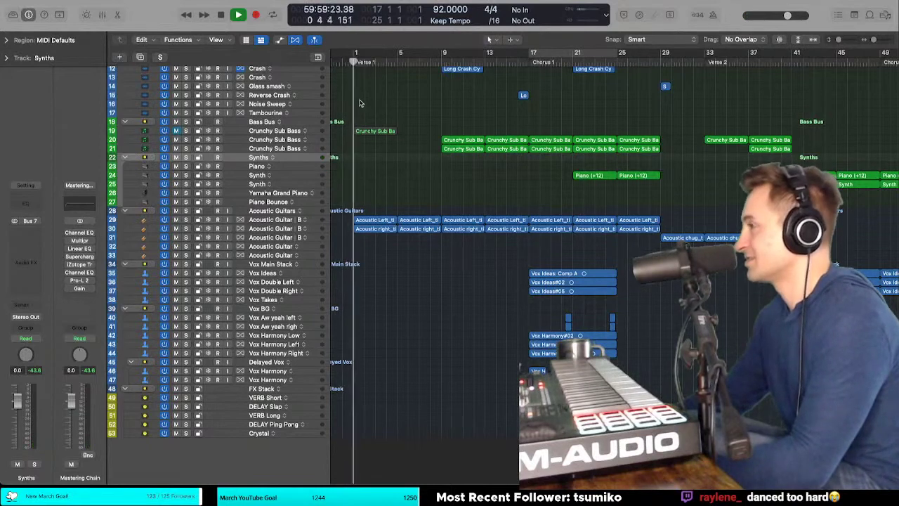
key(space)
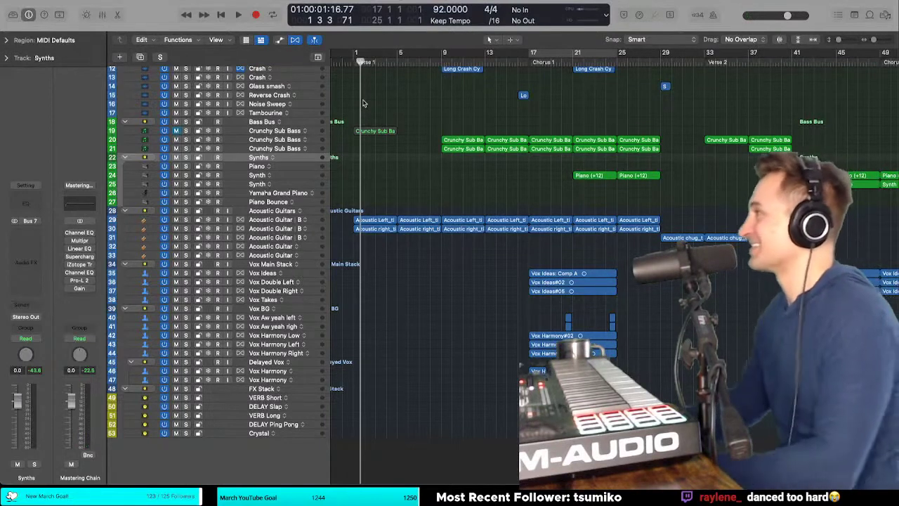
Step: Move the playhead back to just before bar 1, enlarge the Verse 1 regions, and start playback
drag(360, 61, 349, 61)
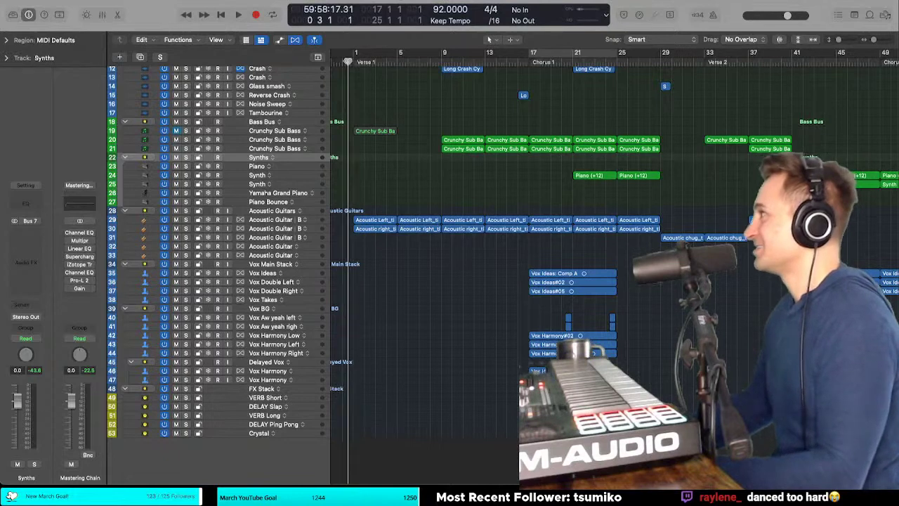
key(super+Right)
key(super+Right)
key(super+Right)
key(super+Right)
key(super+Right)
key(super+Left)
key(super+Left)
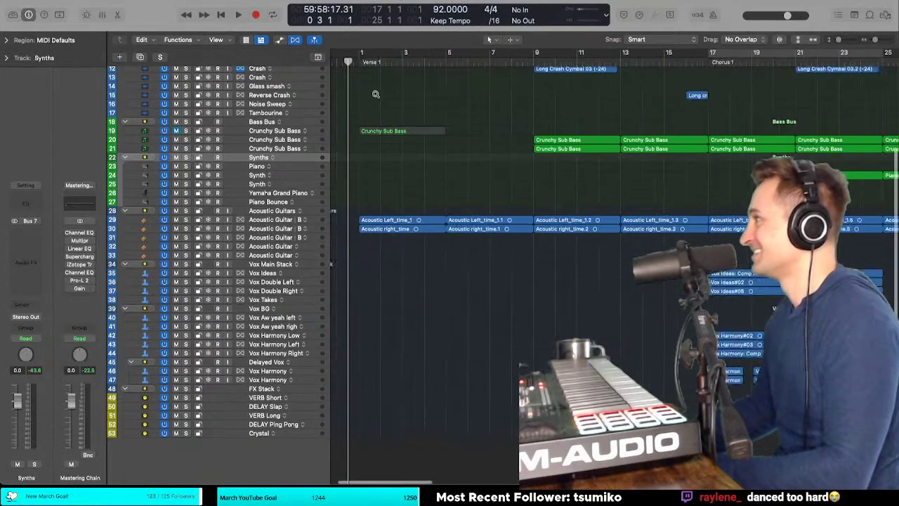
key(super+Down)
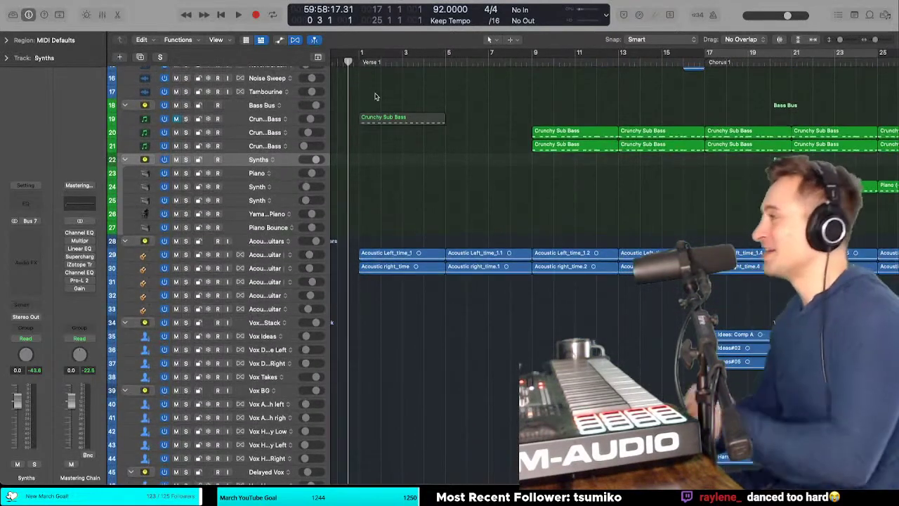
drag(349, 62, 353, 62)
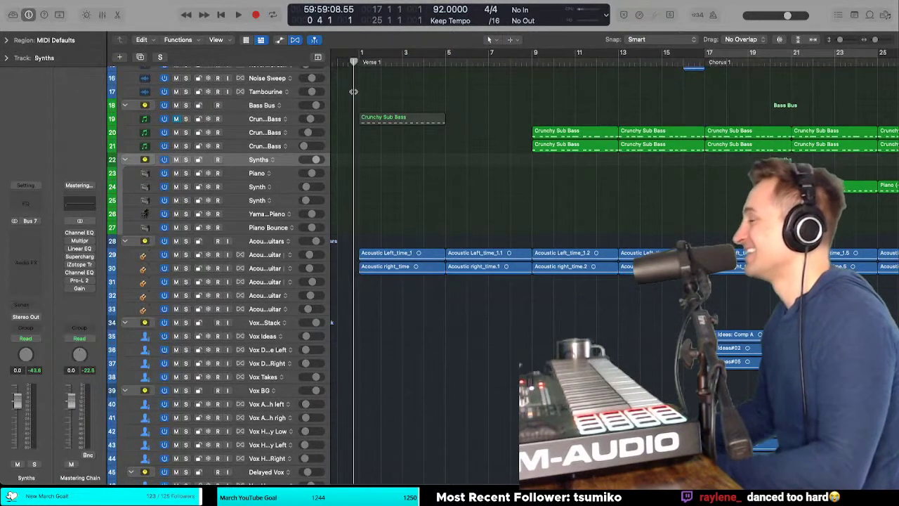
key(space)
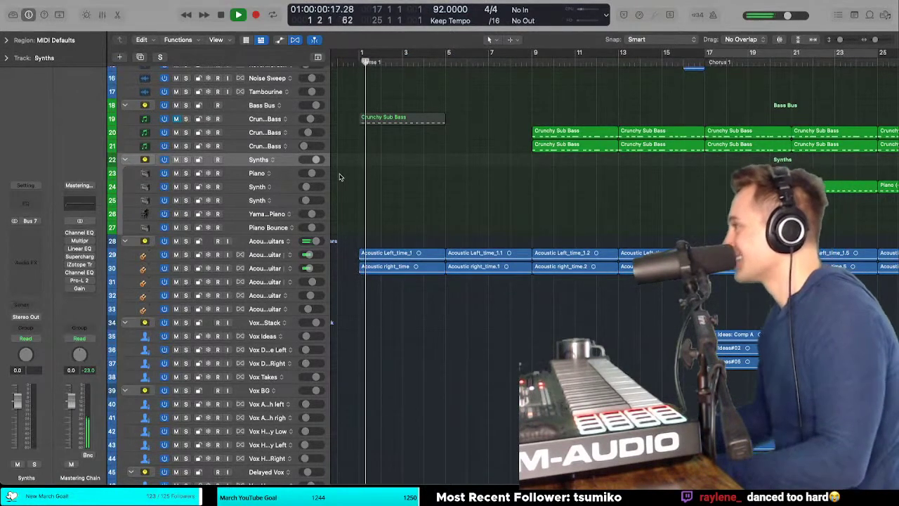
Step: Listen to Verse 1 while examining the left and right acoustic guitar regions at a larger track height
key(super+Down)
scroll(339, 177, down, 2)
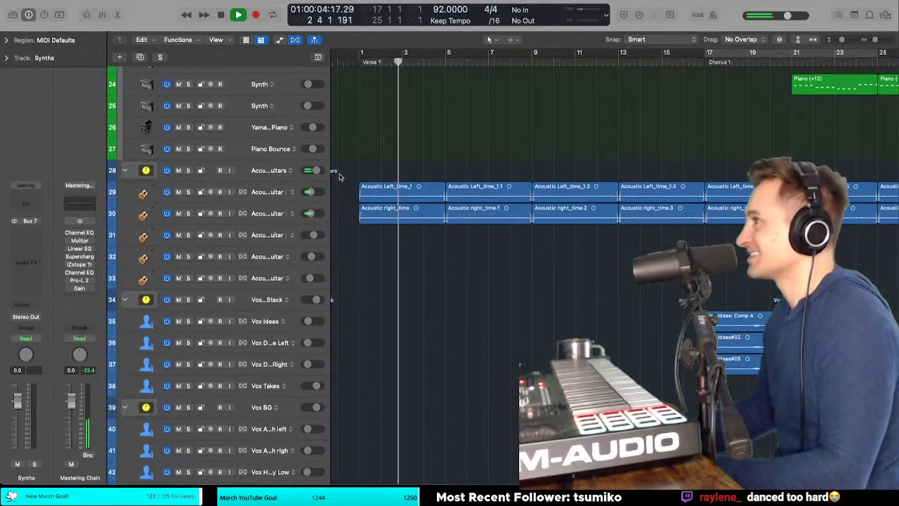
key(super+Down)
key(t)
click(340, 175)
scroll(340, 177, up, 1)
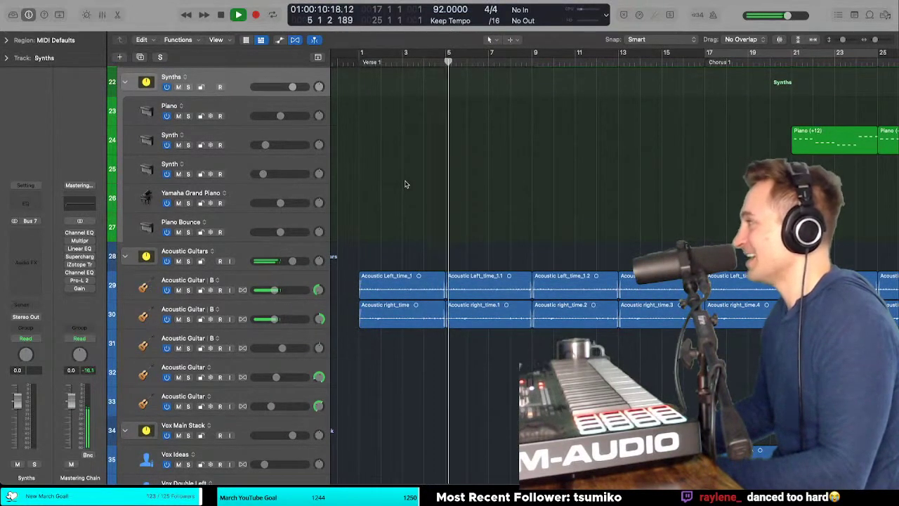
scroll(428, 189, down, 1)
scroll(429, 190, right, 2)
key(t)
click(450, 195)
scroll(450, 195, left, 3)
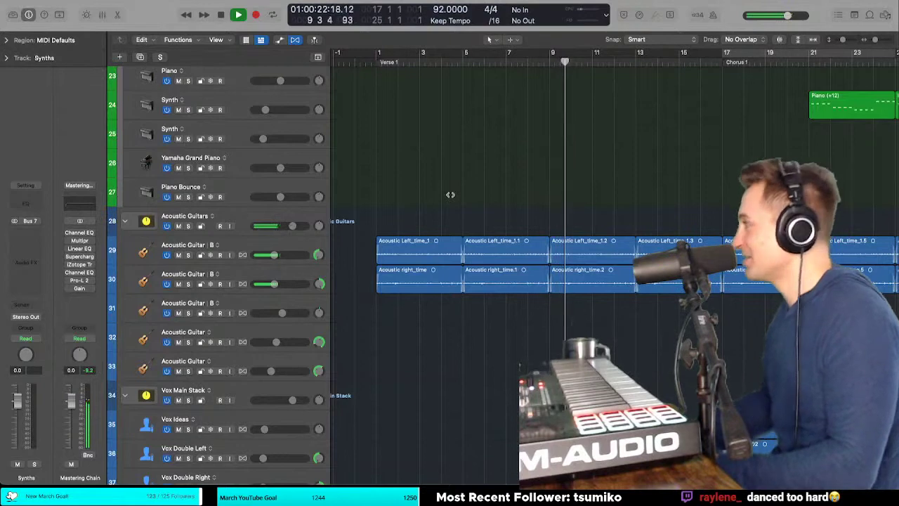
scroll(583, 205, right, 1)
scroll(583, 205, right, 2)
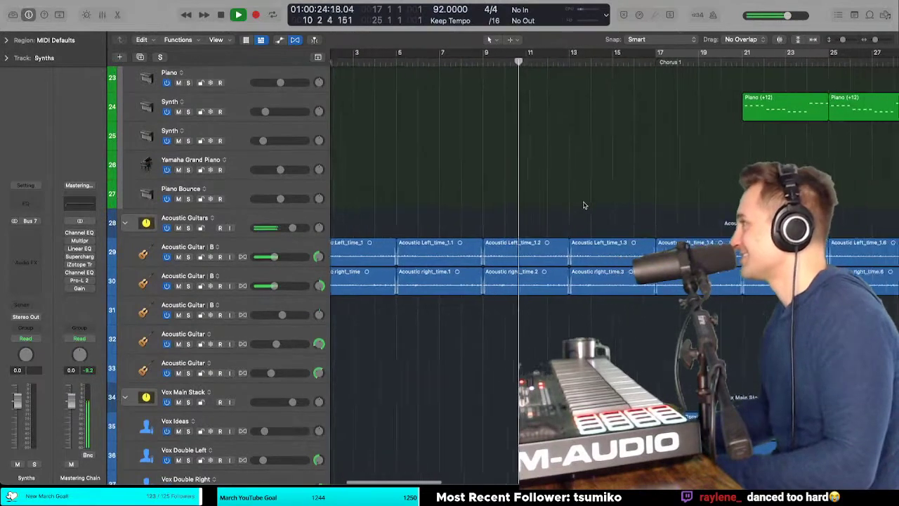
Step: Review the bass, crash and effects tracks, plus the acoustic guitars, as Verse 1 plays toward Chorus 1
scroll(583, 205, up, 3)
scroll(583, 205, down, 1)
scroll(583, 205, up, 5)
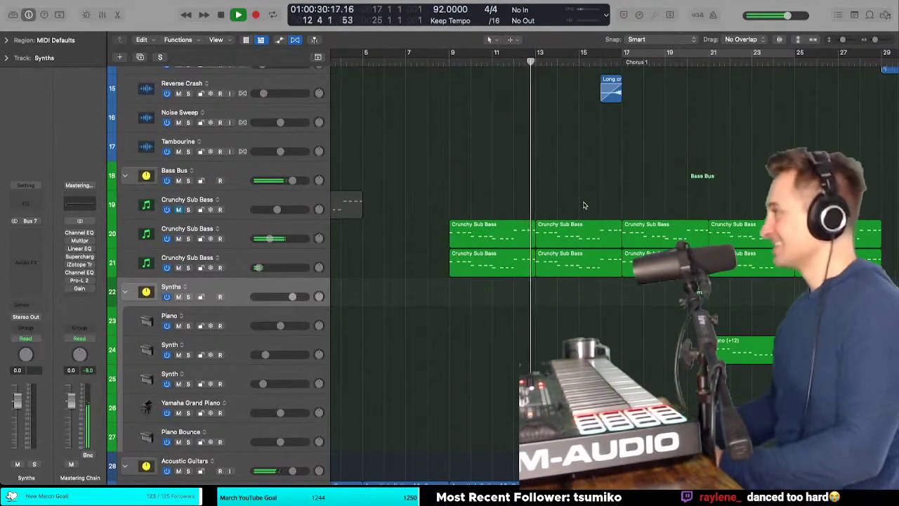
scroll(516, 188, up, 7)
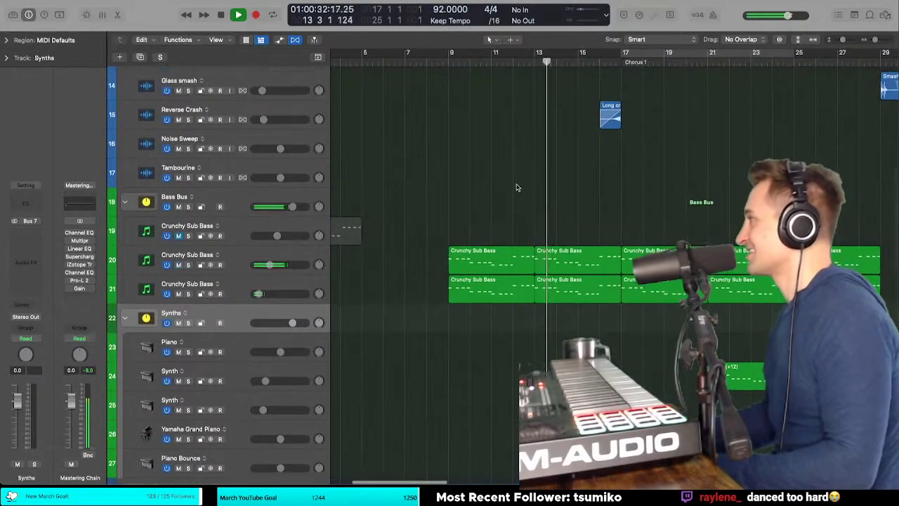
scroll(517, 187, down, 12)
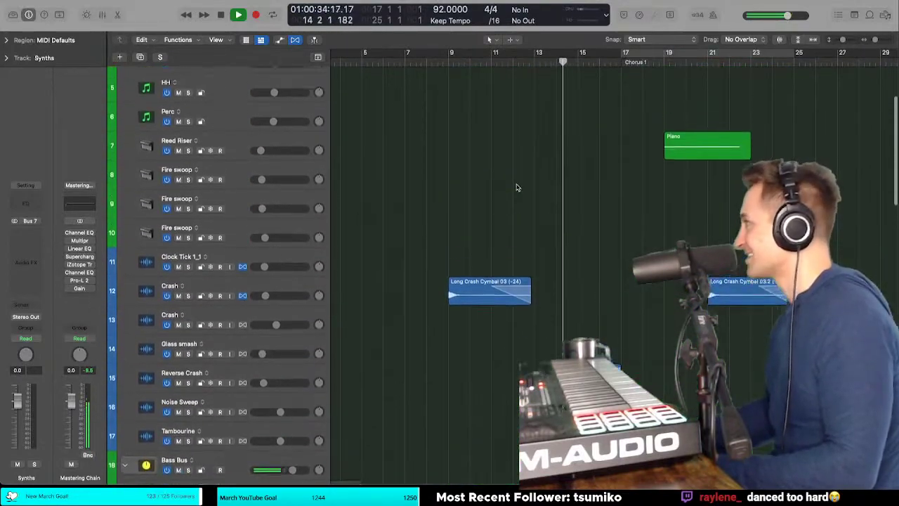
scroll(516, 188, down, 5)
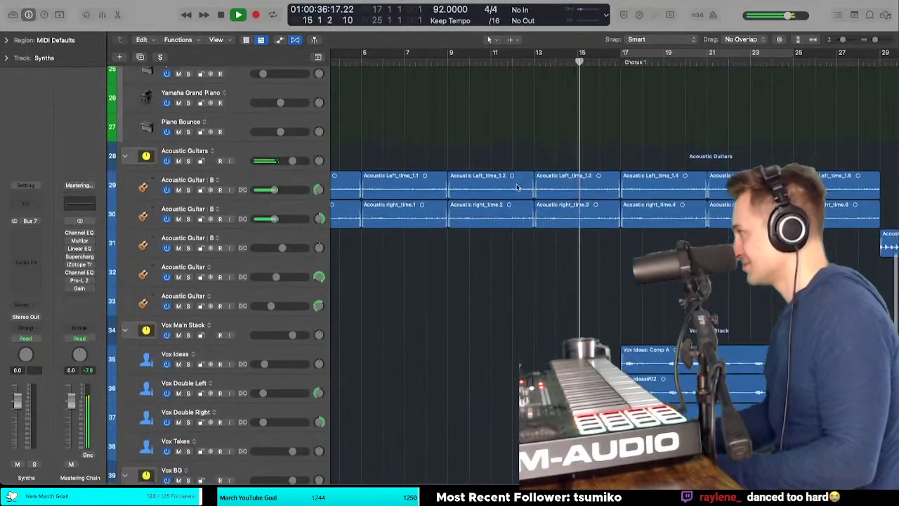
scroll(517, 187, up, 4)
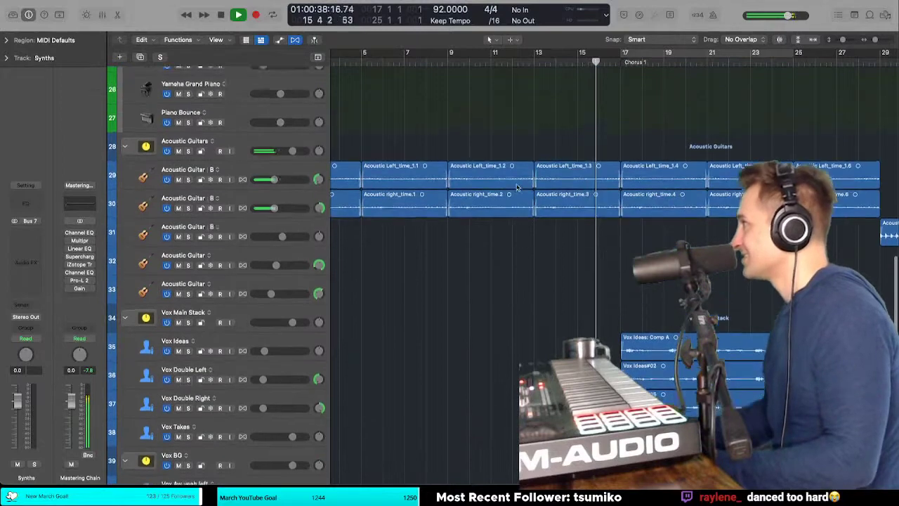
Step: Listen to the start of Chorus 1 while examining its acoustic guitar, vocal, bass and synth tracks
key(super+Up)
scroll(518, 187, right, 3)
scroll(517, 187, down, 1)
scroll(516, 188, down, 1)
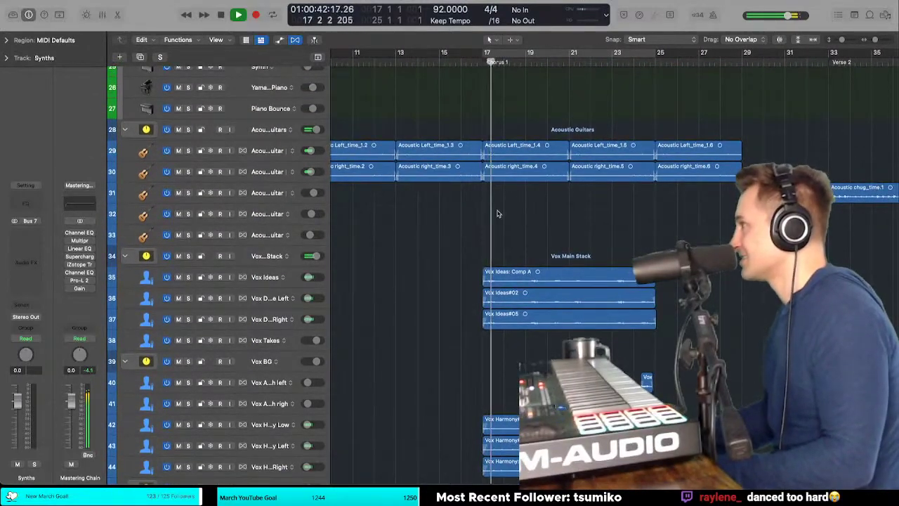
scroll(498, 212, down, 3)
scroll(449, 197, up, 4)
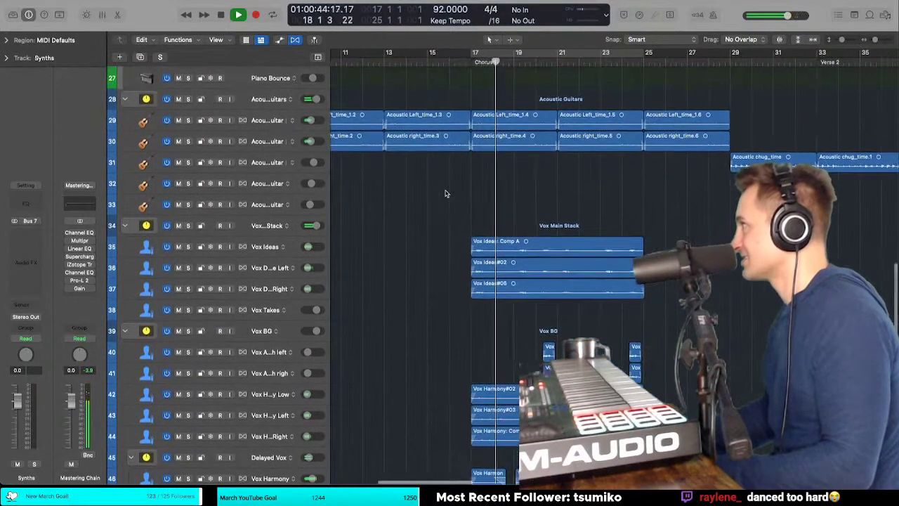
scroll(444, 193, up, 10)
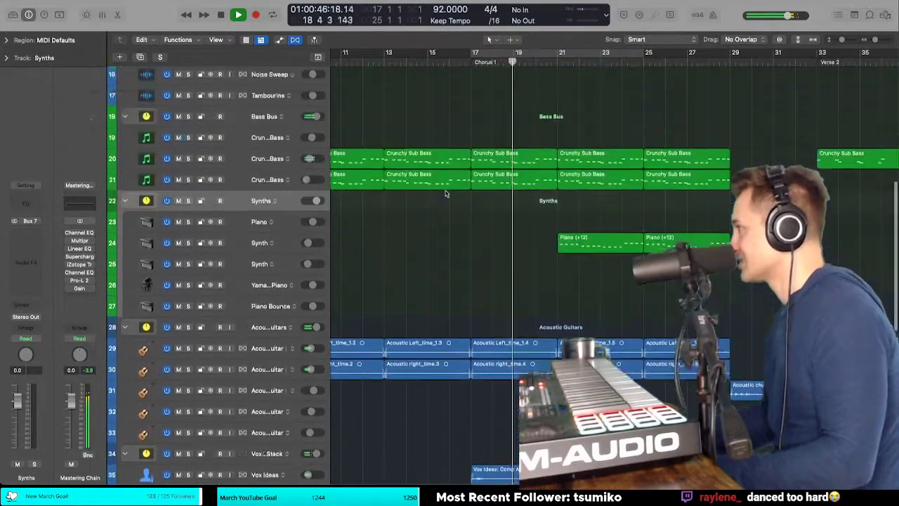
scroll(444, 193, down, 6)
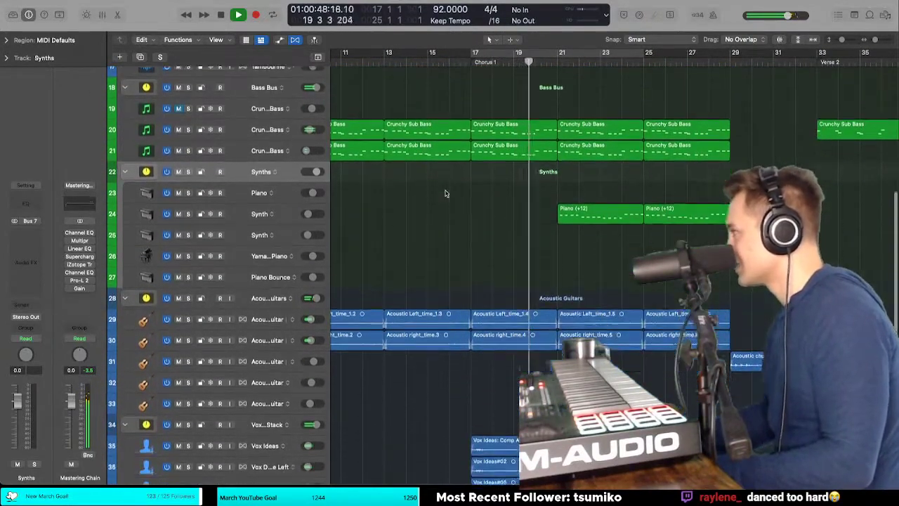
scroll(445, 193, down, 2)
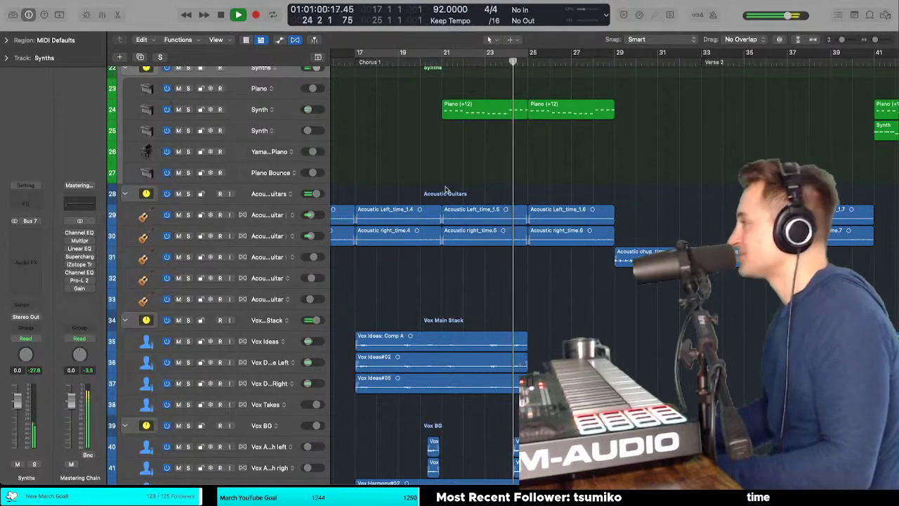
Step: Delete the Piano (+12) region spanning bars 21 to 25 on the Synth track in Chorus 1
scroll(456, 173, right, 3)
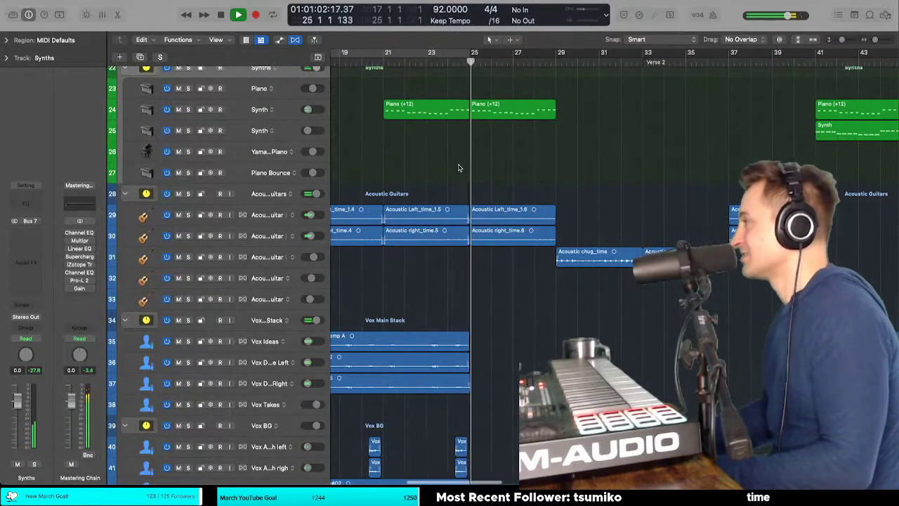
scroll(458, 166, down, 10)
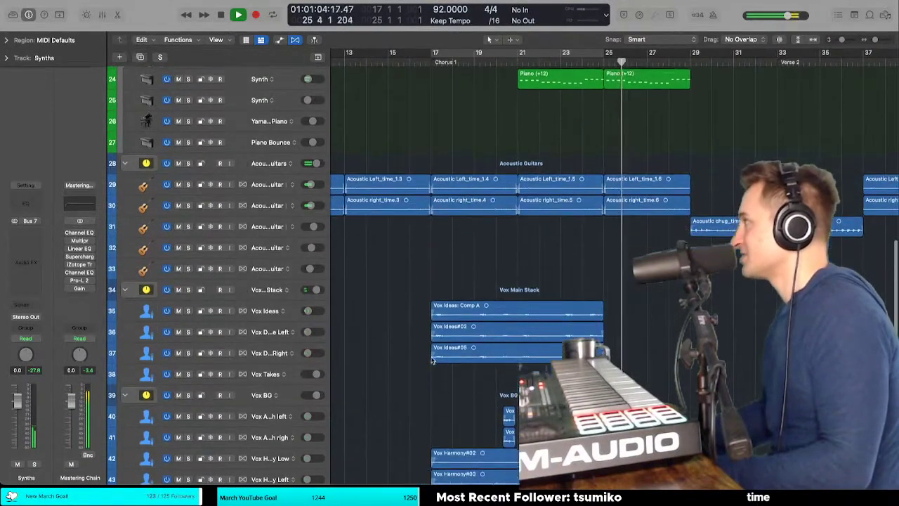
scroll(431, 361, down, 5)
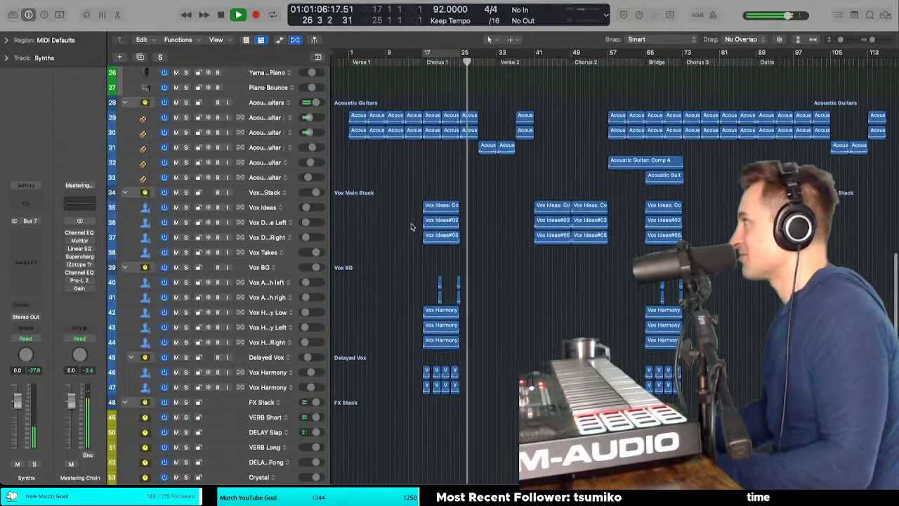
scroll(487, 133, up, 10)
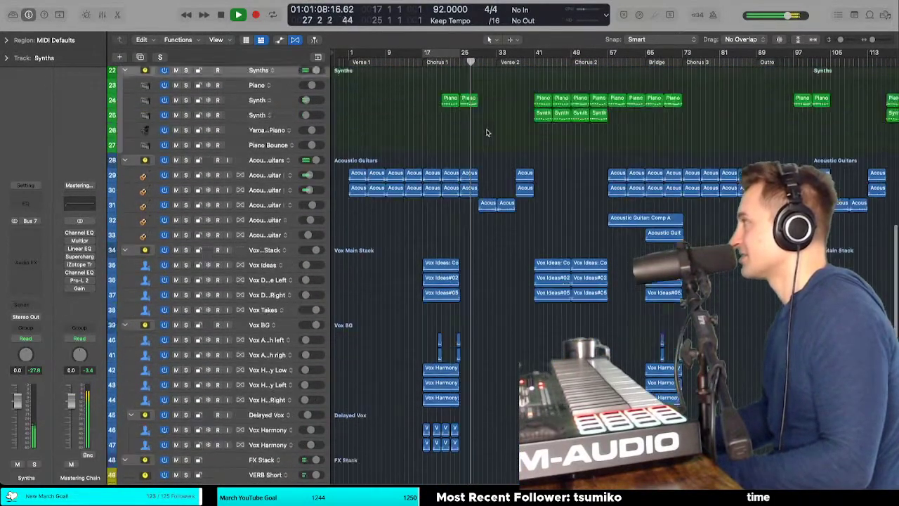
scroll(486, 132, down, 6)
click(450, 146)
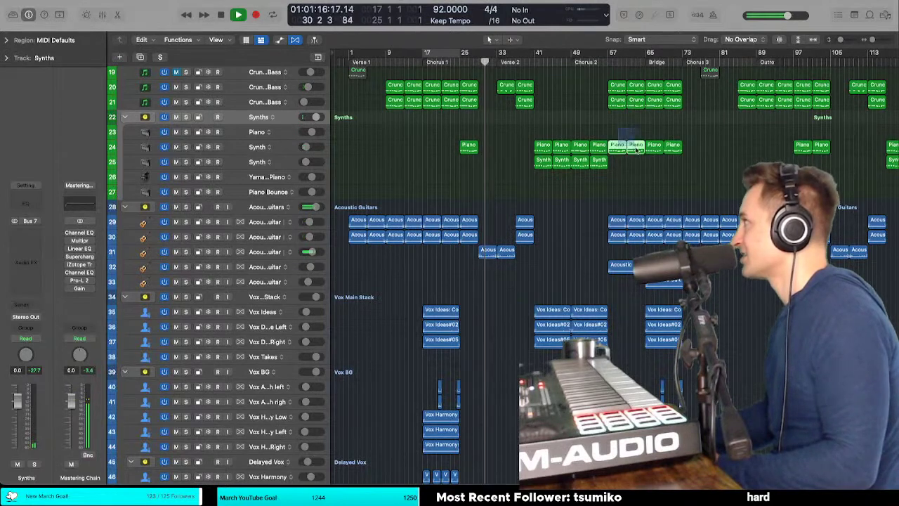
Step: Select the two Piano (+12) regions at bars 57 and 61 and examine the synth parts around Chorus 2 enlarged
drag(635, 149, 636, 150)
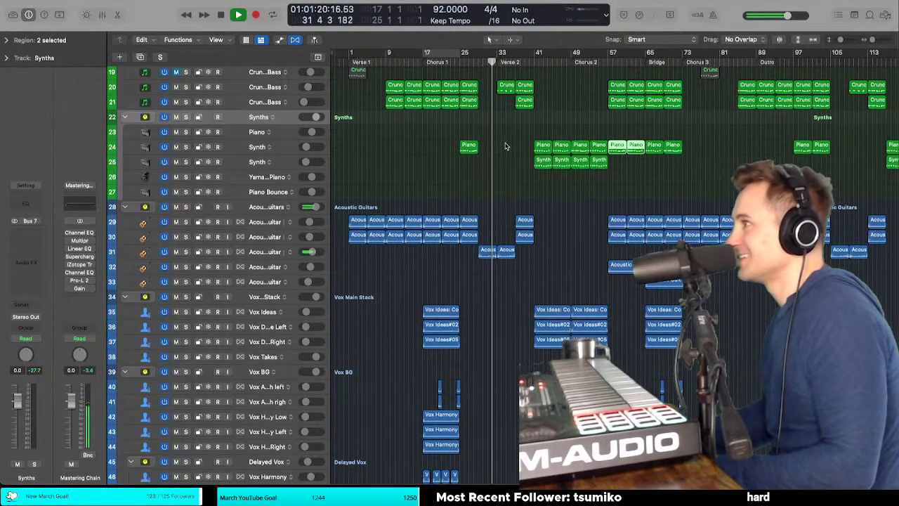
key(super+Right)
key(super+Right)
key(super+Right)
key(super+Right)
key(super+Right)
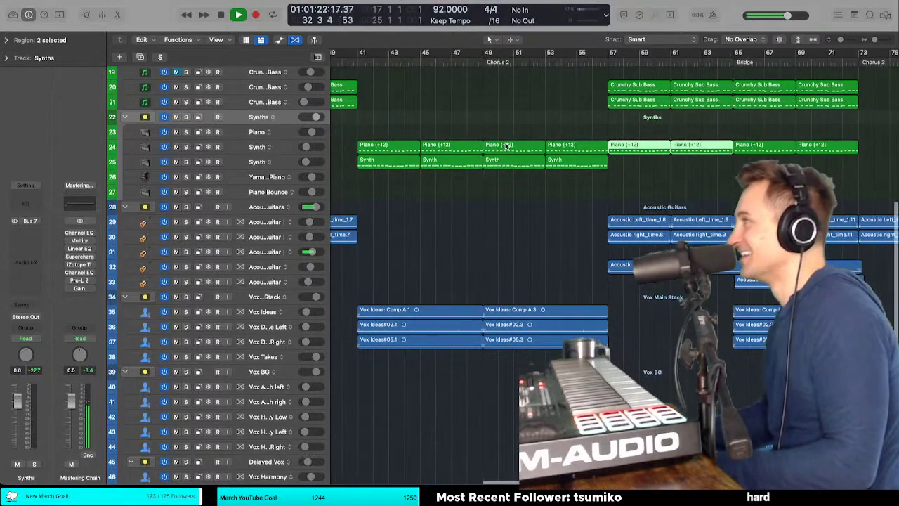
Step: Review the bass, synth and acoustic guitar regions at a larger track height as Verse 2 plays
key(super+Left)
key(super+Left)
key(super+Down)
key(super+Down)
key(super+Left)
key(super+Left)
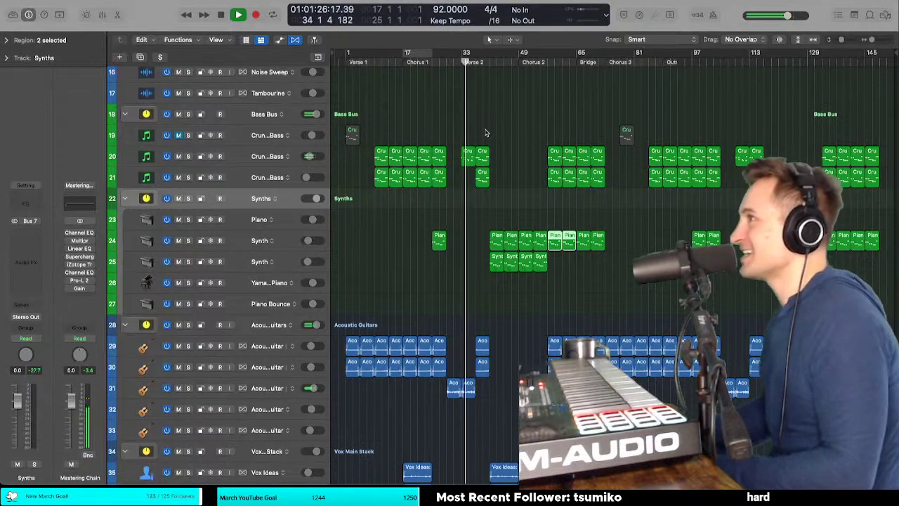
key(super+Right)
key(super+Right)
key(super+Right)
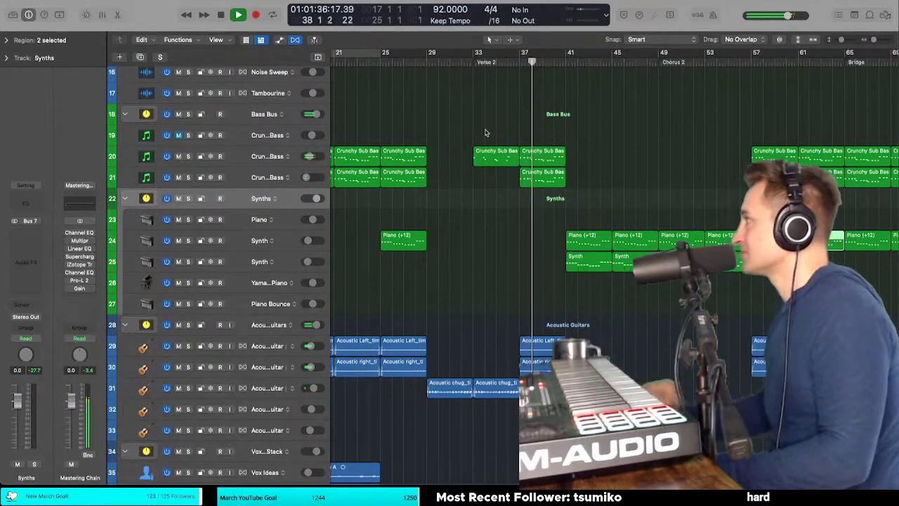
Step: Copy the reverse crash region from just before Chorus 1 to bar 36 in Verse 2 on the same track
scroll(485, 133, down, 2)
scroll(486, 132, left, 10)
scroll(485, 132, up, 4)
scroll(484, 133, up, 5)
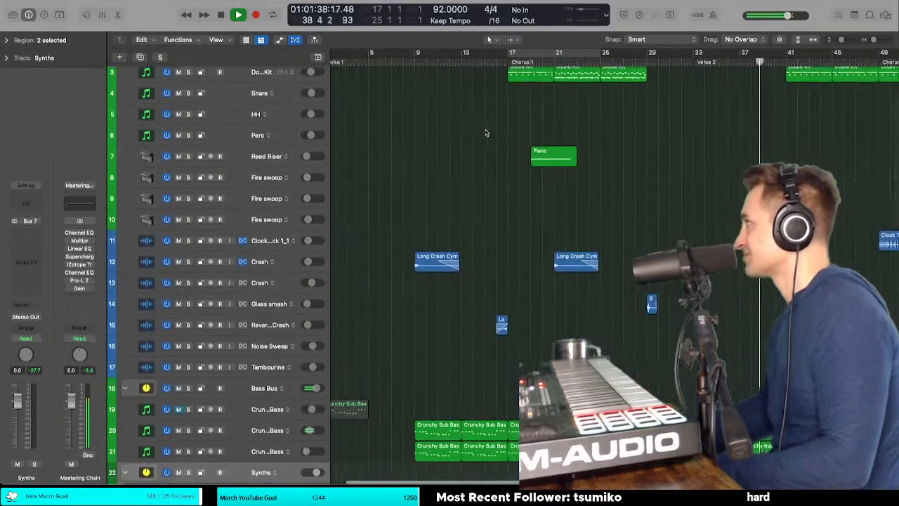
scroll(456, 232, right, 5)
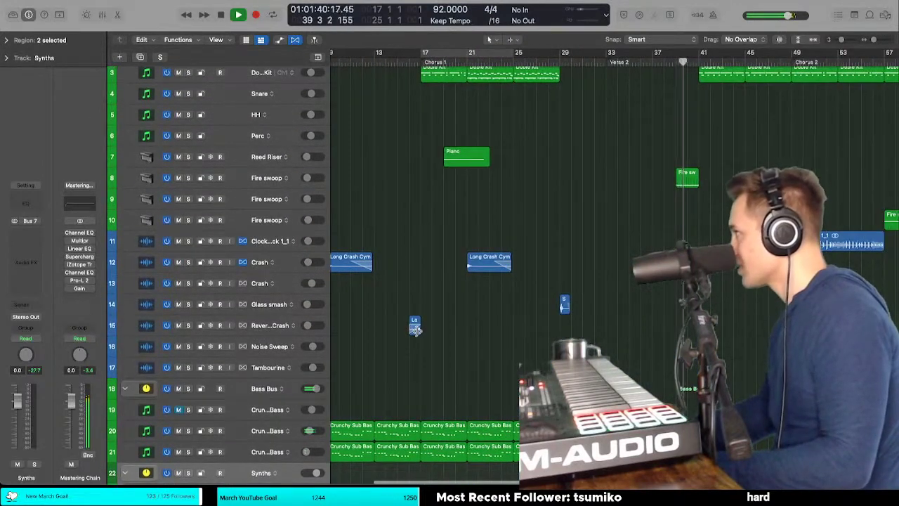
drag(415, 325, 647, 325)
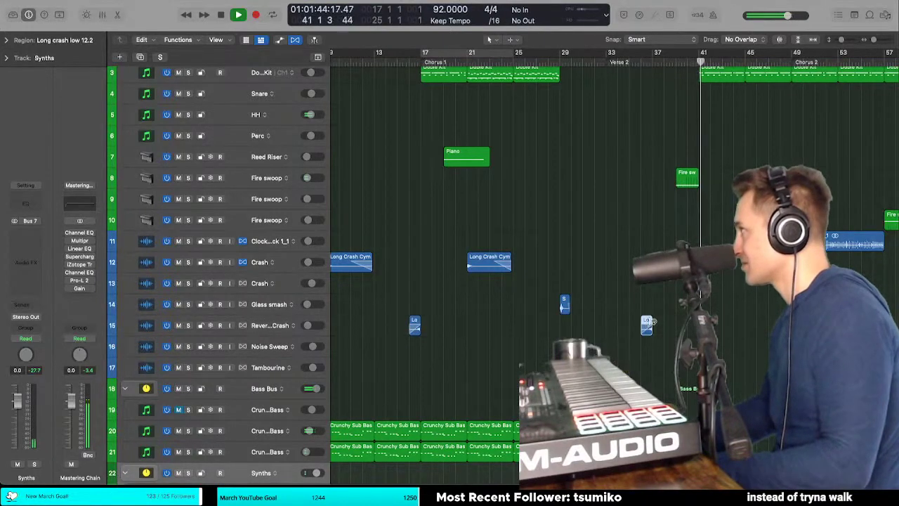
Step: Try deleting the two Piano (+12) regions at bars 41 and 45 from the Synth track
scroll(650, 323, right, 8)
scroll(652, 323, down, 16)
scroll(653, 321, up, 15)
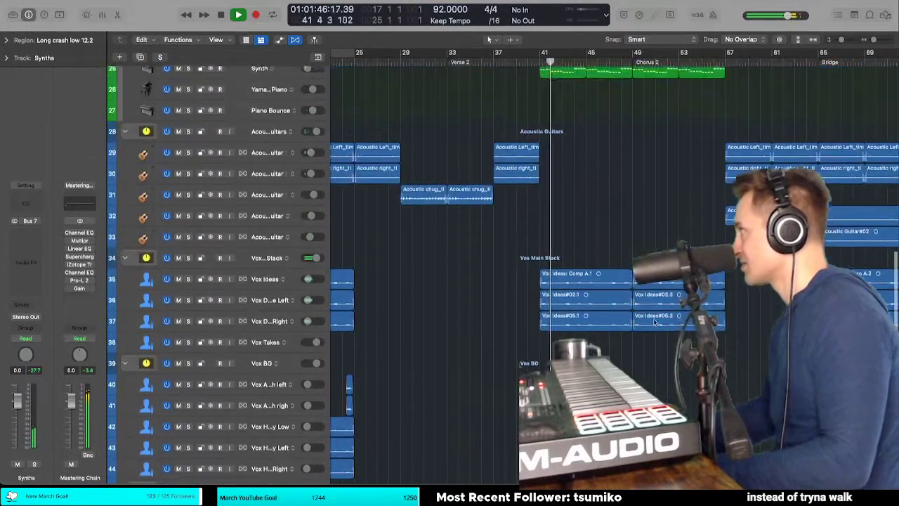
scroll(655, 322, right, 1)
scroll(654, 322, down, 2)
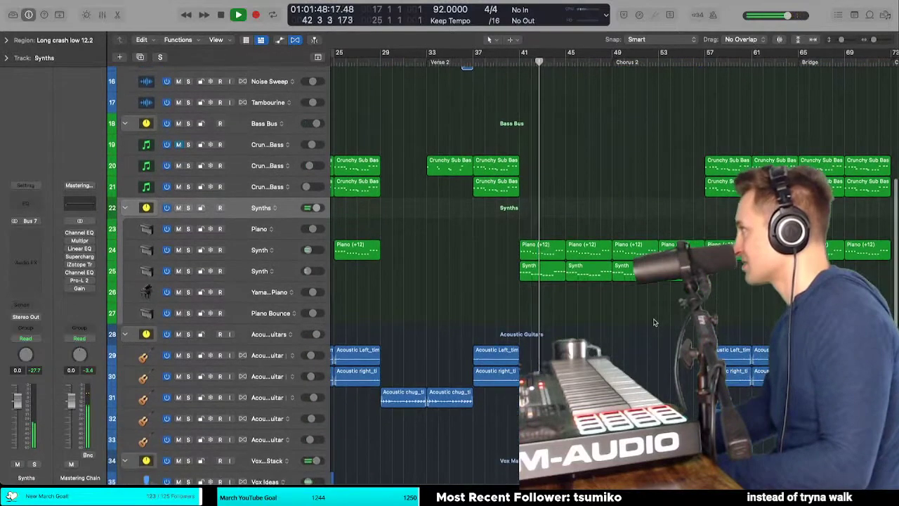
scroll(655, 322, right, 1)
scroll(655, 322, up, 1)
key(super+Left)
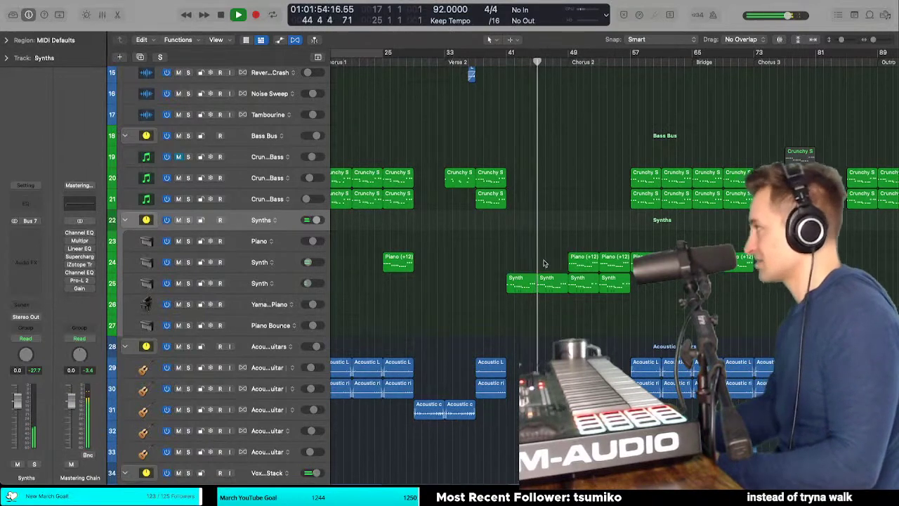
Step: Check the remaining tracks around bar 45 and undo the deletion of the two Piano (+12) regions
scroll(548, 274, down, 6)
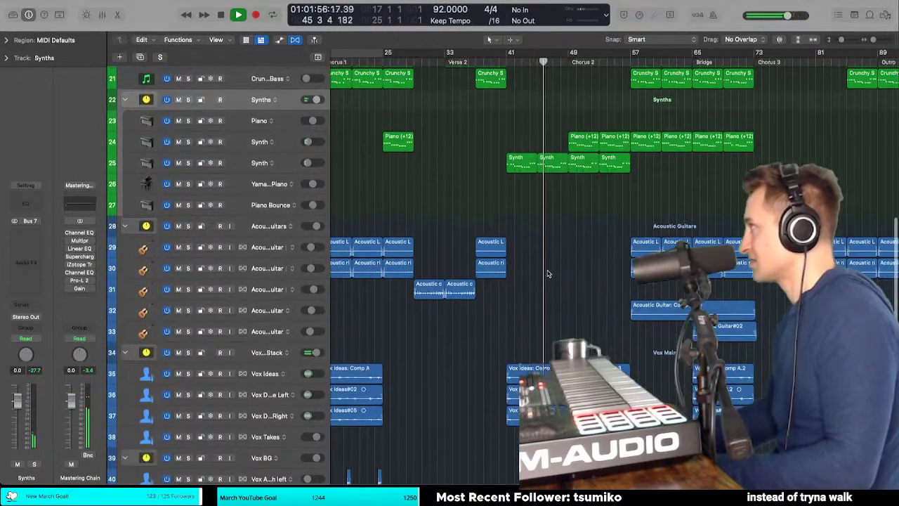
scroll(548, 274, up, 19)
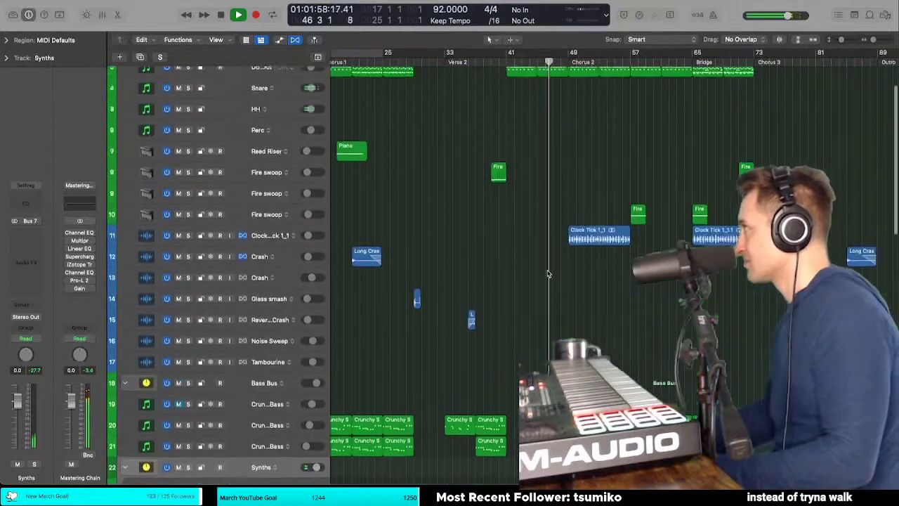
scroll(548, 274, down, 11)
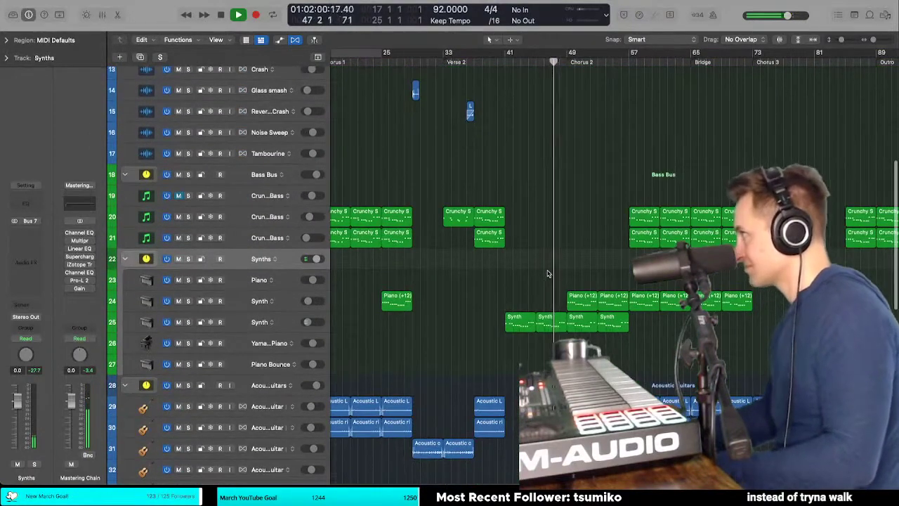
key(super+z)
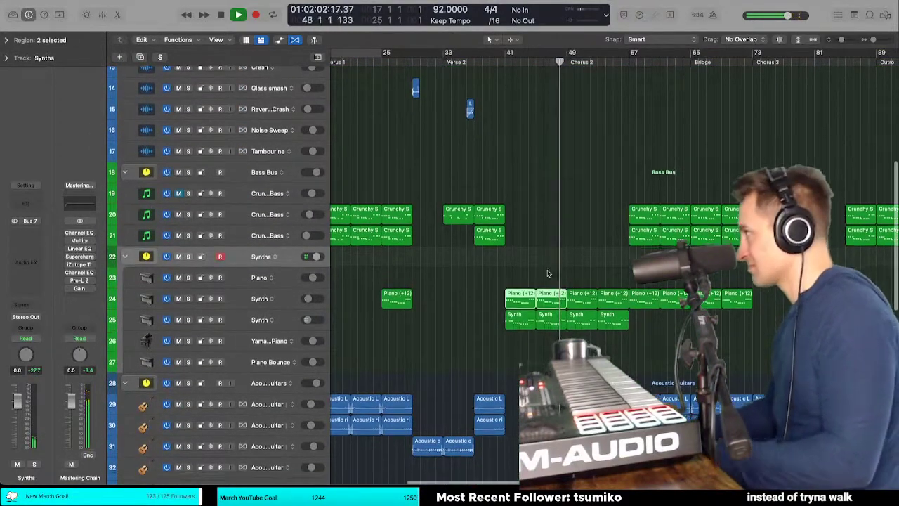
Step: Add copies of the left and right acoustic guitar regions to their tracks from bar 49 to bar 57
scroll(548, 272, down, 8)
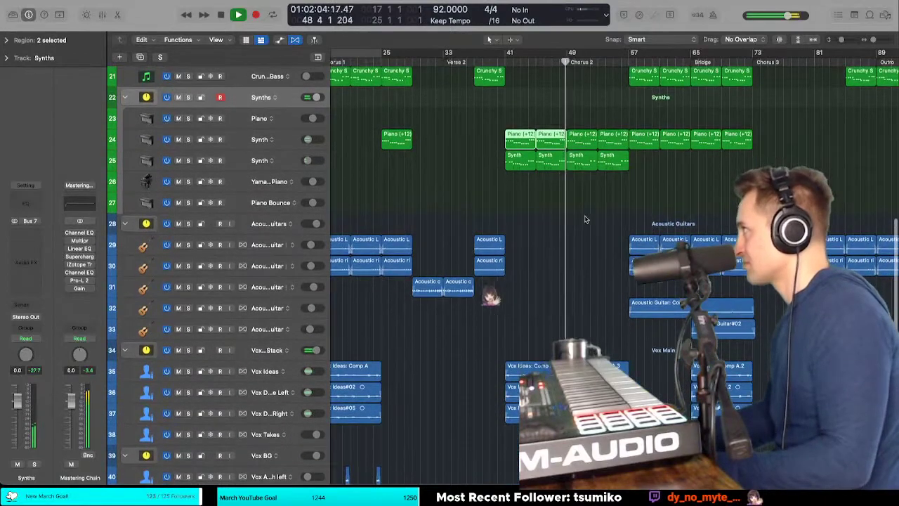
scroll(585, 215, down, 14)
scroll(591, 214, up, 15)
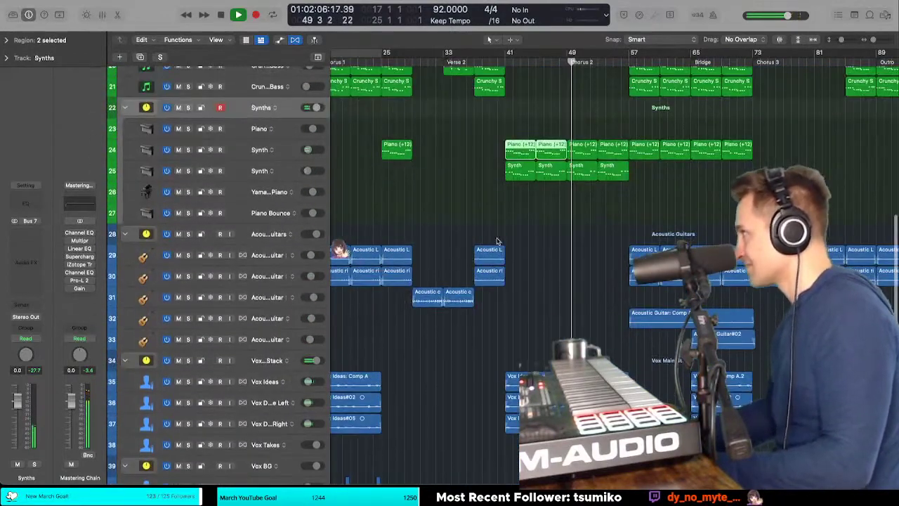
drag(621, 238, 585, 257)
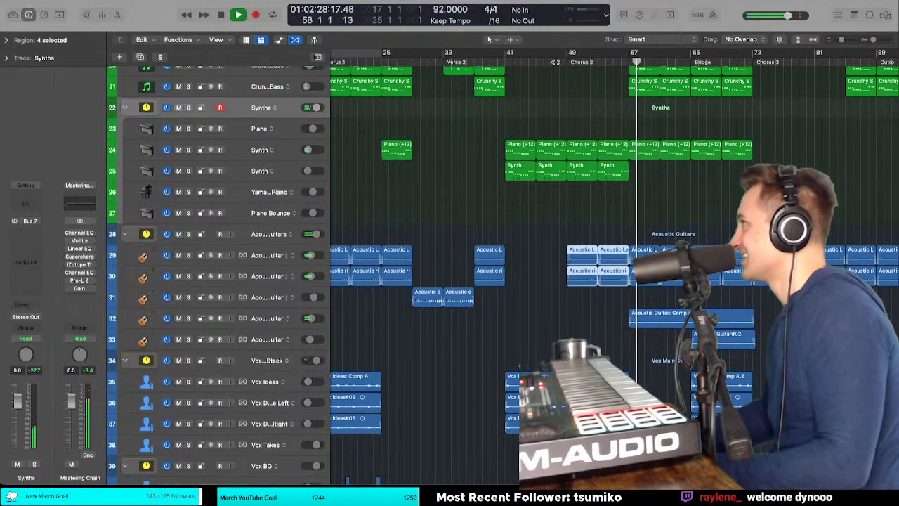
Step: Replay the lead-in to bar 49 while checking the copied acoustic guitars against the synth and vocal tracks
scroll(556, 87, down, 7)
scroll(559, 112, left, 3)
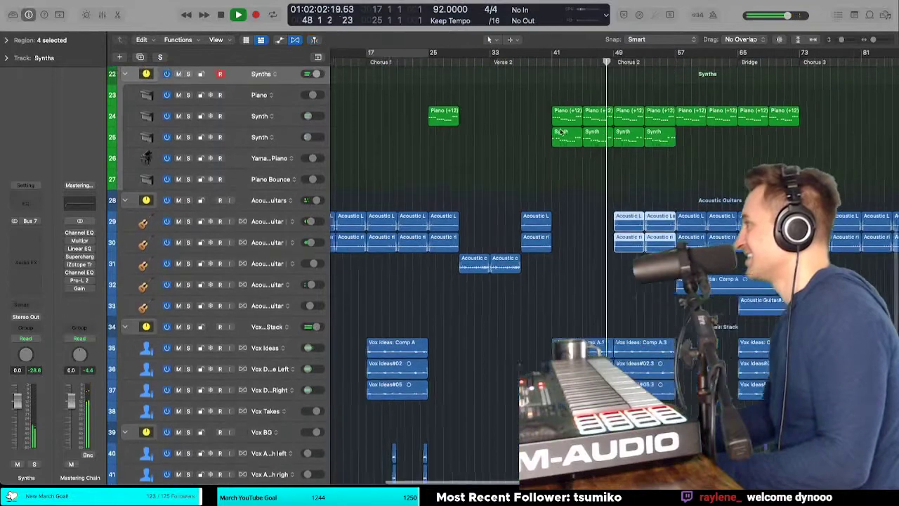
scroll(561, 132, up, 1)
scroll(560, 132, right, 1)
scroll(560, 132, down, 1)
scroll(560, 132, down, 2)
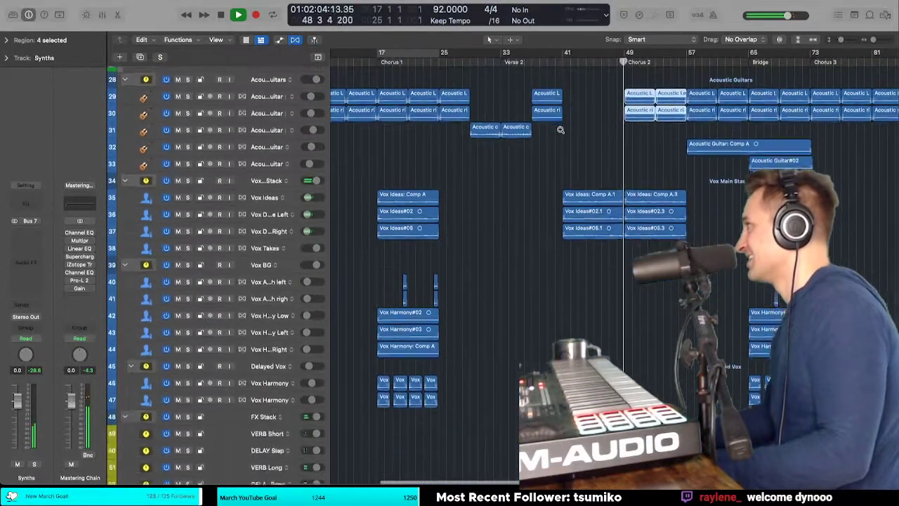
Step: Listen through Chorus 2 past bar 57 while examining the effects, bass, synth, guitar and vocal tracks at a reduced height
scroll(560, 132, up, 2)
scroll(560, 132, up, 3)
scroll(560, 231, right, 1)
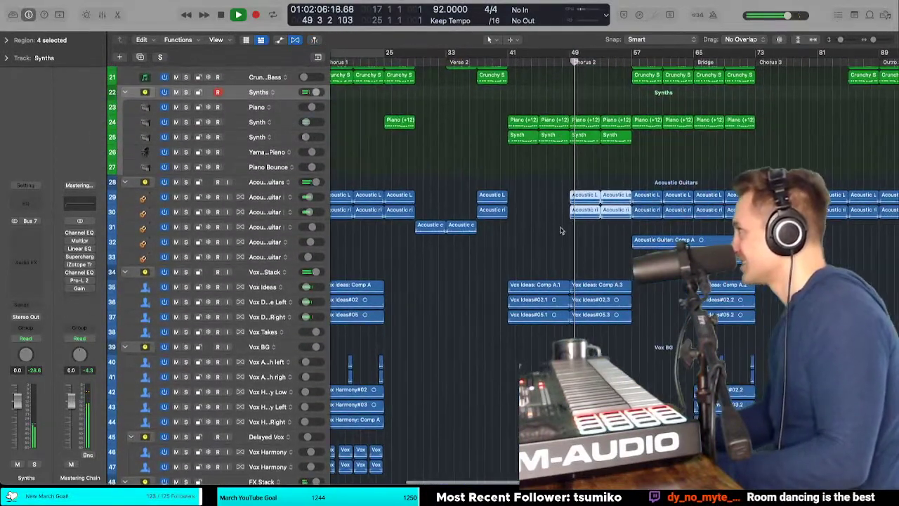
scroll(561, 230, up, 1)
scroll(561, 229, down, 2)
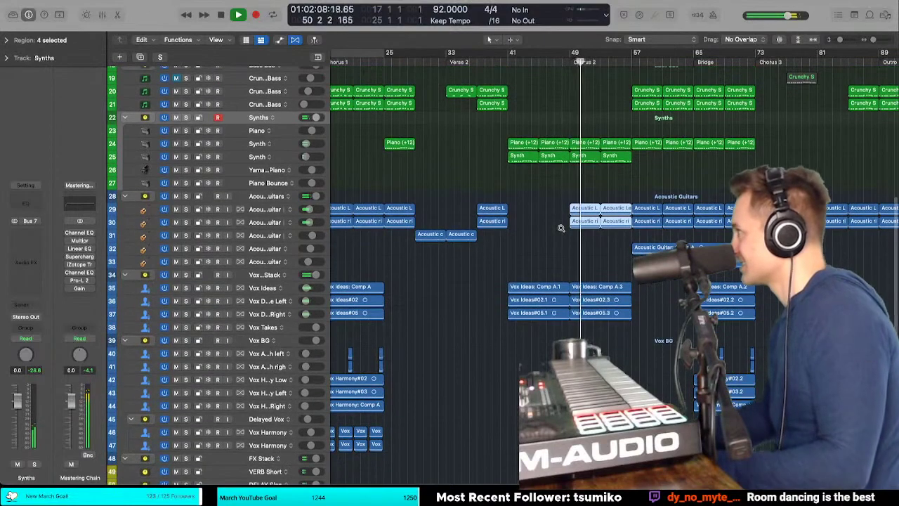
scroll(588, 271, up, 6)
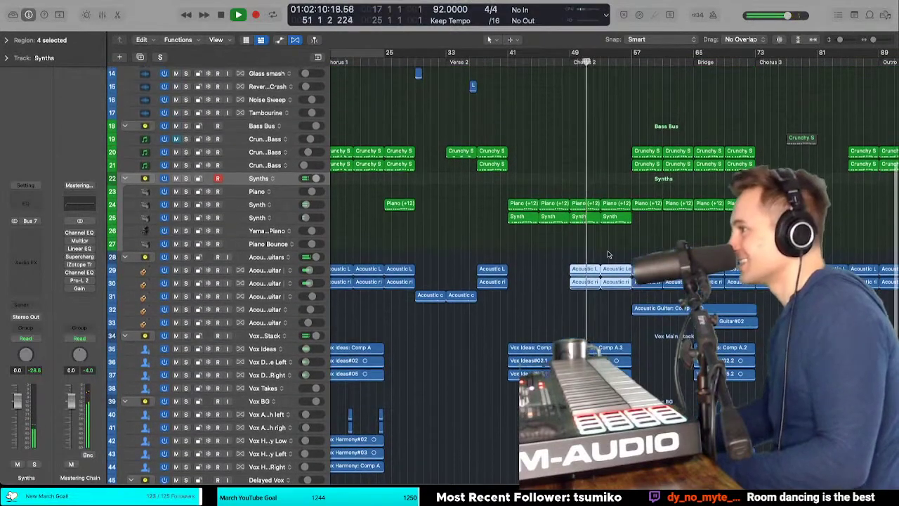
scroll(608, 254, down, 10)
scroll(608, 254, up, 14)
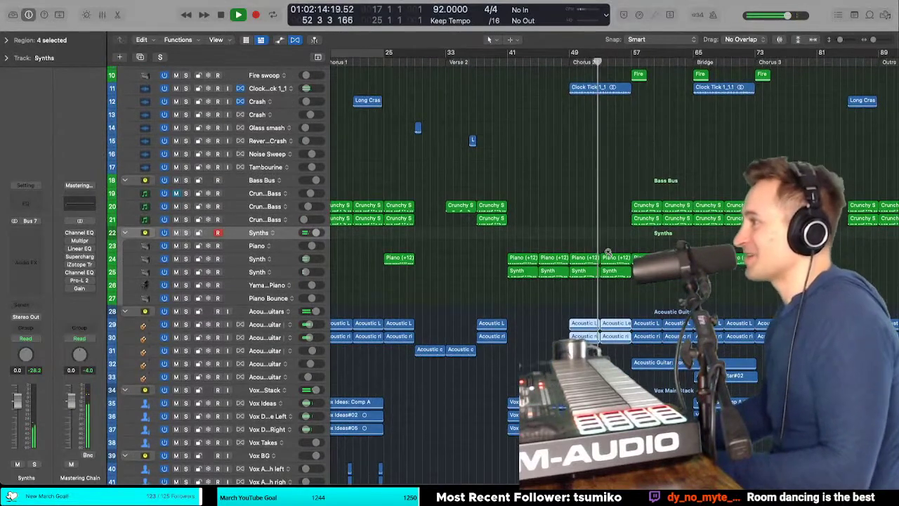
scroll(608, 255, down, 1)
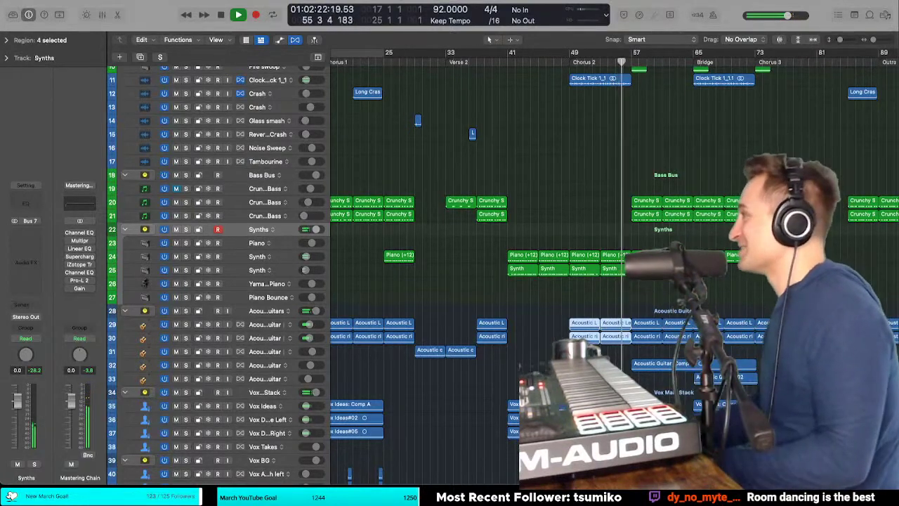
scroll(635, 137, down, 3)
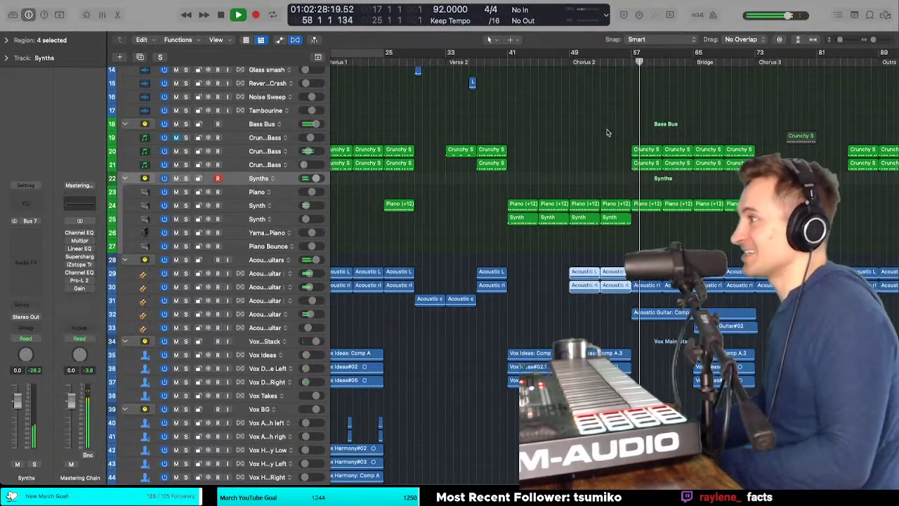
Step: Set the volume of the Acoustic Guitar: Comp A track to -4.9 dB while the section after bar 57 plays
scroll(607, 132, right, 5)
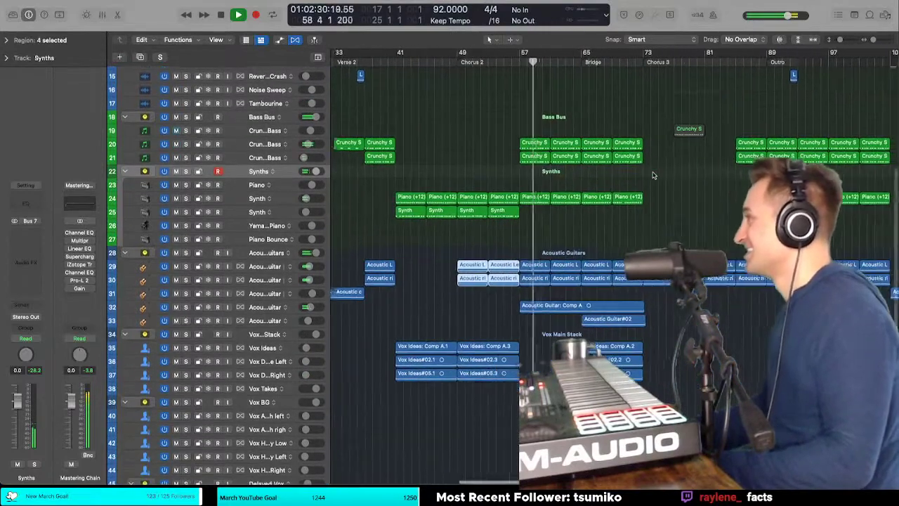
scroll(652, 175, down, 5)
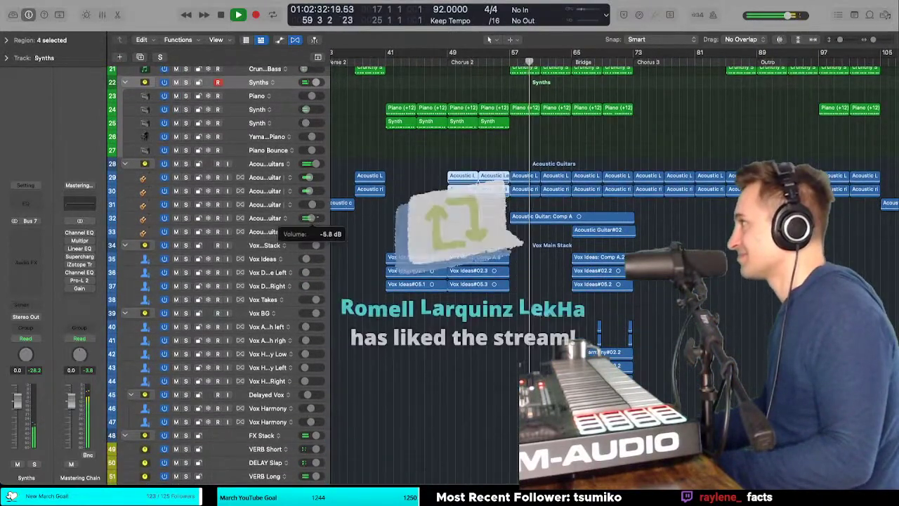
drag(312, 218, 312, 218)
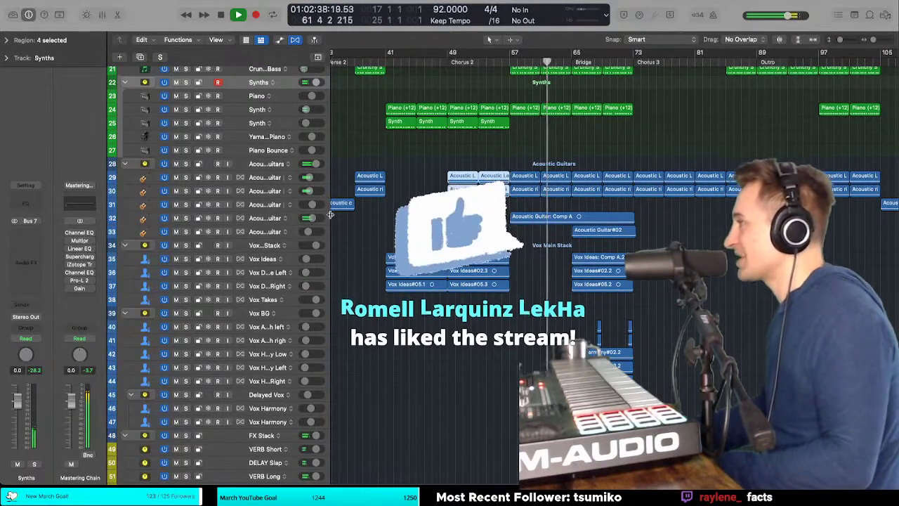
key(super+Down)
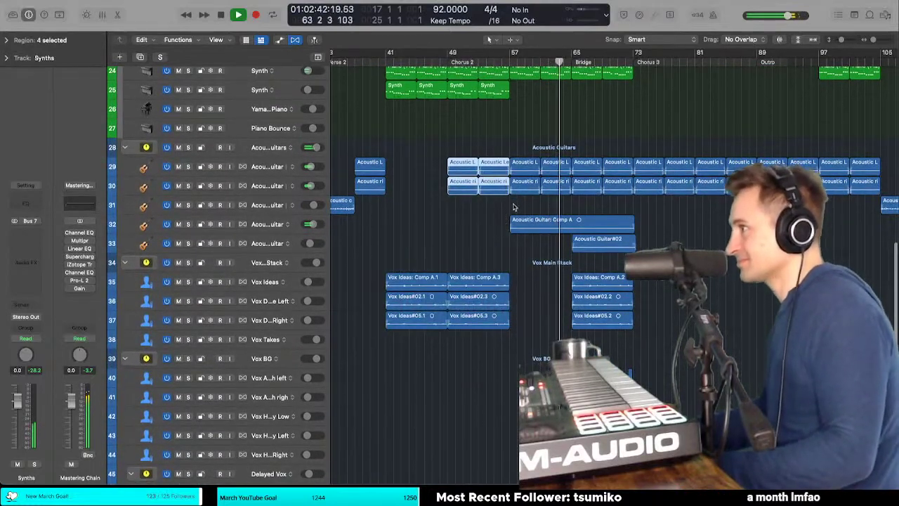
Step: Lower the high-cut frequency in the Channel EQ of the Acoustic Guitar: Comp A track to about 2580 Hz
click(261, 224)
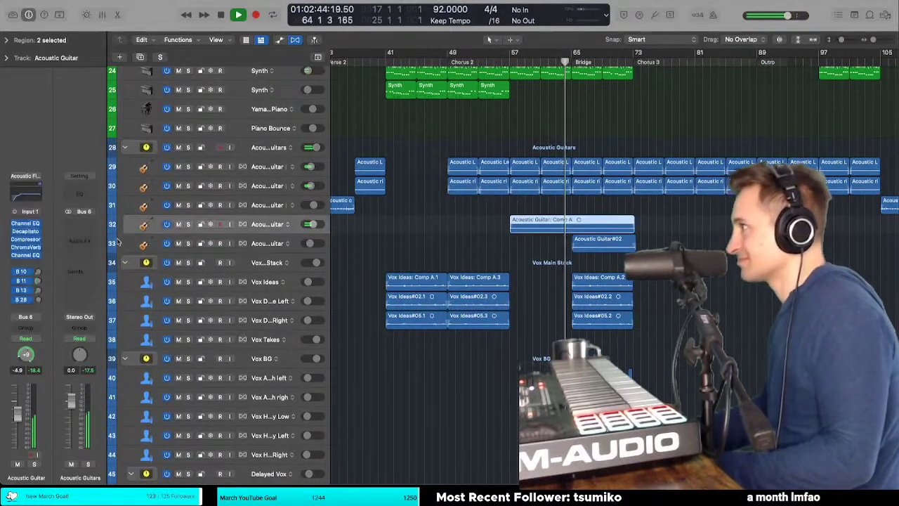
key(v)
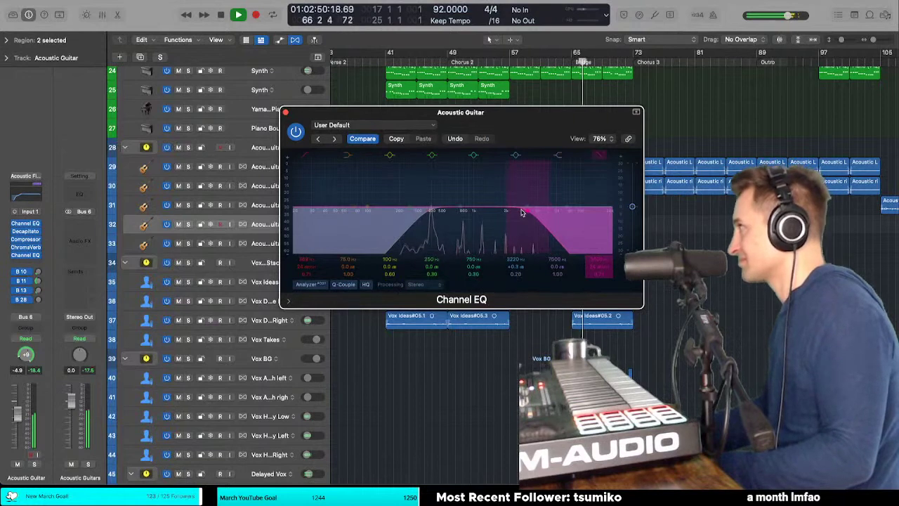
drag(522, 212, 513, 211)
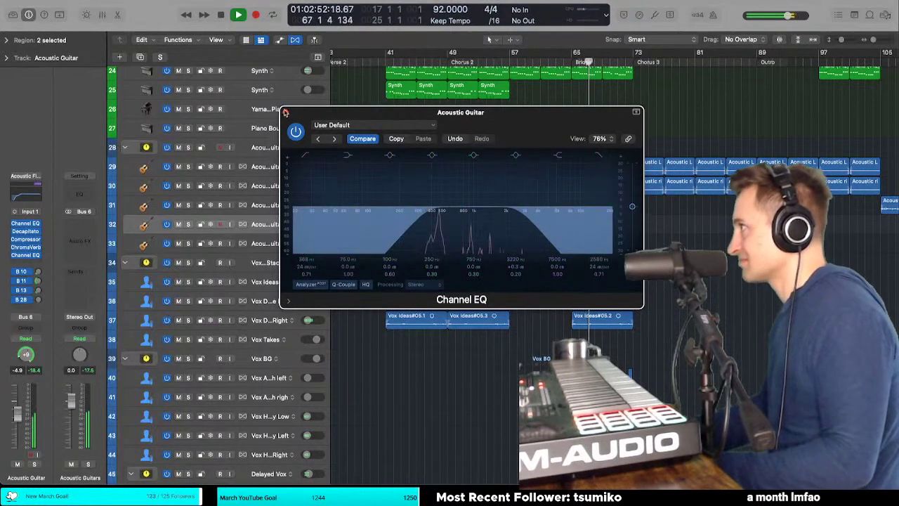
click(285, 112)
Step: Keep the comped acoustic guitar's send on Bus 28 (Crystal) and reduce the track's volume to -7.2 dB
click(33, 300)
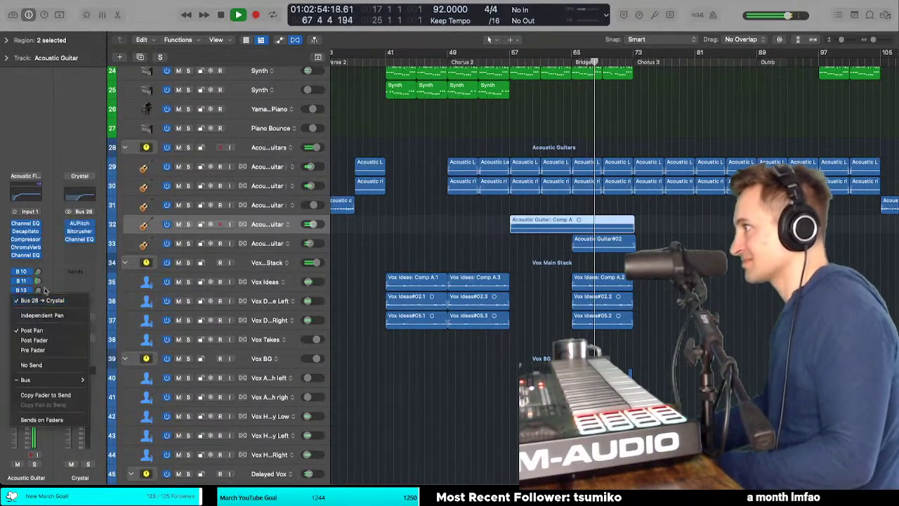
click(40, 300)
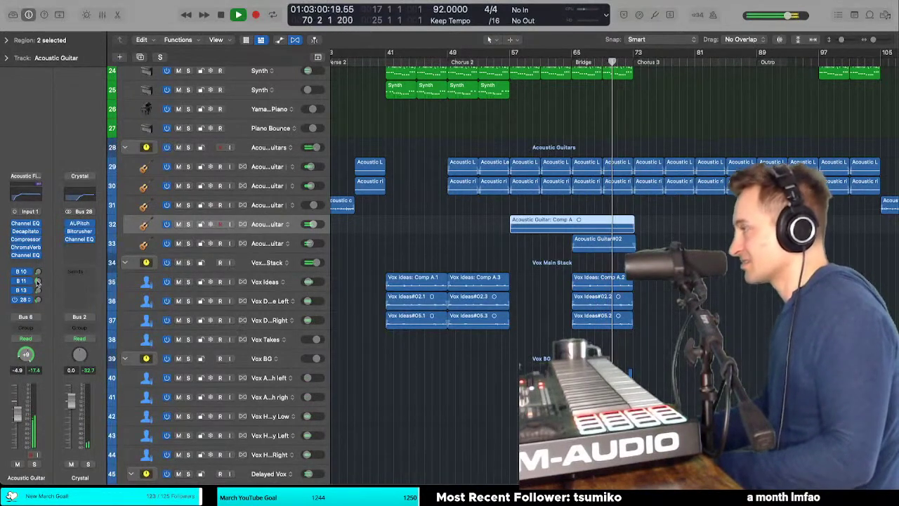
mouse_move(310, 225)
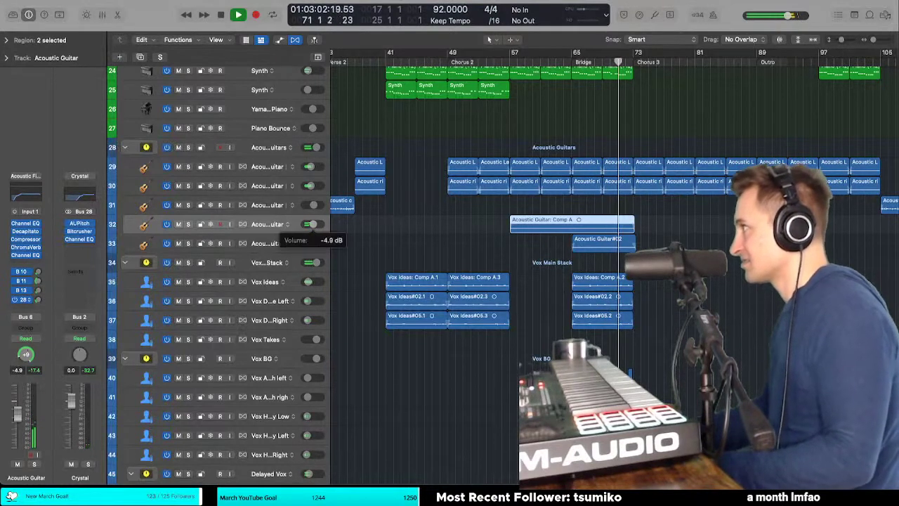
drag(314, 225, 313, 225)
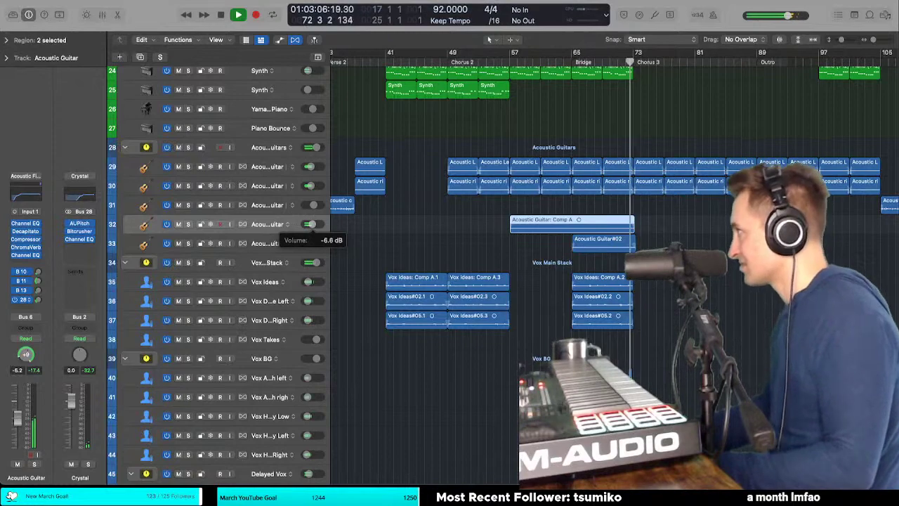
drag(313, 228, 312, 229)
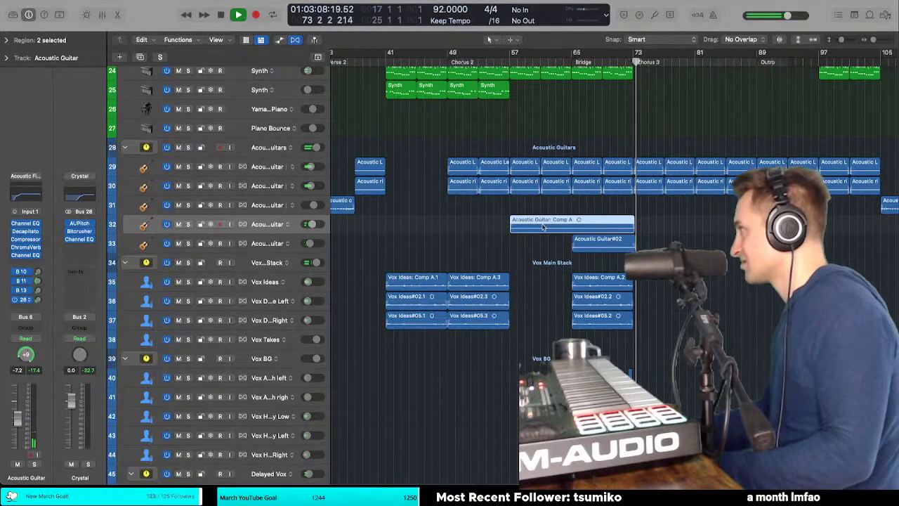
Step: Replay the transition from bar 72 into Chorus 3 and examine the drum, swoop and effects tracks there at a wider zoom
scroll(542, 226, up, 15)
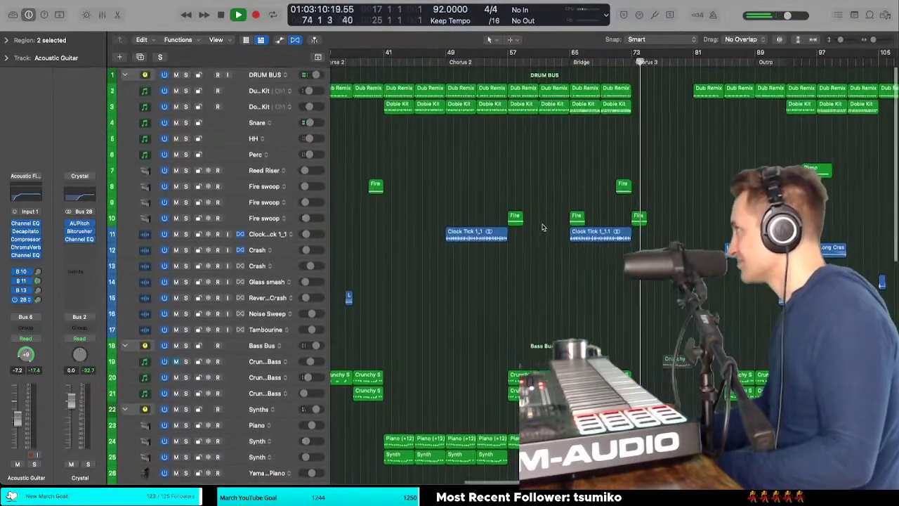
scroll(542, 227, right, 10)
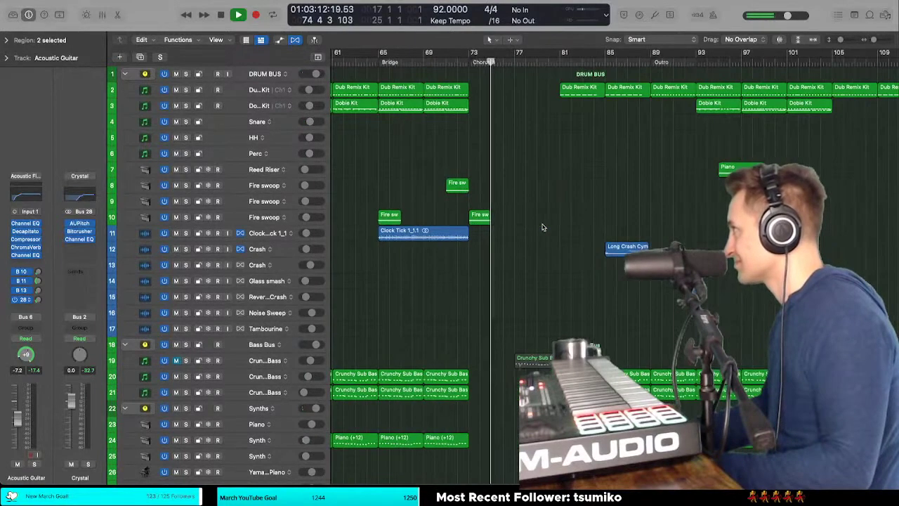
click(462, 61)
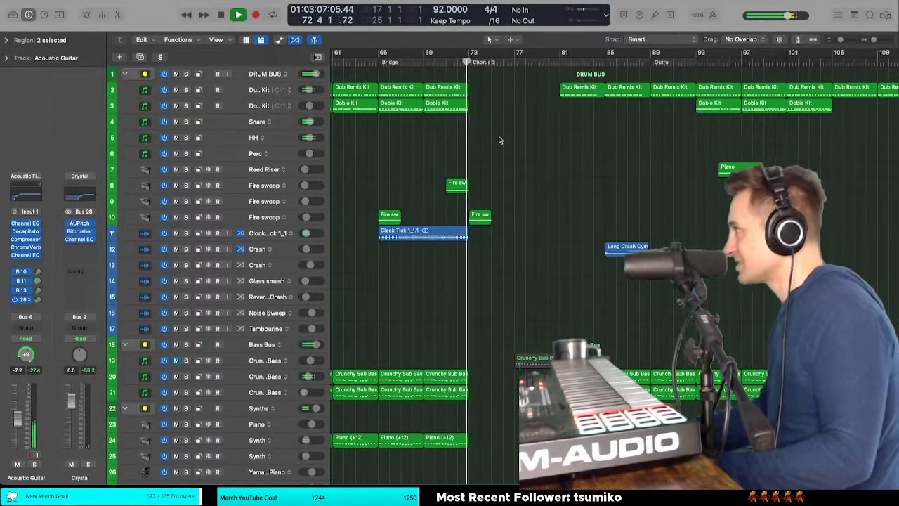
key(super+Right)
key(super+Right)
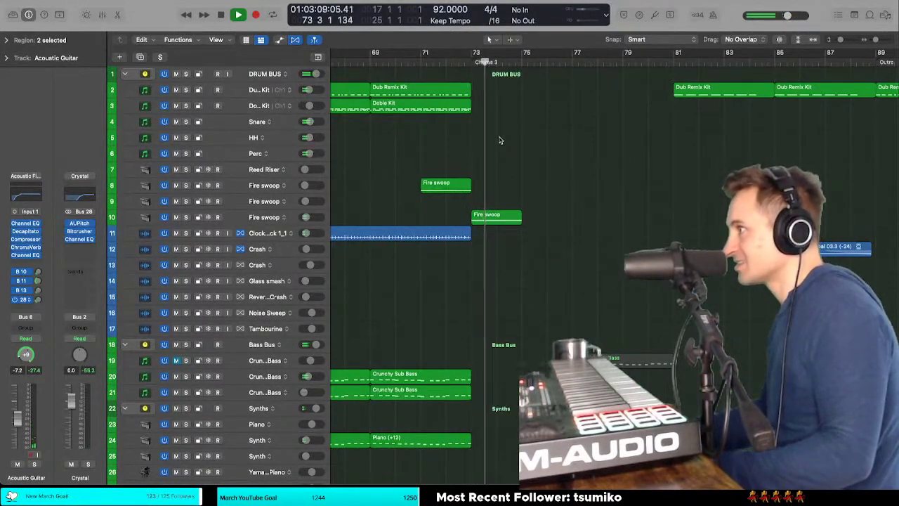
scroll(499, 140, down, 2)
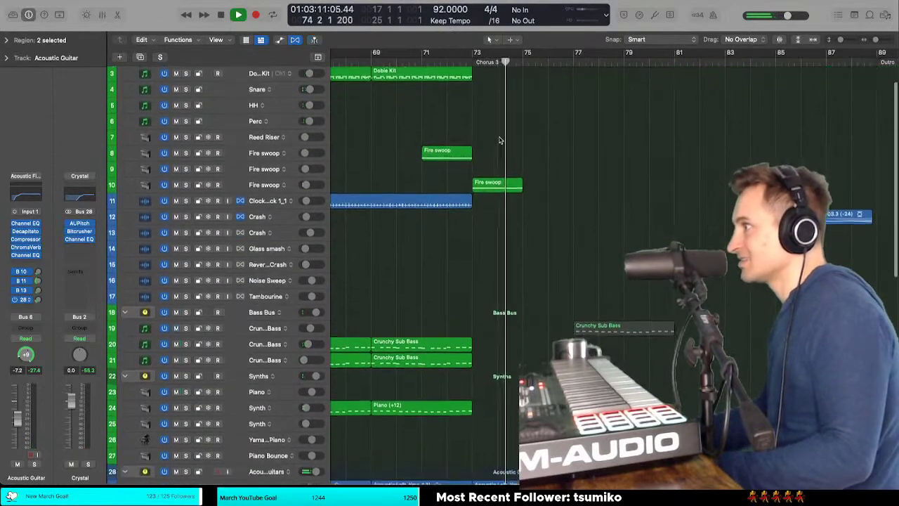
scroll(499, 140, down, 1)
scroll(499, 140, up, 3)
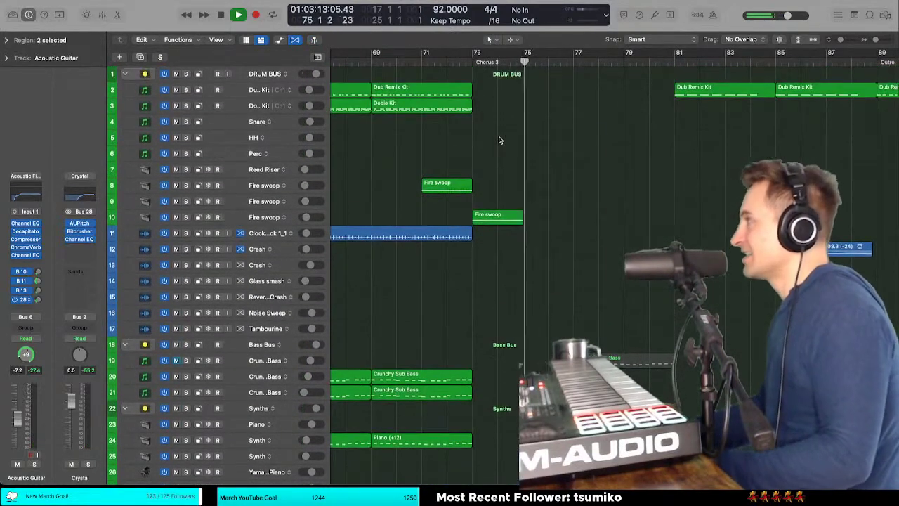
Step: Listen through Chorus 3 to bar 81 while comparing its bass, synth, guitar and vocal regions with the surrounding sections
scroll(499, 140, down, 8)
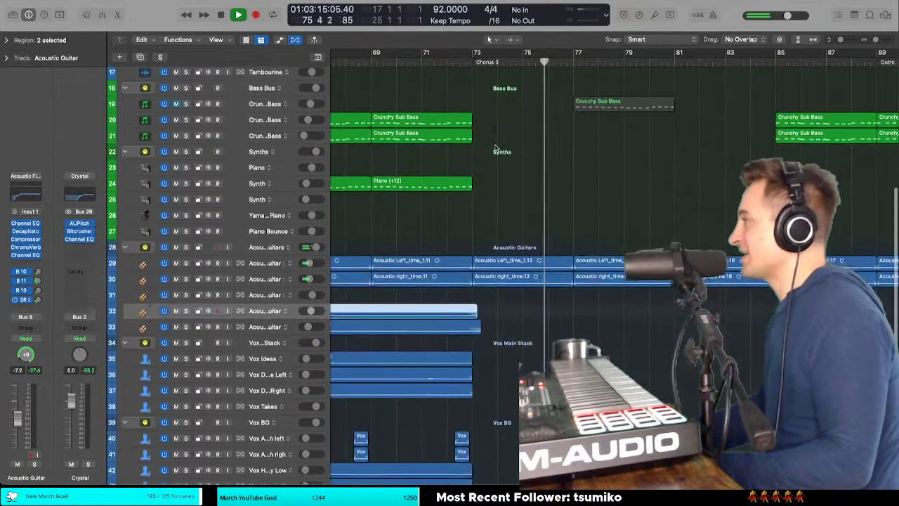
scroll(495, 149, down, 3)
key(t)
key(t)
scroll(495, 148, left, 5)
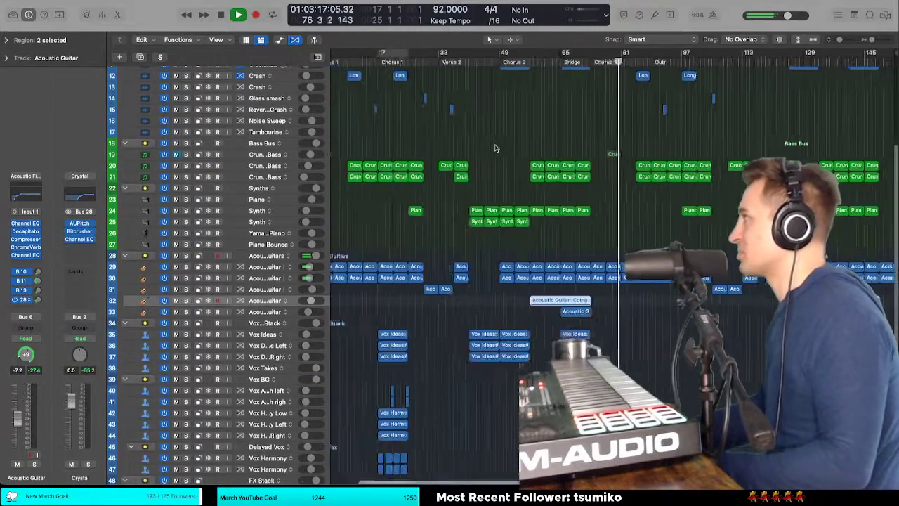
scroll(495, 148, right, 4)
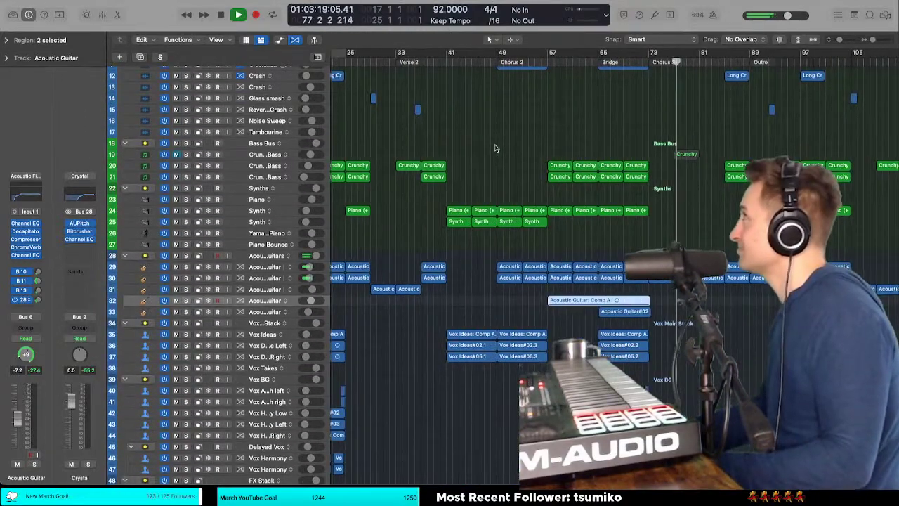
scroll(495, 148, down, 1)
scroll(495, 149, right, 5)
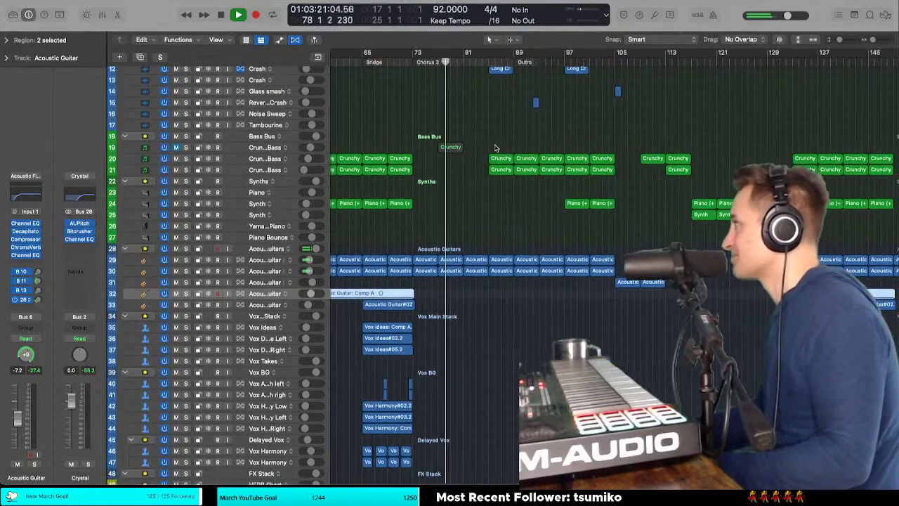
scroll(495, 148, up, 4)
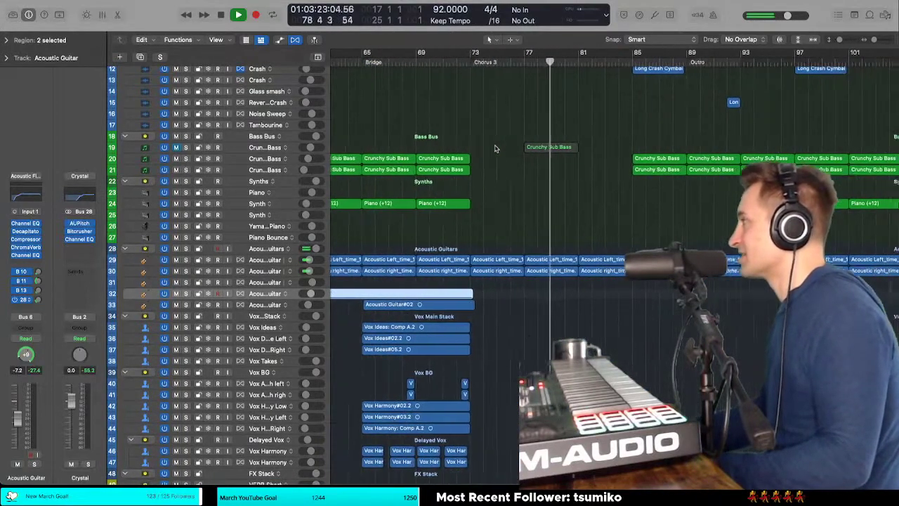
scroll(523, 144, up, 2)
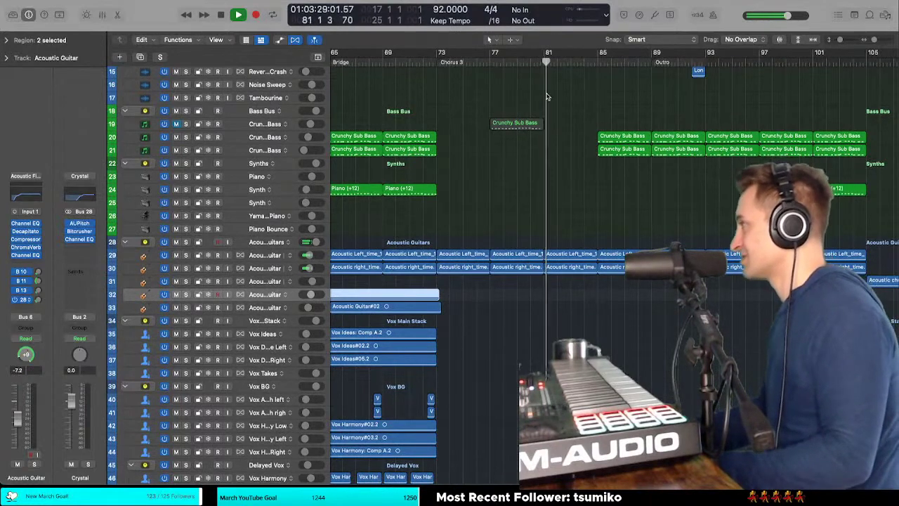
Step: Copy the reverse crash region before bar 93 onto the Noise Sweep track at bar 80
scroll(547, 97, up, 5)
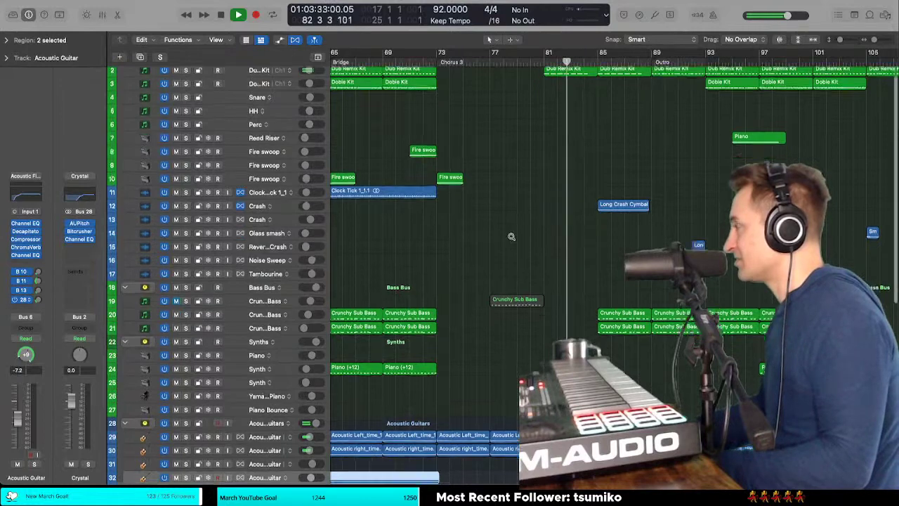
scroll(512, 237, up, 2)
scroll(512, 237, up, 3)
scroll(511, 239, up, 1)
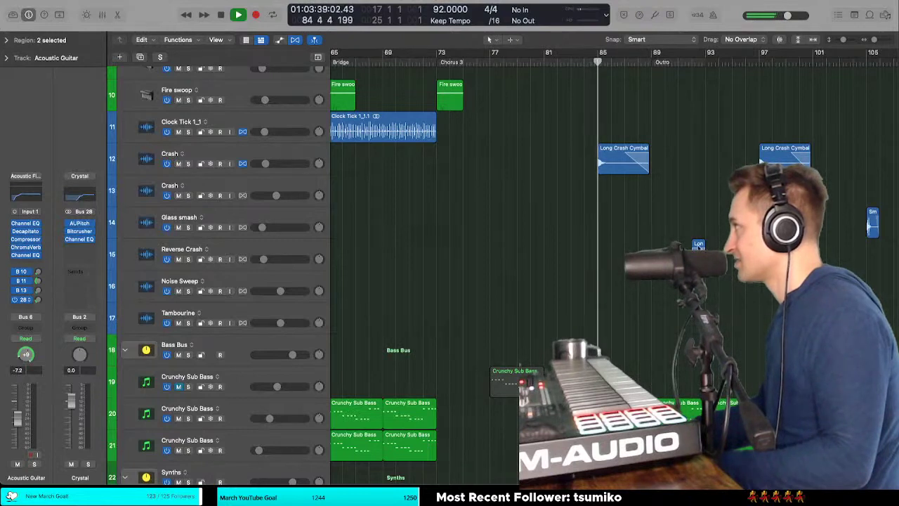
drag(702, 246, 535, 280)
Step: Replay the copied crash from bar 80, set the Noise Sweep volume to -35.0 dB and recheck it from about bar 78
click(532, 61)
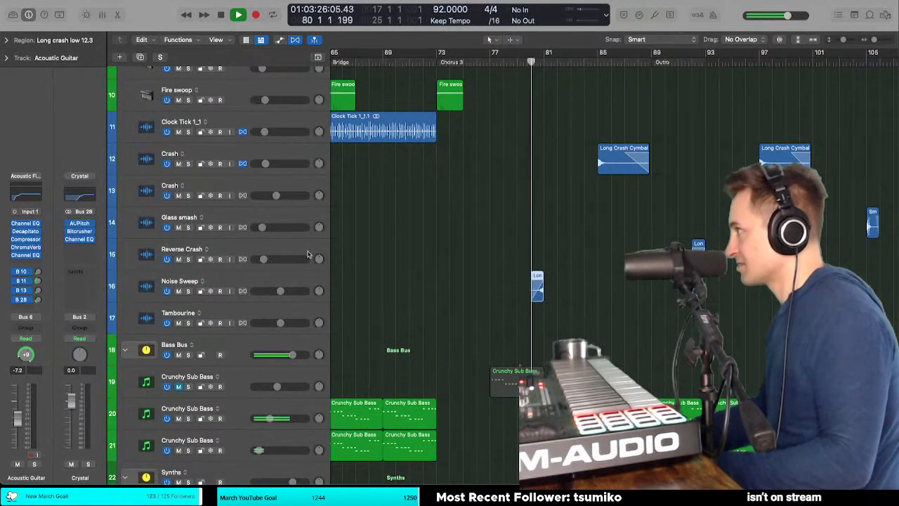
drag(280, 291, 257, 292)
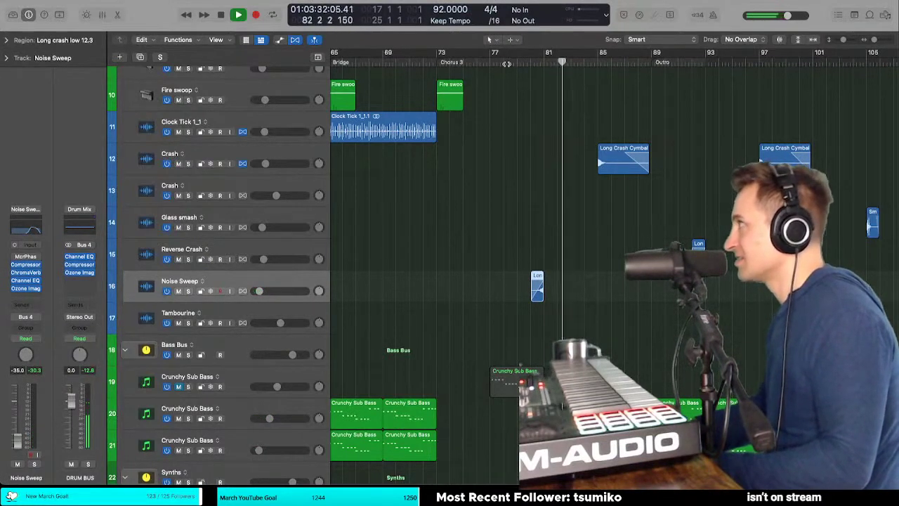
click(506, 64)
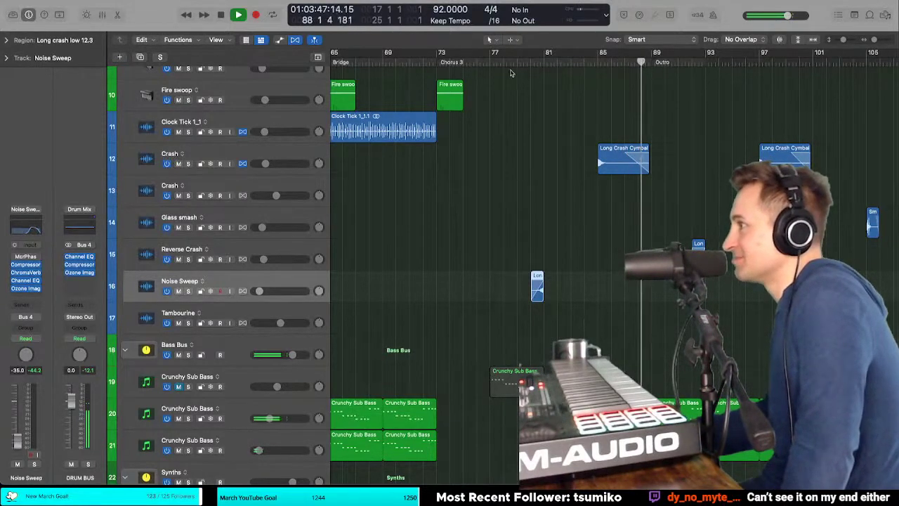
Step: Listen through the Outro up to bar 105 while examining the crash, glass smash and bass tracks
scroll(442, 156, up, 1)
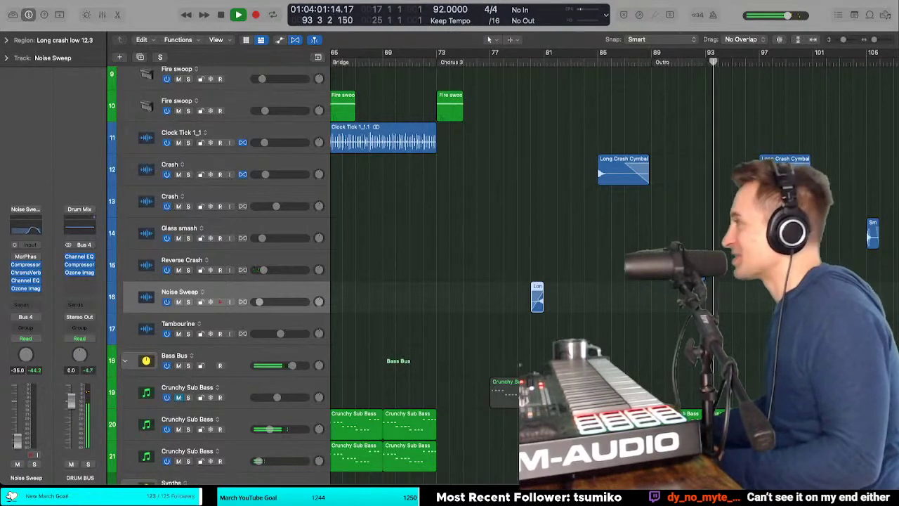
scroll(675, 159, right, 2)
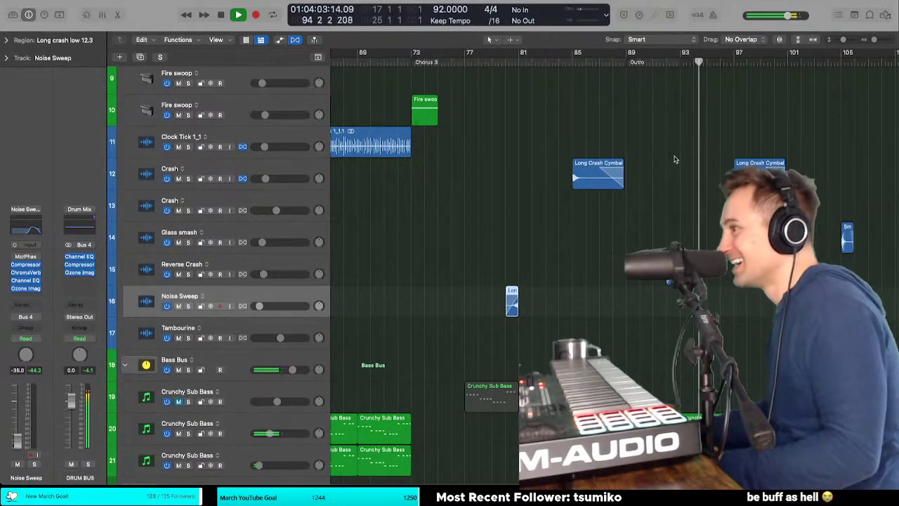
scroll(675, 160, right, 5)
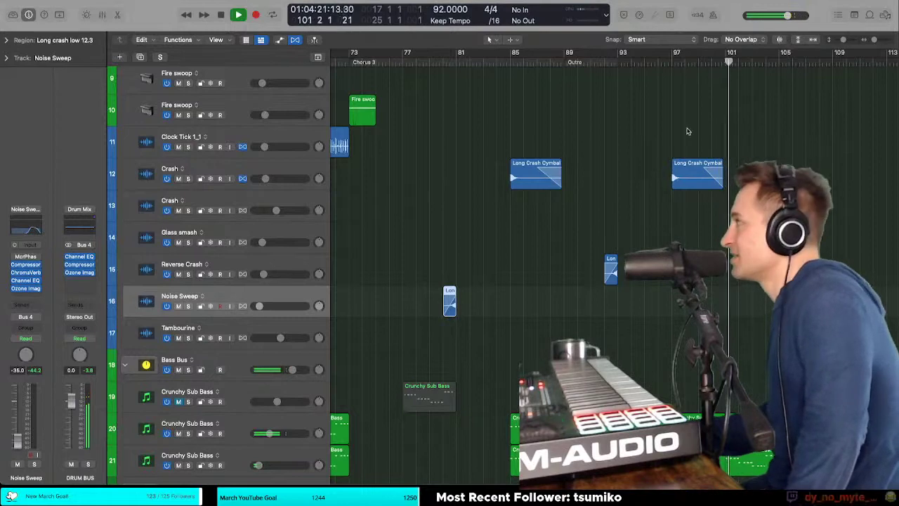
scroll(688, 132, right, 5)
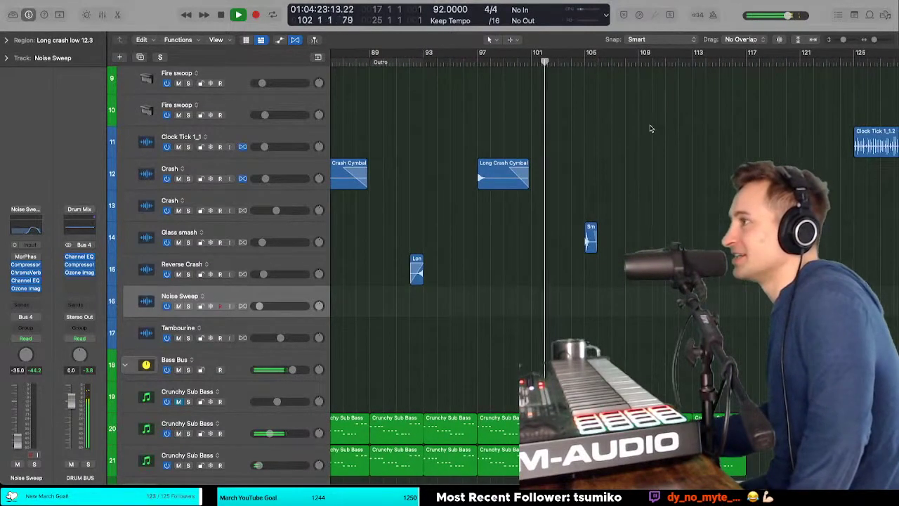
scroll(650, 129, right, 1)
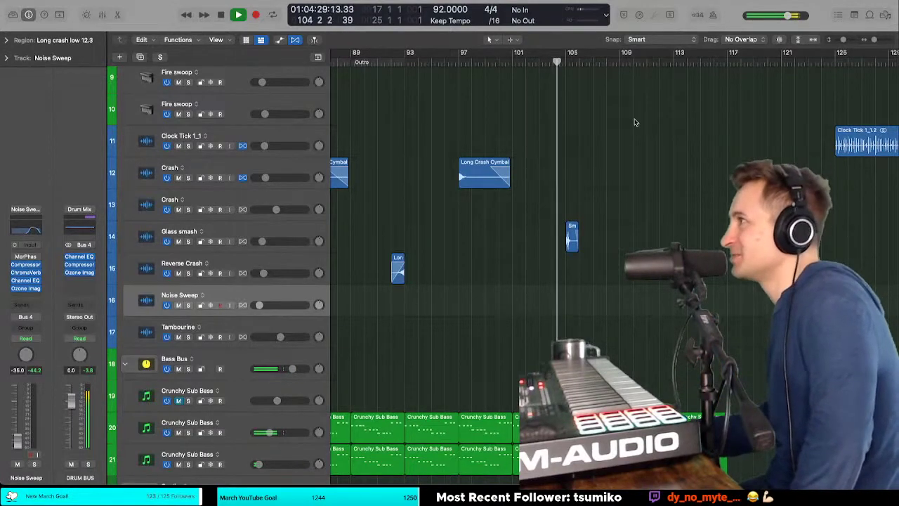
scroll(625, 126, down, 2)
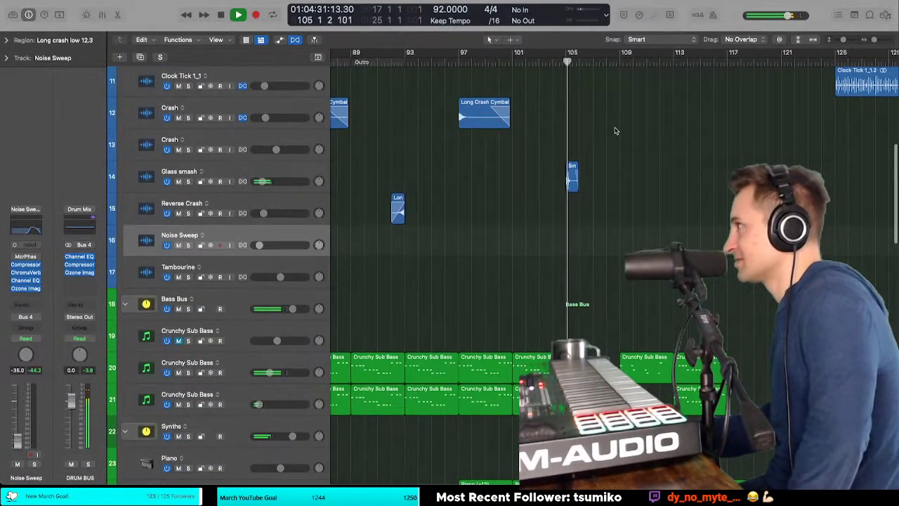
Step: Keep listening from bar 105 to bar 109 while comparing the bass, synth, acoustic guitar and vocal regions with the earlier sections
scroll(614, 131, down, 10)
scroll(615, 131, up, 8)
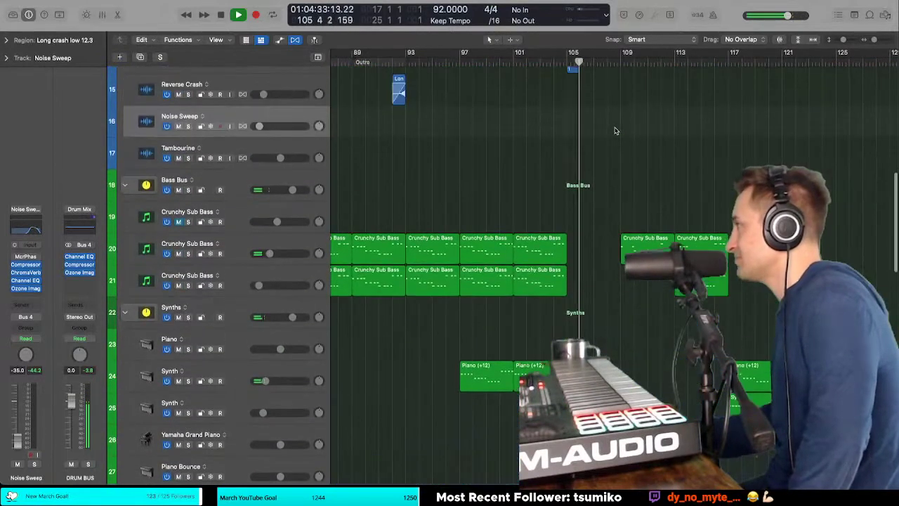
click(580, 149)
scroll(579, 149, right, 3)
key(z)
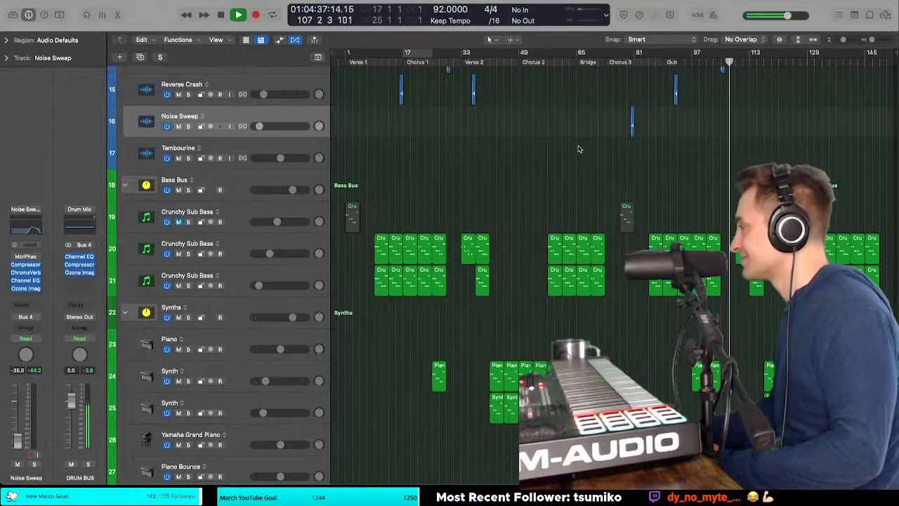
scroll(580, 149, down, 10)
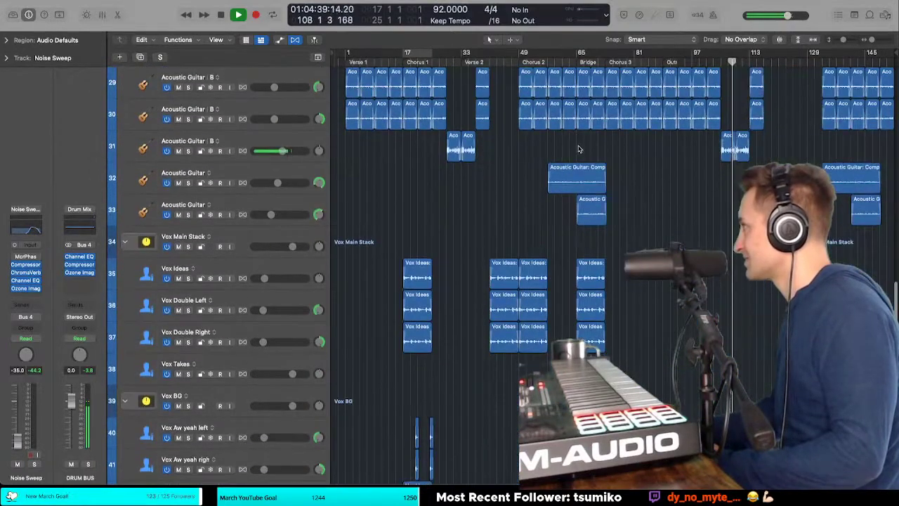
scroll(579, 148, down, 3)
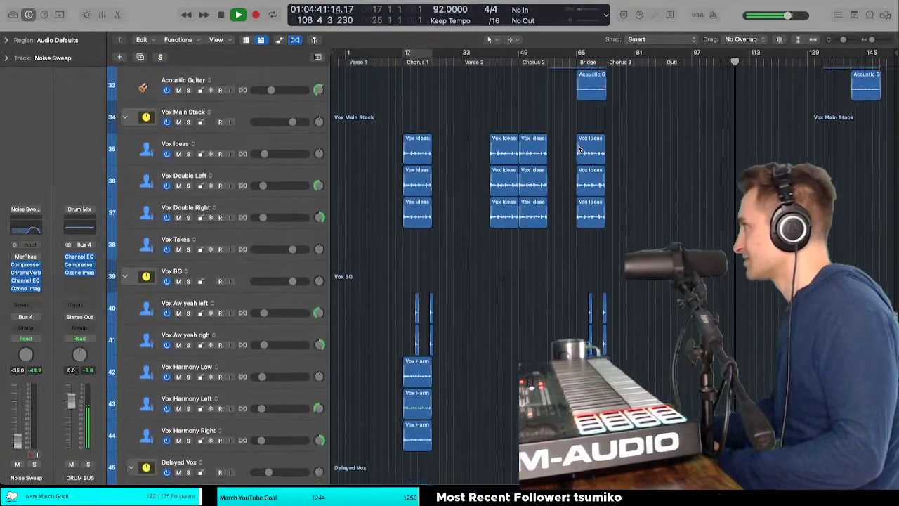
Step: Shrink the track heights to overview the bass through FX tracks, stop playback and move the playhead to bar 16
key(super+Up)
key(super+Up)
key(super+Up)
key(super+Up)
key(space)
click(399, 59)
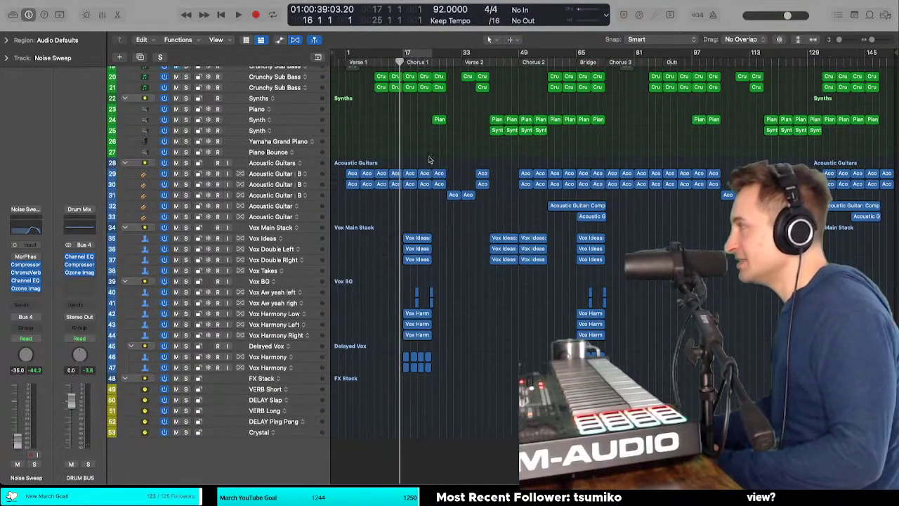
Step: Play the song from bar 16 and set a cycle range covering bars 1 to 129
key(space)
key(t)
key(t)
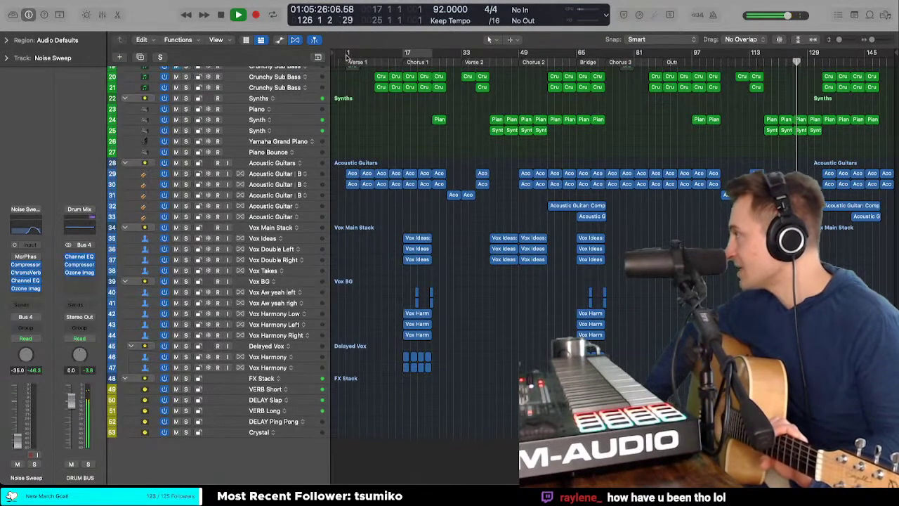
drag(347, 58, 808, 104)
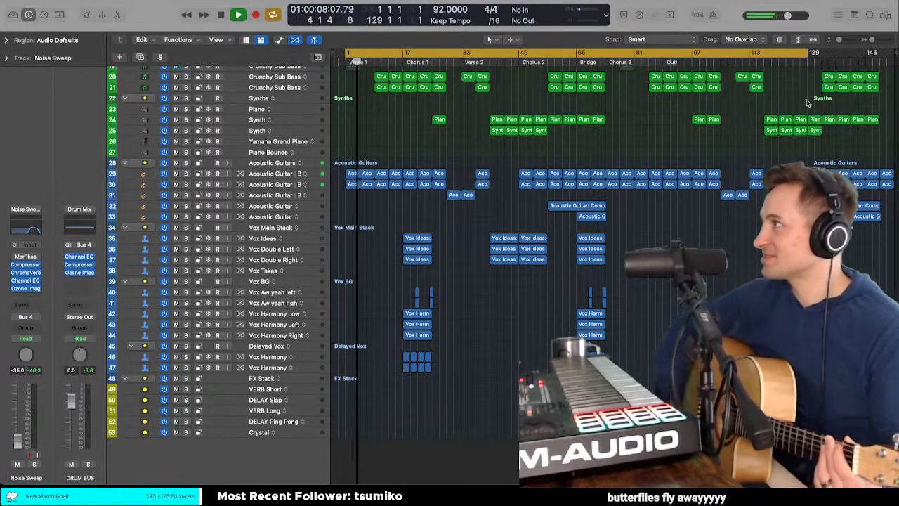
Step: Preview the yarn ball animation ezgif.com-gif-maker (1).gif at an enlarged size, followed by thismarcus--5.gif
mouse_move(337, 483)
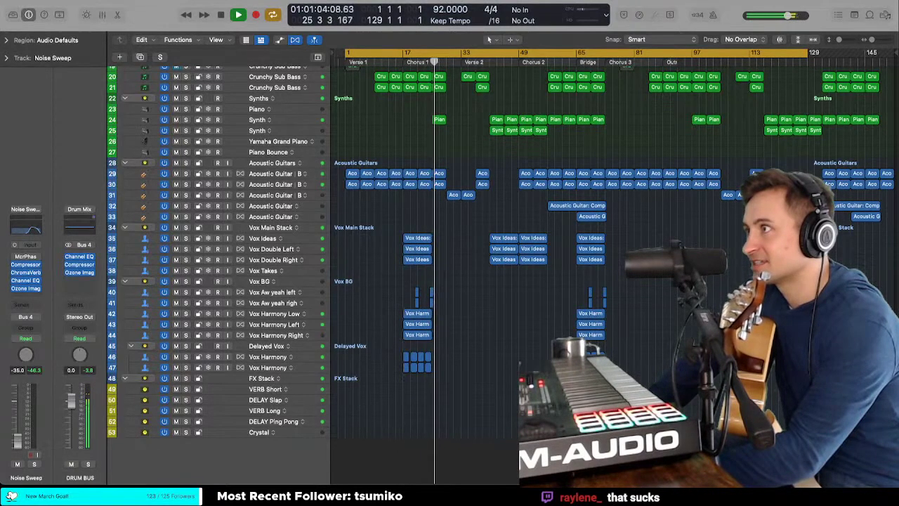
drag(1, 167, 286, 37)
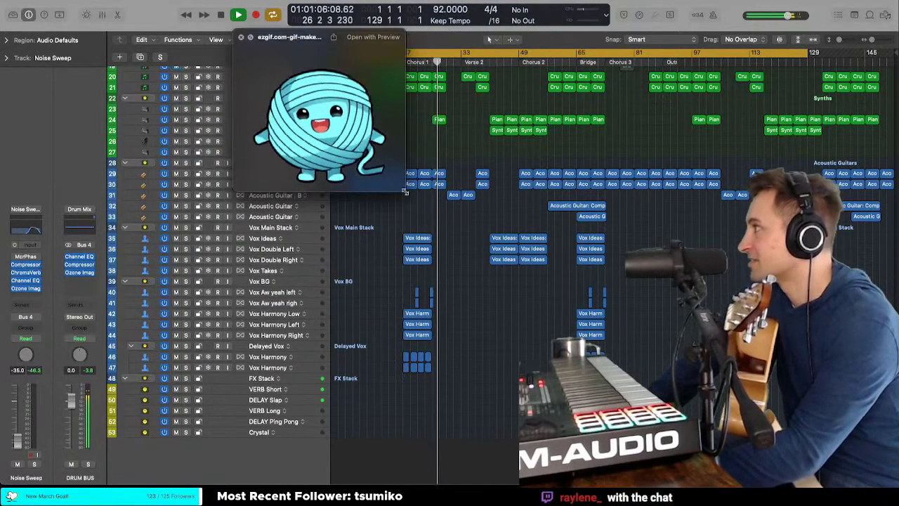
drag(404, 191, 617, 349)
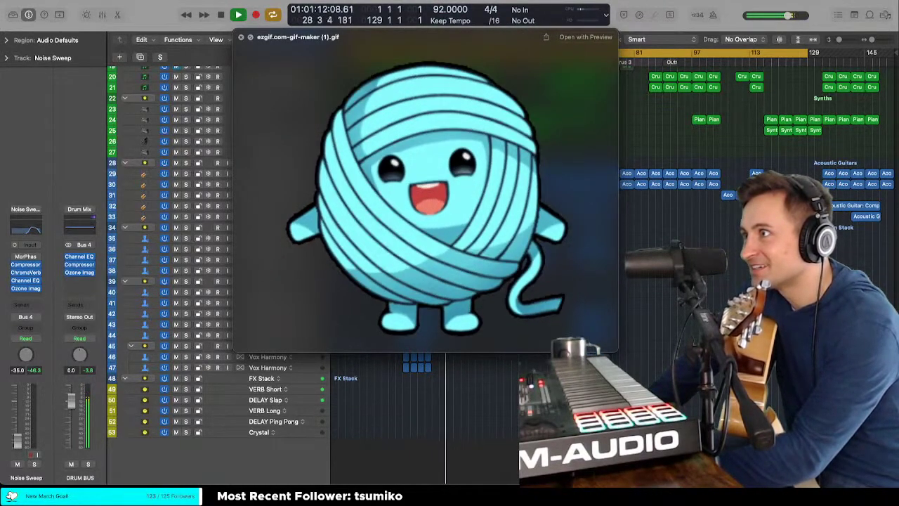
key(Down)
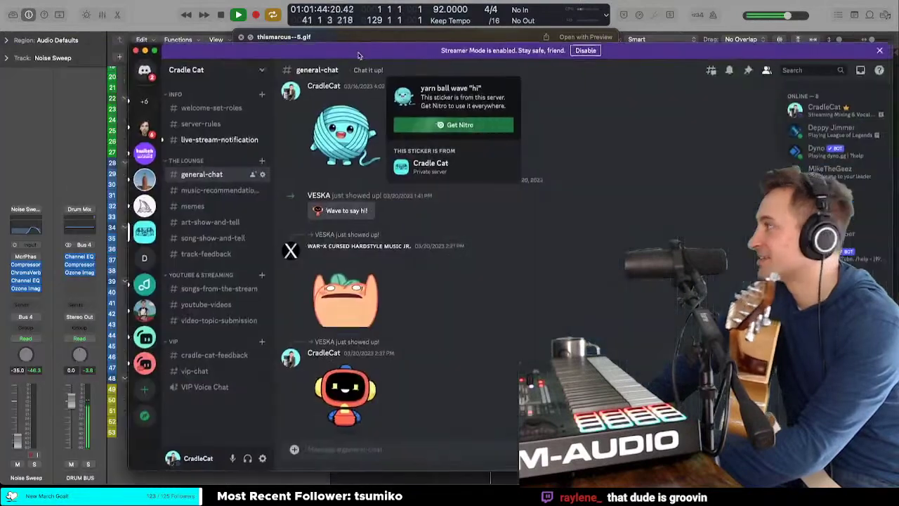
Step: View the yarn ball sticker in Discord's general-chat channel, and close both Discord and the GIF preview
drag(357, 54, 336, 48)
scroll(307, 212, up, 2)
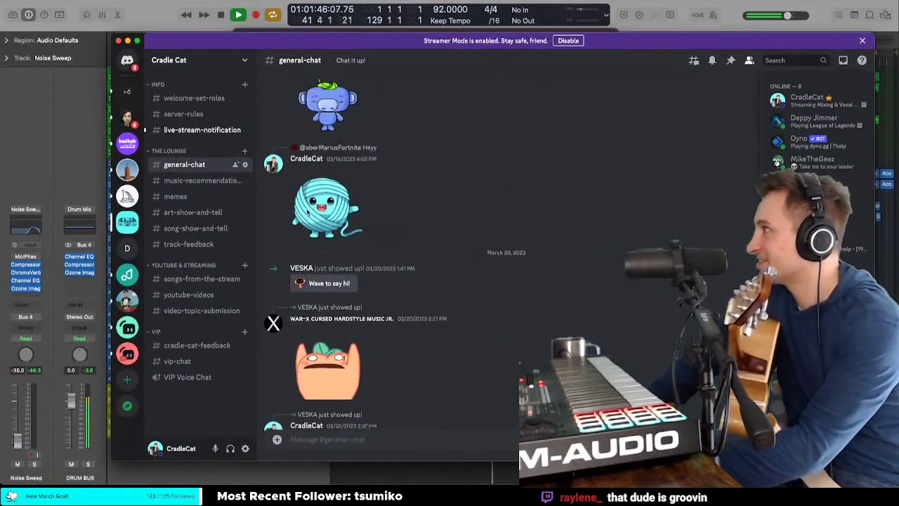
scroll(309, 213, up, 1)
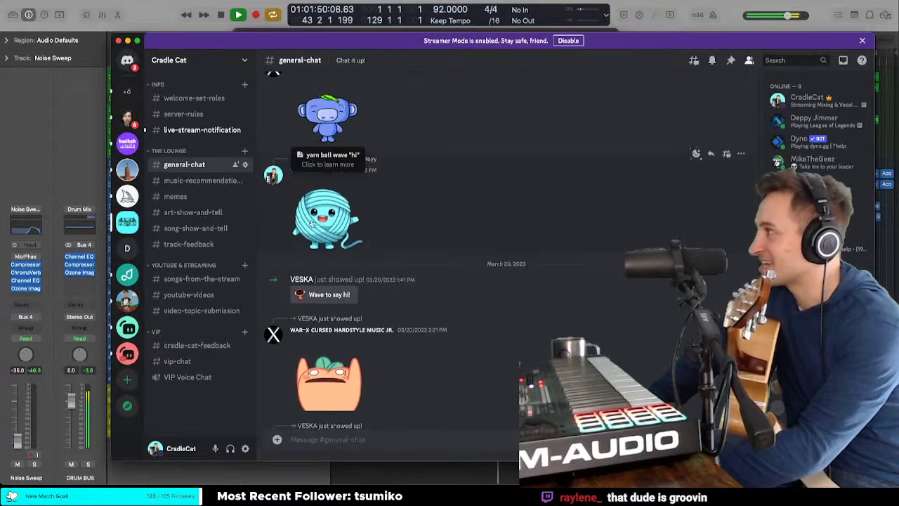
scroll(312, 222, up, 2)
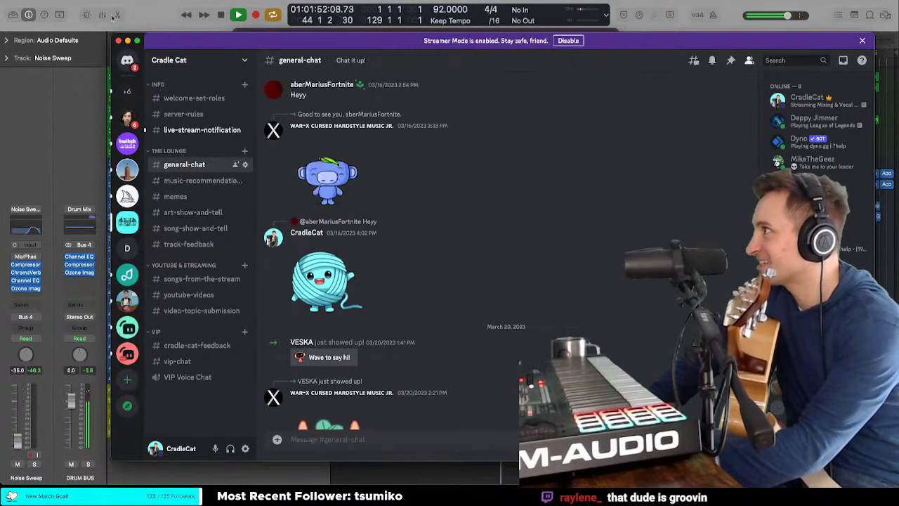
click(119, 41)
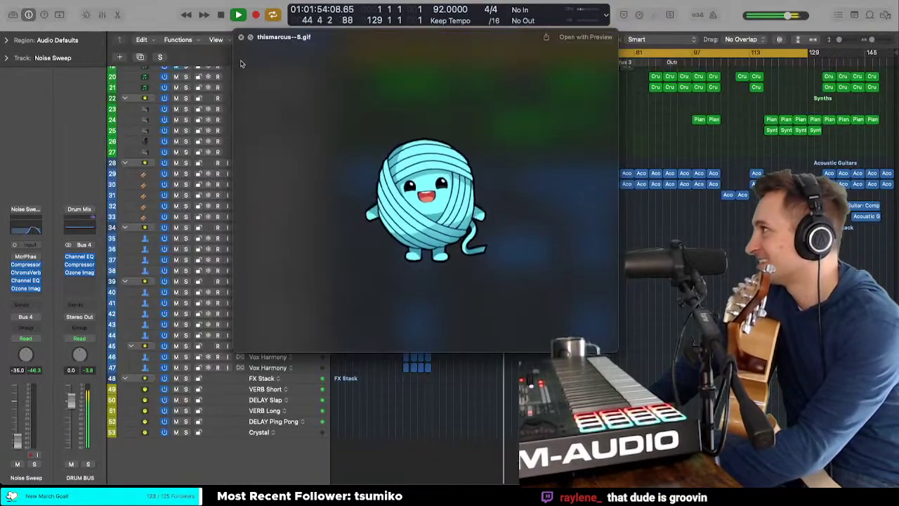
click(241, 36)
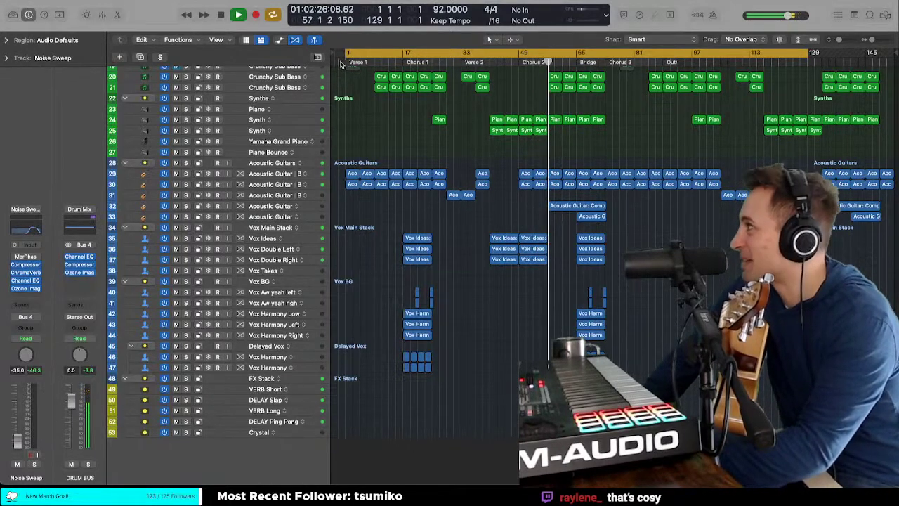
Step: Restart playback at the beginning of Verse 1 and survey the guitar and vocal regions across the following sections
click(344, 63)
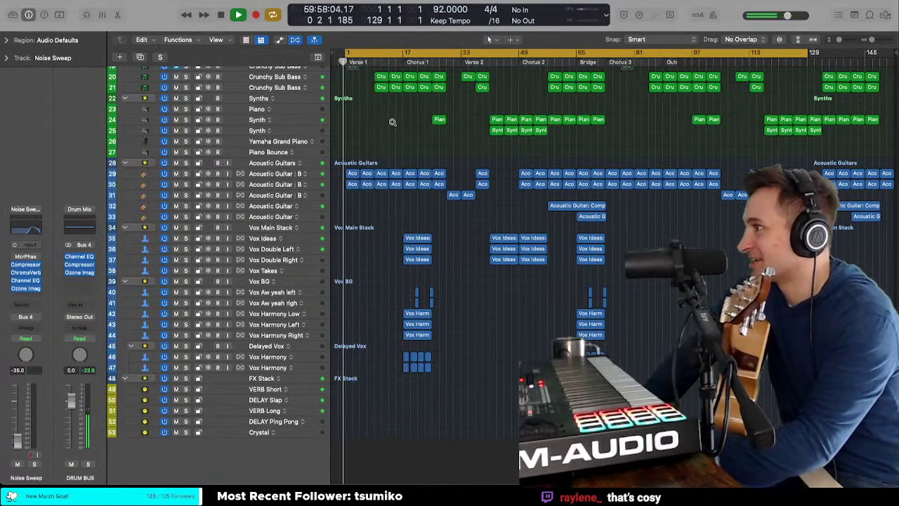
scroll(391, 120, up, 2)
scroll(393, 124, up, 5)
scroll(392, 125, down, 4)
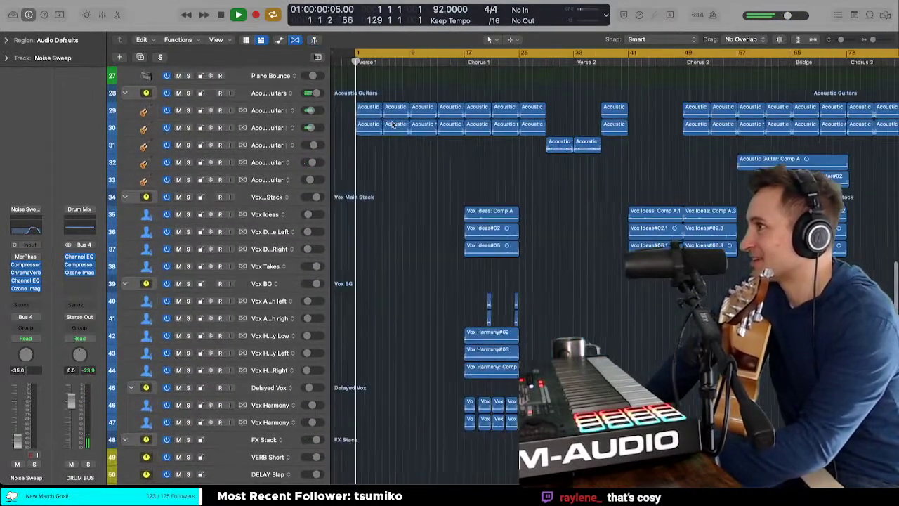
scroll(393, 125, down, 3)
scroll(393, 124, down, 2)
scroll(395, 151, right, 6)
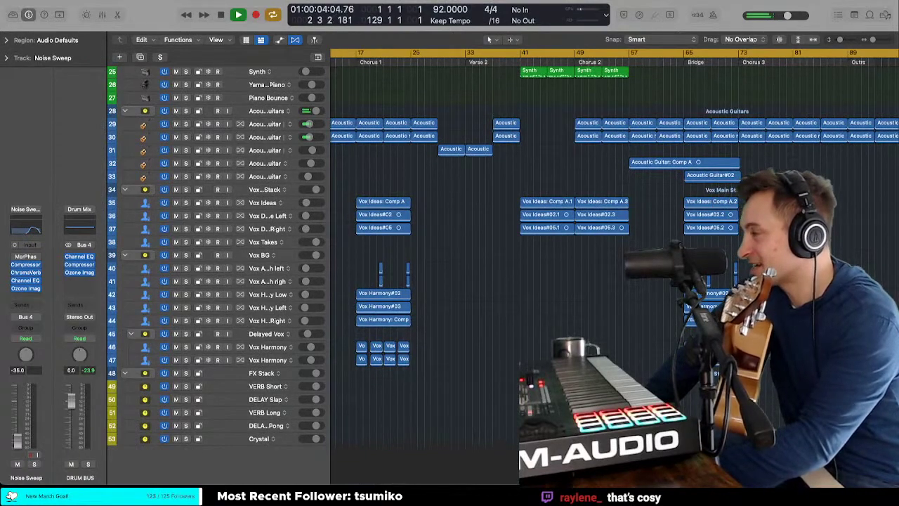
scroll(419, 92, left, 6)
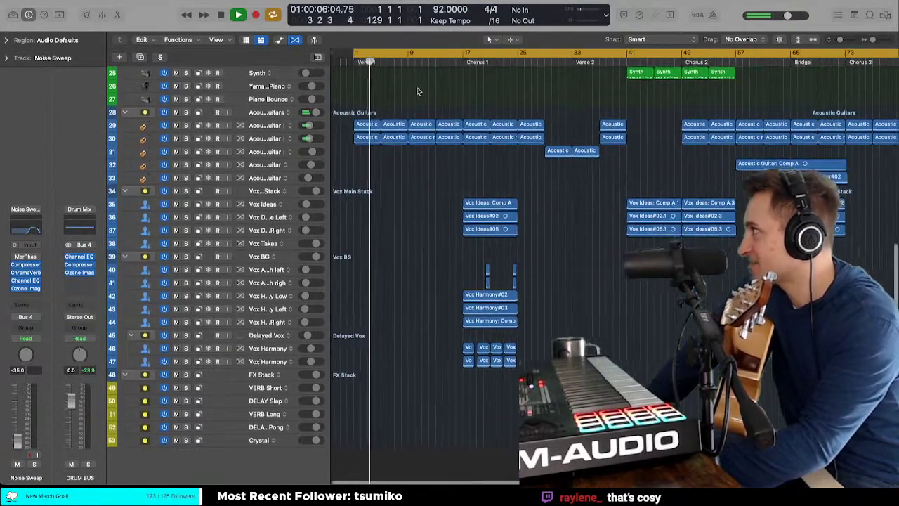
Step: Listen through Verse 1 while examining the acoustic guitar and vocal tracks more closely
scroll(434, 151, up, 5)
scroll(434, 151, down, 3)
key(t)
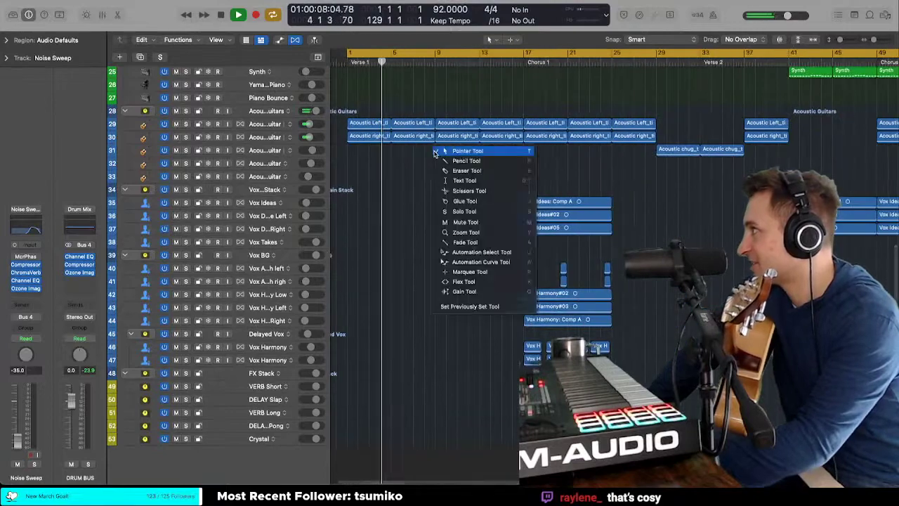
key(Escape)
scroll(434, 154, up, 3)
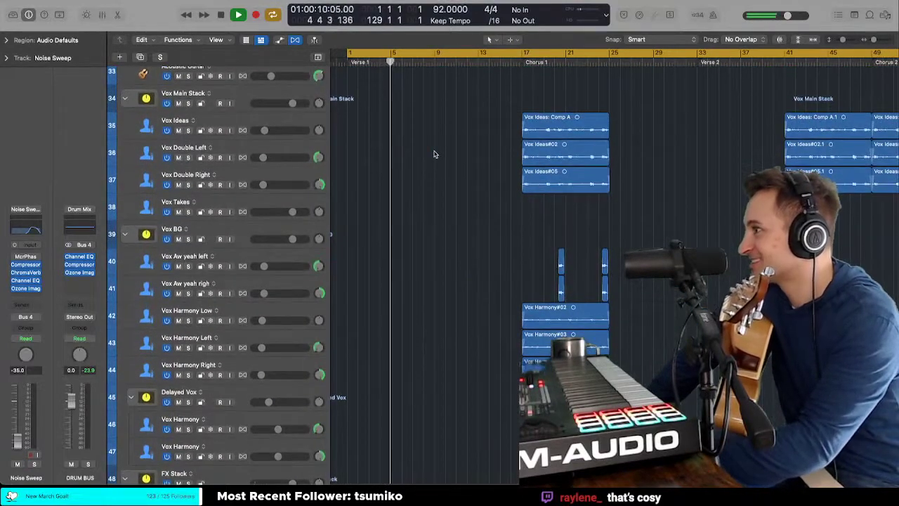
scroll(434, 154, up, 5)
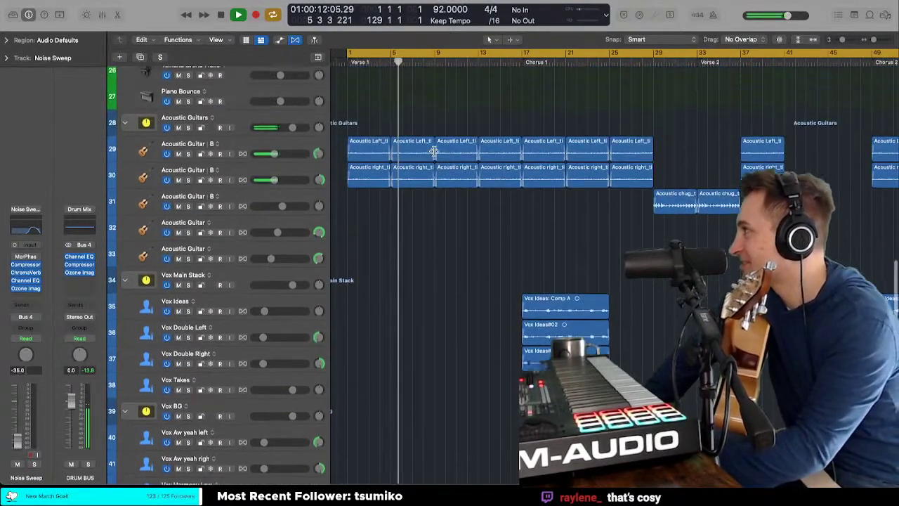
scroll(422, 156, down, 4)
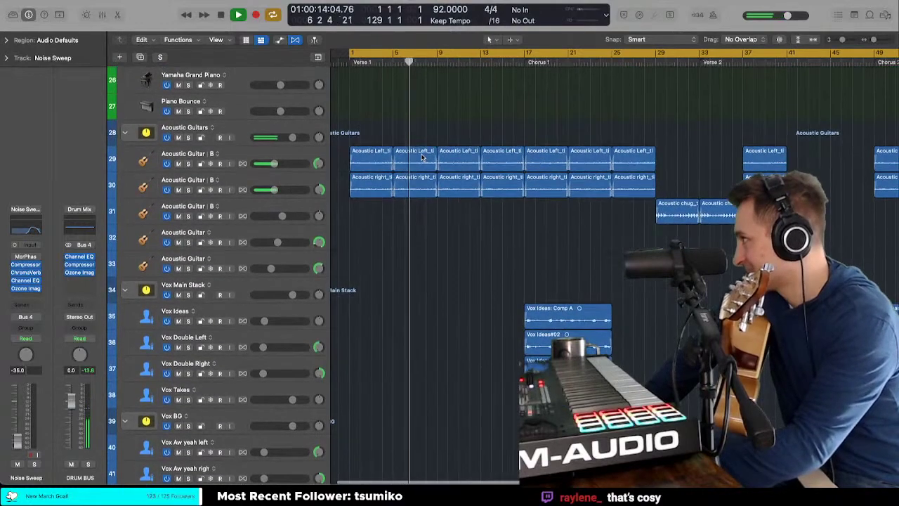
scroll(421, 156, down, 1)
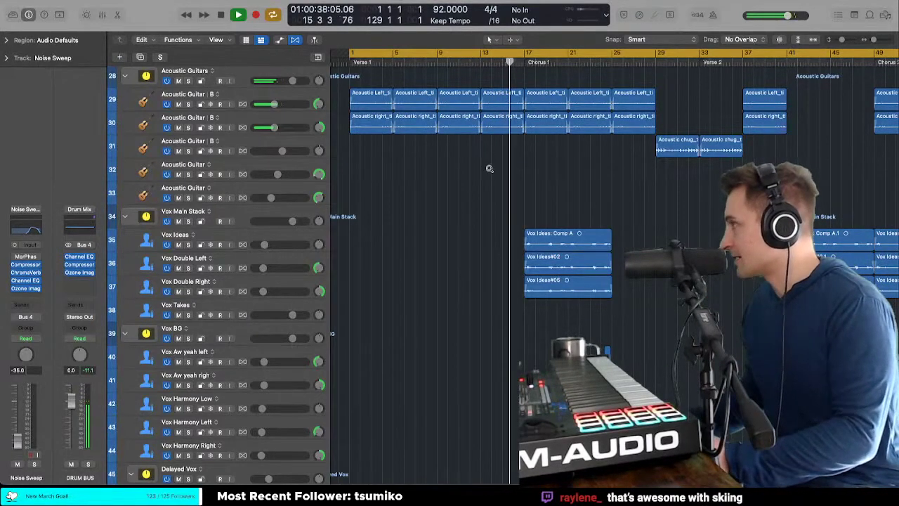
Step: Select the Vox Ideas track and check the project notes for the remaining vocal tasks
click(276, 234)
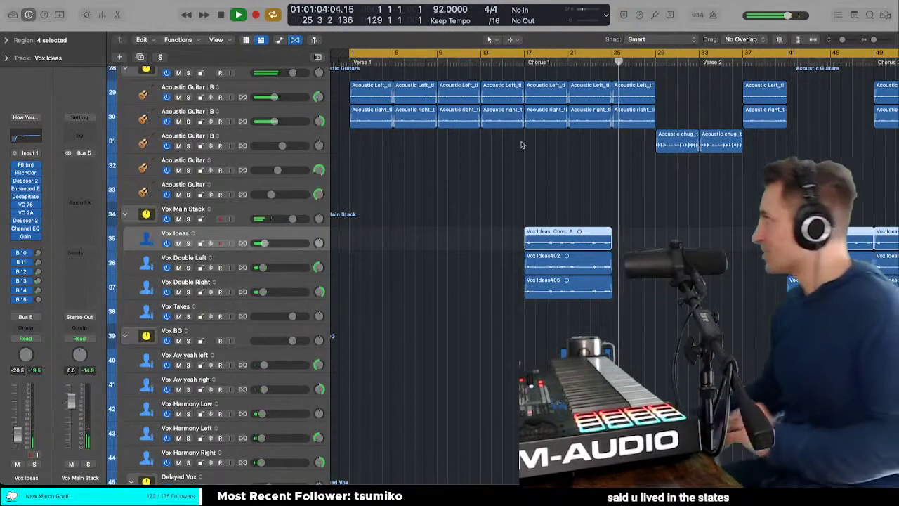
click(856, 15)
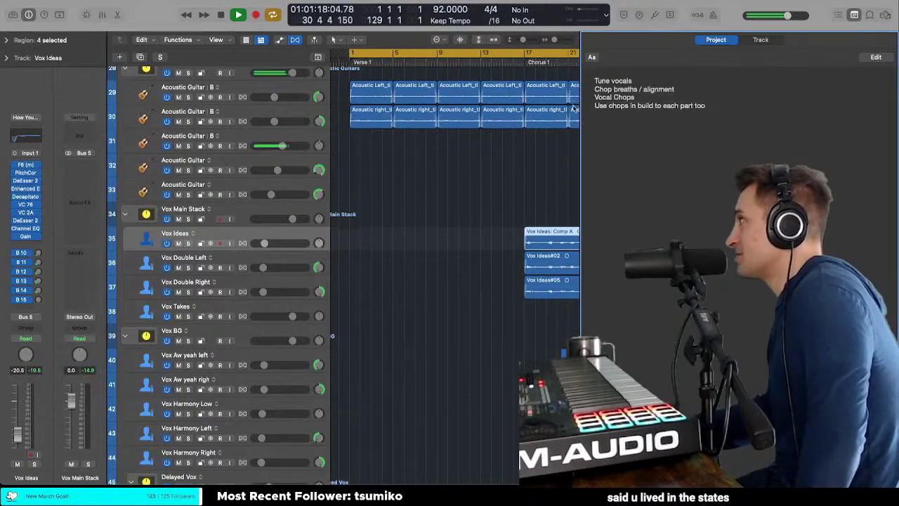
click(856, 14)
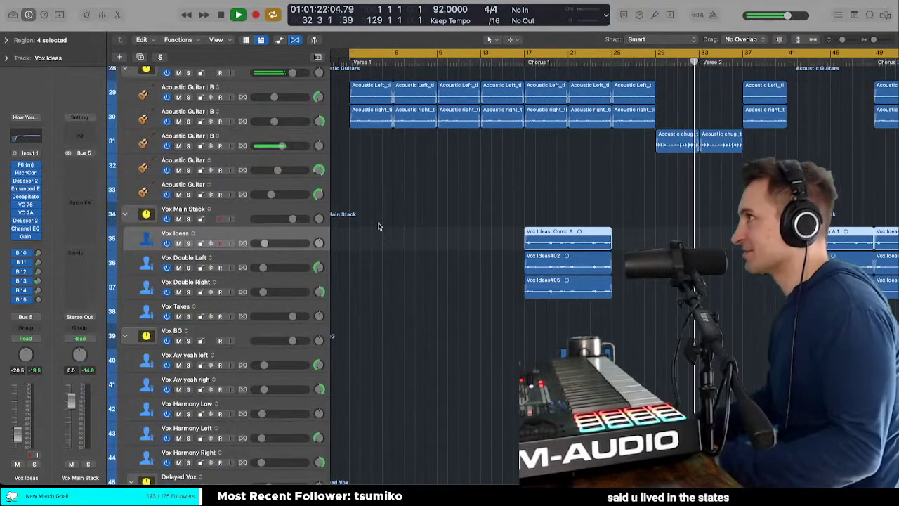
Step: Stop playback, turn off the cycle range and place the playhead at bar 17, the start of Chorus 1
key(super+Down)
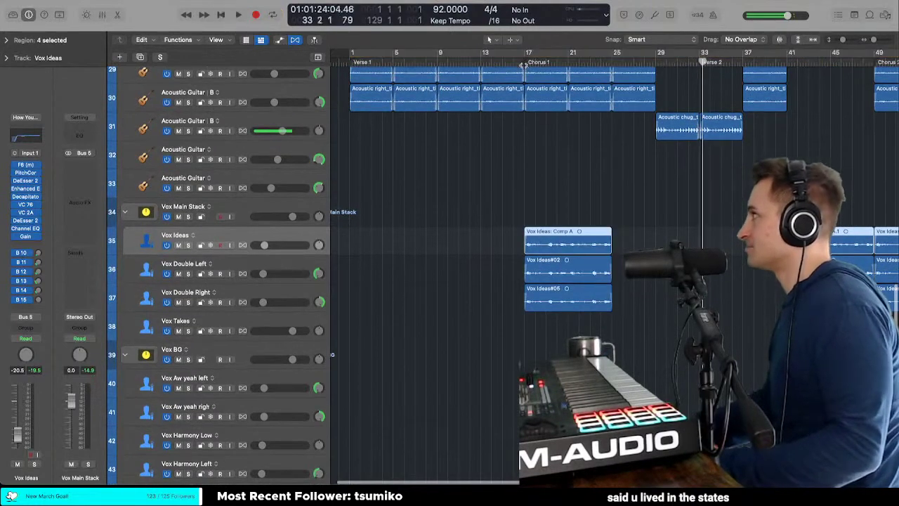
key(space)
key(super+Right)
key(super+Right)
key(super+Right)
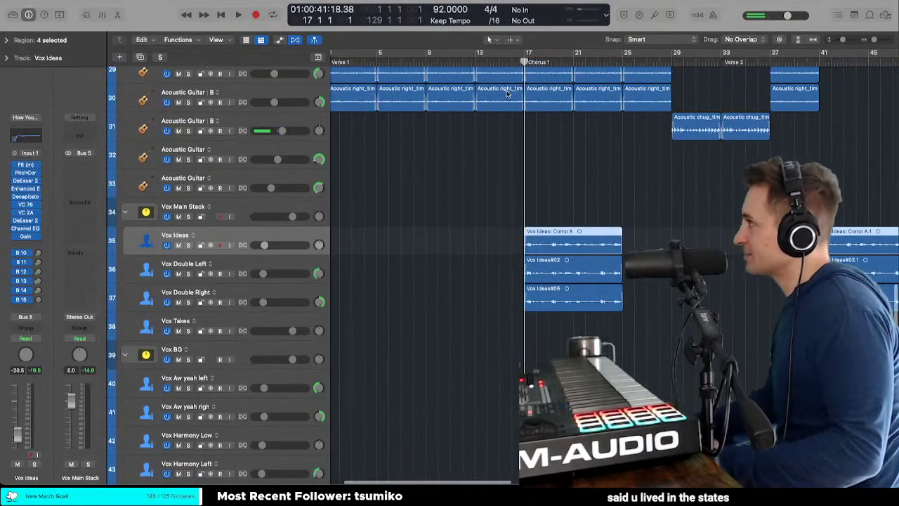
Step: Select the Vox Ideas: Comp A region at the start of Chorus 1
key(super+Up)
key(t)
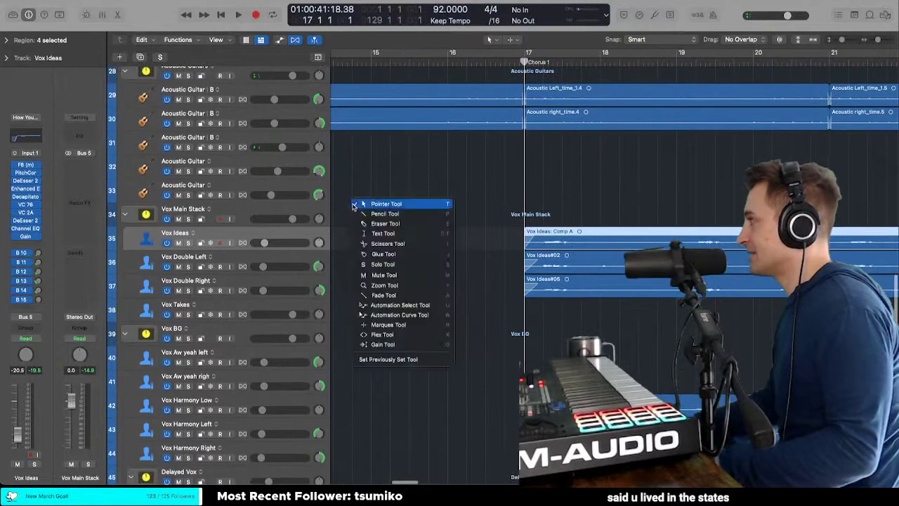
key(Escape)
scroll(445, 200, right, 3)
key(super+Right)
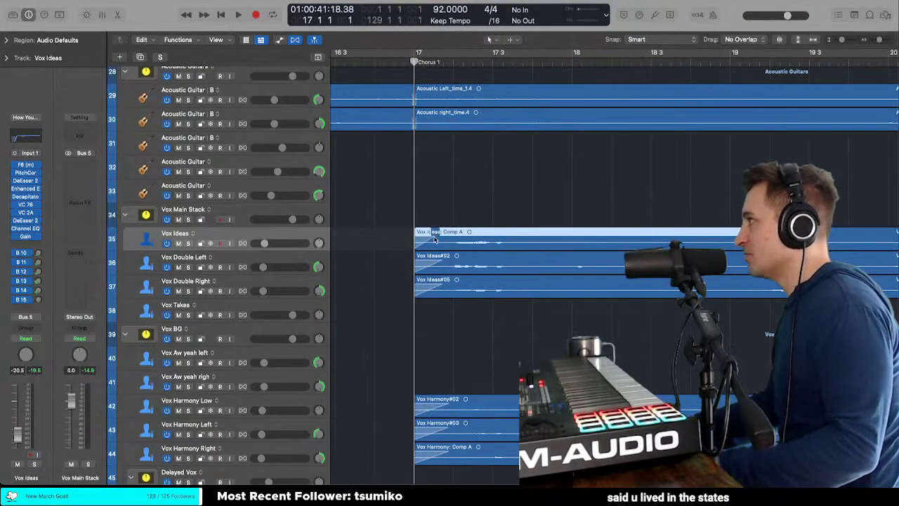
key(t)
key(Escape)
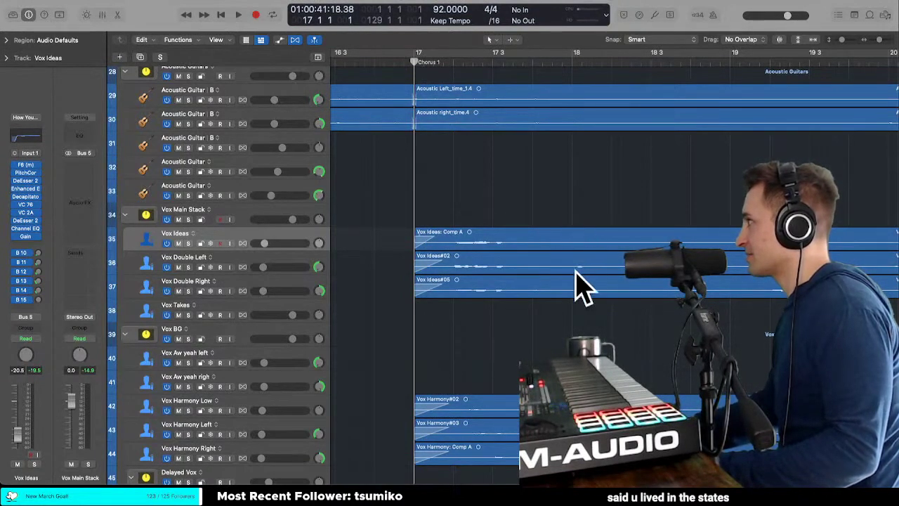
key(t)
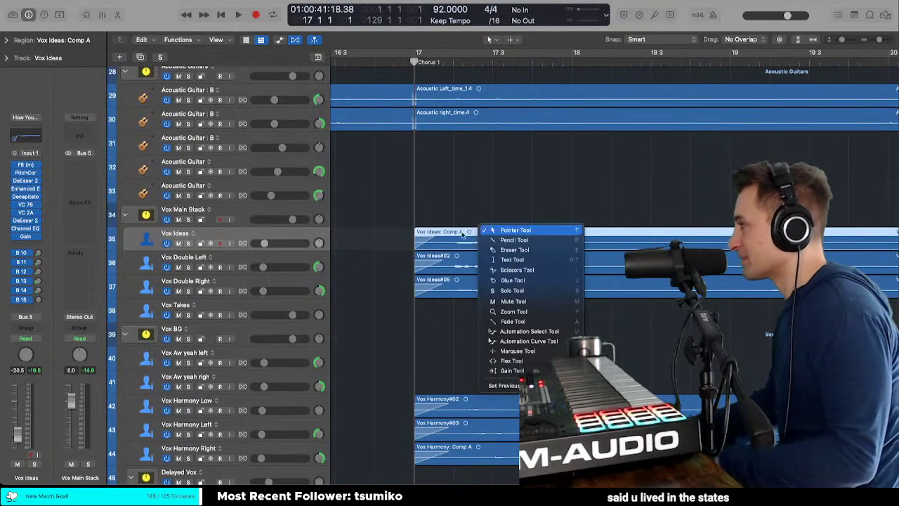
click(444, 238)
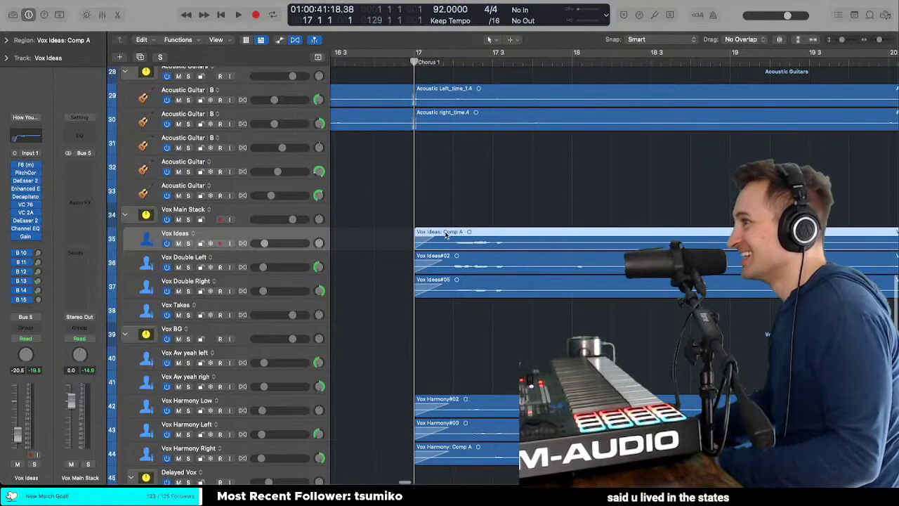
key(super+Down)
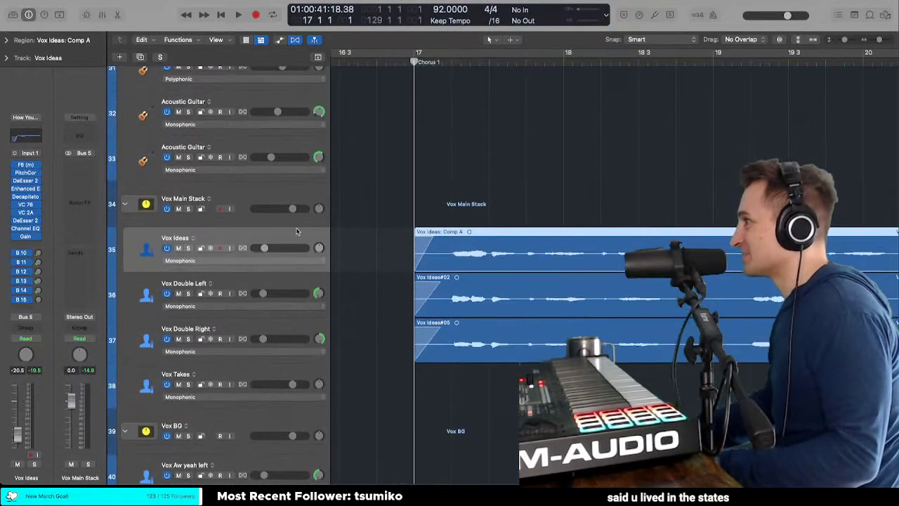
Step: Insert the Celemony Melodyne plug-in (not the ARA version) ahead of F6 on the Vox Ideas track
click(29, 163)
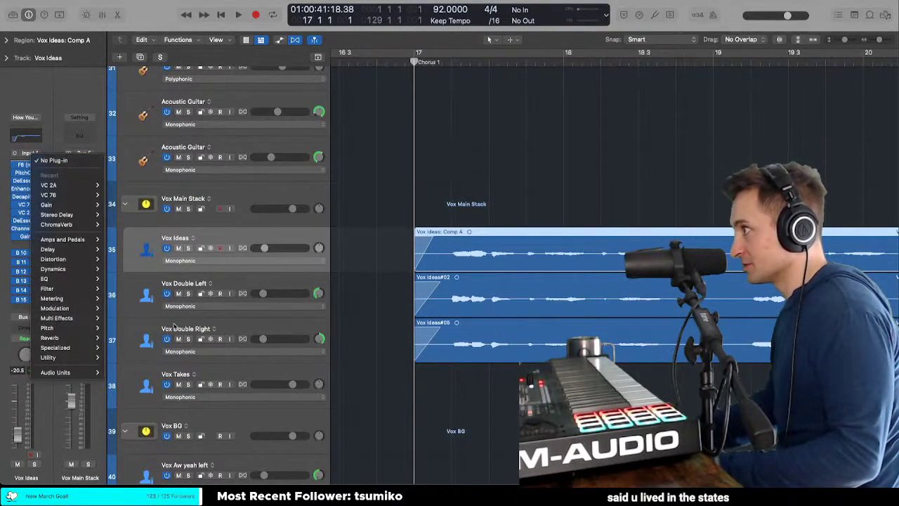
mouse_move(95, 373)
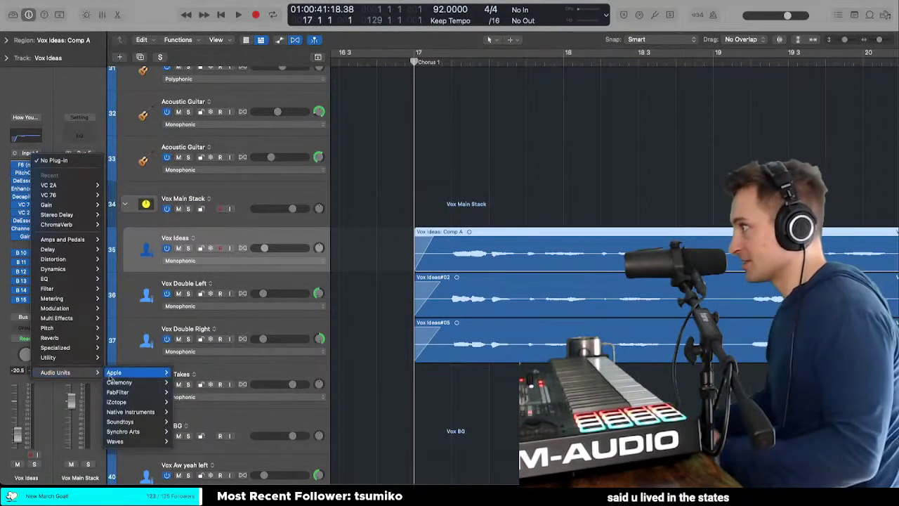
mouse_move(125, 424)
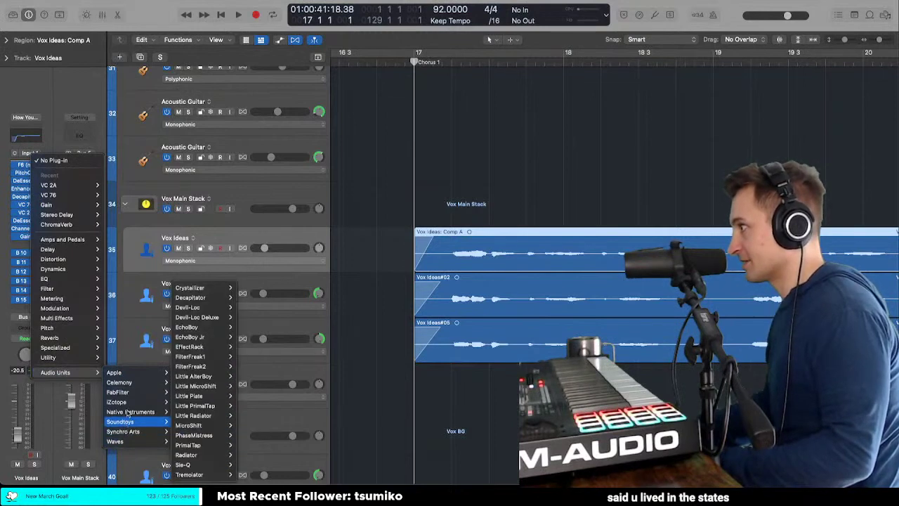
mouse_move(141, 382)
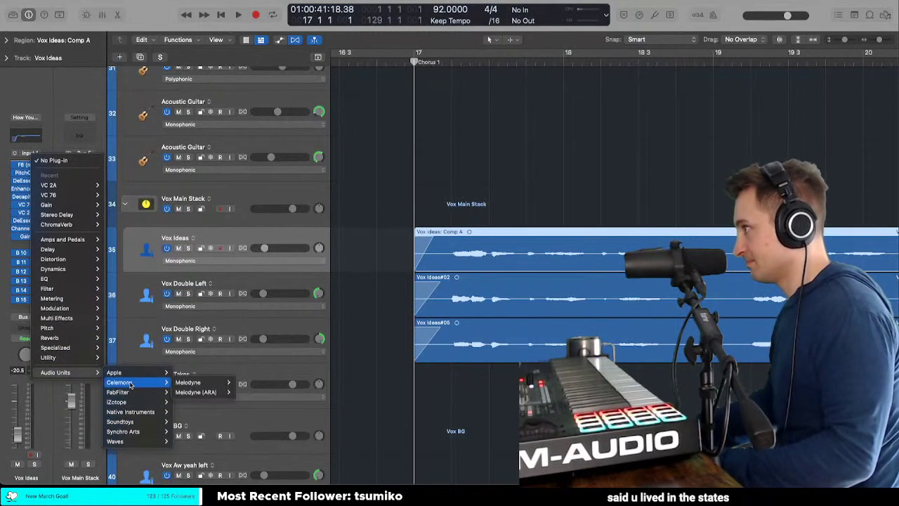
mouse_move(208, 386)
click(242, 384)
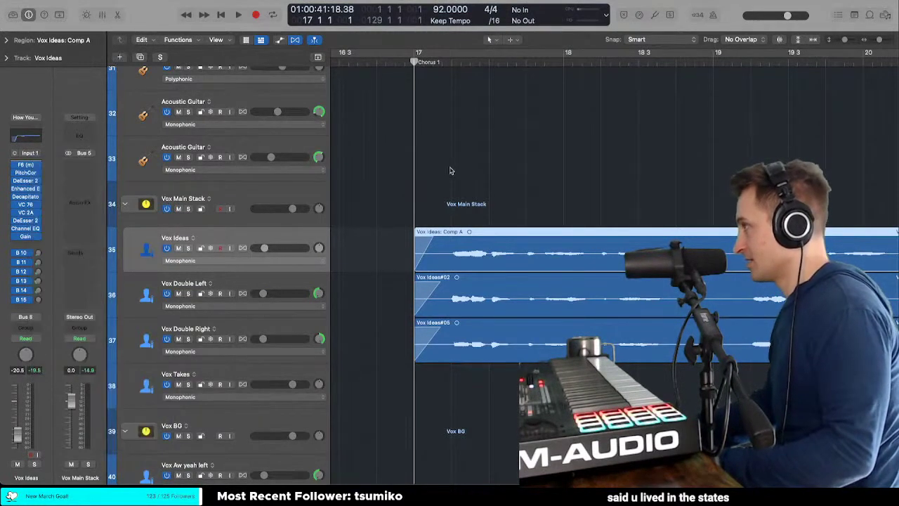
Step: Transfer the Chorus 1 vocal into Melodyne by playing the song from bar 17 through bar 25
drag(435, 118, 371, 202)
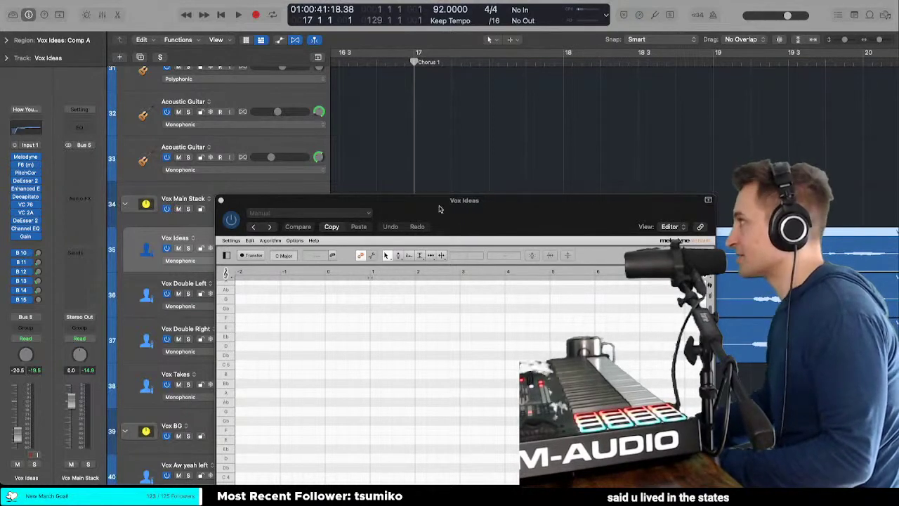
drag(439, 209, 396, 357)
click(251, 404)
key(space)
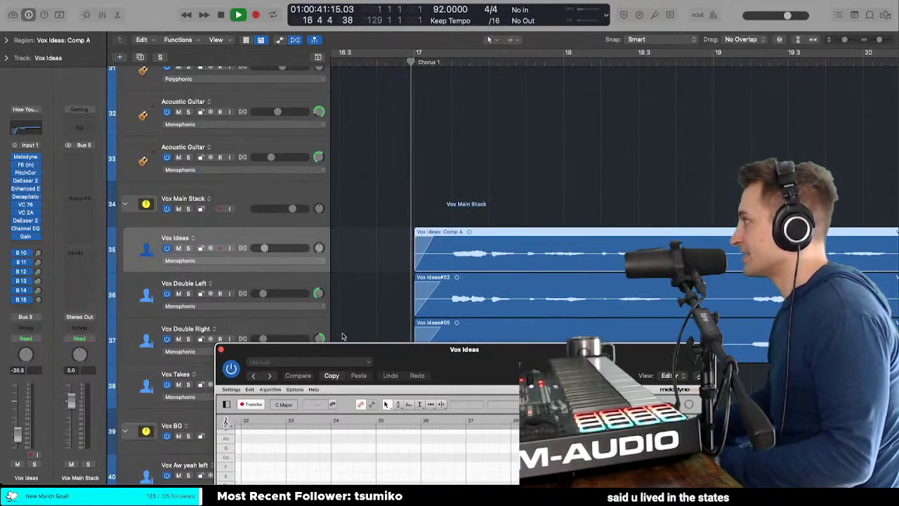
drag(469, 348, 482, 107)
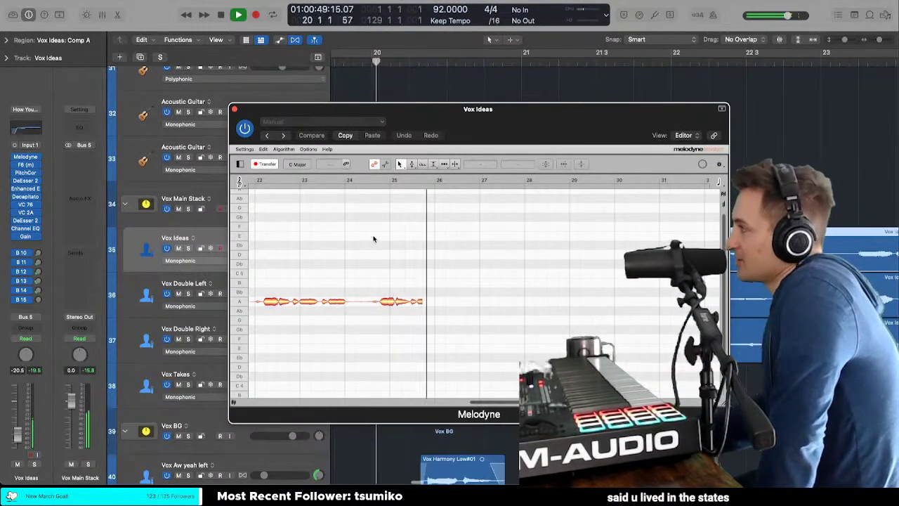
drag(440, 130, 438, 89)
key(space)
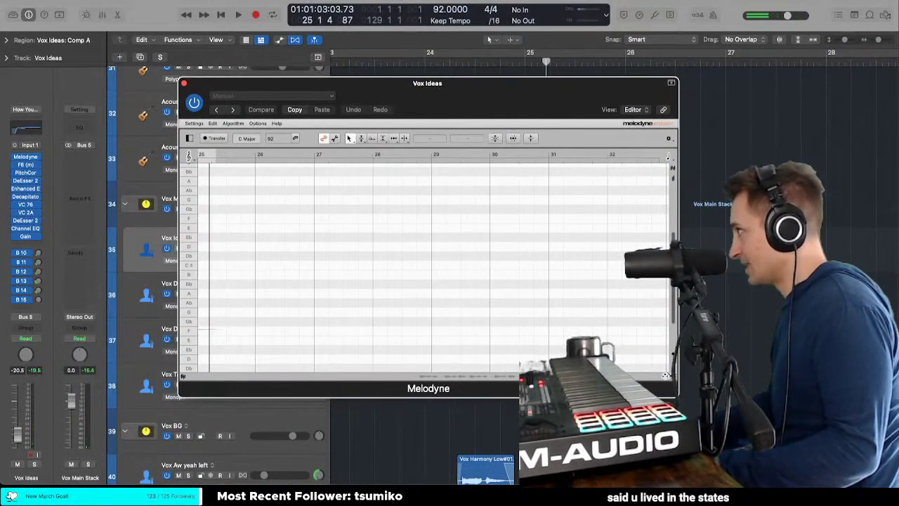
Step: Enlarge the Melodyne window and activate the Pitch tool for the phrase starting at bar 17
drag(666, 376, 775, 466)
scroll(540, 347, down, 3)
scroll(540, 348, left, 5)
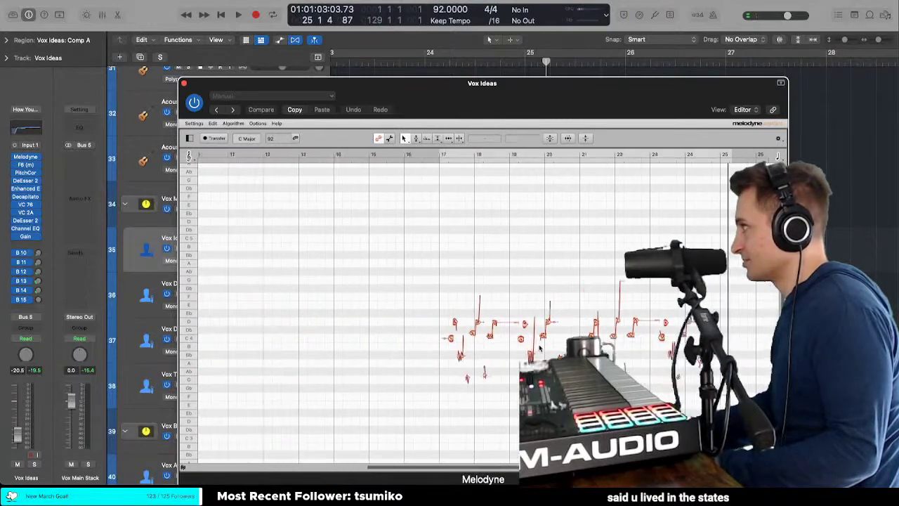
scroll(519, 311, up, 5)
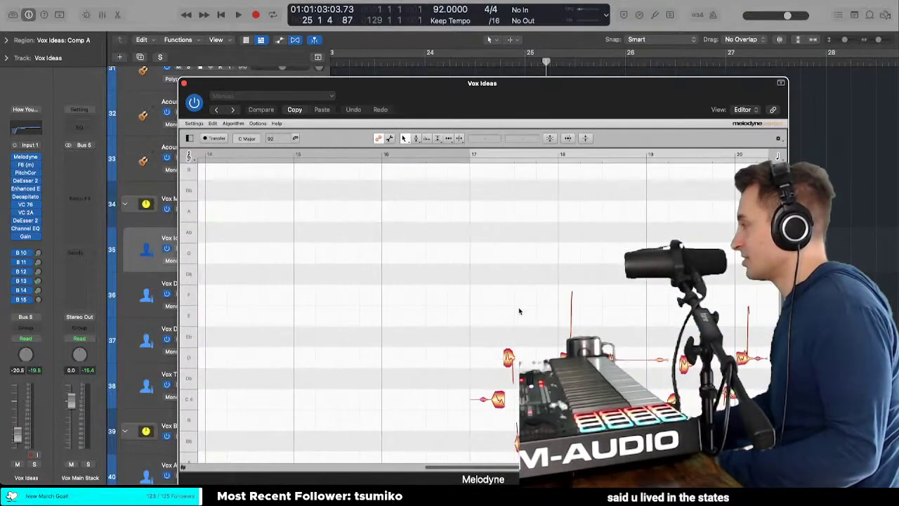
right_click(519, 310)
click(519, 328)
drag(520, 329, 624, 310)
right_click(624, 311)
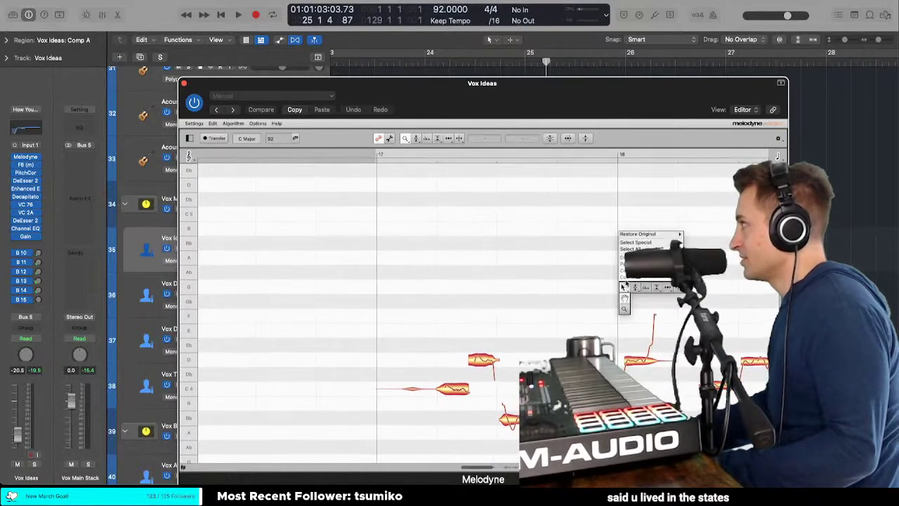
scroll(495, 302, down, 2)
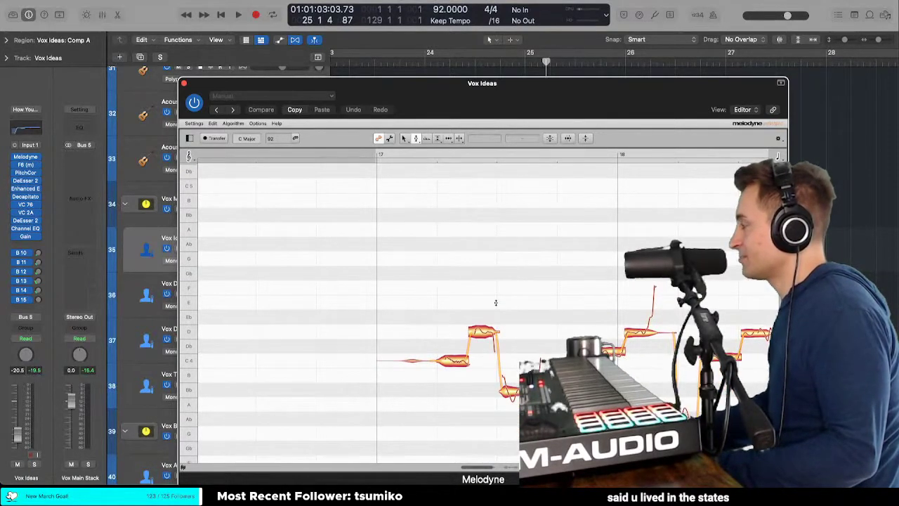
scroll(496, 302, right, 6)
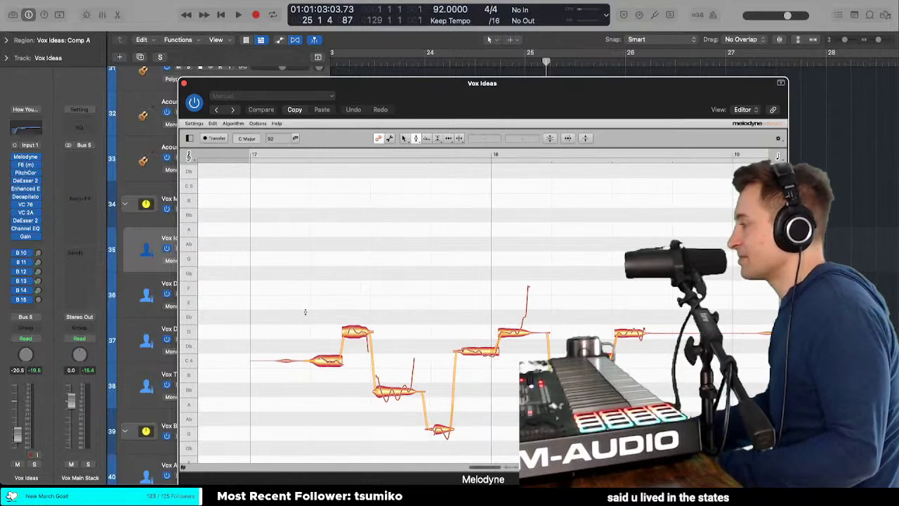
Step: Audition the opening phrase and pull its off-centre notes around bar 18 onto C4 and G3
key(space)
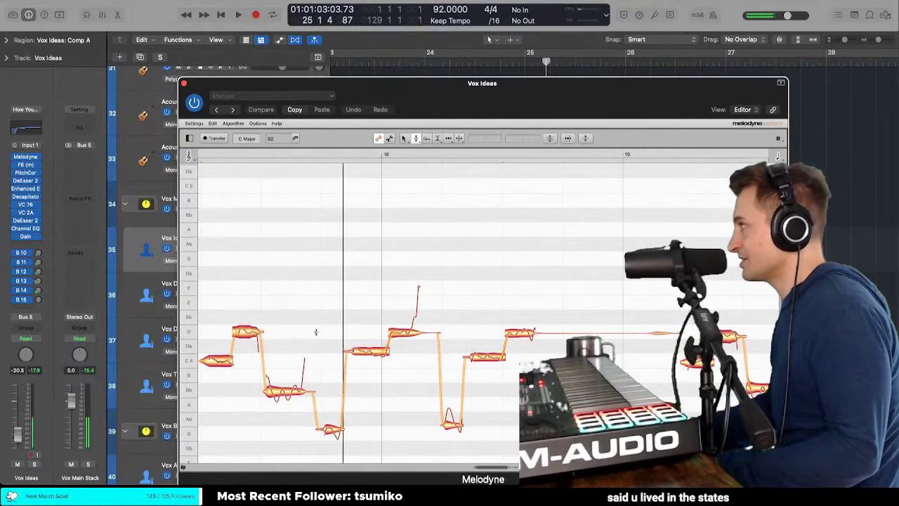
scroll(275, 323, left, 1)
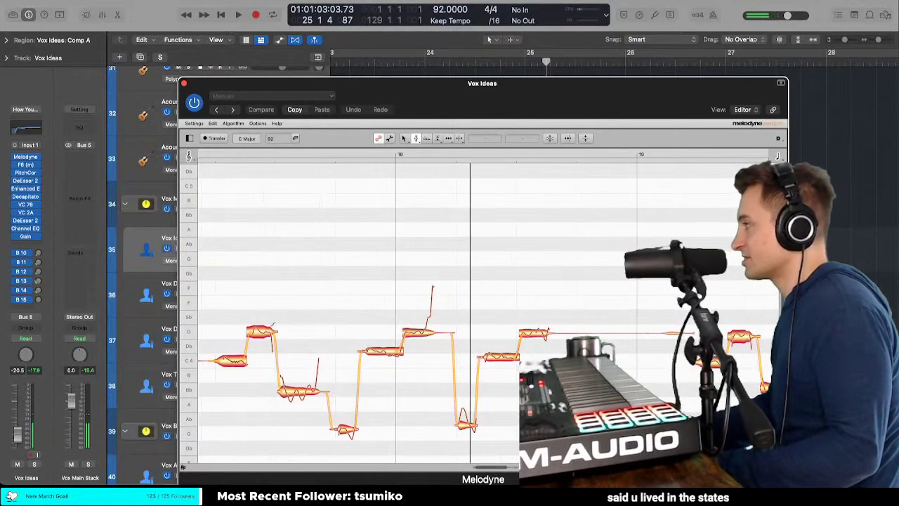
key(space)
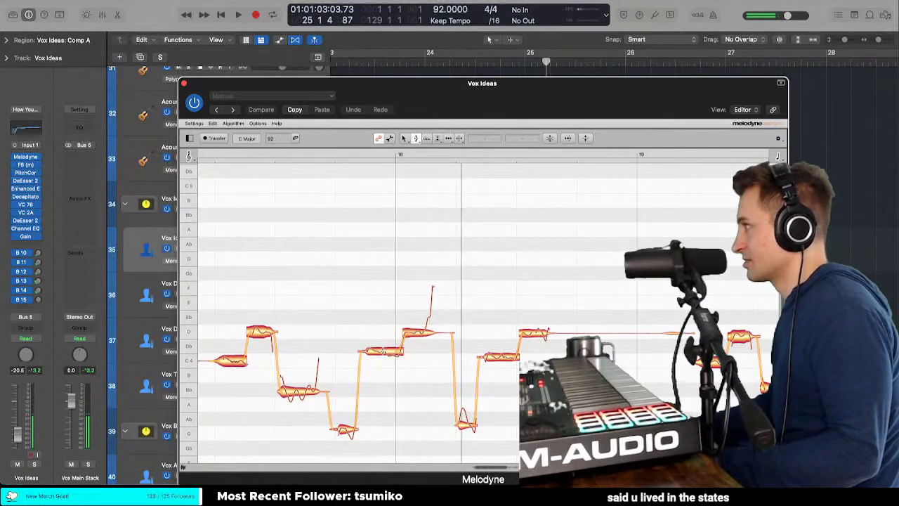
drag(382, 349, 382, 366)
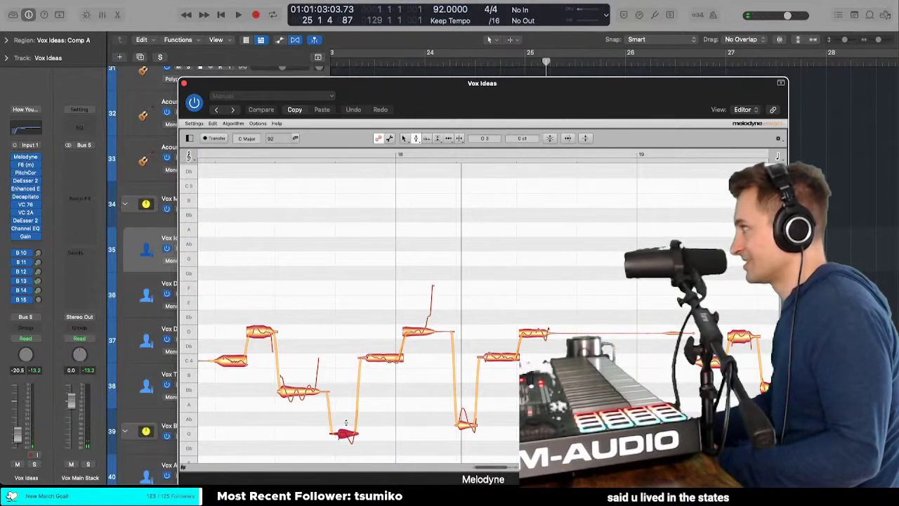
key(space)
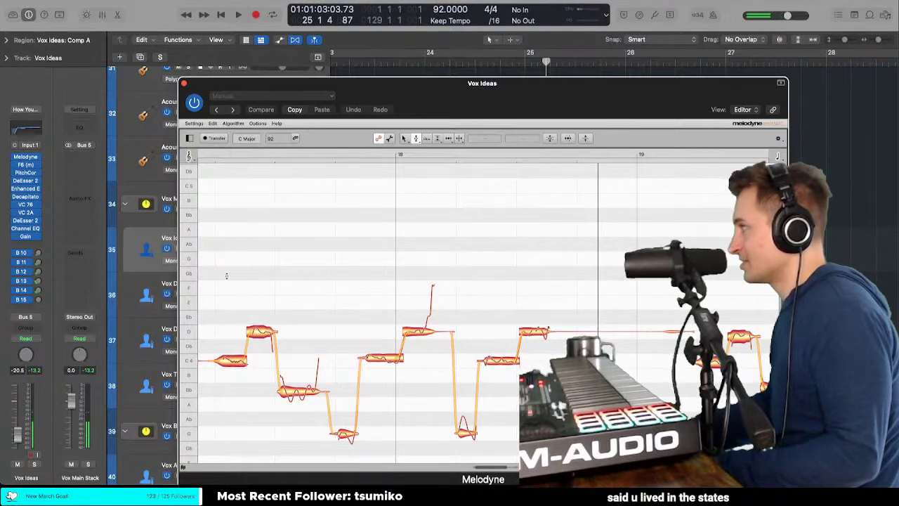
Step: Select all notes of the opening phrase and reduce their pitch modulation to about 81% and their pitch drift to about 49%
drag(226, 275, 506, 398)
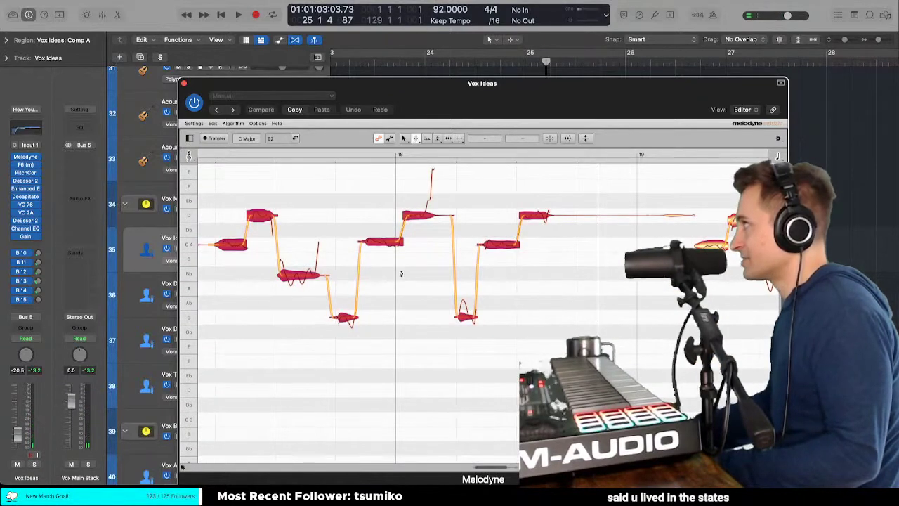
right_click(387, 246)
click(386, 257)
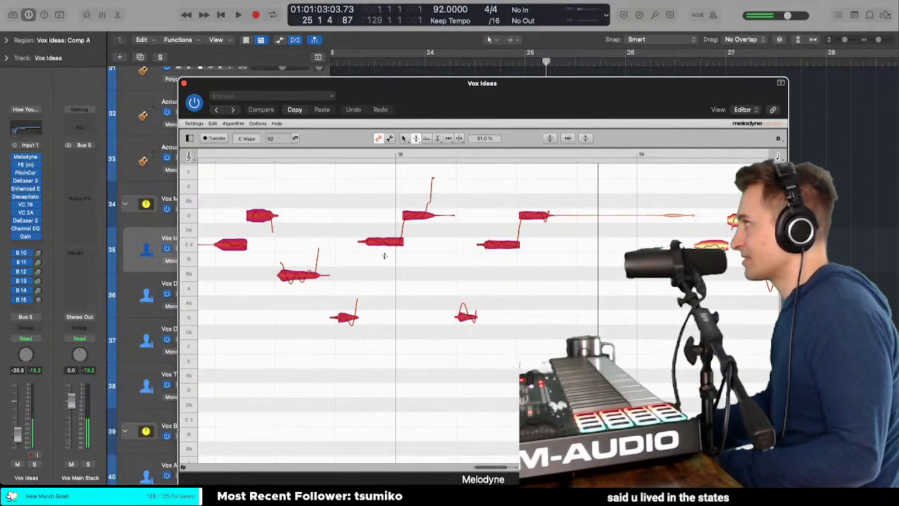
drag(384, 255, 383, 266)
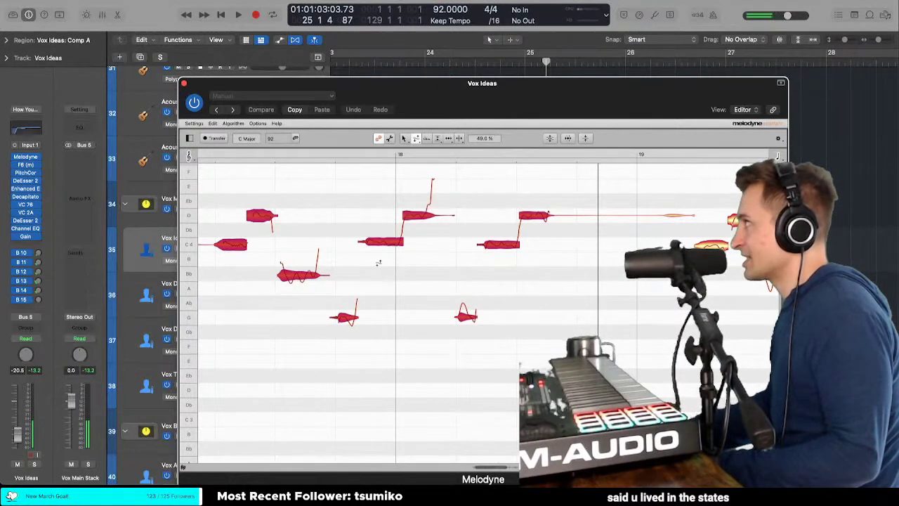
click(377, 252)
Step: Set the Bb note's pitch modulation to about 71% and the pitch drift of the C4 note after bar 18 to -38%
right_click(379, 246)
click(379, 243)
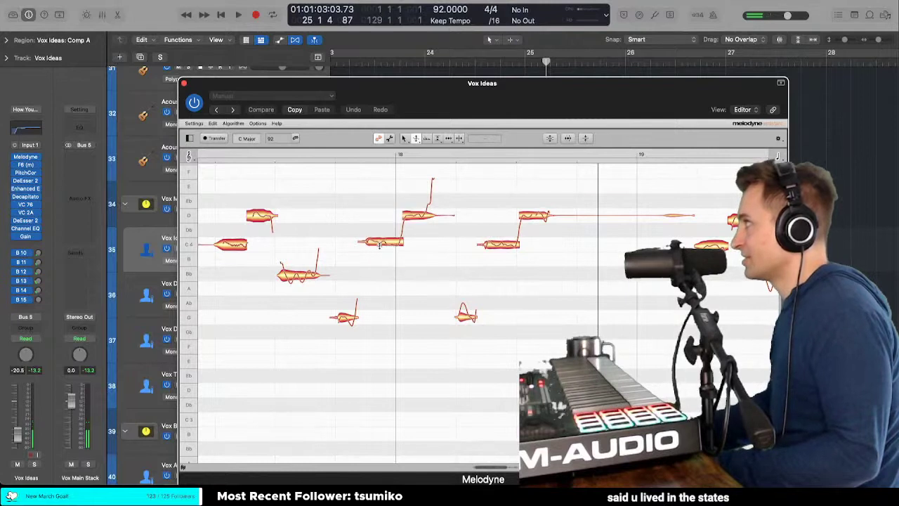
right_click(295, 287)
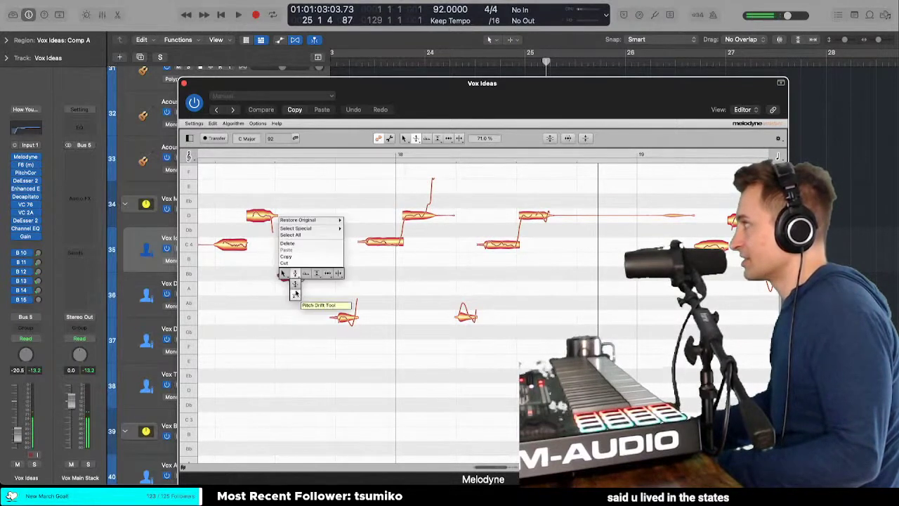
click(295, 275)
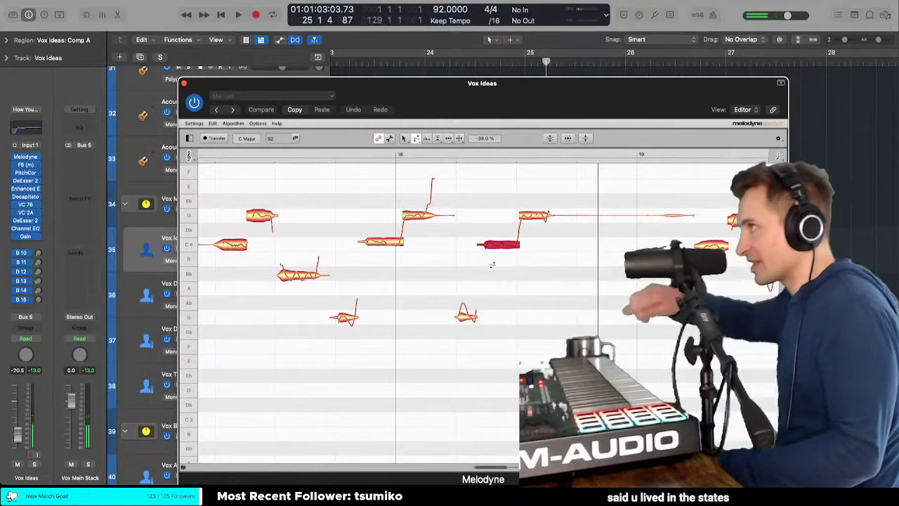
Step: Set the pitch drift of the C4 note before bar 18 to -58% and the Bb note's pitch modulation to 72%
scroll(403, 225, up, 2)
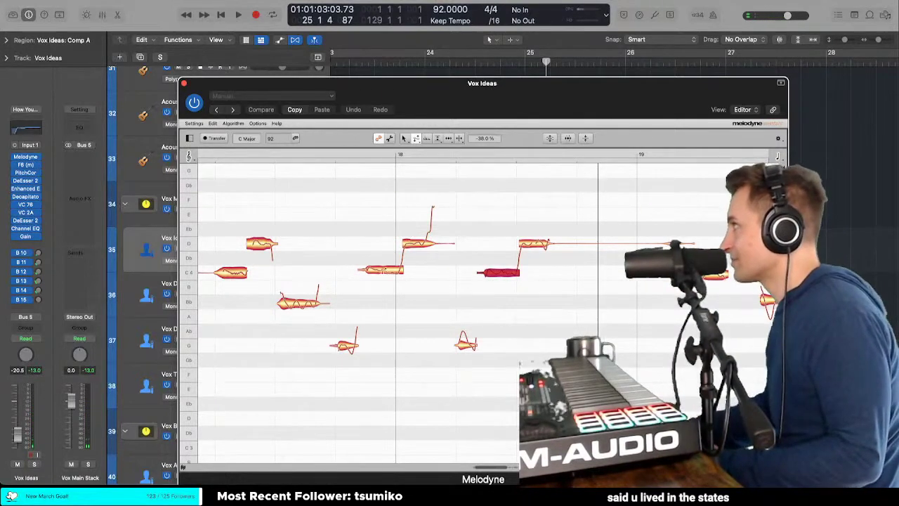
right_click(394, 278)
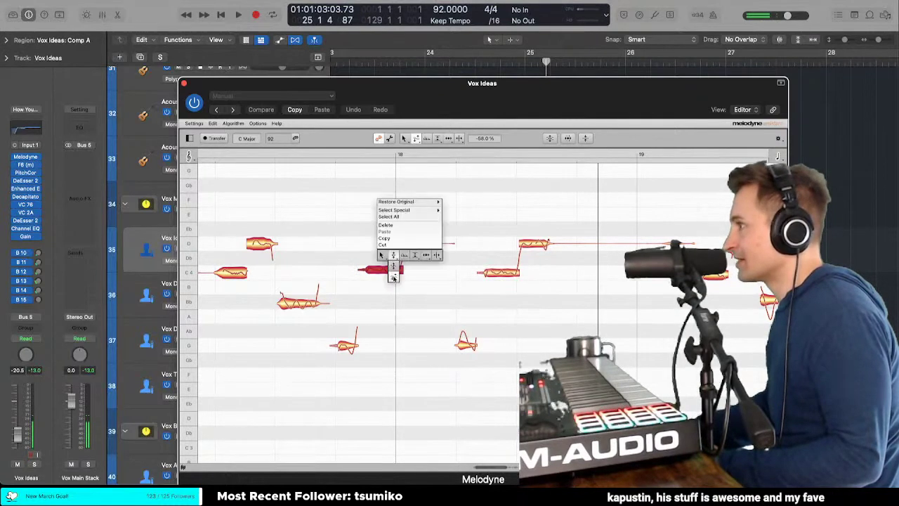
click(394, 275)
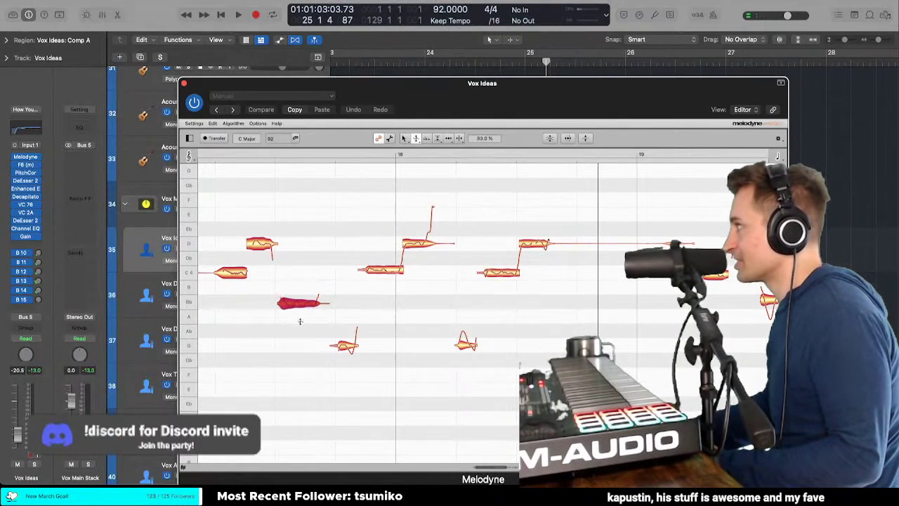
drag(297, 277, 297, 302)
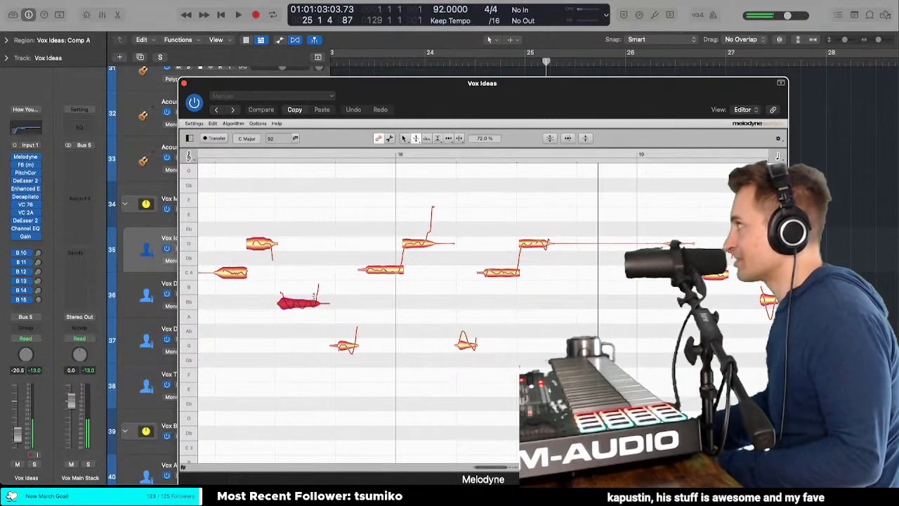
Step: Reduce the pitch drift of the C4 note just before bar 18
right_click(355, 256)
click(355, 267)
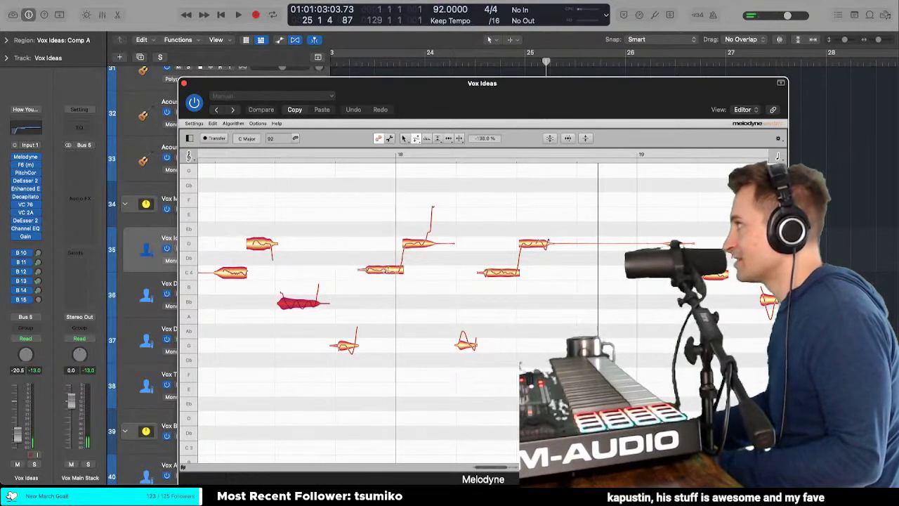
drag(386, 270, 385, 322)
right_click(386, 321)
click(387, 301)
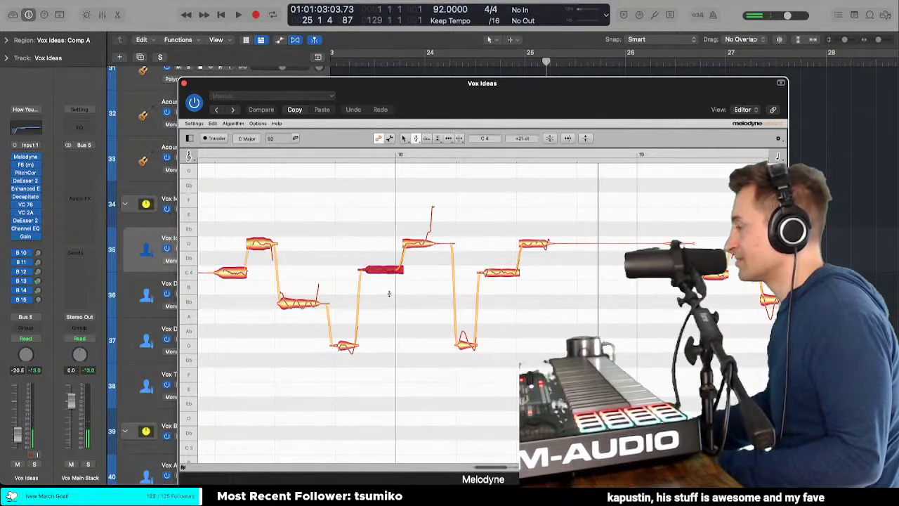
Step: Set the pitch modulation of the G3 note after bar 18 to about 48% and its pitch drift to -98%
right_click(437, 338)
click(439, 337)
drag(463, 342, 463, 360)
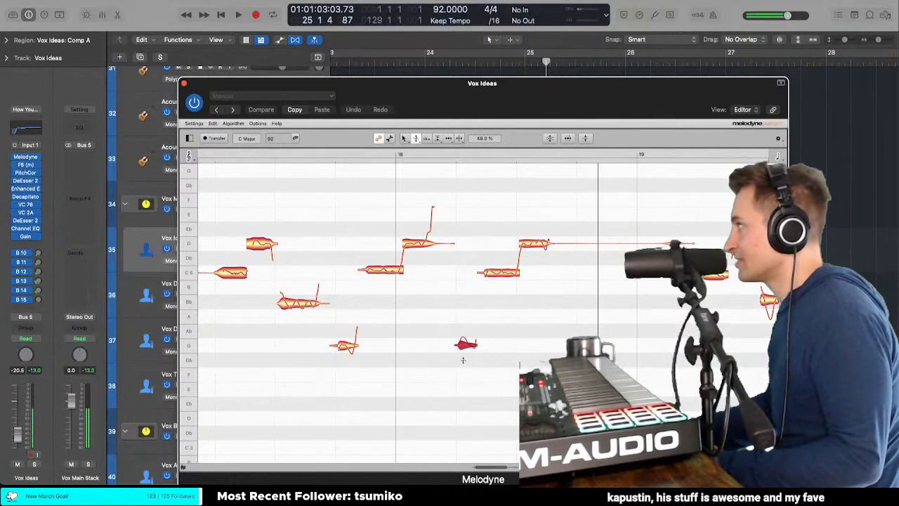
right_click(467, 316)
click(469, 328)
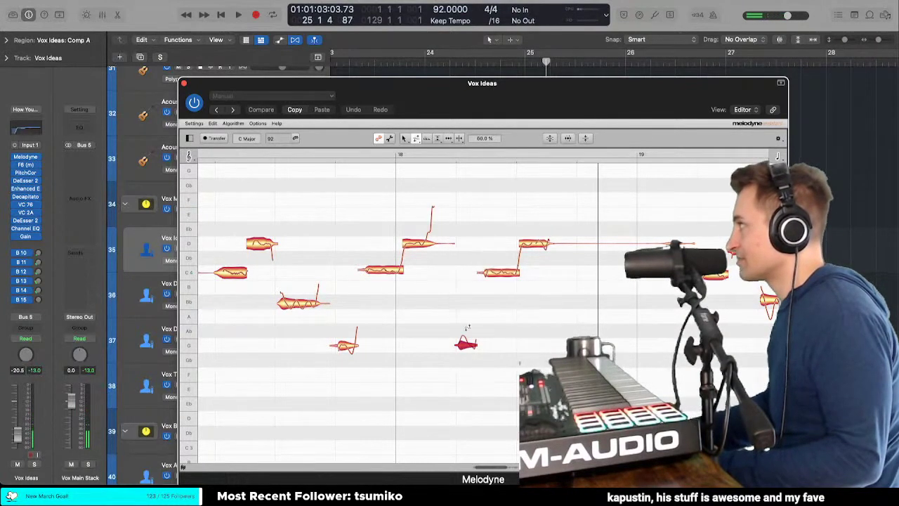
drag(462, 344, 461, 417)
Step: Select the notes of the opening phrase, snap them to their pitch centres and audition the phrase
right_click(463, 337)
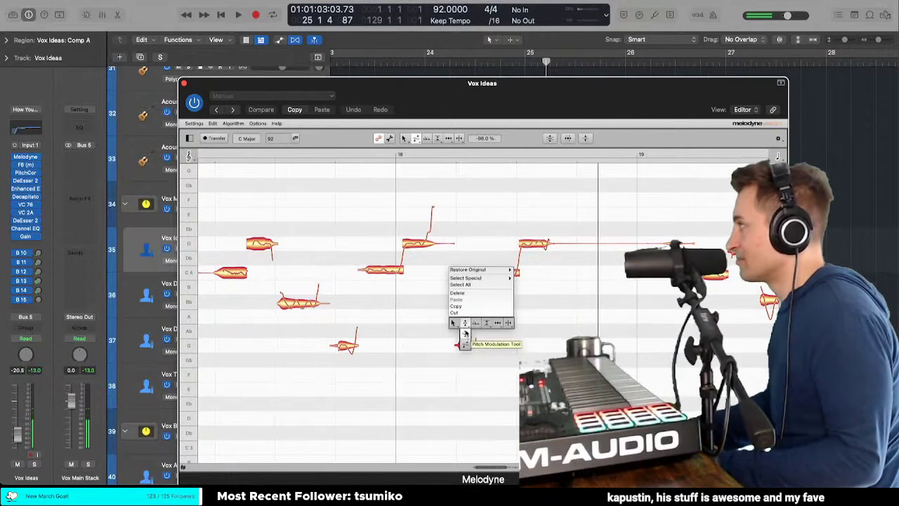
click(465, 335)
drag(236, 204, 534, 373)
click(335, 219)
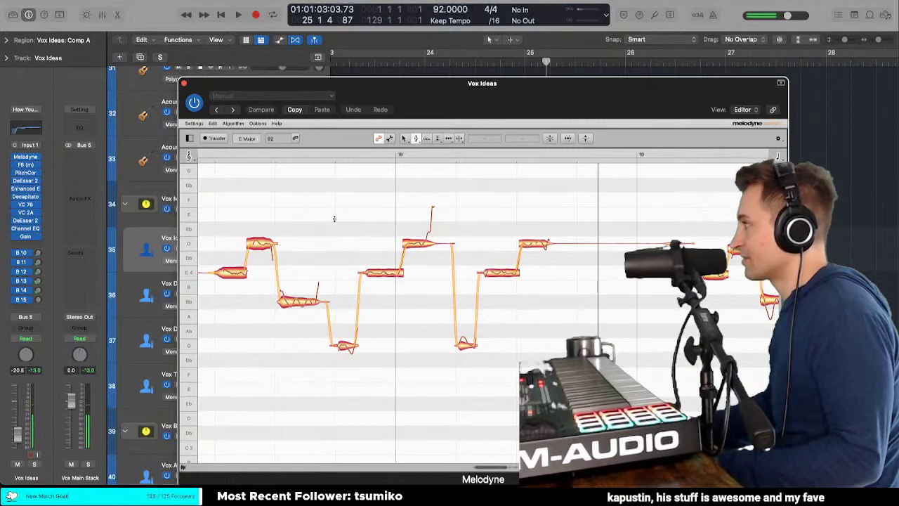
key(space)
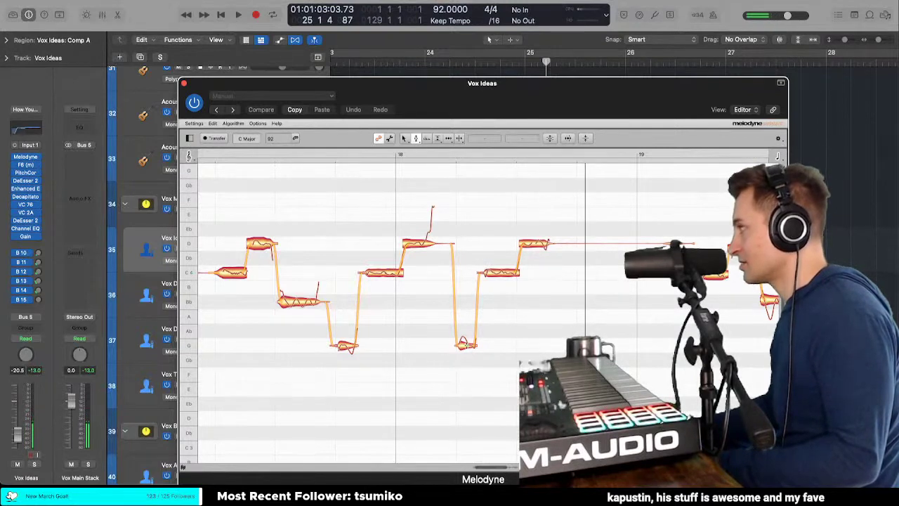
key(space)
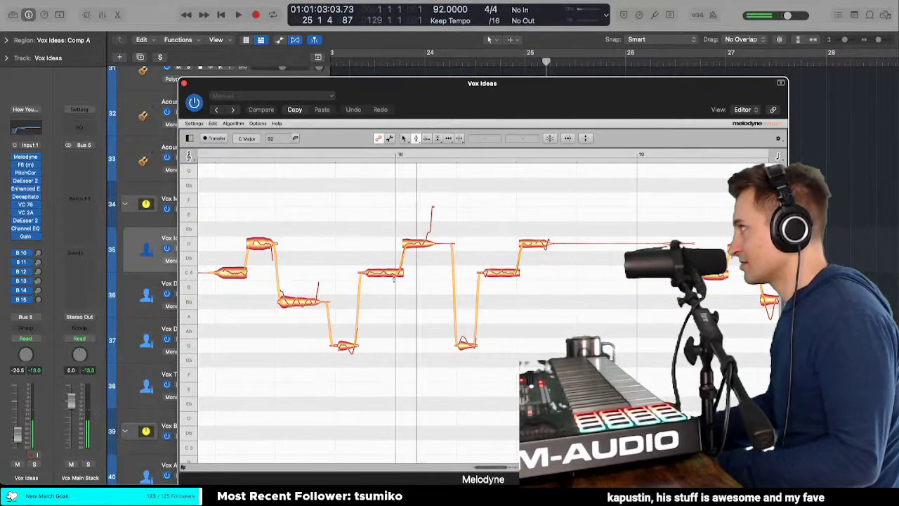
Step: Raise the pitch modulation of the G3 note after bar 18 and set its pitch drift to -8%
right_click(464, 344)
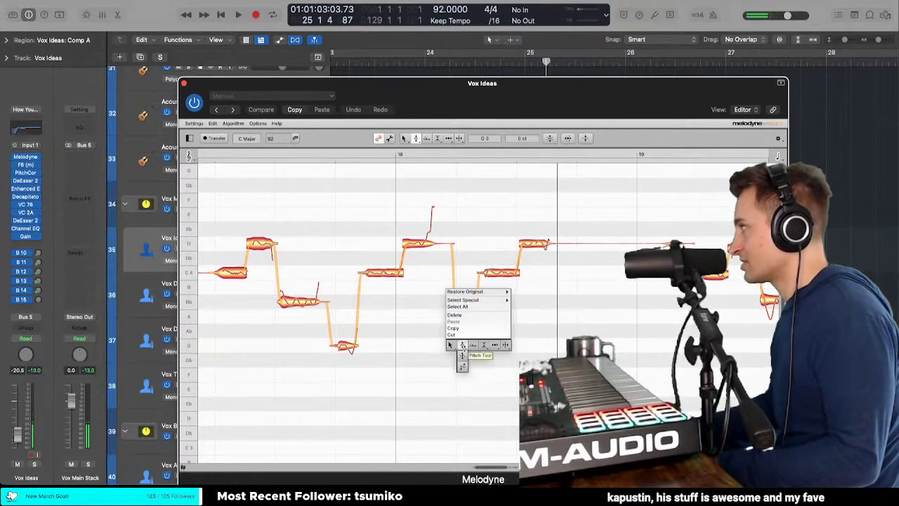
click(463, 352)
right_click(460, 342)
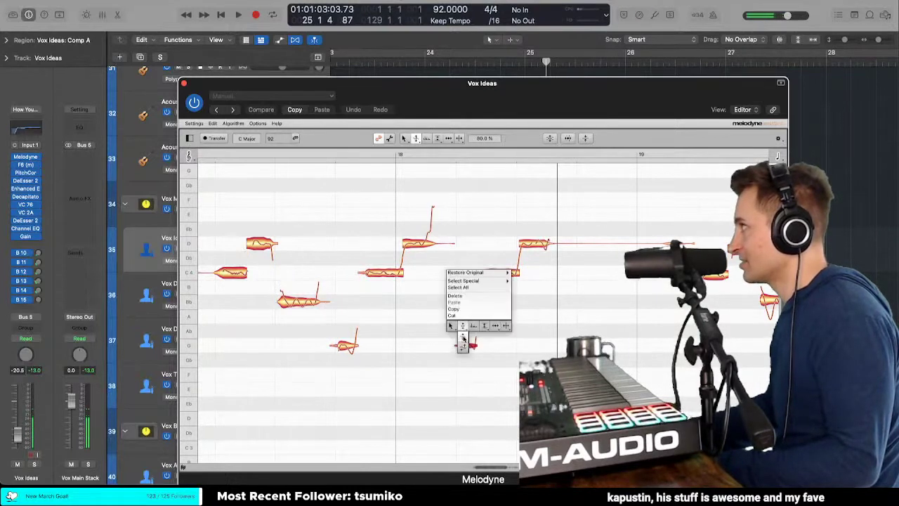
click(462, 345)
drag(460, 318, 460, 305)
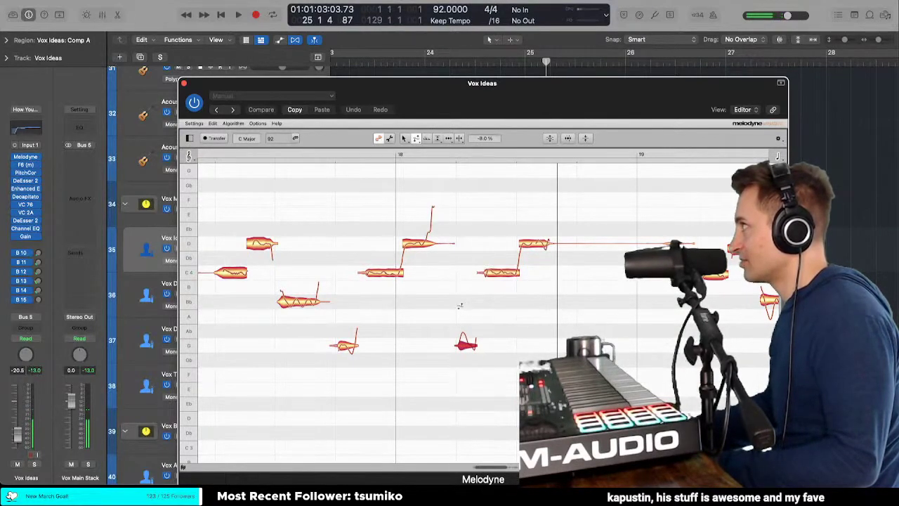
right_click(460, 298)
click(459, 283)
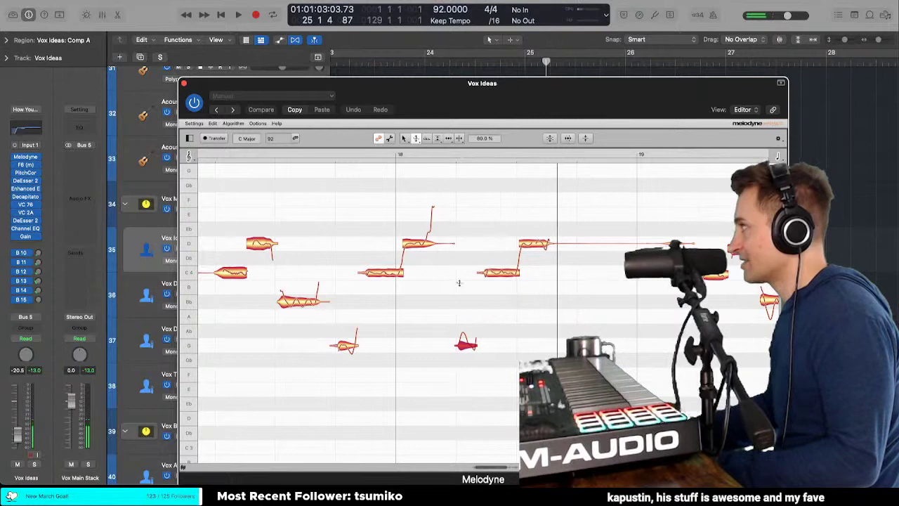
Step: Select the G3 note before bar 18 and audition the phrase
click(343, 343)
right_click(343, 343)
click(344, 344)
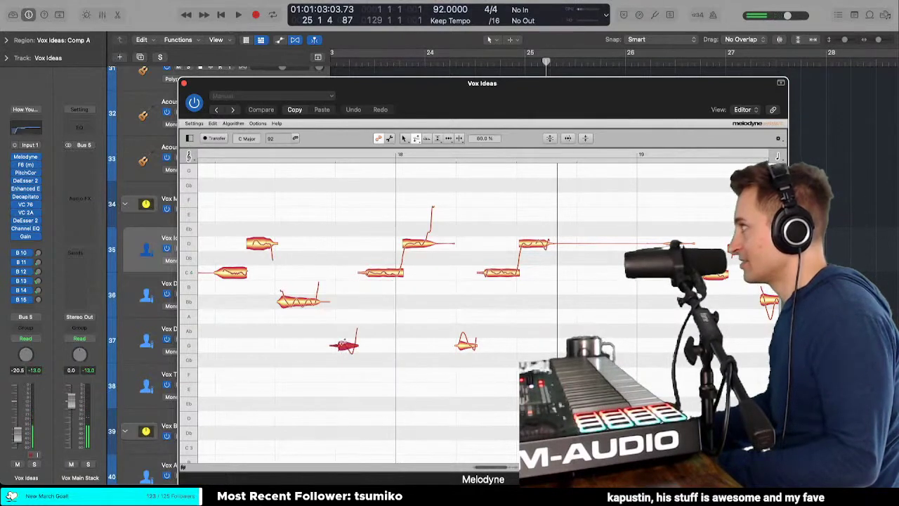
key(space)
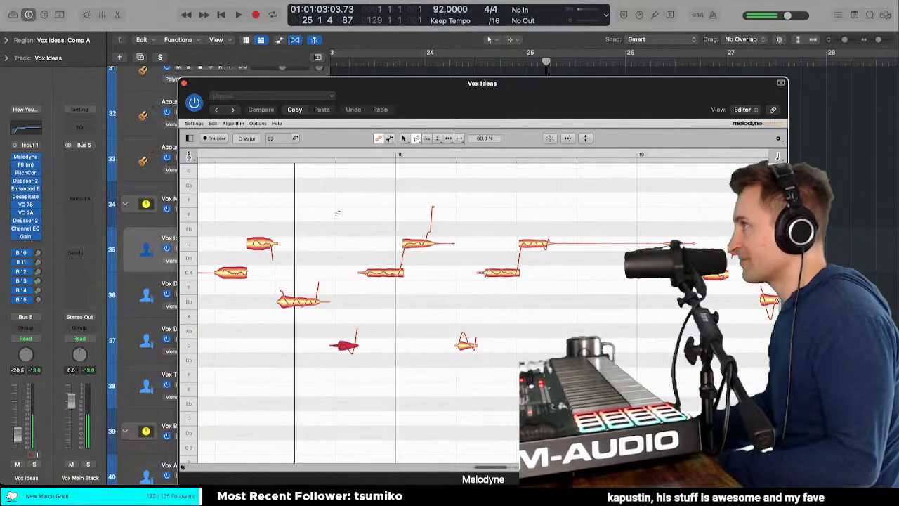
right_click(377, 255)
click(383, 204)
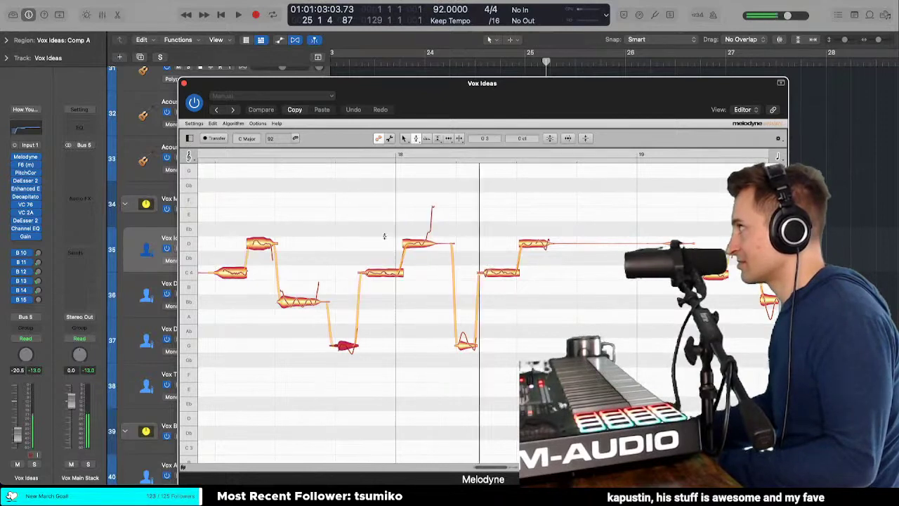
Step: Separate the G3 note after bar 18 into two notes and select both halves
right_click(457, 346)
click(492, 348)
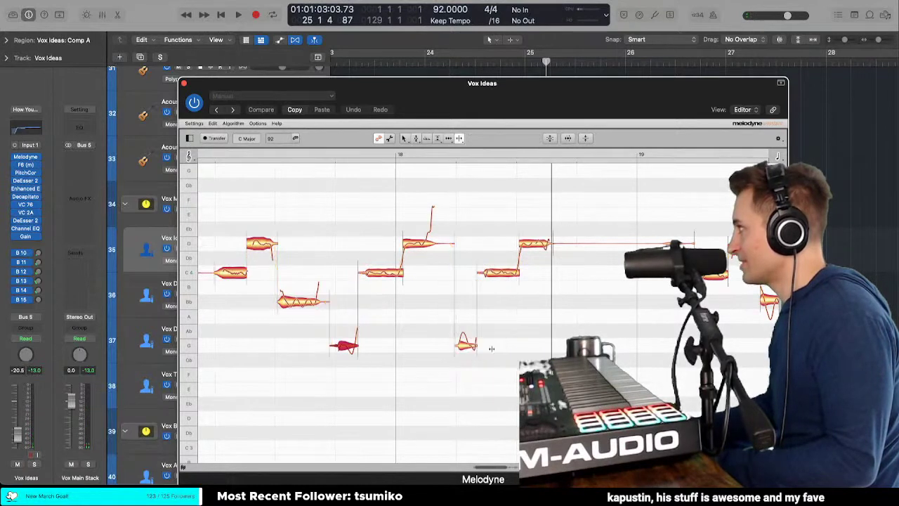
click(464, 344)
right_click(436, 343)
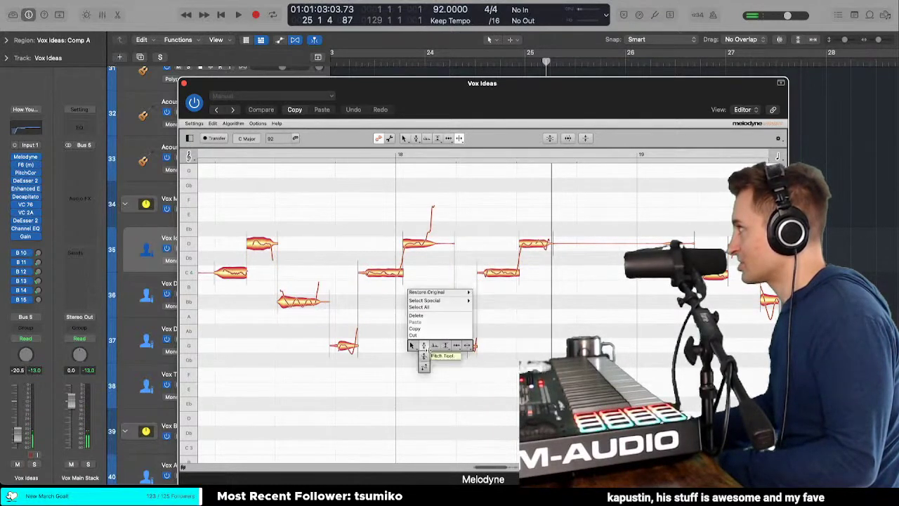
click(436, 341)
drag(462, 332, 481, 349)
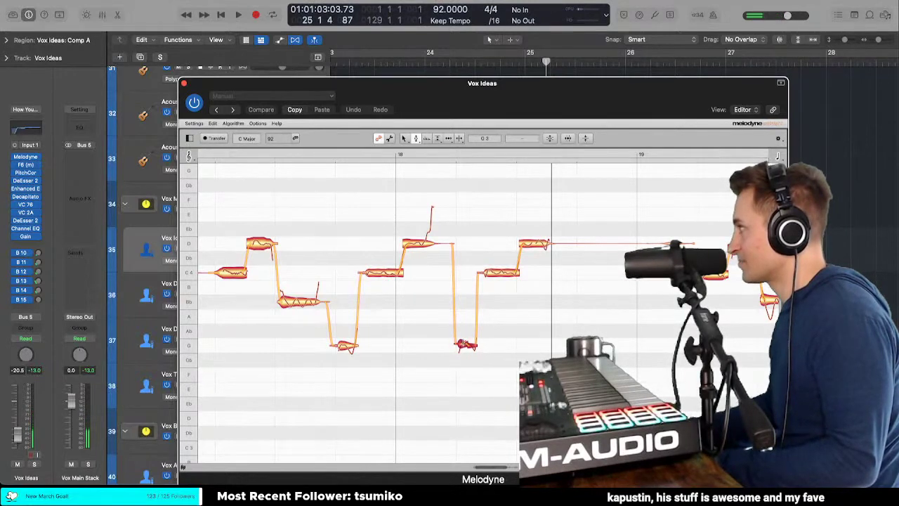
Step: Restore the original pitch center of the split G3 note after bar 18
right_click(442, 284)
mouse_move(492, 290)
click(522, 300)
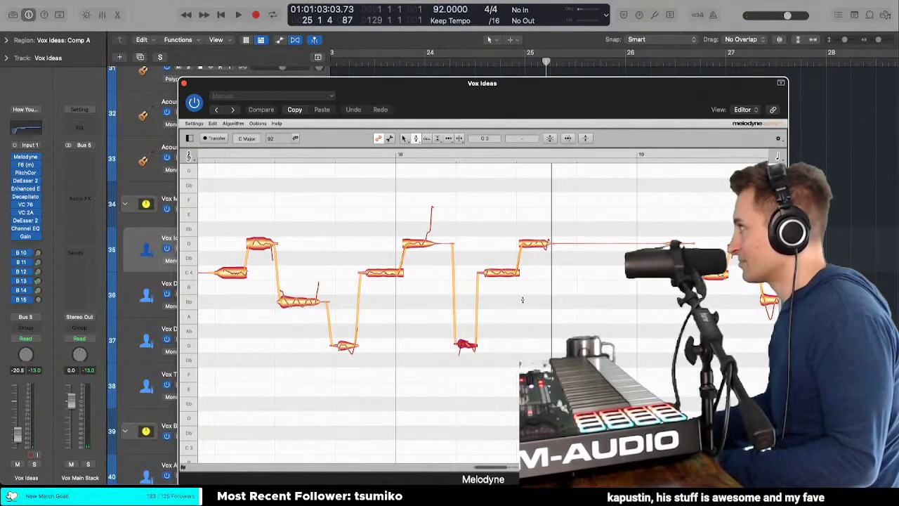
right_click(471, 328)
mouse_move(492, 273)
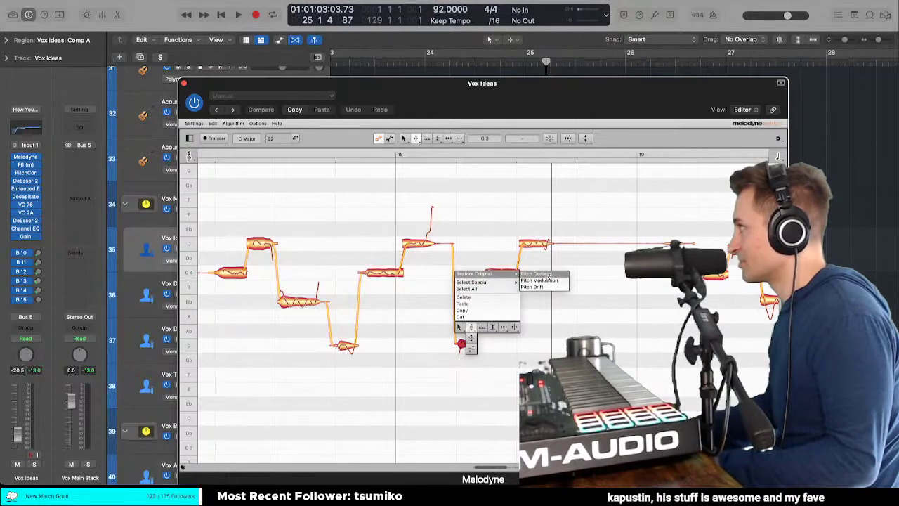
click(549, 274)
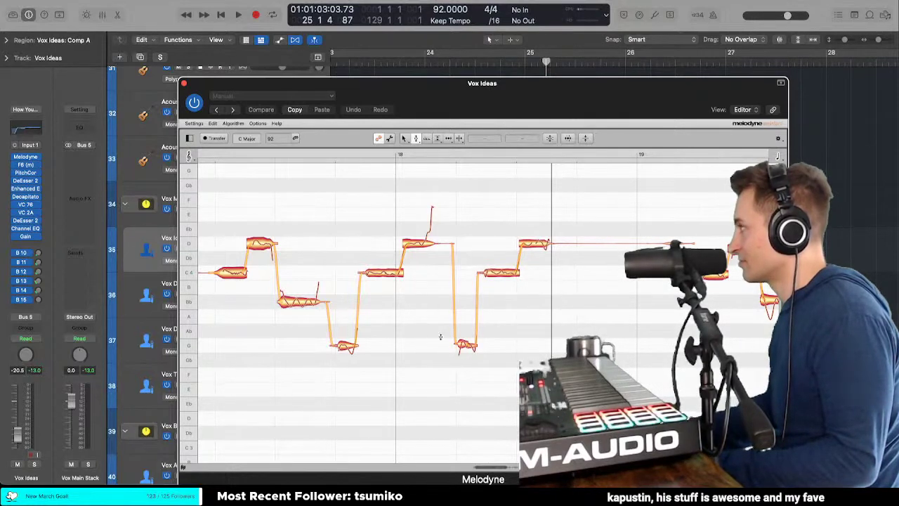
Step: Steepen the pitch transition from the D4 note after bar 18 and pull the first half of the split G3 note onto G3
click(463, 344)
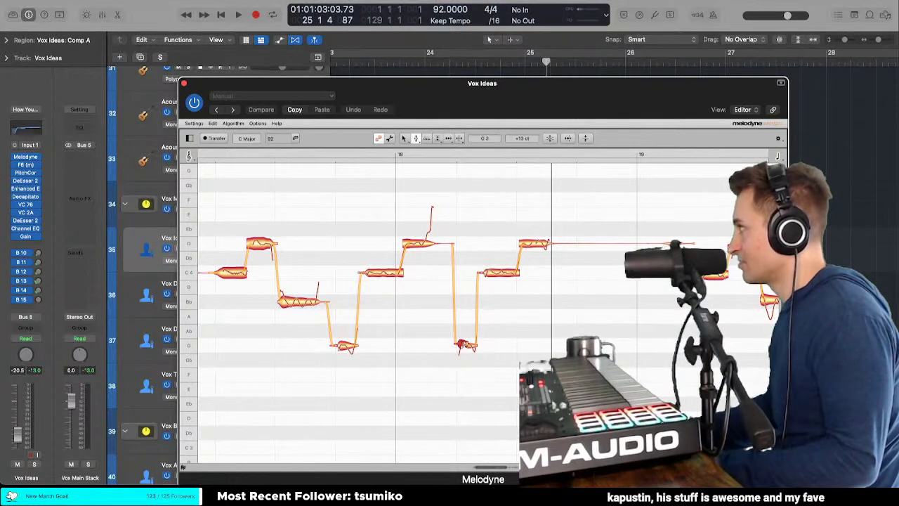
click(424, 243)
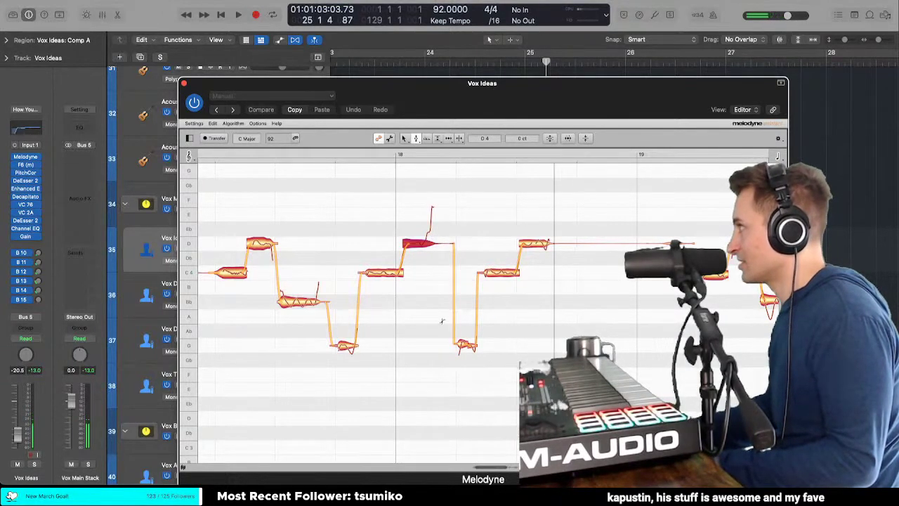
click(430, 303)
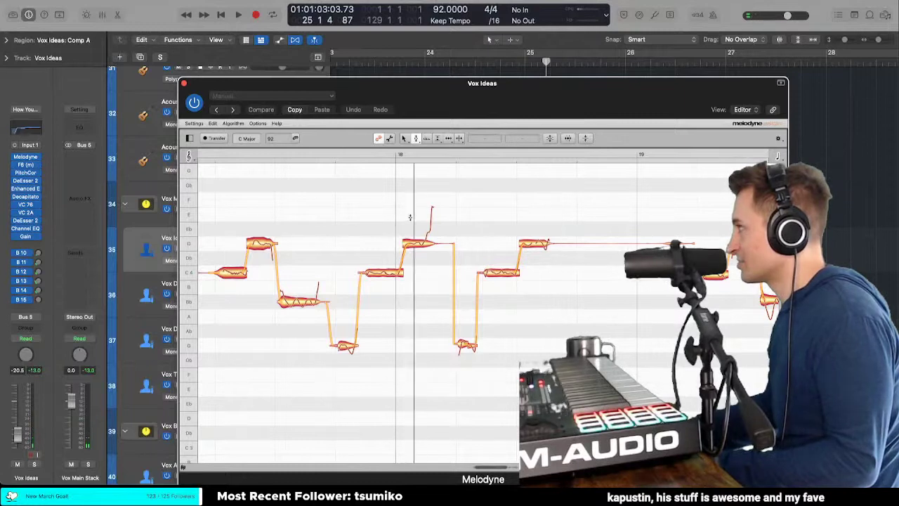
click(463, 346)
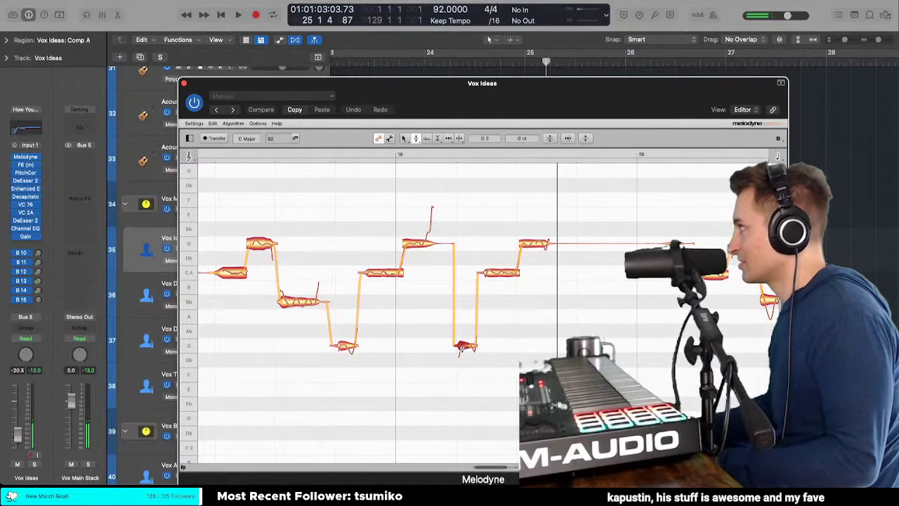
click(438, 343)
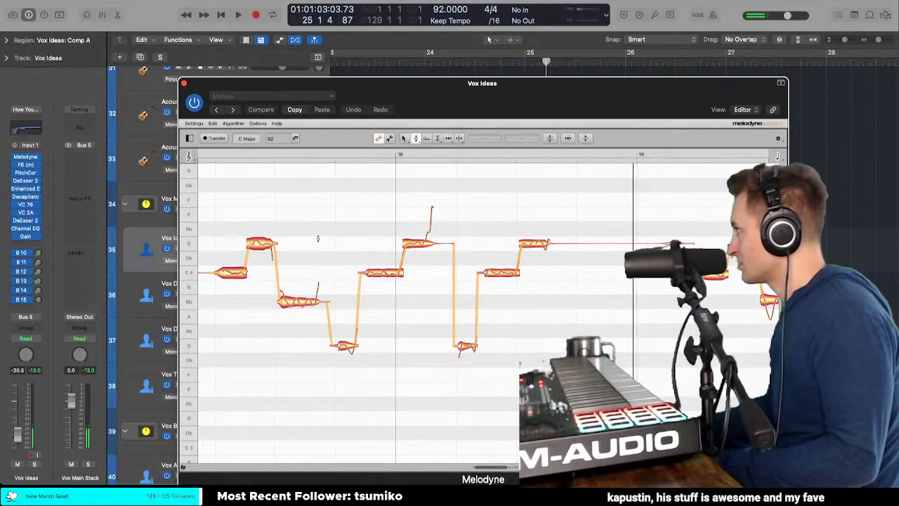
Step: Soften the pitch transition from the D4 note into the split G3 note after bar 18 and audition the phrase
click(351, 336)
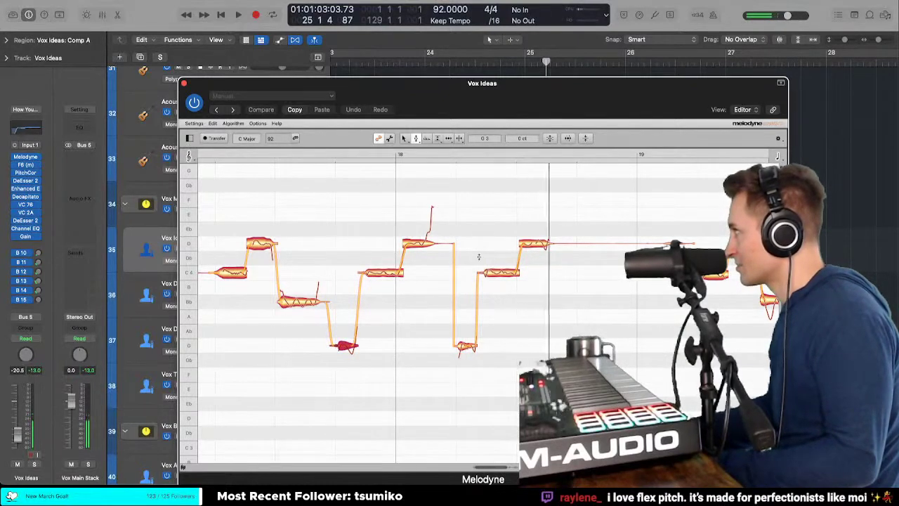
click(449, 241)
click(376, 210)
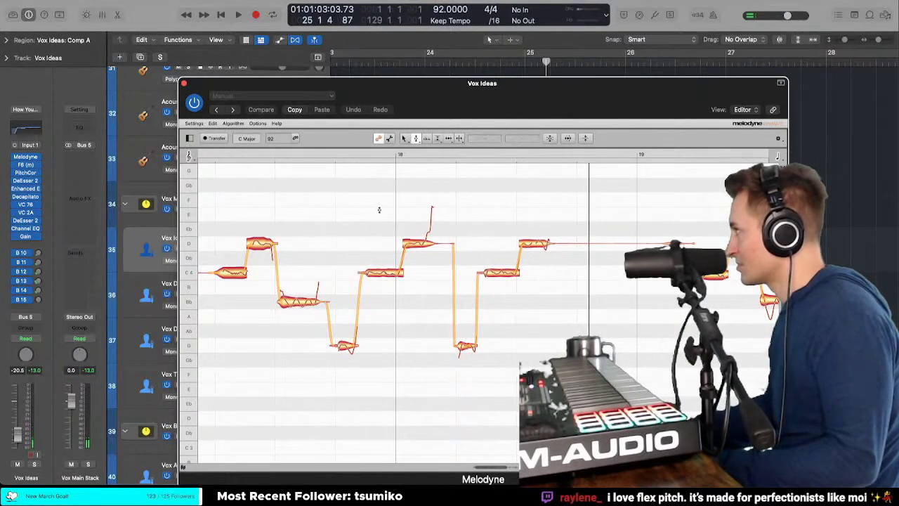
click(425, 243)
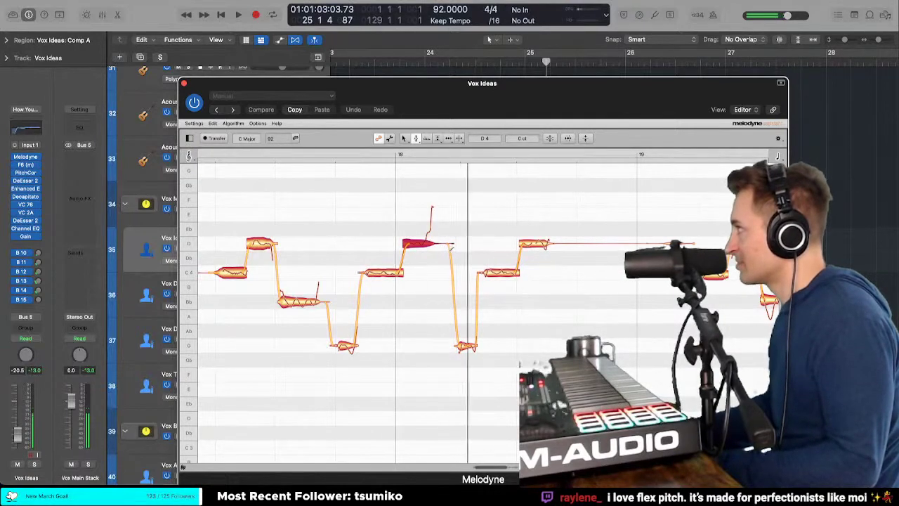
click(475, 347)
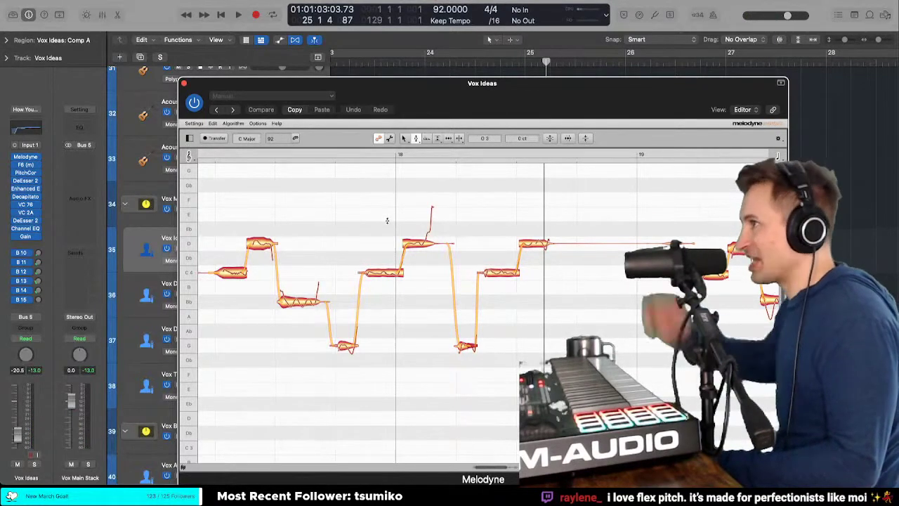
click(360, 207)
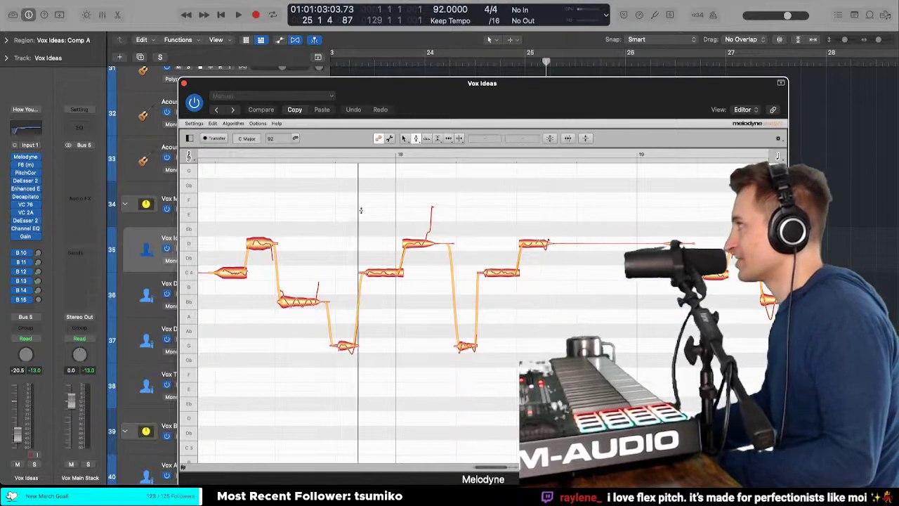
key(space)
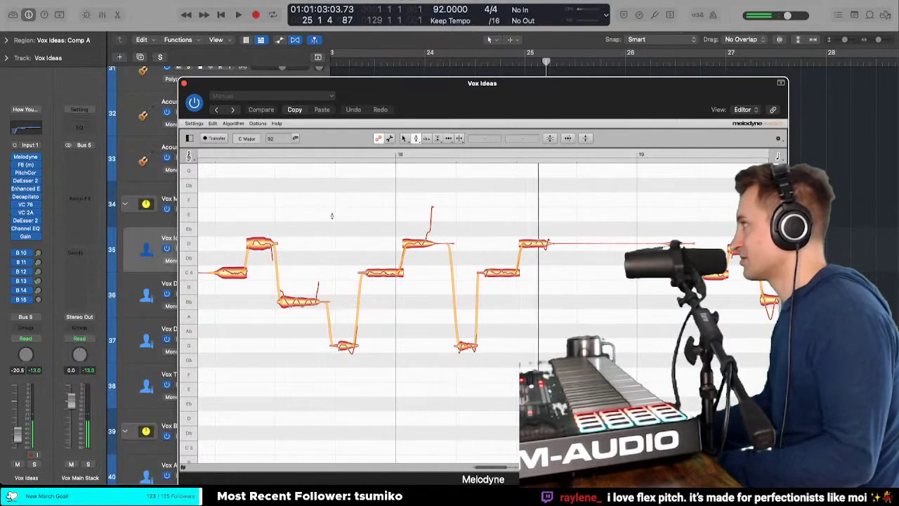
Step: Raise the formants of the first half of the split G3 note after bar 18 with the Formant tool and audition the phrase
click(464, 345)
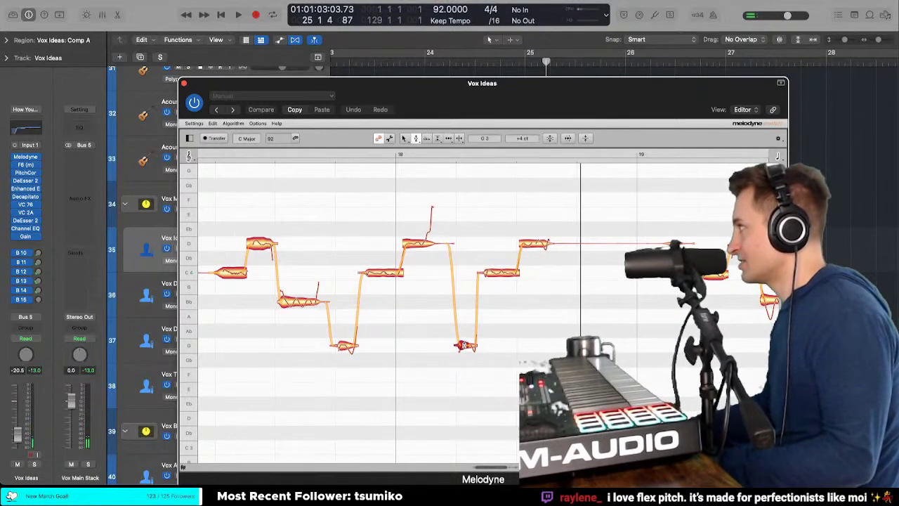
right_click(457, 344)
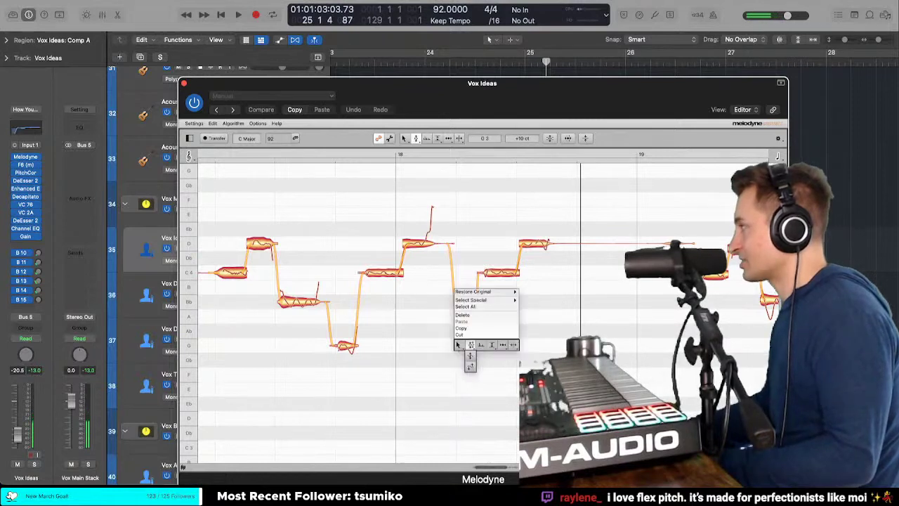
click(482, 344)
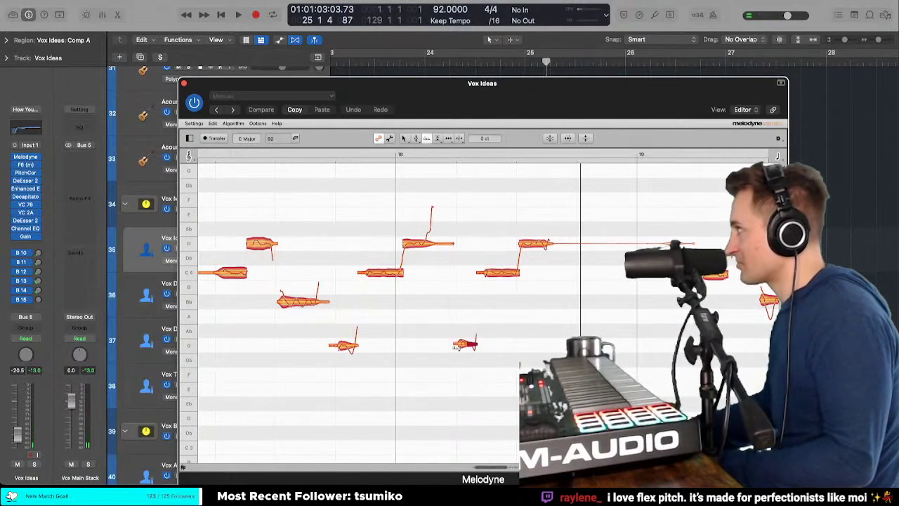
click(458, 345)
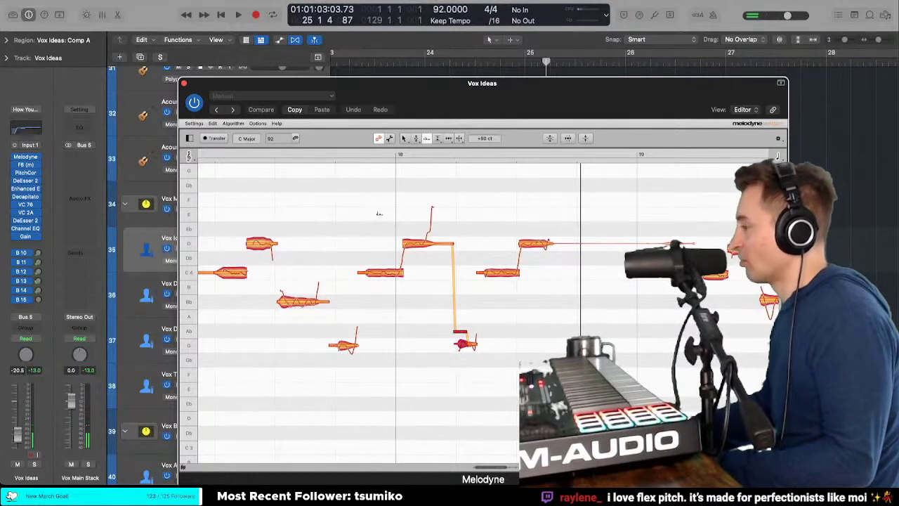
double_click(379, 204)
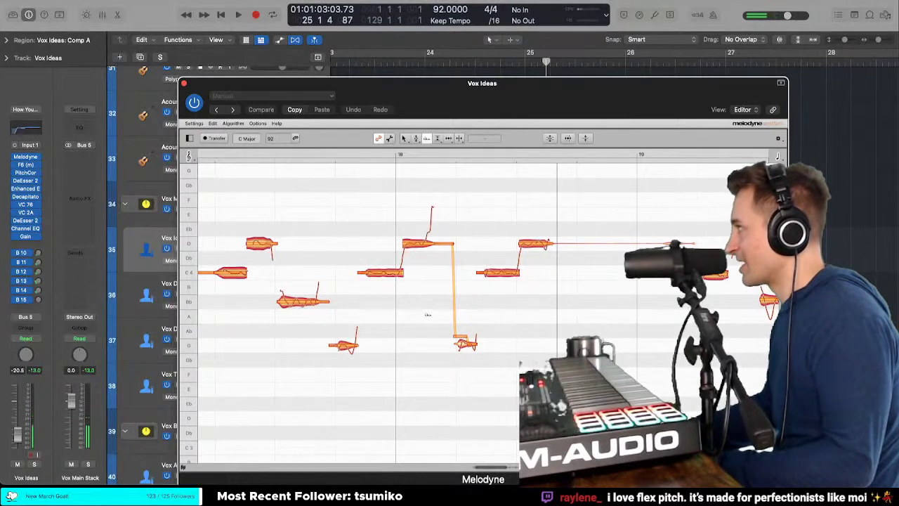
double_click(383, 216)
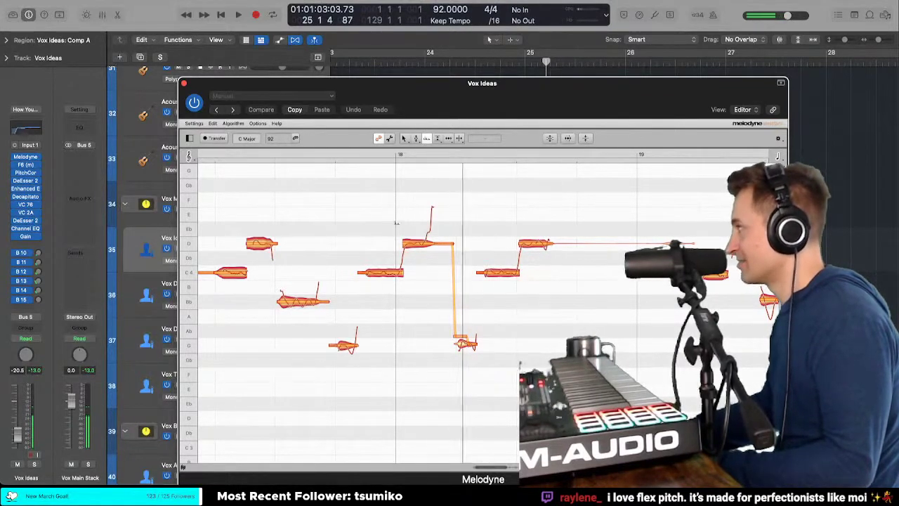
key(space)
Step: Set the formant shift of the first half of the split G3 note after bar 18 to +39 ct and audition the phrase
drag(462, 343, 461, 347)
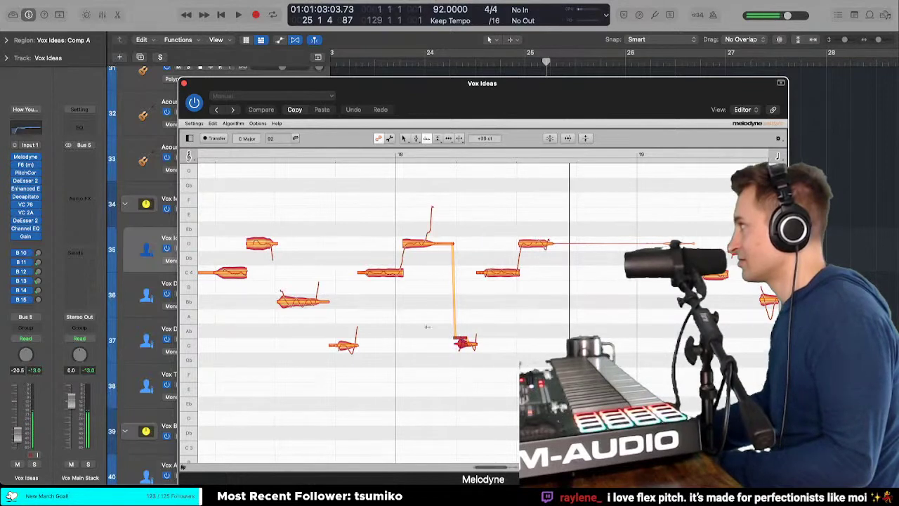
click(423, 323)
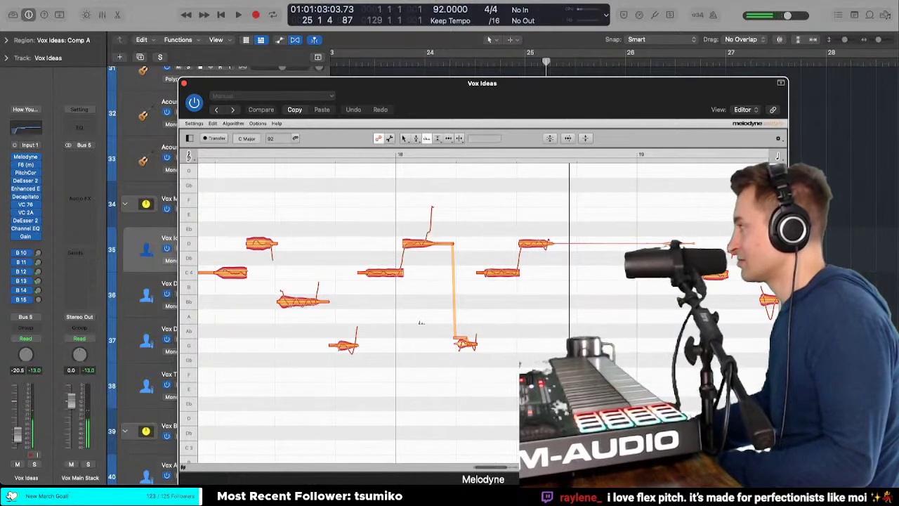
double_click(383, 223)
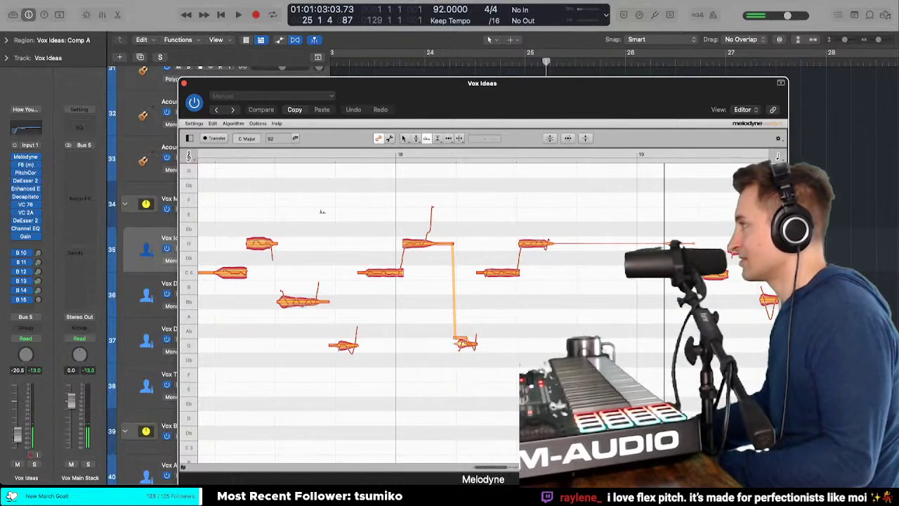
double_click(225, 214)
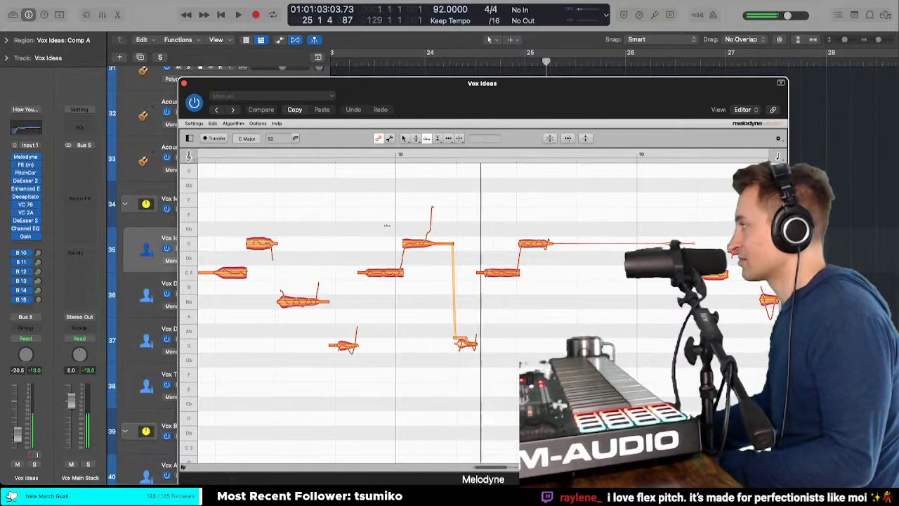
Step: Reduce the same G3 half's formant shift to +29 ct and switch to the Pitch tool
click(461, 342)
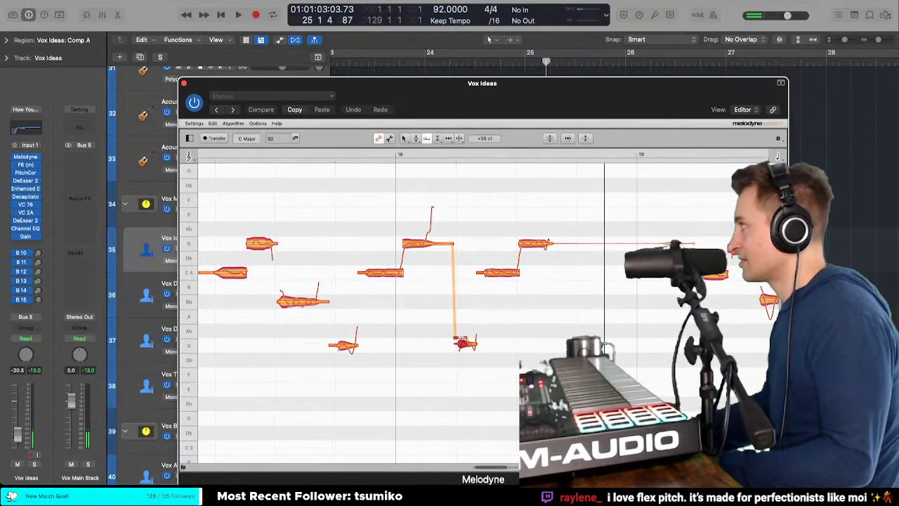
right_click(420, 311)
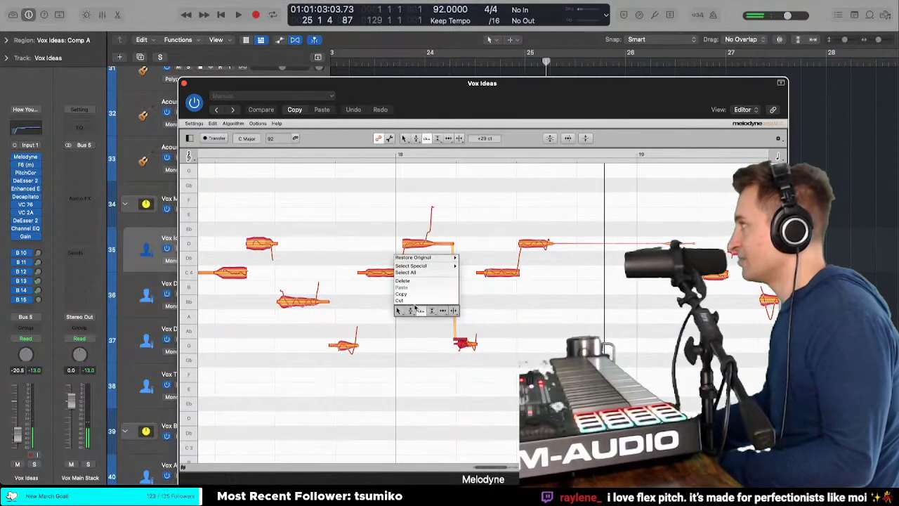
click(414, 307)
Step: Pull the first two notes of the phrase after bar 19 exactly onto C4 and D4
scroll(445, 303, right, 6)
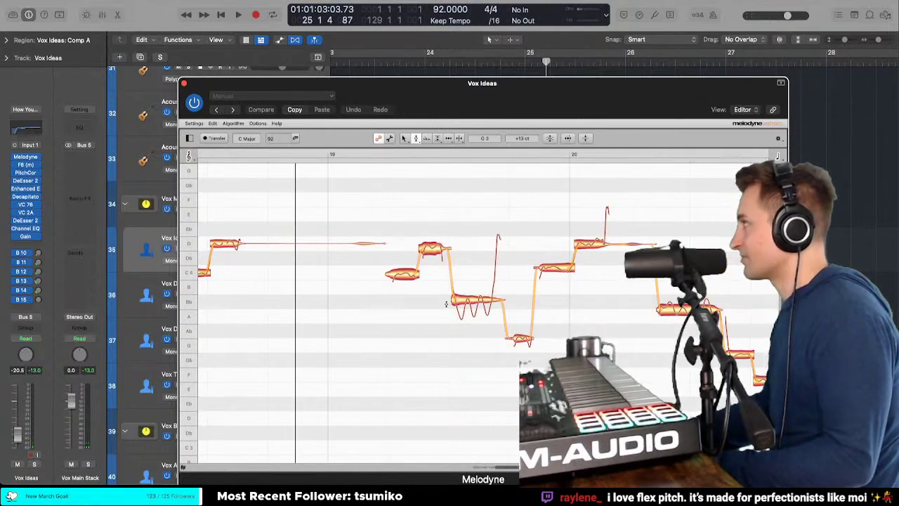
click(387, 274)
click(420, 245)
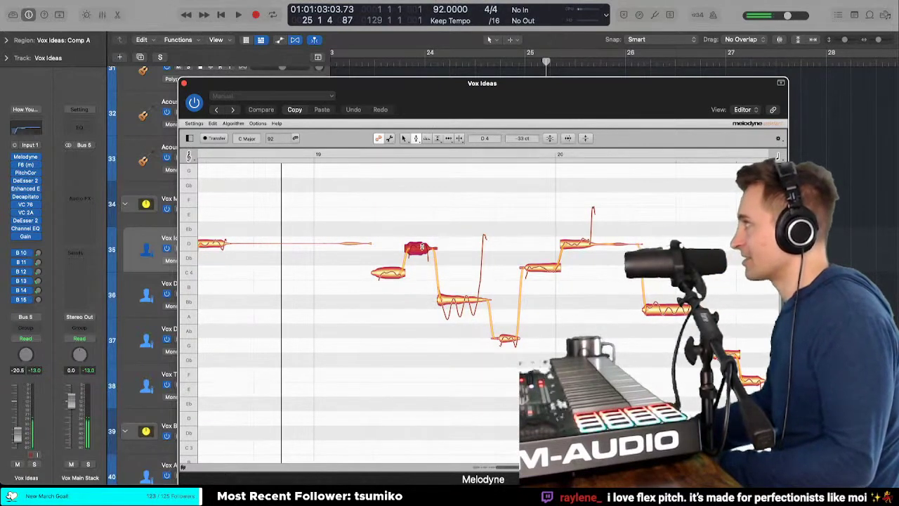
scroll(364, 285, right, 5)
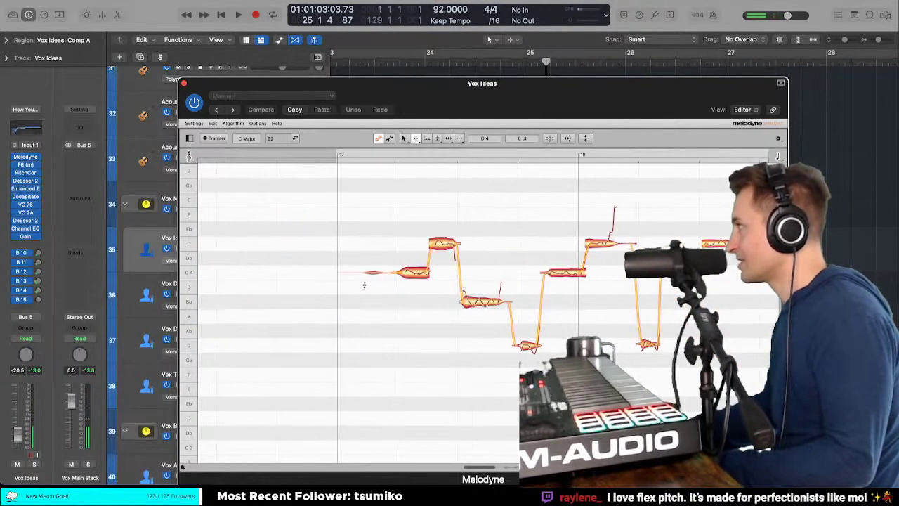
scroll(364, 293, left, 6)
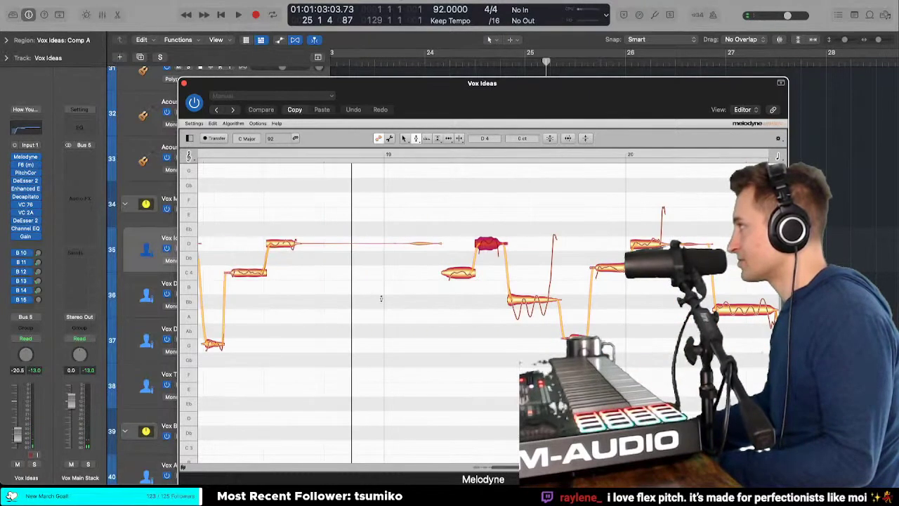
Step: Center the three notes leading up to bar 20 exactly on Bb3, G3 and C4
click(525, 300)
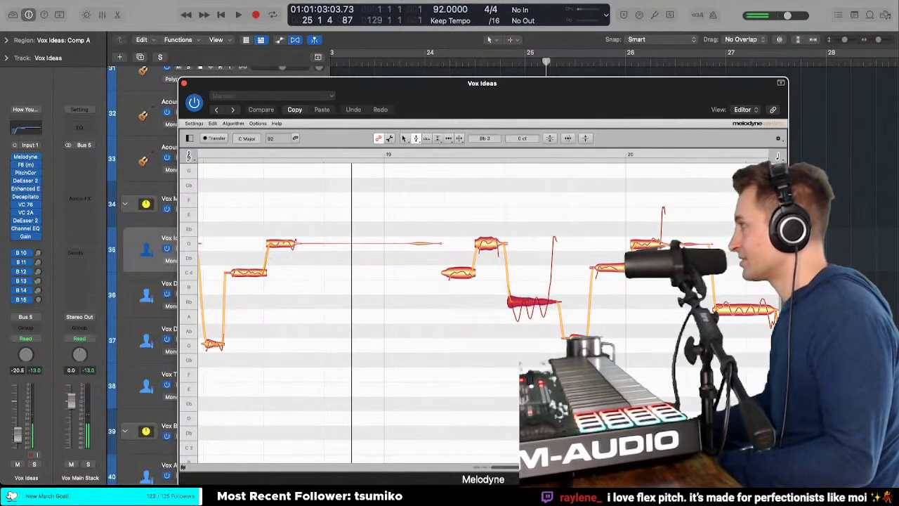
click(573, 331)
double_click(574, 336)
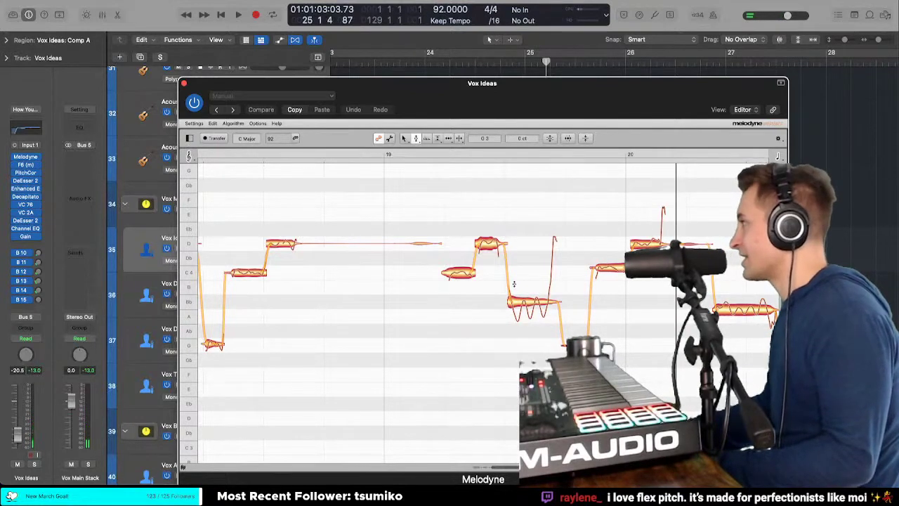
drag(607, 267, 608, 274)
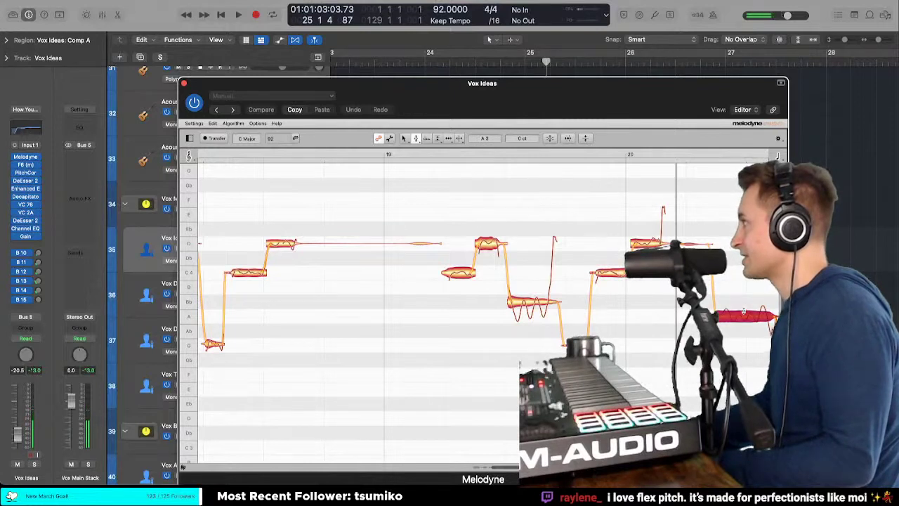
Step: Pull the three descending notes after bar 20 onto Bb3, G3 and F3
scroll(742, 298, right, 2)
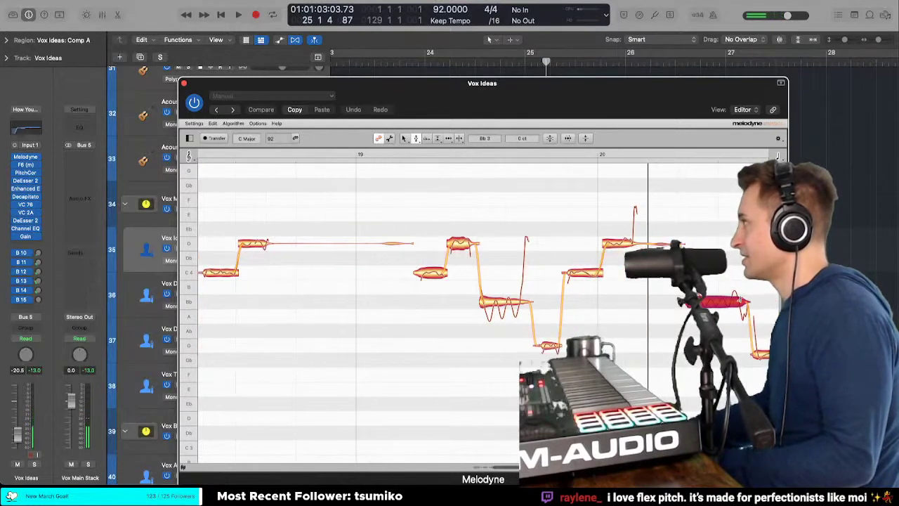
scroll(659, 310, right, 1)
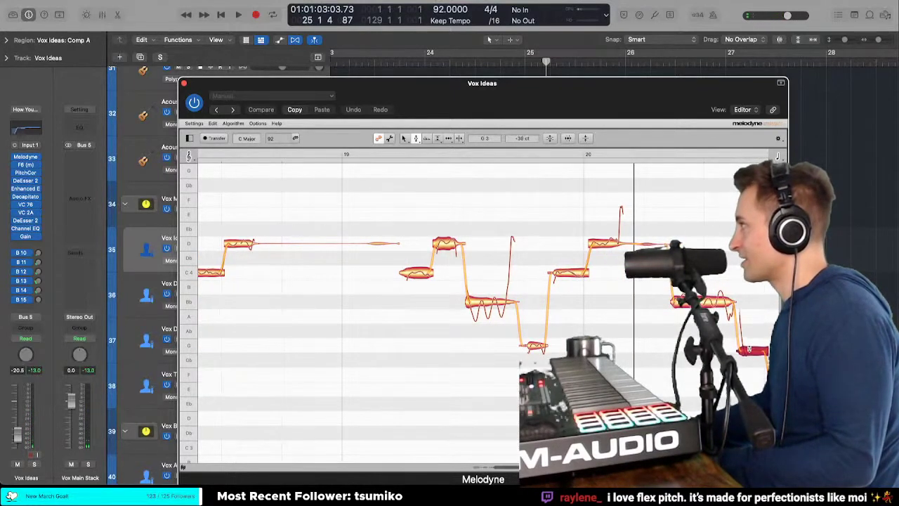
drag(749, 349, 749, 345)
drag(777, 390, 776, 373)
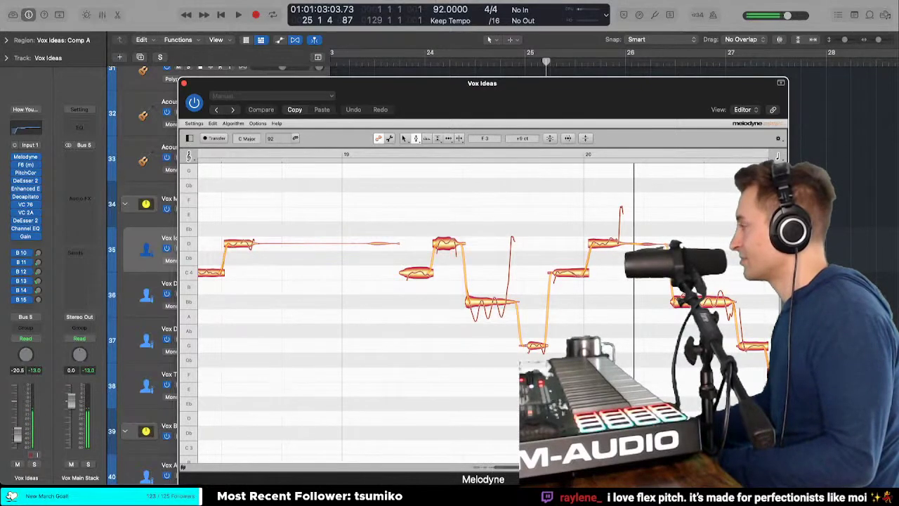
Step: Audition the phrase after bar 19 and reduce the pitch modulation of its Bb3 note
scroll(485, 309, right, 5)
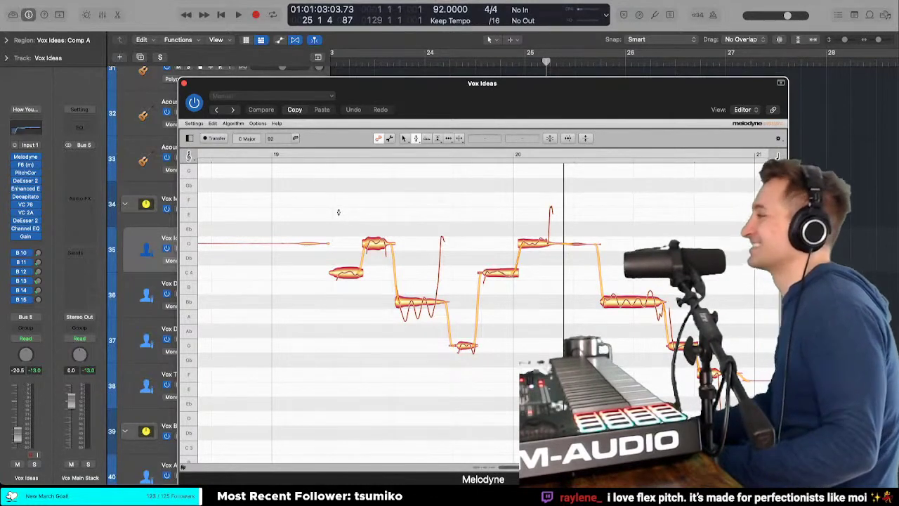
key(space)
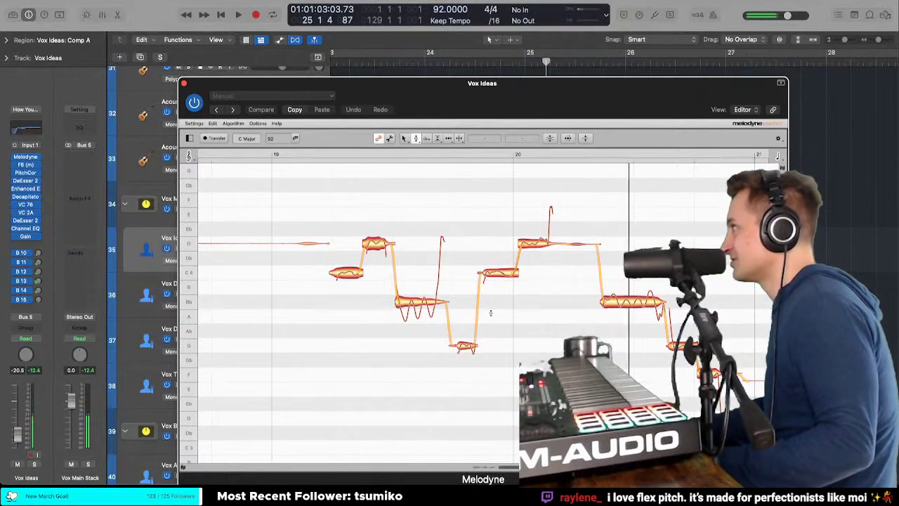
right_click(332, 288)
click(334, 301)
click(413, 306)
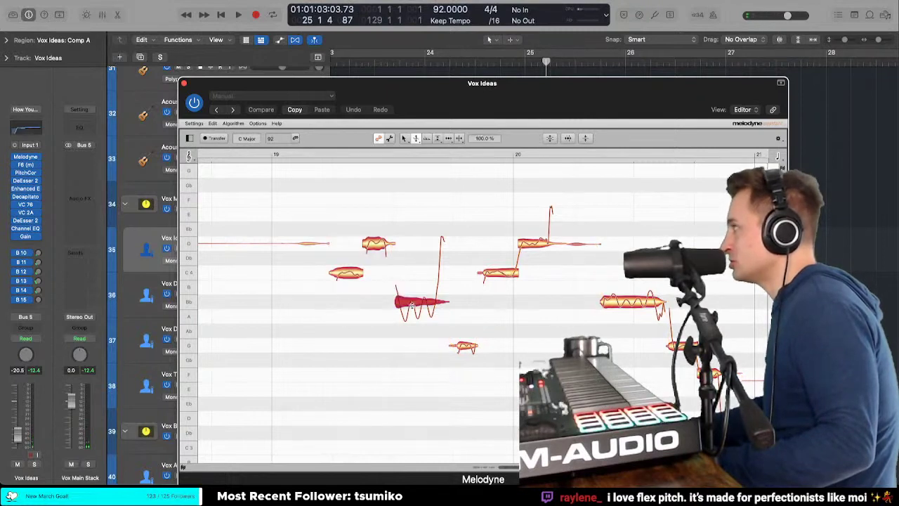
right_click(412, 325)
click(414, 317)
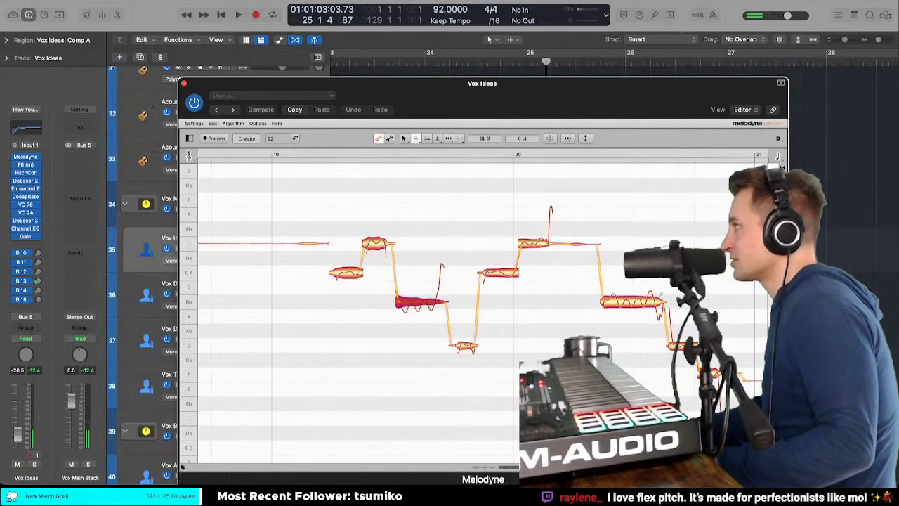
Step: Reduce the pitch modulation of the long Bb3 note after bar 20 and choose the Pitch Drift tool
click(633, 327)
click(630, 304)
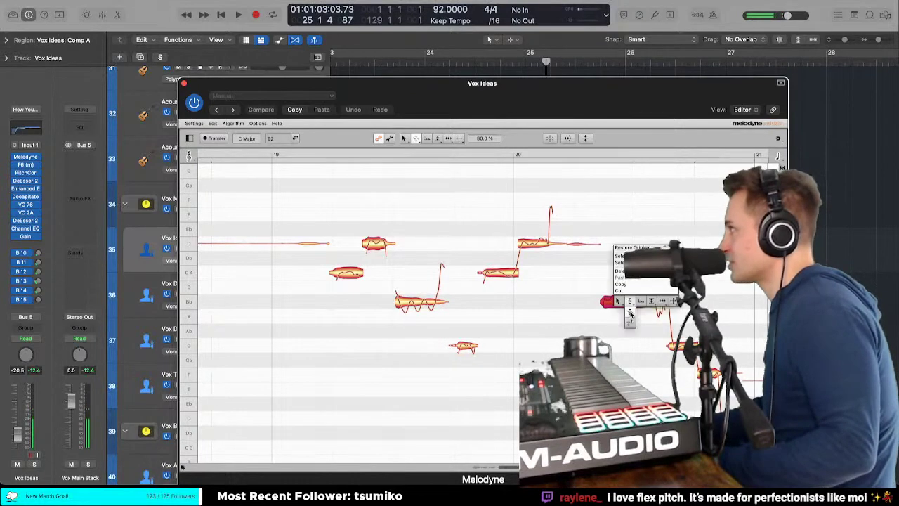
click(628, 301)
right_click(413, 302)
click(425, 302)
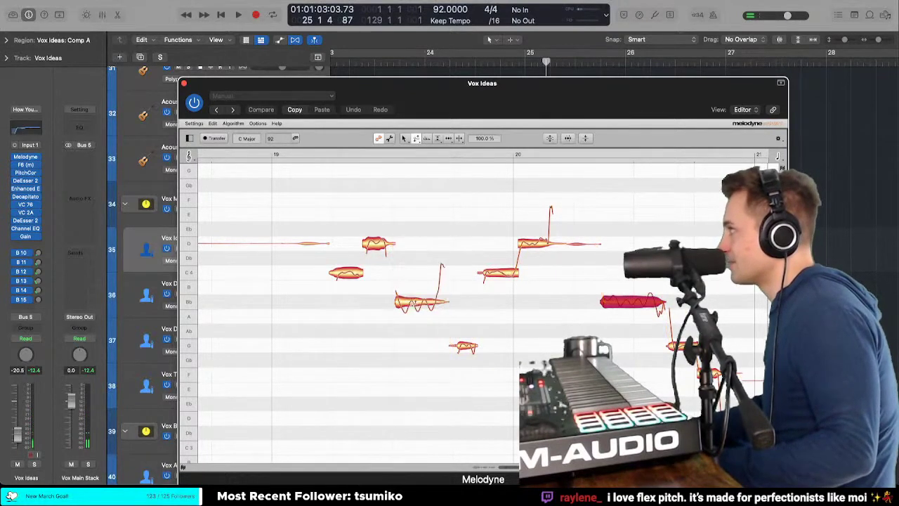
Step: Further reduce the pitch modulation of the Bb3 note after bar 19 and raise its pitch center to +19 ct
right_click(413, 351)
click(413, 337)
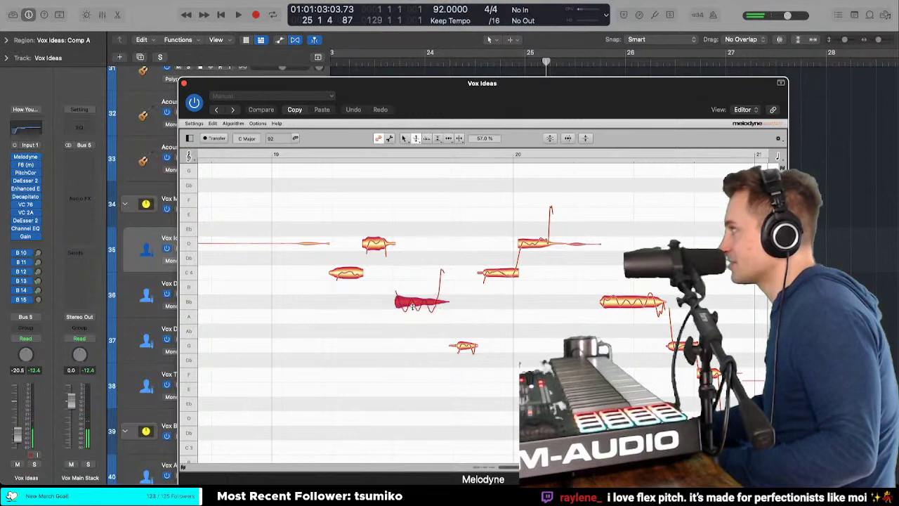
right_click(413, 312)
click(415, 301)
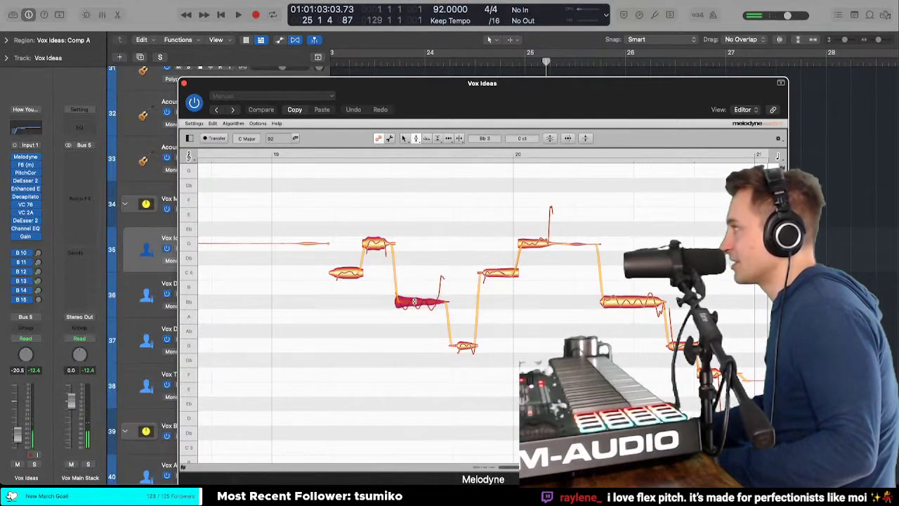
drag(414, 302, 414, 300)
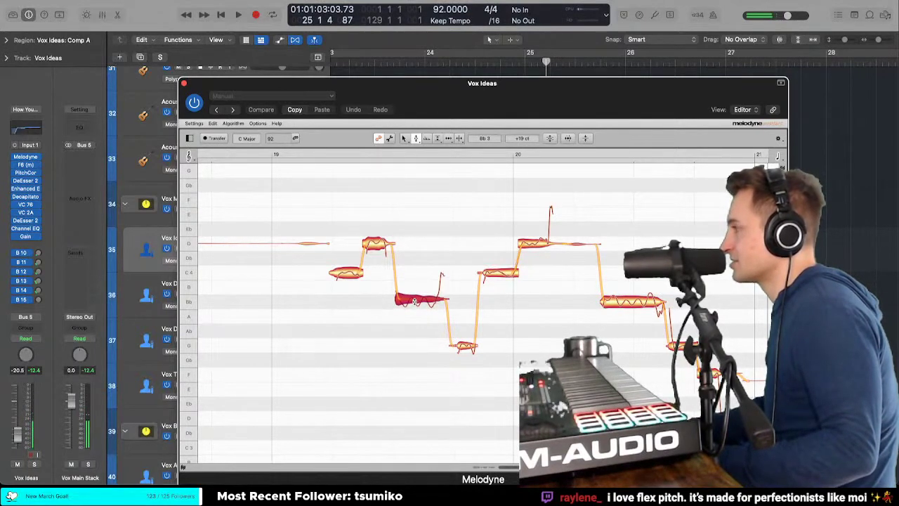
Step: Move the Melodyne window aside to check the vocal regions around bars 19 to 25, bring it back and audition the phrase
drag(412, 92, 473, 336)
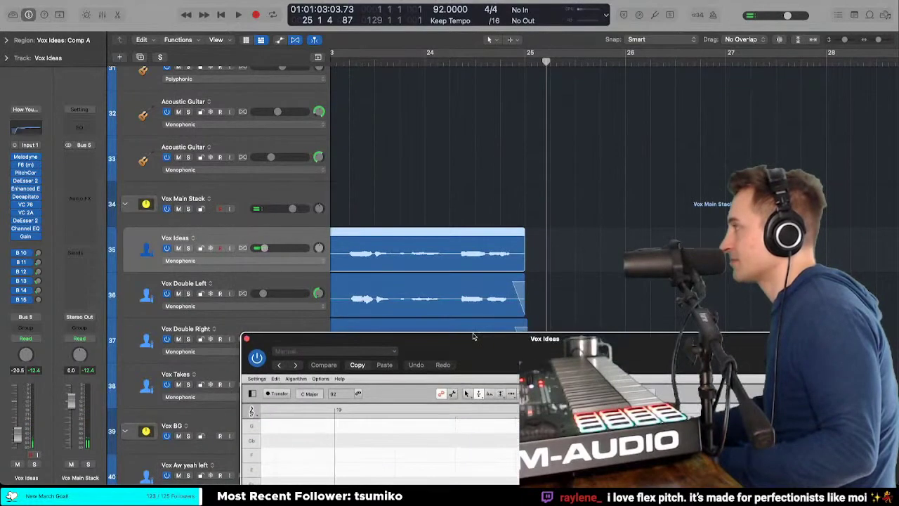
scroll(517, 297, left, 10)
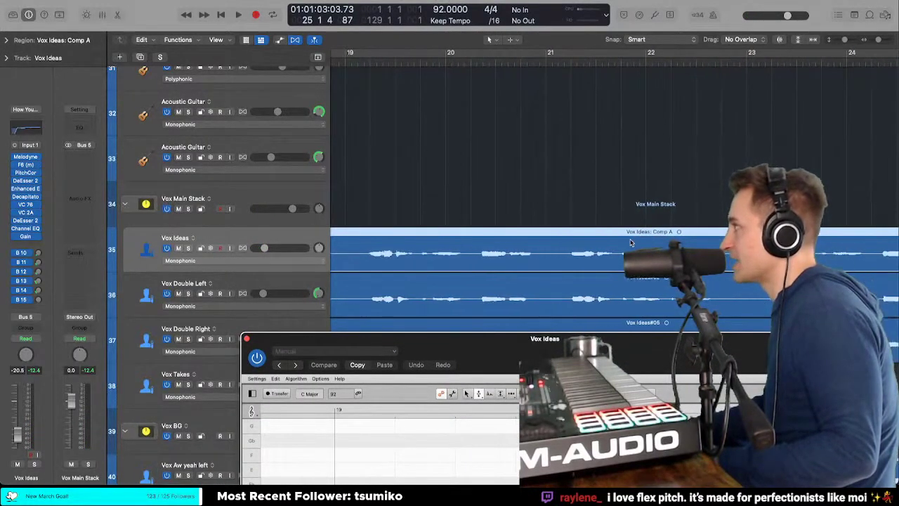
scroll(650, 240, right, 6)
scroll(631, 242, left, 2)
drag(590, 360, 572, 96)
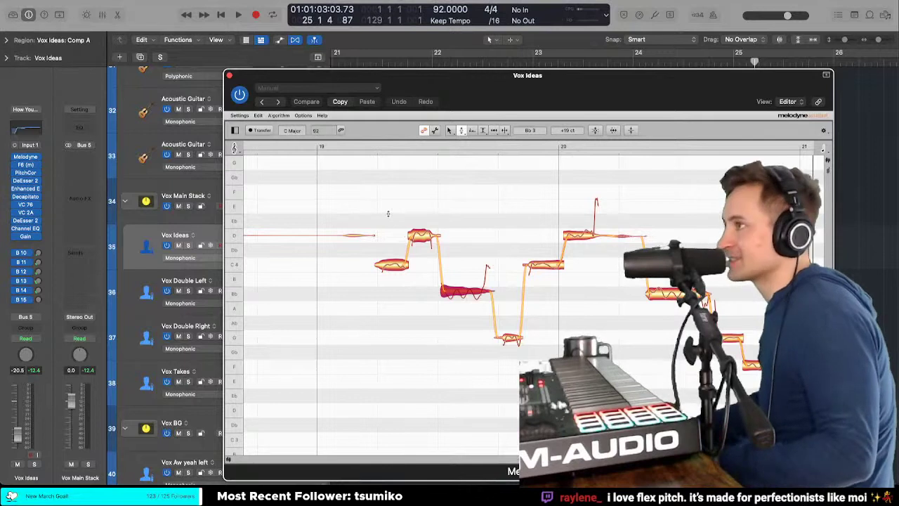
key(space)
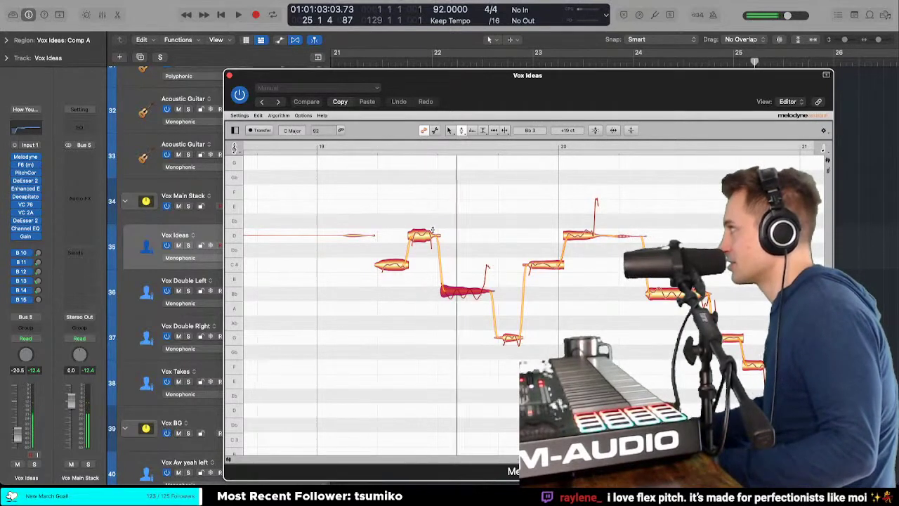
Step: Snap the C4 note before bar 20 and the D4 note after it to their pitch centers and audition the phrase
click(550, 265)
click(583, 237)
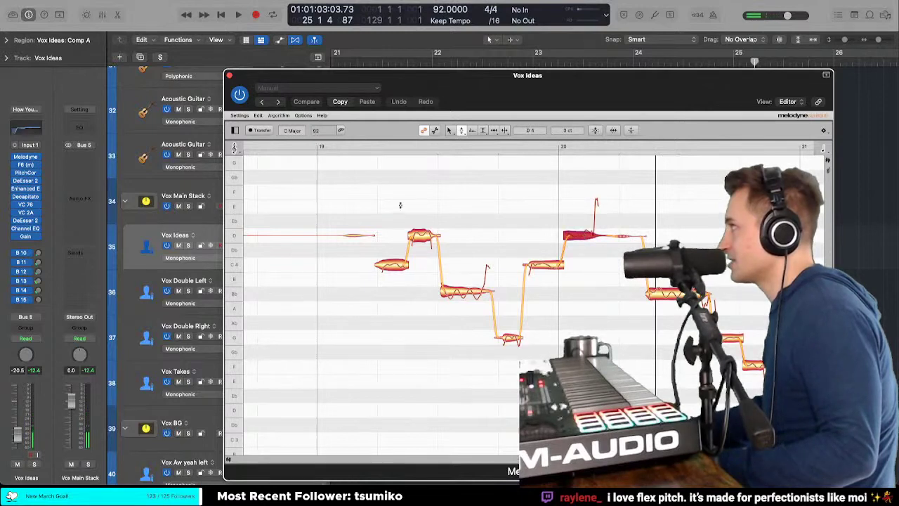
key(space)
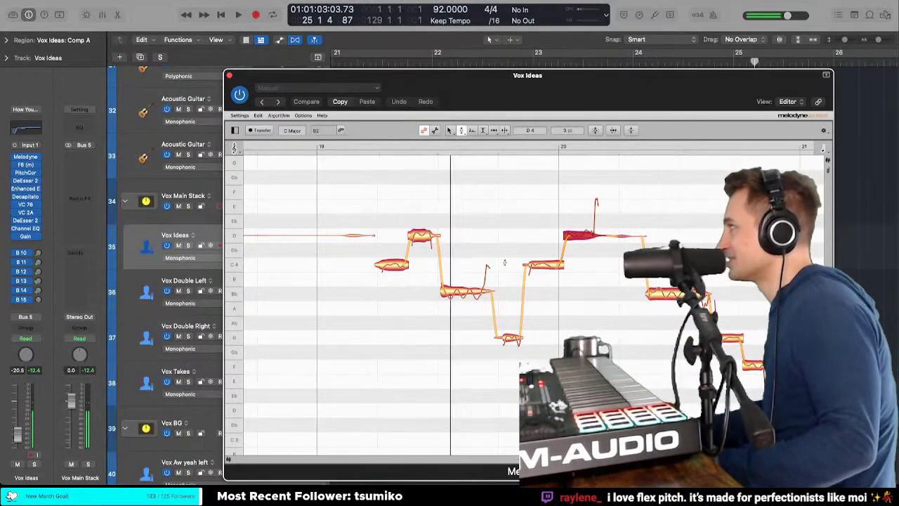
Step: Set the pitch modulation of the C4 note just before bar 20 to 91% and its pitch drift to -41%, and audition it
right_click(553, 268)
click(550, 280)
click(549, 267)
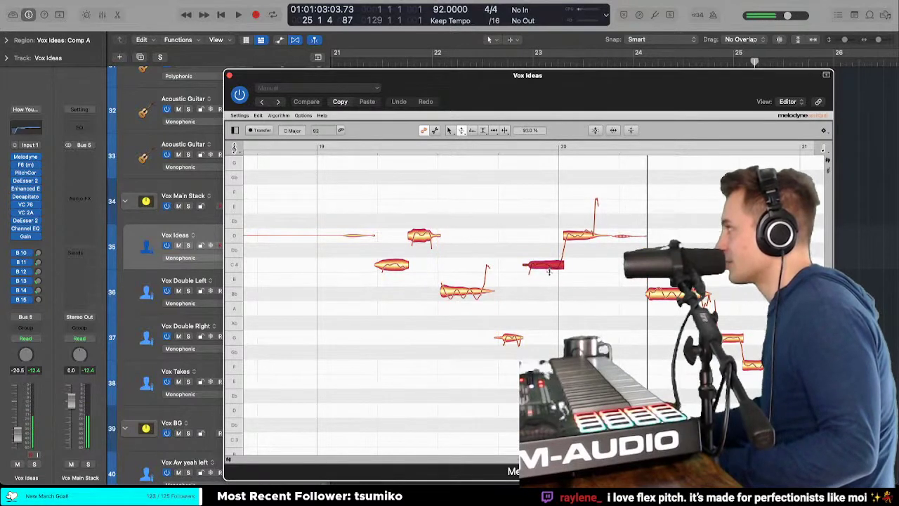
right_click(549, 271)
click(548, 275)
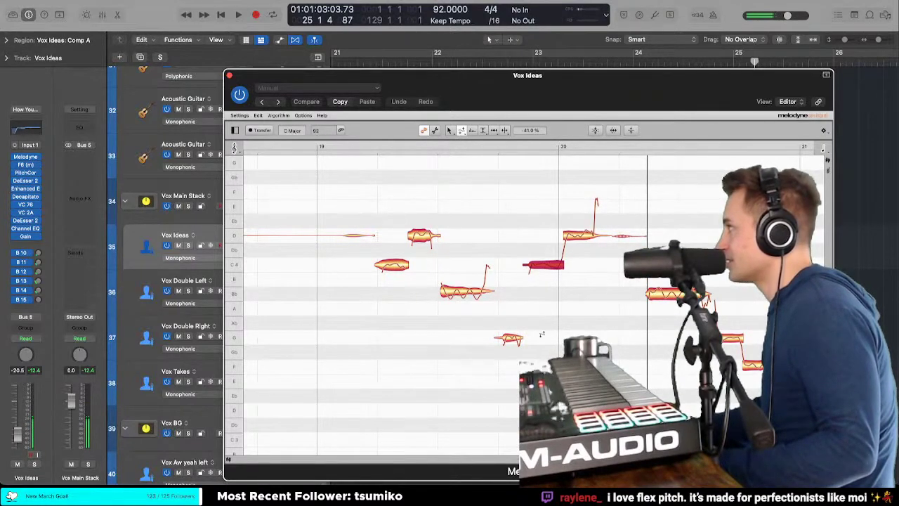
right_click(528, 259)
click(546, 289)
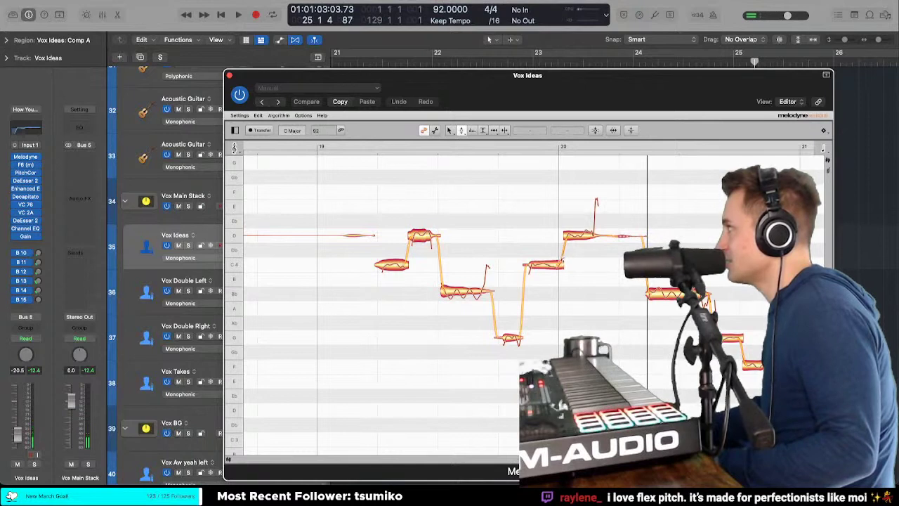
key(space)
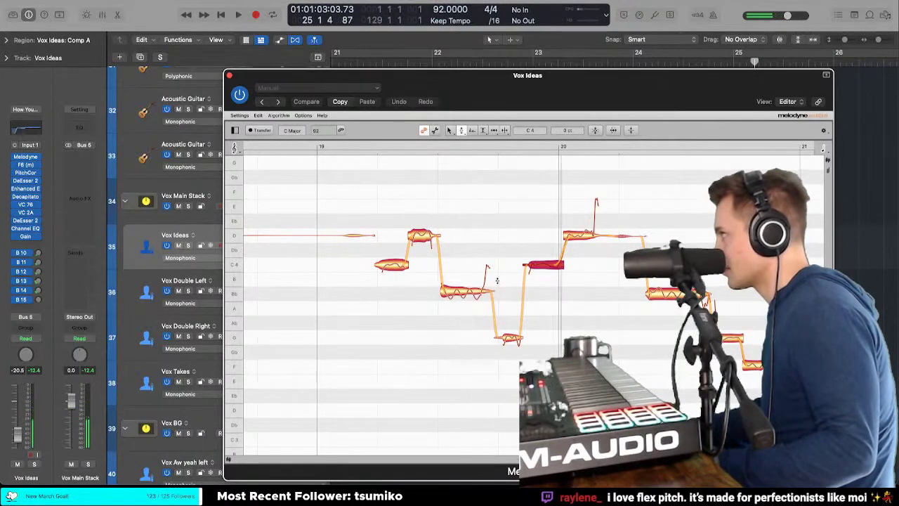
Step: Reduce the pitch drift of the long Bb3 note after bar 20 with the Pitch Drift tool
click(510, 338)
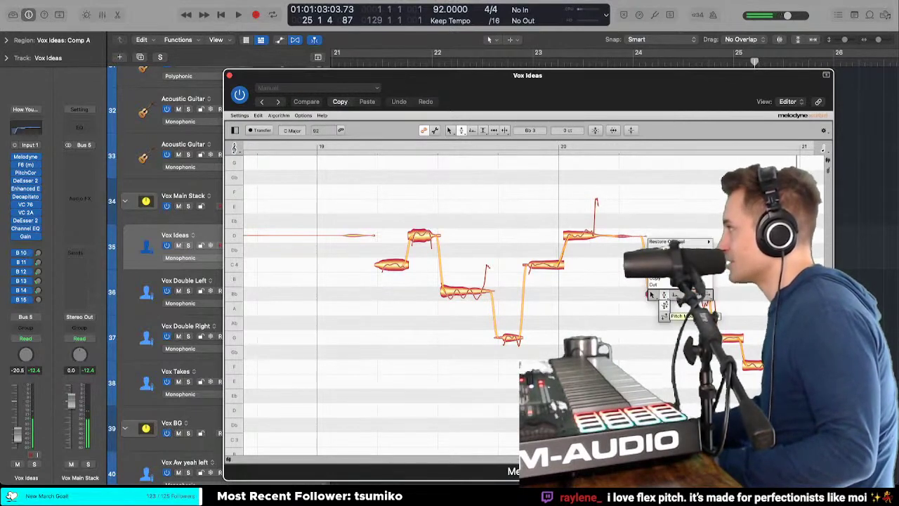
click(664, 305)
scroll(642, 291, right, 1)
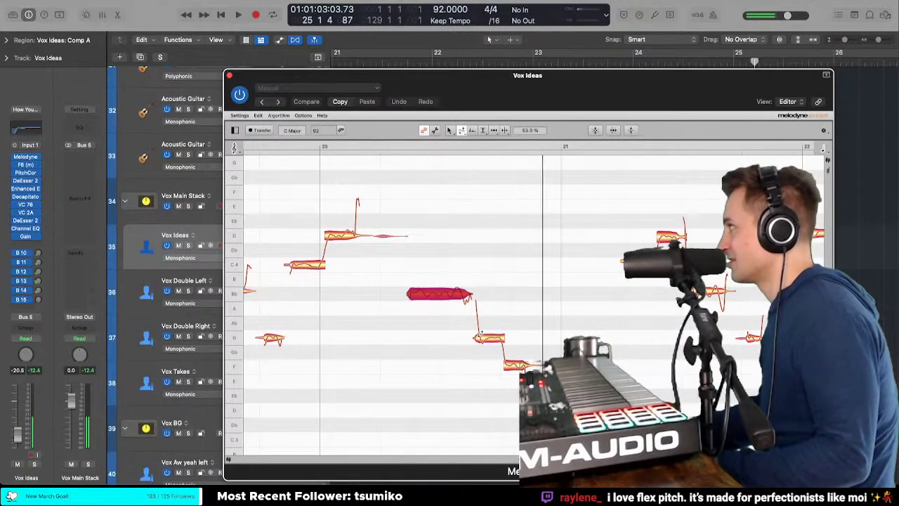
Step: Set the pitch drift of the G3 note before bar 21 to 79% and reduce the drift of the F3 note following it
click(491, 339)
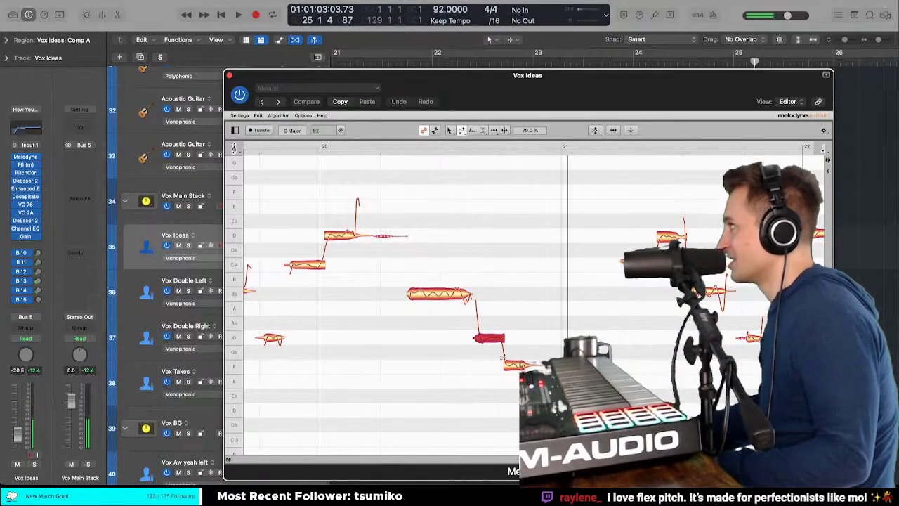
right_click(512, 367)
click(498, 339)
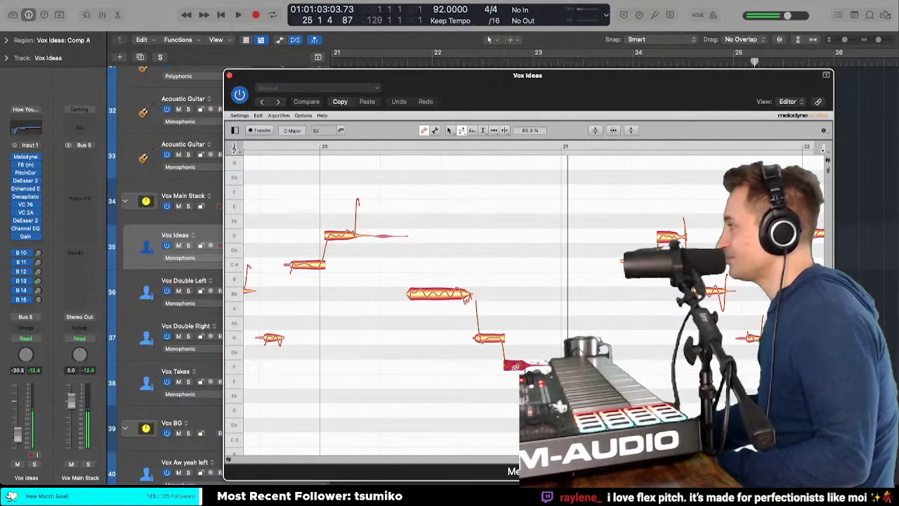
right_click(514, 367)
click(515, 347)
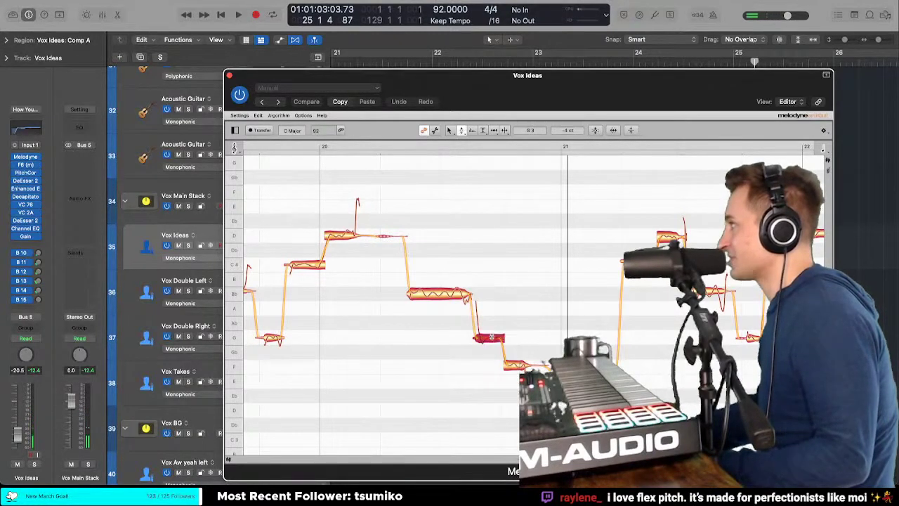
Step: Set the G3 note's pitch modulation before bar 21 to 90%, center its pitch and audition the phrase from bar 19
right_click(492, 338)
click(490, 342)
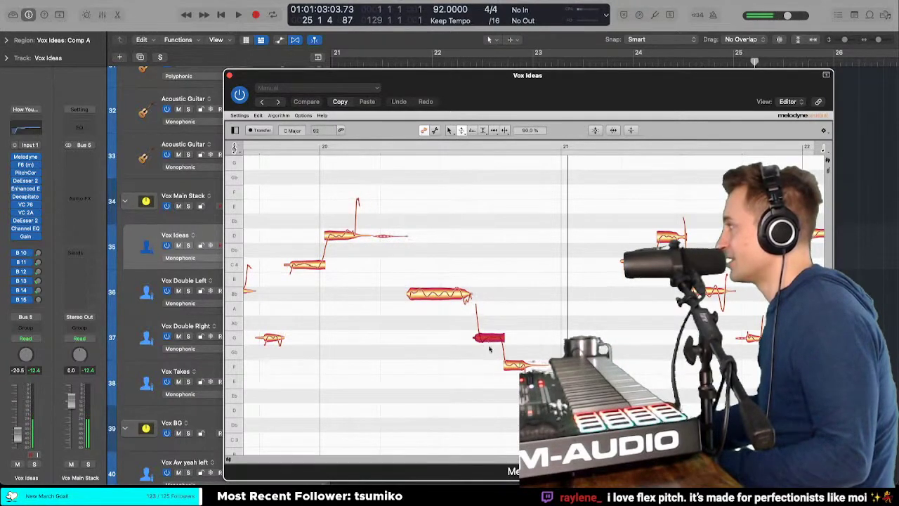
right_click(490, 349)
click(491, 332)
scroll(378, 211, left, 5)
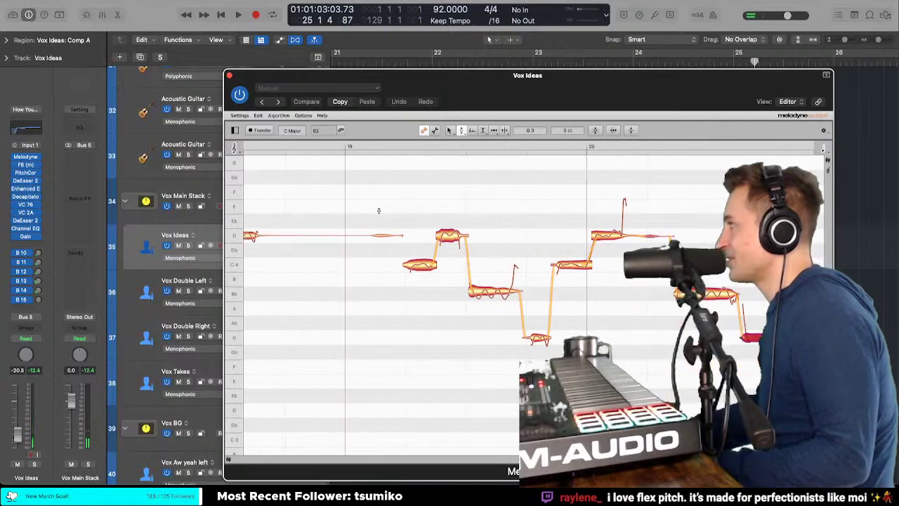
key(space)
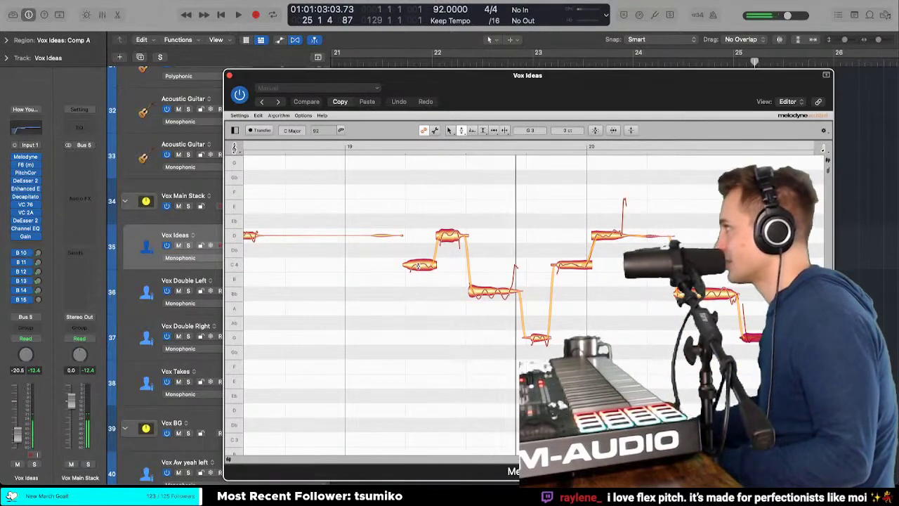
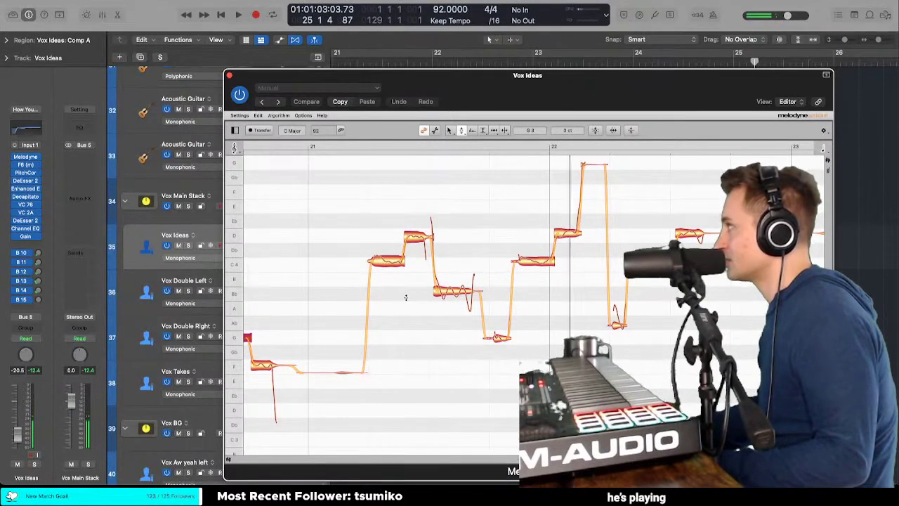
Step: Snap the C4, D4, Bb3 and G3 notes after bar 21 and the C4 and D4 notes around bar 22 to their pitch centers
click(385, 261)
click(415, 236)
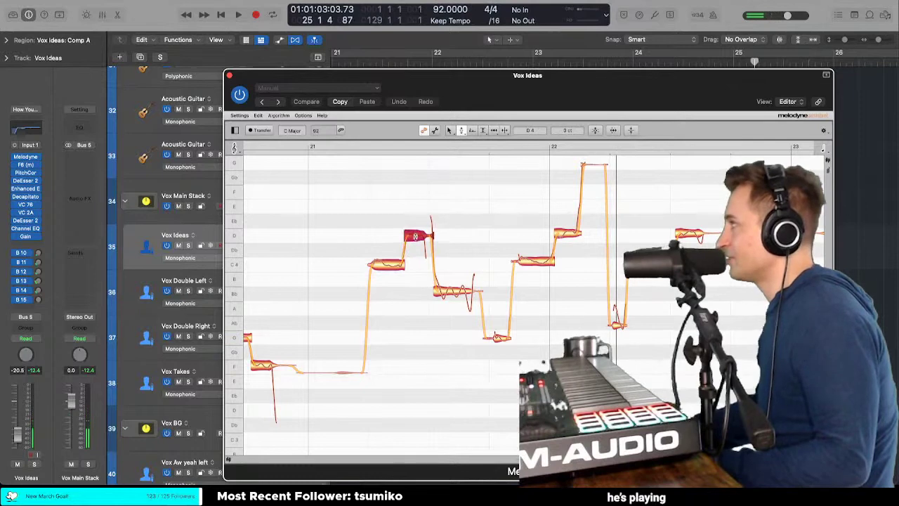
click(450, 293)
click(497, 336)
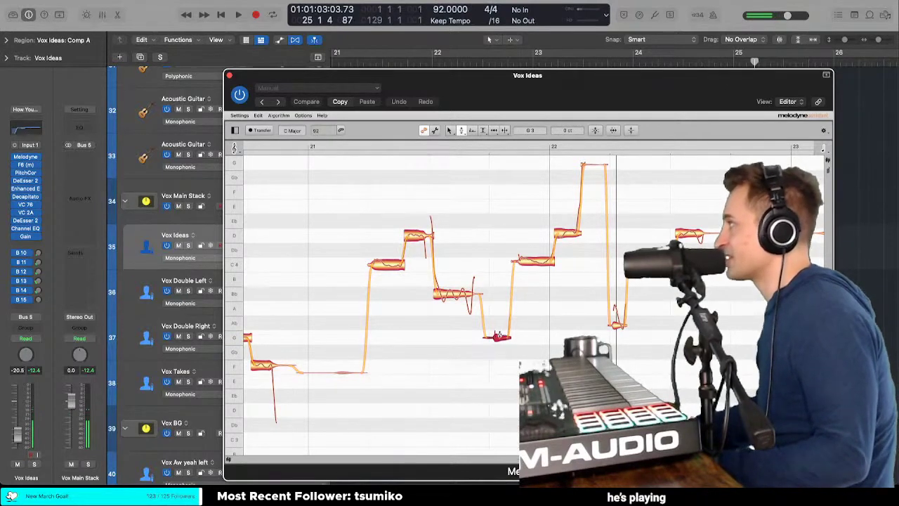
click(534, 261)
click(561, 234)
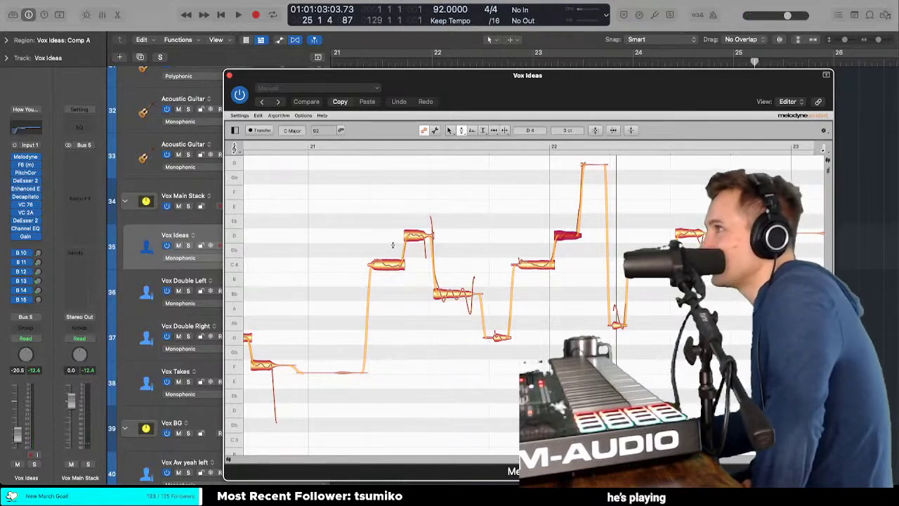
Step: Set the pitch modulation of the C4 and Bb3 notes after bar 21 to 74% and 60%, and the C4 note before bar 22 to 87%
right_click(369, 239)
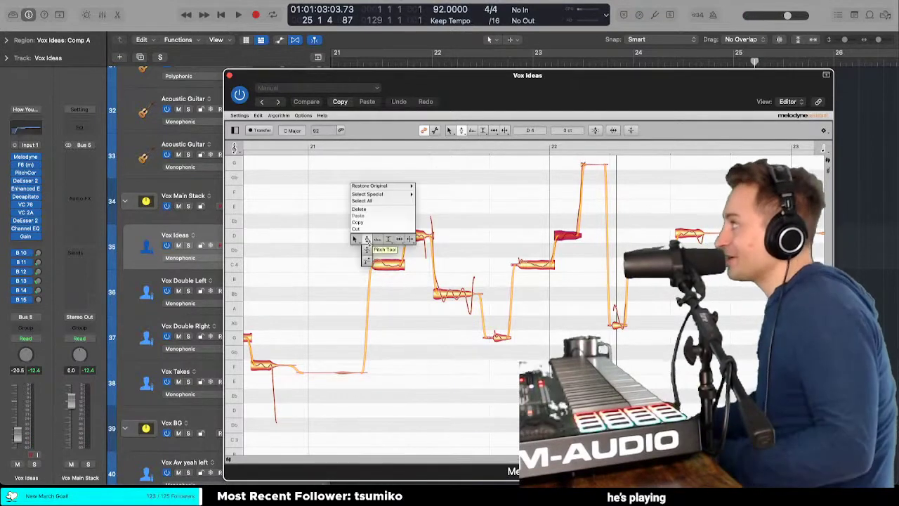
click(371, 252)
drag(380, 264, 382, 273)
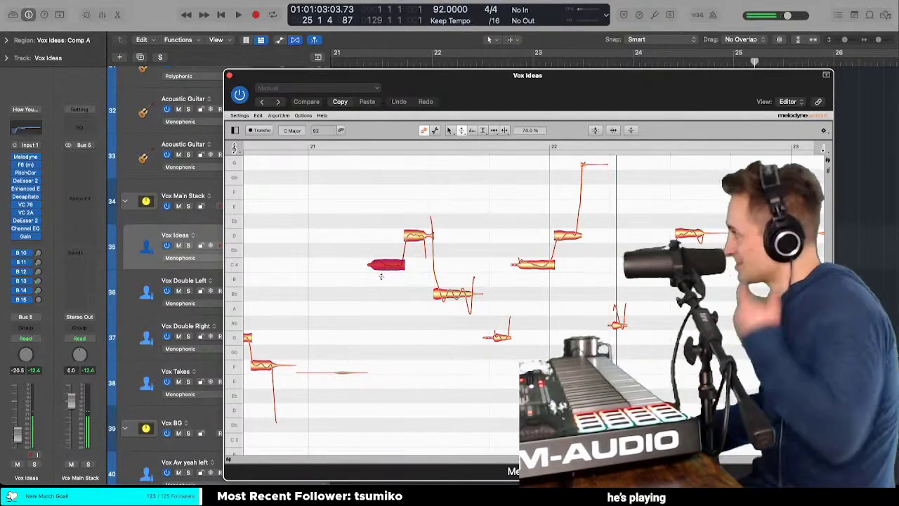
click(461, 292)
drag(460, 292, 460, 309)
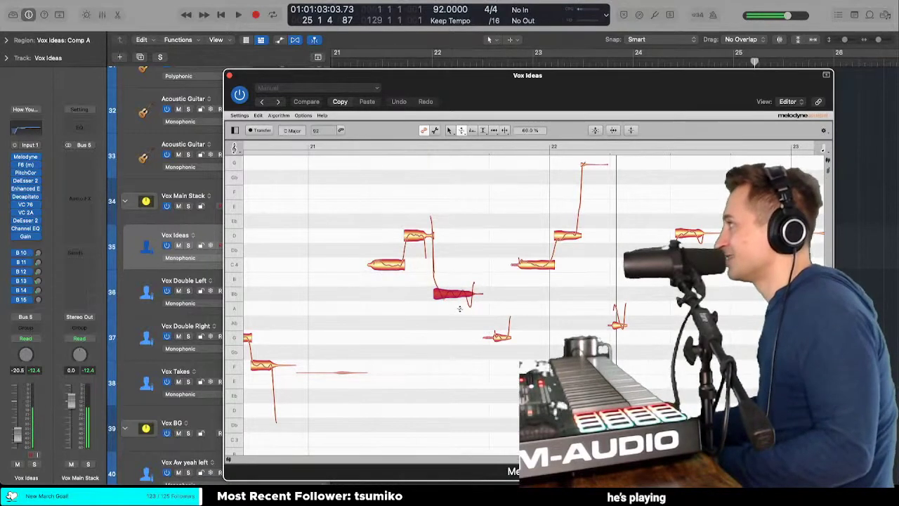
drag(528, 264, 526, 270)
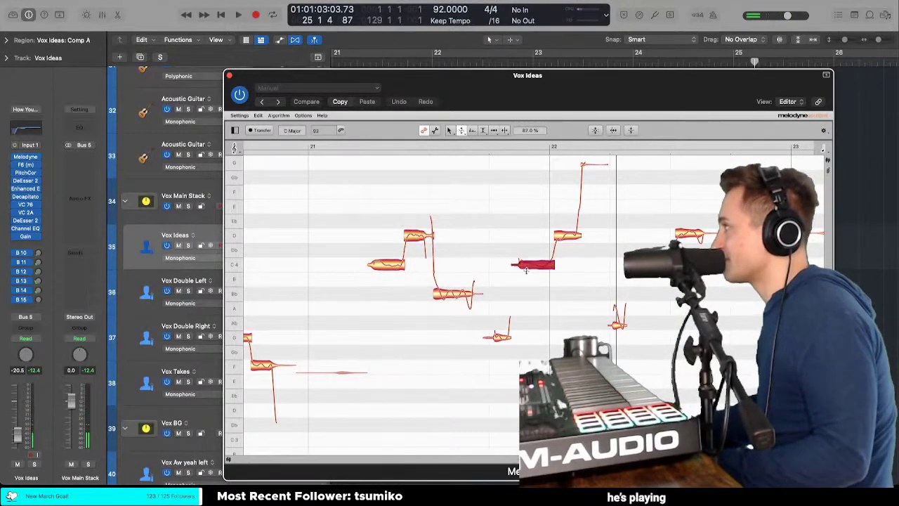
Step: Adjust the D4 note just after bar 22 with the Pitch Drift tool and reduce the pitch drift of the Bb3 note after bar 21
click(560, 239)
right_click(562, 241)
click(562, 246)
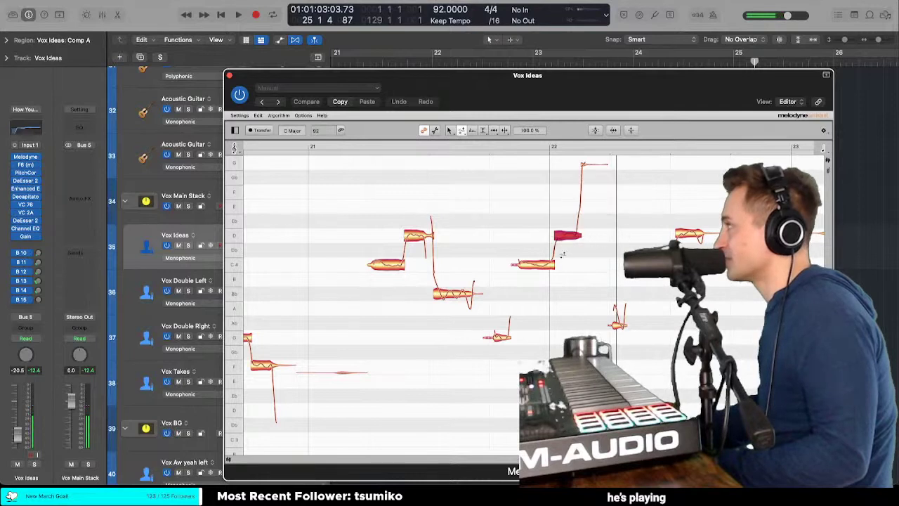
click(464, 292)
drag(463, 291, 463, 319)
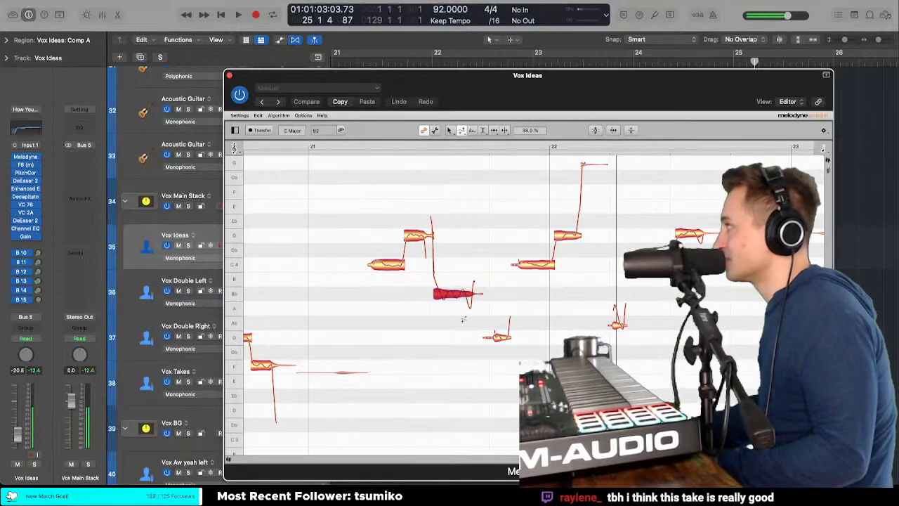
Step: Audition the phrase from bar 21 into bar 22 and return to the Pitch tool
double_click(356, 228)
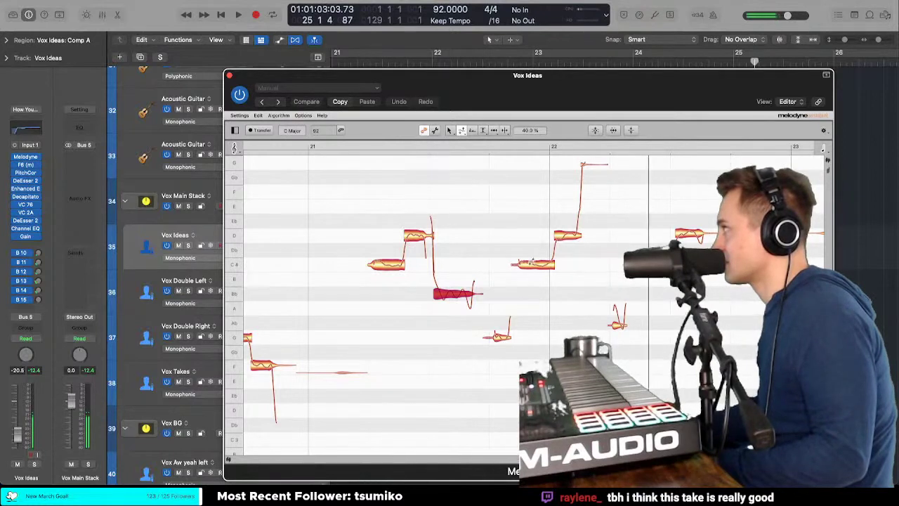
click(653, 281)
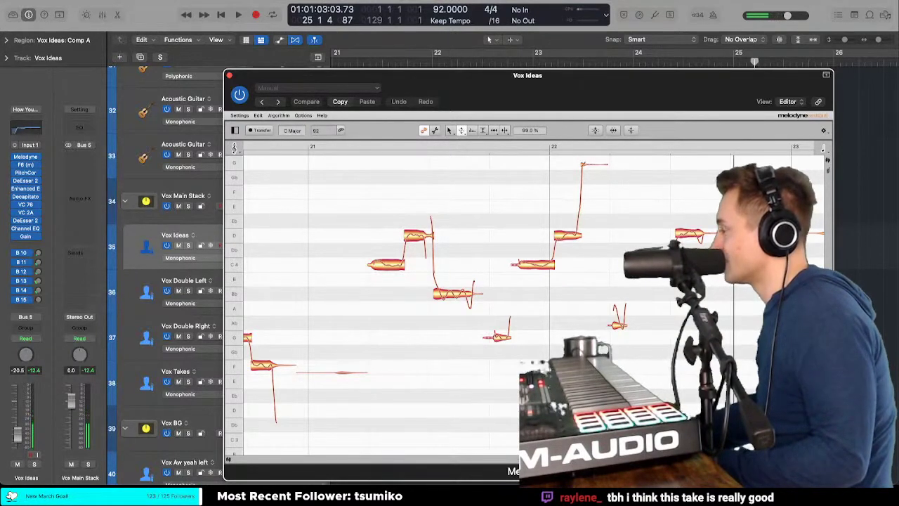
click(692, 232)
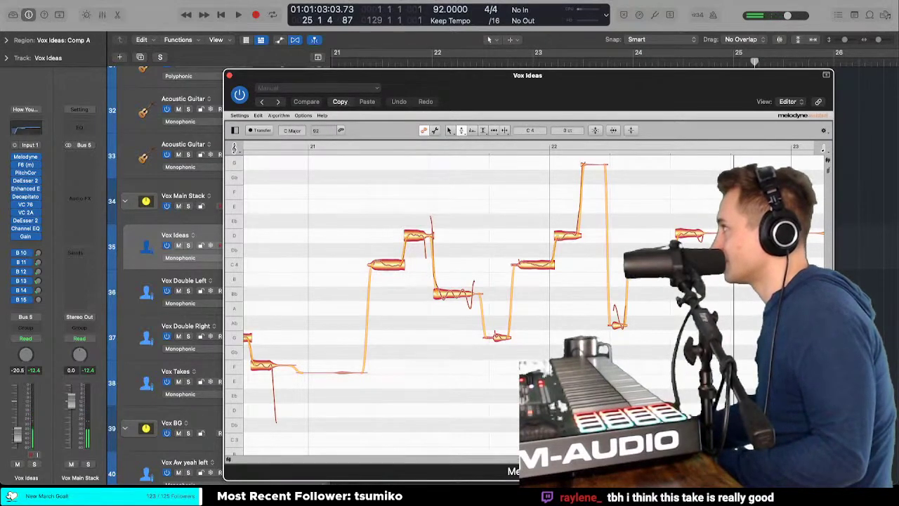
key(alt+space)
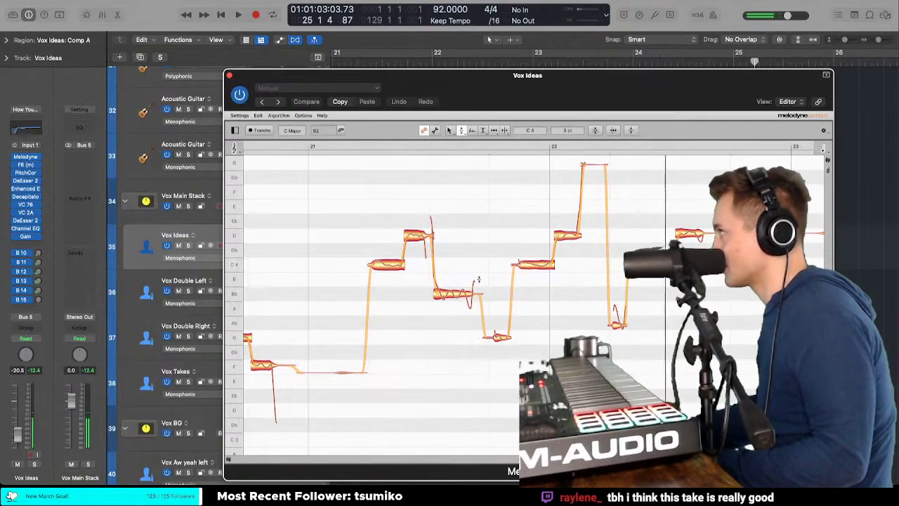
Step: Set the Bb3 note's pitch modulation after bar 21 to 66% and its pitch drift to 15%, and audition the phrase
right_click(472, 301)
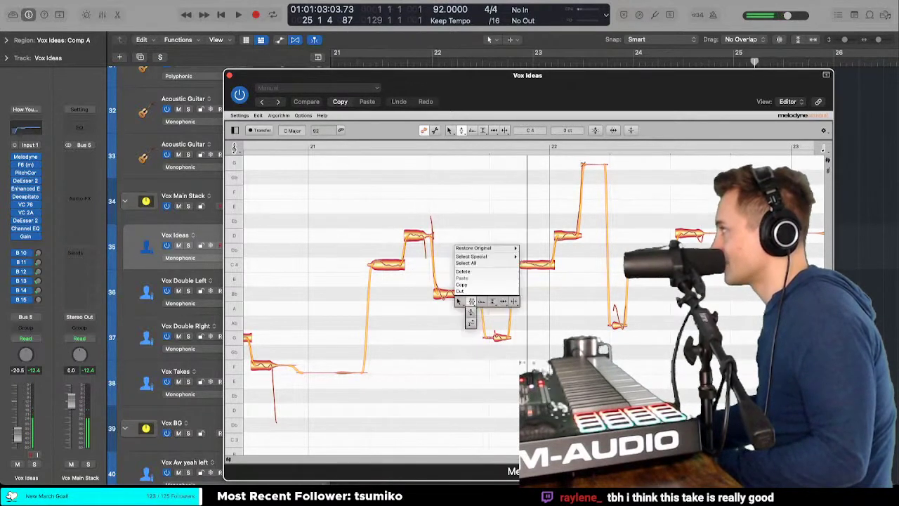
click(471, 312)
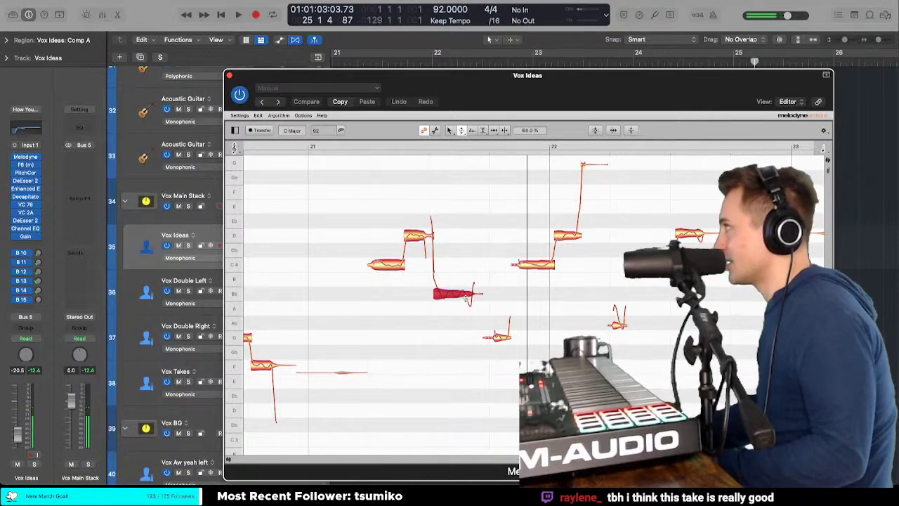
right_click(464, 296)
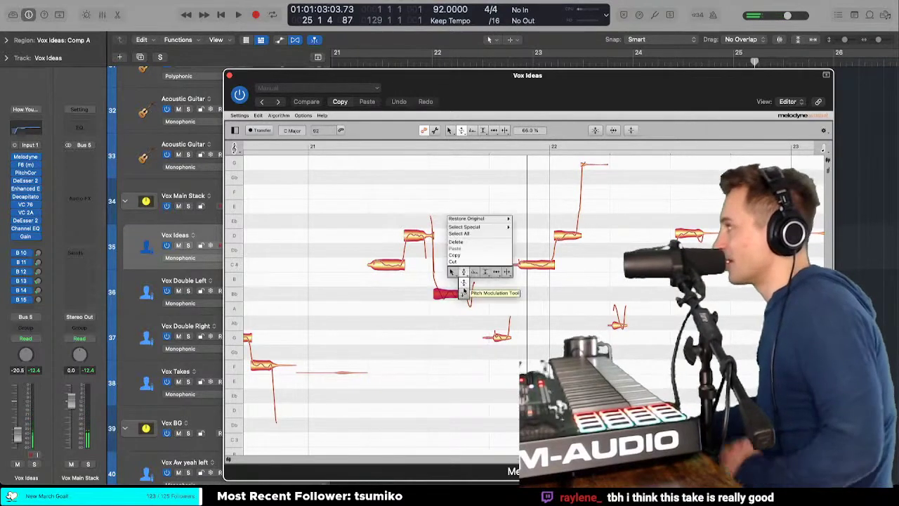
click(463, 293)
right_click(454, 302)
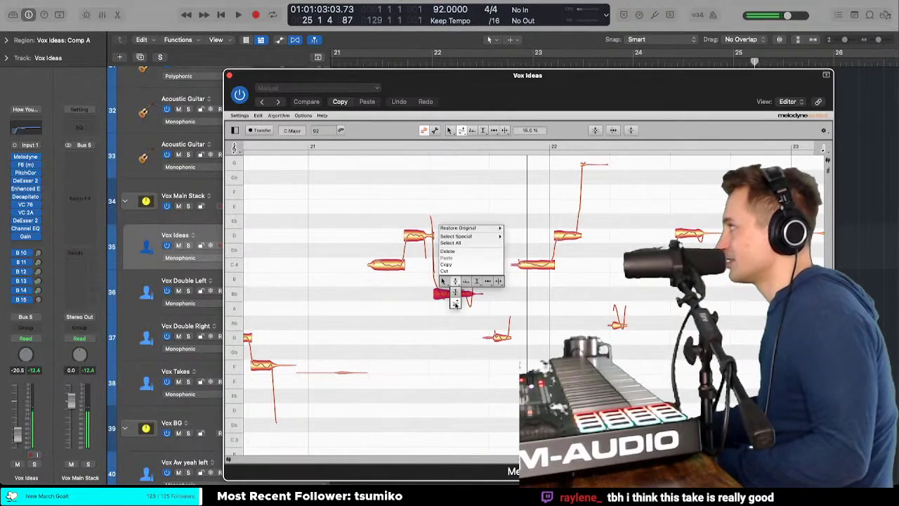
click(458, 285)
key(space)
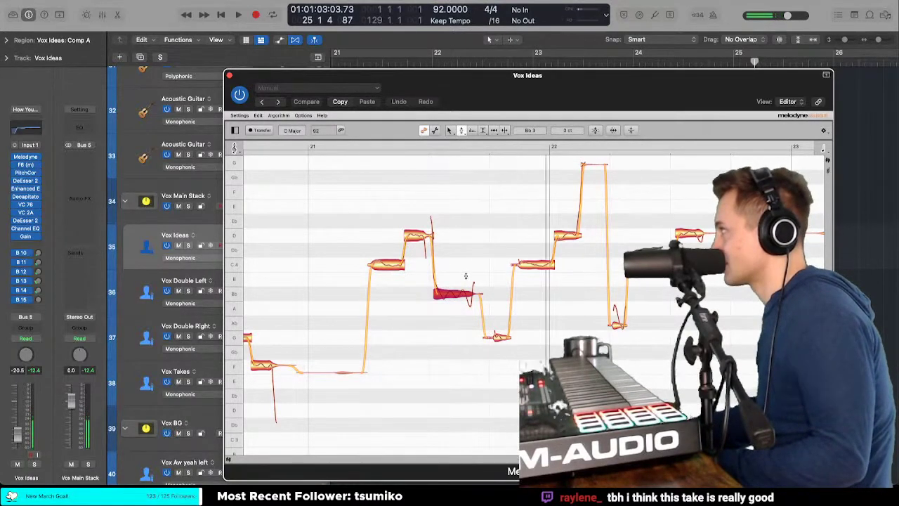
Step: Set the pitch modulation of the Bb3 note after bar 21 to 81% and audition the phrase again
right_click(456, 295)
click(456, 294)
right_click(456, 295)
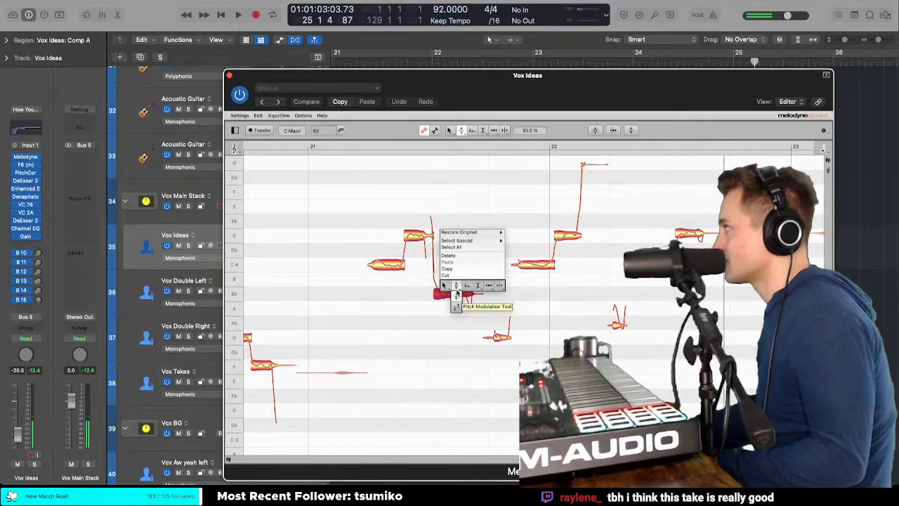
click(442, 274)
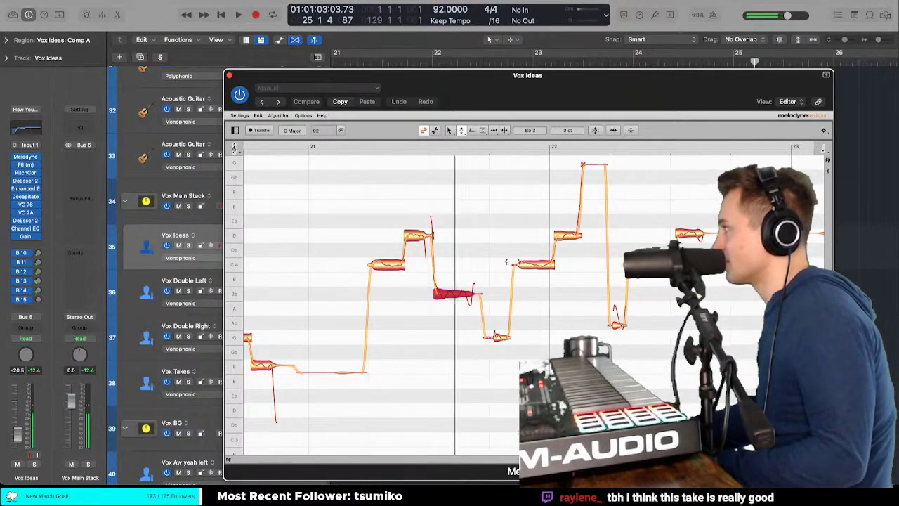
Step: Check the C4 and D4 notes around bar 22, audition the phrase, and snap the high G4 note after bar 22 to exact pitch
scroll(506, 262, up, 3)
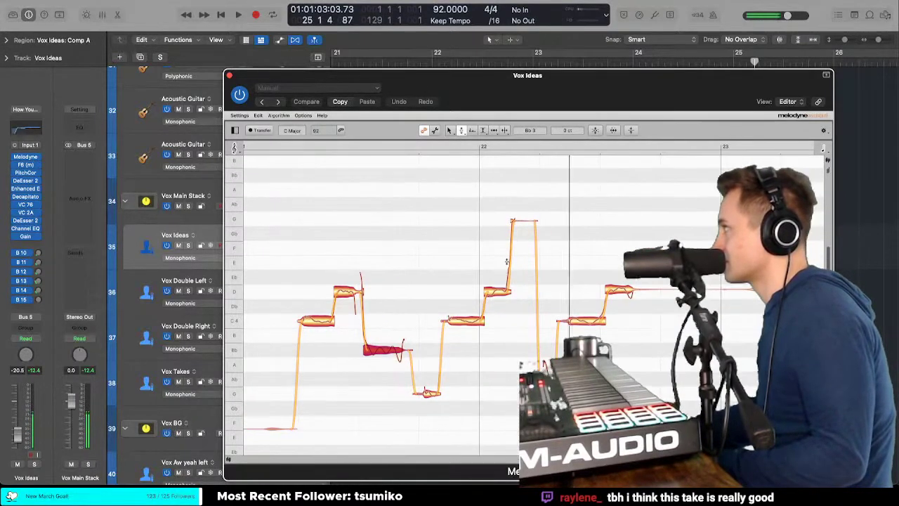
click(498, 275)
click(495, 291)
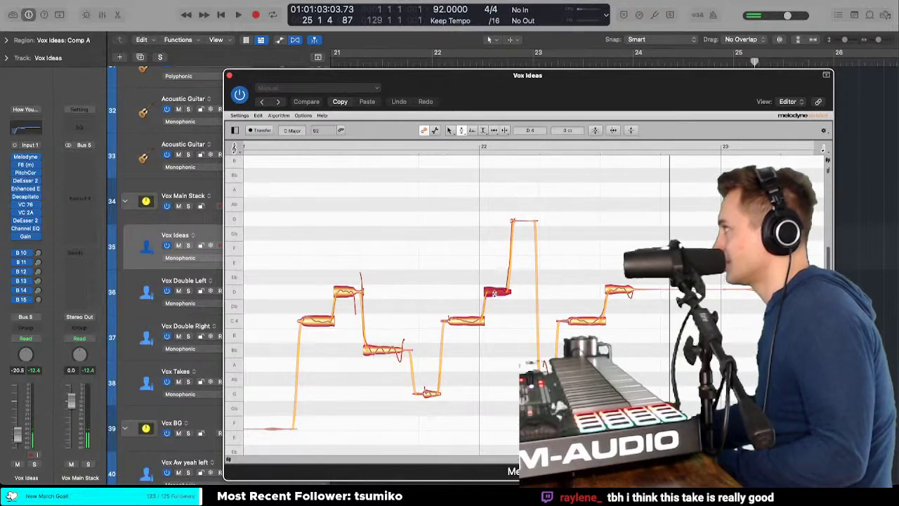
click(457, 320)
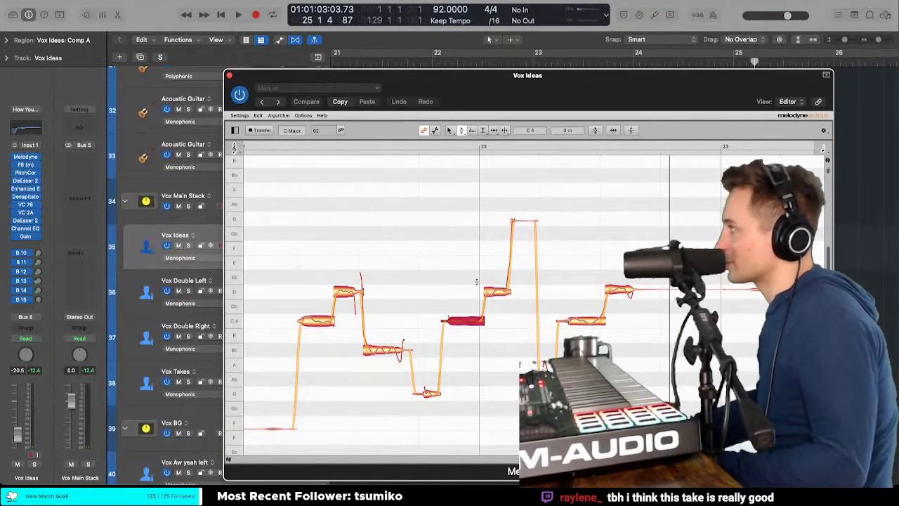
key(space)
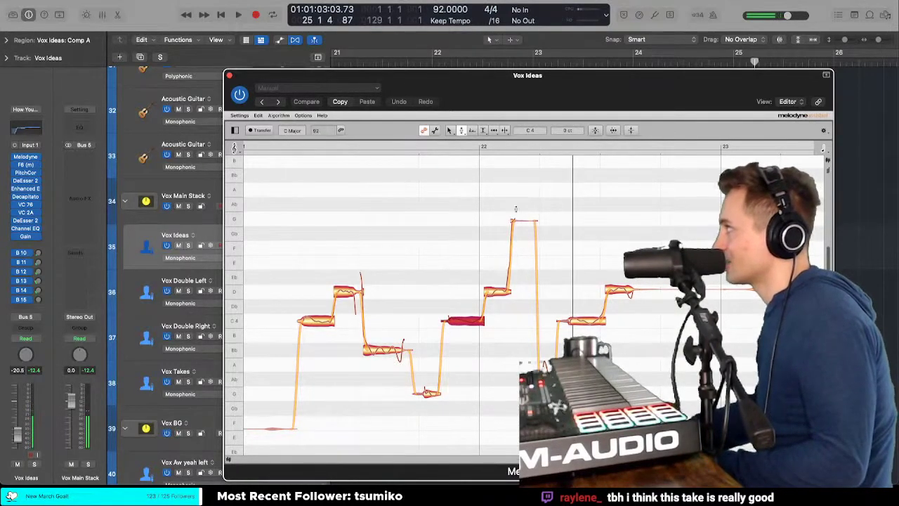
click(515, 219)
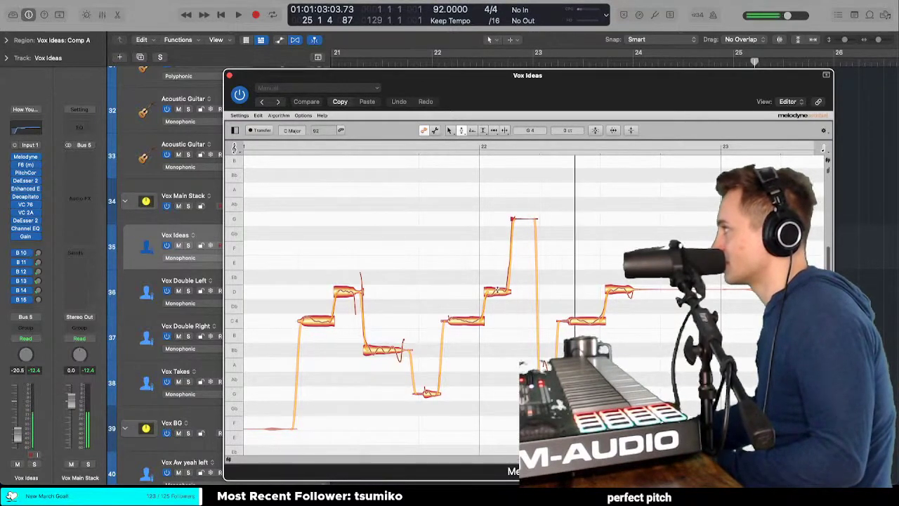
Step: Set the pitch modulation of the D4 note just after bar 22 to 91% and its pitch drift to 30%
right_click(496, 289)
click(495, 289)
right_click(496, 291)
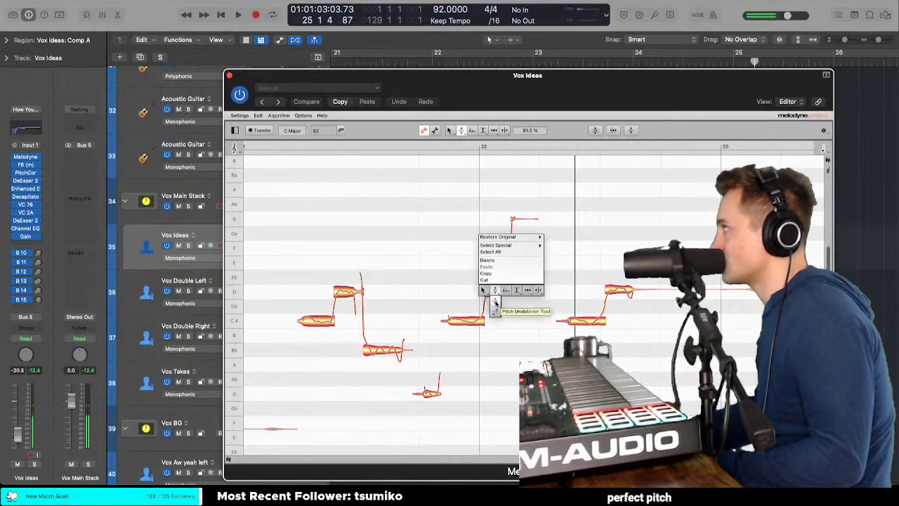
click(496, 302)
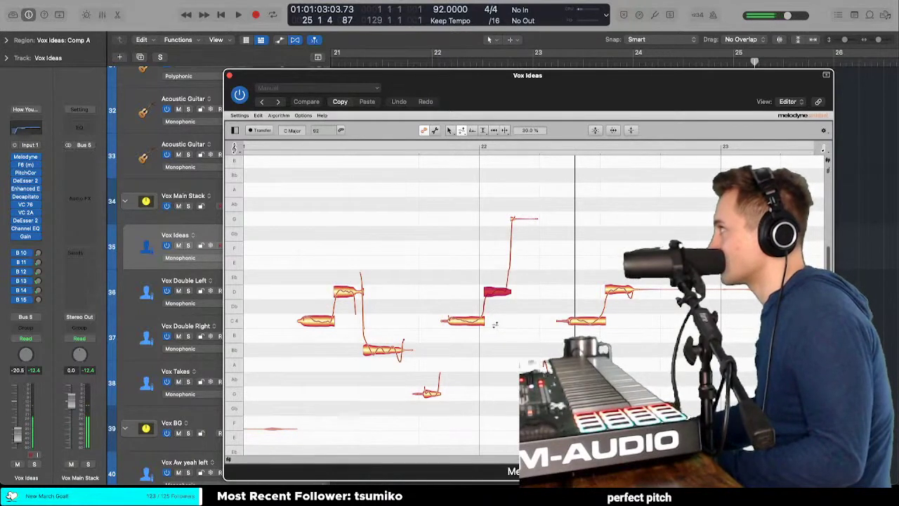
right_click(495, 324)
click(497, 288)
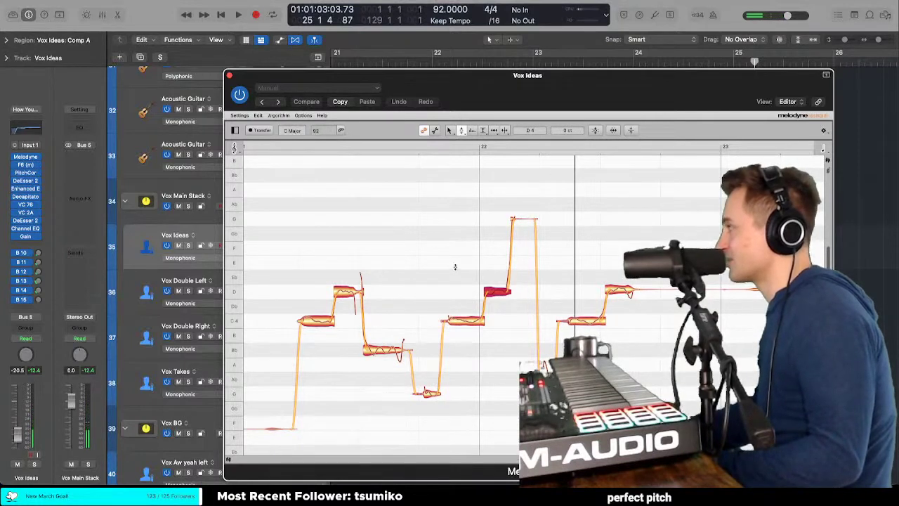
Step: Tune the low note in the middle of bar 22 down to G3 and audition the phrase
click(461, 320)
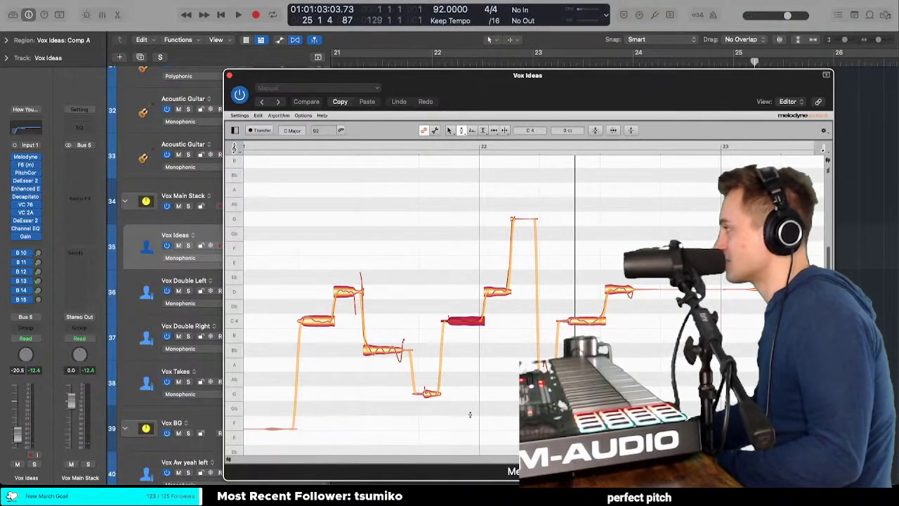
click(547, 392)
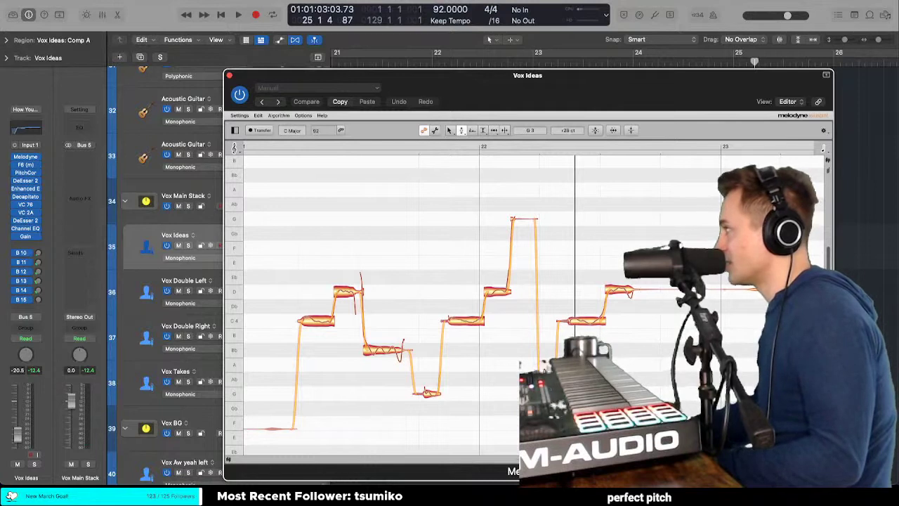
double_click(468, 277)
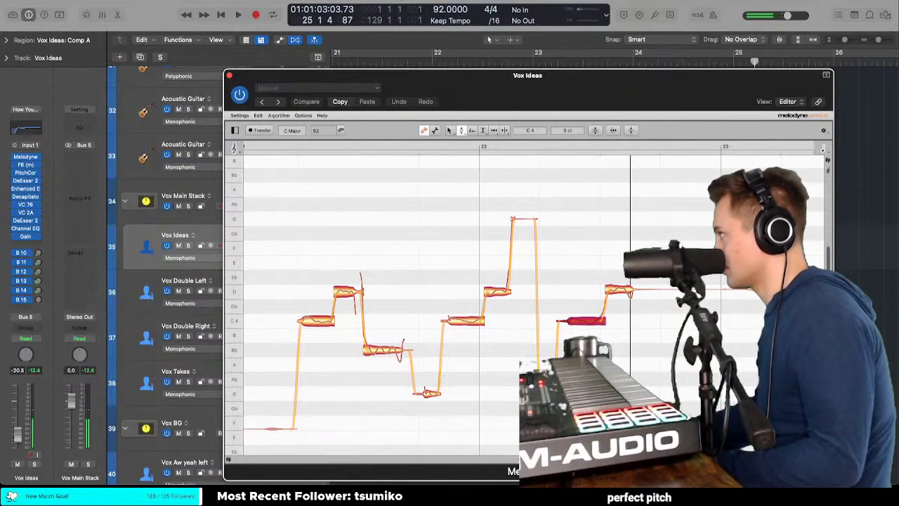
Step: Set the pitch modulation of the low G3 note in bar 22 to 26% and its pitch drift to 83%
right_click(526, 351)
click(524, 370)
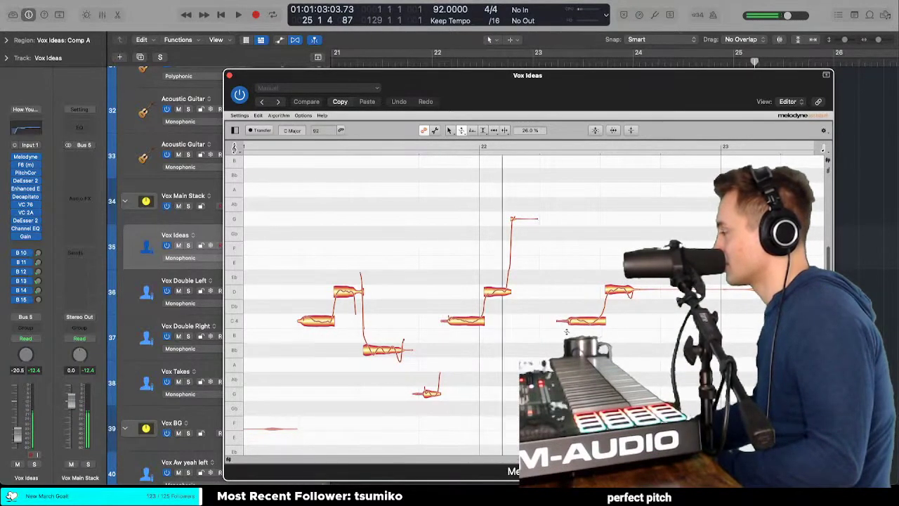
right_click(536, 339)
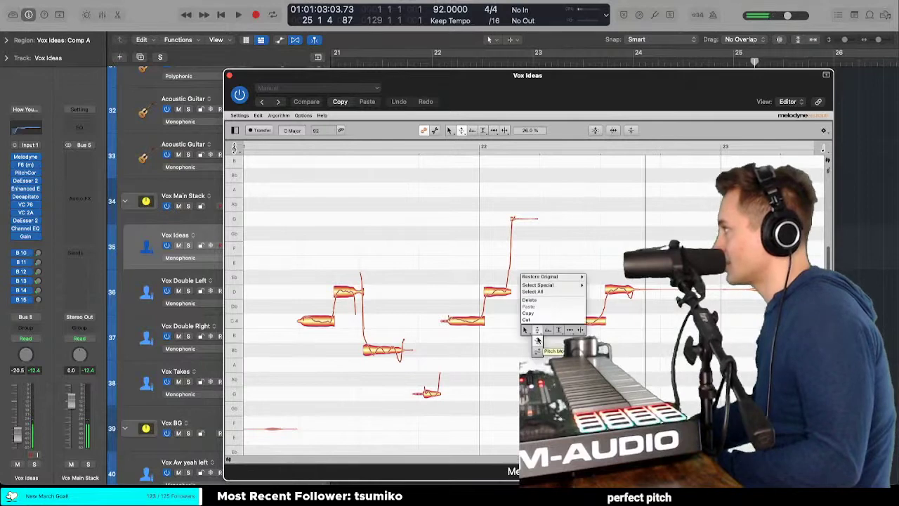
key(Escape)
right_click(528, 320)
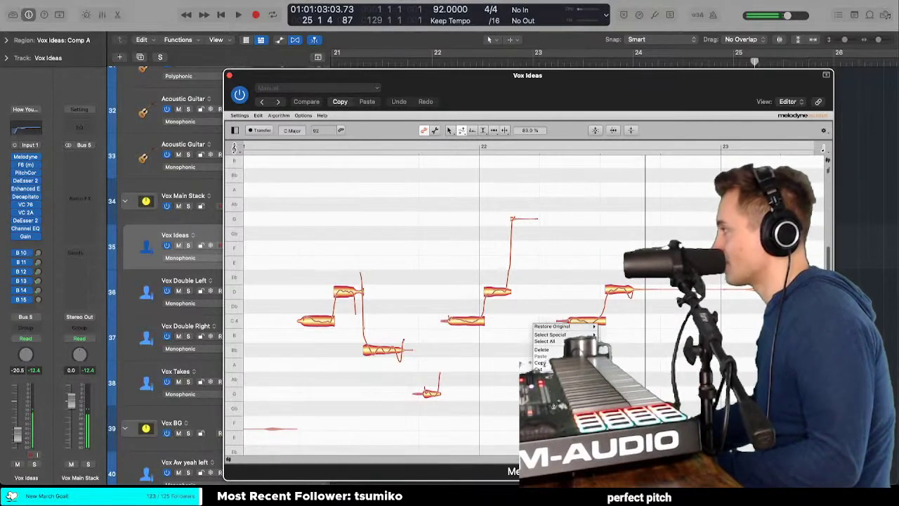
click(537, 325)
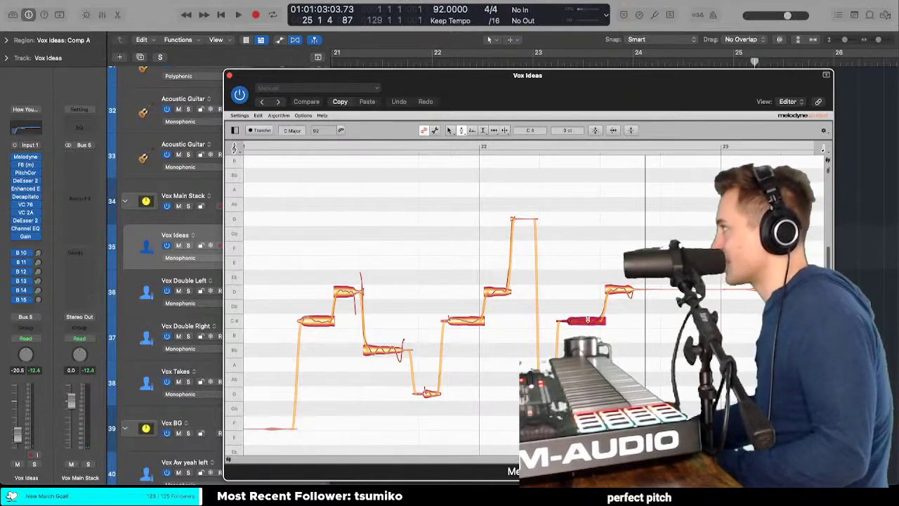
Step: Snap the last D4 note in bar 22 to exact pitch, set its pitch drift to 78%, and audition the phrase
click(620, 288)
click(618, 304)
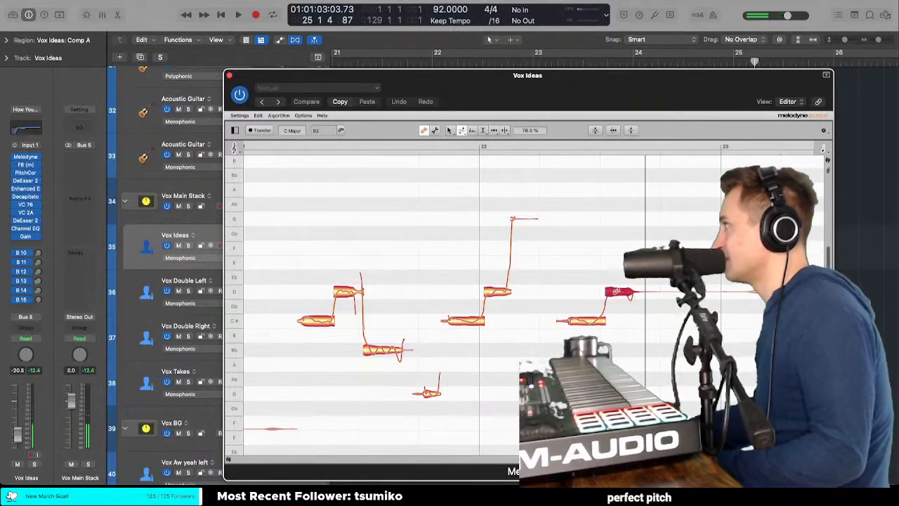
right_click(583, 327)
click(587, 305)
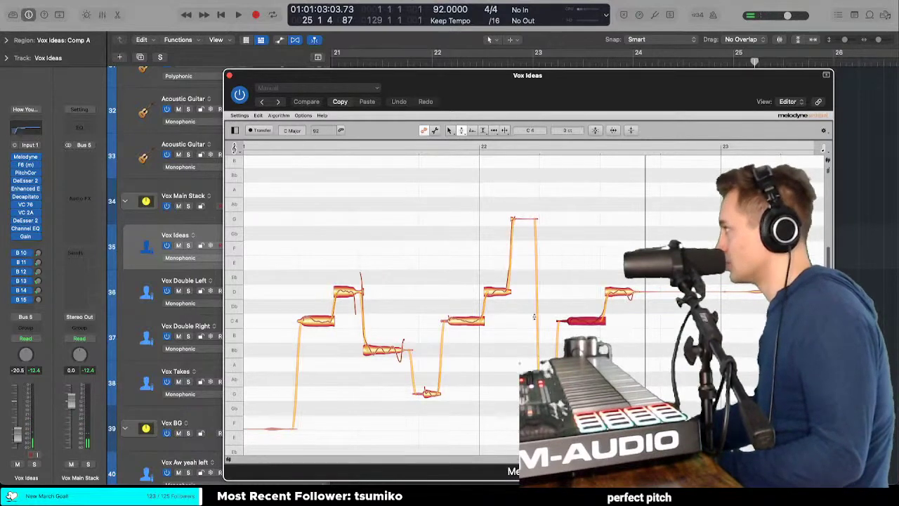
key(space)
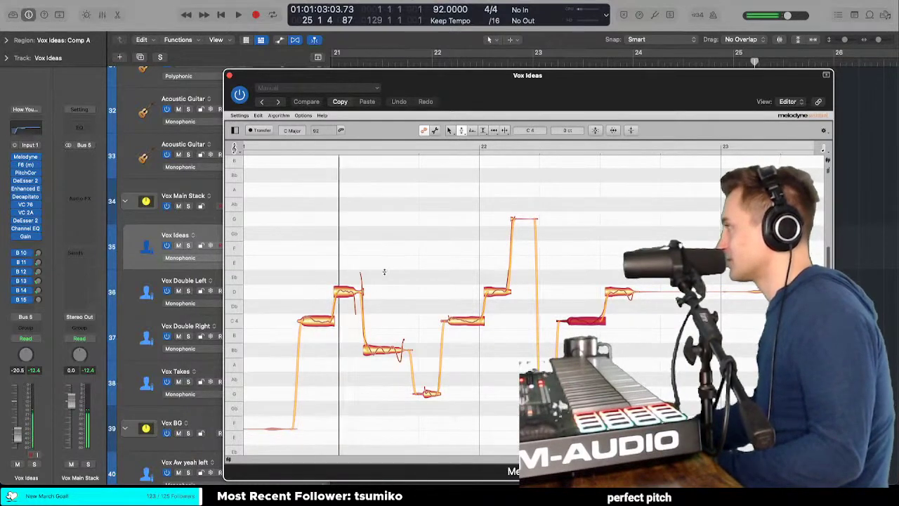
Step: Set the pitch drift of the D4 note just after bar 22 to -30% and return to the Pitch tool
right_click(481, 306)
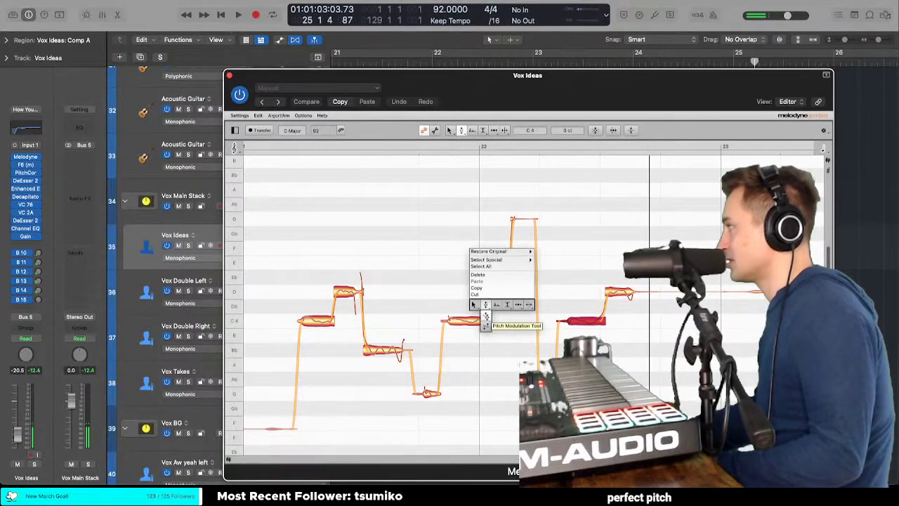
click(485, 316)
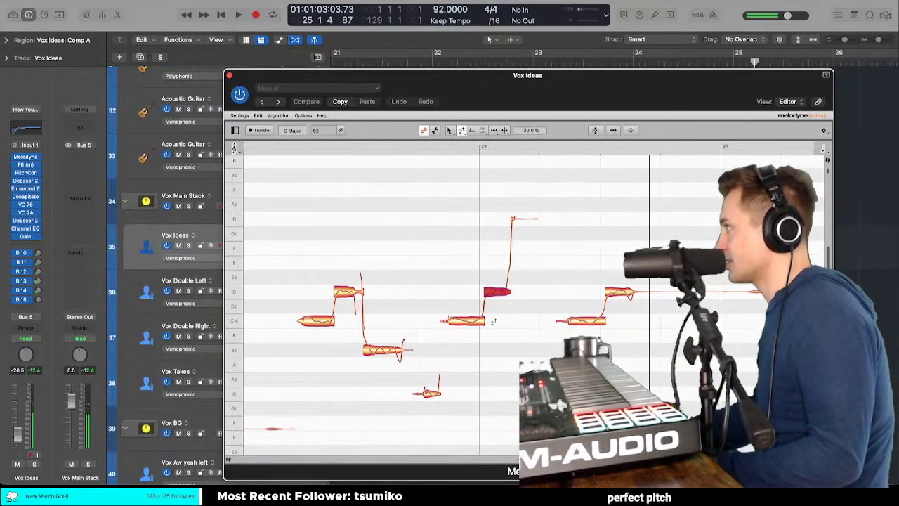
right_click(493, 295)
click(498, 300)
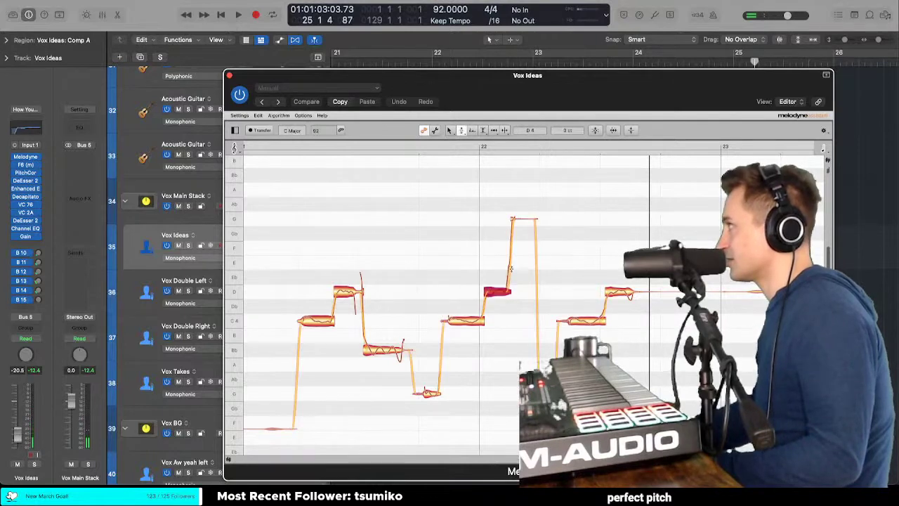
Step: Try to split the D4 note just after bar 22 with the Note Separation tool
right_click(495, 293)
click(530, 237)
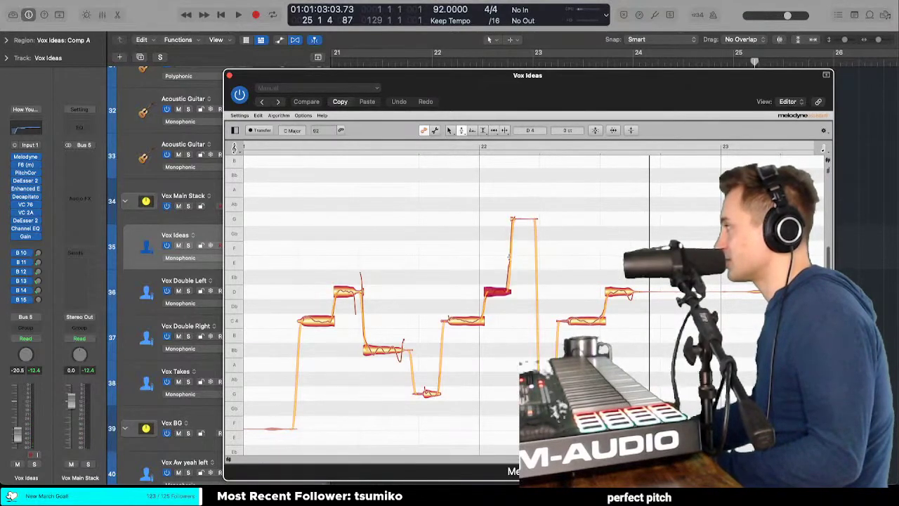
click(497, 268)
right_click(496, 291)
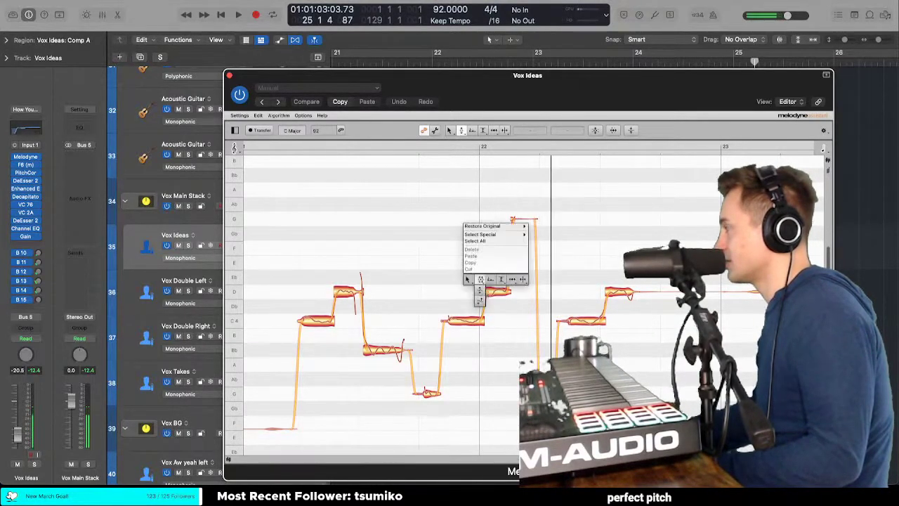
click(497, 289)
click(494, 292)
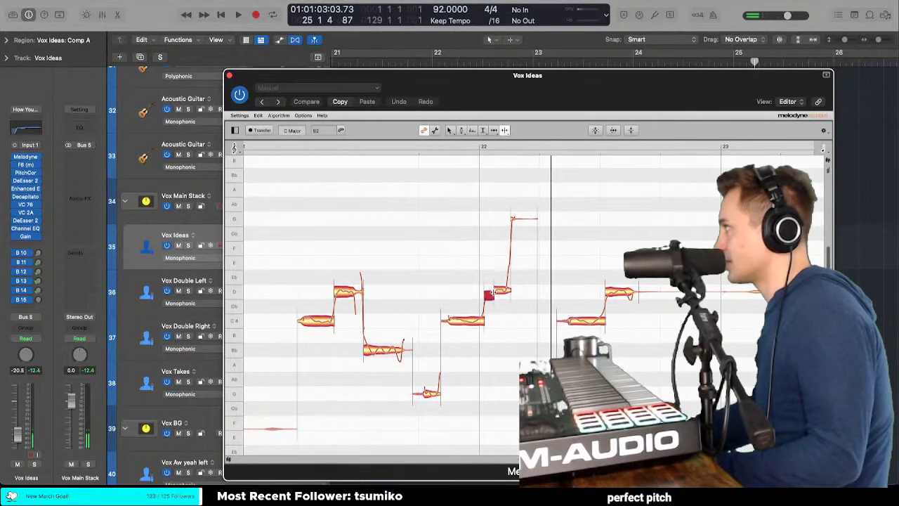
right_click(494, 292)
click(454, 293)
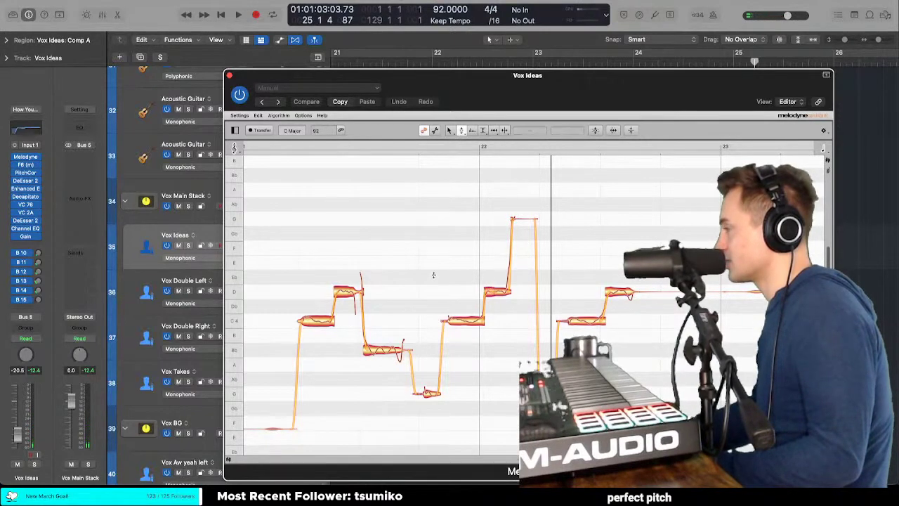
Step: Set the pitch modulation of the C4 note just before bar 22 to 65% and audition the phrase
key(space)
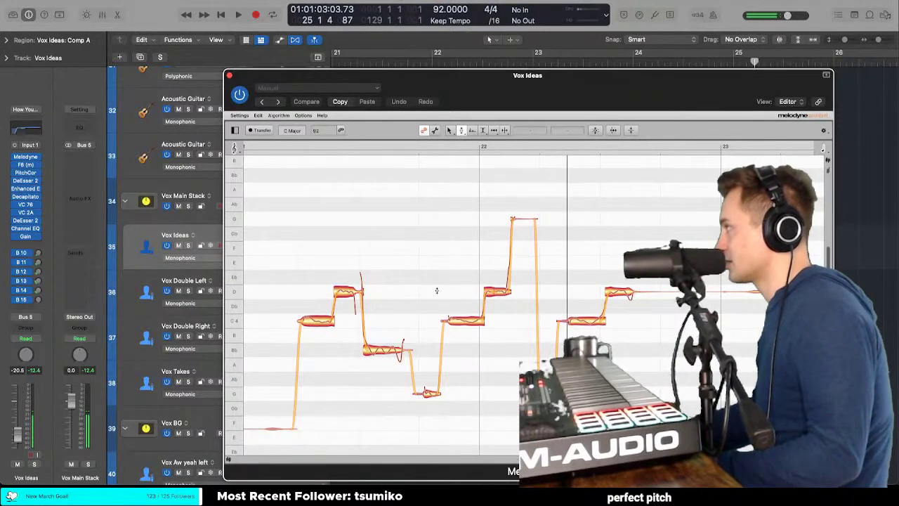
right_click(459, 317)
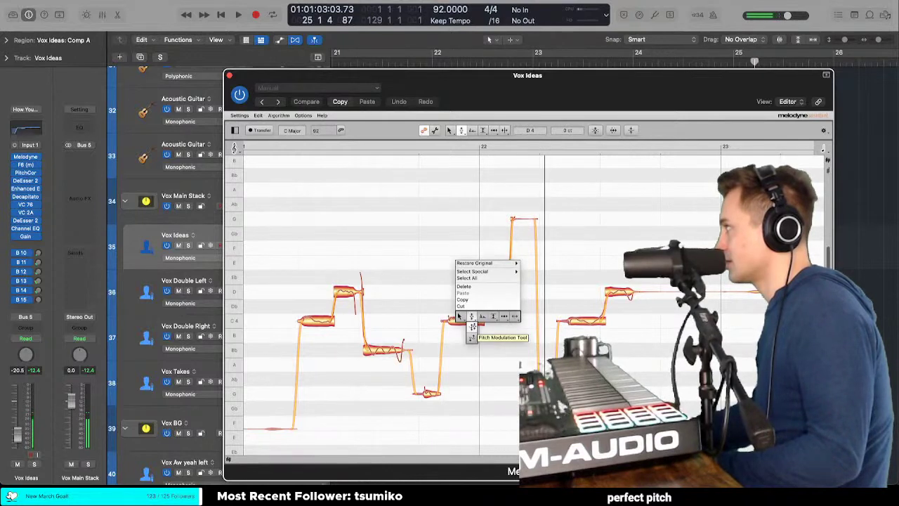
click(466, 321)
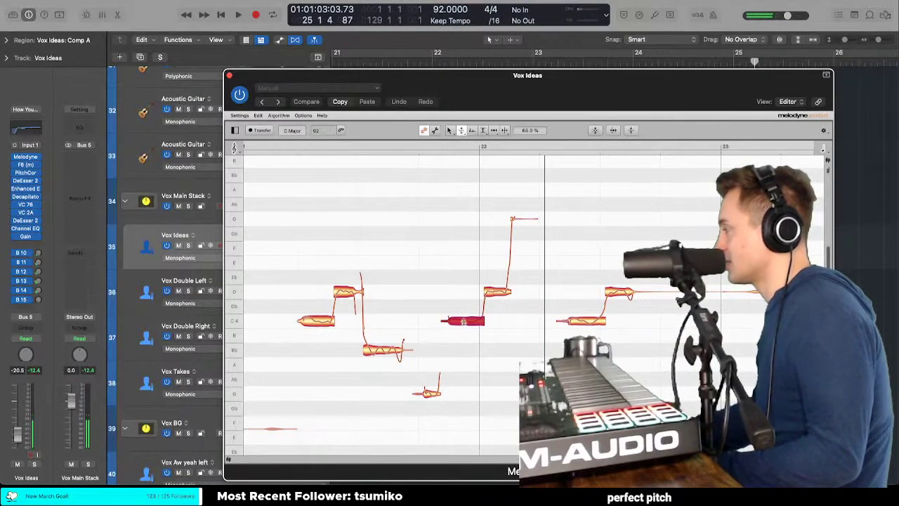
click(423, 299)
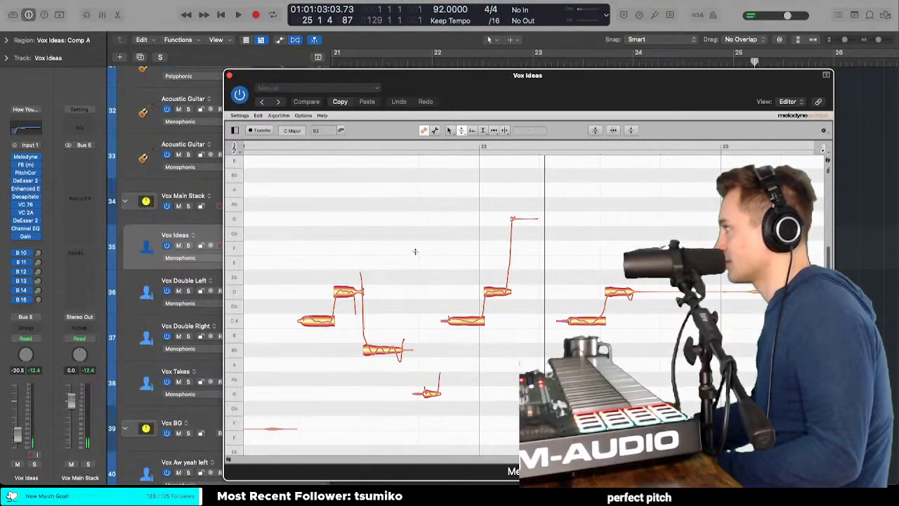
click(363, 243)
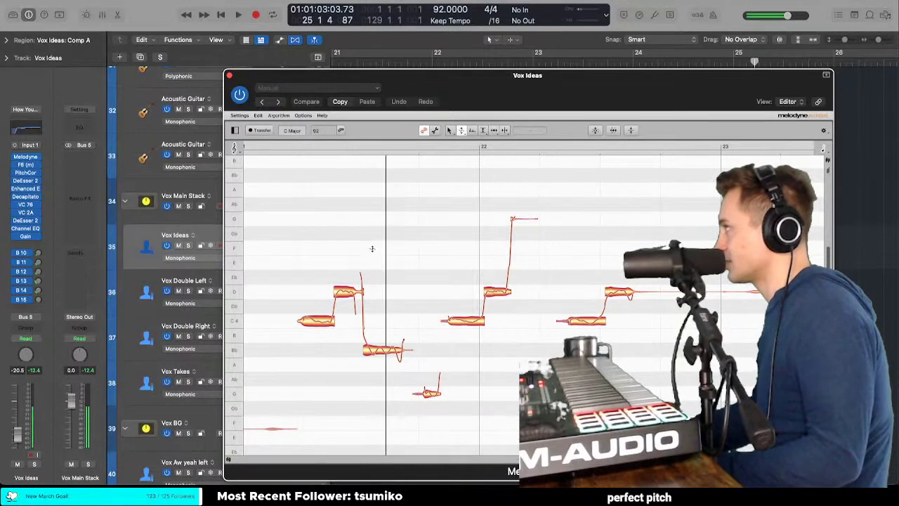
Step: Return to the Pitch tool, check the C4 note just before bar 22, and audition the vocal onward into bar 23
right_click(485, 315)
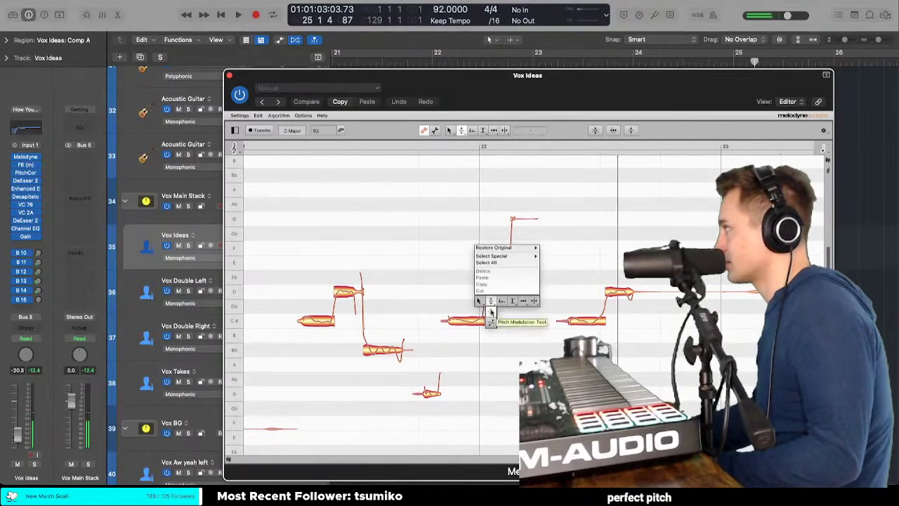
click(488, 303)
click(481, 320)
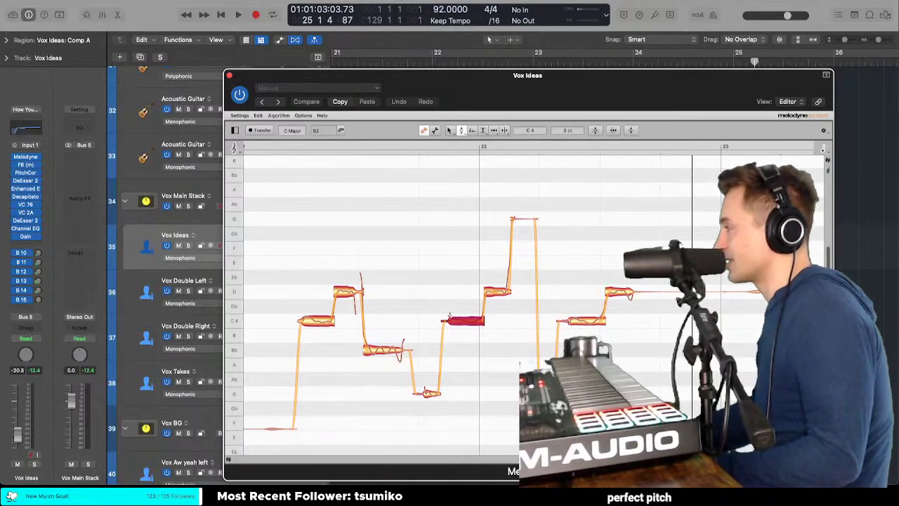
click(449, 316)
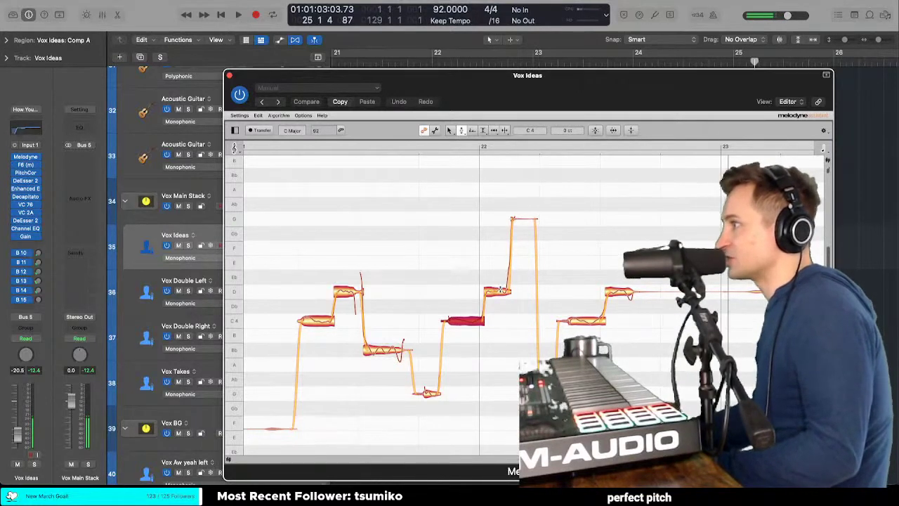
scroll(496, 298, right, 5)
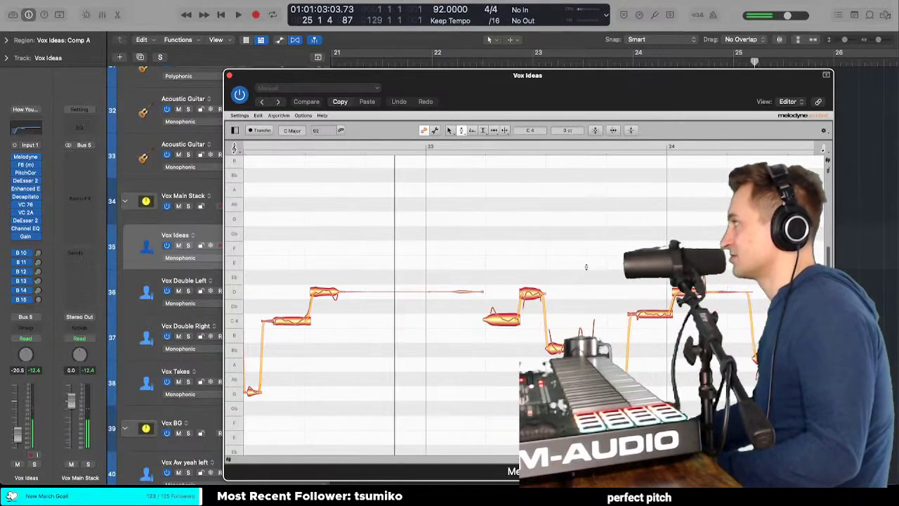
key(space)
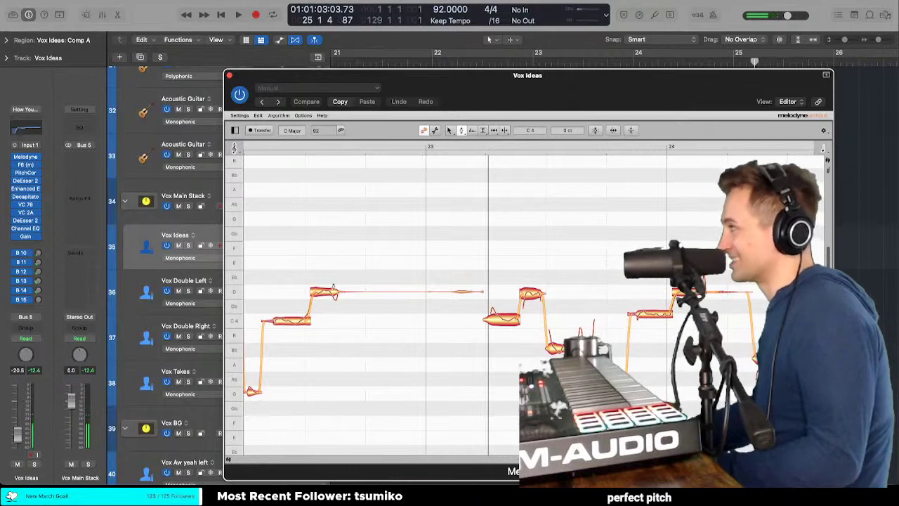
Step: Adjust the pitch modulation and drift of the D4 note just before bar 23, return to the Pitch tool and audition the phrase
key(space)
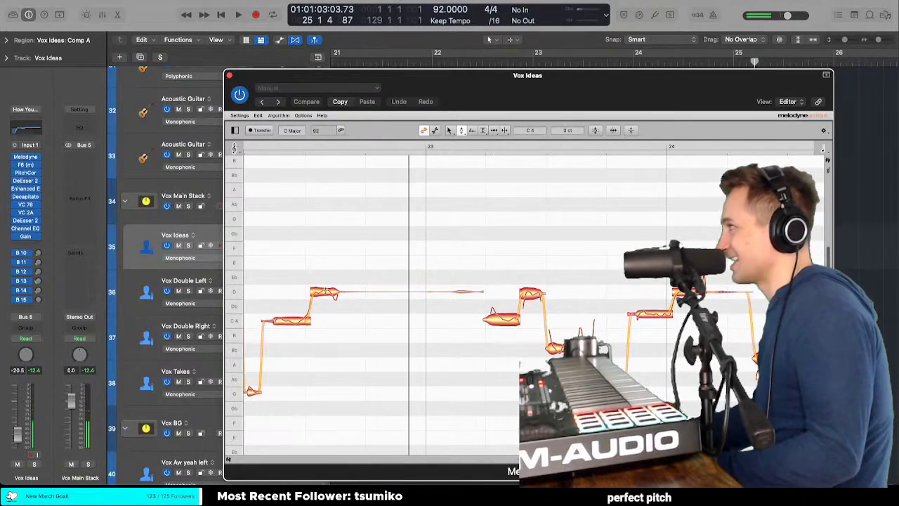
click(325, 294)
right_click(325, 293)
click(324, 307)
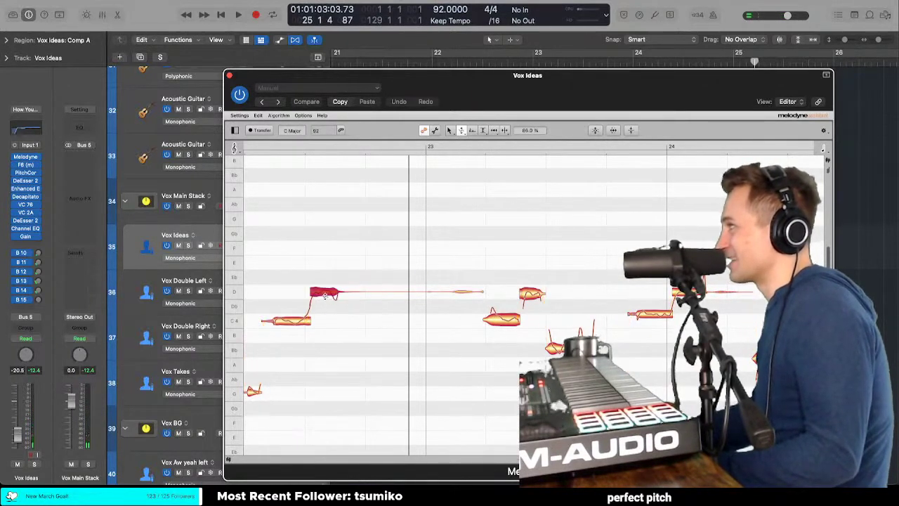
right_click(325, 299)
click(322, 294)
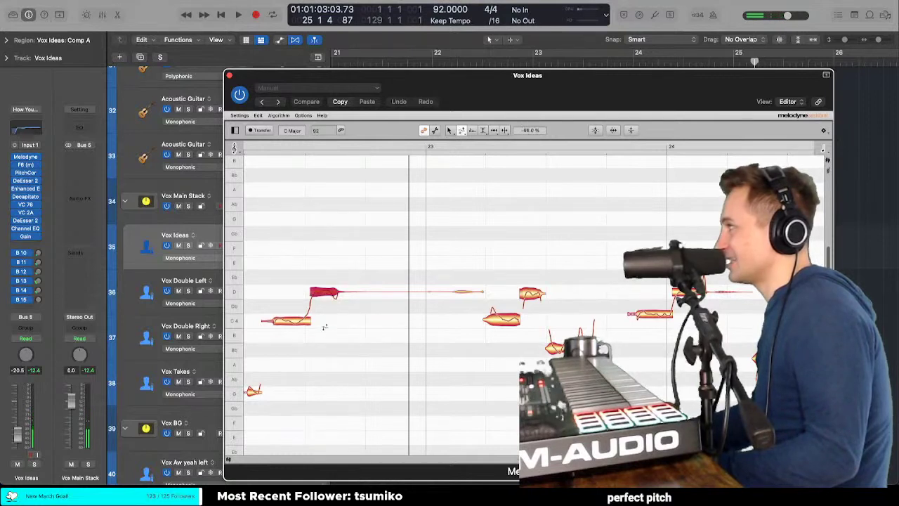
right_click(323, 302)
click(324, 301)
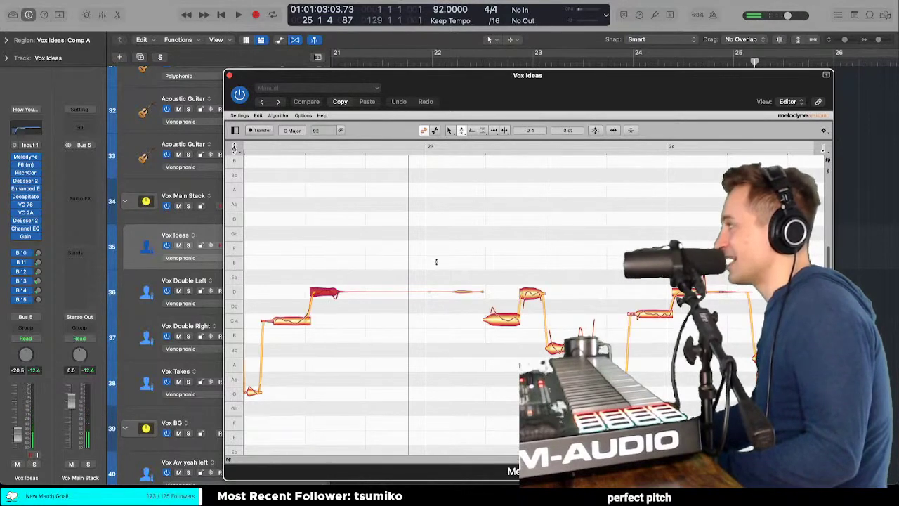
key(space)
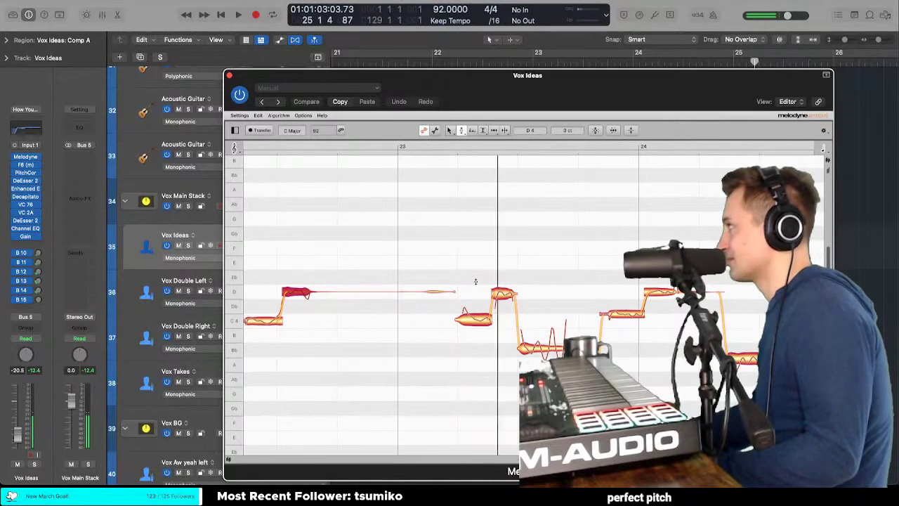
Step: Set the pitch modulation of the C4 note in bar 23 to 78% and its pitch drift to -103%
right_click(481, 322)
click(485, 344)
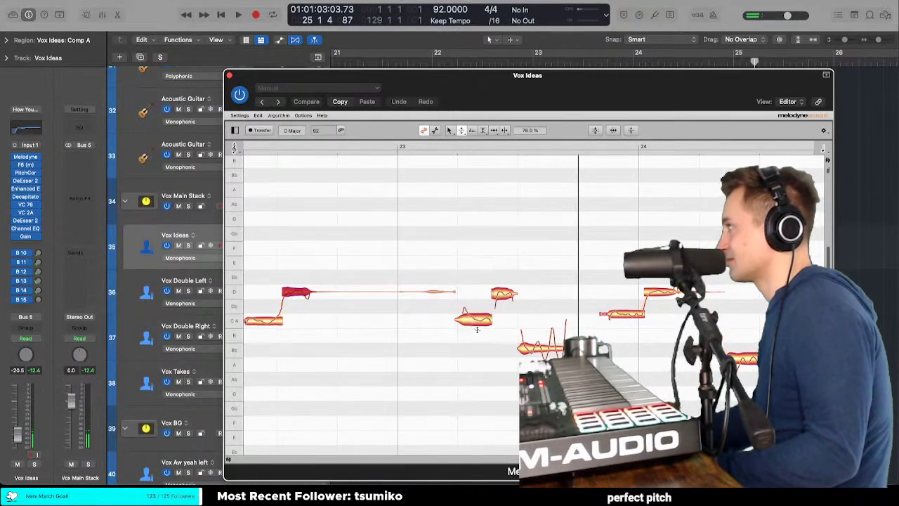
click(450, 261)
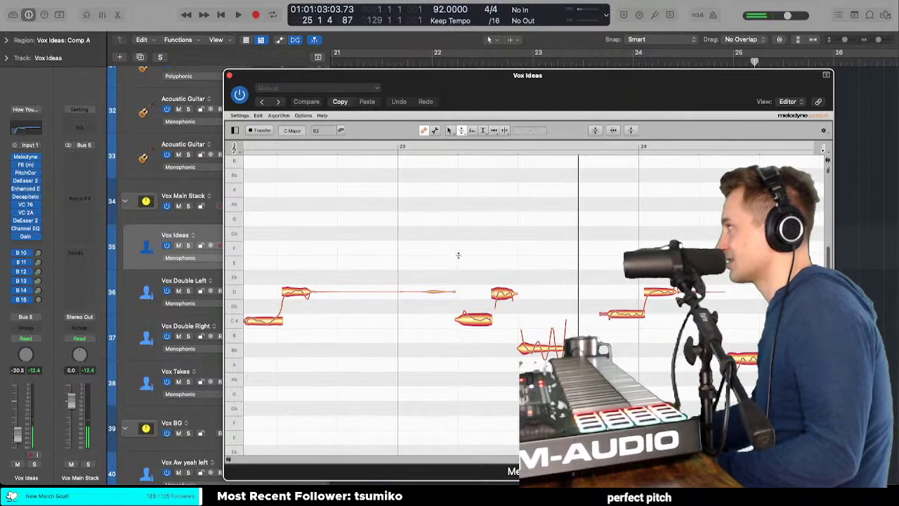
right_click(458, 255)
click(461, 261)
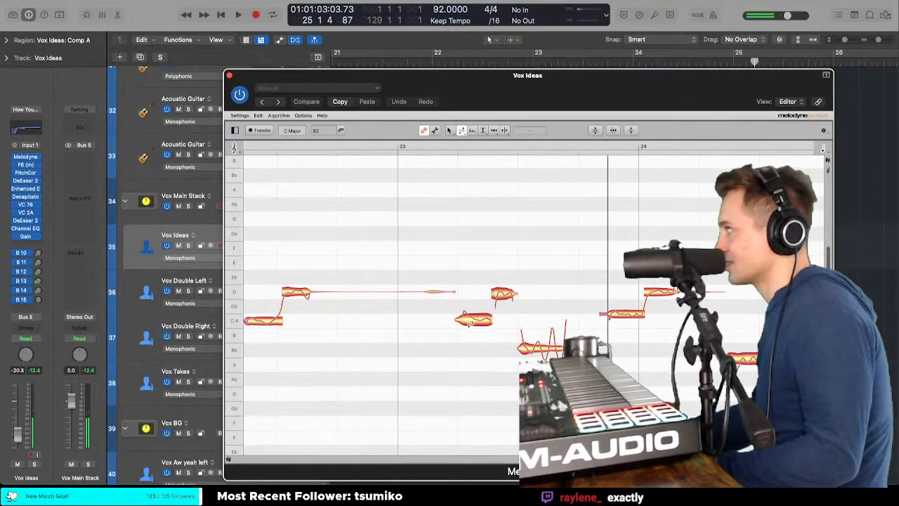
drag(469, 323, 472, 353)
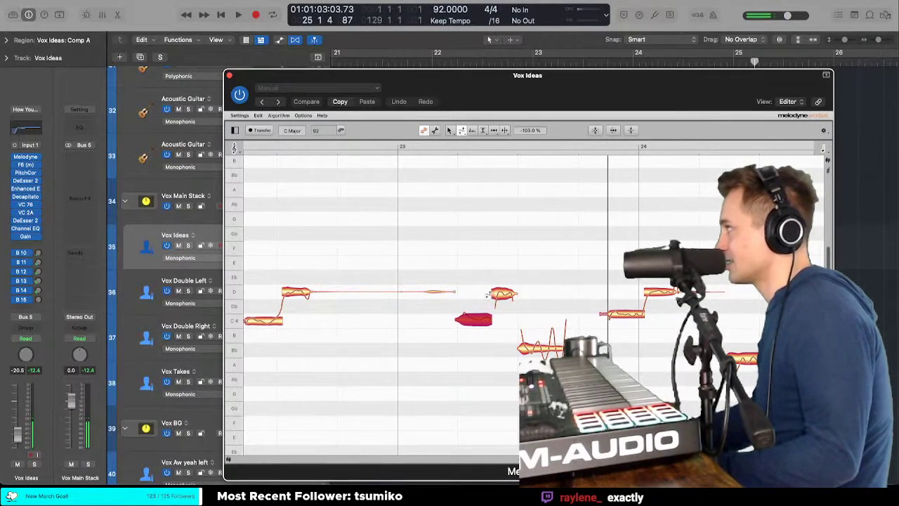
double_click(443, 262)
Step: Set the pitch drift of the Bb3 note in bar 23 to 34% and return to the Pitch tool
drag(531, 346, 533, 367)
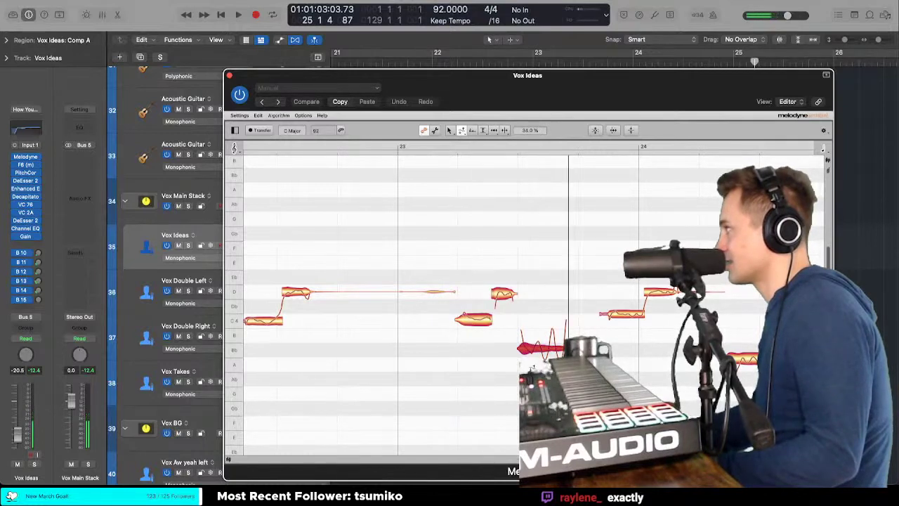
right_click(505, 236)
click(527, 304)
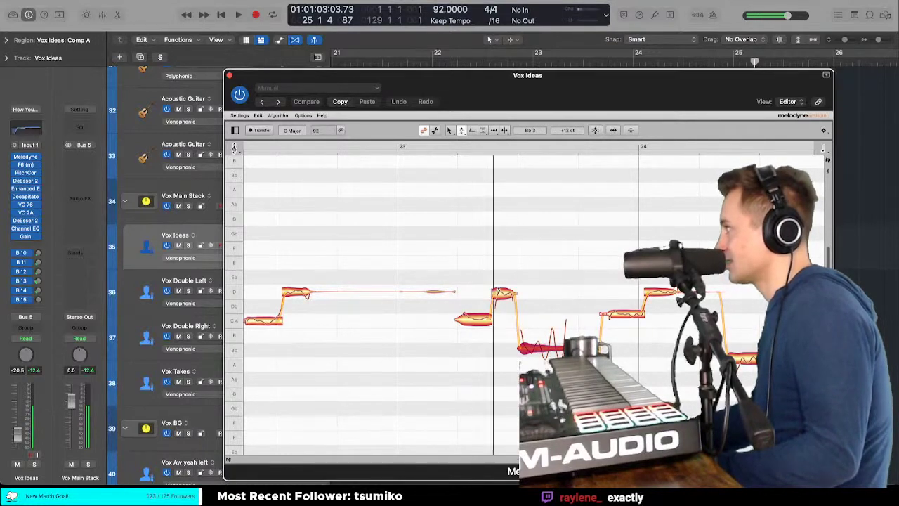
Step: Snap the Bb3 and C4 notes before bar 24 and the D4 note just after it to their exact pitches
click(537, 357)
click(540, 349)
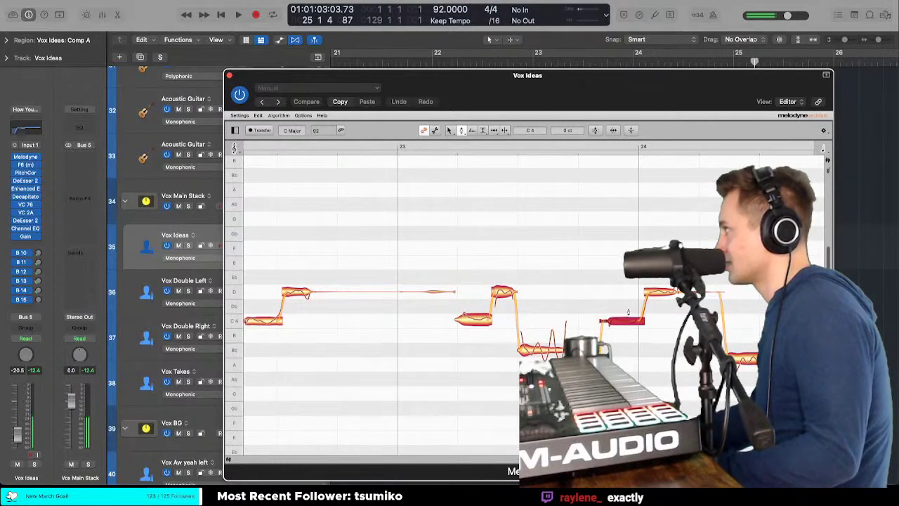
click(656, 292)
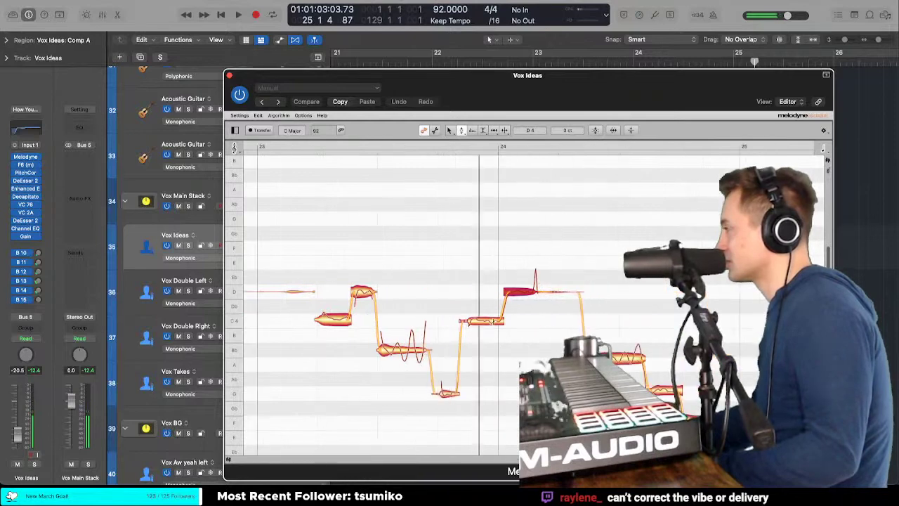
Step: Set the pitch modulation of the Bb3 note in bar 23 to 63% and check the neighbouring notes' modulation while auditioning
right_click(420, 267)
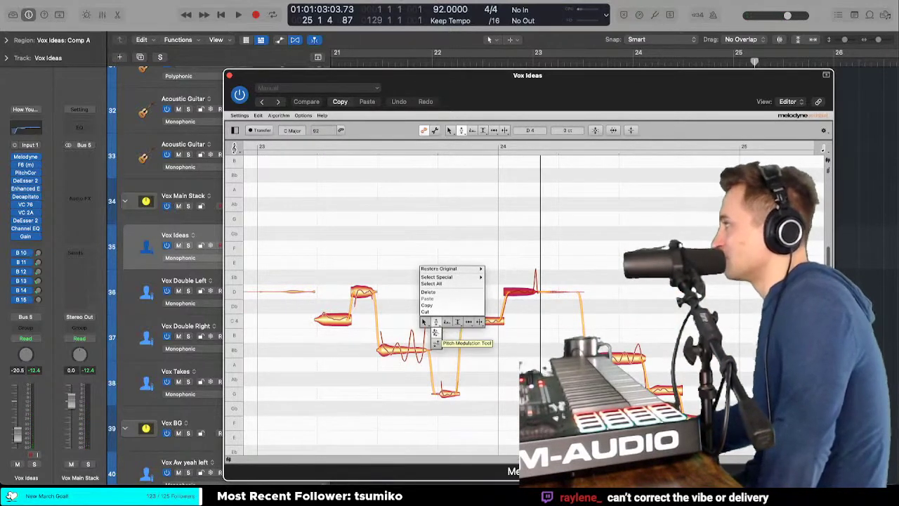
click(435, 325)
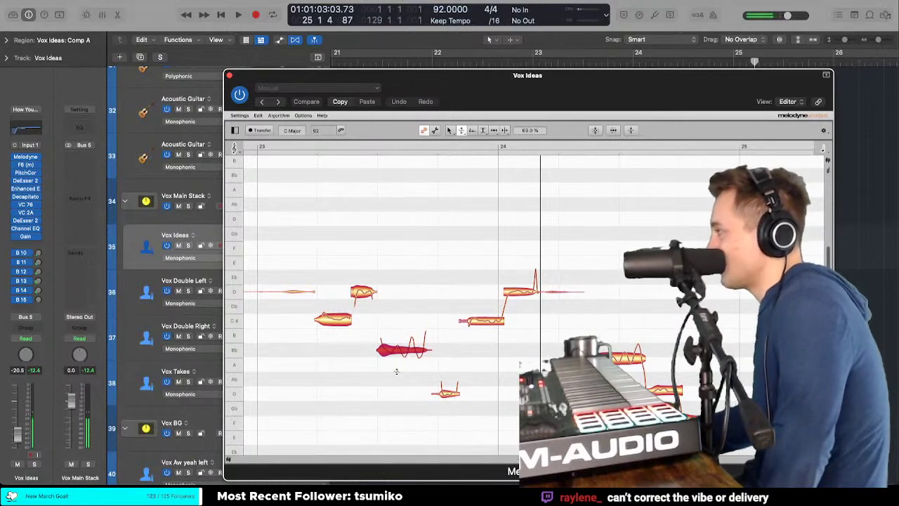
click(530, 291)
click(449, 393)
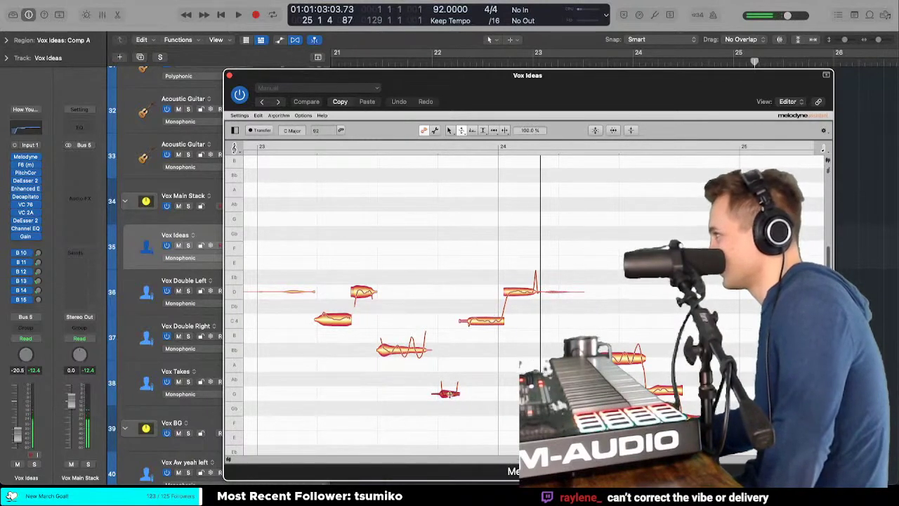
click(481, 322)
click(627, 358)
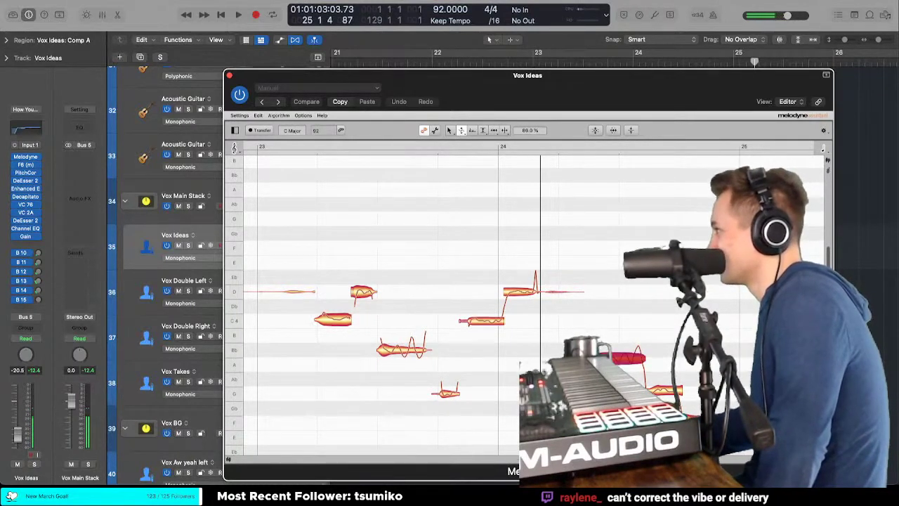
click(314, 269)
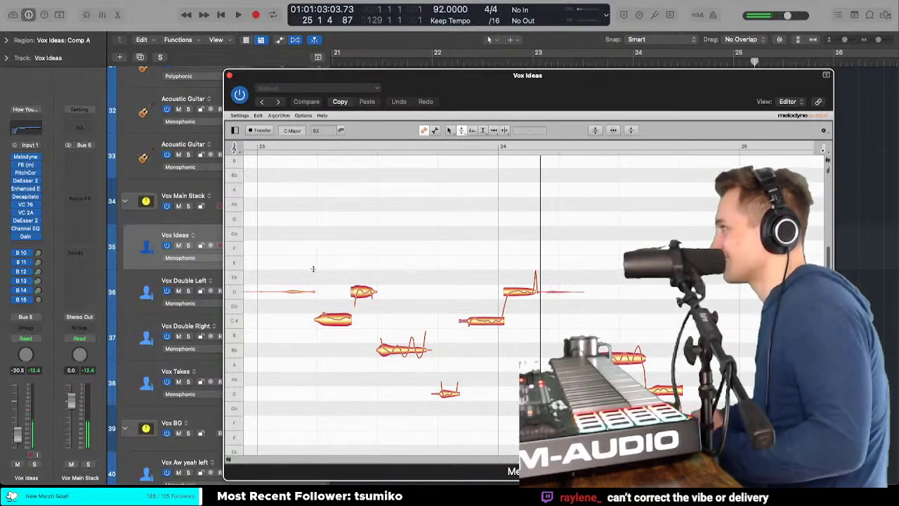
double_click(321, 229)
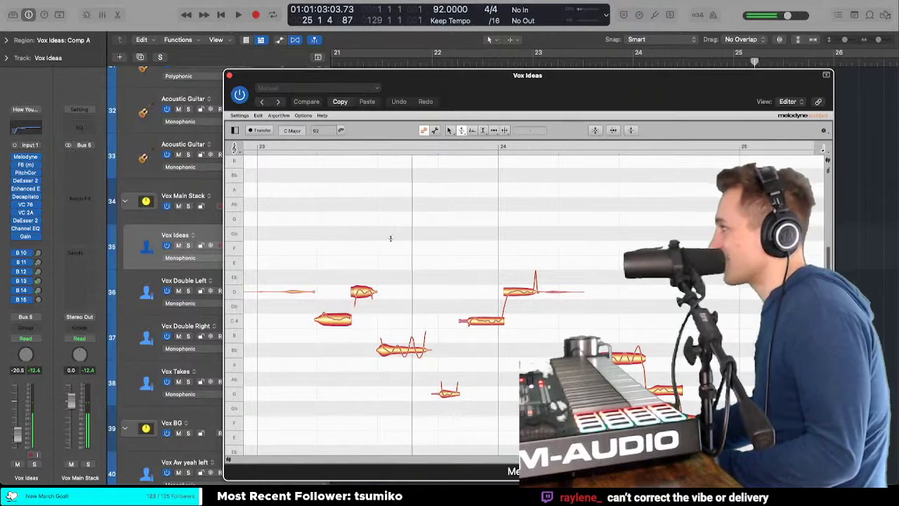
Step: Set the Bb3 note in bar 23 to 53% pitch modulation and 6% drift, and refine its modulation while auditioning
click(408, 349)
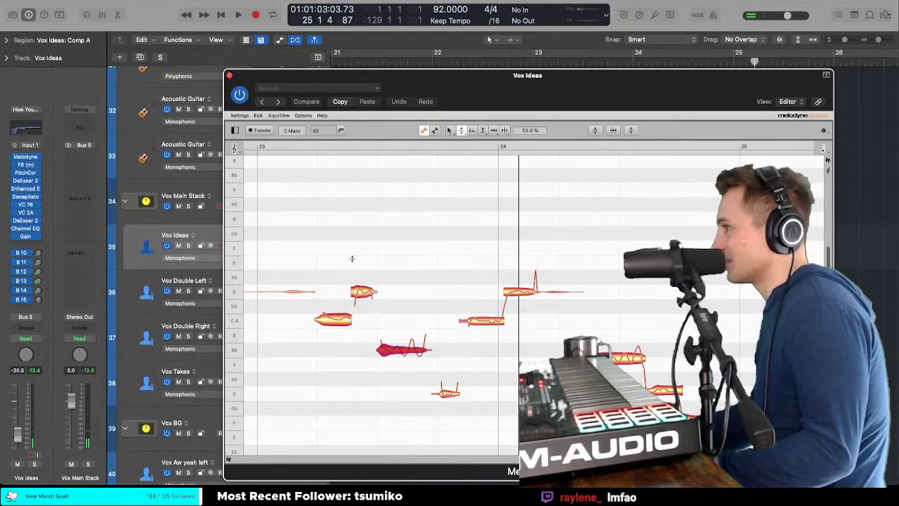
double_click(319, 239)
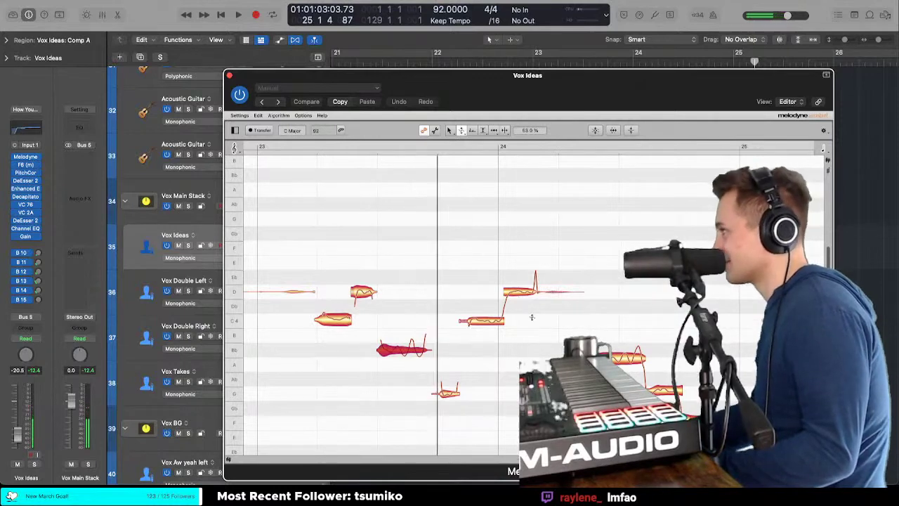
right_click(422, 328)
click(424, 340)
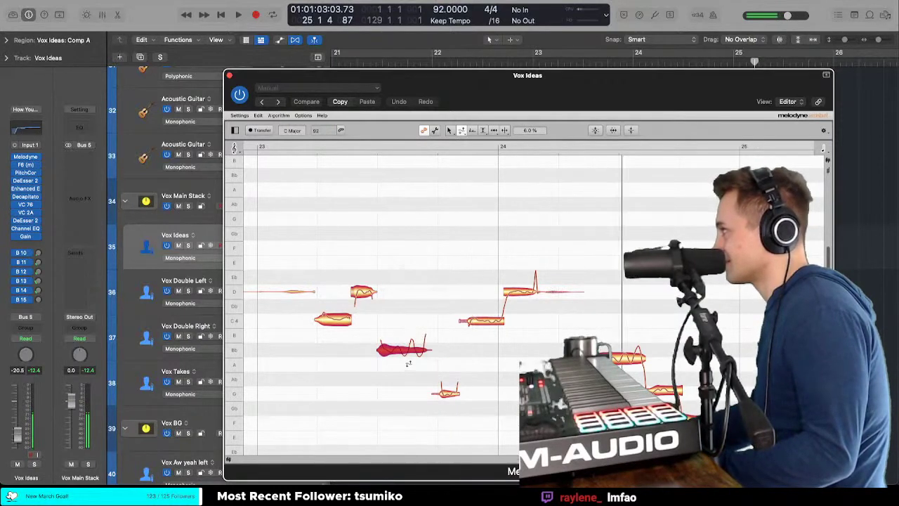
right_click(409, 363)
click(409, 344)
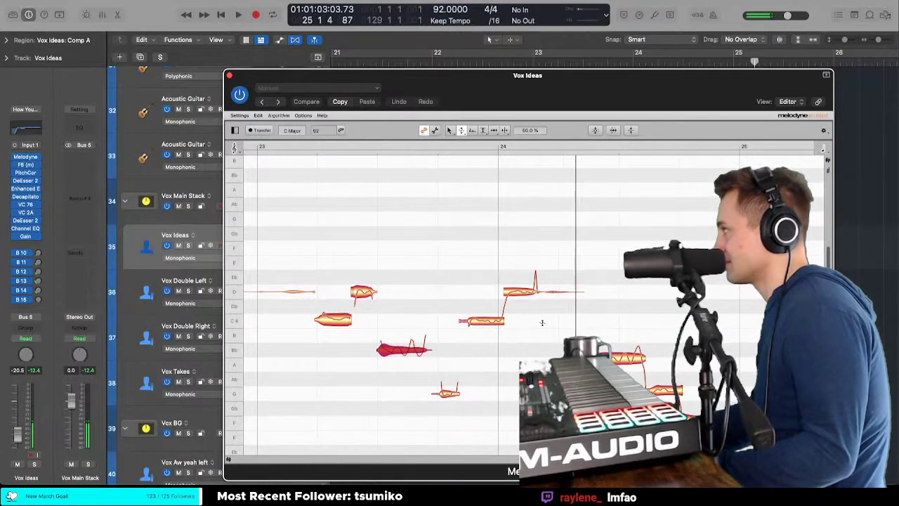
Step: Adjust the pitch modulation of the long A3 note in bar 24 and set its pitch drift to -86%
click(448, 354)
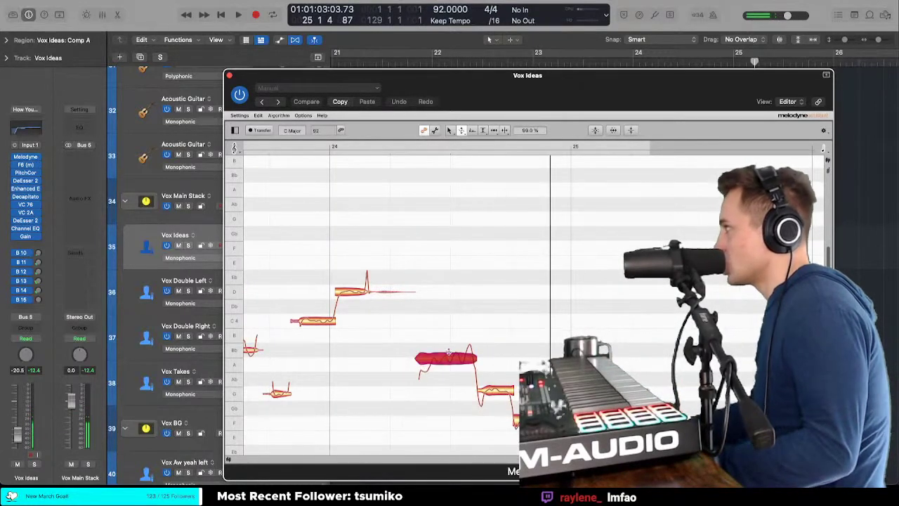
right_click(448, 356)
click(447, 361)
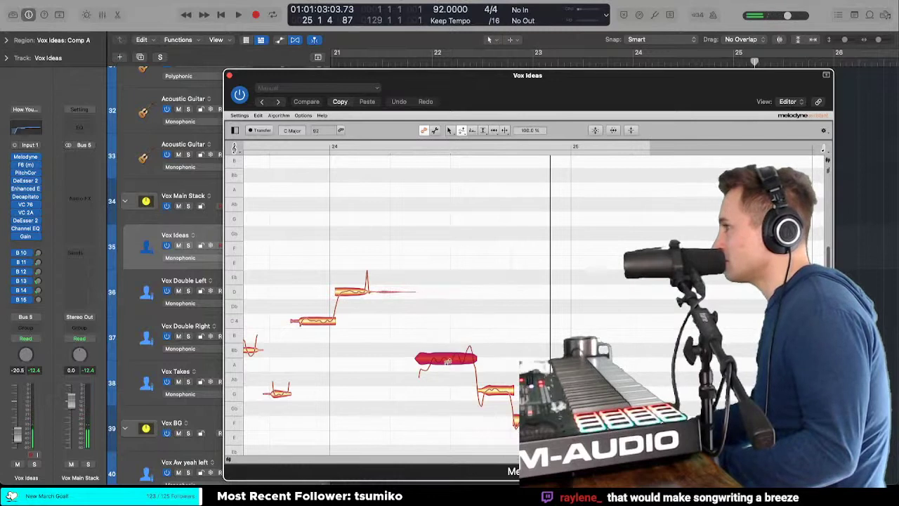
drag(447, 382, 446, 427)
Step: Raise the long A3 note in bar 24 to Bb3 and snap the notes following it to G3 and F3
right_click(446, 378)
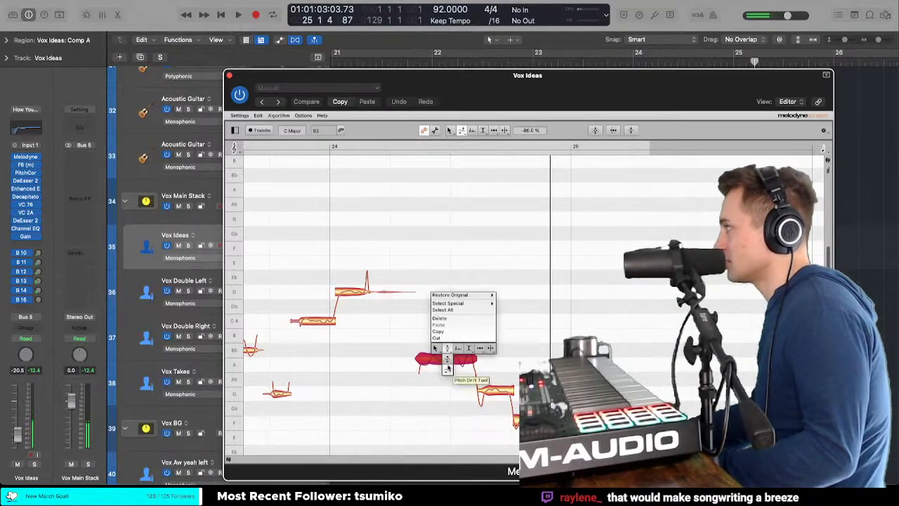
click(447, 358)
right_click(448, 363)
click(447, 360)
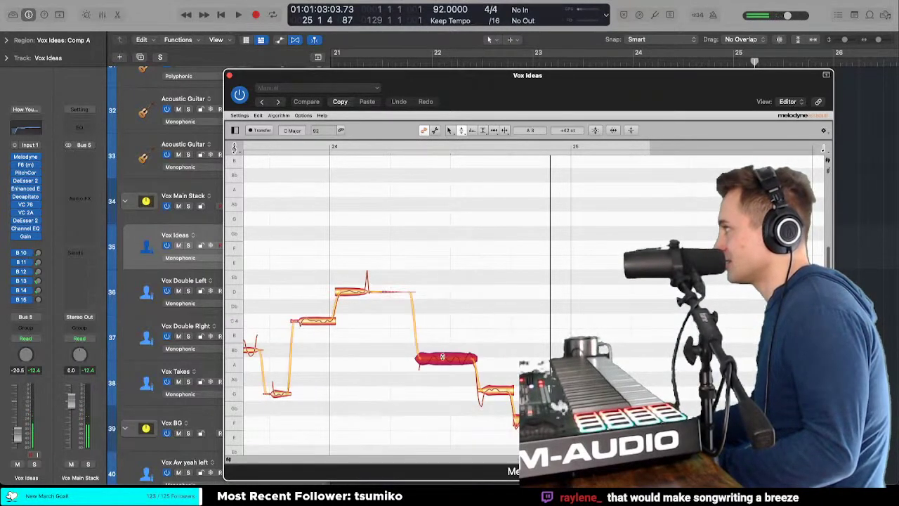
drag(443, 357, 442, 346)
click(498, 391)
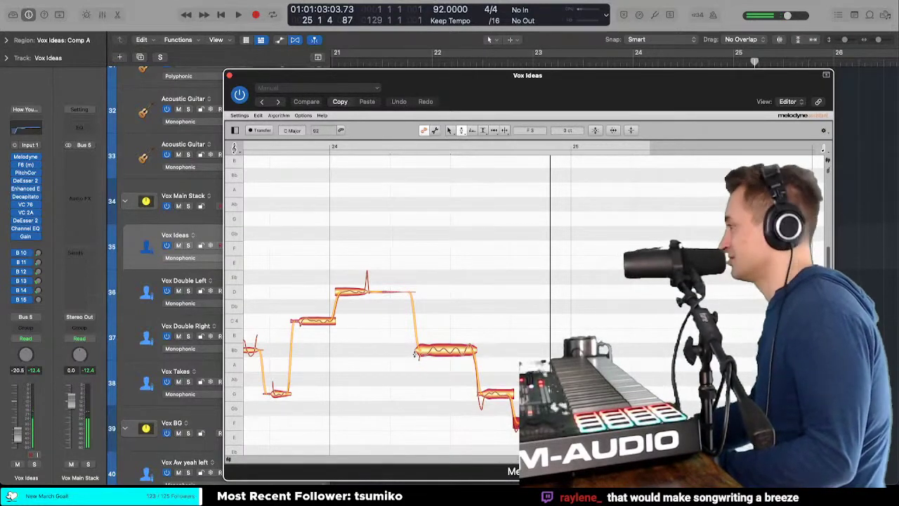
Step: Audition the end of the phrase and set the pitch drift of the long Bb3 note in bar 24 to -80%
key(space)
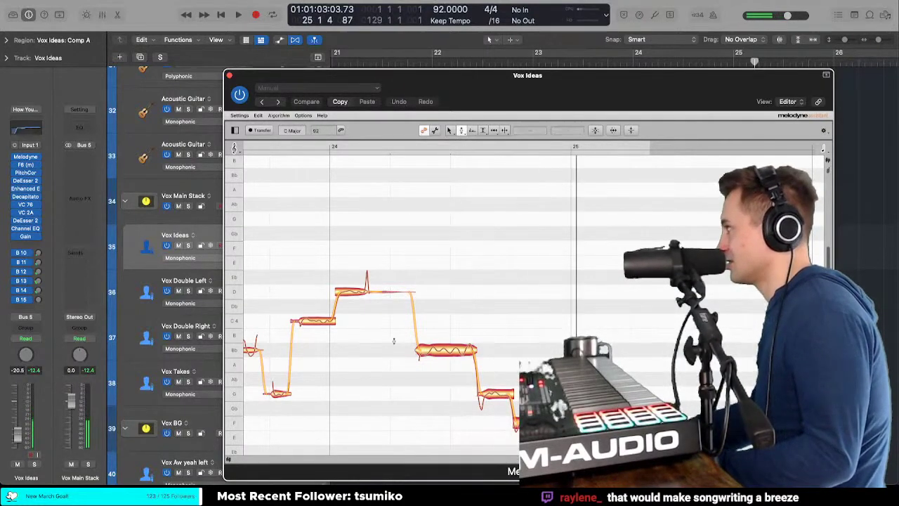
double_click(395, 342)
right_click(436, 349)
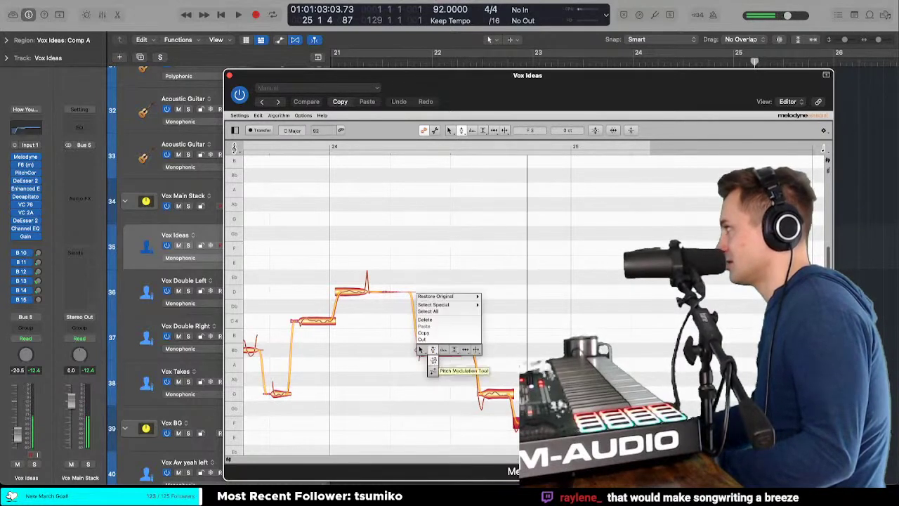
click(431, 366)
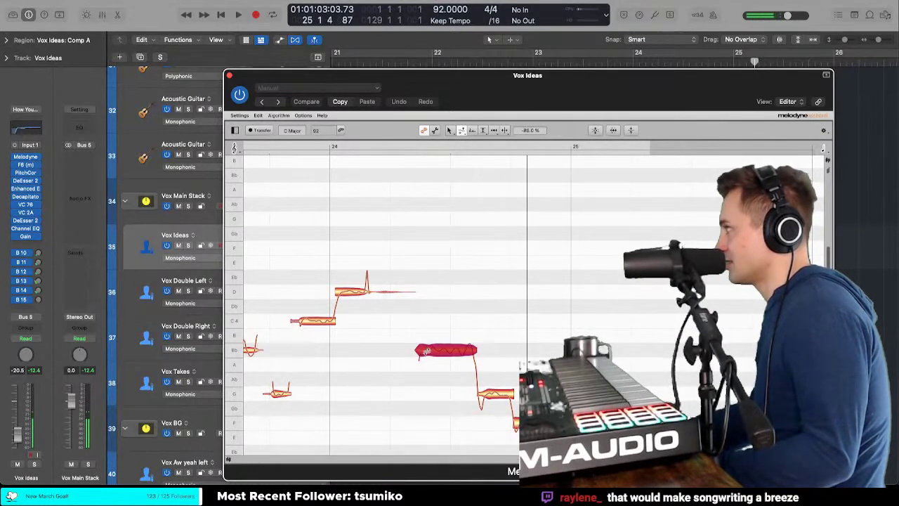
Step: Set the pitch modulation of the long Bb3 note in bar 24 to 56%, audition it and return to the Pitch tool
right_click(426, 351)
click(431, 349)
click(395, 346)
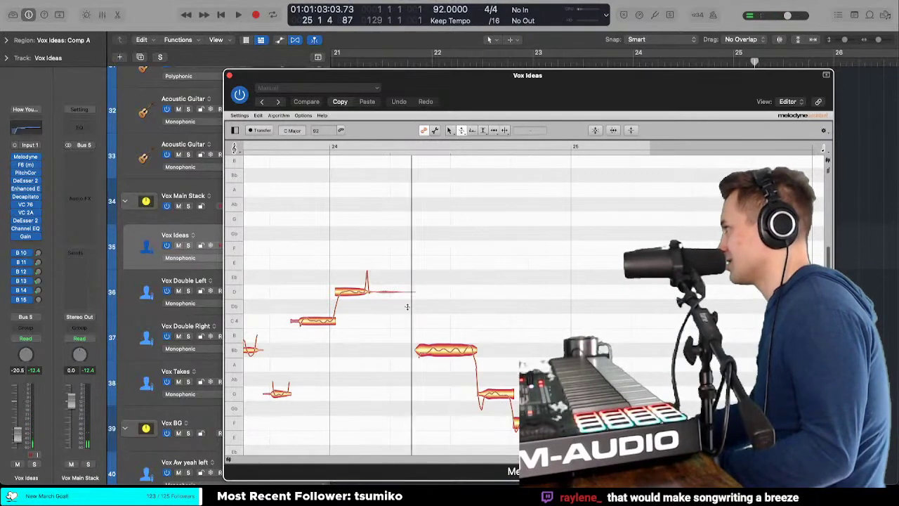
click(443, 349)
drag(444, 349, 443, 346)
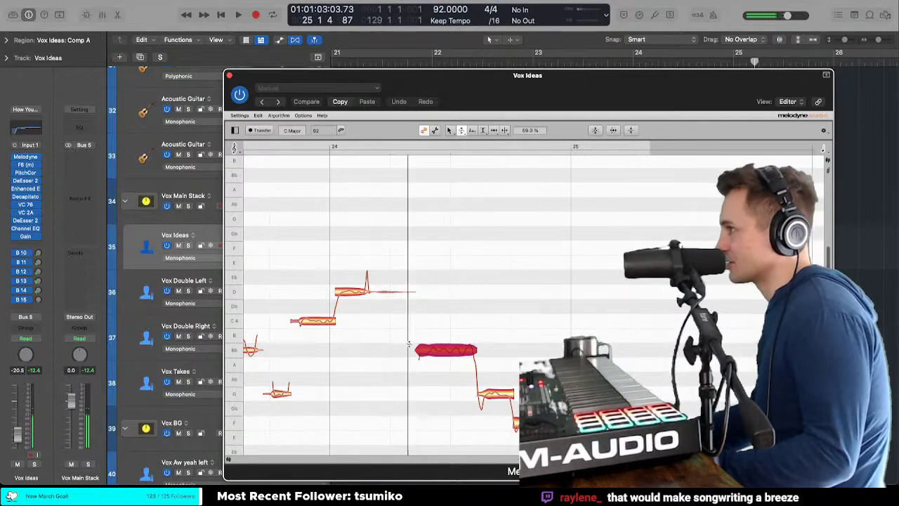
drag(443, 347, 443, 349)
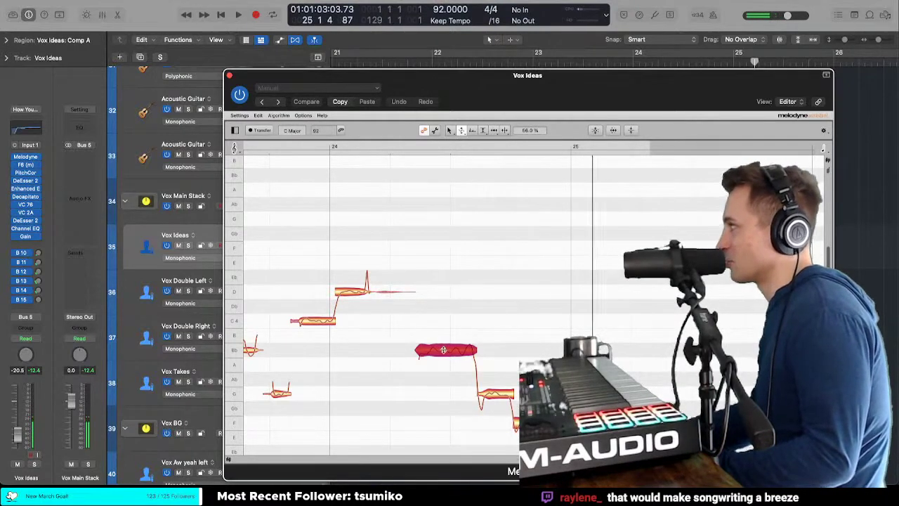
scroll(482, 340, right, 1)
right_click(482, 340)
click(483, 332)
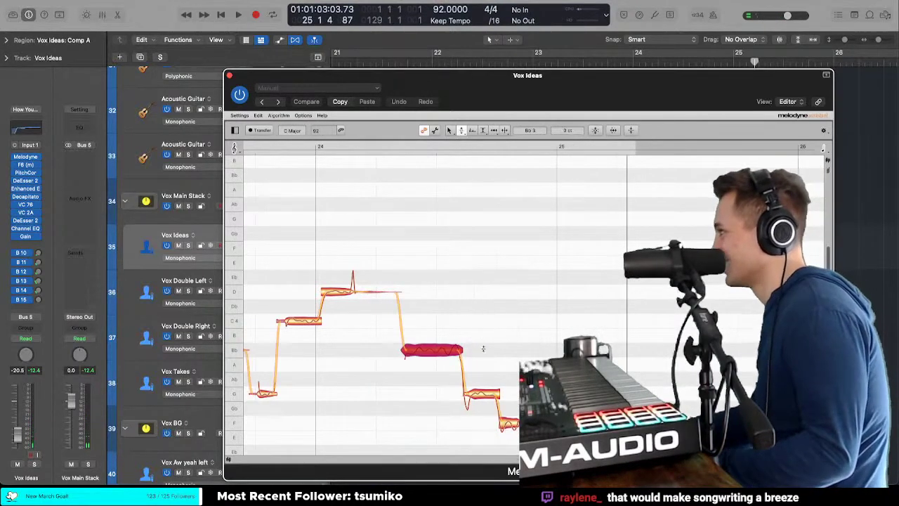
Step: Set the pitch modulation of the F3 note late in bar 24 to 88% and its pitch drift to 77%
click(486, 395)
click(432, 388)
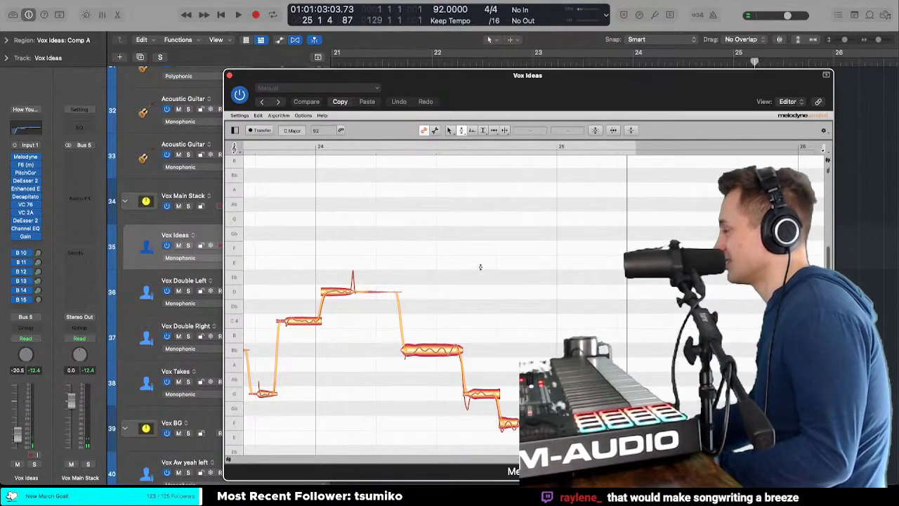
right_click(416, 335)
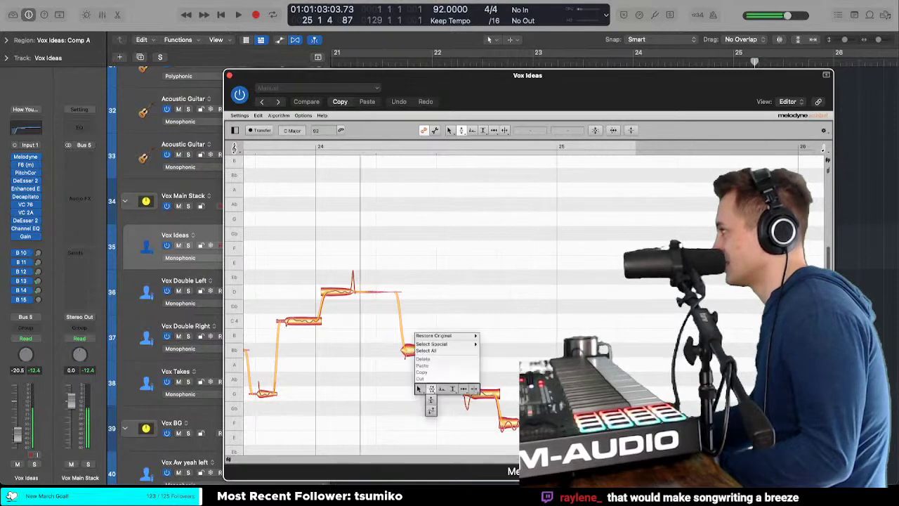
click(431, 399)
click(504, 425)
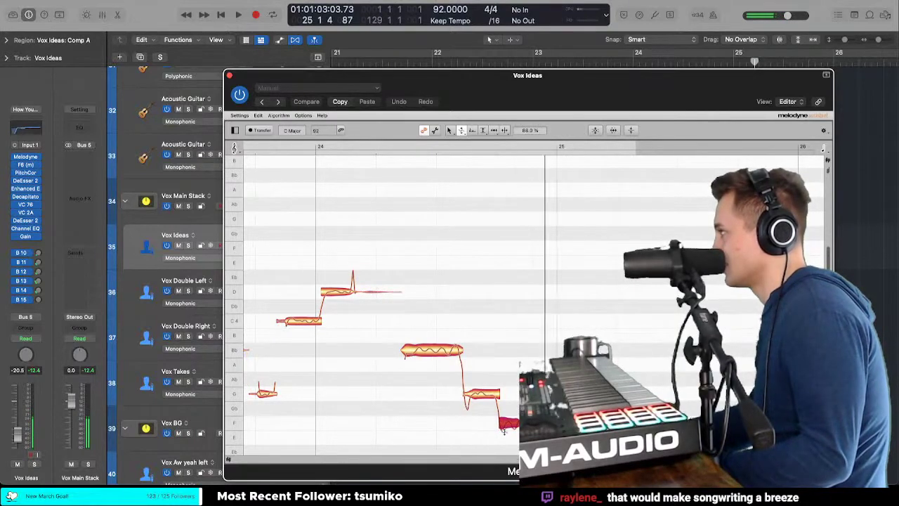
right_click(504, 430)
click(505, 434)
right_click(504, 432)
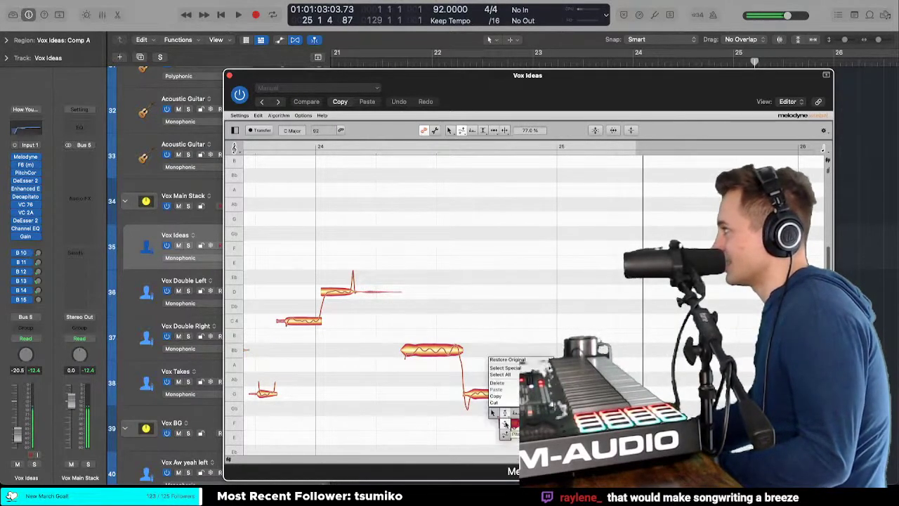
click(513, 422)
Step: Set the pitch modulation of the G3 note in bar 24 to 88% and return to the Pitch tool
click(481, 394)
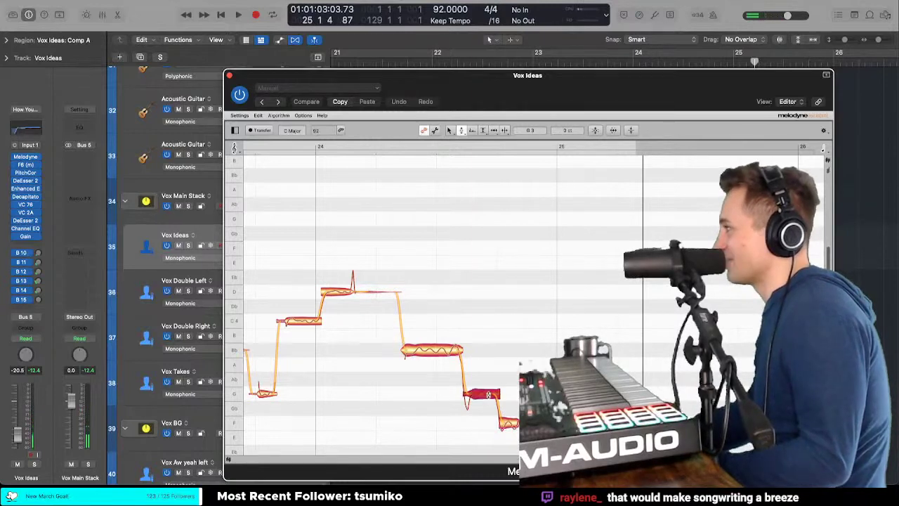
right_click(484, 401)
click(485, 406)
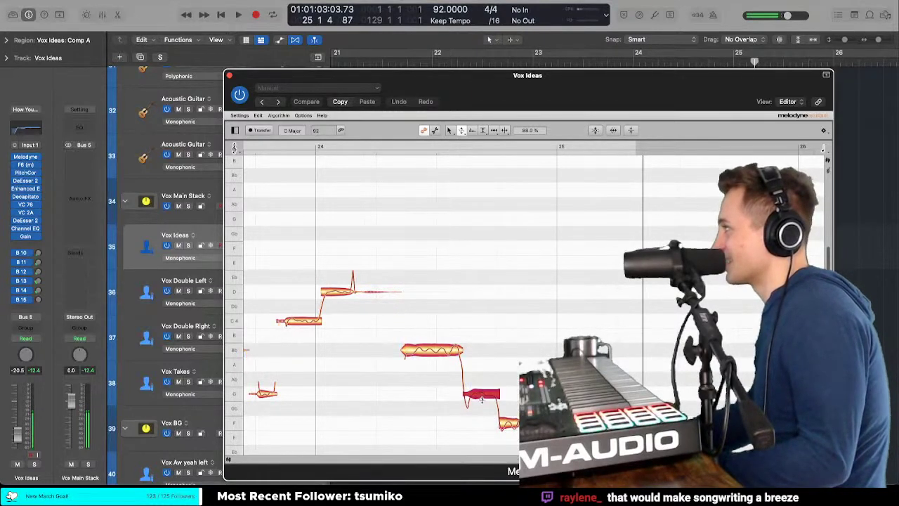
right_click(482, 396)
click(484, 389)
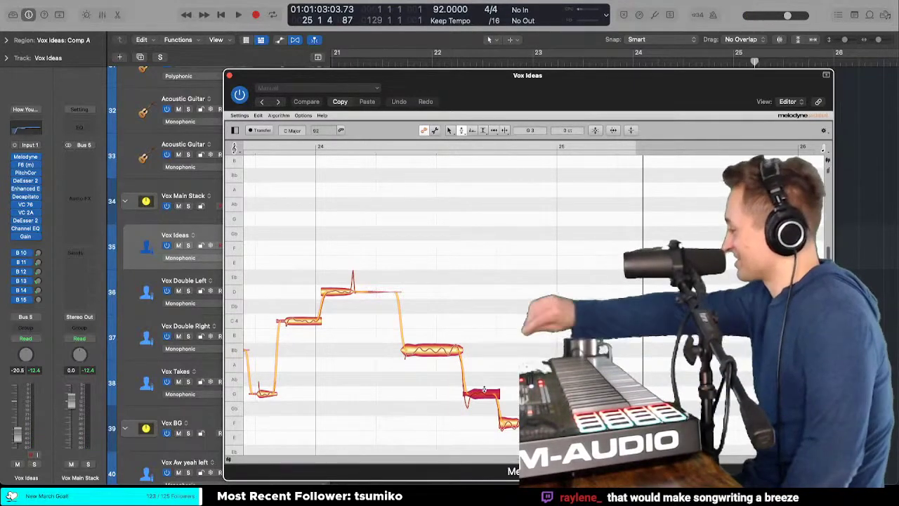
Step: Review the corrected vocal notes across bars 17 to 25 and play the part back from bar 17, examining the opening phrase closely
scroll(484, 321, down, 1)
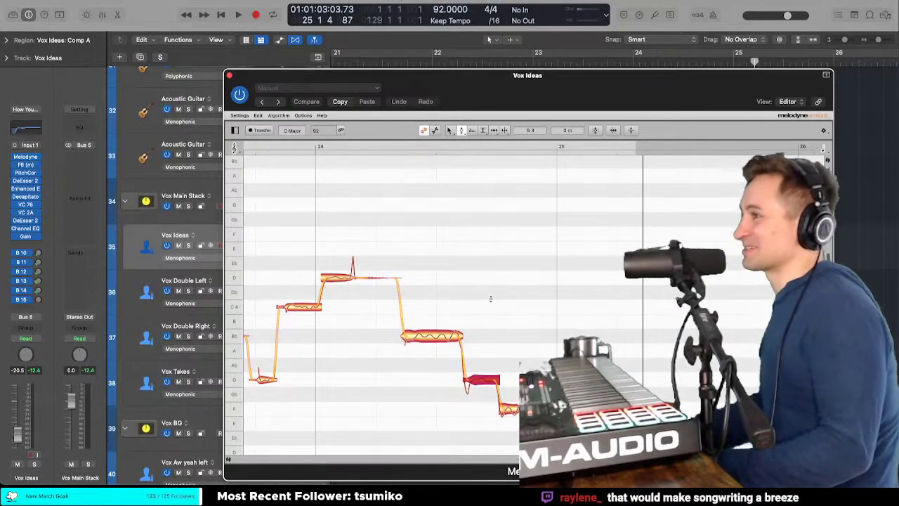
scroll(451, 295, right, 5)
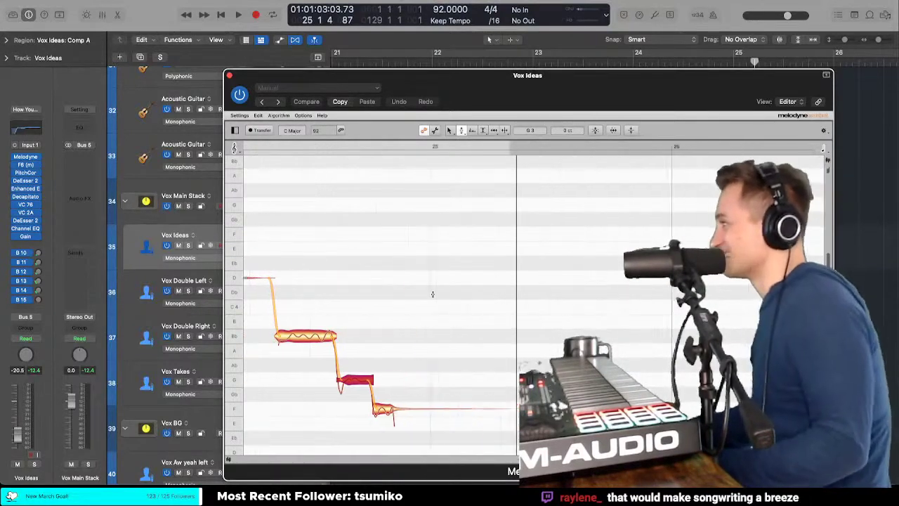
scroll(432, 294, down, 6)
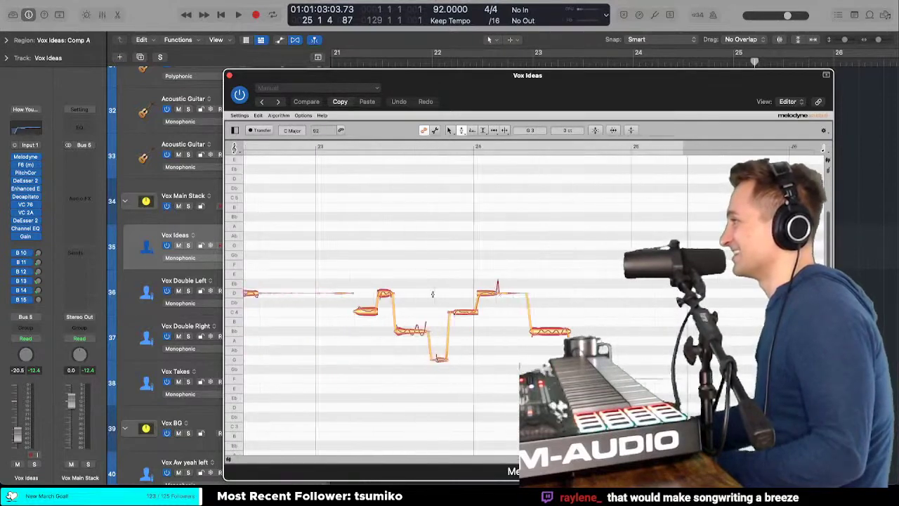
scroll(432, 294, left, 5)
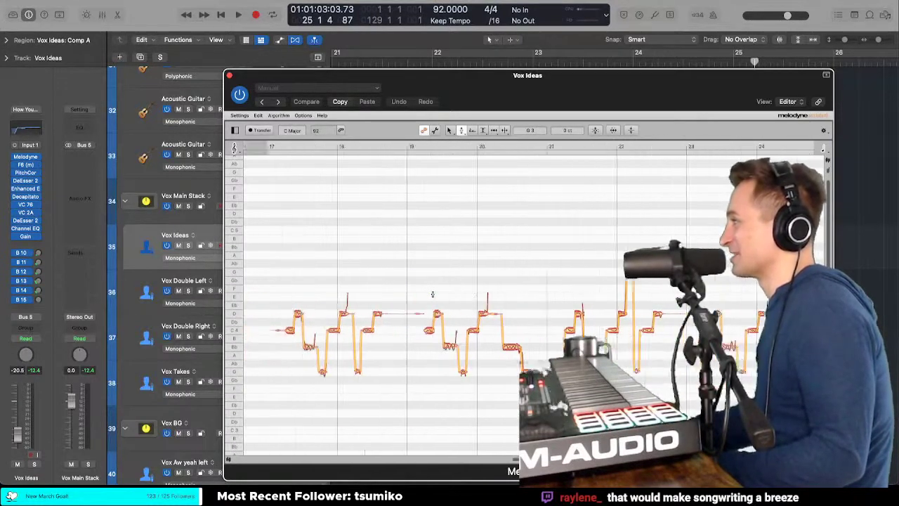
scroll(439, 298, right, 4)
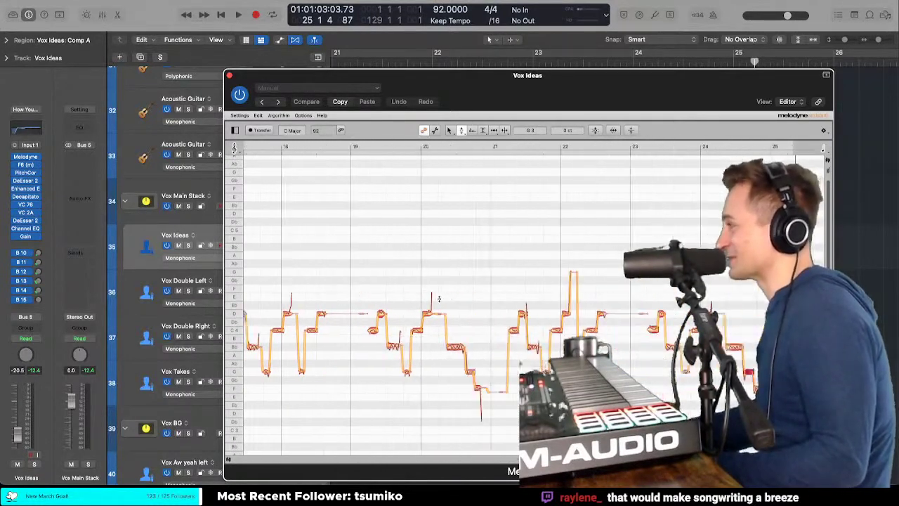
scroll(439, 298, left, 5)
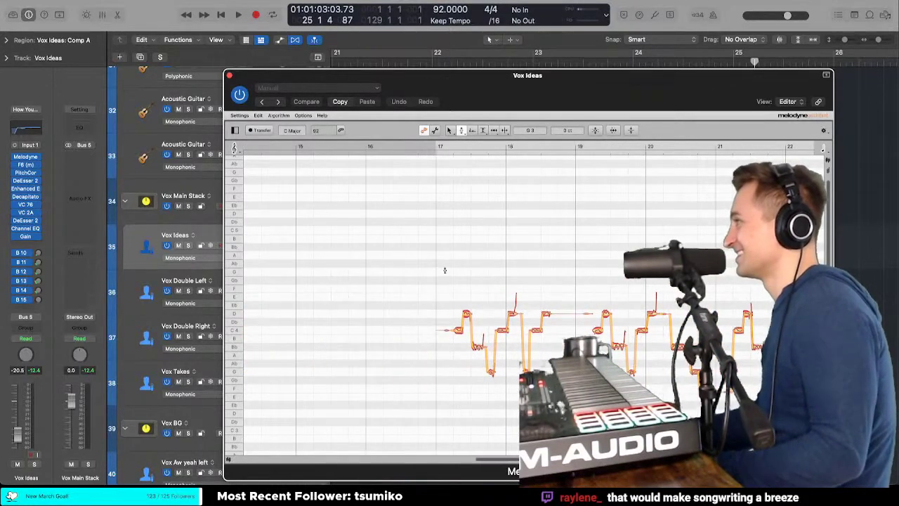
double_click(444, 270)
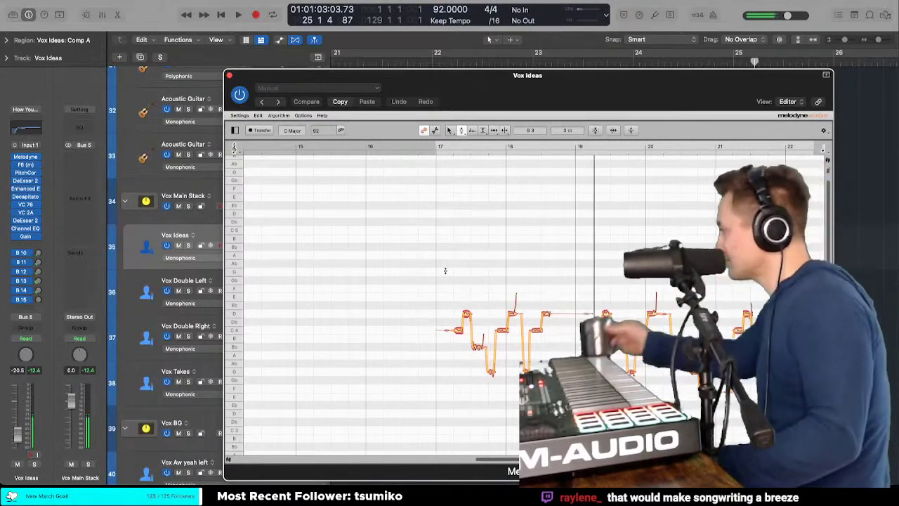
scroll(516, 361, up, 6)
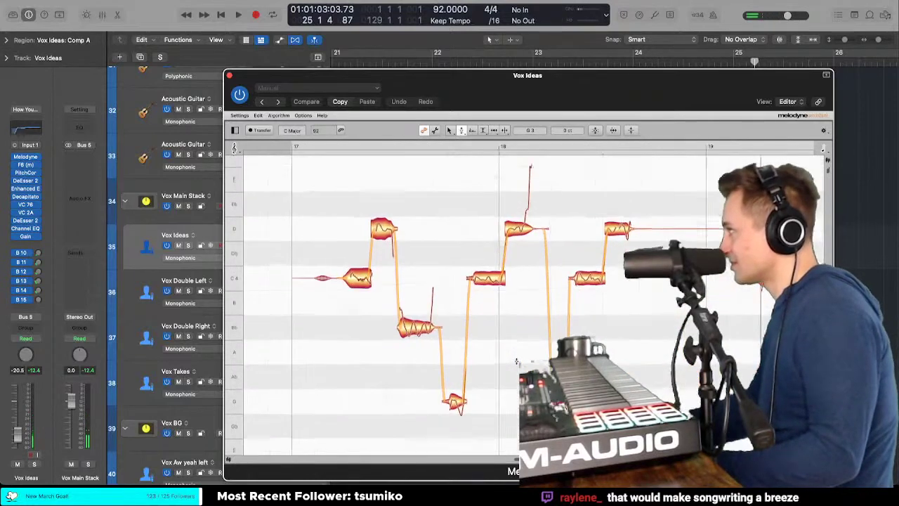
scroll(516, 361, up, 2)
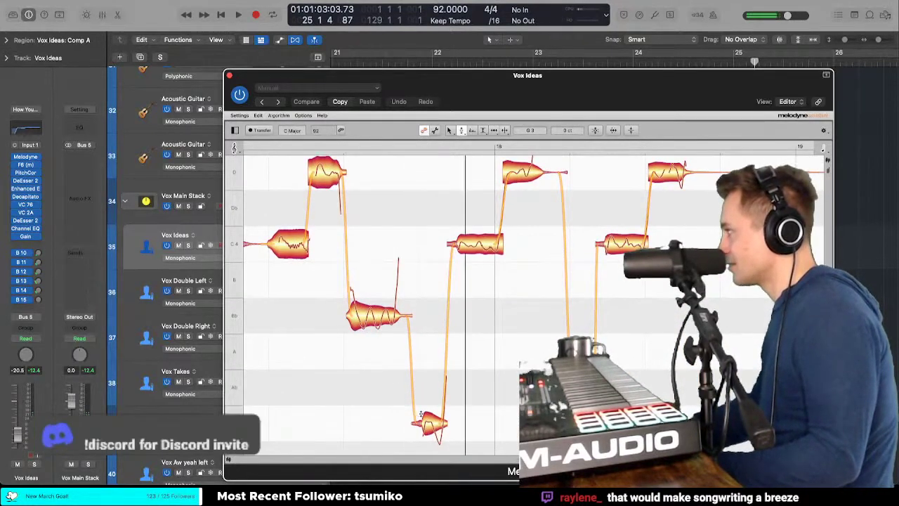
Step: Reduce the pitch modulation of the short low G note just before bar 18 and play the phrase
right_click(405, 415)
click(428, 430)
drag(429, 424, 430, 451)
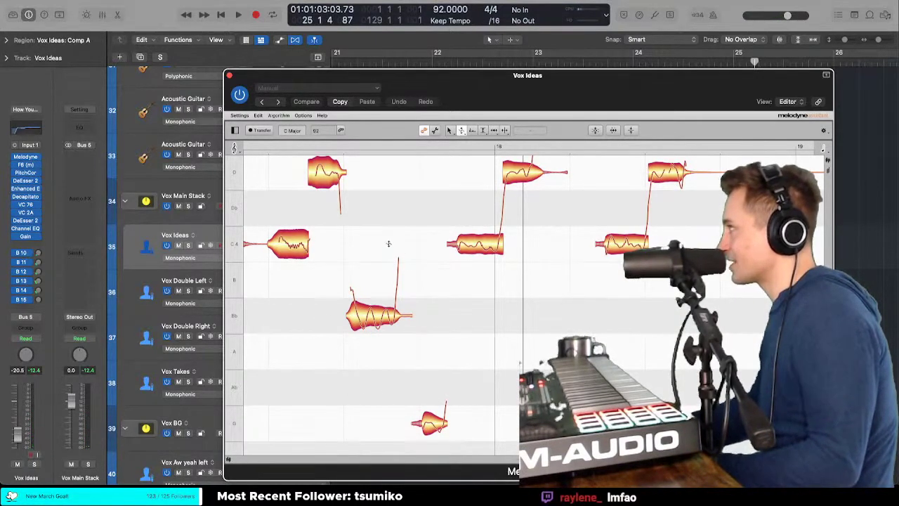
key(space)
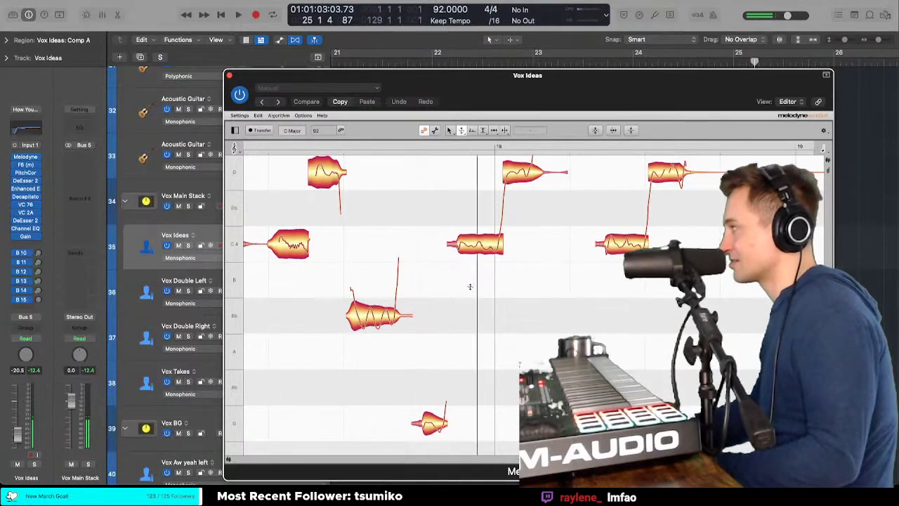
Step: Adjust the pitch modulation and drift of the D and G notes between bars 18 and 20 during playback
scroll(471, 287, down, 5)
scroll(473, 288, down, 3)
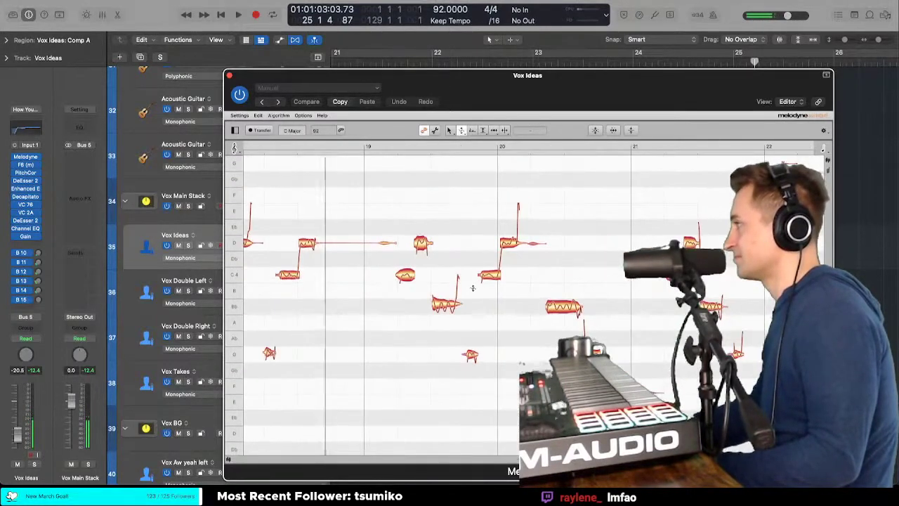
click(323, 249)
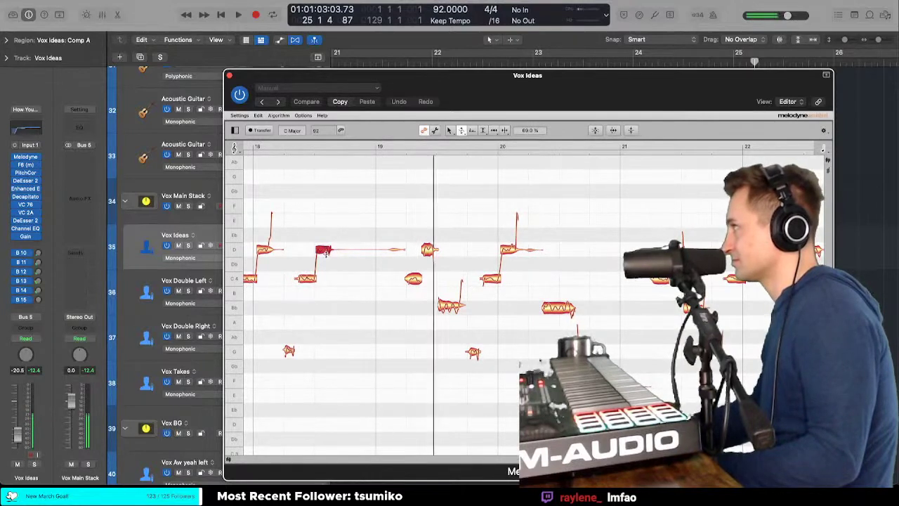
click(474, 352)
click(507, 250)
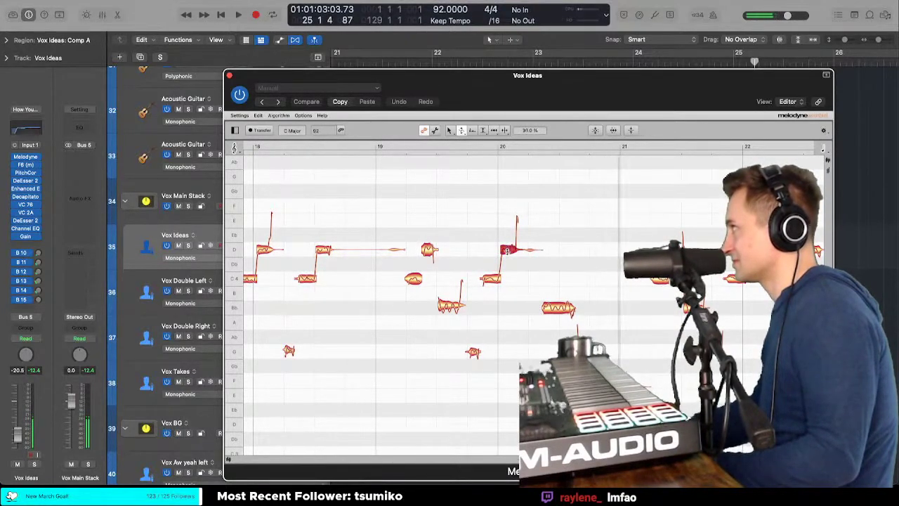
right_click(510, 250)
click(550, 285)
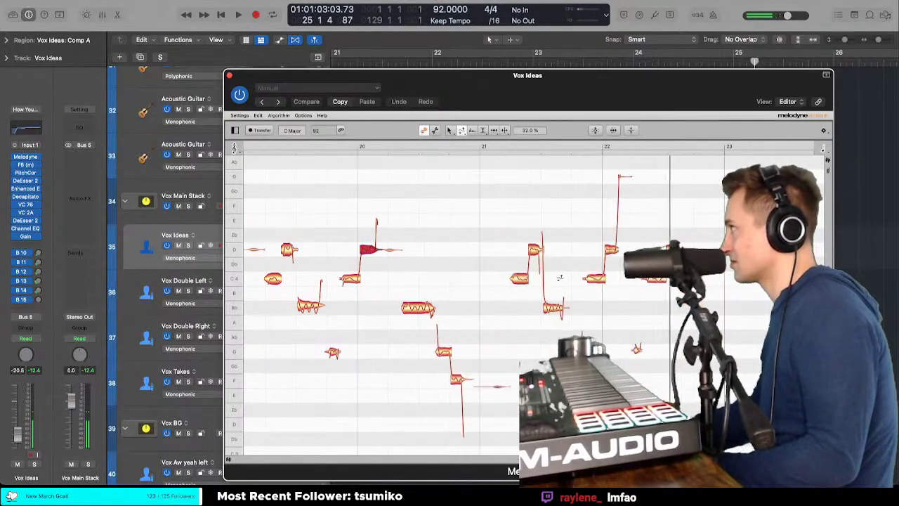
Step: Set the pitch modulation of the C4 note after bar 22 to 69% and play it back
right_click(601, 255)
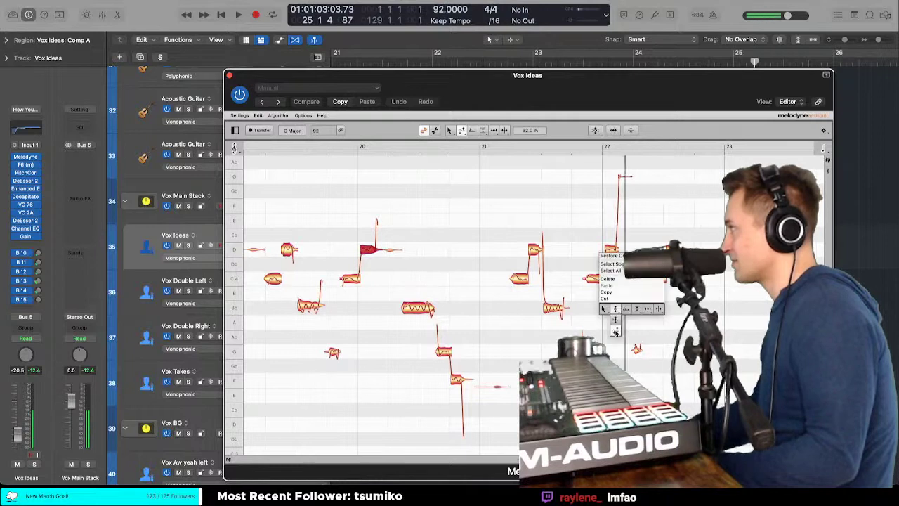
click(616, 309)
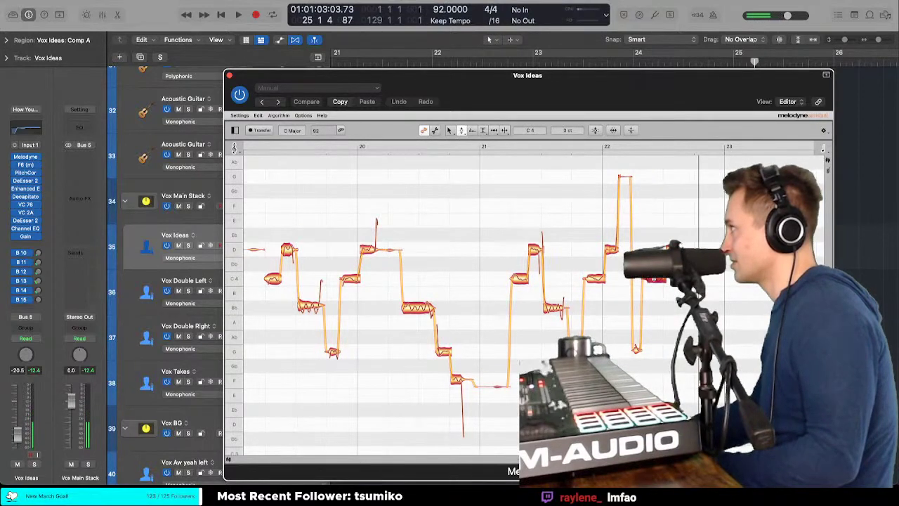
click(652, 293)
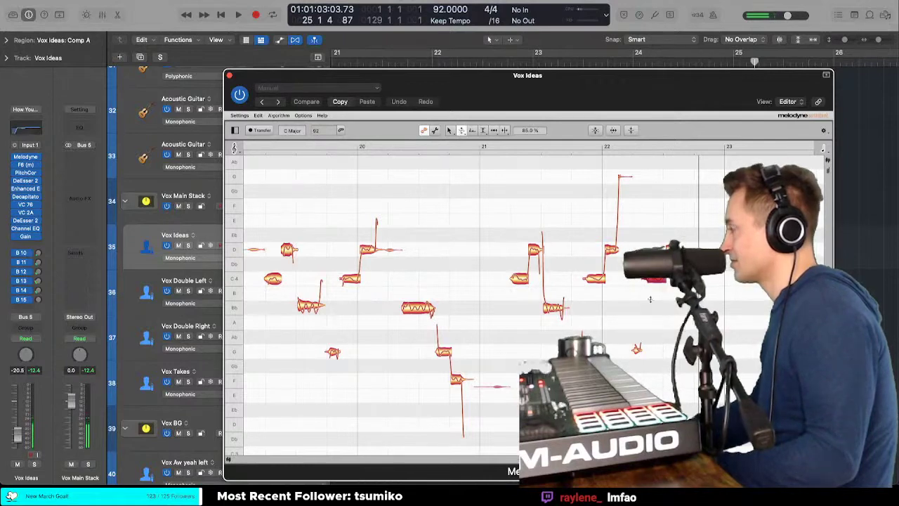
scroll(651, 288, up, 5)
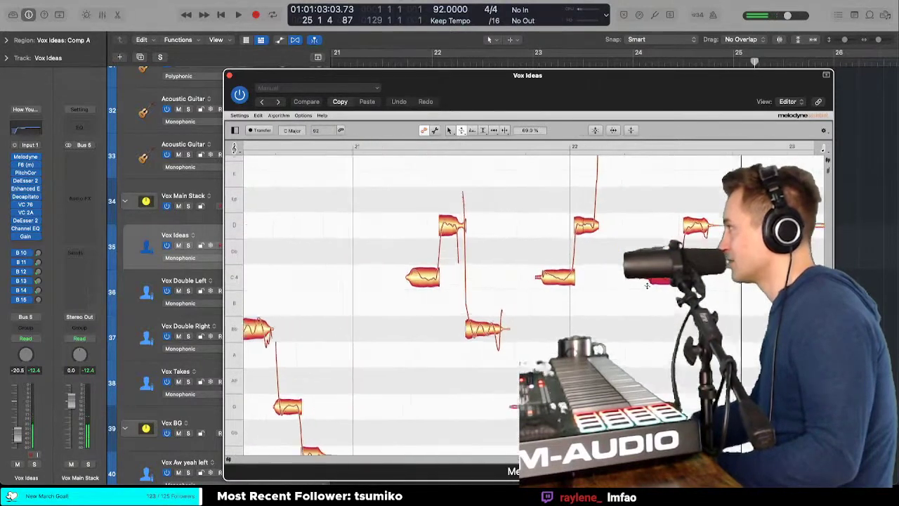
key(space)
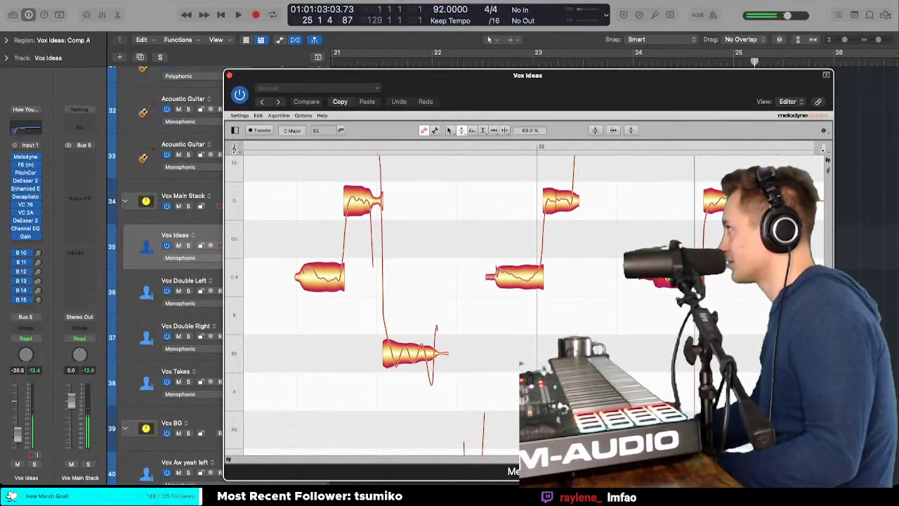
Step: Separate the C4 note after bar 22 into two parts and select its second part with the Pitch tool
right_click(649, 197)
click(667, 202)
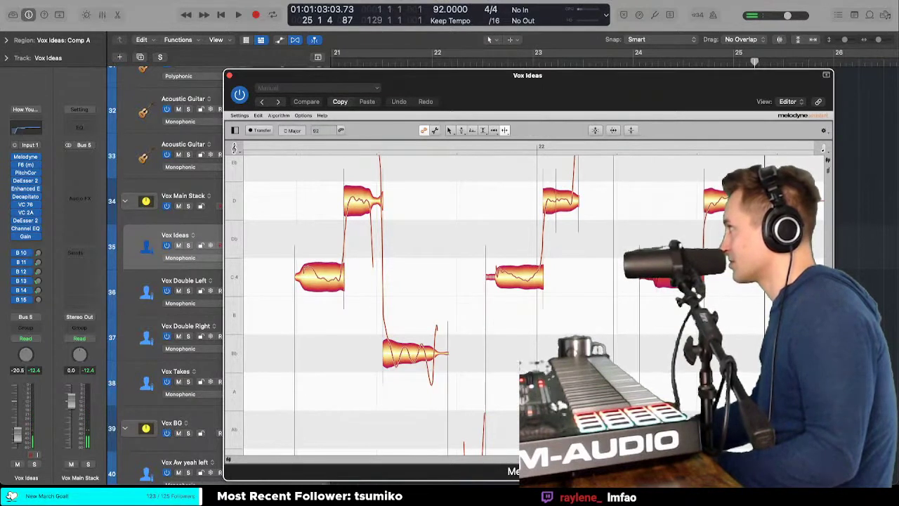
right_click(617, 208)
click(632, 278)
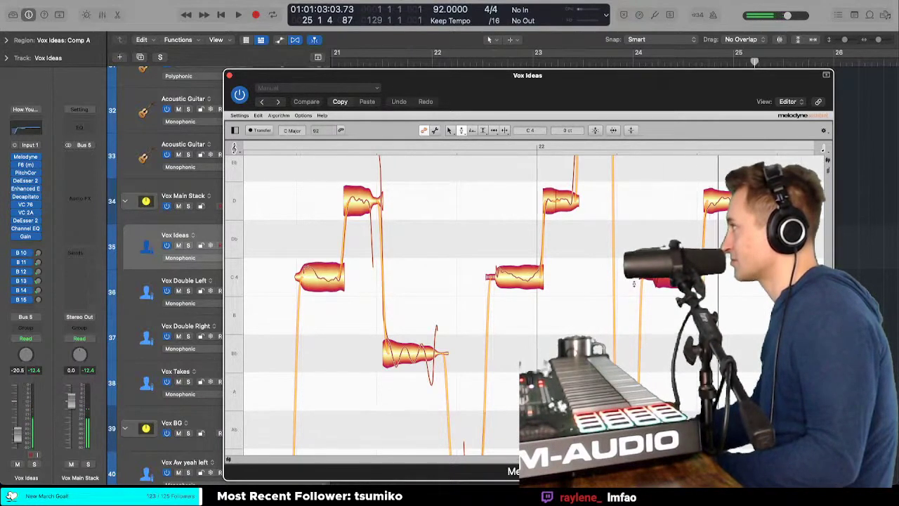
scroll(634, 283, right, 3)
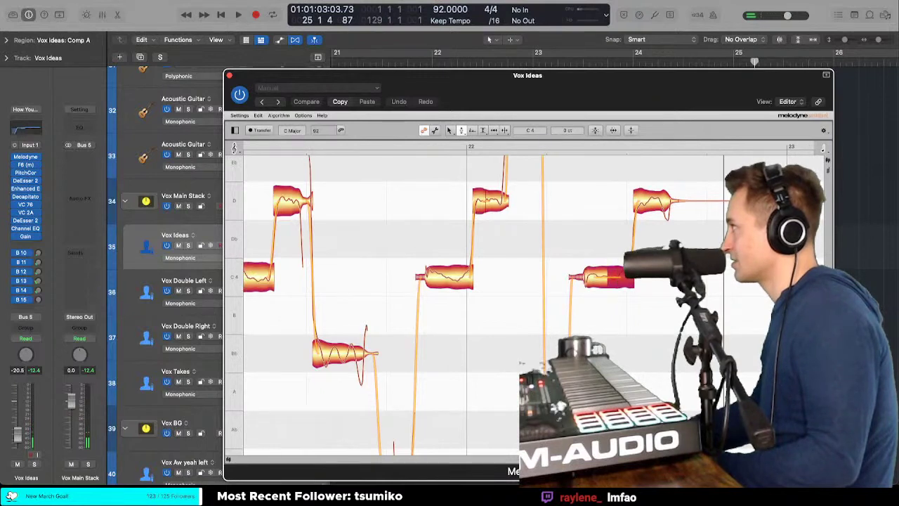
Step: Set the pitch drift of the second part of the split C4 note to -219% and play it back
right_click(614, 273)
click(615, 277)
click(613, 288)
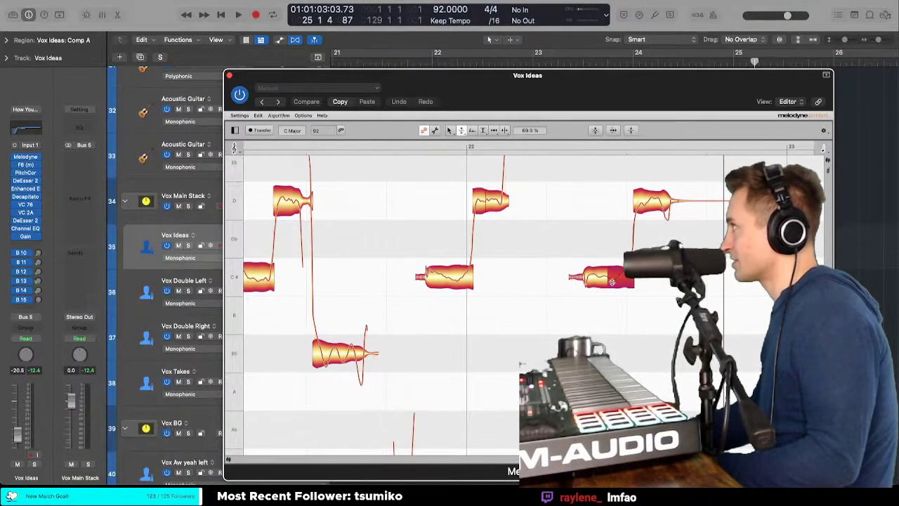
right_click(613, 276)
click(613, 265)
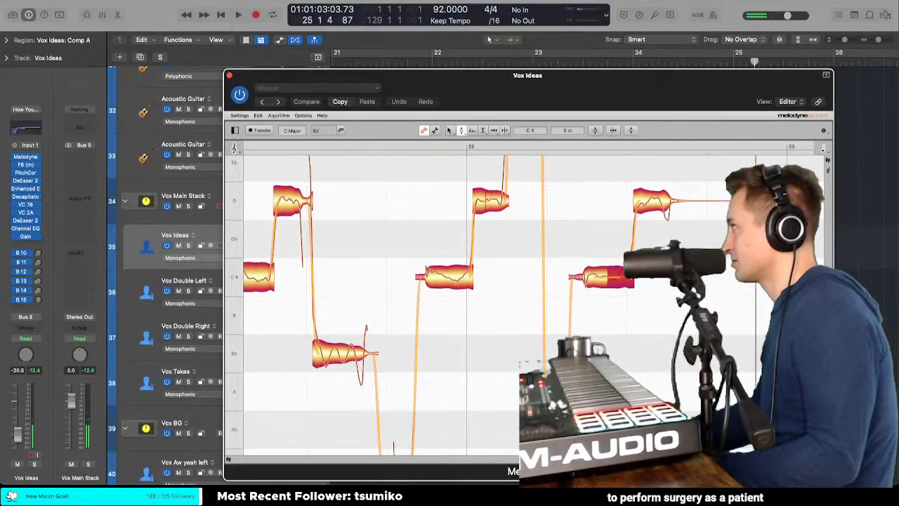
right_click(631, 274)
click(631, 283)
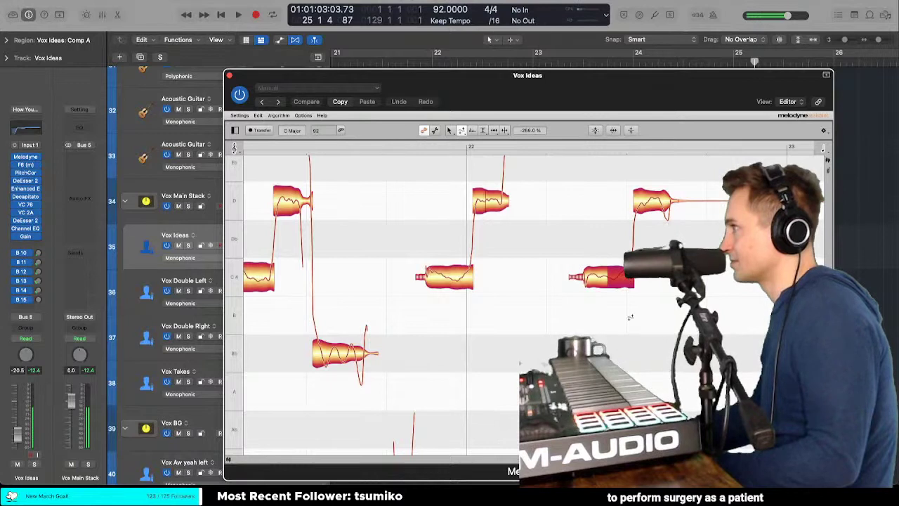
key(space)
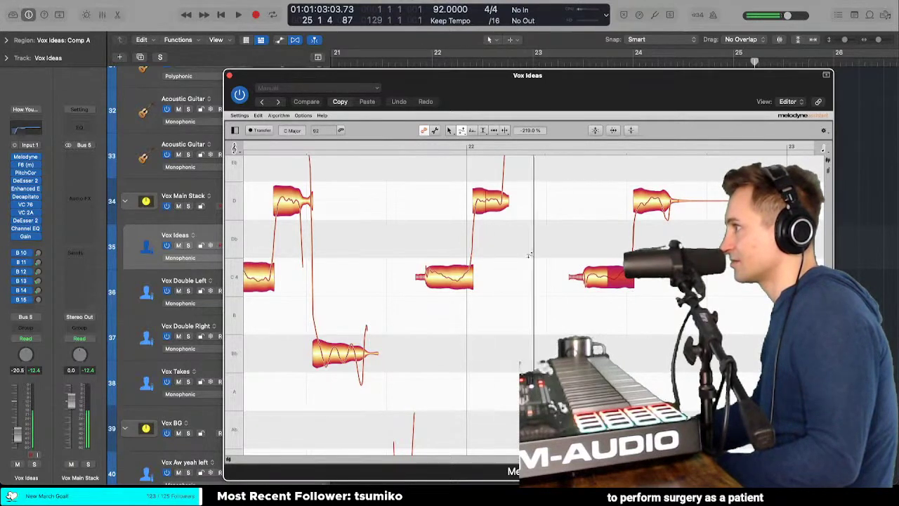
Step: Shape the pitch transition from the split C4 note into the following D note with the Pitch tool and listen to it
right_click(617, 269)
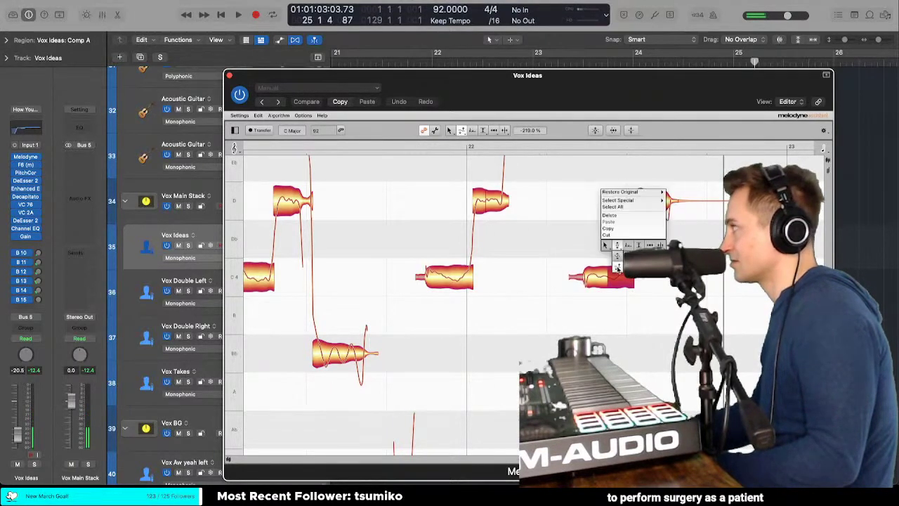
click(618, 244)
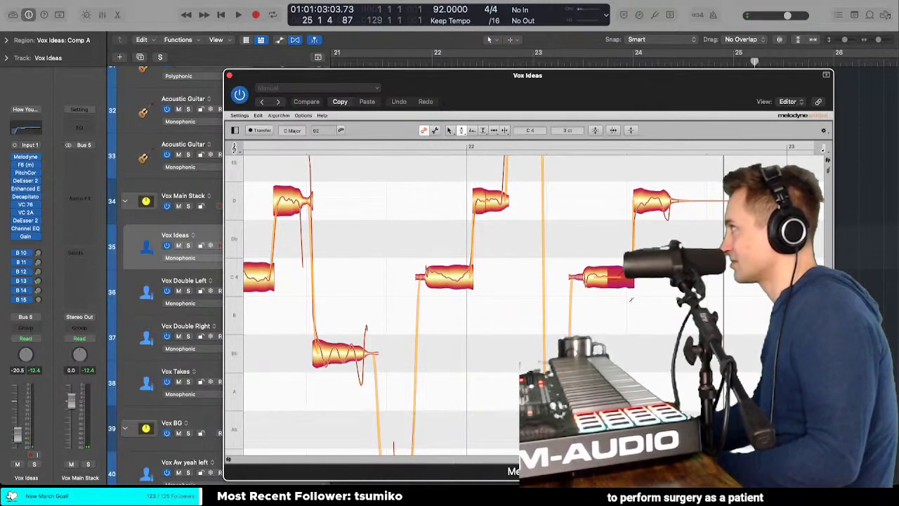
key(space)
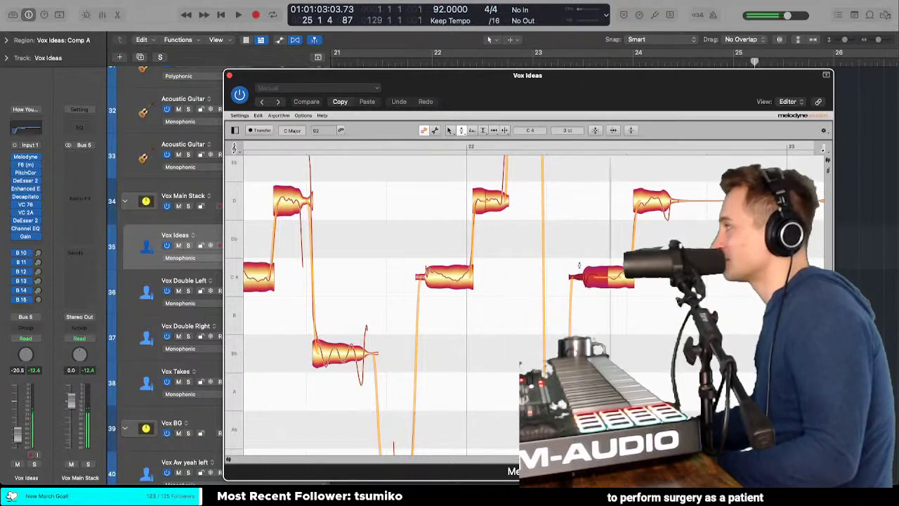
click(638, 204)
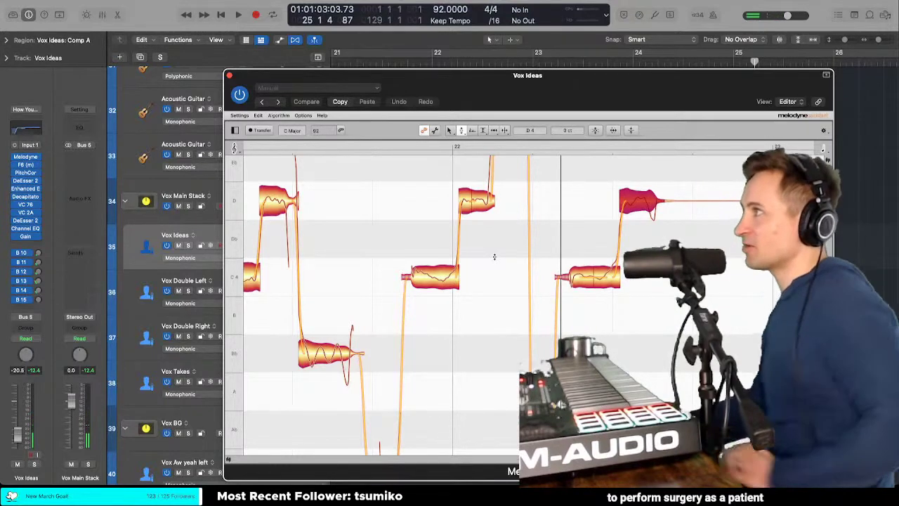
key(space)
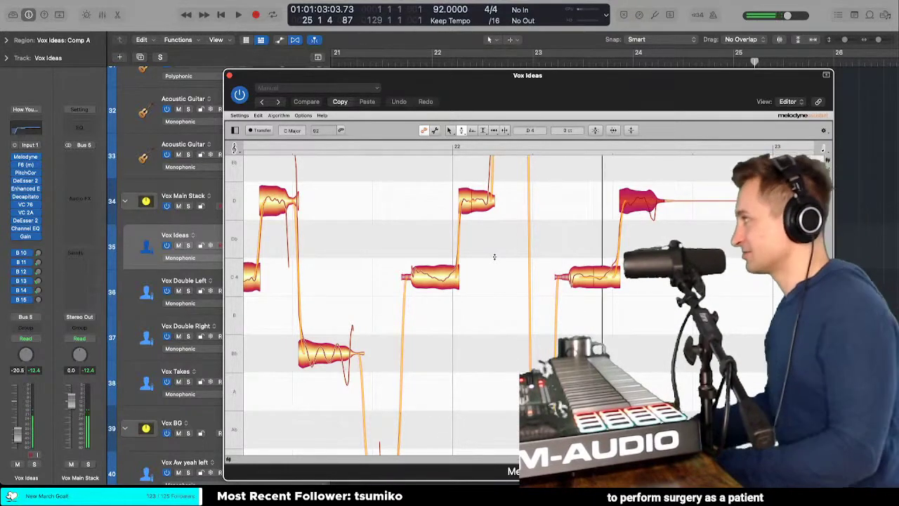
Step: Refine the transition curve between the second C4 part and the D note, and replay the passage
click(629, 228)
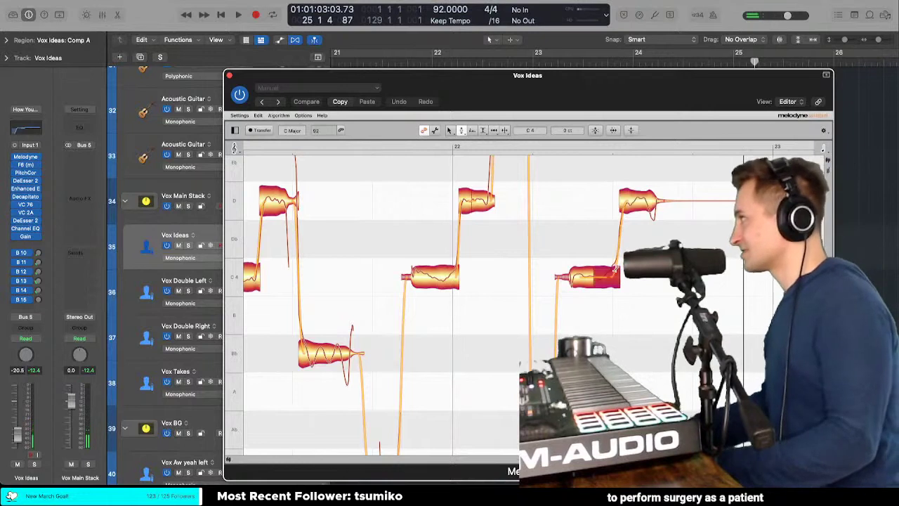
click(606, 276)
key(space)
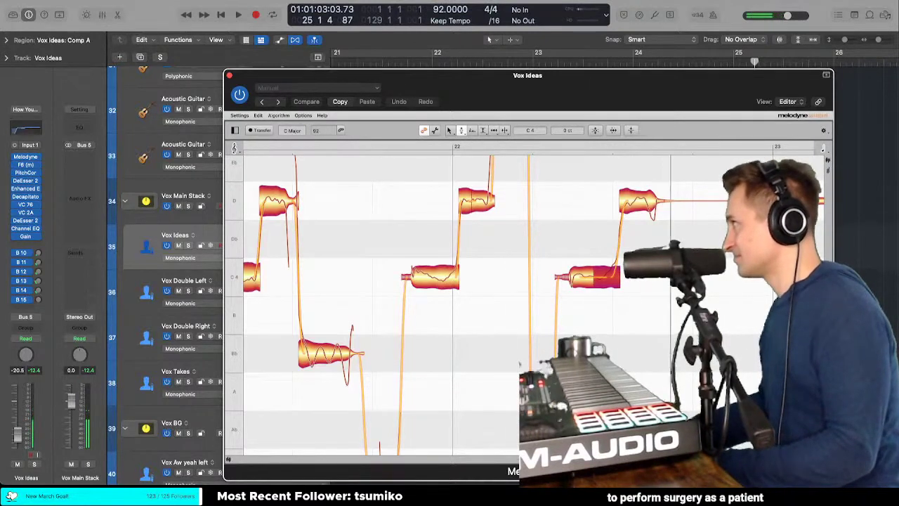
right_click(627, 237)
click(638, 237)
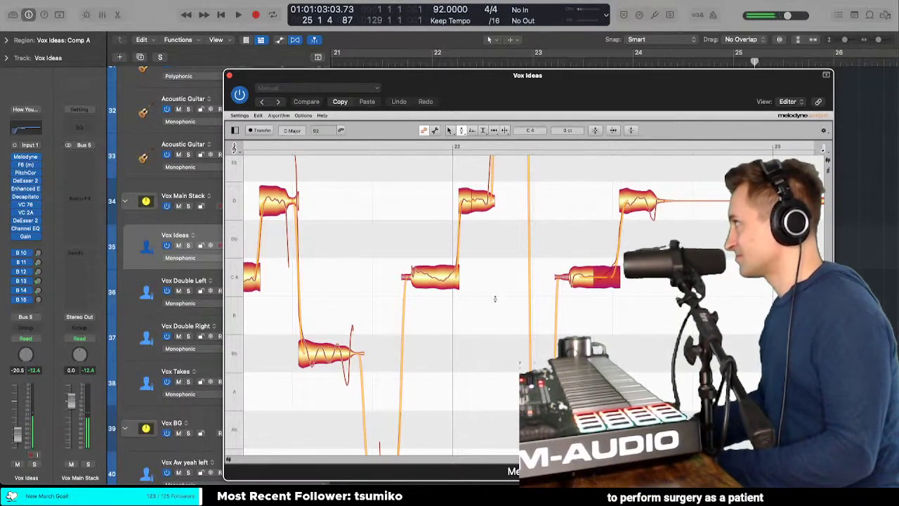
key(space)
Step: Play and review the vocal notes from the low G after bar 22 through bar 24
scroll(479, 308, down, 2)
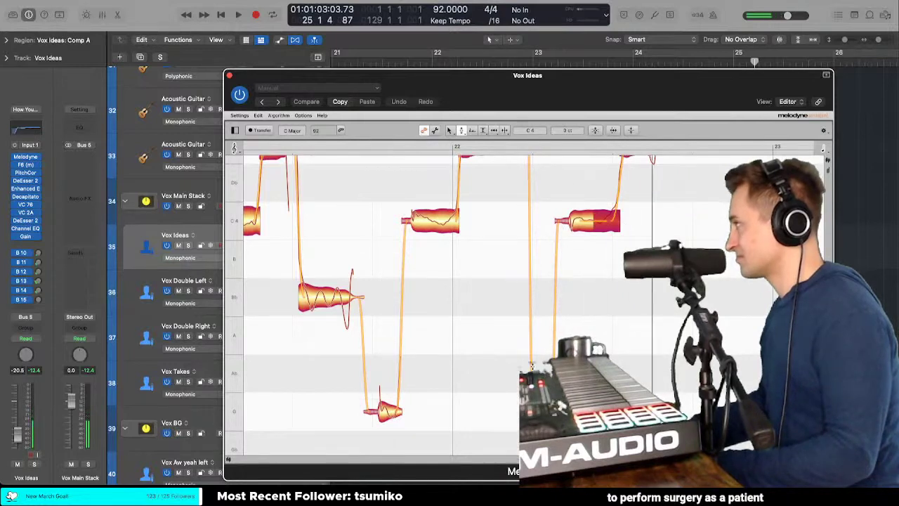
click(537, 399)
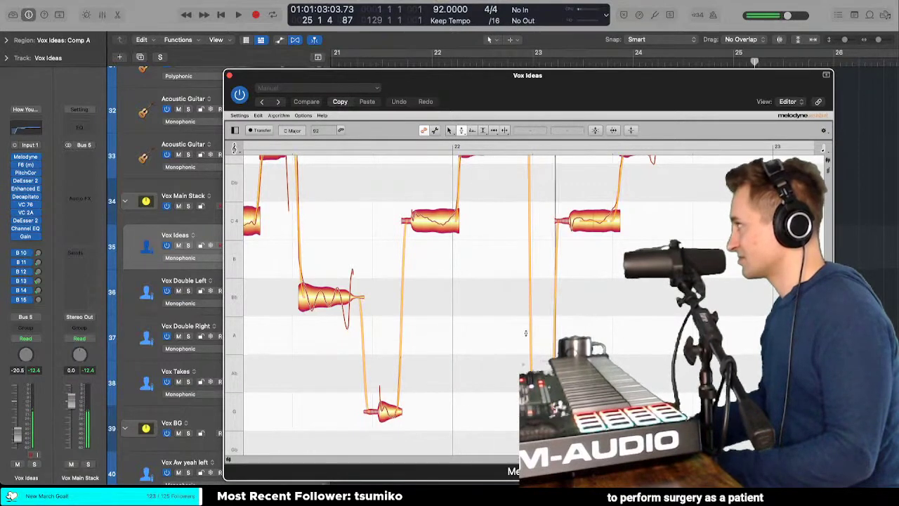
scroll(525, 333, up, 2)
scroll(649, 285, right, 10)
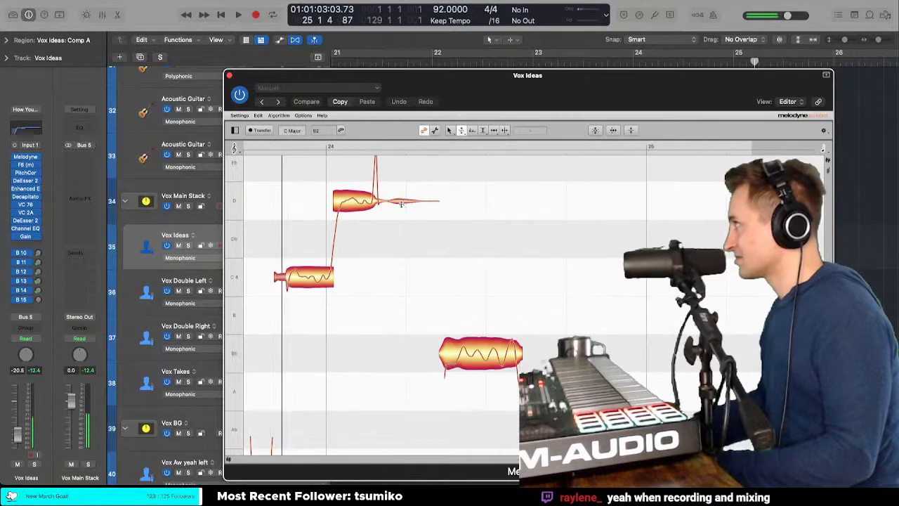
scroll(544, 208, left, 6)
scroll(401, 205, left, 3)
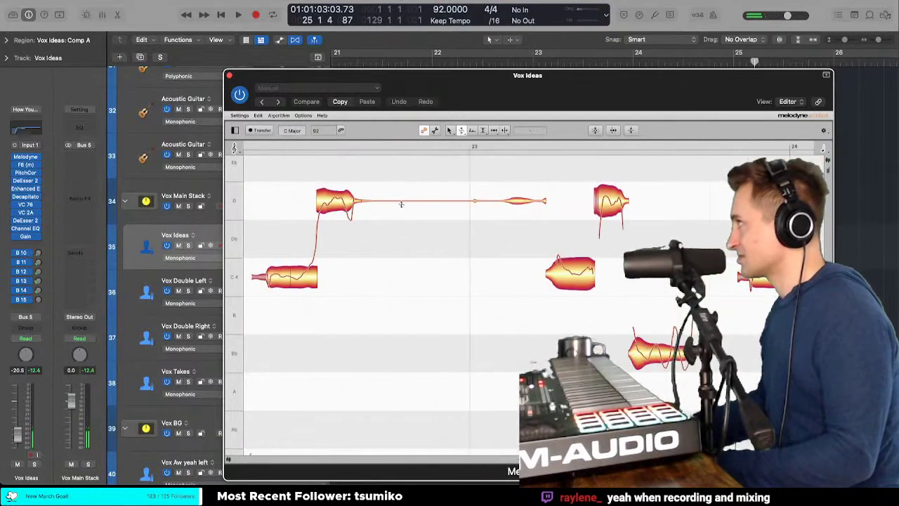
Step: Reshape the C4-to-D pitch transition before bar 23 with the Pitch tool, replaying from just before the C4 note
click(405, 200)
right_click(405, 206)
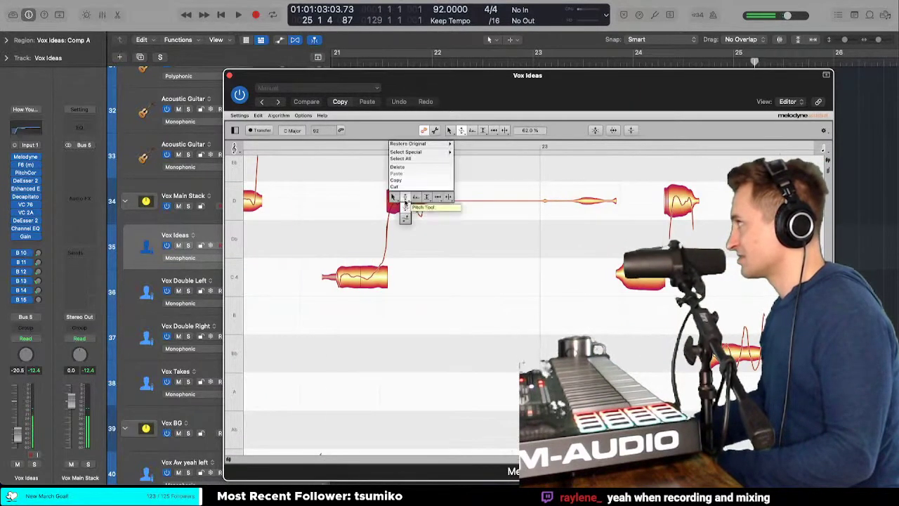
click(405, 202)
double_click(311, 217)
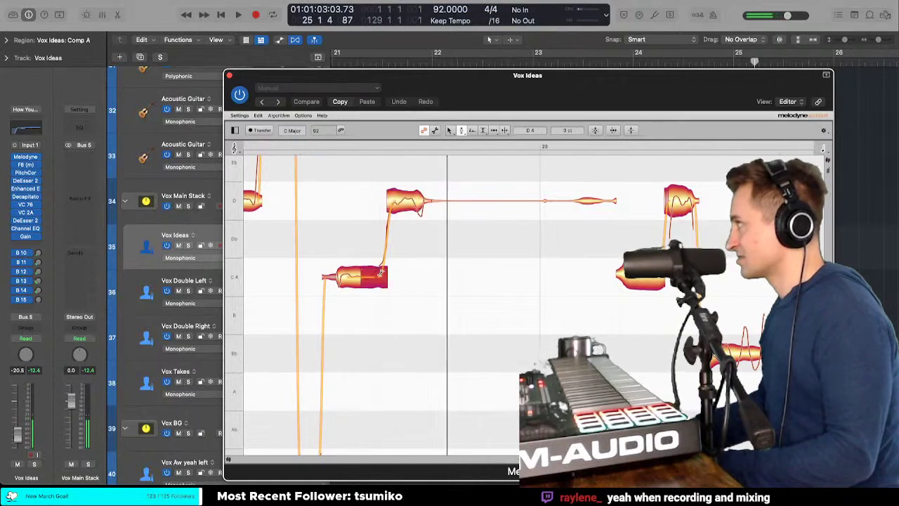
double_click(323, 230)
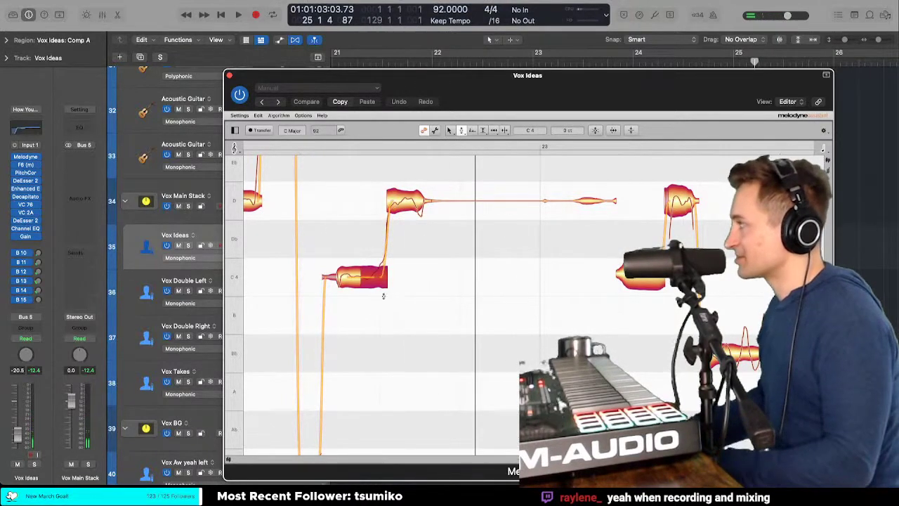
double_click(309, 232)
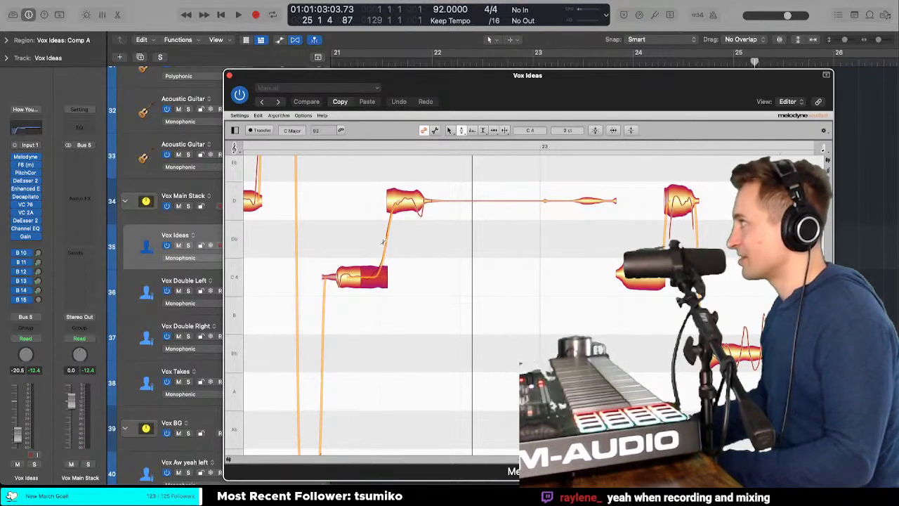
key(space)
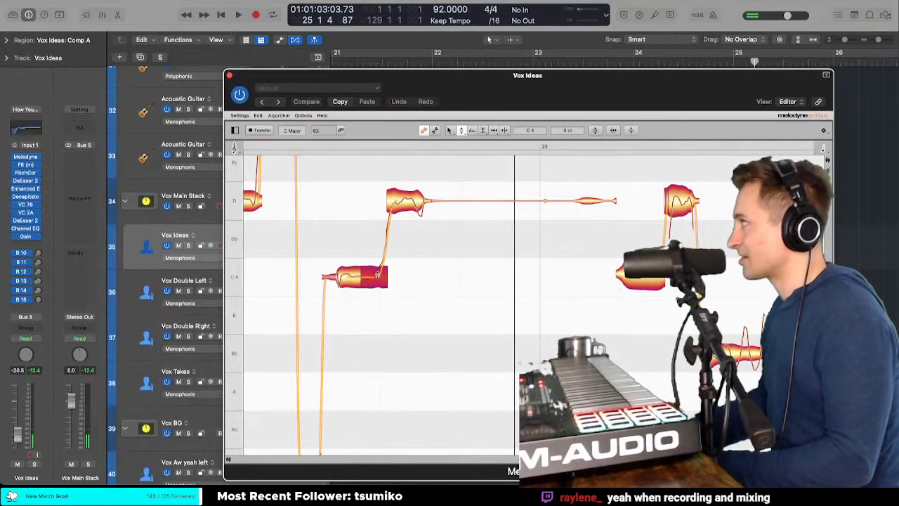
Step: Fine-tune the pitch transition from the split C4 note into the D note before bar 23, and replay it
double_click(321, 242)
click(381, 271)
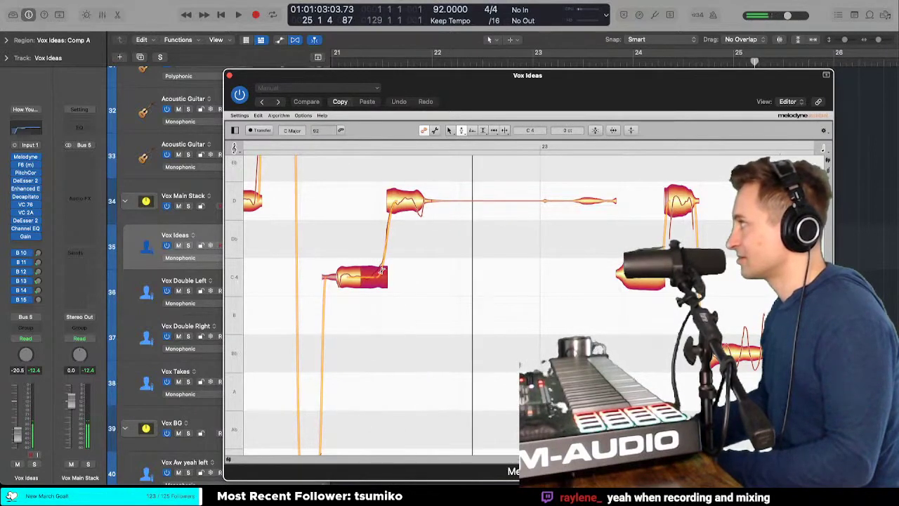
key(space)
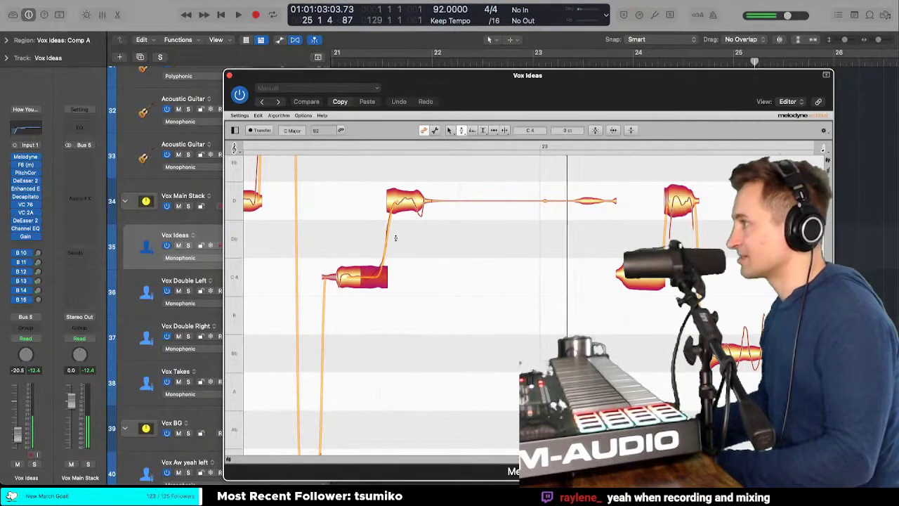
key(space)
Step: Review the vocal notes from bar 21 to bar 25 and play the phrase following bar 23
scroll(401, 238, down, 3)
scroll(401, 237, right, 5)
scroll(401, 237, down, 3)
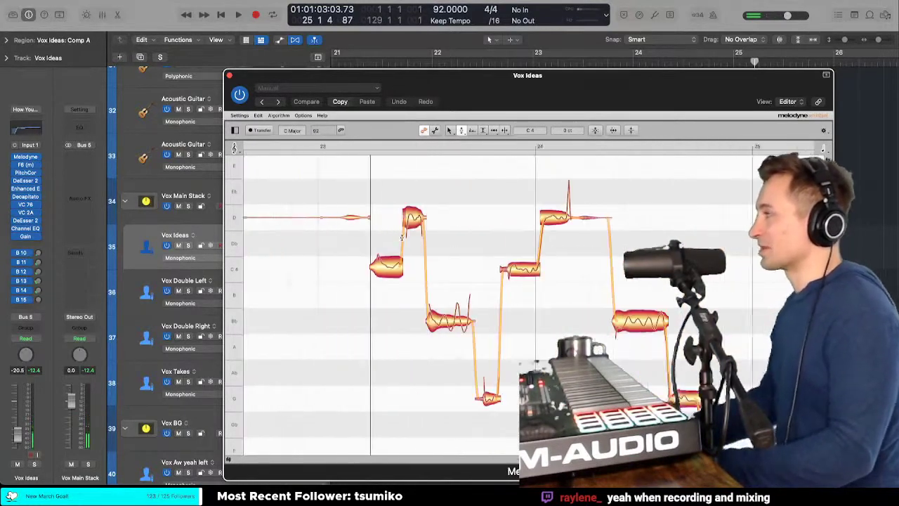
scroll(400, 236, left, 5)
scroll(400, 237, down, 2)
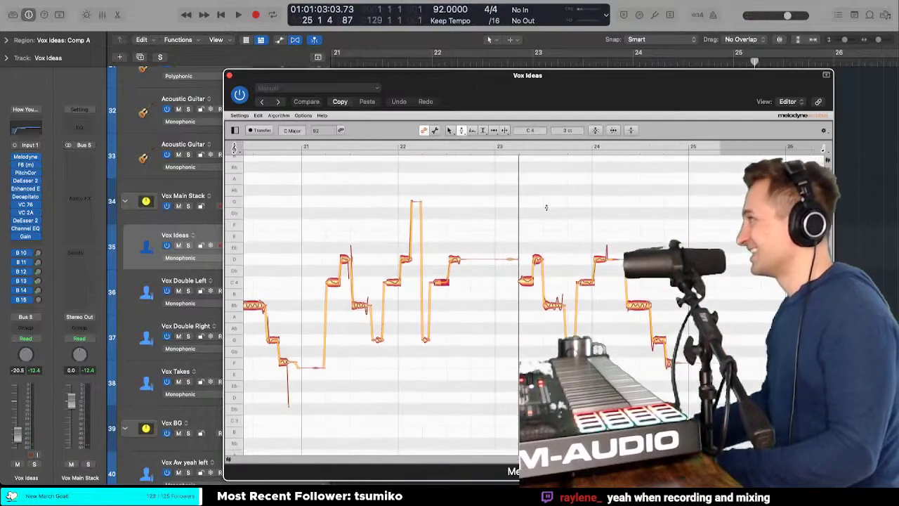
key(space)
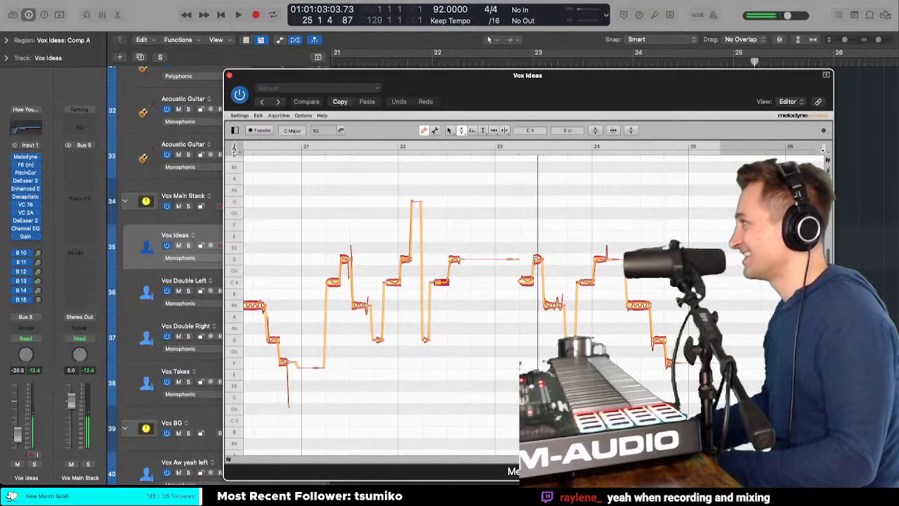
Step: Set the pitch modulation of the C4 note after bar 23 to 57% and of the following Bb note to 41%
scroll(534, 259, up, 5)
click(529, 337)
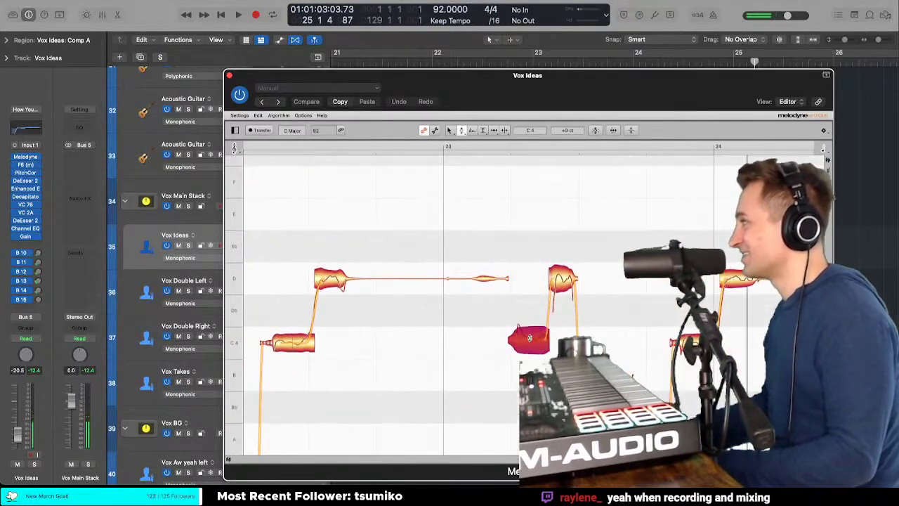
right_click(504, 328)
click(502, 348)
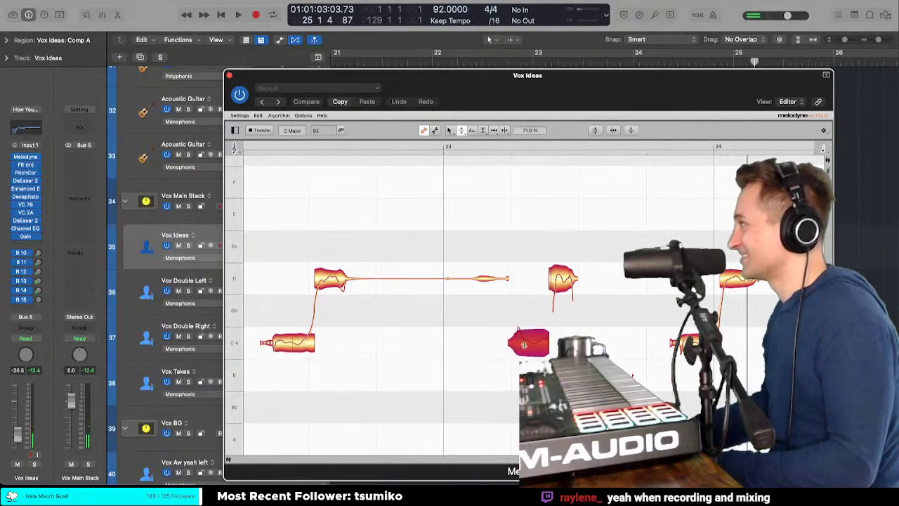
key(alt+space)
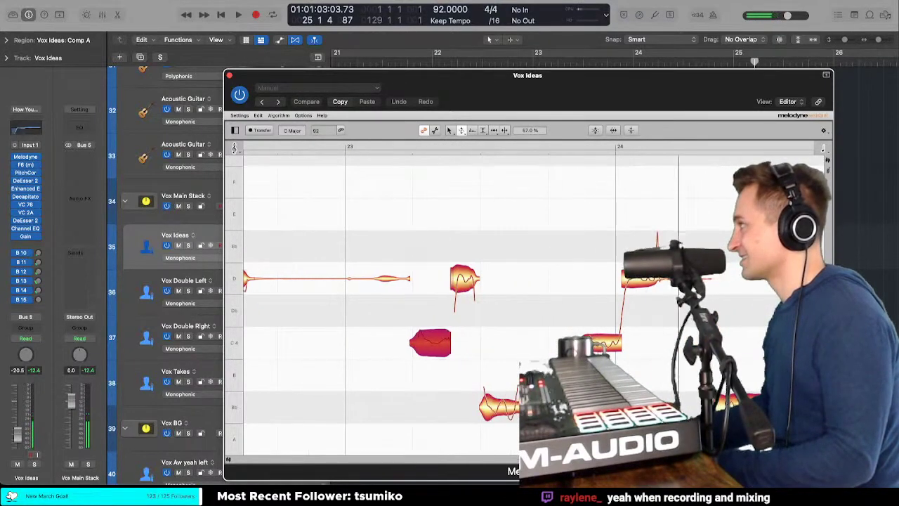
click(515, 409)
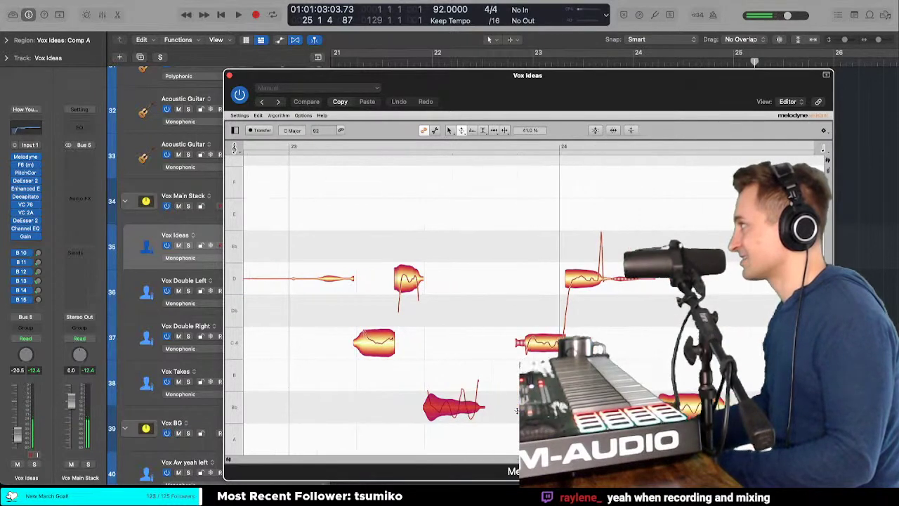
Step: Check past the end of the tuned vocal and close the Melodyne editor
scroll(517, 411, right, 6)
scroll(517, 411, down, 5)
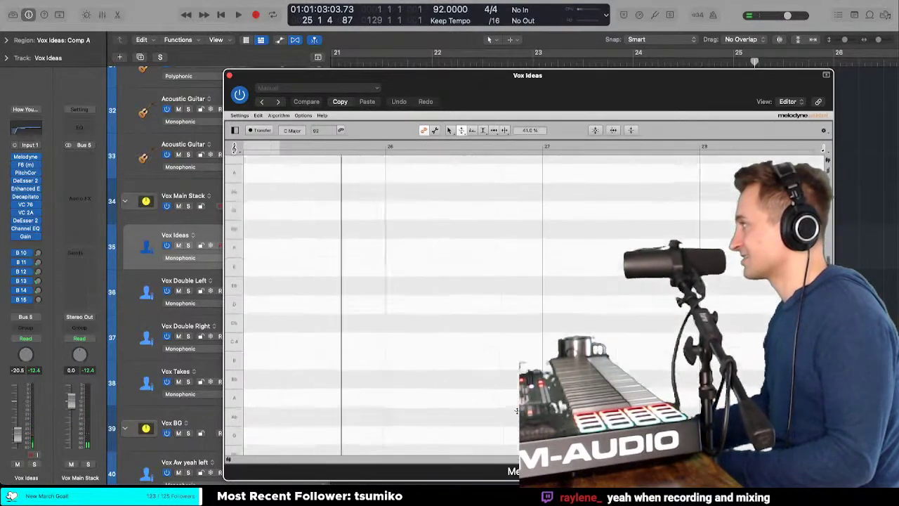
click(230, 75)
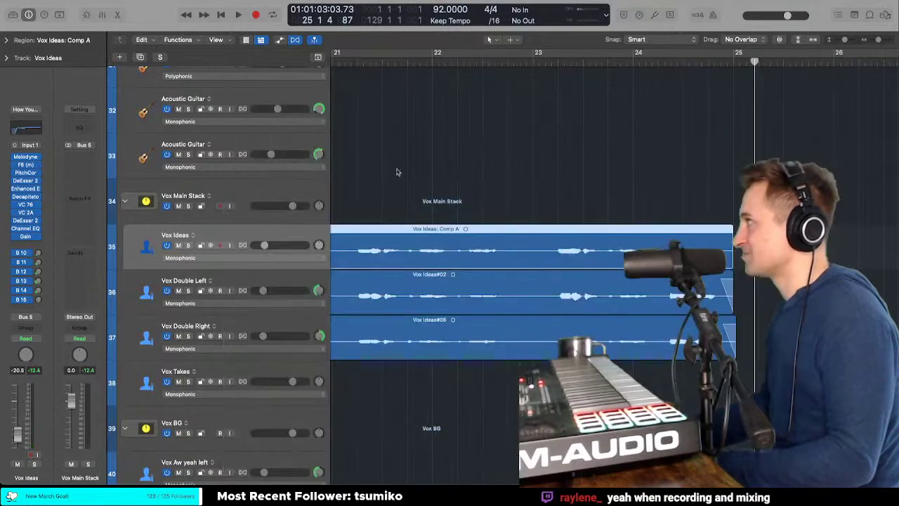
Step: Duplicate the Vox Ideas track alternative and name the copy TUNE
scroll(419, 198, down, 5)
scroll(420, 197, left, 3)
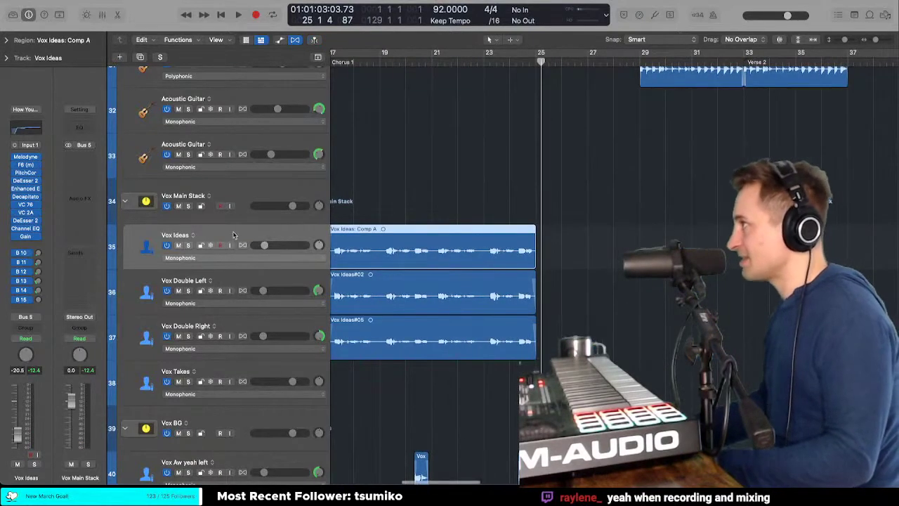
click(200, 239)
right_click(201, 239)
click(197, 235)
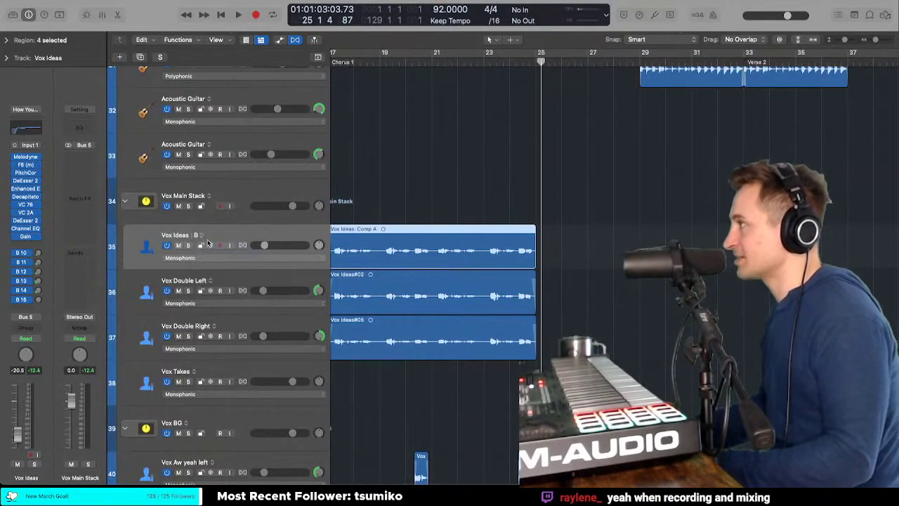
double_click(198, 236)
text(TUNE)
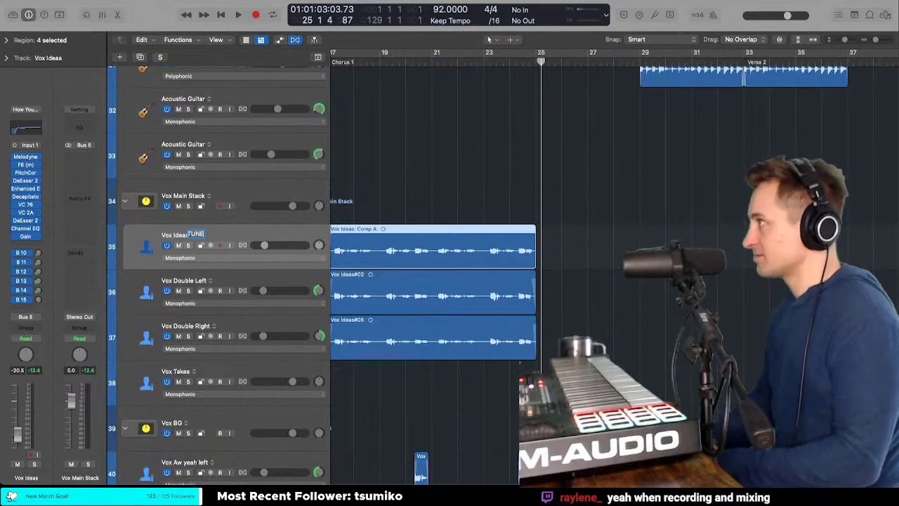
click(215, 236)
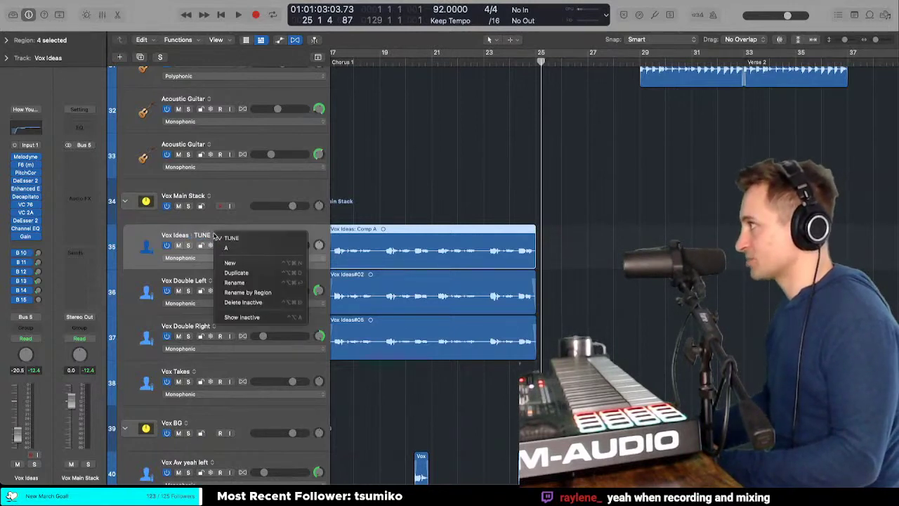
click(431, 210)
Step: Bypass every Vox Ideas insert except Melodyne and start Bounce in Place for the Vox Ideas: Comp A region
scroll(432, 210, right, 5)
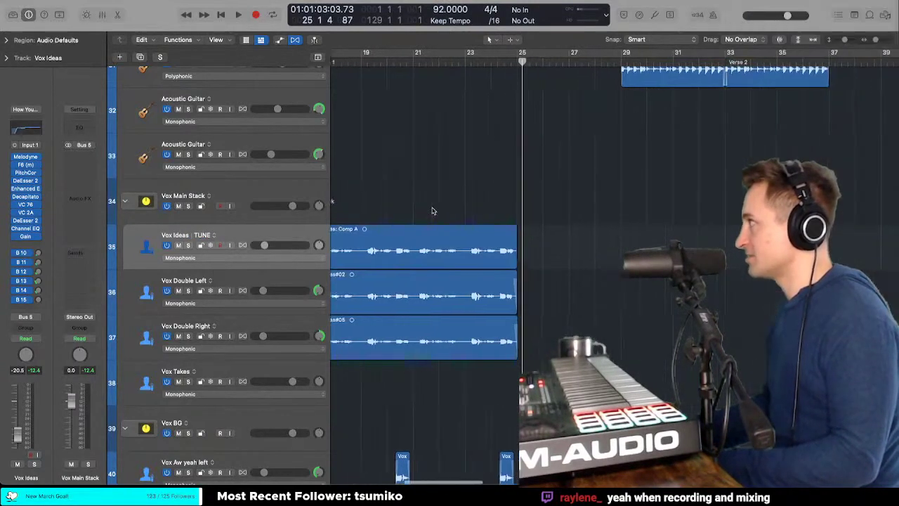
scroll(432, 210, left, 5)
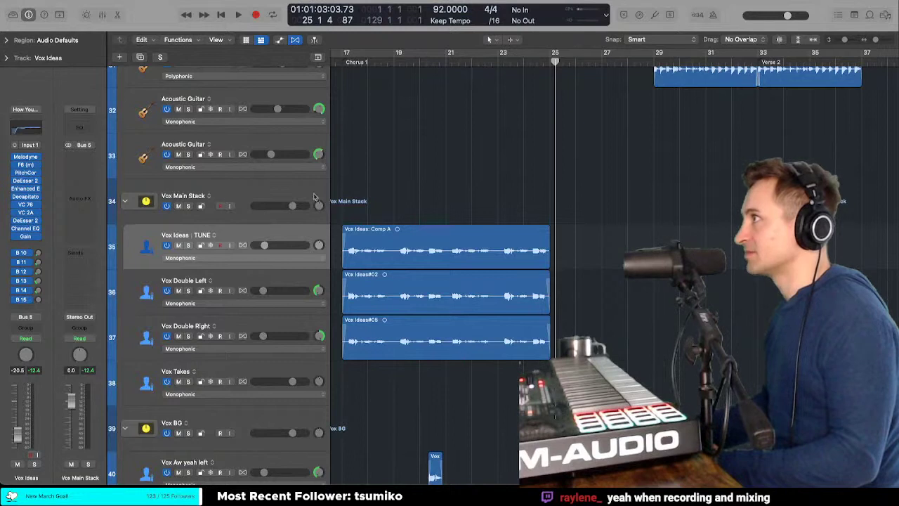
click(353, 241)
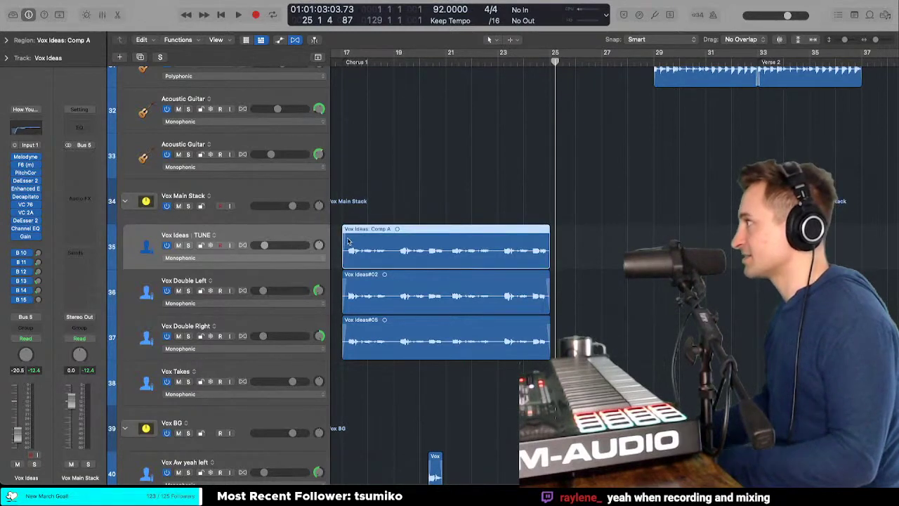
click(372, 215)
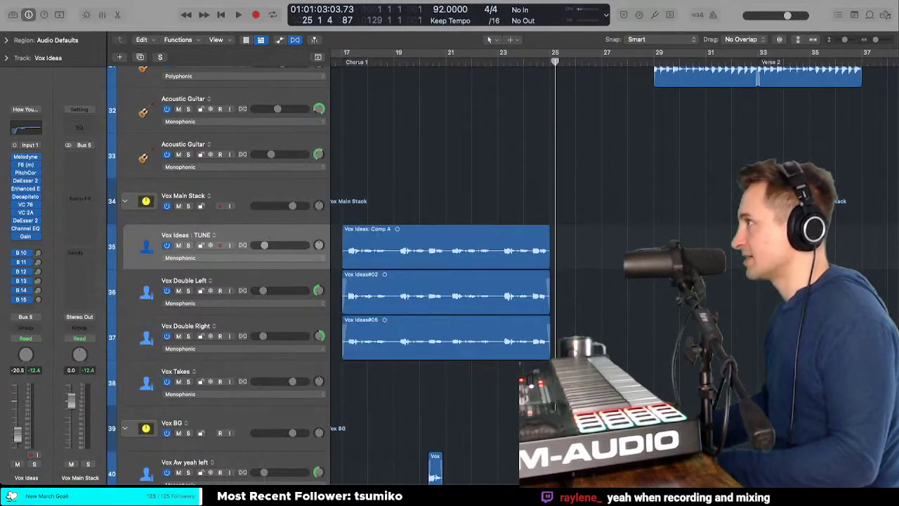
click(13, 239)
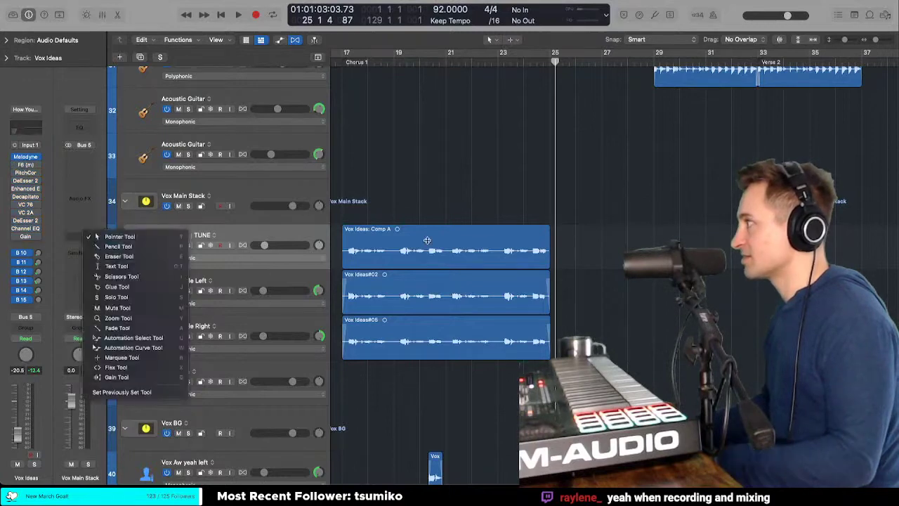
click(434, 241)
key(ctrl+b)
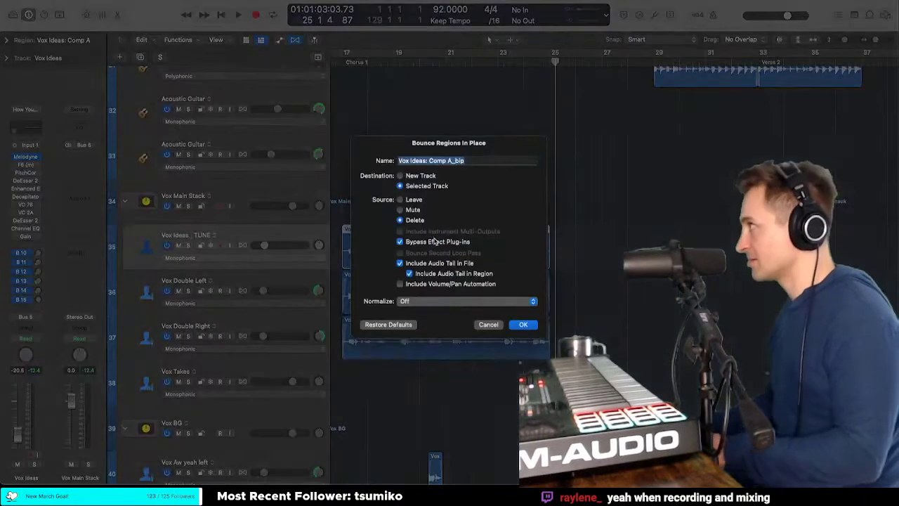
Step: Bounce the region as Vox Main_TUNE onto the selected track with Bypass Effect Plug-ins turned off
text(Vox)
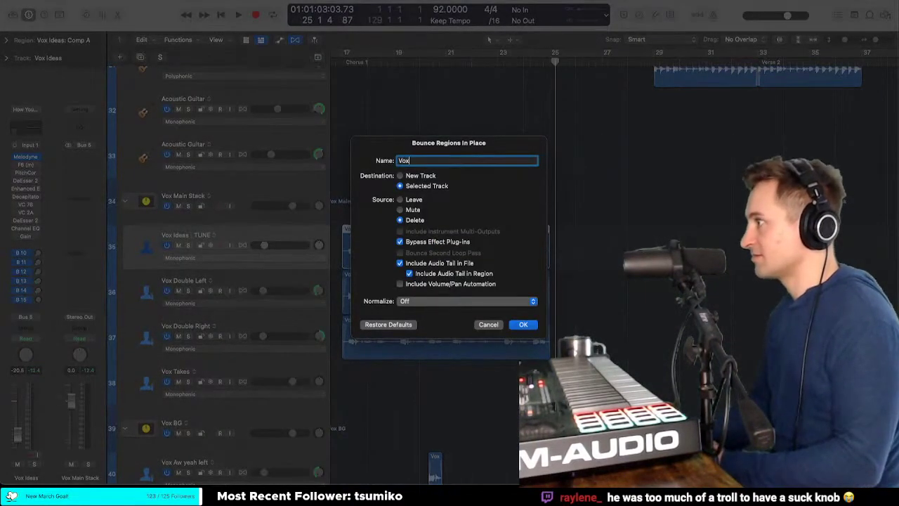
text( Main_TUNE)
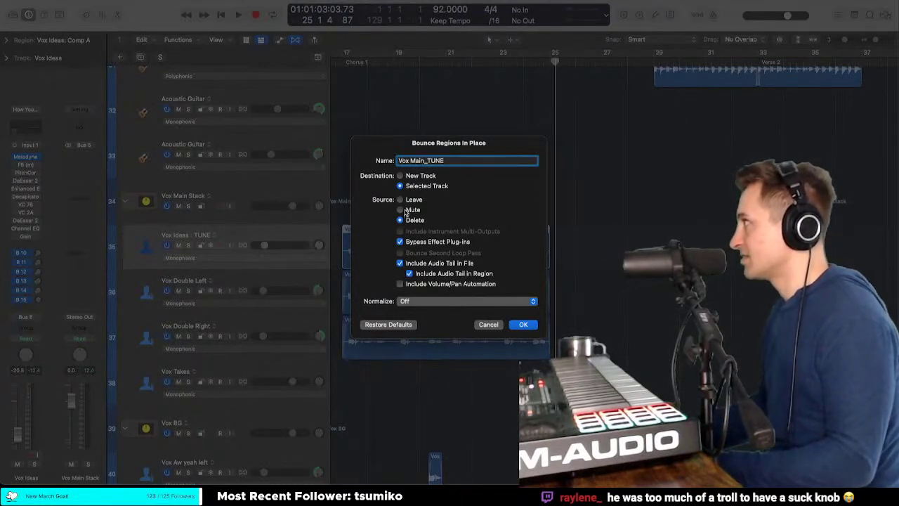
click(400, 242)
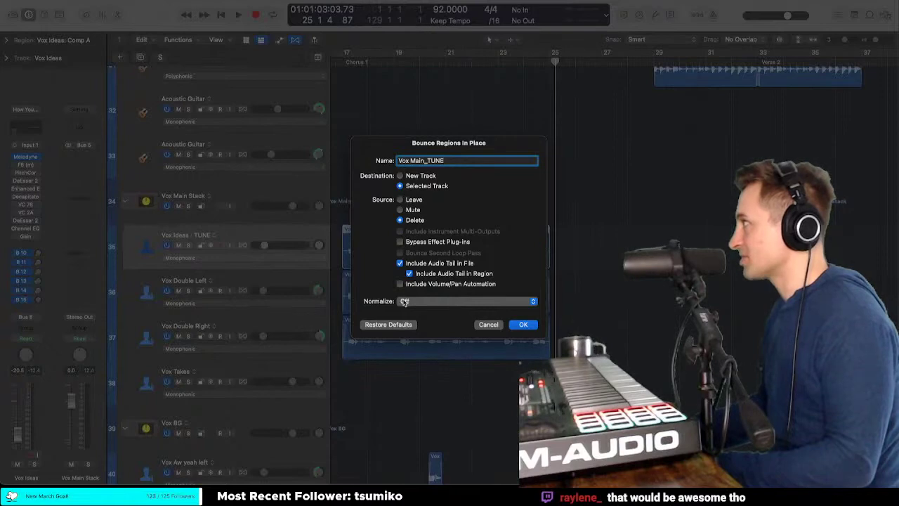
click(528, 327)
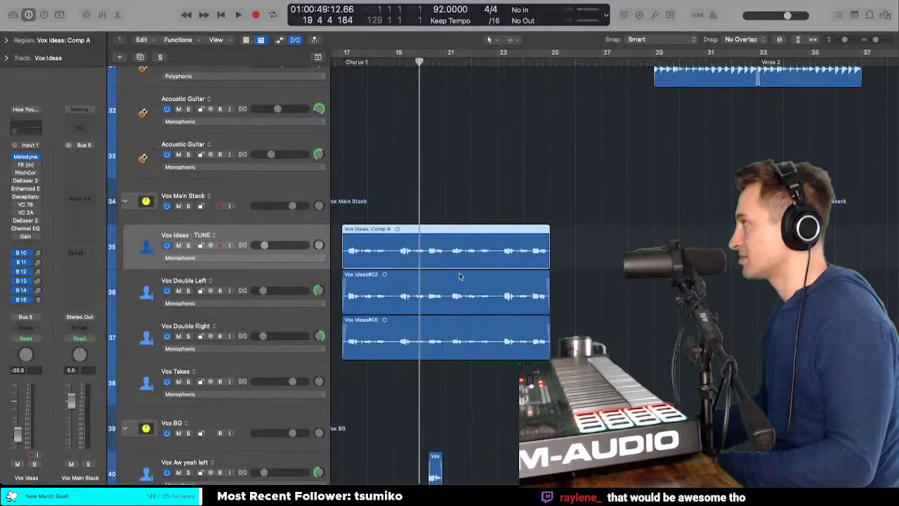
Step: Bypass Melodyne on the Vox Ideas track and re-enable all of its other inserts
key(t)
key(Escape)
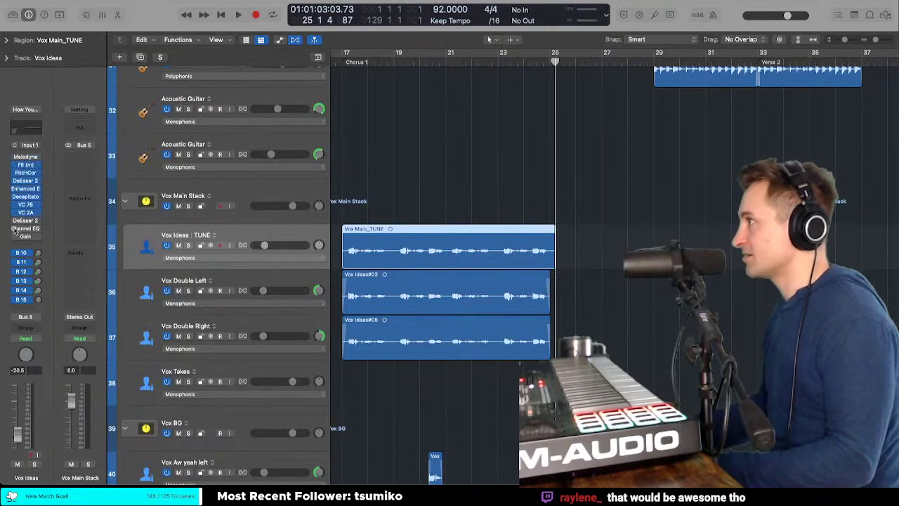
key(t)
key(t)
Step: Compare the Vox Ideas track alternatives by switching to A and returning to TUNE
scroll(448, 219, up, 5)
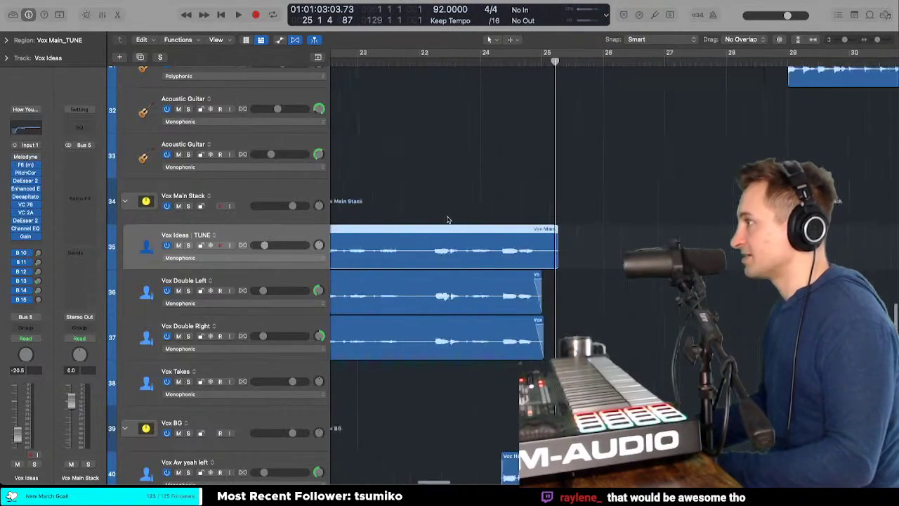
scroll(448, 220, left, 10)
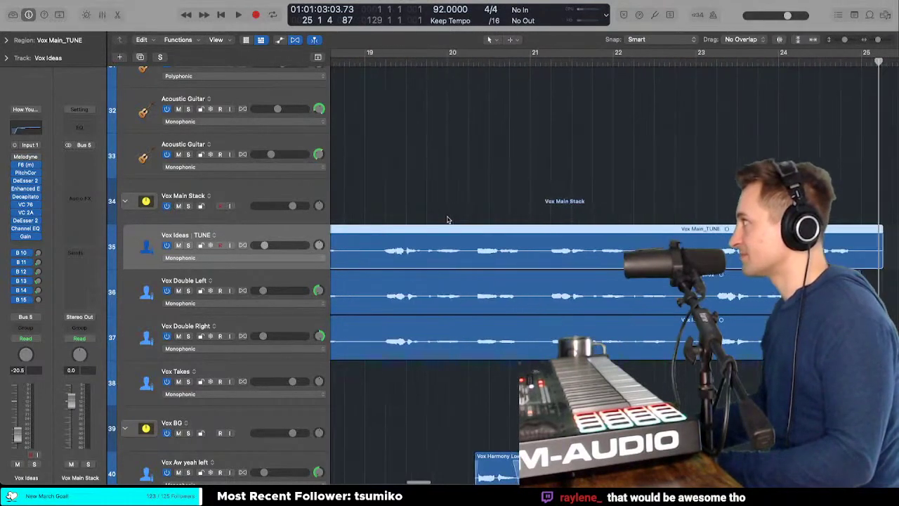
scroll(447, 220, down, 5)
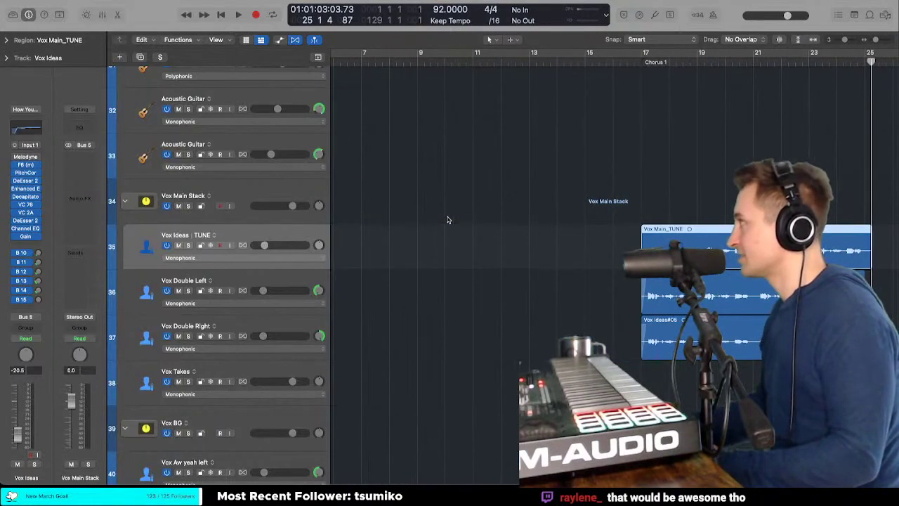
scroll(630, 240, up, 5)
click(214, 235)
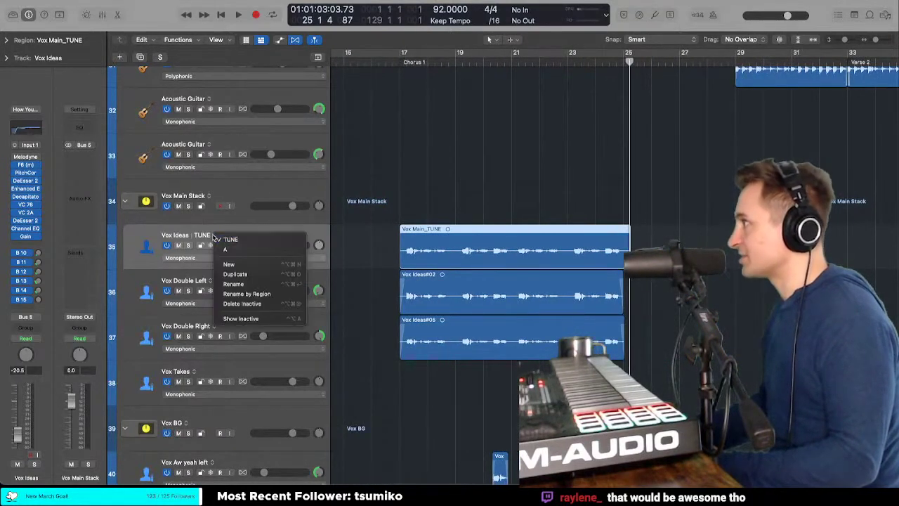
click(218, 240)
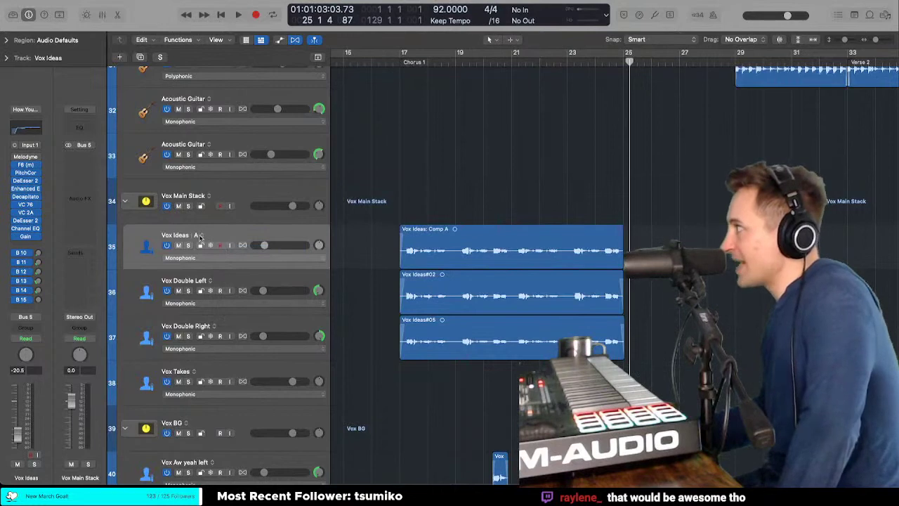
click(200, 237)
click(211, 246)
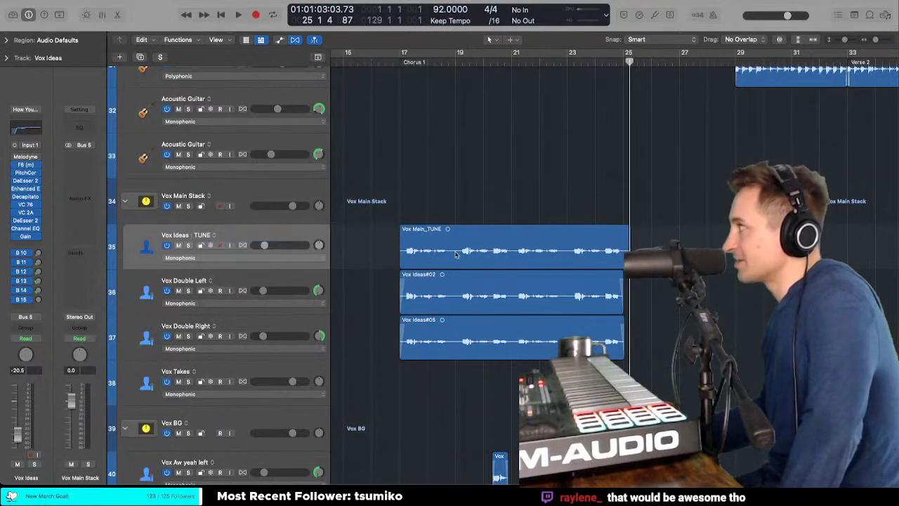
Step: Trim the end of the Vox Main_TUNE region back to just before bar 25
key(super+Right)
key(super+Right)
key(super+Right)
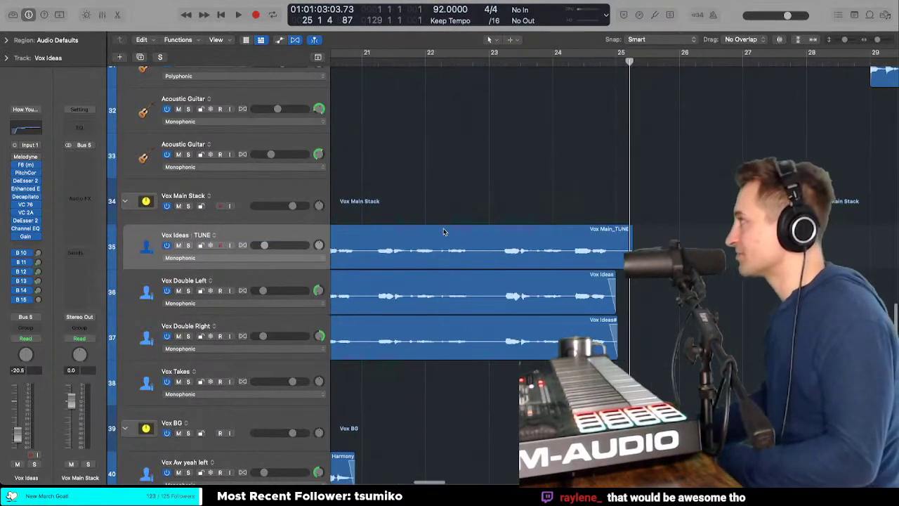
right_click(566, 236)
click(578, 250)
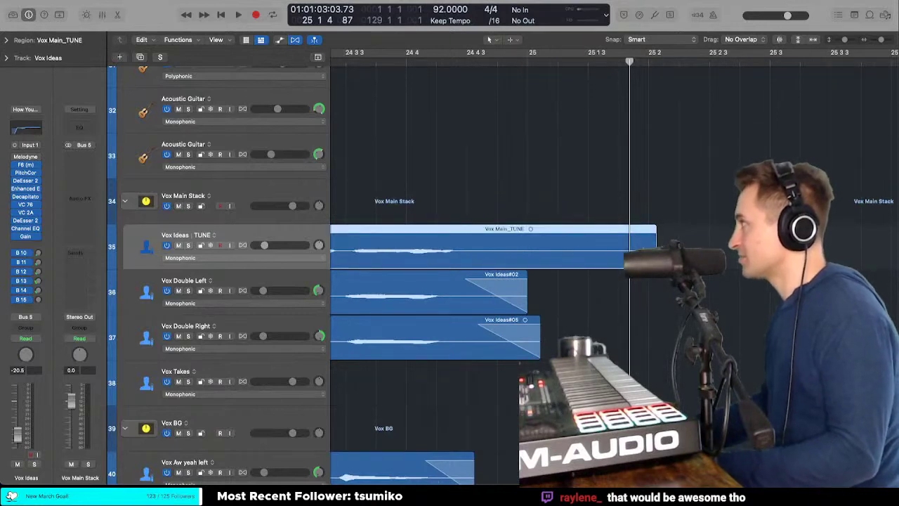
drag(653, 262, 523, 263)
Step: Solo the Vox Ideas track and play the end of the trimmed region from about 24 4
key(ctrl+s)
click(407, 53)
key(space)
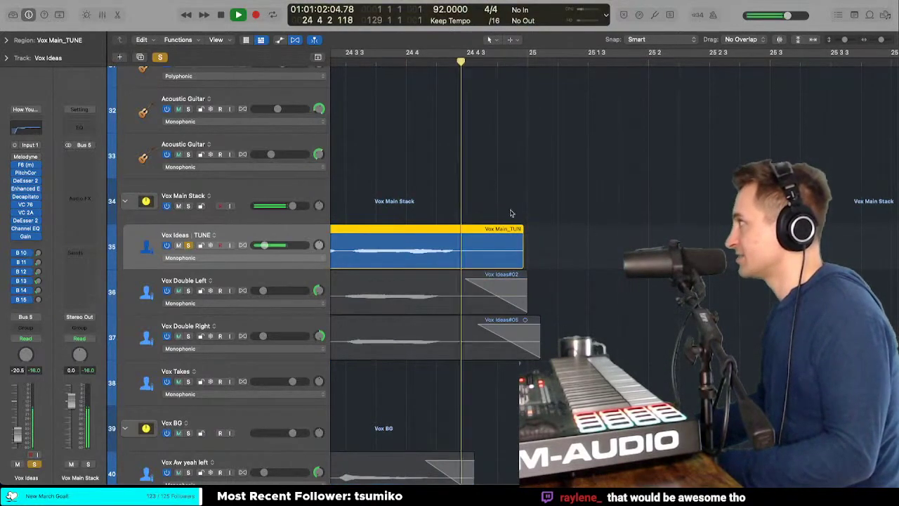
Step: Add a fade-out to the end of the Vox Main_TUNE region from about 24 4 3 and play it back
key(t)
key(a)
drag(525, 260, 478, 247)
key(space)
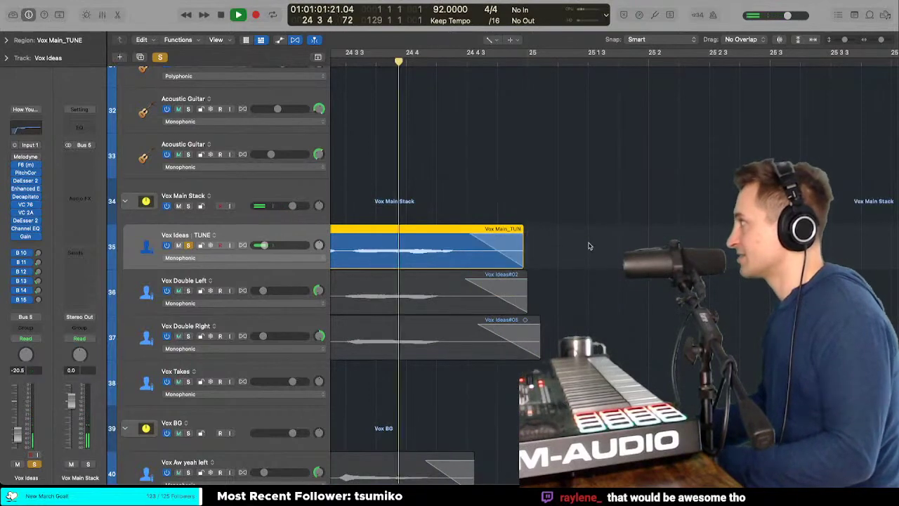
key(super+Left)
key(super+Left)
key(space)
scroll(589, 246, left, 10)
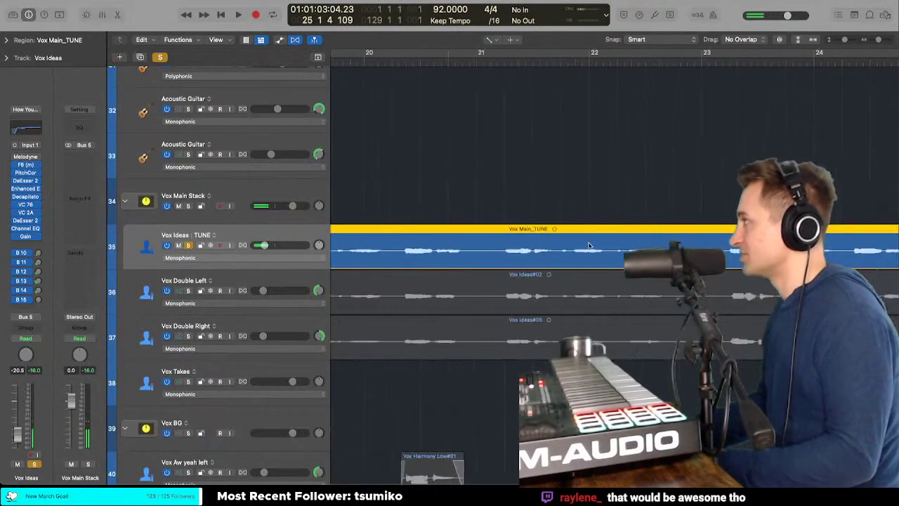
key(t)
key(t)
Step: Play the Vox Main_TUNE region from bar 17 and trim its start to just before 17 1 3
scroll(589, 246, left, 5)
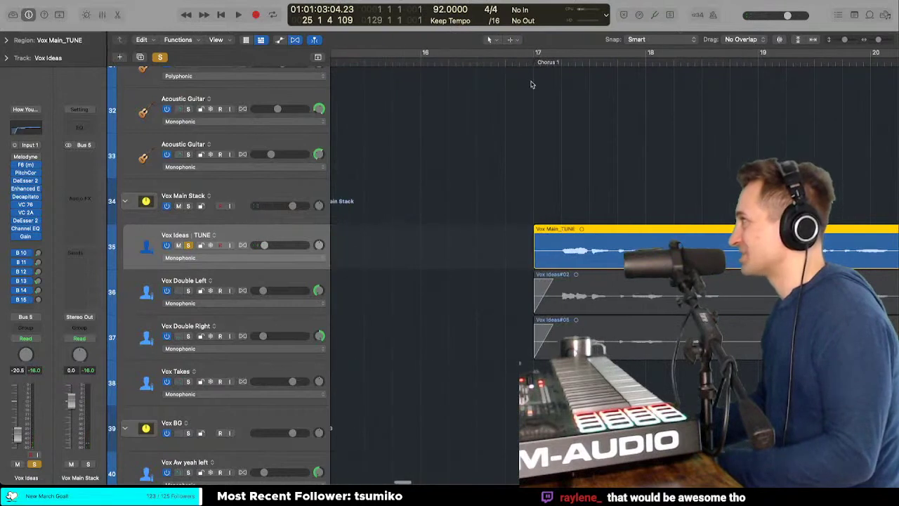
click(533, 63)
key(space)
key(super+Right)
key(super+Right)
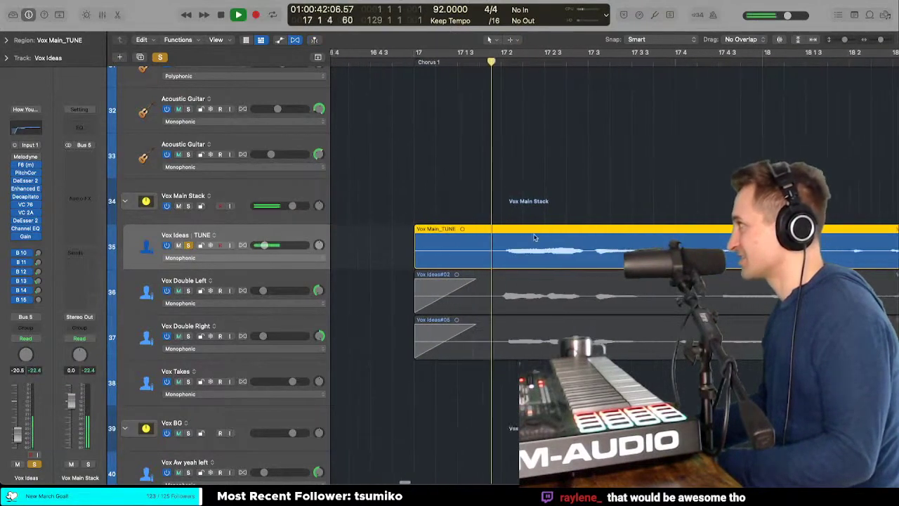
key(space)
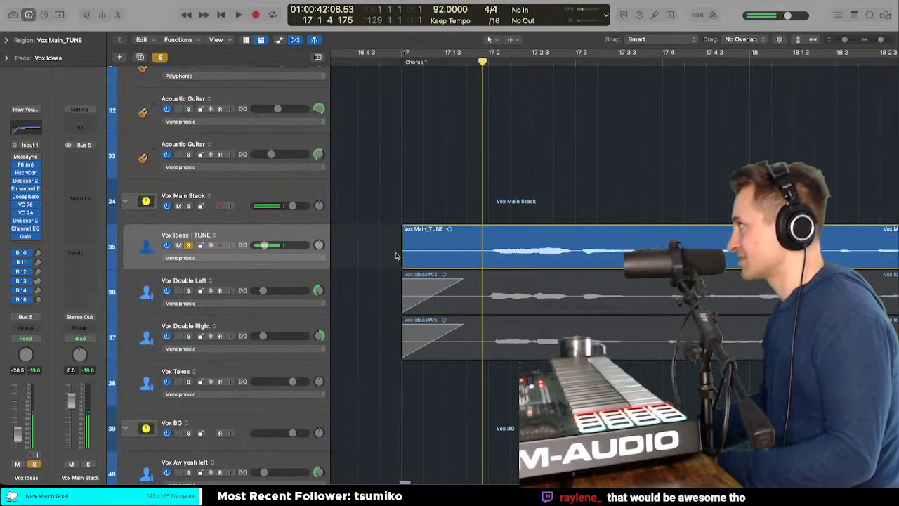
drag(403, 251, 429, 250)
key(space)
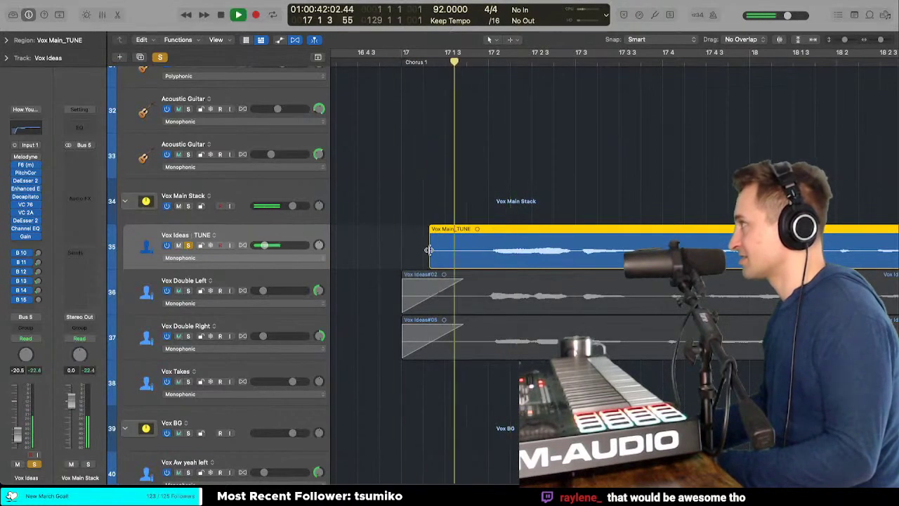
key(space)
Step: Add a fade-in from the trimmed start of the Vox Main_TUNE region to about 17 2
key(t)
key(a)
drag(490, 250, 428, 250)
key(t)
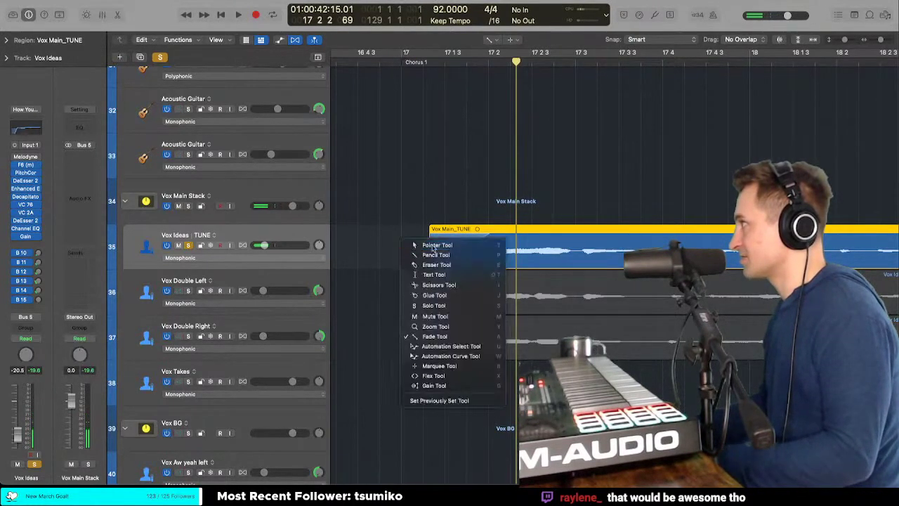
key(t)
key(t)
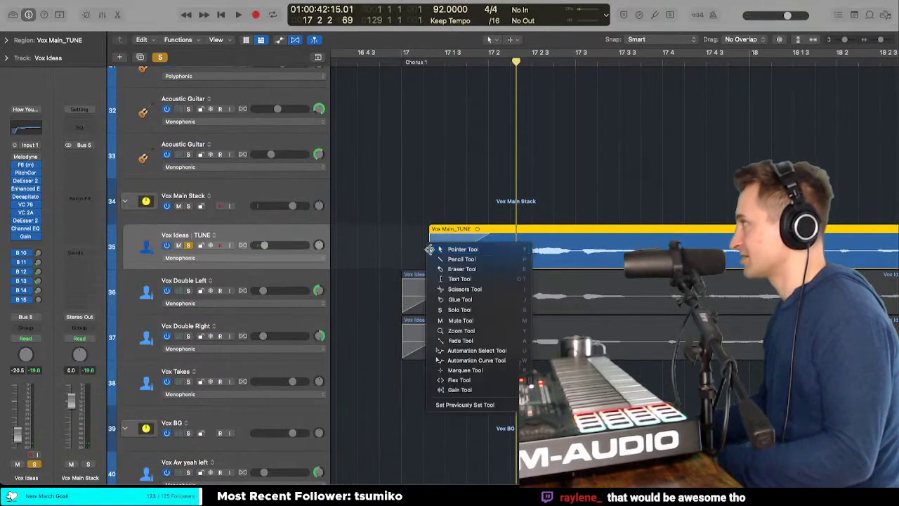
key(t)
Step: Play the faded start of the Vox Main_TUNE region, turn off solo and stop playback
key(space)
key(super+Left)
key(super+Left)
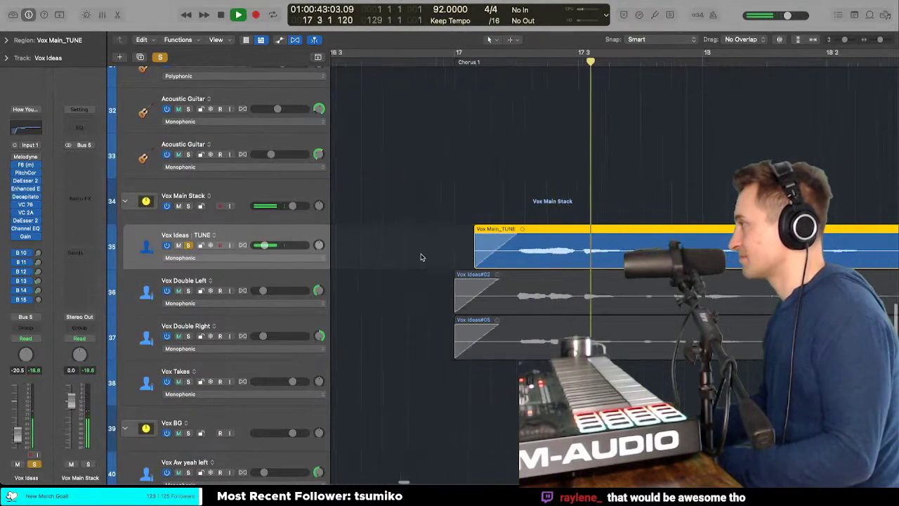
key(super+Left)
key(super+Left)
key(super+Left)
key(super+Up)
key(super+Up)
key(super+Up)
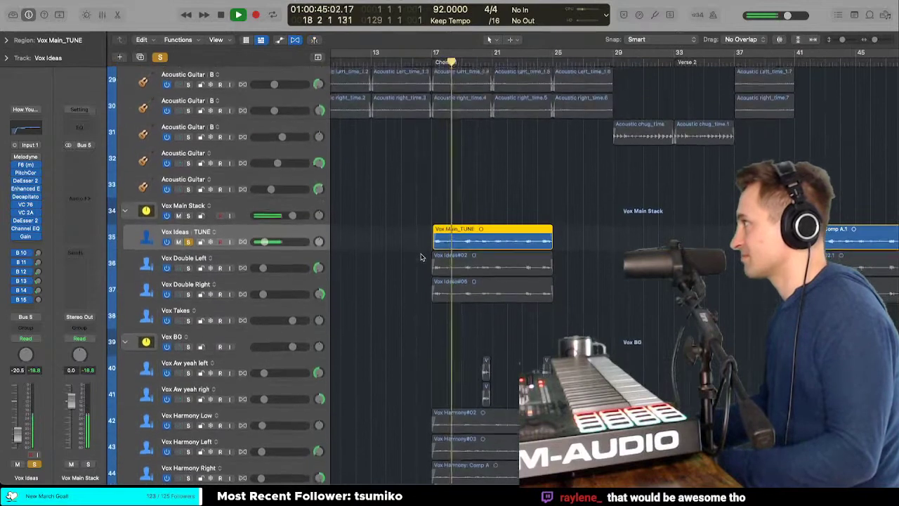
scroll(421, 257, right, 1)
key(ctrl+s)
key(space)
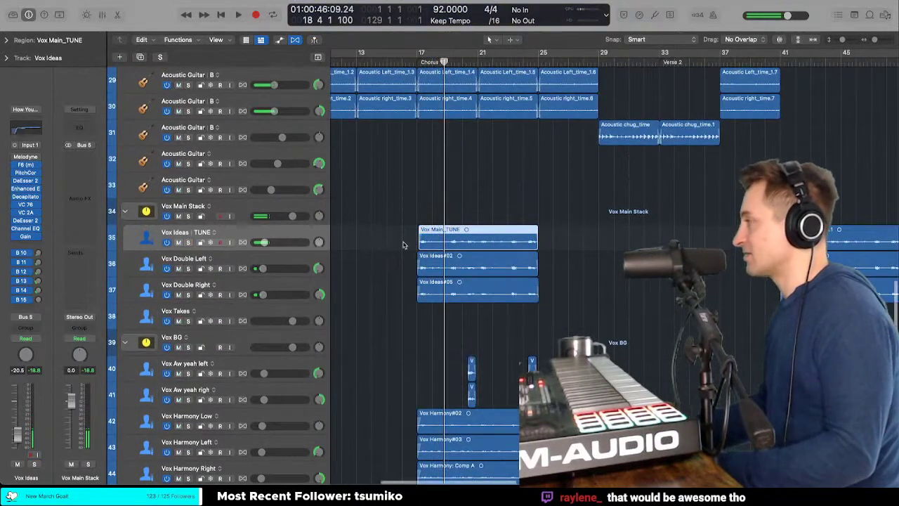
Step: Select the Vox Double Left track and clear the region selection
key(super+Left)
key(super+Left)
key(super+Right)
key(super+Right)
key(super+Right)
click(271, 265)
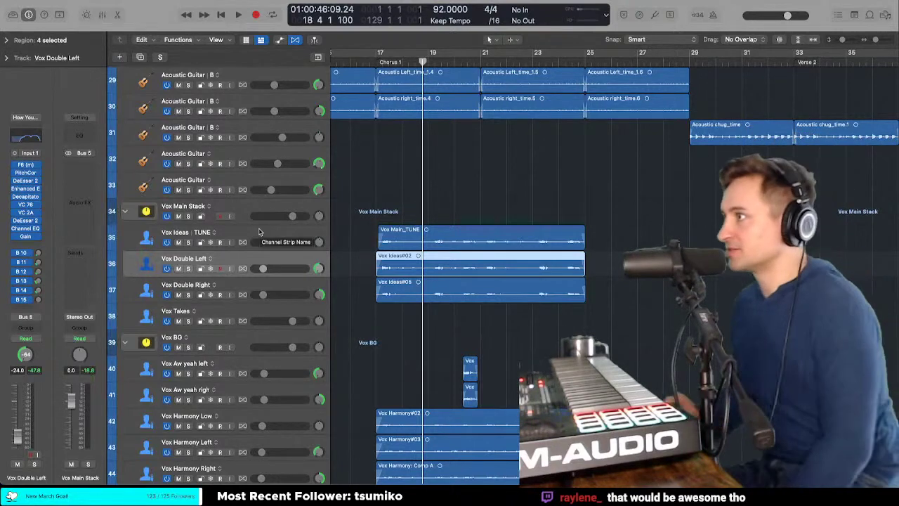
click(362, 223)
Step: Insert Melodyne on the Vox Double Left track, ahead of the F6 insert
scroll(362, 223, down, 1)
key(super+Right)
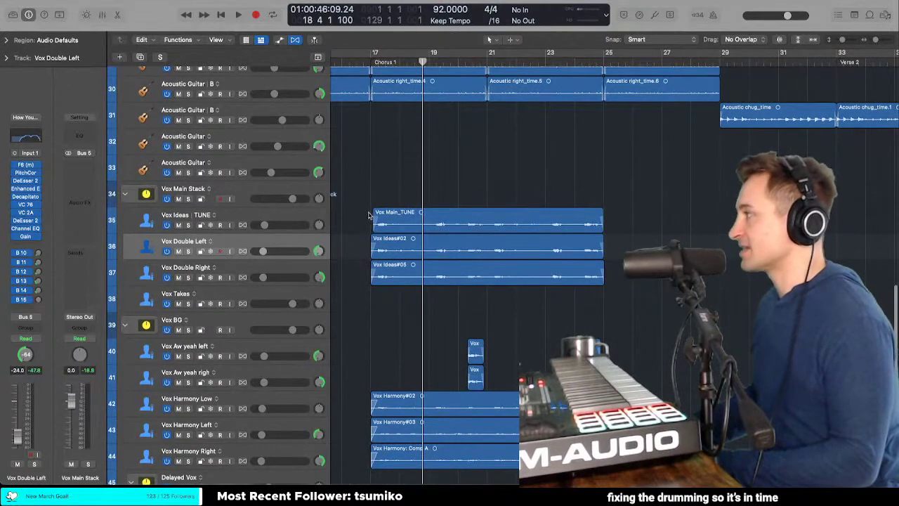
key(super+Right)
key(super+Right)
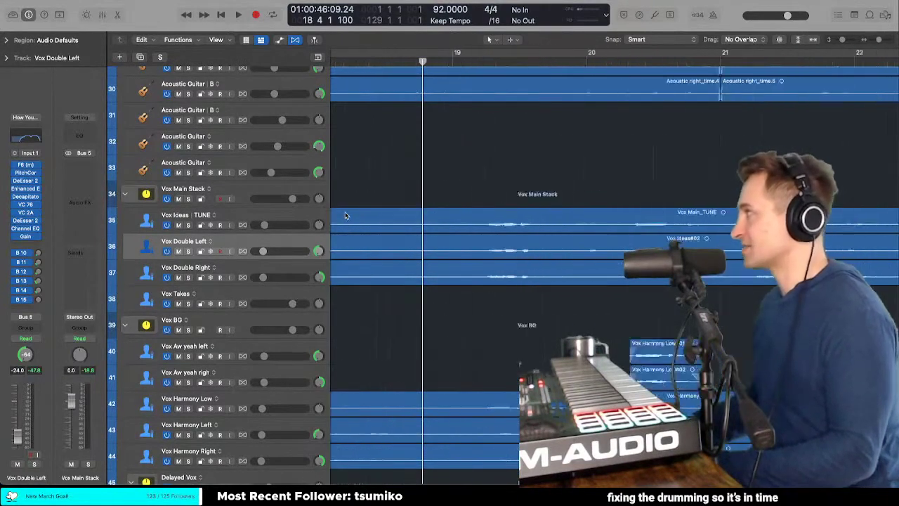
scroll(345, 216, left, 1)
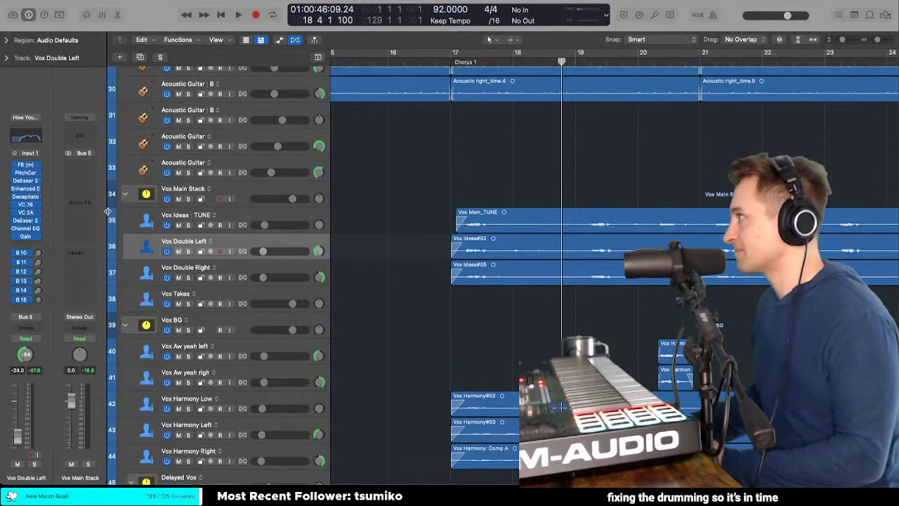
click(31, 163)
mouse_move(58, 186)
click(113, 185)
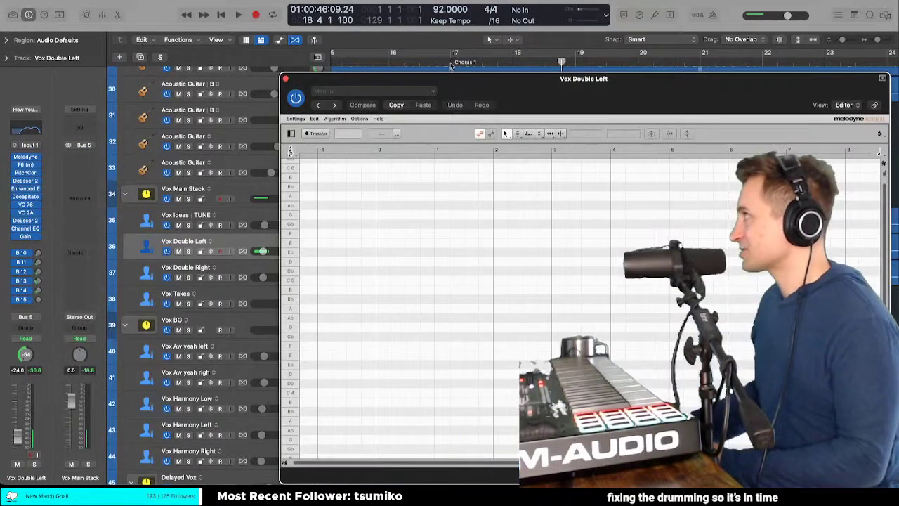
Step: Solo the Vox Double Left track during playback from bar 17 and move the Melodyne window below its region
click(451, 62)
drag(453, 79, 350, 288)
key(space)
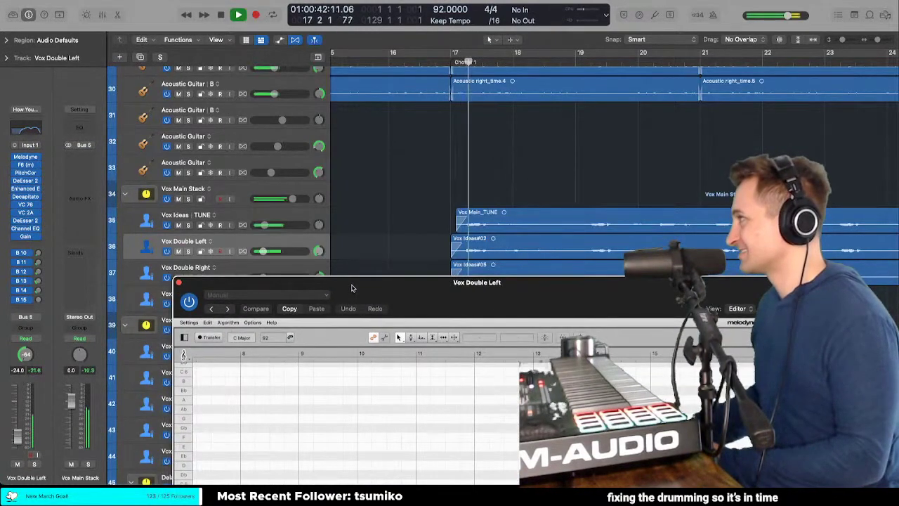
click(309, 251)
key(s)
drag(316, 281, 285, 1)
drag(422, 7, 430, 260)
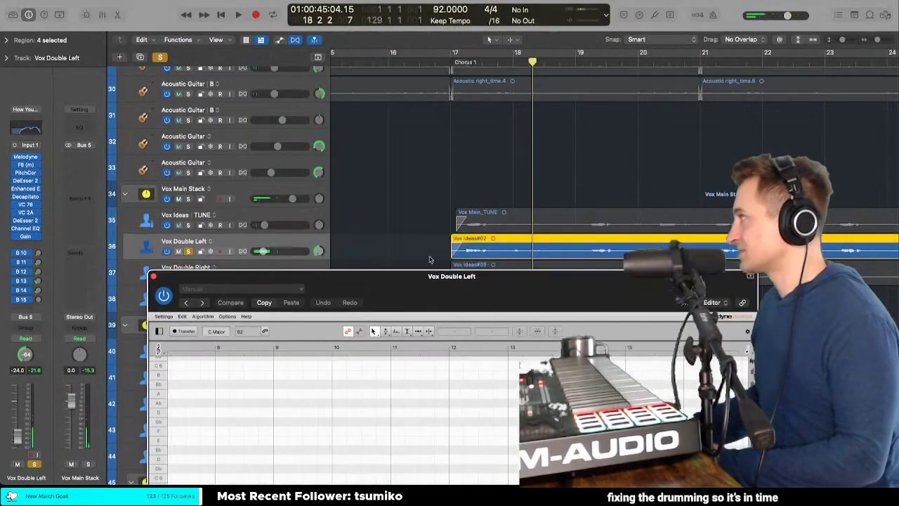
Step: Transfer the Vox Double Left vocal into Melodyne by playing it from bar 17 with Transfer enabled
click(455, 65)
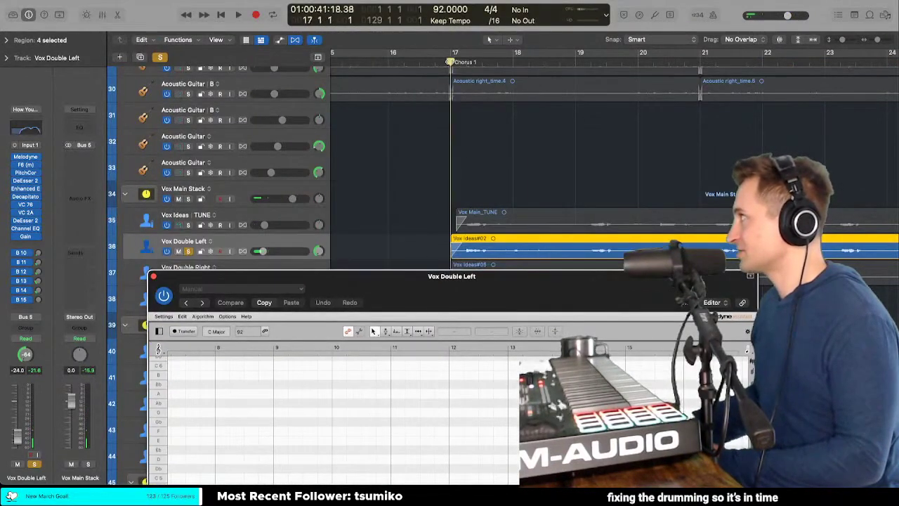
click(179, 339)
key(space)
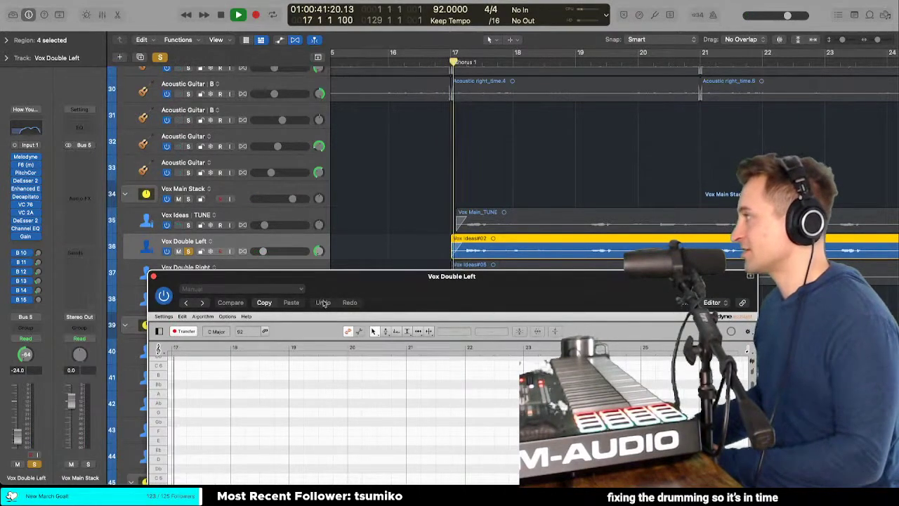
drag(342, 301, 322, 111)
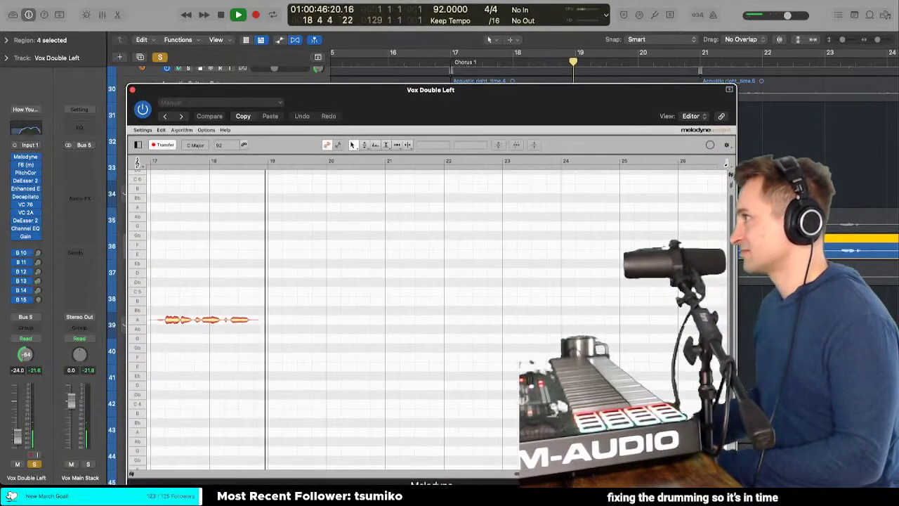
Step: Bypass the PitchCor insert on Vox Double Left and stop playback after the transferred vocal has finished
click(15, 173)
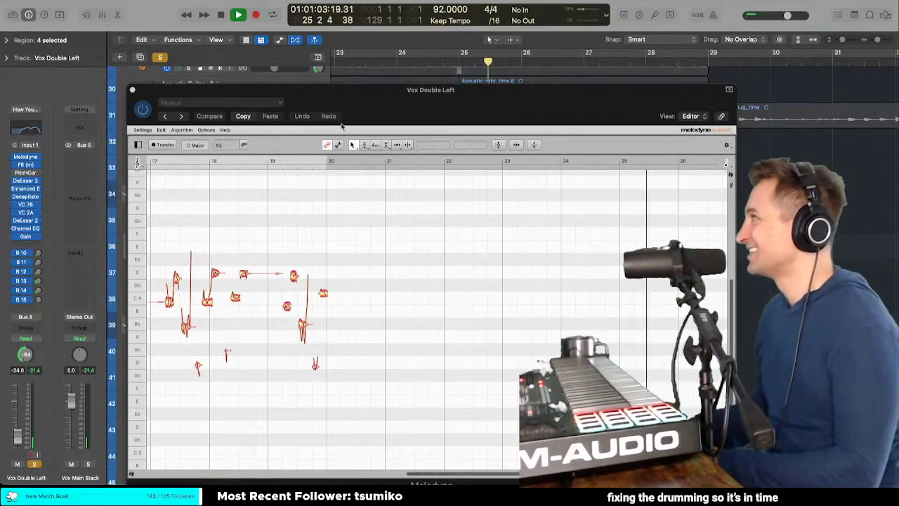
drag(369, 106, 446, 90)
click(458, 196)
key(space)
Step: Bring the first notes after bar 17 into close view in Melodyne and select the Pitch tool
scroll(337, 307, left, 5)
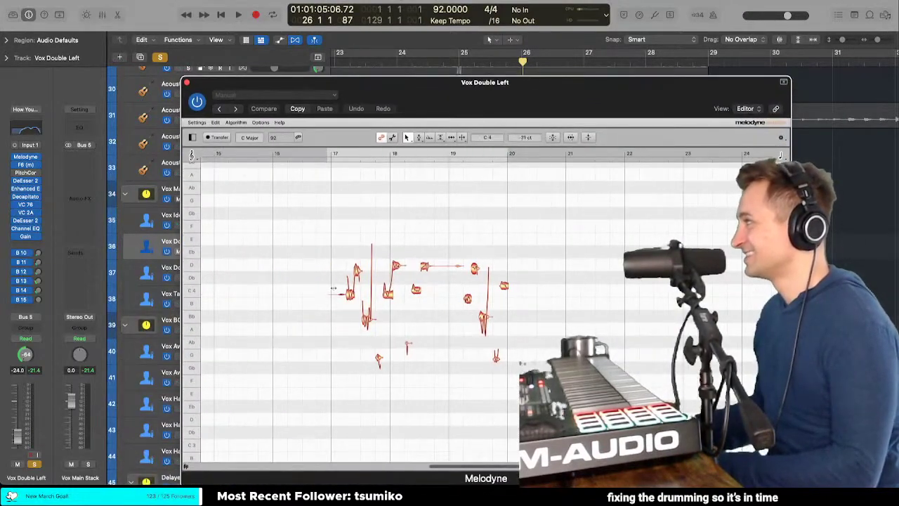
scroll(334, 290, up, 3)
right_click(342, 287)
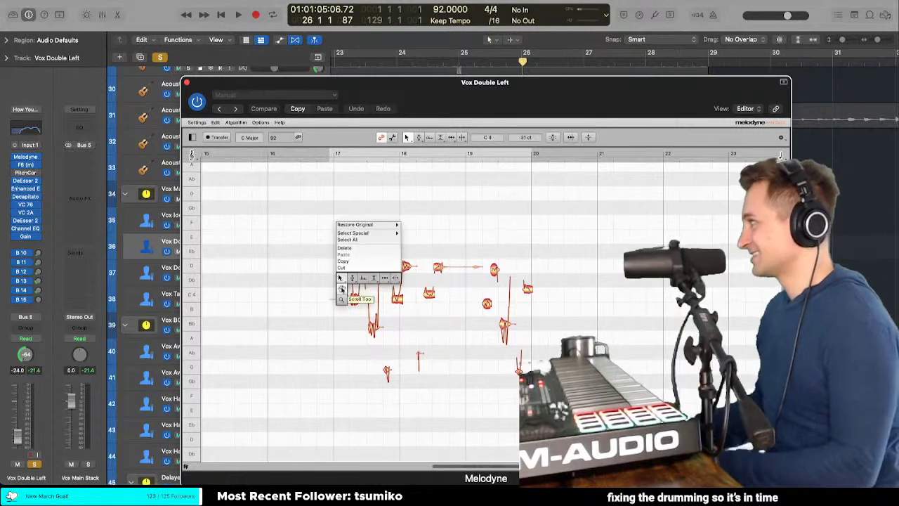
click(352, 277)
scroll(344, 276, up, 5)
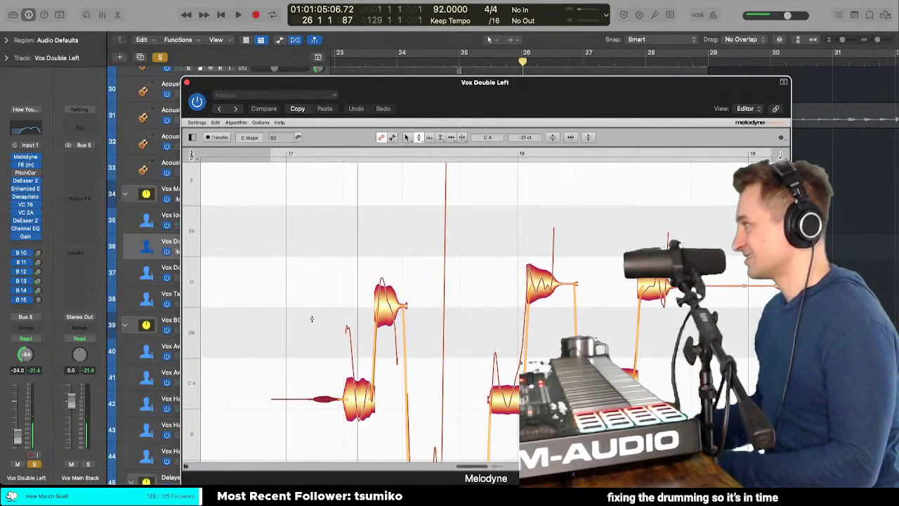
right_click(295, 264)
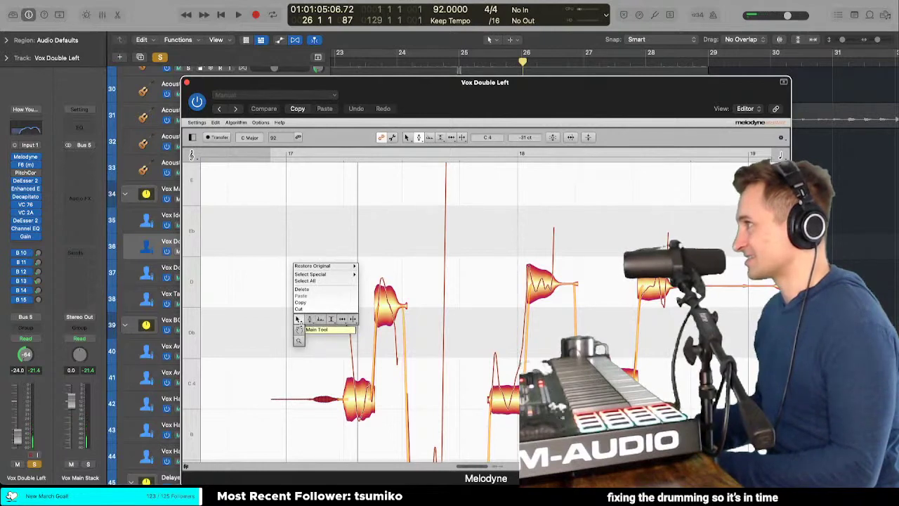
click(298, 340)
drag(298, 340, 340, 281)
scroll(340, 281, down, 3)
scroll(340, 281, right, 2)
right_click(340, 280)
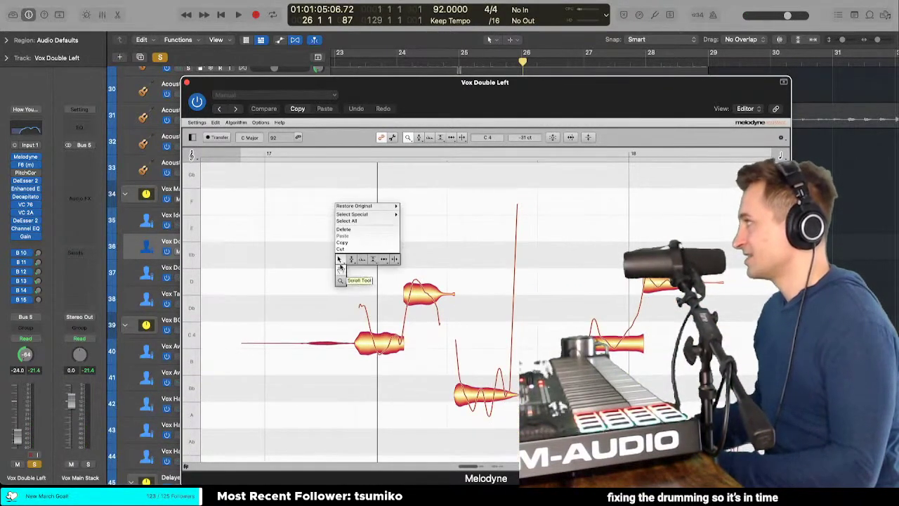
click(352, 259)
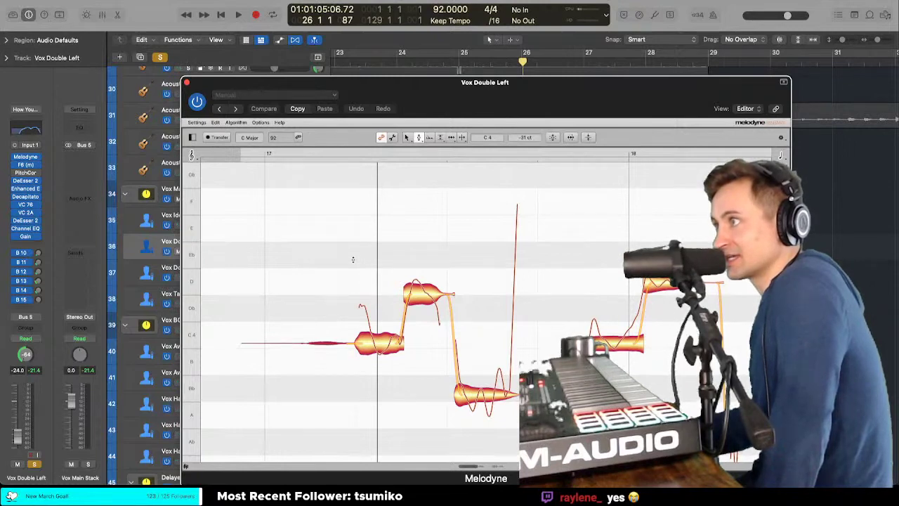
Step: Play the double's opening phrase after bar 17 and correct its first two sung notes to C 4 and D
double_click(330, 311)
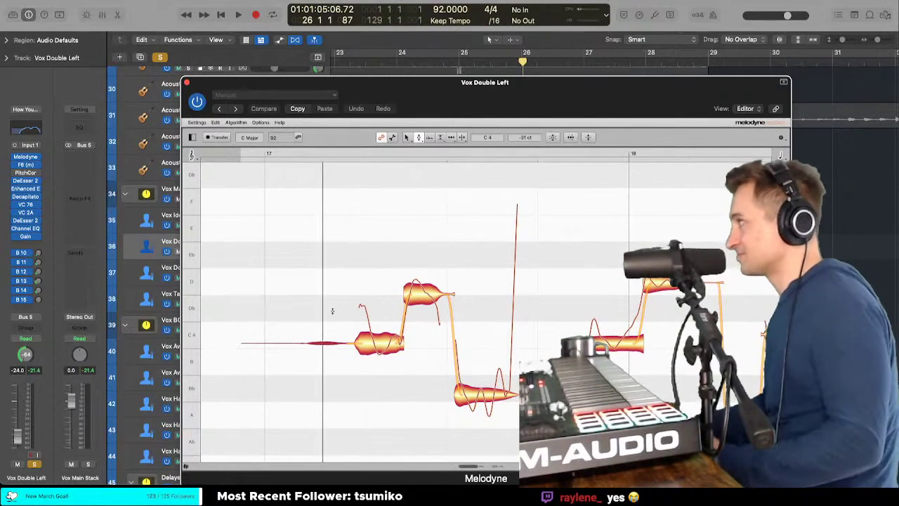
scroll(365, 321, down, 2)
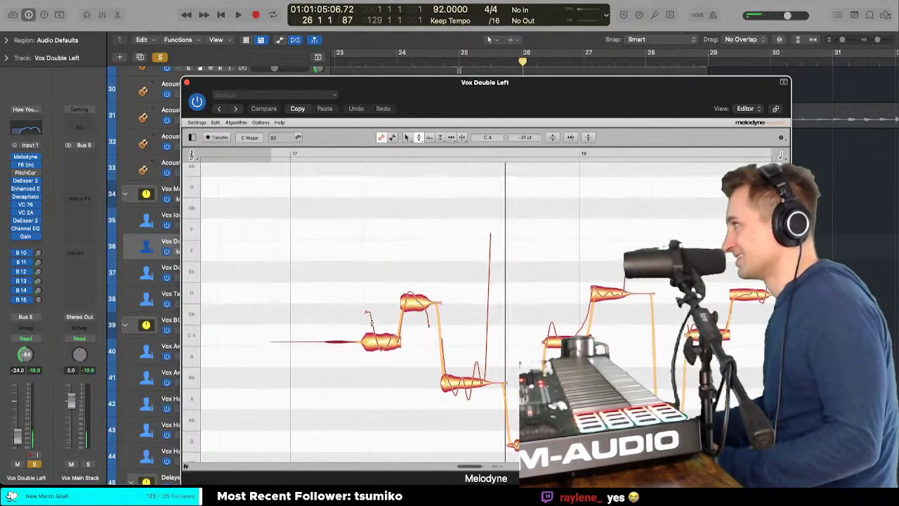
click(414, 304)
click(382, 341)
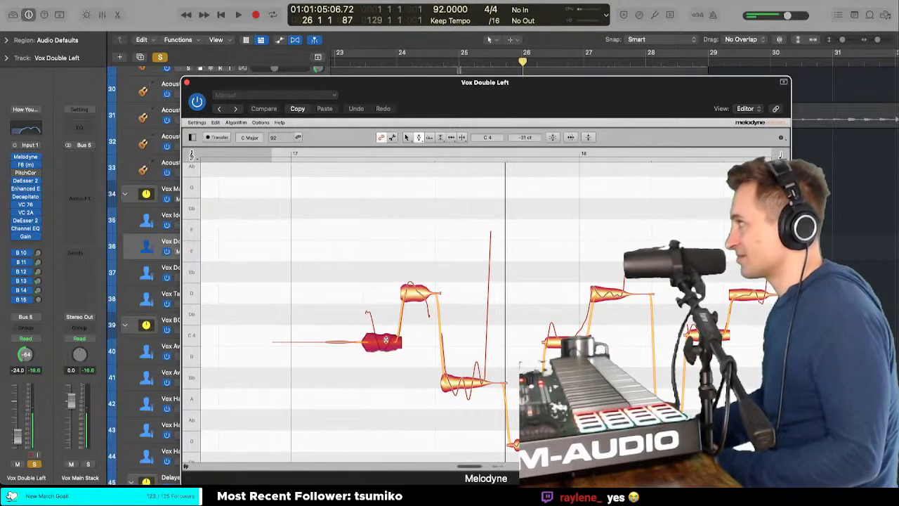
right_click(383, 332)
click(384, 330)
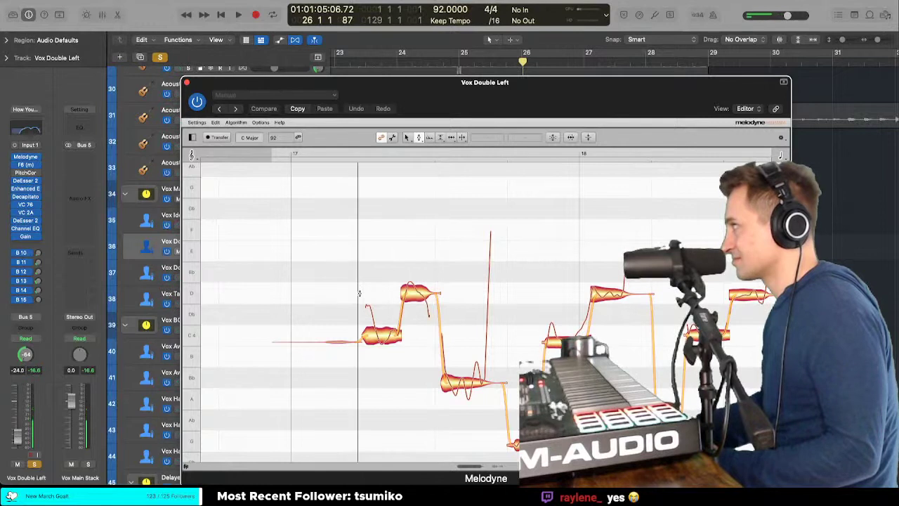
right_click(348, 296)
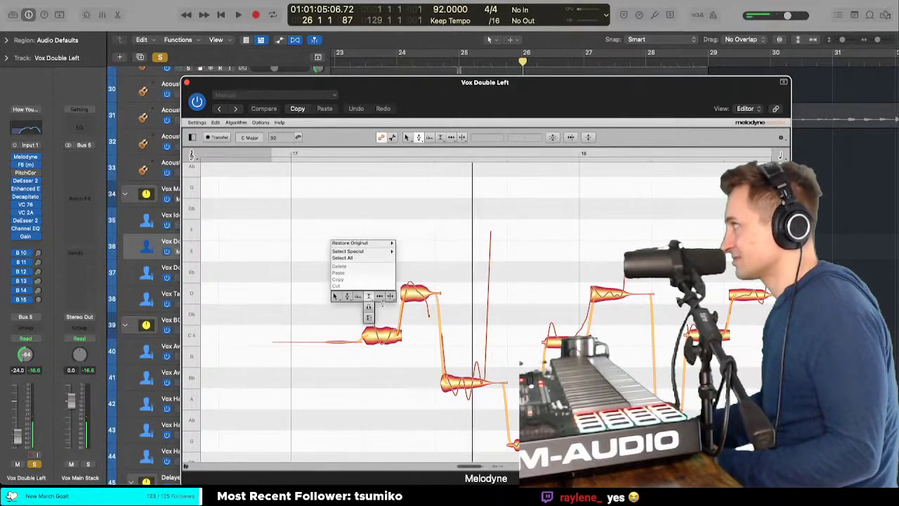
click(391, 299)
right_click(362, 335)
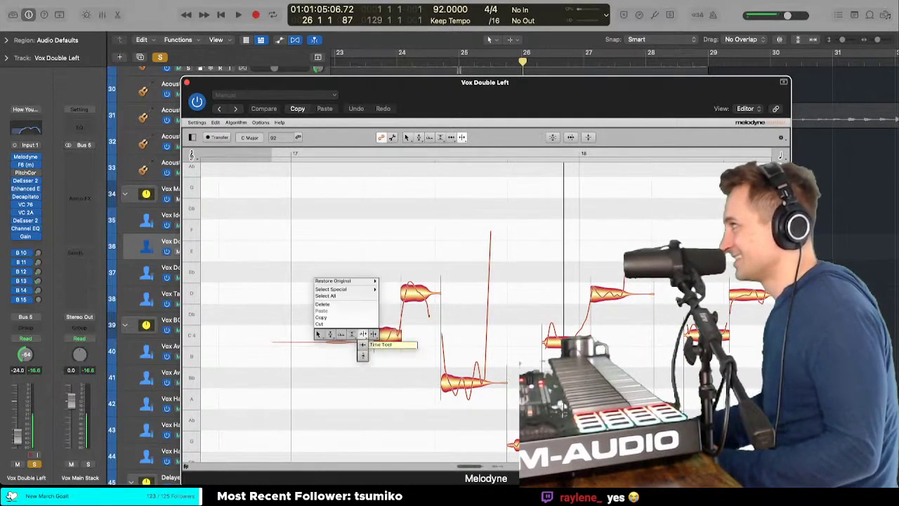
click(330, 344)
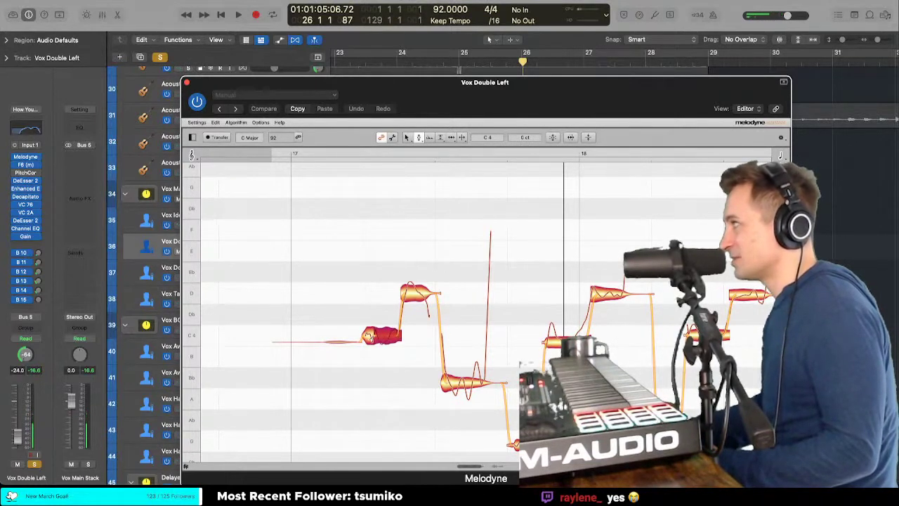
Step: Set the pitch modulation of the first C 4 note's longer segment to 60 %
right_click(373, 331)
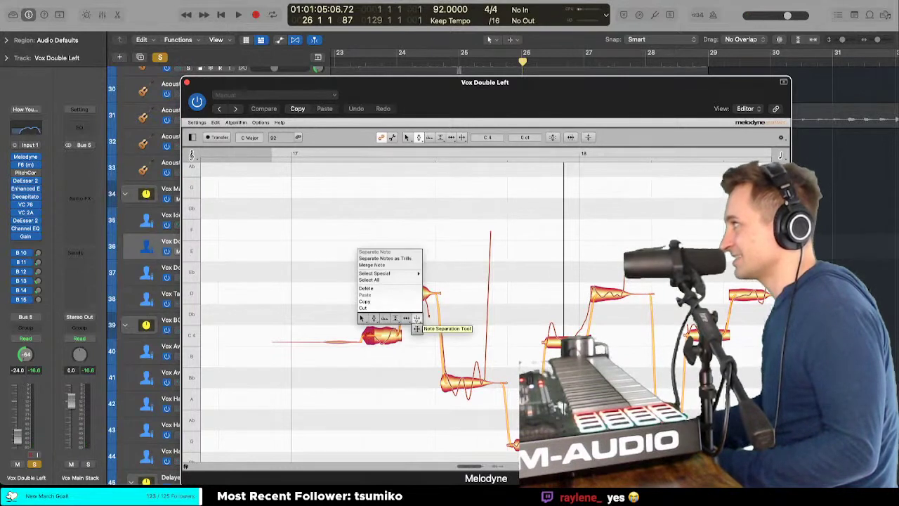
click(374, 329)
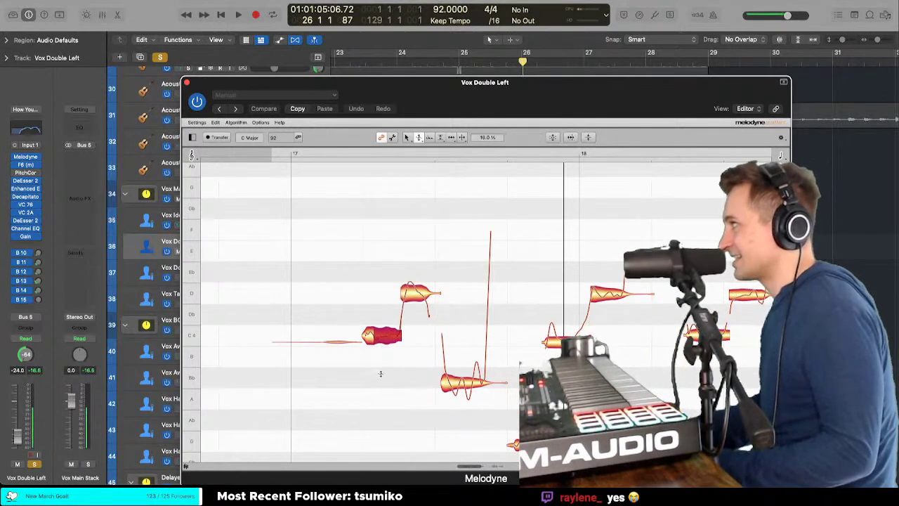
right_click(382, 337)
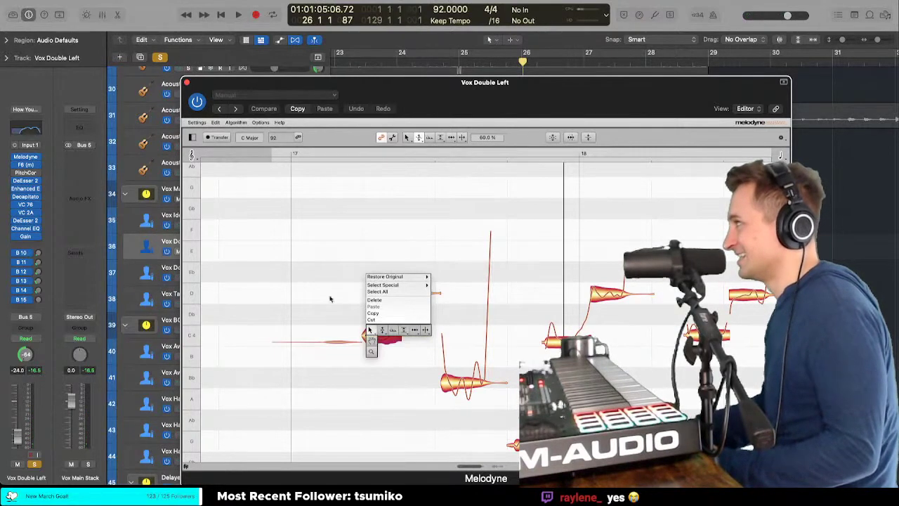
mouse_move(379, 286)
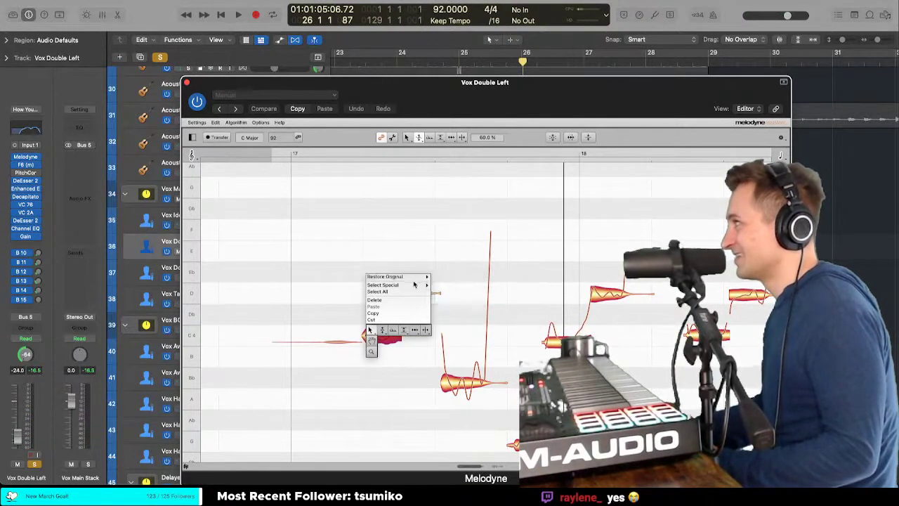
mouse_move(435, 277)
mouse_move(468, 284)
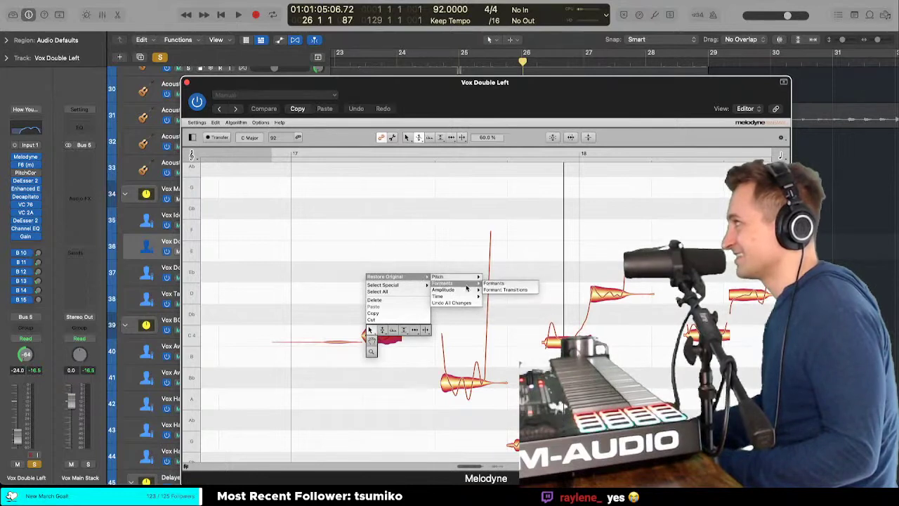
click(494, 283)
Step: Split the first C 4 note again near its middle and reduce the pitch modulation of the D note after it
right_click(386, 290)
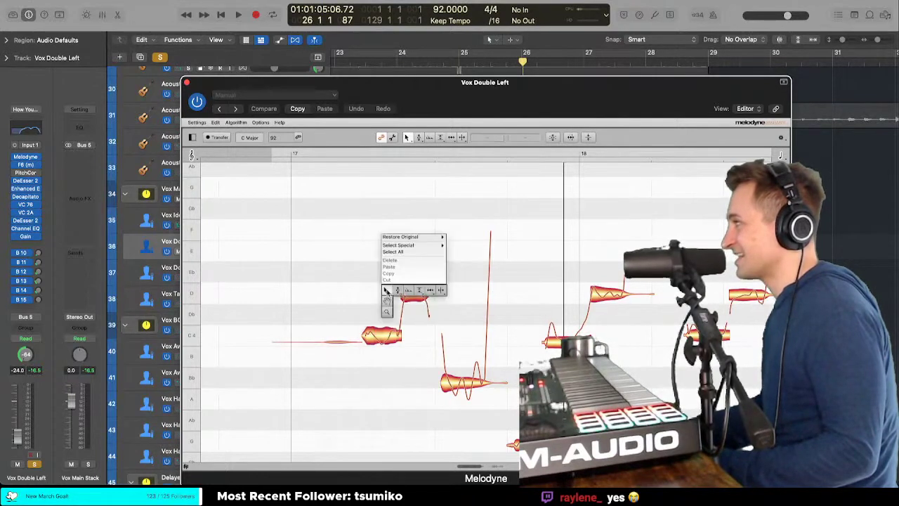
click(441, 290)
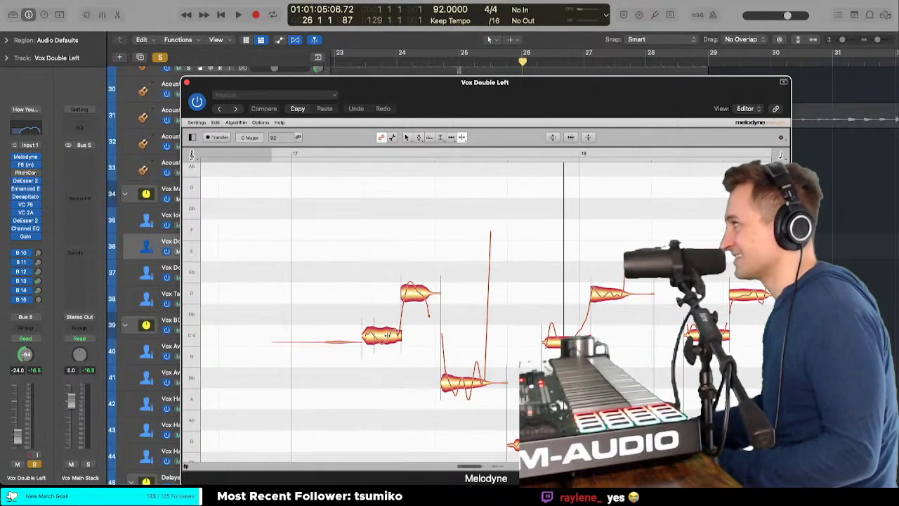
right_click(386, 335)
click(351, 349)
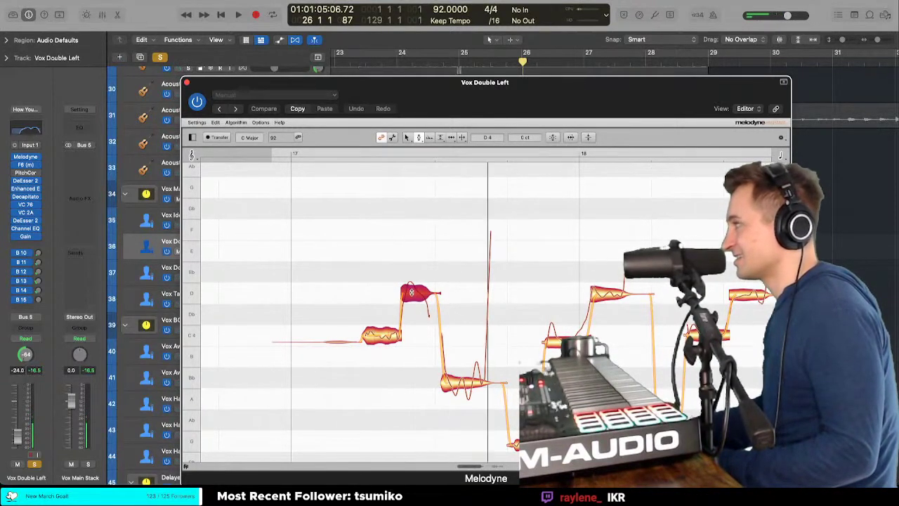
right_click(410, 294)
click(409, 302)
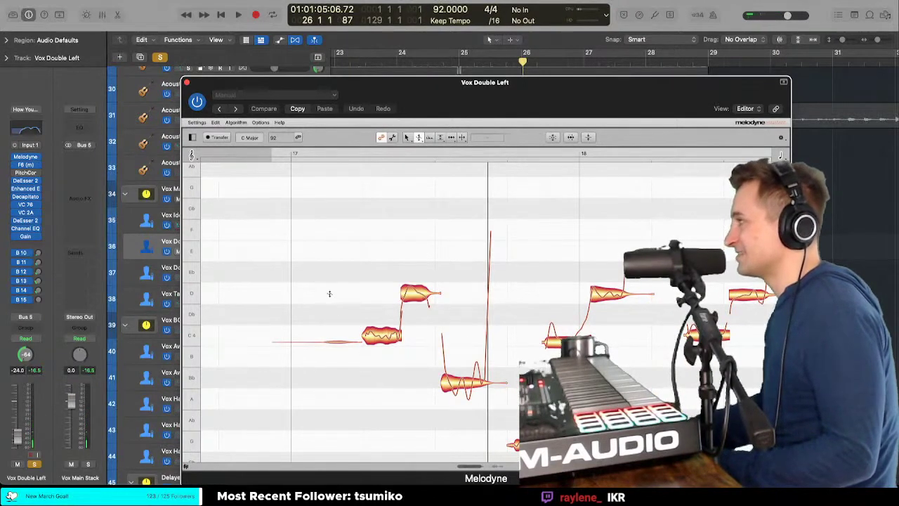
Step: Play the phrase and correct its following notes to Bb 3, G 3, C 4 and D 4 with the Pitch tool
right_click(347, 268)
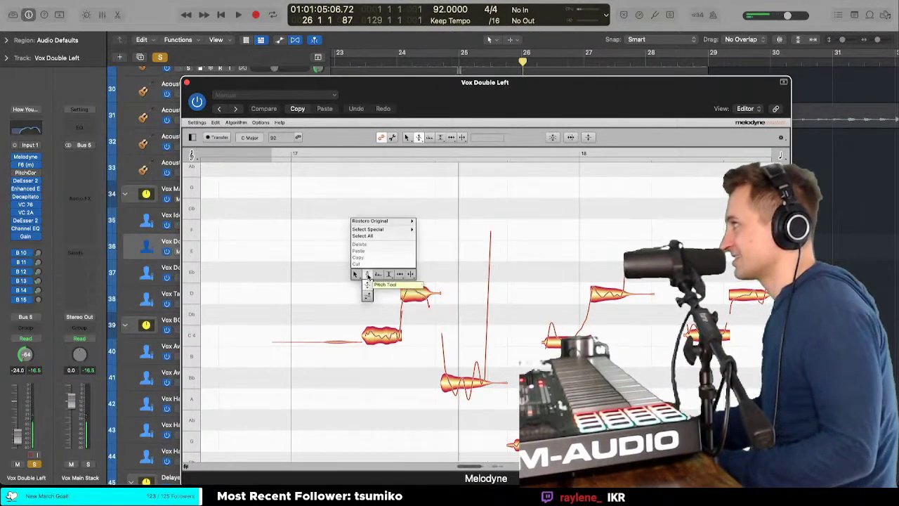
click(368, 287)
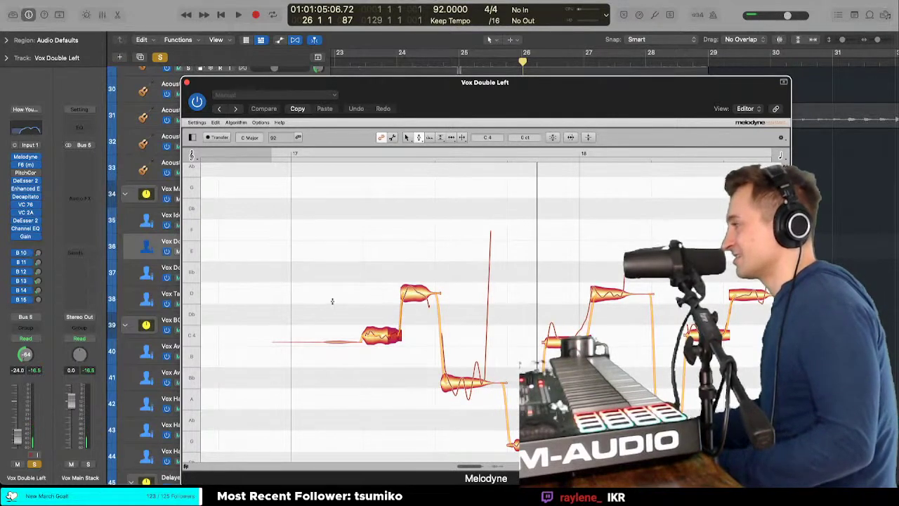
click(468, 380)
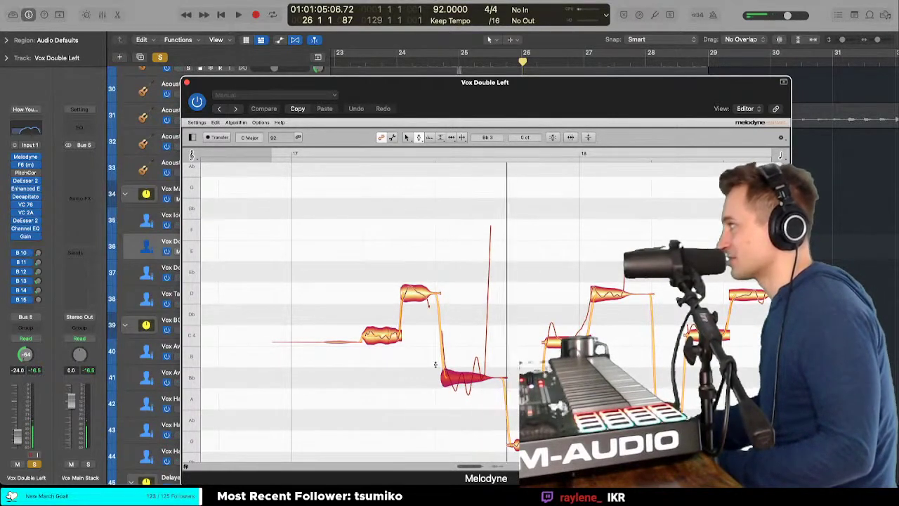
key(space)
click(515, 445)
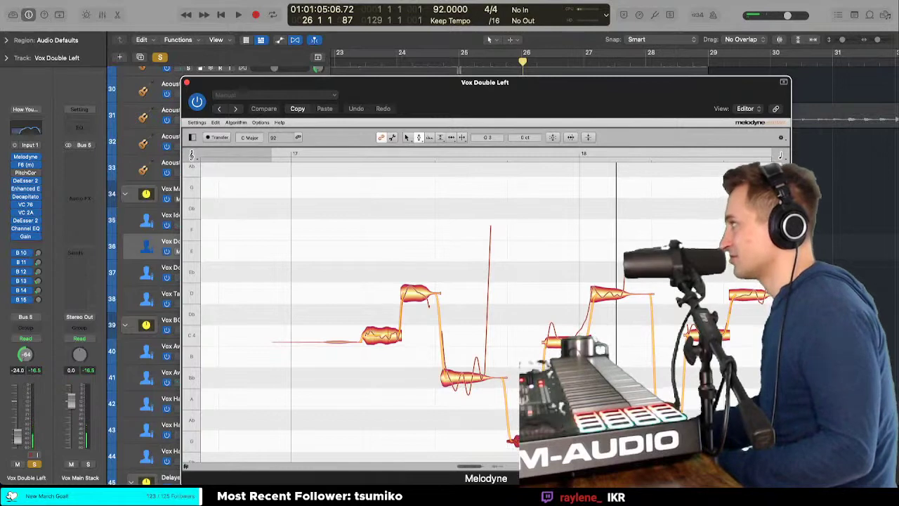
click(602, 295)
double_click(602, 295)
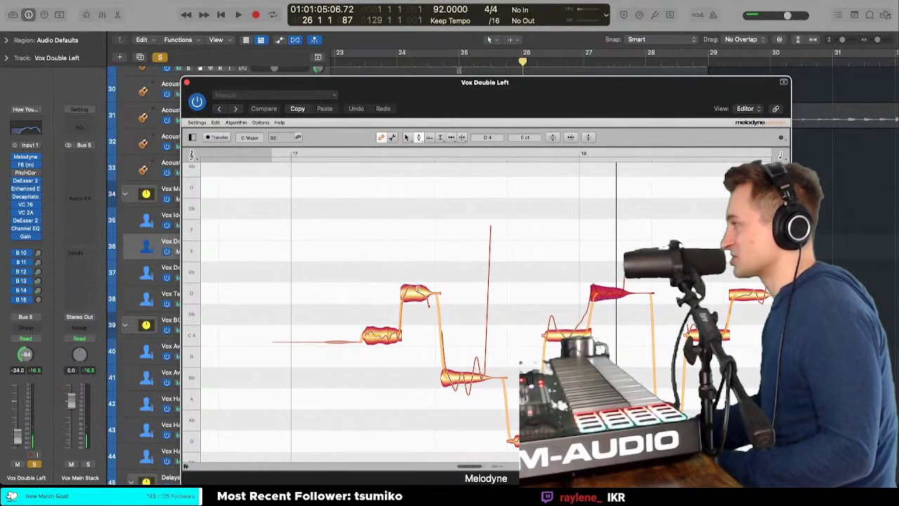
Step: Set the pitch modulation of the C 4 note just before bar 18 to 60 % and its pitch drift to 24 %
scroll(370, 293, right, 3)
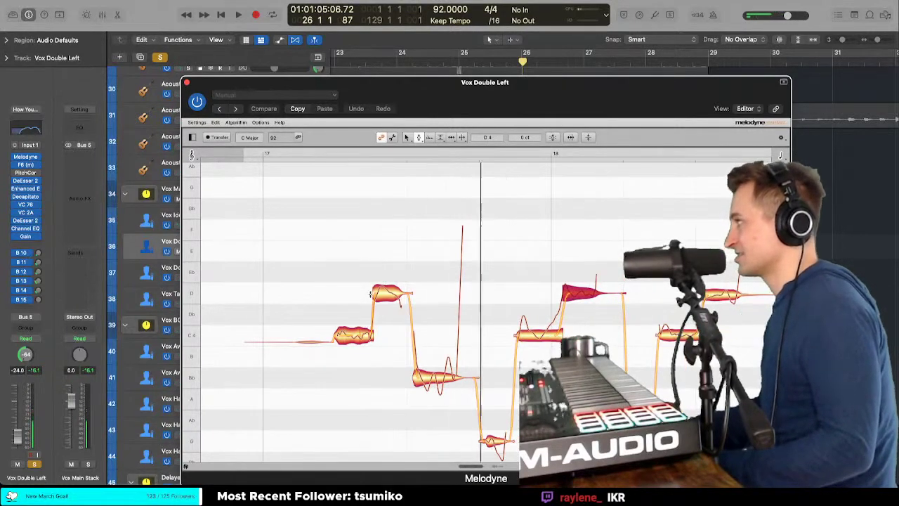
scroll(370, 294, down, 2)
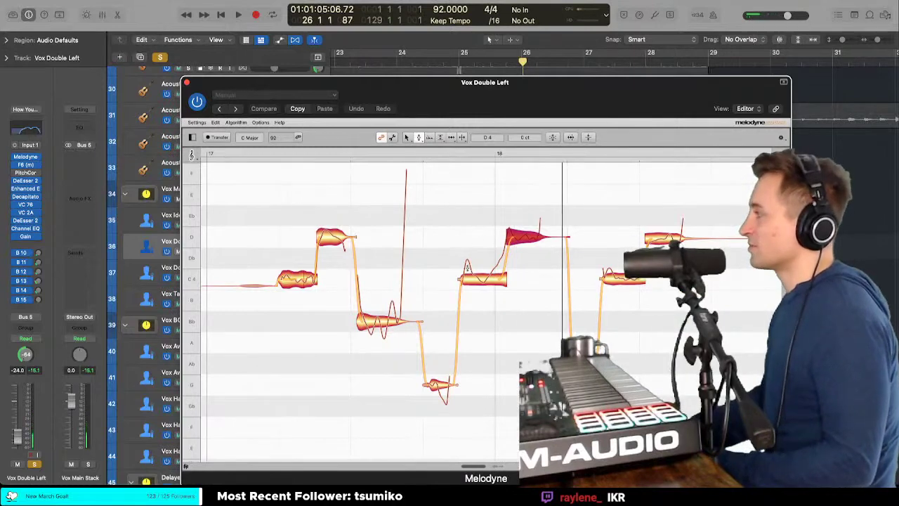
right_click(447, 209)
click(472, 280)
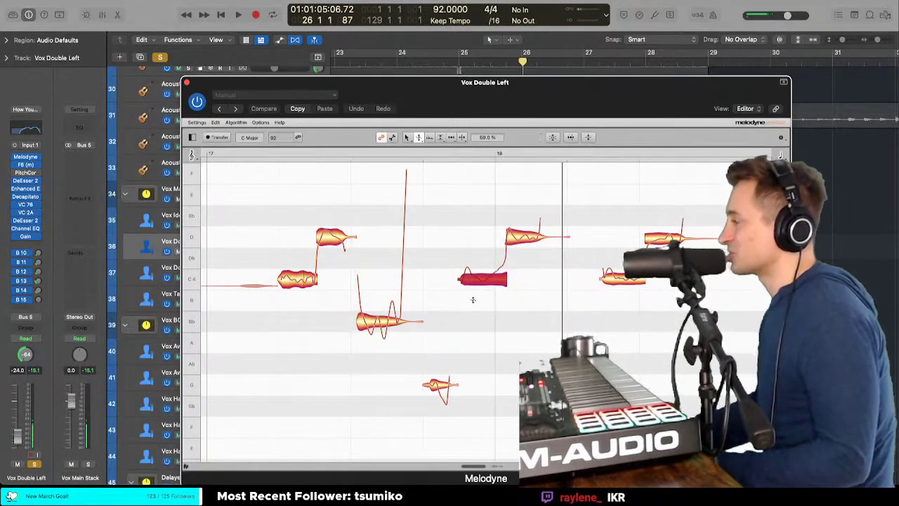
right_click(473, 300)
click(474, 313)
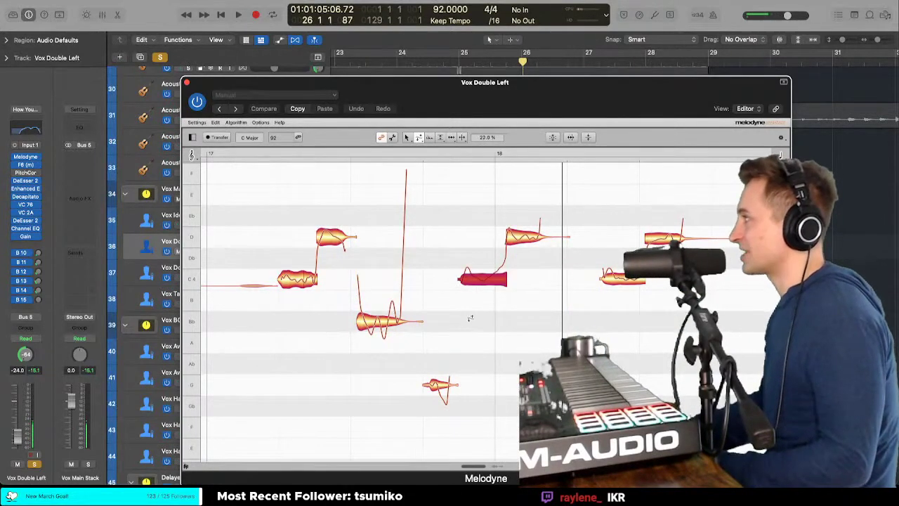
drag(467, 309, 447, 257)
Step: Play the double's phrase around bar 18 to check the smoothed C 4 note
key(alt+space)
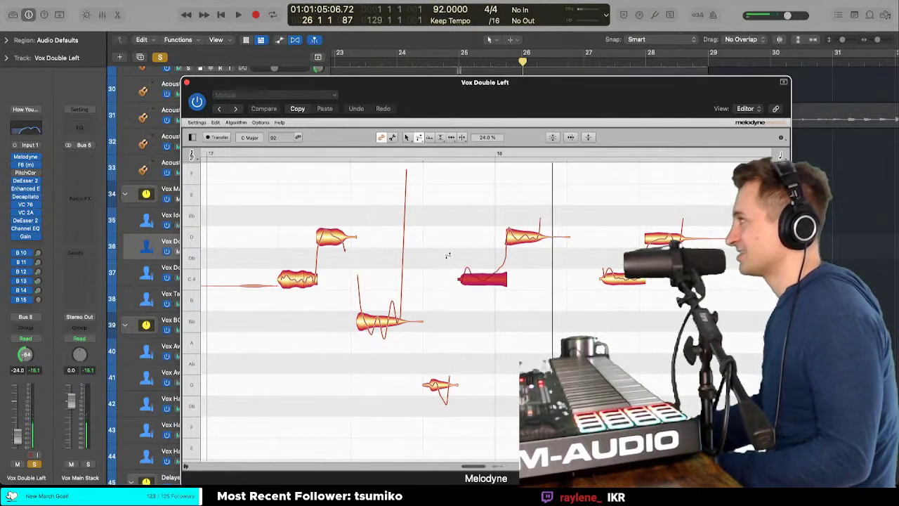
key(alt+space)
click(444, 246)
key(alt+space)
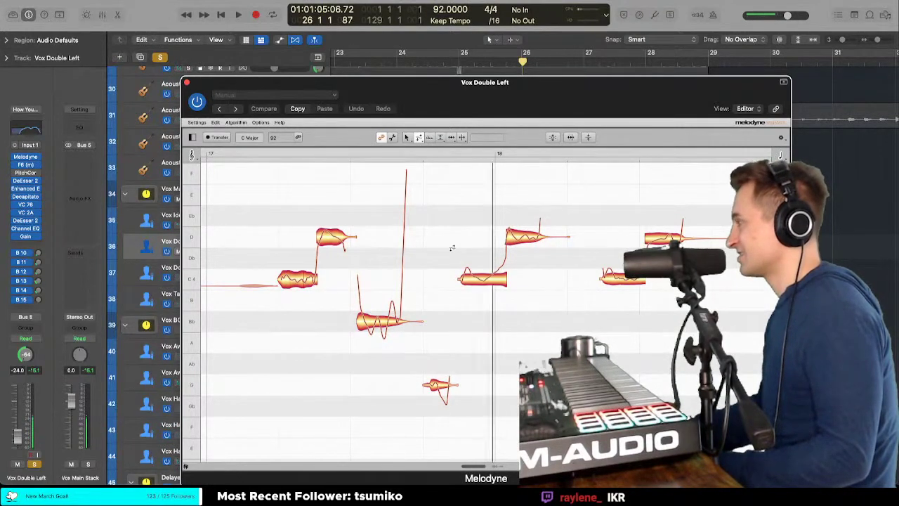
Step: Restore the original pitch modulation of the C 4 note just before bar 18
right_click(482, 253)
click(482, 250)
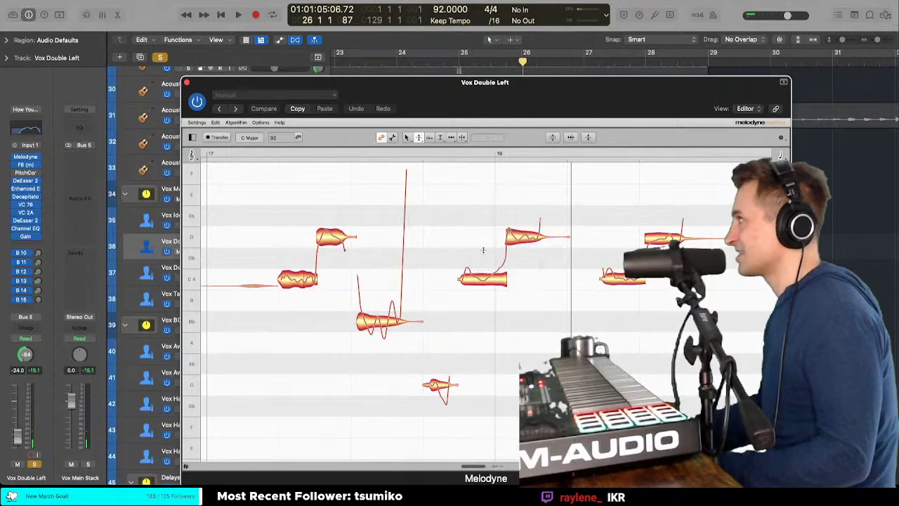
click(483, 279)
right_click(455, 212)
mouse_move(492, 220)
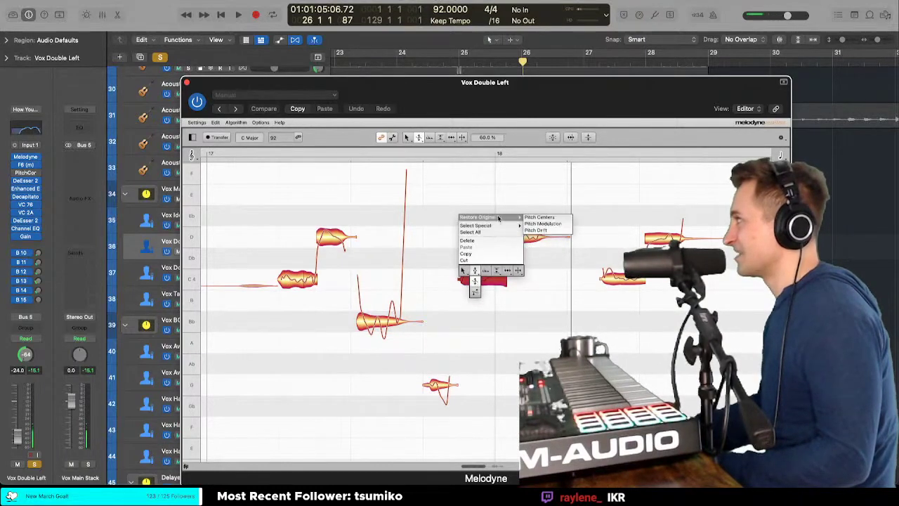
click(533, 221)
Step: Split off the opening of the C 4 note just before bar 18 and move that short segment to C 4
right_click(455, 211)
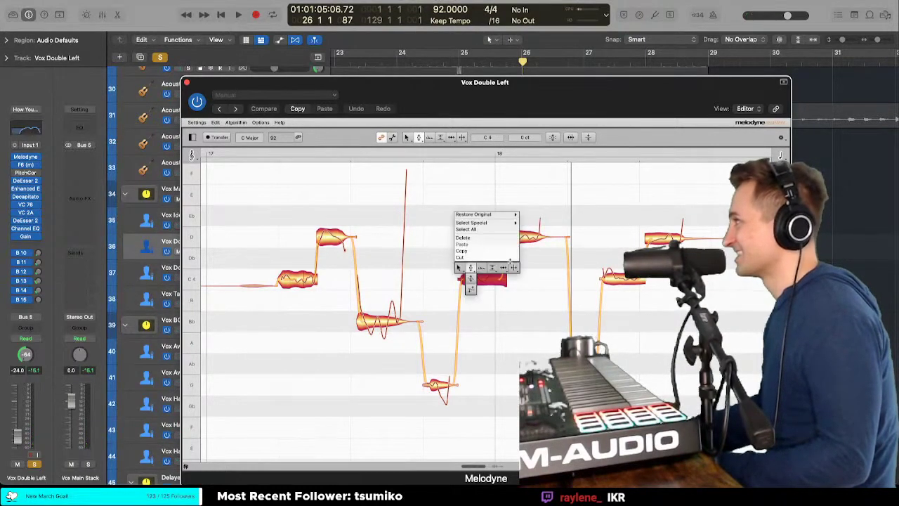
click(509, 266)
click(472, 278)
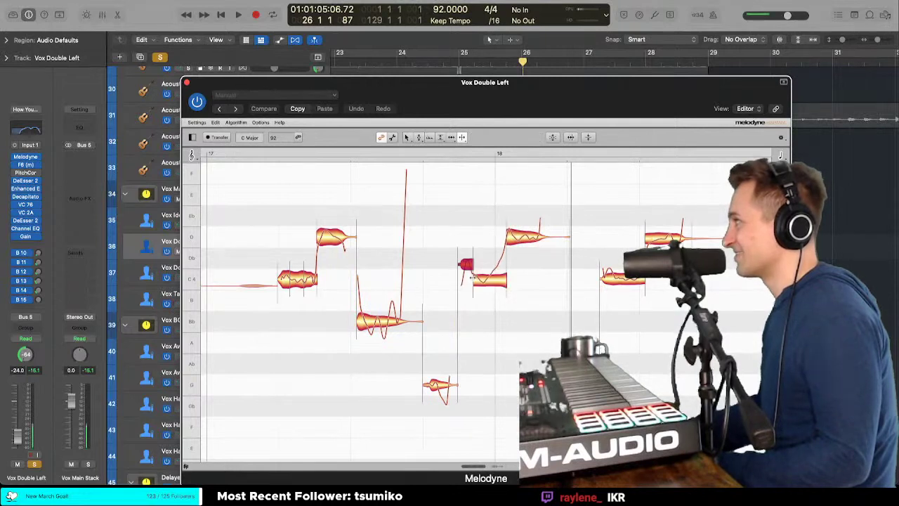
right_click(421, 261)
click(385, 263)
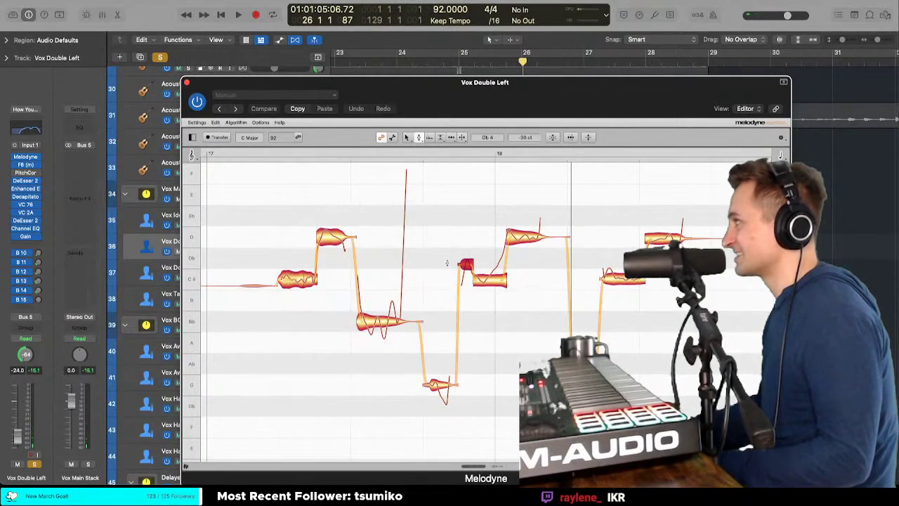
drag(465, 263, 466, 278)
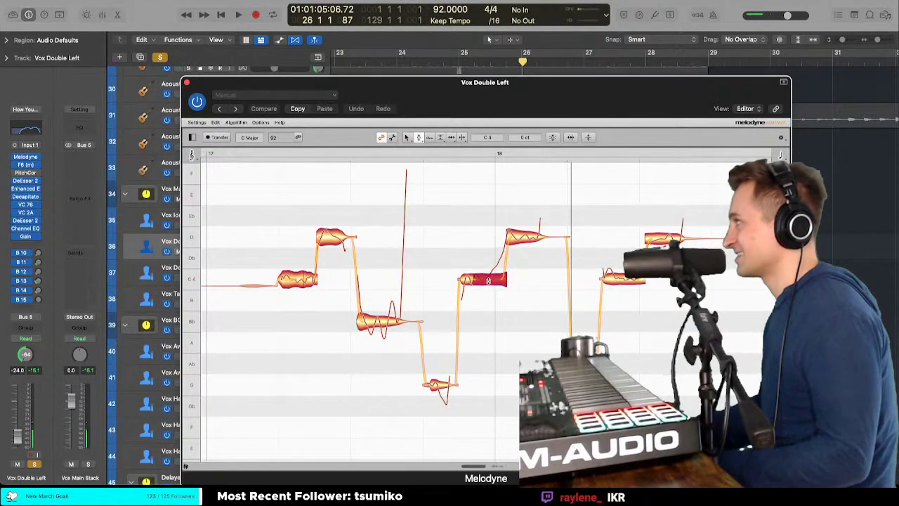
Step: Play the phrase after bar 17 again to check the split C 4 note in context
key(space)
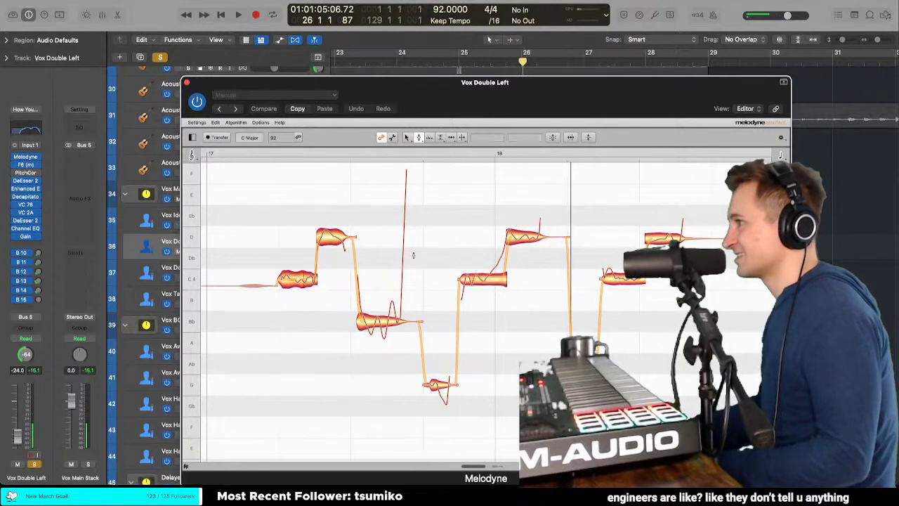
key(space)
key(space)
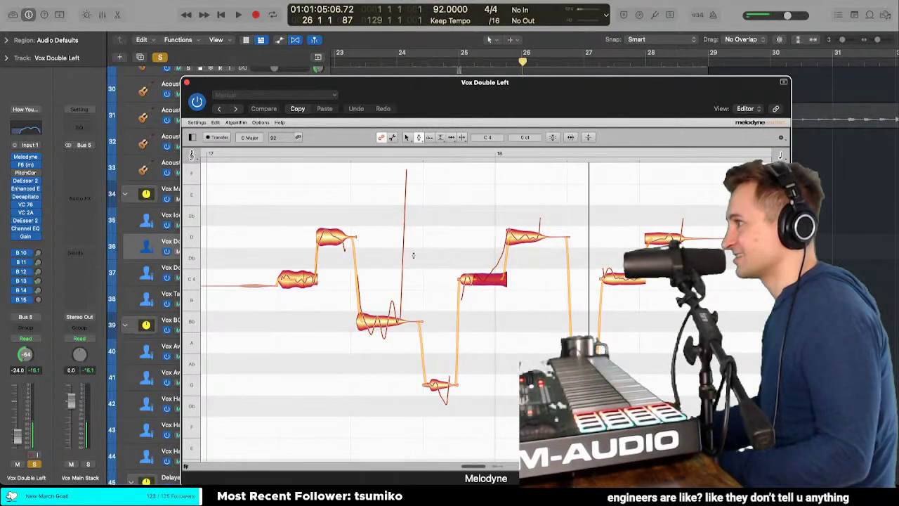
double_click(314, 153)
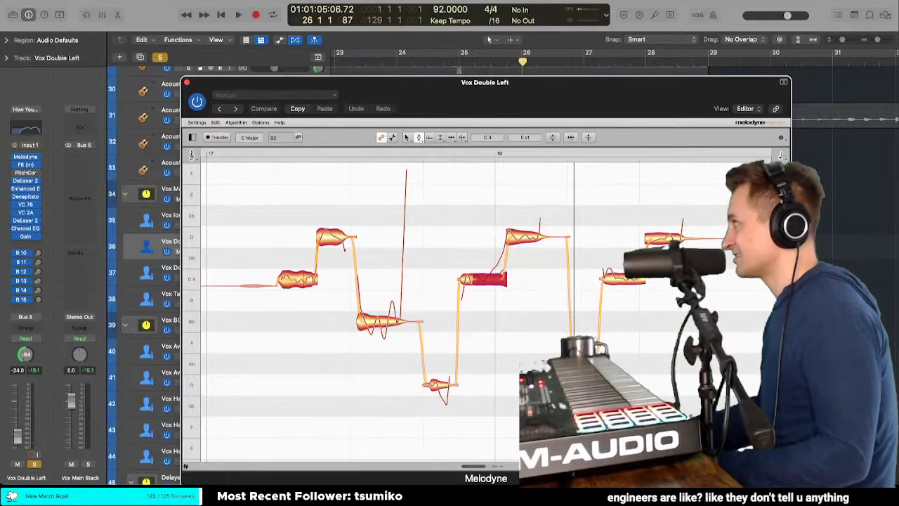
Step: Undo the merge of the C 4 and D notes around bar 18 and place their separation slightly earlier
right_click(503, 275)
click(503, 282)
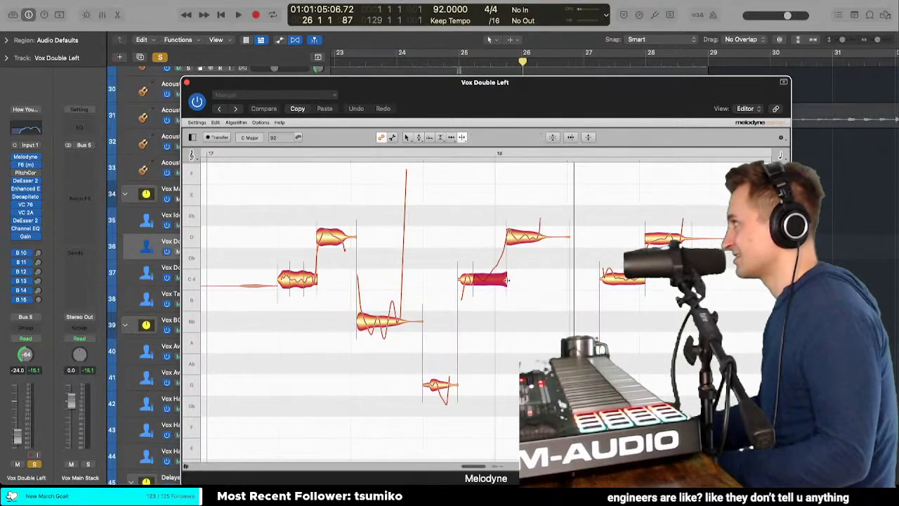
drag(507, 280, 500, 236)
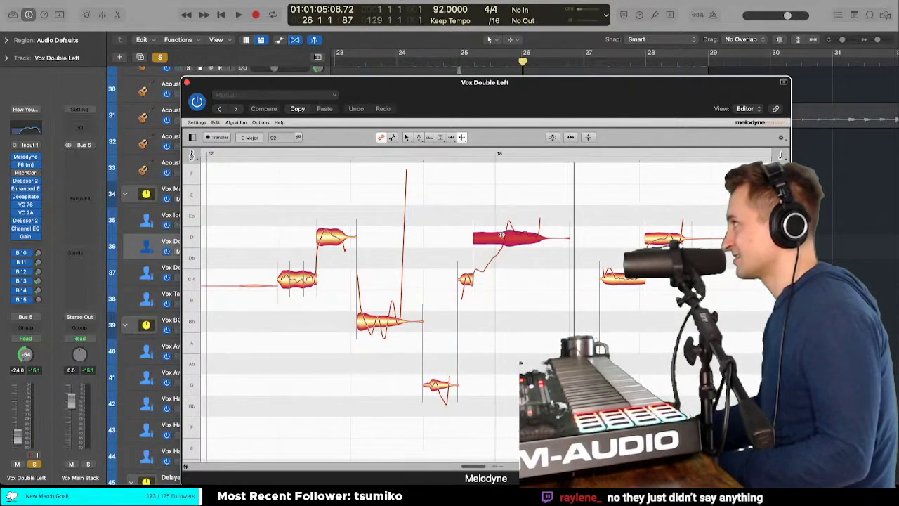
key(super+z)
Step: Correct the shortened C 4 segment before the D note to C 4 with the Pitch tool and replay the phrase
right_click(486, 292)
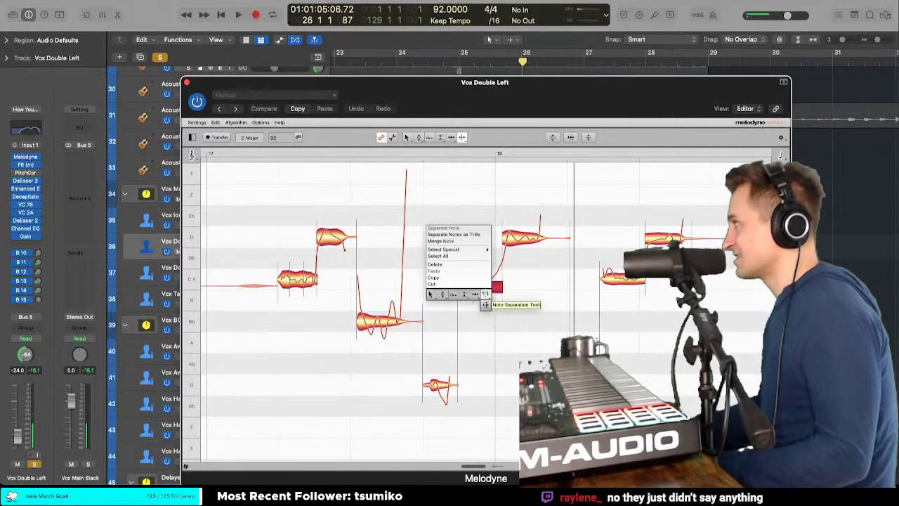
click(487, 290)
double_click(488, 281)
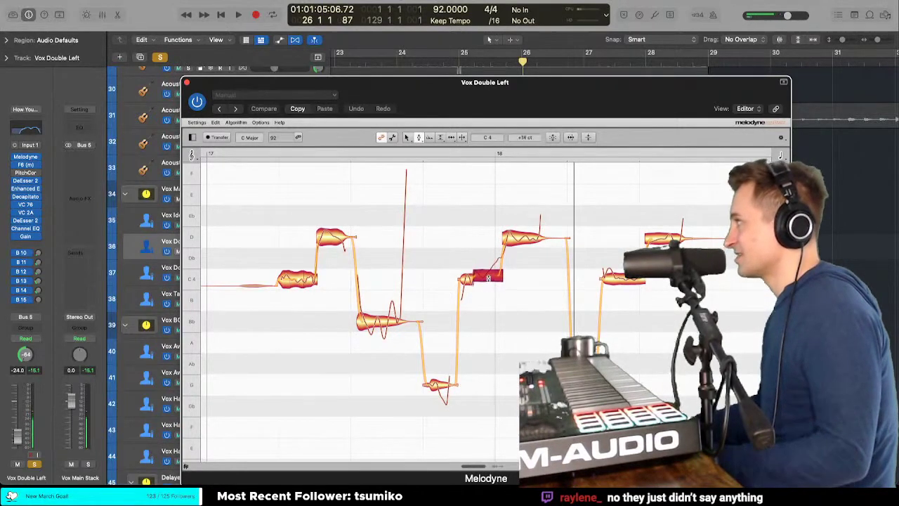
double_click(308, 243)
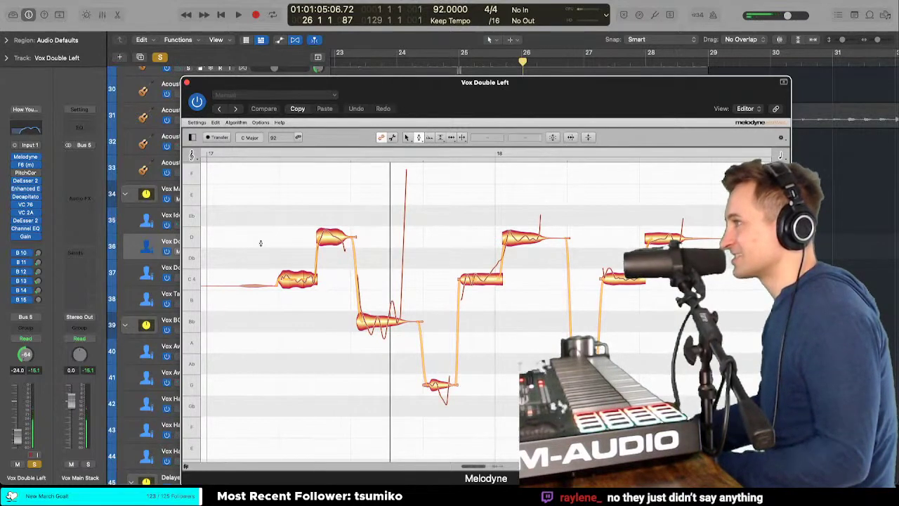
double_click(279, 242)
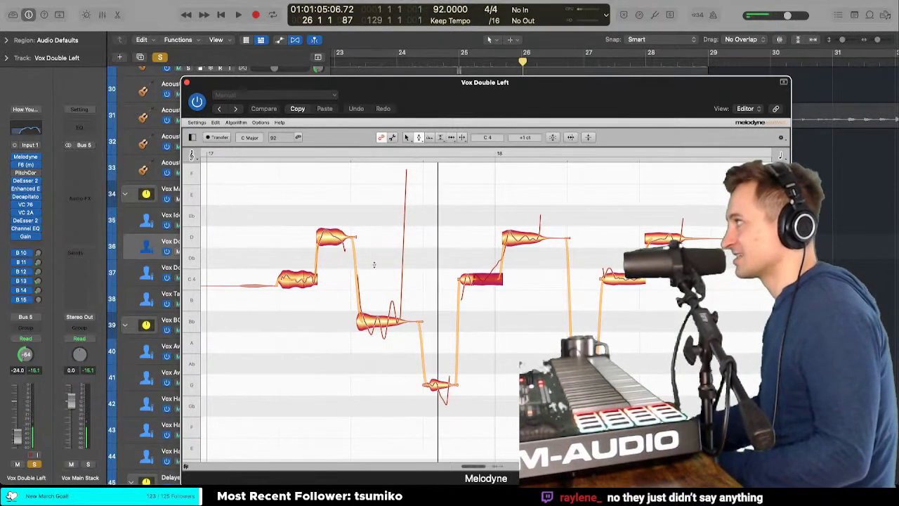
Step: Reduce the pitch modulation of the Bb 3 note after bar 17 to 57% and replay the phrase
right_click(368, 272)
click(387, 342)
click(384, 327)
drag(384, 328, 385, 348)
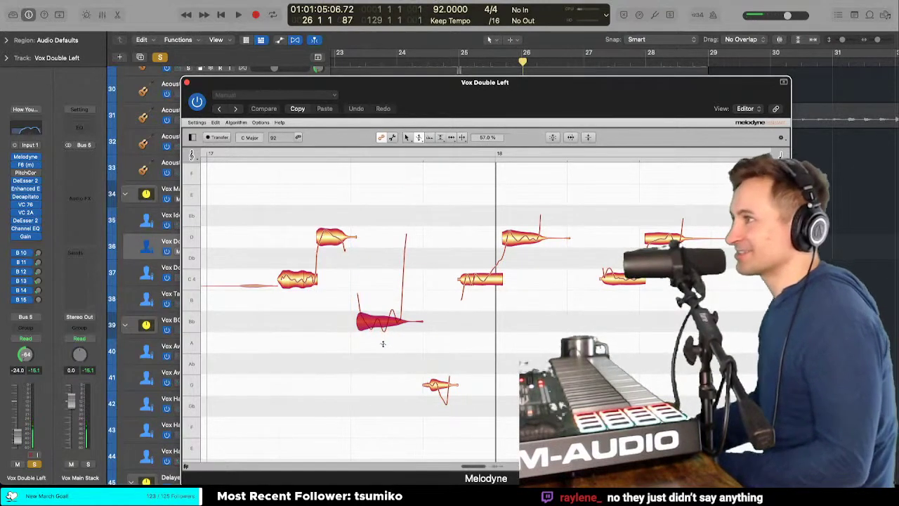
double_click(249, 240)
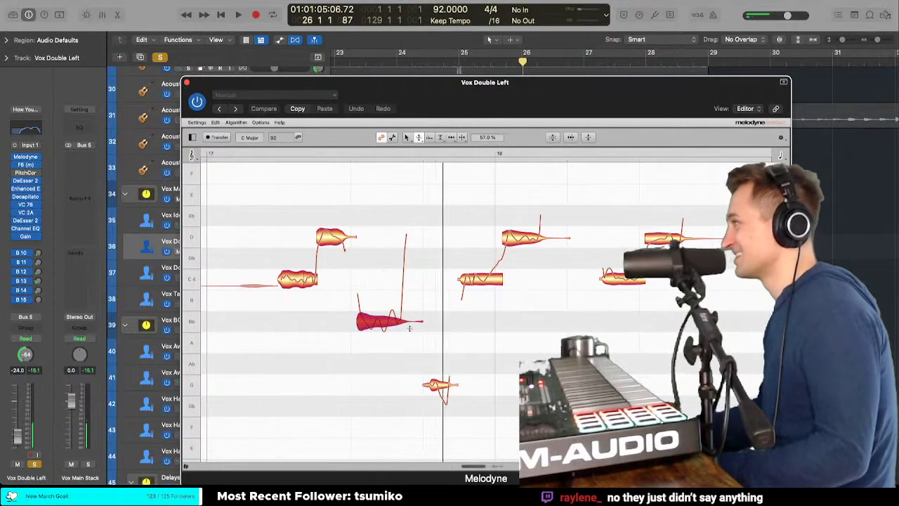
Step: Reduce the pitch modulation of the short G note before bar 18 while replaying the phrase
key(alt+Right)
key(space)
key(space)
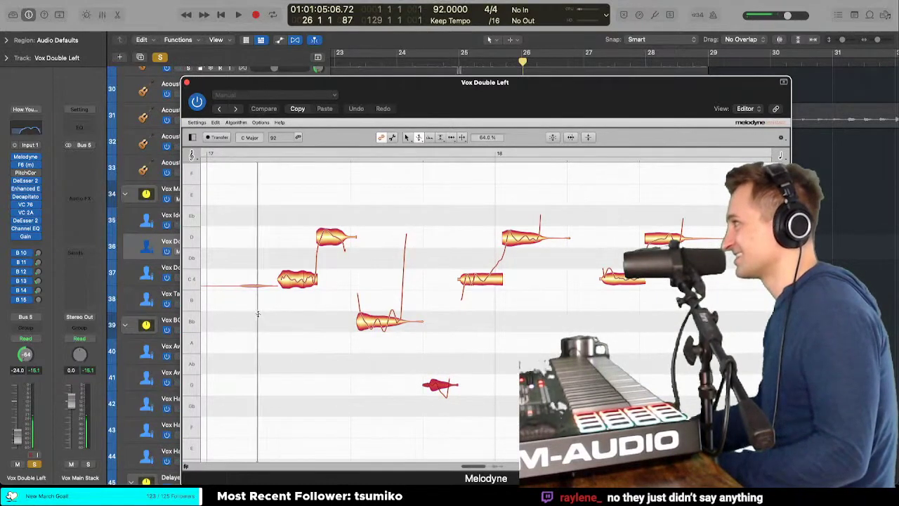
key(alt+Left)
key(alt+Left)
key(alt+Right)
key(alt+Right)
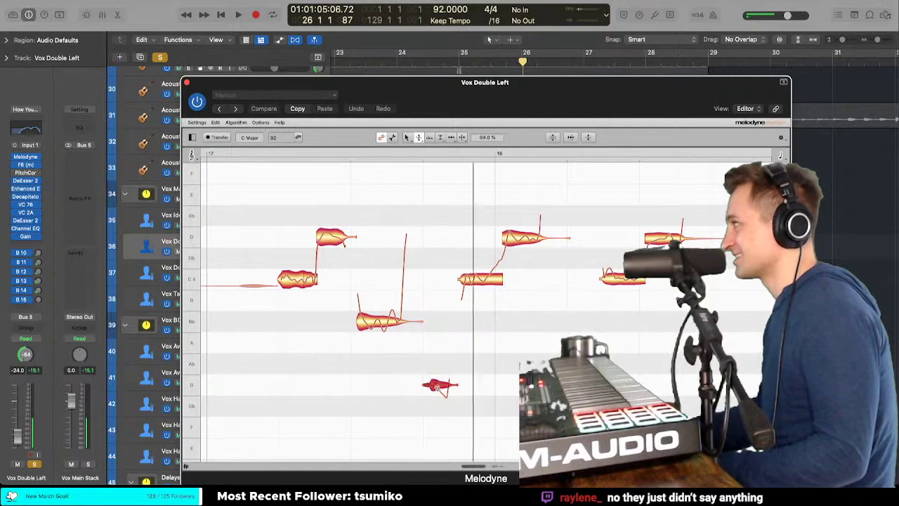
Step: Flatten the pitch modulation of the longer C 4 segment before the D note at bar 18 and snap its opening segment to C 4
key(alt+Right)
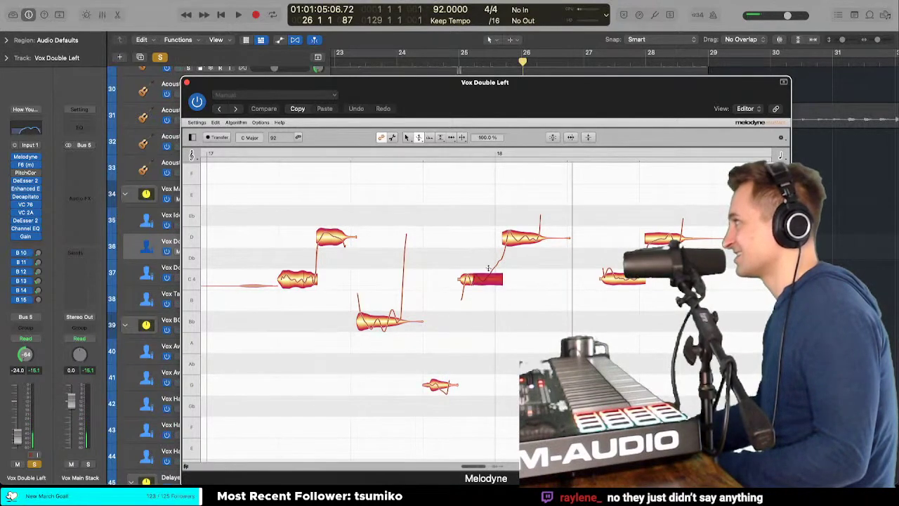
click(453, 253)
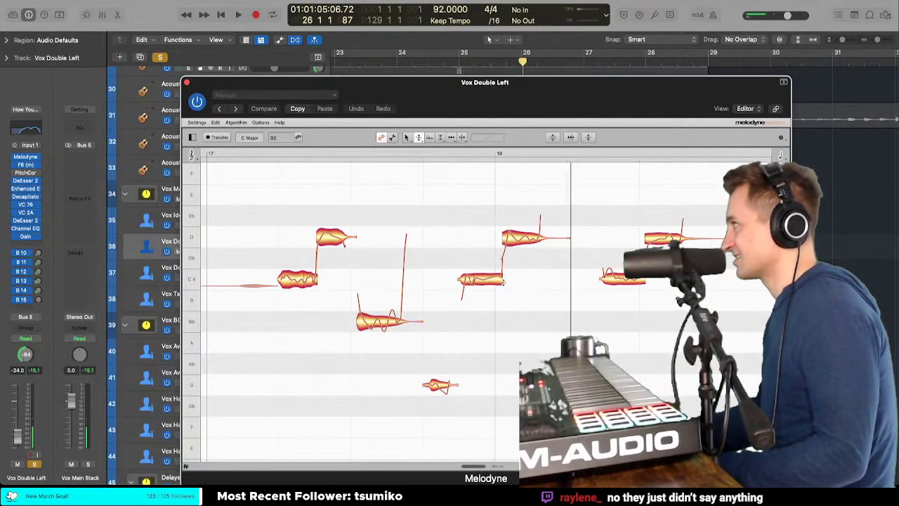
right_click(502, 281)
click(502, 281)
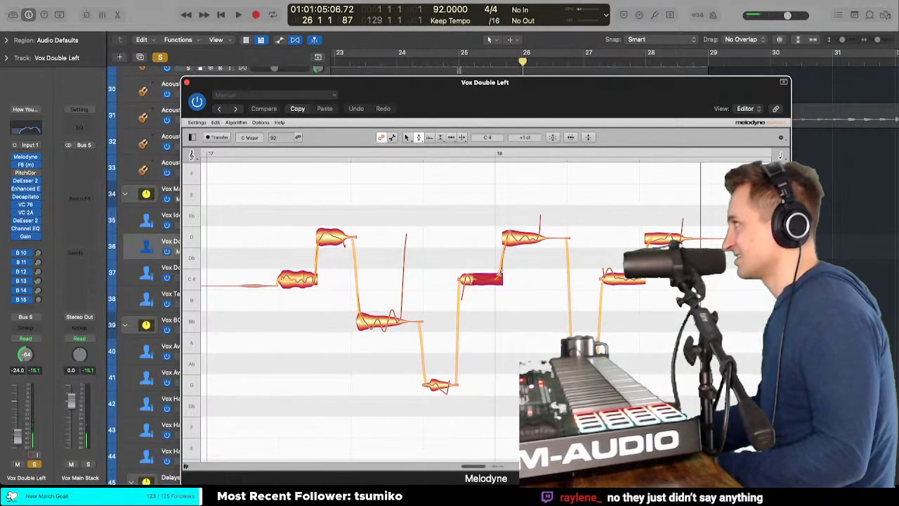
double_click(468, 279)
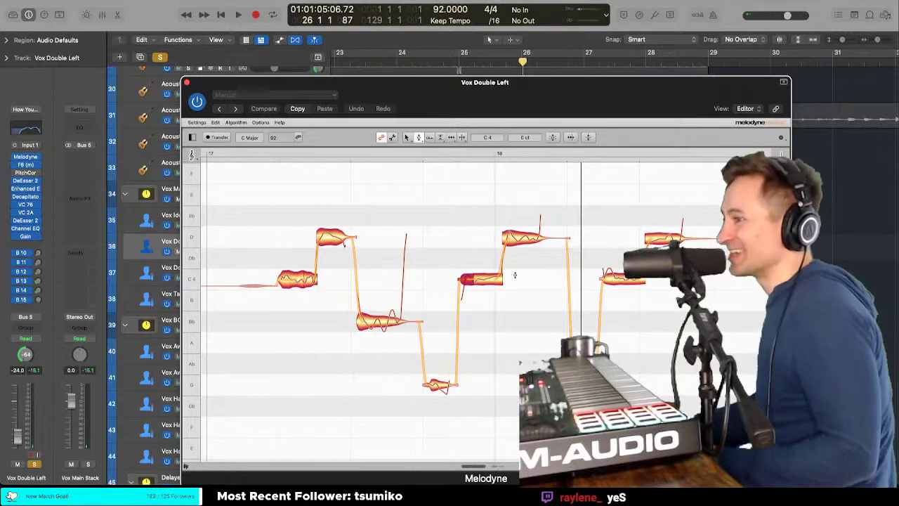
key(space)
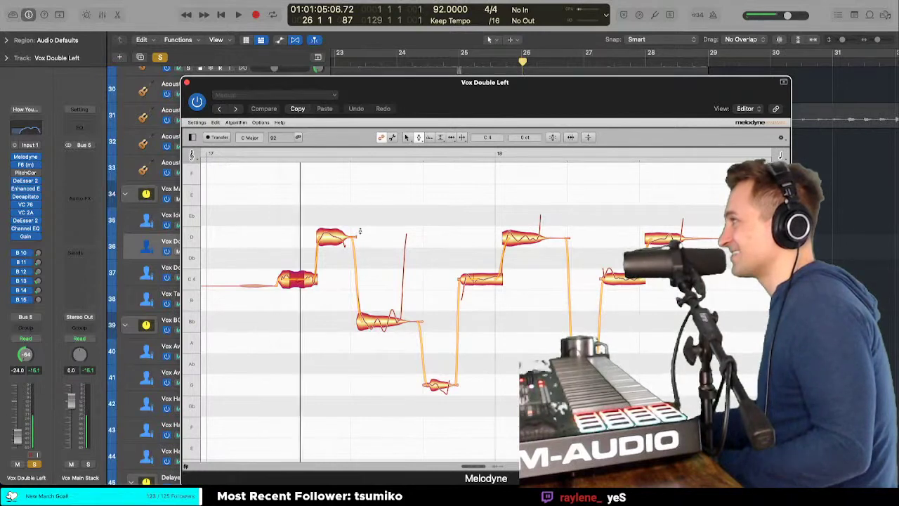
Step: Set the pitch modulation of the Bb 3 note after bar 17 to 46% and replay the phrase
click(375, 321)
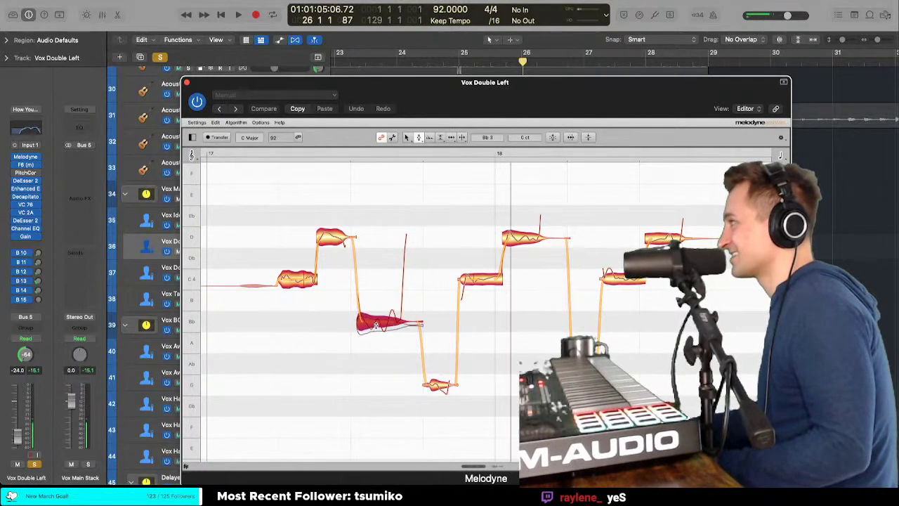
right_click(376, 321)
click(375, 340)
drag(376, 340, 376, 351)
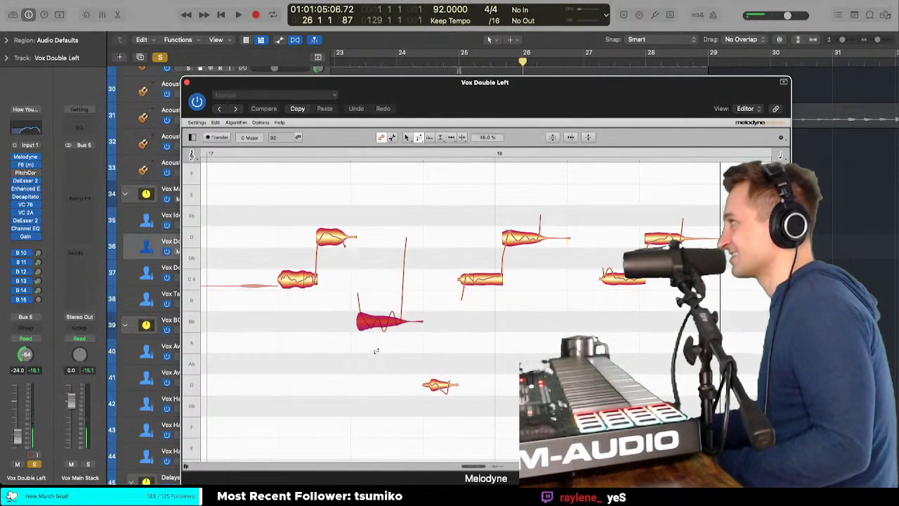
right_click(376, 351)
click(374, 321)
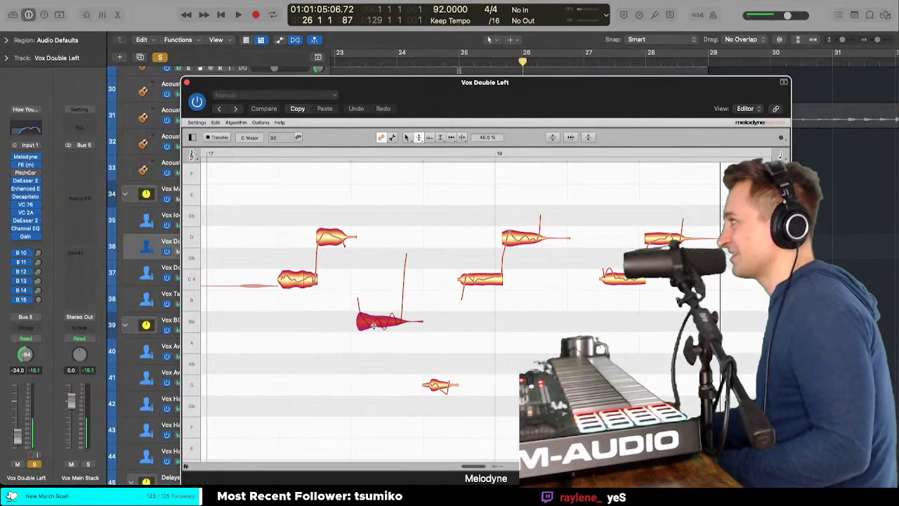
double_click(247, 242)
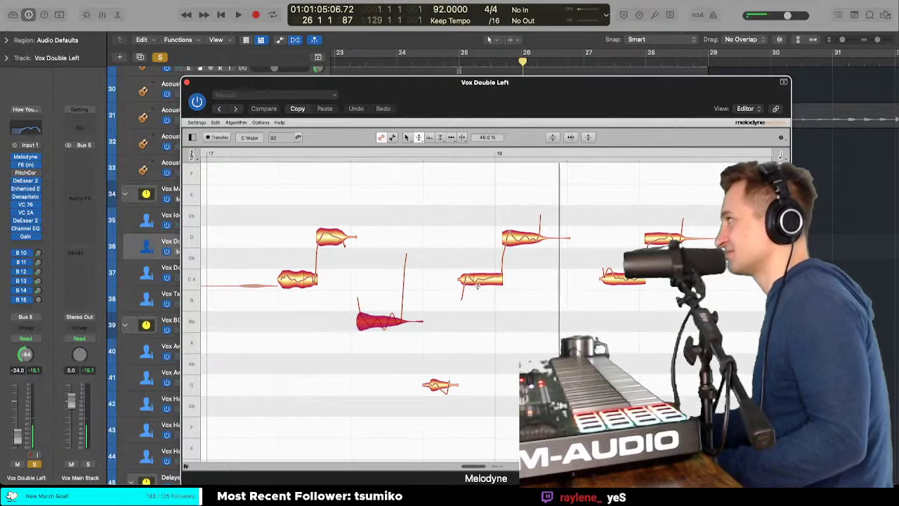
Step: Reduce the pitch modulation of the notes after bar 18: first D to 92%, second D to 89% and C 4 to 70%
right_click(543, 262)
click(543, 261)
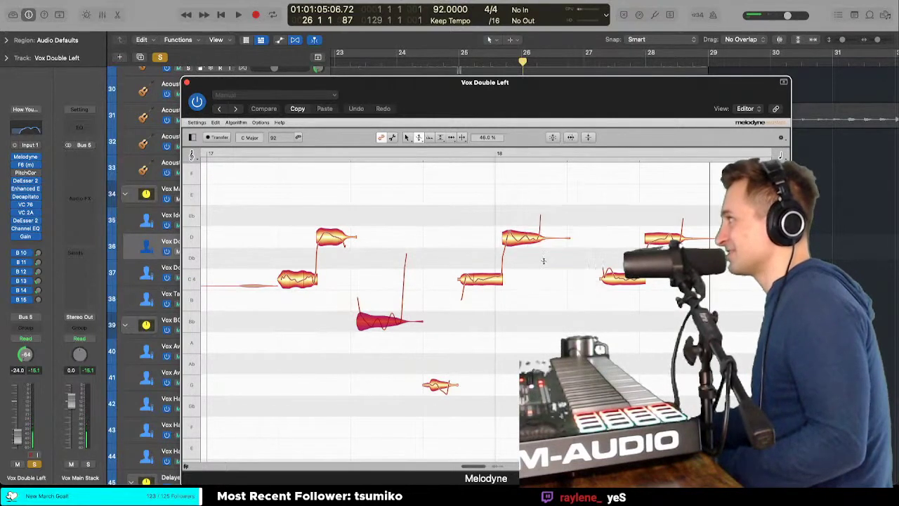
click(515, 239)
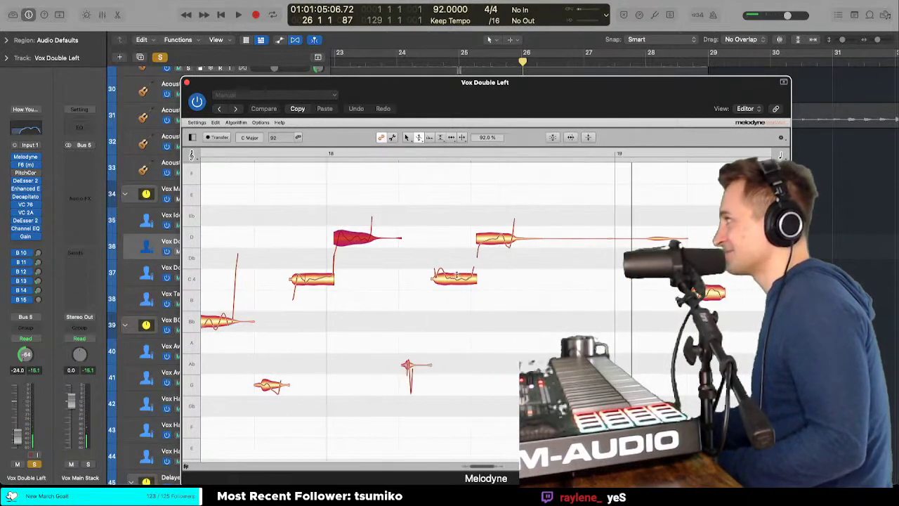
click(449, 280)
click(490, 241)
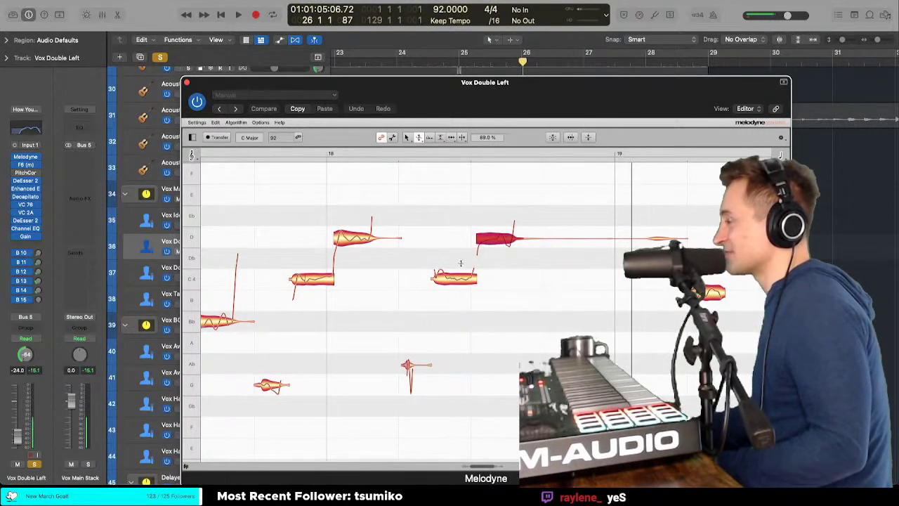
click(450, 280)
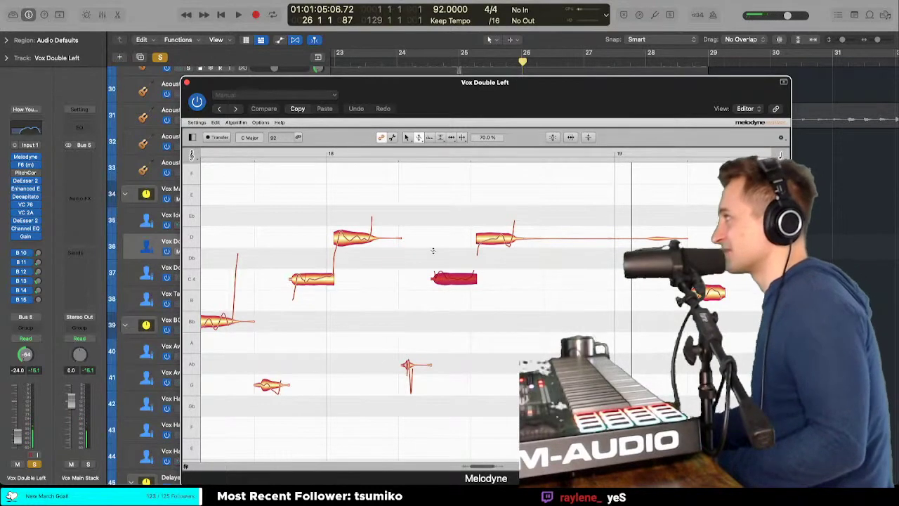
Step: Snap the second D note after bar 18 to exactly D 4 with the Pitch tool
scroll(433, 251, right, 1)
right_click(433, 251)
click(434, 240)
double_click(476, 237)
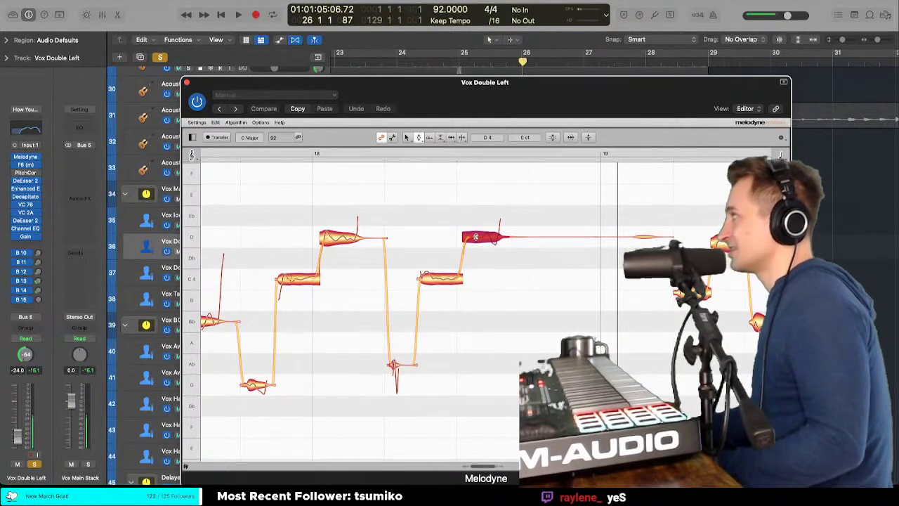
Step: Move the short Ab note after bar 18 to G 3 and reduce its pitch modulation to 40%
scroll(463, 239, right, 3)
scroll(421, 249, left, 5)
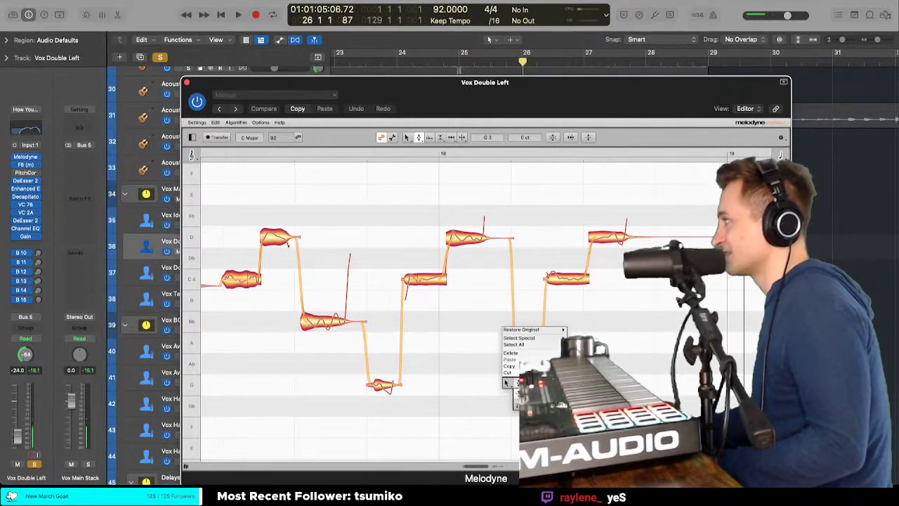
click(506, 383)
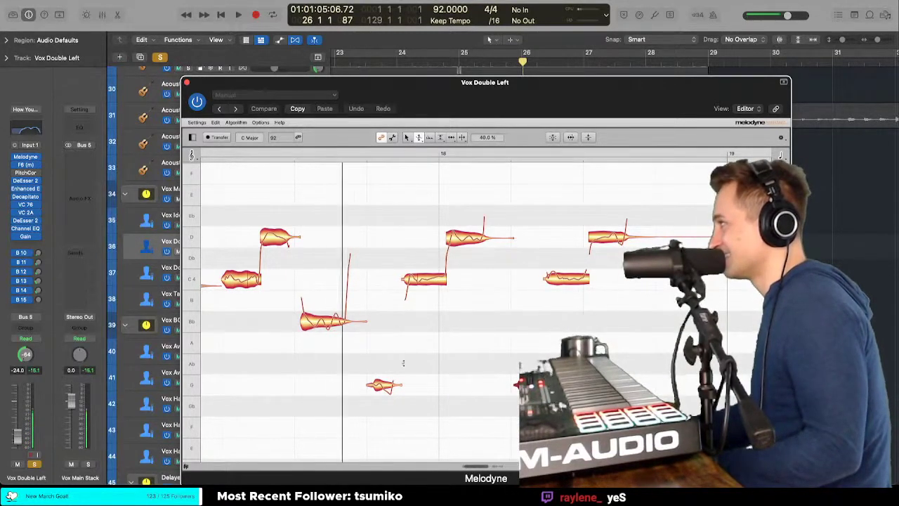
Step: Set the longer C 4 segment before bar 18 to 23% pitch modulation and replay with its opening segment centred on C 4
click(416, 278)
right_click(416, 278)
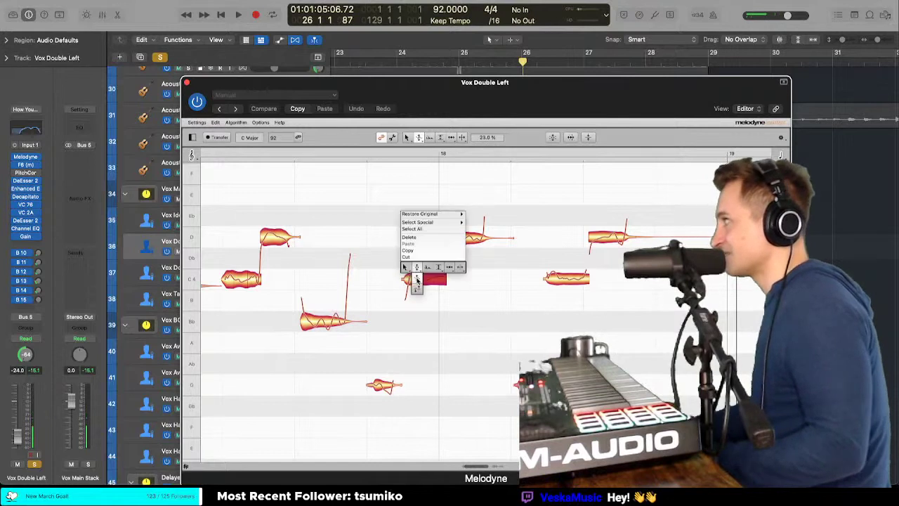
click(415, 262)
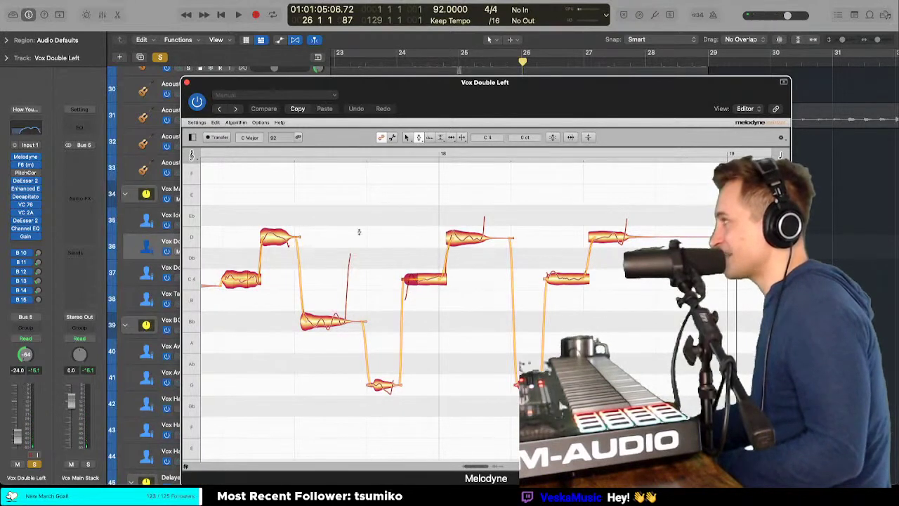
double_click(335, 237)
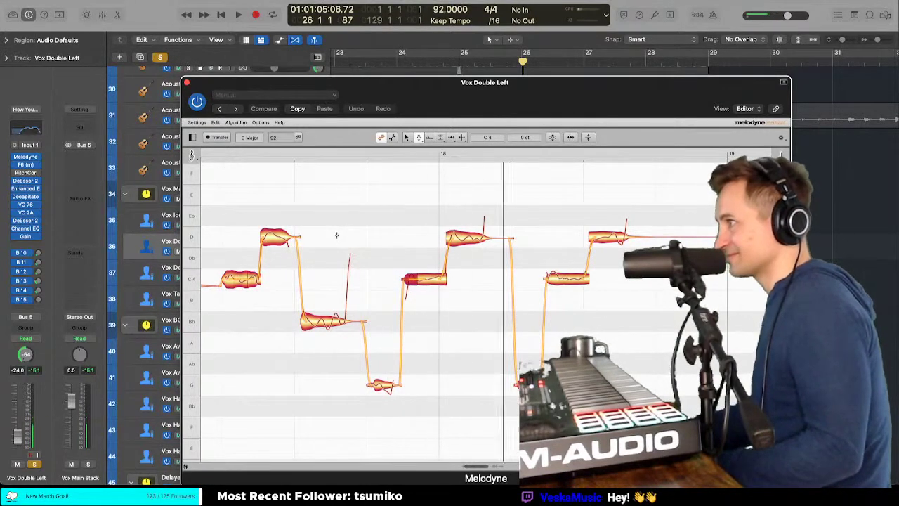
double_click(326, 234)
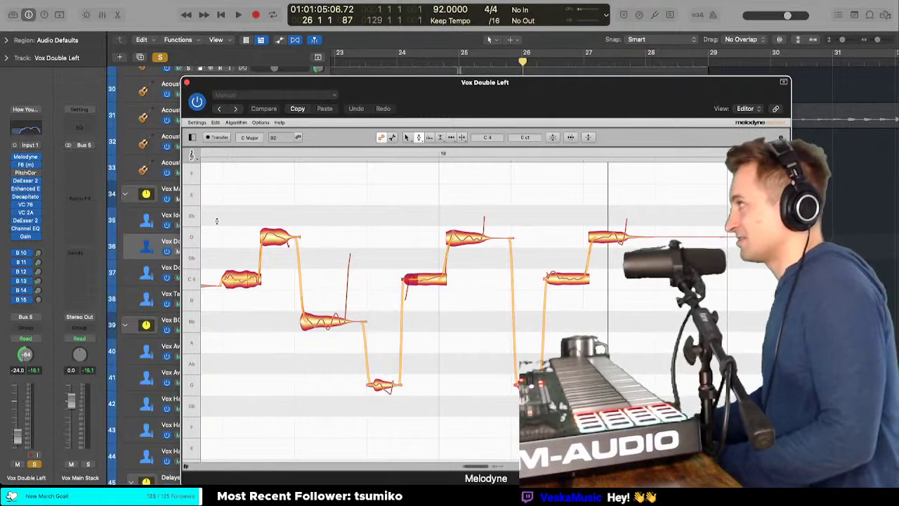
Step: Move the Vox Double Left plugin window higher and play the vocal on past bar 19
click(262, 209)
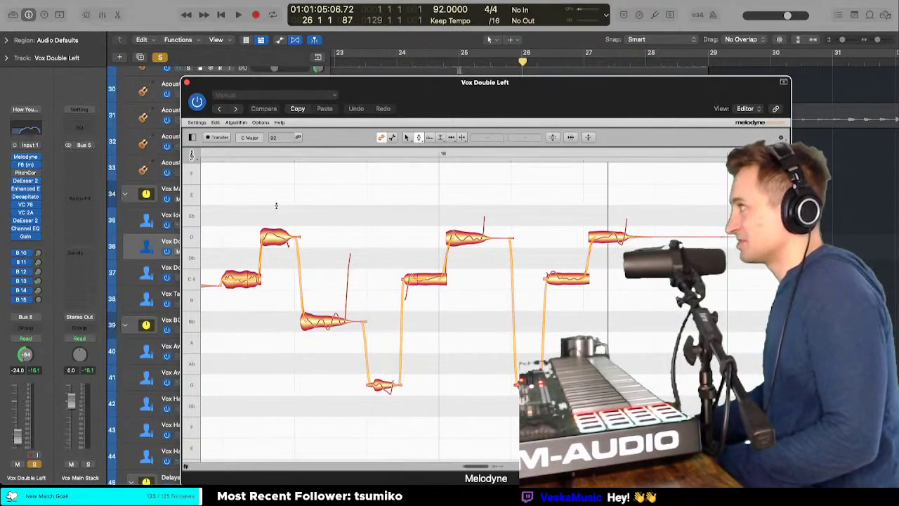
drag(359, 86, 366, 56)
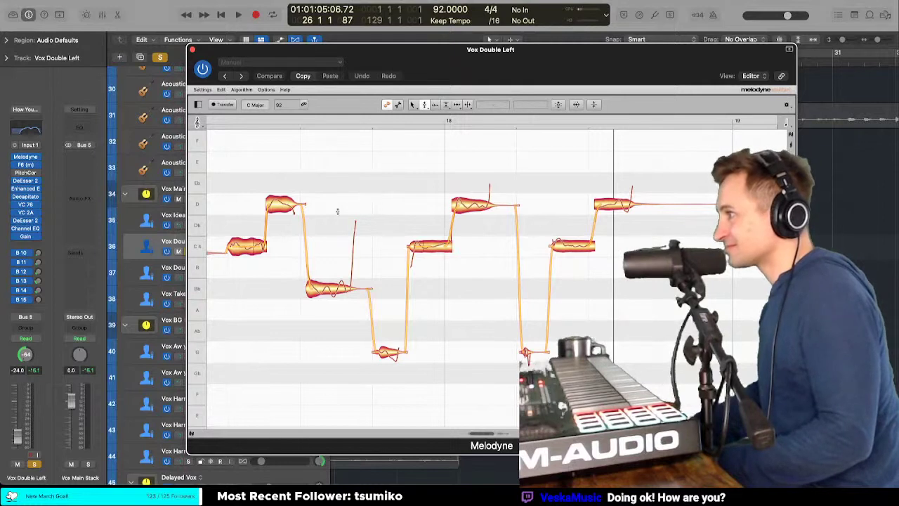
scroll(338, 211, left, 2)
double_click(249, 203)
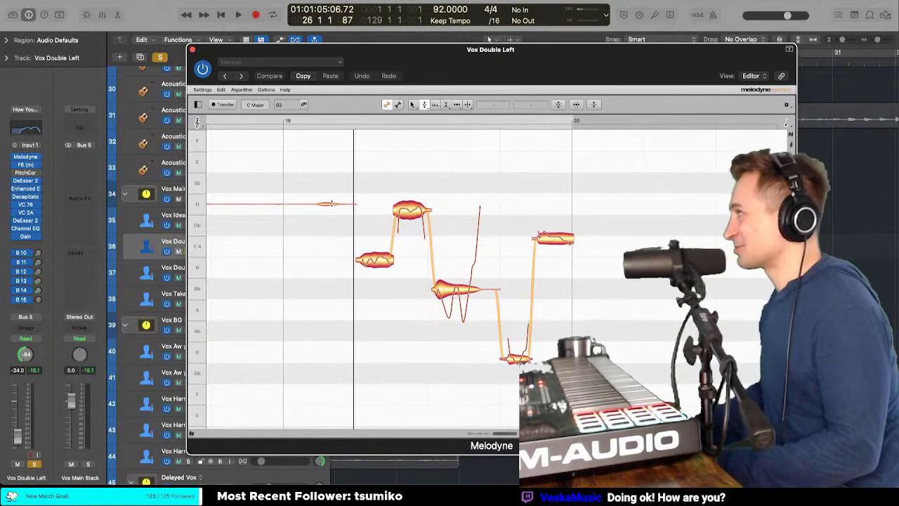
double_click(326, 177)
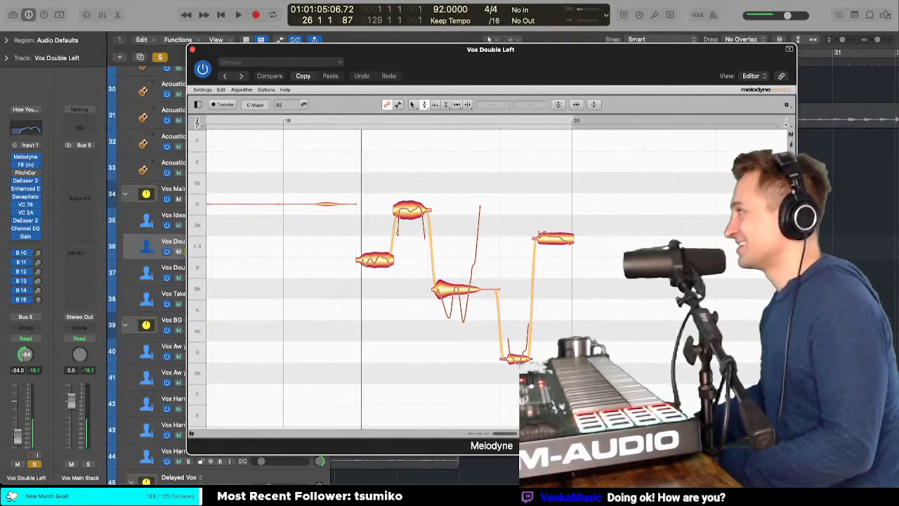
Step: Correct the first two notes of the phrase after bar 19 to C 4 and D 4 and listen to them in context
drag(383, 260, 383, 243)
double_click(413, 209)
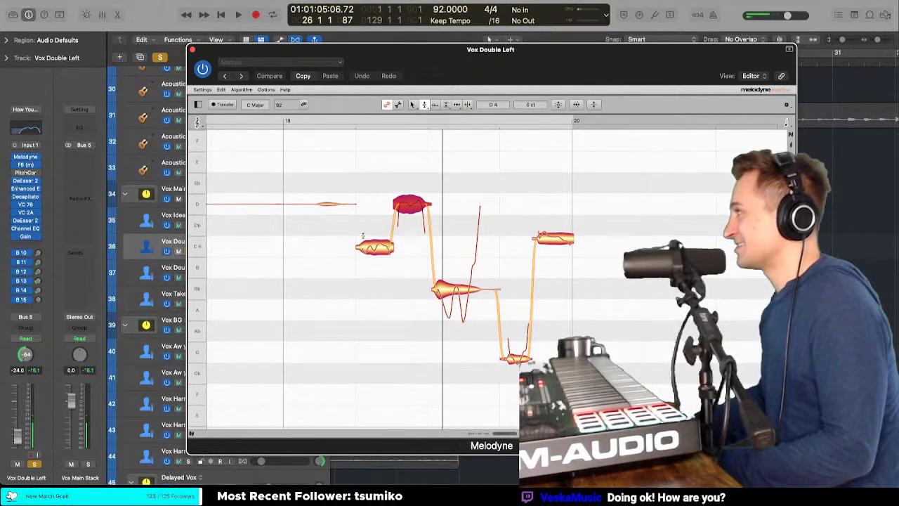
scroll(453, 291, left, 10)
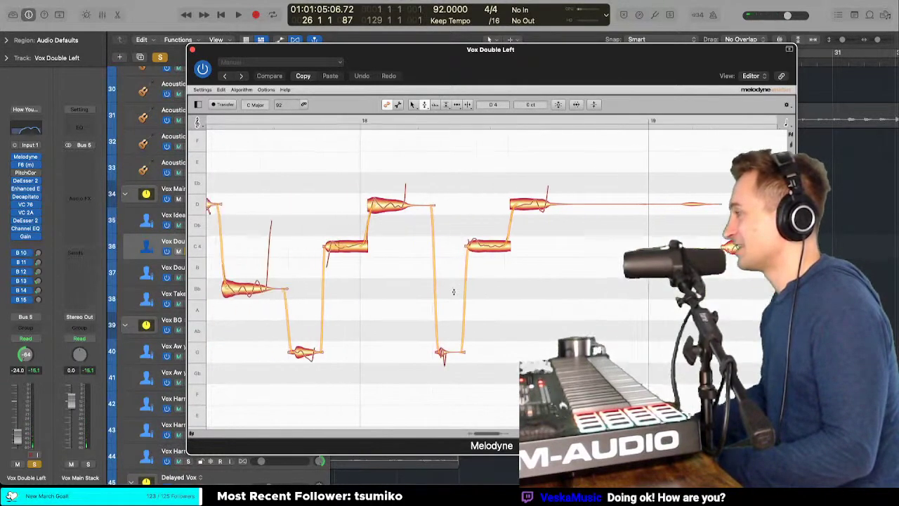
scroll(453, 292, down, 3)
scroll(454, 291, down, 2)
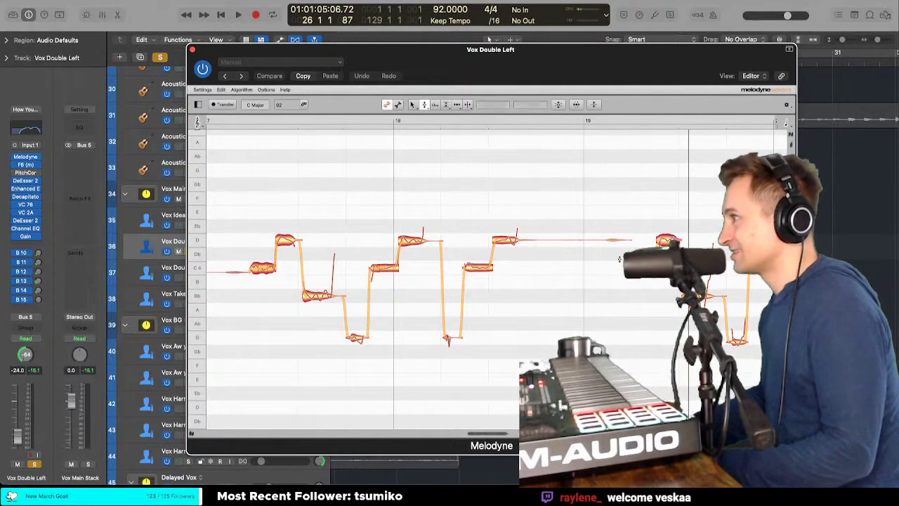
scroll(619, 259, right, 5)
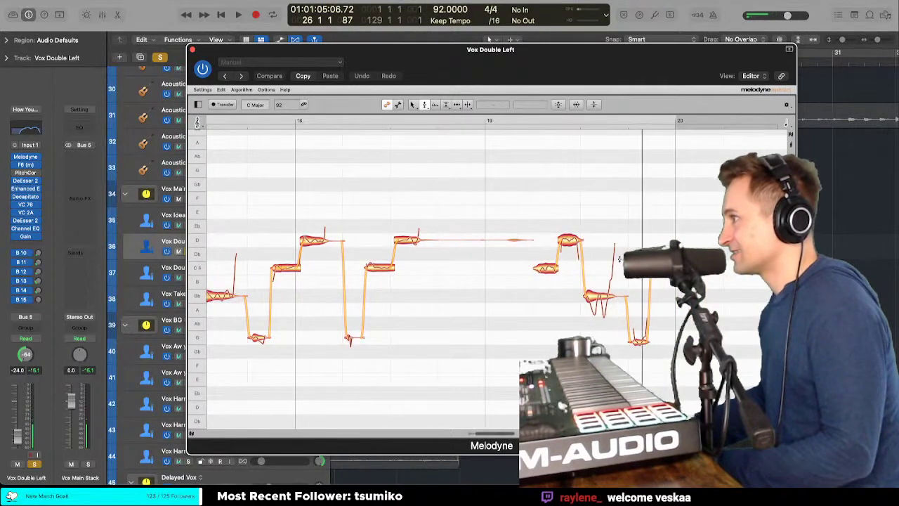
Step: Reduce the pitch modulation of the Bb 3 note before bar 20 and centre its pitch on Bb 3
click(594, 296)
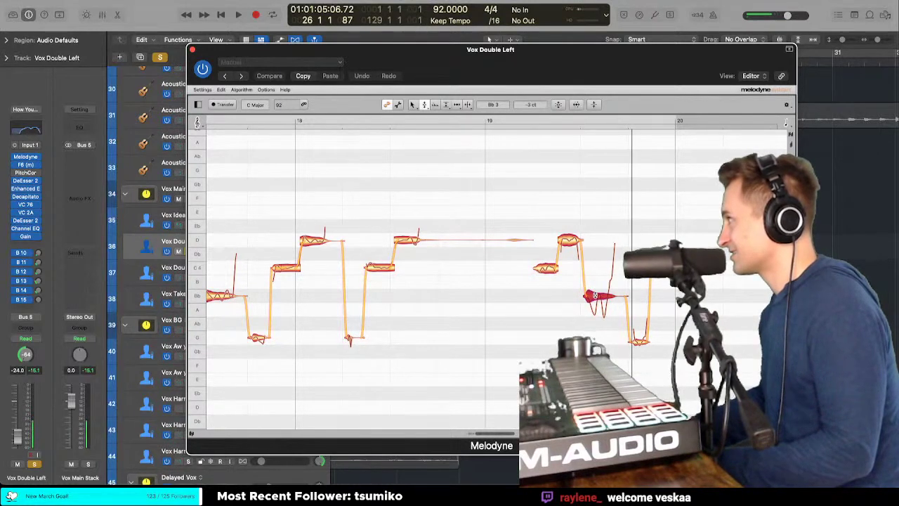
right_click(595, 296)
click(593, 315)
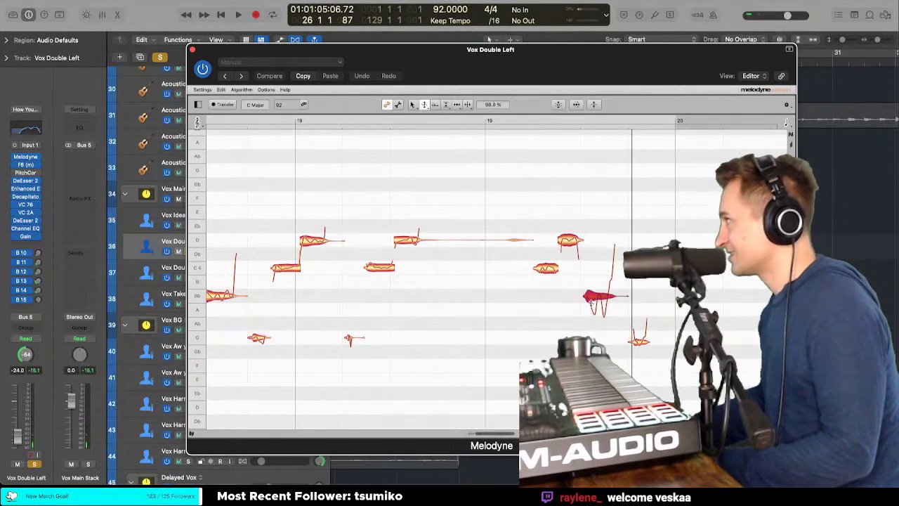
click(590, 324)
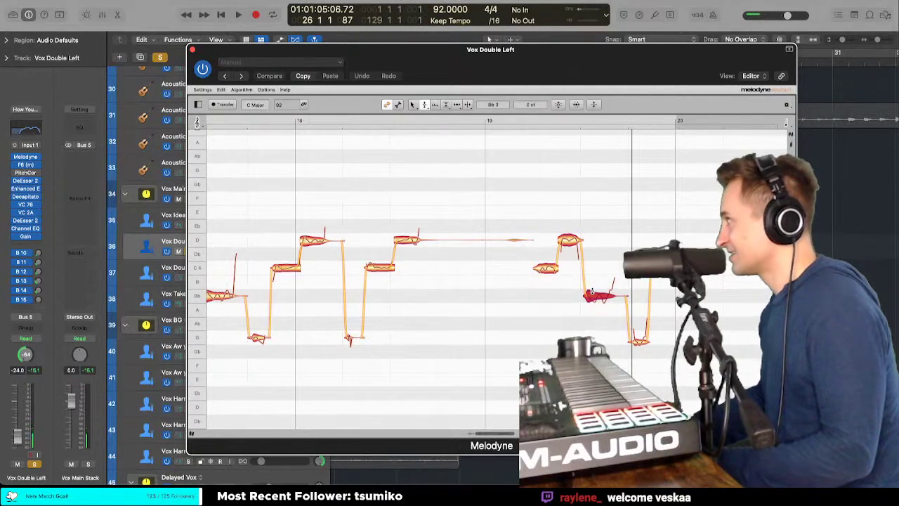
Step: Centre the G 3 note before bar 20 and the following C 4 note exactly on pitch
click(641, 340)
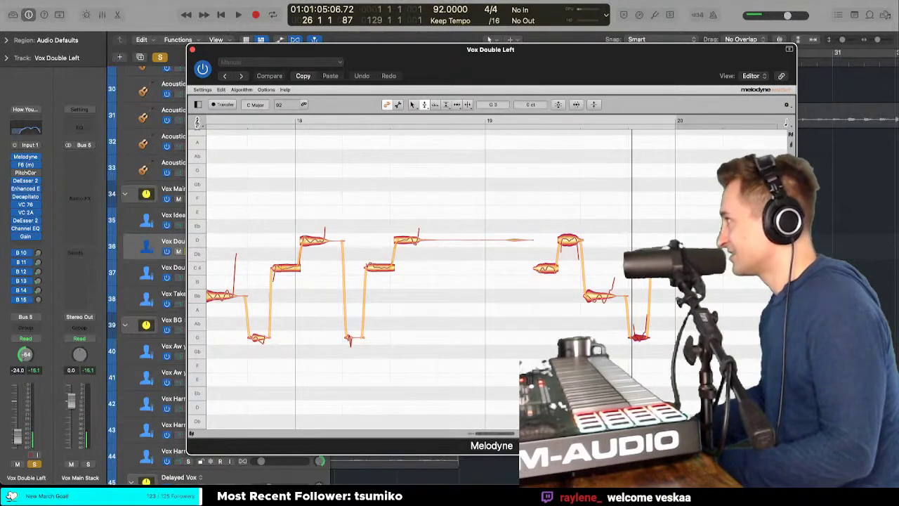
double_click(663, 257)
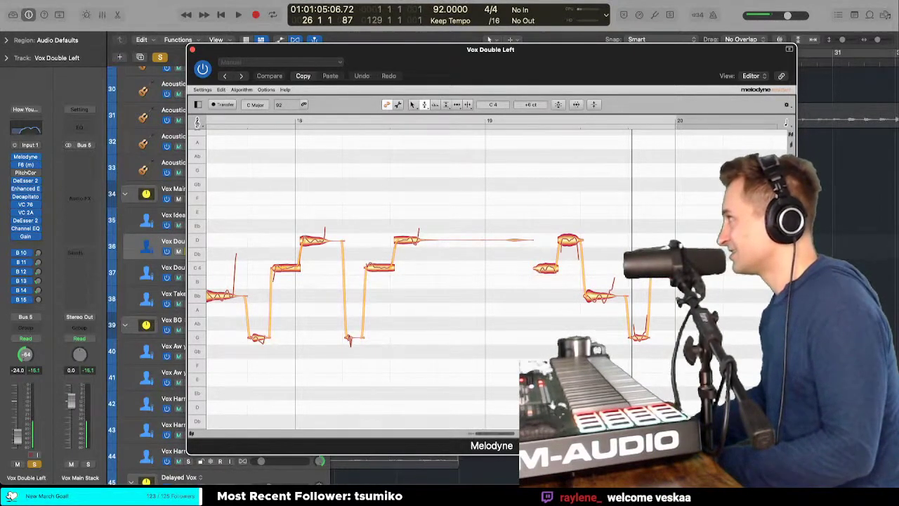
click(547, 274)
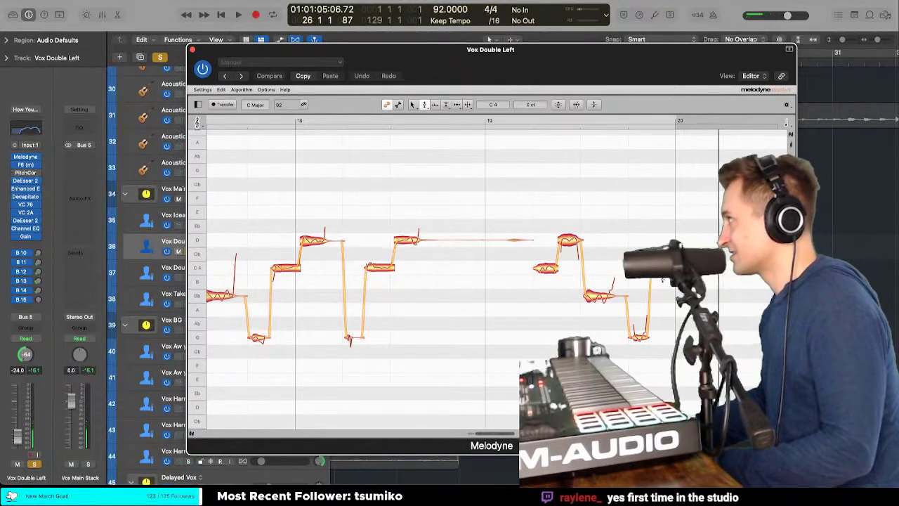
Step: Play a short passage of the tuned Vox Double Left vocal to check the corrected notes
drag(597, 398, 595, 73)
scroll(622, 208, left, 5)
scroll(621, 209, down, 5)
key(space)
key(space)
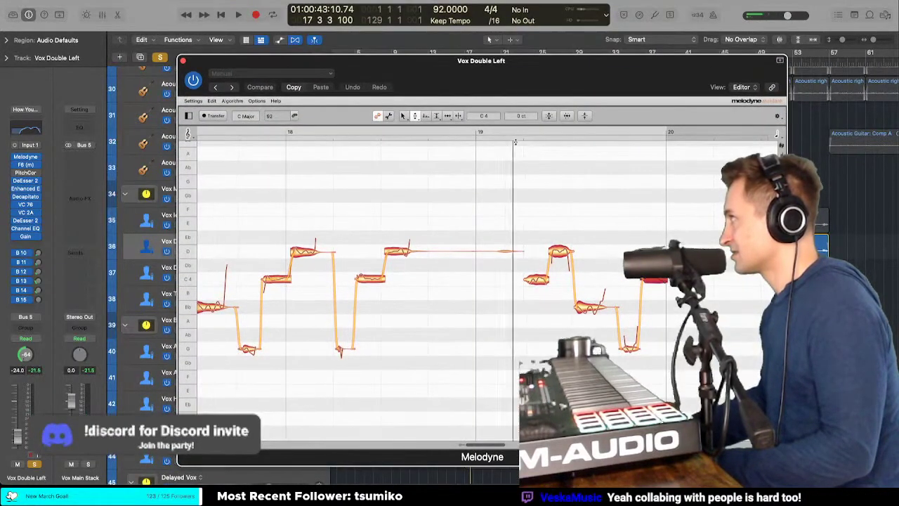
Step: Lower the Vox Double Left plugin window to uncover the arrangement and return the playhead to Chorus 1 at bar 17
drag(535, 62, 515, 327)
double_click(514, 327)
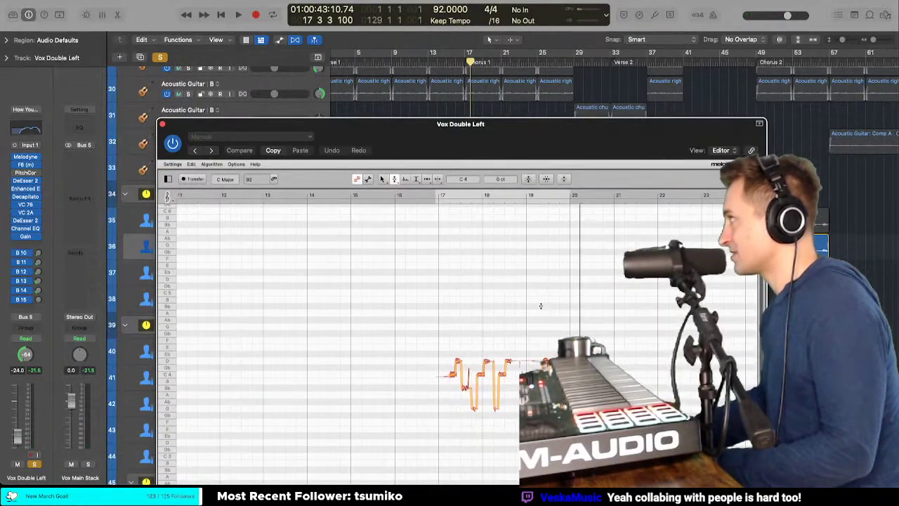
key(space)
drag(542, 125, 532, 386)
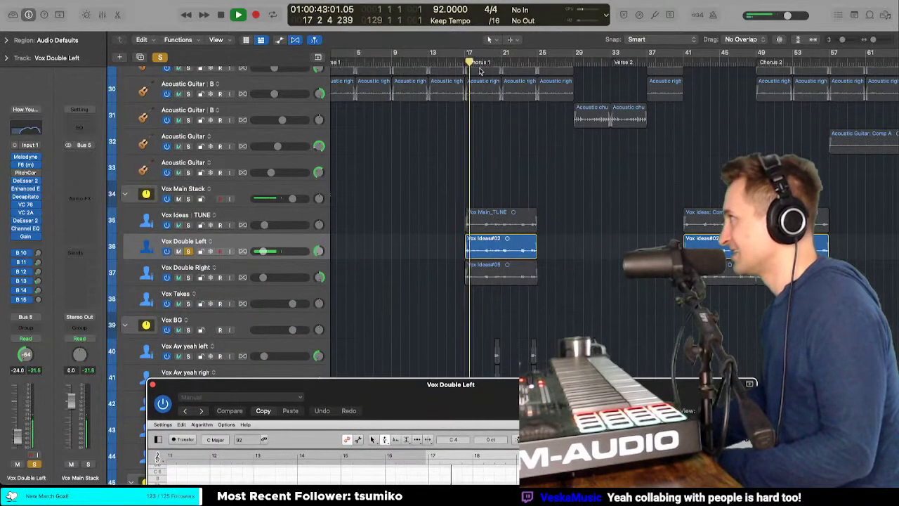
key(space)
click(300, 138)
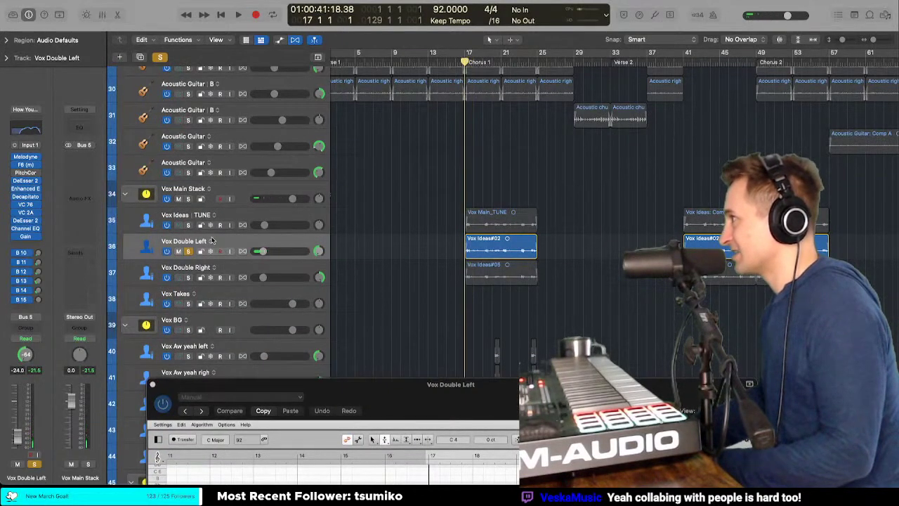
Step: Transfer the Chorus 1 vocal into Melodyne again from bar 17 to past bar 25, and return the playhead to bar 17
click(184, 439)
key(space)
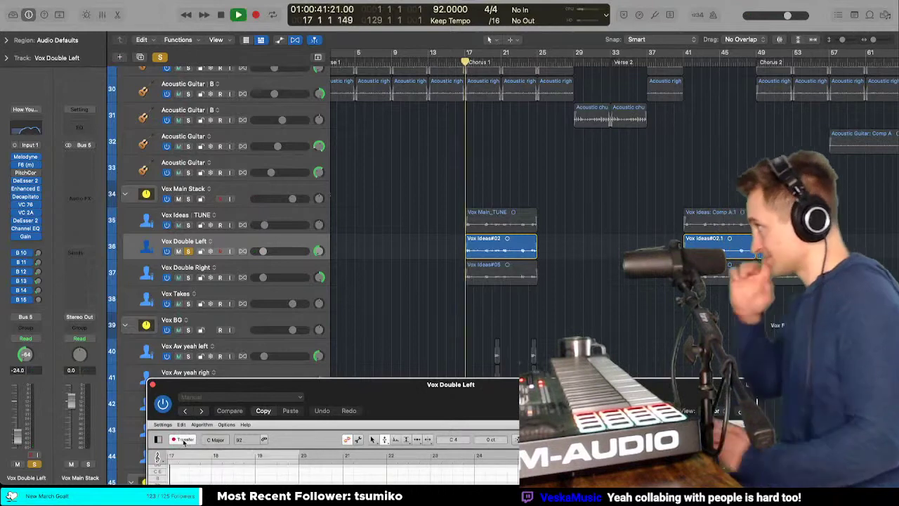
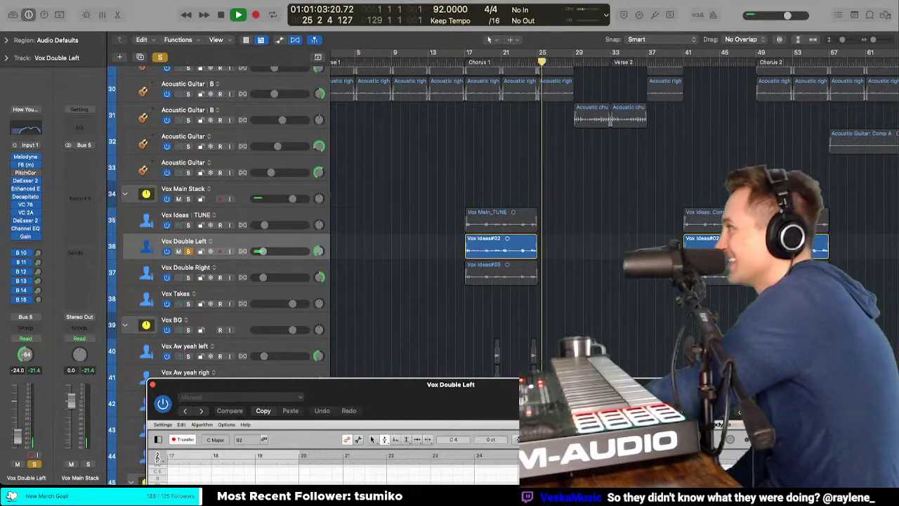
key(space)
key(shift+space)
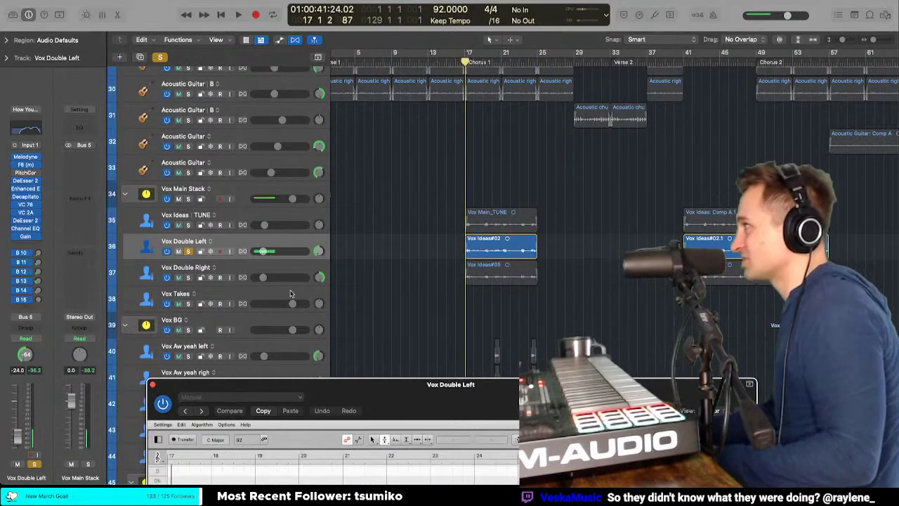
Step: Raise the plugin window again and centre the first two notes after bar 17 on C 4 and D 4
double_click(298, 382)
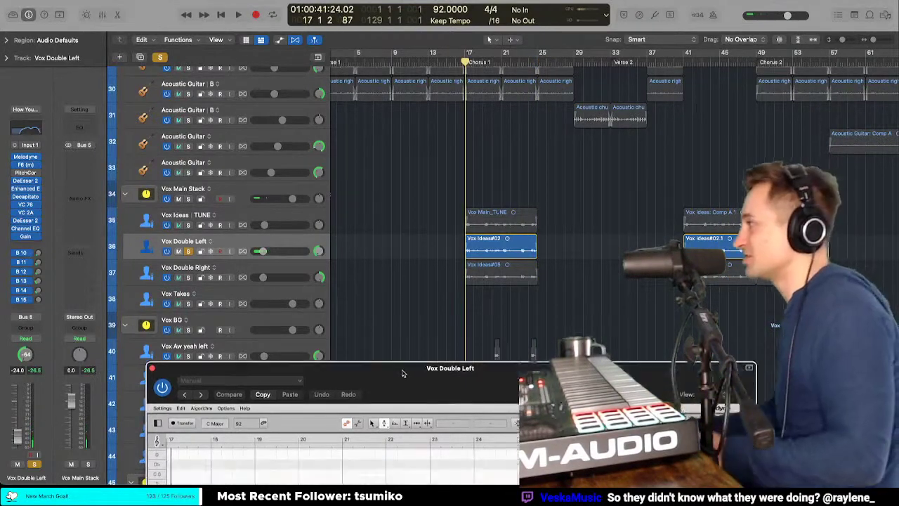
right_click(303, 272)
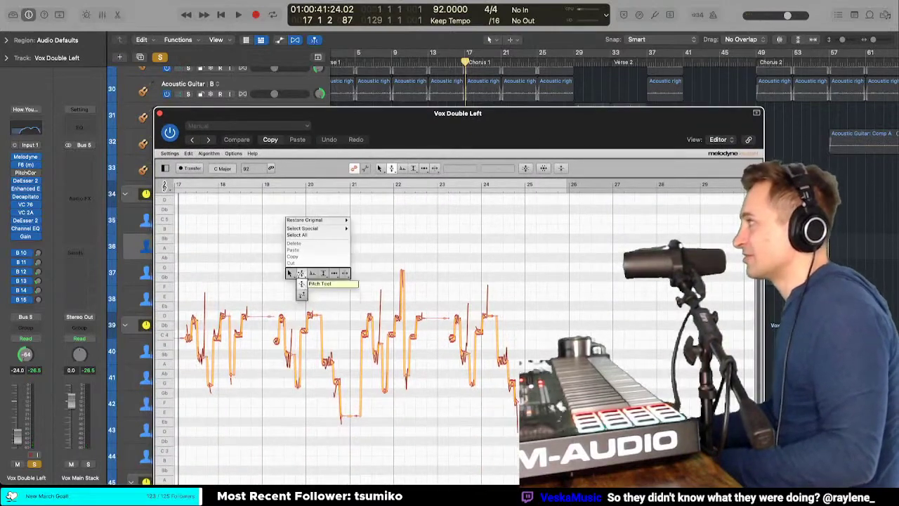
click(291, 294)
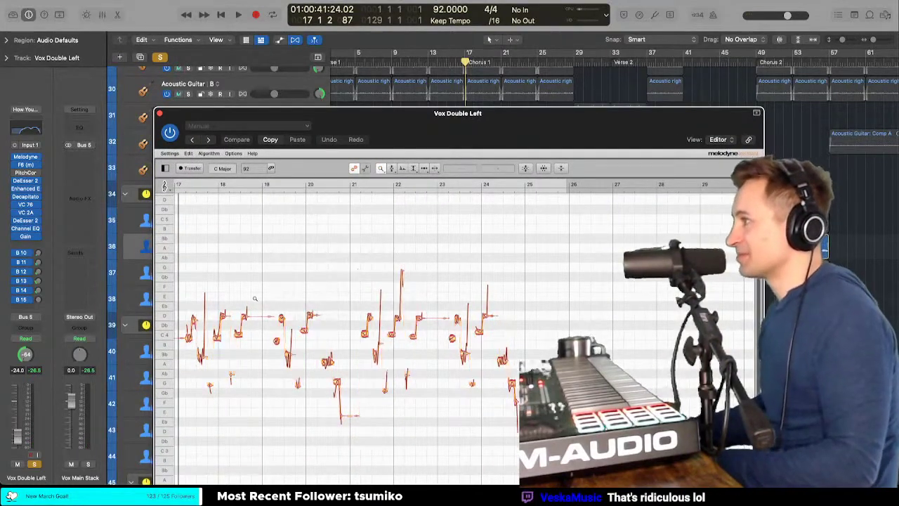
drag(258, 332, 410, 311)
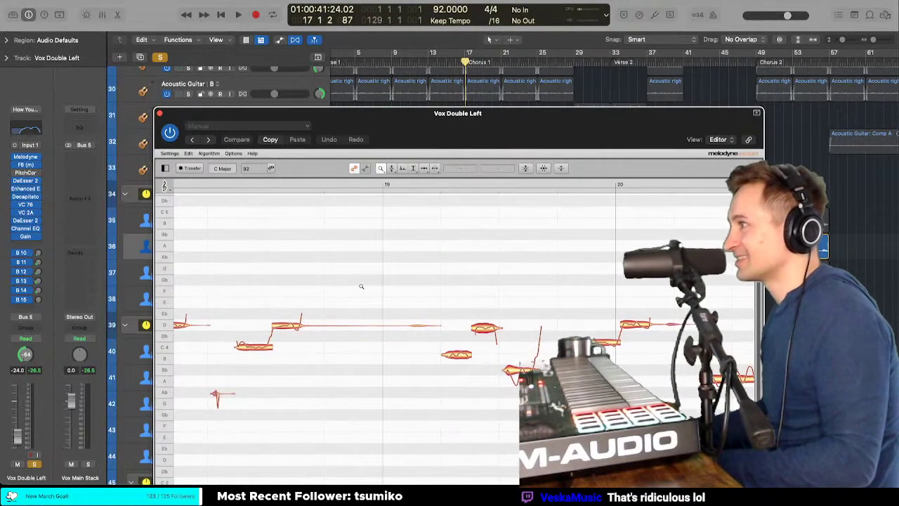
scroll(356, 282, left, 5)
right_click(348, 200)
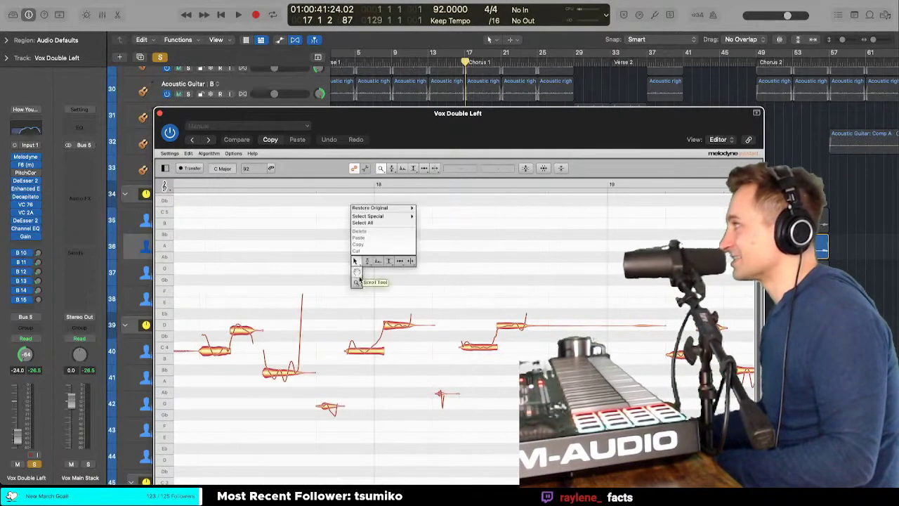
click(369, 261)
scroll(292, 285, left, 3)
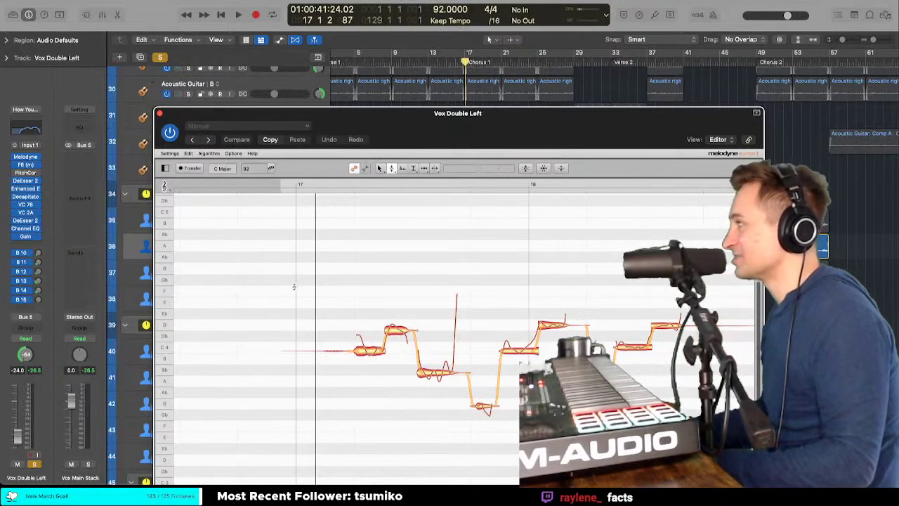
key(space)
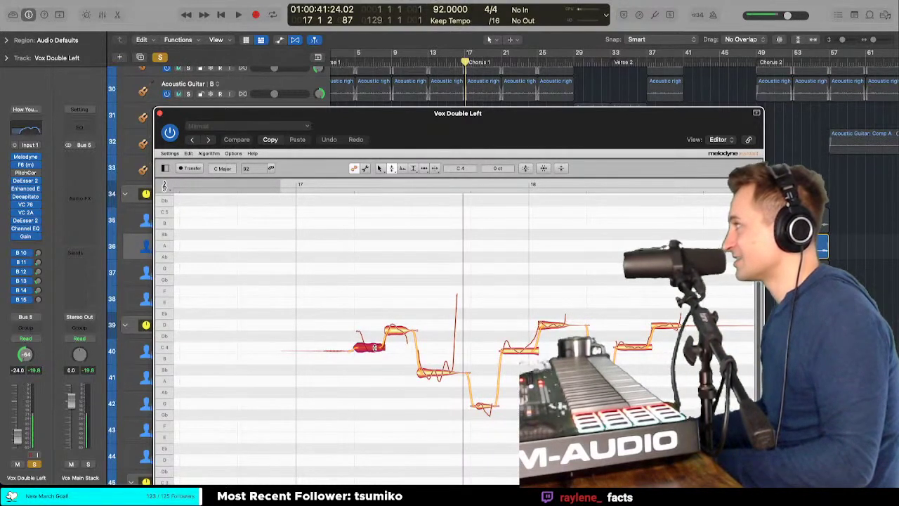
click(396, 330)
Step: Split the first C 4 note after bar 17 near its start and centre the opening segment on C 4
right_click(369, 322)
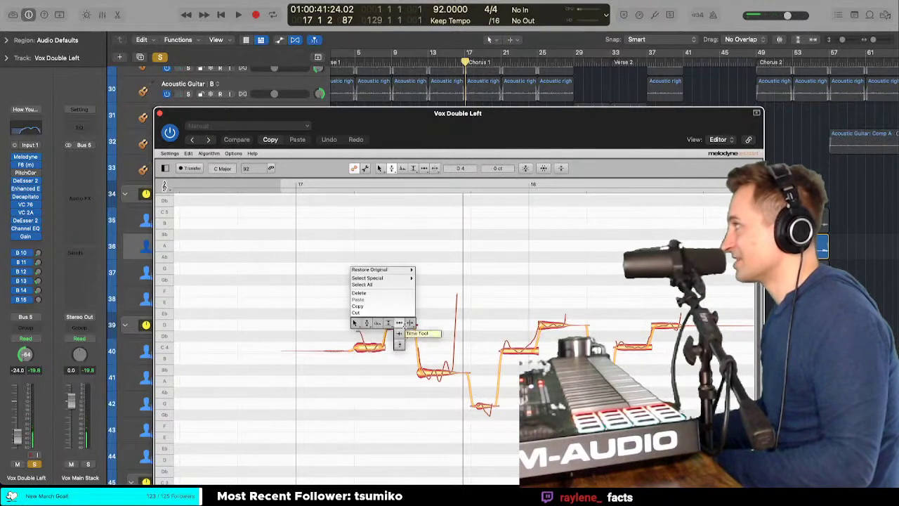
click(365, 335)
double_click(363, 347)
right_click(363, 346)
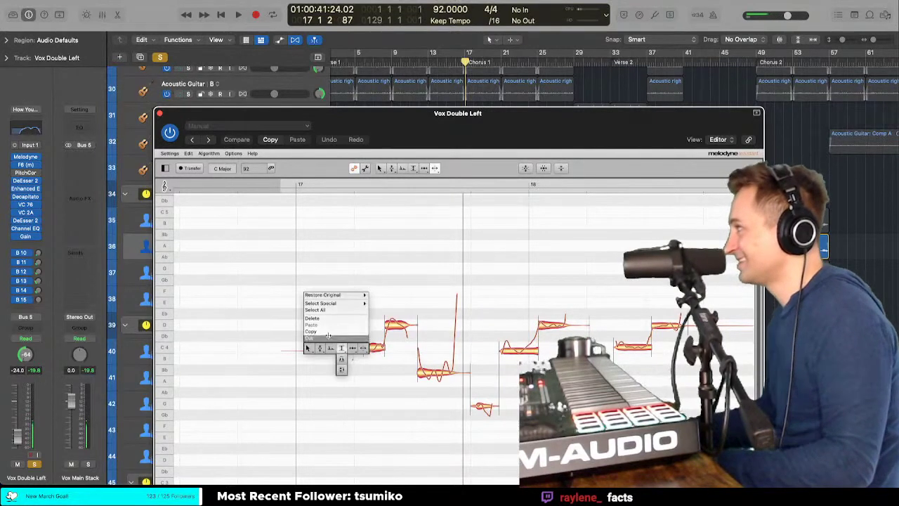
click(319, 347)
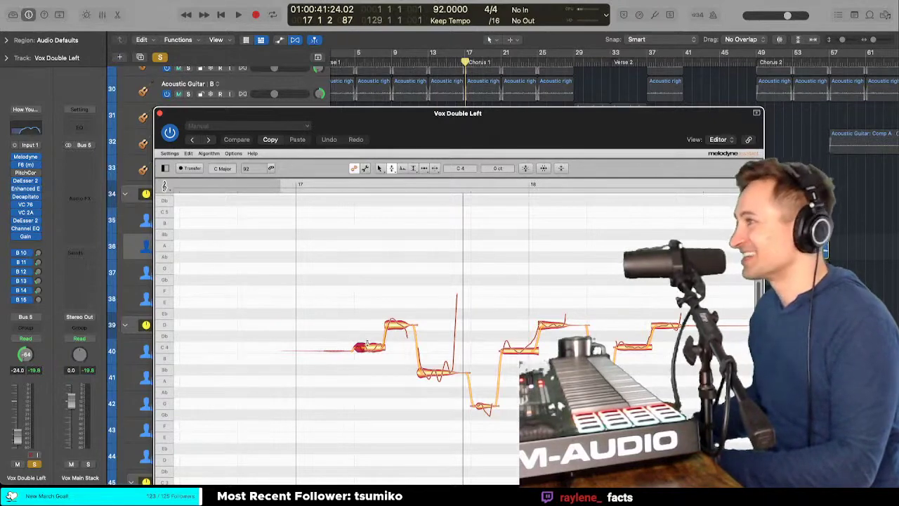
Step: Set the pitch drift of the D 4 note after bar 17 to -153%
scroll(367, 343, up, 4)
click(443, 321)
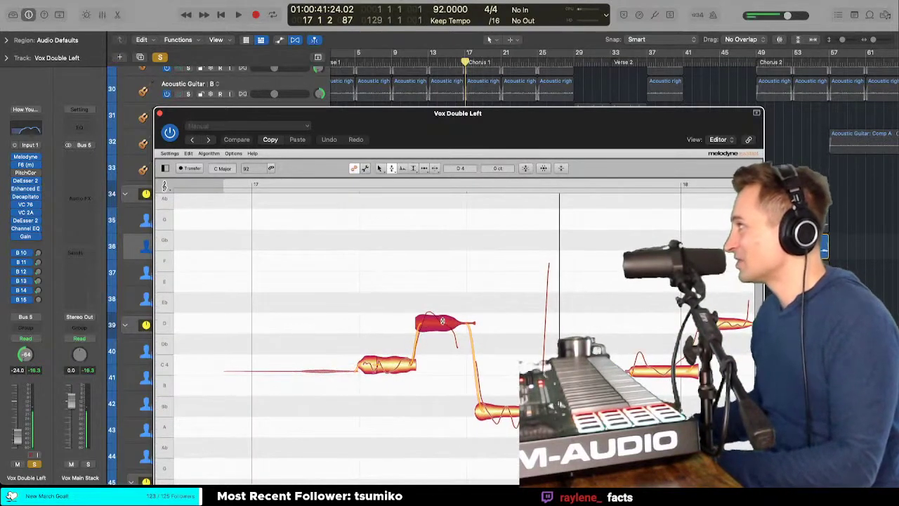
right_click(442, 321)
click(437, 313)
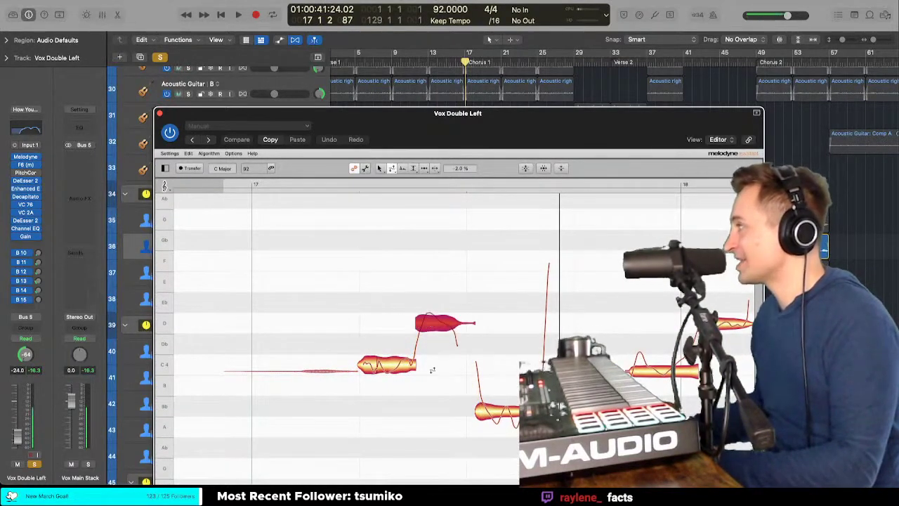
drag(431, 370, 425, 446)
Step: Select the opening C 4 segment after bar 17 with the Pitch tool and audition the phrase
right_click(380, 359)
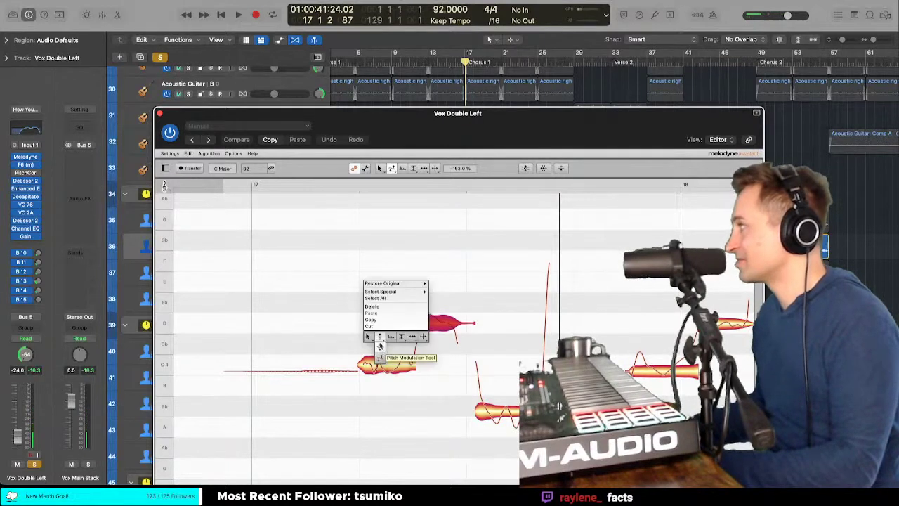
click(376, 355)
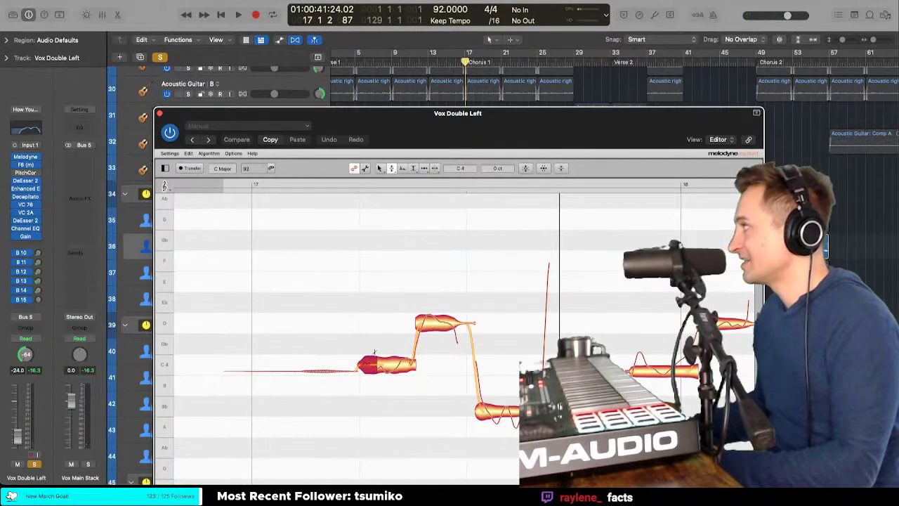
right_click(374, 354)
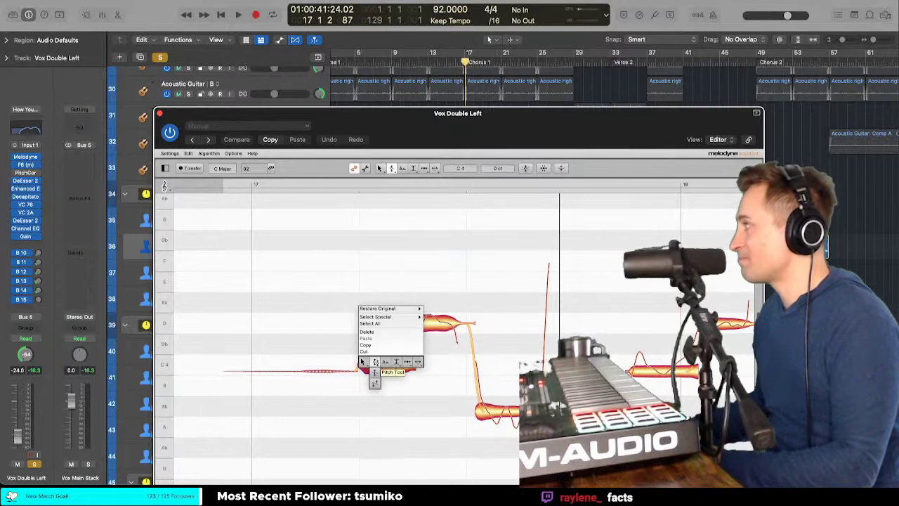
click(376, 362)
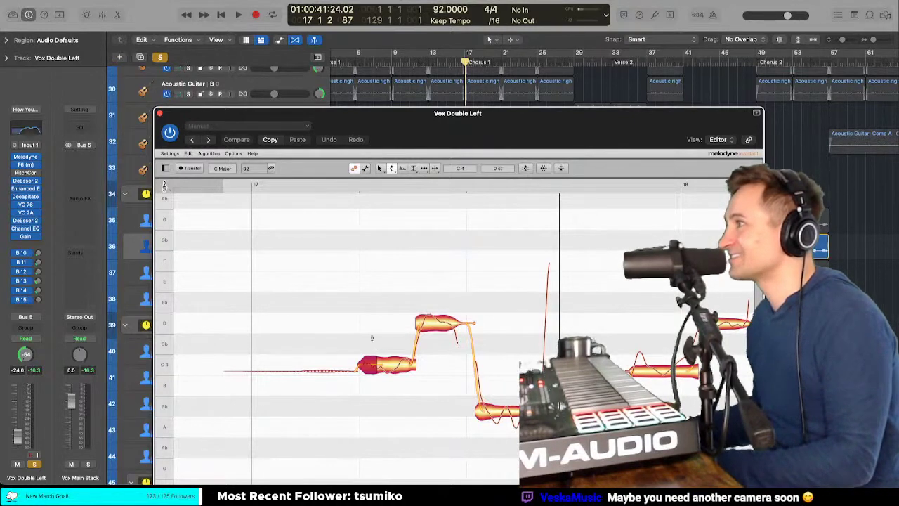
key(space)
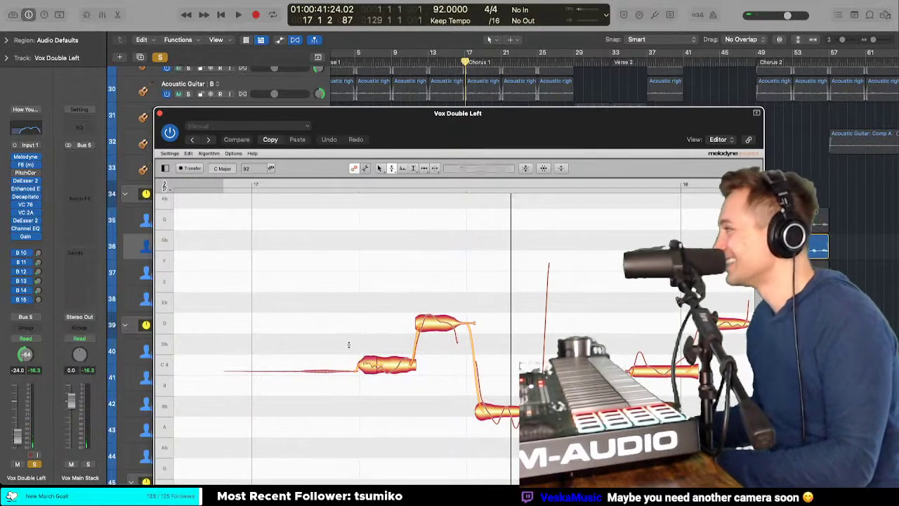
Step: Reduce the pitch modulation of the second C 4 segment after bar 17 to 73% and switch back to the Pitch tool
click(363, 361)
right_click(377, 364)
click(389, 376)
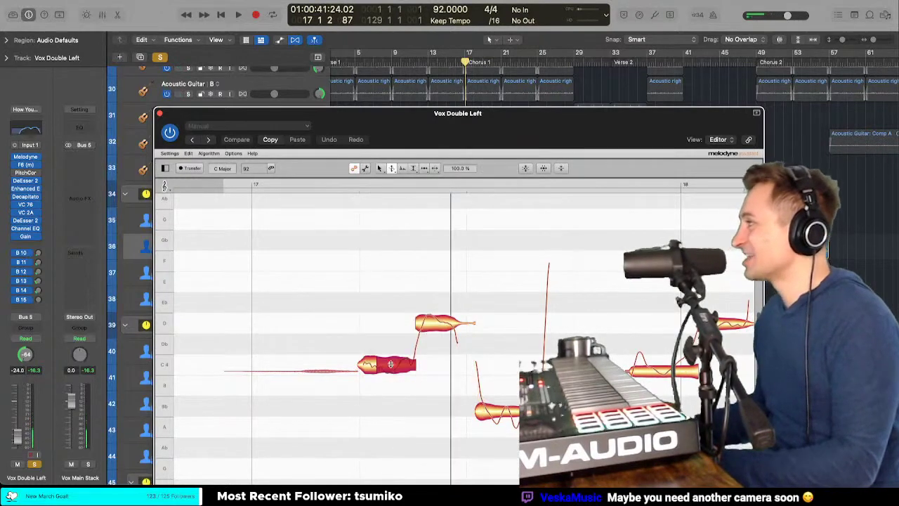
right_click(375, 338)
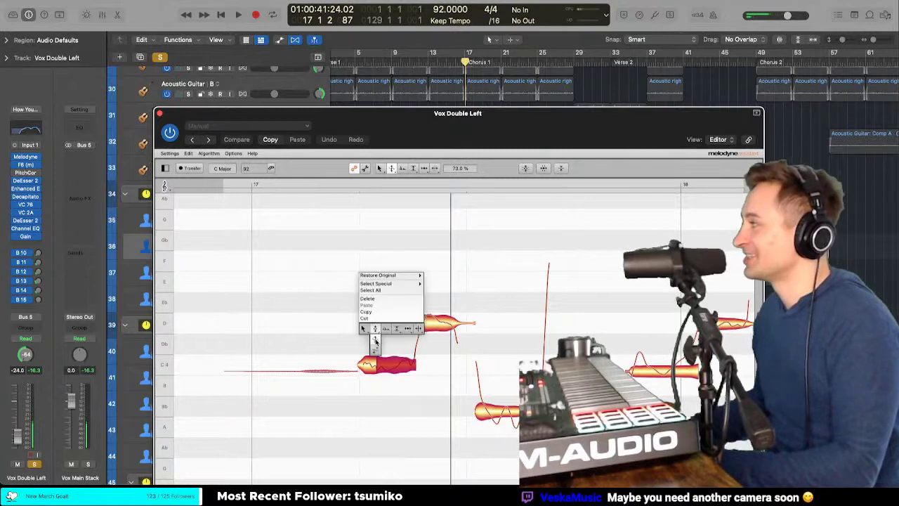
click(378, 335)
right_click(380, 332)
click(379, 335)
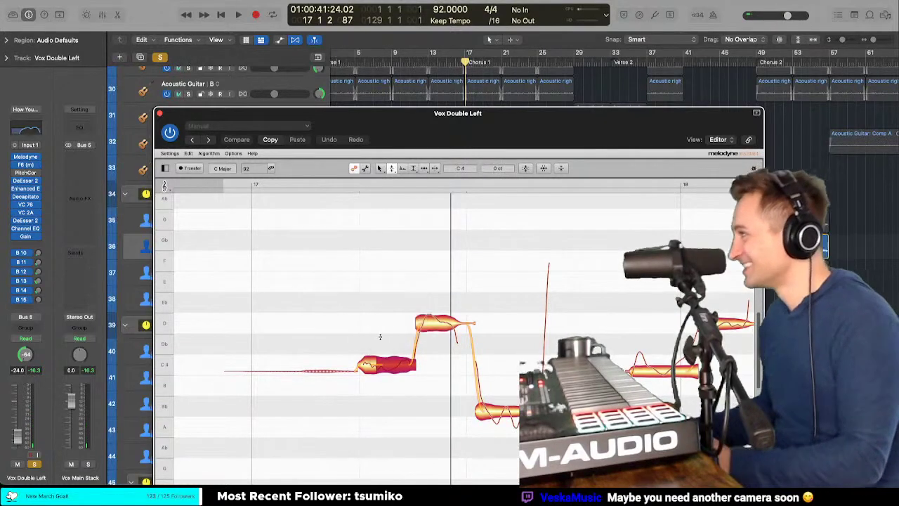
Step: Cut the opening C 4 segment after bar 17 and put it back in place
right_click(387, 361)
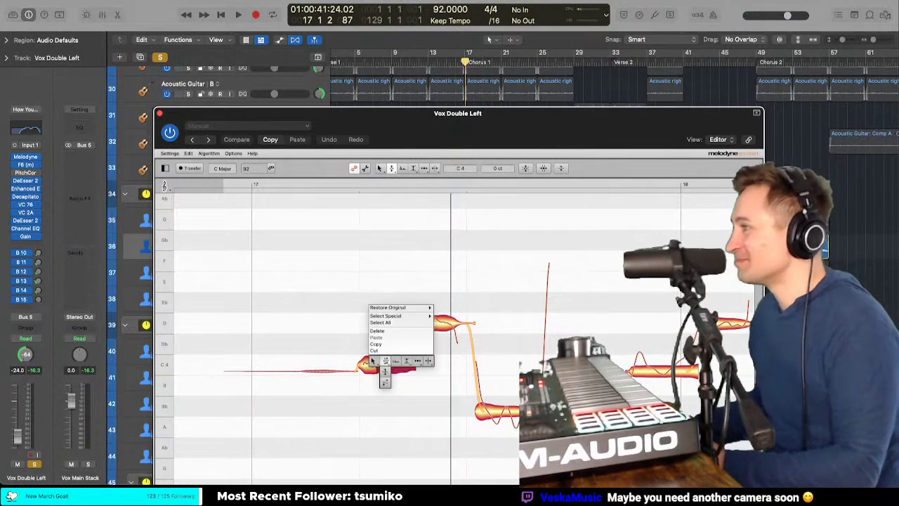
click(384, 360)
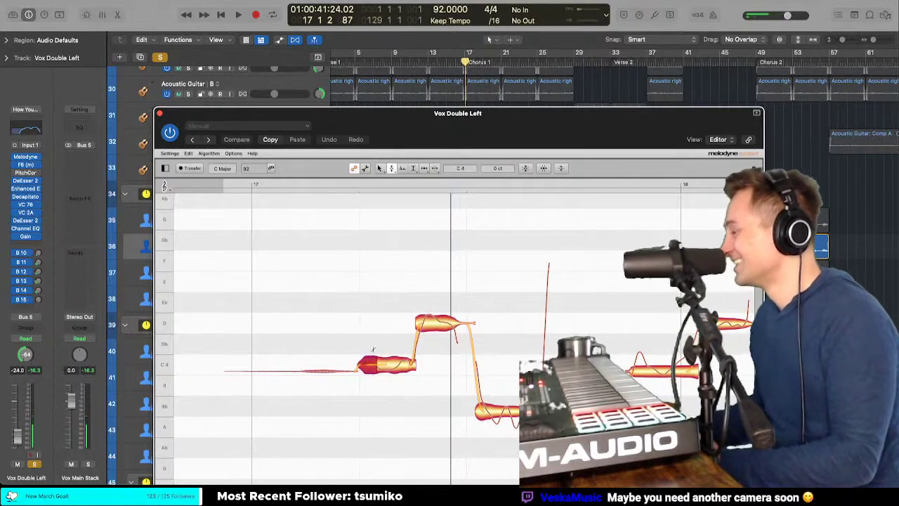
right_click(374, 365)
click(373, 361)
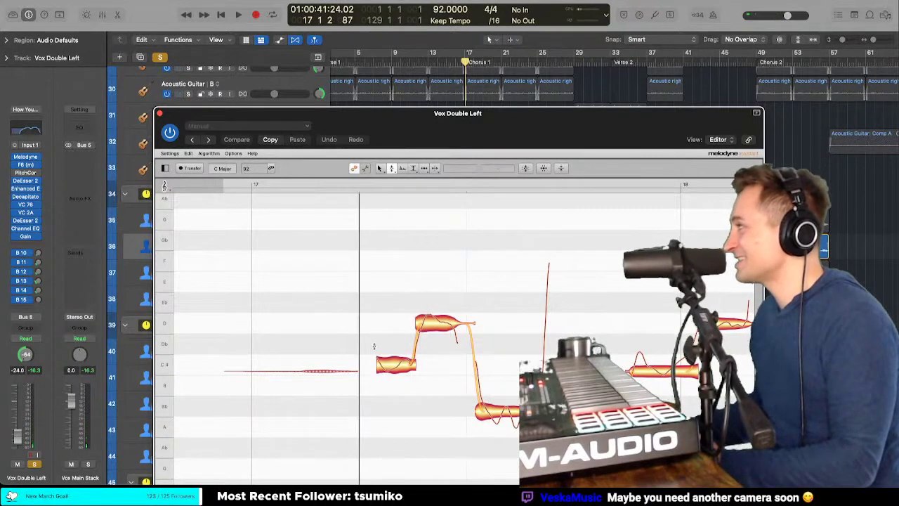
right_click(372, 355)
click(371, 352)
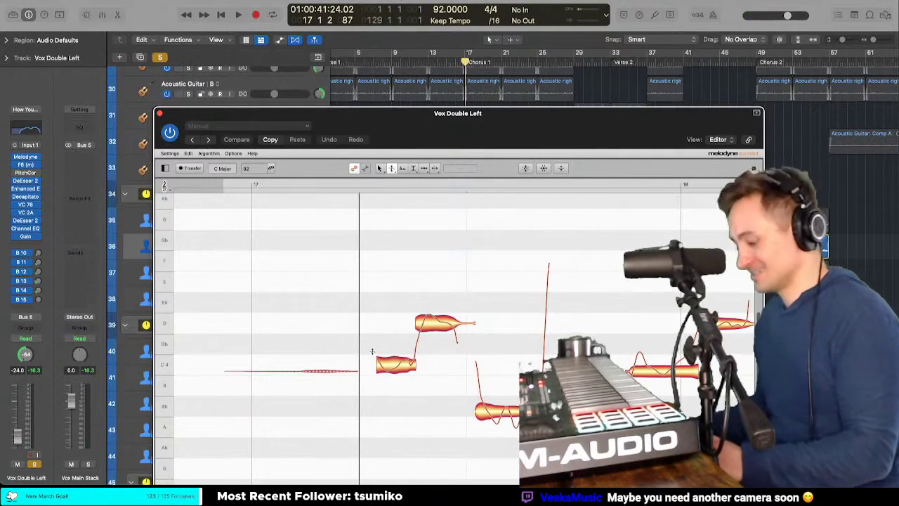
Step: Reduce the pitch modulation of the second C 4 segment after bar 17 to 57% and fine-tune its pitch to -5 cents
right_click(388, 356)
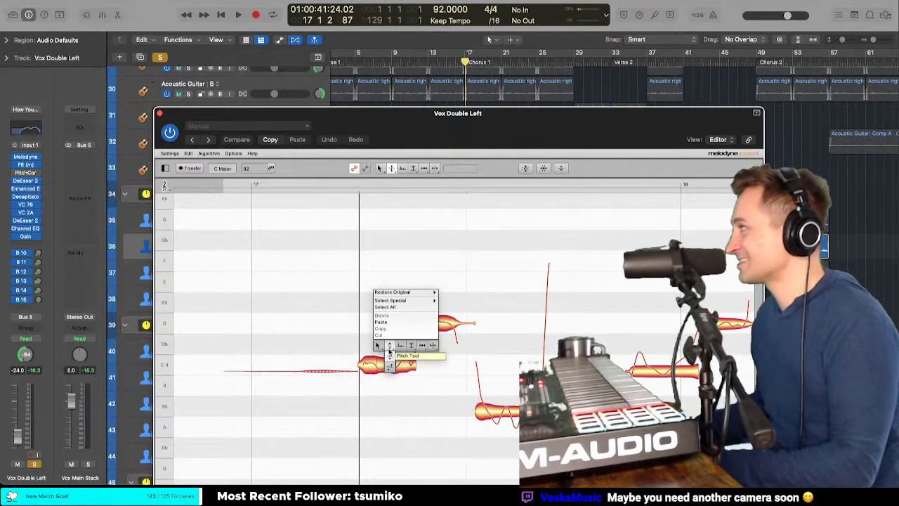
click(395, 359)
right_click(397, 358)
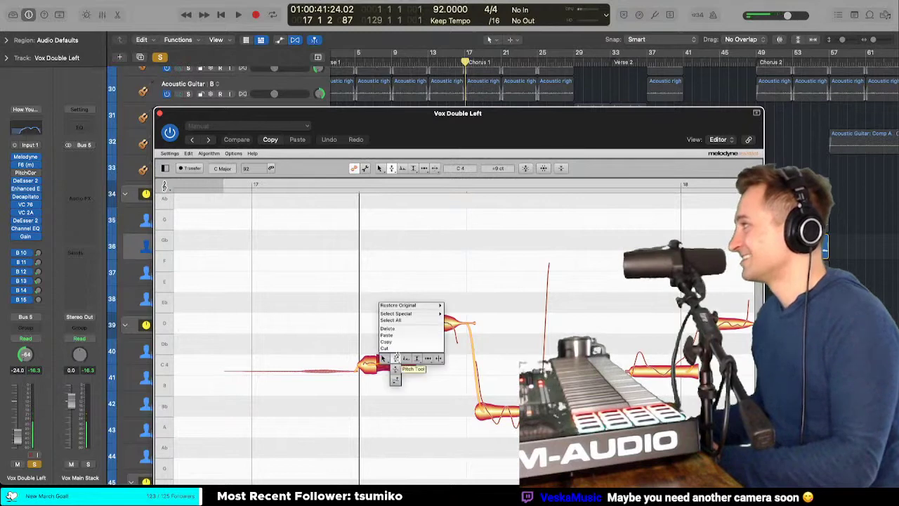
click(392, 367)
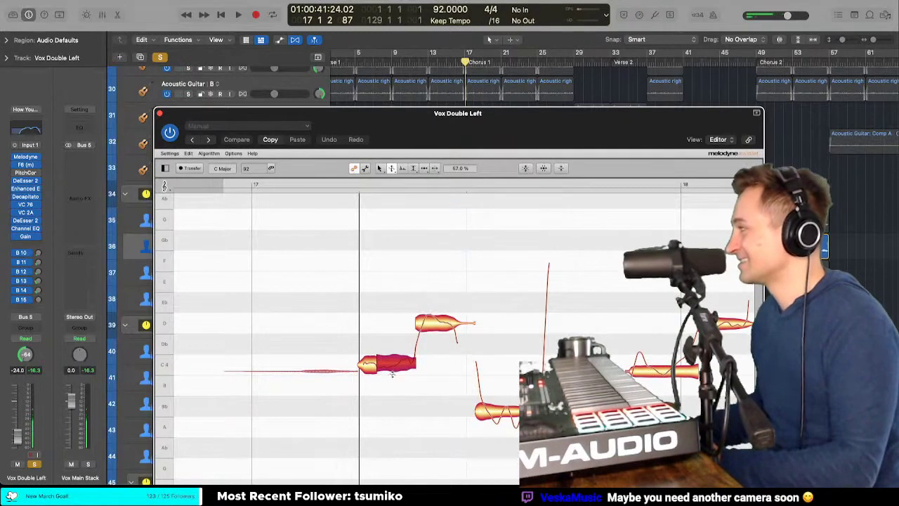
right_click(391, 372)
click(394, 353)
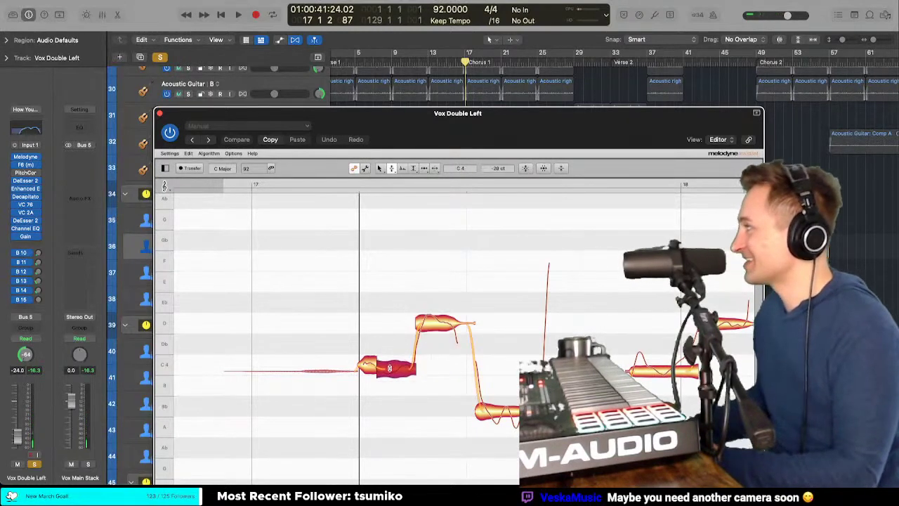
drag(389, 368, 389, 362)
Step: Reduce the second C 4 segment's pitch modulation to 51% and return to the Pitch tool
right_click(388, 363)
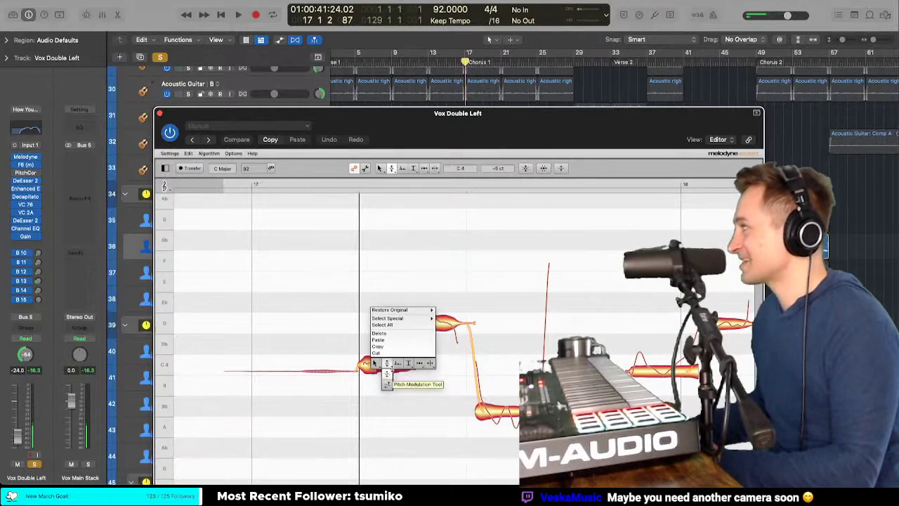
click(392, 370)
right_click(389, 372)
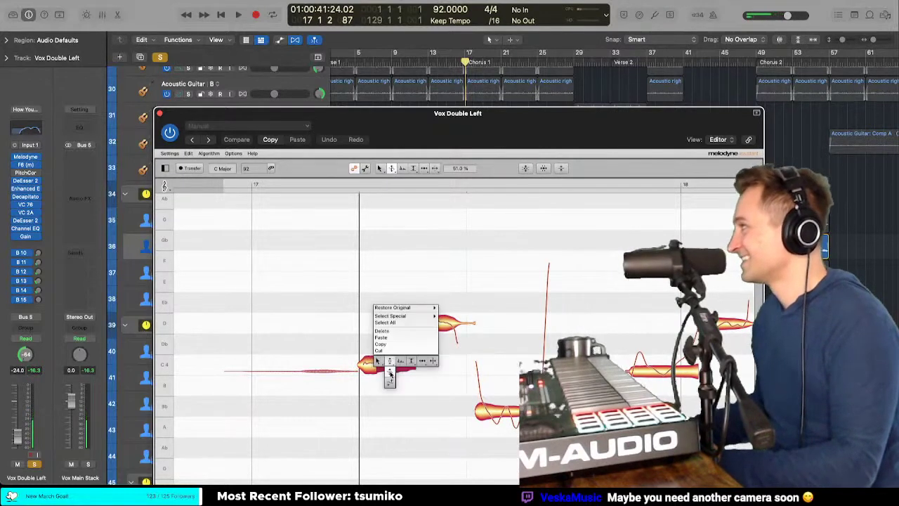
click(392, 374)
Step: Audition the opening C 4 segment and the D 4 note after bar 17
click(372, 365)
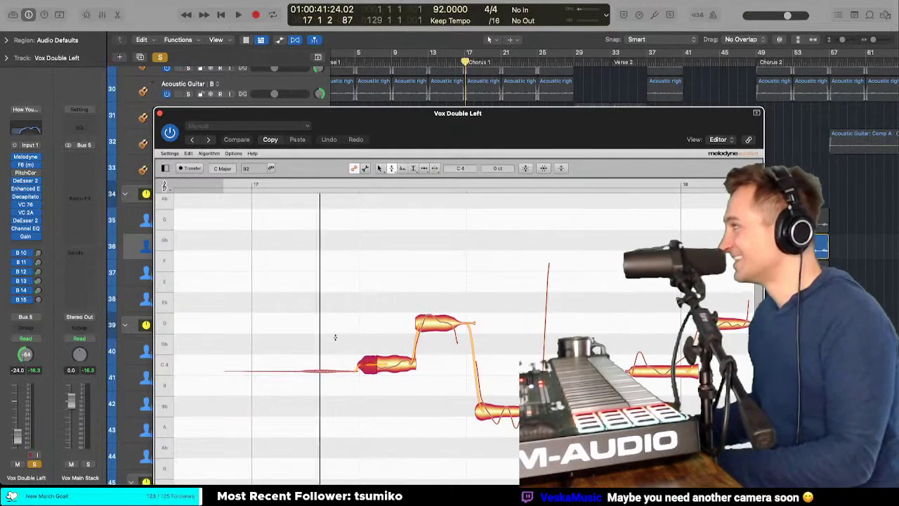
click(427, 325)
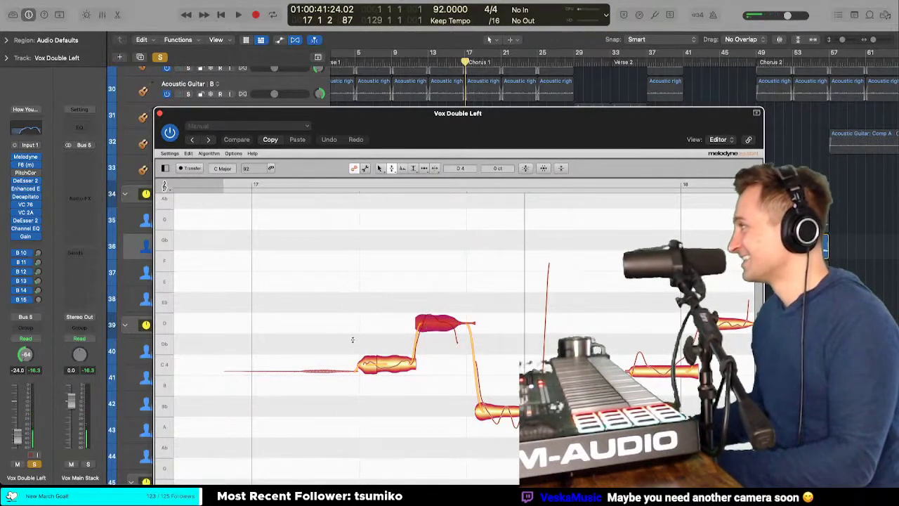
click(371, 363)
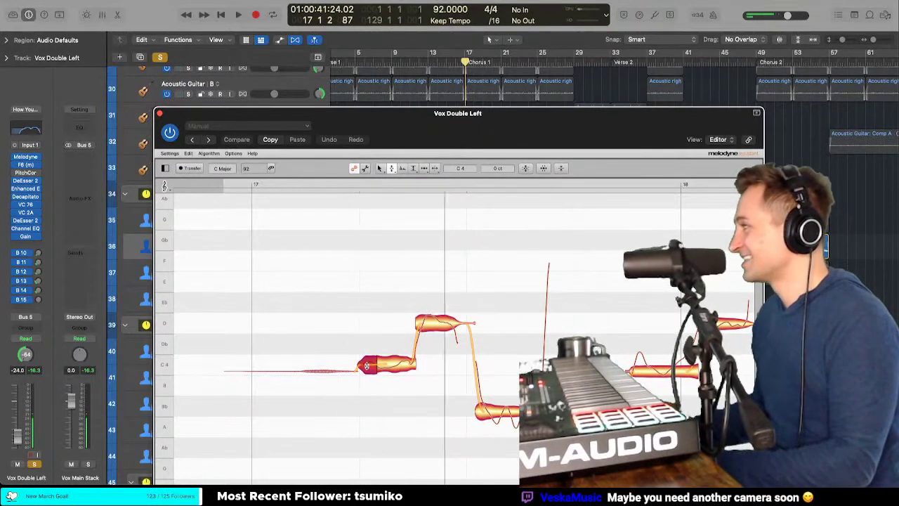
Step: Set the pitch modulation of the D 4 note after bar 17 to 71% and play back the phrase
right_click(435, 322)
click(434, 337)
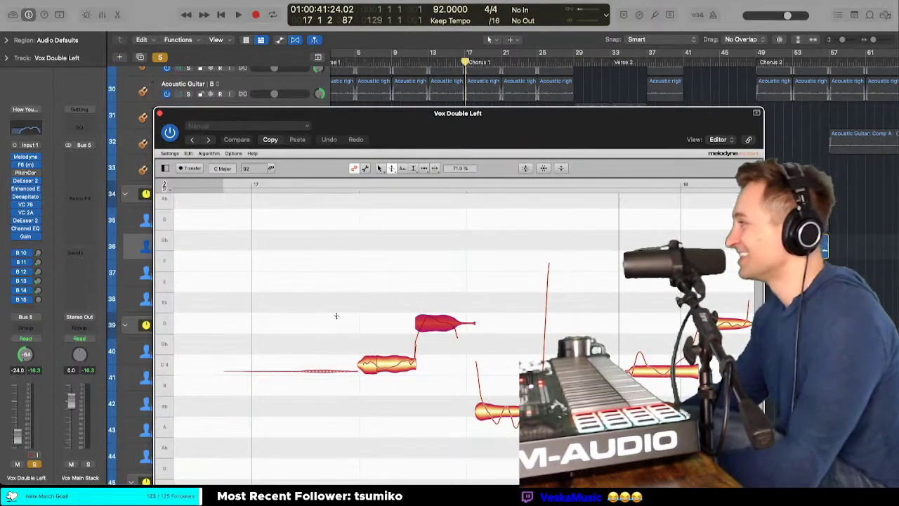
double_click(348, 310)
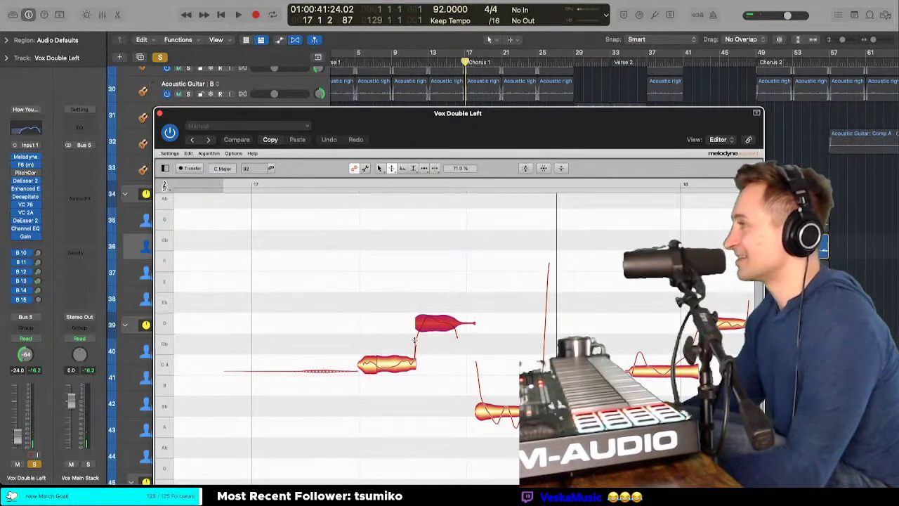
scroll(415, 340, right, 3)
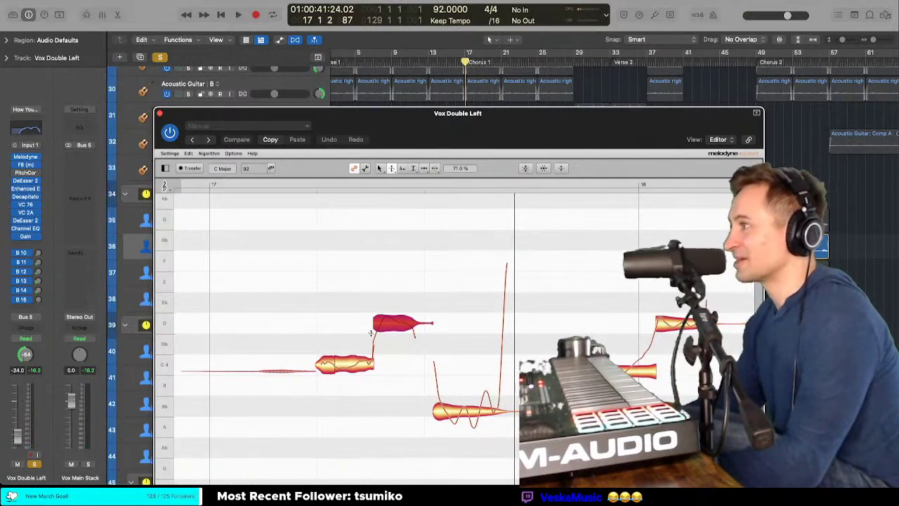
double_click(318, 319)
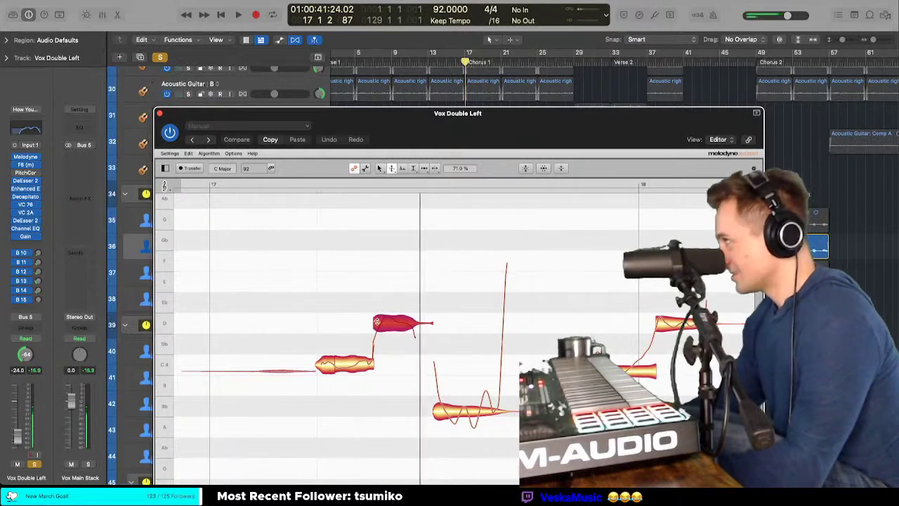
Step: Try flattening the Bb 3 note's pitch modulation to 0%, restore it, and centre the note on Bb 3
click(450, 409)
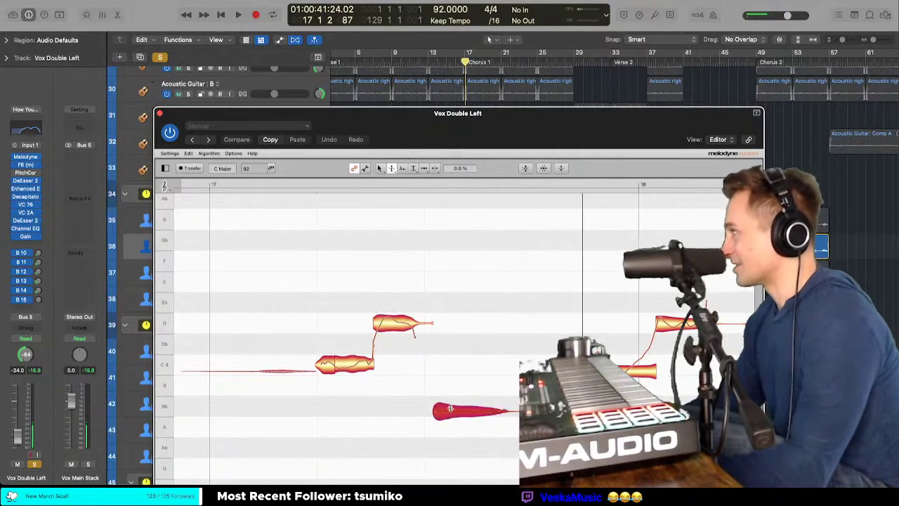
double_click(450, 409)
right_click(450, 408)
click(452, 399)
double_click(453, 409)
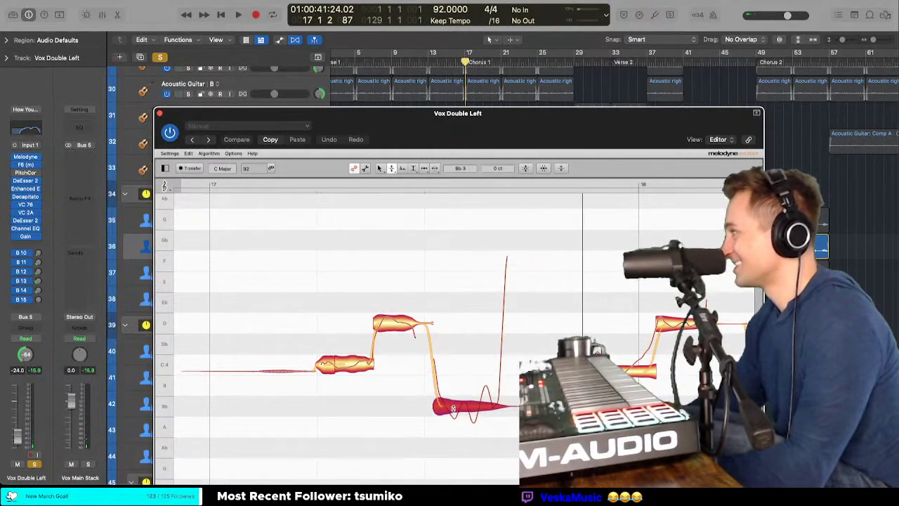
Step: Reduce the Bb 3 note's pitch modulation, set its pitch drift to 11% and return to the Pitch tool
scroll(453, 409, down, 5)
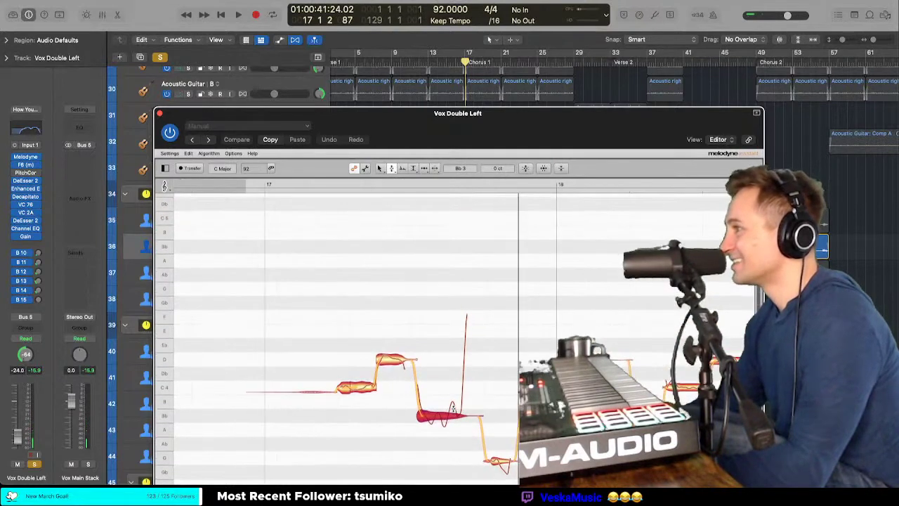
scroll(453, 409, up, 5)
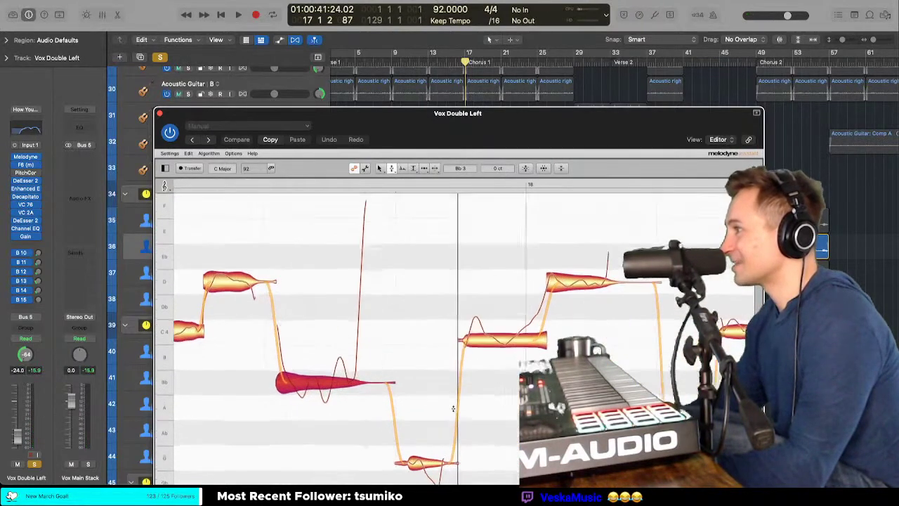
scroll(419, 398, up, 3)
right_click(419, 398)
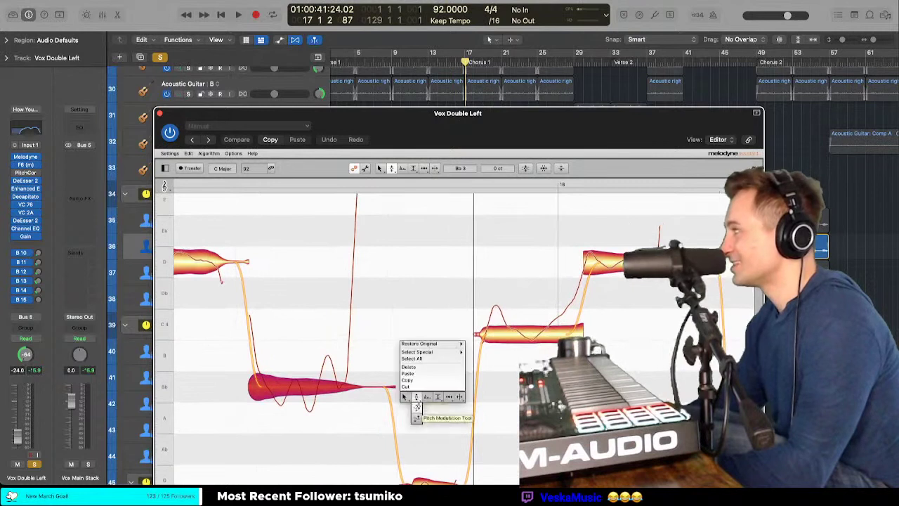
click(419, 408)
drag(287, 405, 290, 438)
right_click(284, 402)
click(284, 420)
right_click(291, 378)
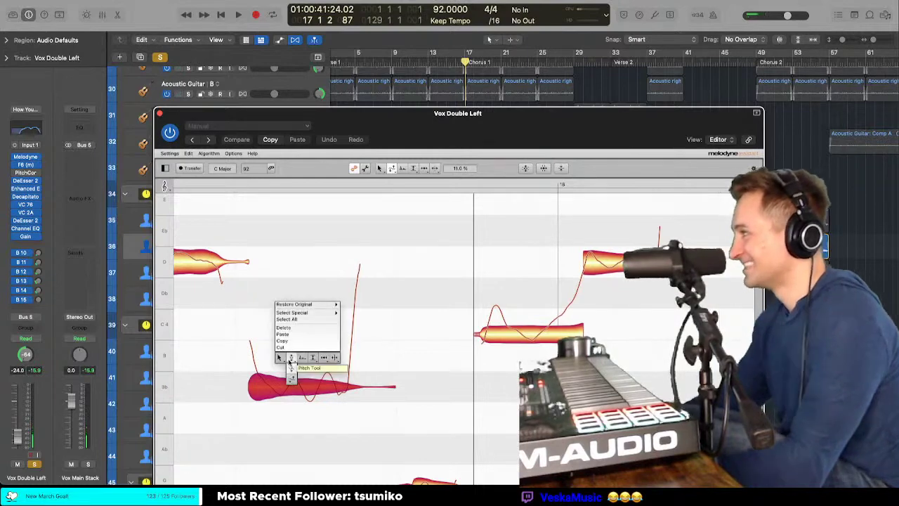
click(293, 373)
Step: Centre the low note before bar 18 on G 3 and reduce its pitch modulation to 48%
scroll(294, 387, down, 3)
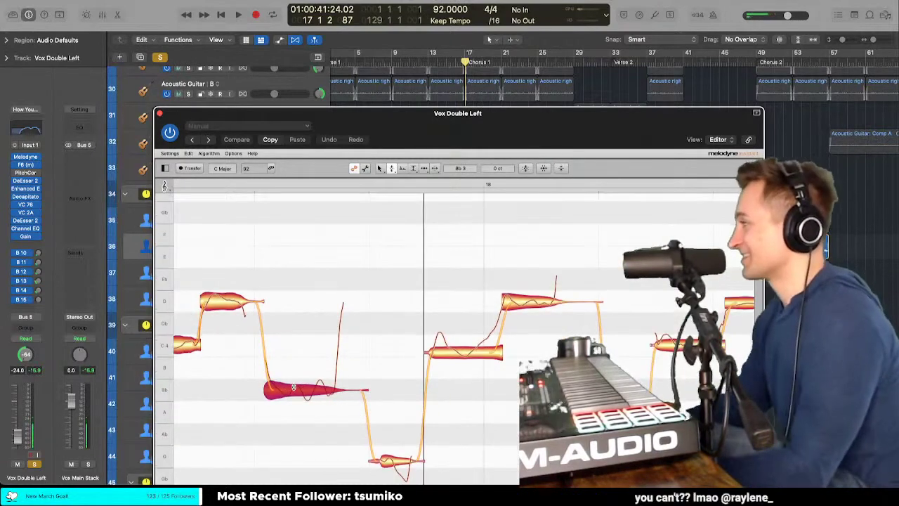
double_click(392, 457)
key(space)
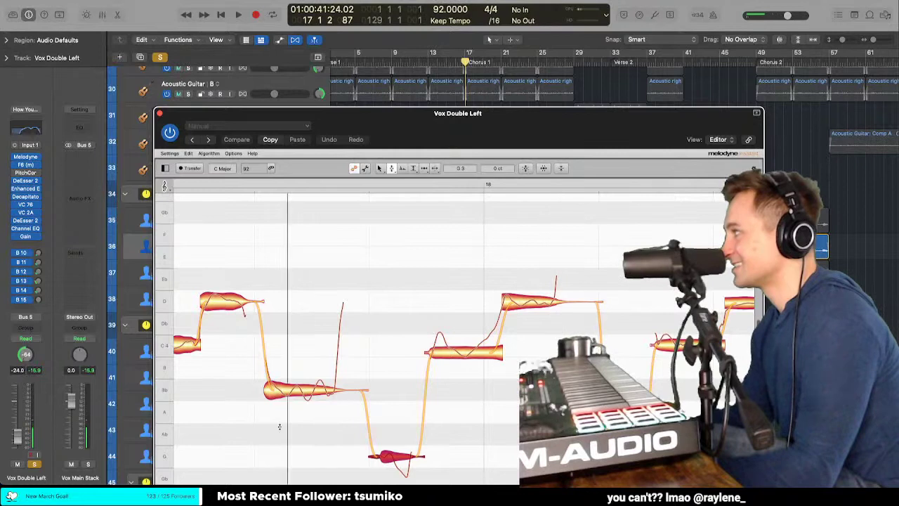
right_click(396, 454)
click(400, 422)
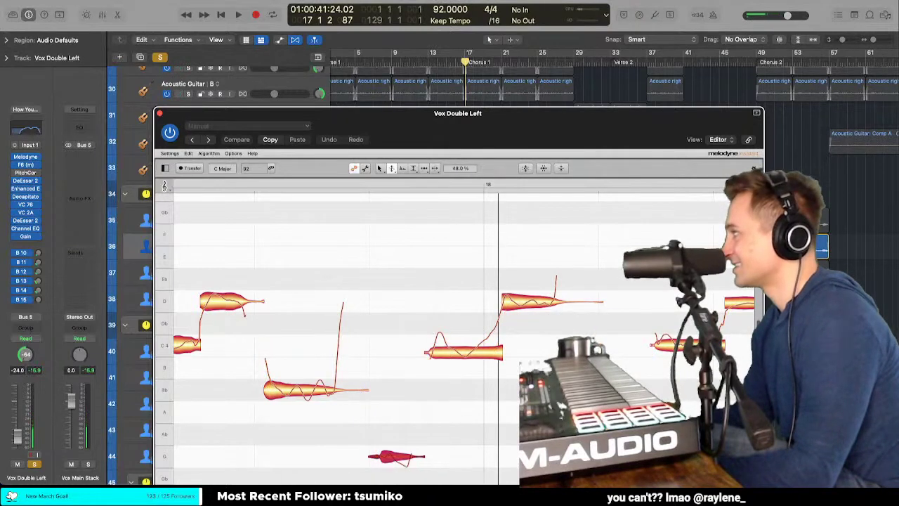
Step: Raise the G 3 note before bar 18 slightly with the Pitch tool and audition the phrase
right_click(395, 472)
click(397, 450)
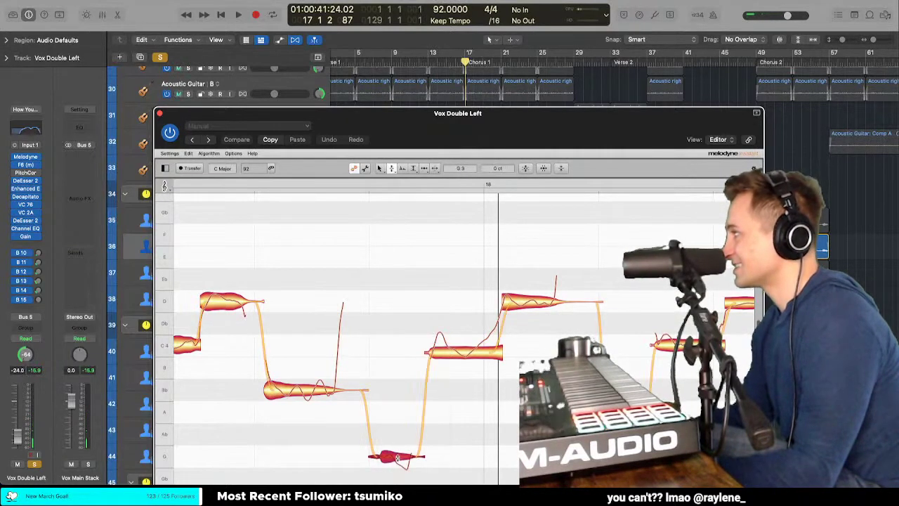
drag(397, 457, 397, 453)
click(345, 438)
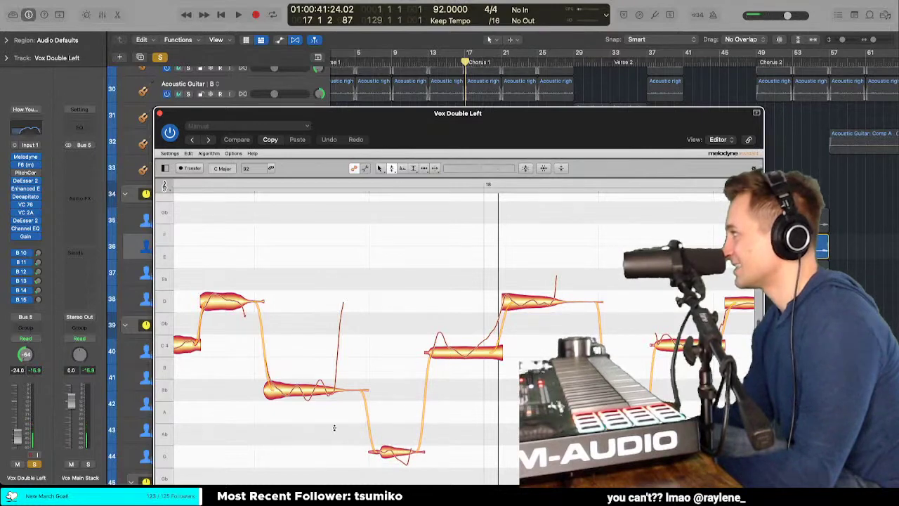
key(space)
drag(434, 111, 417, 62)
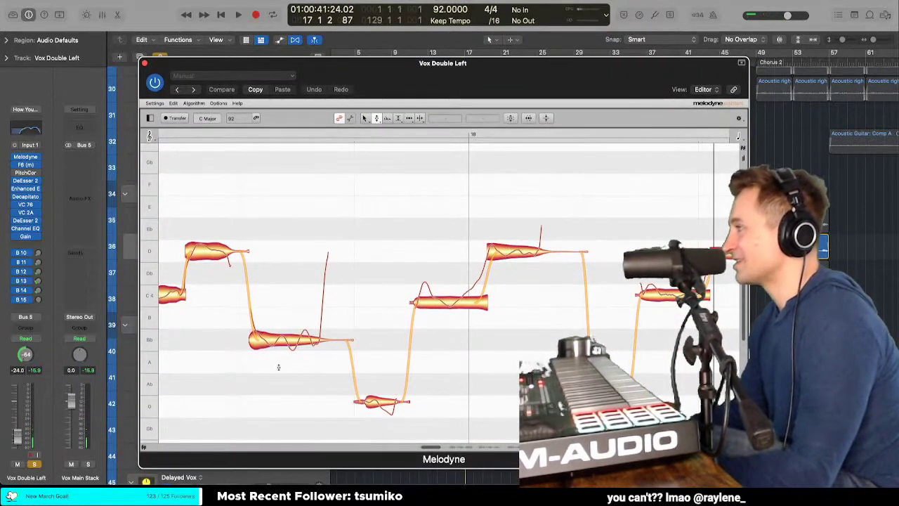
Step: Try adjusting the pitch drift of the C 4 note just before bar 18 to 99%
right_click(395, 322)
click(419, 321)
click(436, 314)
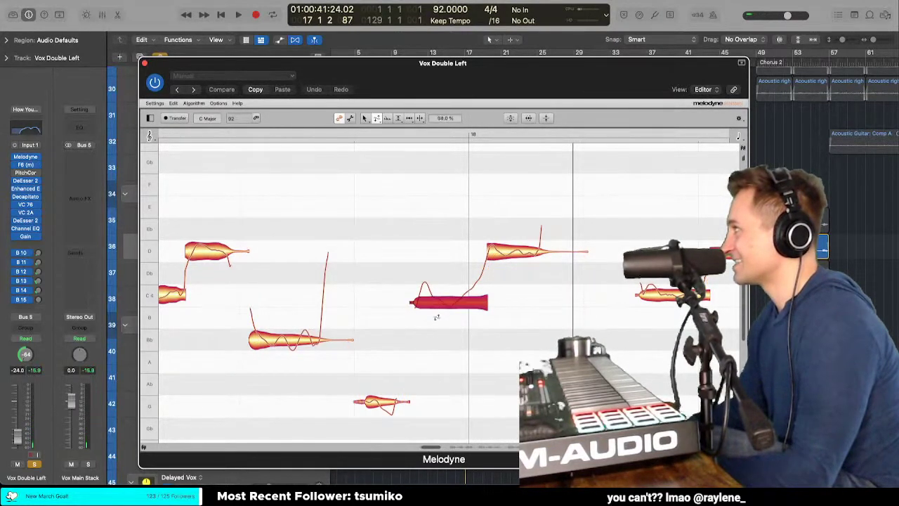
drag(436, 316, 436, 304)
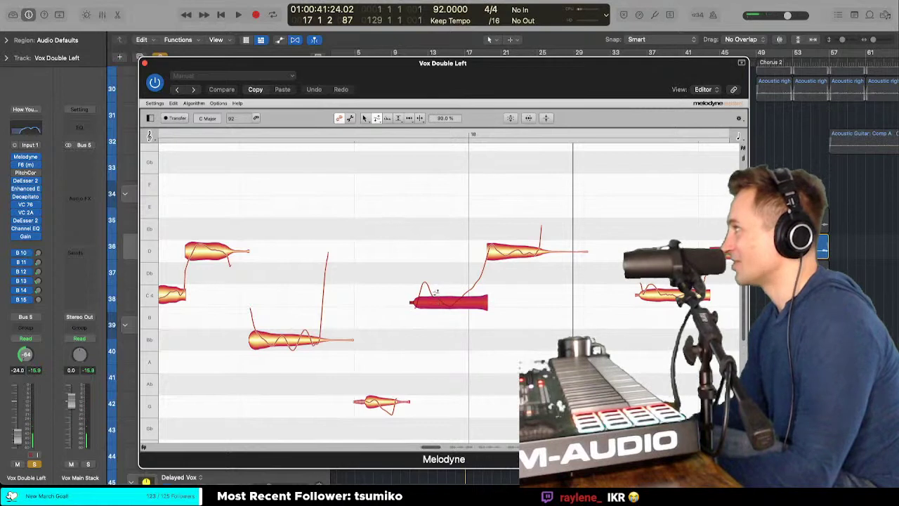
Step: Reduce the pitch modulation of the C 4 note leading into bar 18 and switch back to the Pitch tool
right_click(435, 292)
click(435, 279)
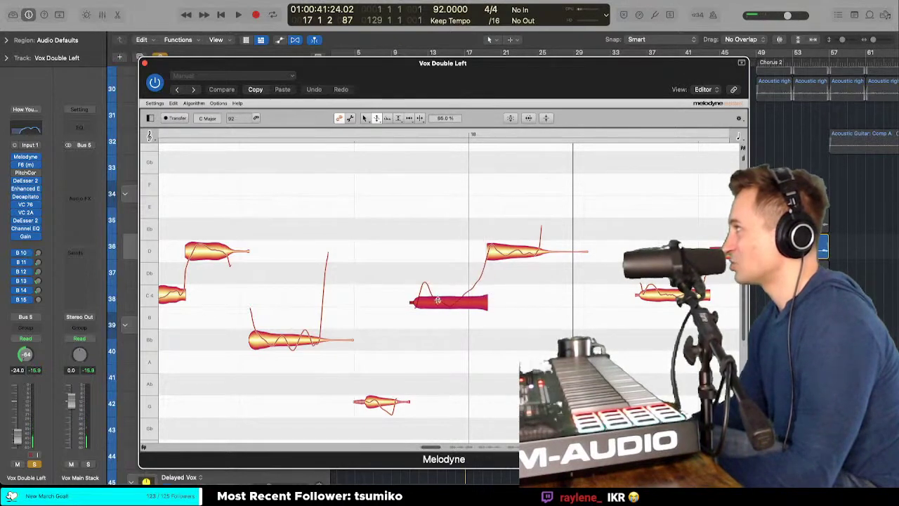
right_click(438, 320)
click(441, 304)
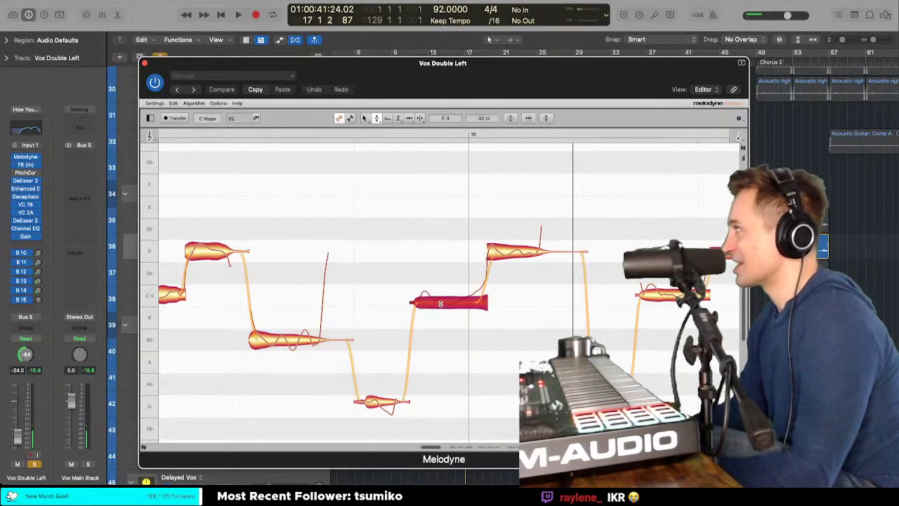
Step: Centre the note leading into bar 18 on C 4 and set its pitch drift to 29%
double_click(441, 302)
right_click(437, 311)
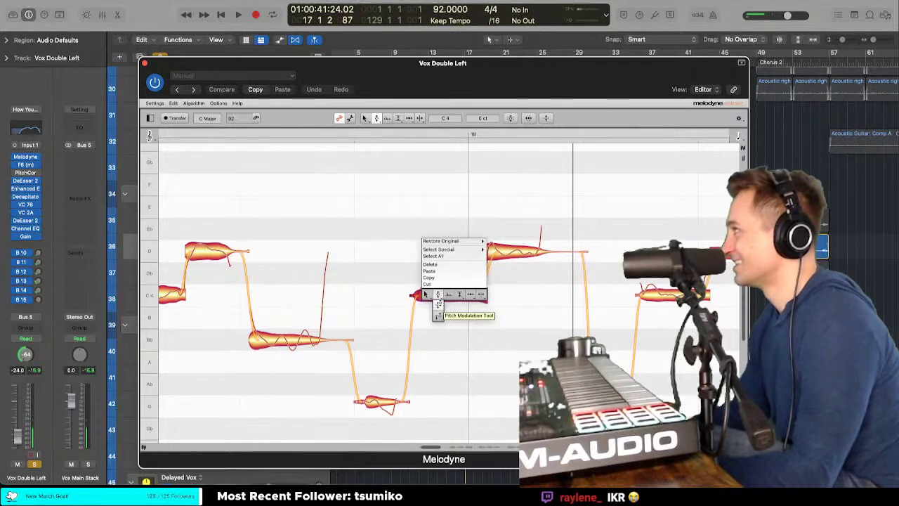
click(437, 311)
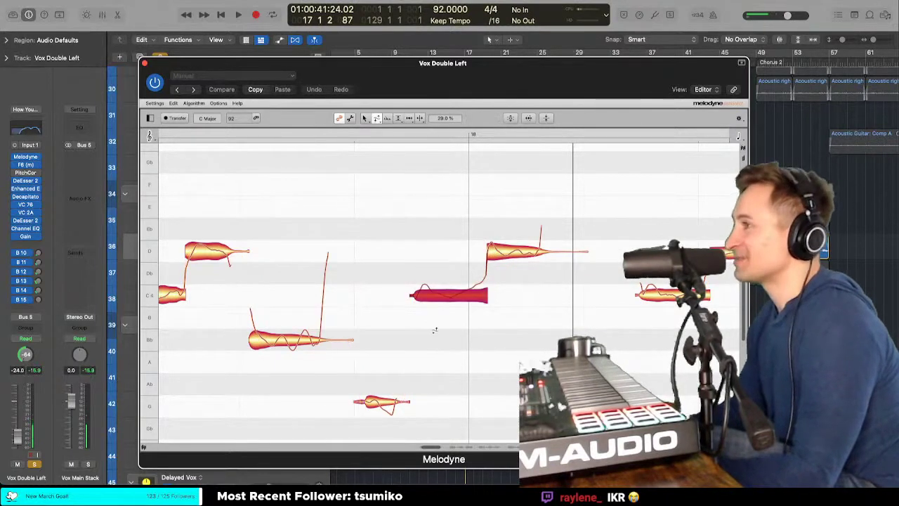
Step: Set the pitch drift of the C 4 note leading into bar 18 to 14%
right_click(428, 295)
click(430, 271)
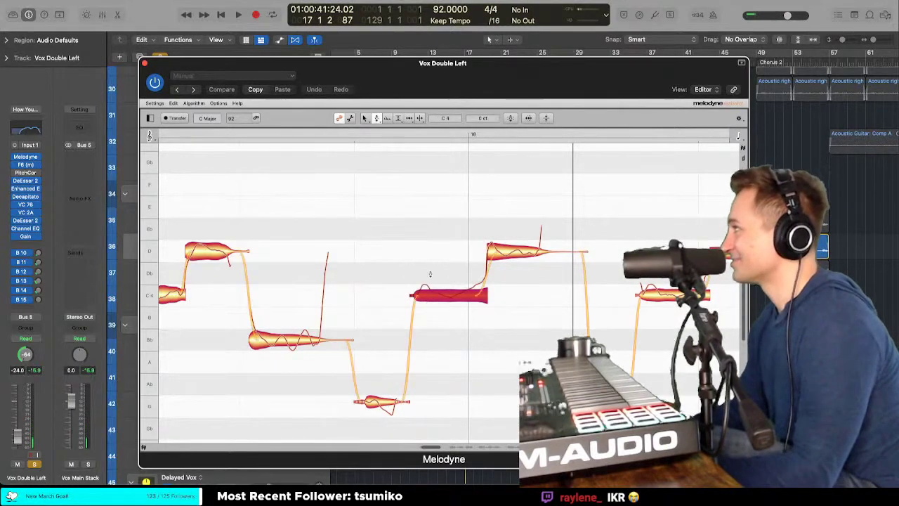
click(503, 251)
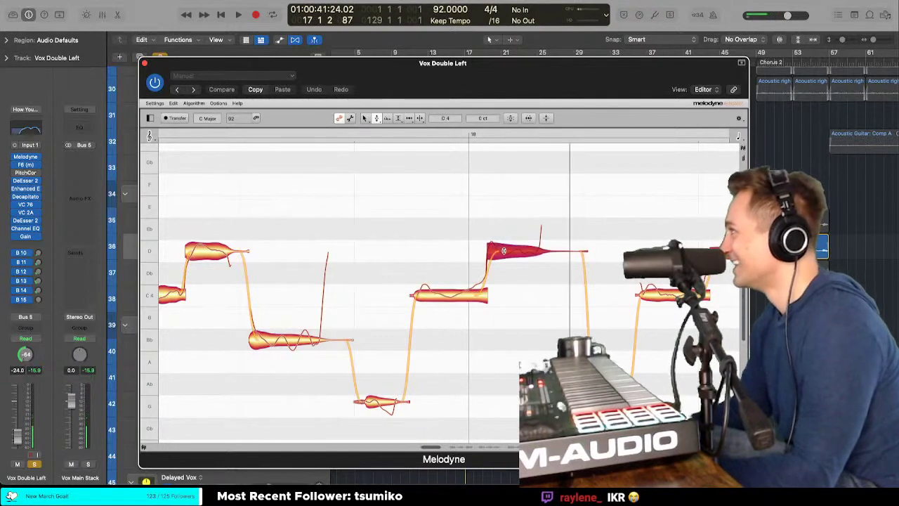
right_click(503, 252)
click(464, 286)
right_click(464, 286)
click(465, 280)
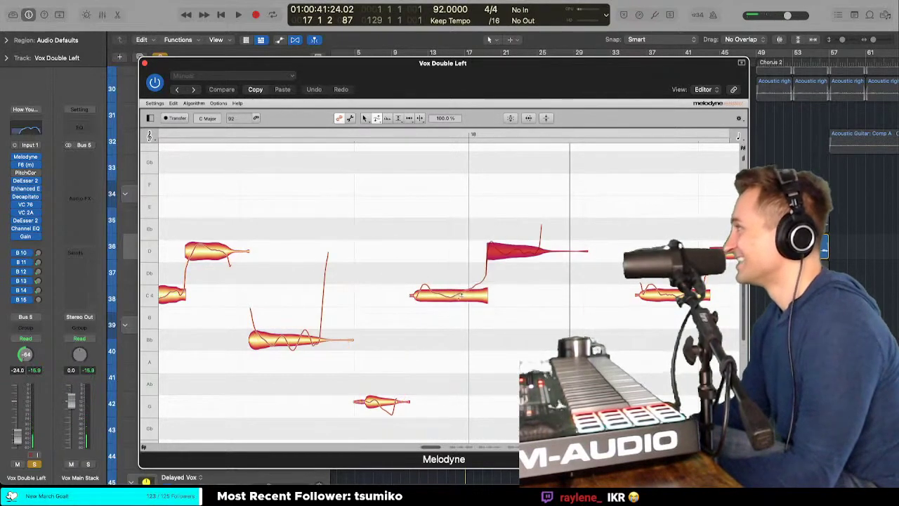
click(453, 302)
scroll(436, 298, down, 3)
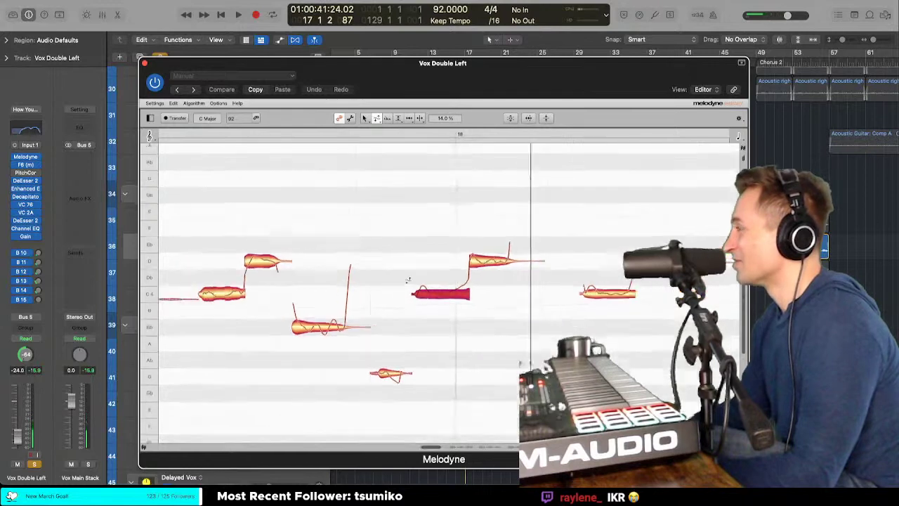
Step: Audition the phrase and recheck the pitch centre, modulation and drift of the two C 4 notes before bar 18
right_click(226, 257)
click(232, 237)
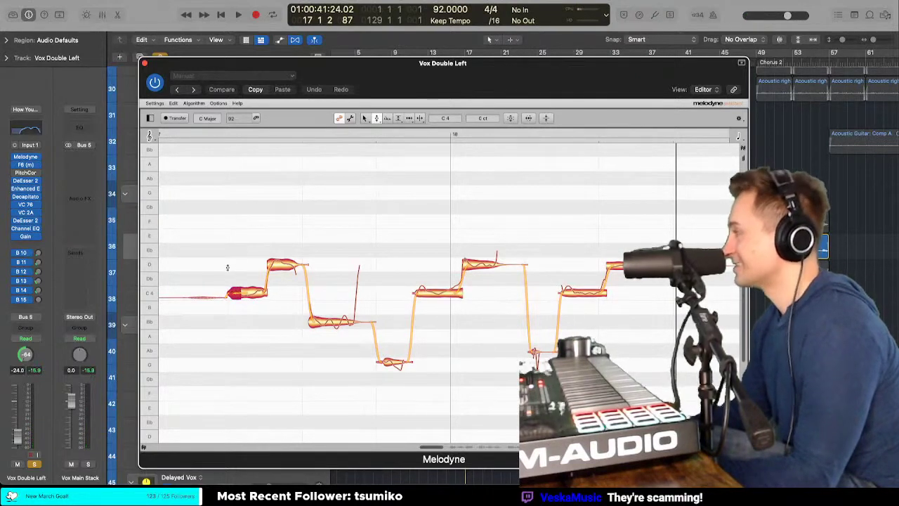
key(space)
click(265, 292)
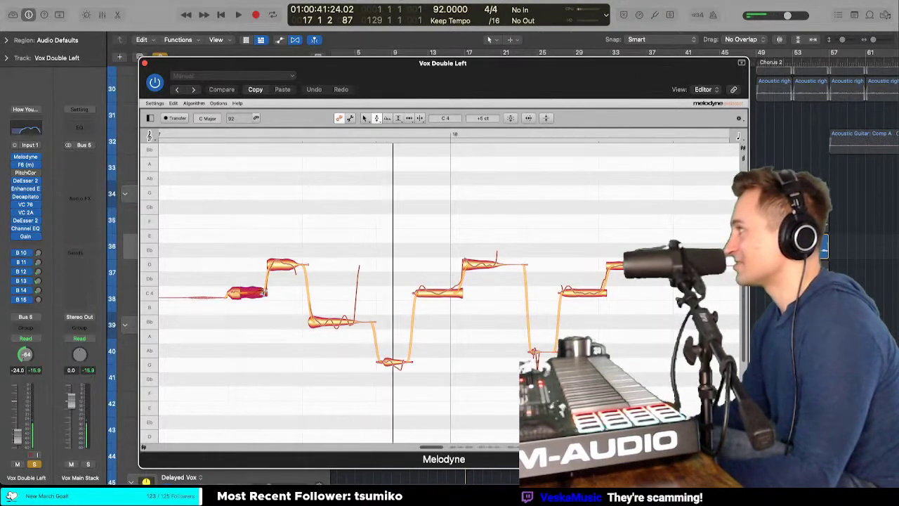
right_click(393, 277)
click(395, 290)
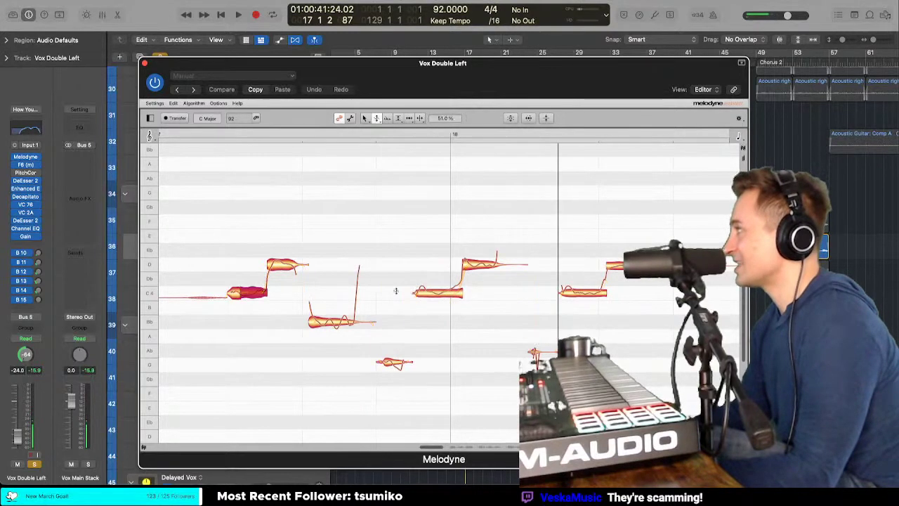
click(429, 295)
right_click(428, 301)
click(428, 311)
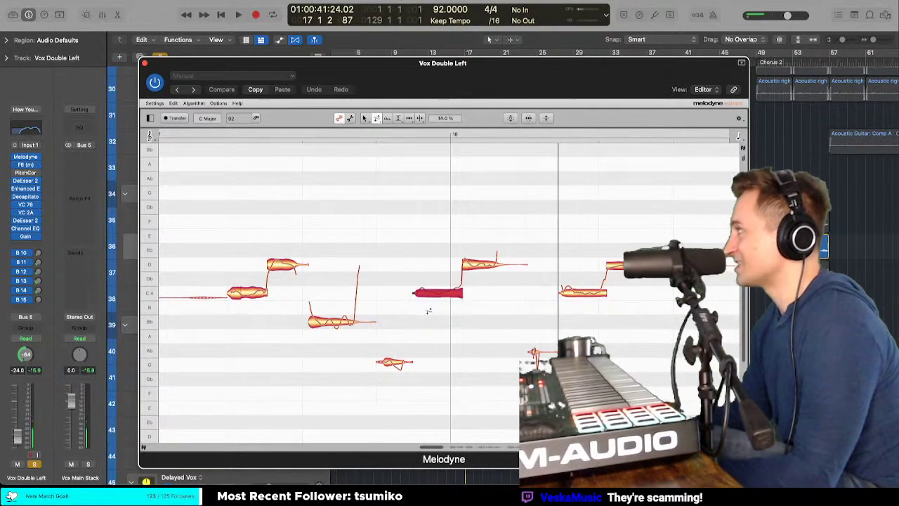
right_click(433, 308)
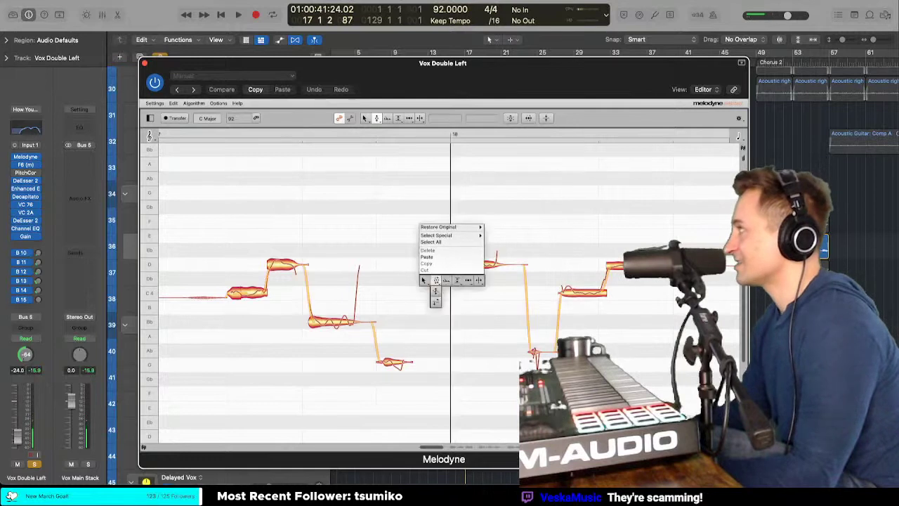
click(435, 280)
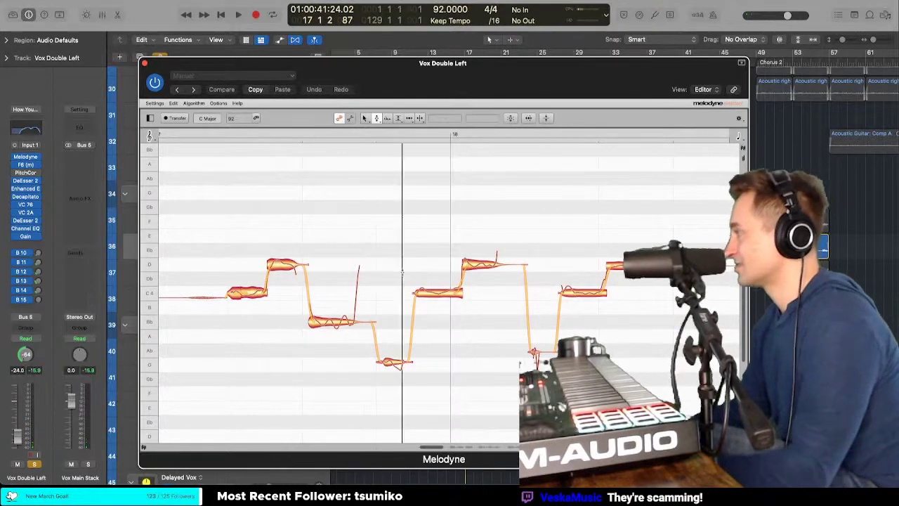
drag(460, 293, 459, 285)
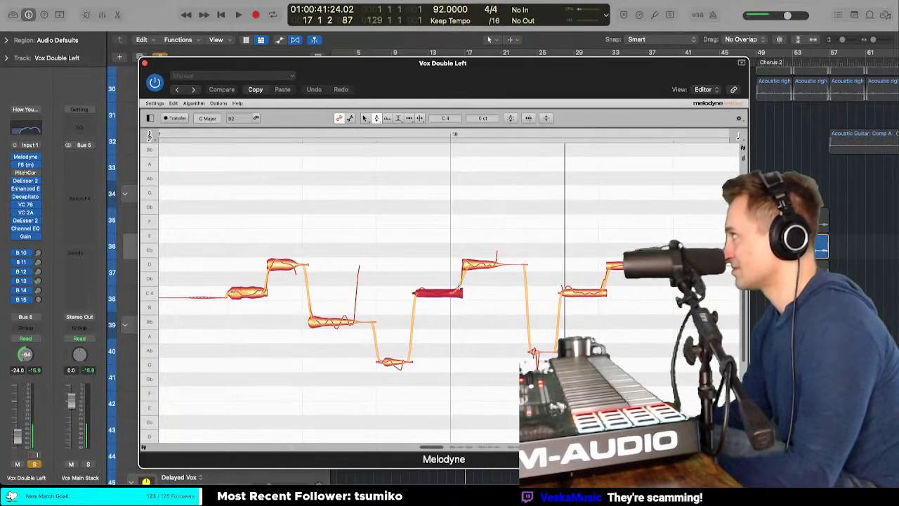
Step: Slightly reduce the pitch modulation of the D 4 note just after bar 18 and play it back
click(414, 274)
right_click(414, 275)
click(421, 225)
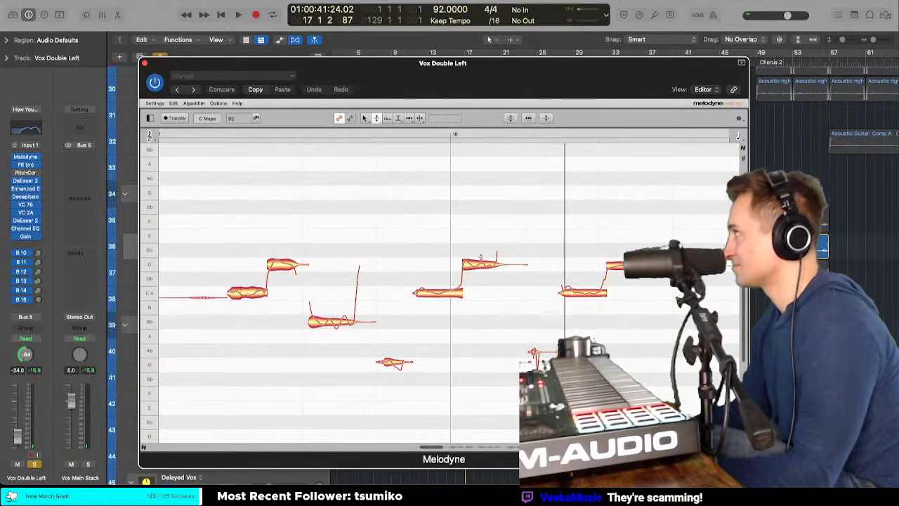
click(479, 263)
key(space)
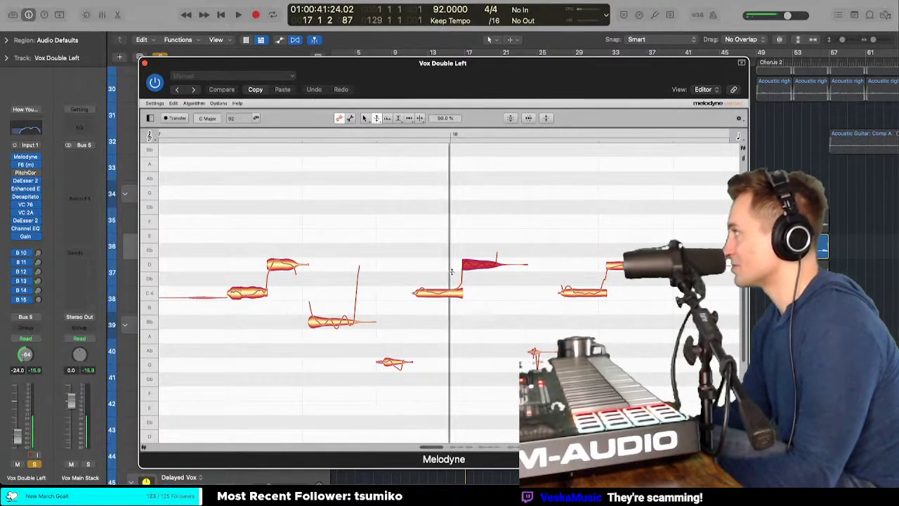
Step: Lower the short note in the first half of bar 18 to G 3 at 0 ct and reduce its pitch modulation
right_click(548, 340)
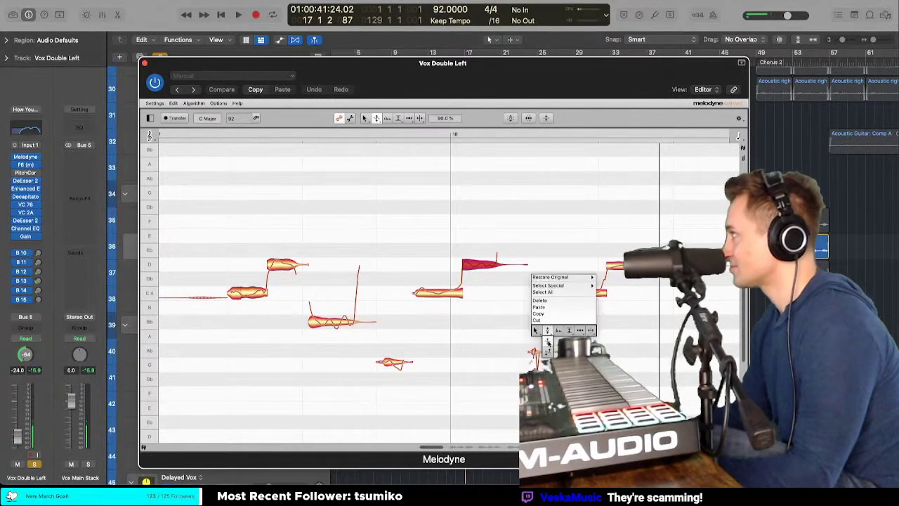
click(548, 330)
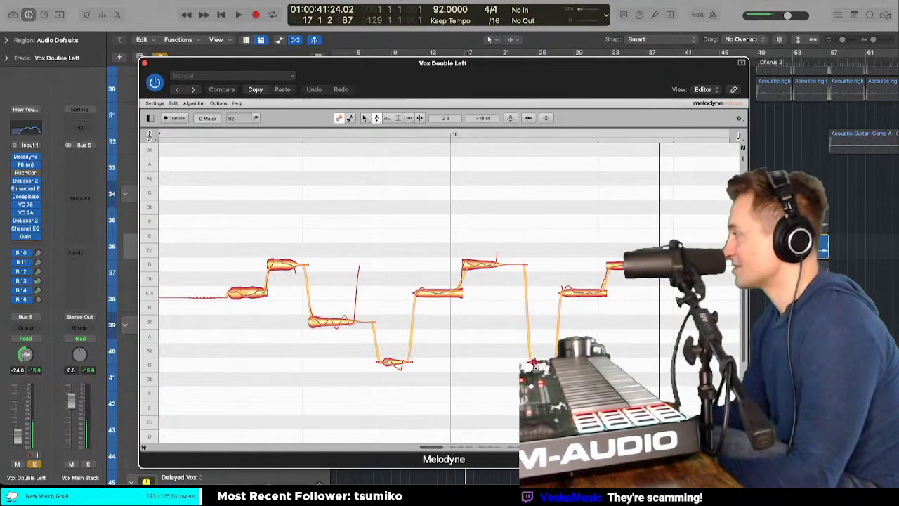
right_click(554, 374)
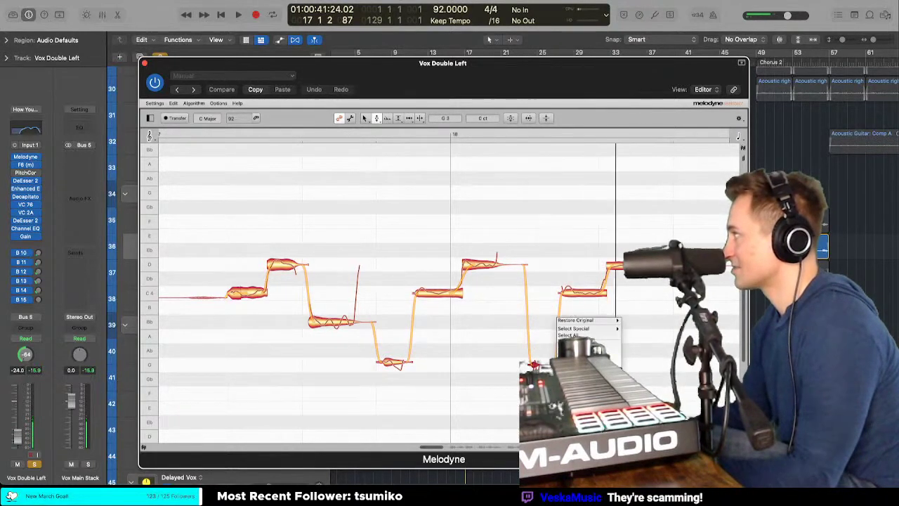
click(561, 364)
right_click(540, 290)
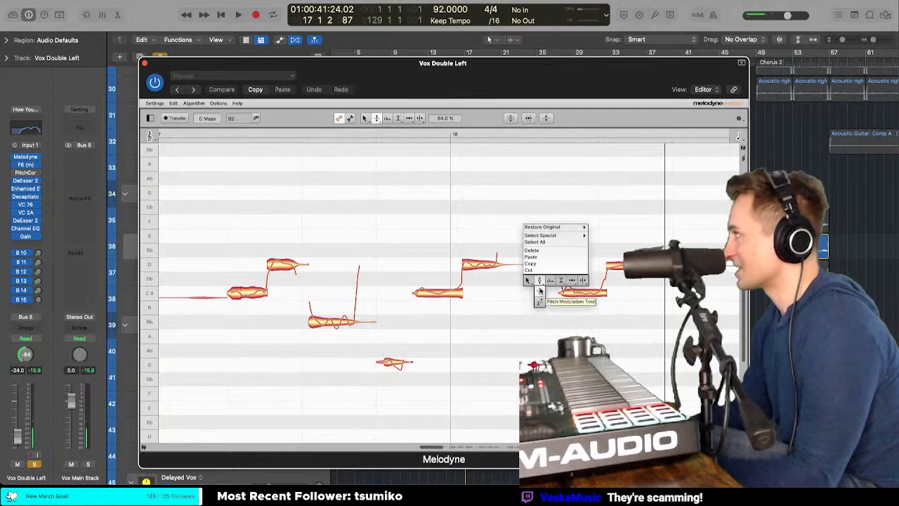
click(545, 307)
Step: Check the C 4 and D 4 notes in the middle of bar 18 and audition the phrase from bar 17 towards bar 19
click(582, 291)
click(613, 267)
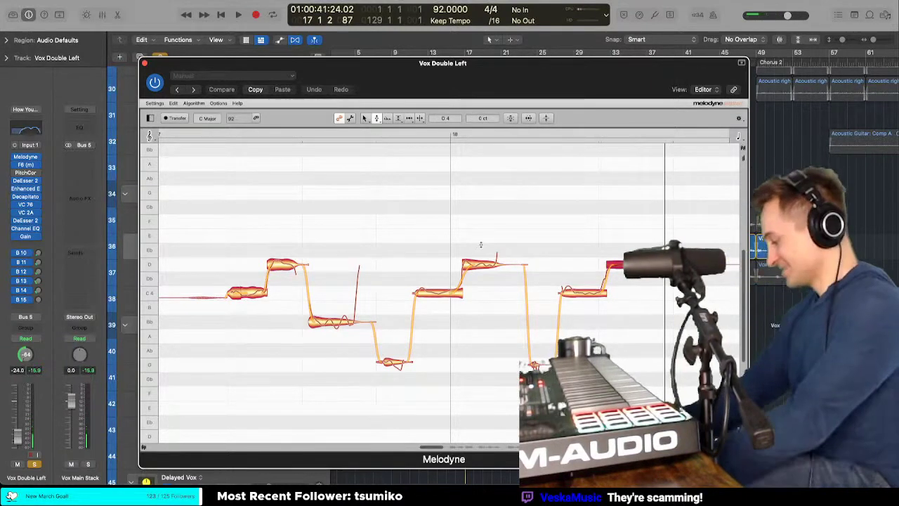
click(220, 244)
key(space)
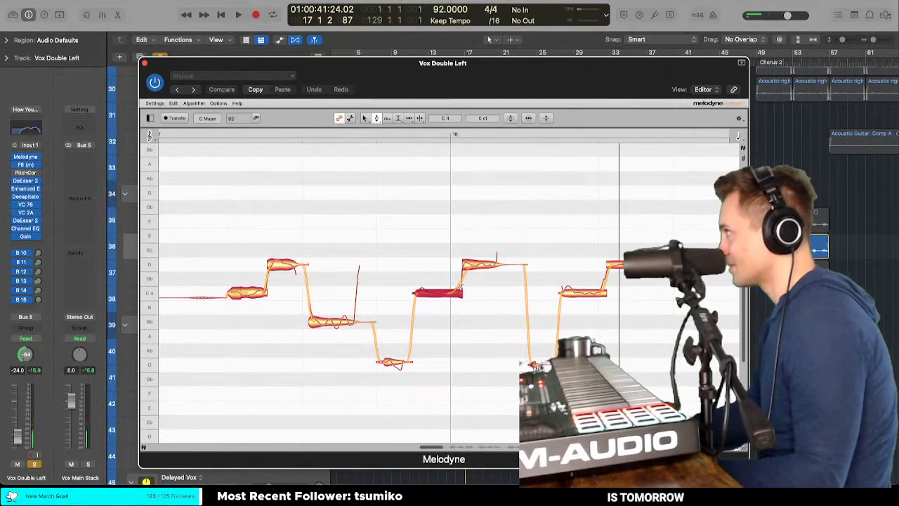
click(425, 264)
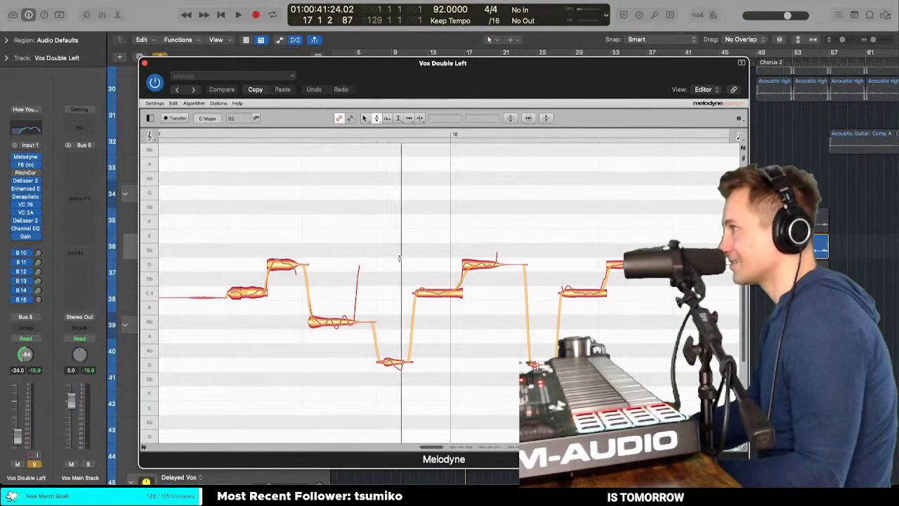
key(space)
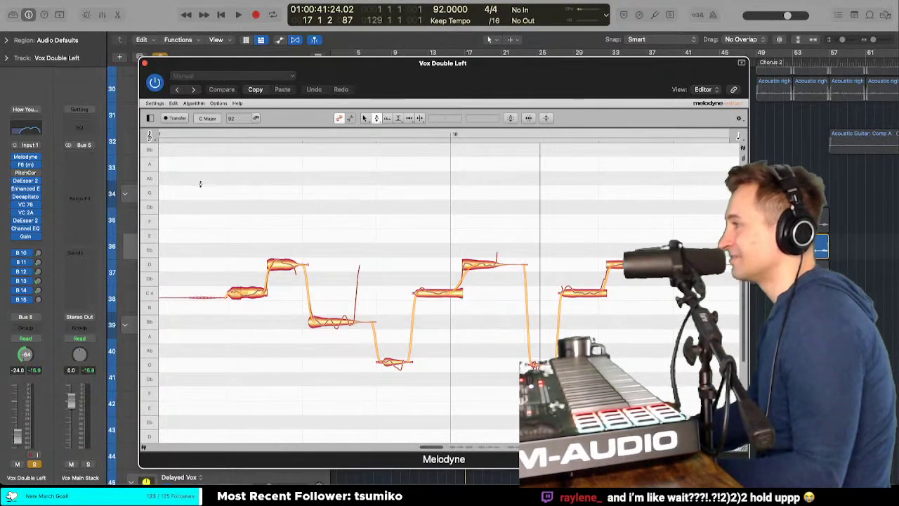
key(space)
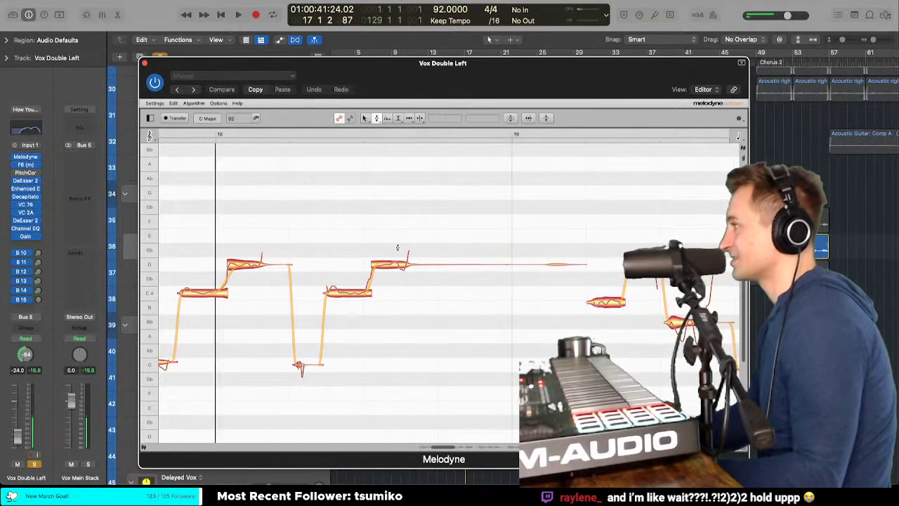
scroll(204, 268, left, 5)
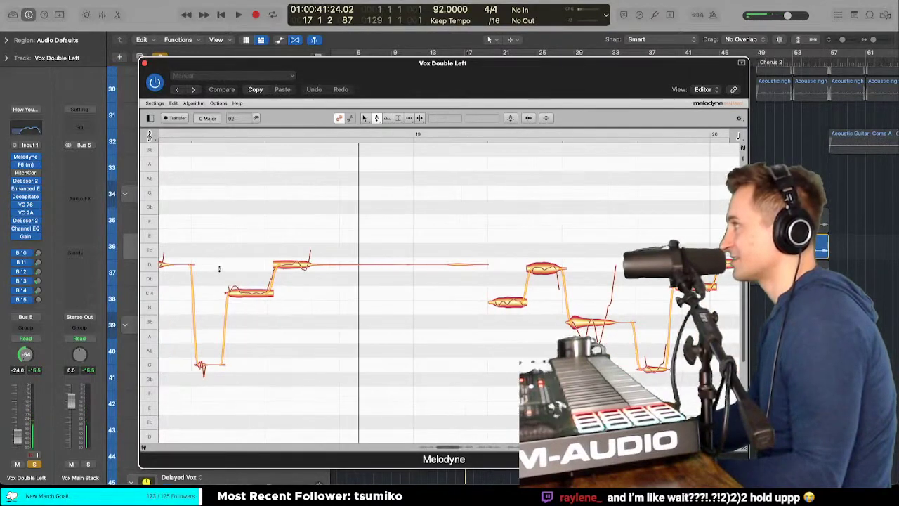
key(space)
click(250, 288)
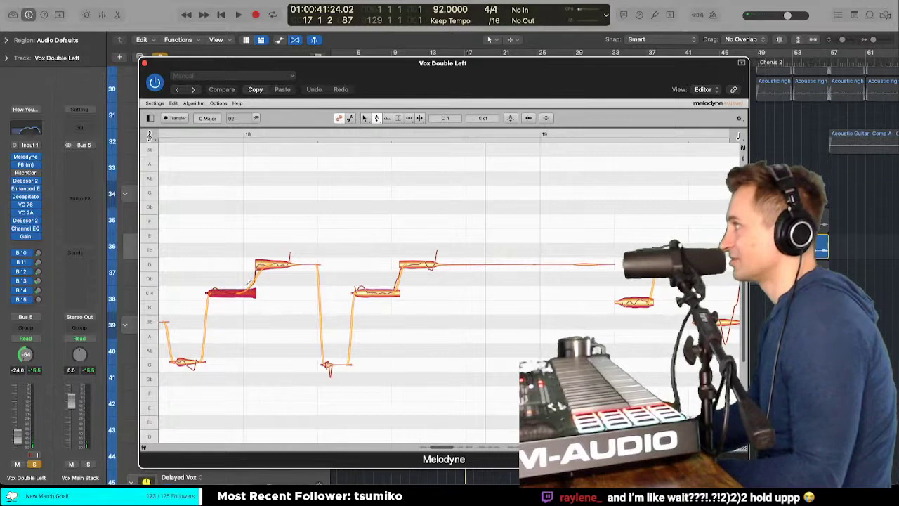
click(248, 282)
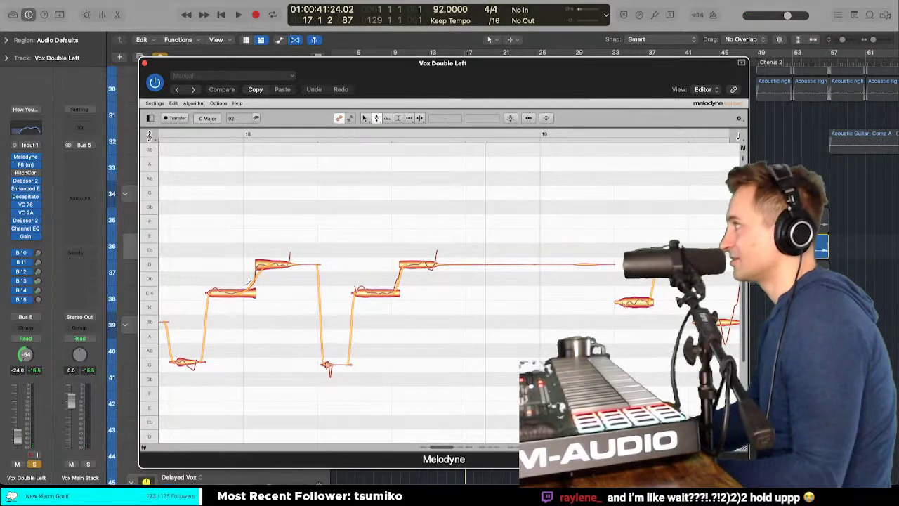
double_click(239, 234)
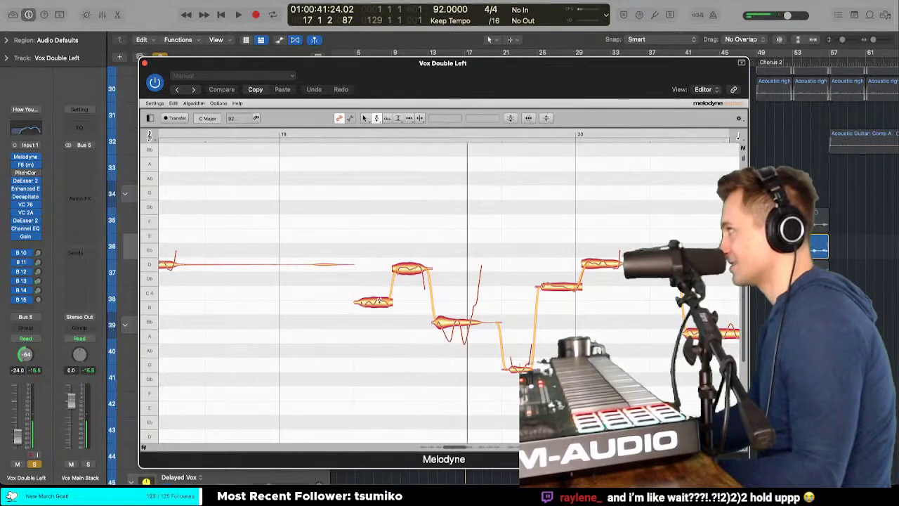
Step: Retune the six notes from late bar 19 into bar 20 towards C 4, D 4, Bb 3, G 3, C 4 and D 4
click(378, 299)
drag(378, 299, 378, 294)
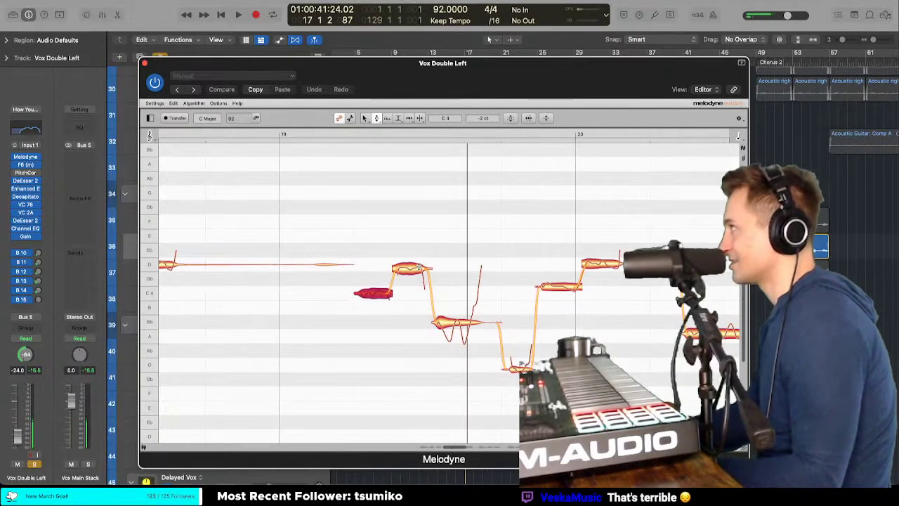
click(419, 267)
click(458, 321)
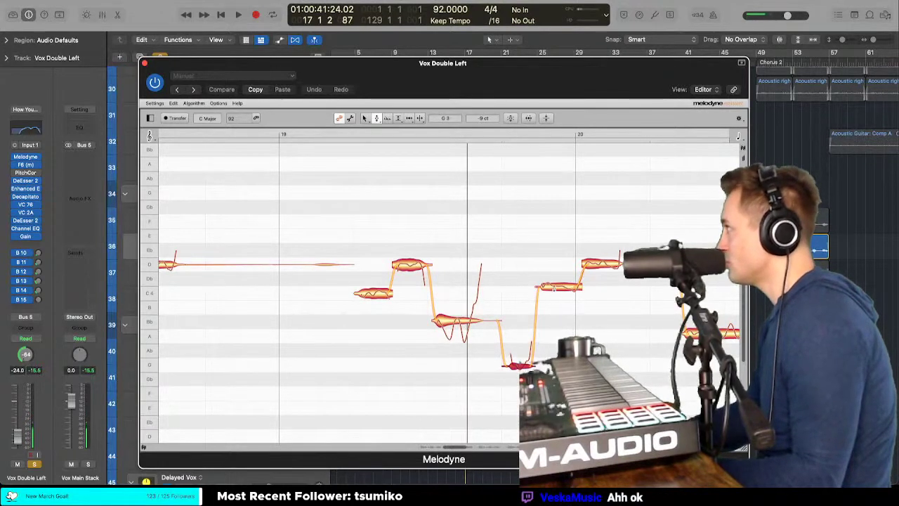
drag(554, 288, 553, 292)
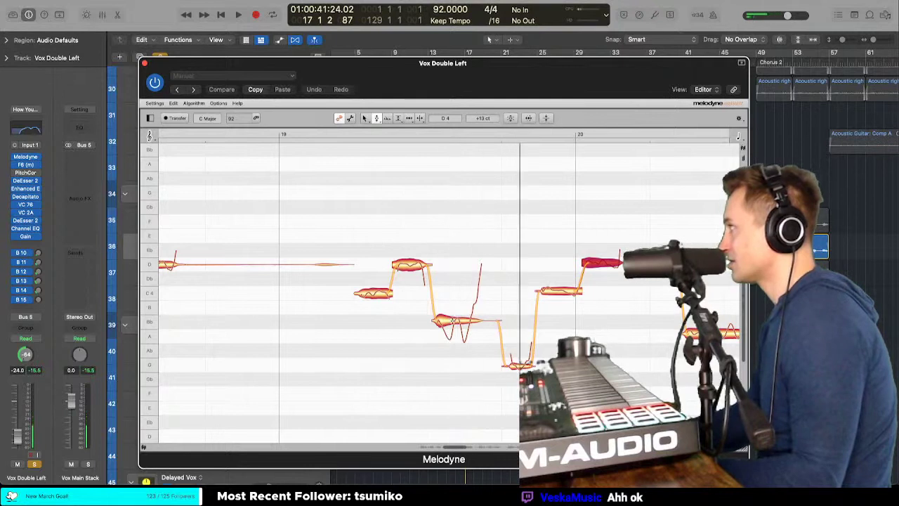
Step: Select the six notes from late bar 19 into bar 20 and set their pitch drift to 61%
right_click(439, 322)
click(450, 331)
drag(370, 217, 616, 395)
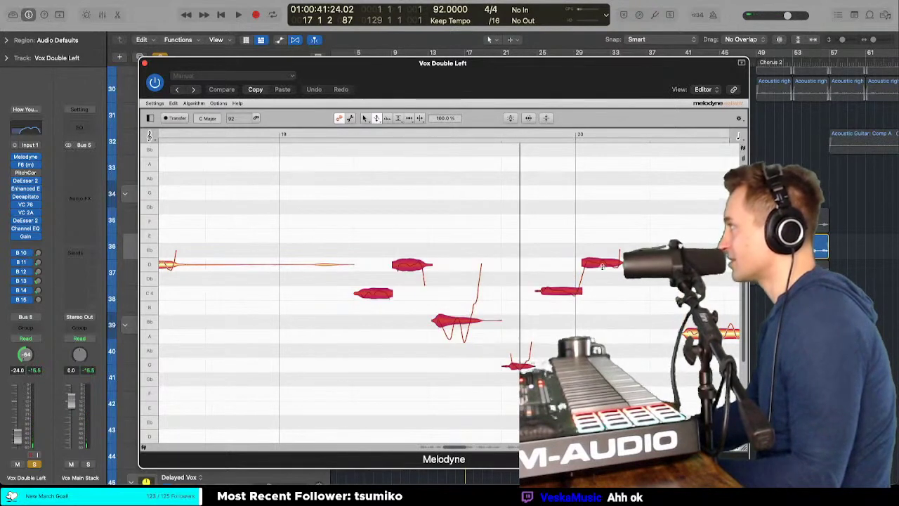
right_click(591, 275)
click(602, 293)
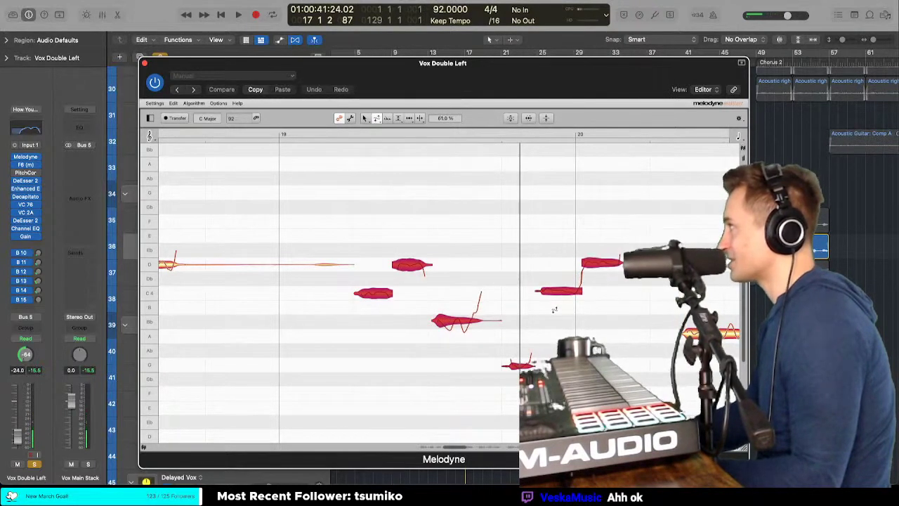
drag(554, 310, 552, 308)
right_click(539, 292)
click(555, 301)
click(485, 296)
Step: Reduce the pitch modulation of the Bb 3 note before bar 20 and switch back to the Pitch tool
right_click(482, 295)
click(494, 308)
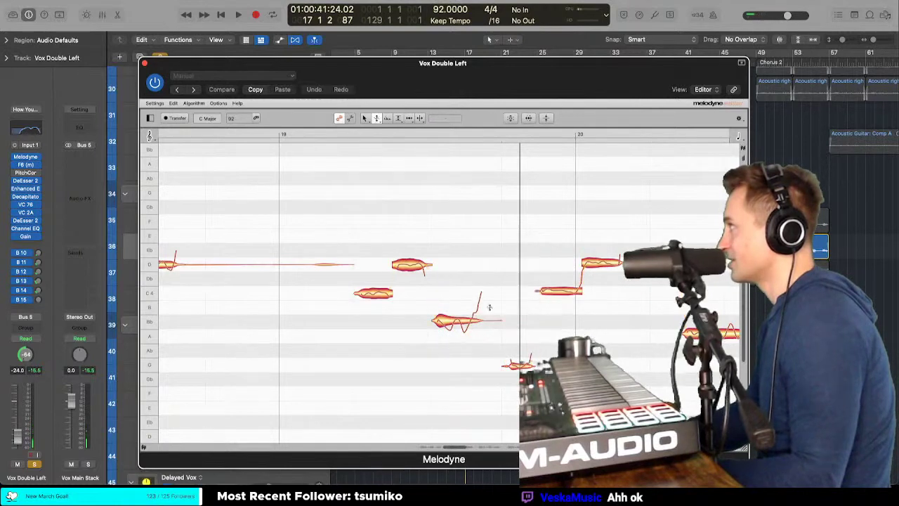
drag(458, 319, 458, 326)
right_click(457, 323)
click(458, 316)
Step: Select the three descending notes in the second half of bar 20 and reduce their pitch modulation to 65%
scroll(459, 313, right, 8)
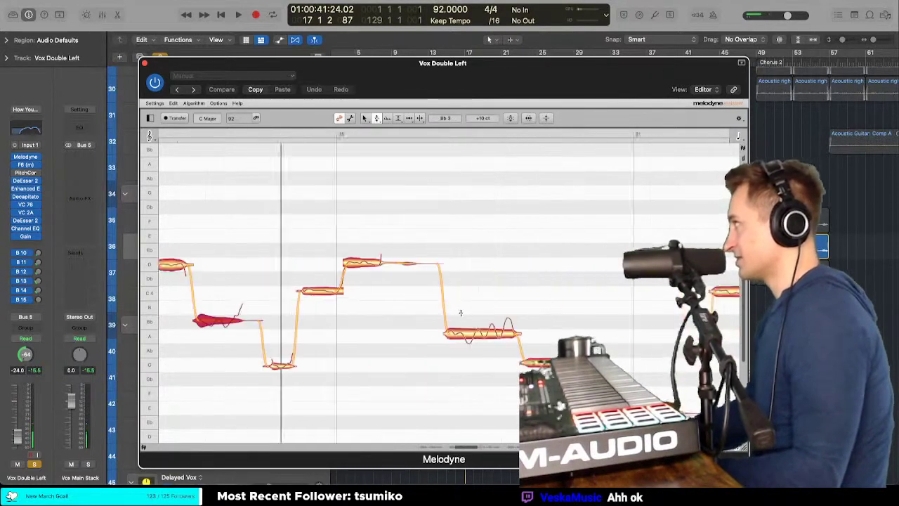
drag(361, 289, 449, 385)
right_click(455, 366)
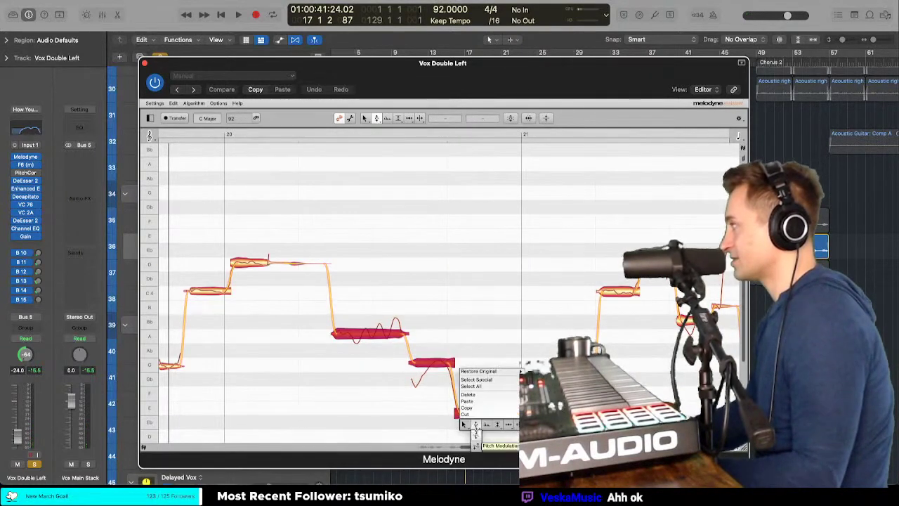
click(453, 401)
drag(367, 332, 366, 342)
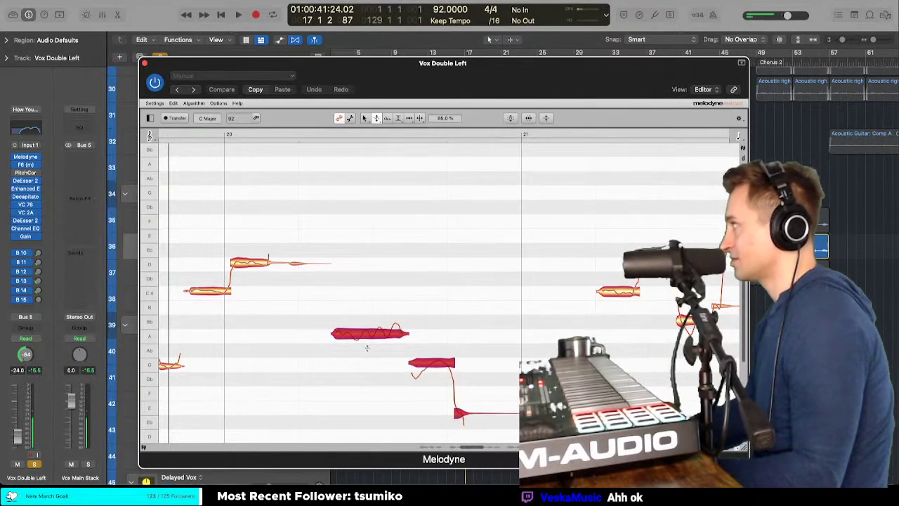
Step: Adjust the pitch drift of the three descending notes in bar 20 and move the first one up to Bb 3
right_click(366, 348)
click(367, 357)
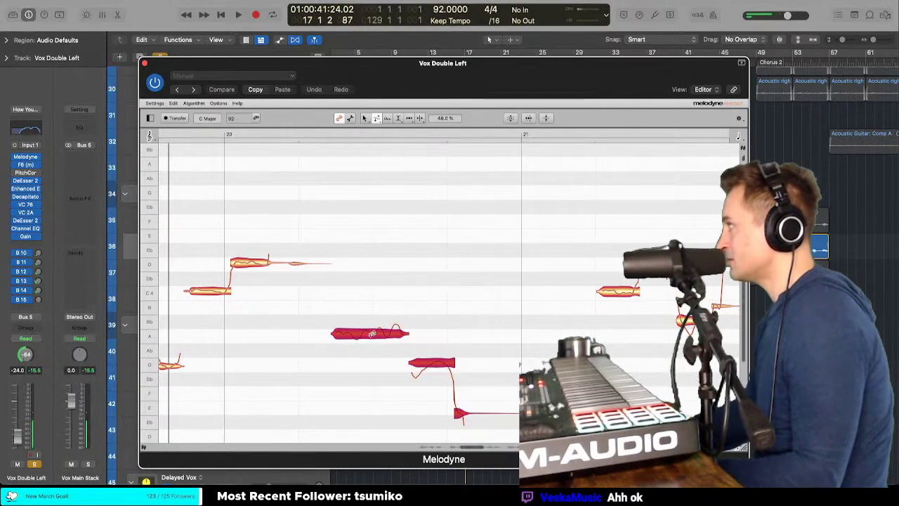
right_click(372, 339)
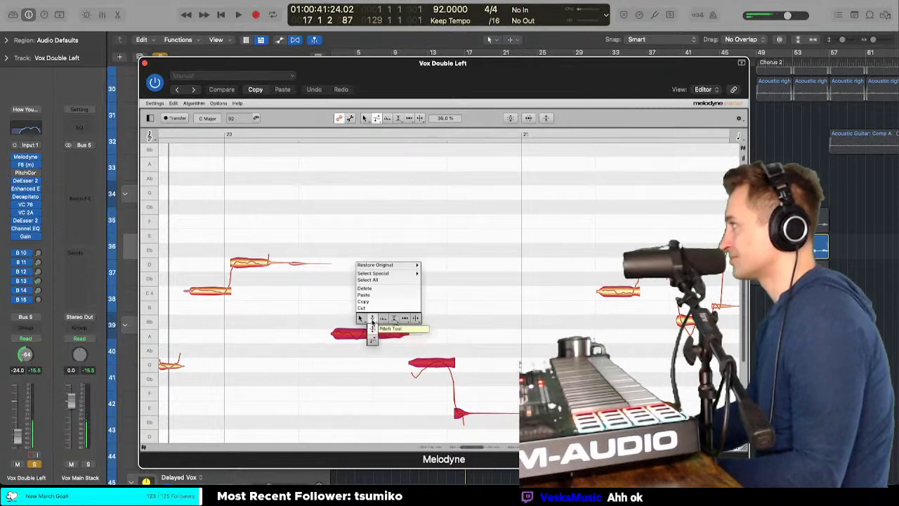
click(373, 318)
drag(373, 333, 384, 321)
Step: Raise the last short note of bar 20 to F 3
click(427, 361)
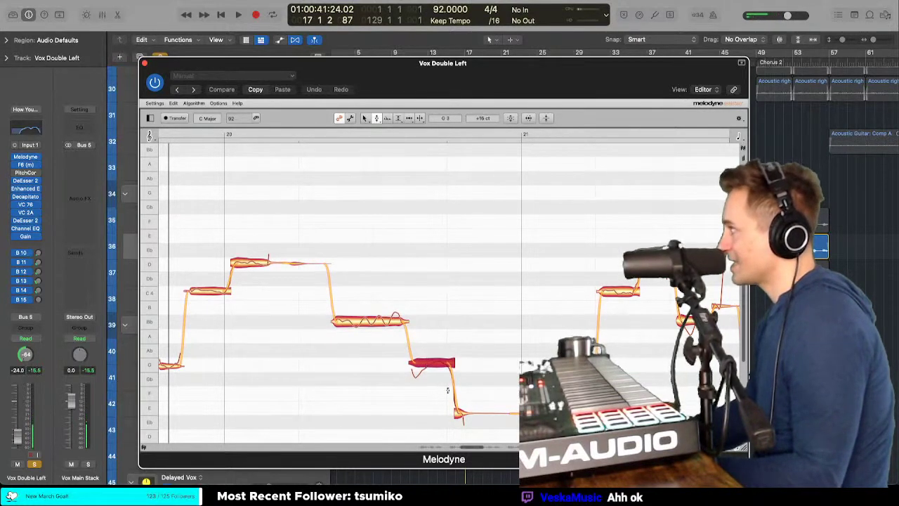
click(457, 414)
drag(457, 409, 458, 396)
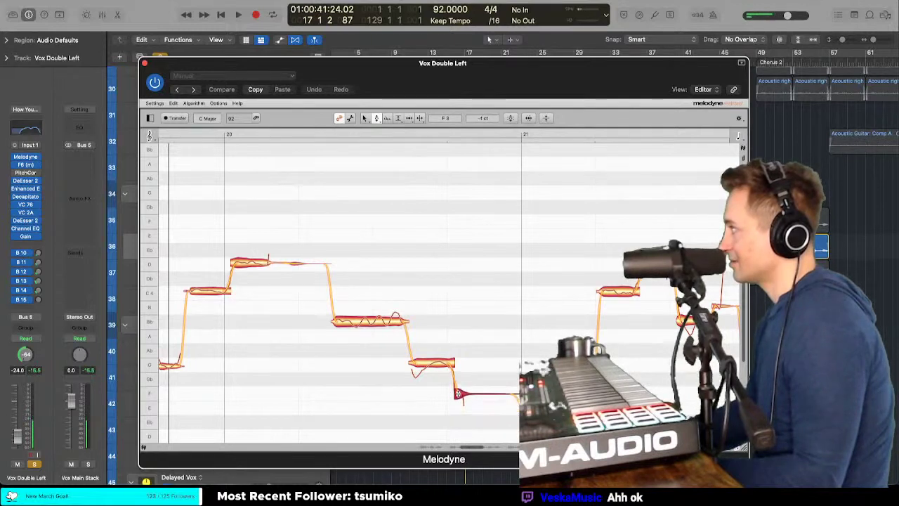
Step: Reduce the pitch modulation and pitch drift of the long Bb 3 note in bar 20 and switch back to the Pitch tool
scroll(420, 352, left, 2)
right_click(420, 352)
click(420, 364)
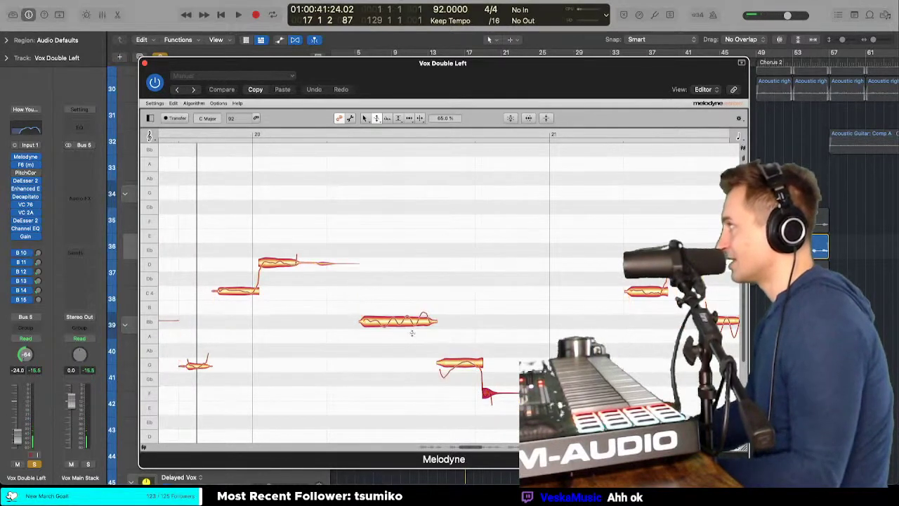
drag(411, 323, 410, 342)
right_click(411, 342)
click(409, 352)
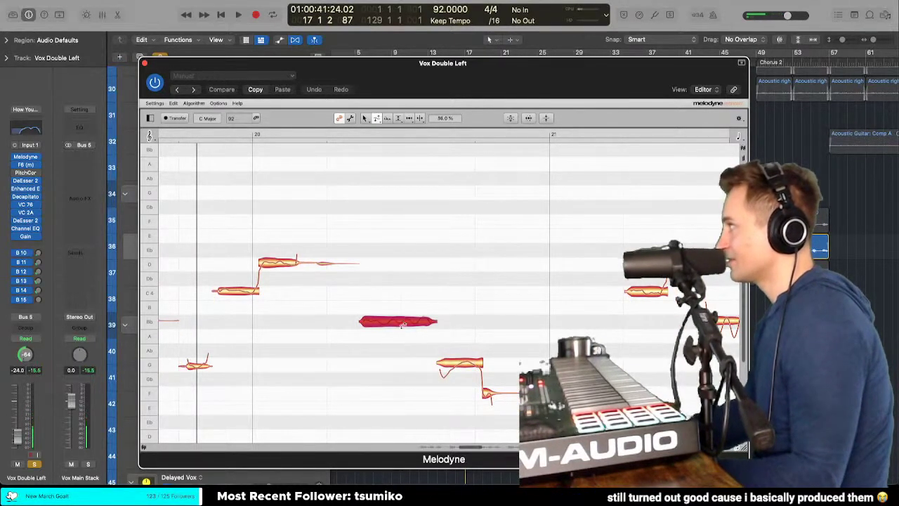
right_click(403, 355)
click(401, 345)
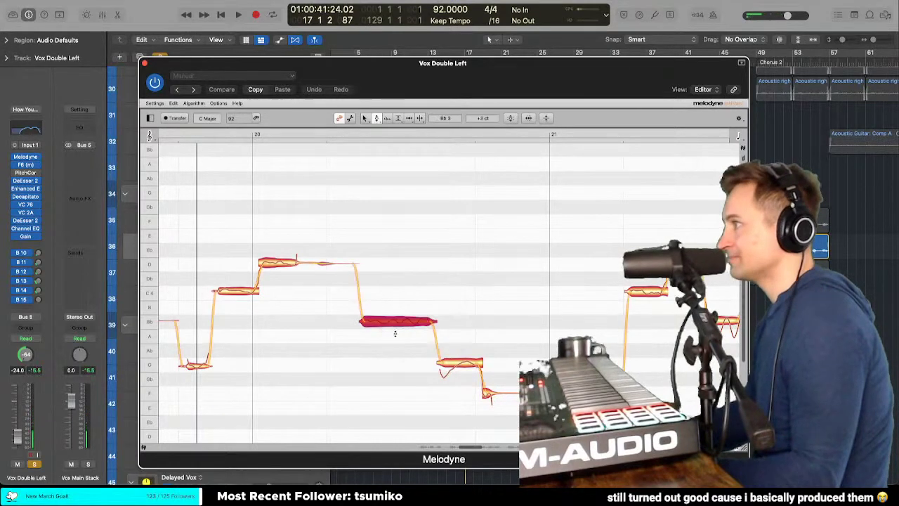
Step: Play back the tuned phrase from the first half of bar 19 into bar 20
scroll(393, 333, left, 1)
scroll(393, 333, left, 5)
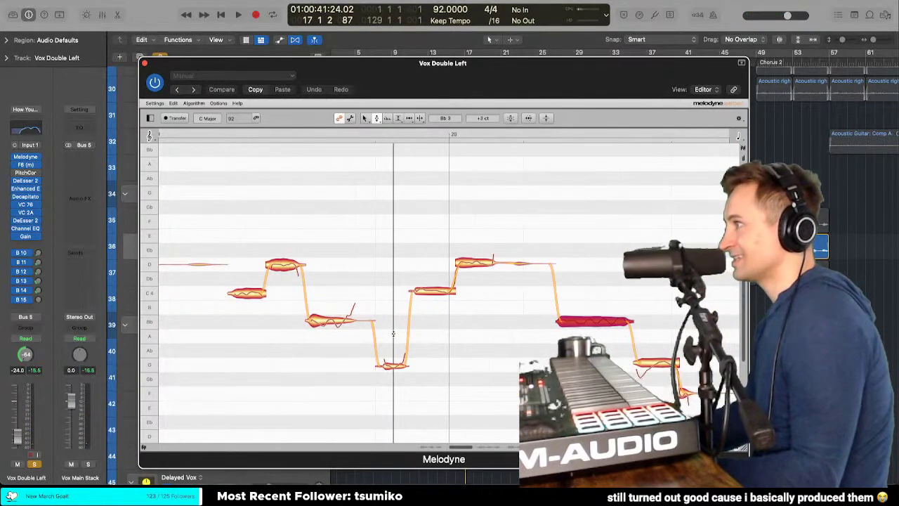
scroll(393, 334, left, 2)
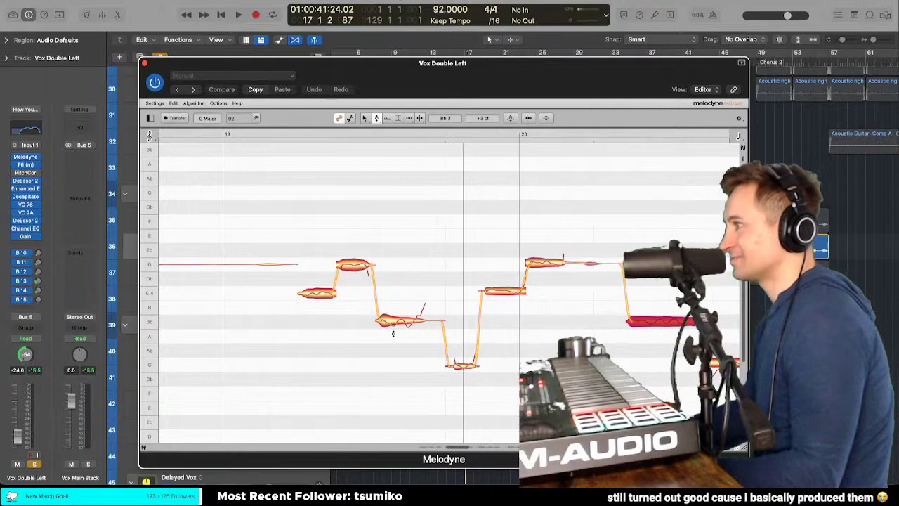
double_click(306, 240)
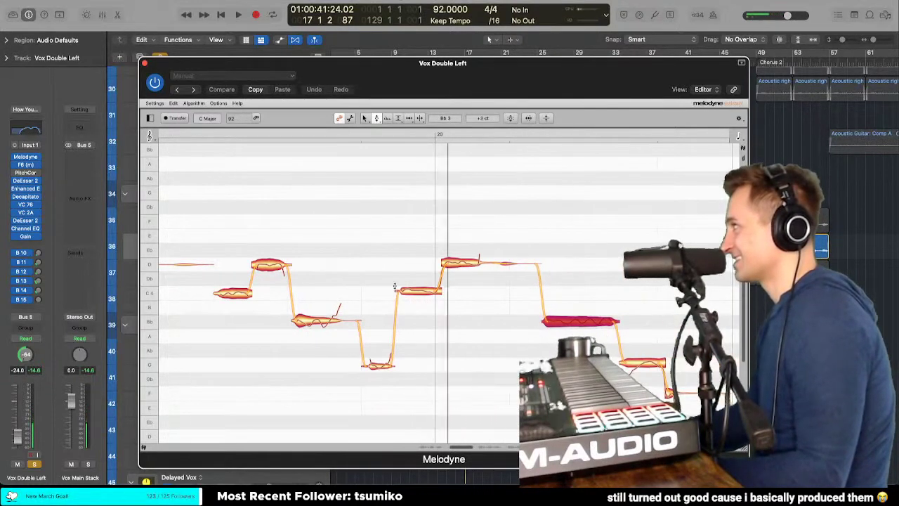
Step: Adjust the pitch drift of the Bb 3 note in late bar 19, reduce its pitch modulation to 24%, and play the phrase
right_click(395, 286)
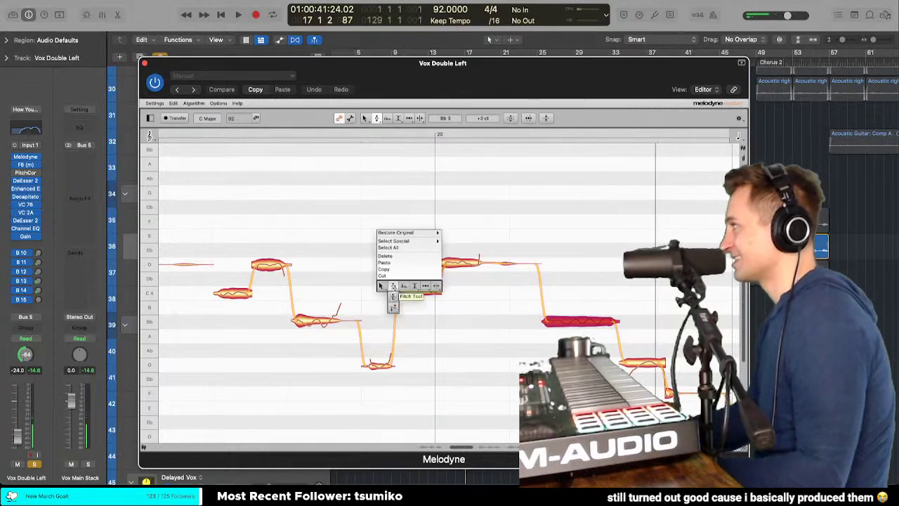
click(393, 308)
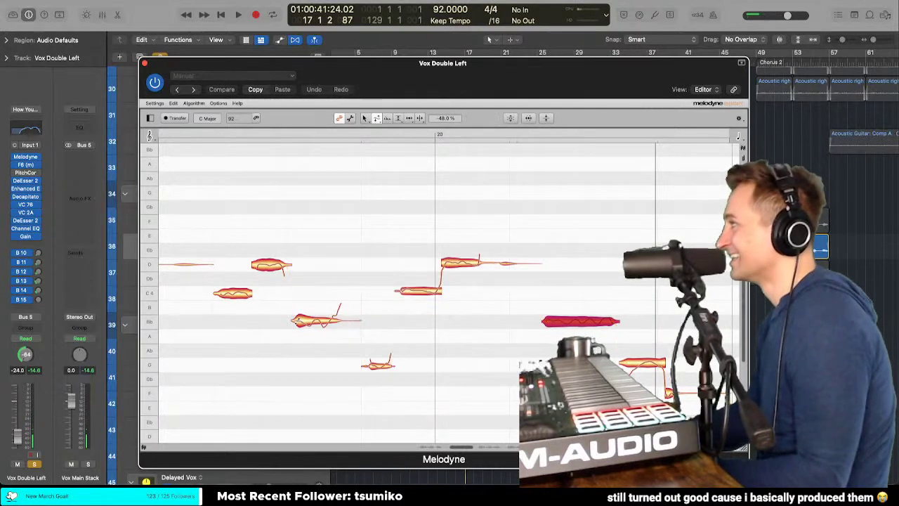
right_click(301, 335)
click(318, 329)
click(322, 320)
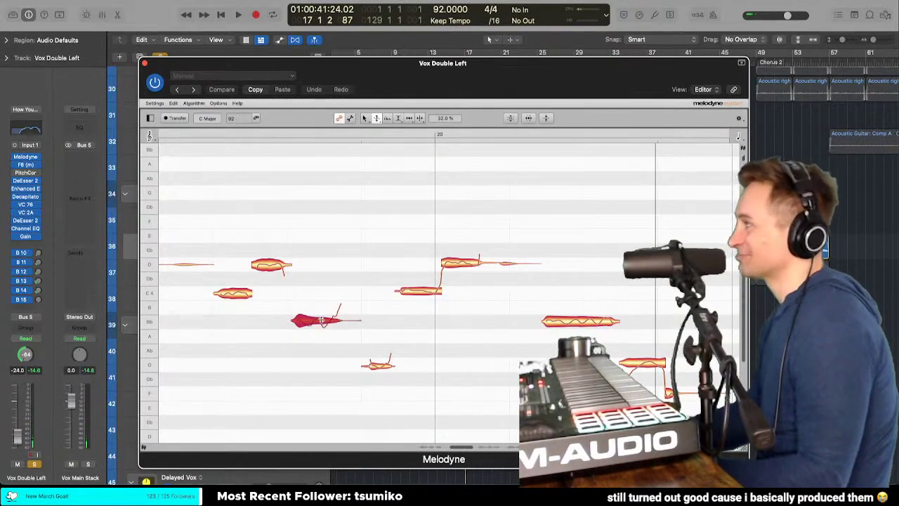
double_click(188, 328)
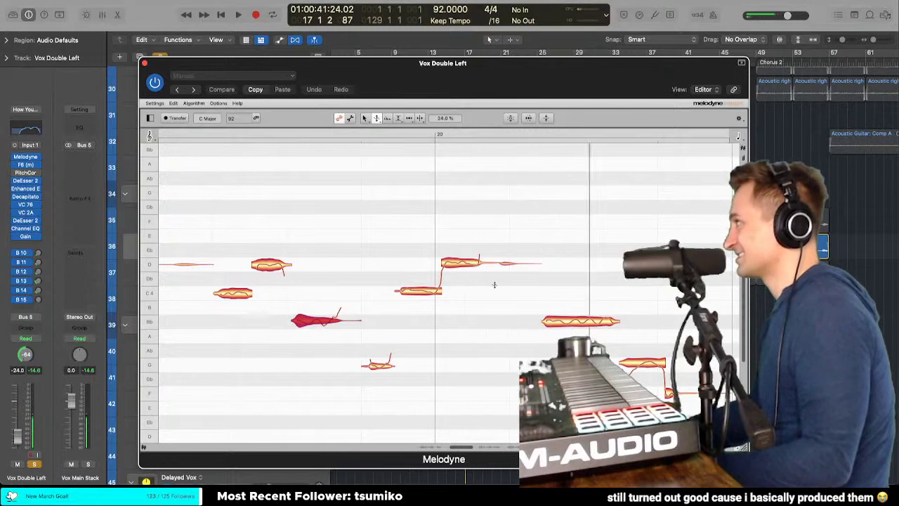
Step: Adjust the pitch drift of the G 3 note in the second half of bar 20
right_click(436, 342)
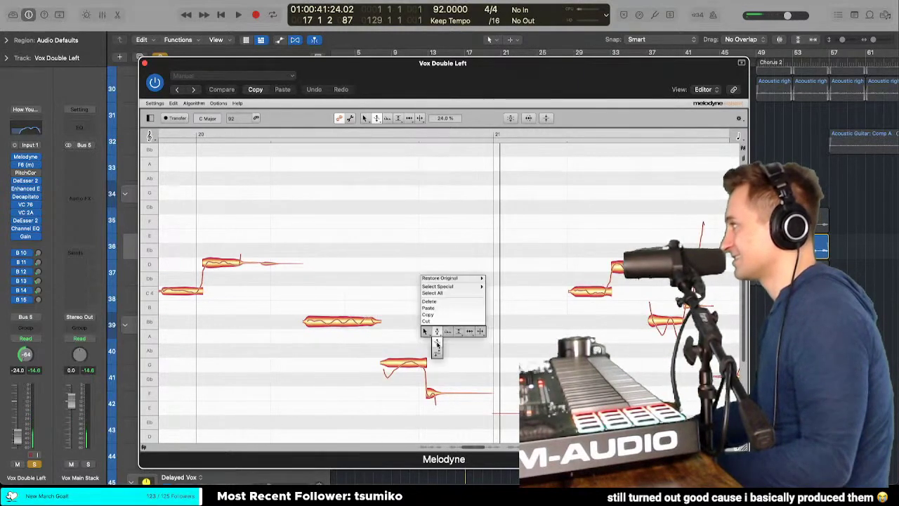
click(436, 352)
right_click(391, 367)
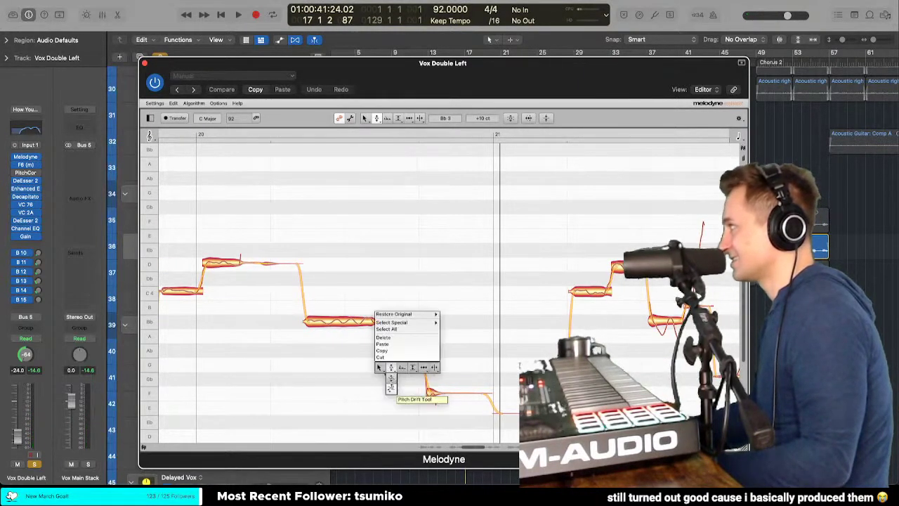
click(391, 384)
click(394, 365)
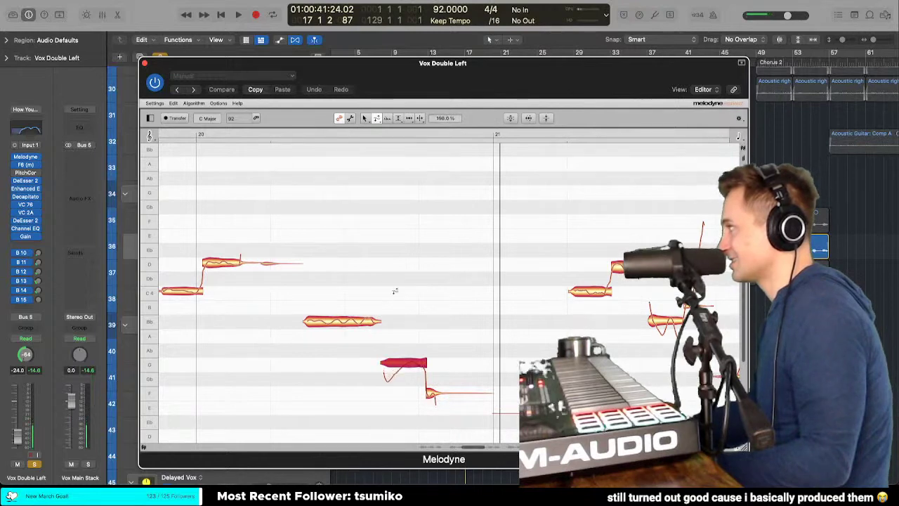
Step: Restore the original pitch modulation of the G 3 note in bar 20
right_click(394, 359)
mouse_move(421, 291)
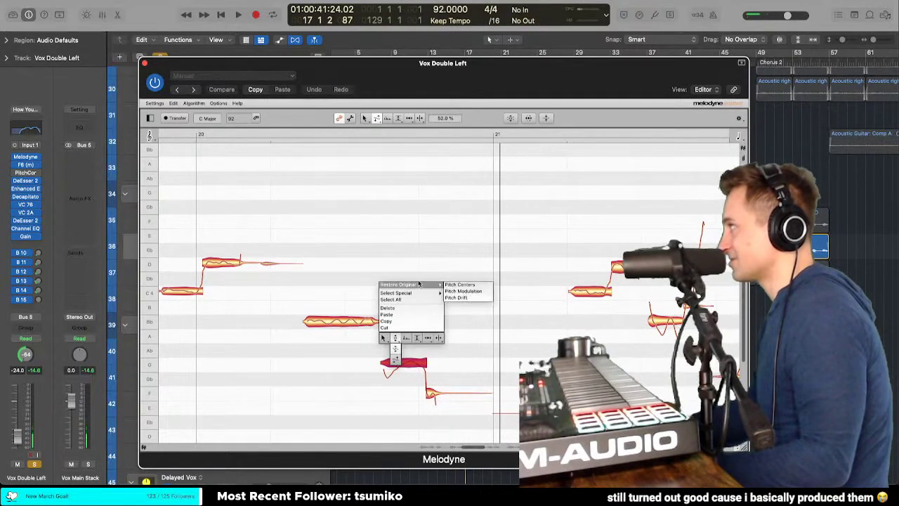
click(457, 290)
right_click(410, 362)
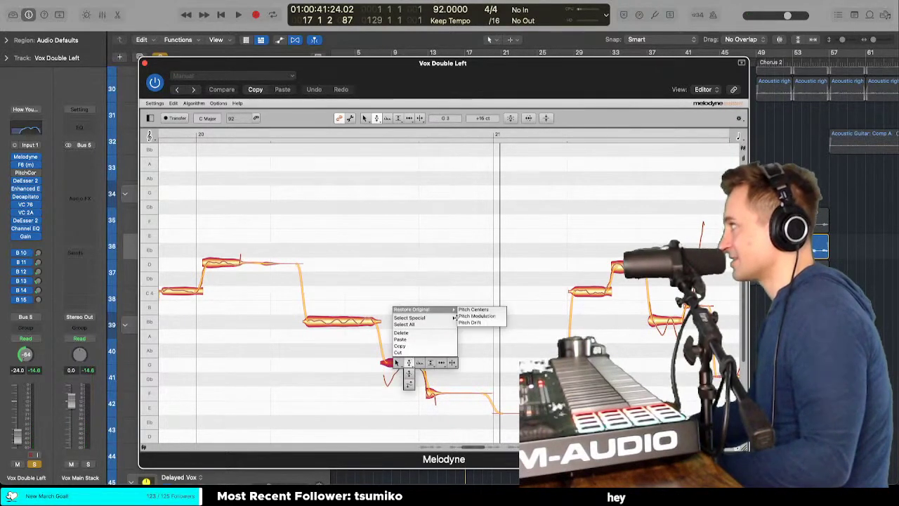
mouse_move(436, 309)
click(464, 315)
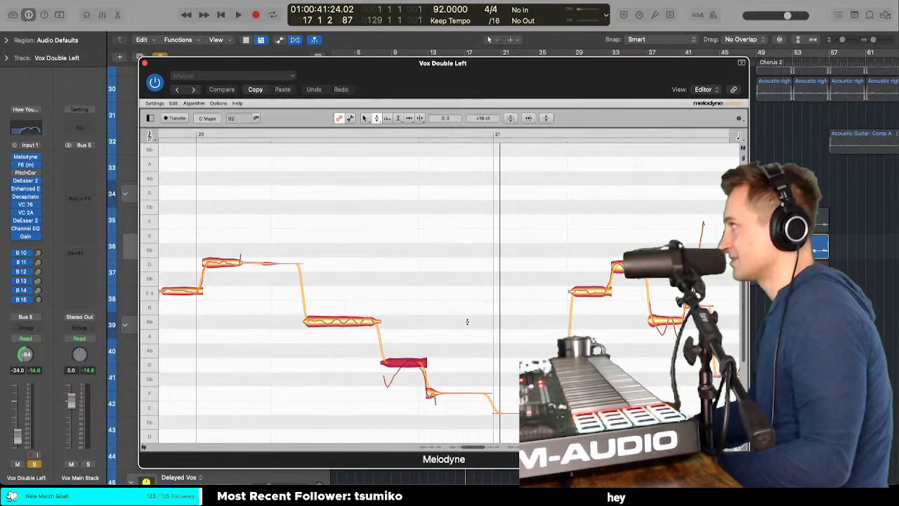
Step: Split the G 3 note in bar 20 near its start and retune its longer part to exactly G 3
right_click(410, 323)
click(452, 322)
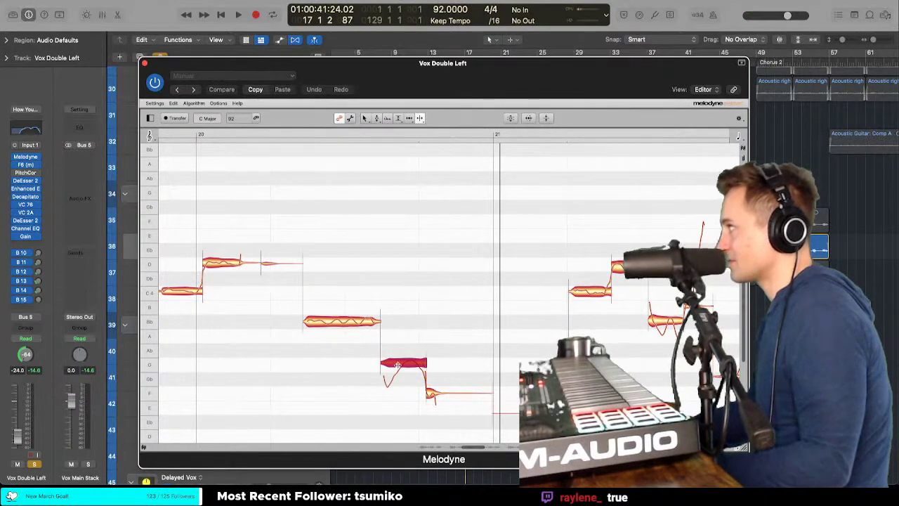
right_click(394, 362)
click(354, 364)
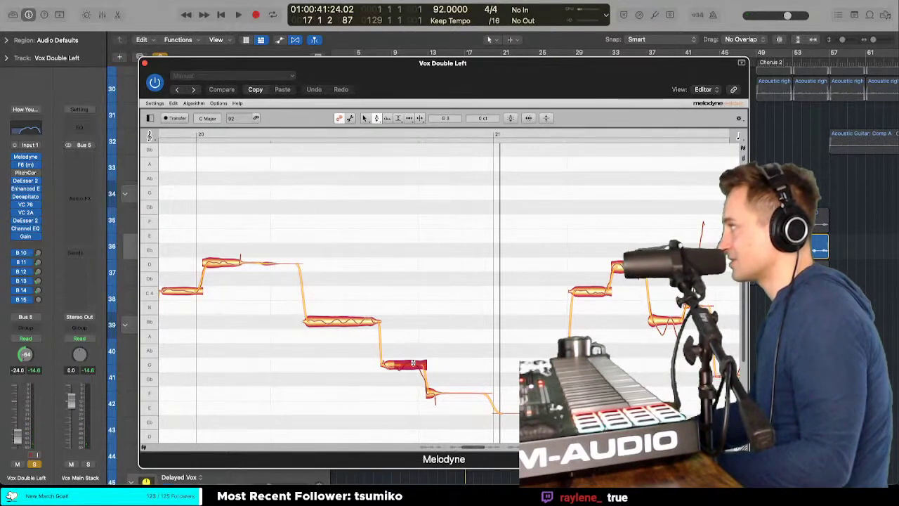
Step: Adjust the pitch modulation of the longer part of the split G 3 note, audition it, and switch back to the Pitch tool
right_click(410, 364)
click(395, 364)
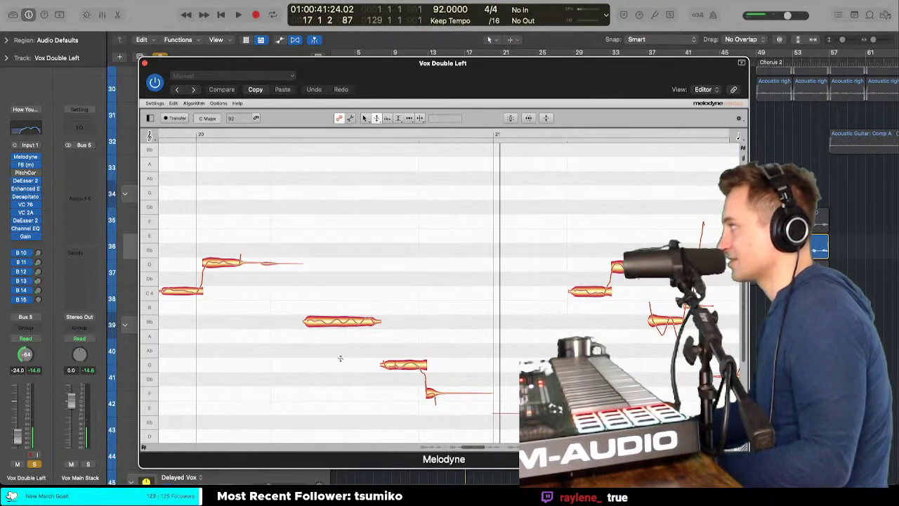
key(space)
click(289, 352)
key(super+z)
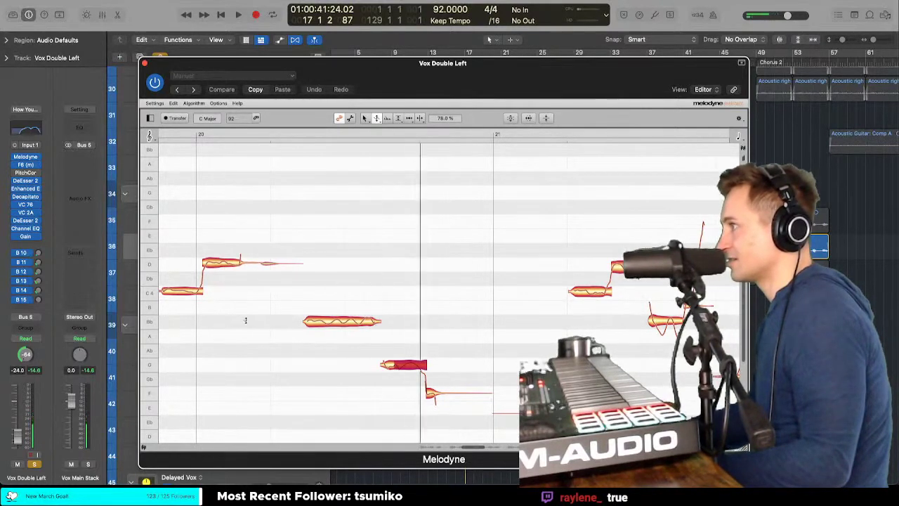
right_click(428, 372)
click(428, 370)
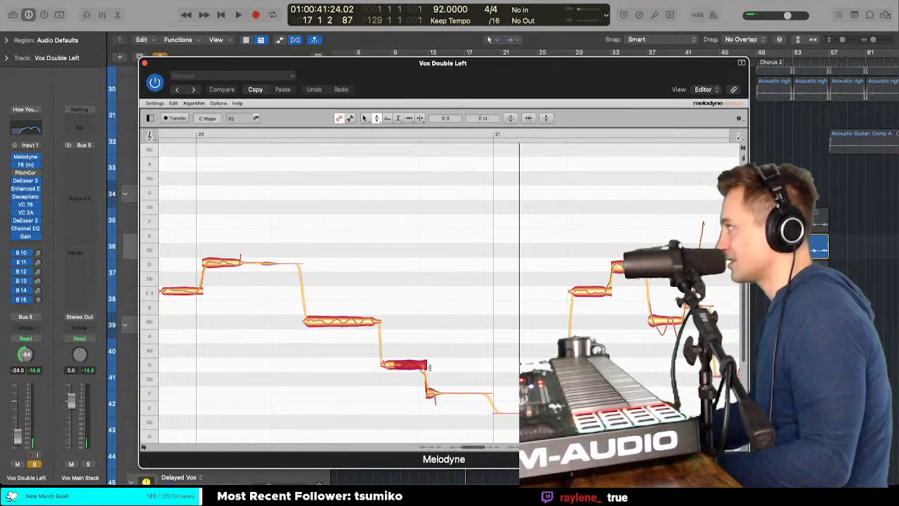
Step: Retune the faint tail note in early bar 21 to F 3 and the following note to C 4, and play the phrase
click(349, 380)
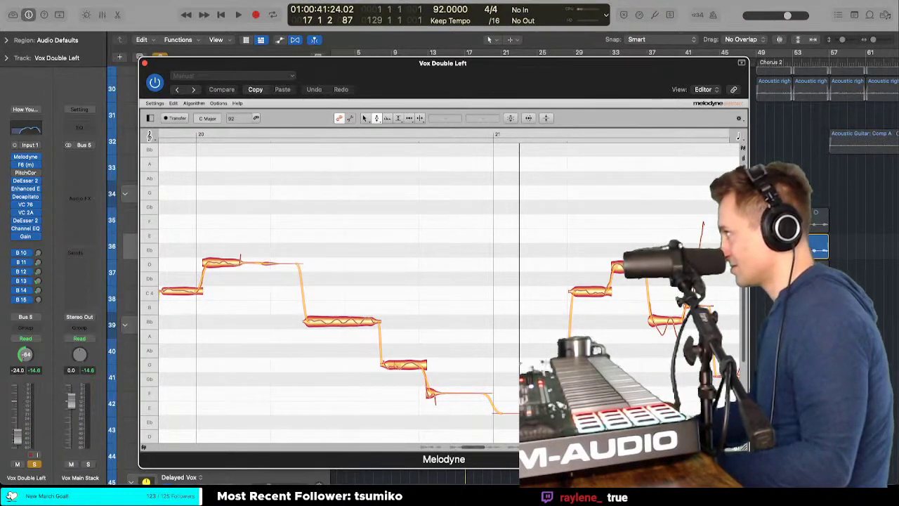
double_click(290, 364)
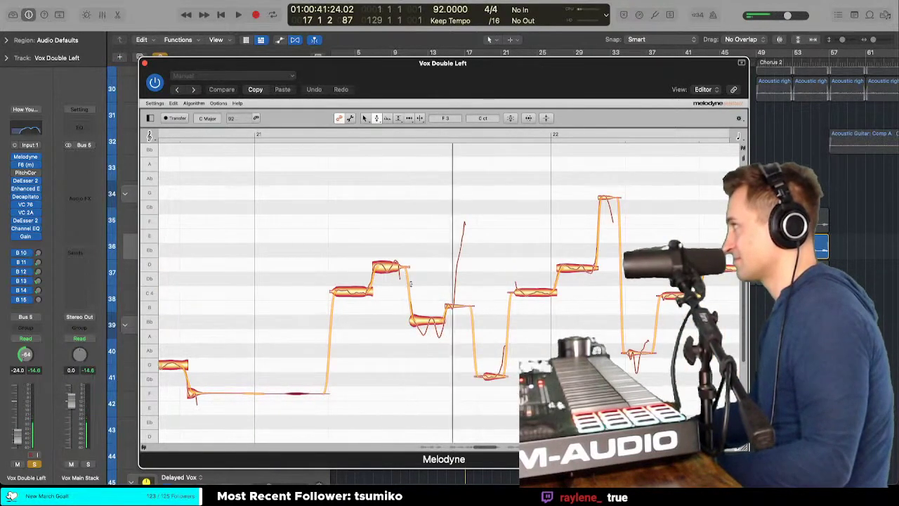
scroll(355, 290, left, 5)
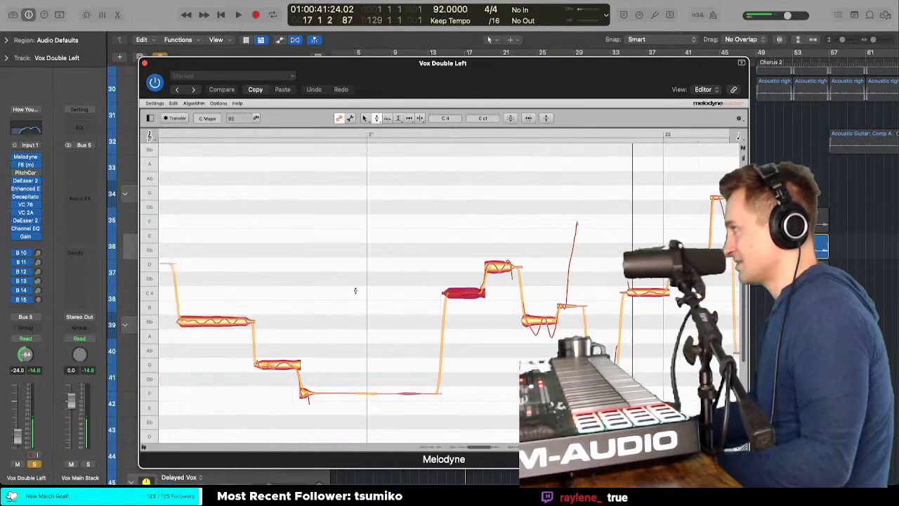
double_click(246, 269)
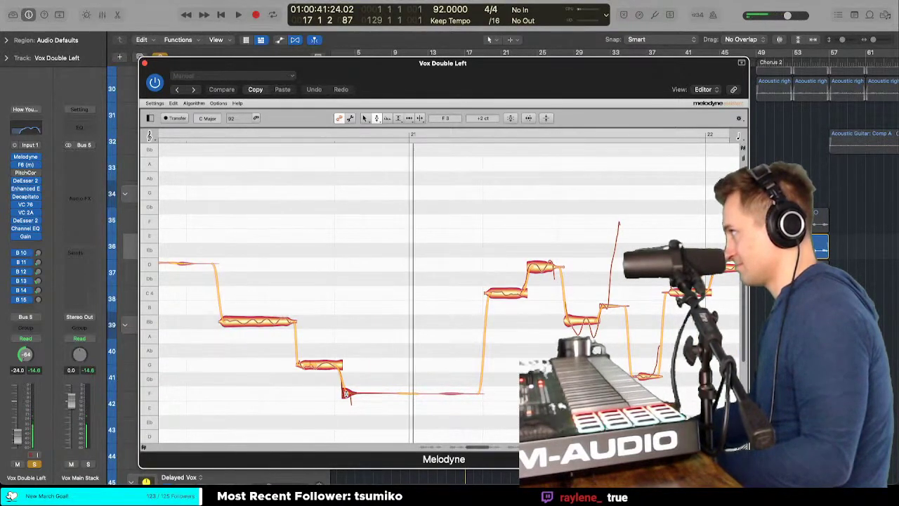
Step: Try the last short note of bar 20 at E 3, audition it, and return it to F 3
drag(345, 394, 345, 408)
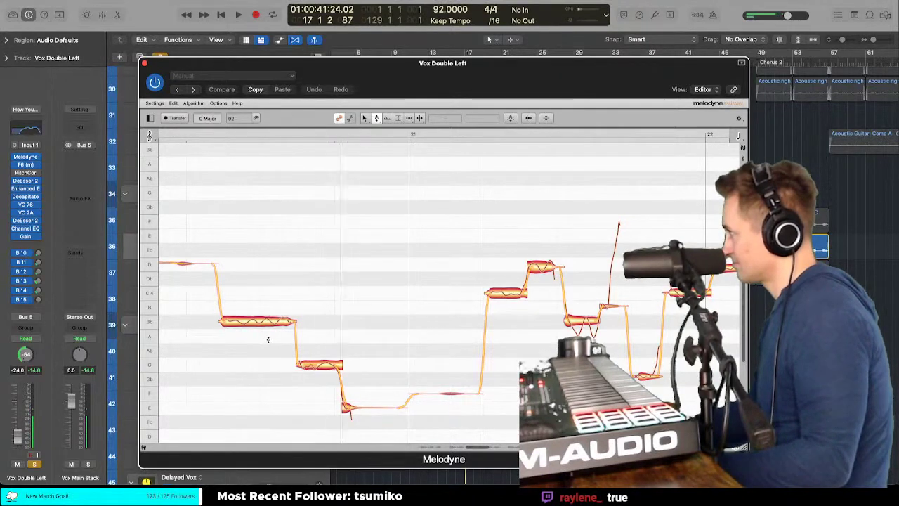
drag(349, 402, 349, 391)
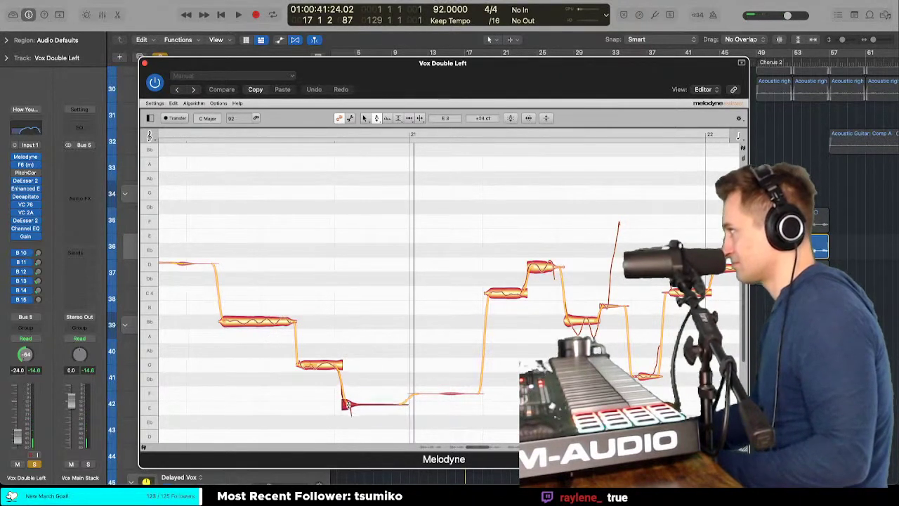
Step: Snap the high note in bar 22 to exactly G 4
scroll(413, 356, right, 3)
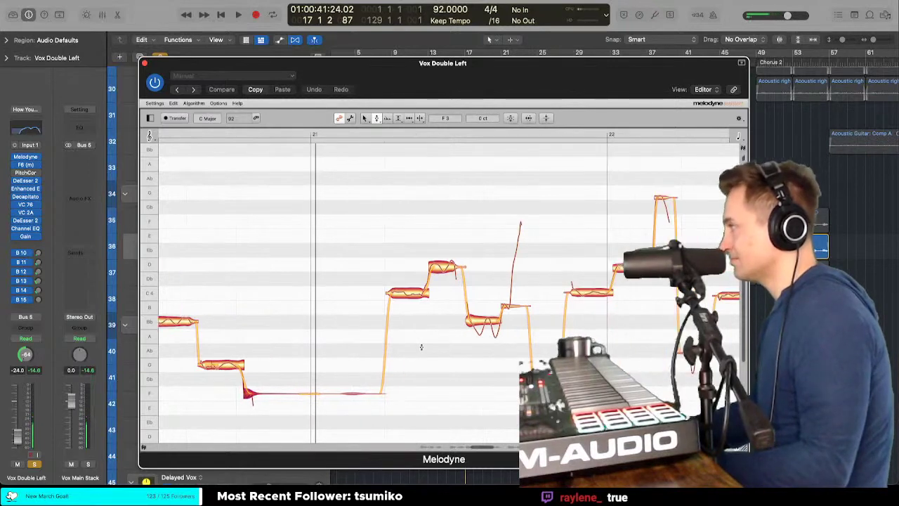
scroll(368, 274, right, 5)
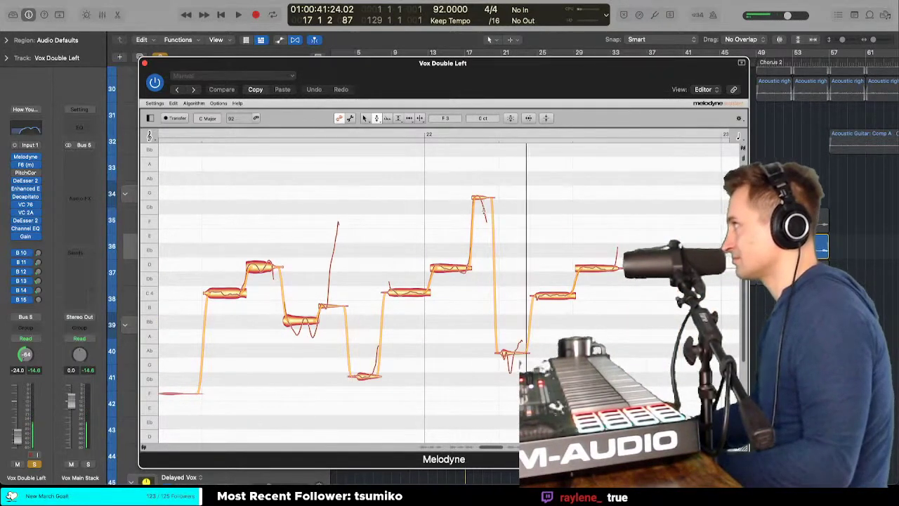
double_click(481, 196)
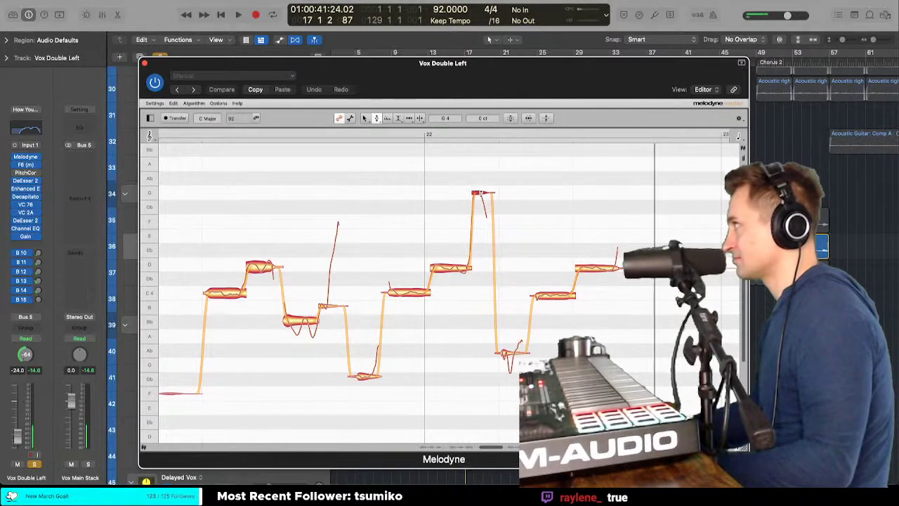
Step: Audition the C 4 note in bar 21 and retune the notes after it to D 4, Bb 3 and G 3
click(219, 290)
click(259, 268)
click(306, 324)
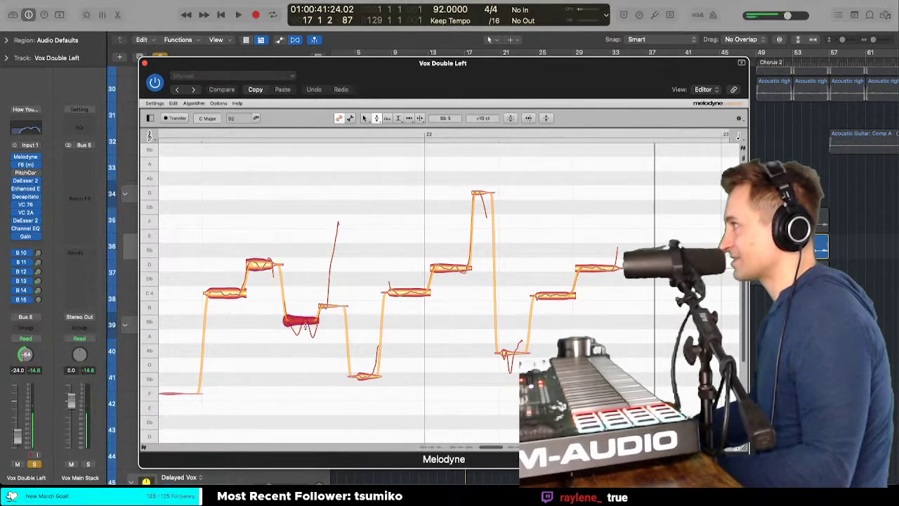
mouse_move(288, 327)
mouse_down()
mouse_move(288, 307)
mouse_move(287, 324)
mouse_up()
drag(363, 377, 366, 367)
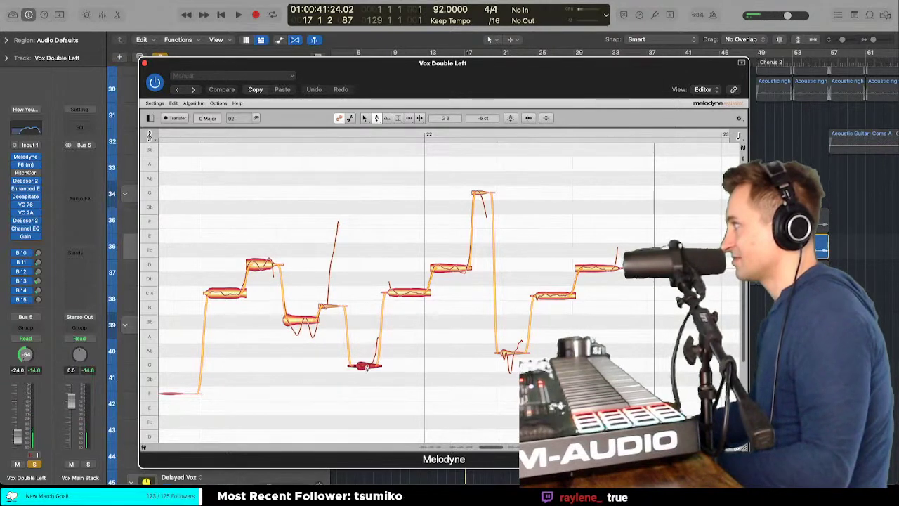
Step: Retune the remaining off-pitch notes of bar 22 to D 4, G 3, C 4 and D 4
click(399, 292)
click(445, 265)
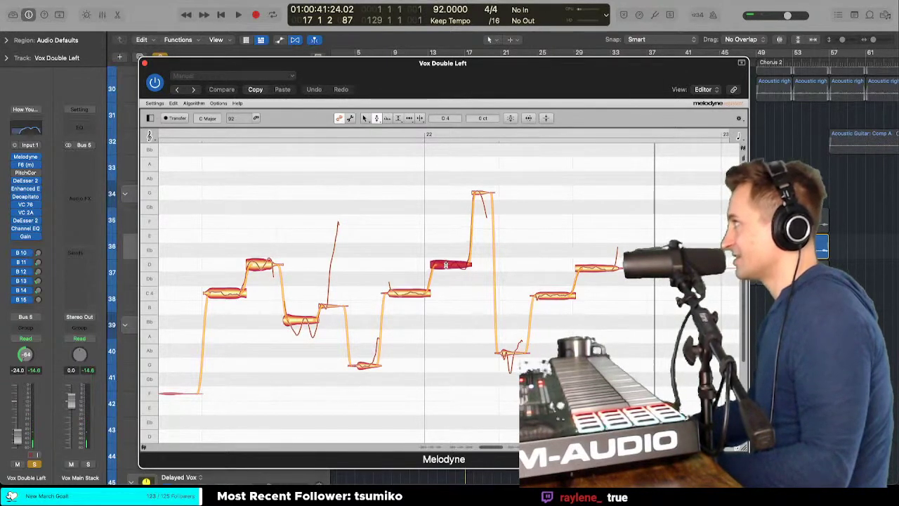
click(478, 193)
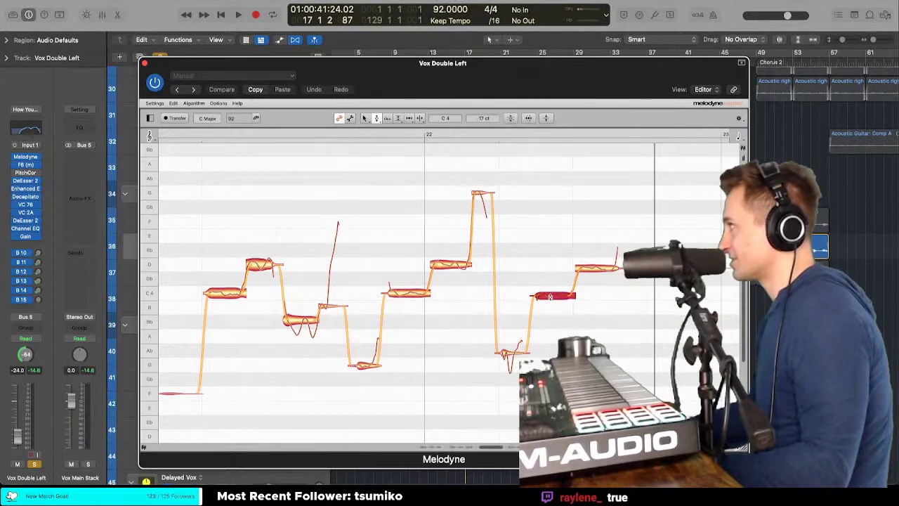
click(584, 267)
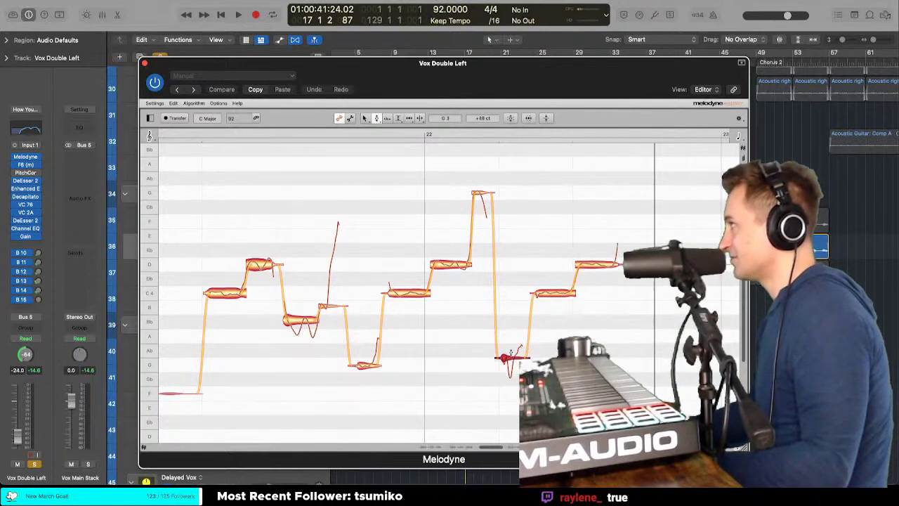
Step: Reduce the pitch modulation of all notes across bars 21 and 22 to 66% and adjust their pitch drift
drag(220, 158, 583, 413)
right_click(366, 233)
click(382, 307)
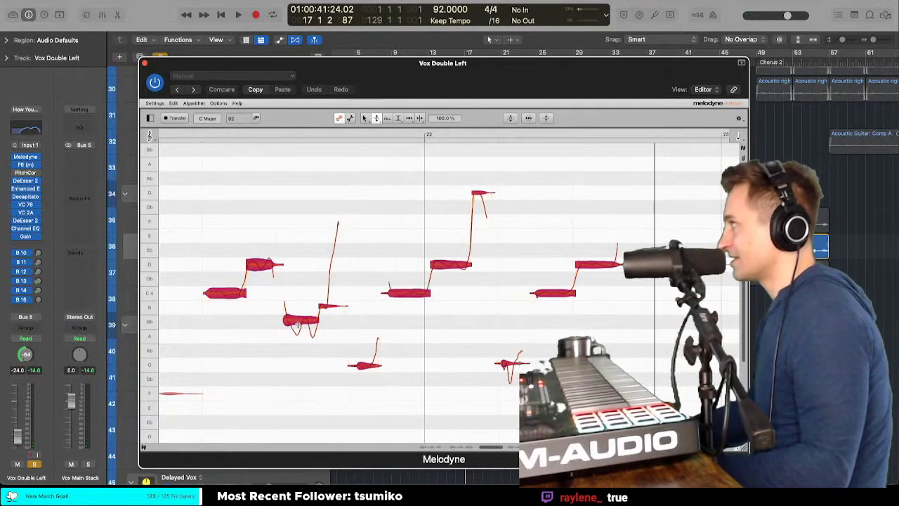
right_click(297, 341)
click(298, 349)
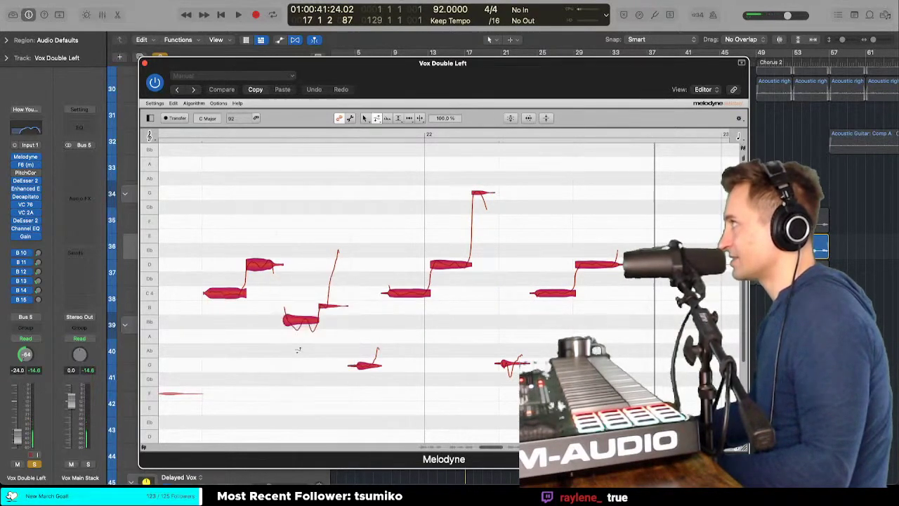
right_click(302, 360)
click(303, 349)
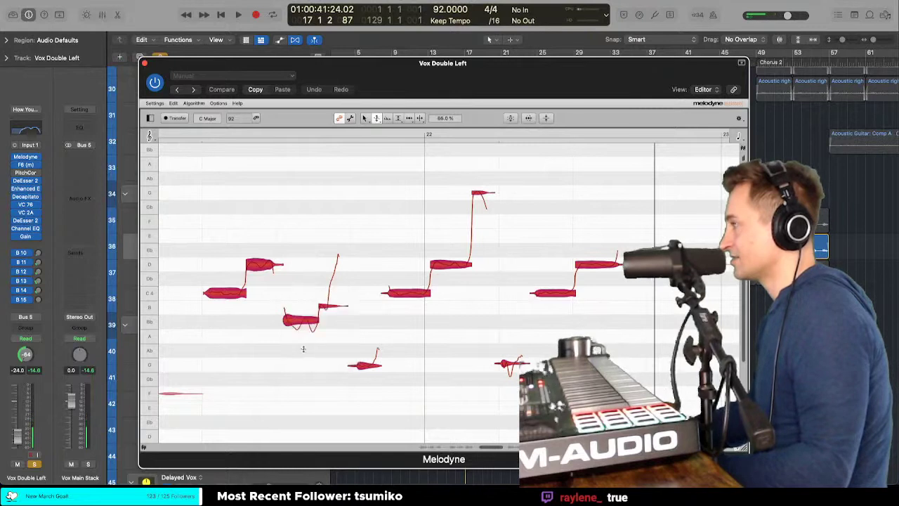
Step: Lower the pitch modulation of the Bb 3 note in bar 21 to 48% and play the phrase
drag(299, 325, 298, 335)
click(299, 325)
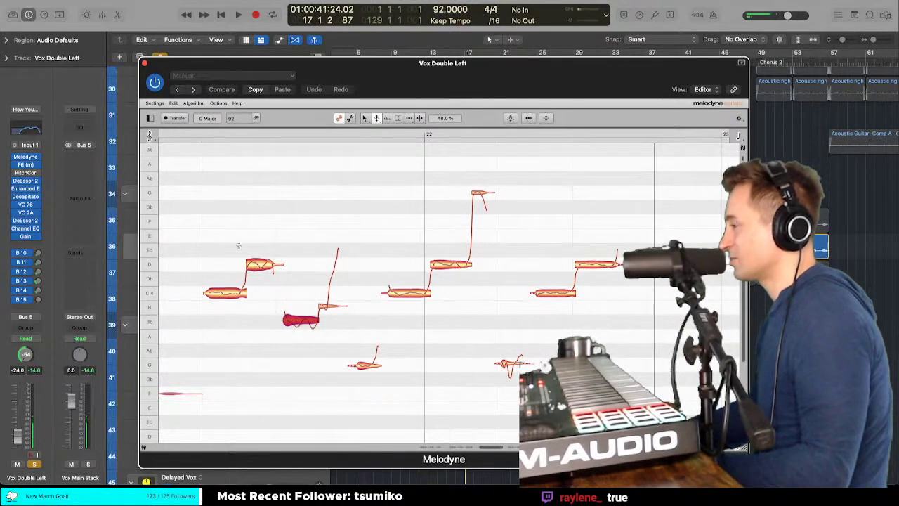
key(space)
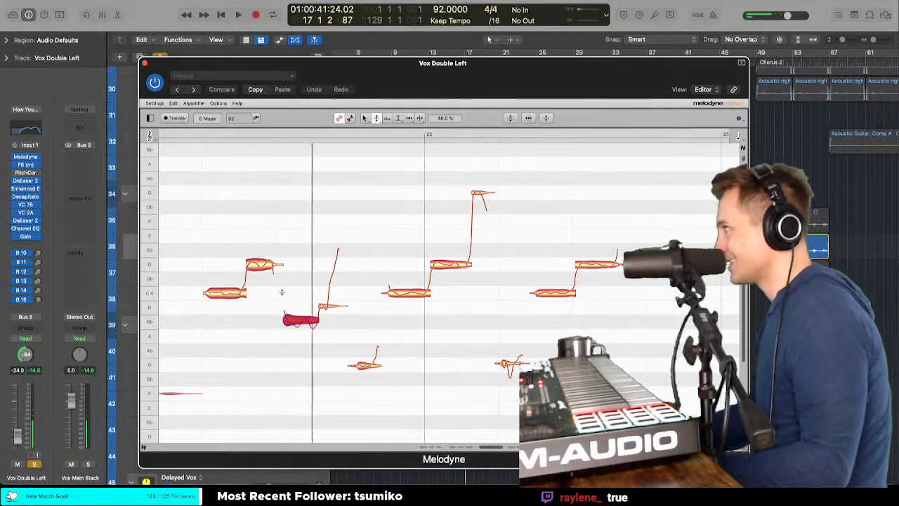
key(space)
Step: Move the short tail note after the bar 21 Bb 3 note down to Bb 3 and play the result
right_click(316, 308)
click(315, 297)
drag(327, 307, 331, 321)
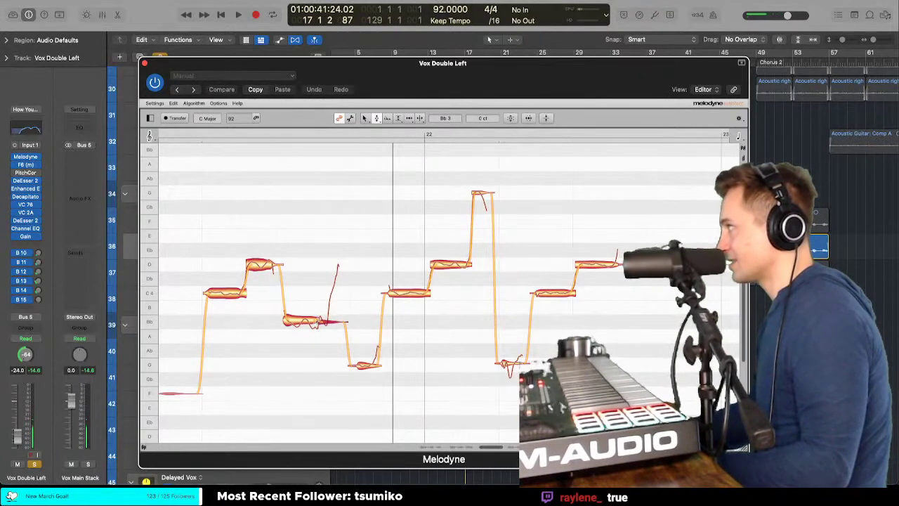
key(space)
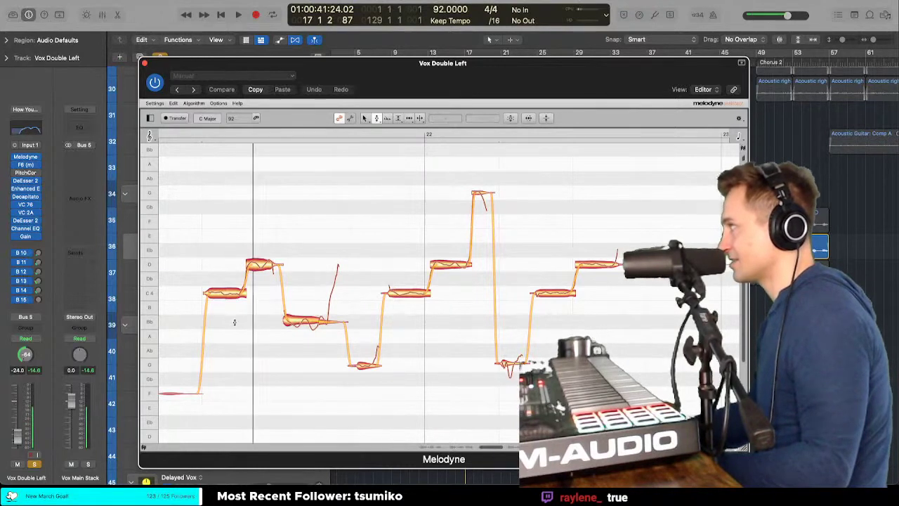
Step: Set the bar 21 Bb 3 note's pitch modulation to 41% and its pitch drift to 13%
right_click(217, 266)
click(232, 336)
key(space)
click(300, 321)
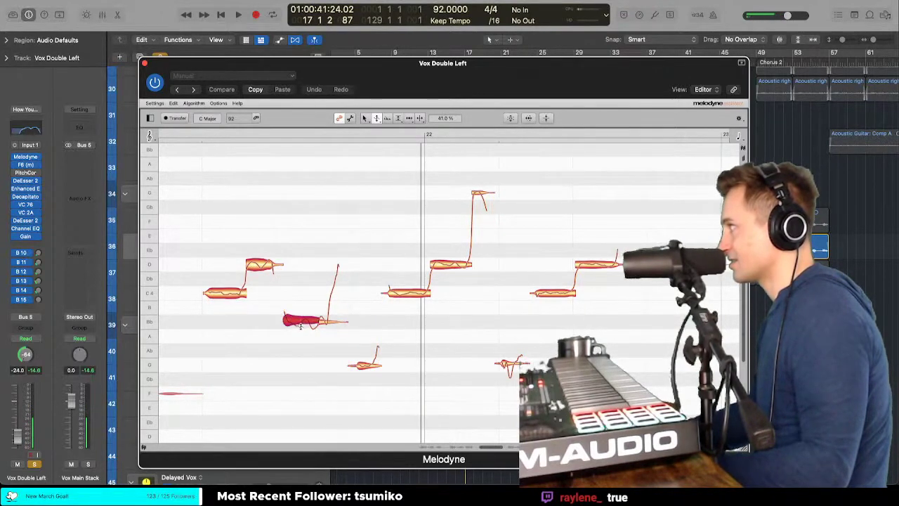
right_click(285, 258)
click(300, 322)
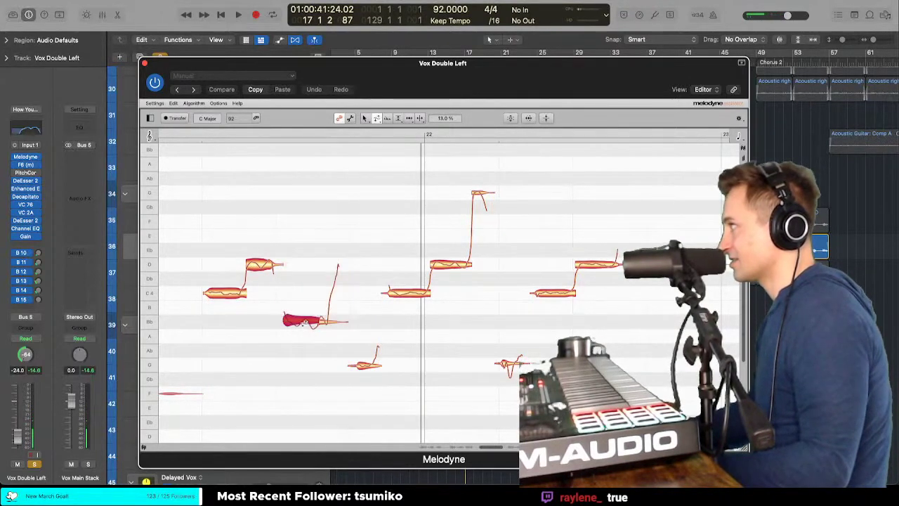
Step: Set the pitch modulation of the short tail note after the bar 21 Bb 3 note to 66%
right_click(295, 358)
click(296, 346)
click(311, 322)
drag(329, 322, 329, 326)
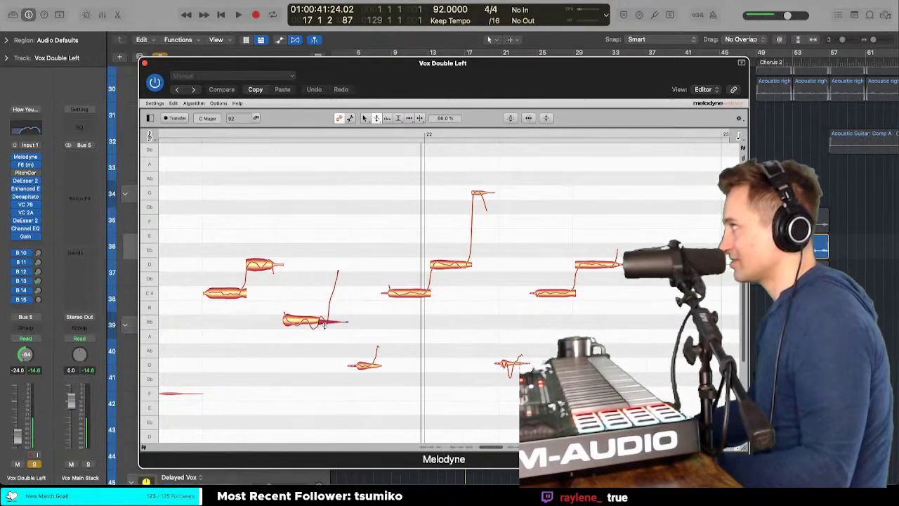
Step: Play the phrase with the Pitch tool active and fine-tune the longer Bb 3 note in bar 21 to +7 ct
right_click(326, 325)
click(325, 316)
key(space)
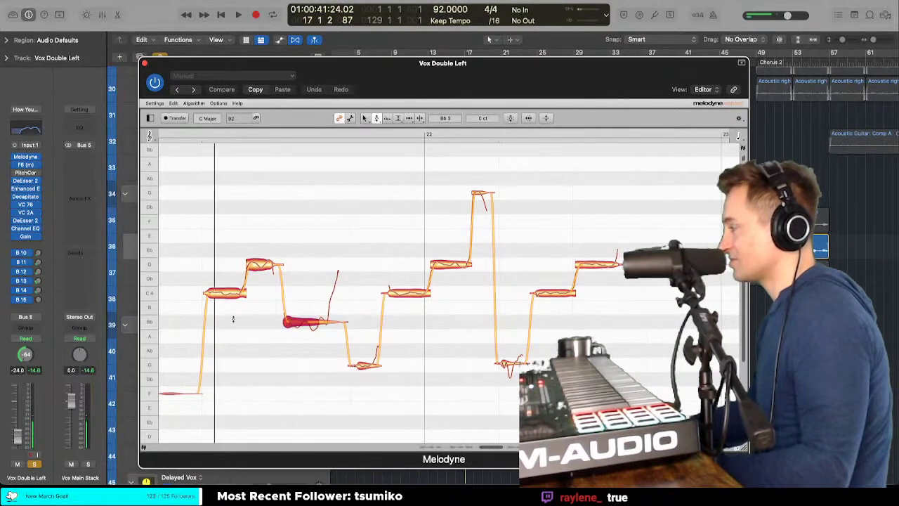
right_click(324, 330)
click(322, 342)
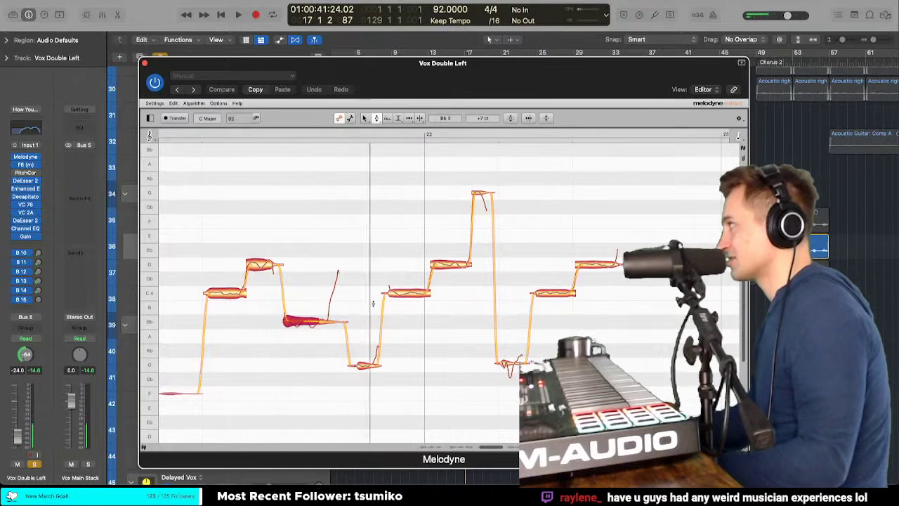
Step: Audition the D 4 note at the start of bar 22 and the C 4 note late in the bar
scroll(419, 315, right, 2)
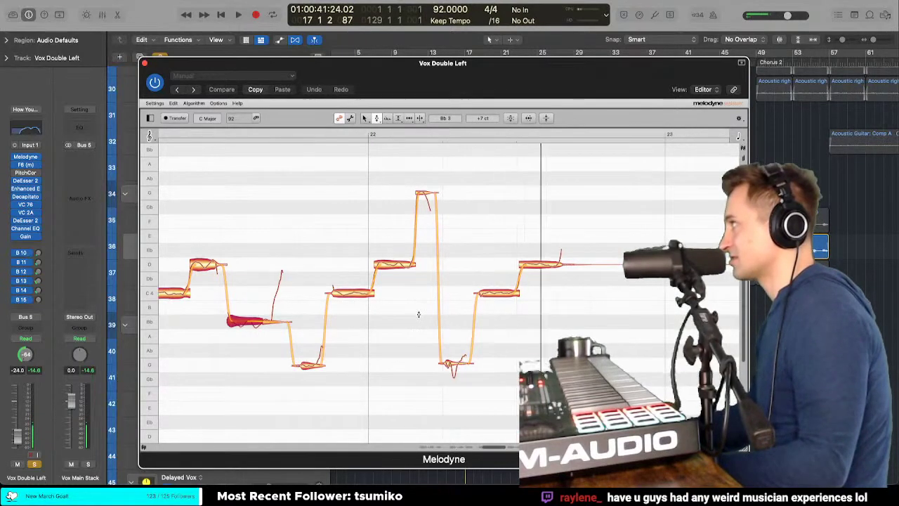
click(413, 263)
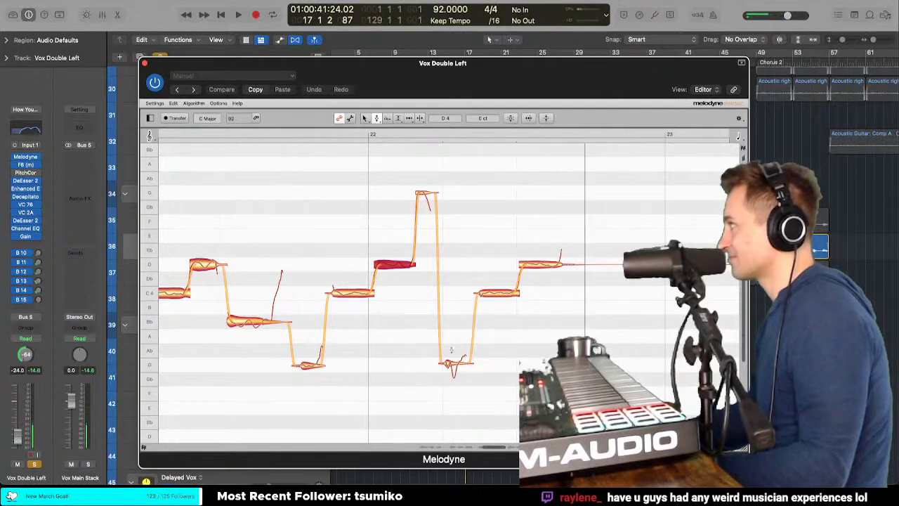
scroll(456, 347, right, 2)
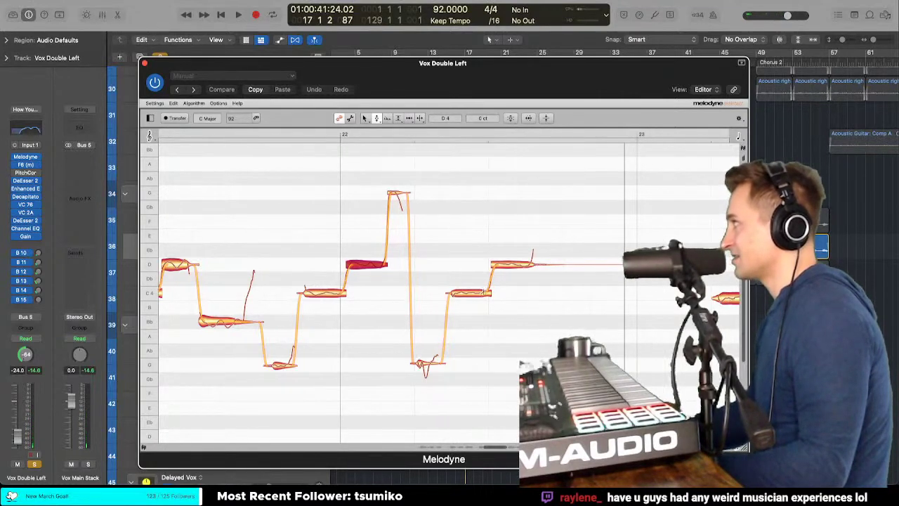
click(468, 292)
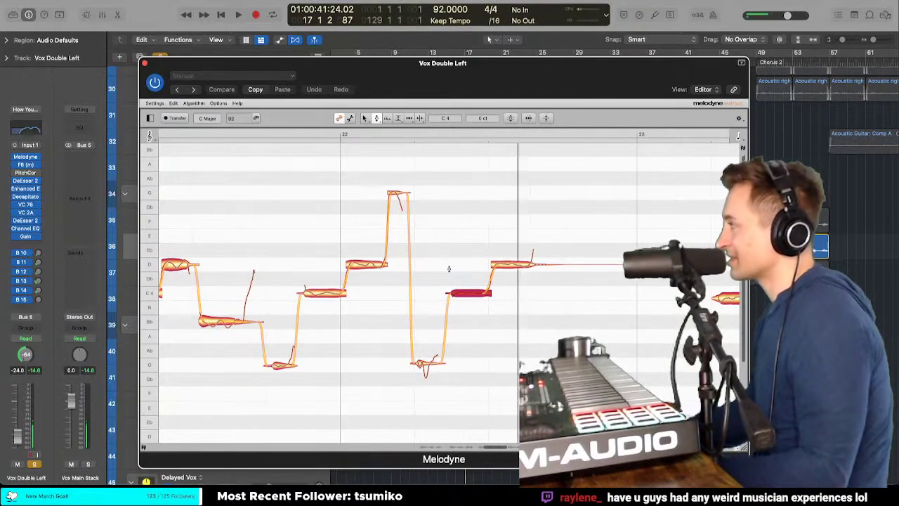
Step: Snap all notes of the phrase spanning bars 23 and 24 to their nearest semitones and play it back
scroll(448, 268, right, 10)
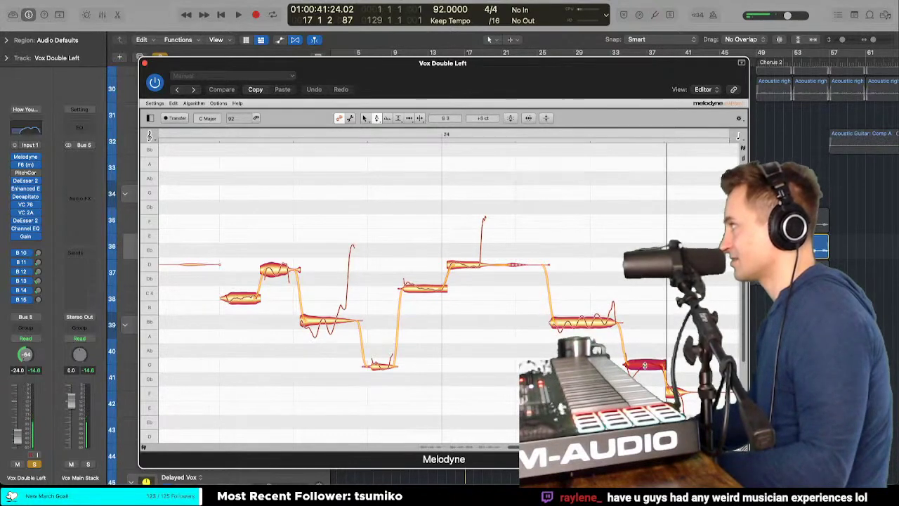
drag(238, 218, 674, 430)
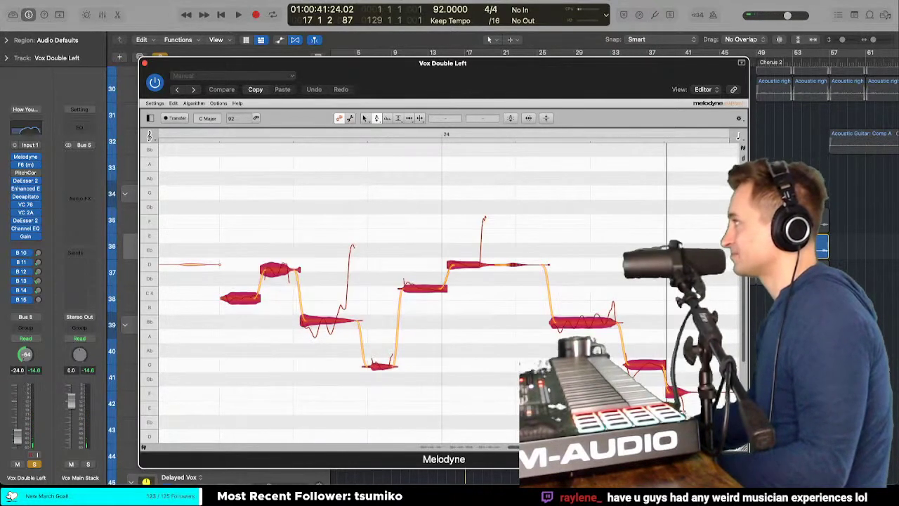
double_click(462, 265)
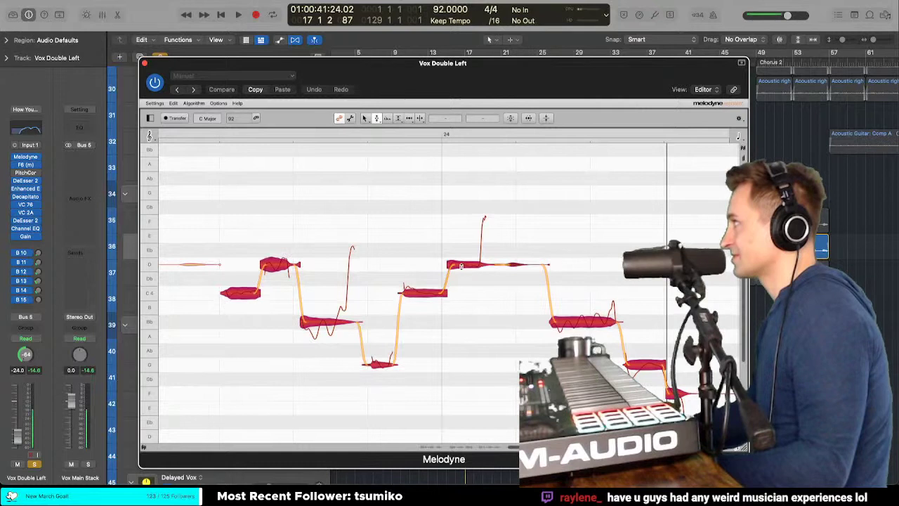
click(227, 214)
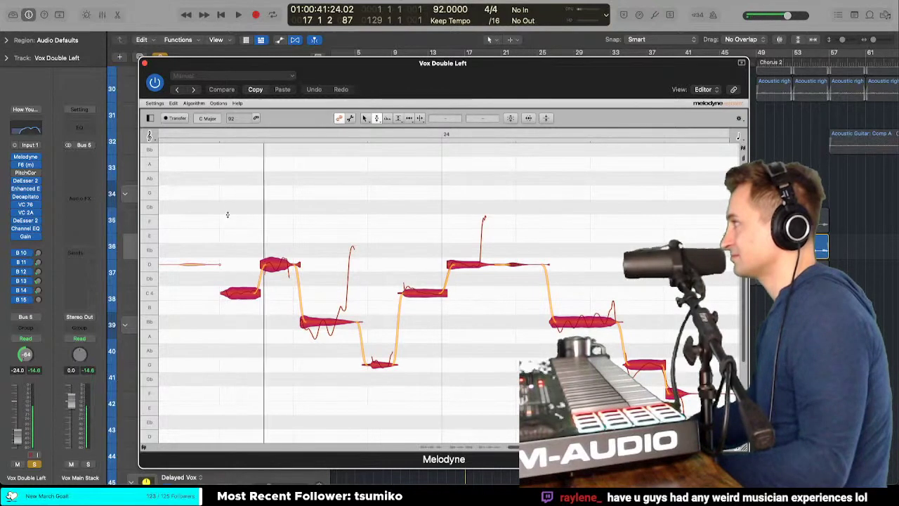
Step: Reduce the pitch modulation of the Bb 3 note in bar 23 and set its pitch drift to -7%
click(332, 325)
right_click(331, 327)
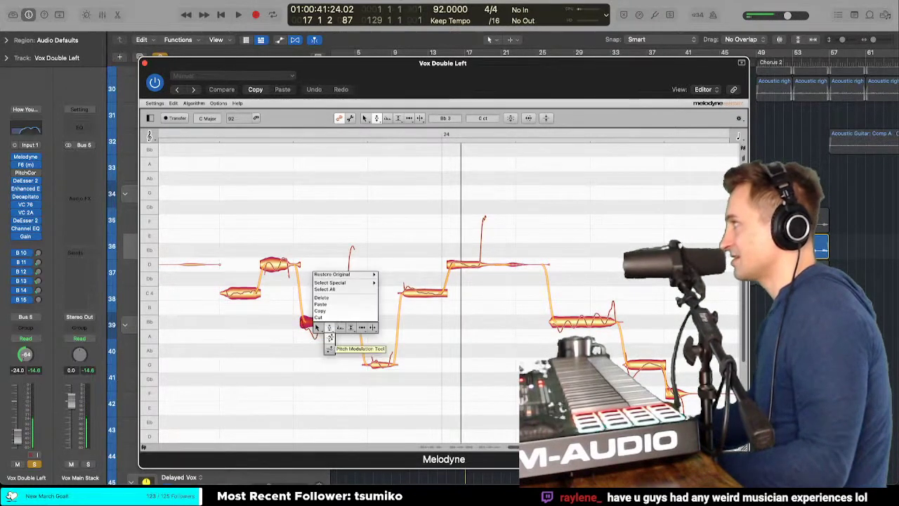
click(330, 339)
drag(330, 326, 328, 380)
right_click(329, 337)
click(330, 349)
Step: Fine-tune the bar 23 Bb 3 note to +10 ct with the Pitch tool
right_click(327, 336)
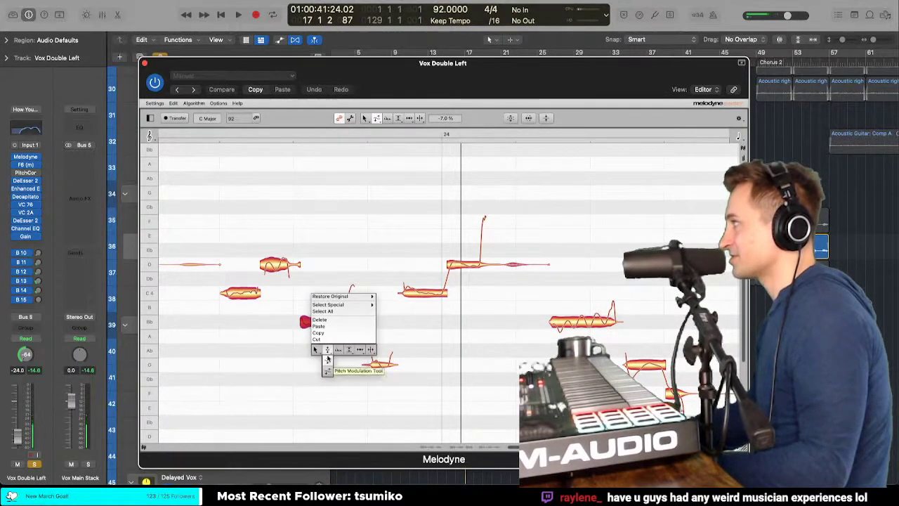
click(327, 342)
drag(325, 321, 311, 319)
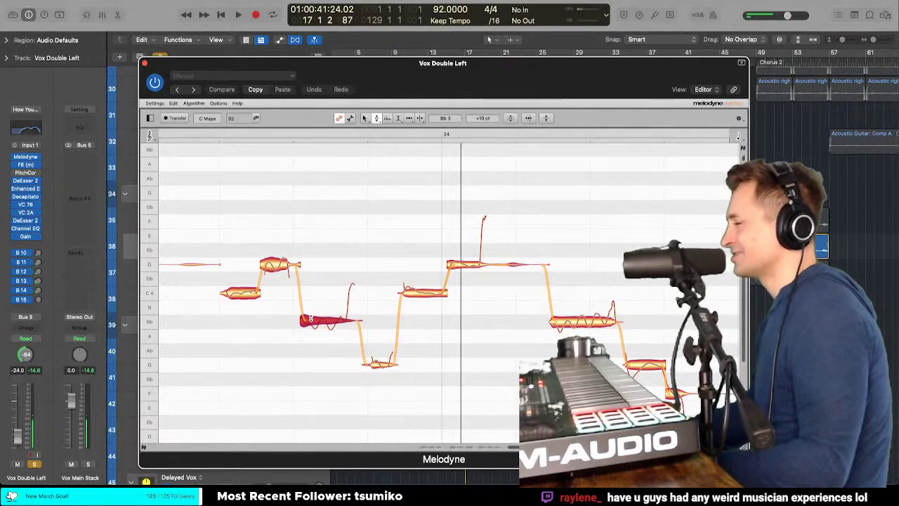
click(310, 319)
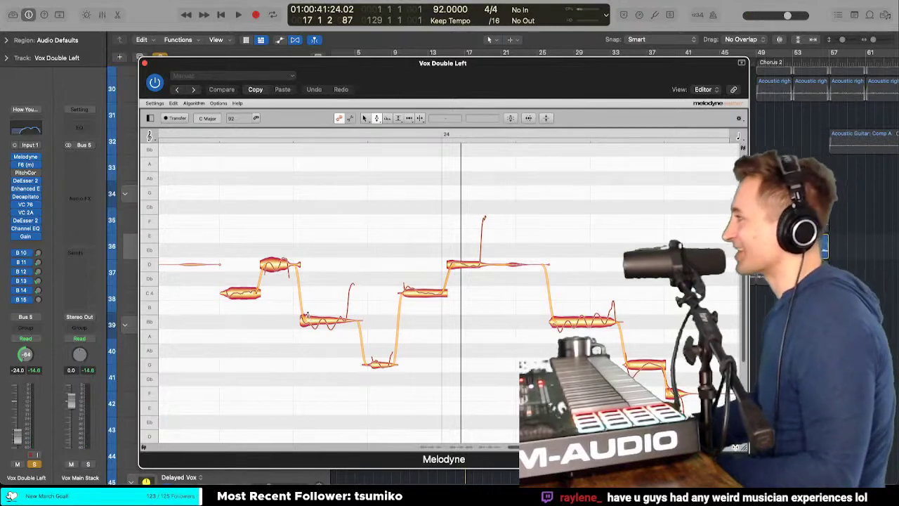
Step: Set the pitch modulation of the Bb 3 note in bar 23 to 54%
click(307, 318)
right_click(306, 320)
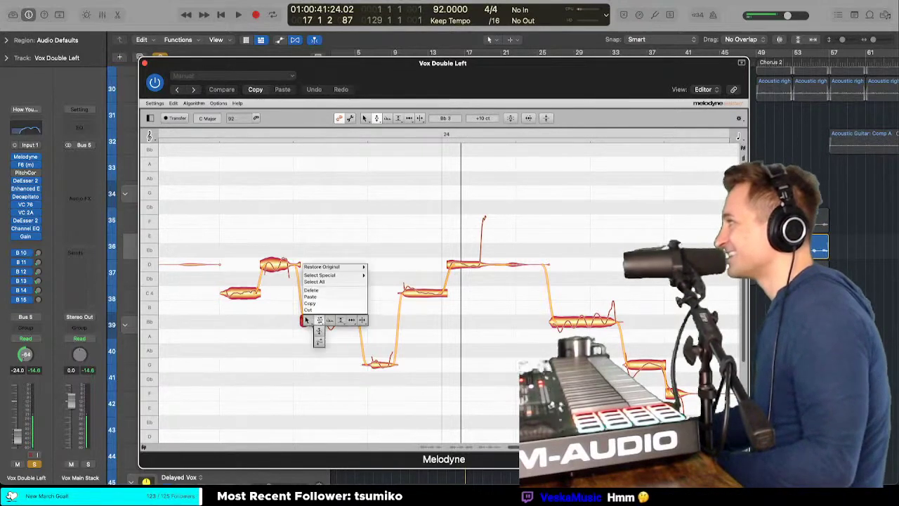
click(319, 330)
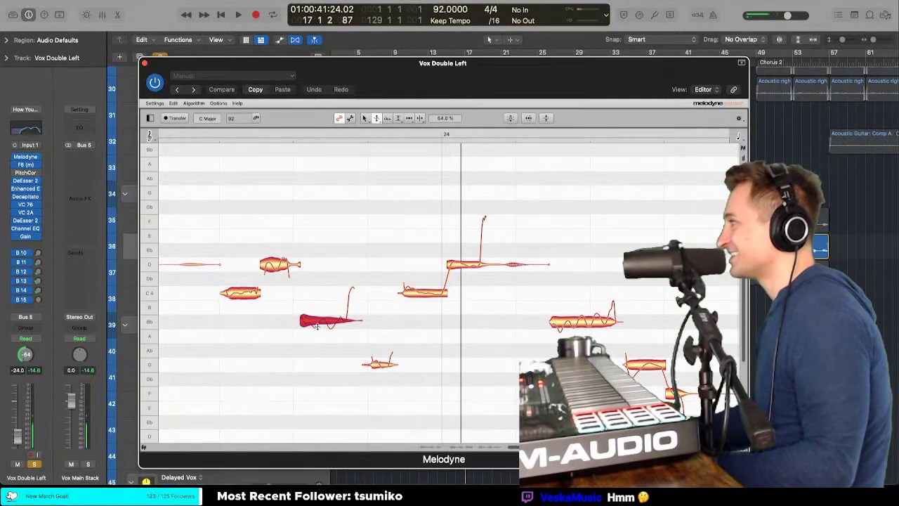
Step: Slightly reduce the pitch modulation of all notes in the phrase and set the bar 24 Bb 3 note's pitch drift to -68%
drag(240, 225, 584, 417)
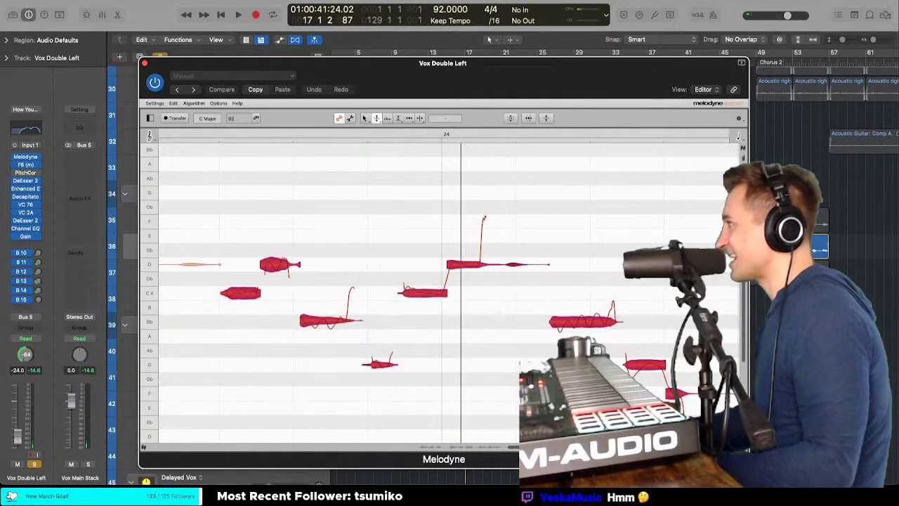
right_click(562, 321)
click(585, 327)
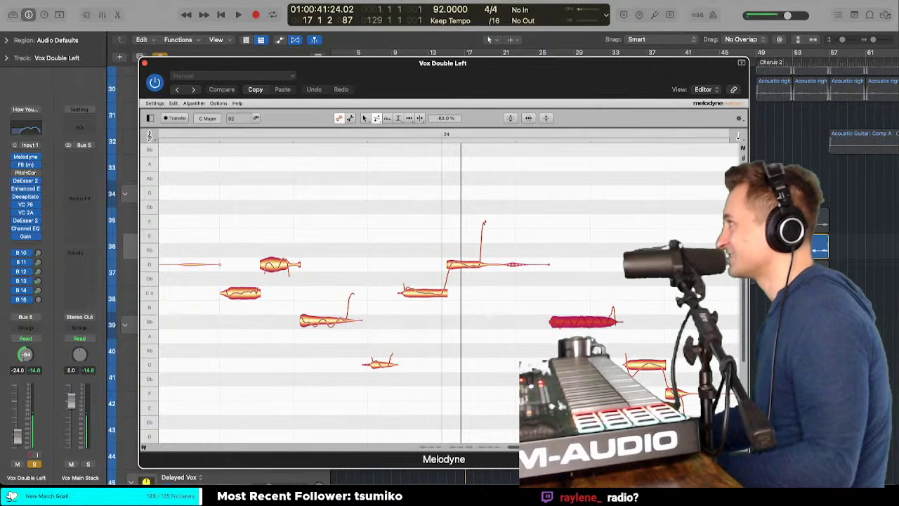
Step: Set the pitch modulation of the bar 24 Bb 3 note to 56% and return to the Pitch tool
right_click(541, 276)
click(559, 349)
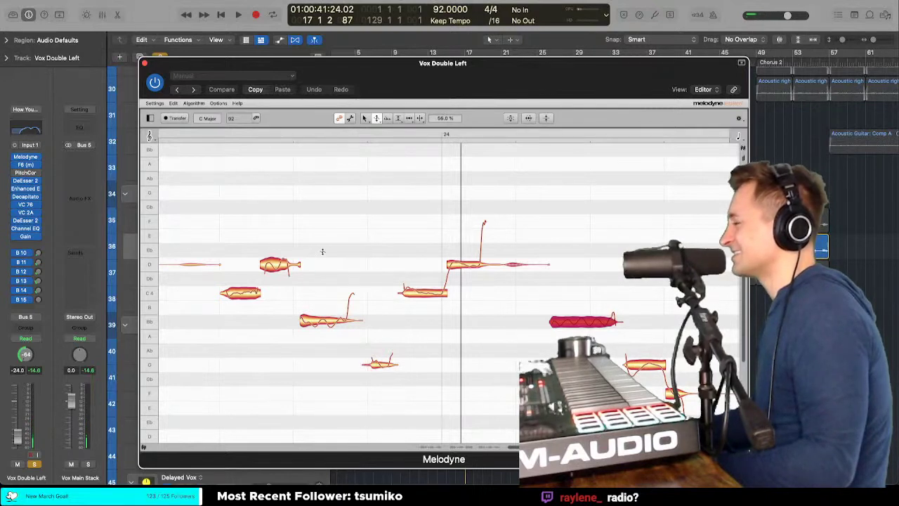
right_click(247, 224)
click(250, 221)
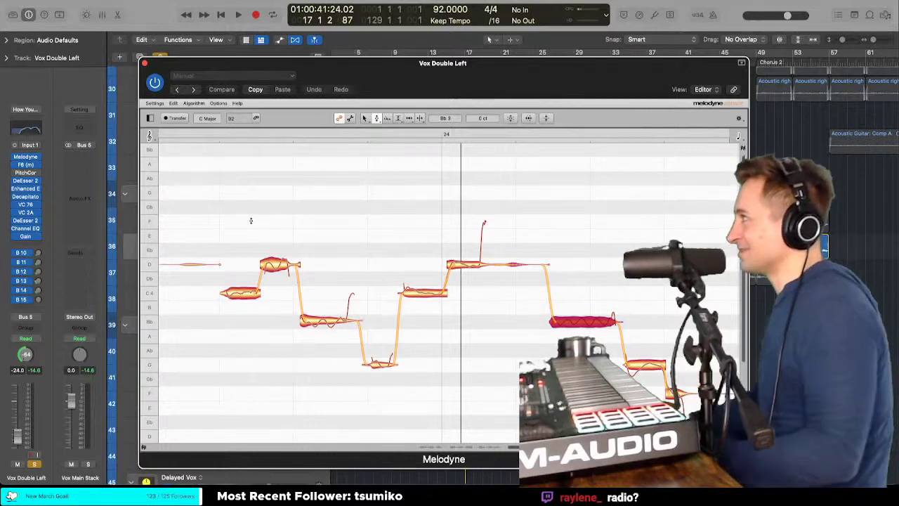
Step: Play back the phrase across bars 23 and 24 repeatedly and audition the G note following the bar 24 Bb 3
double_click(212, 211)
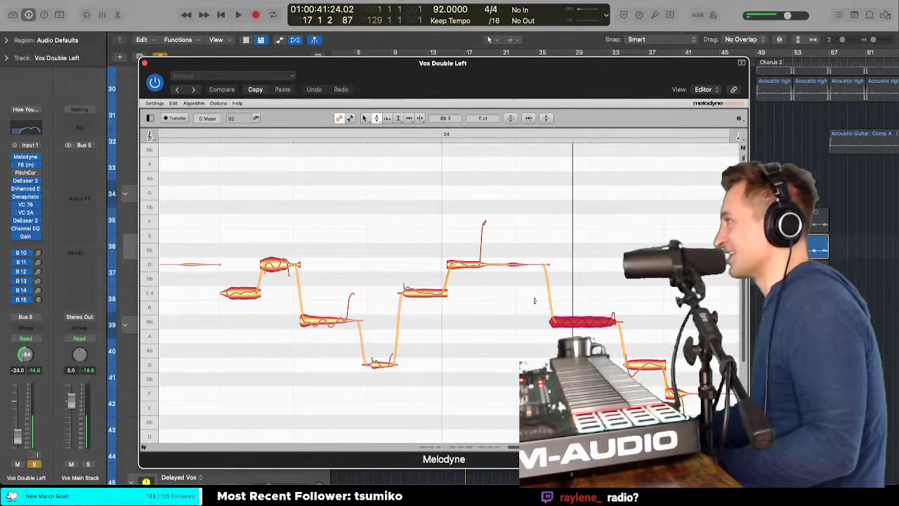
click(490, 304)
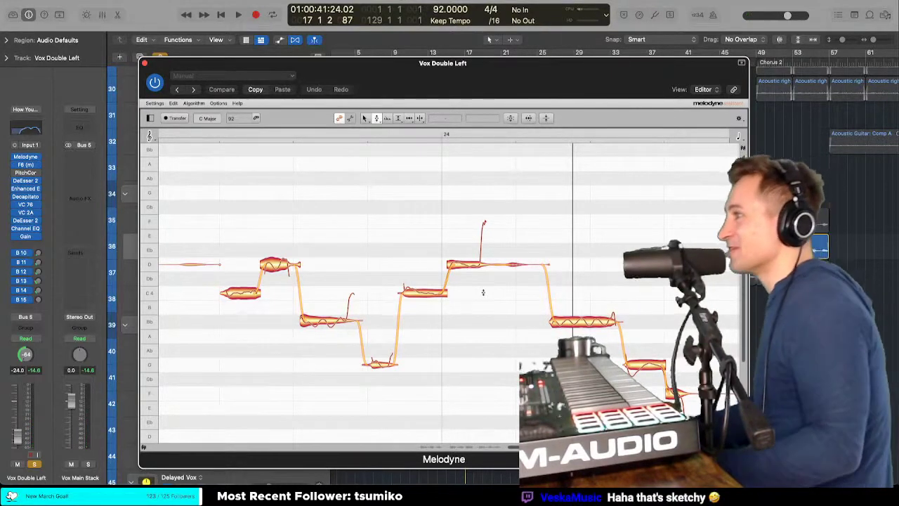
double_click(229, 231)
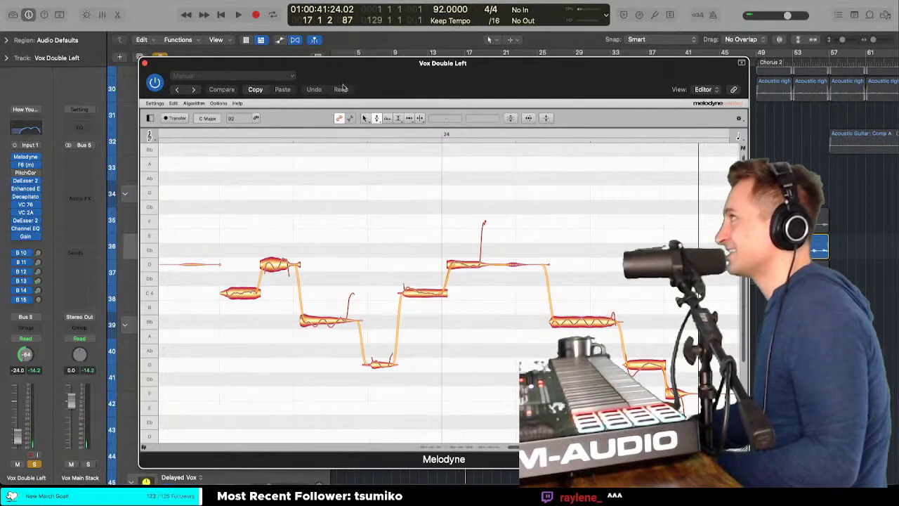
mouse_move(345, 72)
mouse_down()
mouse_move(349, 60)
mouse_move(350, 73)
mouse_up()
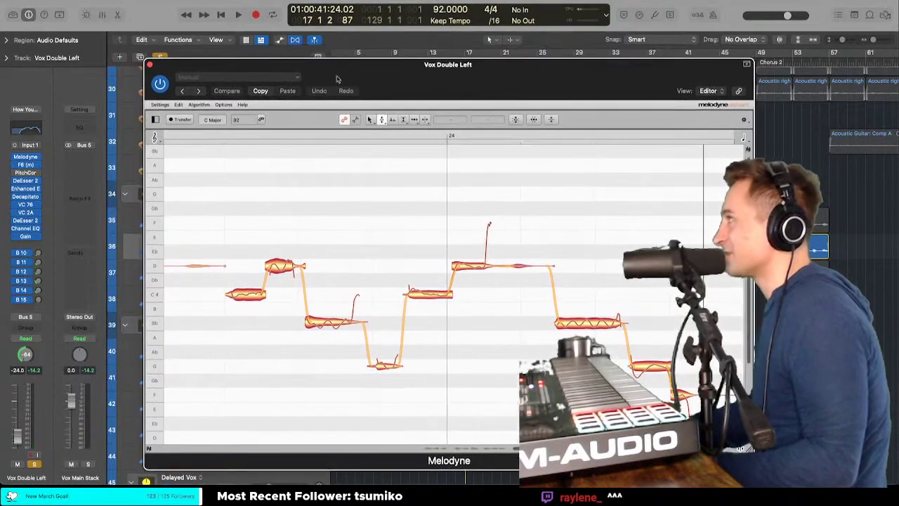
key(space)
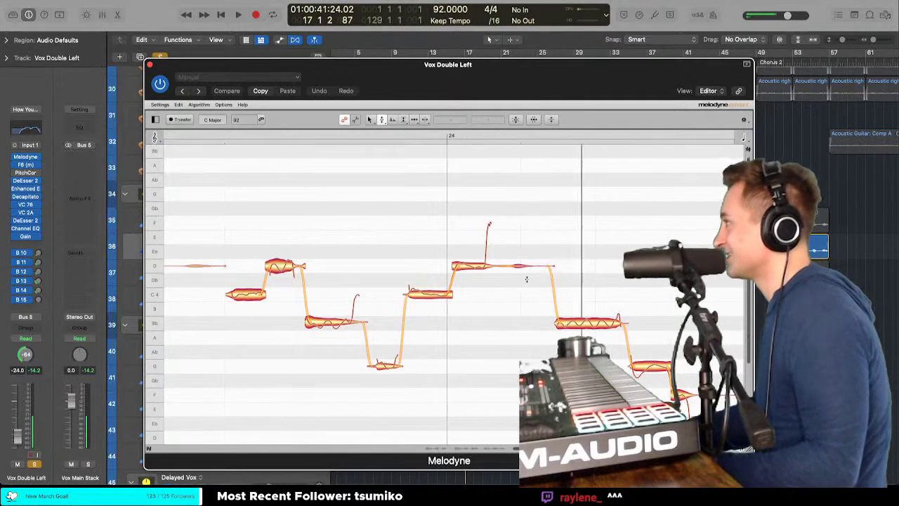
click(649, 367)
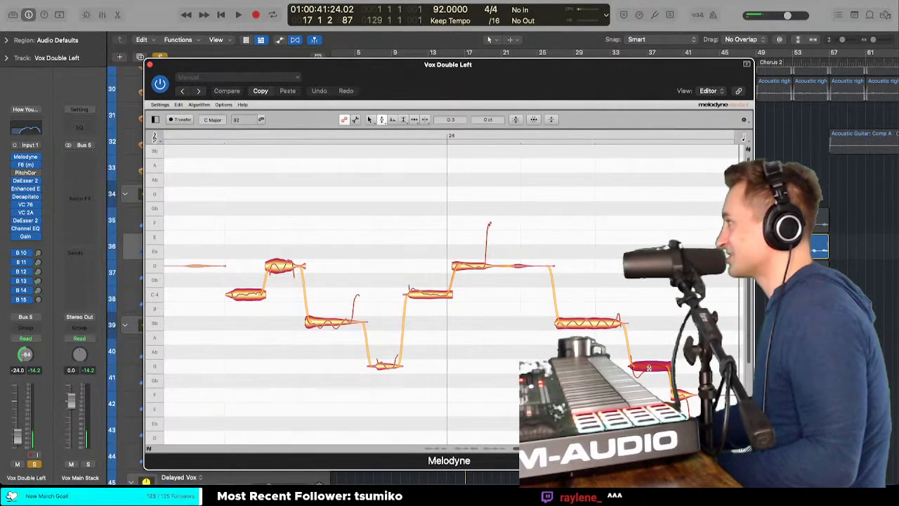
double_click(227, 235)
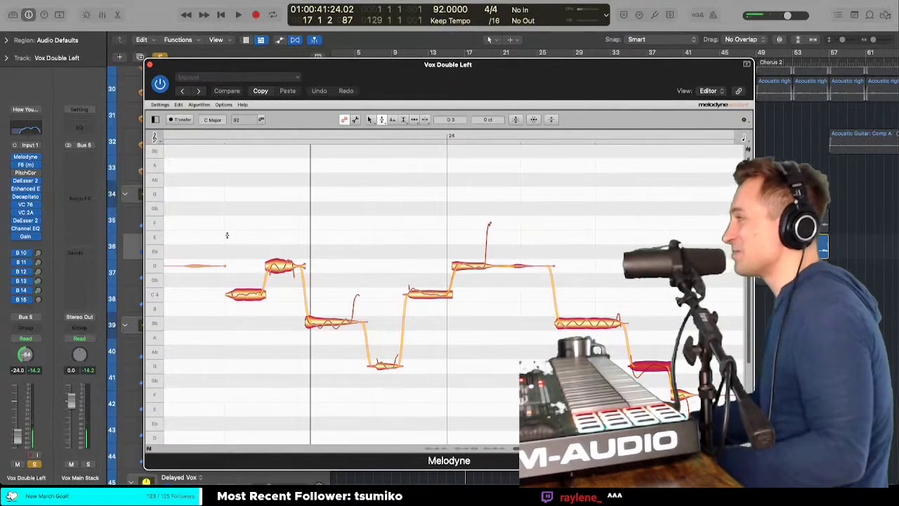
Step: Clear the note selection and play back the vocal phrase from bar 23 through bar 25
click(223, 230)
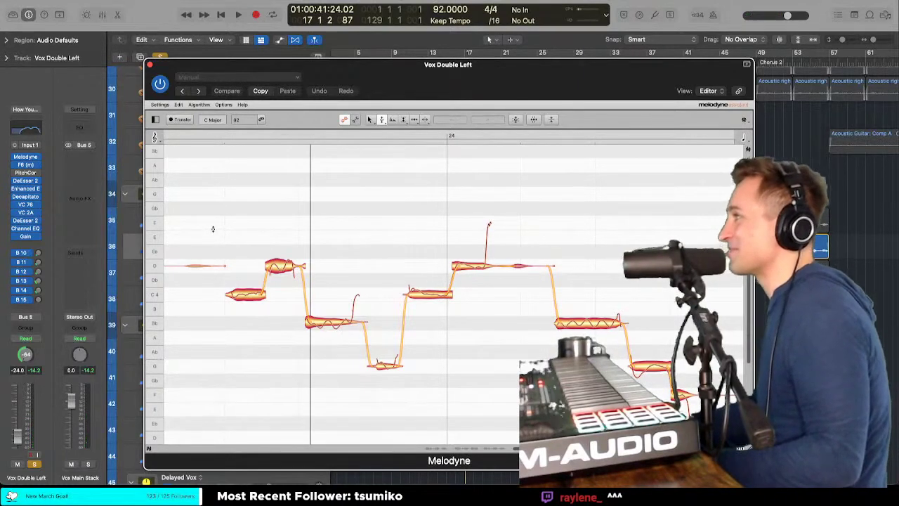
double_click(213, 229)
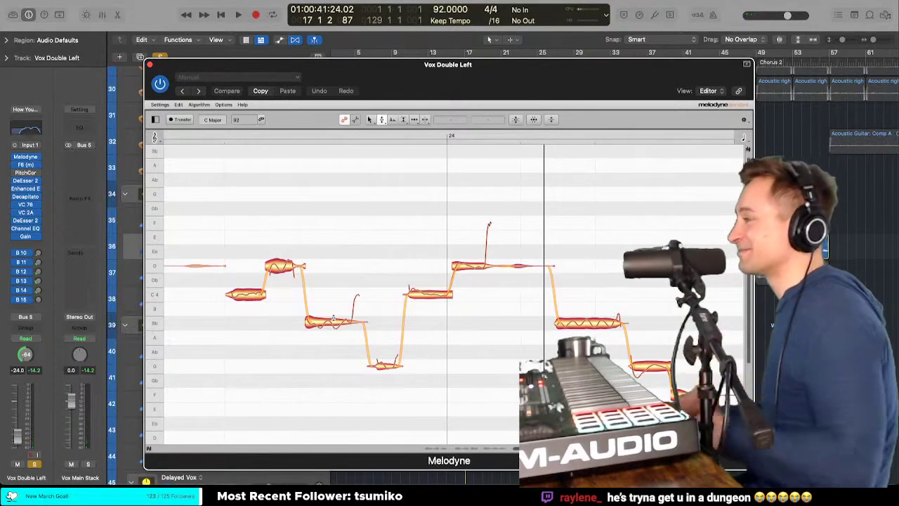
key(space)
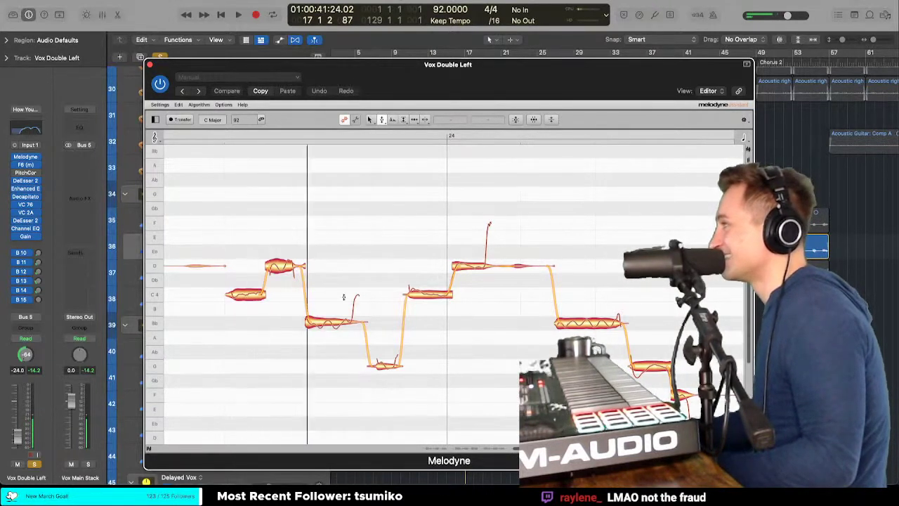
scroll(488, 267, right, 2)
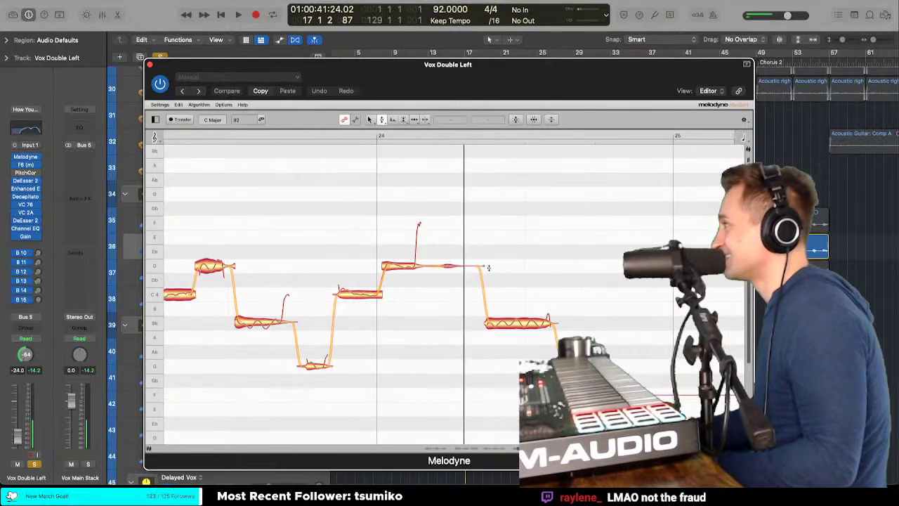
scroll(490, 270, right, 1)
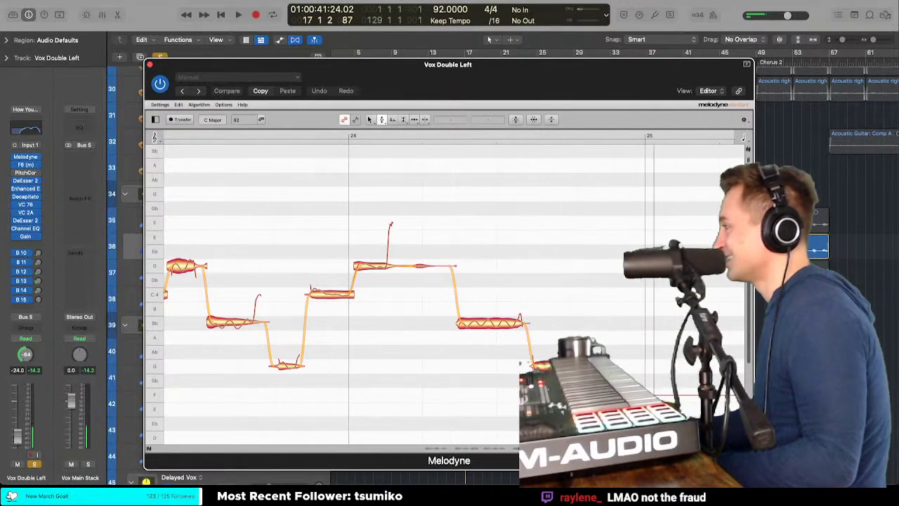
Step: Select the low G note ahead of bar 25, check its note separations and audition the phrase with the Pitch tool active
click(535, 365)
click(545, 365)
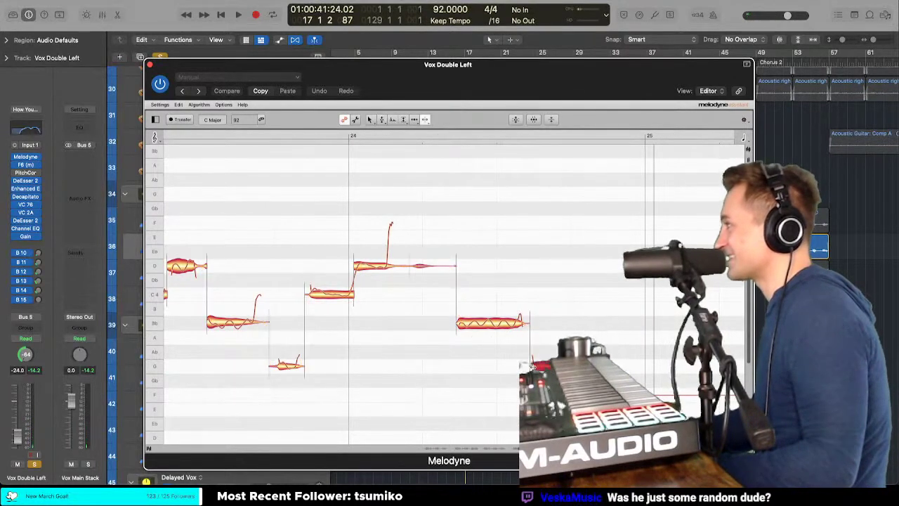
right_click(520, 365)
click(519, 365)
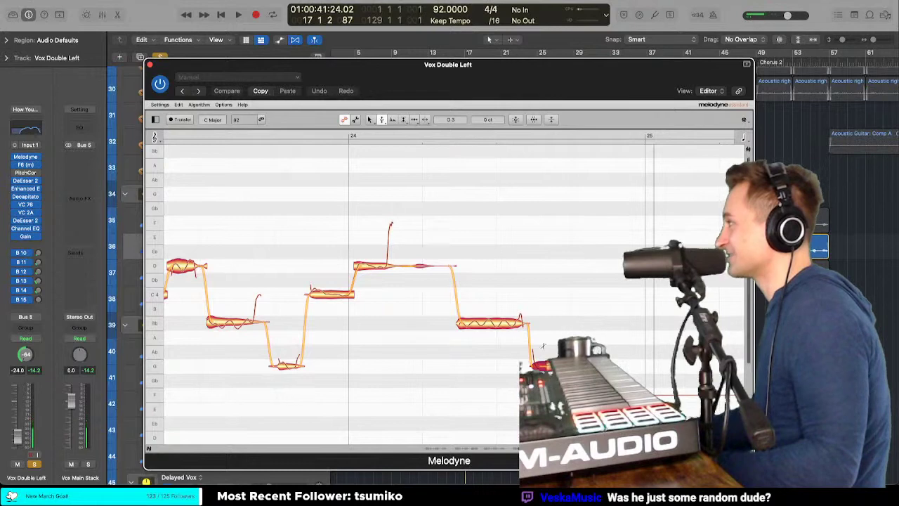
key(space)
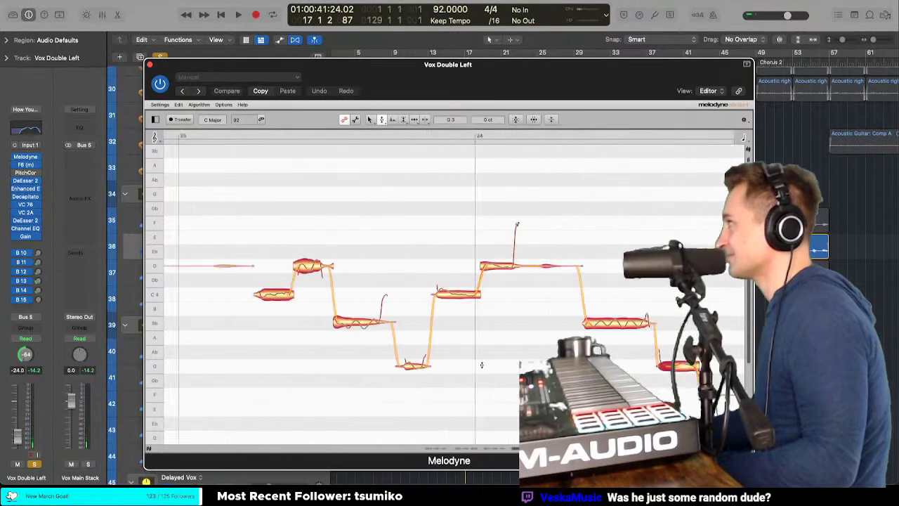
Step: Set the pitch modulation of the D4 note between bars 23 and 24 to 69% and return to the Pitch tool
right_click(362, 301)
click(353, 288)
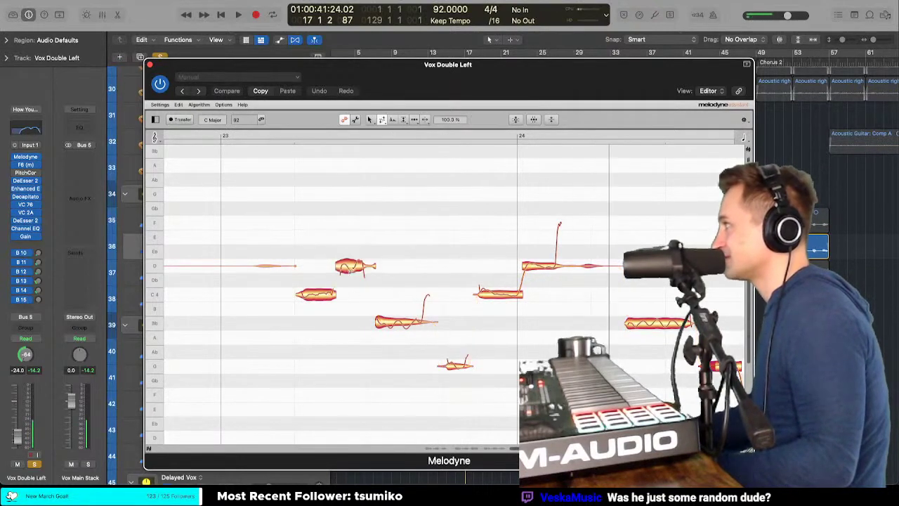
right_click(351, 293)
click(350, 278)
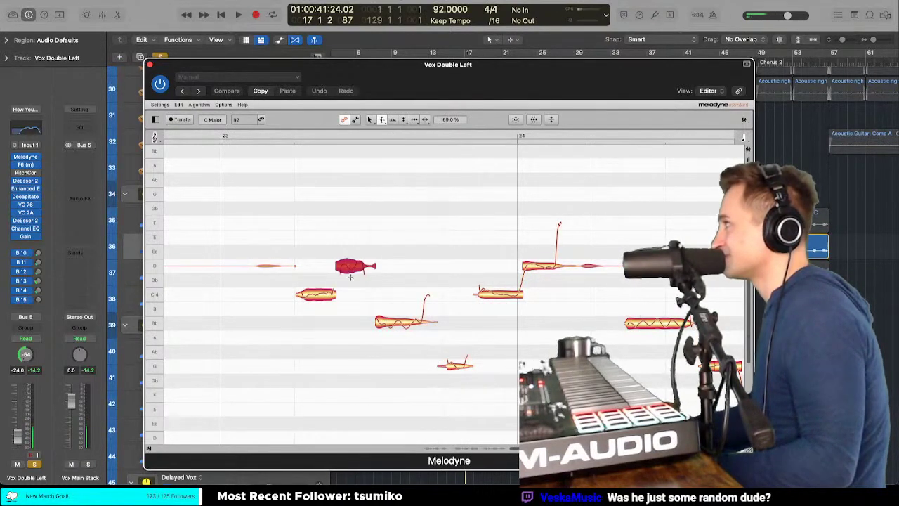
right_click(291, 241)
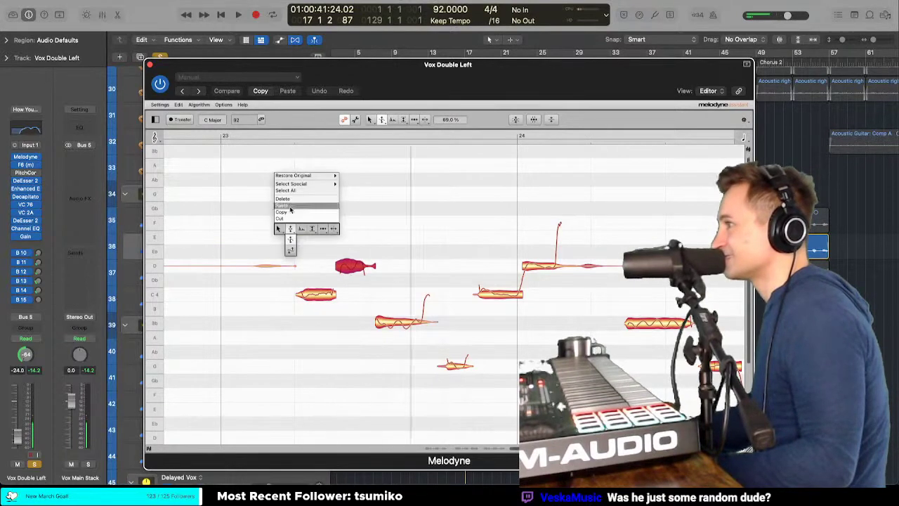
click(293, 226)
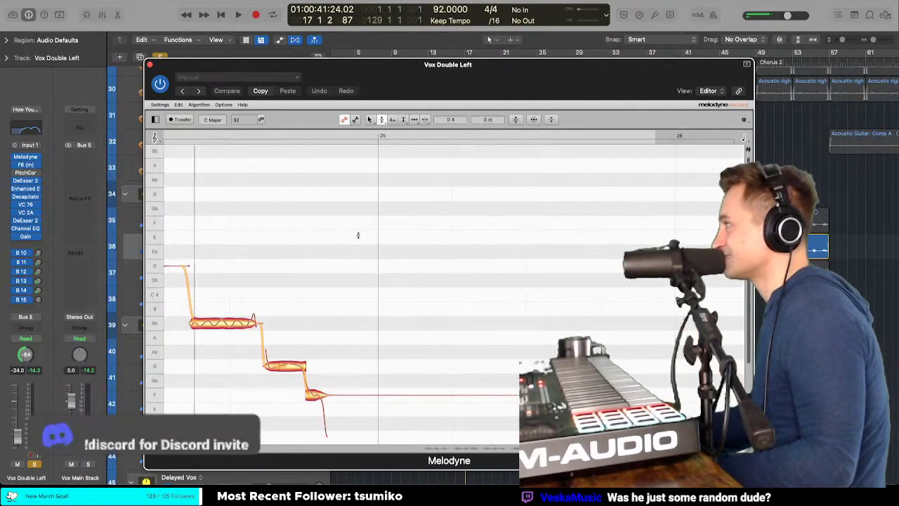
Step: Adjust the pitch modulation of the long Bb3 note between bars 24 and 25 and return to the Pitch tool
right_click(248, 290)
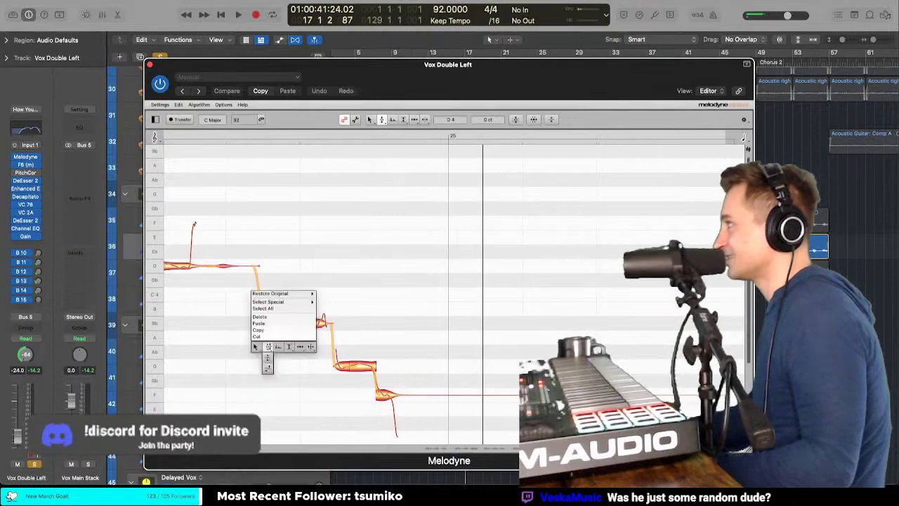
click(277, 340)
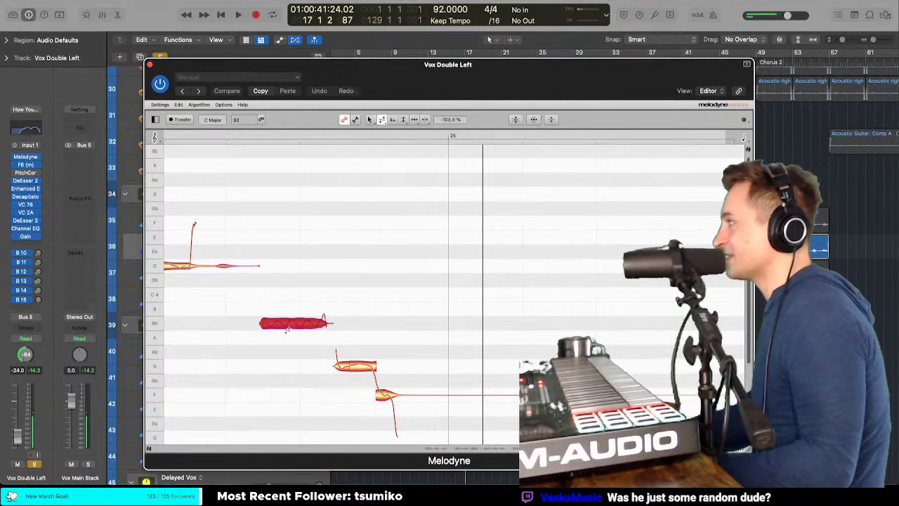
right_click(286, 328)
click(288, 313)
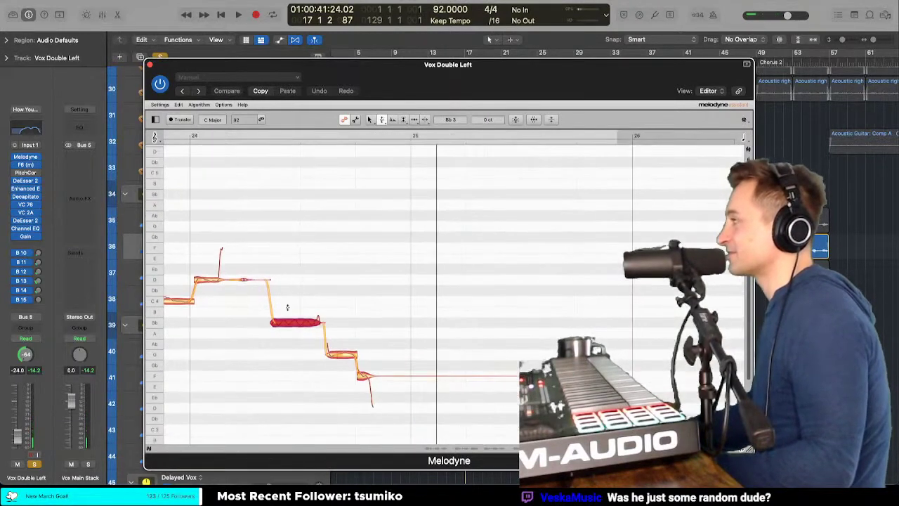
Step: Audition the phrase around bar 24, clear the selection and display the note separations with the Note Separation tool
scroll(287, 307, down, 3)
scroll(271, 236, left, 8)
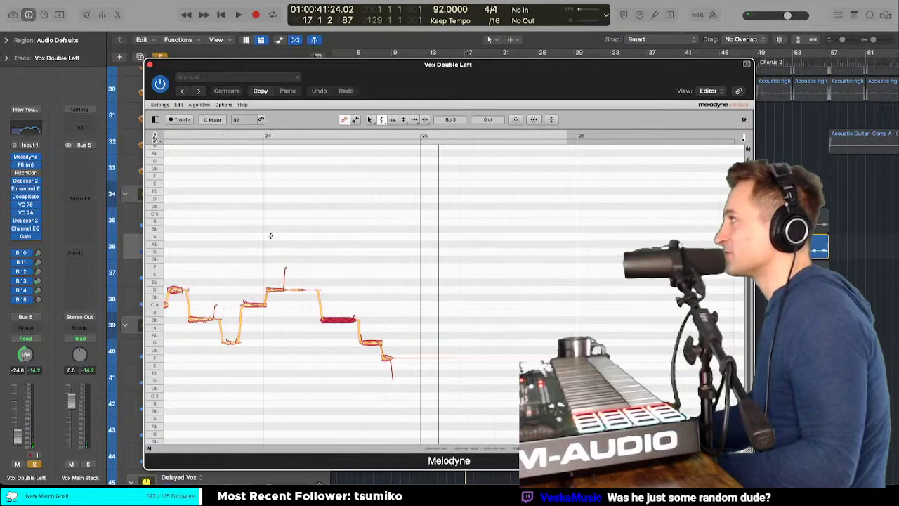
double_click(315, 272)
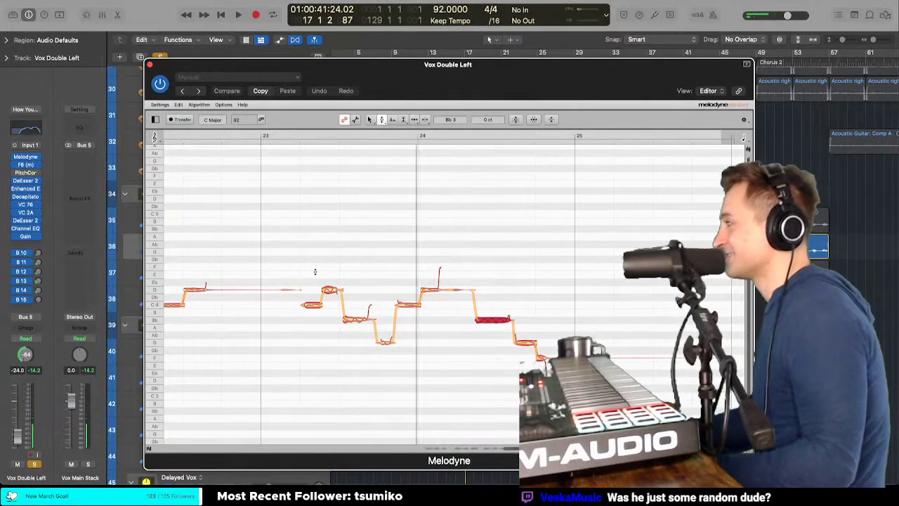
right_click(367, 295)
click(365, 306)
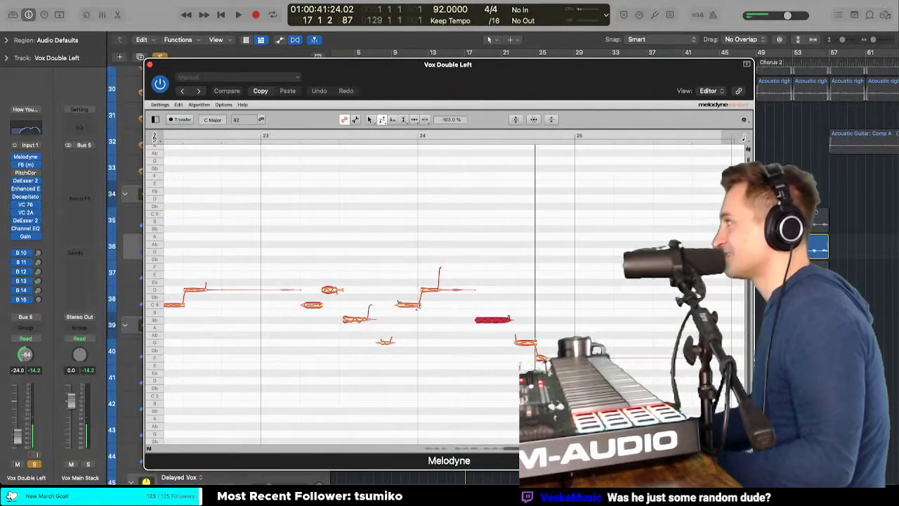
right_click(383, 276)
click(425, 250)
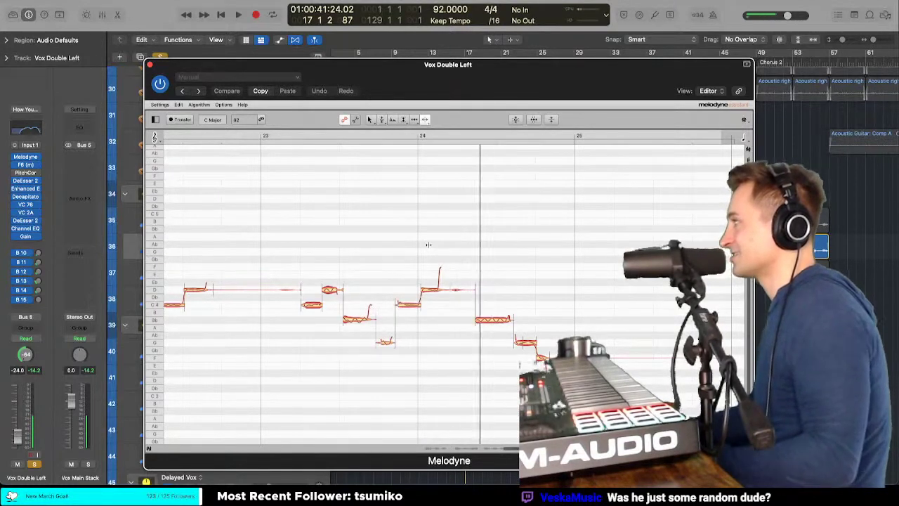
key(space)
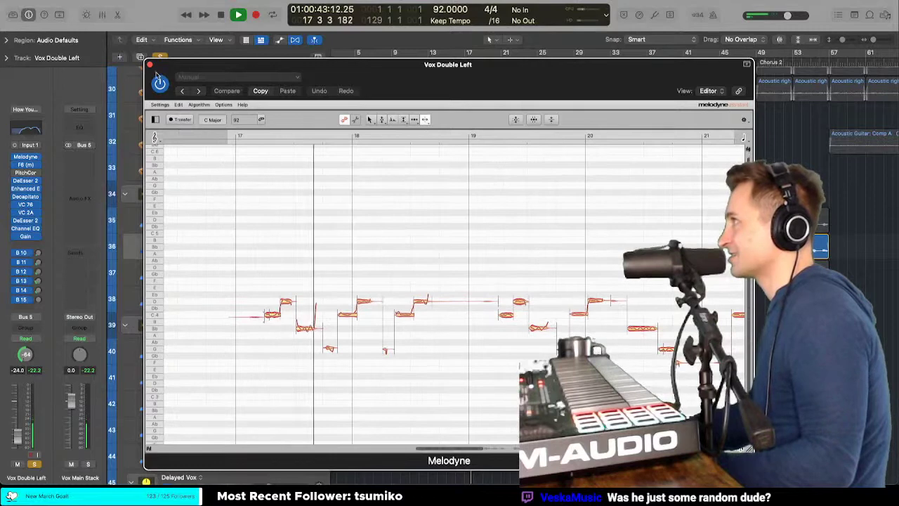
Step: Close the pitch editor, play Chorus 1 from the arrangement and reopen Melodyne on the Vox Double Left track
click(150, 65)
key(space)
key(space)
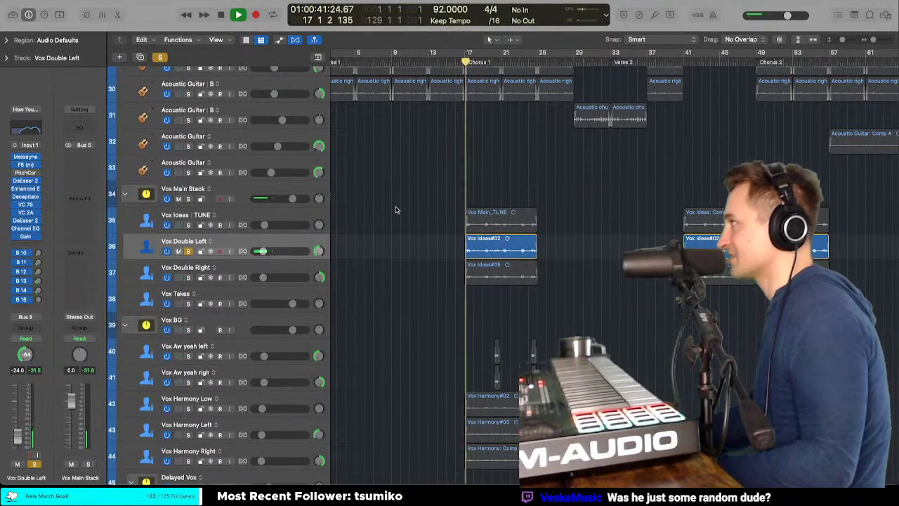
click(25, 156)
key(space)
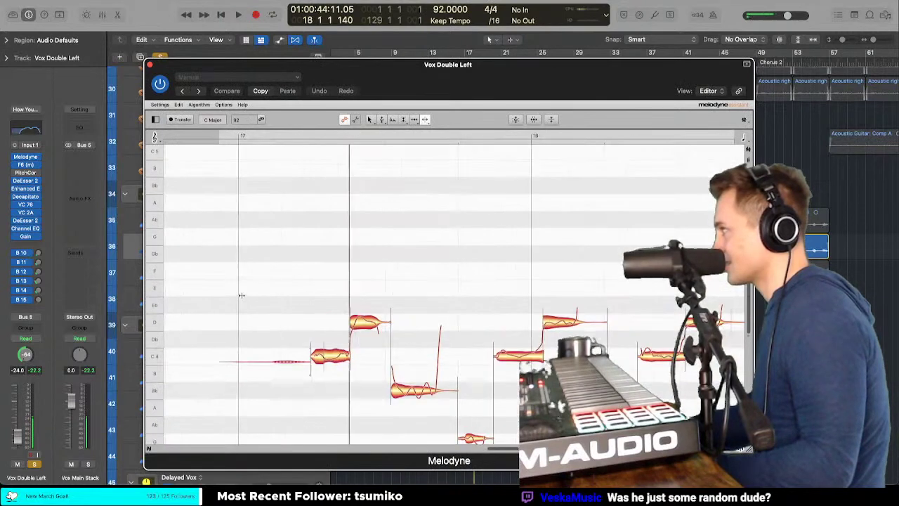
Step: Snap the quiet opening note at bar 17 to C4 with the Pitch tool and audition the start of the phrase
right_click(241, 295)
click(211, 295)
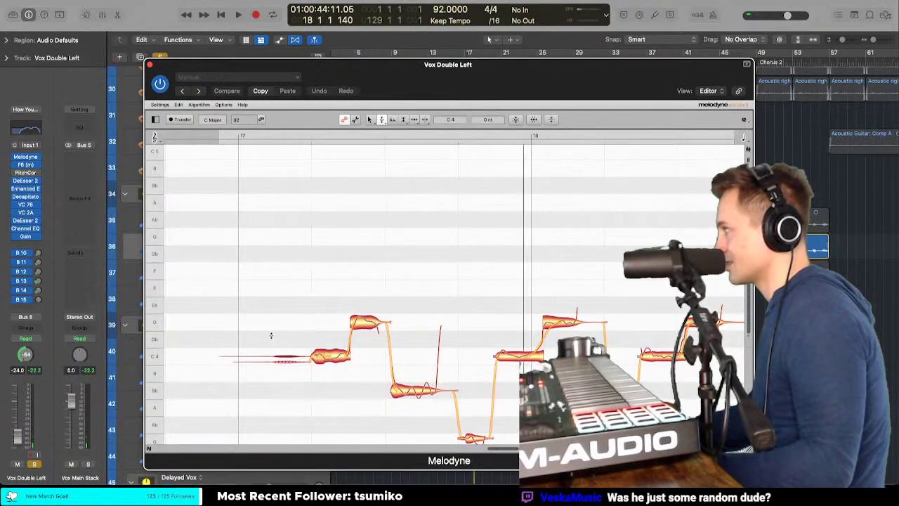
key(space)
key(space)
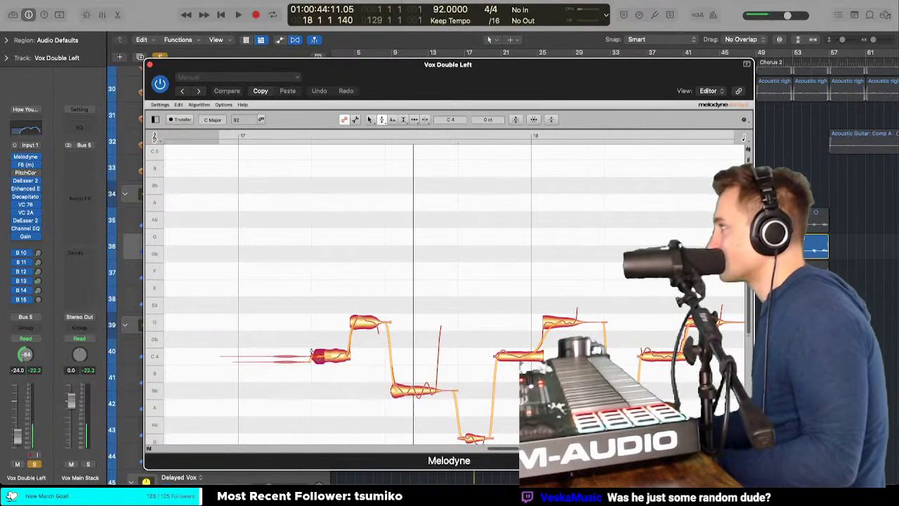
key(space)
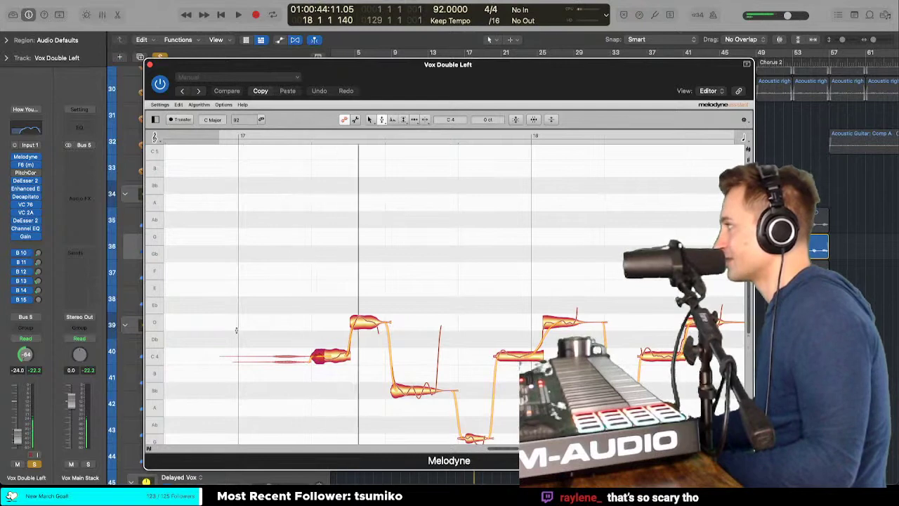
Step: Examine the notes from bar 17 to bar 19 with the Main tool and return to the start of the phrase
scroll(236, 330, down, 1)
scroll(238, 330, down, 3)
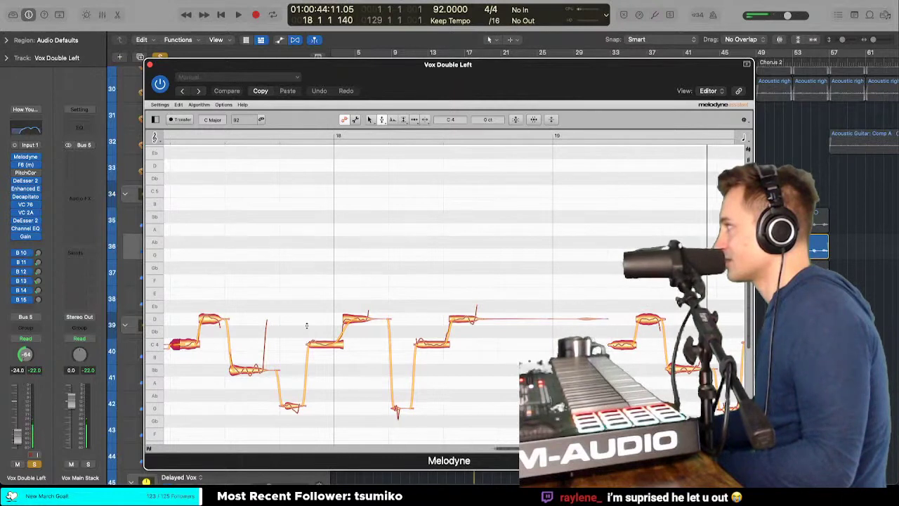
scroll(306, 325, left, 2)
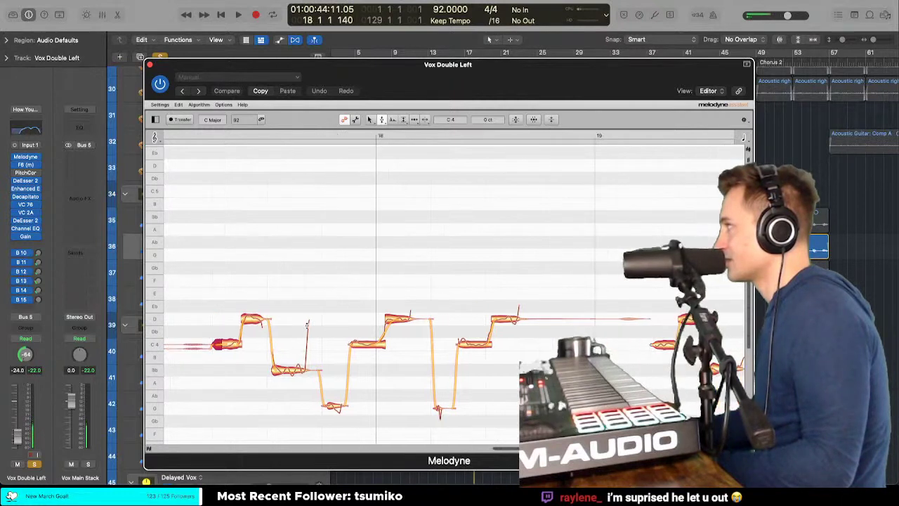
right_click(193, 349)
click(184, 346)
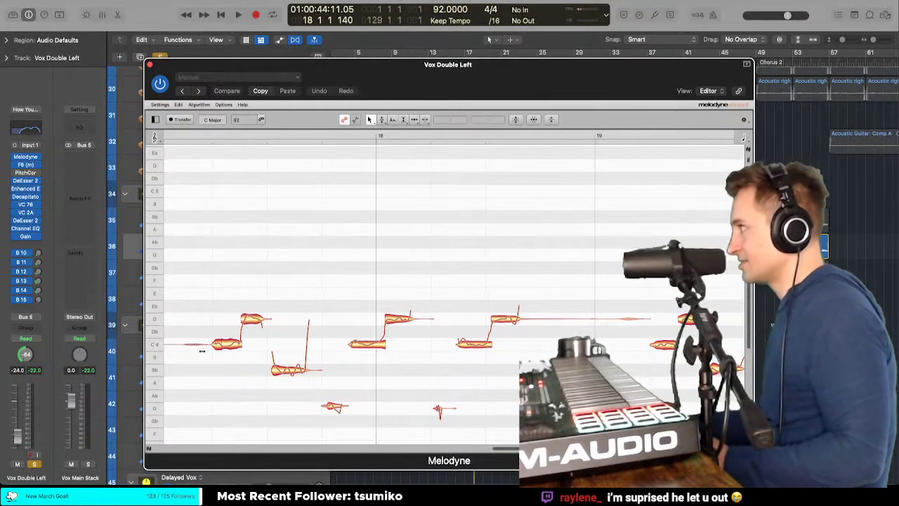
scroll(214, 344, right, 2)
scroll(201, 318, left, 10)
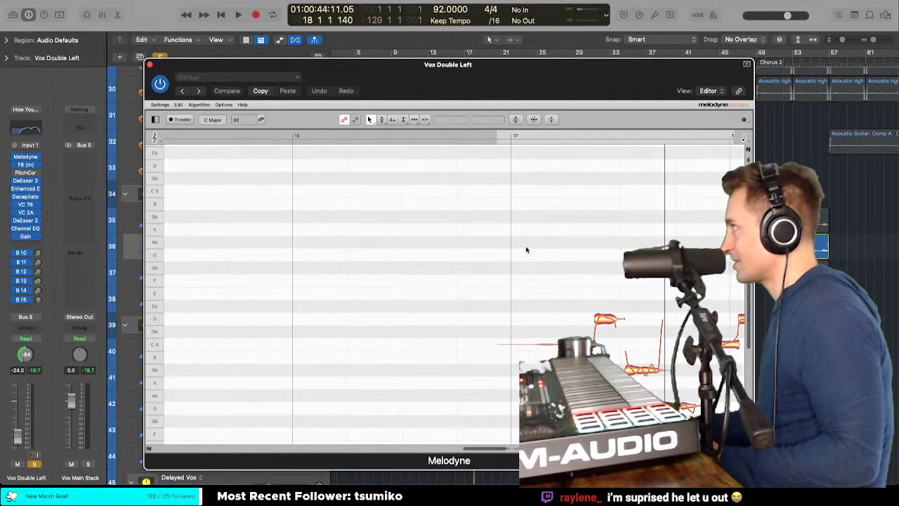
Step: Reactivate the Pitch tool and audition the vocal phrase from bar 17, checking its opening C4, D4 and Bb3 notes
right_click(501, 240)
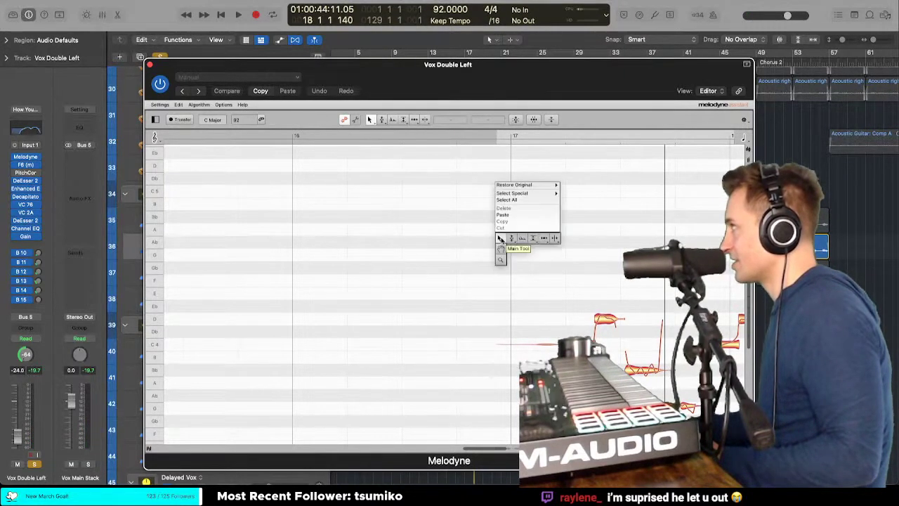
click(512, 251)
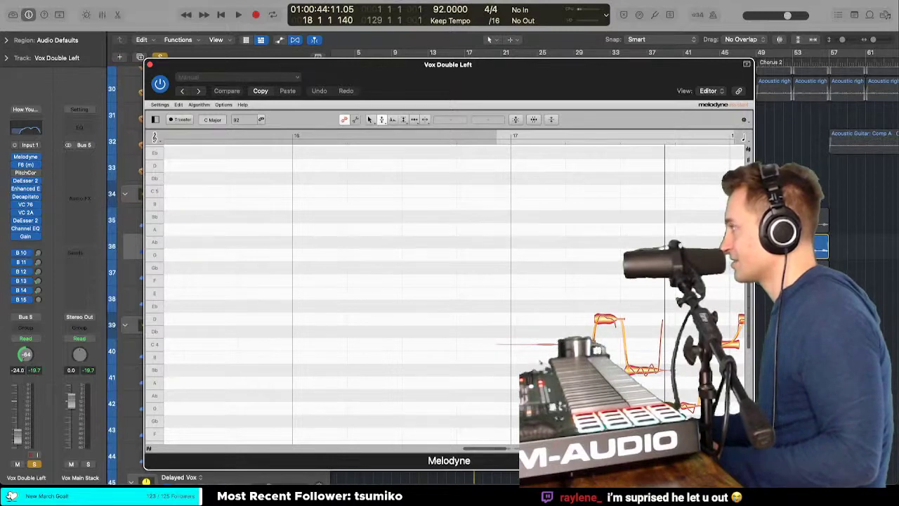
key(space)
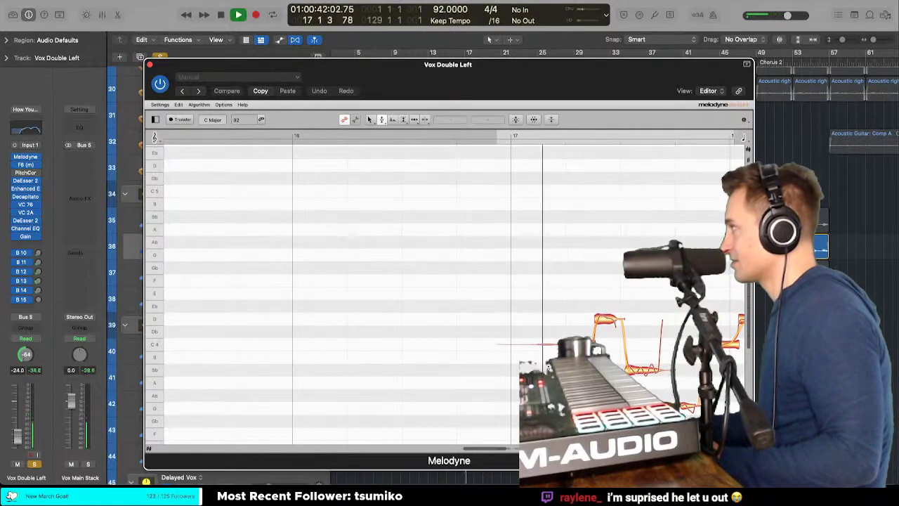
scroll(454, 295, right, 5)
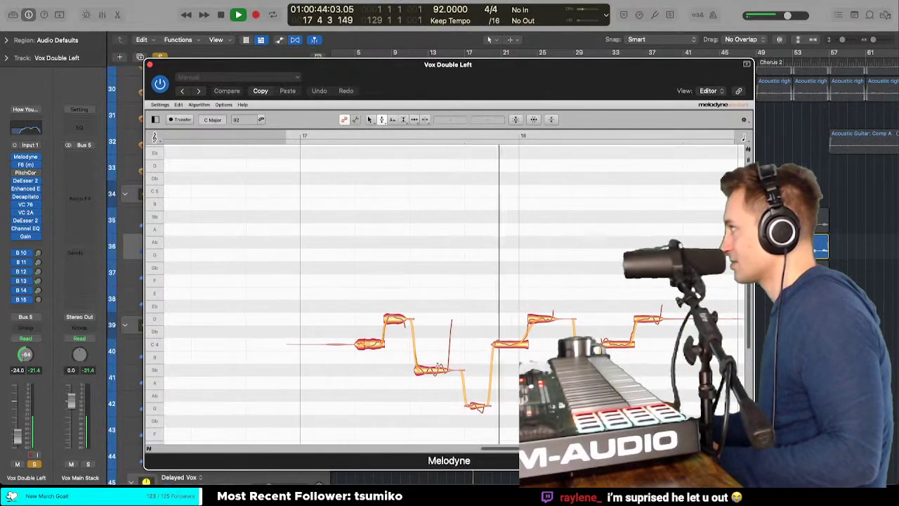
right_click(424, 361)
click(433, 368)
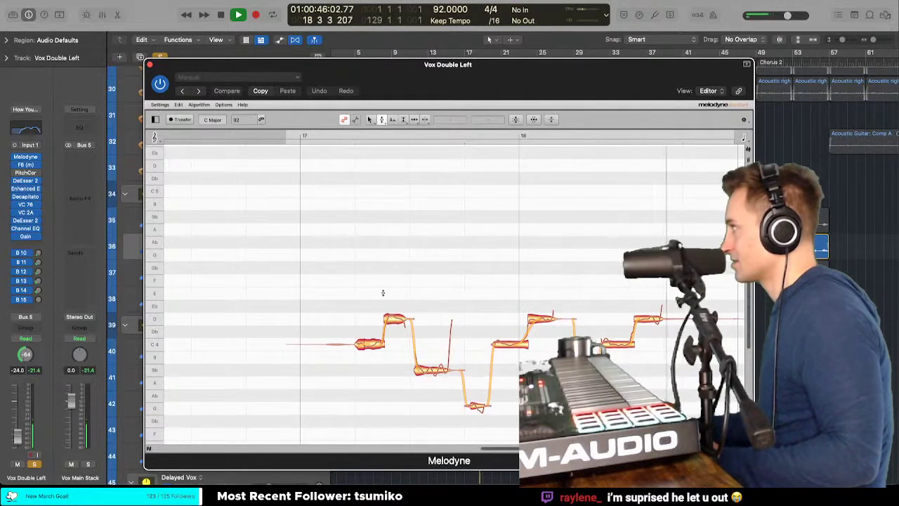
mouse_move(395, 318)
mouse_down()
mouse_move(396, 281)
mouse_move(395, 318)
mouse_up()
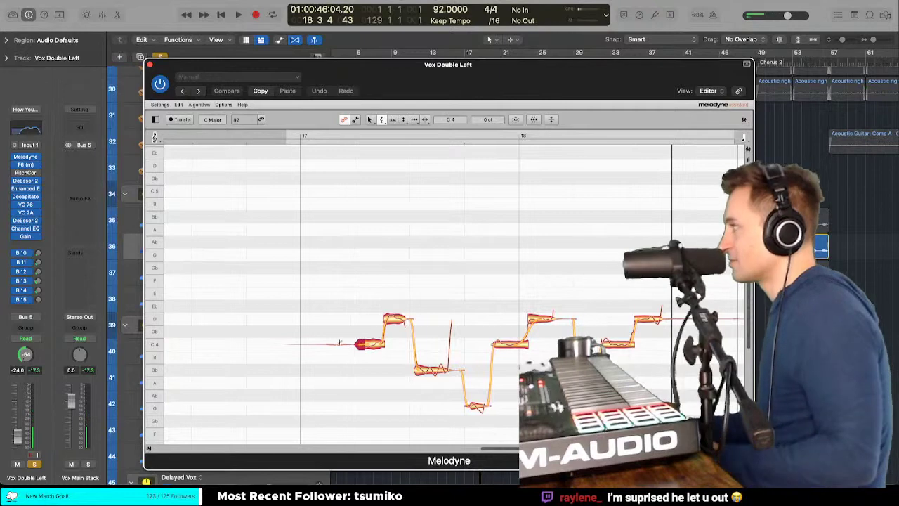
Step: Close Melodyne and play the soloed Vox Double Left chorus through from bar 17 in the arrangement
click(151, 65)
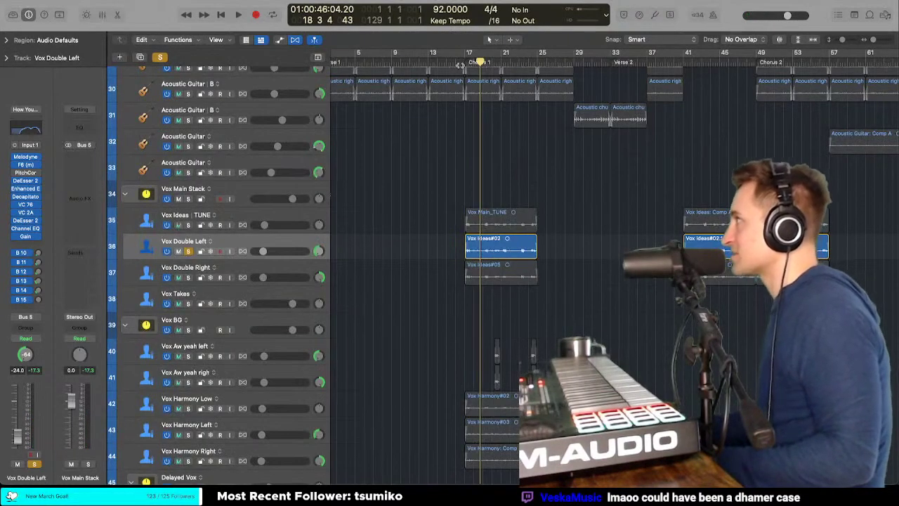
click(460, 65)
key(t)
key(Escape)
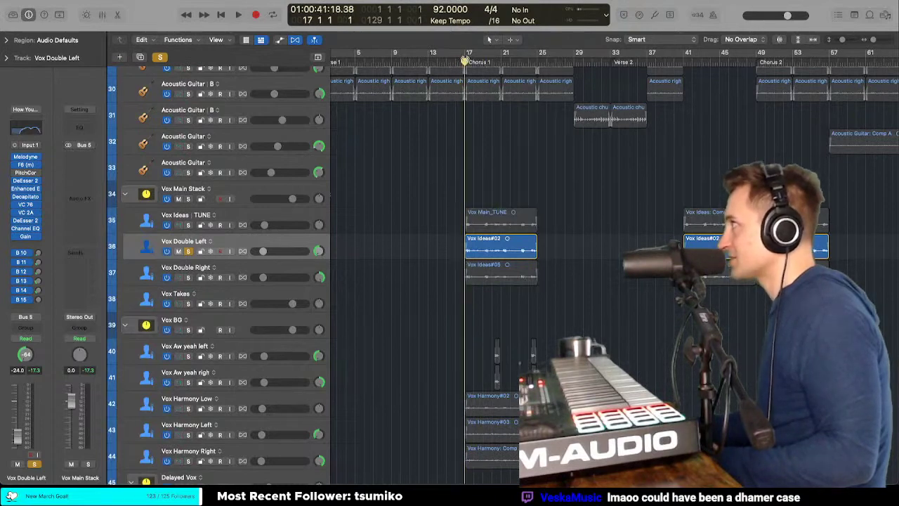
key(space)
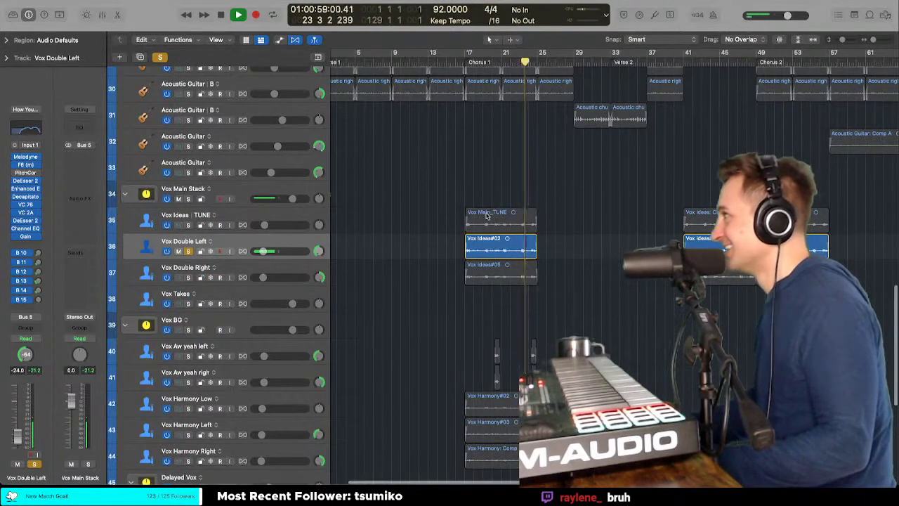
scroll(486, 216, up, 10)
scroll(489, 217, down, 8)
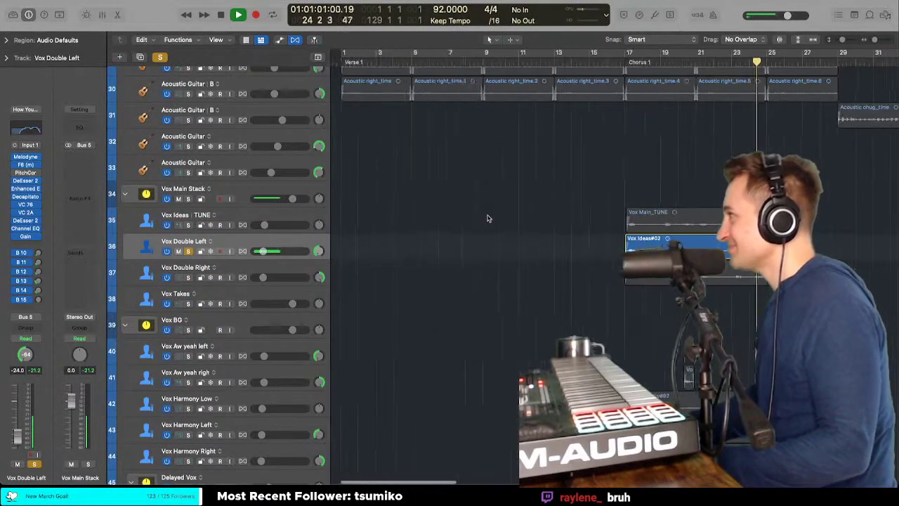
scroll(487, 218, up, 6)
key(space)
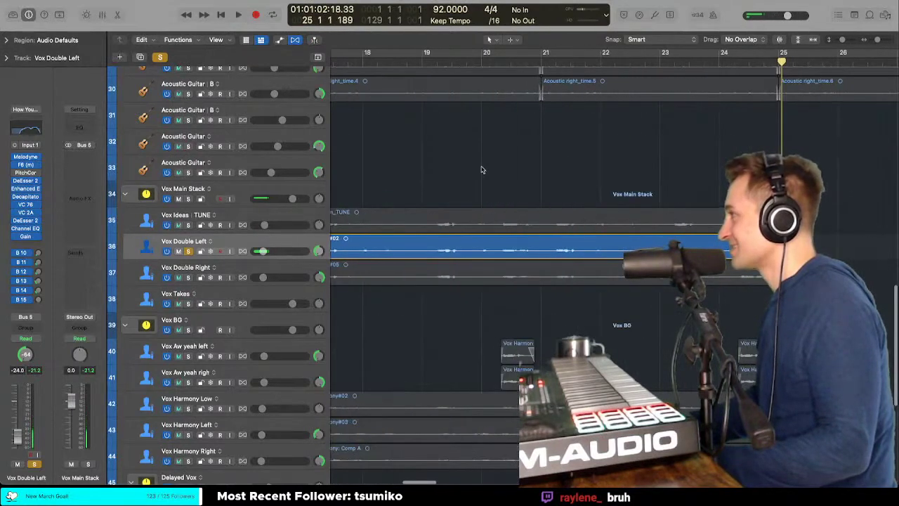
Step: Place the playhead just before the start of Chorus 1 and select the Vox Double Left track
scroll(482, 170, left, 3)
key(t)
key(t)
drag(370, 61, 366, 61)
key(t)
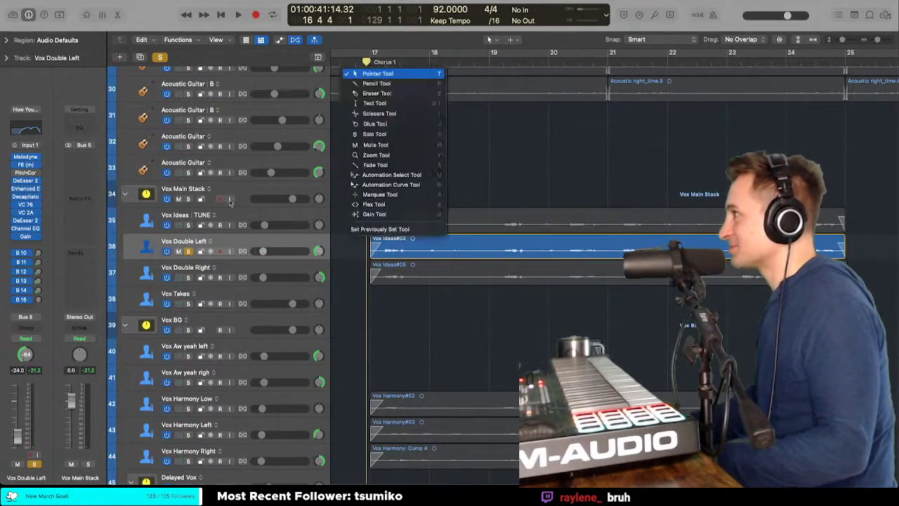
key(Escape)
click(250, 243)
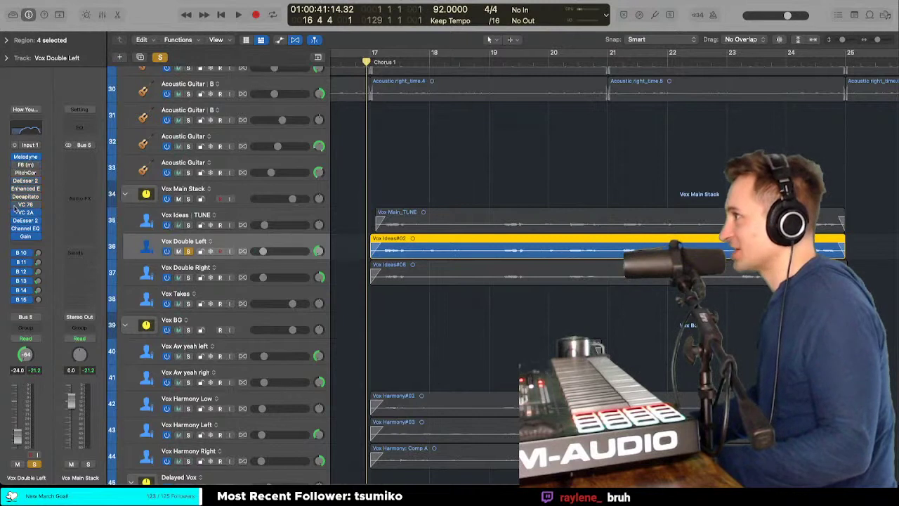
Step: Remove the fades at both ends of the Vox Ideas#02 region in Chorus 1 with the Fade tool
click(366, 240)
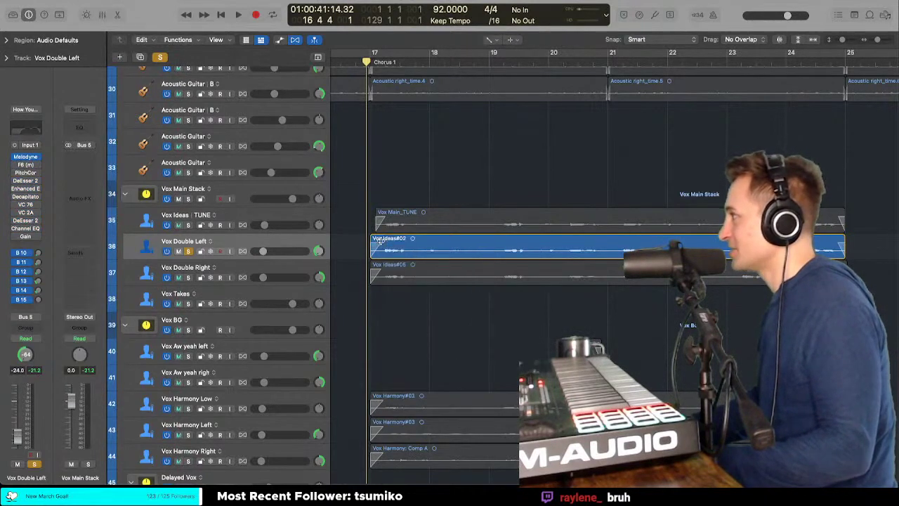
click(853, 246)
click(682, 243)
key(t)
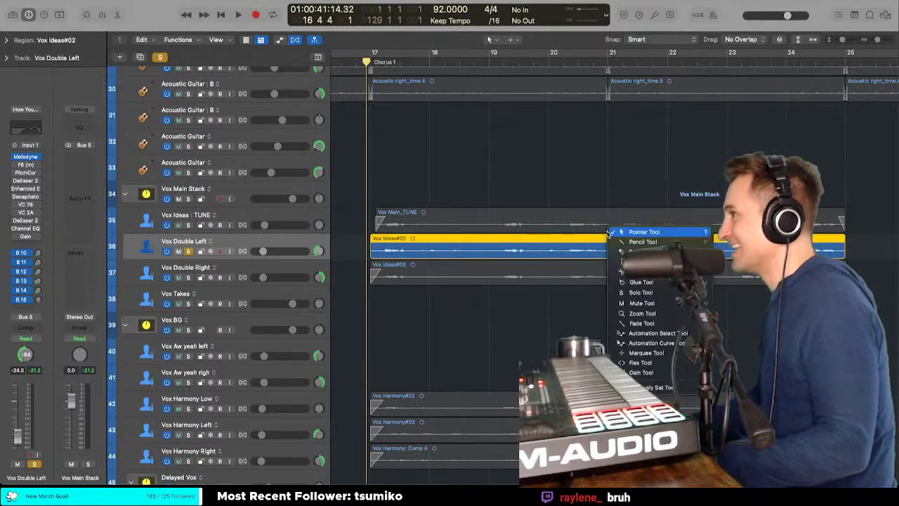
key(t)
Step: Bounce the Vox Ideas#02 region in place as Vox Double Left_TUNE on the selected track, deleting the source, with Normalize off
key(ctrl+b)
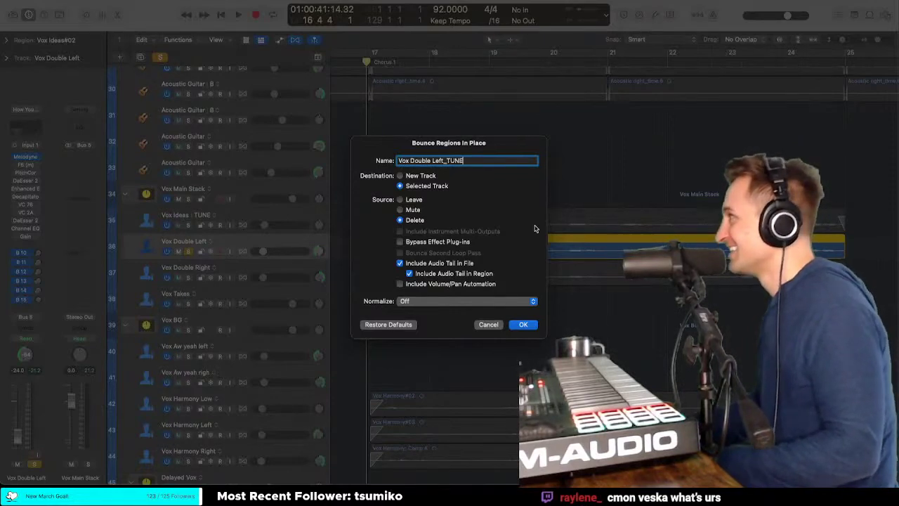
click(523, 325)
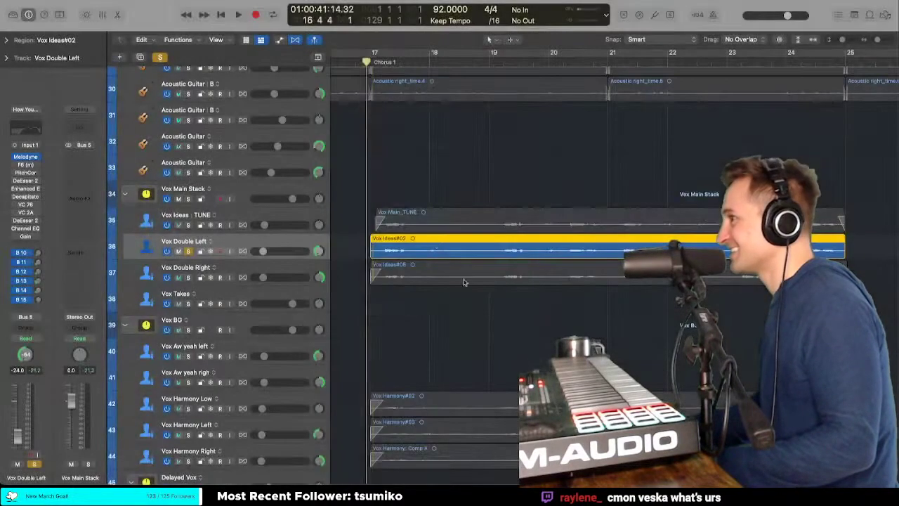
scroll(330, 218, left, 1)
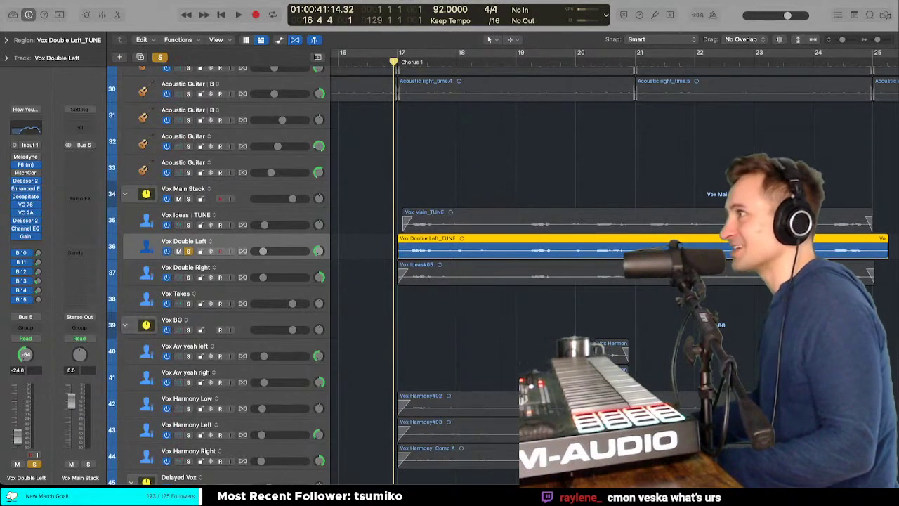
Step: Audition the bounced Vox Double Left_TUNE region from just before Chorus 1
key(t)
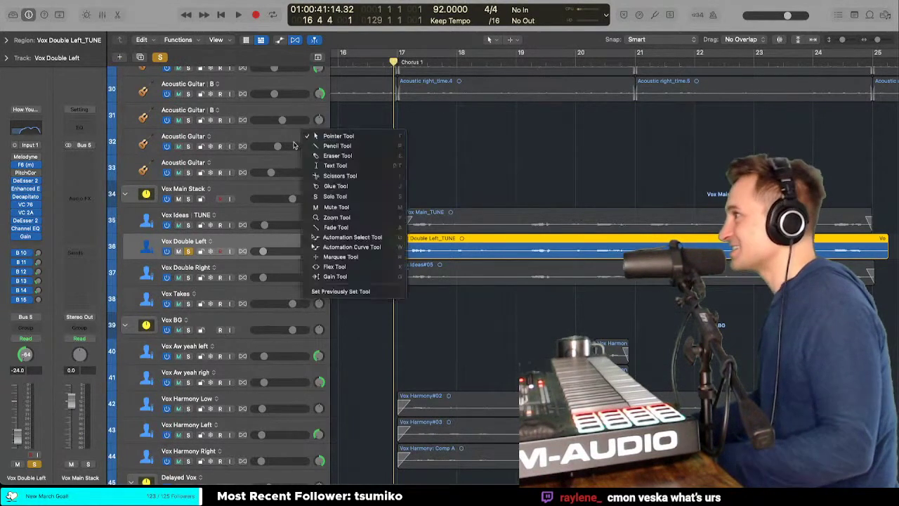
key(Escape)
key(space)
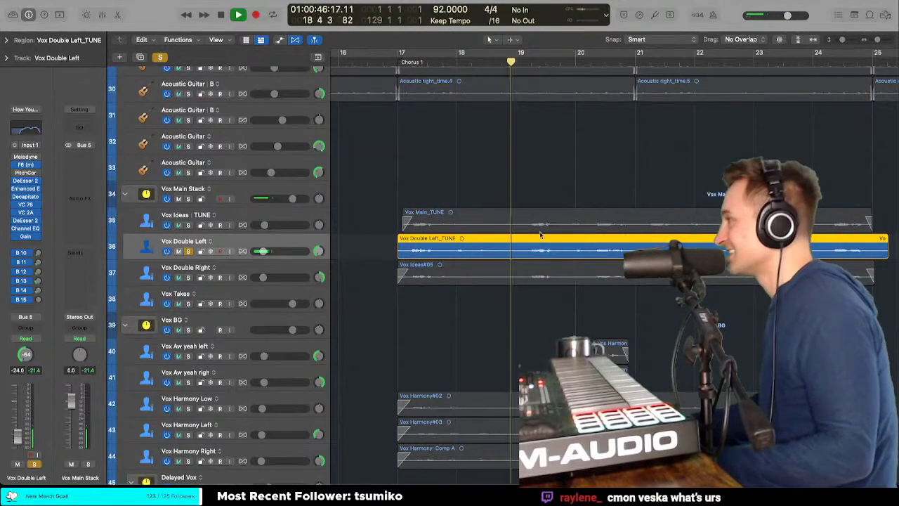
click(505, 187)
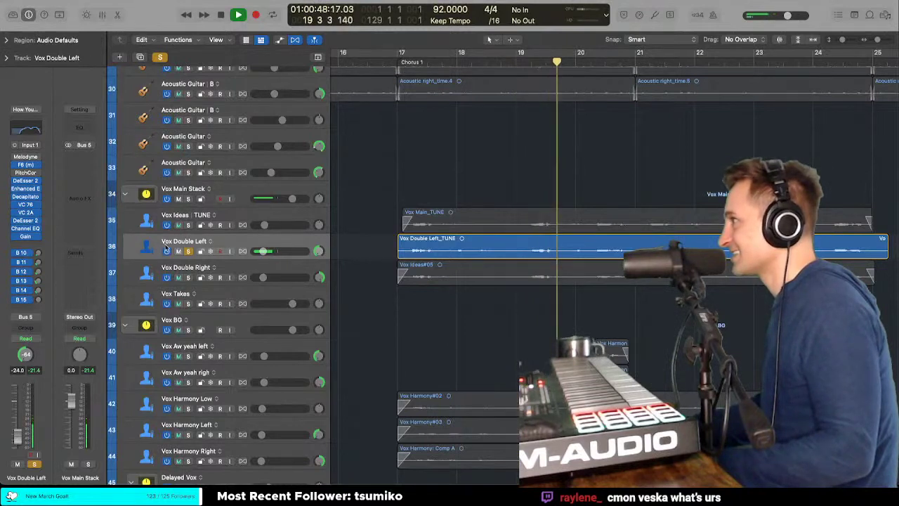
key(space)
Step: Unsolo Vox Double Left and insert a mono Melodyne as the first plug-in on the Vox Double Right track
click(188, 251)
click(198, 268)
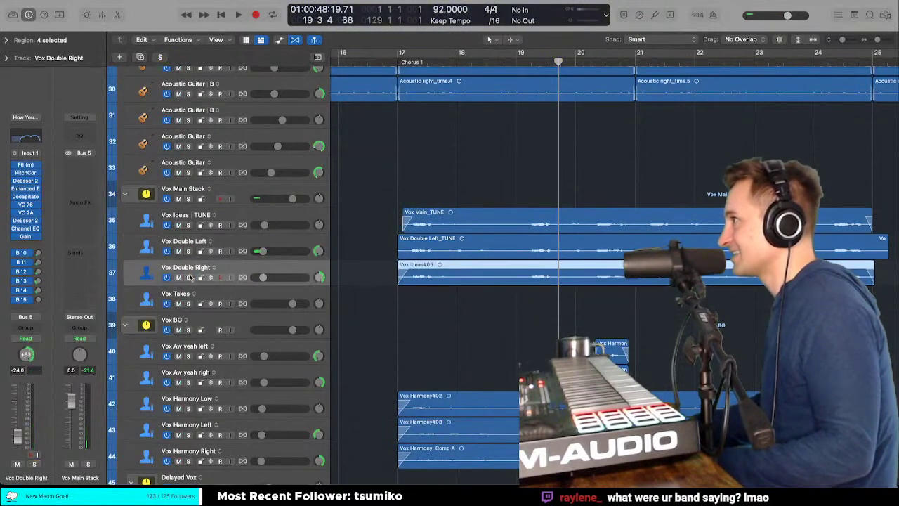
click(26, 164)
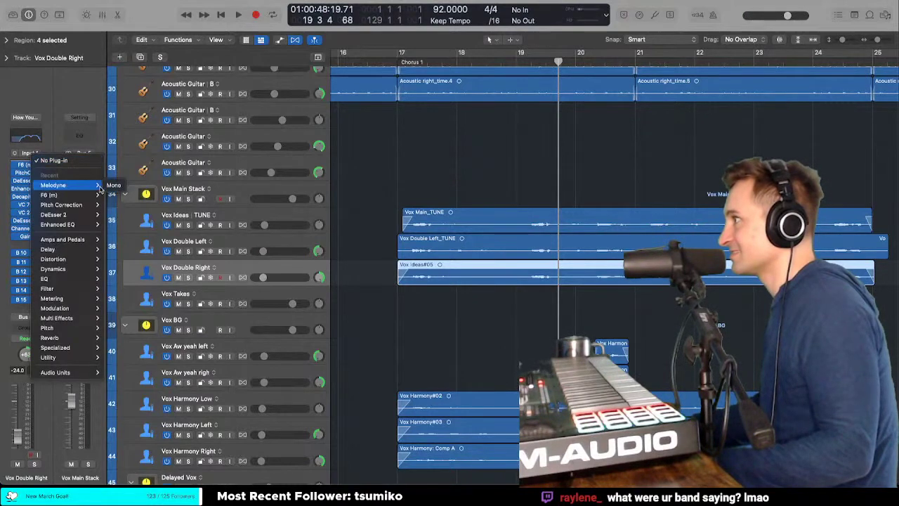
click(112, 185)
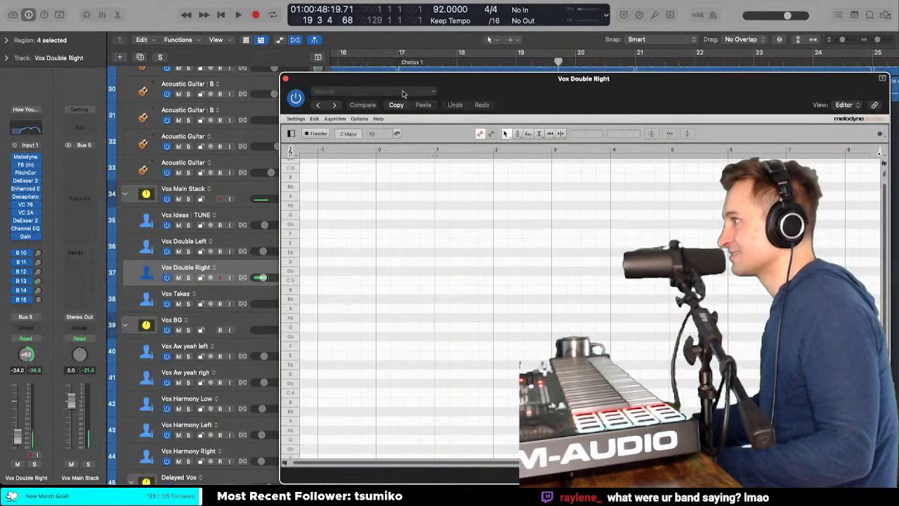
Step: Play the opening of Chorus 1, uncover the vocal regions and return the playhead just before bar 17
click(383, 63)
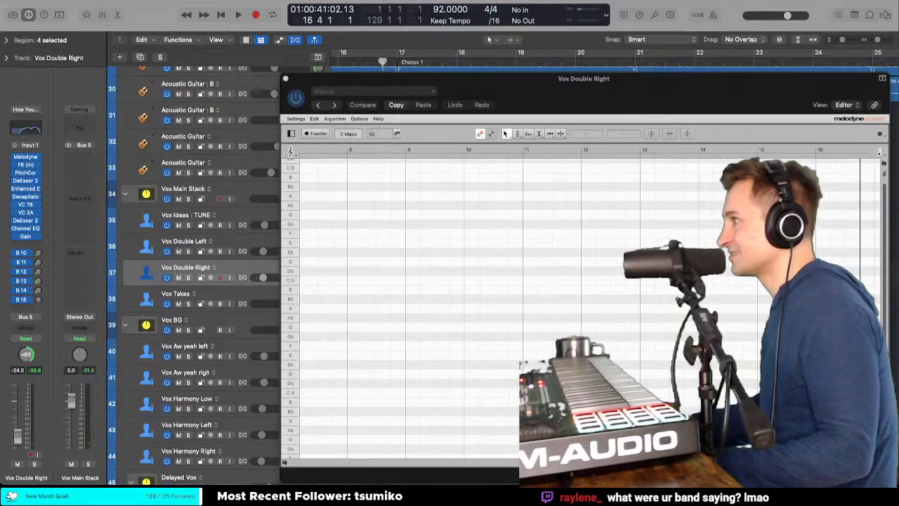
key(space)
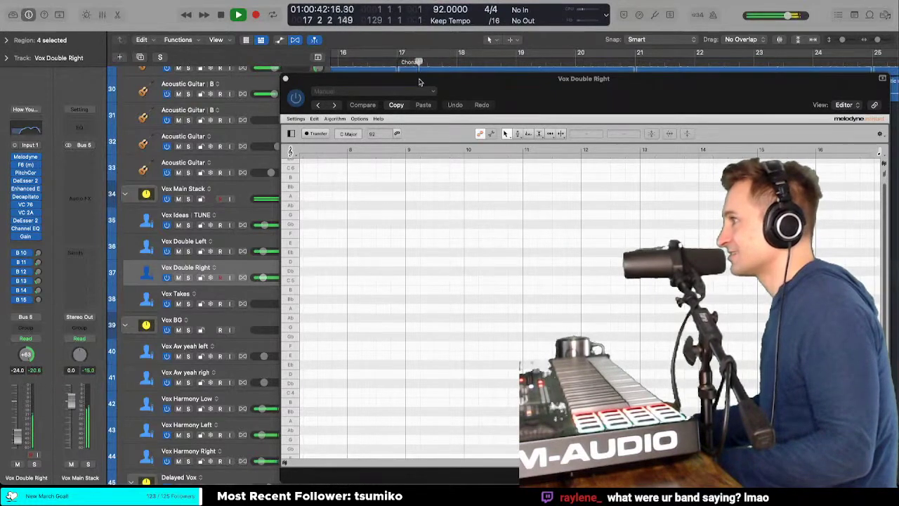
drag(465, 88, 385, 307)
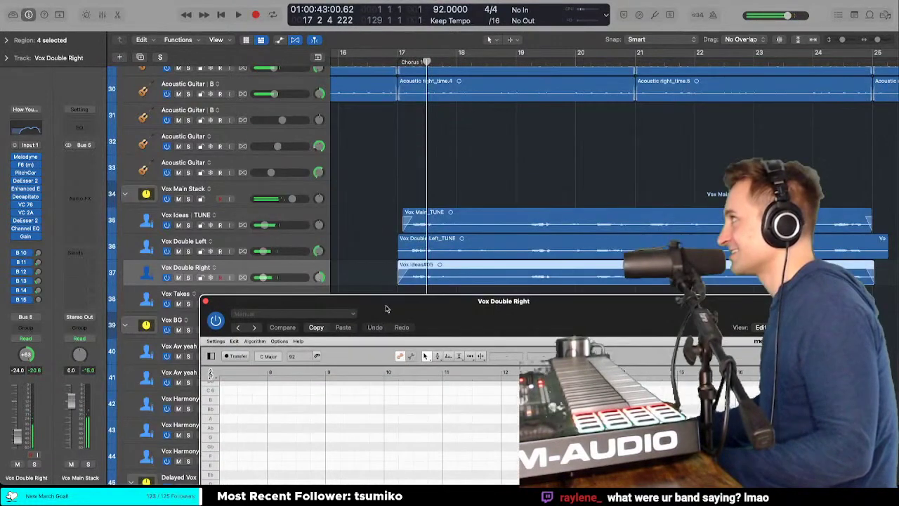
click(395, 63)
key(space)
Step: Remove the fades at both ends of the Vox Ideas#05 region on the Vox Double Right track
click(407, 269)
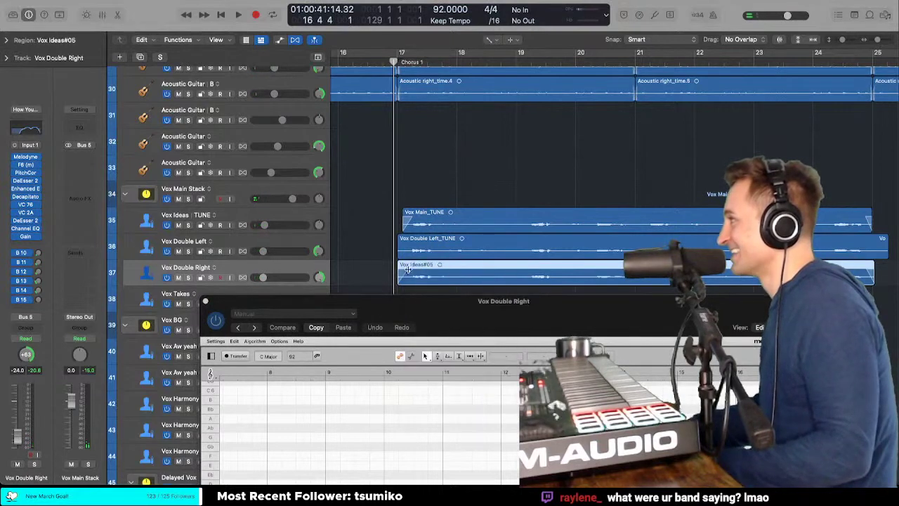
key(t)
key(t)
key(a)
key(a)
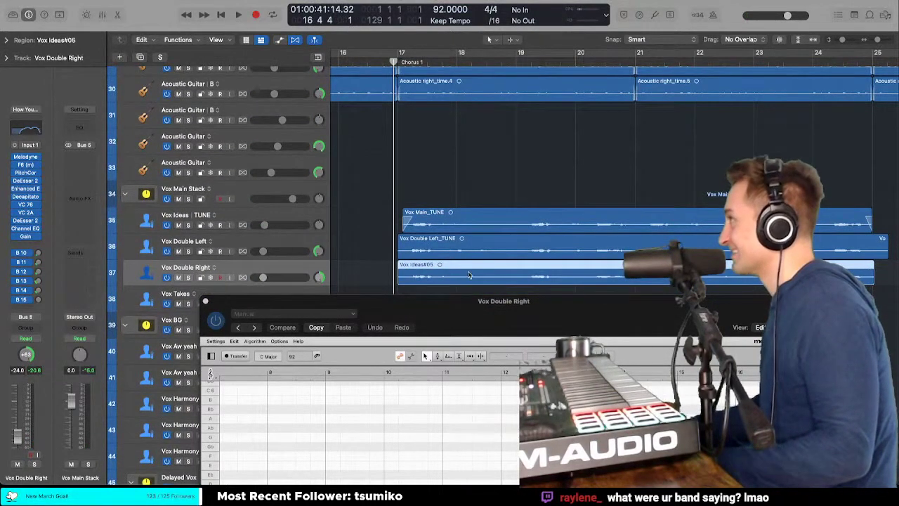
Step: Bring the Melodyne editor for Vox Double Right back into full view, with the Pointer tool active in the arrangement
drag(469, 307, 402, 73)
key(t)
key(t)
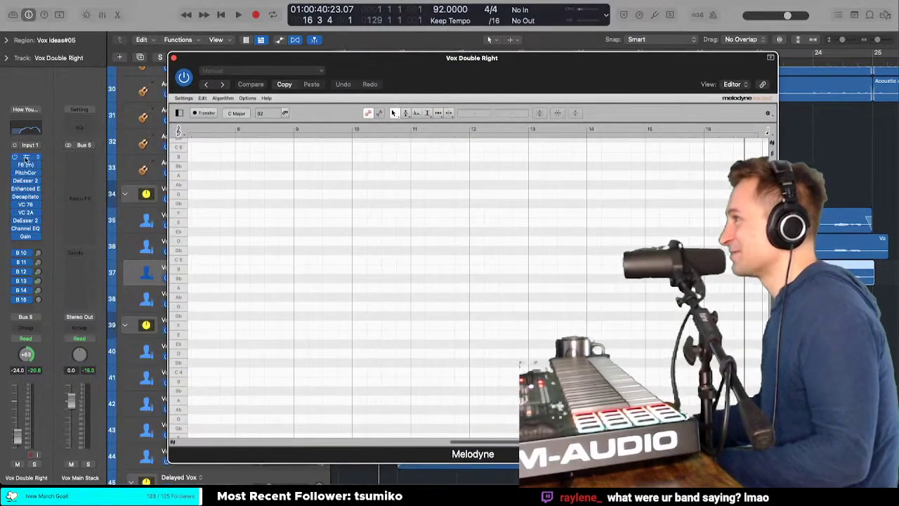
click(22, 157)
click(22, 158)
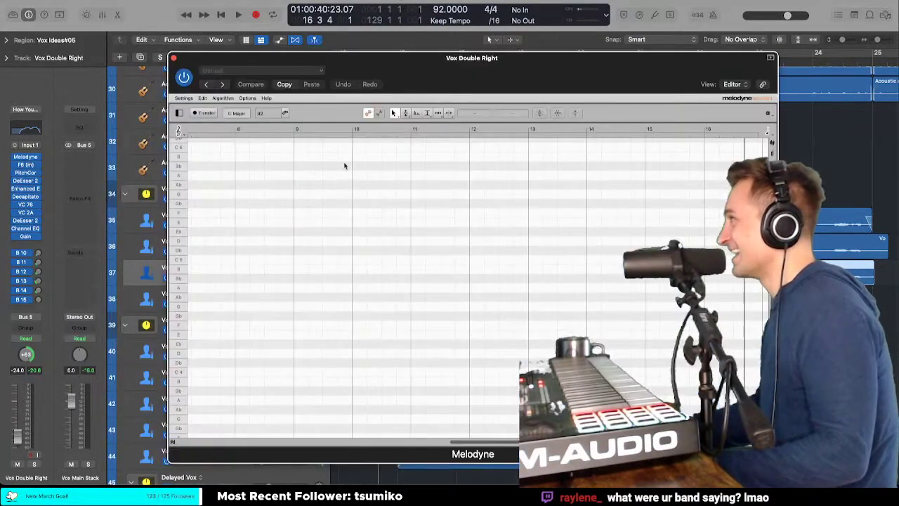
Step: Transfer the Vox Double Right vocal into Melodyne by playing the whole of Chorus 1 from before bar 17 past bar 25
click(213, 114)
key(space)
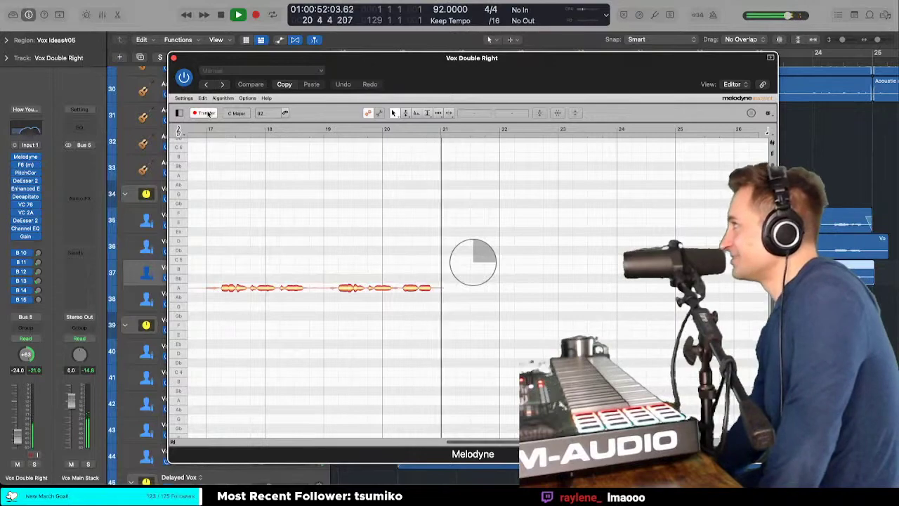
mouse_move(415, 63)
mouse_down()
mouse_move(393, 205)
mouse_move(415, 65)
mouse_up()
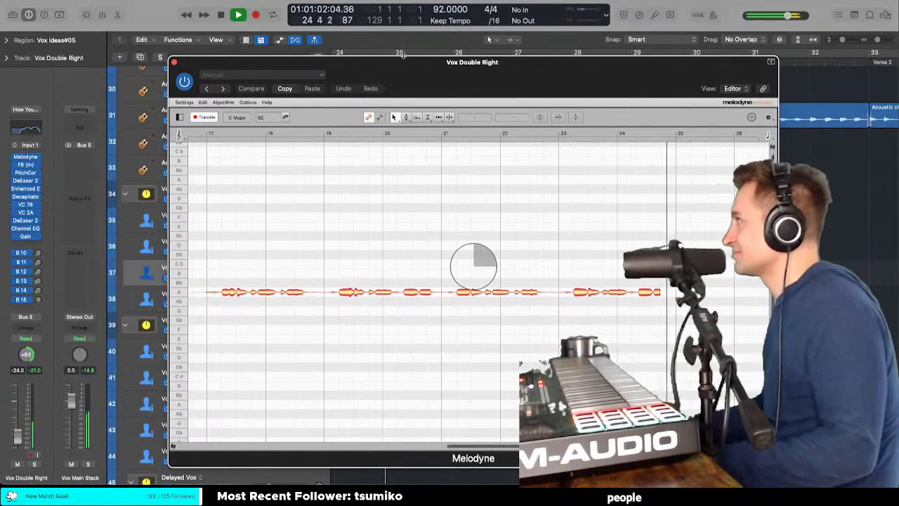
drag(409, 65, 402, 39)
key(space)
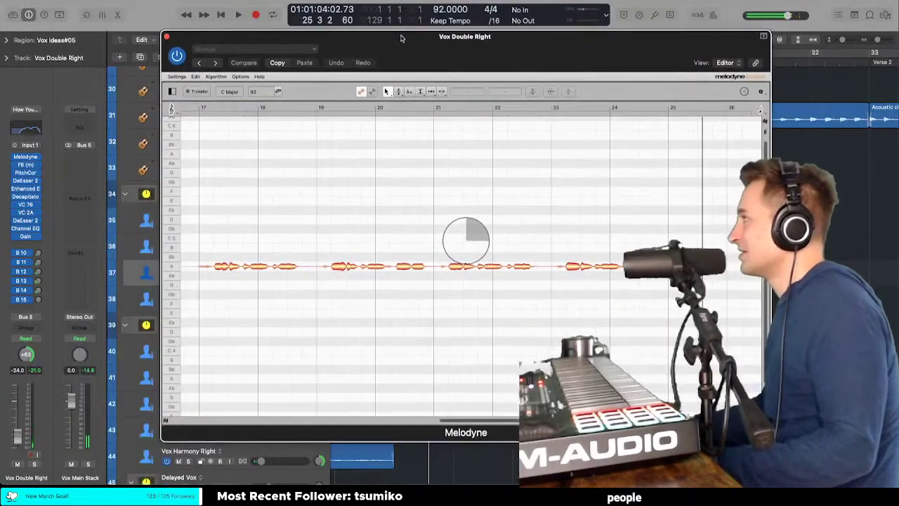
Step: Zoom in on the detected notes between bars 17 and 19 and activate the Pitch tool
scroll(304, 183, left, 2)
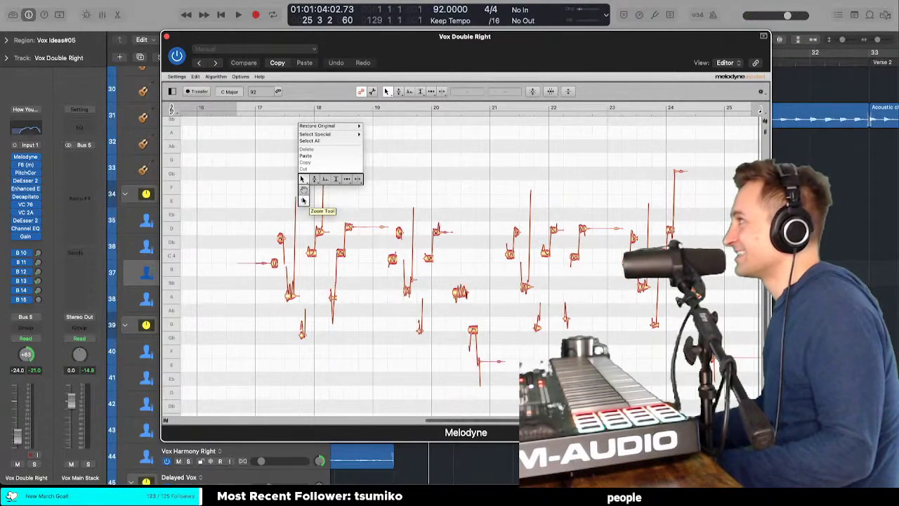
click(304, 201)
drag(304, 200, 438, 176)
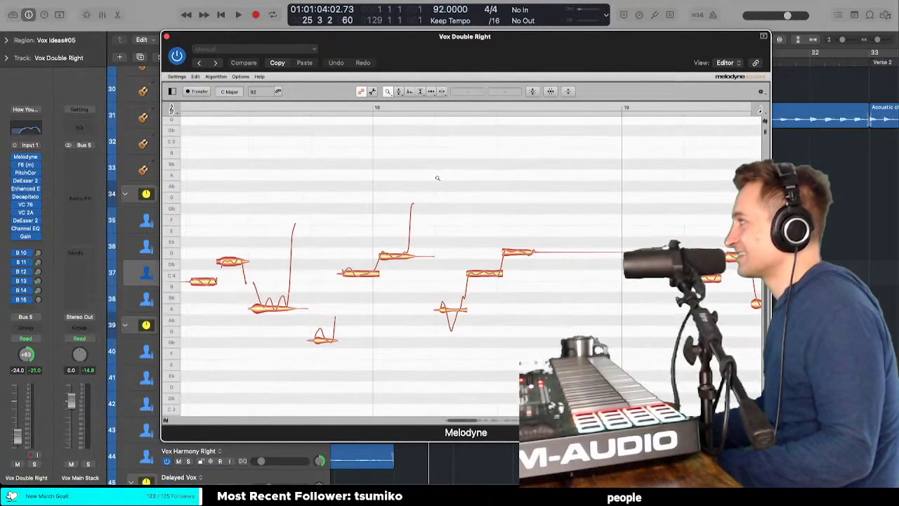
right_click(438, 176)
click(447, 157)
scroll(307, 208, left, 1)
scroll(307, 208, left, 1)
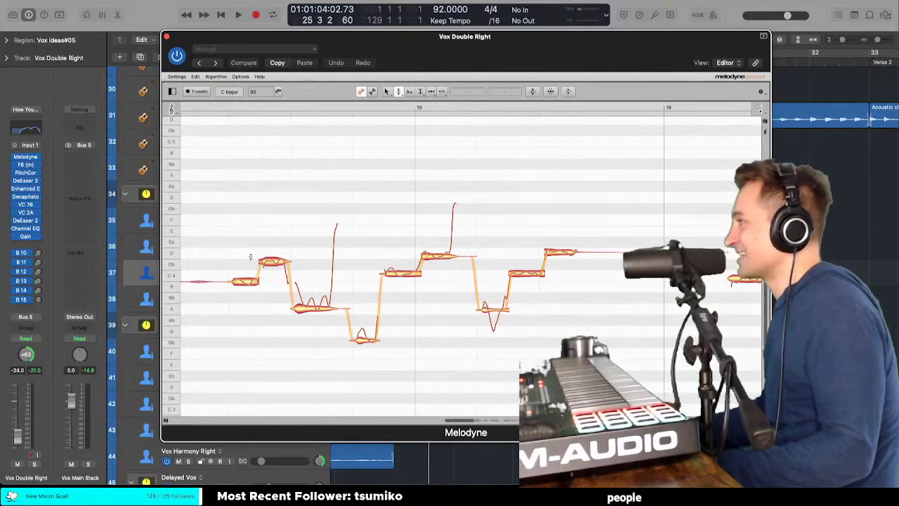
Step: Audition the opening phrase and correct its first six notes to C4, D4, Bb3, G3, C4 and D4
key(space)
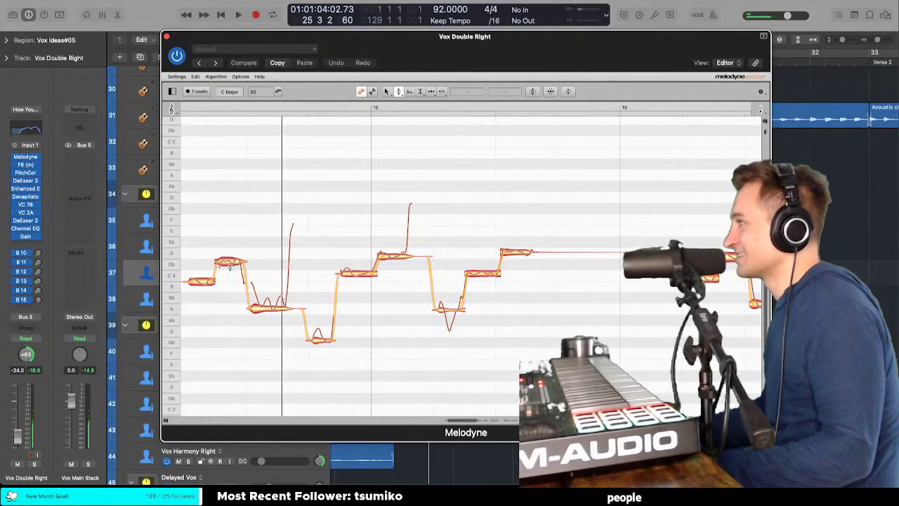
scroll(227, 259, left, 1)
drag(222, 234, 548, 316)
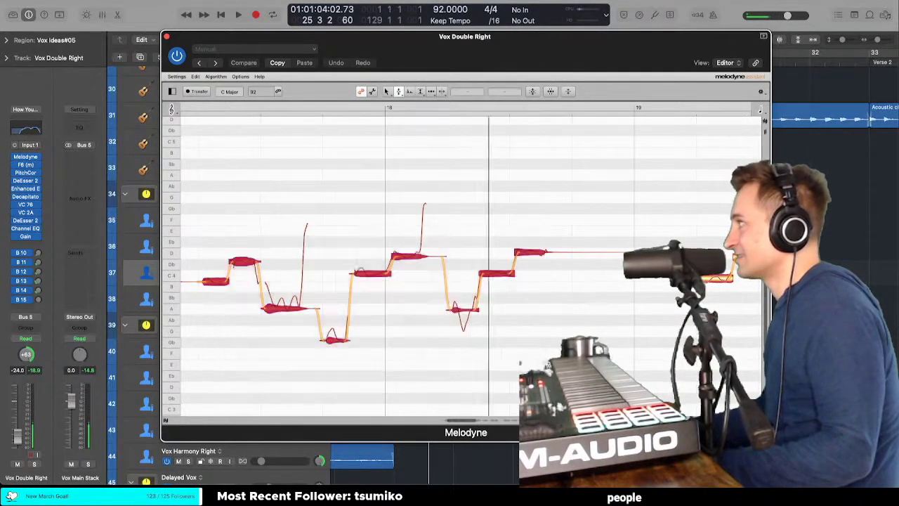
click(253, 225)
drag(211, 214, 428, 368)
drag(420, 273, 363, 274)
click(236, 234)
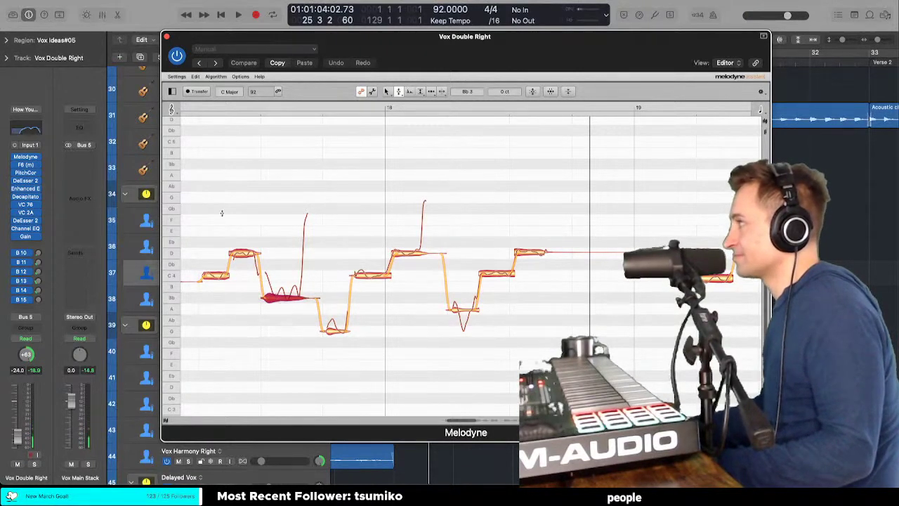
Step: Select the phrase's notes from before bar 18 to before bar 19, reduce their pitch modulation to 68%, and audition the phrase
drag(215, 202, 539, 350)
right_click(447, 205)
click(459, 274)
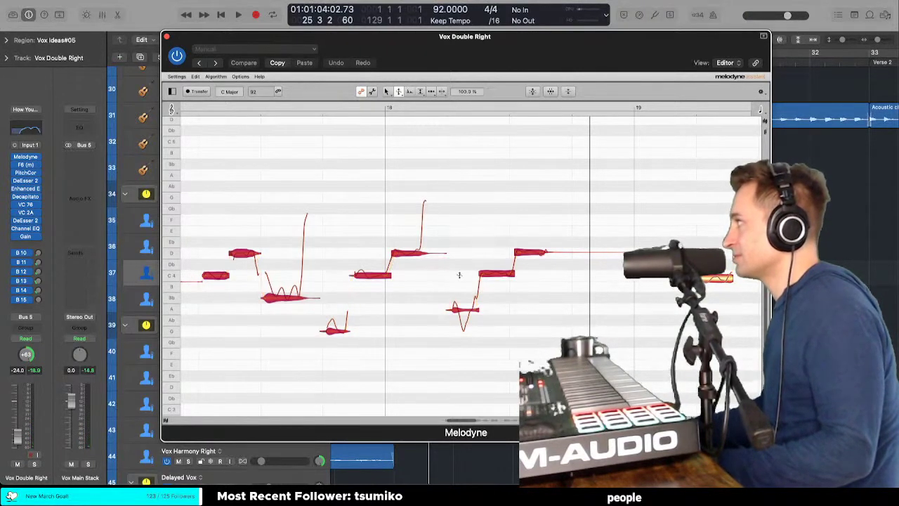
right_click(480, 278)
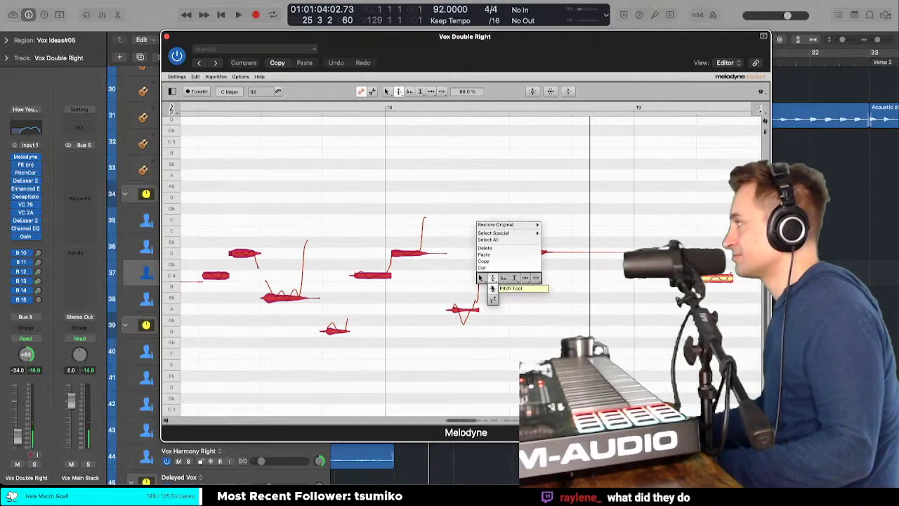
click(492, 288)
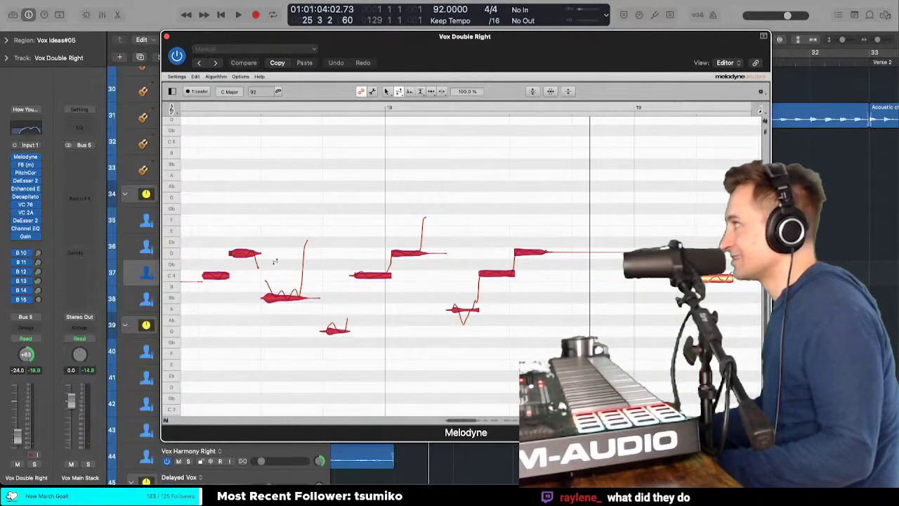
right_click(243, 269)
click(243, 235)
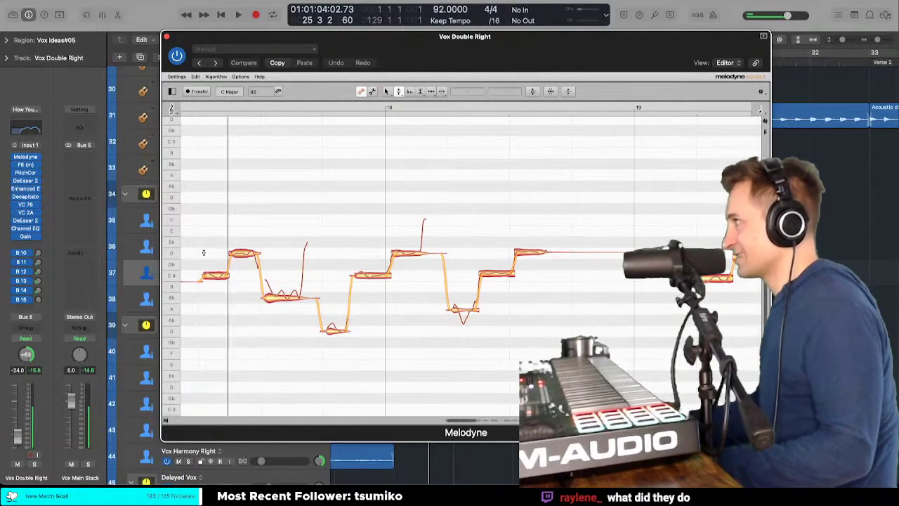
Step: Reduce the Bb3 note's pitch modulation to 39% and flatten its pitch drift
right_click(257, 239)
click(273, 314)
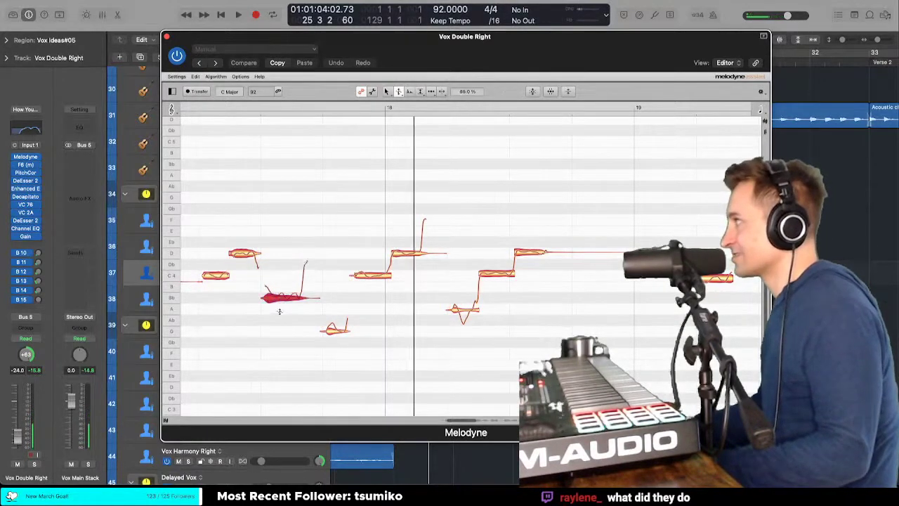
click(277, 296)
right_click(267, 300)
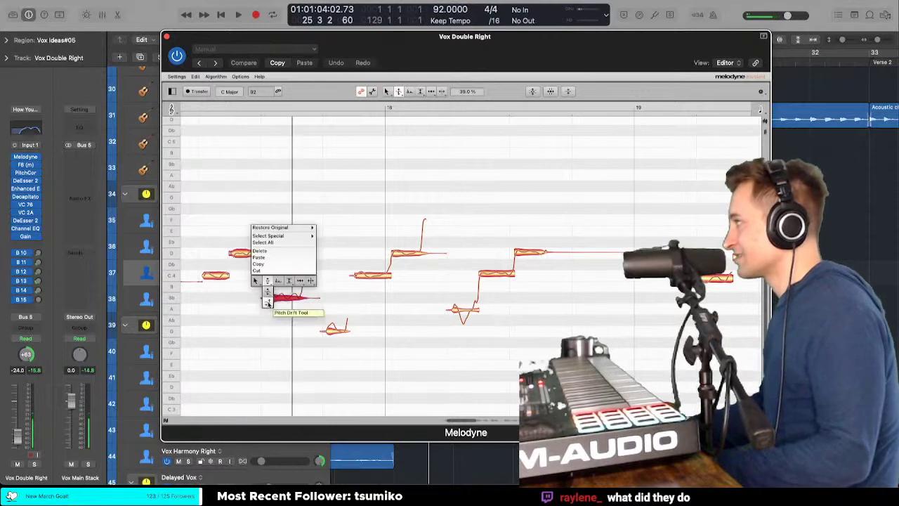
click(267, 302)
Step: With the Pitch tool, centre the C4 note midway through bar 18 on pitch and lower the A3 note before it to G3
right_click(362, 253)
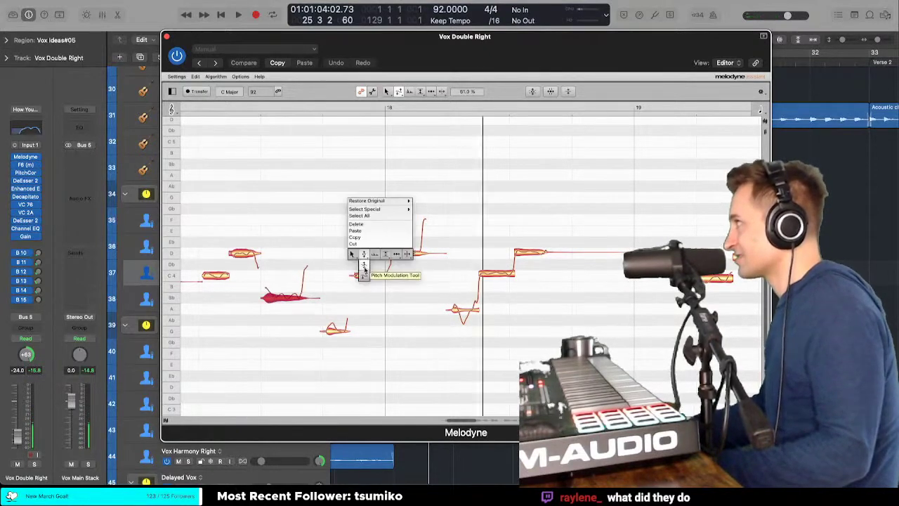
click(364, 267)
right_click(364, 242)
click(363, 252)
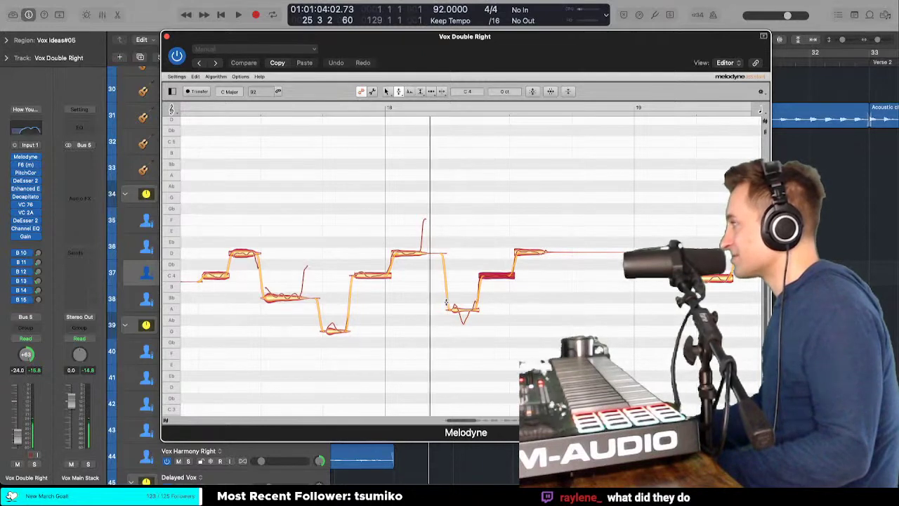
drag(454, 303, 464, 325)
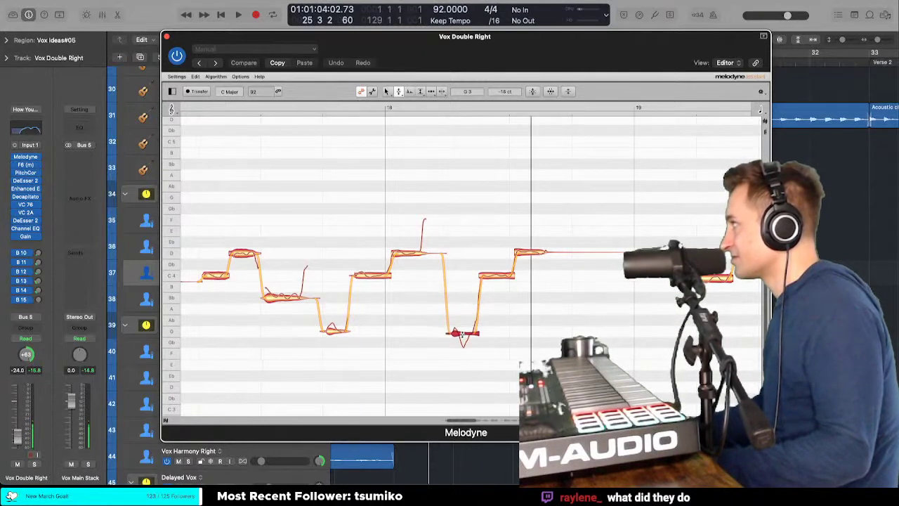
Step: Split the lowered G3 note around its pitch dip with the Note Separation tool and tune the fragments to G3
right_click(458, 333)
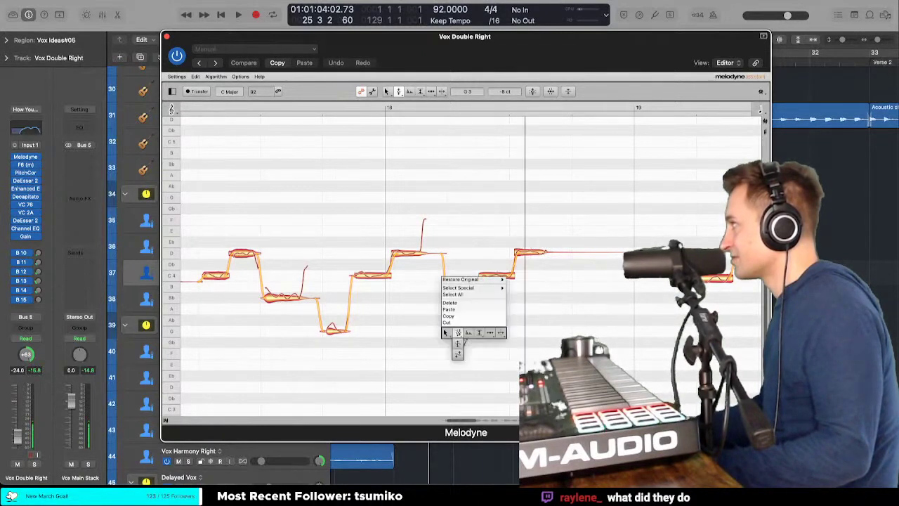
click(500, 333)
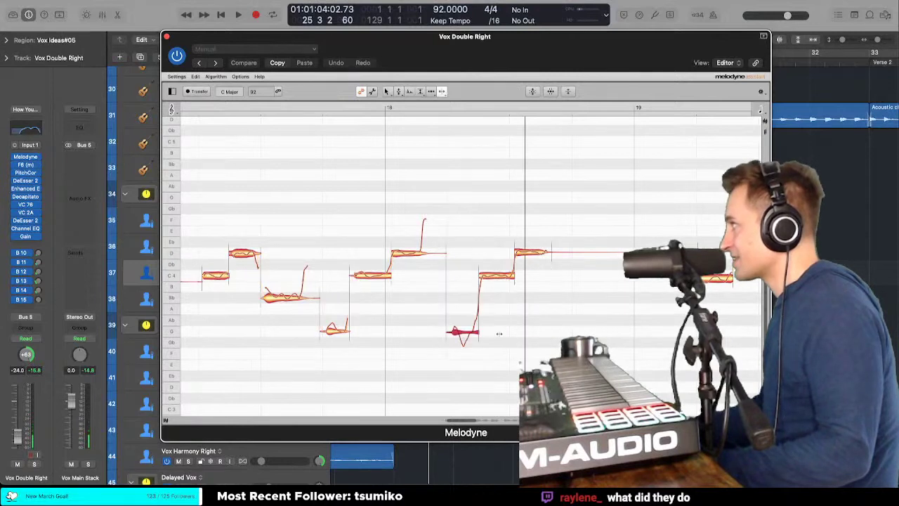
right_click(457, 326)
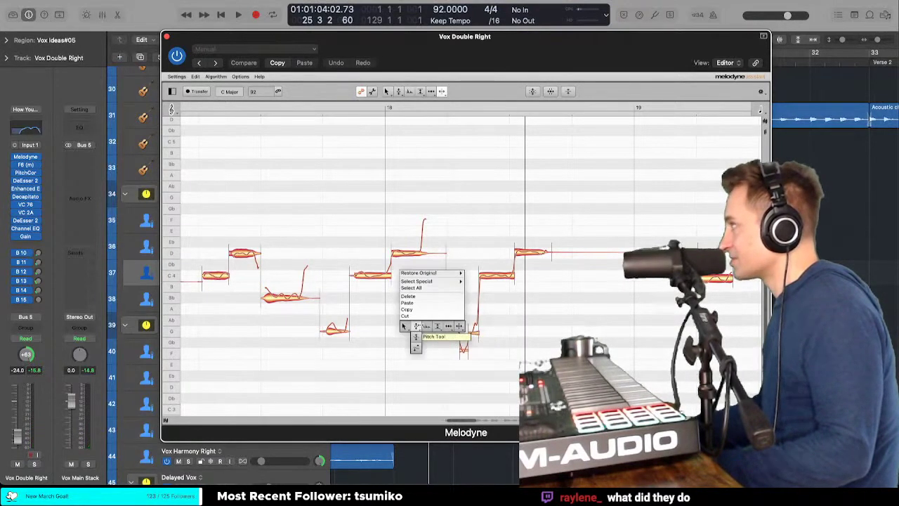
click(486, 347)
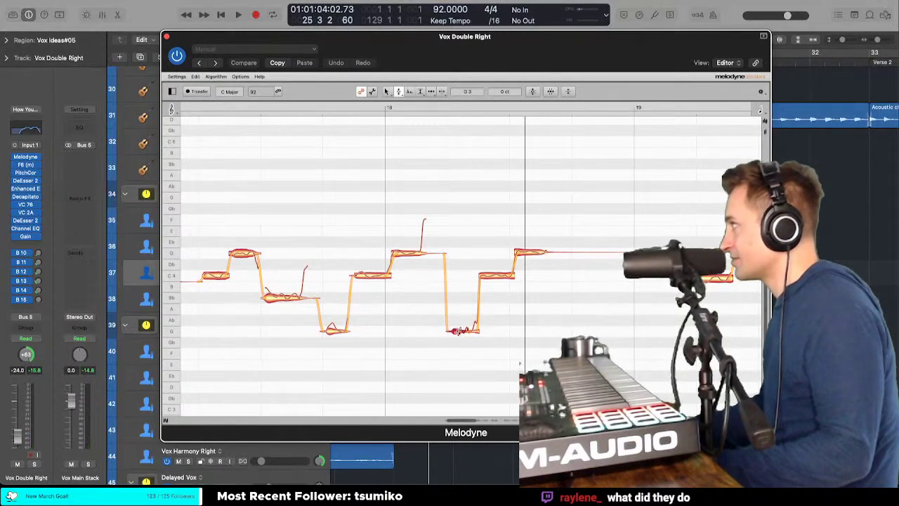
Step: Reduce pitch modulation to 63% on the first fragment of the split G3 note and to 41% on the G3 note before bar 18
right_click(457, 318)
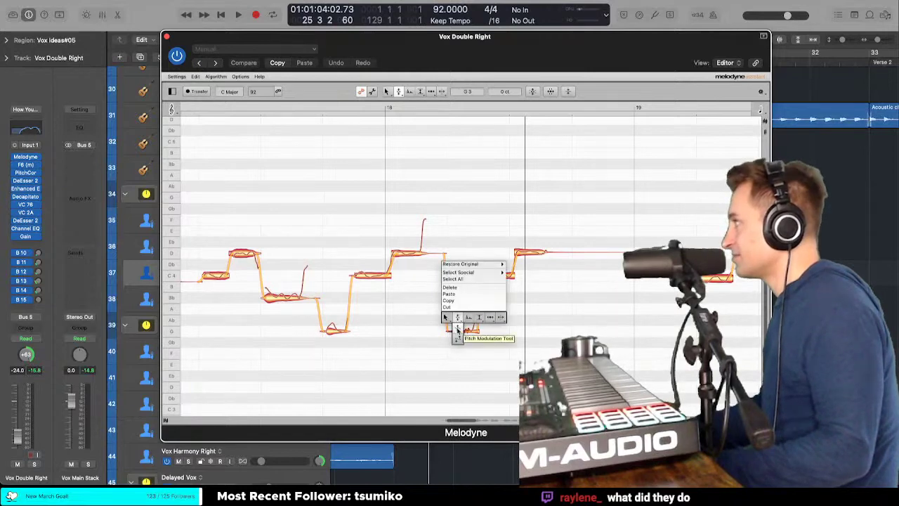
click(457, 329)
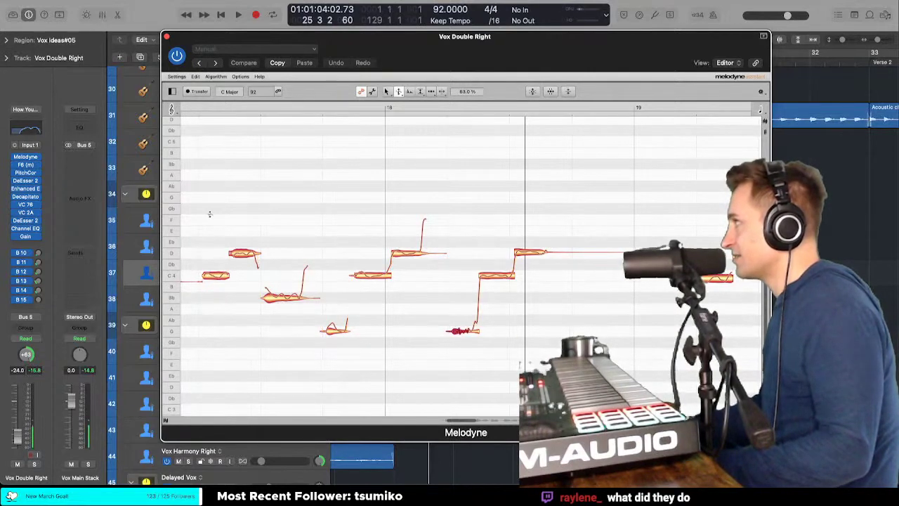
right_click(289, 254)
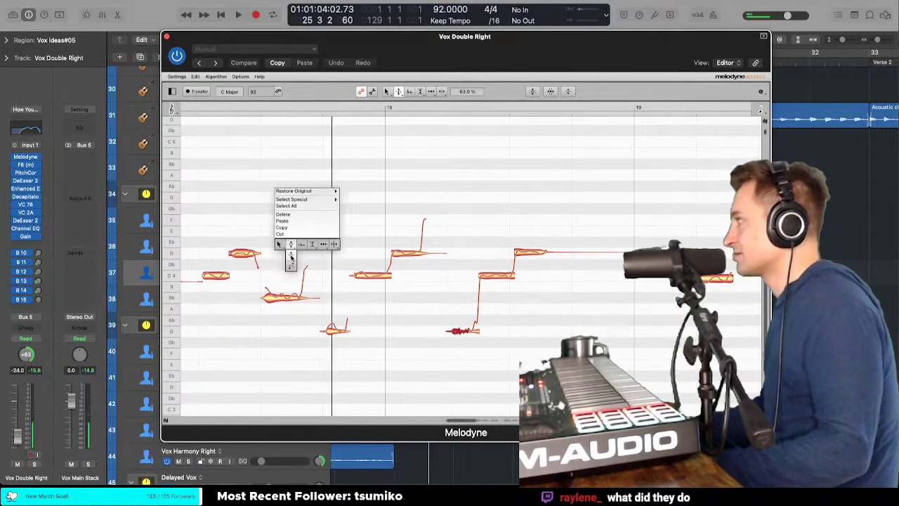
click(291, 258)
click(335, 335)
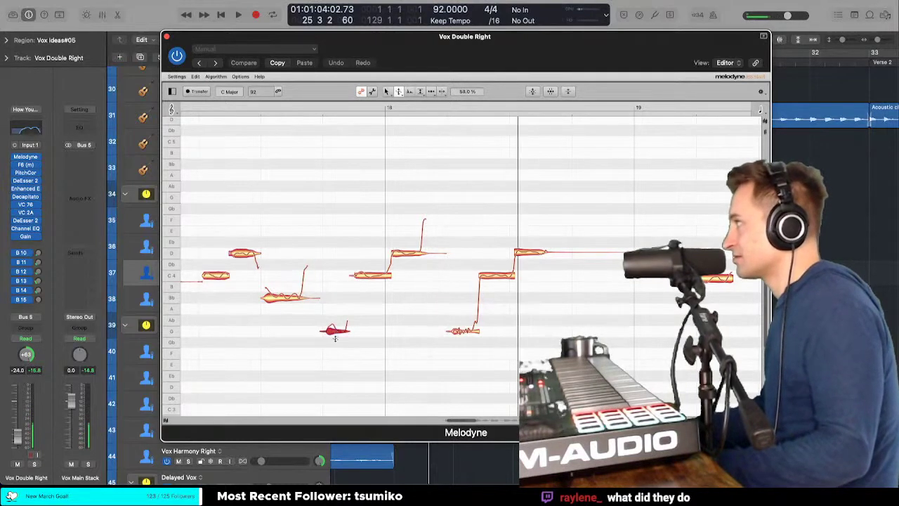
drag(335, 339, 326, 336)
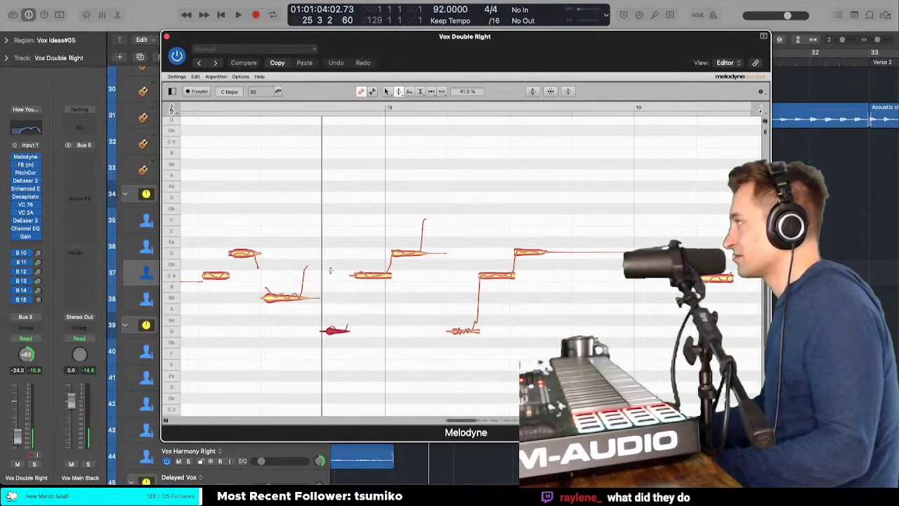
Step: Reduce pitch drift to 61% on the C4 note leading into bar 18 and to 21% on the D4 note following it
right_click(362, 246)
click(363, 260)
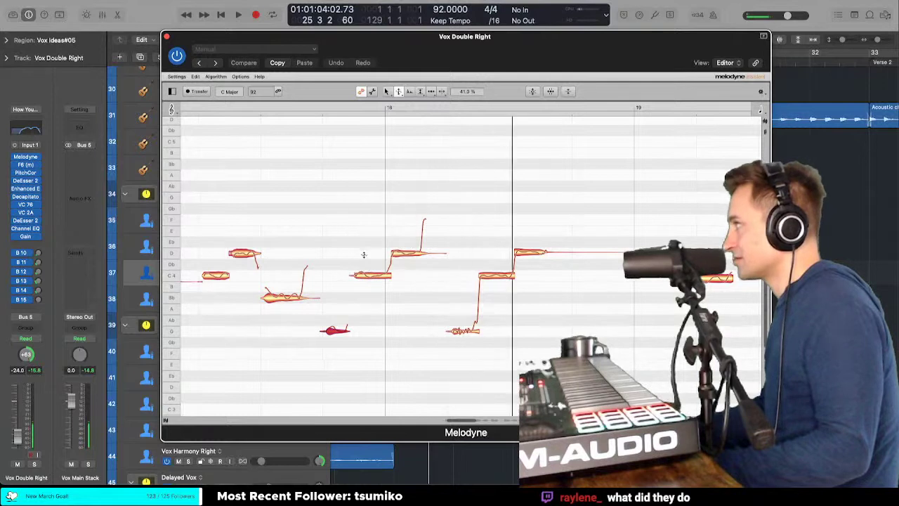
click(371, 275)
right_click(363, 279)
click(364, 298)
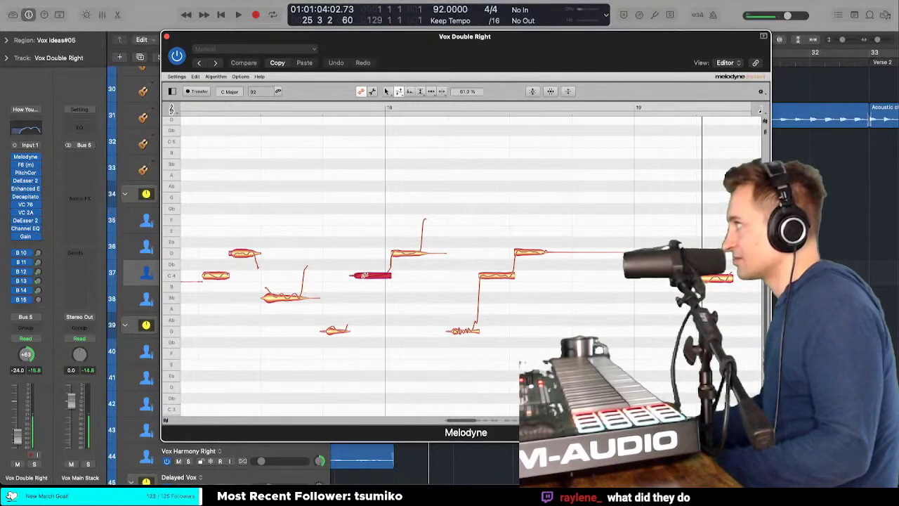
click(414, 252)
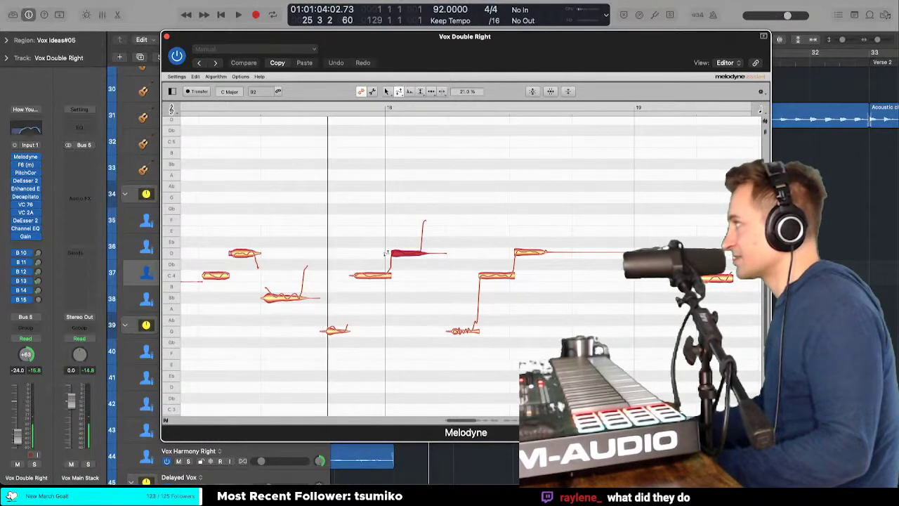
Step: Switch back to the Pitch tool and audition the corrected phrase from just before bar 18
right_click(400, 247)
click(401, 241)
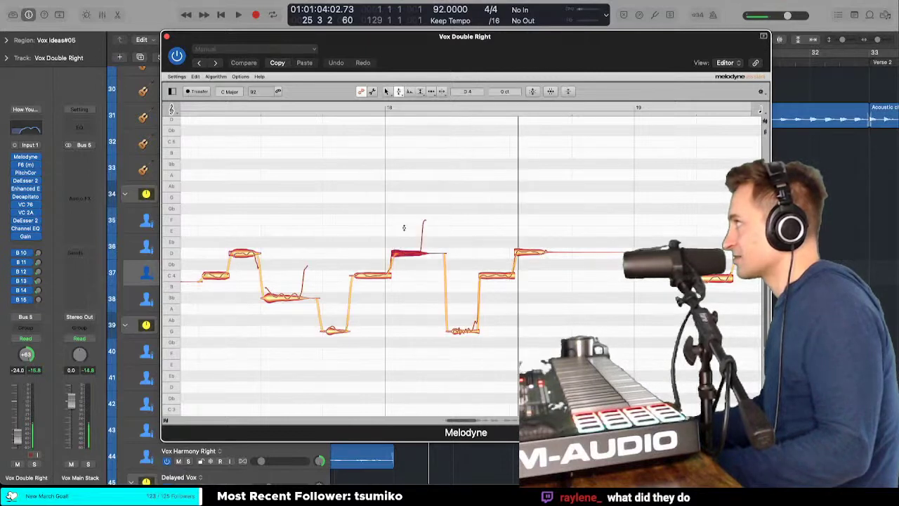
double_click(345, 235)
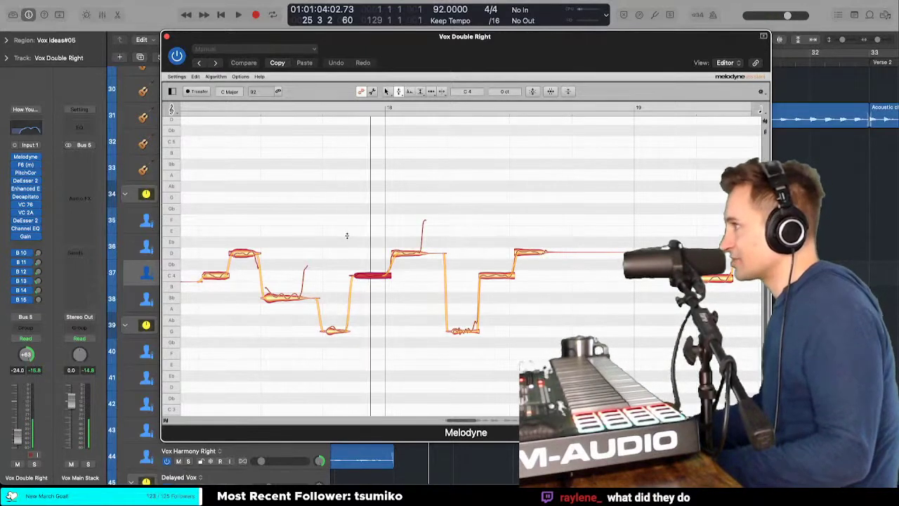
click(380, 255)
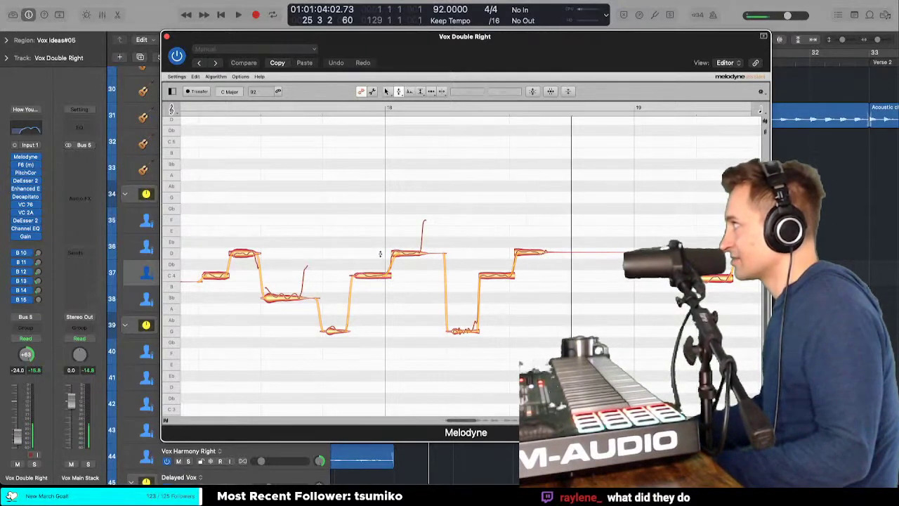
double_click(342, 247)
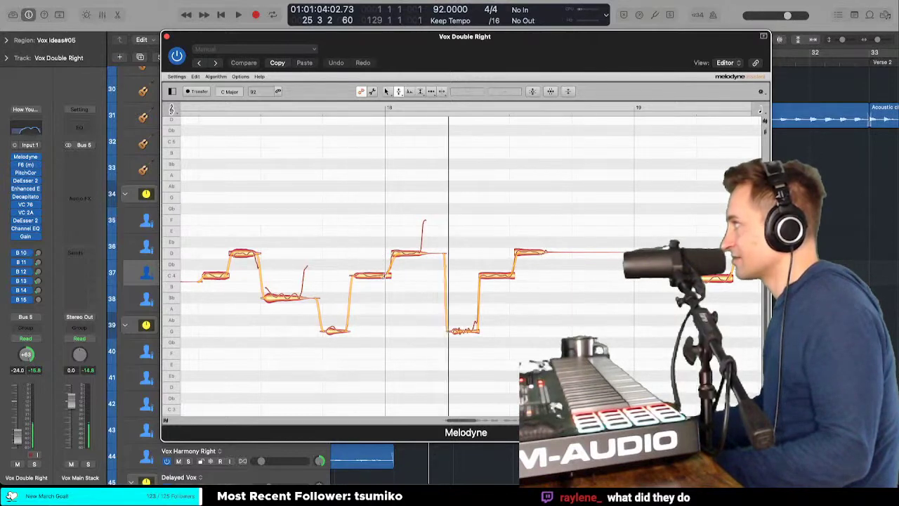
Step: Set the pitch modulation of the D4 note at the start of bar 18 to 71% and audition it in context
scroll(461, 272, right, 5)
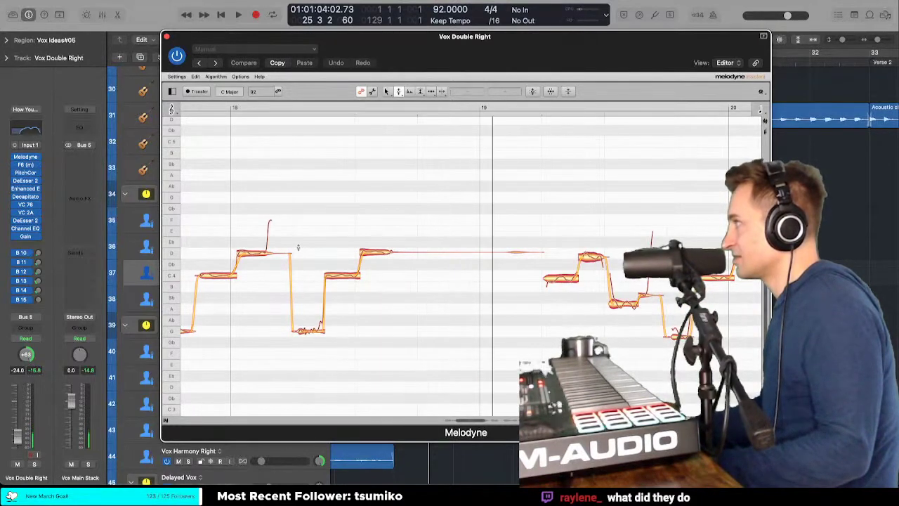
scroll(298, 247, up, 3)
right_click(229, 256)
click(243, 260)
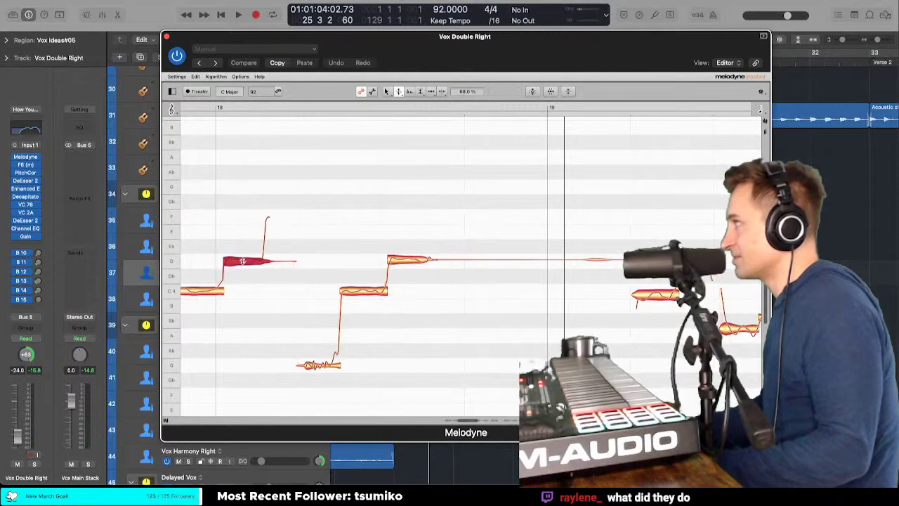
scroll(243, 264, left, 2)
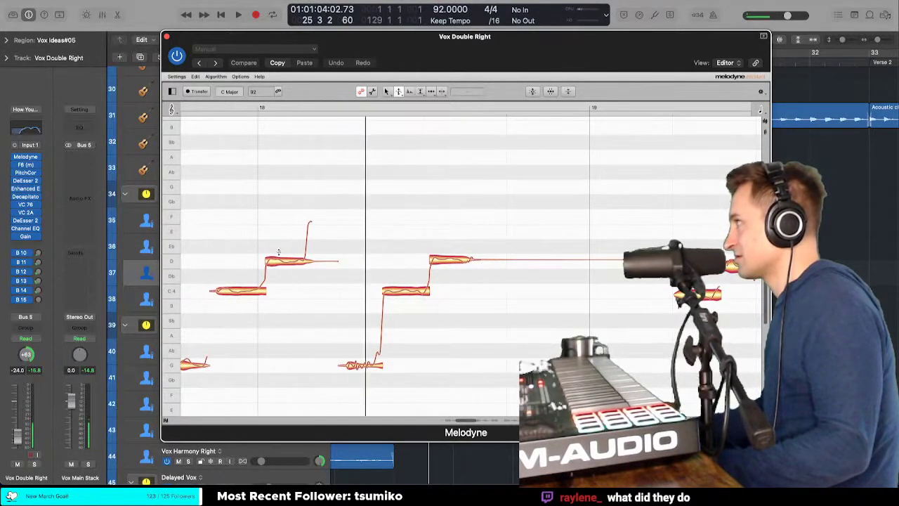
click(280, 261)
drag(279, 261, 279, 255)
double_click(207, 261)
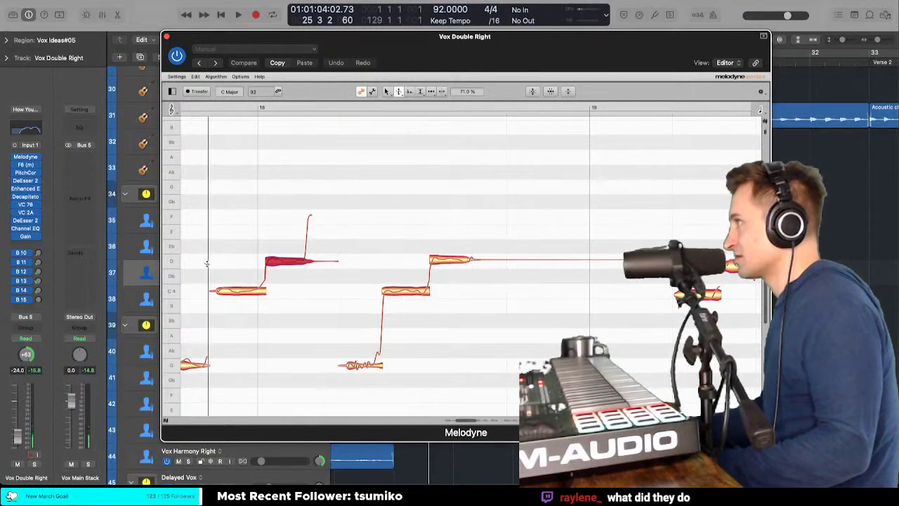
key(space)
key(space)
click(204, 261)
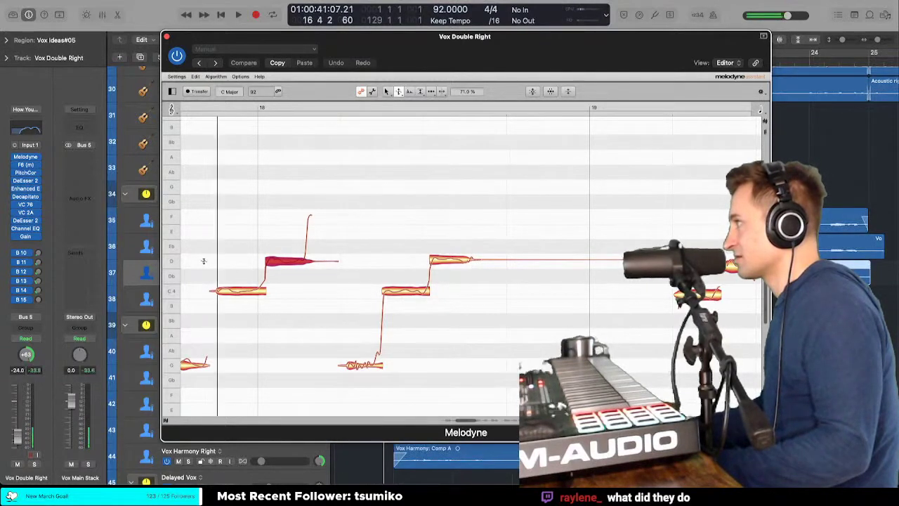
Step: Split the rising tail off the D4 note at the start of bar 18, tuning the note to D4 and the tail to G4
right_click(279, 250)
click(327, 233)
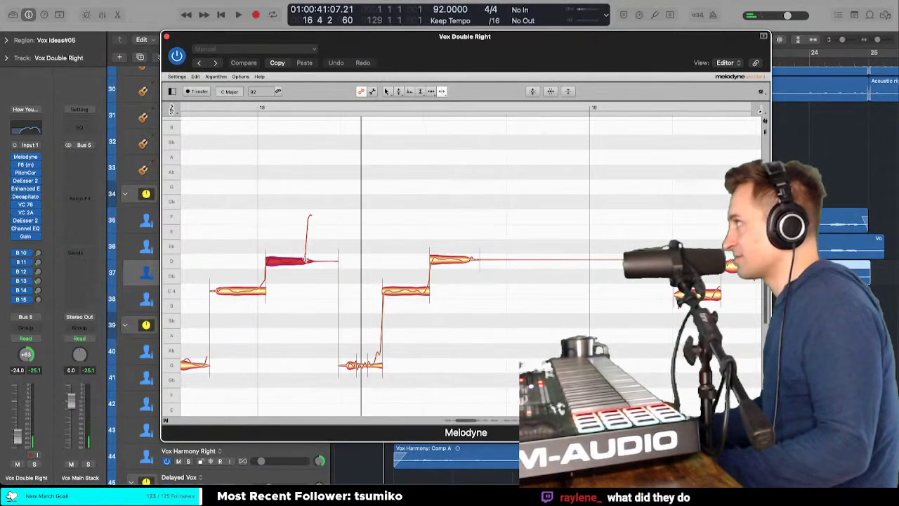
right_click(306, 259)
click(281, 211)
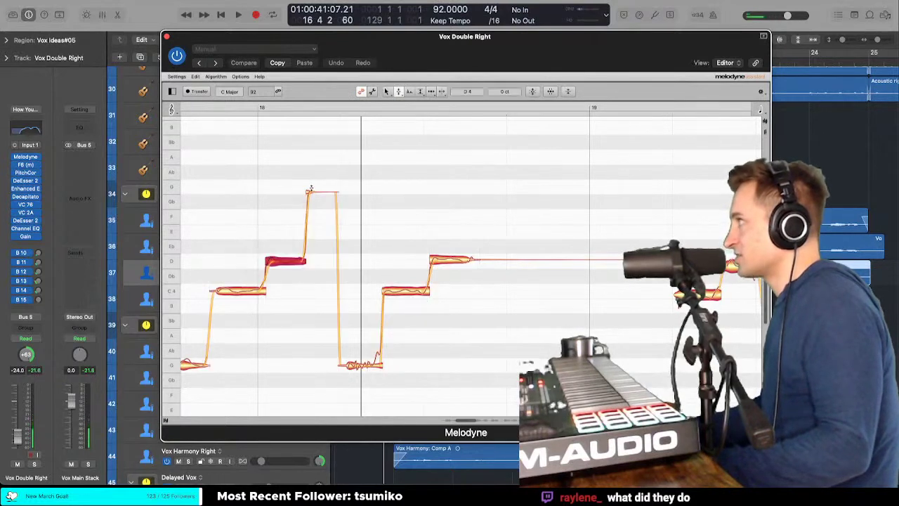
Step: Readjust the pitch modulation of the D4 note at the start of bar 18, audition it, and return to the Pitch tool
right_click(239, 242)
click(245, 193)
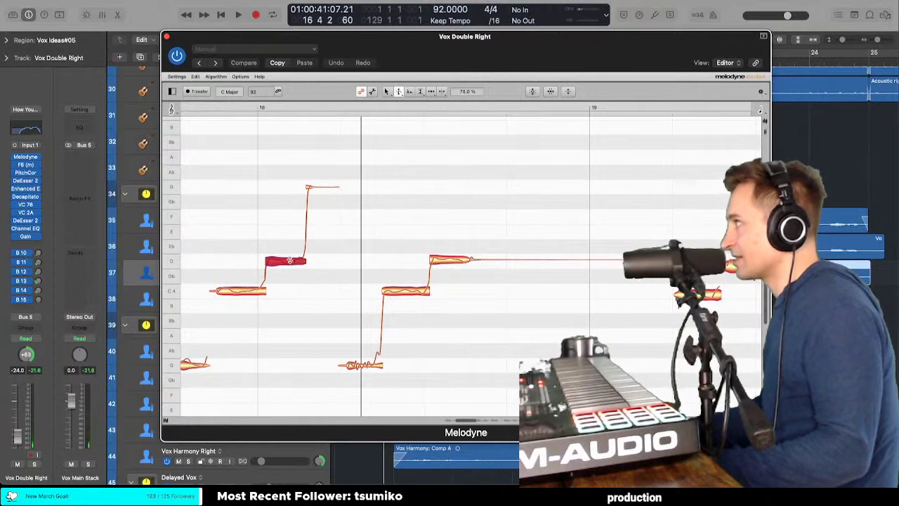
key(super+z)
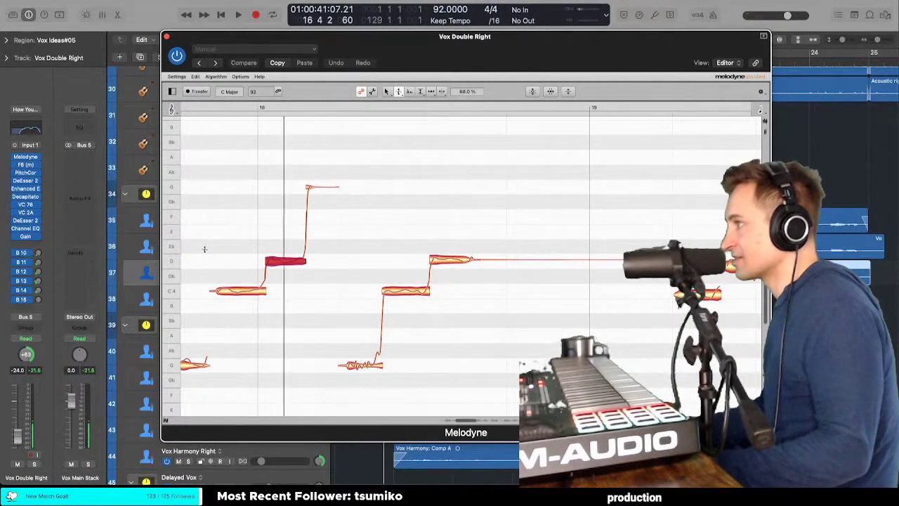
right_click(263, 249)
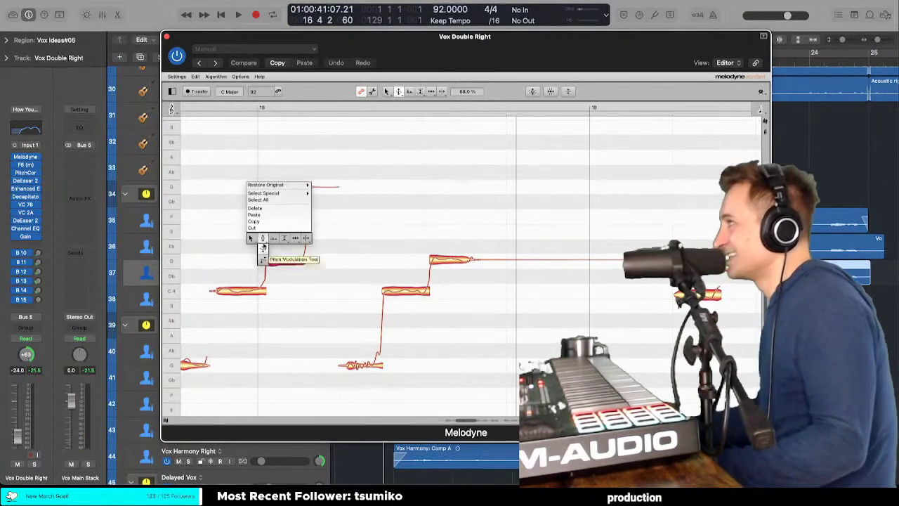
click(265, 238)
key(space)
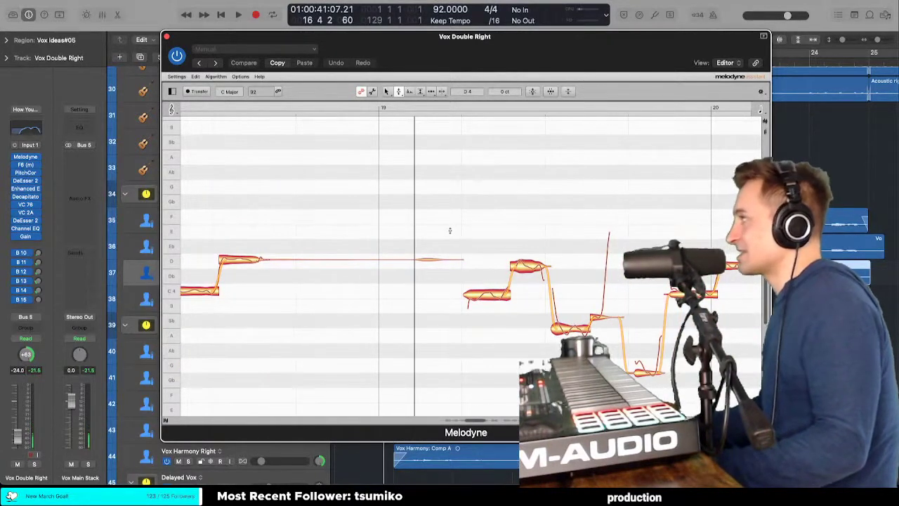
Step: Tune the notes between bar 19 and the start of bar 20 to C4, D4, Bb3, G3, C4 and D4
scroll(450, 230, down, 3)
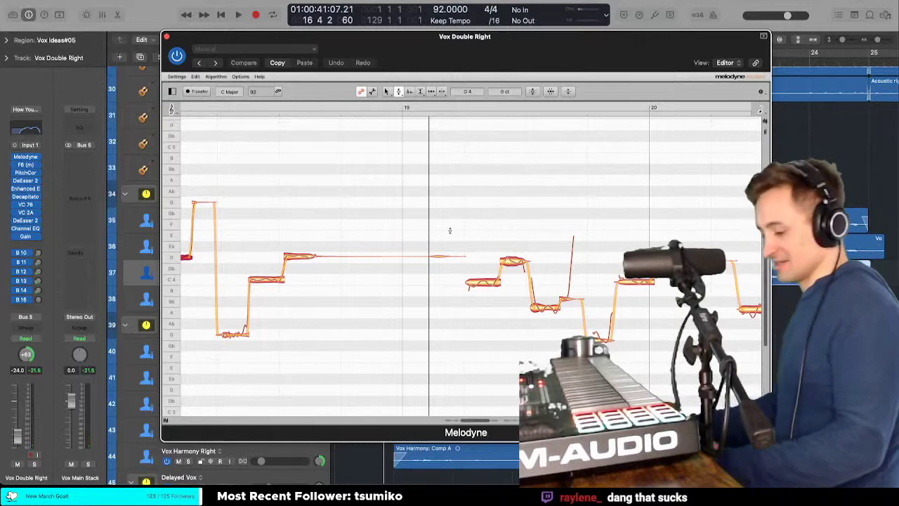
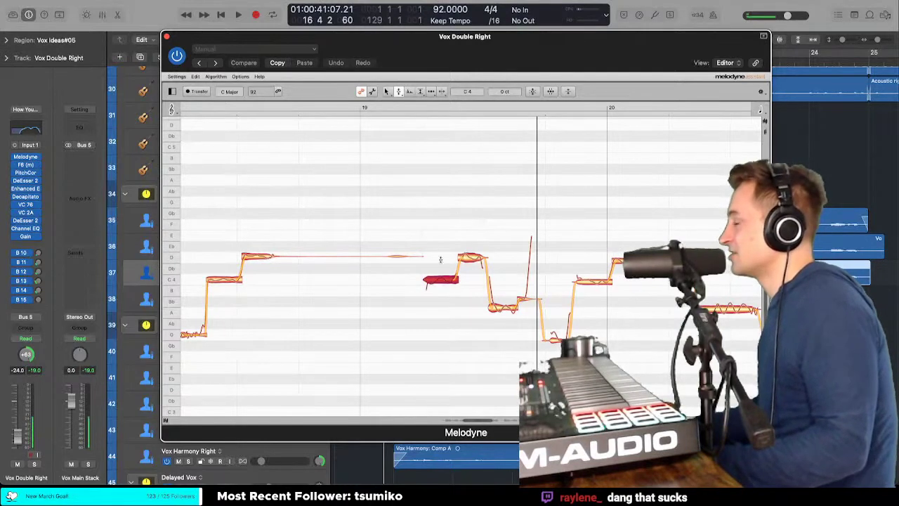
key(space)
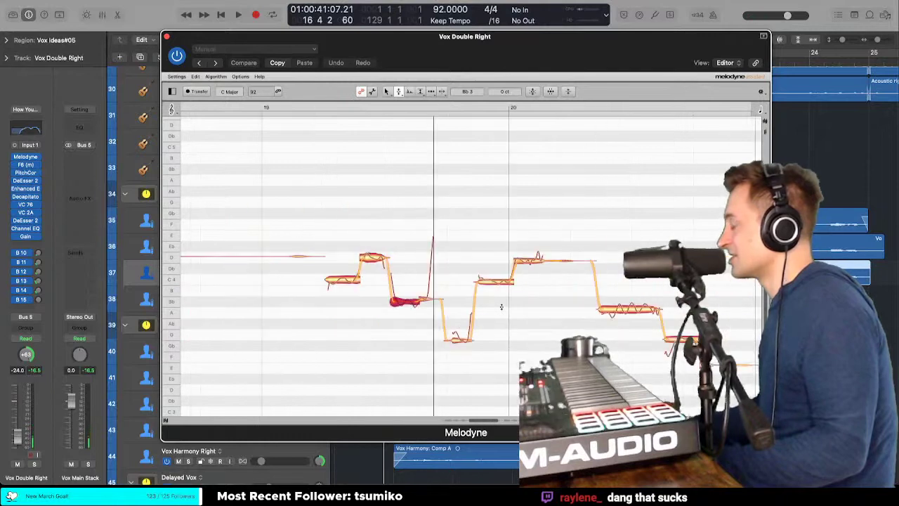
click(312, 295)
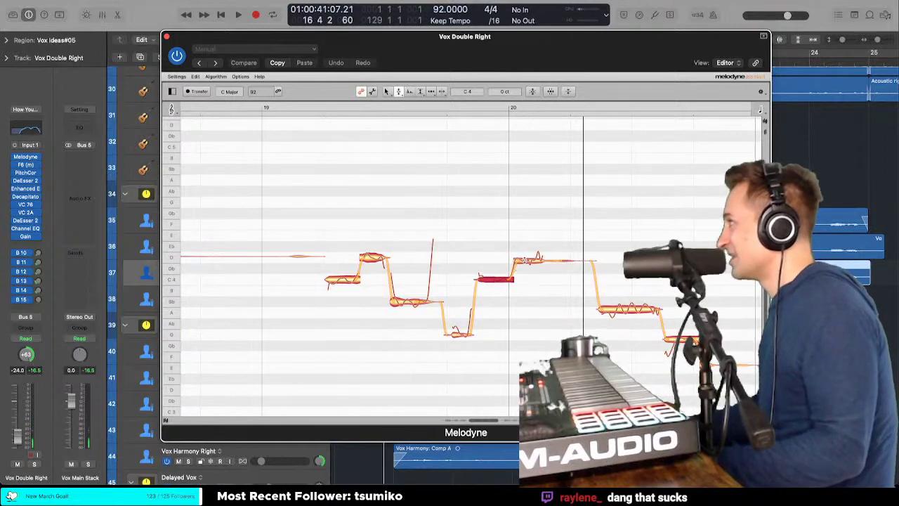
click(307, 225)
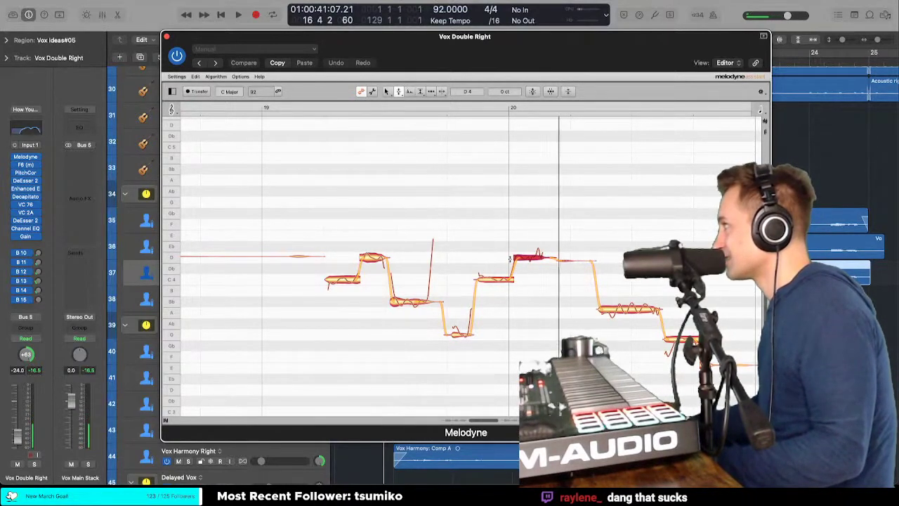
Step: Adjust the pitch modulation of the Bb3 and G3 notes after bar 19, and set it to 75% on the C4 note leading into bar 20
right_click(501, 259)
click(531, 259)
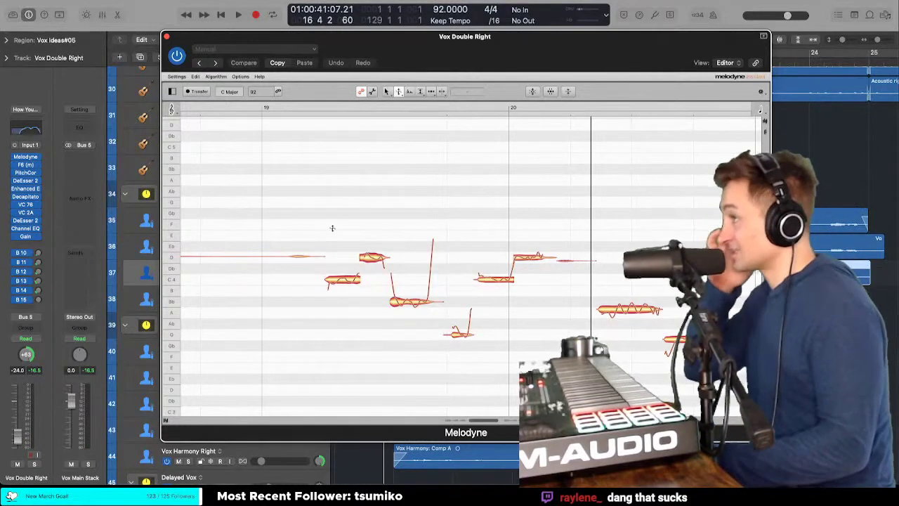
key(space)
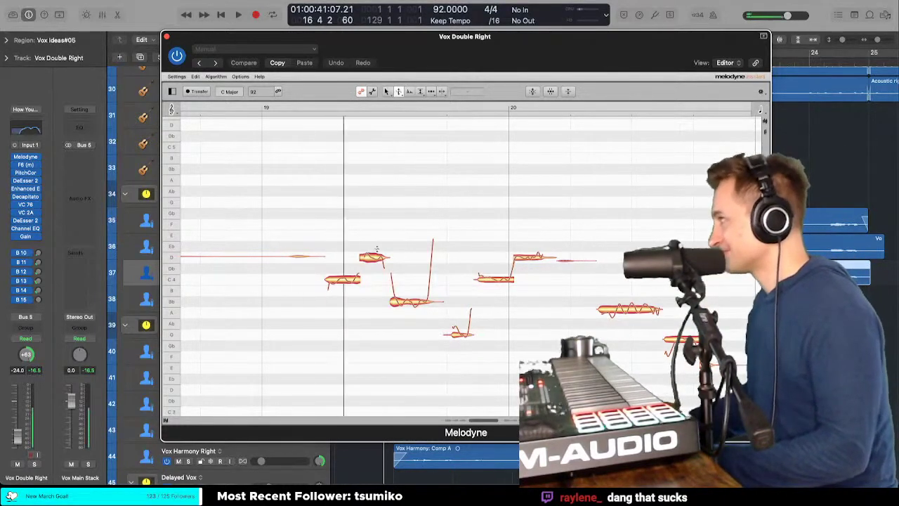
drag(416, 303, 416, 307)
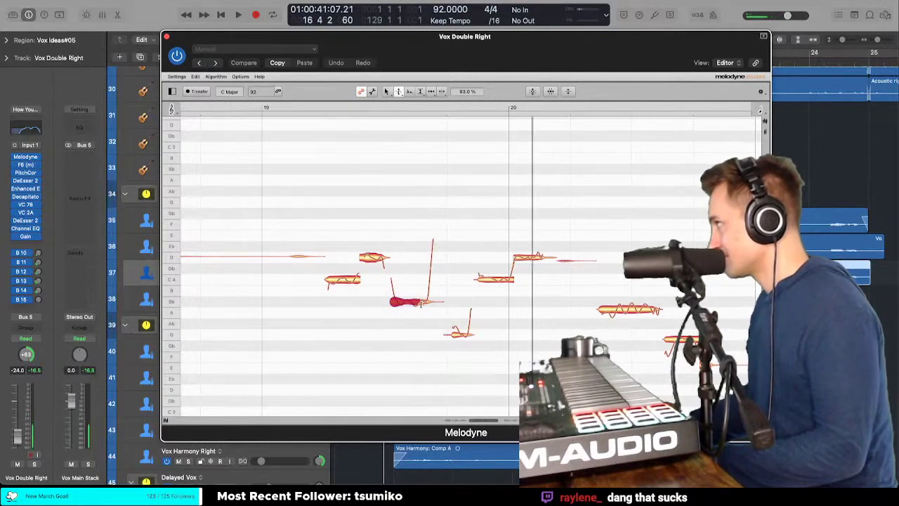
click(335, 210)
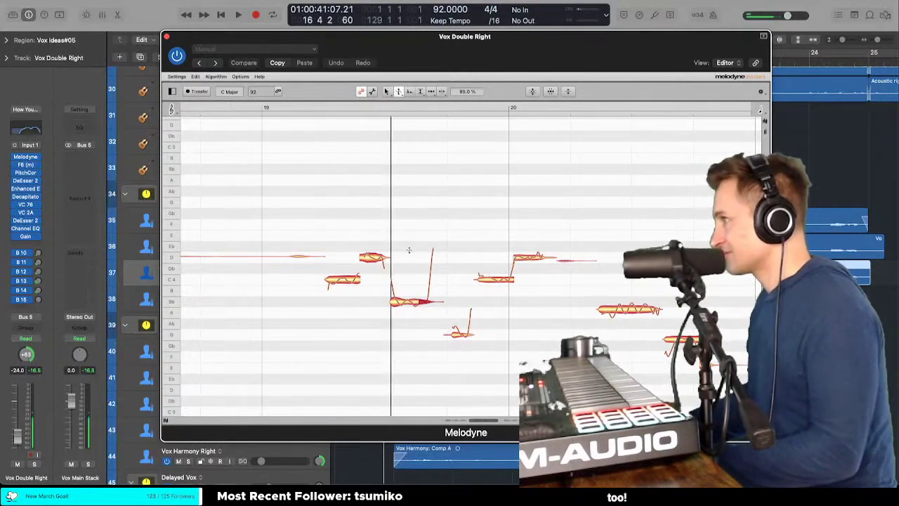
click(458, 334)
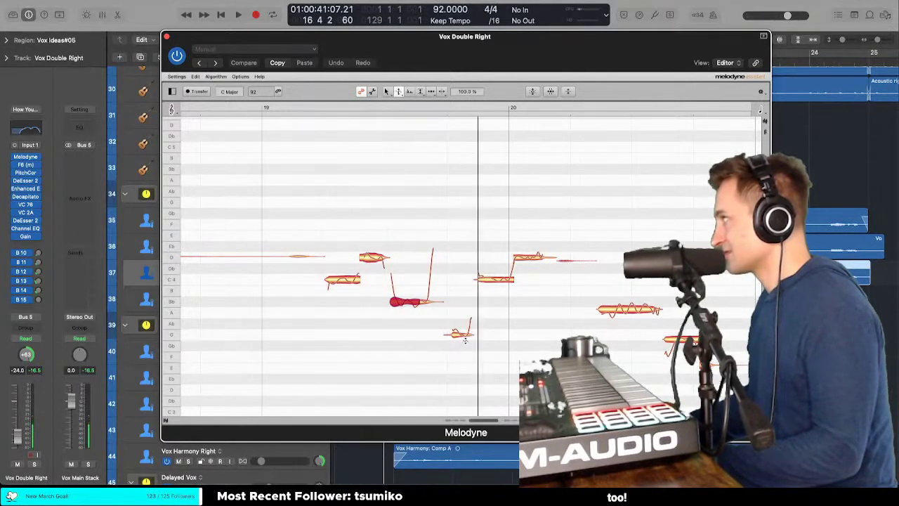
click(528, 260)
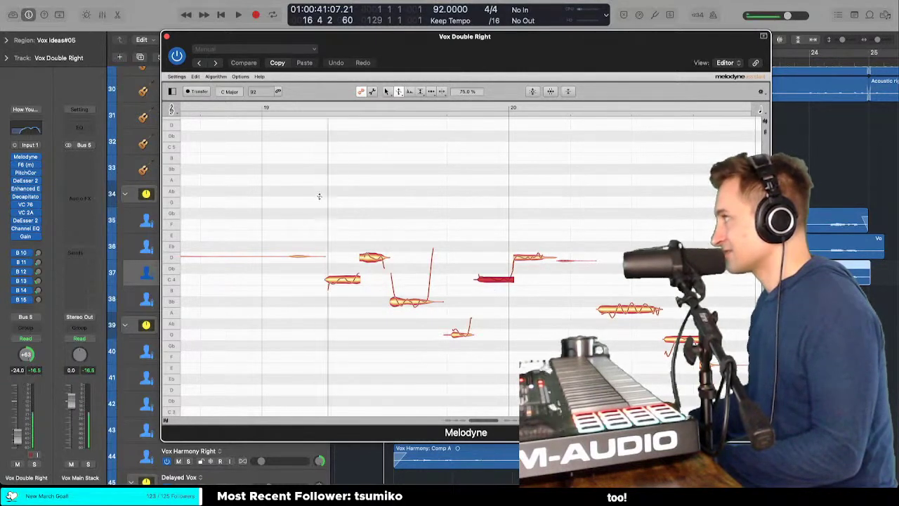
Step: Reduce the pitch drift to 49% on the D4 note after bar 19, then return to the Pitch tool
right_click(408, 223)
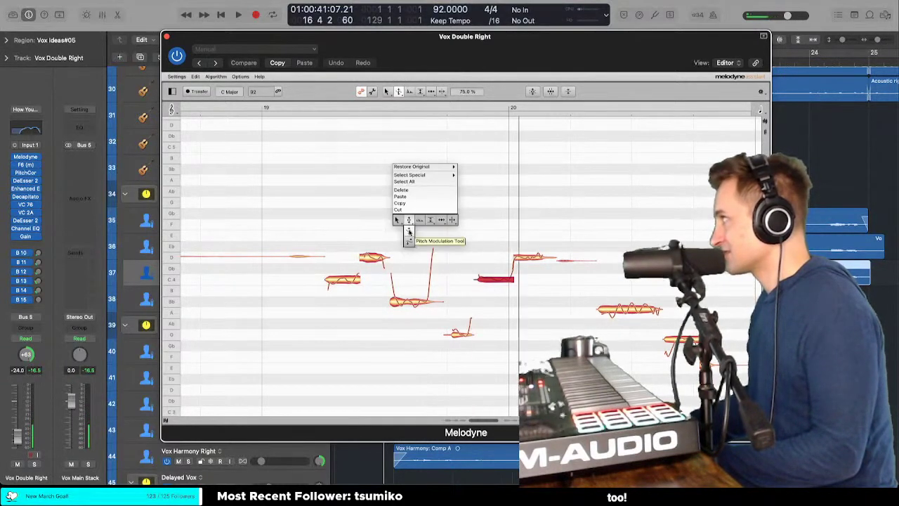
click(407, 240)
right_click(361, 281)
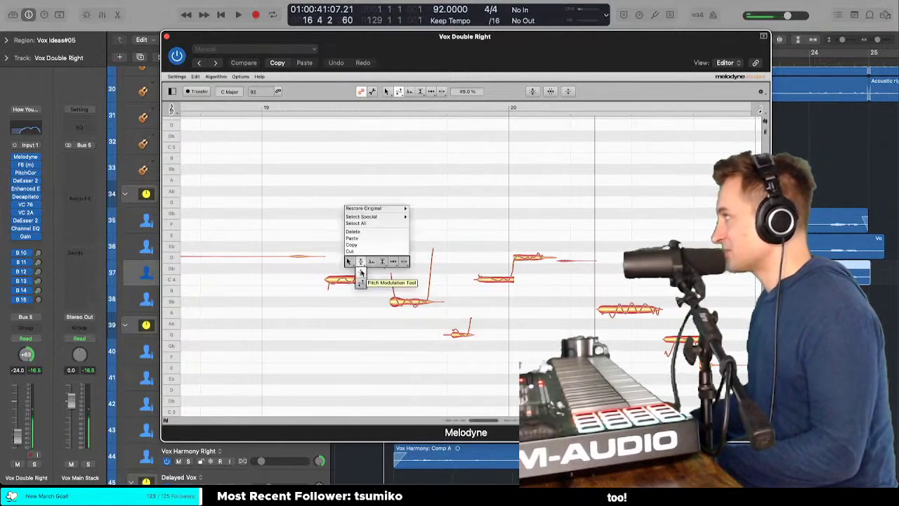
click(363, 261)
right_click(365, 262)
click(372, 272)
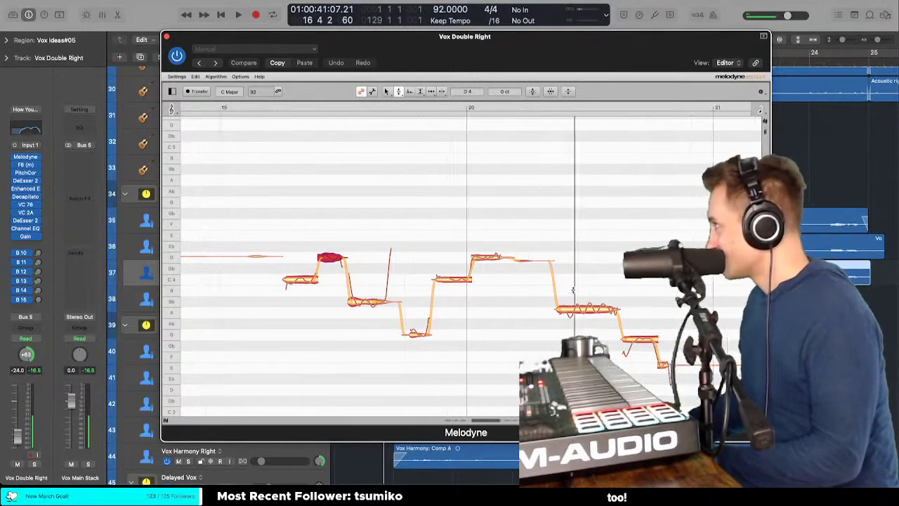
Step: Tune the sharp A3 note in bar 20 up to Bb3 and reduce its pitch drift
right_click(563, 302)
click(563, 292)
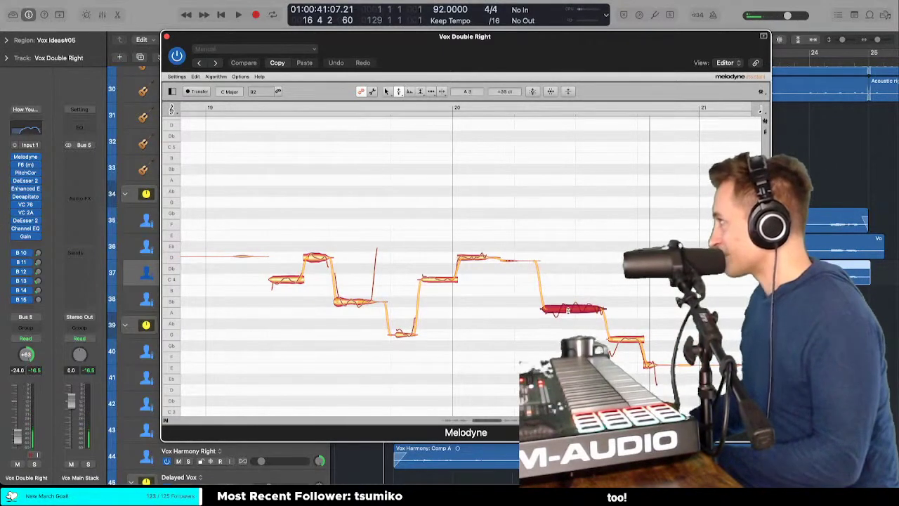
right_click(567, 303)
click(569, 300)
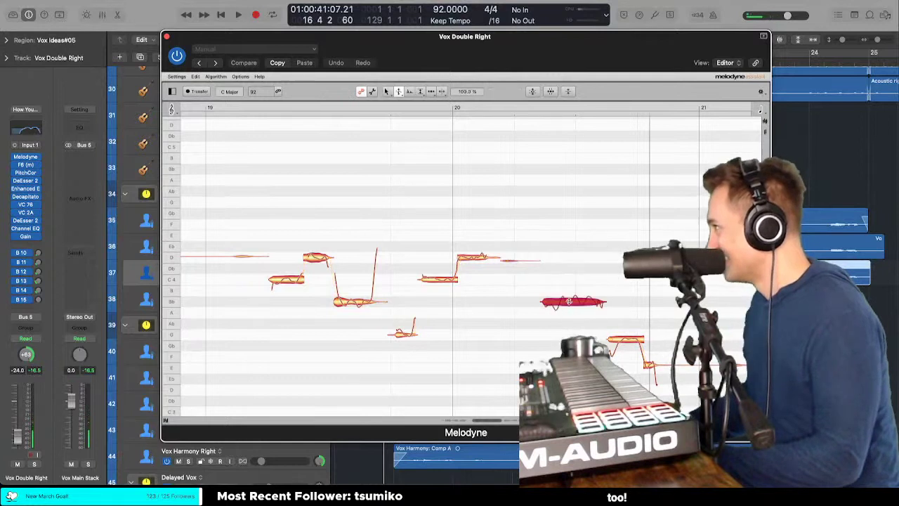
right_click(569, 310)
click(567, 304)
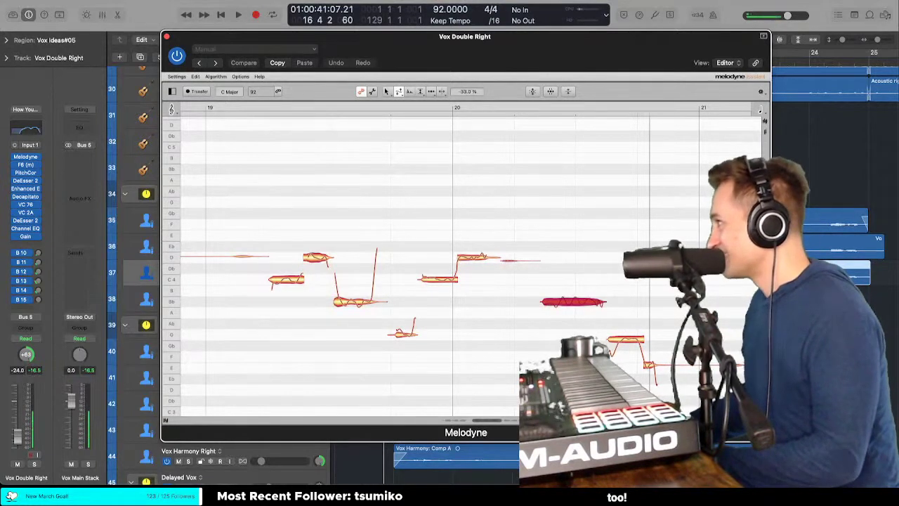
Step: Set the pitch modulation of the long Bb3 note in bar 20 to 63% and audition the phrase
right_click(561, 312)
click(560, 309)
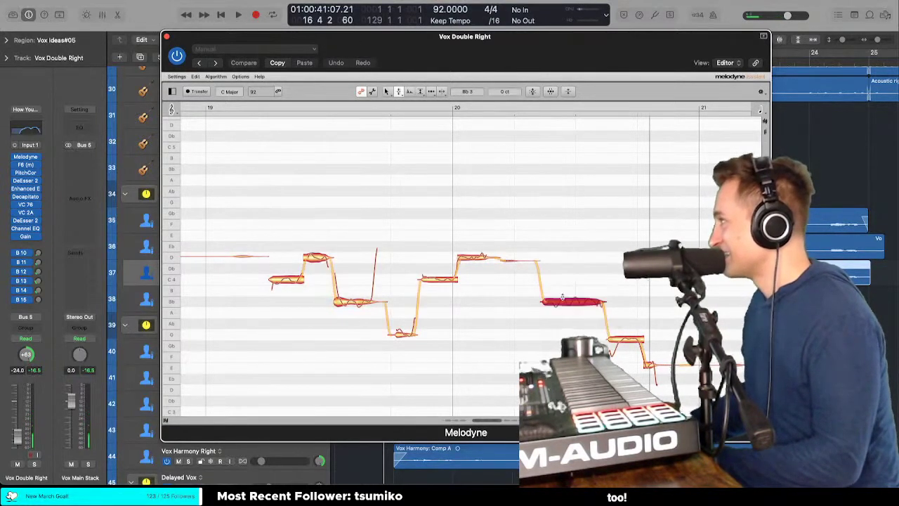
right_click(569, 301)
click(566, 302)
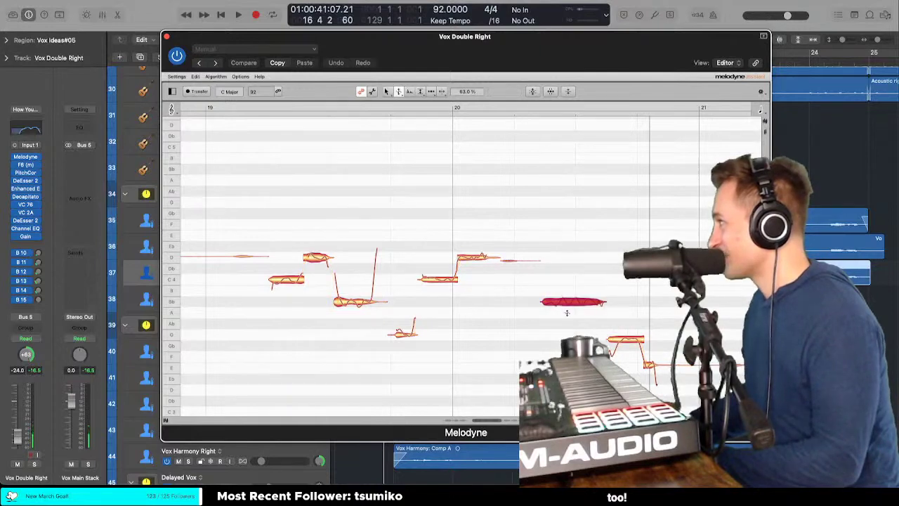
double_click(419, 216)
Step: Tune the two descending notes before bar 21 to G3 and F3, and audition them in context
scroll(513, 239, right, 5)
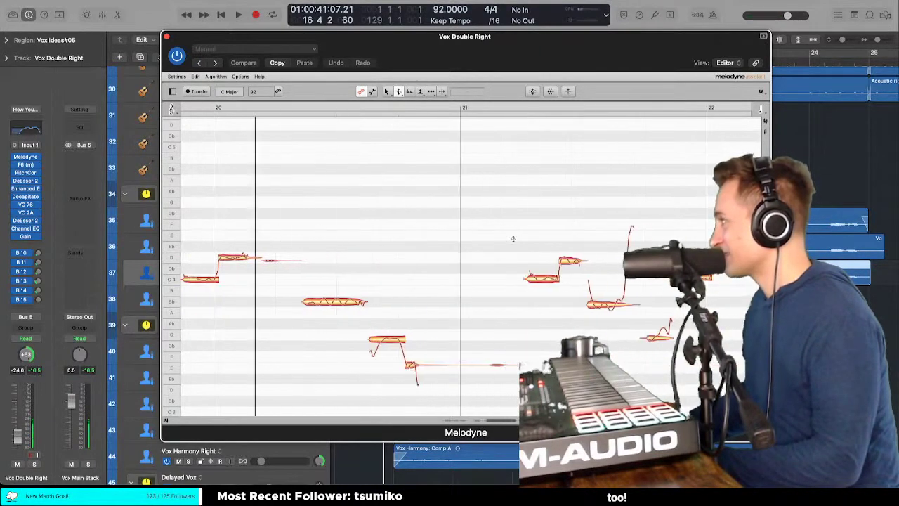
right_click(399, 344)
click(386, 339)
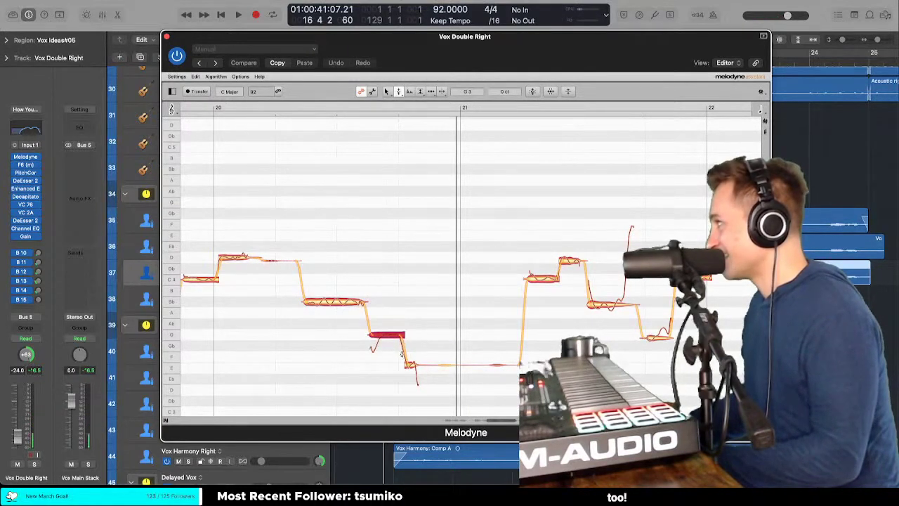
double_click(343, 325)
click(384, 333)
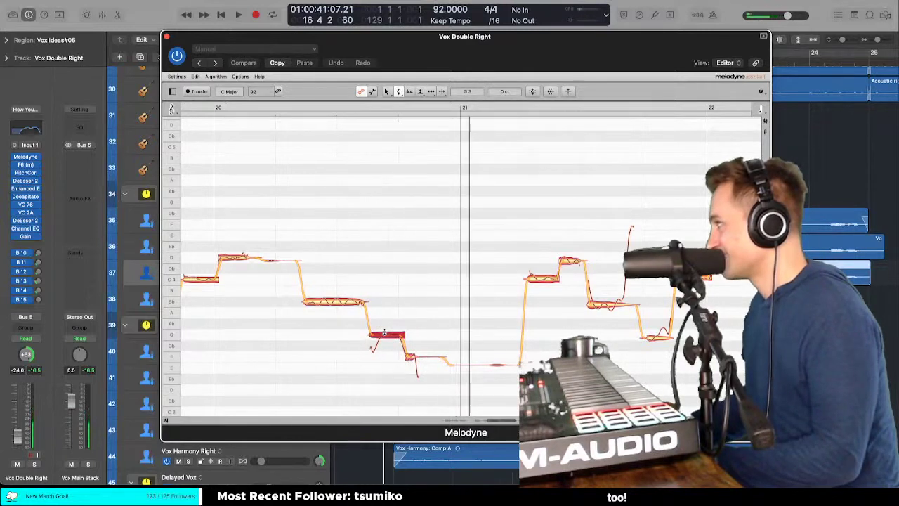
double_click(259, 298)
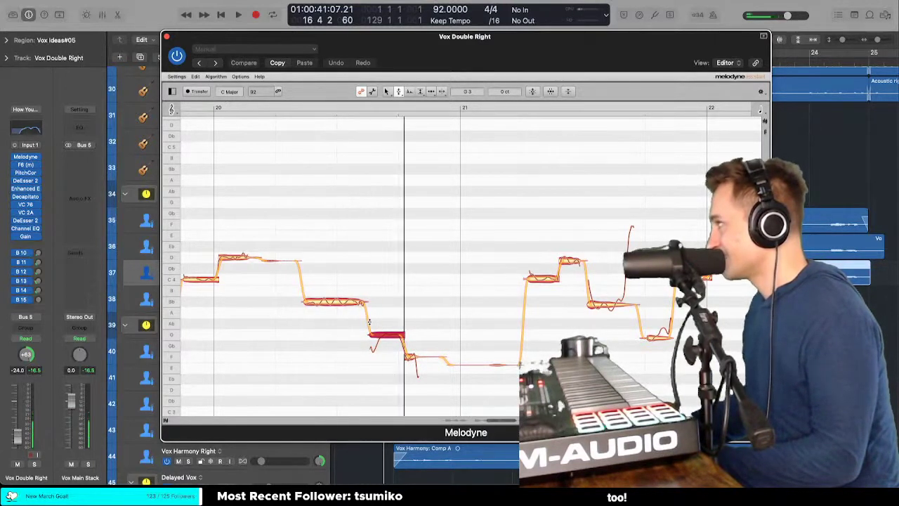
Step: Split the dipping onset off the G3 note before bar 21, level its pitch with the rest of the note, and audition it
right_click(386, 334)
click(399, 318)
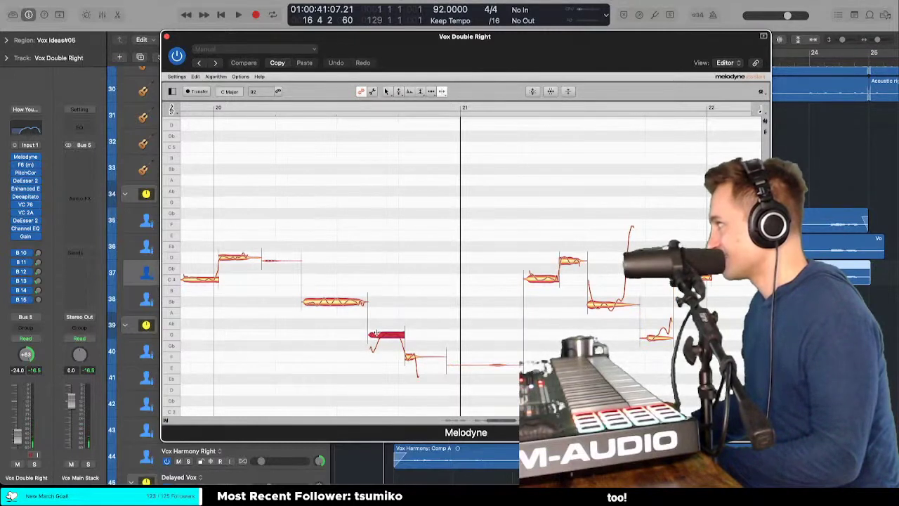
right_click(376, 332)
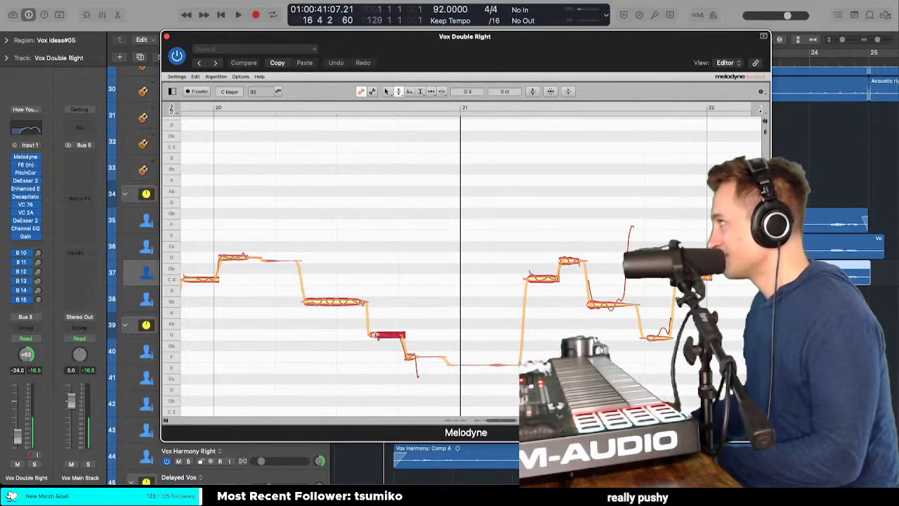
double_click(321, 333)
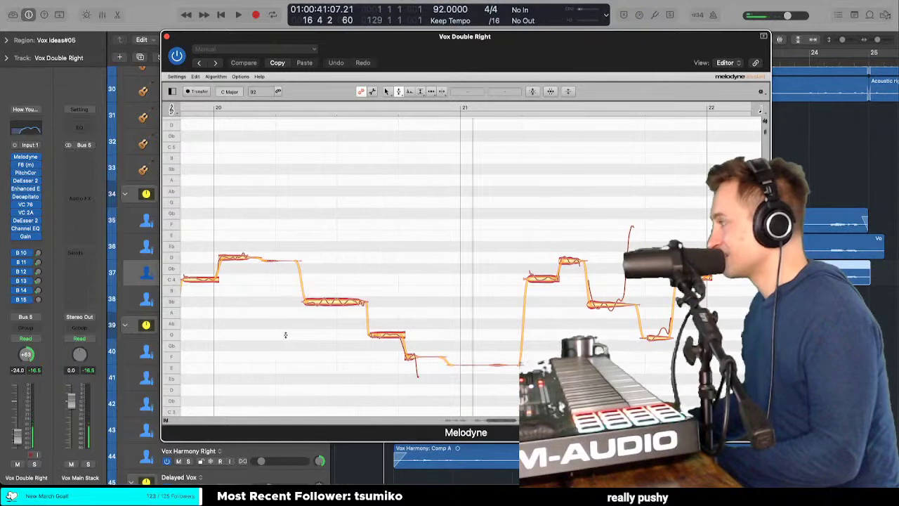
Step: Tune the first three notes of the bar 21 phrase to C4, D4 and Bb3
scroll(476, 306, right, 1)
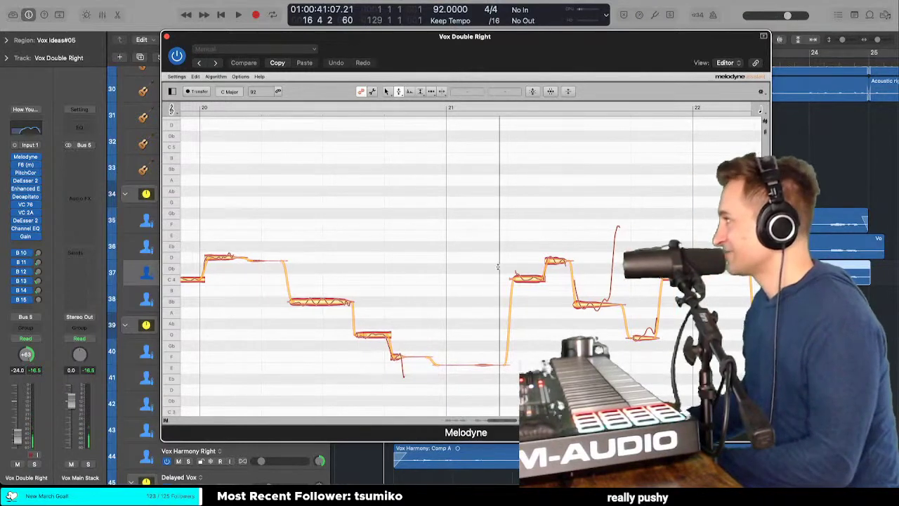
scroll(491, 266, right, 5)
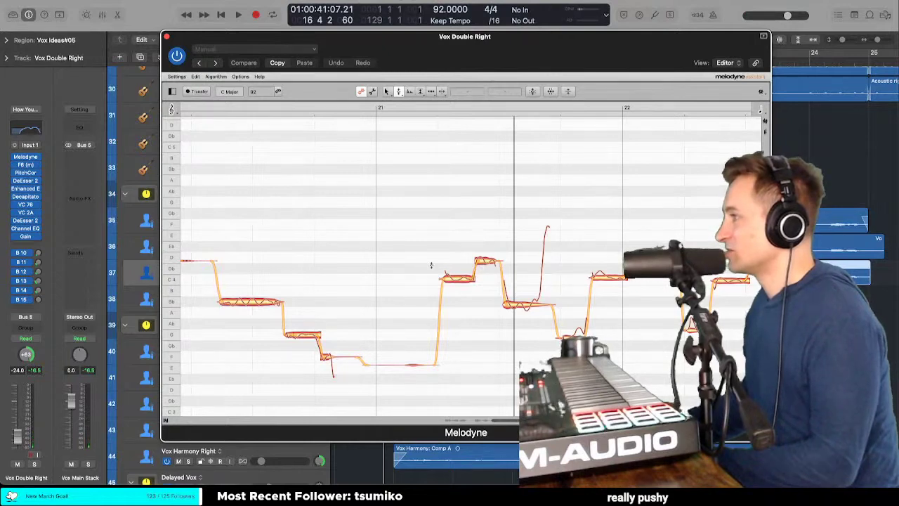
scroll(427, 254, right, 10)
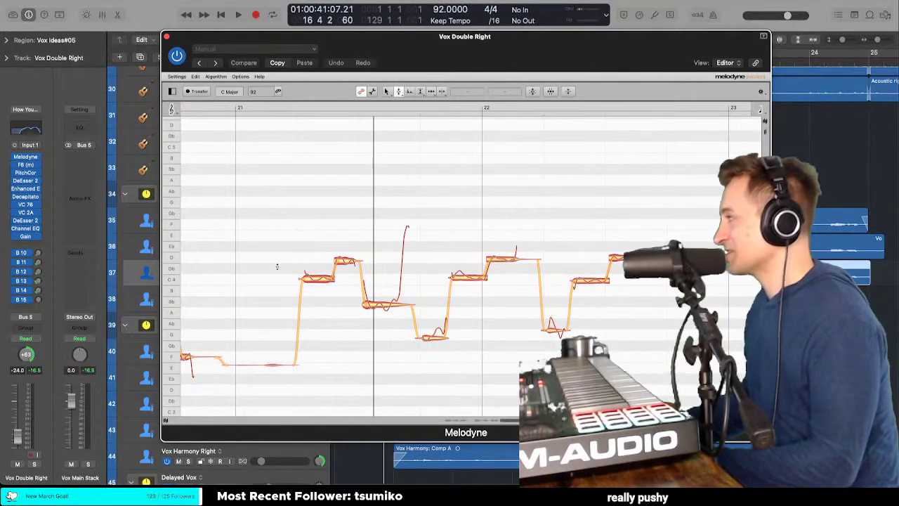
click(316, 277)
click(342, 260)
double_click(342, 261)
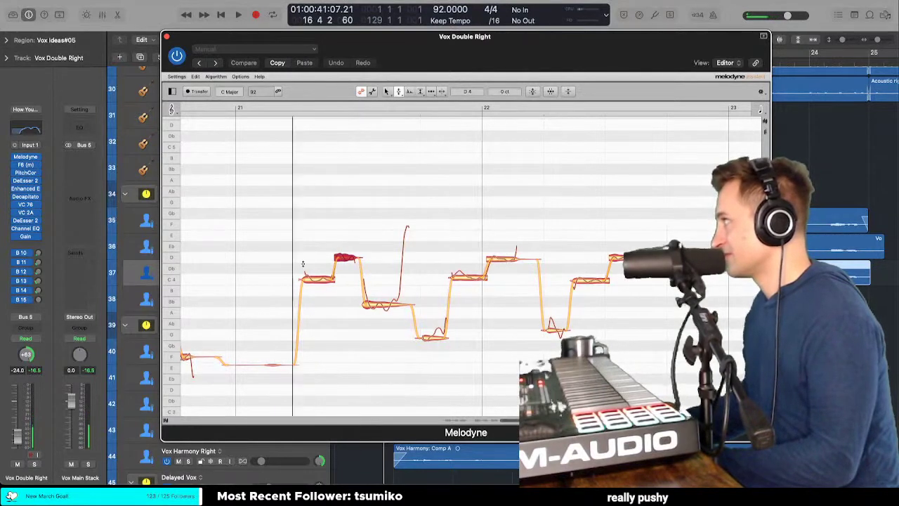
click(384, 303)
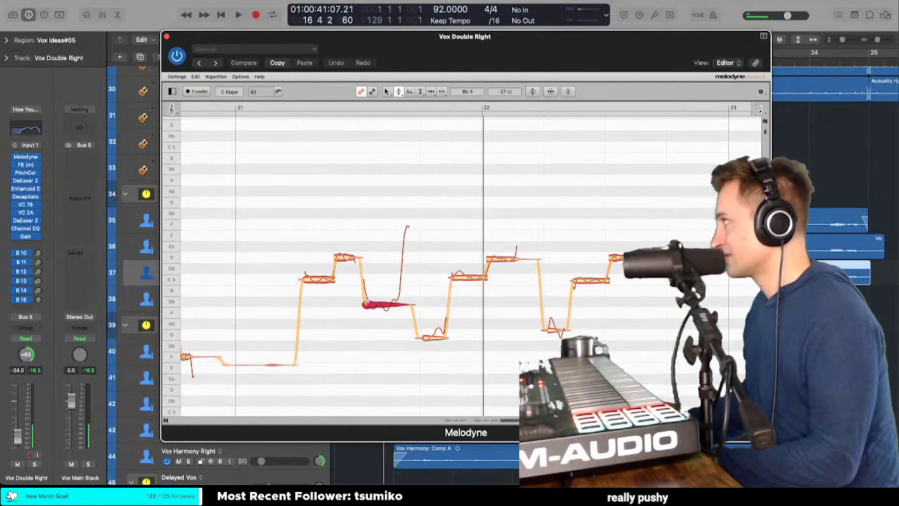
click(279, 271)
click(389, 301)
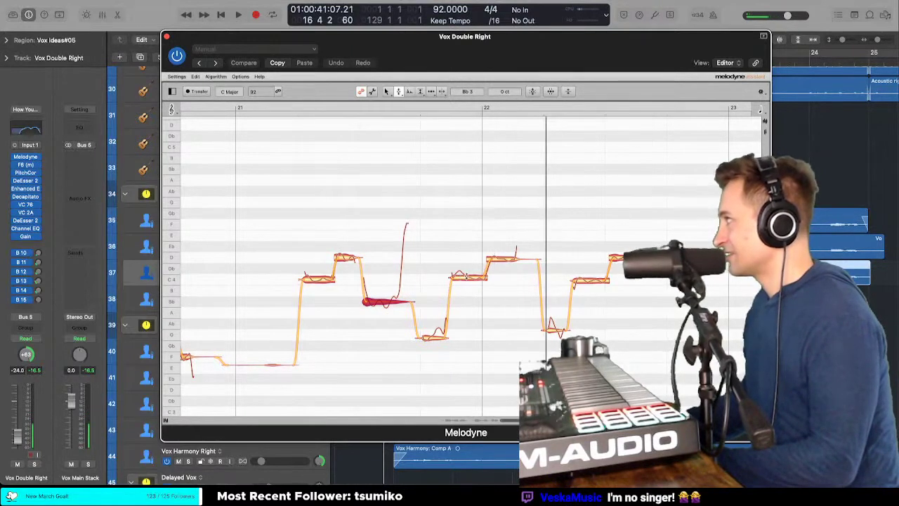
Step: Tune the notes around bar 22 to C4 and D4 and the short low notes to G3, and audition the phrase
click(468, 277)
click(499, 259)
double_click(499, 258)
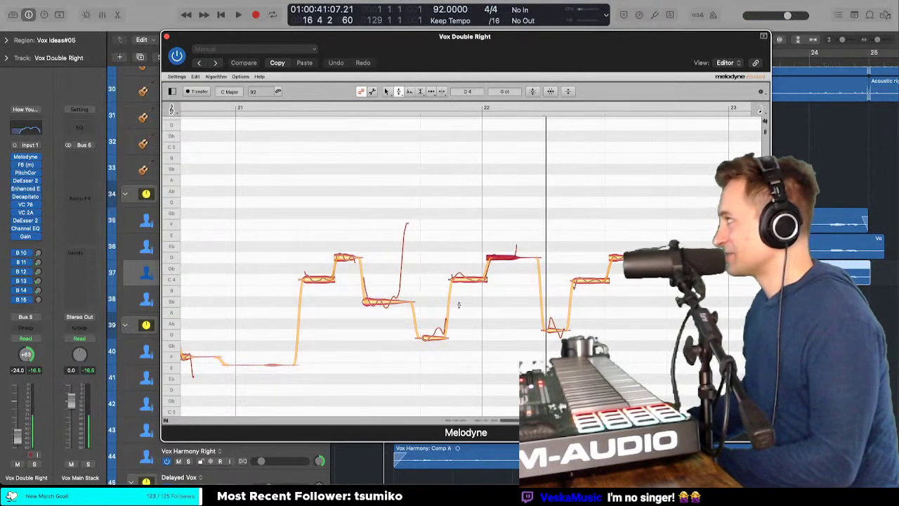
double_click(433, 333)
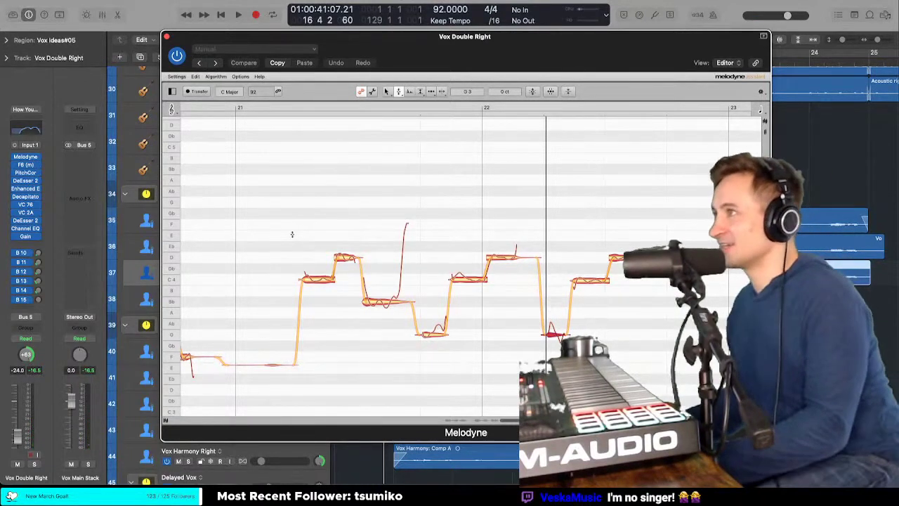
click(300, 242)
click(300, 242)
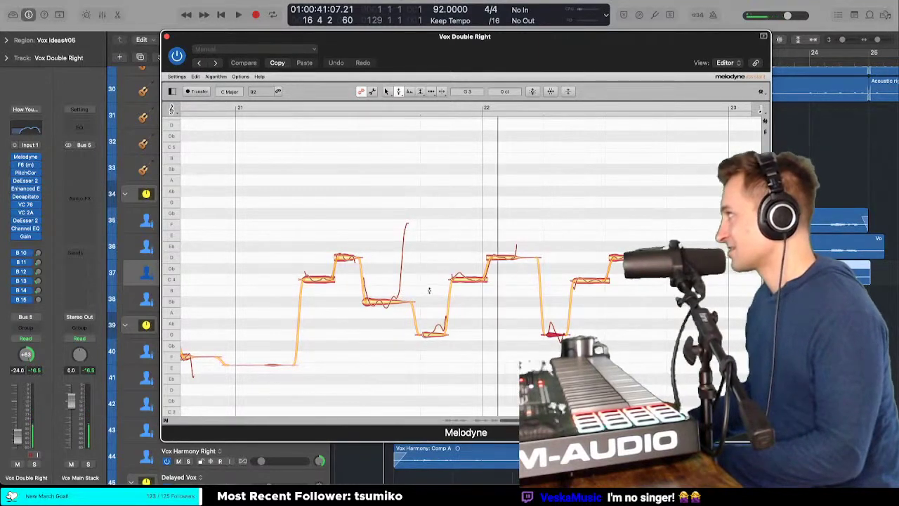
Step: Smooth the G3 note before bar 22, and set the following C4 note to 79% pitch modulation and 9% pitch drift
right_click(396, 263)
click(434, 330)
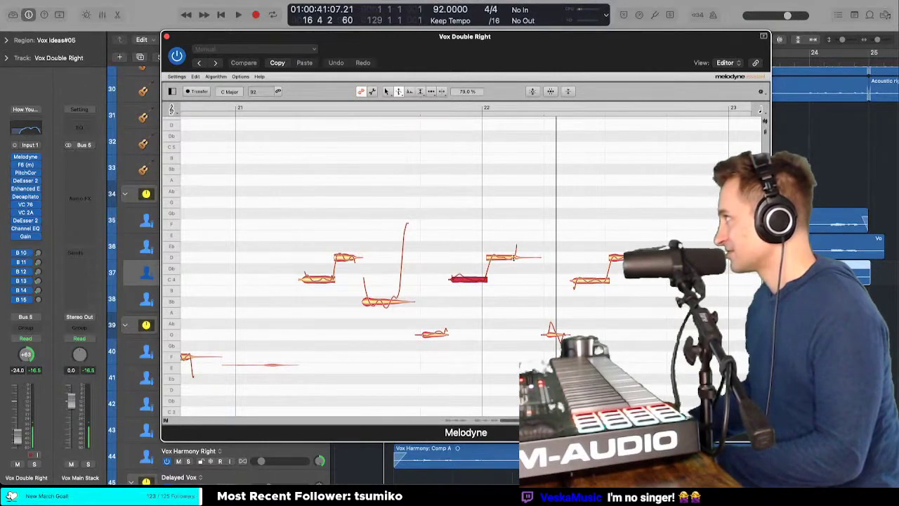
right_click(388, 265)
click(411, 283)
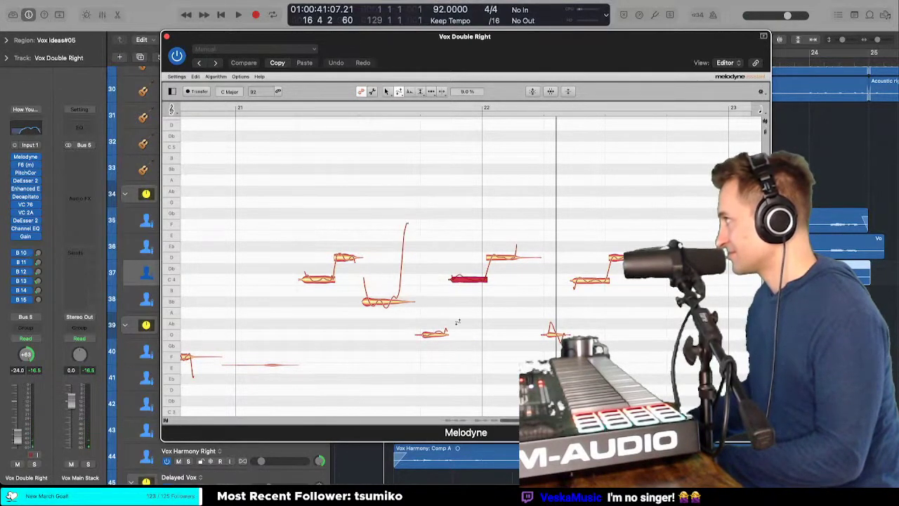
Step: Set the pitch drift in bar 21 to 71% for the Bb3 note and 76% for the first C4 note
click(383, 301)
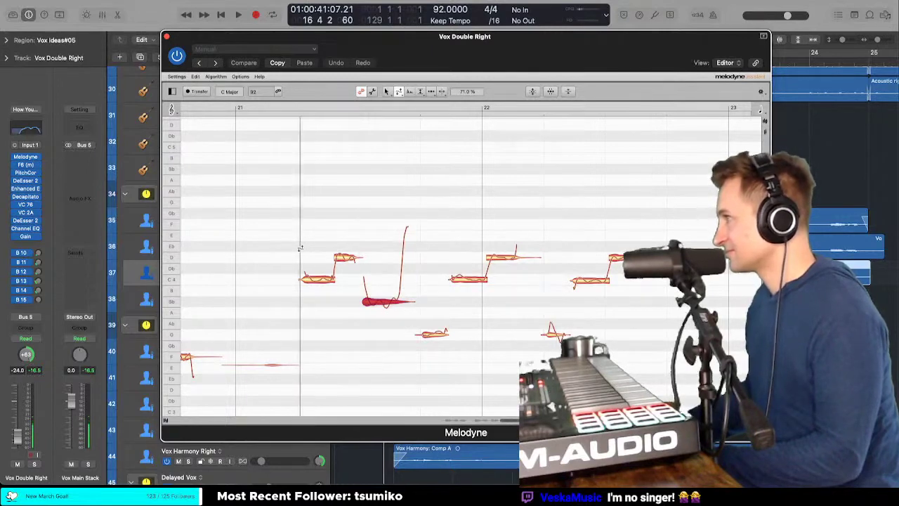
click(316, 279)
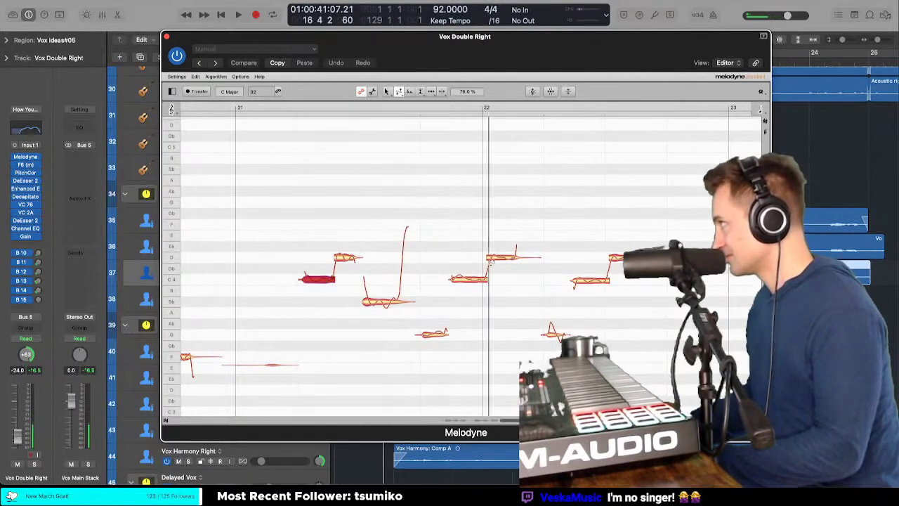
click(583, 281)
click(622, 255)
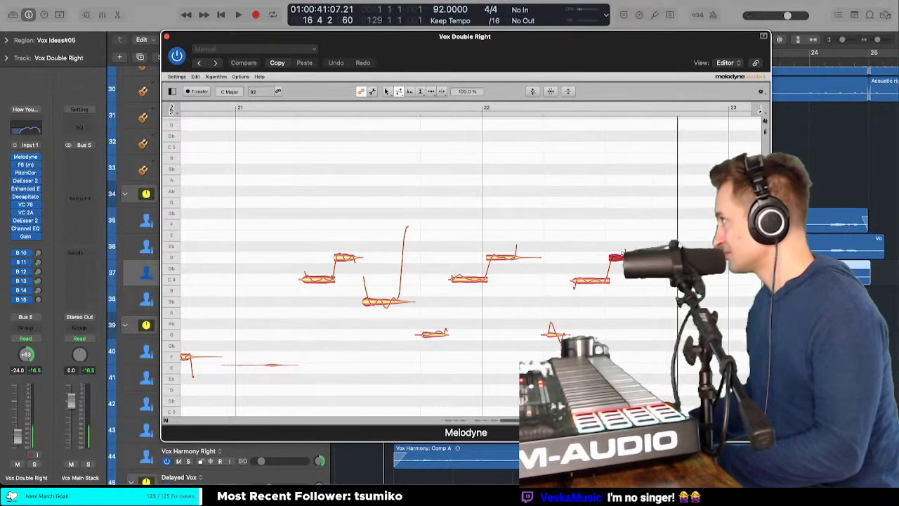
Step: Smooth the pitch spike at the onset of the short G3 note in bar 22 and audition the phrase
right_click(554, 328)
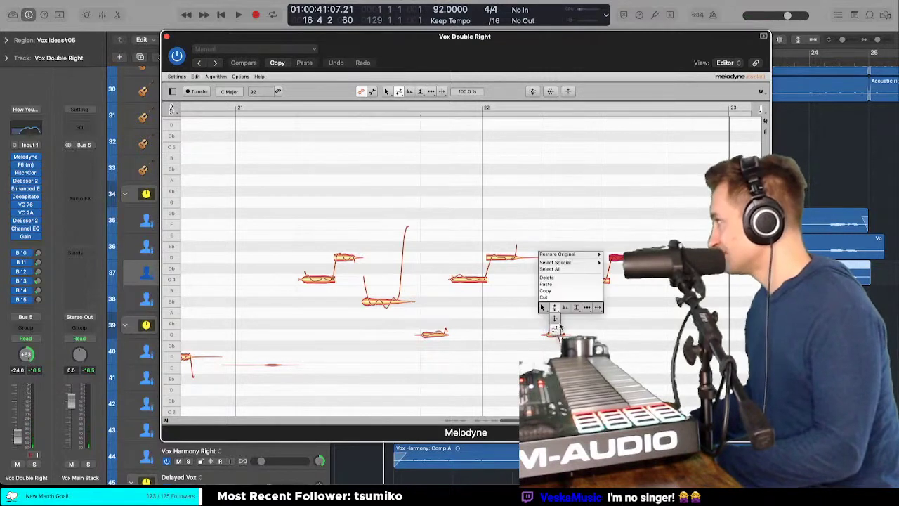
click(587, 309)
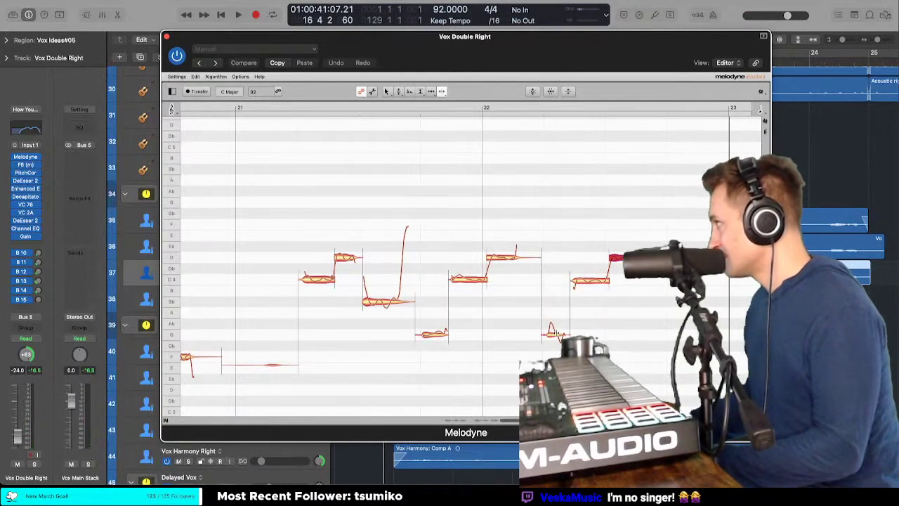
right_click(554, 336)
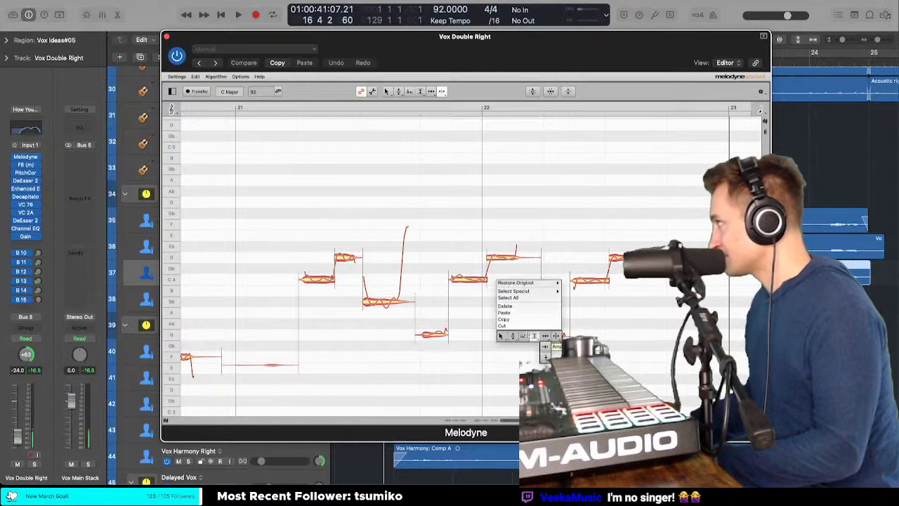
click(501, 337)
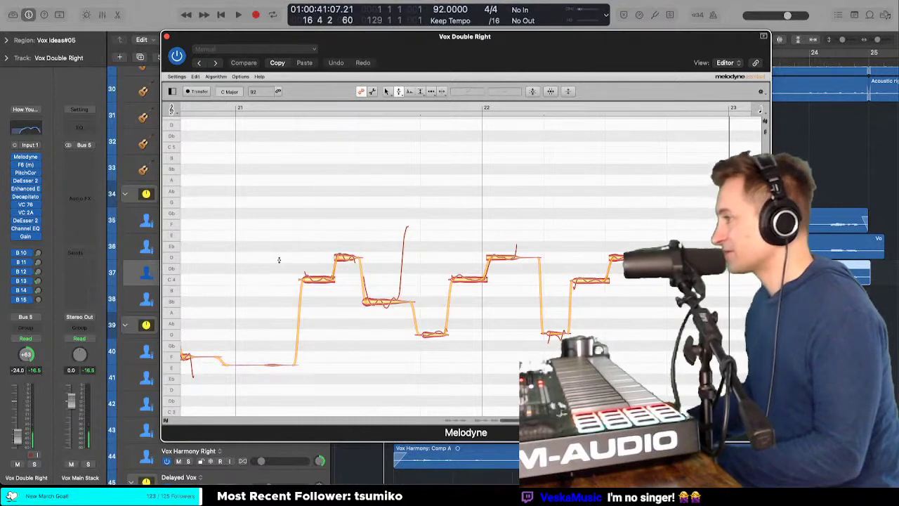
key(space)
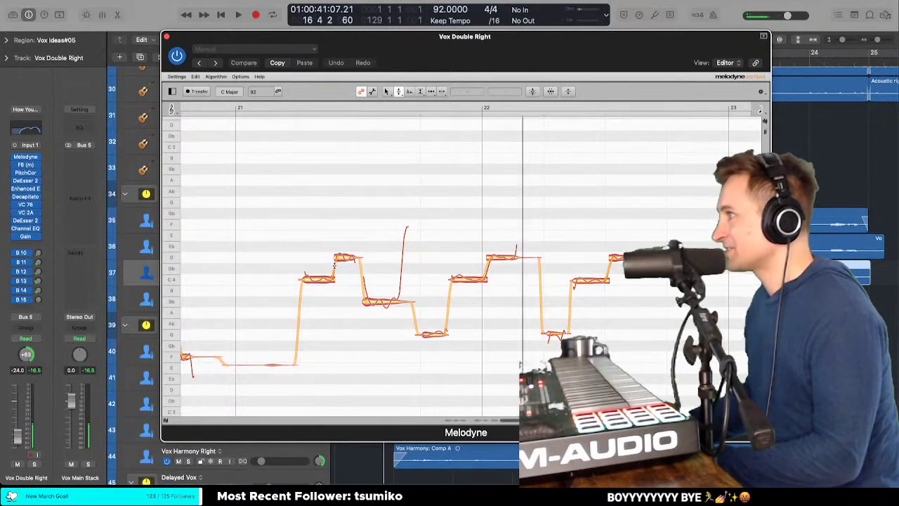
double_click(282, 241)
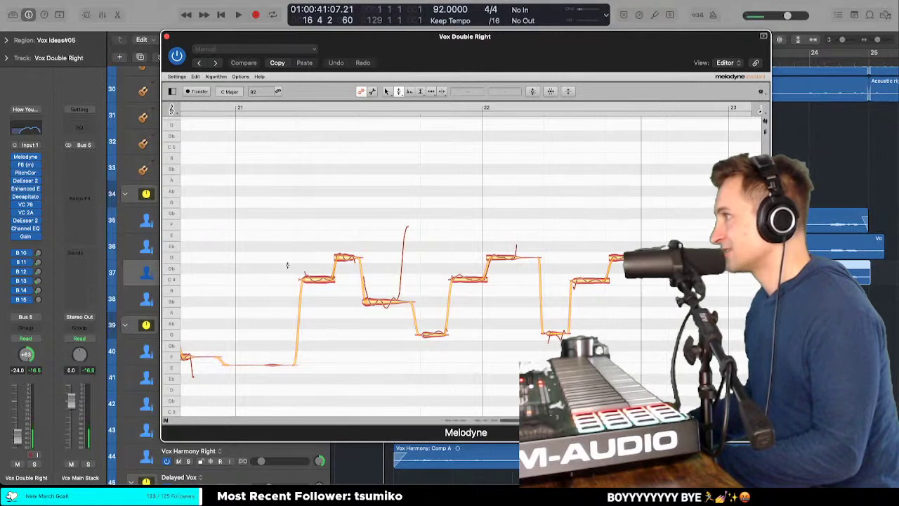
Step: Reduce the pitch modulation of the Bb3 note with the steep rising tail in bar 21
click(400, 303)
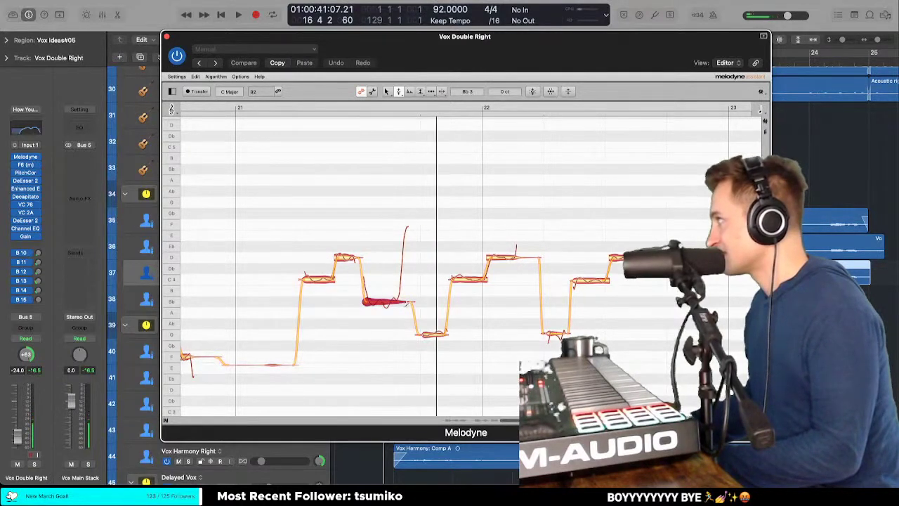
right_click(456, 276)
click(465, 288)
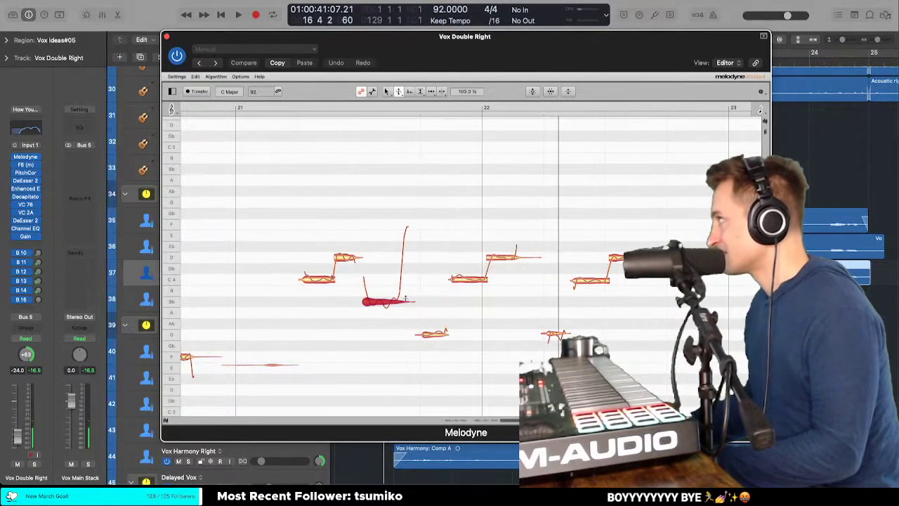
click(428, 334)
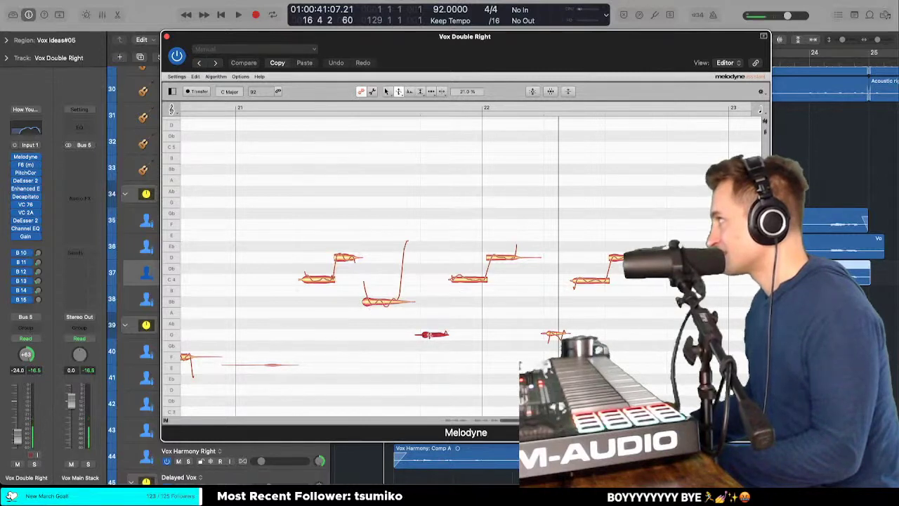
Step: Split the rising tail off the Bb3 note in bar 21, raise it to G4, and audition it
right_click(353, 290)
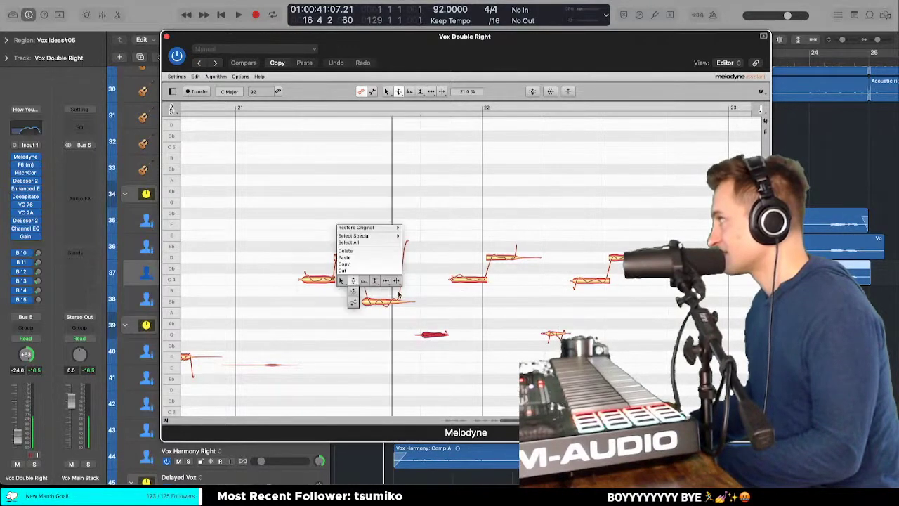
click(400, 298)
right_click(405, 301)
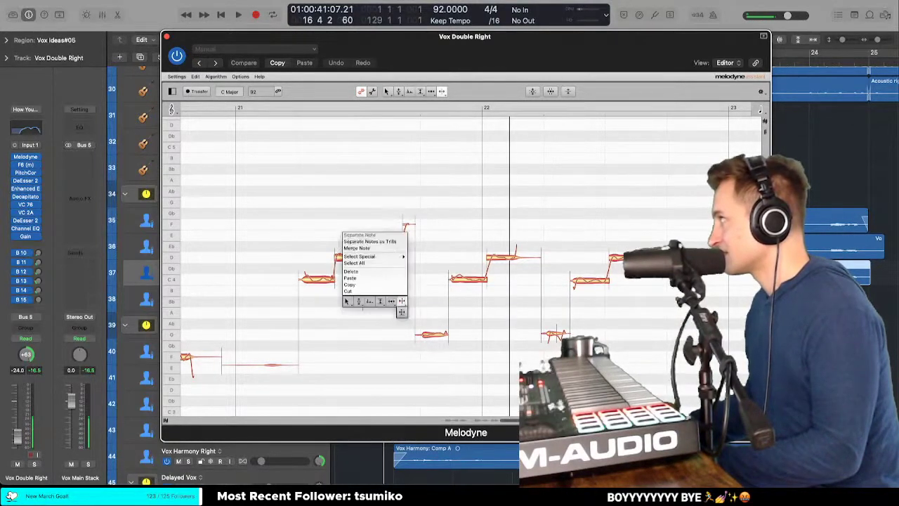
click(365, 296)
drag(406, 225, 405, 212)
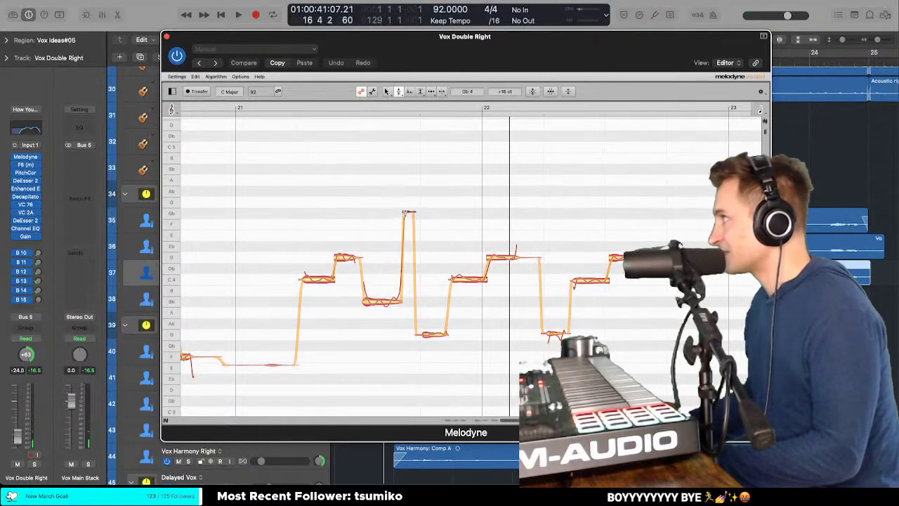
double_click(362, 204)
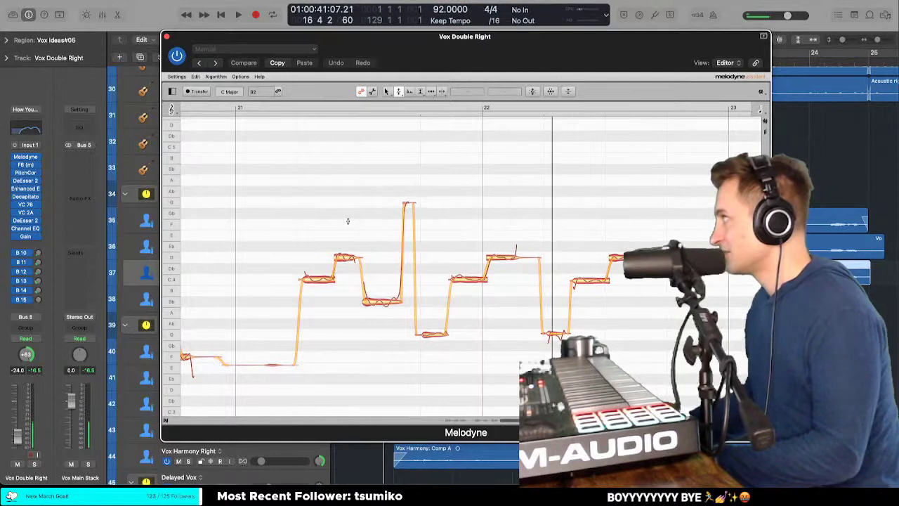
Step: Set the remaining Bb3 note in bar 21 to 60% pitch modulation and 53% pitch drift
click(375, 302)
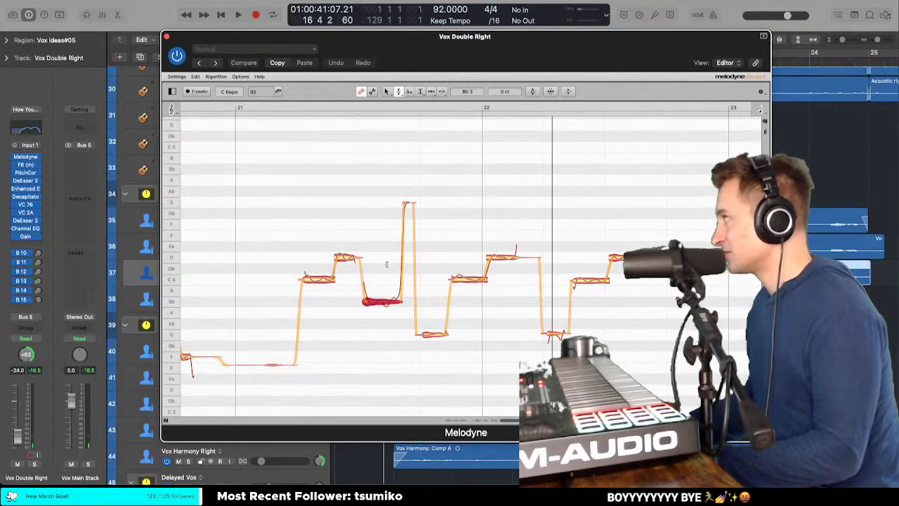
right_click(373, 307)
click(372, 309)
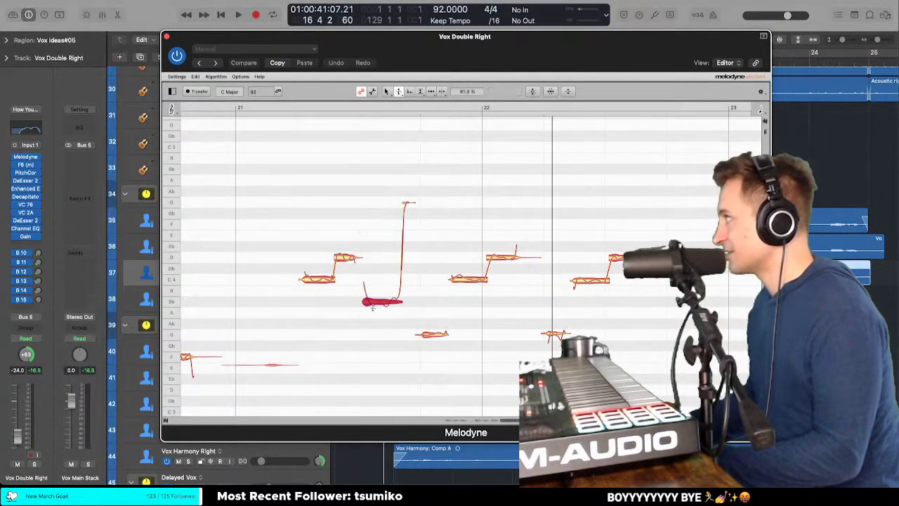
right_click(375, 314)
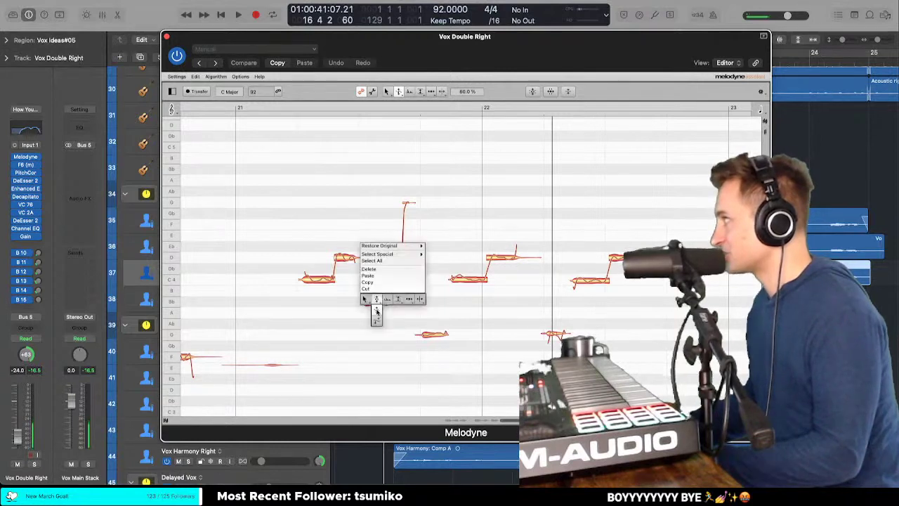
click(378, 312)
right_click(377, 305)
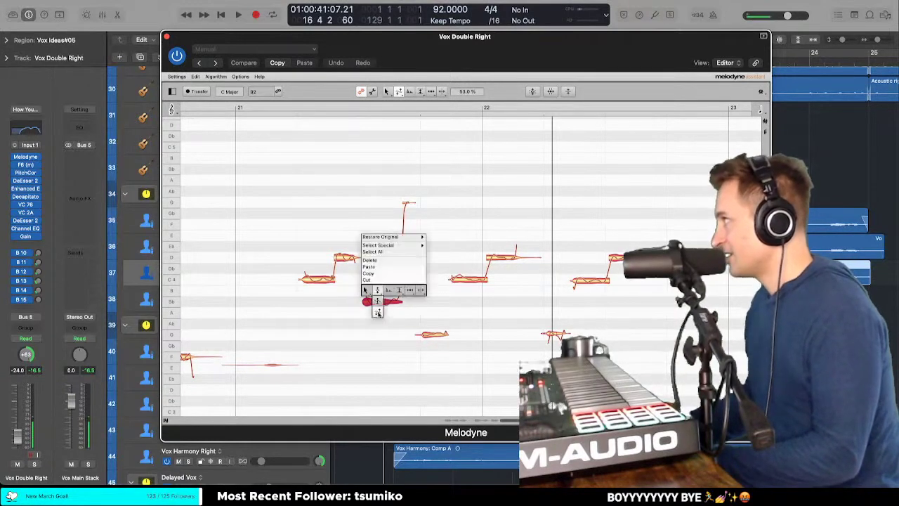
click(378, 302)
Step: Reduce the pitch drift of the C4 note before bar 22, set its pitch modulation to 59%, and audition the phrase
right_click(429, 285)
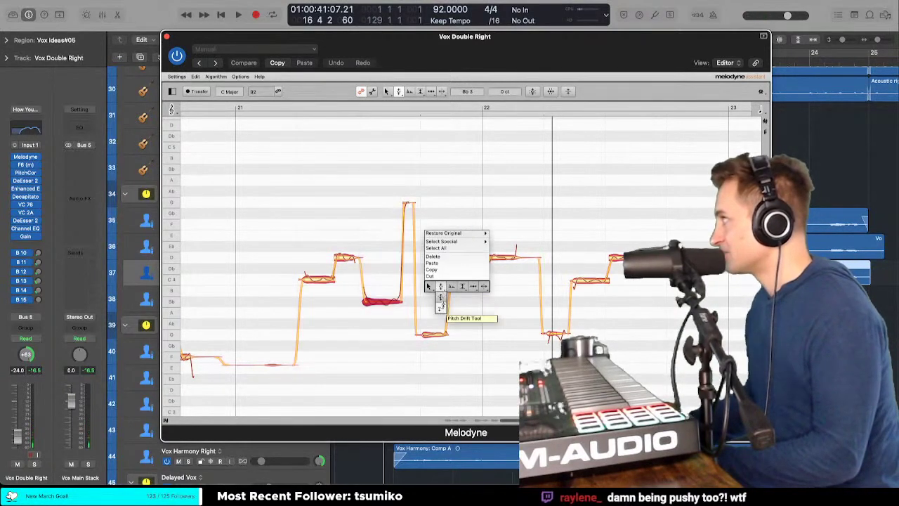
click(441, 308)
click(464, 279)
right_click(464, 289)
click(465, 284)
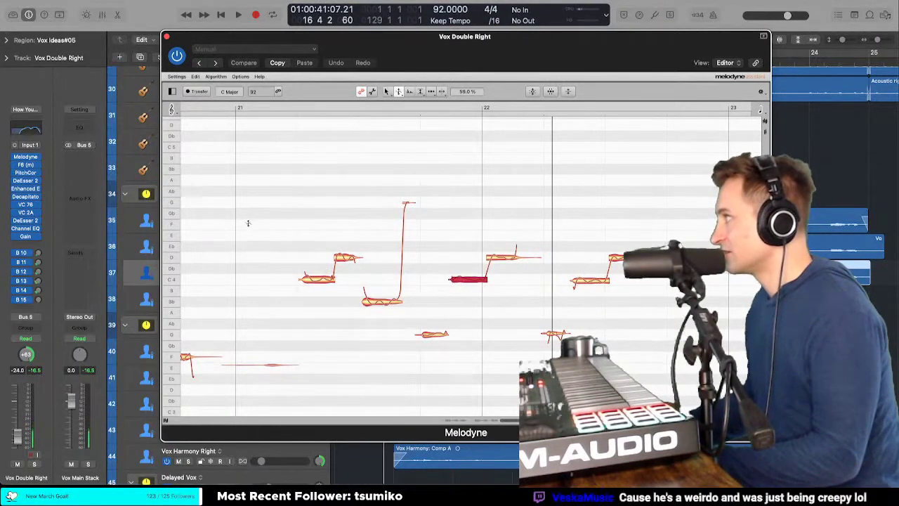
key(space)
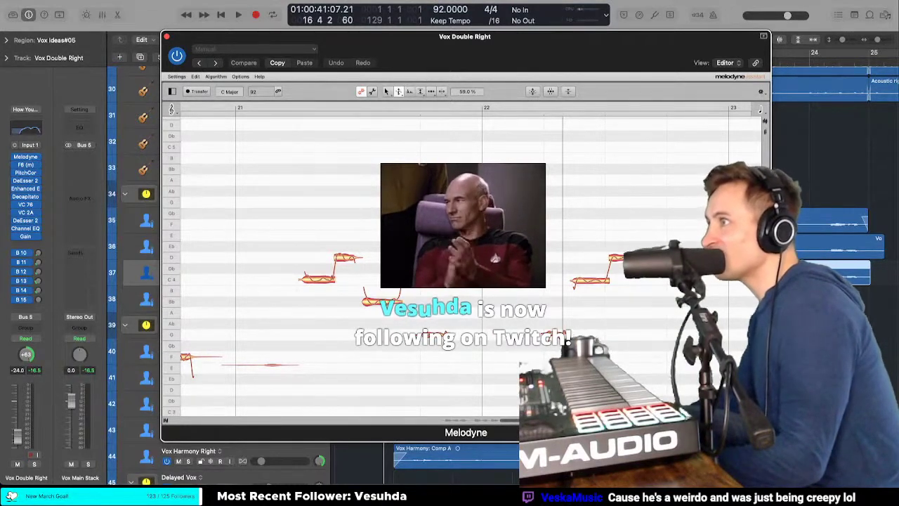
double_click(298, 251)
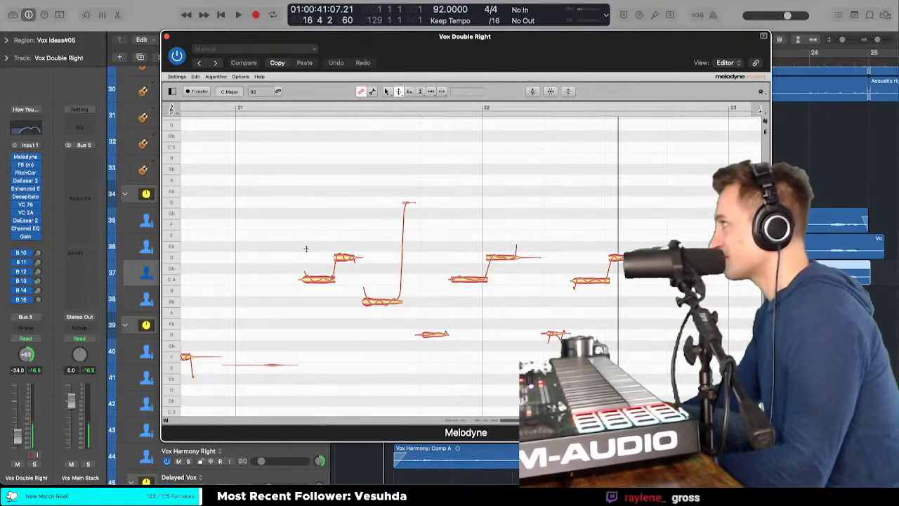
Step: Set the D4 note in the second half of bar 22 to 94% pitch modulation and audition the phrase
double_click(299, 249)
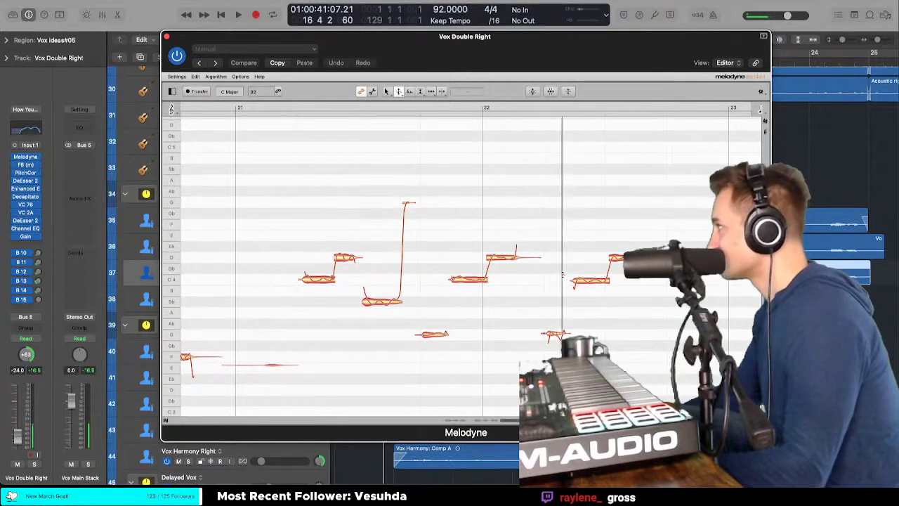
right_click(554, 338)
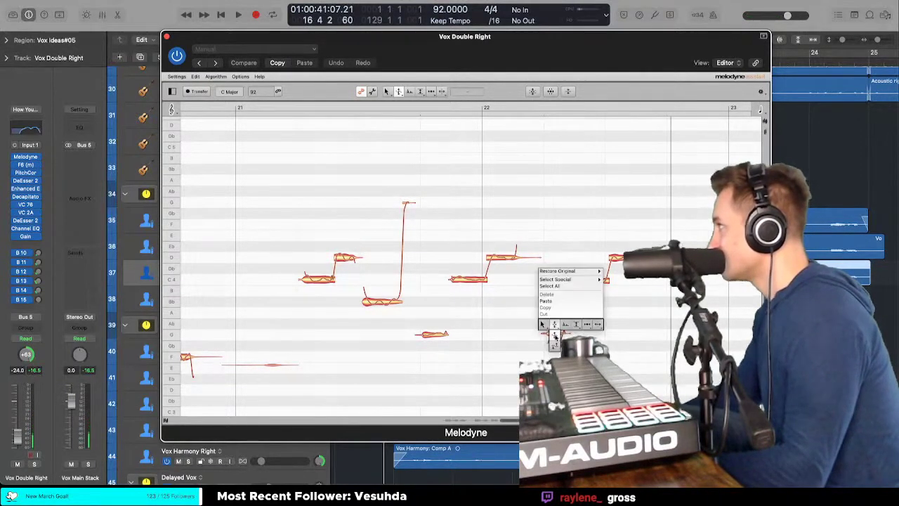
click(555, 342)
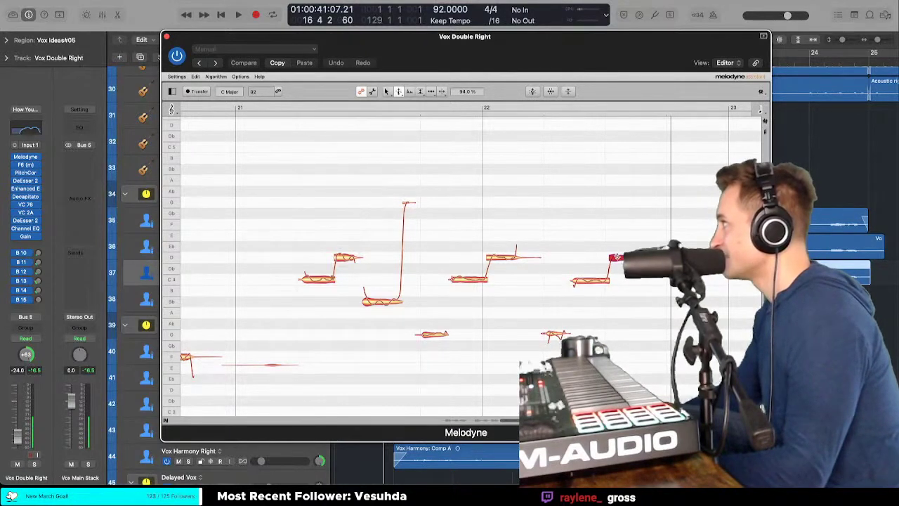
key(super+Tab)
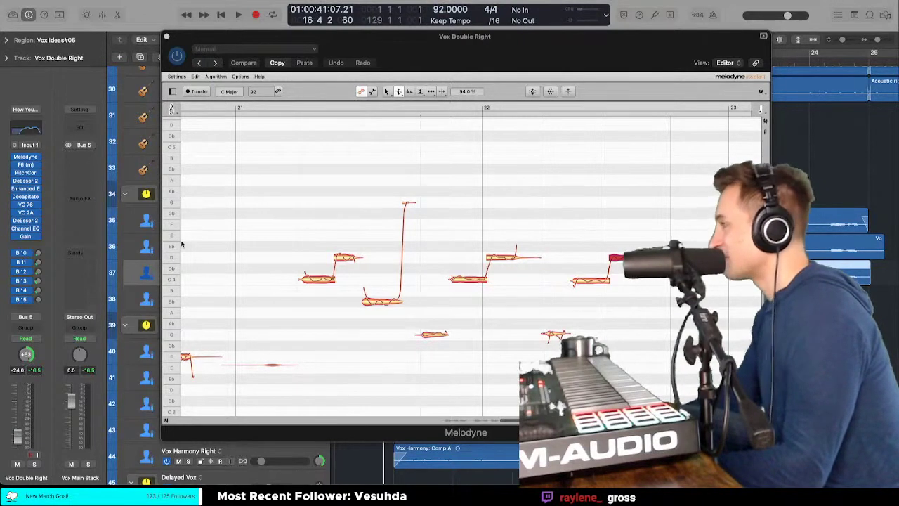
double_click(297, 241)
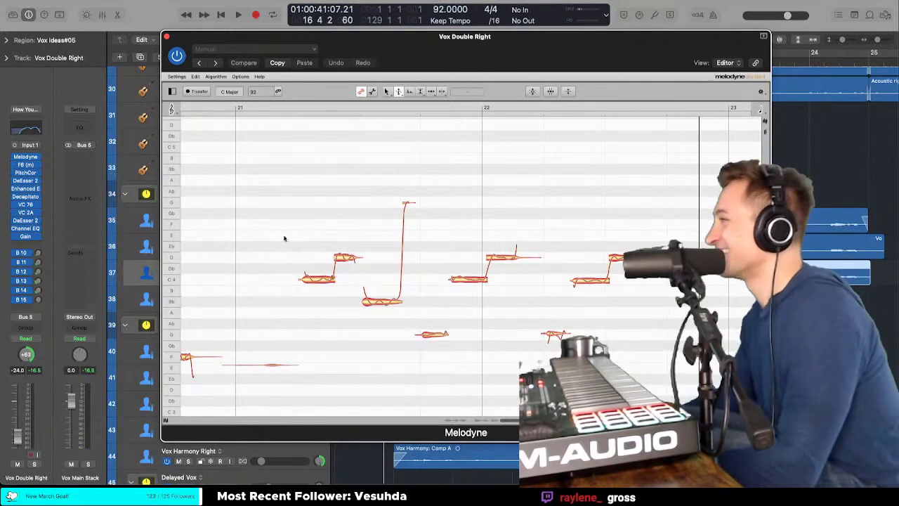
key(space)
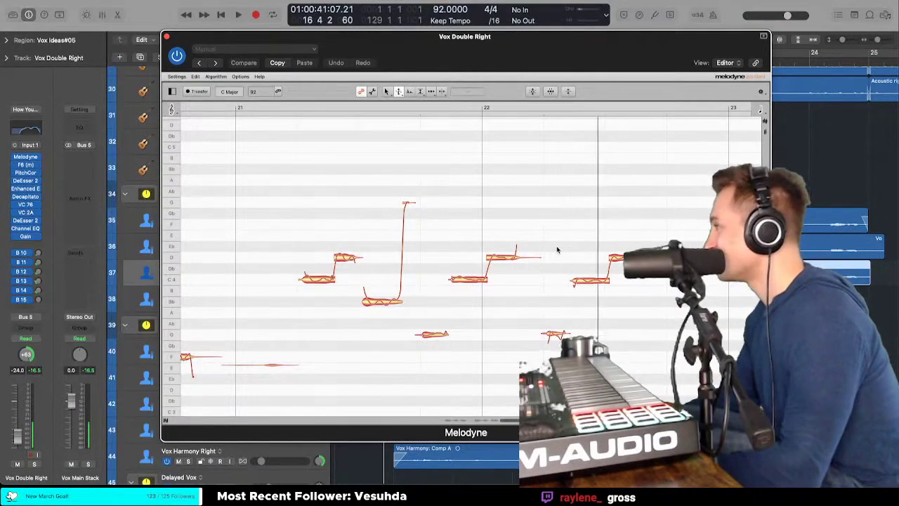
Step: Set the D4 note in bar 21 to 90% pitch modulation
scroll(557, 249, right, 1)
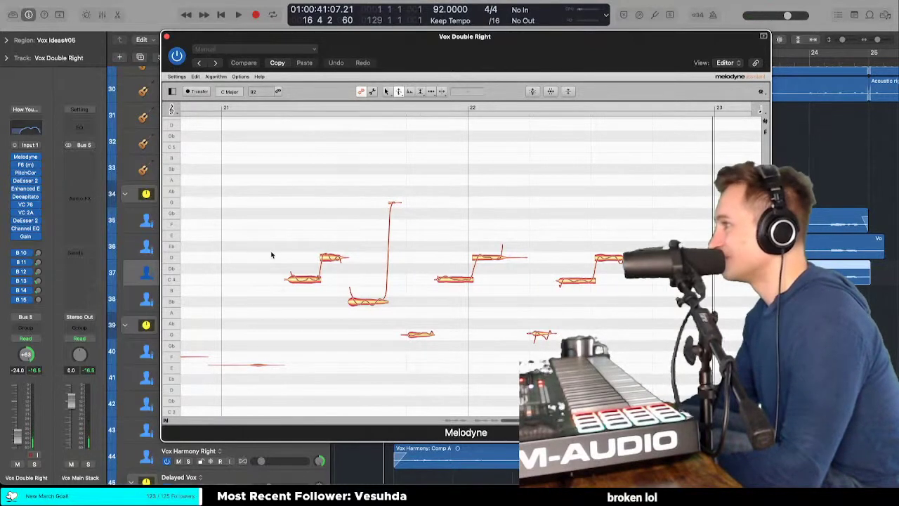
right_click(361, 267)
click(361, 287)
click(333, 259)
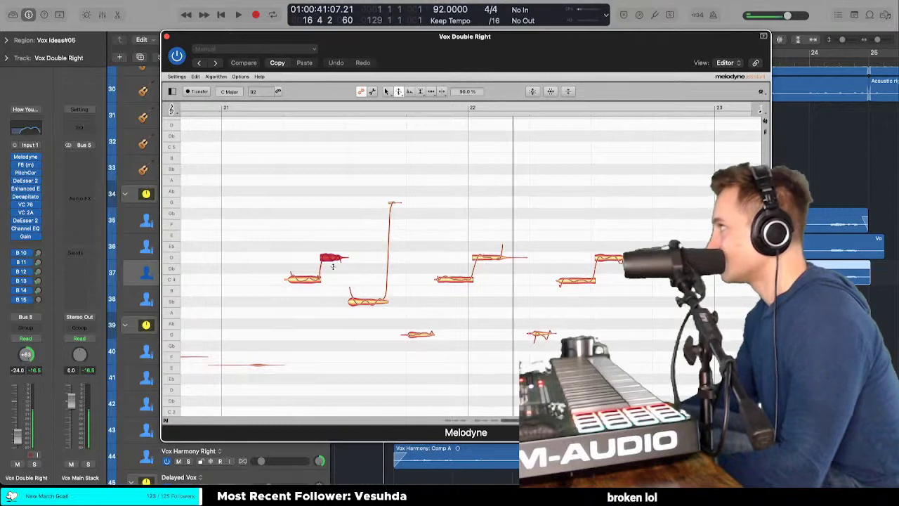
Step: Adjust the pitch drift of the D4 note in the second half of bar 22 and tune it to D4 -2 ct
right_click(606, 260)
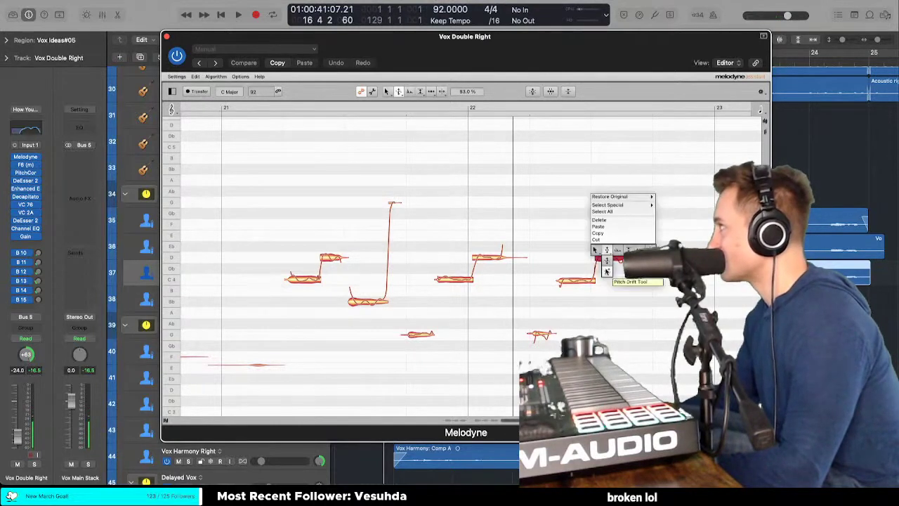
click(608, 259)
right_click(609, 285)
click(612, 258)
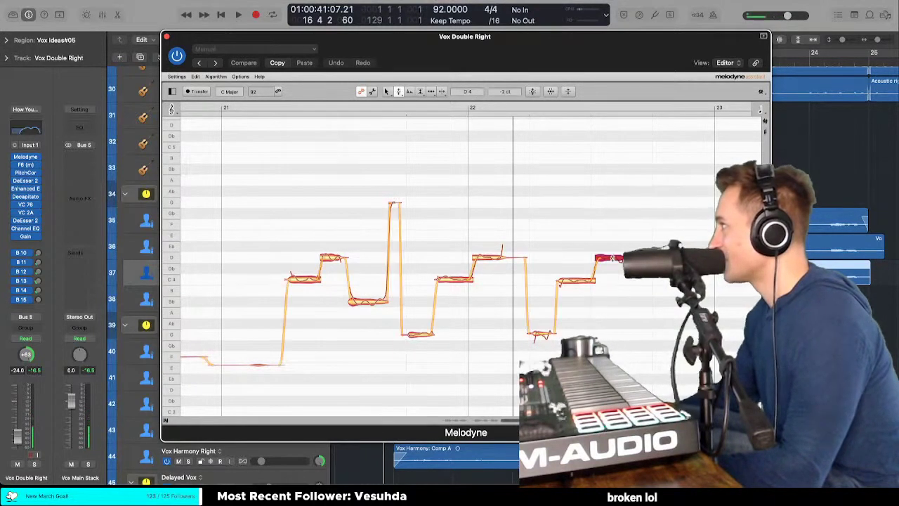
Step: Check the pitches of the G3 and C4 notes before bar 22 and audition the phrase through to bar 23
click(450, 281)
click(484, 257)
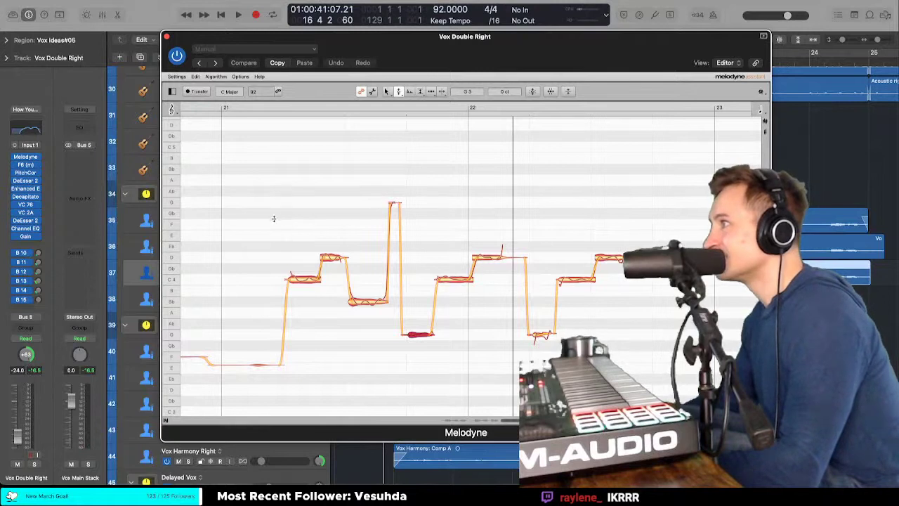
key(space)
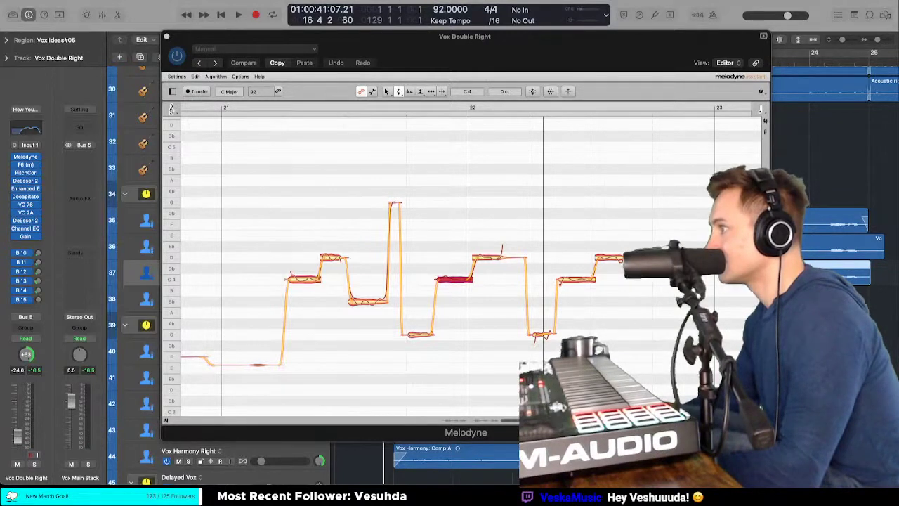
click(270, 256)
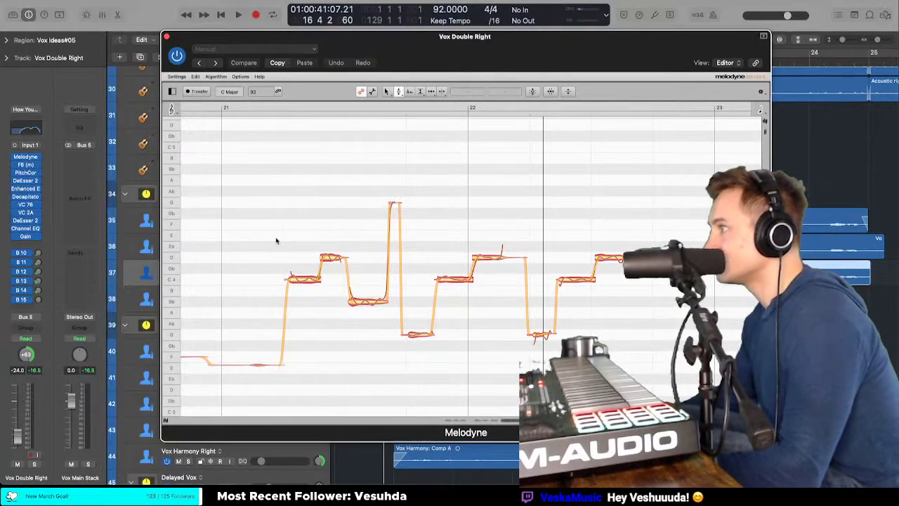
key(space)
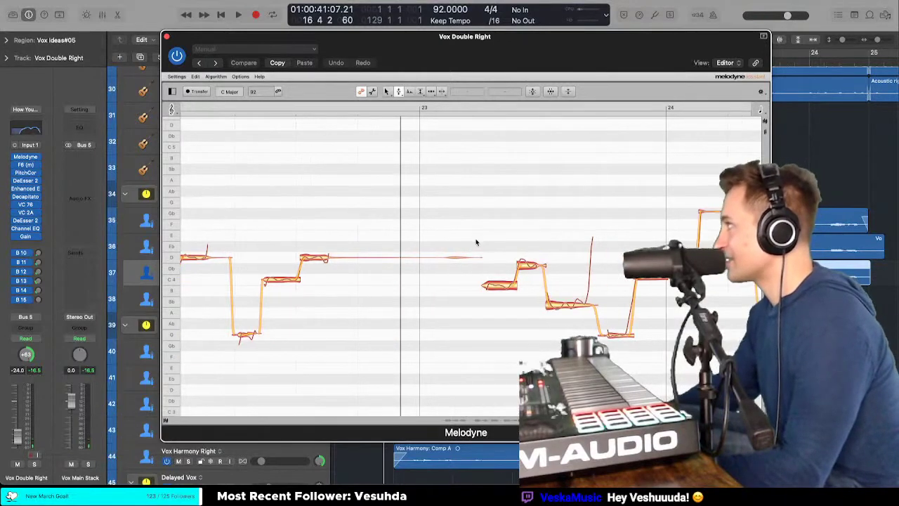
Step: Raise the first two notes of the bar 23 phrase to C4 and D4, correct the following Bb3, and audition them
click(500, 282)
click(525, 266)
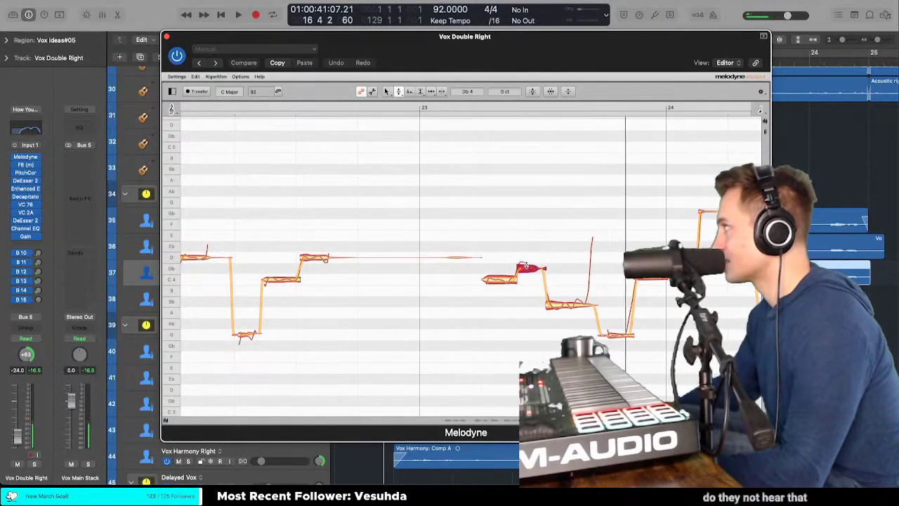
drag(530, 261, 530, 255)
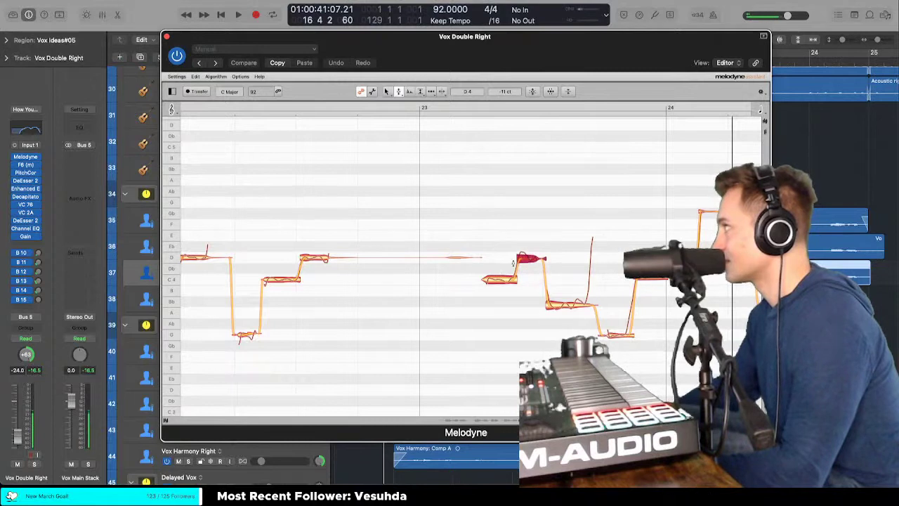
key(space)
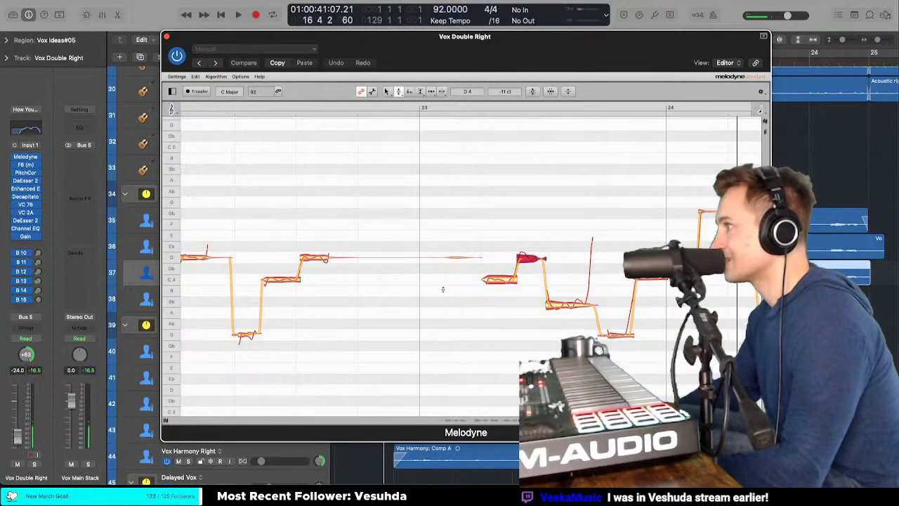
key(space)
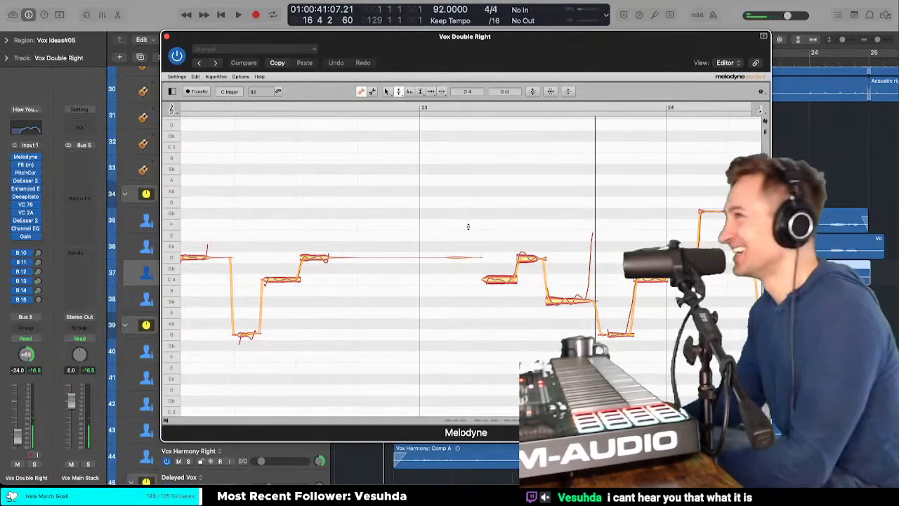
Step: Set the D4 note at the start of bar 24 to 76% pitch modulation and select the Pitch Drift tool for it
scroll(475, 228, right, 2)
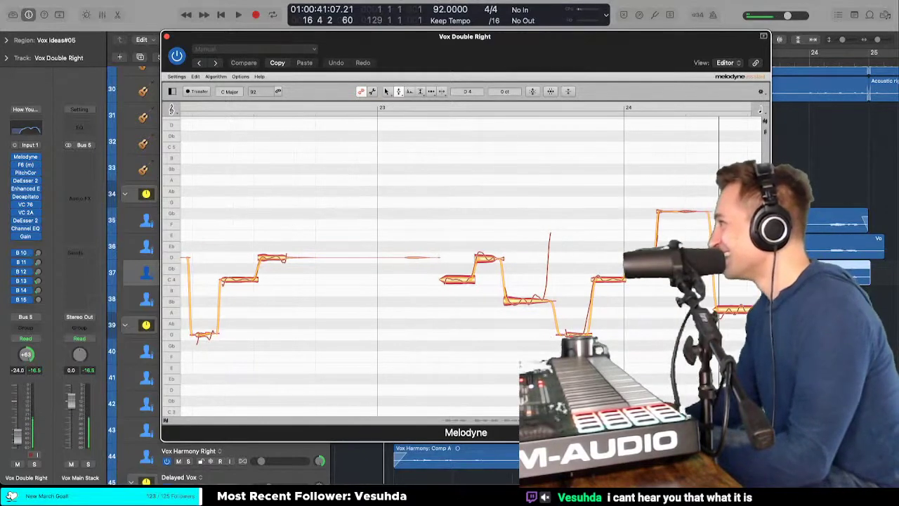
right_click(618, 196)
click(639, 210)
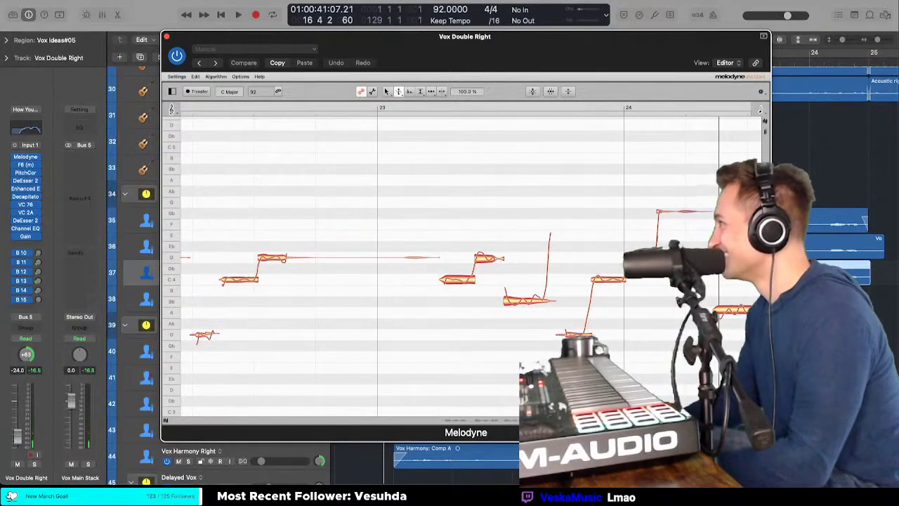
drag(739, 309, 739, 326)
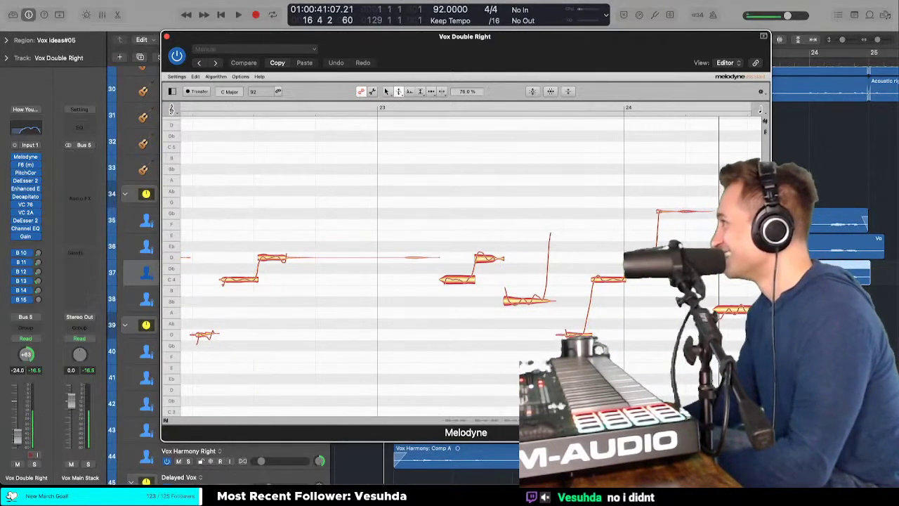
click(640, 283)
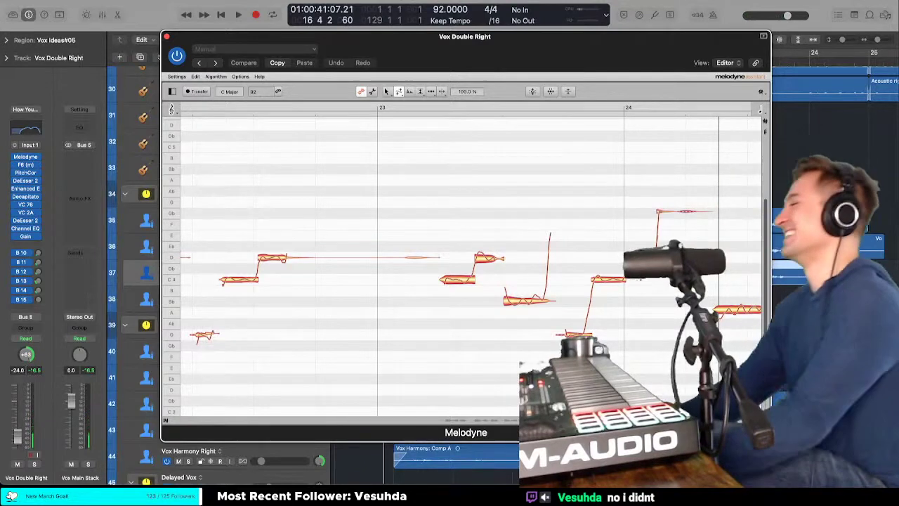
click(642, 282)
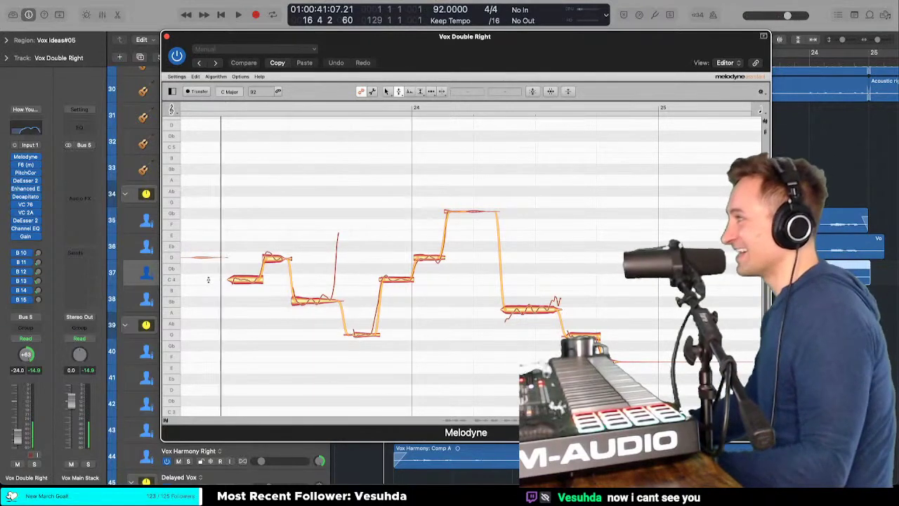
Step: Reduce the pitch modulation of the D4 note in bar 23
right_click(265, 257)
click(265, 277)
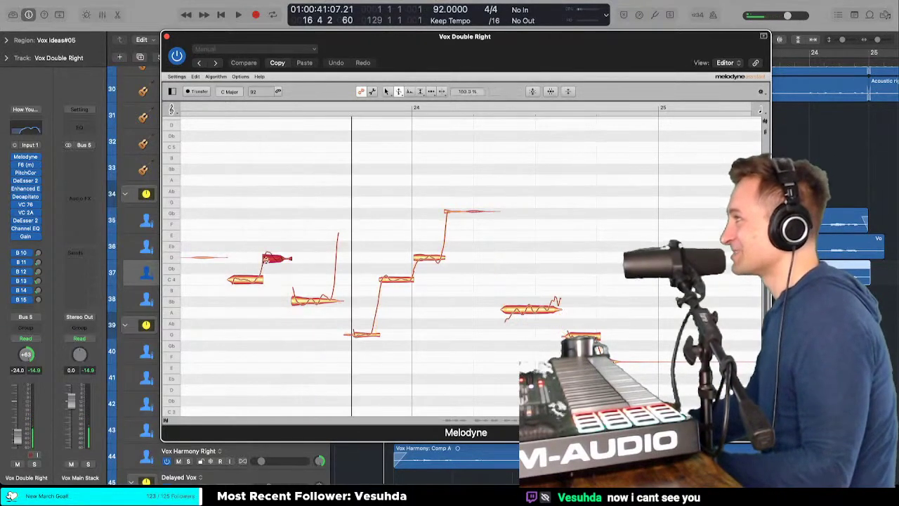
right_click(265, 267)
click(258, 275)
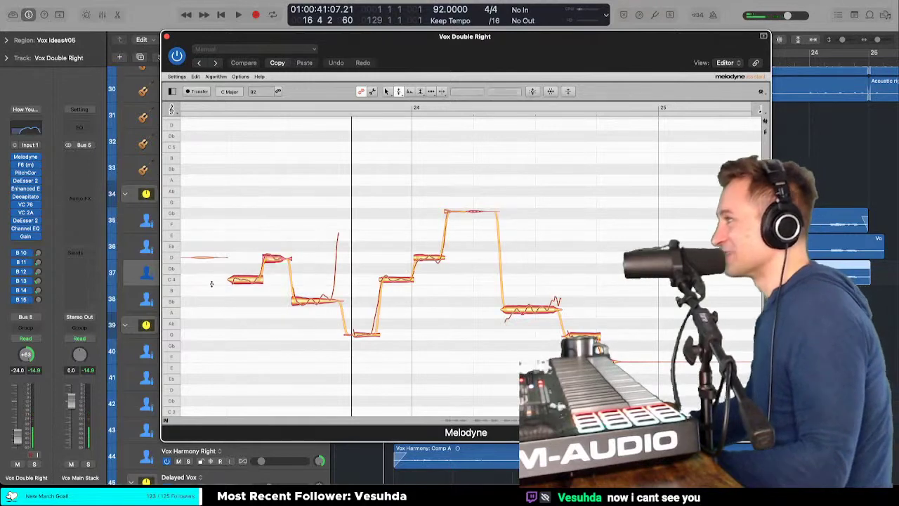
Step: Set the Bb3 note with the steep rising tail in bar 23 to 27% pitch drift and reduce its pitch modulation
right_click(285, 248)
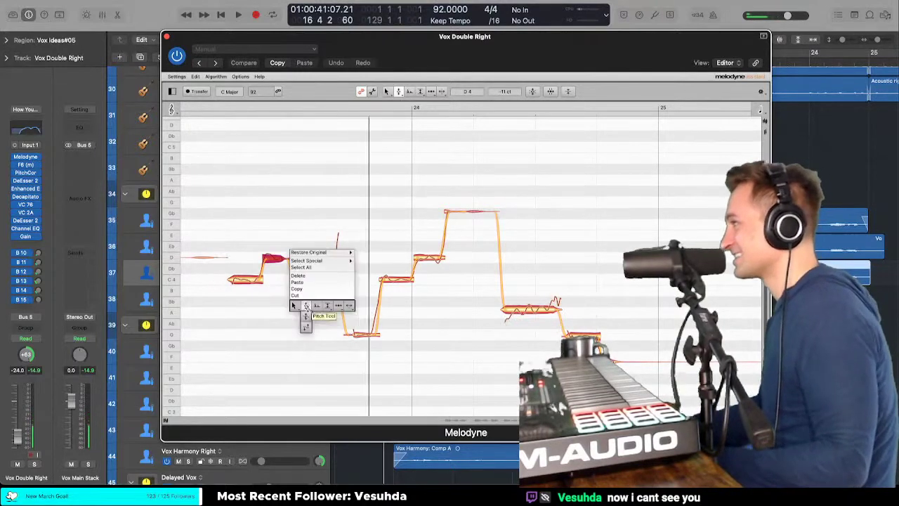
click(305, 328)
drag(313, 301, 309, 327)
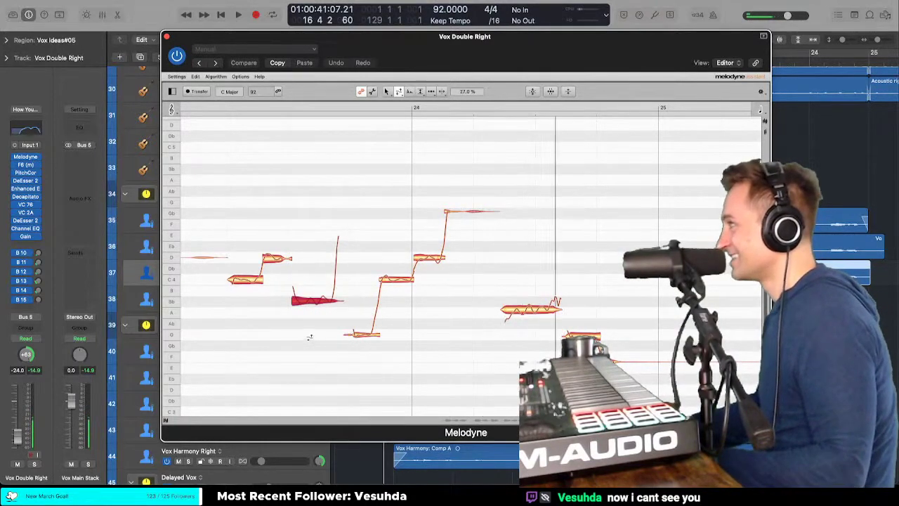
right_click(310, 328)
click(310, 328)
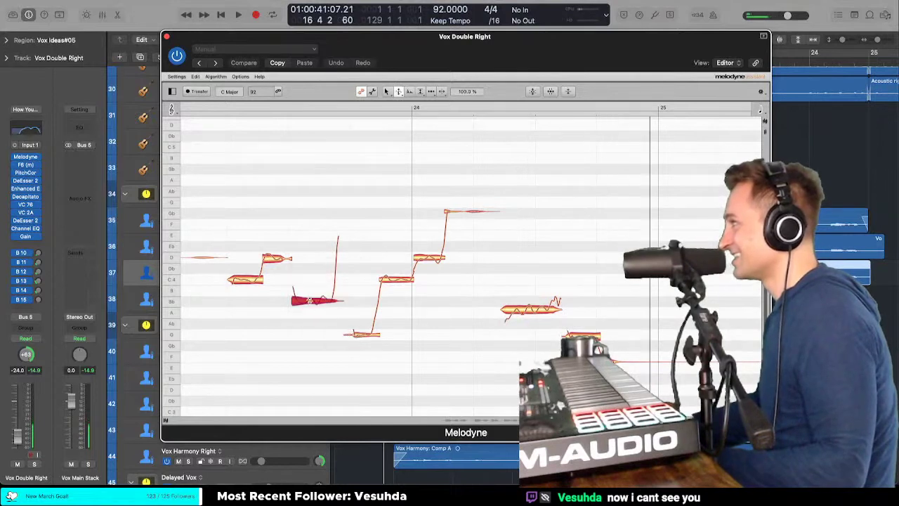
Step: Split the rising tail off the Bb3 note in bar 23, raise it to G4, and audition the phrase
right_click(223, 302)
click(264, 295)
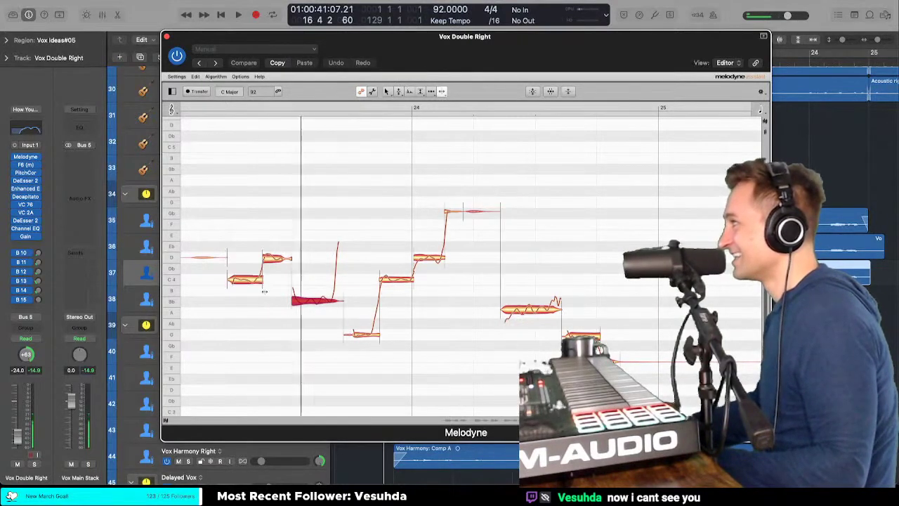
right_click(324, 297)
click(292, 298)
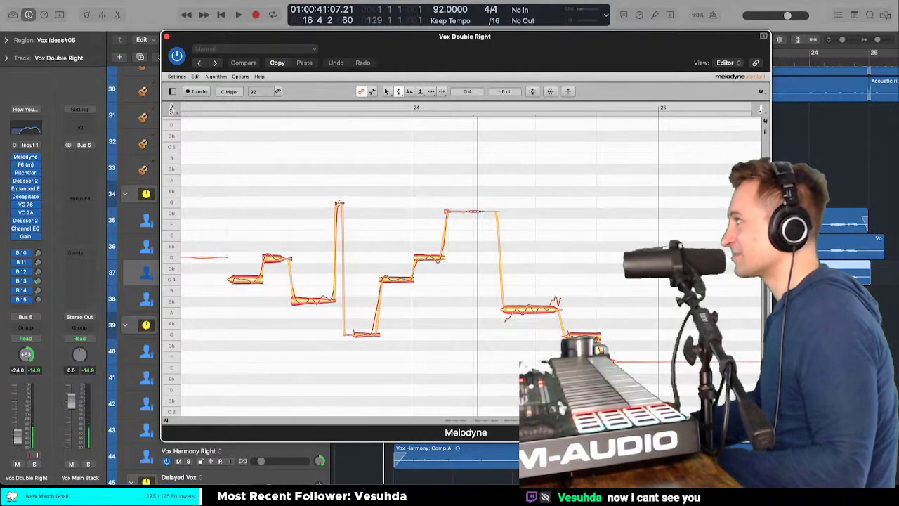
key(space)
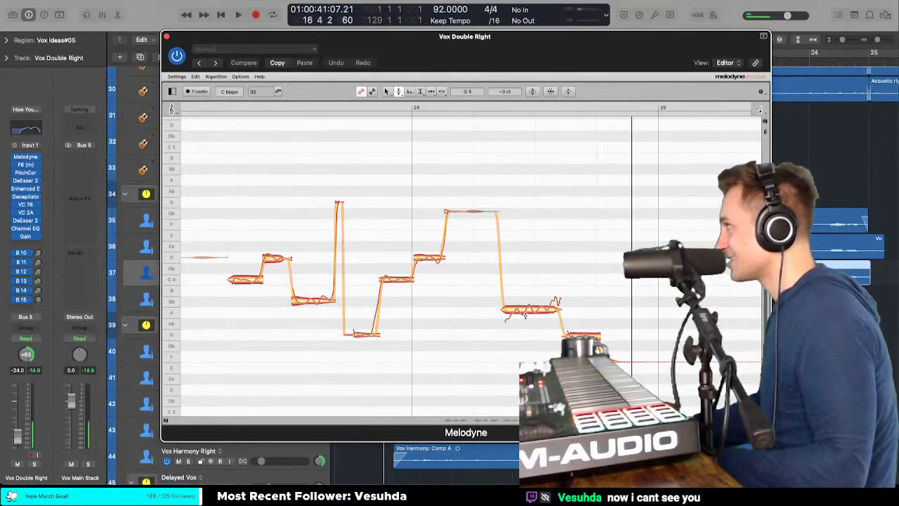
Step: Raise the long A3 note in bar 24 to Bb3 and reduce its pitch drift
drag(524, 316, 525, 304)
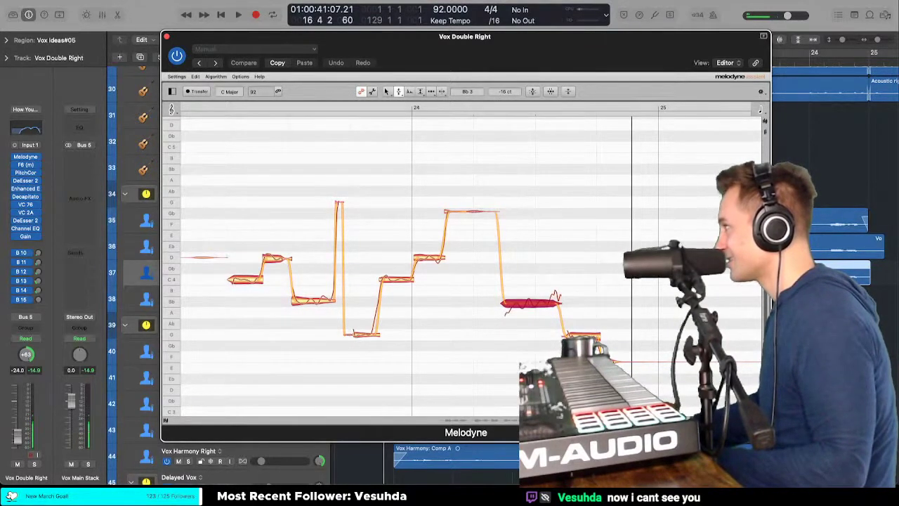
right_click(534, 282)
click(530, 287)
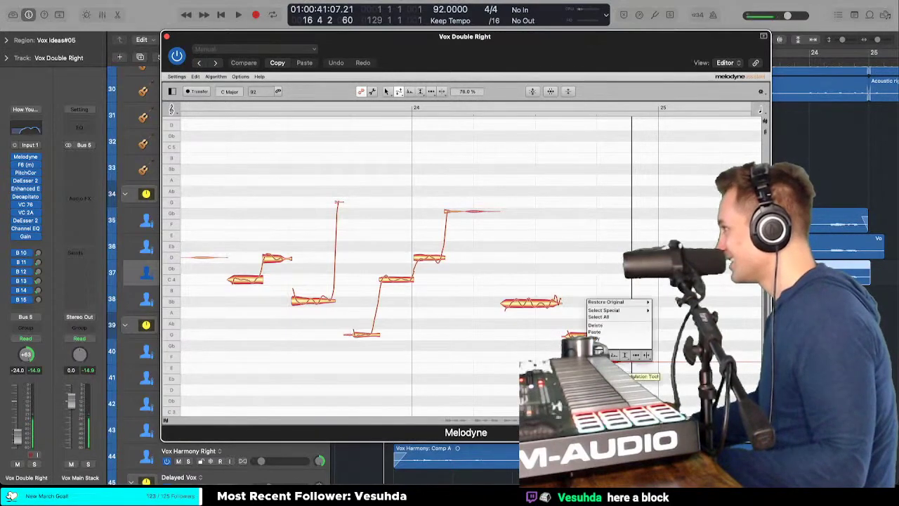
Step: Select the closing Bb3, G3 and F3 notes in bar 24 and snap their pitches to the nearest semitone
click(625, 355)
drag(516, 277, 546, 323)
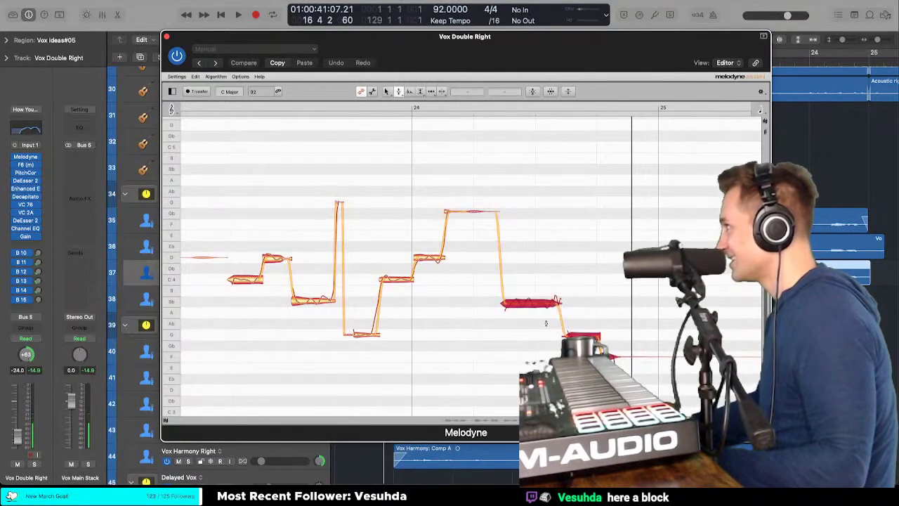
double_click(476, 303)
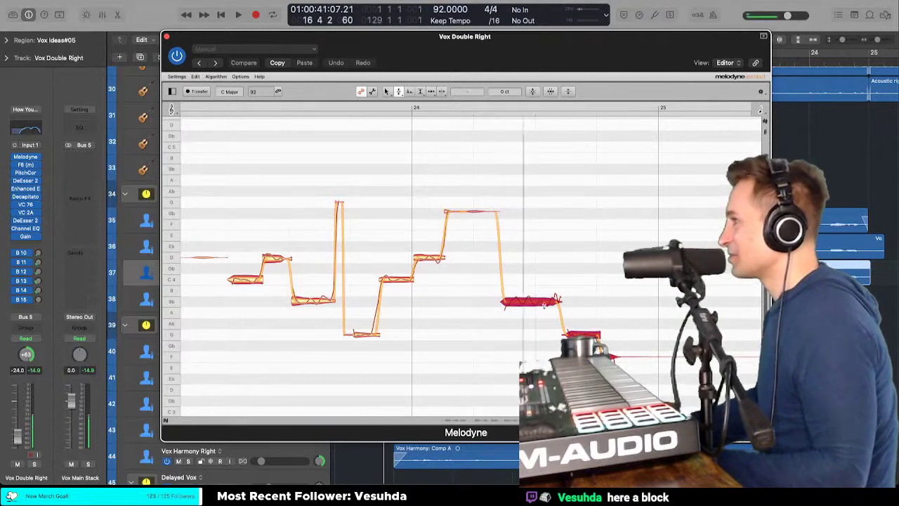
Step: Set the long Bb3 note in bar 24 to -213% pitch drift and 68% pitch modulation
right_click(553, 300)
click(550, 310)
click(539, 288)
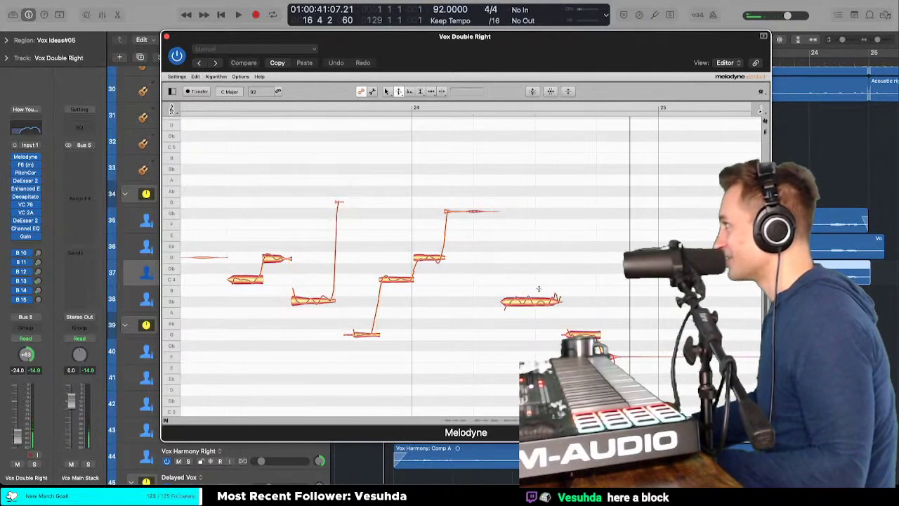
click(529, 300)
right_click(528, 314)
click(527, 310)
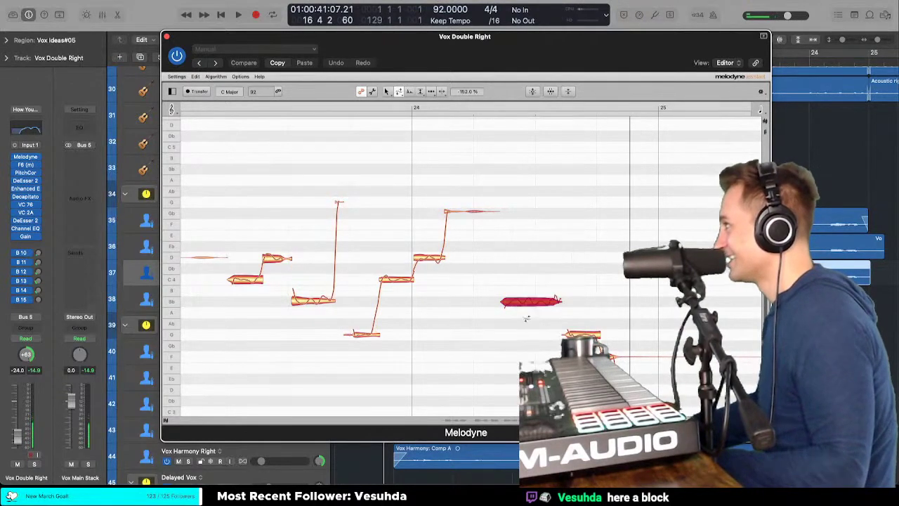
right_click(522, 328)
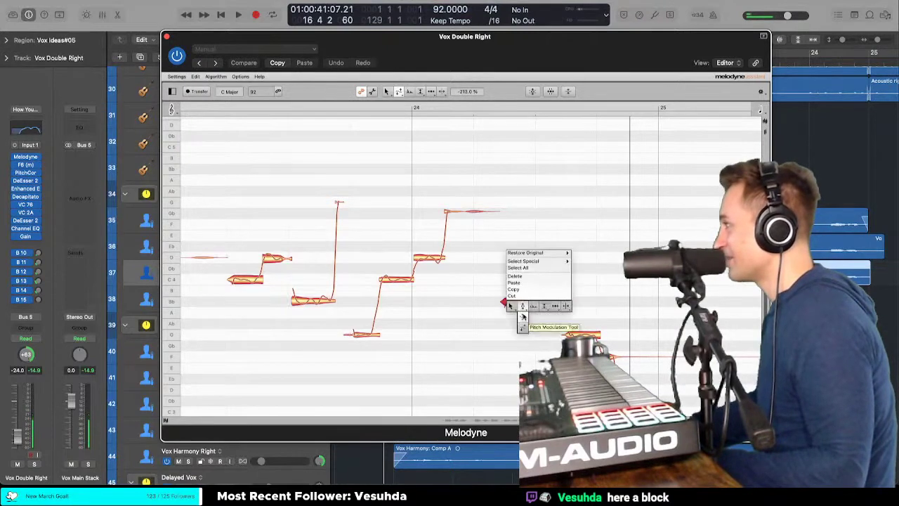
click(522, 302)
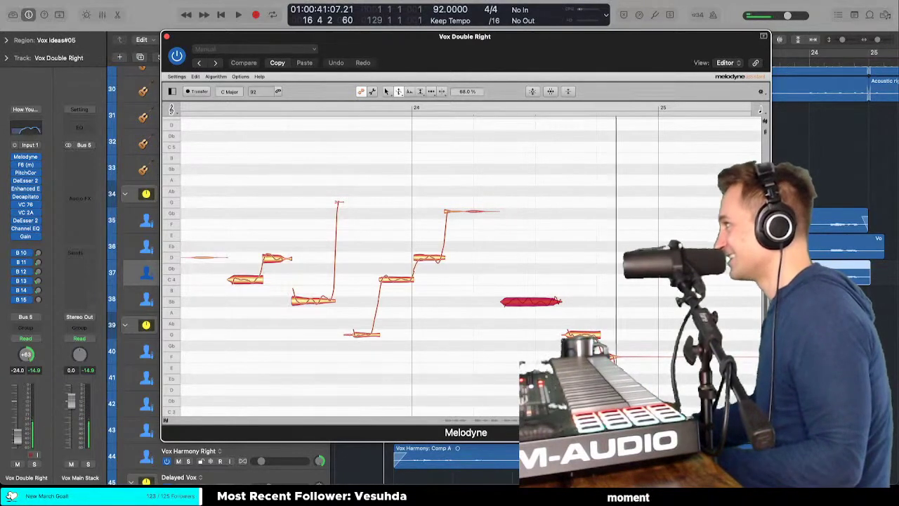
right_click(542, 278)
click(545, 269)
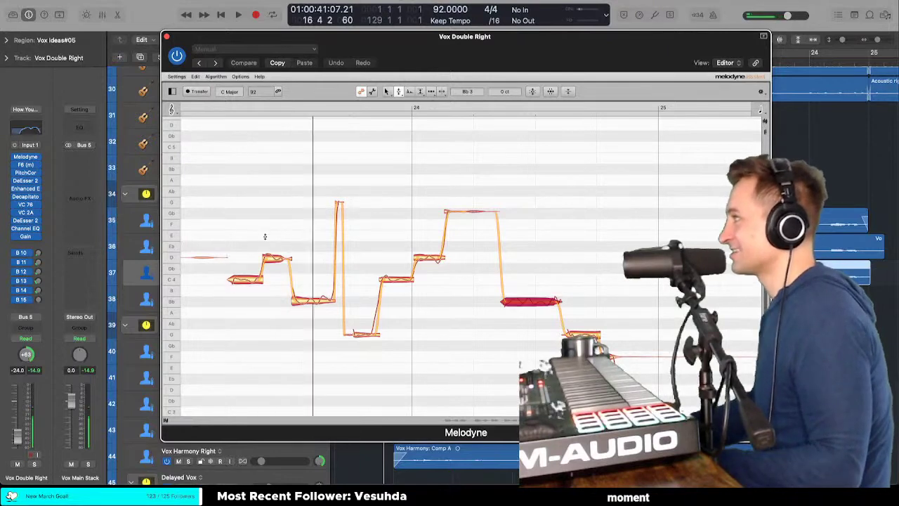
Step: Set the Bb3 note in bar 23 to 90% pitch modulation and -33% pitch drift, and audition the phrase
right_click(262, 207)
click(277, 230)
click(305, 302)
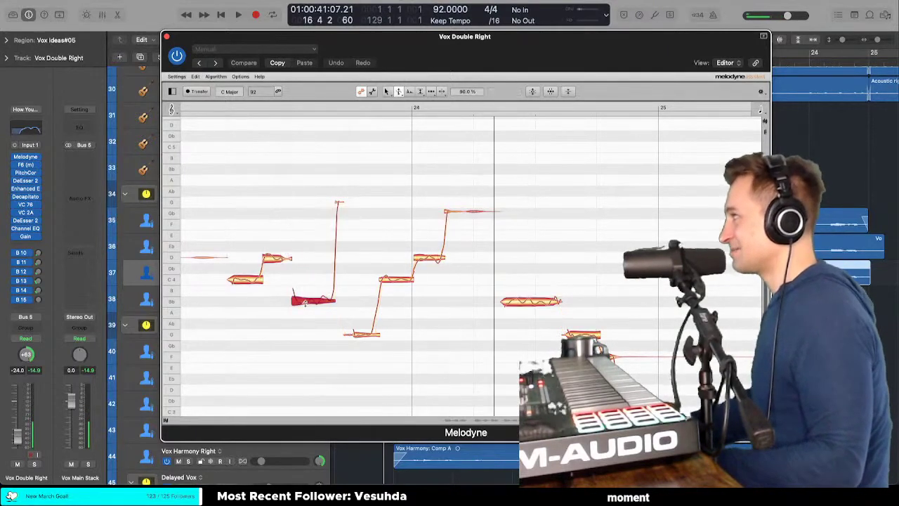
right_click(305, 306)
click(311, 301)
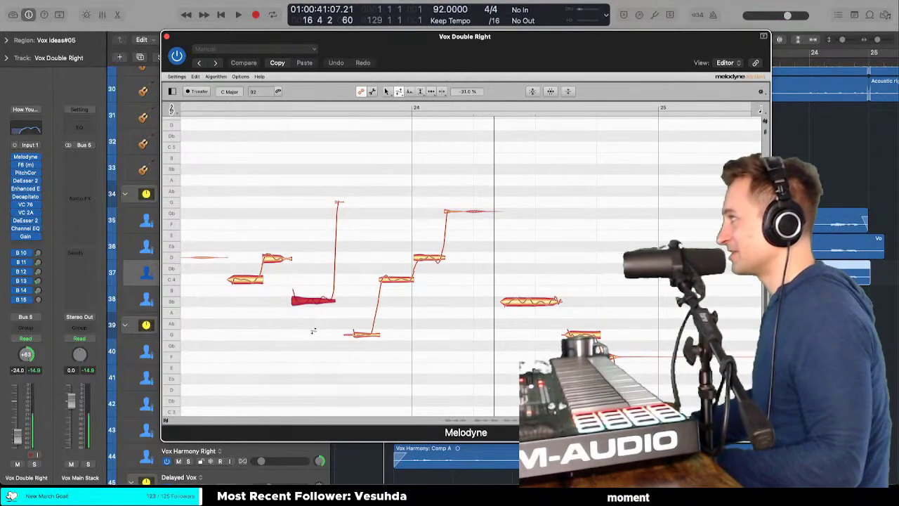
right_click(314, 330)
click(314, 307)
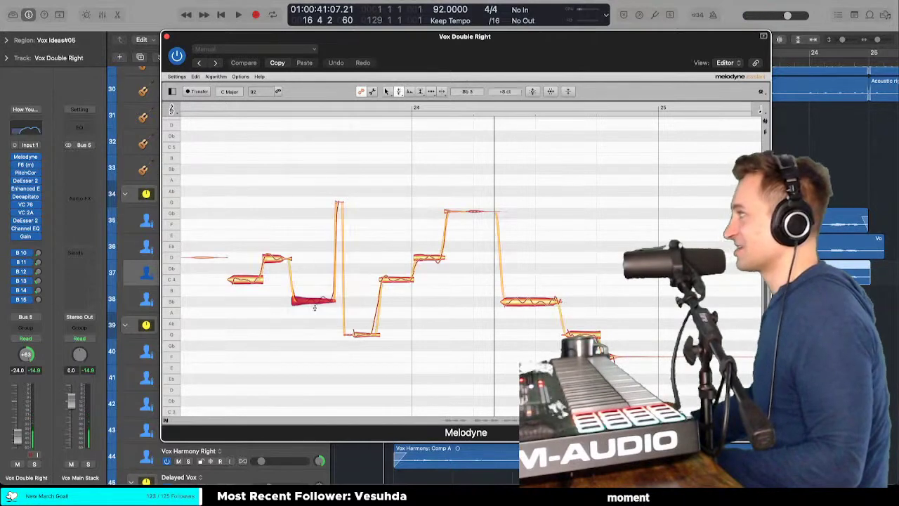
double_click(238, 215)
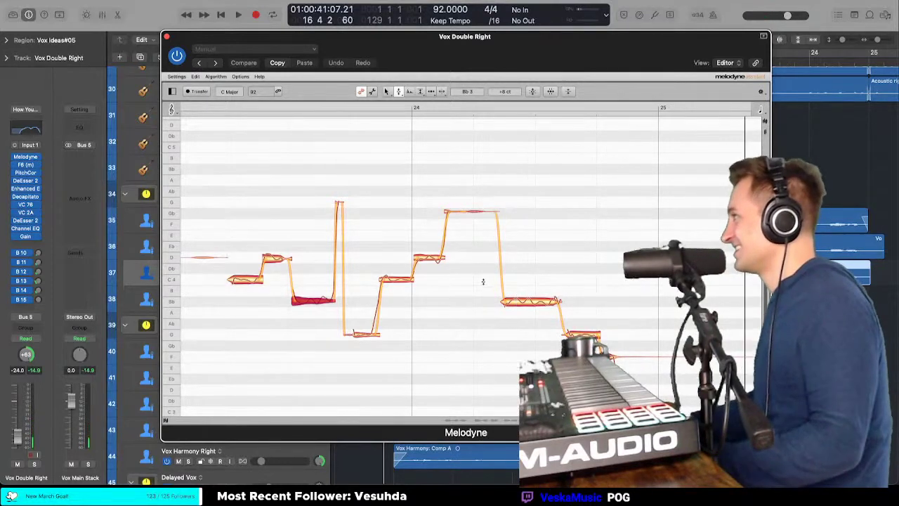
Step: Reduce the long Bb3 note in bar 24 to 47% pitch modulation and close the Melodyne editor
right_click(512, 283)
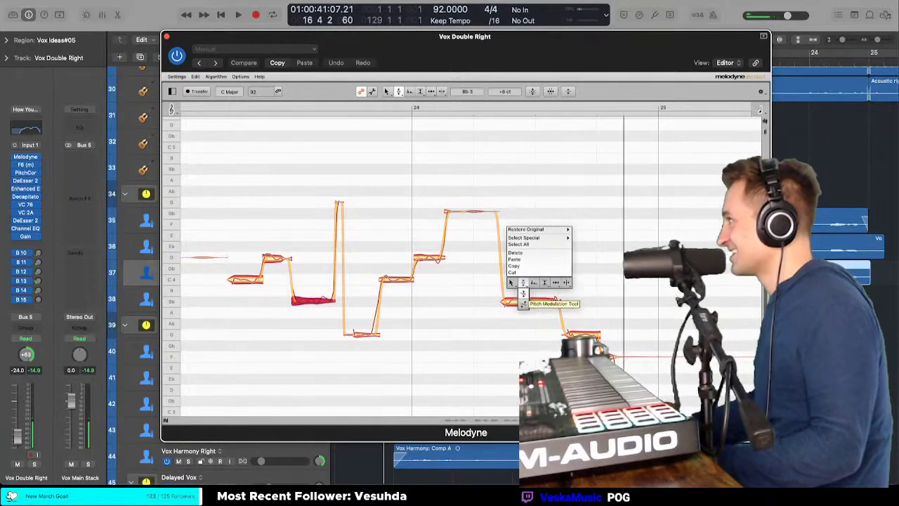
click(523, 304)
right_click(520, 303)
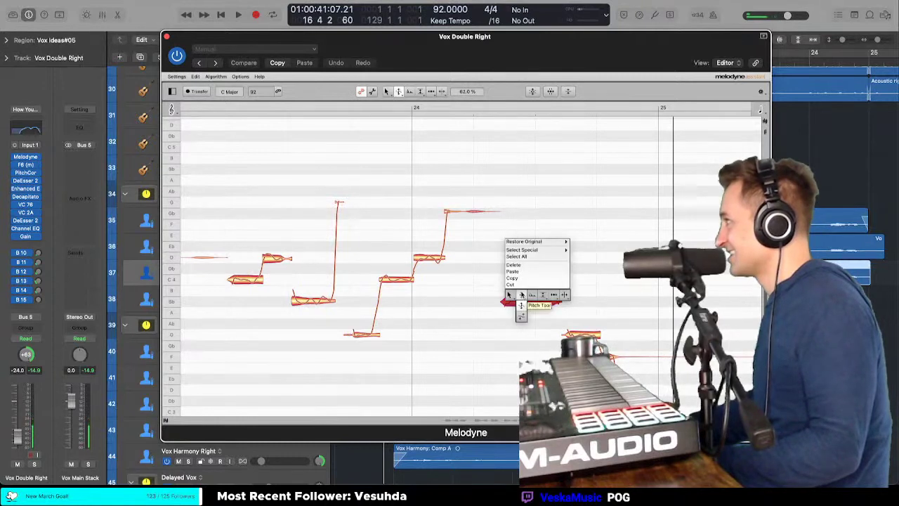
click(514, 293)
right_click(513, 302)
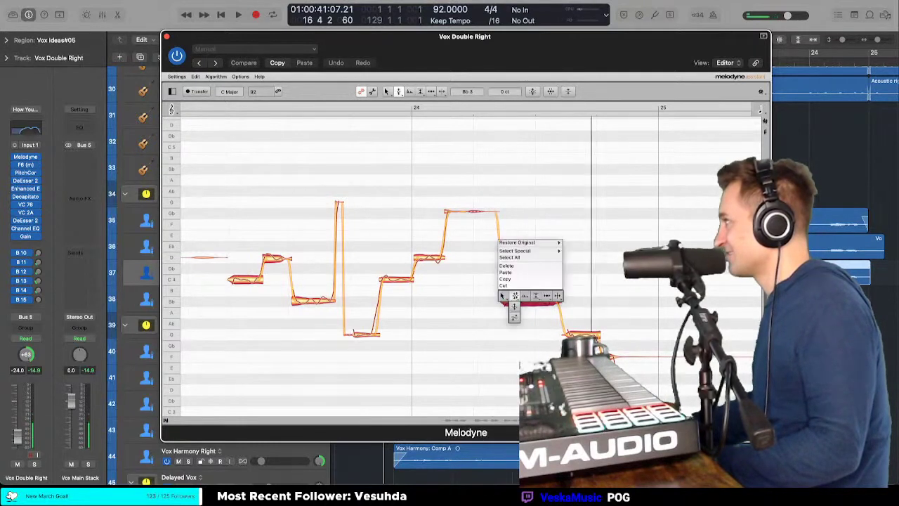
click(513, 302)
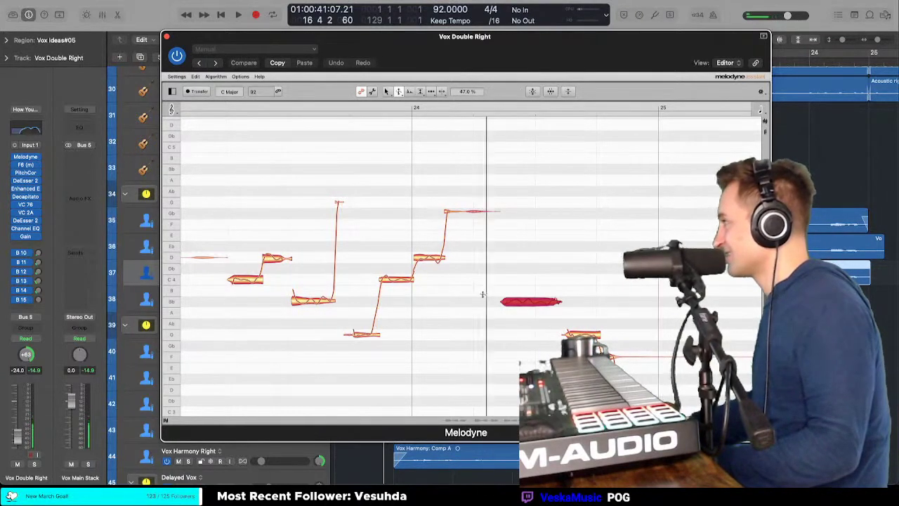
right_click(482, 294)
click(485, 283)
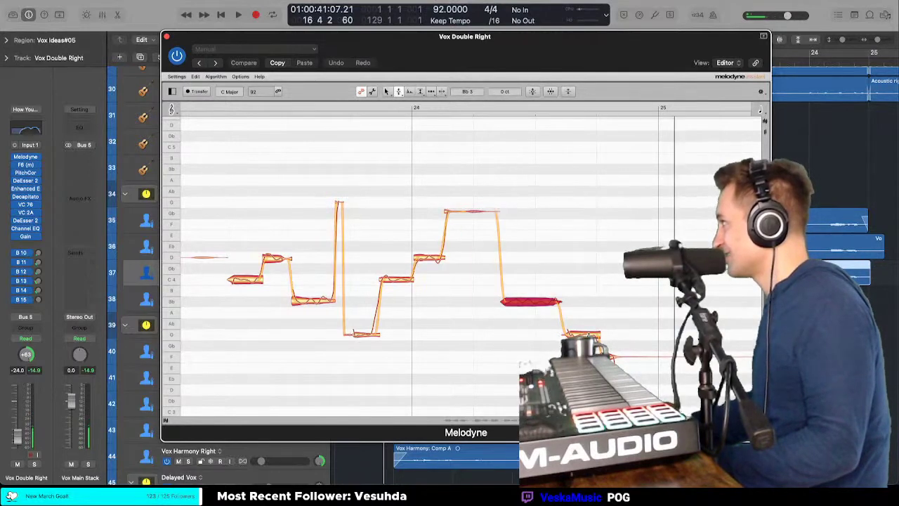
scroll(391, 119, left, 5)
click(166, 37)
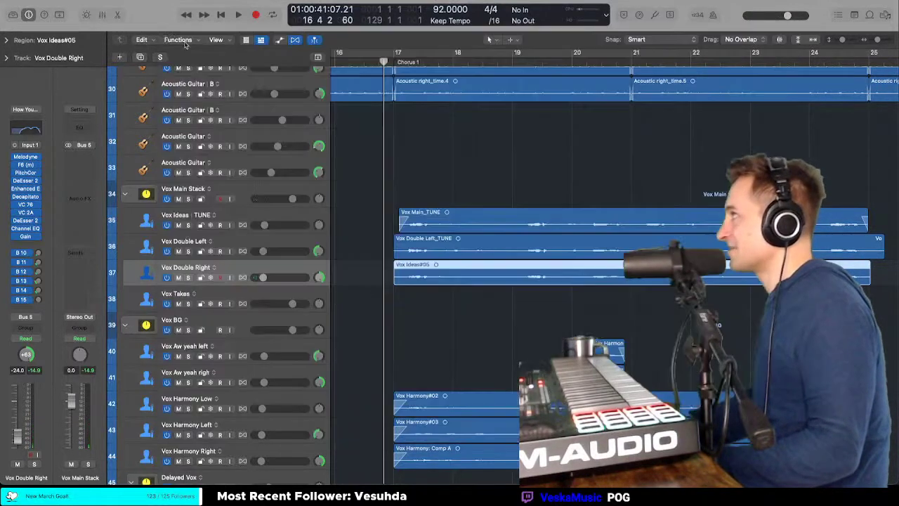
Step: Play back the tuned Vox Double Right chorus region soloed
key(space)
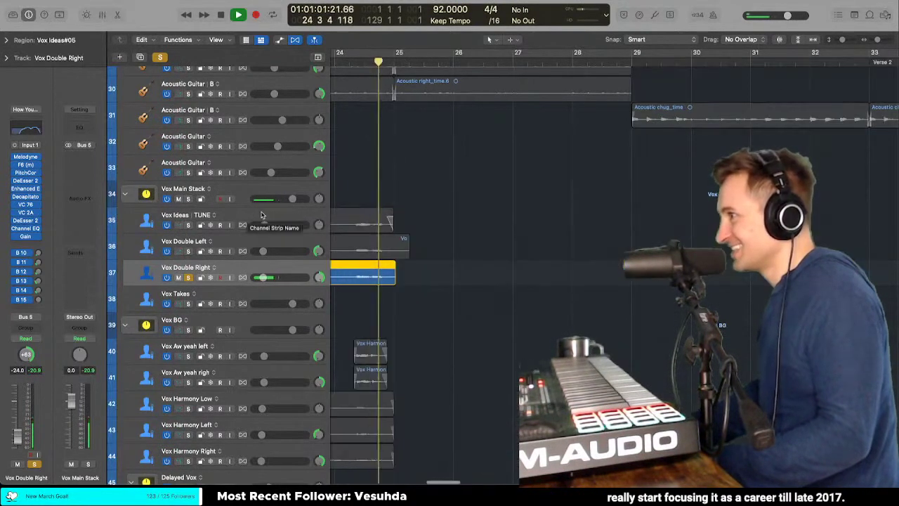
key(space)
scroll(499, 209, left, 10)
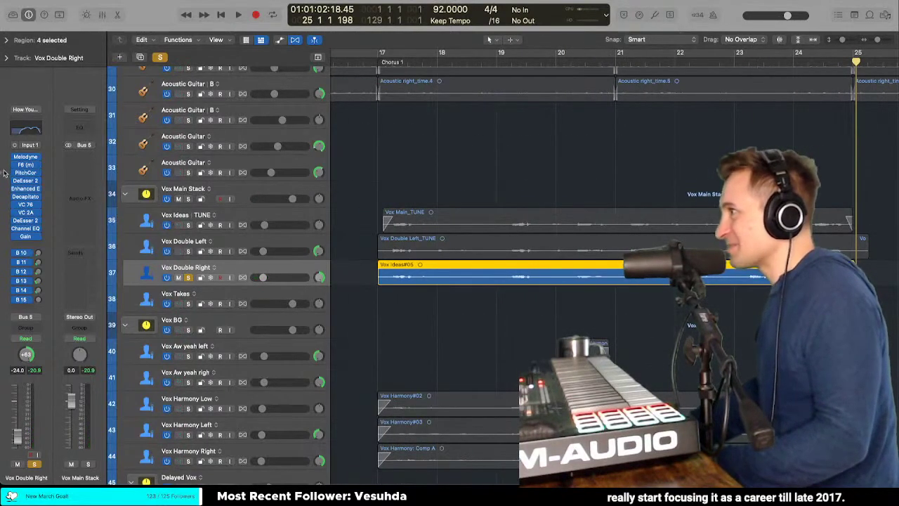
Step: Bypass every Vox Double Right plug-in except Melodyne and duplicate the track's current version as a new track alternative
key(t)
key(t)
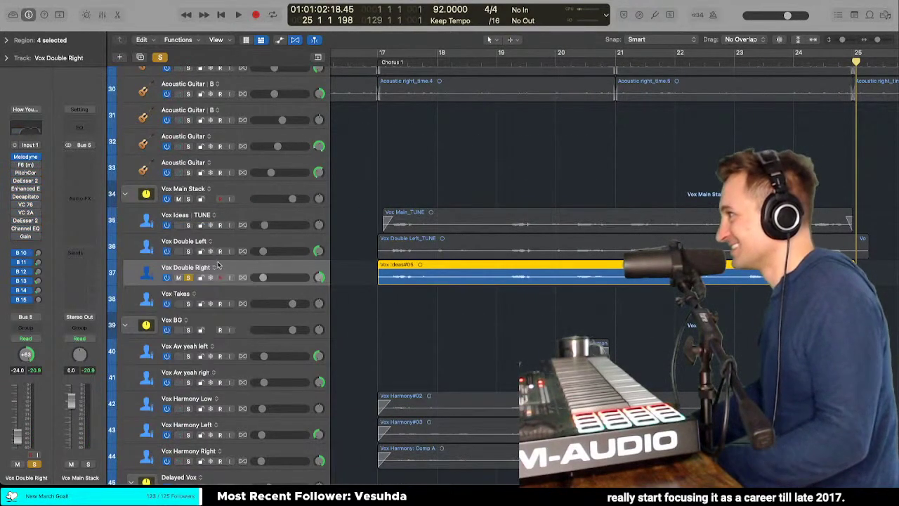
click(215, 267)
click(226, 280)
click(344, 269)
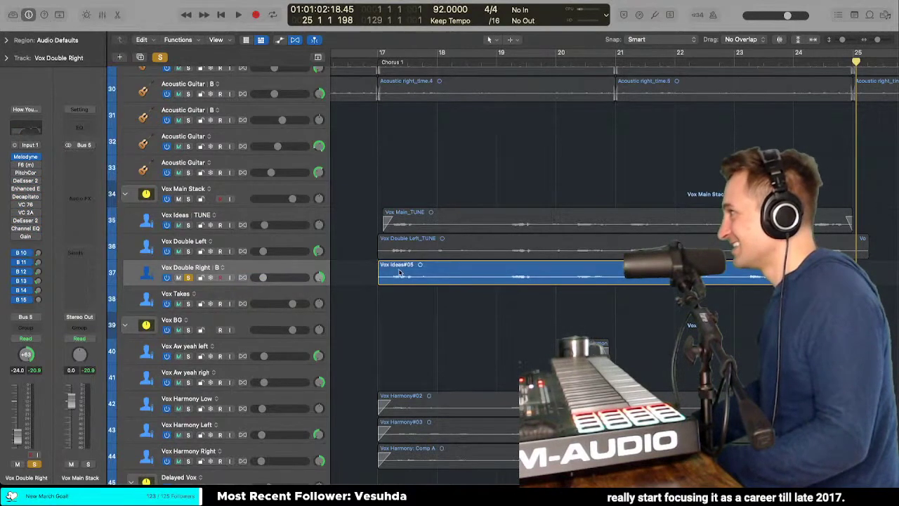
Step: Bounce the Vox Double Right chorus region in place on the selected track as "Vocal Double Right_TUNE", deleting the source
click(400, 273)
key(ctrl+b)
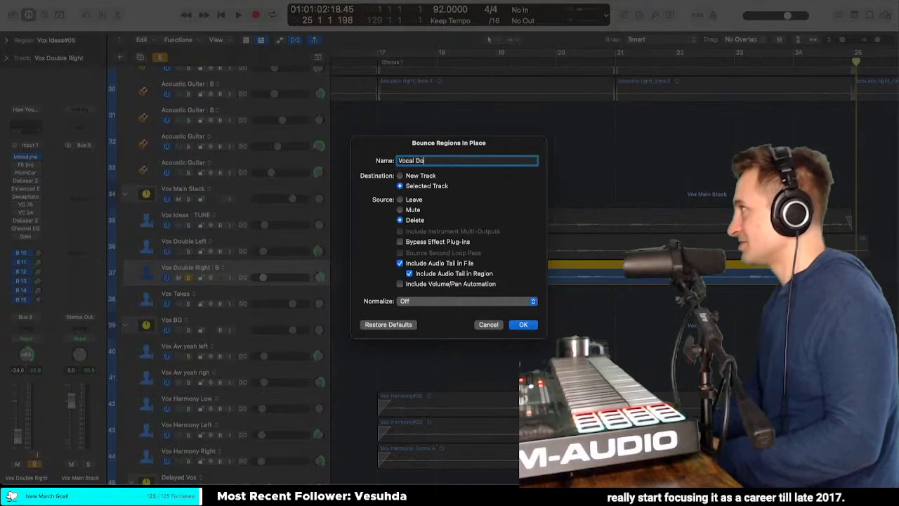
text(Vocal Double Right_TUNE)
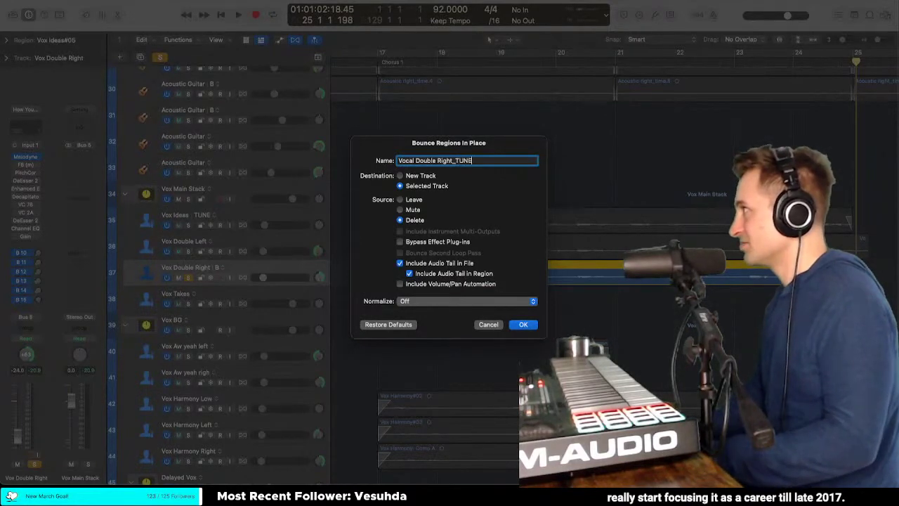
key(Return)
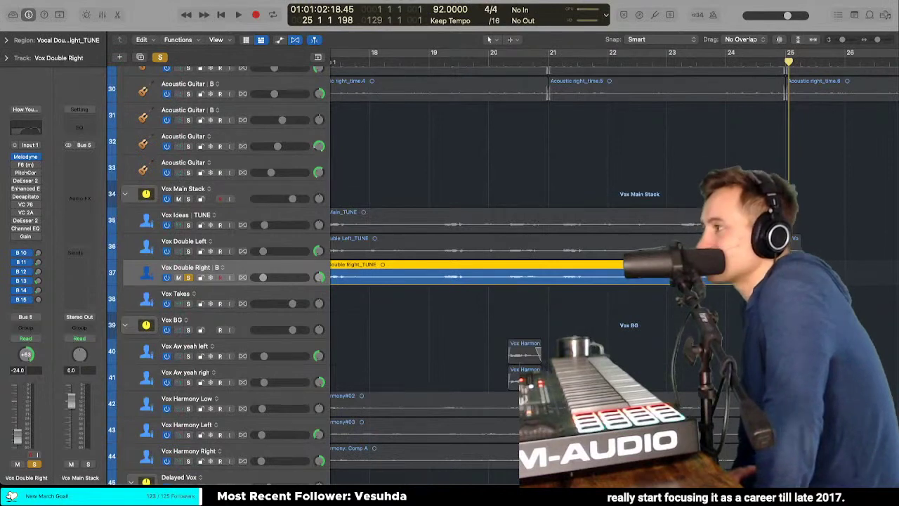
Step: Re-enable the Vox Double Right effects, leaving Melodyne and PitchCor bypassed, and unsolo the track
scroll(456, 293, left, 3)
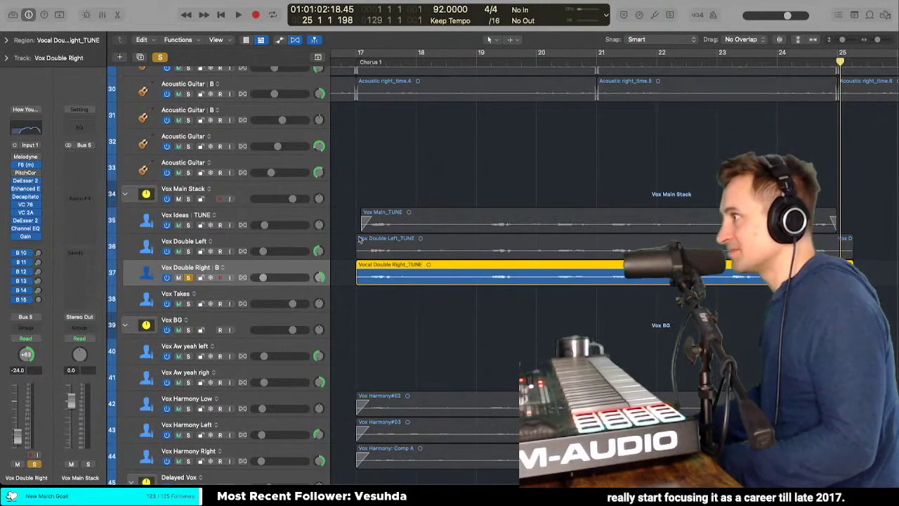
scroll(358, 250, left, 2)
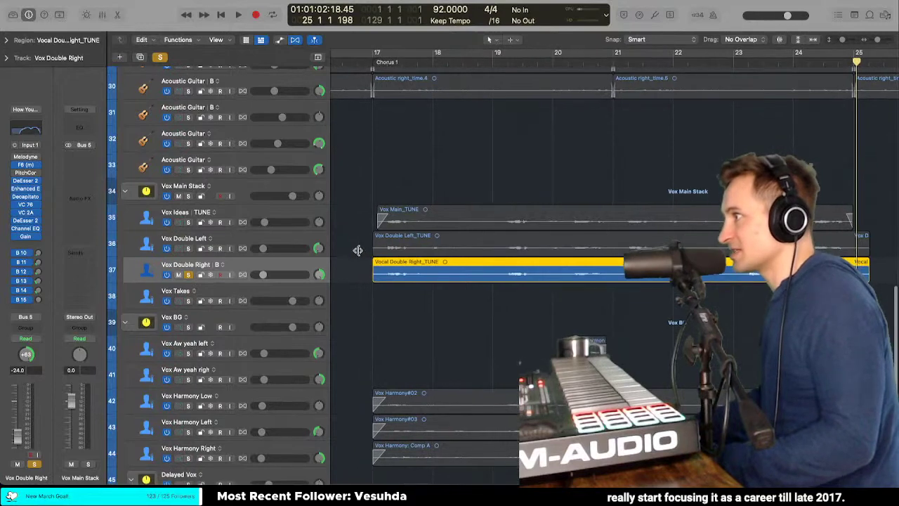
scroll(358, 250, up, 1)
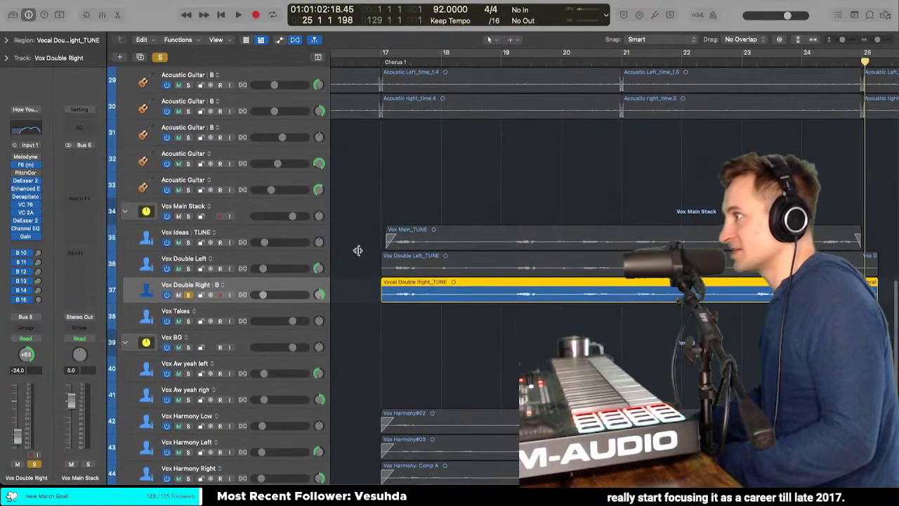
click(363, 291)
click(264, 290)
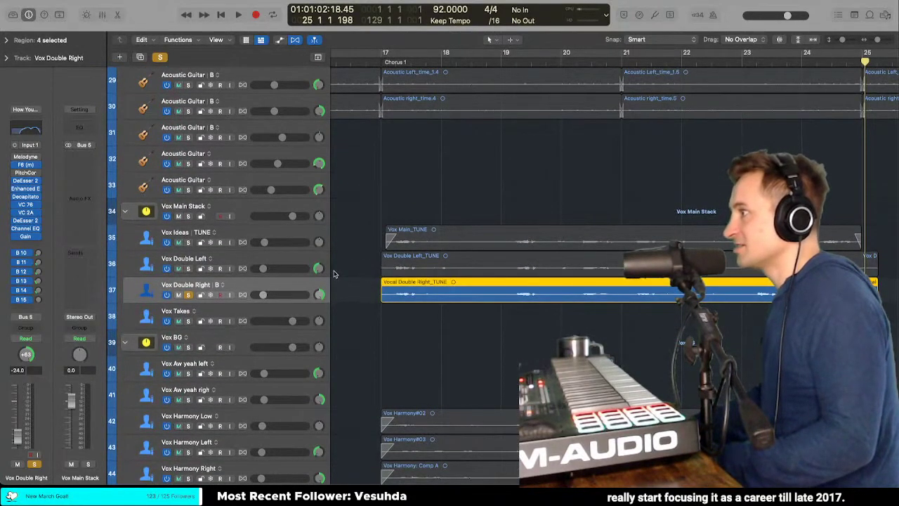
click(360, 276)
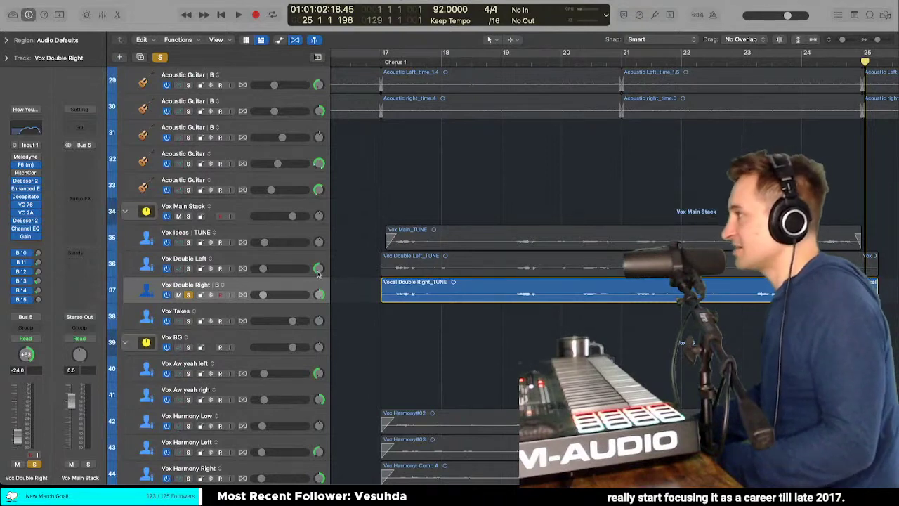
scroll(317, 274, left, 1)
scroll(366, 273, right, 1)
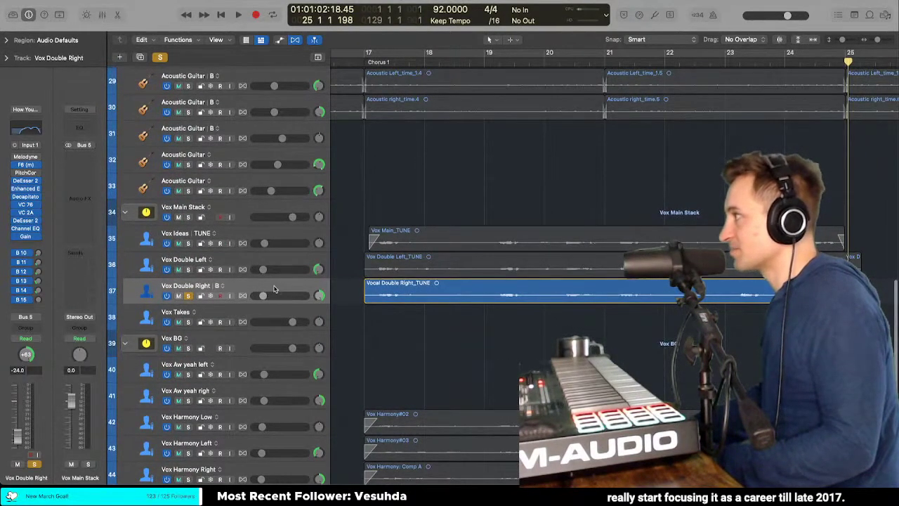
scroll(266, 288, left, 1)
click(188, 296)
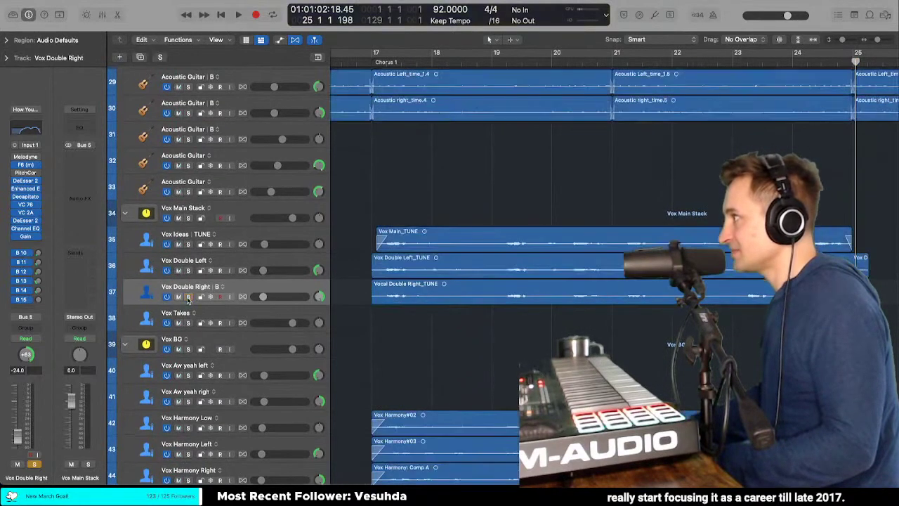
Step: Try removing the Vox Double Left_TUNE region from Chorus 1 and undo the change
scroll(337, 270, right, 5)
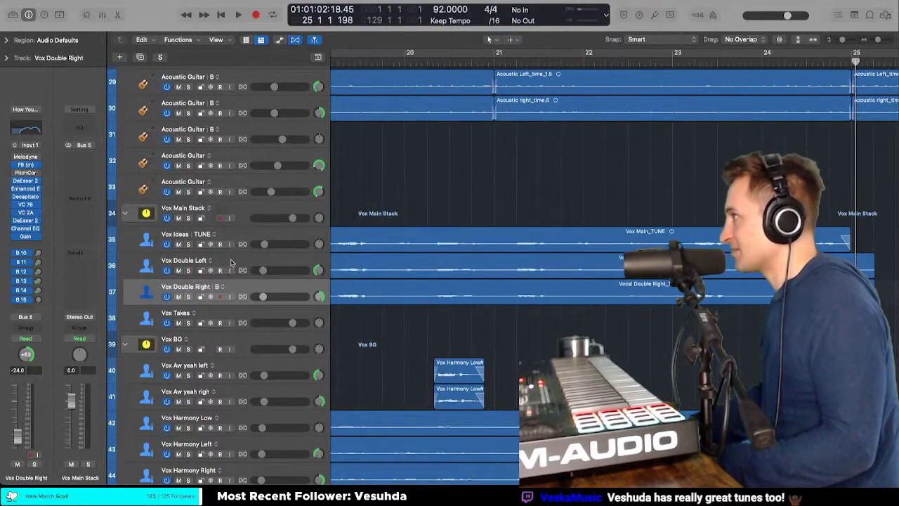
click(231, 262)
scroll(367, 261, down, 10)
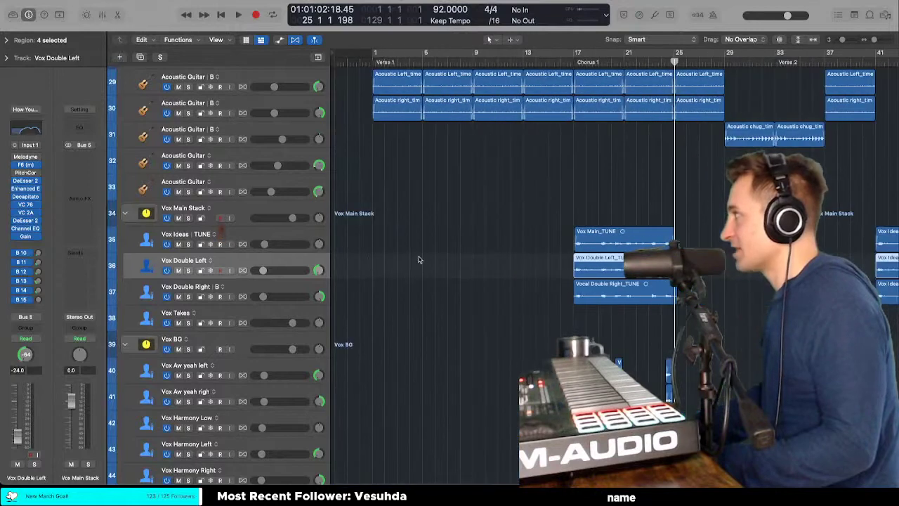
scroll(785, 267, up, 4)
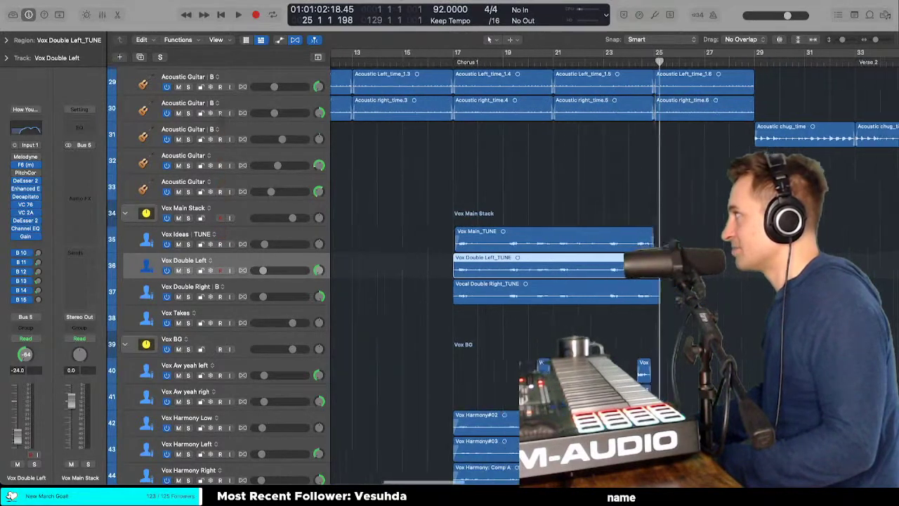
click(786, 267)
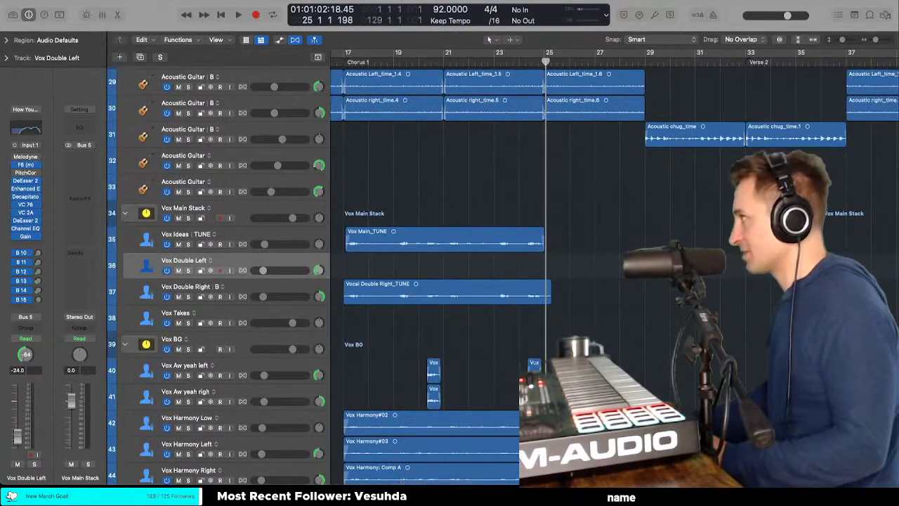
scroll(786, 266, down, 6)
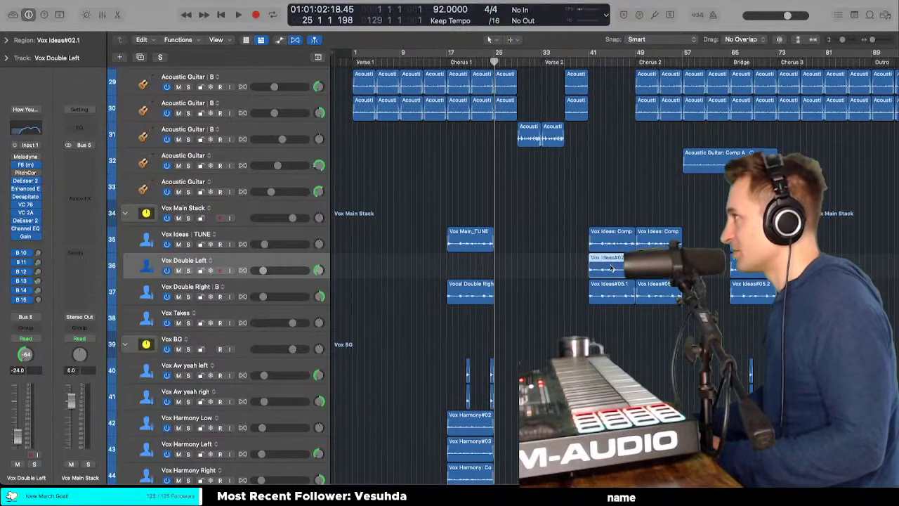
key(super+z)
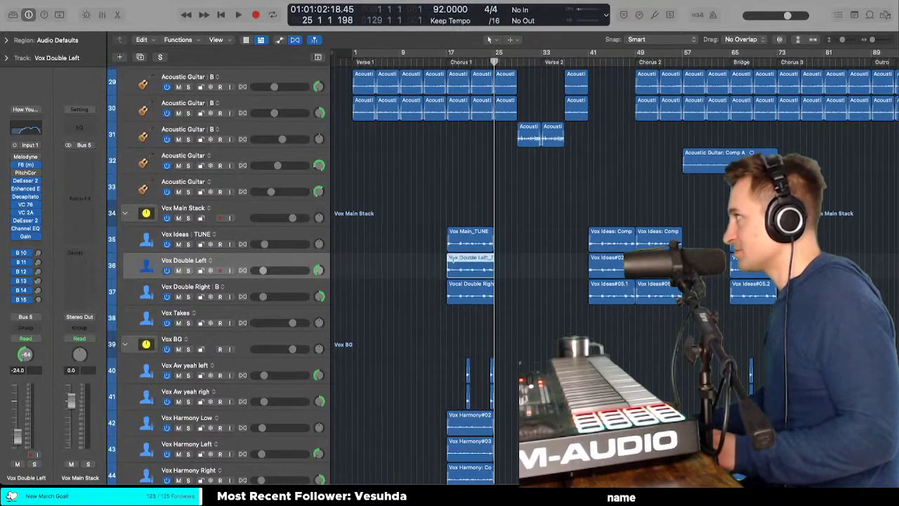
Step: Duplicate Vox Double Left's current version as a new track alternative and switch the track to alternative A
right_click(208, 262)
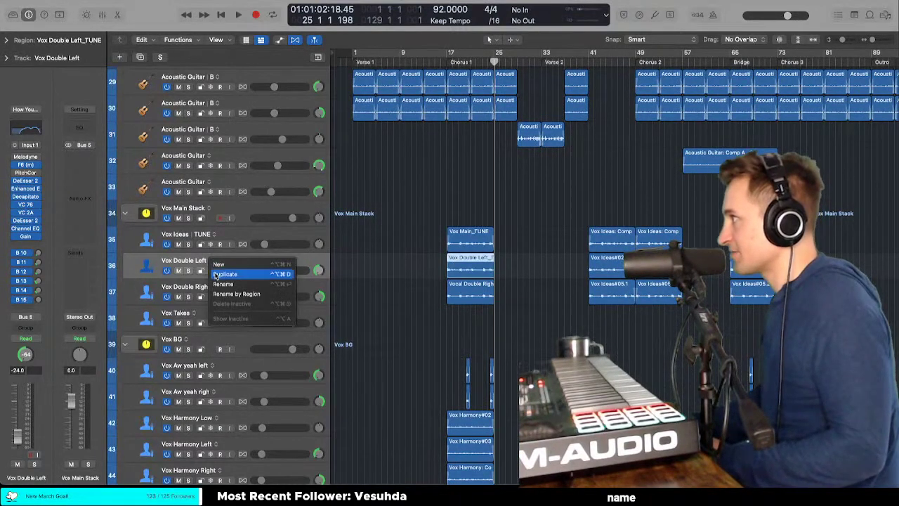
click(225, 274)
right_click(218, 264)
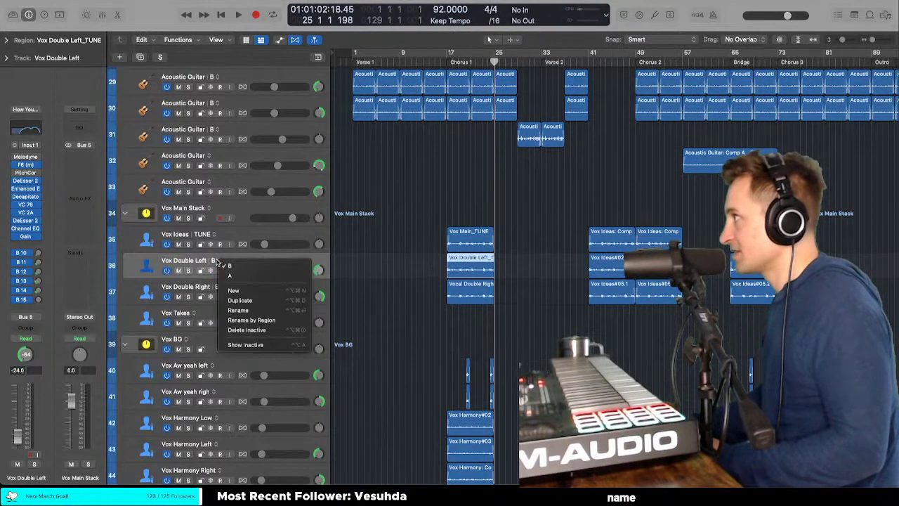
click(229, 275)
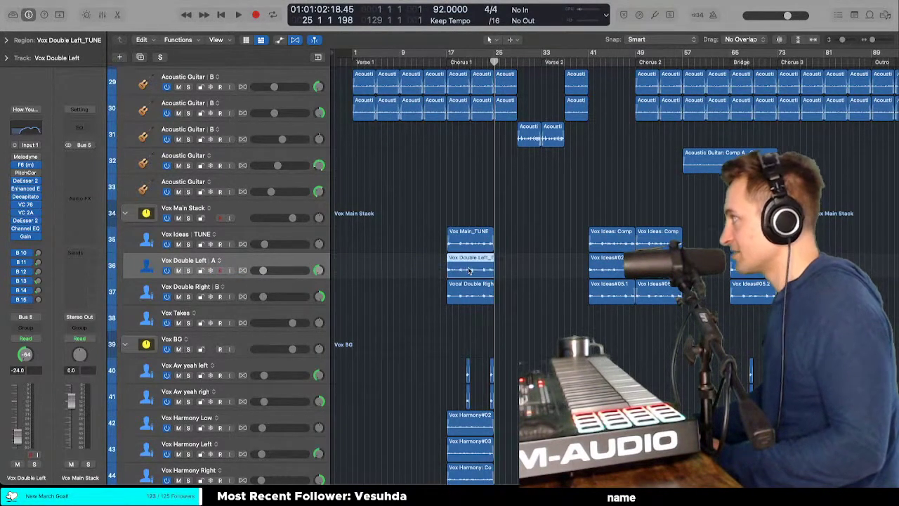
Step: Replace the tuned Chorus 1 region on Vox Double Left's alternative A with a copy of its untuned region at bar 41
key(Delete)
drag(621, 270, 479, 269)
key(super+Right)
key(super+Right)
key(super+Right)
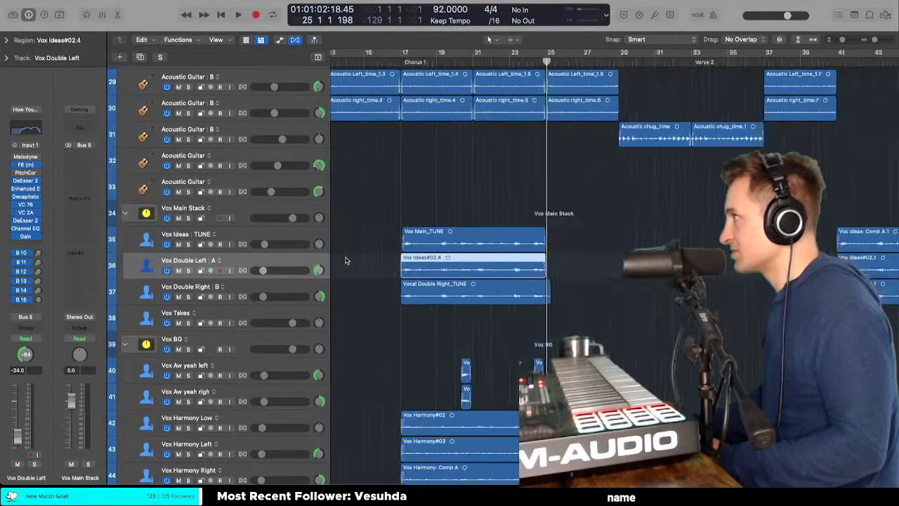
Step: Switch Vox Double Left to alternative B and rename the active alternatives of both Vox Double tracks as TUNE
click(217, 261)
click(227, 265)
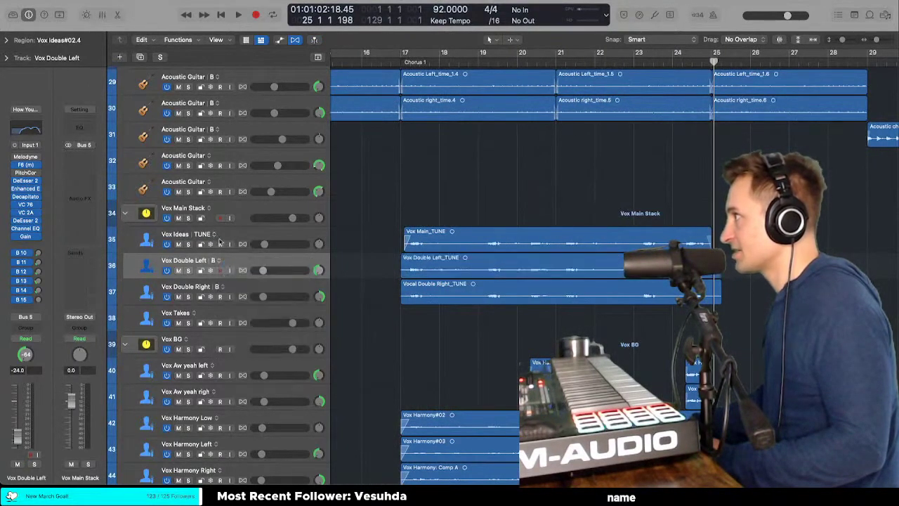
click(210, 261)
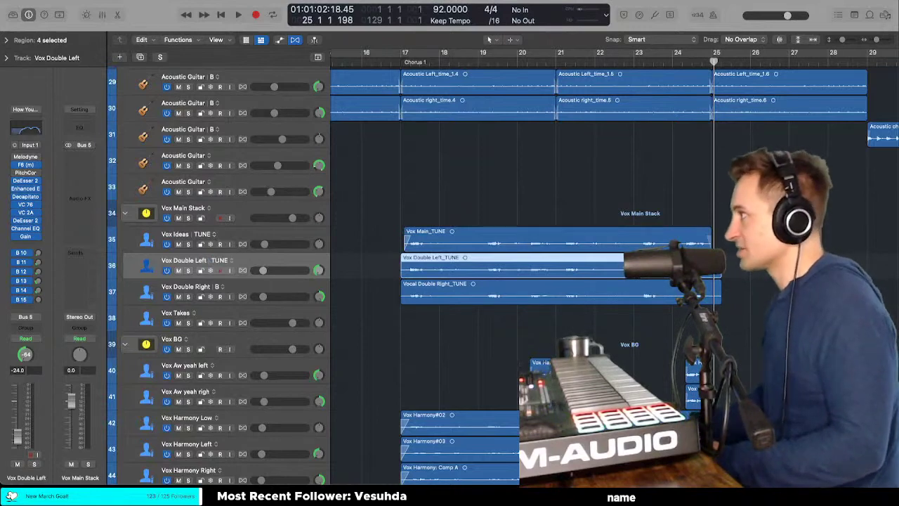
click(219, 286)
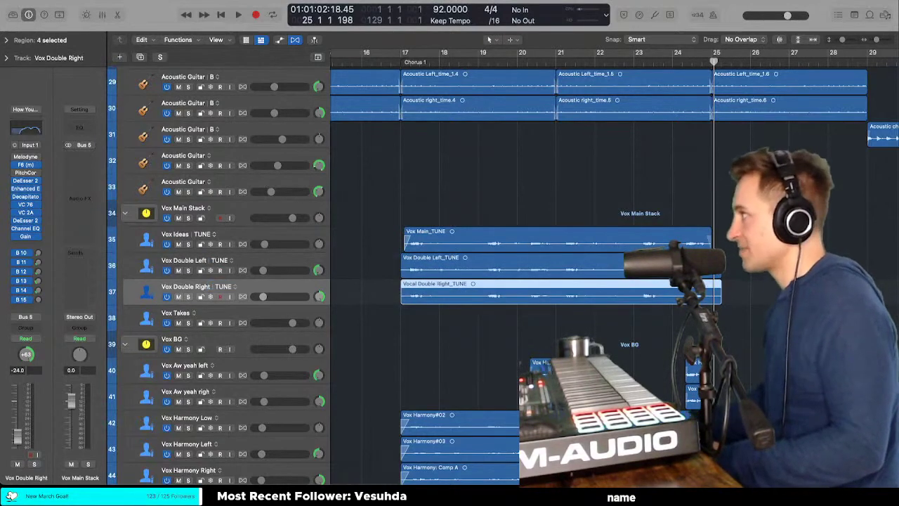
Step: Trim the ends of both tuned double regions at bar 25 to match Vox Main_TUNE and add fade-outs
drag(390, 264, 630, 328)
key(super+Right)
key(super+Right)
key(super+Right)
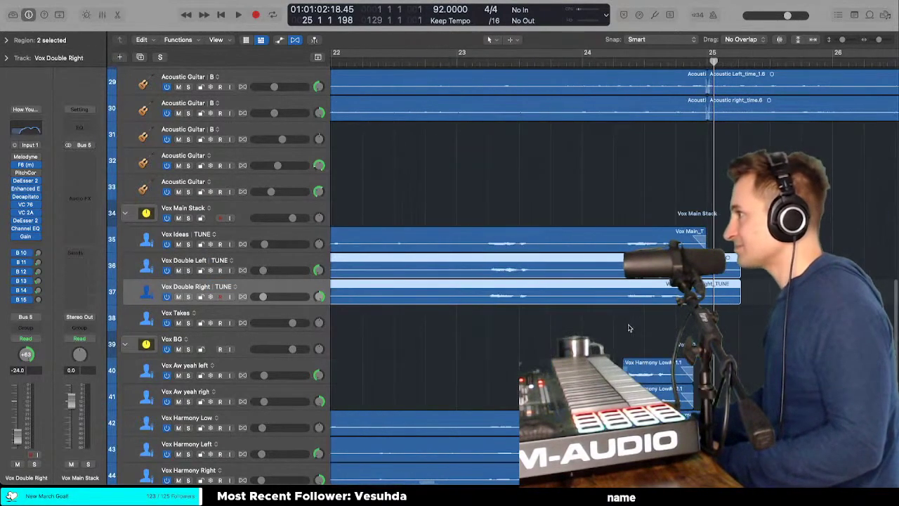
key(super+Right)
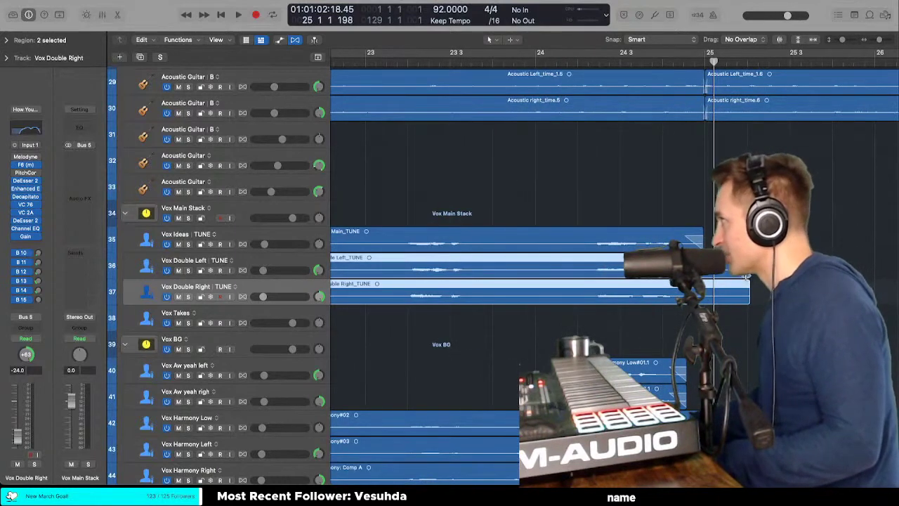
key(super+Right)
key(super+Right)
drag(703, 278, 731, 274)
scroll(710, 275, right, 5)
key(super+Left)
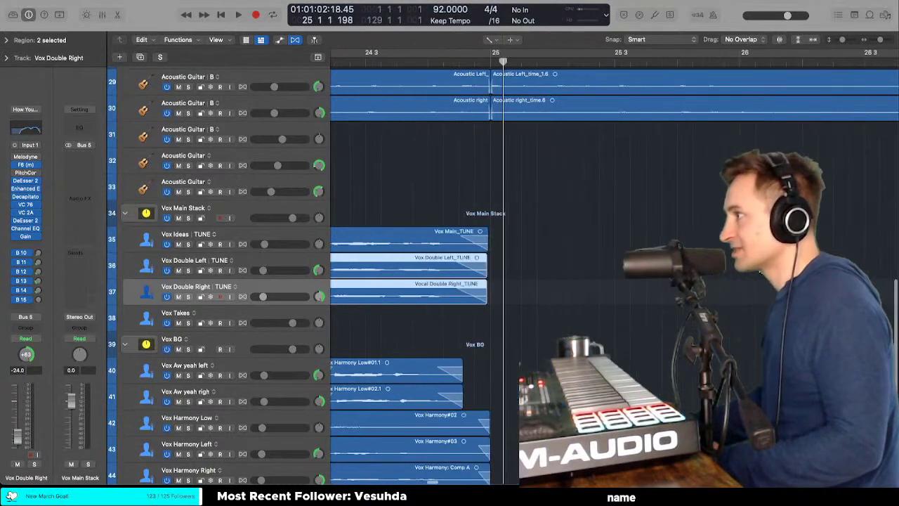
Step: Trim the starts of both tuned double regions to Vox Main_TUNE's start just after bar 17 and add fade-ins
key(super+Right)
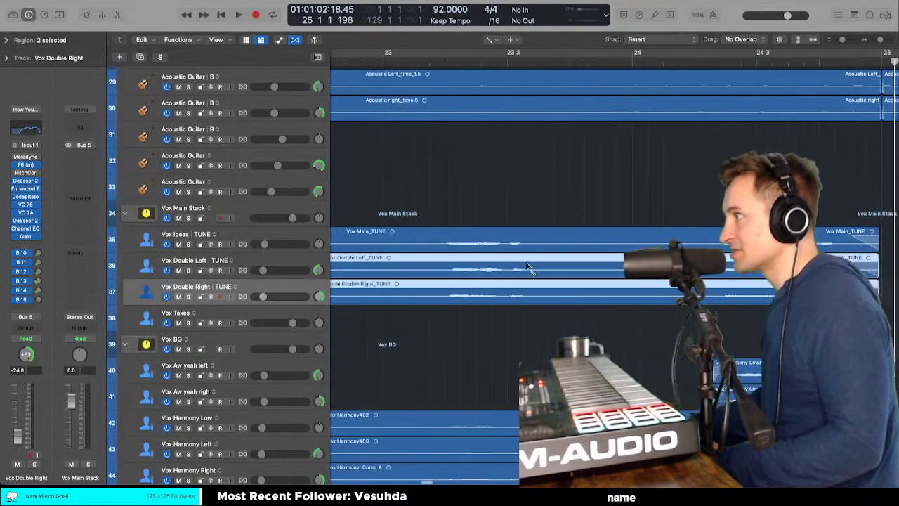
scroll(528, 267, left, 10)
scroll(528, 267, left, 5)
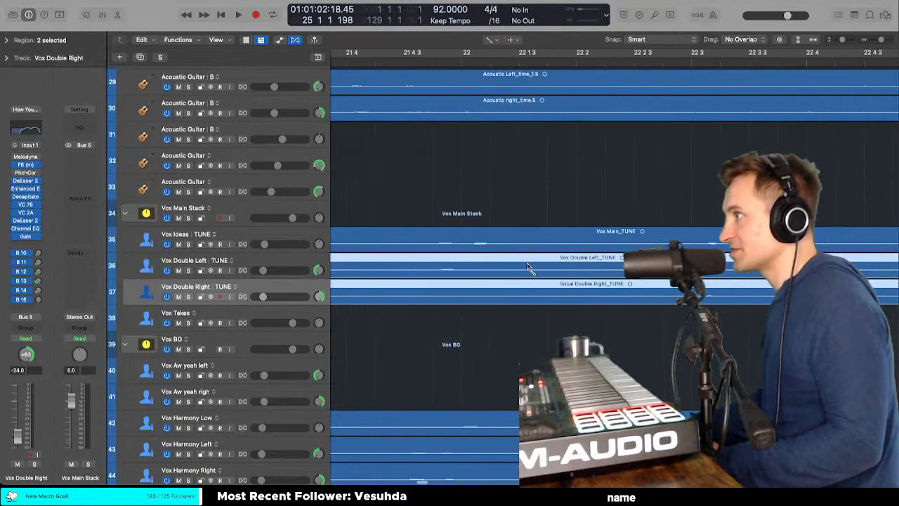
scroll(528, 267, left, 8)
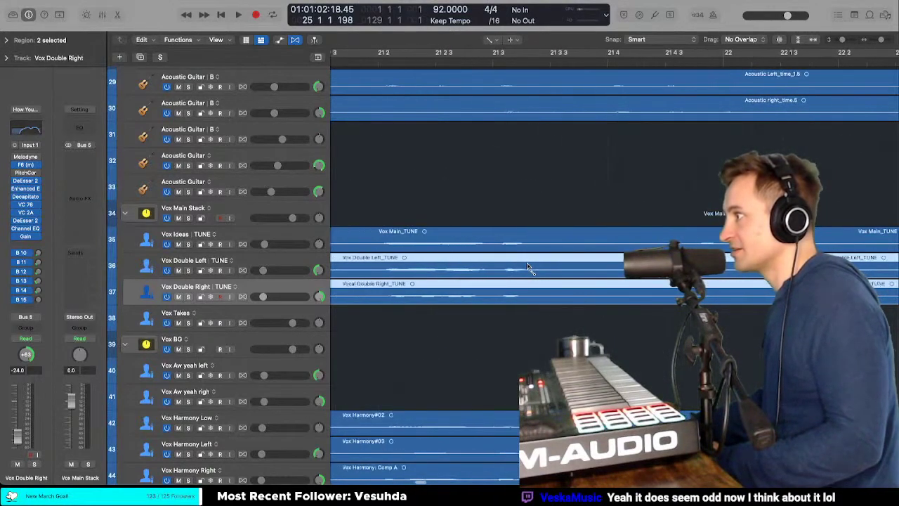
scroll(528, 267, left, 8)
right_click(528, 267)
key(Escape)
scroll(528, 267, left, 12)
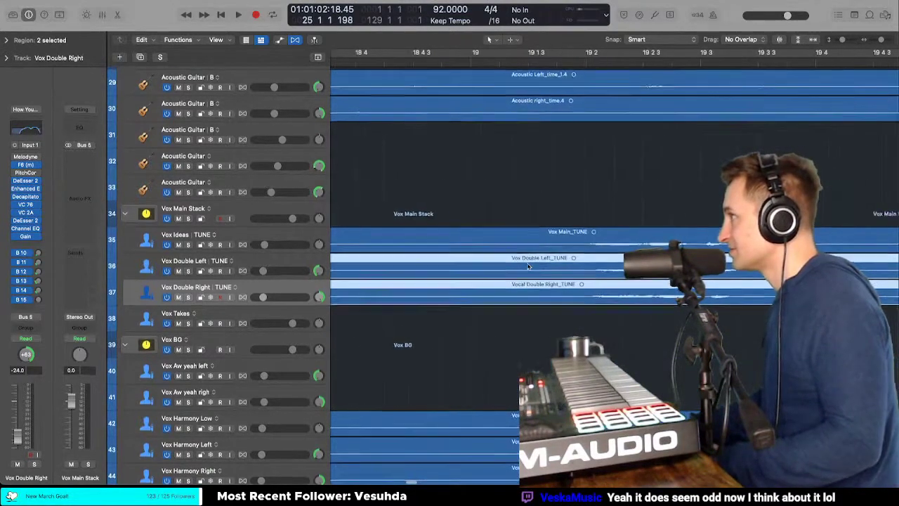
scroll(528, 266, left, 12)
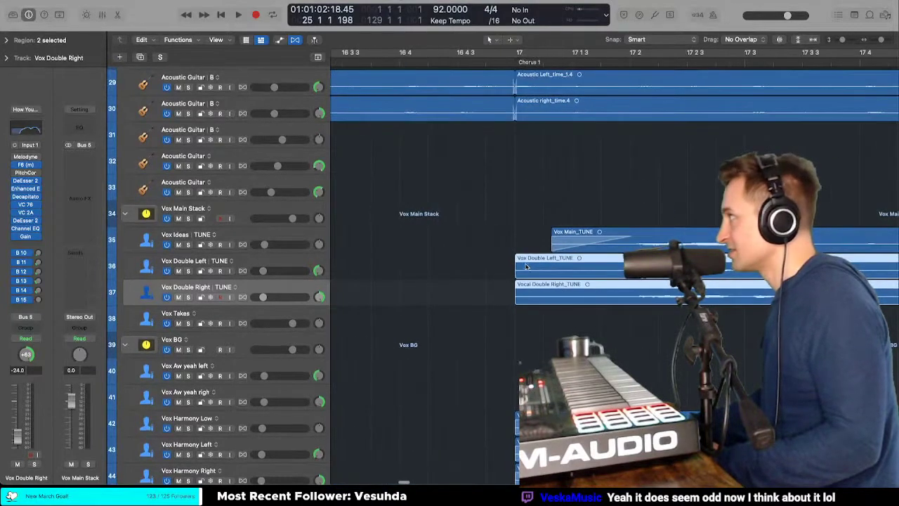
shift+click(533, 299)
drag(515, 269, 555, 270)
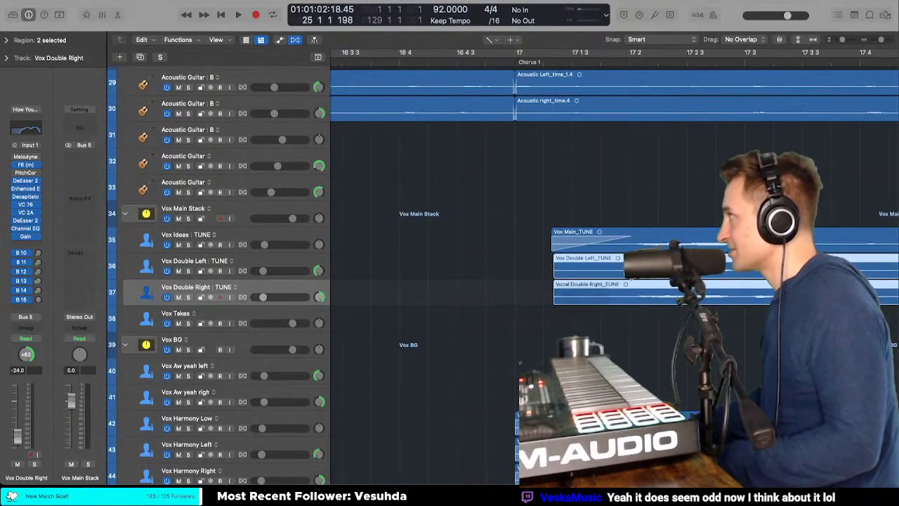
key(super+Left)
key(super+Left)
right_click(510, 267)
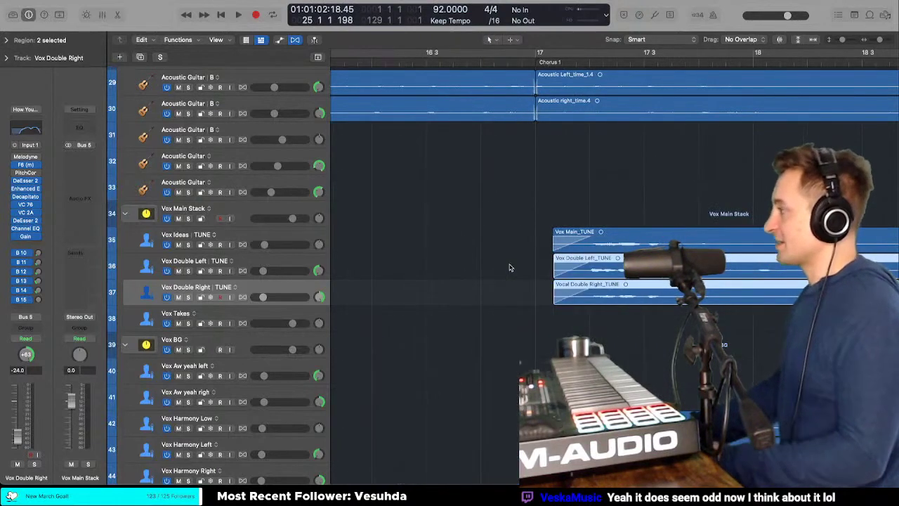
key(Escape)
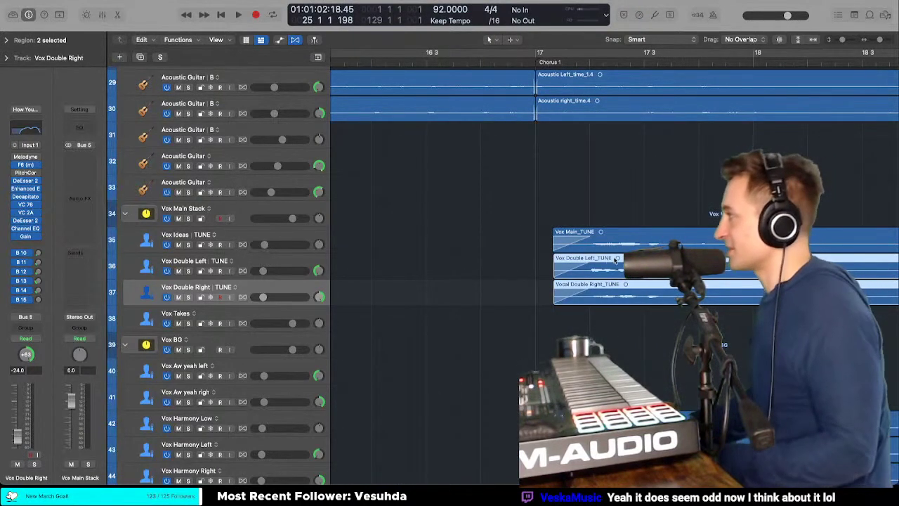
scroll(534, 265, right, 5)
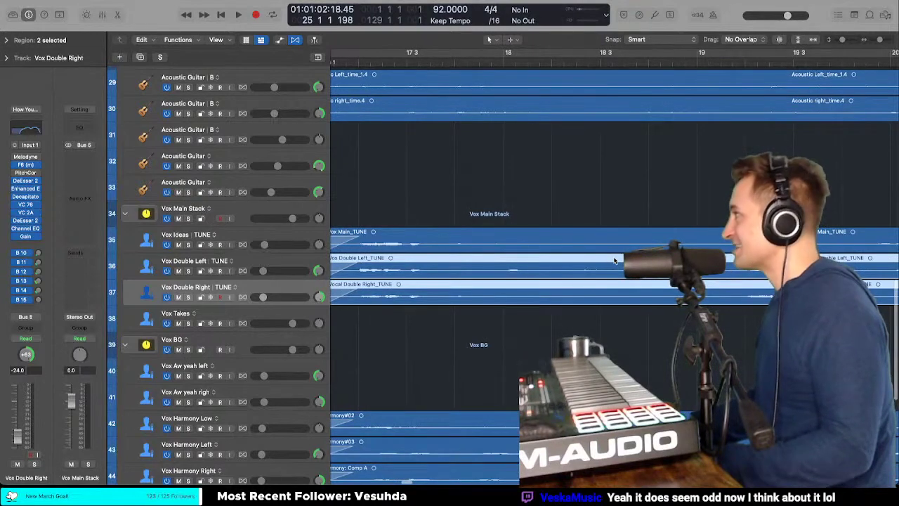
scroll(613, 261, down, 5)
scroll(614, 261, up, 4)
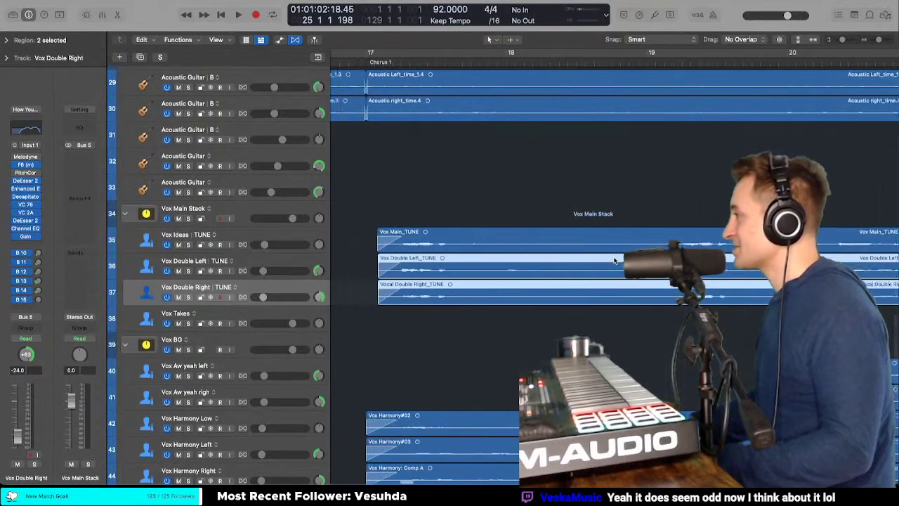
scroll(615, 261, down, 4)
key(t)
key(t)
scroll(572, 266, down, 2)
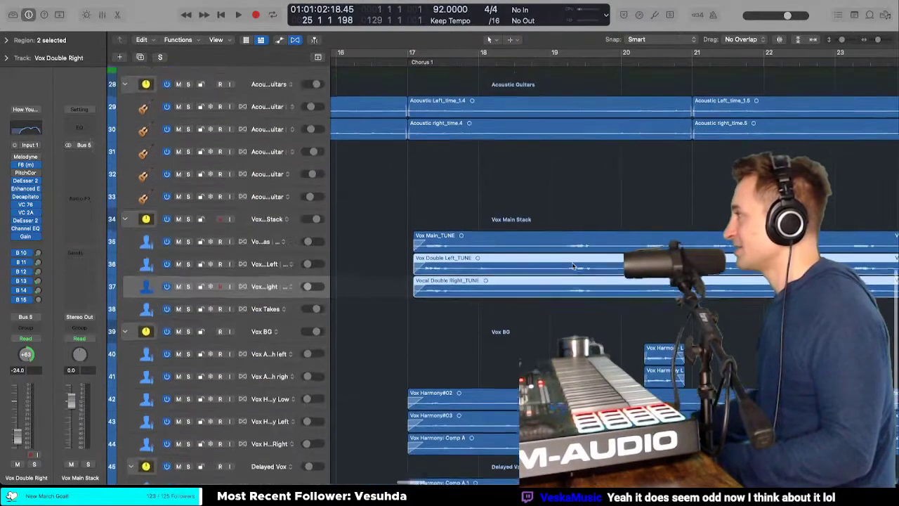
scroll(572, 266, down, 2)
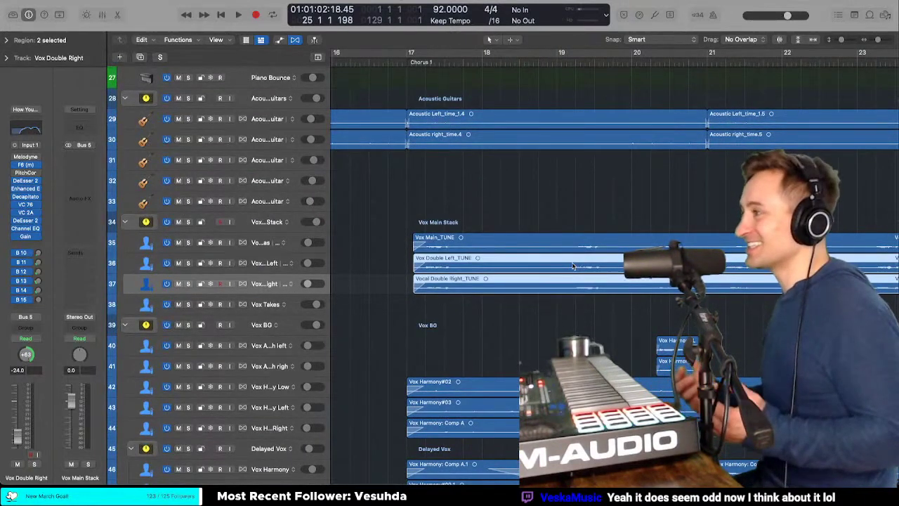
scroll(590, 279, down, 2)
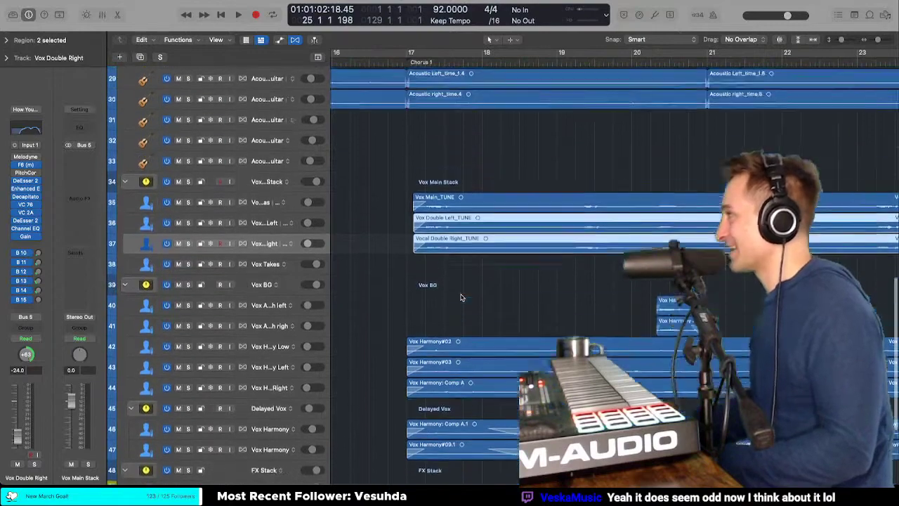
scroll(450, 287, up, 4)
scroll(449, 287, down, 2)
scroll(450, 287, down, 3)
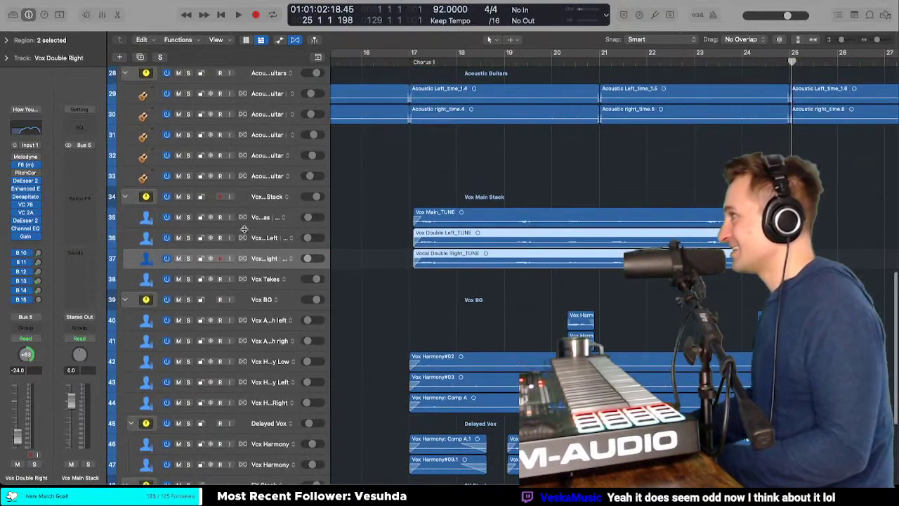
key(Up)
key(Up)
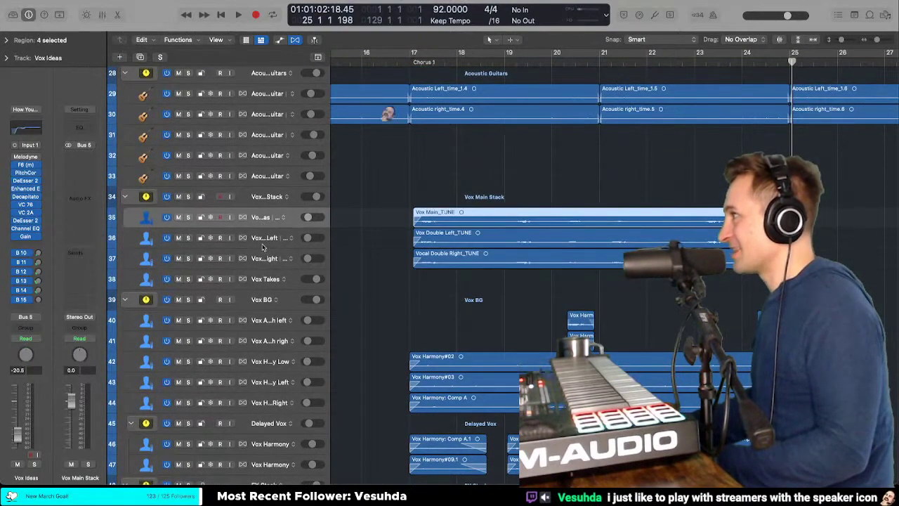
key(Down)
key(Down)
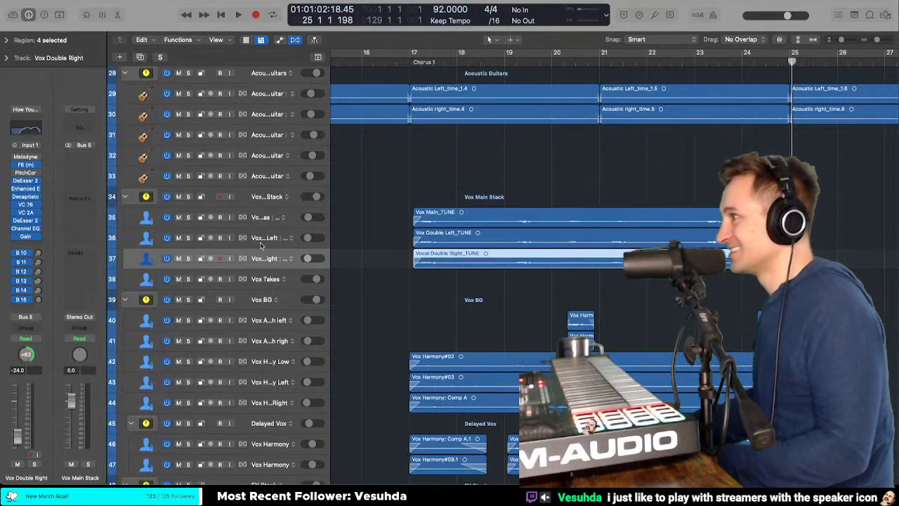
key(t)
key(Escape)
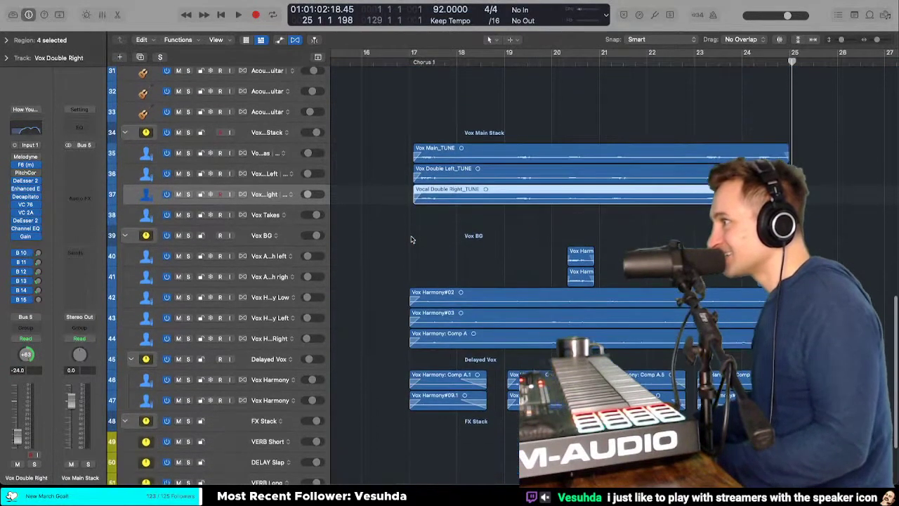
scroll(412, 239, down, 3)
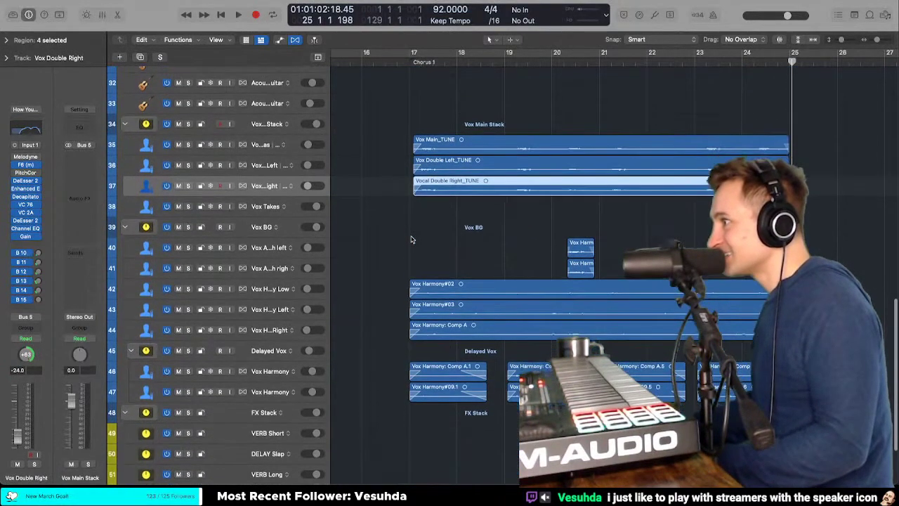
Step: Place the playhead at bar 17, where Chorus 1 starts
click(407, 62)
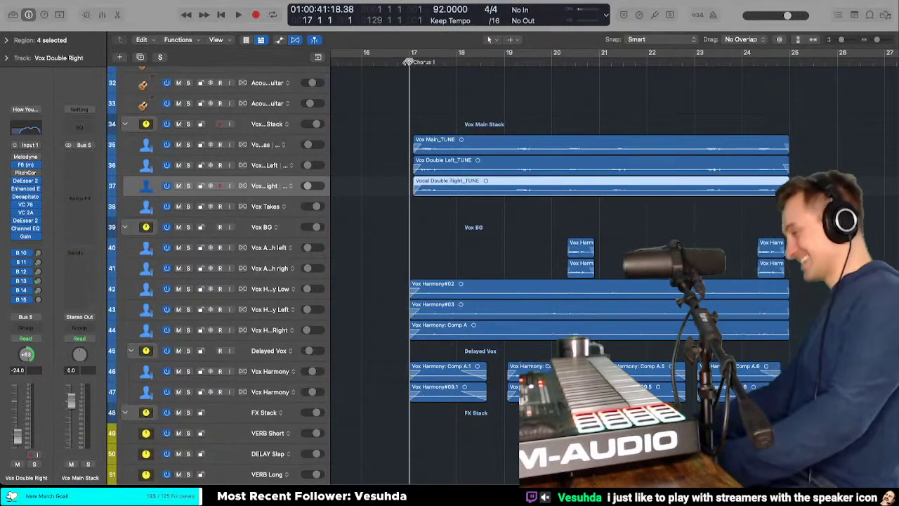
scroll(354, 152, down, 1)
scroll(350, 163, right, 3)
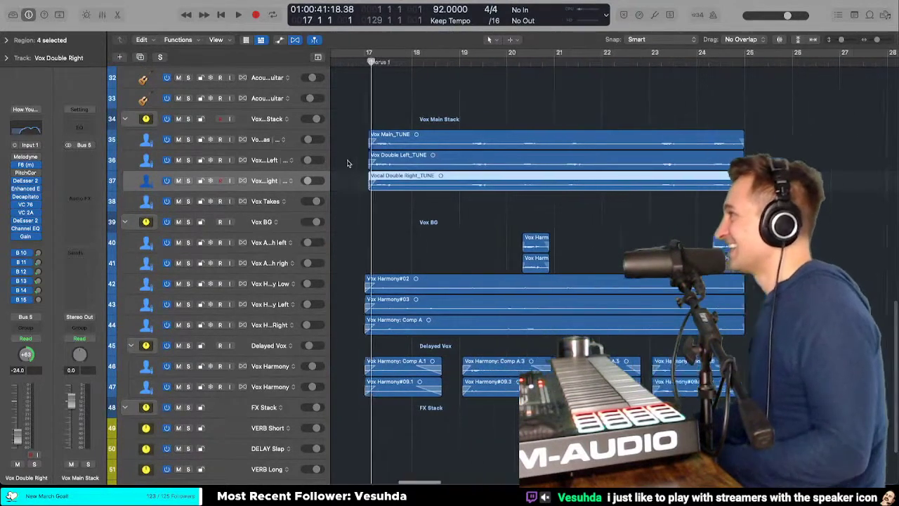
scroll(348, 163, down, 5)
scroll(347, 163, down, 2)
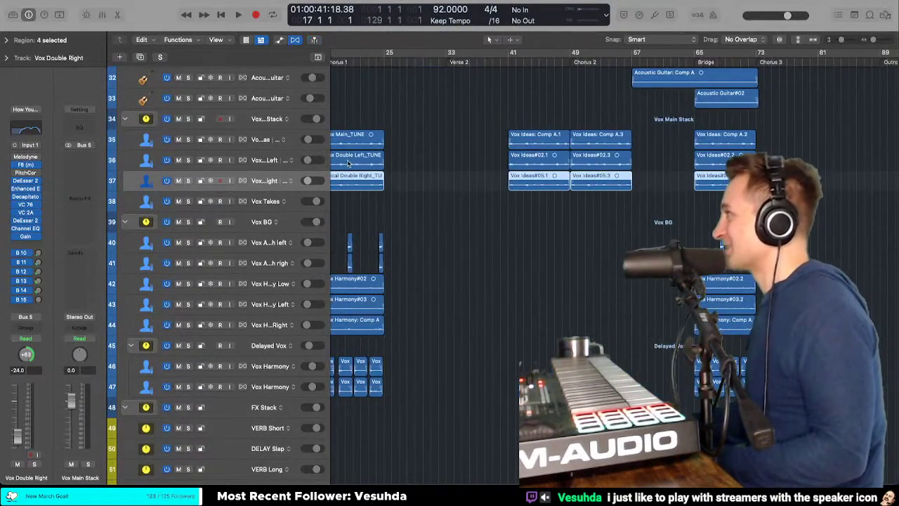
Step: Delete the empty Vox Takes track from the Vox Main Stack
click(247, 203)
click(264, 184)
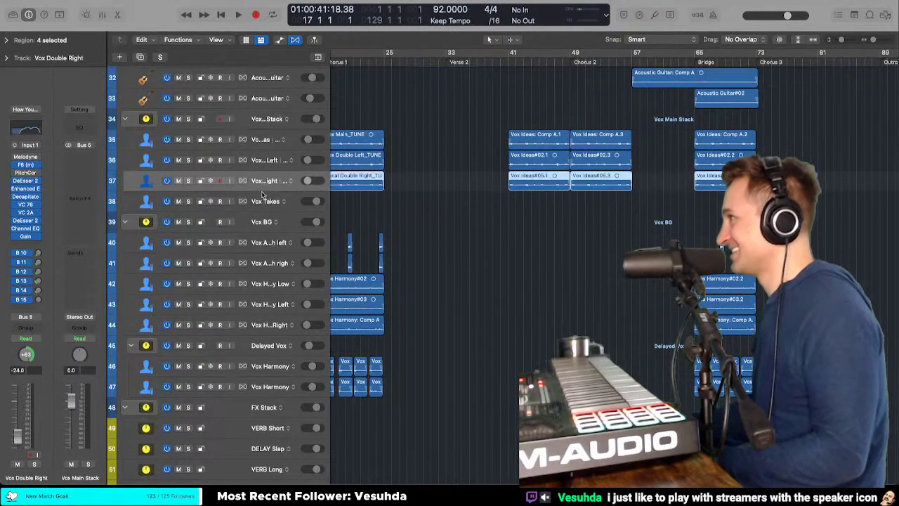
click(264, 201)
scroll(328, 191, left, 5)
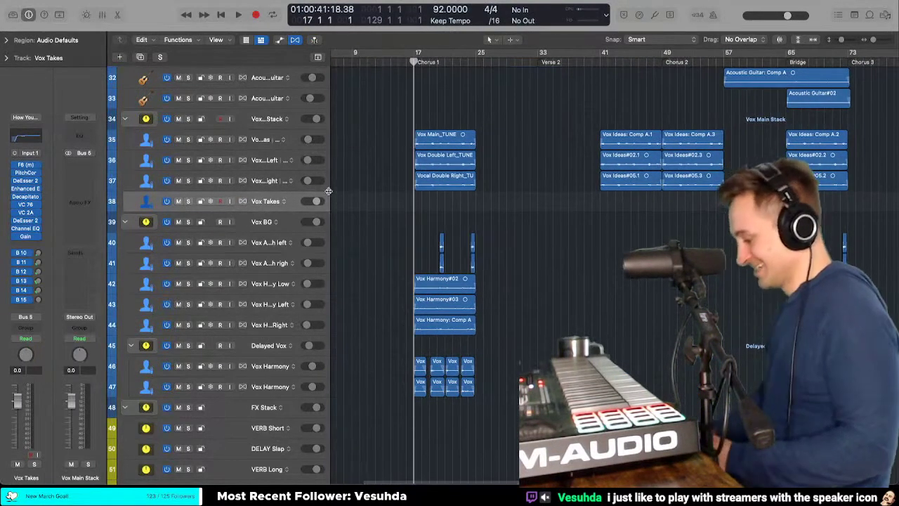
key(super+BackSpace)
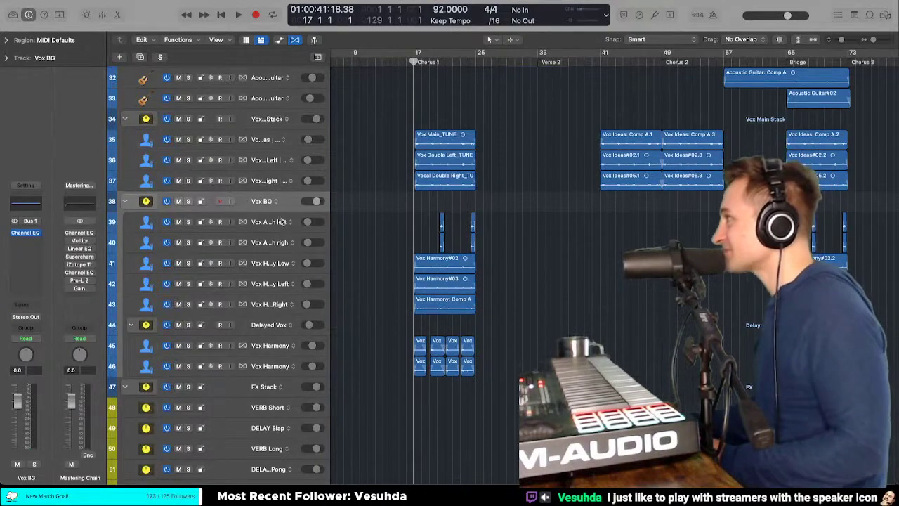
Step: Select the Vox Aw yeah left track in the Vox BG stack
click(280, 223)
scroll(435, 232, up, 2)
scroll(436, 239, down, 1)
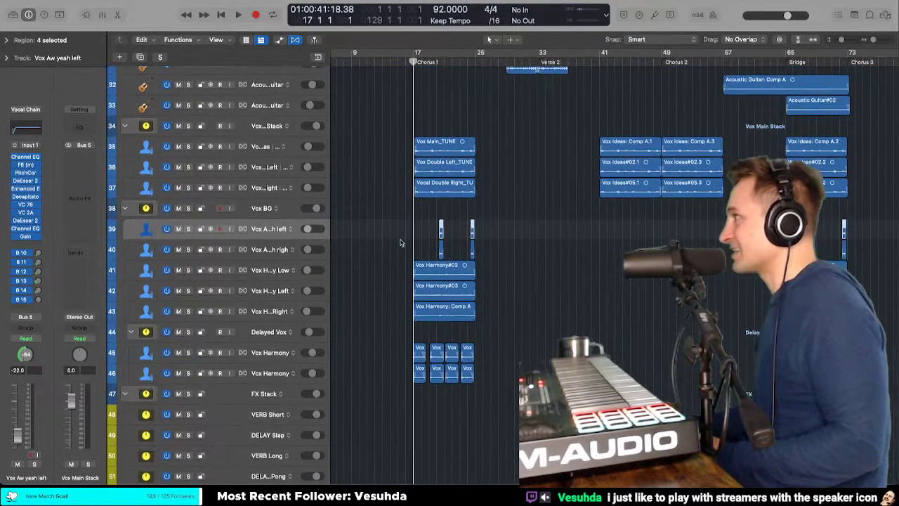
Step: Place the playhead at the first Aw yeah phrase, just past bar 20 beat 2, and solo the Vox Aw yeah left track
key(super+Right)
key(super+Right)
key(super+Right)
key(super+Right)
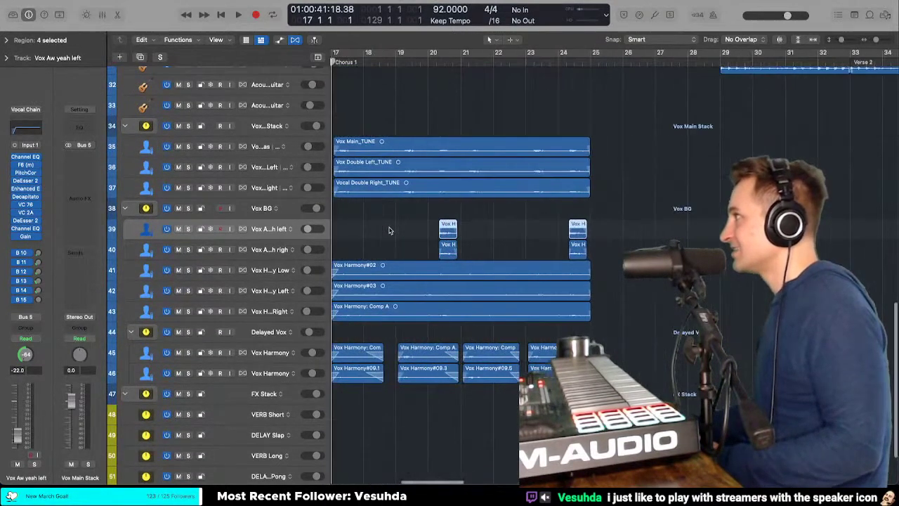
click(263, 276)
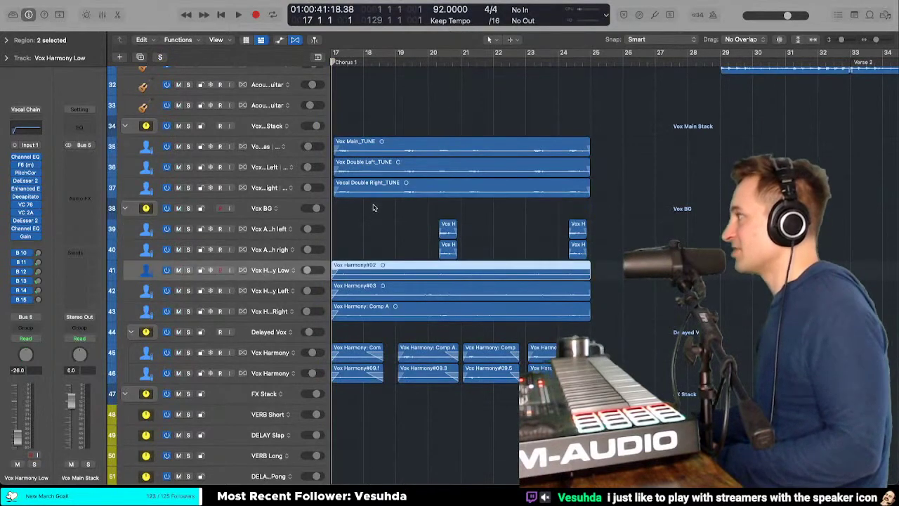
scroll(373, 208, left, 3)
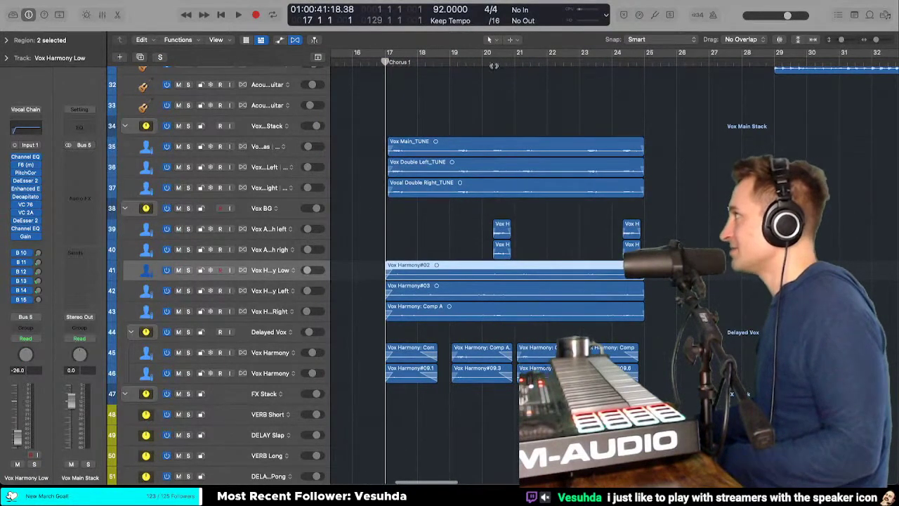
click(493, 65)
click(266, 230)
key(s)
key(super+Right)
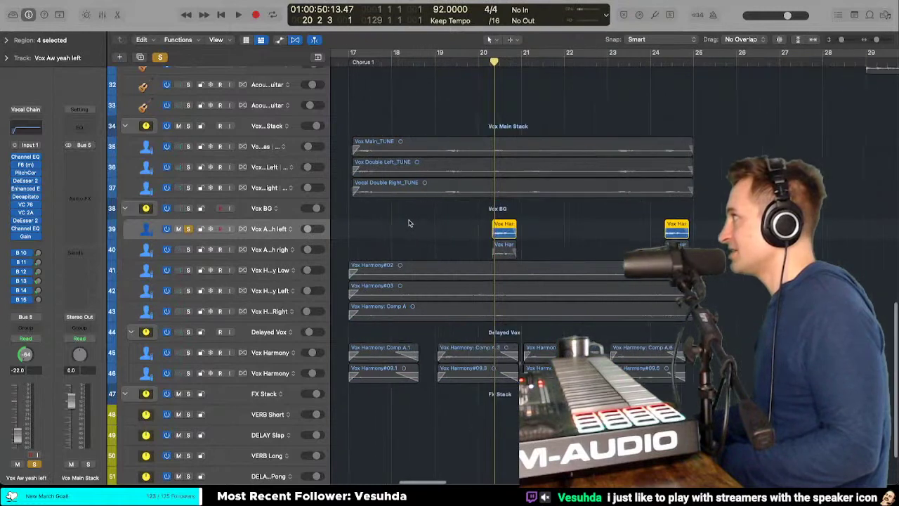
Step: Remove the fades from all four regions on the Vox Aw yeah left and right tracks in Chorus 1
key(super+Down)
key(super+Down)
key(super+Down)
key(super+Down)
key(super+Down)
key(super+Right)
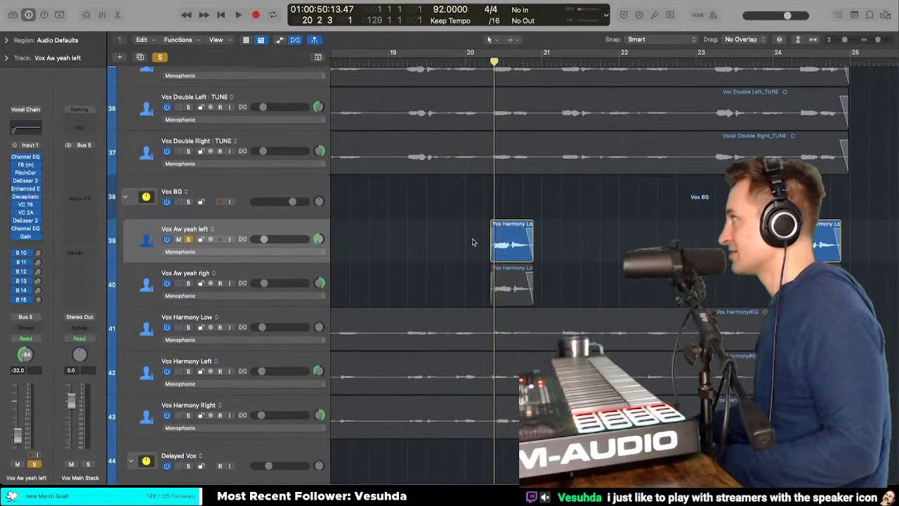
drag(458, 232, 819, 304)
key(t)
key(a)
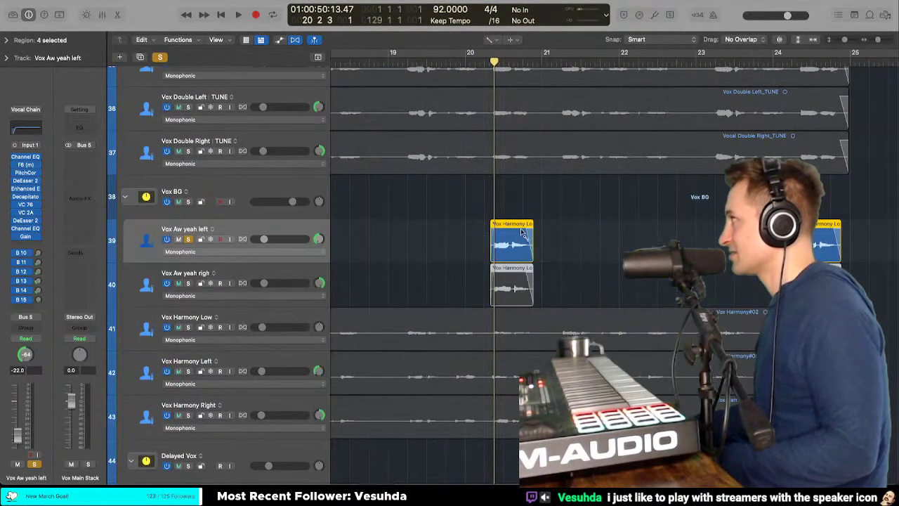
key(t)
key(r)
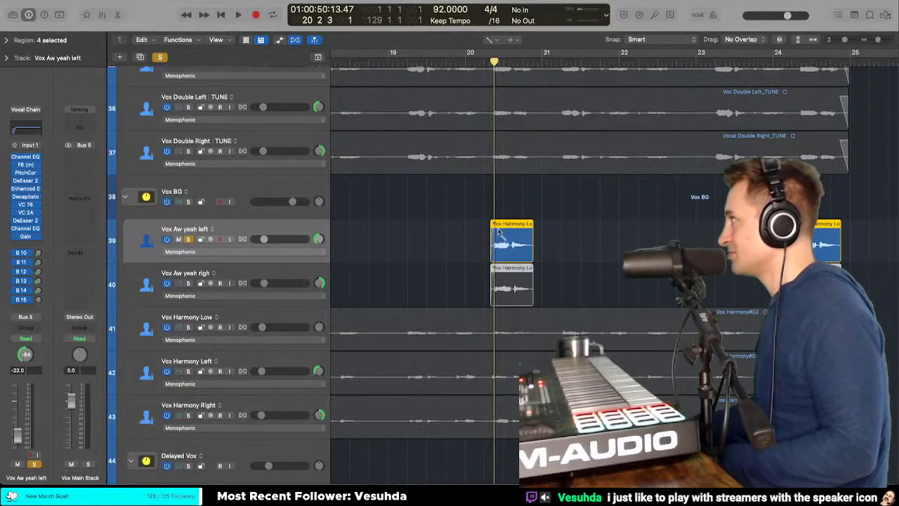
key(t)
key(t)
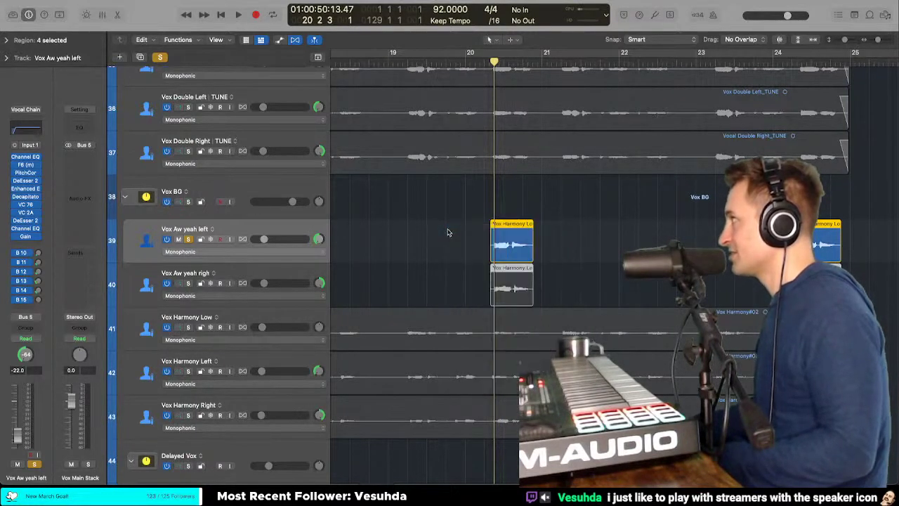
Step: Extend the first pair of Aw yeah regions back to bar 20 and past bar 21, and delete the second pair near bar 24
drag(790, 285, 821, 300)
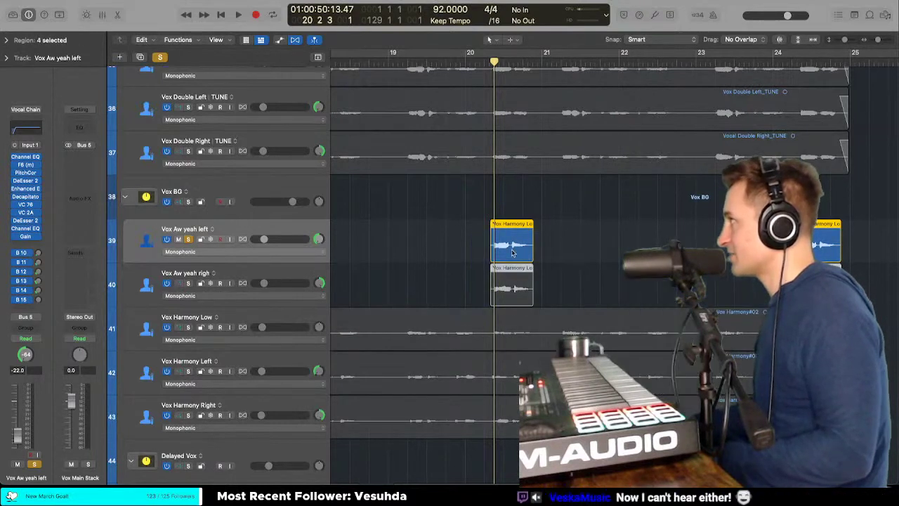
drag(491, 245, 465, 245)
drag(532, 245, 562, 245)
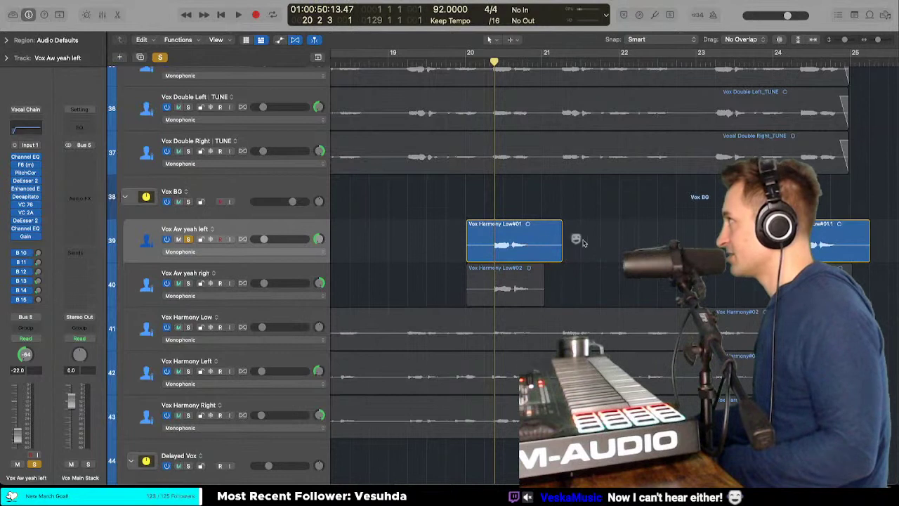
drag(539, 293, 549, 293)
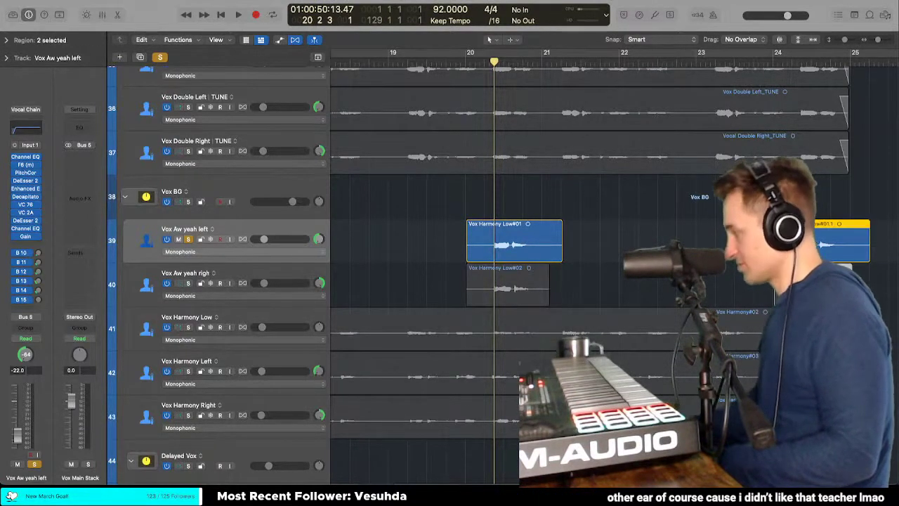
key(Delete)
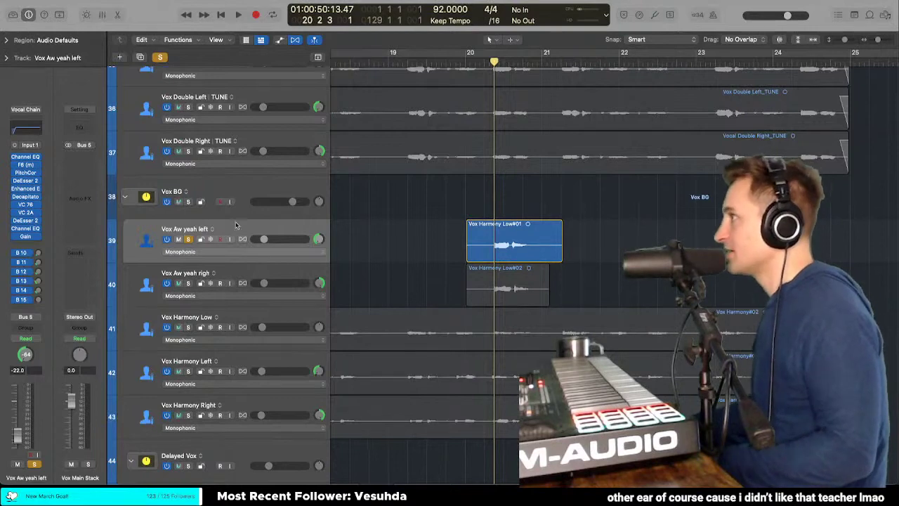
Step: Insert a mono Melodyne as the first plug-in on Vox Aw yeah left and transfer the bar 20 phrase into it
click(28, 156)
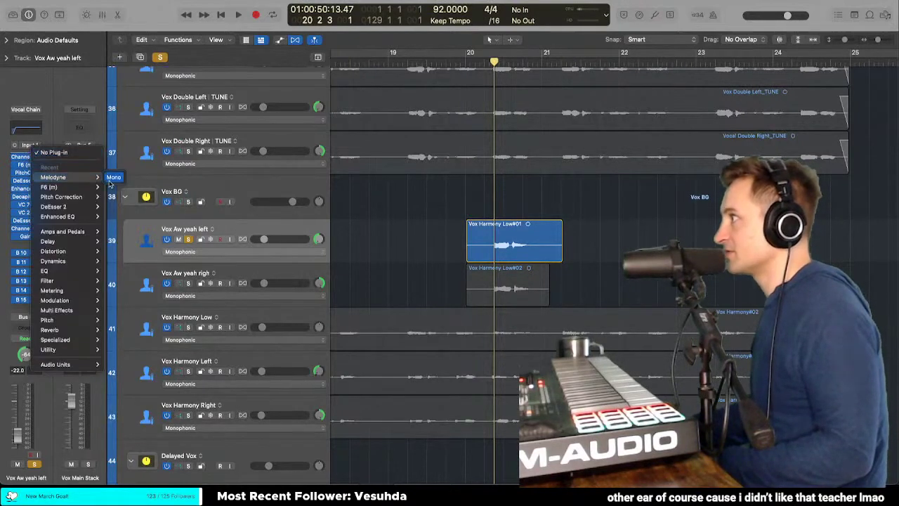
click(117, 180)
drag(505, 81, 426, 150)
click(462, 64)
click(252, 190)
key(space)
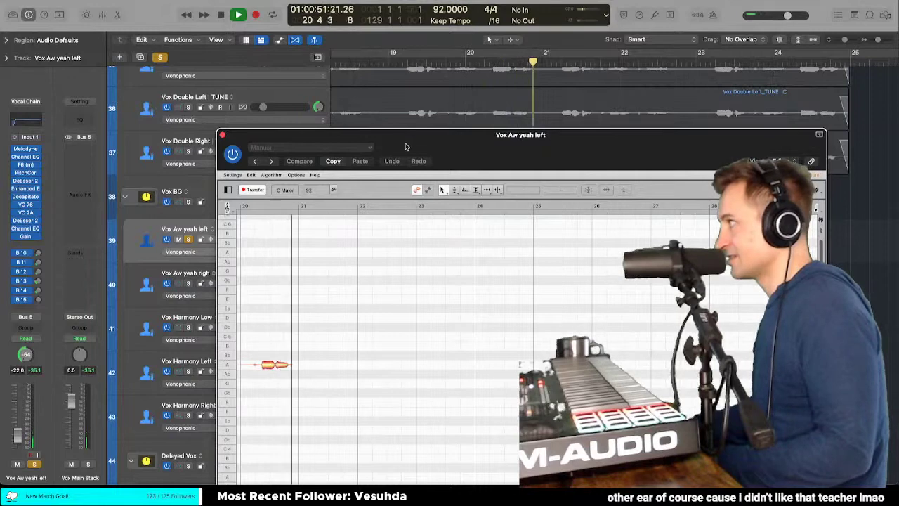
key(space)
drag(396, 144, 407, 66)
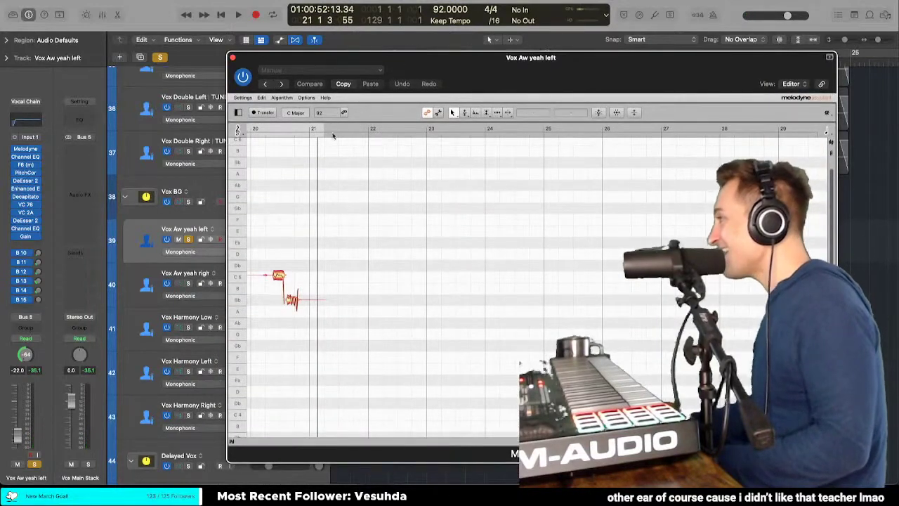
Step: Center the phrase's two main notes on C5 and Bb4 at 0 cents with Melodyne's Pitch tool
double_click(285, 265)
scroll(286, 265, up, 5)
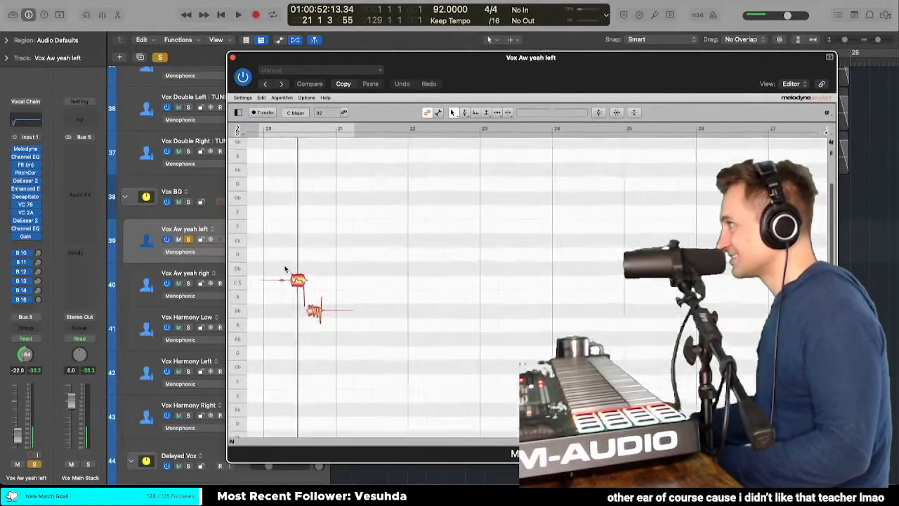
right_click(300, 279)
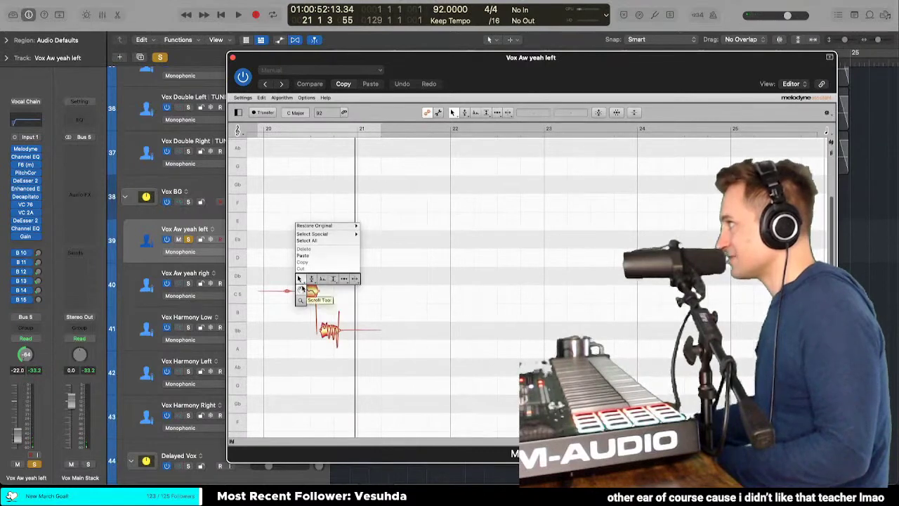
click(311, 279)
scroll(314, 279, up, 3)
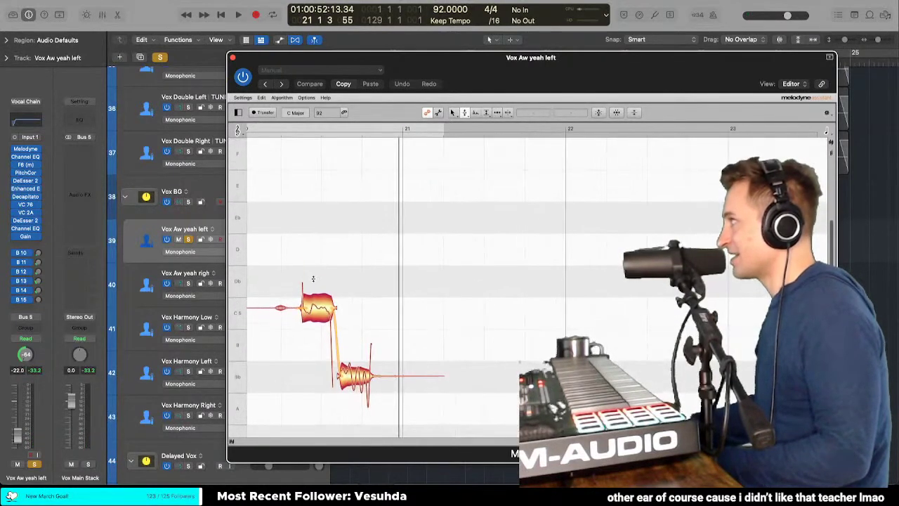
scroll(313, 279, down, 1)
right_click(311, 278)
click(312, 278)
click(316, 291)
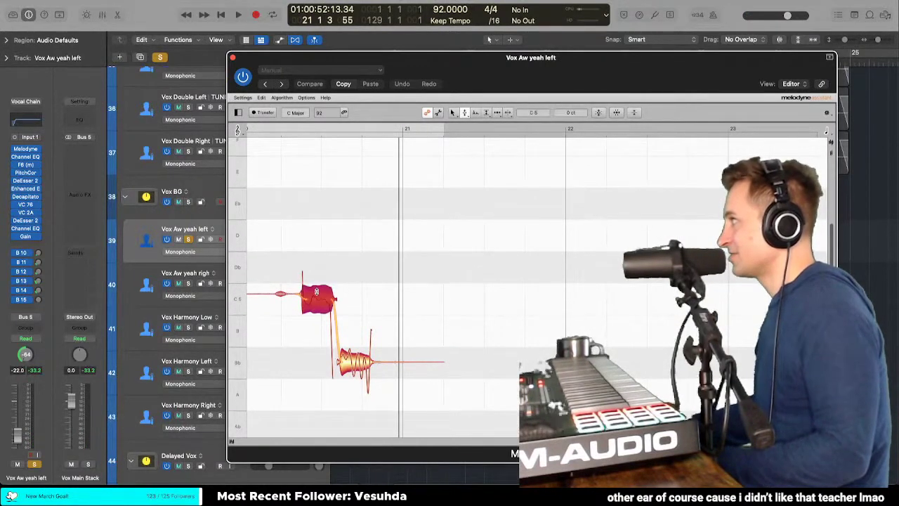
click(348, 362)
Step: Set pitch modulation to 90% on the C5 note and 94% on the Bb4 note, and the Bb4 note's pitch drift to -109%
right_click(345, 362)
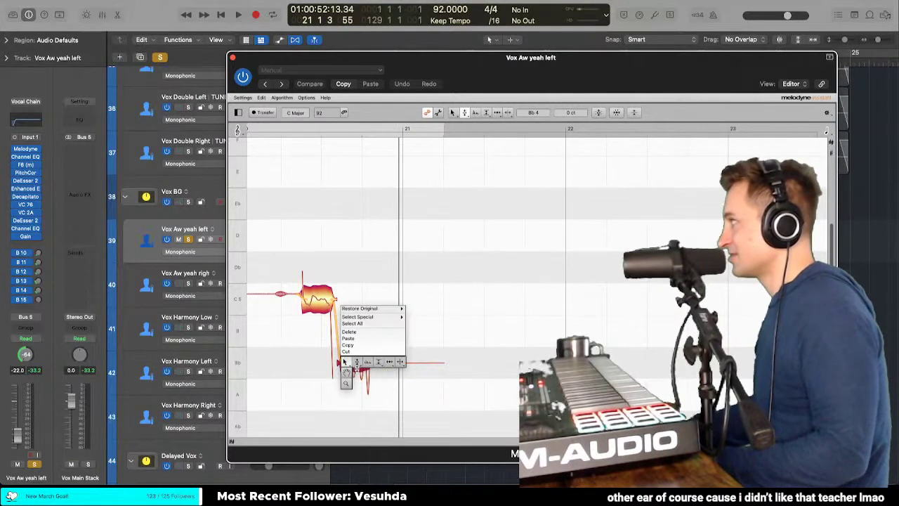
click(345, 362)
click(311, 307)
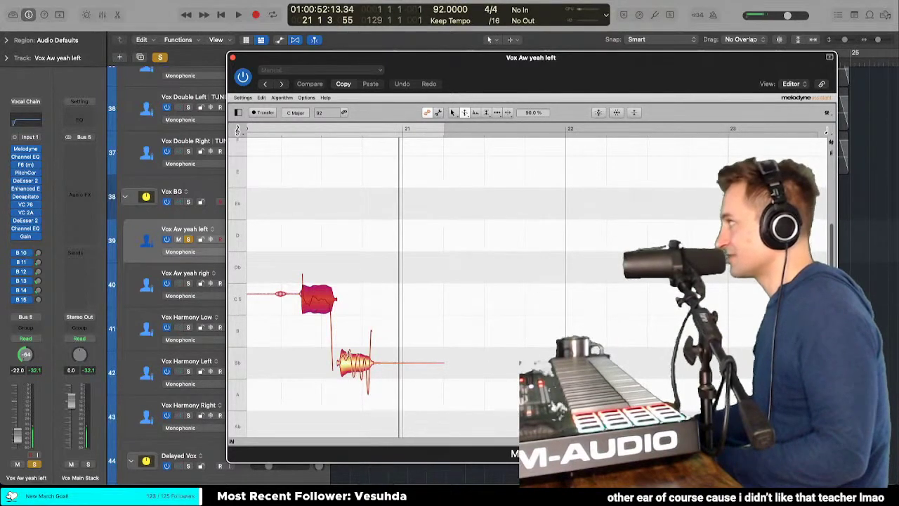
click(351, 368)
right_click(265, 323)
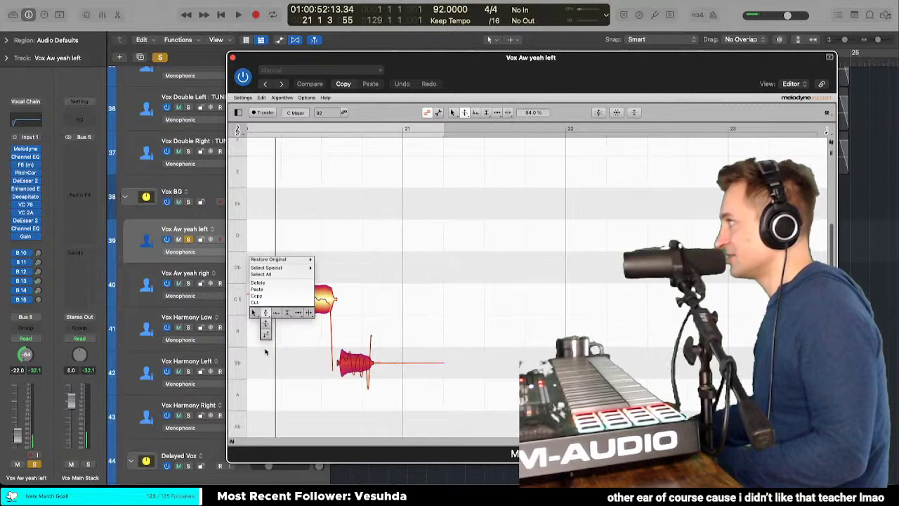
click(267, 336)
drag(352, 365, 352, 461)
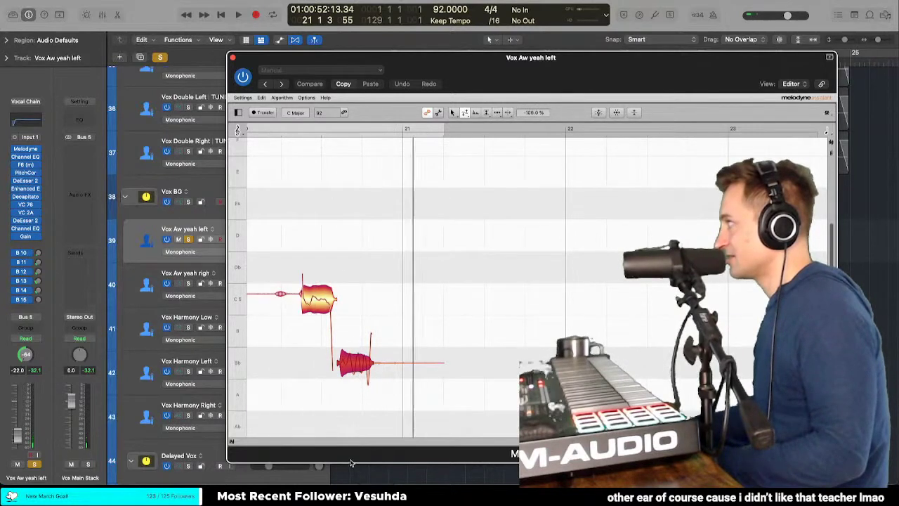
key(space)
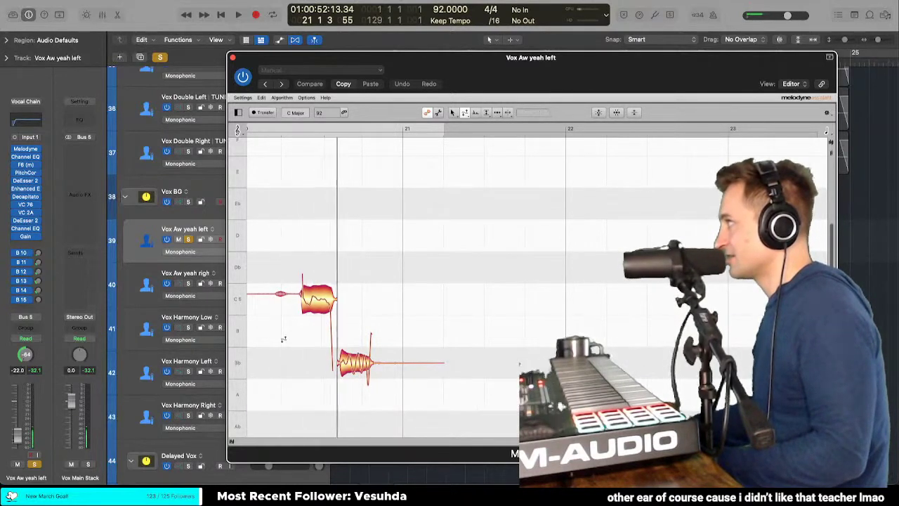
Step: Lower the C5 note's pitch modulation to 73% and center the small note before it on C5 at 0 cents
right_click(283, 339)
click(283, 335)
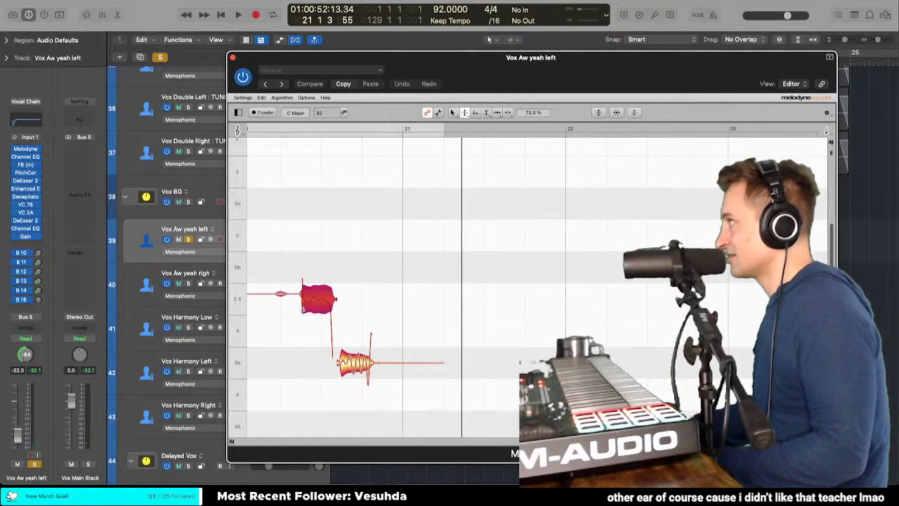
click(282, 306)
right_click(283, 312)
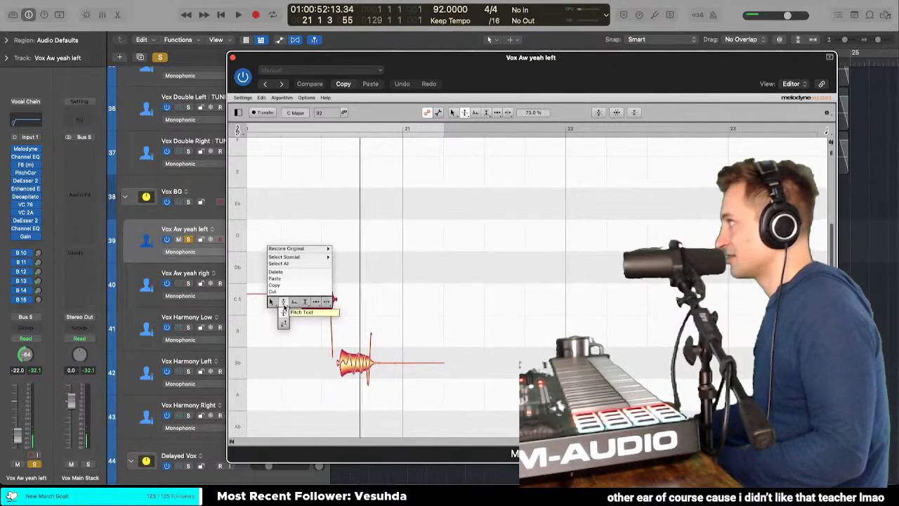
click(282, 291)
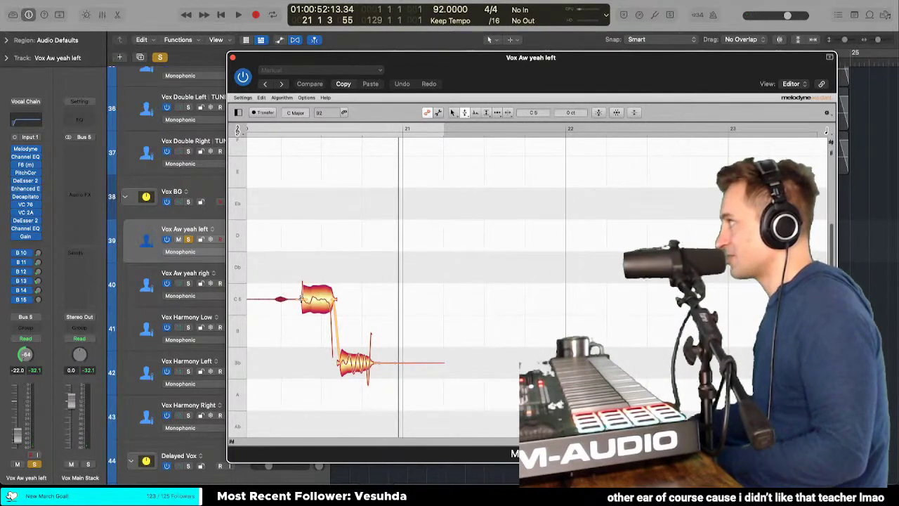
key(space)
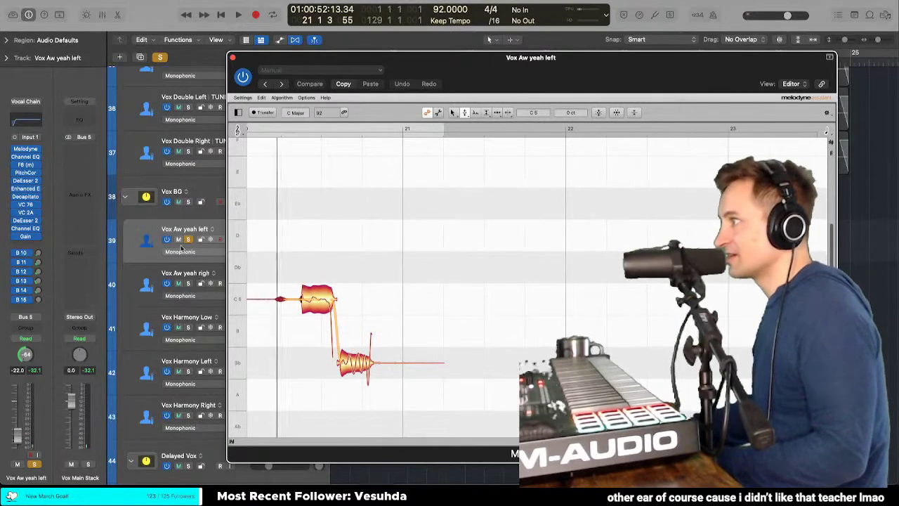
Step: Lower the Bb4 note's pitch modulation to 72% and play the phrase back
scroll(333, 258, down, 2)
scroll(334, 257, down, 2)
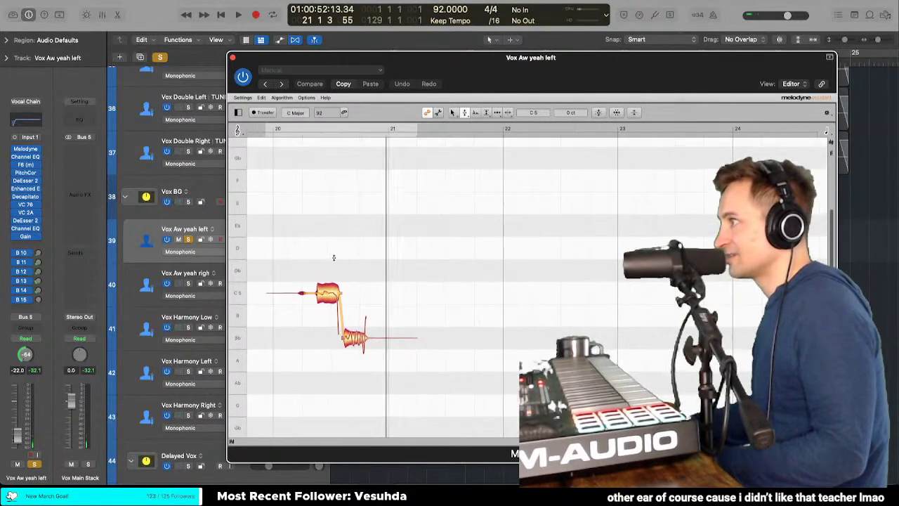
scroll(363, 258, down, 2)
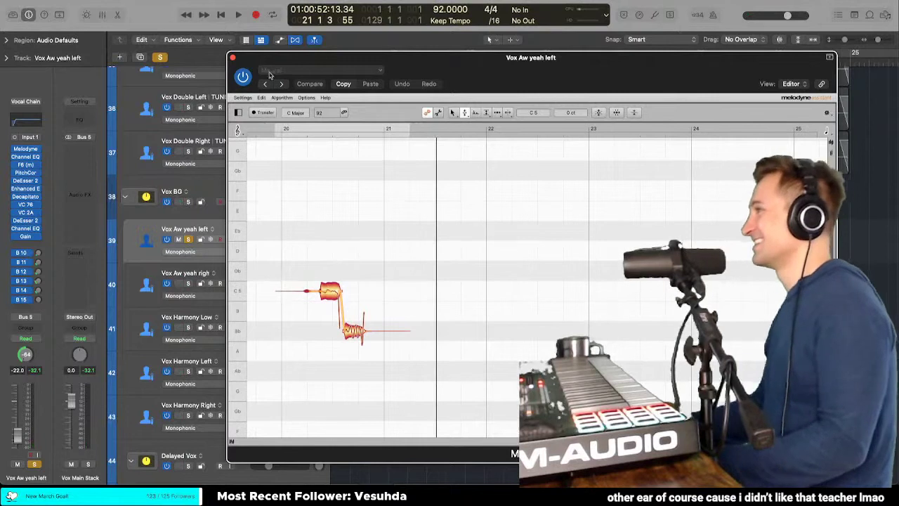
right_click(310, 253)
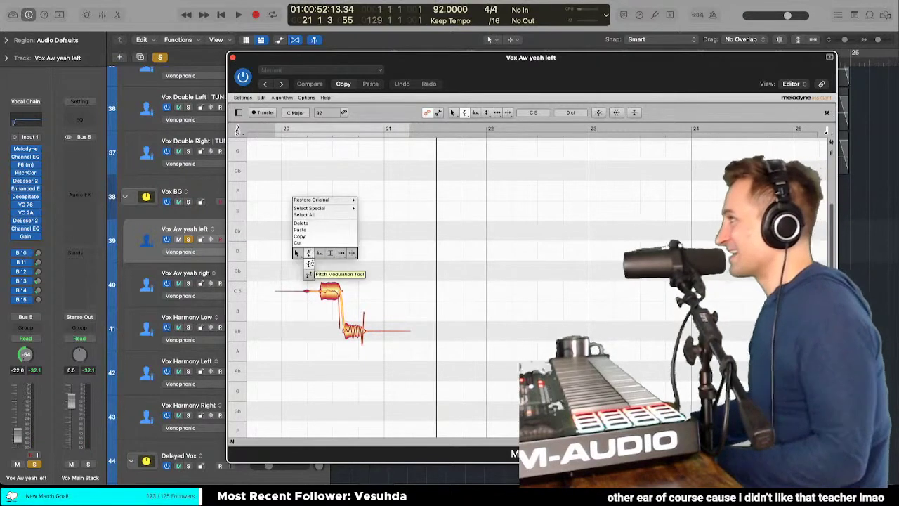
click(310, 245)
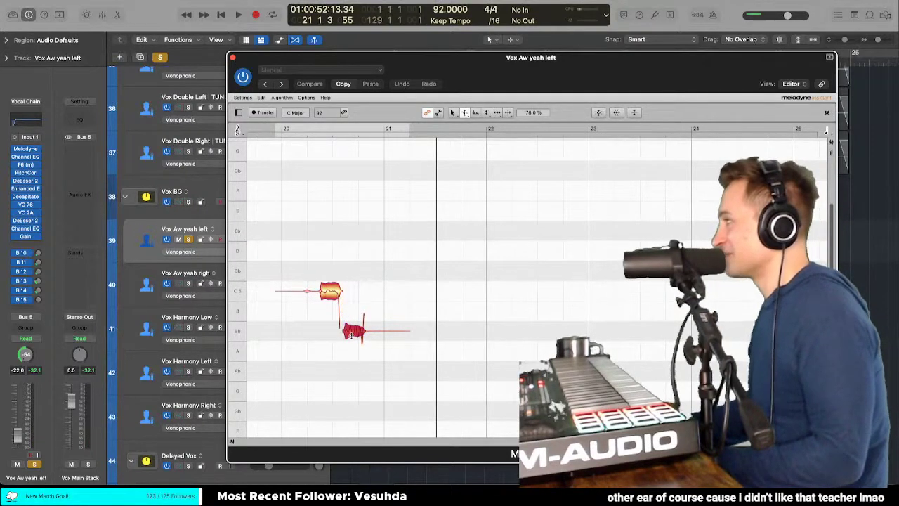
double_click(294, 314)
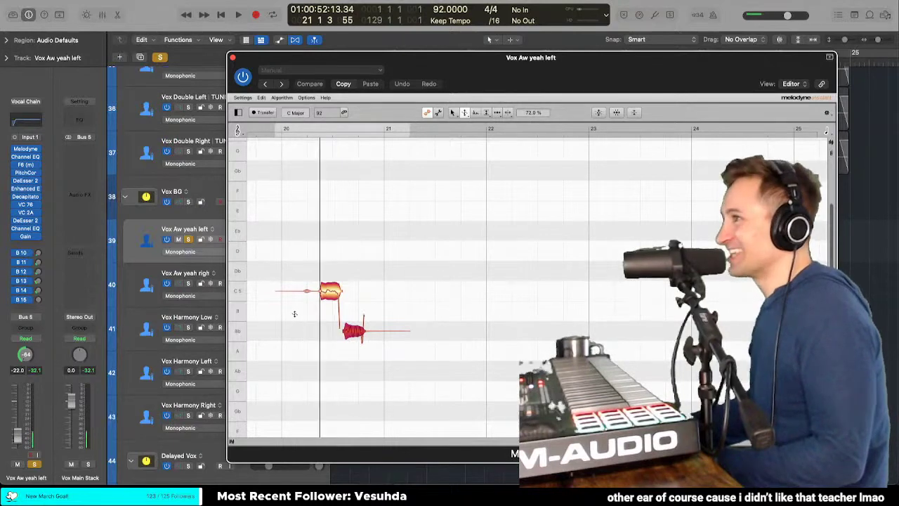
Step: Switch back to the Pitch tool and center the second note on Bb4 at 0 cents
right_click(355, 293)
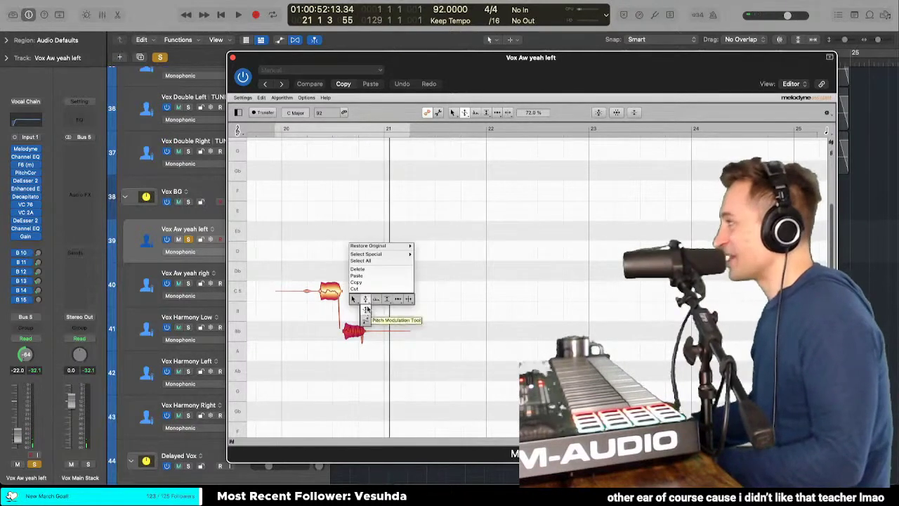
click(371, 296)
right_click(371, 295)
click(361, 295)
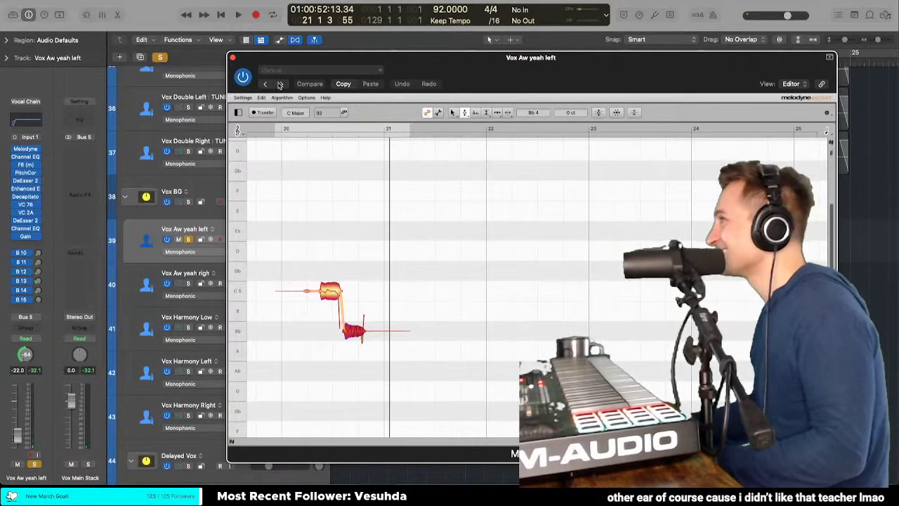
Step: Close Melodyne and duplicate the track alternative of the Vox Aw yeah left track
click(232, 57)
click(212, 229)
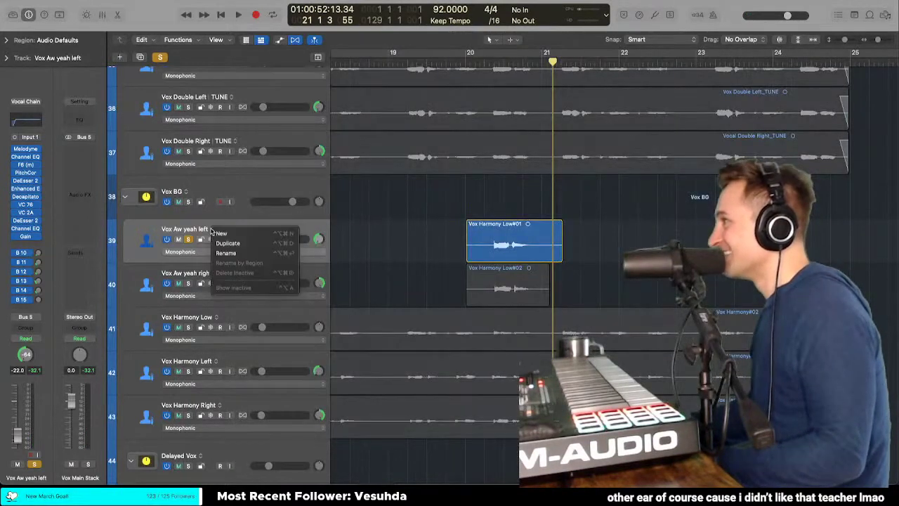
click(238, 242)
Step: Bounce the Vox Aw yeah left region in place on the selected track, named Vox Aw yeah left_TUNE, with the source deleted
click(516, 240)
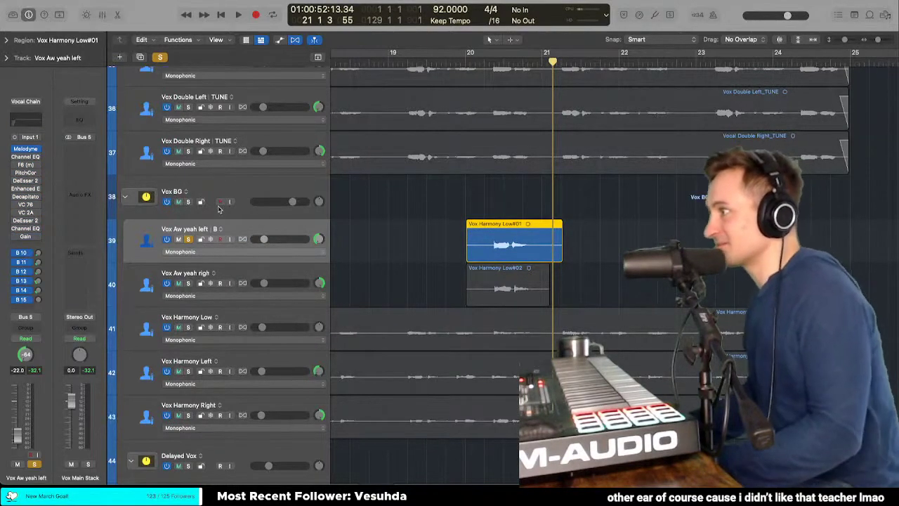
key(t)
key(t)
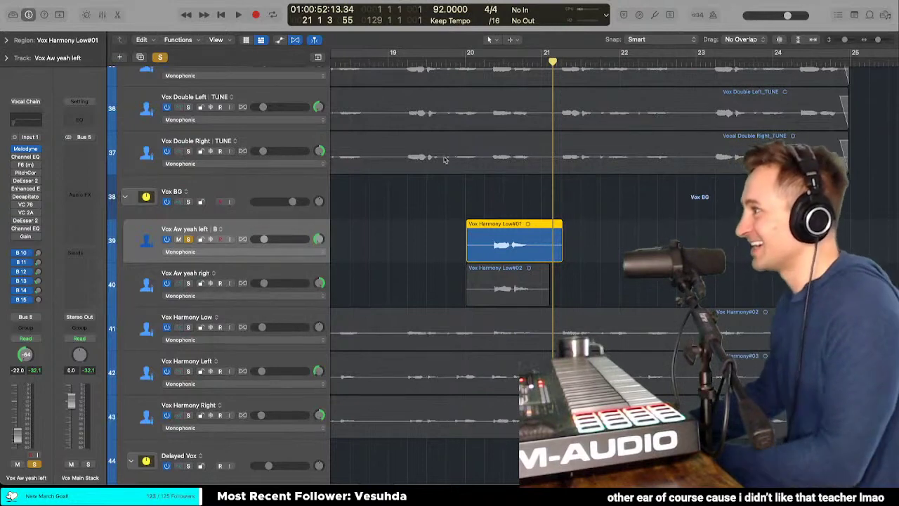
key(ctrl+b)
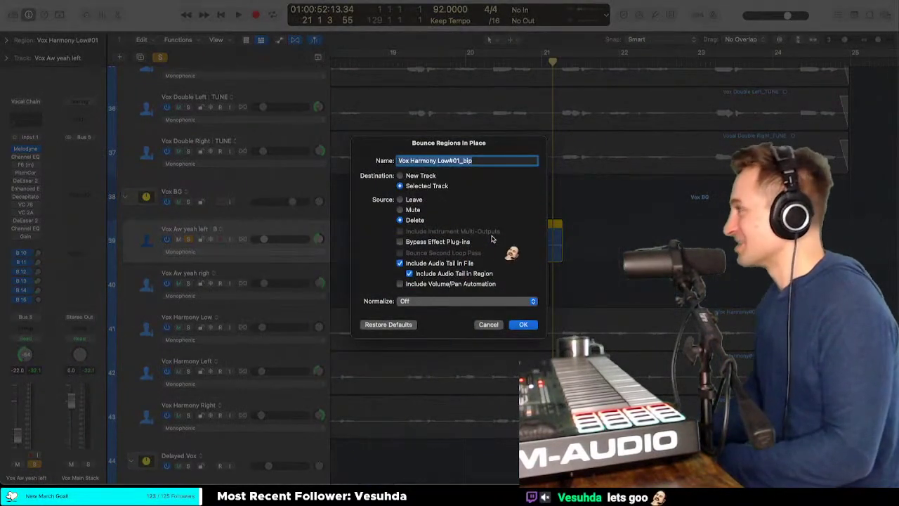
text(Vox Aw yeah left_TUNE)
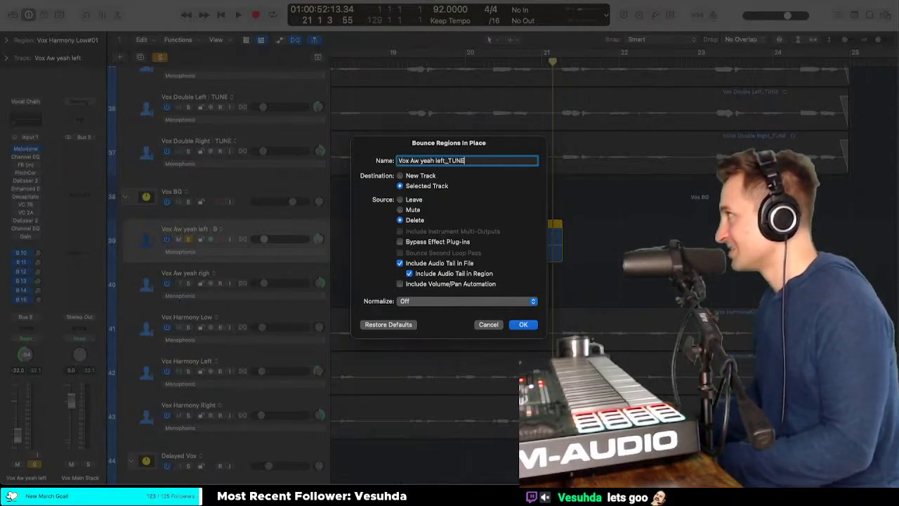
click(526, 325)
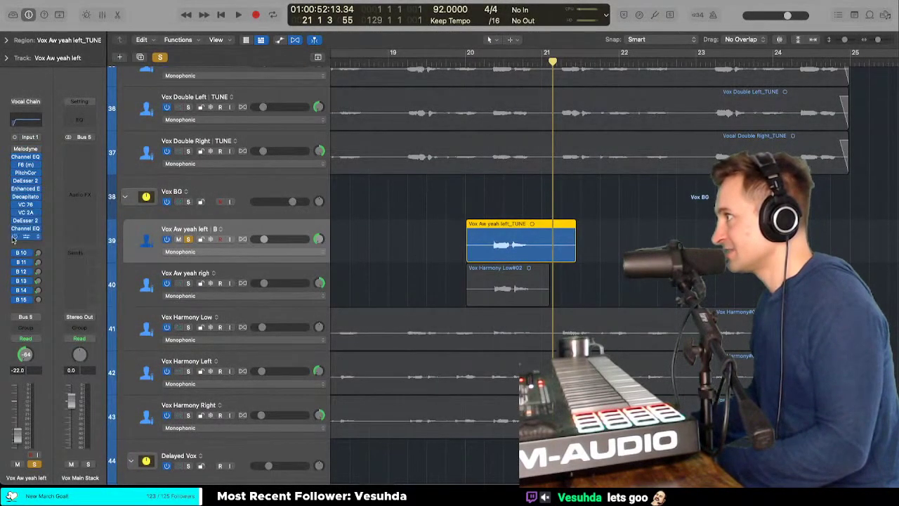
Step: Check the Pitch Correction settings on the Vox Aw yeah left track, close the plug-in and unsolo the track
click(25, 172)
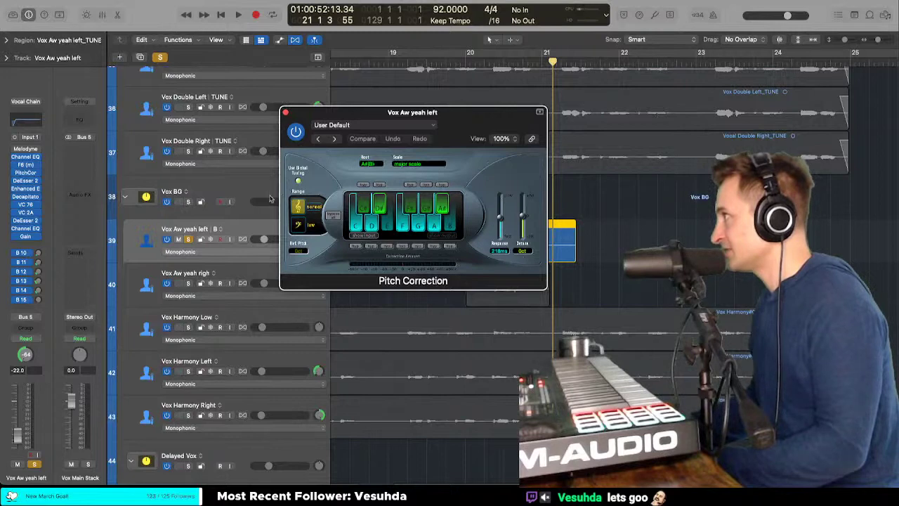
click(286, 112)
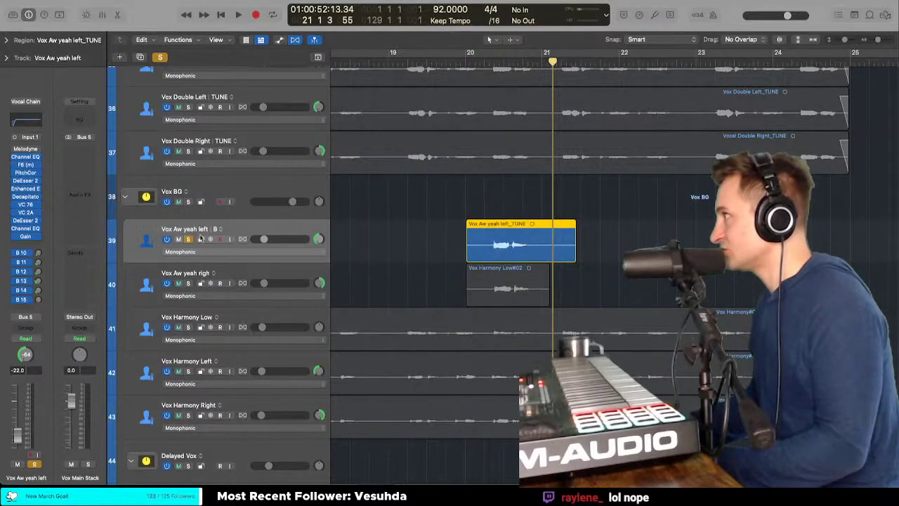
click(189, 240)
Step: Insert Melodyne ahead of the first Channel EQ on the Vox Aw yeah righ track and move its window clear of the regions
click(257, 272)
key(t)
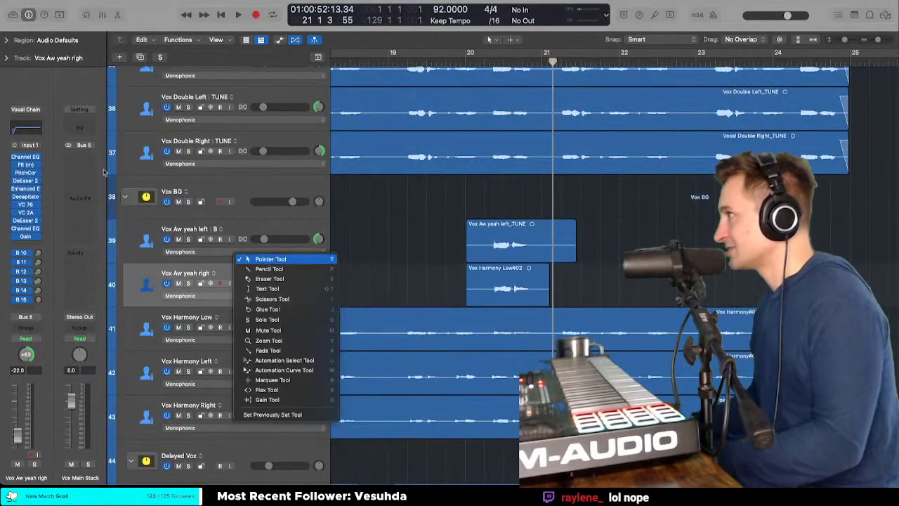
key(Escape)
click(35, 156)
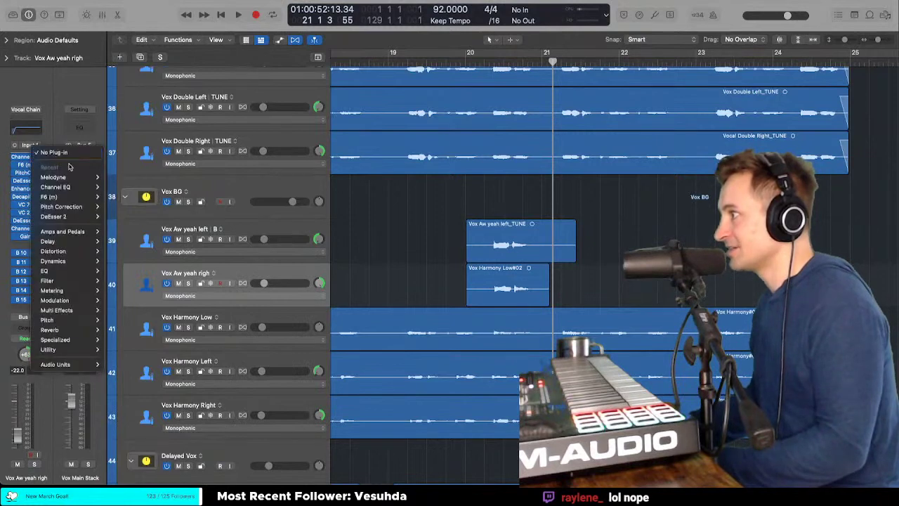
mouse_move(63, 177)
click(116, 177)
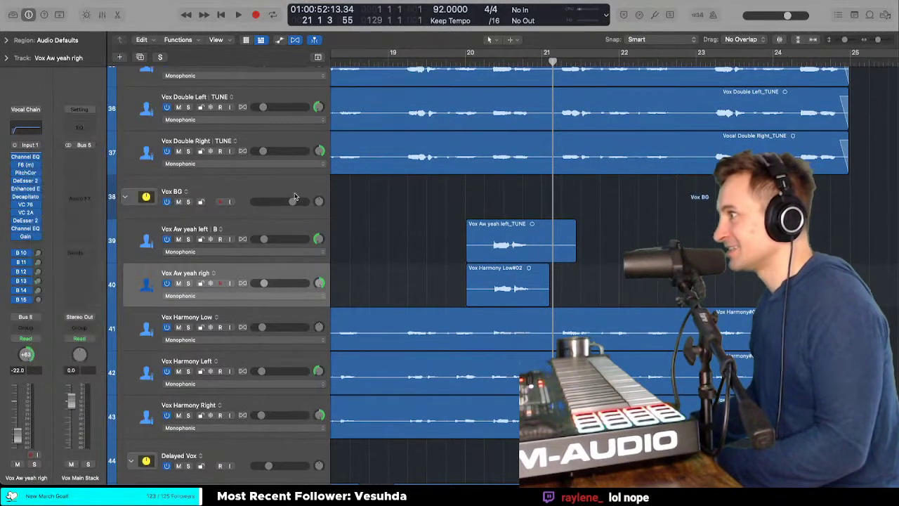
drag(457, 80, 388, 358)
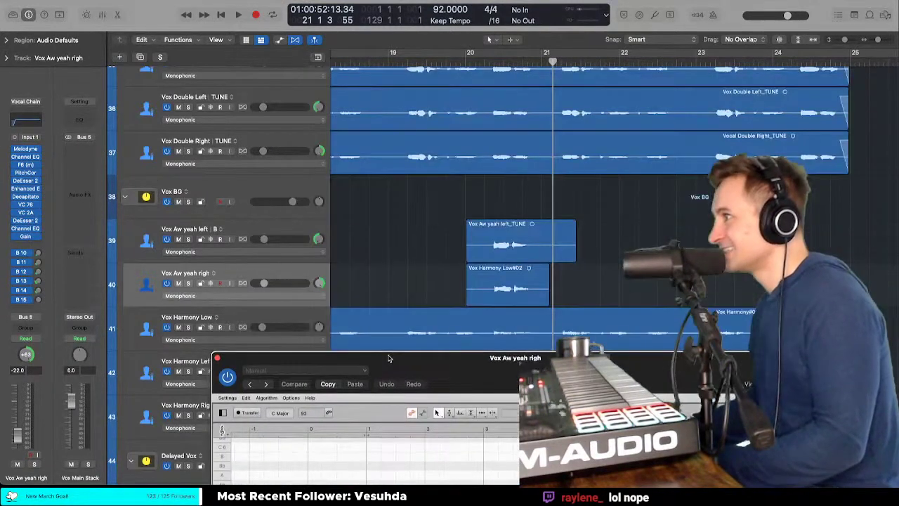
Step: Solo the Vox Aw yeah righ track and play its phrase from just before bar 20
scroll(492, 124, down, 2)
click(461, 61)
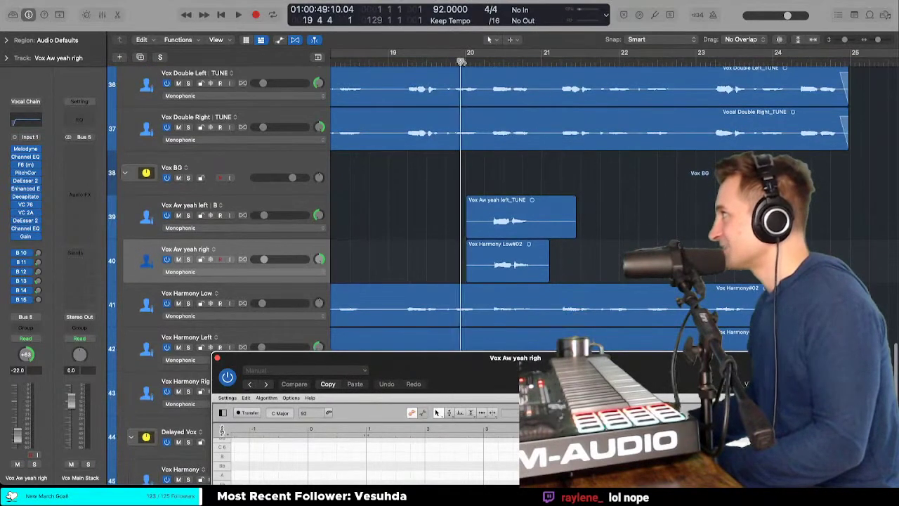
click(188, 259)
key(space)
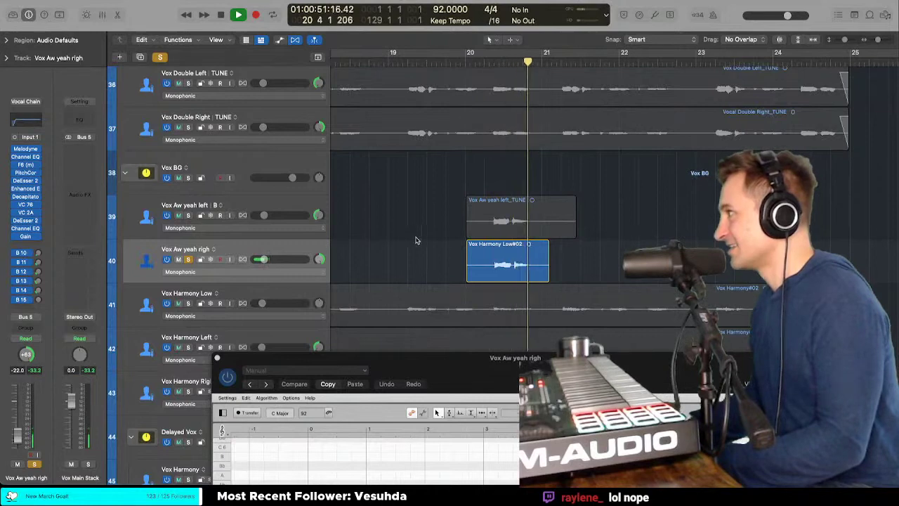
key(space)
Step: Transfer the Vox Aw yeah righ phrase into Melodyne by playing it through from just before bar 20
drag(427, 362, 384, 366)
click(454, 67)
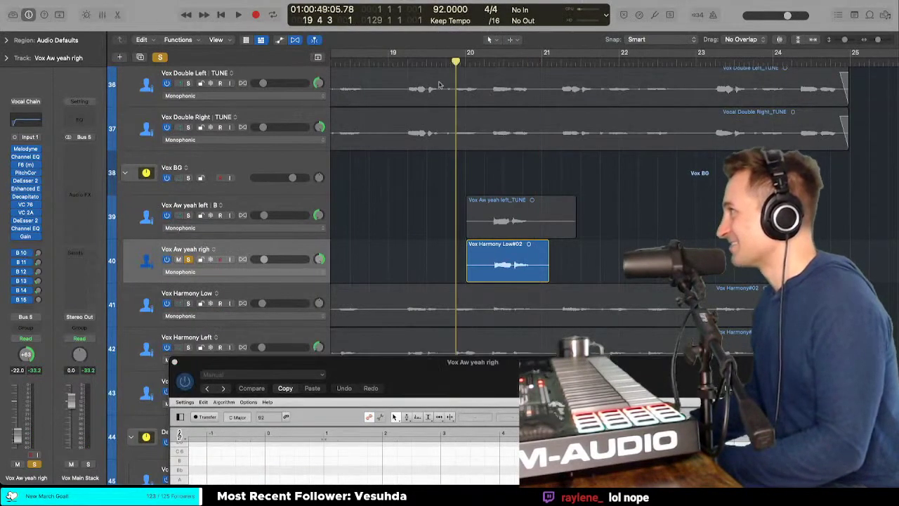
drag(447, 362, 426, 61)
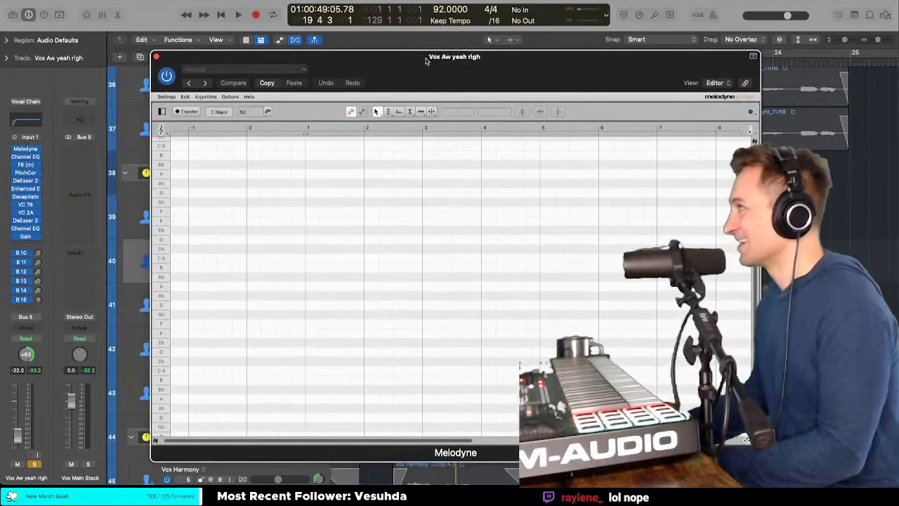
click(186, 111)
key(space)
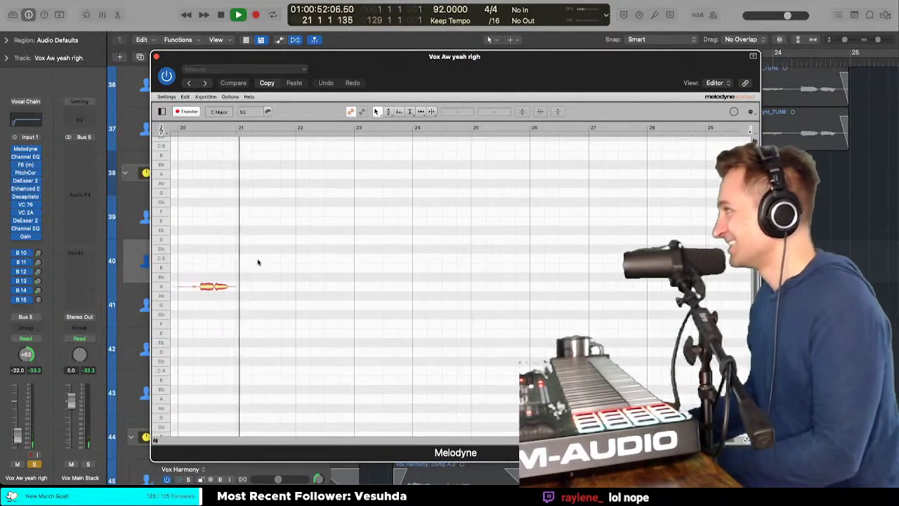
key(space)
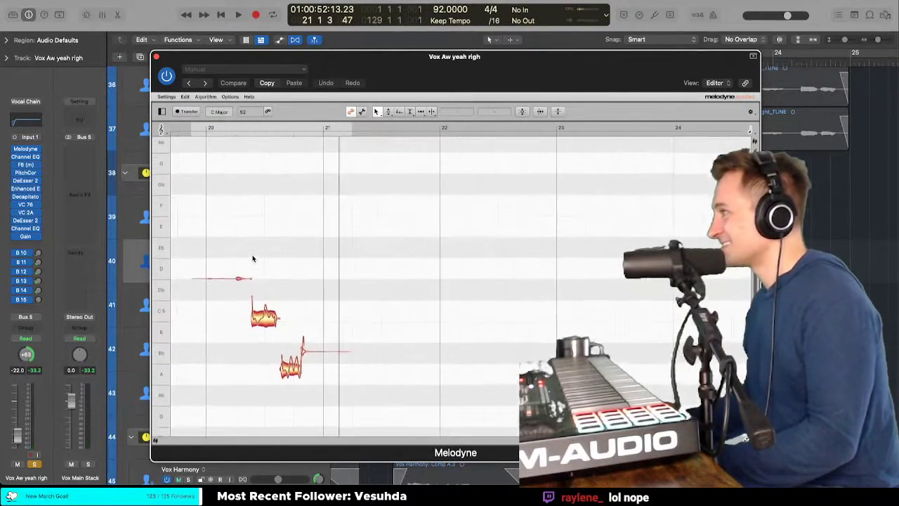
Step: Switch to the Pitch tool and tune the first main note to C5 and the second to Bb4
right_click(266, 318)
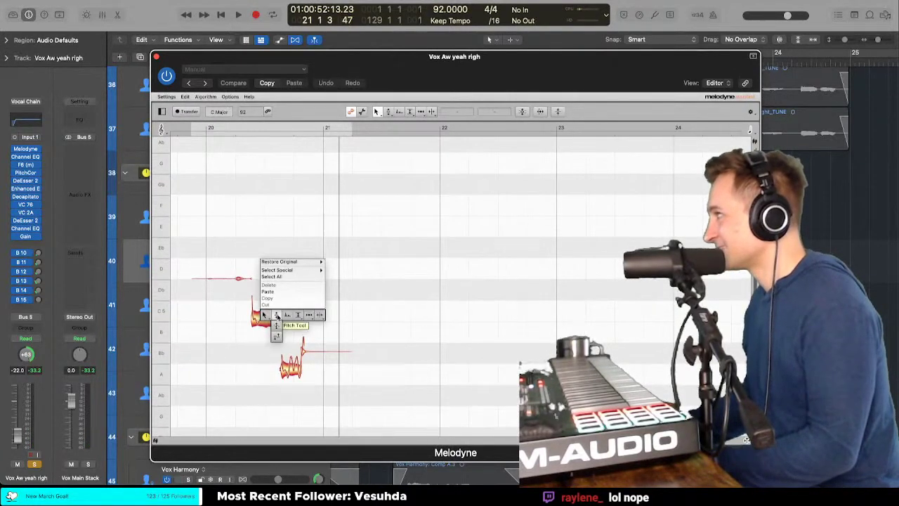
click(278, 314)
click(267, 320)
drag(266, 320, 264, 309)
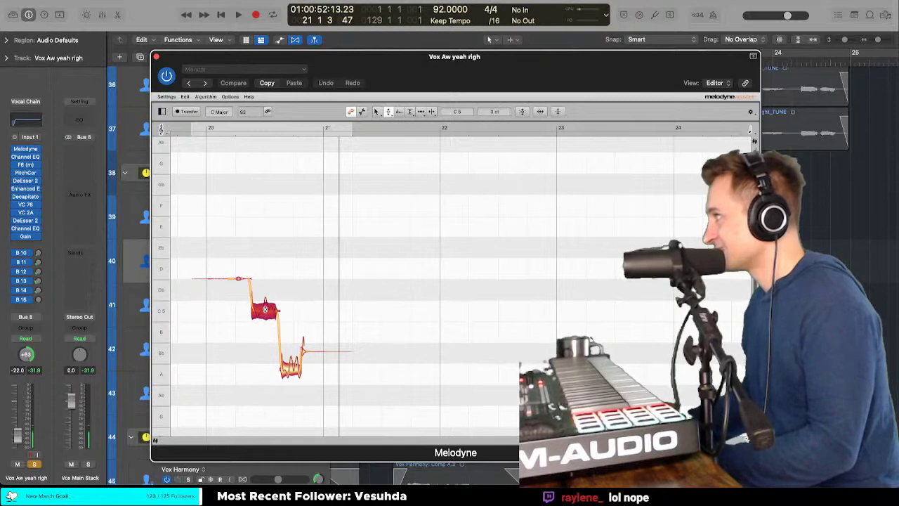
drag(291, 367, 293, 353)
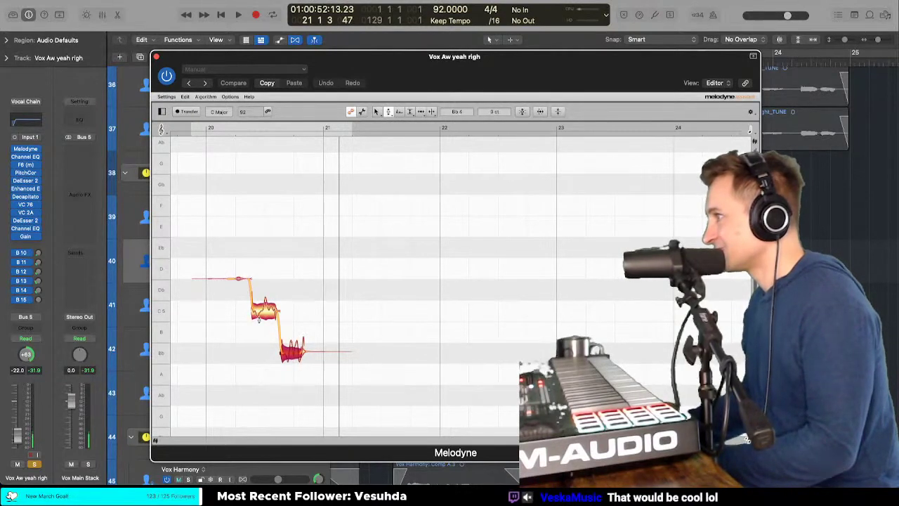
Step: Select the C5 and Bb4 notes with the trailing tail and snap them to their pitch centers
drag(221, 293, 343, 359)
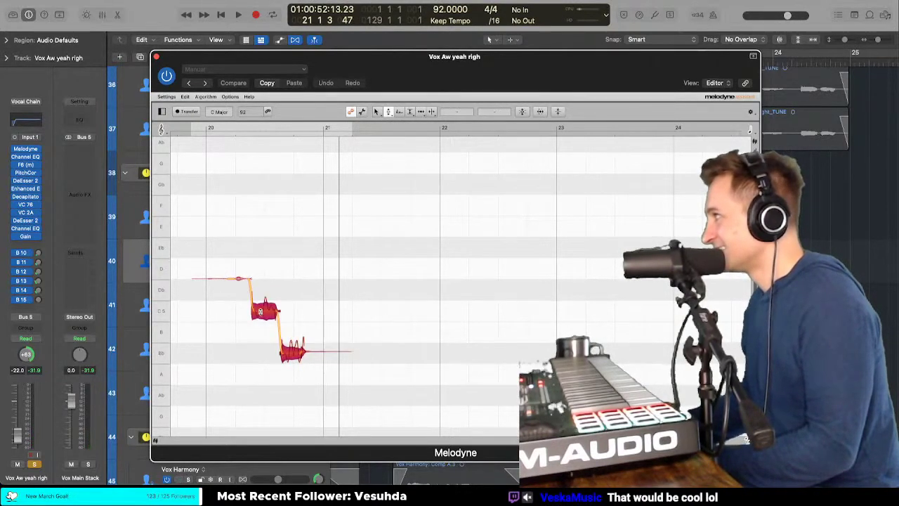
right_click(213, 309)
click(212, 311)
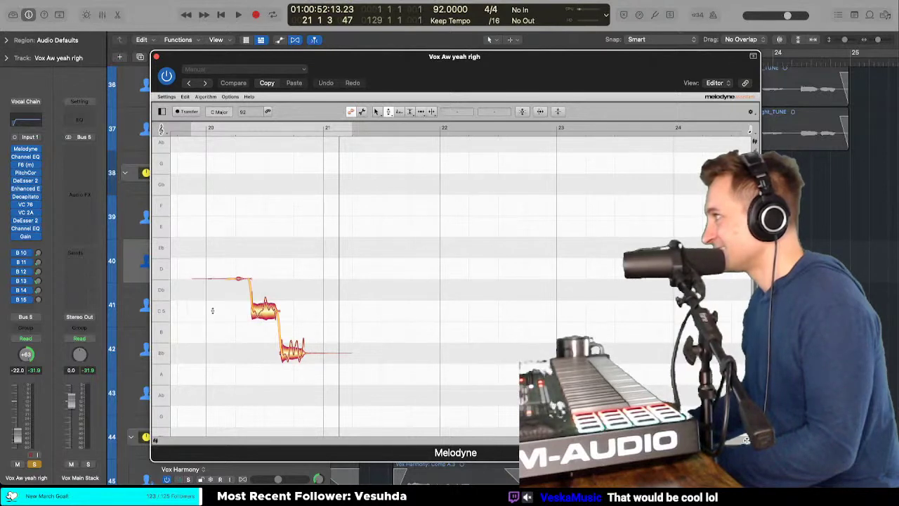
Step: Play the phrase, move the small note before the main C5 note down to C5, and play it again
key(space)
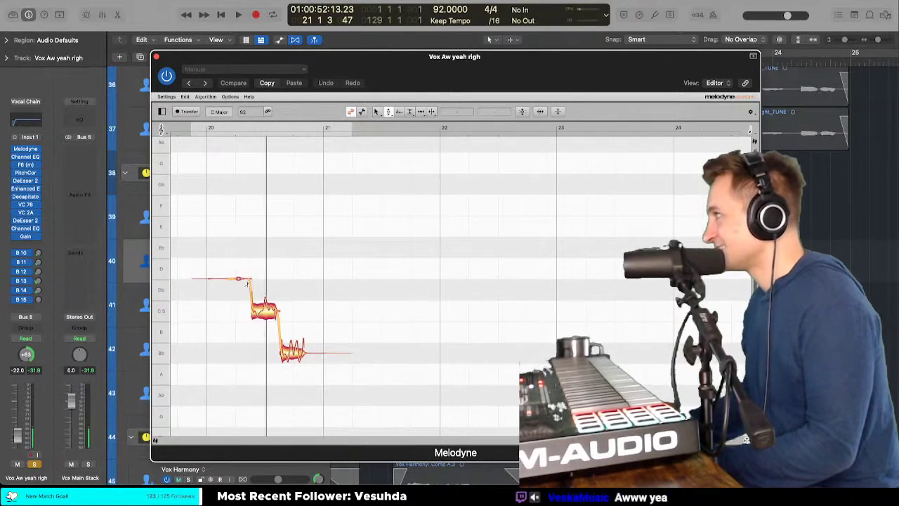
drag(239, 279, 236, 310)
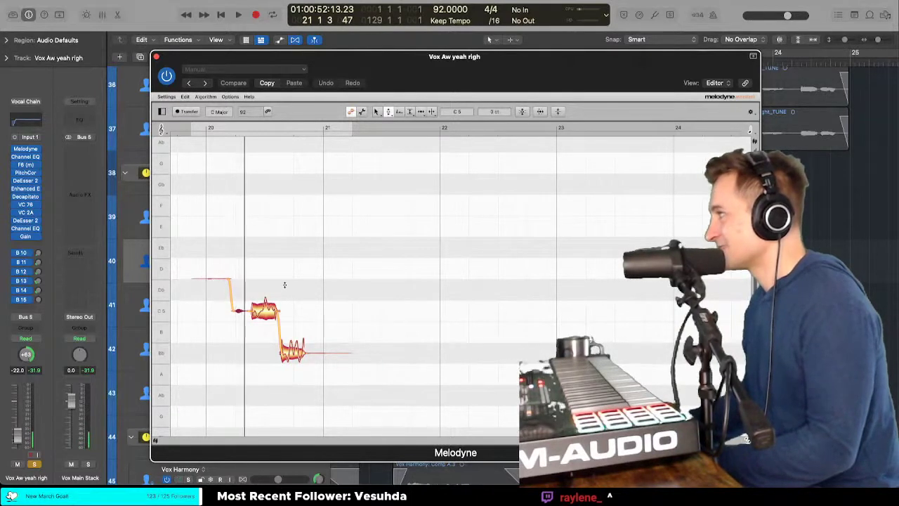
key(space)
Step: Reduce the main C5 note's pitch modulation and return to the Pitch tool
right_click(273, 311)
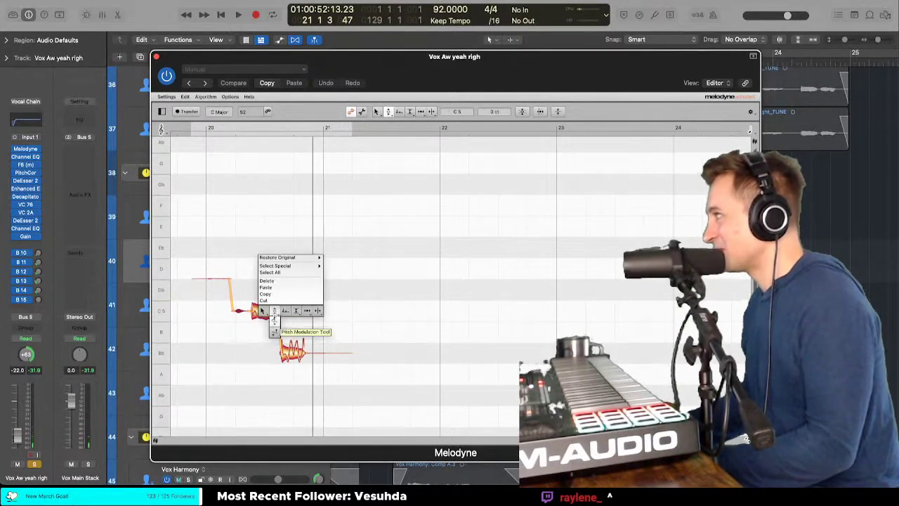
click(275, 322)
click(268, 310)
right_click(267, 337)
click(269, 321)
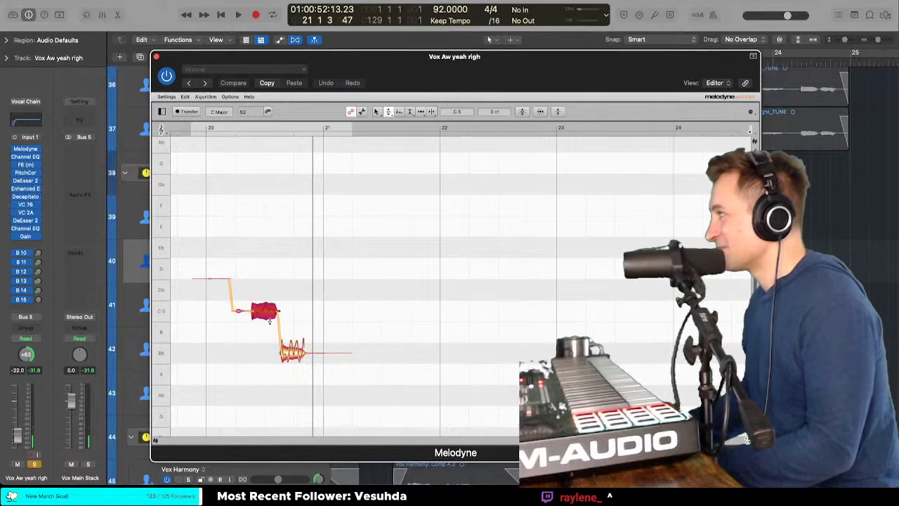
Step: Set the main C5 note's pitch drift to 43% and the Bb4 note's pitch modulation to 58%
right_click(248, 288)
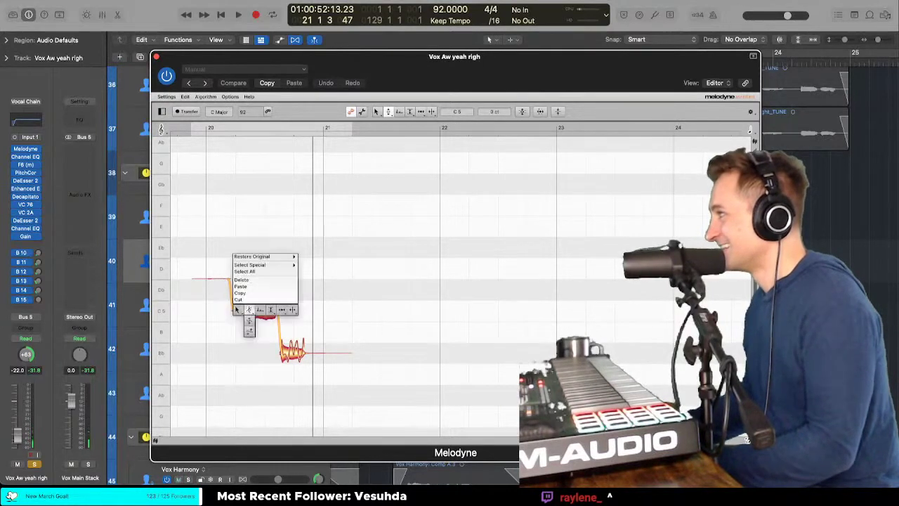
click(260, 326)
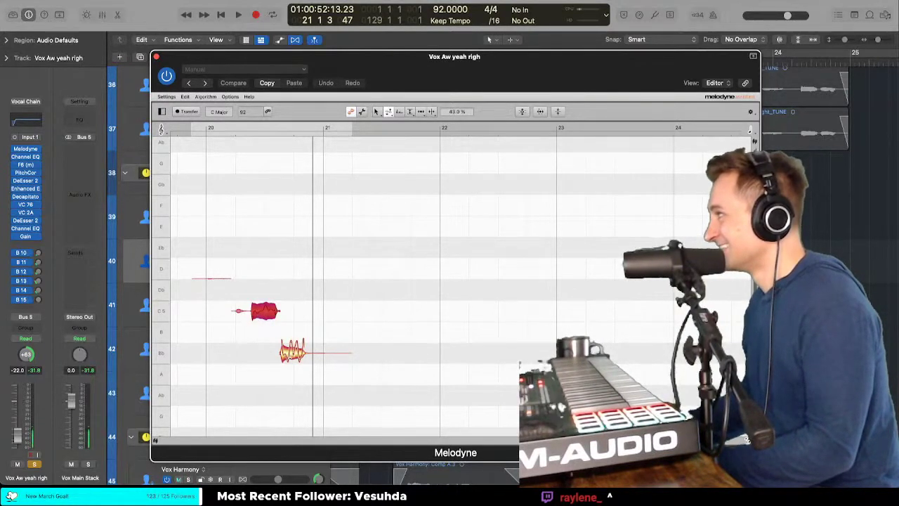
right_click(292, 349)
click(291, 355)
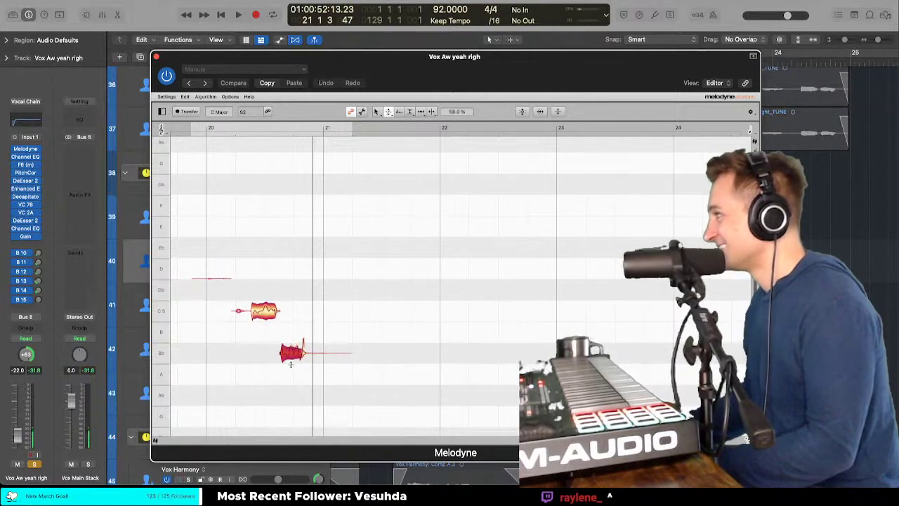
Step: Reduce the pitch modulation of the small segment ending the Bb4 note, return to the Pitch tool and play the phrase back
click(307, 351)
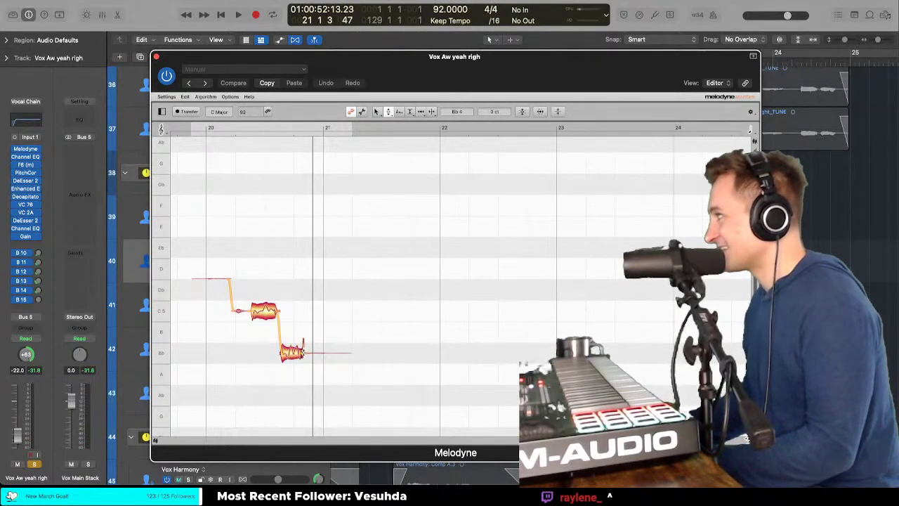
scroll(304, 349, up, 1)
scroll(290, 340, up, 2)
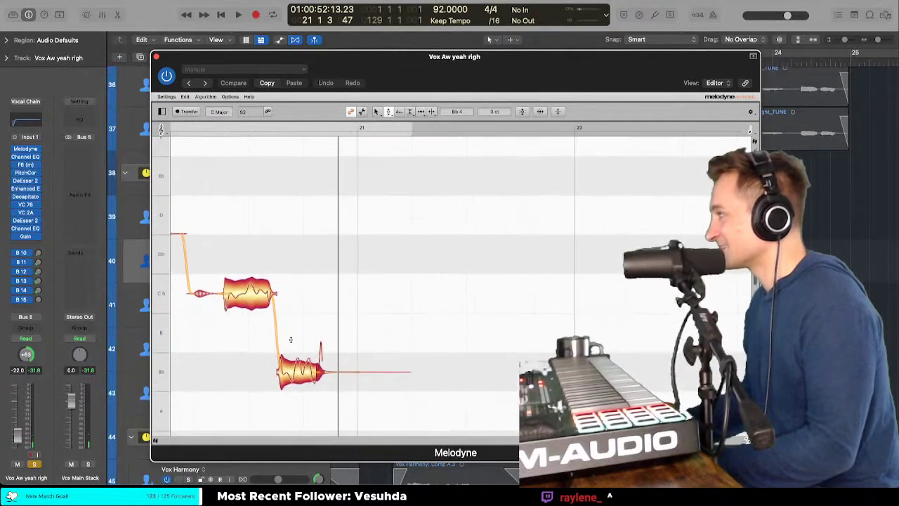
right_click(330, 375)
click(321, 376)
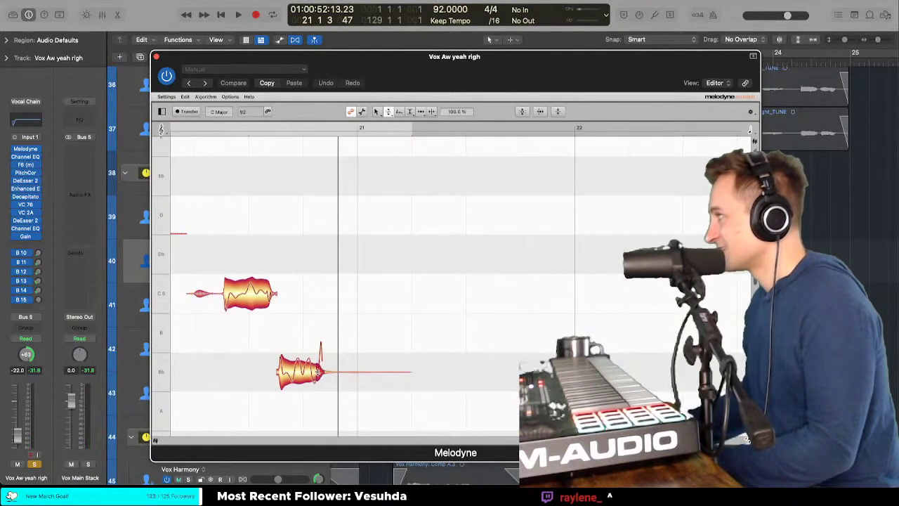
right_click(319, 398)
click(325, 373)
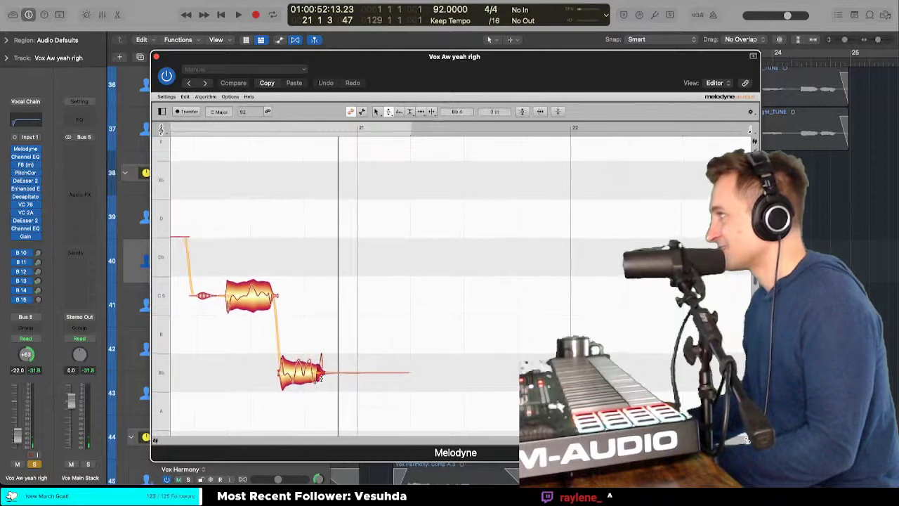
scroll(299, 376, down, 2)
double_click(191, 347)
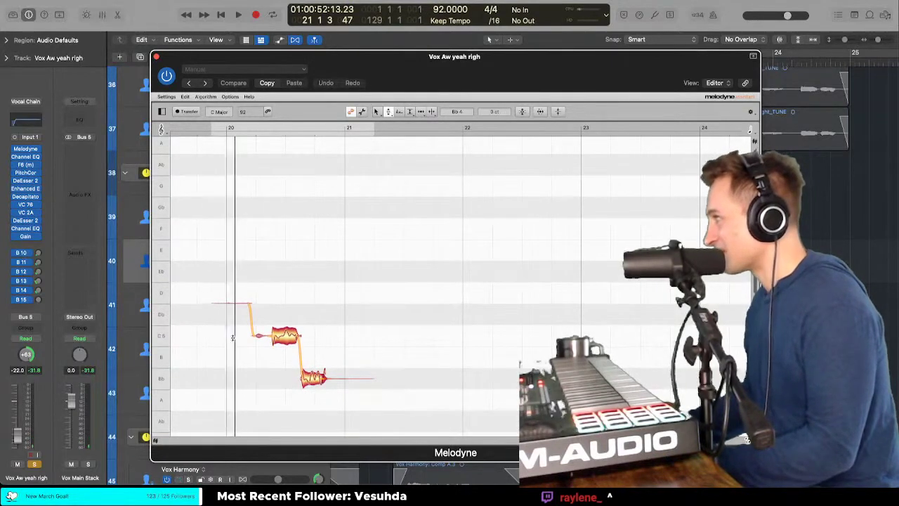
Step: Adjust the main C5 note's pitch modulation, return to the Pitch tool and close the Melodyne editor
right_click(270, 317)
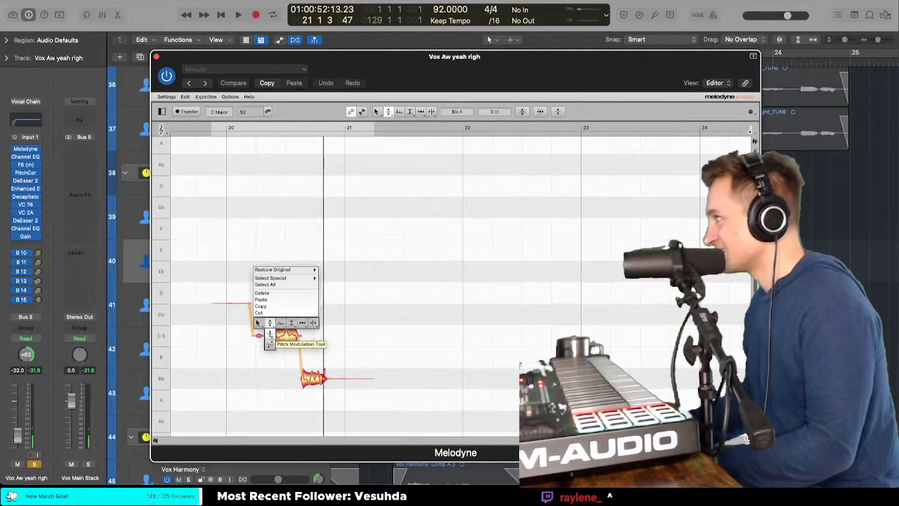
click(286, 328)
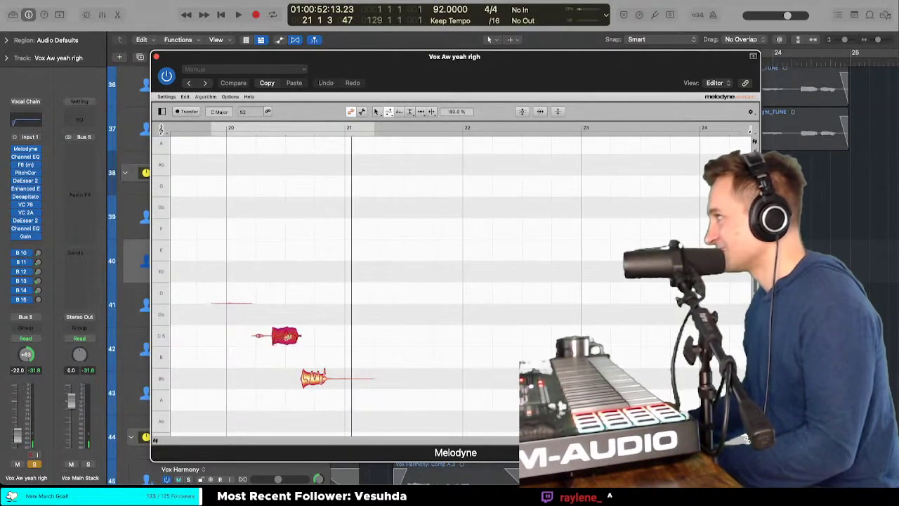
right_click(242, 343)
click(241, 335)
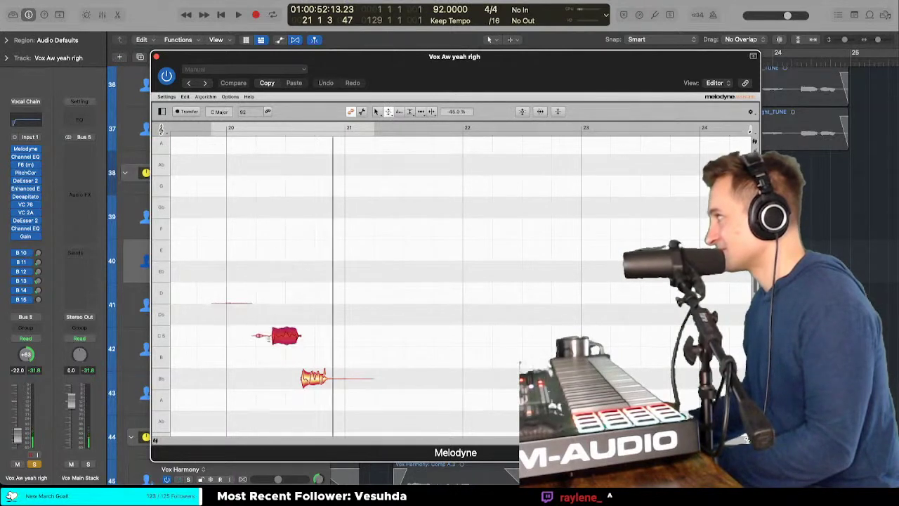
right_click(312, 372)
click(312, 372)
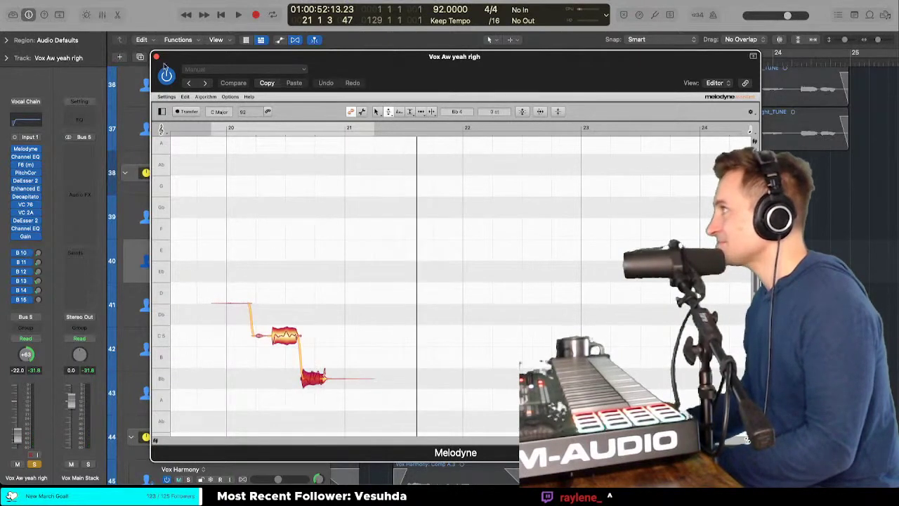
click(157, 57)
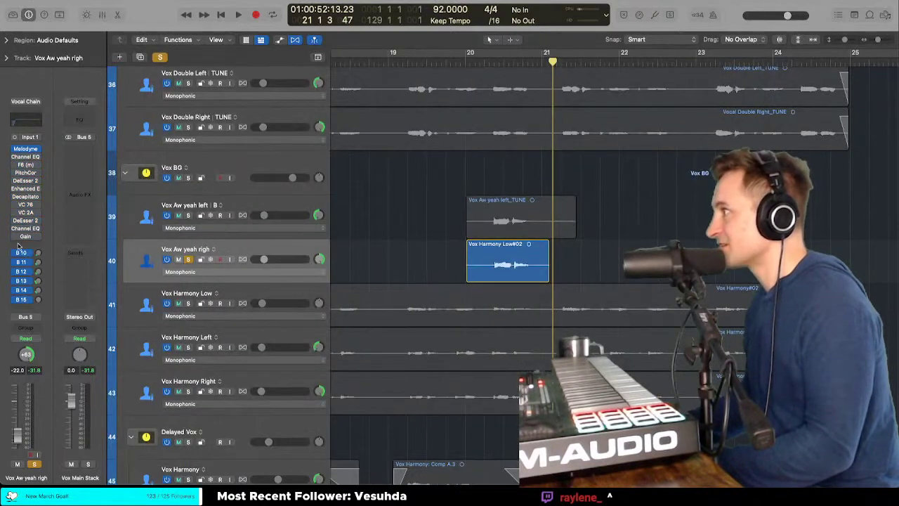
Step: Select the Vox Harmony Low#02 region and duplicate its track's content into a new track alternative B
click(519, 257)
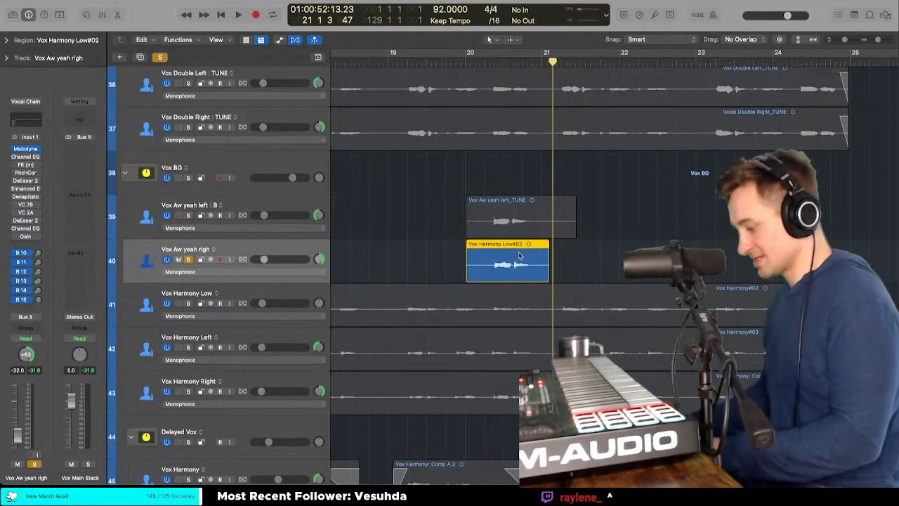
key(ctrl+b)
click(486, 322)
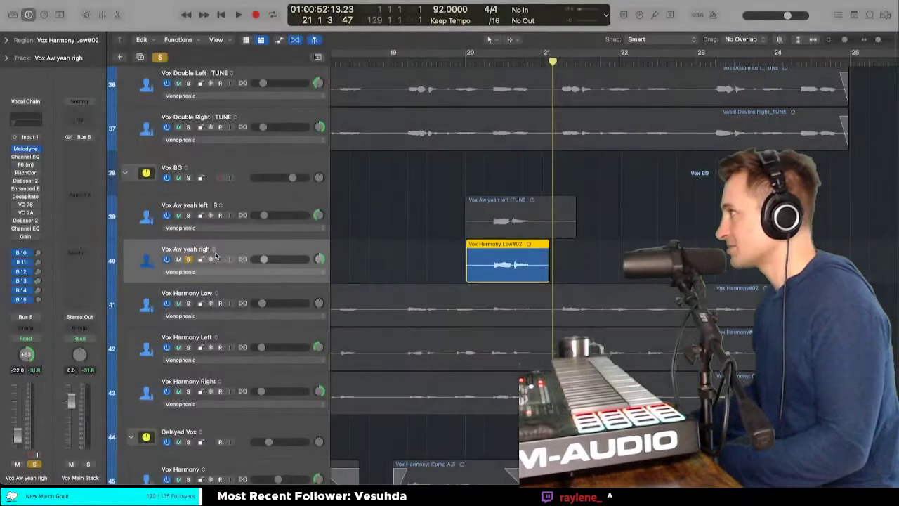
right_click(216, 258)
click(225, 263)
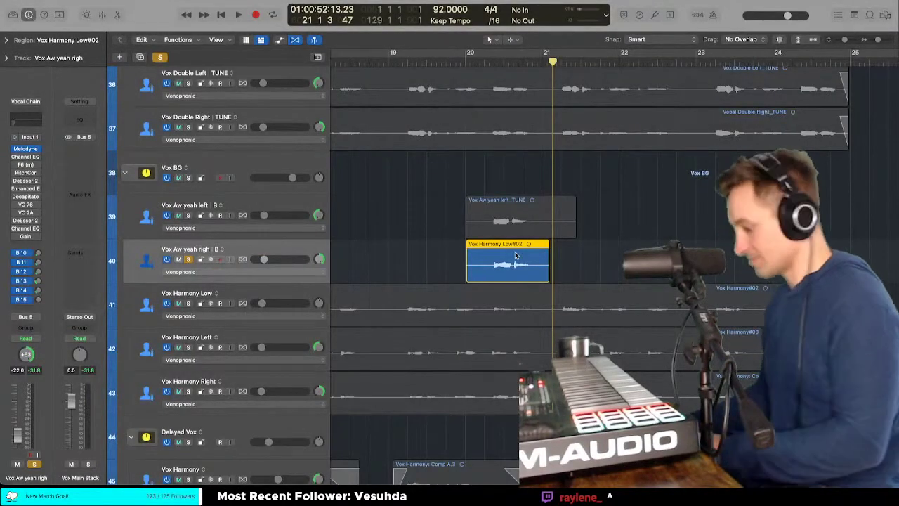
Step: Bounce the region in place on the selected track as Vox Aw yeah right_TUNE, bypass Melodyne and re-enable the other effects in the chain
key(ctrl+b)
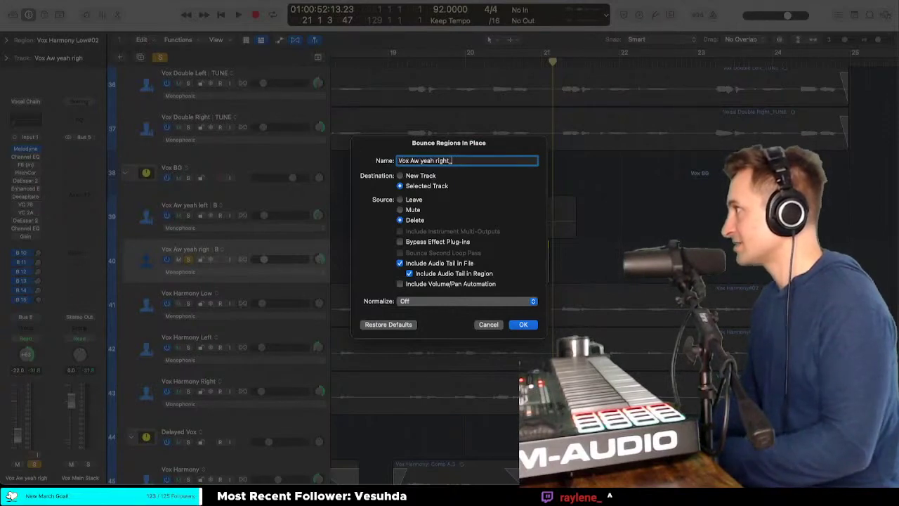
key(Return)
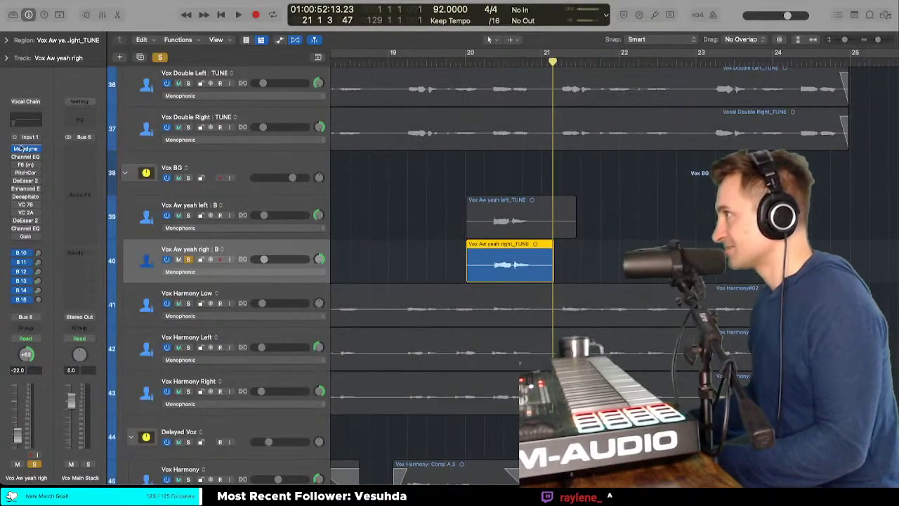
click(15, 241)
click(14, 167)
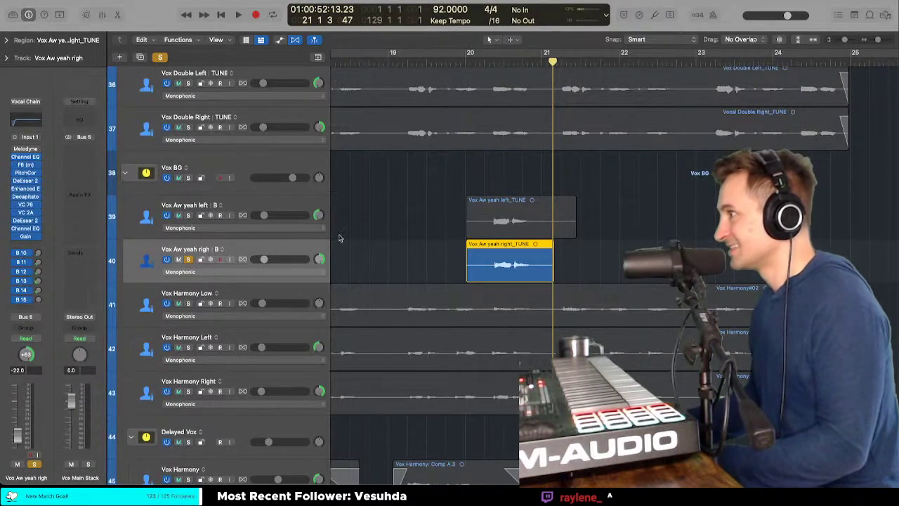
Step: Rename track 40 as Vox Aw yeah right
scroll(339, 238, down, 1)
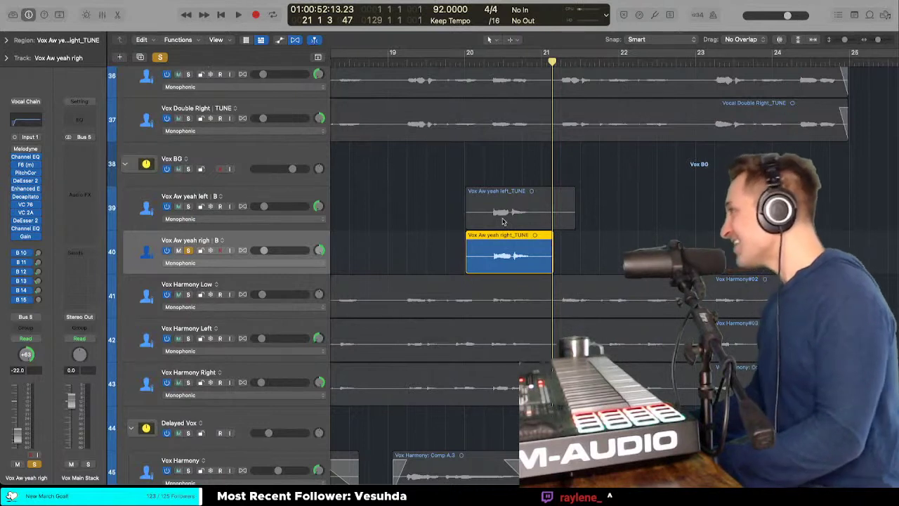
double_click(200, 241)
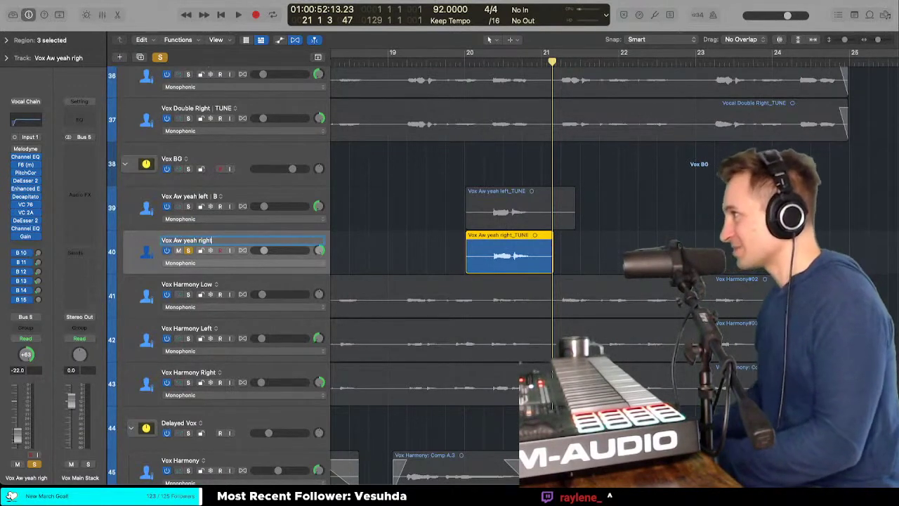
text(t)
key(Return)
Step: Unsolo the Vox Aw yeah right track and select the Vox Harmony Low track
click(461, 63)
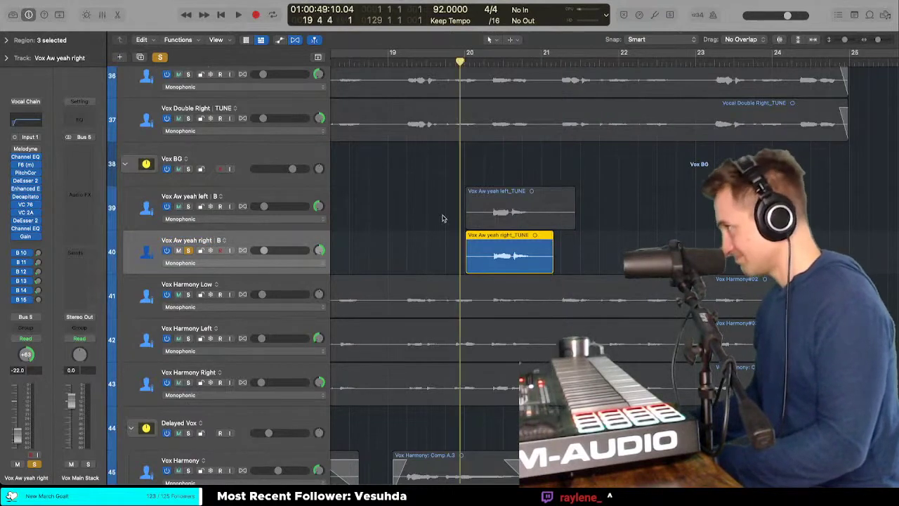
key(super+Up)
key(super+Up)
key(s)
click(264, 236)
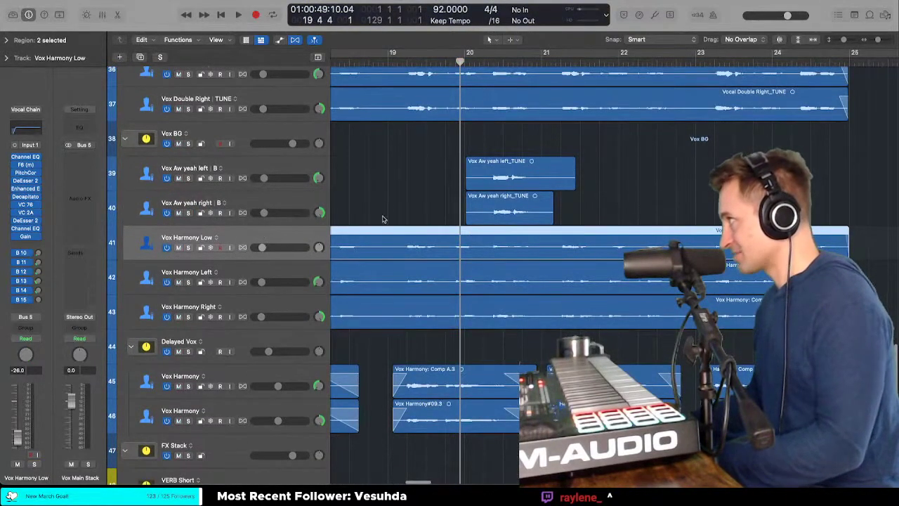
Step: Solo Vox Harmony Low and play it from the start of Chorus 1 at bar 17
key(super+Left)
key(super+Left)
key(s)
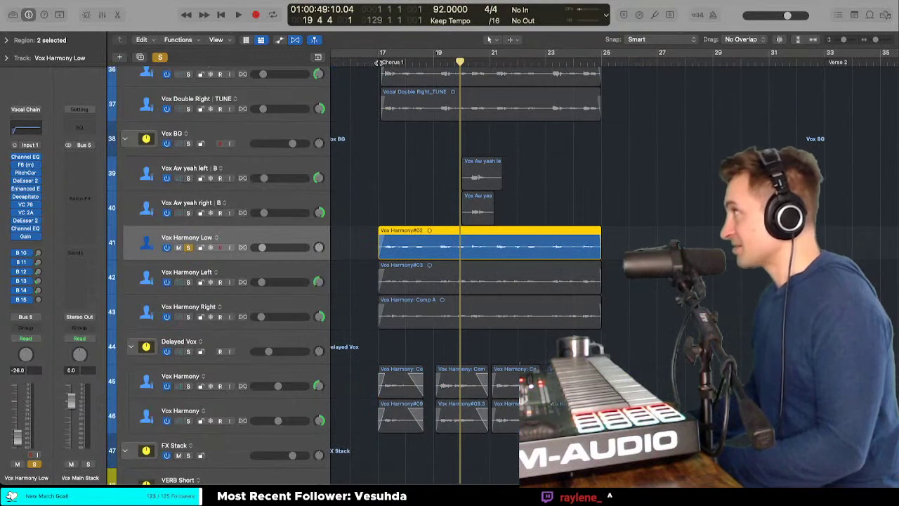
click(379, 62)
key(space)
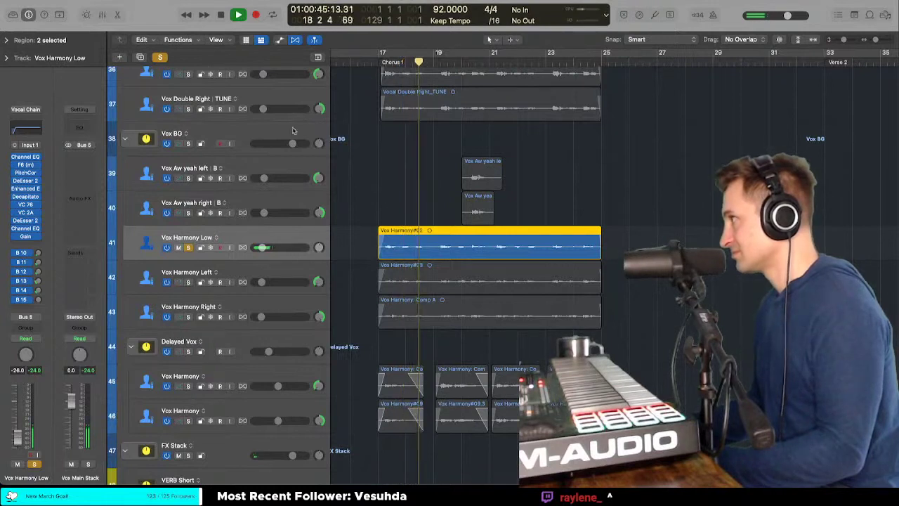
Step: Bypass the Pitch Correction plug-in on Vox Harmony Low, replay the chorus and check the plug-in's settings
click(15, 173)
key(space)
key(space)
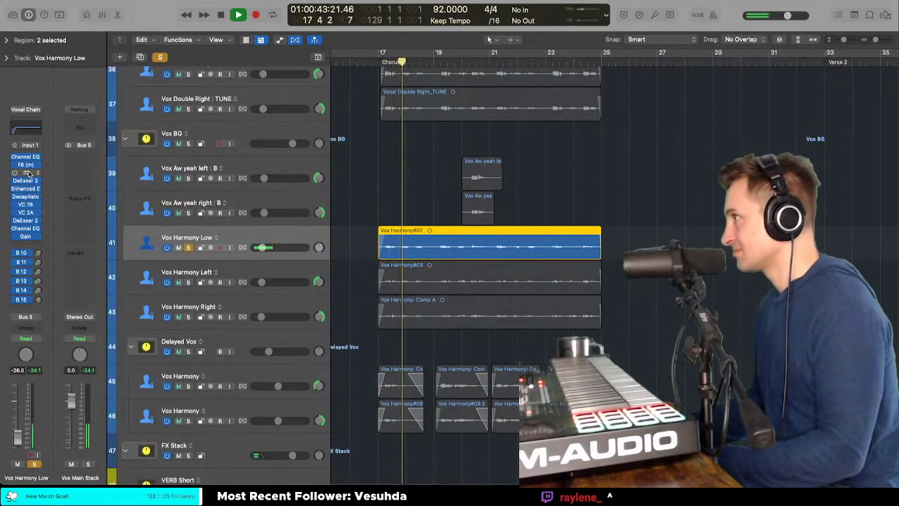
click(27, 173)
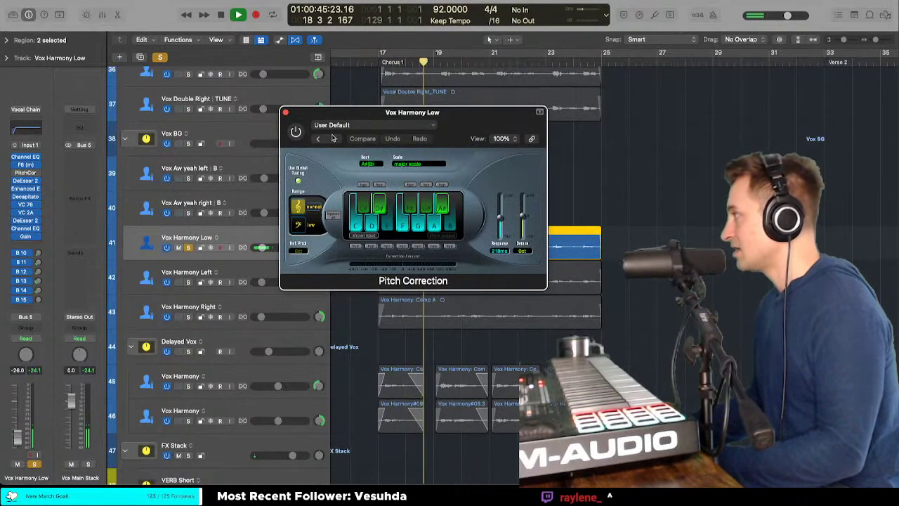
key(super+w)
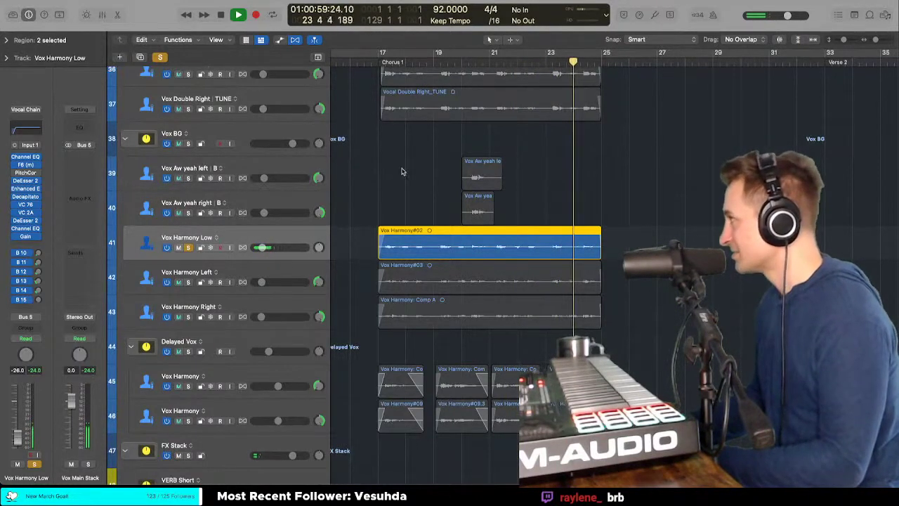
Step: Stop playback and turn on Low Latency Mode
key(super+Down)
key(super+Down)
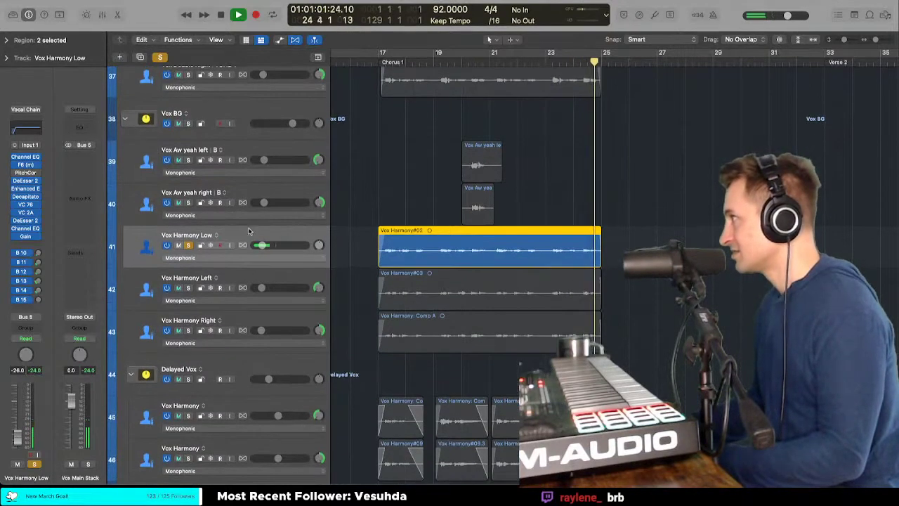
key(space)
key(t)
key(Escape)
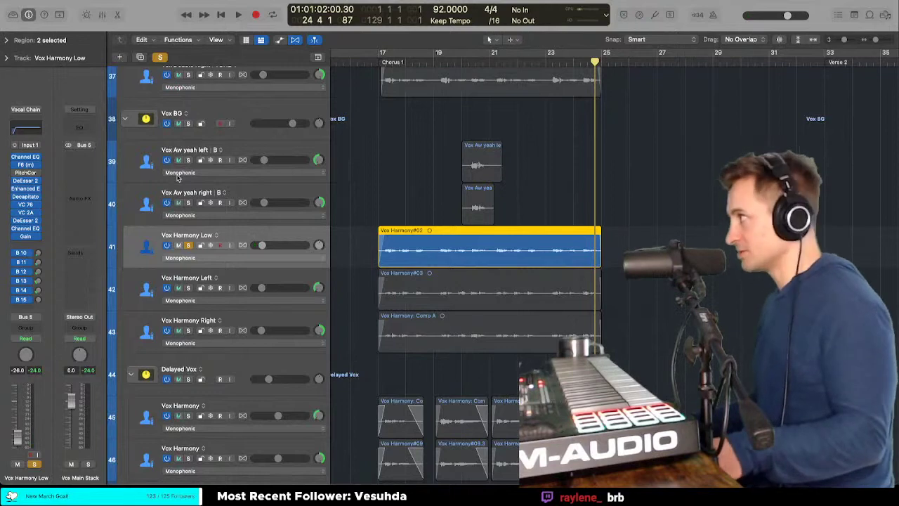
click(639, 16)
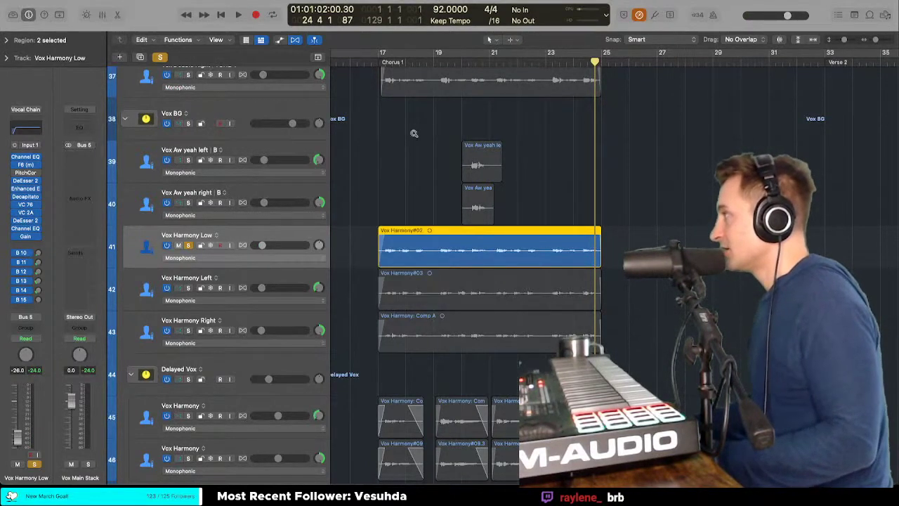
Step: Remove the fade-in at the start of the Vox Harmony Low region with the Fade tool
scroll(414, 134, up, 3)
key(t)
key(t)
key(t)
key(a)
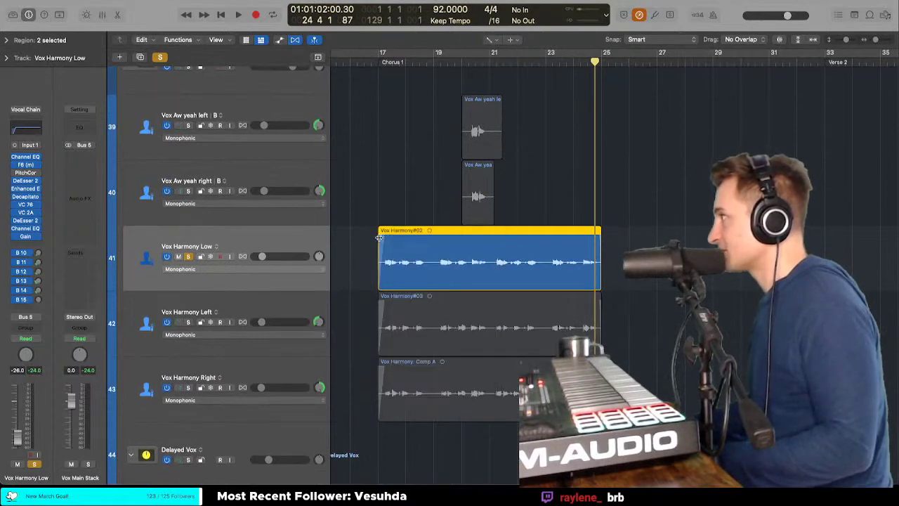
key(t)
key(a)
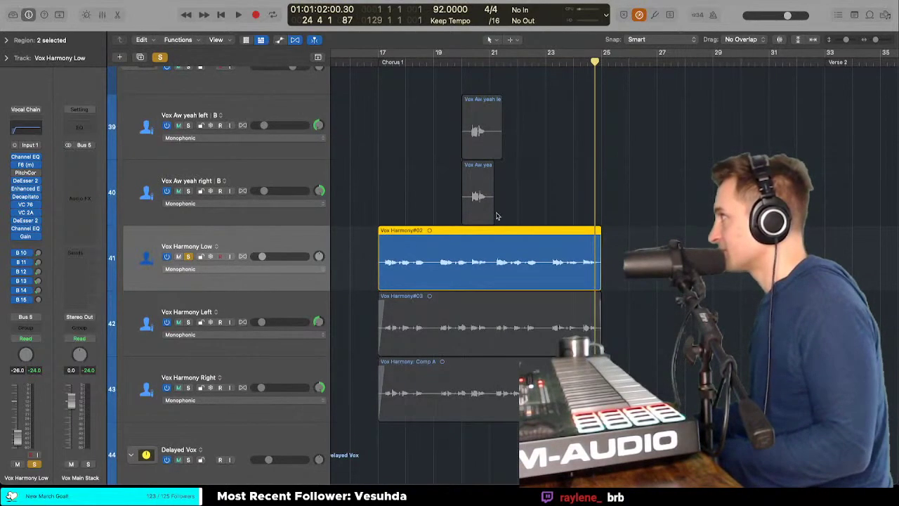
Step: Place the playhead at the start of Chorus 1 and turn on input monitoring for Vox Harmony Low
scroll(497, 216, down, 2)
key(t)
key(t)
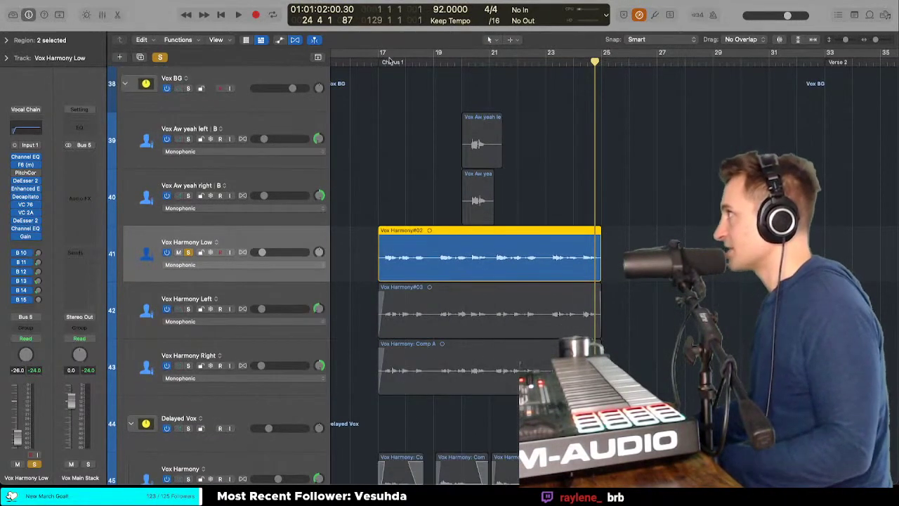
click(390, 61)
key(t)
key(t)
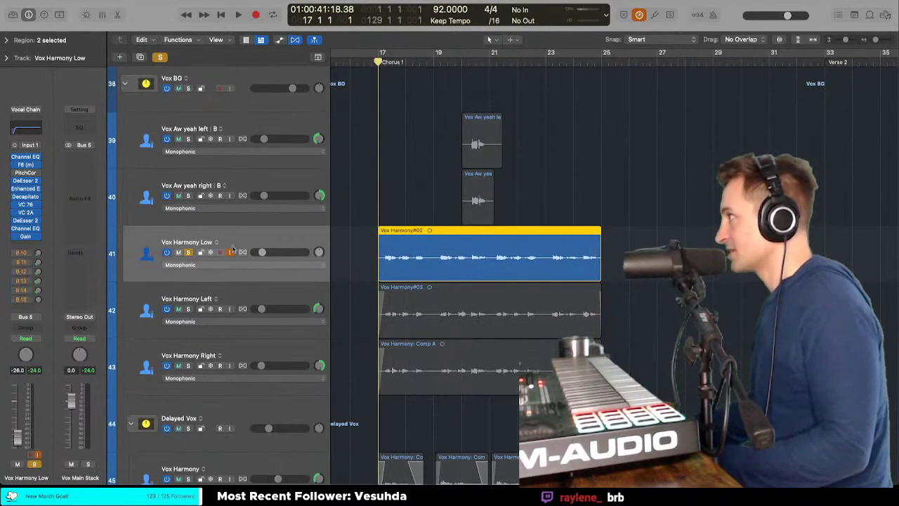
Step: Raise the Vox Harmony Low track volume to -13.0 dB
scroll(375, 162, down, 2)
scroll(376, 163, up, 2)
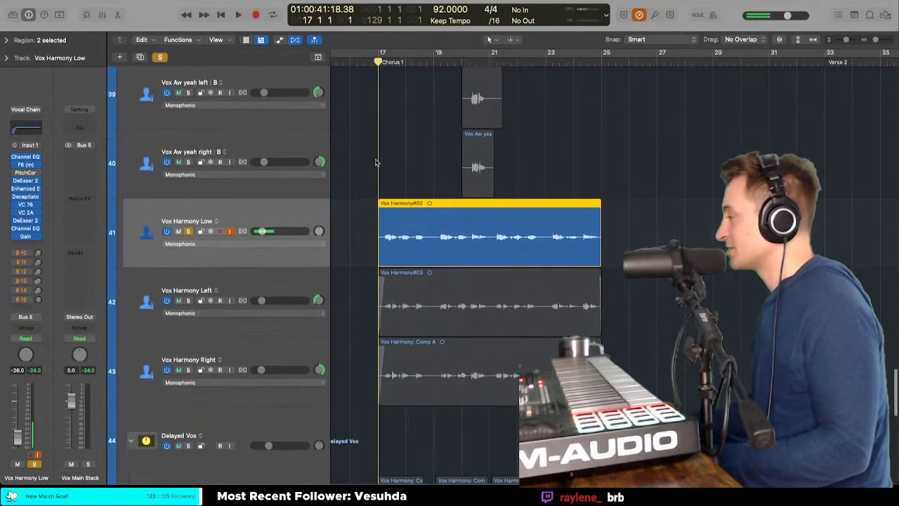
scroll(384, 177, down, 2)
scroll(383, 177, left, 1)
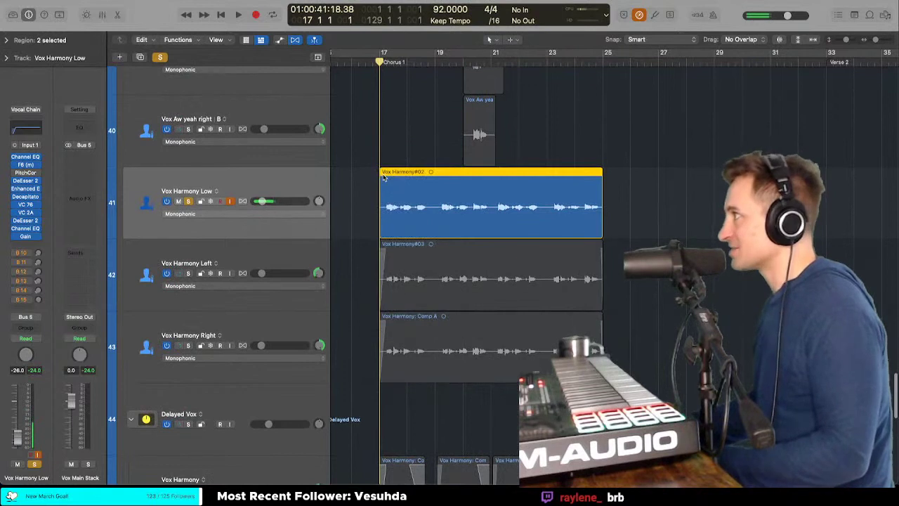
scroll(383, 177, up, 2)
click(262, 201)
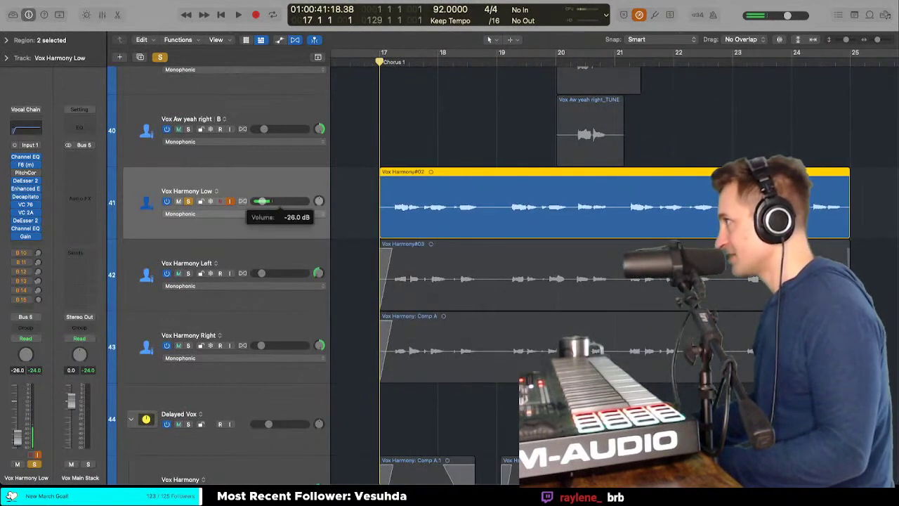
drag(272, 201, 271, 201)
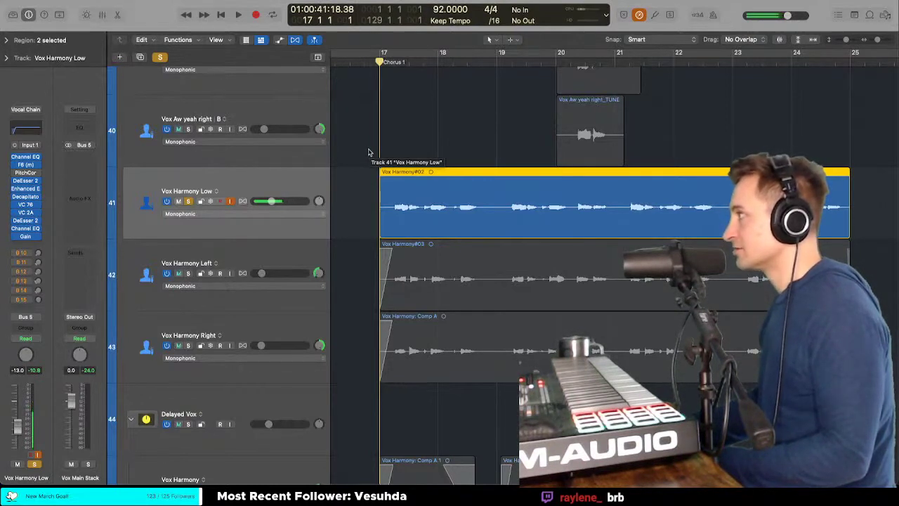
Step: Try recording a soloed take on Vox Harmony Low from bar 17, and undo it
key(t)
key(t)
key(r)
key(space)
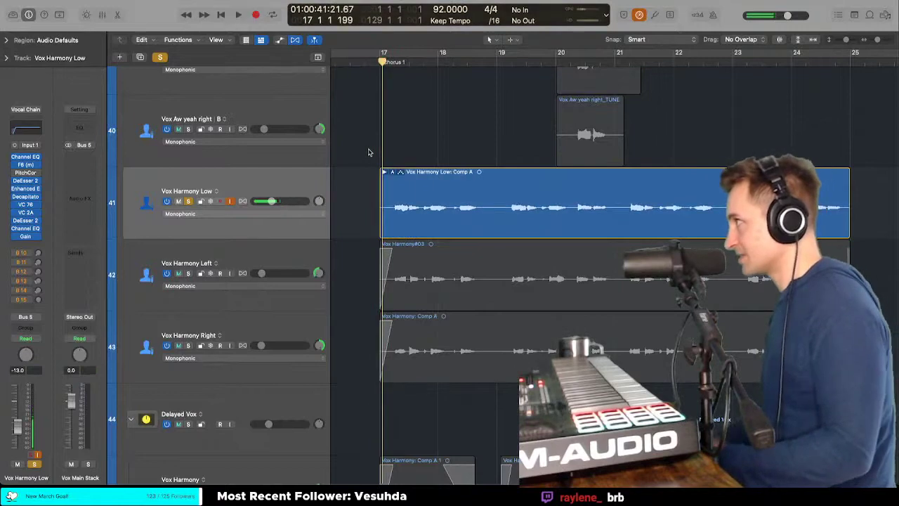
key(super+z)
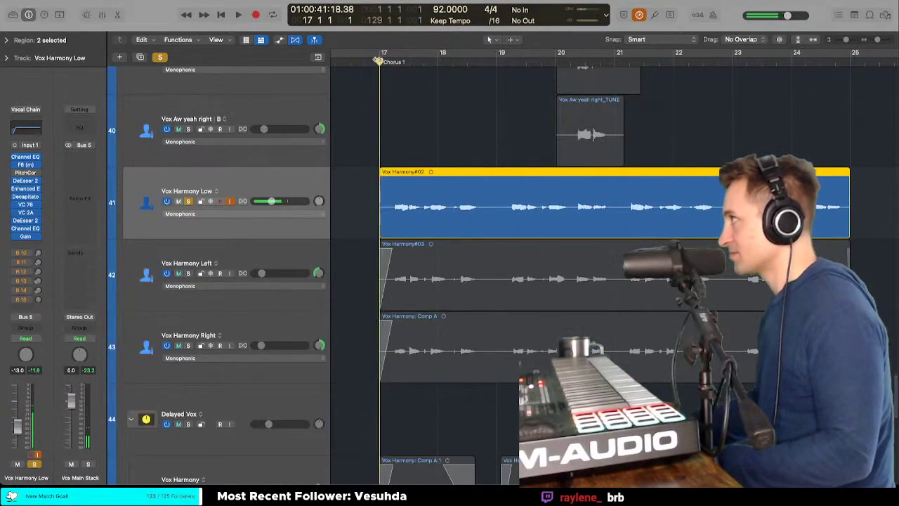
Step: Unsolo Vox Harmony Low, try a take against the full mix from bar 17, and undo that recording
key(s)
key(super+a)
key(r)
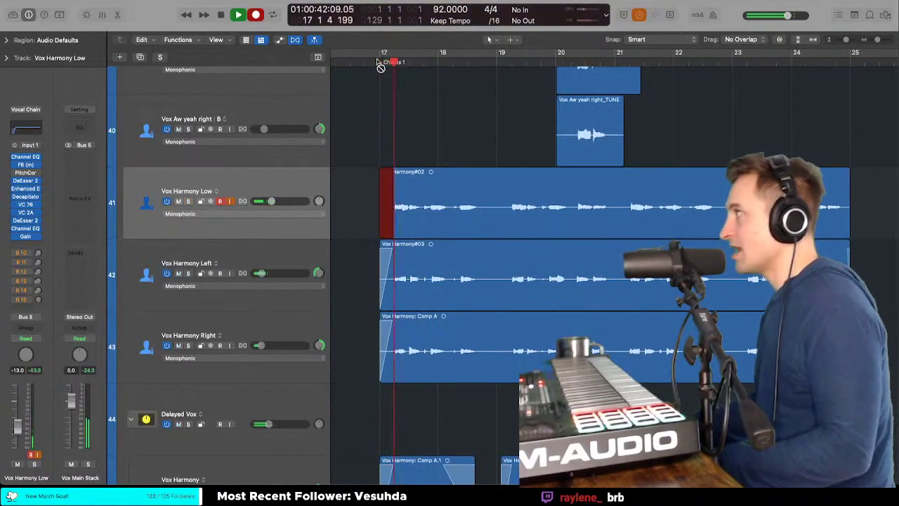
key(space)
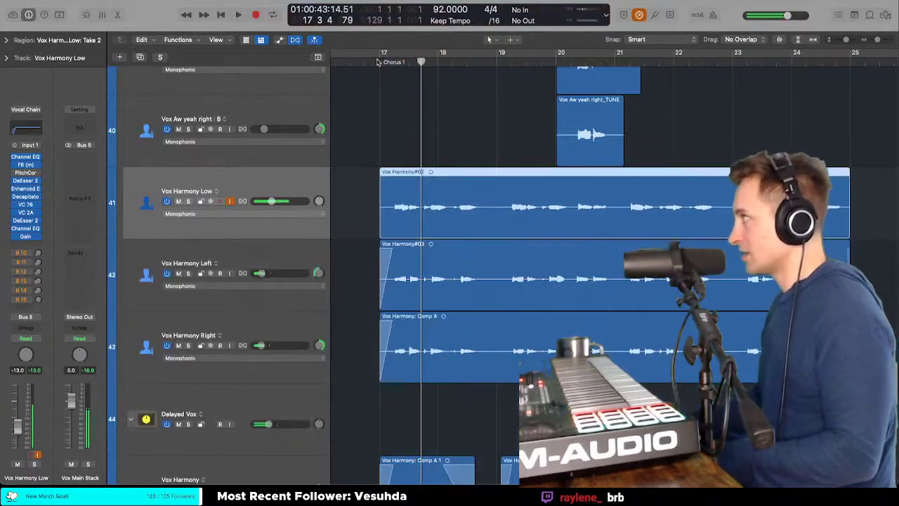
key(super+z)
Step: Record a full chorus take on Vox Harmony Low from bar 17 to just past bar 25
click(377, 62)
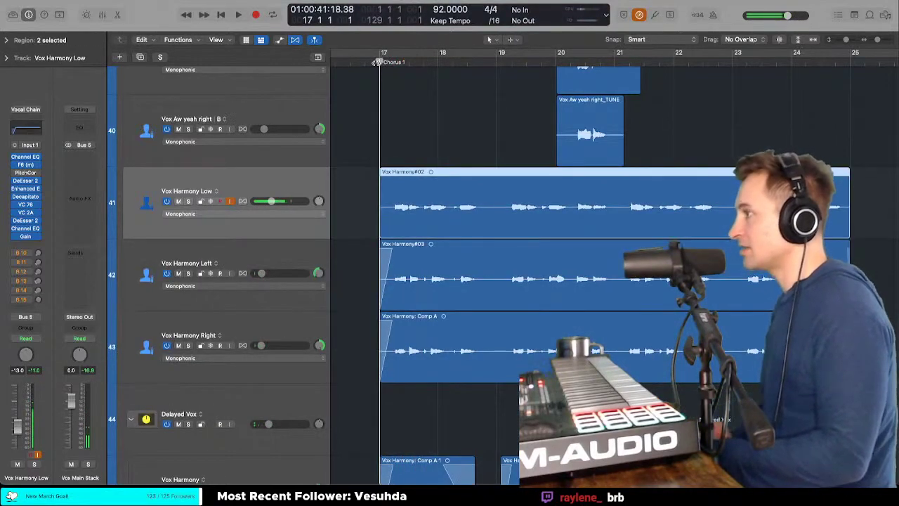
key(r)
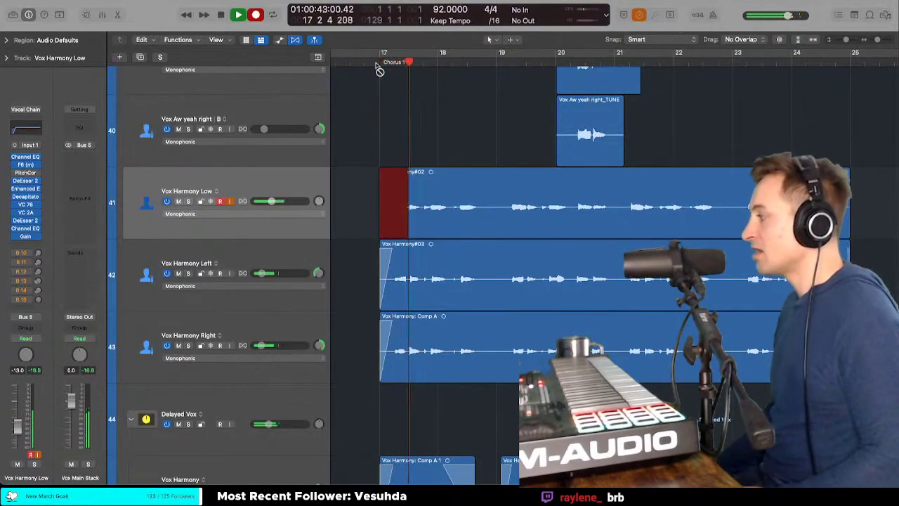
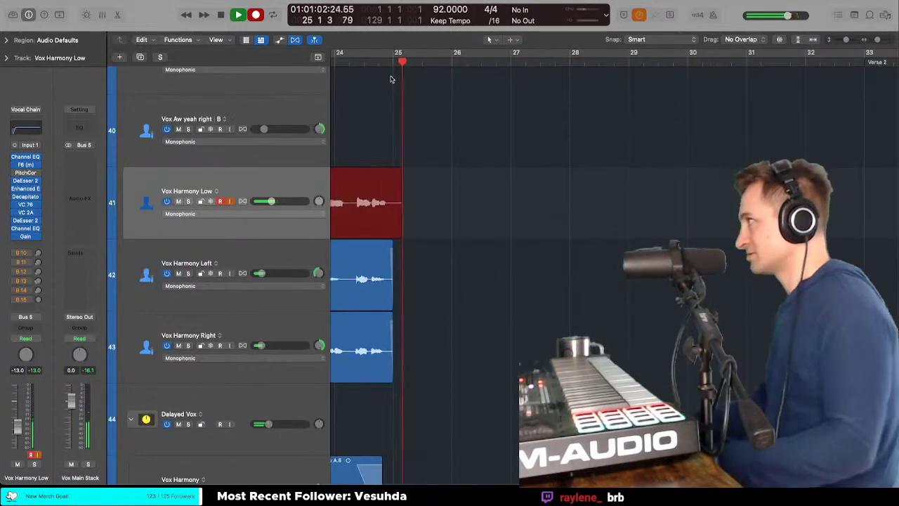
key(space)
key(t)
key(Escape)
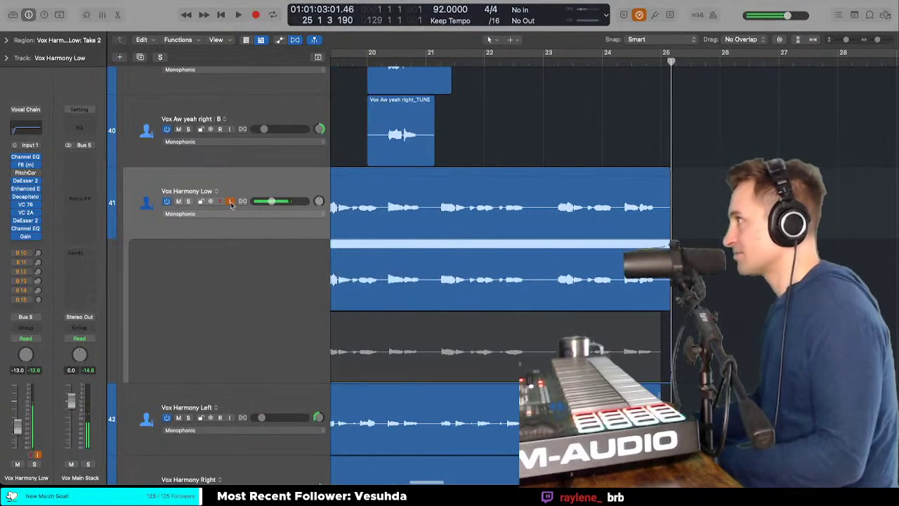
Step: Turn off input monitoring, solo Vox Harmony Low, collapse its take folder and play back the recorded take
scroll(587, 167, left, 5)
key(space)
key(s)
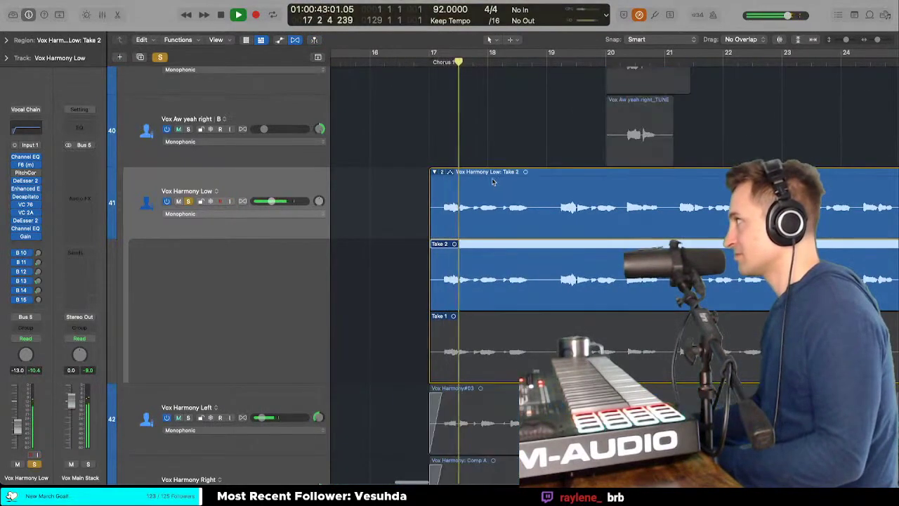
click(434, 172)
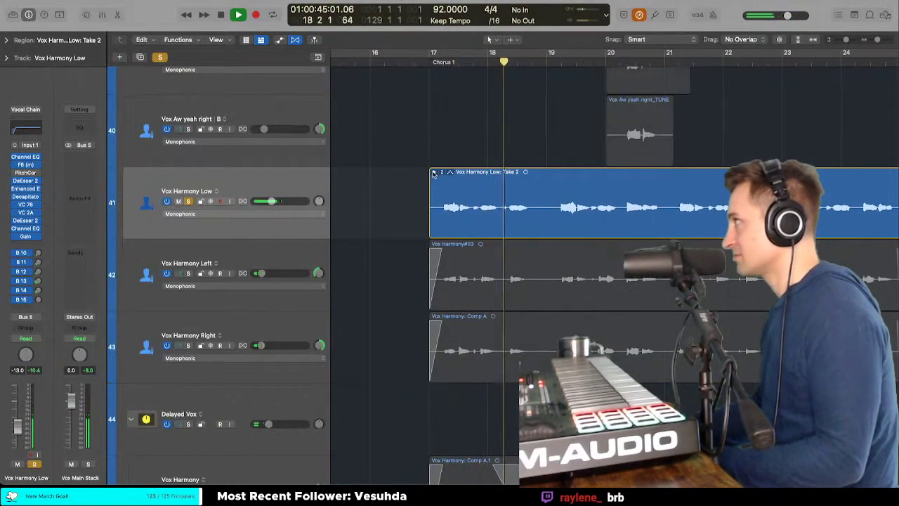
scroll(449, 175, right, 4)
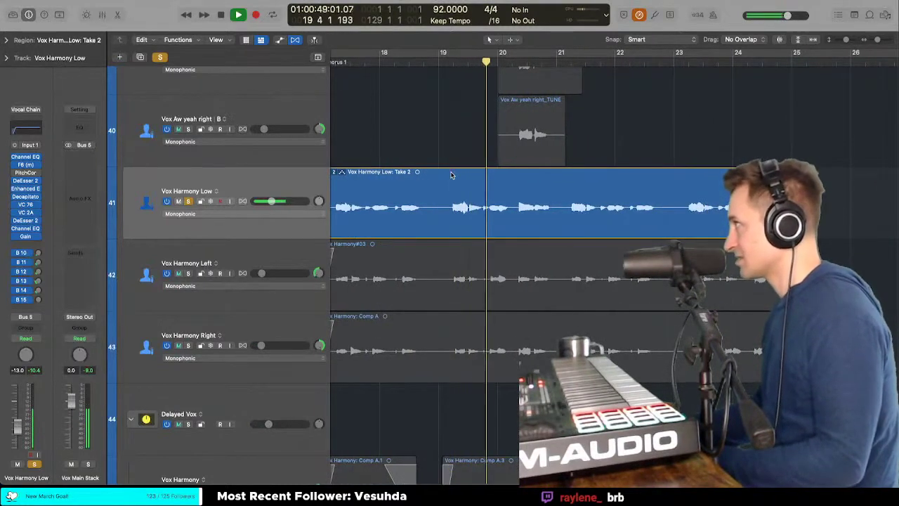
click(452, 175)
scroll(368, 172, left, 3)
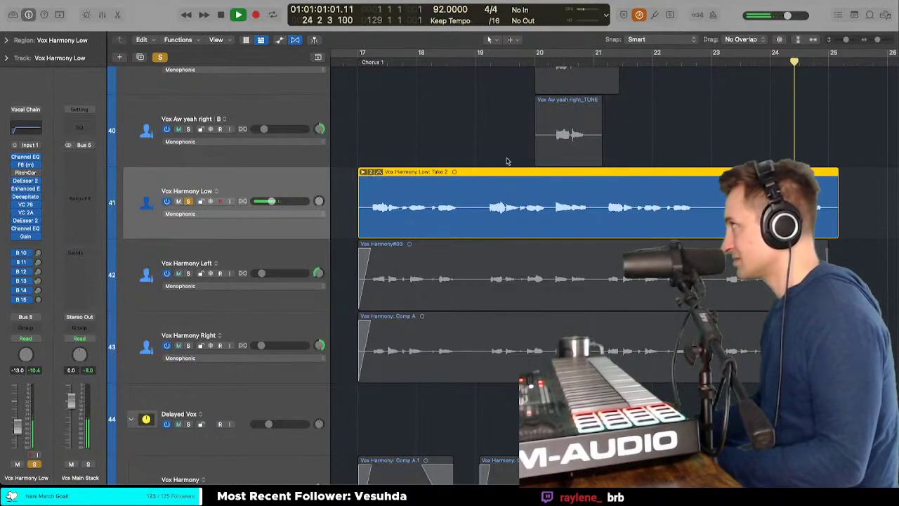
Step: Turn on input monitoring for Vox Harmony Low and record another short take starting at bar 23
click(720, 62)
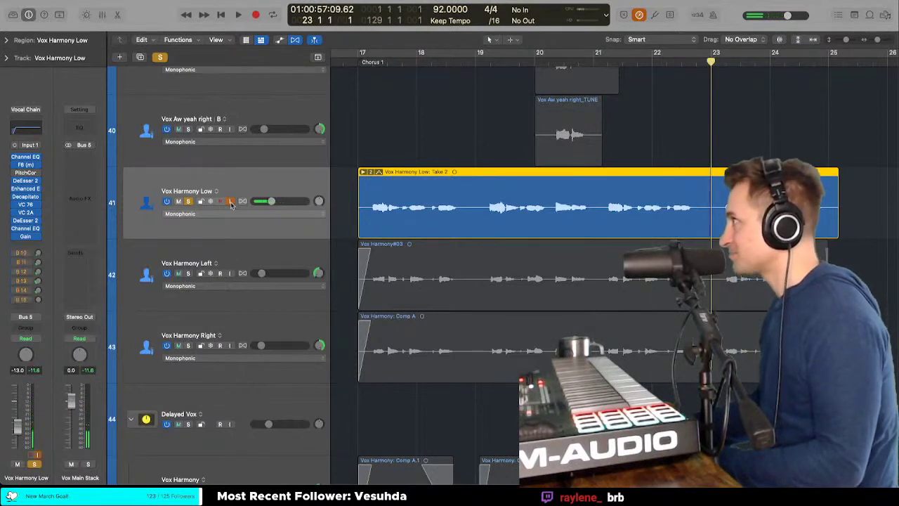
key(t)
key(Escape)
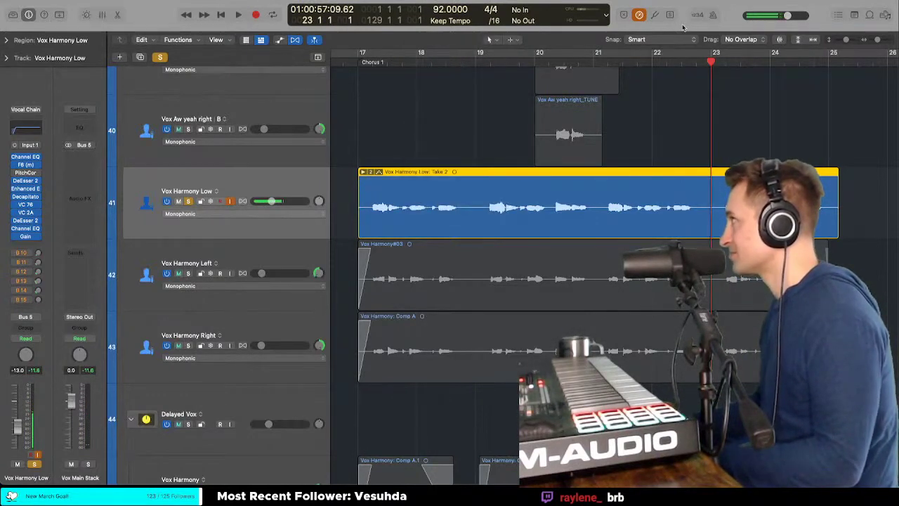
key(r)
key(space)
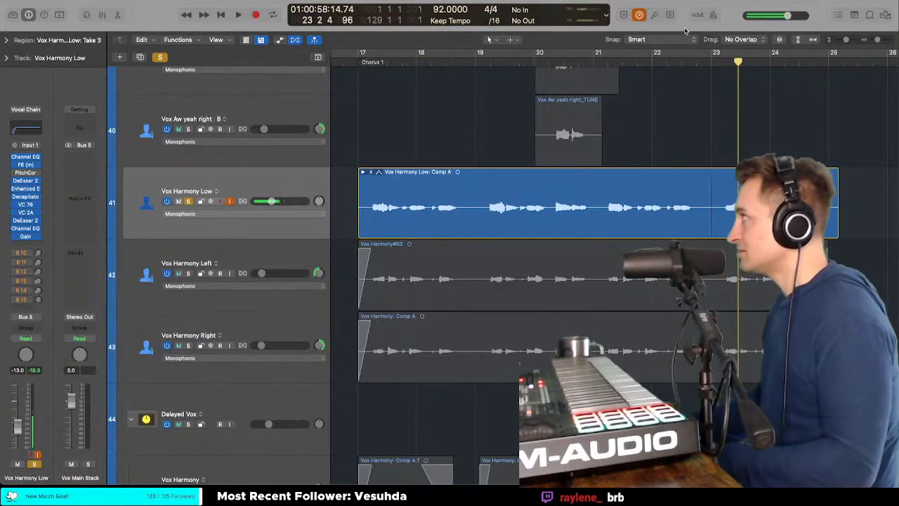
Step: Unsolo Vox Harmony Low, discard the last short take, and record a replacement from just before bar 23 to about bar 25
key(s)
key(super+a)
right_click(704, 61)
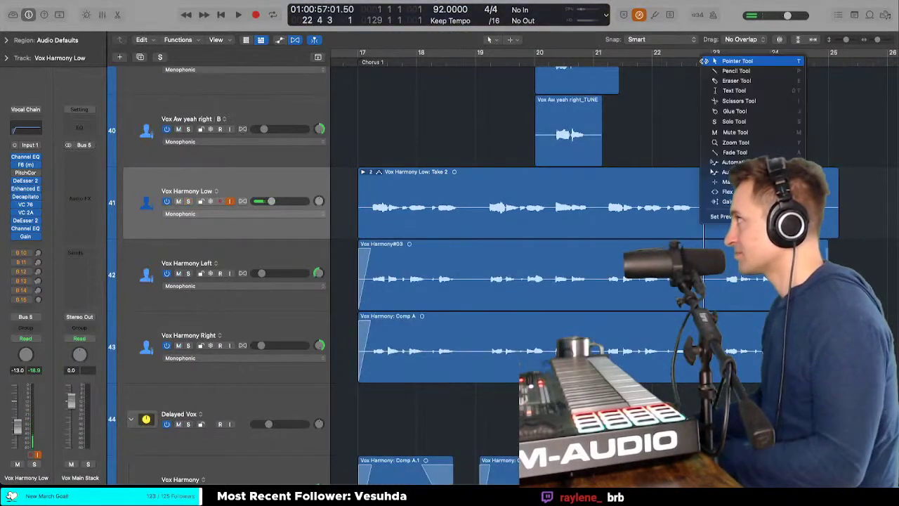
key(Escape)
key(r)
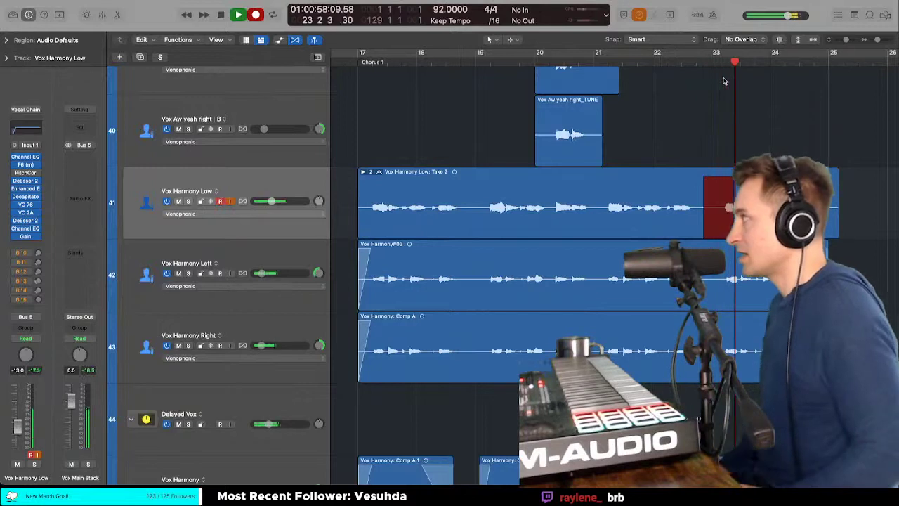
key(space)
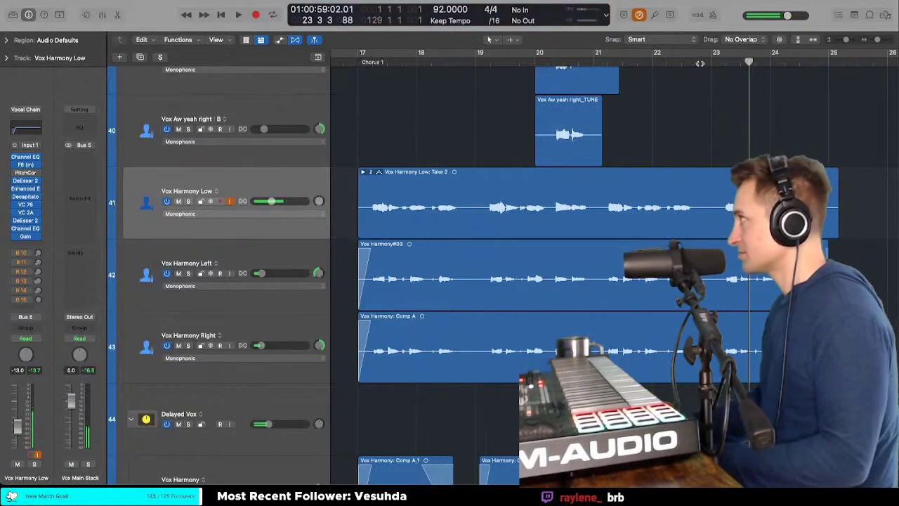
key(r)
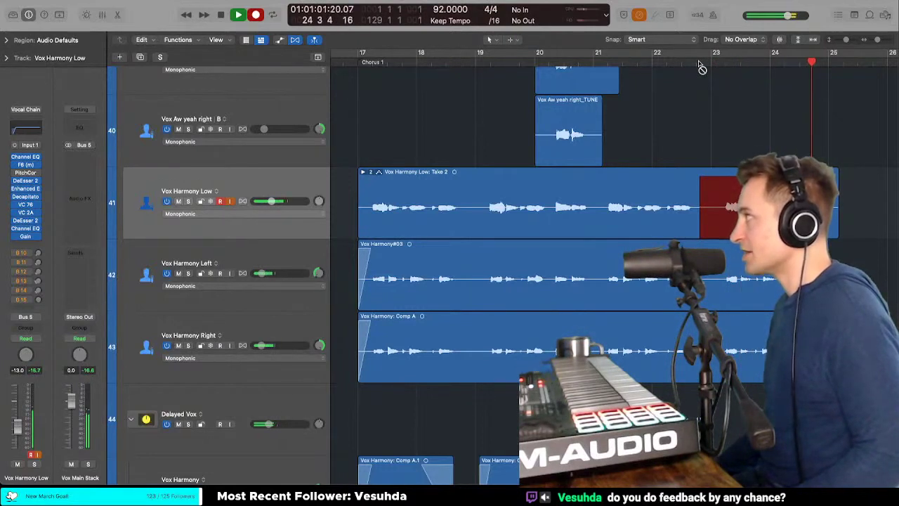
key(space)
Step: Audition the new comp from just before bar 23, move Take 3's comp start slightly later, and solo Vox Harmony Low
click(693, 63)
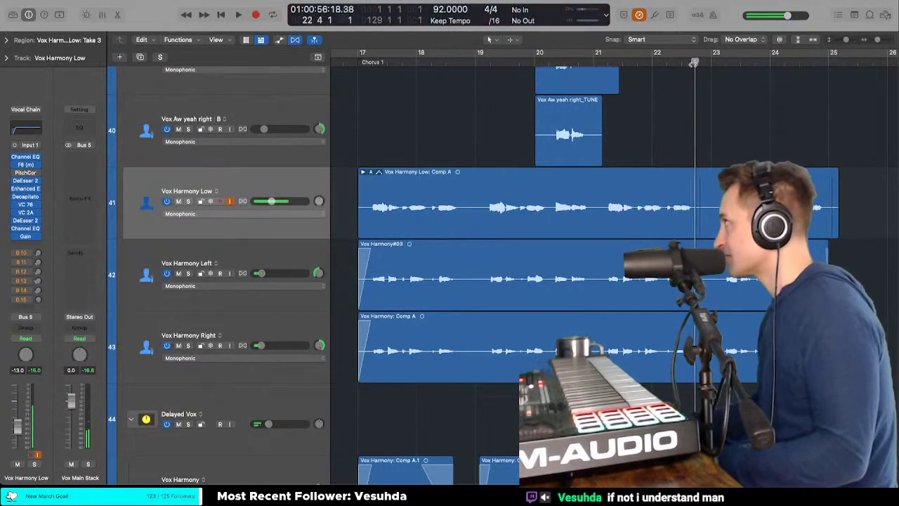
key(space)
click(364, 172)
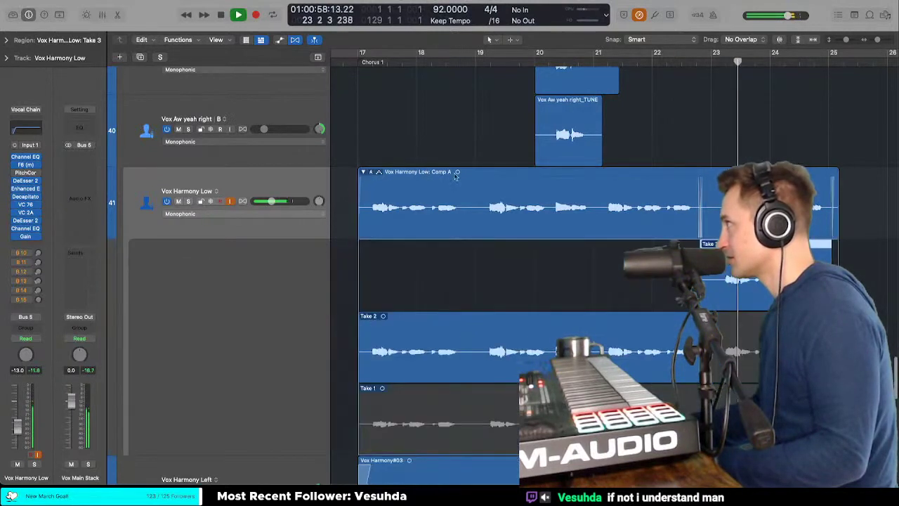
key(s)
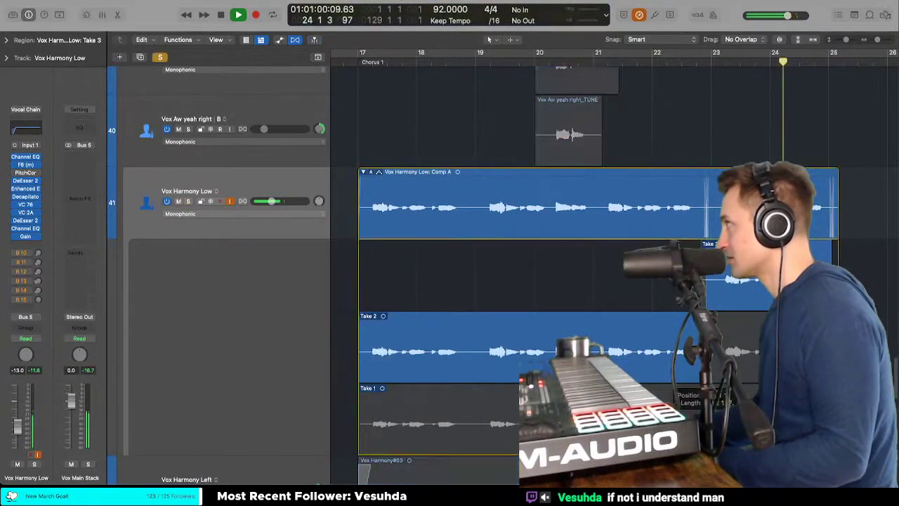
click(696, 97)
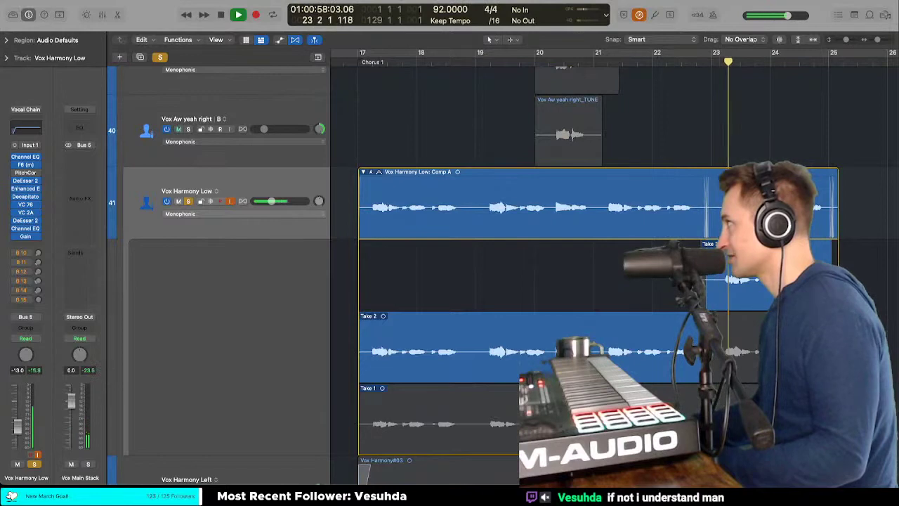
click(363, 172)
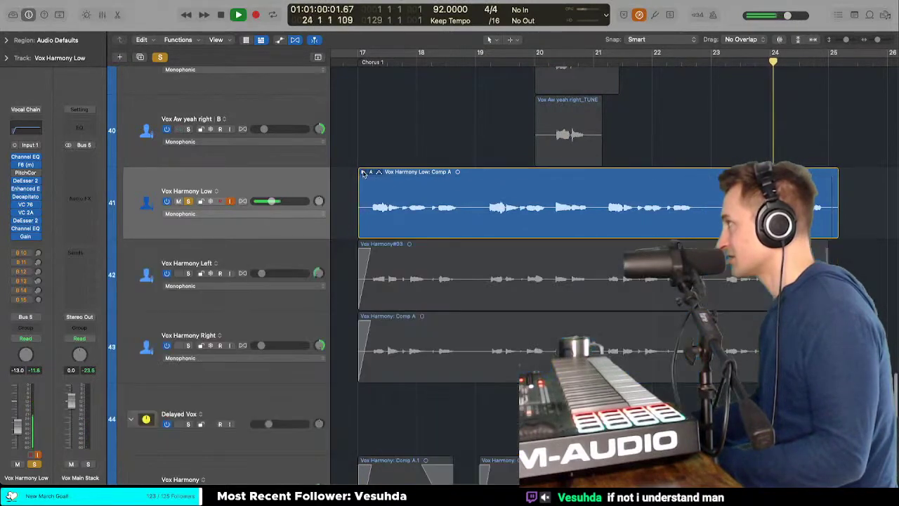
Step: Turn off input monitoring on Vox Harmony Low, select the track's regions and place the playhead at bar 17
key(super+Up)
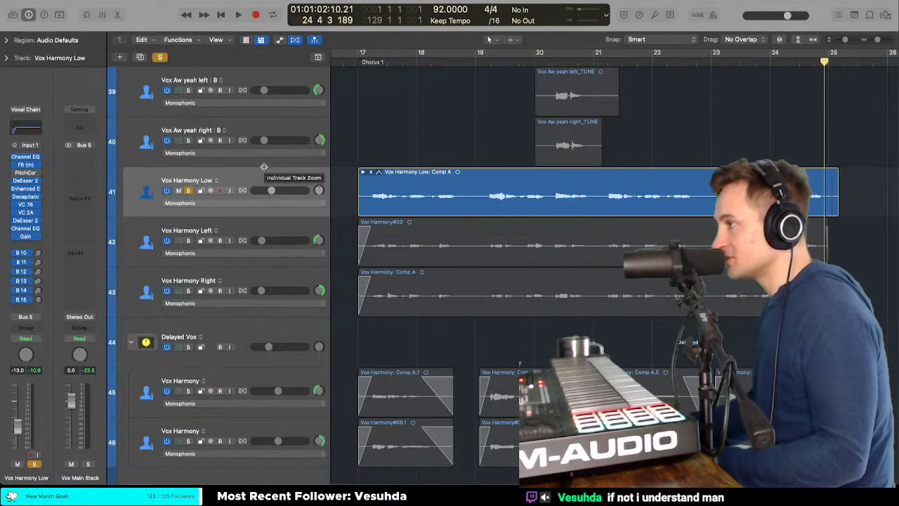
click(247, 180)
key(t)
click(258, 180)
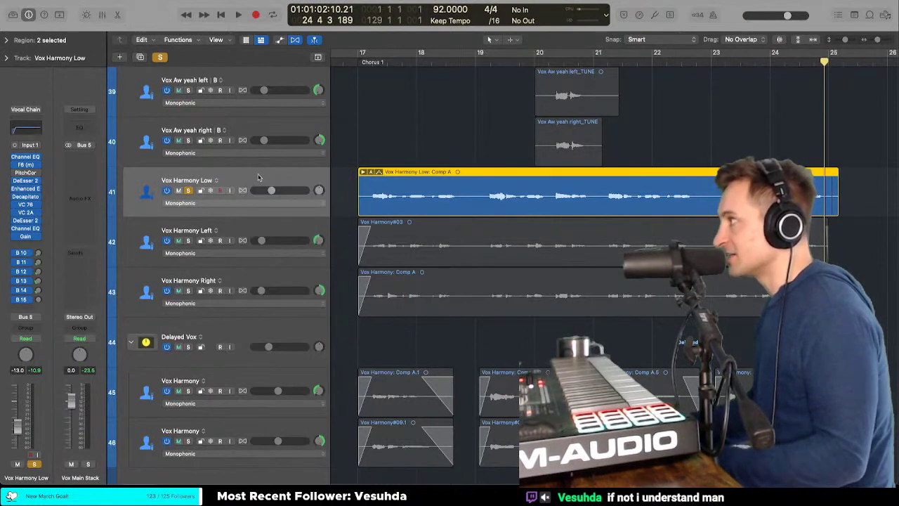
key(t)
click(266, 170)
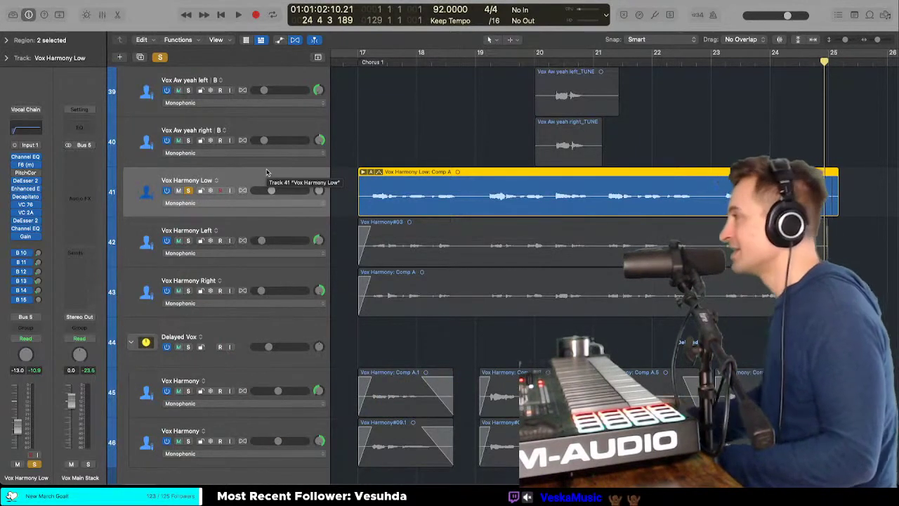
click(353, 61)
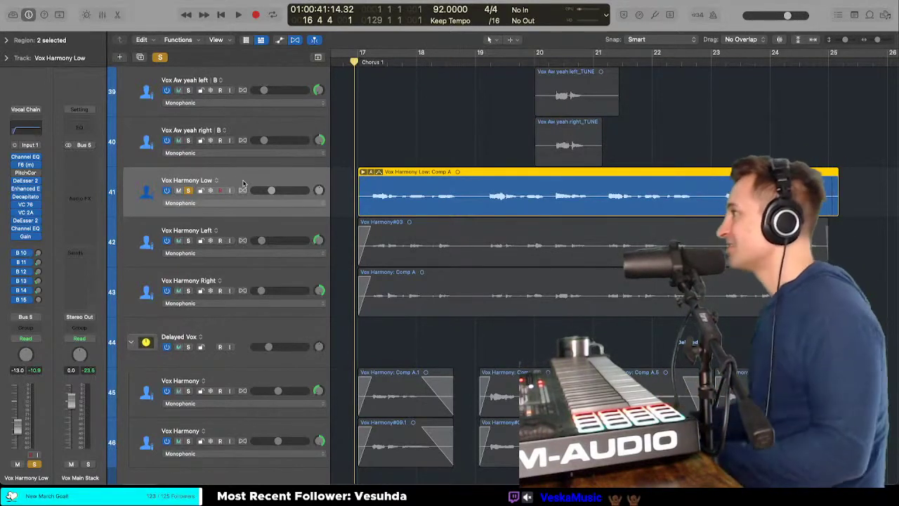
key(space)
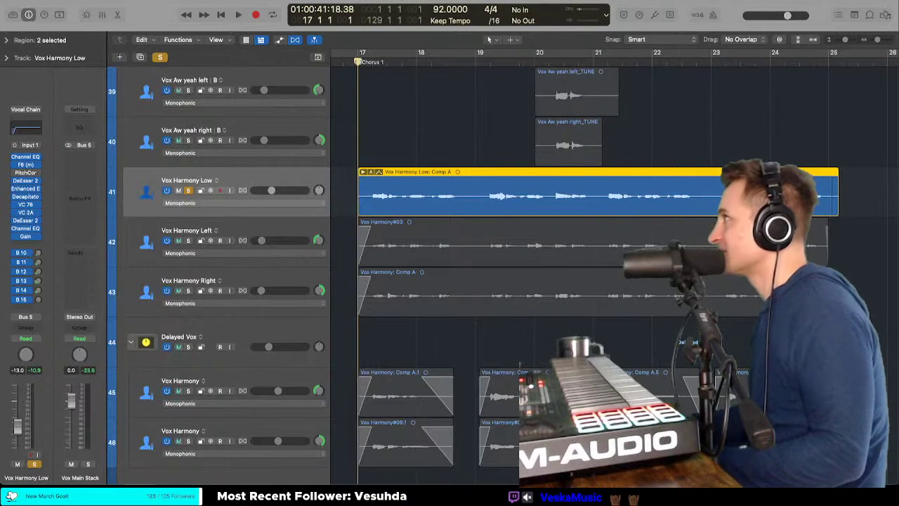
Step: Insert a mono Melodyne first in the Vox Harmony Low effects chain and move its window clear of the track
click(33, 156)
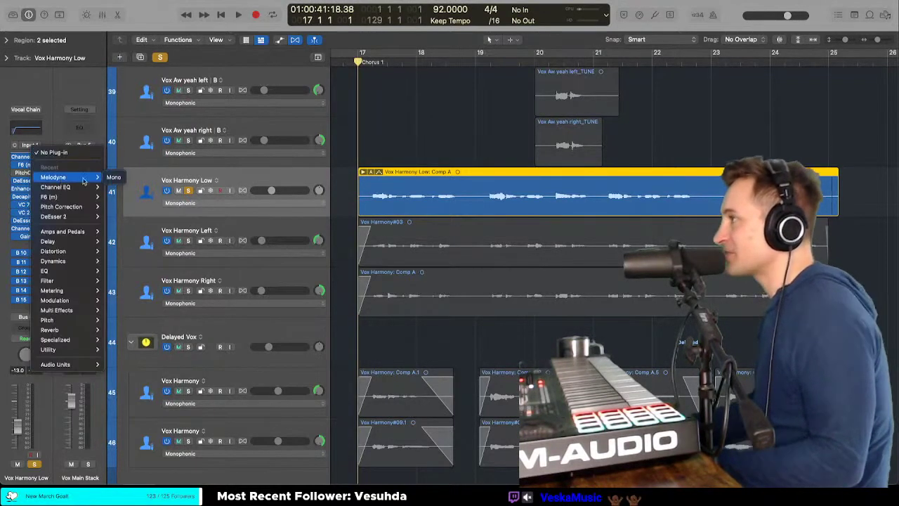
click(113, 178)
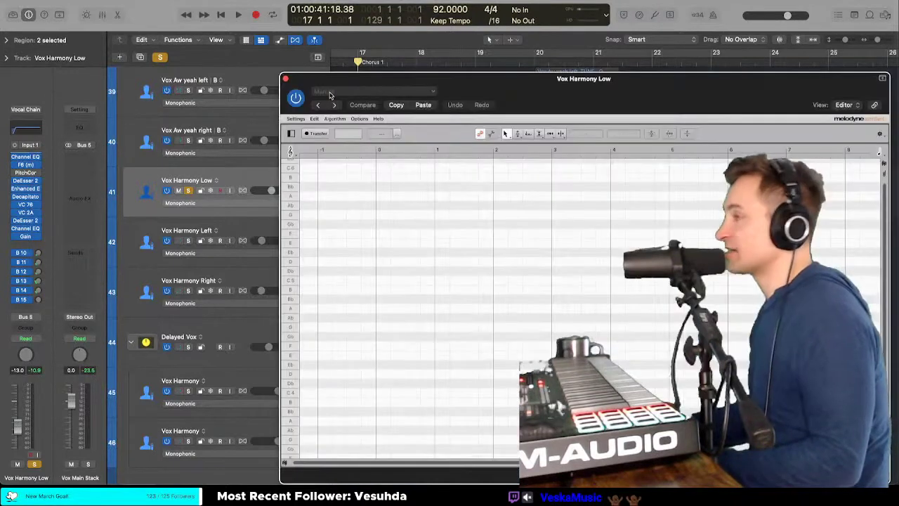
drag(551, 78, 423, 282)
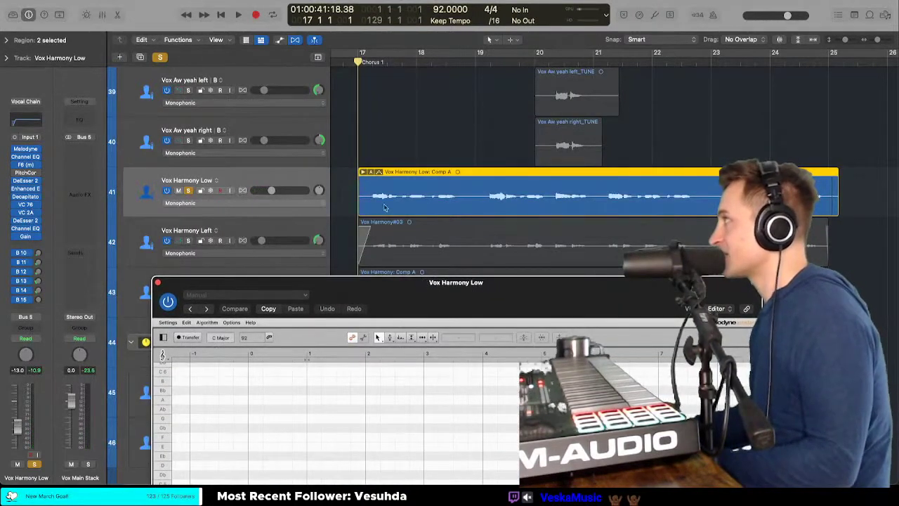
click(378, 141)
click(303, 175)
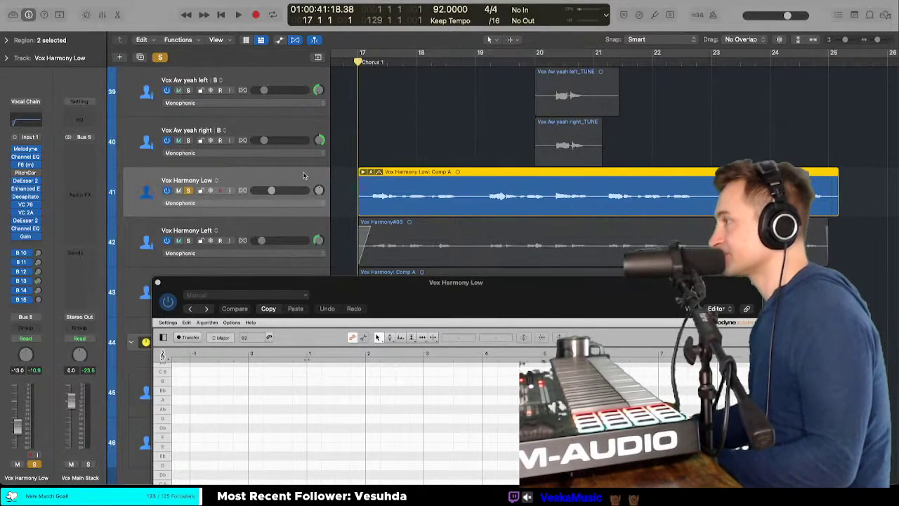
Step: Flatten and merge Comp A of Vox Harmony Low into one region
click(343, 181)
click(369, 173)
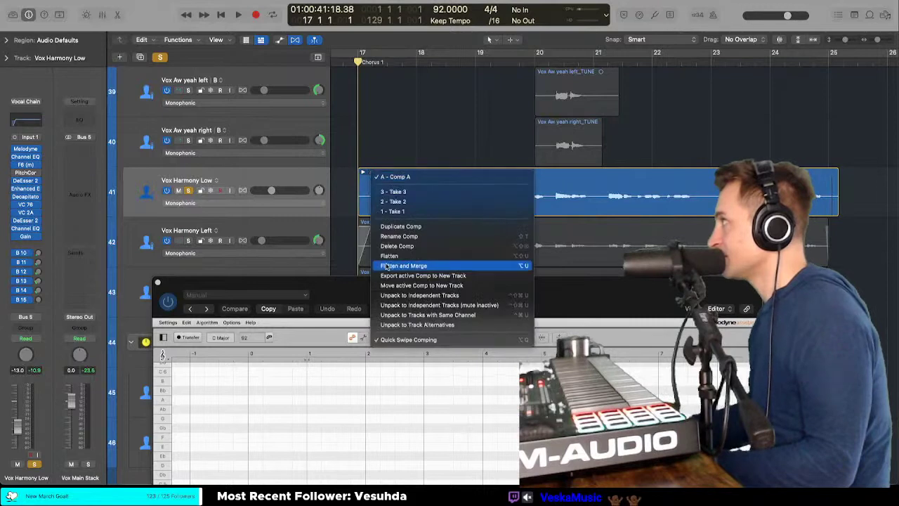
click(384, 264)
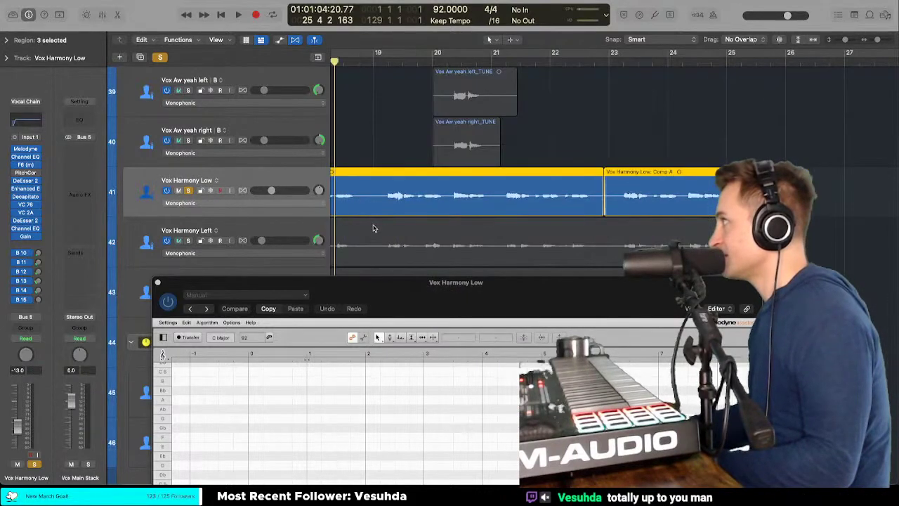
Step: Transfer the Vox Harmony Low audio into Melodyne by playing it from bar 17 to just past bar 25
double_click(358, 283)
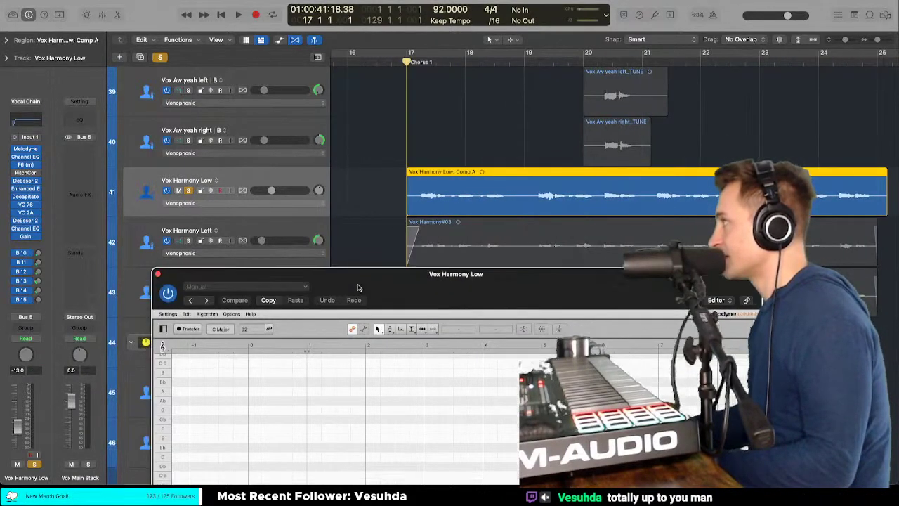
click(227, 143)
key(space)
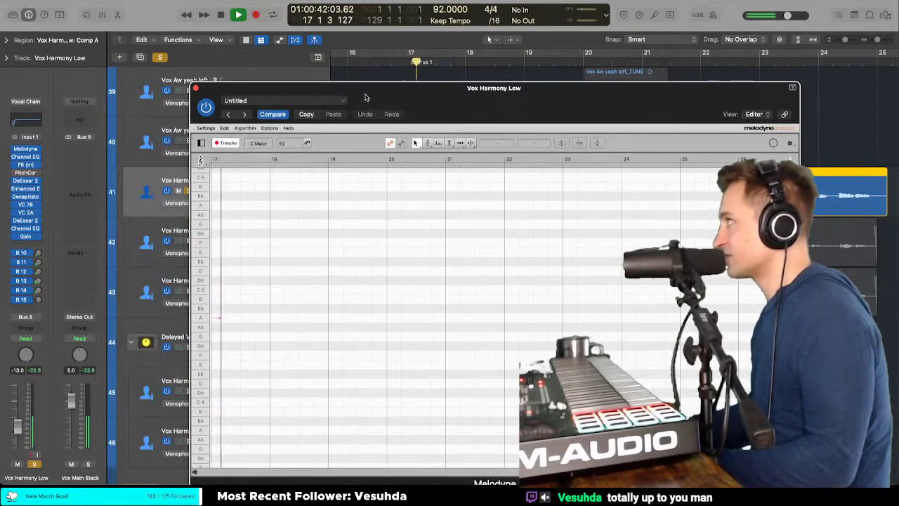
drag(366, 100, 372, 92)
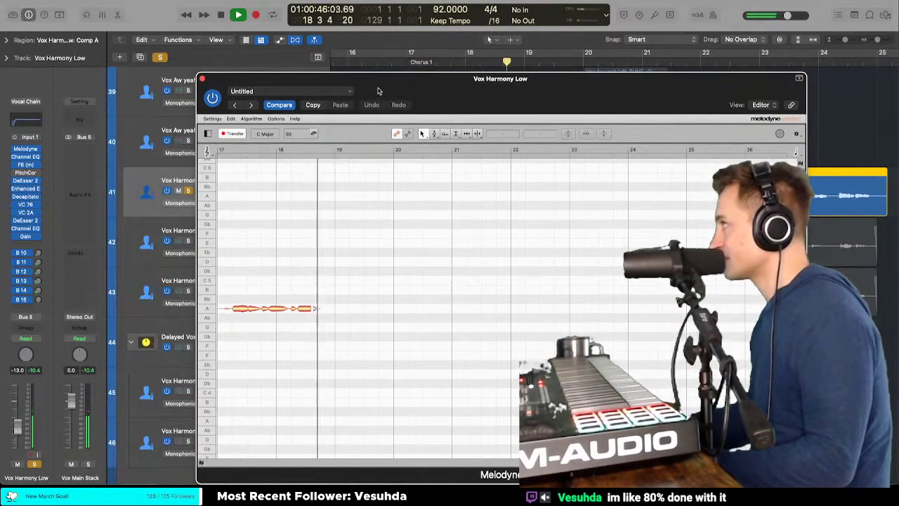
drag(372, 92, 381, 62)
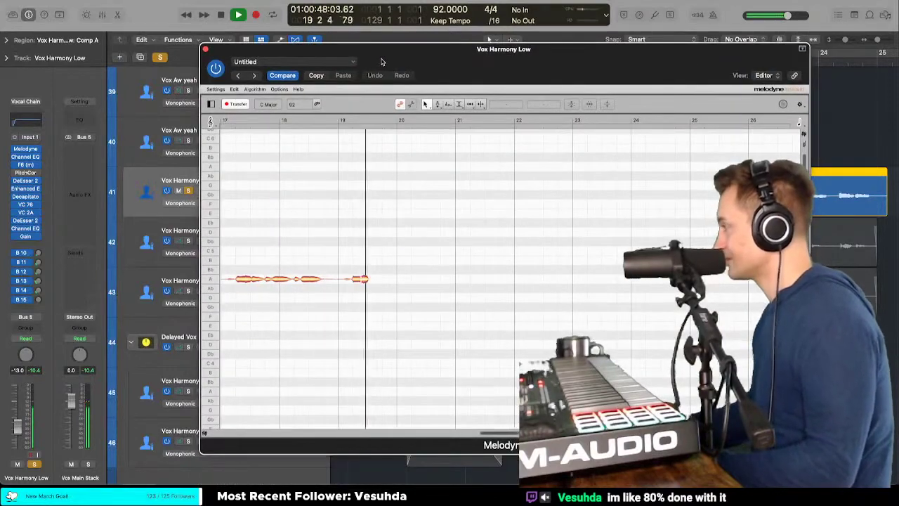
drag(382, 62, 295, 275)
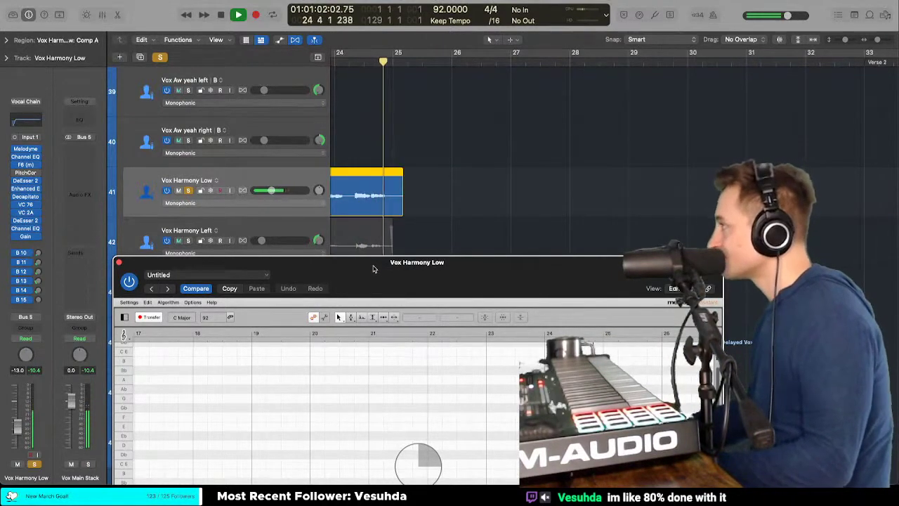
drag(373, 268, 418, 57)
key(space)
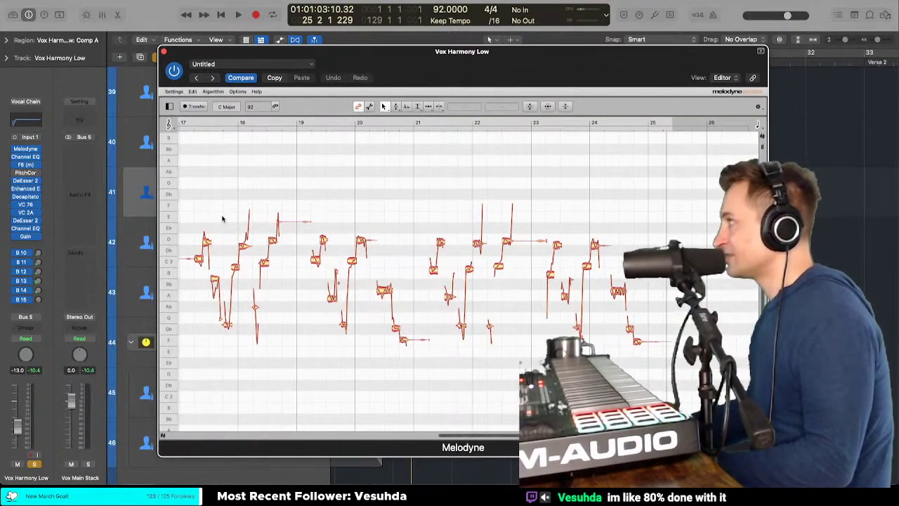
Step: Examine the transferred notes and their pitch curves from bar 17 onward in Melodyne
scroll(222, 218, up, 5)
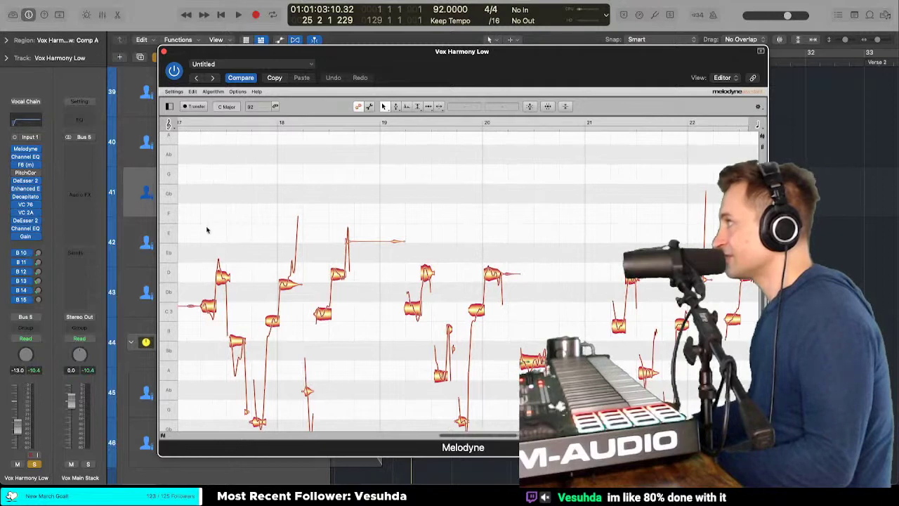
key(space)
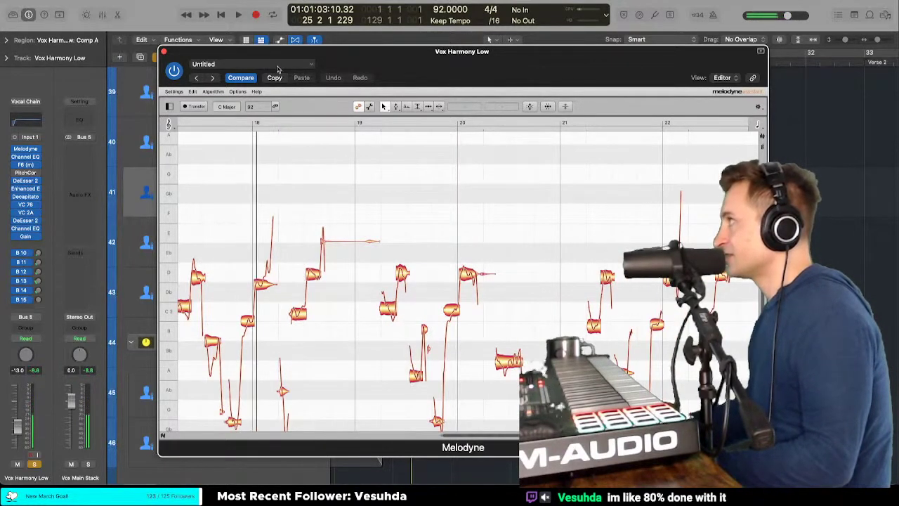
drag(345, 56, 362, 43)
scroll(296, 213, down, 7)
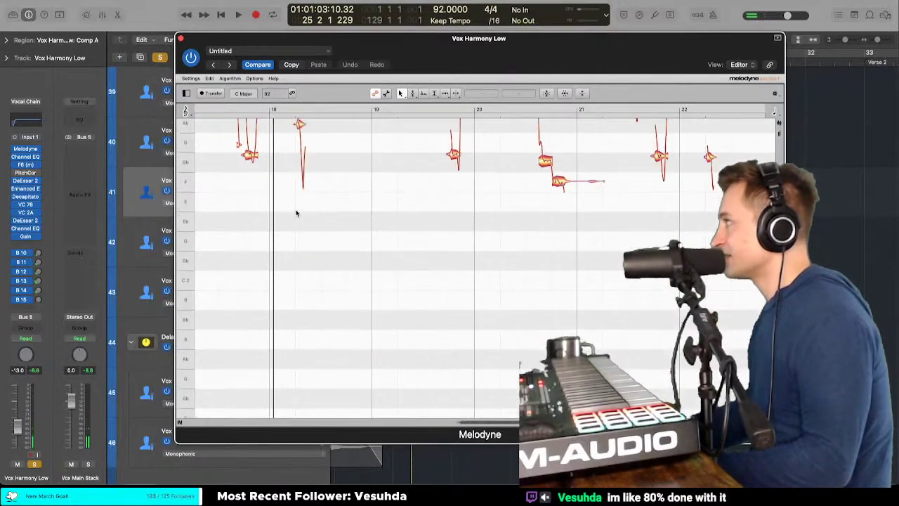
scroll(297, 213, up, 10)
scroll(296, 213, up, 3)
scroll(296, 212, down, 4)
scroll(297, 213, down, 5)
scroll(296, 213, left, 10)
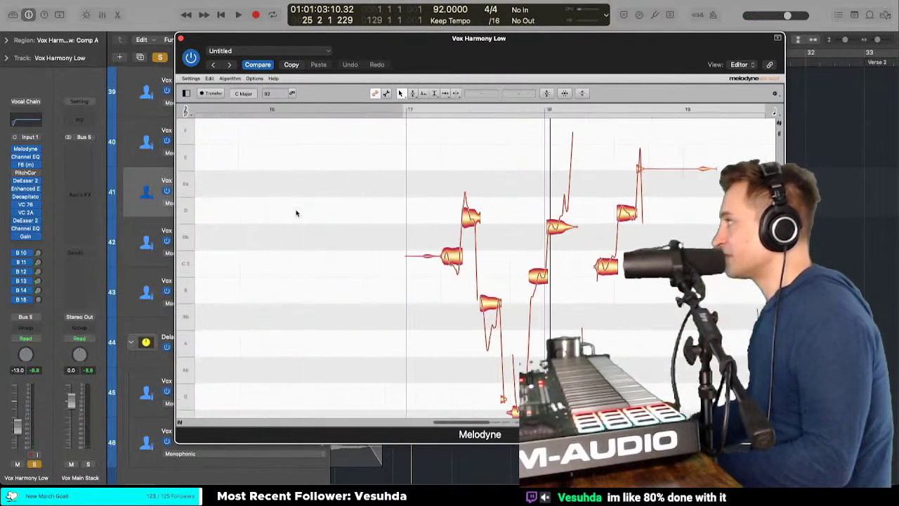
scroll(296, 213, right, 3)
scroll(365, 209, right, 5)
Step: With the Pitch Tool, snap the first two sung notes after bar 17 to C3 and D3
right_click(365, 208)
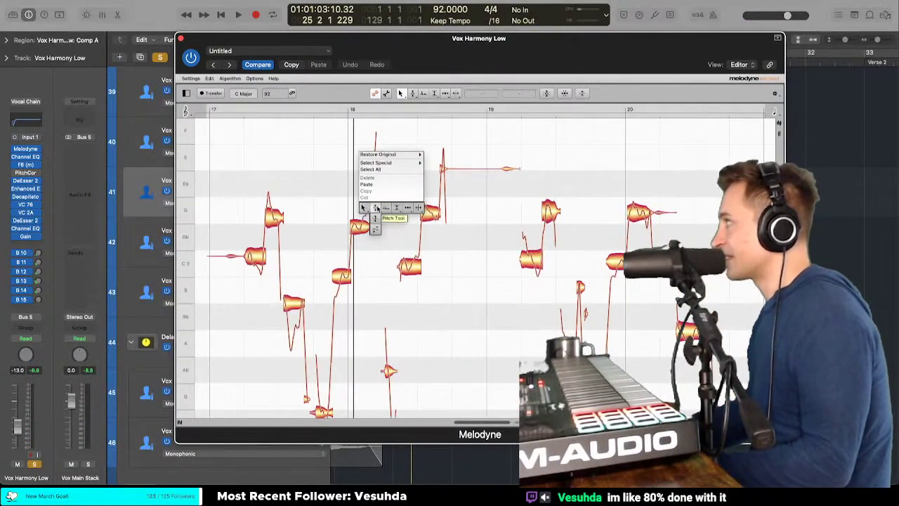
click(365, 229)
click(424, 200)
scroll(401, 207, down, 5)
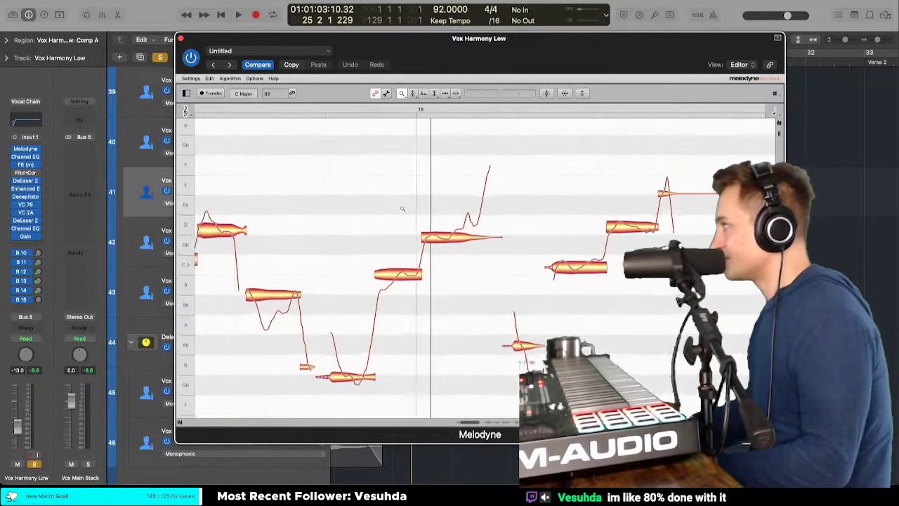
right_click(379, 126)
click(397, 187)
scroll(397, 187, left, 5)
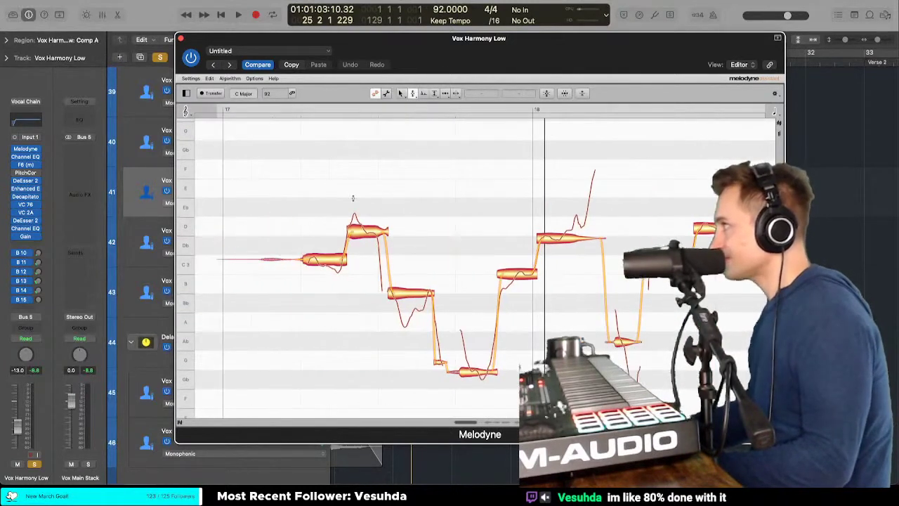
double_click(284, 236)
click(324, 262)
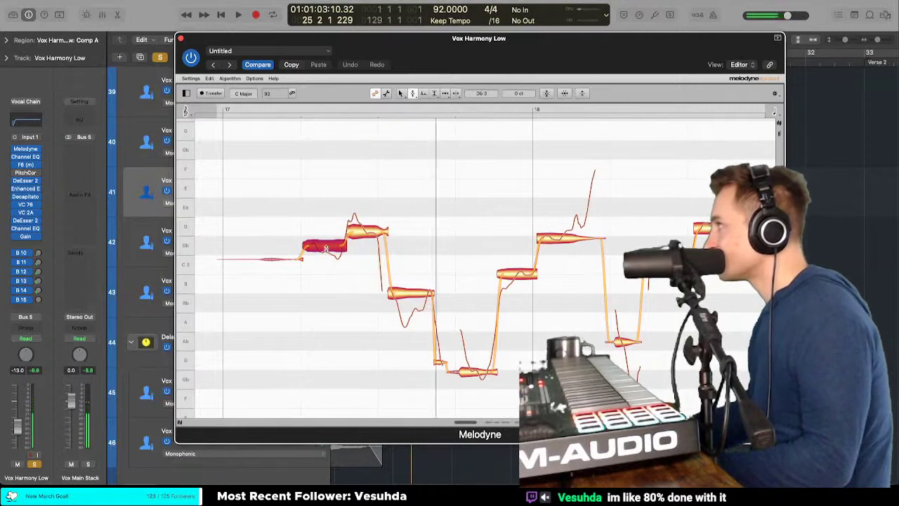
double_click(366, 230)
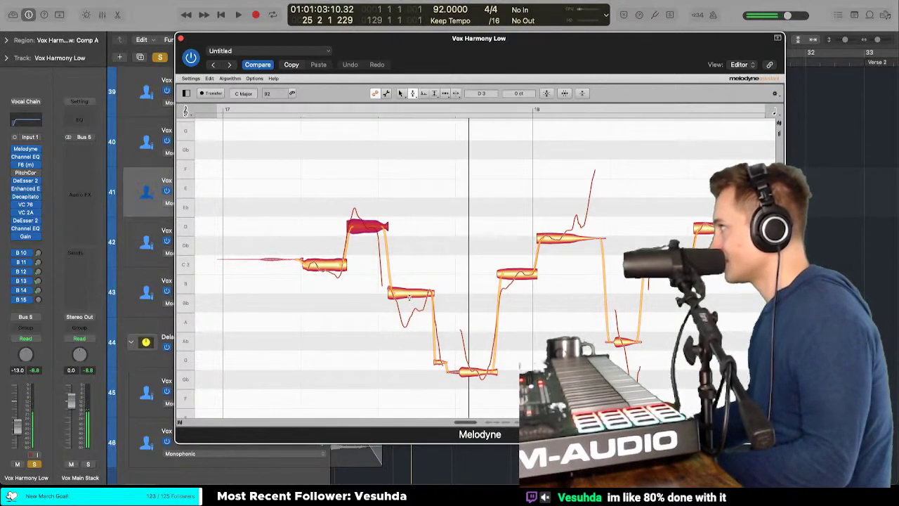
Step: Reduce the pitch modulation of the third sung note after bar 17 and move the note to Bb2
right_click(391, 241)
click(407, 307)
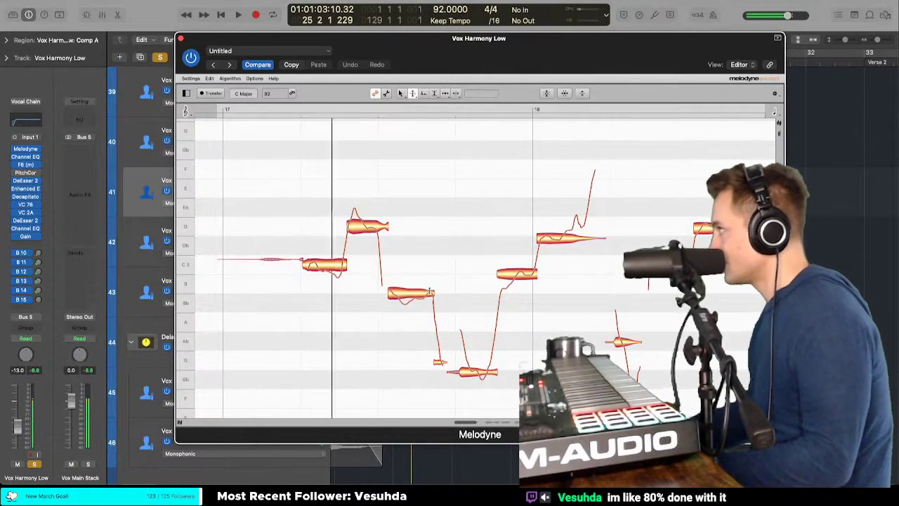
right_click(415, 291)
click(428, 281)
drag(412, 293, 412, 302)
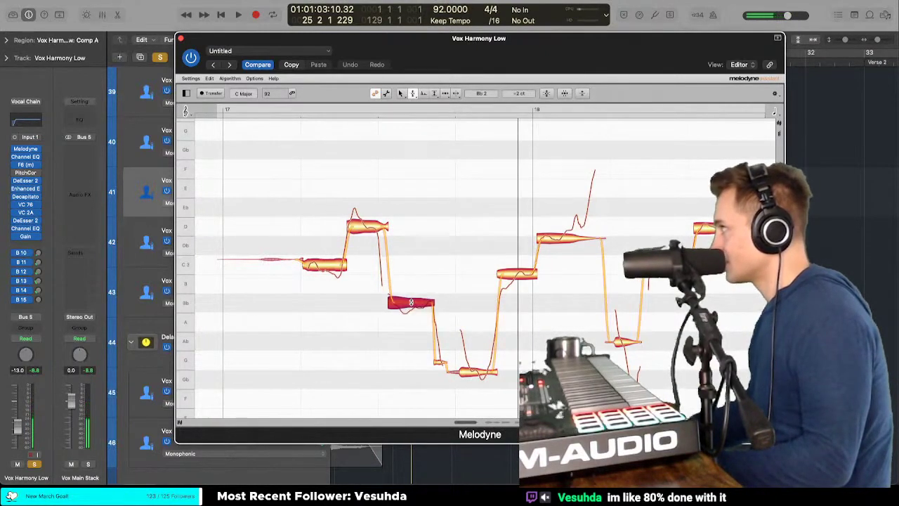
Step: Move the long low note before bar 18 to G2 and the two notes following it to C3 and D3
drag(473, 371, 474, 363)
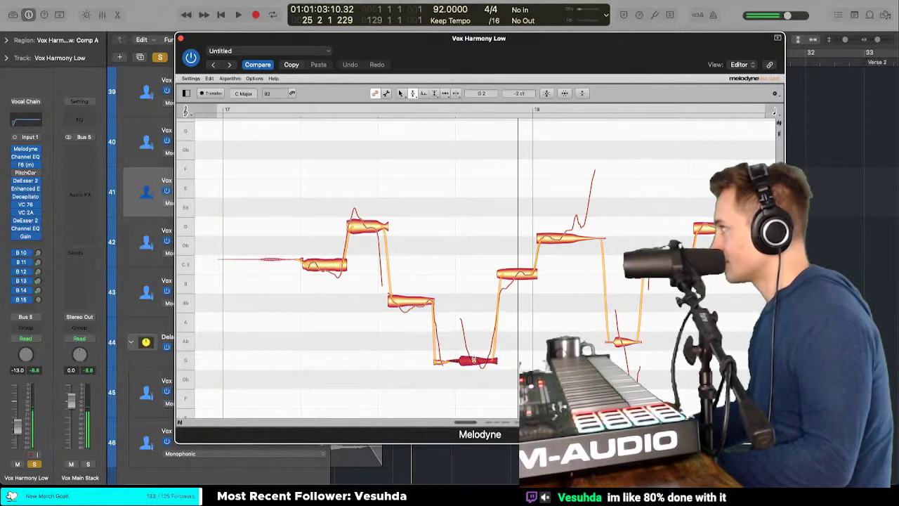
drag(521, 274, 522, 258)
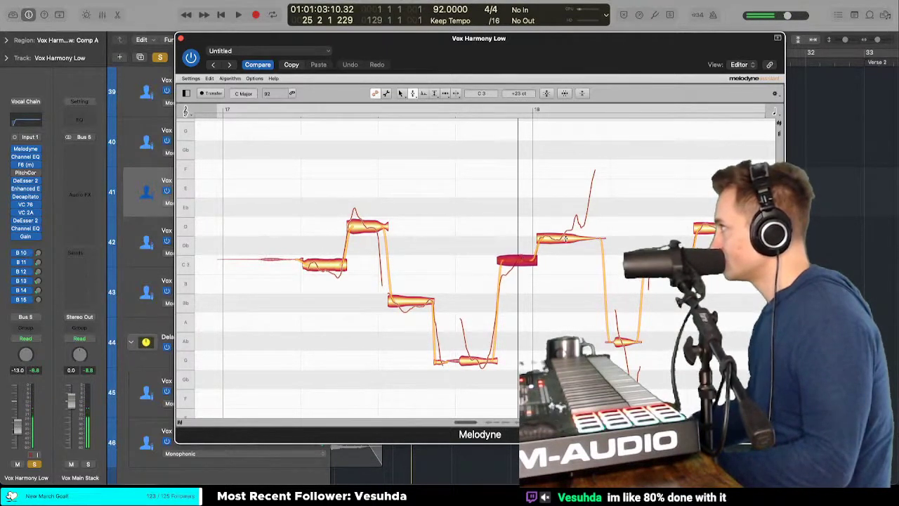
drag(565, 238, 565, 226)
Step: Reduce pitch modulation to 53% on the C3 note leading into bar 18, and to 39% on the second sung note
right_click(504, 258)
click(505, 269)
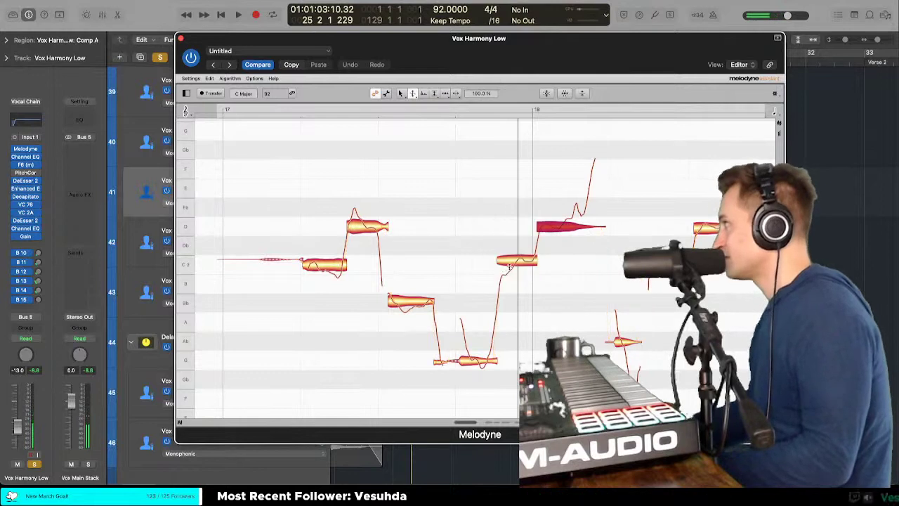
drag(518, 261, 518, 283)
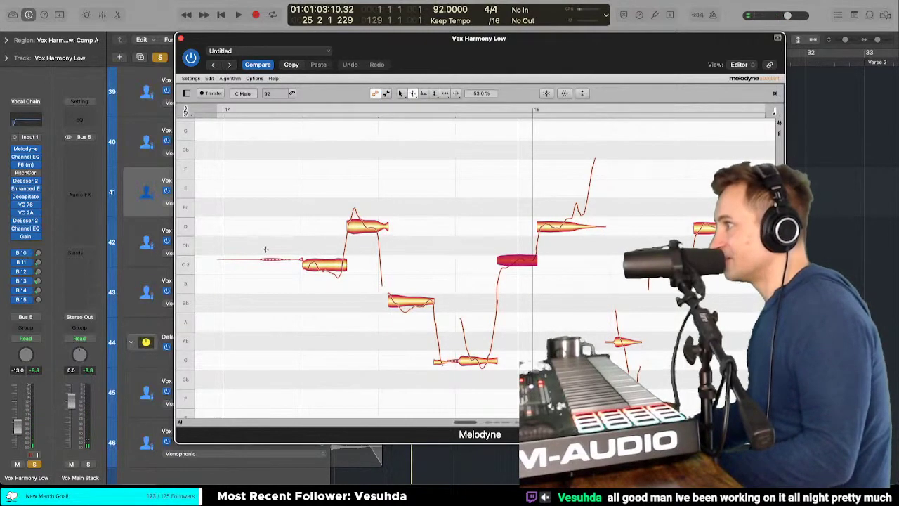
drag(323, 265, 322, 279)
click(366, 225)
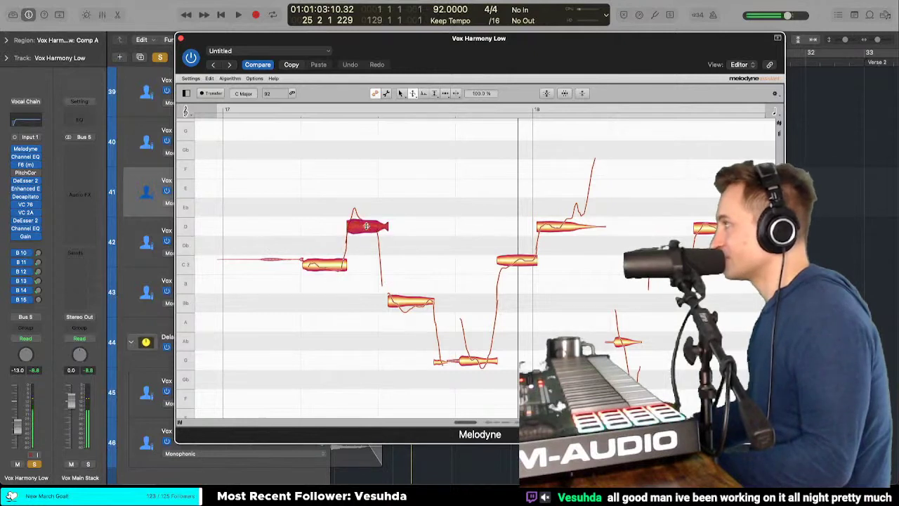
Step: Adjust the pitch drift of the first two sung notes after bar 17, setting the D3 note to 72%
right_click(362, 254)
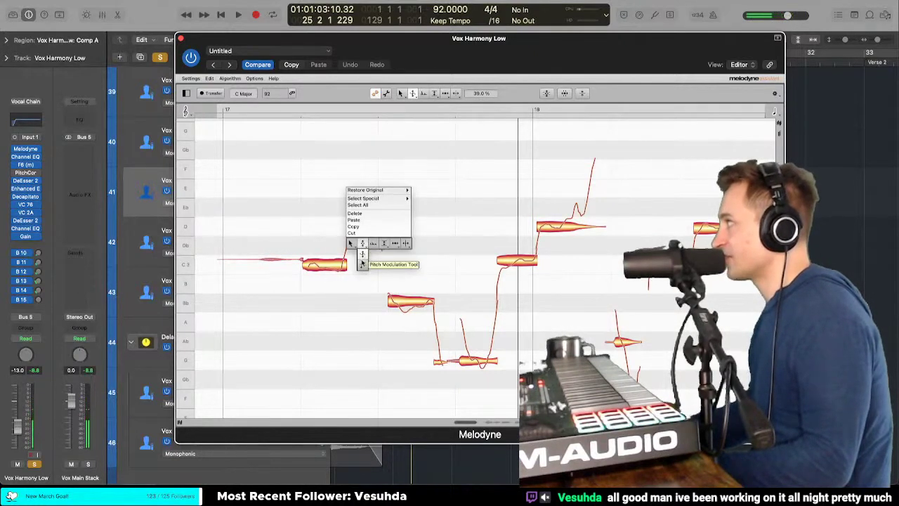
click(361, 250)
click(317, 260)
click(365, 226)
Step: With the Pitch Tool, snap the quiet opening blob at bar 17 and the first sung note to C3
right_click(364, 225)
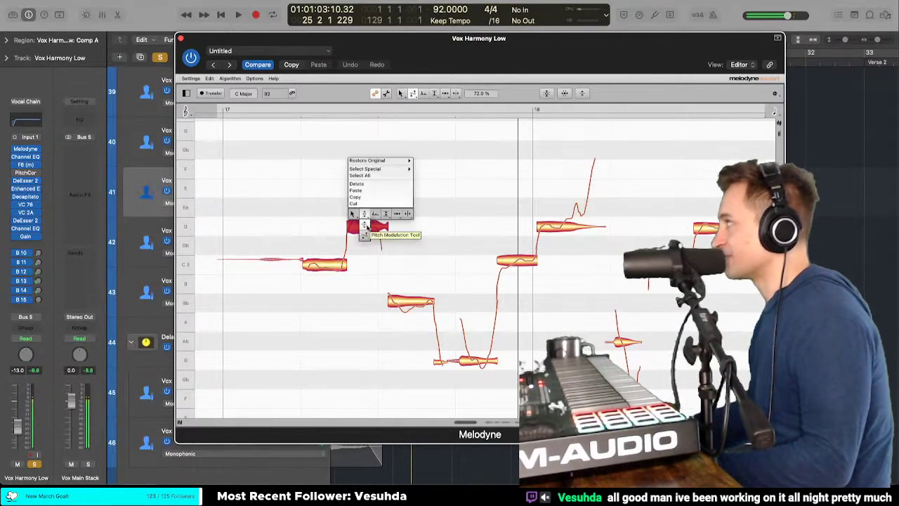
click(364, 214)
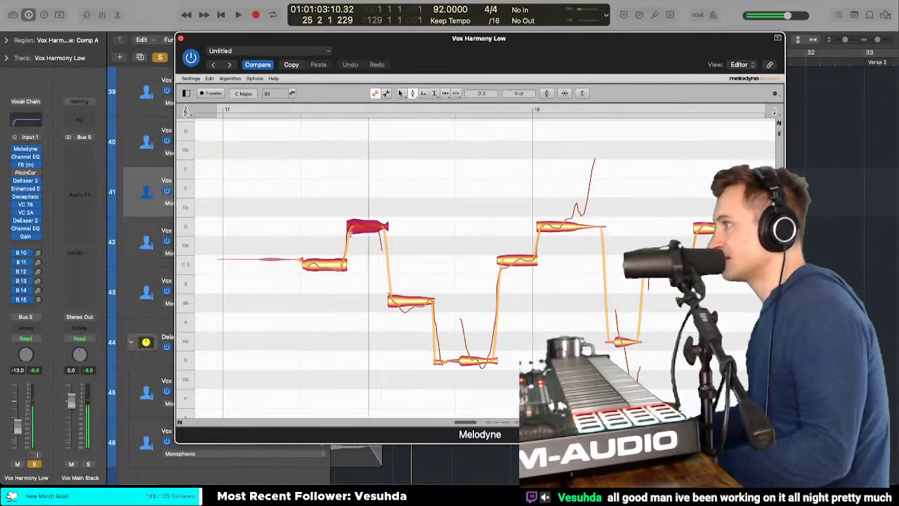
double_click(272, 261)
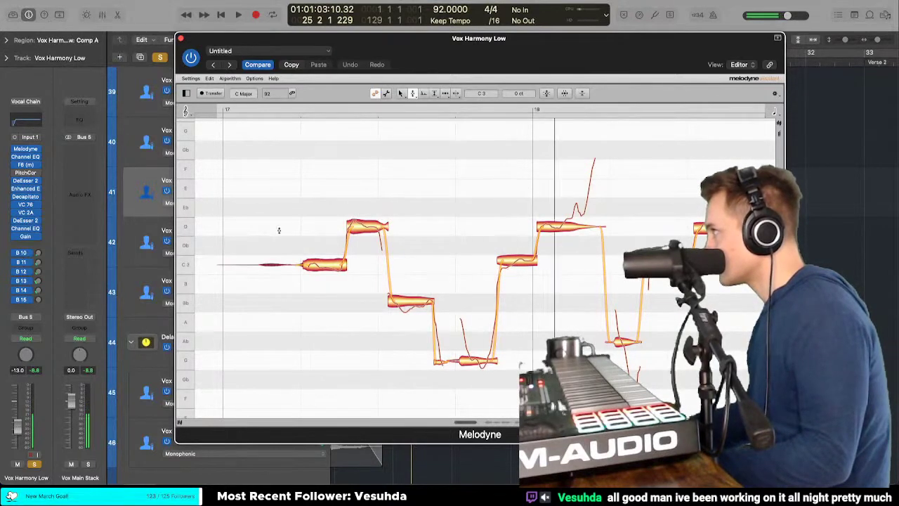
click(342, 263)
Step: Set the pitch drift to -33% on the D3 note after bar 17 and -112% on the Bb2 note
right_click(295, 240)
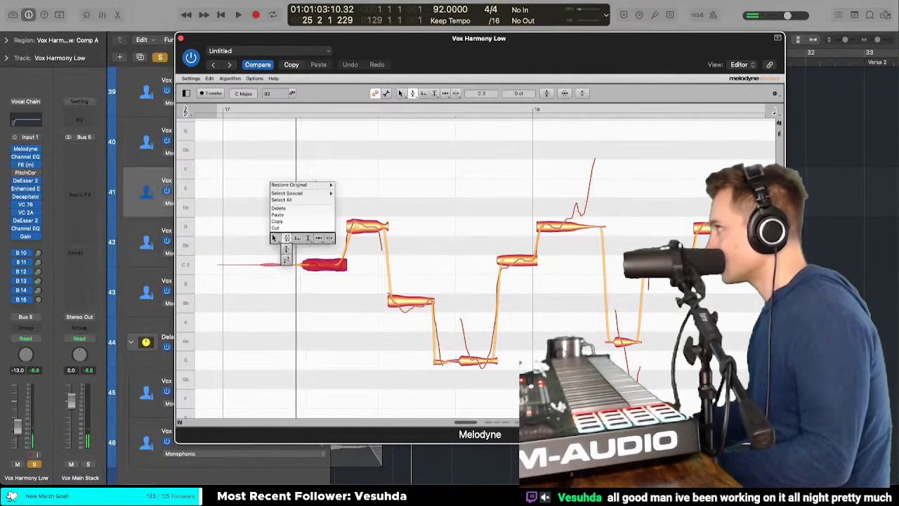
click(367, 227)
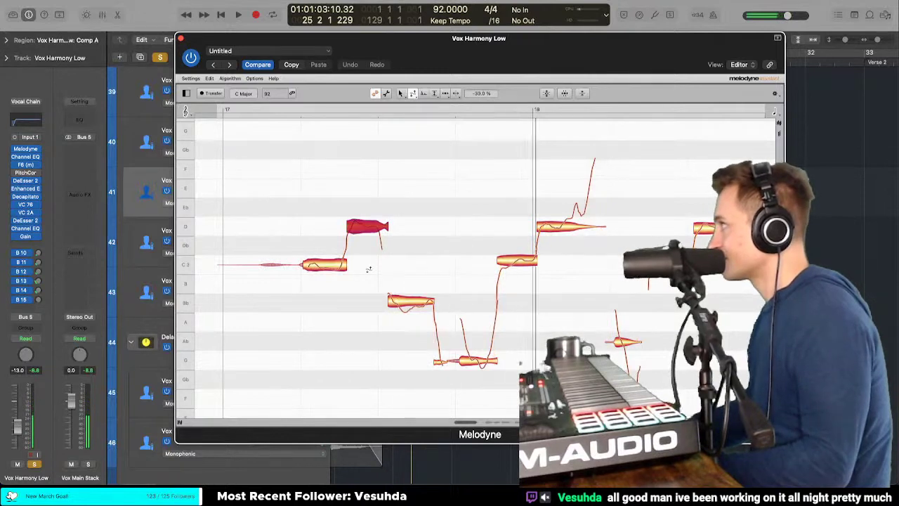
click(402, 303)
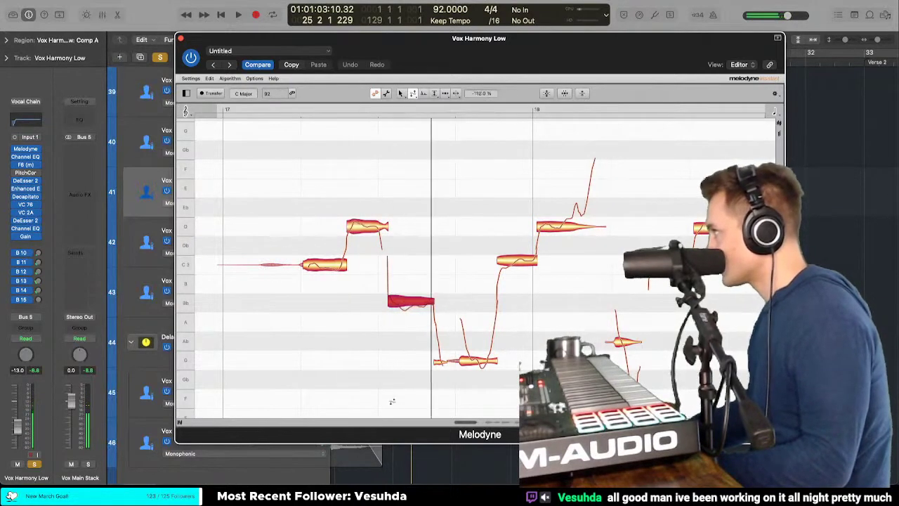
Step: Select the sung notes from bar 17 to the D3 before bar 19 and reduce their pitch modulation together
right_click(400, 306)
click(397, 309)
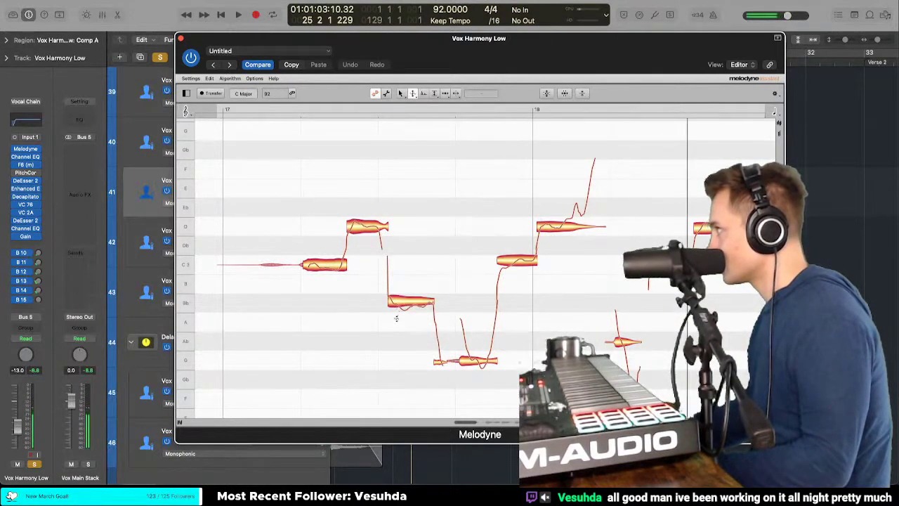
scroll(401, 316, right, 5)
scroll(363, 288, down, 5)
scroll(364, 289, left, 4)
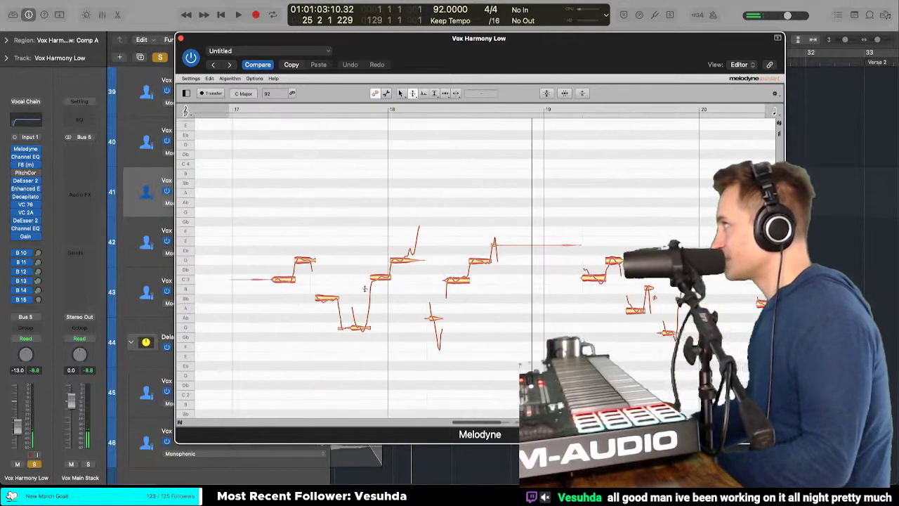
right_click(365, 289)
click(366, 281)
drag(263, 206, 483, 324)
right_click(482, 324)
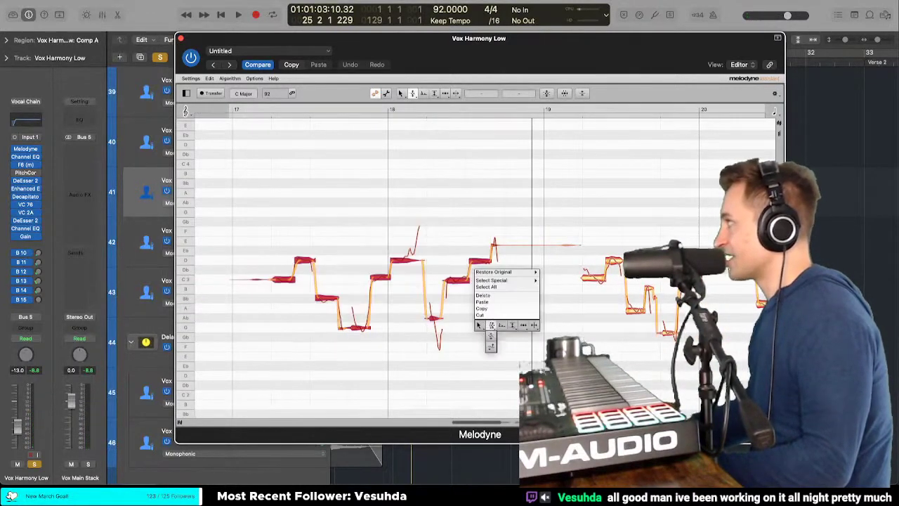
click(491, 335)
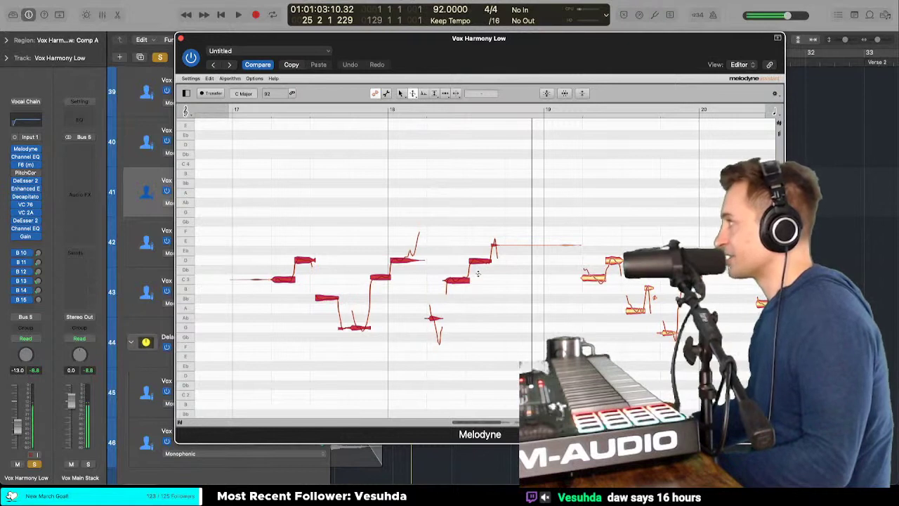
Step: Set the D3 note at the start of bar 18 to 83% pitch modulation and -94% pitch drift
right_click(478, 274)
click(479, 289)
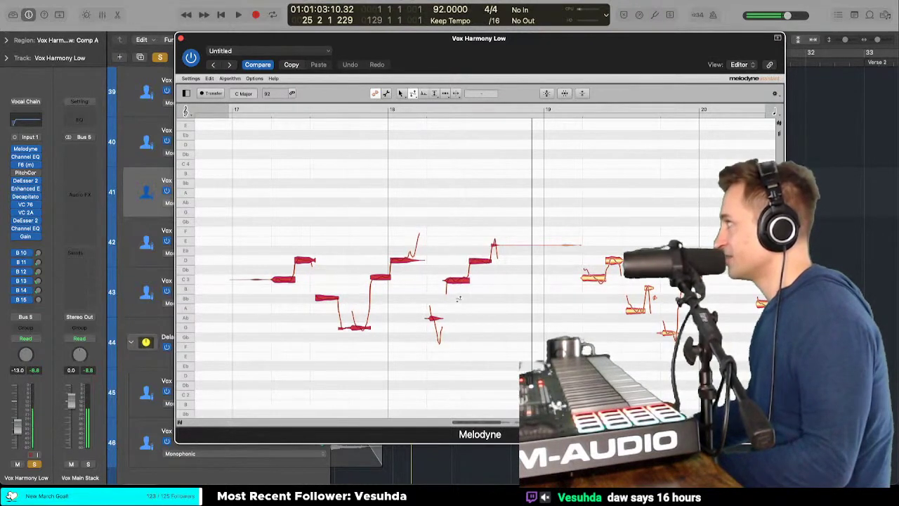
right_click(458, 298)
click(460, 289)
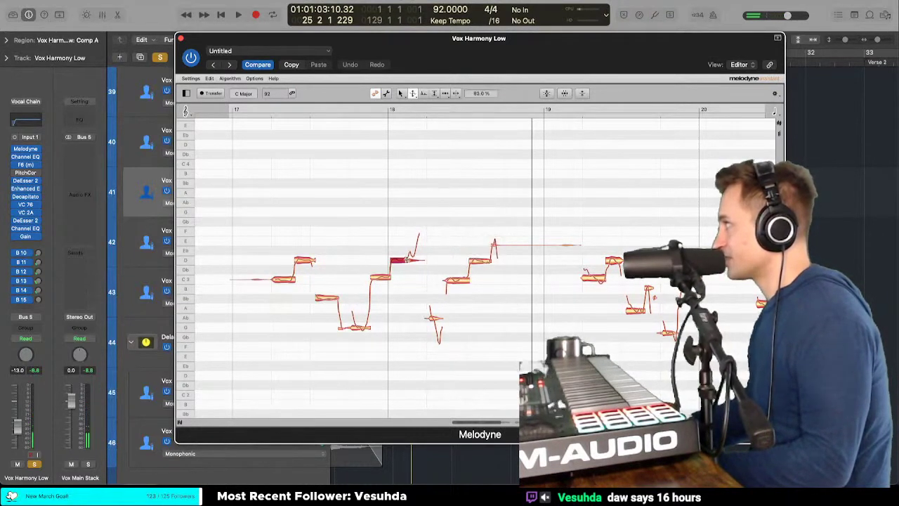
right_click(406, 267)
click(405, 259)
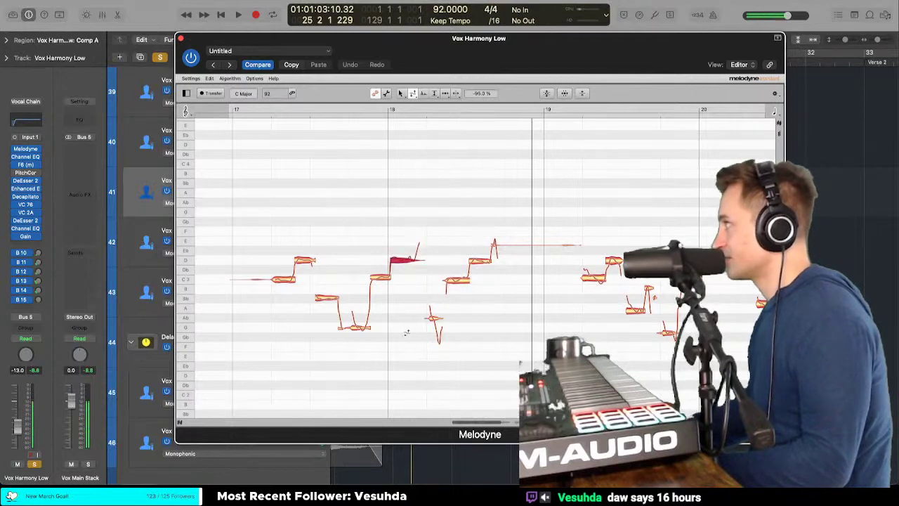
click(404, 260)
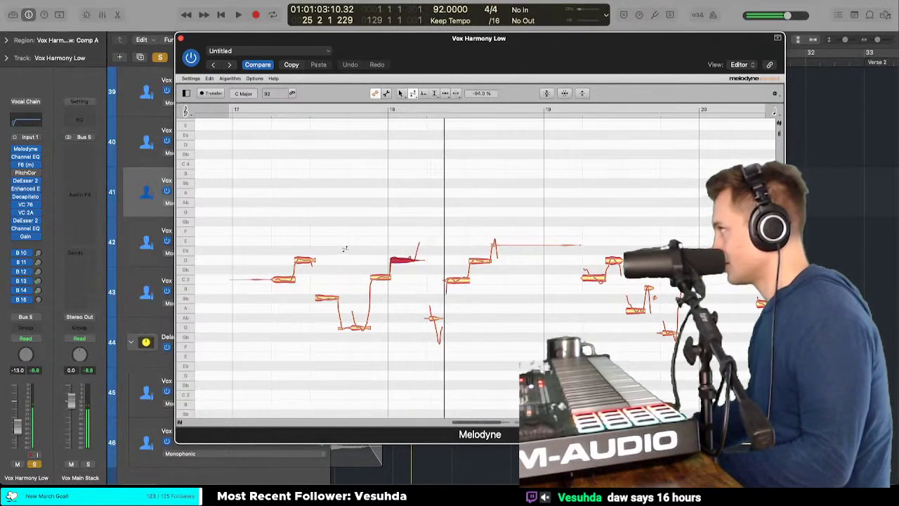
Step: Center the second C3 and D3 pair in bar 18 on pitch and raise the short note after it to F3
right_click(344, 249)
click(349, 243)
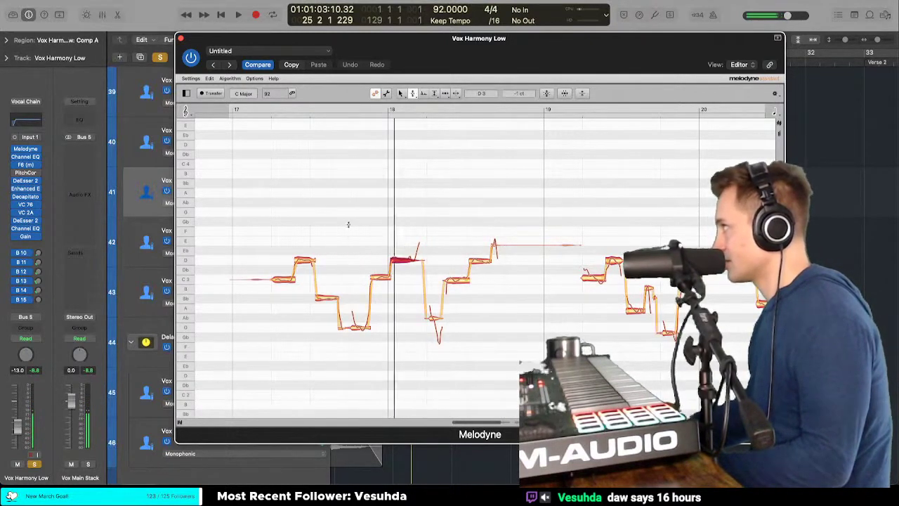
click(386, 271)
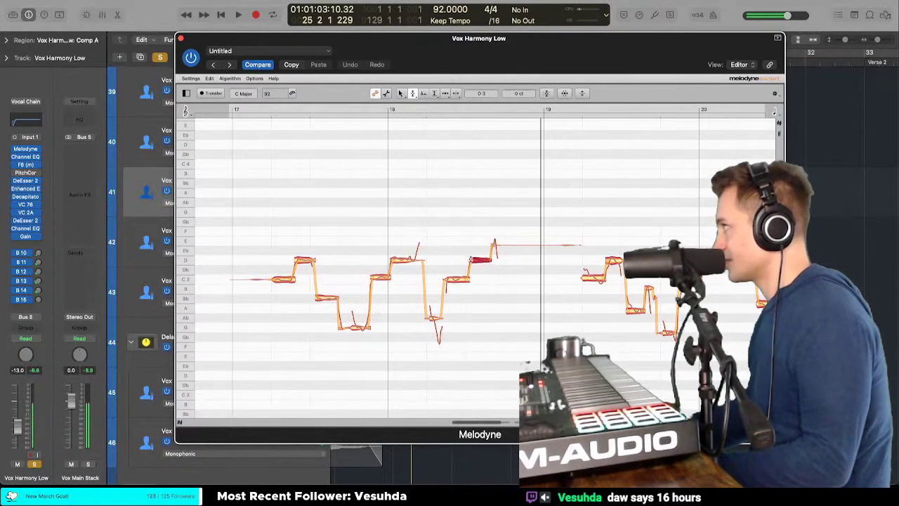
drag(470, 260, 495, 235)
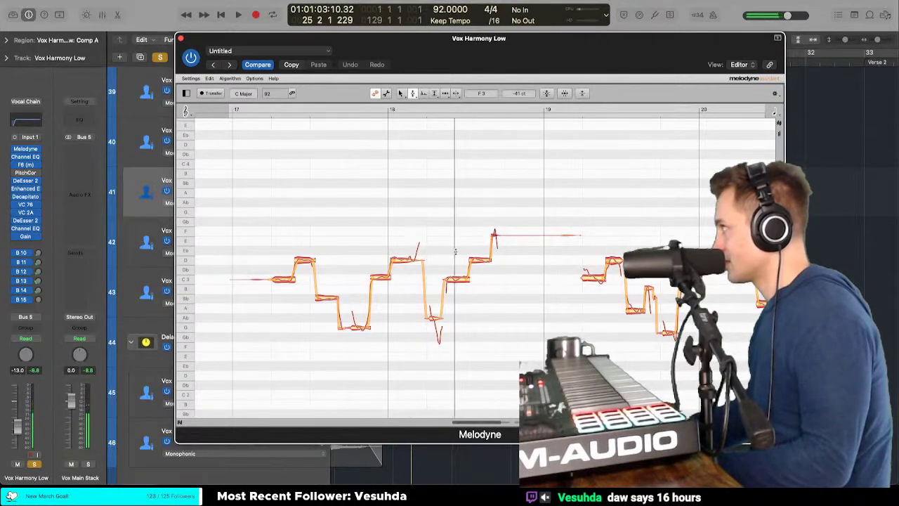
Step: Split the short Ab2 note in bar 18 in two with the Note Separation Tool
right_click(432, 319)
click(457, 318)
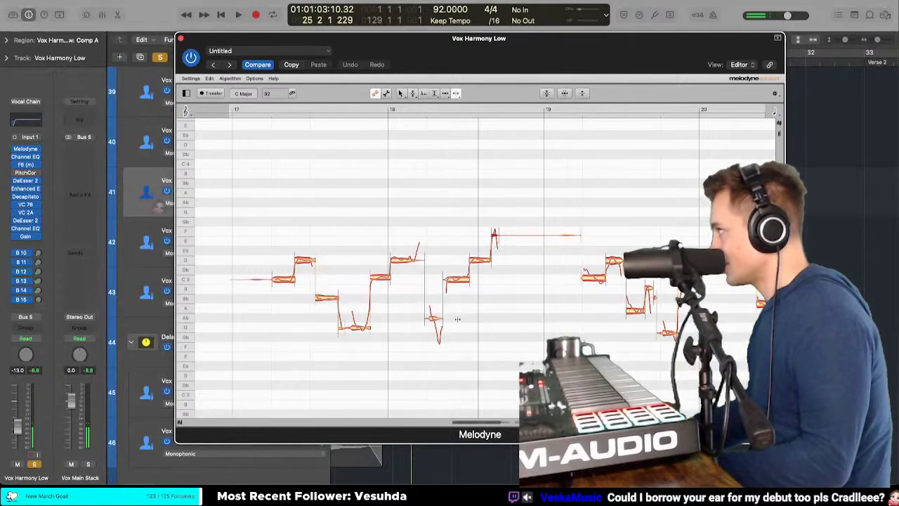
double_click(435, 321)
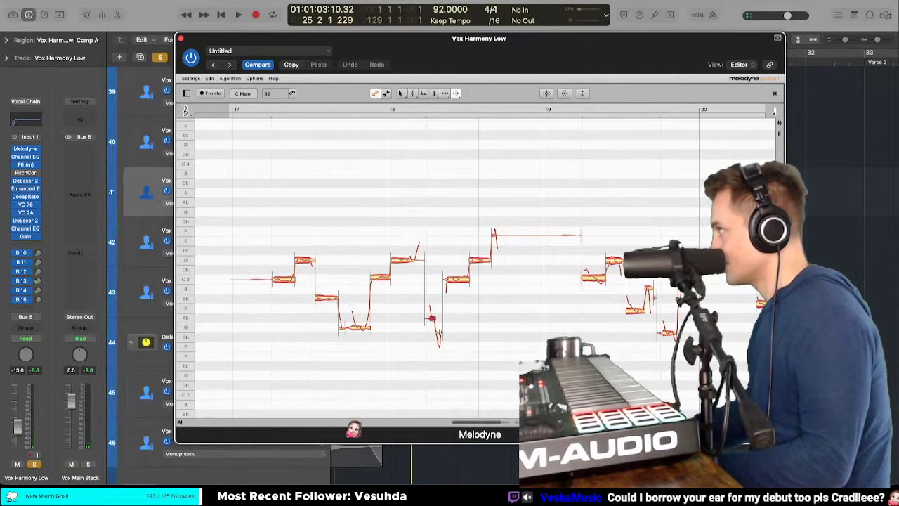
Step: With the Pitch Tool, move the split Ab2 note in bar 18 down to G2
right_click(441, 337)
click(399, 337)
right_click(431, 318)
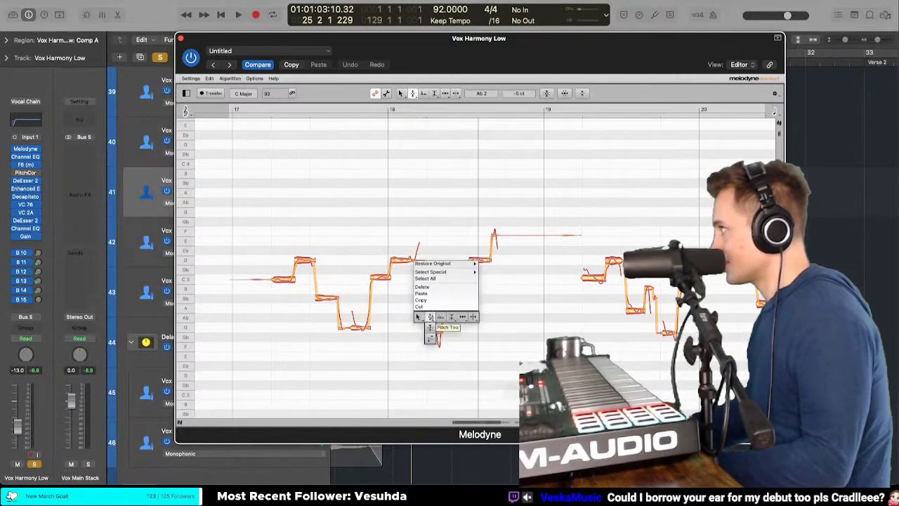
click(431, 317)
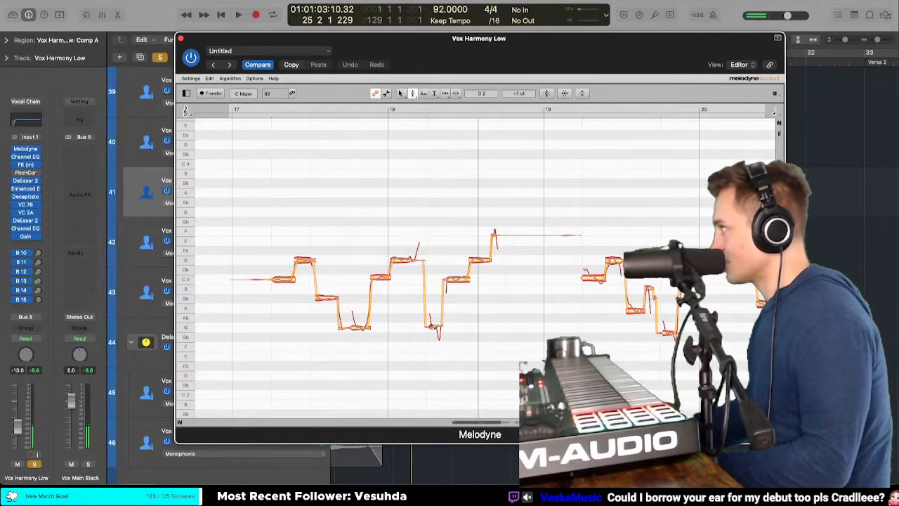
Step: Reduce the second split piece's pitch modulation to 29% and snap the first piece exactly to G2
scroll(436, 293, up, 5)
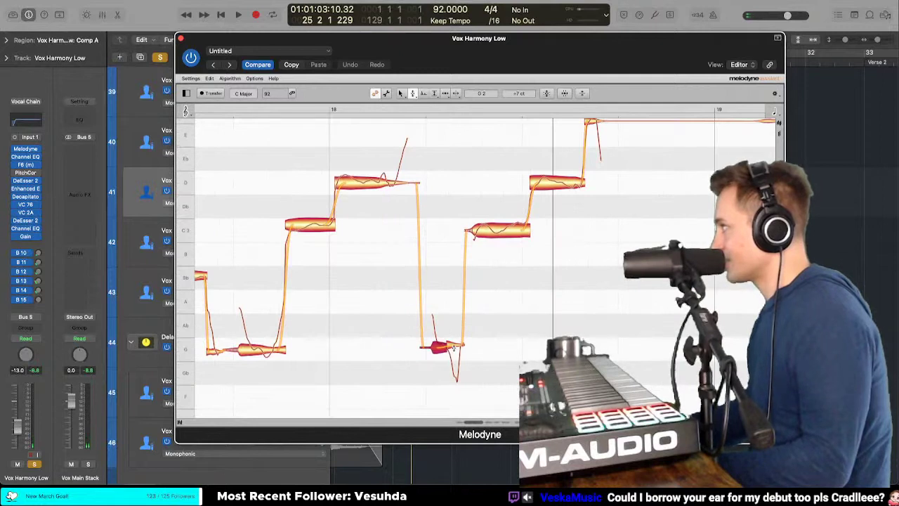
right_click(453, 348)
click(450, 344)
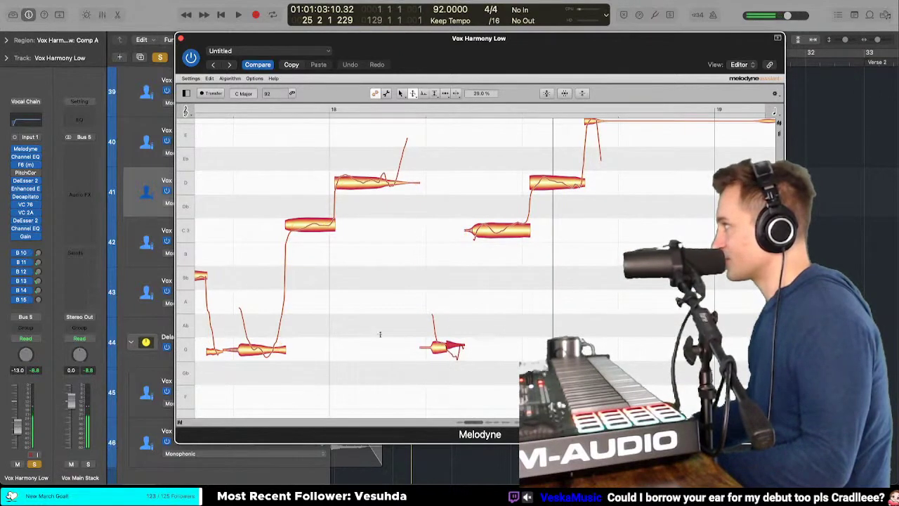
right_click(423, 335)
click(430, 324)
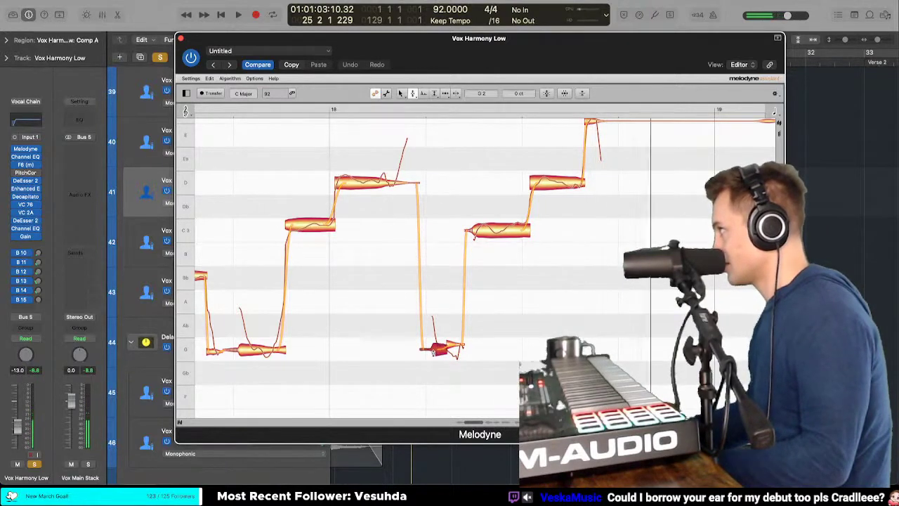
scroll(421, 318, down, 3)
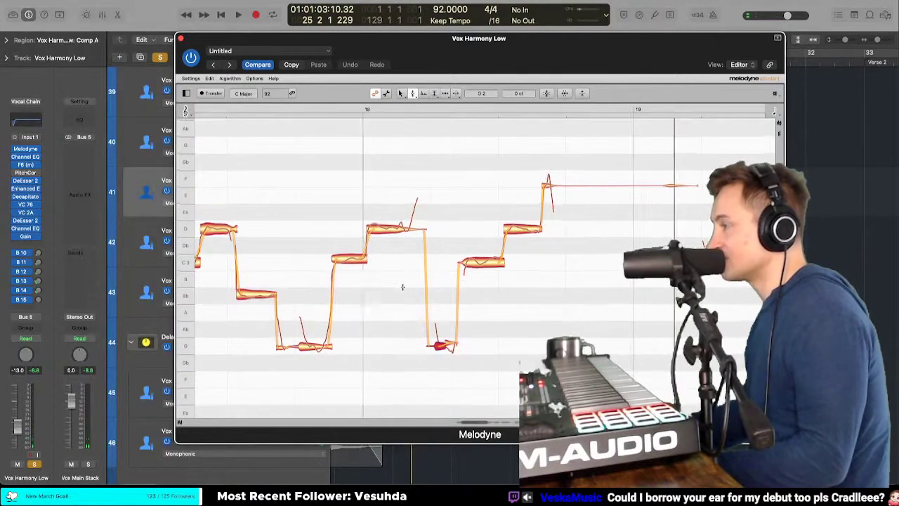
scroll(403, 287, down, 1)
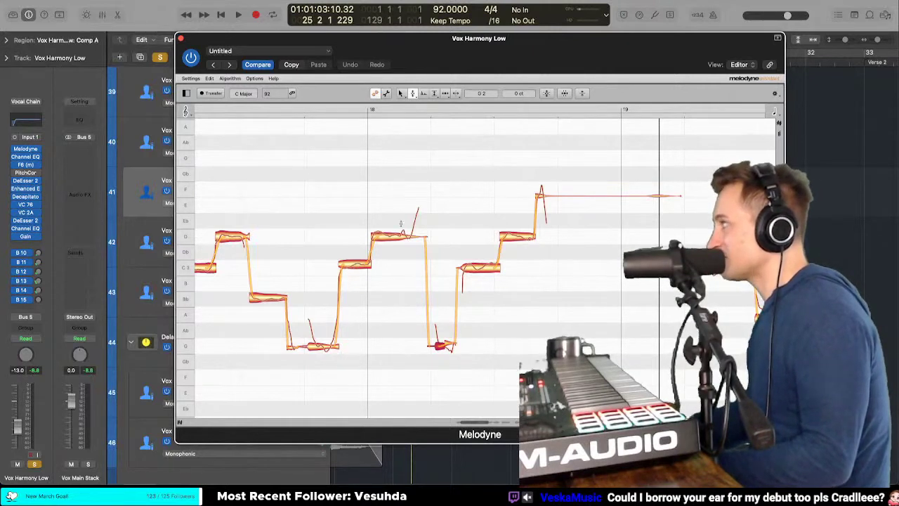
scroll(401, 223, right, 5)
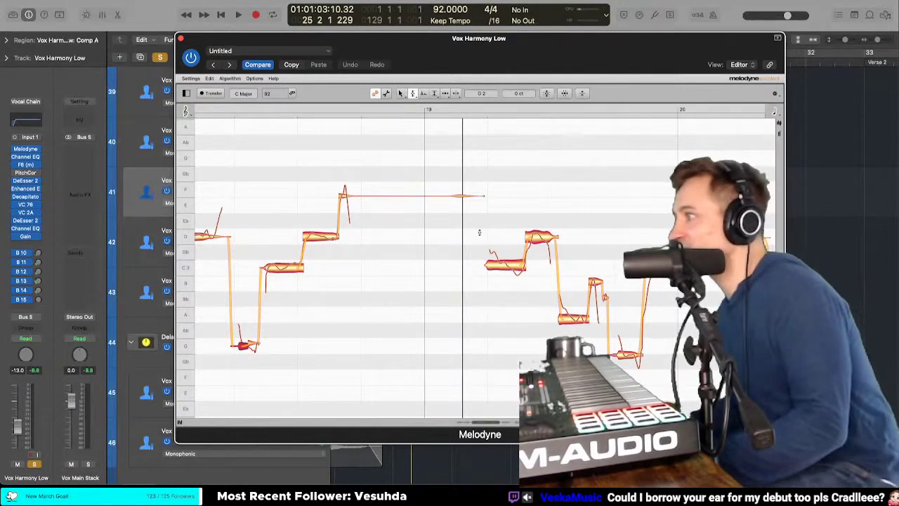
Step: With the Pitch Drift Tool, set the first C3 note in bar 19 to -271% and center it and the following D3 on pitch
key(space)
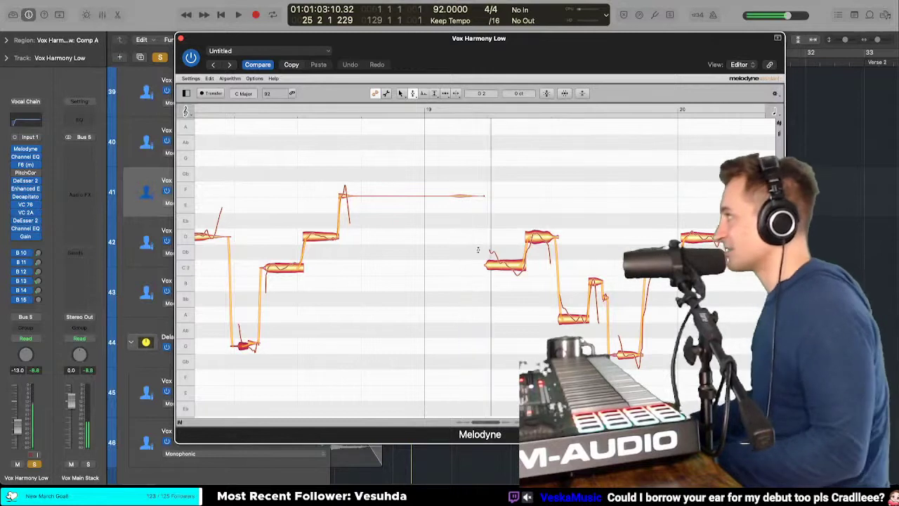
right_click(497, 265)
click(497, 287)
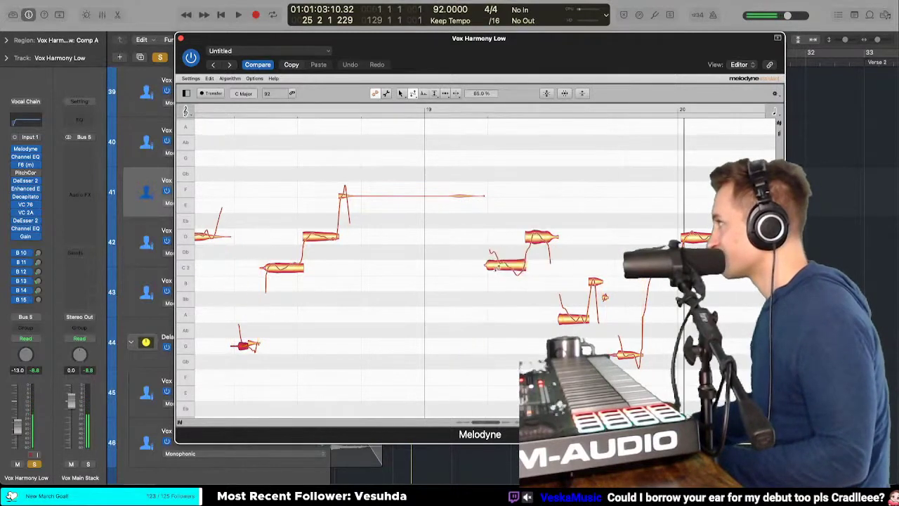
drag(498, 265, 497, 310)
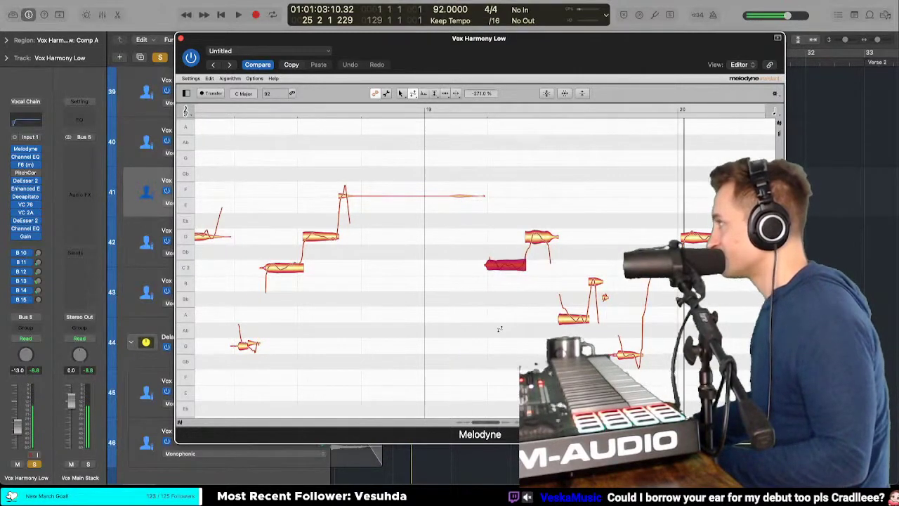
right_click(500, 309)
click(500, 307)
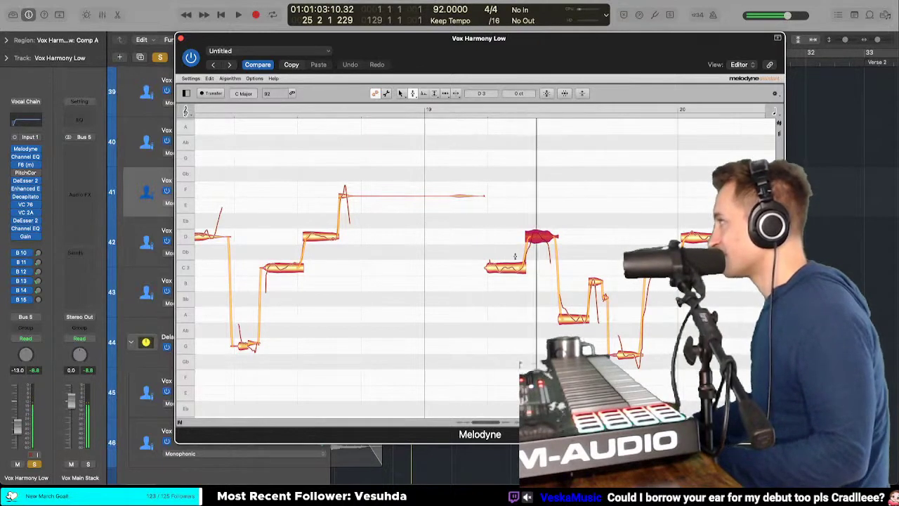
click(412, 245)
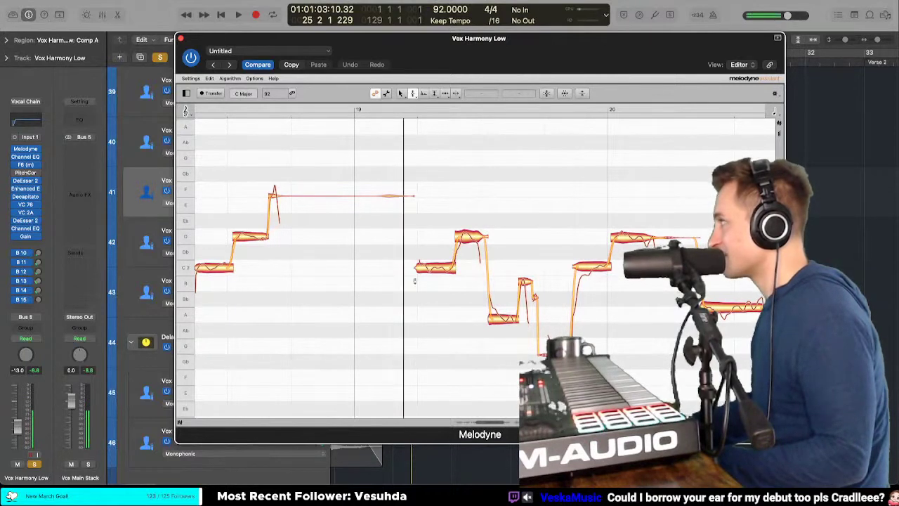
Step: Move the A2 note in bar 19 and the short B2 note after it to Bb2, and nudge the next low note up to G2
click(441, 270)
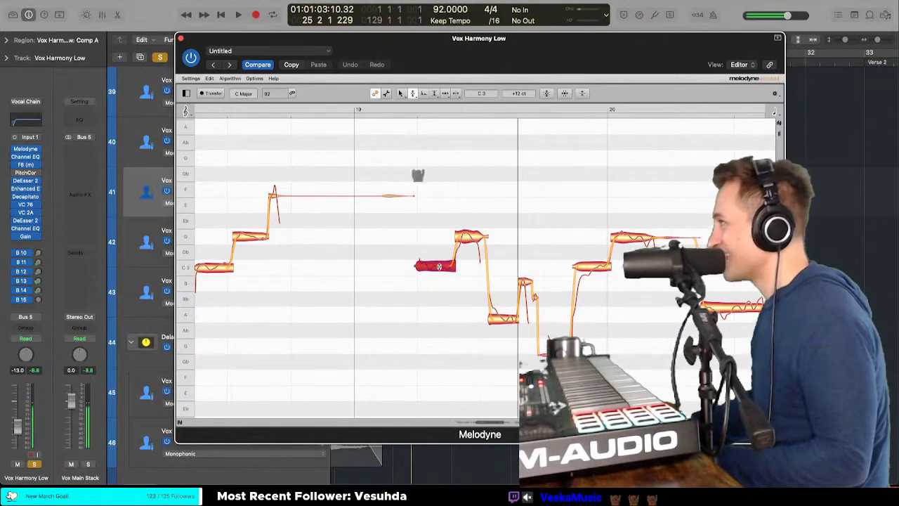
click(503, 312)
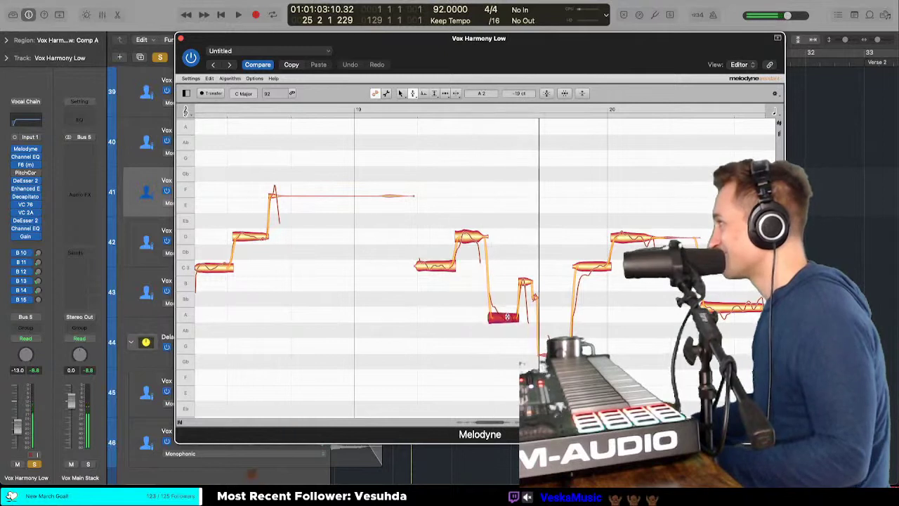
drag(508, 313, 507, 300)
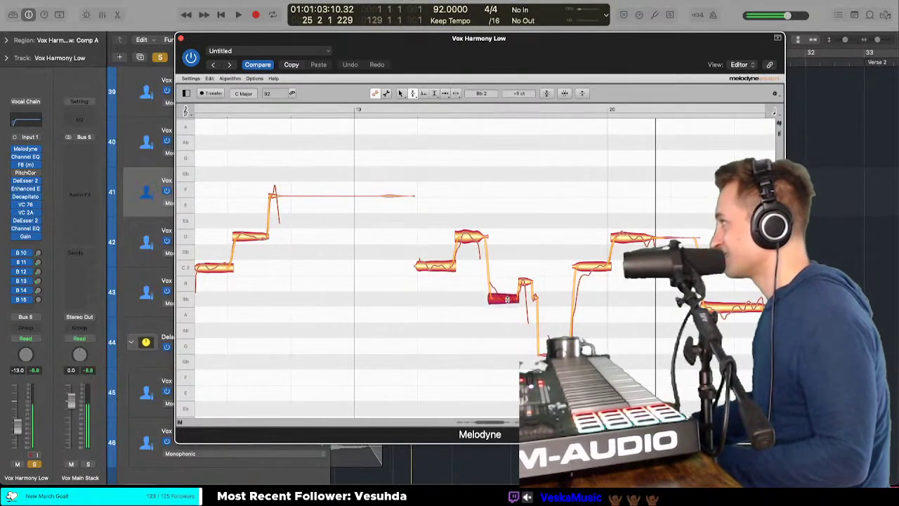
double_click(526, 298)
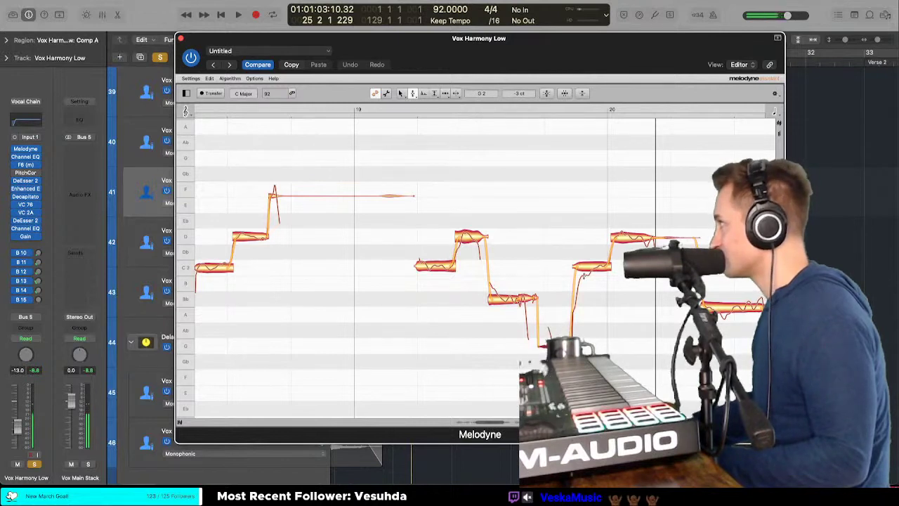
Step: Split the C3 note just before bar 20 in two with the Note Separation Tool and return to the Pitch Tool
right_click(588, 269)
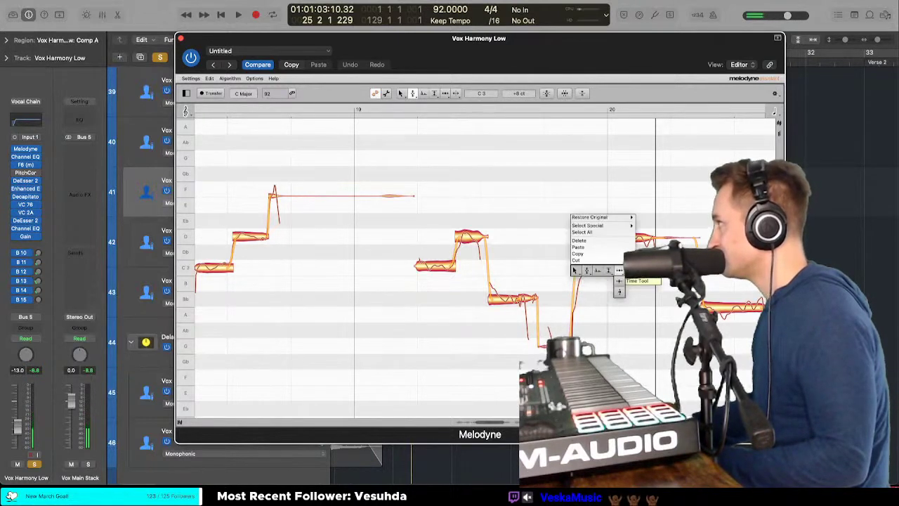
click(619, 281)
right_click(597, 271)
click(597, 282)
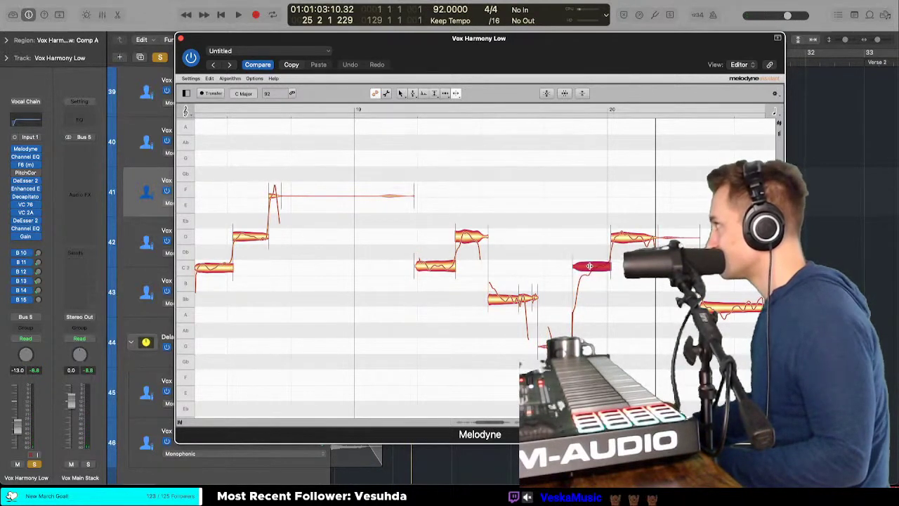
right_click(589, 265)
click(588, 267)
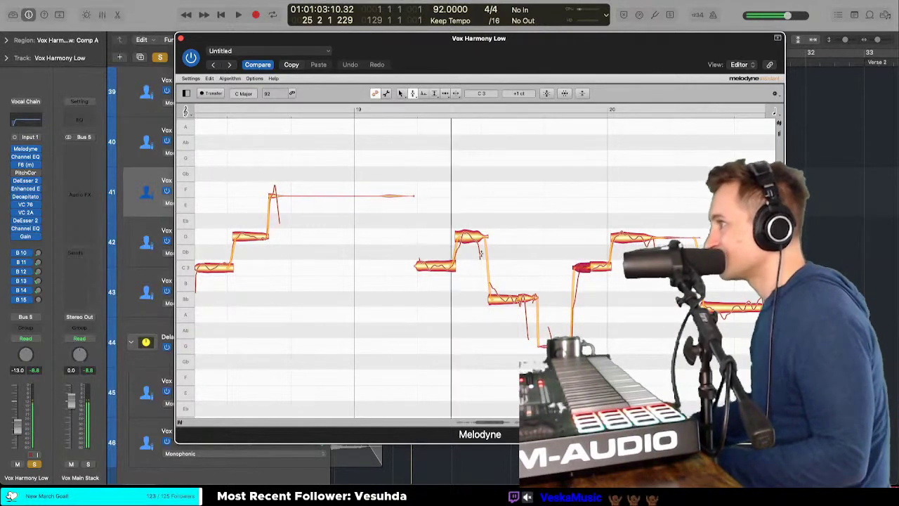
Step: Snap the first C3 note in bar 19 exactly to pitch and reduce the following D3 note's pitch modulation to 15%
click(439, 266)
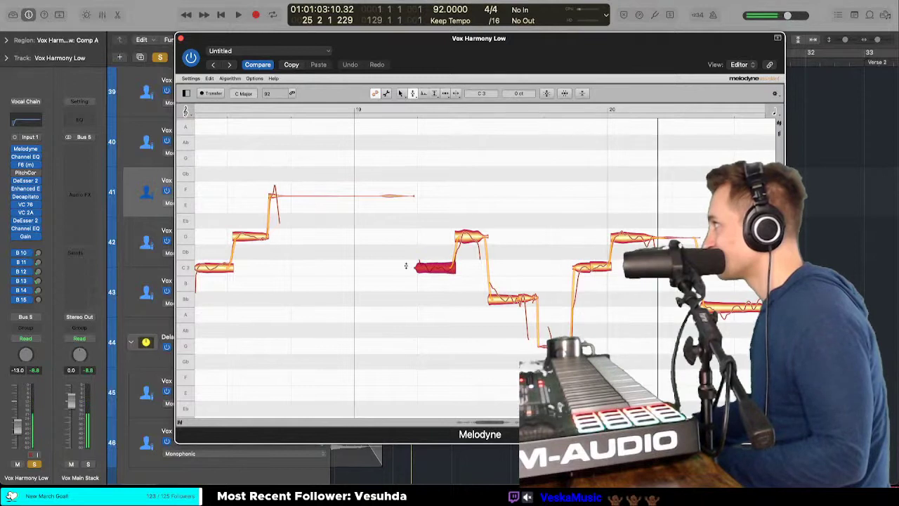
click(503, 299)
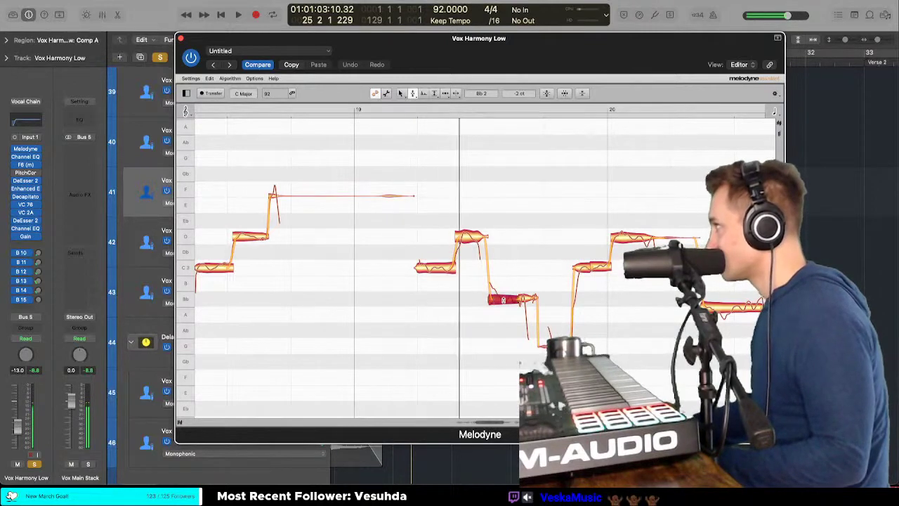
click(465, 237)
right_click(461, 243)
click(462, 240)
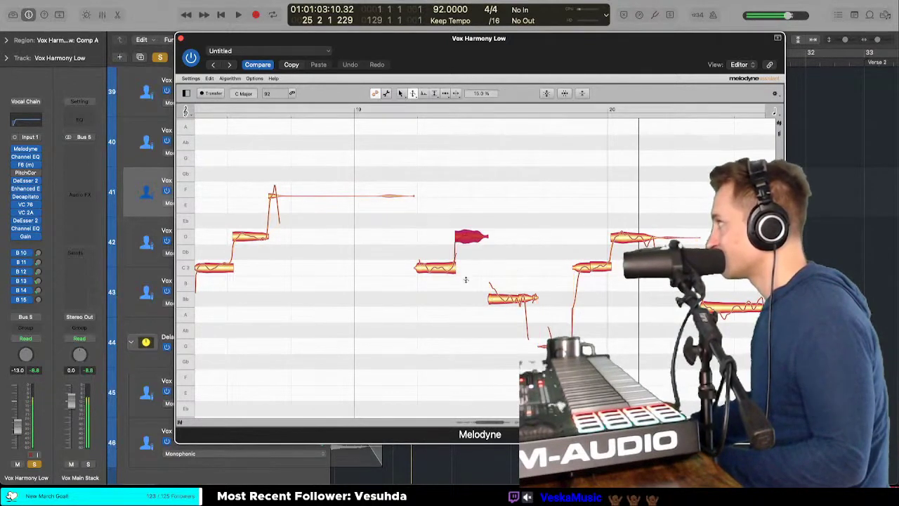
right_click(415, 254)
click(415, 257)
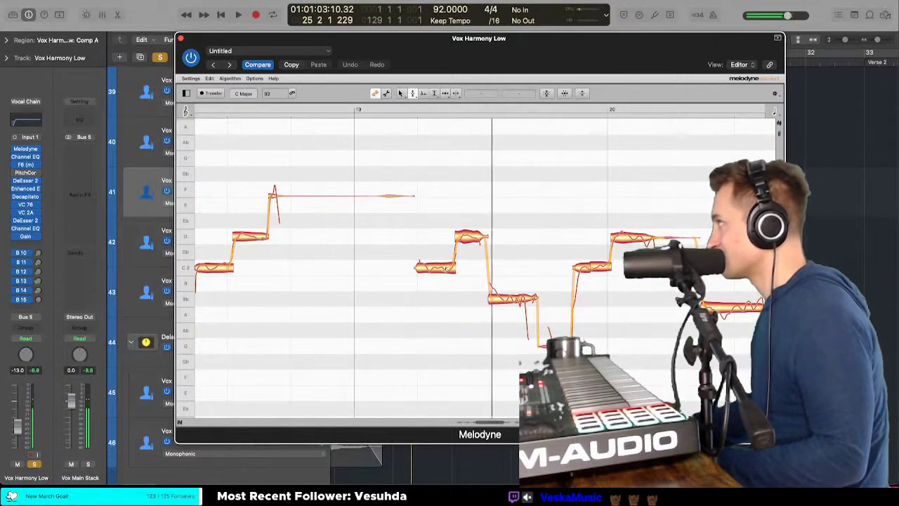
click(451, 267)
click(450, 264)
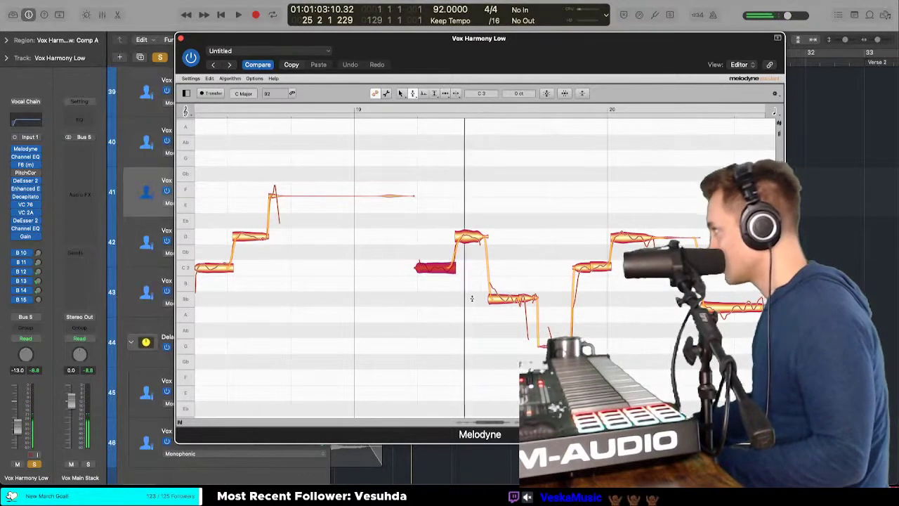
Step: Reduce the pitch modulation of the first Bb2 note in bar 19 to 38%
right_click(497, 299)
click(497, 309)
drag(497, 299, 497, 327)
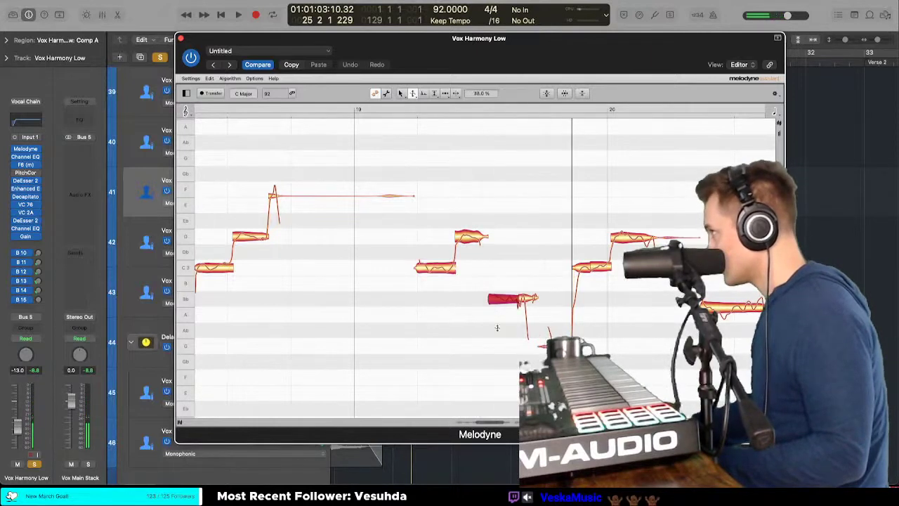
click(443, 295)
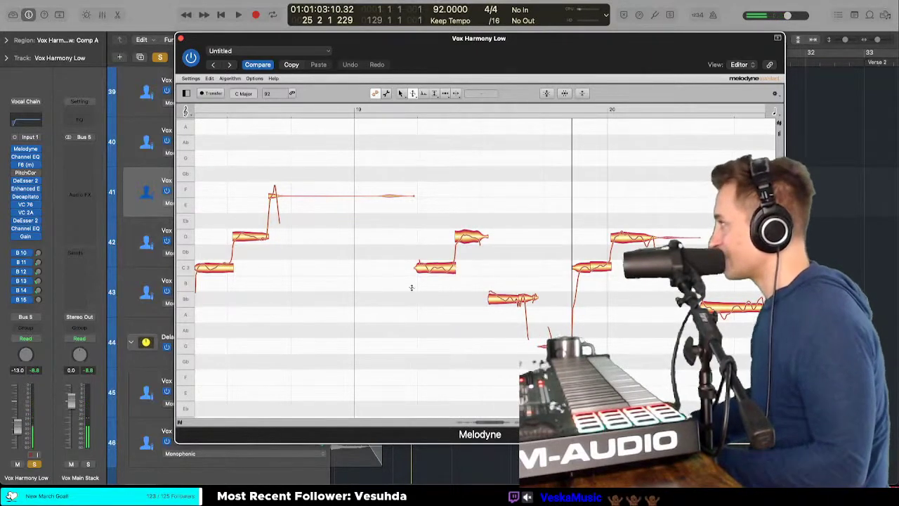
right_click(412, 287)
click(421, 288)
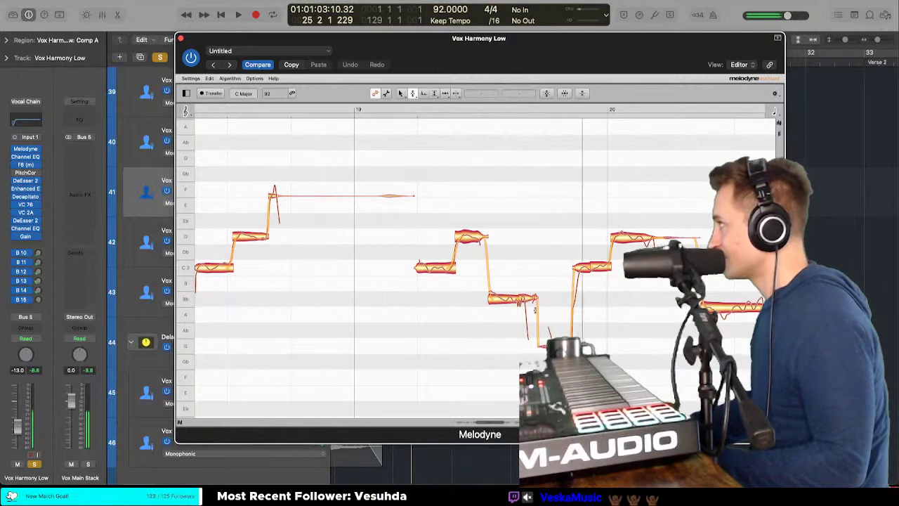
Step: Snap the second piece of the split C3 note exactly to pitch and set the first Bb2 note's pitch drift in bar 19 to -37%
click(582, 267)
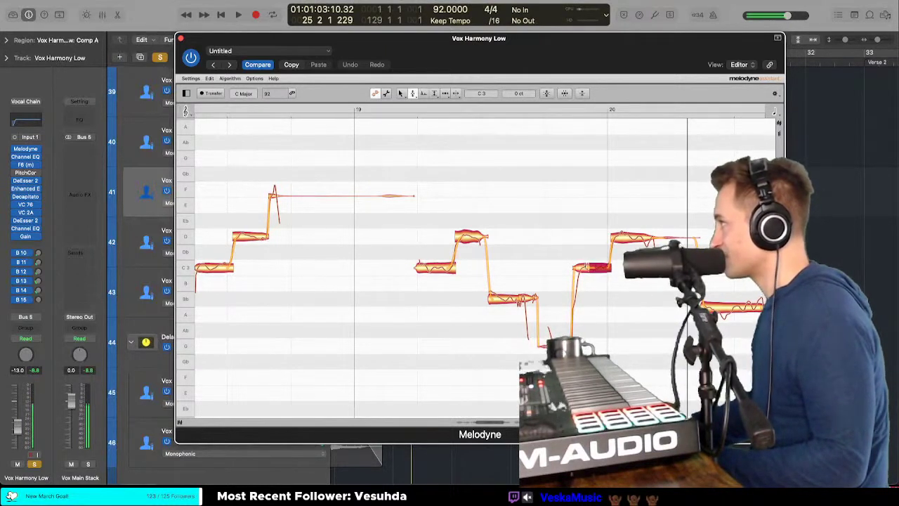
scroll(571, 250, right, 1)
right_click(465, 284)
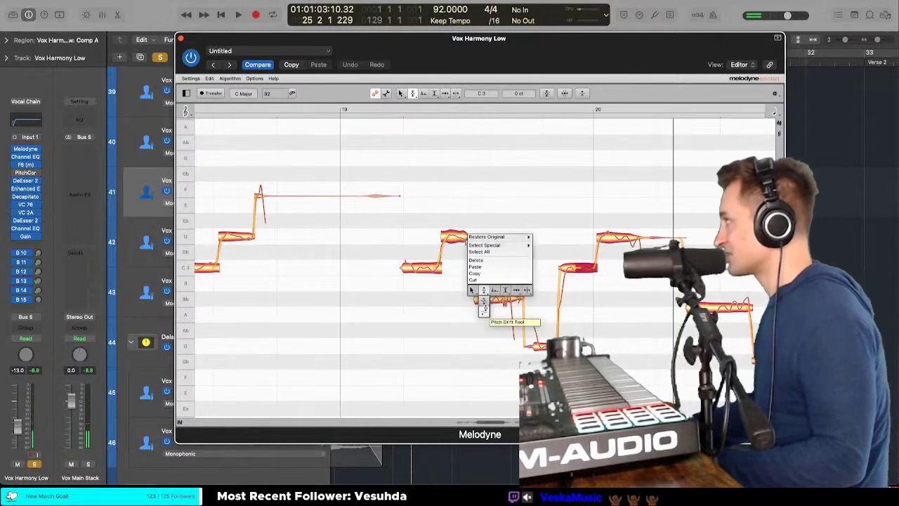
click(484, 313)
drag(485, 299, 483, 350)
right_click(476, 293)
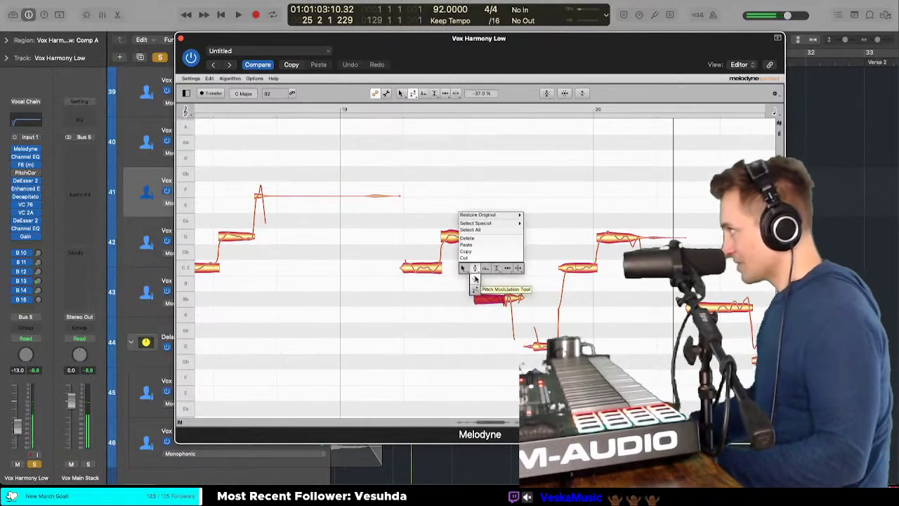
click(476, 269)
Step: With the Pitch Tool, raise the long A2 note in bar 20 to Bb2
scroll(482, 267, right, 10)
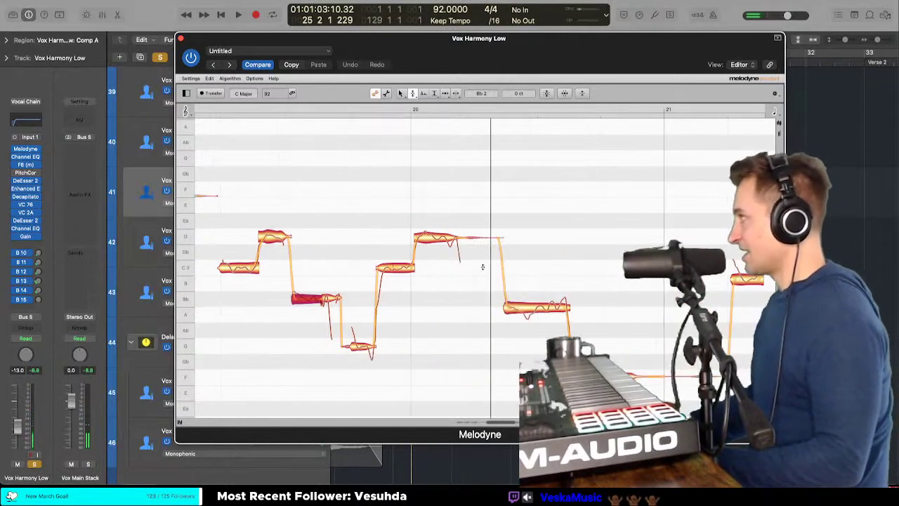
drag(537, 307, 536, 298)
right_click(536, 297)
click(536, 296)
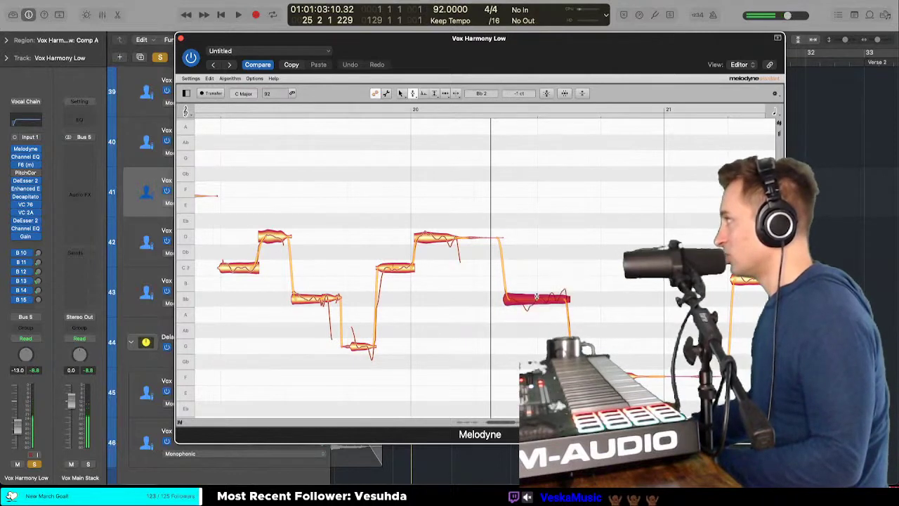
Step: Set the long Bb2 note's pitch drift in bar 20 to -39% and reduce its pitch modulation
right_click(536, 296)
click(529, 300)
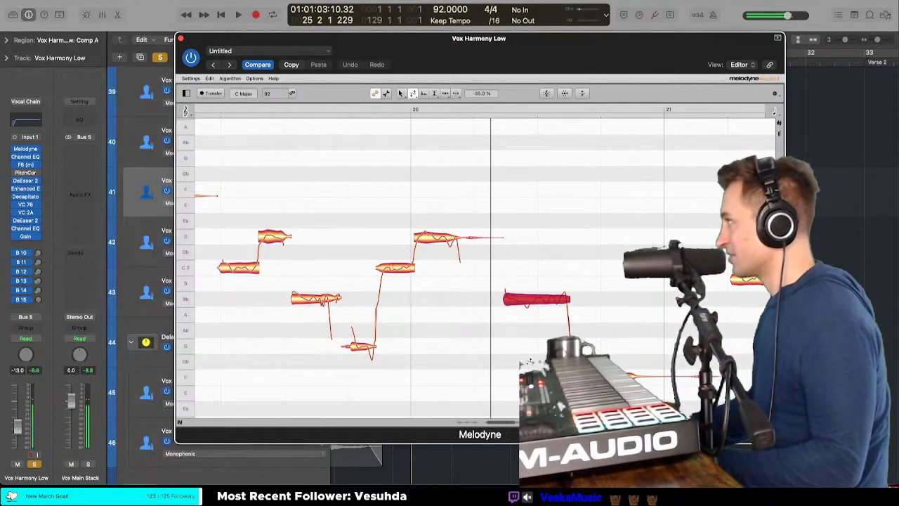
right_click(530, 299)
click(528, 309)
right_click(528, 310)
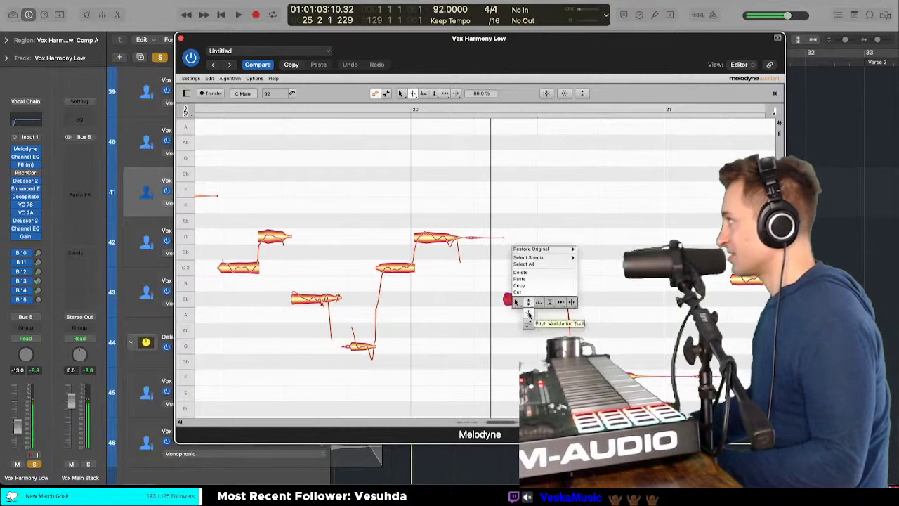
click(528, 304)
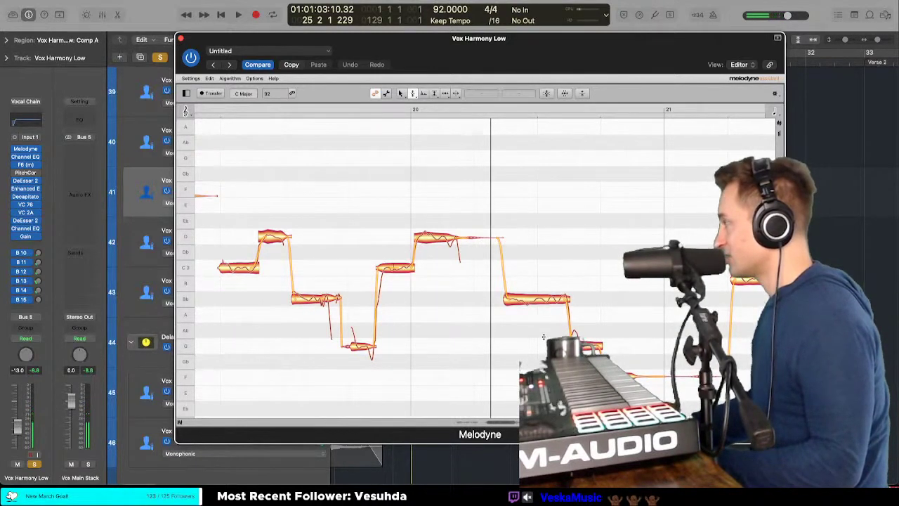
Step: Separate the G2 note near the end of bar 20 with the Note Separation Tool and snap it exactly to G2
click(592, 346)
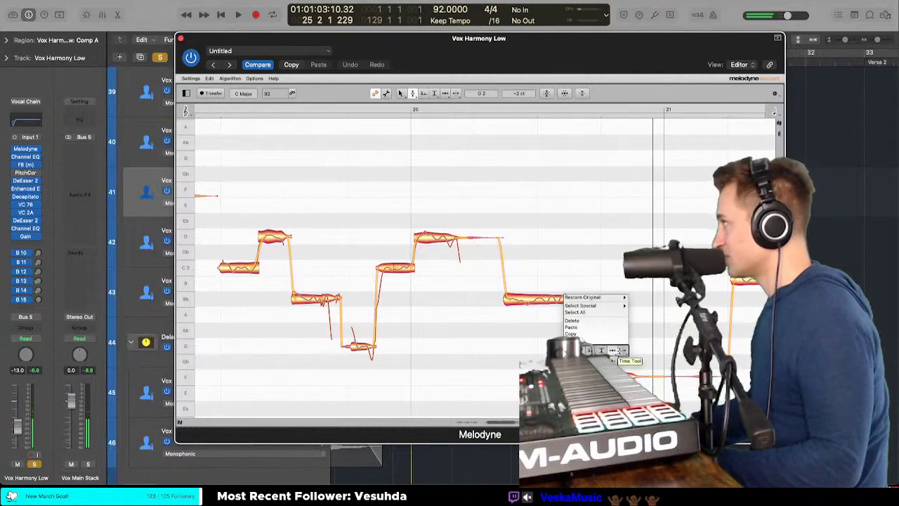
click(619, 350)
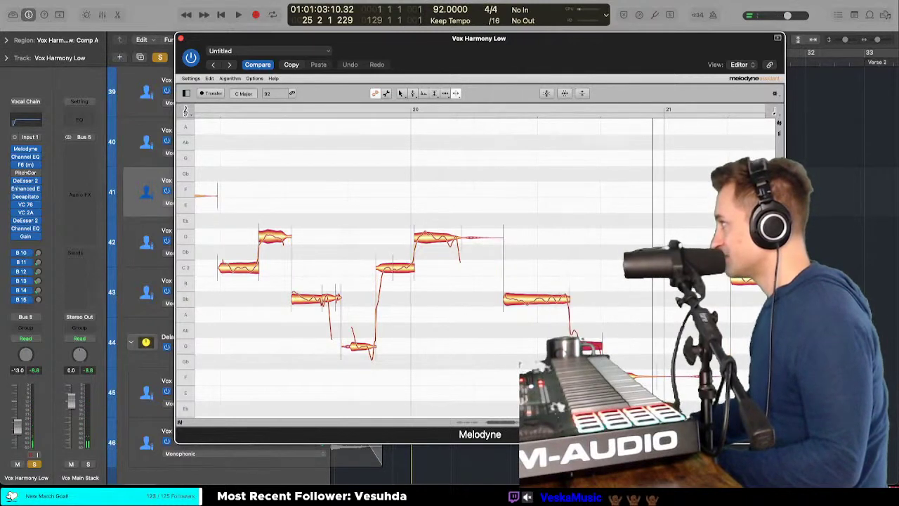
right_click(519, 288)
click(534, 346)
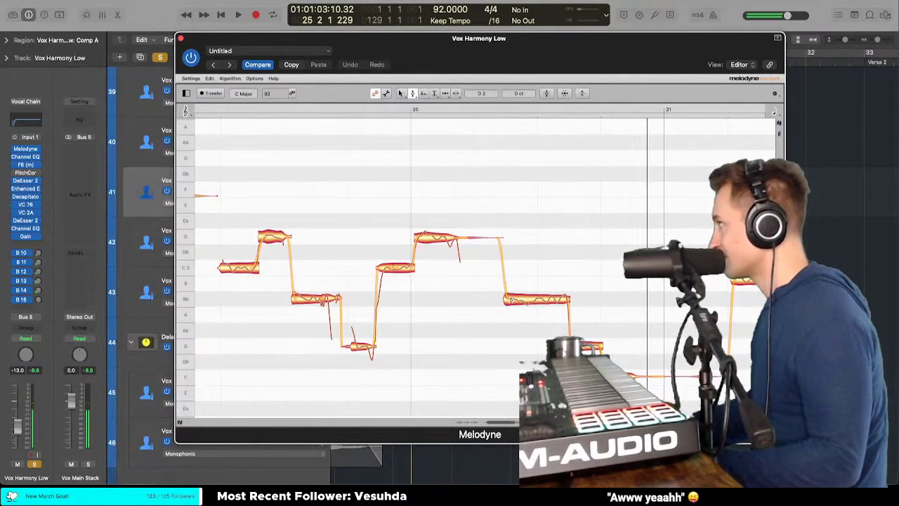
Step: Reduce the long Bb2 note's pitch modulation in bar 20 to 49% and stop playback
right_click(488, 303)
click(486, 318)
click(533, 300)
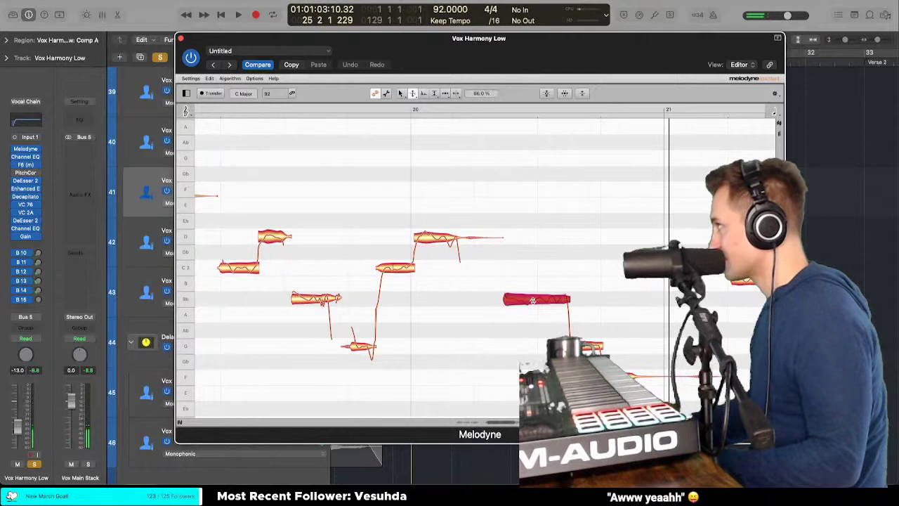
double_click(474, 308)
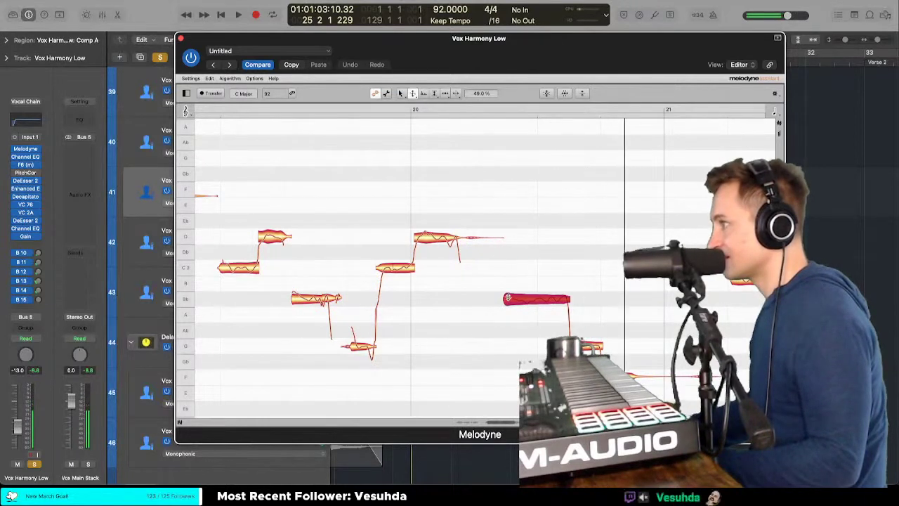
key(space)
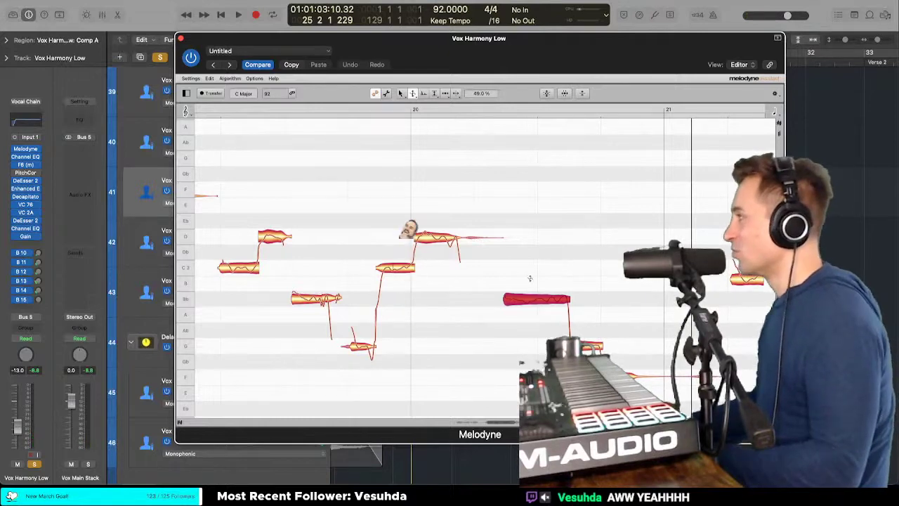
scroll(530, 278, right, 2)
scroll(530, 279, right, 10)
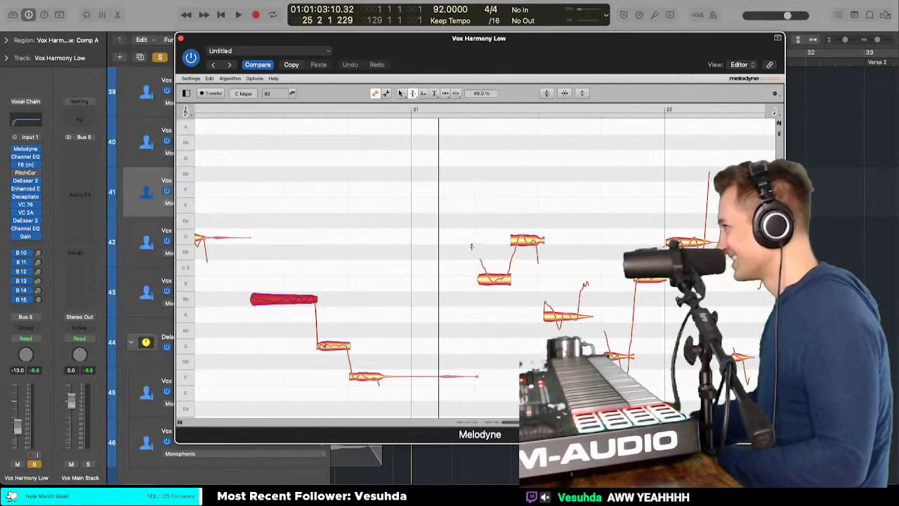
Step: With the Pitch Tool, raise the B2 note in bar 21 to C3
scroll(472, 246, right, 8)
click(311, 281)
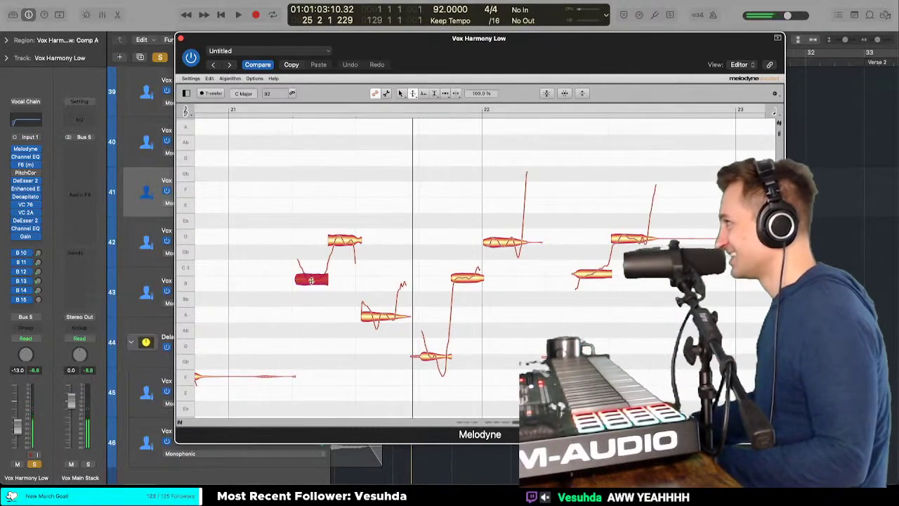
click(305, 268)
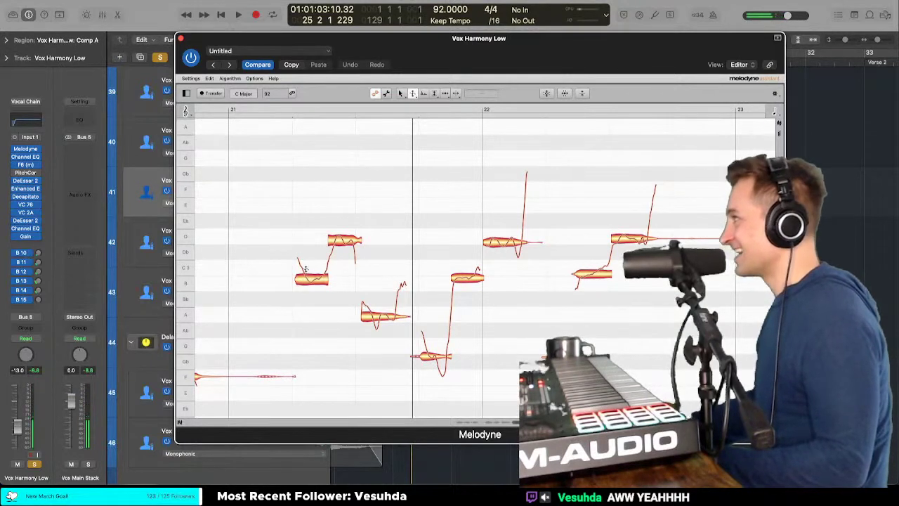
right_click(306, 269)
click(306, 257)
drag(309, 278, 309, 269)
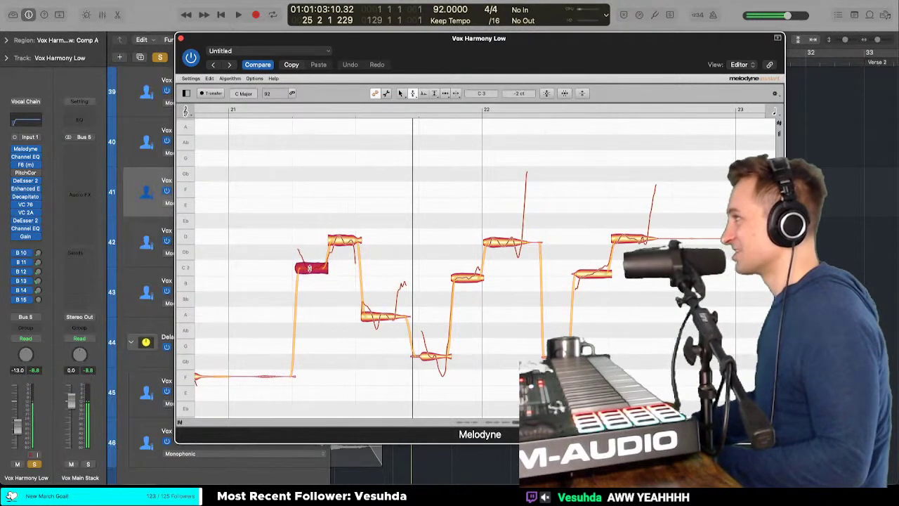
key(space)
Step: Tune the remaining notes in bars 21 and 22 to D3, Bb2, G2, C3, D3, G2, C3 and D3
double_click(343, 239)
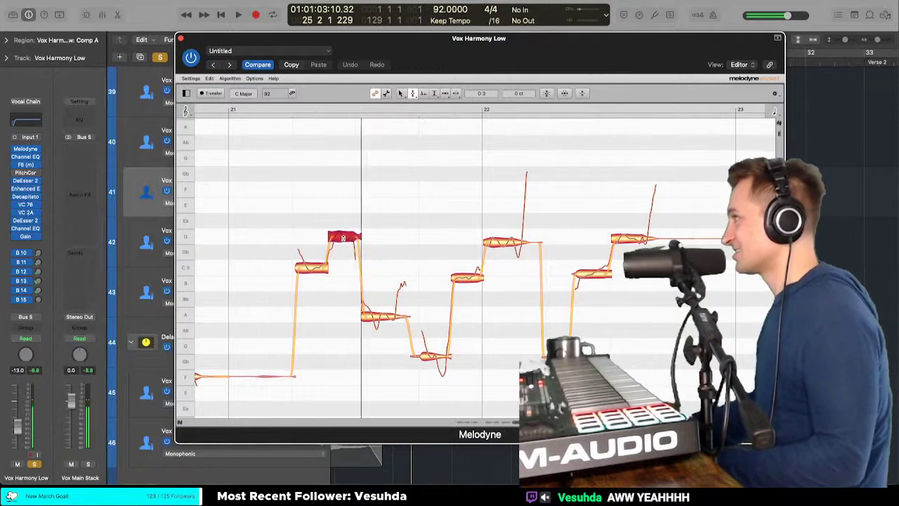
drag(368, 318, 368, 299)
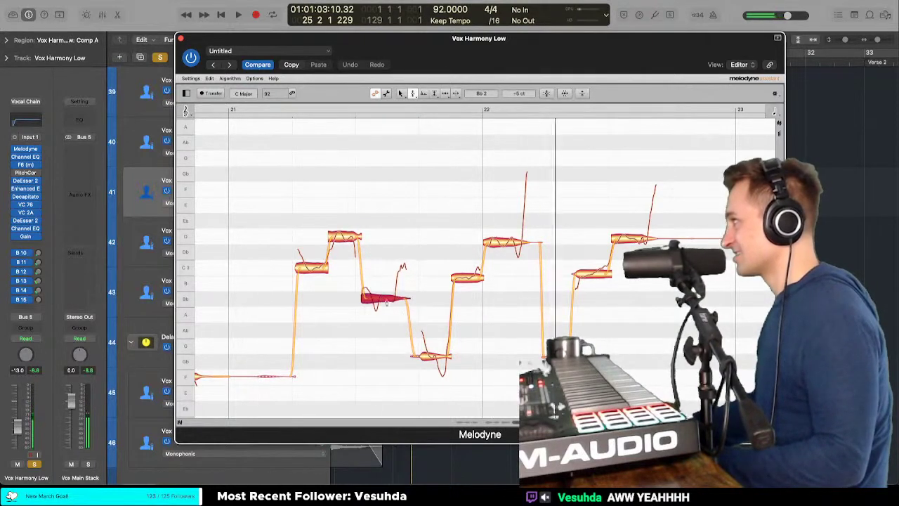
click(434, 355)
drag(434, 355, 434, 346)
drag(469, 279, 470, 270)
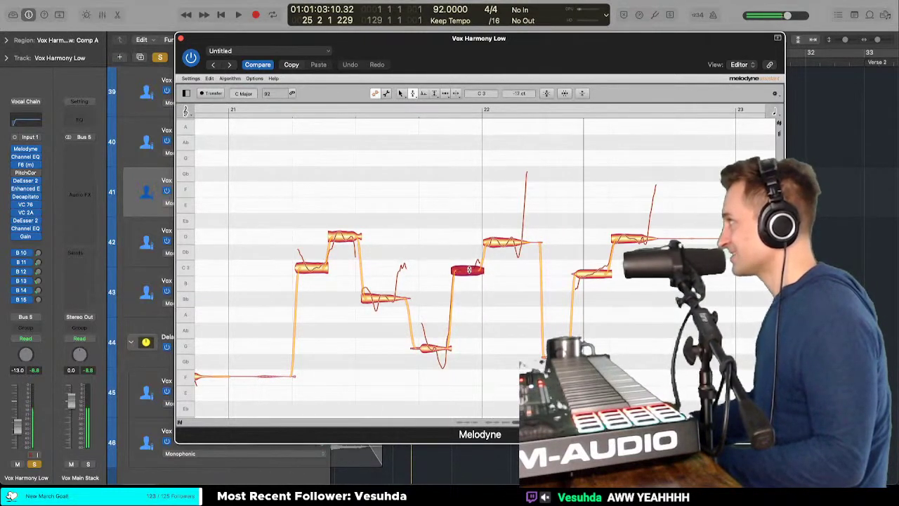
drag(507, 238, 507, 229)
drag(592, 274, 592, 271)
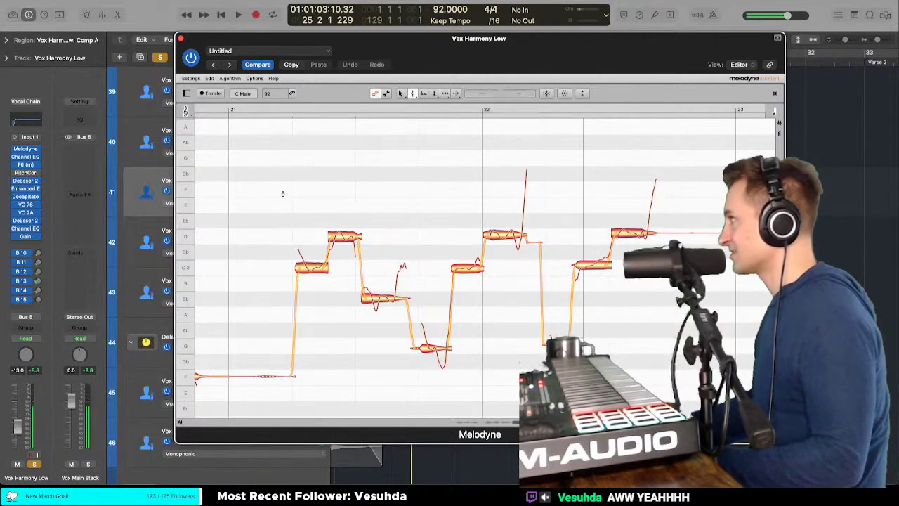
Step: Select the notes in bars 21 and 22 together, snap them to exact pitch and reduce their pitch modulation
drag(281, 194, 624, 352)
right_click(495, 236)
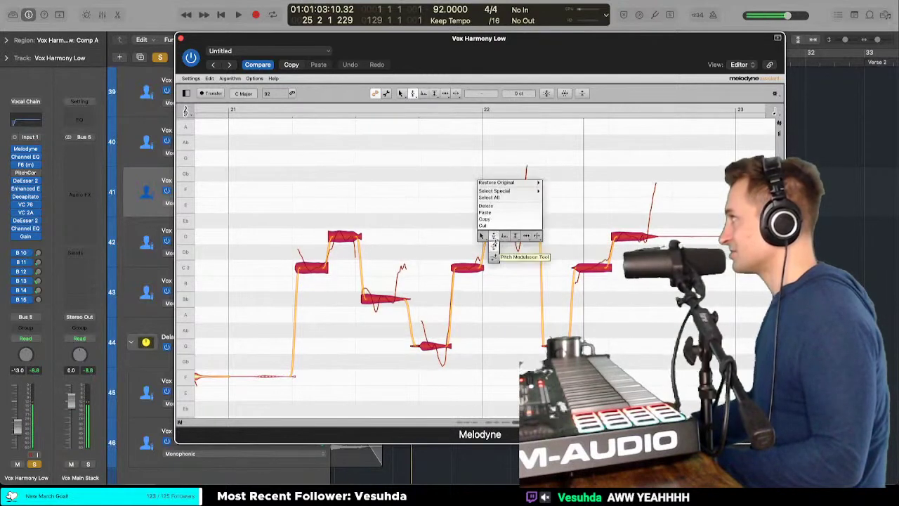
click(494, 265)
right_click(493, 261)
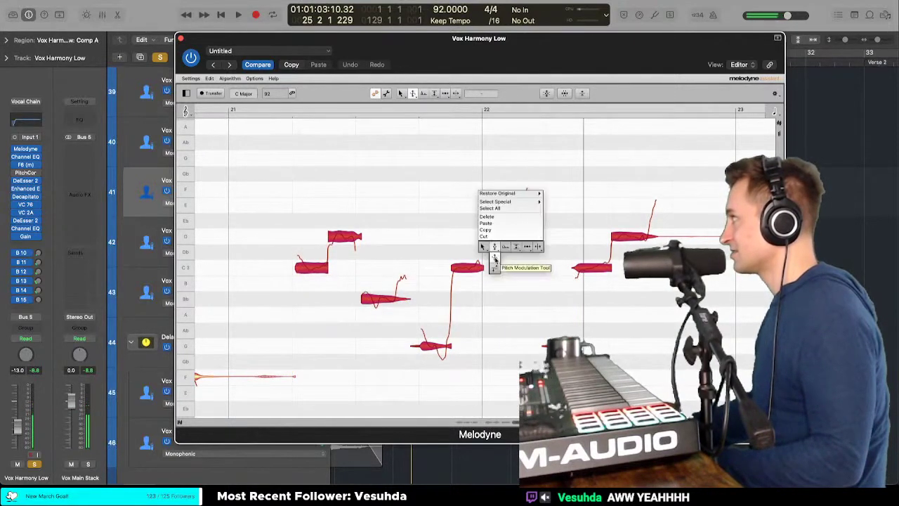
click(493, 266)
click(383, 235)
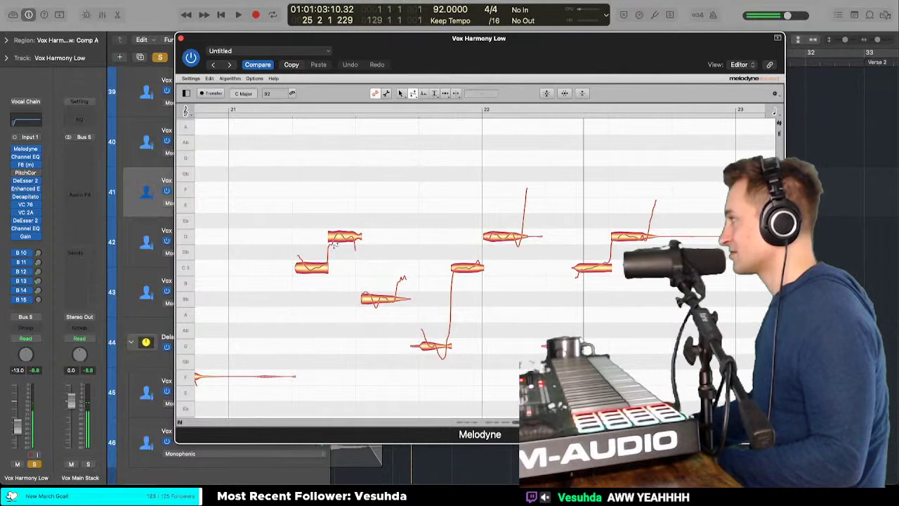
Step: Split off the tail of the Bb2 note in bar 21 with the Note Separation Tool and snap the main note exactly to Bb2
right_click(302, 203)
click(305, 201)
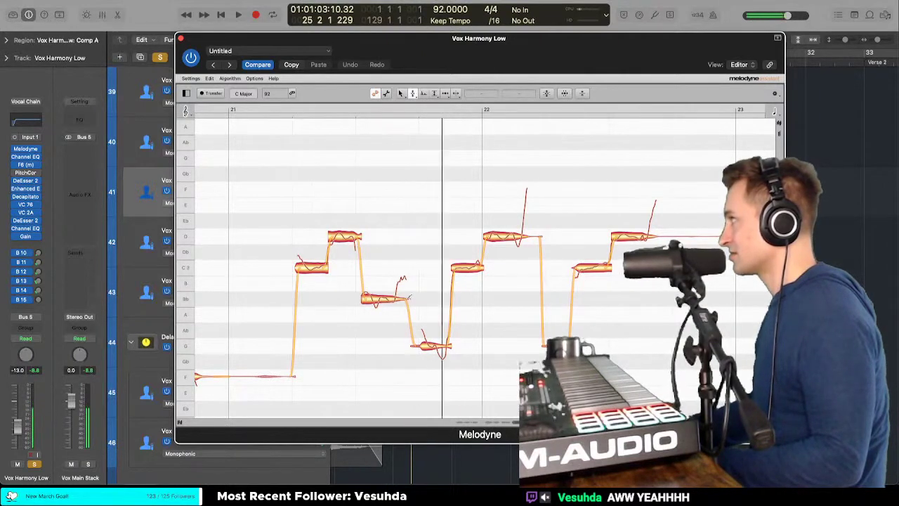
right_click(395, 287)
click(429, 287)
right_click(429, 288)
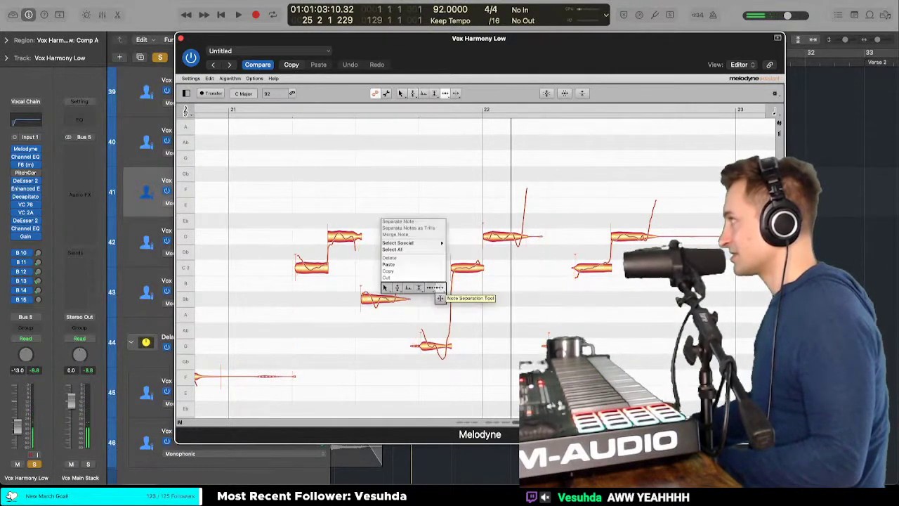
click(442, 288)
right_click(399, 298)
click(354, 297)
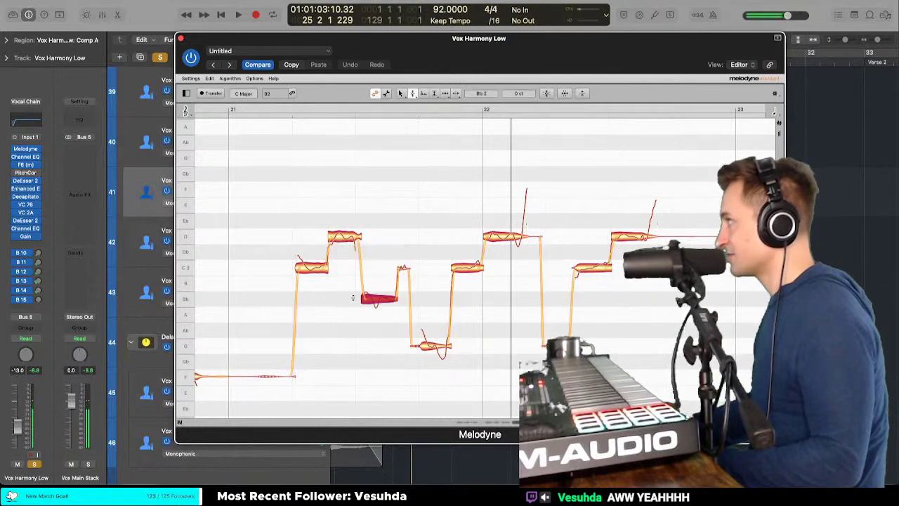
Step: Try the separated tail note in bar 21 at Bb2 and return it to C3 while auditioning
click(402, 302)
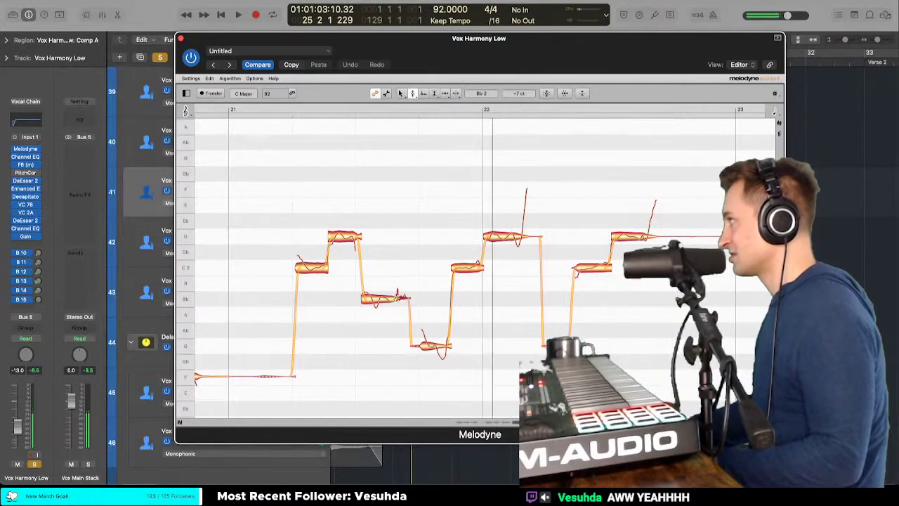
click(400, 296)
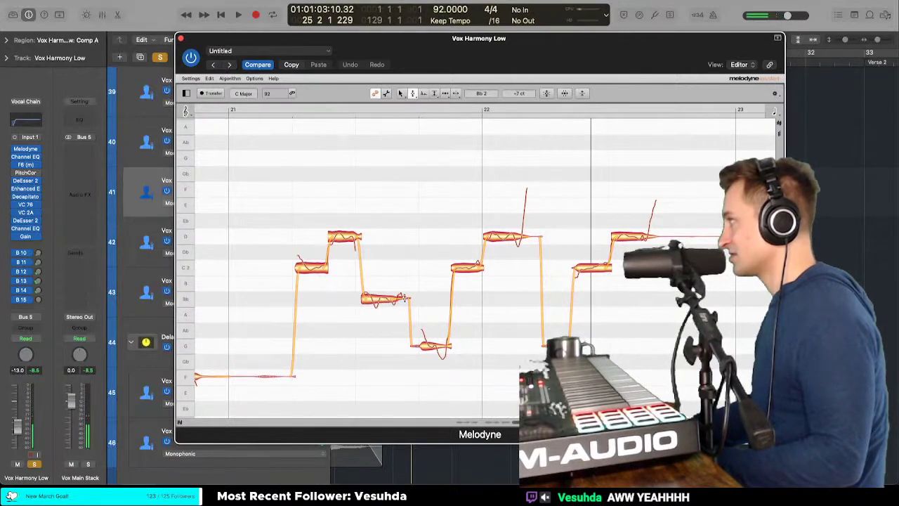
click(347, 288)
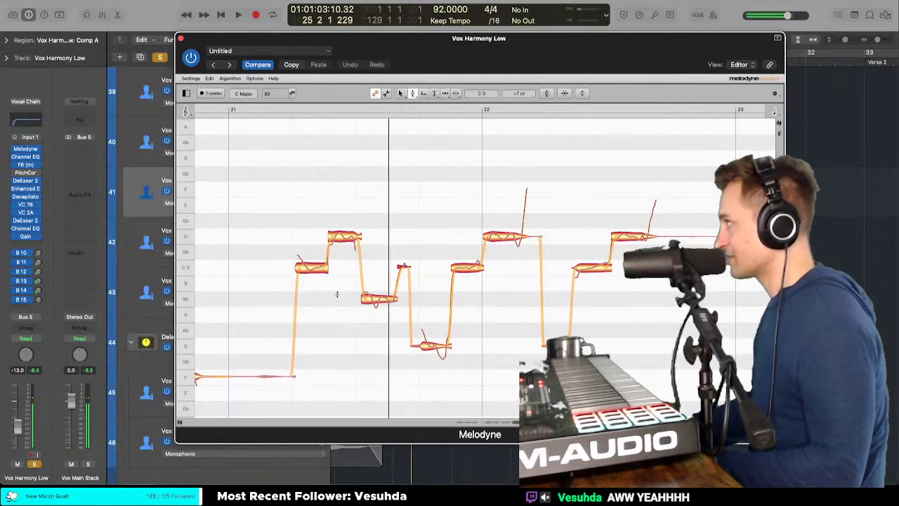
click(284, 251)
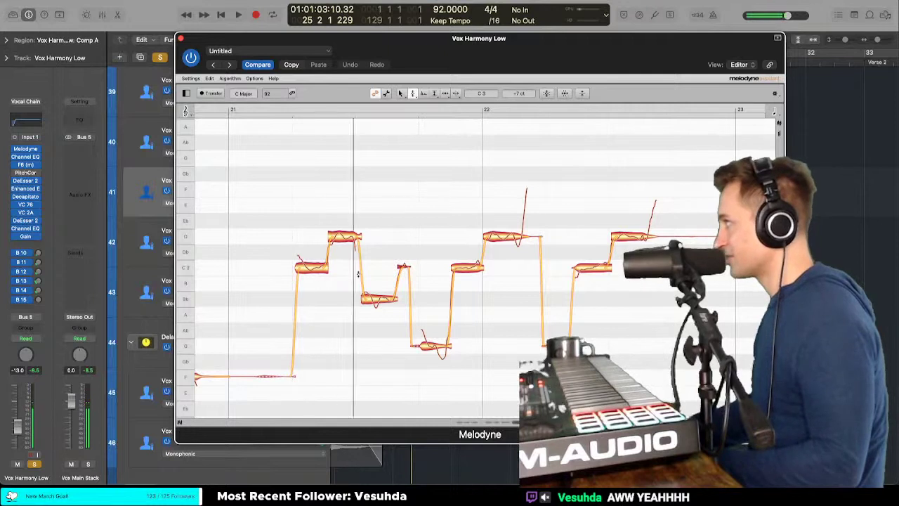
Step: Reduce the pitch modulation and pitch drift of the Bb2 note in bar 21 and replay the phrase
right_click(368, 298)
click(370, 308)
mouse_move(370, 302)
mouse_down()
mouse_move(369, 314)
mouse_move(368, 301)
mouse_up()
right_click(370, 314)
click(370, 316)
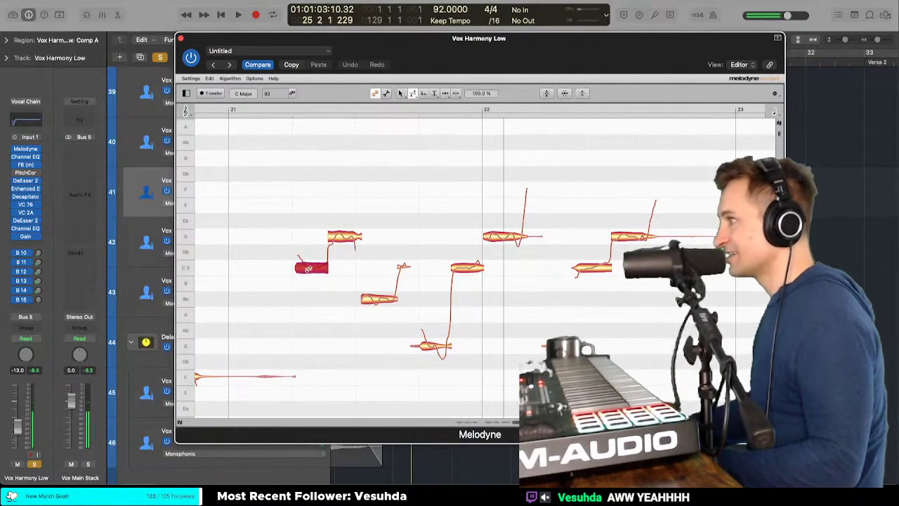
click(246, 201)
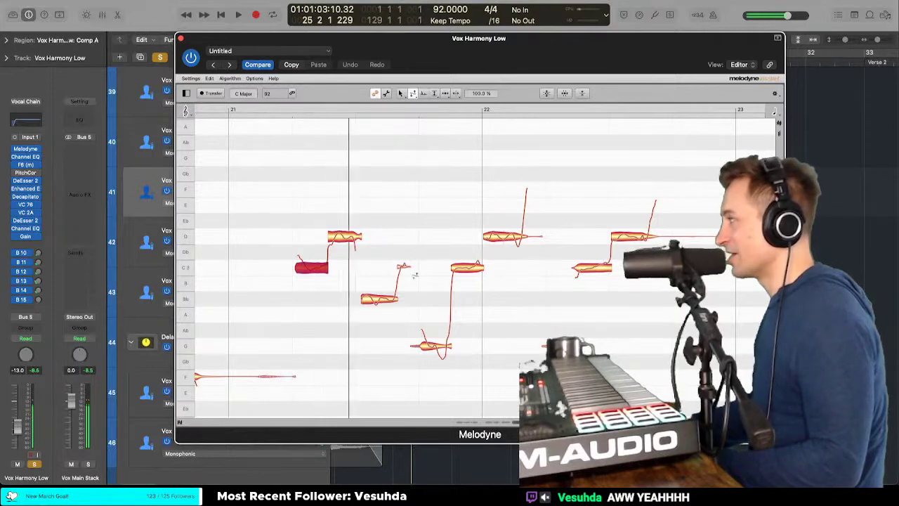
Step: Reduce the pitch modulation of the G2 note near the end of bar 21 to 41% and its pitch drift to 56%
right_click(433, 344)
click(433, 342)
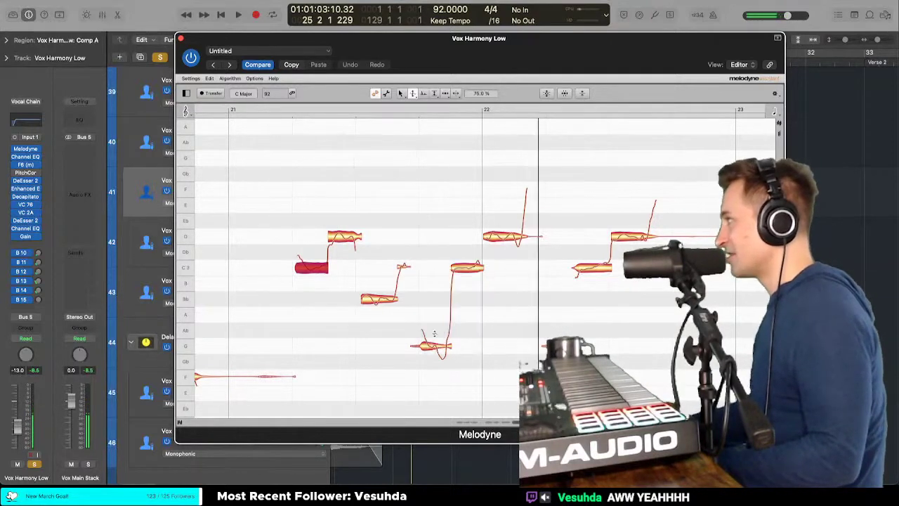
drag(433, 343, 432, 345)
right_click(432, 359)
click(433, 359)
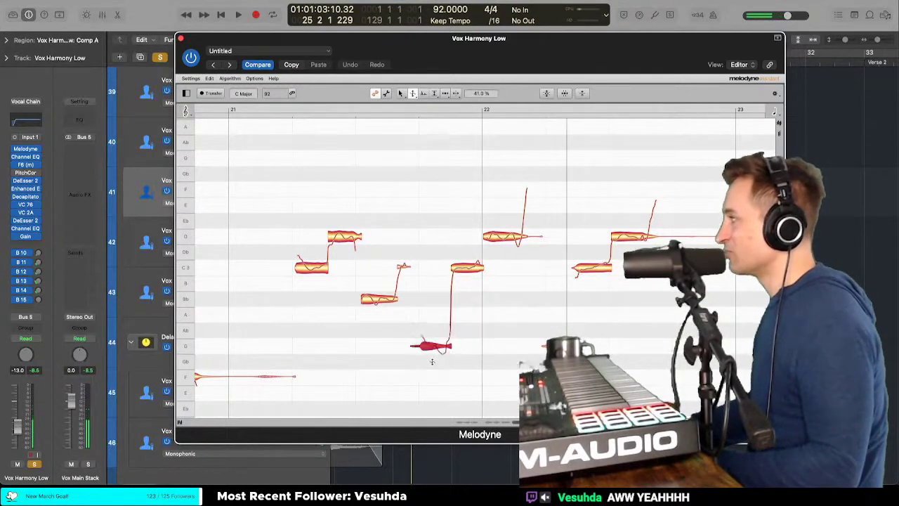
right_click(432, 360)
click(433, 370)
drag(430, 344, 429, 347)
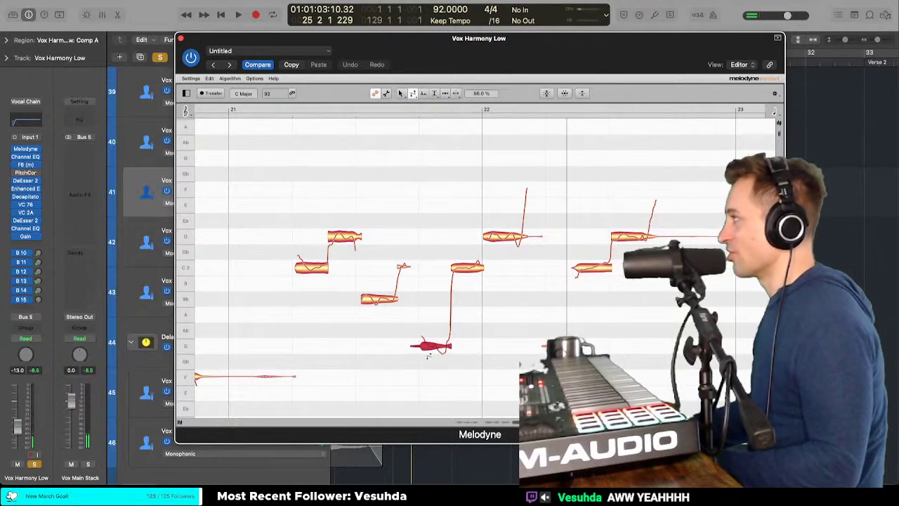
Step: Snap the G2 note in bar 21 exactly to pitch and lower its pitch modulation to 26%
right_click(427, 356)
click(427, 351)
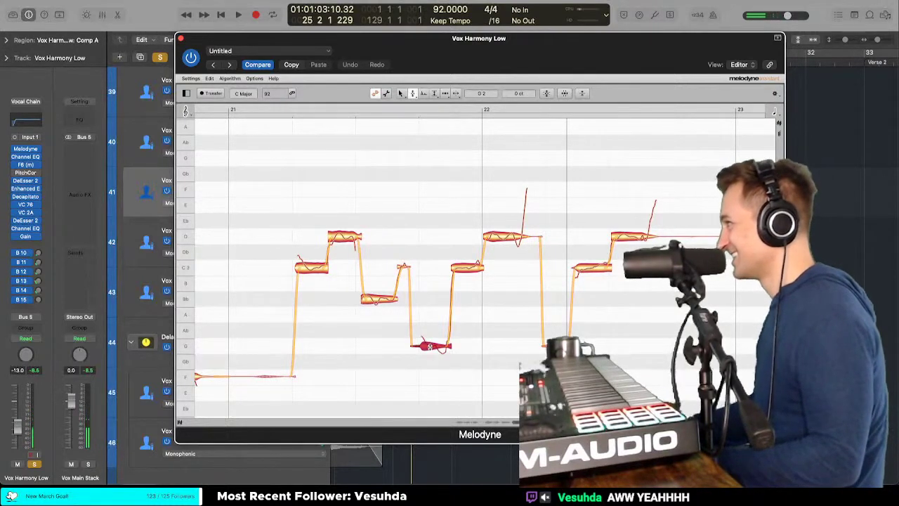
key(space)
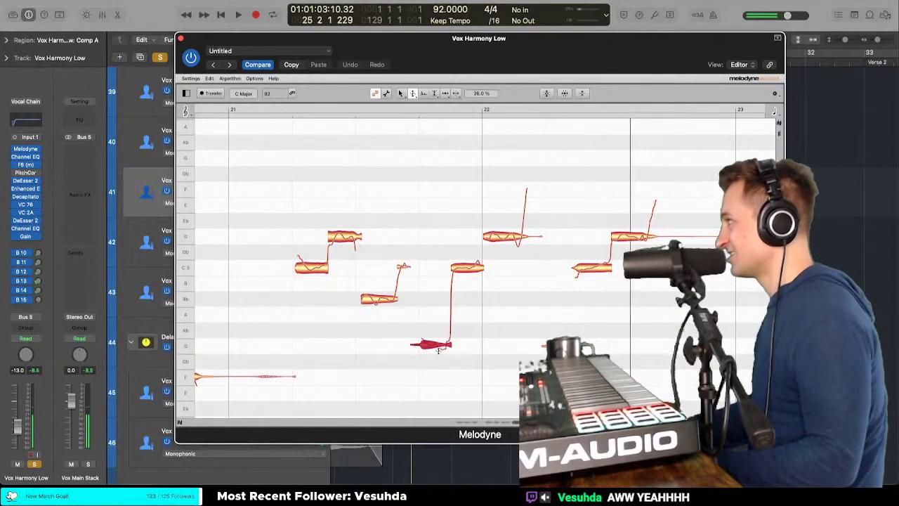
right_click(411, 304)
click(410, 300)
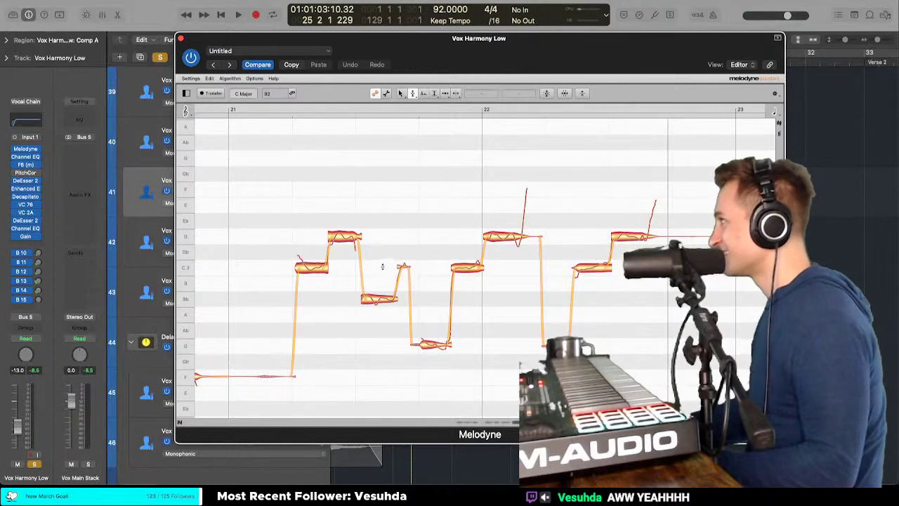
Step: Play the part back from bar 17 and reduce the pitch modulation of the G2 note near the end of bar 19 to 79%
key(space)
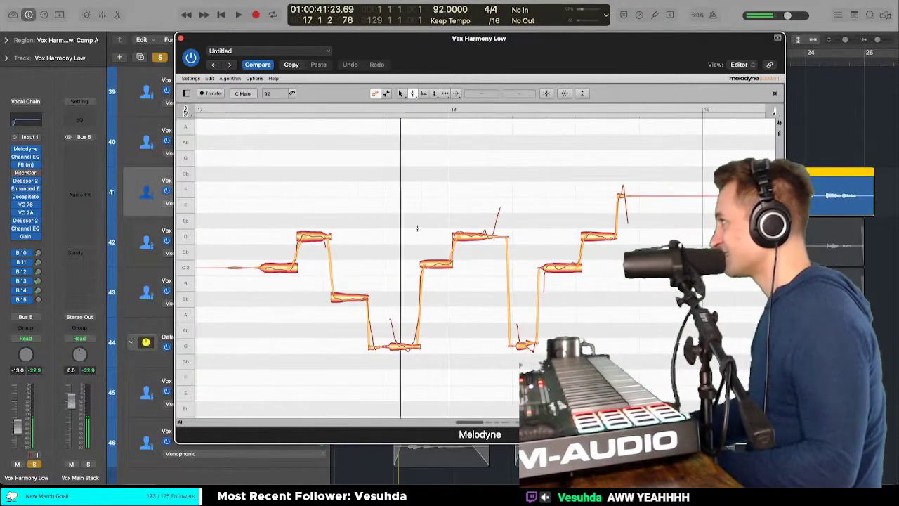
scroll(416, 229, down, 6)
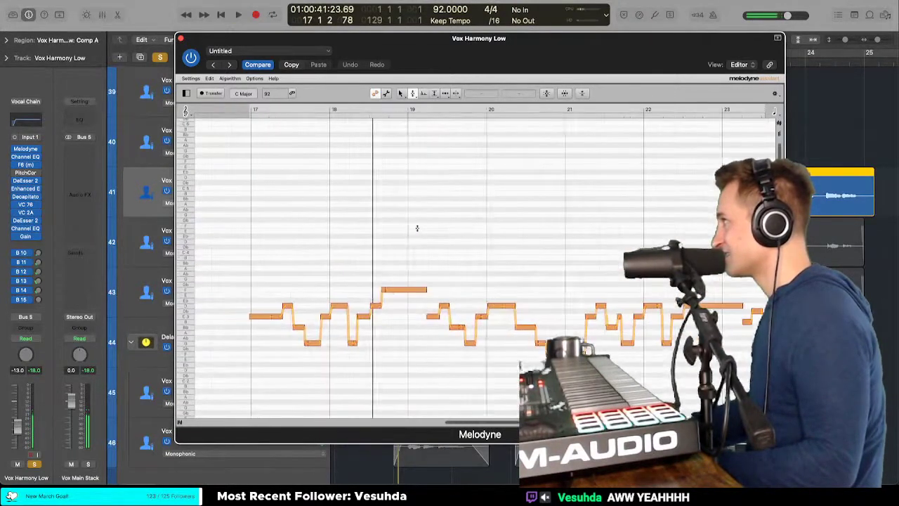
scroll(416, 229, up, 1)
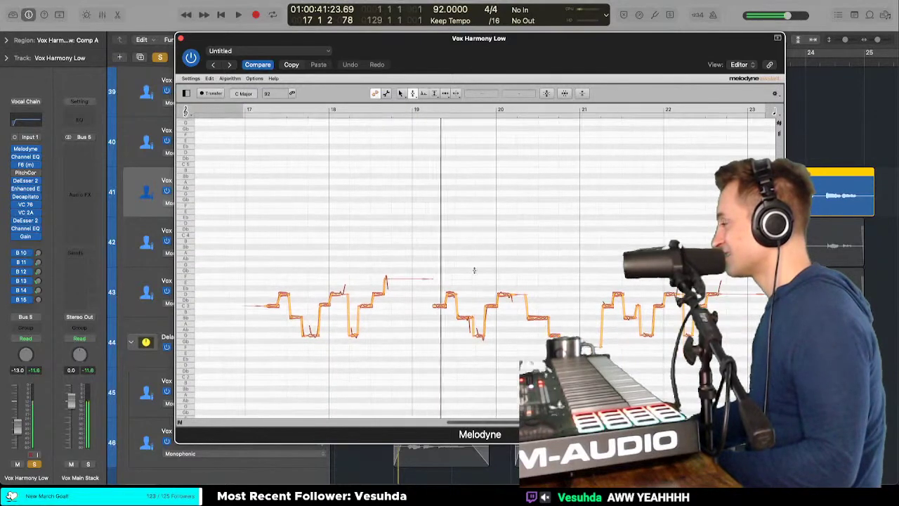
scroll(474, 270, up, 5)
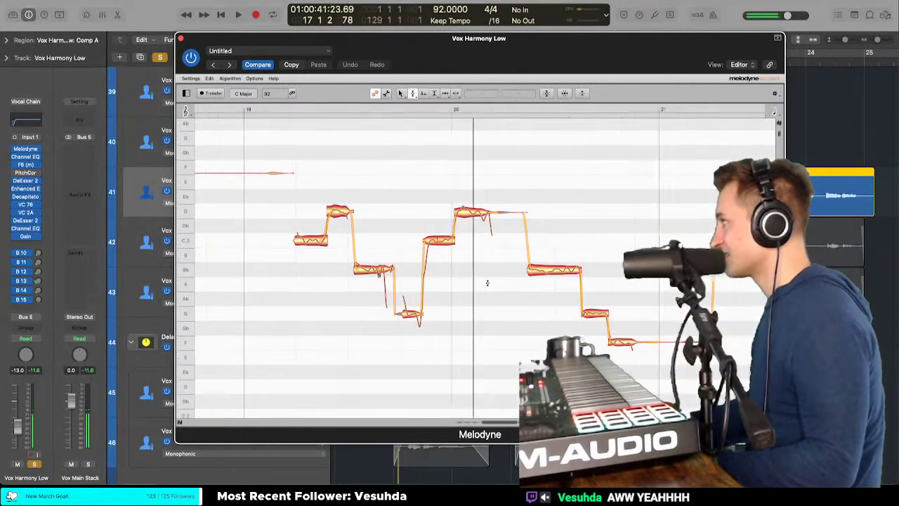
scroll(487, 283, right, 3)
right_click(339, 313)
click(354, 321)
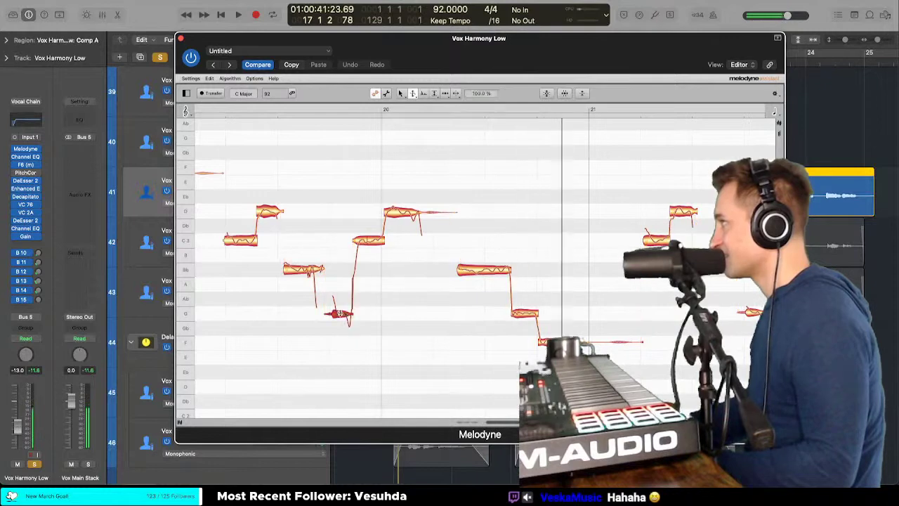
drag(340, 313, 340, 319)
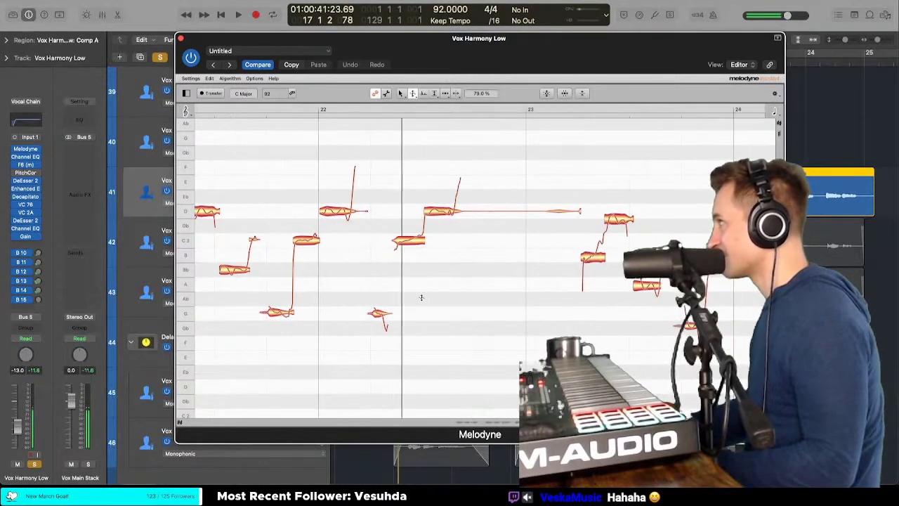
Step: With the Pitch Tool, tune the notes in bars 23 and 24 to C3, D3, Bb2, G2, C3, D3, Bb2 and G2
right_click(421, 297)
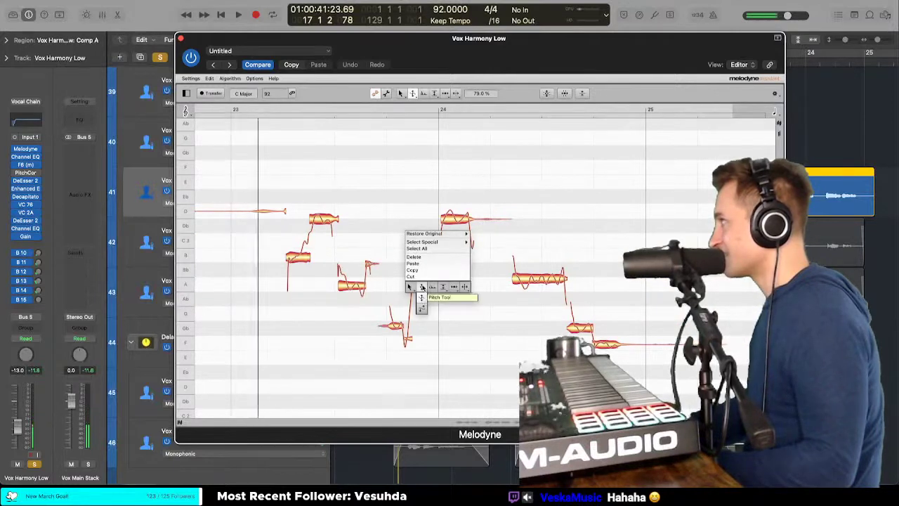
click(430, 292)
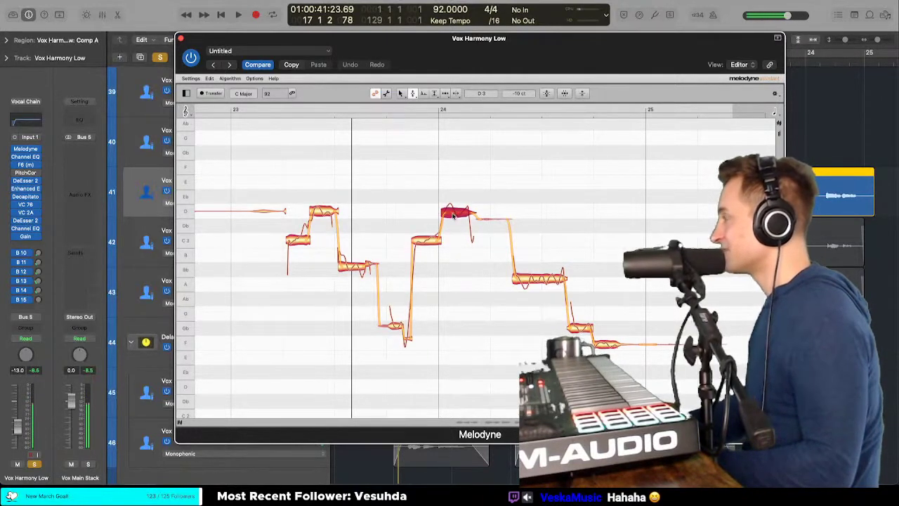
drag(540, 287, 535, 266)
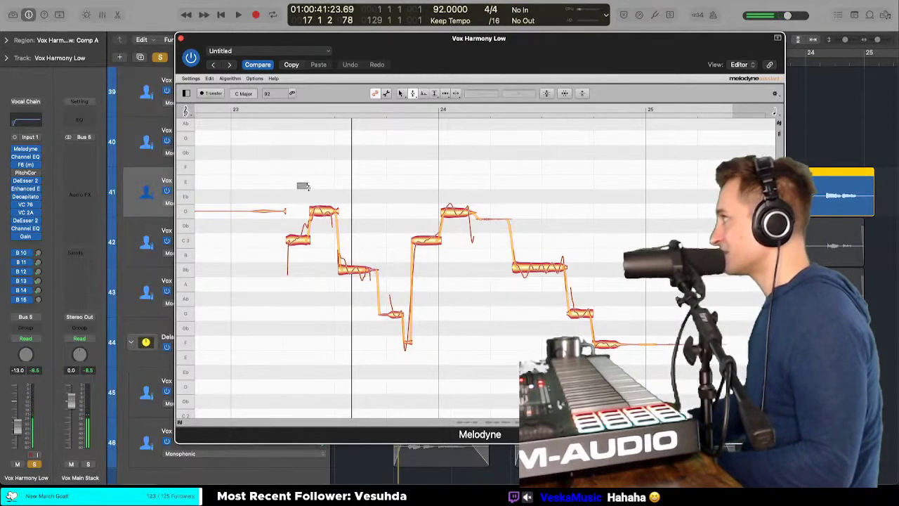
Step: Reduce the pitch modulation of all notes in bars 23 and 24 together and restart playback just before the first C3 note in bar 23
drag(303, 186, 659, 382)
right_click(326, 211)
click(323, 238)
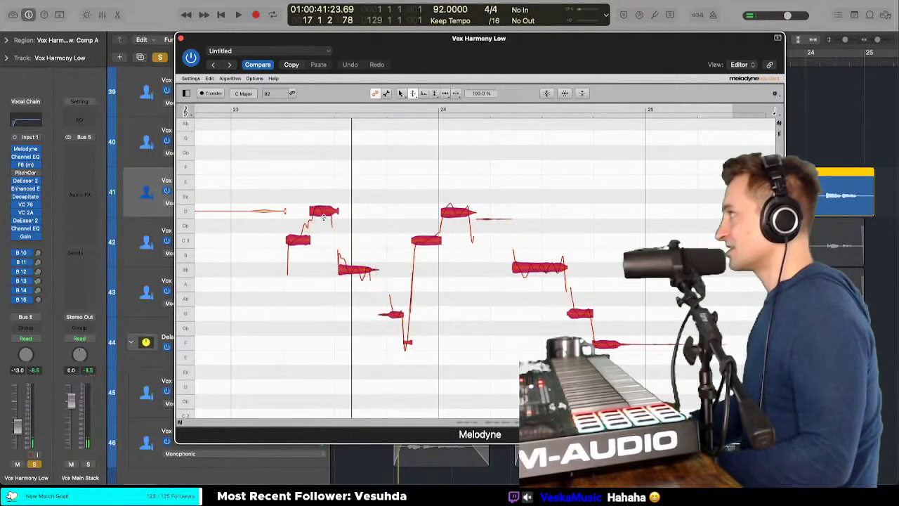
right_click(322, 234)
click(320, 228)
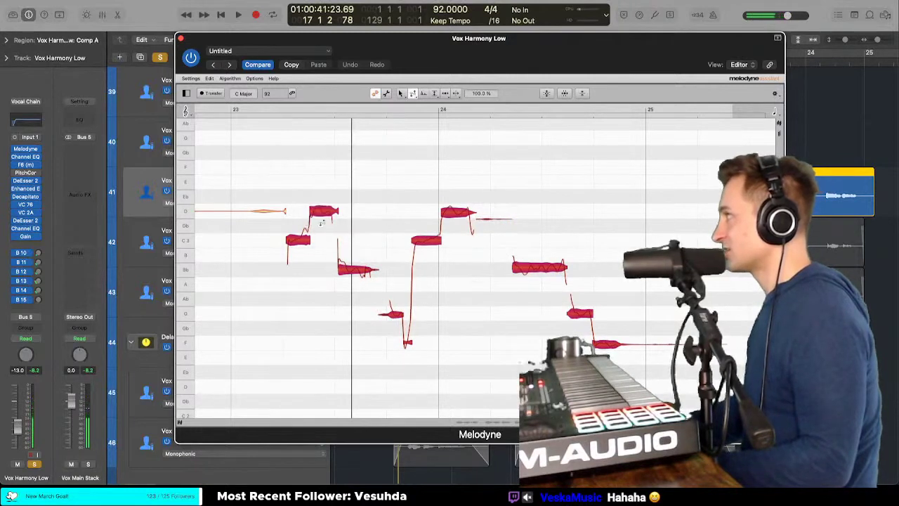
right_click(321, 232)
click(321, 232)
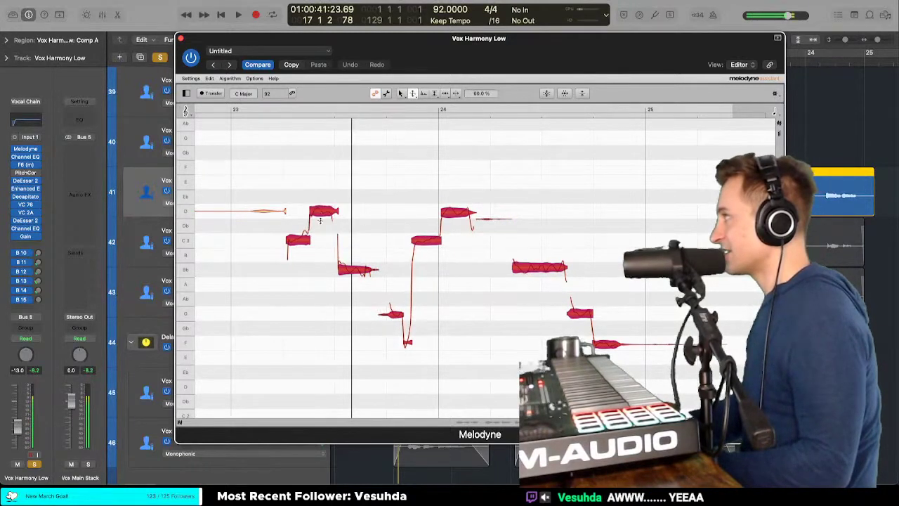
right_click(319, 220)
click(295, 180)
click(281, 179)
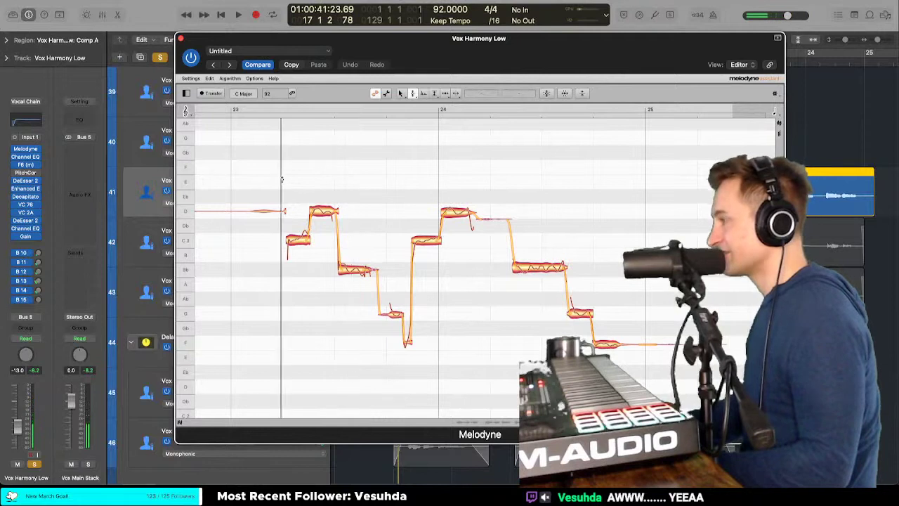
Step: Set the C3 note in bar 23 to -74% pitch drift and 44% pitch modulation, and shift its pitch to -9 ct
right_click(299, 240)
click(295, 236)
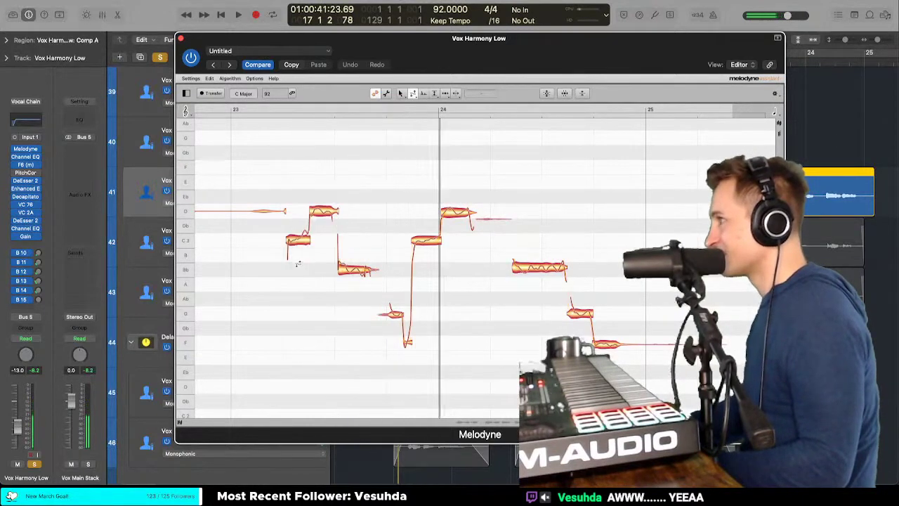
drag(293, 240, 290, 291)
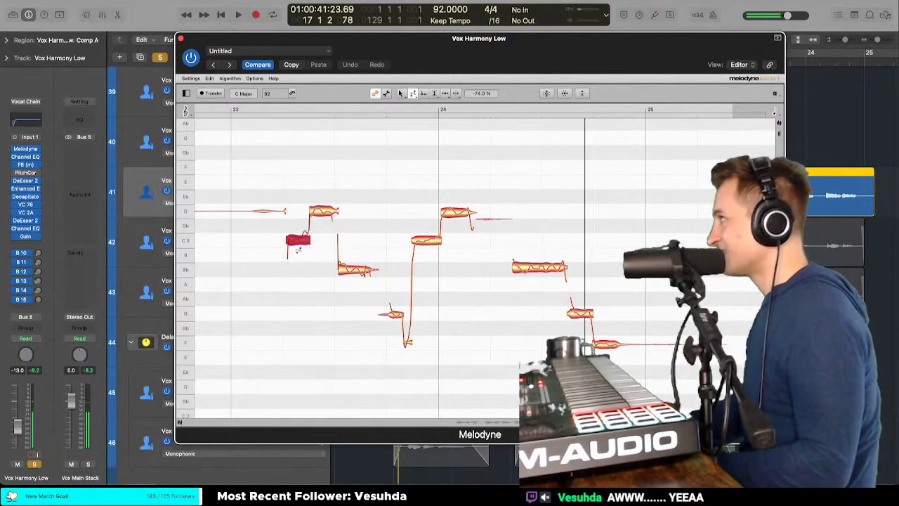
right_click(299, 239)
click(301, 239)
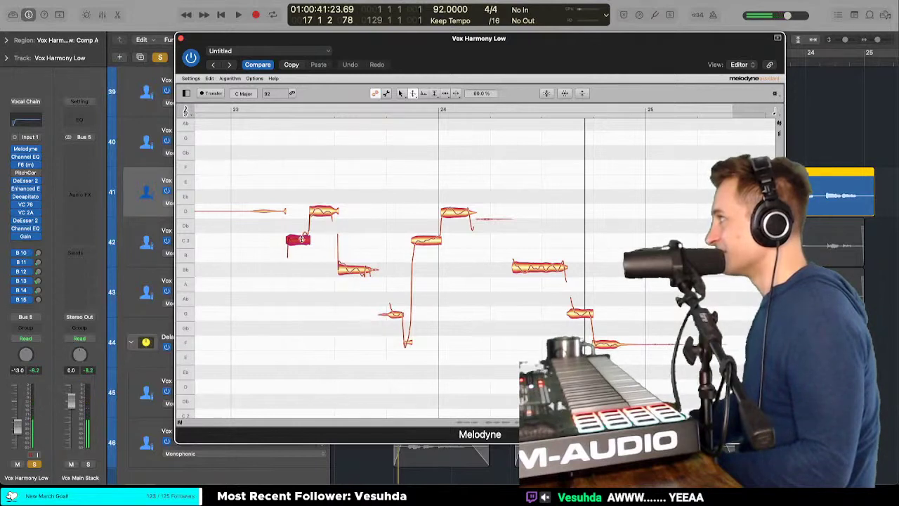
right_click(273, 233)
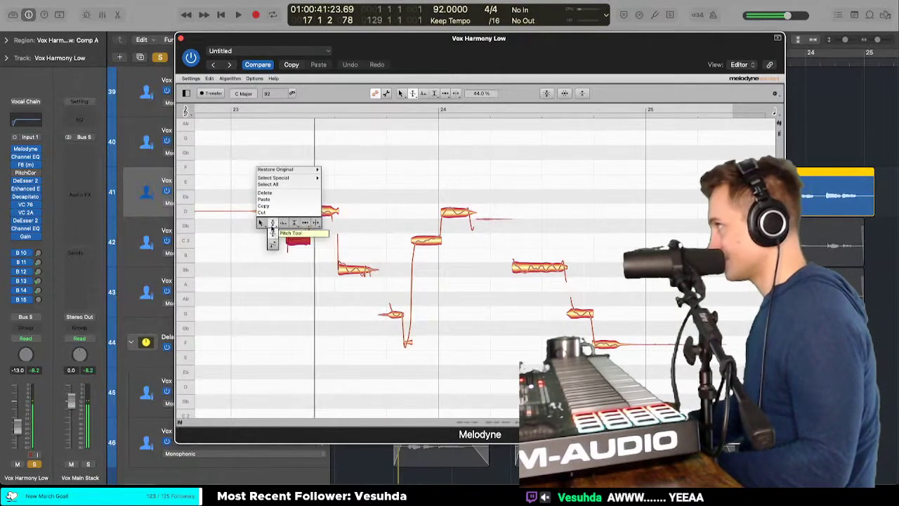
click(276, 234)
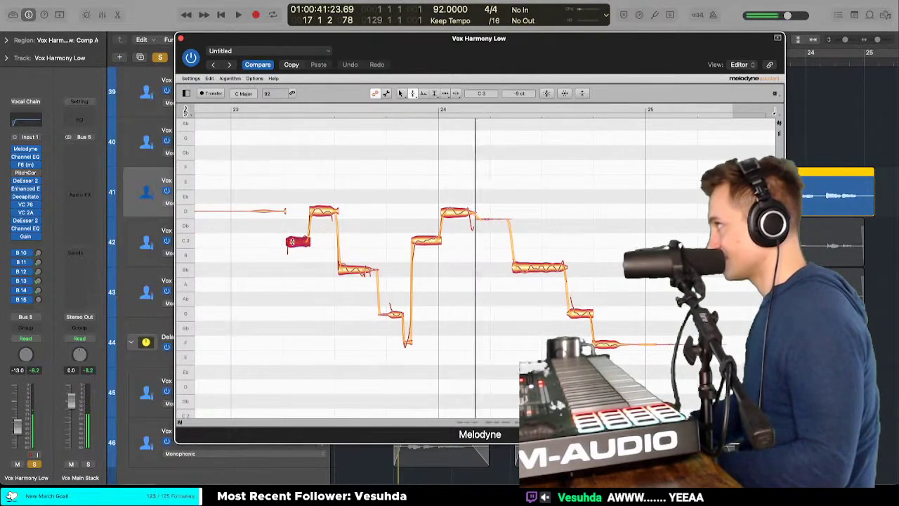
Step: Set the pitch drift of the C3 note just before bar 24 to -156%
click(344, 268)
right_click(345, 268)
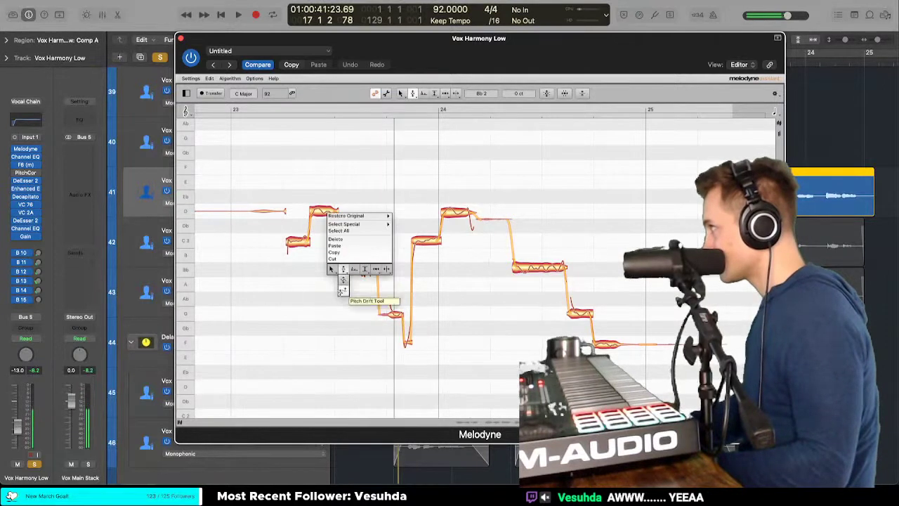
click(349, 271)
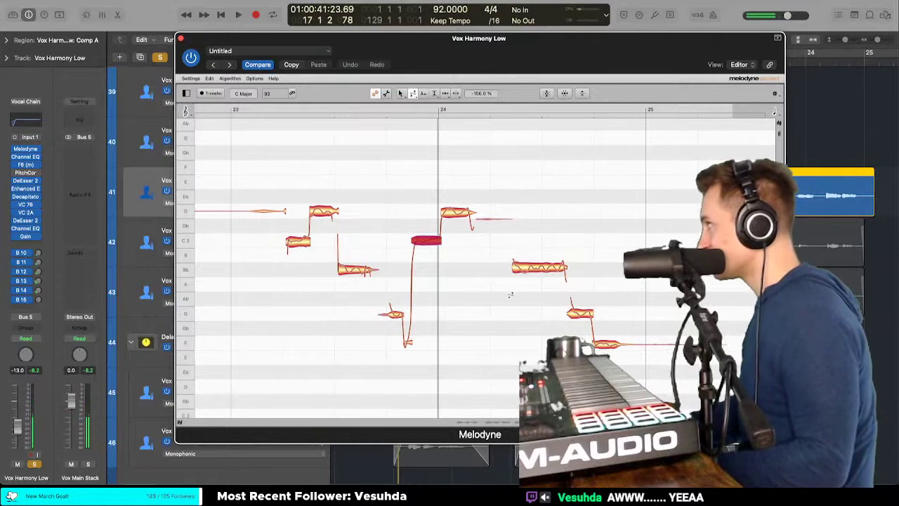
Step: Reduce the pitch modulation of the D3 note at the start of bar 24, and set the Bb2 note in bar 23 to 47%
right_click(532, 270)
click(533, 296)
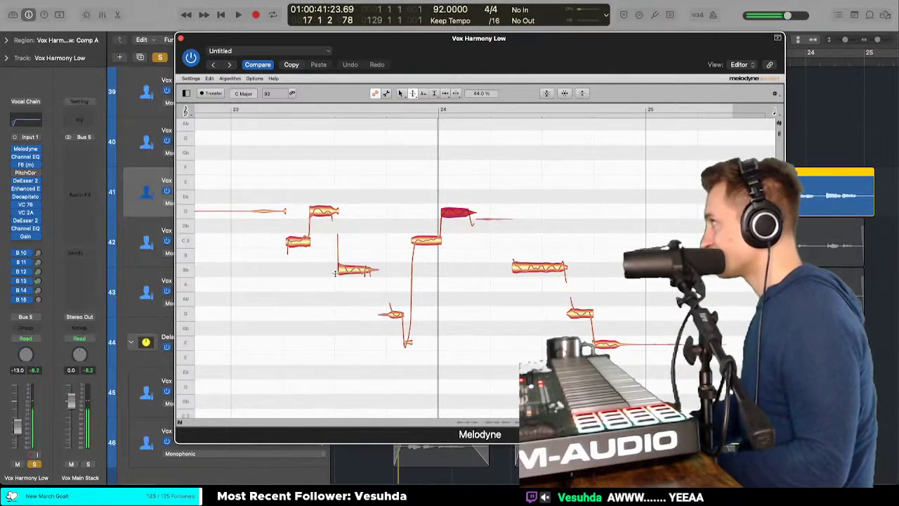
right_click(374, 267)
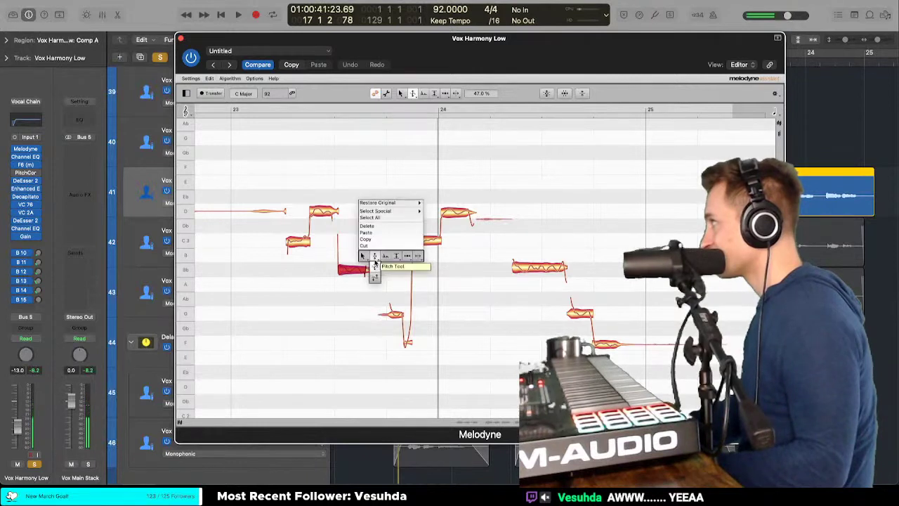
click(376, 256)
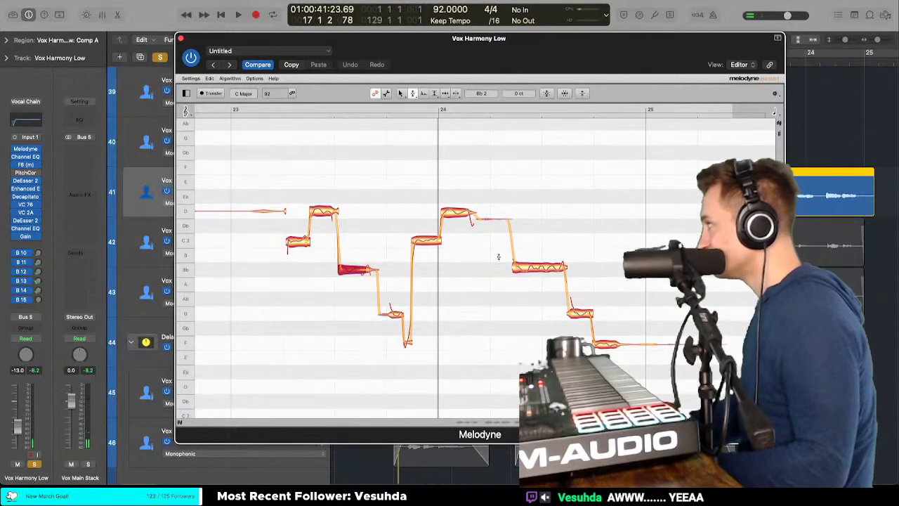
Step: Snap all notes in bars 23 and 24 exactly to pitch and play the passage back
drag(315, 177, 641, 355)
click(326, 255)
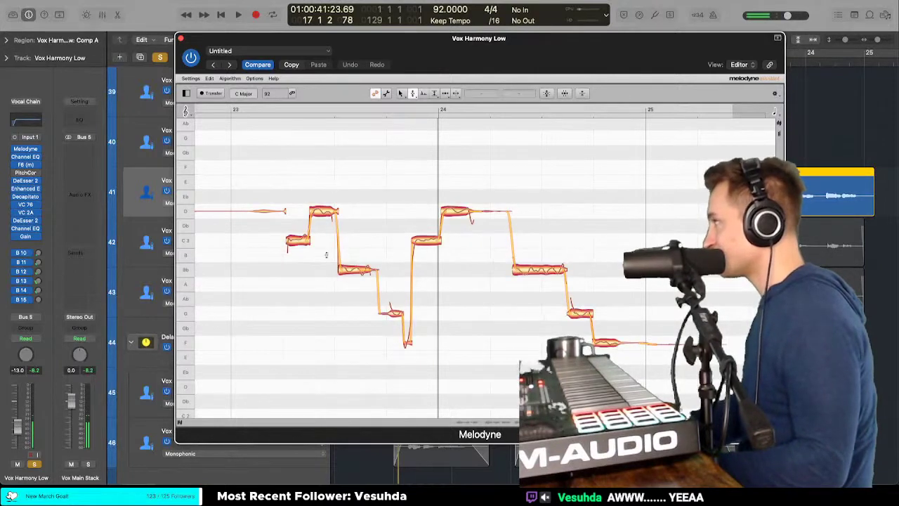
key(space)
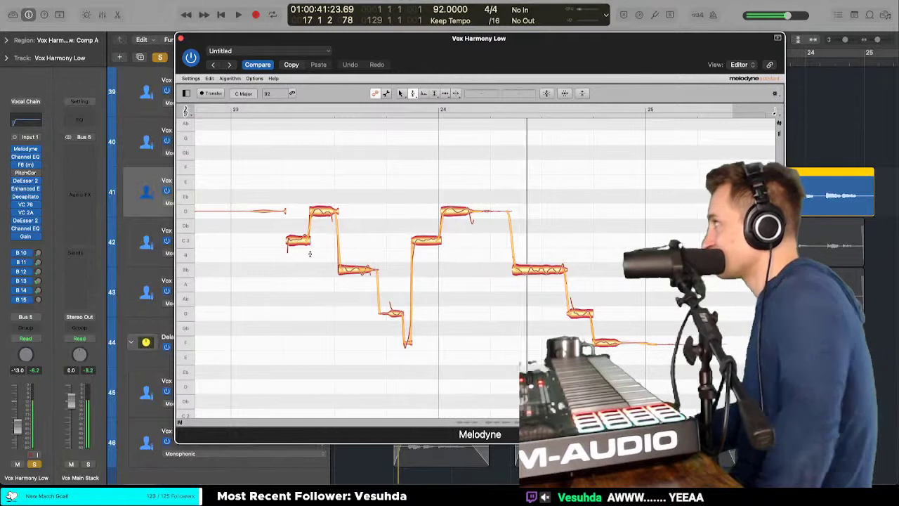
Step: Reduce the pitch modulation of the D3 note in bar 24, and set that of the C3 note in bar 23 to 28%
right_click(379, 209)
click(377, 227)
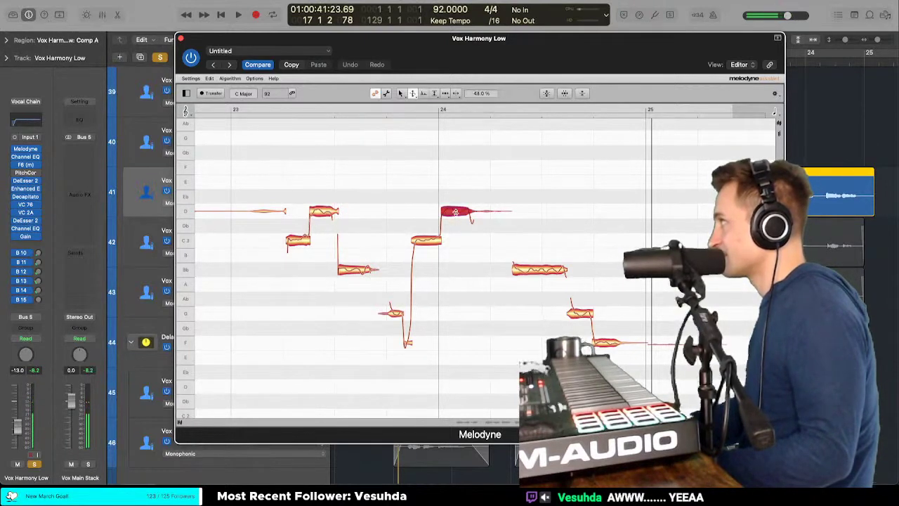
click(298, 240)
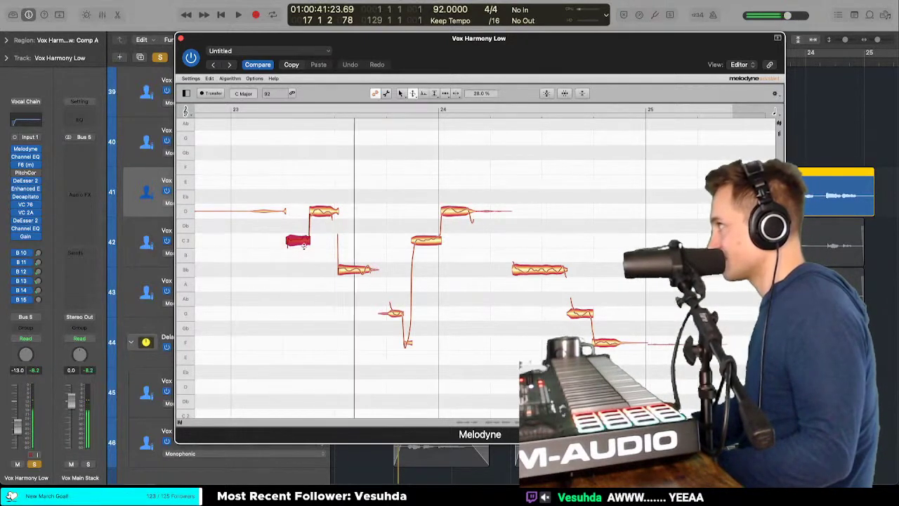
right_click(303, 239)
click(303, 242)
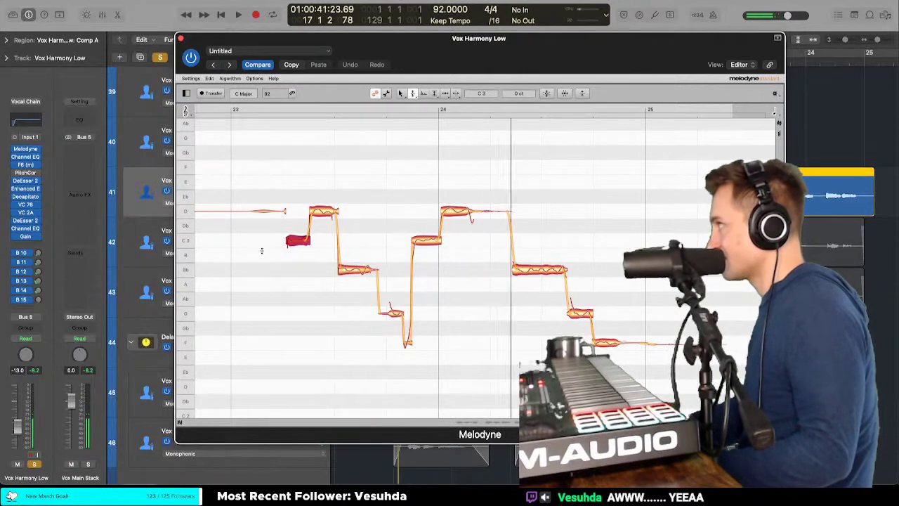
Step: Set the pitch drift of the C3 note just before bar 24 to -260% and return to the Pitch Tool
click(435, 241)
right_click(435, 240)
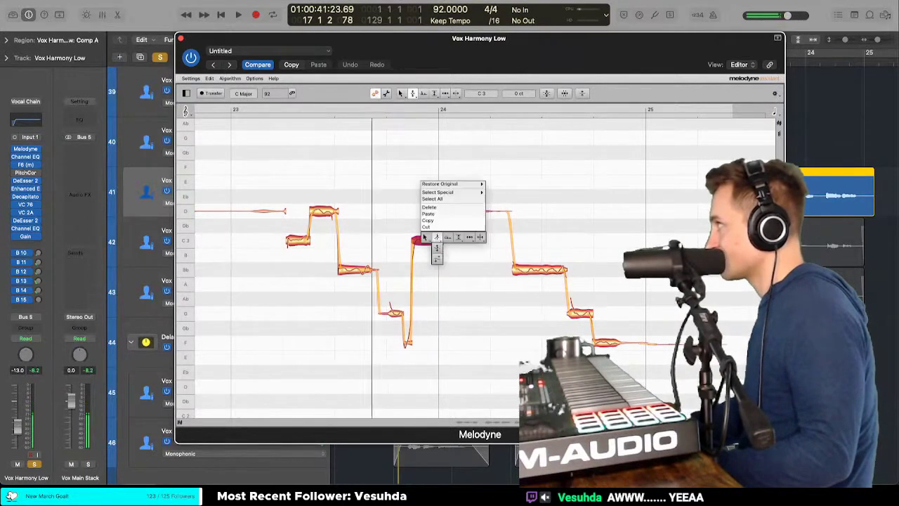
click(450, 238)
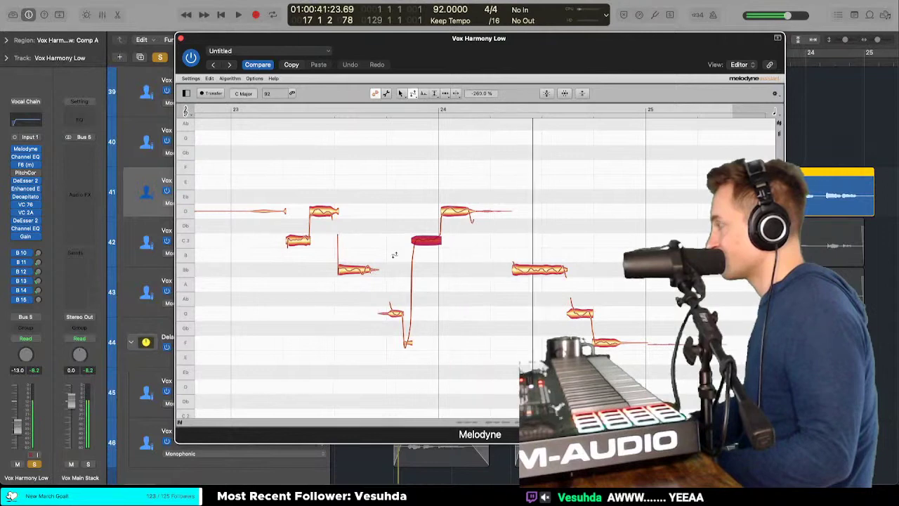
right_click(404, 278)
click(406, 259)
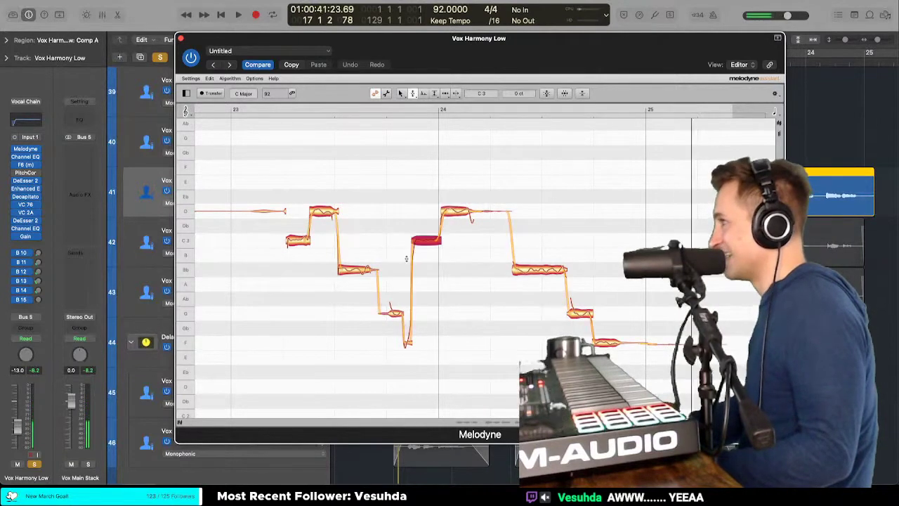
Step: Close Melodyne and duplicate the track alternative of Vox Harmony Low
scroll(406, 259, down, 5)
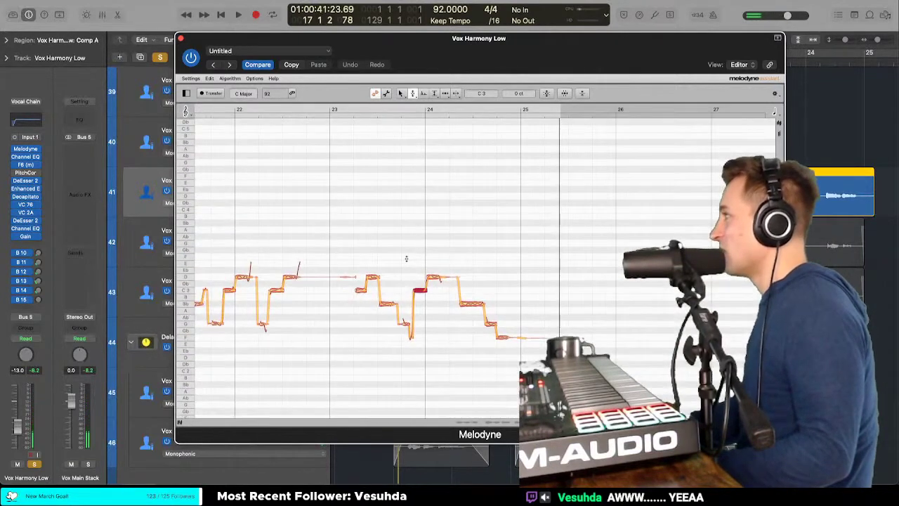
click(180, 39)
click(217, 182)
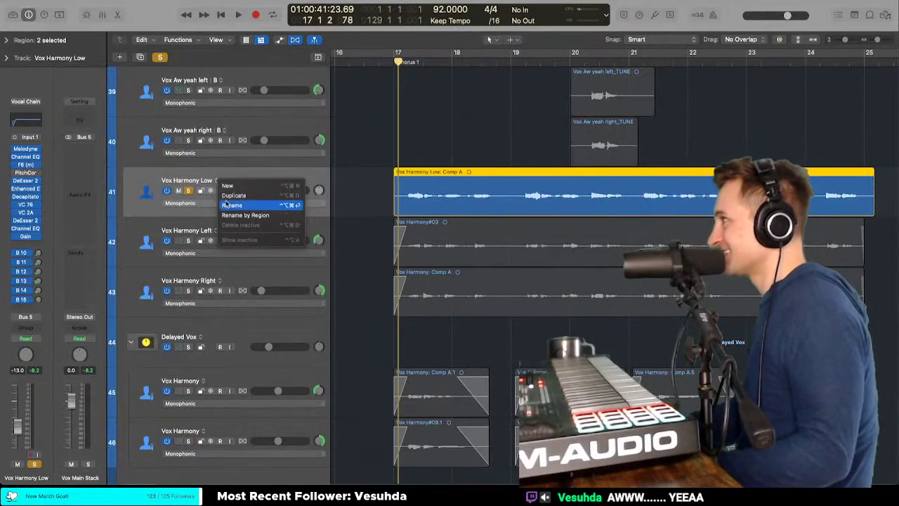
click(234, 195)
Step: With only Melodyne active, bounce the Vox Harmony Low region in place to the selected track as Vox Harmony Low_TUNE, deleting the source
click(391, 64)
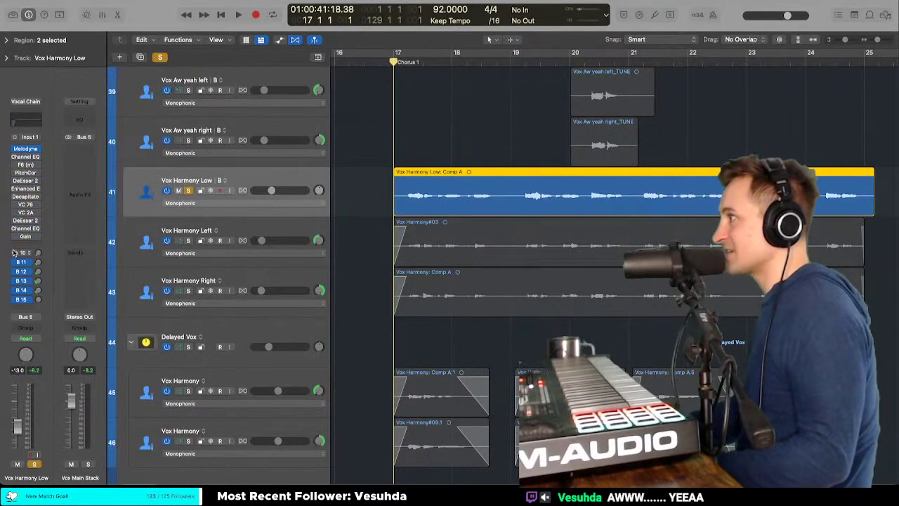
click(432, 177)
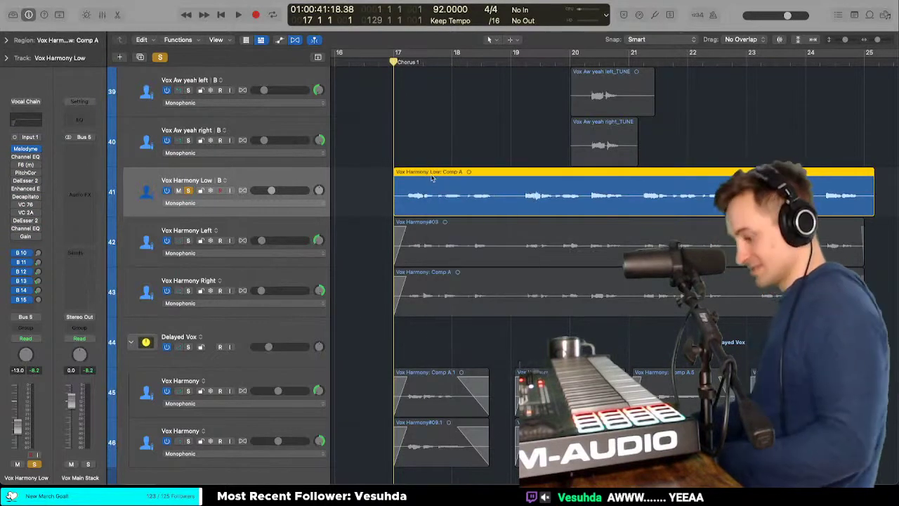
key(ctrl+b)
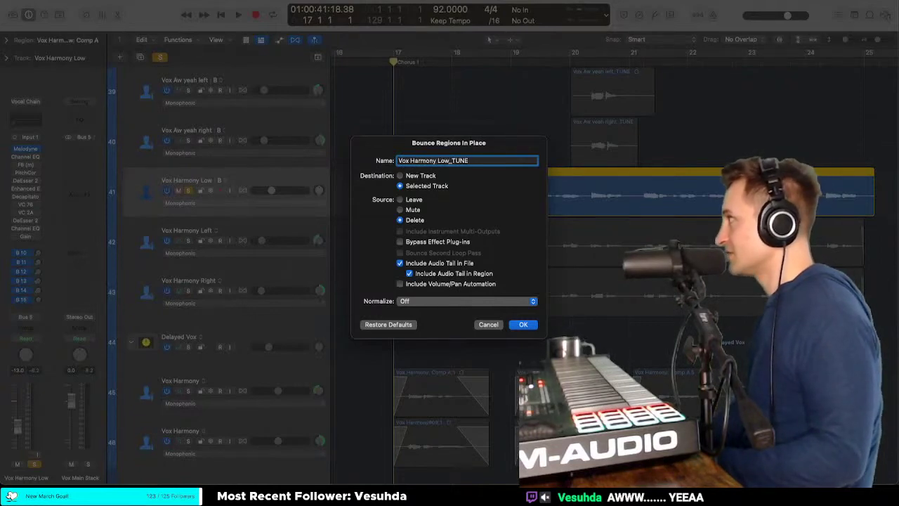
text(_TUNE)
key(Return)
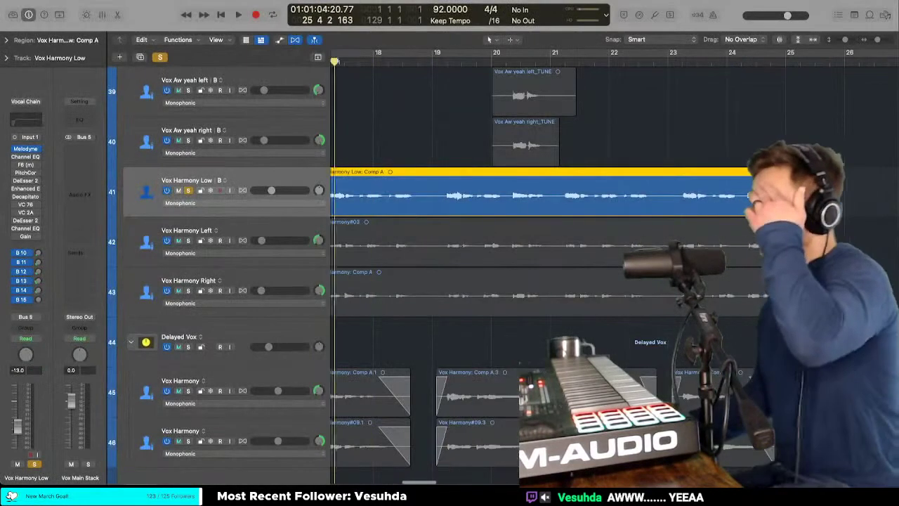
Step: Bypass Melodyne and re-enable the other plug-ins on Vox Harmony Low, and turn off the track's solo
scroll(502, 153, left, 2)
key(t)
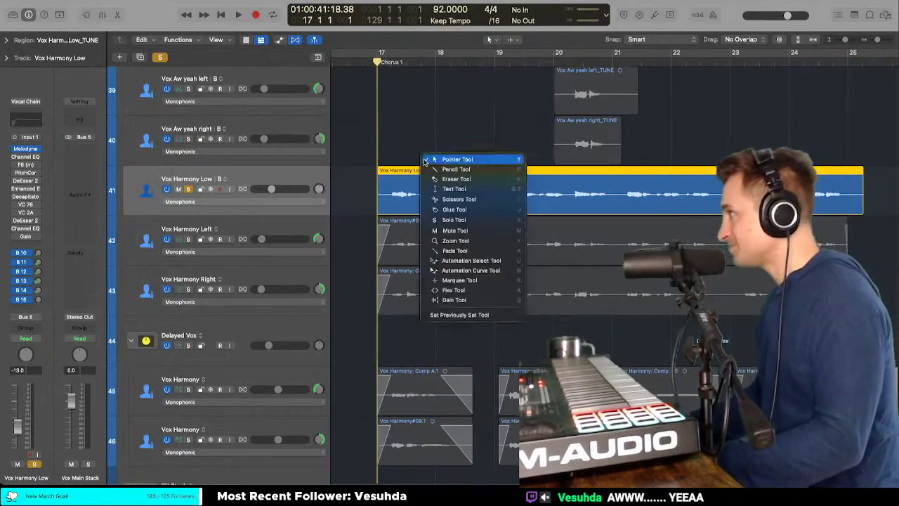
key(t)
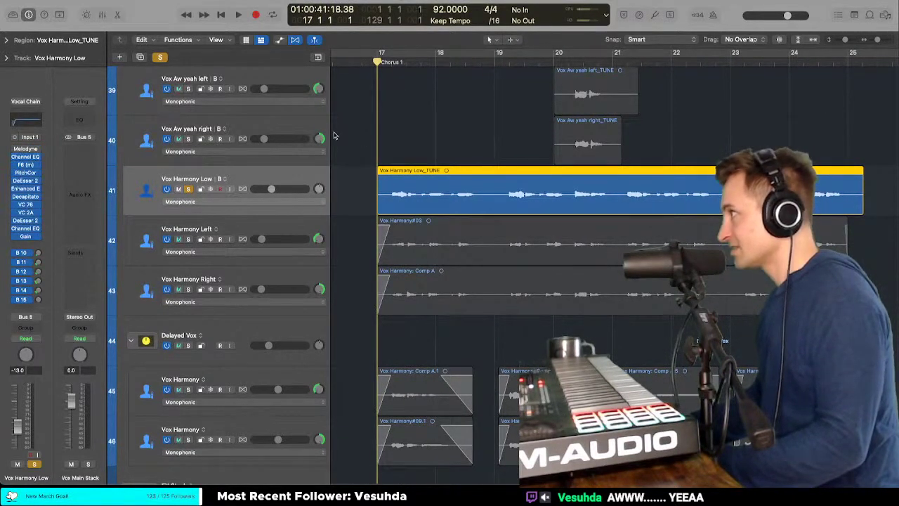
key(z)
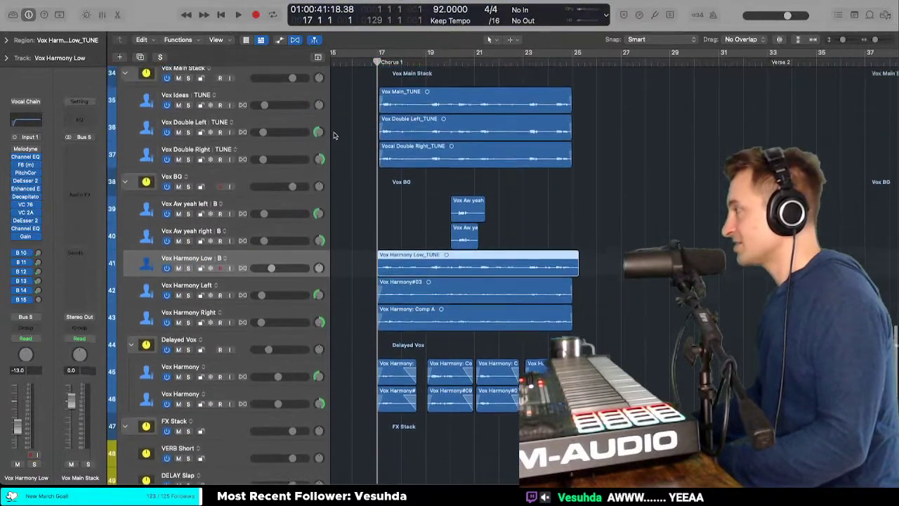
key(z)
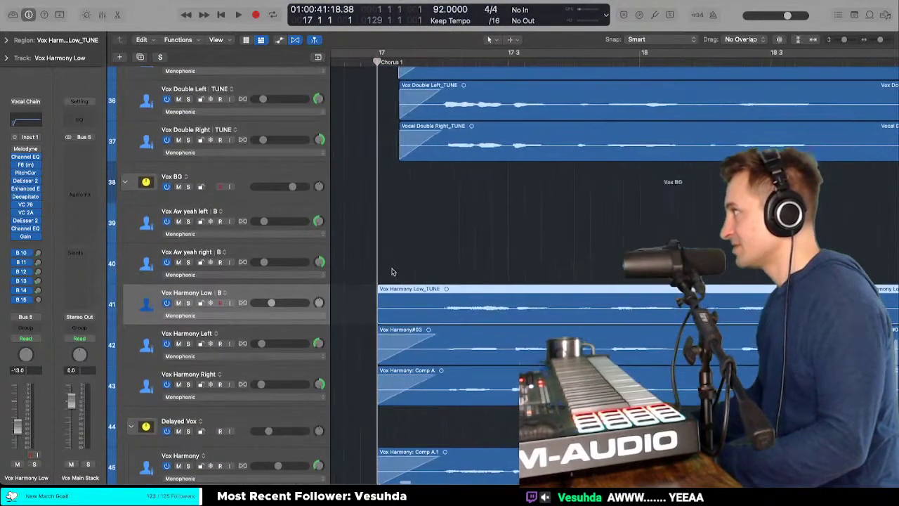
Step: Add a fade-in to the start of the Vox Harmony Low_TUNE region and shorten its end to just before bar 25
mouse_move(378, 311)
mouse_down()
mouse_move(424, 311)
mouse_move(399, 307)
mouse_up()
scroll(398, 307, down, 6)
scroll(399, 307, right, 8)
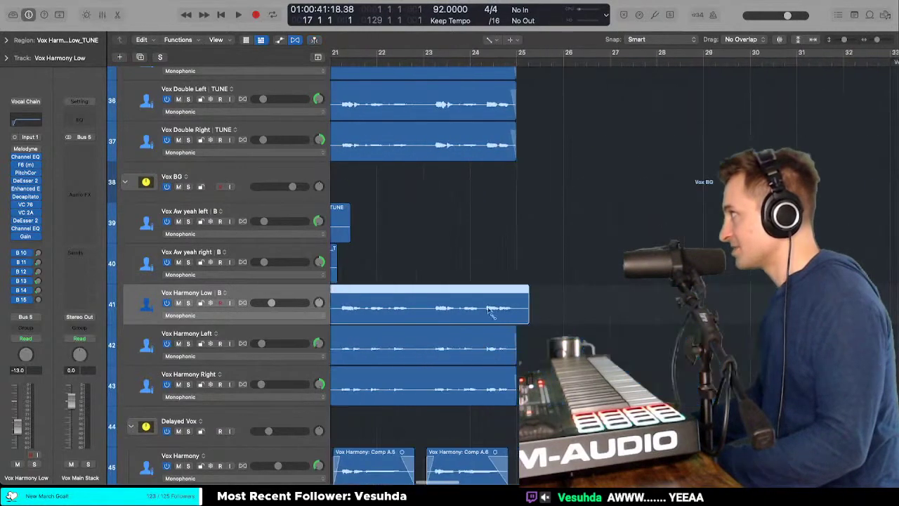
drag(500, 309, 536, 311)
scroll(511, 312, up, 5)
scroll(509, 311, right, 5)
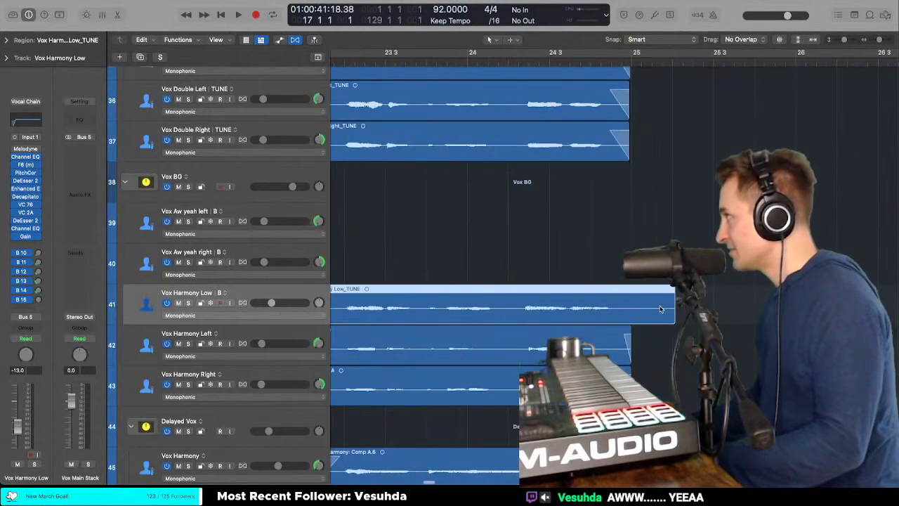
drag(680, 311, 623, 311)
scroll(504, 298, down, 4)
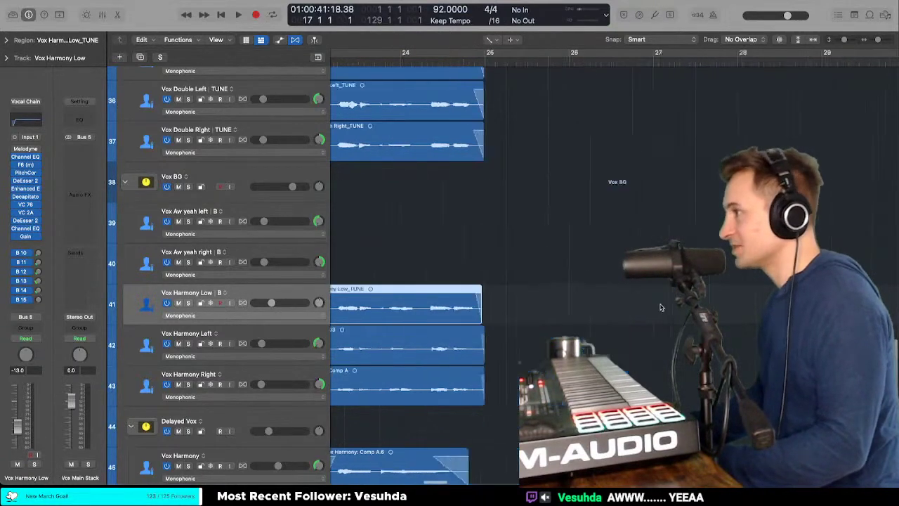
Step: Play the chorus from just before bar 17 and set the low cut of Vox Harmony Low's last Channel EQ to 244 Hz
key(z)
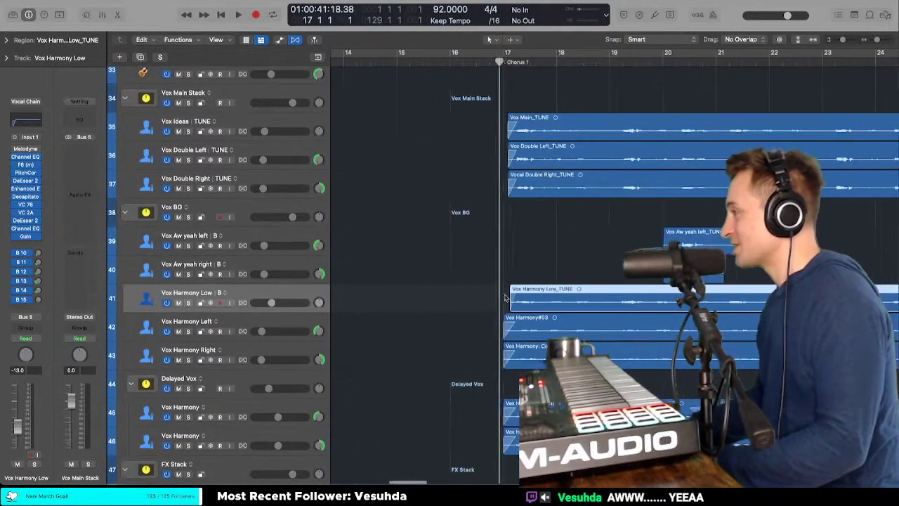
key(super+Up)
key(super+Up)
key(super+Up)
scroll(502, 304, right, 3)
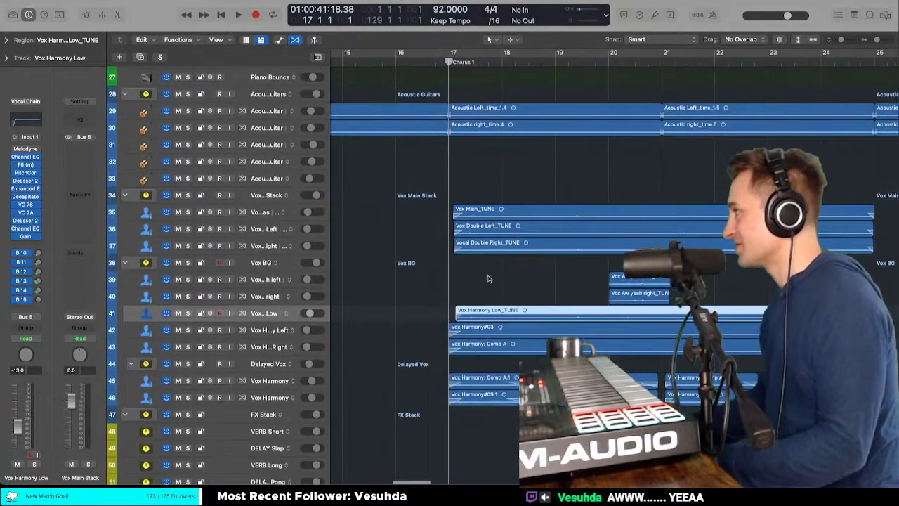
double_click(436, 63)
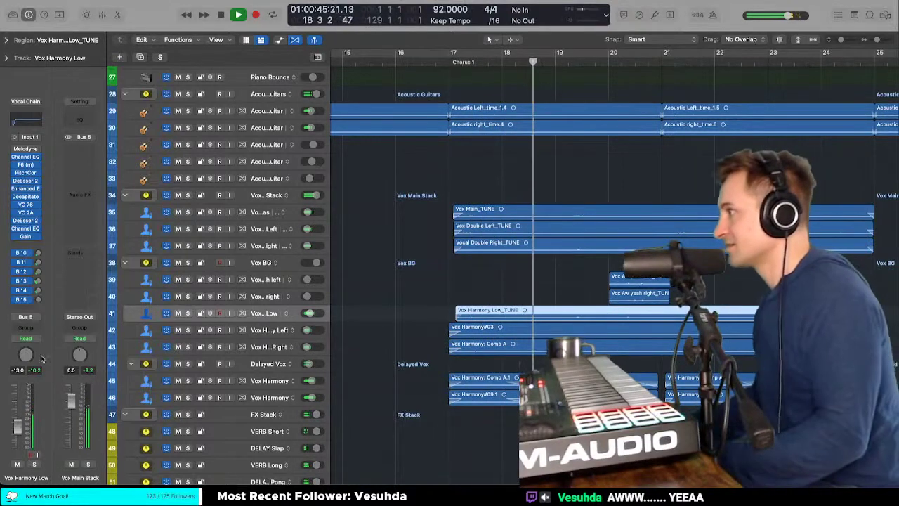
scroll(237, 282, down, 1)
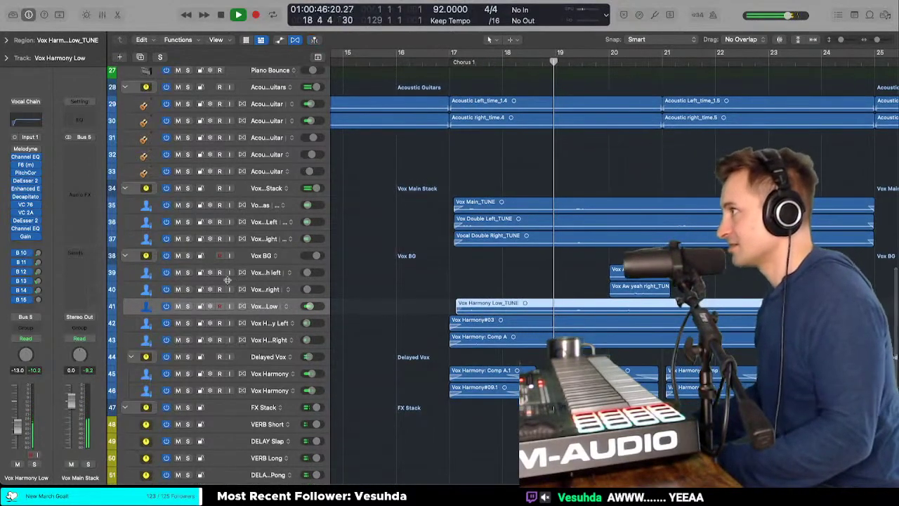
click(25, 228)
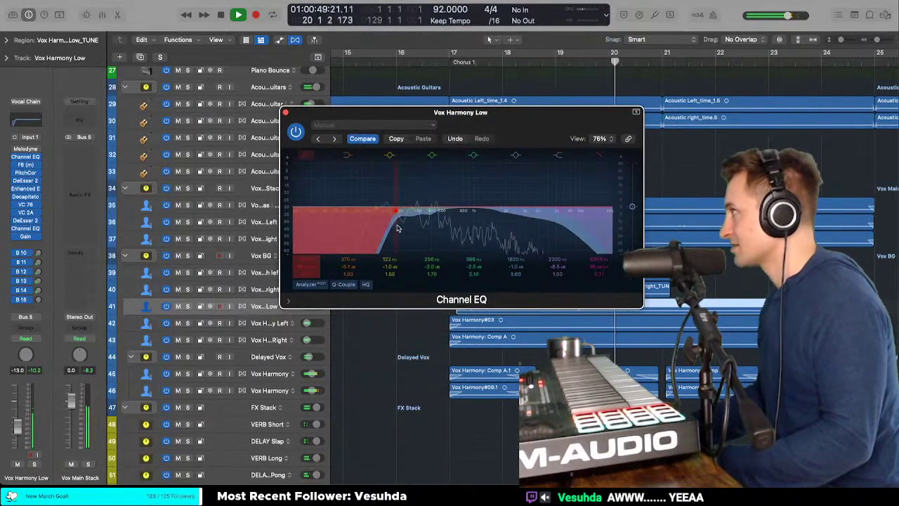
drag(397, 214, 411, 214)
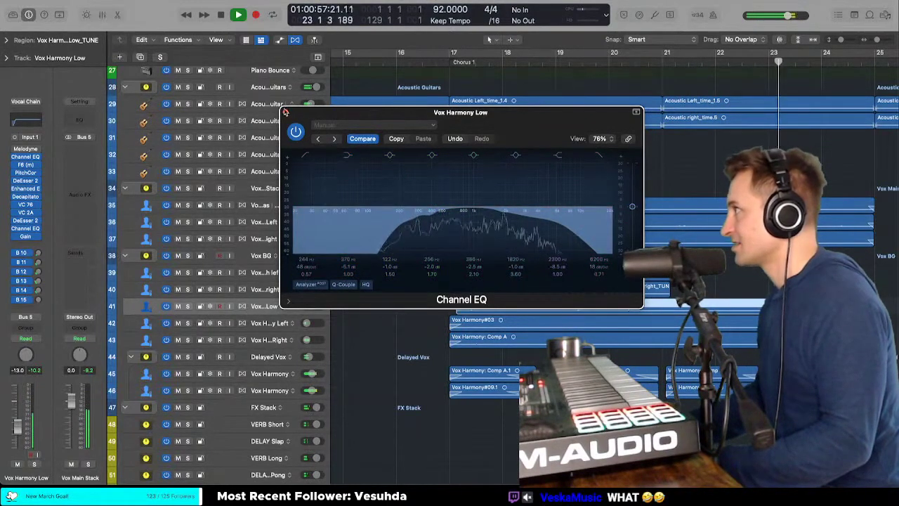
key(super+w)
Step: Restart playback, lower Vox Harmony Low's volume slightly, and set the gain of its VC 2A compressor to 38.5%
key(space)
key(space)
drag(310, 307, 309, 306)
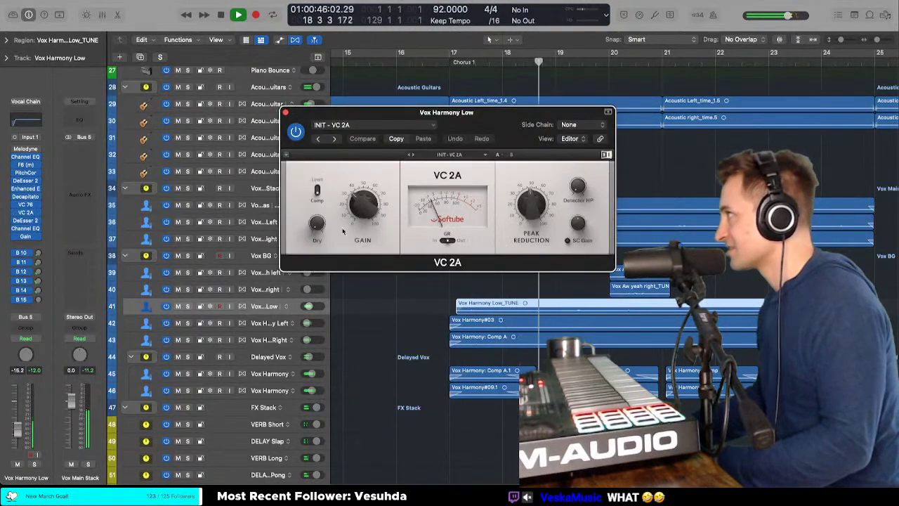
drag(363, 204, 363, 197)
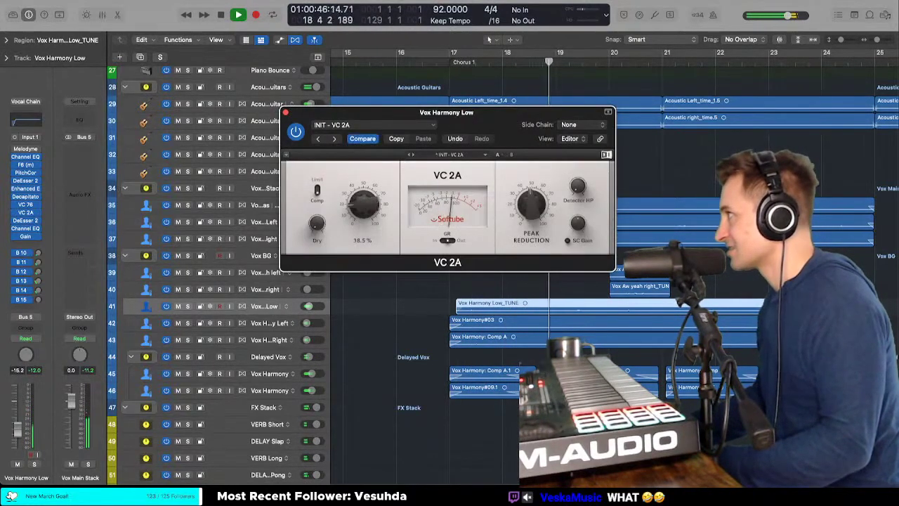
click(286, 113)
Step: Solo Vox Harmony Low, raise its volume to -8.2 dB while auditioning the chorus start, and turn its solo off
key(s)
key(alt+comma)
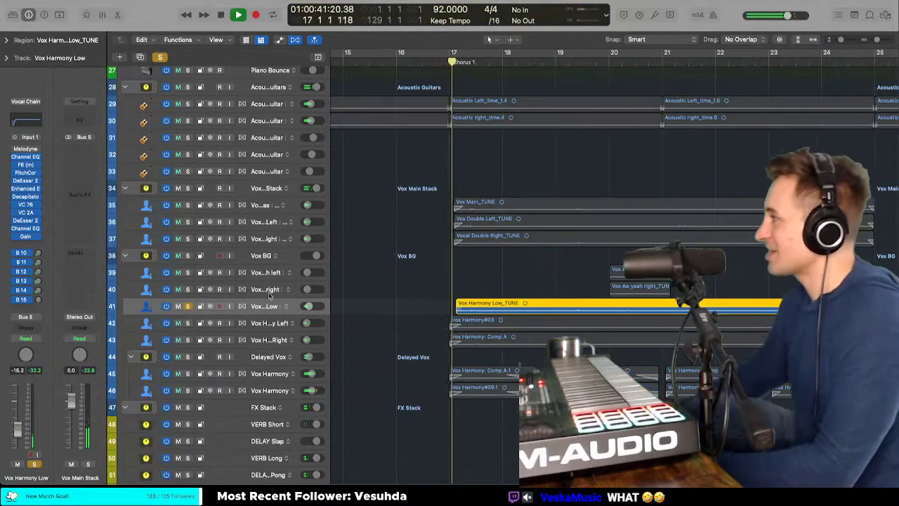
drag(309, 306, 333, 307)
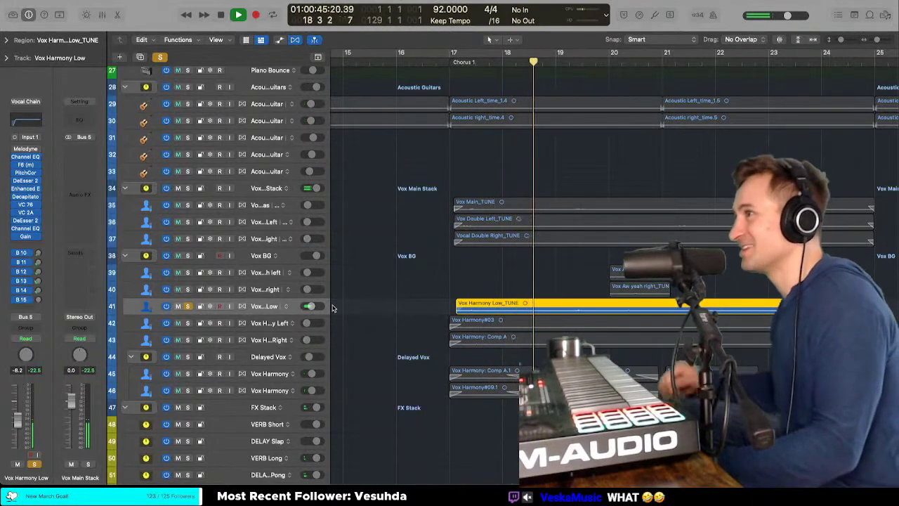
key(space)
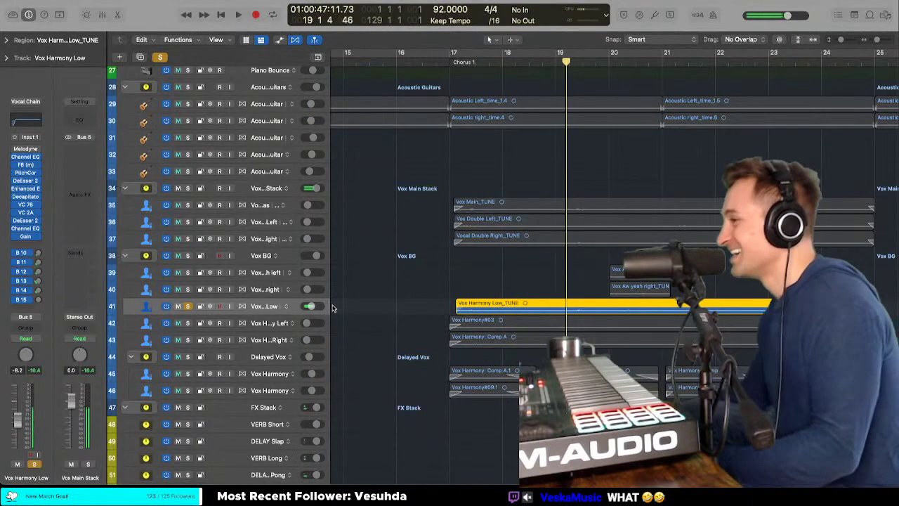
key(space)
key(super+Down)
key(super+Down)
key(super+Down)
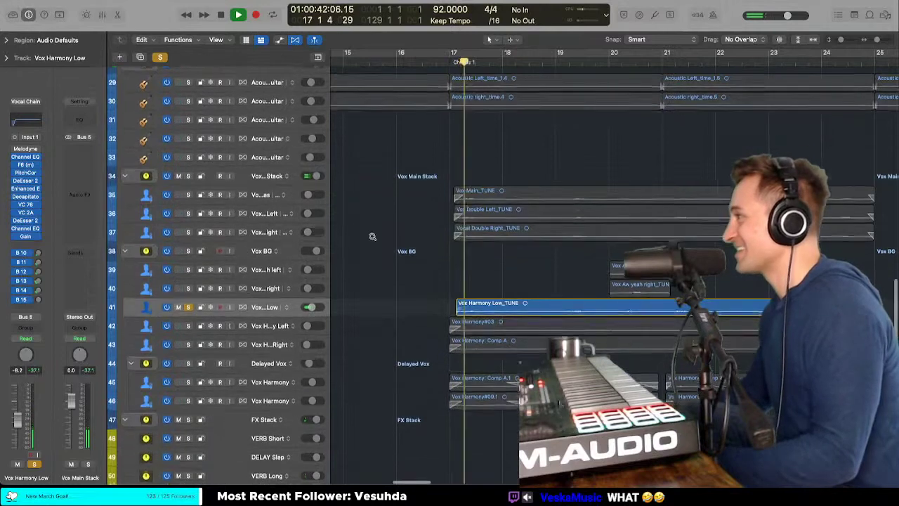
key(space)
key(s)
Step: Lower Vox Harmony Low's volume to -17.0 dB while playing it within the full mix, and stop playback
key(space)
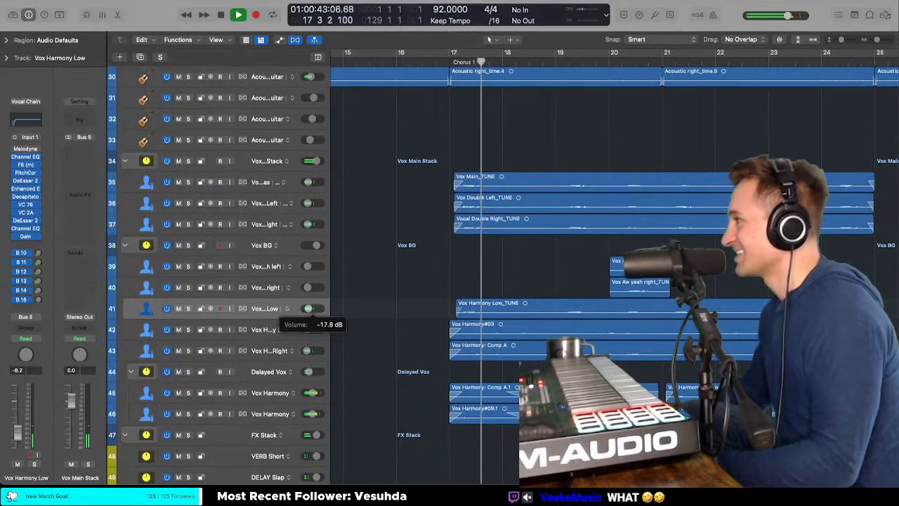
key(space)
key(super+Down)
key(super+Down)
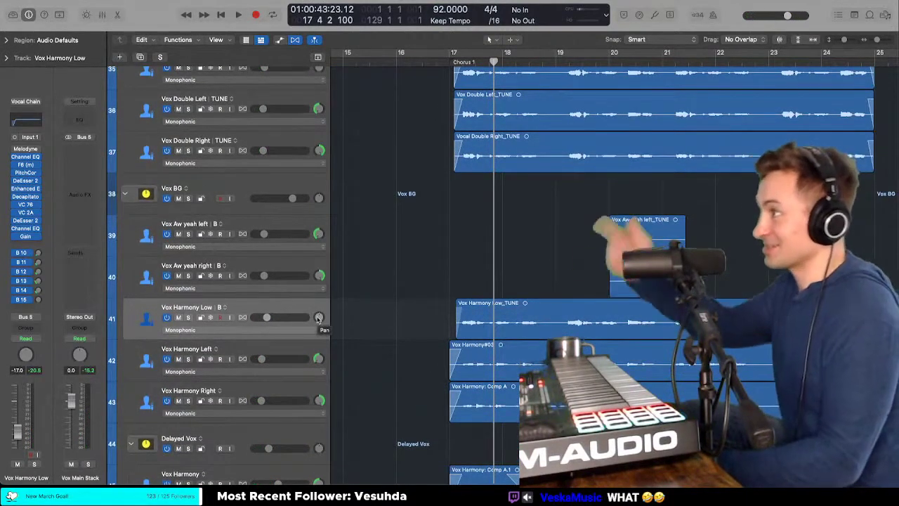
Step: Audition Vox Harmony Low in solo from the chorus start, raise its volume to -7.0 dB, and turn its solo off
key(space)
key(s)
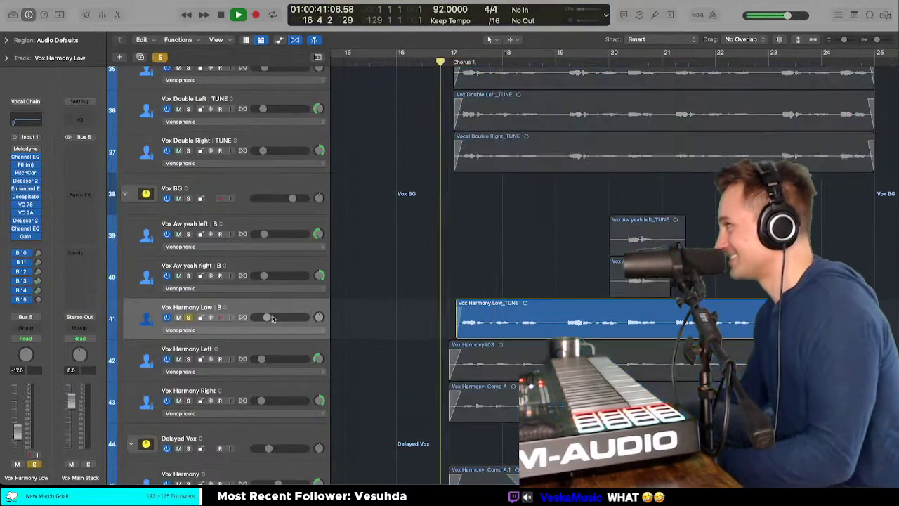
key(s)
key(s)
drag(267, 319, 291, 321)
key(s)
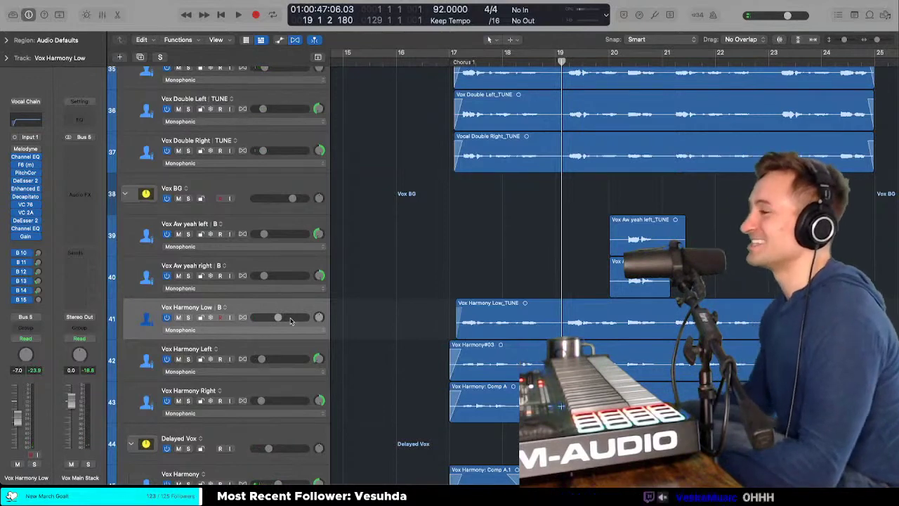
Step: Replay the chorus and rebalance Vox Harmony Low against the full mix, settling its volume at -19.5 dB
key(space)
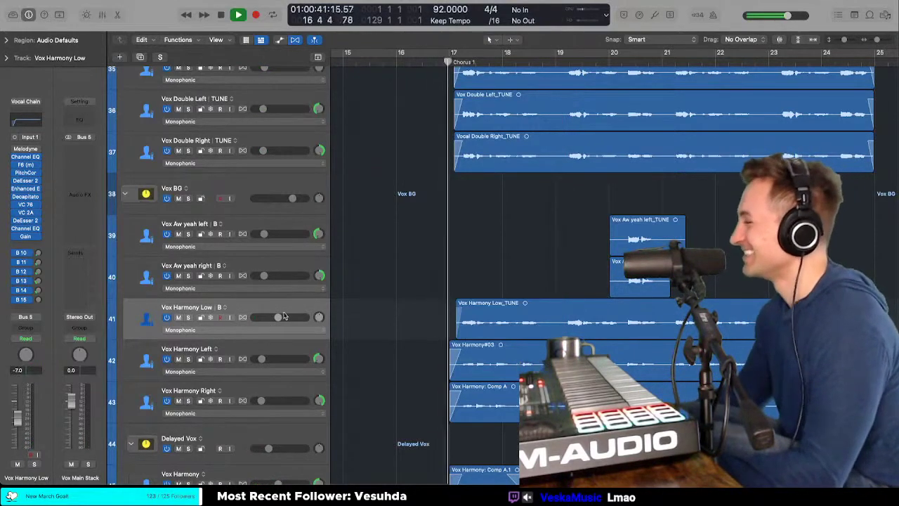
key(s)
mouse_move(279, 320)
mouse_down()
mouse_move(257, 318)
mouse_move(283, 317)
mouse_move(265, 317)
mouse_up()
key(s)
key(comma)
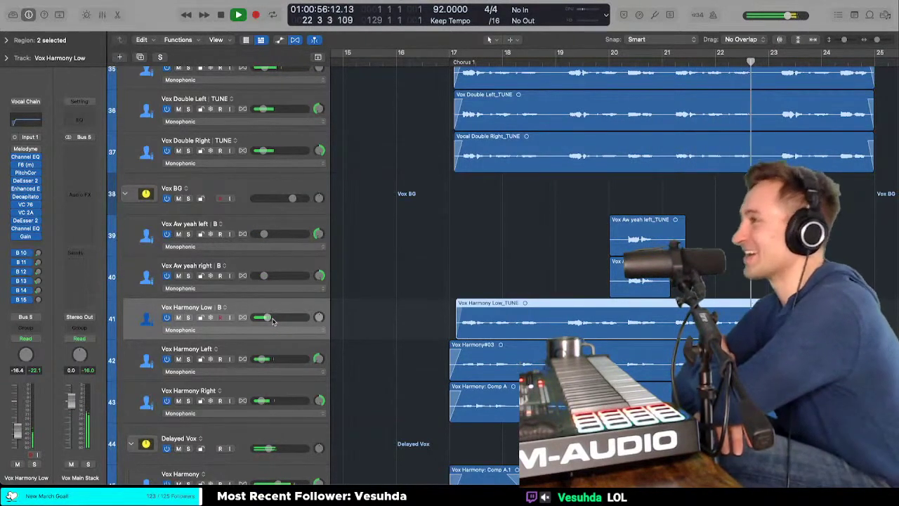
click(269, 319)
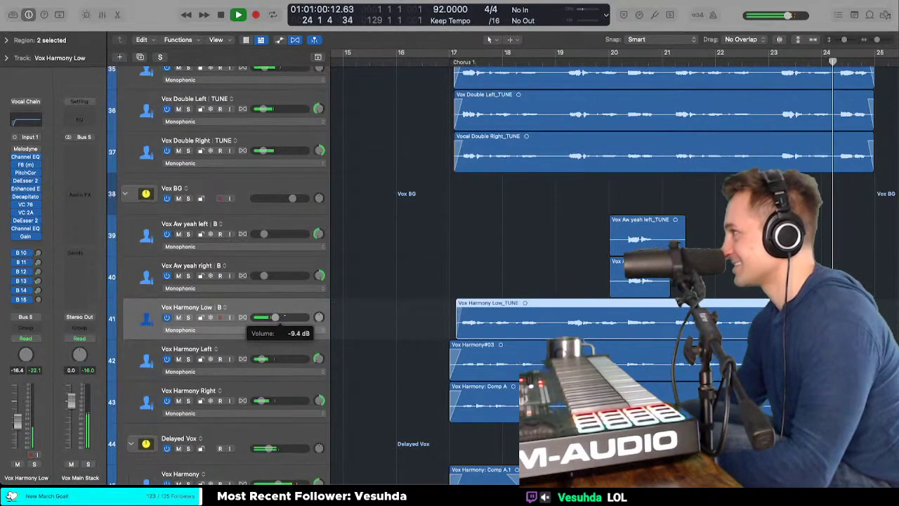
drag(278, 318, 263, 319)
Step: Duplicate the Vox Harmony Low track and move the copy below the FX Stack, outside the vocal stacks
scroll(259, 307, down, 10)
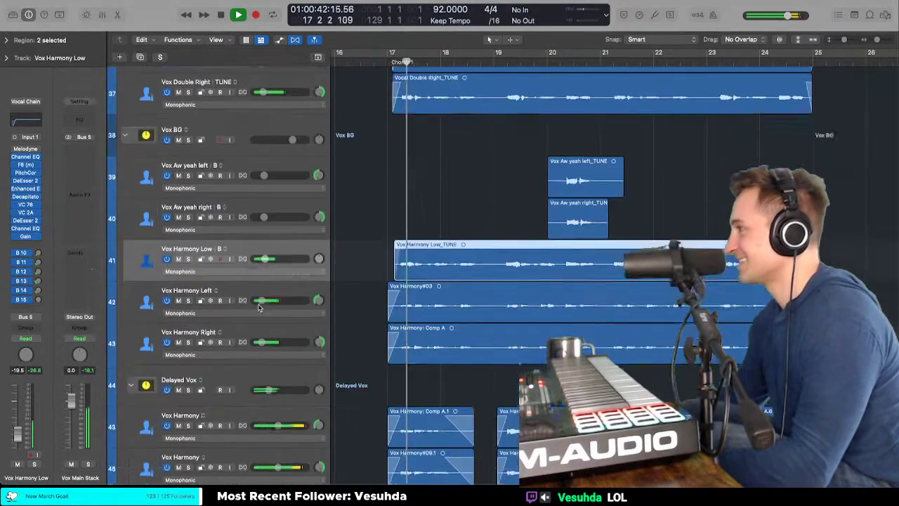
key(super+Up)
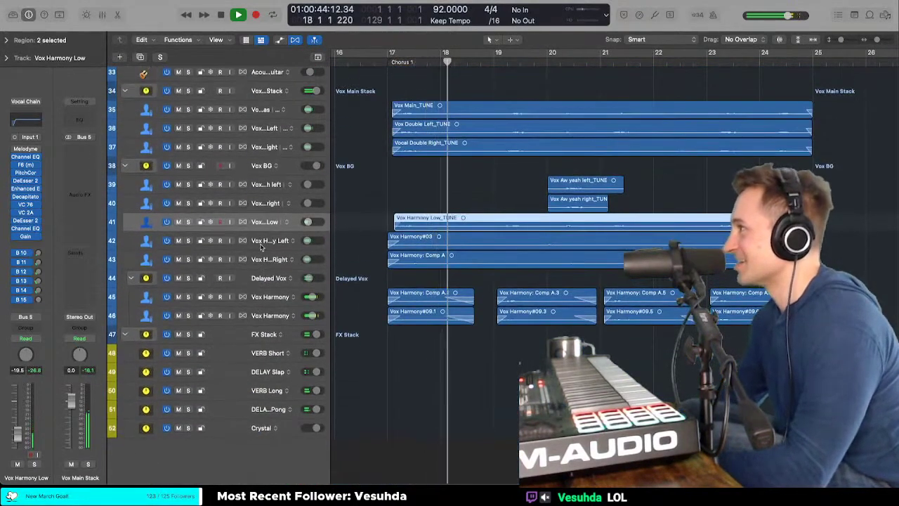
drag(255, 232, 236, 441)
scroll(235, 441, down, 1)
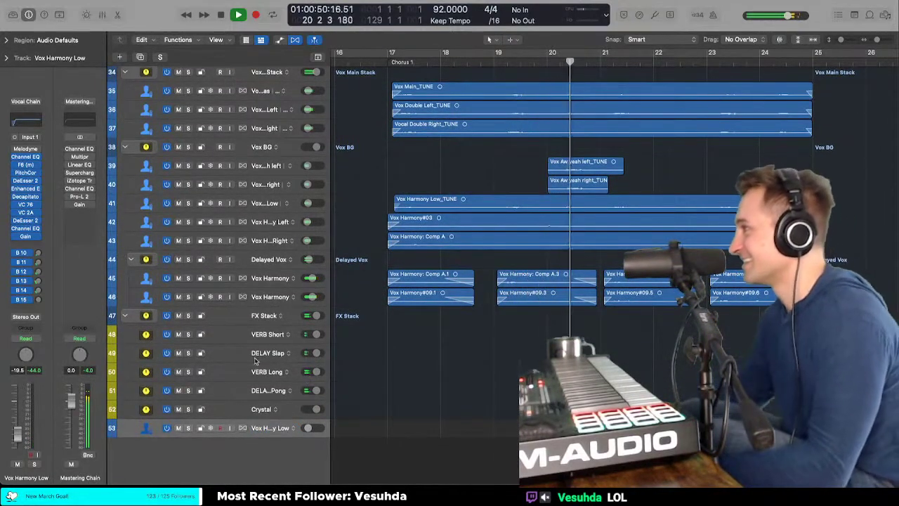
Step: Undo both the move and the creation of the duplicate Vox Harmony Low track
key(super+z)
key(x)
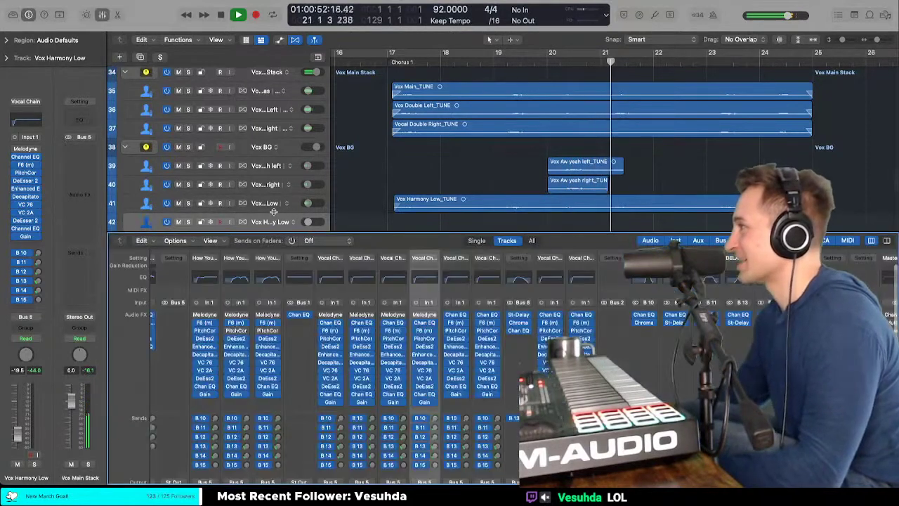
key(x)
key(super+z)
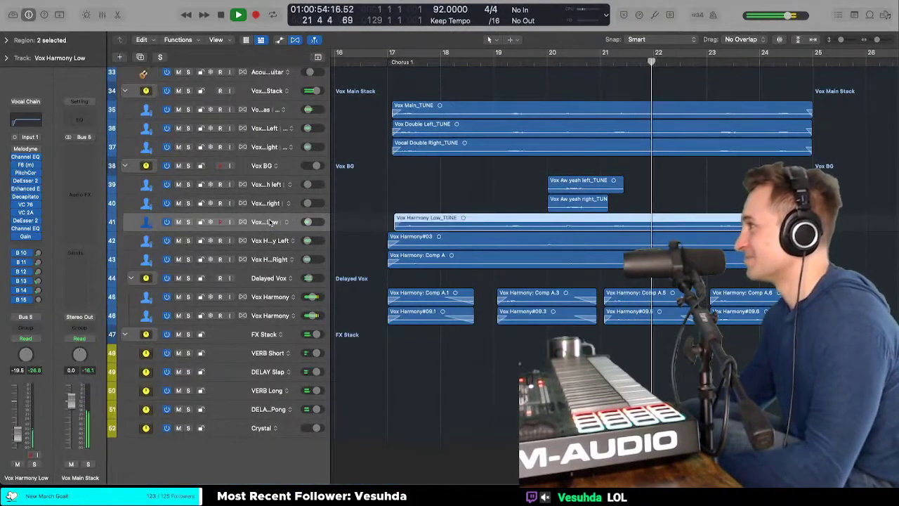
Step: Examine the vocal channel strips in the mixer, from the plug-ins and sends down to the outputs and faders
key(x)
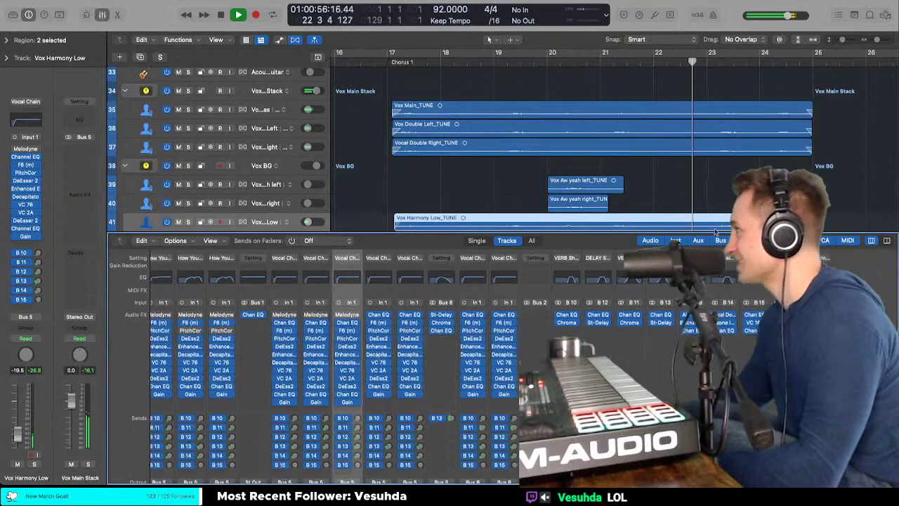
click(142, 240)
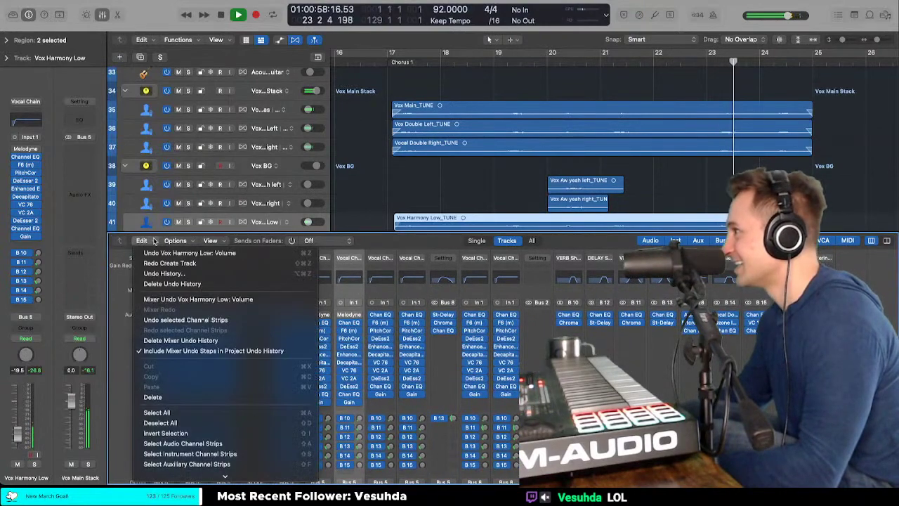
click(154, 241)
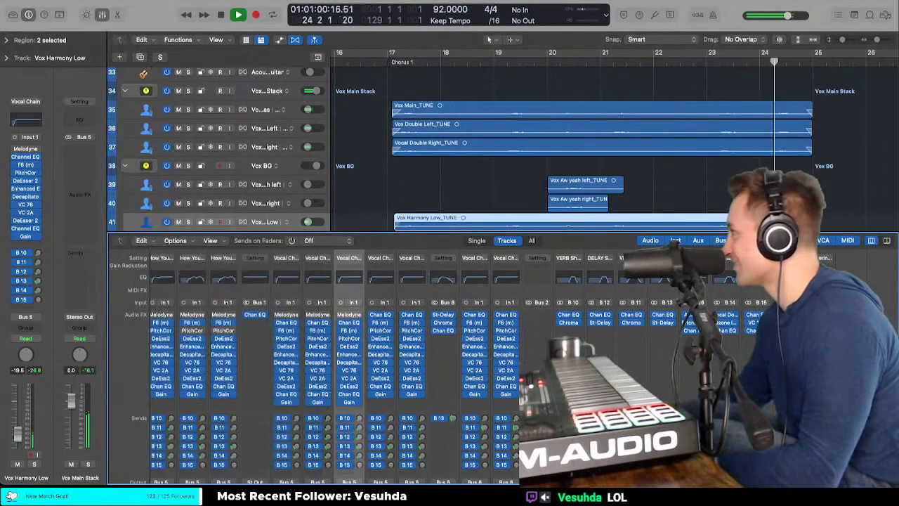
scroll(316, 365, down, 8)
scroll(316, 365, up, 8)
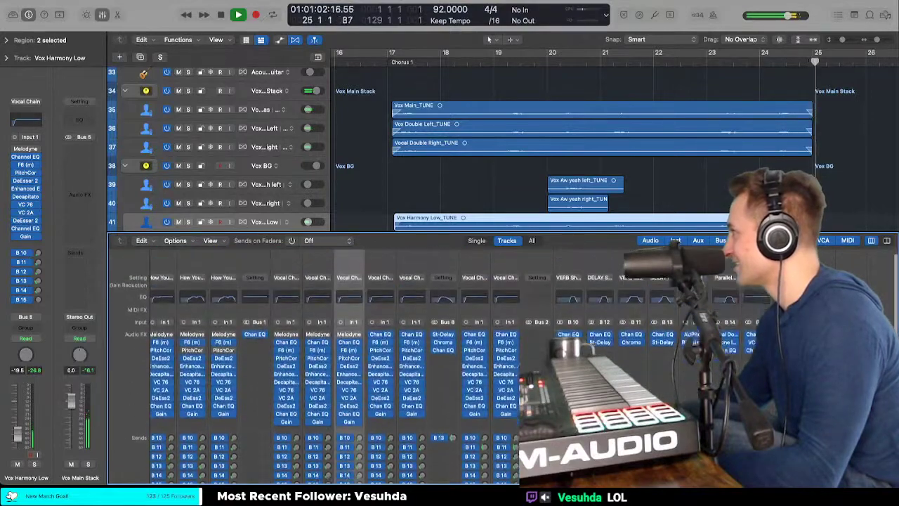
scroll(316, 365, down, 8)
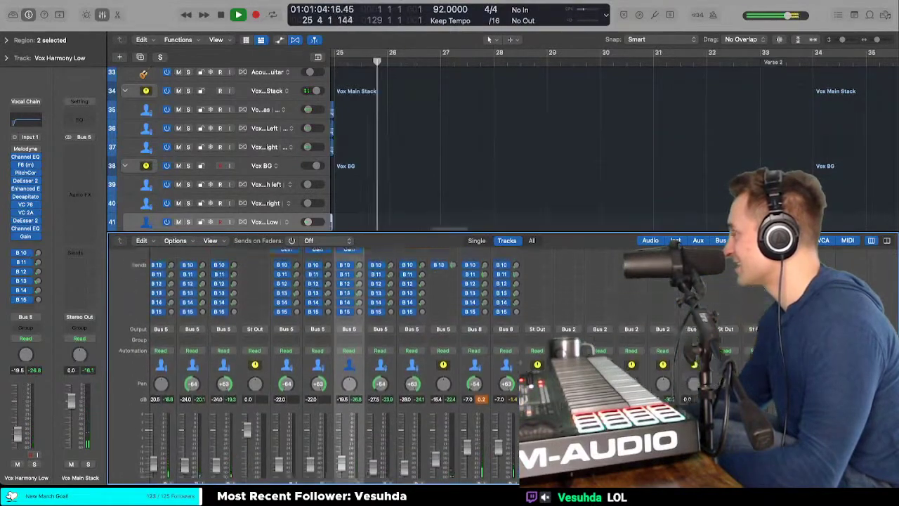
scroll(316, 366, up, 8)
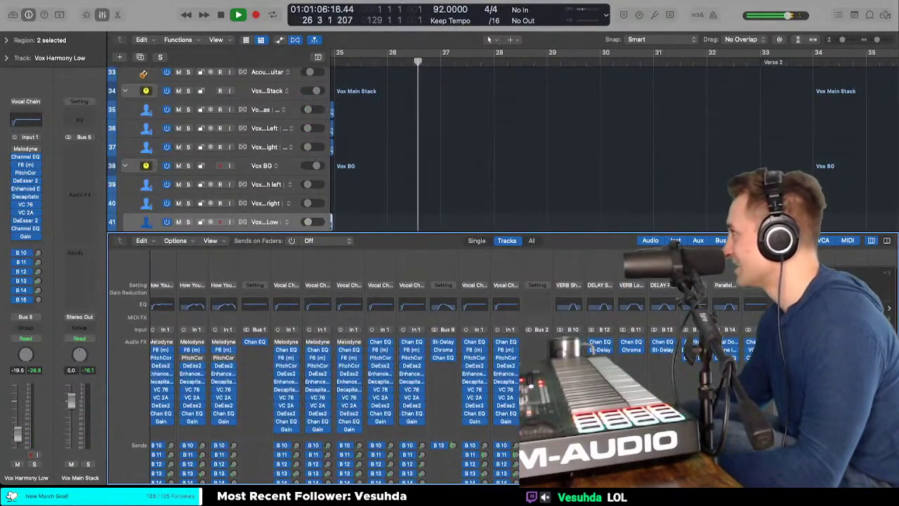
key(x)
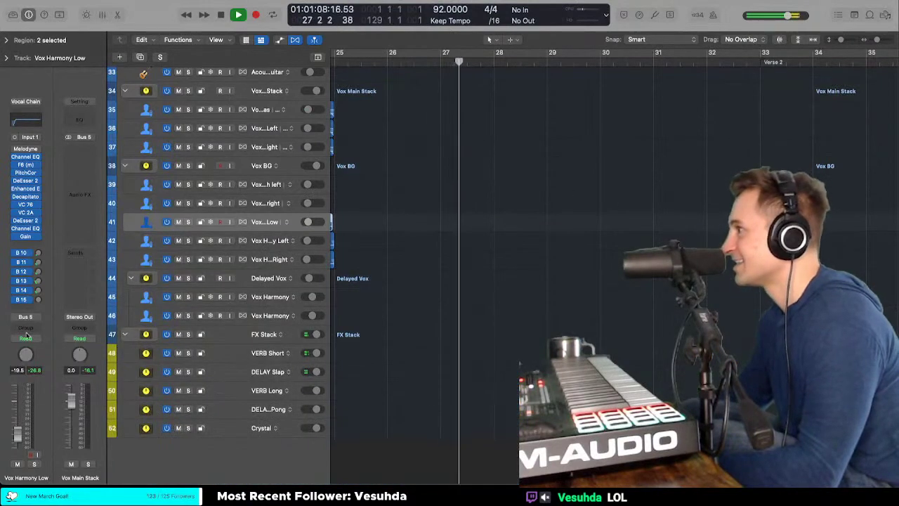
Step: Add a send to Bus 100 in the empty send slot of the Vox Harmony Low channel
click(30, 308)
mouse_move(30, 324)
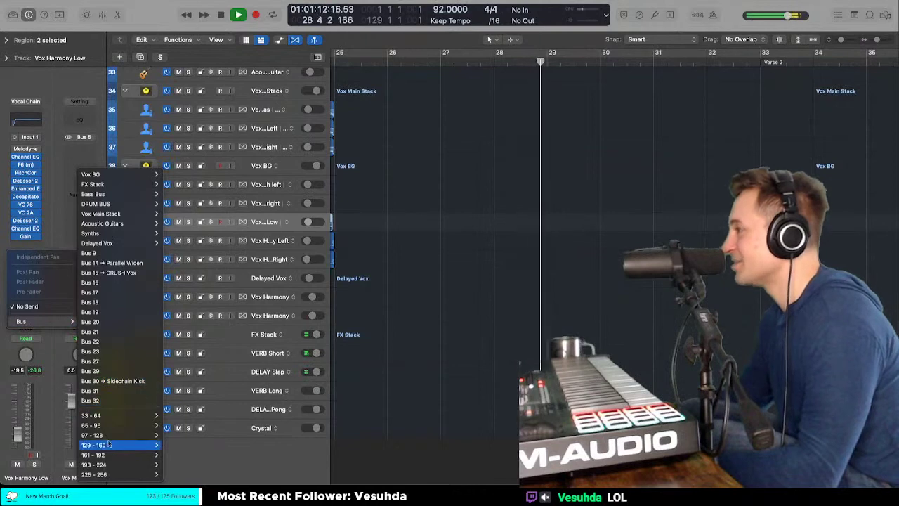
mouse_move(107, 446)
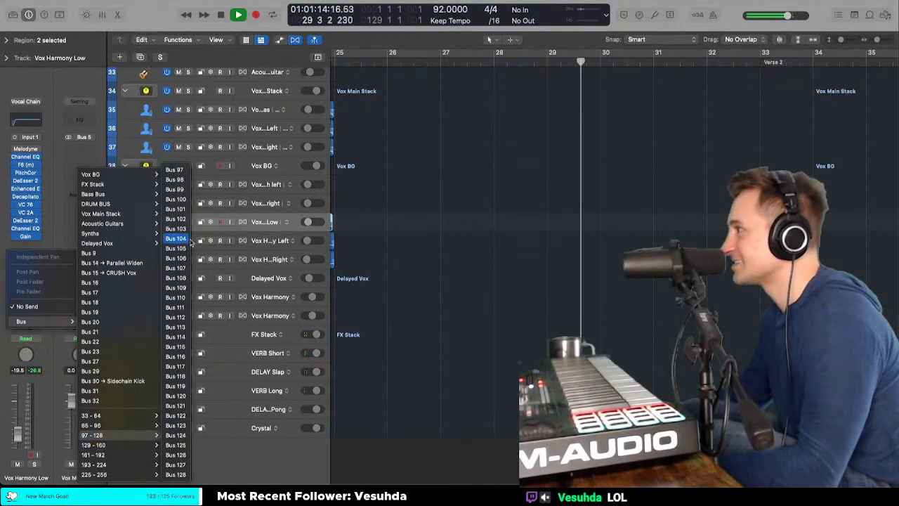
click(176, 199)
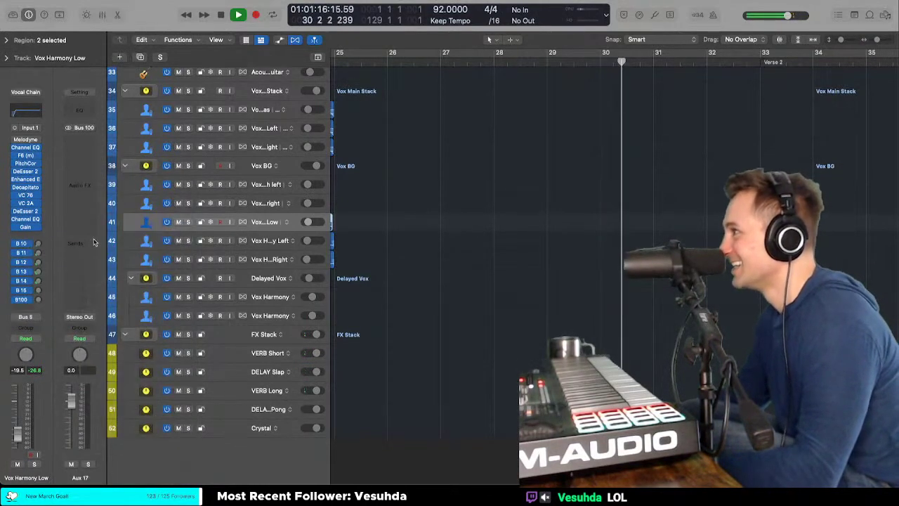
Step: Rename the aux channel fed by Bus 100 as Suck Knob
click(23, 299)
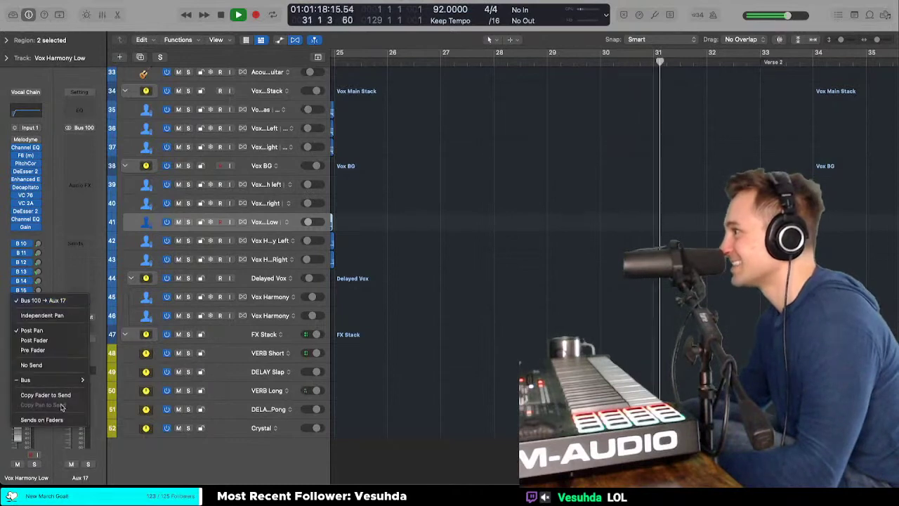
click(78, 476)
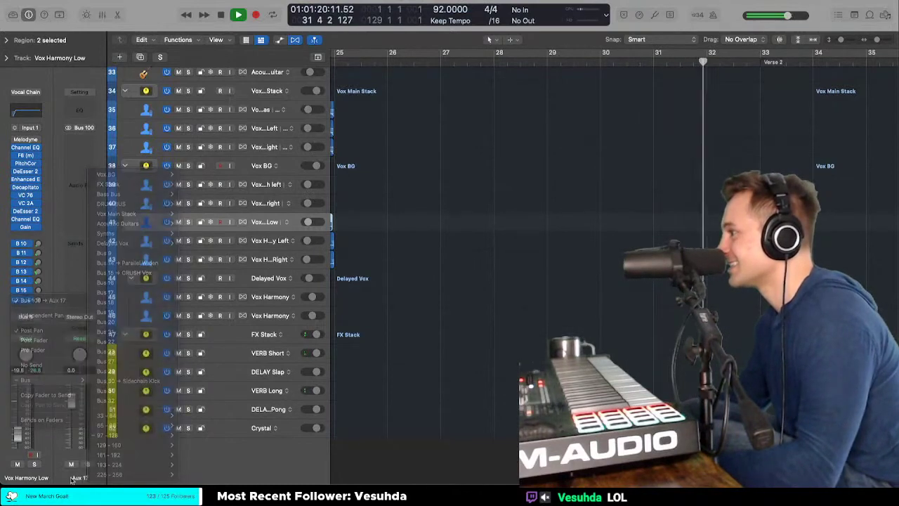
double_click(78, 476)
text(CUCK)
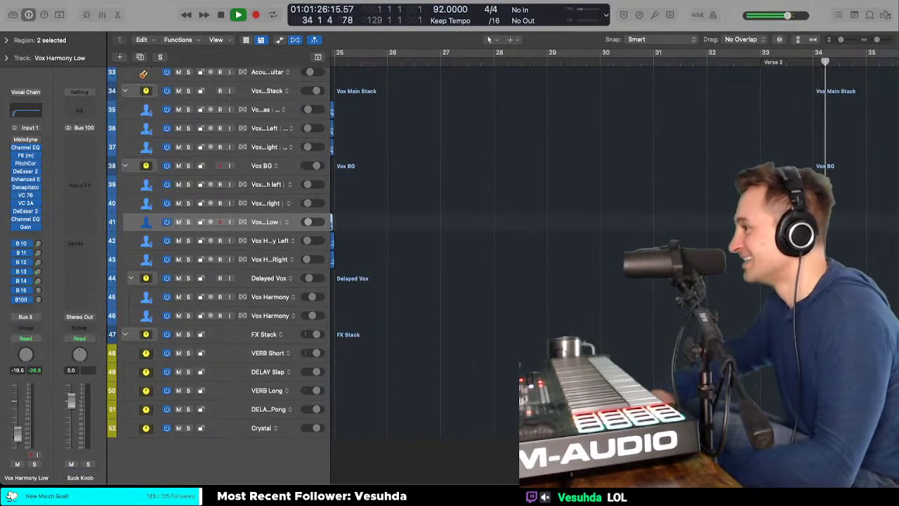
Step: Remove the Bus 100 send from Vox Harmony Low and inspect the vocal and aux channel strips in the full-height mixer
click(32, 300)
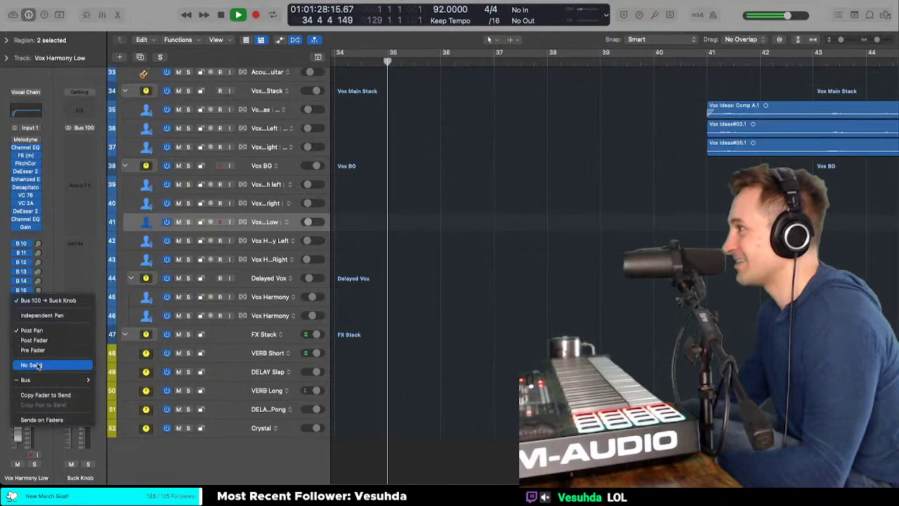
click(32, 365)
key(x)
scroll(331, 358, down, 5)
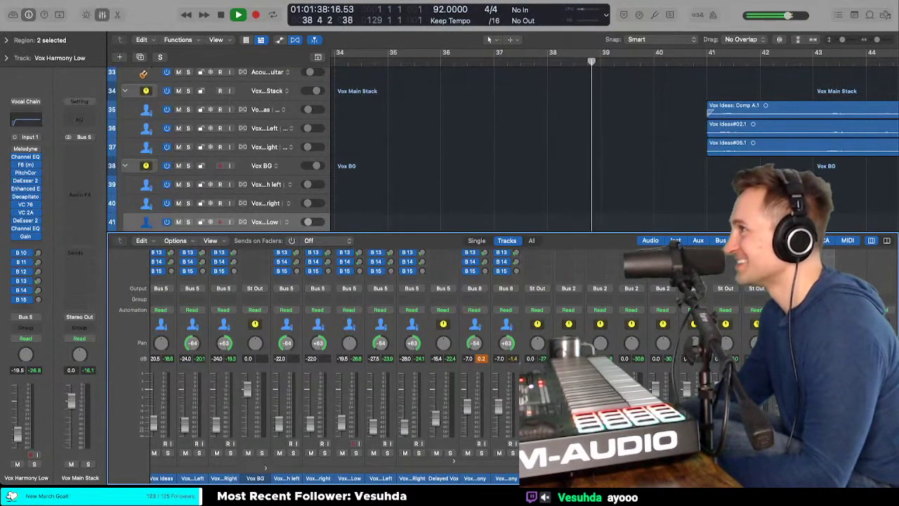
drag(761, 233, 761, 77)
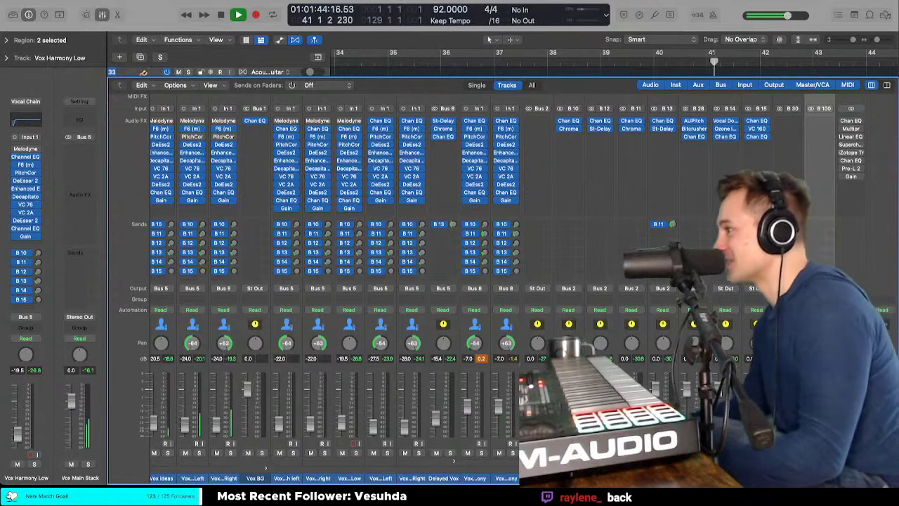
key(x)
key(x)
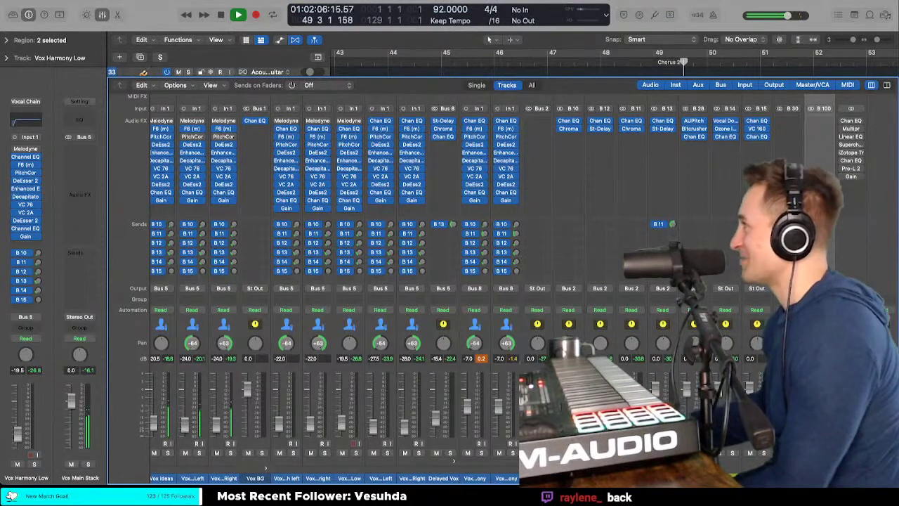
key(x)
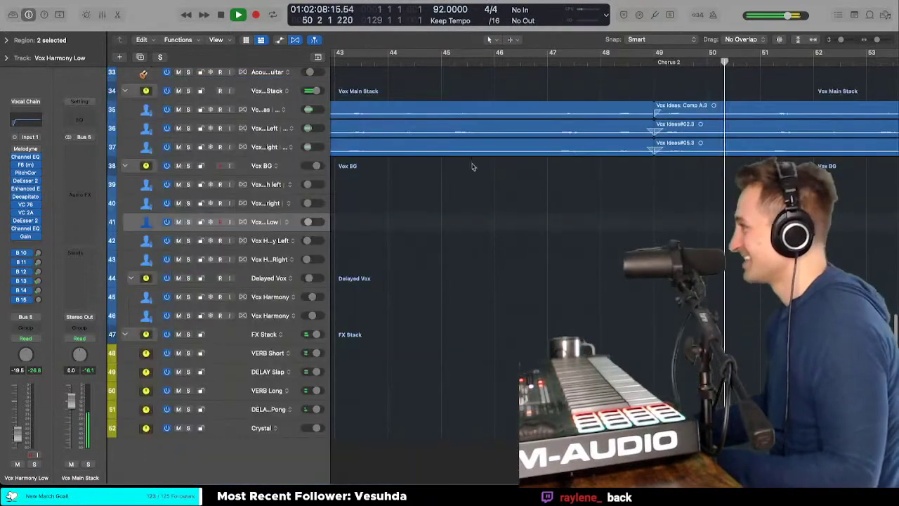
Step: Bring the whole arrangement into view and replay the song from the start of Chorus 1
key(t)
key(t)
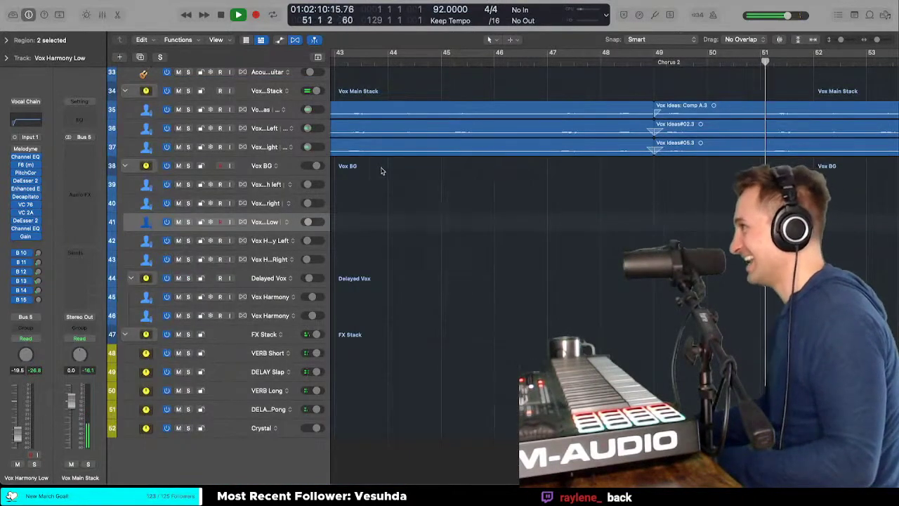
key(super+Left)
key(super+Left)
key(super+Left)
key(super+Left)
key(t)
key(t)
scroll(426, 156, up, 5)
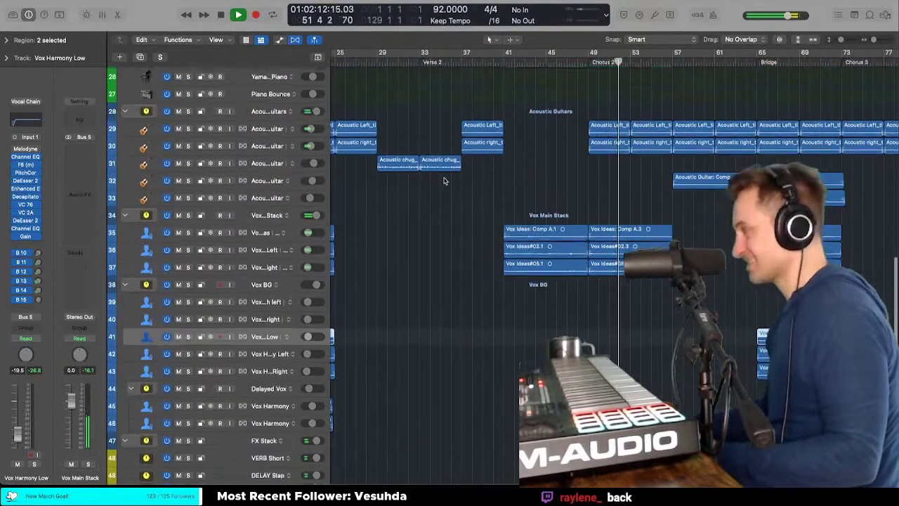
key(super+Up)
key(super+Up)
scroll(405, 102, left, 3)
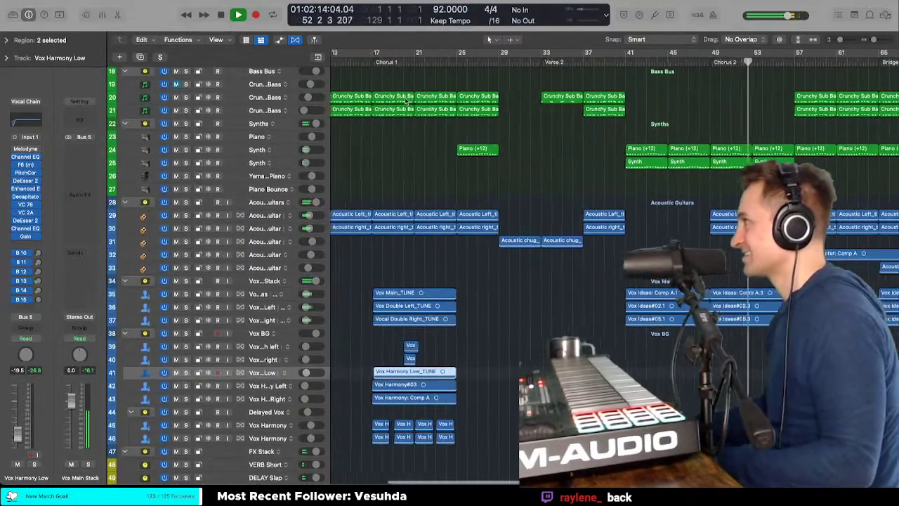
click(385, 59)
key(super+Up)
key(super+Up)
key(super+Up)
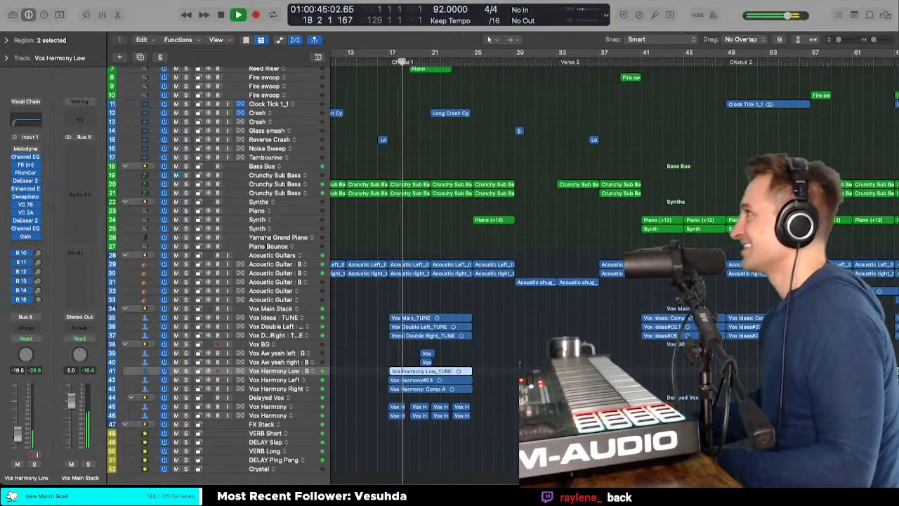
key(t)
key(Escape)
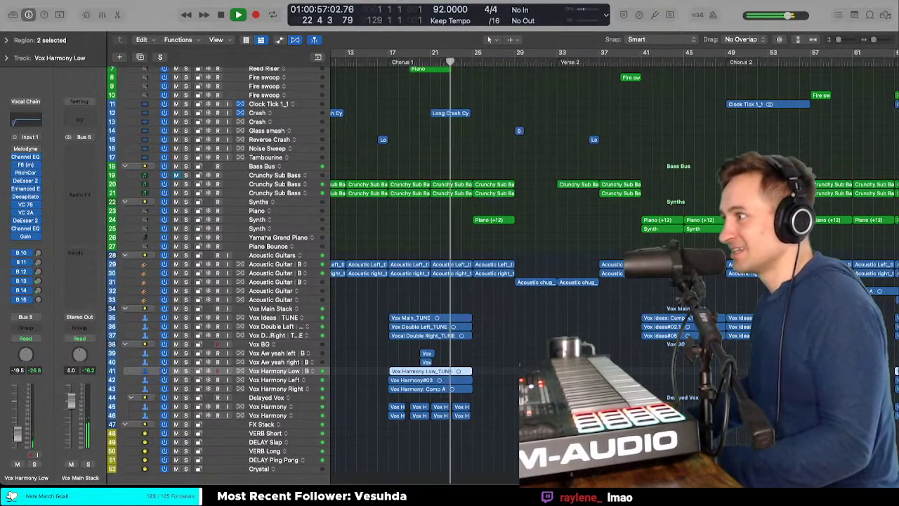
Step: Check the general-chat channel in Discord, return to the Logic Pro project and stop playback
key(super+Tab)
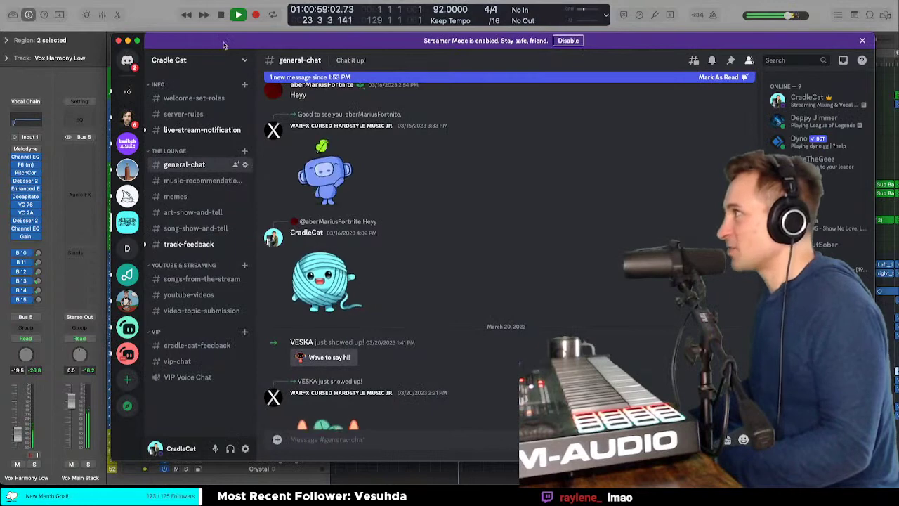
key(super+Tab)
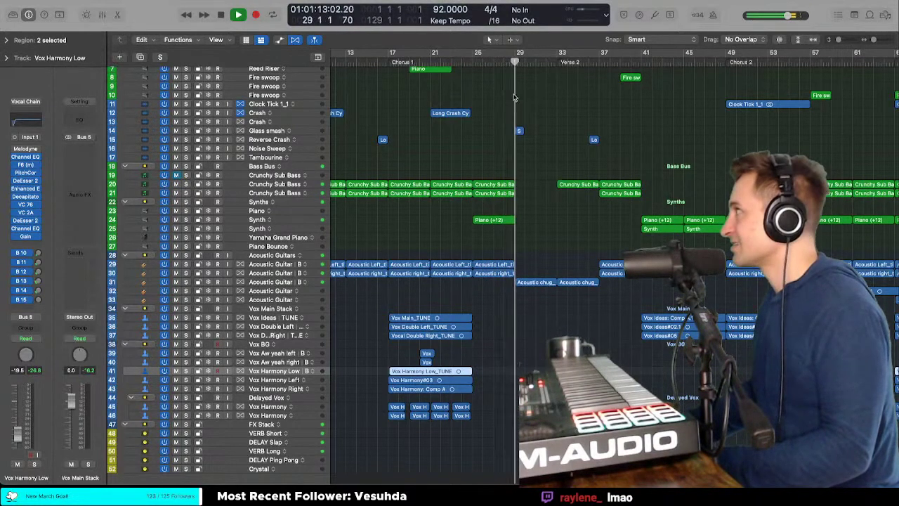
key(space)
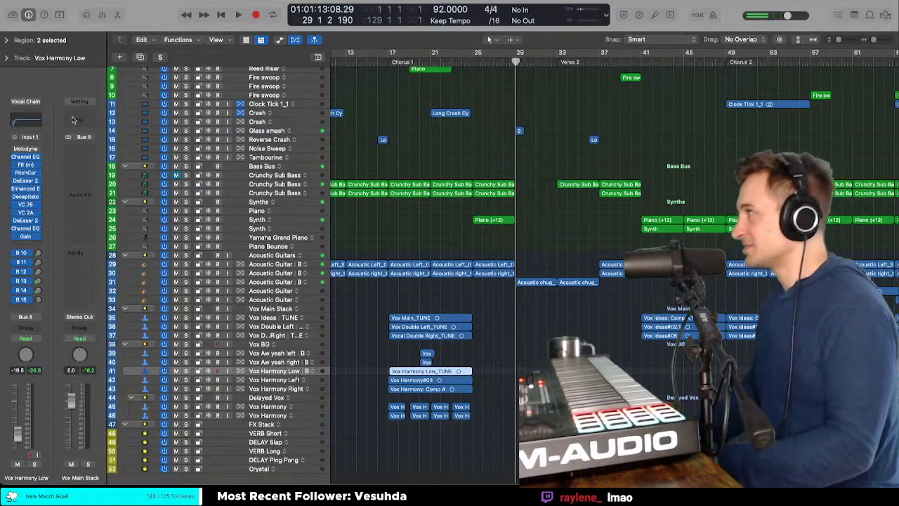
Step: Switch to Loopback and turn on the Google Chrome source of the Streaming Output device
key(super+space)
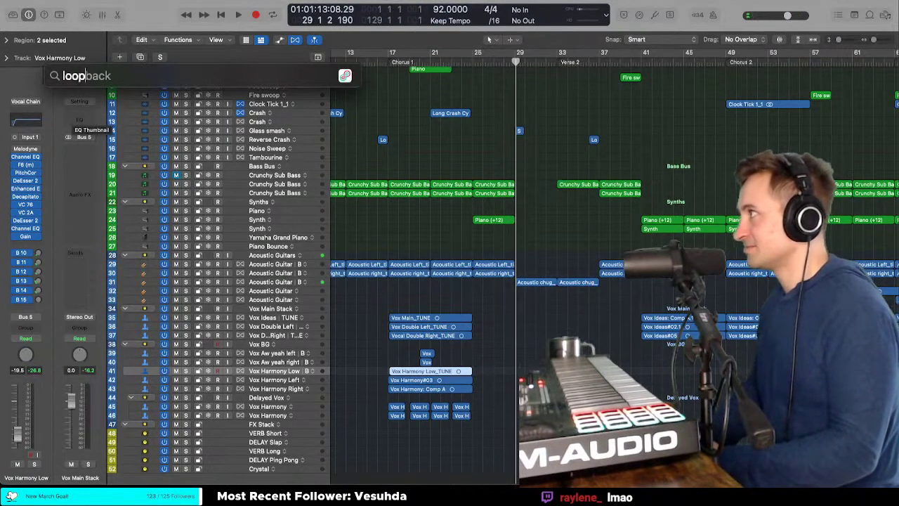
key(Return)
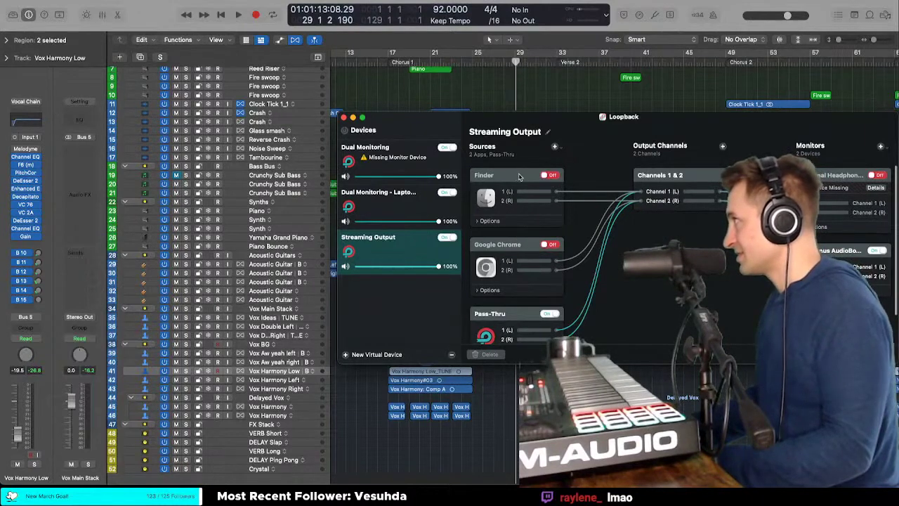
key(super+Tab)
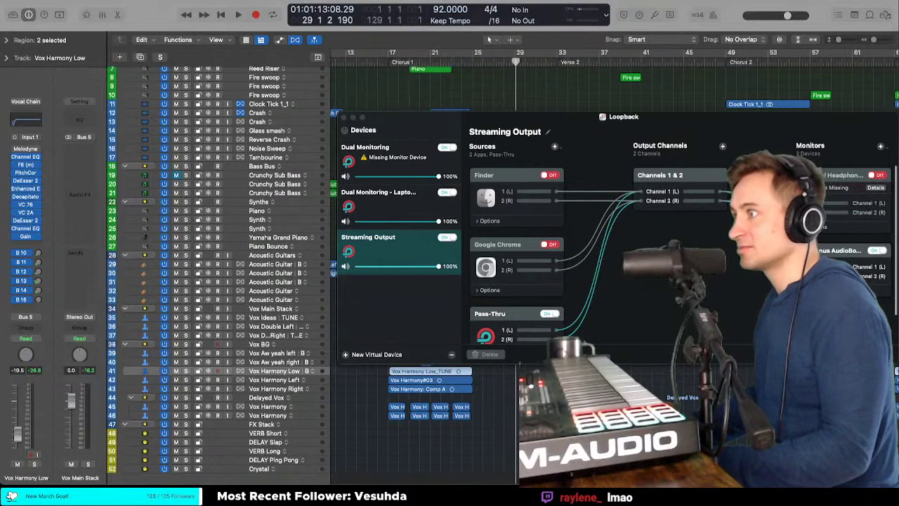
click(550, 245)
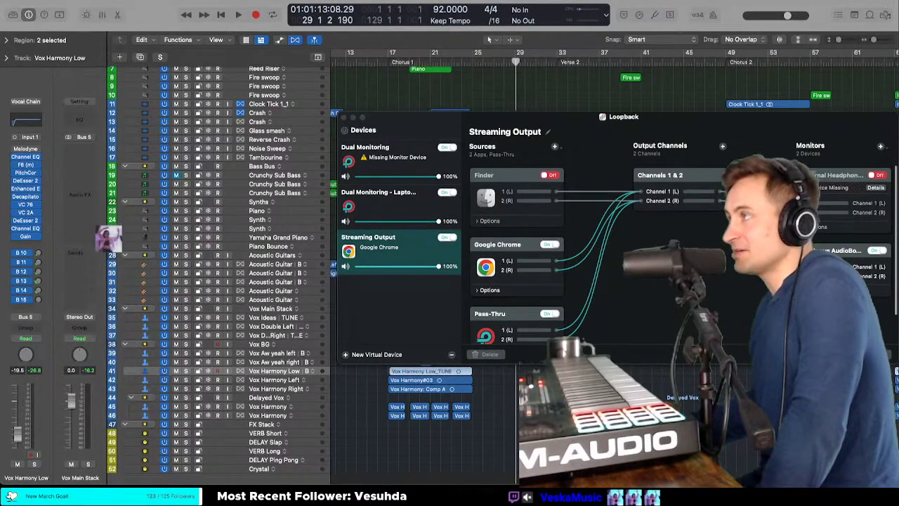
Step: Switch to Google Chrome, play Brakence - Deepfake (Vesuhda Remix).wav on Dropbox and adjust the player's volume
drag(0, 53, 276, 16)
drag(352, 11, 315, 8)
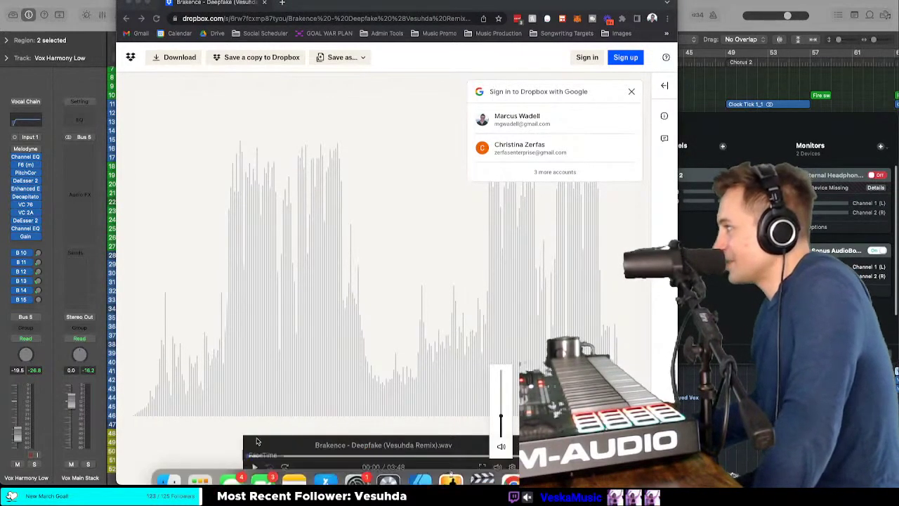
click(254, 467)
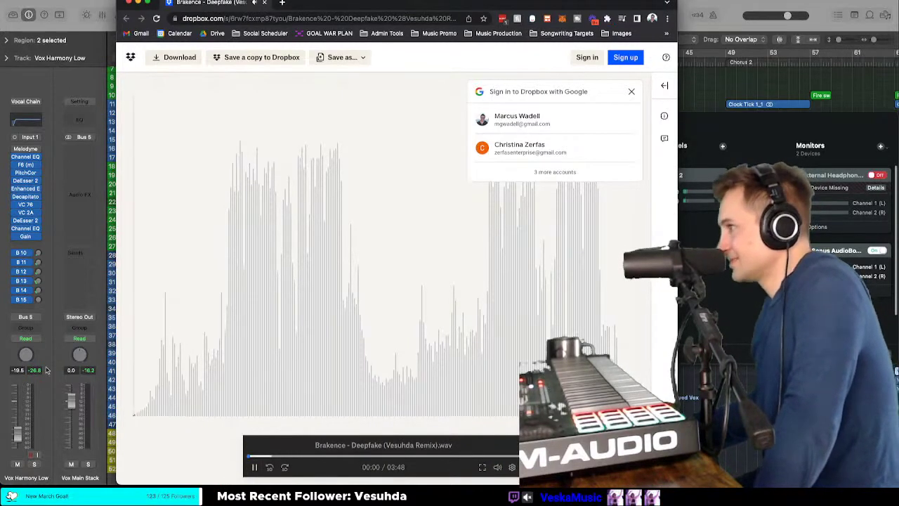
click(763, 130)
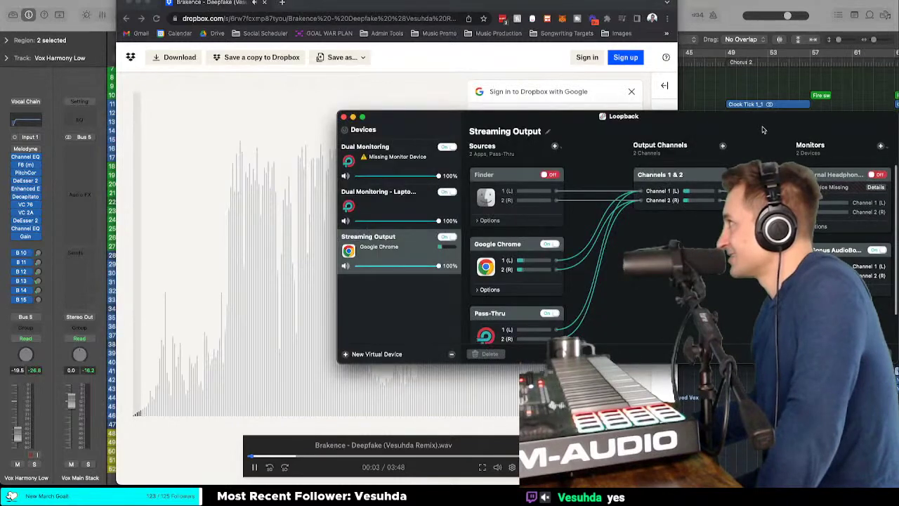
click(499, 467)
mouse_move(499, 467)
click(500, 413)
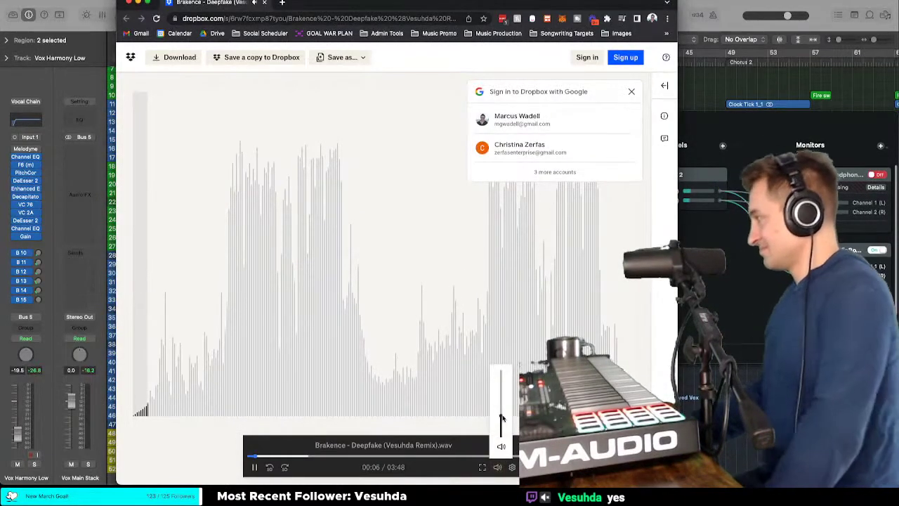
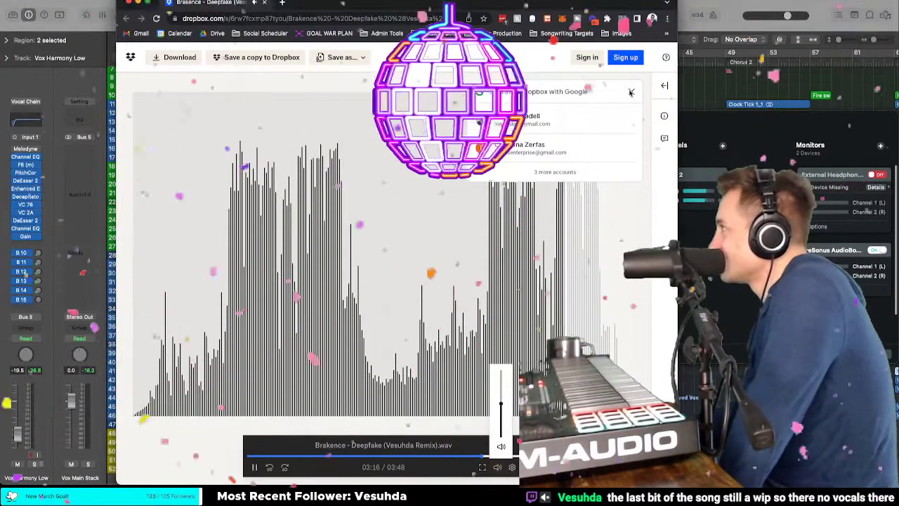
Step: Dismiss the Google sign-in prompt and replay several sections of the remix, including those from about 2:43 and 1:16
click(632, 92)
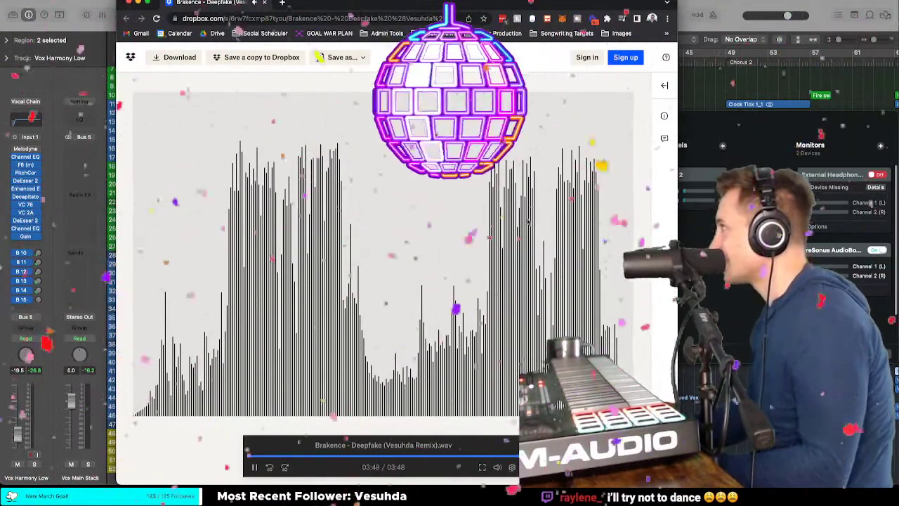
click(542, 322)
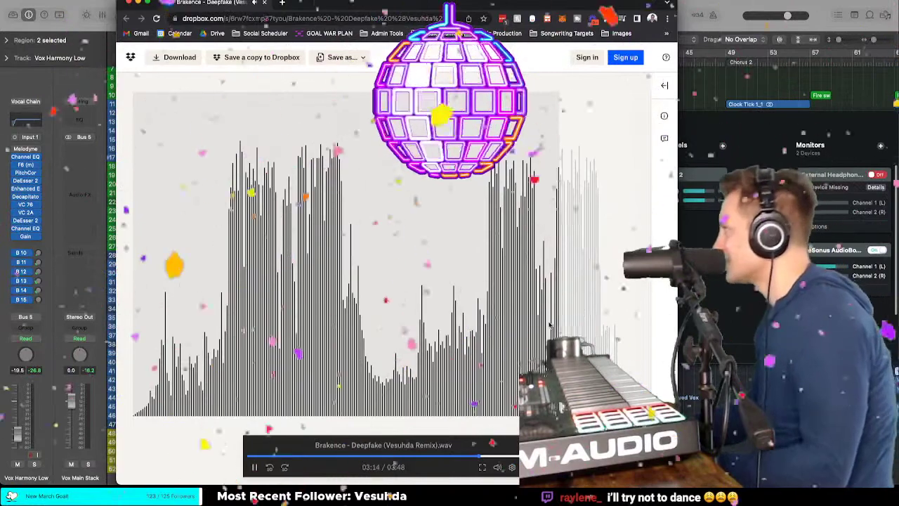
click(486, 308)
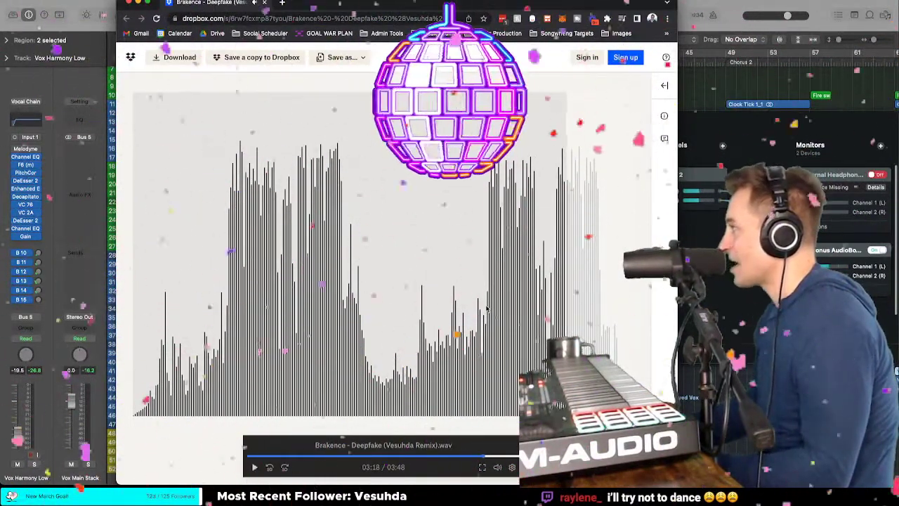
key(space)
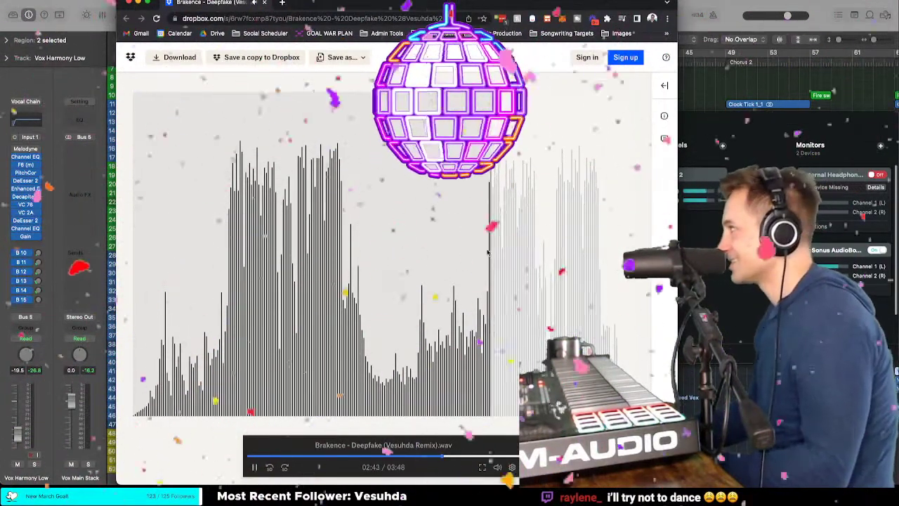
key(space)
click(486, 323)
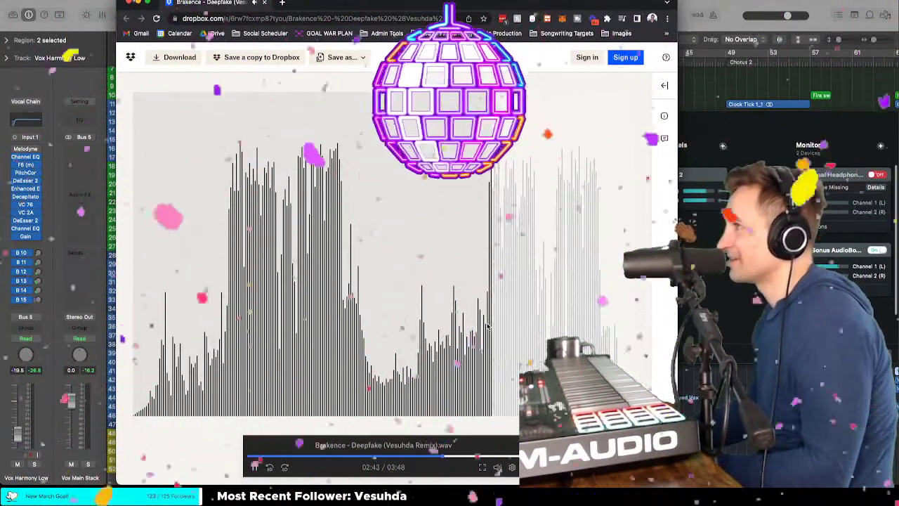
click(300, 265)
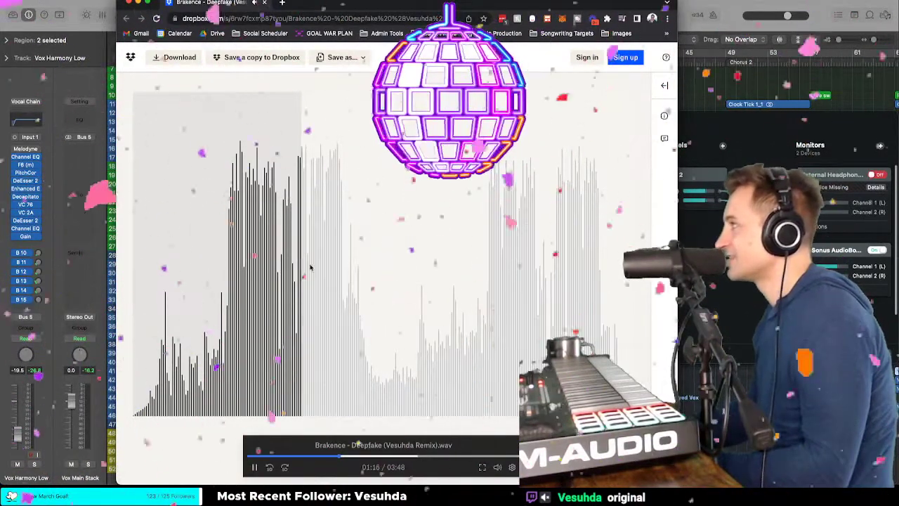
click(298, 286)
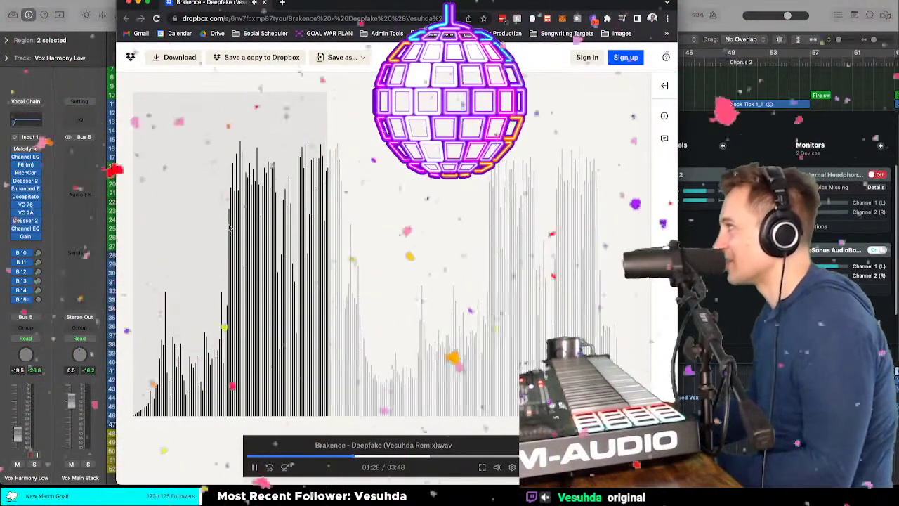
Step: Replay two earlier sections of the Dropbox remix, download the WAV file and dismiss the sign-up prompt
click(228, 282)
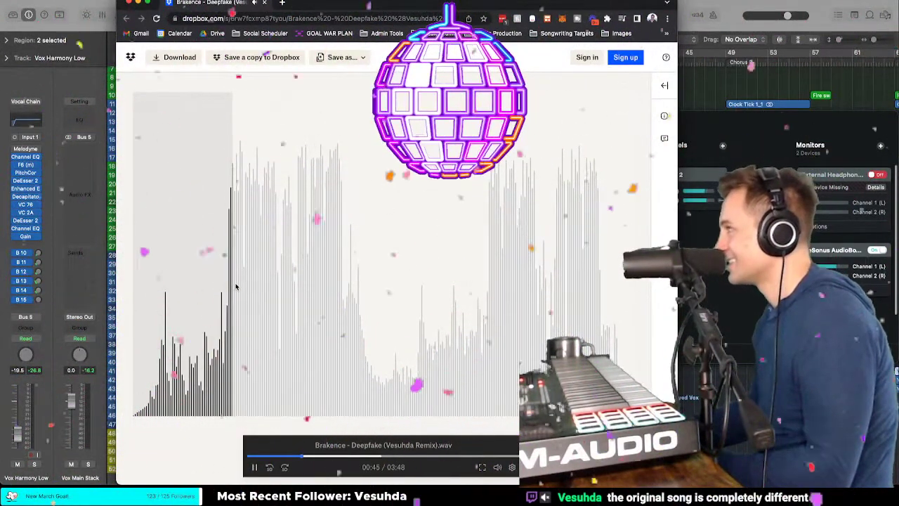
click(356, 334)
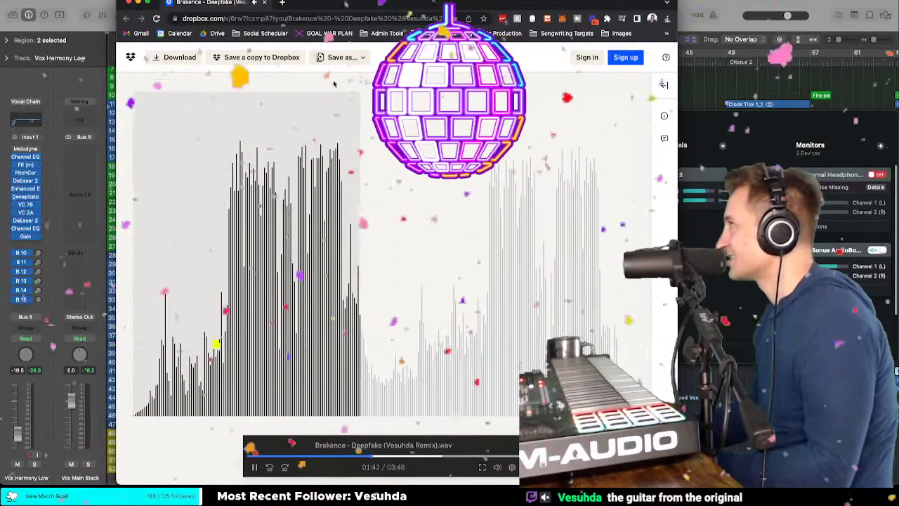
click(175, 57)
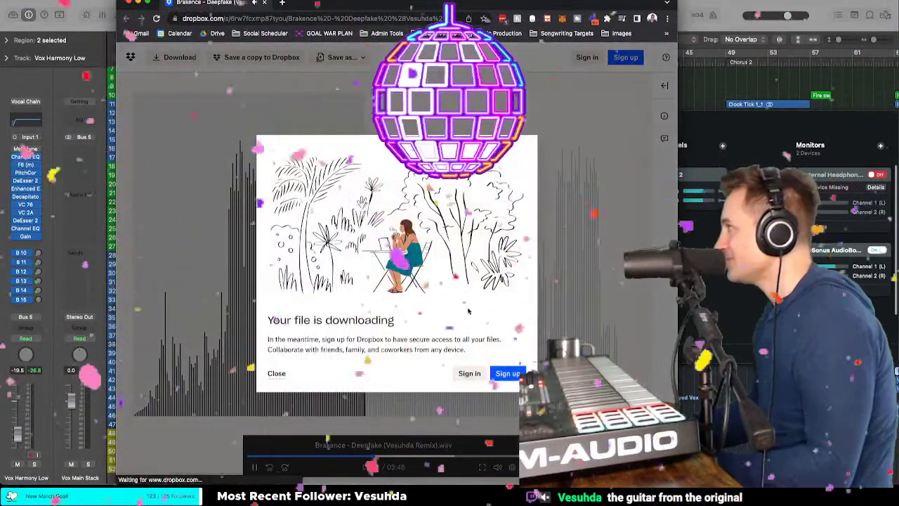
click(276, 363)
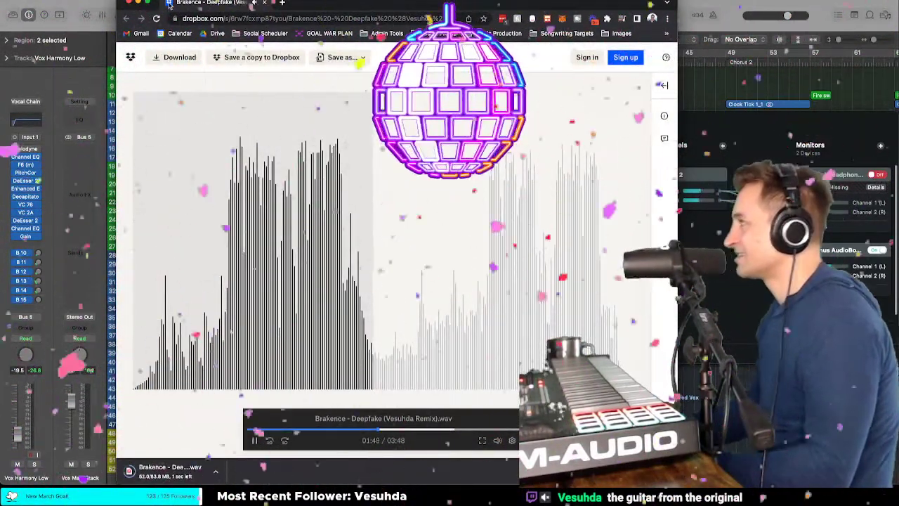
Step: Return to Logic Pro, create a new empty project and enlarge its window to fill the screen
click(128, 2)
click(72, 1)
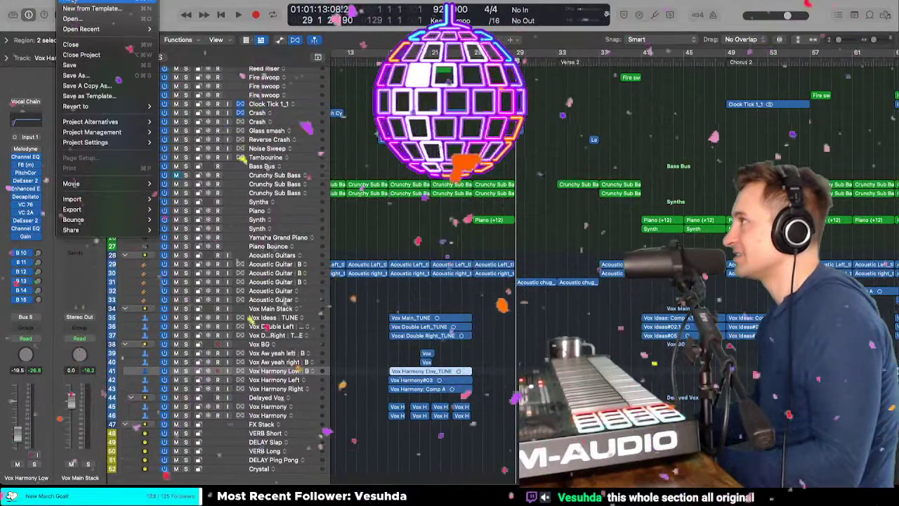
click(71, 2)
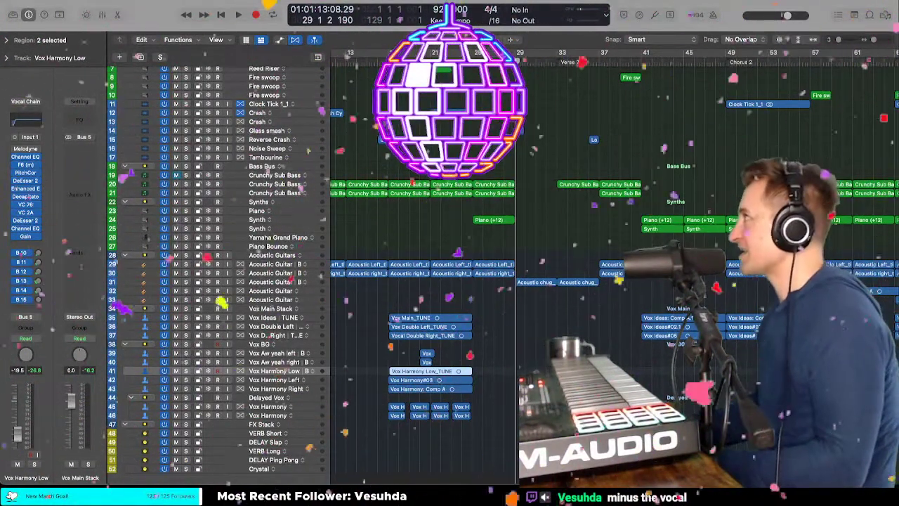
key(super+shift+n)
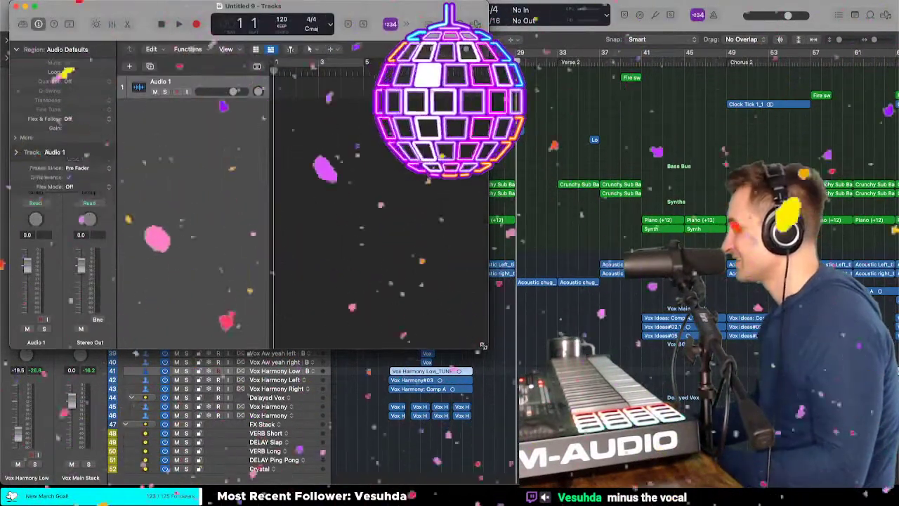
drag(482, 346, 898, 482)
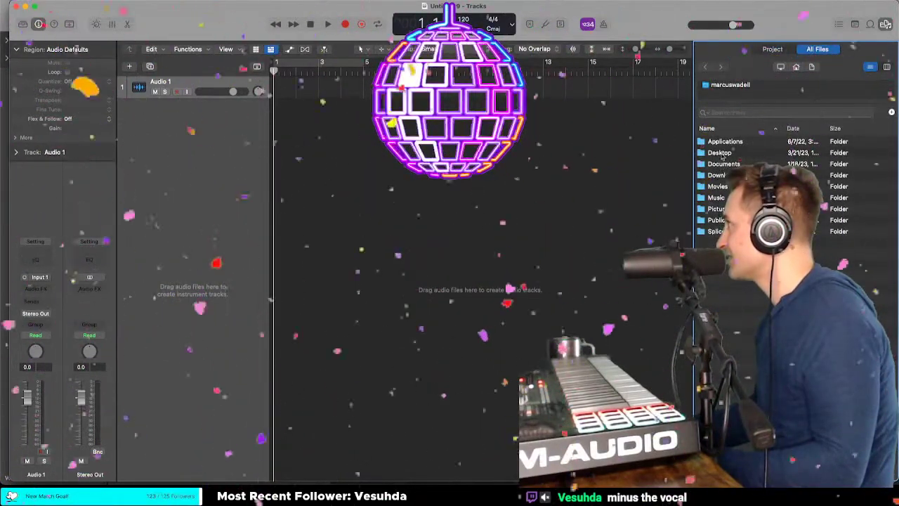
Step: Import Brakence - Deepfake (Vesuhda Remix) from the Downloads folder at bar 1, onto a new stereo track
click(718, 178)
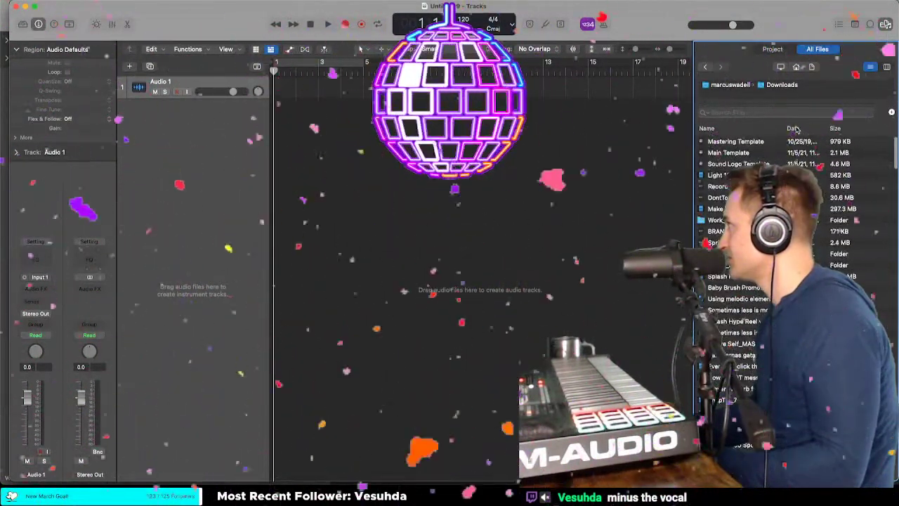
drag(749, 142, 426, 88)
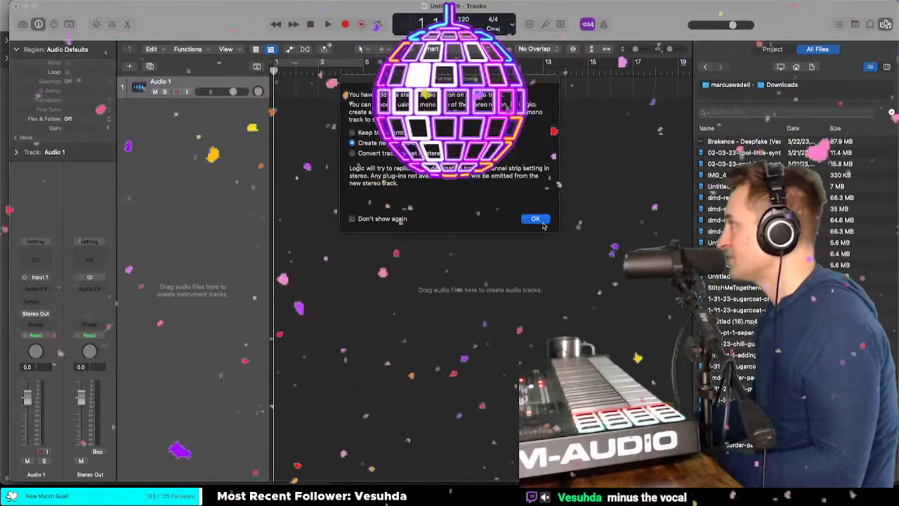
click(538, 219)
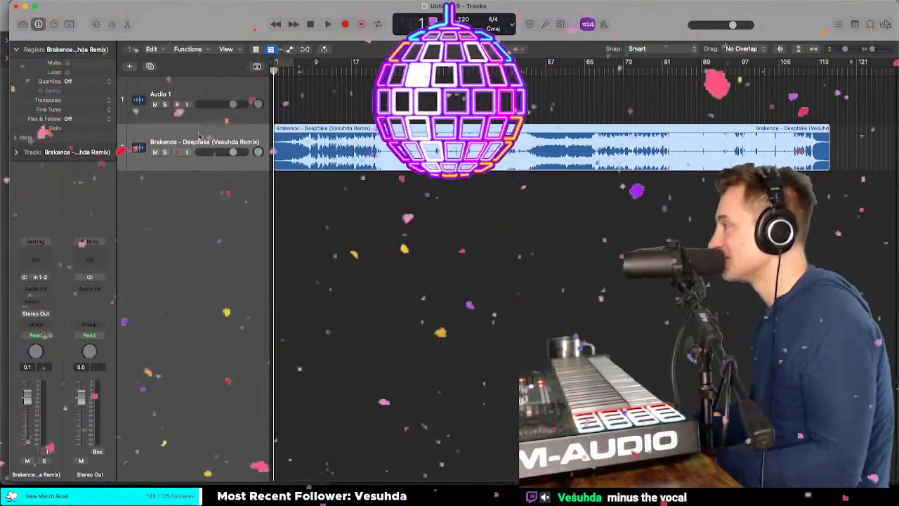
key(super+Down)
key(super+Down)
key(super+Down)
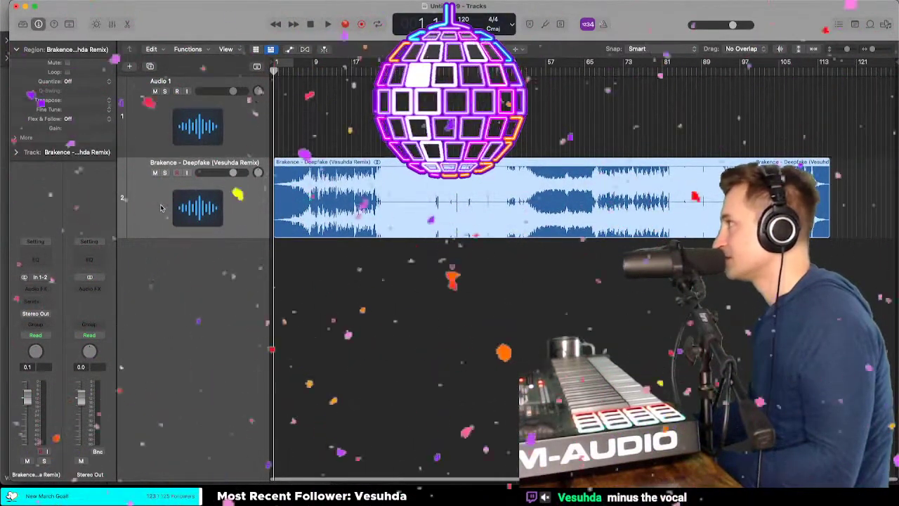
click(43, 290)
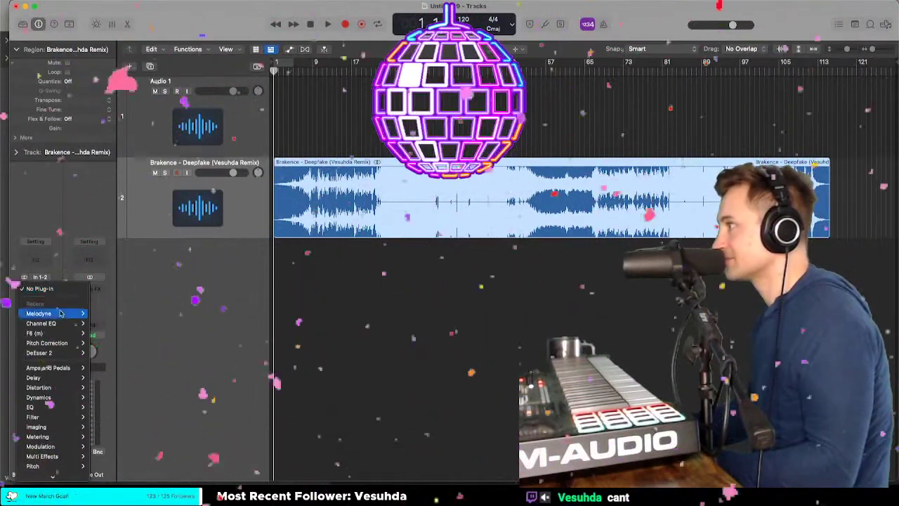
mouse_move(42, 417)
key(Escape)
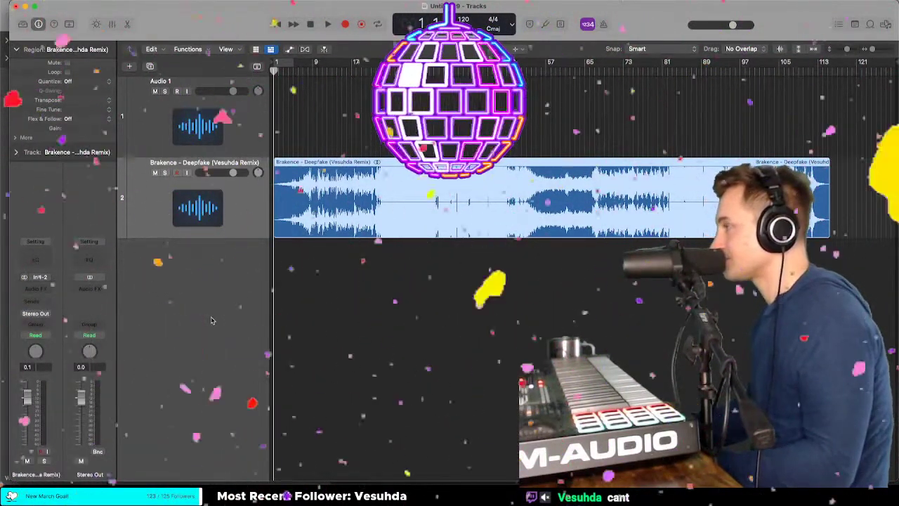
Step: Switch to Loopback, restart the Streaming Output device, close its window and return to the Logic Pro project
key(super+Tab)
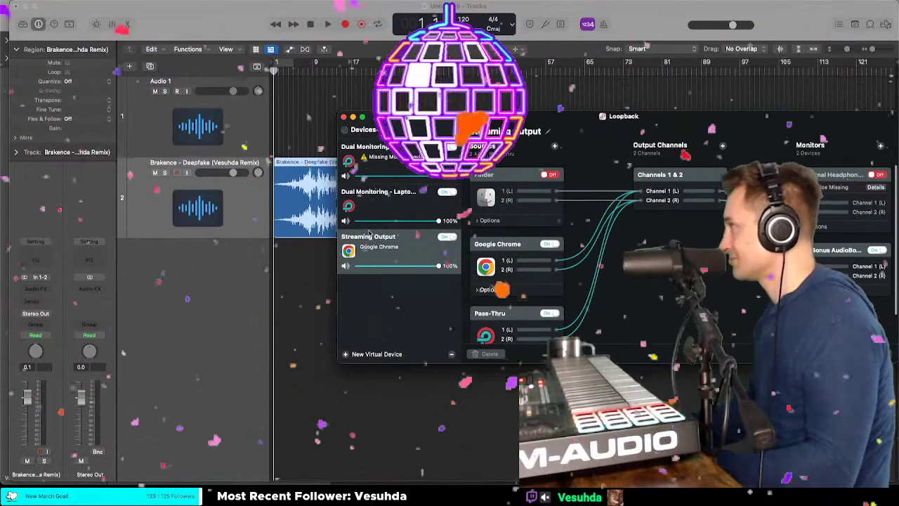
click(445, 238)
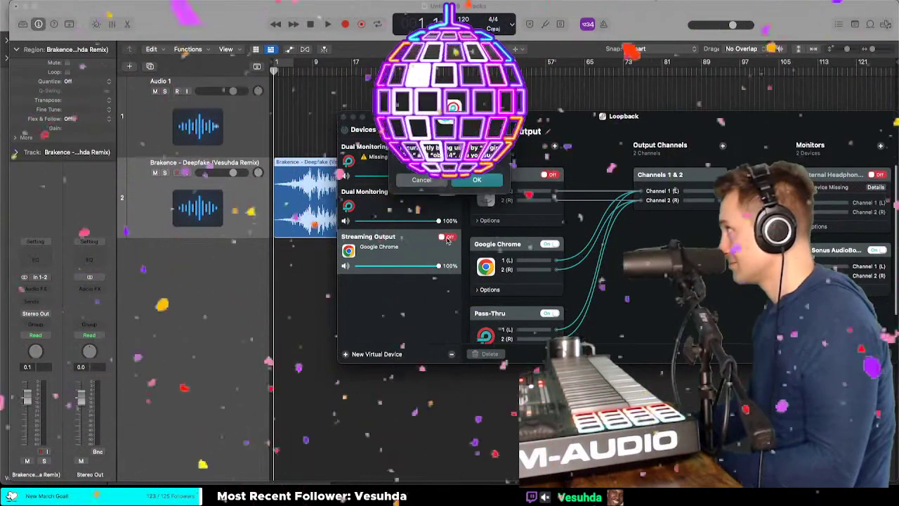
click(465, 179)
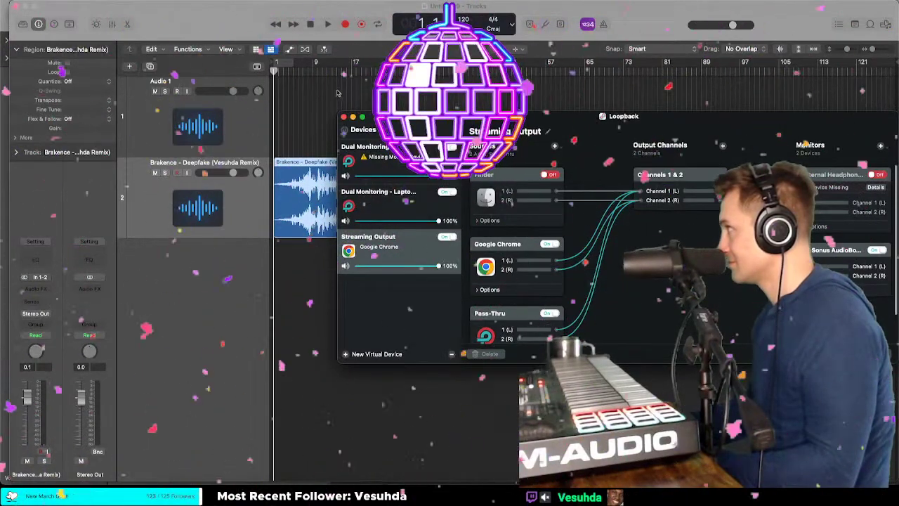
click(343, 116)
click(423, 186)
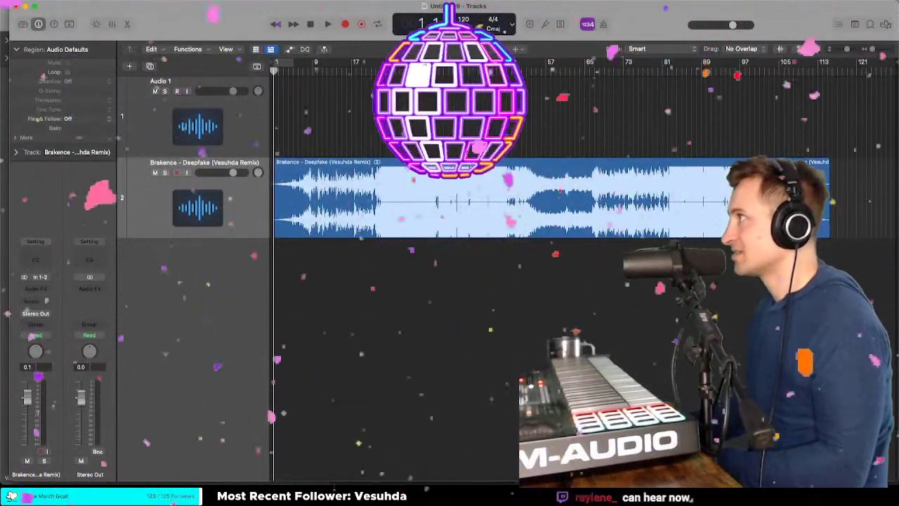
Step: Insert MultiMeter, Channel EQ and the stereo FabFilter Pro-L 2 on the remix track
mouse_move(56, 13)
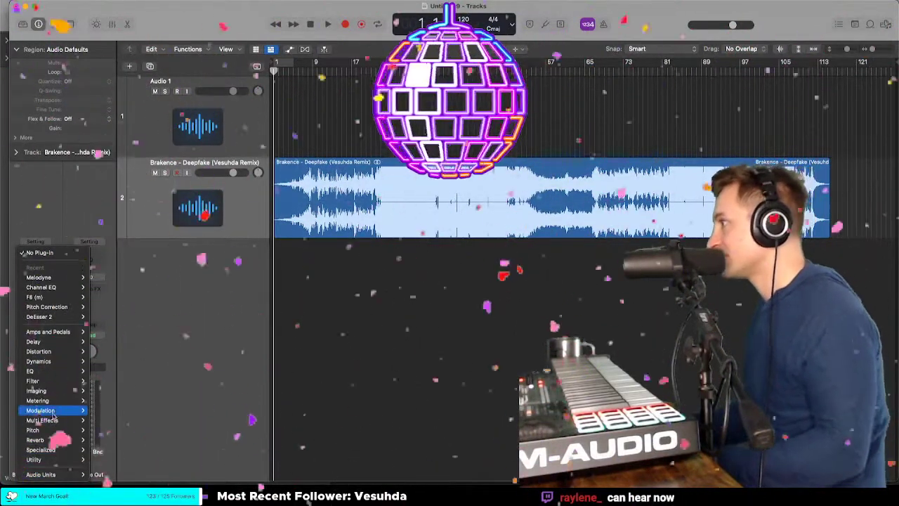
mouse_move(53, 400)
mouse_move(128, 413)
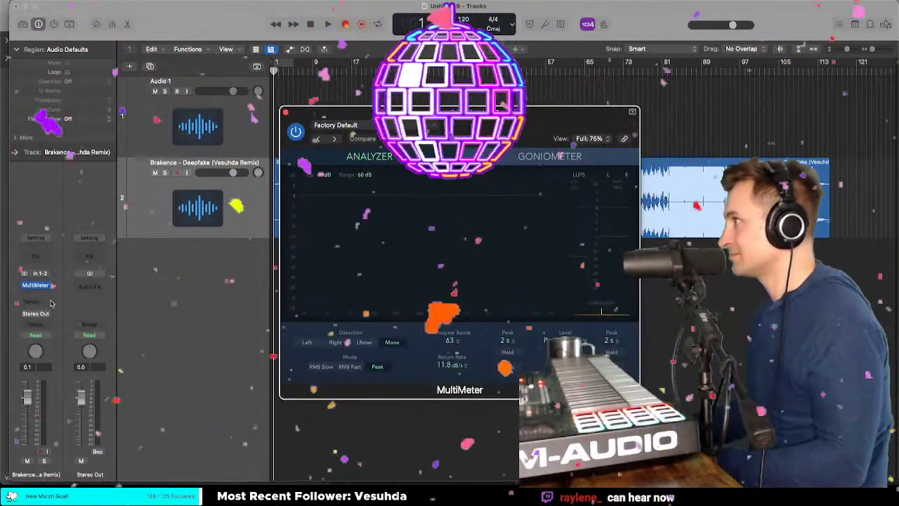
click(41, 290)
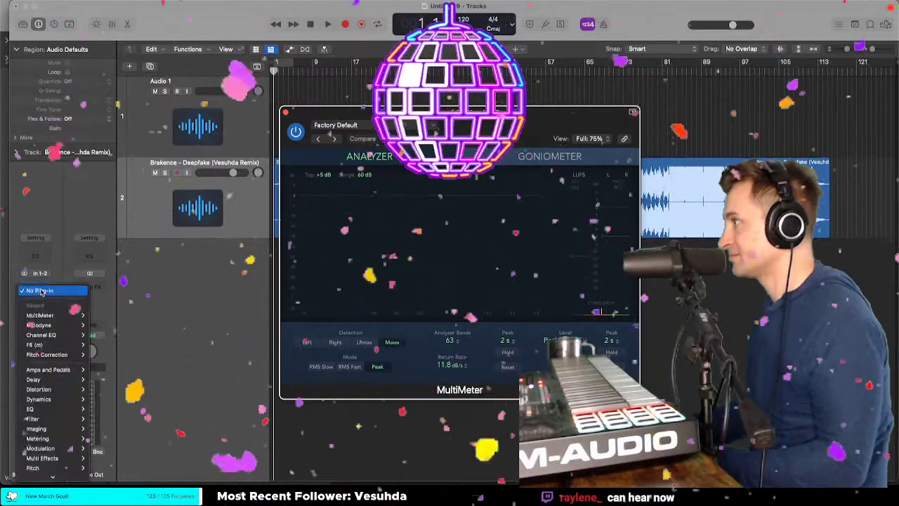
mouse_move(48, 467)
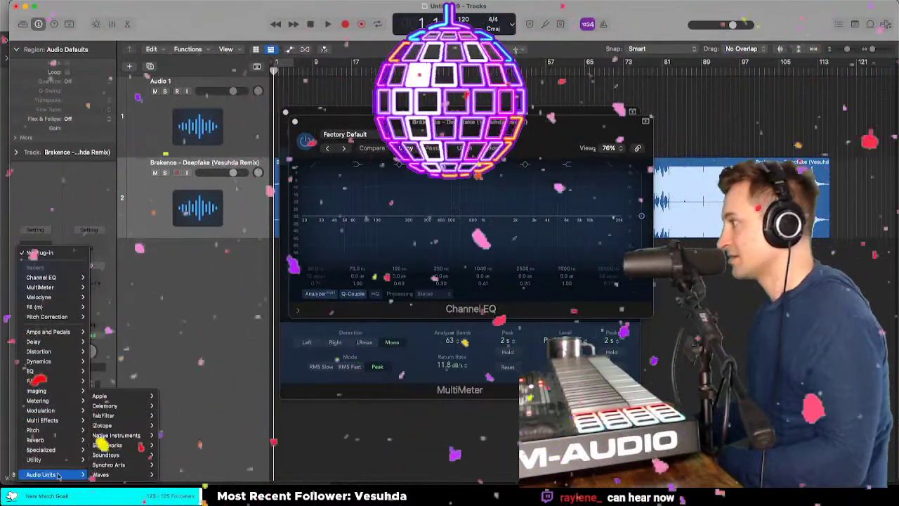
mouse_move(172, 415)
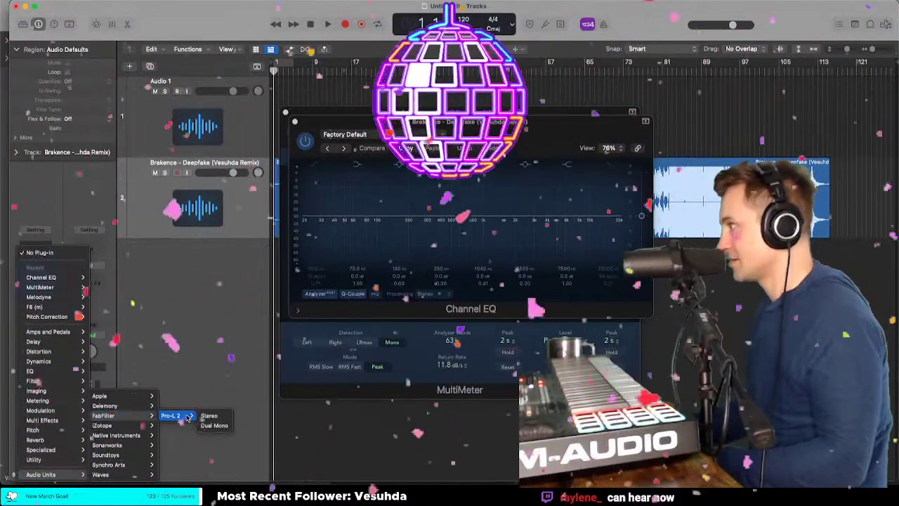
click(209, 416)
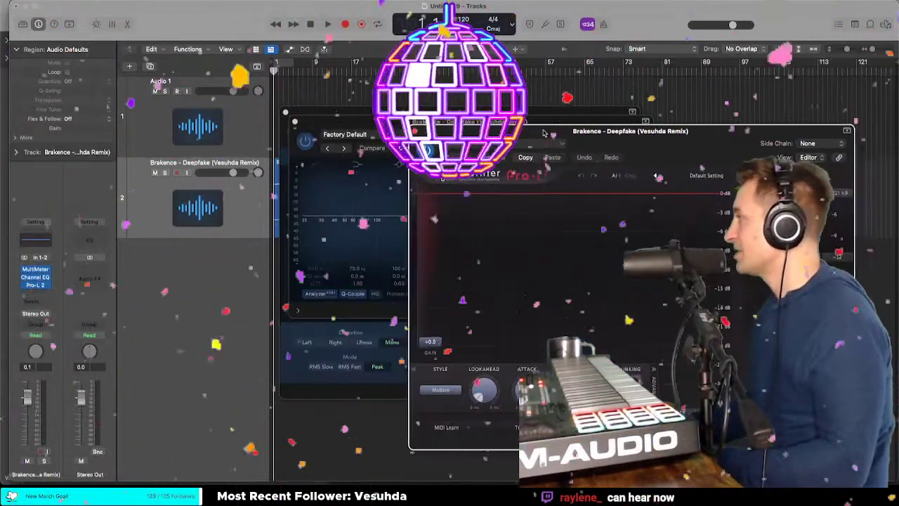
Step: Arrange the Channel EQ window above MultiMeter with Pro-L 2 beside them, and play the remix
click(418, 128)
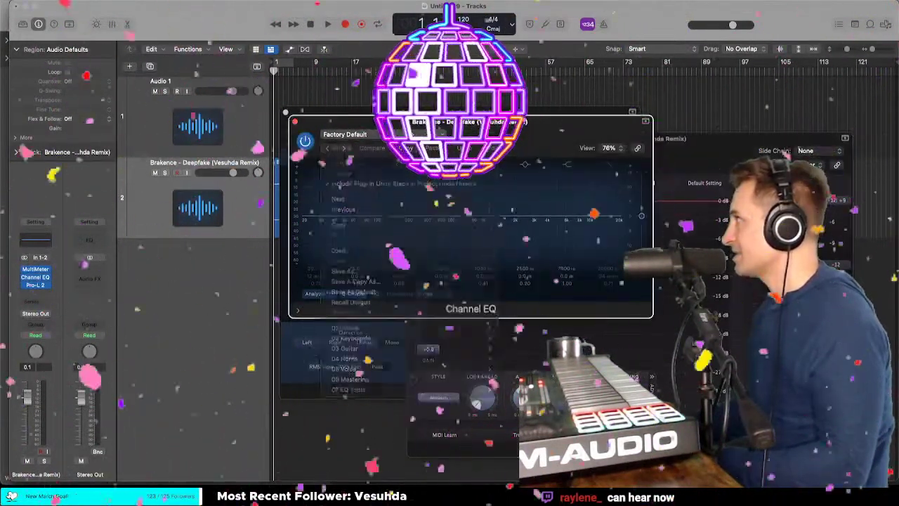
drag(419, 128, 177, 6)
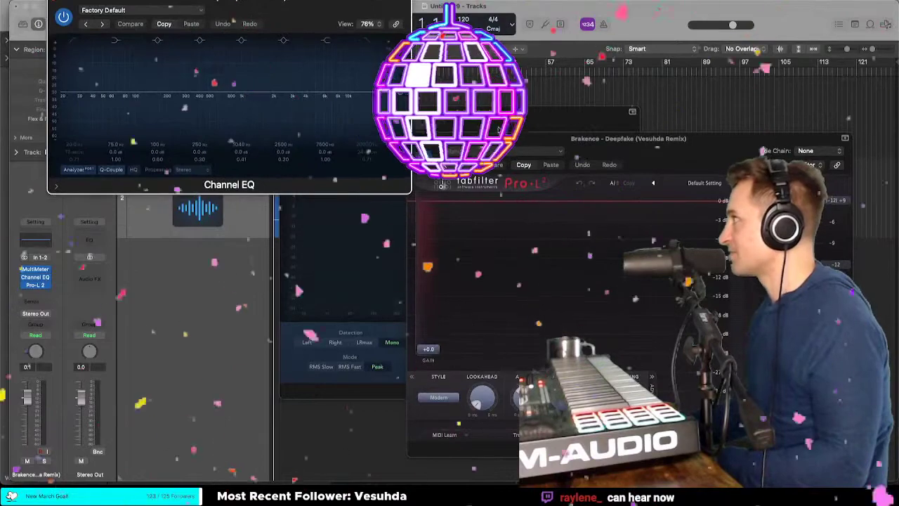
drag(500, 114, 266, 195)
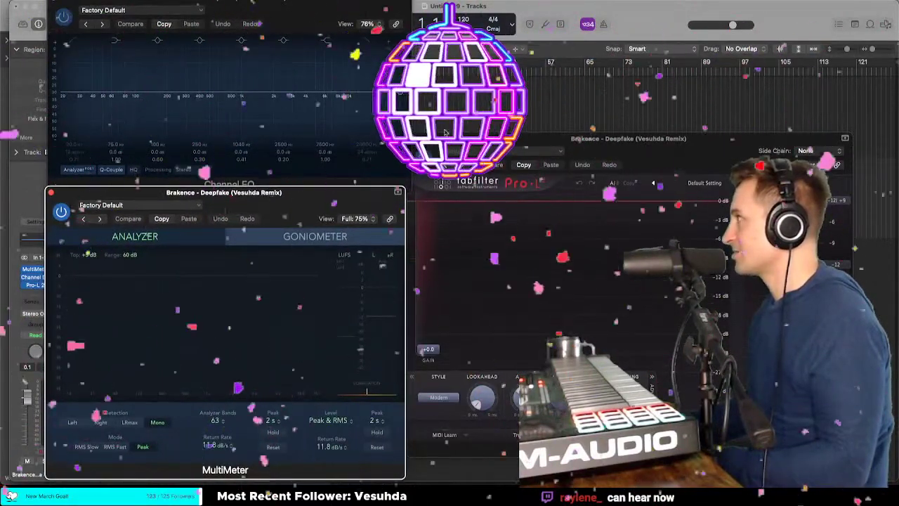
drag(494, 133, 519, 125)
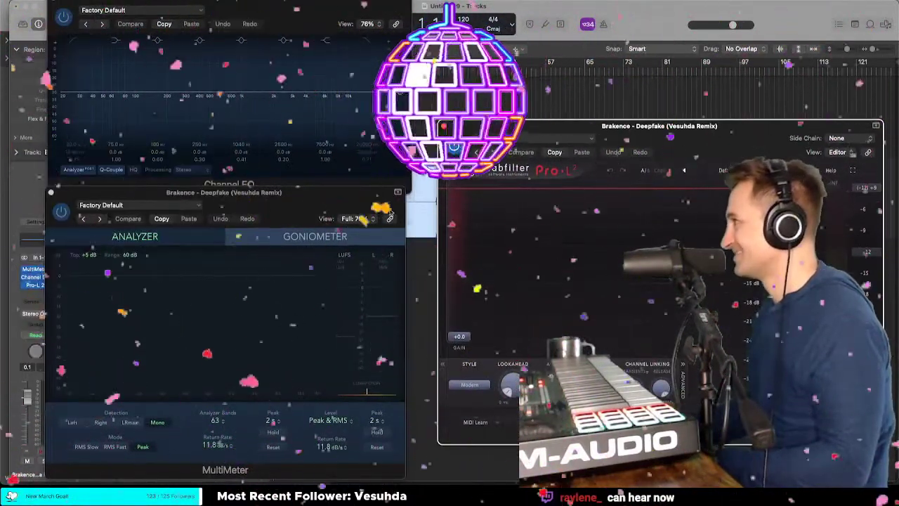
click(405, 189)
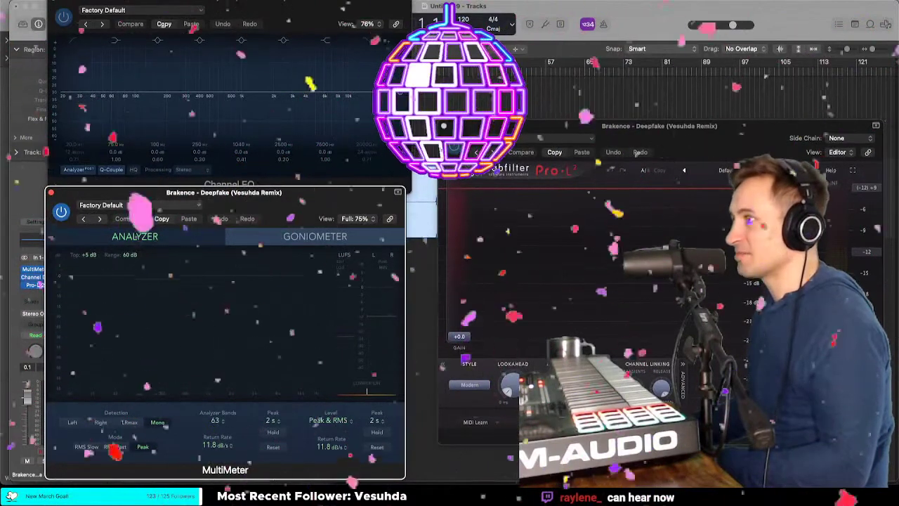
click(397, 181)
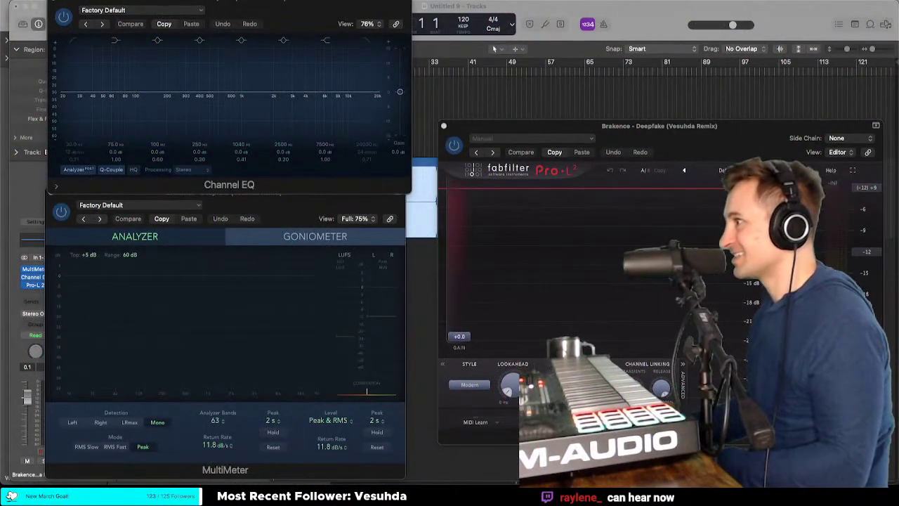
drag(277, 218, 296, 223)
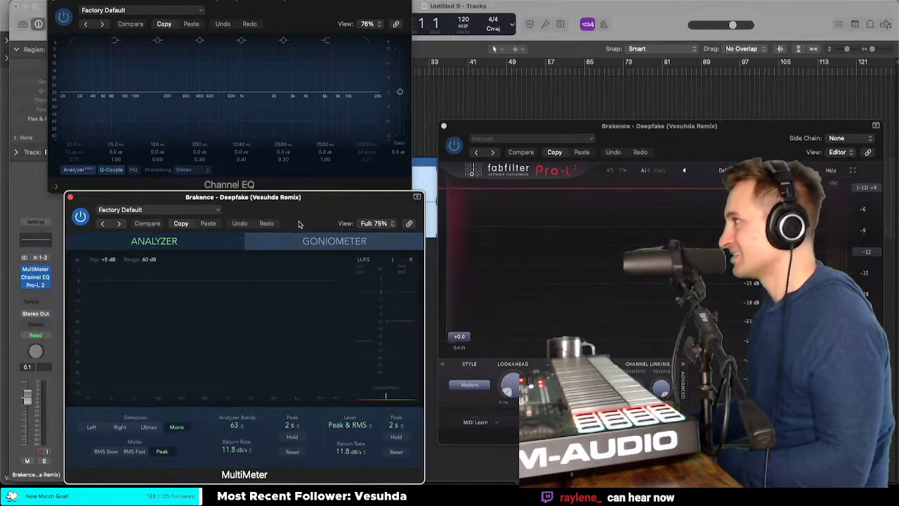
mouse_move(326, 2)
mouse_down()
mouse_move(319, 198)
mouse_move(331, 4)
mouse_up()
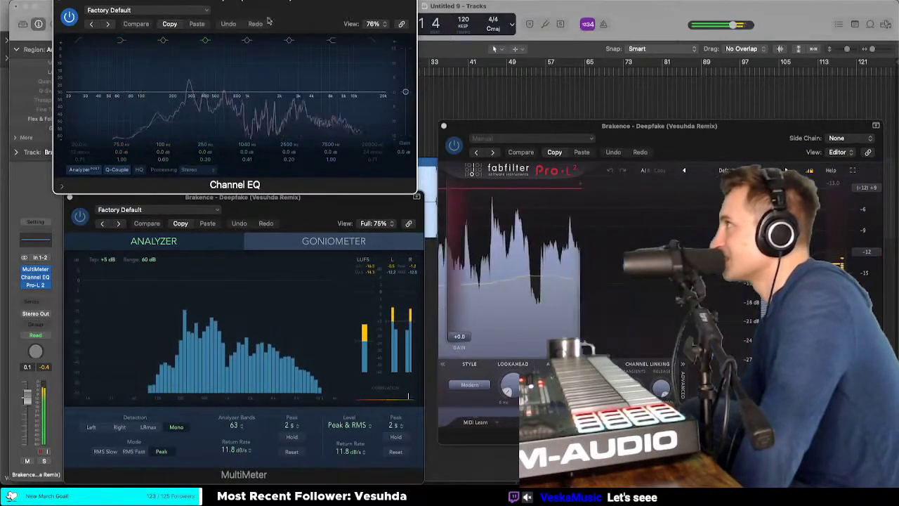
Step: Compare MultiMeter's goniometer and analyzer views while the remix plays, ending on the goniometer
click(333, 241)
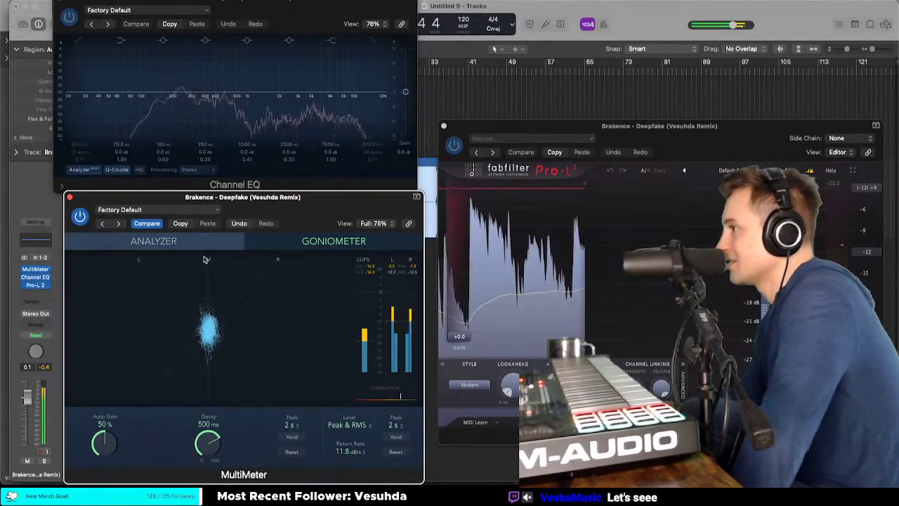
click(198, 243)
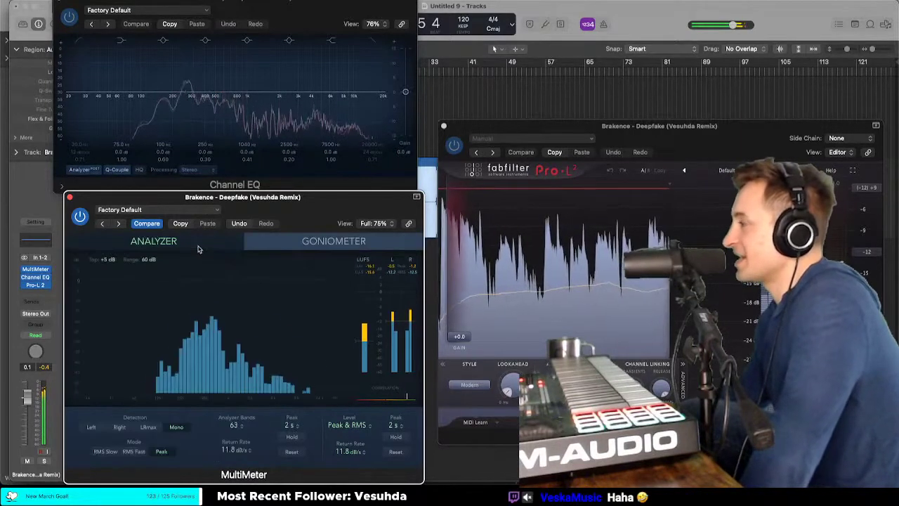
click(296, 240)
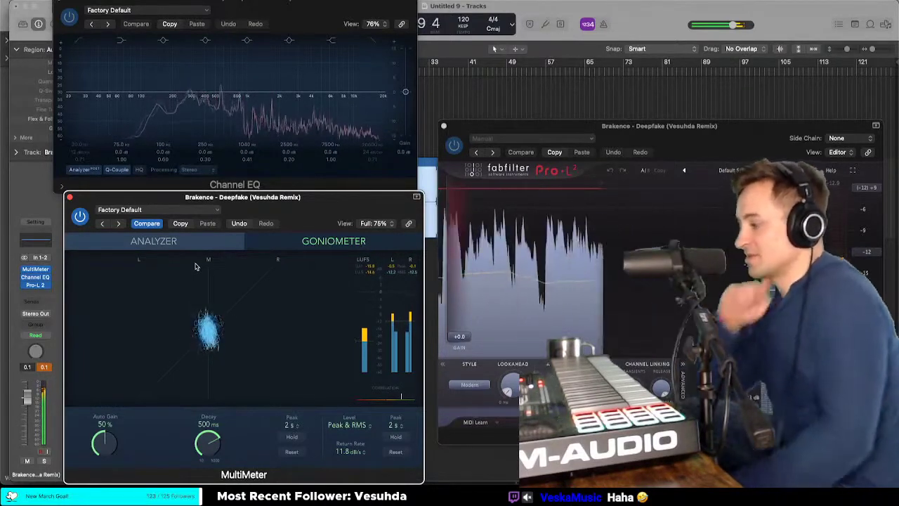
Step: Switch MultiMeter to its analyzer view and raise the Pro-L 2 and MultiMeter windows while the remix plays
click(160, 242)
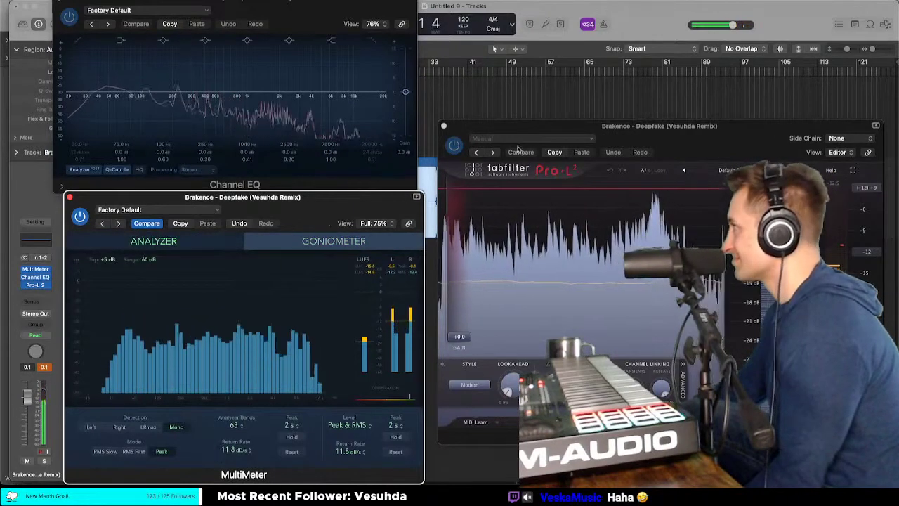
drag(623, 132, 625, 88)
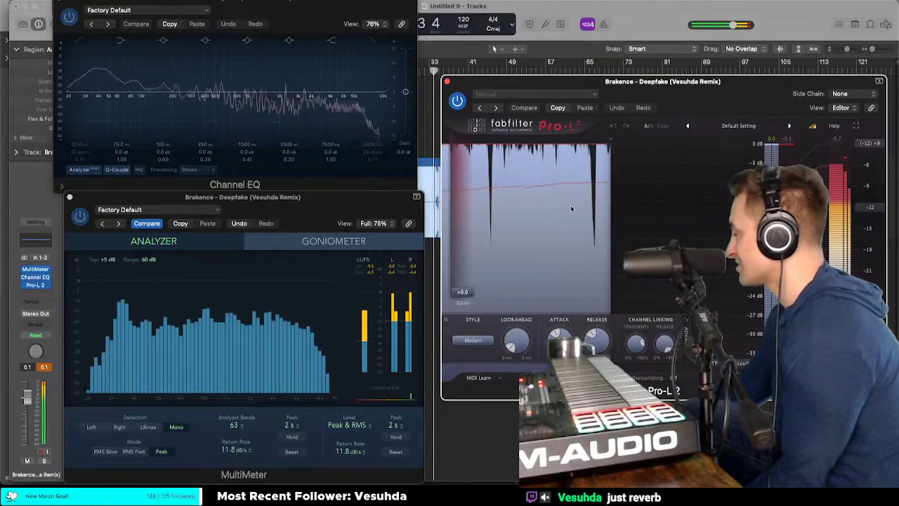
drag(352, 205, 347, 186)
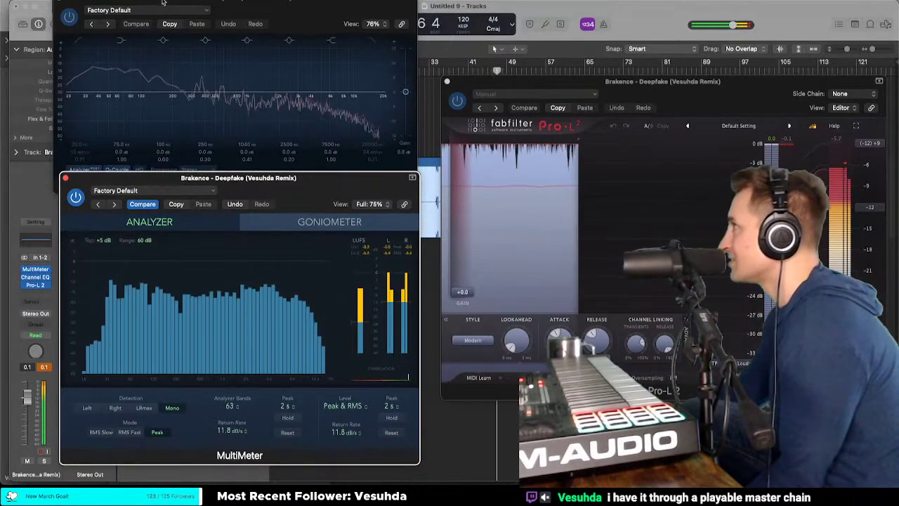
Step: Close the Channel EQ window and place MultiMeter, in goniometer view, and Pro-L 2 below the remix waveform
drag(146, 6, 12, 346)
drag(105, 338, 255, 4)
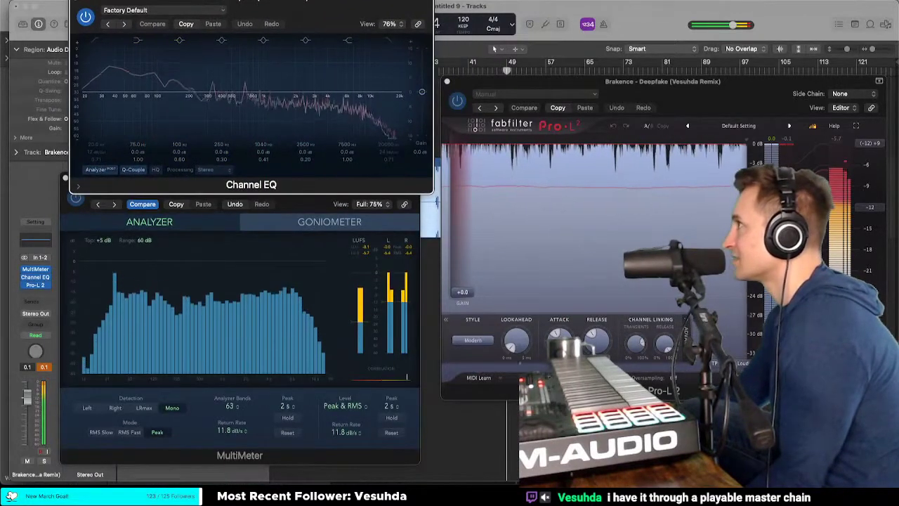
click(74, 2)
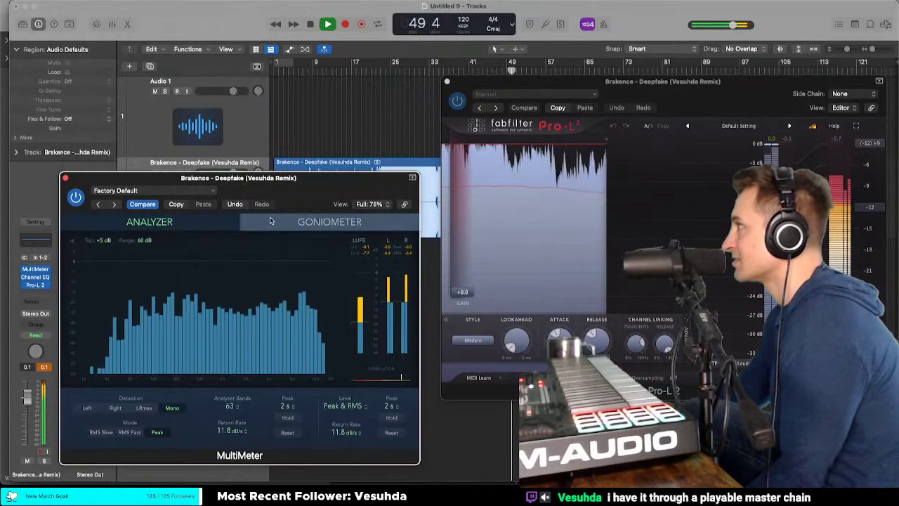
click(329, 222)
drag(195, 178, 204, 263)
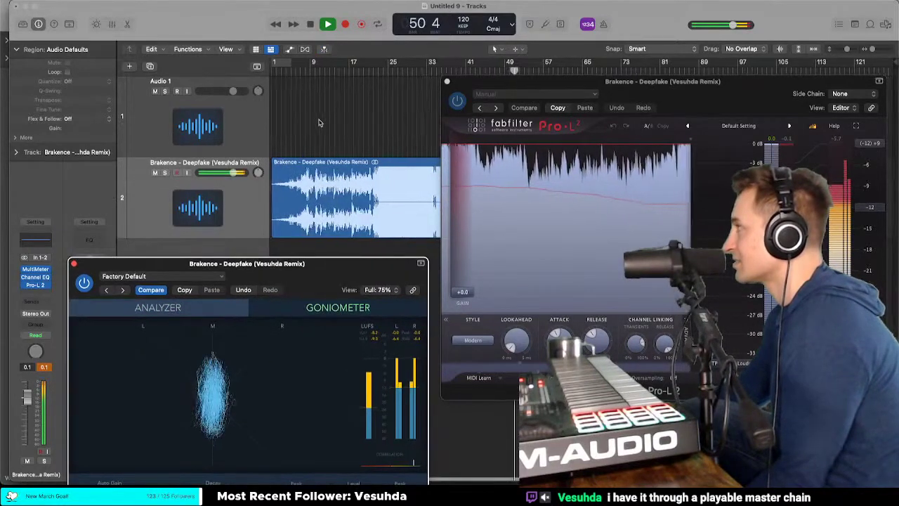
drag(490, 87, 485, 267)
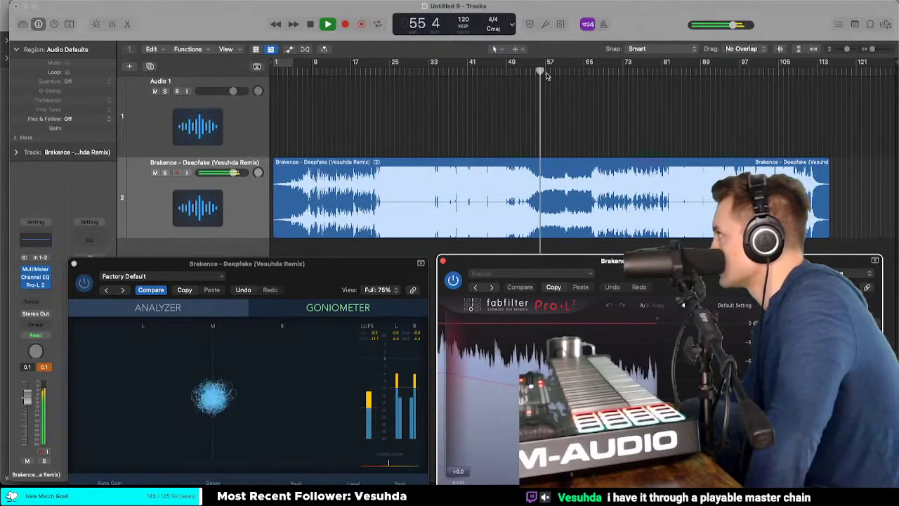
Step: Compare the goniometer image across remix sections between about bars 60 and 84, ending playback after the last section
drag(544, 71, 598, 72)
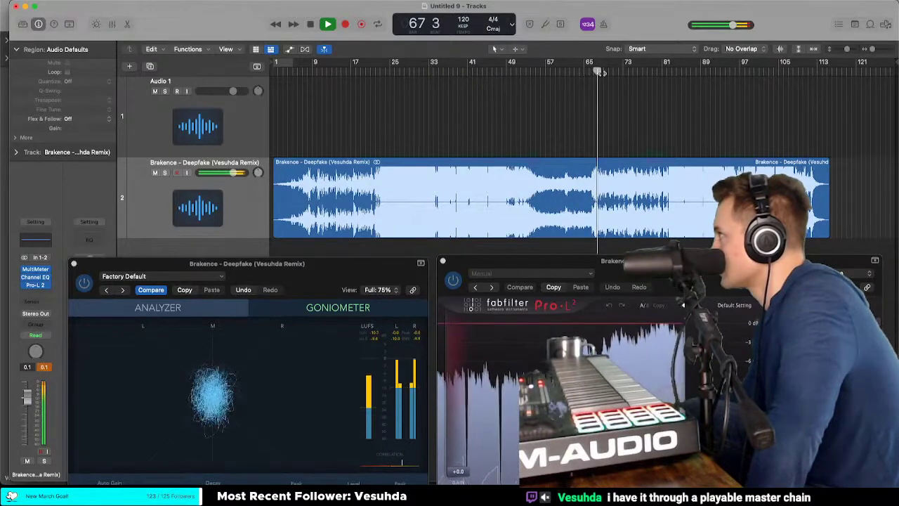
drag(598, 72, 676, 73)
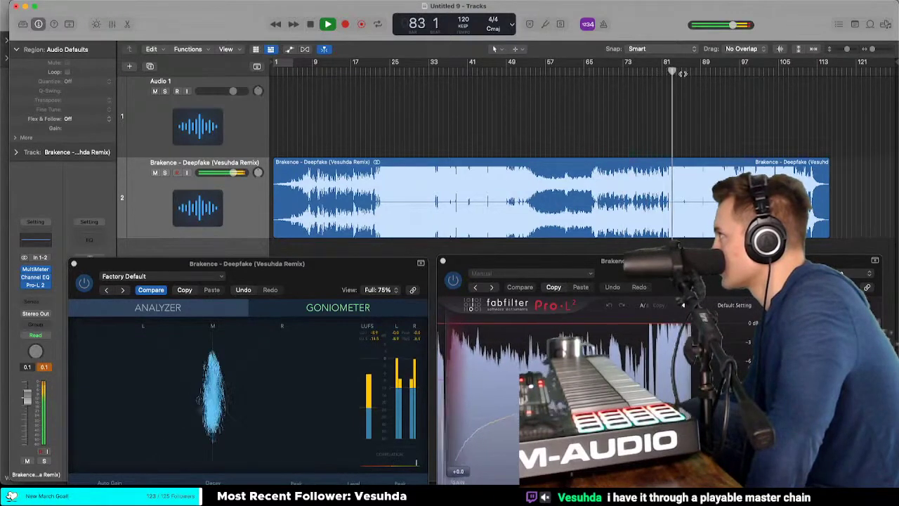
click(636, 72)
click(620, 71)
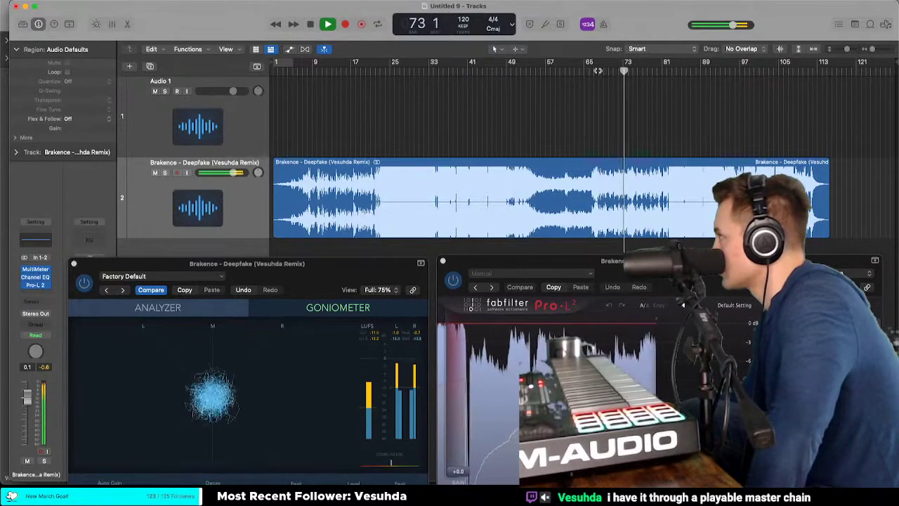
click(592, 71)
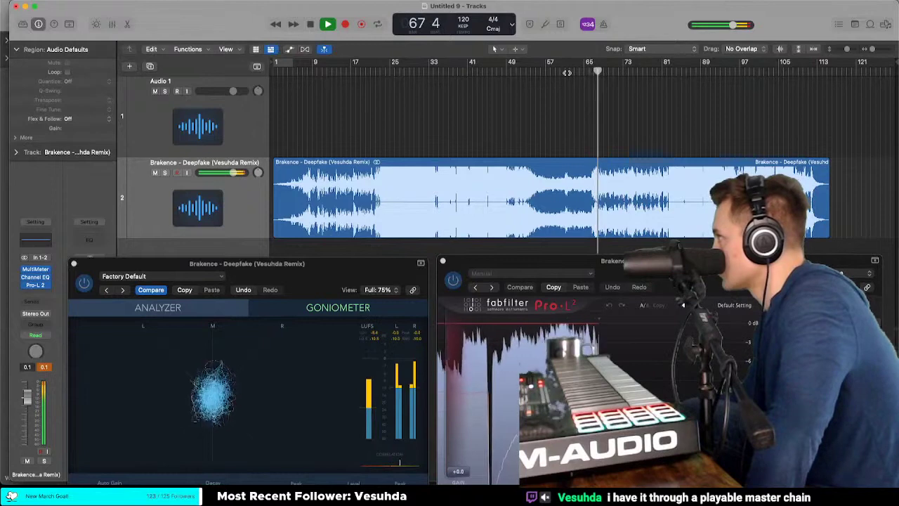
click(563, 72)
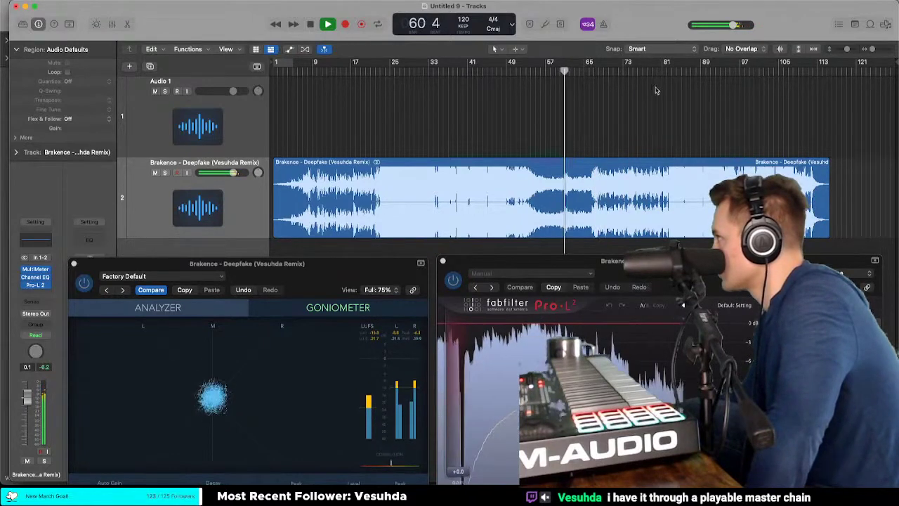
click(676, 71)
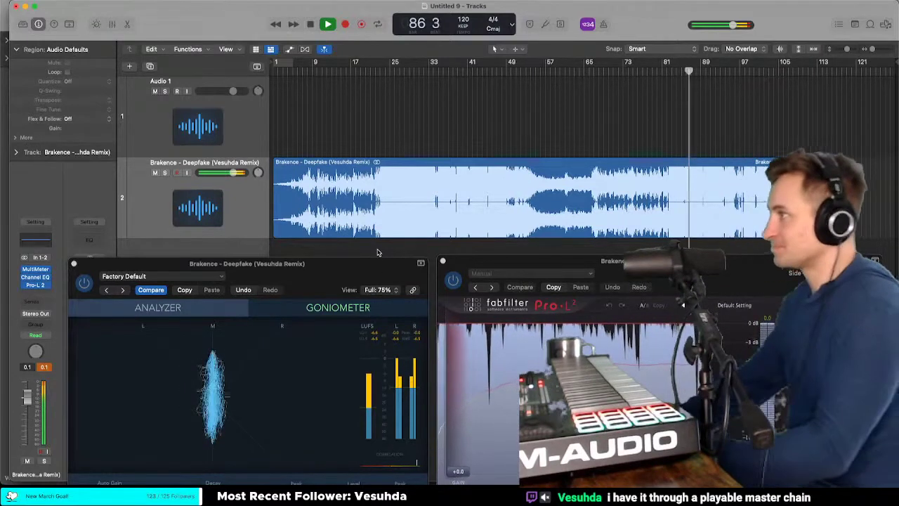
key(space)
Step: Reposition the MultiMeter and Pro-L 2 windows low enough to uncover the full remix track
drag(331, 270, 329, 178)
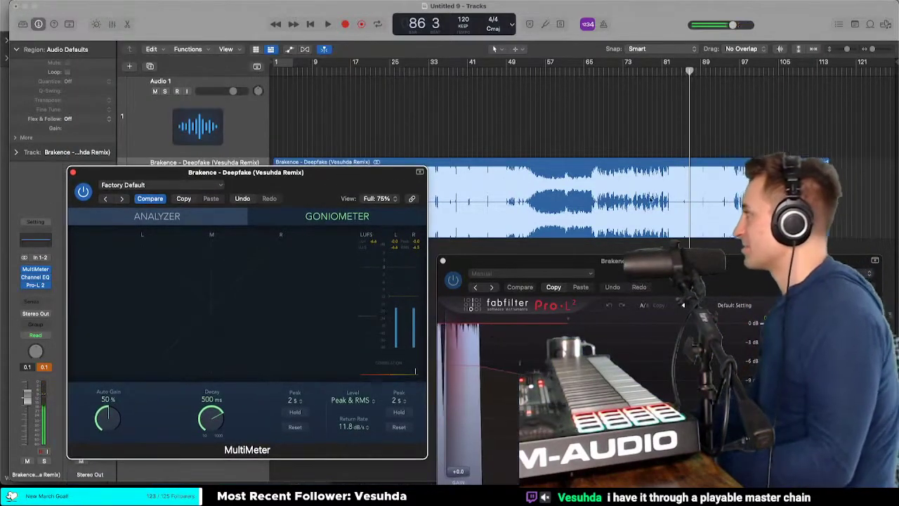
drag(636, 270, 635, 172)
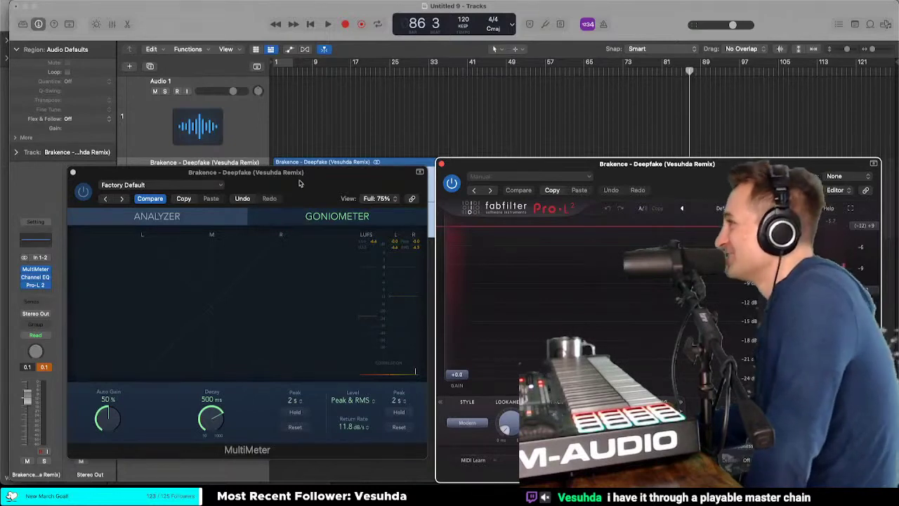
drag(300, 183, 302, 309)
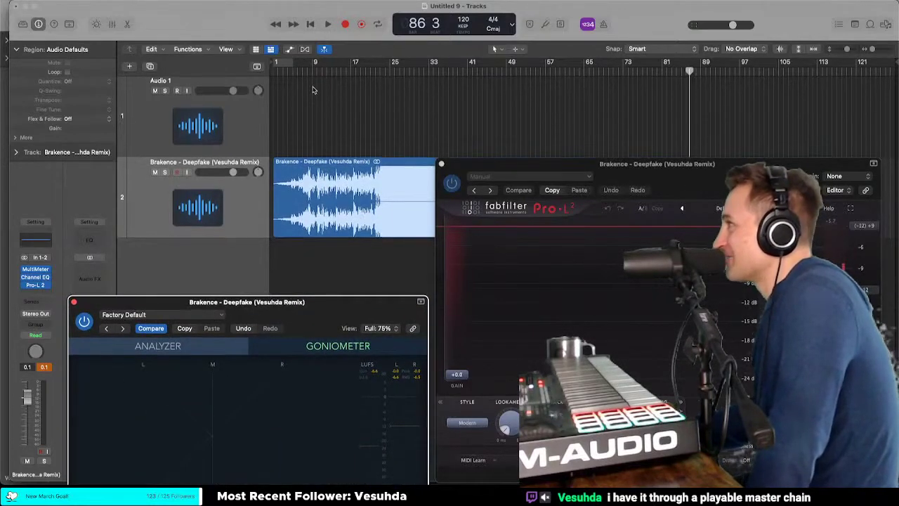
drag(475, 164, 549, 301)
Step: Play the remix's intro shortly before bar 12 against the goniometer and stop playback
click(338, 70)
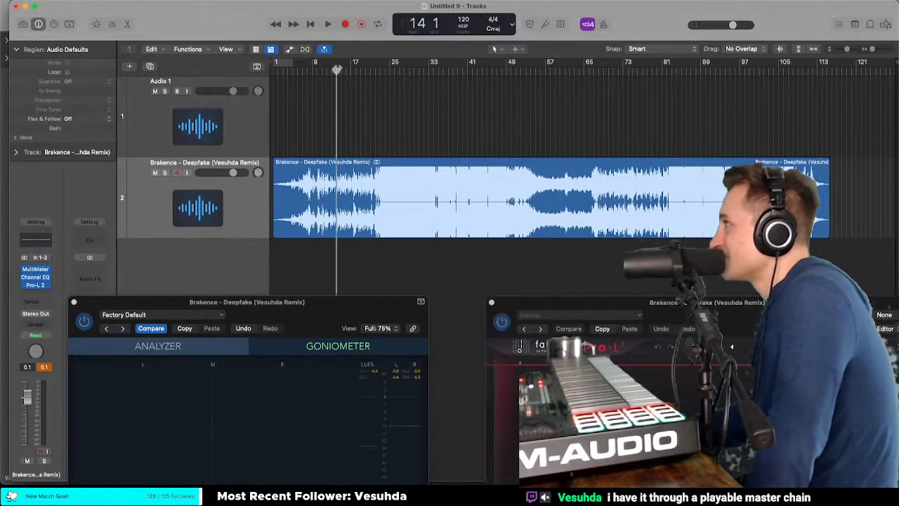
click(320, 71)
key(space)
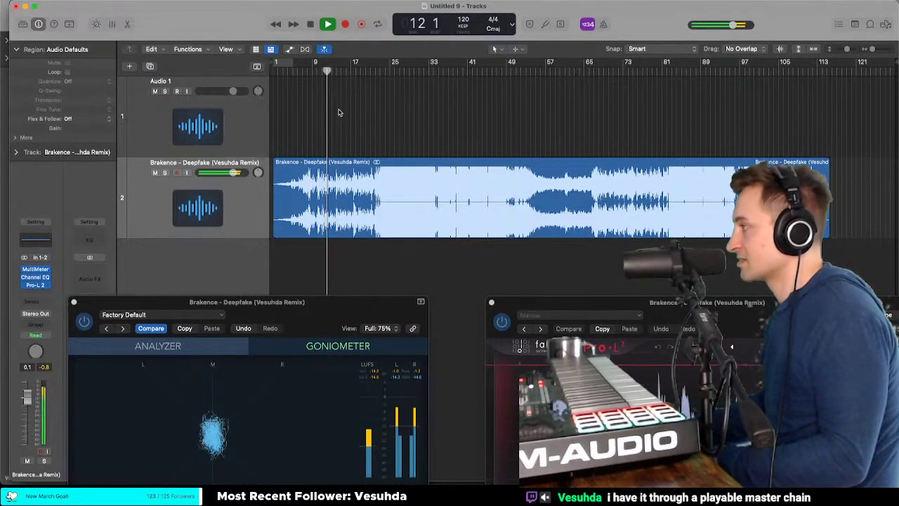
key(space)
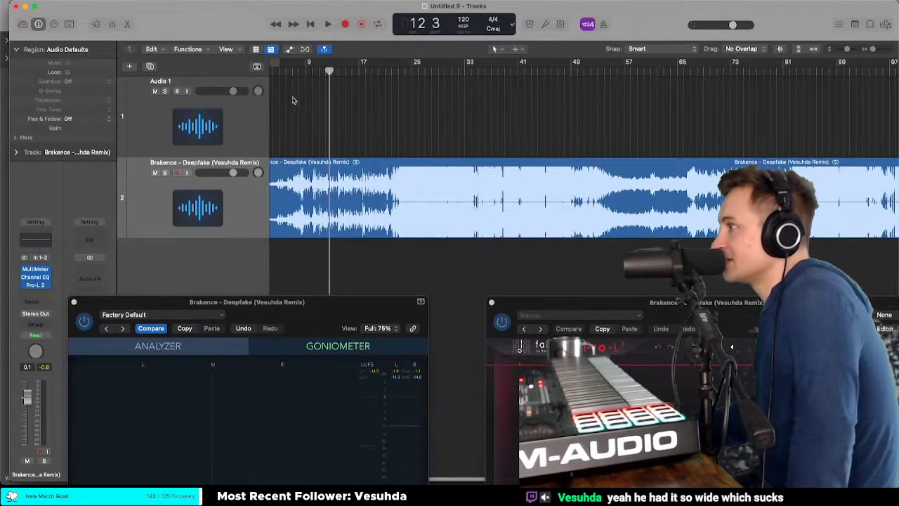
Step: Replay a short stretch of the intro from bar 10 and return the playhead to bar 10
scroll(302, 98, up, 3)
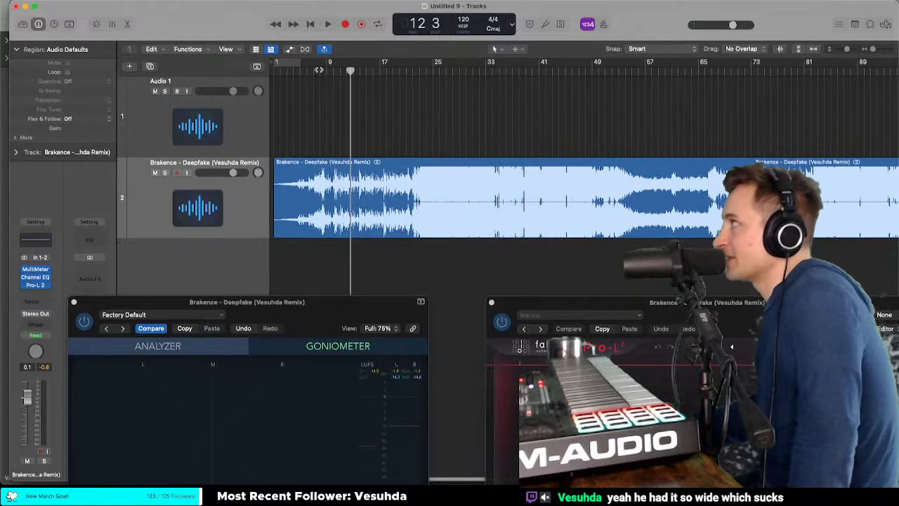
mouse_move(320, 71)
mouse_down()
mouse_move(311, 71)
mouse_move(332, 71)
mouse_up()
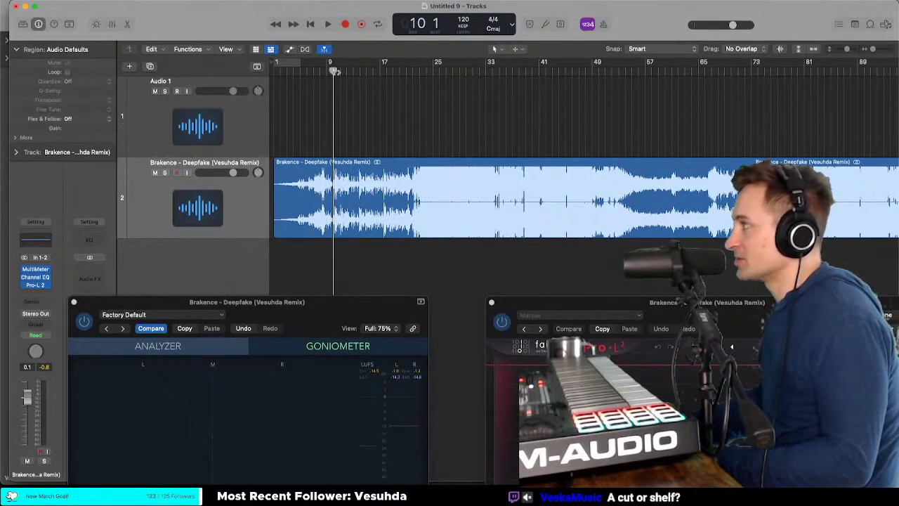
key(space)
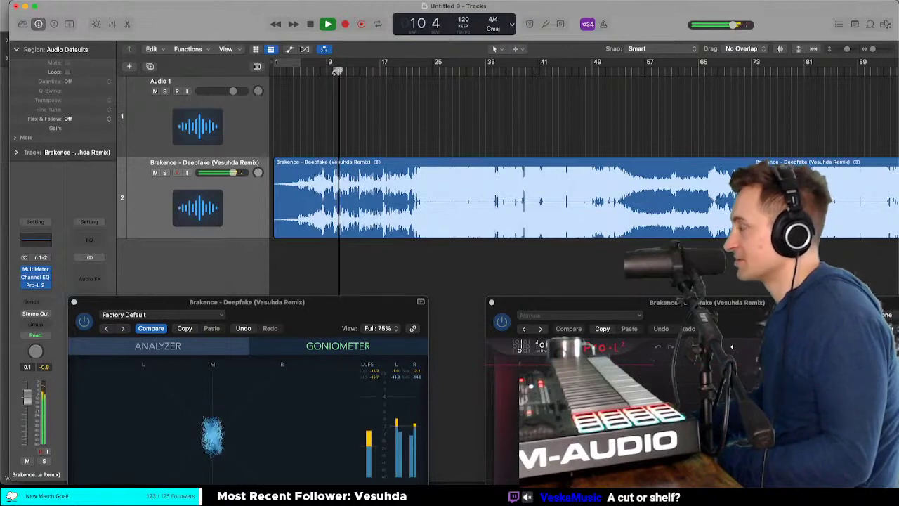
key(space)
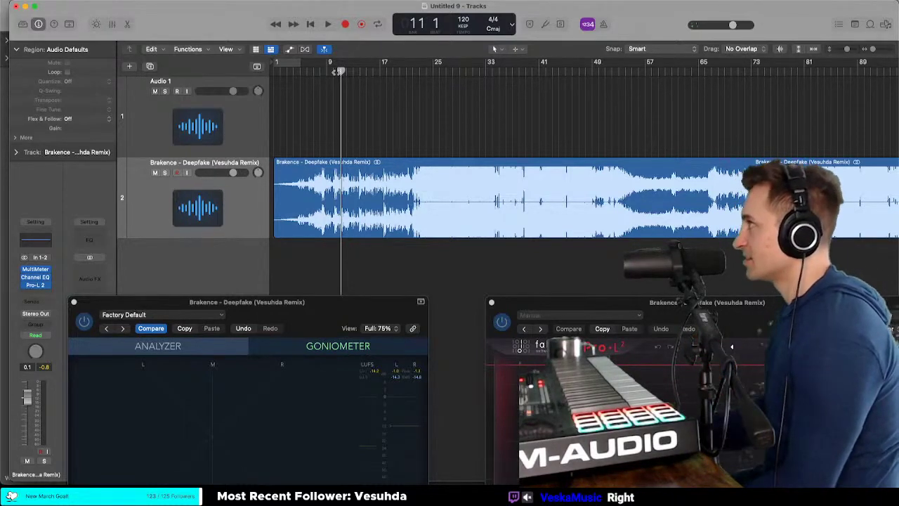
drag(338, 71, 331, 70)
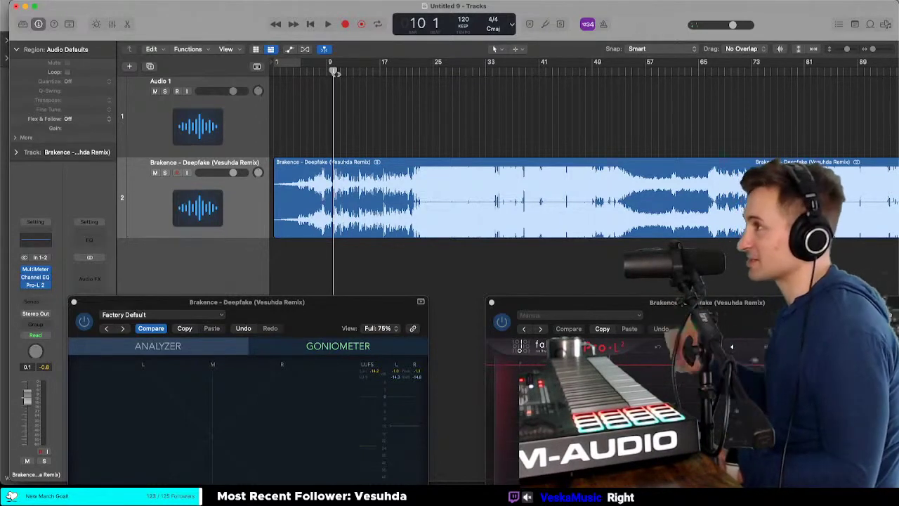
mouse_move(333, 70)
mouse_down()
mouse_move(319, 70)
mouse_move(334, 71)
mouse_up()
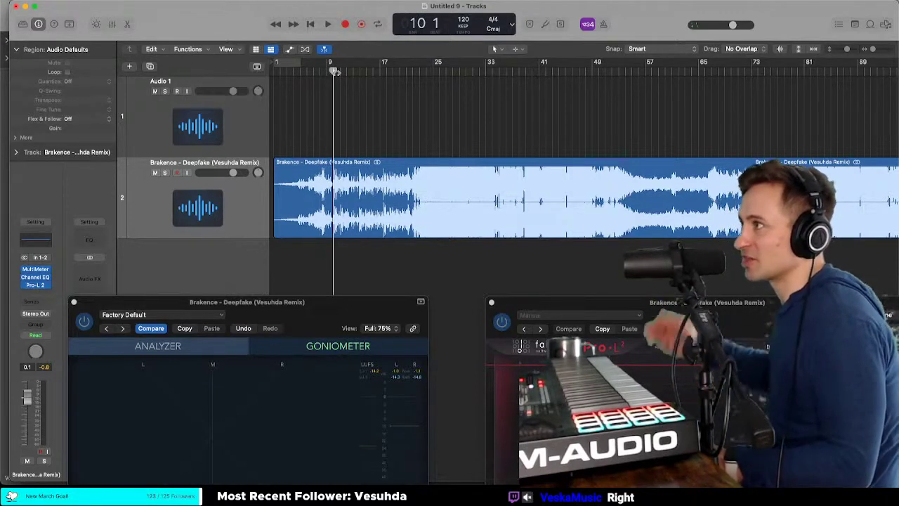
Step: Play the start of the loud drop just after bar 22 and stop at bar 24
click(412, 71)
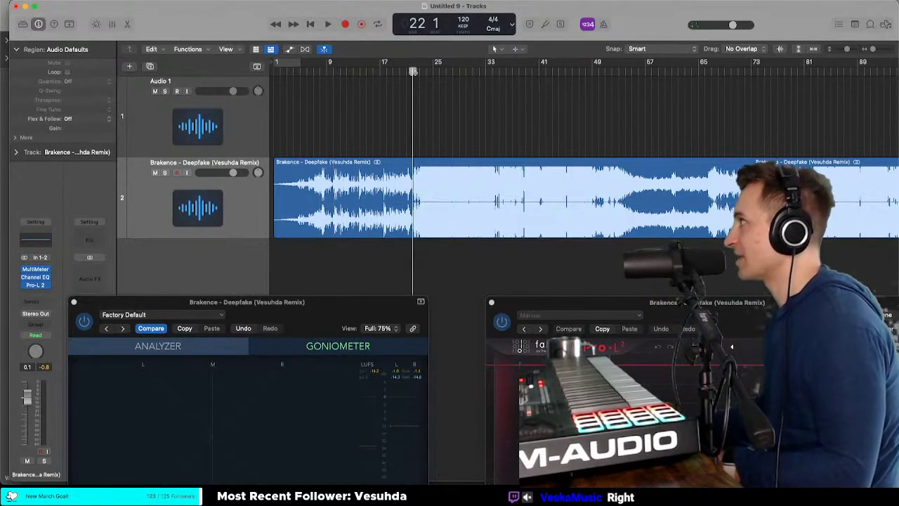
mouse_move(432, 75)
mouse_down()
mouse_move(412, 71)
mouse_move(420, 72)
mouse_up()
key(space)
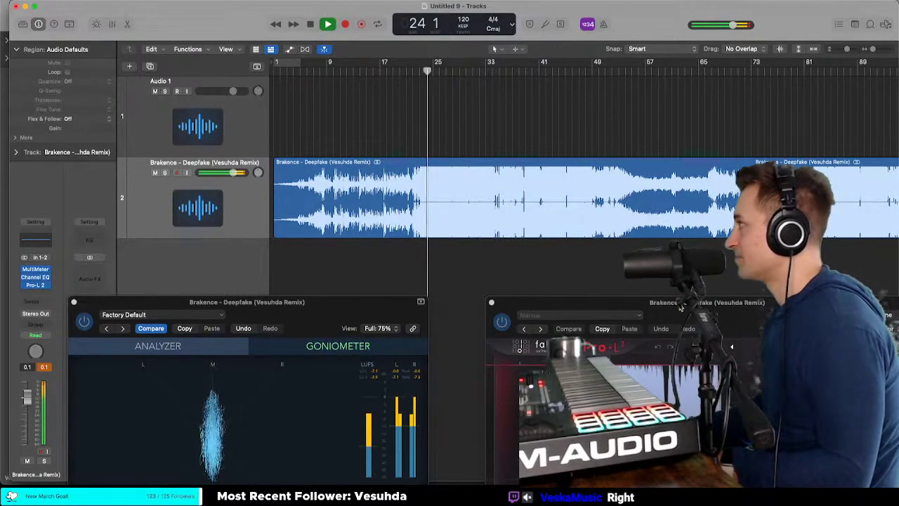
key(space)
Step: Bring the Pro-L 2 window over the middle of the arrangement so its loudness meter can be read
drag(683, 308, 444, 71)
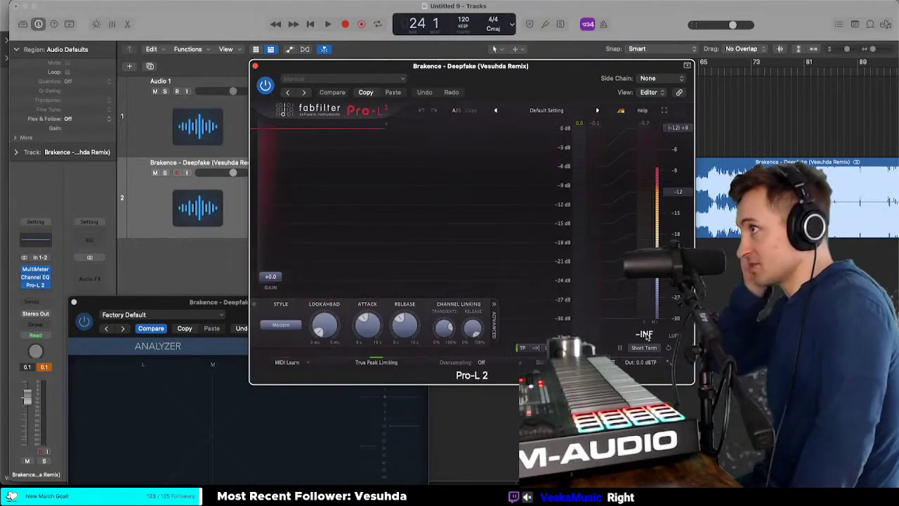
drag(535, 73, 586, 82)
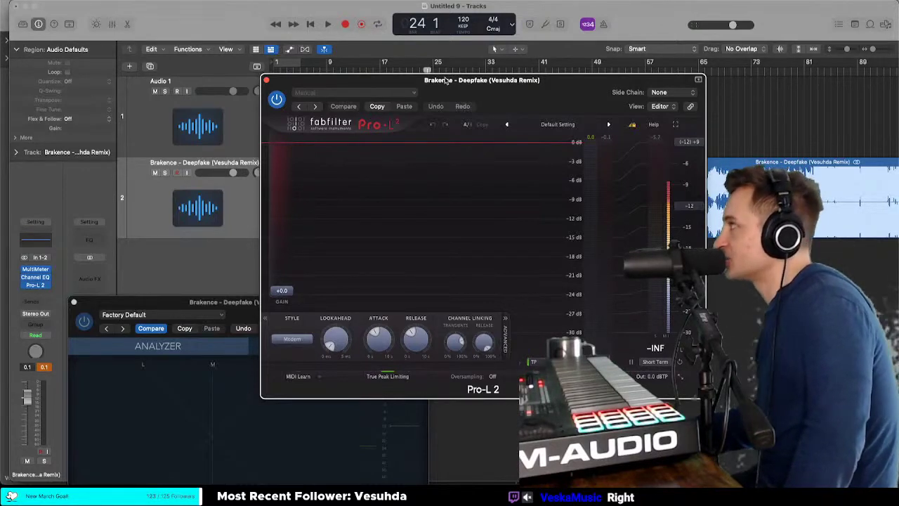
drag(445, 80, 477, 48)
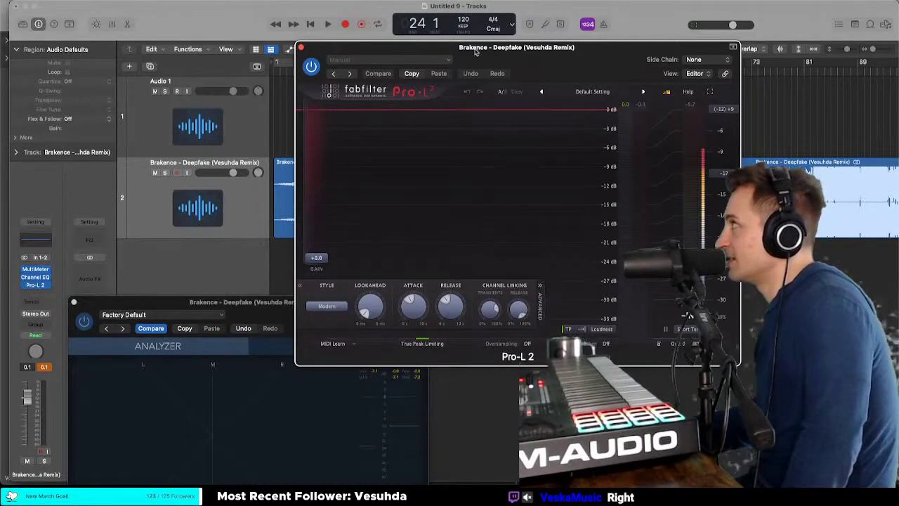
drag(476, 51, 458, 213)
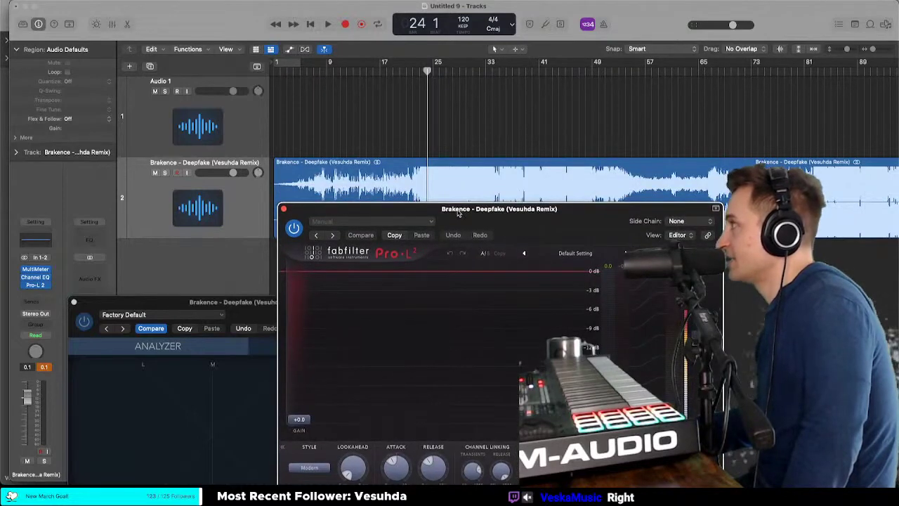
drag(349, 215, 347, 135)
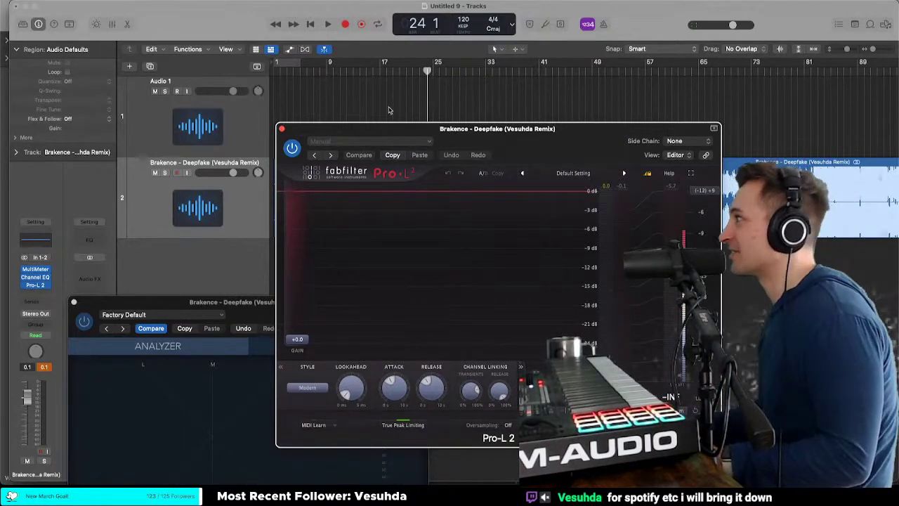
Step: Raise the Pro-L 2 window slightly and enable its 1:1 unity gain option beside the output level
drag(390, 132, 380, 91)
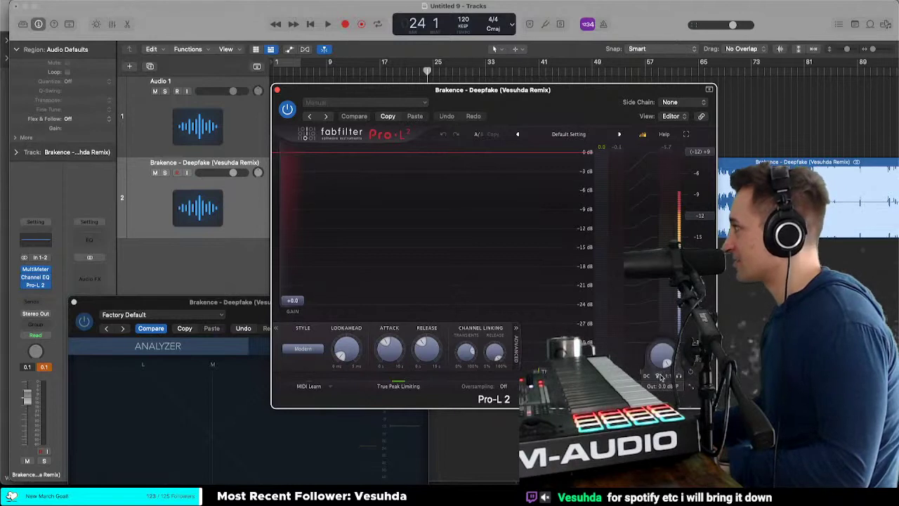
click(667, 376)
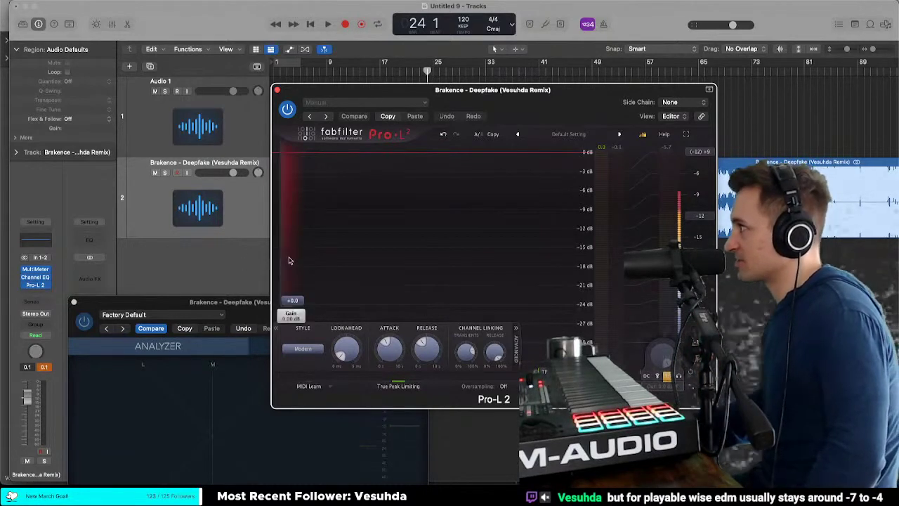
mouse_move(288, 261)
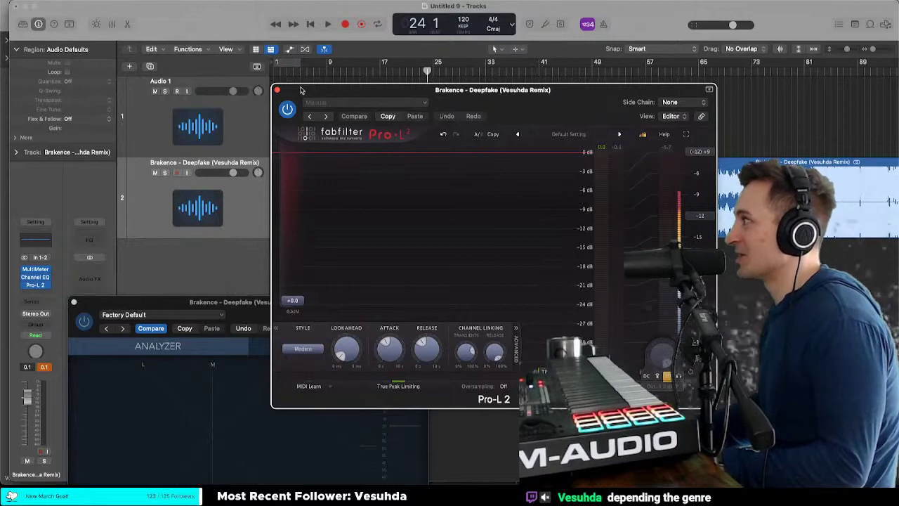
Step: Close the Pro-L 2 and MultiMeter plug-in windows so the full arrangement is uncovered
drag(301, 90, 307, 86)
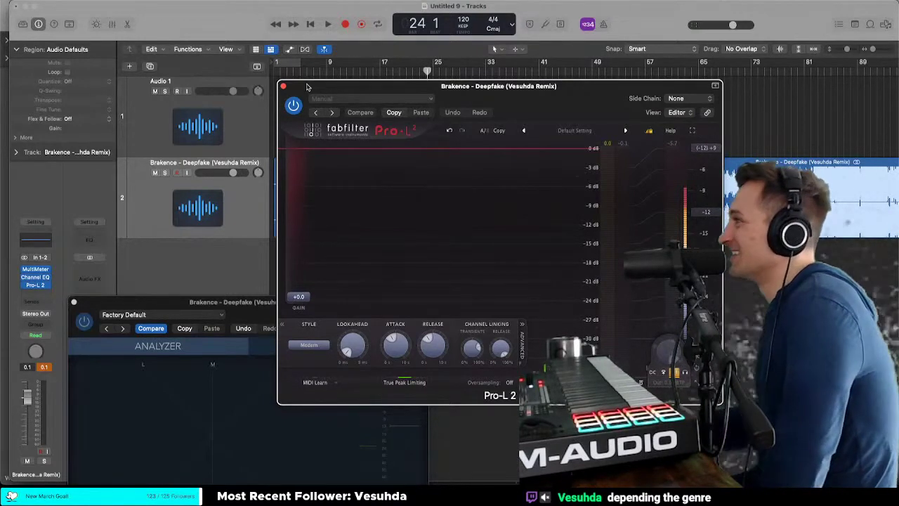
click(282, 87)
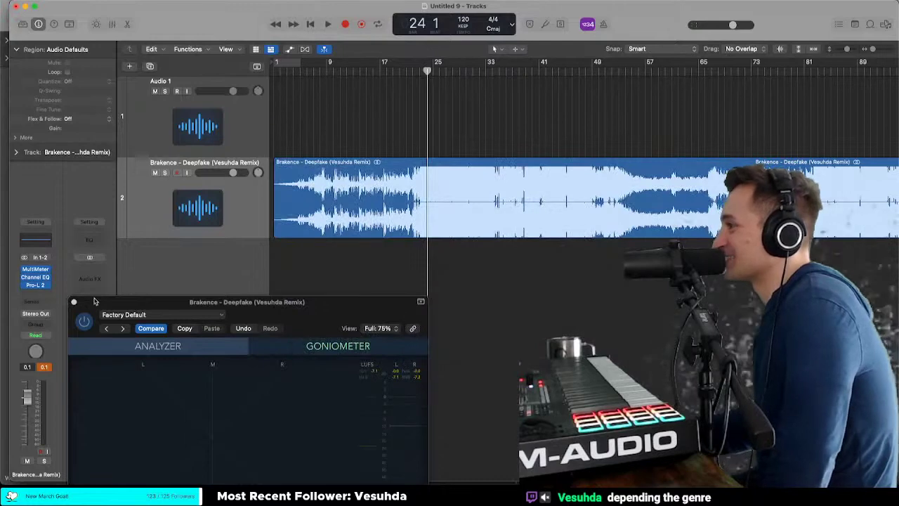
drag(104, 303, 200, 84)
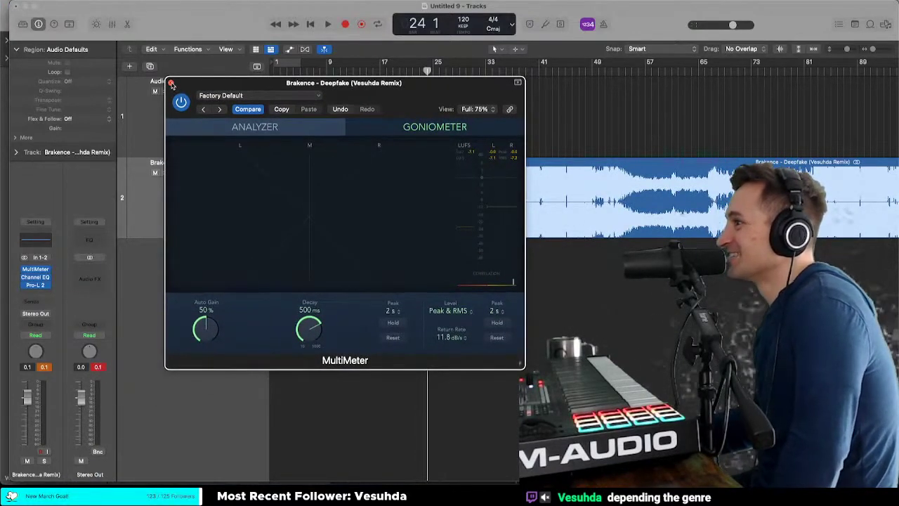
click(171, 83)
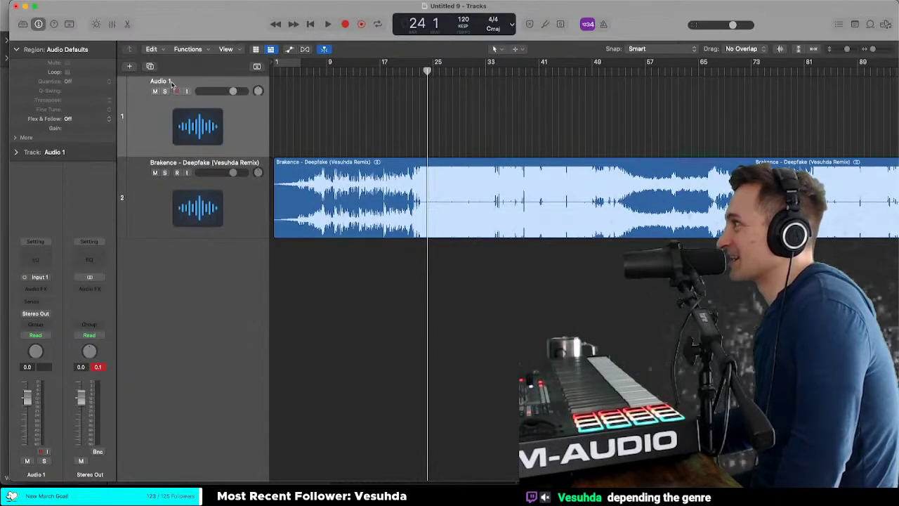
Step: Select the Brakence - Deepfake (Vesuhda Remix) track and return the playhead to bar 1
click(148, 186)
click(322, 117)
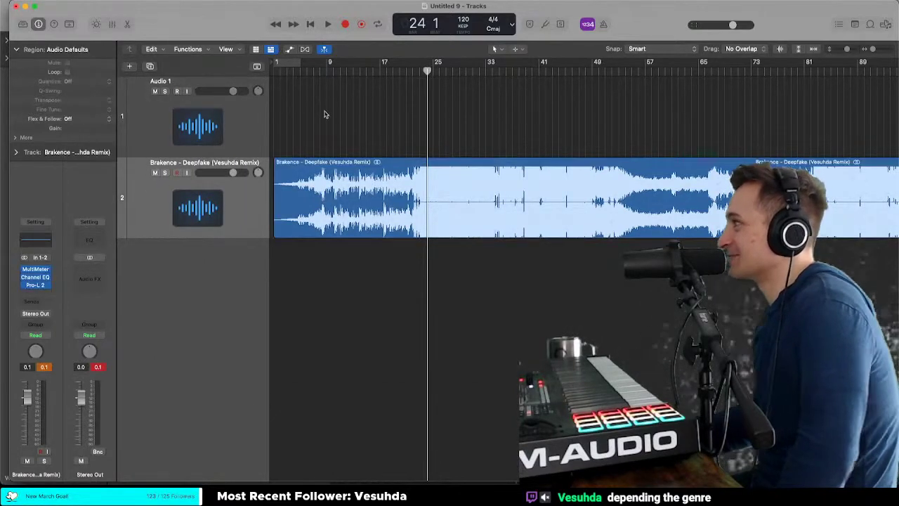
drag(283, 67, 267, 71)
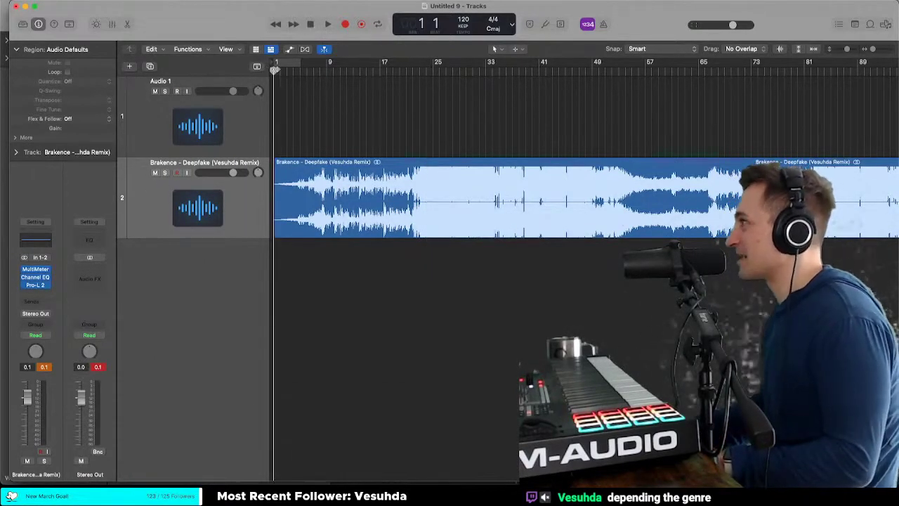
Step: Reset the output's peak level display and examine the waveform of the Deepfake remix region
scroll(295, 100, up, 2)
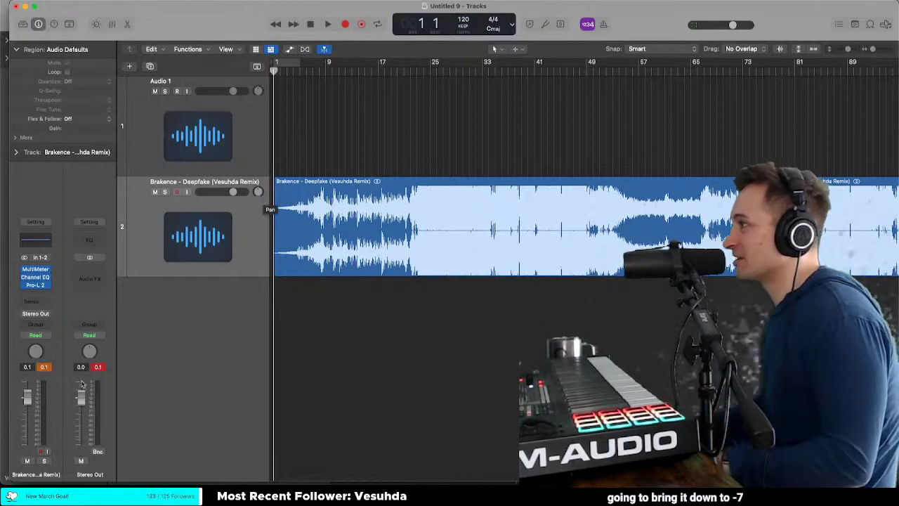
click(99, 368)
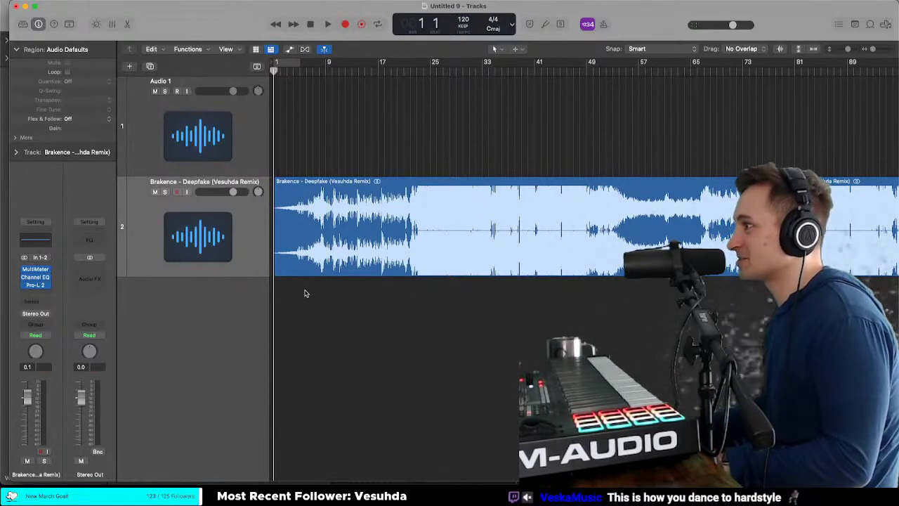
scroll(319, 188, down, 2)
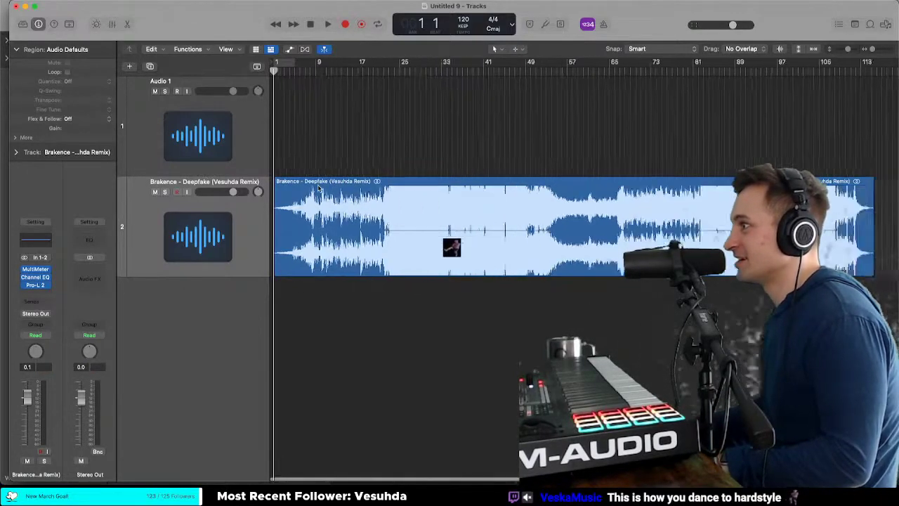
scroll(318, 187, up, 3)
scroll(319, 187, up, 2)
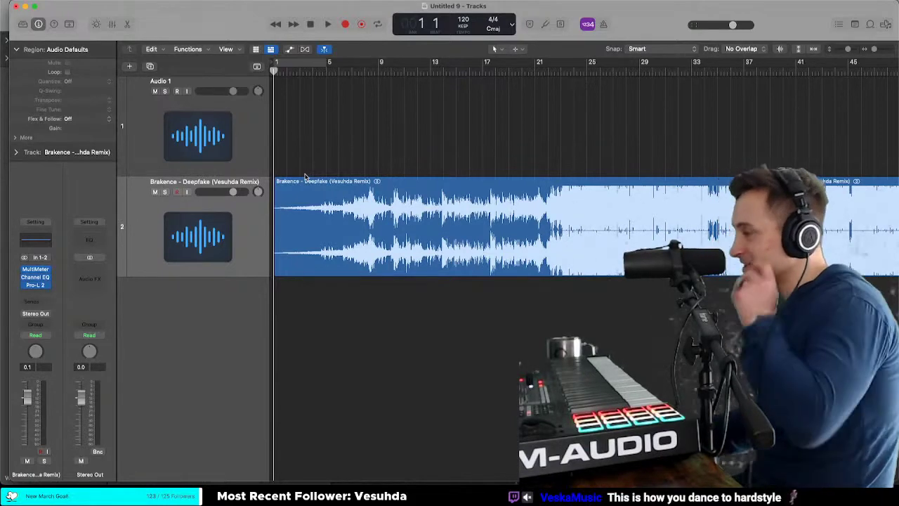
scroll(507, 122, right, 2)
key(super+Left)
key(super+Left)
key(super+Left)
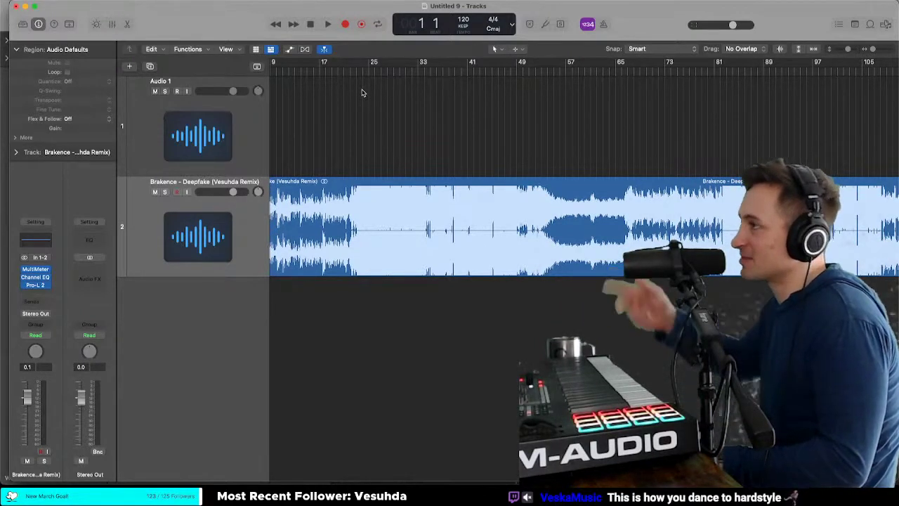
Step: Move the playhead through the Deepfake remix's drop, breakdown and second build-up to review the song's structure
drag(360, 72, 342, 71)
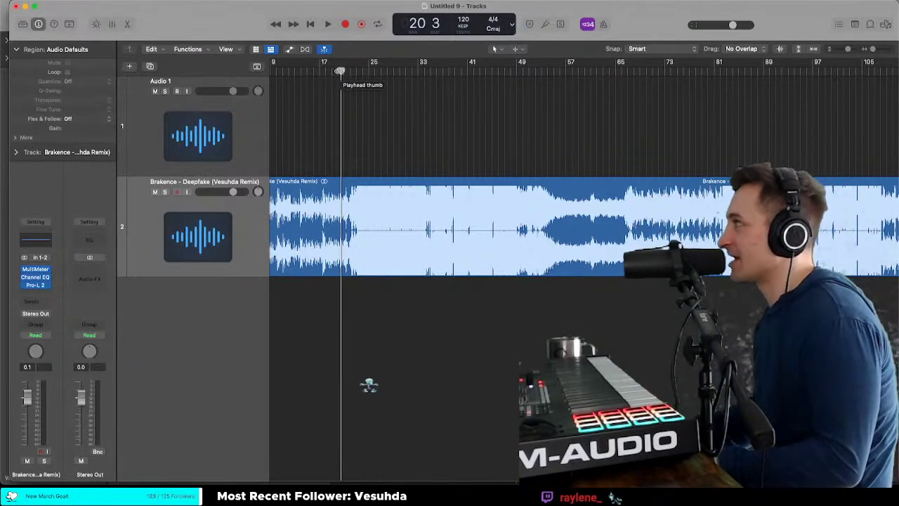
drag(341, 71, 654, 73)
scroll(650, 83, right, 5)
scroll(649, 77, left, 1)
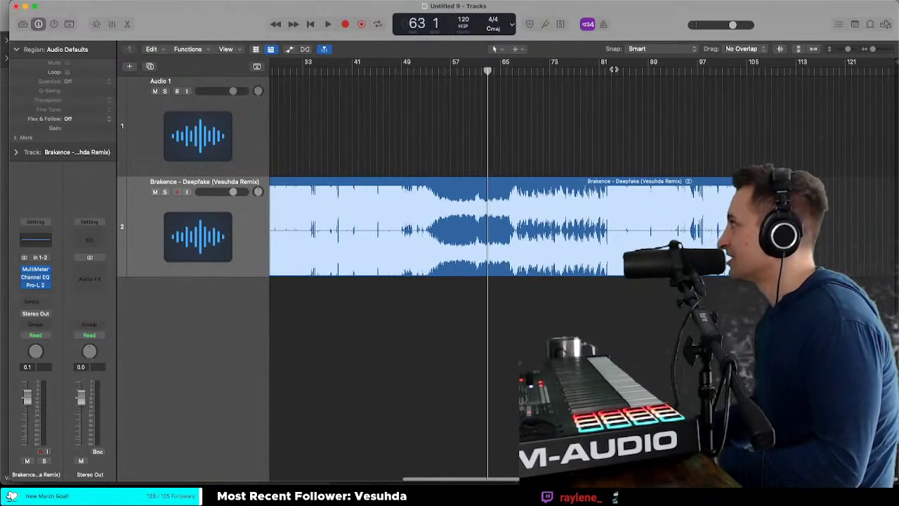
click(615, 70)
drag(617, 71, 264, 69)
scroll(396, 78, left, 5)
click(372, 71)
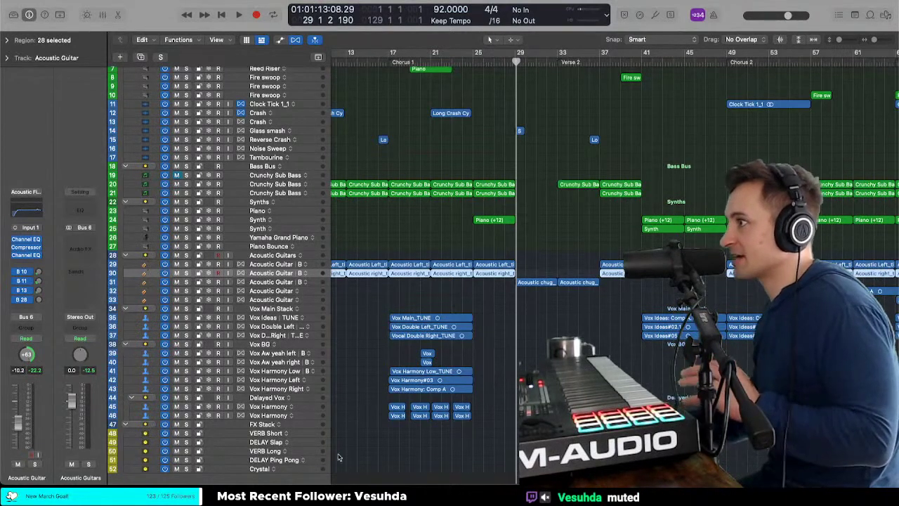
mouse_move(562, 482)
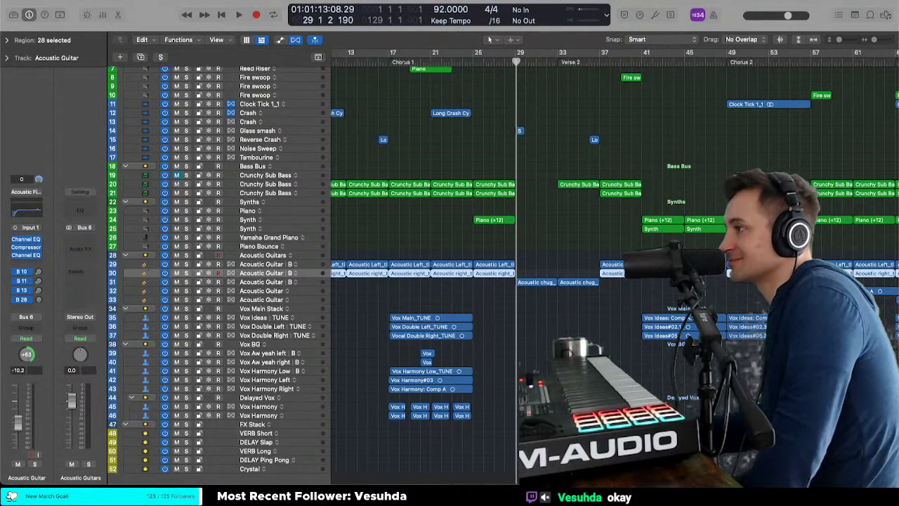
click(489, 247)
scroll(490, 247, down, 4)
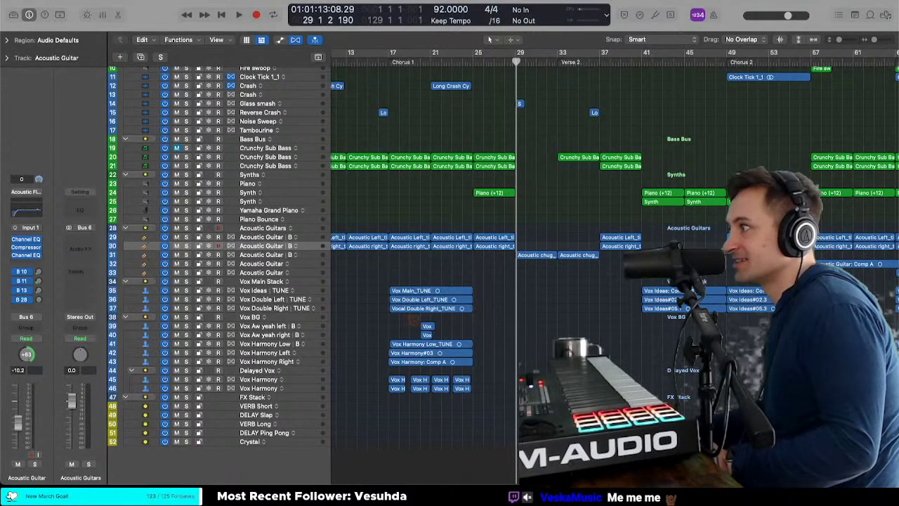
Step: Switch to the SoundCloud page in the browser, pause "Fine On My Own" and download the track
drag(562, 1, 394, 3)
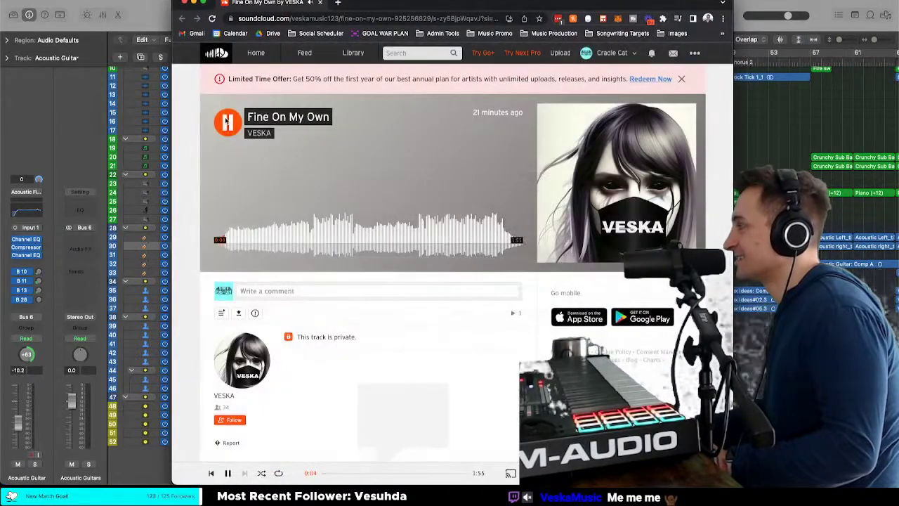
click(225, 123)
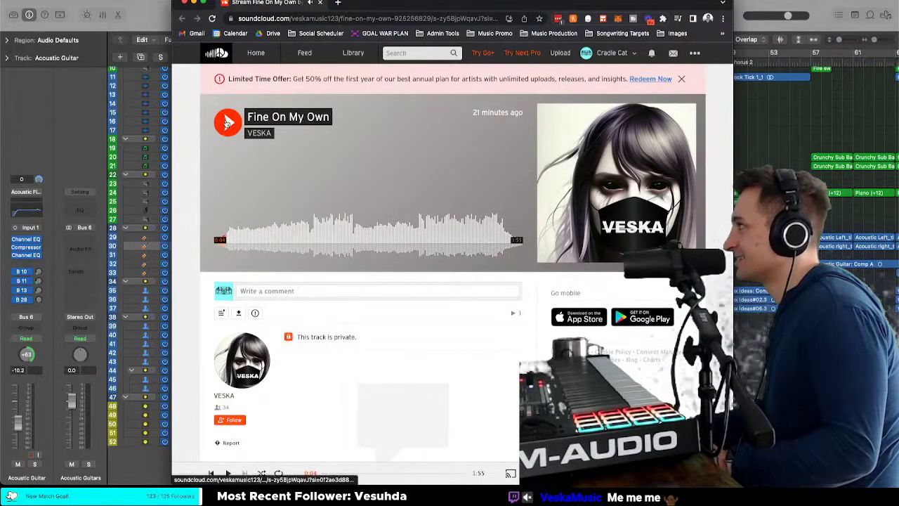
click(239, 314)
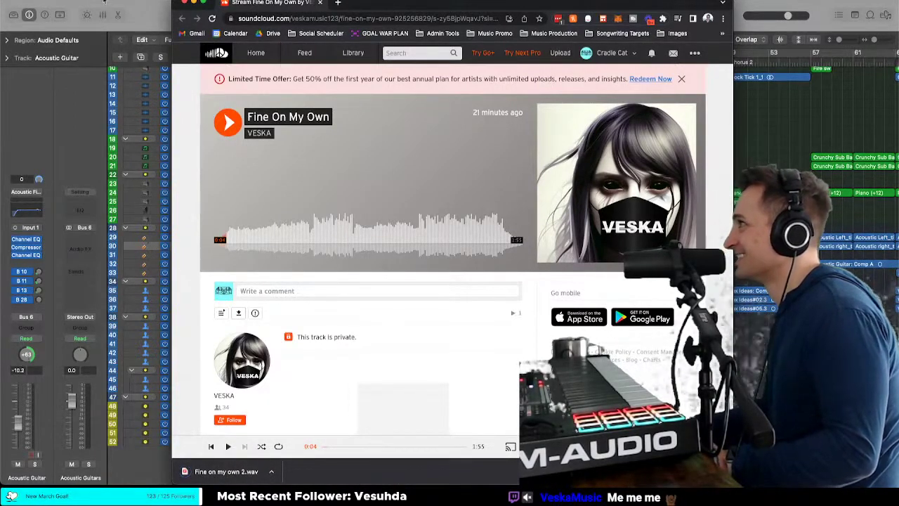
Step: Switch to the Logic project with the Deepfake remix and import "Fine on my own 2.wav" onto a new audio track below it
click(119, 4)
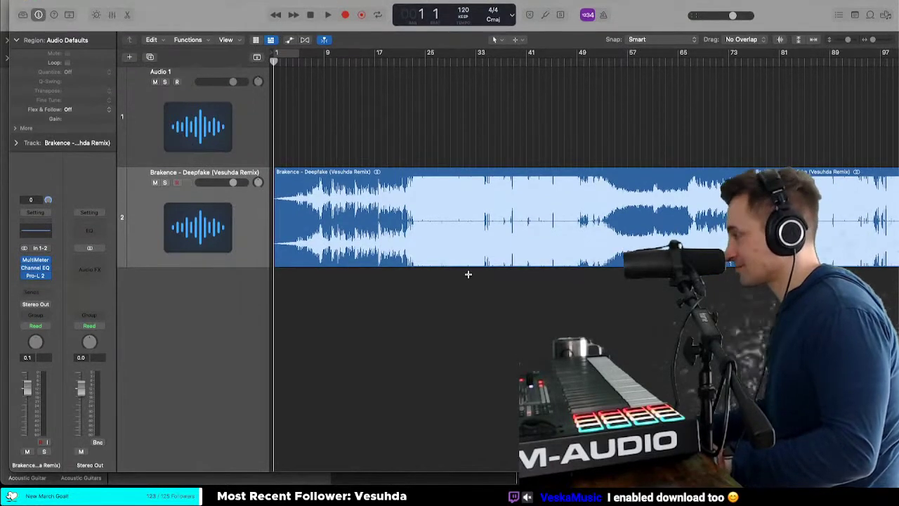
key(super+Tab)
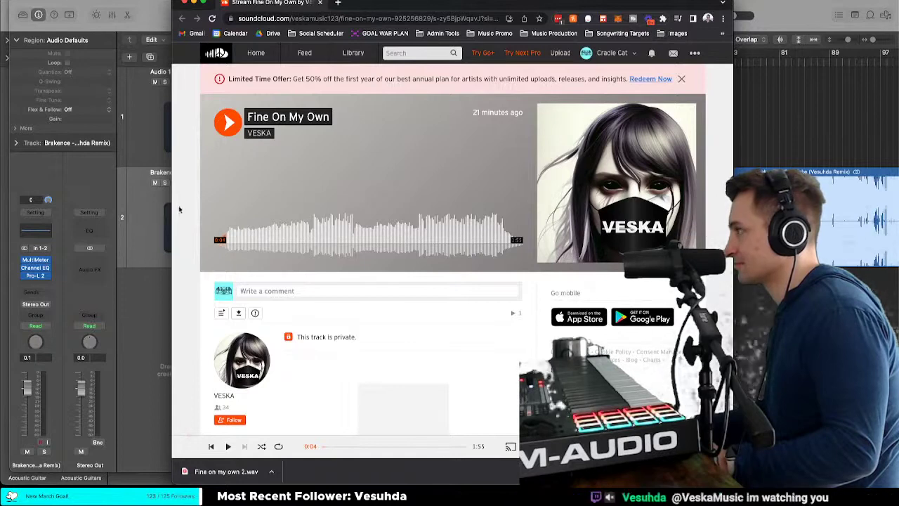
key(super+Tab)
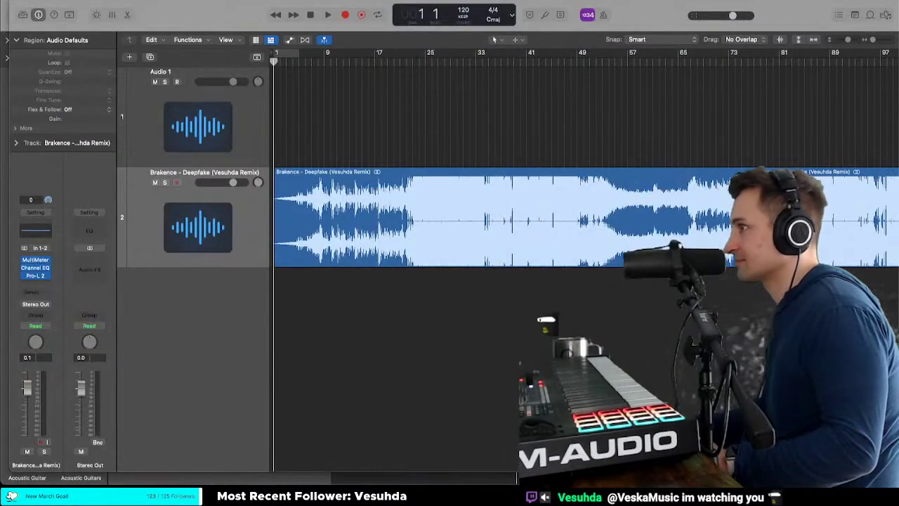
drag(515, 312, 356, 383)
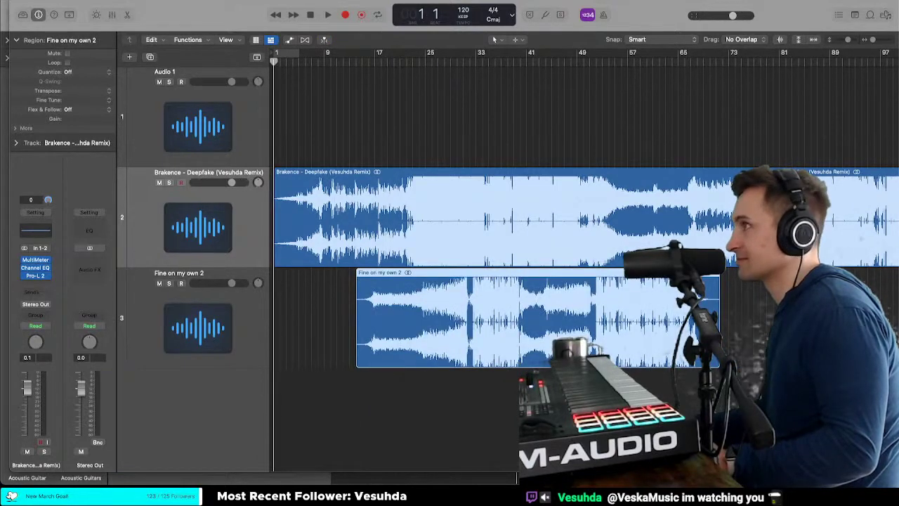
Step: Mute the Deepfake remix track and move the "Fine on my own 2" region to start at bar 1
click(159, 183)
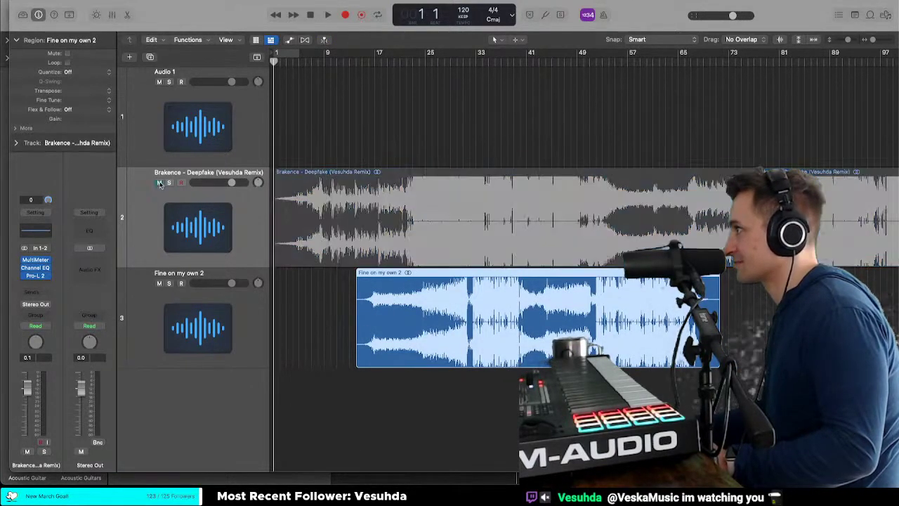
click(137, 331)
drag(475, 321, 394, 321)
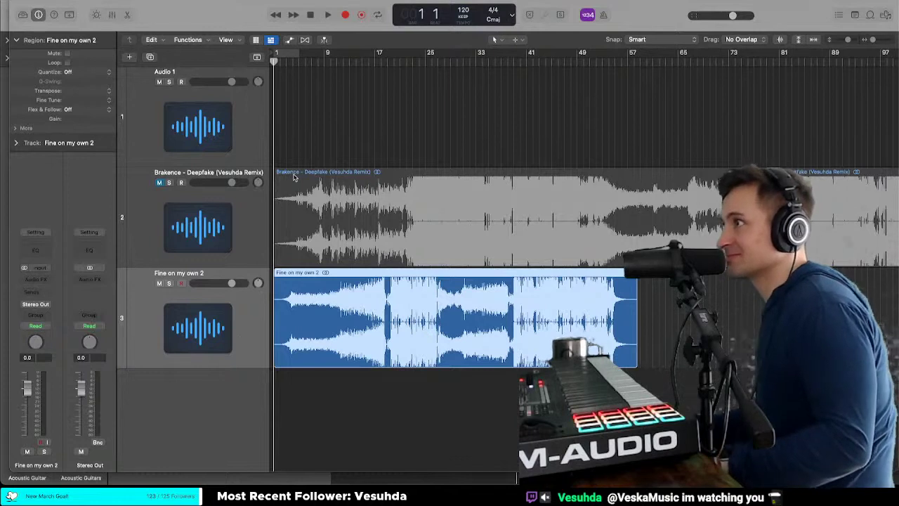
click(271, 62)
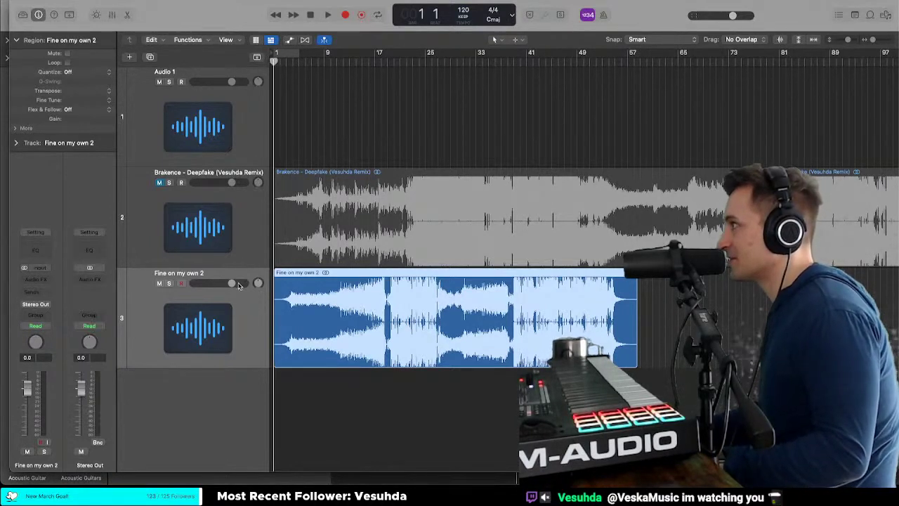
Step: Duplicate the Deepfake remix track with its plug-ins and move the "Fine on my own 2" region onto the duplicate
click(146, 217)
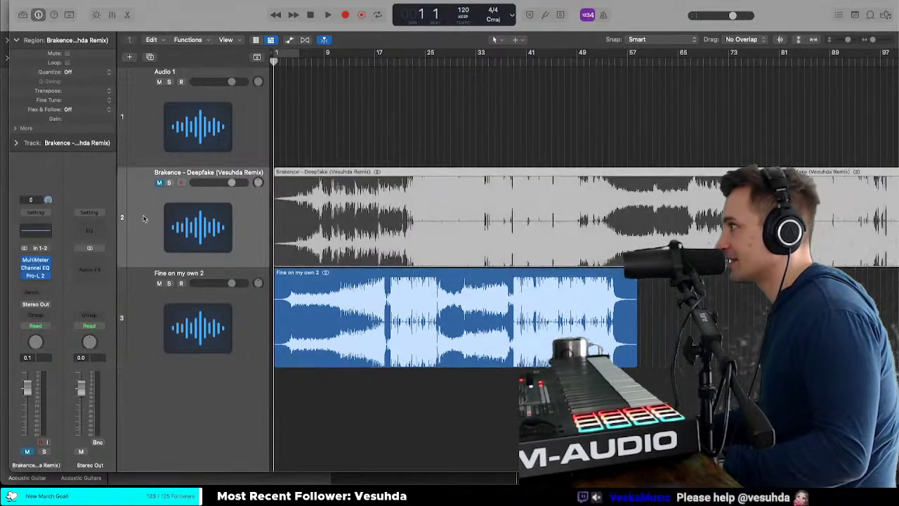
key(super+d)
drag(319, 414, 321, 328)
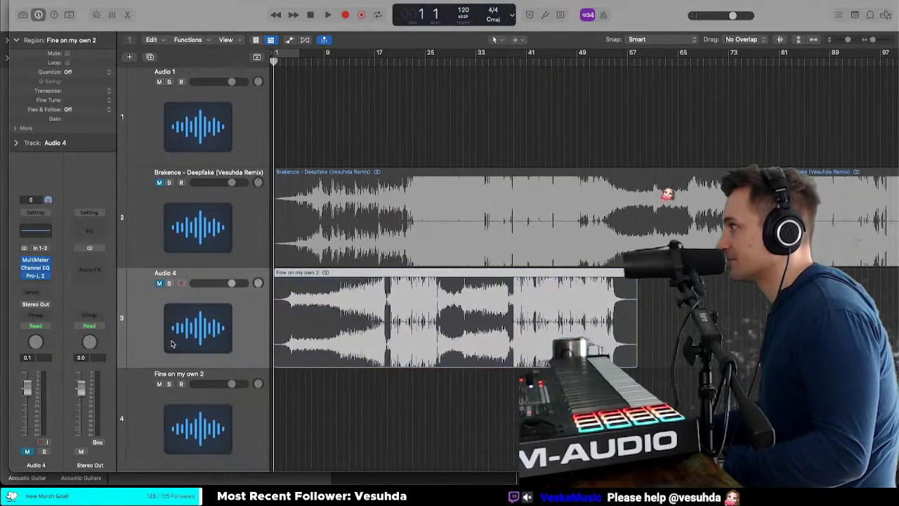
Step: Rename the duplicated track "Fine on my own 2" and delete the emptied track beneath it
double_click(166, 273)
text(F)
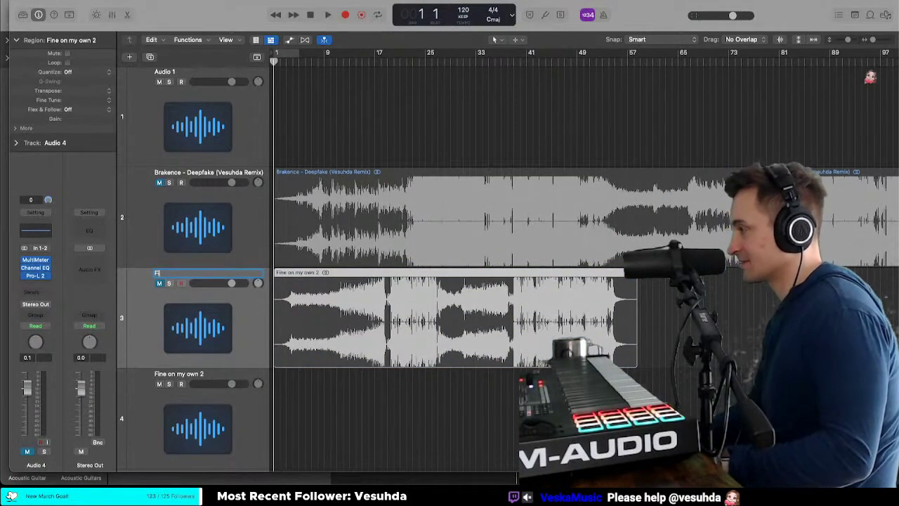
text(ine on my own 2)
key(Return)
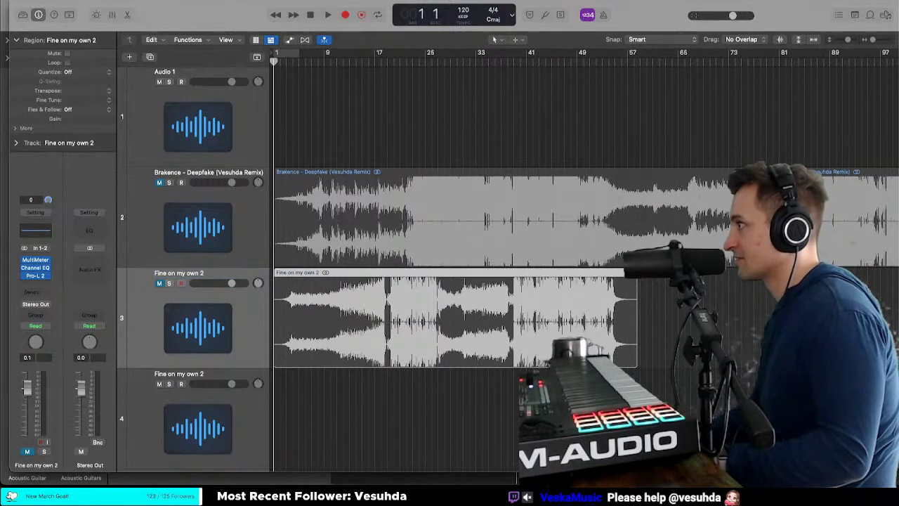
click(142, 393)
key(super+BackSpace)
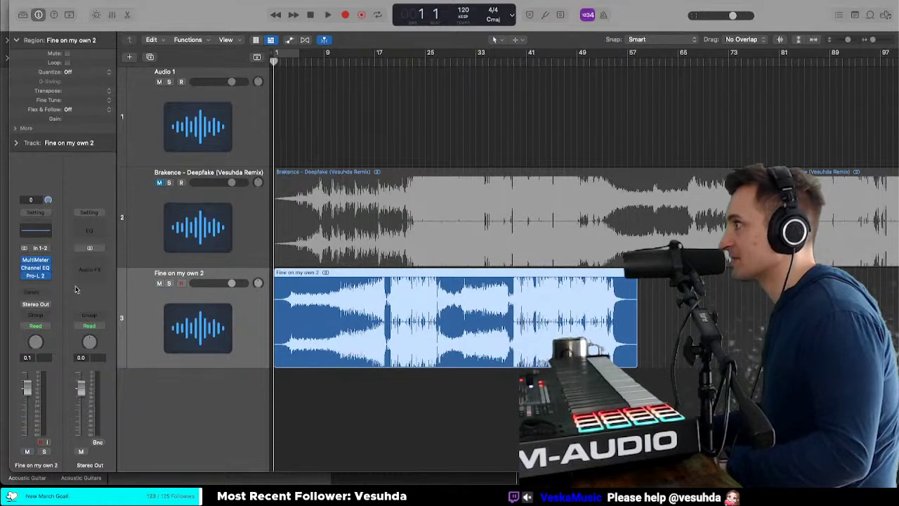
Step: Open the MultiMeter, Channel EQ and Pro-L 2 plug-ins on the "Fine on my own 2" track and spread their windows apart
click(39, 261)
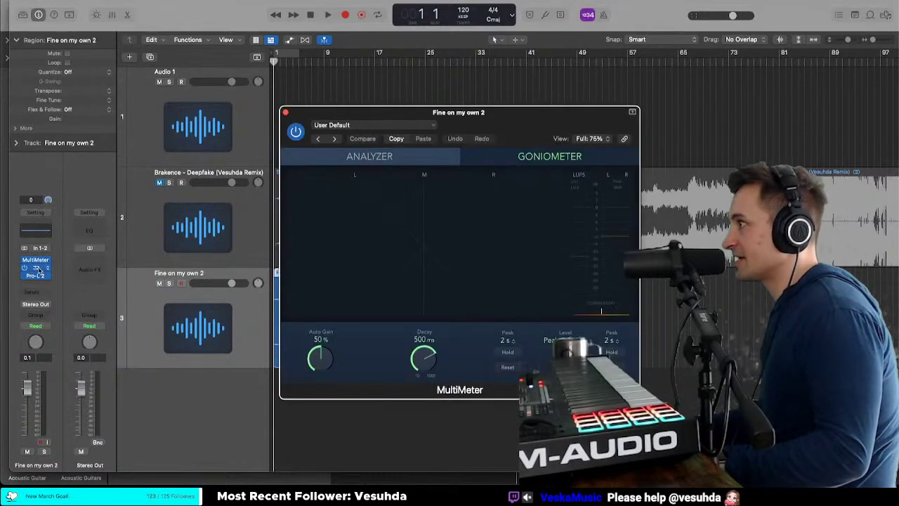
click(38, 269)
click(38, 275)
drag(492, 141, 639, 156)
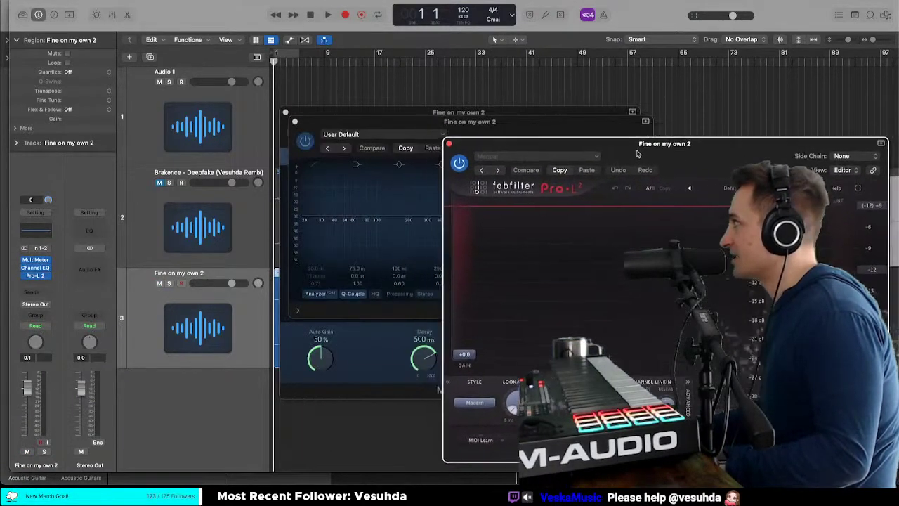
drag(414, 127, 214, 3)
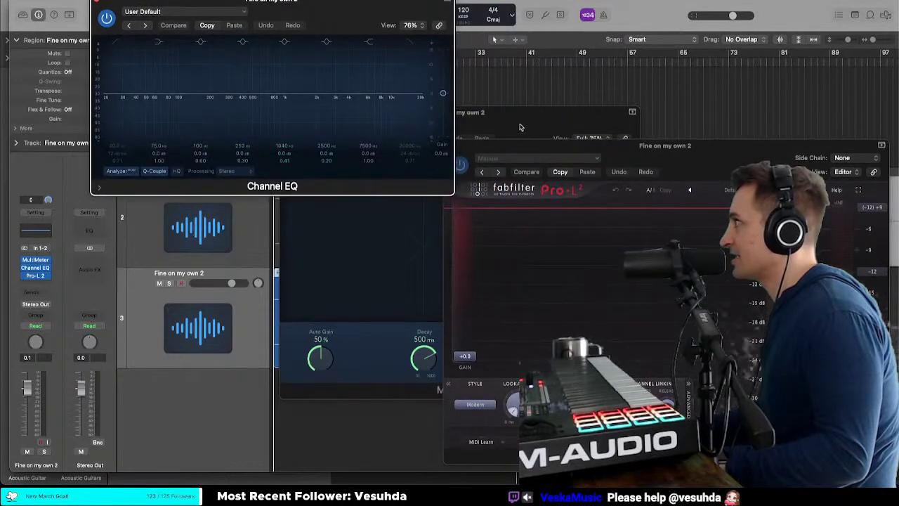
drag(520, 127, 319, 196)
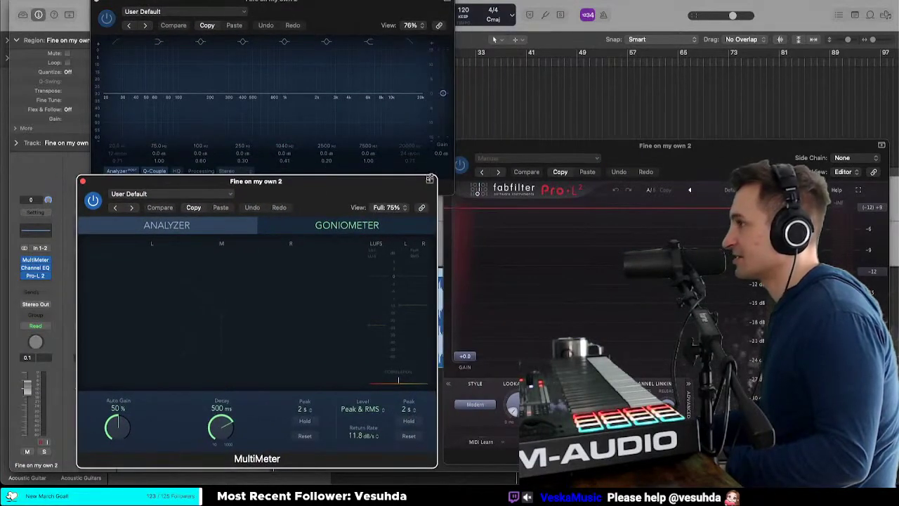
drag(388, 184, 386, 199)
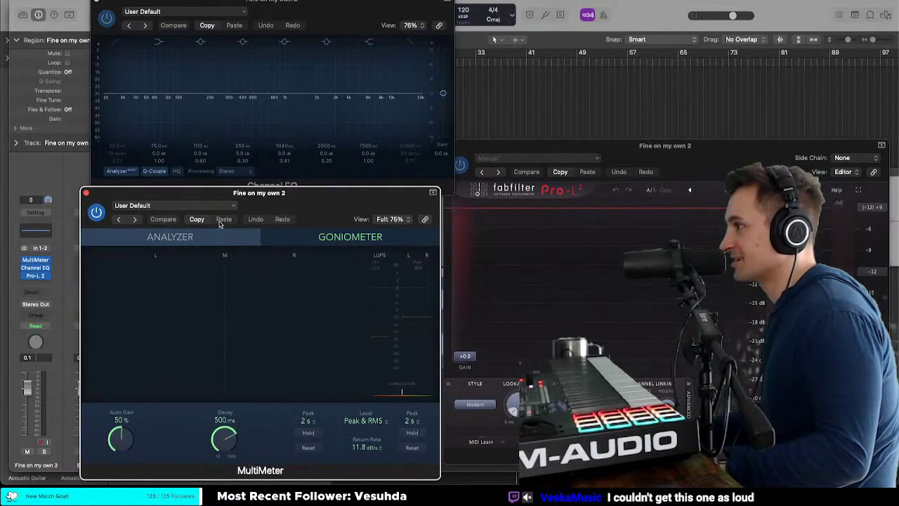
Step: Play the song while repositioning the Pro-L 2 and MultiMeter windows, shrinking MultiMeter to 50% and Channel EQ to 63%
key(space)
click(498, 121)
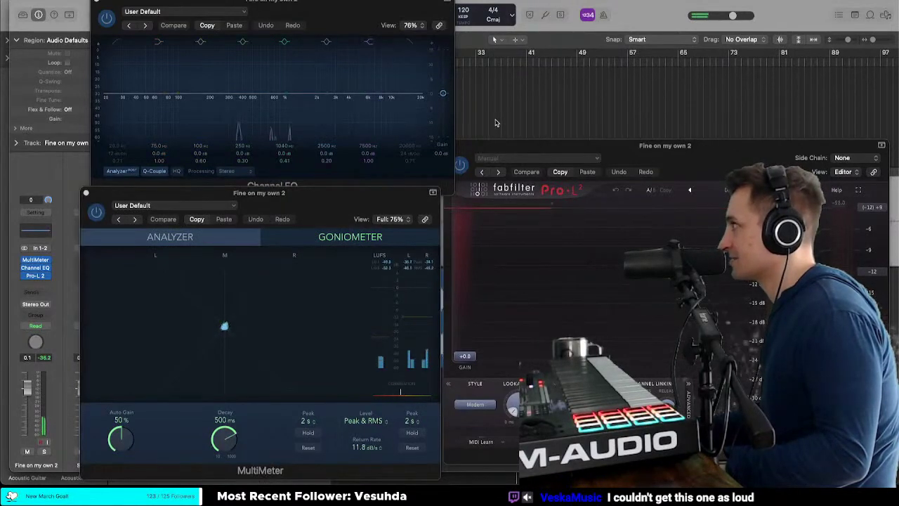
drag(495, 145, 516, 92)
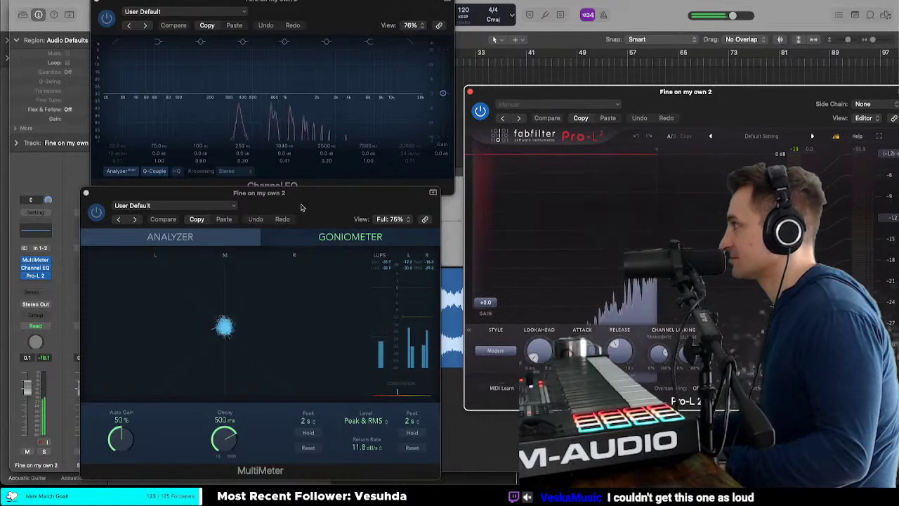
drag(301, 206, 727, 0)
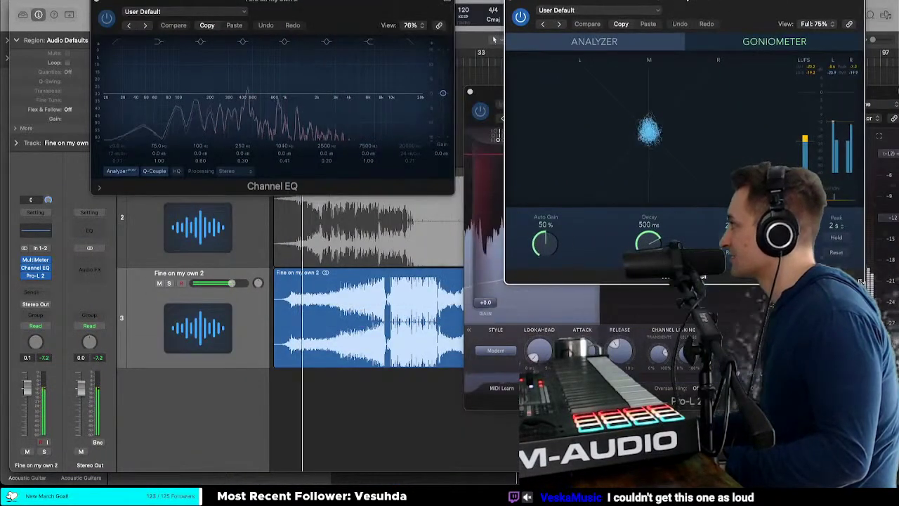
drag(860, 281, 744, 205)
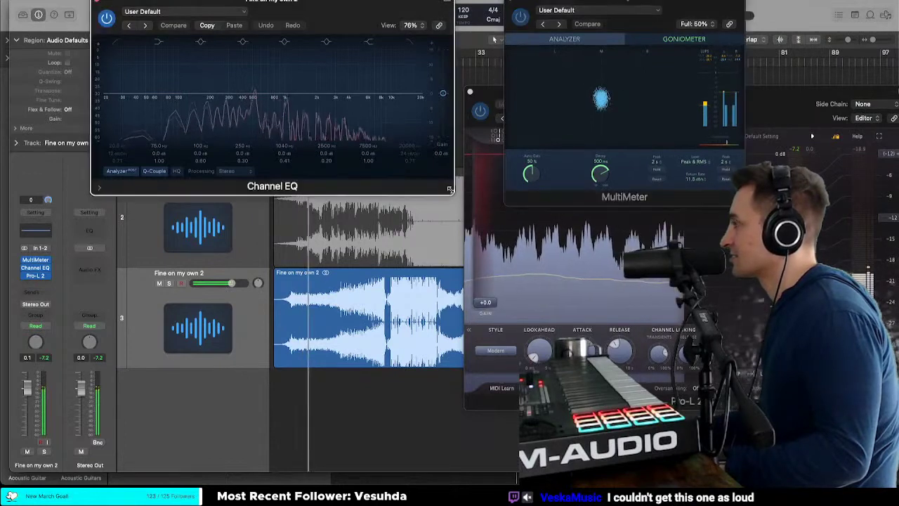
drag(450, 189, 392, 169)
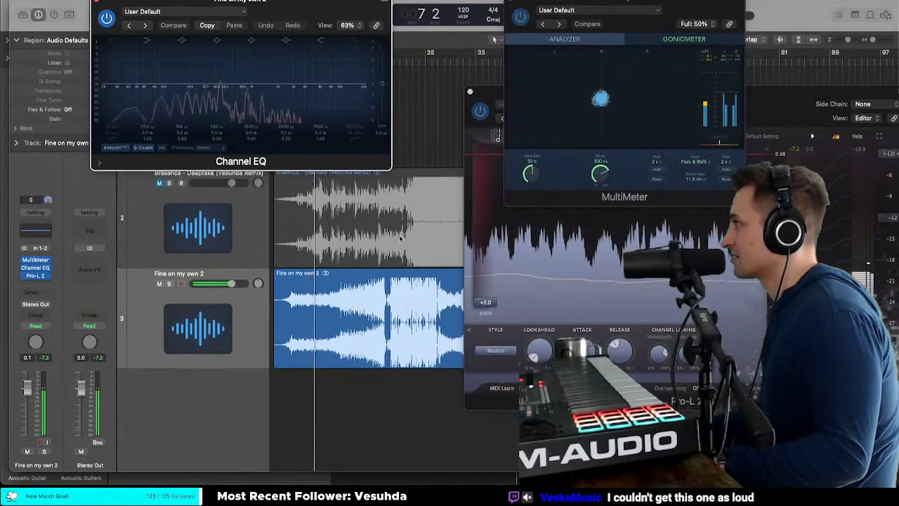
Step: Move the Pro-L 2 window over the arrangement and adjust the track and timeline zoom while the song plays
drag(484, 86, 450, 120)
scroll(300, 213, up, 3)
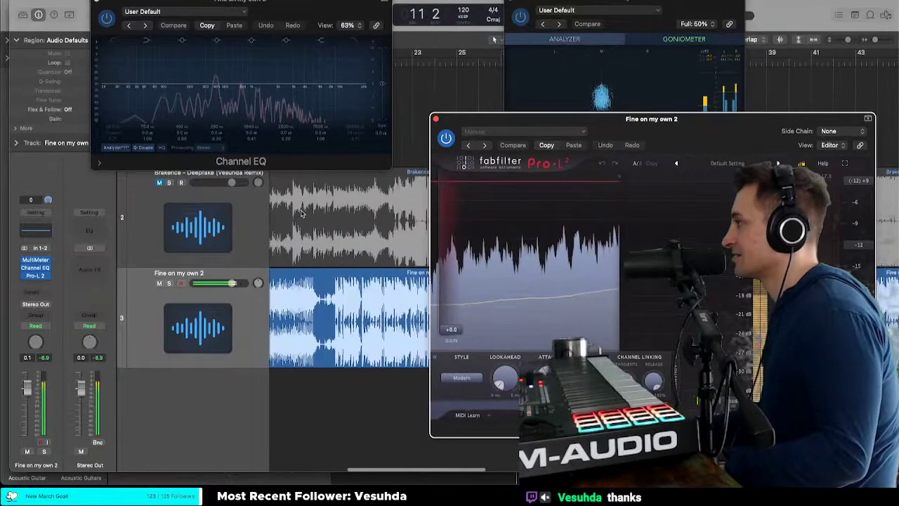
scroll(333, 247, up, 3)
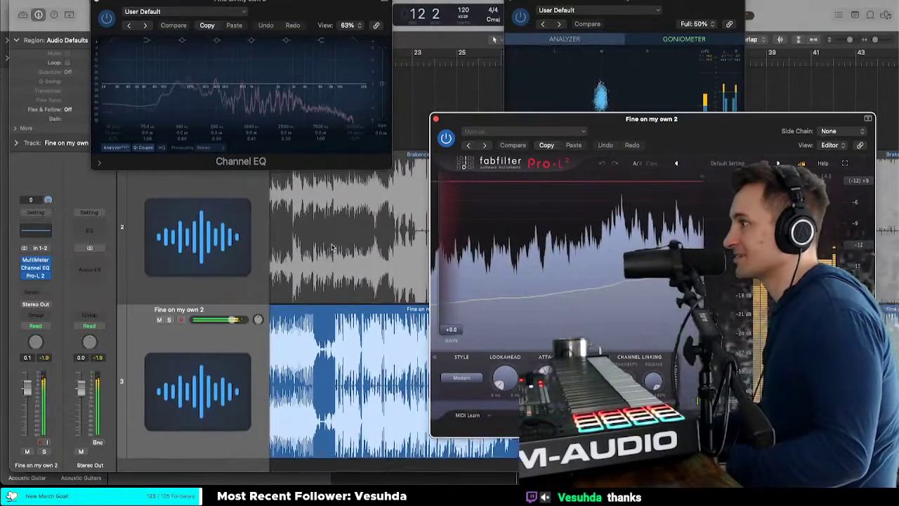
scroll(333, 247, down, 2)
scroll(333, 247, down, 2)
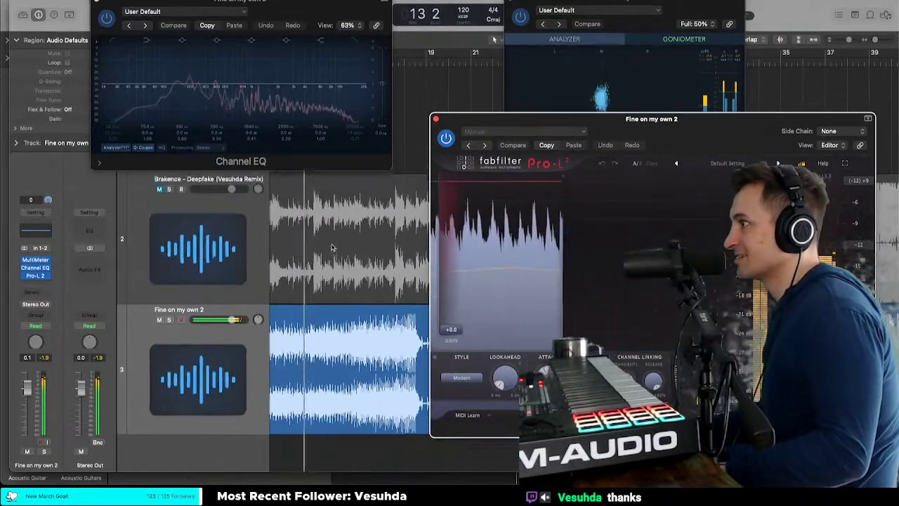
scroll(333, 247, down, 1)
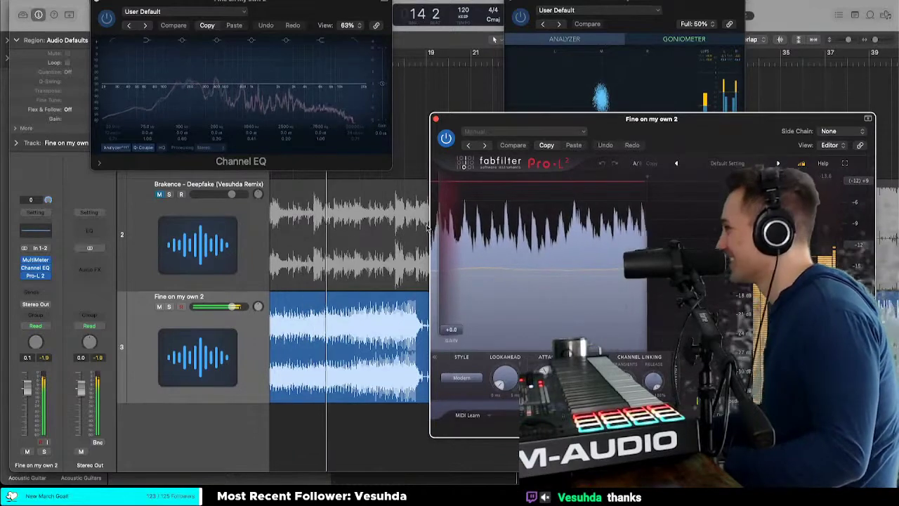
scroll(337, 247, right, 3)
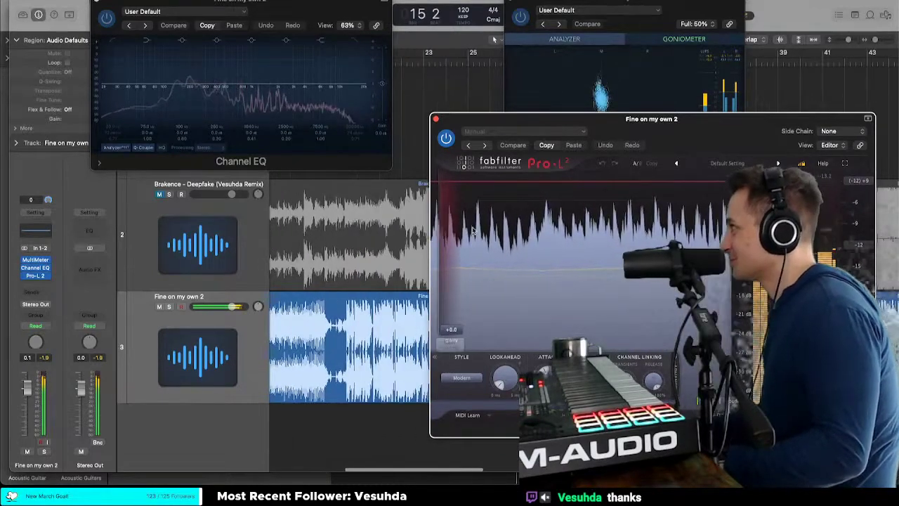
Step: Shift the Pro-L 2 window down to uncover MultiMeter, bring MultiMeter forward and reset the Stereo Out peak level
drag(625, 124, 632, 191)
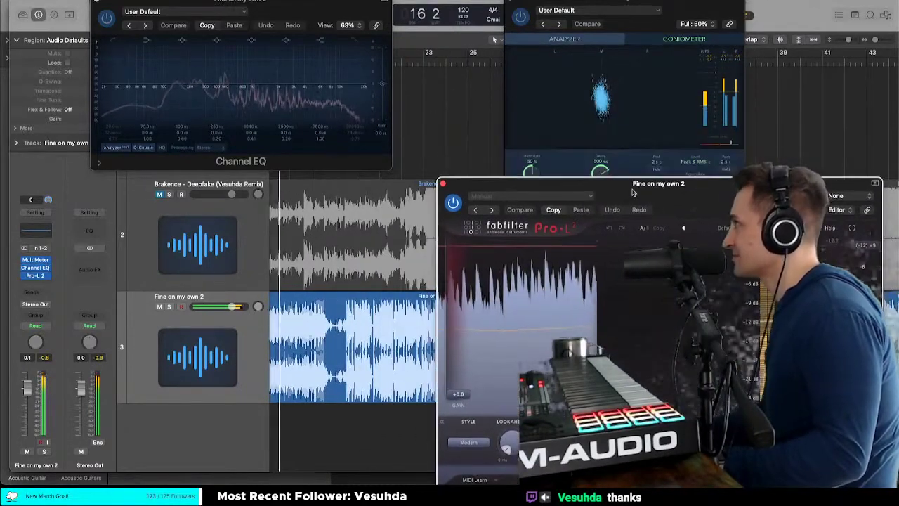
click(611, 55)
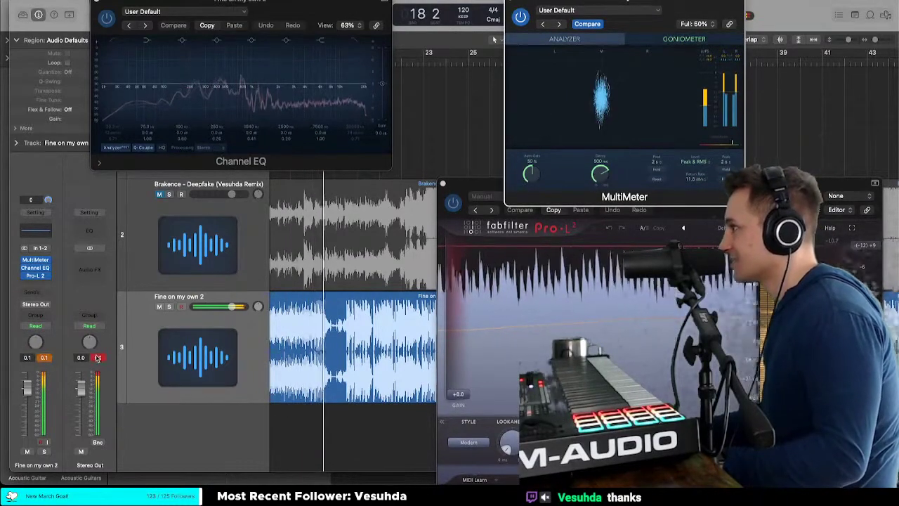
click(97, 357)
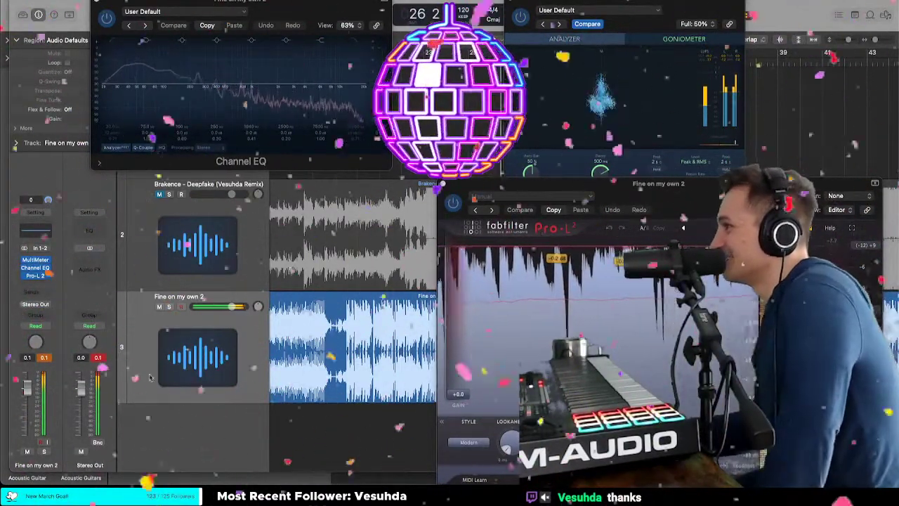
click(98, 357)
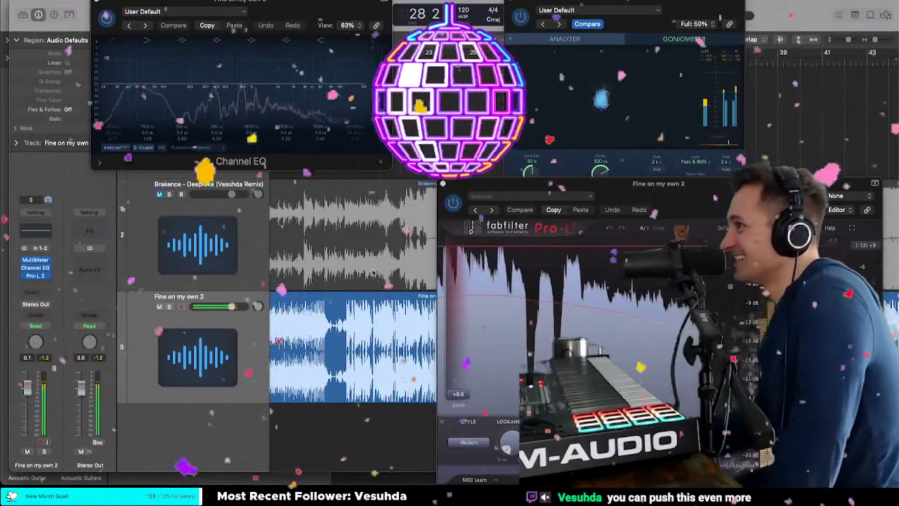
Step: Move the Pro-L 2 window aside and back during playback to compare the region's waveform with the limiter display
drag(662, 197, 648, 136)
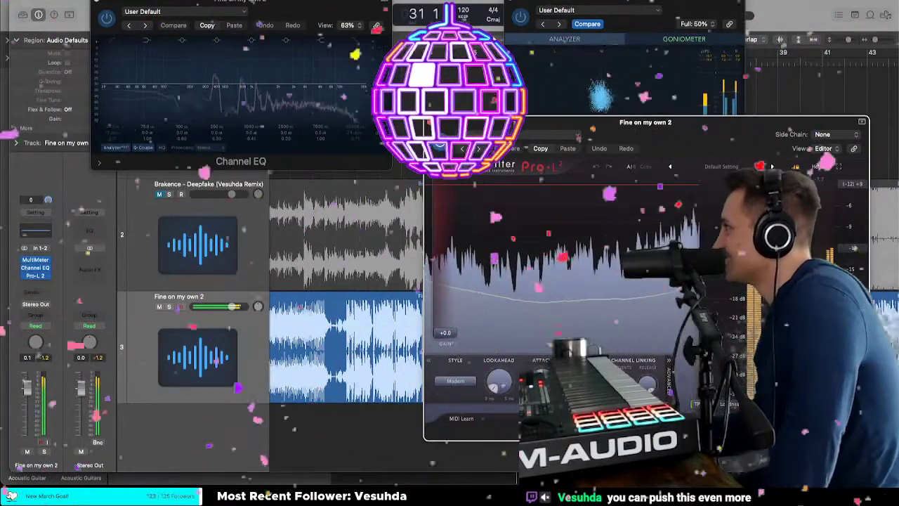
drag(513, 124, 432, 359)
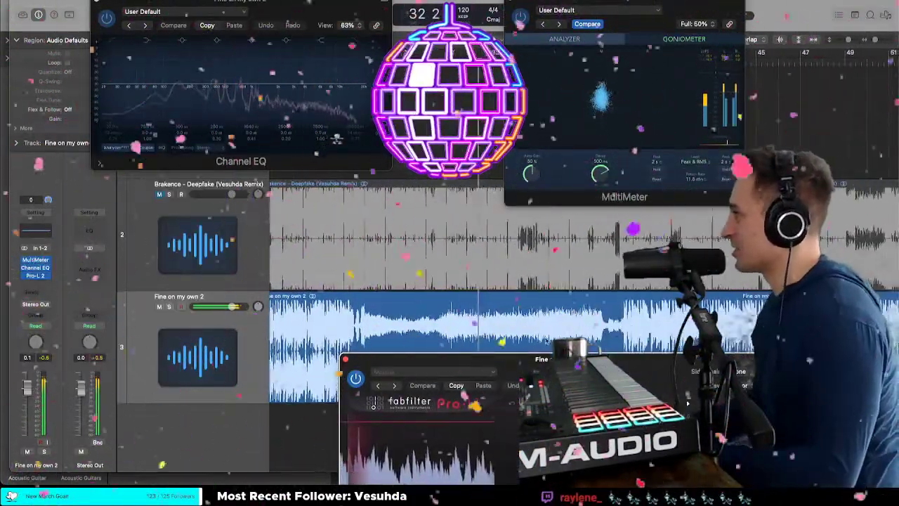
drag(555, 367, 627, 161)
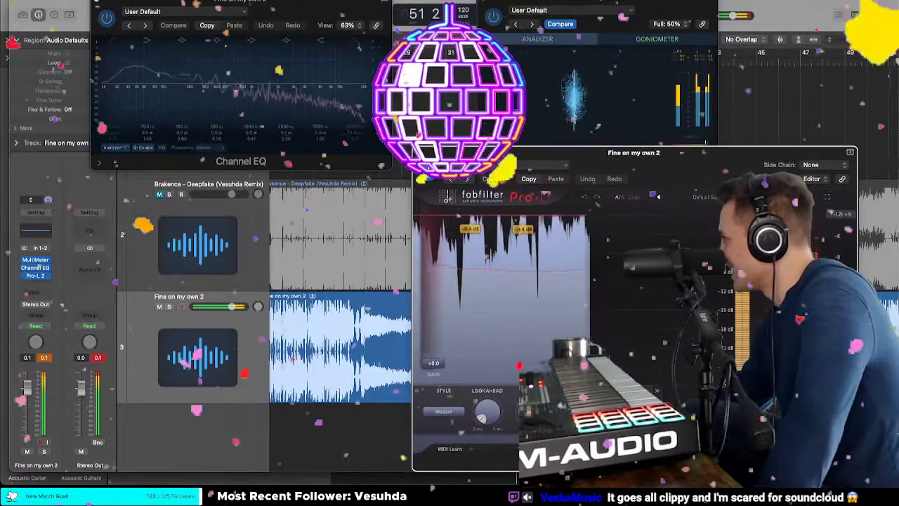
drag(702, 153, 675, 400)
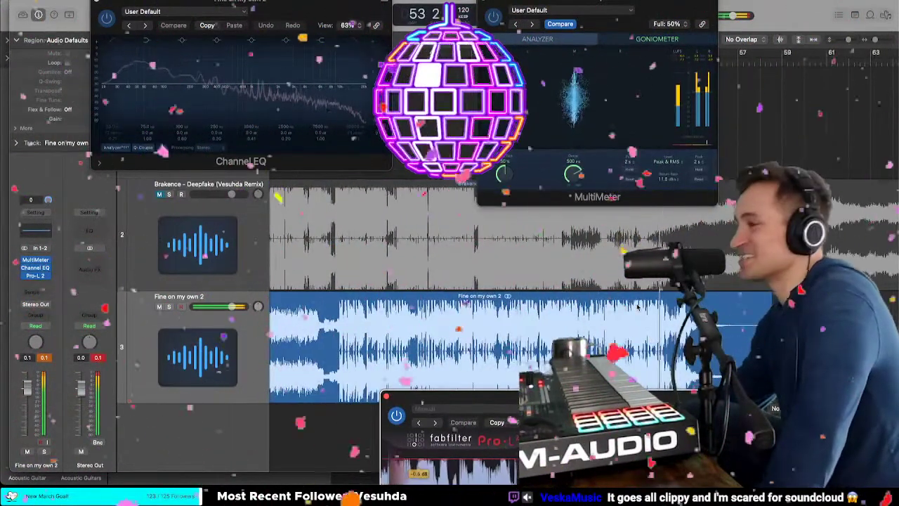
drag(638, 401, 677, 163)
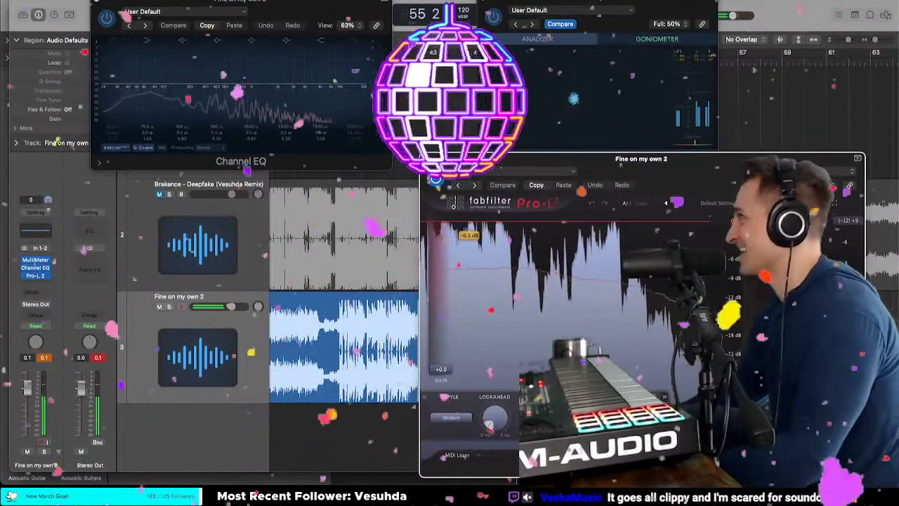
Step: Zoom the arrangement out horizontally to show much more of both songs and stop playback
key(super+Left)
key(super+Left)
key(super+Left)
key(super+Left)
key(super+Left)
key(space)
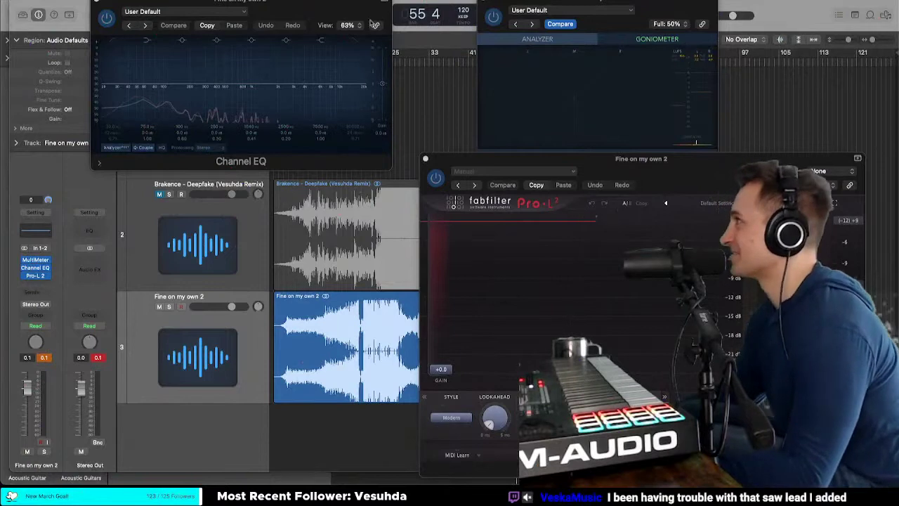
Step: Uncover the ruler by moving Channel EQ, play the song from bar 1 and put the Channel EQ window back
drag(310, 1, 308, 286)
click(272, 62)
key(space)
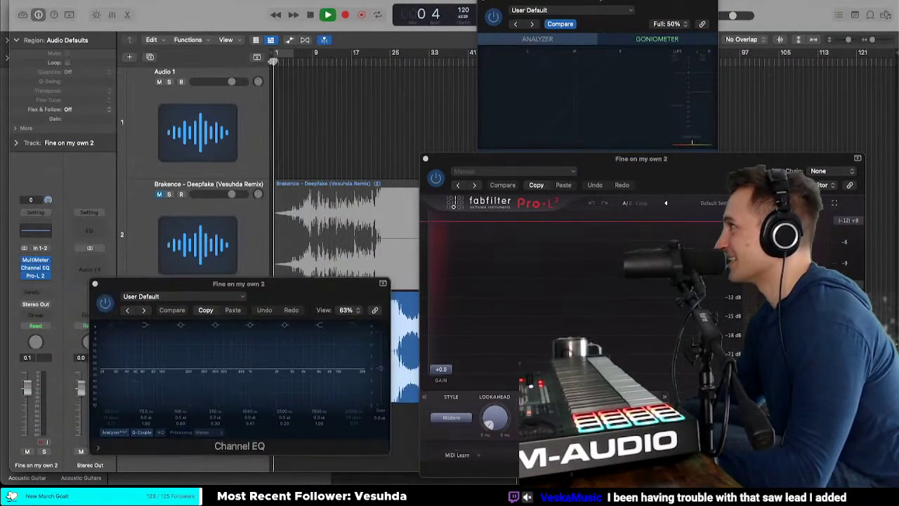
drag(314, 283, 307, 0)
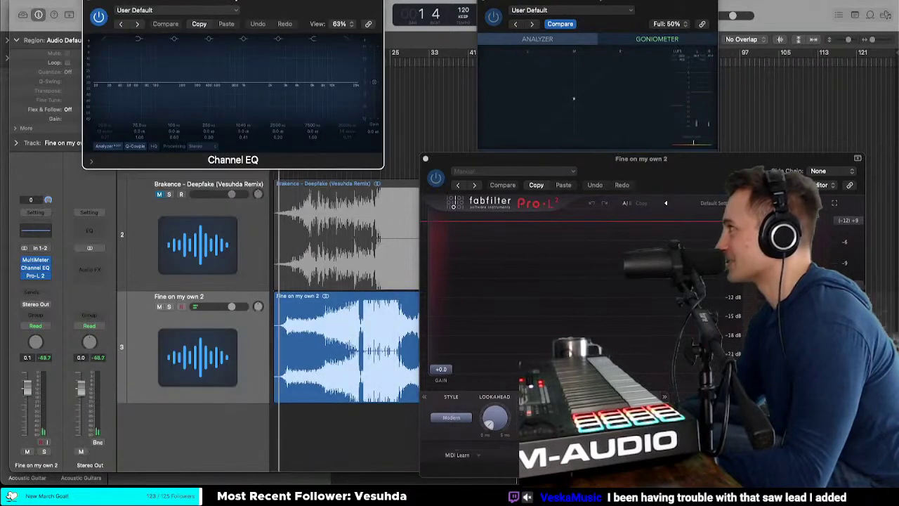
Step: Place MultiMeter over the track headers in Analyzer view, stop playback and move Channel EQ above the Pro-L 2 window
drag(565, 1, 149, 227)
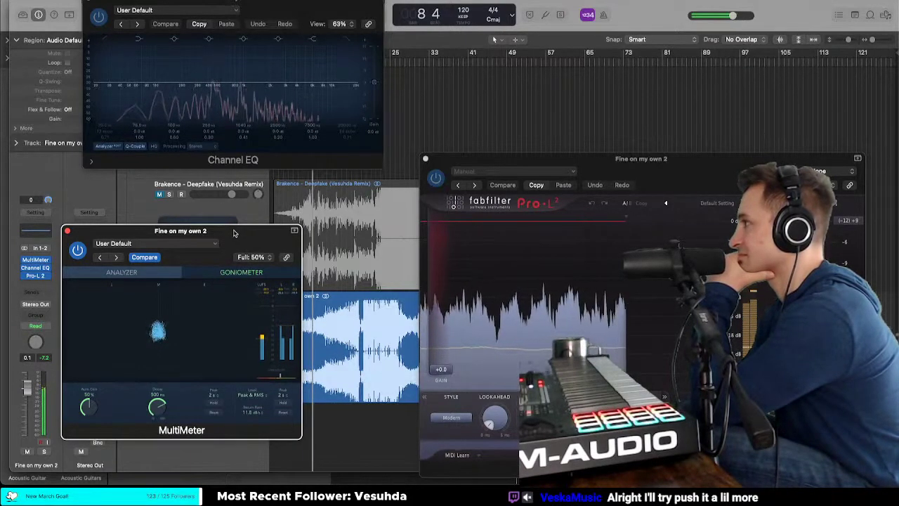
click(151, 274)
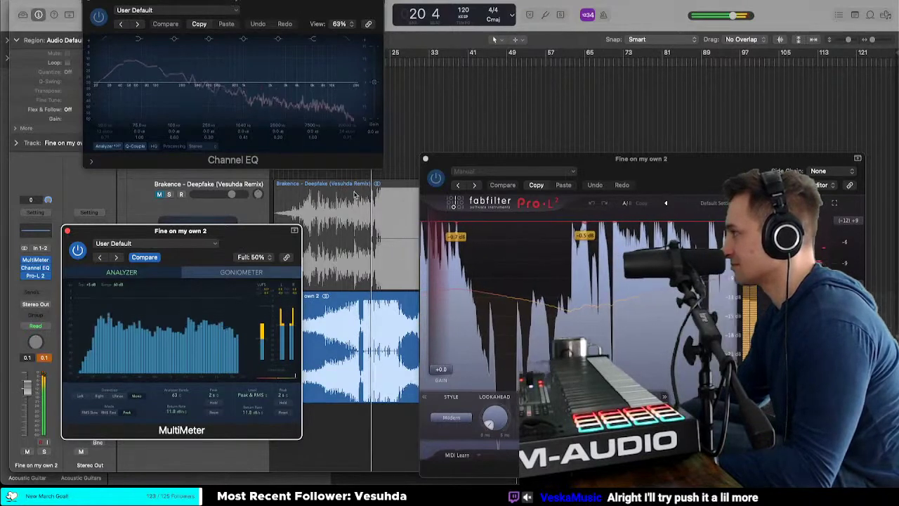
key(space)
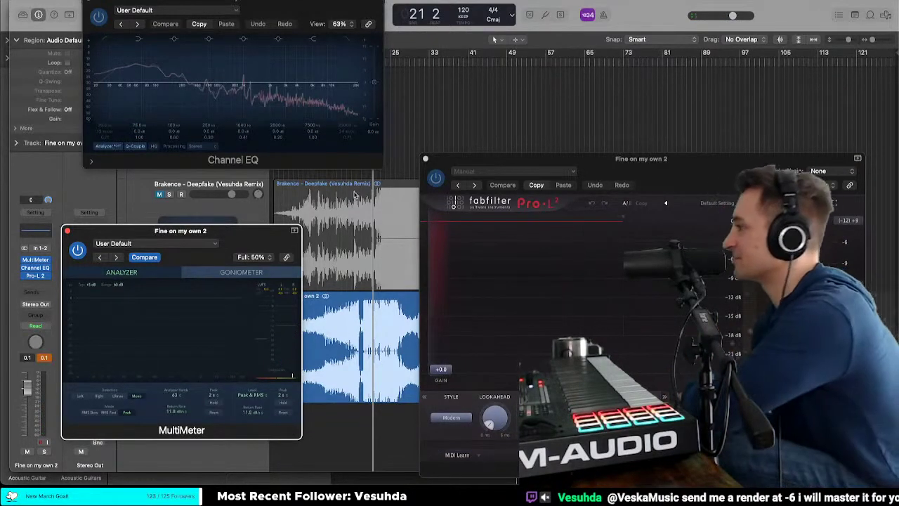
drag(358, 13, 830, 13)
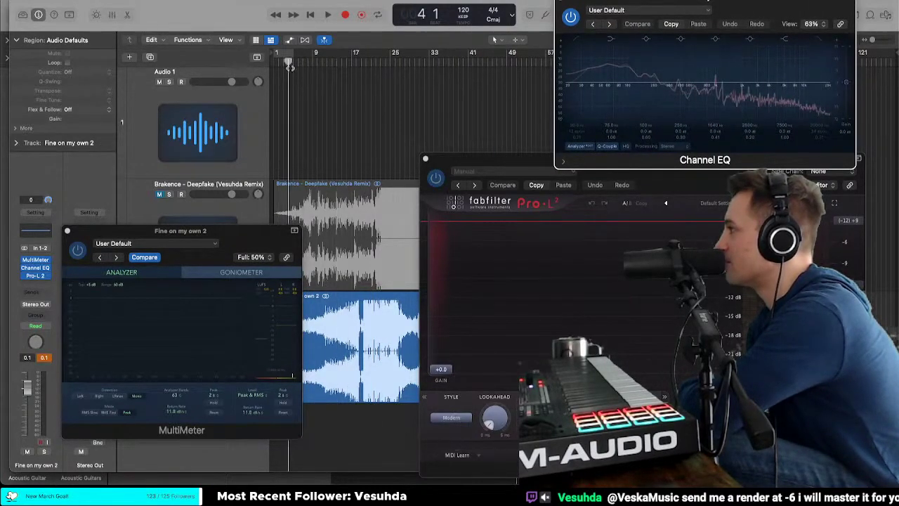
Step: Audition short passages of the song from bar 10 and bar 19 to compare their frequency balance on the analyzers
drag(291, 61, 309, 54)
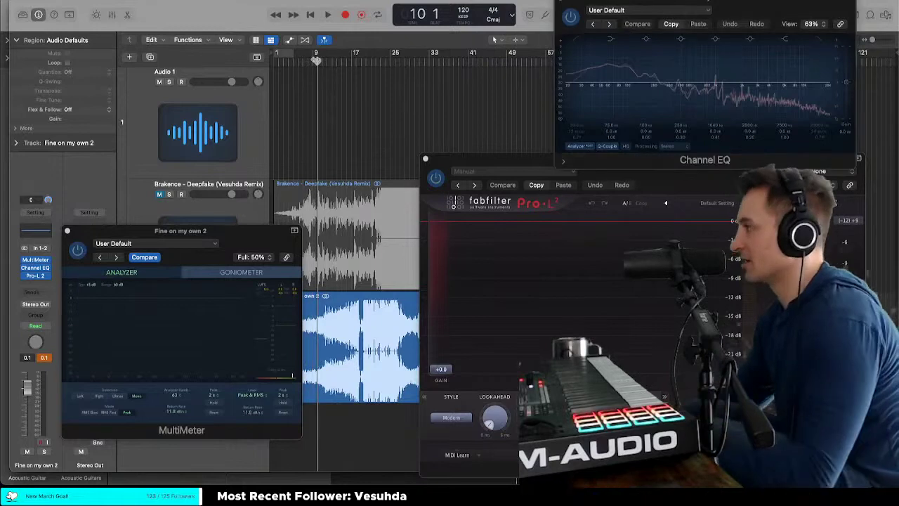
key(space)
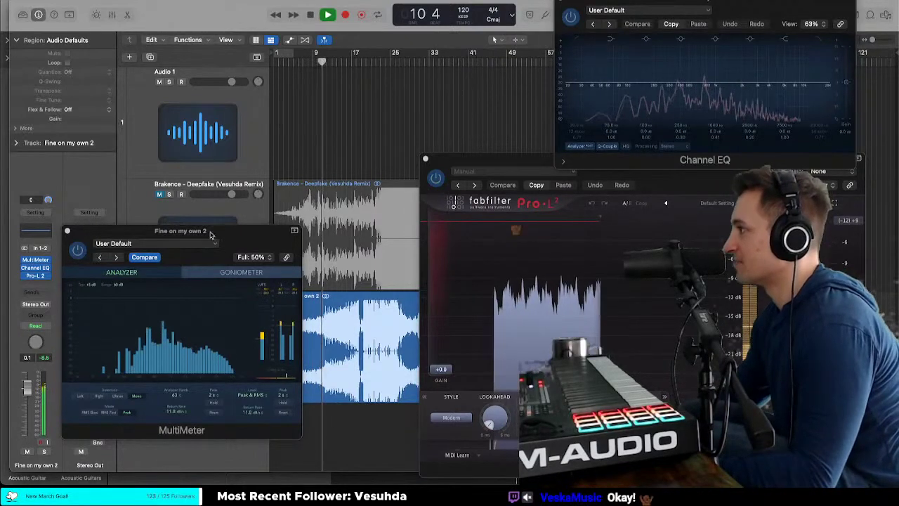
key(space)
click(360, 57)
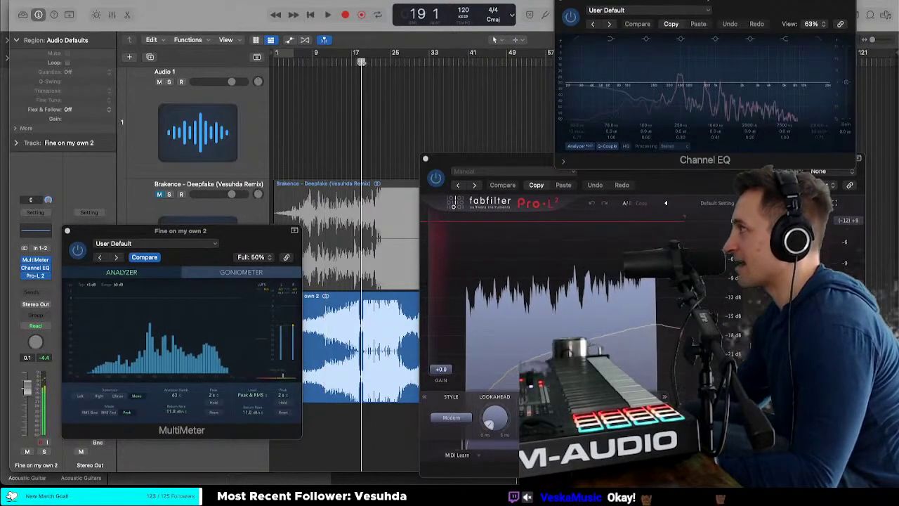
key(space)
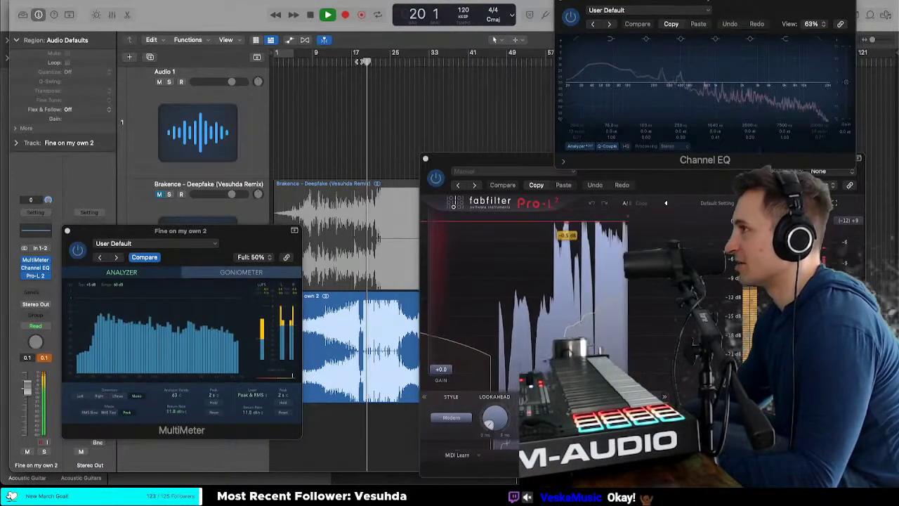
key(space)
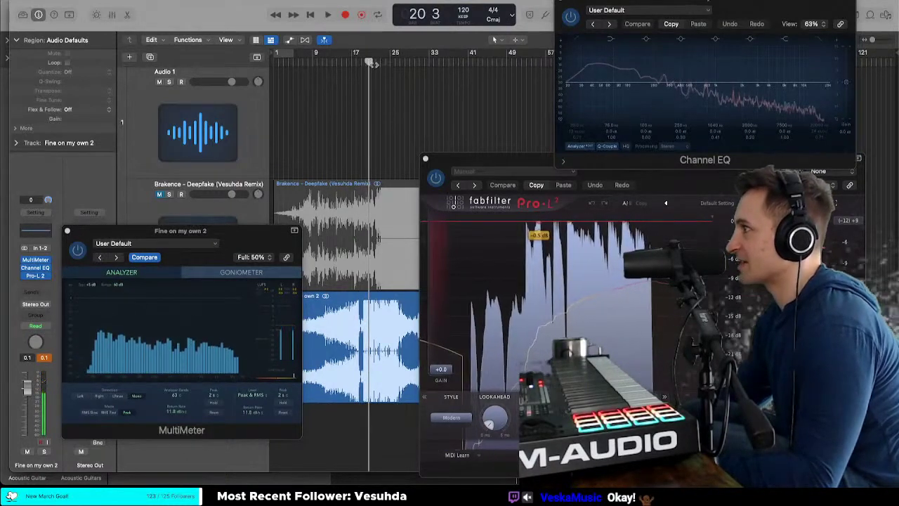
Step: While playing from bar 7, boost Channel EQ's 250 Hz band about 5 dB around 145 Hz and enable the low-cut filter
click(311, 62)
click(303, 61)
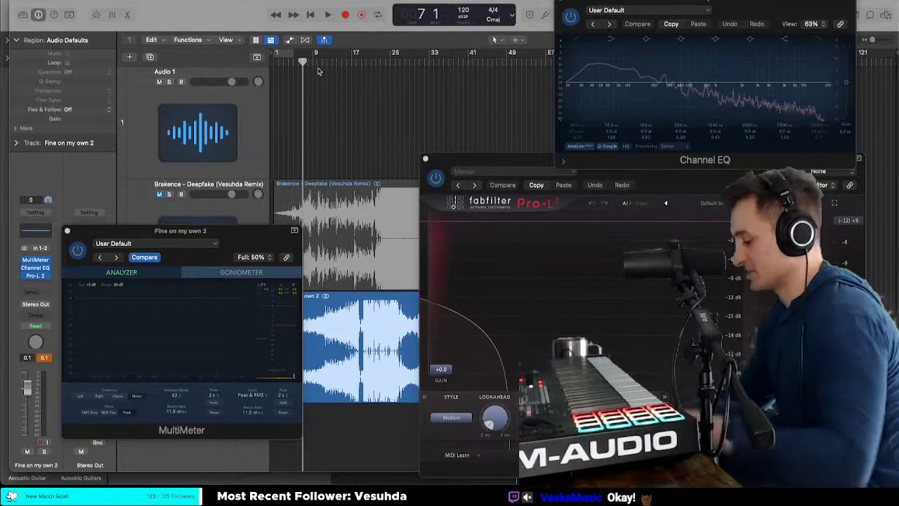
key(space)
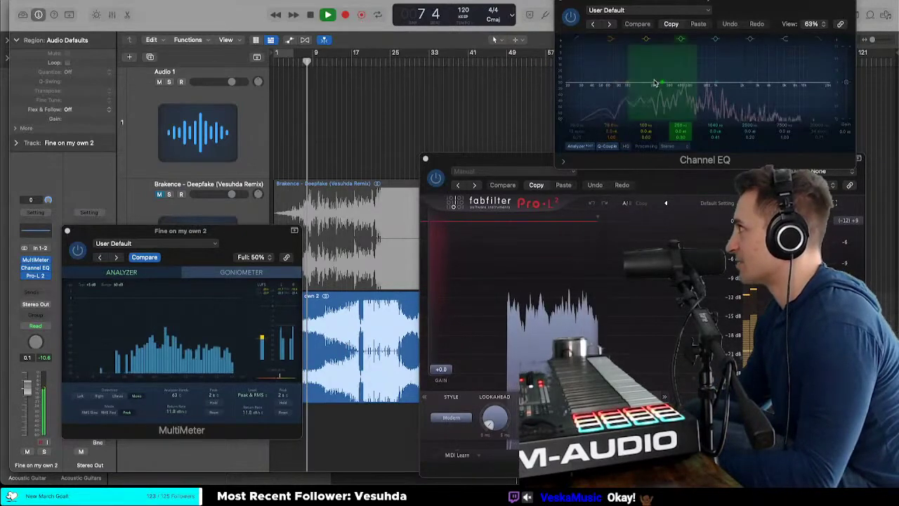
drag(655, 83, 643, 68)
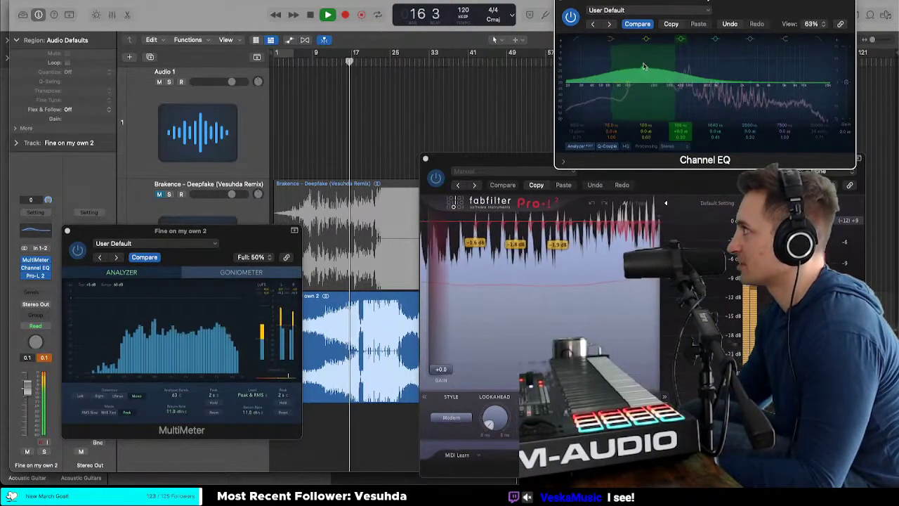
click(576, 39)
mouse_move(574, 124)
mouse_down()
mouse_move(574, 90)
mouse_move(573, 124)
mouse_up()
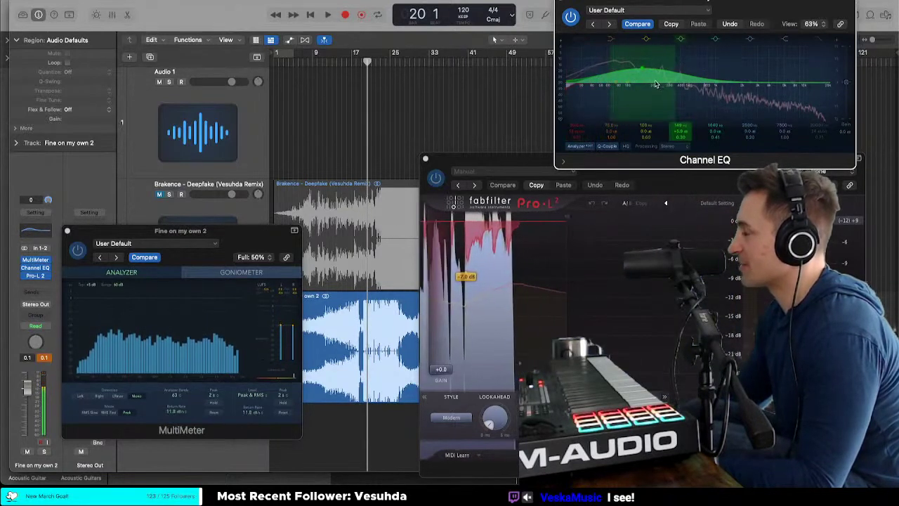
Step: Reduce the Channel EQ low-mid boost to nearly flat and place the playhead at bar 17
click(355, 302)
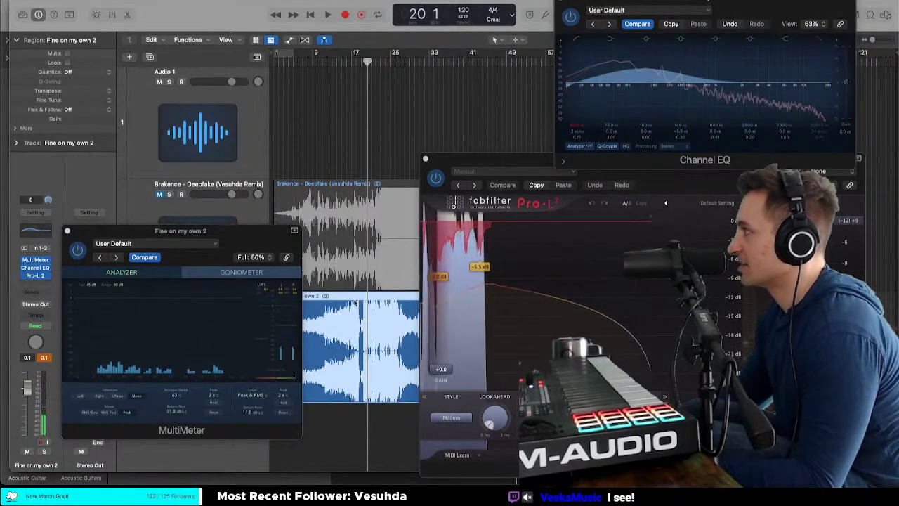
click(357, 59)
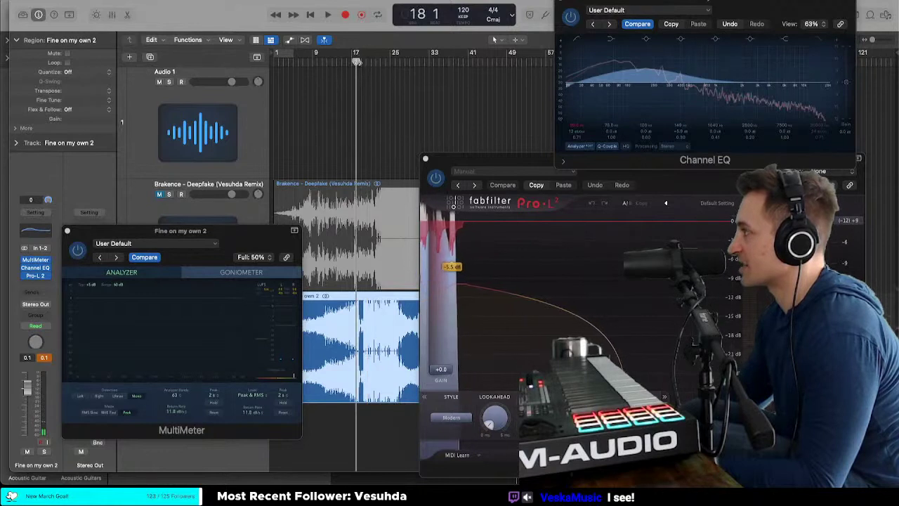
drag(357, 62, 362, 63)
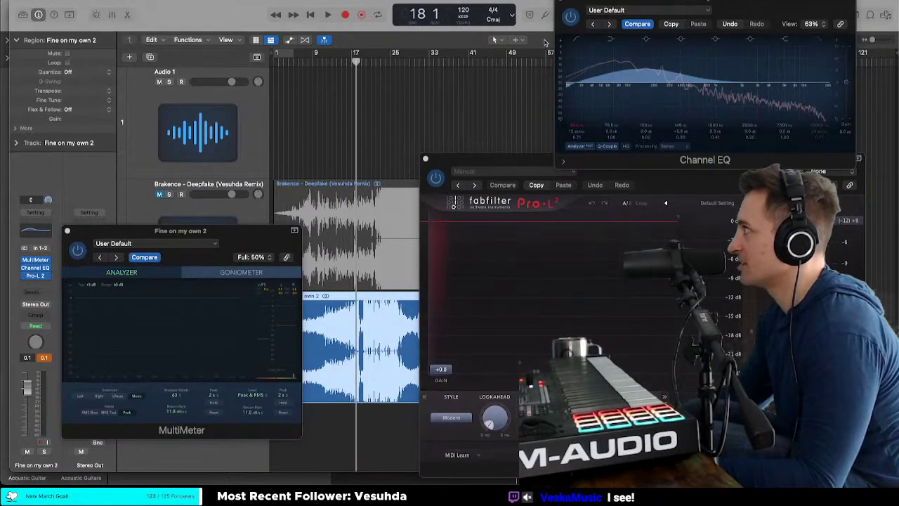
drag(641, 63, 642, 75)
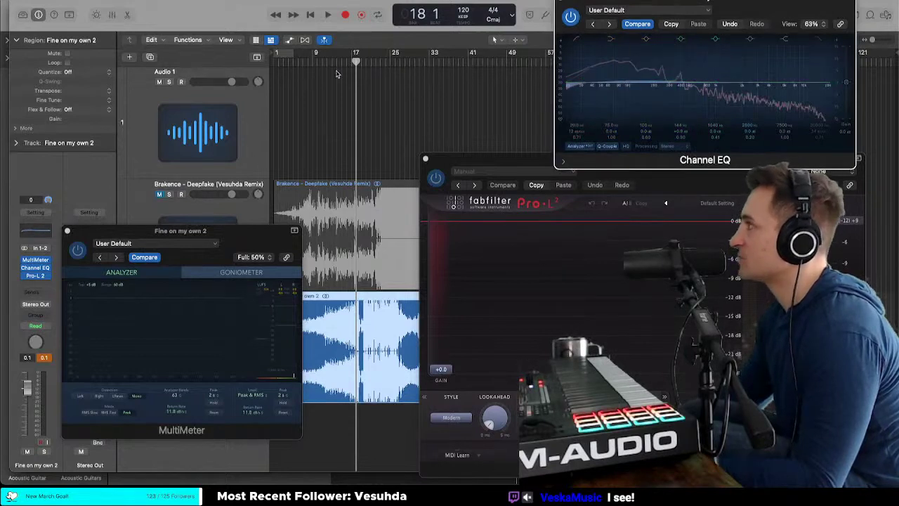
click(317, 62)
drag(307, 62, 351, 63)
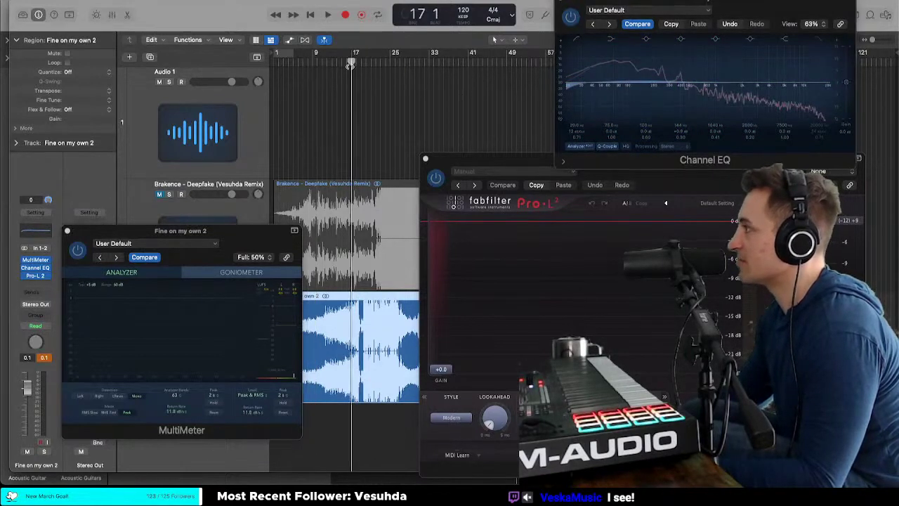
Step: While playing from about bar 9, boost Channel EQ's low-mid band about 4 dB around 176 Hz, and stop playback
key(space)
click(639, 52)
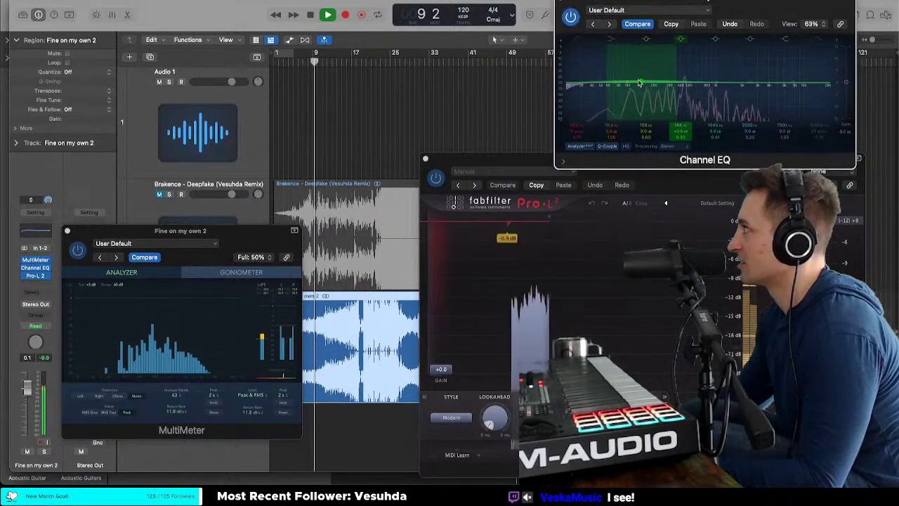
click(681, 40)
click(681, 40)
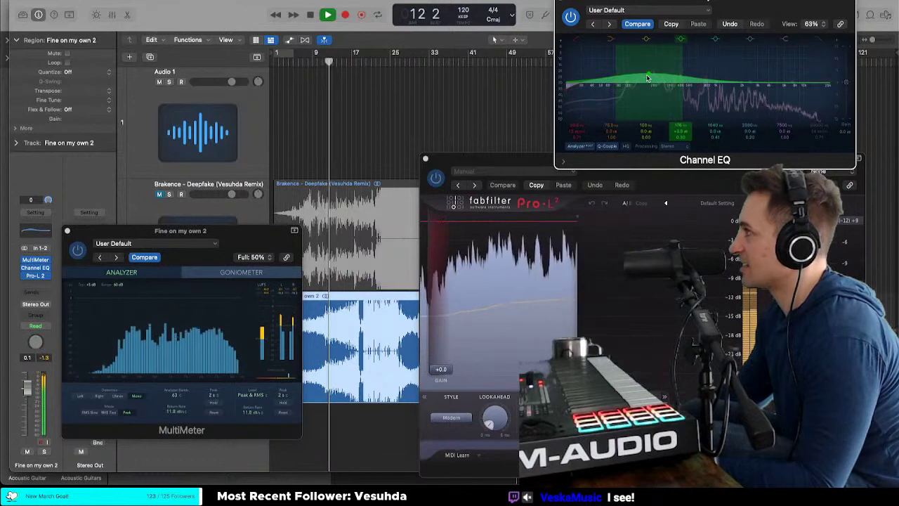
key(space)
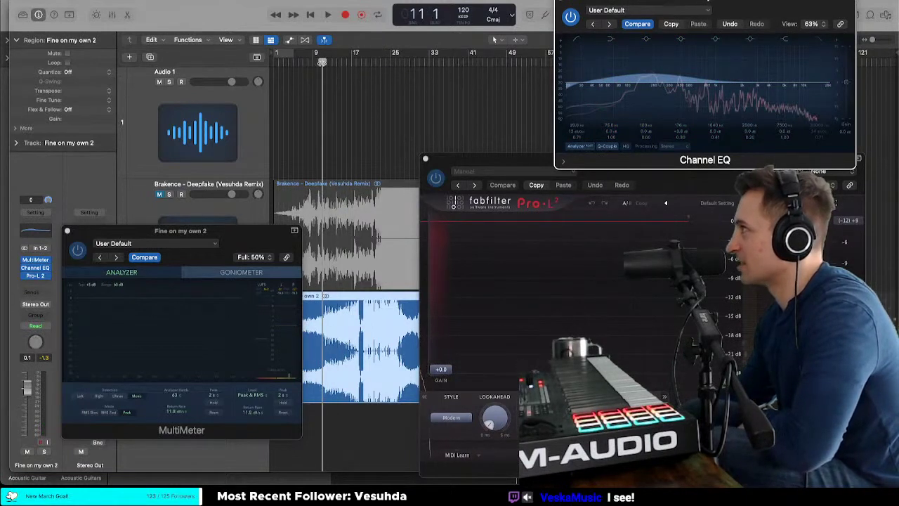
Step: Replay the passage around bar 11 and ease the 176 Hz boost down to about 3 dB
mouse_move(341, 70)
mouse_down()
mouse_move(349, 73)
mouse_move(328, 70)
mouse_up()
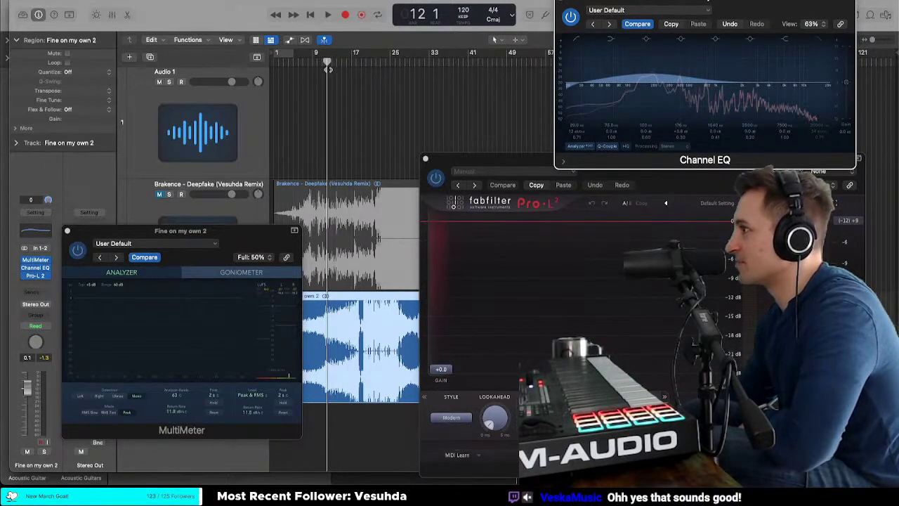
key(space)
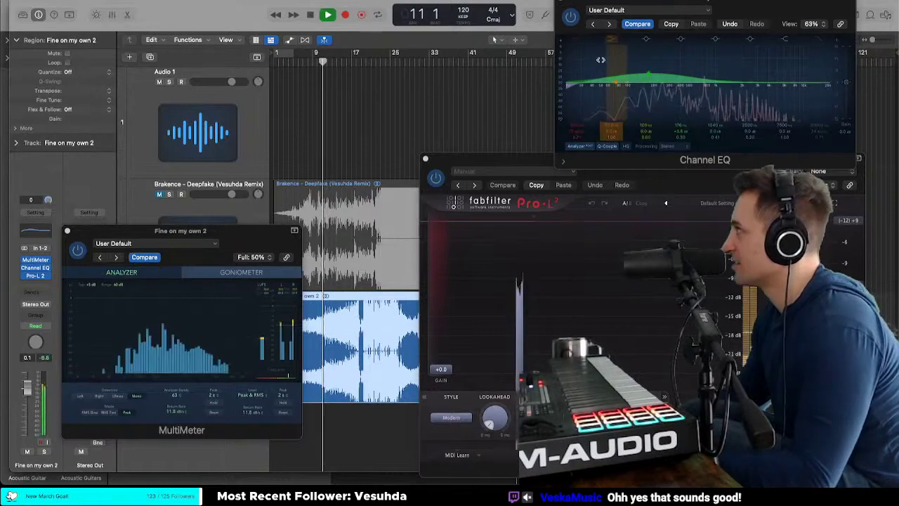
drag(637, 73, 639, 79)
key(space)
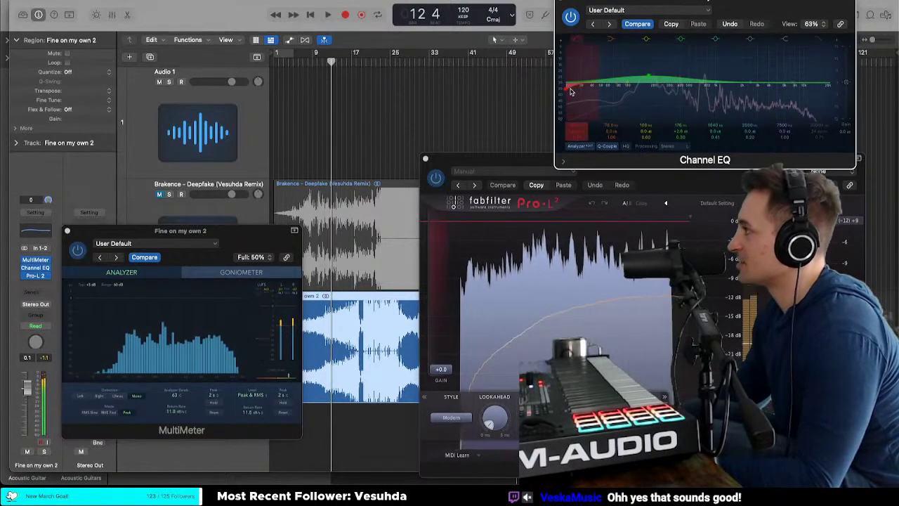
Step: Audition the passage around bars 19 to 21 to check its frequency balance and limiting with the low-mid boost
click(362, 62)
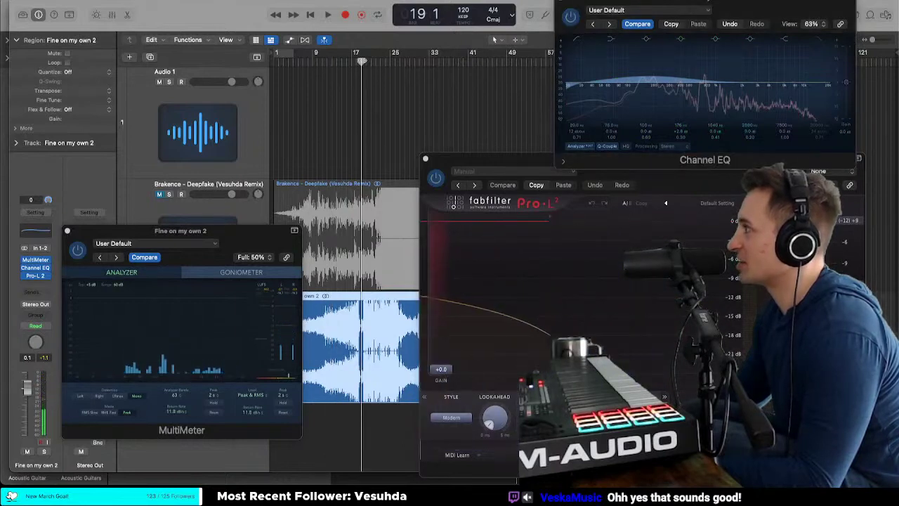
key(space)
key(space)
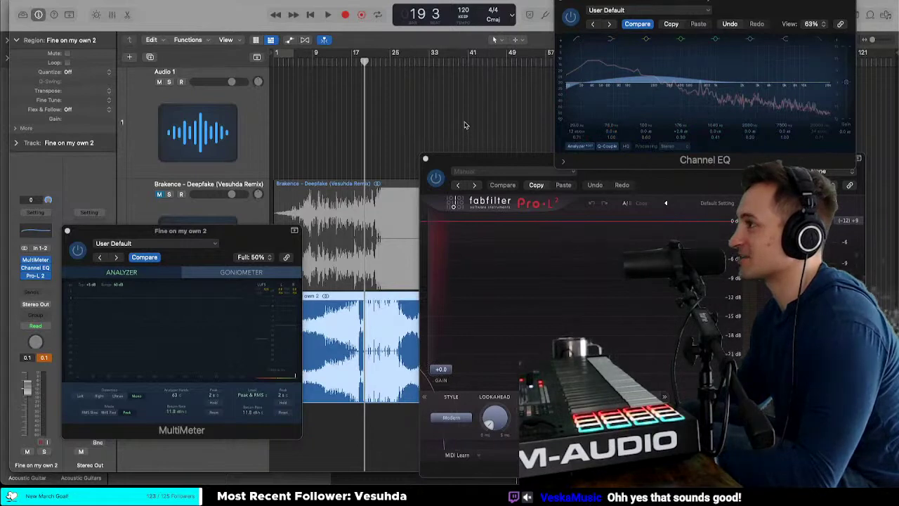
click(337, 61)
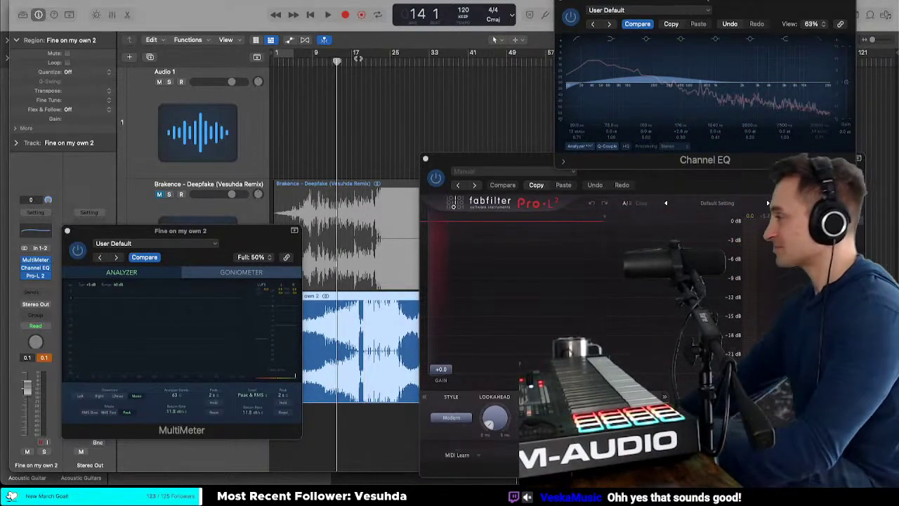
key(space)
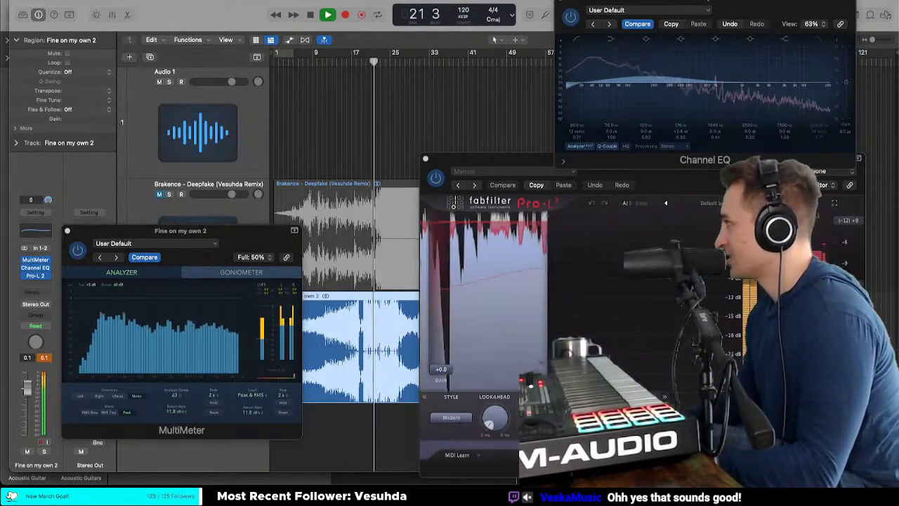
key(space)
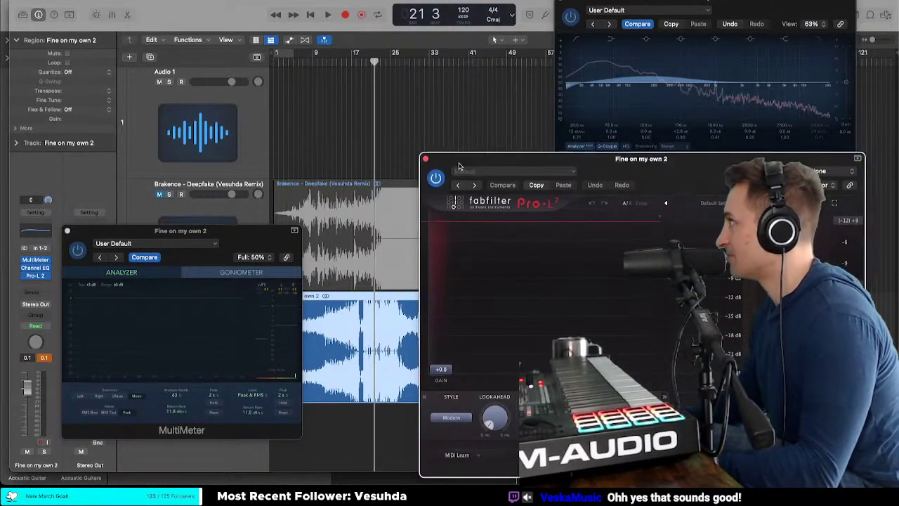
Step: Move the Pro-L 2 window so its meters are readable and play around bar 21 to check the gain reduction
drag(489, 167, 389, 105)
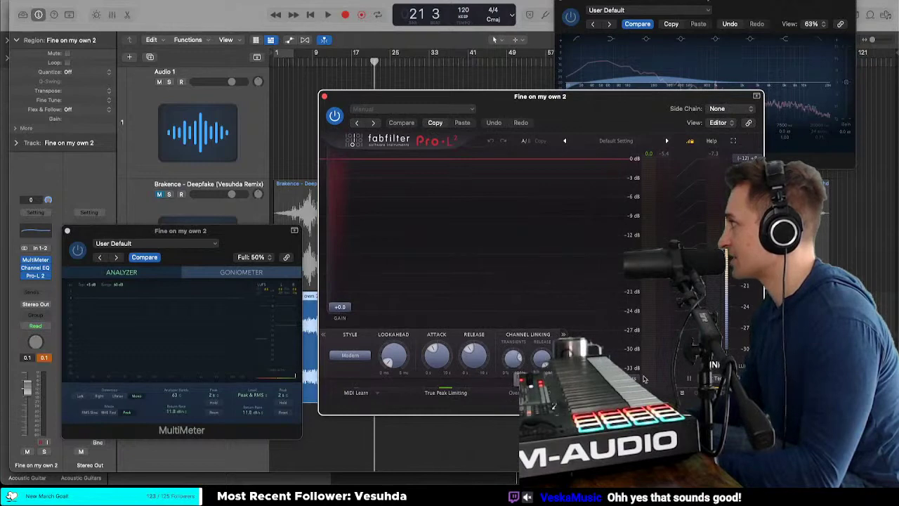
key(space)
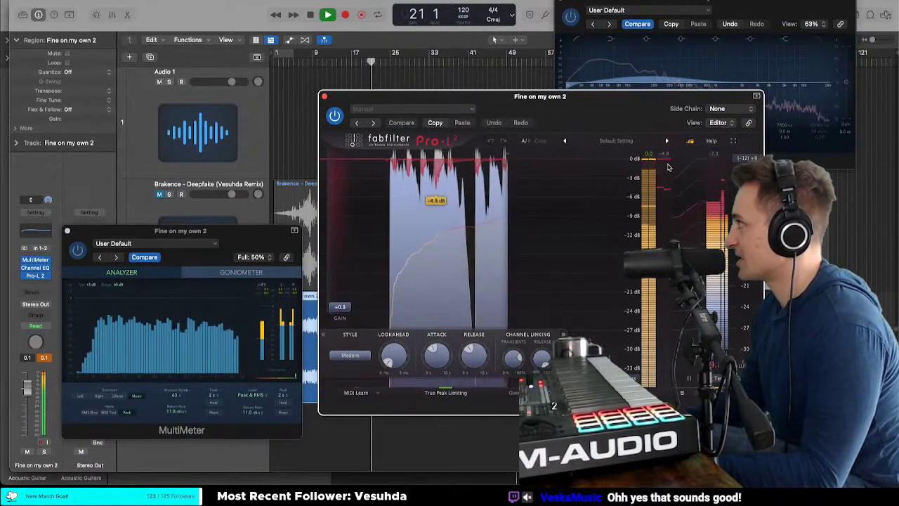
key(space)
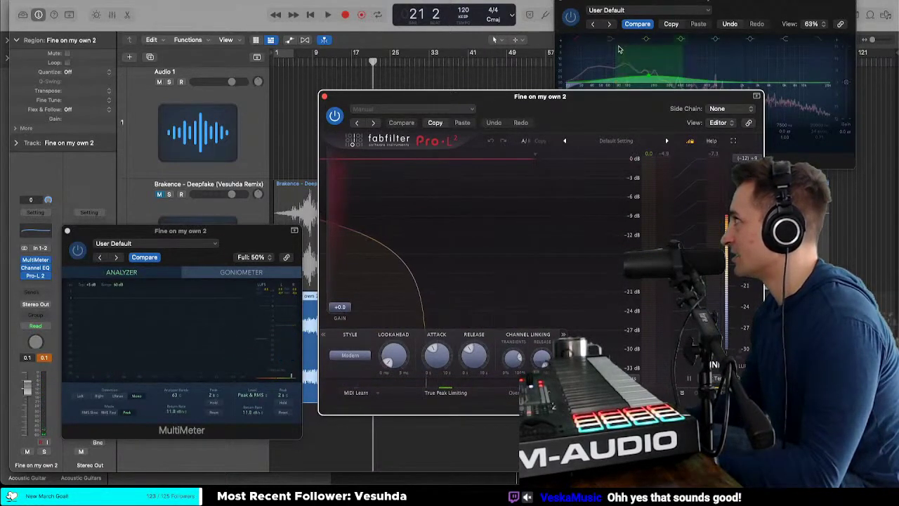
Step: Bypass Channel EQ and replay the passage up to bar 21 to compare Pro-L 2's gain reduction without the boost
click(570, 19)
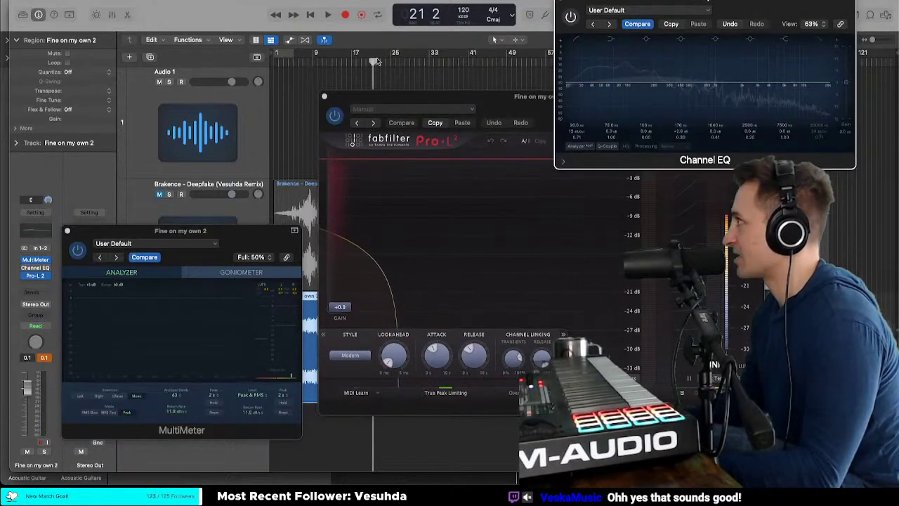
key(space)
mouse_move(501, 107)
mouse_down()
mouse_move(501, 161)
mouse_move(493, 99)
mouse_up()
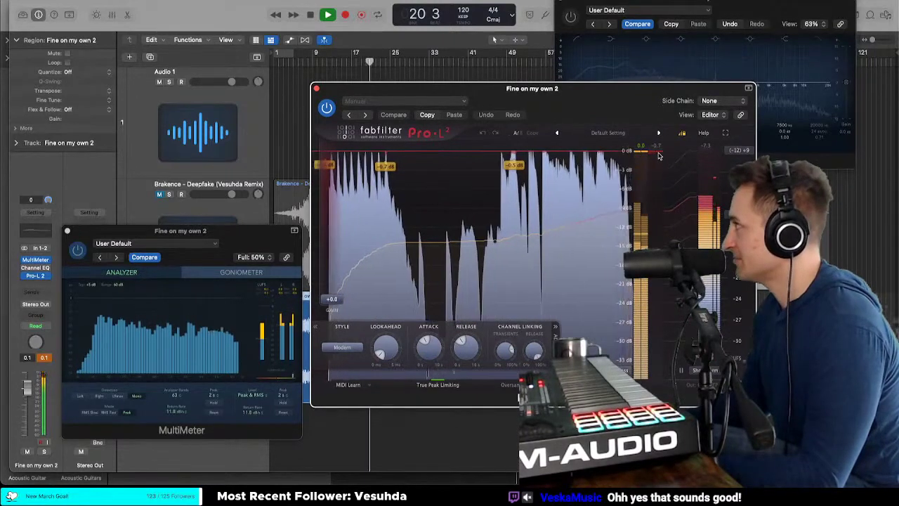
click(658, 156)
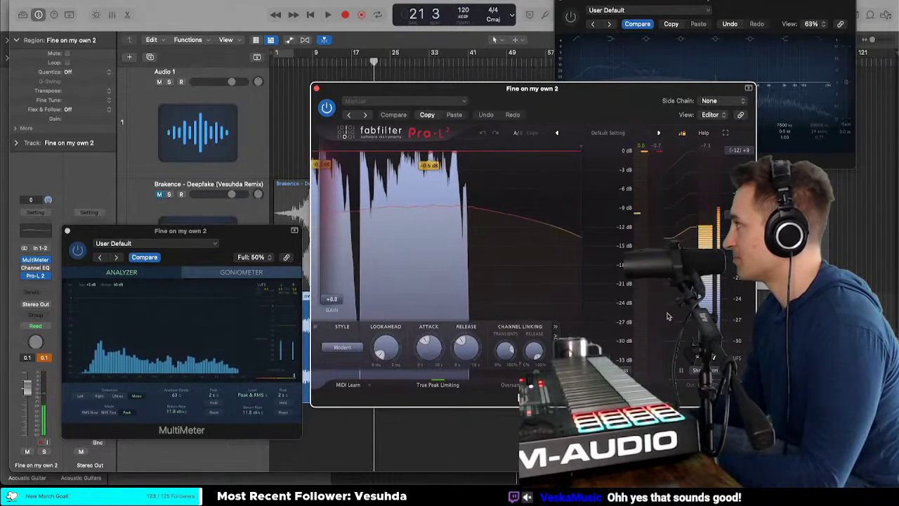
Step: Lower the Pro-L 2 output level to about -0.7 dB and close its window
drag(693, 384, 694, 373)
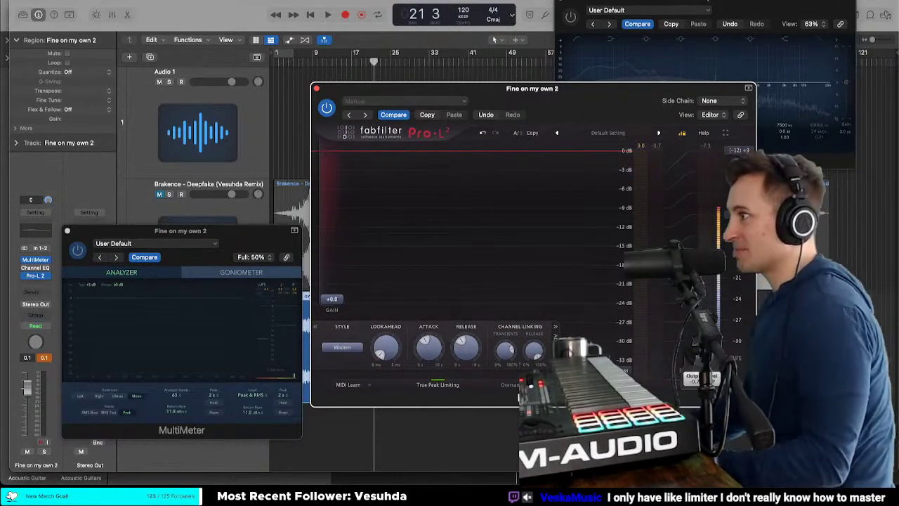
click(316, 89)
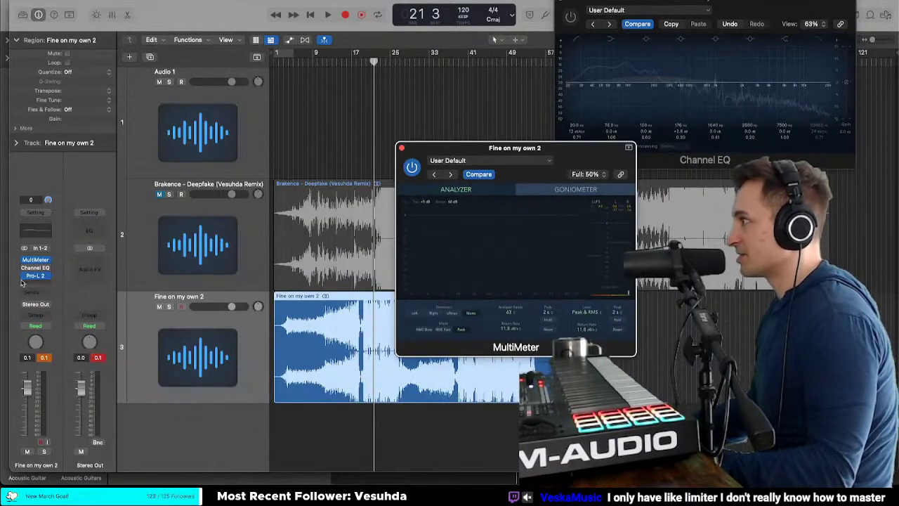
Step: Insert an Adaptive Limiter after Pro-L 2 on the Fine on my own 2 track, close its window and bypass it
click(32, 280)
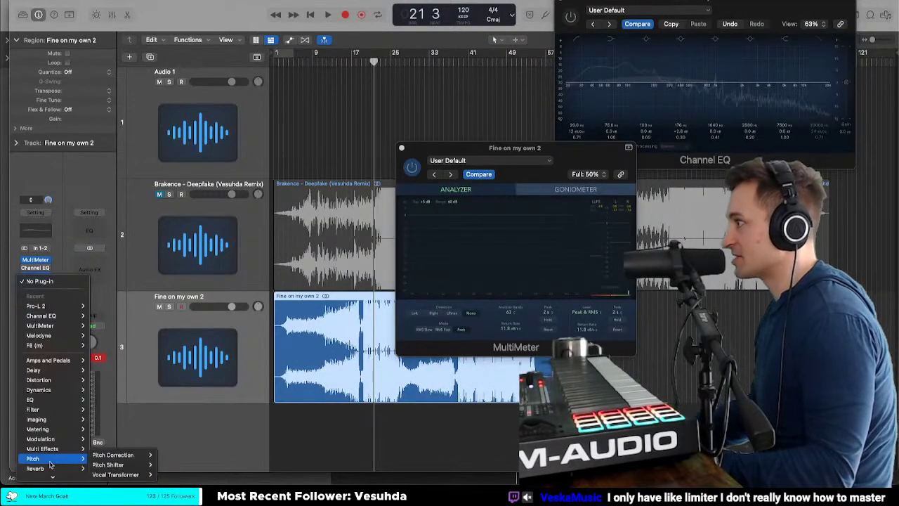
mouse_move(53, 389)
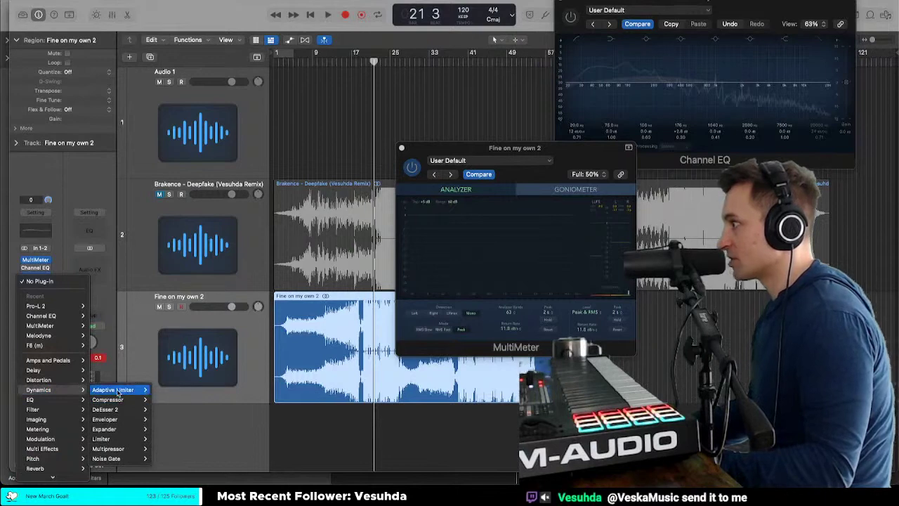
click(173, 391)
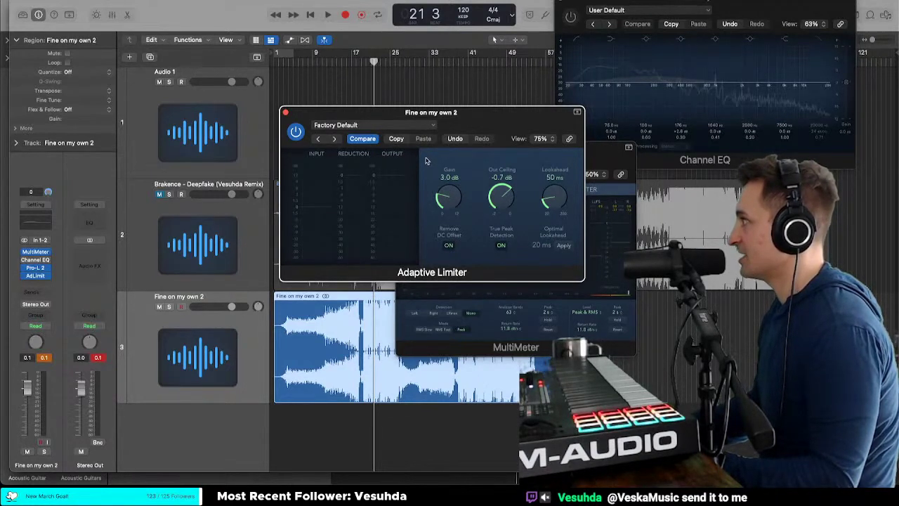
click(285, 112)
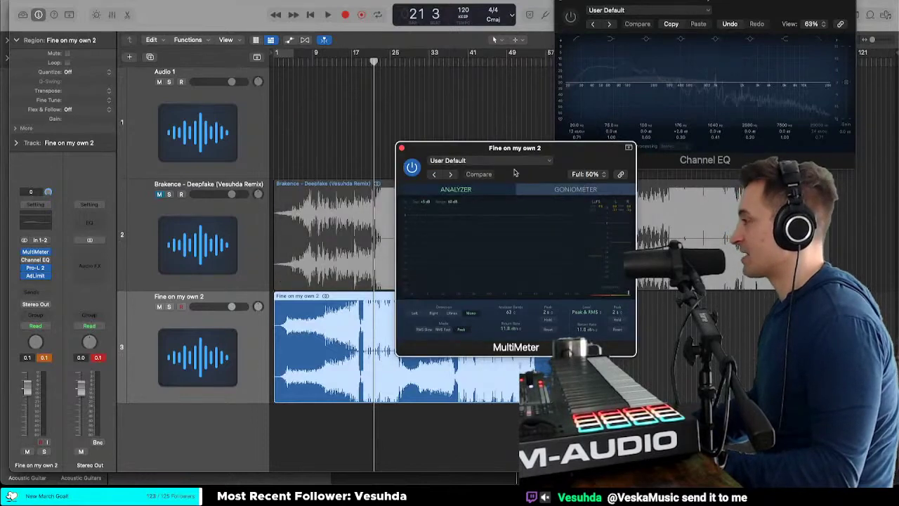
click(36, 276)
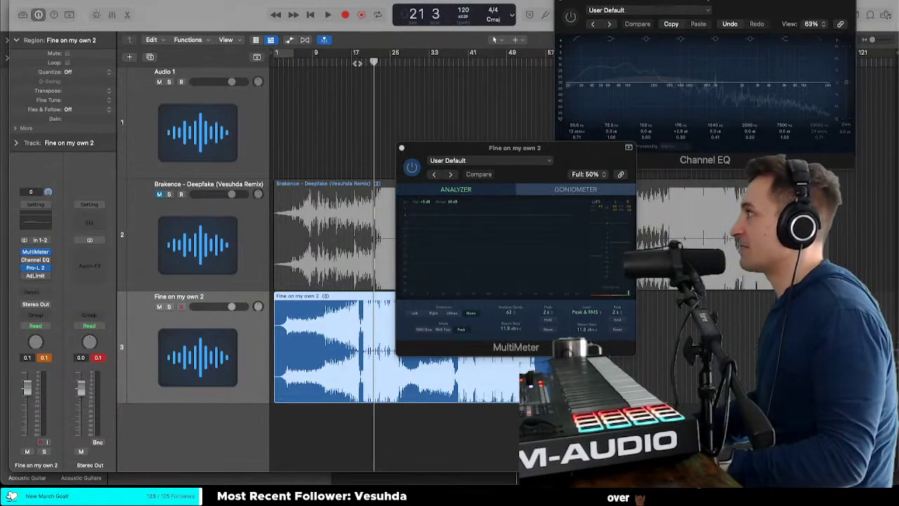
Step: Reopen Pro-L 2 and play twice from bar 20 to examine the limiter's gain reduction and loudness
drag(358, 64, 366, 62)
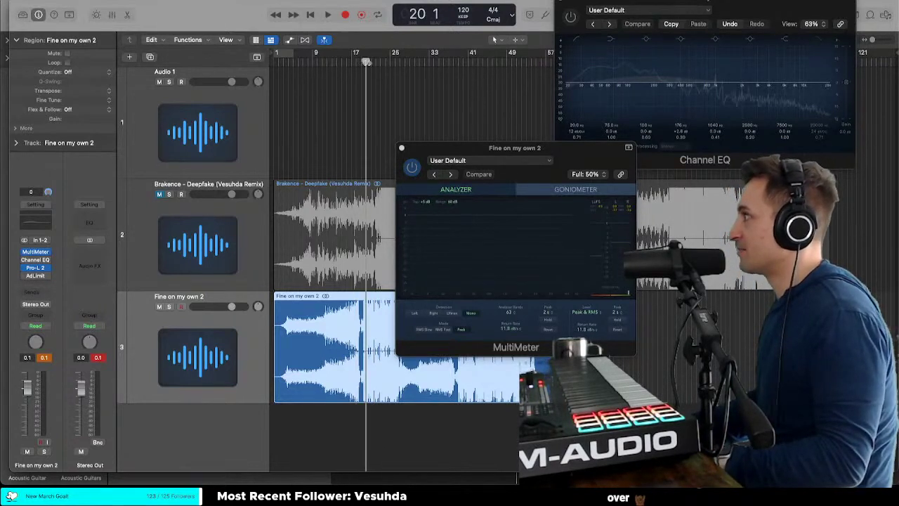
click(35, 269)
click(25, 268)
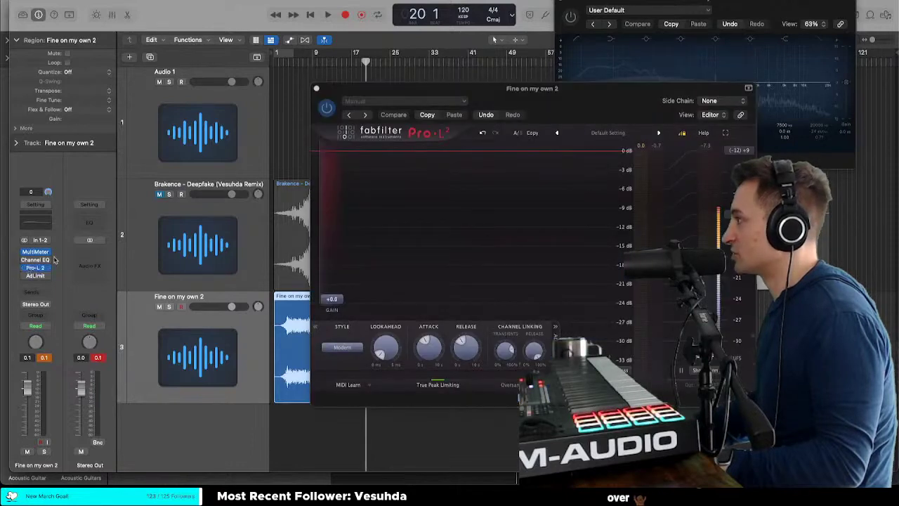
key(space)
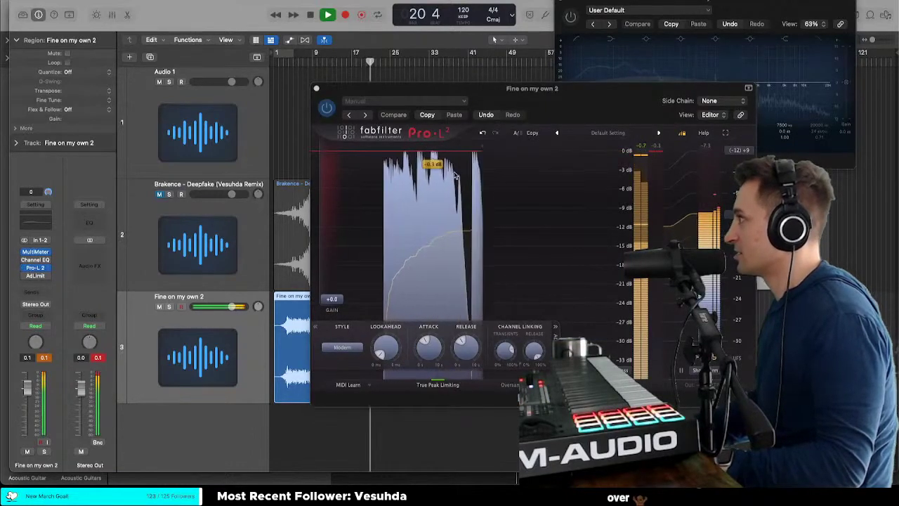
key(space)
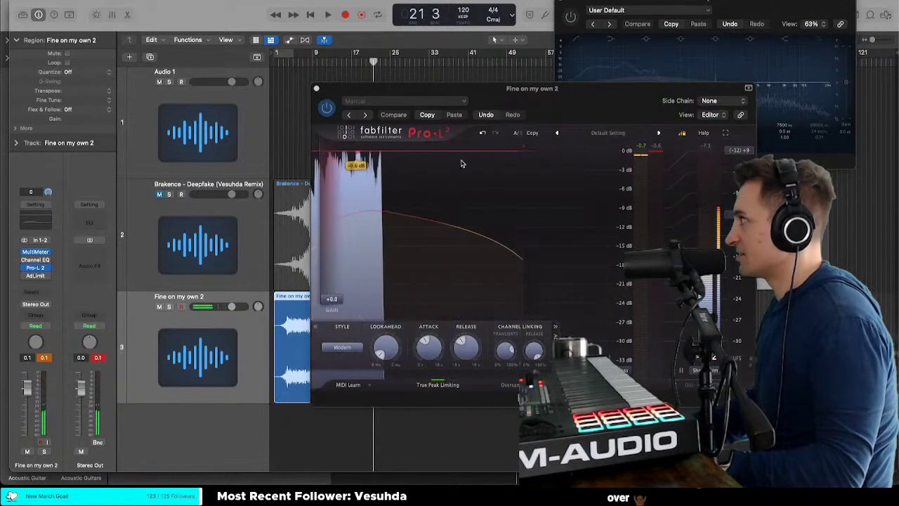
key(space)
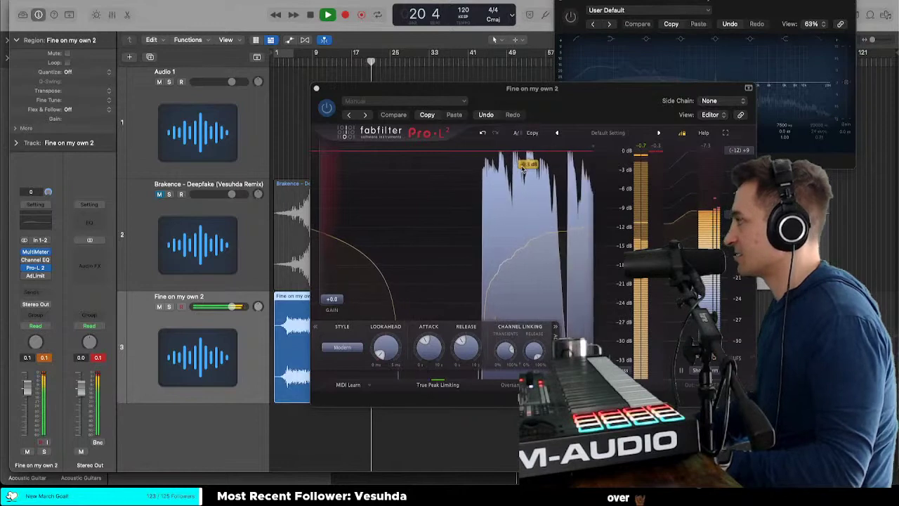
key(space)
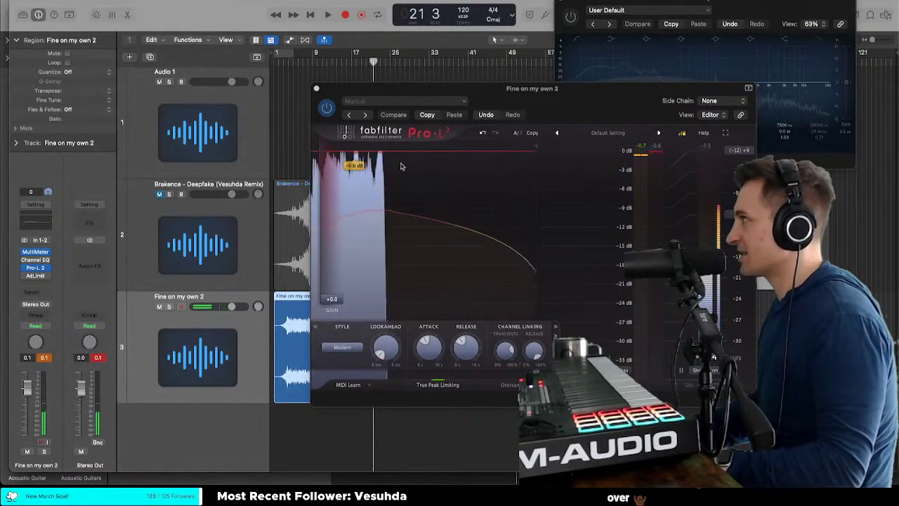
Step: Raise the Pro-L 2 gain to about +5.8 dB during playback to demonstrate heavy limiting, and stop
click(715, 385)
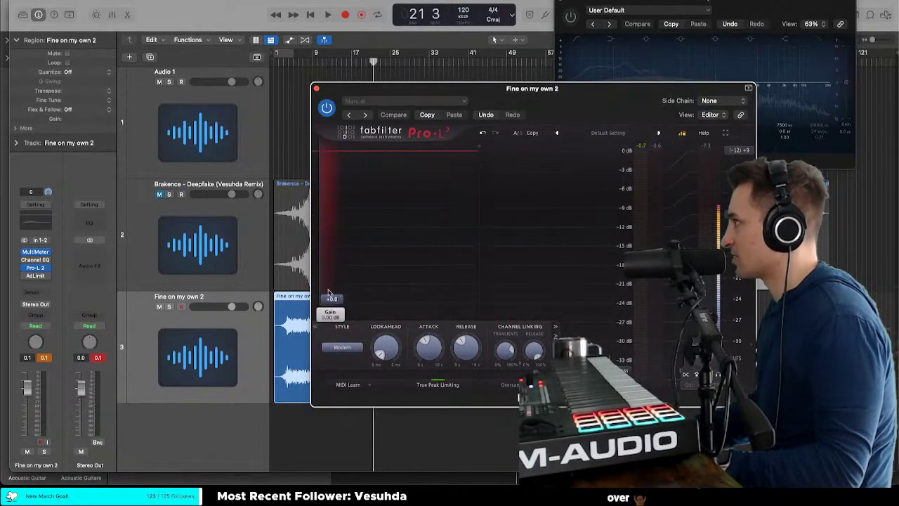
key(space)
drag(328, 293, 332, 269)
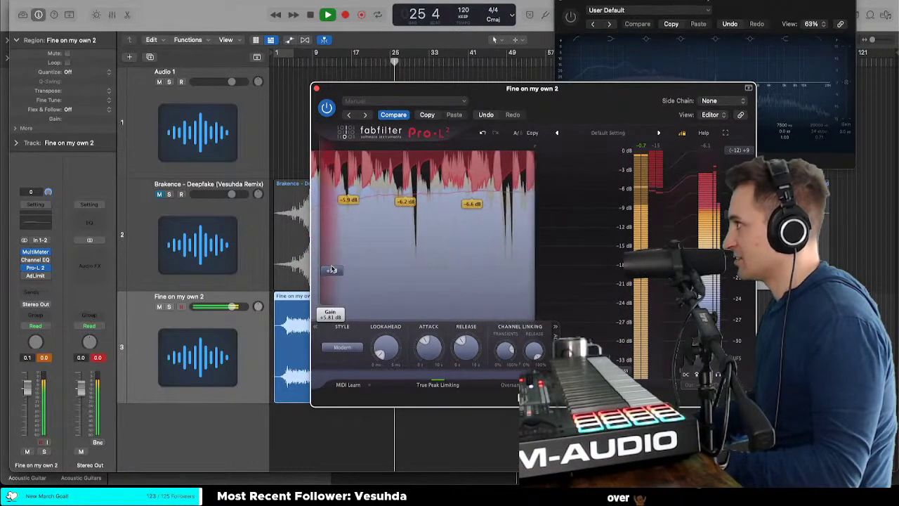
key(space)
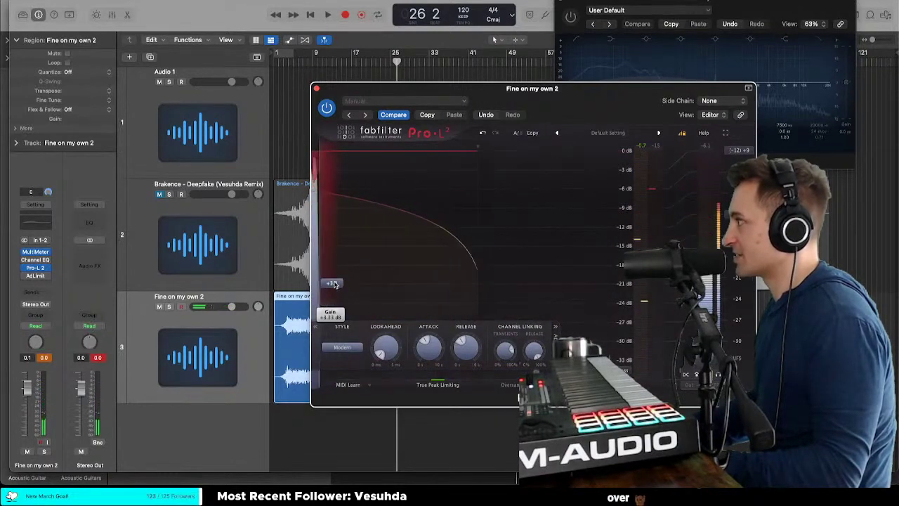
Step: Bring the Pro-L 2 gain back down to +0.2 dB during playback, stop and close the limiter window
key(space)
drag(334, 284, 334, 299)
key(space)
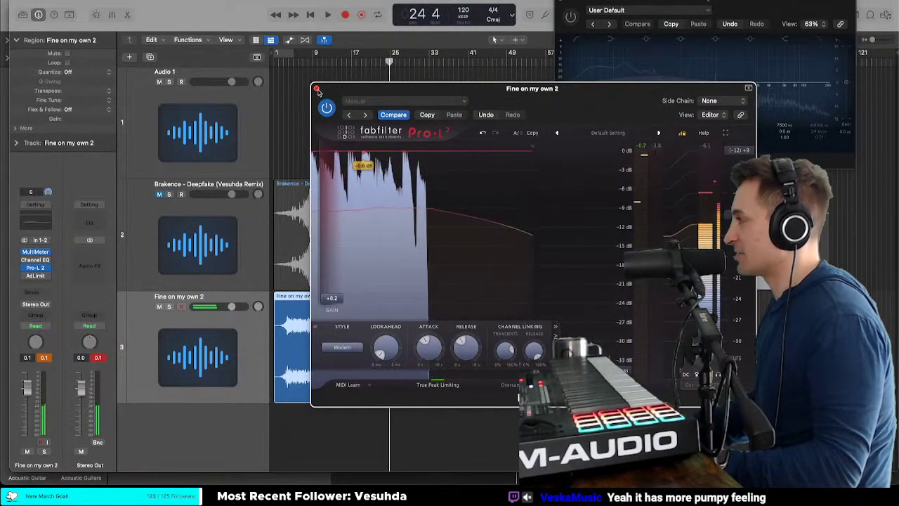
click(316, 89)
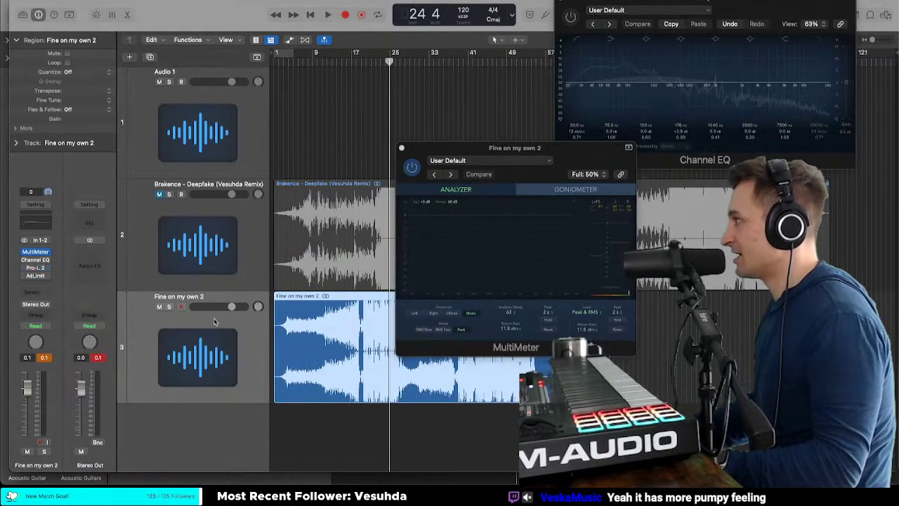
Step: Play Fine on my own 2 from several points between about bars 33 and 39 to examine its spectrum in MultiMeter
key(super+Up)
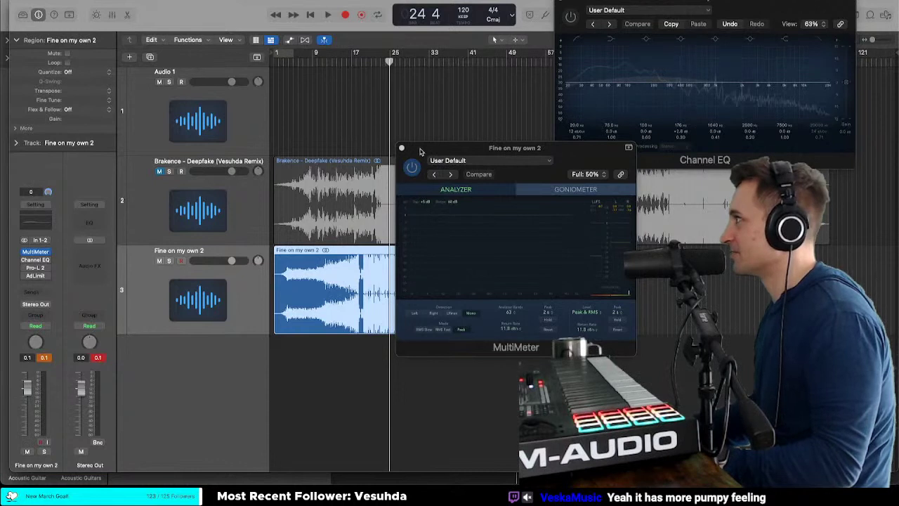
drag(464, 150, 573, 189)
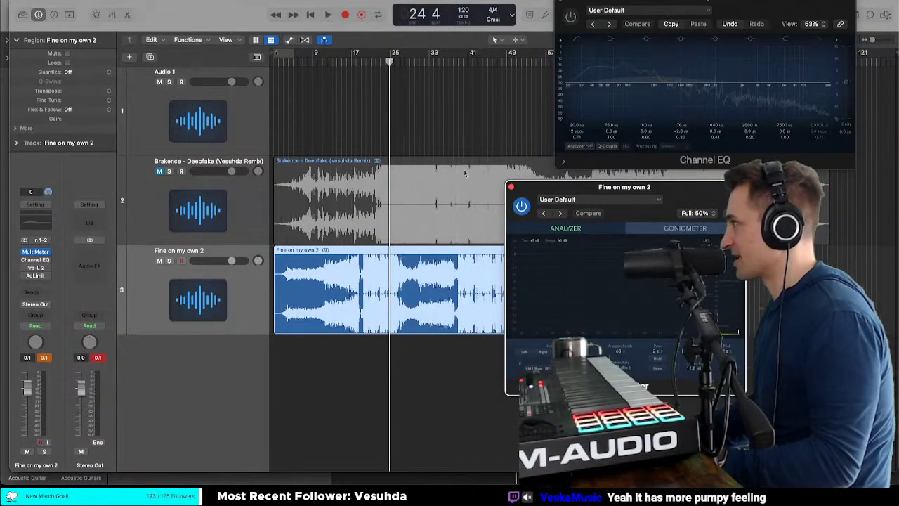
click(300, 63)
key(space)
click(430, 62)
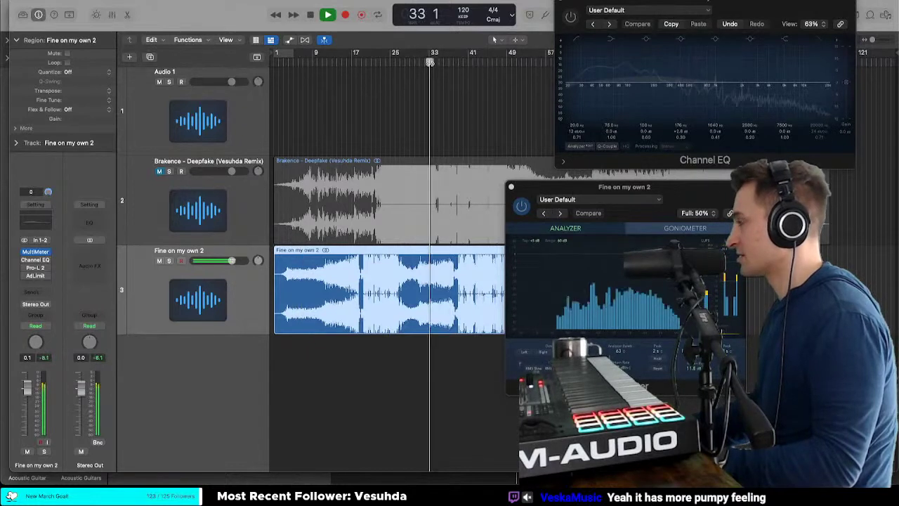
click(484, 62)
click(453, 62)
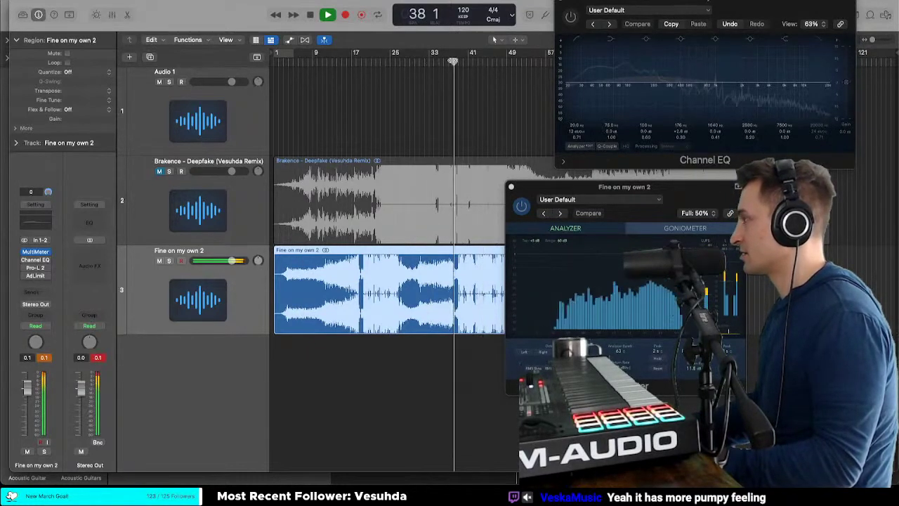
click(444, 62)
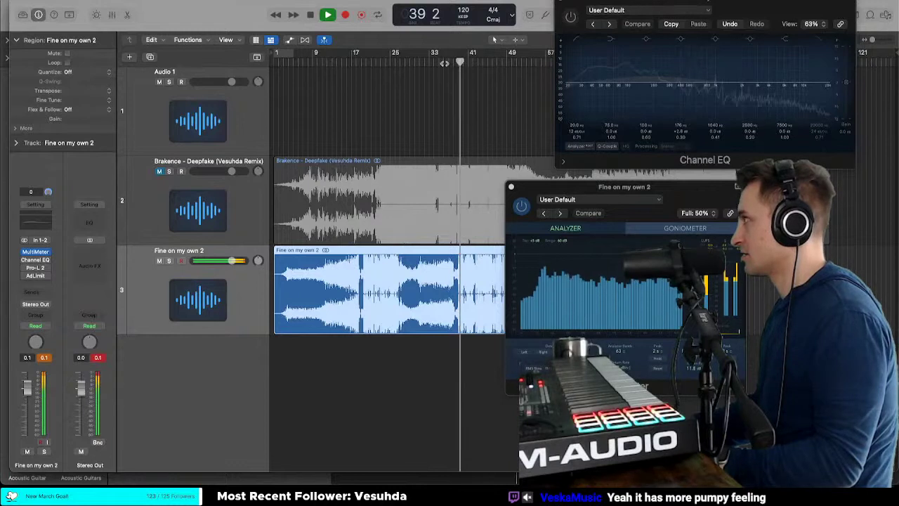
click(311, 62)
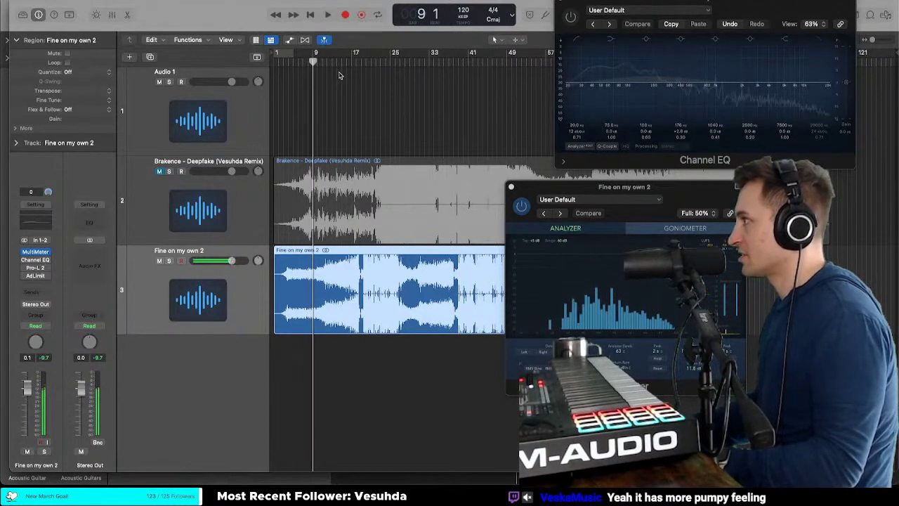
Step: Play Fine on my own 2 from about bar 9 while trying a broad low-end boost in Channel EQ, and stop
click(299, 62)
drag(299, 62, 311, 61)
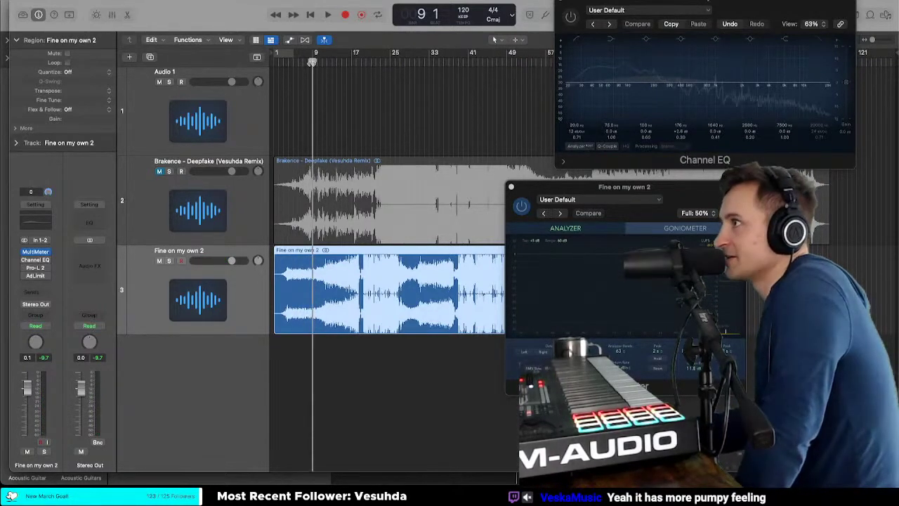
key(space)
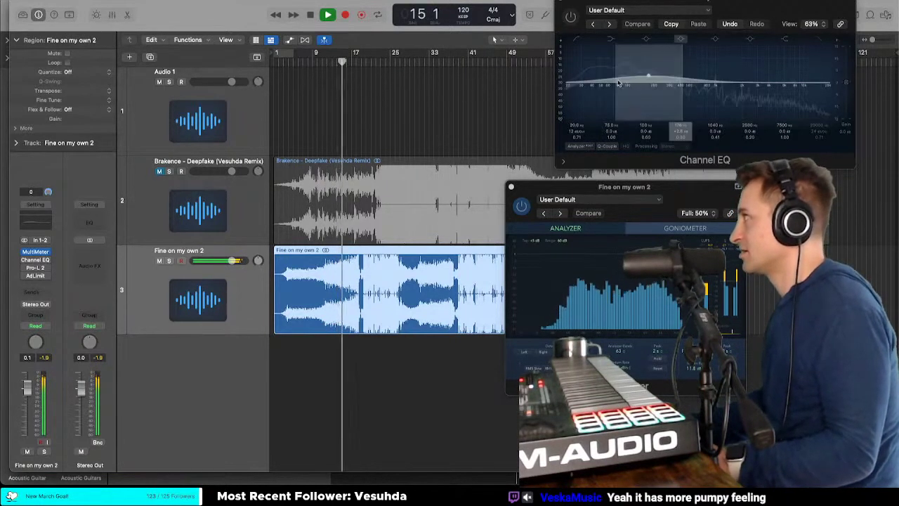
drag(650, 67, 649, 57)
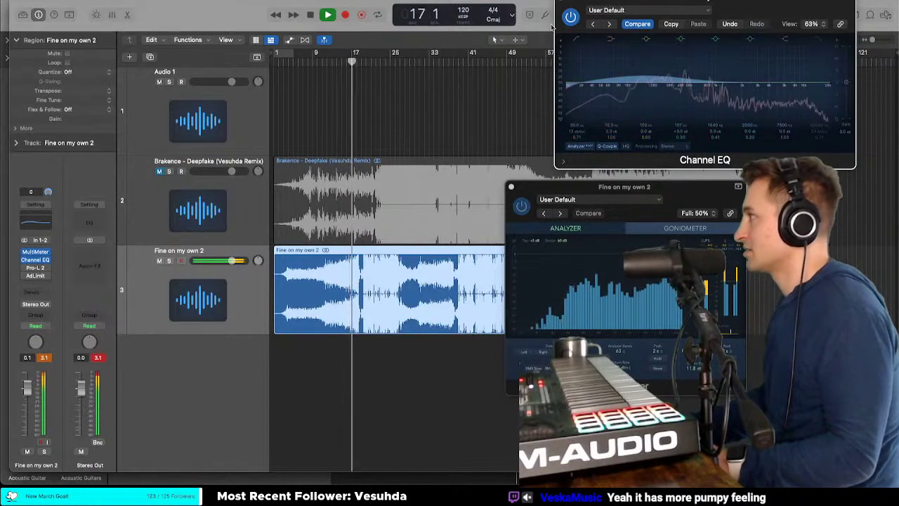
key(space)
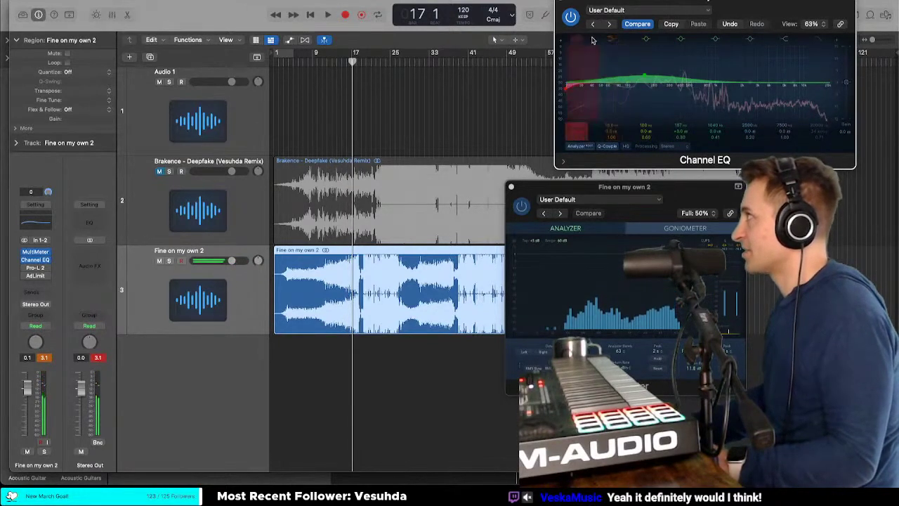
Step: Remove the low-end boost from Channel EQ and close its window
click(570, 17)
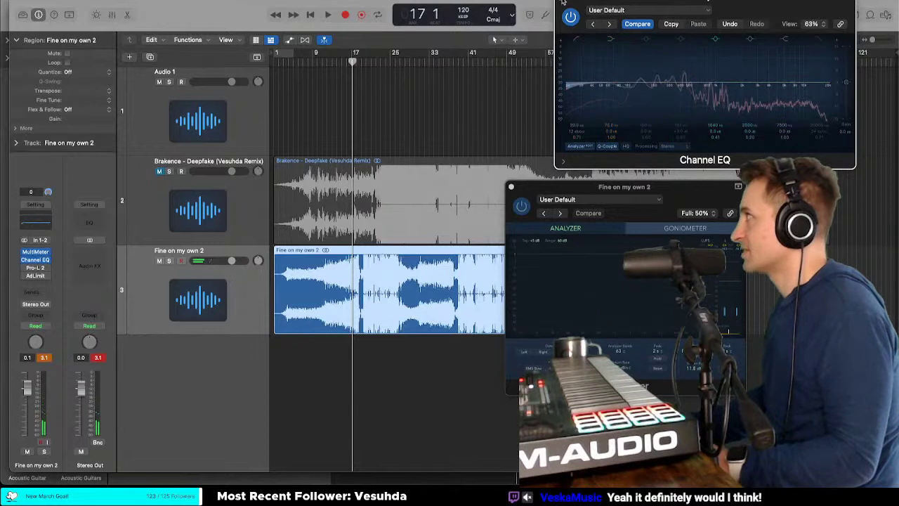
click(562, 3)
click(373, 109)
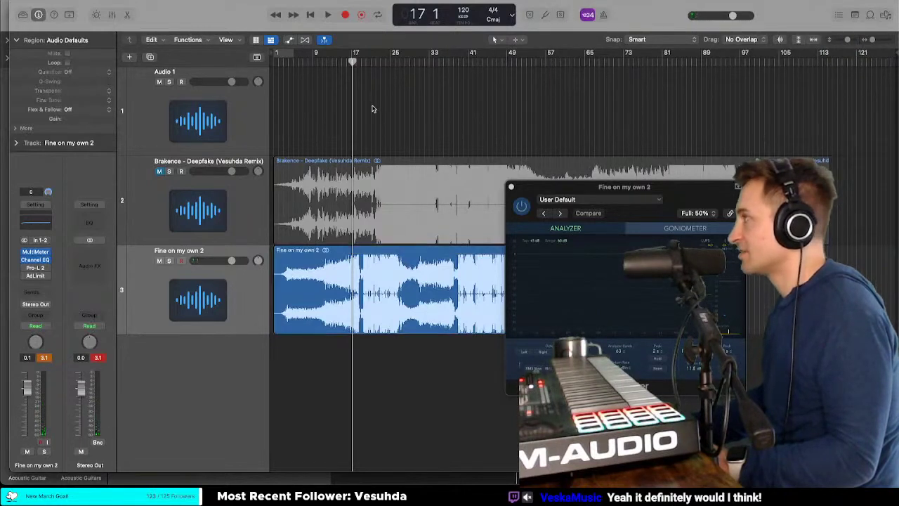
Step: Play the section around bar 38 of Fine on my own 2 with MultiMeter open, stop and close the meter window
click(313, 63)
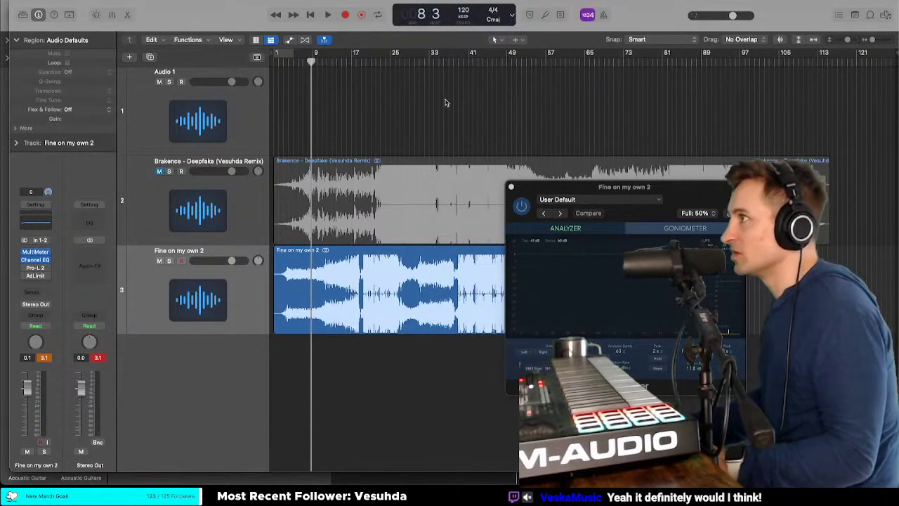
click(454, 63)
key(space)
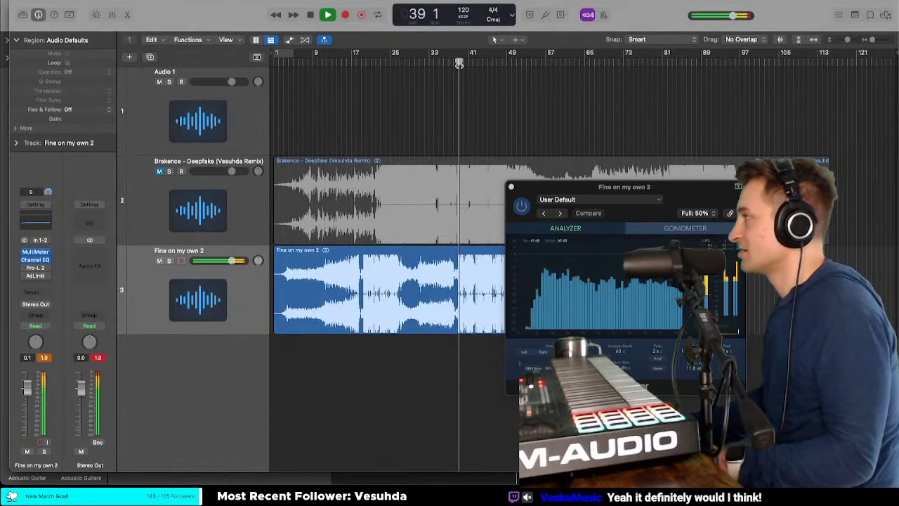
key(space)
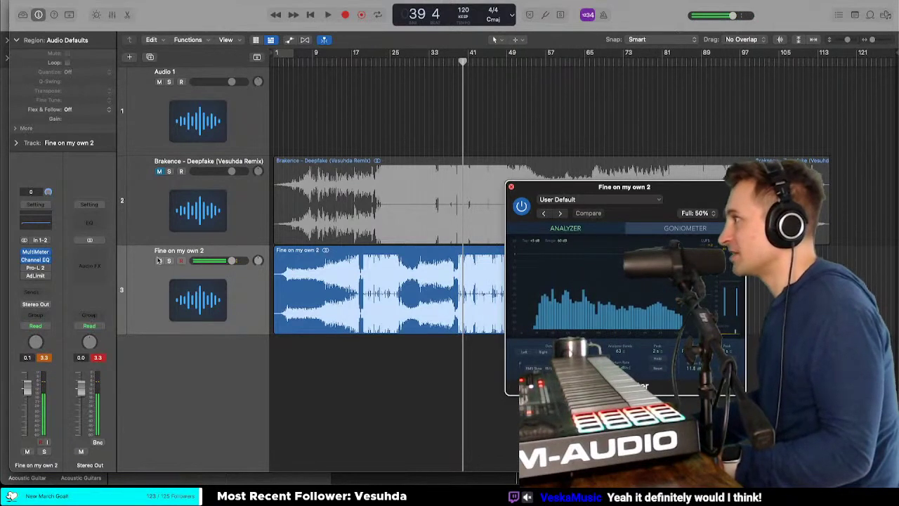
click(511, 186)
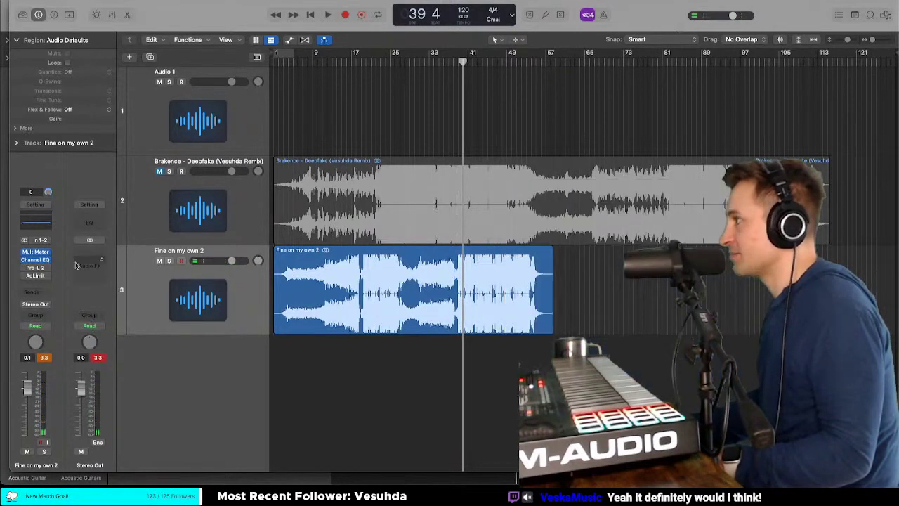
Step: Switch playback to the Brakence - Deepfake (Vesuhda Remix) track from about bar 13 and mute Fine on my own 2
click(143, 216)
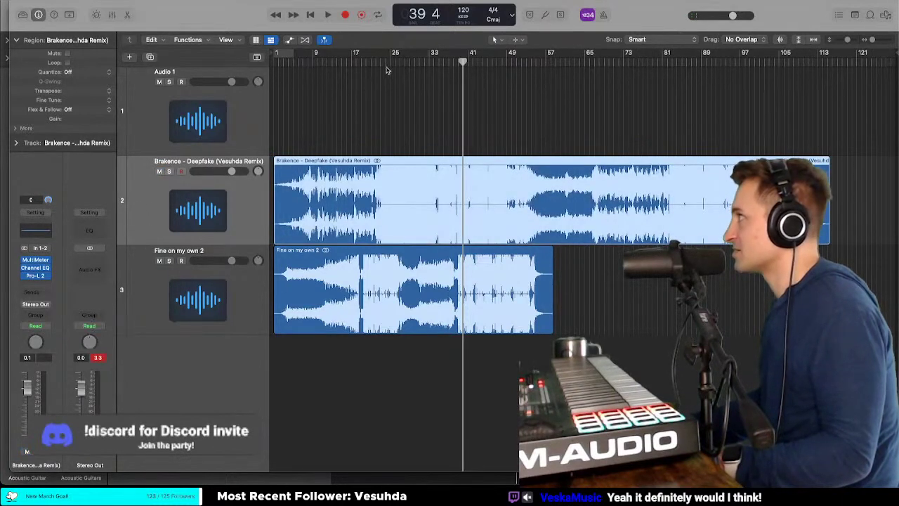
double_click(332, 60)
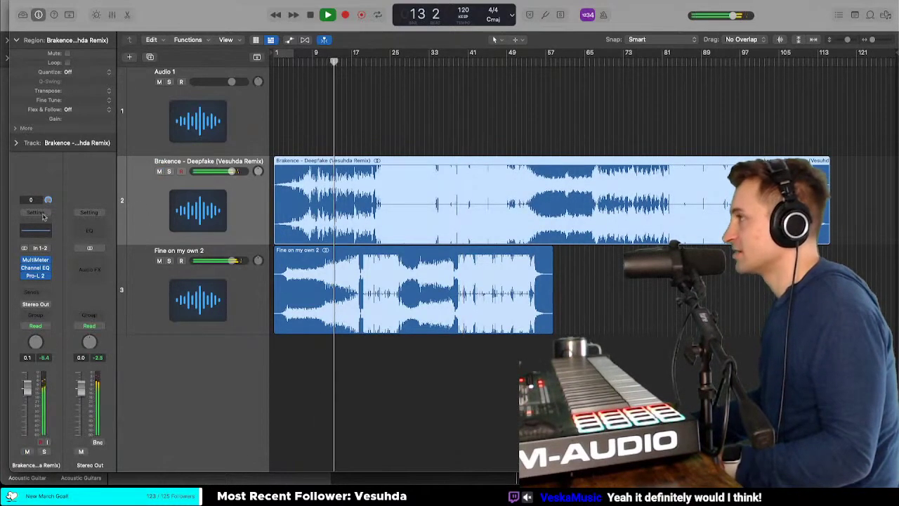
click(159, 261)
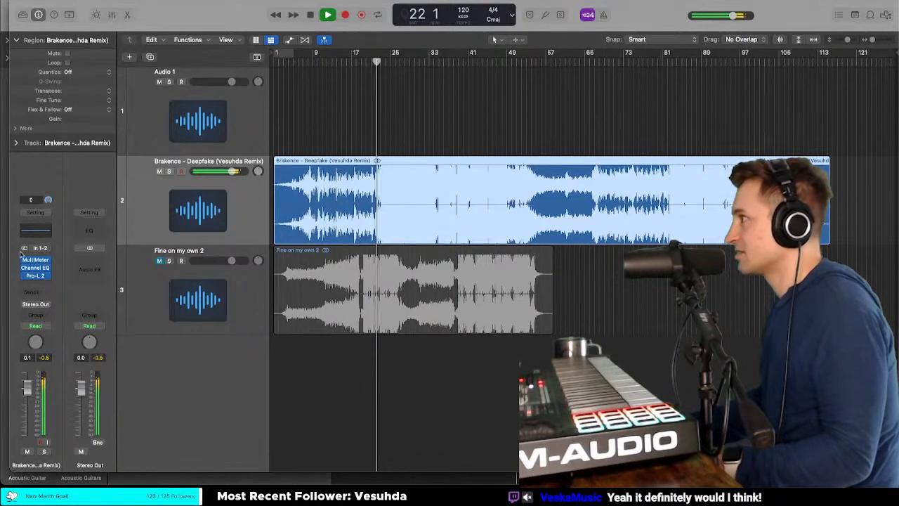
Step: Listen to the Deepfake remix's build-up and the drop around bar 25, return to the build-up and stop
click(342, 62)
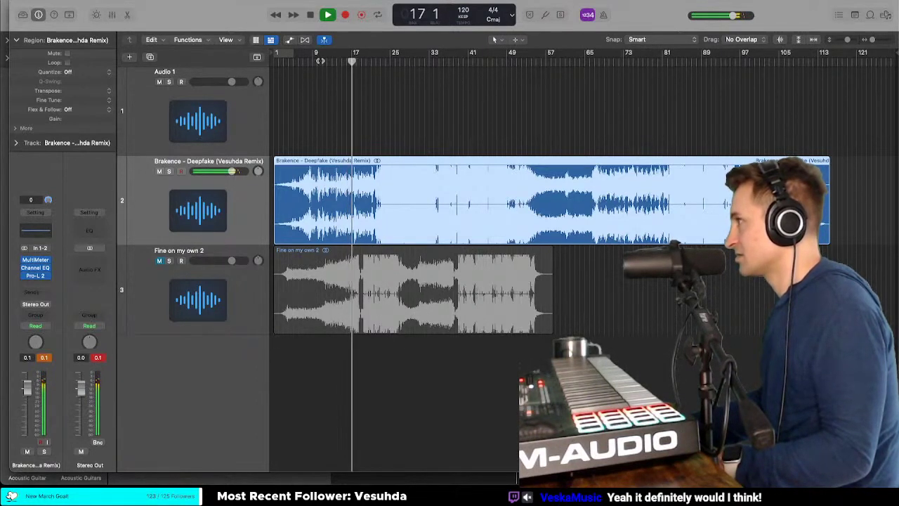
click(387, 62)
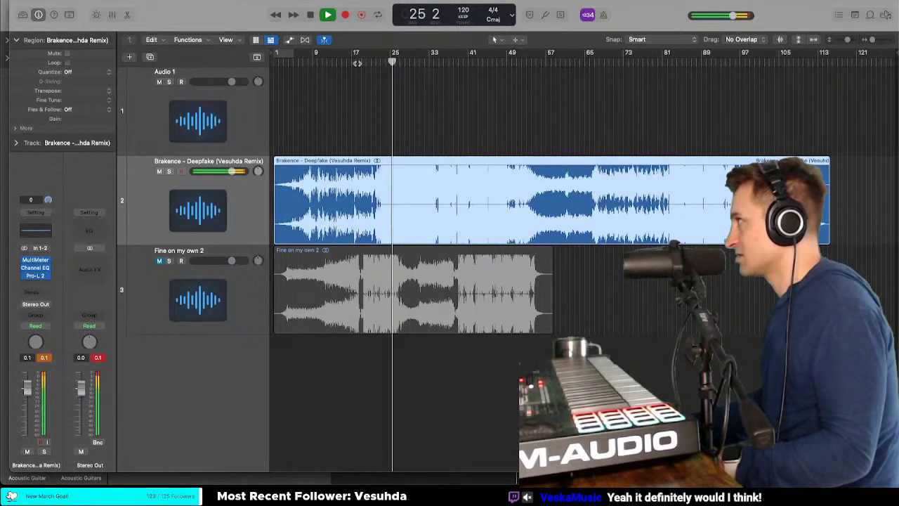
click(329, 62)
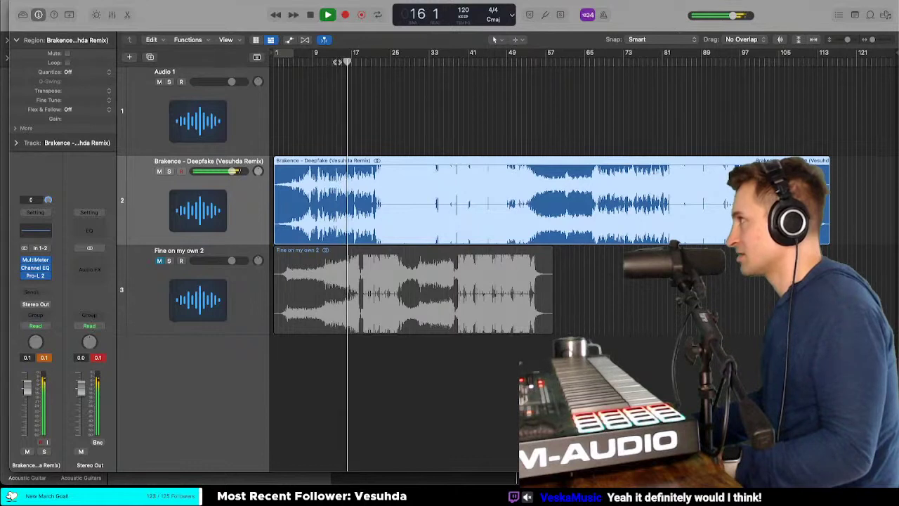
key(space)
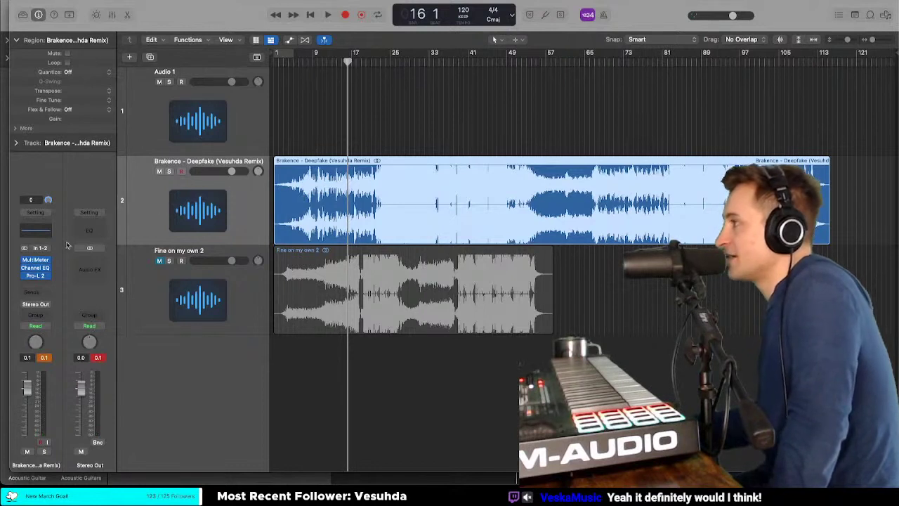
Step: Open MultiMeter on the Deepfake remix track, examine its goniometer during playback and park the playhead at bar 18
click(28, 261)
key(space)
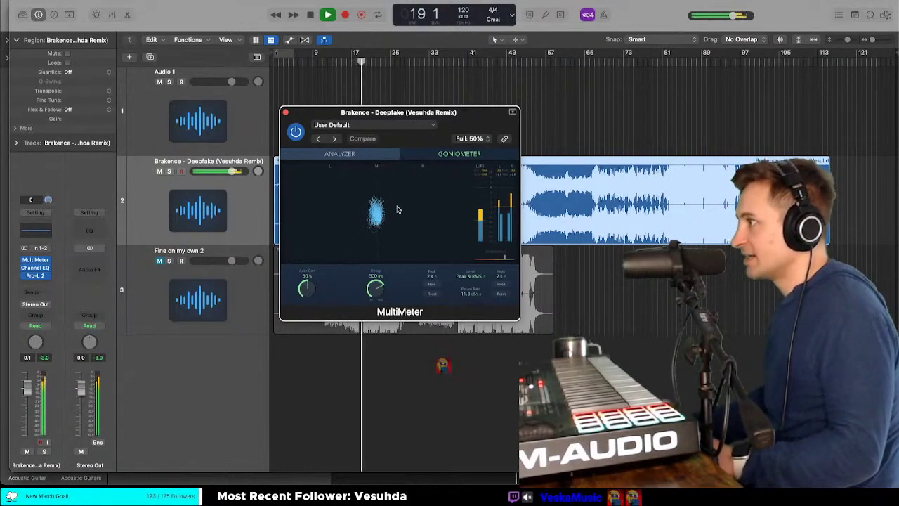
drag(419, 112, 632, 152)
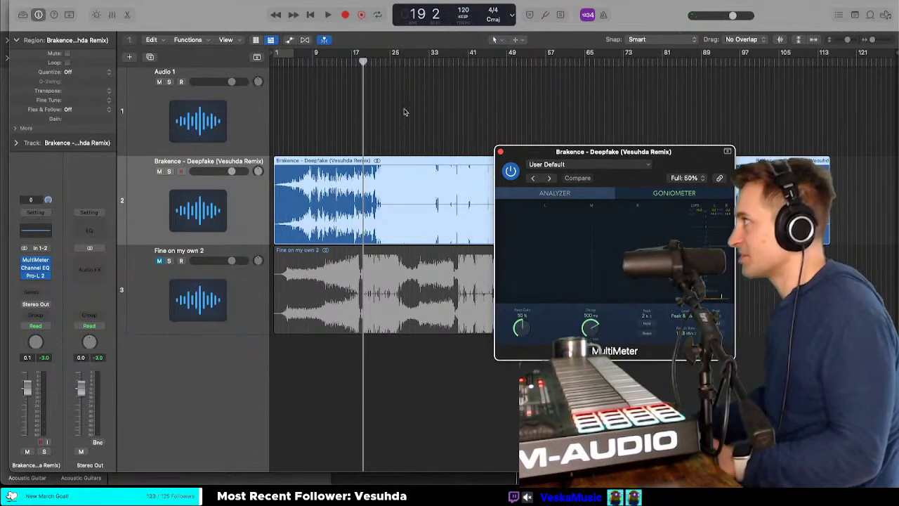
mouse_move(365, 64)
mouse_down()
mouse_move(381, 62)
mouse_move(356, 61)
mouse_up()
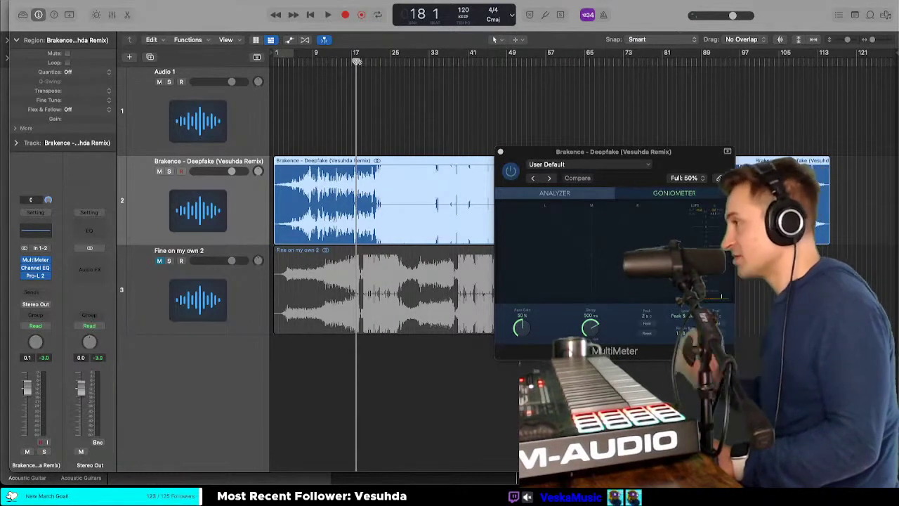
Step: Insert a stereo Ozone Imager 2 ahead of MultiMeter on the Deepfake remix track
click(40, 259)
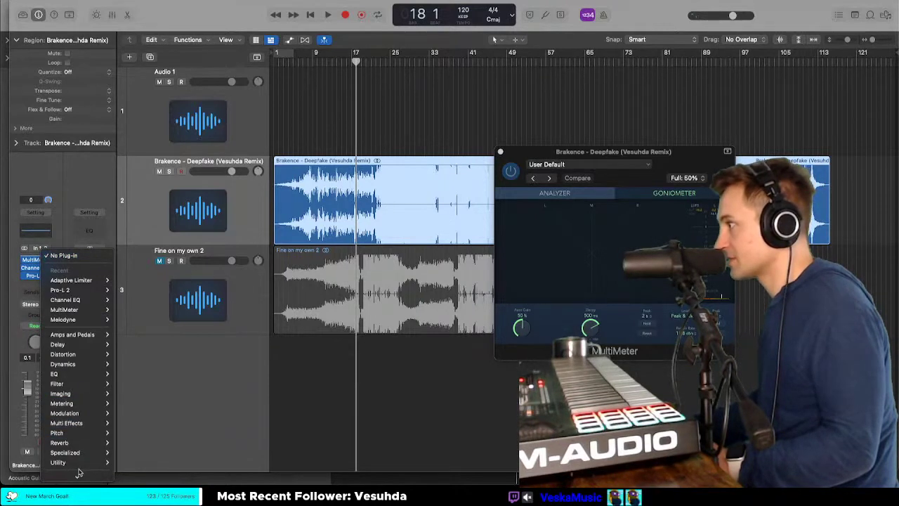
mouse_move(79, 474)
mouse_move(151, 434)
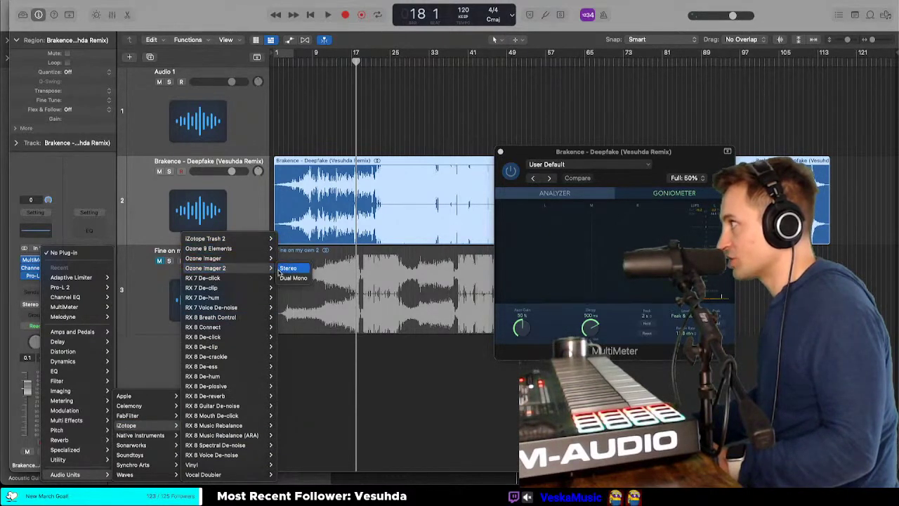
click(281, 270)
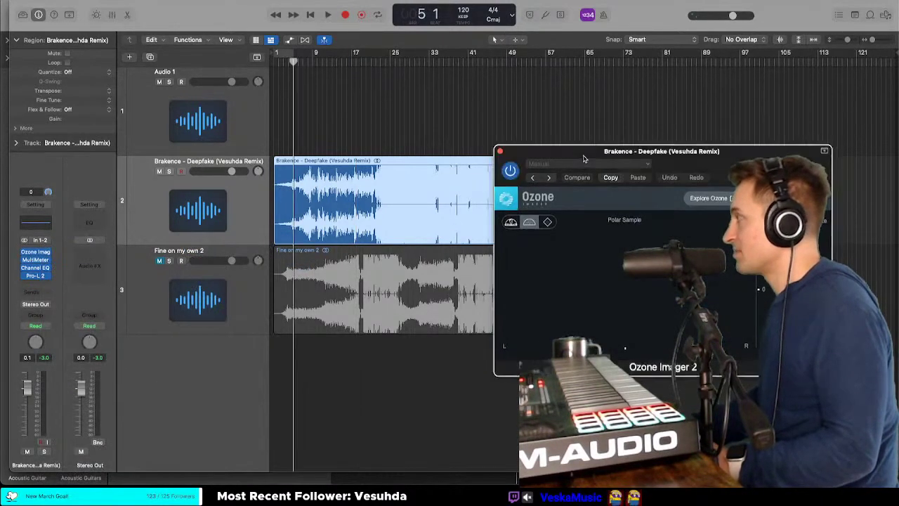
Step: Play the remix from bar 5 while lowering the Ozone Imager 2 Width below 0, and stop
drag(583, 159, 467, 231)
key(space)
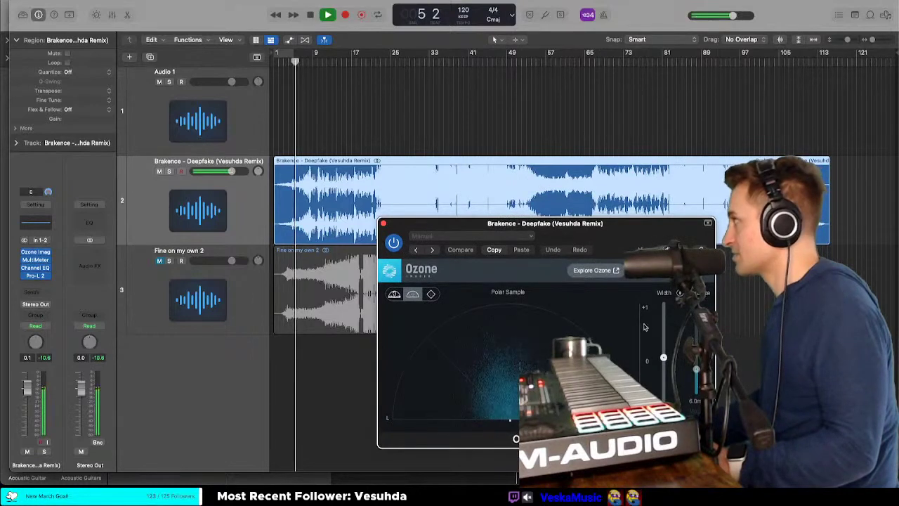
drag(664, 360, 663, 390)
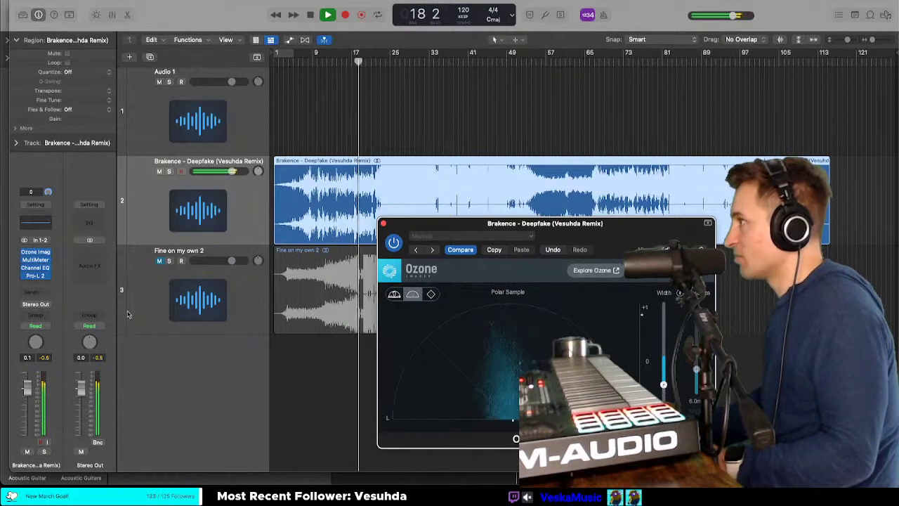
key(space)
Step: Open MultiMeter beside Ozone Imager 2 and play the Deepfake remix from about bar 19 to examine the goniometer
click(37, 260)
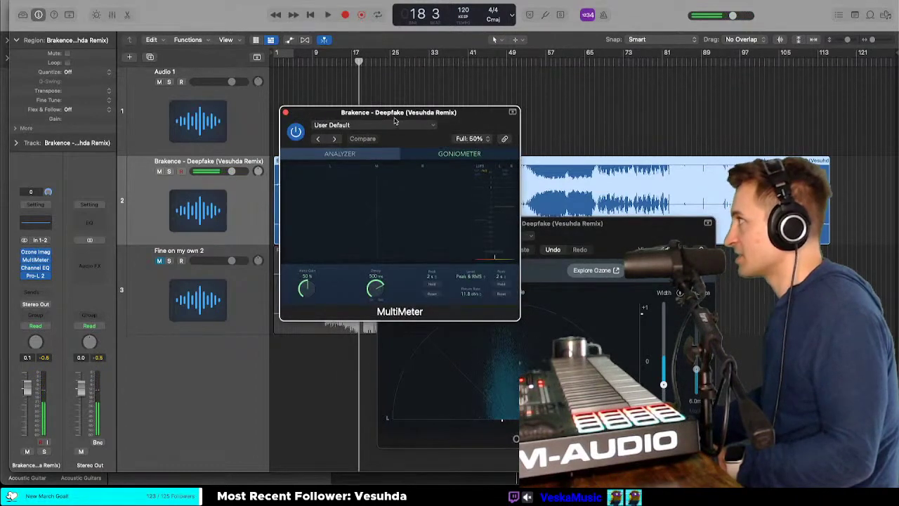
drag(395, 121, 703, 22)
key(space)
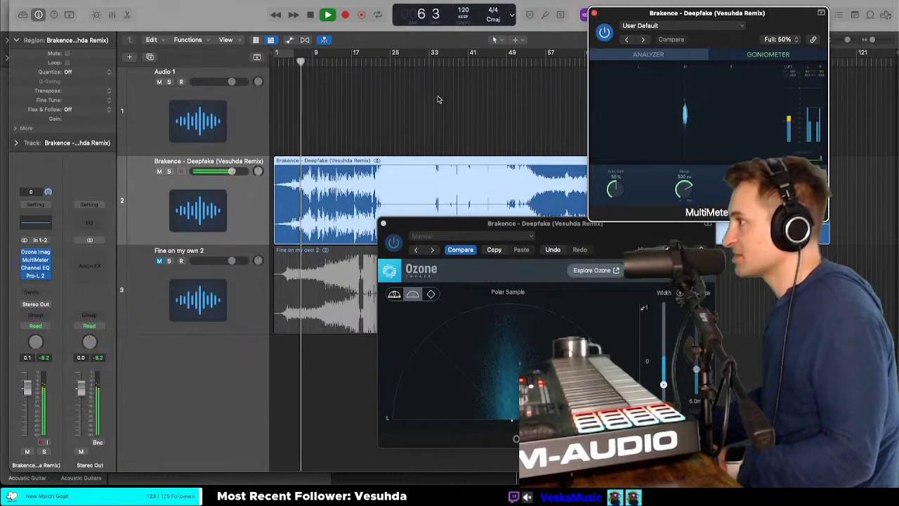
click(362, 56)
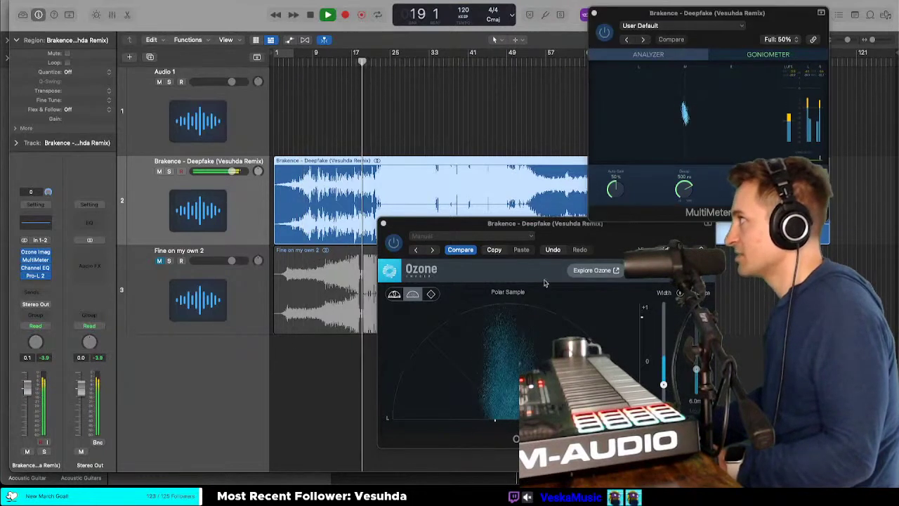
Step: Raise the Ozone Imager 2 Width to around the middle of its range during playback, and stop
click(663, 386)
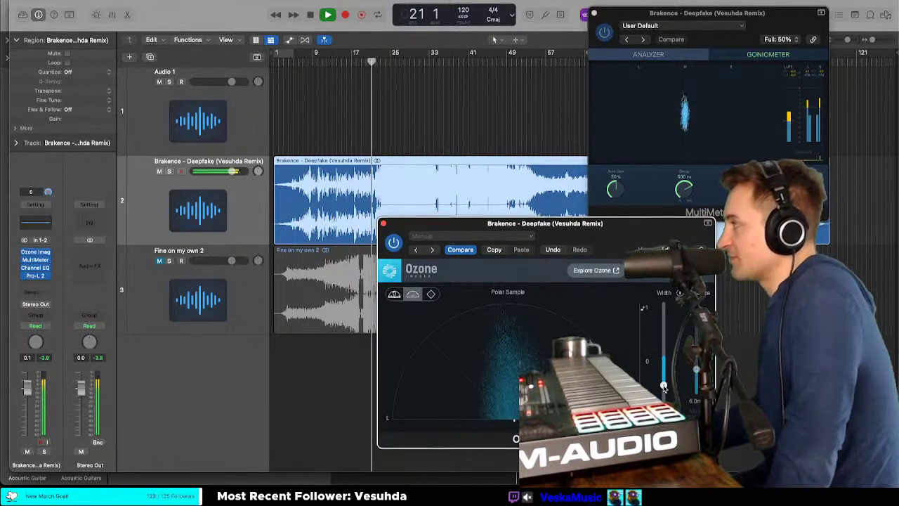
drag(664, 386, 663, 376)
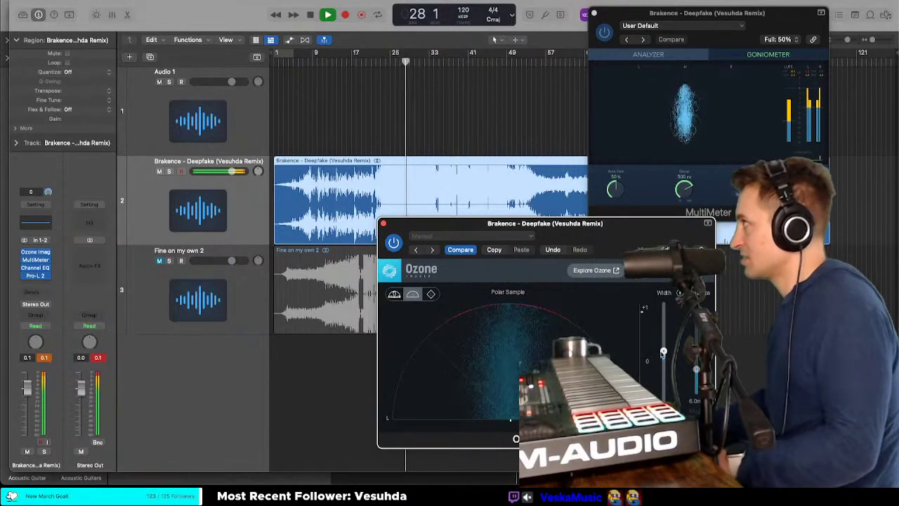
key(space)
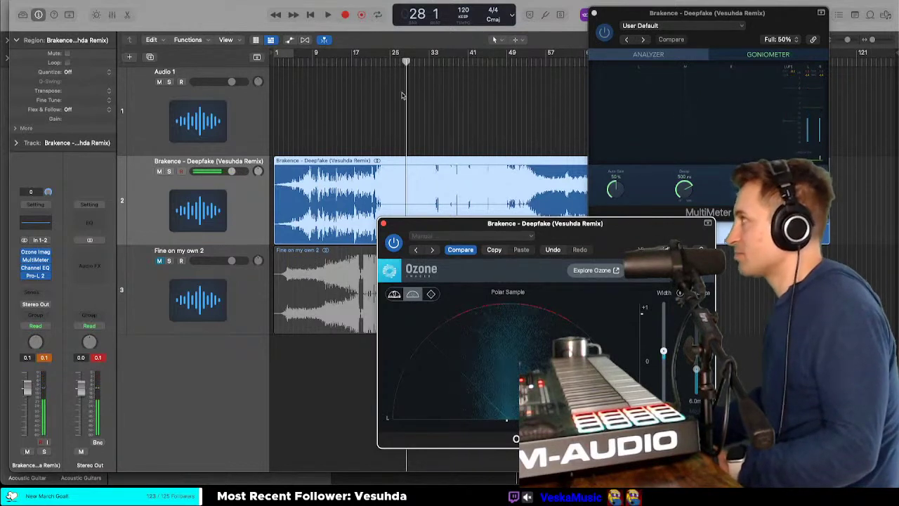
Step: Examine the remix's stereo width on the goniometer across bars 24 to 41, stop and park the playhead at bar 16
double_click(389, 64)
click(420, 61)
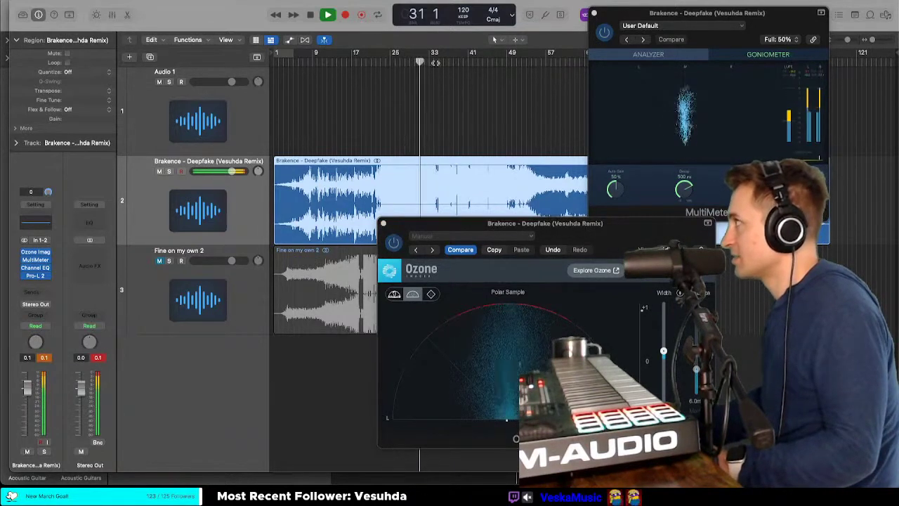
click(467, 61)
double_click(385, 62)
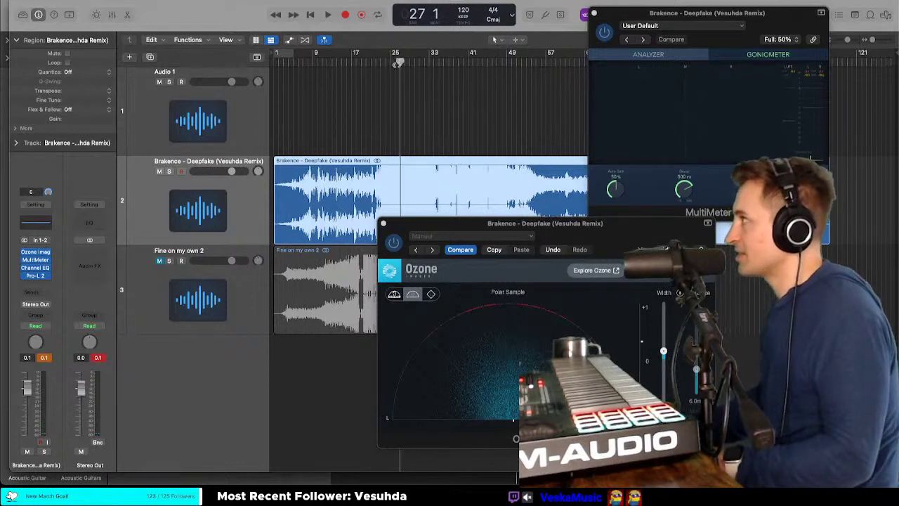
click(345, 64)
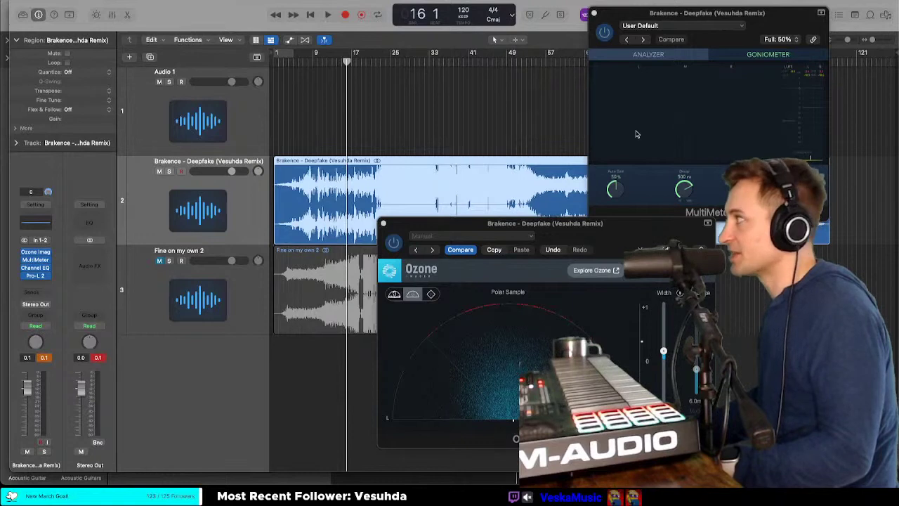
Step: Close Ozone Imager 2 and MultiMeter, unmute the Fine on my own 2 track and mute the Deepfake remix track
drag(421, 228, 433, 180)
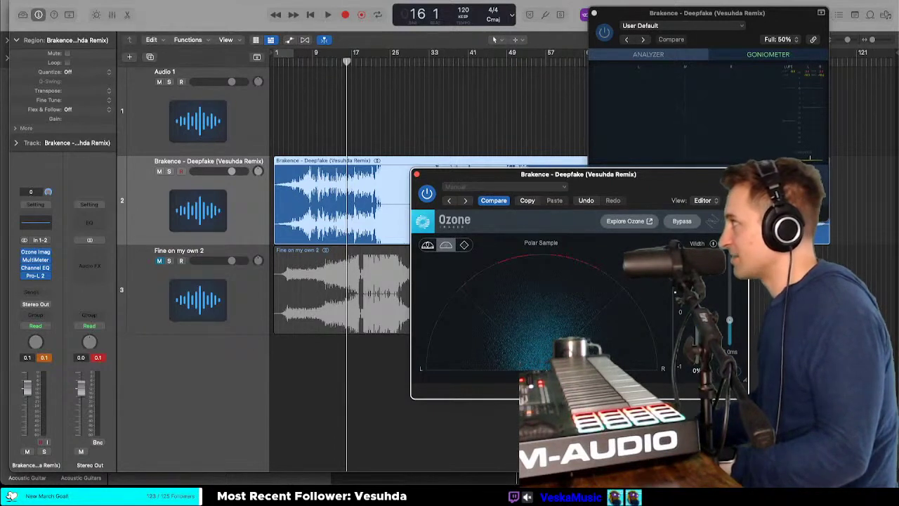
click(417, 175)
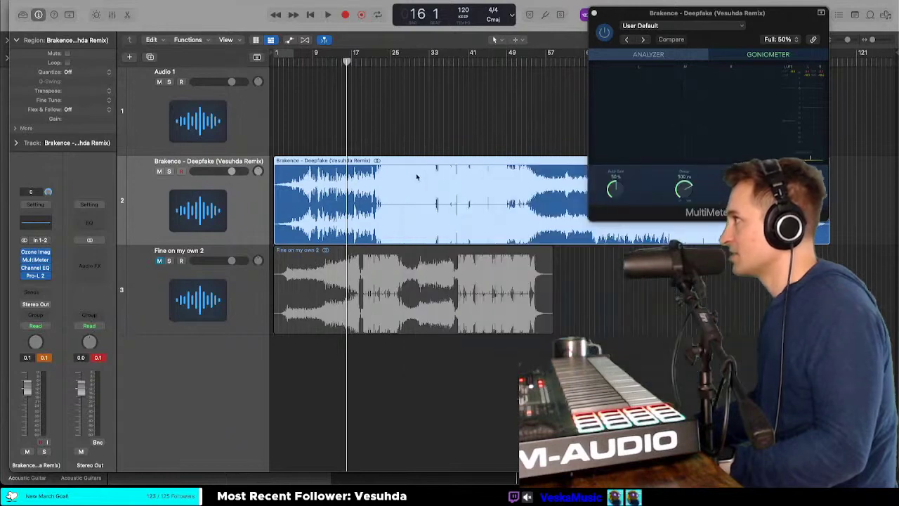
click(168, 286)
click(159, 262)
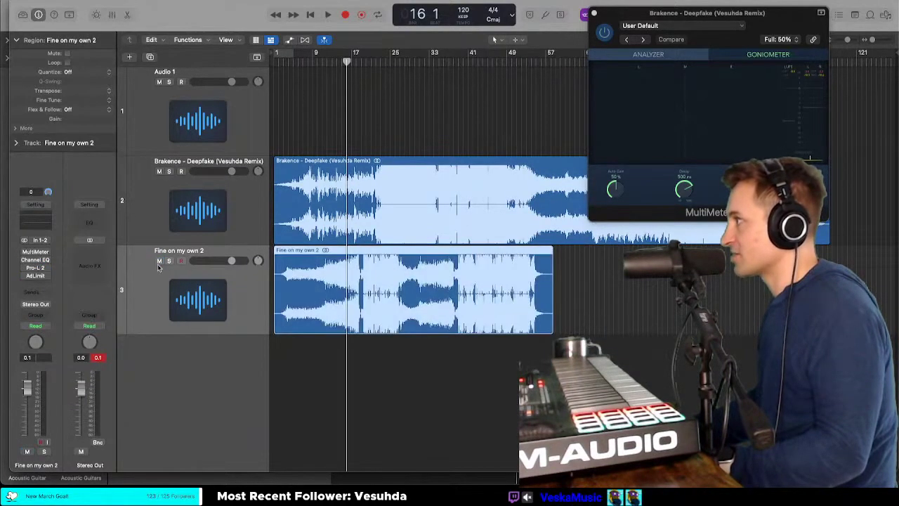
click(159, 171)
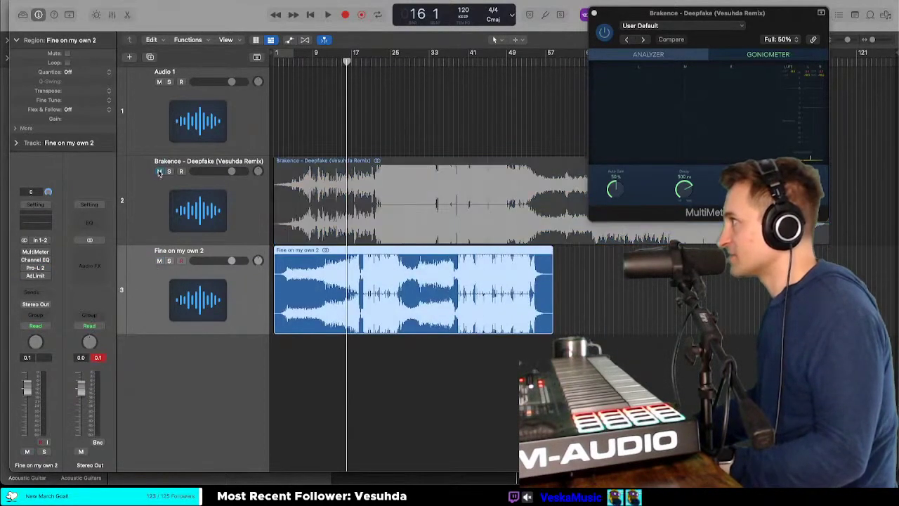
drag(358, 60, 379, 75)
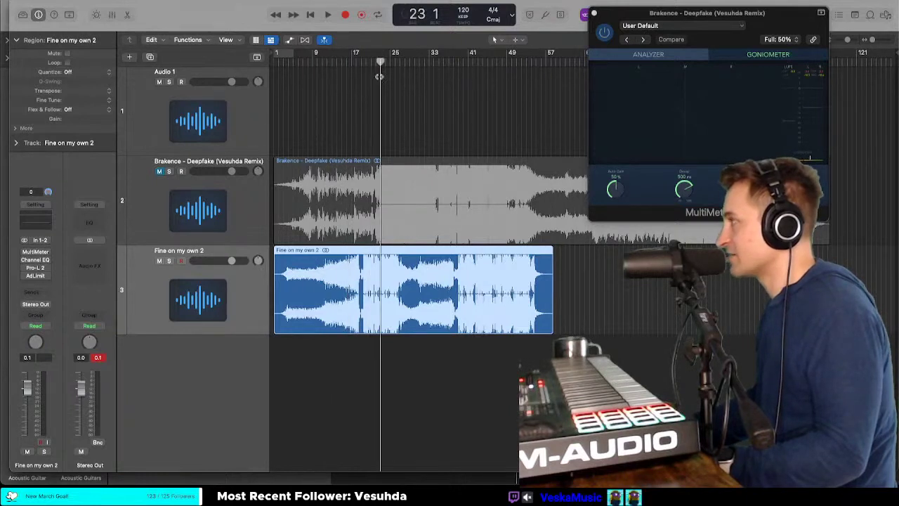
click(594, 13)
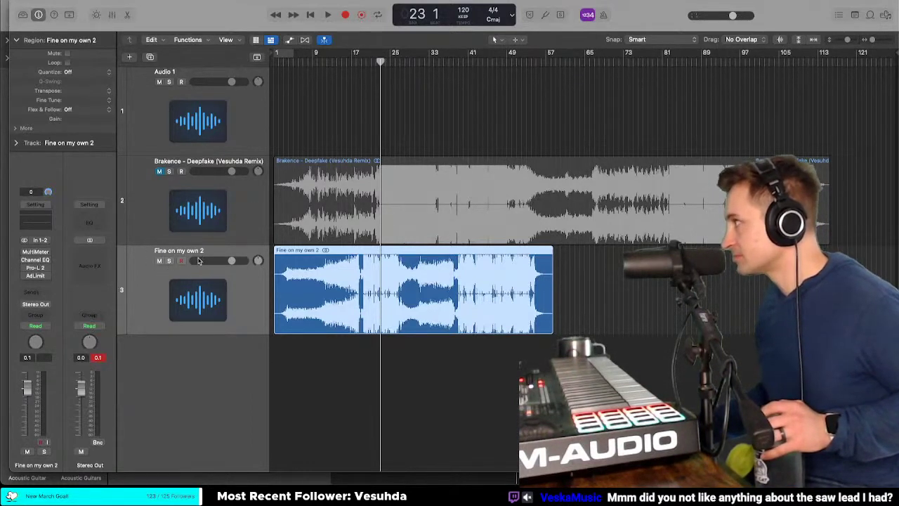
Step: Listen to Fine on my own 2's first drop from its build-up, and the second drop from about bar 35
click(366, 58)
key(space)
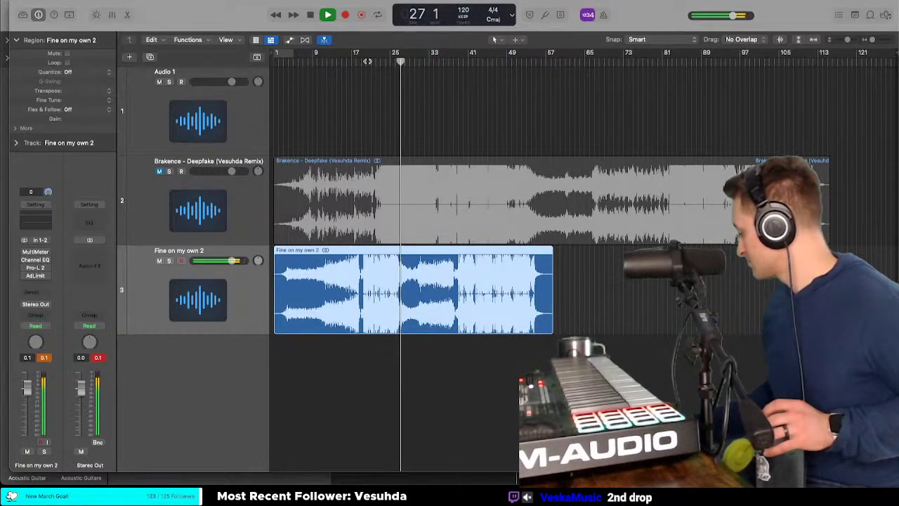
click(335, 62)
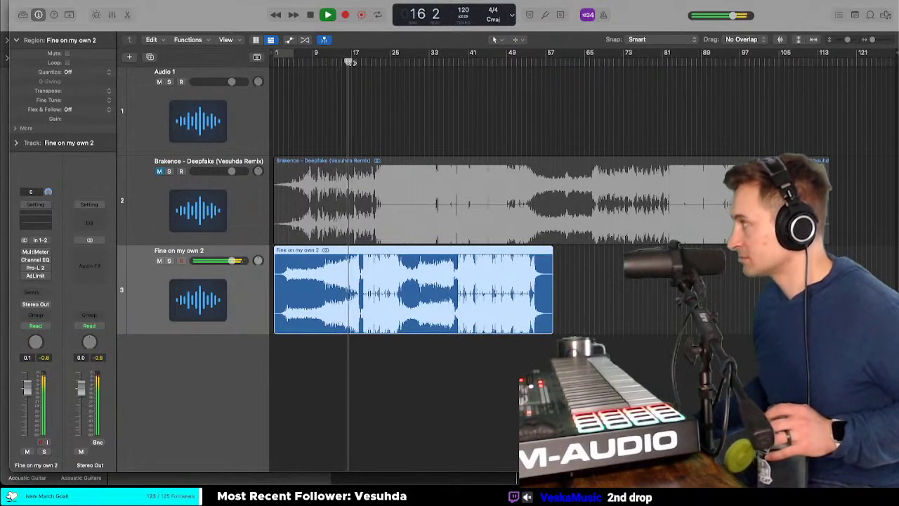
click(455, 61)
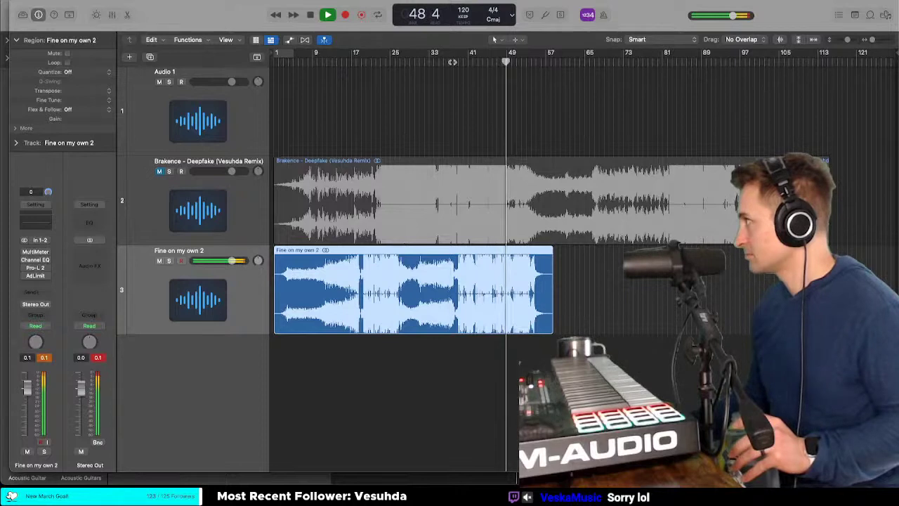
click(453, 62)
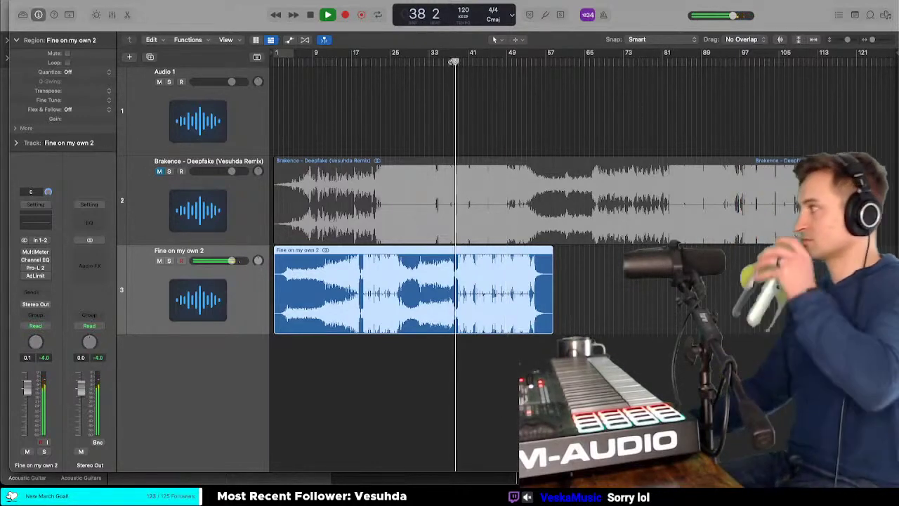
click(443, 62)
click(439, 62)
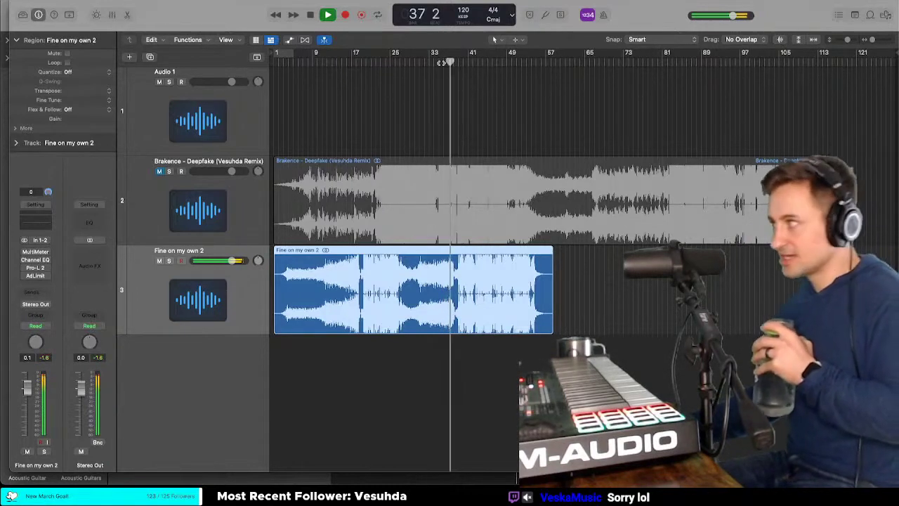
click(440, 60)
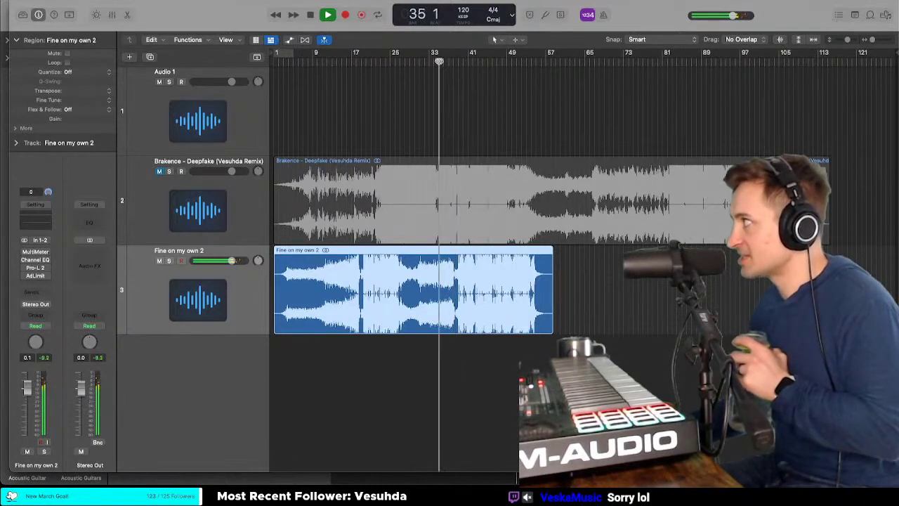
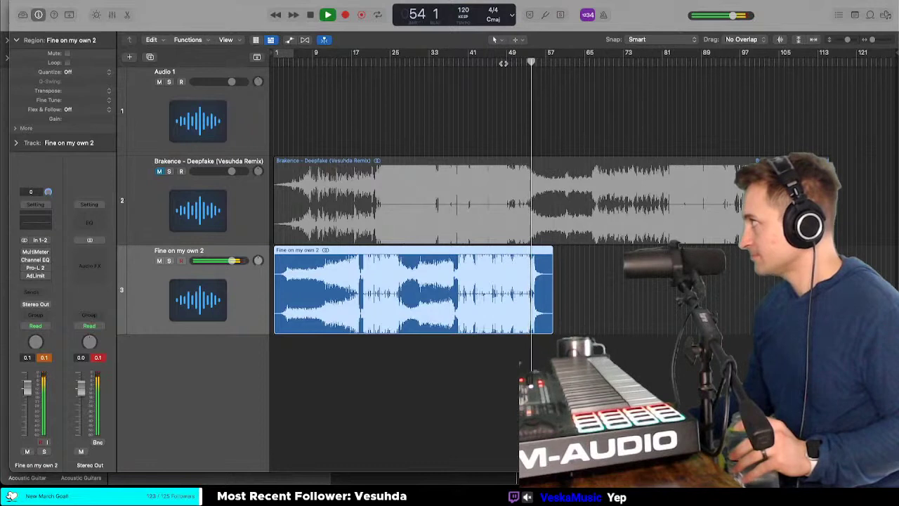
Step: Replay the short passage around bars 48 to 50 of Fine on my own 2 several times, and stop
click(502, 63)
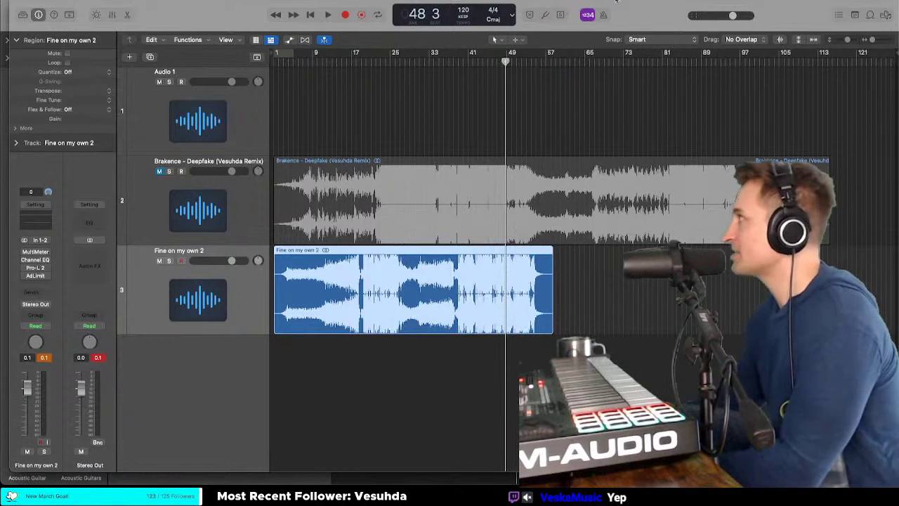
click(512, 61)
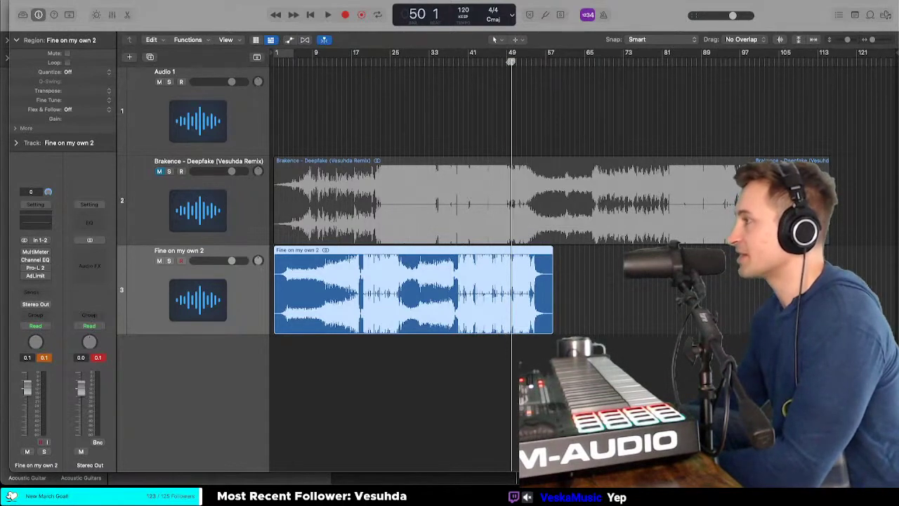
key(space)
click(510, 62)
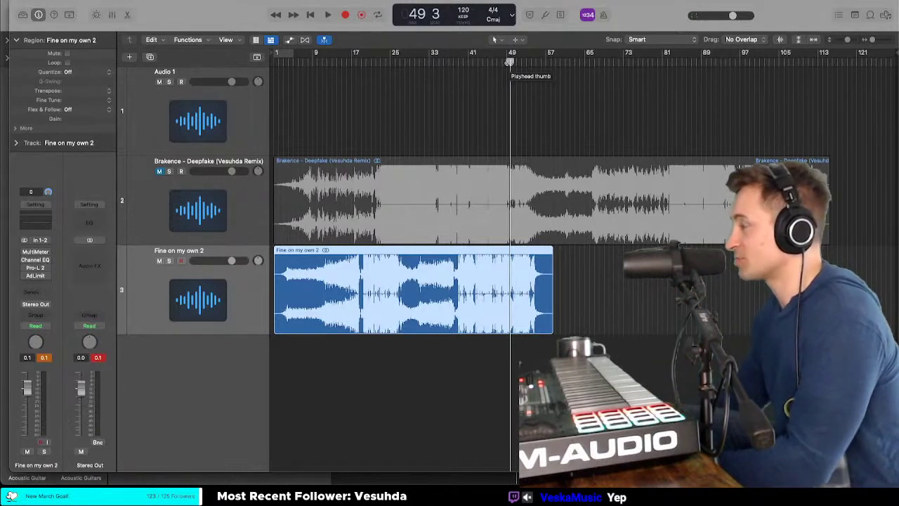
key(space)
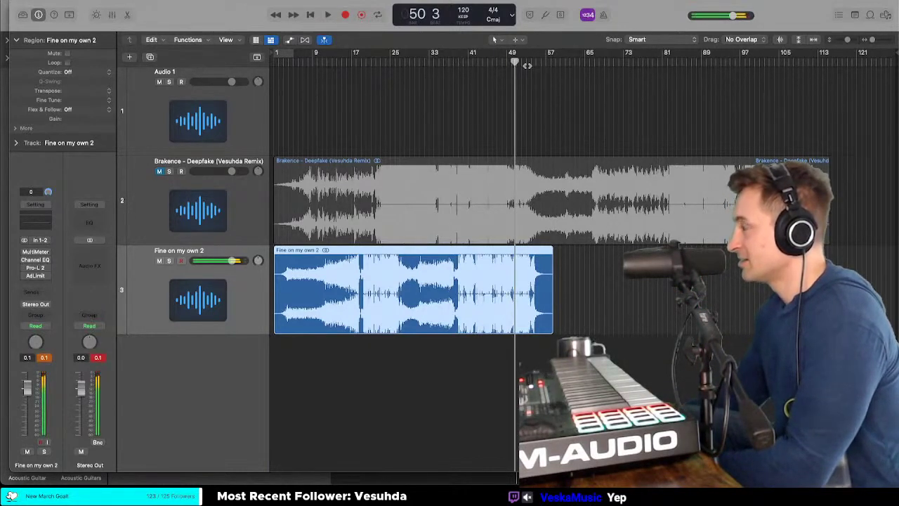
key(space)
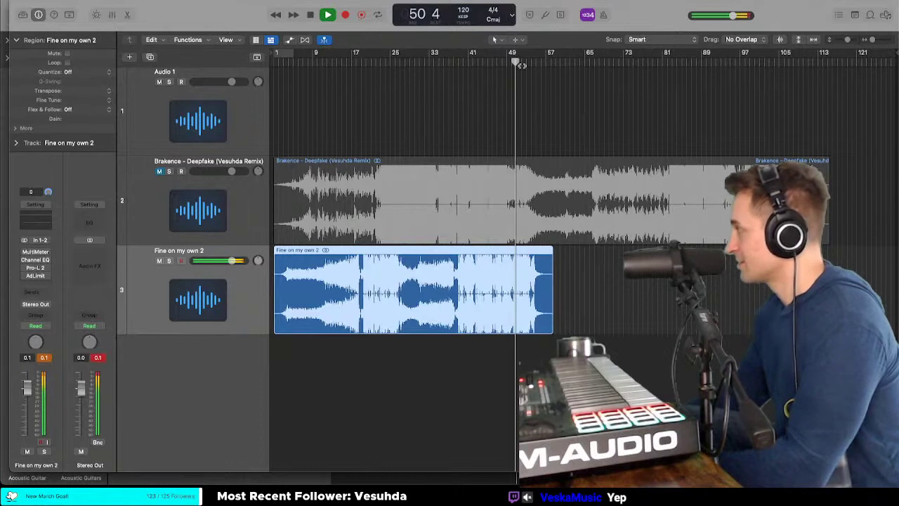
key(space)
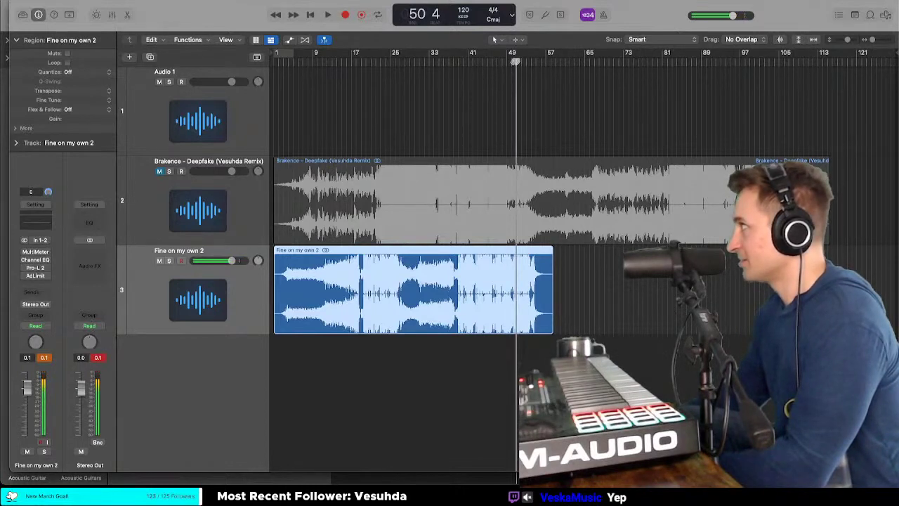
key(space)
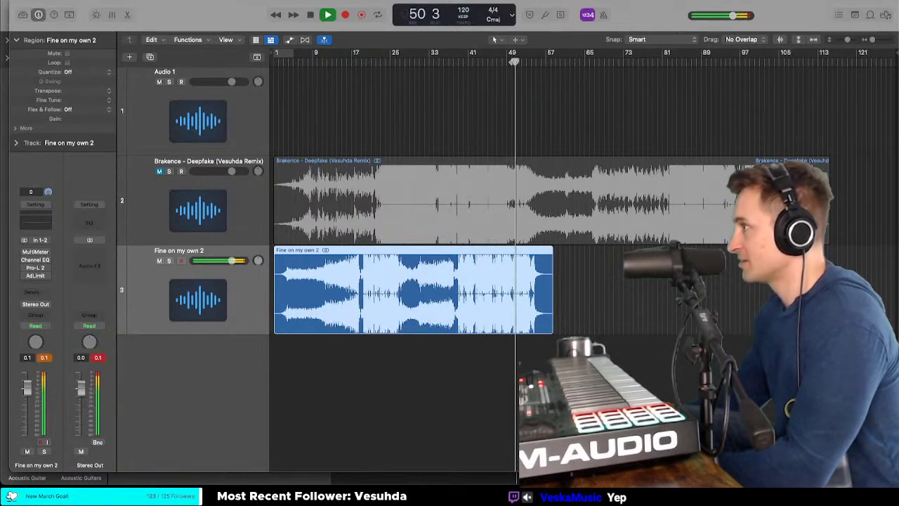
key(space)
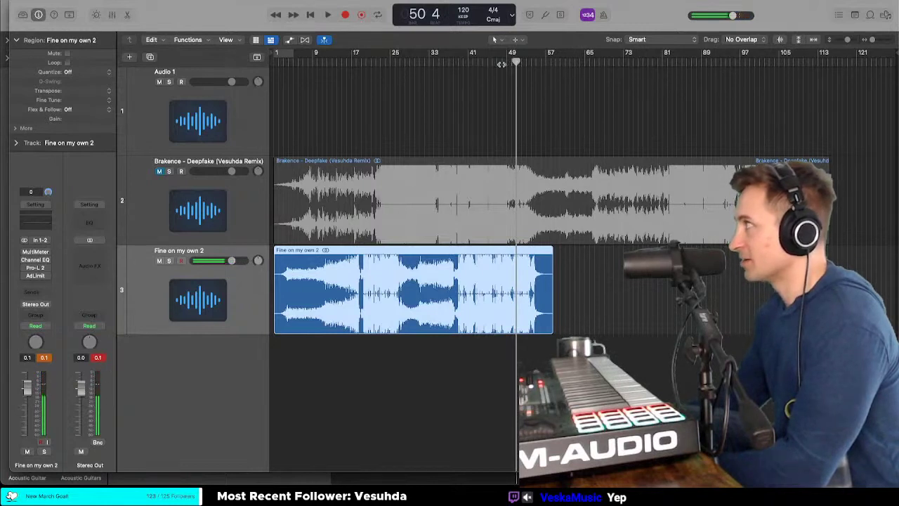
Step: Replay the opening of the second drop around bars 39 to 40 of Fine on my own 2, and stop
drag(488, 63, 444, 69)
key(space)
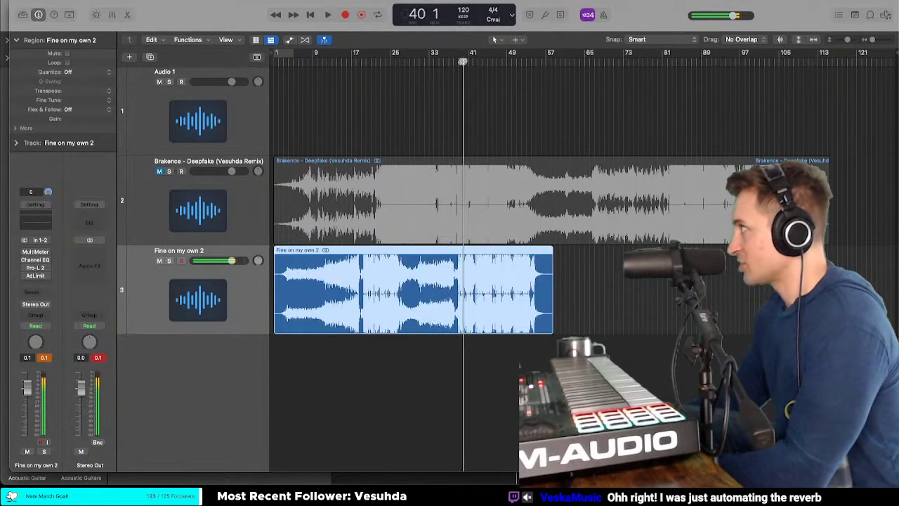
key(space)
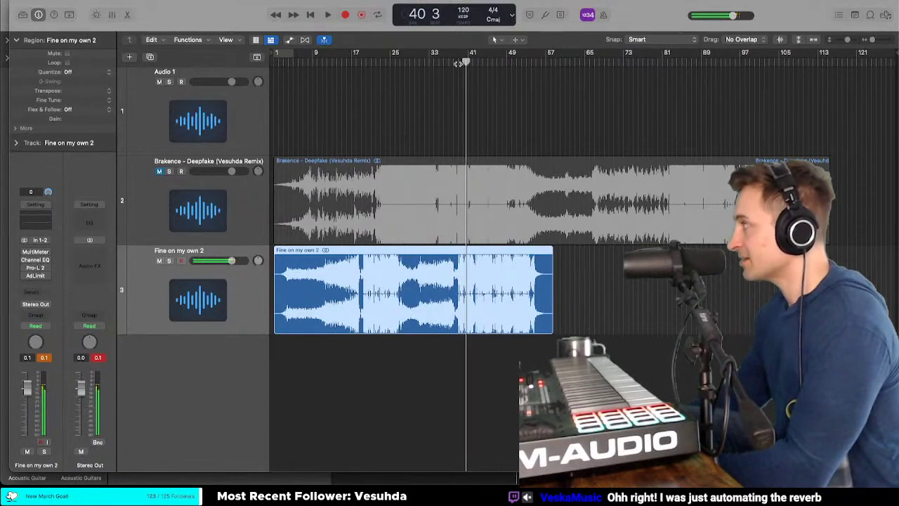
click(458, 64)
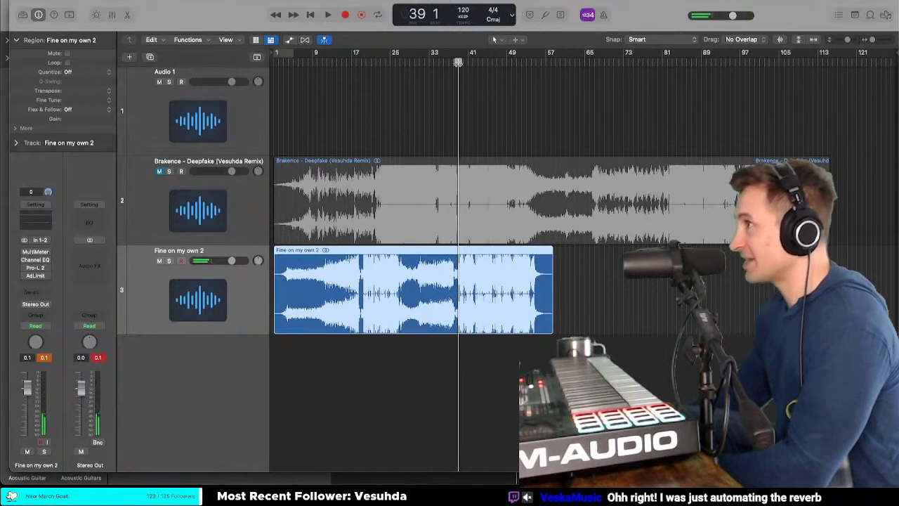
key(space)
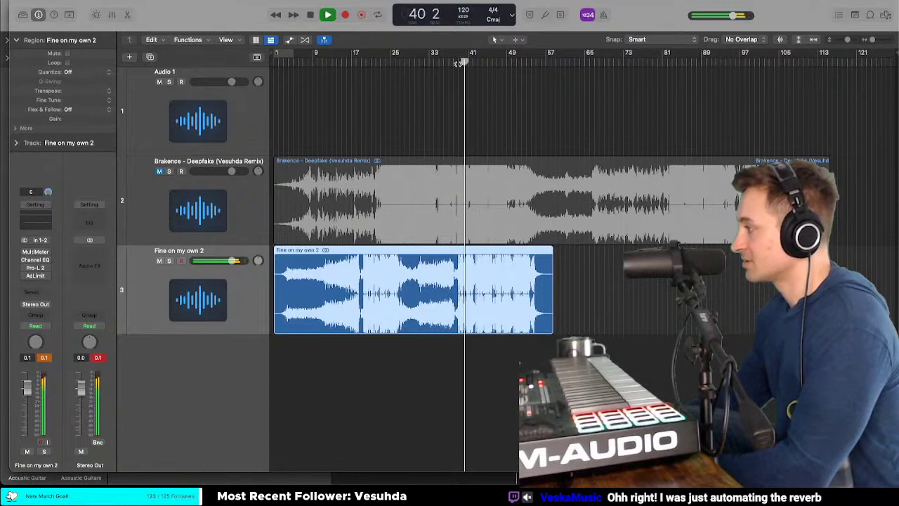
key(space)
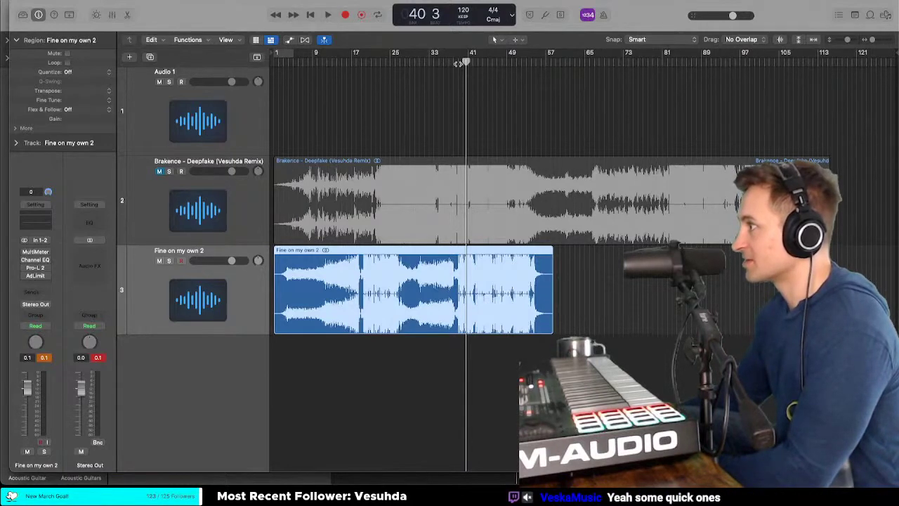
Step: Place the playhead at bar 39, where Fine on my own 2's second drop begins, and examine the waveform close up
key(super+Right)
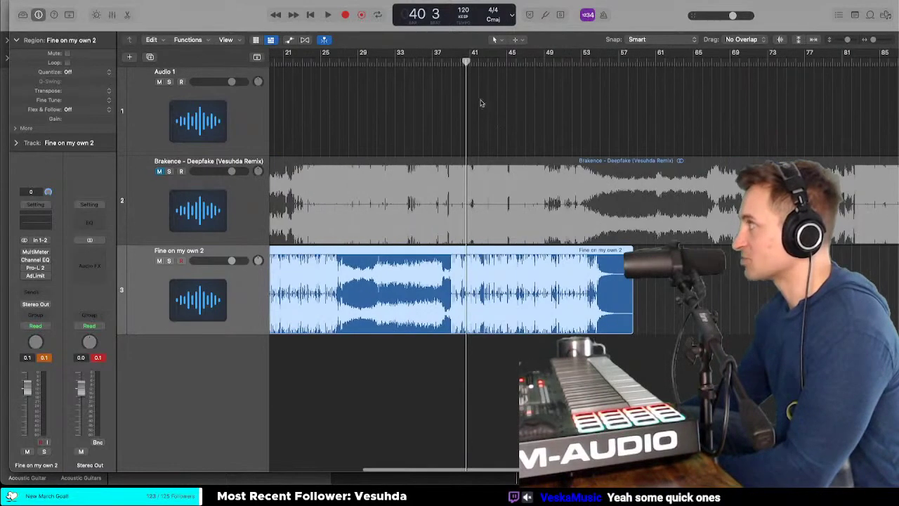
click(452, 60)
key(super+Right)
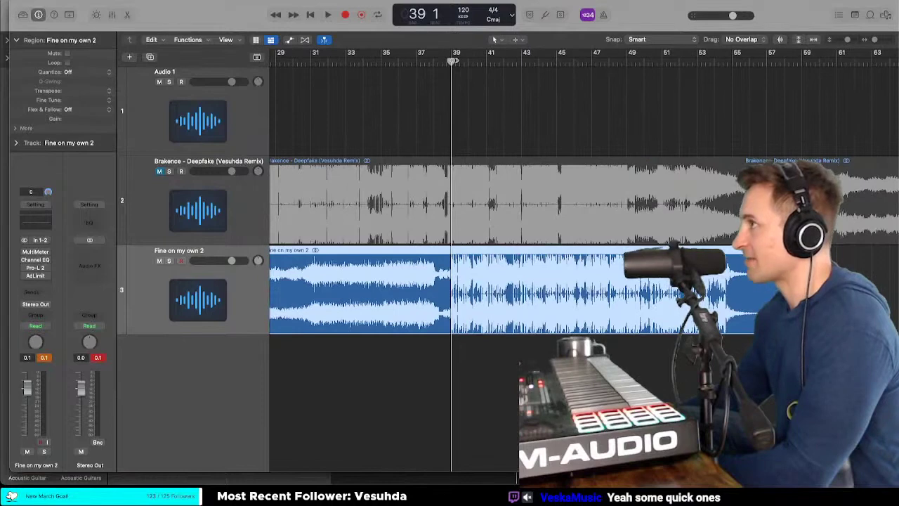
scroll(454, 60, right, 3)
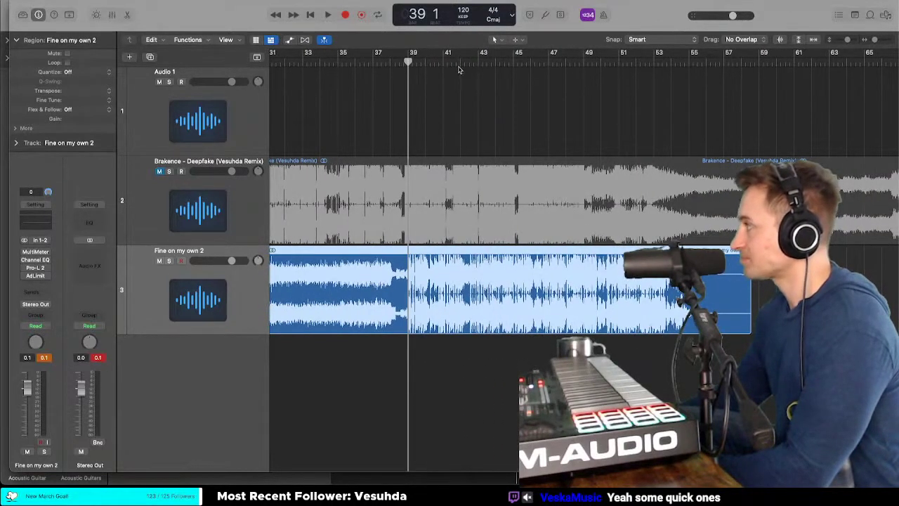
click(460, 67)
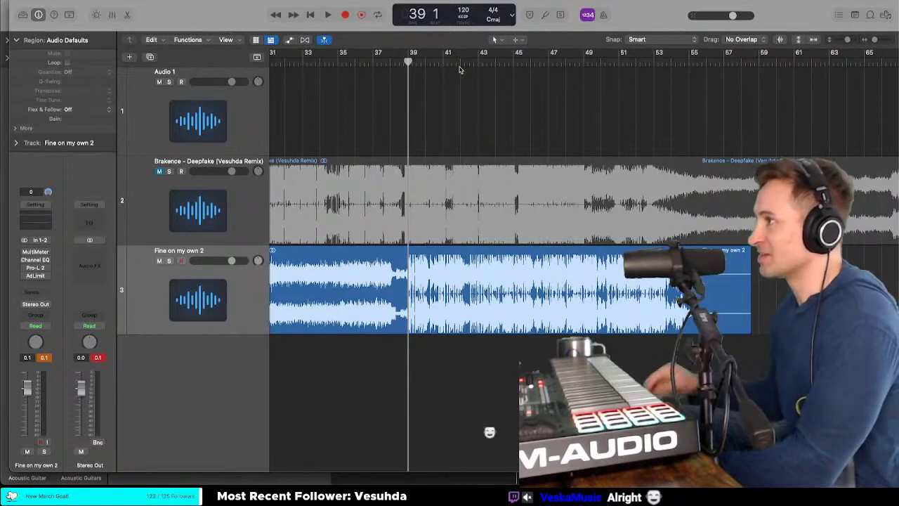
Step: Listen to the end of Fine on my own 2's second drop from bar 52, replay it from around bar 50, and stop
click(646, 64)
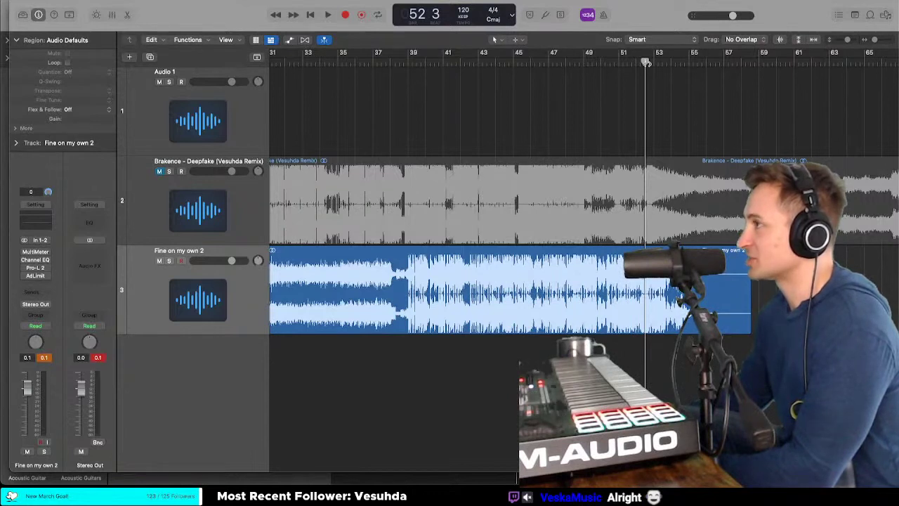
key(space)
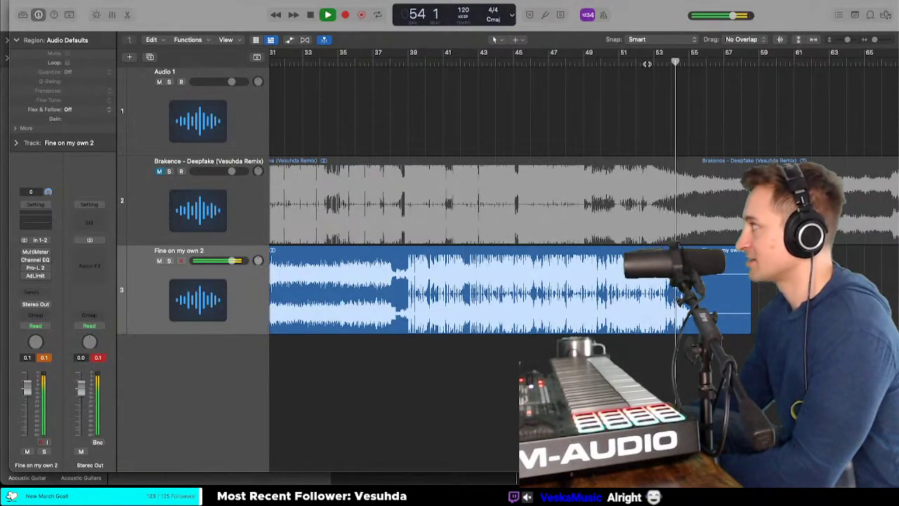
click(609, 63)
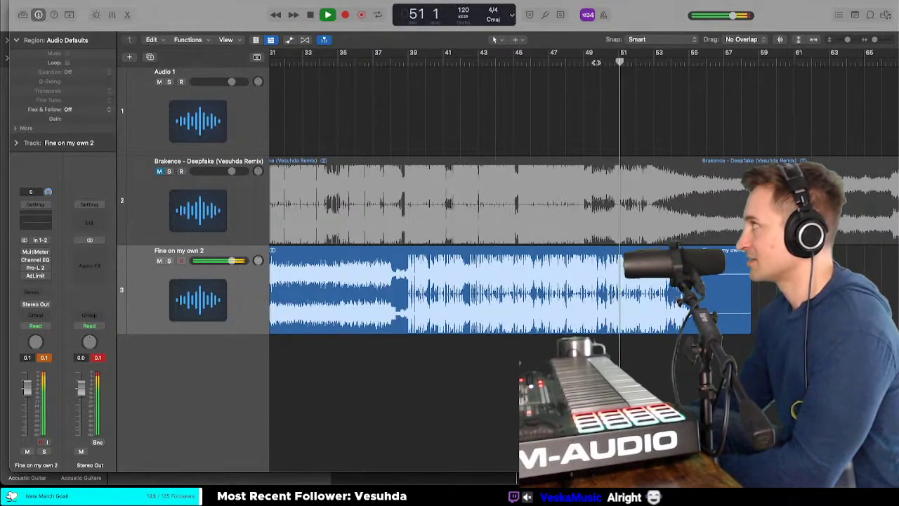
click(595, 62)
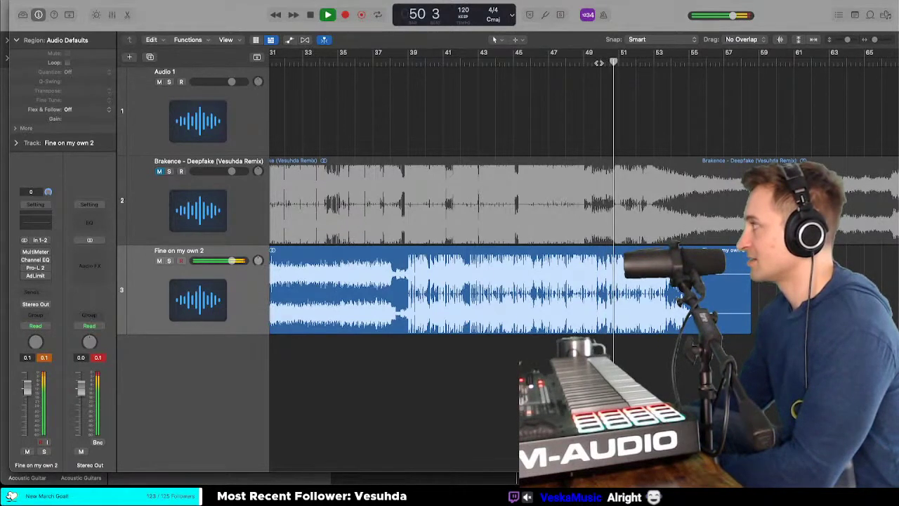
key(space)
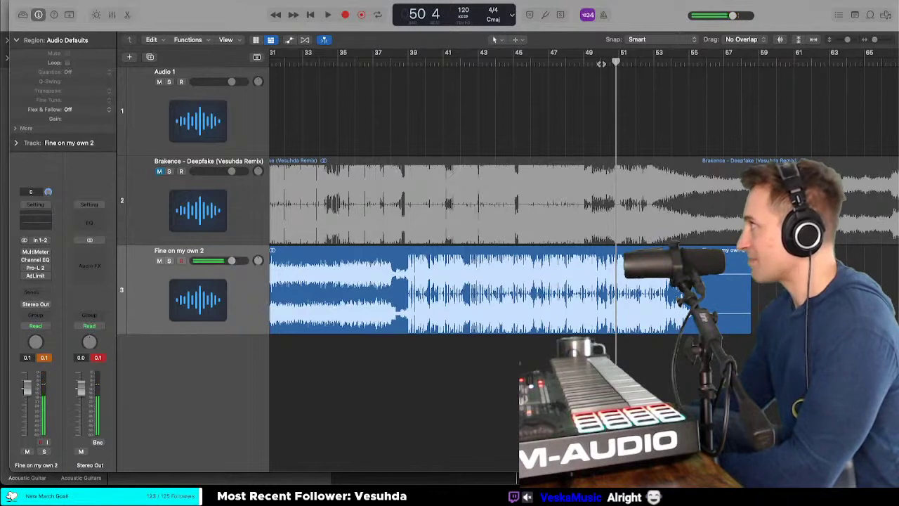
Step: Replay the short passage at bar 50 of Fine on my own 2, and return the playhead to bar 50
click(601, 64)
key(space)
key(space)
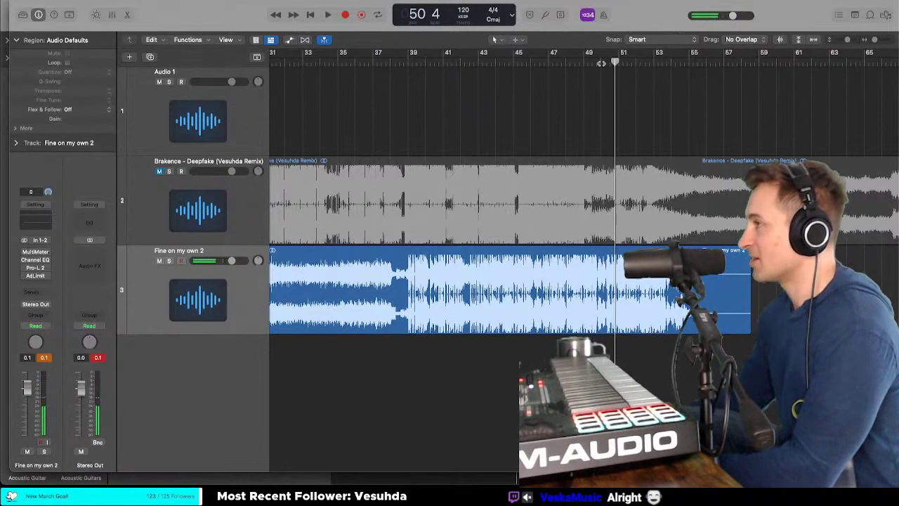
click(601, 64)
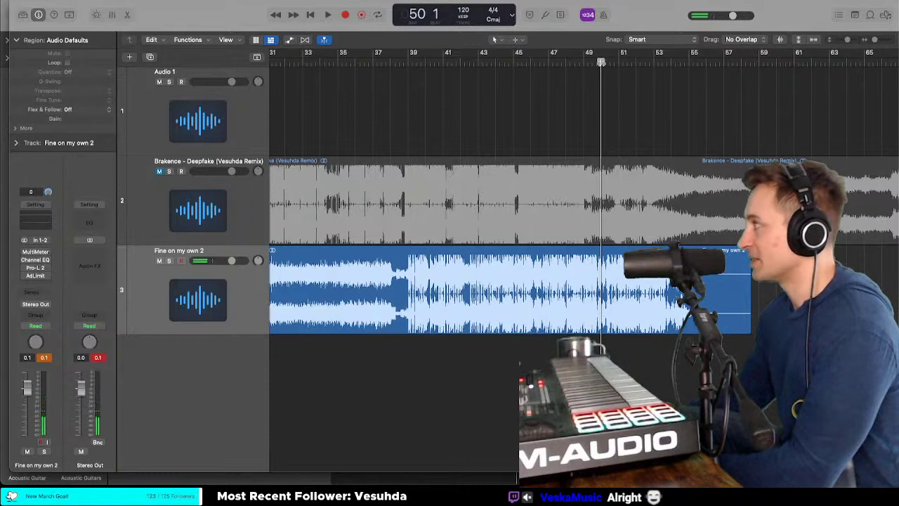
Step: Listen to the middle of Fine on my own 2's second drop, around bars 44 to 48, in short replays, and stop
click(503, 61)
key(space)
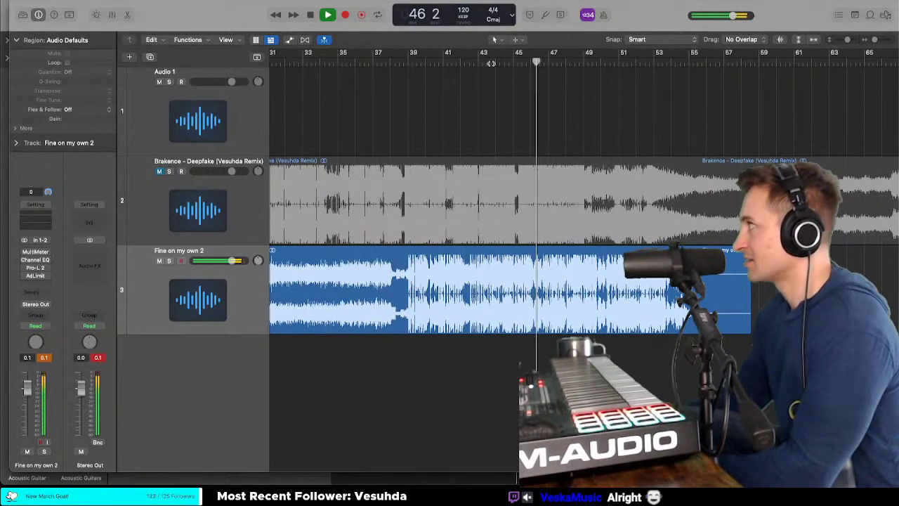
key(space)
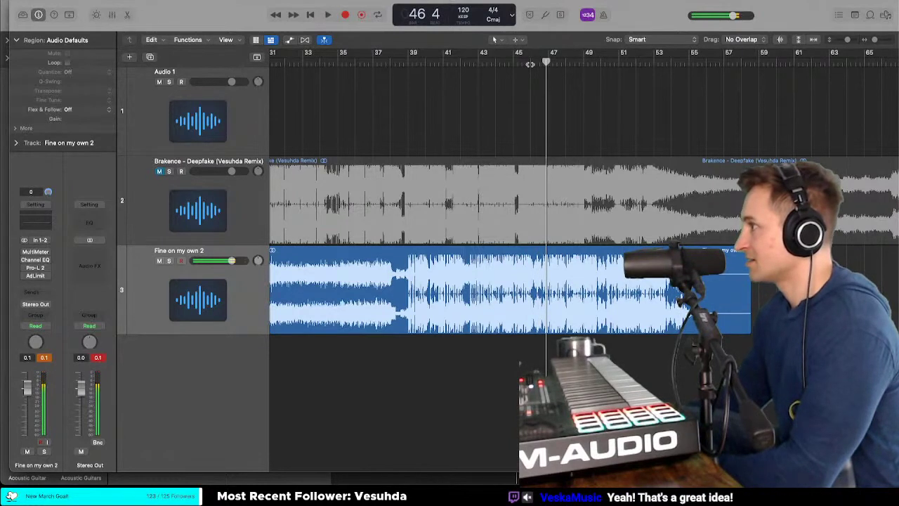
mouse_move(533, 64)
mouse_down()
mouse_move(544, 64)
mouse_move(535, 64)
mouse_up()
key(space)
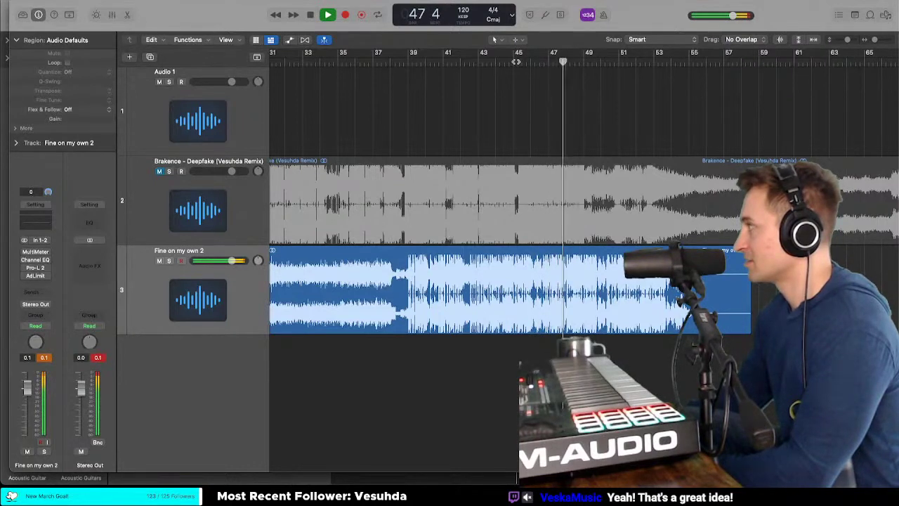
key(space)
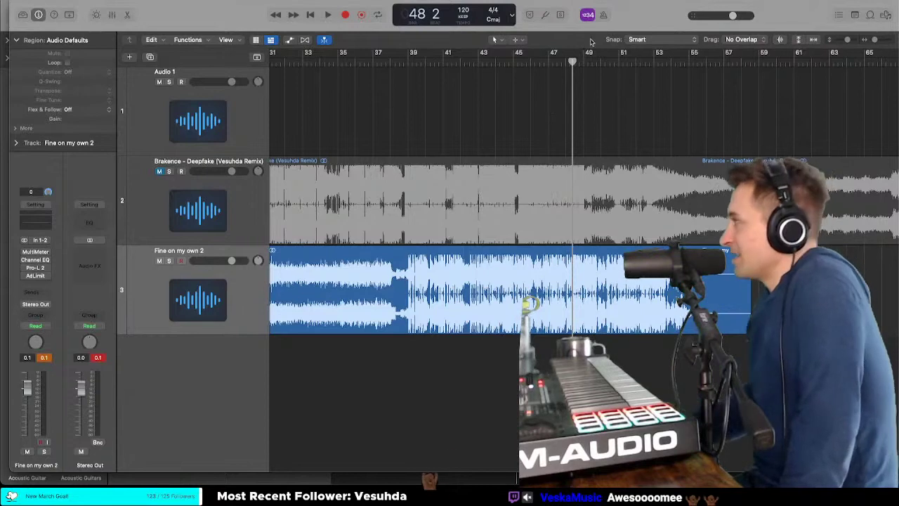
Step: Move the playhead back to bar 5 and select the Deepfake remix track
scroll(505, 103, down, 1)
scroll(503, 102, down, 5)
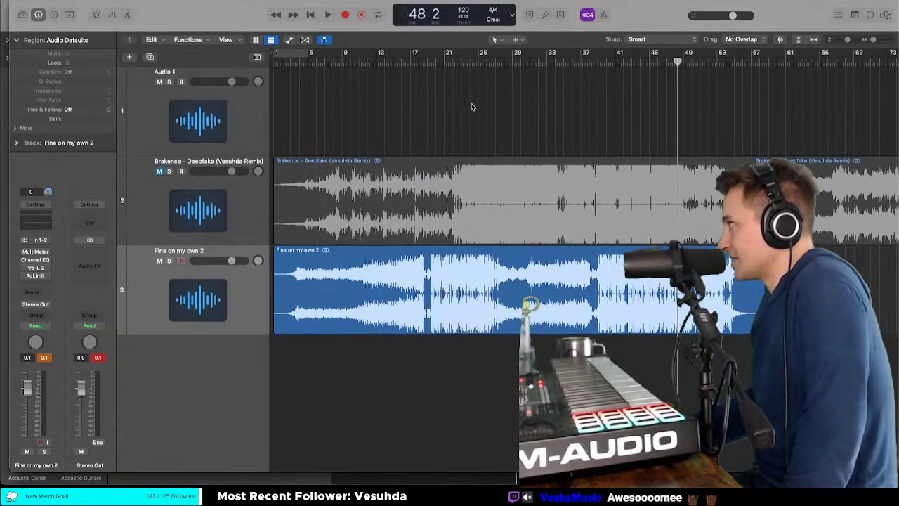
click(309, 63)
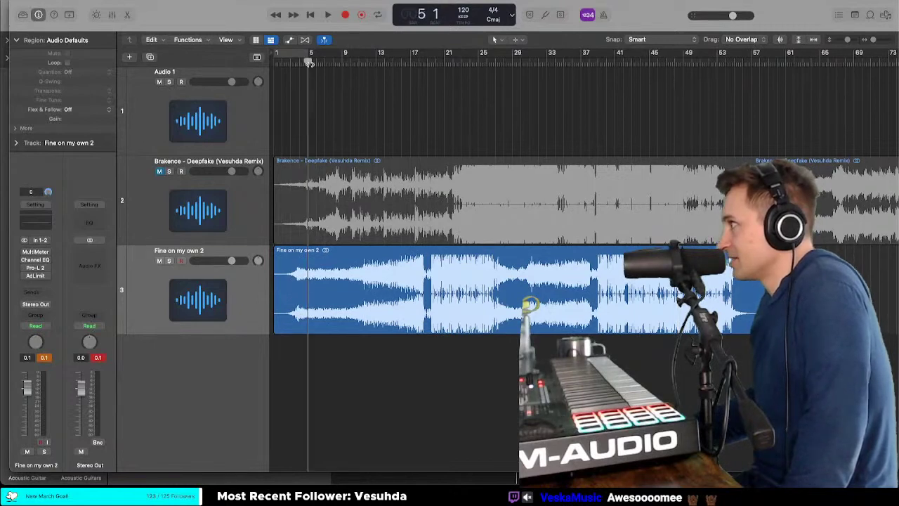
click(139, 178)
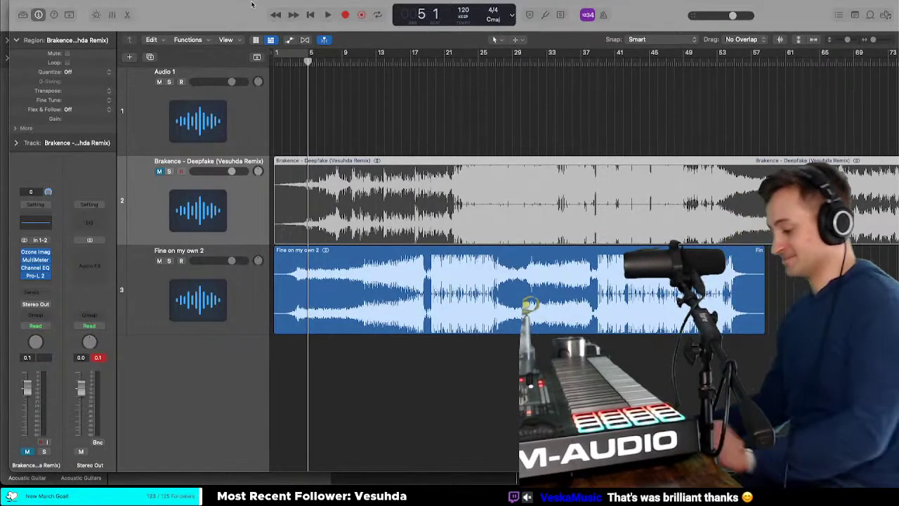
Step: Close the Untitled 9 review project without saving it
key(t)
click(225, 3)
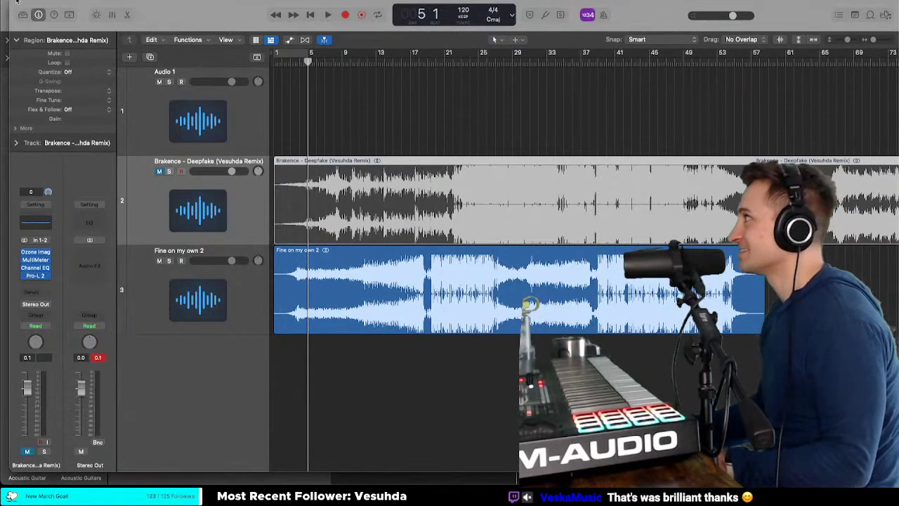
key(super+w)
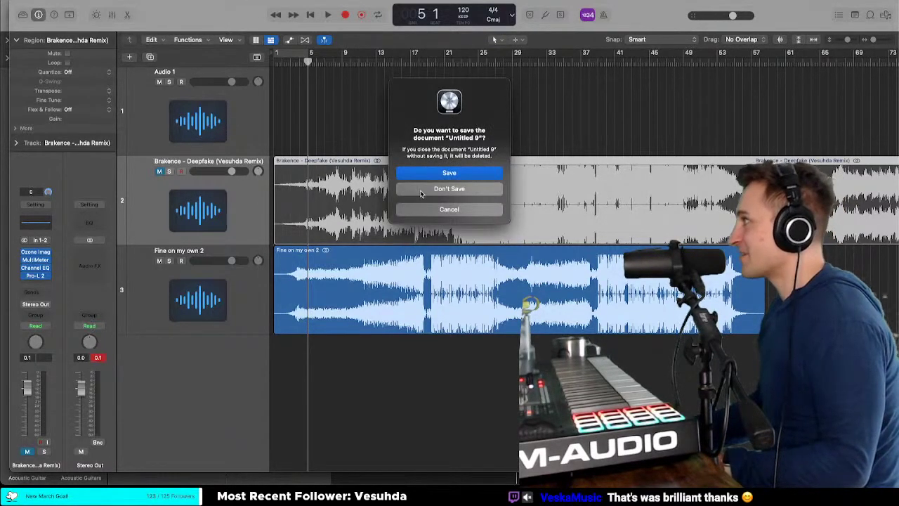
click(422, 191)
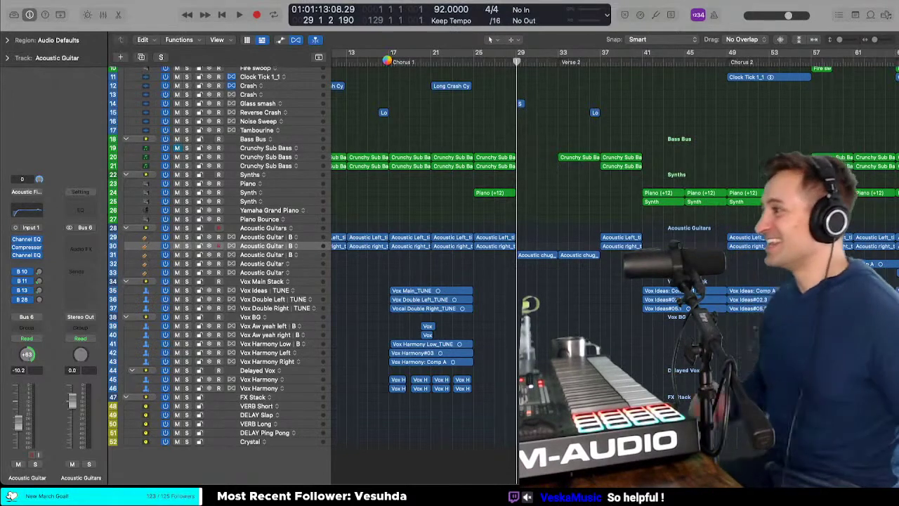
Step: Return the playhead to bar 1 at the start of Verse 1 and look over the remaining song project's arrangement
click(388, 61)
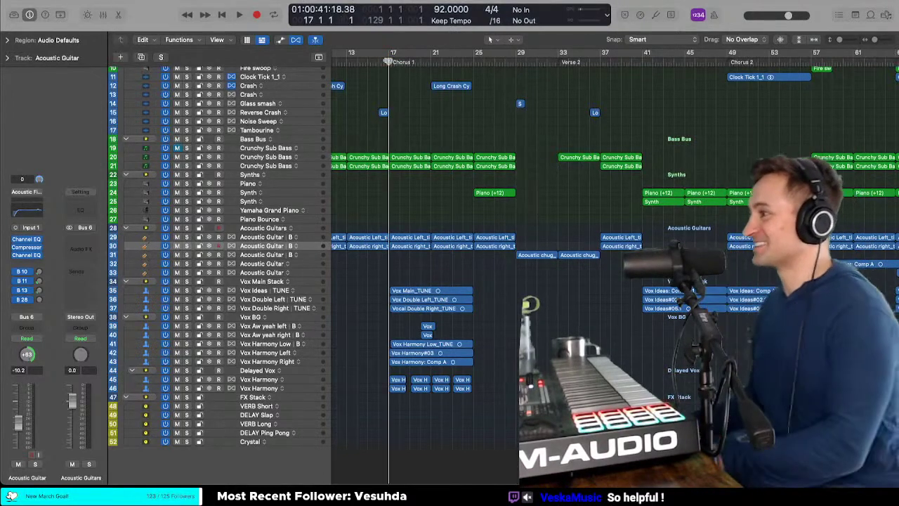
scroll(341, 65, left, 10)
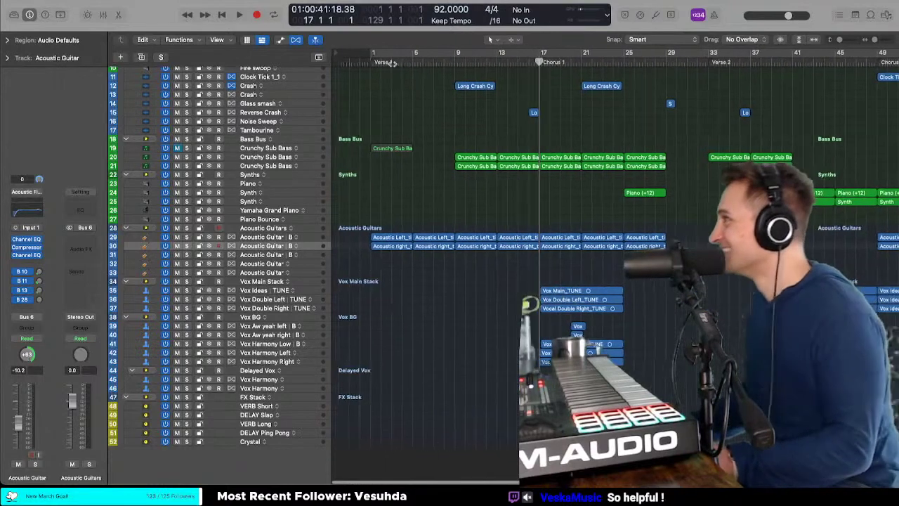
click(367, 61)
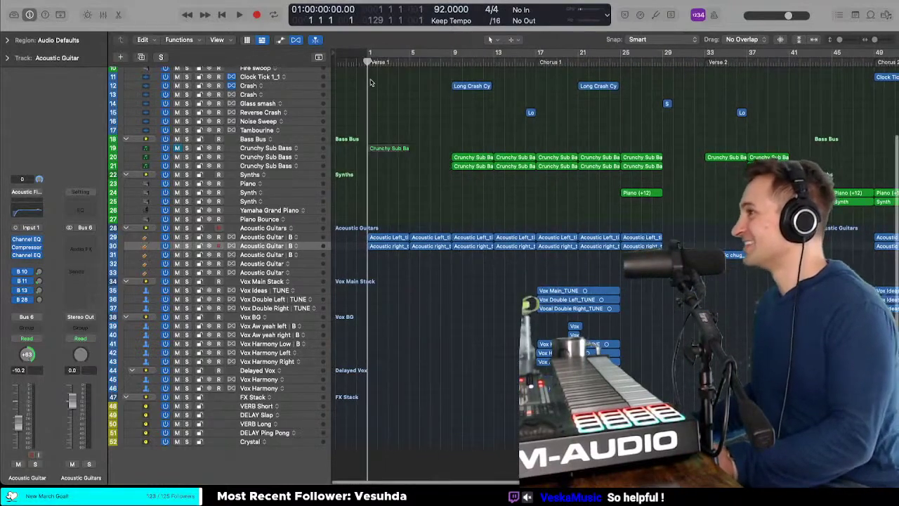
scroll(372, 82, up, 5)
scroll(372, 83, down, 5)
scroll(372, 83, down, 3)
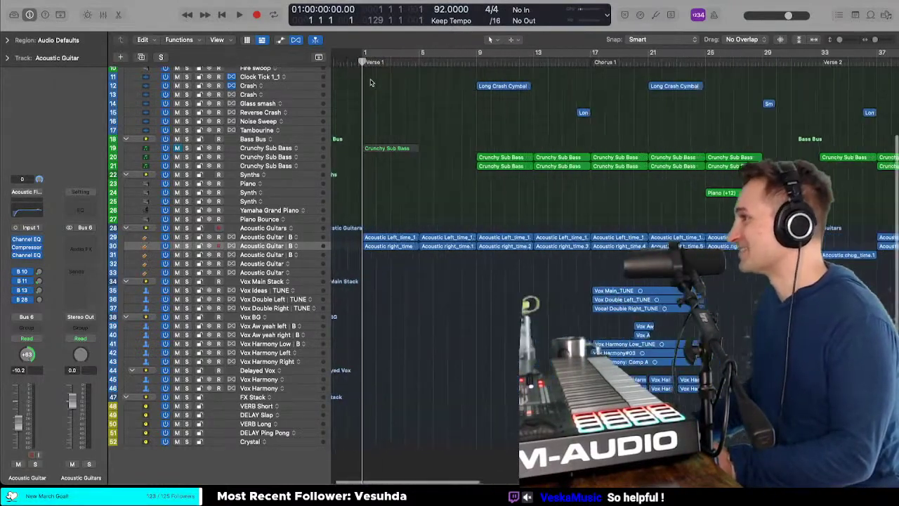
scroll(371, 82, up, 3)
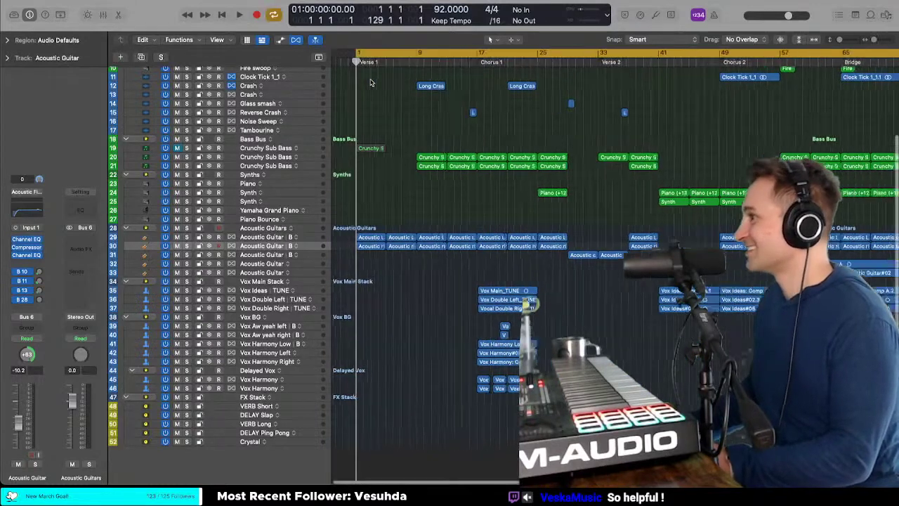
scroll(371, 82, up, 1)
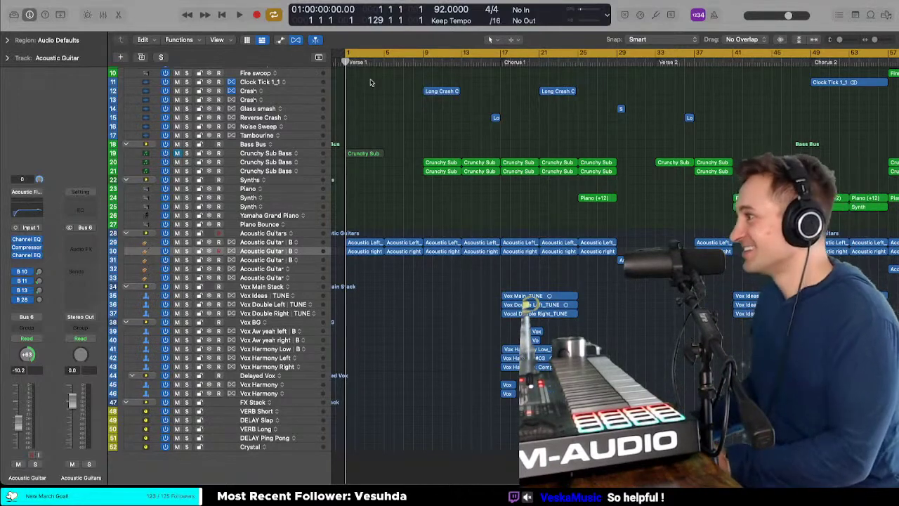
key(super+Left)
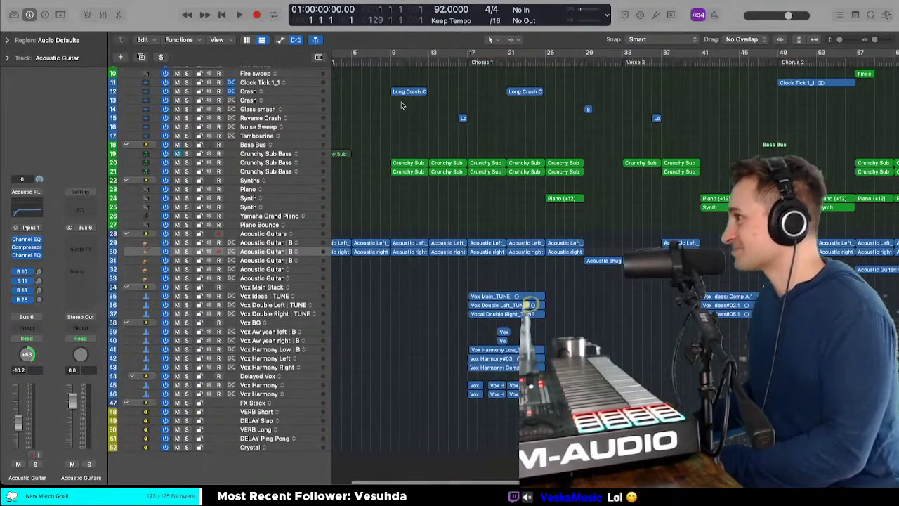
key(t)
key(Escape)
scroll(349, 102, left, 3)
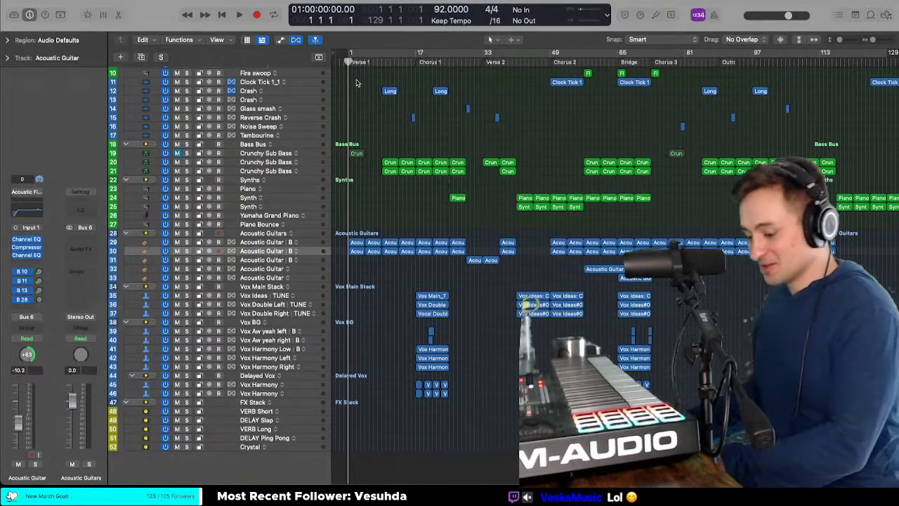
Step: Show the full track list from the drum bus down and place the playhead at bar 16, just before Chorus 1
click(415, 54)
key(t)
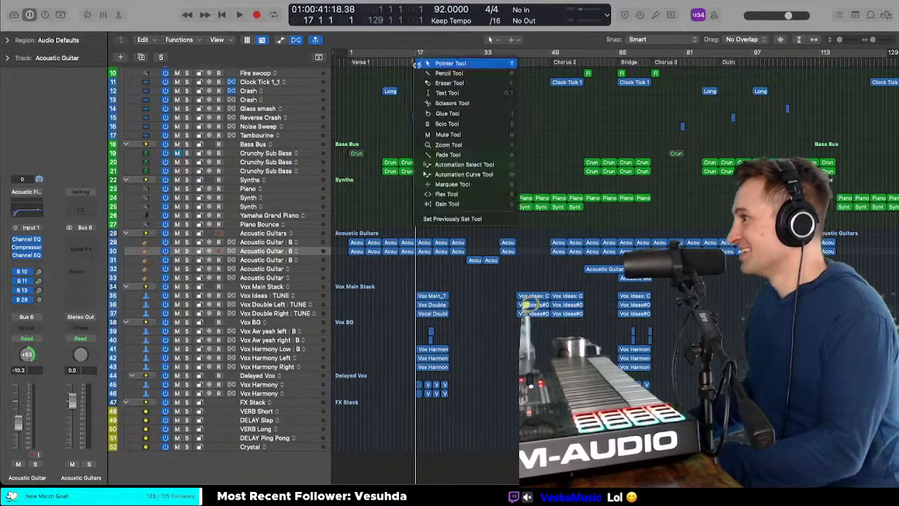
key(Escape)
scroll(404, 116, up, 1)
key(super+Up)
key(super+Up)
key(super+Up)
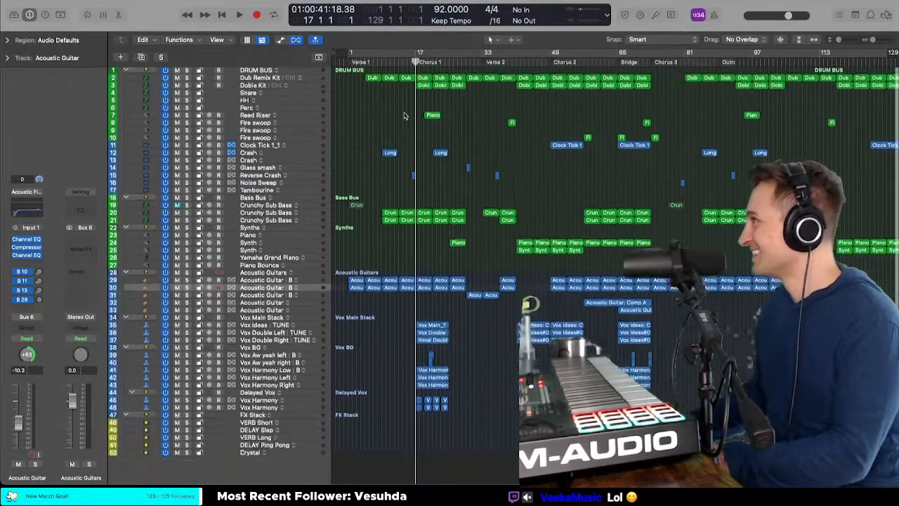
key(super+Right)
key(super+Right)
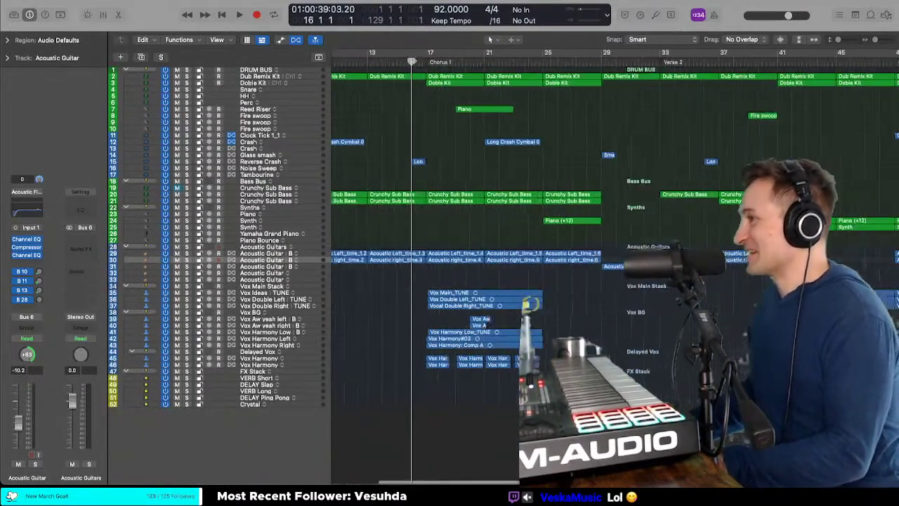
Step: Enlarge the track rows around the chorus vocals and select the Vox Harmony Left track
key(super+Down)
key(super+Down)
key(super+Down)
key(super+Down)
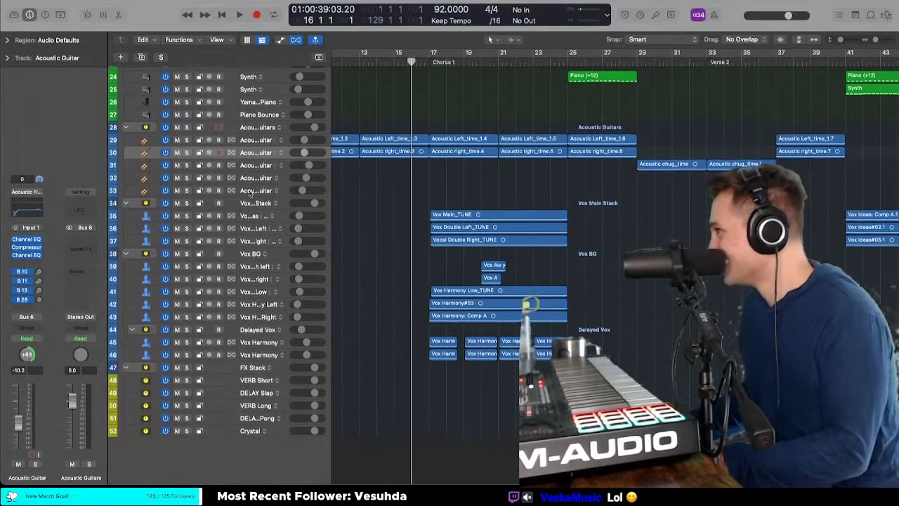
key(super+Down)
key(super+Down)
key(super+Down)
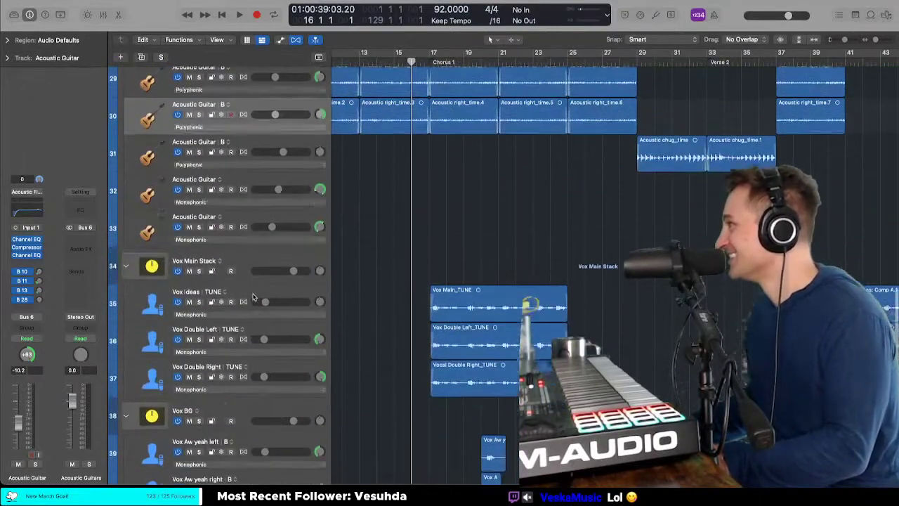
click(254, 253)
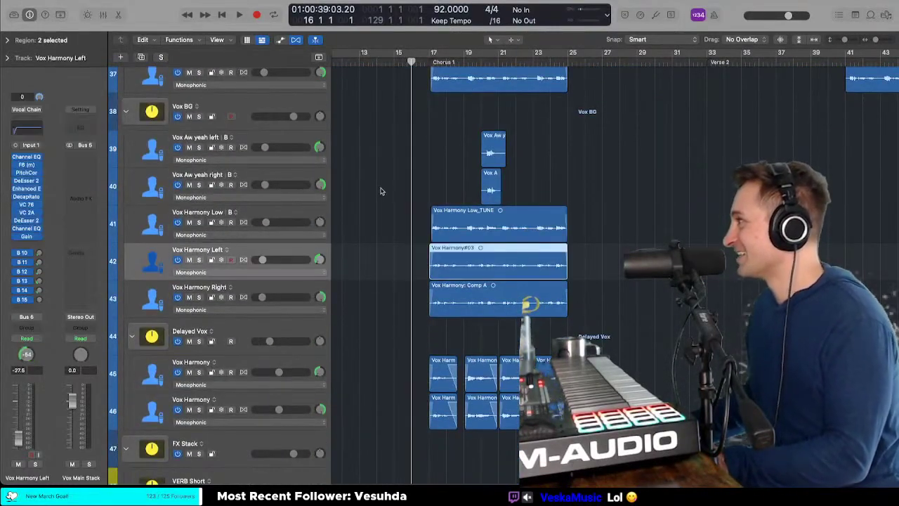
Step: Play the lead-in to Chorus 1 from bar 16 and listen to the middle Crunchy Sub Bass track soloed
key(space)
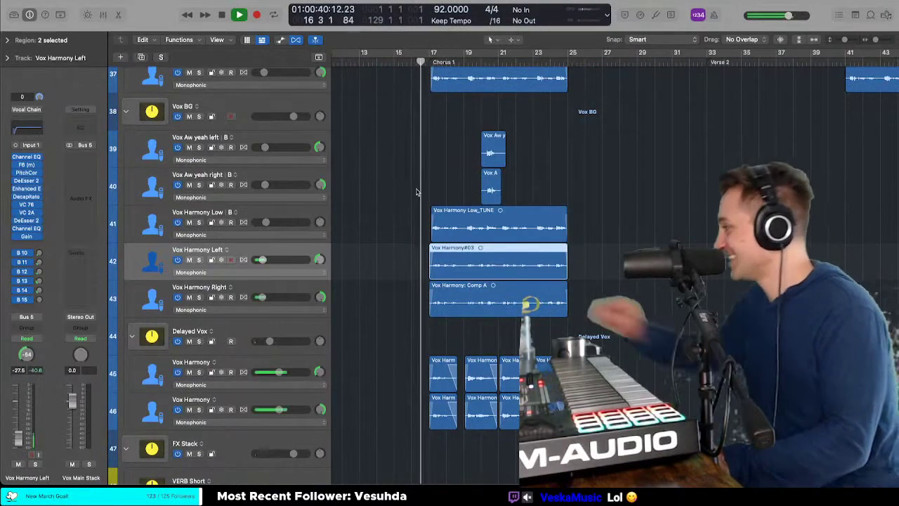
key(space)
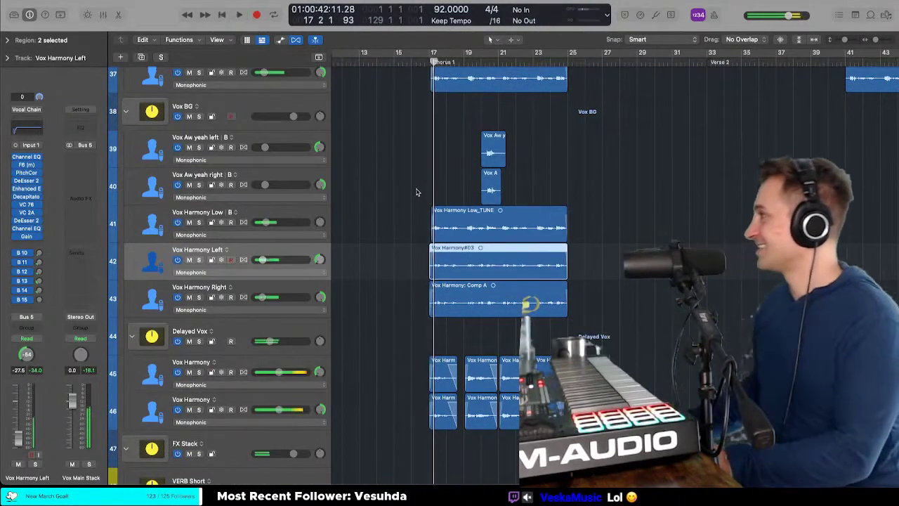
scroll(416, 192, up, 15)
scroll(416, 192, up, 8)
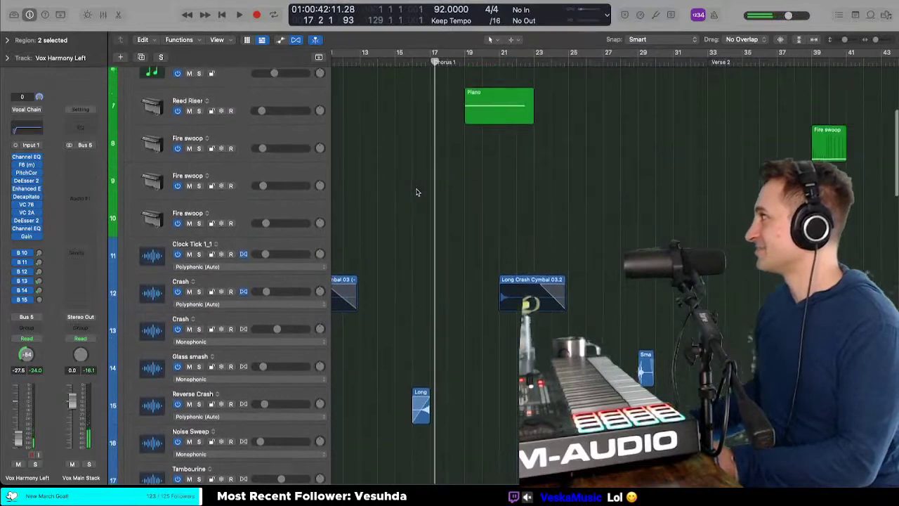
key(space)
scroll(411, 189, down, 12)
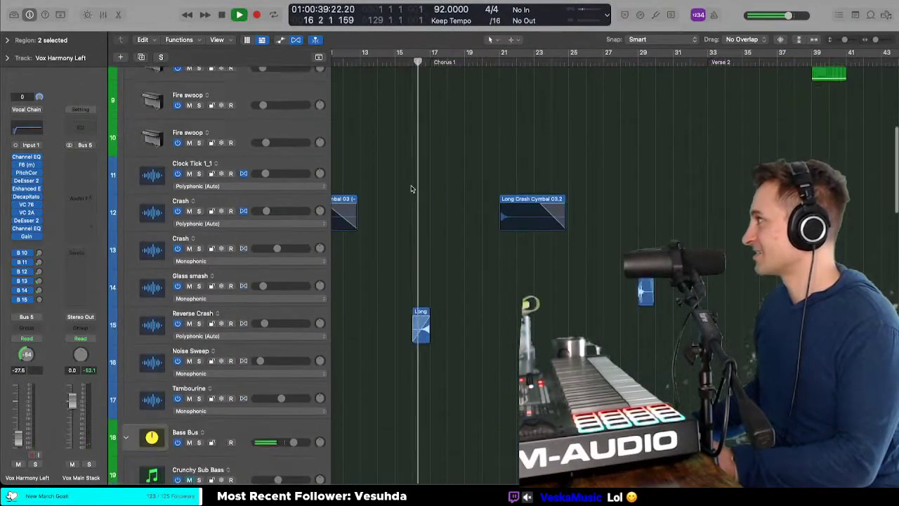
click(256, 323)
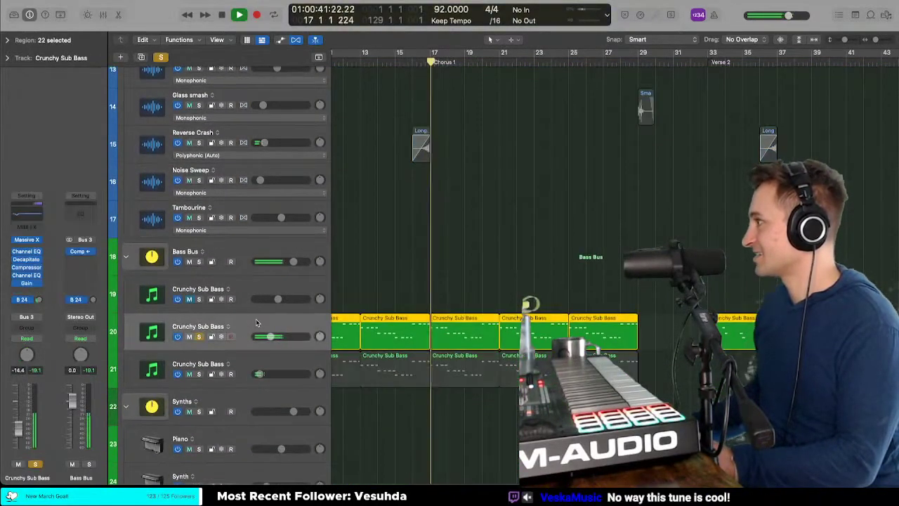
key(space)
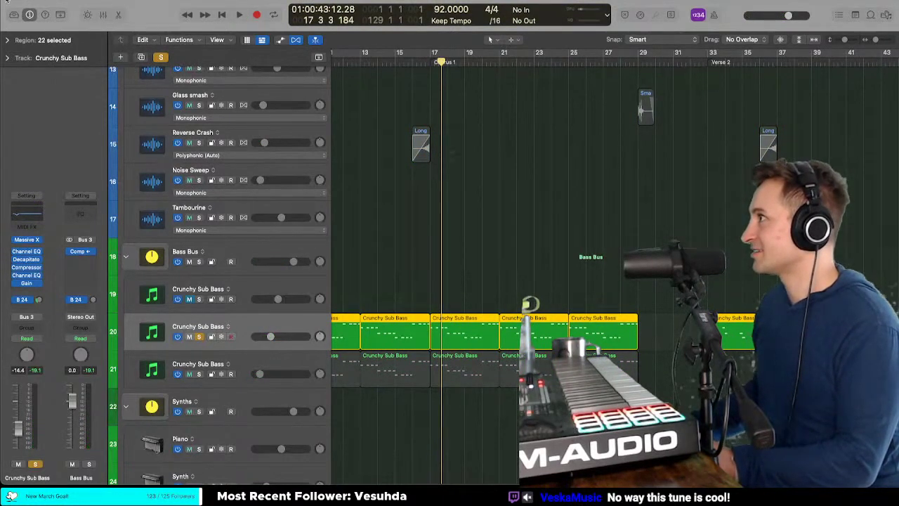
Step: Quit Logic Pro, relaunch it and open the most recent project, "03_21_23 92bpm Bb Hold Music"
click(7, 4)
click(446, 202)
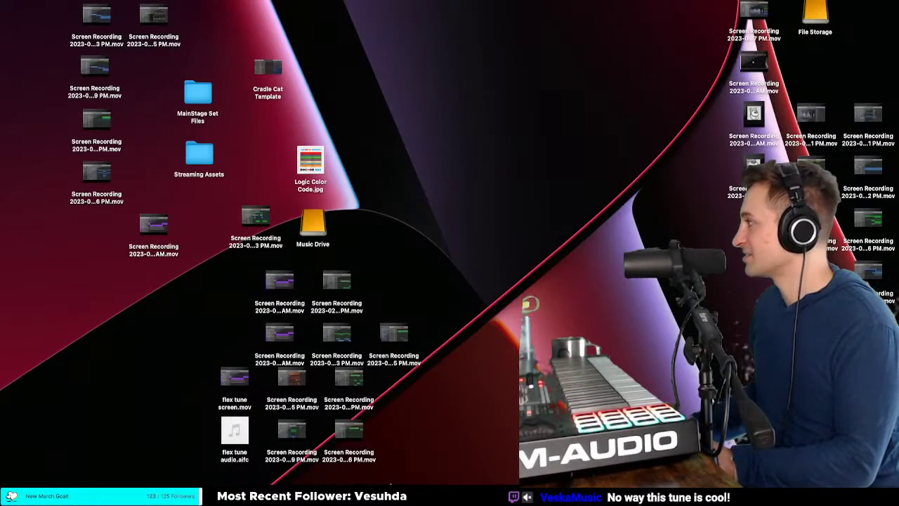
right_click(388, 472)
click(386, 428)
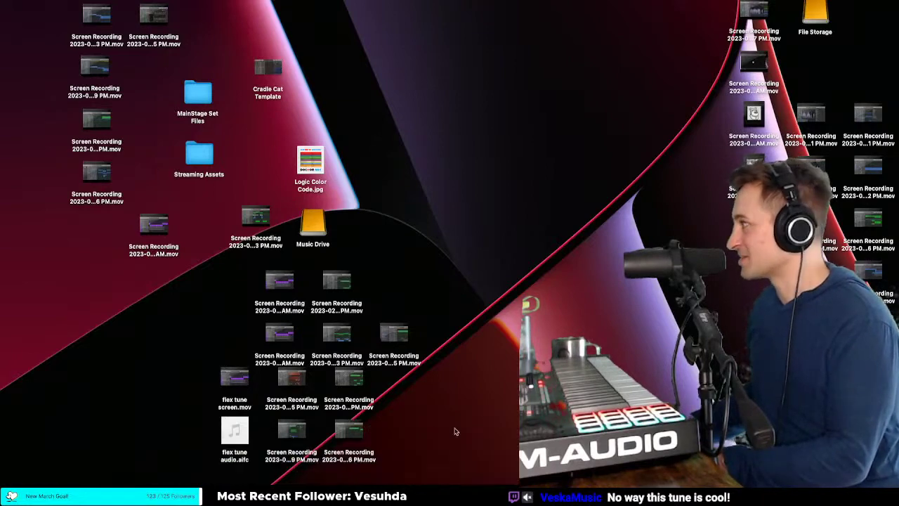
click(387, 463)
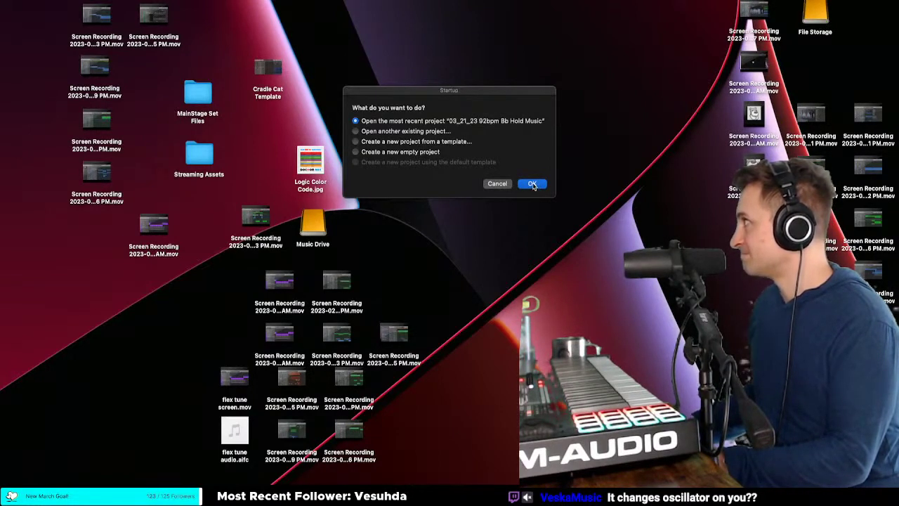
click(533, 184)
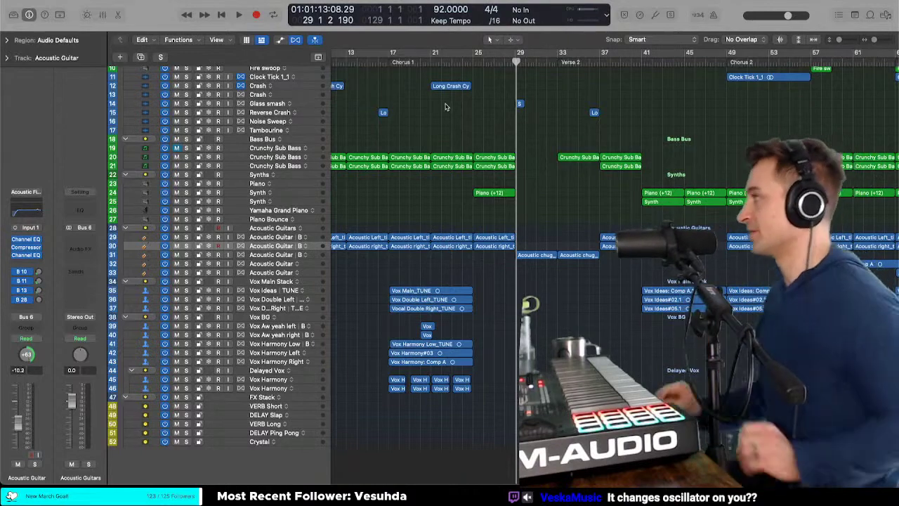
Step: Play from the start of Chorus 1 and open the Massive X instrument of the middle Crunchy Sub Bass track
double_click(387, 61)
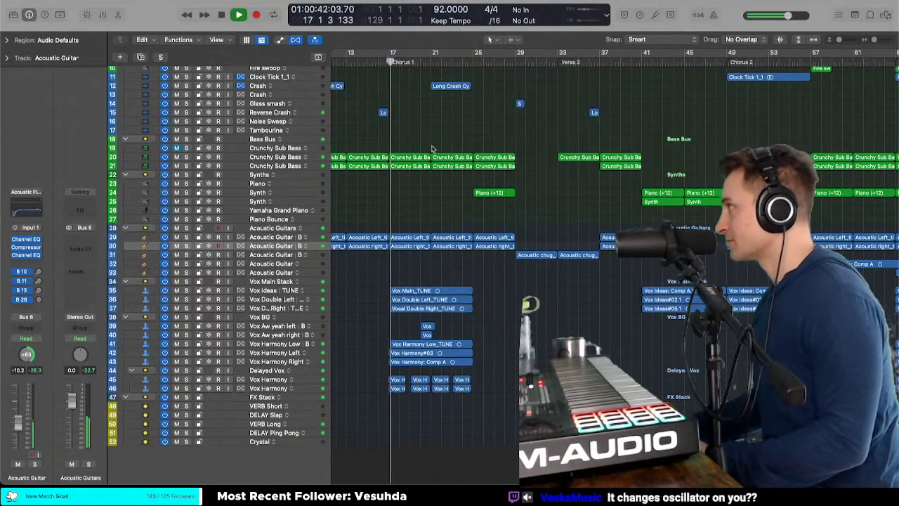
click(275, 157)
key(z)
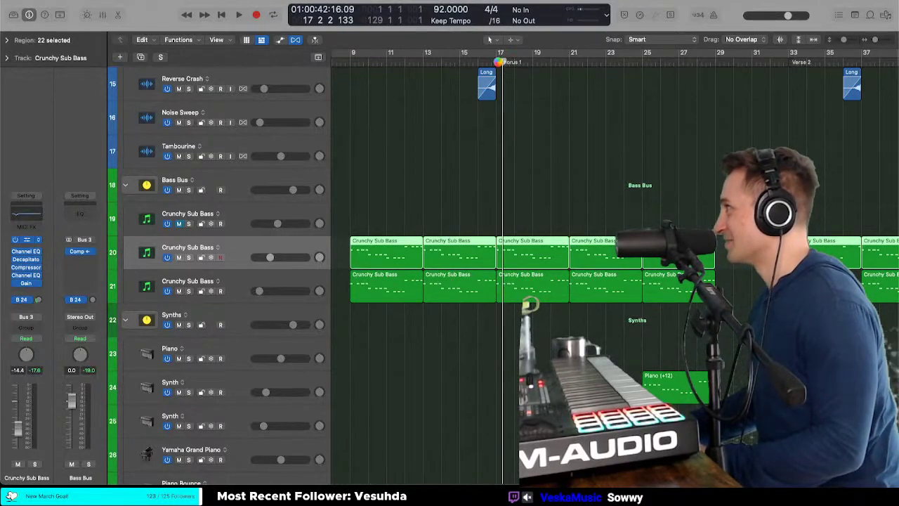
click(26, 240)
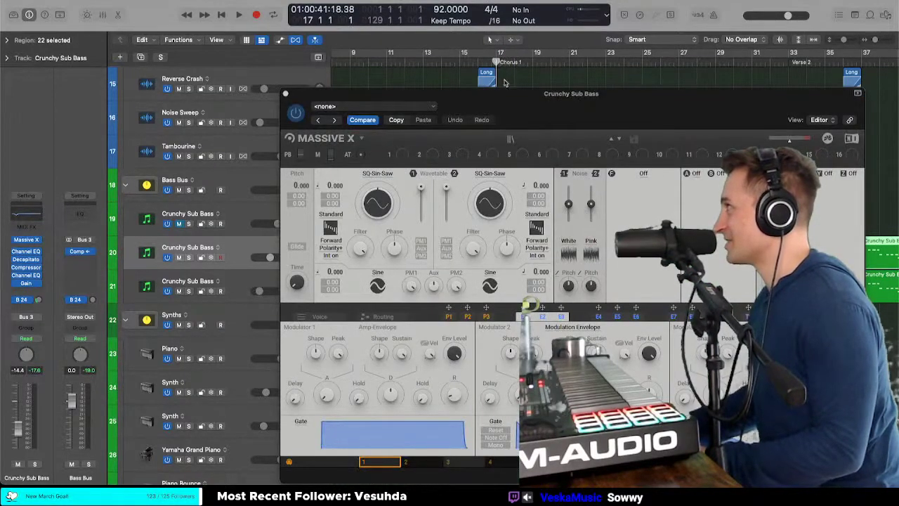
drag(535, 110, 417, 72)
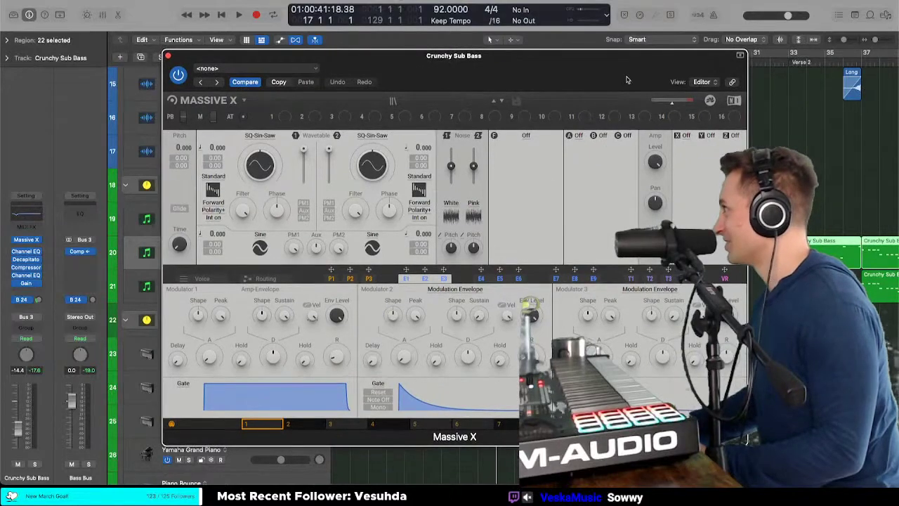
mouse_move(602, 62)
mouse_down()
mouse_move(597, 156)
mouse_move(596, 64)
mouse_up()
key(space)
key(space)
Step: Open the Massive X preset browser, replay the start of the chorus, and filter the presets by Bass
click(395, 108)
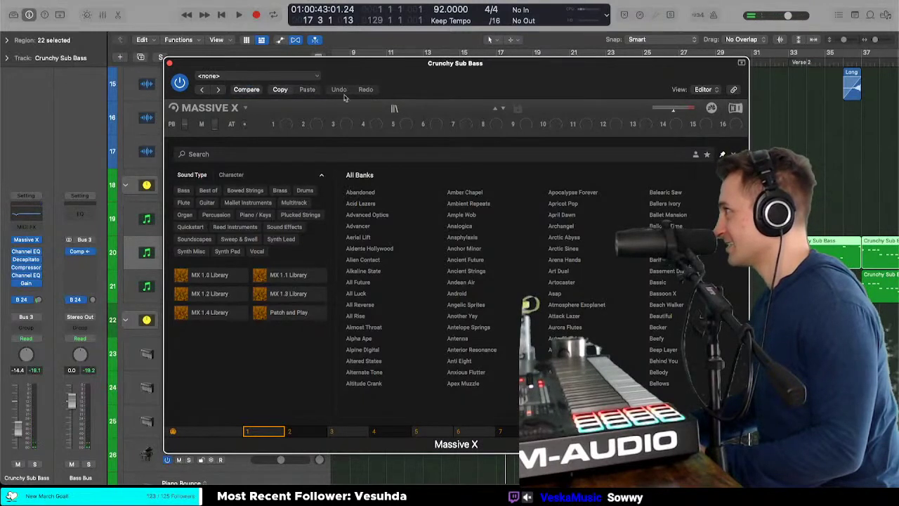
key(space)
key(space)
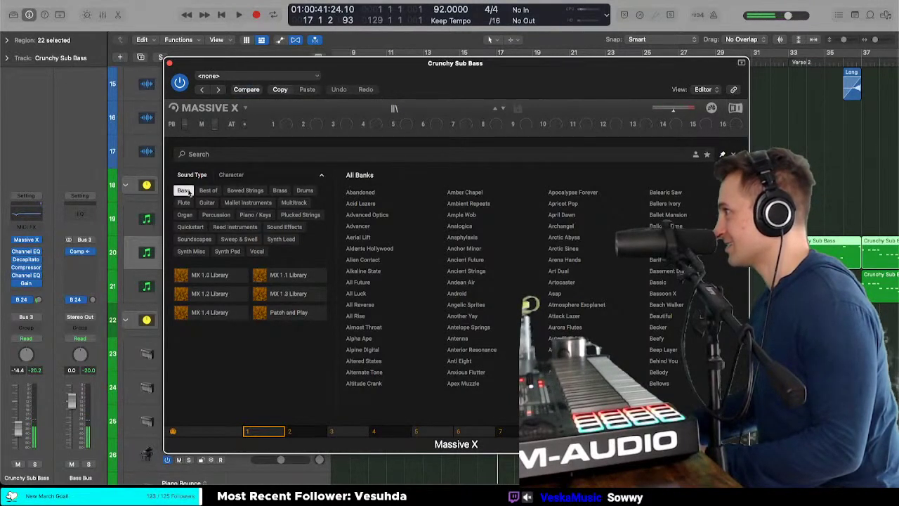
click(186, 191)
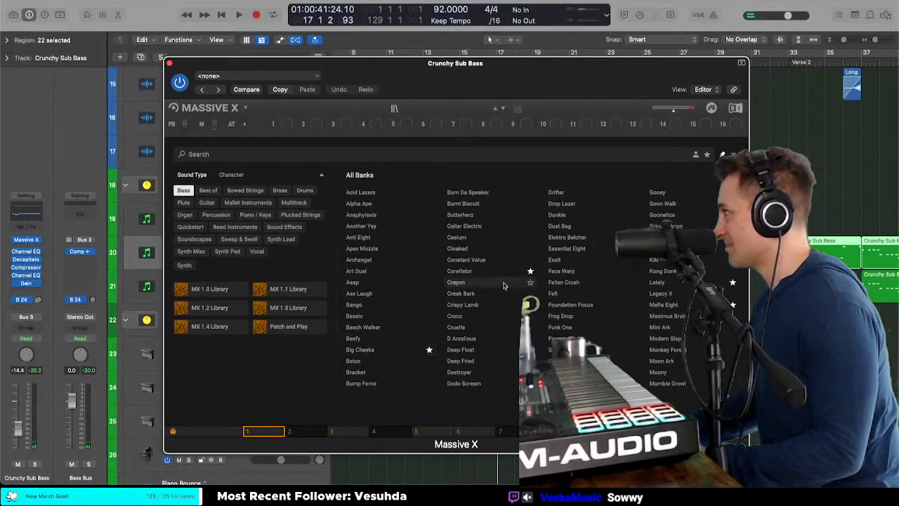
Step: Audition the Essential Eight and Corellator presets during playback, load Mafia Eight, and close the instrument window
click(566, 249)
key(space)
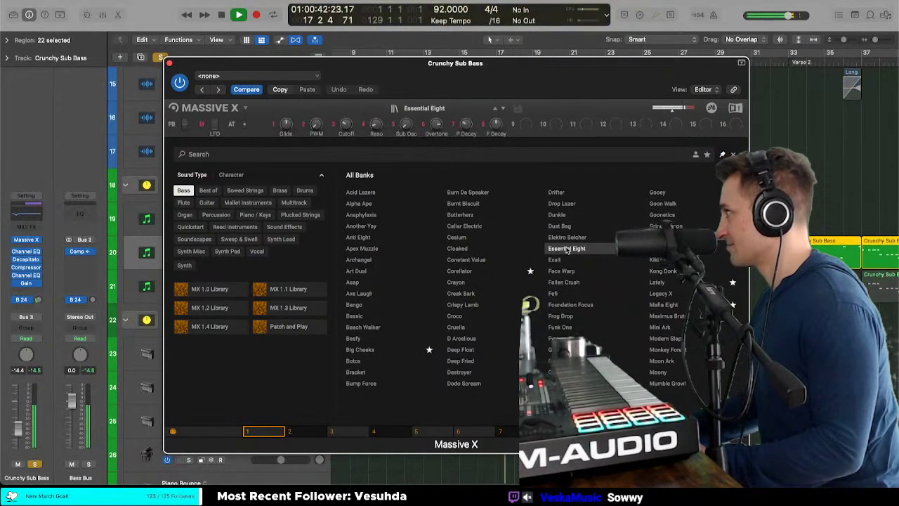
click(483, 271)
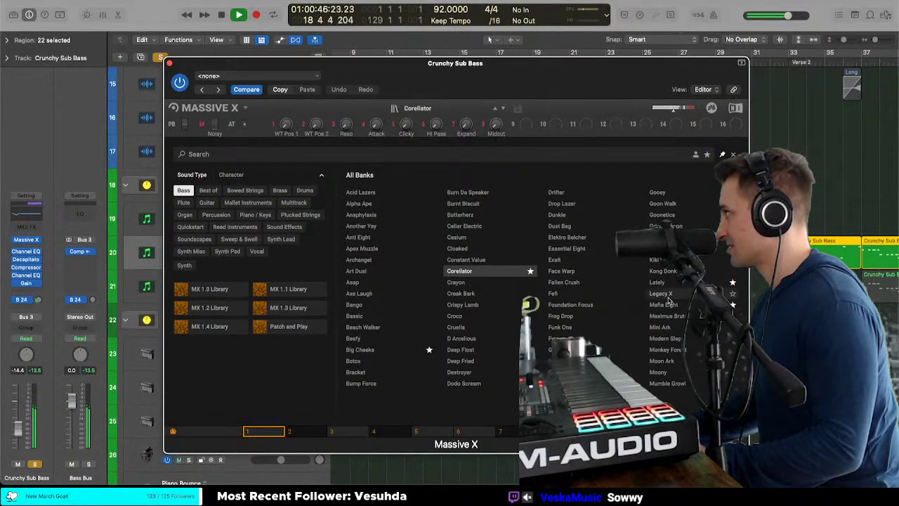
click(664, 305)
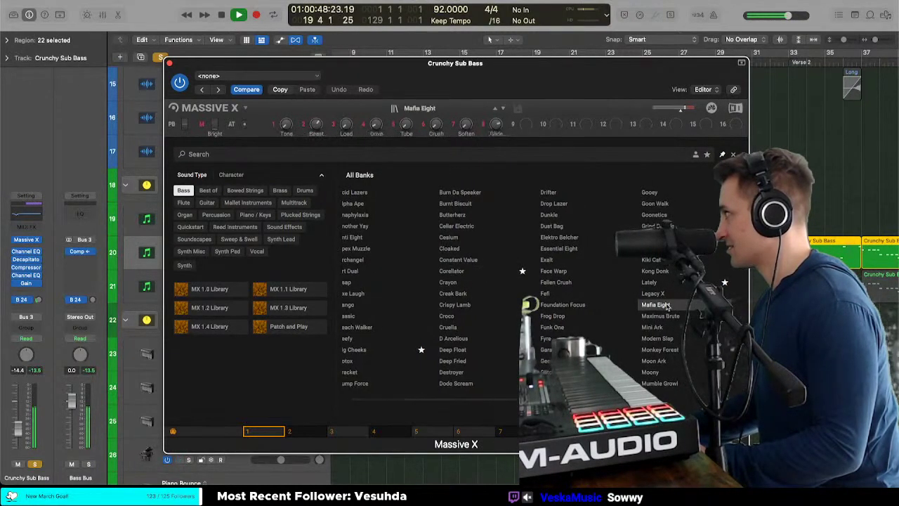
click(169, 63)
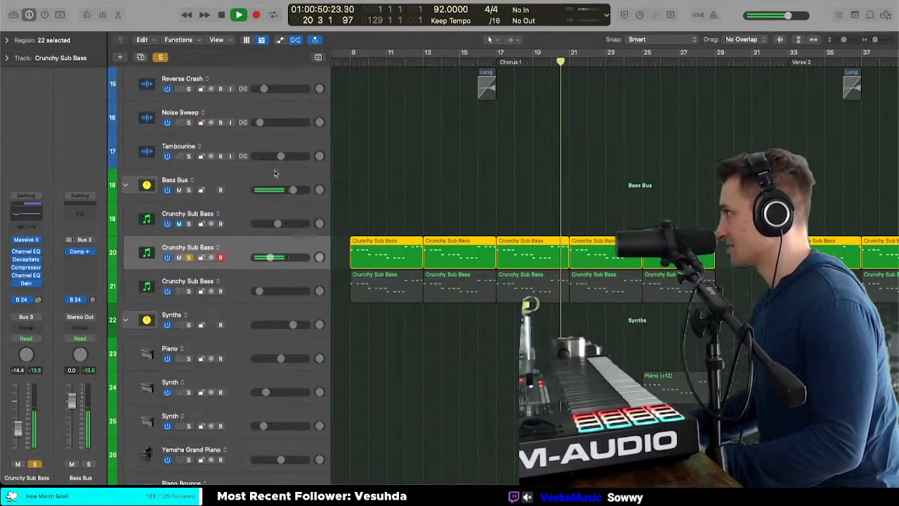
Step: Browse the Massive X Bass presets on the lowest Crunchy Sub Bass track, close the instrument, and unsolo the bass tracks
click(238, 288)
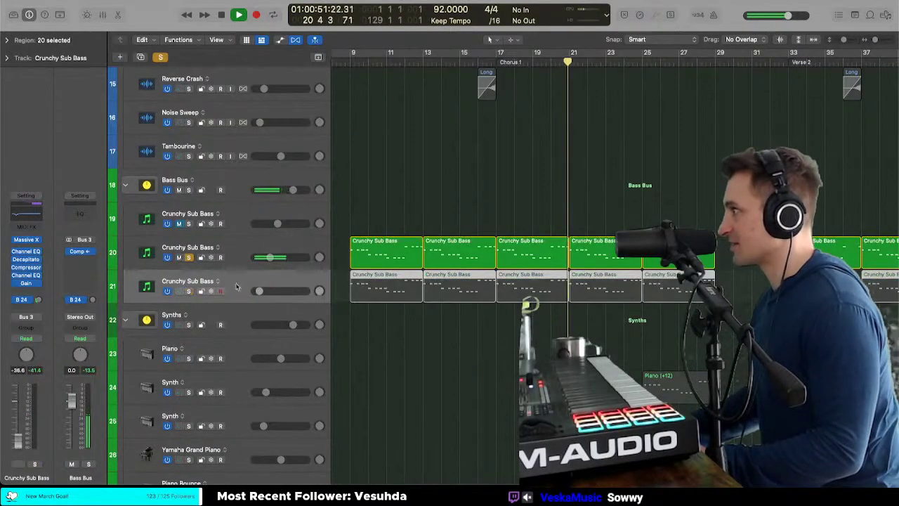
click(33, 241)
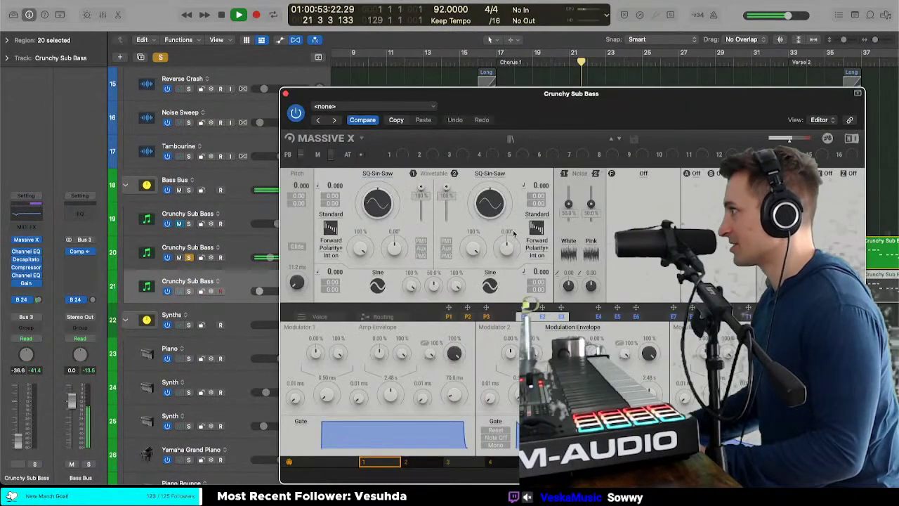
click(511, 140)
scroll(632, 316, right, 1)
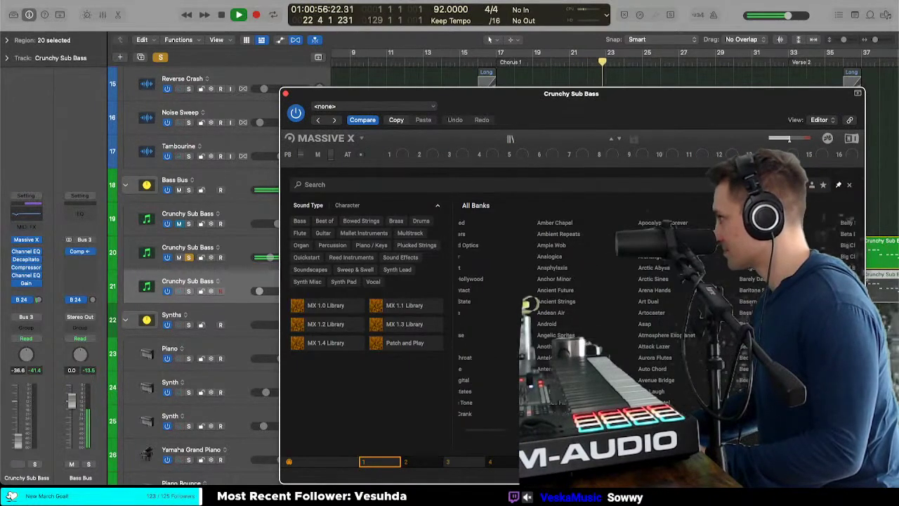
click(300, 222)
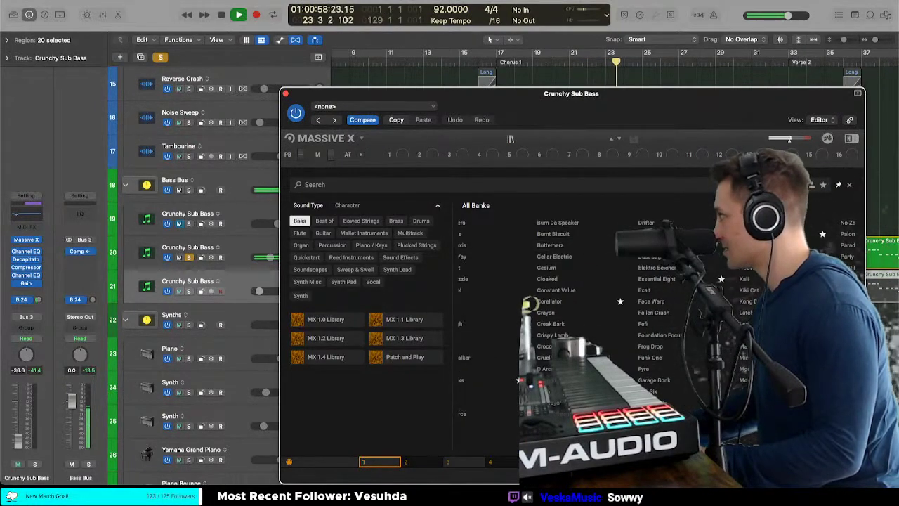
click(286, 94)
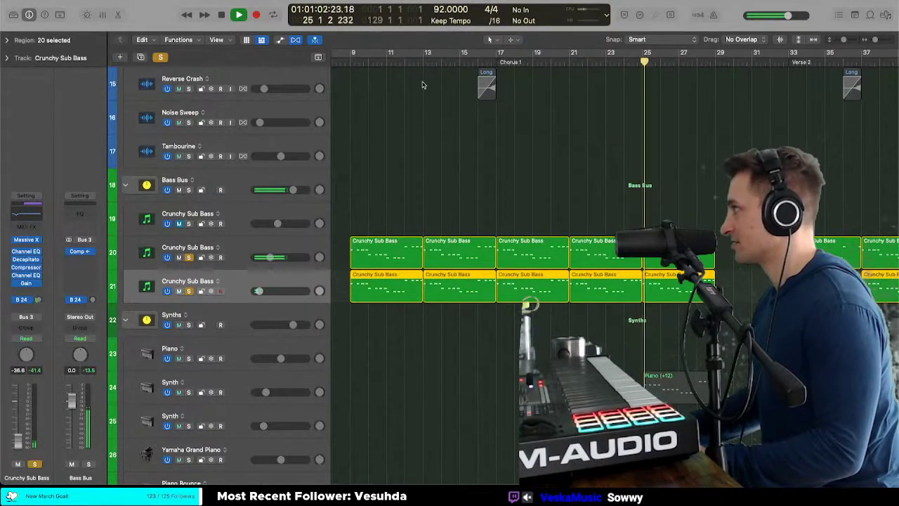
click(187, 258)
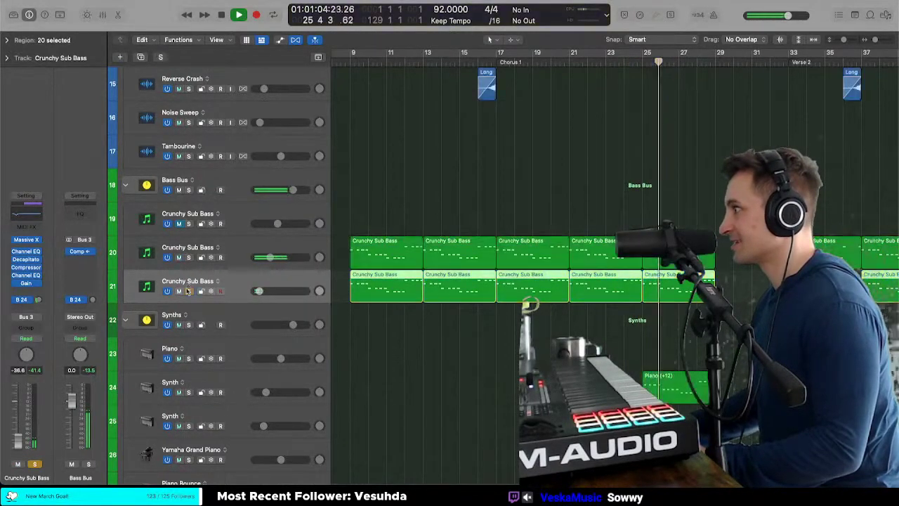
Step: Shrink the track rows, look over the arrangement from the drum bus to the vocals, and play from Chorus 1
scroll(389, 218, up, 2)
scroll(390, 219, up, 8)
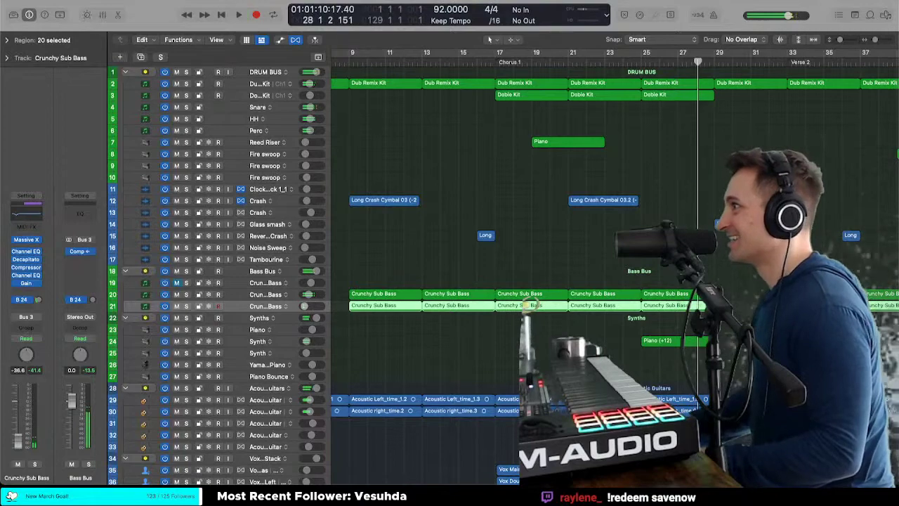
click(65, 0)
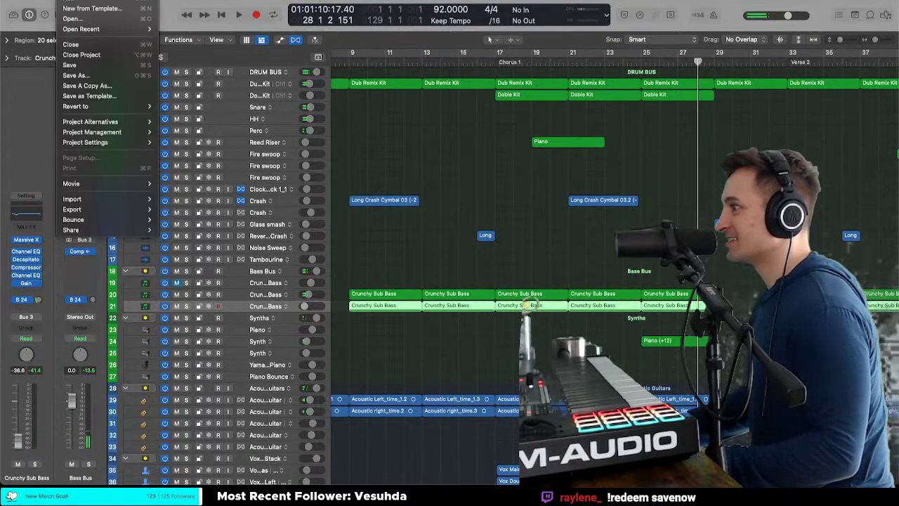
click(446, 103)
scroll(442, 97, down, 3)
scroll(432, 93, up, 3)
scroll(411, 109, down, 2)
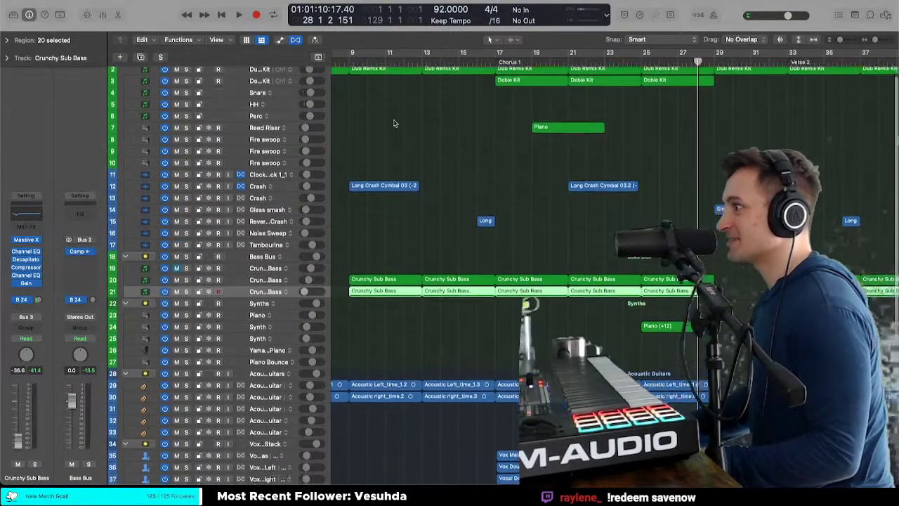
scroll(394, 123, down, 5)
scroll(394, 116, up, 5)
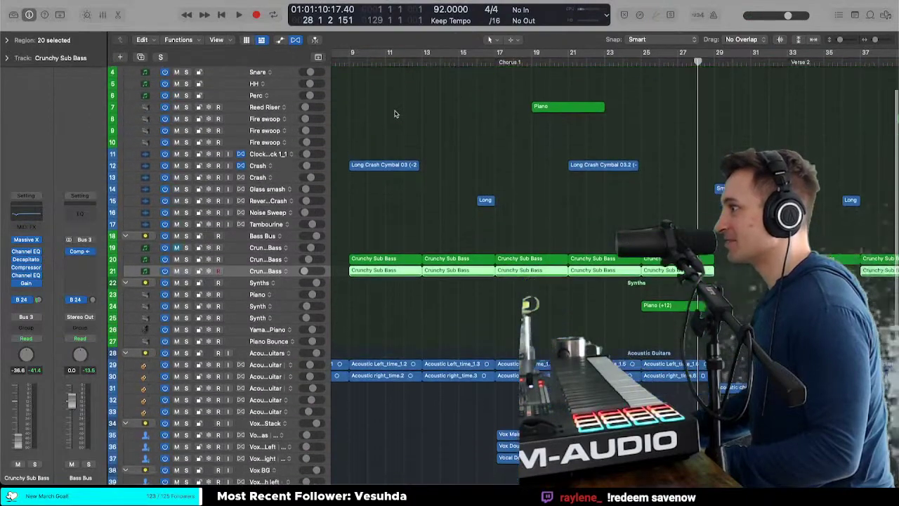
scroll(395, 113, down, 2)
key(space)
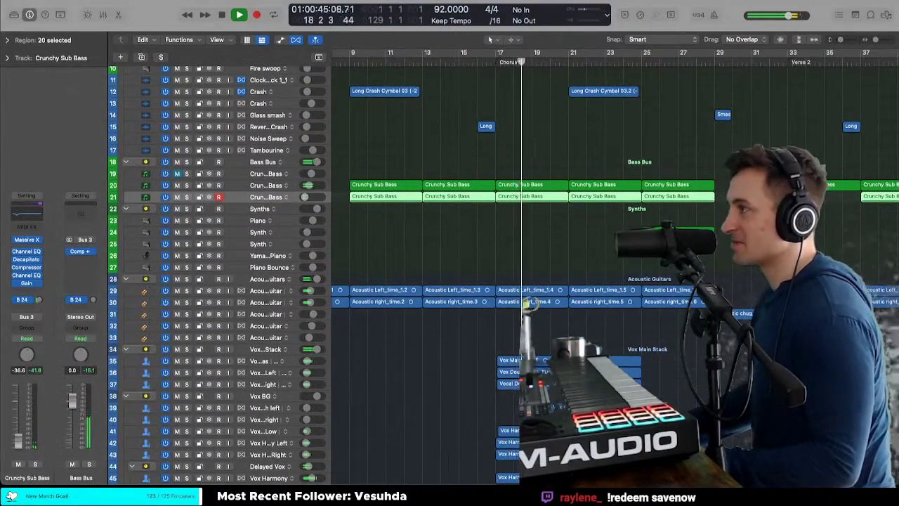
Step: Save the song project while the chorus plays
click(68, 0)
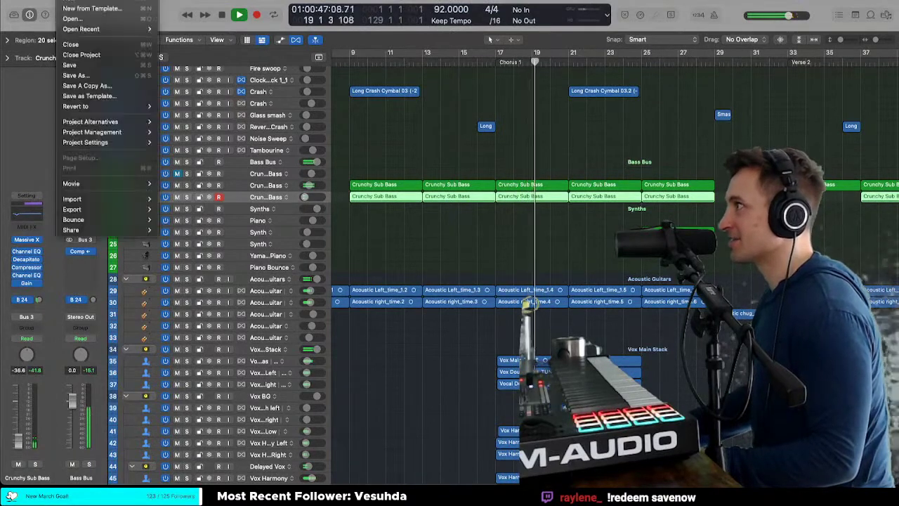
click(81, 66)
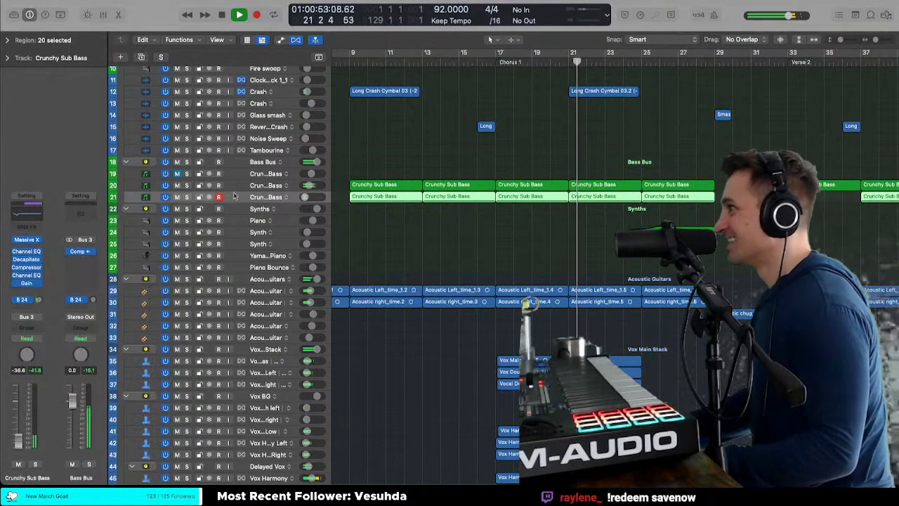
scroll(449, 153, down, 1)
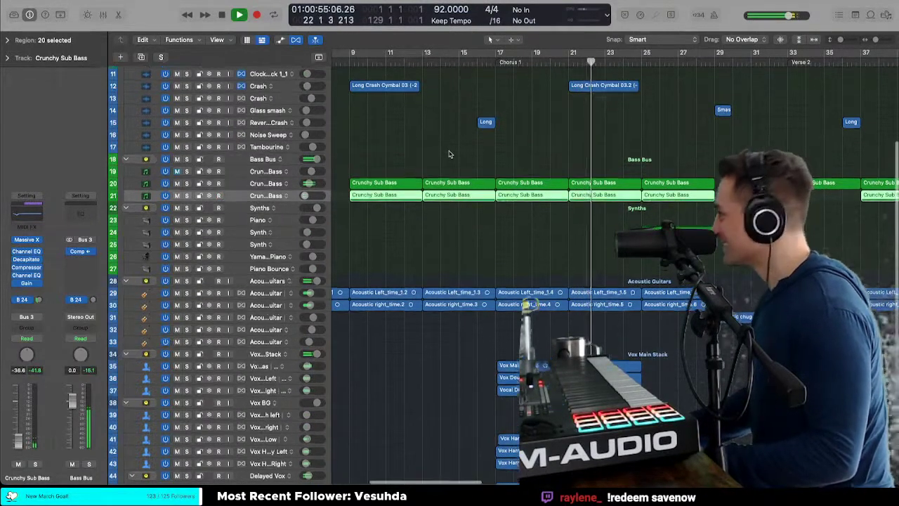
Step: Look over the Chorus 1 vocal stacks during playback, stop, and check the plug-ins on the Vox Double Right track
scroll(449, 154, down, 10)
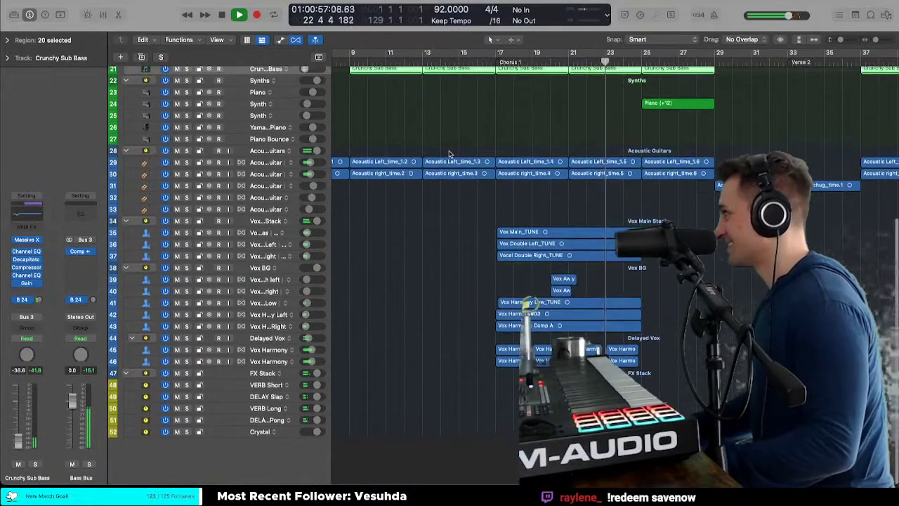
scroll(449, 154, down, 10)
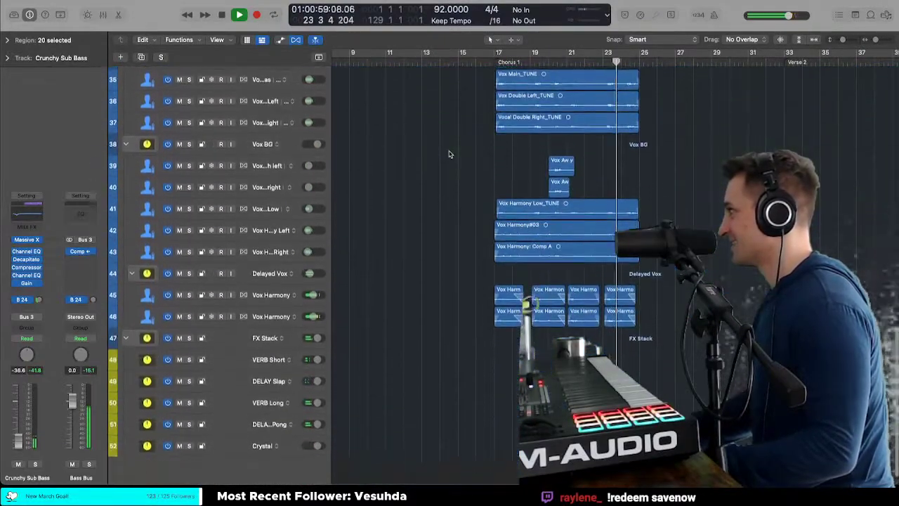
scroll(450, 154, up, 3)
key(space)
key(t)
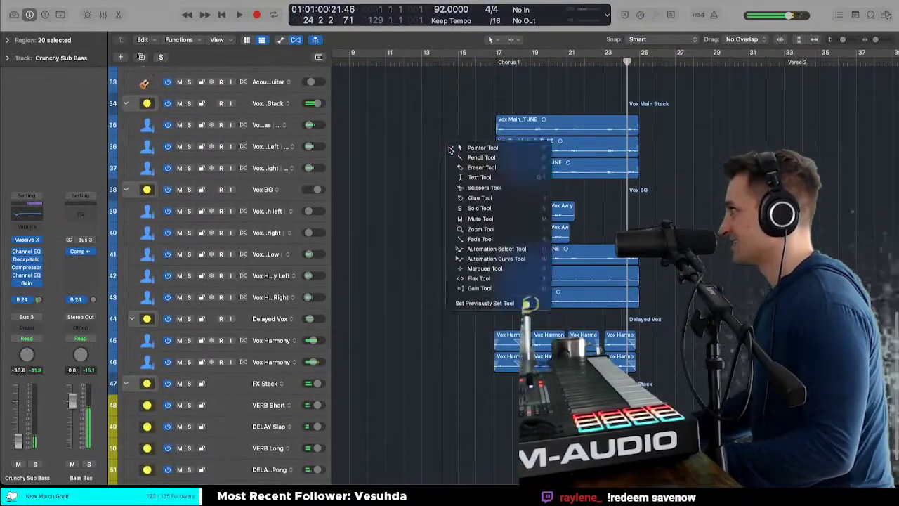
key(t)
scroll(450, 151, up, 1)
click(257, 188)
key(z)
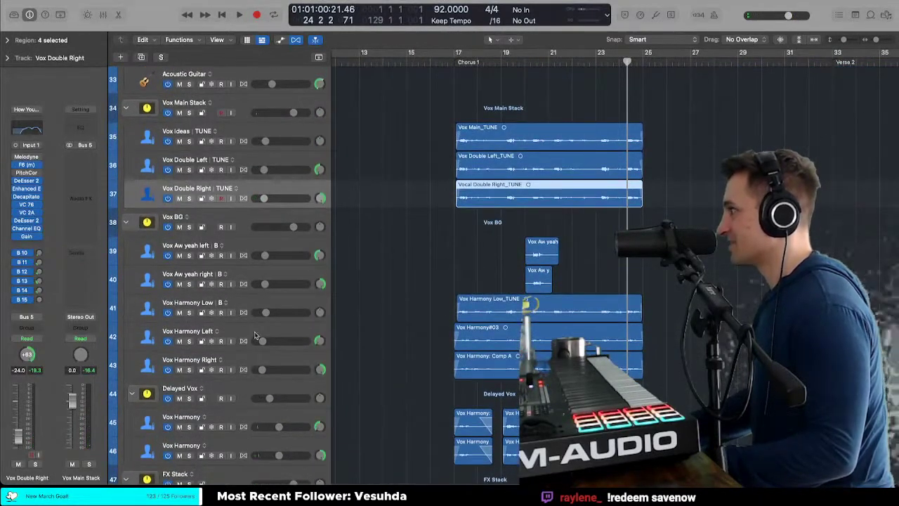
Step: Insert the mono Melodyne plug-in (not the ARA version) at the top of the Vox Harmony Left track's effects chain
click(255, 335)
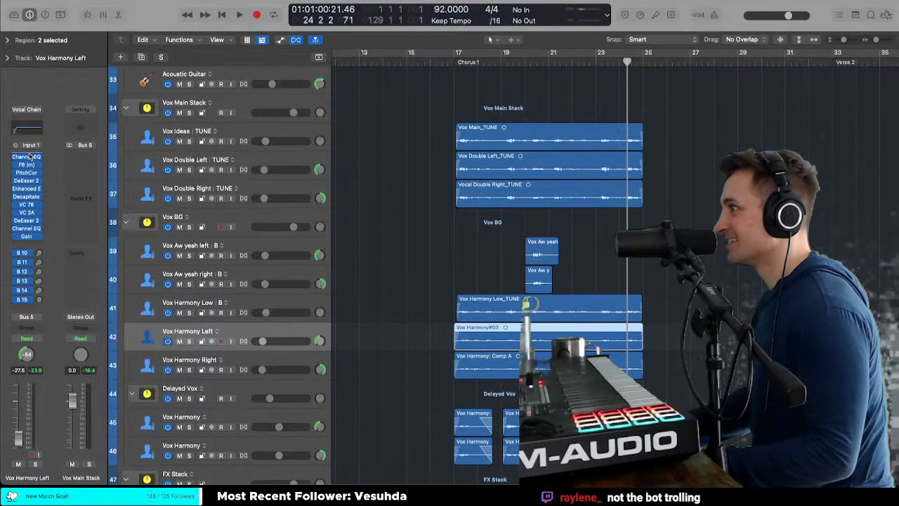
click(30, 156)
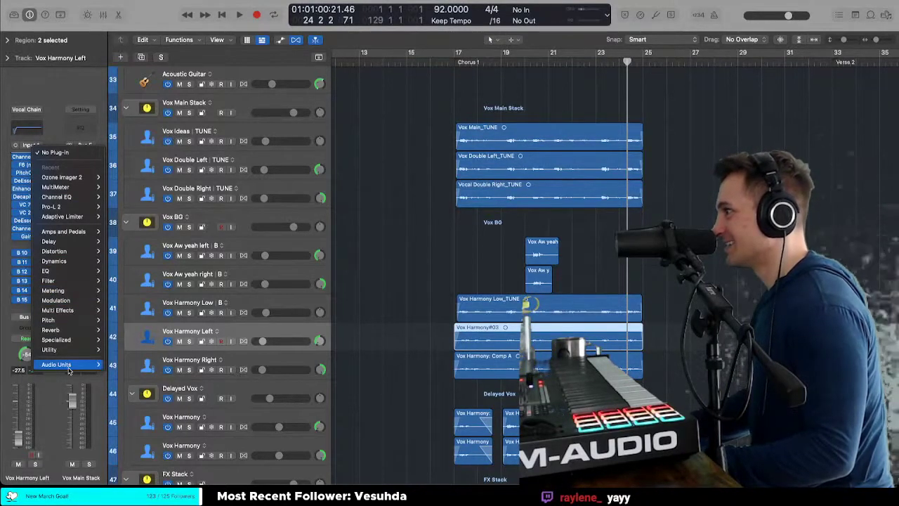
mouse_move(69, 370)
mouse_move(130, 373)
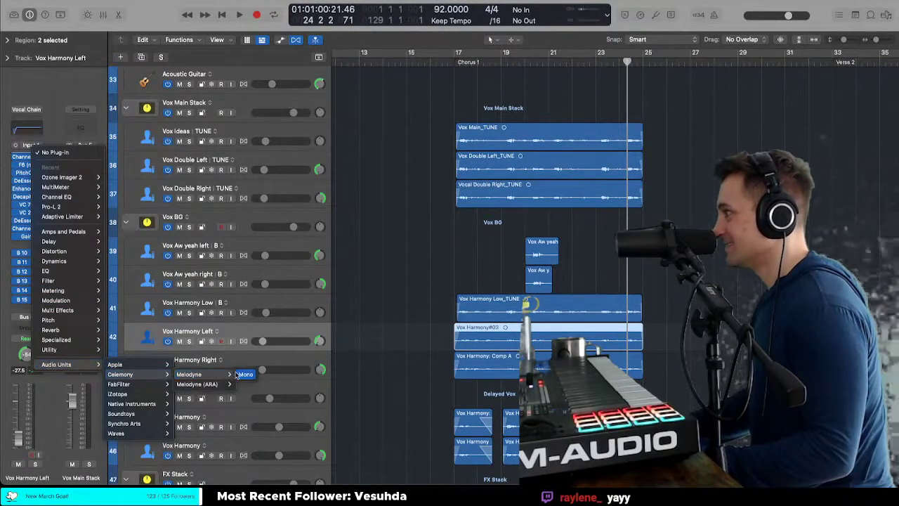
click(241, 374)
Step: Transfer the Vox Harmony Left vocal into Melodyne by playing from just before Chorus 1 to past bar 25
click(454, 64)
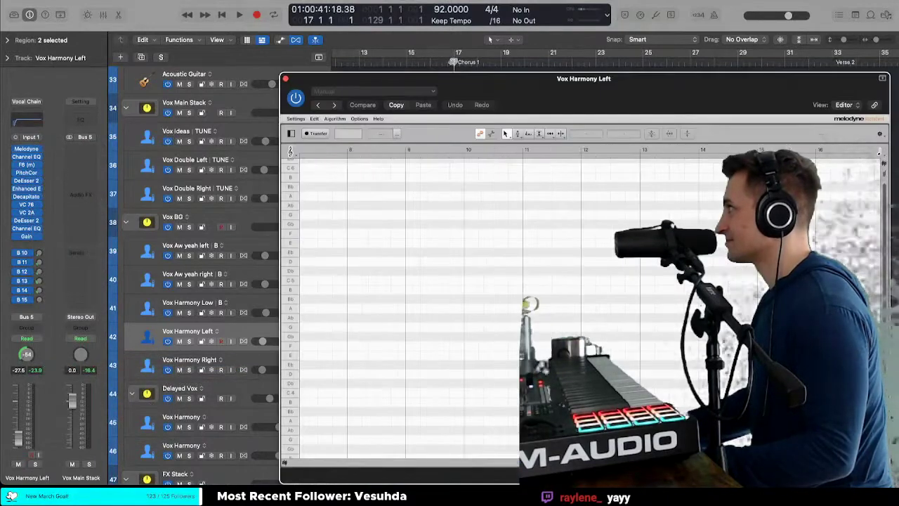
click(450, 64)
drag(457, 76, 375, 432)
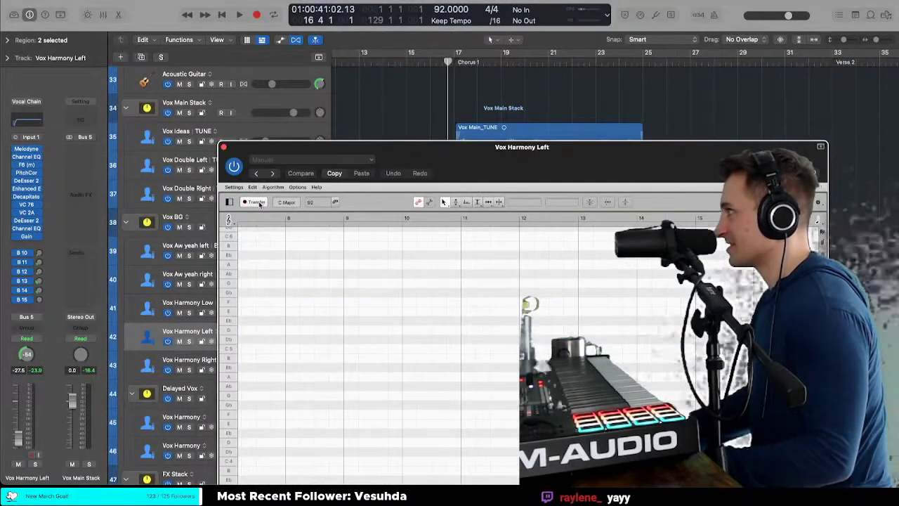
click(256, 202)
key(space)
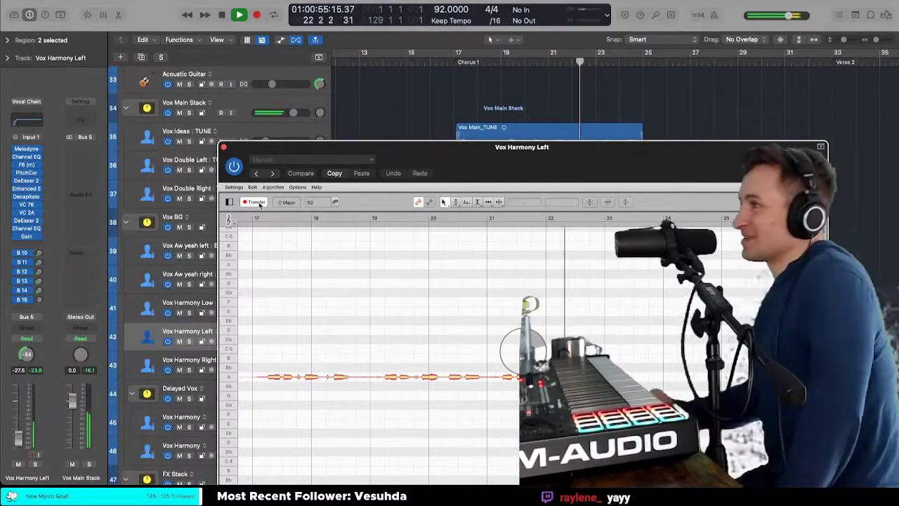
mouse_move(311, 149)
mouse_down()
mouse_move(189, 430)
mouse_move(197, 432)
mouse_move(306, 12)
mouse_move(287, 38)
mouse_up()
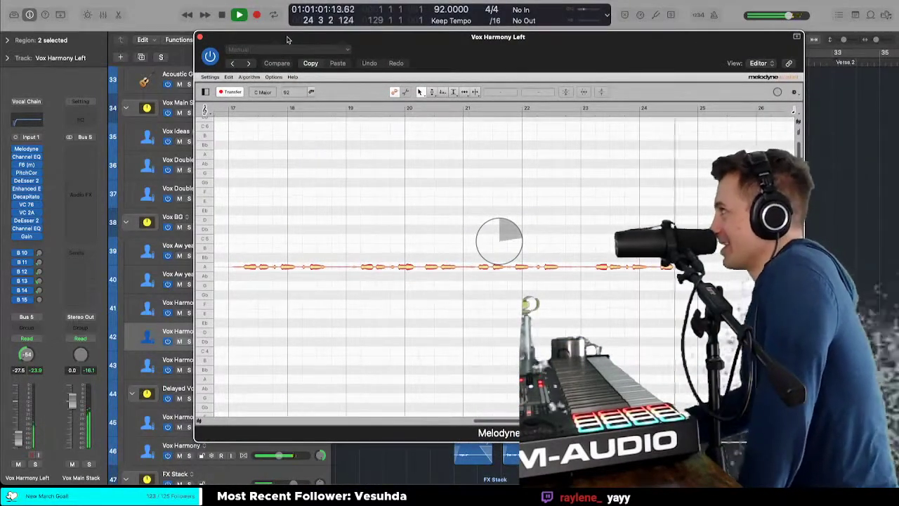
drag(288, 38, 238, 48)
key(space)
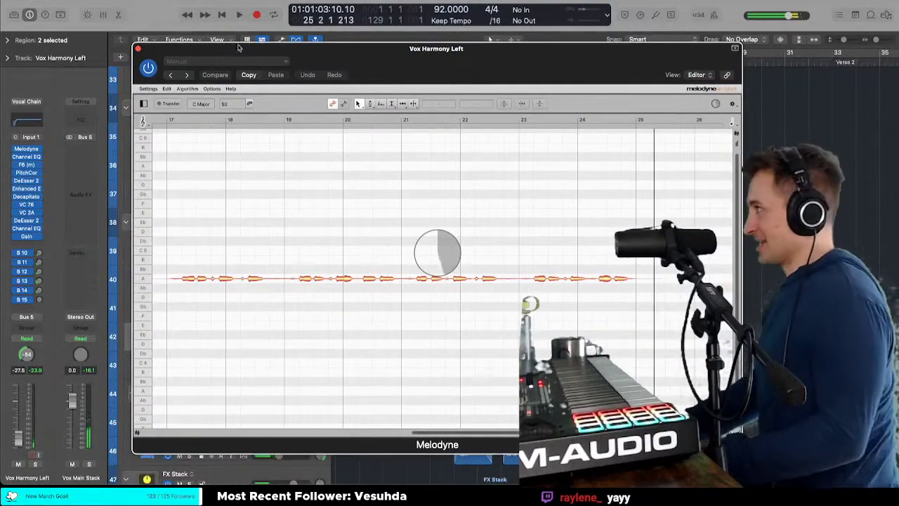
Step: With Melodyne's Pitch tool, snap the first note in bar 17 to Ab 4 and the two flat G 4 notes to exact pitch
drag(321, 52, 368, 27)
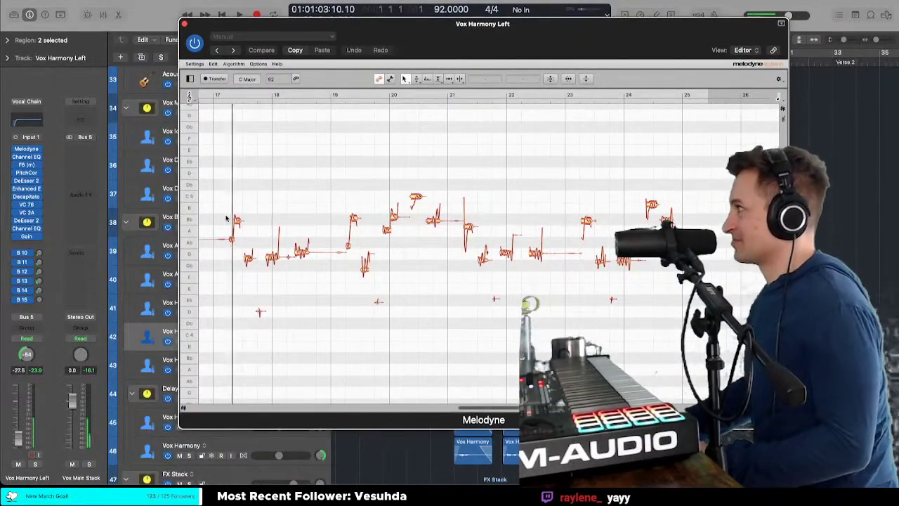
scroll(236, 204, up, 4)
drag(382, 38, 349, 70)
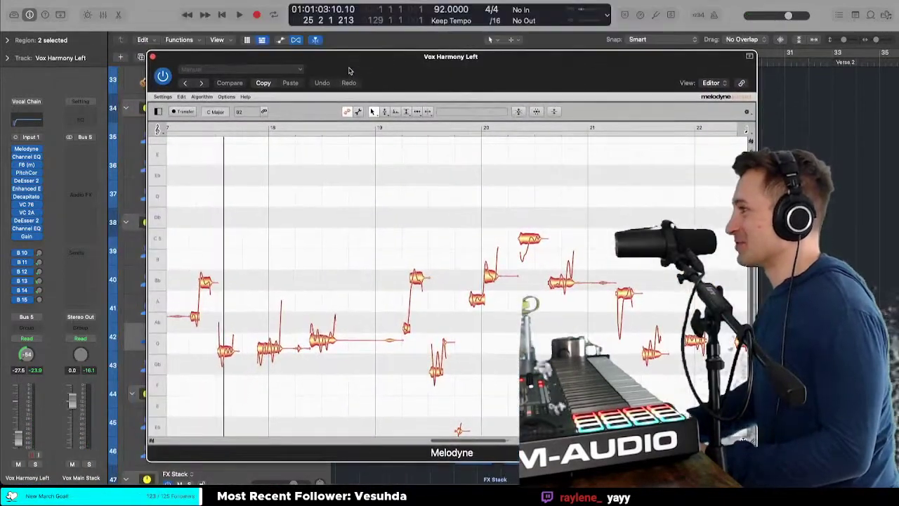
scroll(346, 139, up, 5)
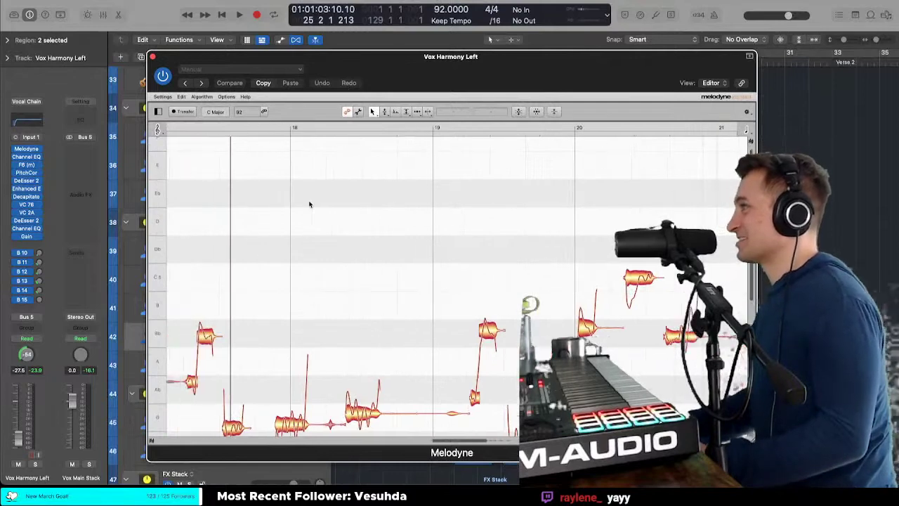
right_click(303, 147)
click(307, 224)
click(375, 207)
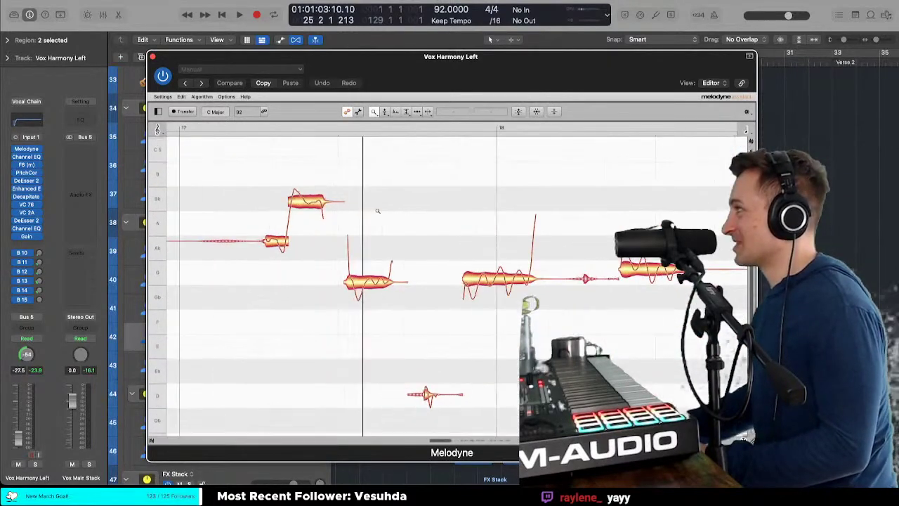
right_click(372, 132)
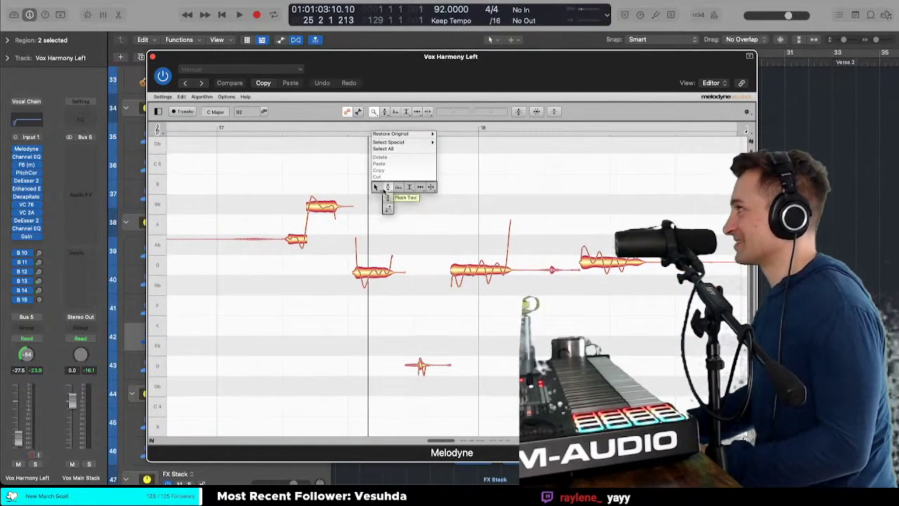
click(387, 186)
click(295, 241)
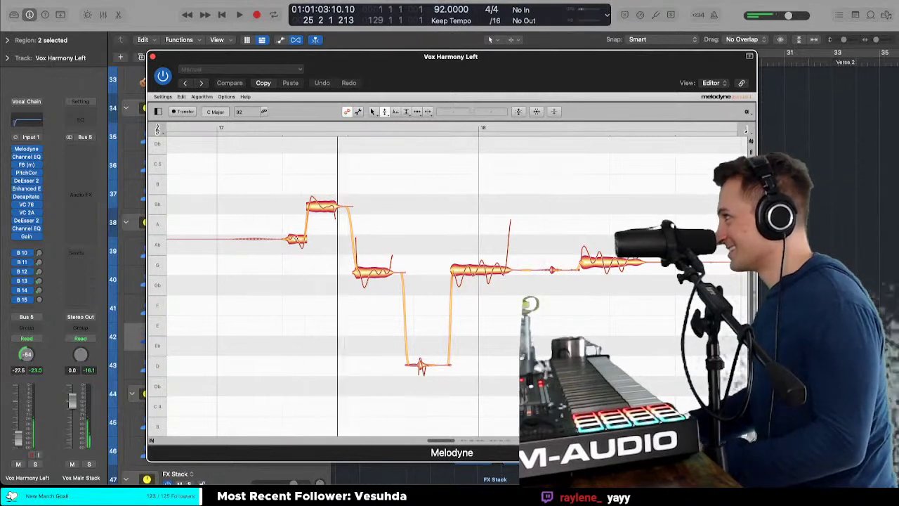
key(space)
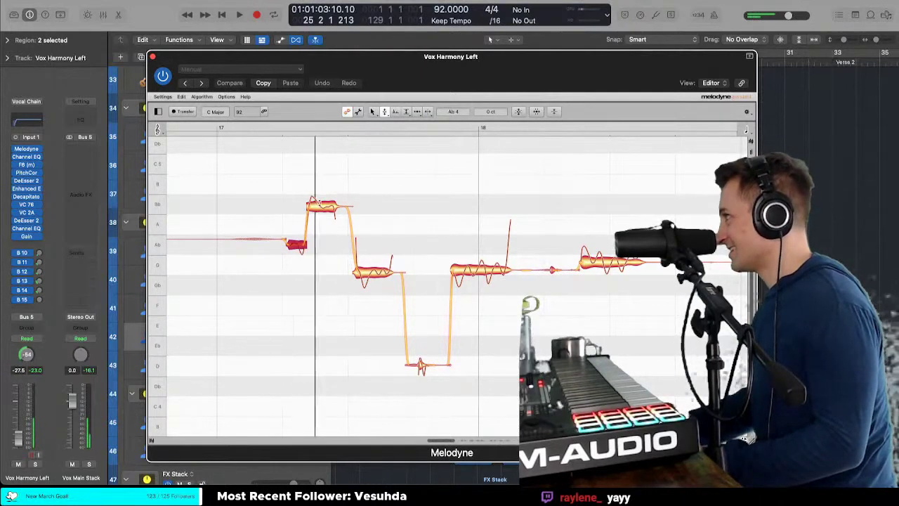
click(372, 268)
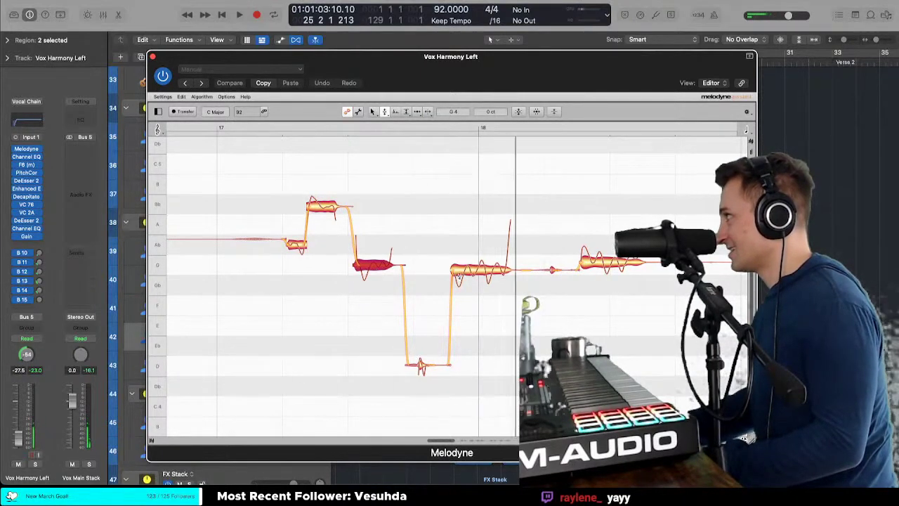
click(490, 274)
click(608, 264)
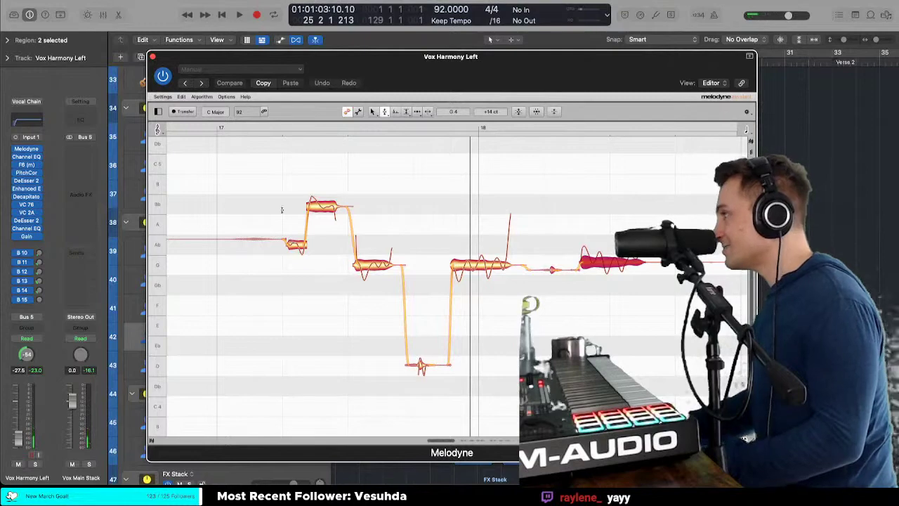
Step: Move the Melodyne window aside and select the Piano track in the Synths stack for playing reference notes, trying the Synth track too
drag(353, 71, 359, 331)
scroll(394, 199, up, 6)
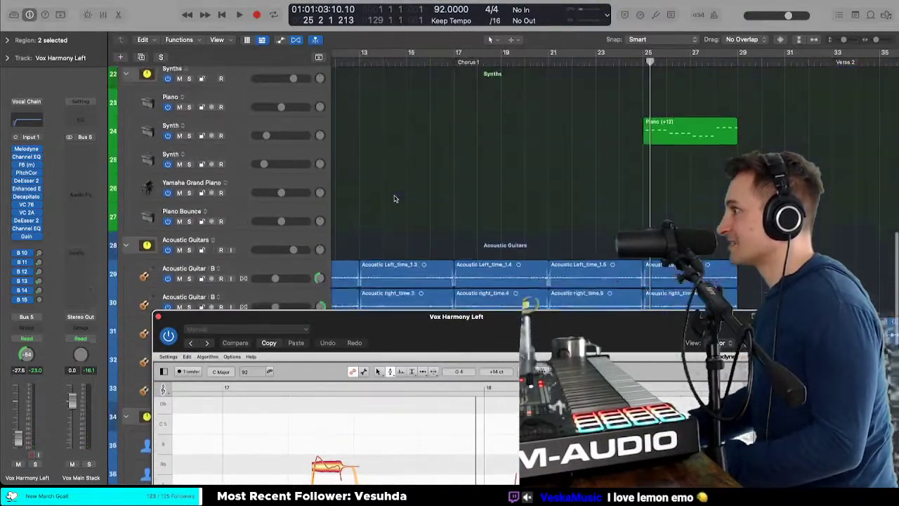
scroll(394, 198, up, 5)
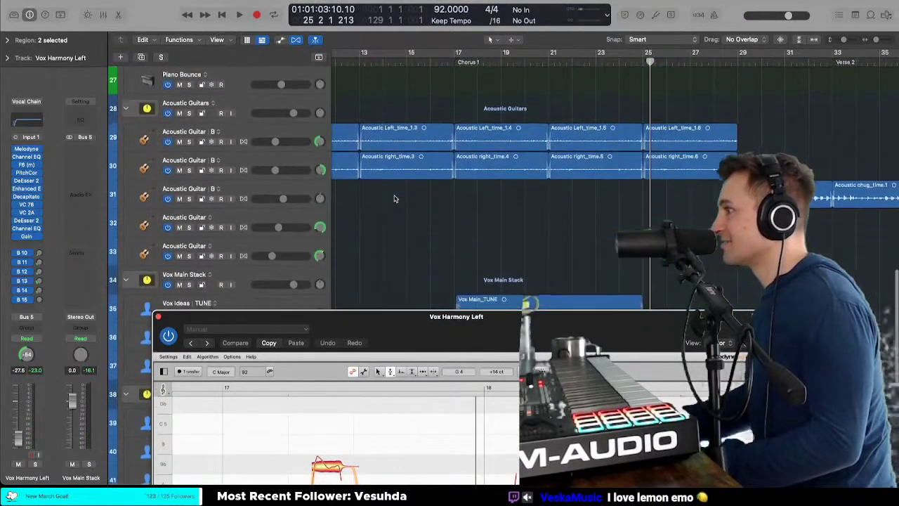
scroll(394, 199, down, 4)
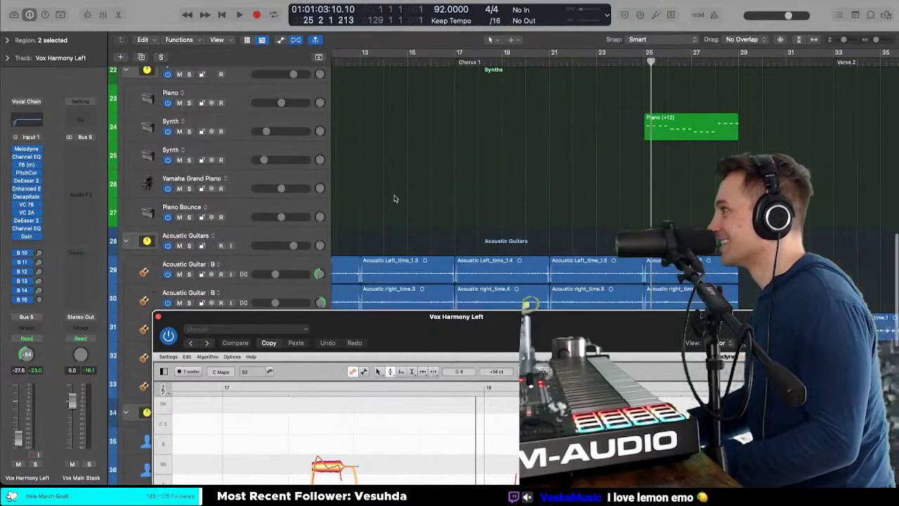
scroll(354, 140, up, 1)
click(287, 101)
click(267, 130)
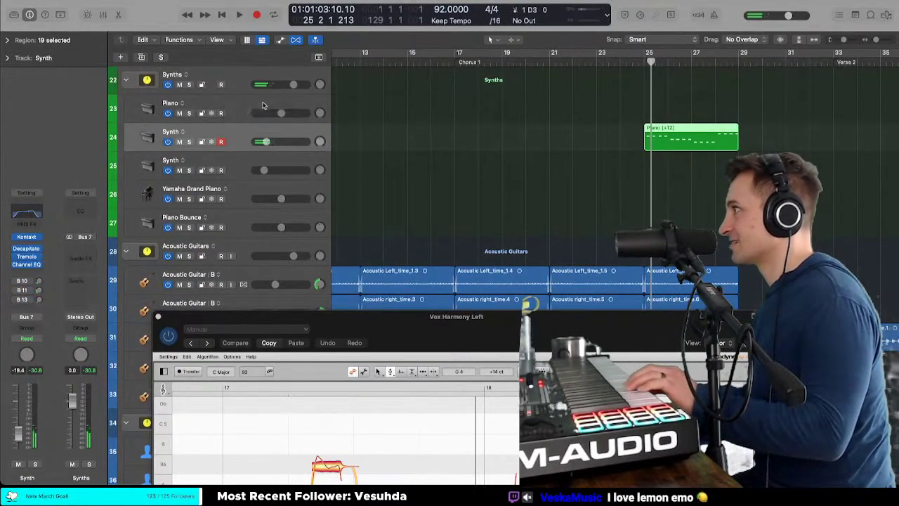
click(264, 105)
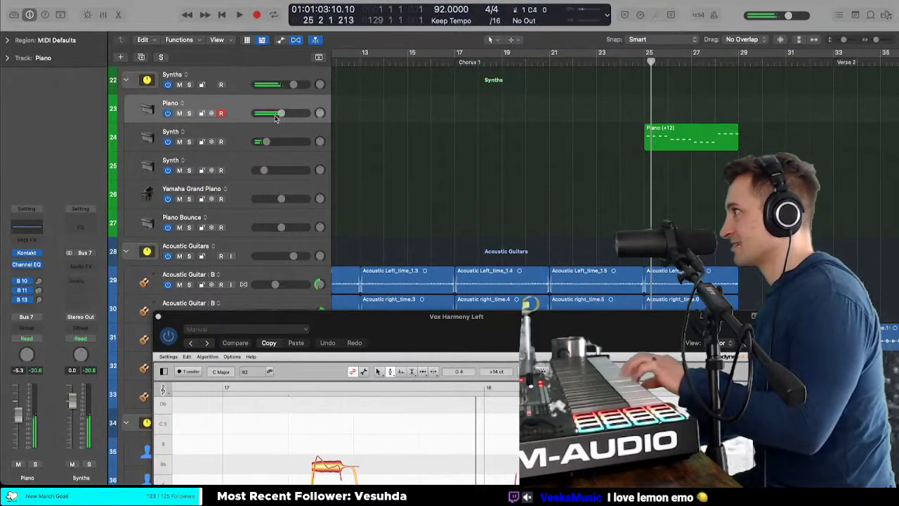
Step: In Melodyne, lower the first Ab note in bar 17 and the quiet lead-in before it to G 4
drag(368, 338, 426, 65)
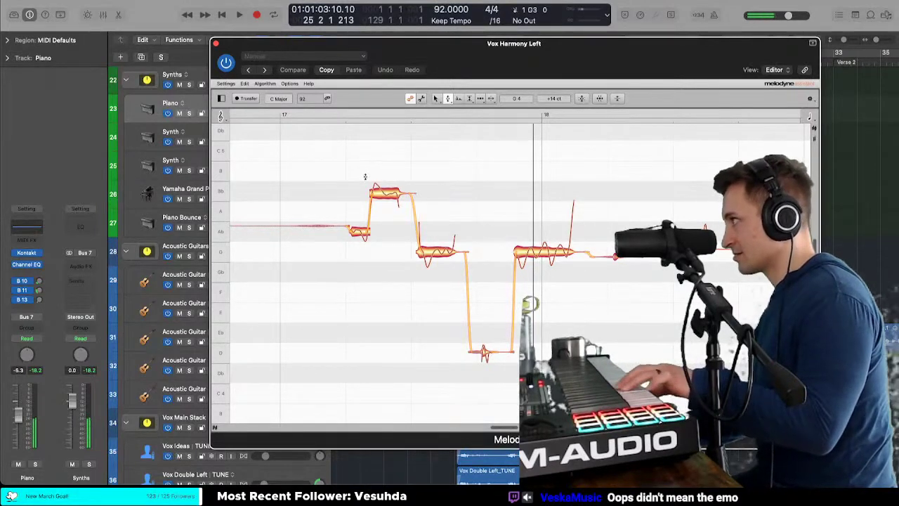
double_click(356, 198)
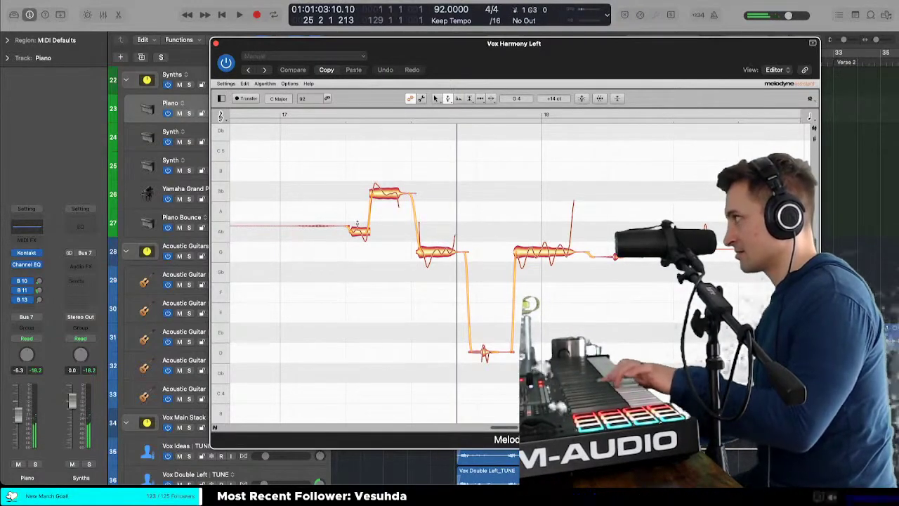
drag(360, 233, 360, 251)
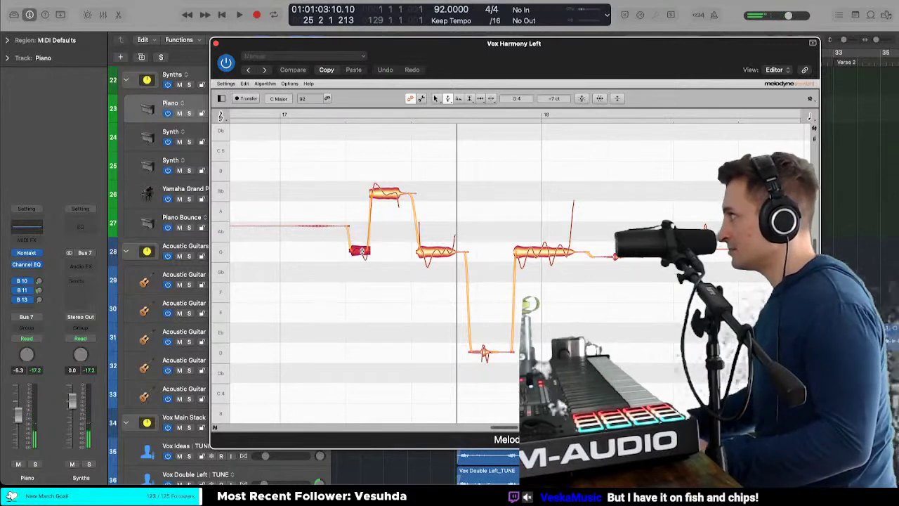
key(space)
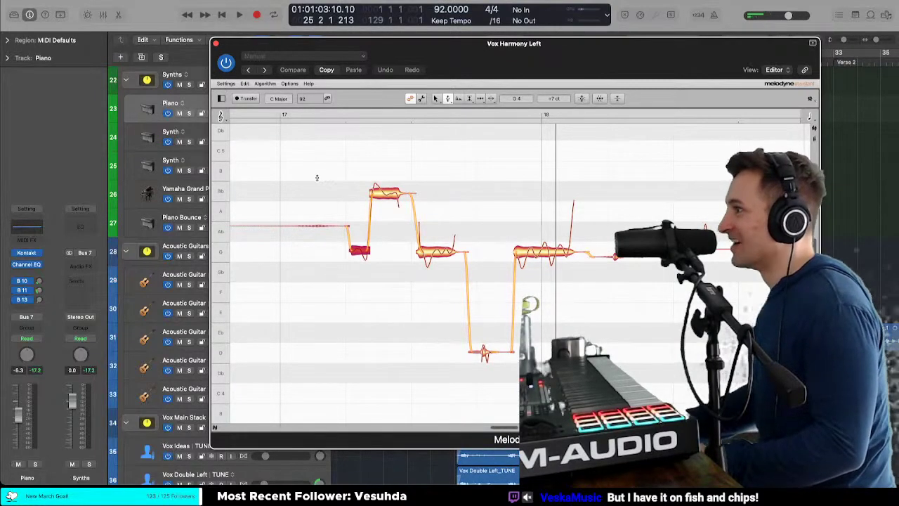
right_click(324, 229)
click(322, 229)
drag(321, 231, 320, 250)
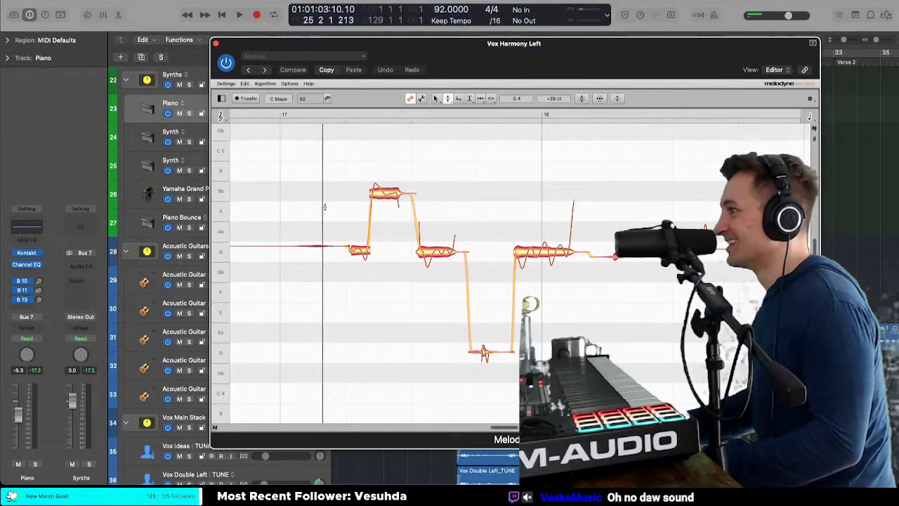
Step: Open the audio device settings, then switch to Loopback to examine the Streaming Output device's routing
click(32, 2)
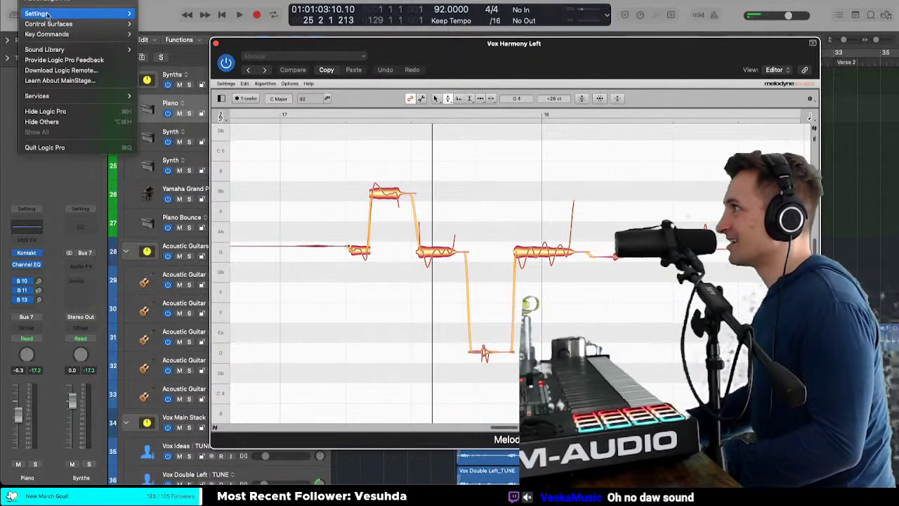
mouse_move(35, 12)
click(151, 23)
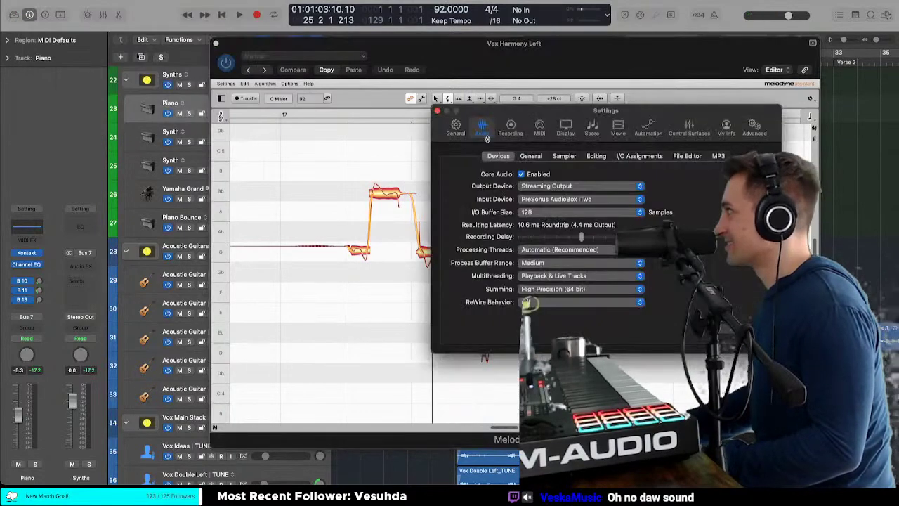
key(super+space)
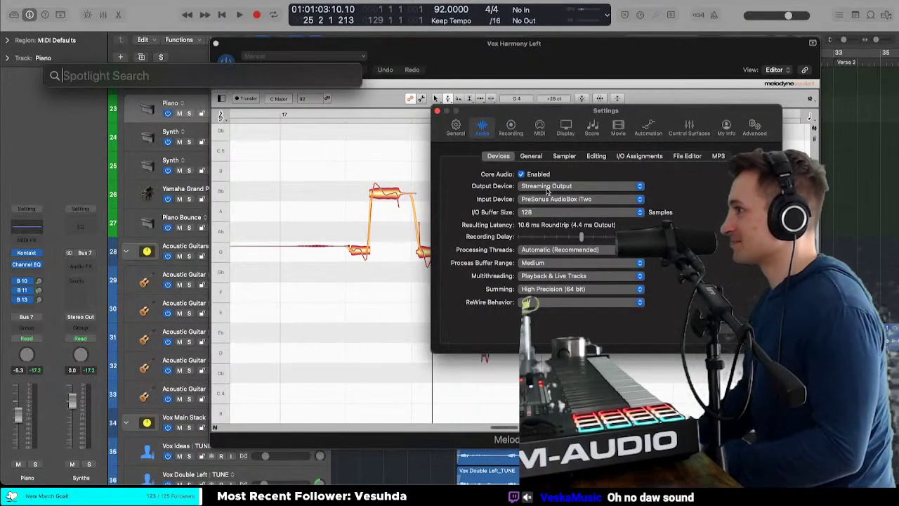
text(loopback)
key(Return)
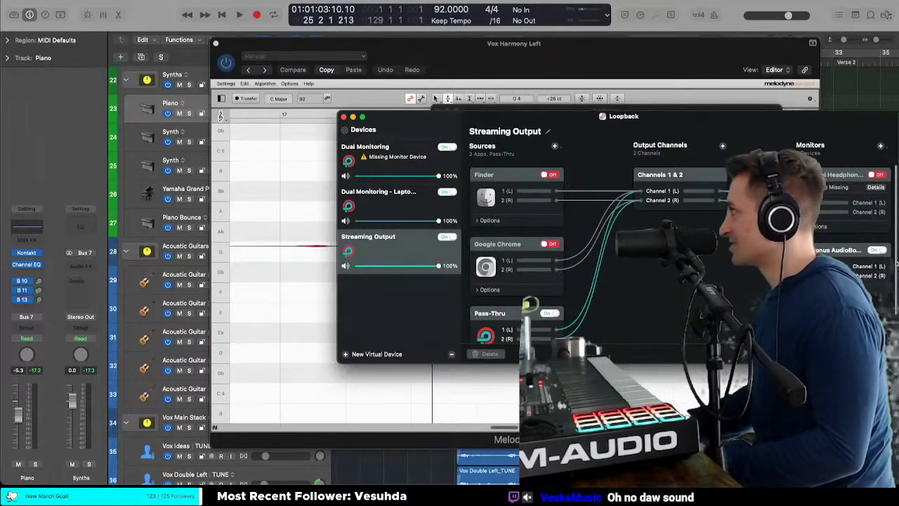
Step: Play the project and try resetting the PreSonus AudioBox monitor and the Pass-Thru source of Loopback's Streaming Output device
click(400, 15)
key(space)
key(super+Tab)
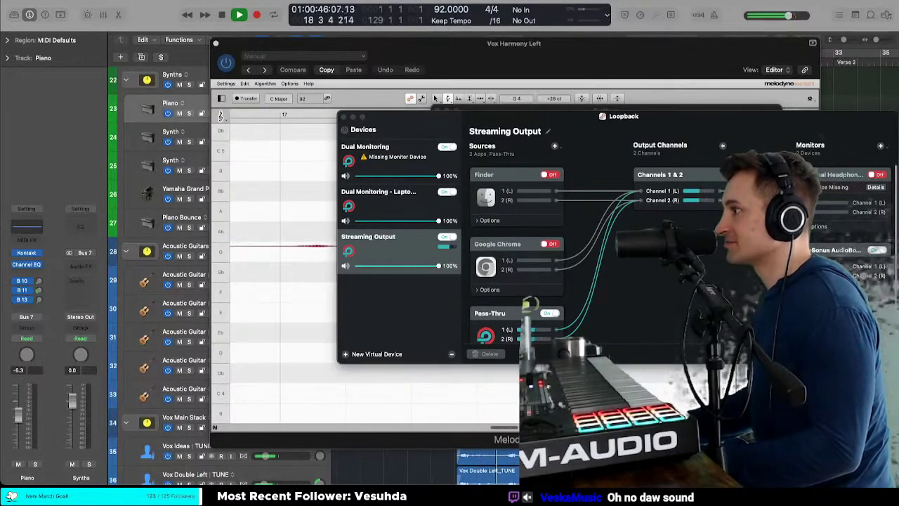
click(875, 250)
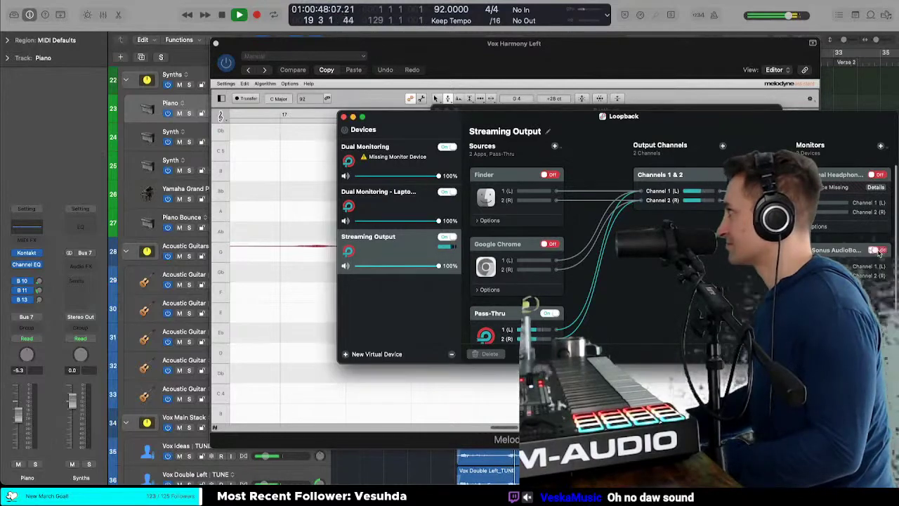
click(876, 250)
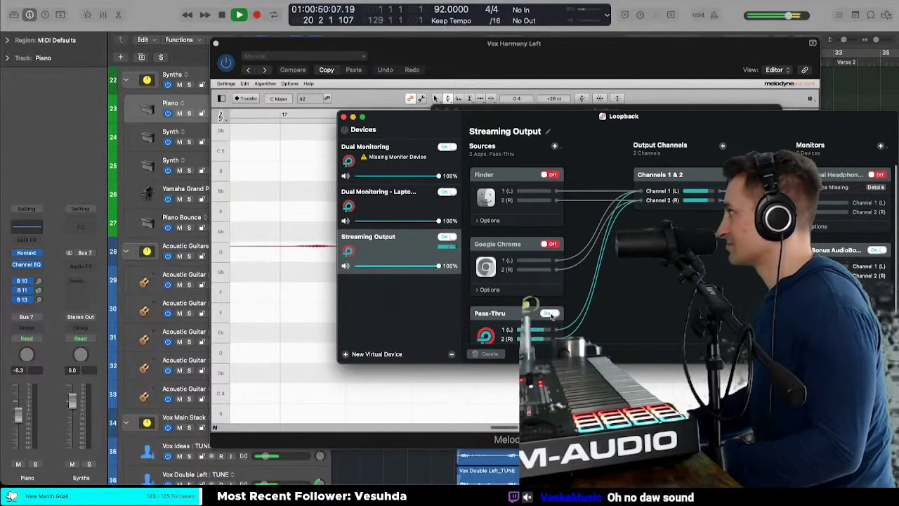
click(550, 314)
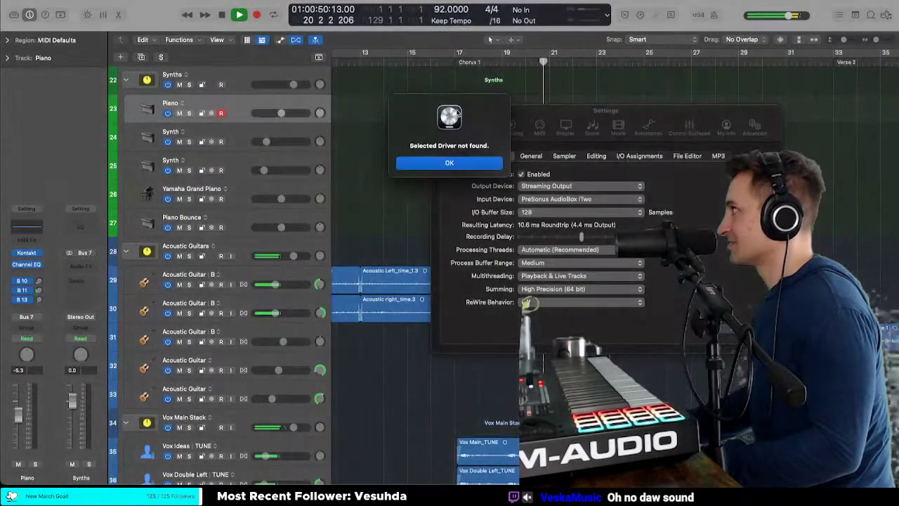
Step: Dismiss the driver alerts in Logic Pro and move the Loopback window lower, clear of the dialogs
click(447, 163)
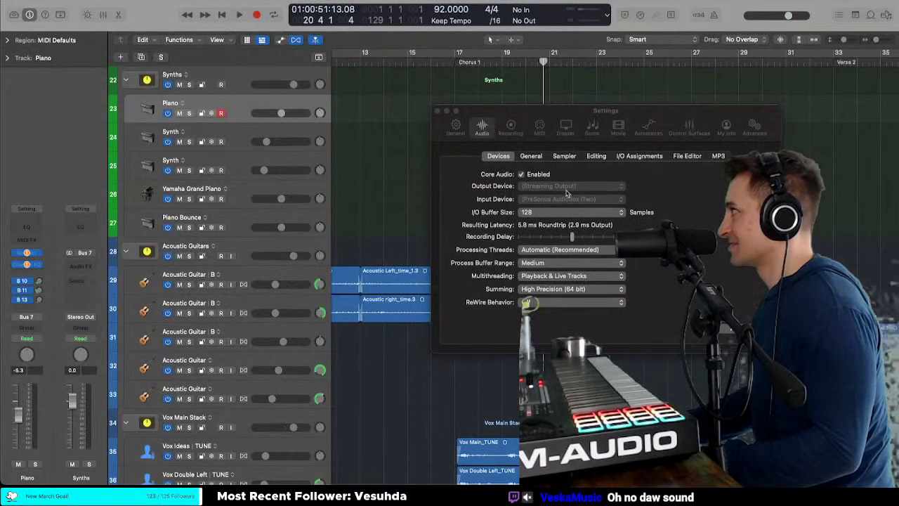
key(super+Tab)
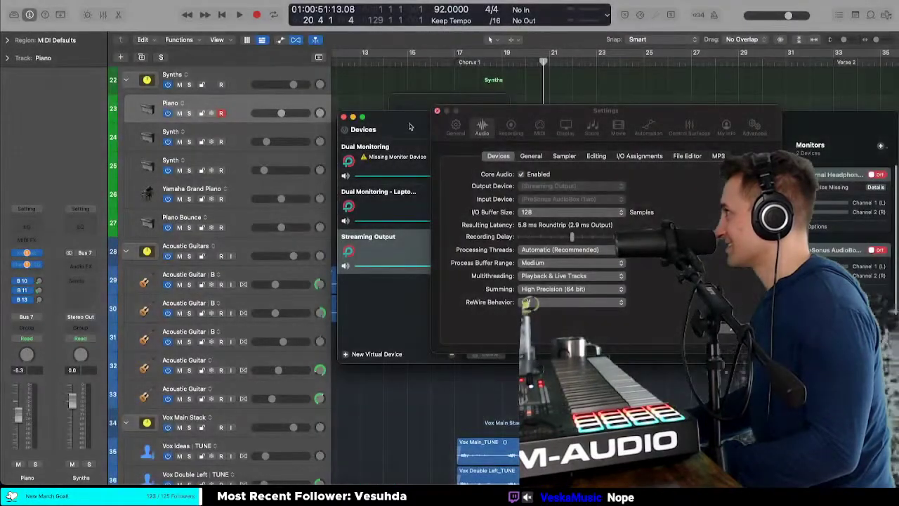
click(437, 111)
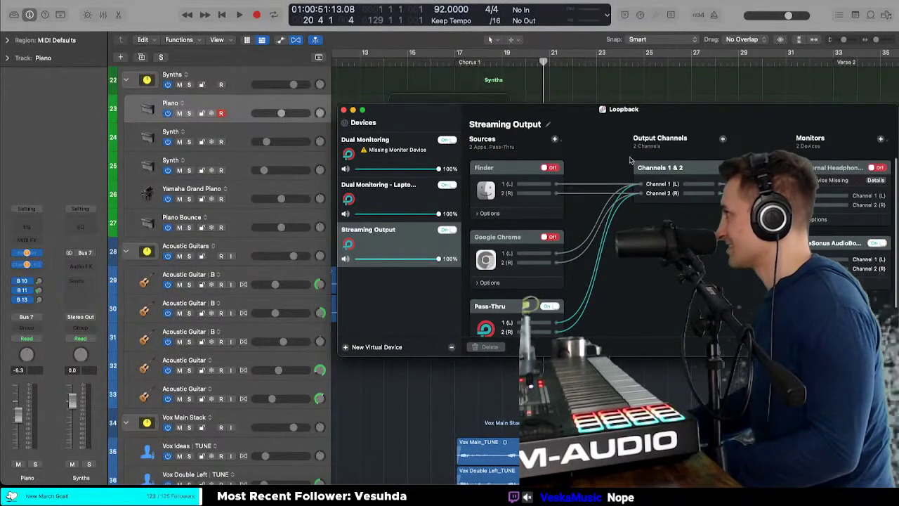
drag(381, 120, 375, 251)
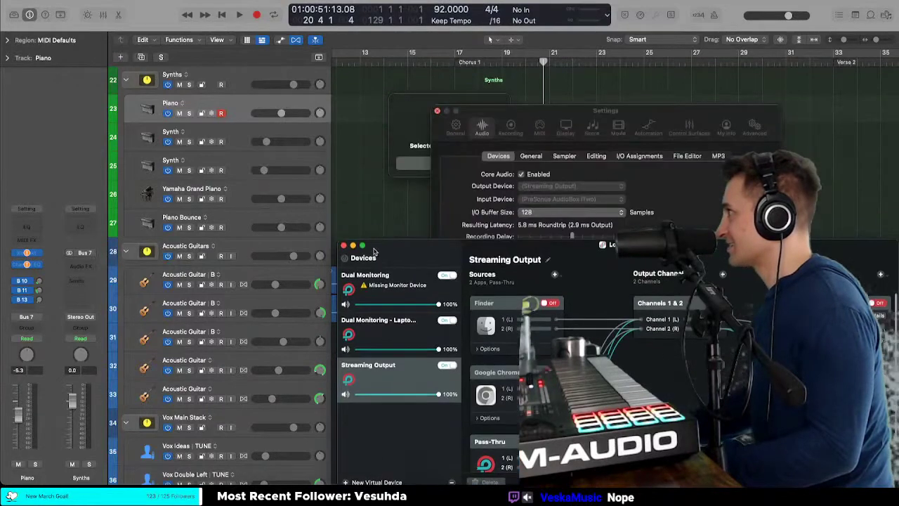
click(446, 169)
click(472, 166)
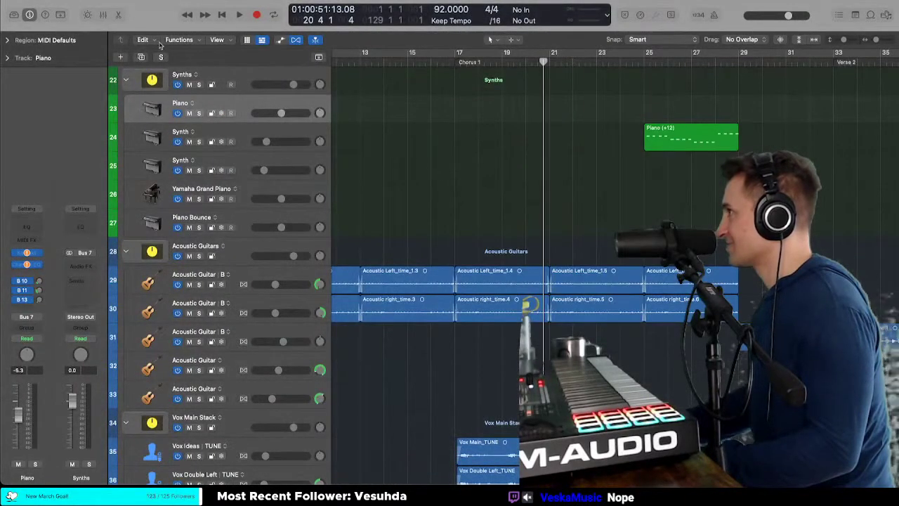
Step: Try to restart the audio engine by disabling and re-enabling Core Audio in the audio device settings
click(37, 1)
mouse_move(38, 13)
click(154, 24)
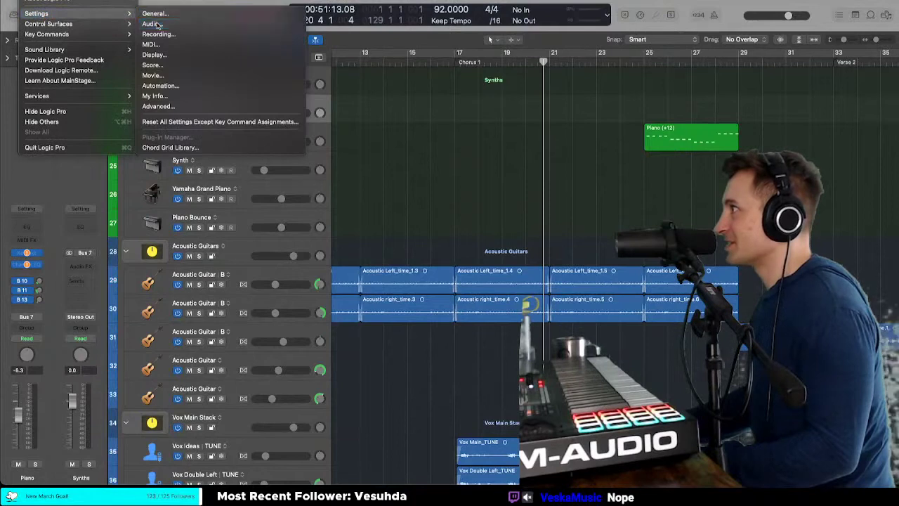
click(522, 174)
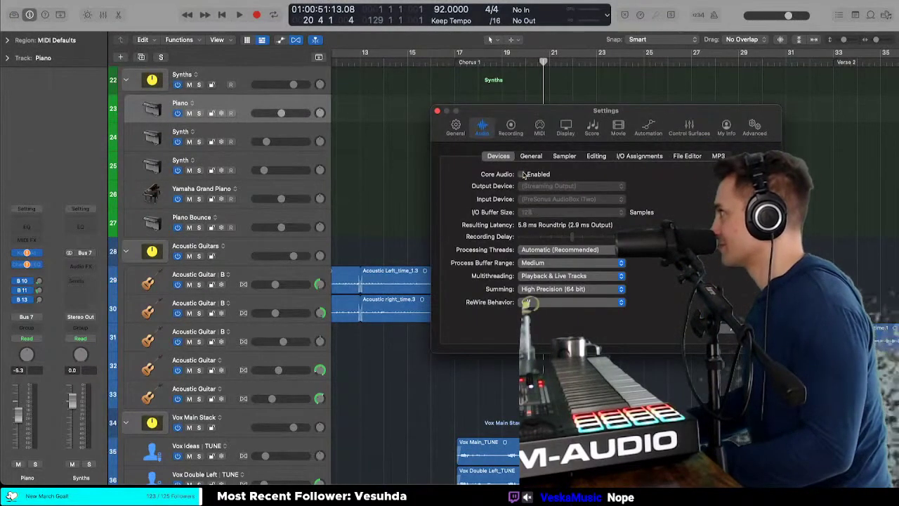
click(522, 174)
click(438, 113)
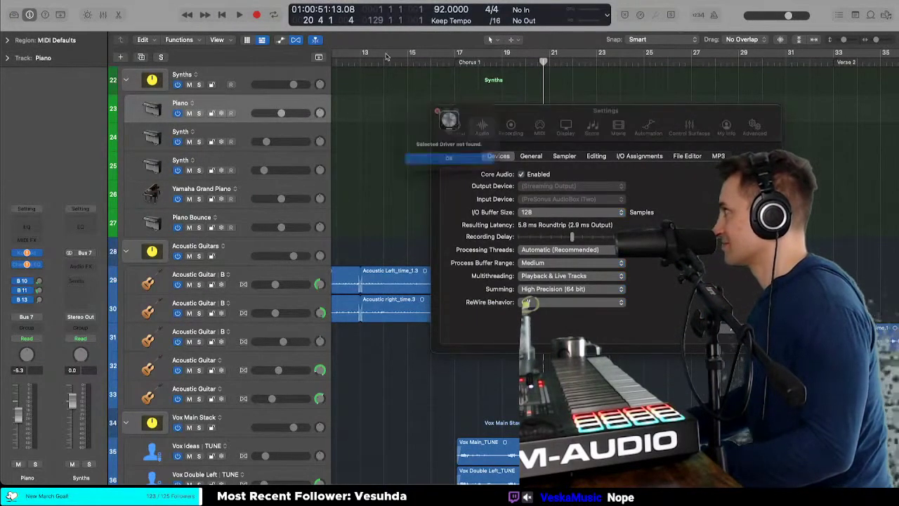
click(432, 162)
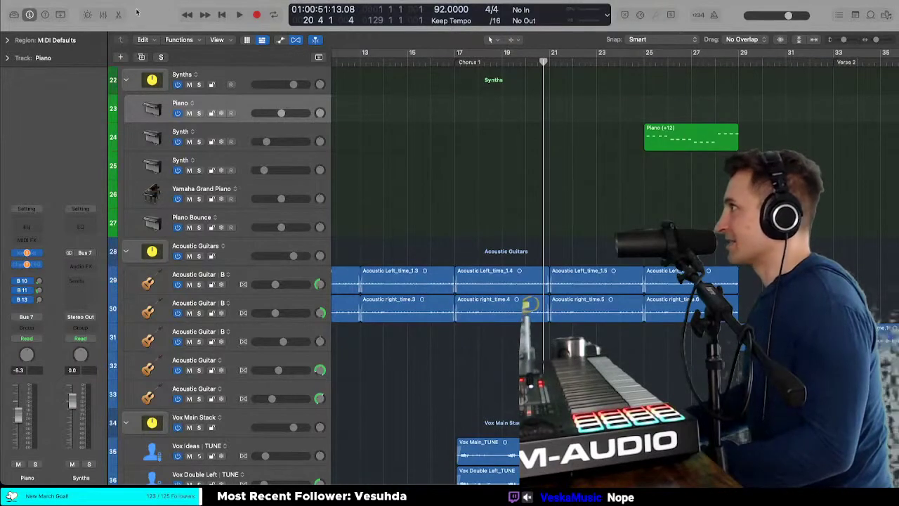
Step: Quit Logic Pro, then disable the Streaming Output device in Loopback and enable it again
click(10, 1)
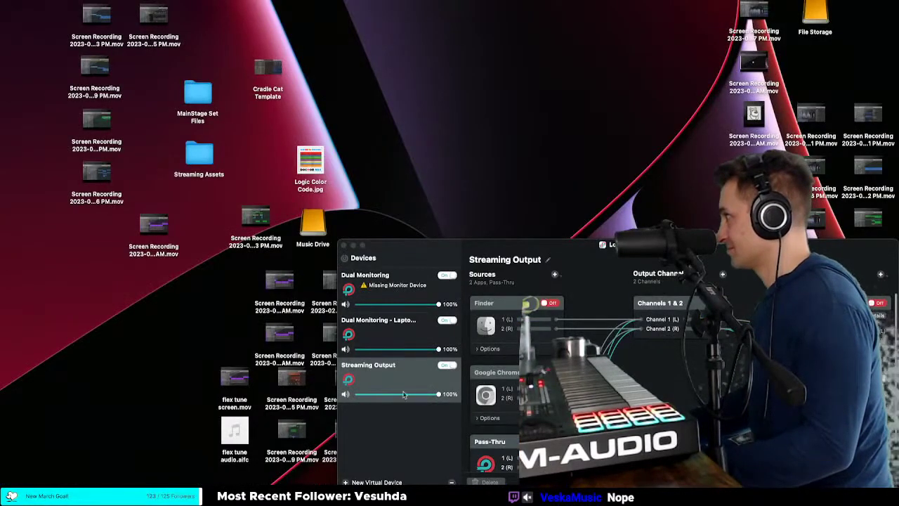
click(444, 365)
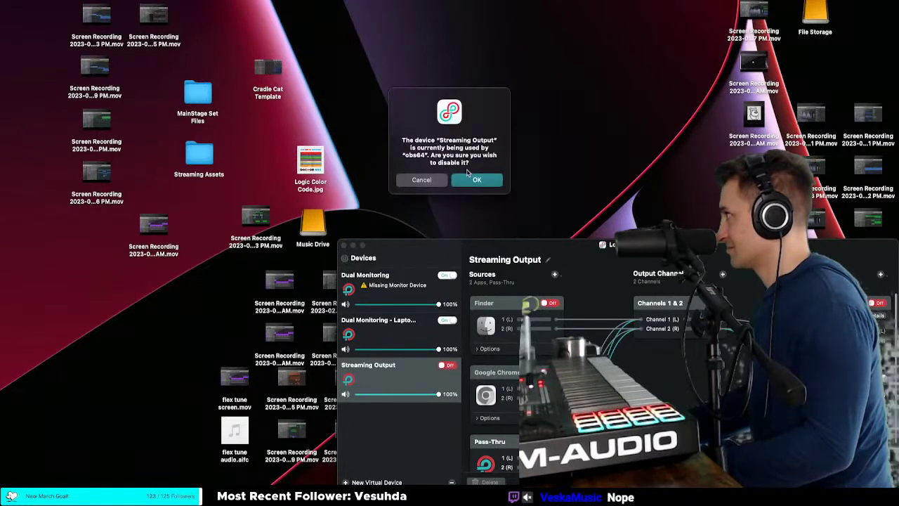
click(469, 179)
click(446, 367)
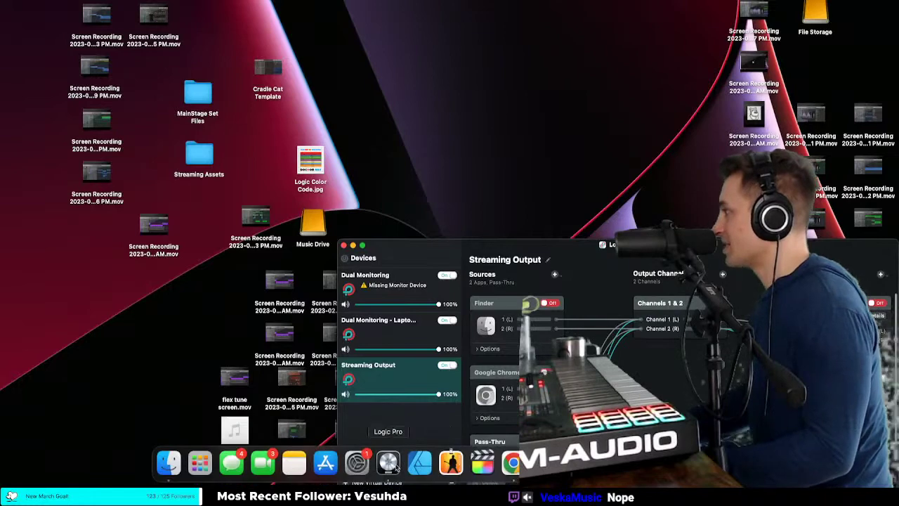
Step: Close the Loopback window, relaunch Logic Pro and open the most recent project, the 92bpm Bb Hold Music one
right_click(388, 463)
click(394, 430)
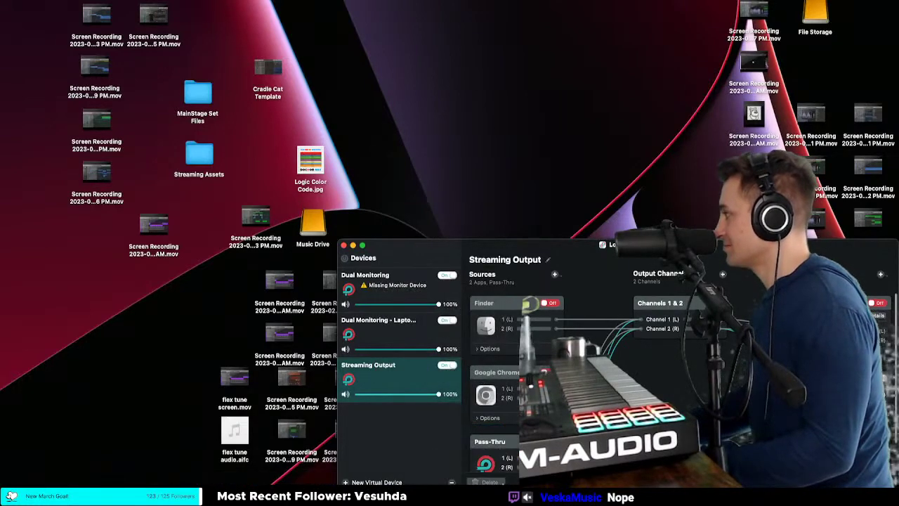
click(343, 245)
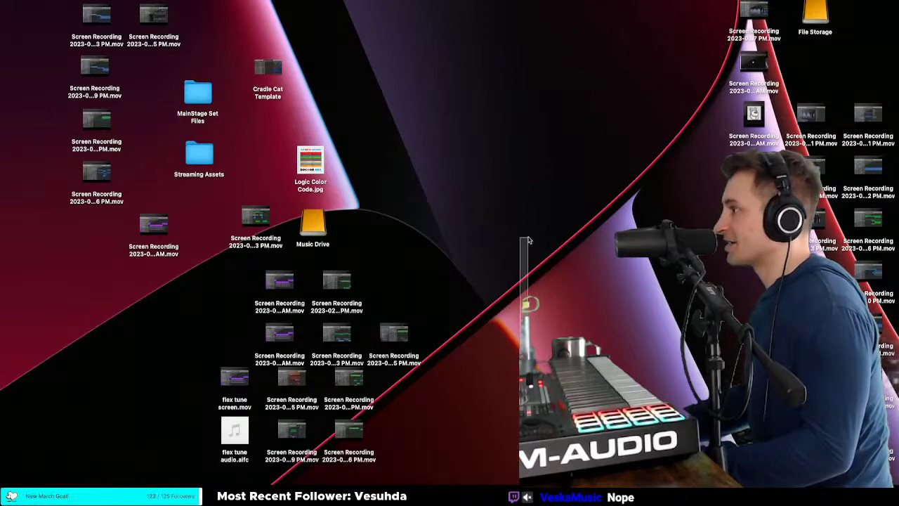
click(388, 461)
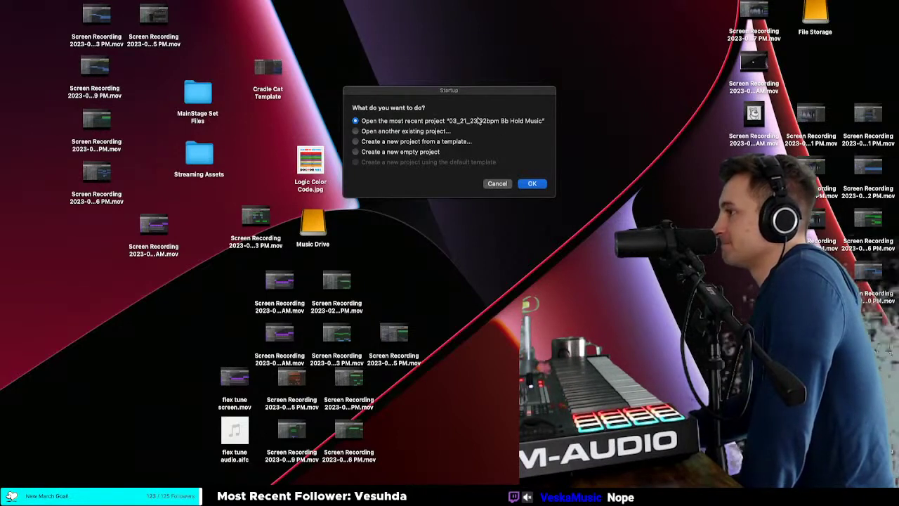
click(531, 183)
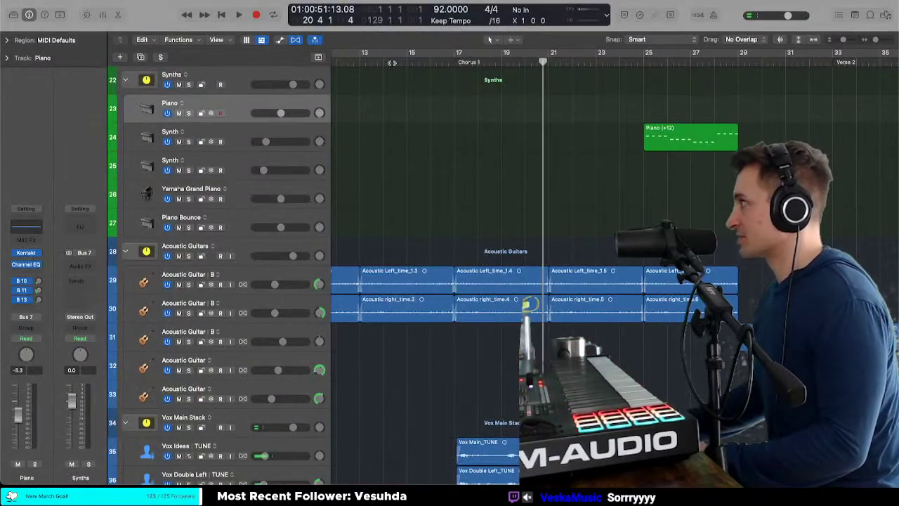
Step: Place the playhead at bar 1, at the start of Verse 1
scroll(394, 65, left, 10)
click(406, 63)
scroll(407, 62, down, 2)
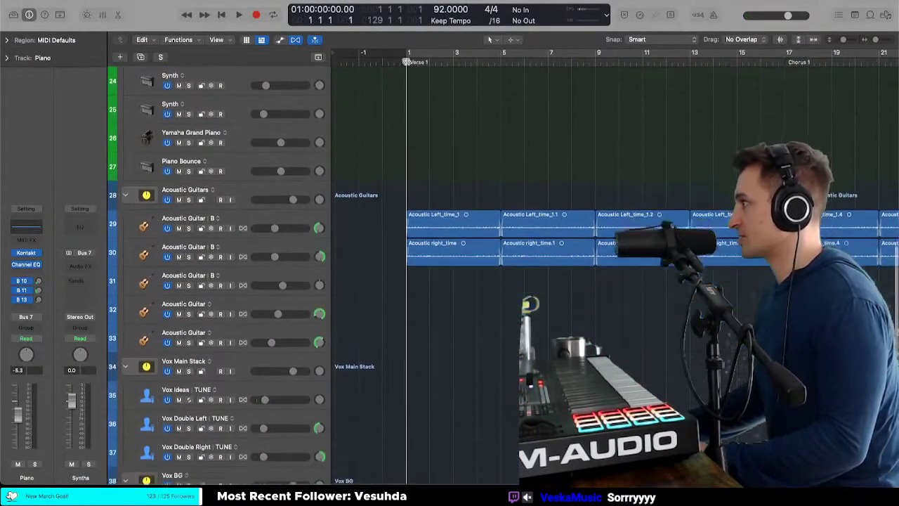
scroll(406, 62, up, 4)
Step: Open the audio device settings, check which output device is selected, and close them unchanged
click(40, 1)
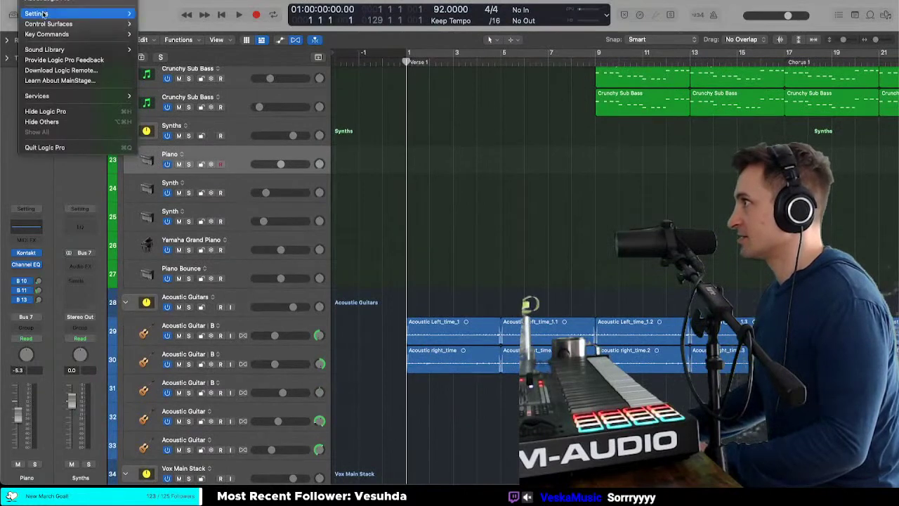
mouse_move(45, 14)
click(153, 14)
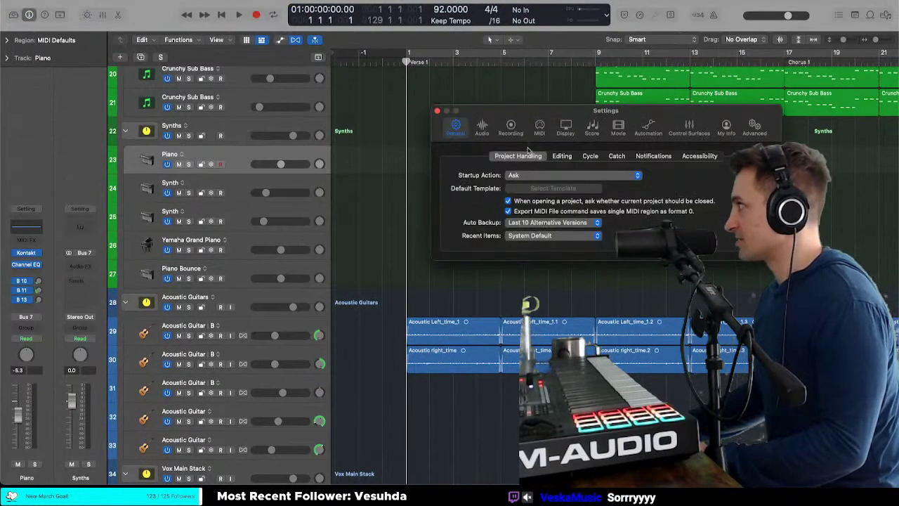
click(437, 112)
click(41, 1)
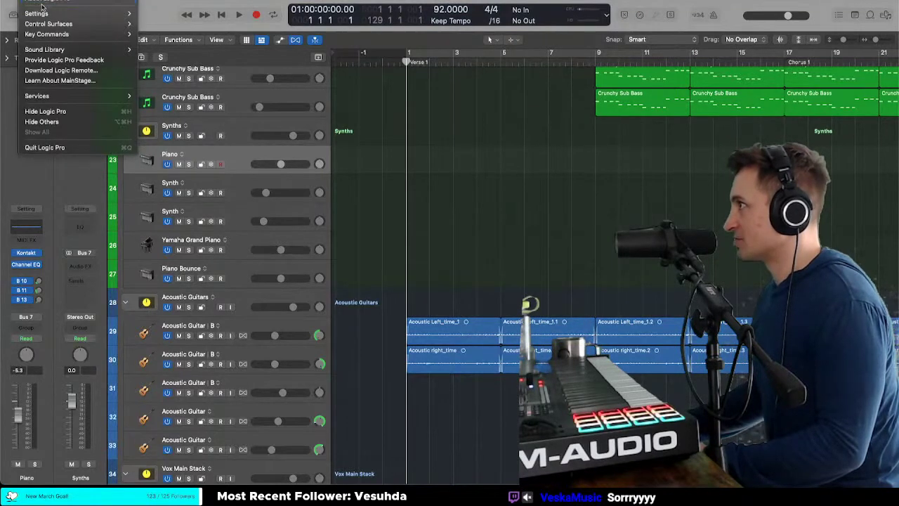
mouse_move(45, 14)
click(173, 25)
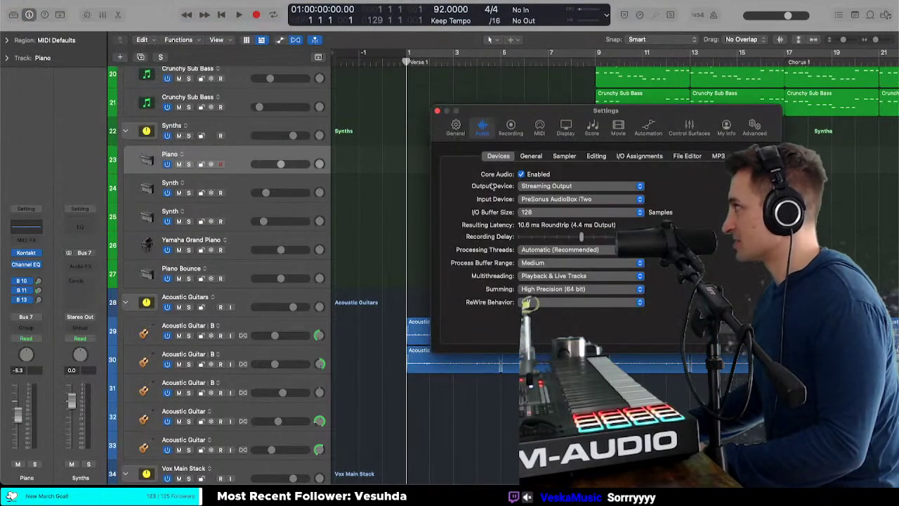
click(539, 190)
click(502, 189)
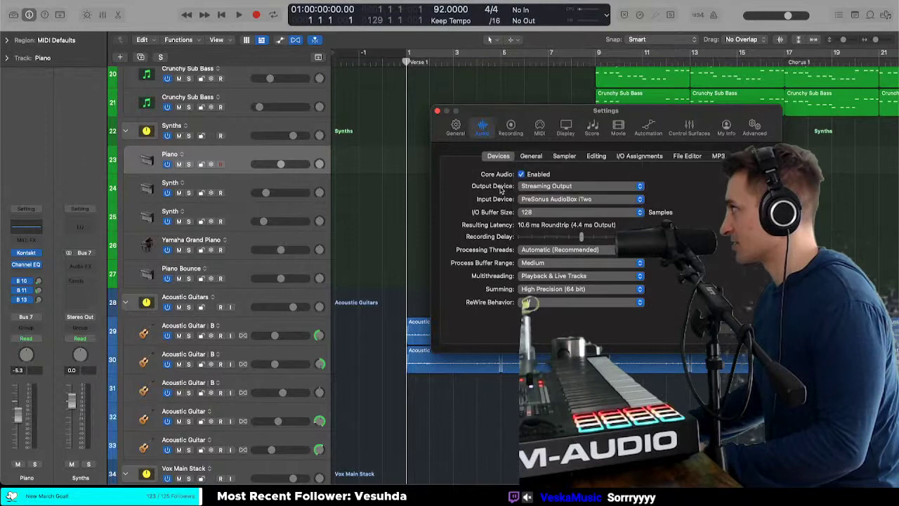
click(437, 111)
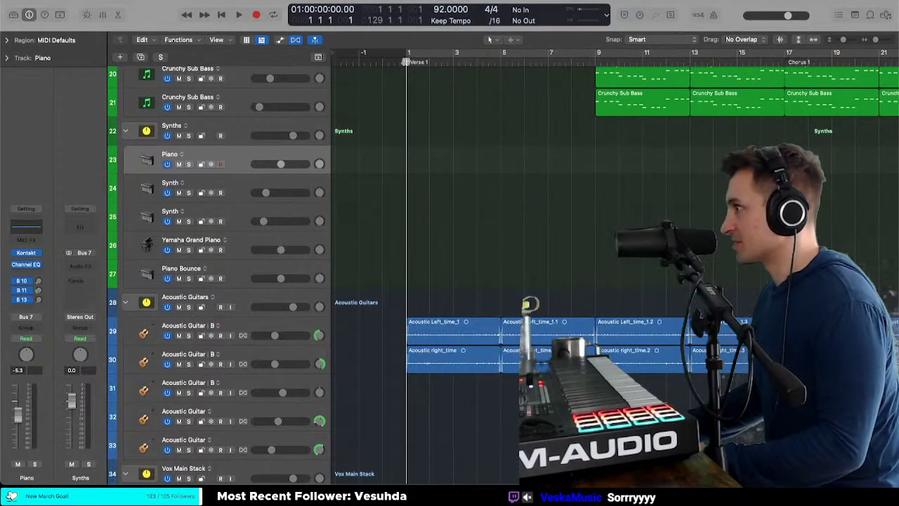
Step: Play the song from bar 1 and turn off record-enable on the Piano track, bringing the vocal tracks into view
key(space)
scroll(490, 221, right, 10)
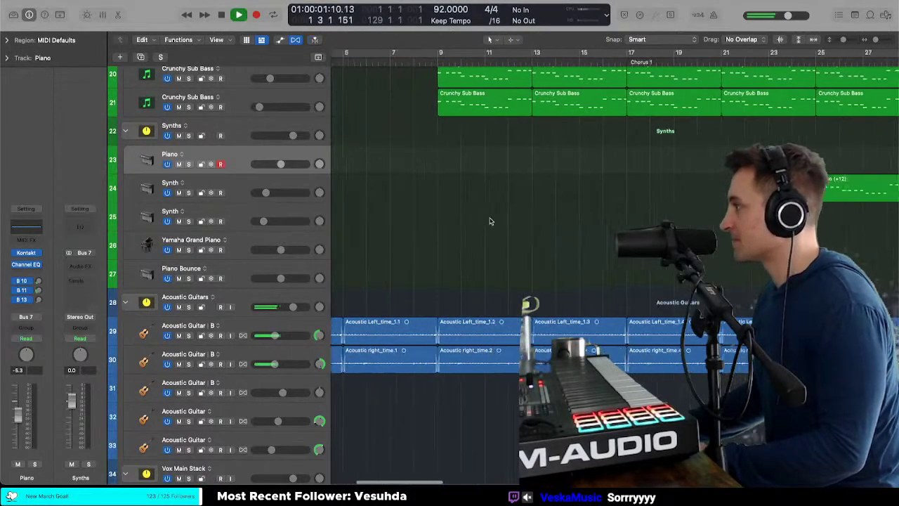
scroll(490, 221, right, 2)
click(220, 165)
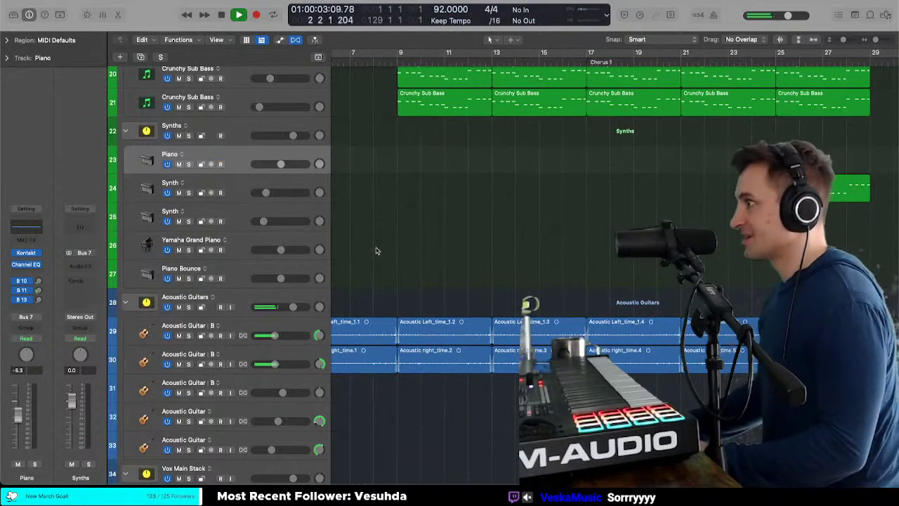
scroll(370, 248, down, 3)
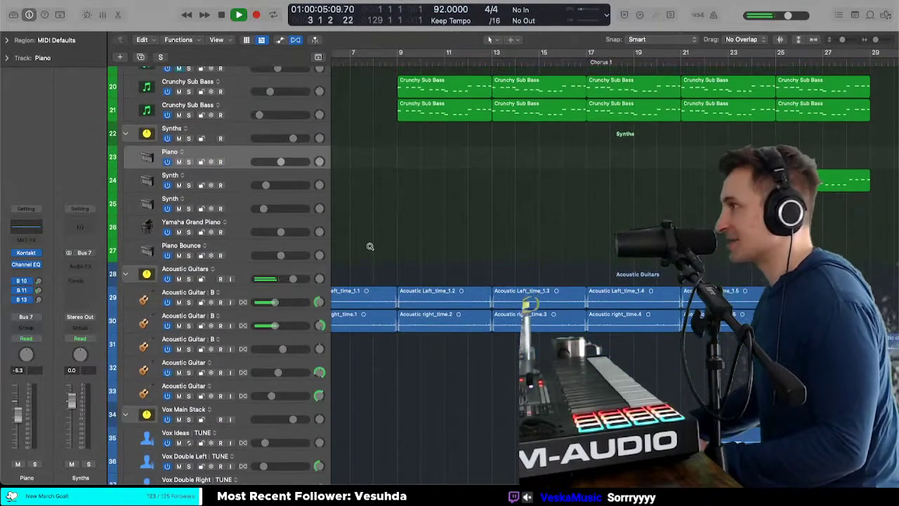
scroll(370, 248, down, 3)
scroll(372, 245, down, 3)
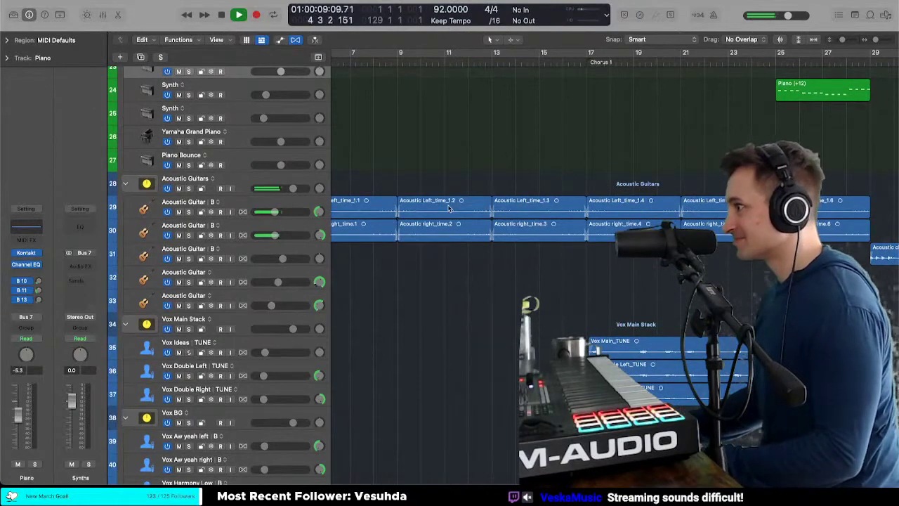
Step: Look over the arrangement's drum, bass, synth, guitar and vocal tracks while the song plays
scroll(454, 245, down, 10)
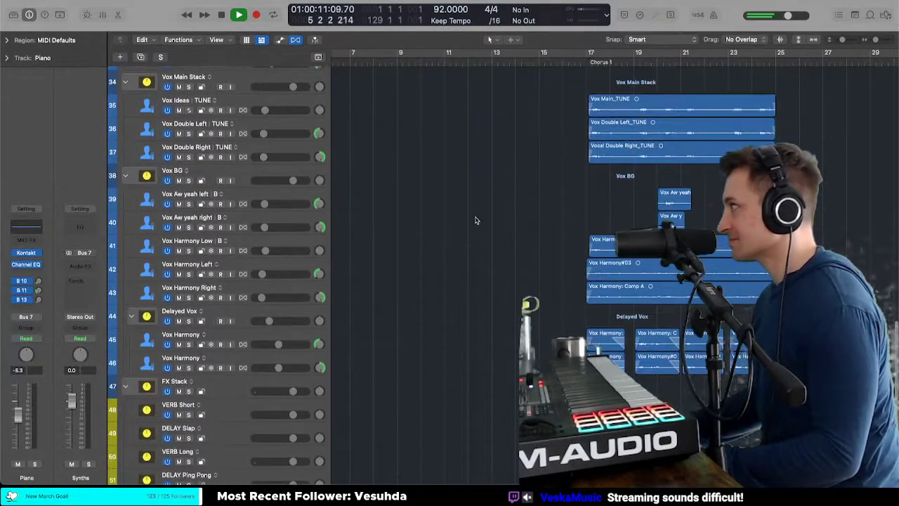
scroll(476, 220, up, 15)
key(super+Up)
key(super+Up)
key(super+Up)
key(super+Up)
key(super+Up)
scroll(475, 221, left, 6)
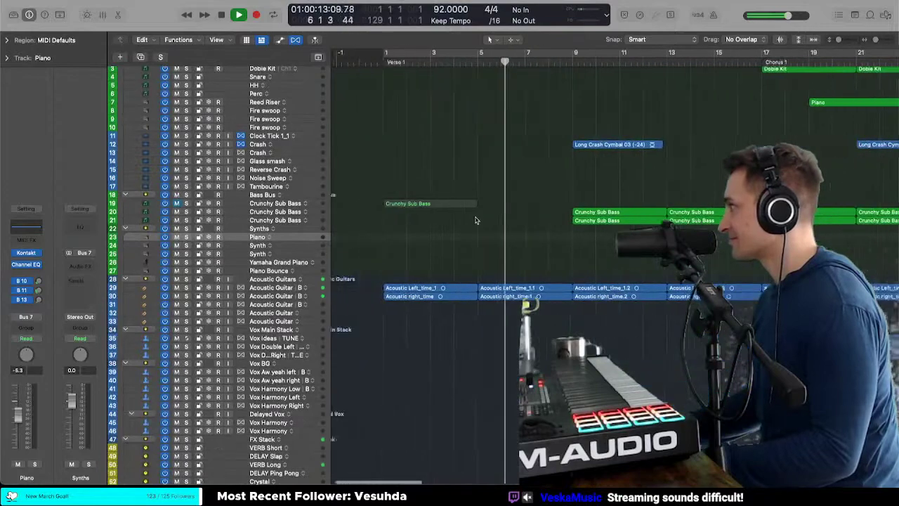
key(super+Down)
key(super+Down)
key(super+Down)
key(super+Down)
scroll(475, 220, right, 7)
key(t)
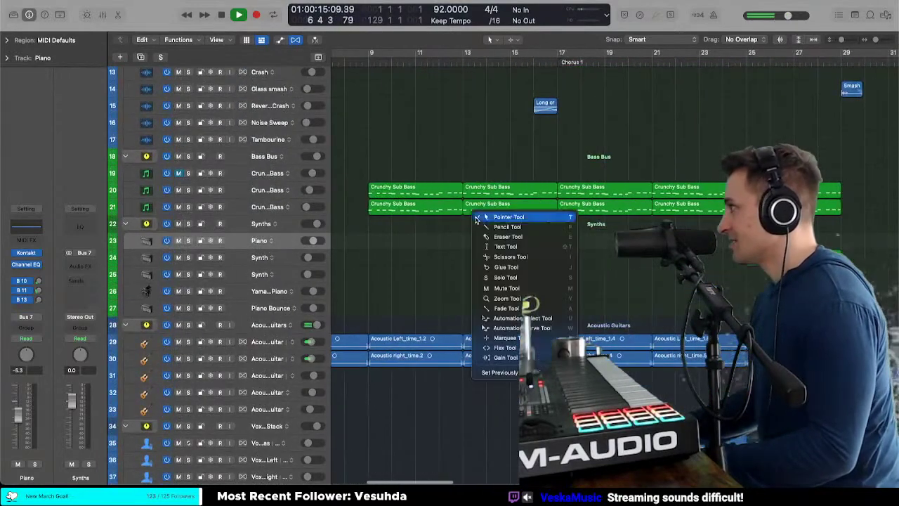
key(Escape)
scroll(475, 221, left, 5)
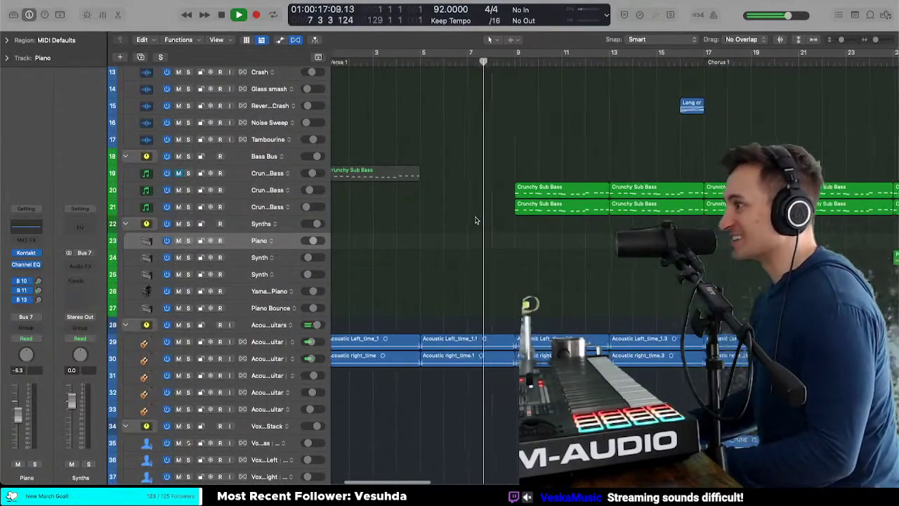
scroll(476, 221, right, 2)
scroll(475, 221, up, 1)
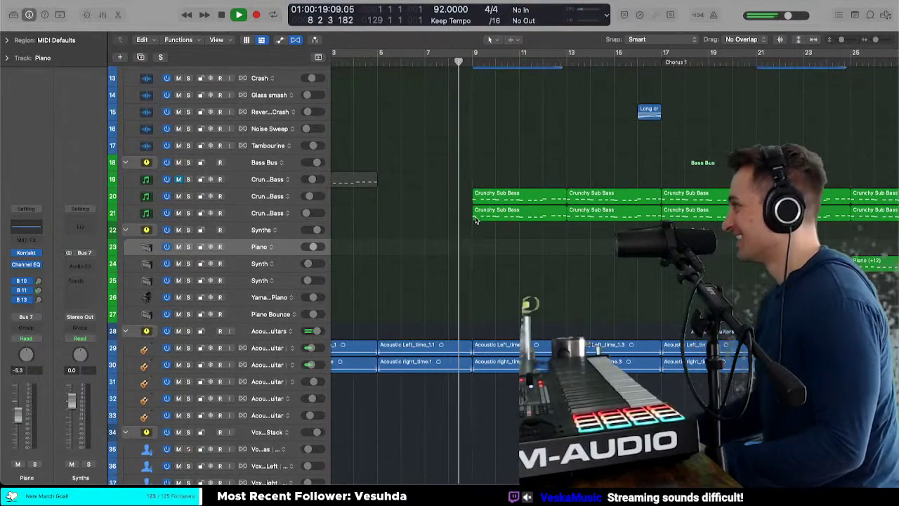
scroll(476, 221, down, 2)
key(super+Right)
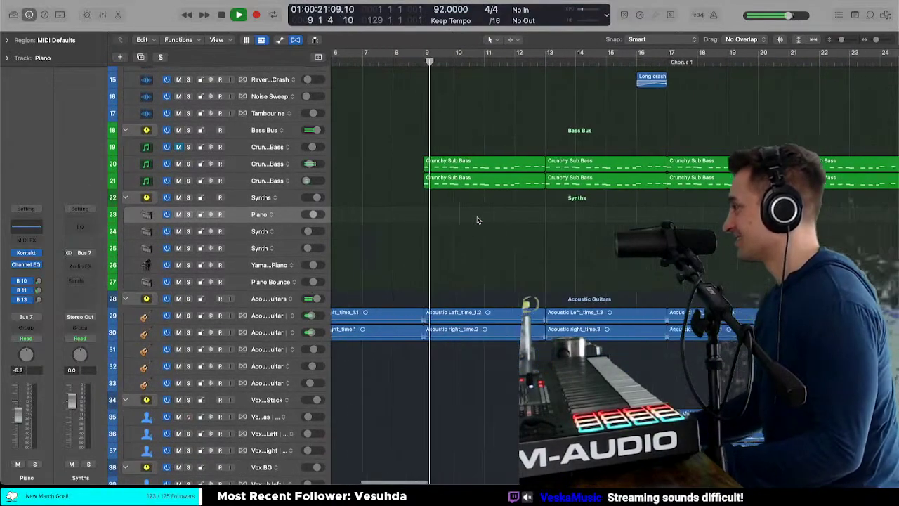
Step: Open the Melodyne editor of the Vox Harmony Left track and reposition its window for a clear view
scroll(477, 221, down, 8)
scroll(476, 220, right, 4)
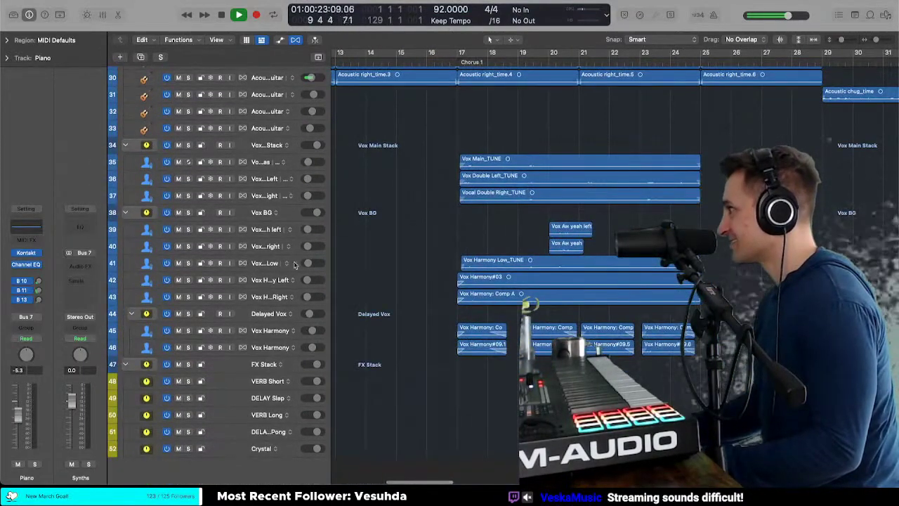
click(263, 264)
click(265, 281)
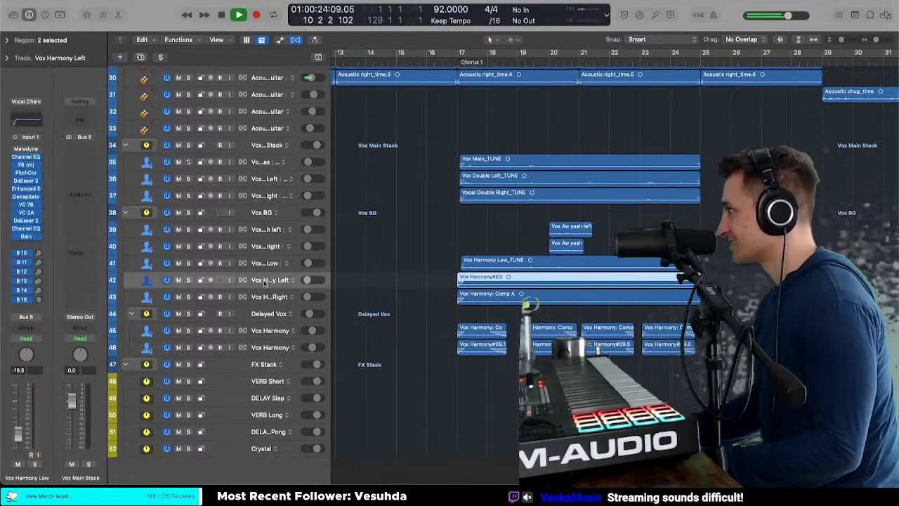
click(26, 149)
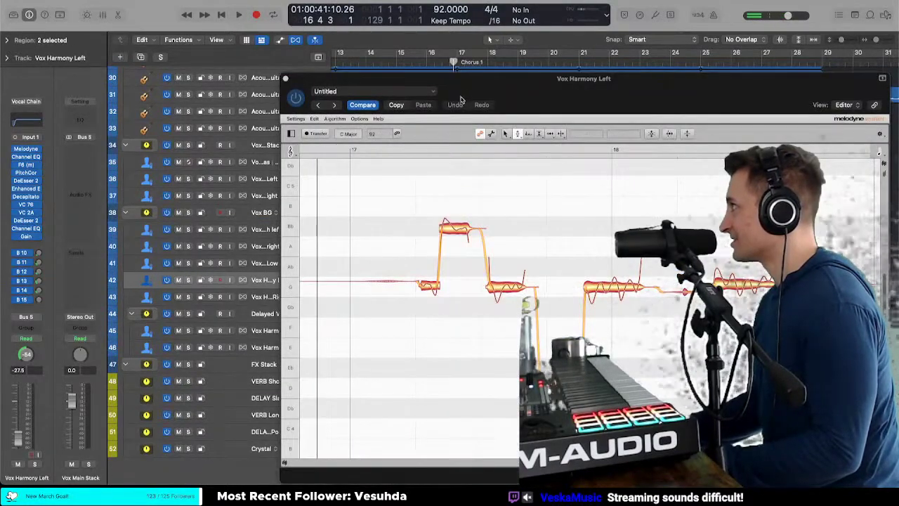
drag(460, 99, 342, 38)
Step: Raise the short low note at the end of bar 17 to F4 in Melodyne and play the phrase
scroll(377, 140, down, 5)
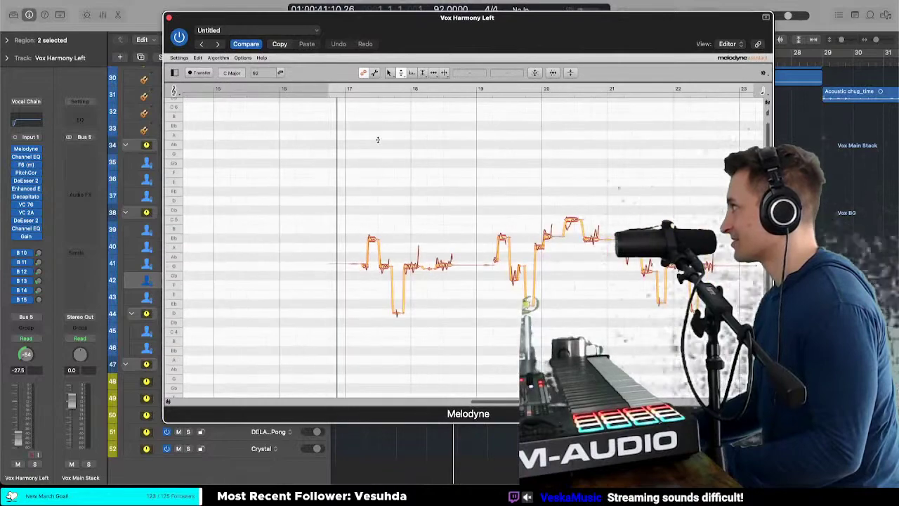
scroll(378, 139, right, 5)
scroll(378, 139, left, 8)
scroll(378, 140, right, 6)
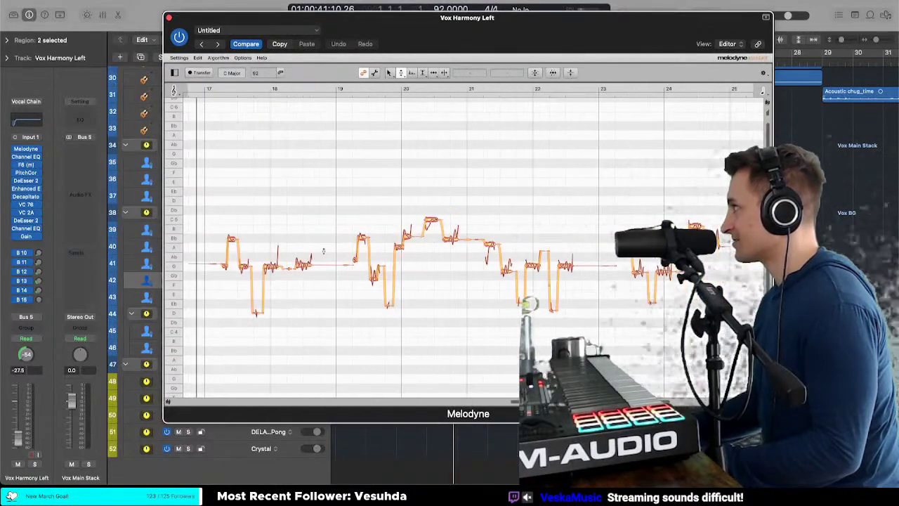
scroll(324, 251, left, 1)
key(space)
scroll(230, 245, up, 3)
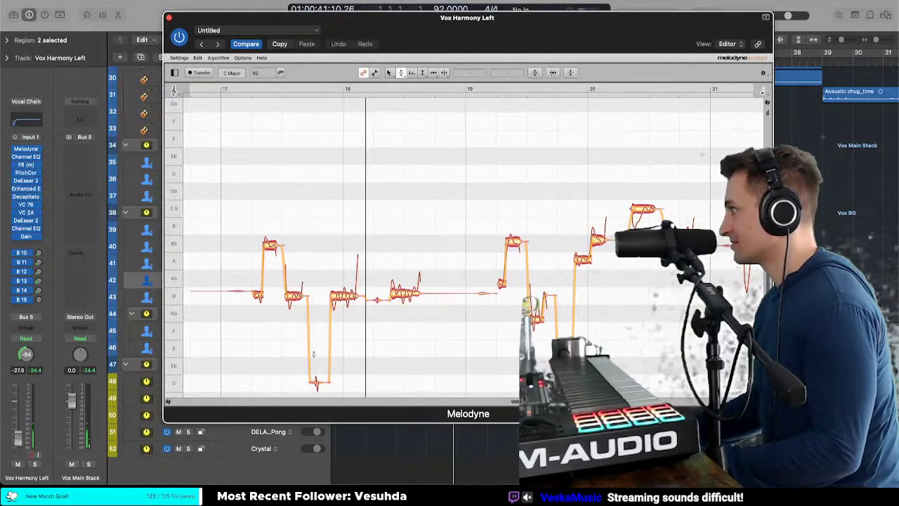
drag(316, 385, 316, 350)
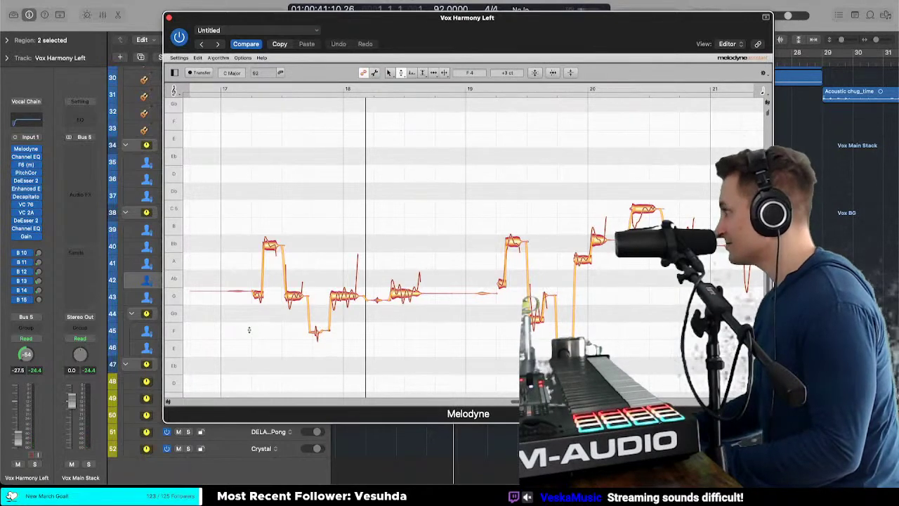
key(space)
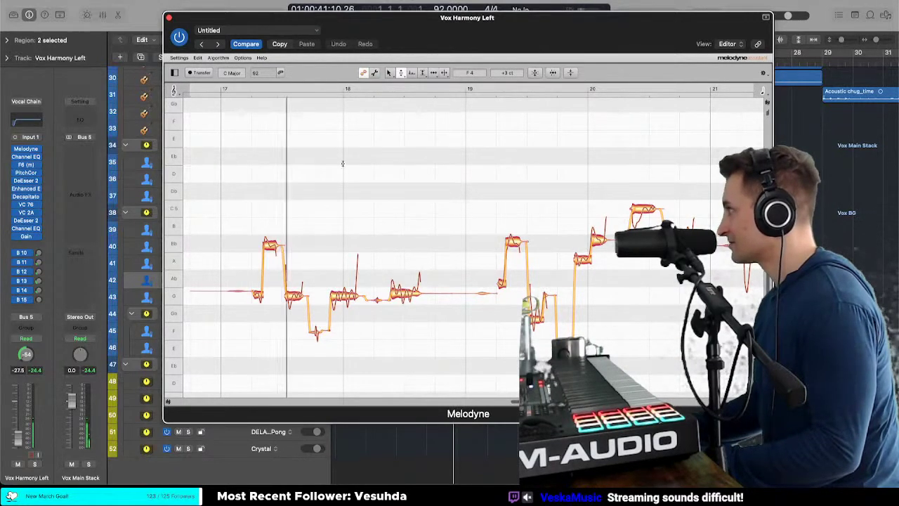
Step: Solo the Vox Ideas lead and Vox Harmony Left tracks and play them together from just before Chorus 1
drag(419, 30, 460, 271)
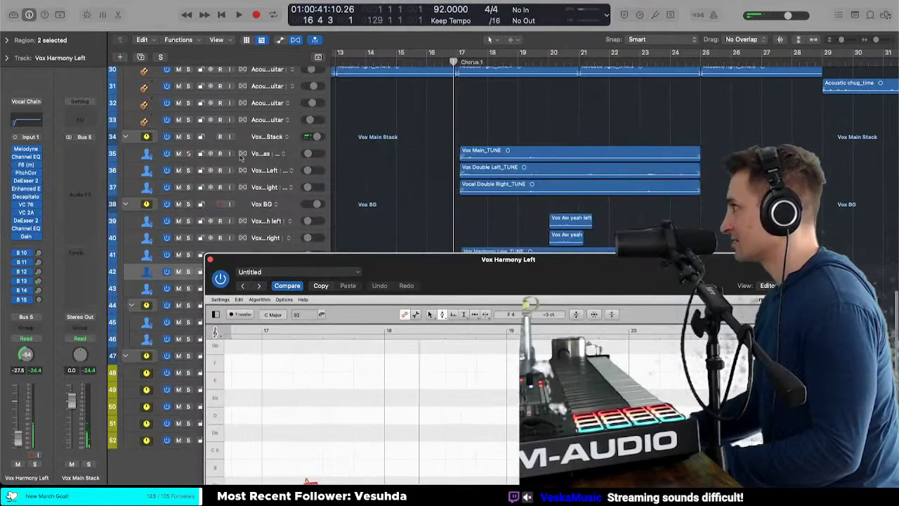
click(189, 154)
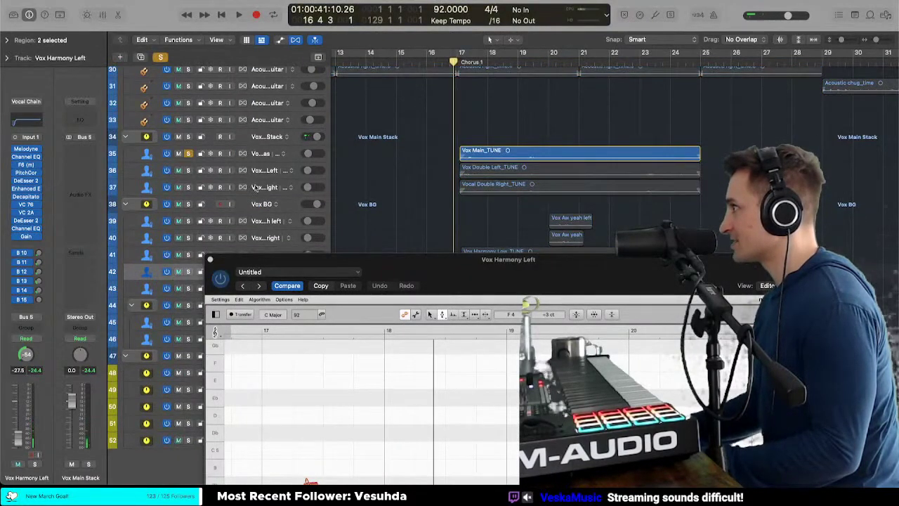
scroll(256, 186, down, 1)
click(188, 260)
key(space)
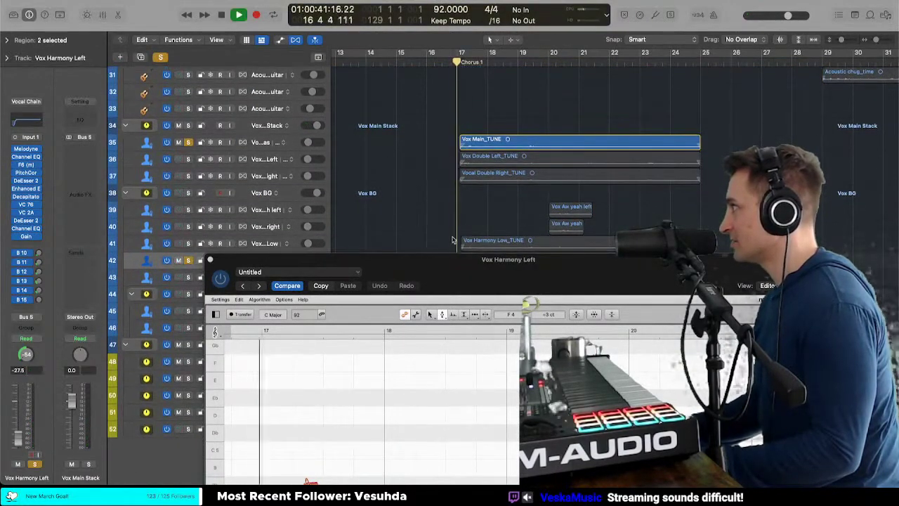
drag(455, 268, 434, 46)
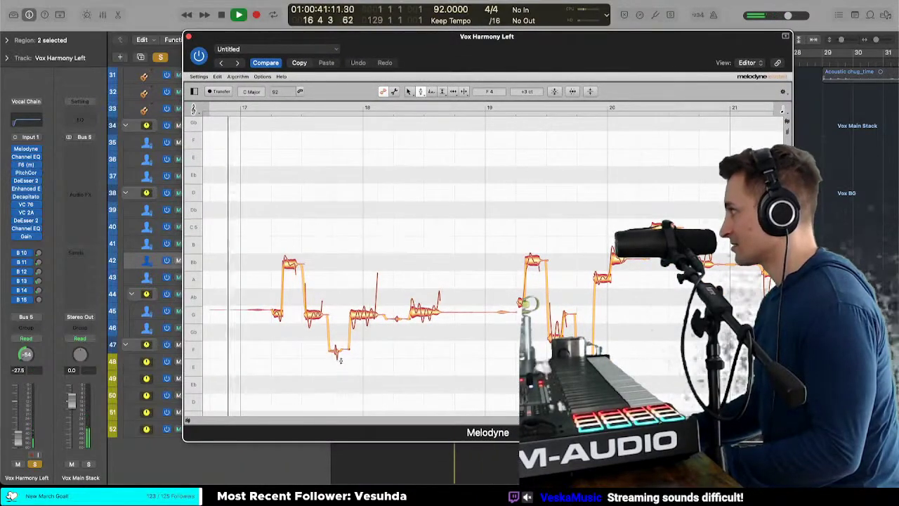
Step: Audition the short low note at the end of bar 17 at D4 against the lead and return it to F4
drag(337, 349, 335, 401)
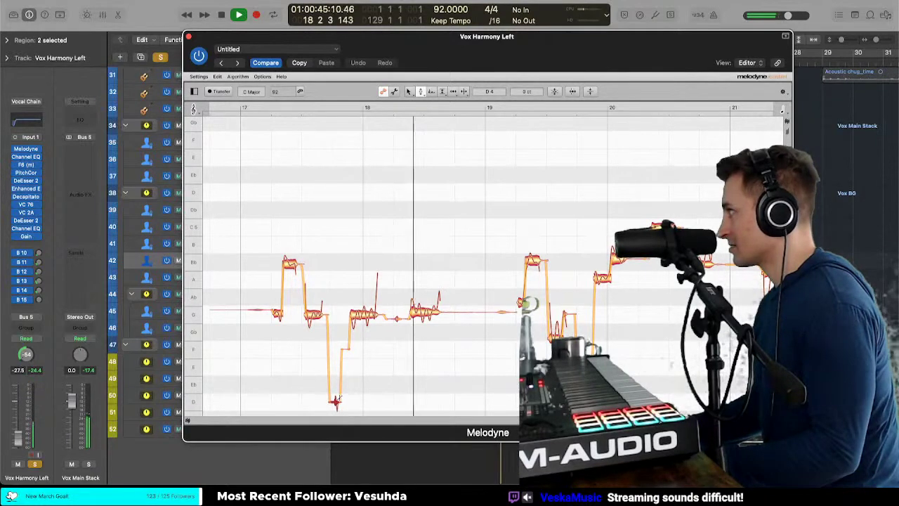
key(space)
key(space)
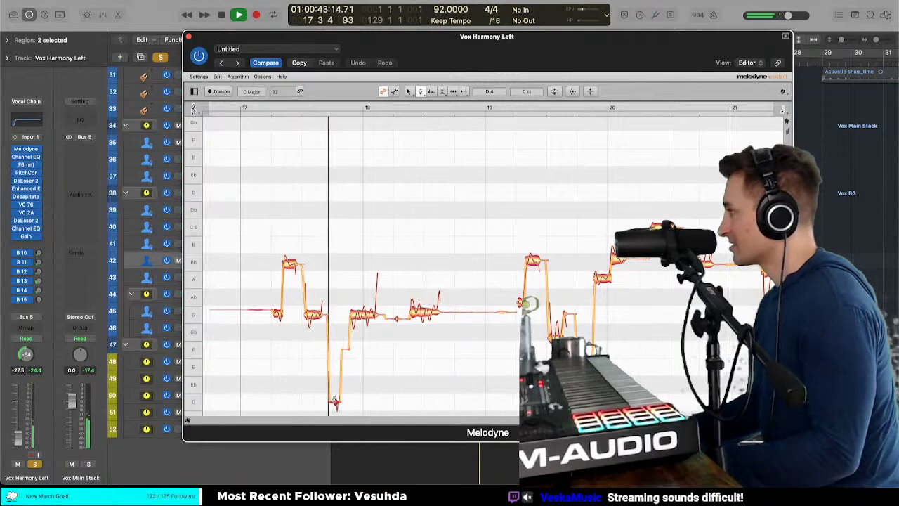
drag(335, 401, 336, 349)
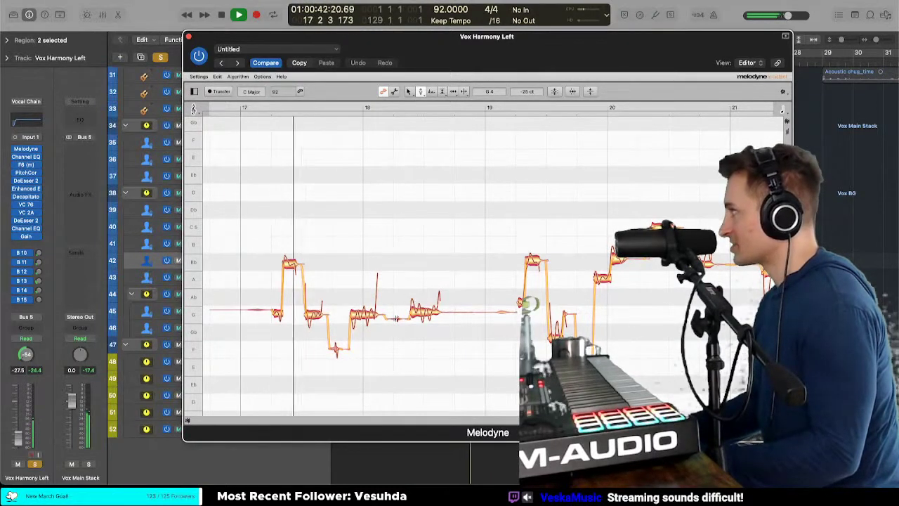
Step: Lower the short note early in bar 18 to F4 and listen to the phrase
right_click(396, 318)
click(397, 318)
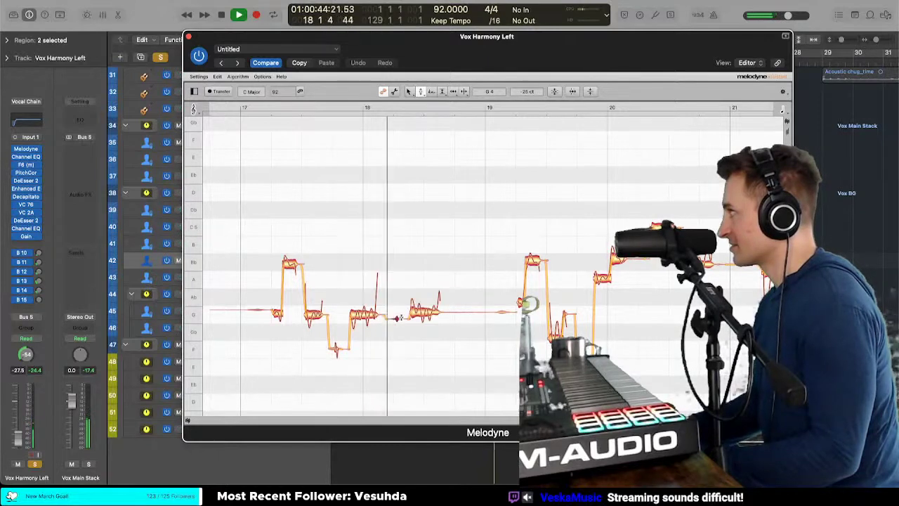
drag(396, 318, 396, 349)
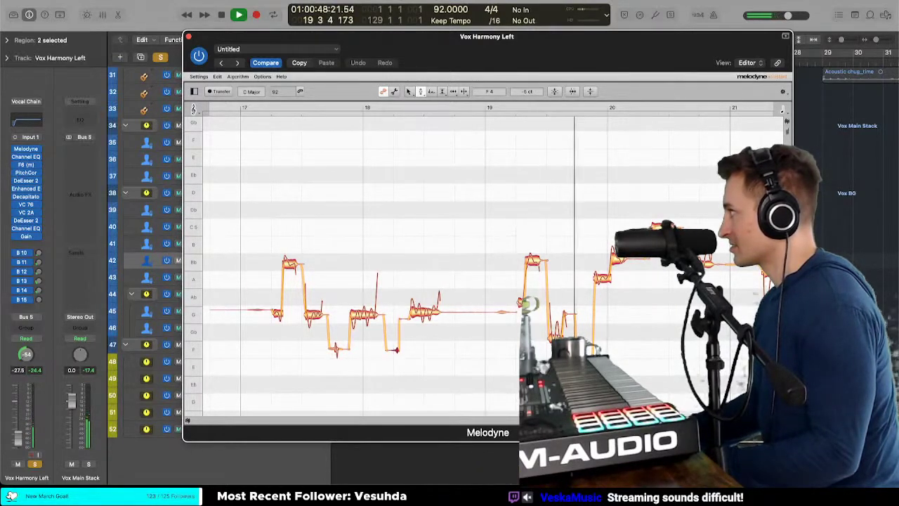
key(space)
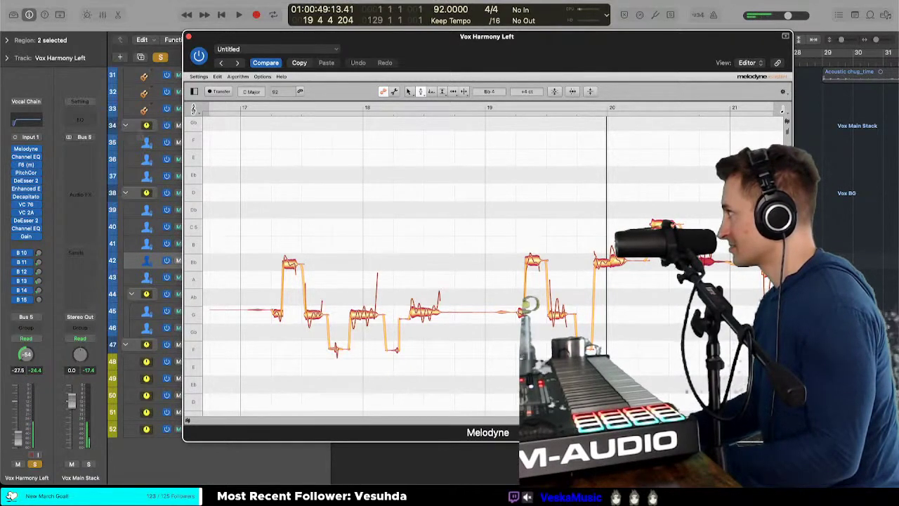
Step: Play the harmony notes around bar 20 together with the lead vocal to check their pitches
key(space)
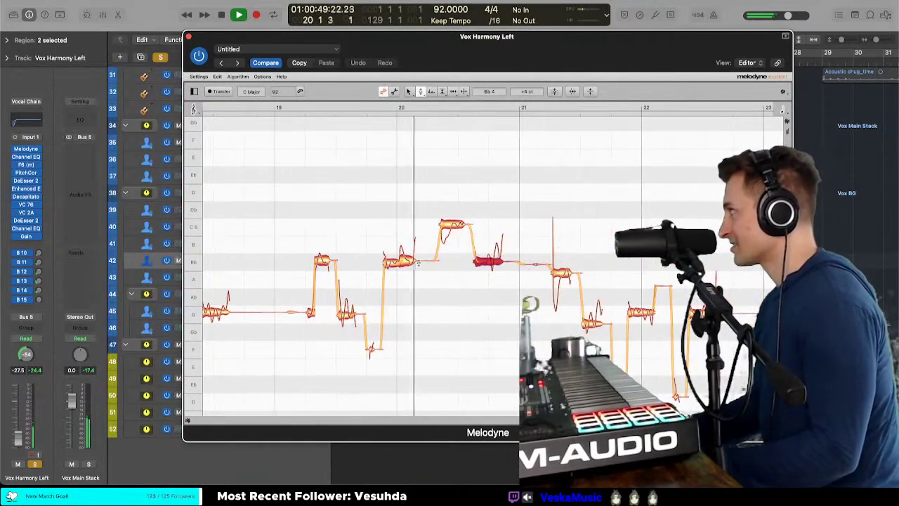
right_click(383, 261)
click(397, 262)
key(space)
Step: Split off the opening of the high note in bar 20 and snap that part to C5
right_click(438, 236)
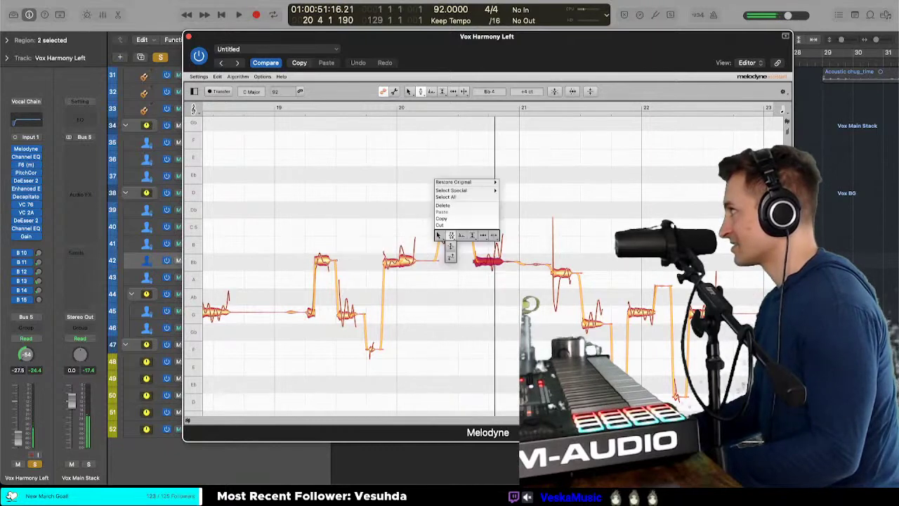
click(492, 235)
click(452, 225)
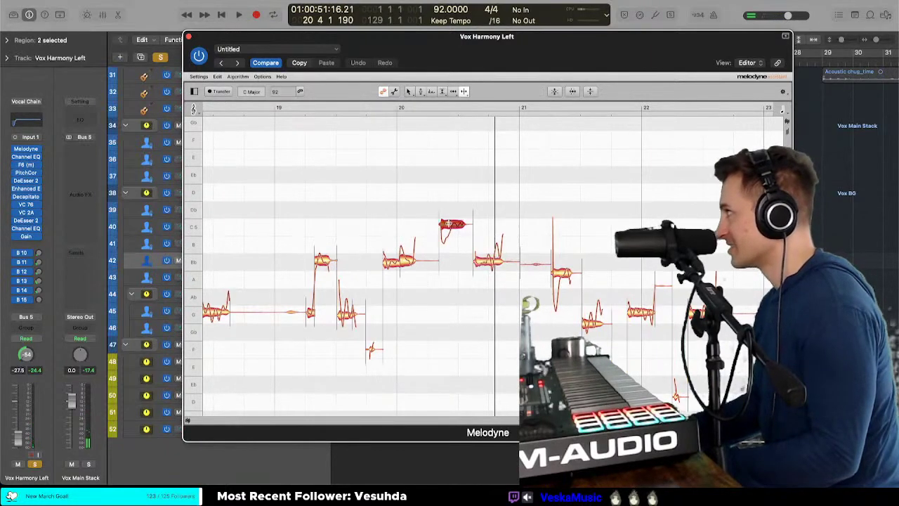
right_click(439, 231)
click(428, 235)
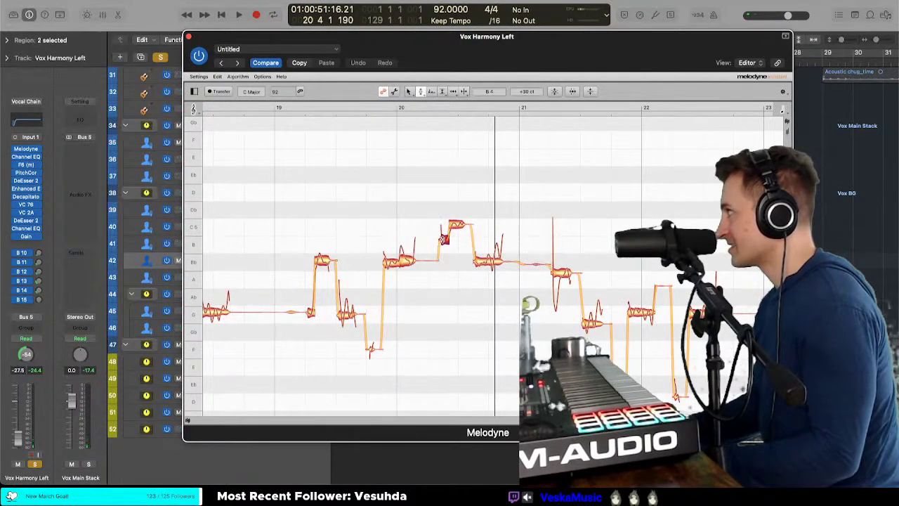
drag(443, 238, 442, 225)
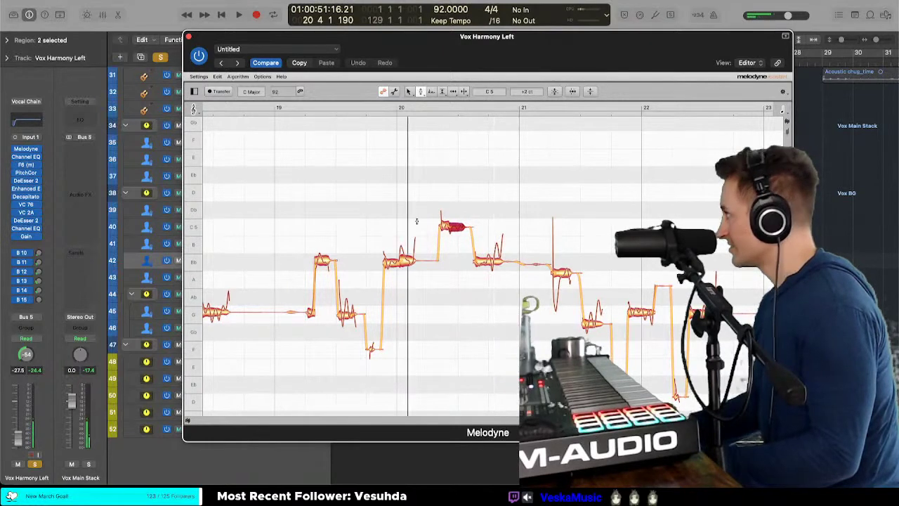
double_click(445, 225)
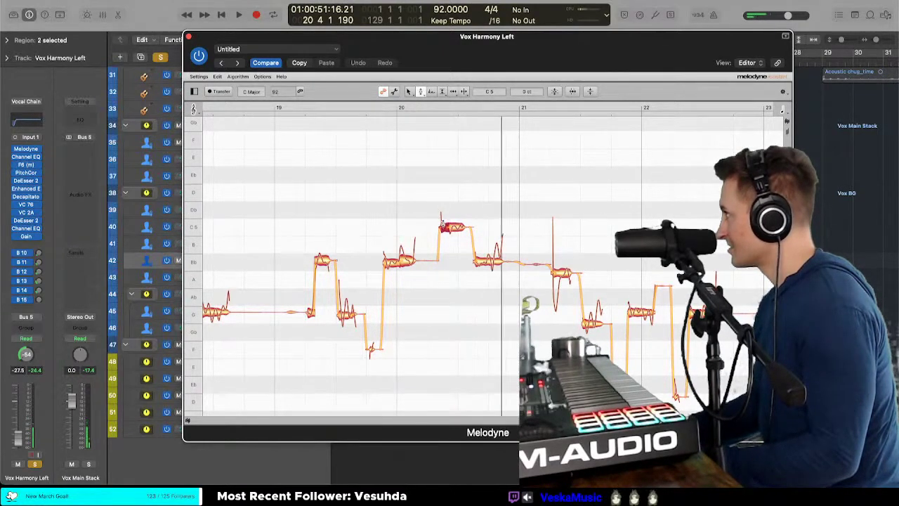
key(space)
Step: Select the harmony notes from bar 17 to bar 21 and reduce their pitch modulation to 54%
scroll(489, 250, down, 2)
scroll(489, 251, left, 3)
scroll(489, 251, left, 5)
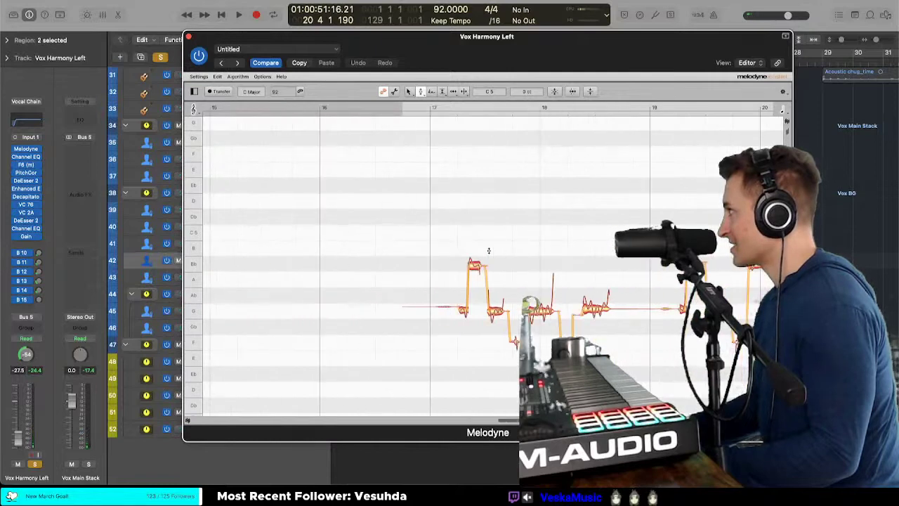
drag(293, 188, 702, 407)
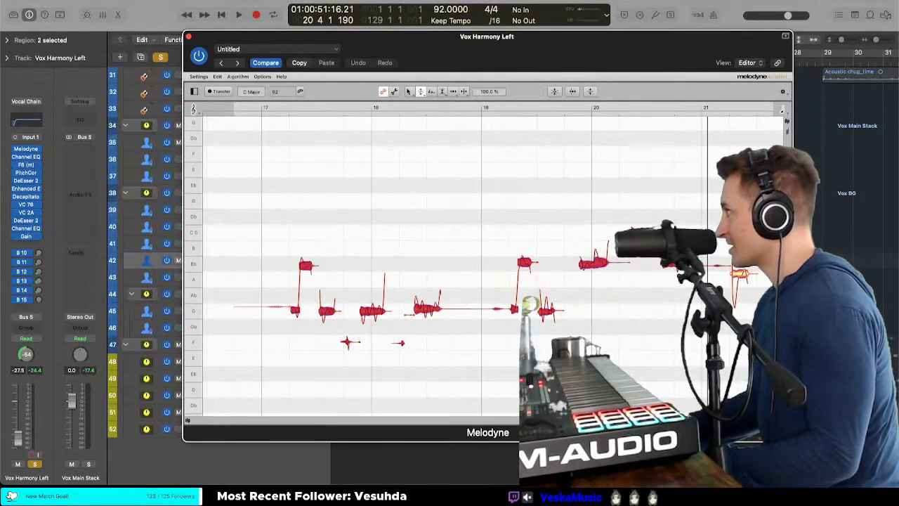
right_click(647, 261)
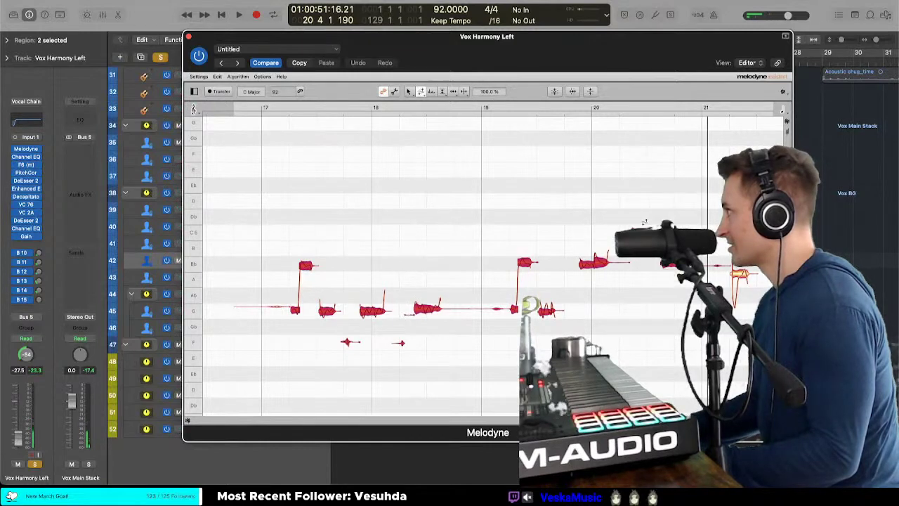
right_click(628, 176)
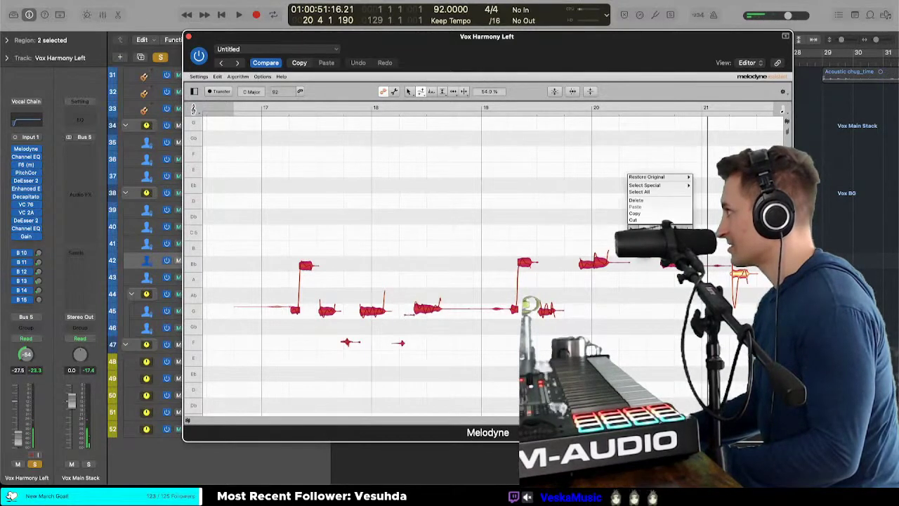
click(477, 259)
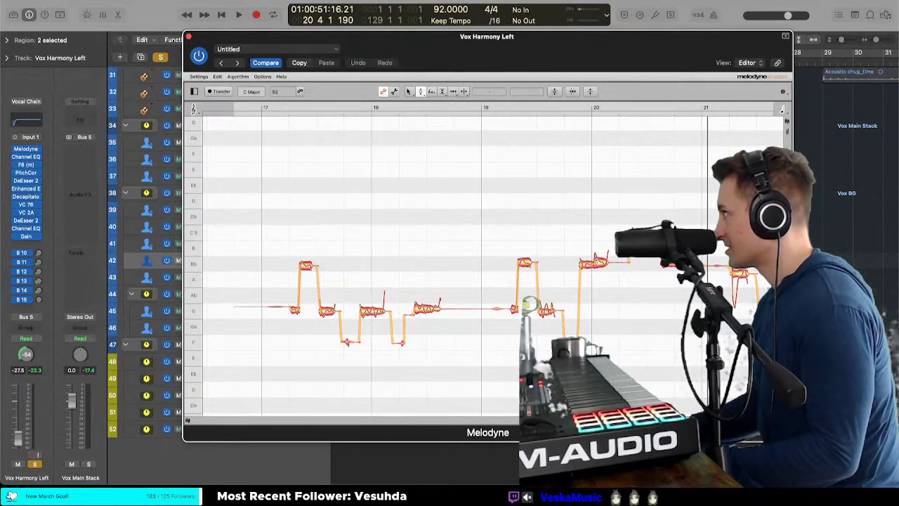
Step: Snap the joined high notes at the start of bar 20 to Bb4 and even out their pitch modulation
click(587, 264)
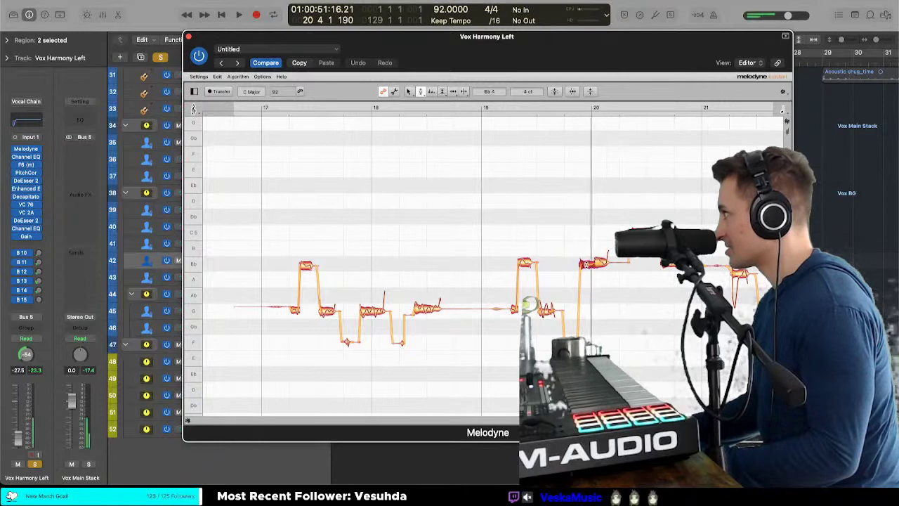
right_click(633, 265)
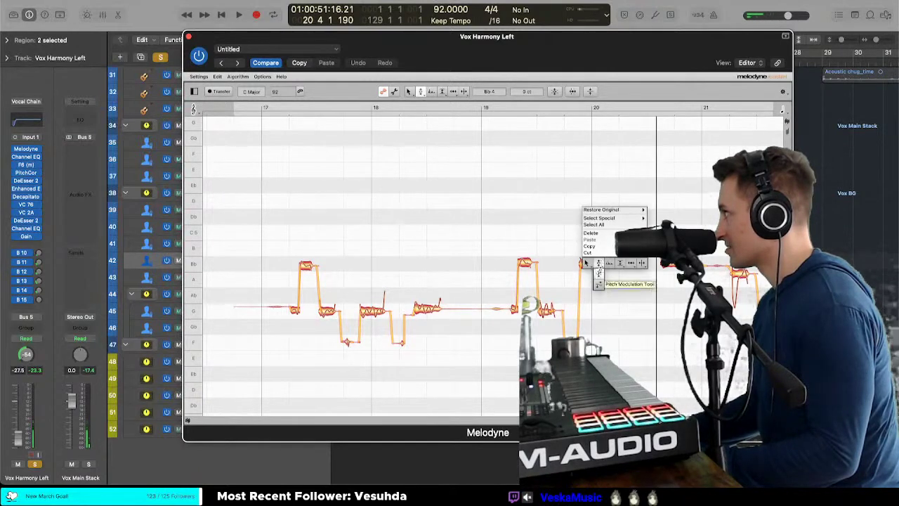
click(633, 266)
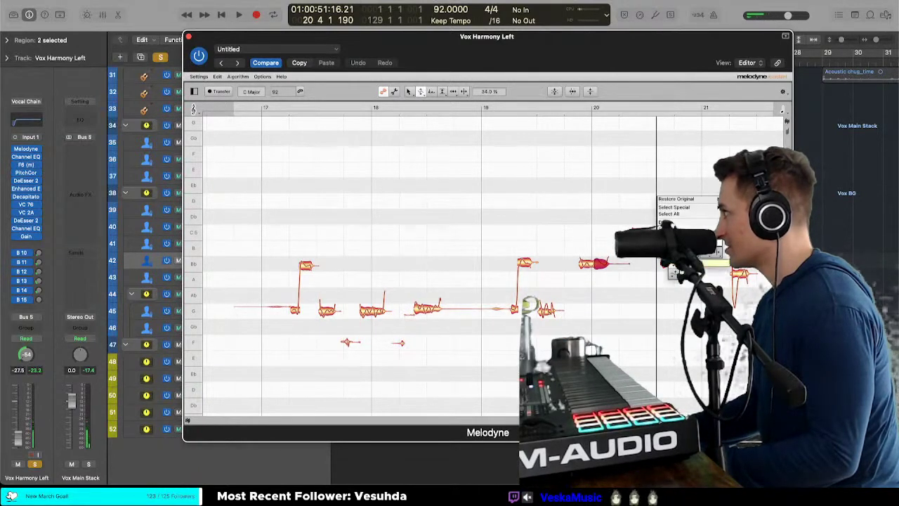
click(673, 274)
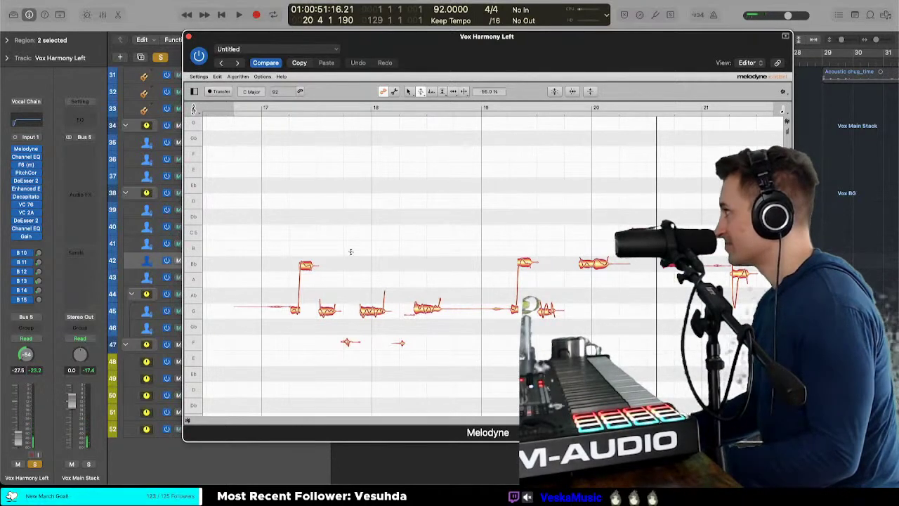
Step: Set the long G note in mid bar 18 to 34% pitch modulation and -11% pitch drift, and centre it on G4
click(426, 310)
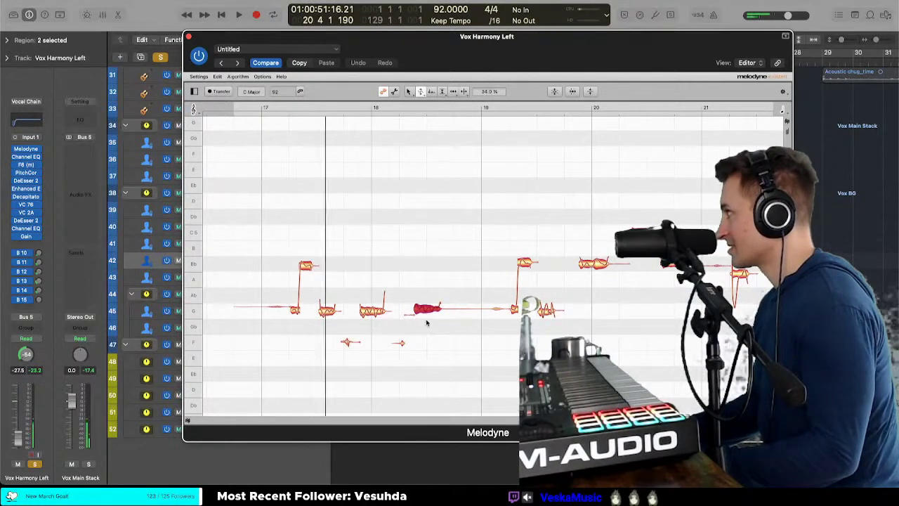
right_click(427, 323)
click(424, 330)
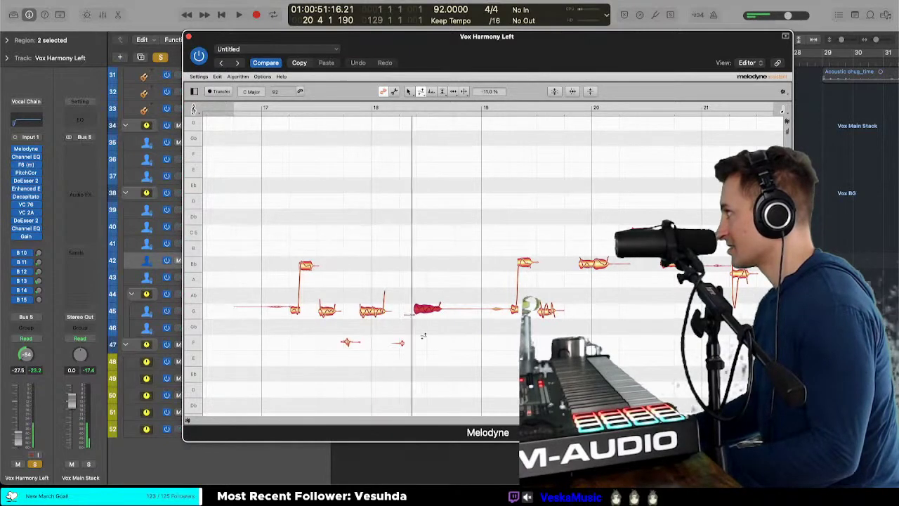
right_click(423, 336)
click(424, 333)
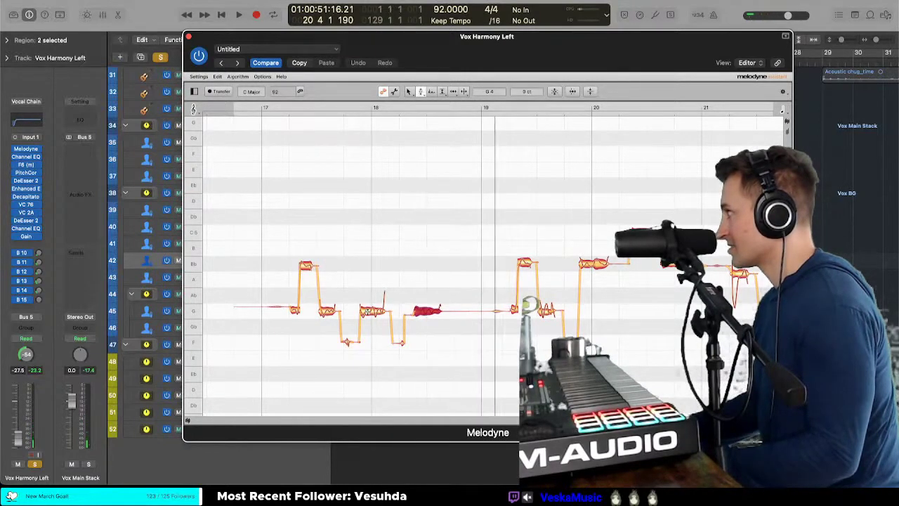
Step: Set the G note at the start of bar 18 to 39% pitch modulation, centre it on G4 and clear the note selection
right_click(366, 313)
click(364, 320)
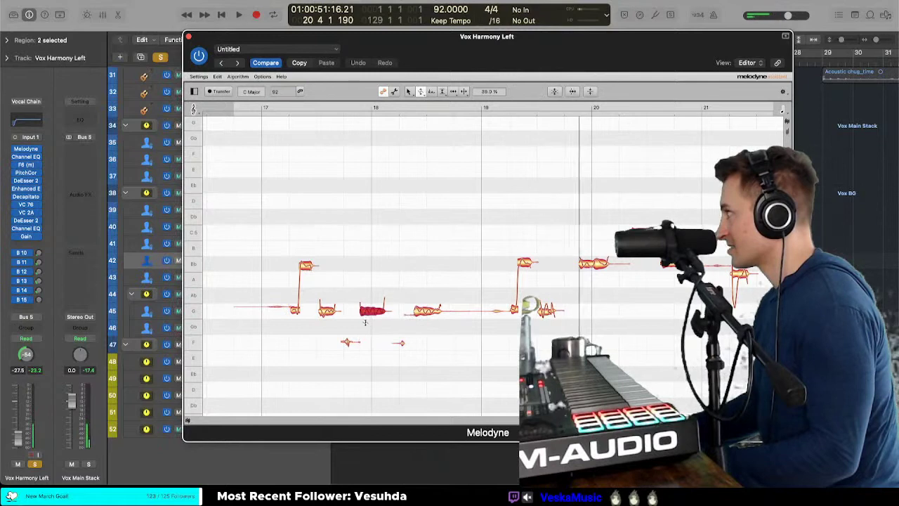
right_click(500, 297)
click(501, 293)
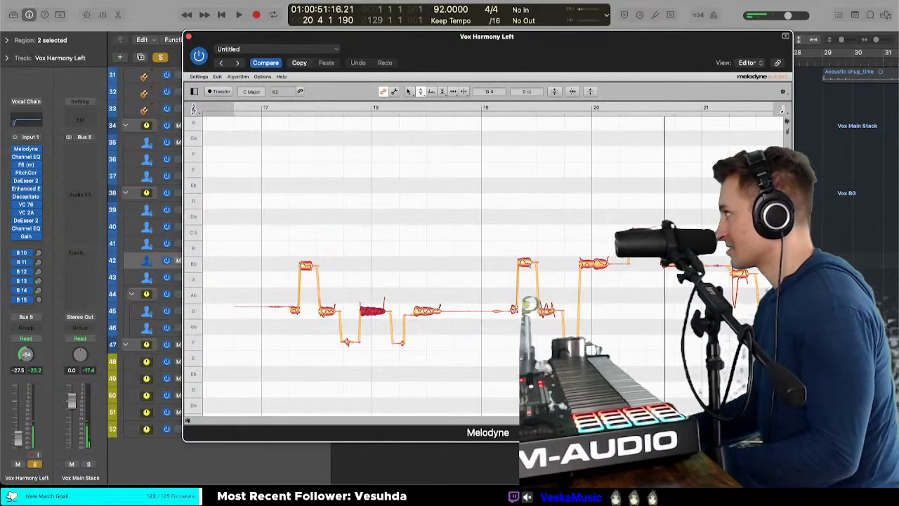
click(513, 309)
click(282, 269)
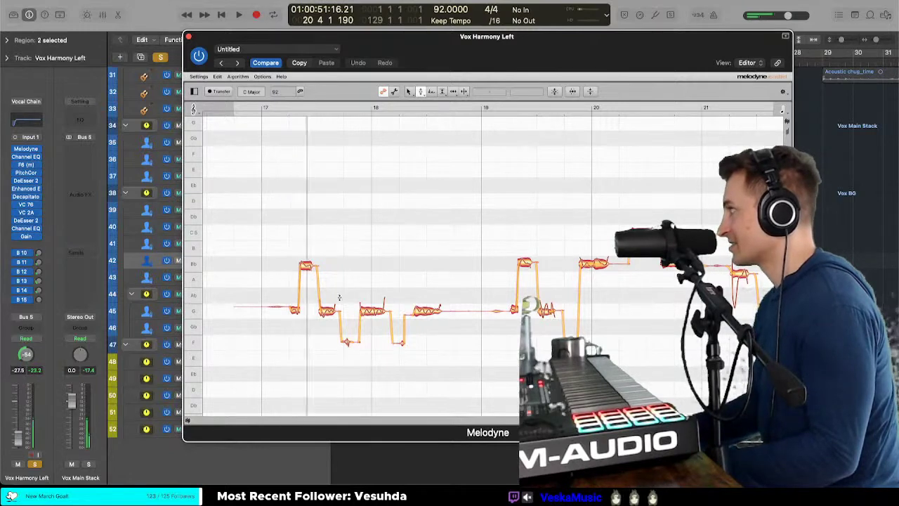
Step: Reduce the pitch modulation of the G4 notes in the second halves of bars 17 and 19 to about 45% and 38%
right_click(321, 242)
click(337, 309)
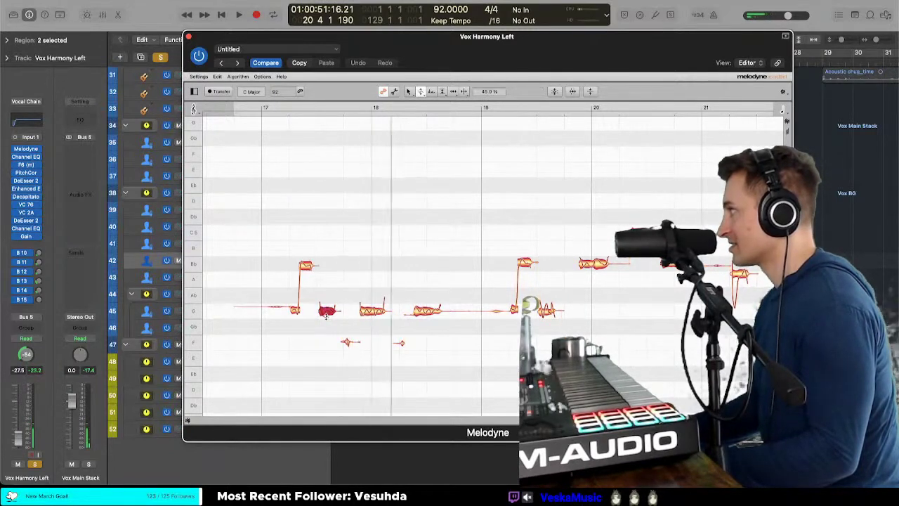
click(547, 311)
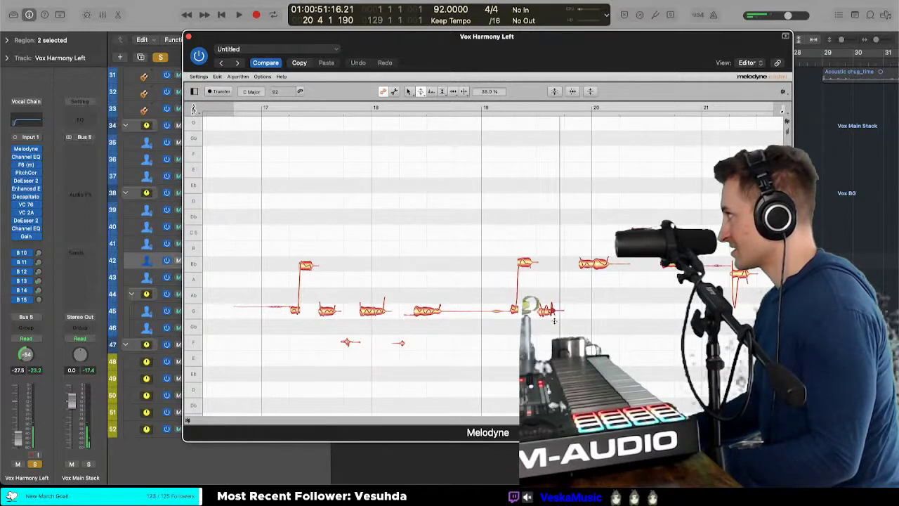
right_click(538, 255)
click(555, 260)
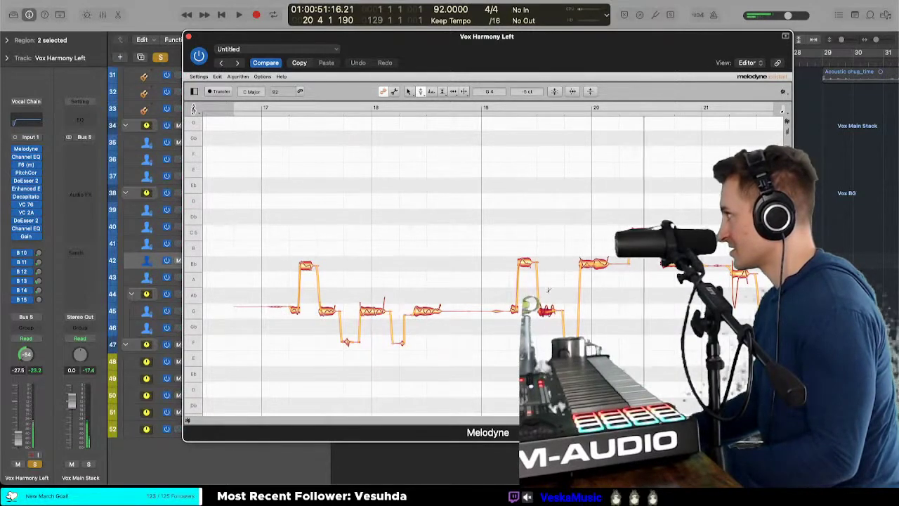
Step: Snap the selected harmony notes from bars 17 to 20 to their nearest semitone centres and play the result
drag(287, 181, 664, 351)
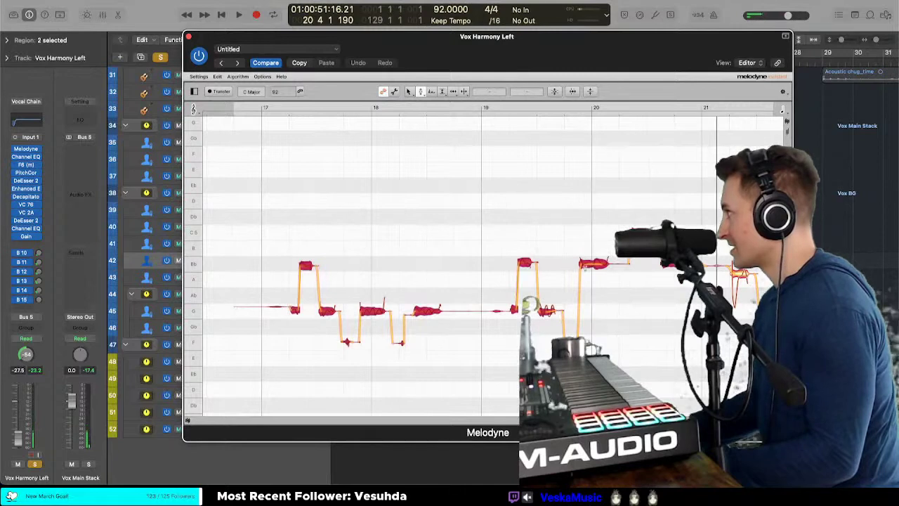
click(371, 246)
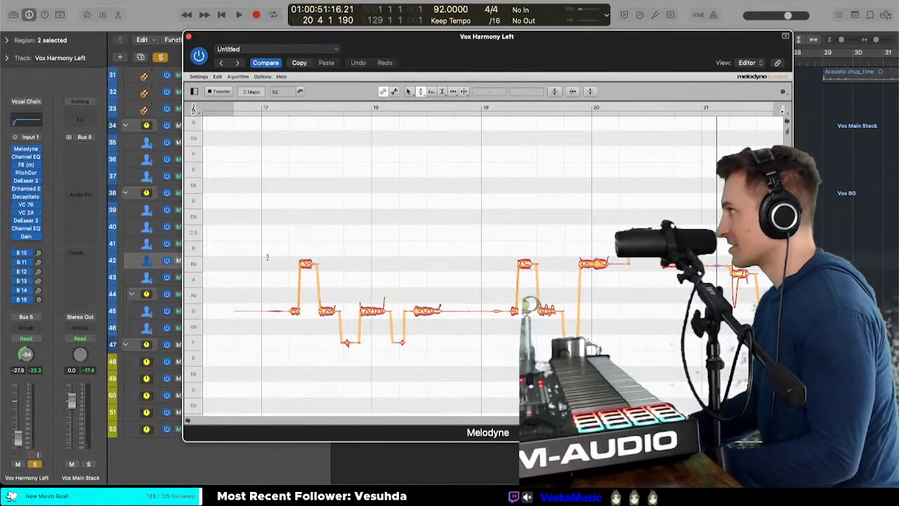
key(space)
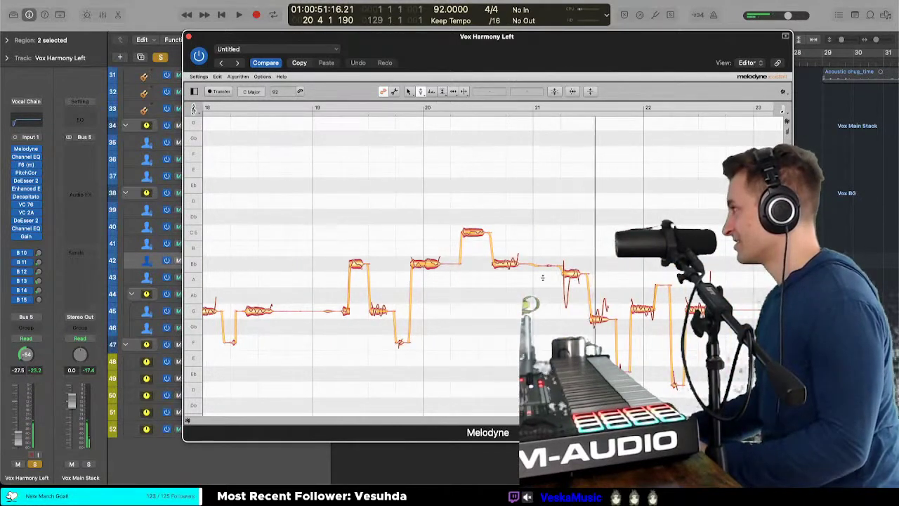
Step: Snap the Bb4 note early in bar 21 to its exact pitch centre and raise the slightly flat following note to G4
click(419, 272)
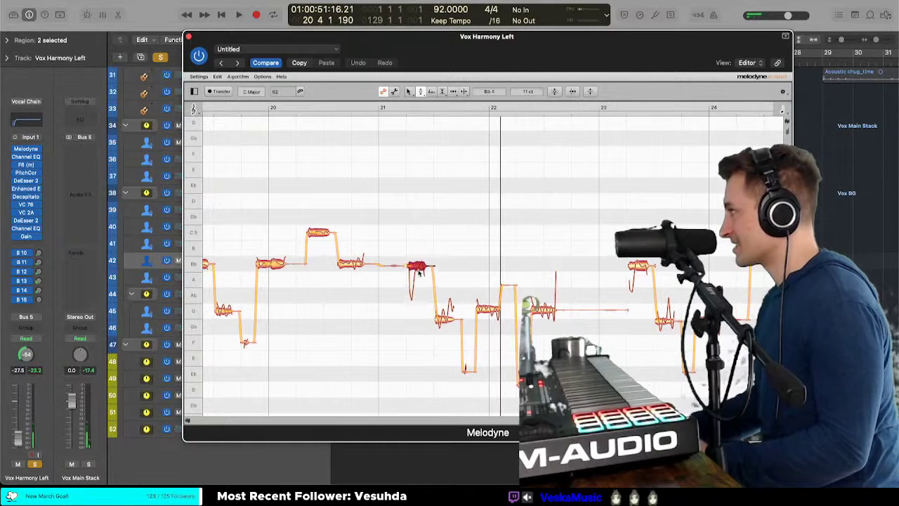
drag(419, 272, 420, 269)
double_click(403, 236)
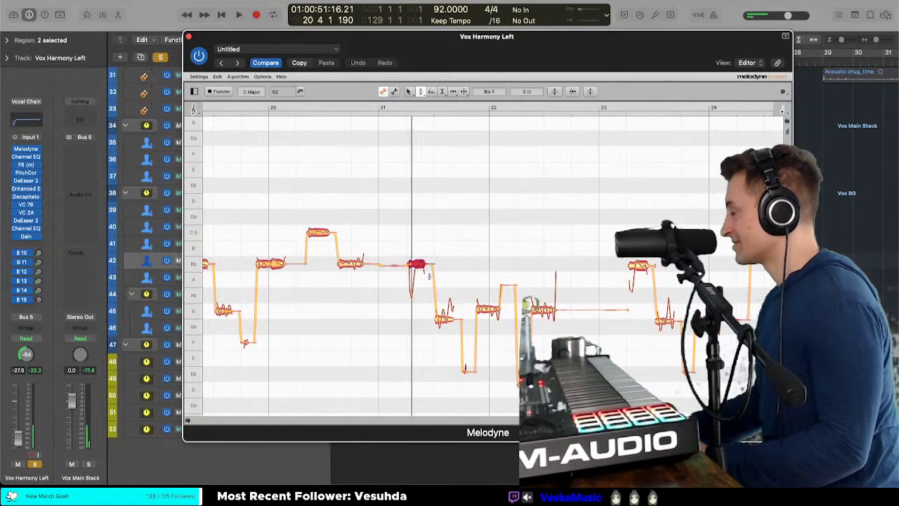
click(446, 310)
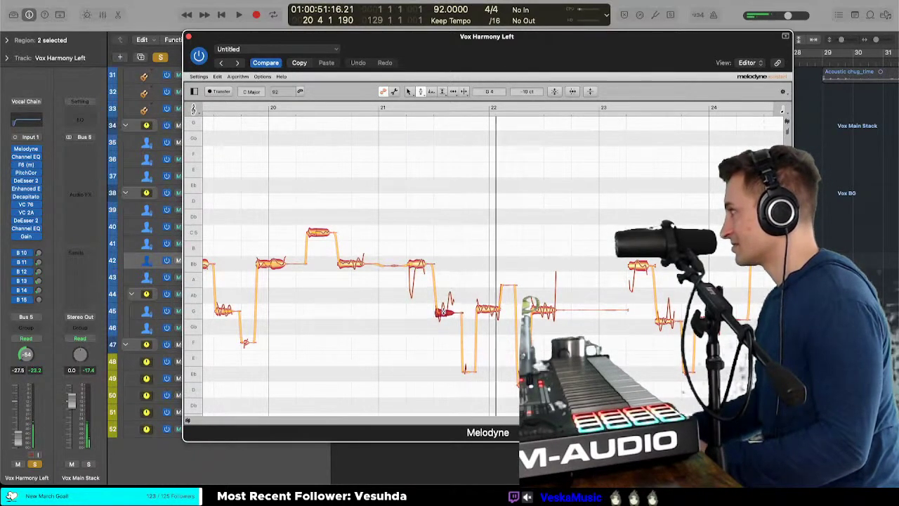
Step: Raise the short low notes near the end of bar 21, in bar 22 and late in bar 23 to F4
click(465, 368)
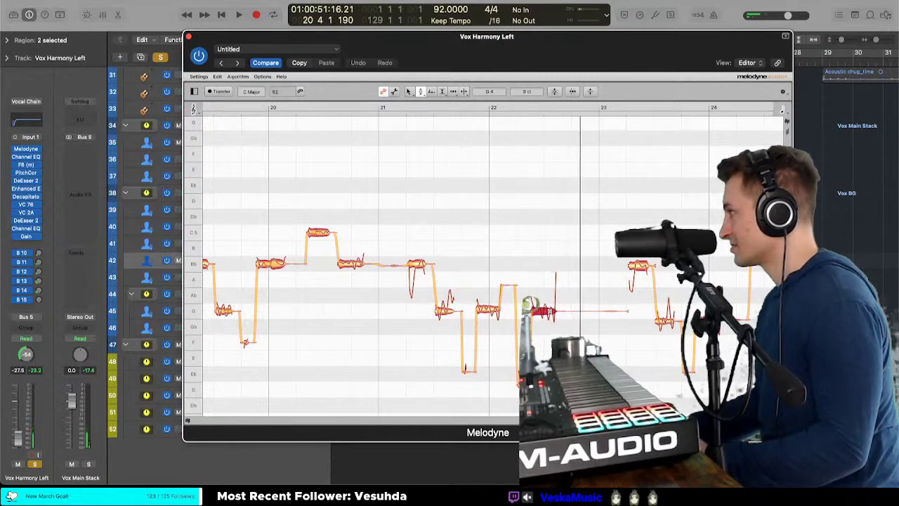
drag(464, 368, 464, 340)
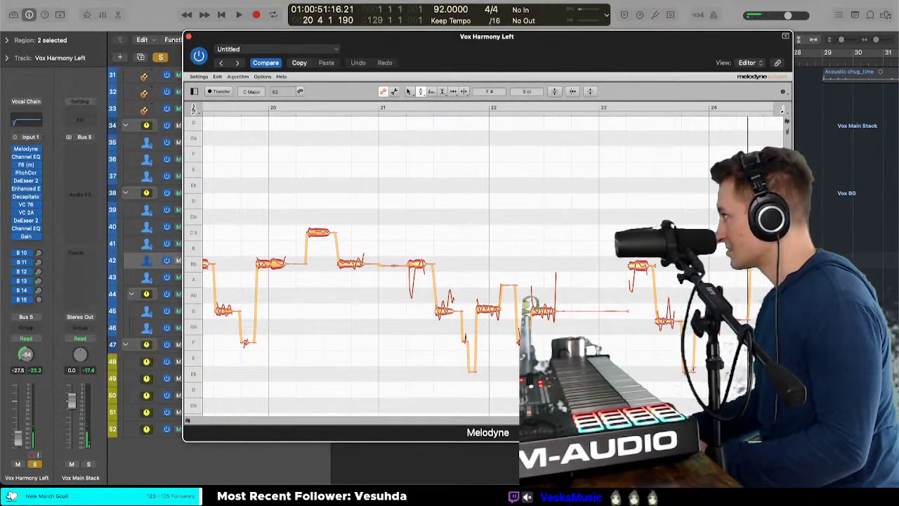
drag(686, 371, 685, 338)
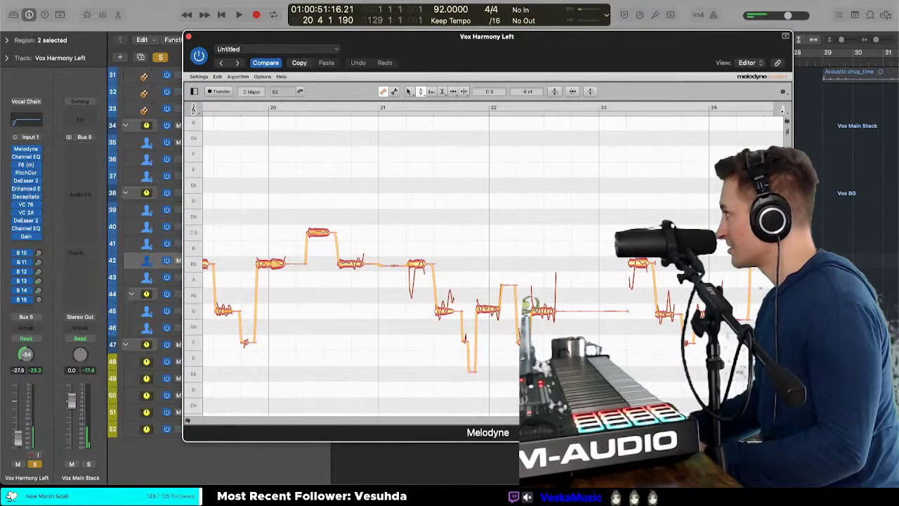
Step: Use note separation on the phrase in the second half of bar 24 and centre the C5 note's pitch
scroll(484, 260, right, 5)
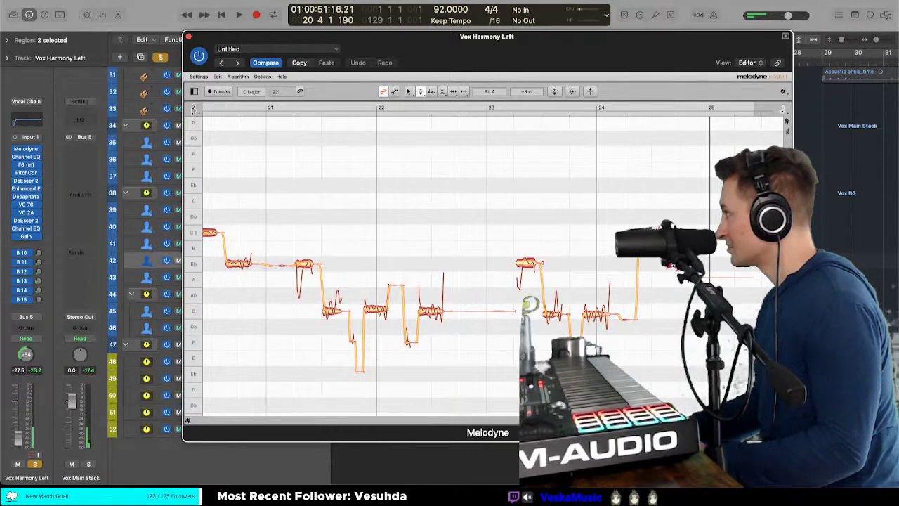
click(609, 244)
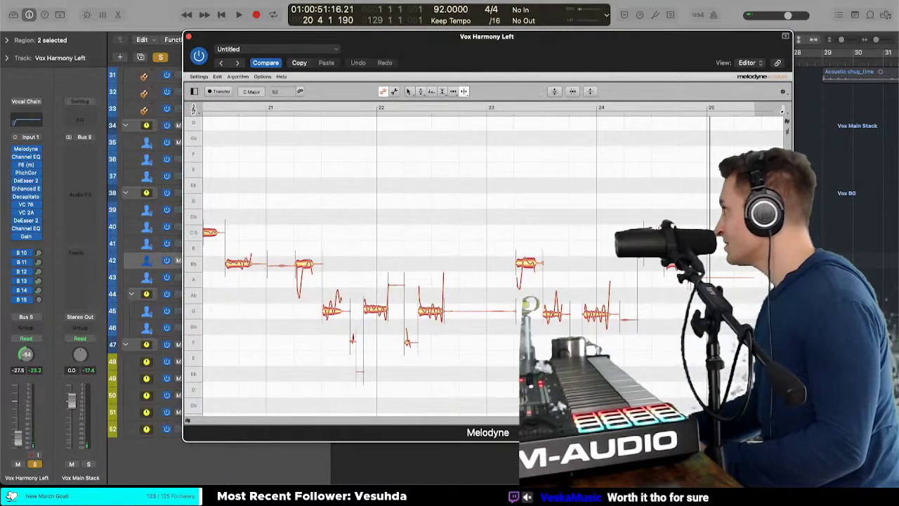
right_click(584, 176)
click(599, 231)
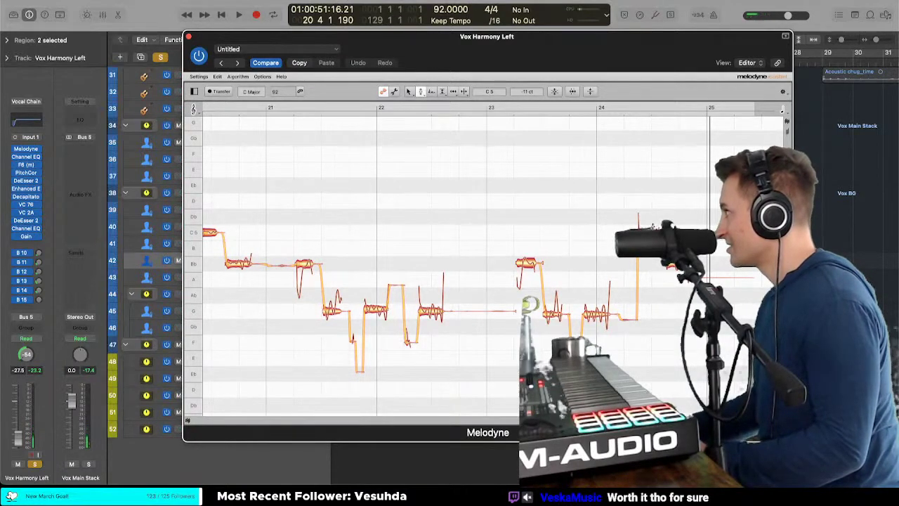
Step: Split the Bb4 note early in bar 21 so its downward slide becomes a separate fragment
scroll(540, 233, left, 3)
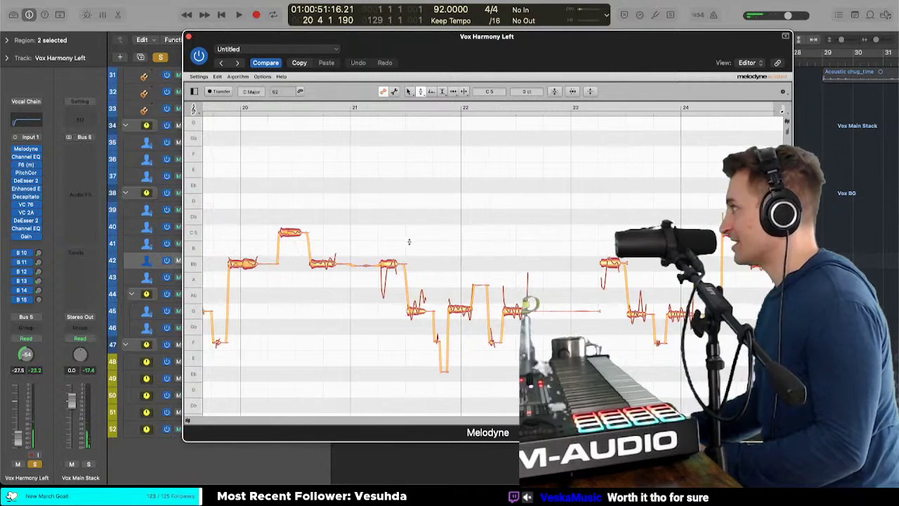
scroll(378, 253, left, 1)
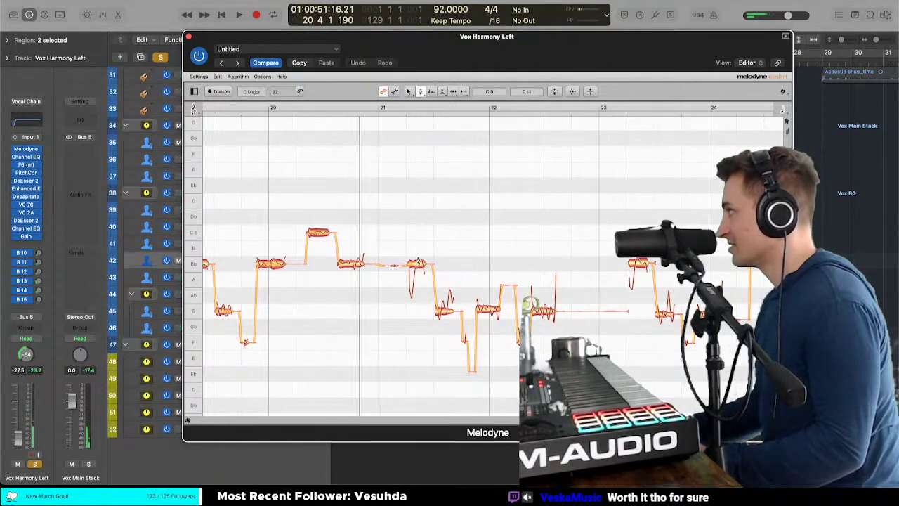
right_click(418, 262)
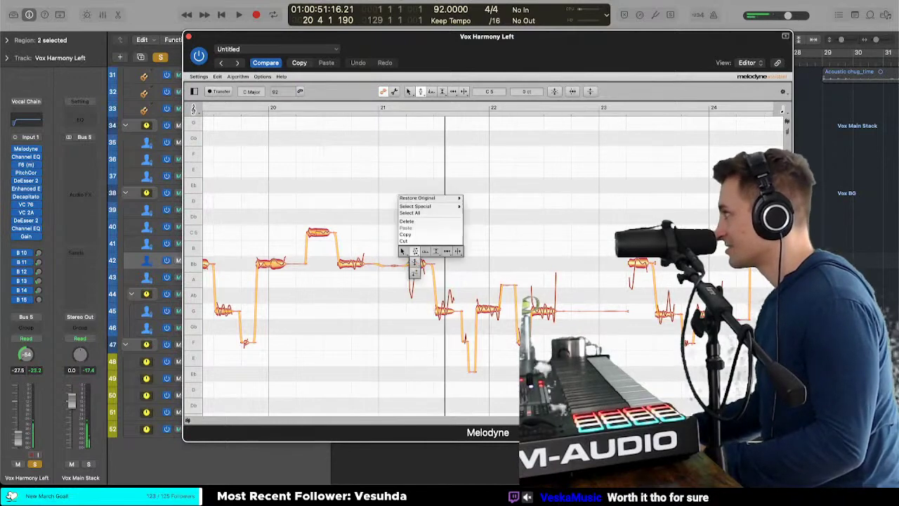
click(447, 250)
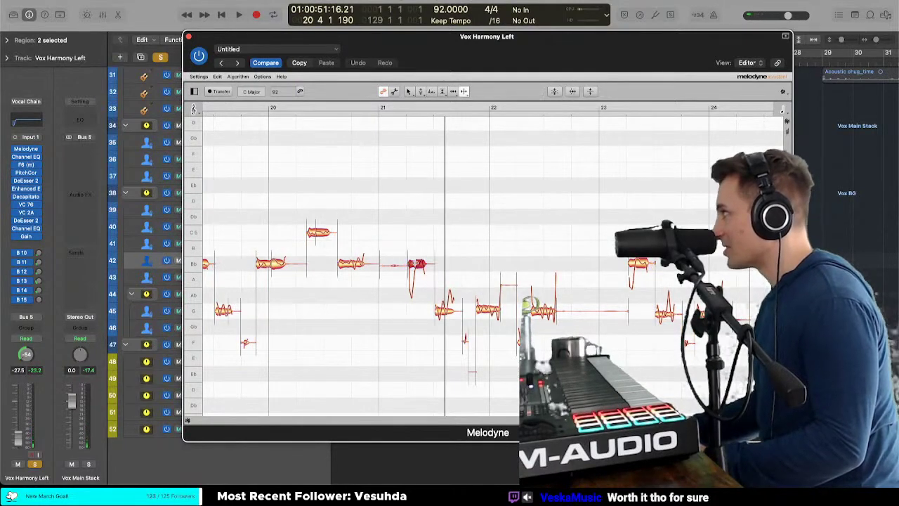
right_click(415, 263)
click(368, 262)
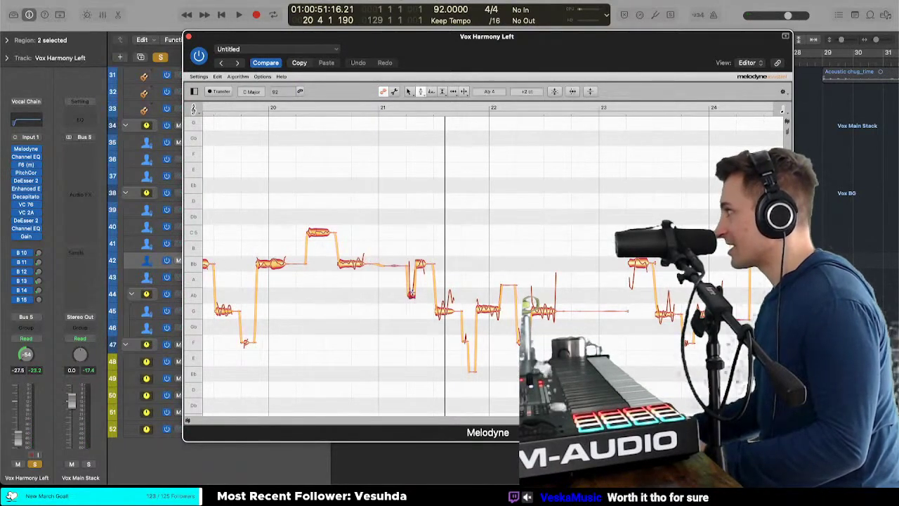
Step: Raise the split-off fragment in bar 21 from Ab4 to Bb4 and replay the passage
drag(411, 294, 413, 267)
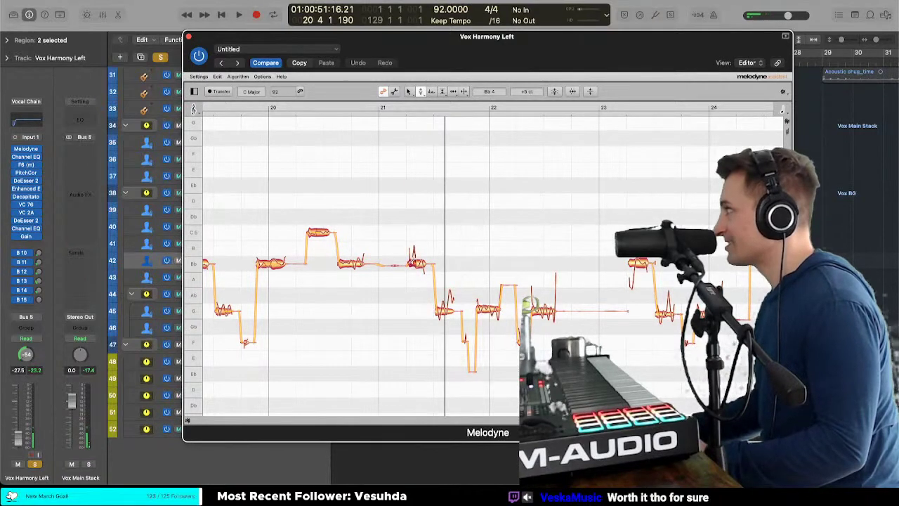
click(413, 264)
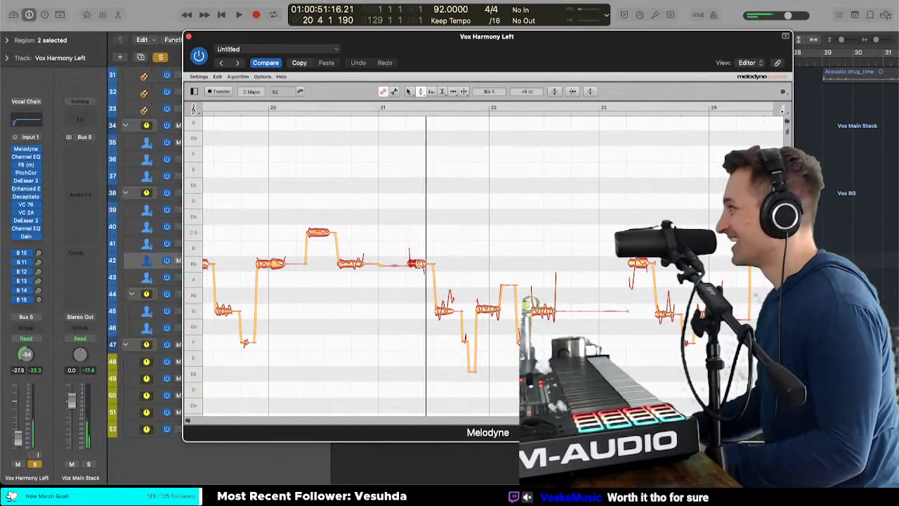
click(394, 266)
double_click(400, 229)
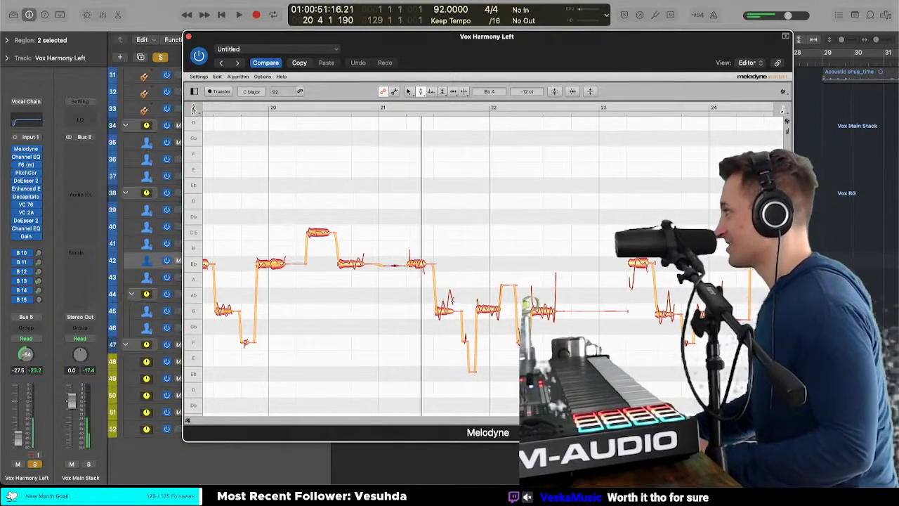
Step: Reduce the pitch modulation of the G4 note midway through bar 21 and set its pitch drift to -129%
right_click(421, 253)
click(437, 319)
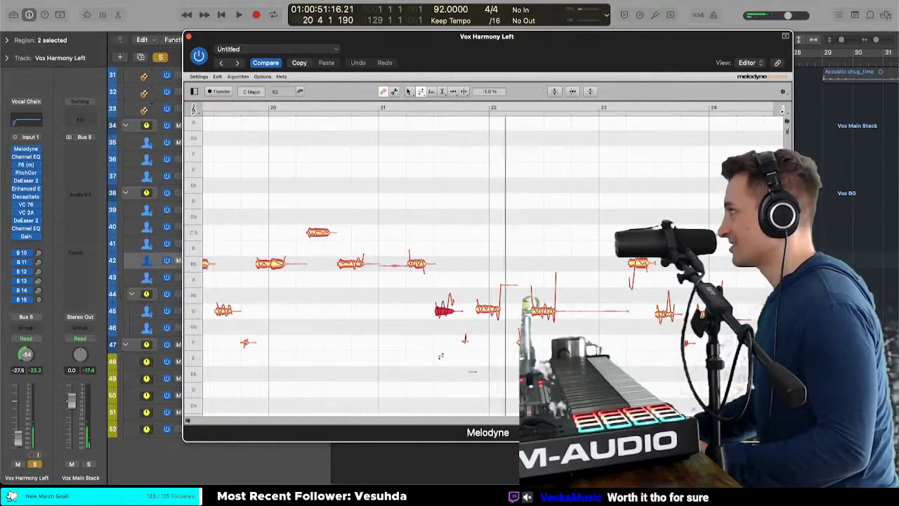
right_click(448, 307)
click(453, 283)
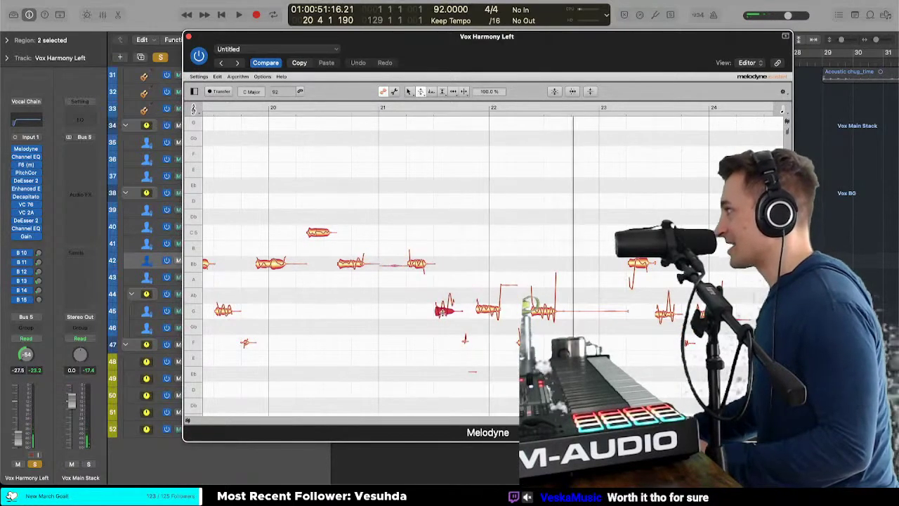
right_click(438, 330)
click(447, 330)
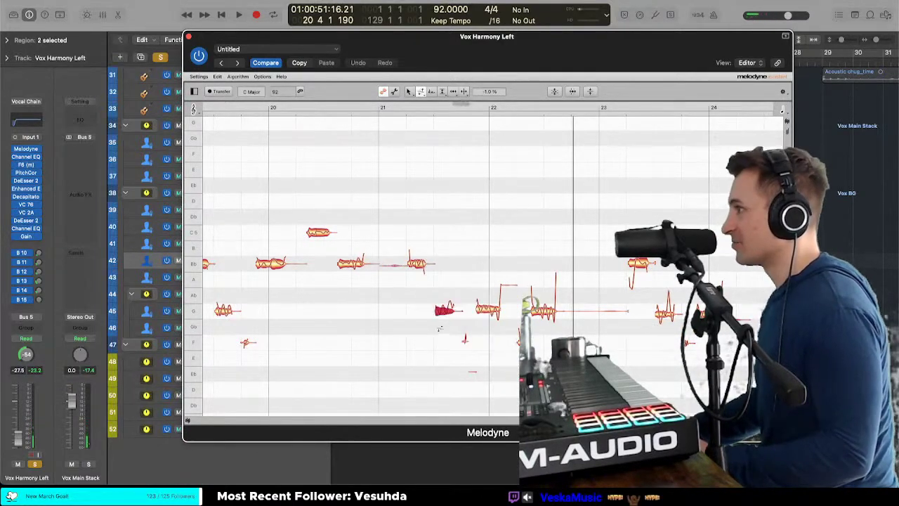
drag(444, 309, 438, 371)
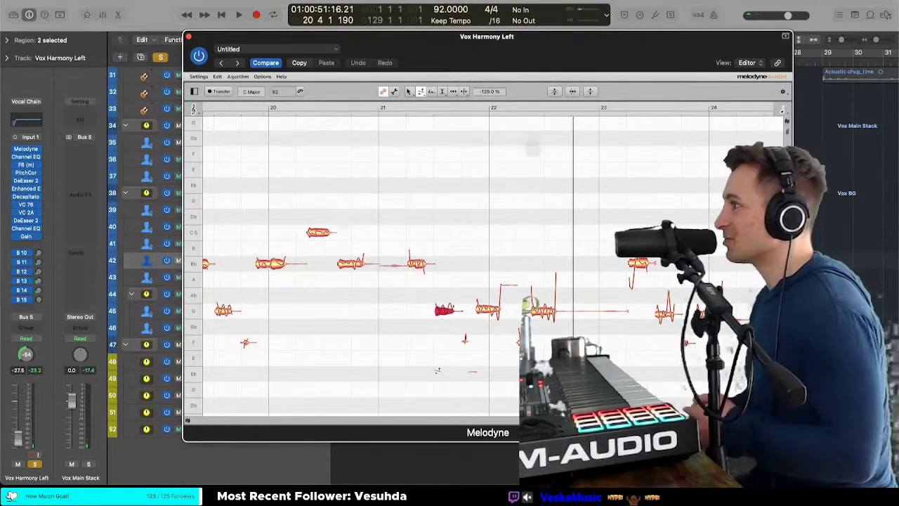
Step: Flatten the pitch modulation of the G4 note midway through bar 23 with the Pitch Modulation tool
right_click(442, 310)
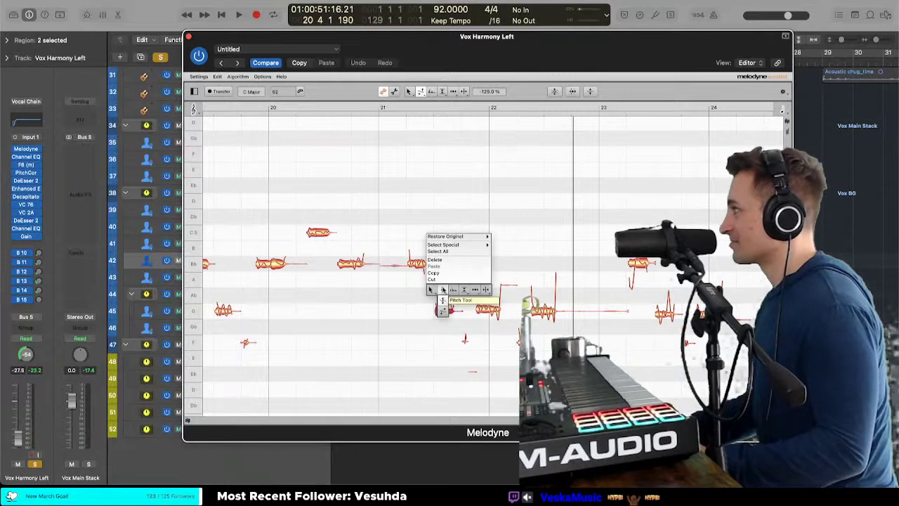
click(444, 293)
drag(406, 232, 731, 362)
right_click(670, 316)
click(671, 326)
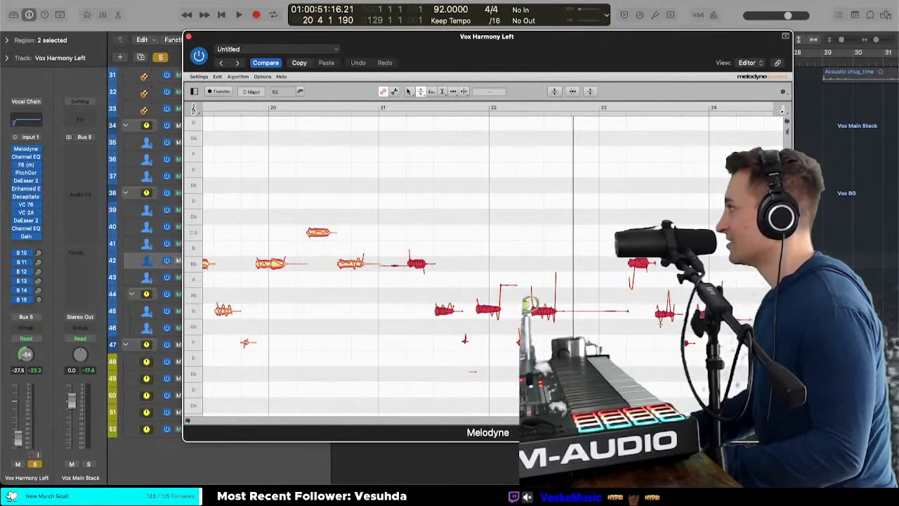
click(667, 315)
drag(667, 315, 670, 349)
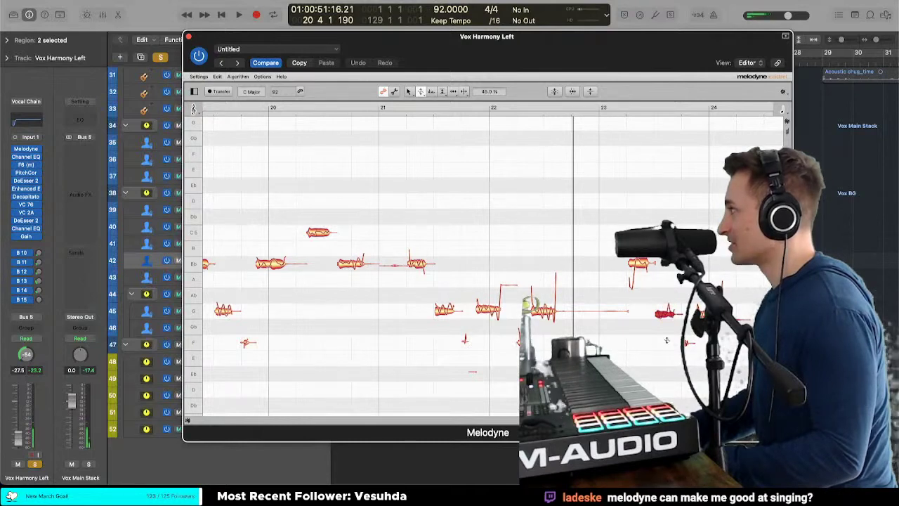
drag(668, 315, 668, 321)
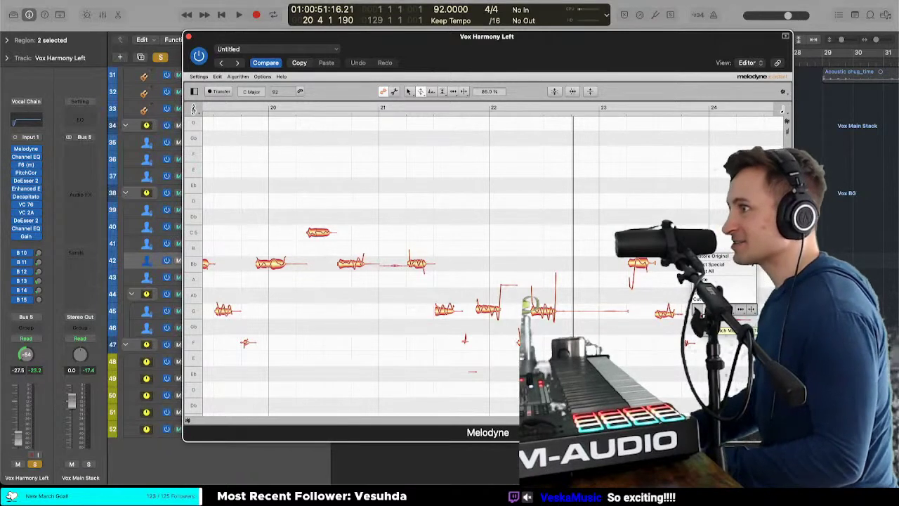
Step: Centre the bar 23 note on G4, set its pitch modulation to 19%, and select the following G4 note for pitch editing
click(697, 310)
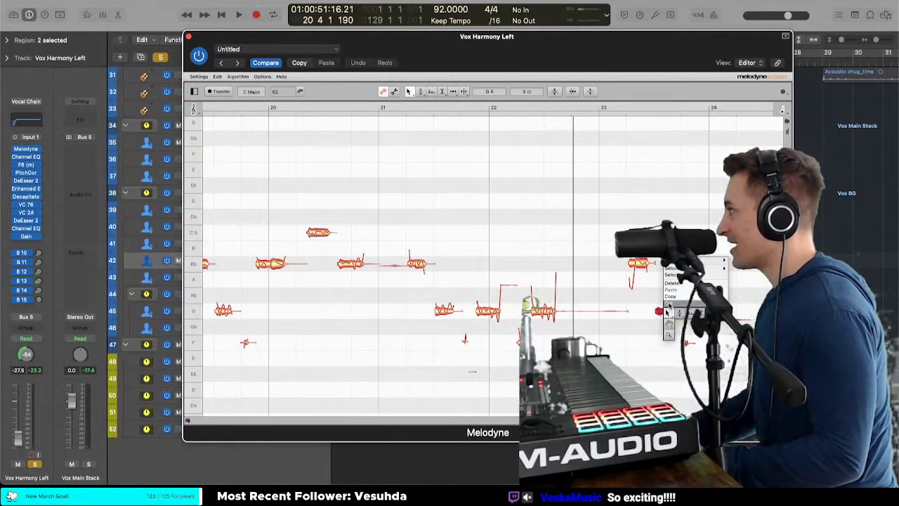
click(669, 310)
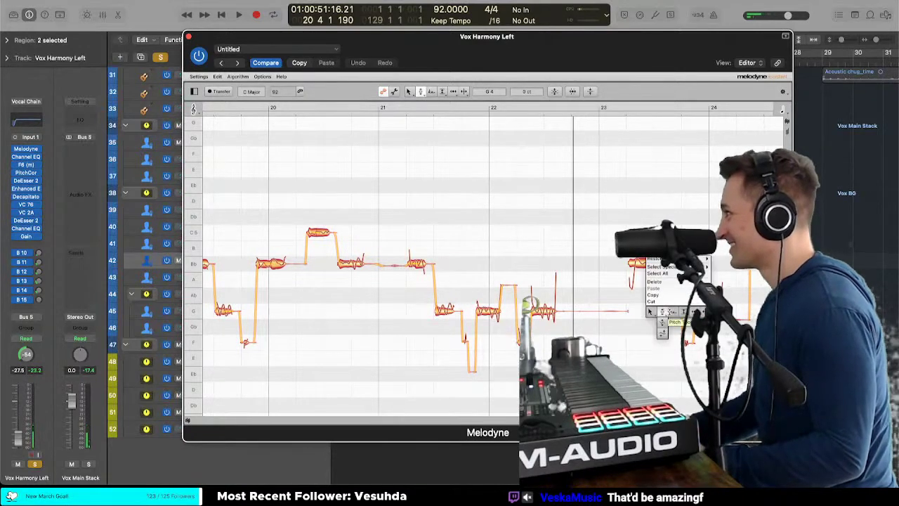
click(662, 321)
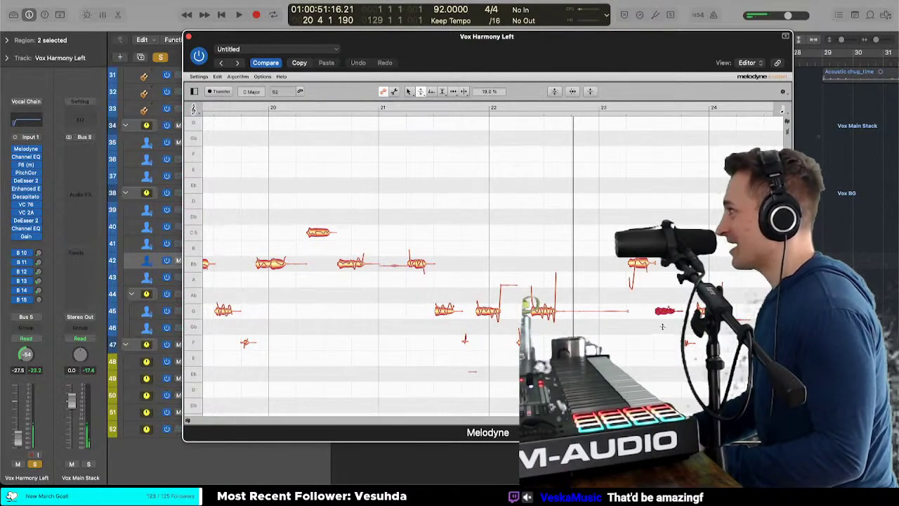
click(707, 310)
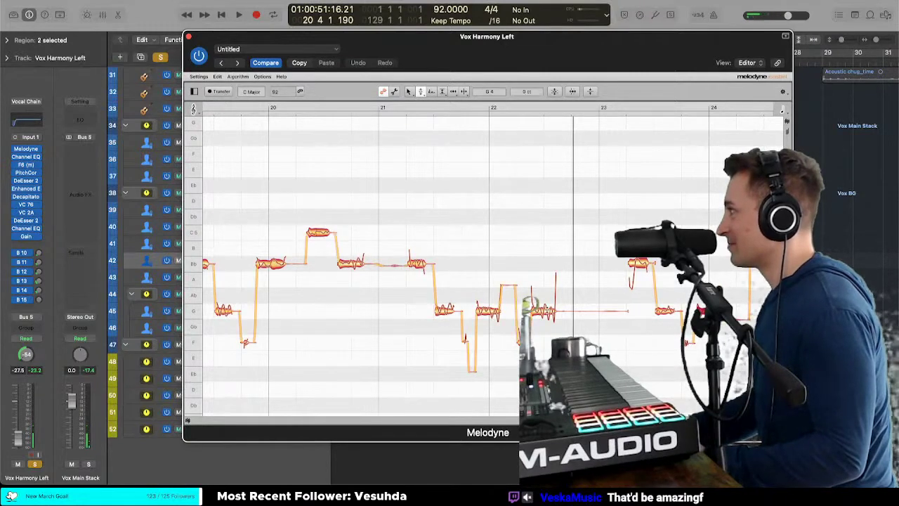
Step: Set the pitch modulation of the G4 note at the start of bar 22 to 76% and its pitch drift to -76%
right_click(542, 309)
click(542, 330)
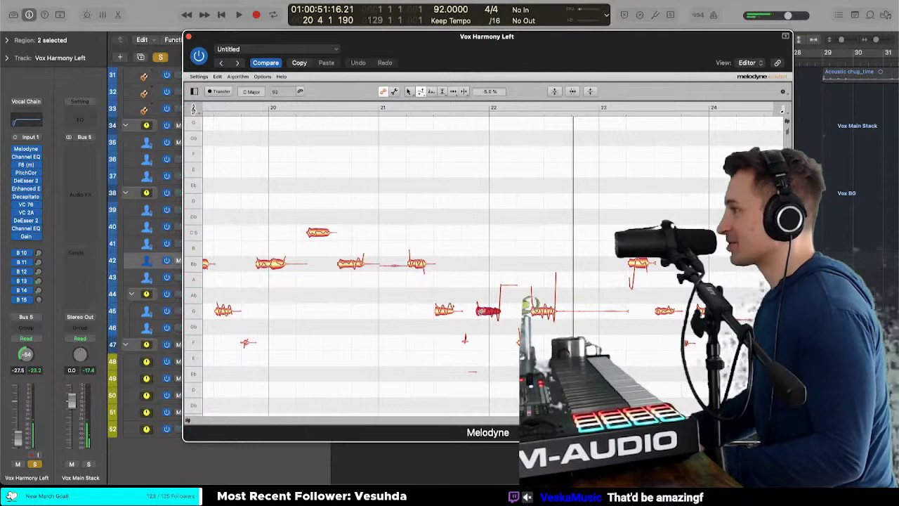
right_click(482, 293)
click(481, 295)
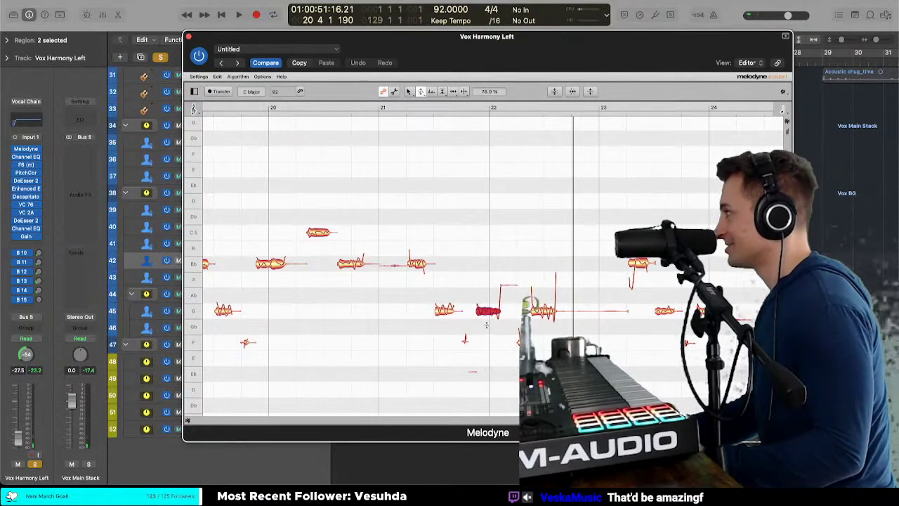
right_click(486, 324)
click(486, 336)
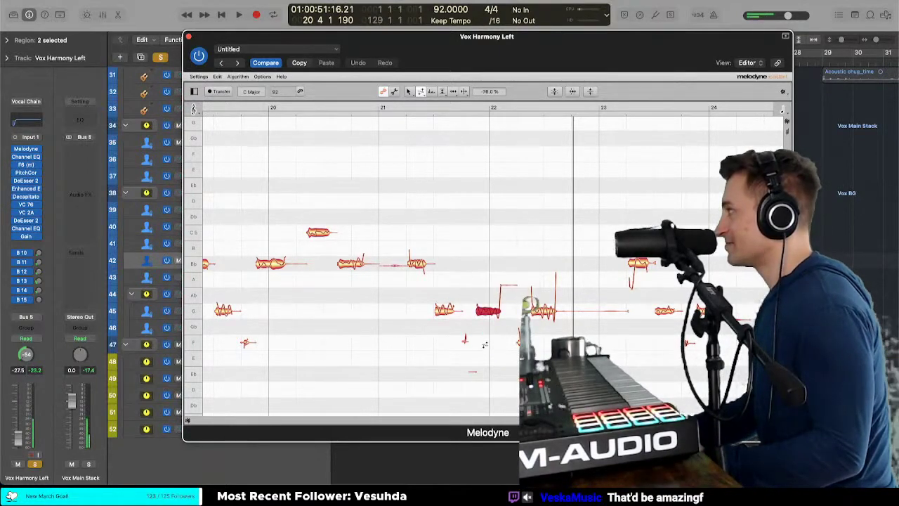
Step: Select the notes from late bar 21 through bar 24 with the Pitch tool, snap them to the nearest semitone and replay the passage
right_click(421, 258)
click(429, 293)
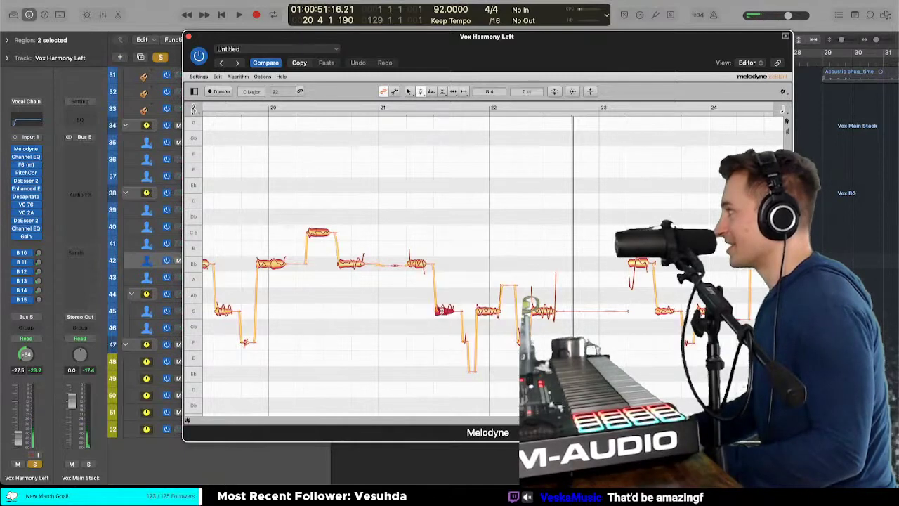
drag(460, 262, 582, 342)
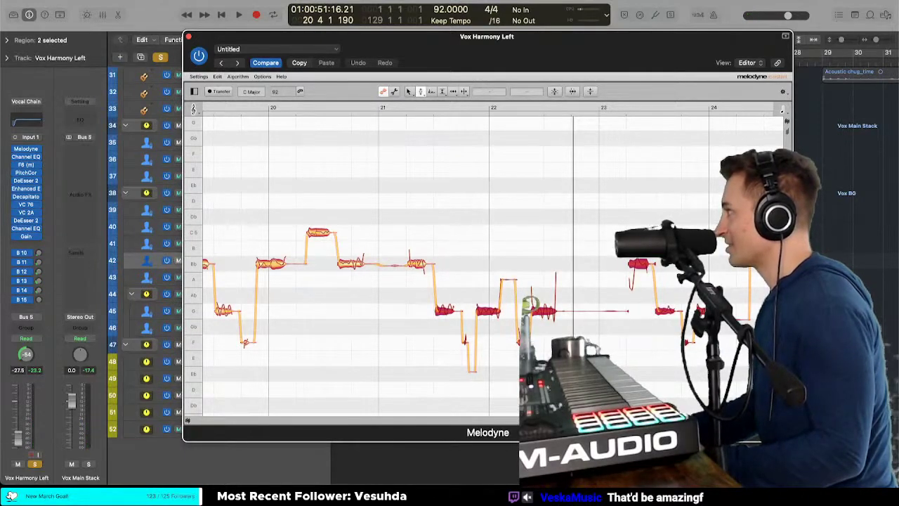
double_click(399, 224)
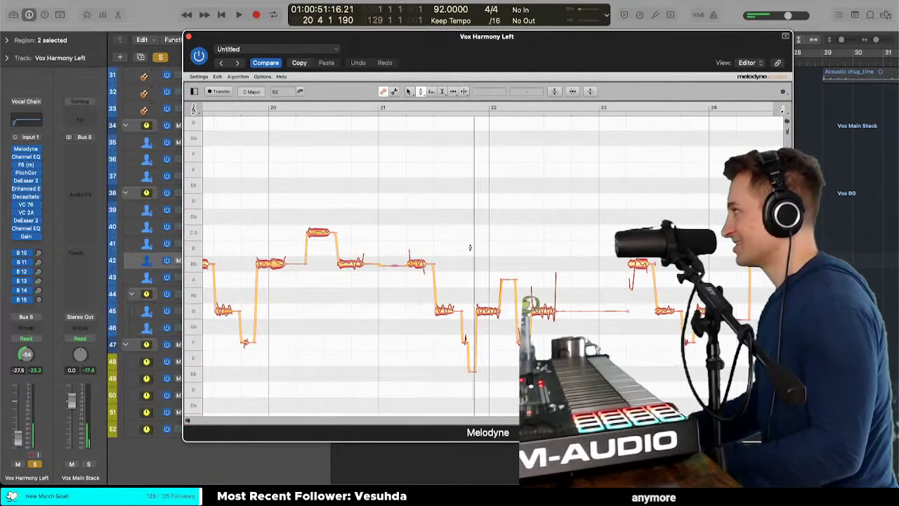
Step: Set the pitch modulation of the G4 note midway through bar 22 to 80% and of the C5 note in bar 24 to 92%
right_click(493, 239)
click(511, 313)
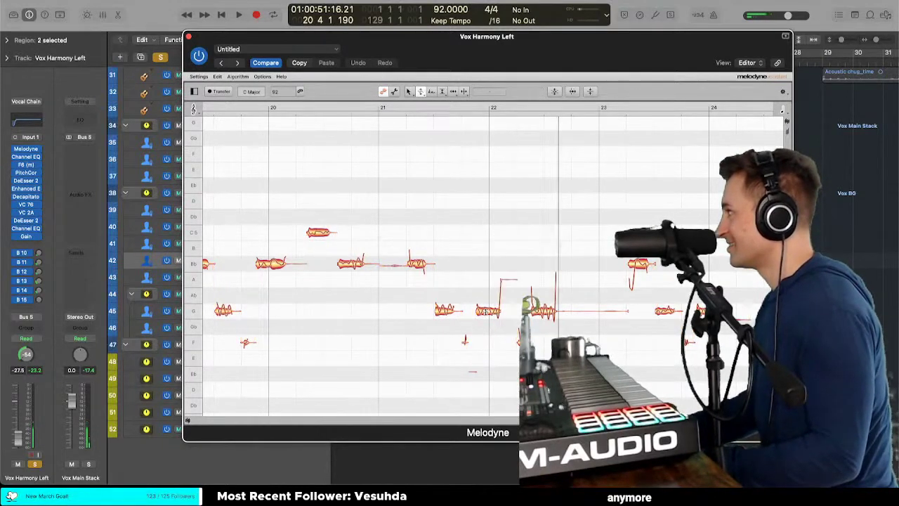
click(542, 313)
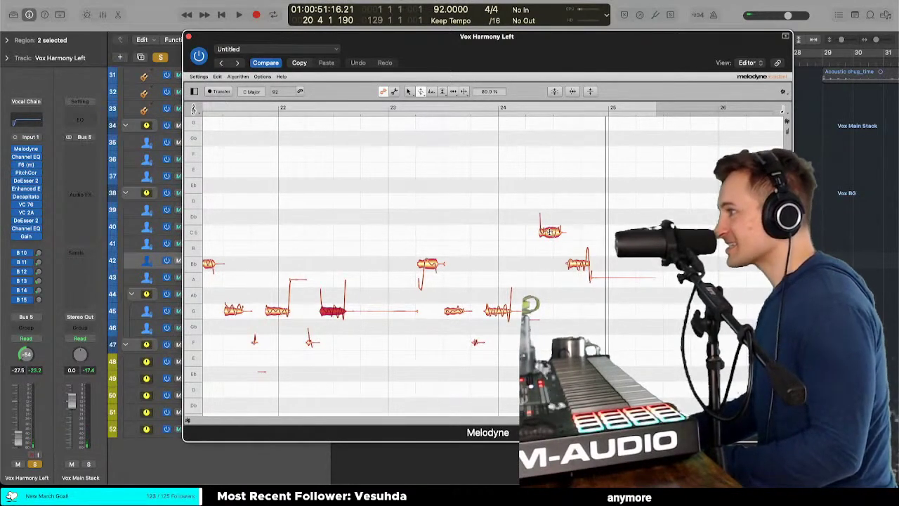
right_click(549, 232)
click(550, 232)
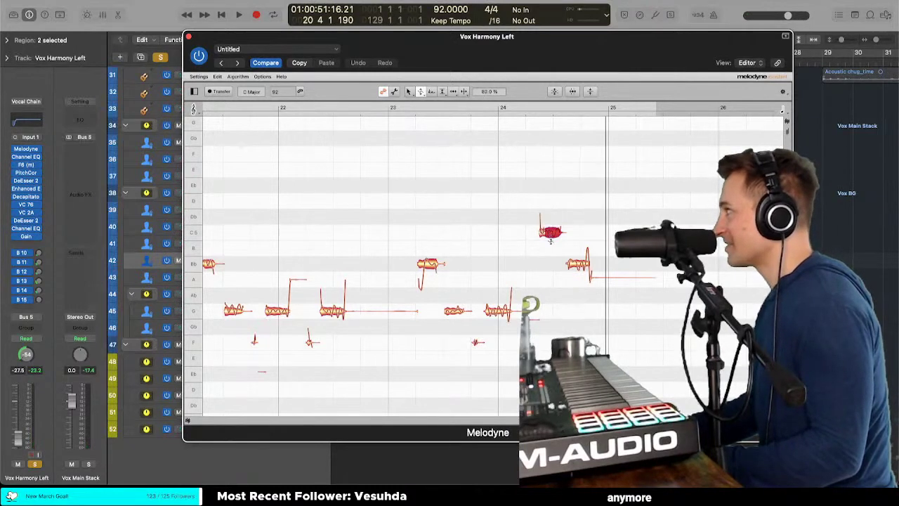
Step: Reduce the pitch modulation of the Bb4 note late in bar 24 and set its pitch centre to Bb4 +3 ct
right_click(577, 281)
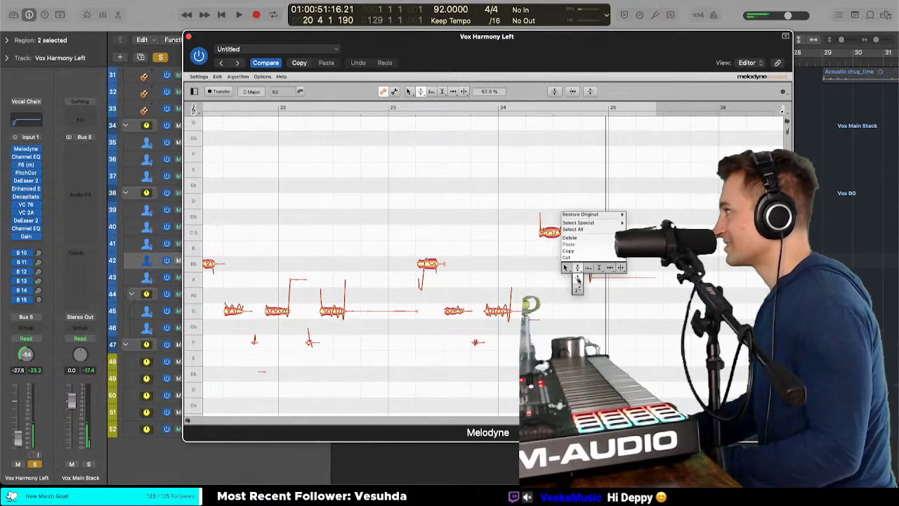
click(578, 268)
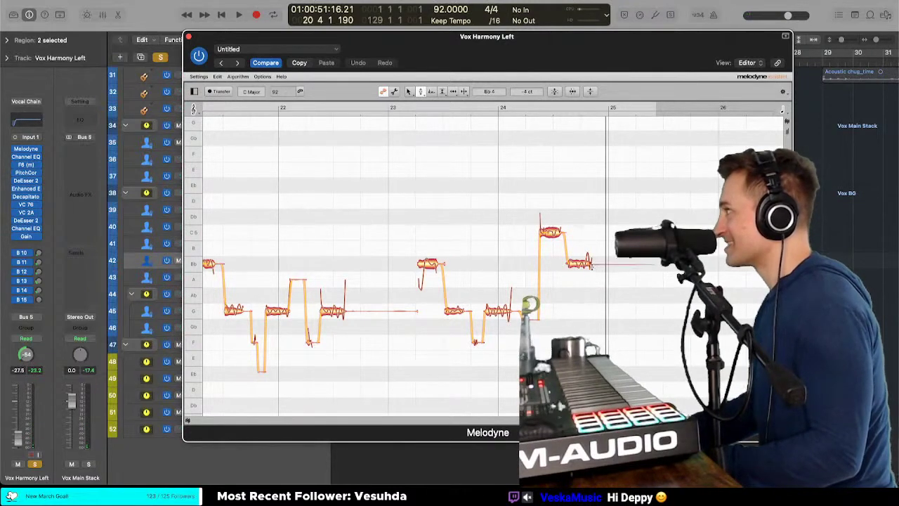
right_click(587, 265)
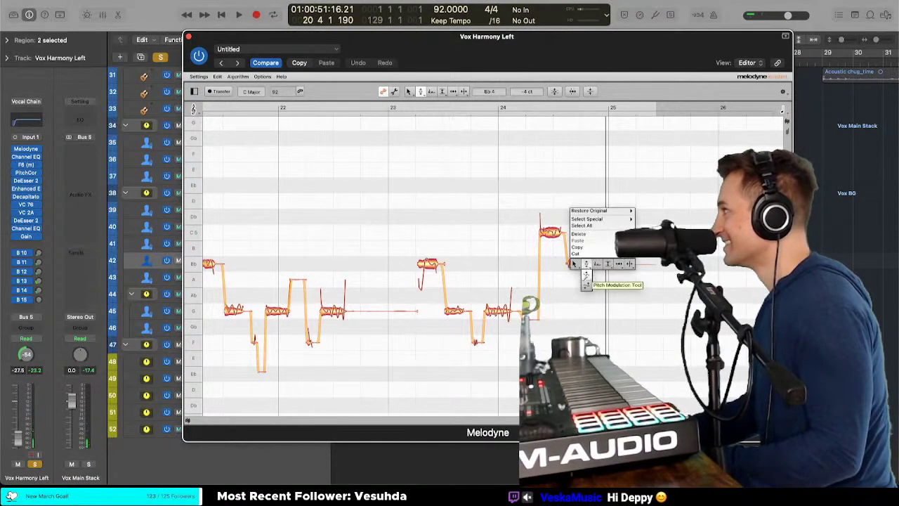
click(587, 275)
drag(582, 264, 584, 274)
right_click(583, 273)
click(585, 264)
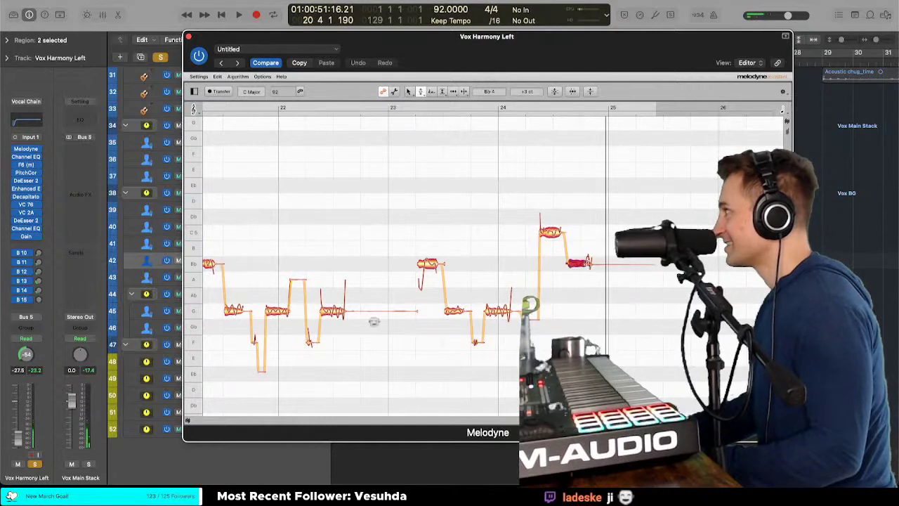
Step: Replay bars 23 to 25 and select the C5 note in bar 24 to check its pitch
click(440, 355)
click(579, 262)
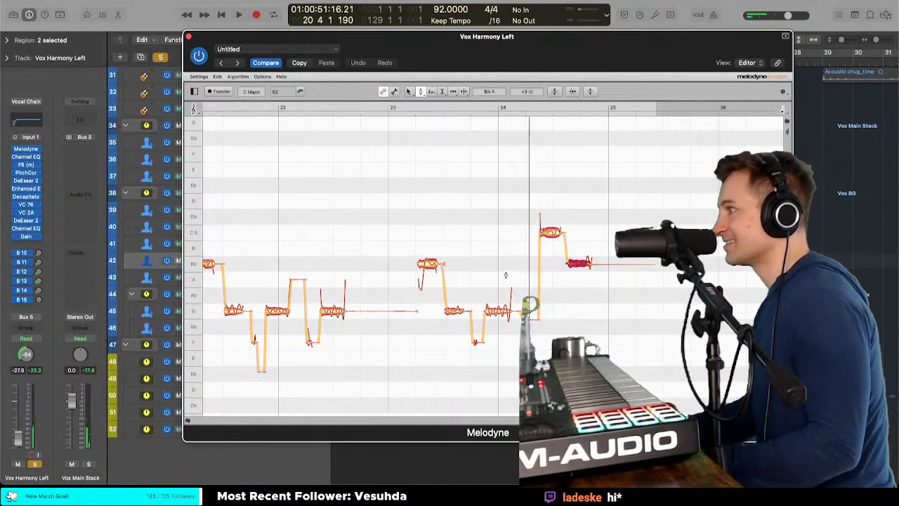
click(550, 233)
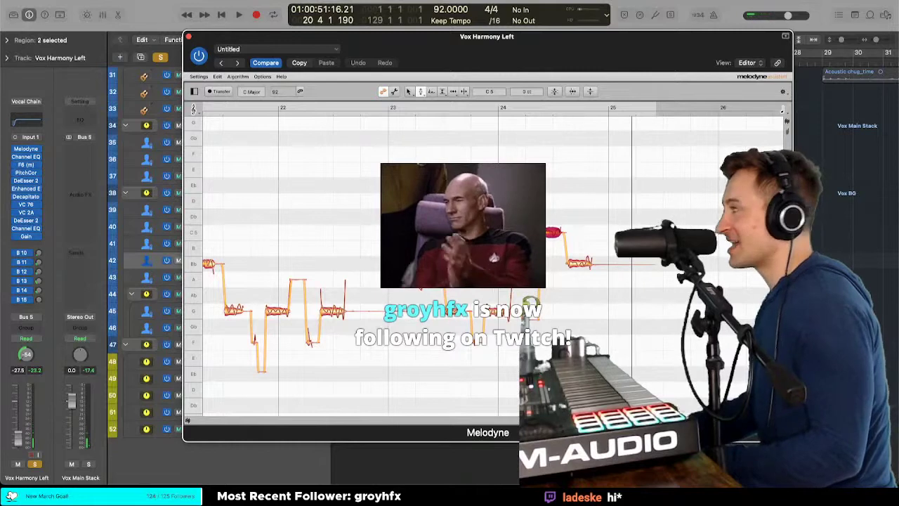
key(space)
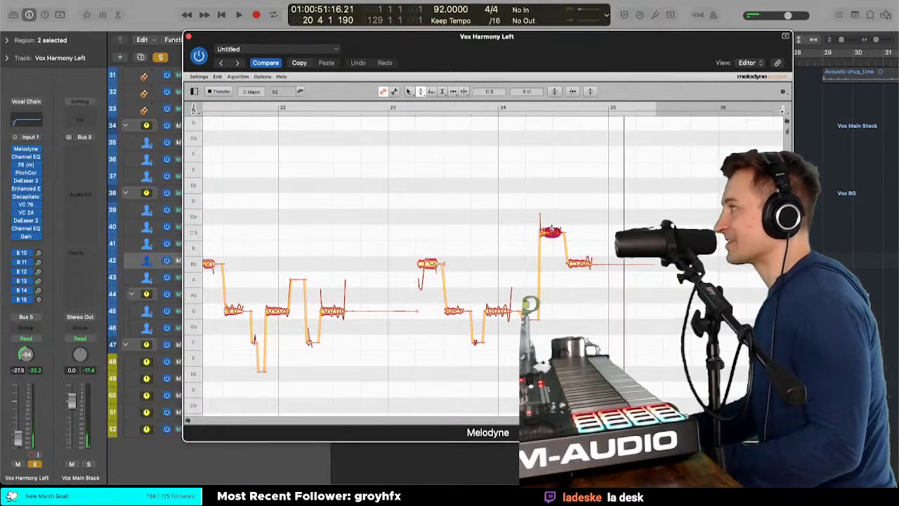
Step: Split the low scoop off the start of the Bb4 note in bar 23 and raise that fragment to Bb4
right_click(383, 237)
click(426, 276)
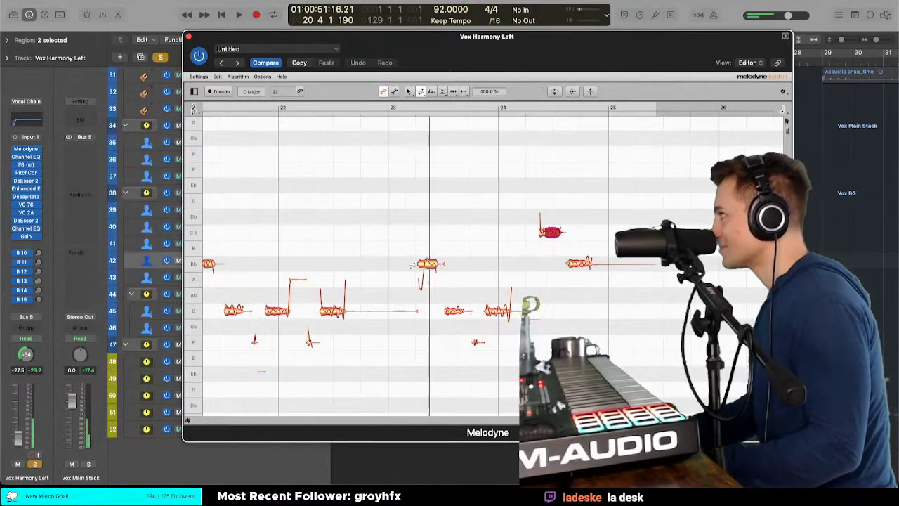
click(398, 245)
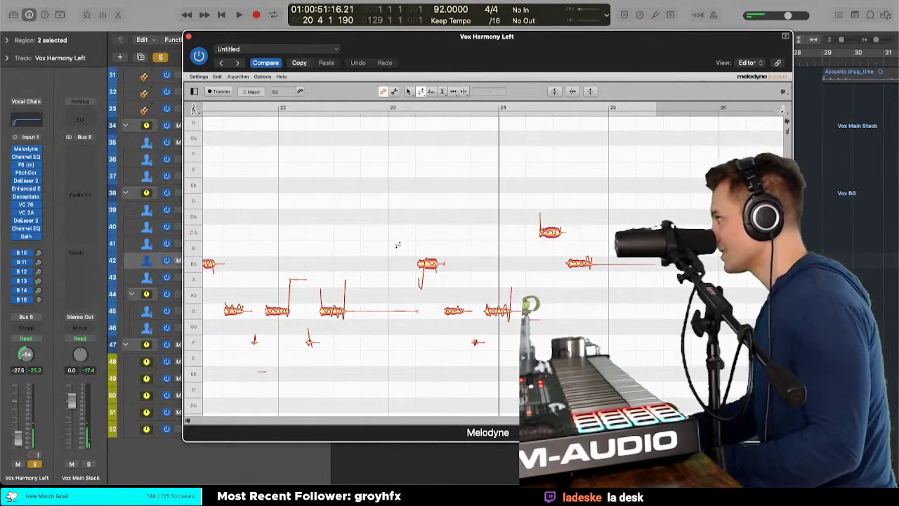
right_click(410, 242)
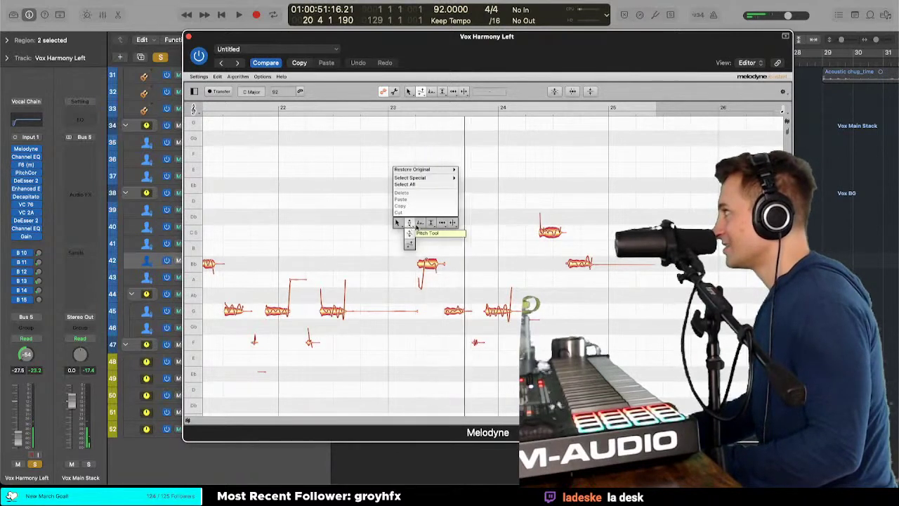
click(450, 223)
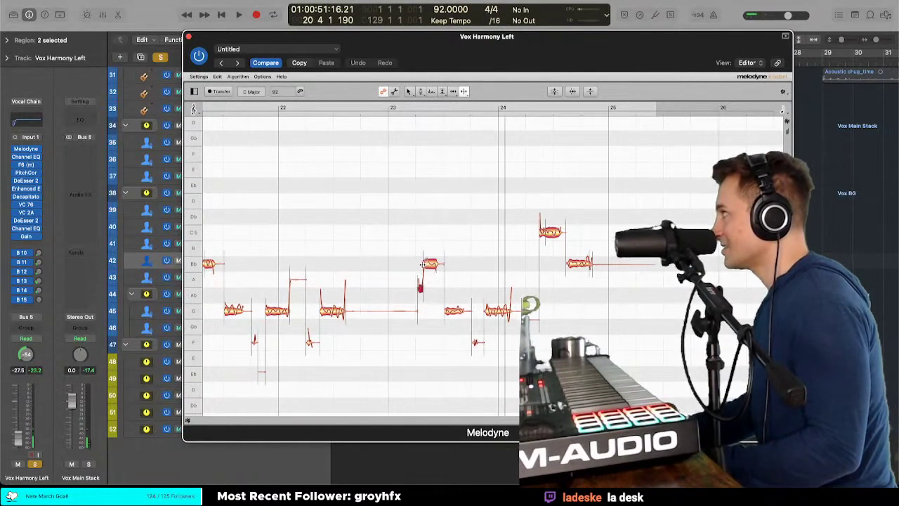
right_click(421, 265)
click(405, 266)
drag(420, 287, 421, 265)
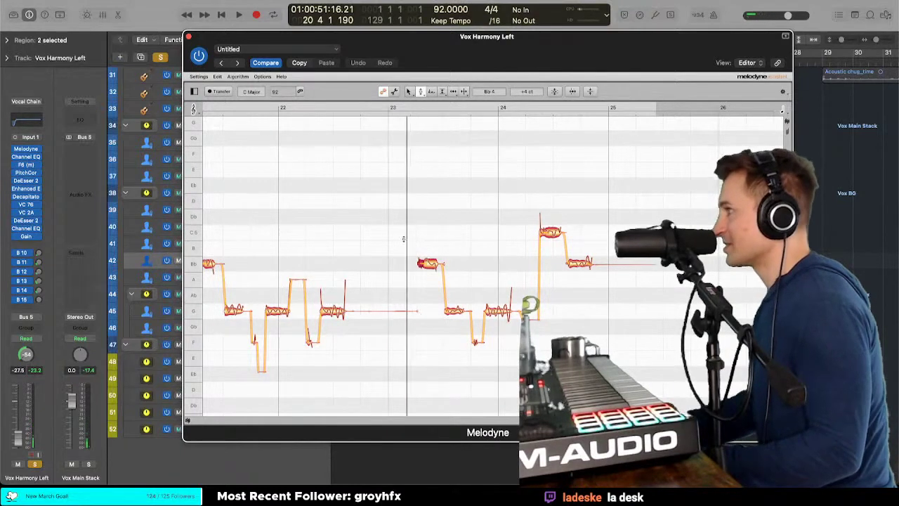
Step: Adjust the pitch drift of the split Bb4 note in bar 23 and set the main part's pitch modulation to 86%
right_click(439, 264)
mouse_move(435, 265)
click(435, 283)
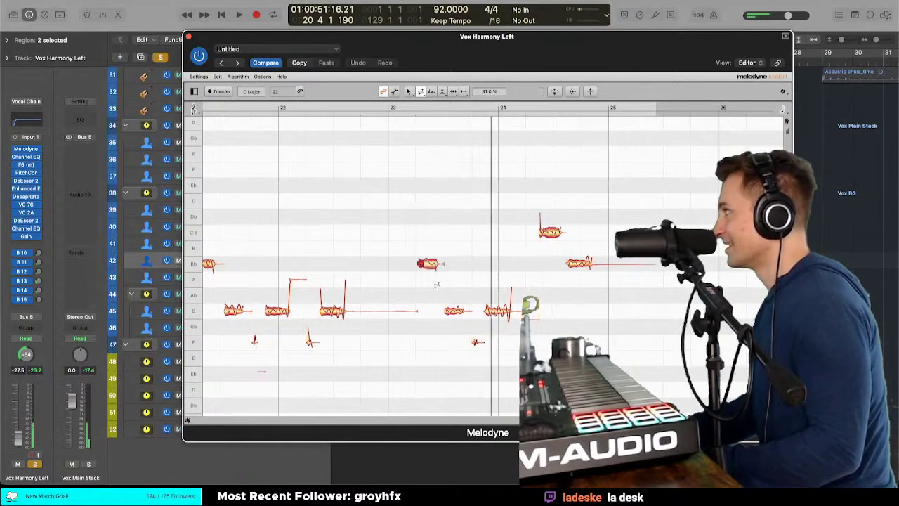
drag(430, 264, 430, 302)
right_click(429, 302)
click(435, 299)
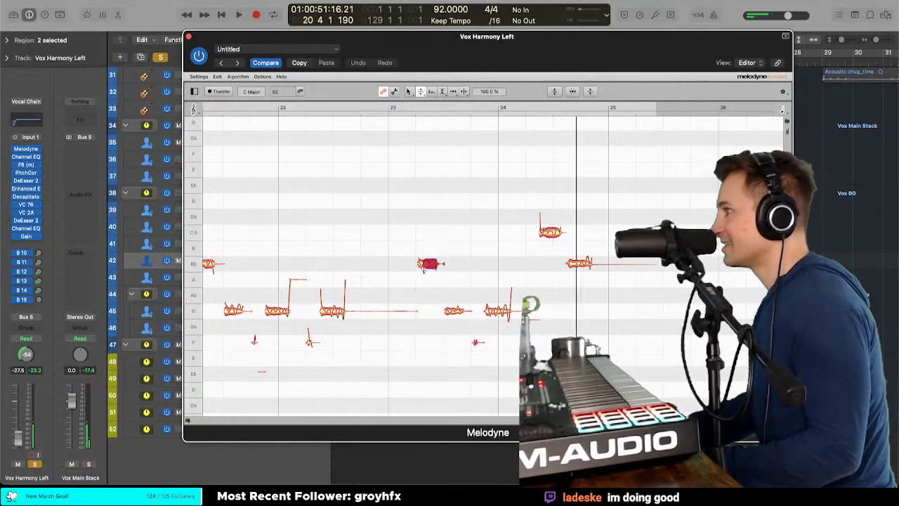
right_click(429, 264)
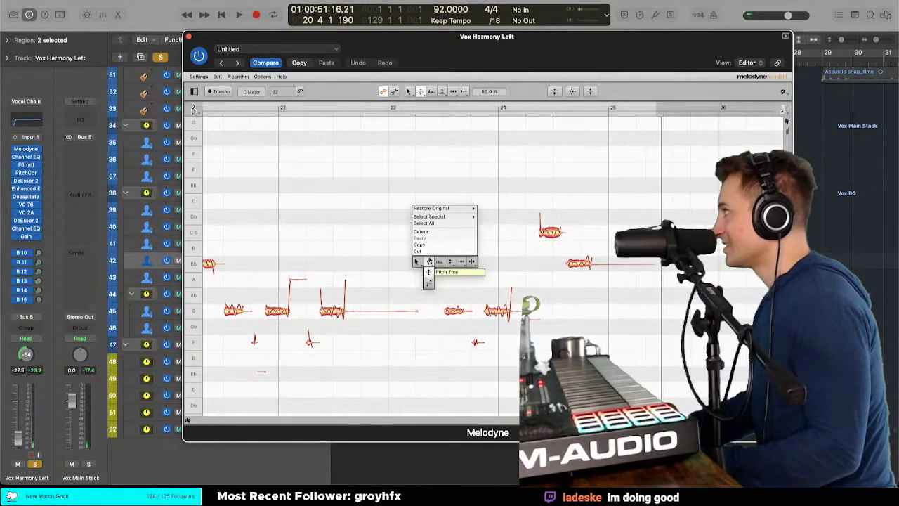
click(428, 263)
Step: Set the pitch modulation of the G4 note at the start of bar 24 to 55% with the Pitch Modulation tool
scroll(426, 227, down, 2)
right_click(417, 208)
click(425, 226)
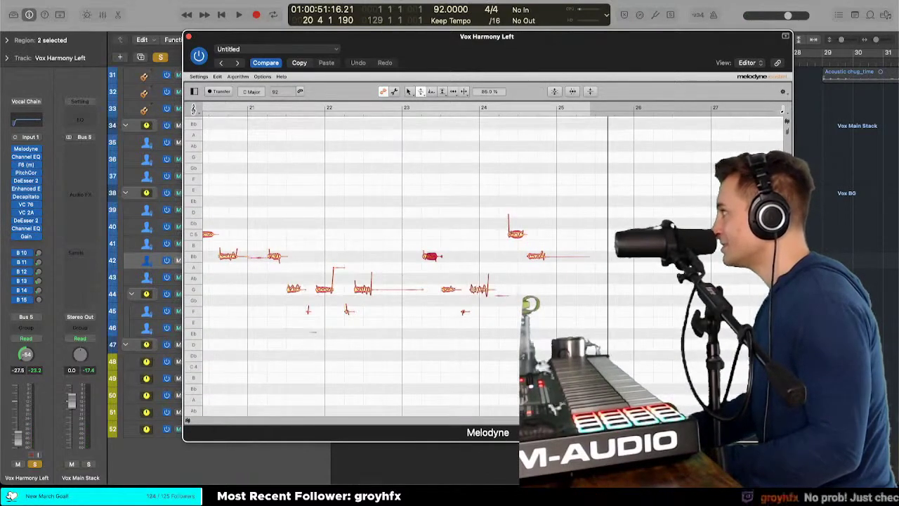
click(479, 289)
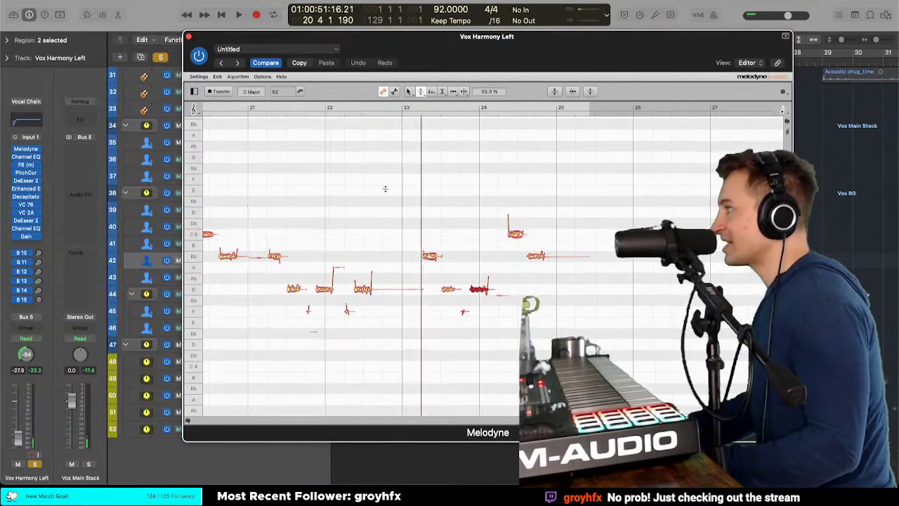
Step: Switch back to the Pitch tool and review the tuned notes across bars 20 to 25
scroll(385, 191, down, 1)
scroll(349, 184, left, 1)
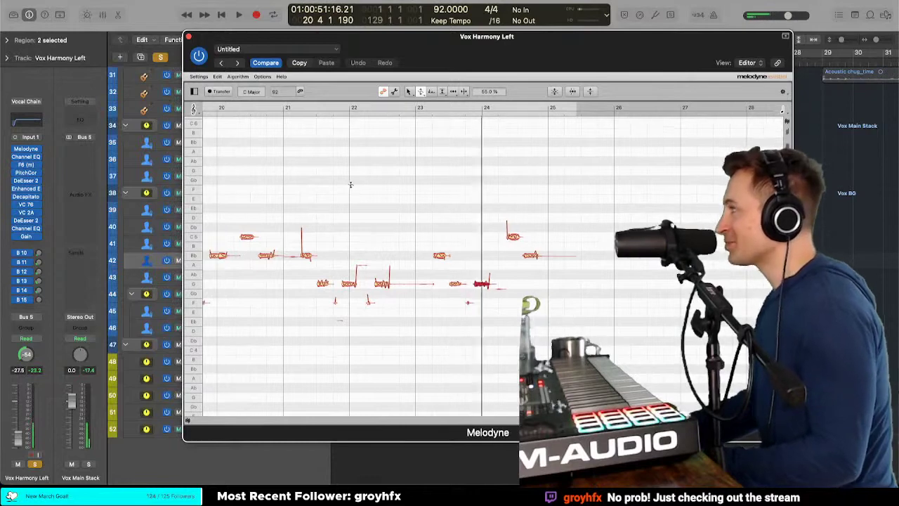
right_click(347, 184)
click(341, 175)
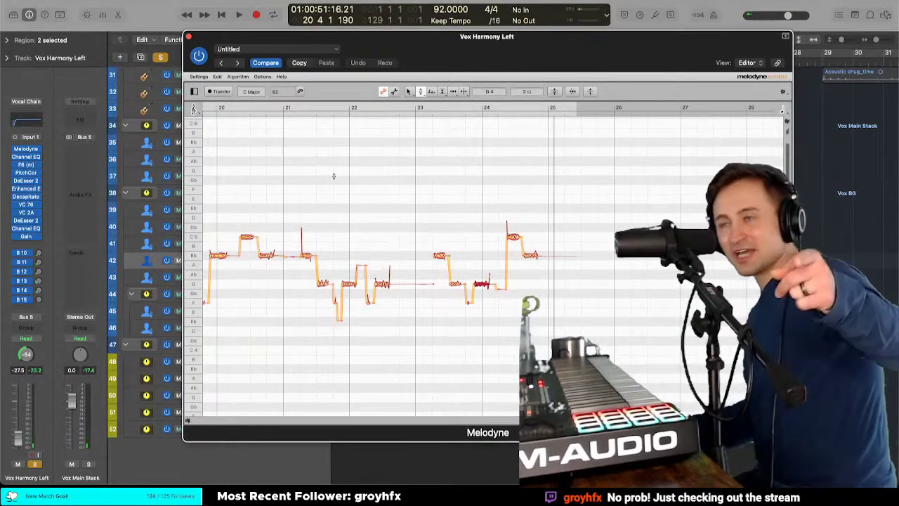
scroll(289, 145, left, 3)
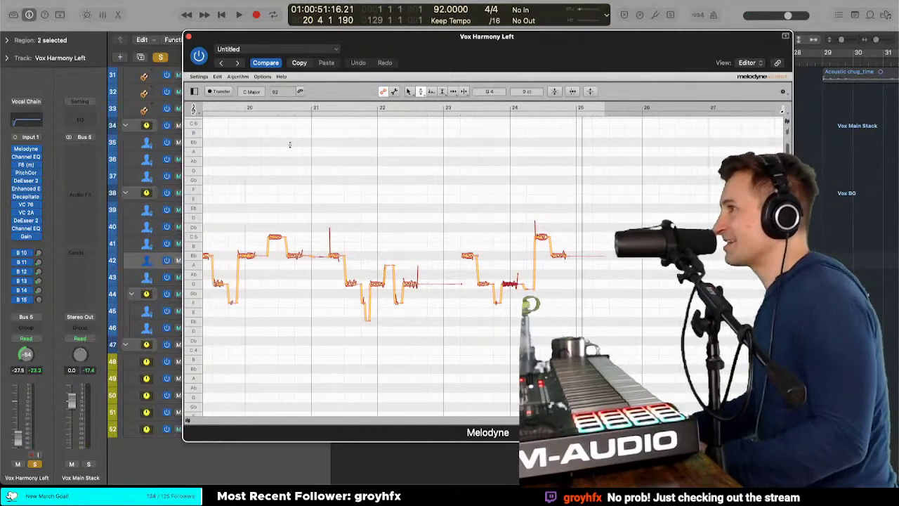
Step: Move the Melodyne window aside and close it to return to the arrangement
drag(226, 39, 278, 40)
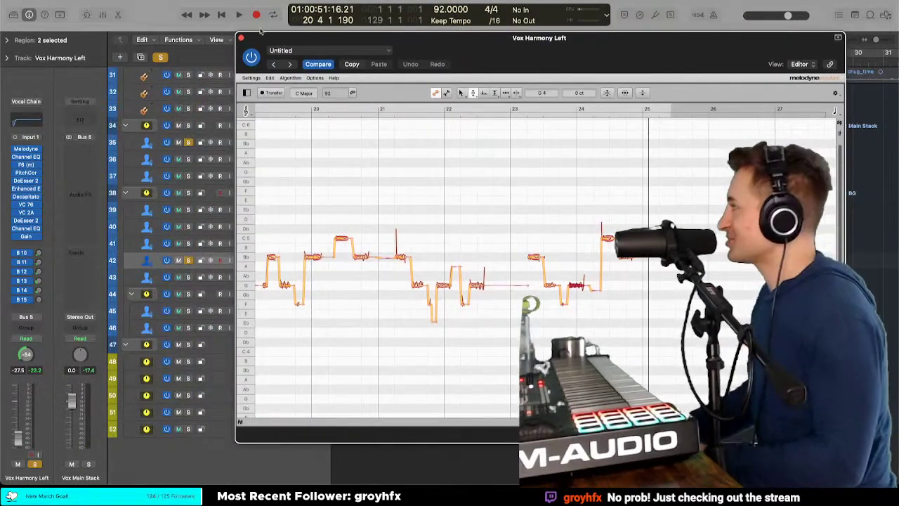
drag(267, 40, 221, 34)
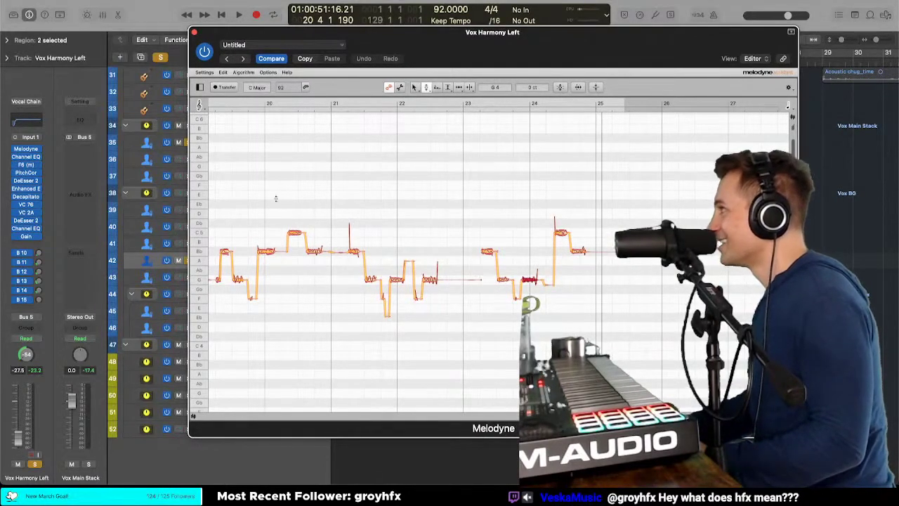
click(195, 33)
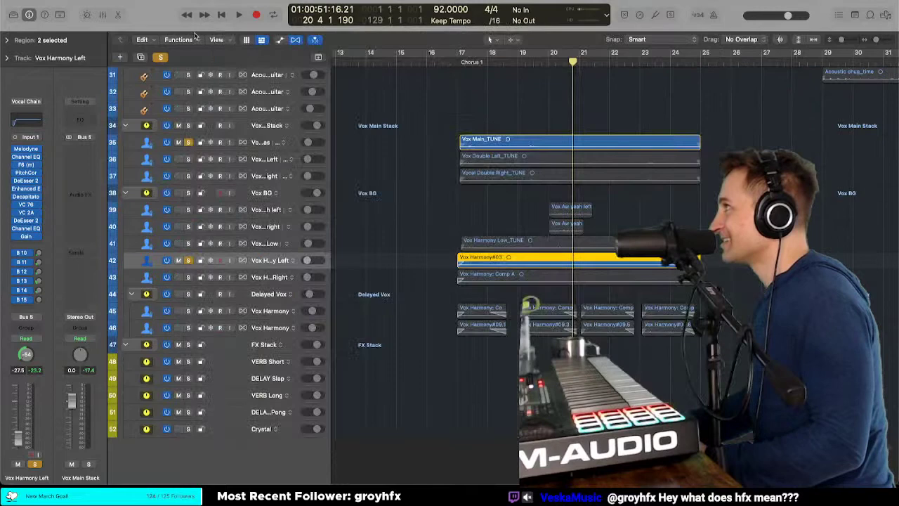
Step: Play the arrangement from the start of Chorus 1 at bar 17 and enlarge the track heights
click(455, 62)
key(space)
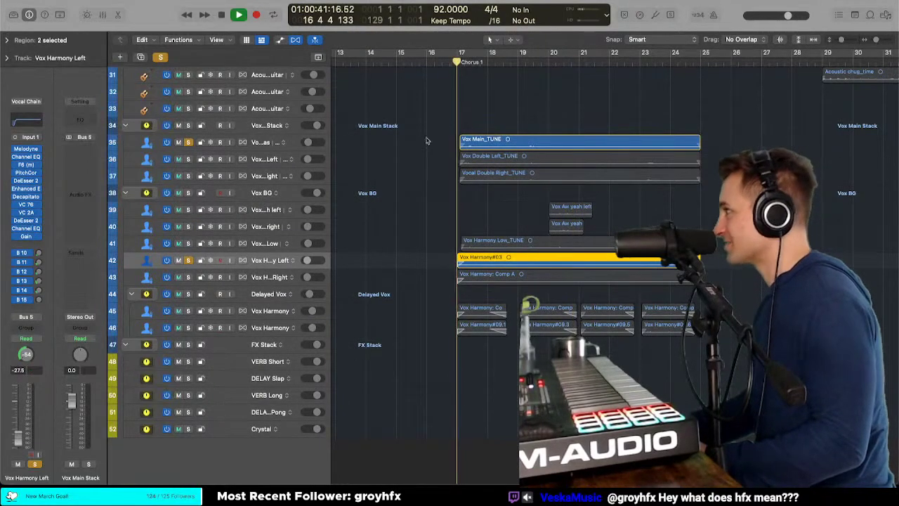
key(super+Down)
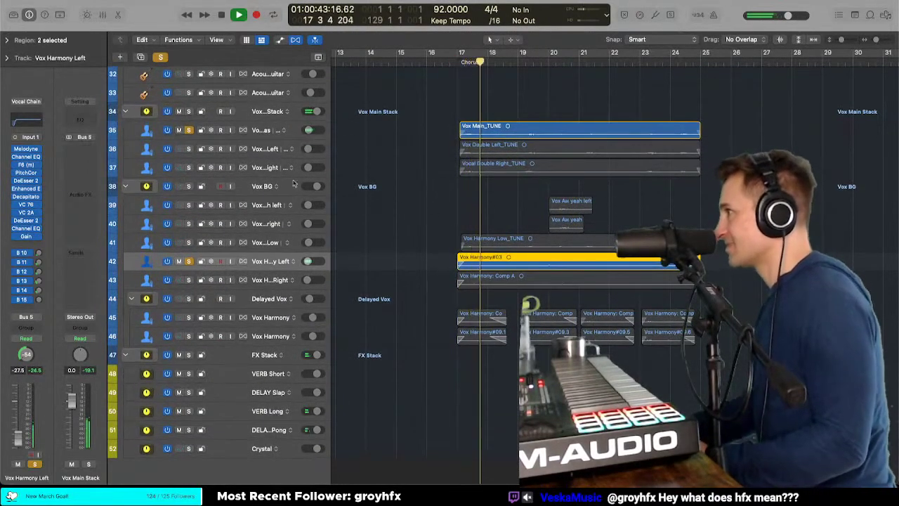
key(super+Down)
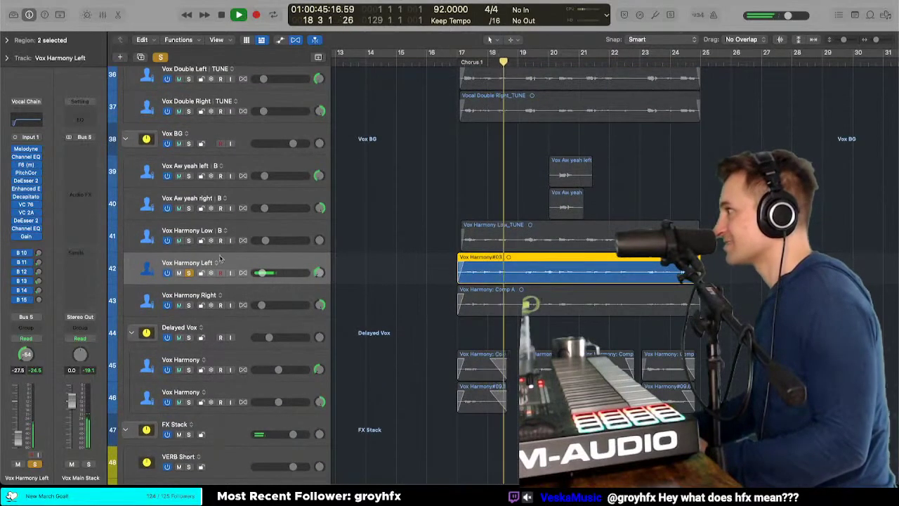
Step: Create track alternative B for the Vox Harmony Left track, listen to the end of the phrase and stop playback
right_click(215, 265)
click(271, 231)
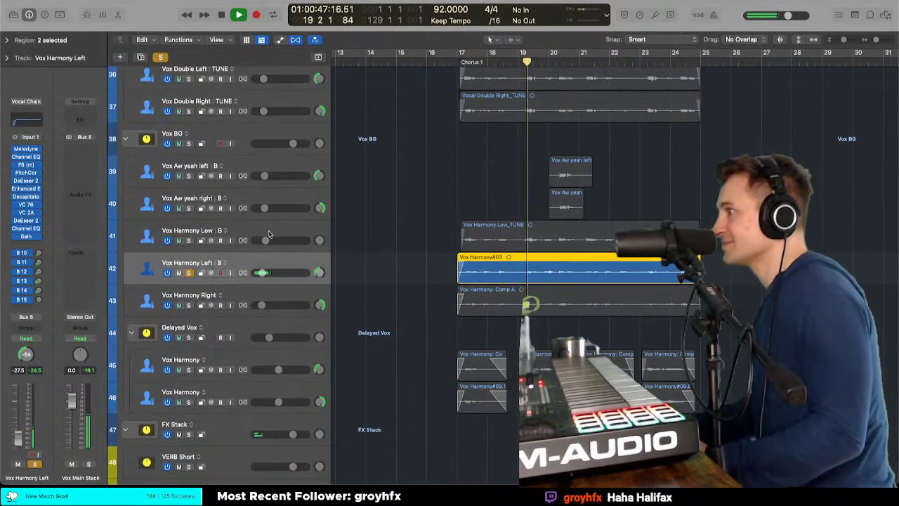
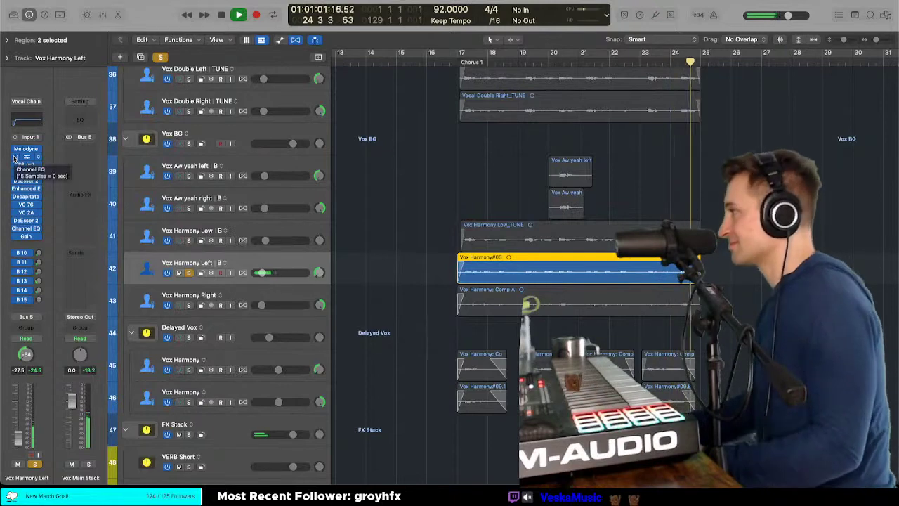
key(space)
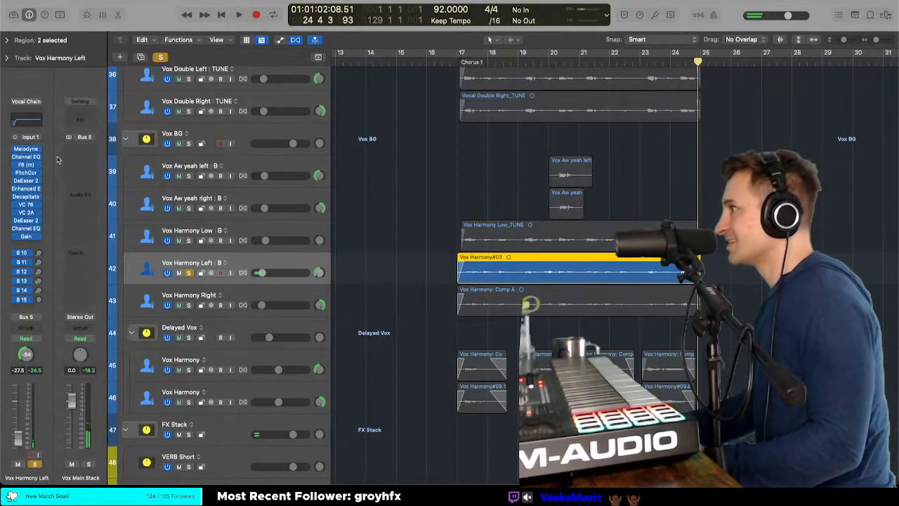
Step: Open Melodyne on Vox Harmony Left to check the tuned notes around bars 20 and 24, and close it again
click(26, 148)
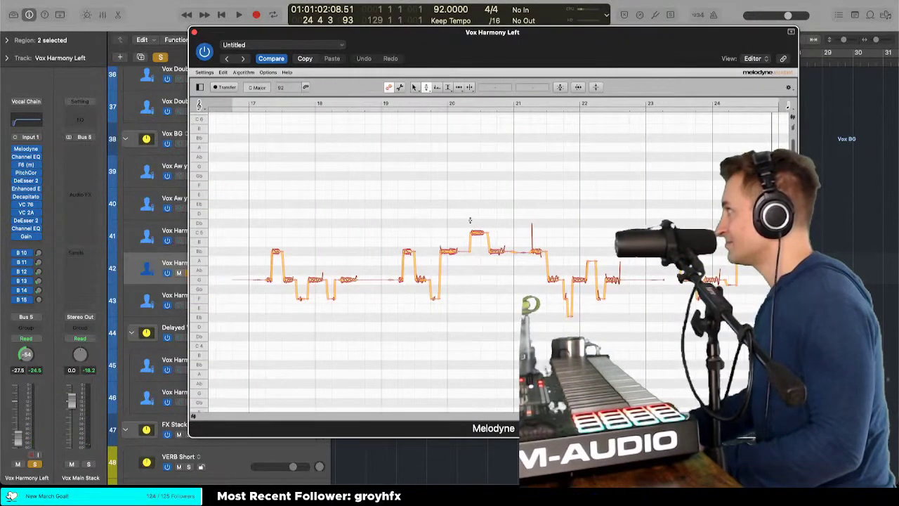
double_click(440, 224)
click(441, 223)
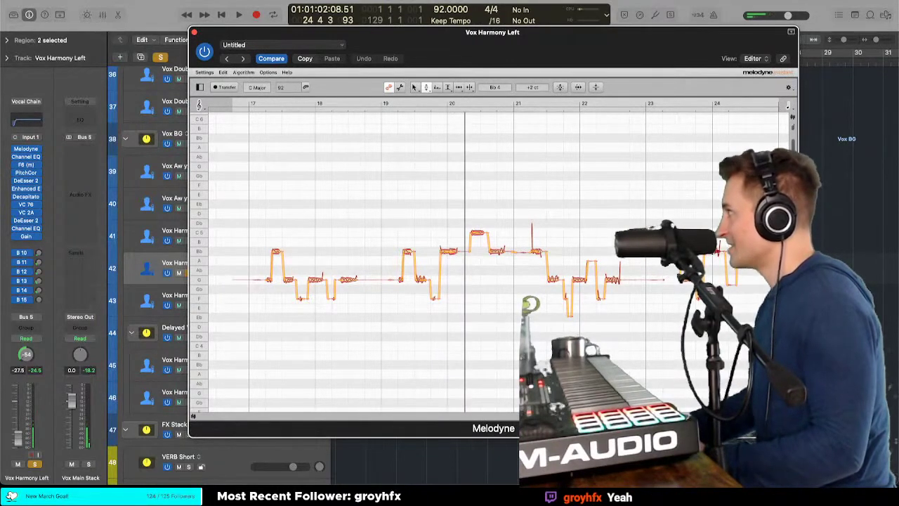
double_click(640, 215)
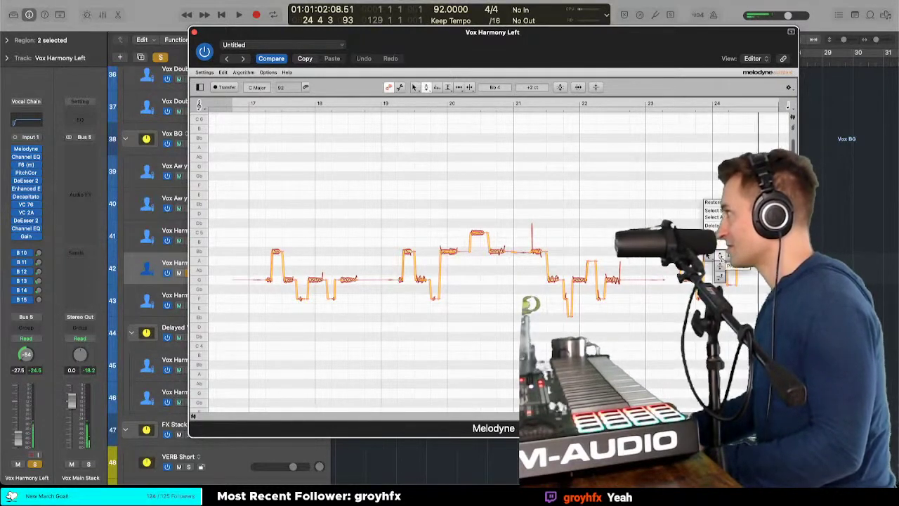
click(720, 257)
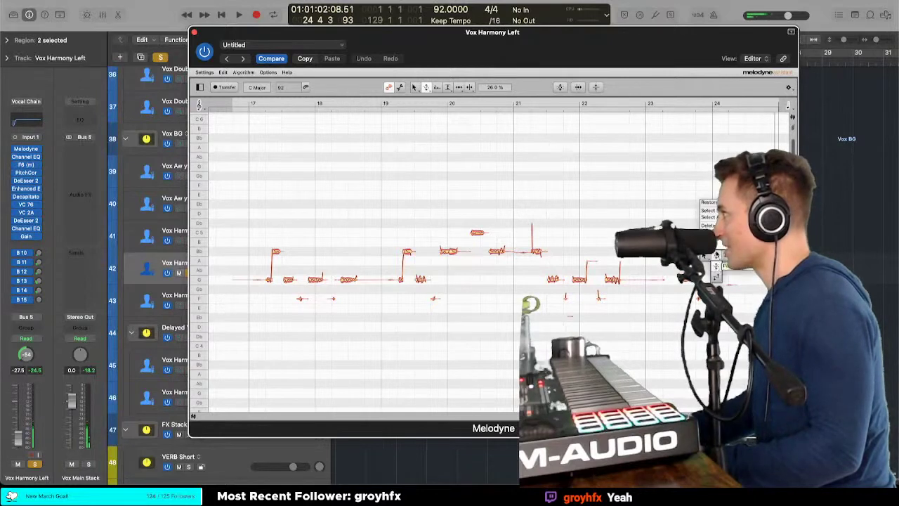
click(717, 257)
click(195, 32)
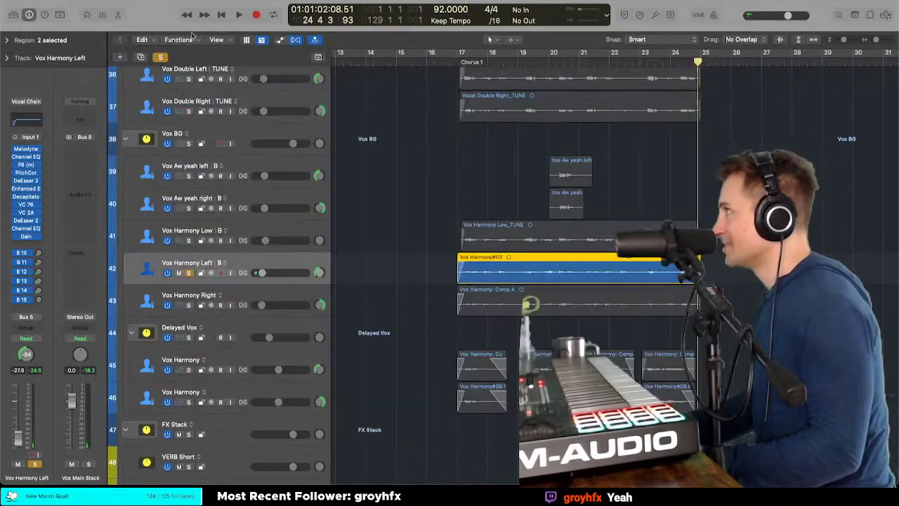
Step: Bypass the plug-ins after Melodyne on Vox Harmony Left and remove the fade from the Vox Harmony#03 region with the Fade tool
click(457, 61)
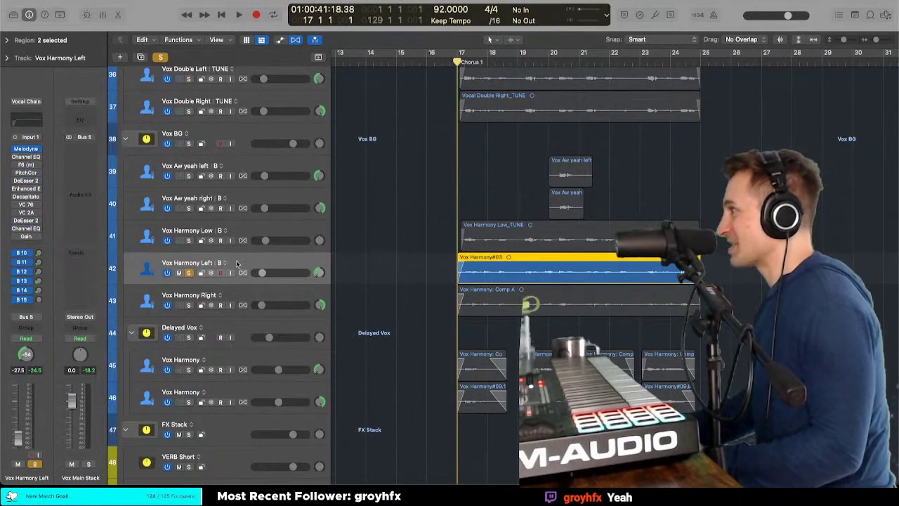
key(t)
key(Escape)
click(354, 262)
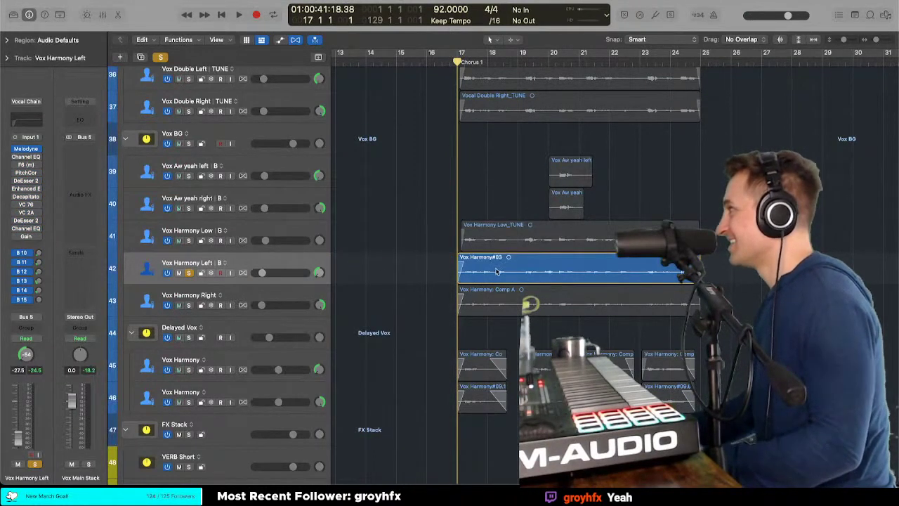
click(497, 271)
key(t)
click(498, 269)
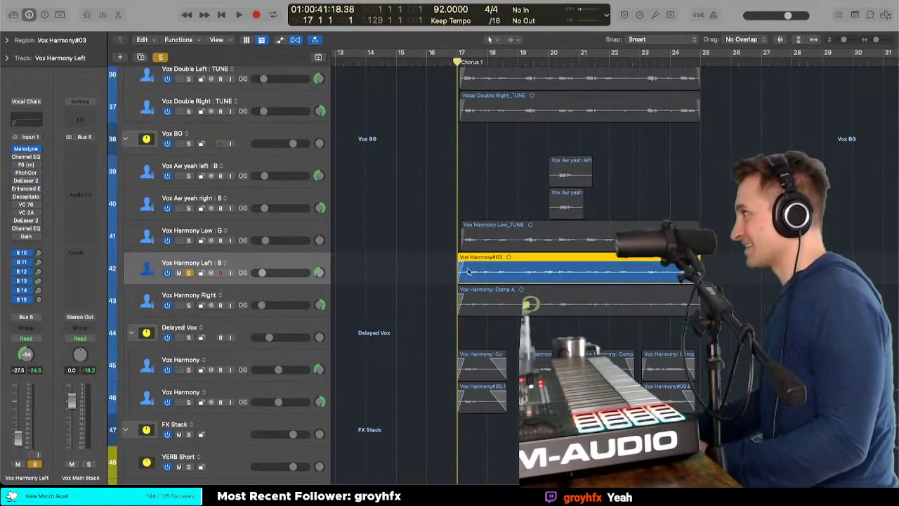
click(431, 276)
click(590, 276)
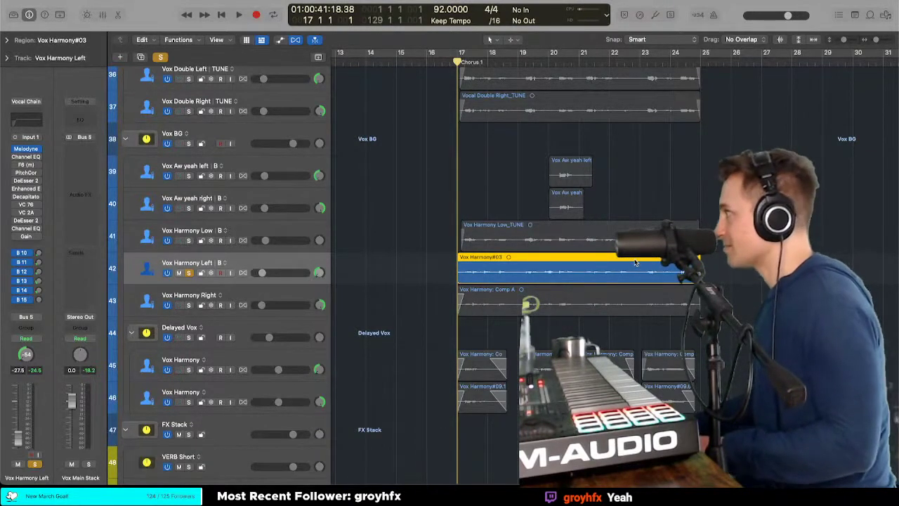
Step: Bounce the Vox Harmony#03 region in place on the selected track as "Vox Harmony High Left_TUNE", deleting the source and keeping effects included
key(ctrl+b)
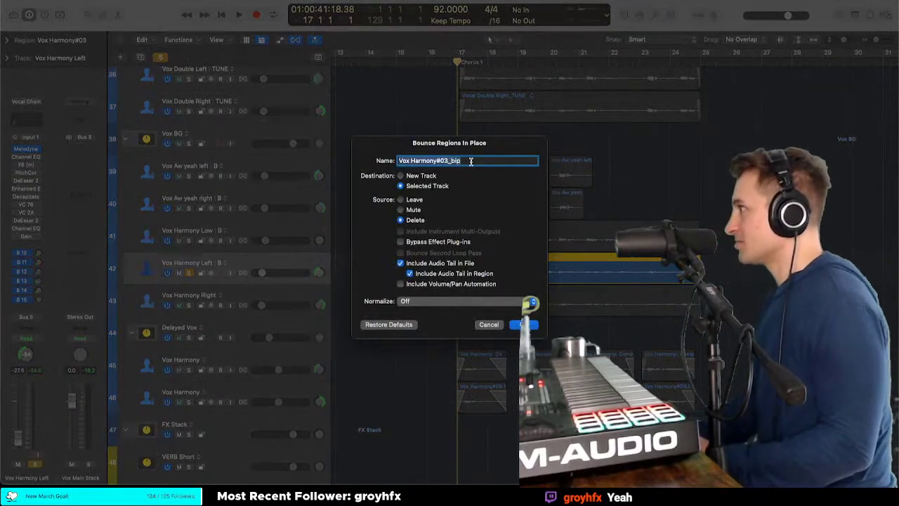
text(Vox Harm)
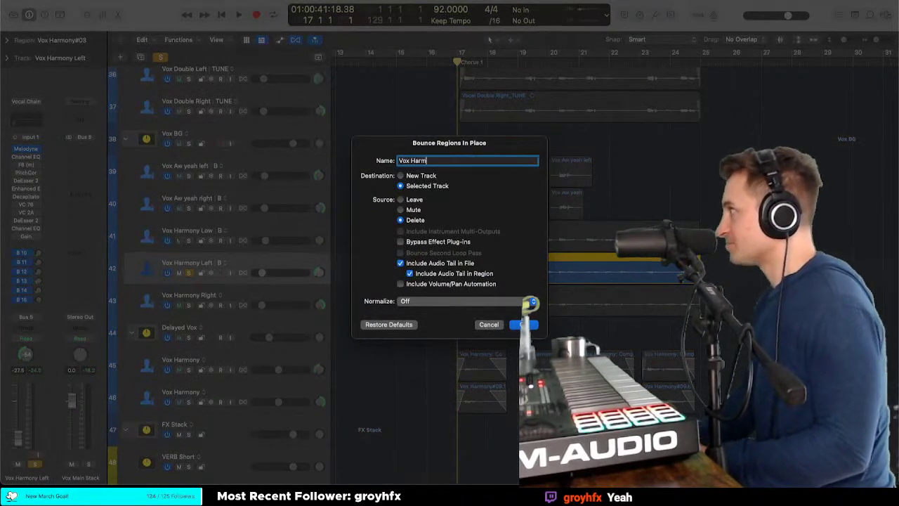
text(ony L)
text(eft_TUNE)
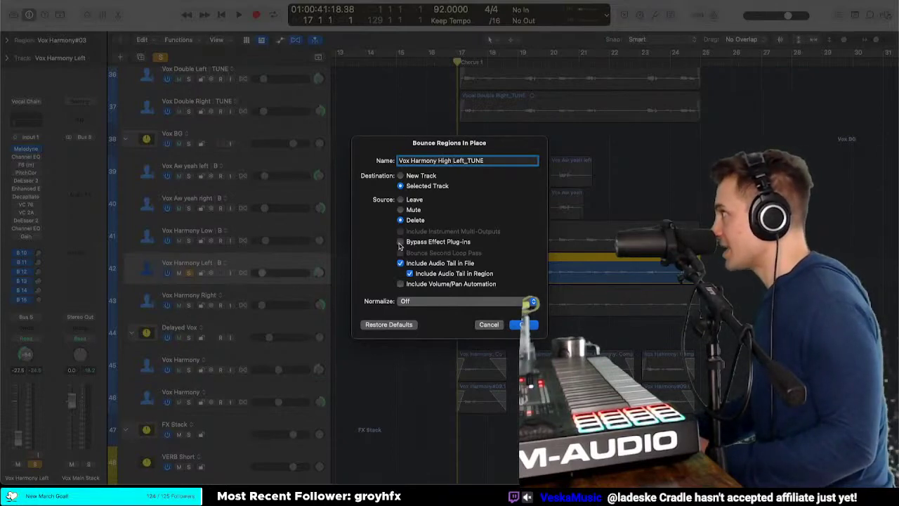
key(Return)
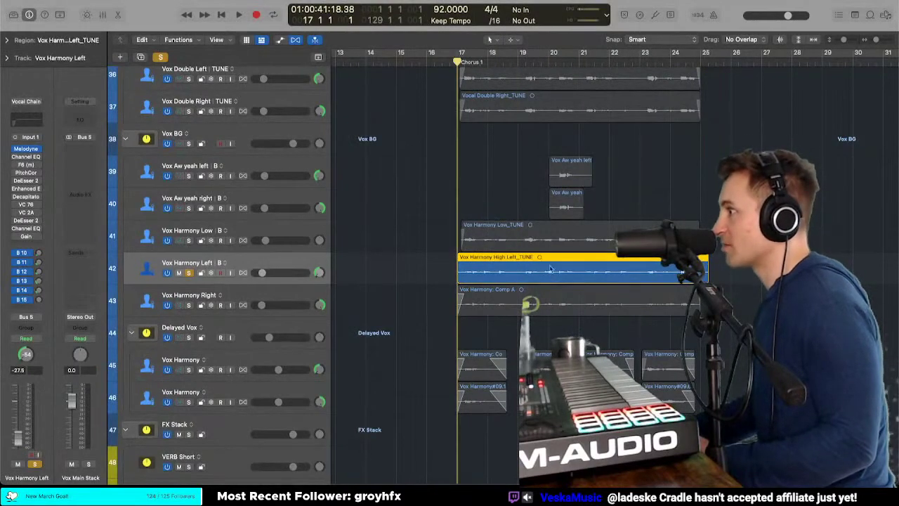
Step: Bypass Melodyne on Vox Harmony Left and re-enable the other plug-ins from Channel EQ down to Gain
scroll(502, 259, down, 1)
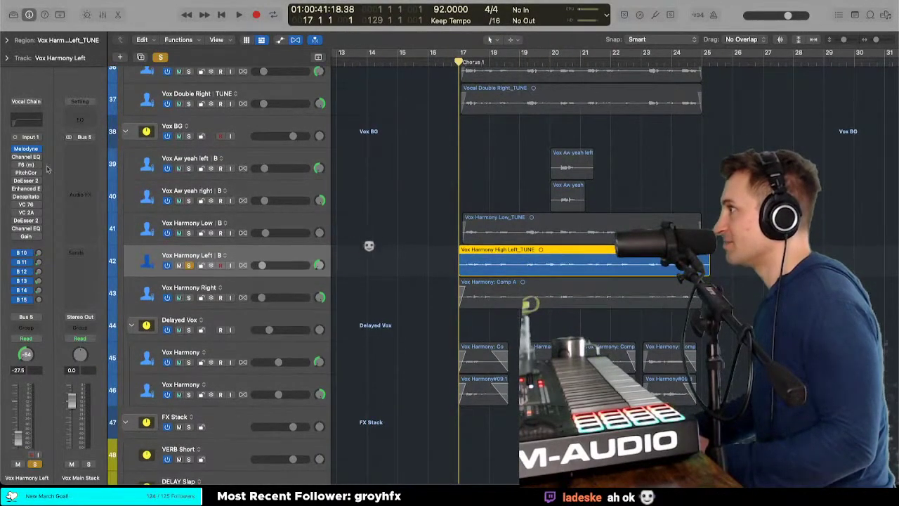
click(14, 149)
drag(14, 157, 13, 240)
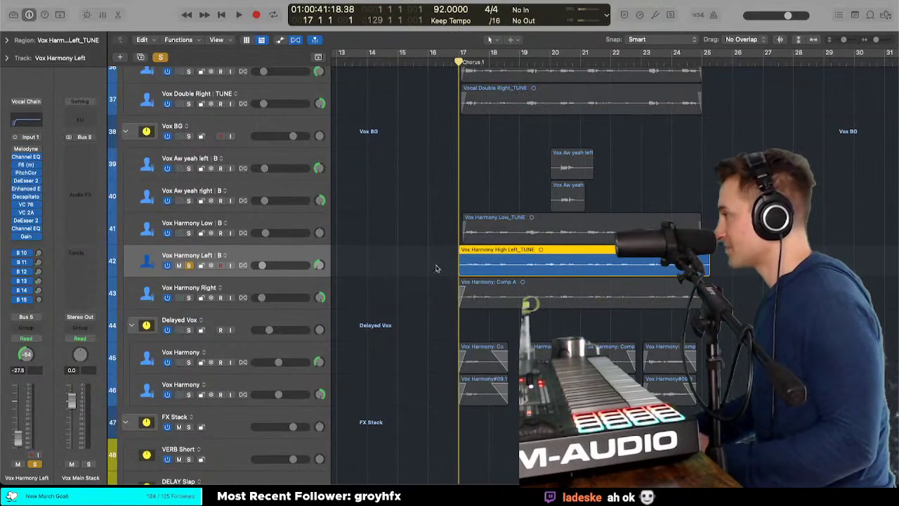
scroll(436, 266, up, 3)
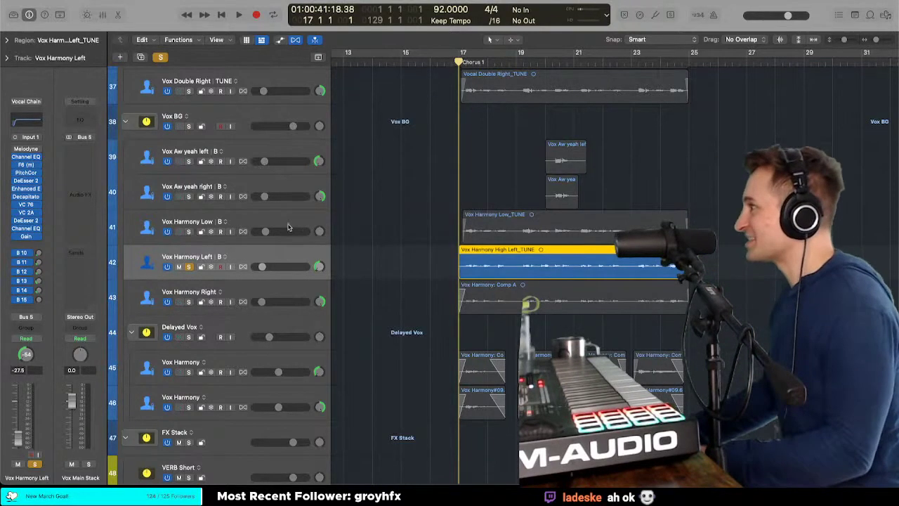
key(super+Up)
key(t)
key(Escape)
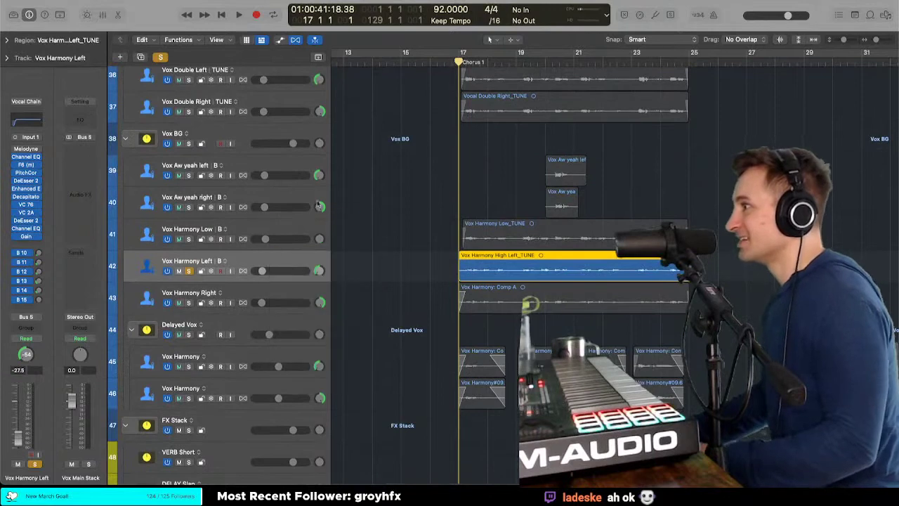
scroll(351, 195, down, 3)
key(t)
key(Escape)
scroll(289, 202, down, 2)
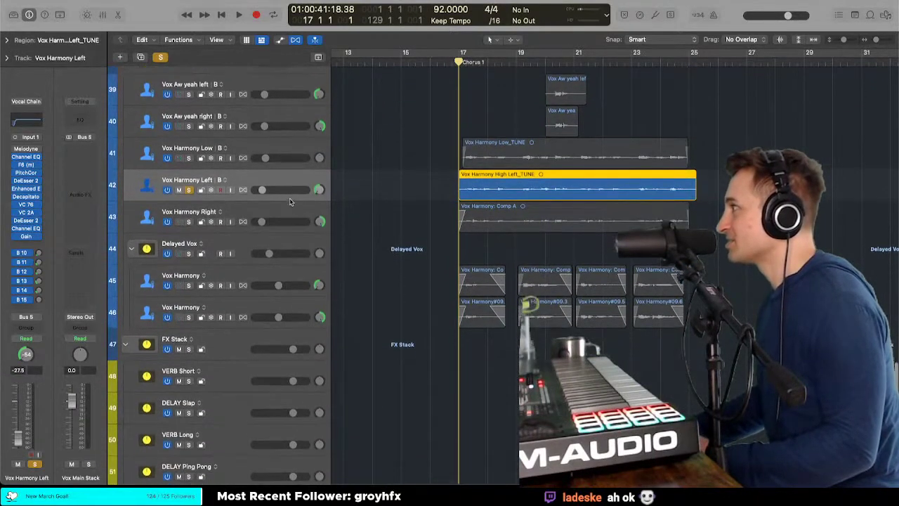
key(t)
key(Escape)
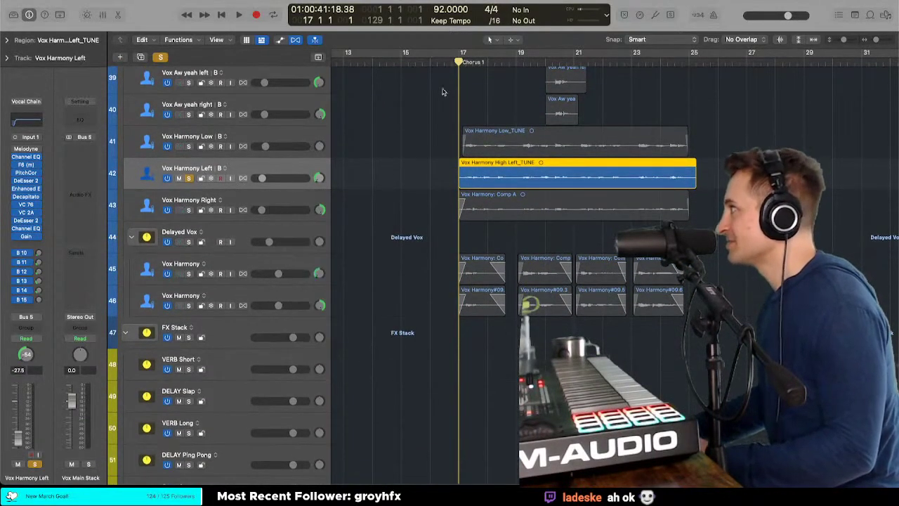
key(t)
key(Escape)
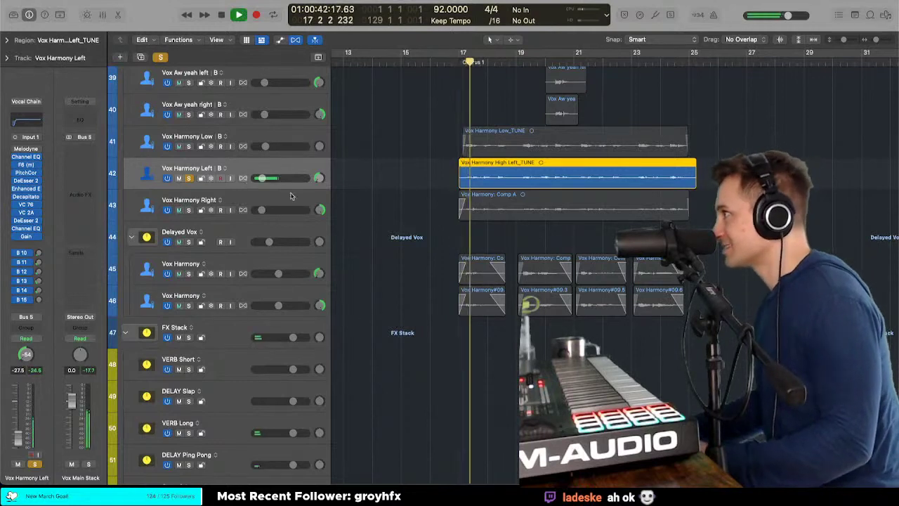
Step: Select the Vox Harmony Right track and solo it in place of Vox Harmony Left
key(space)
key(Down)
key(space)
click(188, 178)
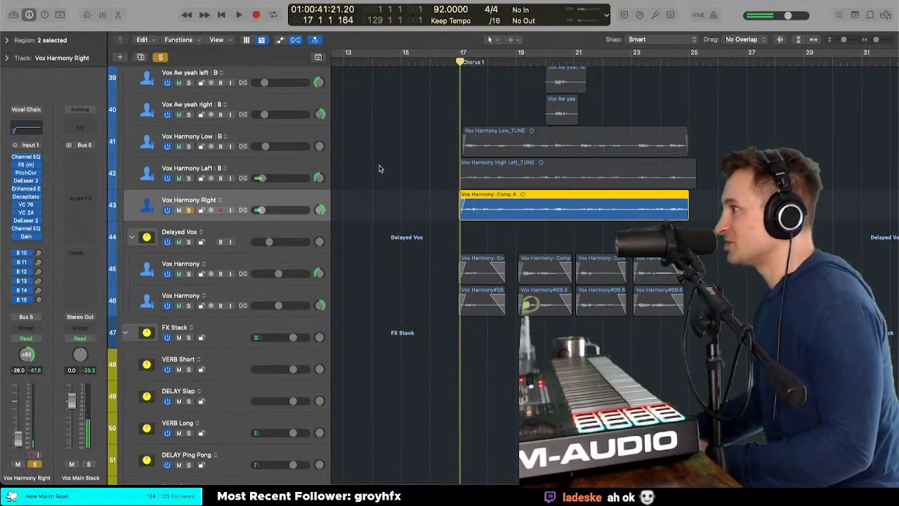
Step: Play the soloed Vox Harmony Right track to about bar 20, and return the playhead to bar 17
key(t)
key(Escape)
key(space)
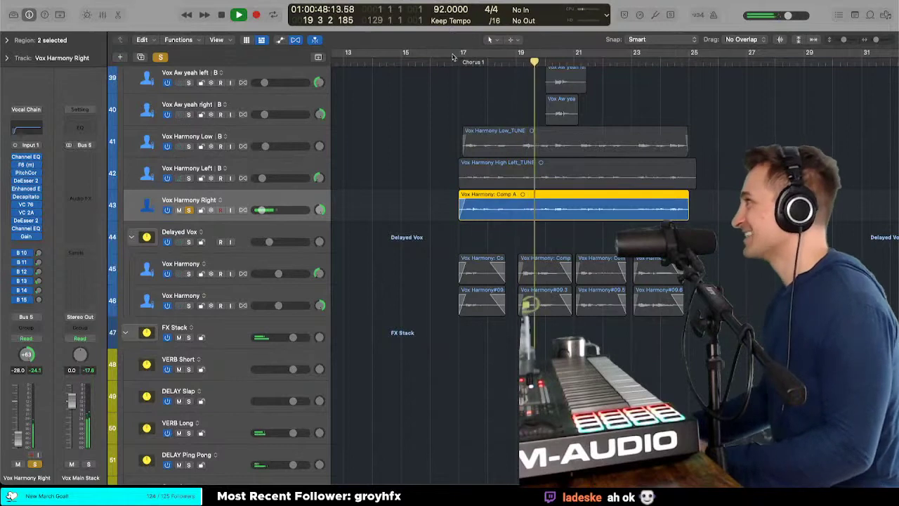
key(space)
key(t)
key(t)
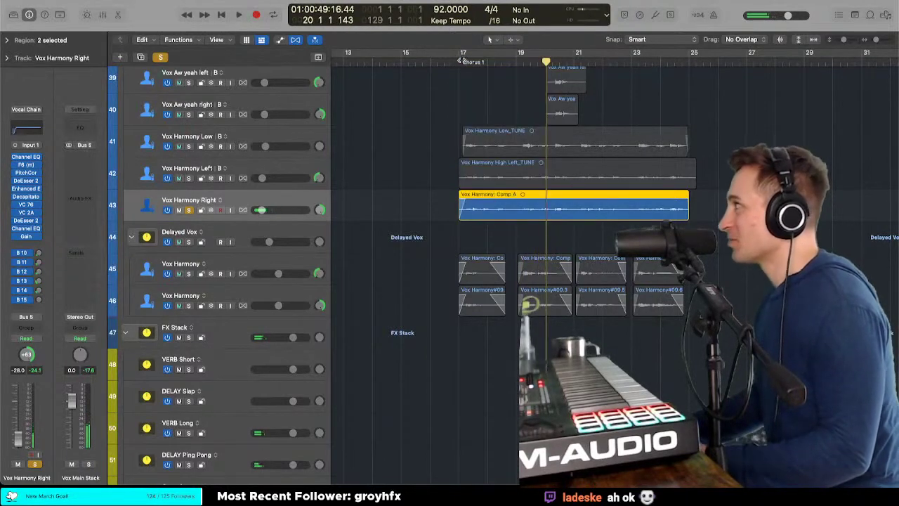
click(460, 62)
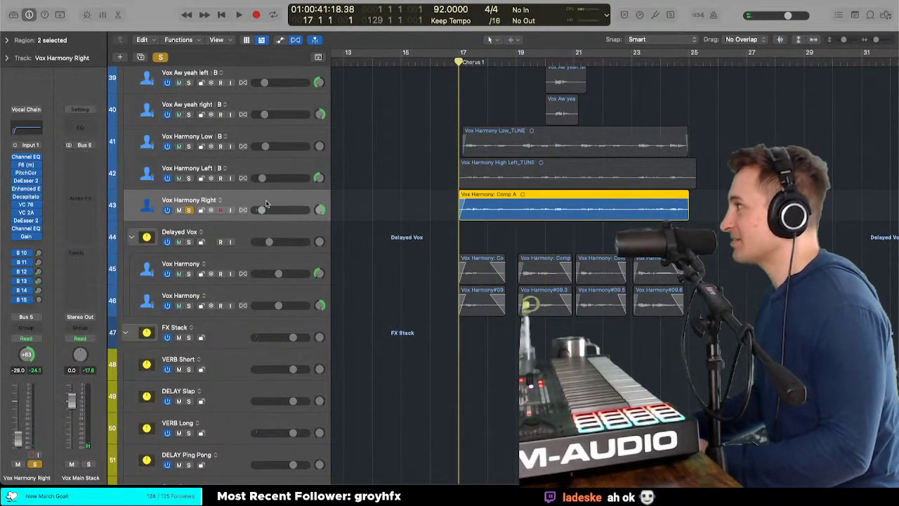
Step: Insert Melodyne as the first plug-in on Vox Harmony Right and move its window clear of the track's region
key(super+Down)
key(space)
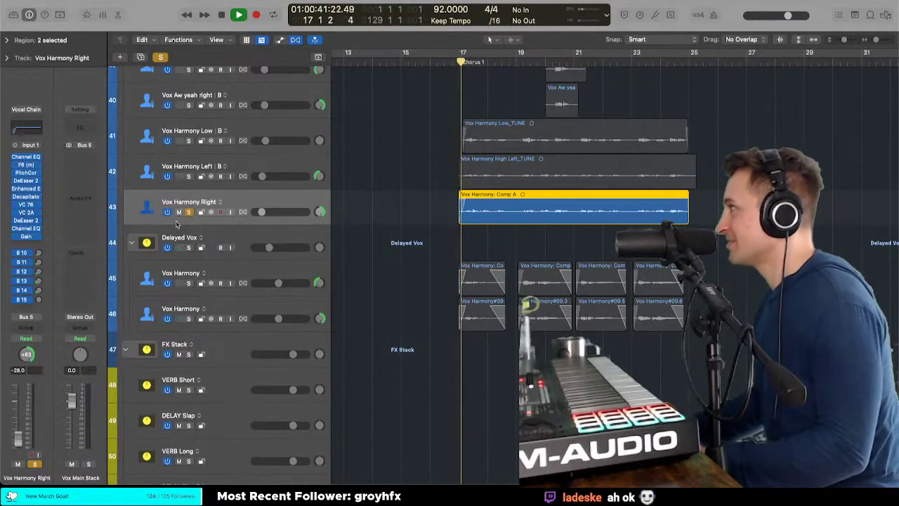
click(26, 157)
click(113, 177)
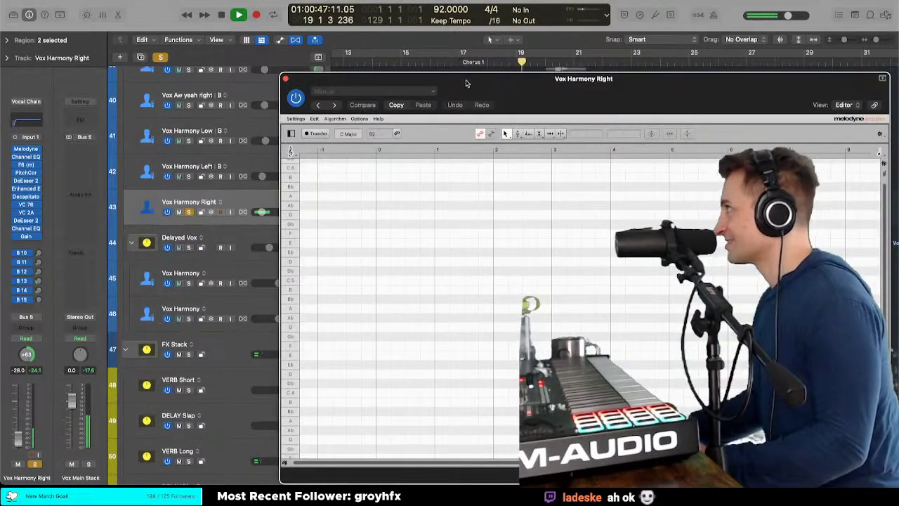
drag(466, 83, 398, 186)
scroll(428, 162, down, 3)
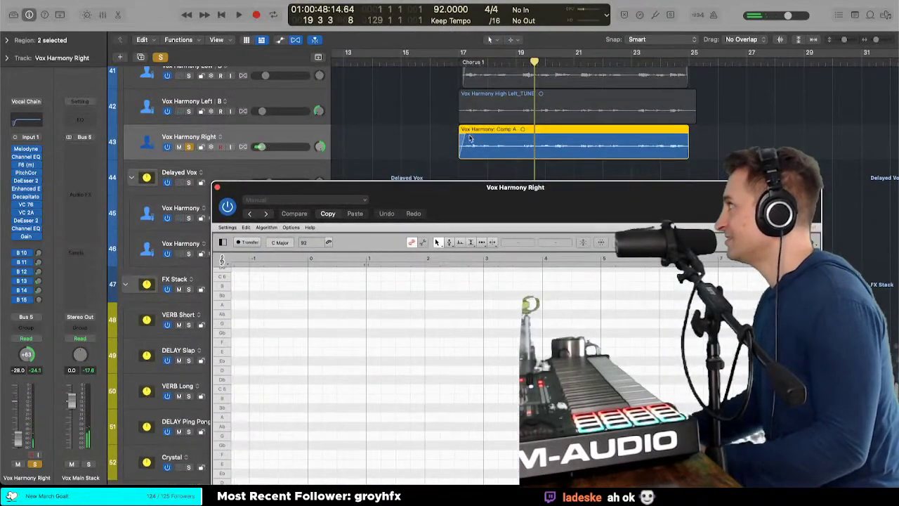
Step: Remove the fade from the Vox Harmony: Comp A region with the Fade tool and return to the Pointer tool
click(469, 138)
click(440, 137)
key(t)
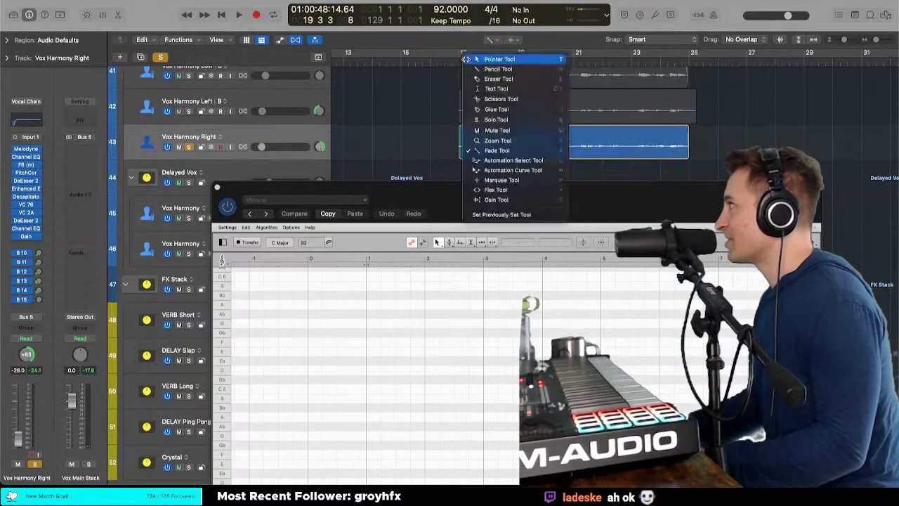
click(482, 60)
Step: Transfer the Vox Harmony Right vocal into Melodyne by playing from just before Chorus 1 through to bar 25
click(447, 62)
click(246, 242)
key(space)
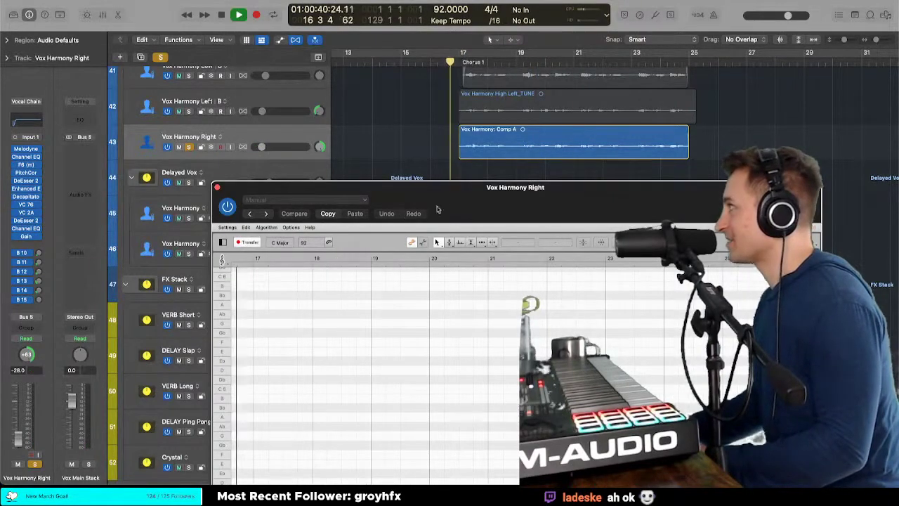
drag(455, 197, 438, 61)
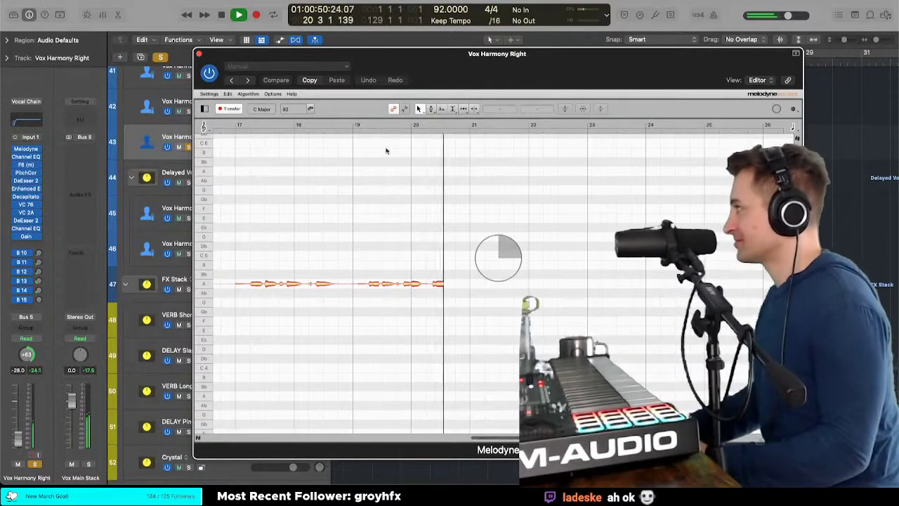
drag(461, 65, 440, 32)
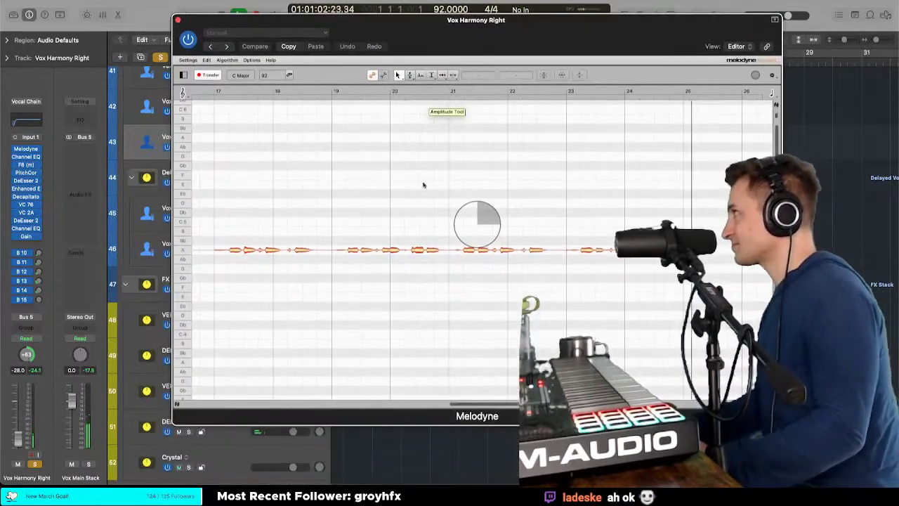
Step: Switch to the Pitch tool and snap the notes in bars 17 and 18 to Bb4, G4 and F4
drag(215, 160, 350, 212)
right_click(224, 201)
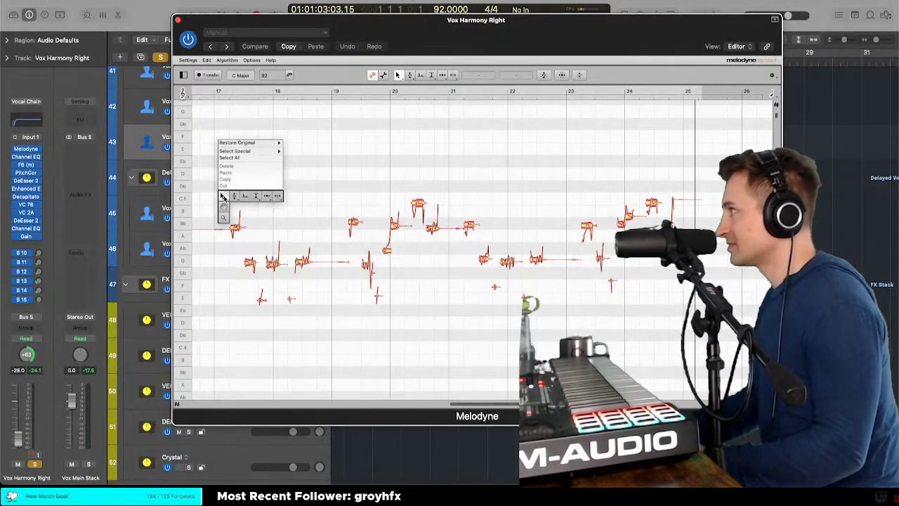
click(234, 193)
scroll(234, 194, up, 5)
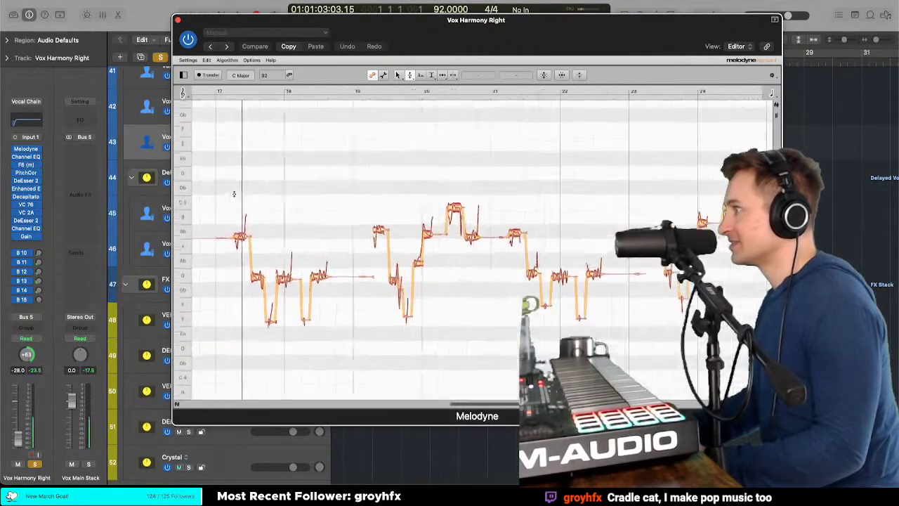
scroll(266, 218, down, 1)
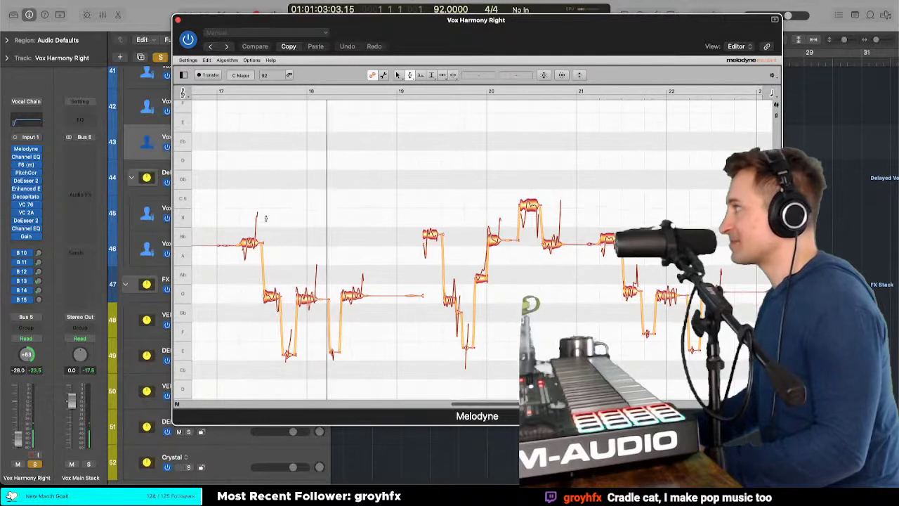
click(272, 295)
click(303, 296)
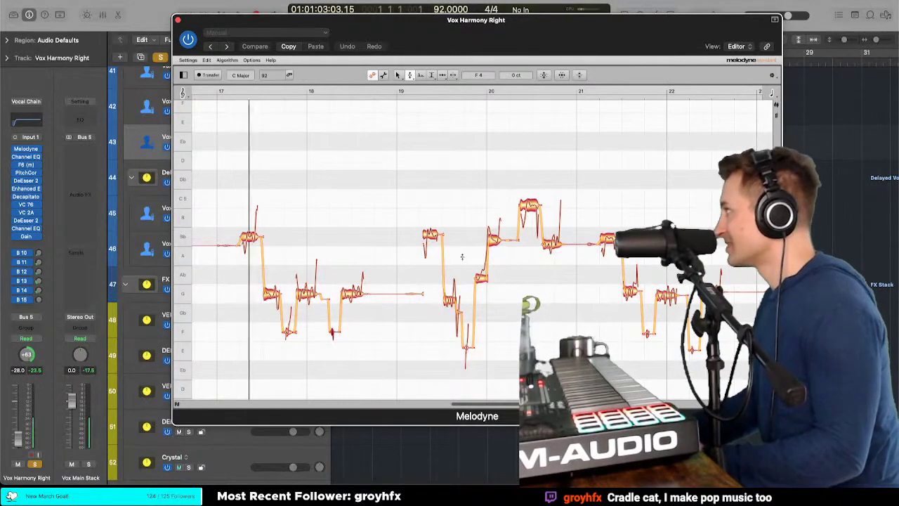
Step: Correct the off-pitch notes in bars 19 and 20 to G4, F4, Bb4 and C5
click(446, 298)
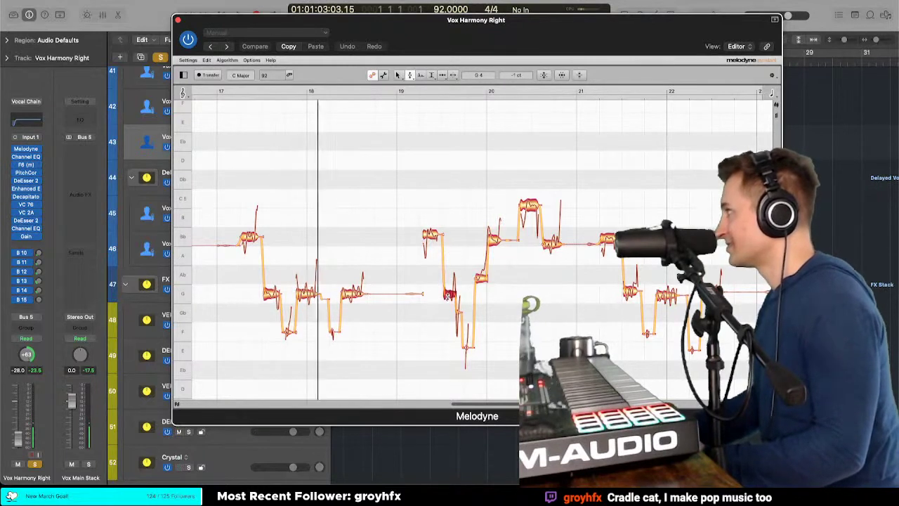
click(465, 331)
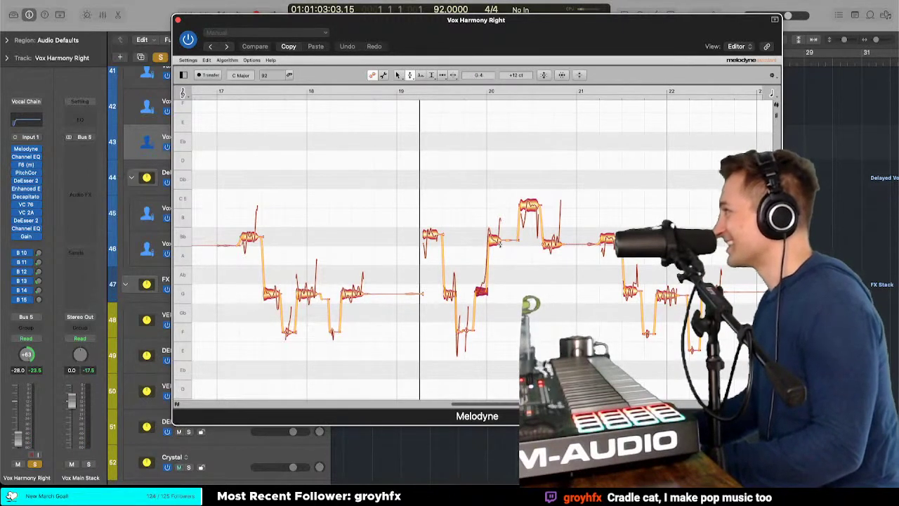
double_click(531, 198)
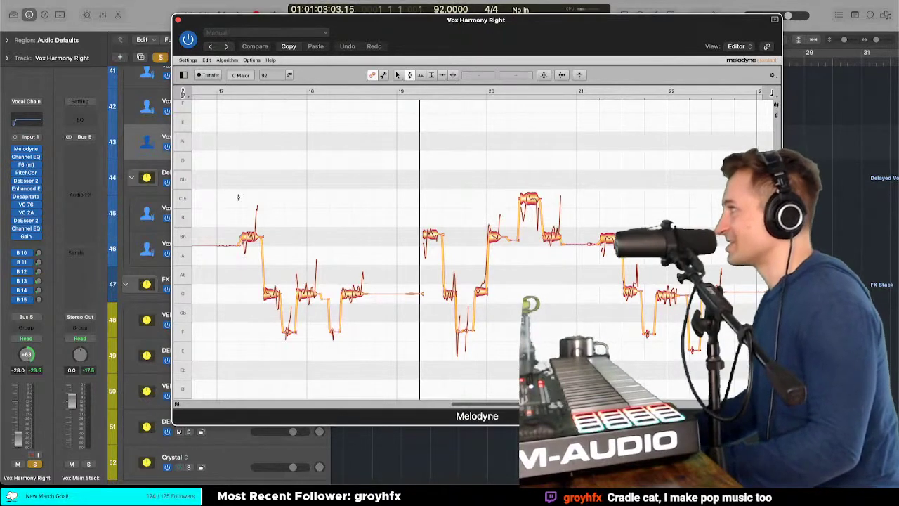
Step: Play the tuned phrase and snap the low notes in bars 21 and 22 to G4 and F4
key(space)
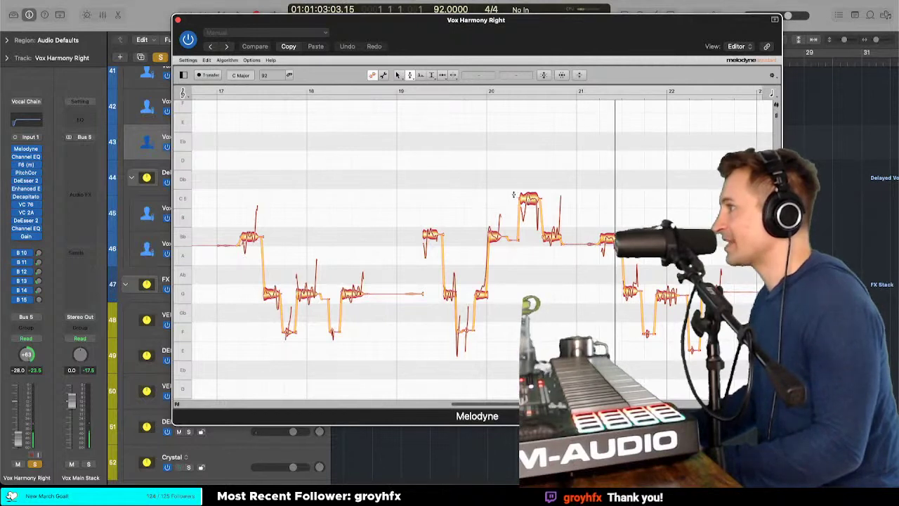
key(space)
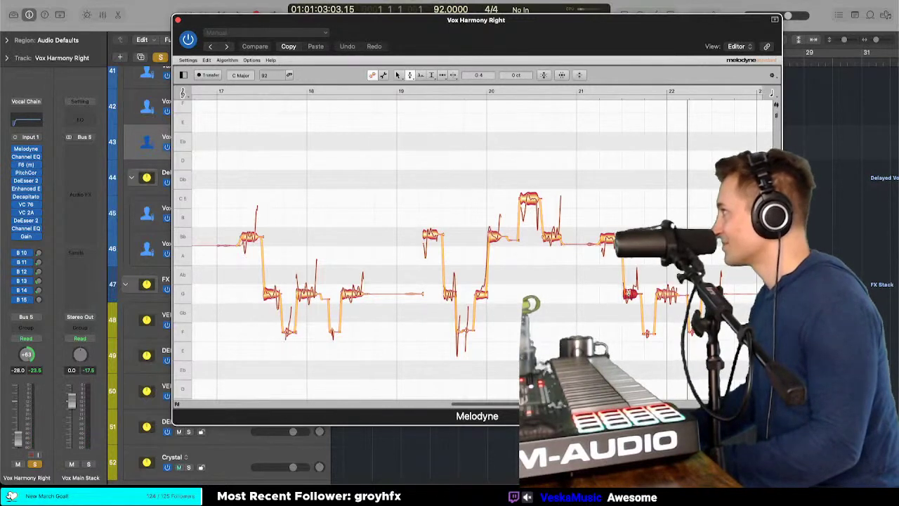
key(space)
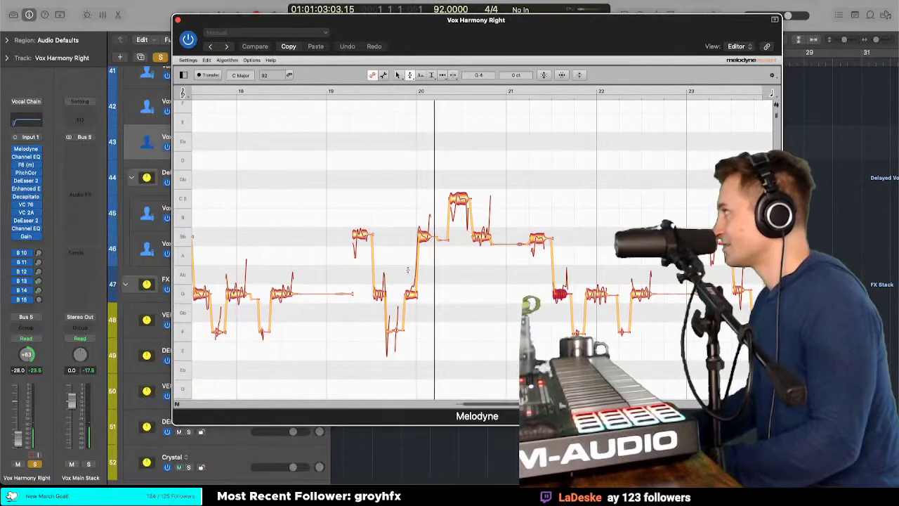
Step: Raise the G4 note just before bar 20 to Bb4 and reduce the pitch modulation of the adjoining Bb4 note to 11%
drag(411, 235, 411, 237)
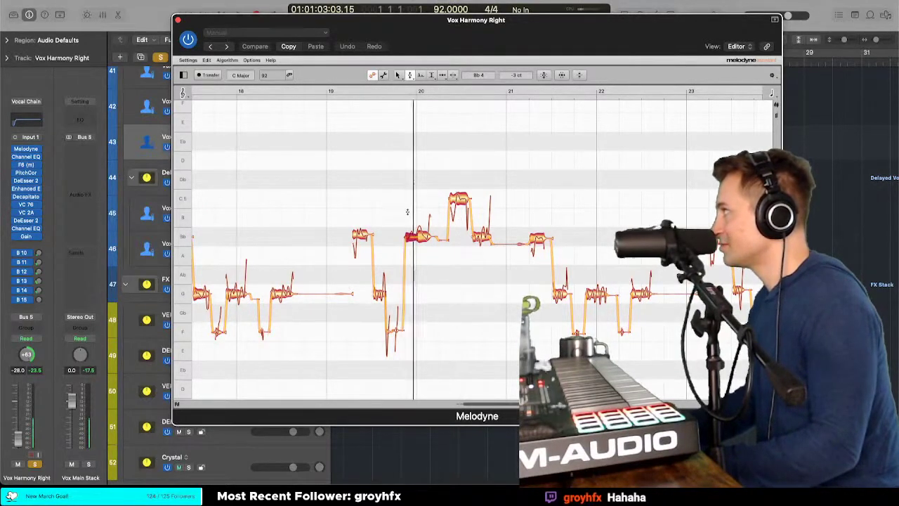
right_click(413, 237)
click(414, 236)
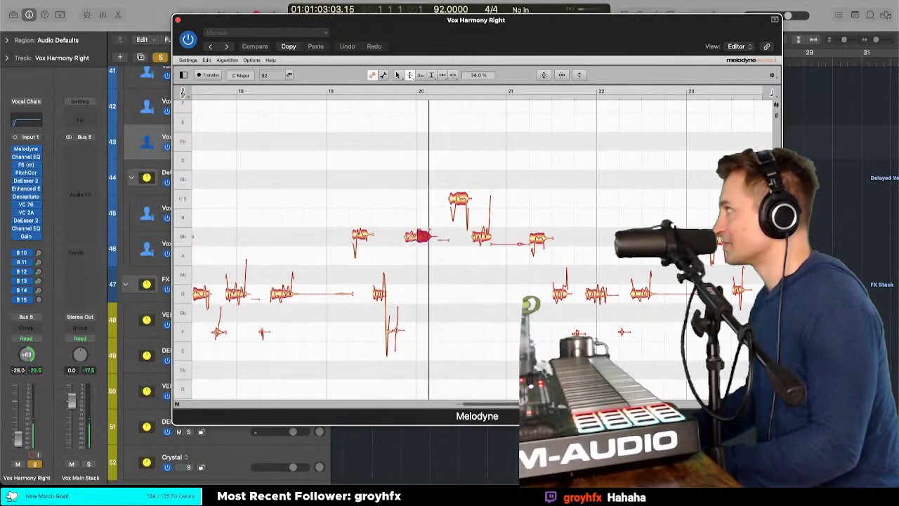
drag(411, 237, 422, 248)
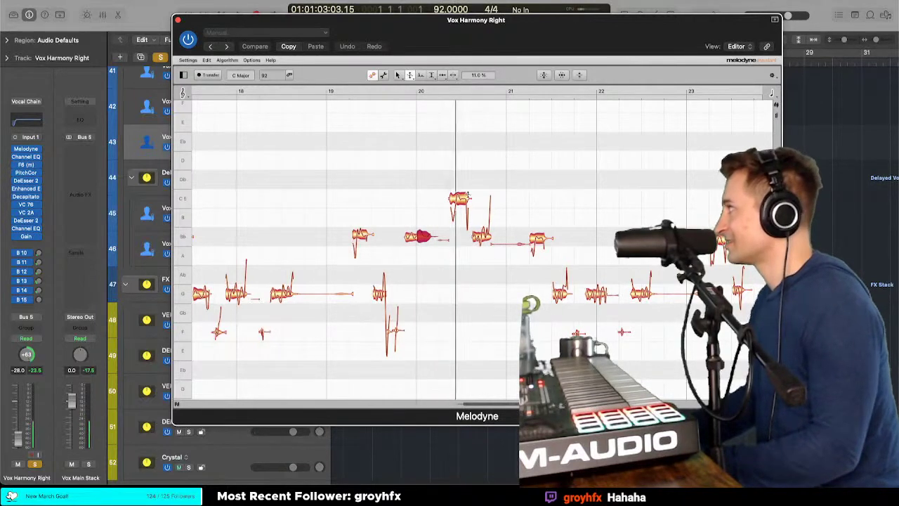
Step: Centre the C5 note in bar 20 with the Pitch tool and reduce the following Bb4 note's pitch modulation to 78%
right_click(452, 191)
click(471, 137)
key(Right)
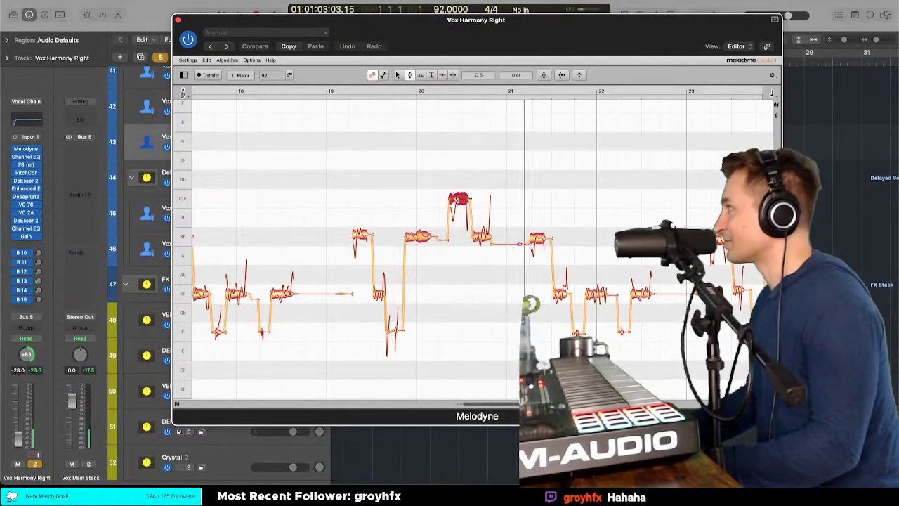
key(Right)
right_click(483, 237)
click(481, 249)
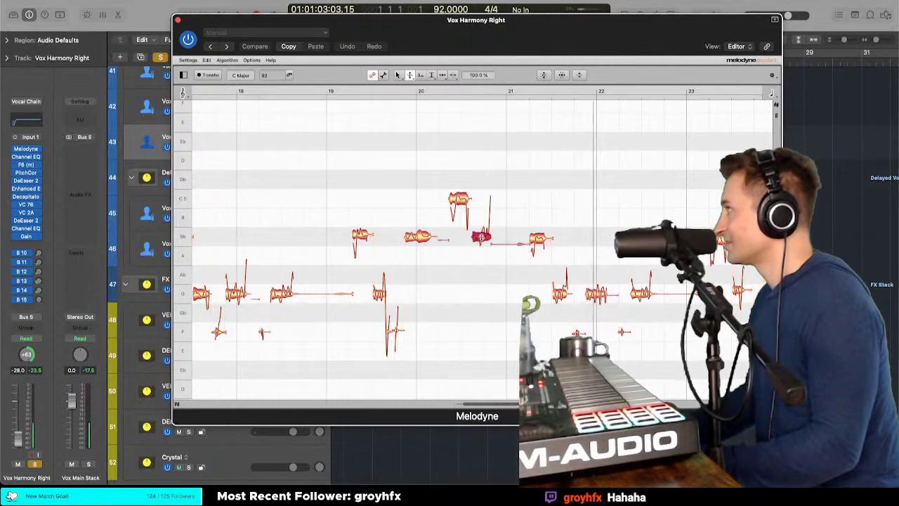
Step: Centre the first note of the bar 21 phrase on Bb4 with the Pitch tool and play through to bar 26
right_click(537, 244)
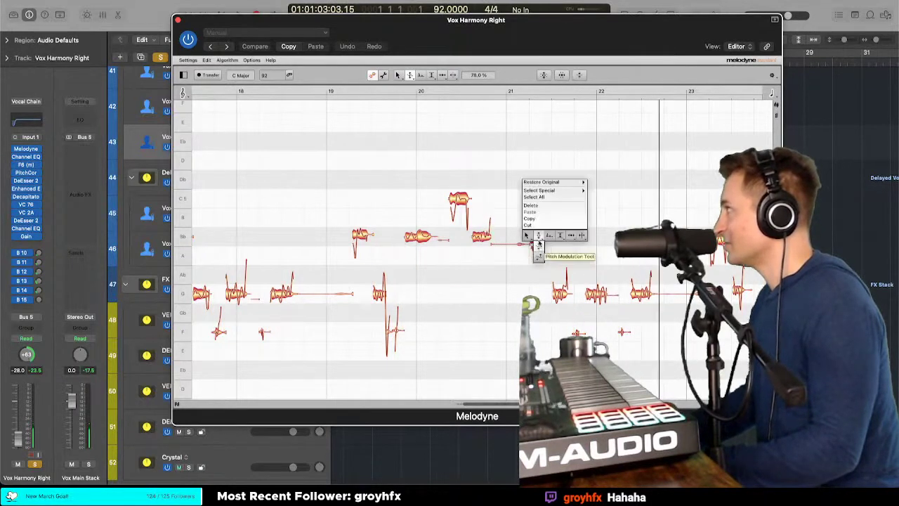
click(540, 237)
scroll(576, 281, right, 2)
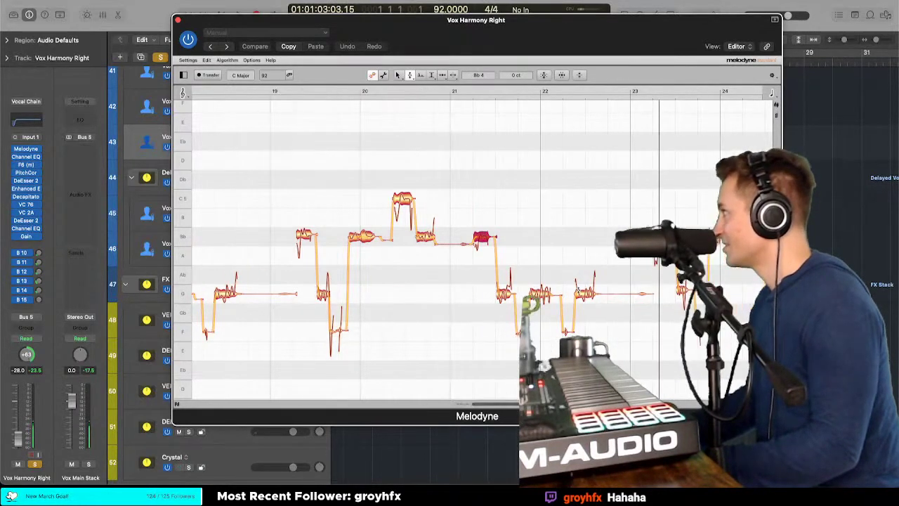
key(space)
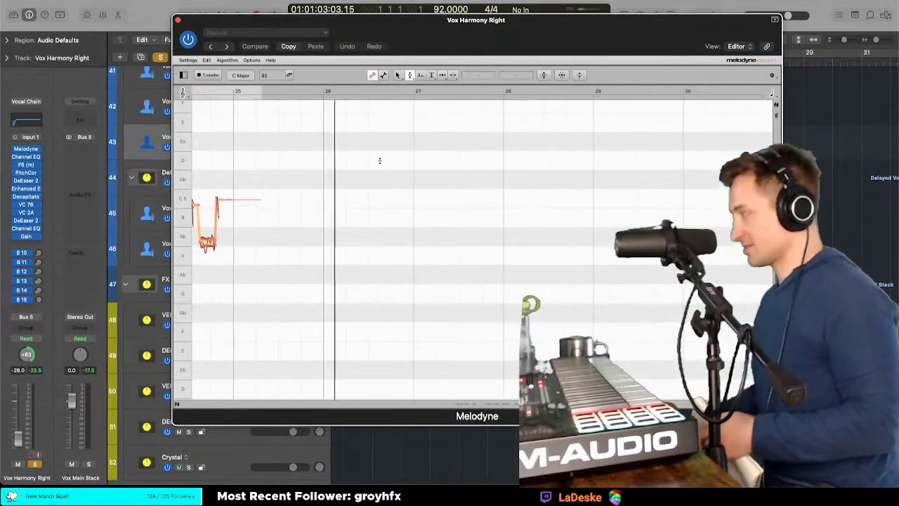
Step: Return to the bar 19 phrase, centre its second note on G4 and replay the passage
scroll(385, 182, down, 3)
scroll(384, 183, left, 8)
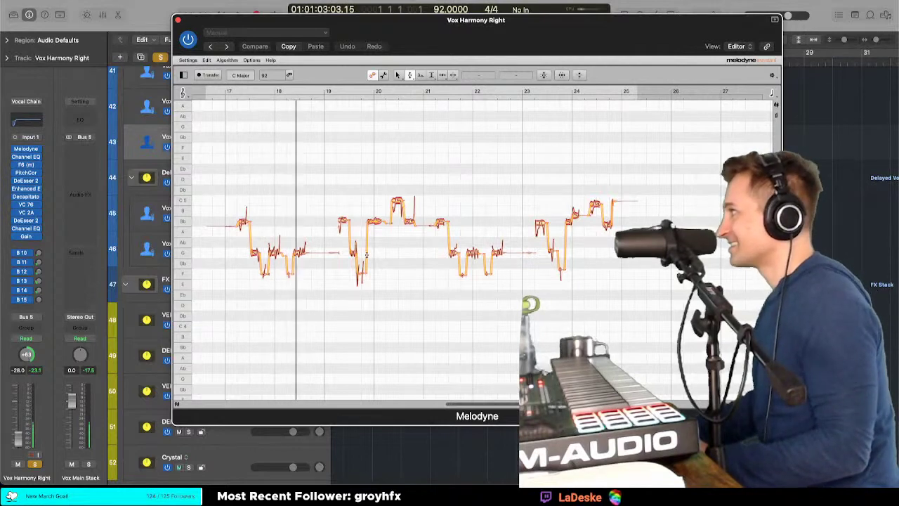
scroll(339, 219, up, 5)
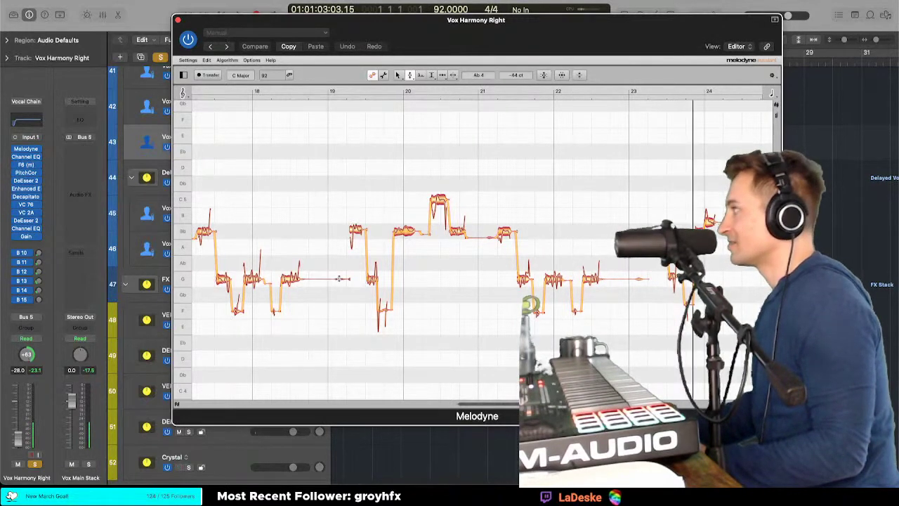
double_click(343, 211)
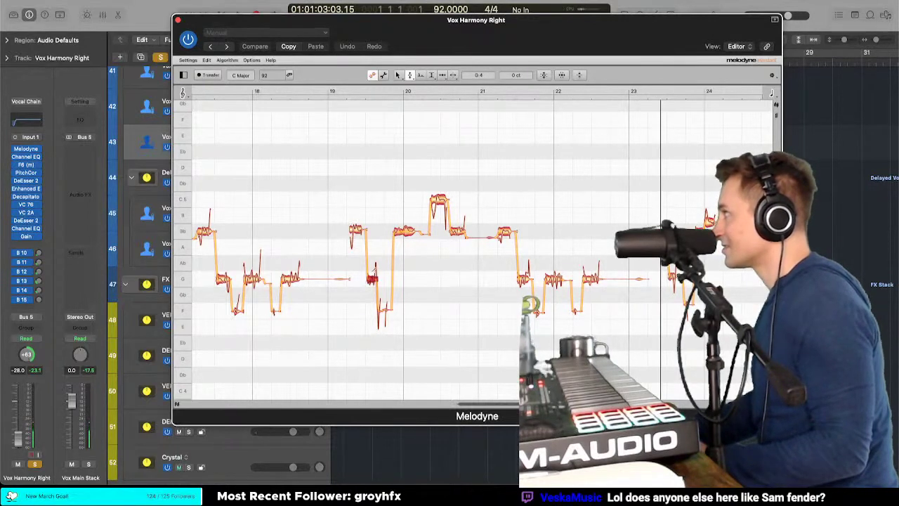
click(327, 249)
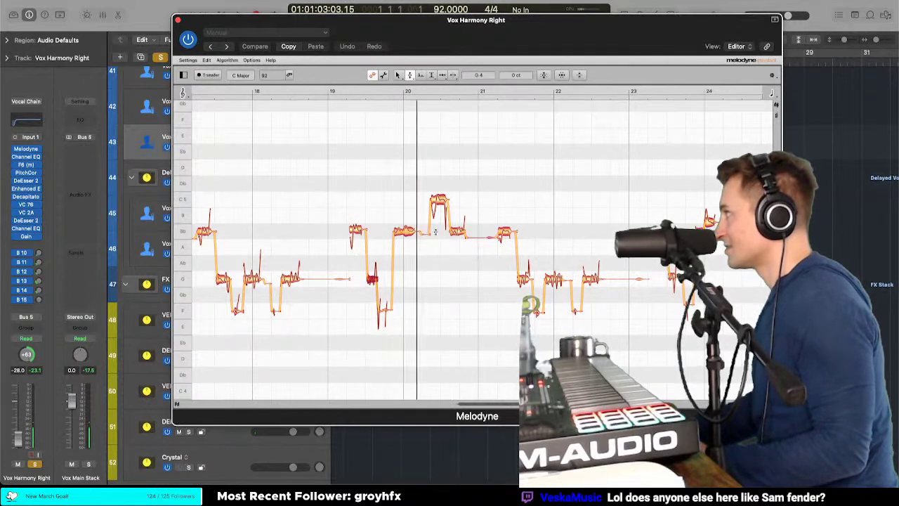
Step: Fine-tune the first two notes of the bar 21 phrase on Bb4 and G4
right_click(465, 232)
click(505, 232)
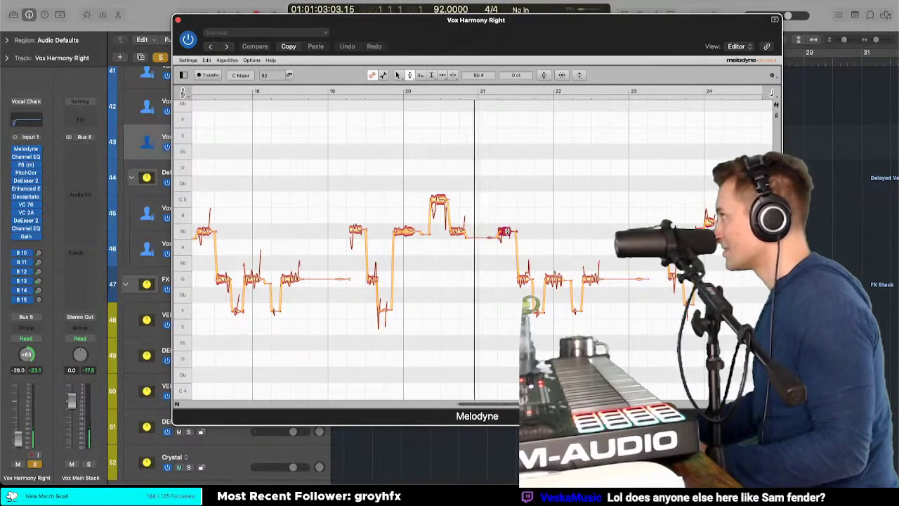
click(524, 279)
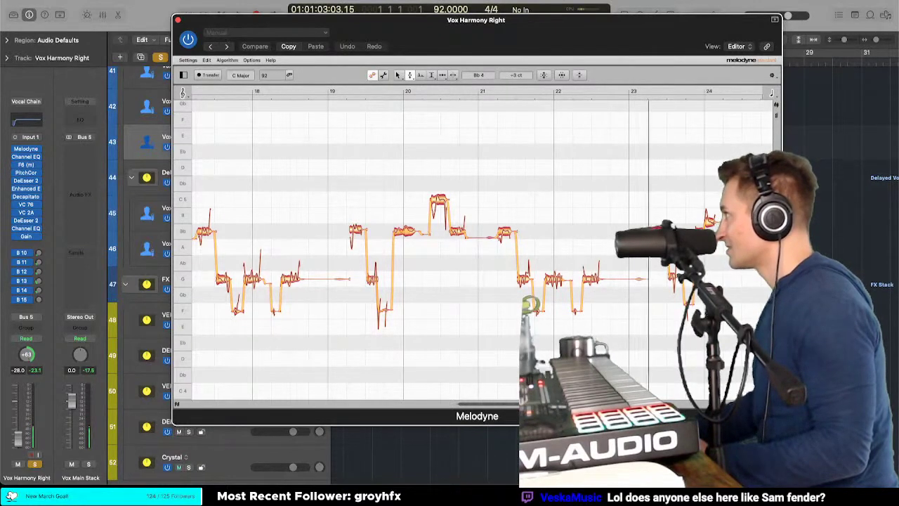
Step: Lower the note at the start of bar 24 to Bb4 with the Pitch tool
click(697, 241)
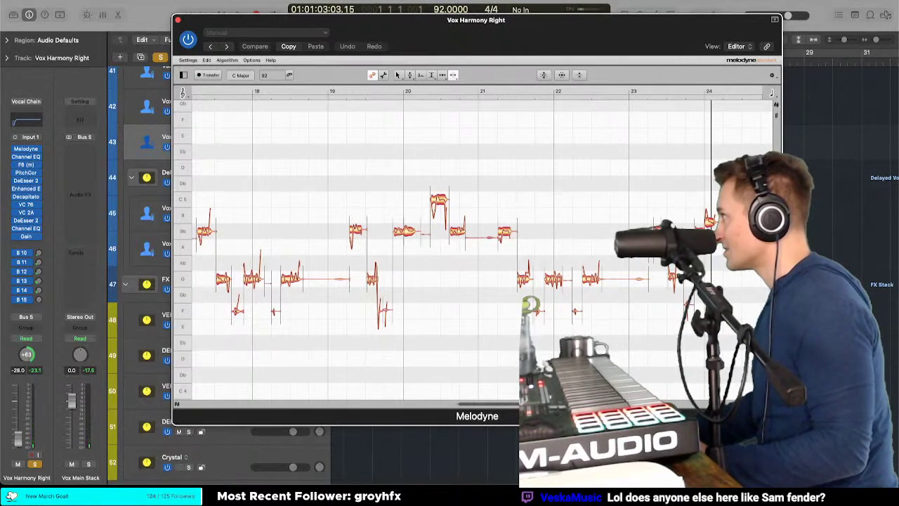
right_click(672, 223)
click(660, 221)
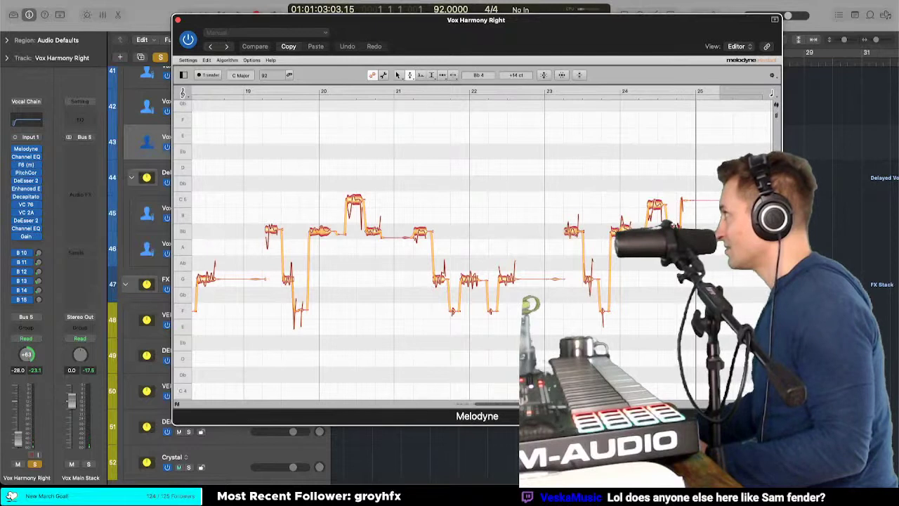
Step: Move the highest note in bar 24 onto C5 with the Pitch tool
right_click(636, 143)
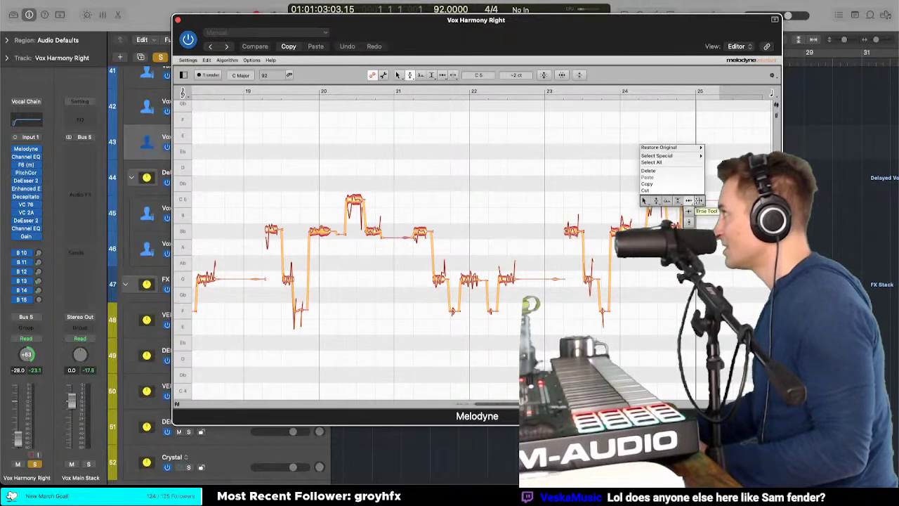
click(657, 149)
right_click(652, 198)
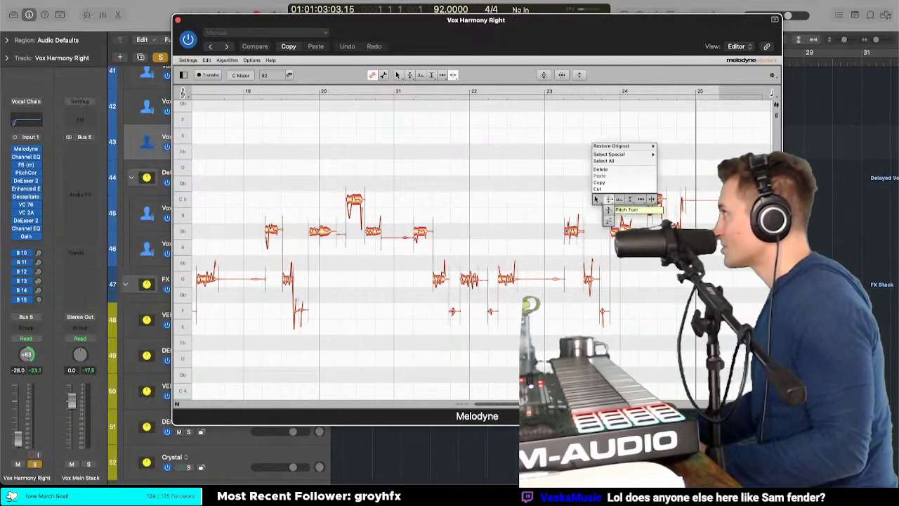
click(651, 200)
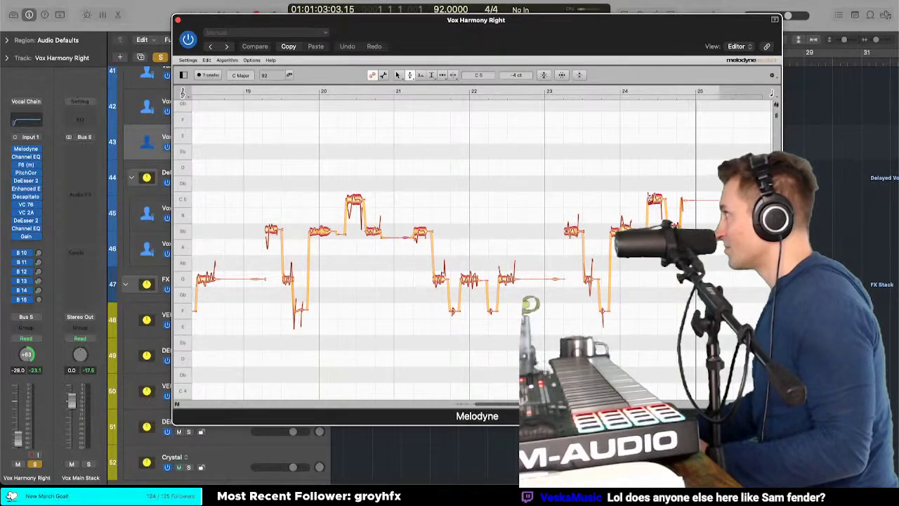
drag(649, 198, 650, 196)
Step: Select all sung notes from bar 17 to bar 25 and reduce their pitch modulation with the Pitch Modulation tool
scroll(659, 212, down, 5)
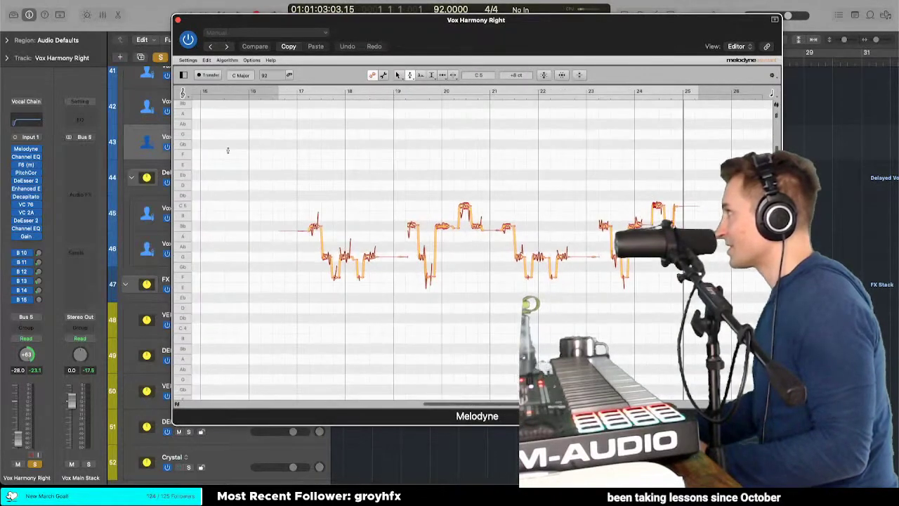
drag(263, 155, 679, 289)
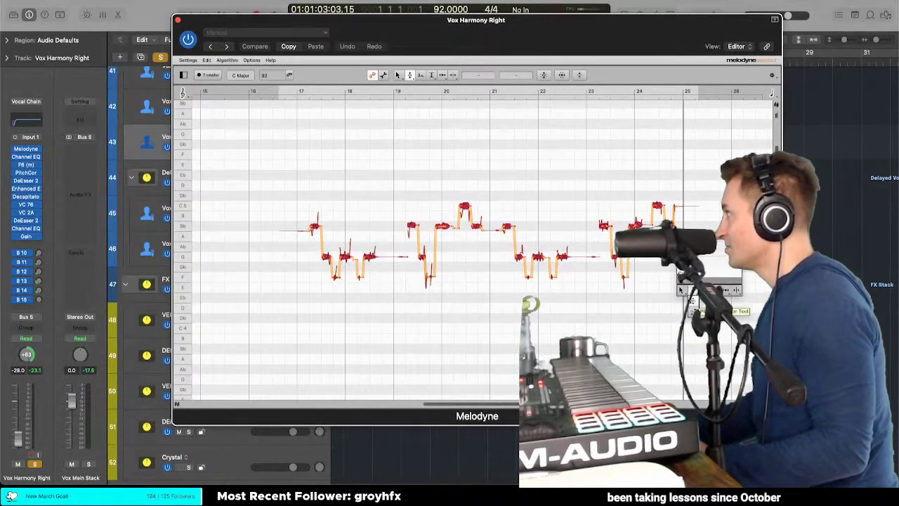
click(693, 301)
drag(657, 204, 657, 219)
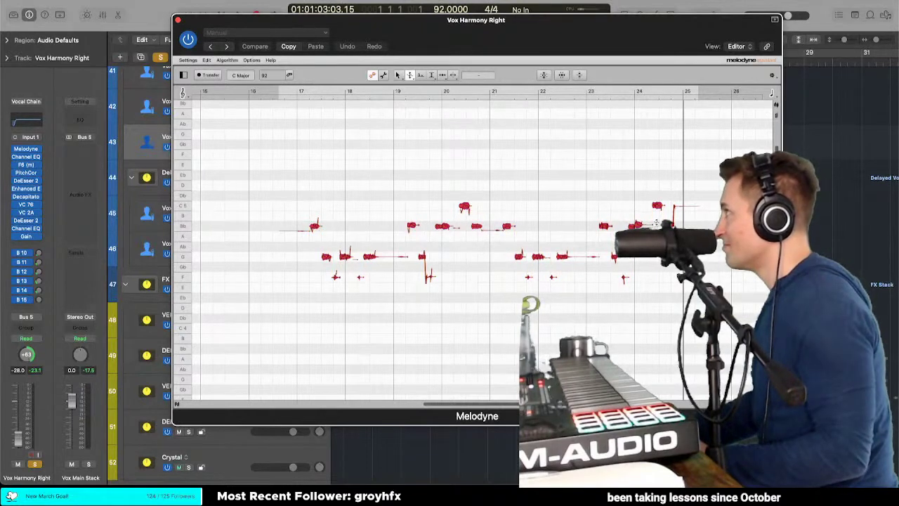
Step: Reduce the pitch drift of all the selected notes with the Pitch Drift tool and return to the Pitch tool
right_click(657, 223)
click(657, 211)
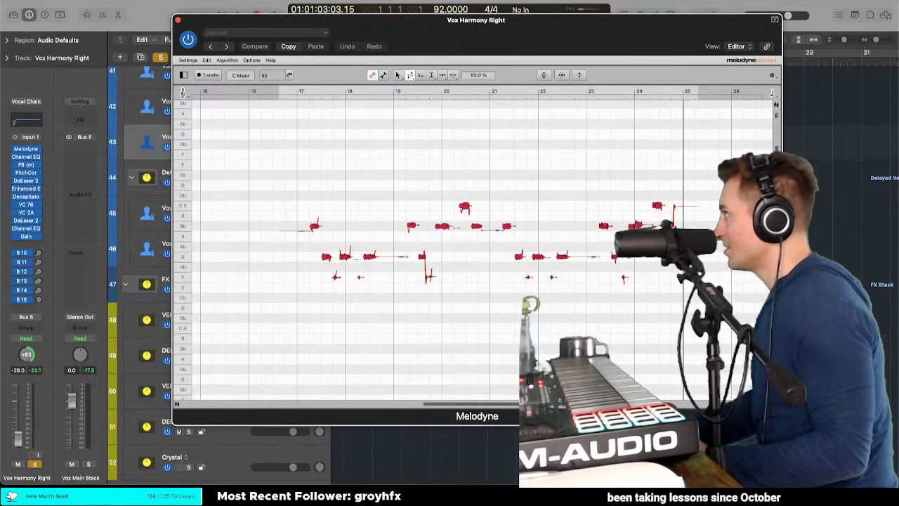
click(655, 226)
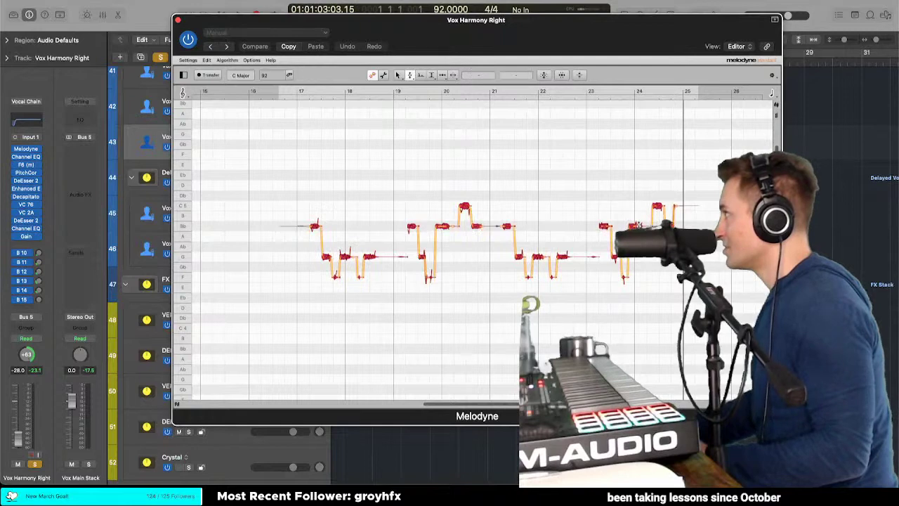
right_click(441, 213)
click(441, 209)
right_click(440, 212)
click(437, 215)
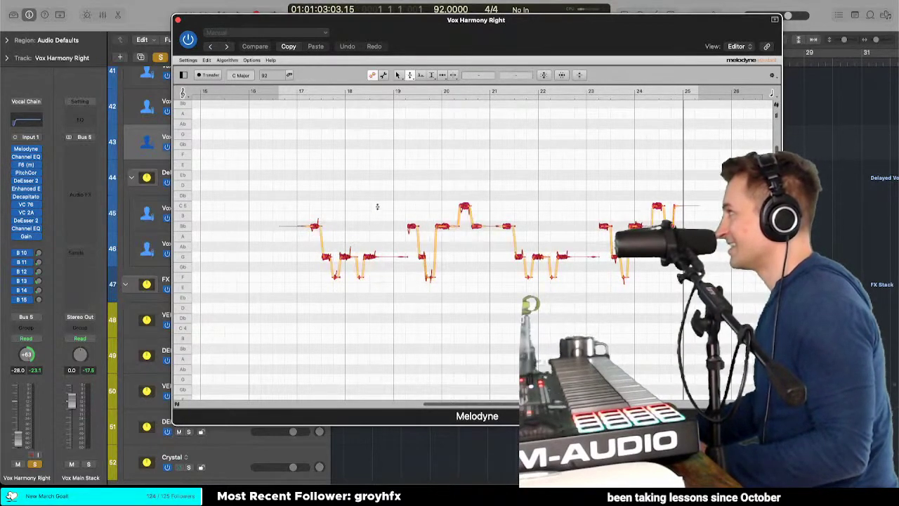
Step: Play the line from bar 17, then set the pitch modulation of the Bb4 note in bar 19 to 18% and replay it
click(310, 205)
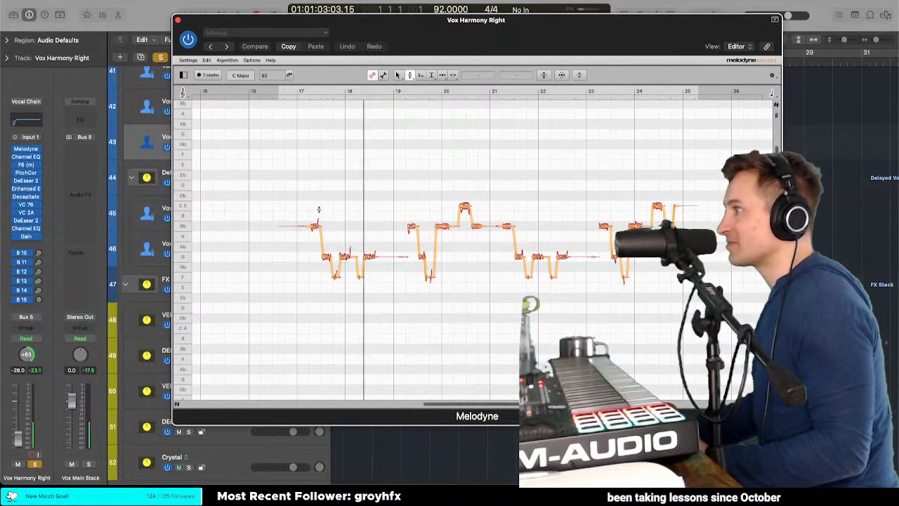
scroll(347, 215, up, 5)
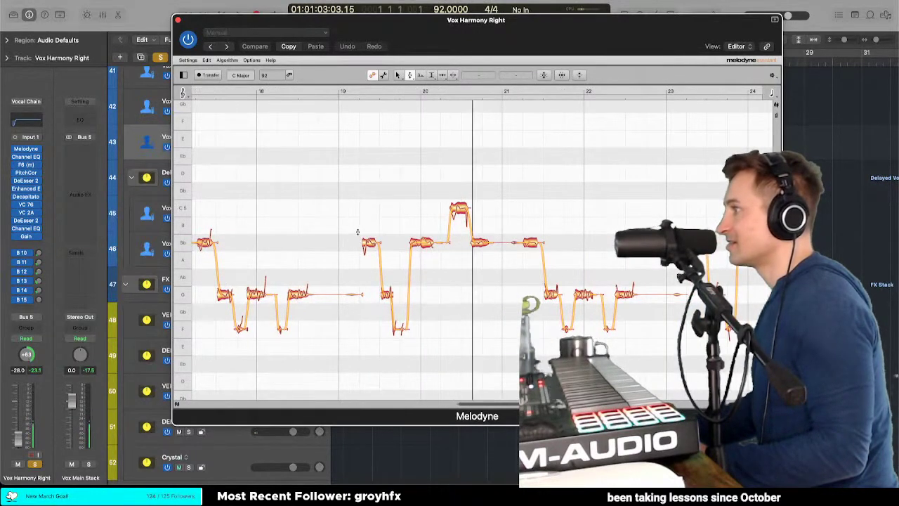
double_click(361, 240)
key(space)
scroll(363, 241, up, 2)
right_click(363, 242)
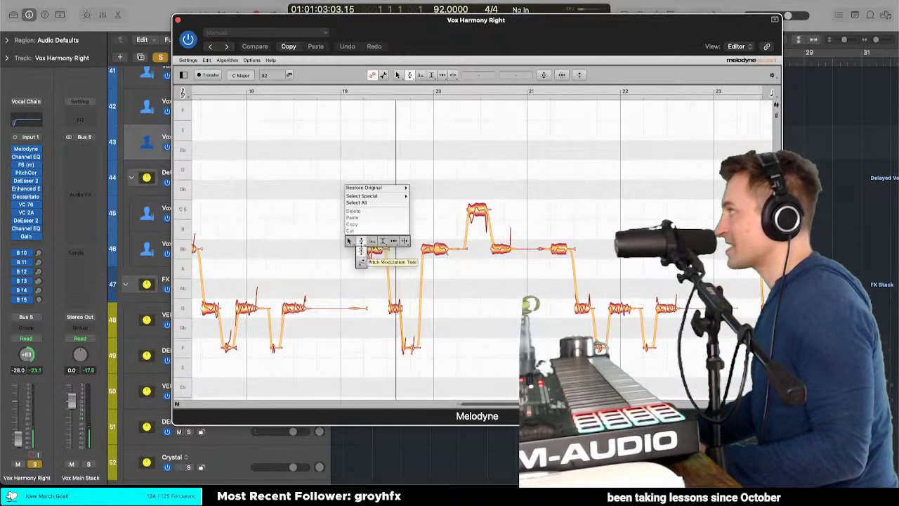
click(365, 252)
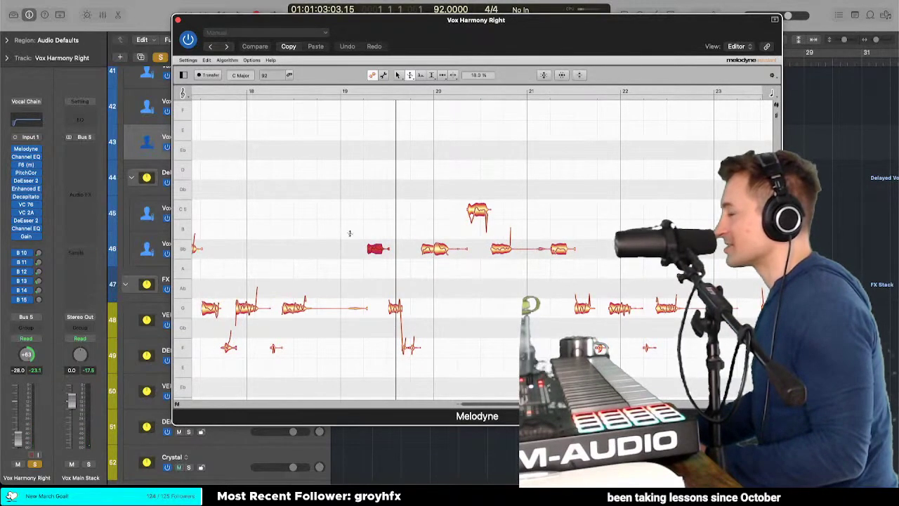
double_click(349, 233)
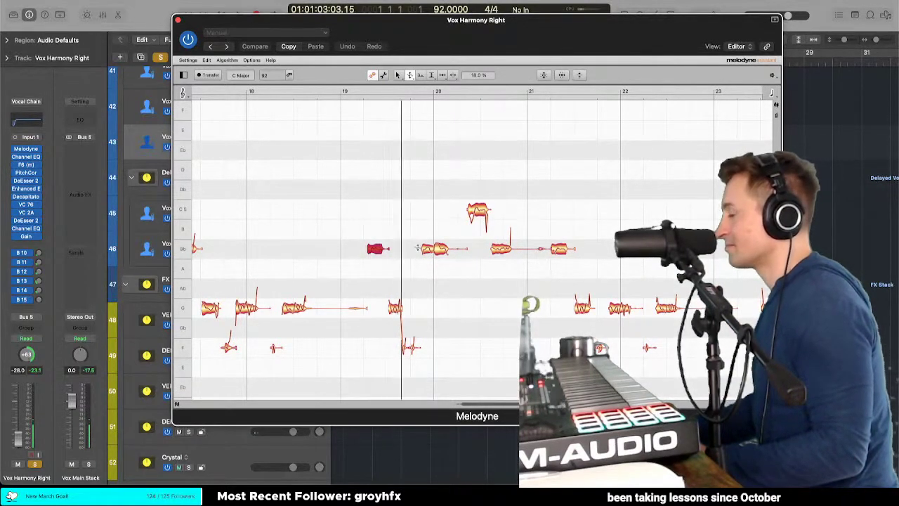
Step: Set the pitch modulation of the G4 note in bar 19 to 55%, return to the Pitch tool and replay bar 19
click(394, 309)
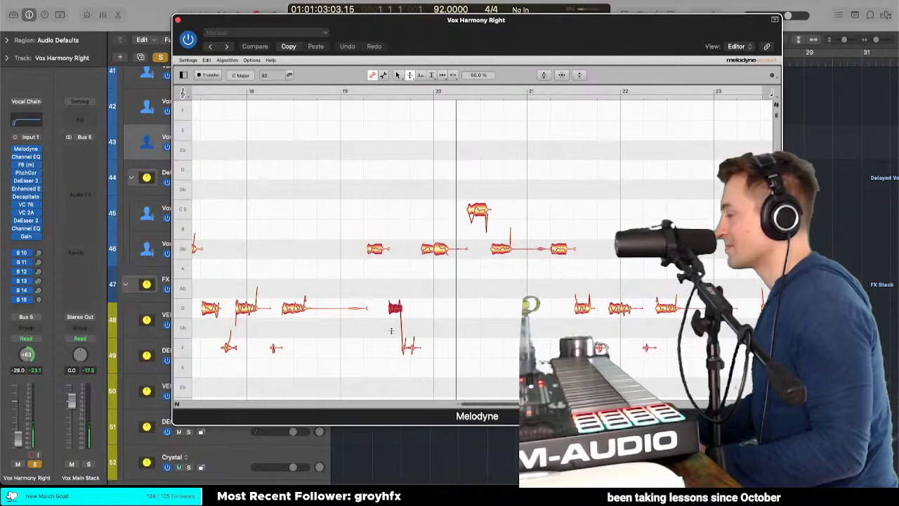
right_click(389, 257)
click(390, 250)
double_click(373, 225)
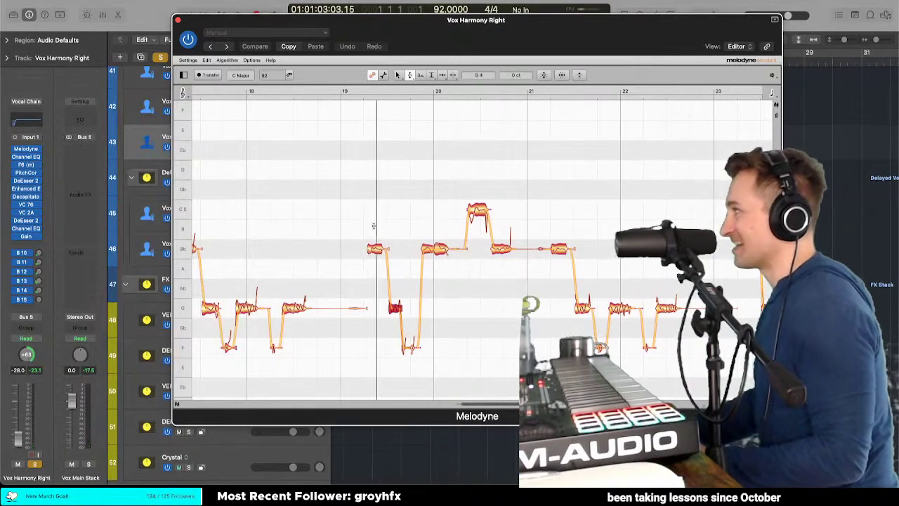
Step: Select the Bb4 note leading into bar 20 with the Pitch tool and play the phrase from bar 20
right_click(437, 248)
click(438, 241)
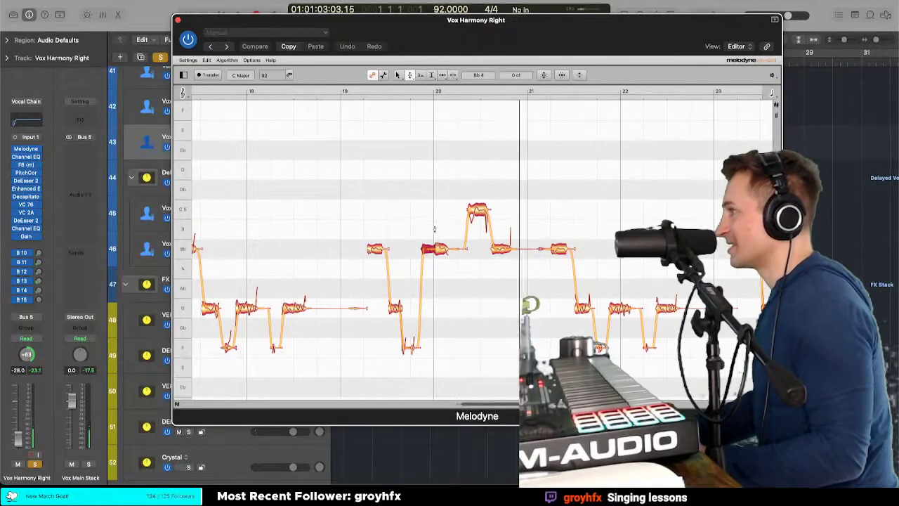
double_click(453, 209)
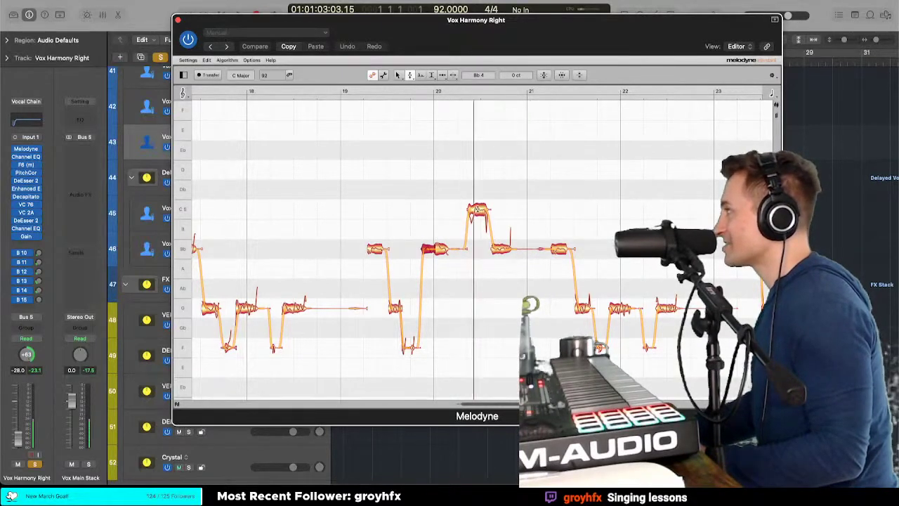
Step: Set the pitch modulation of the C5 note in bar 20 to 37% and return to the Pitch tool
right_click(458, 209)
mouse_move(476, 209)
click(477, 226)
click(478, 213)
drag(478, 214, 477, 221)
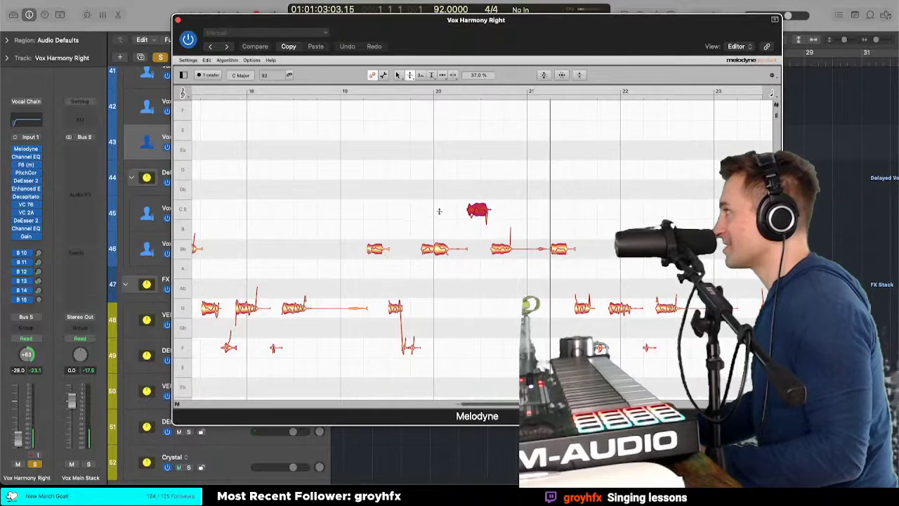
right_click(438, 204)
click(471, 202)
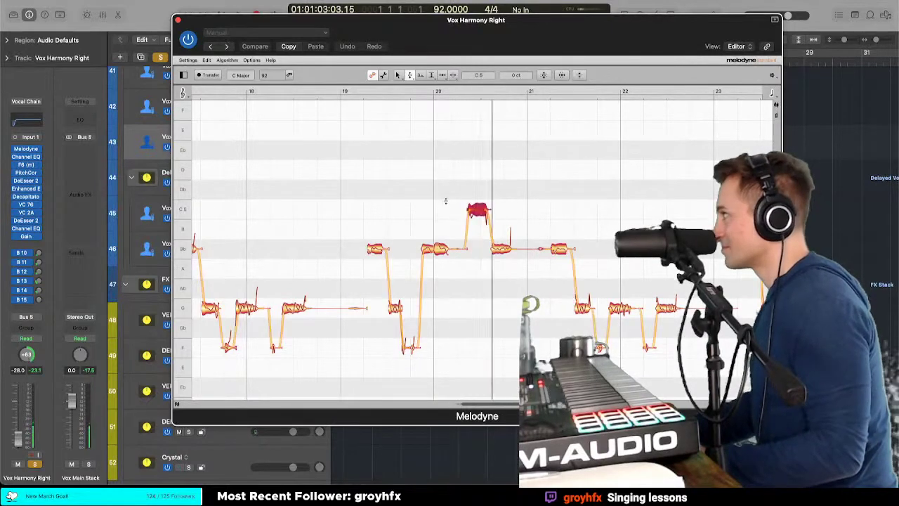
Step: Continue through the Bb4 notes from bar 20 and set the pitch modulation of the one leading into bar 24 to 44%
click(501, 248)
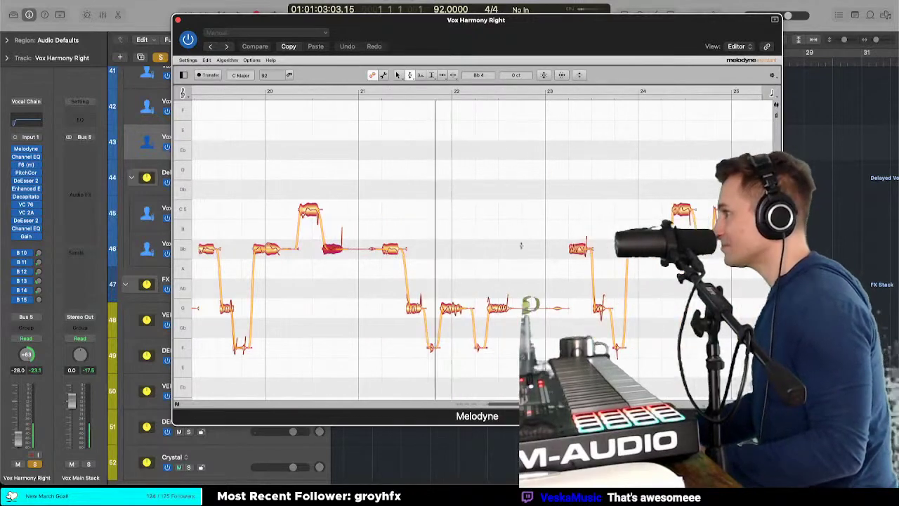
right_click(411, 254)
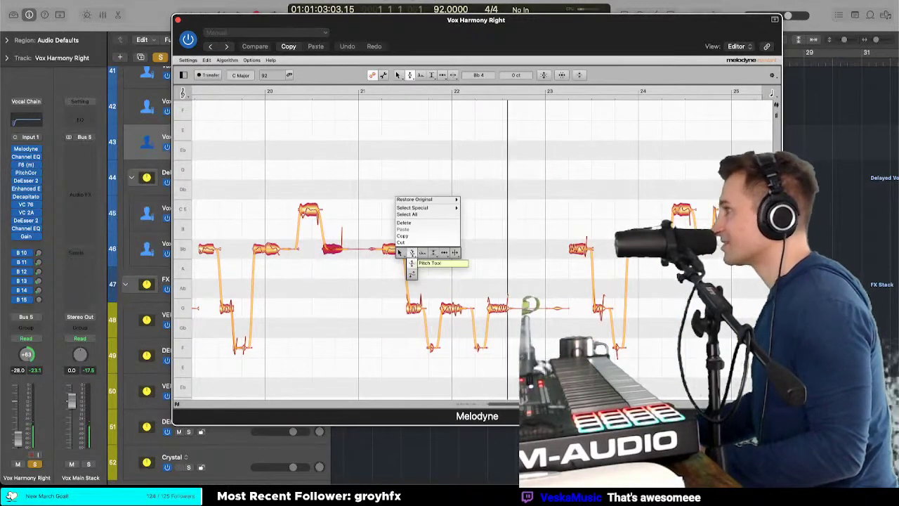
click(411, 253)
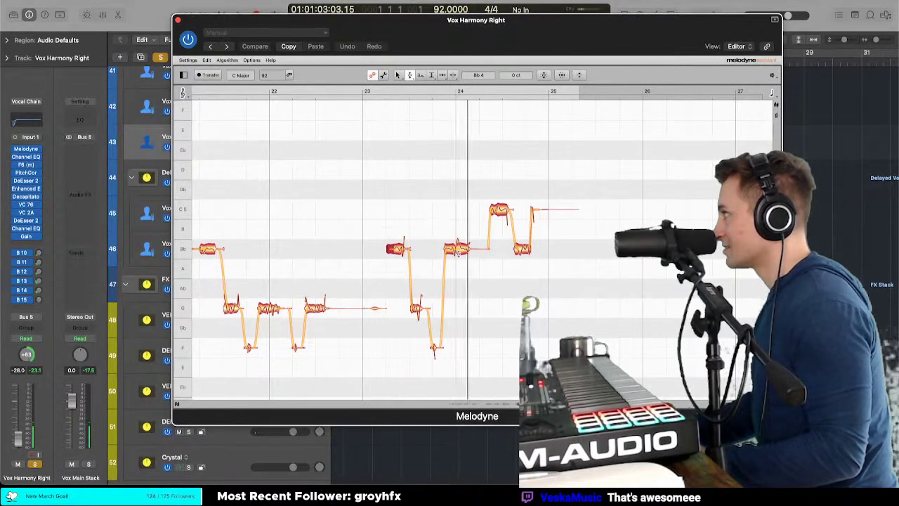
right_click(450, 243)
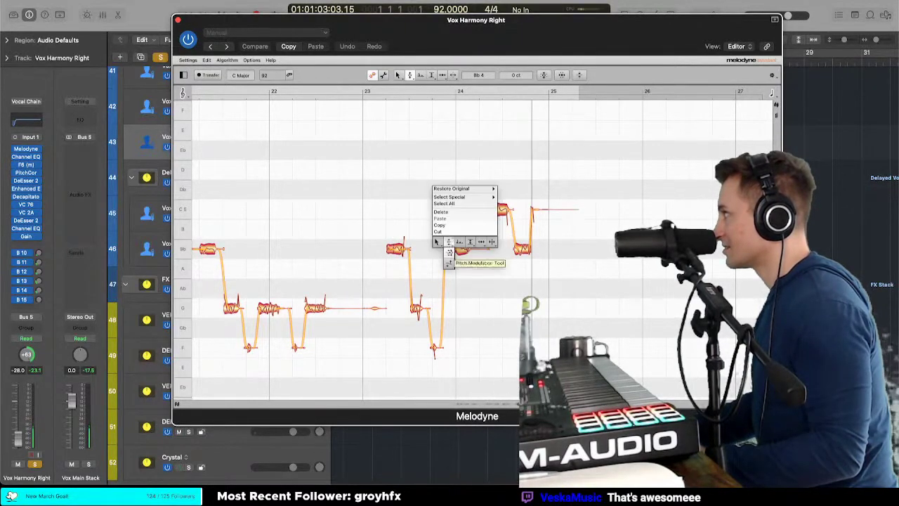
click(459, 249)
key(space)
Step: Set the G4 note in bar 23 to -12% pitch drift and 36% pitch modulation, and return to the Pitch tool
right_click(410, 252)
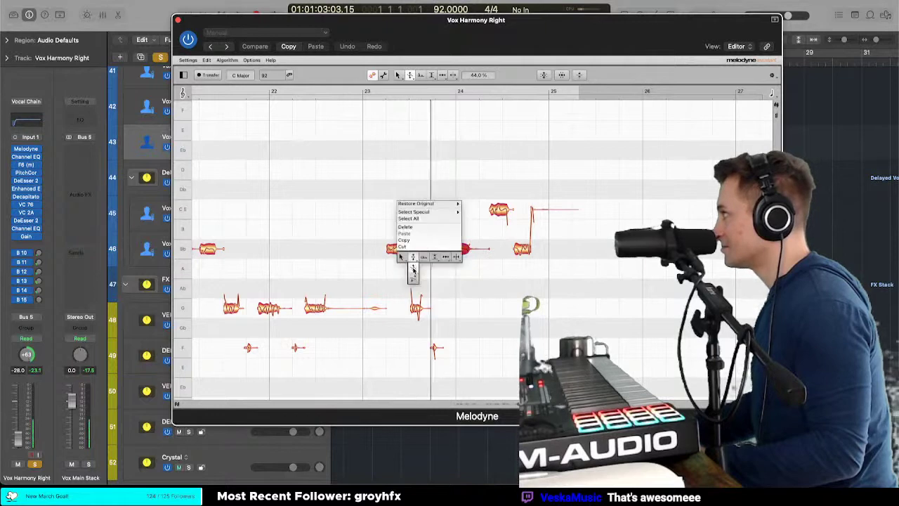
click(413, 273)
drag(416, 307, 416, 315)
right_click(415, 316)
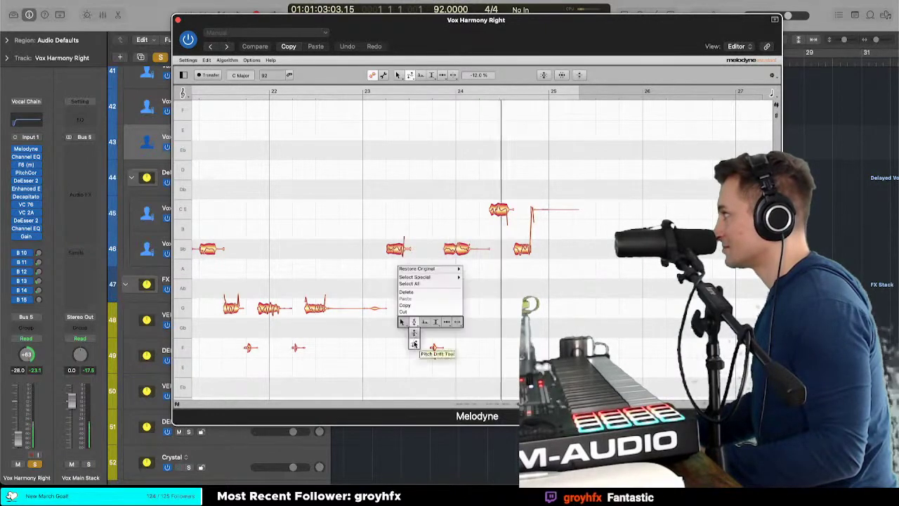
click(413, 318)
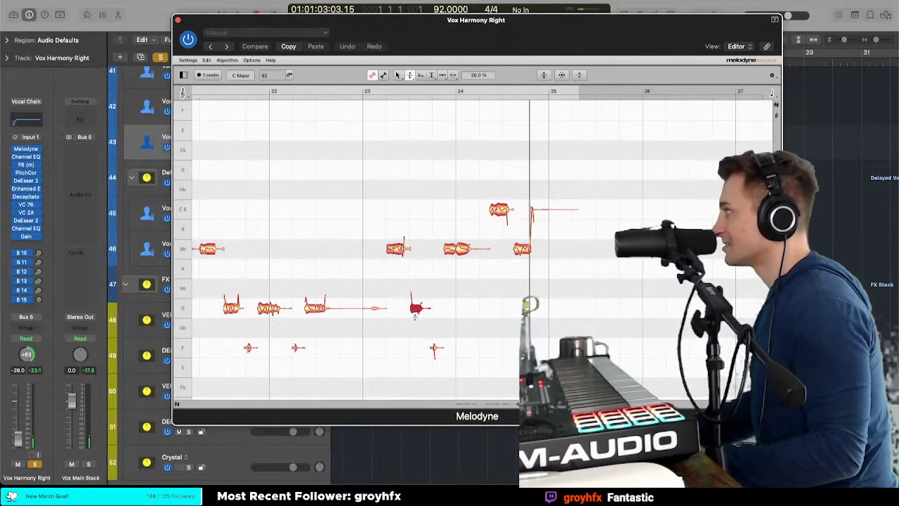
right_click(391, 267)
click(385, 226)
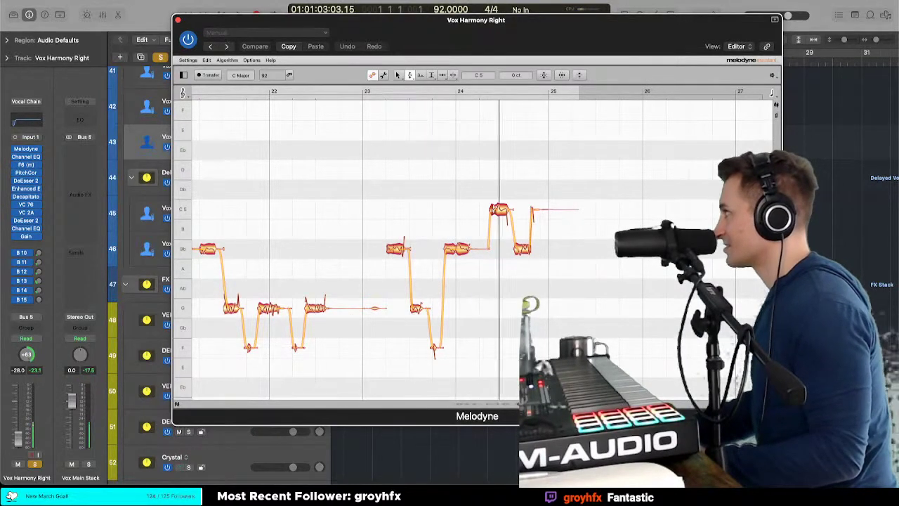
Step: Reduce the pitch drift of the G4 note in bar 21 to -8% and return to the Pitch tool
scroll(478, 245, left, 5)
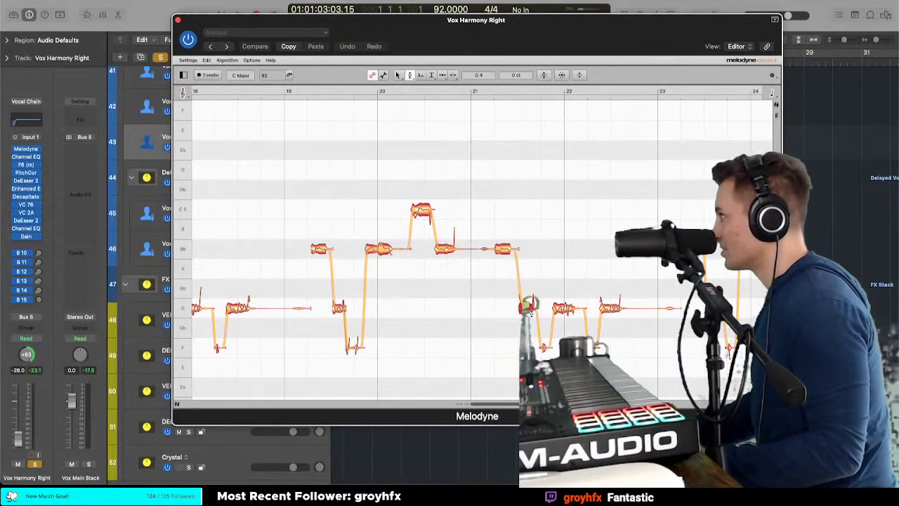
right_click(512, 257)
click(526, 305)
right_click(511, 260)
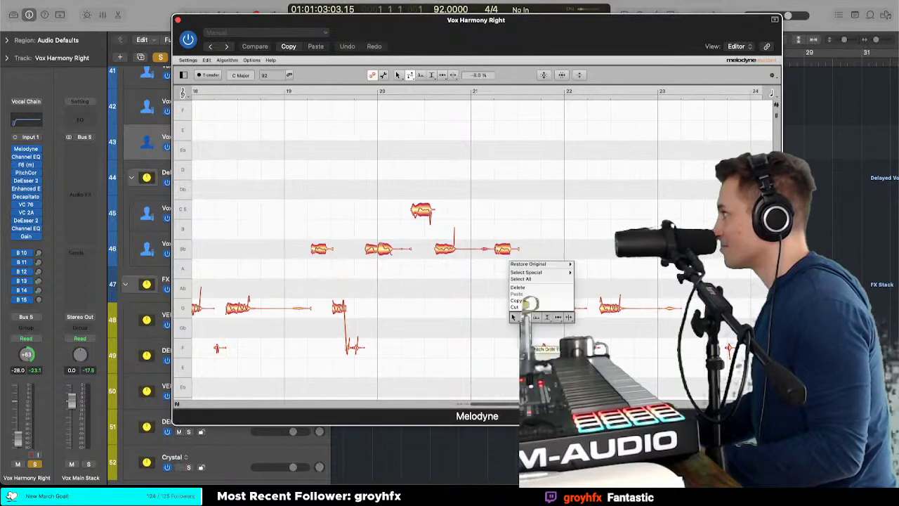
click(524, 317)
Step: Set the pitch drift of the opening Bb4 note in bar 17 to 16% and return to the Pitch tool
scroll(459, 228, left, 6)
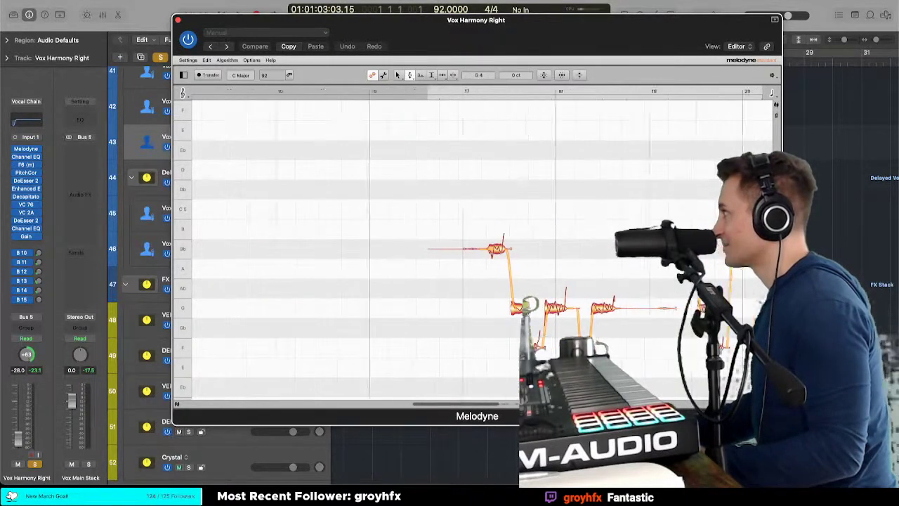
right_click(447, 177)
click(468, 236)
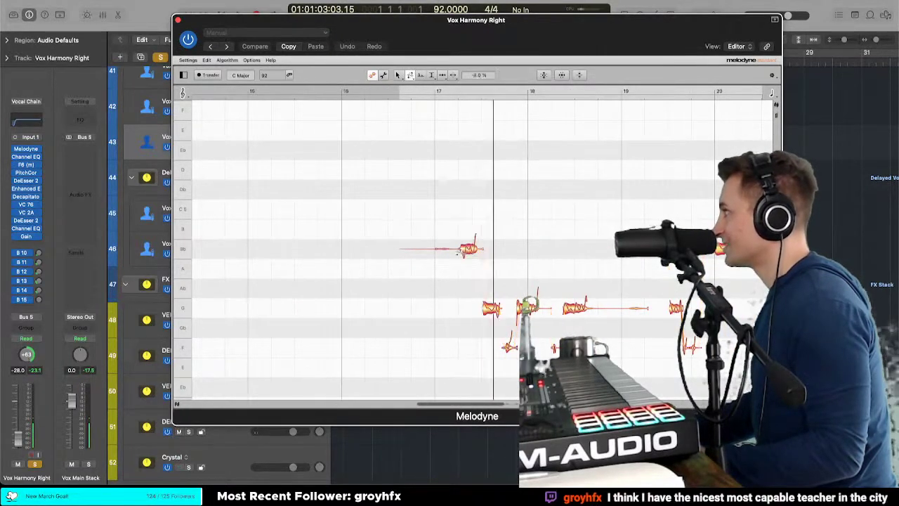
right_click(465, 210)
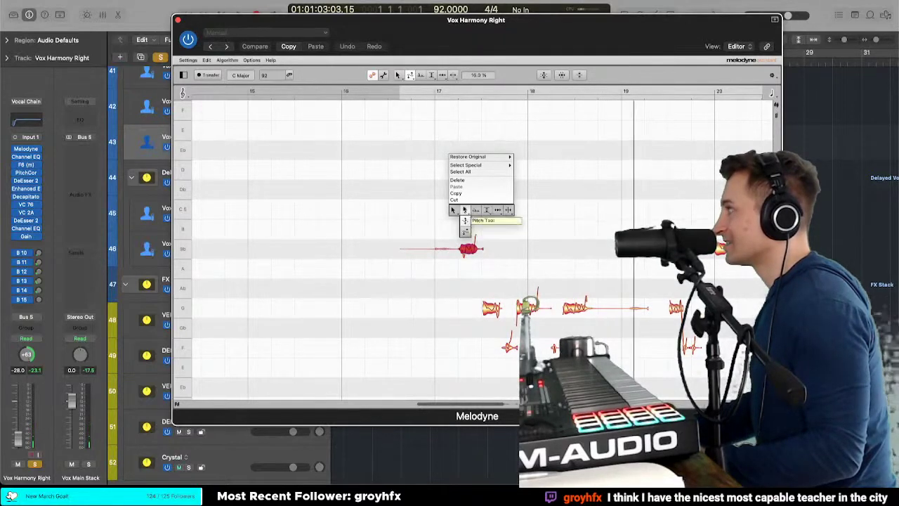
click(464, 210)
Step: Adjust the pitch modulation of the G4 note at bar 18 to 66% and the first G4 note in bar 21 to 52%
scroll(430, 285, right, 2)
right_click(424, 307)
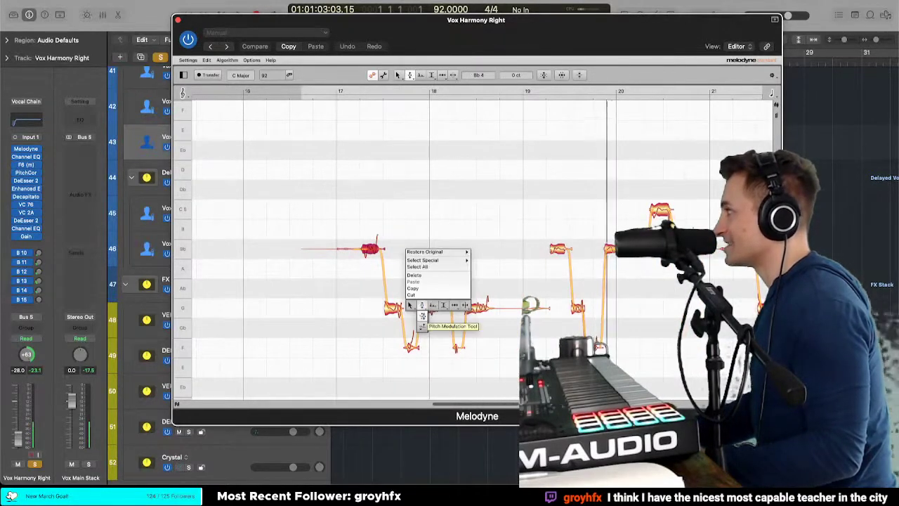
click(423, 316)
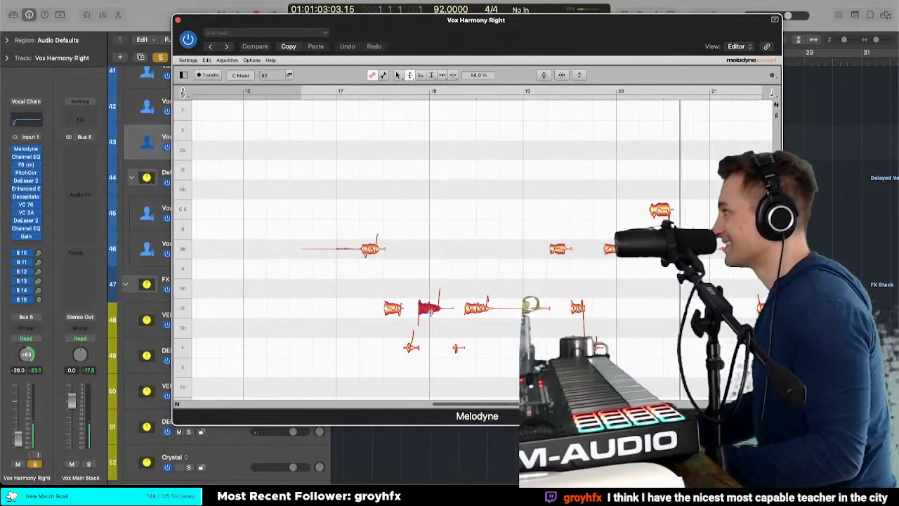
scroll(476, 308, right, 5)
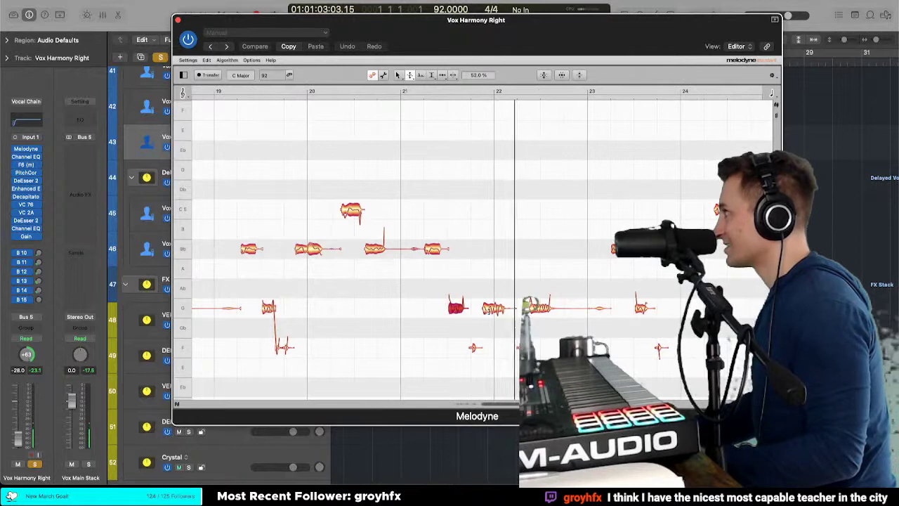
Step: Set the pitch modulation of the Bb4 note in bar 23 to 59% and the one at bar 24 to 31%, and return to the Pitch tool
scroll(324, 243, right, 5)
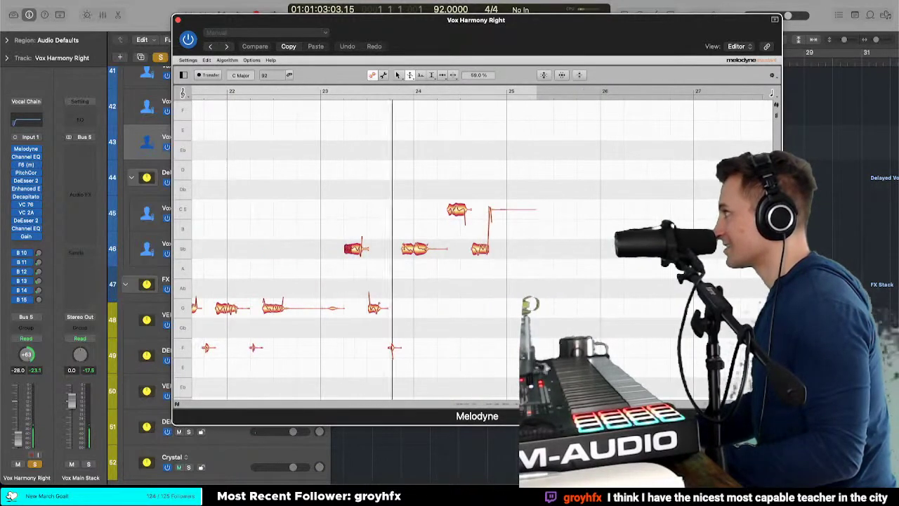
right_click(409, 188)
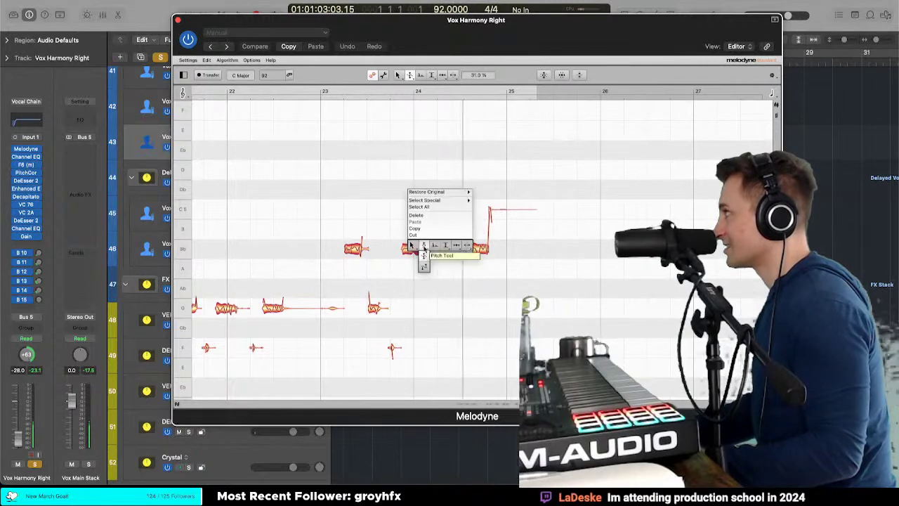
click(414, 229)
Step: Play back the tuned right harmony across bars 17 to 25 and review the pitch curves
scroll(417, 223, left, 3)
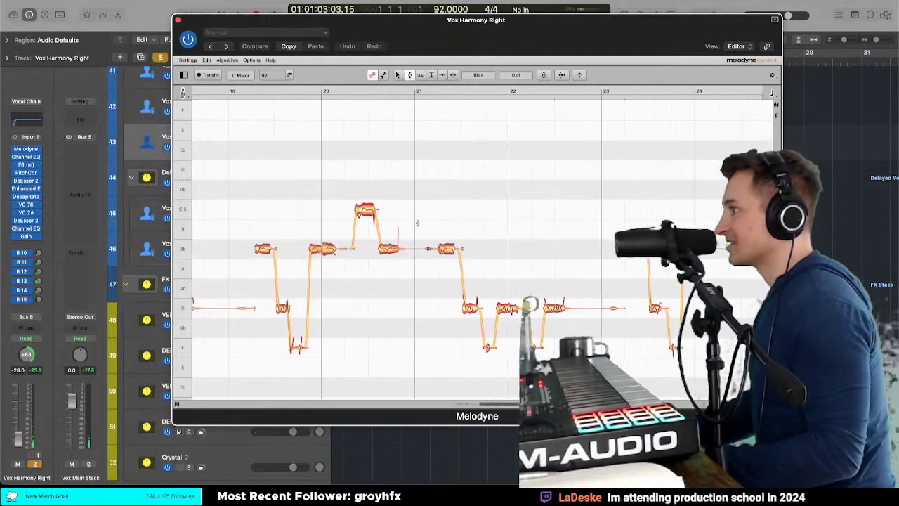
scroll(417, 222, down, 3)
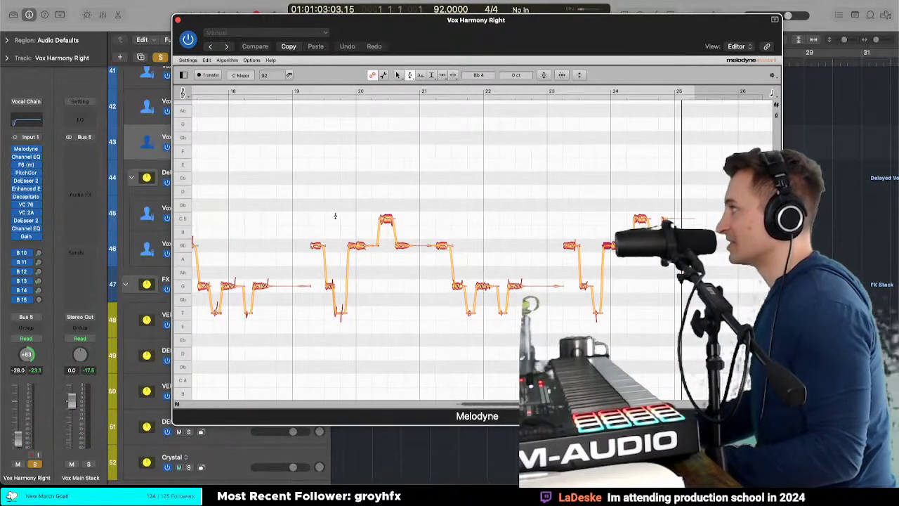
scroll(335, 216, left, 5)
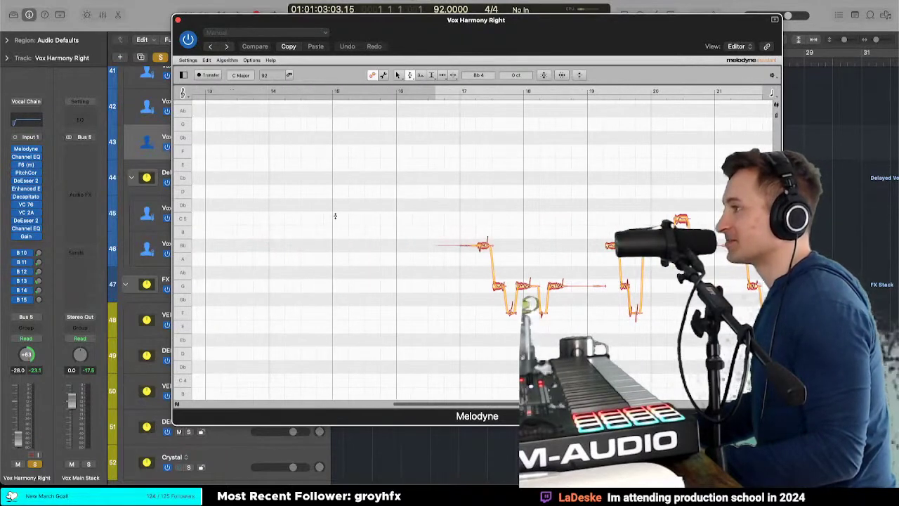
scroll(341, 215, right, 4)
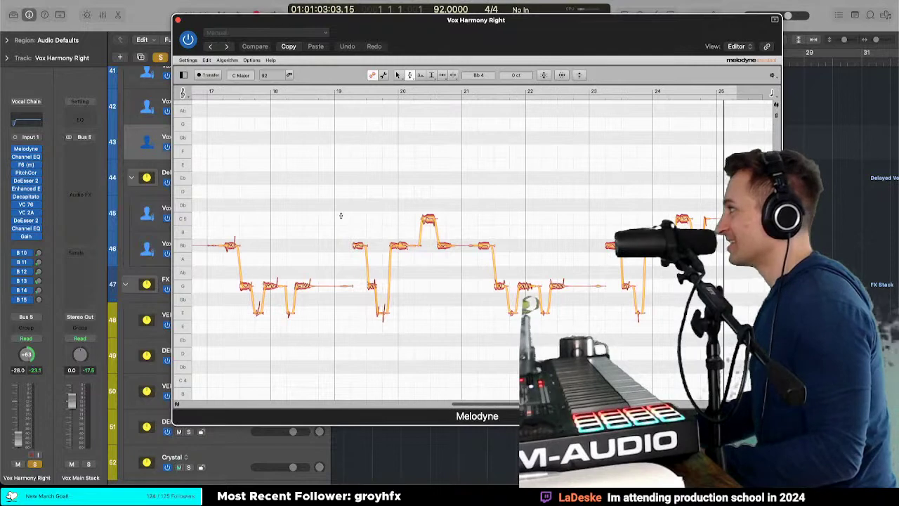
scroll(371, 212, left, 2)
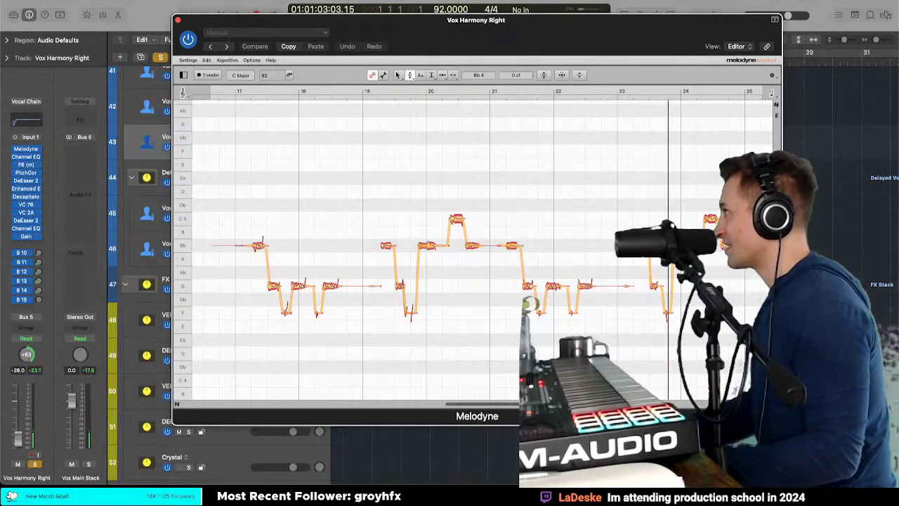
Step: Inspect the right harmony's remaining pitch curves up to bar 25 while listening back, and close Melodyne
scroll(674, 234, up, 8)
right_click(669, 185)
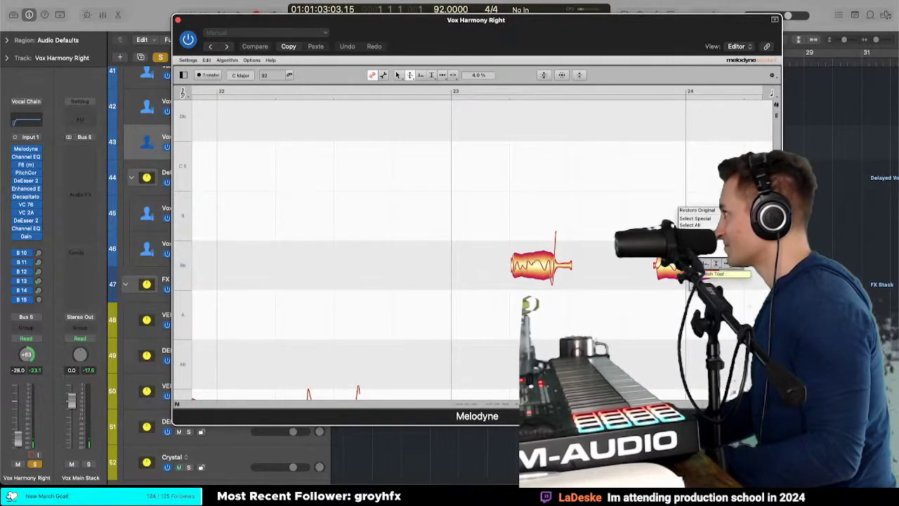
scroll(669, 211, down, 8)
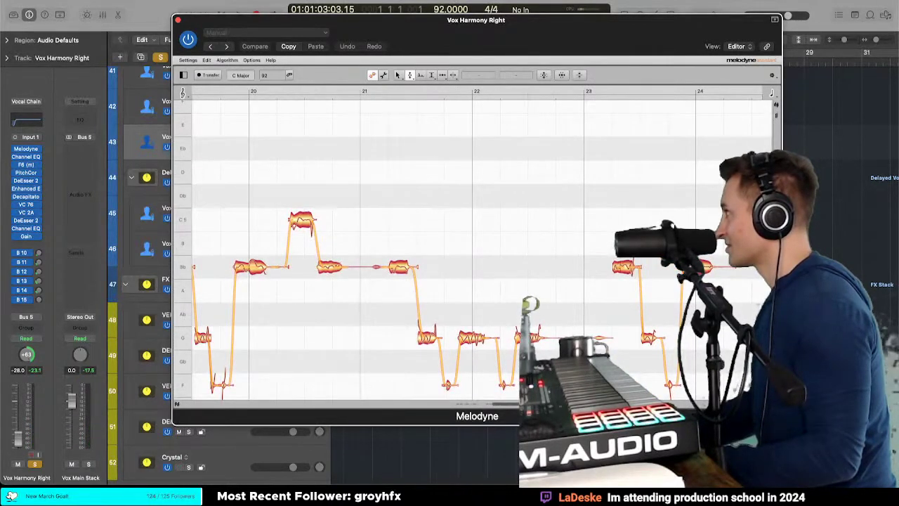
scroll(656, 223, down, 3)
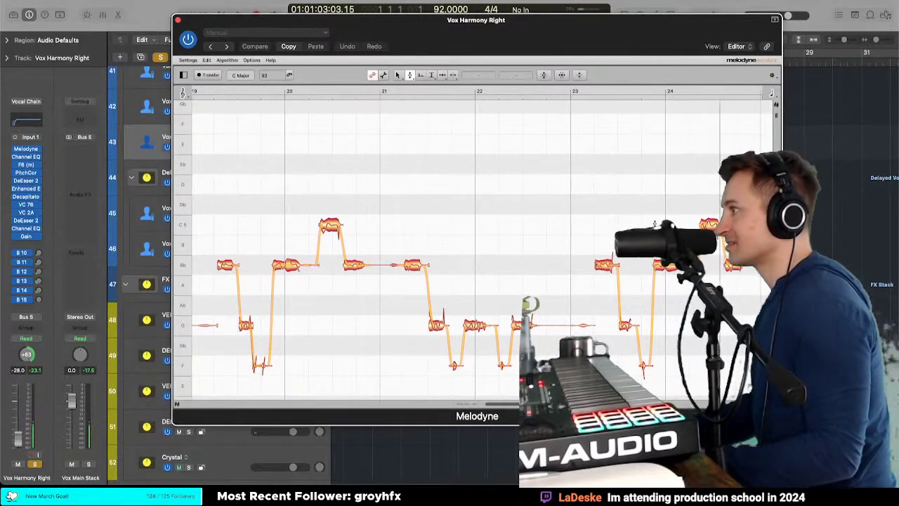
scroll(564, 229, right, 3)
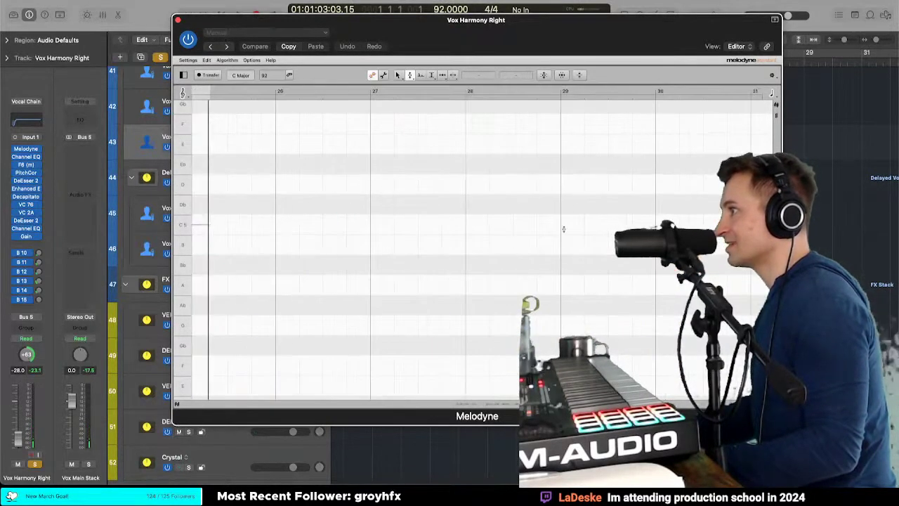
scroll(563, 229, left, 2)
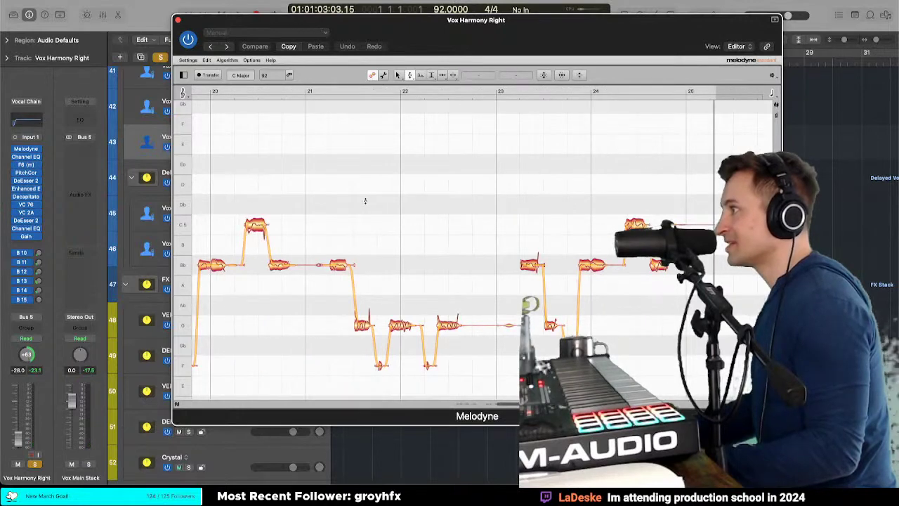
drag(375, 33, 376, 31)
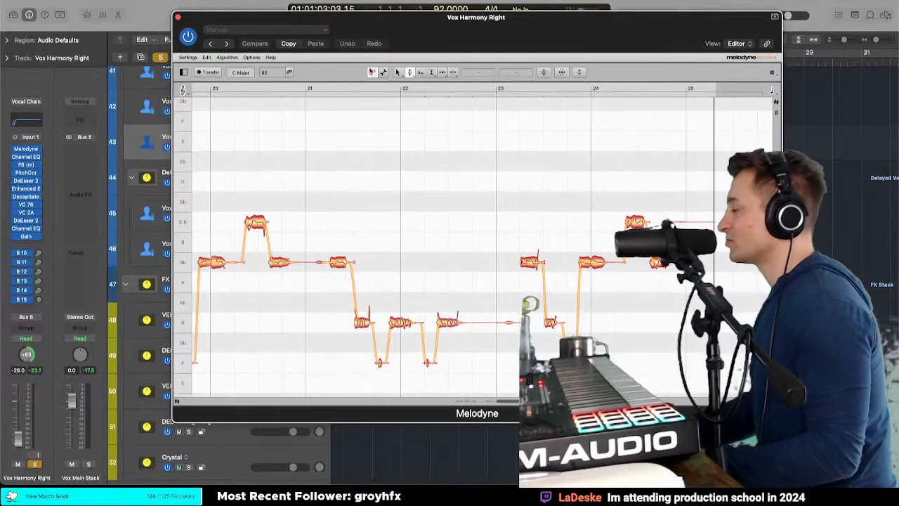
scroll(382, 146, down, 4)
scroll(381, 146, left, 3)
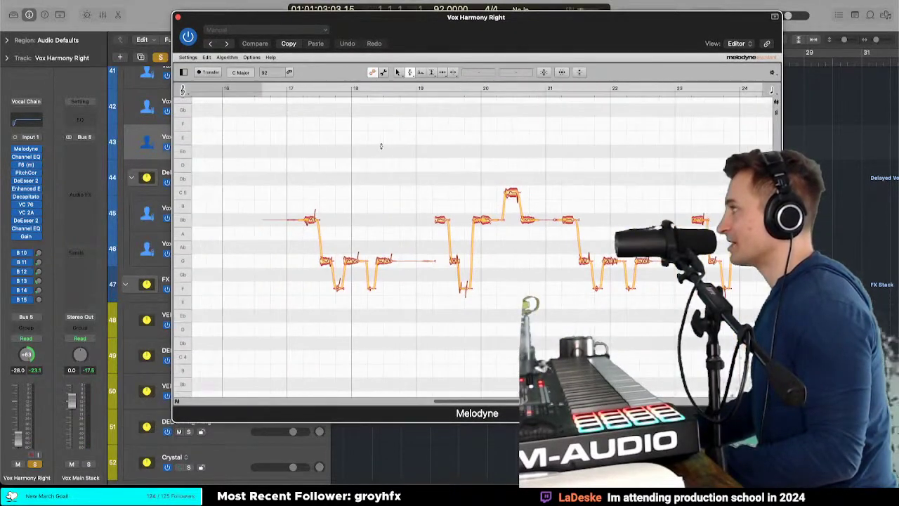
key(space)
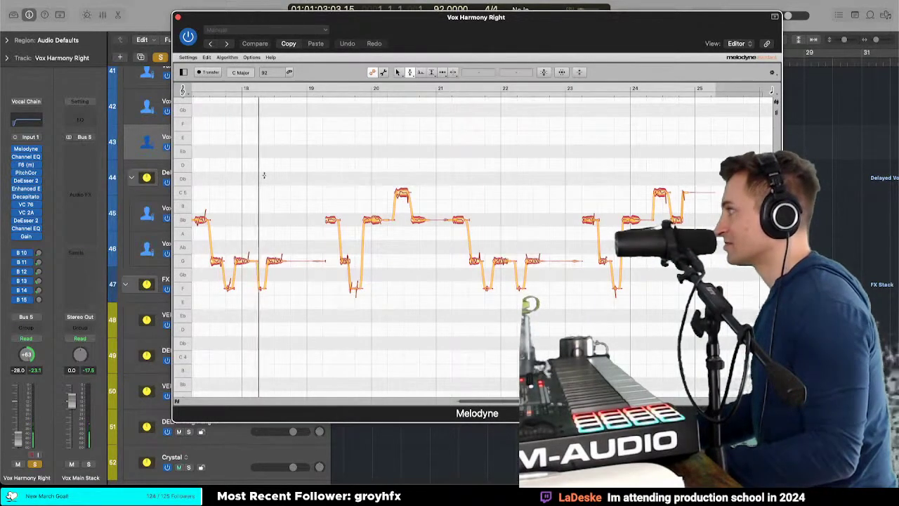
click(179, 17)
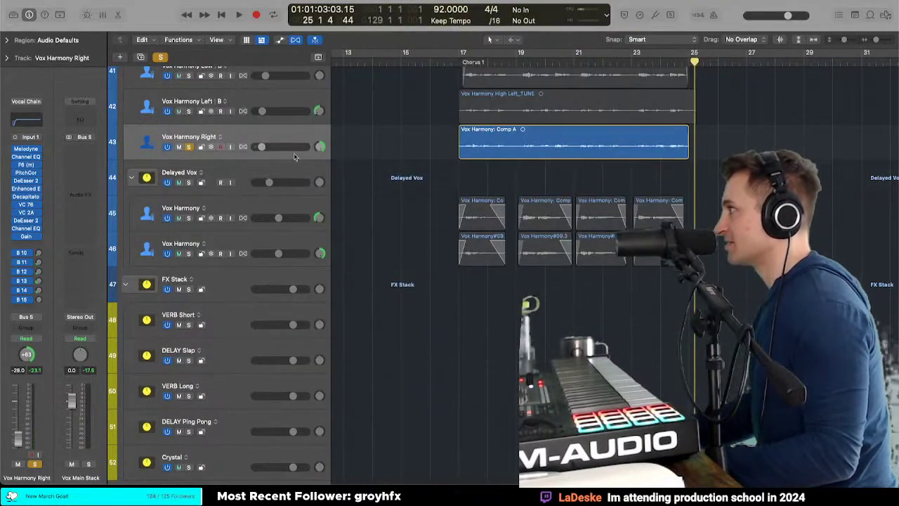
Step: Duplicate the Vox Harmony Right track alternative as version B and bypass every plug-in on the channel except Melodyne
scroll(295, 157, up, 2)
key(t)
key(t)
click(219, 172)
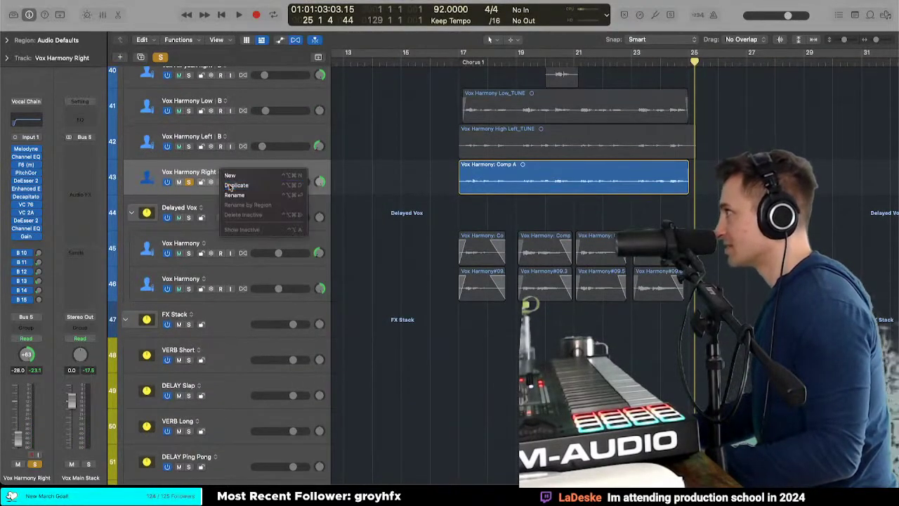
click(235, 184)
drag(12, 161, 13, 161)
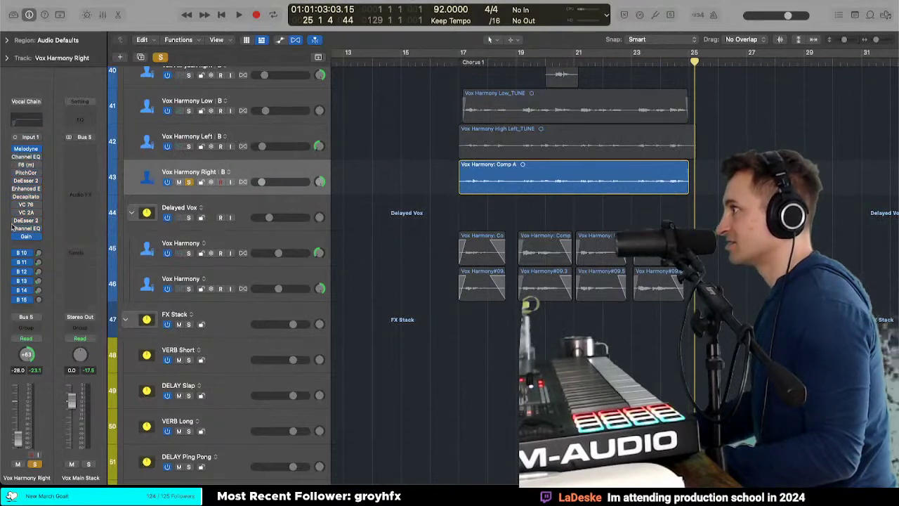
Step: Bounce the Comp A region in place as "Vox Harmony High Right_TUNE" on the selected track, bypass Melodyne and re-enable the other plug-ins
click(513, 179)
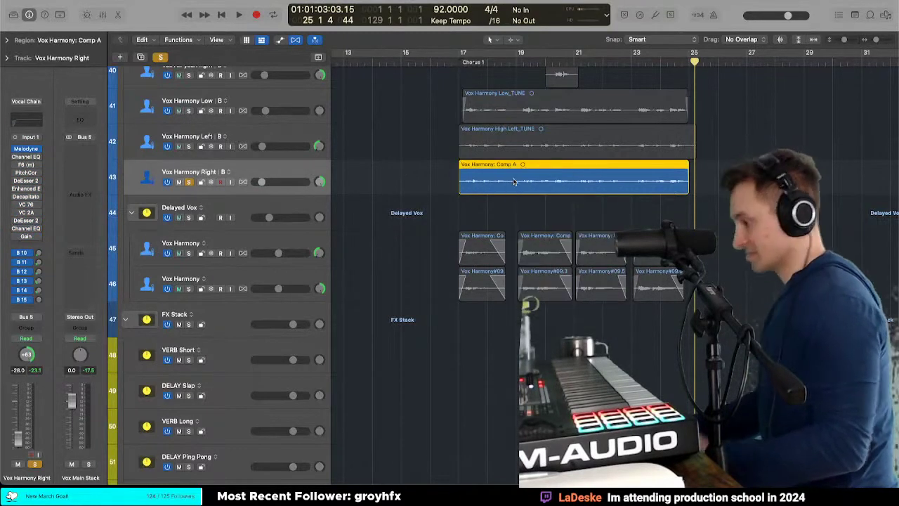
key(ctrl+b)
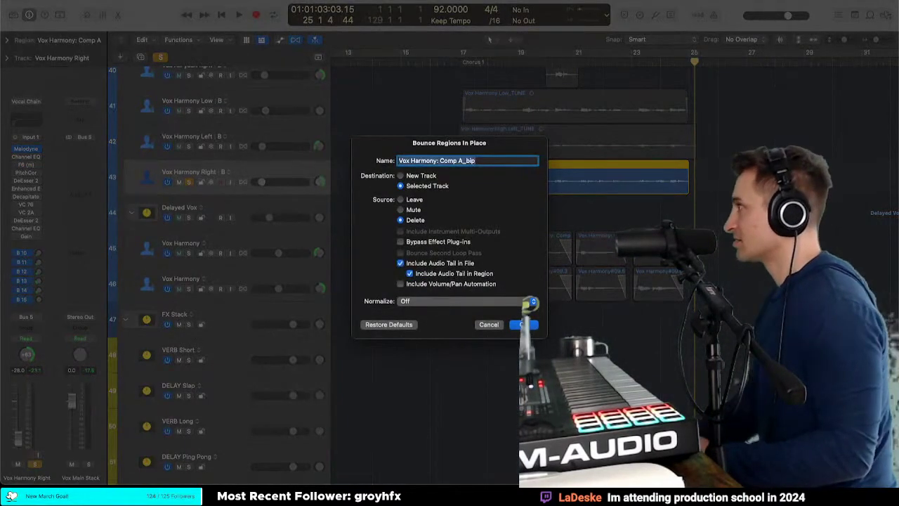
text(Vox Harmony High)
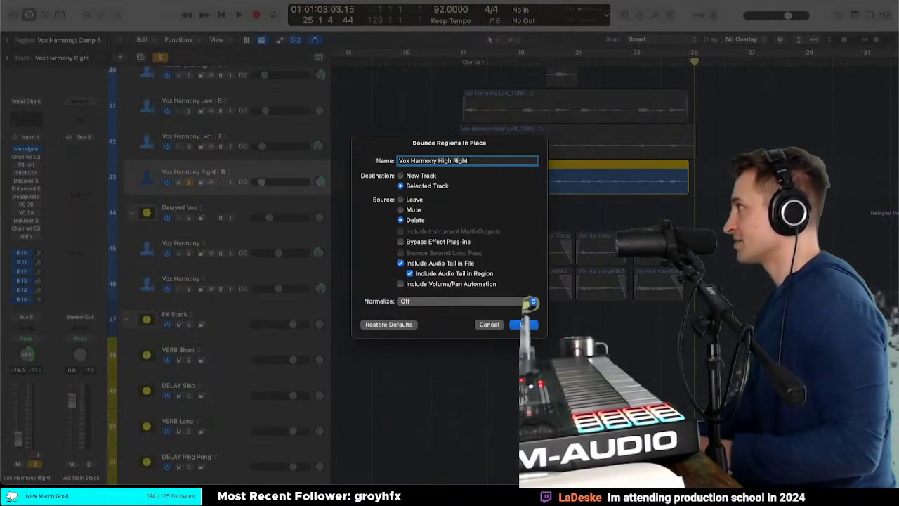
key(Return)
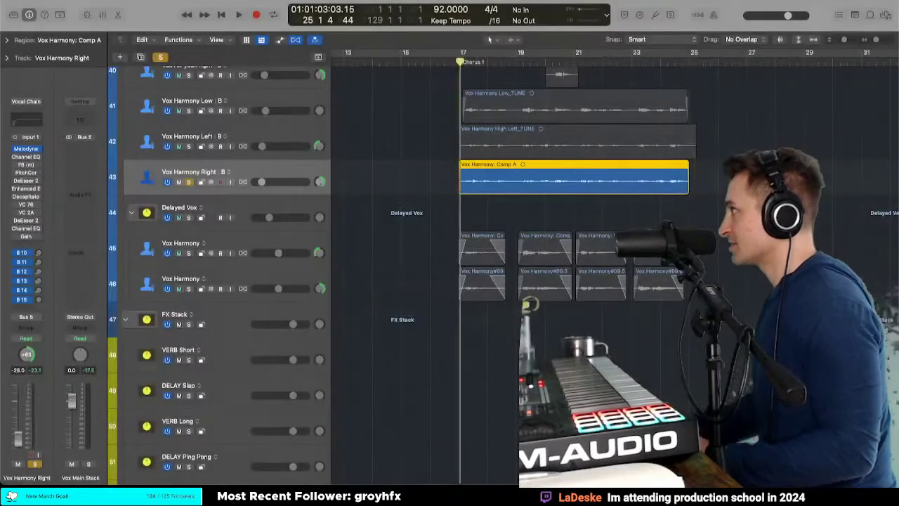
click(17, 149)
drag(16, 156, 17, 193)
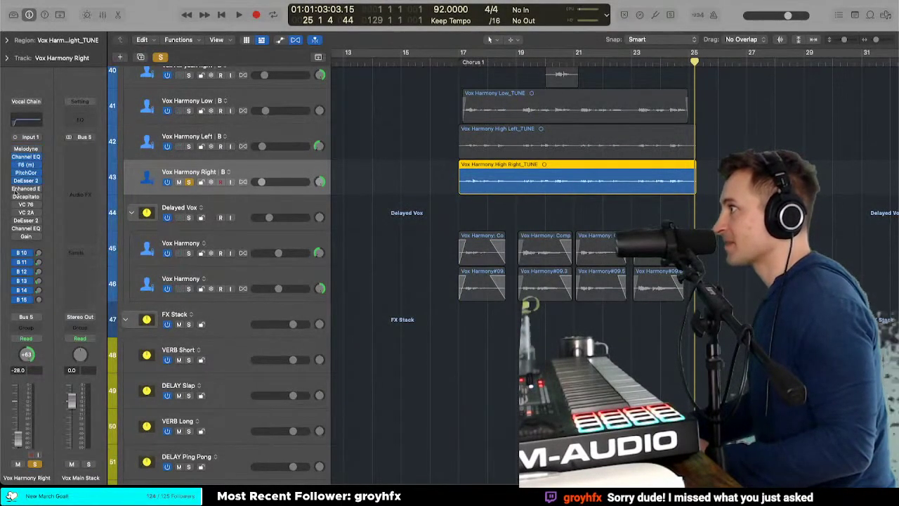
Step: Rename the left and right harmony tracks as Vox Harmony High Left and Vox Harmony High Right
double_click(199, 136)
text(High)
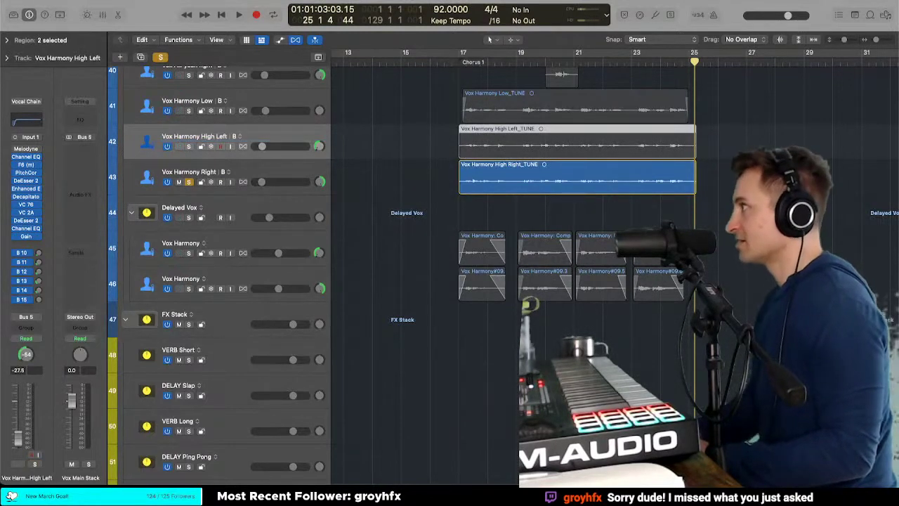
double_click(200, 171)
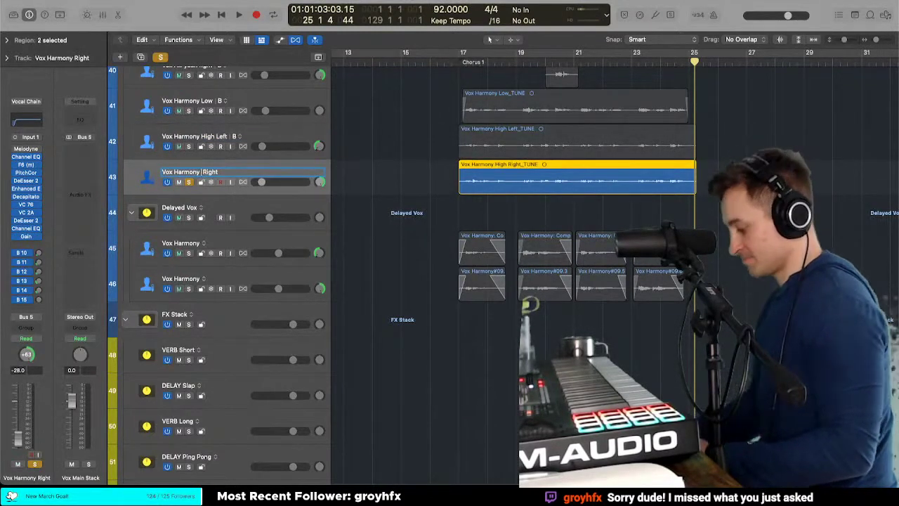
text(High)
key(Return)
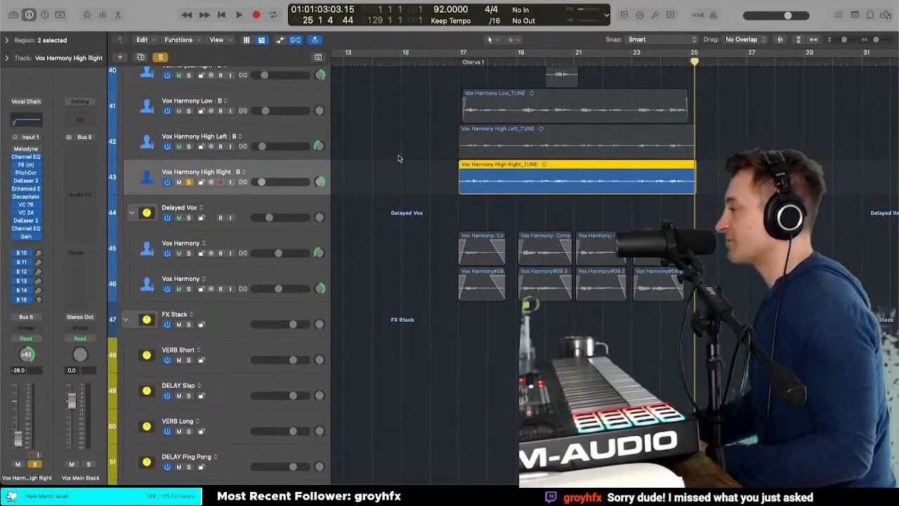
Step: Compare the renamed high harmony tracks and play back the bounced right harmony from bar 17
key(super+Down)
key(super+Down)
click(252, 126)
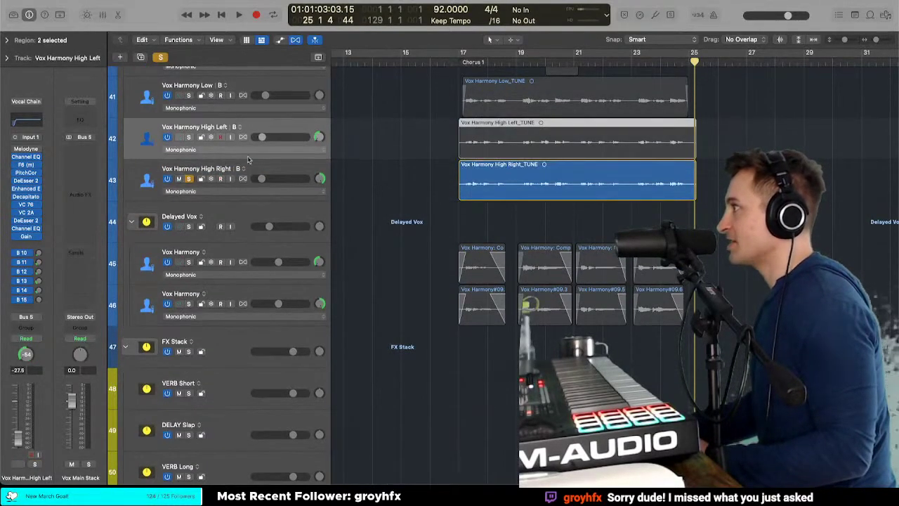
click(246, 168)
click(201, 164)
click(202, 168)
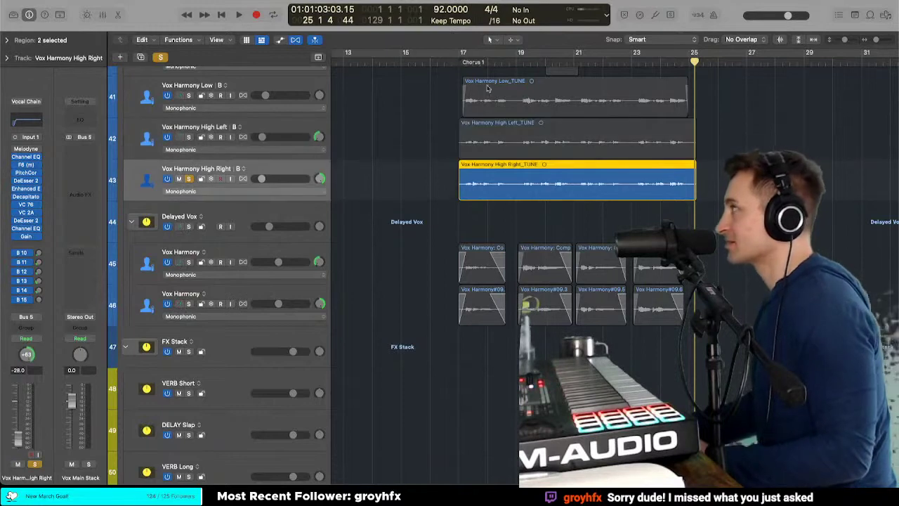
double_click(459, 65)
click(375, 172)
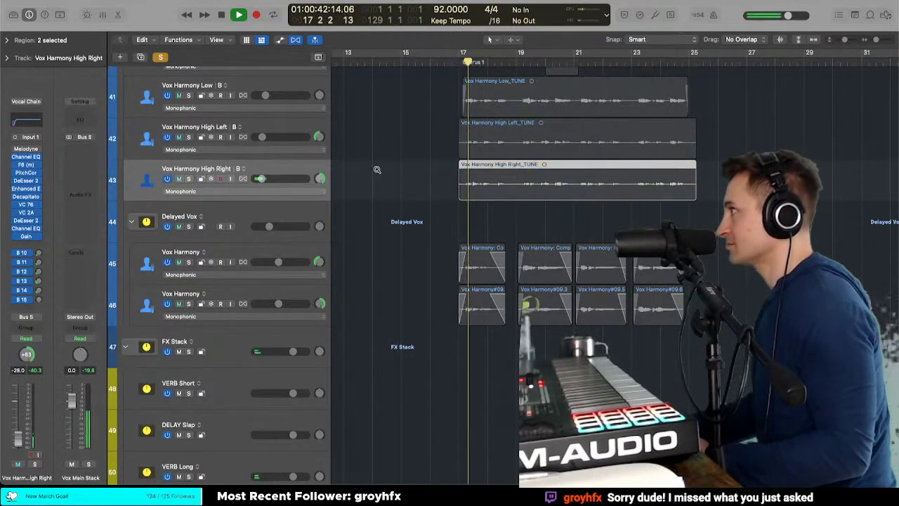
Step: Solo the first Vox Harmony track in the Delayed Vox stack instead of the high right harmony, and stop playback at bar 17
key(super+Up)
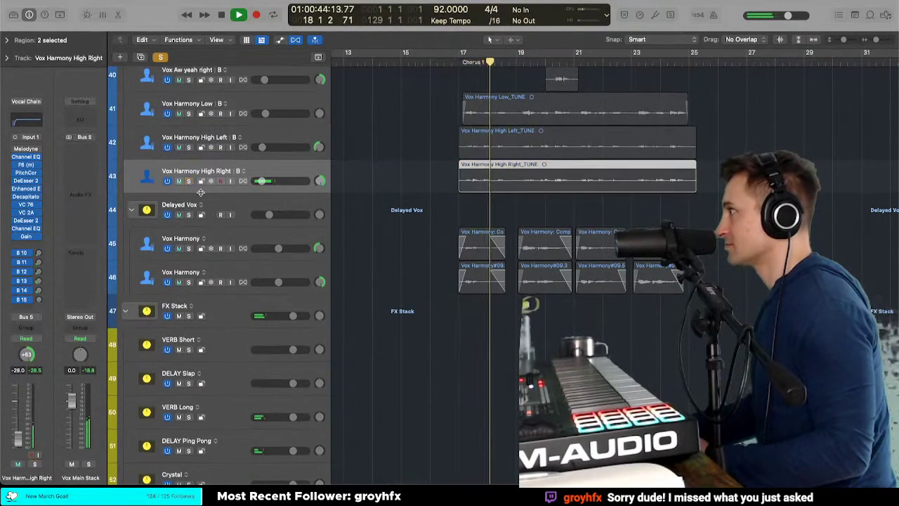
click(205, 240)
key(t)
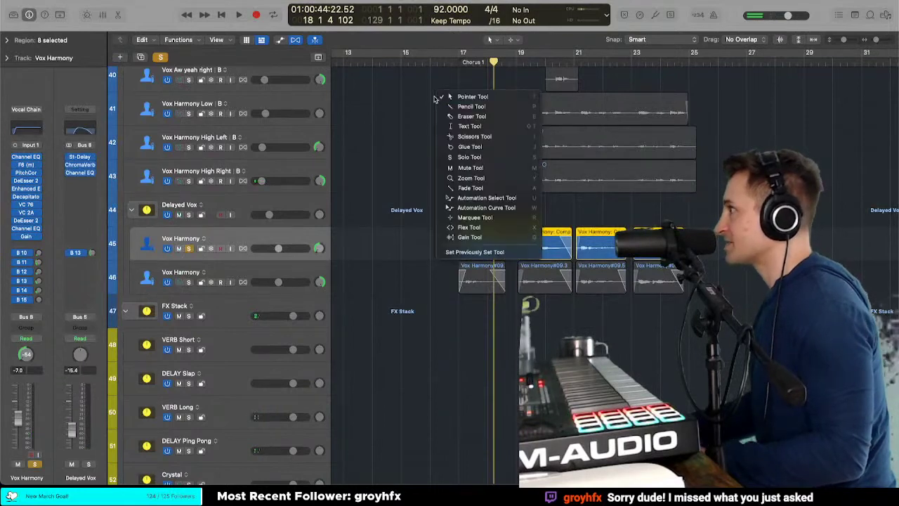
key(Escape)
key(space)
key(t)
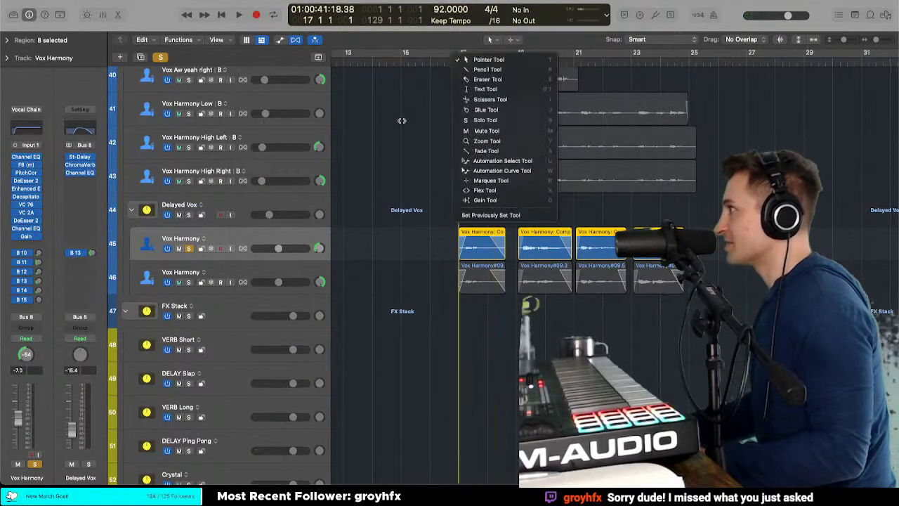
key(Escape)
click(253, 205)
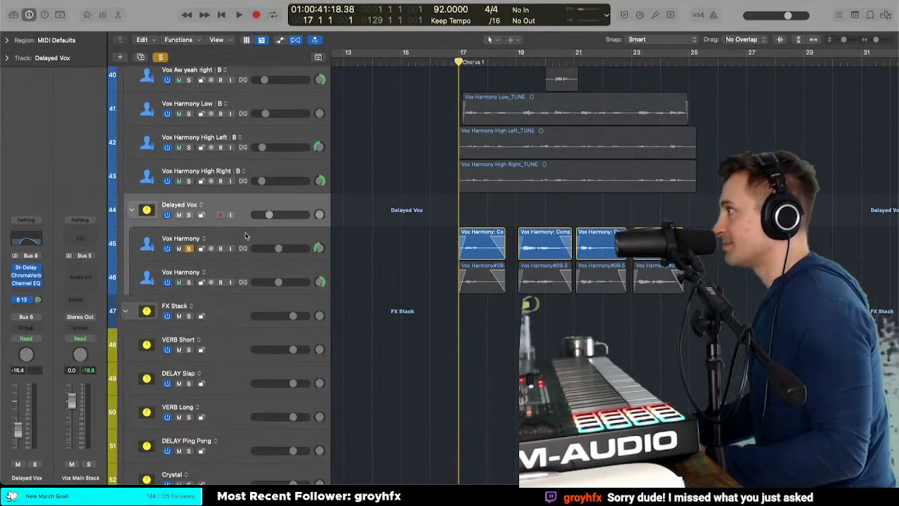
click(245, 238)
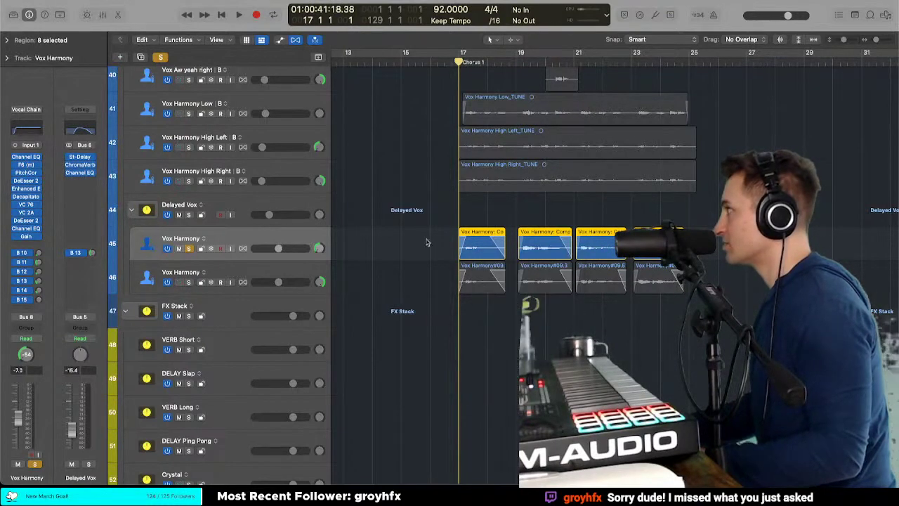
Step: Remove the fade-ins and fade-outs from all regions on both Vox Harmony tracks in the Delayed Vox stack
drag(426, 240, 694, 297)
key(t)
key(t)
key(a)
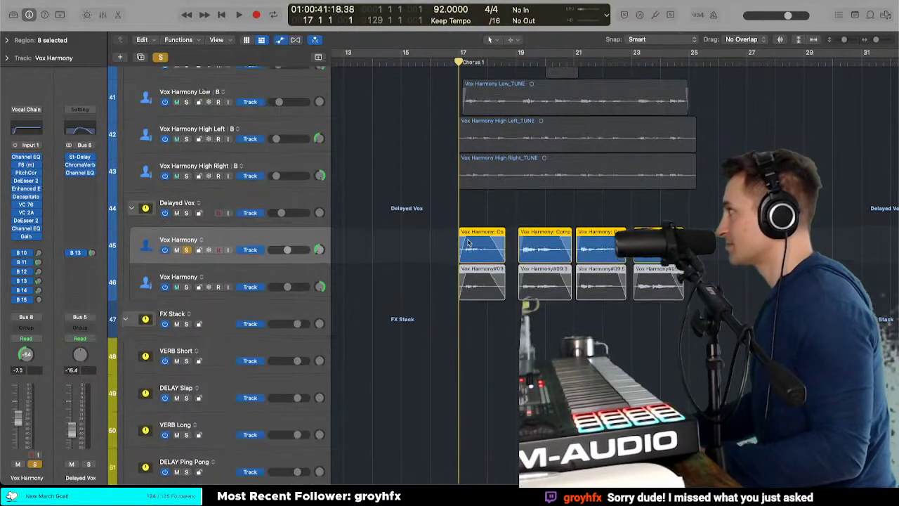
key(a)
key(t)
key(a)
drag(468, 241, 446, 237)
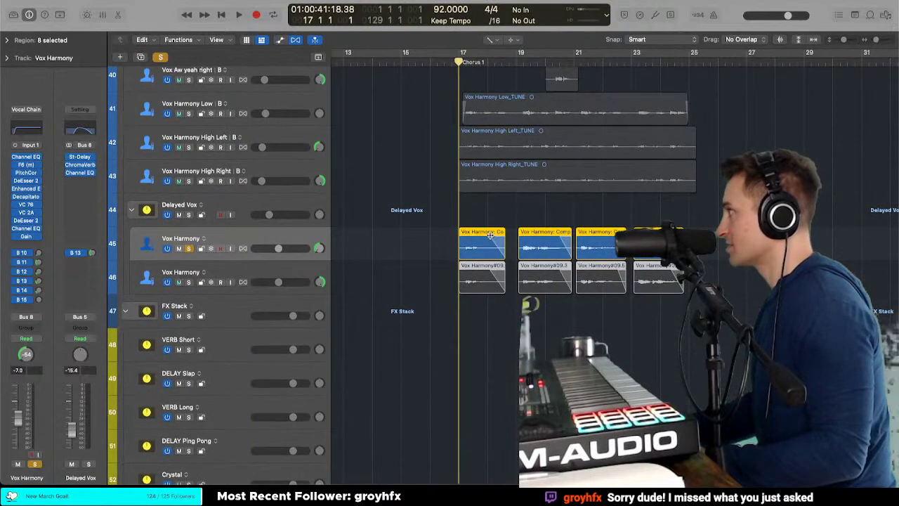
drag(516, 245, 518, 250)
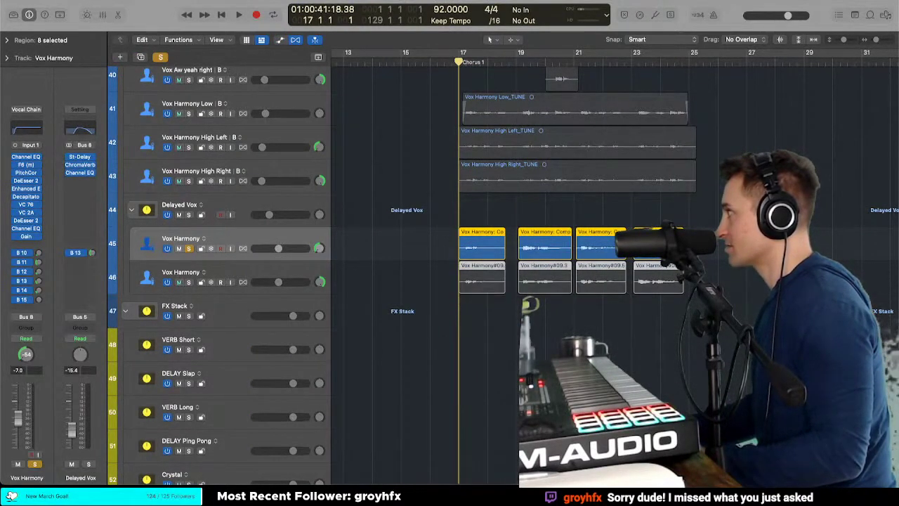
Step: Extend the ends of the delayed Vox Harmony regions on both tracks toward the start of the next region, and deselect them
drag(624, 254, 633, 255)
drag(631, 257, 631, 259)
key(t)
key(t)
click(502, 212)
Step: Insert a mono Melodyne ahead of the Channel EQ on the first delayed Vox Harmony track
click(270, 236)
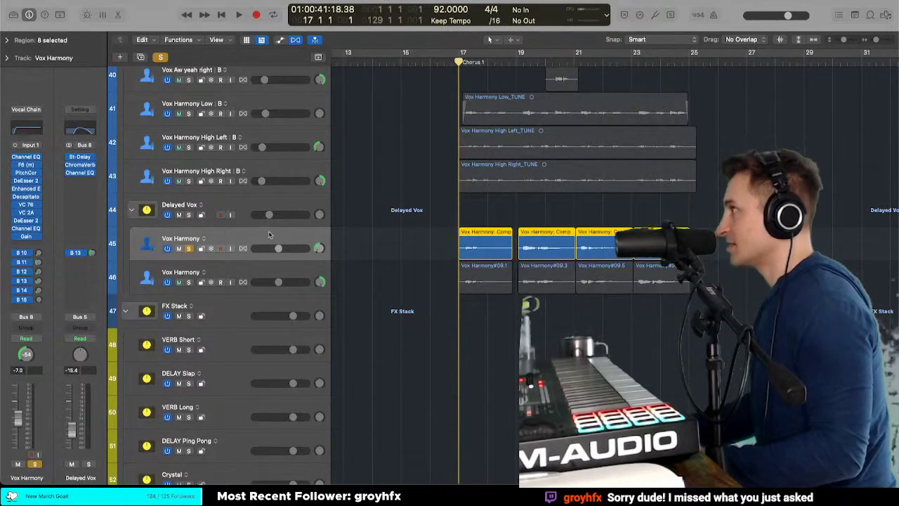
click(20, 154)
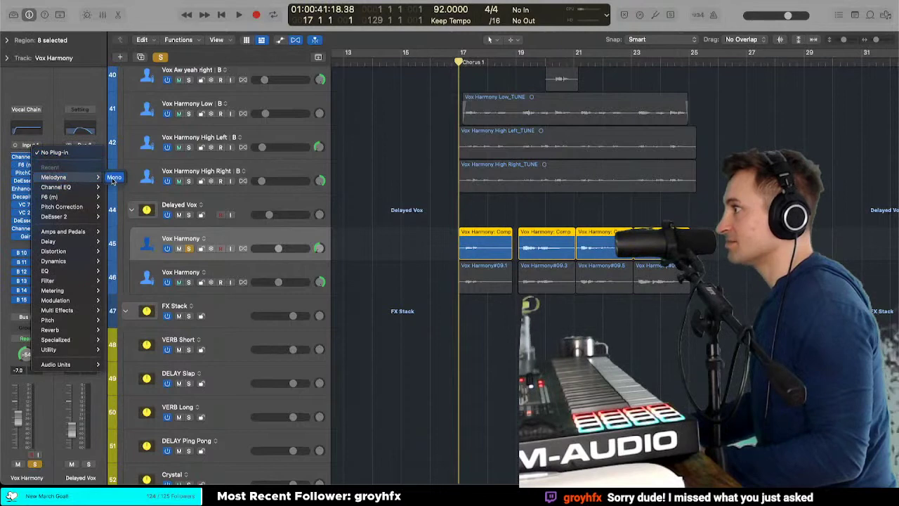
click(353, 169)
drag(460, 93, 393, 311)
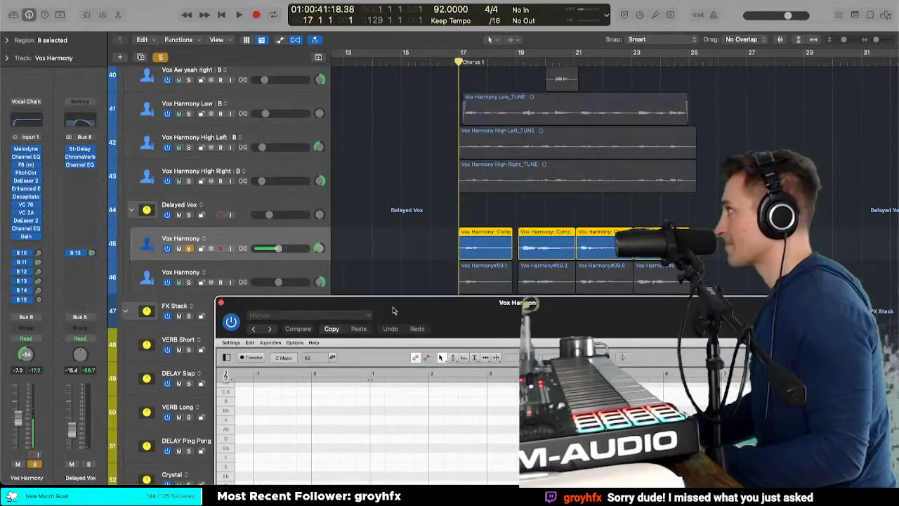
Step: Arm Melodyne's Transfer for the delayed Vox Harmony track and uncover the arrangement around bar 17
key(t)
key(t)
drag(477, 311, 438, 91)
click(214, 138)
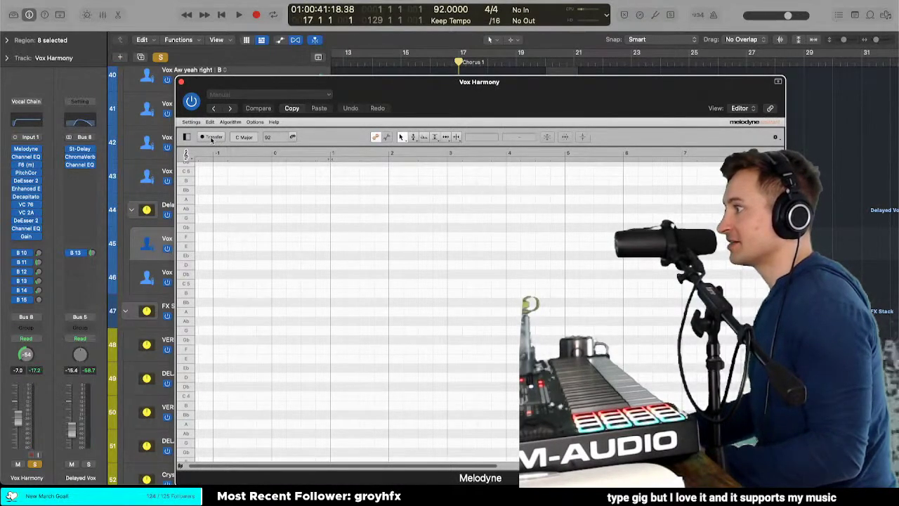
drag(306, 80, 300, 354)
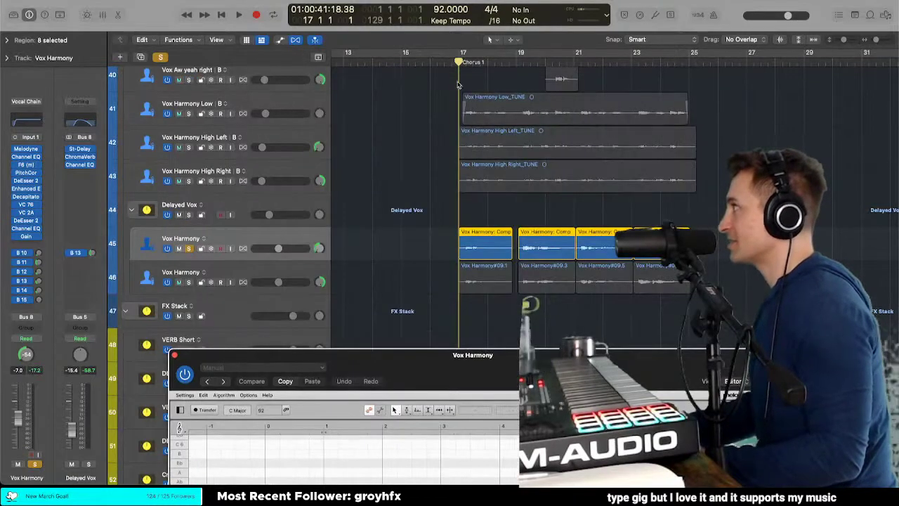
Step: Transfer the first delayed Vox Harmony track into Melodyne by playing from just before bar 17 to bar 25
click(451, 57)
drag(448, 368, 441, 71)
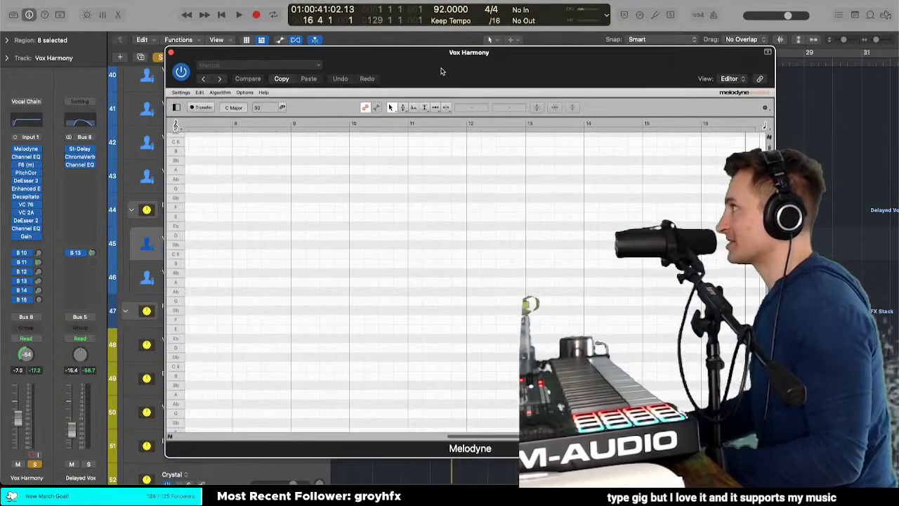
click(201, 107)
key(space)
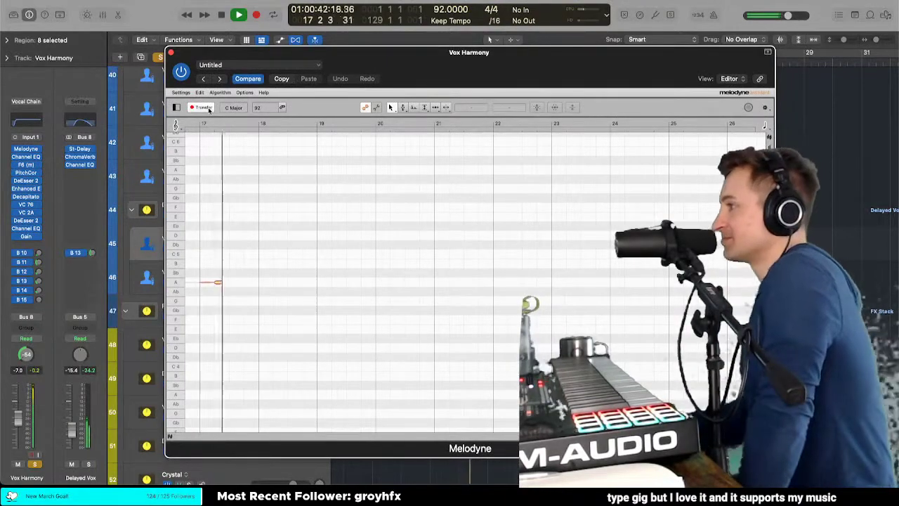
mouse_move(367, 64)
mouse_down()
mouse_move(365, 436)
mouse_move(374, 63)
mouse_up()
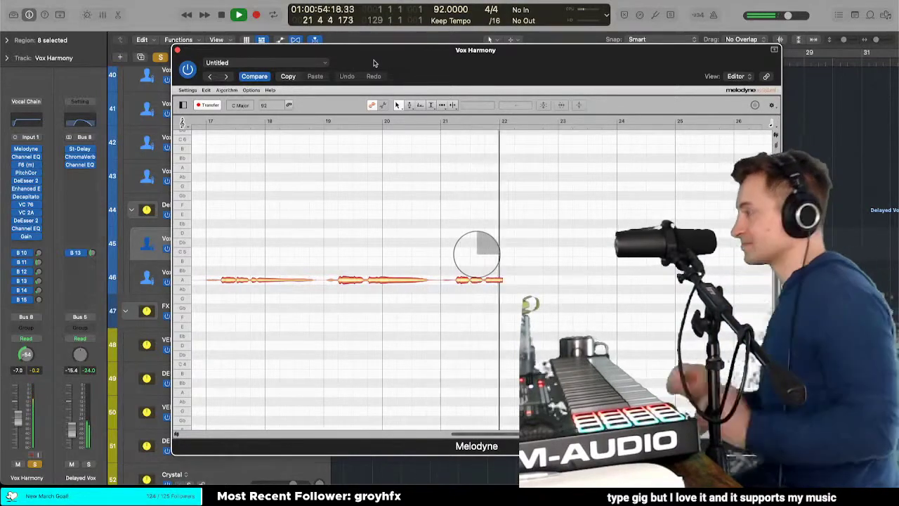
drag(412, 50, 391, 49)
key(space)
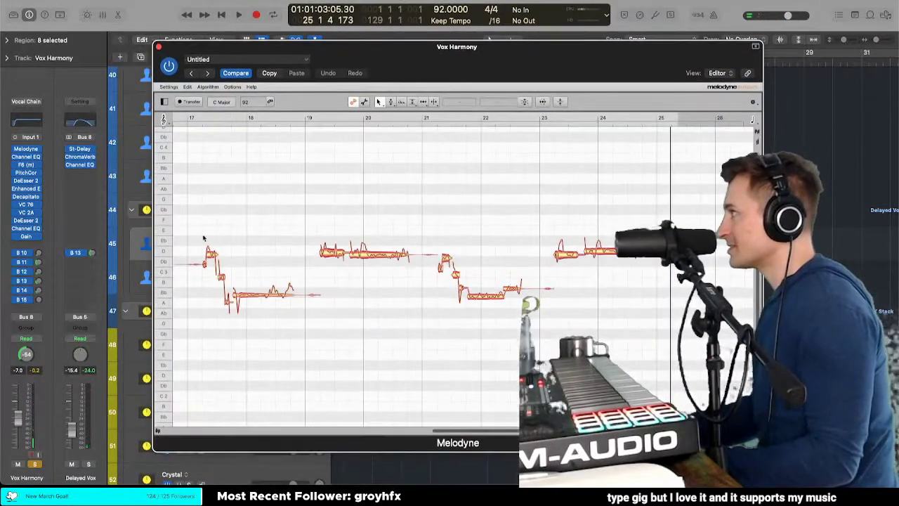
Step: Bypass the Bus 11 send on the delayed Vox Harmony track and audition the opening of the transferred phrase
key(space)
scroll(198, 238, up, 5)
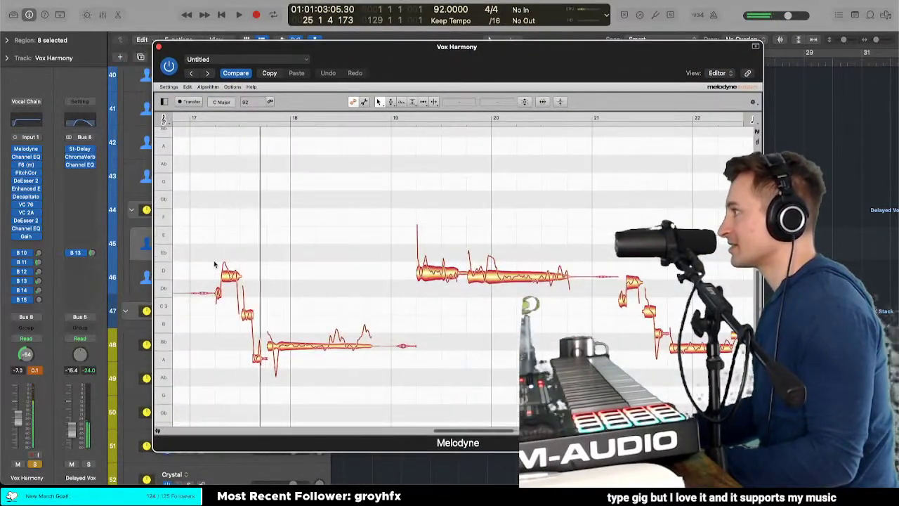
click(20, 261)
drag(354, 56, 411, 90)
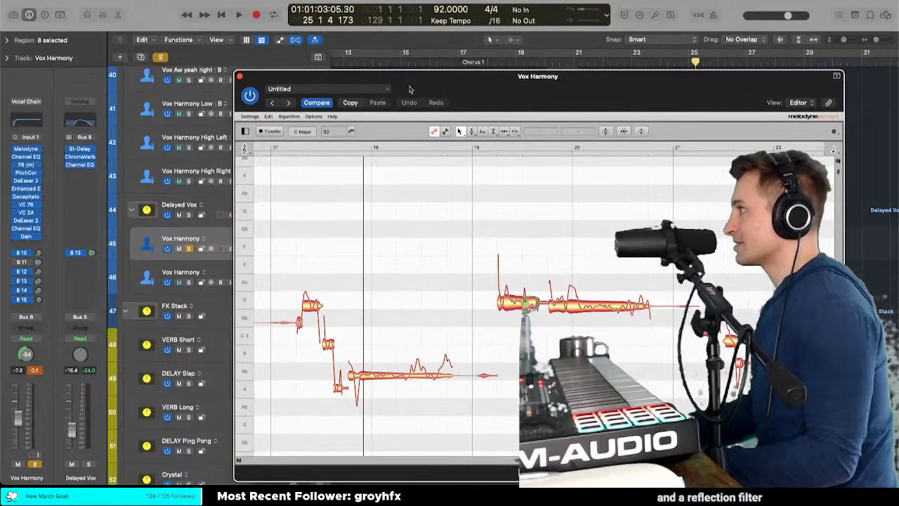
click(181, 207)
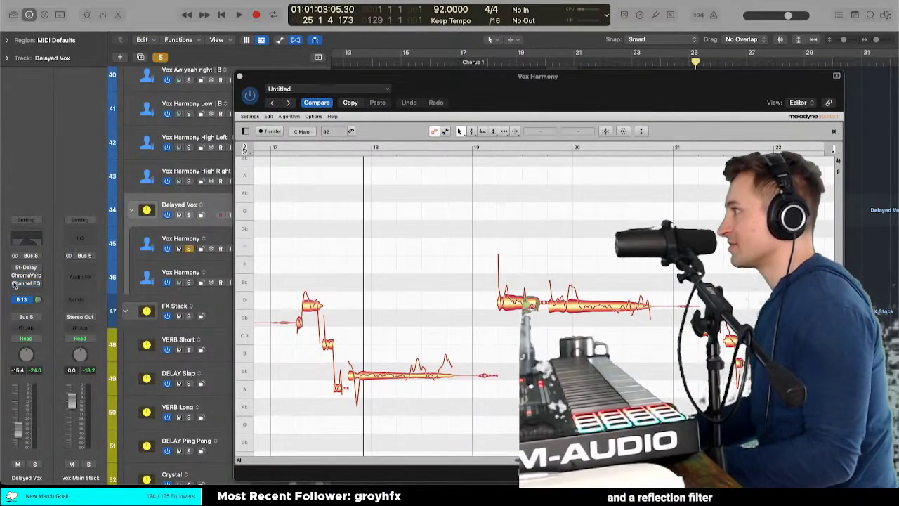
click(150, 236)
drag(425, 83, 415, 56)
key(space)
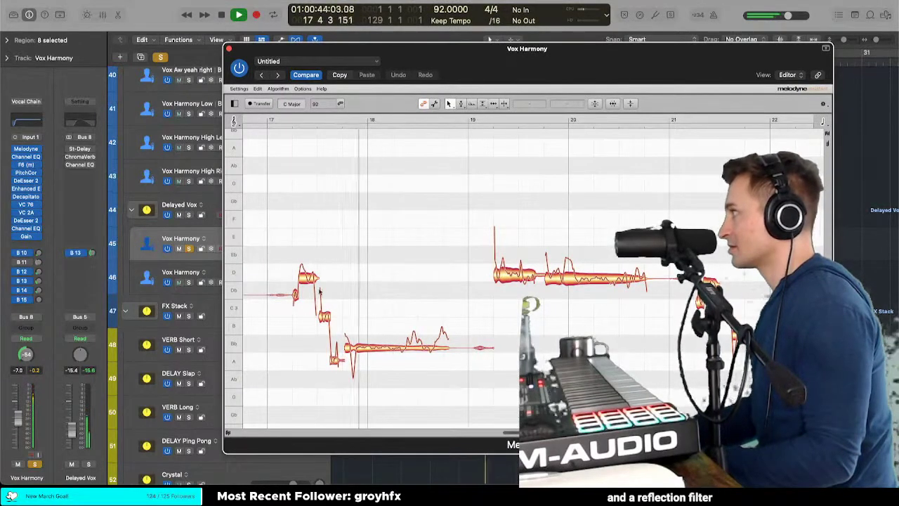
key(space)
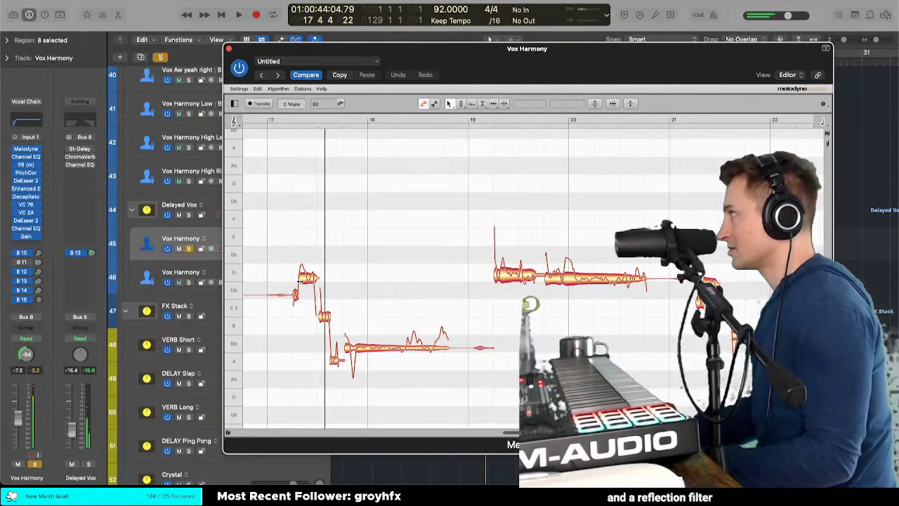
Step: With the Pitch Tool, move the breath and first short note after bar 17 to C3 and the following note to D3
right_click(304, 278)
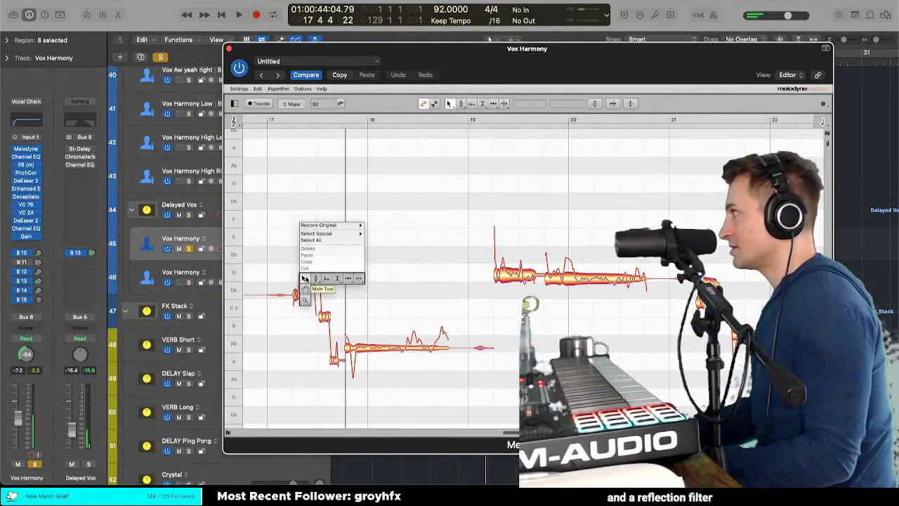
click(315, 278)
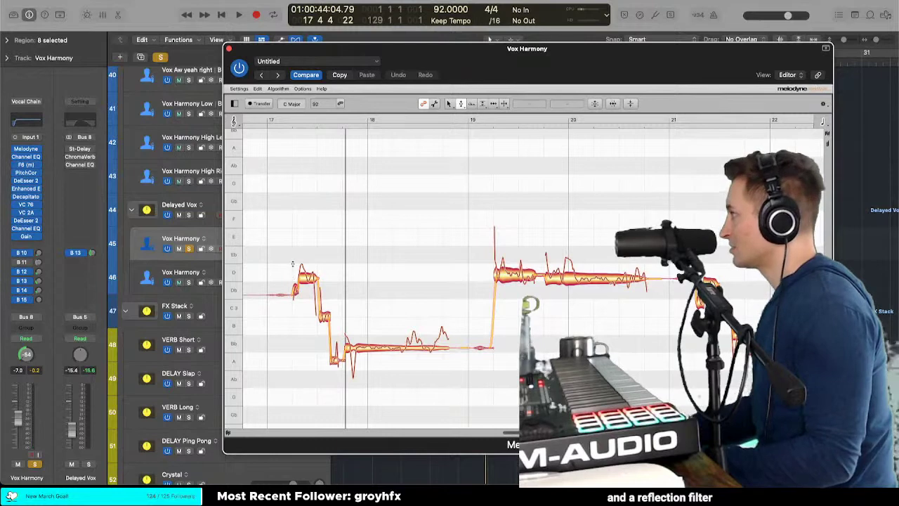
key(space)
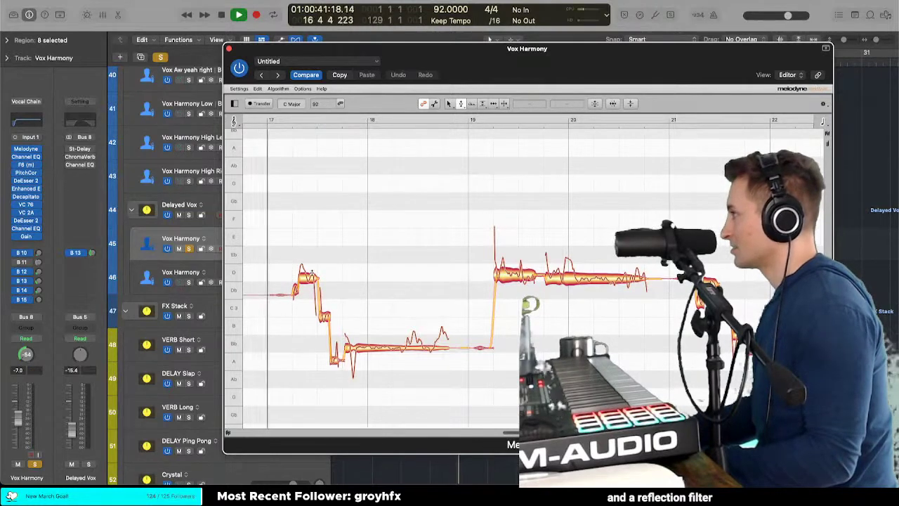
key(space)
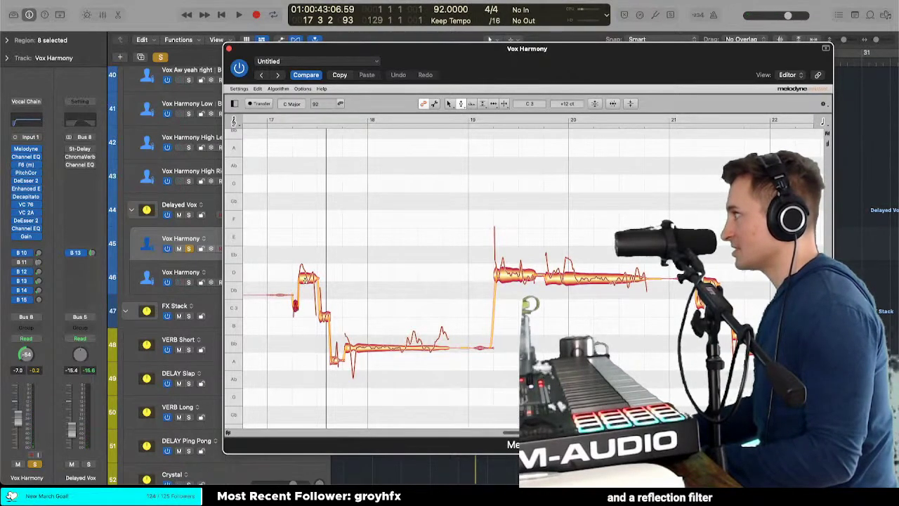
drag(279, 295, 279, 307)
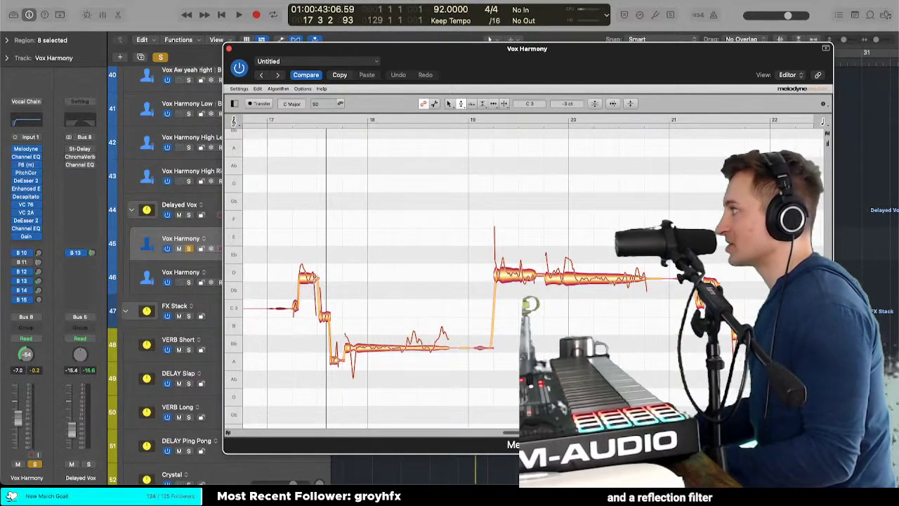
drag(314, 278, 313, 271)
Step: Adjust the pitch modulation of the D3 note and the short note after it, setting the latter to 99%
right_click(311, 275)
click(311, 287)
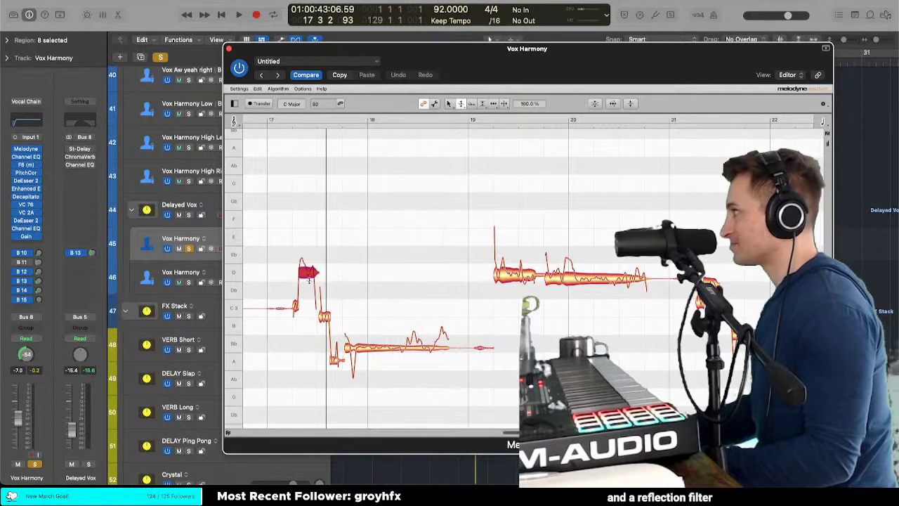
right_click(326, 316)
click(328, 319)
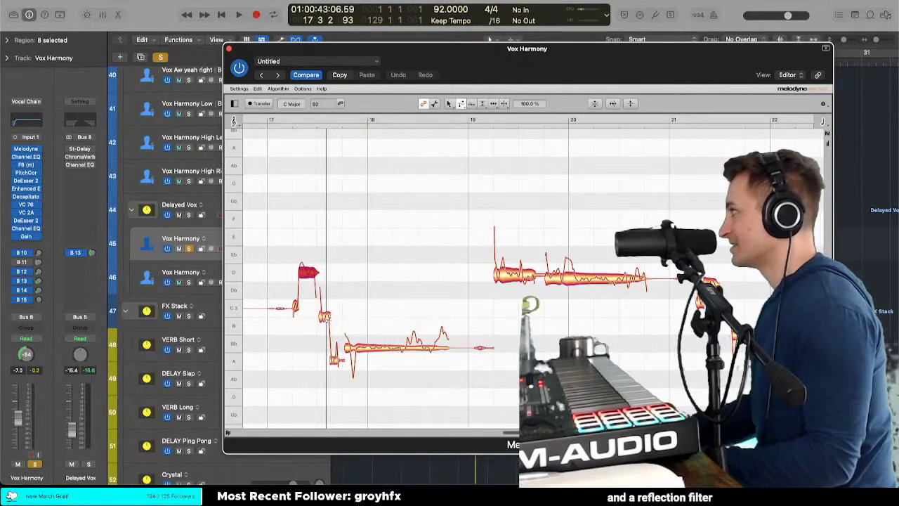
click(325, 317)
right_click(327, 322)
click(326, 324)
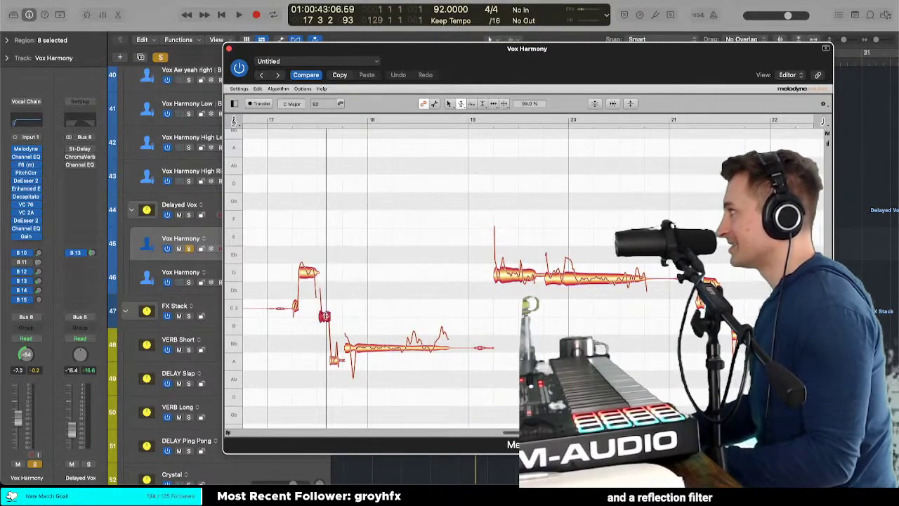
Step: Move the short note following the D3 note up to C3 with the Pitch Tool
right_click(326, 318)
click(326, 312)
drag(327, 310, 327, 304)
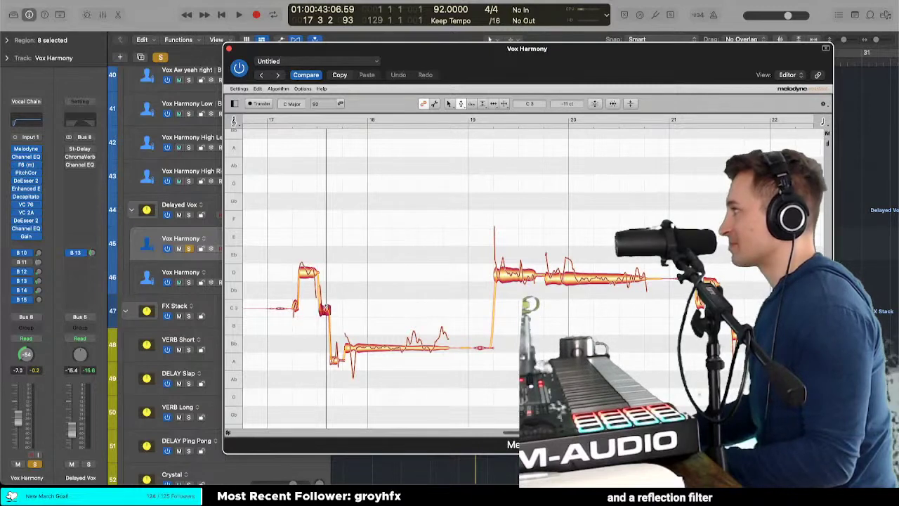
click(304, 276)
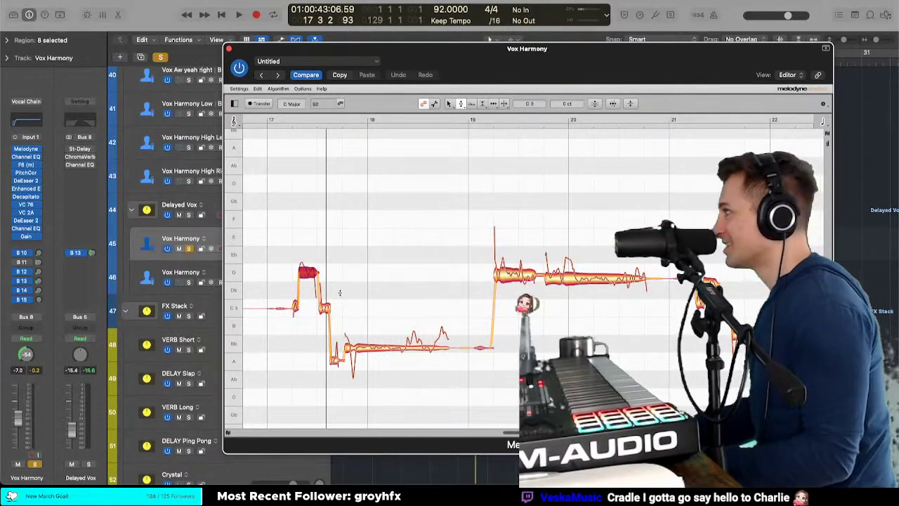
Step: Centre the long note before bar 18 on Bb2 and raise the short A2 note ahead of it to Bb2
key(space)
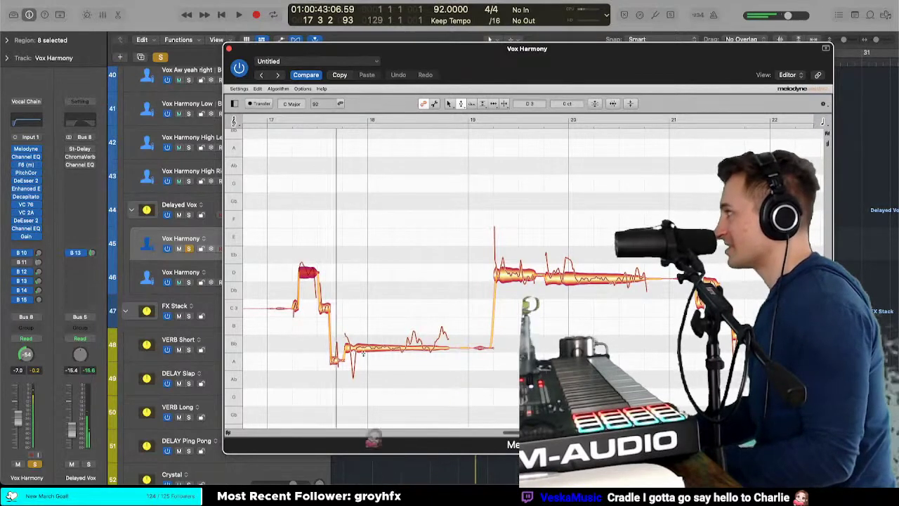
click(336, 361)
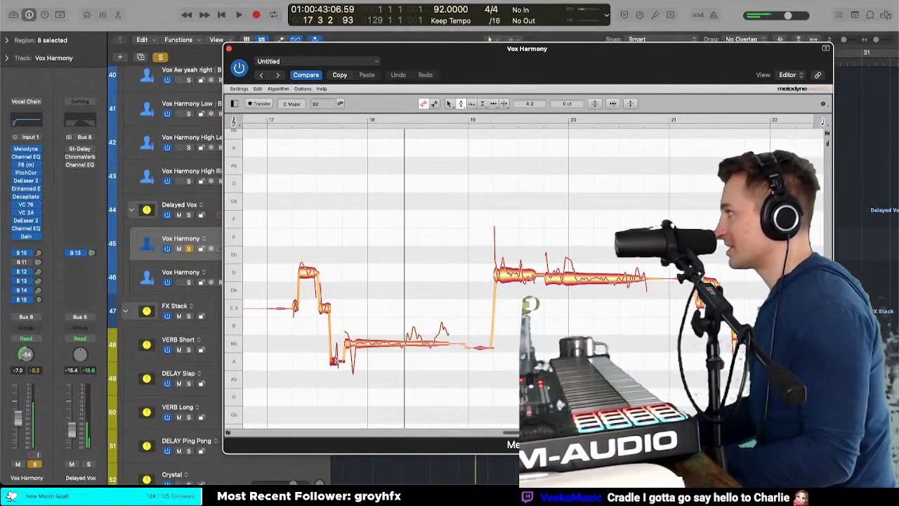
drag(336, 361, 335, 346)
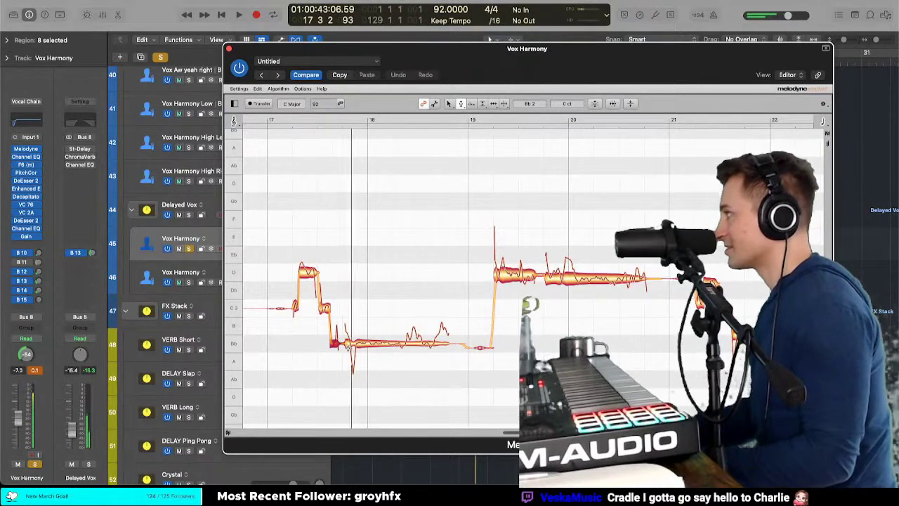
drag(335, 344, 336, 362)
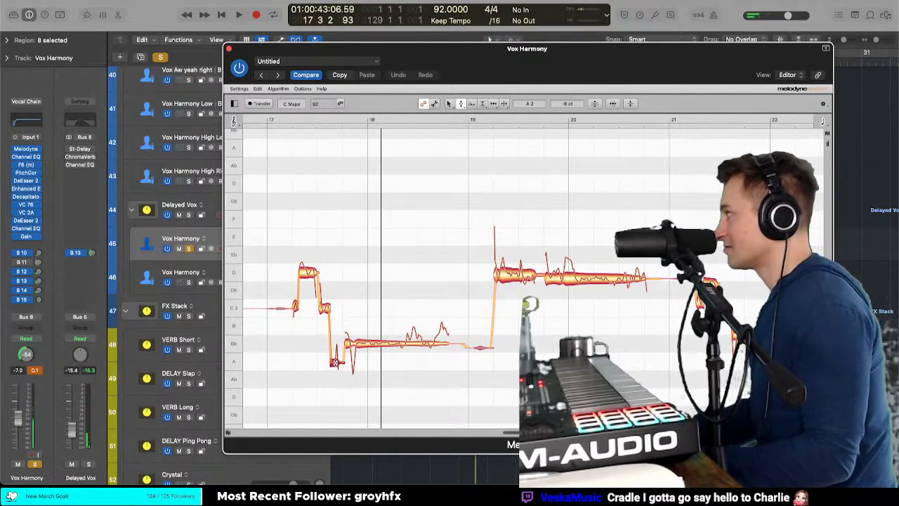
click(320, 348)
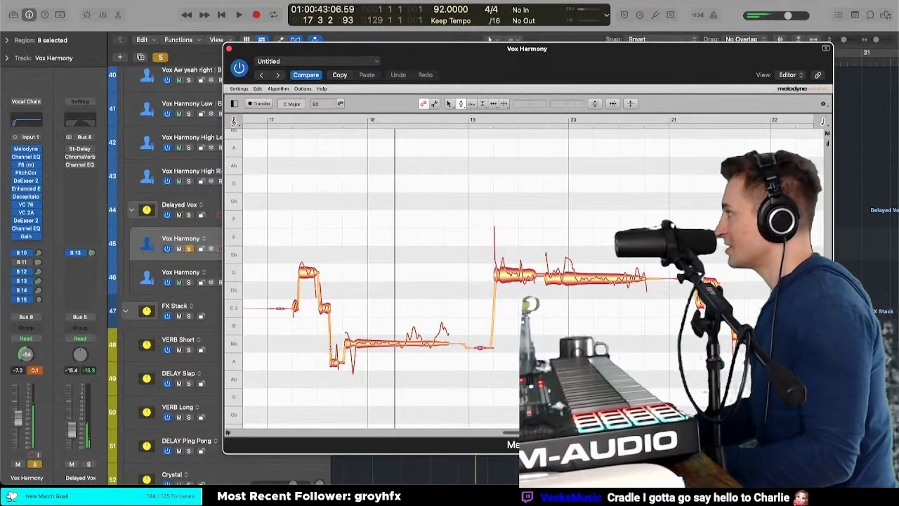
drag(330, 349, 334, 343)
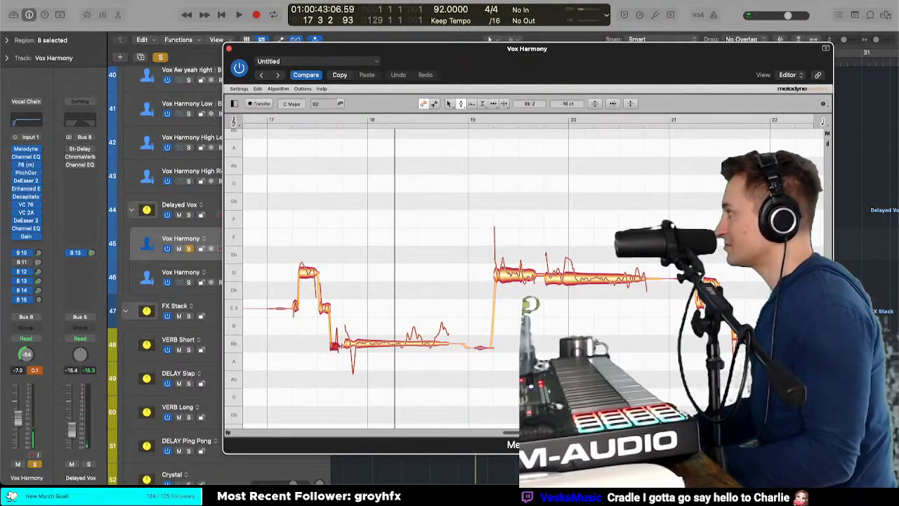
Step: Separate the start of the long Bb2 note and align the neighbouring low notes to the centre of Bb2
right_click(342, 317)
click(385, 321)
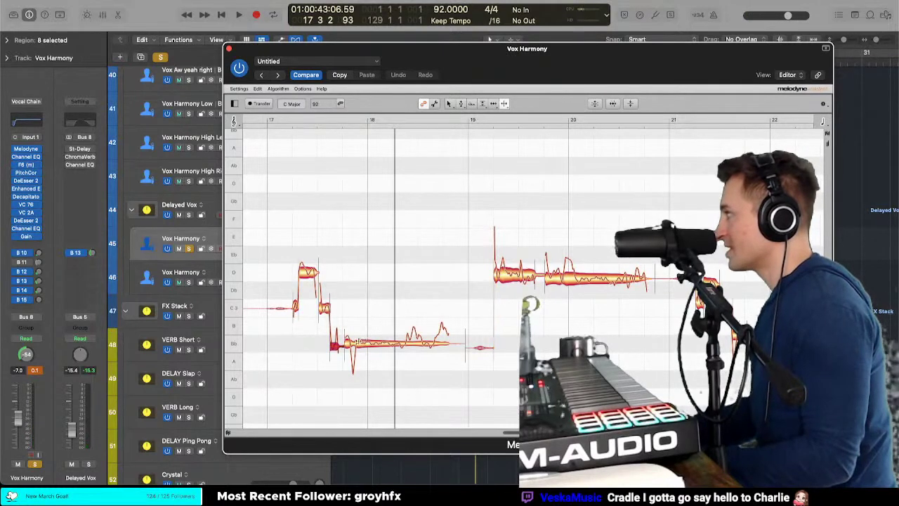
right_click(291, 261)
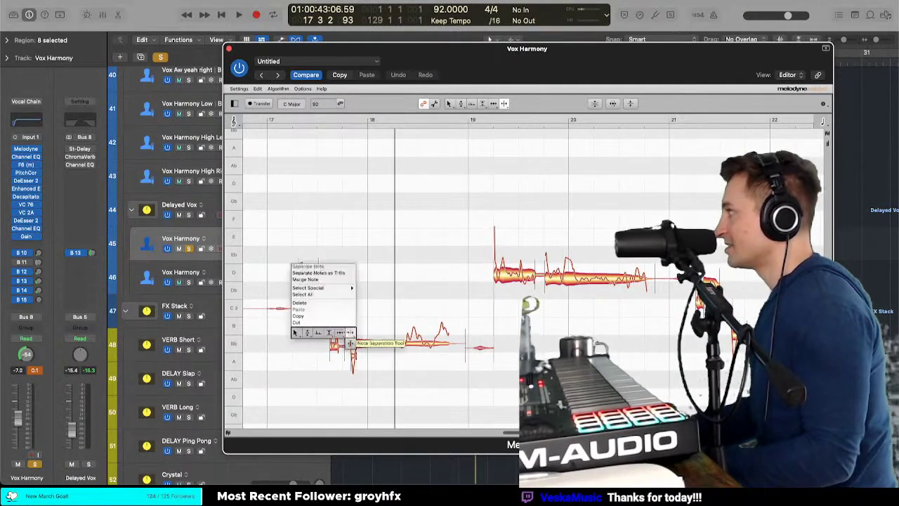
right_click(290, 278)
click(309, 333)
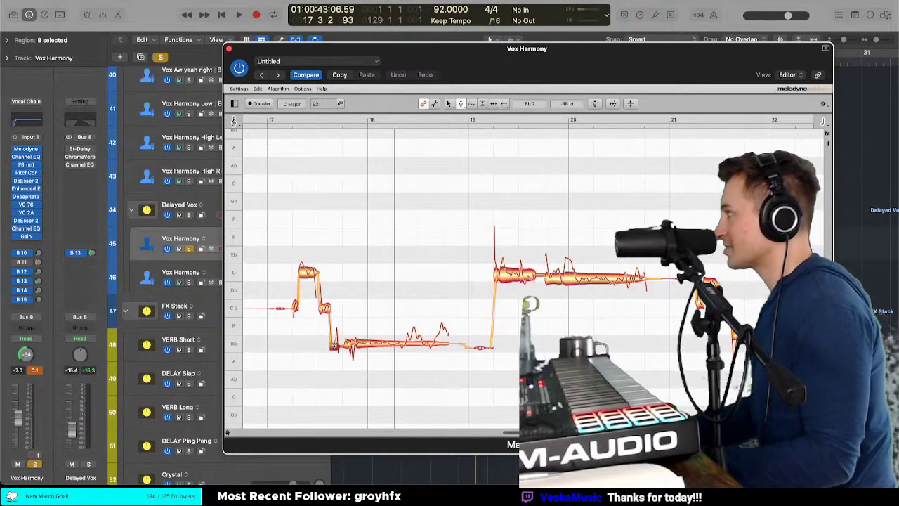
click(337, 342)
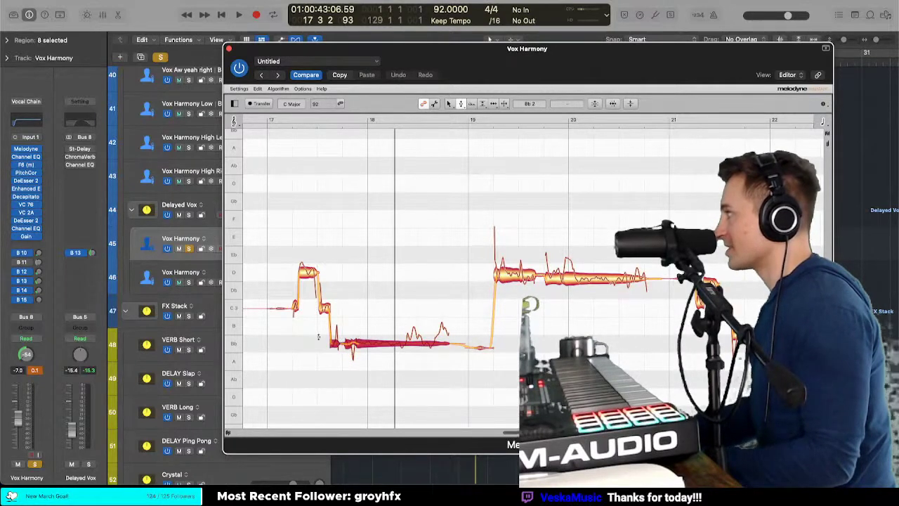
click(318, 338)
Step: Reduce the pitch modulation of the long Bb2 note across bar 18 to 32%
right_click(318, 337)
click(314, 360)
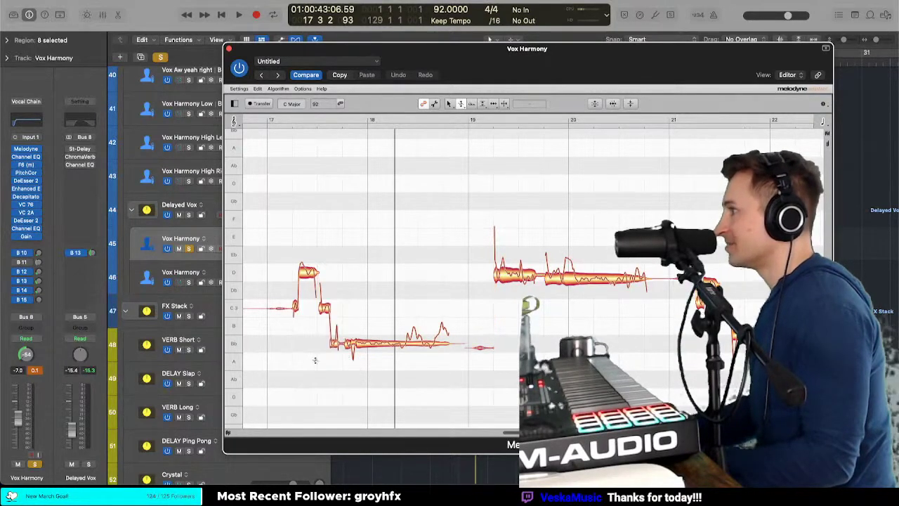
click(405, 343)
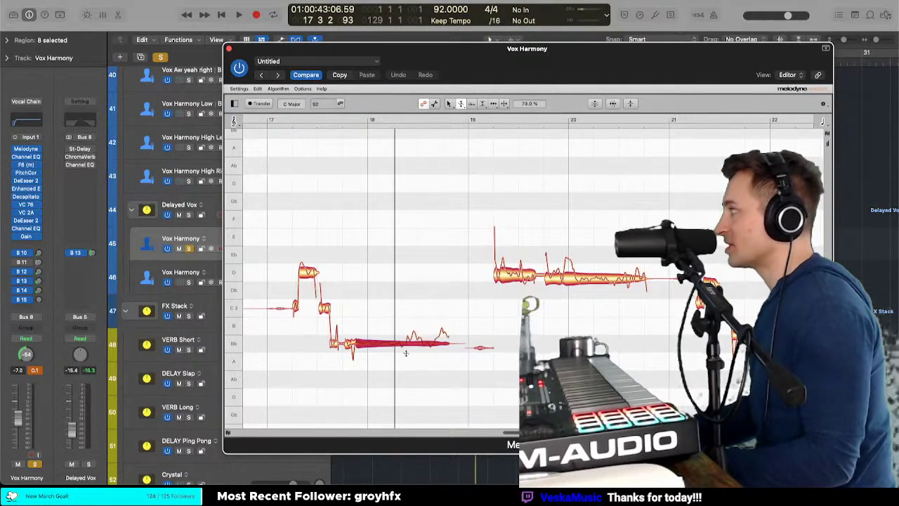
drag(405, 353, 404, 372)
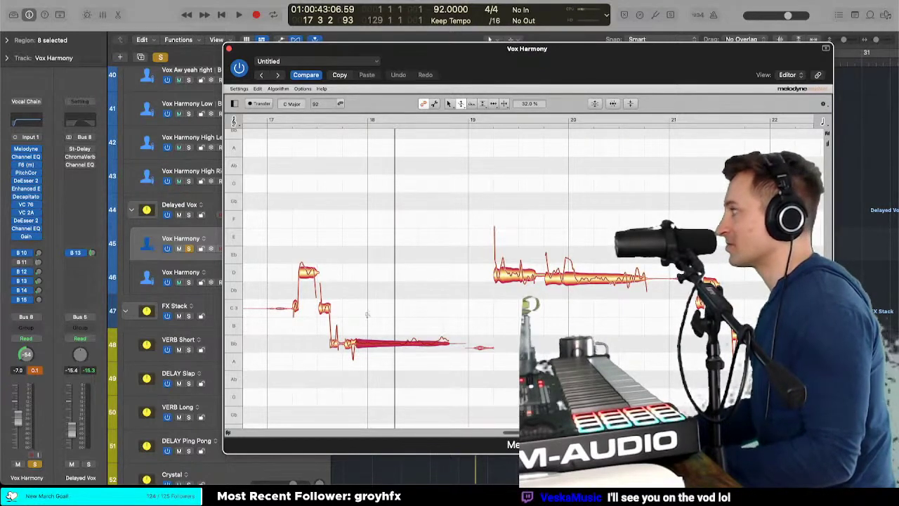
Step: Replay the opening phrase and reduce the pitch modulation of its D3 note to 44%
key(space)
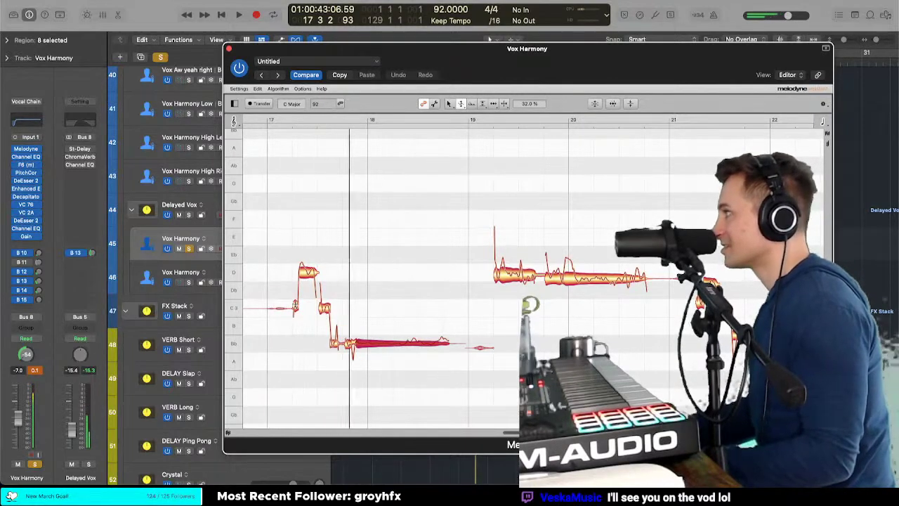
key(space)
key(space)
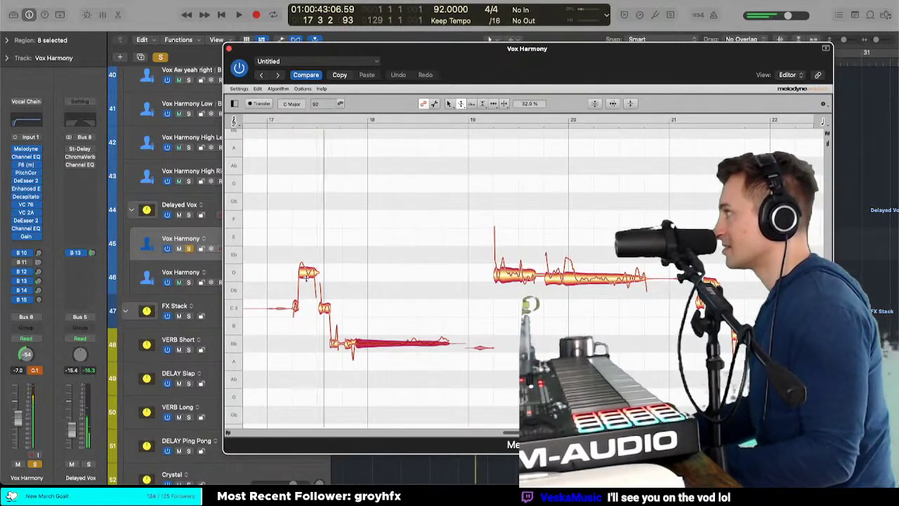
click(307, 273)
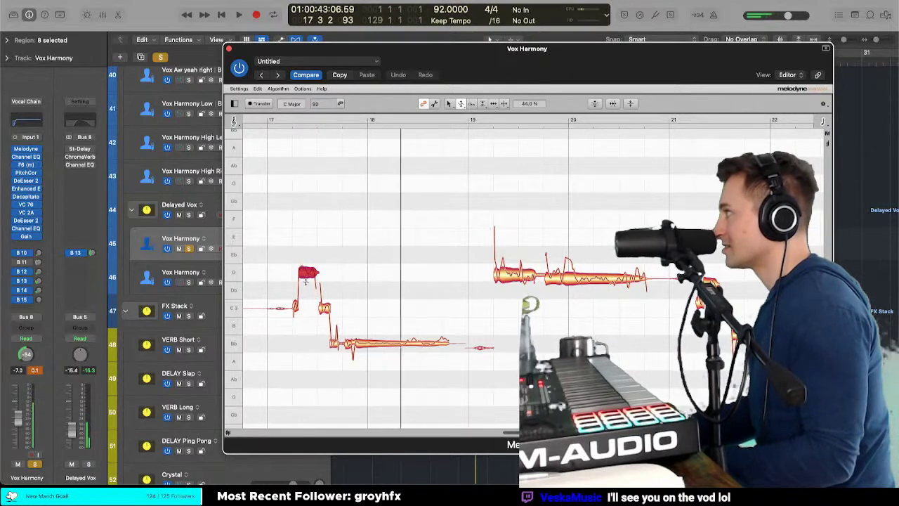
Step: Replay the opening phrase from bar 17 and check the pitch of its D3 note
right_click(306, 272)
click(304, 272)
click(278, 273)
key(space)
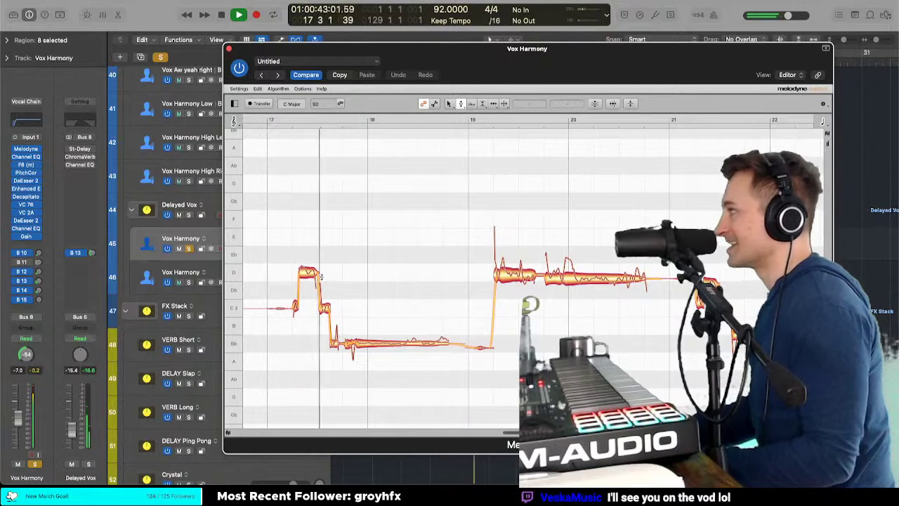
click(306, 272)
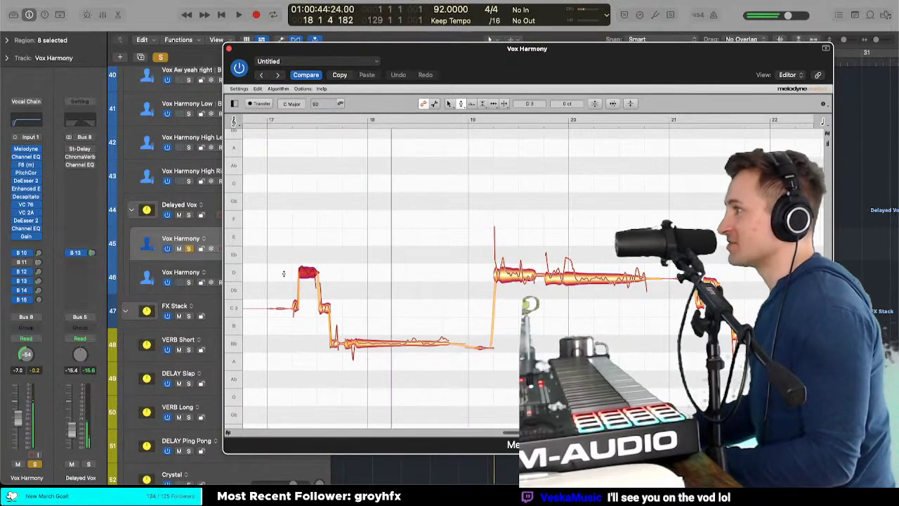
click(357, 325)
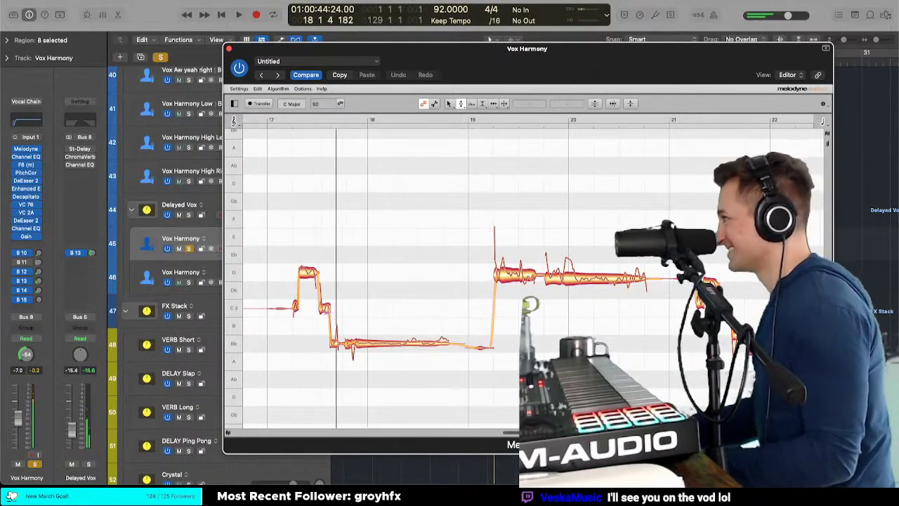
Step: Reduce the pitch modulation of the short Bb2 note, and set the separated start of the long Bb2 note to 89%
click(334, 342)
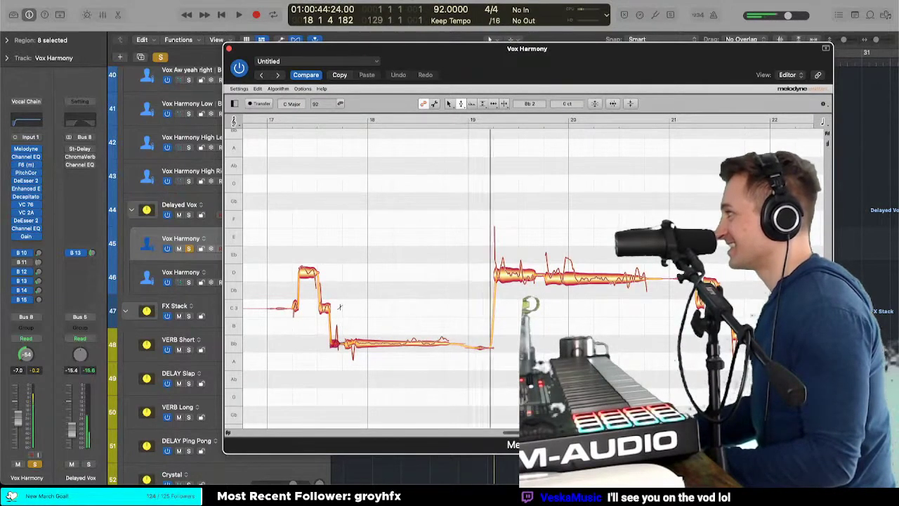
right_click(332, 344)
click(333, 352)
drag(333, 351, 331, 365)
drag(364, 326, 351, 347)
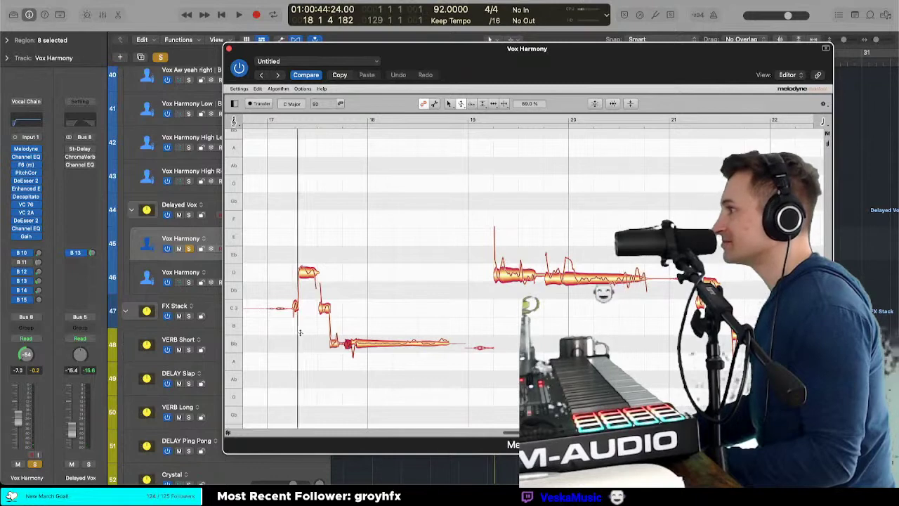
Step: Centre the two notes between bars 19 and 21 on D3 with the pitch tool
right_click(511, 267)
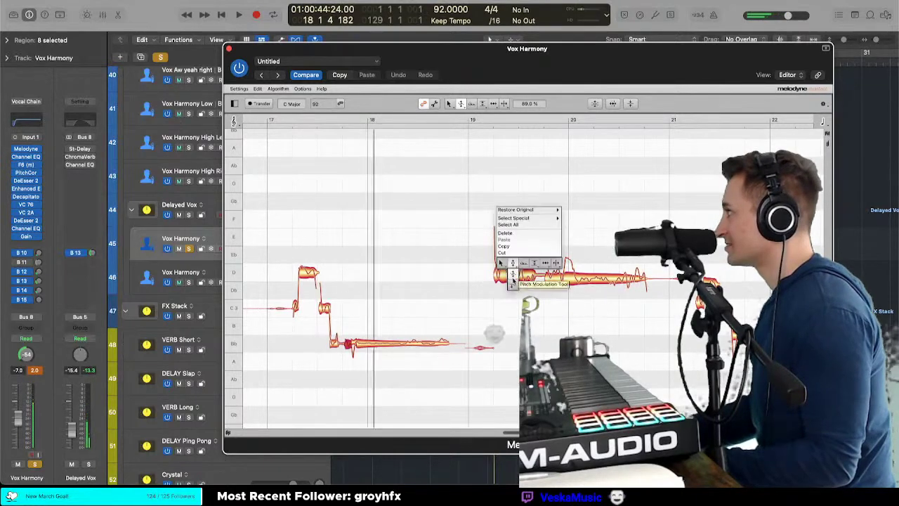
click(514, 265)
scroll(403, 247, right, 5)
right_click(402, 248)
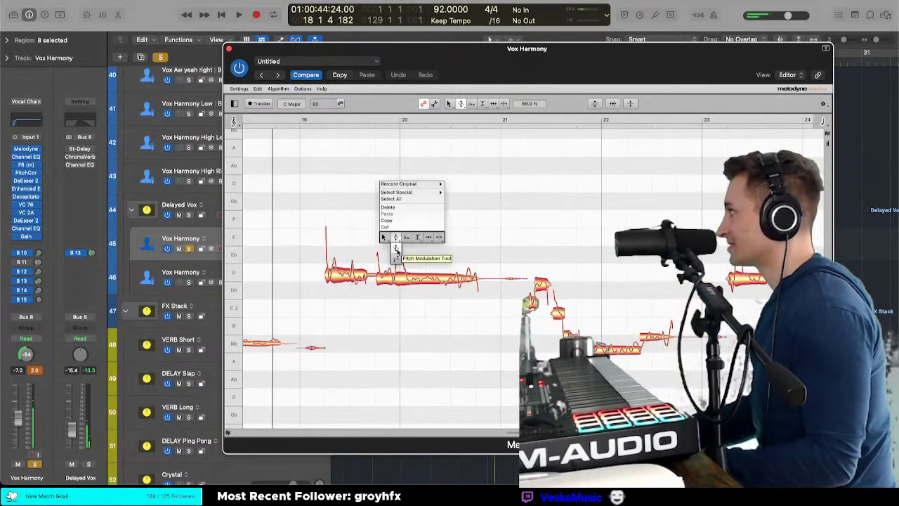
click(412, 257)
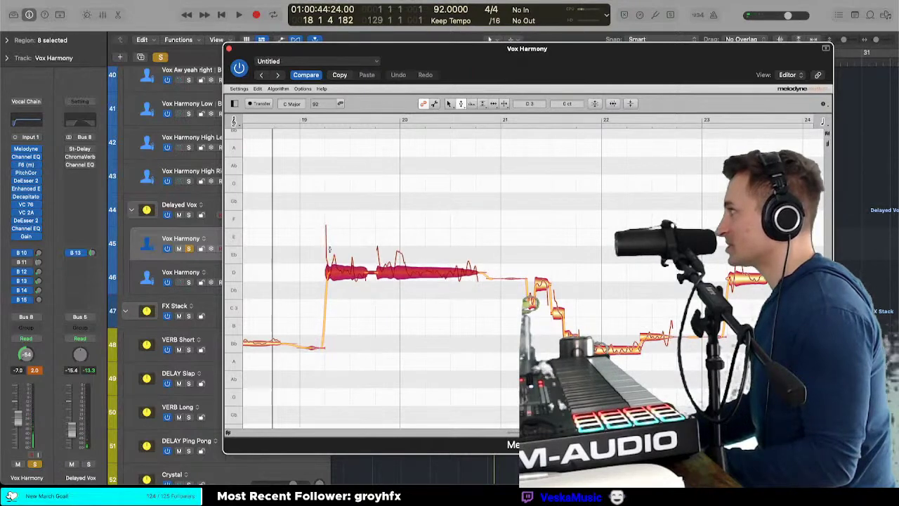
Step: Set the pitch modulation of both D3 notes after bar 19 to 97% and reduce the first one's modulation further
right_click(344, 261)
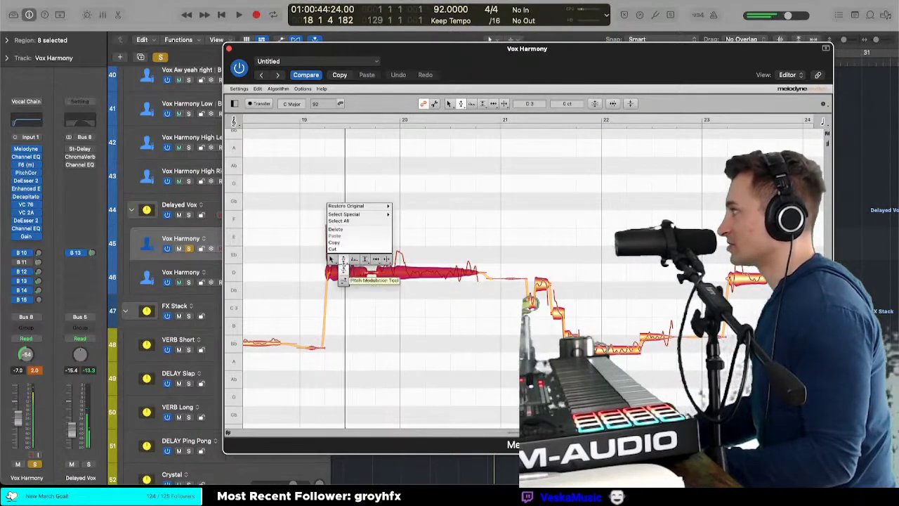
click(344, 279)
drag(341, 283, 342, 269)
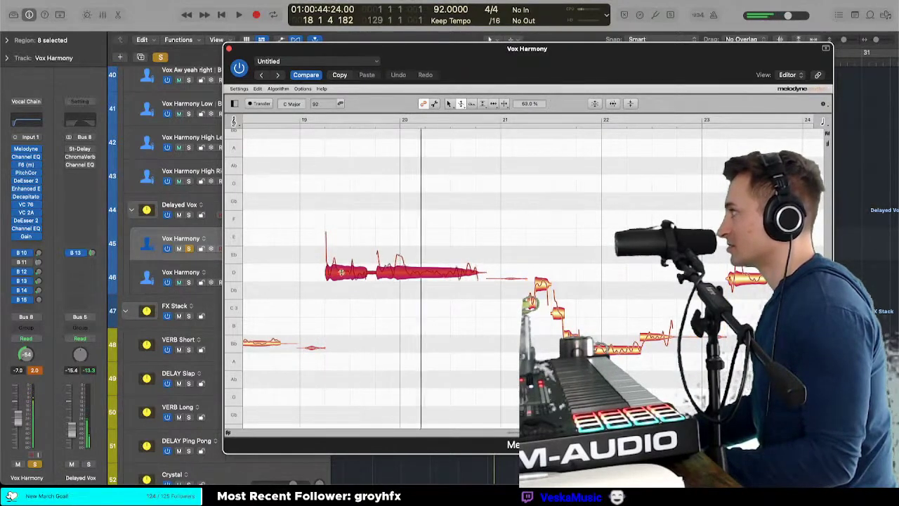
scroll(354, 255, left, 5)
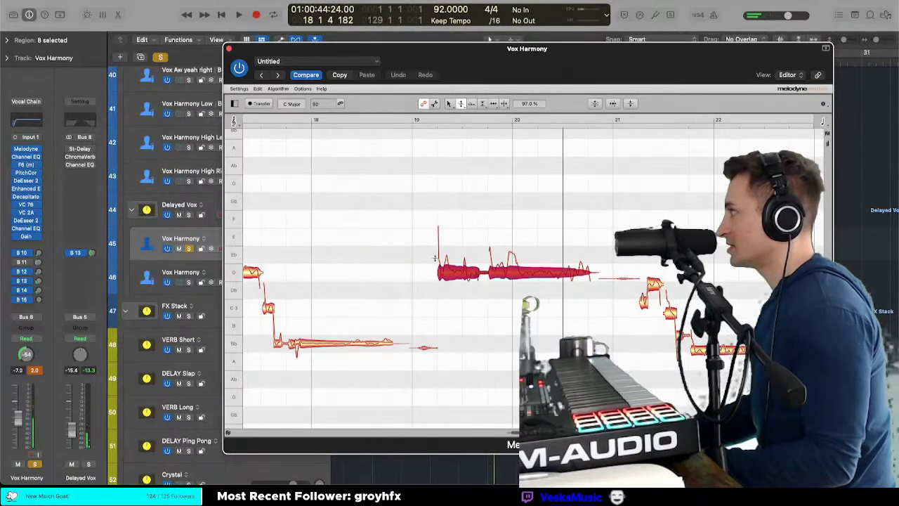
click(436, 258)
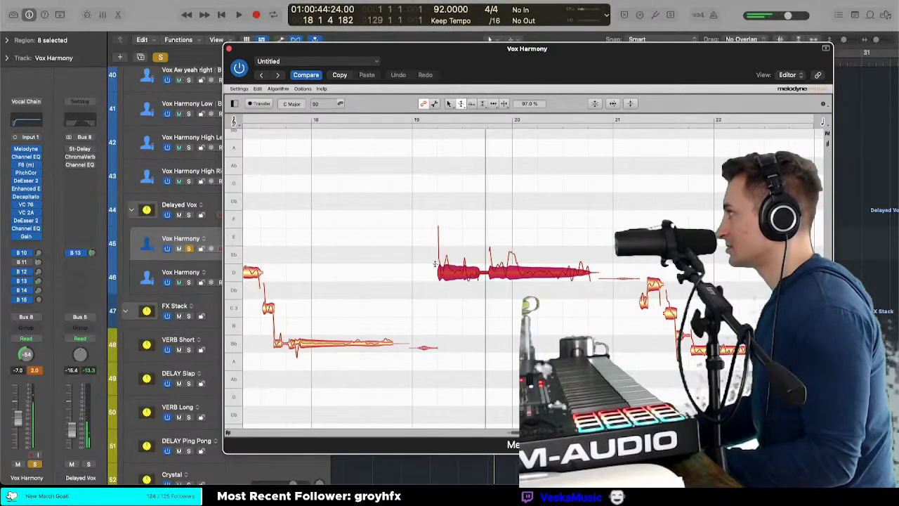
click(433, 265)
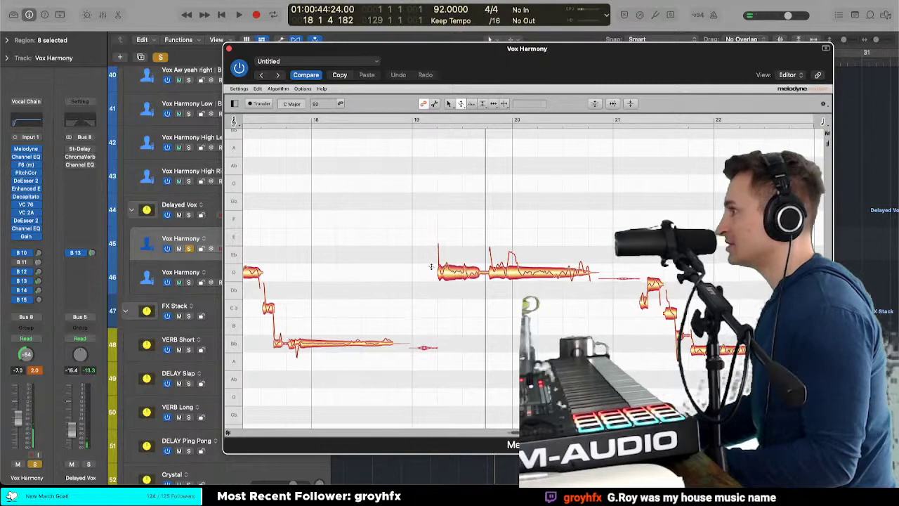
click(435, 240)
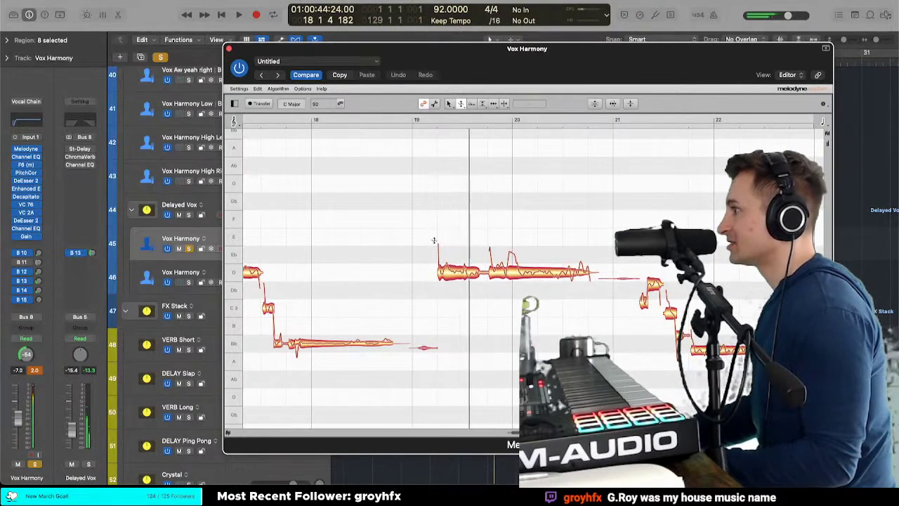
Step: Separate the second D3 note around bar 20 to isolate the short upward jump from its start and long tail
scroll(434, 240, right, 2)
right_click(467, 193)
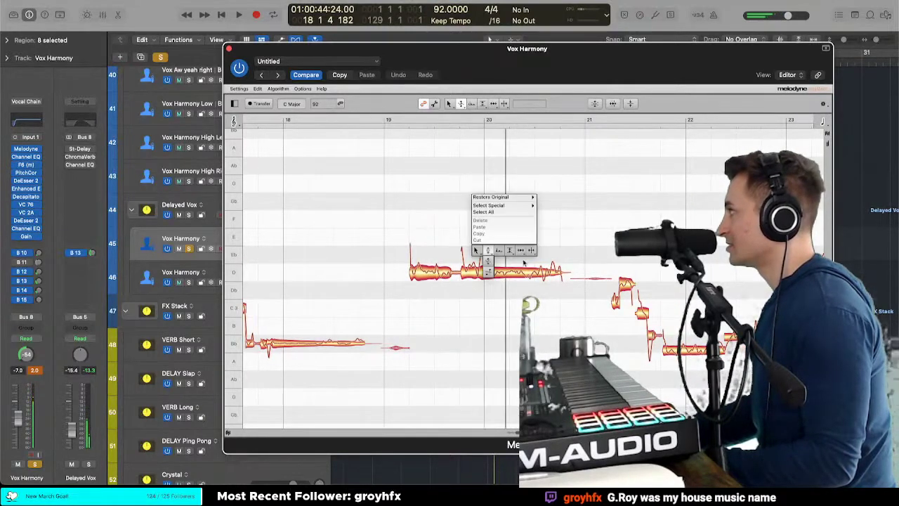
click(529, 247)
double_click(489, 271)
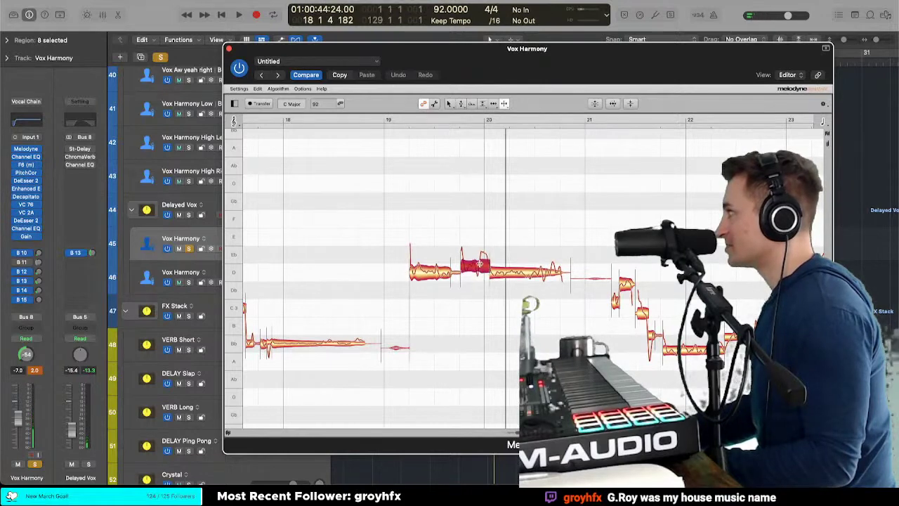
right_click(418, 205)
click(439, 218)
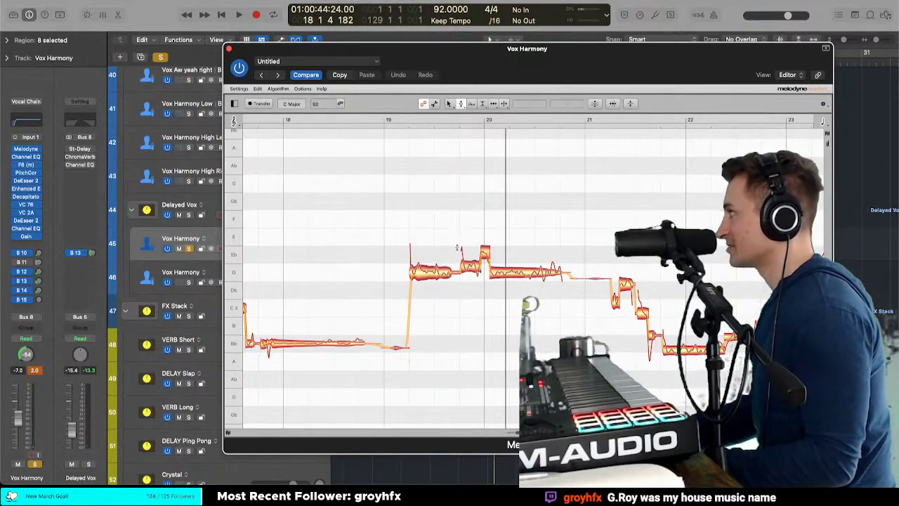
Step: Align the start and long tail of the separated note to D3 and adjust the short Eb3 piece at bar 20
click(407, 235)
click(506, 273)
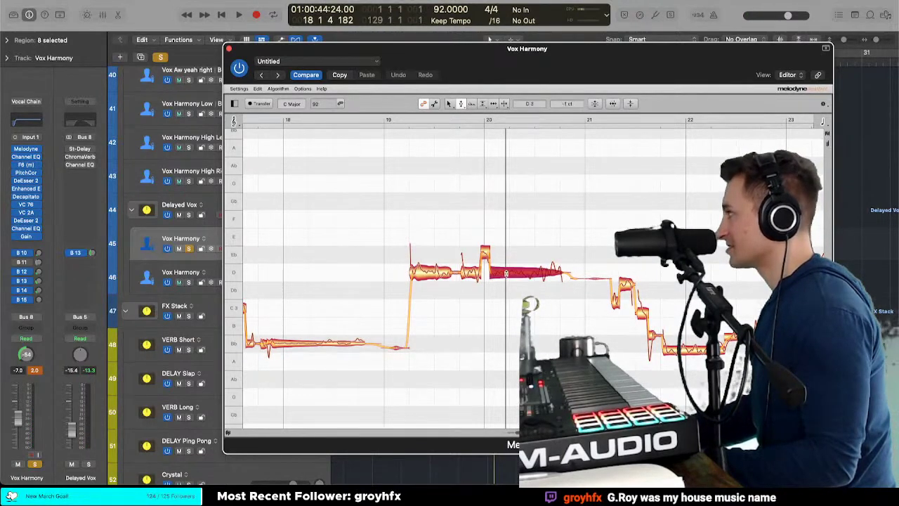
double_click(394, 273)
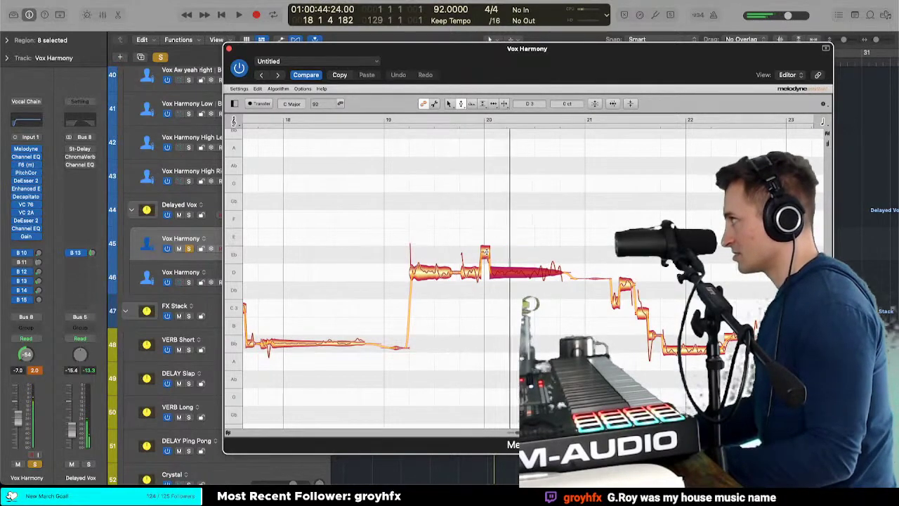
mouse_move(485, 252)
mouse_down()
mouse_move(485, 238)
mouse_move(485, 252)
mouse_up()
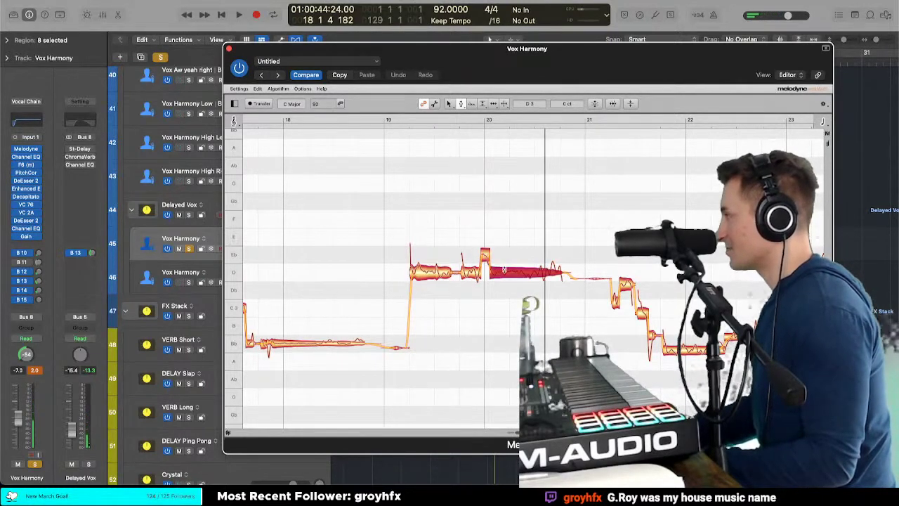
Step: Reduce the long D3 note after bar 20 to 58% pitch modulation and 65% pitch drift
right_click(504, 270)
click(510, 287)
right_click(510, 293)
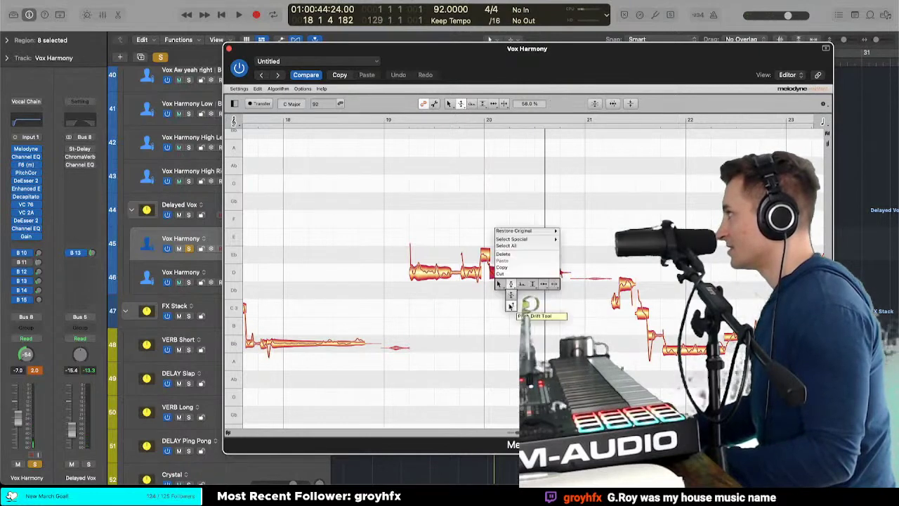
click(510, 285)
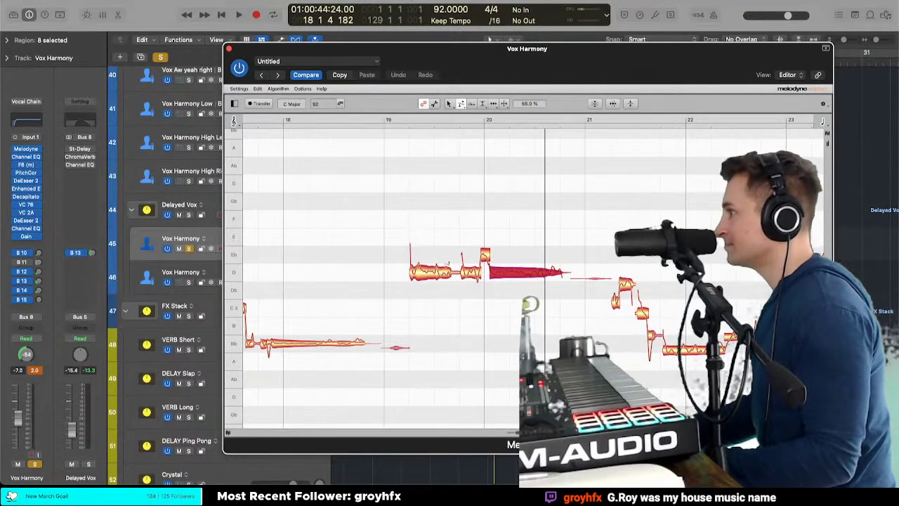
Step: Set the first D3 note after bar 19 to -18% pitch drift and 26% pitch modulation
click(429, 274)
right_click(428, 328)
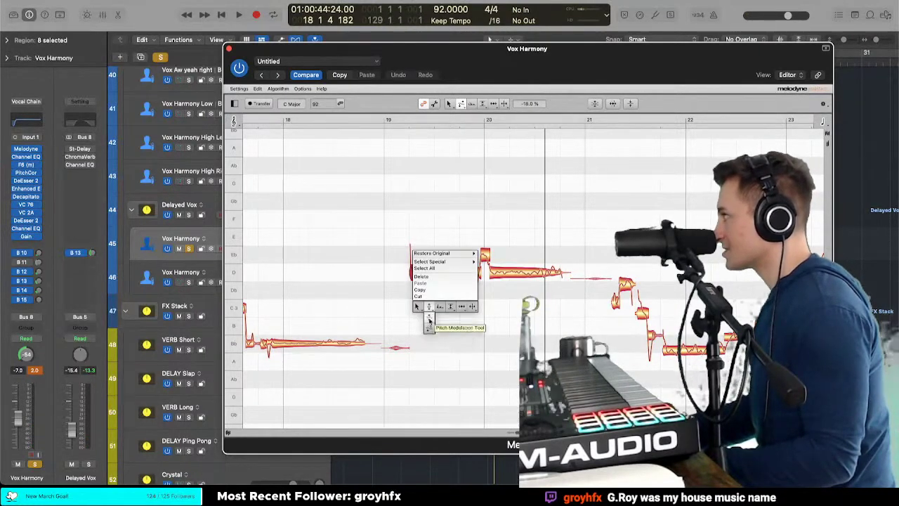
click(428, 276)
double_click(387, 245)
right_click(388, 246)
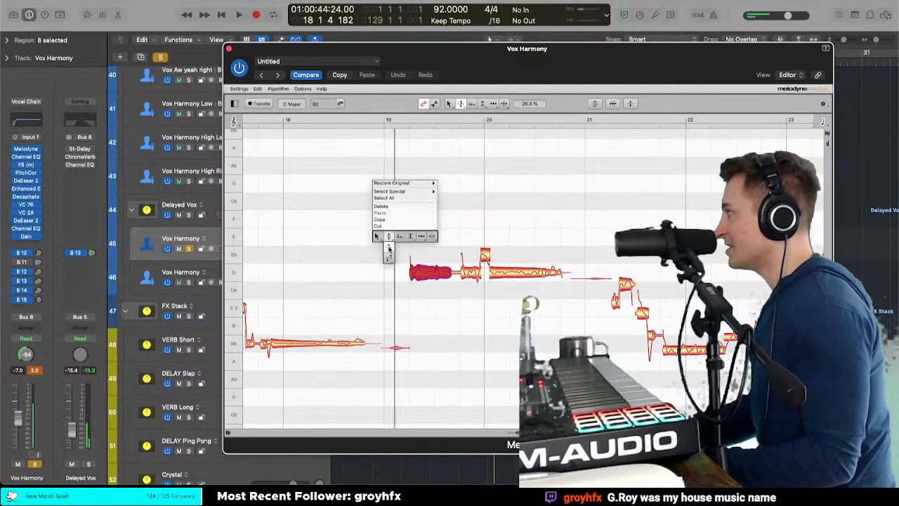
click(391, 237)
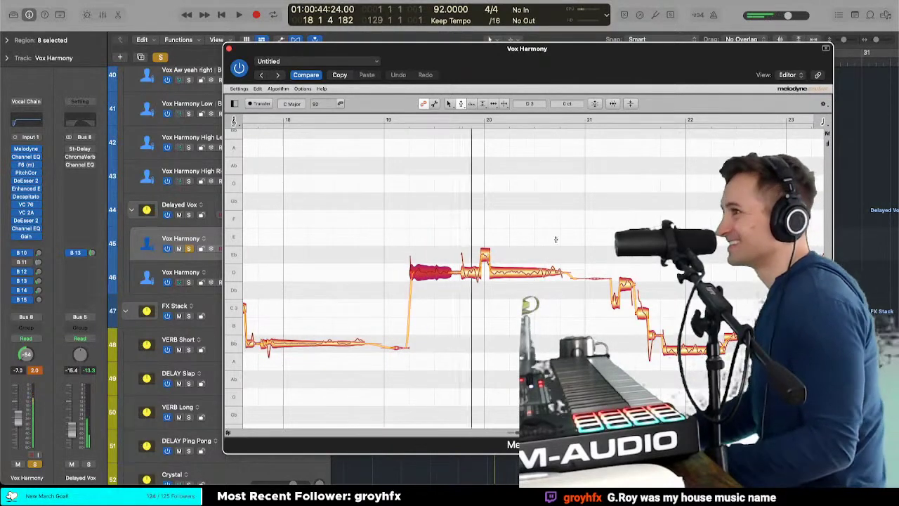
Step: Reduce the pitch modulation of the short D3 note just before bar 20 to 85%
click(475, 272)
right_click(475, 273)
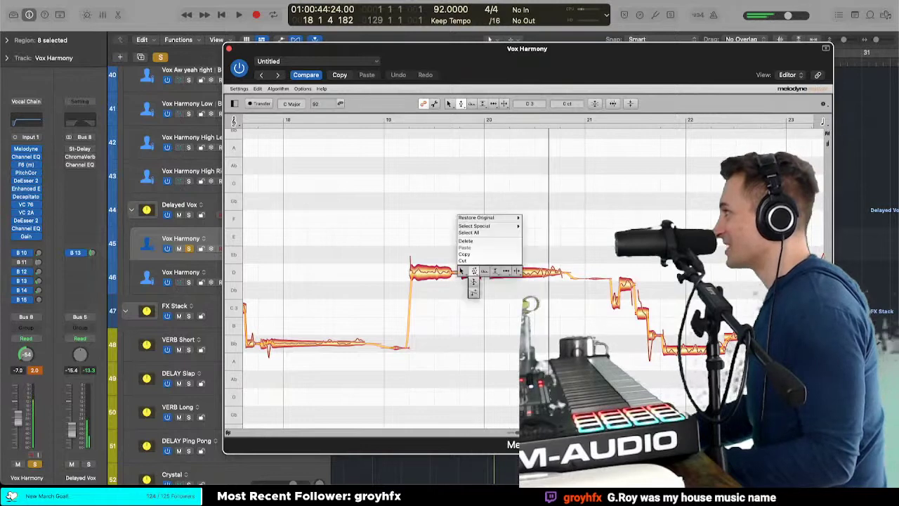
click(473, 281)
Step: Raise the short Db3 note after bar 21 to D3 with the pitch tool
scroll(556, 267, right, 5)
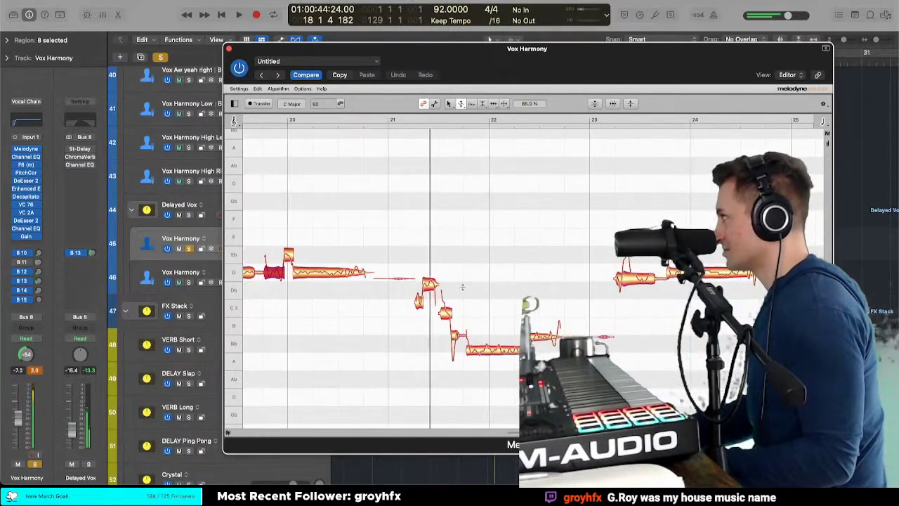
right_click(462, 285)
click(463, 276)
scroll(463, 272, left, 6)
scroll(463, 273, left, 4)
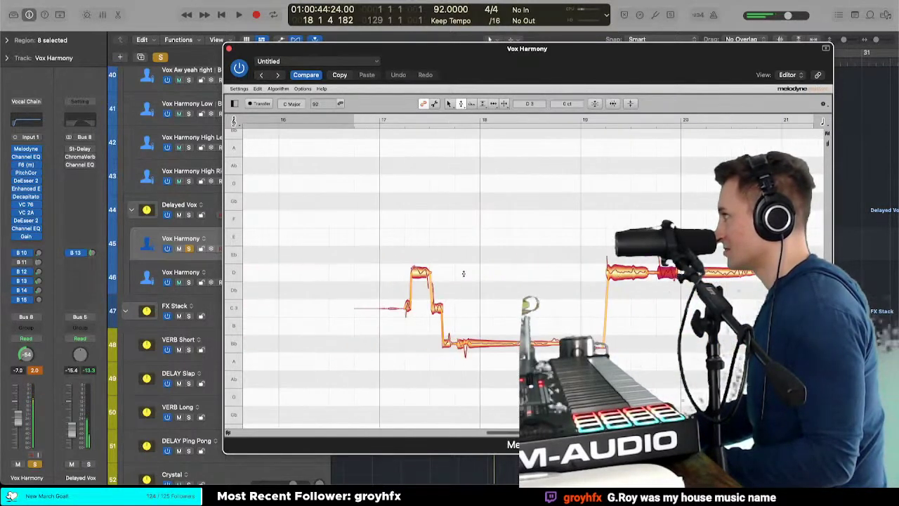
scroll(464, 273, right, 10)
click(400, 274)
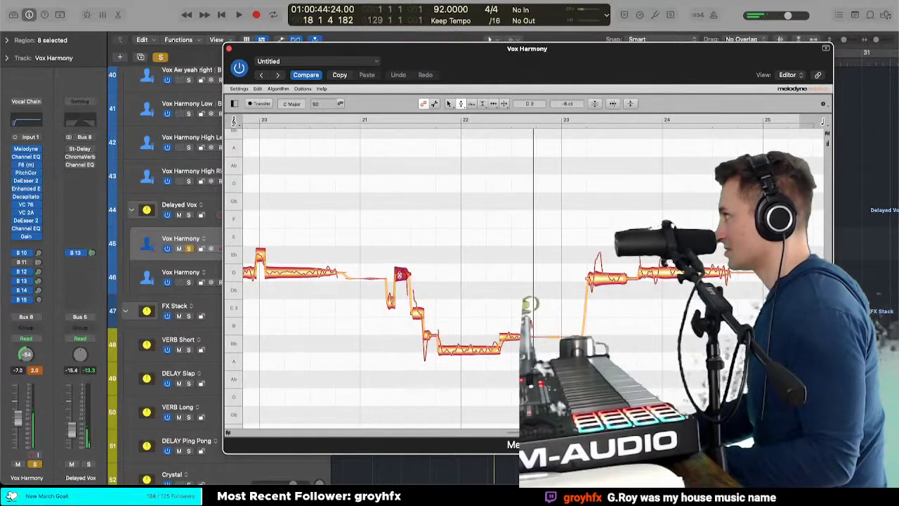
Step: Centre the two short notes around that D3 on C3 and align the low notes around bar 22 to Bb2
click(386, 304)
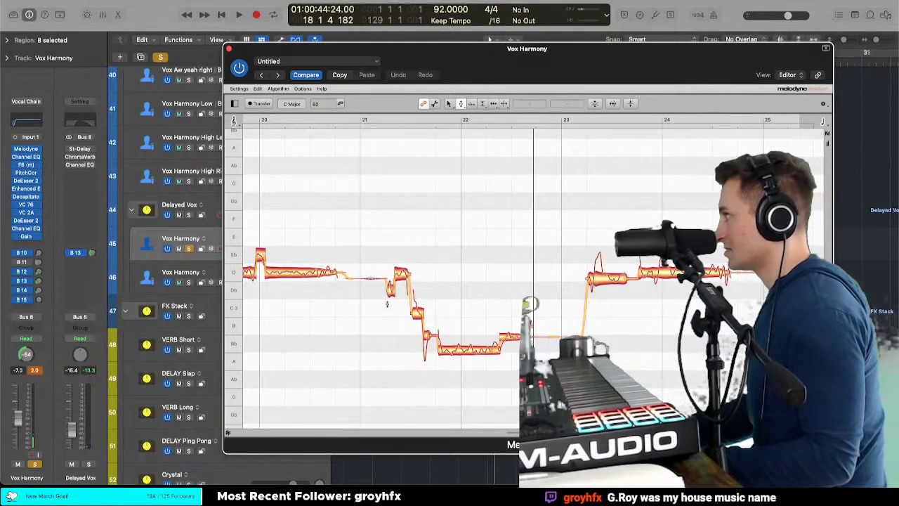
click(387, 305)
click(416, 307)
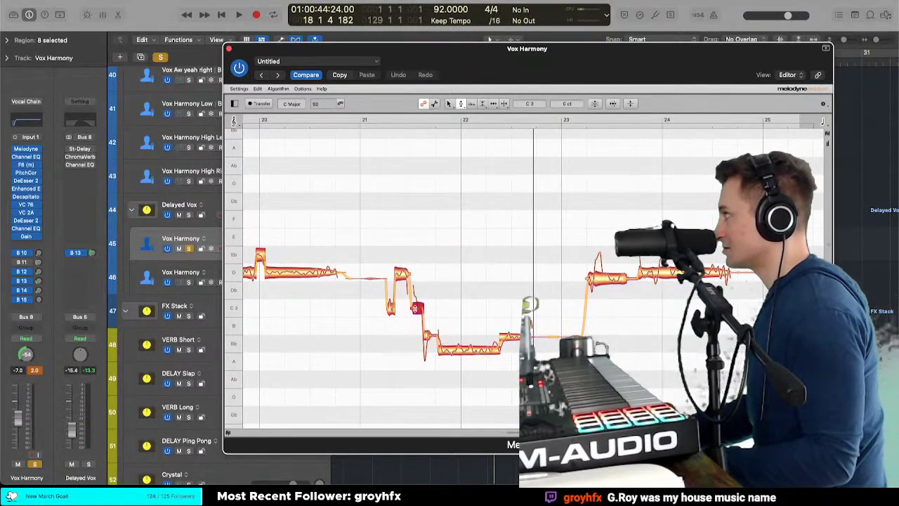
click(453, 343)
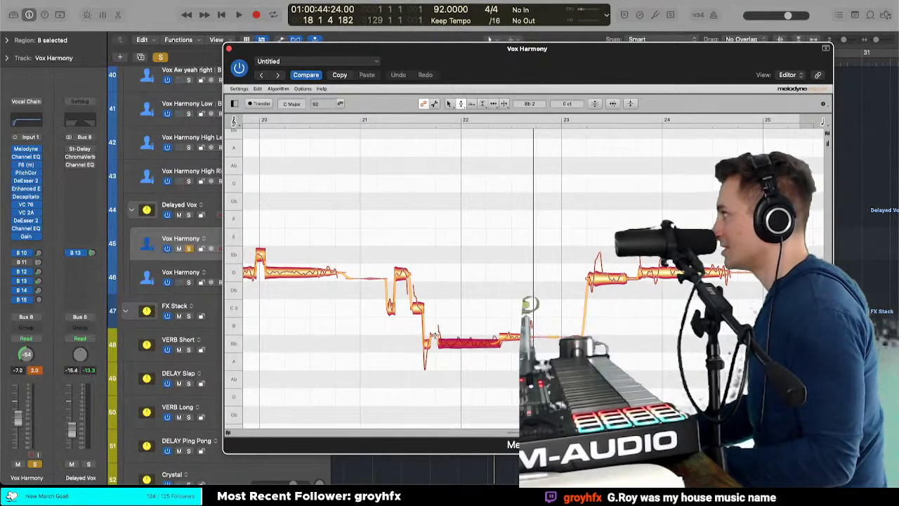
click(433, 339)
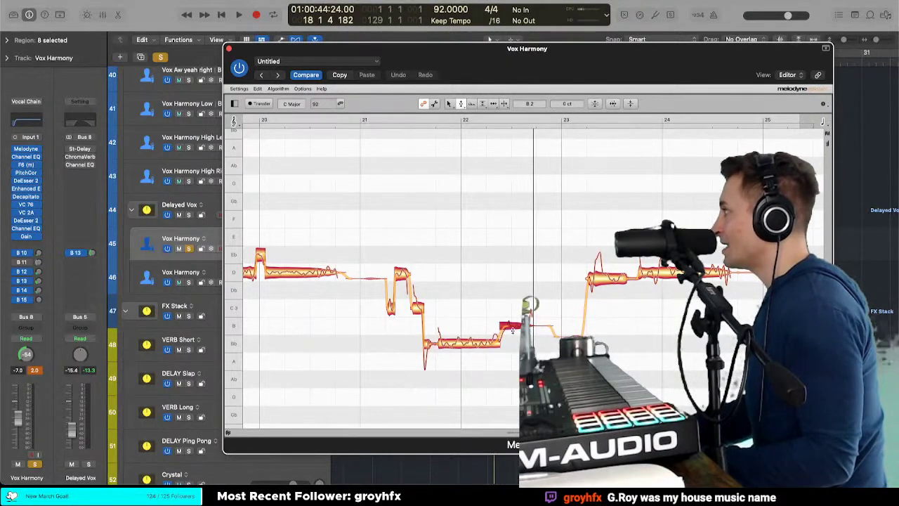
Step: Centre the first note after bar 23 on D3 and split the note just before bar 24 near its end
click(602, 275)
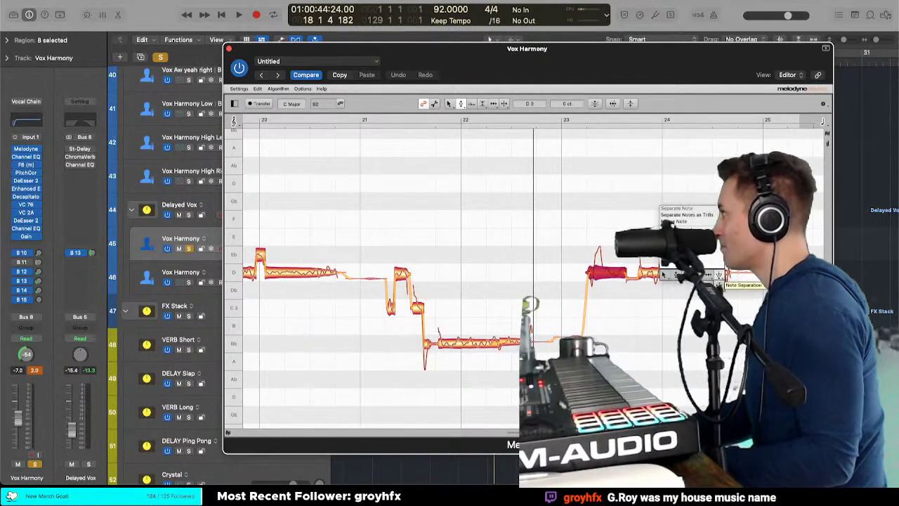
click(717, 274)
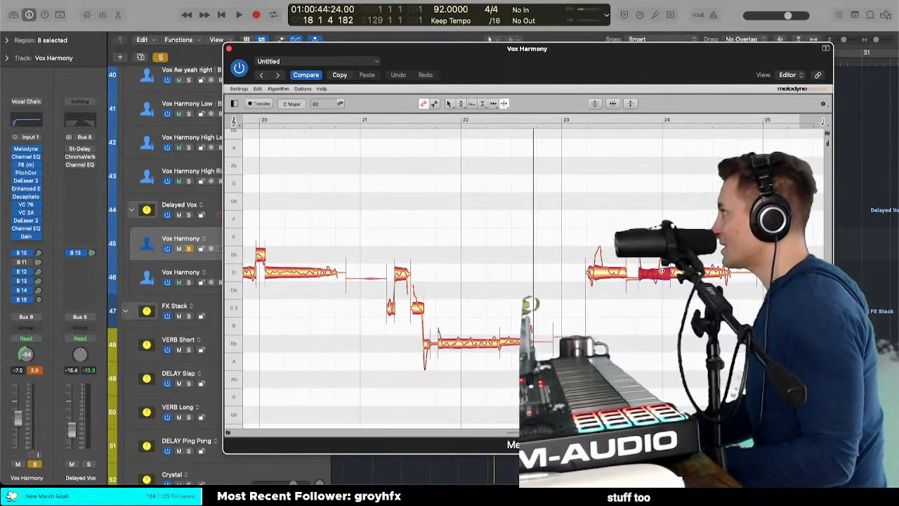
right_click(608, 257)
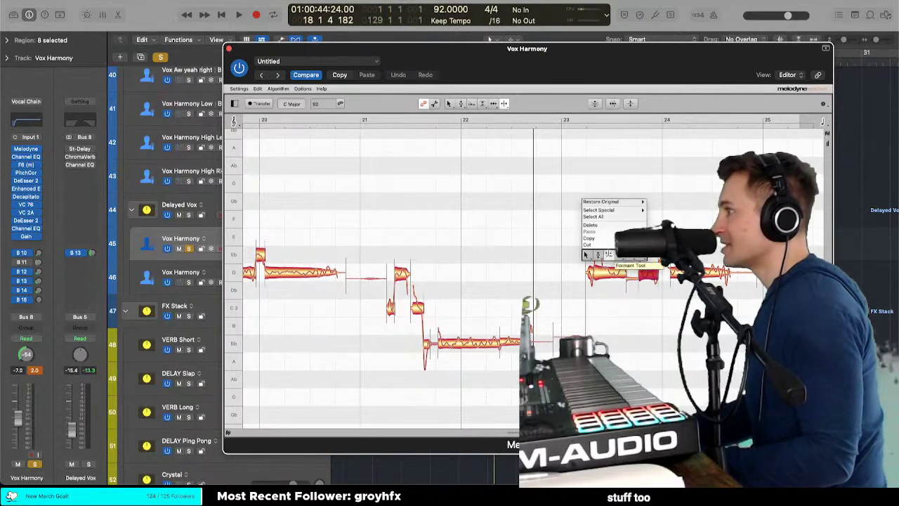
click(598, 255)
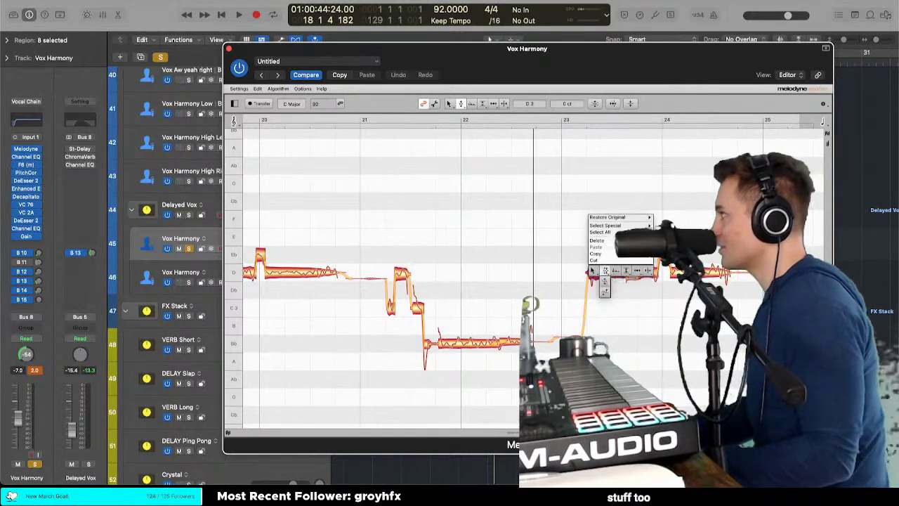
click(350, 225)
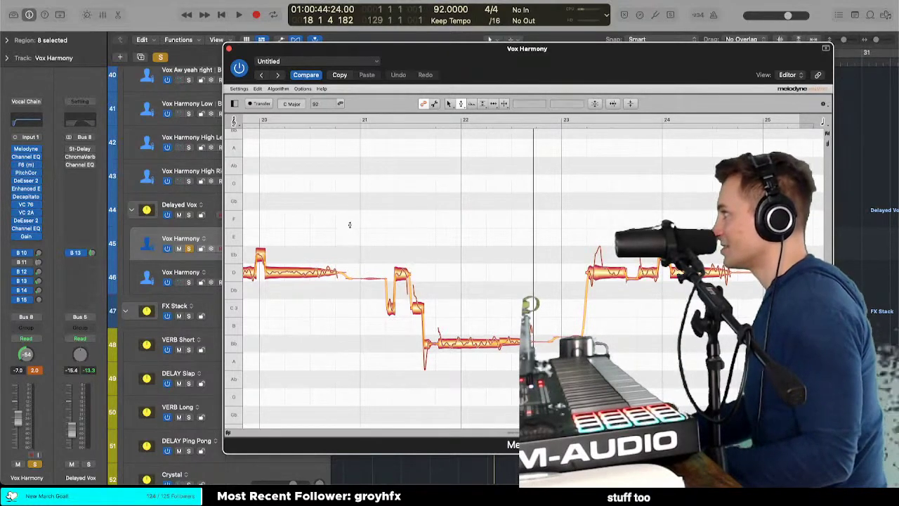
double_click(386, 238)
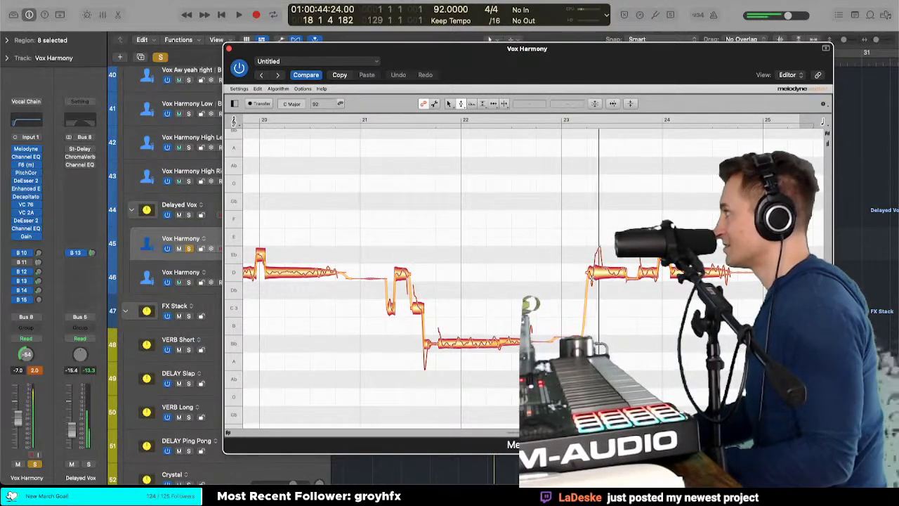
Step: Split the first D3 note after bar 23 twice near its start to isolate two short pieces
right_click(592, 279)
click(630, 281)
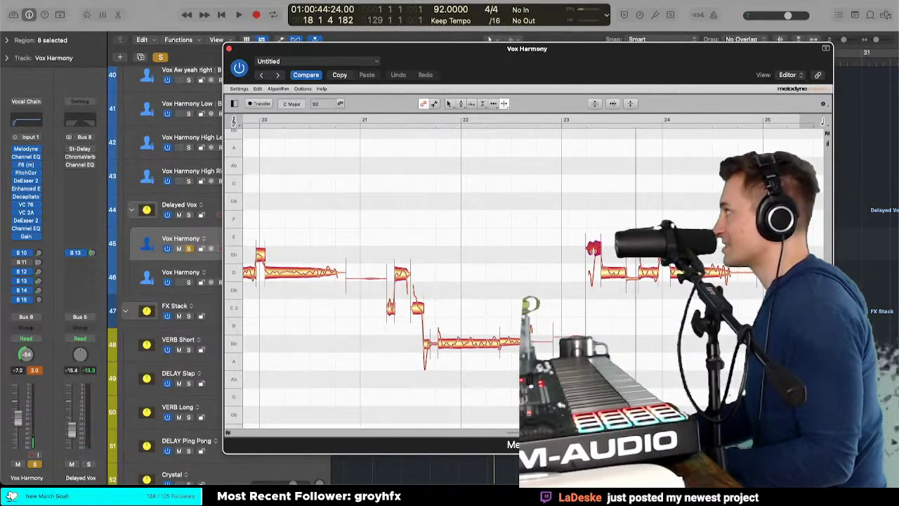
right_click(594, 250)
click(594, 250)
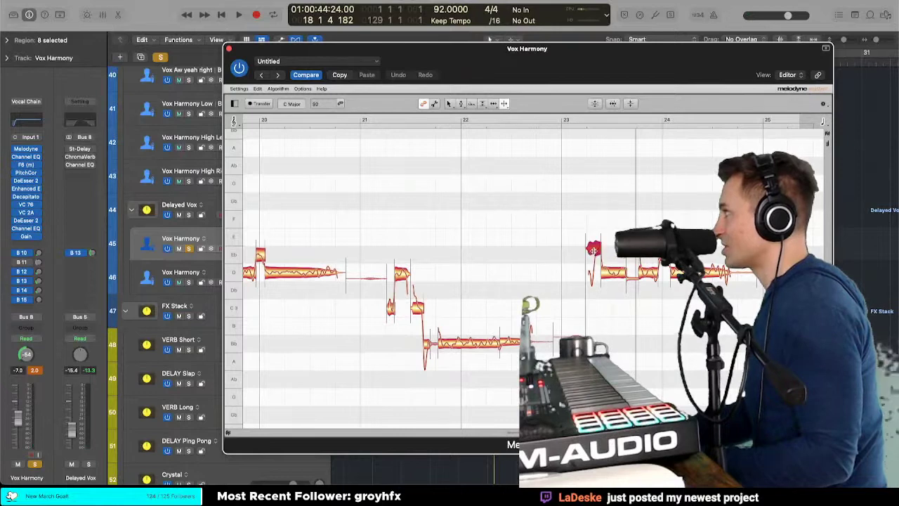
right_click(594, 248)
click(585, 247)
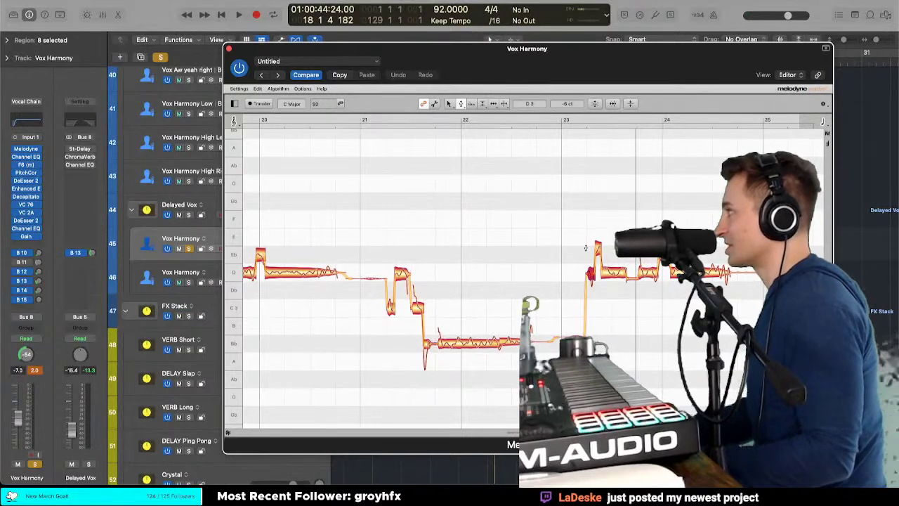
Step: Lower the sharp short piece after bar 23 to D3 and centre the adjacent short notes on D3
drag(598, 247, 598, 275)
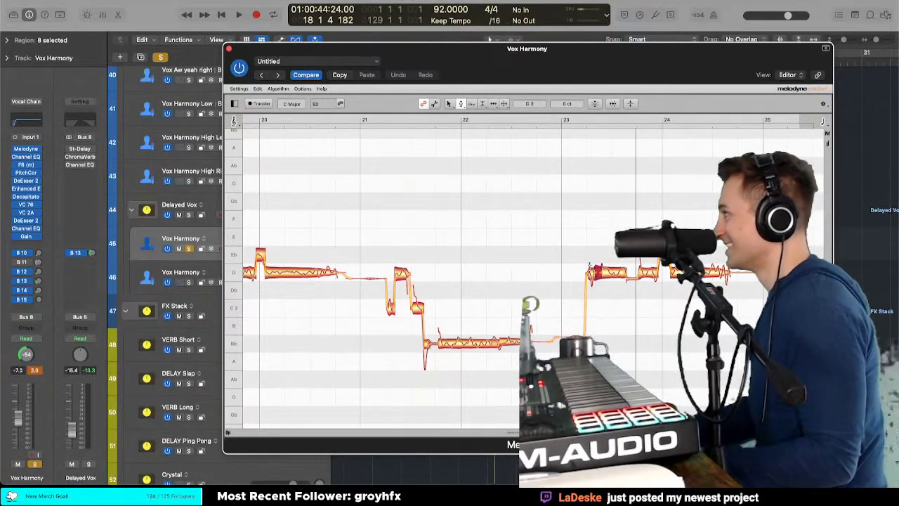
click(591, 275)
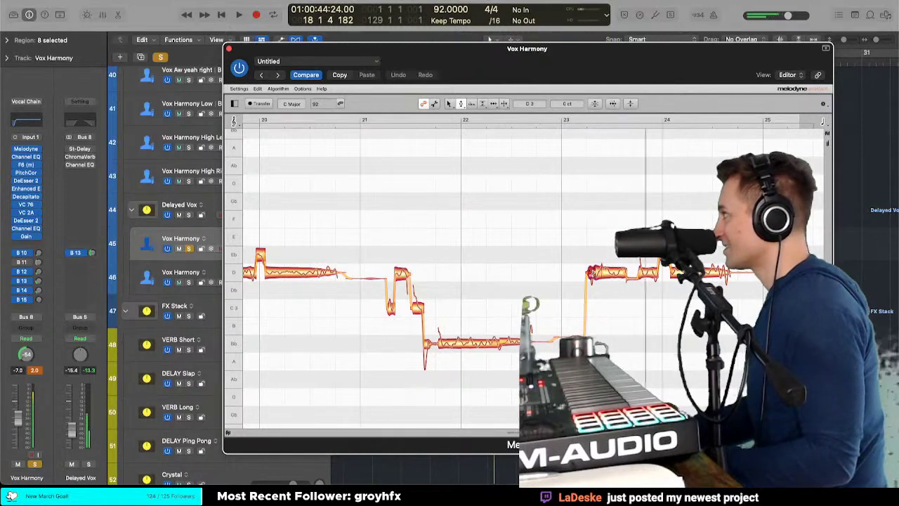
right_click(562, 251)
click(562, 251)
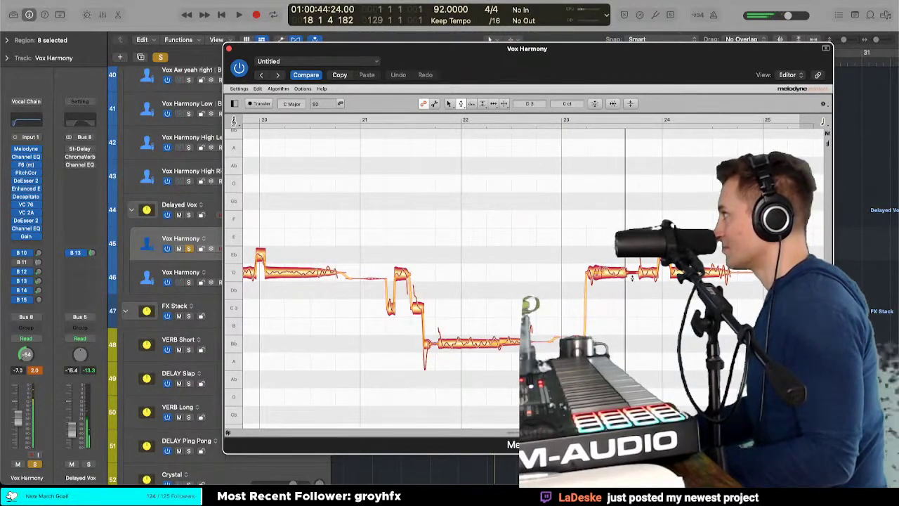
Step: Reduce the pitch modulation of the split D3 note after bar 23 to 58%
click(608, 275)
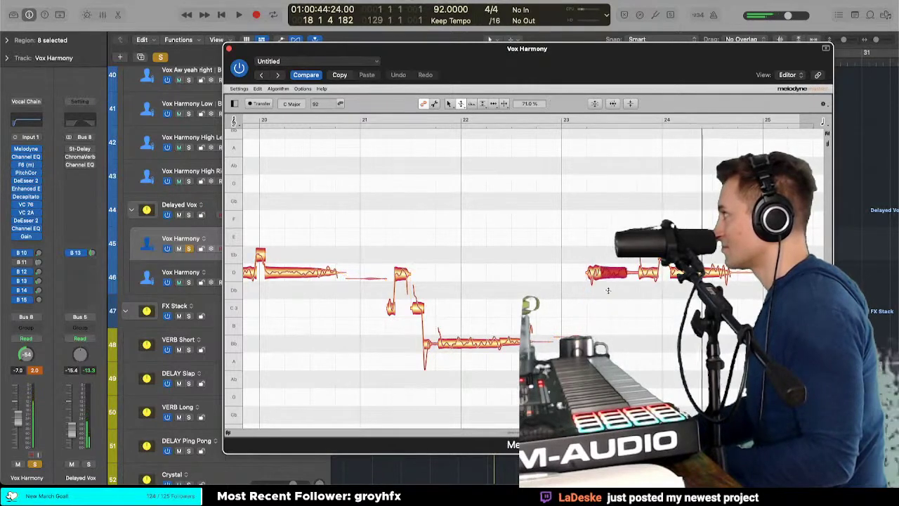
right_click(597, 280)
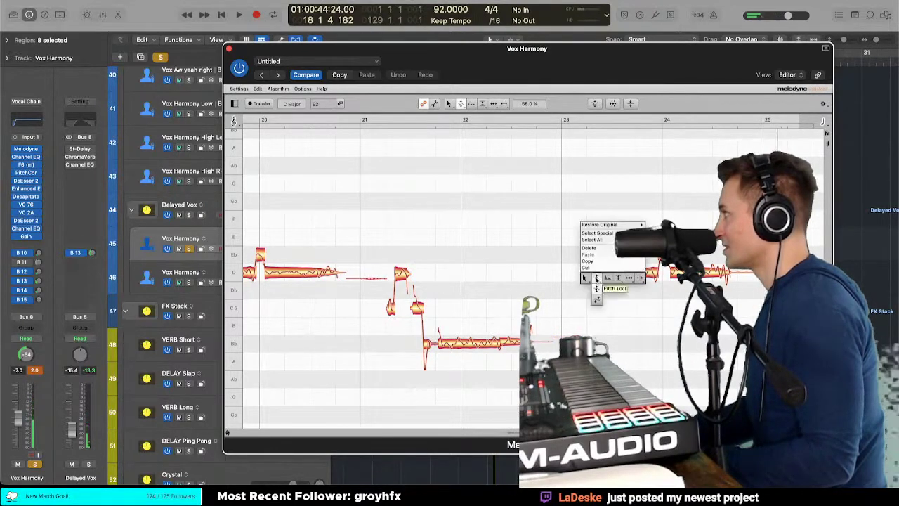
click(597, 279)
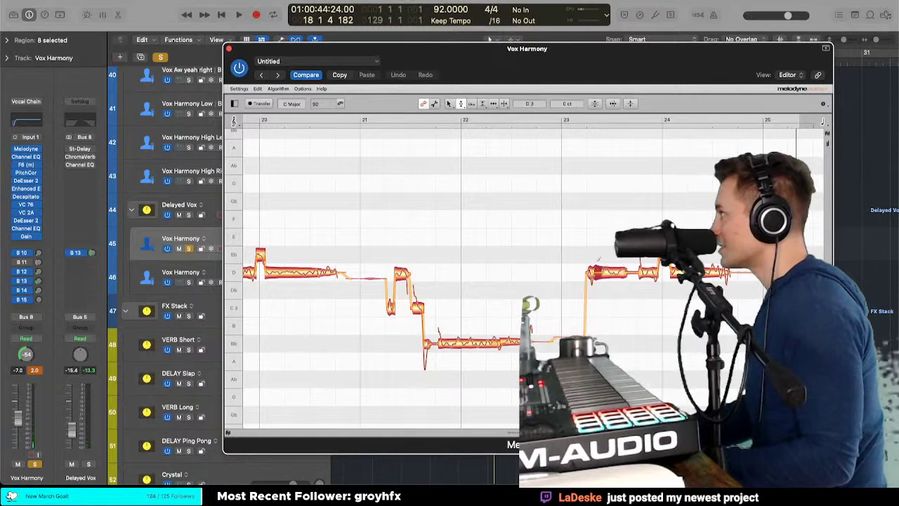
right_click(591, 222)
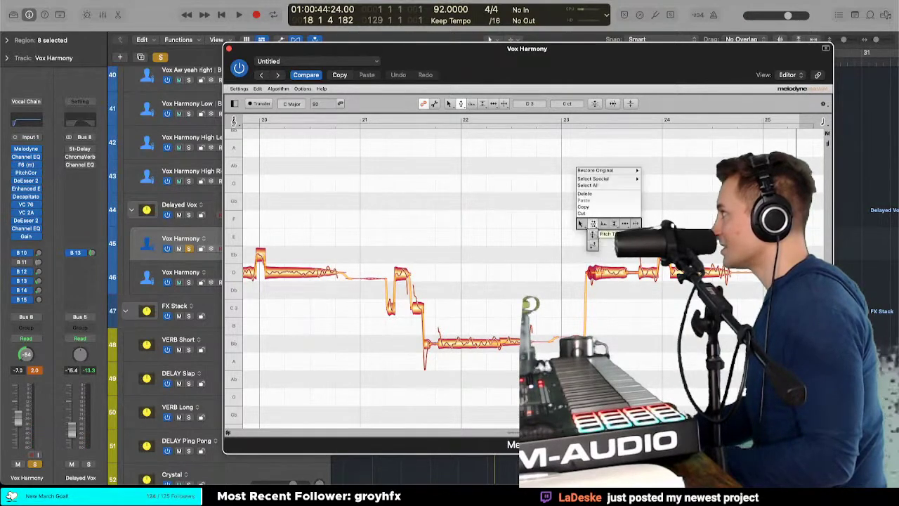
click(592, 243)
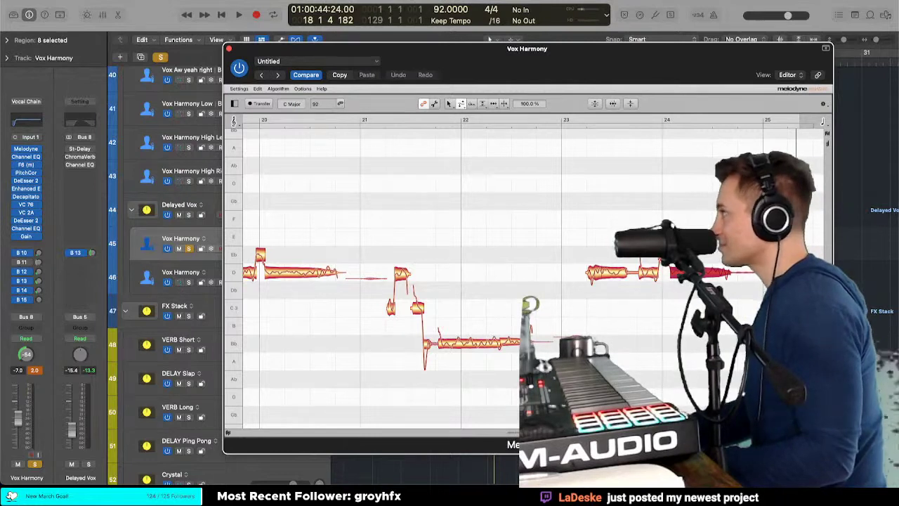
Step: Re-centre the low notes around bar 22 on Bb2 and play the phrase from about bar 20
drag(495, 336, 511, 361)
click(511, 340)
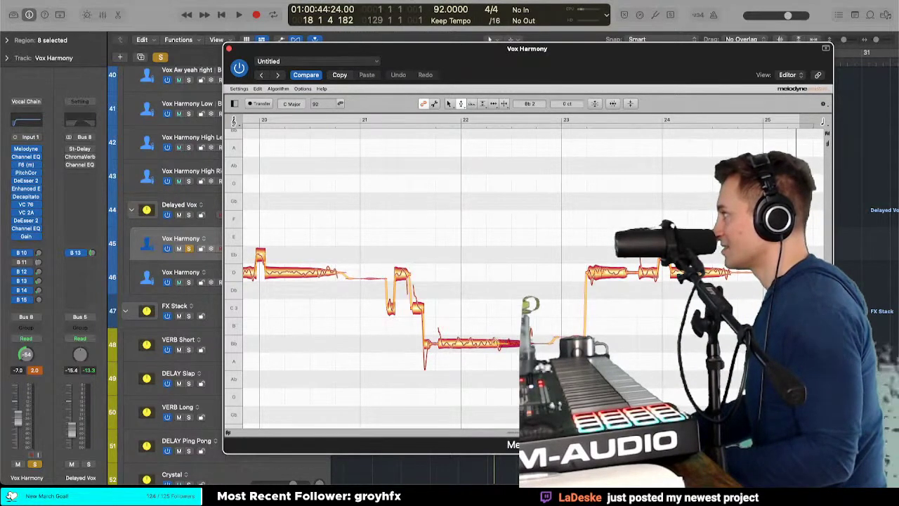
click(472, 342)
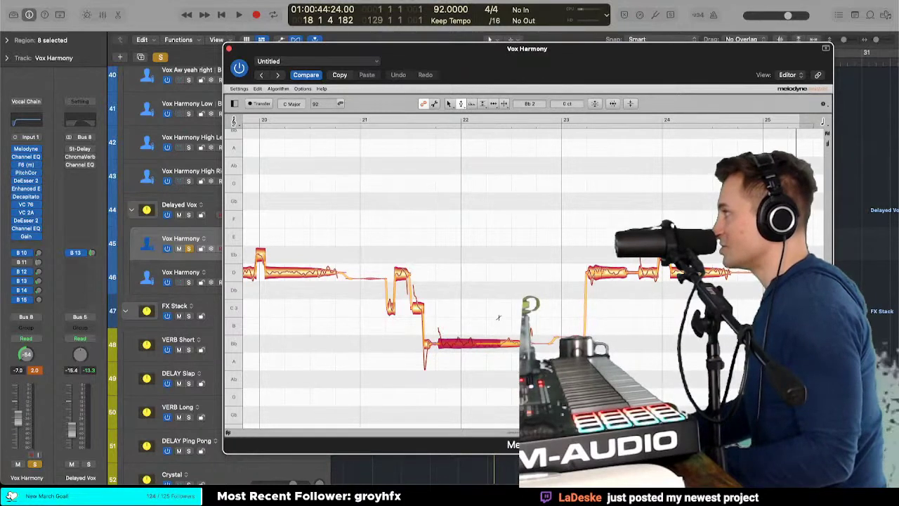
scroll(324, 279, left, 2)
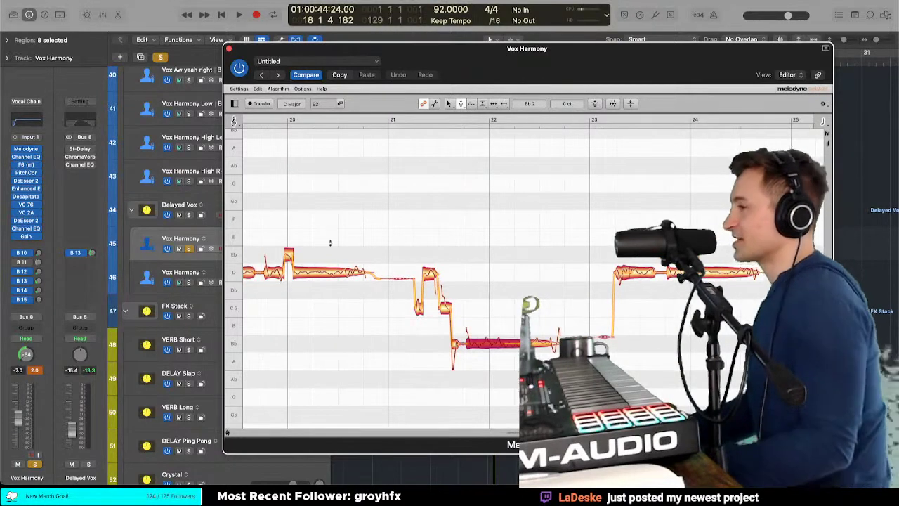
double_click(290, 238)
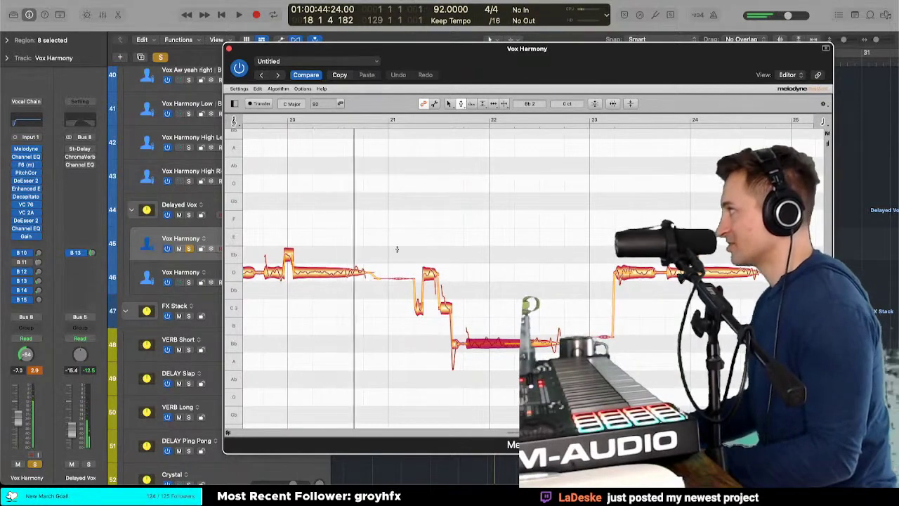
Step: Set the pitch modulation of the long D3 note after bar 20 to 50%
right_click(347, 212)
click(363, 275)
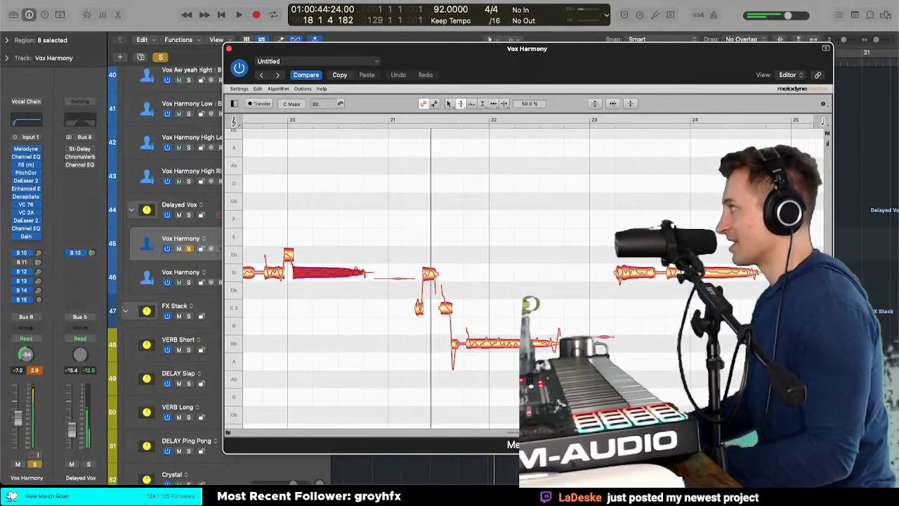
right_click(447, 278)
click(448, 279)
right_click(419, 310)
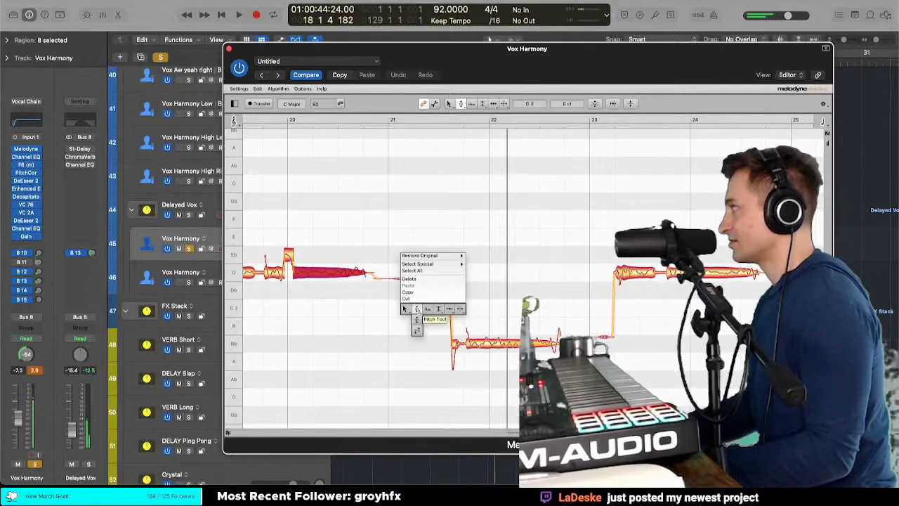
click(419, 309)
click(419, 309)
Step: Reduce the pitch modulation of the short Bb2 note before bar 22 to 42% and centre the note on Bb2
click(474, 343)
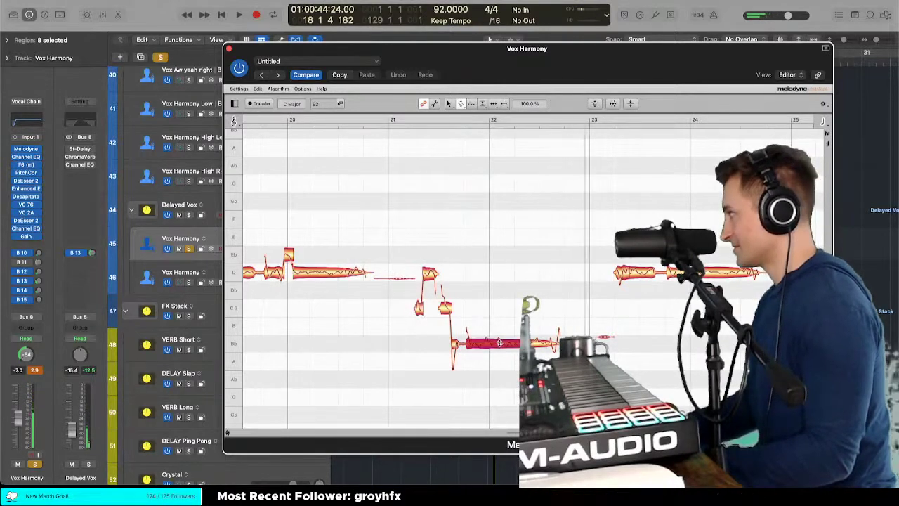
click(457, 345)
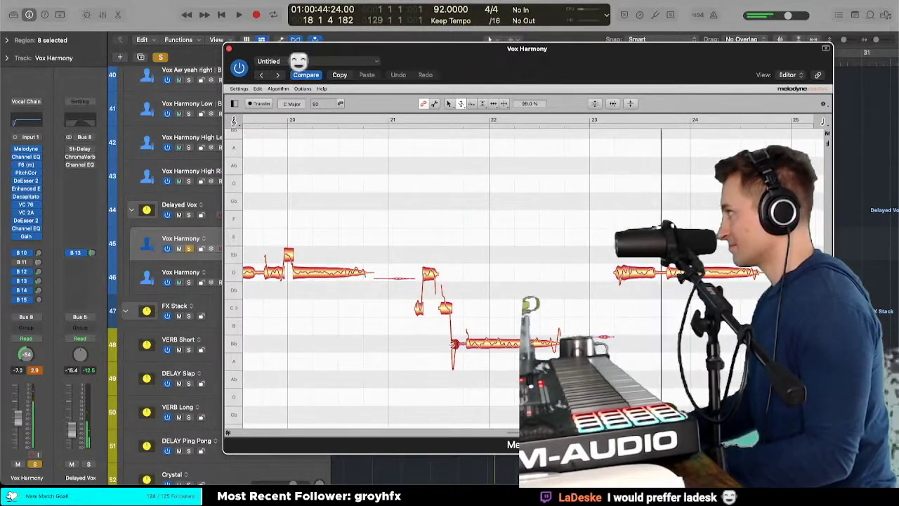
drag(456, 344, 452, 371)
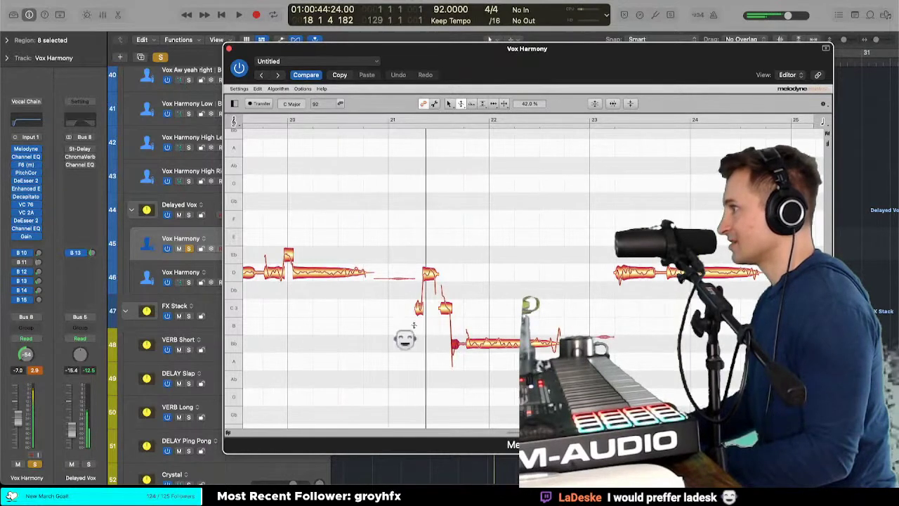
right_click(488, 307)
click(475, 310)
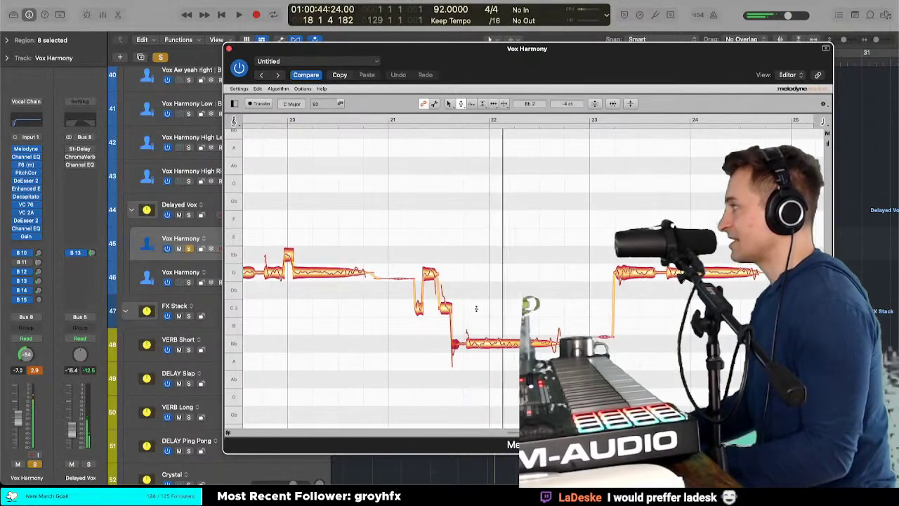
double_click(455, 343)
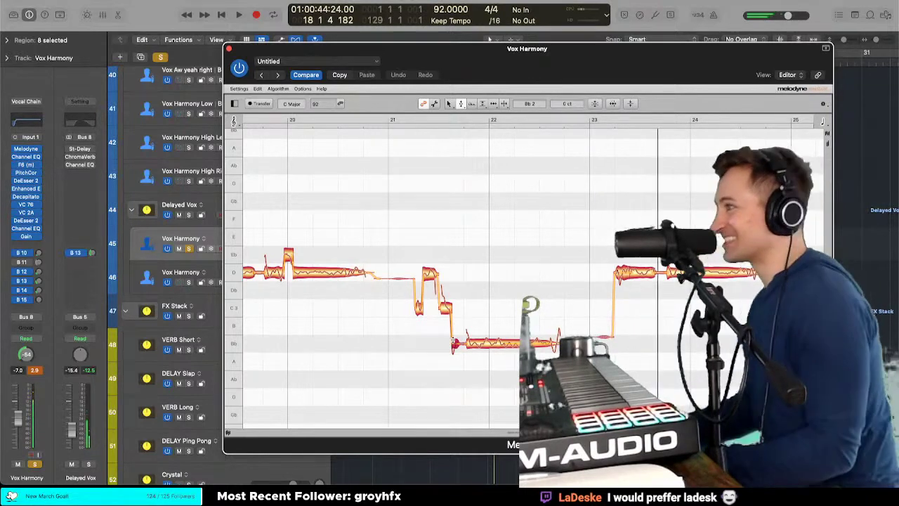
Step: Set the pitch modulation of the last Bb2 note after bar 22 to 74% and the final D3 note to 41%
right_click(457, 291)
click(465, 317)
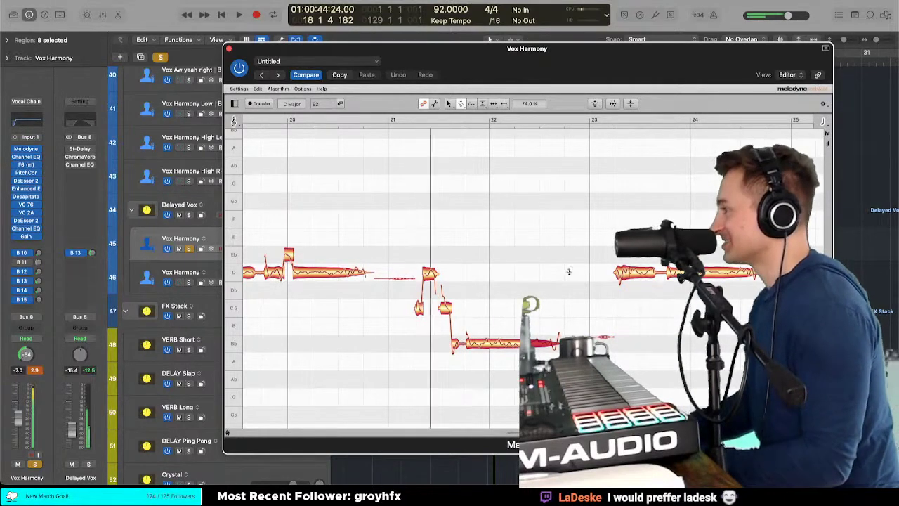
click(638, 276)
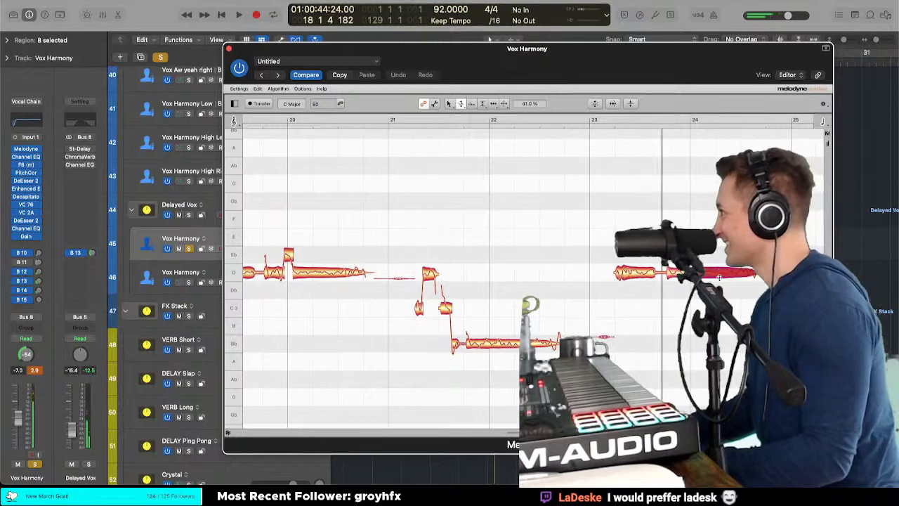
Step: Close the Melodyne editor, play the project from just before bar 17, and reopen the editor to check the tuned Vox Harmony phrase
scroll(391, 255, down, 5)
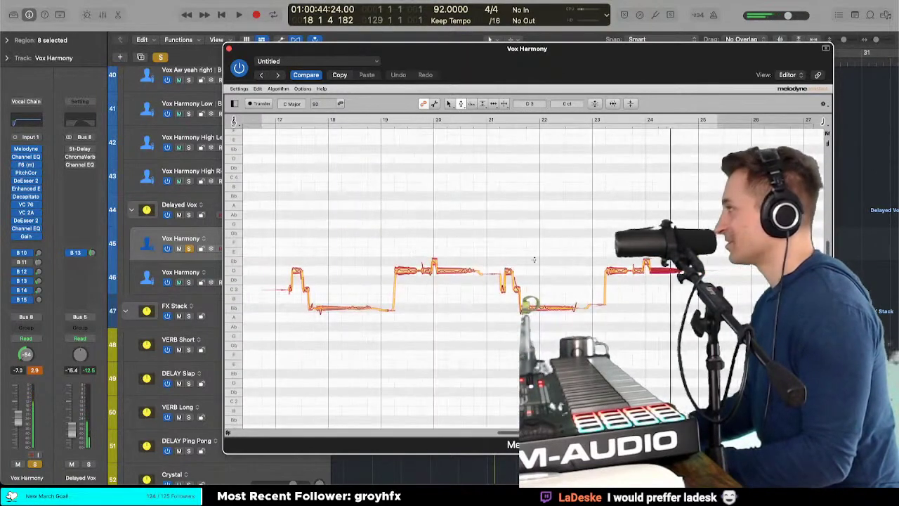
scroll(391, 254, down, 3)
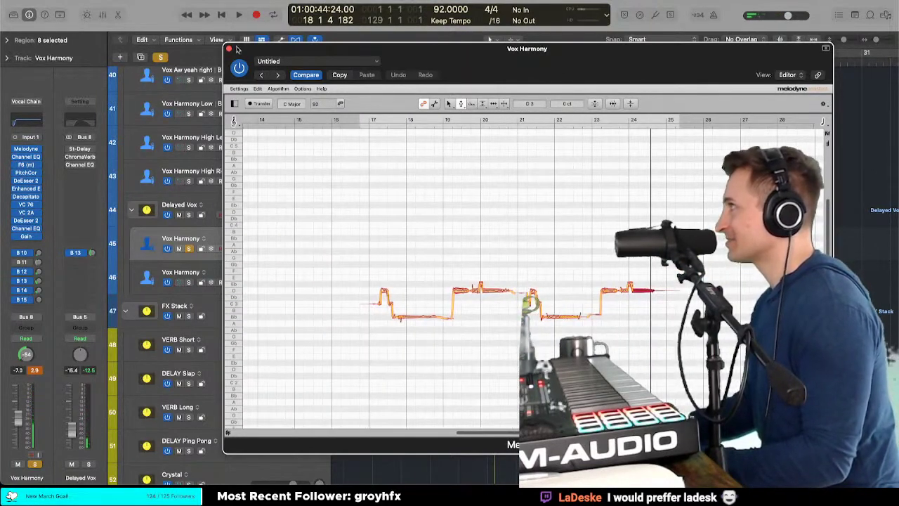
click(228, 48)
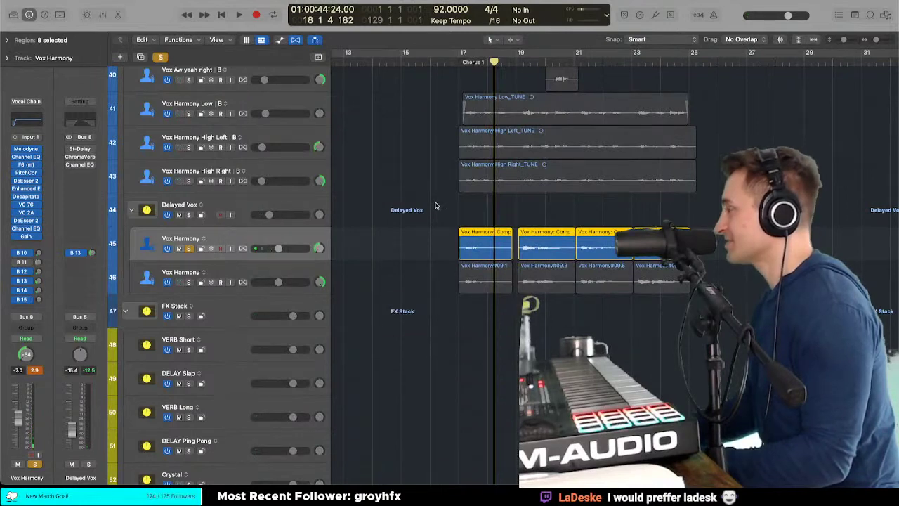
key(space)
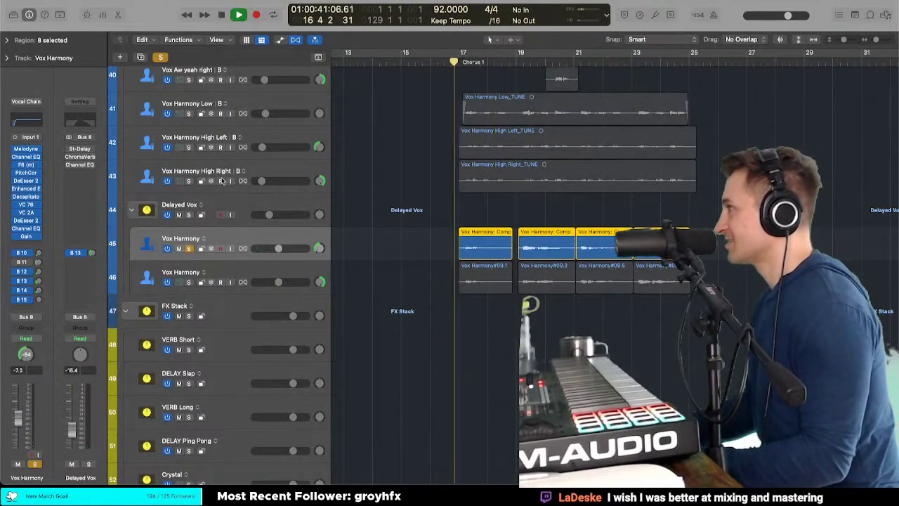
click(26, 149)
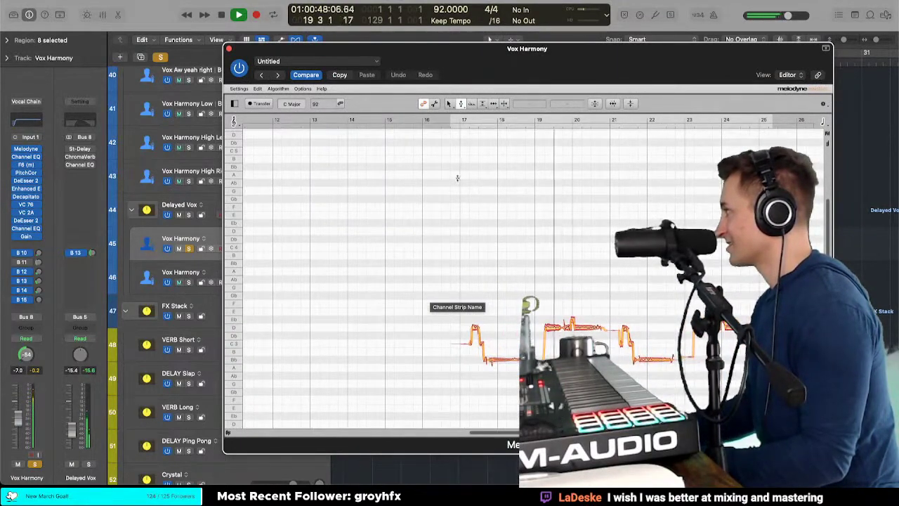
Step: Reduce the pitch modulation of the long Bb2 note after bar 18 to 19% and check its pitch drift
scroll(460, 326, up, 6)
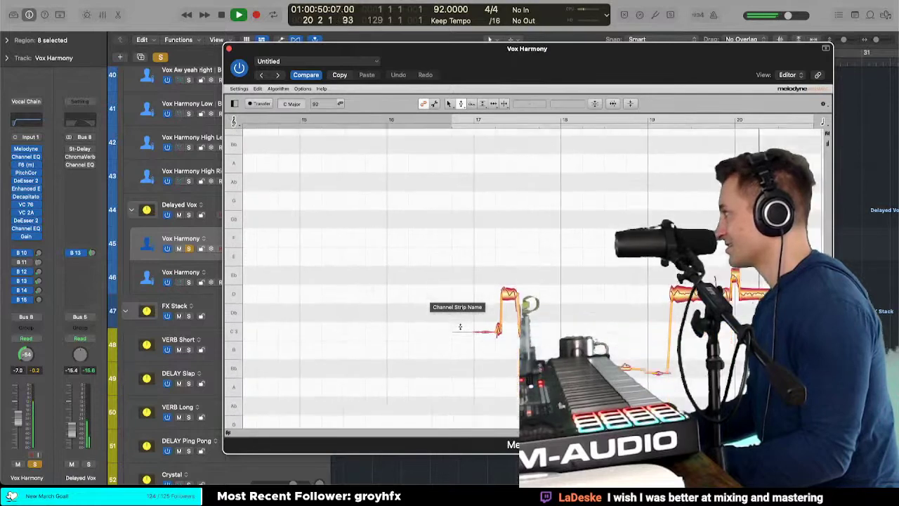
scroll(460, 326, up, 3)
right_click(377, 279)
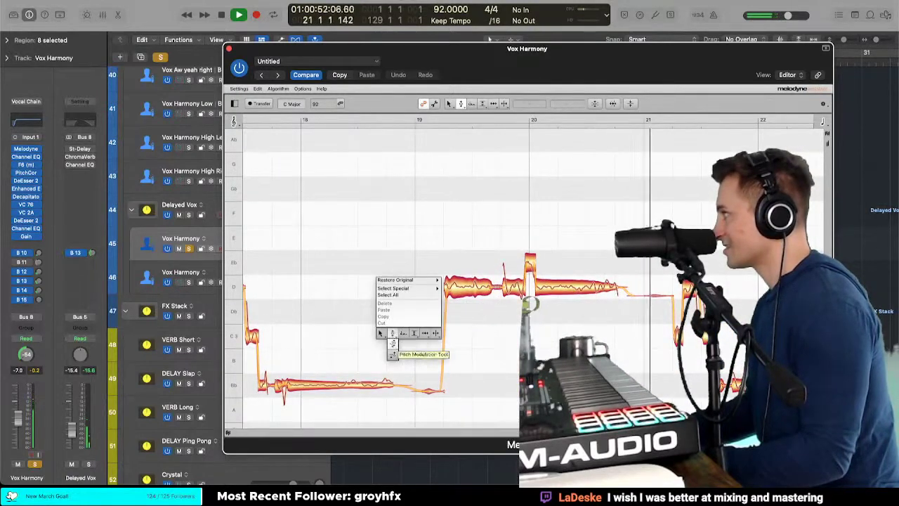
click(392, 343)
drag(353, 384, 353, 397)
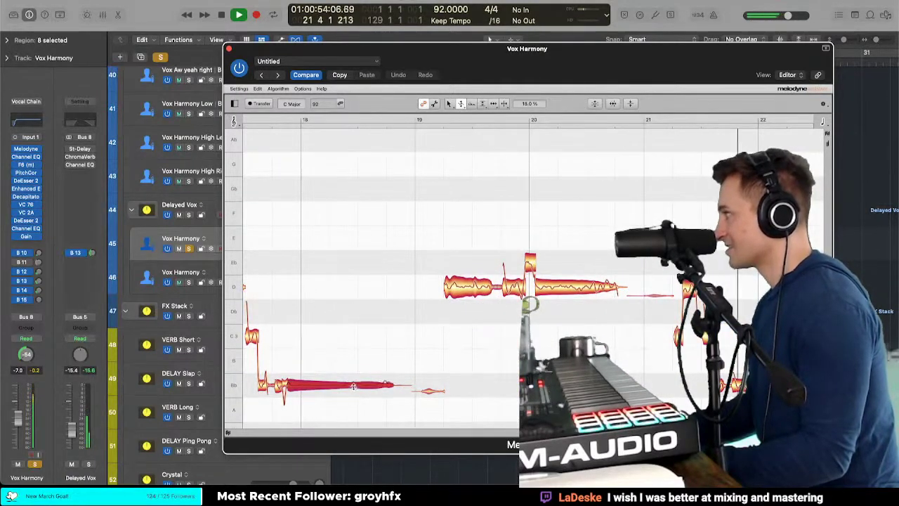
right_click(353, 385)
click(355, 395)
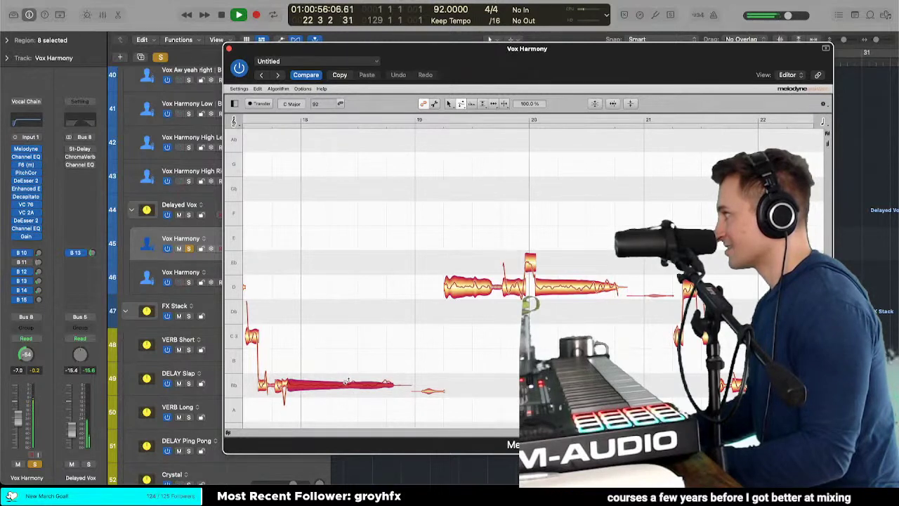
right_click(347, 371)
click(346, 366)
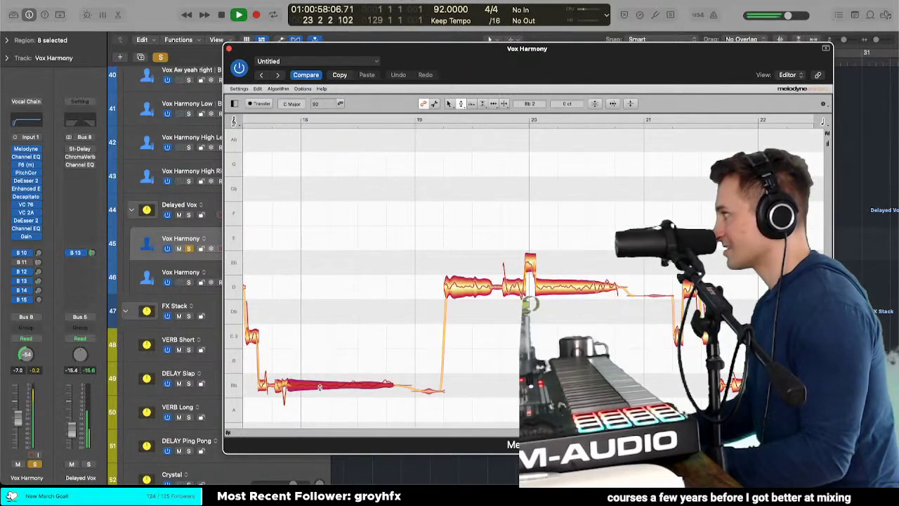
click(281, 385)
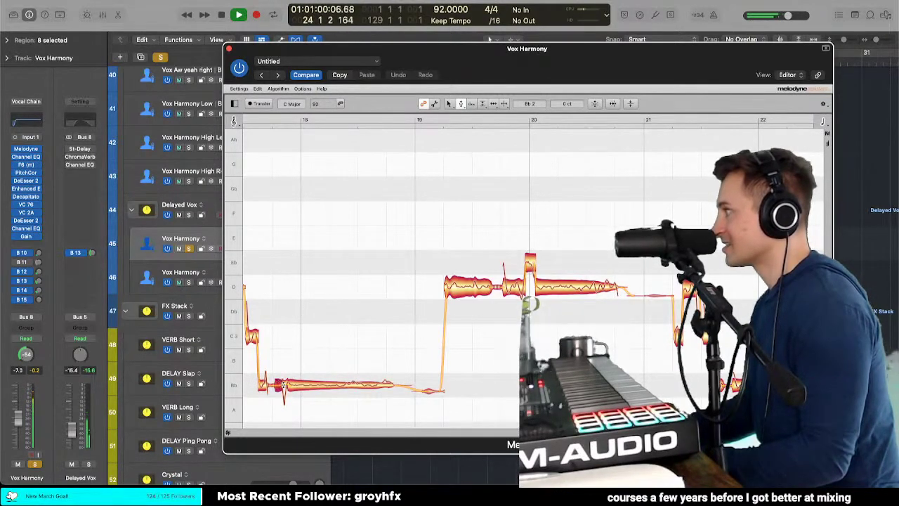
Step: Stop playback and set the pitch modulation of the long D3 note after bar 20 to 33%
scroll(305, 342, down, 4)
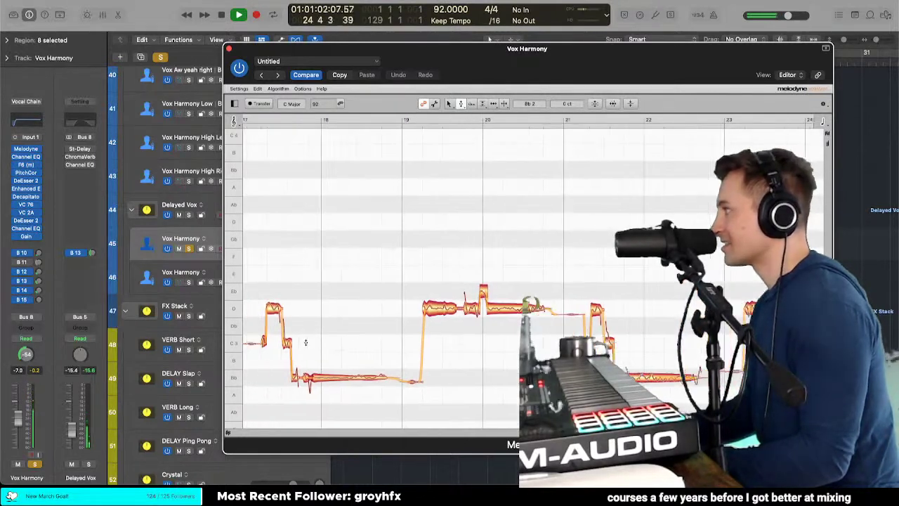
scroll(306, 342, left, 3)
scroll(306, 342, right, 2)
scroll(305, 342, down, 3)
scroll(305, 342, right, 3)
click(401, 316)
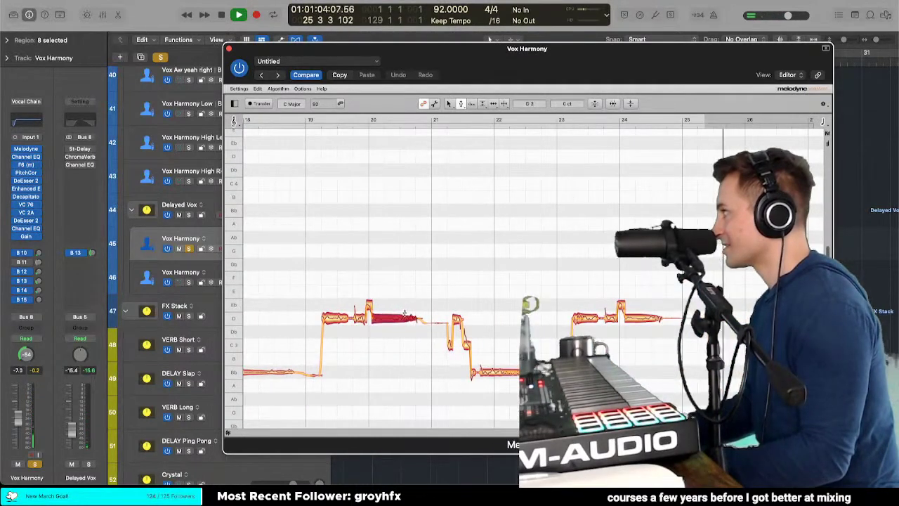
key(space)
right_click(402, 314)
click(402, 323)
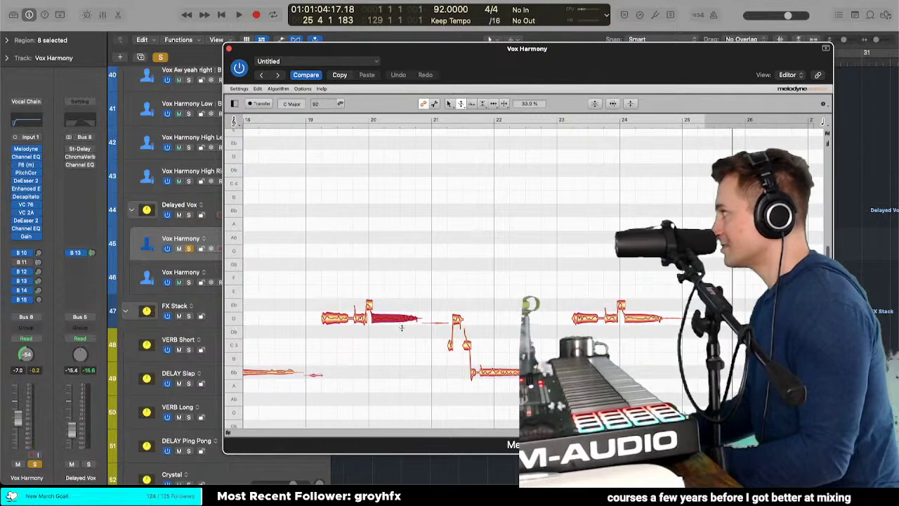
Step: Set the pitch modulation of the long D3 note after bar 24 to 34% and the pitch drift of the one after bar 20 to 53%
click(630, 318)
right_click(627, 314)
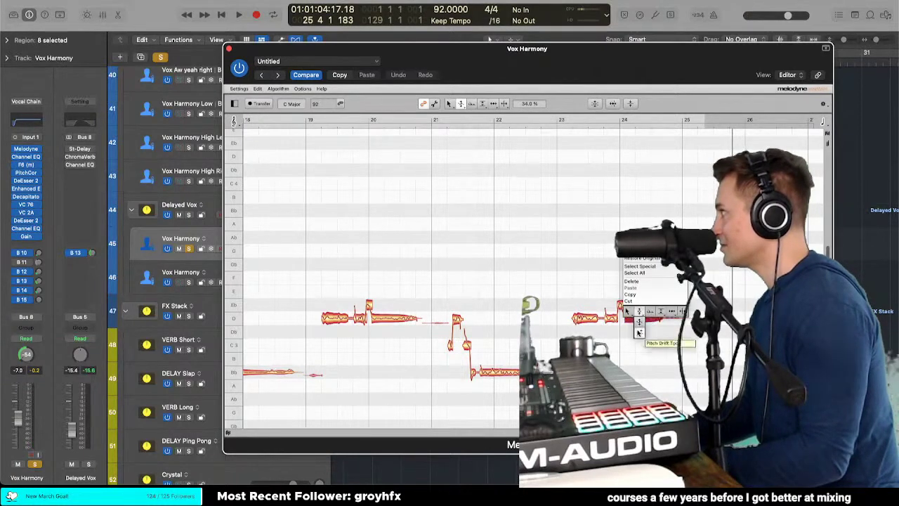
click(639, 333)
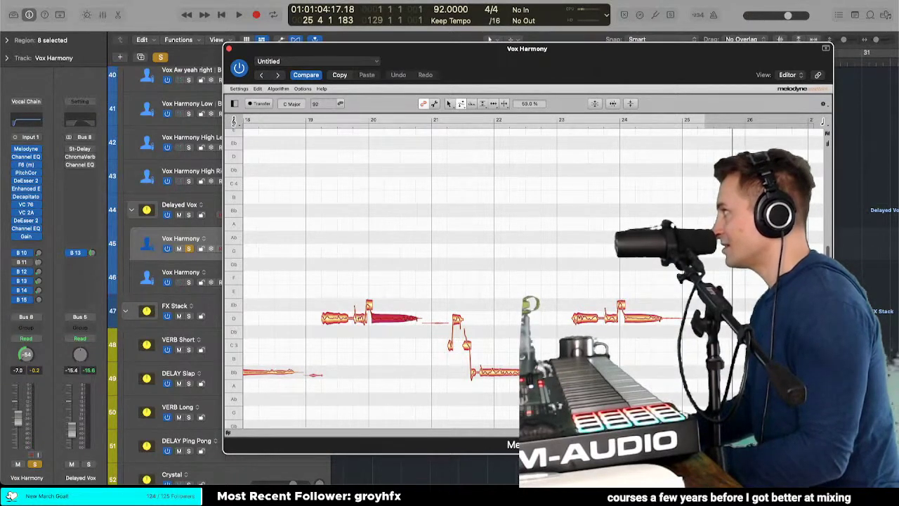
Step: Set the pitch modulation of the short D3 note before bar 20 to 85% and the D3 note after bar 19 to 21%
right_click(354, 314)
click(354, 313)
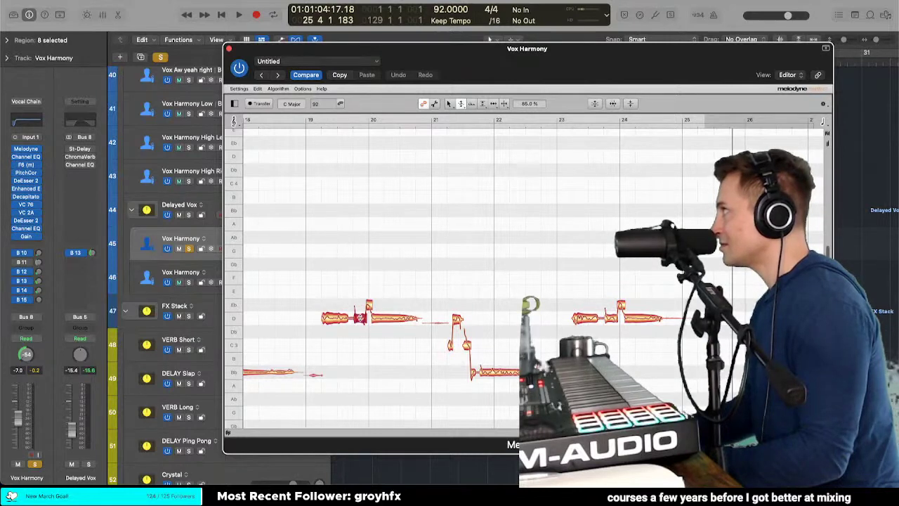
click(335, 318)
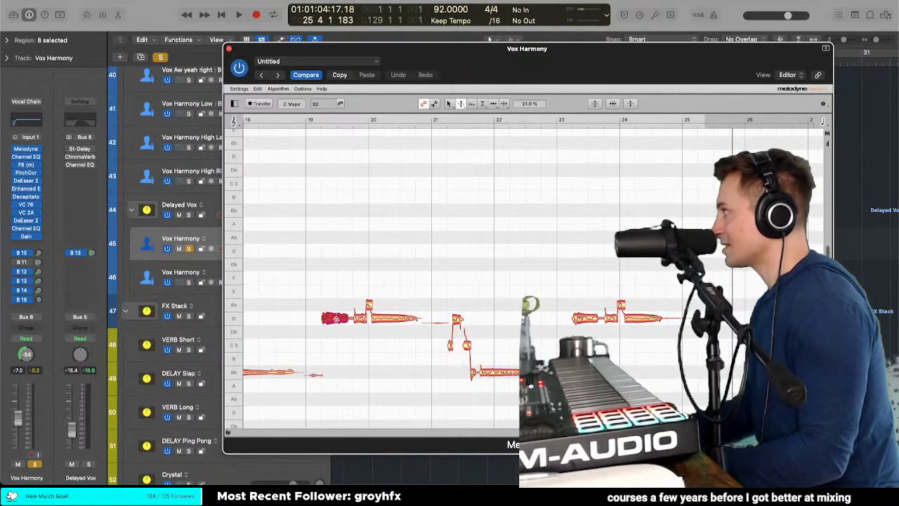
click(487, 371)
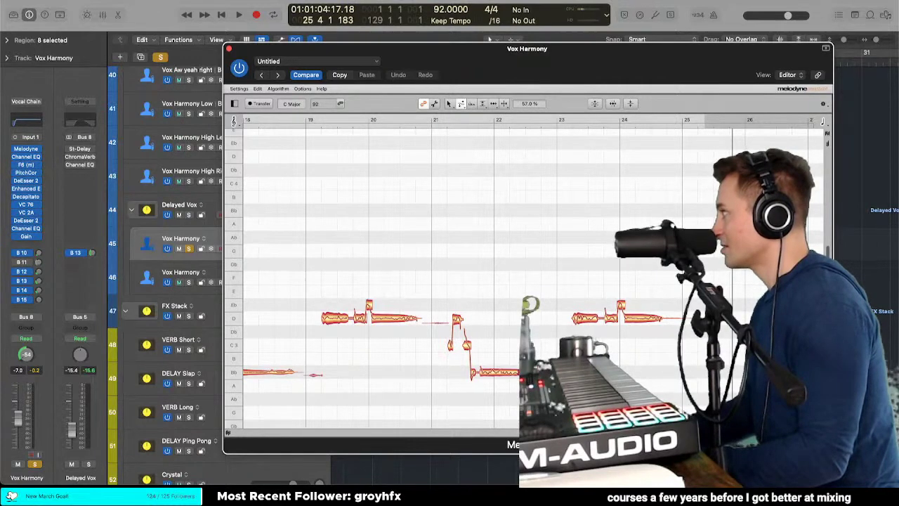
click(508, 362)
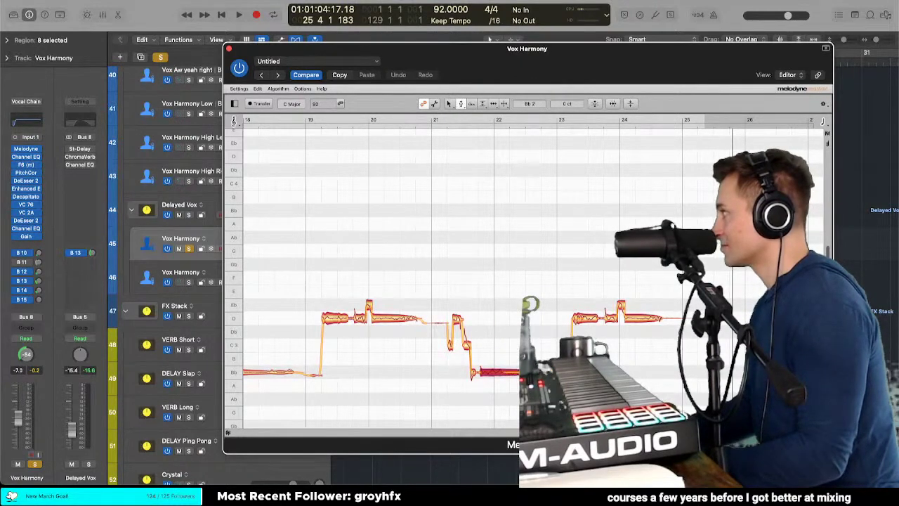
Step: Select all notes of the phrase, switch to the main Pitch tool, and close the Melodyne editor
scroll(537, 382, down, 4)
drag(280, 302, 664, 404)
click(637, 404)
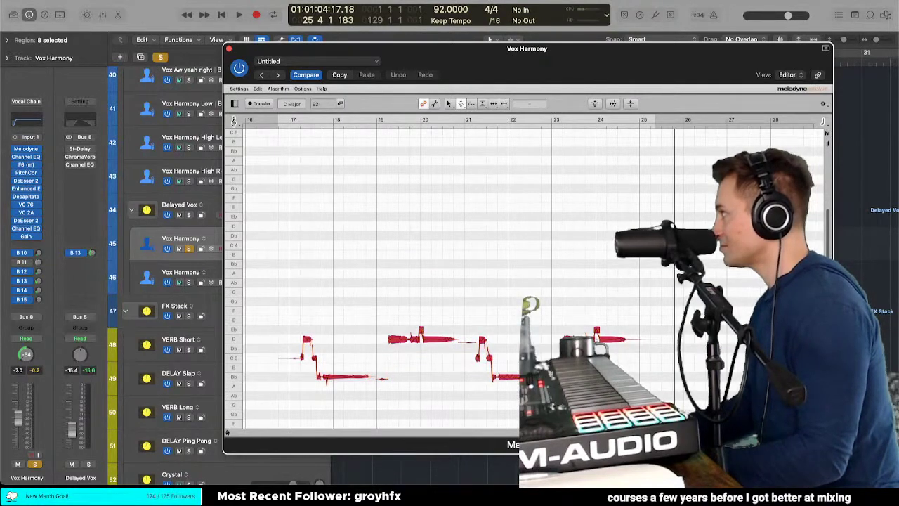
right_click(421, 341)
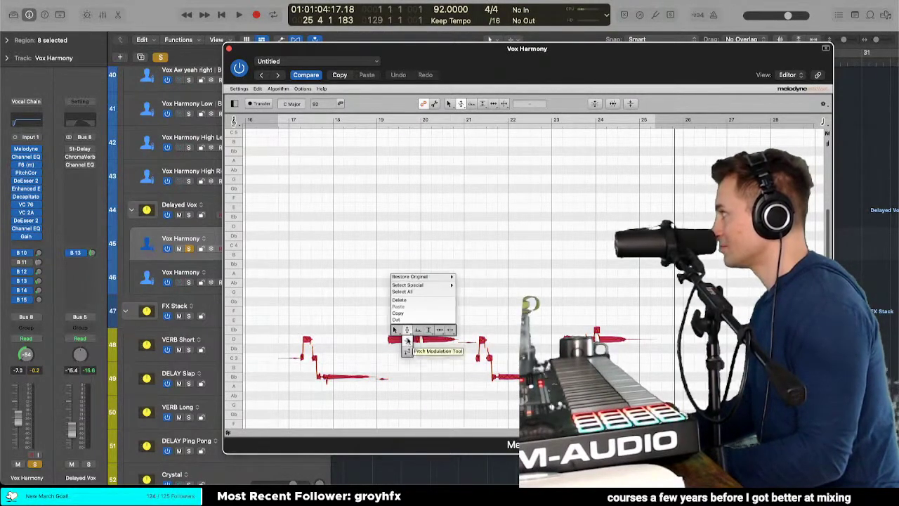
click(407, 331)
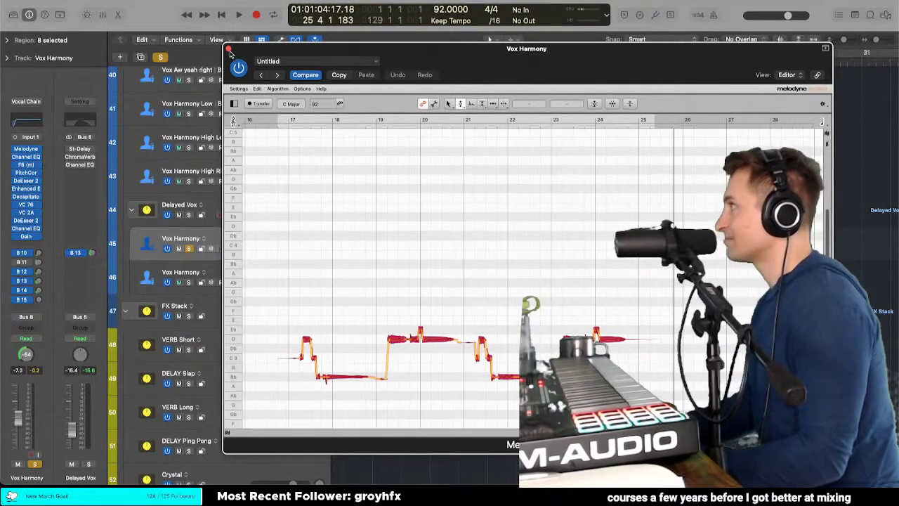
click(228, 51)
Step: Return the playhead to bar 17, select the chorus regions on the first Vox Harmony track, and bypass every plug-in after Melodyne
key(shift+Return)
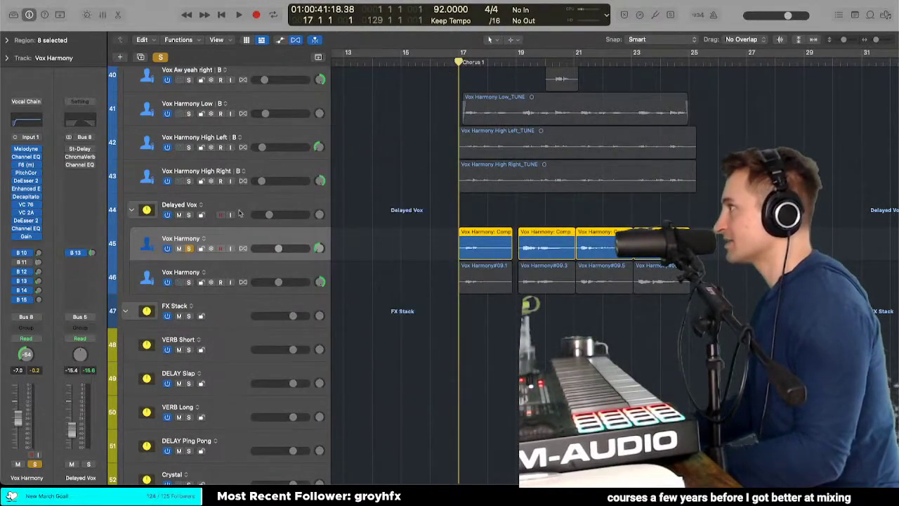
click(395, 238)
drag(380, 245, 657, 246)
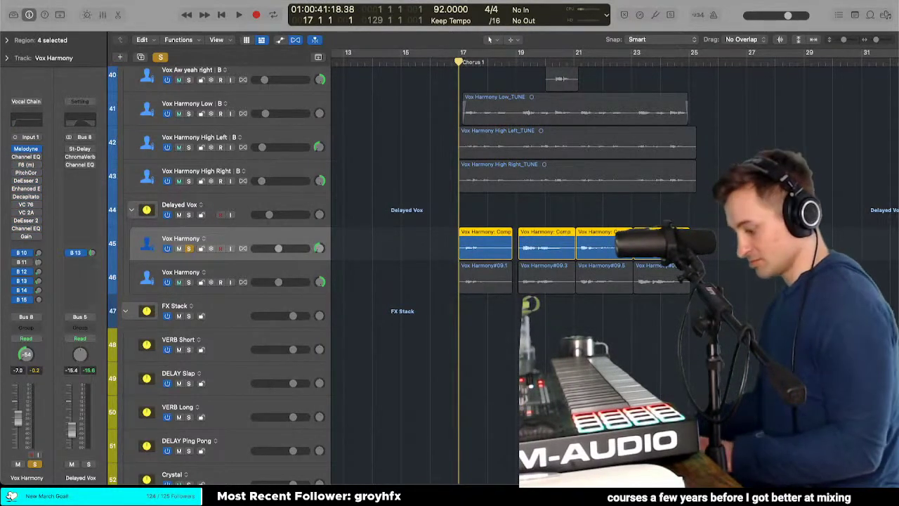
key(ctrl+b)
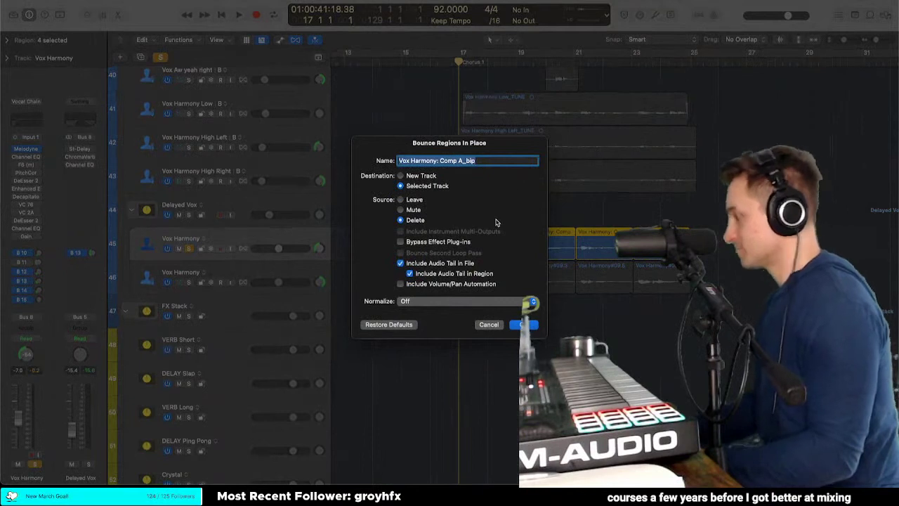
text(Vox Harmony)
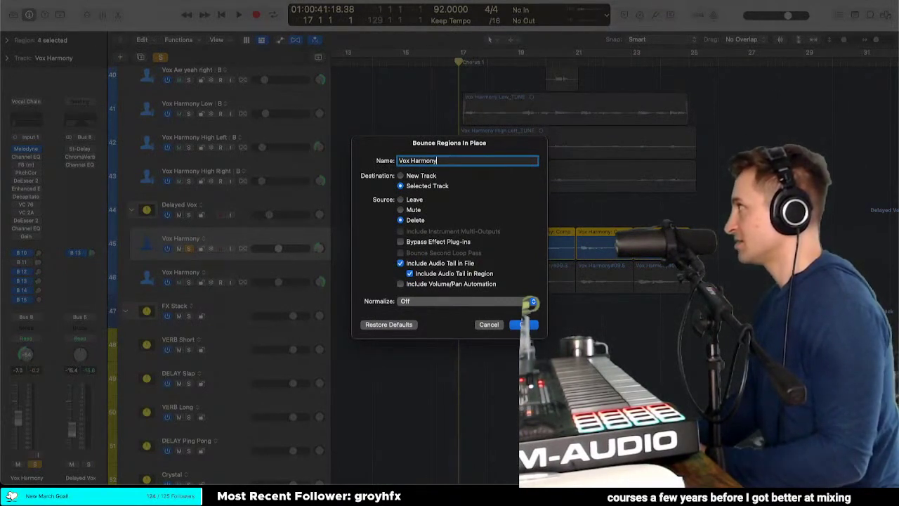
text( Left_)
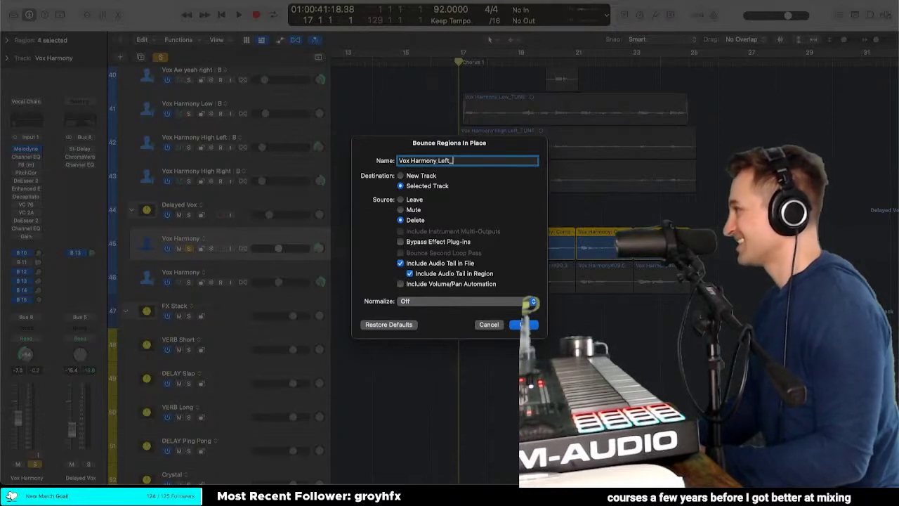
text(TUNE)
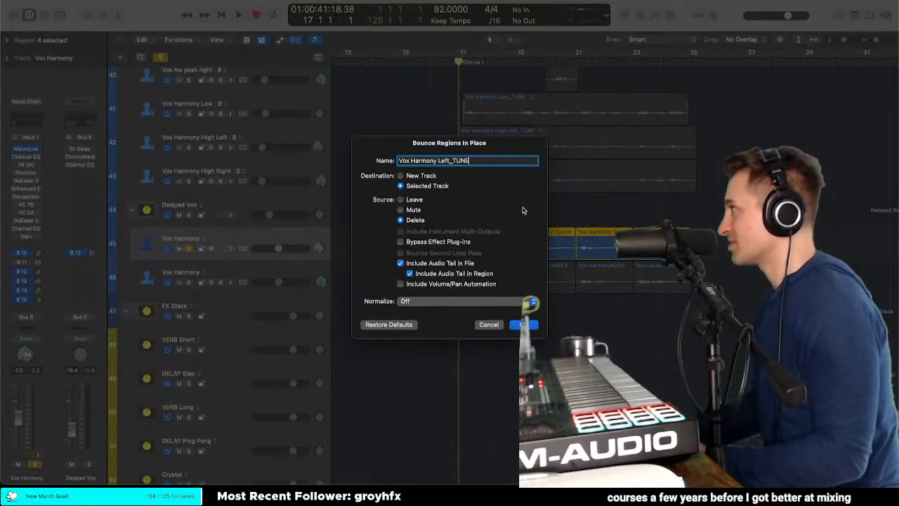
key(super+a)
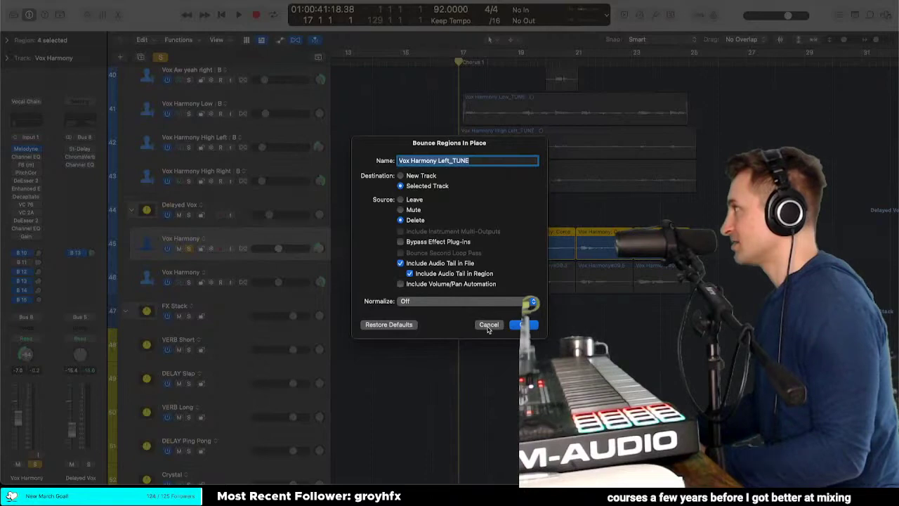
click(488, 326)
Step: Duplicate the chorus regions into a new track alternative on the first Vox Harmony track only
shift+click(204, 271)
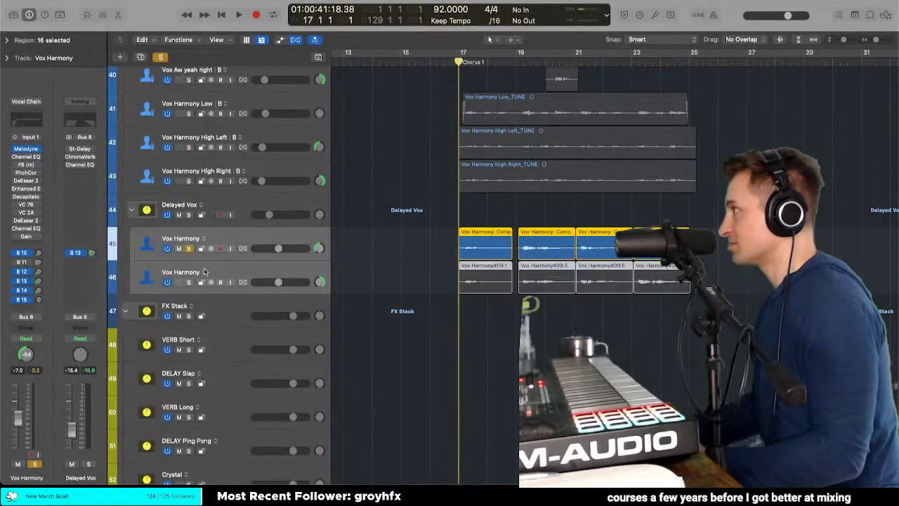
click(206, 235)
click(204, 238)
click(217, 254)
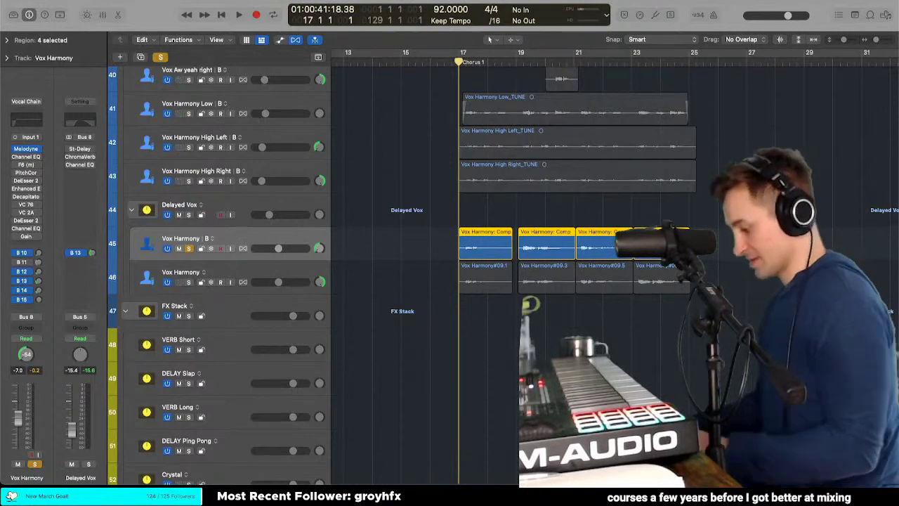
Step: Bounce the regions in place as "Vox Harmony Left_TUNE", bypass Melodyne, and re-enable the plug-ins below it
key(ctrl+b)
text(Vo)
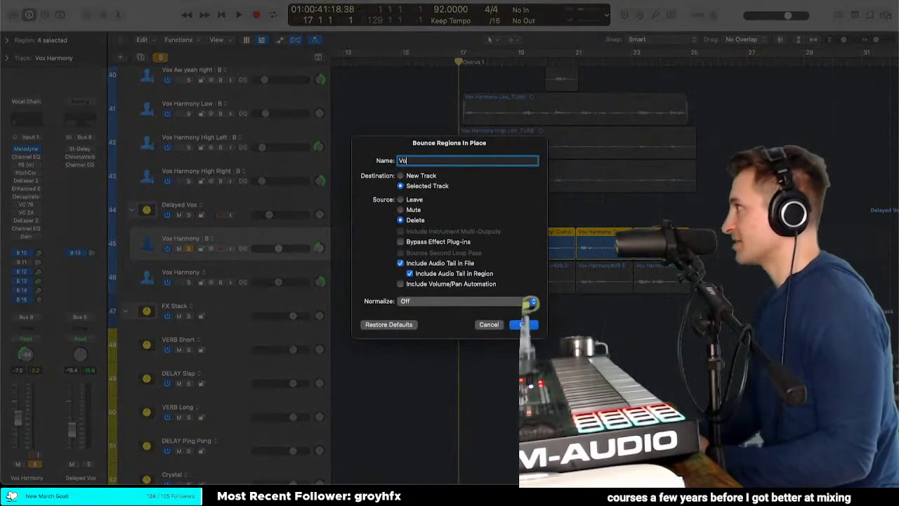
text(x Harmony Left_TUNE)
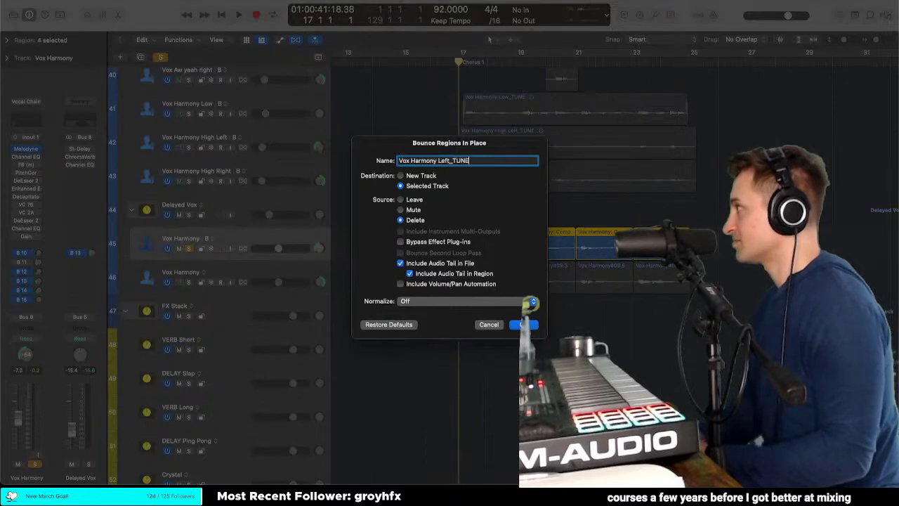
key(Return)
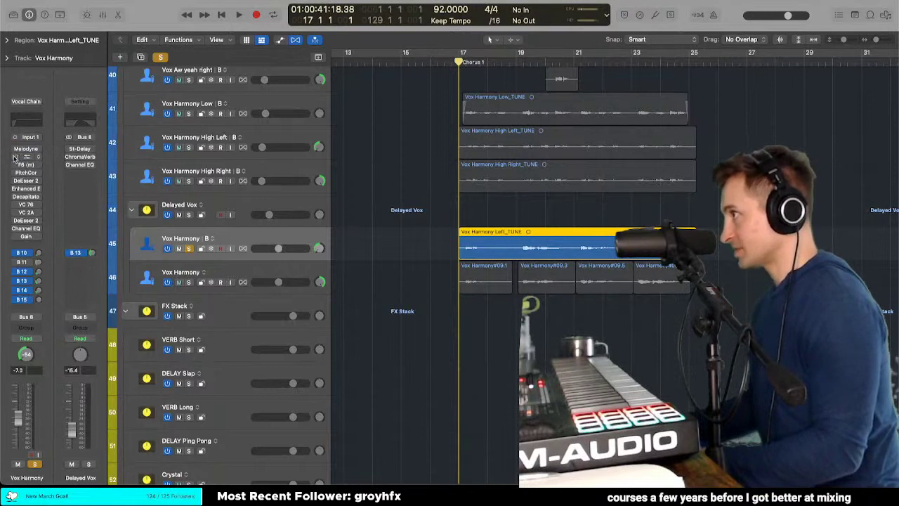
click(29, 173)
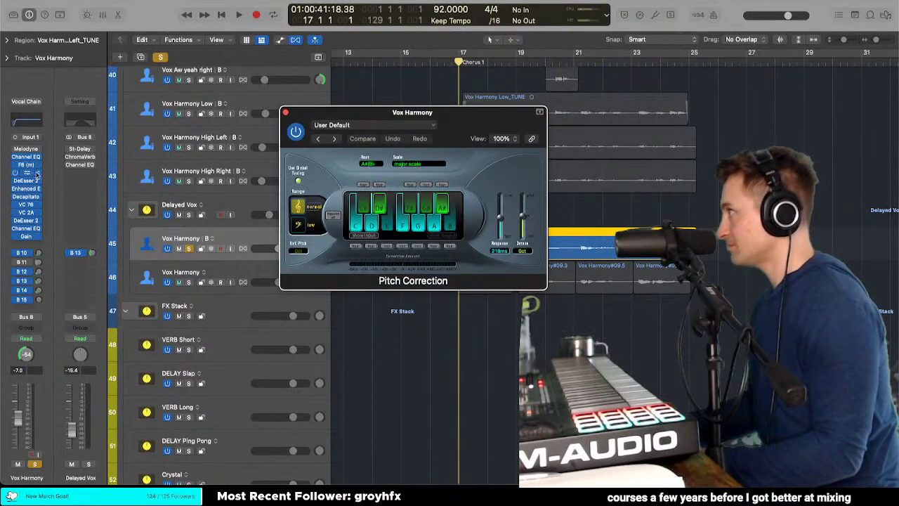
click(286, 113)
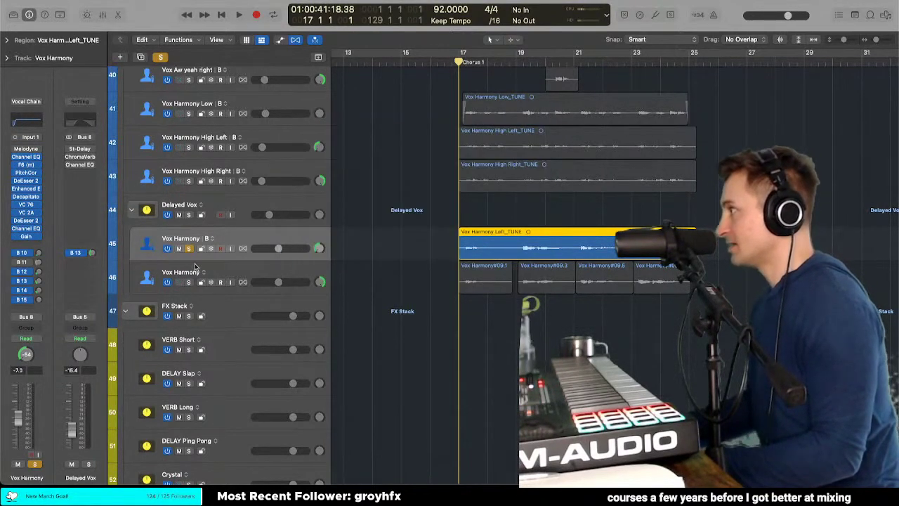
Step: Insert a mono Melodyne plug-in before the Channel EQ on the second delayed Vox Harmony track
click(203, 267)
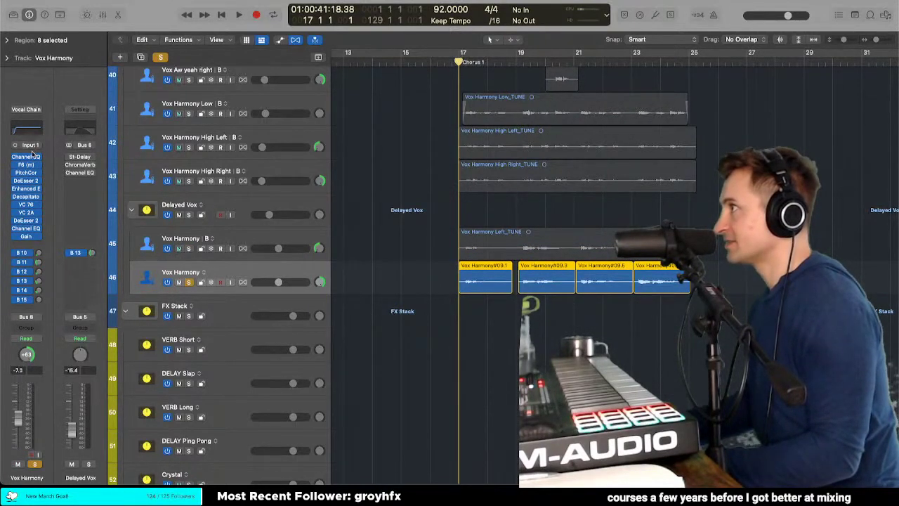
click(32, 153)
mouse_move(65, 178)
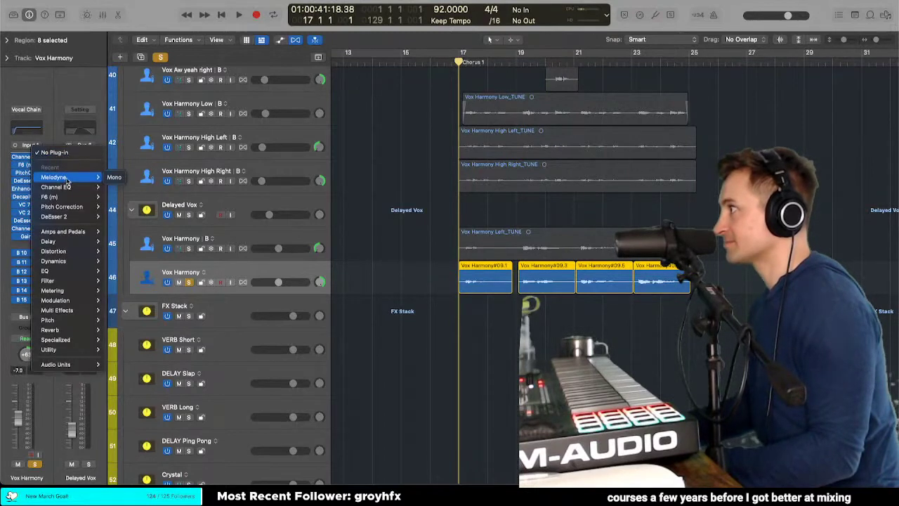
click(116, 178)
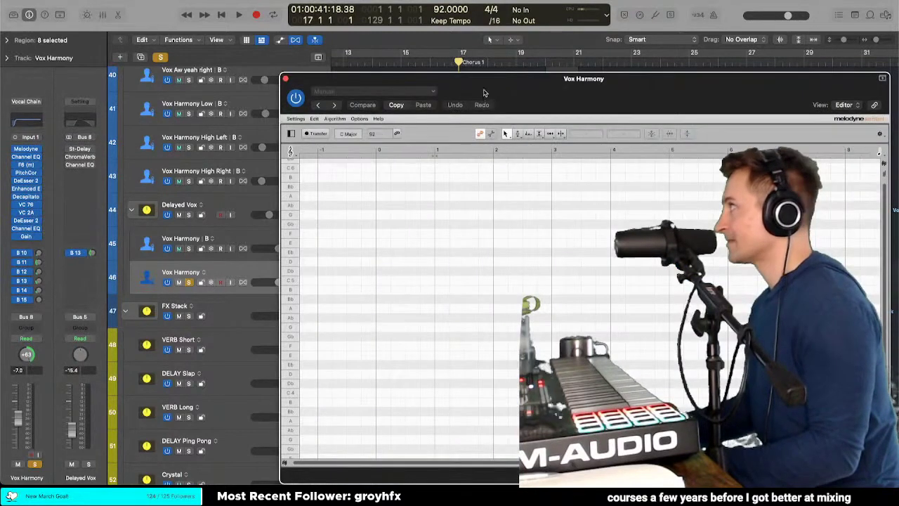
Step: Activate Transfer in Melodyne and play the chorus from bar 17 to just past bar 25 to capture the second Vox Harmony
drag(484, 87, 438, 65)
click(314, 402)
key(space)
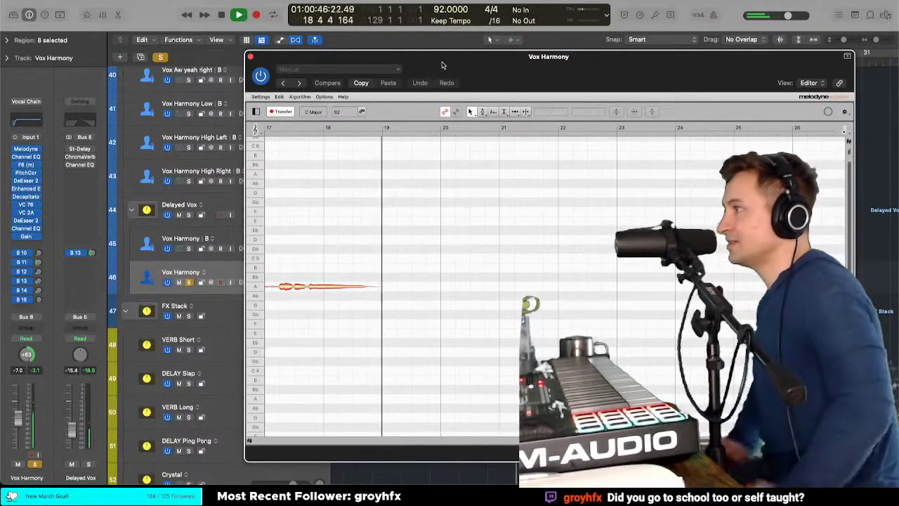
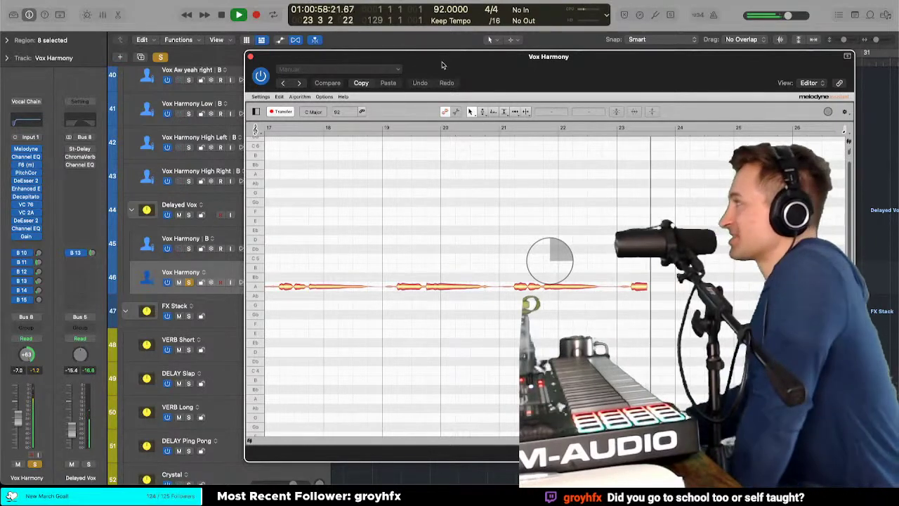
drag(443, 66, 410, 97)
key(space)
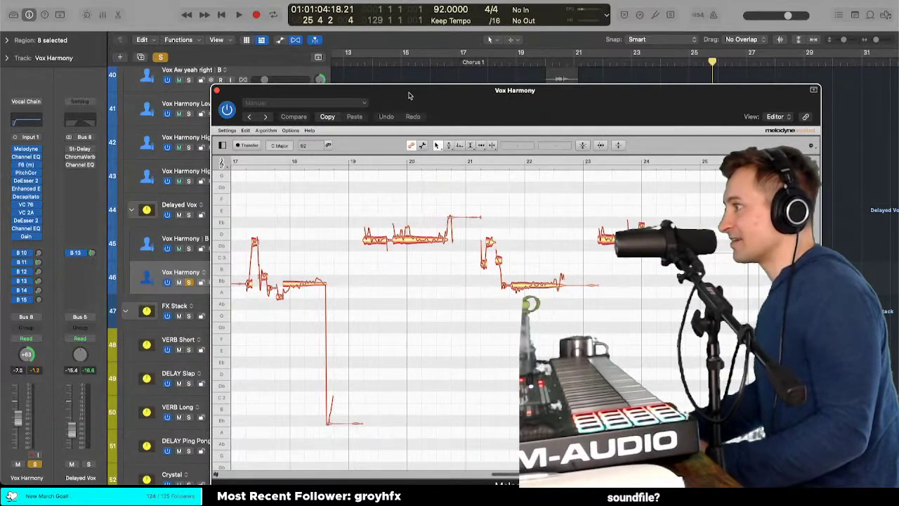
Step: Move the Melodyne editor clear of the arrangement and place the playhead just before bar 17
drag(417, 93, 387, 324)
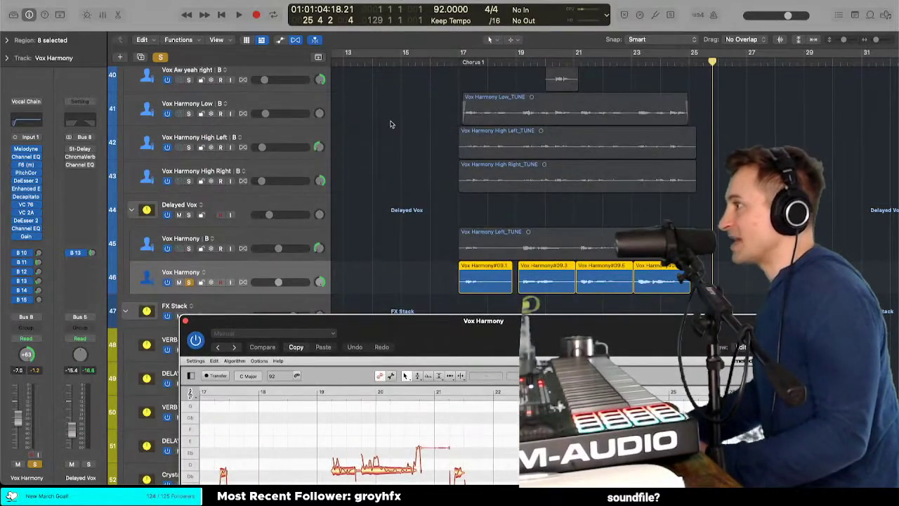
click(457, 63)
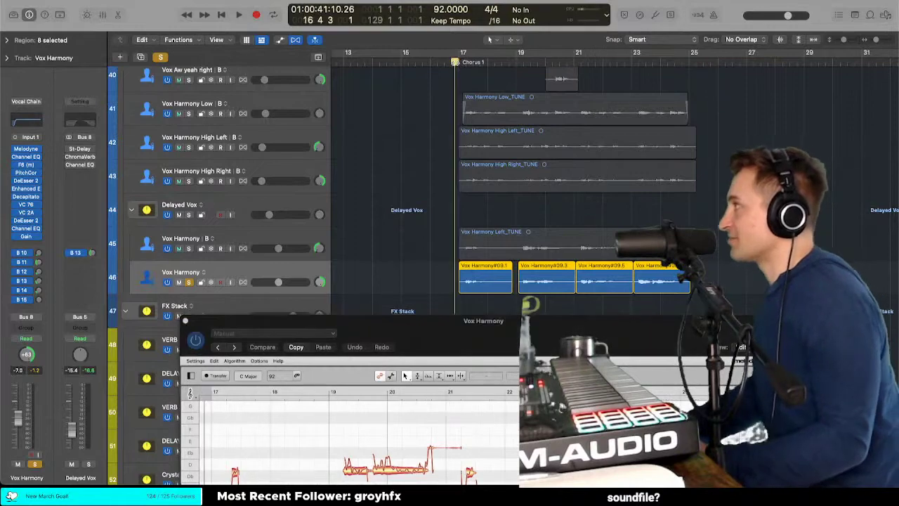
Step: Clear the Melodyne window off the Vox Harmony regions and place the playhead at 16 3 1, just before Chorus 1
drag(427, 327, 464, 111)
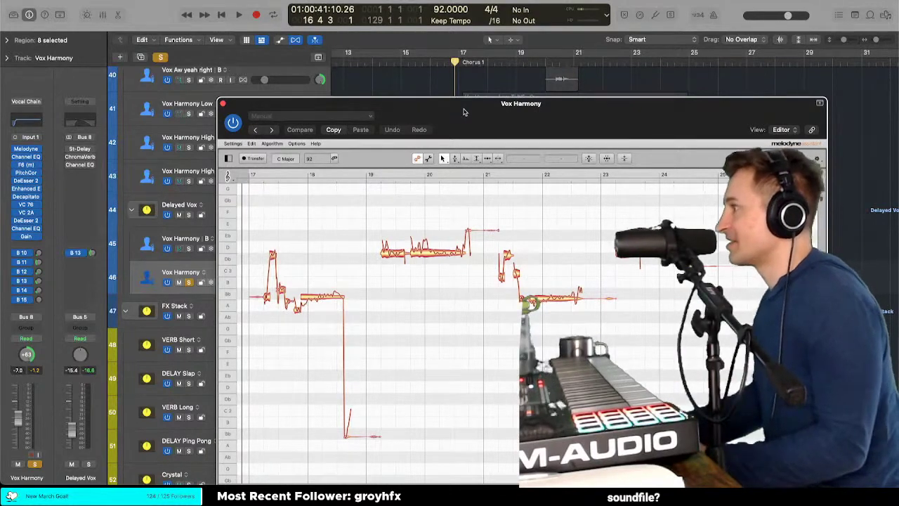
drag(463, 112, 454, 275)
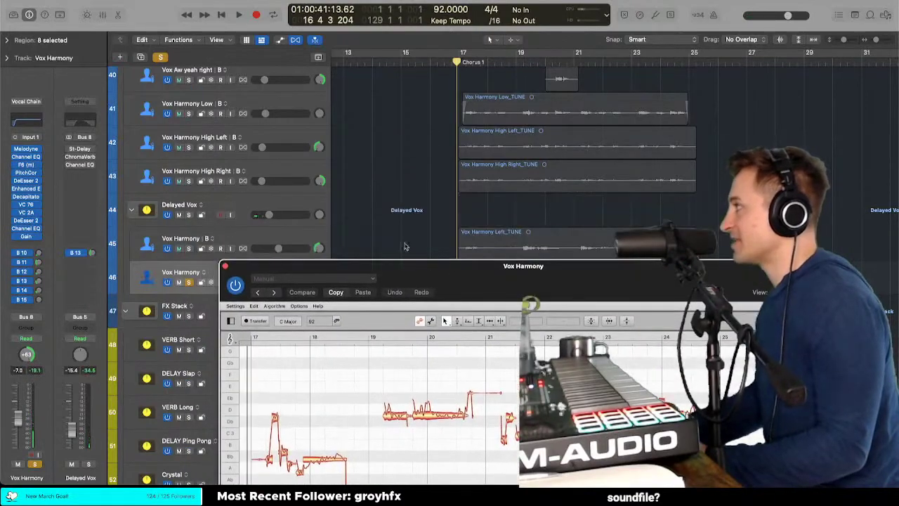
scroll(408, 235, down, 3)
scroll(410, 232, up, 3)
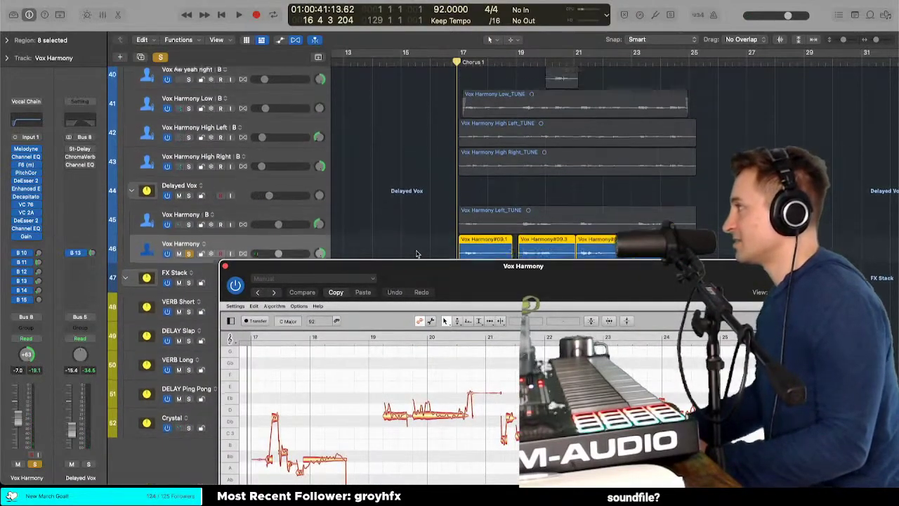
scroll(418, 254, down, 3)
drag(420, 266, 415, 323)
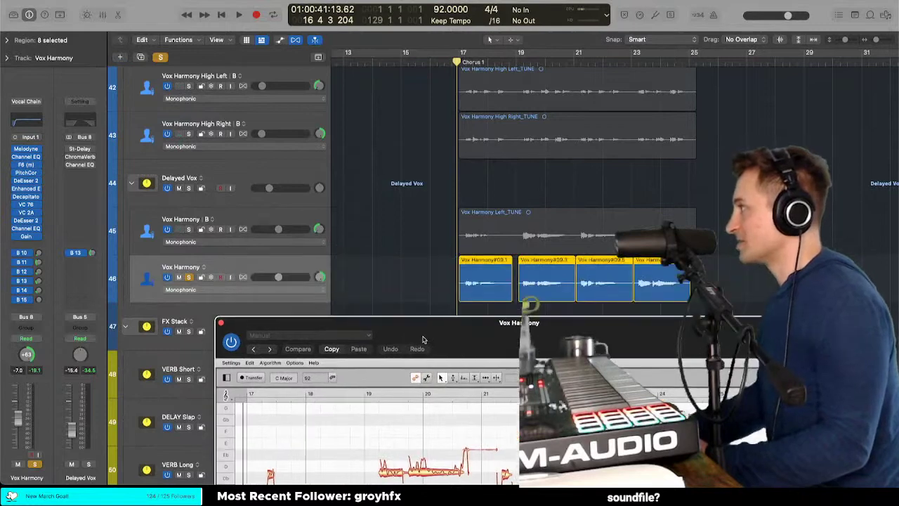
scroll(420, 260, down, 3)
drag(453, 63, 444, 61)
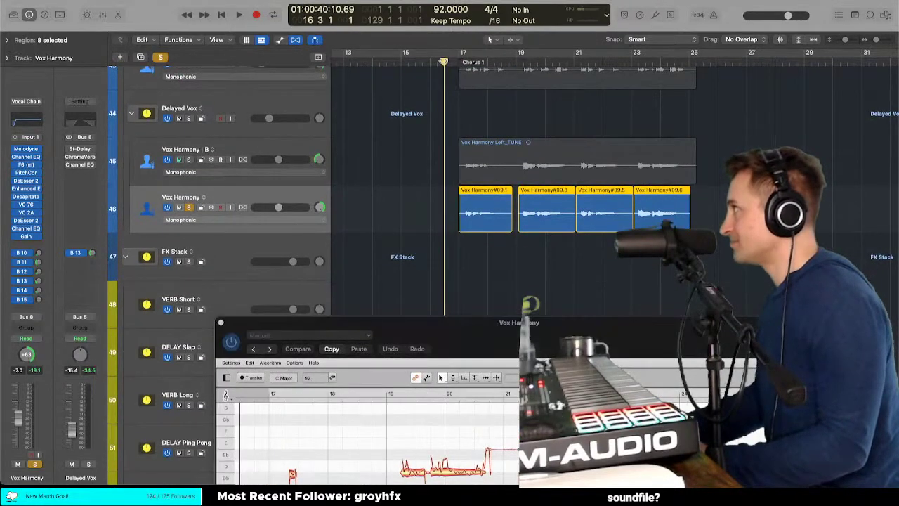
Step: Bring the Melodyne editor fully into view, activate the Pitch Tool and zoom in on the first phrase at bar 17
drag(456, 327, 382, 262)
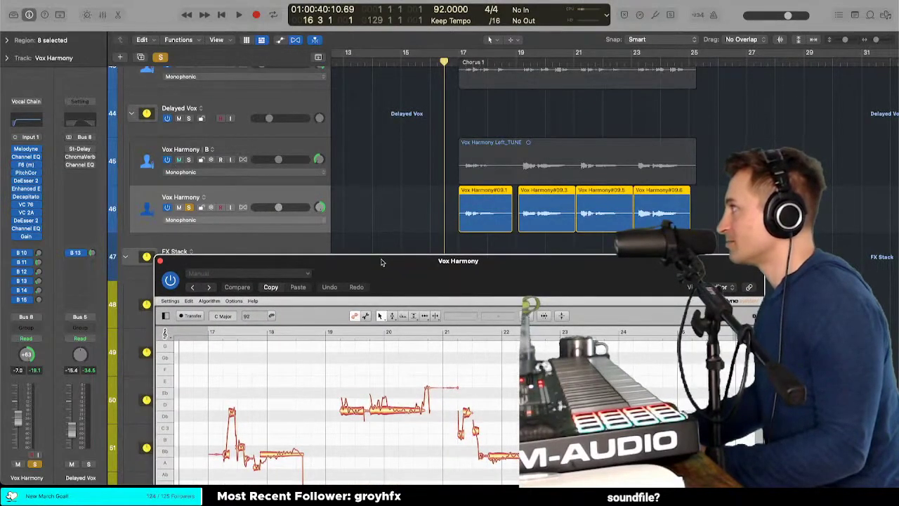
drag(381, 263, 381, 75)
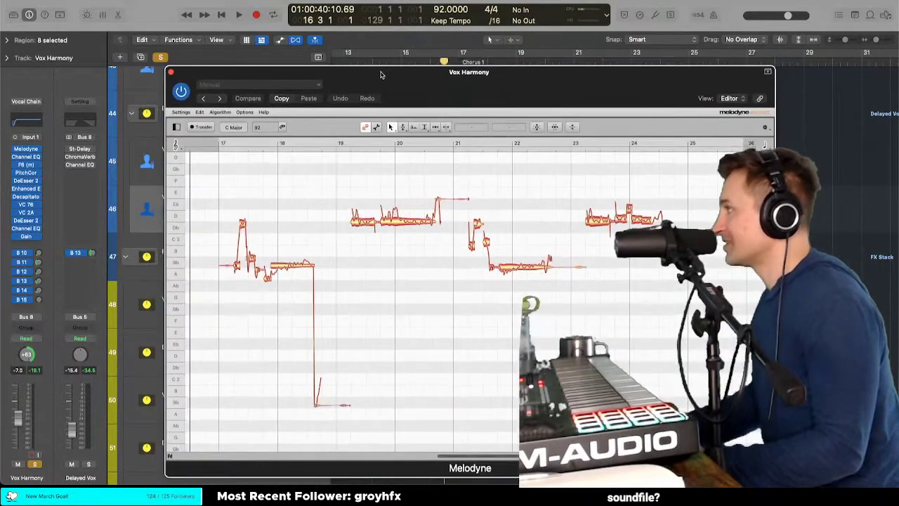
scroll(234, 219, up, 3)
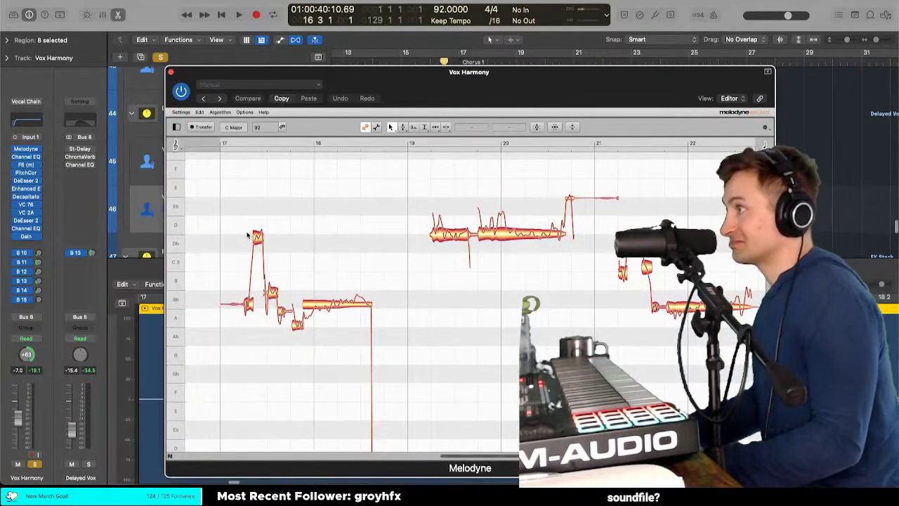
right_click(248, 232)
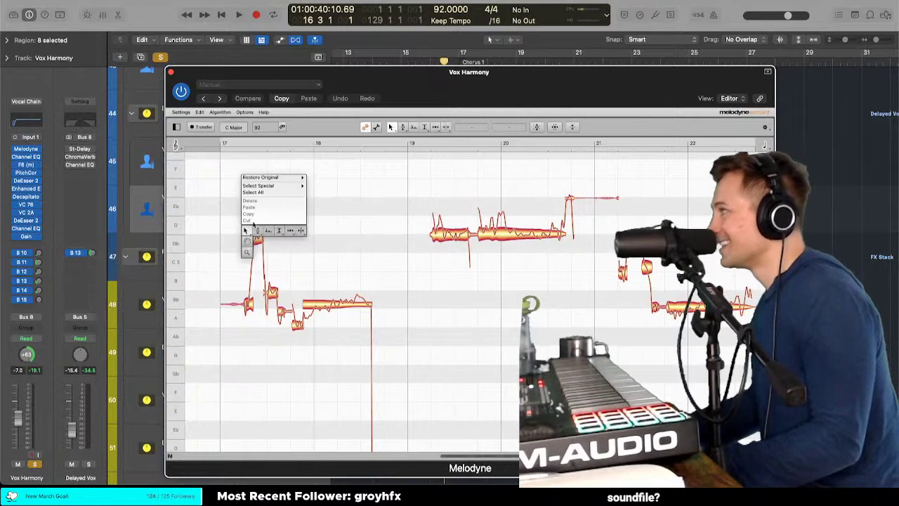
click(253, 229)
right_click(228, 232)
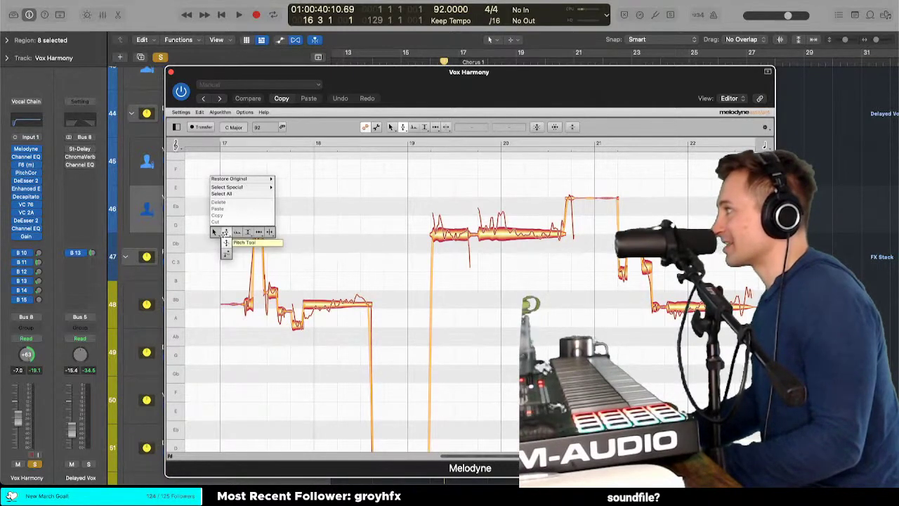
click(225, 253)
drag(211, 255, 316, 238)
right_click(316, 238)
click(322, 220)
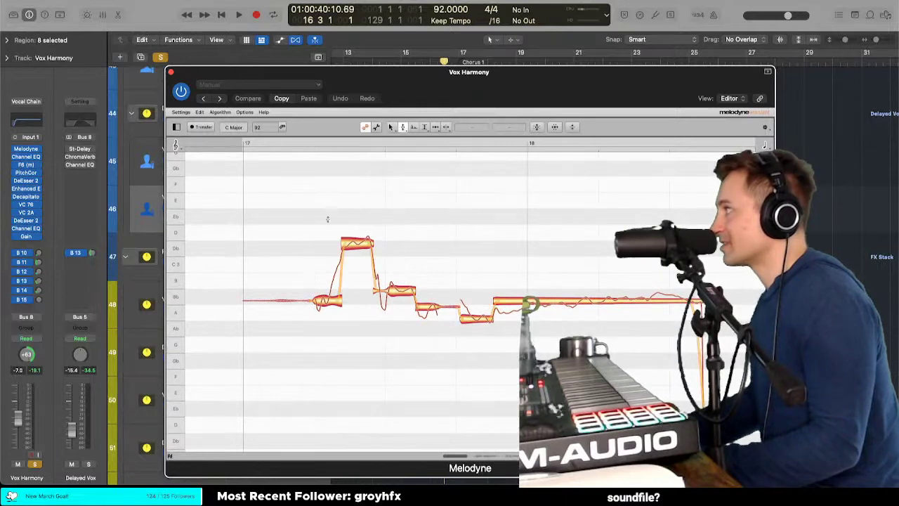
Step: Play back the phrase at bar 17 and select its first sung note
scroll(287, 250, left, 3)
key(space)
scroll(287, 250, right, 2)
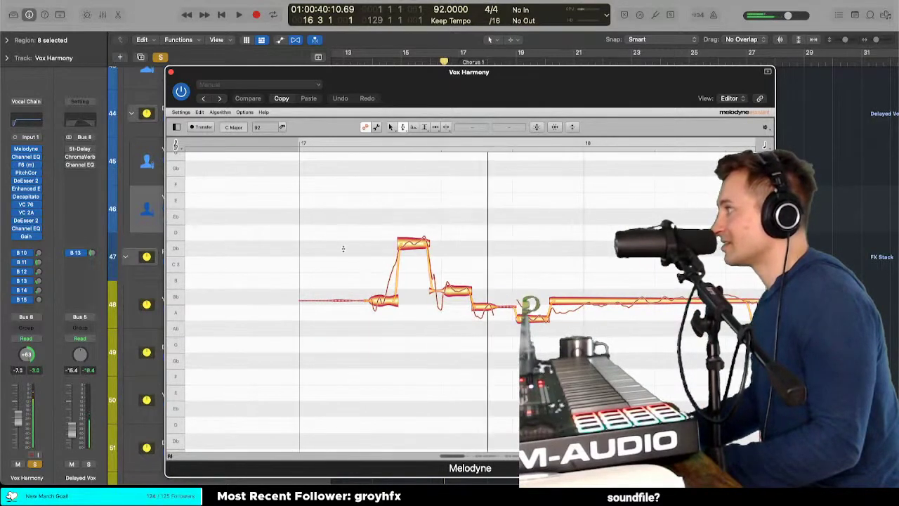
click(385, 302)
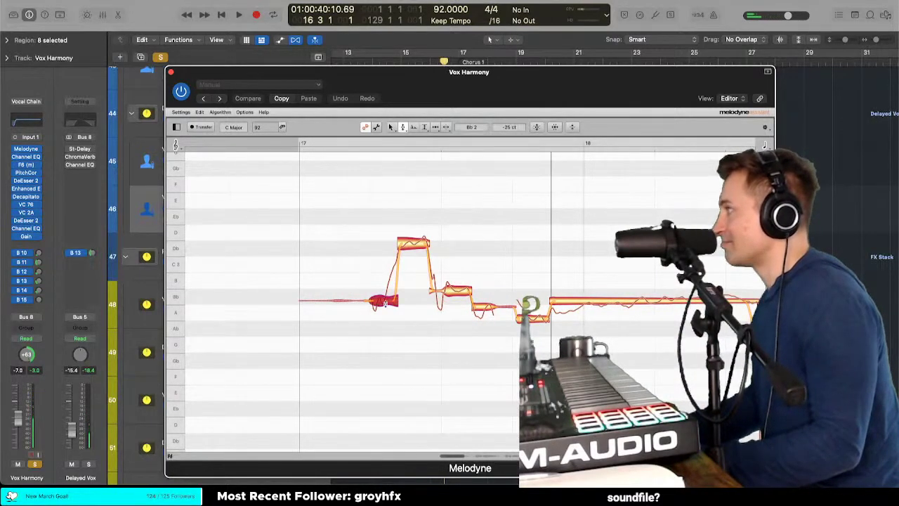
Step: Inspect the Melodyne notes of the other Vox Harmony track, directly above, and close that editor
drag(414, 83, 467, 348)
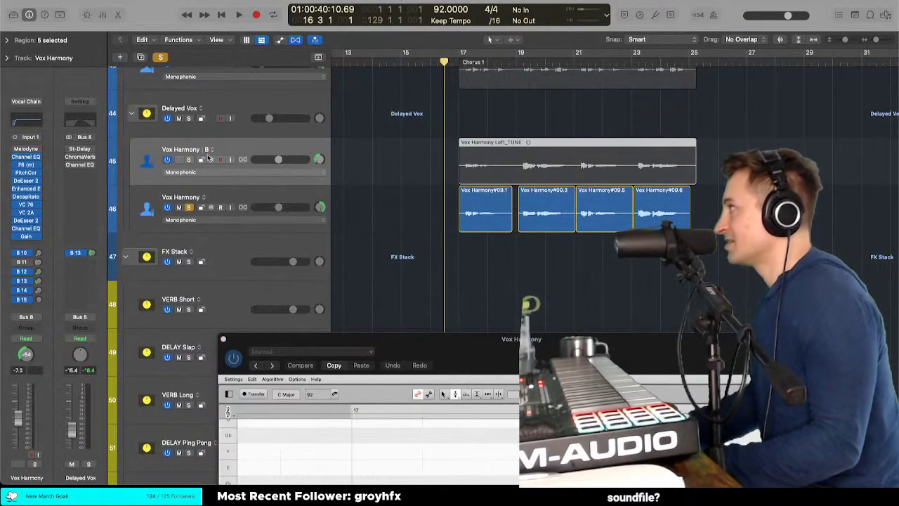
click(26, 148)
click(26, 148)
click(26, 149)
click(26, 149)
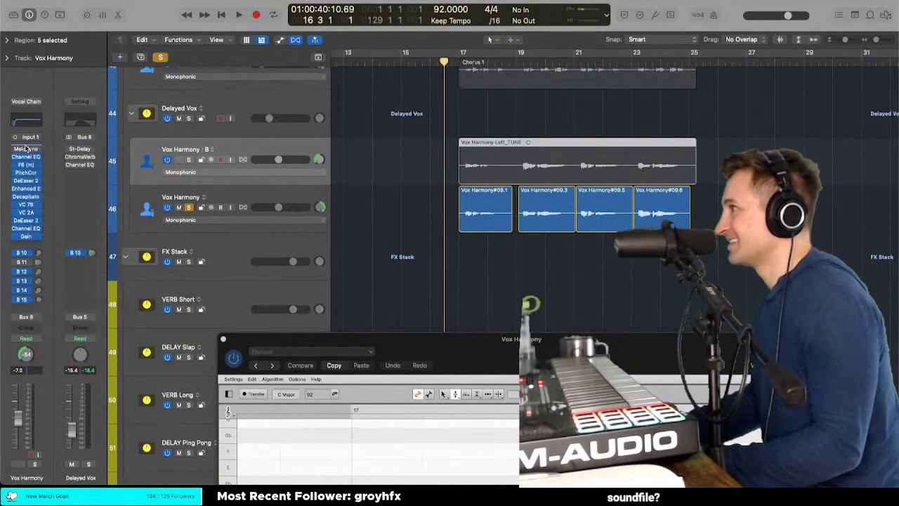
click(26, 148)
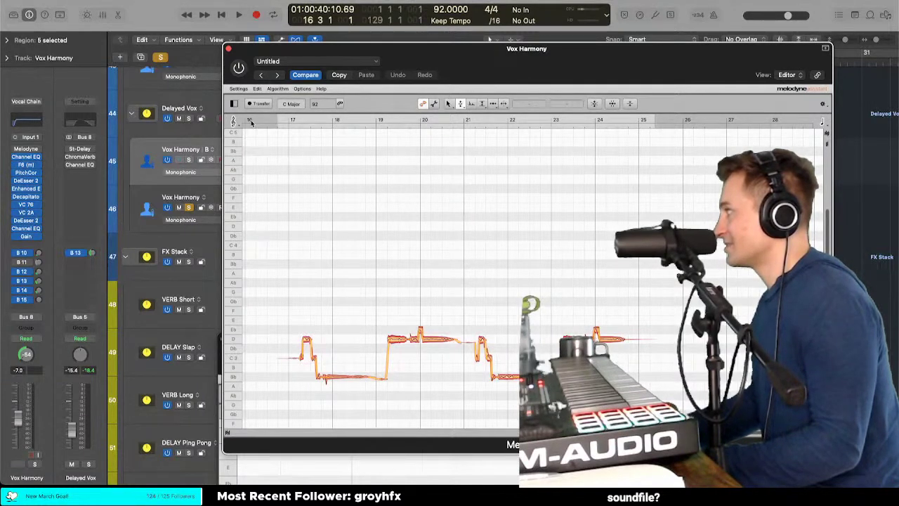
click(228, 50)
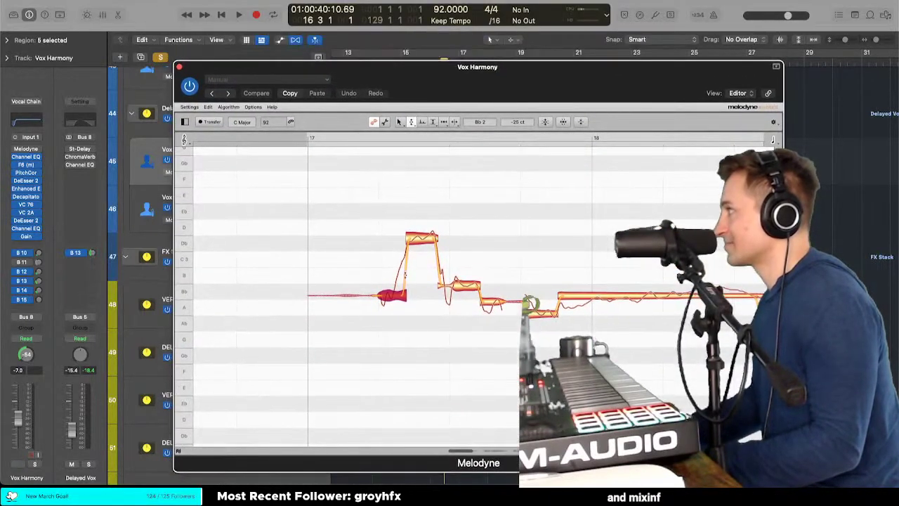
Step: Raise the first sung note after bar 17 to C3 and the second to D3
drag(338, 225, 503, 305)
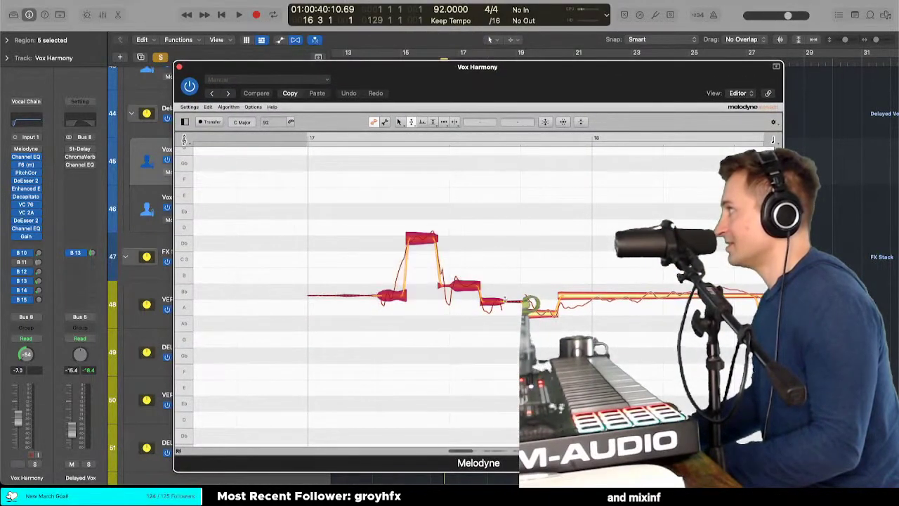
click(389, 261)
click(392, 295)
drag(392, 295, 420, 230)
click(366, 247)
click(366, 247)
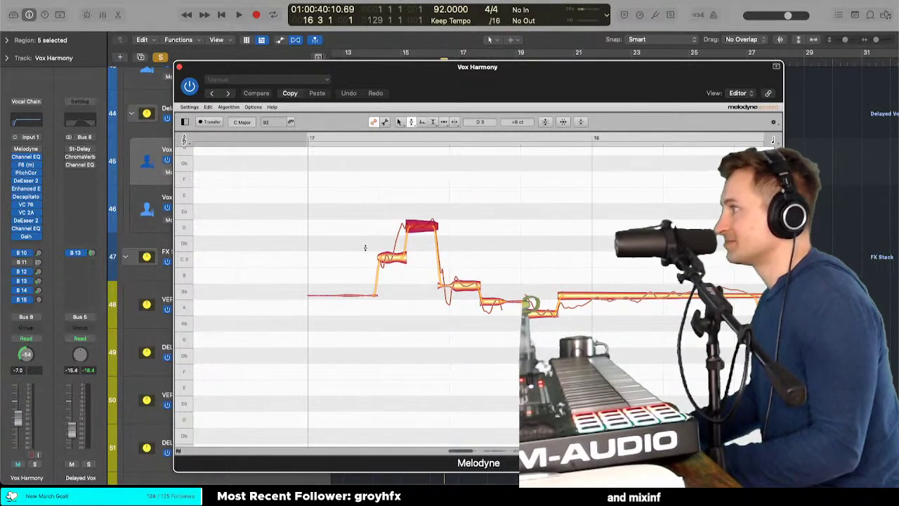
click(365, 230)
click(365, 229)
click(364, 218)
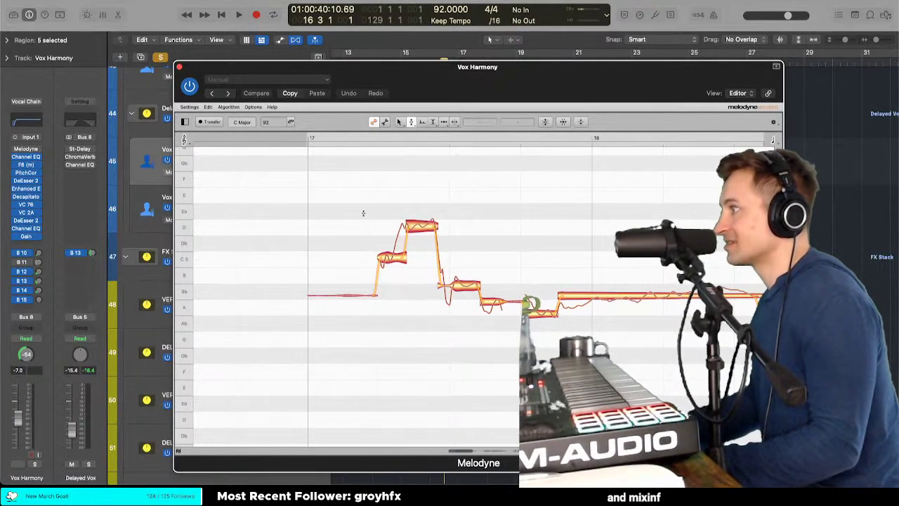
click(363, 213)
click(362, 207)
click(361, 200)
click(336, 234)
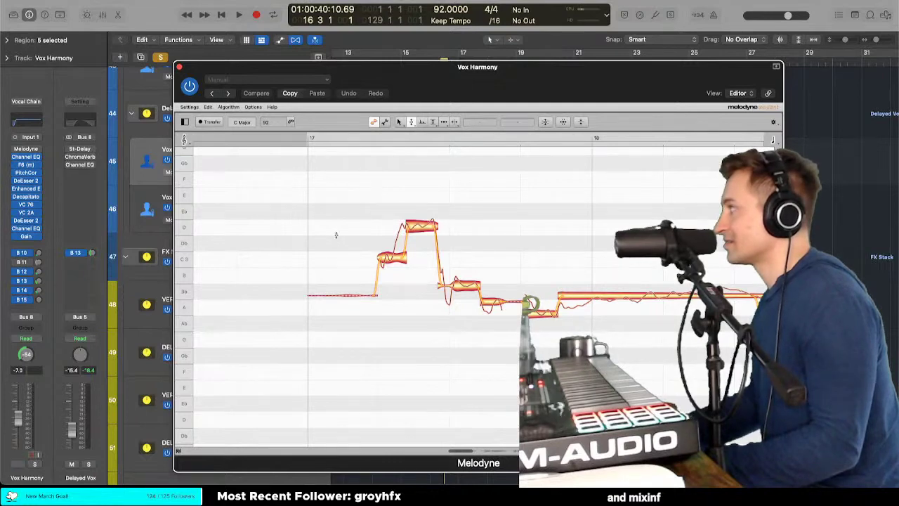
Step: Play back the lead-in to bar 17 to check the retuned opening notes
key(space)
key(space)
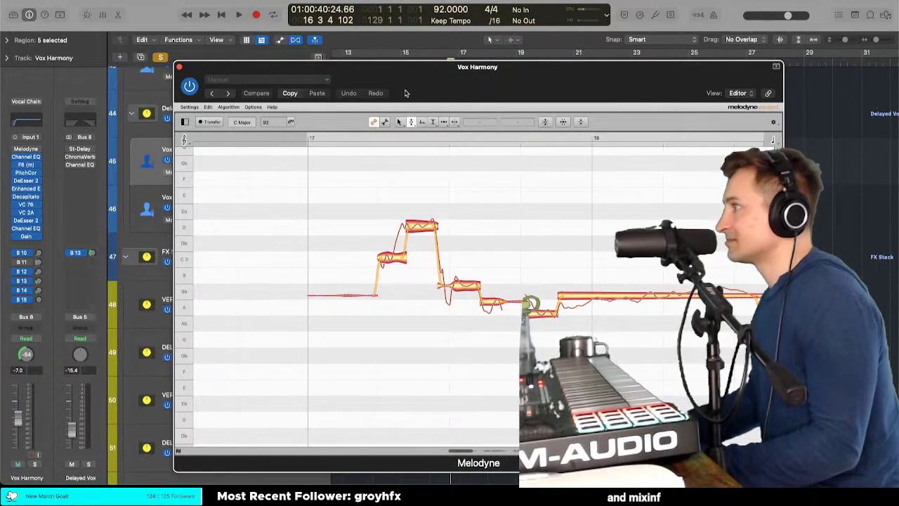
scroll(291, 223, up, 2)
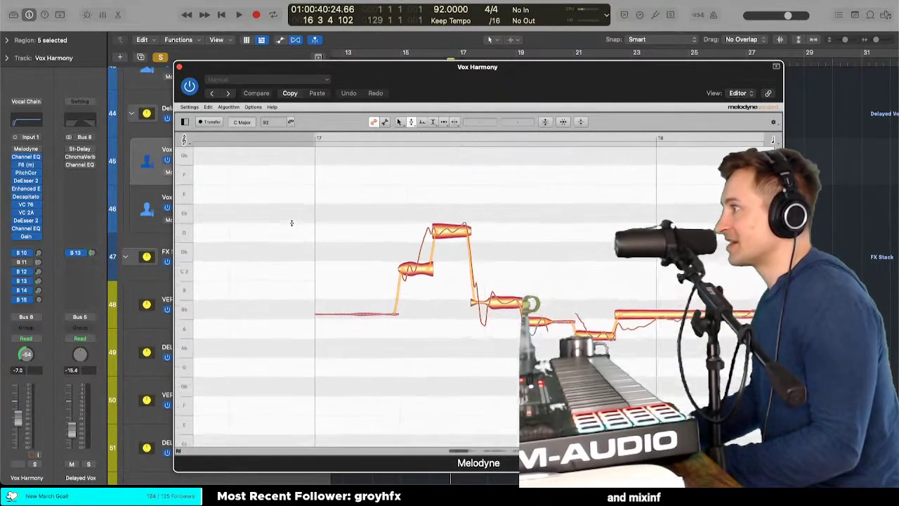
scroll(291, 223, down, 3)
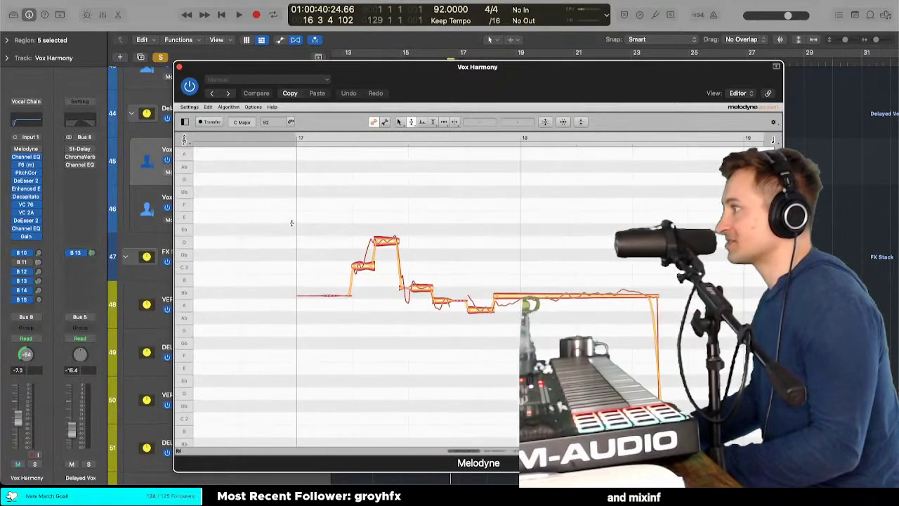
key(space)
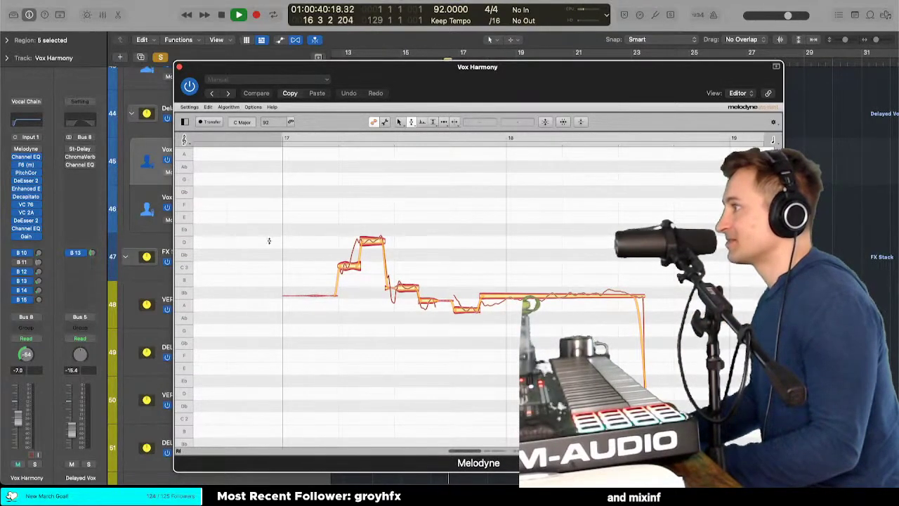
key(space)
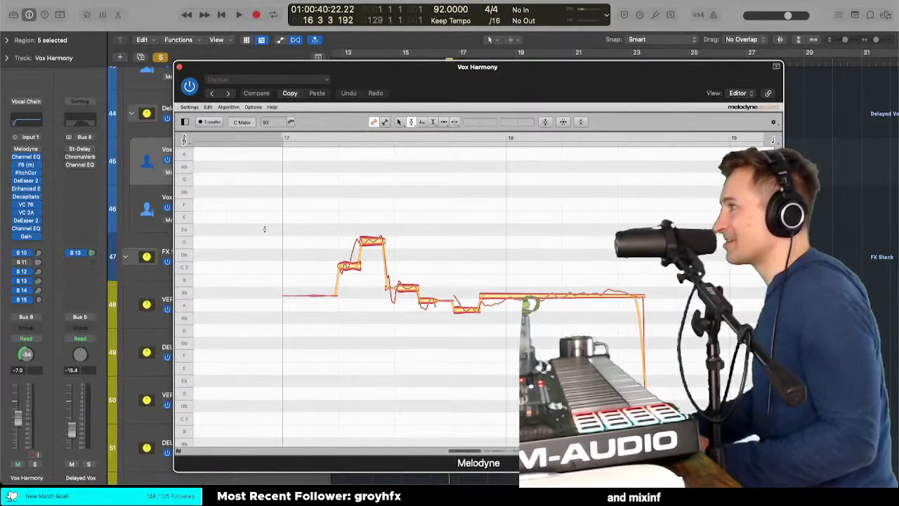
Step: Reselect the soloed Vox Harmony track and reopen its Melodyne editor for playback
drag(408, 77, 367, 218)
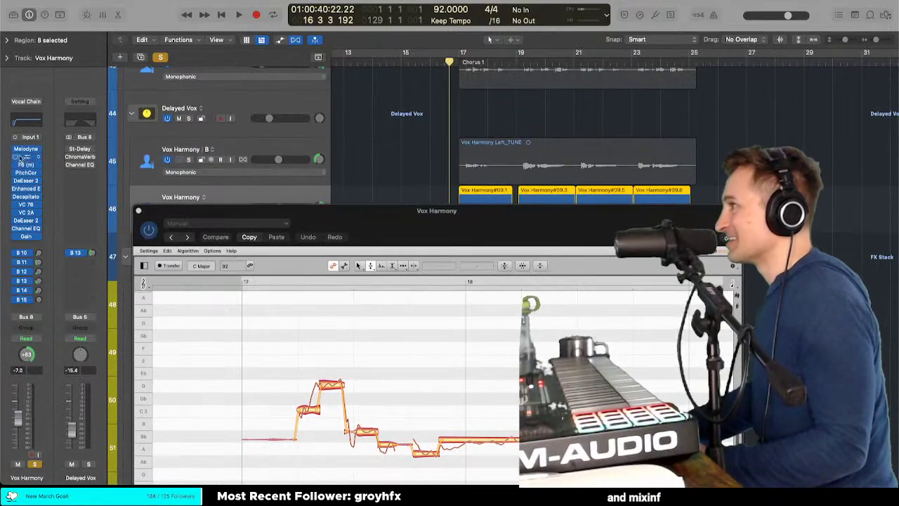
click(25, 150)
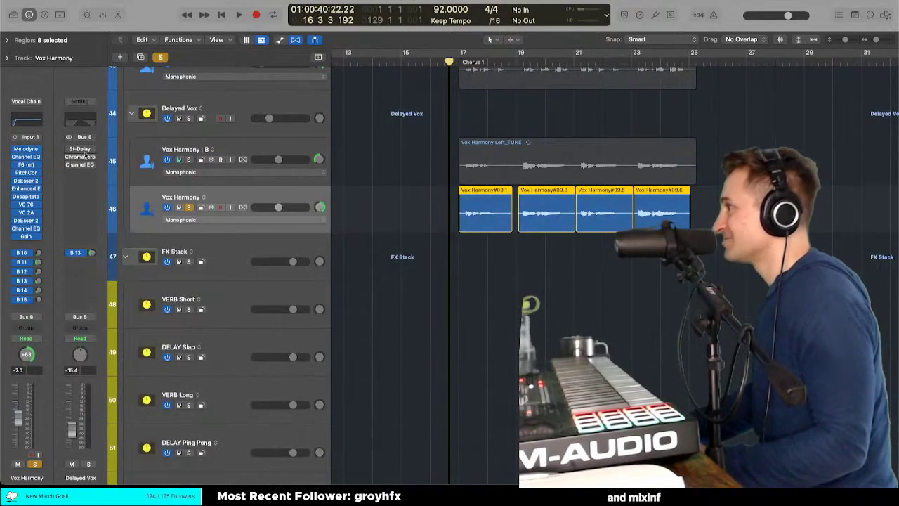
click(27, 150)
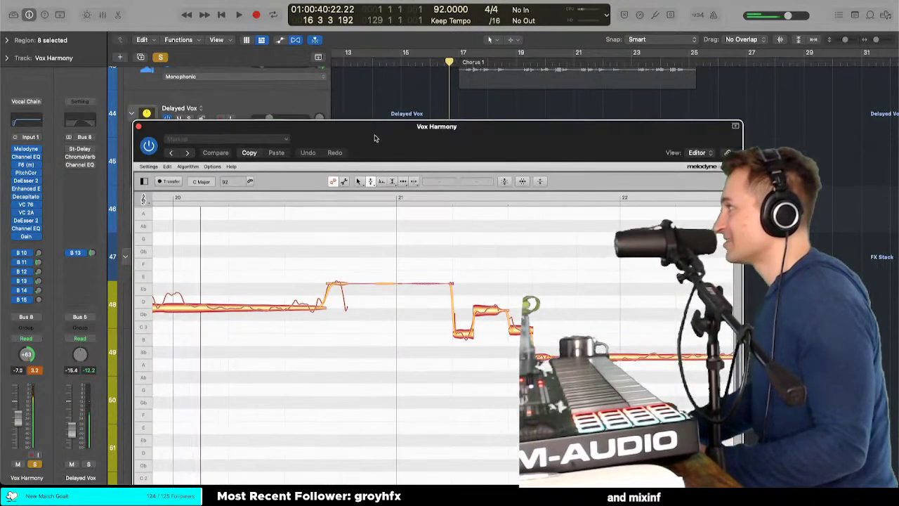
Step: Separate the end of the C3 note after bar 17 where the voice slides up to D3
scroll(333, 221, left, 5)
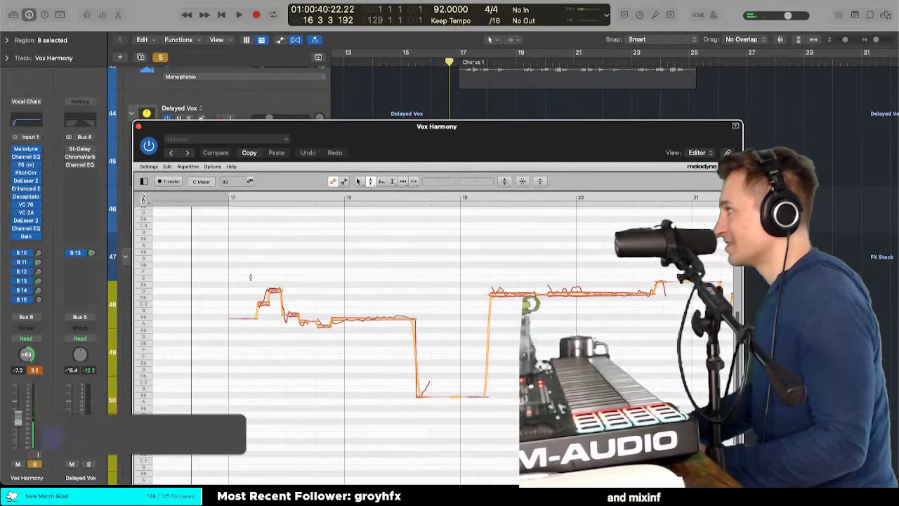
scroll(251, 278, up, 5)
right_click(269, 253)
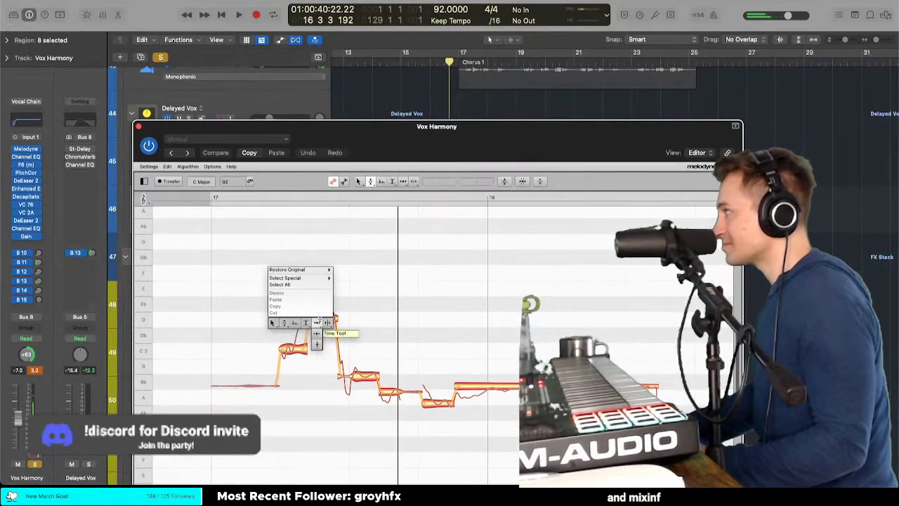
click(326, 322)
click(296, 349)
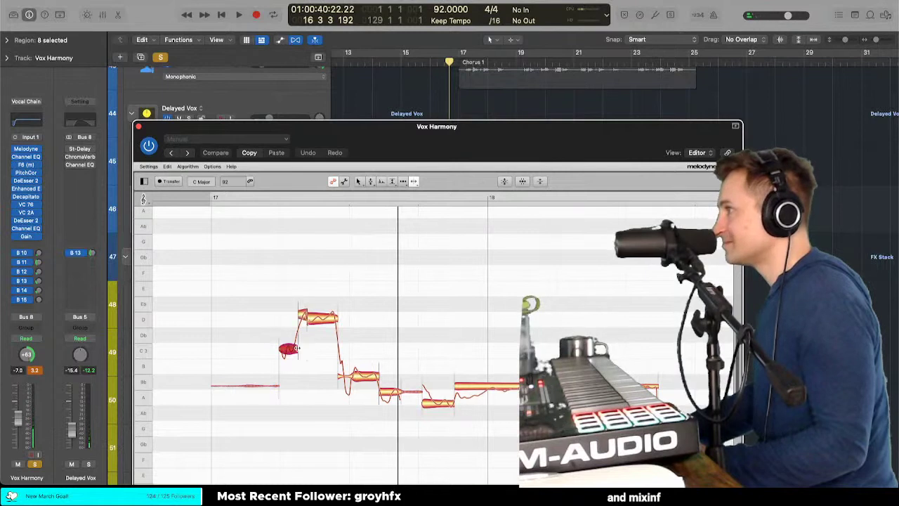
Step: Snap the short split-off note before the D3 note to D3 at 0 ct with the Pitch Tool
right_click(297, 348)
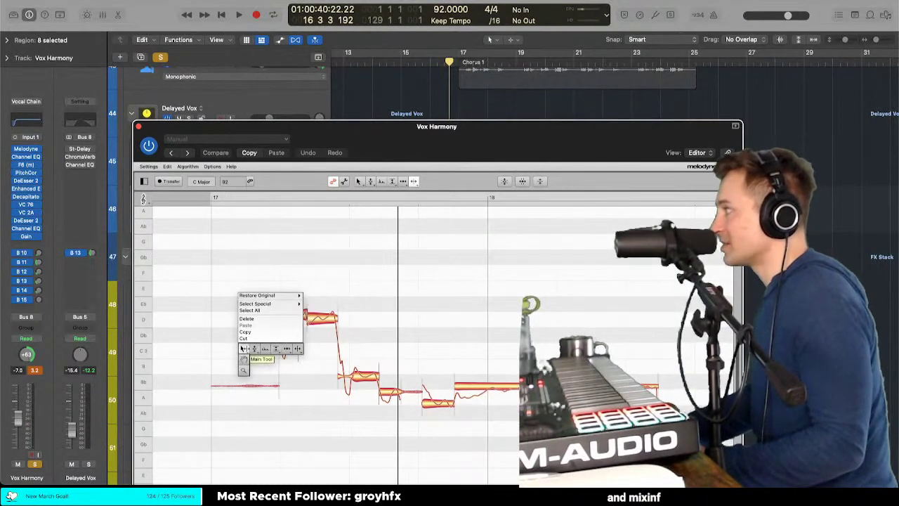
click(254, 348)
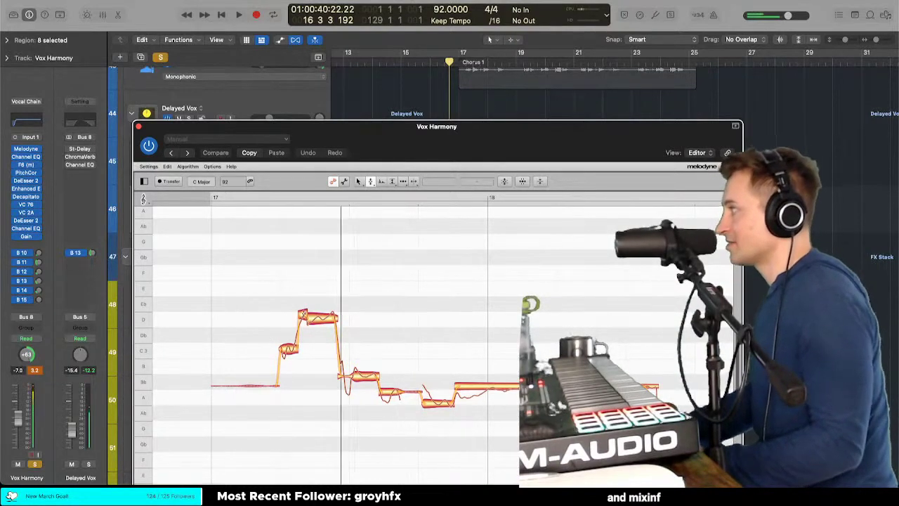
click(303, 314)
click(302, 315)
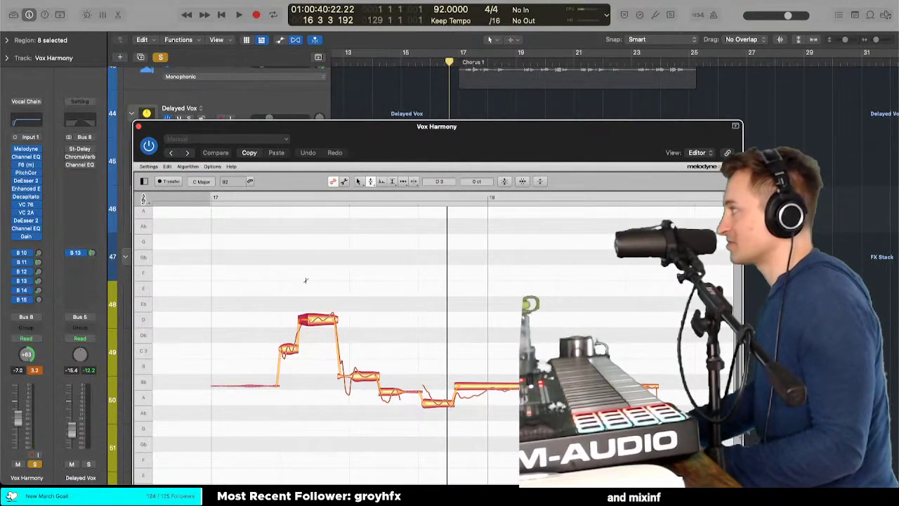
Step: Snap the long note running across bar 18 to Bb2 at 0 ct with the Pitch Tool
click(287, 349)
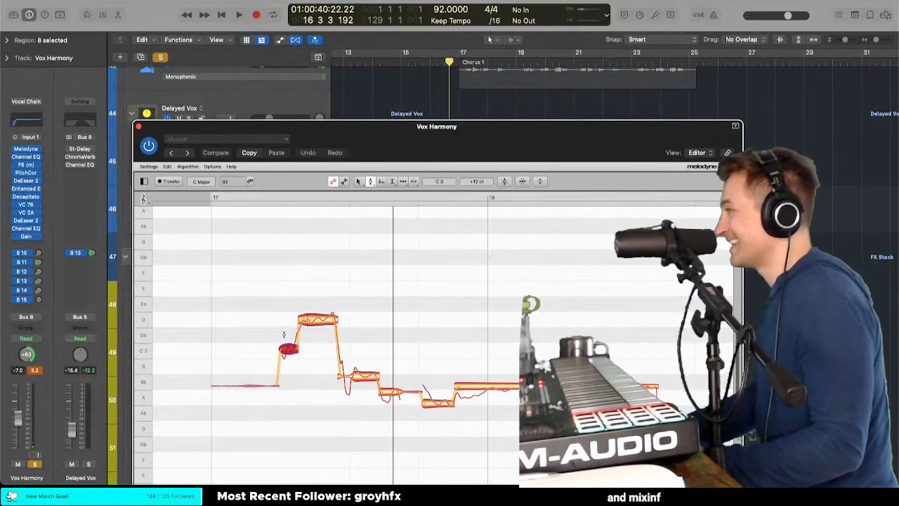
drag(270, 312, 441, 383)
click(495, 387)
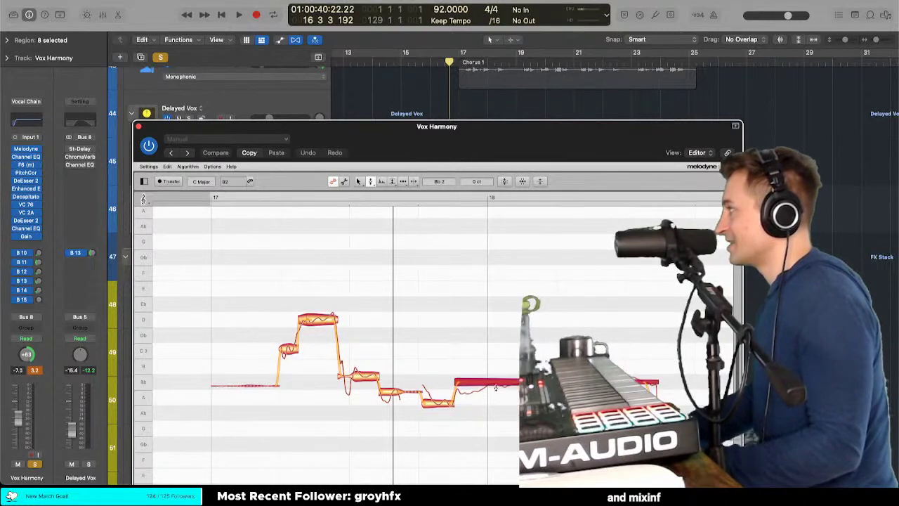
click(441, 400)
Step: Raise the three main notes following the D3 note to C3, Bb2 and Bb2, leading into the long Bb2 note
drag(356, 373, 365, 349)
drag(384, 394, 385, 384)
drag(441, 397, 441, 382)
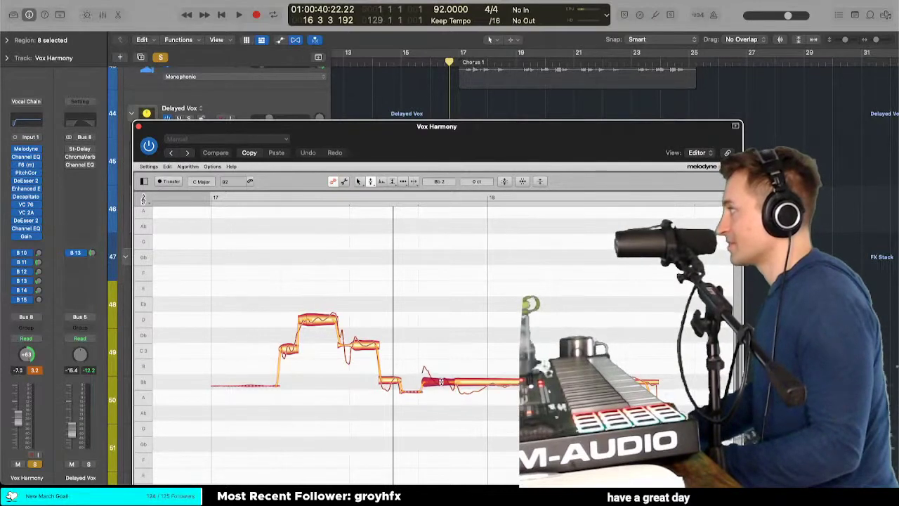
Step: Play back the retuned phrase between bars 17 and 18 several times to check its pitches
click(491, 382)
key(space)
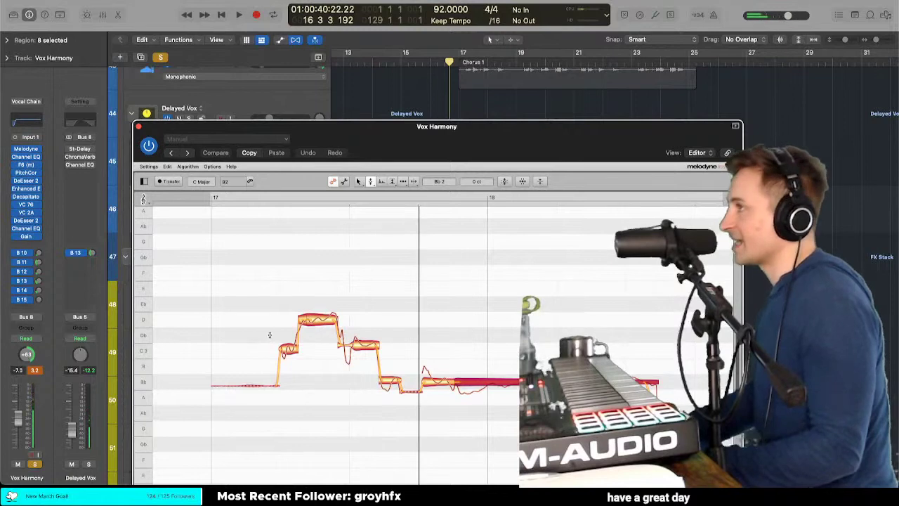
click(269, 335)
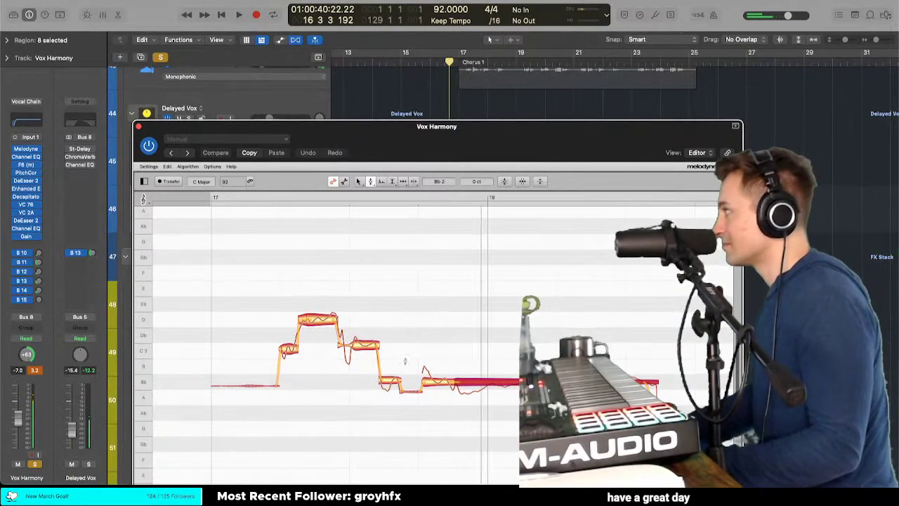
click(361, 366)
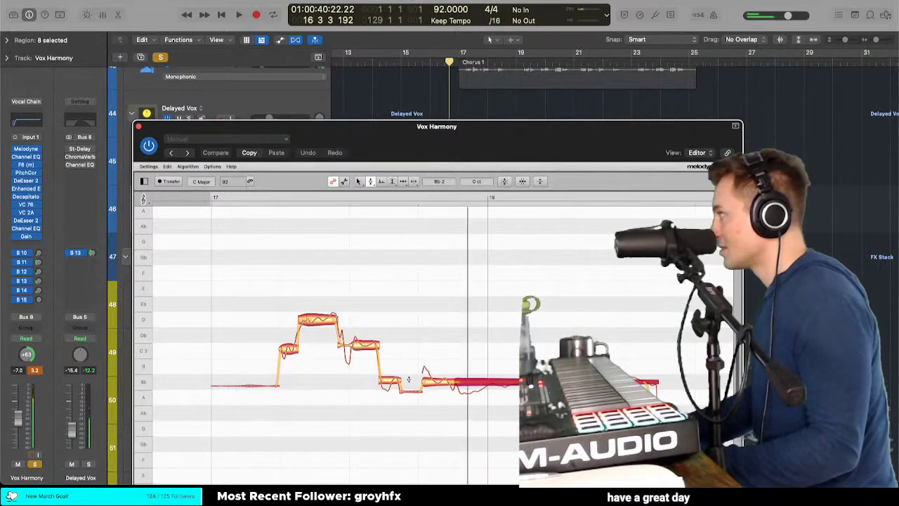
click(326, 368)
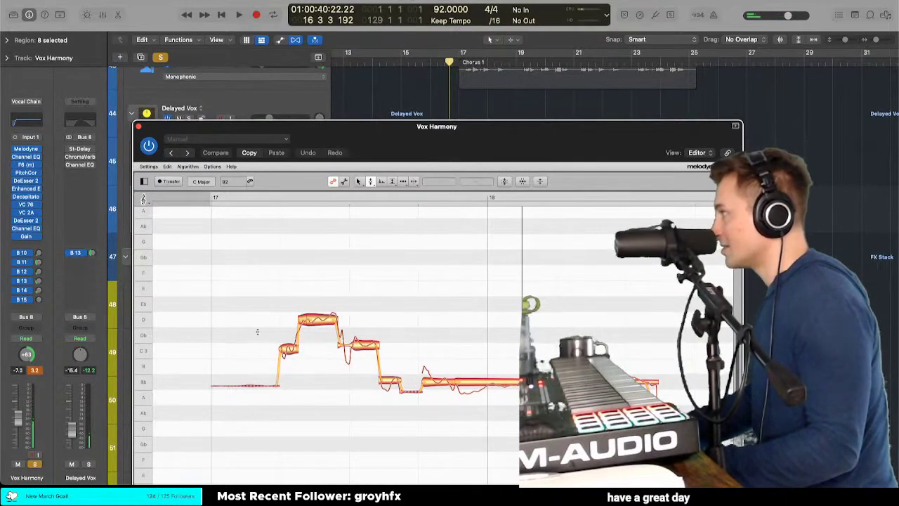
key(space)
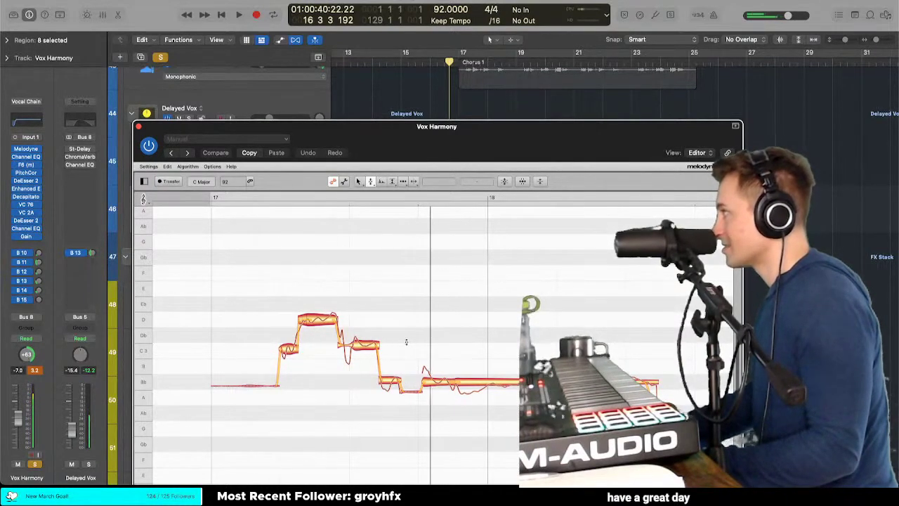
Step: Lower the C3 note following the D3 note to +22 ct
click(363, 345)
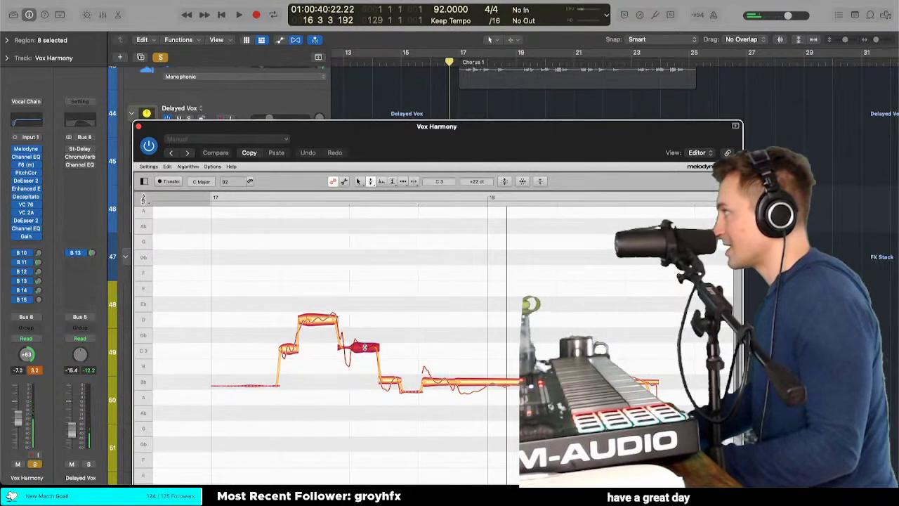
click(477, 380)
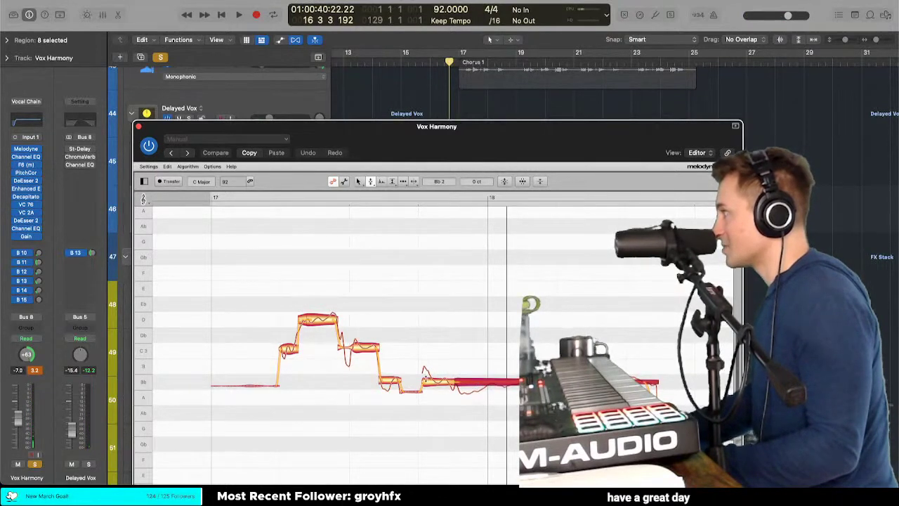
Step: Adjust the pitch drift of the short Bb2 note before bar 18 to 103.3 % and play the phrase back
click(428, 380)
right_click(440, 381)
click(458, 397)
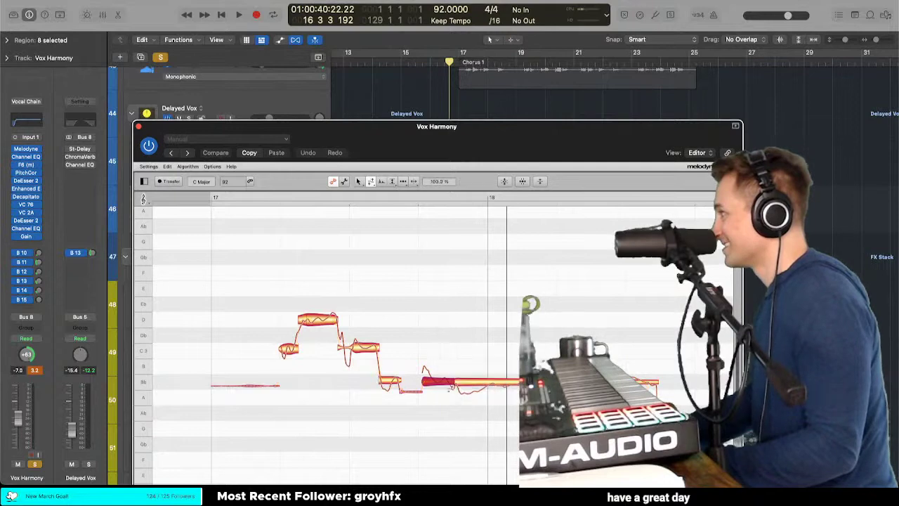
right_click(259, 302)
click(277, 297)
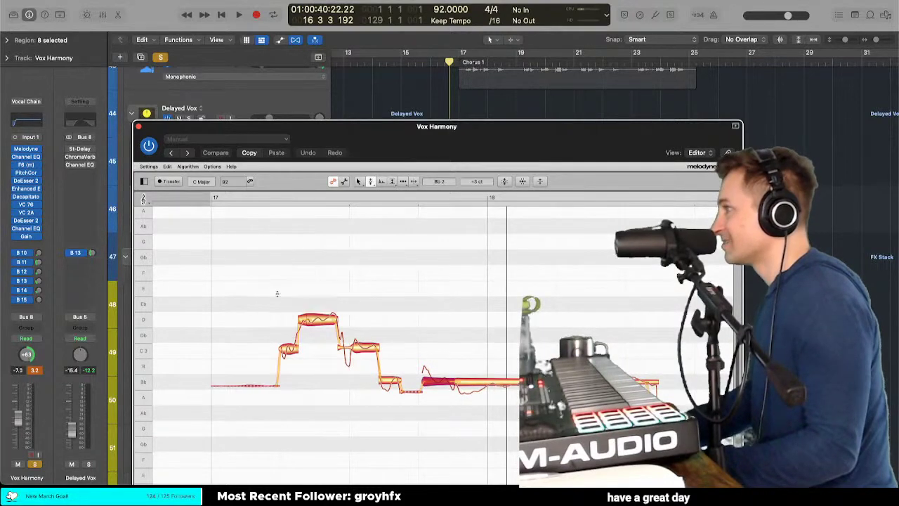
double_click(272, 307)
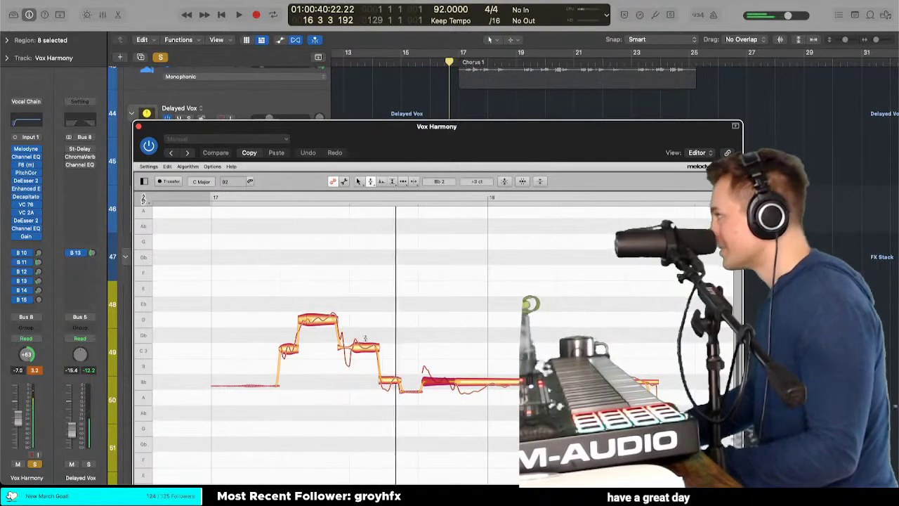
Step: Slightly reduce the pitch modulation of the short Bb2 note before bar 18 and return to the Pitch Tool
right_click(440, 381)
click(449, 396)
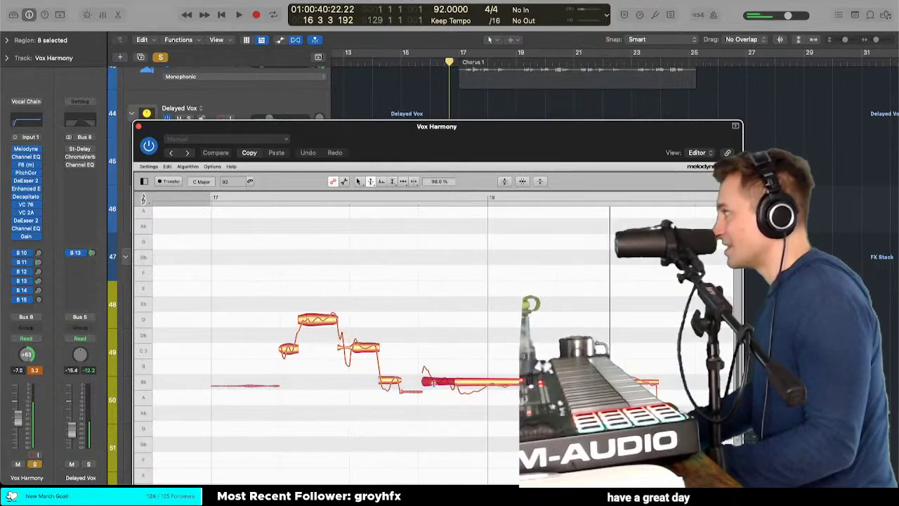
right_click(423, 350)
click(426, 339)
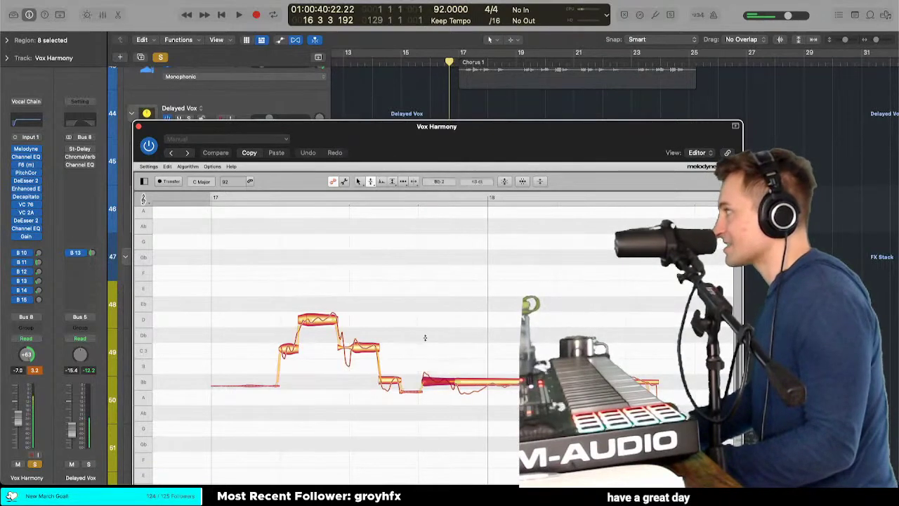
Step: Reduce the pitch drift of the long Bb2 note across bar 18 to 14.0 % and reselect the Pitch Tool
right_click(426, 338)
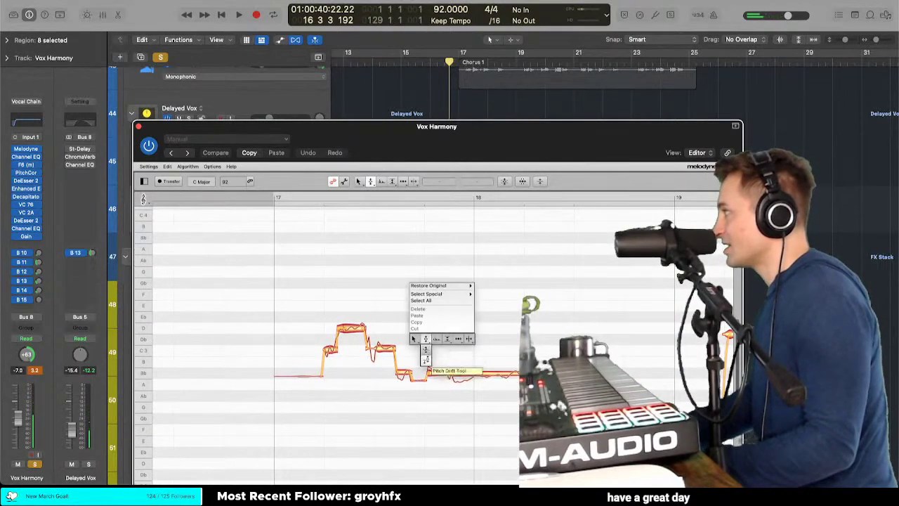
click(428, 360)
drag(477, 376, 472, 432)
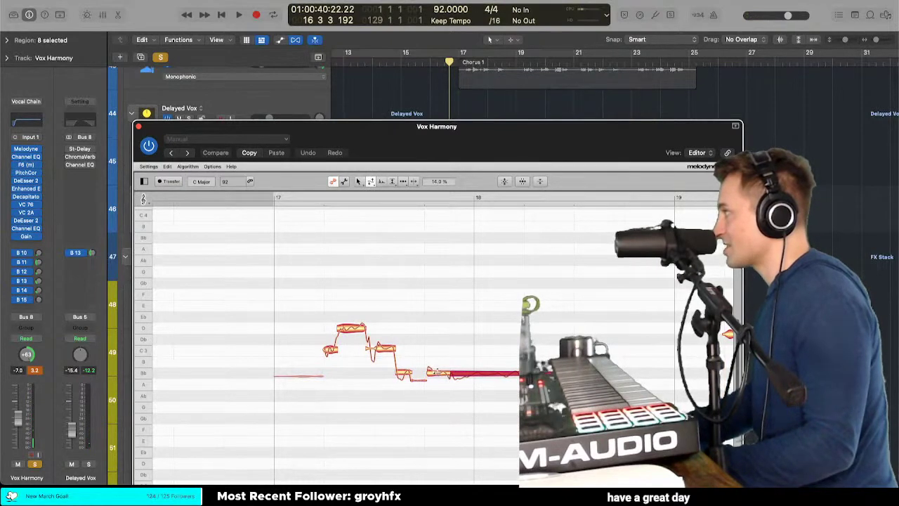
right_click(435, 411)
click(436, 390)
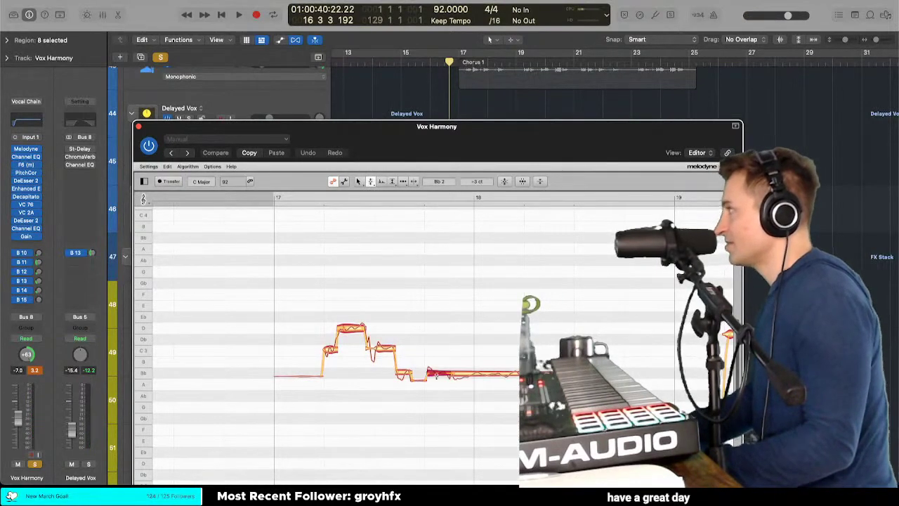
Step: Move the Melodyne window aside, look through the arrangement from the vocal harmonies to the drum bus, and bring the window back
drag(455, 128, 426, 61)
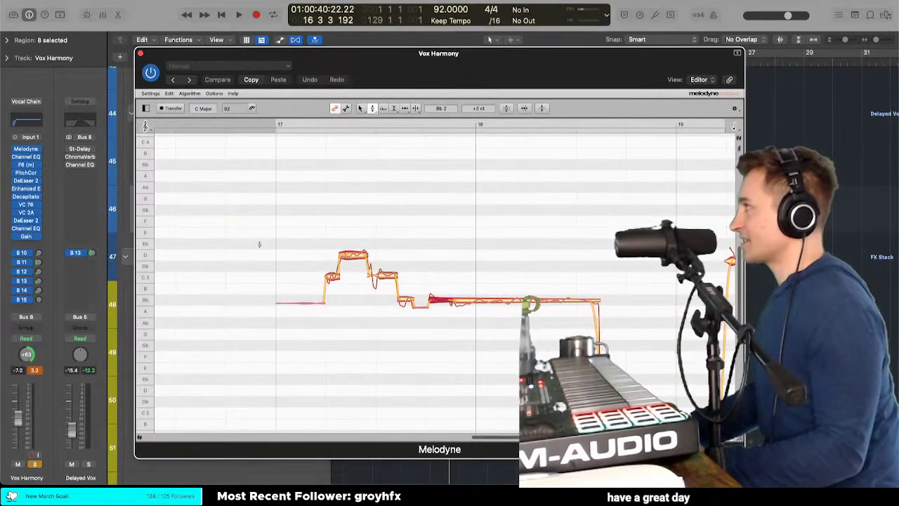
scroll(343, 241, down, 5)
scroll(343, 240, right, 2)
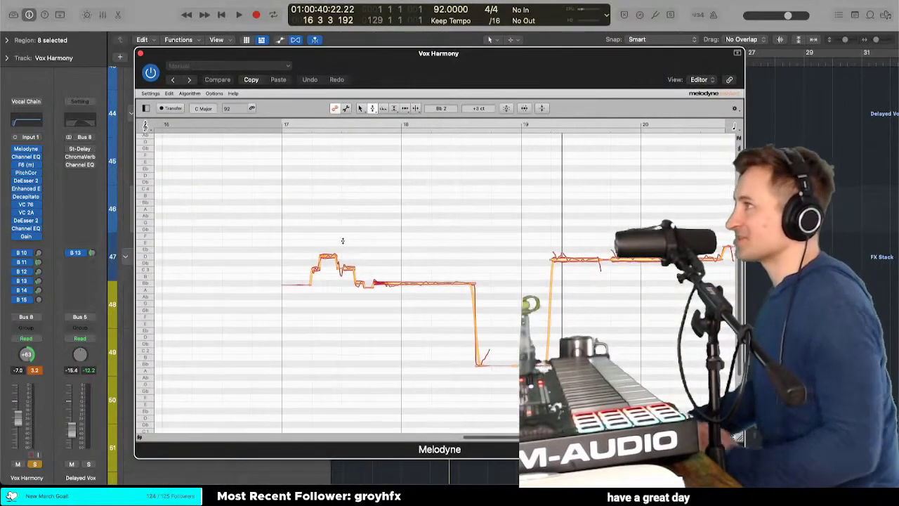
drag(401, 54, 312, 437)
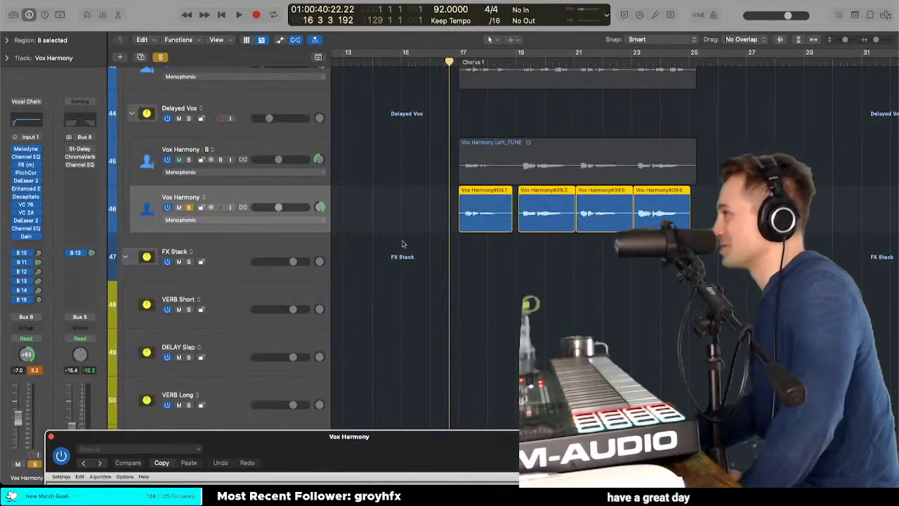
scroll(278, 137, up, 10)
scroll(278, 137, down, 12)
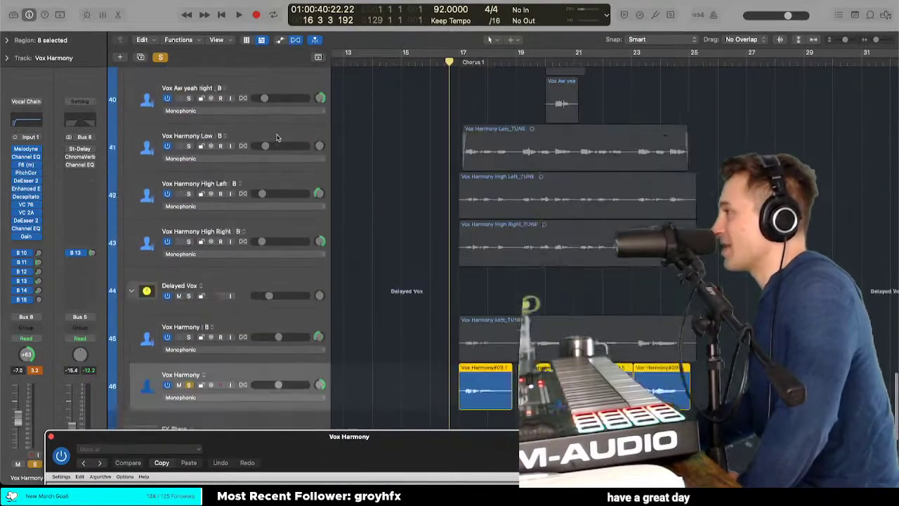
scroll(279, 137, up, 12)
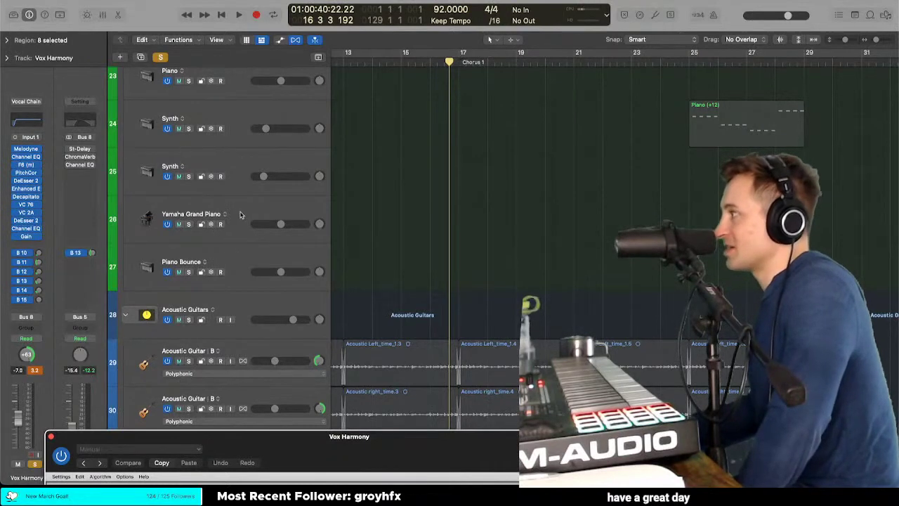
scroll(312, 205, up, 12)
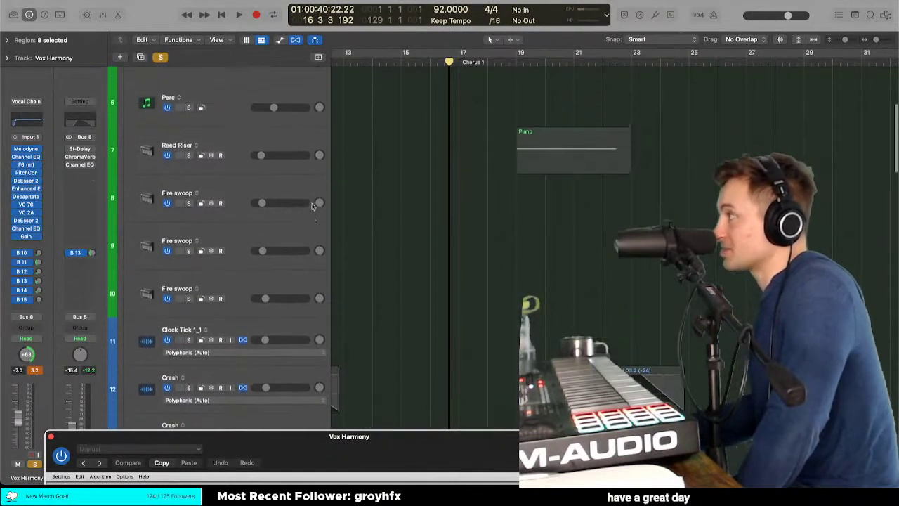
scroll(312, 205, down, 1)
scroll(248, 176, left, 5)
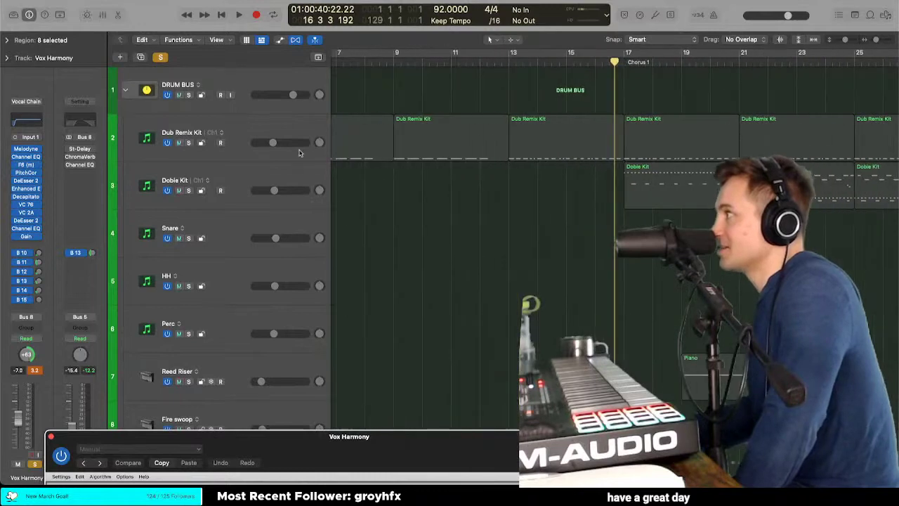
scroll(265, 129, down, 10)
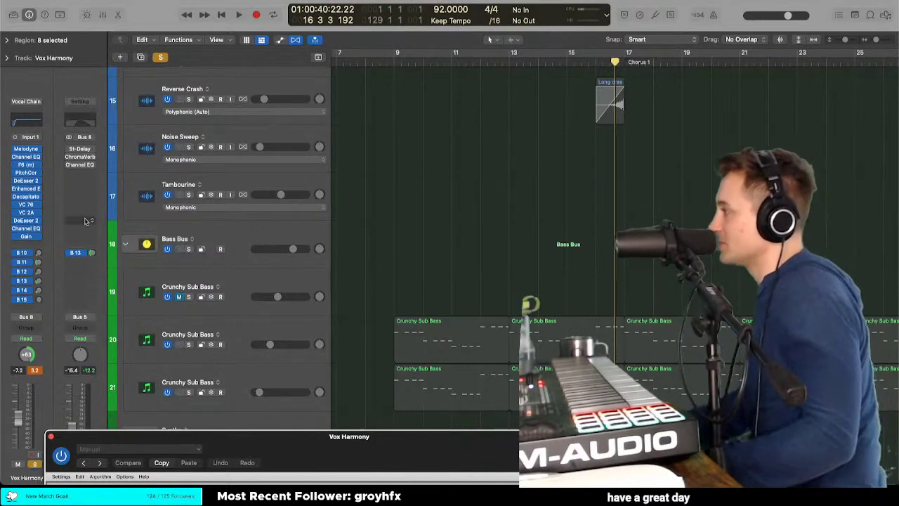
drag(372, 439, 425, 57)
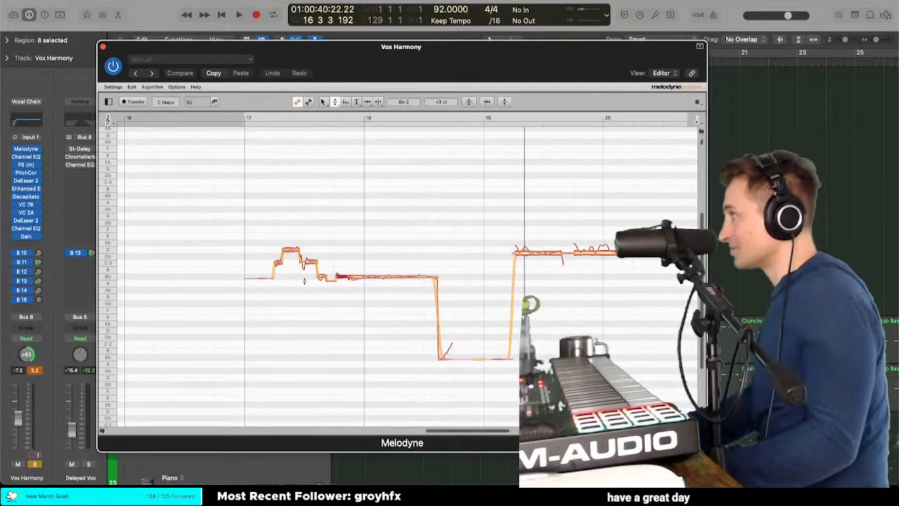
Step: Play back the retuned Vox Harmony phrase from just after bar 17 in Melodyne
double_click(271, 249)
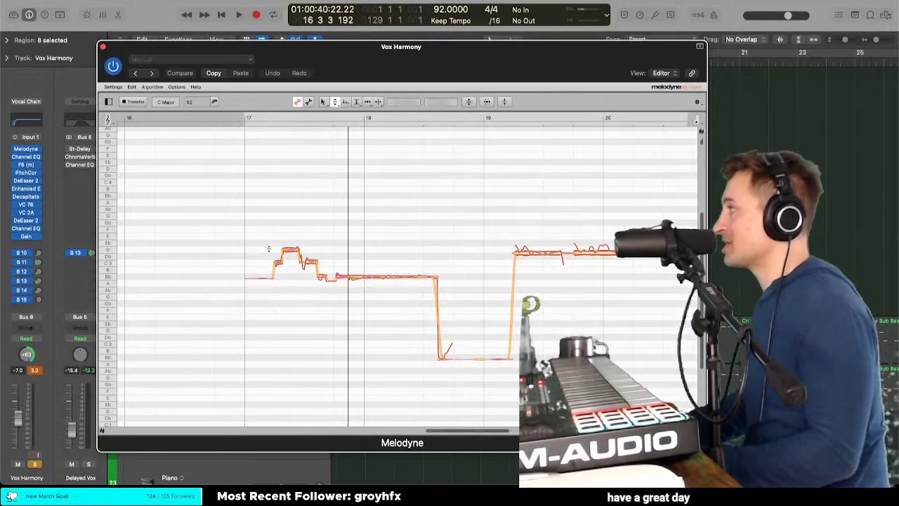
scroll(268, 249, up, 3)
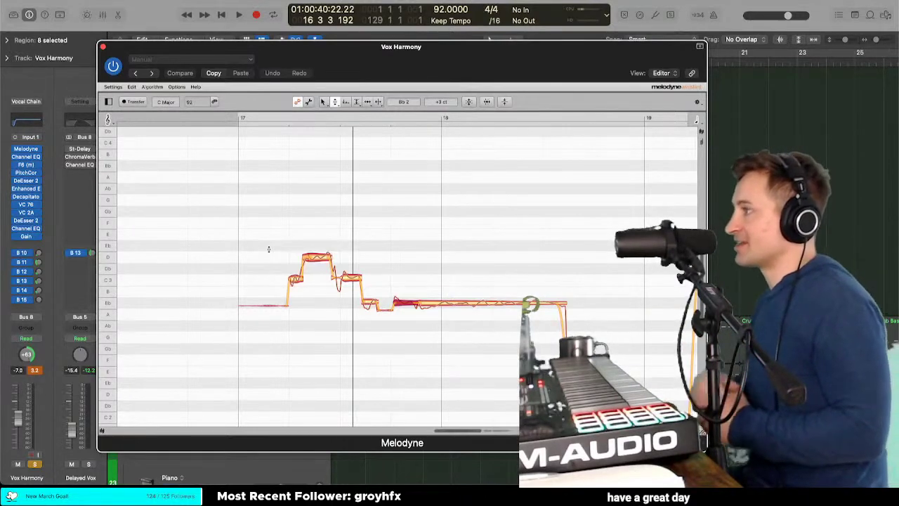
click(270, 250)
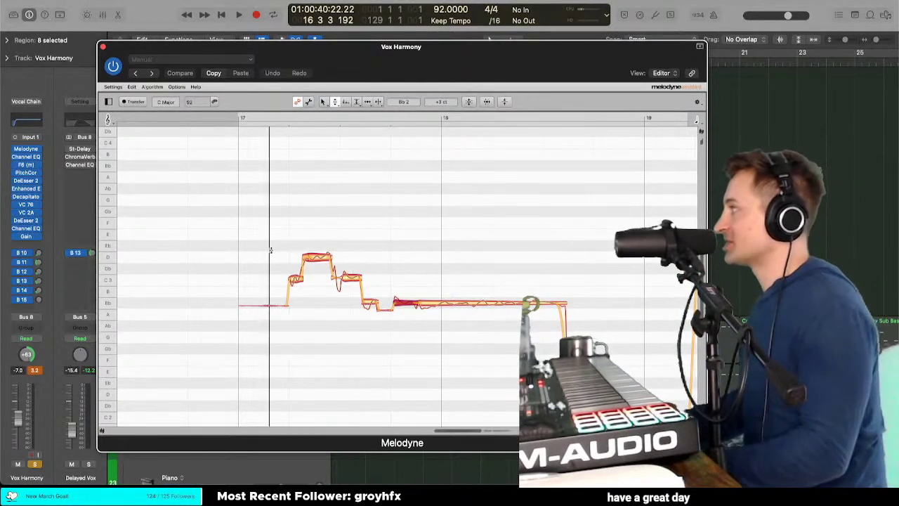
key(space)
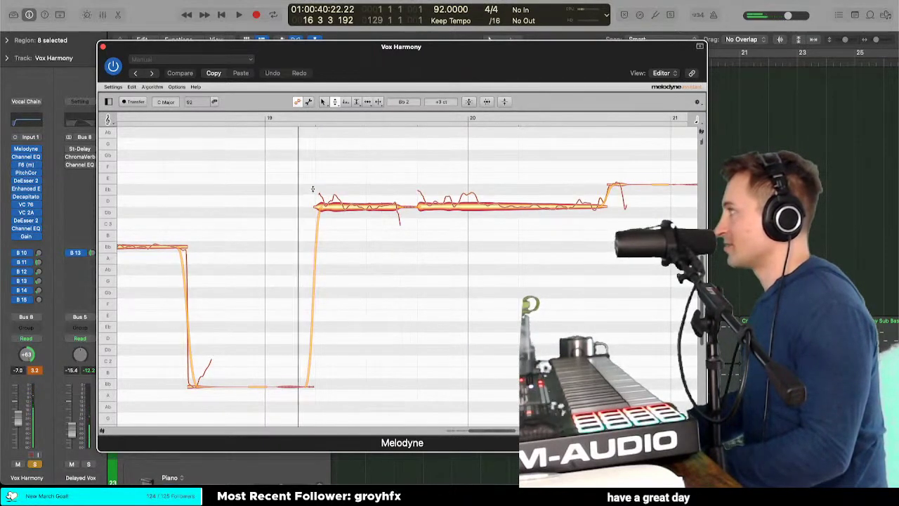
Step: Snap the two sustained notes between bars 19 and 21 to D3 at 0 ct
click(342, 208)
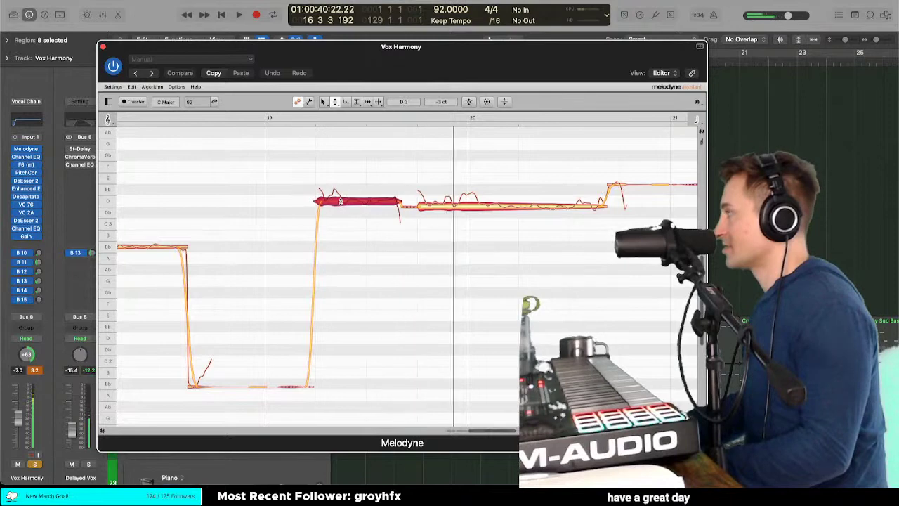
scroll(303, 185, right, 3)
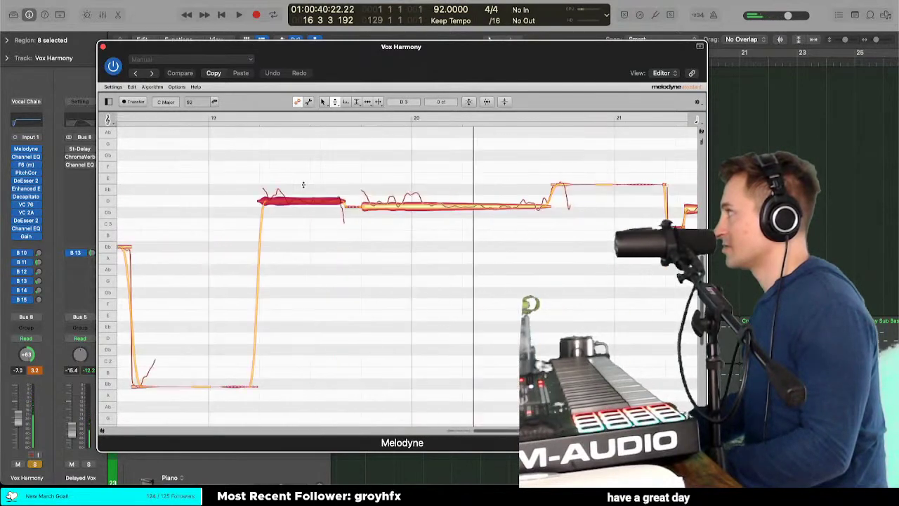
click(384, 206)
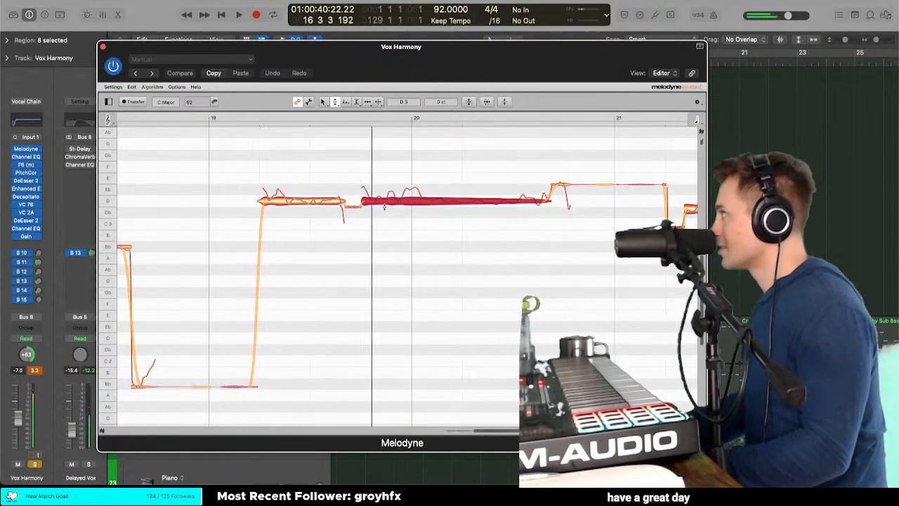
Step: Separate the long D3 note at bar 20 into three notes that isolate its short pitch rise, and reselect the Pitch Tool
right_click(384, 206)
click(421, 206)
click(406, 200)
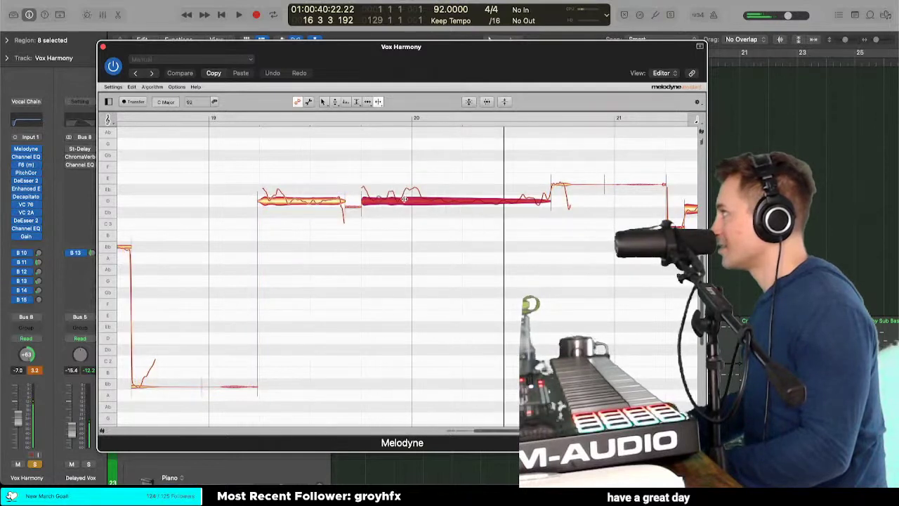
double_click(419, 199)
right_click(412, 191)
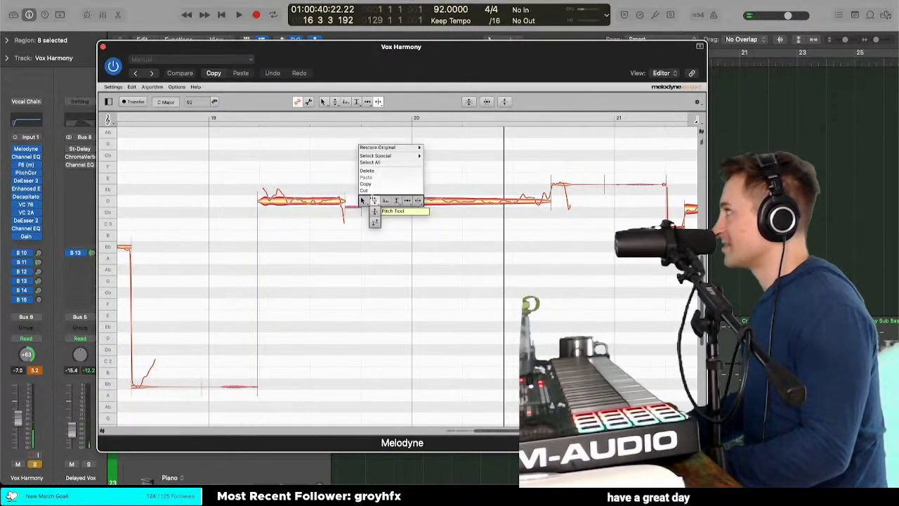
click(374, 200)
click(384, 199)
Step: Set the sustained D3 note just after bar 19 to 66.0 % pitch modulation and -50.0 % pitch drift
click(307, 200)
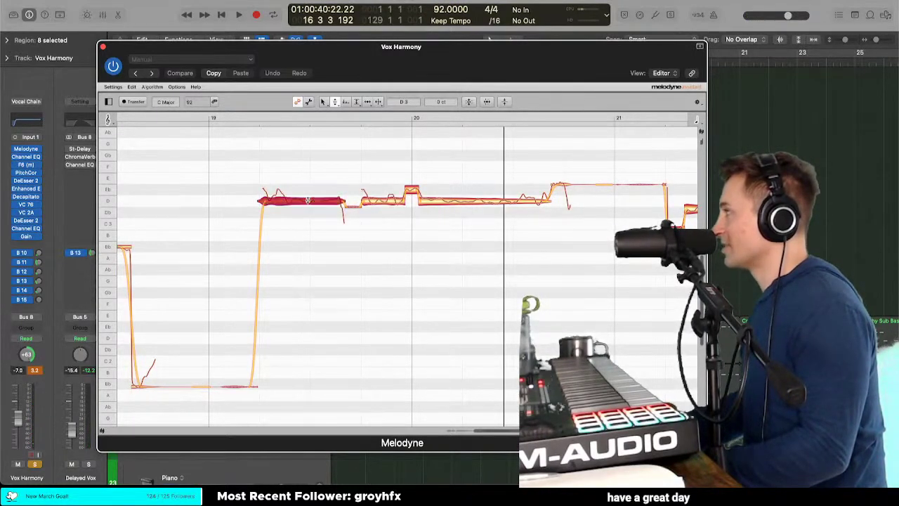
right_click(307, 200)
click(303, 222)
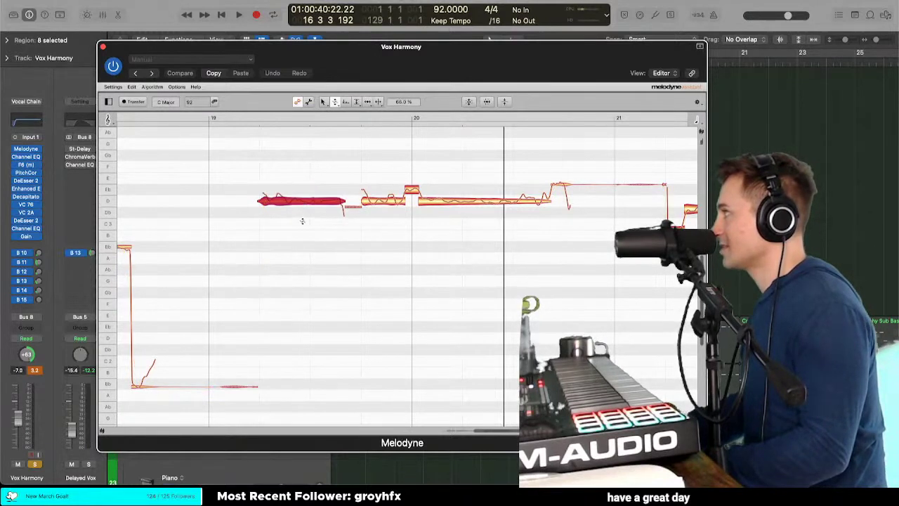
right_click(301, 220)
click(303, 232)
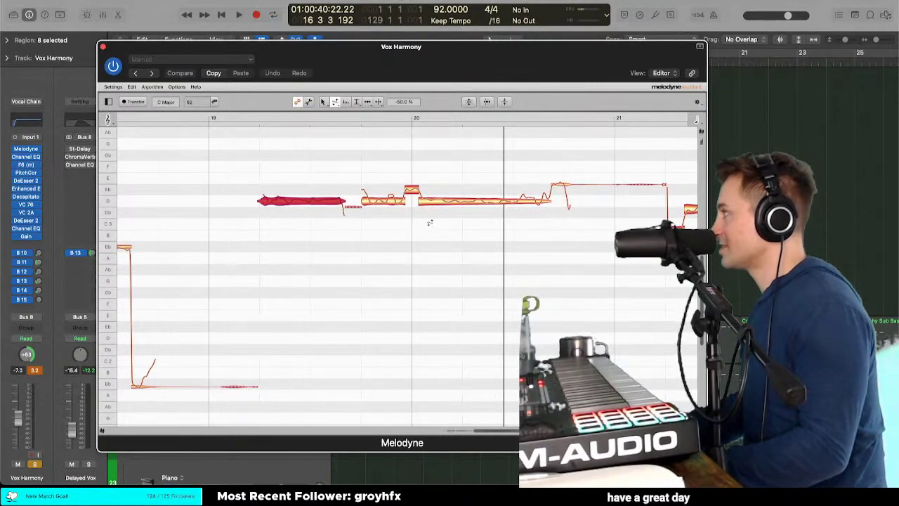
Step: Reduce the pitch modulation of the D3 notes before and after bar 20 to 86.0 % and 91.0 %, and reselect the Pitch Tool
click(434, 202)
click(381, 201)
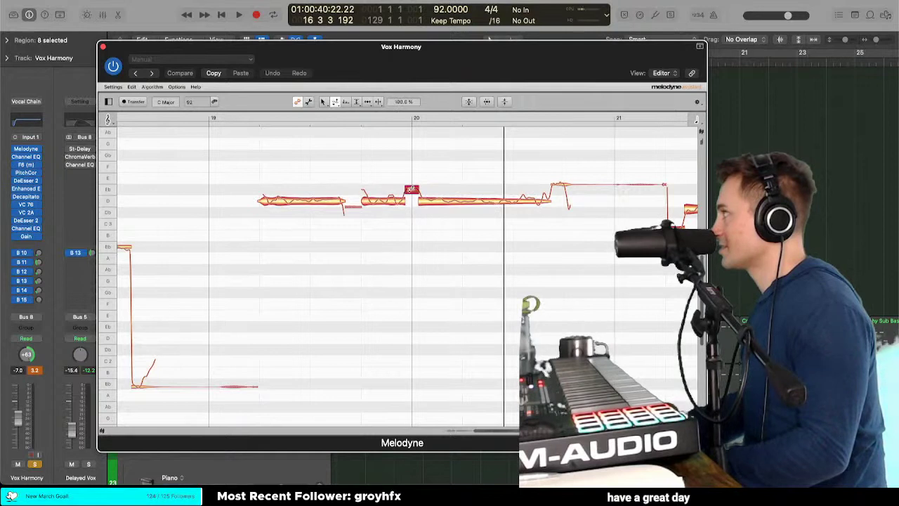
right_click(412, 190)
click(386, 197)
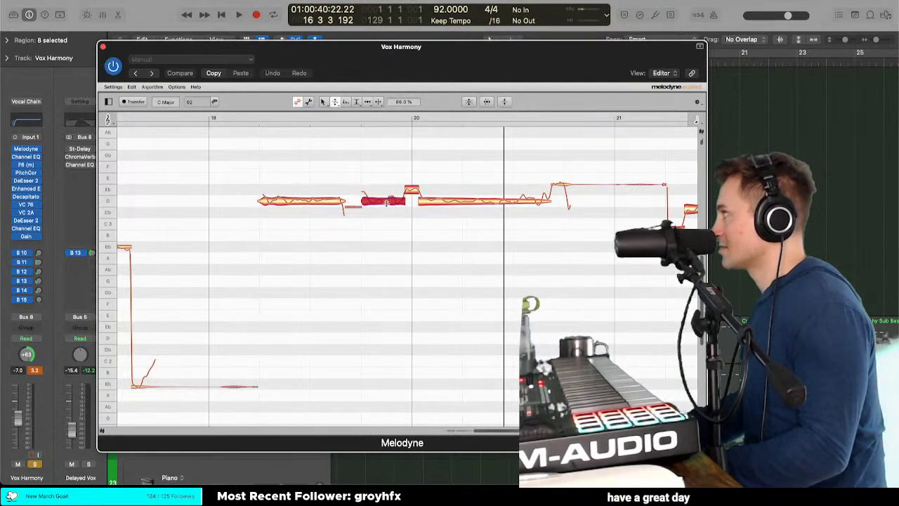
click(463, 203)
right_click(462, 205)
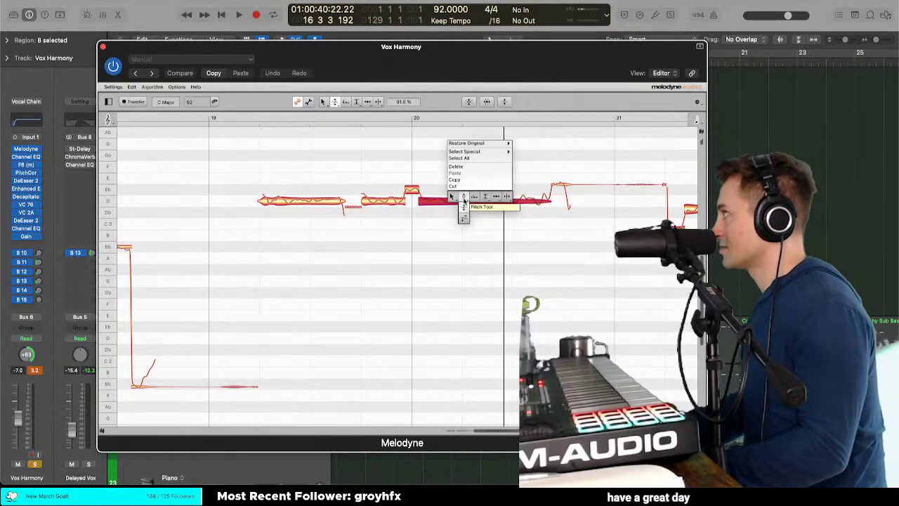
click(466, 199)
Step: Play the phrase from just after bar 19 and snap the thin connecting note before bar 20 to D3 at 0 ct
double_click(243, 192)
right_click(321, 201)
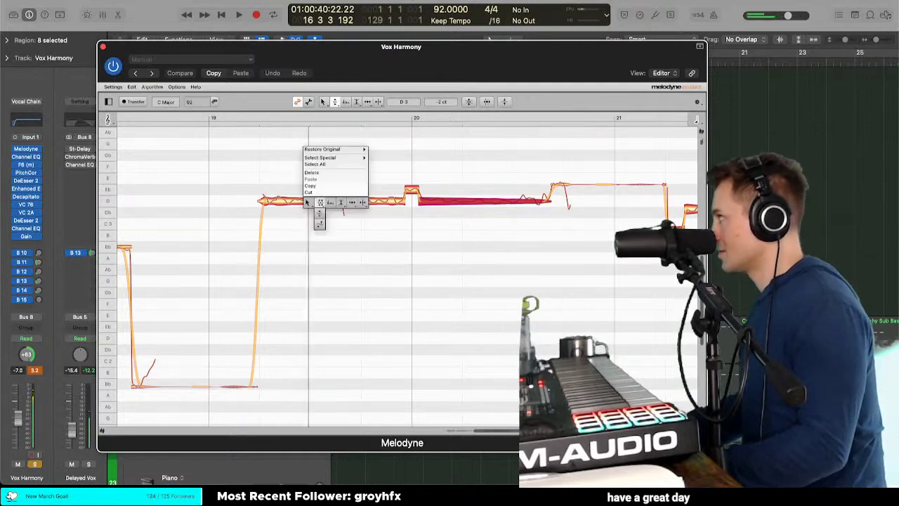
click(320, 202)
click(316, 199)
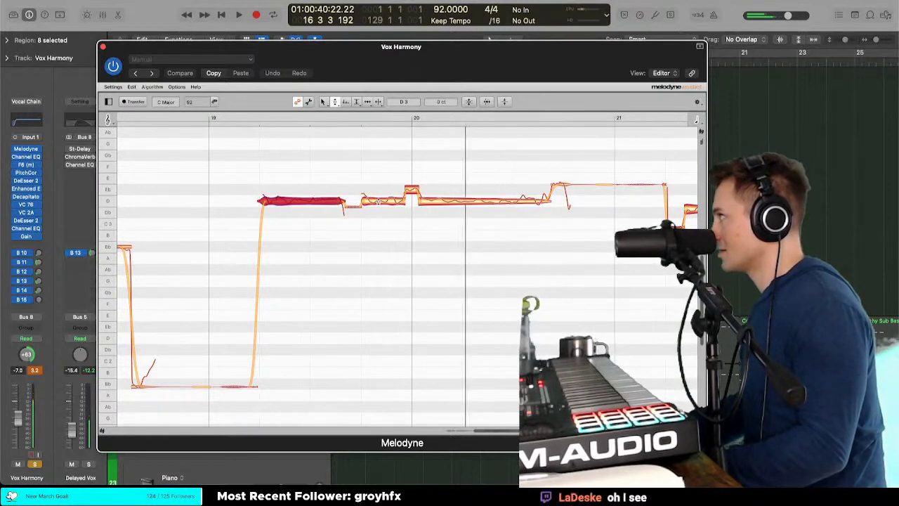
click(354, 204)
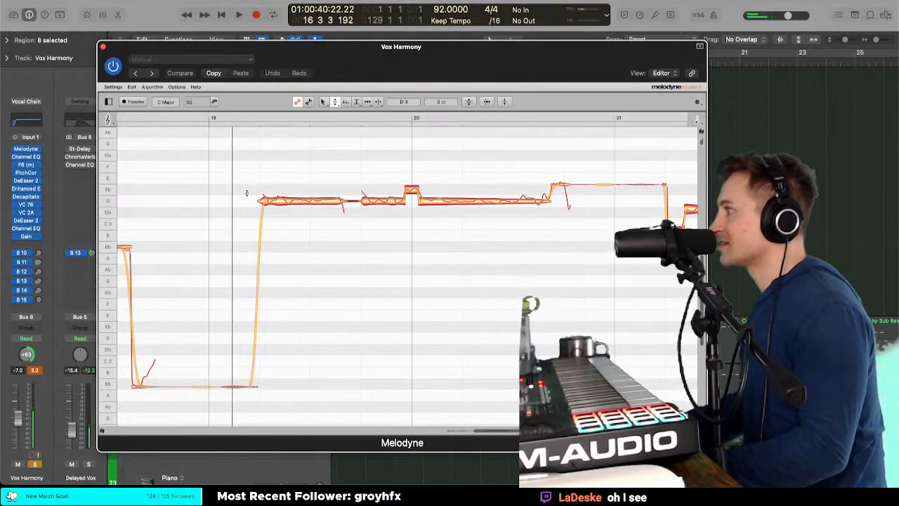
Step: Check the pitch modulation of the first sustained D3 note after bar 19 and return to the Pitch Tool
right_click(289, 203)
click(290, 214)
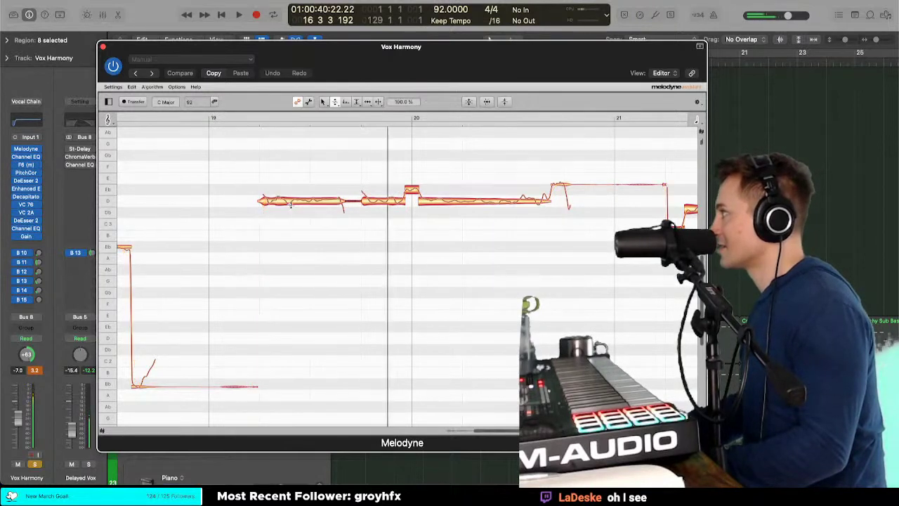
click(289, 203)
right_click(290, 204)
click(289, 204)
right_click(289, 204)
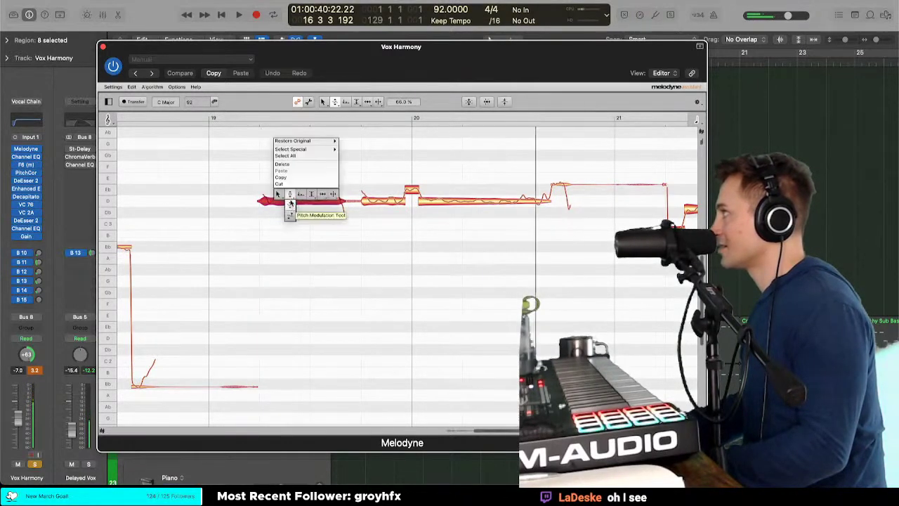
click(289, 203)
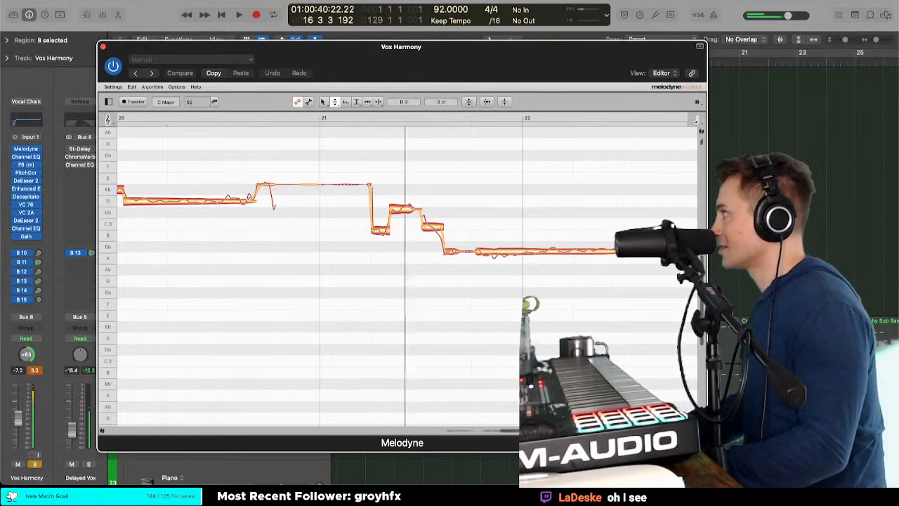
Step: Retune the notes from late bar 20 through bar 22 to Eb3, D3, C3 and Bb2, including the short connecting note at 0 ct
drag(264, 188, 263, 191)
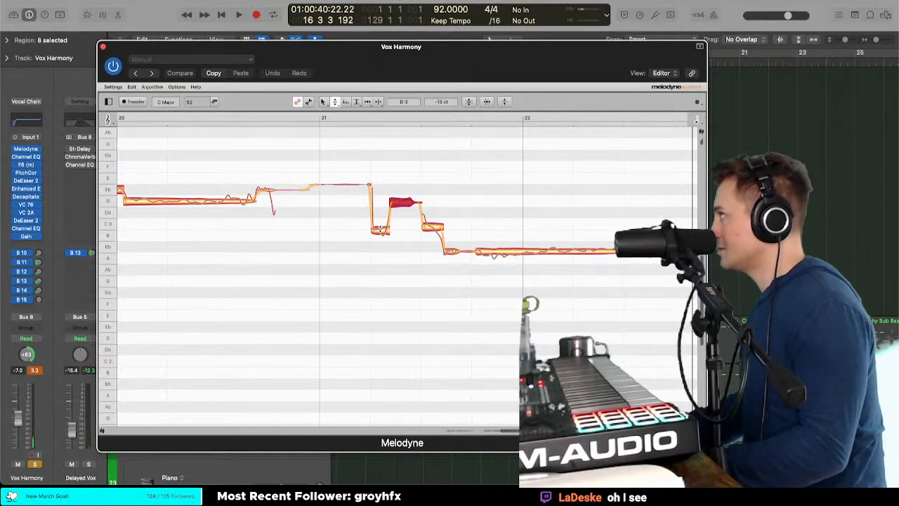
drag(380, 229, 380, 224)
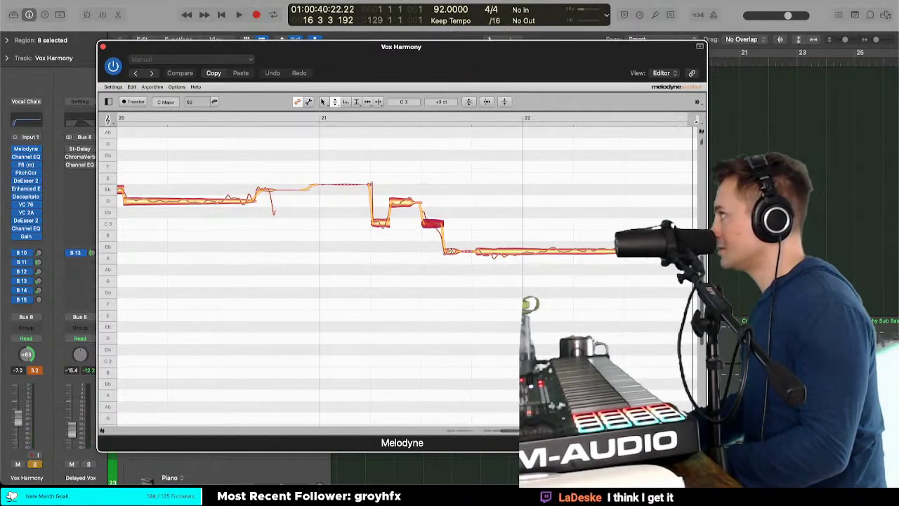
click(488, 250)
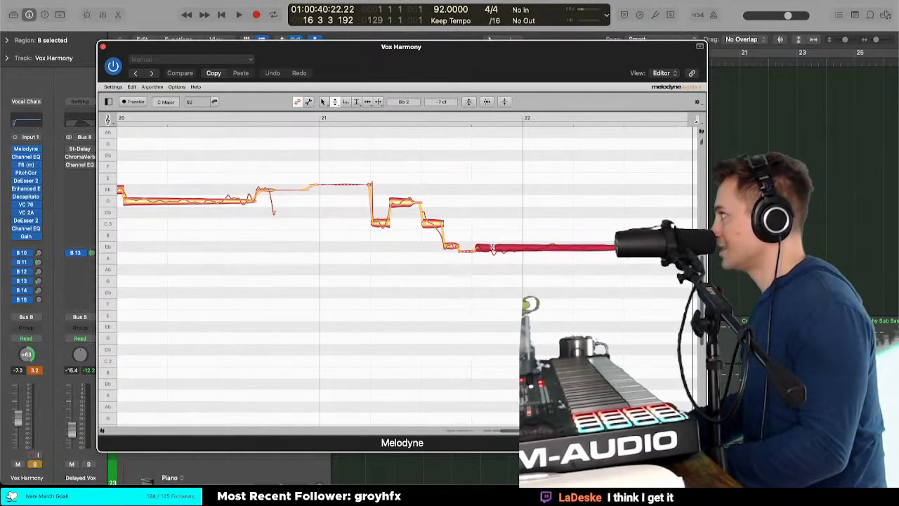
scroll(211, 237, right, 5)
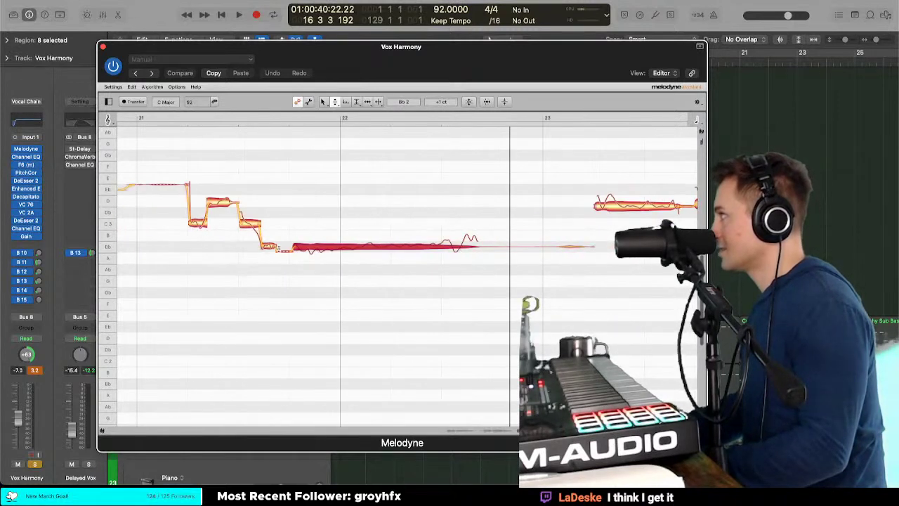
click(280, 249)
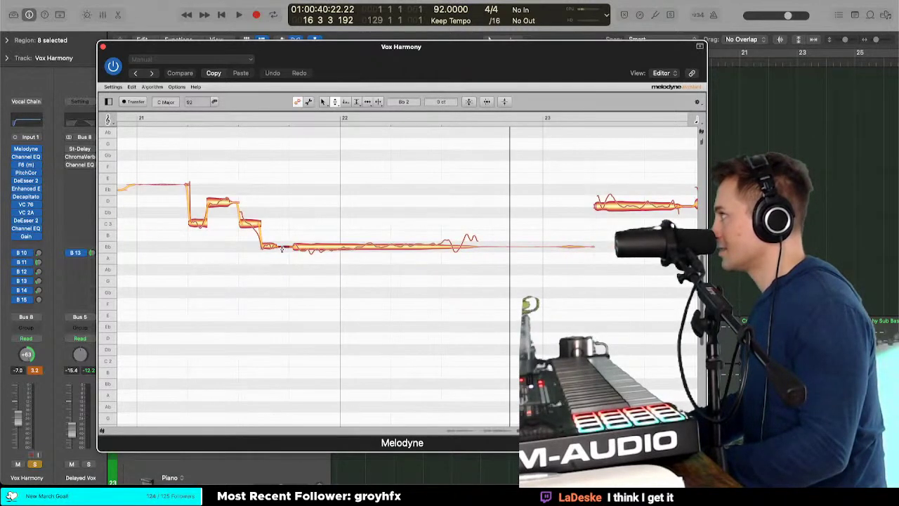
Step: Separate the wavering tail of the long Bb2 note in bar 22 into short notes and tune each to Bb2
right_click(450, 242)
click(463, 255)
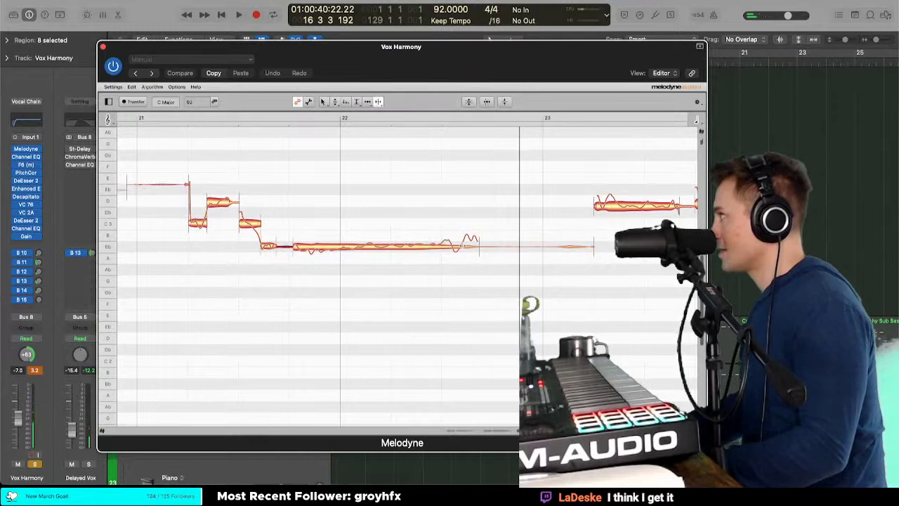
double_click(465, 245)
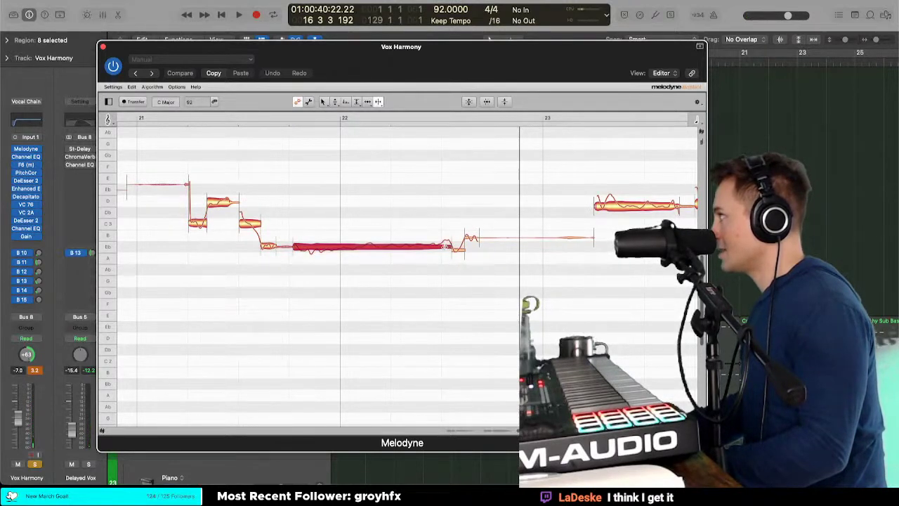
right_click(440, 245)
click(428, 229)
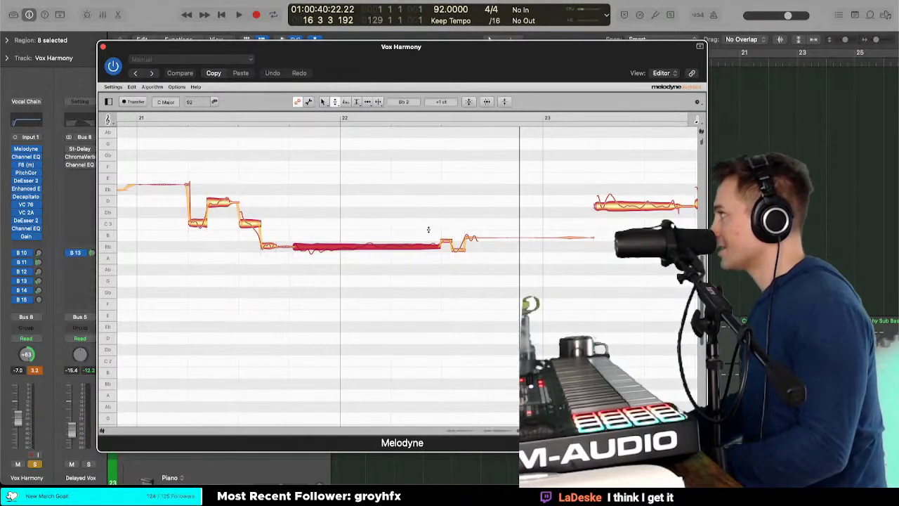
click(444, 247)
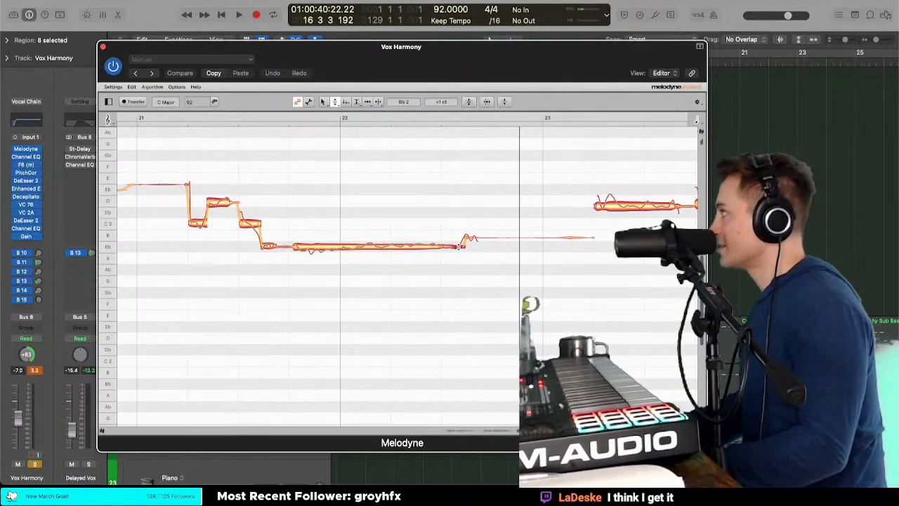
drag(470, 240, 469, 248)
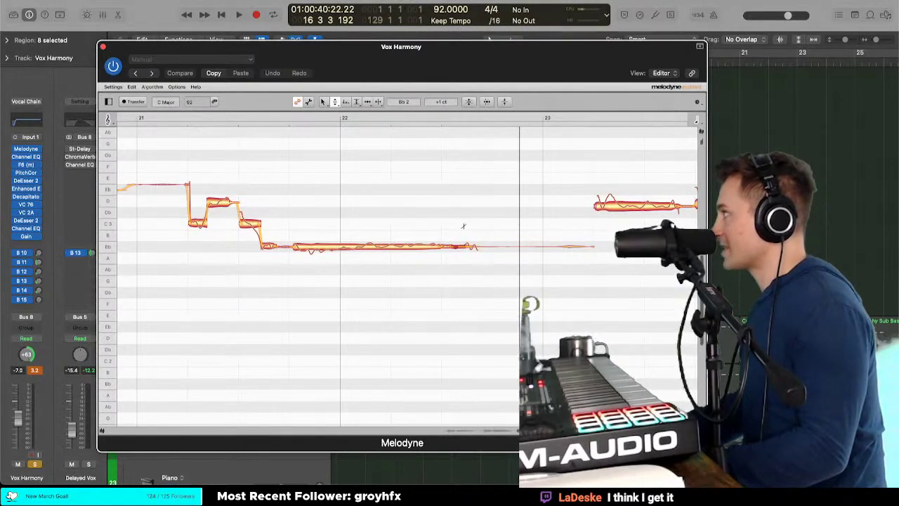
Step: Snap the sustained notes from bar 23 into bar 24 to D3 at 0 ct and the short note at bar 24 to Eb3
scroll(463, 225, right, 5)
right_click(447, 173)
click(389, 228)
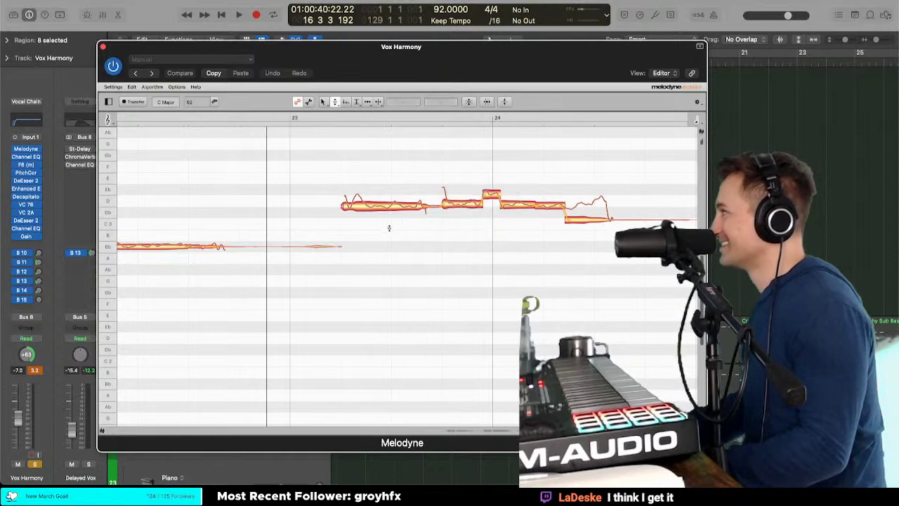
click(393, 204)
click(452, 204)
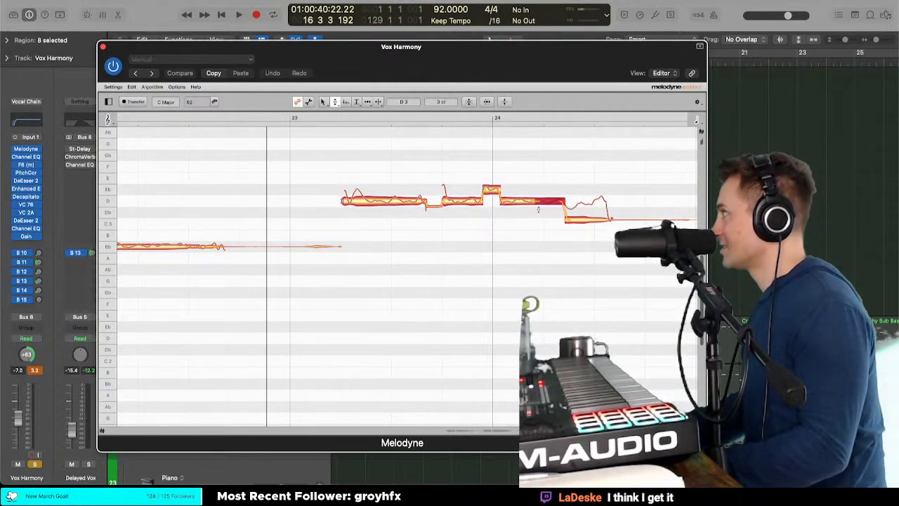
Step: Try the last note in bar 24 at D3 +36 ct, listen to it, and move it back to Db3 -64 ct
drag(575, 208, 574, 201)
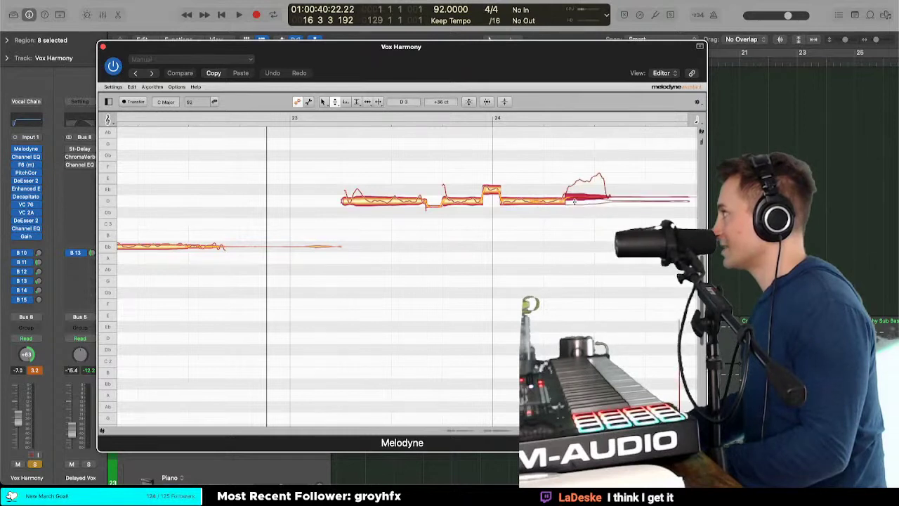
key(space)
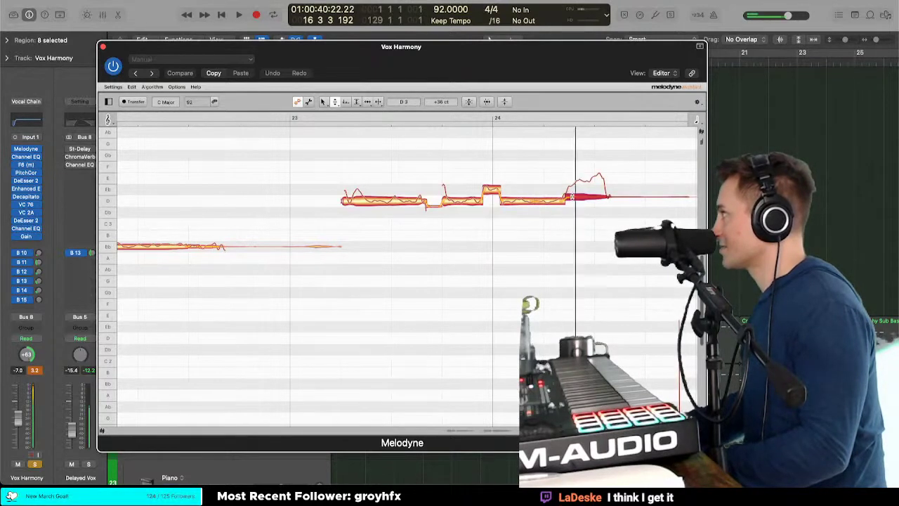
drag(576, 199, 574, 220)
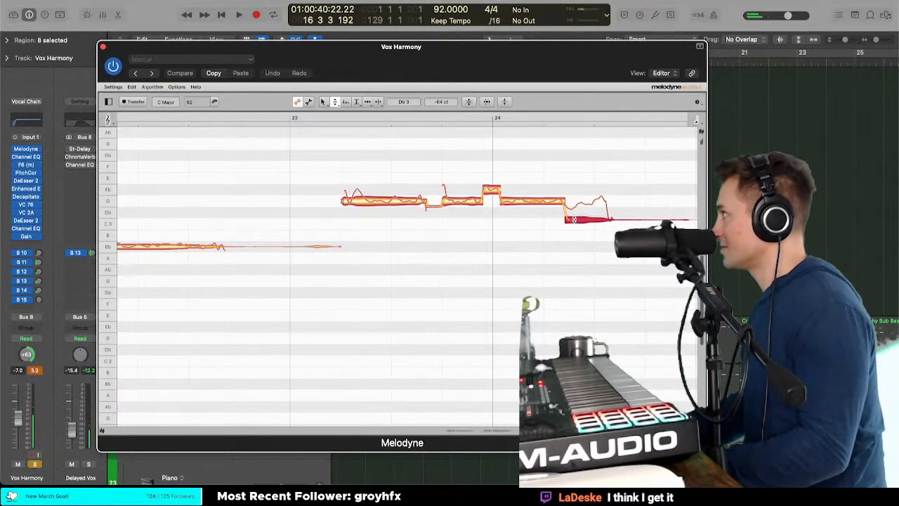
key(space)
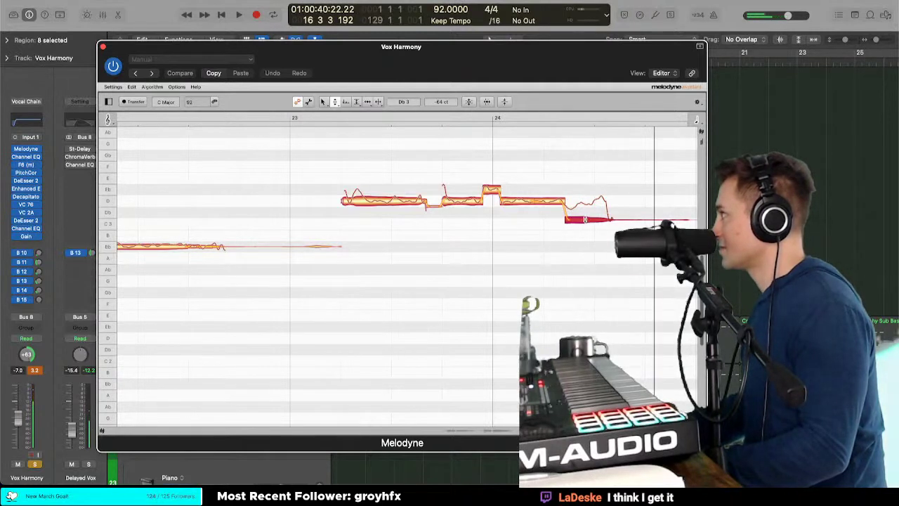
Step: Merge the last note in bar 24 with the D3 note before it and tune the merged note to D3 at 0 ct
right_click(580, 218)
click(602, 215)
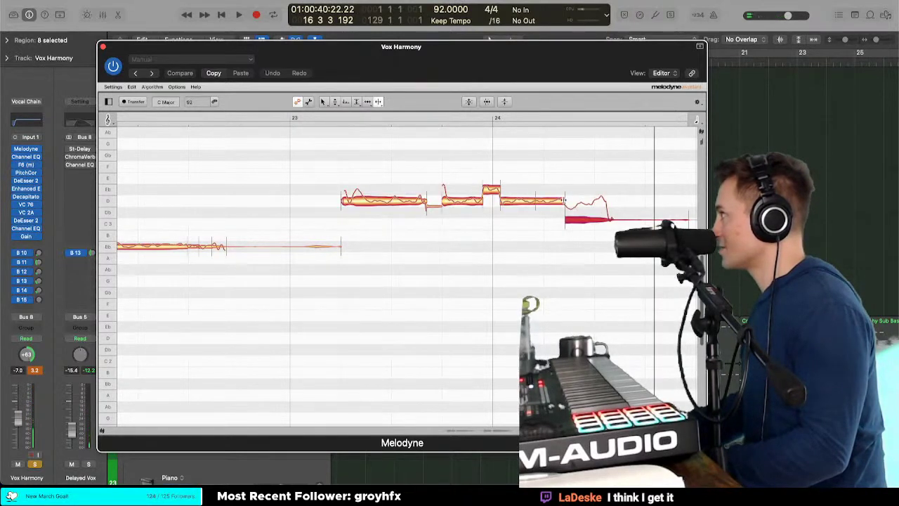
right_click(497, 191)
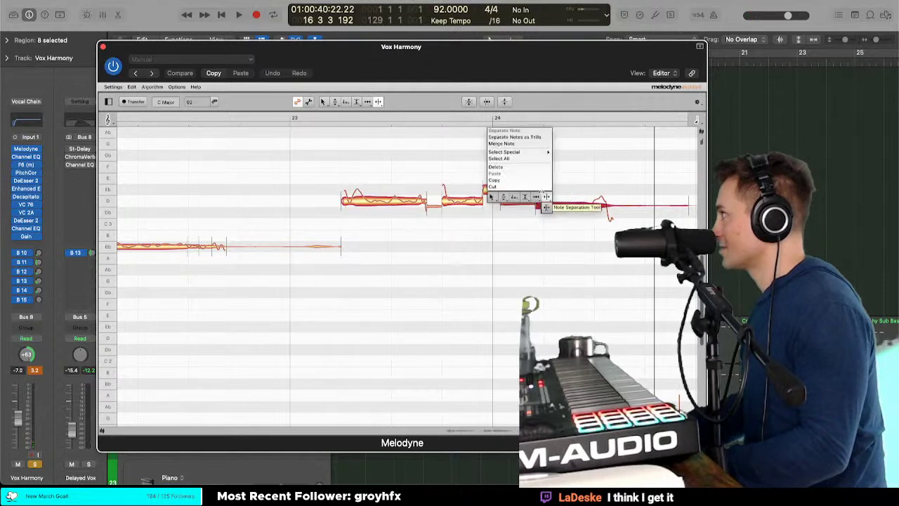
click(503, 196)
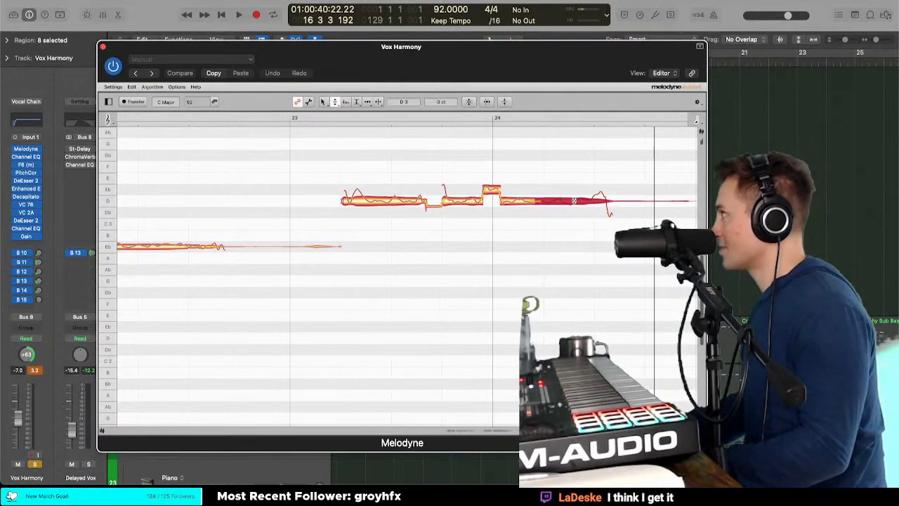
Step: Separate the wavering end of the merged note in bar 24, then tune it and the short note late in bar 23 to D3
right_click(574, 201)
click(595, 200)
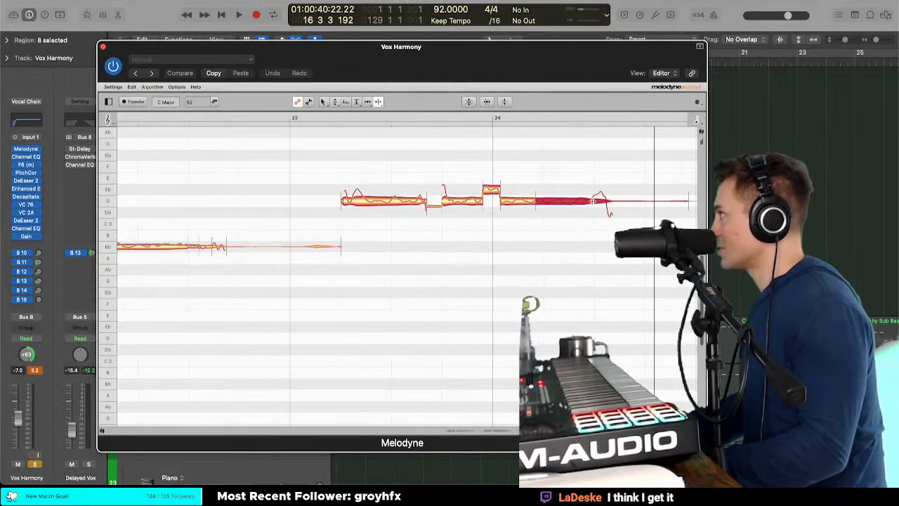
right_click(593, 201)
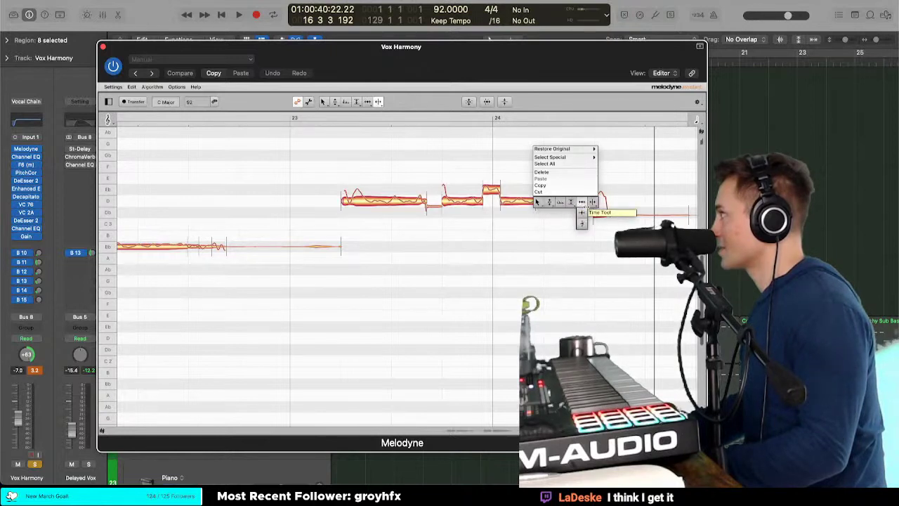
click(593, 206)
right_click(606, 214)
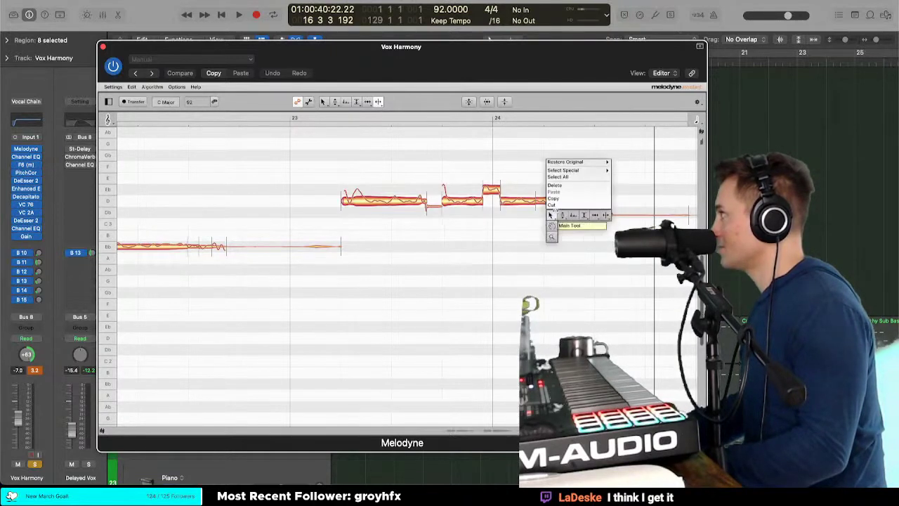
click(566, 224)
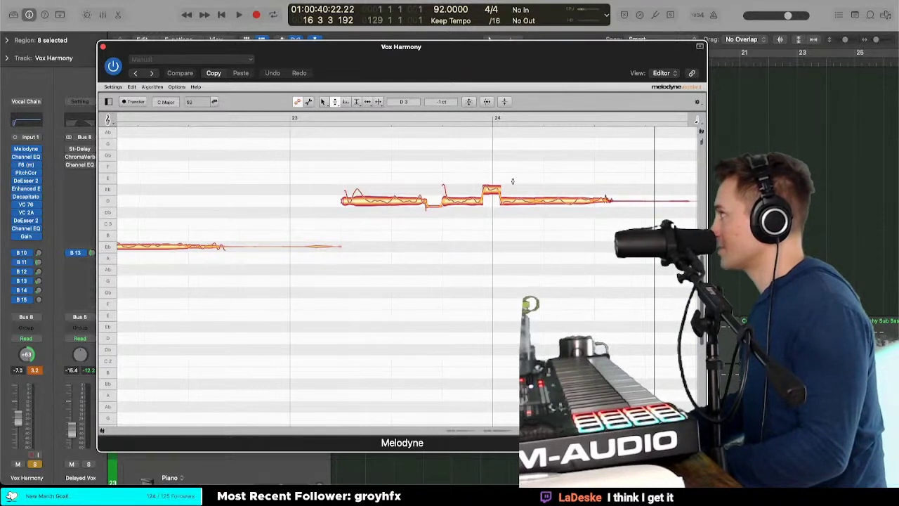
scroll(512, 181, down, 3)
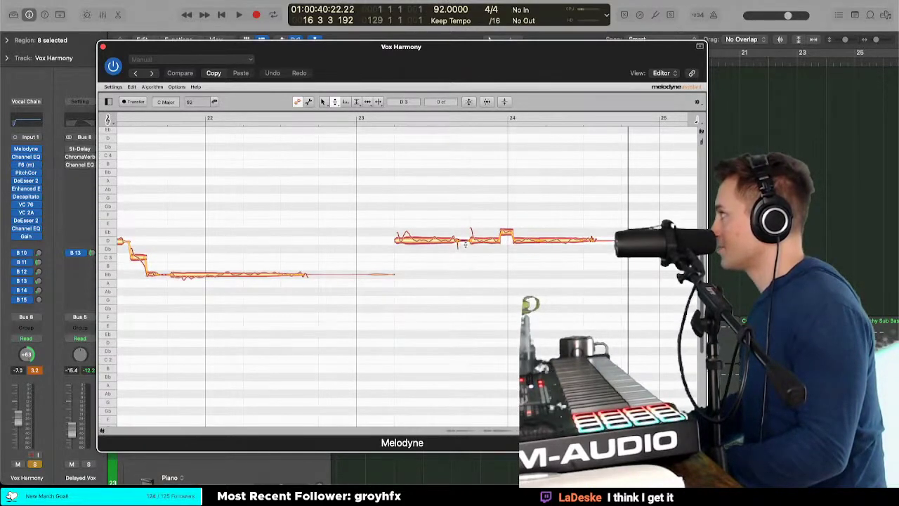
Step: Select all the notes from bar 19 through bar 25 and reduce their pitch modulation and pitch drift together
scroll(465, 243, down, 3)
drag(239, 240, 543, 331)
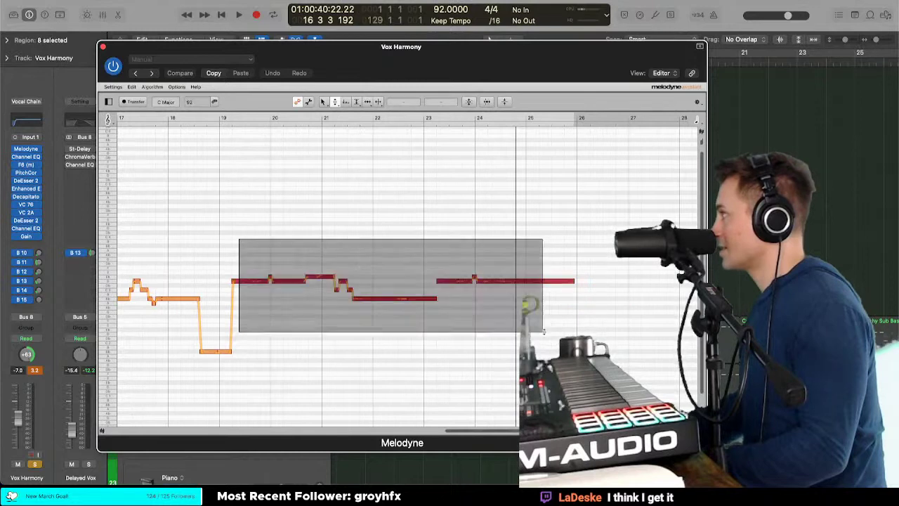
right_click(297, 174)
click(312, 241)
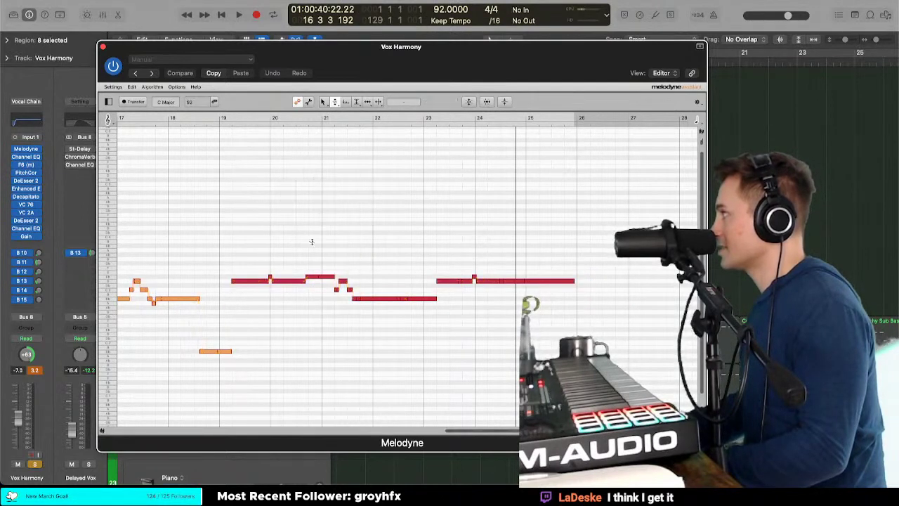
right_click(258, 295)
click(258, 302)
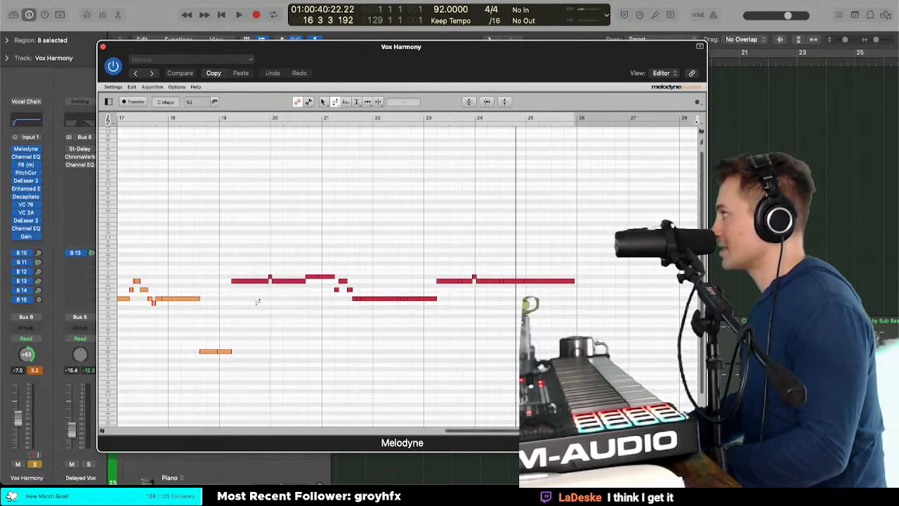
right_click(280, 304)
click(283, 282)
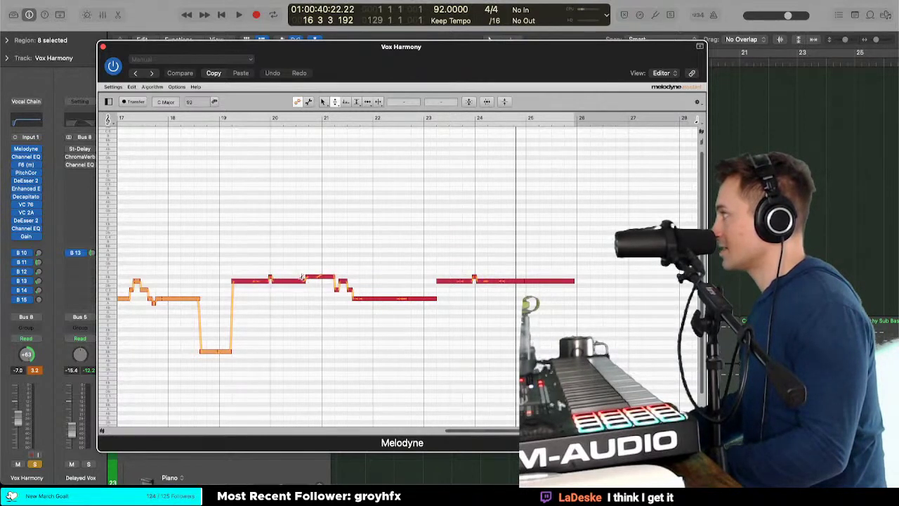
right_click(302, 273)
click(309, 254)
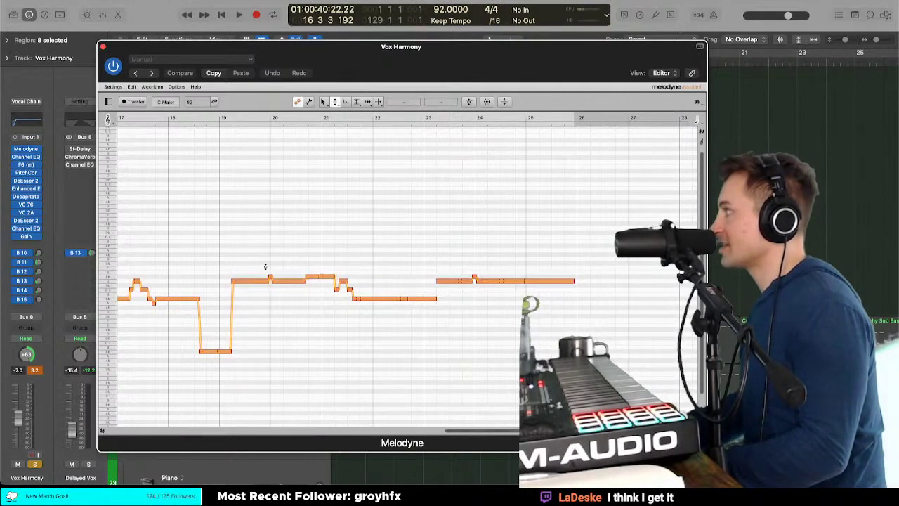
Step: Play back from bar 19 and lower the short Eb3 note near the end of bar 20 to D3 at +9 ct
scroll(236, 258, up, 3)
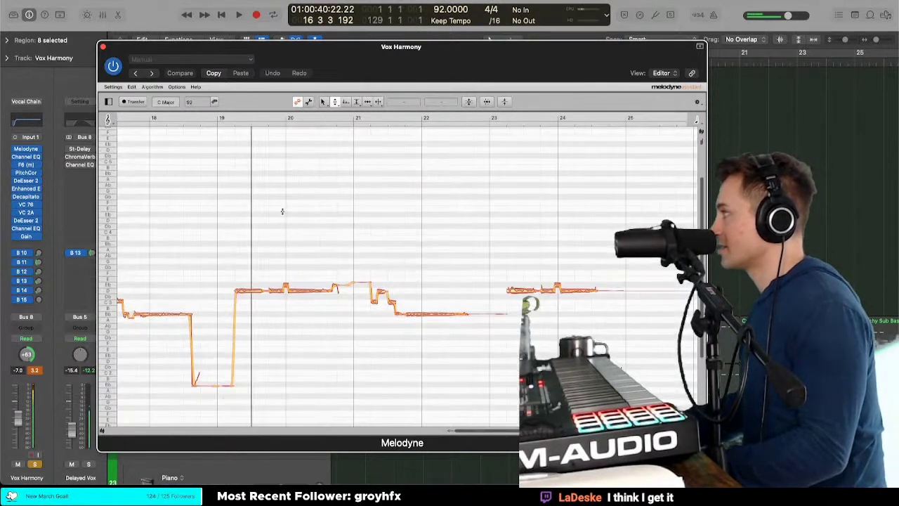
scroll(288, 301, up, 4)
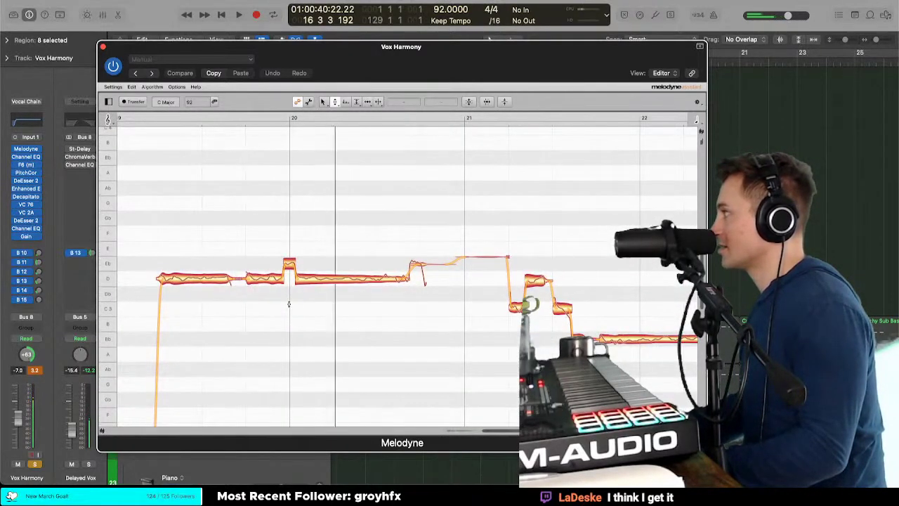
right_click(289, 304)
click(302, 320)
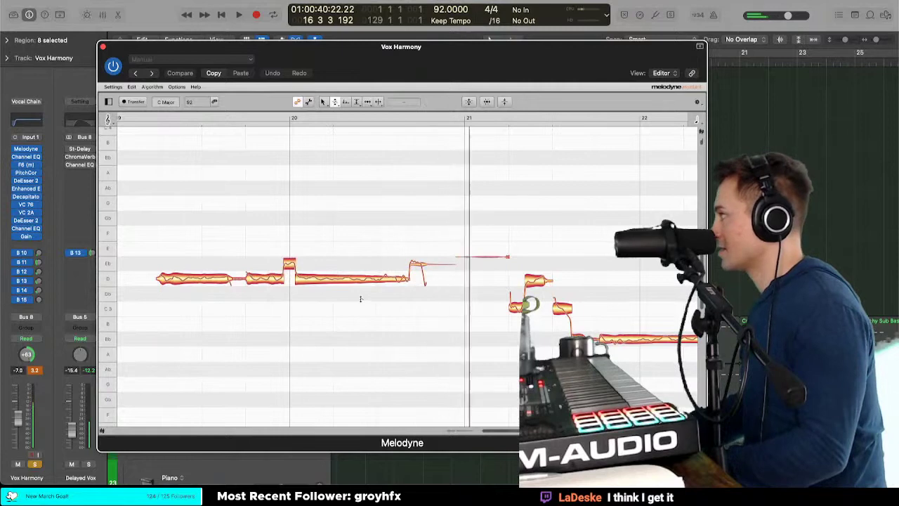
right_click(363, 300)
click(376, 309)
drag(413, 264, 416, 277)
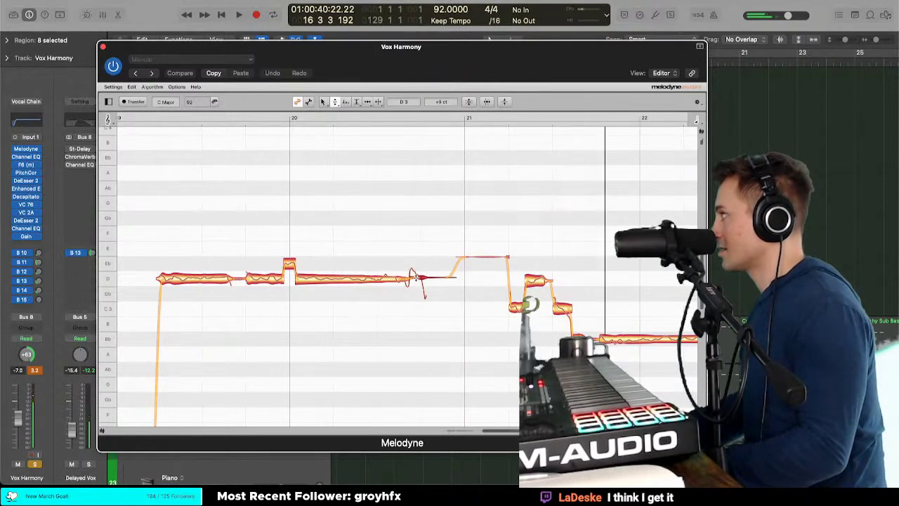
click(407, 278)
scroll(379, 225, right, 5)
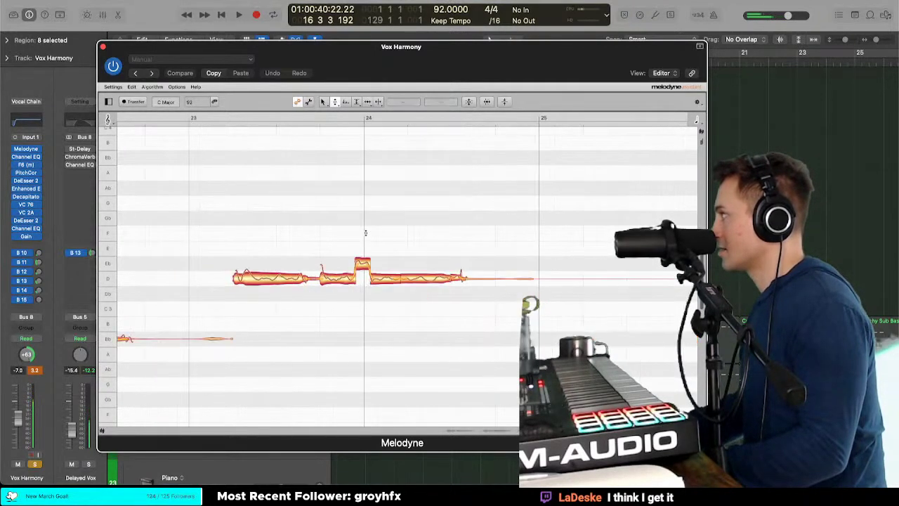
scroll(365, 233, left, 6)
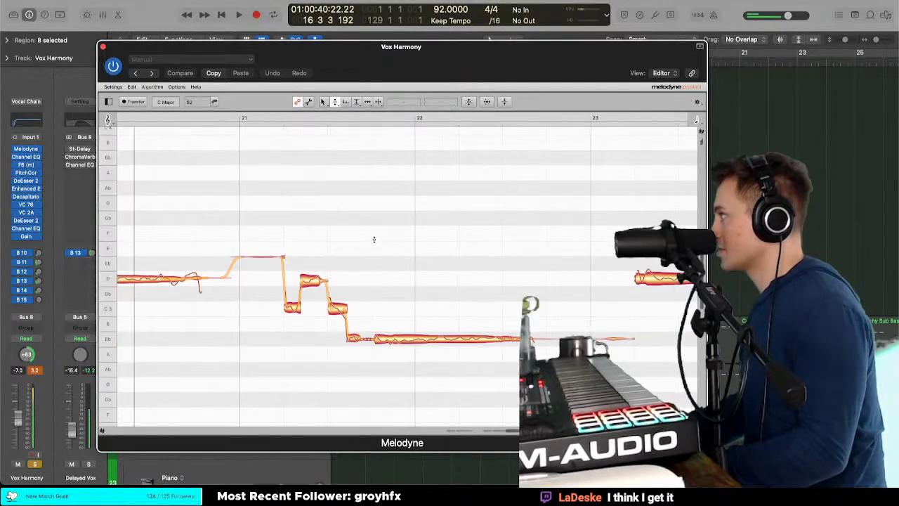
Step: Set the long note in bar 20 to 58% pitch modulation and snap its pitch to D3 at 0 ct
right_click(349, 220)
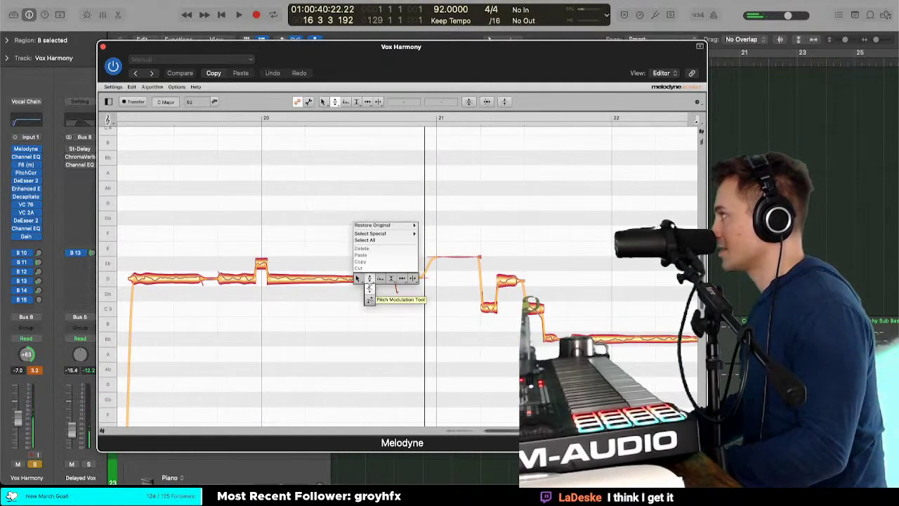
click(369, 281)
click(354, 277)
right_click(360, 278)
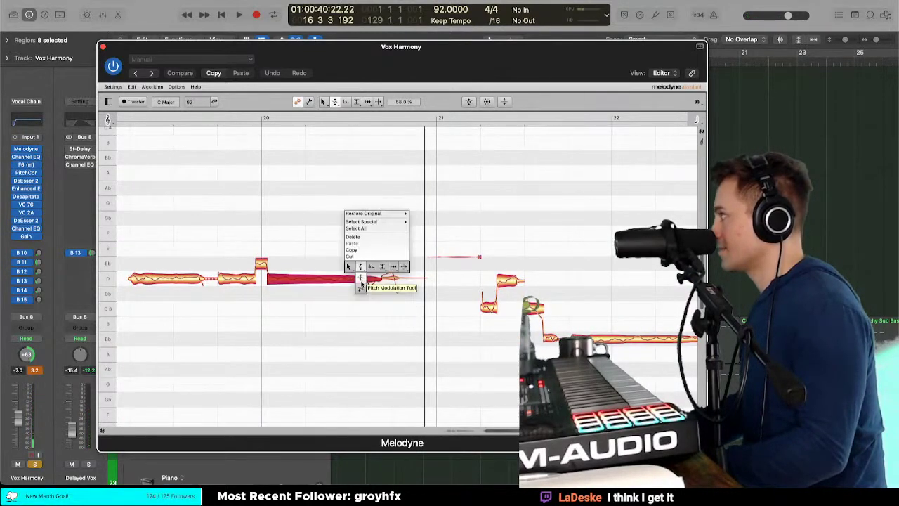
click(362, 281)
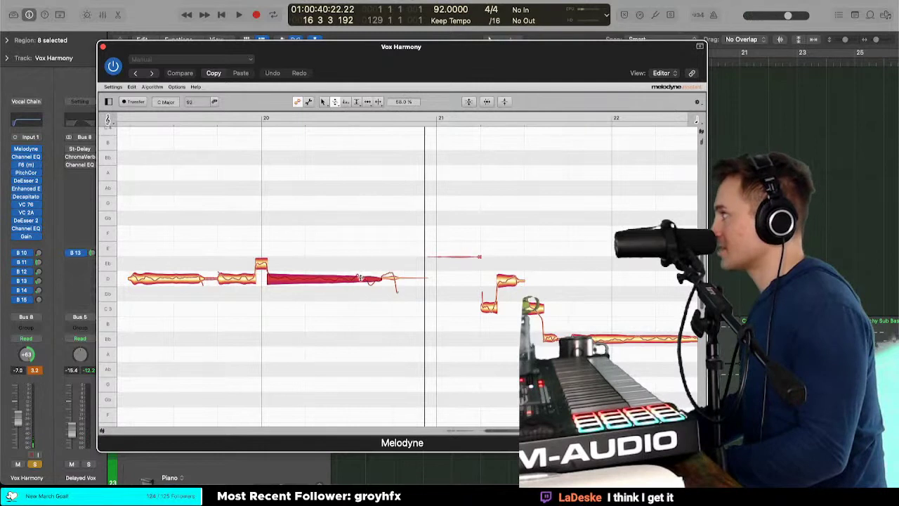
right_click(387, 279)
click(388, 280)
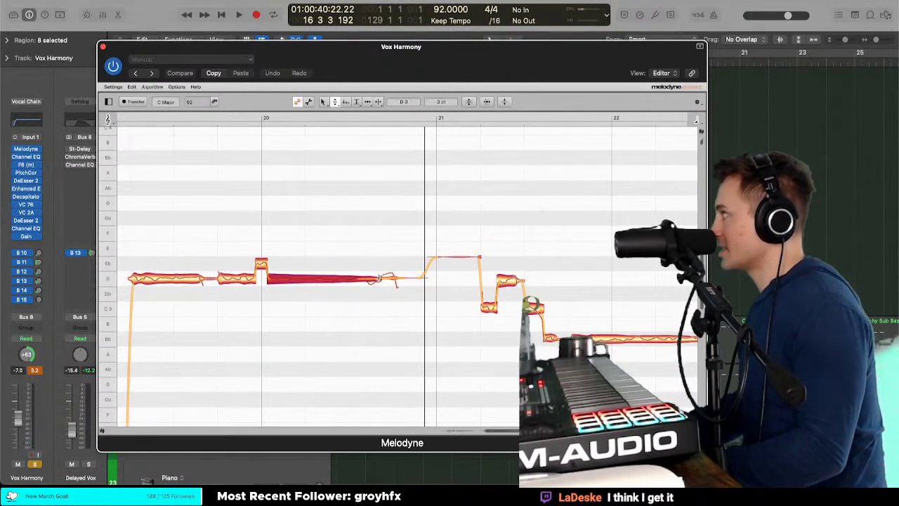
right_click(356, 276)
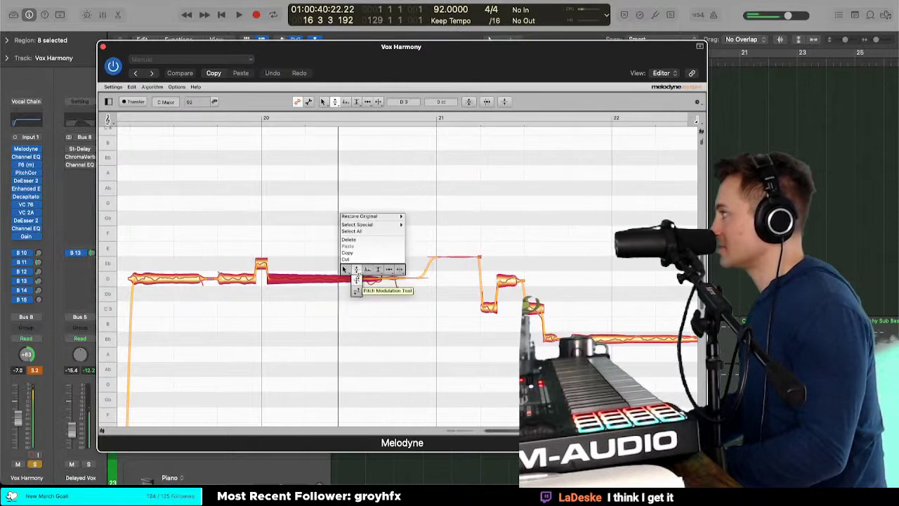
click(356, 279)
Step: Lower the thin sustained note at the start of bar 21 to D3 at +2 ct and bring up its pitch modulation
scroll(422, 261, right, 1)
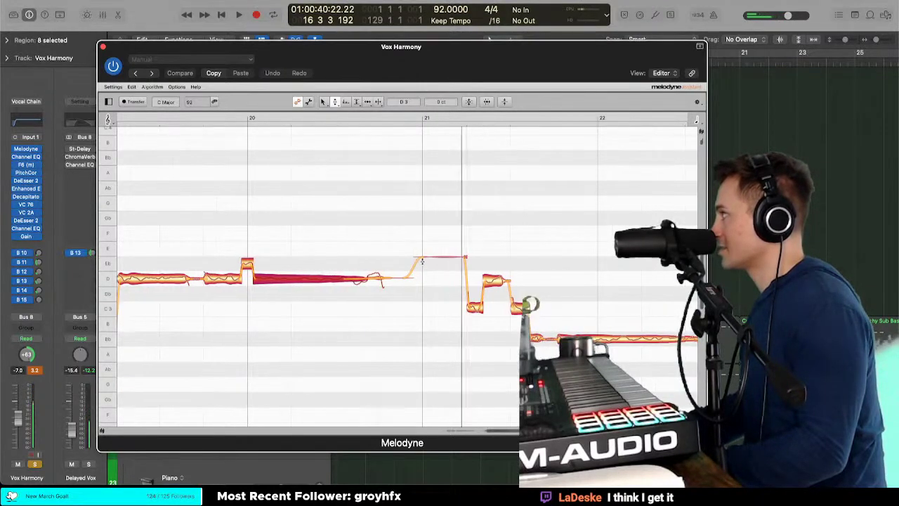
drag(423, 257, 424, 278)
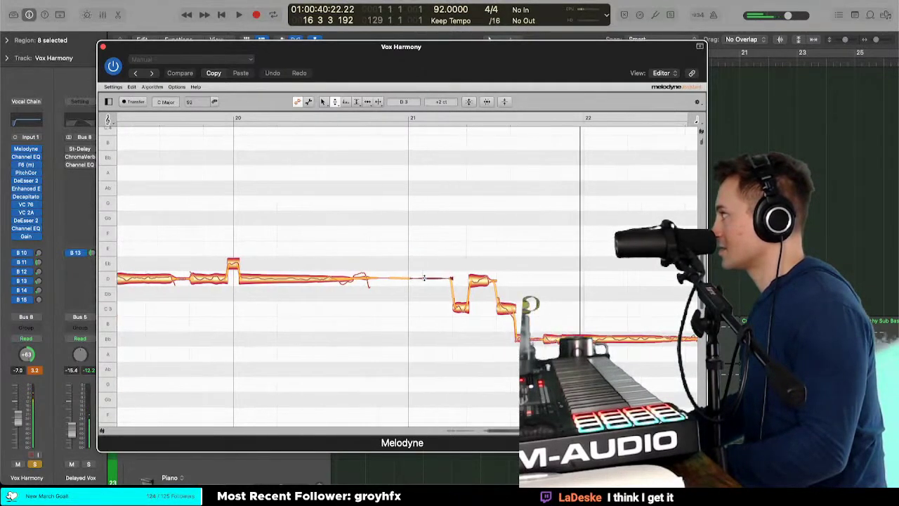
right_click(424, 278)
click(421, 292)
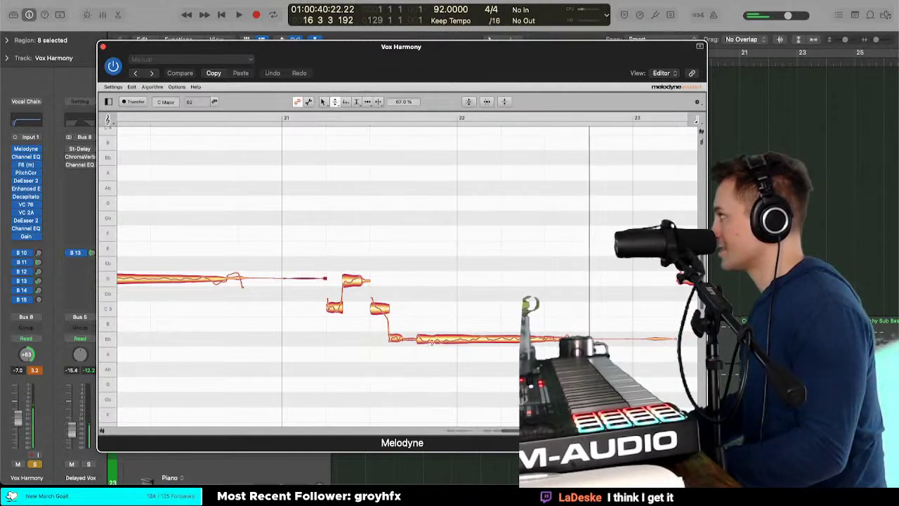
Step: Set the pitch modulation of the long Bb2 note in bar 22 to 66% and the drift of the long D3 note in bar 20 to -23%
click(434, 343)
right_click(435, 342)
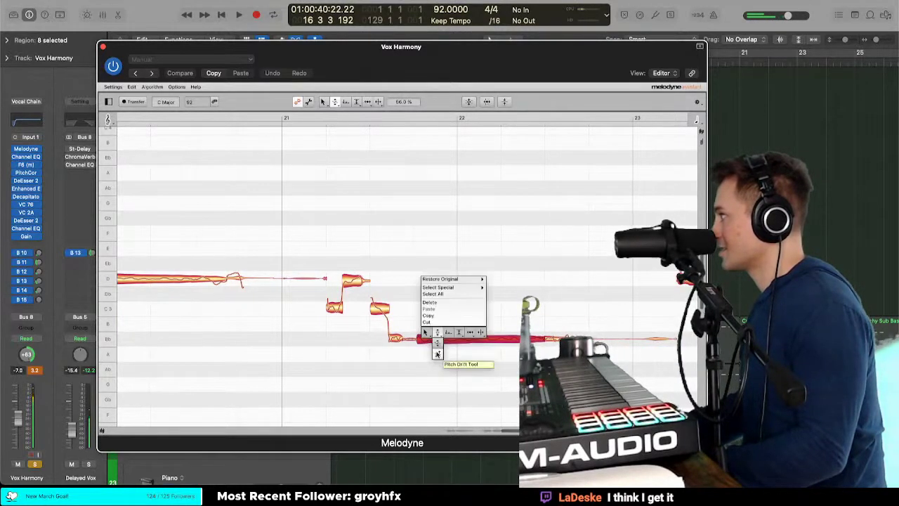
click(435, 338)
click(203, 278)
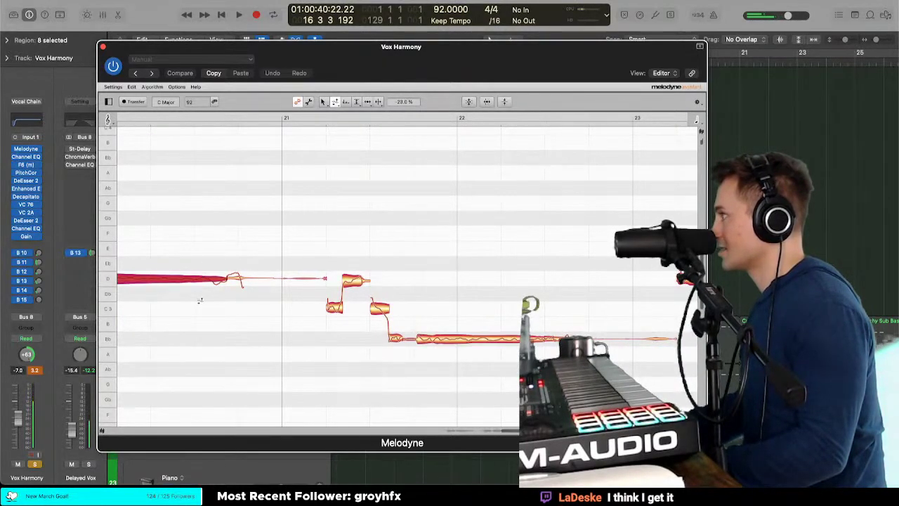
Step: Separate the unsteady end of the long D3 note in bar 20 into its own short note and tune both parts to D3
click(233, 274)
right_click(239, 276)
click(246, 277)
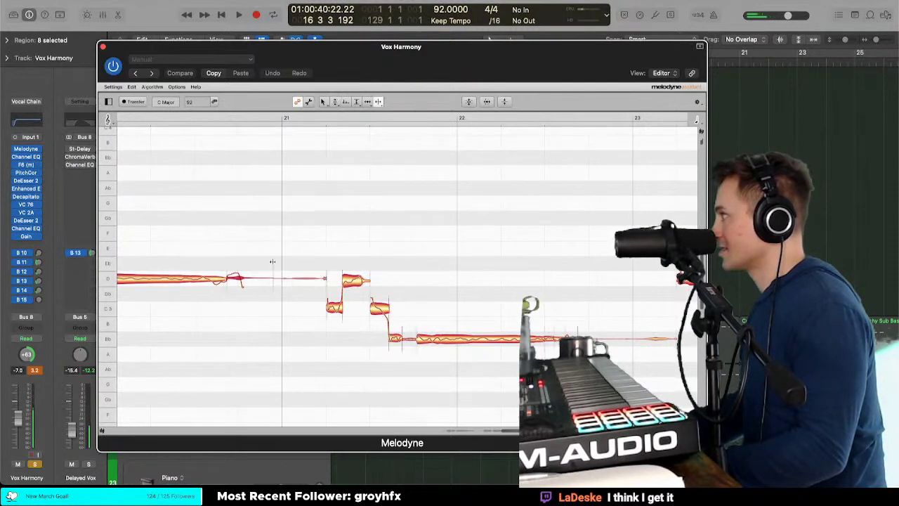
double_click(211, 276)
right_click(208, 278)
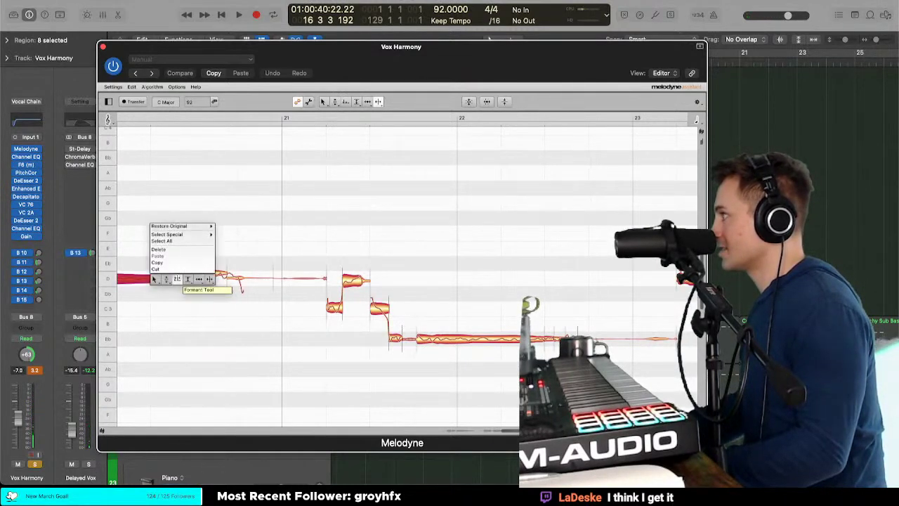
click(166, 279)
click(224, 274)
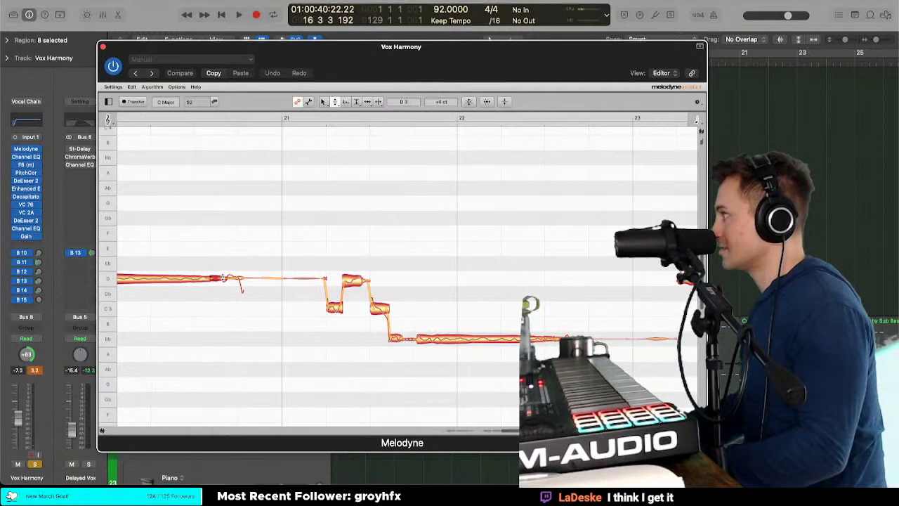
click(207, 279)
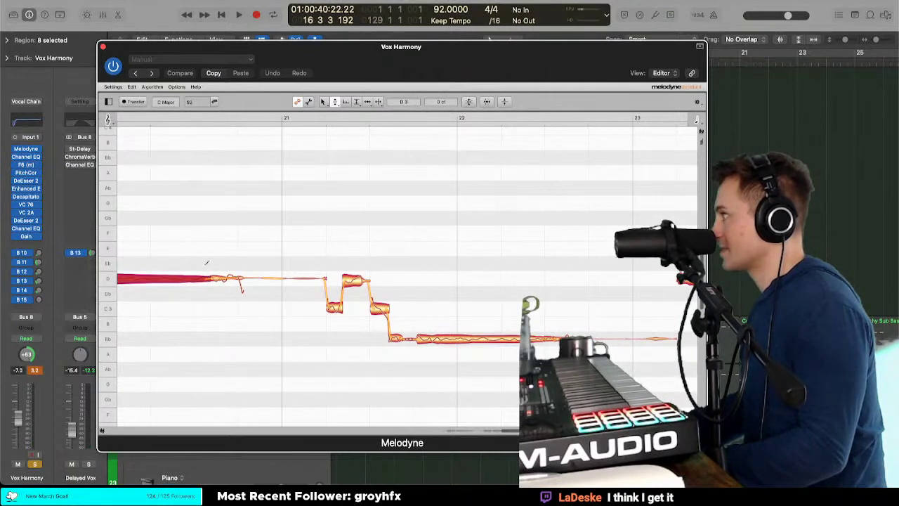
click(223, 278)
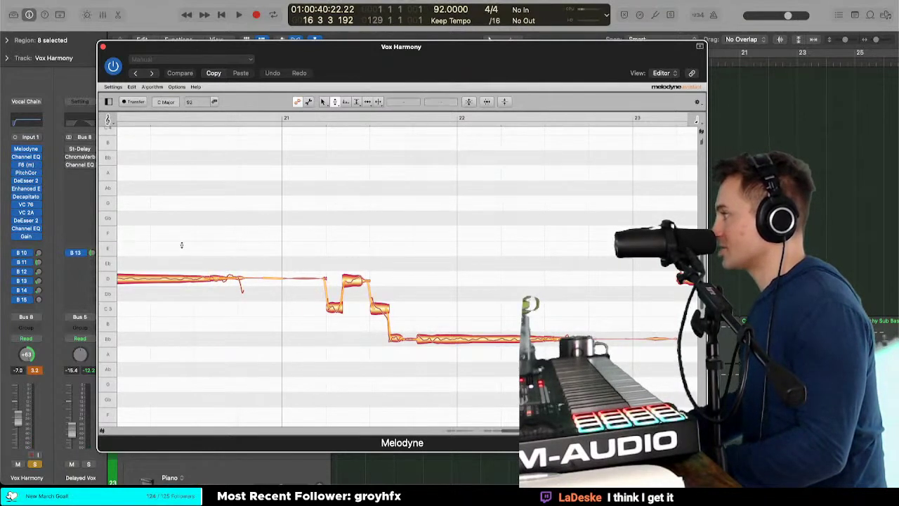
Step: Play back from bar 21 and set the first long D3 note in bar 23 to 51% pitch drift and 67% pitch modulation
scroll(217, 248, right, 3)
key(space)
scroll(309, 259, right, 3)
scroll(323, 261, left, 1)
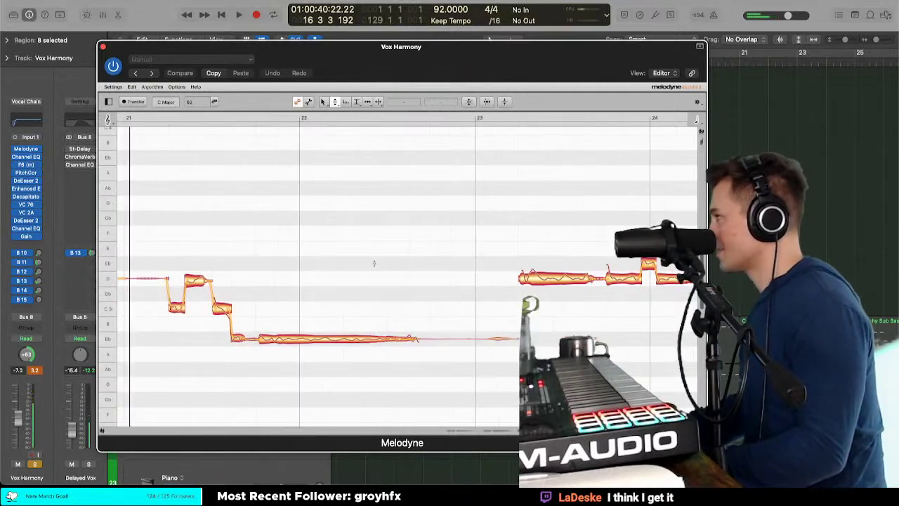
scroll(477, 262, down, 2)
right_click(476, 262)
click(474, 283)
drag(535, 279, 535, 309)
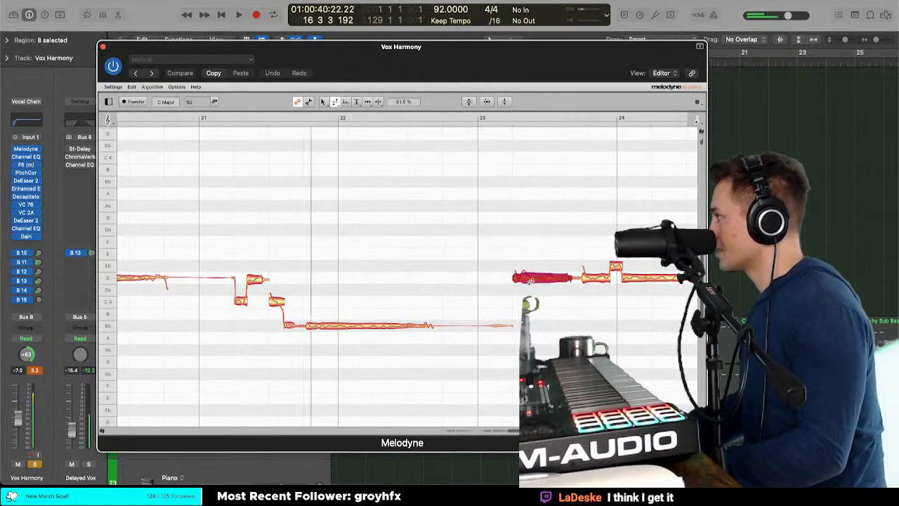
right_click(524, 263)
click(523, 285)
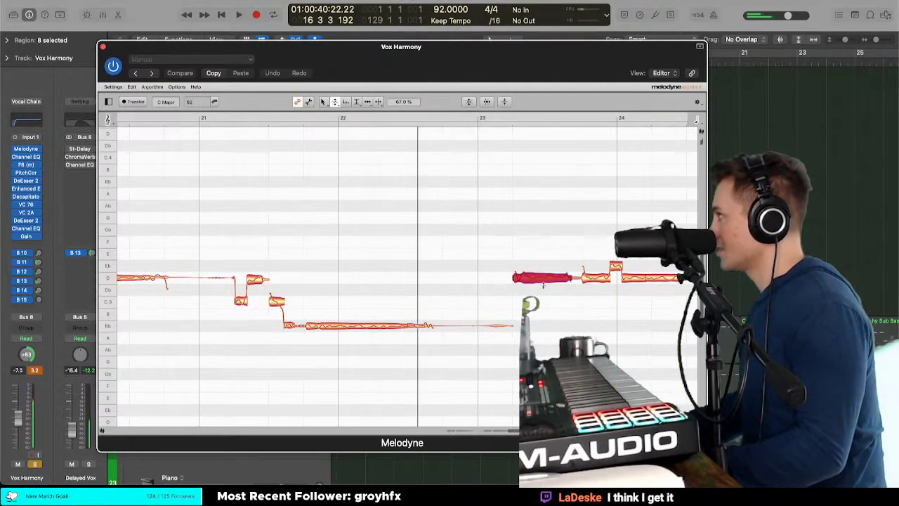
right_click(521, 217)
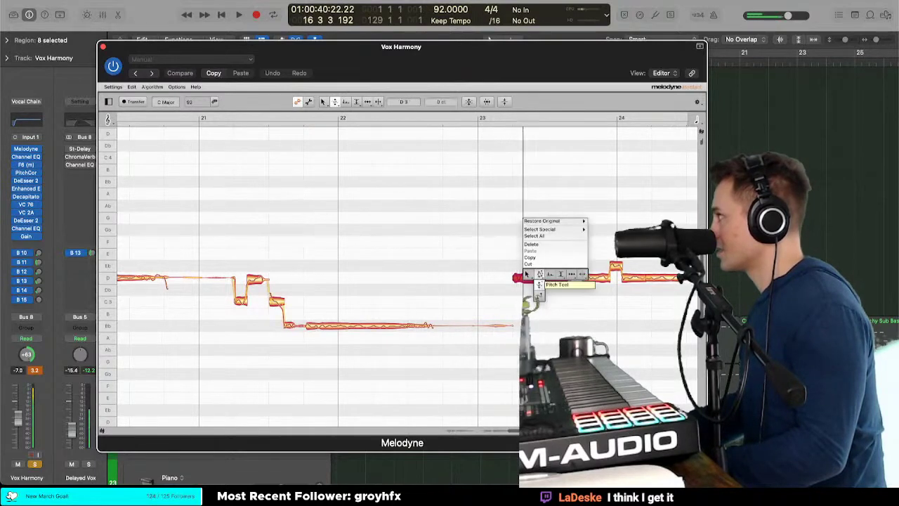
Step: Snap the long D3 note at the start of bar 24 to pitch with the Pitch tool and close the Melodyne window
click(538, 272)
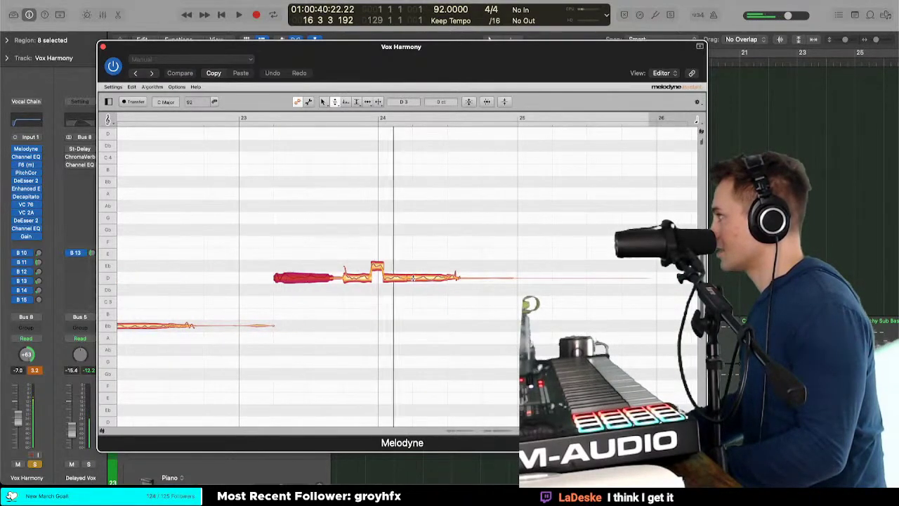
click(417, 278)
double_click(417, 278)
scroll(417, 277, down, 10)
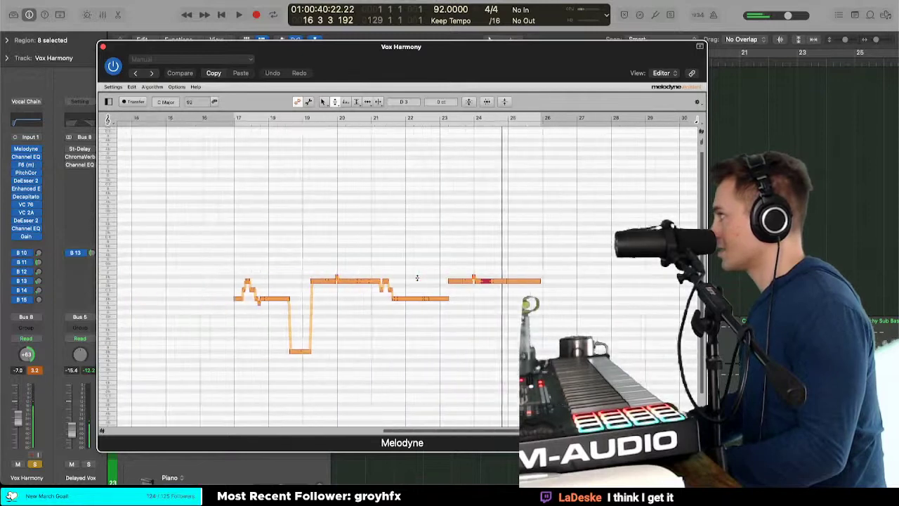
click(446, 256)
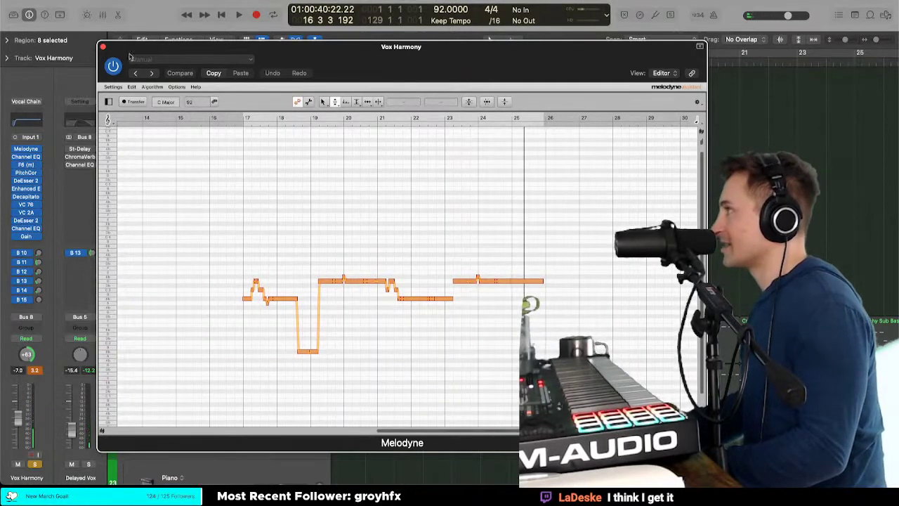
click(102, 48)
Step: Play back the soloed vocals in Chorus 1 and bypass every insert after Melodyne on the Vox Harmony track
scroll(508, 83, down, 15)
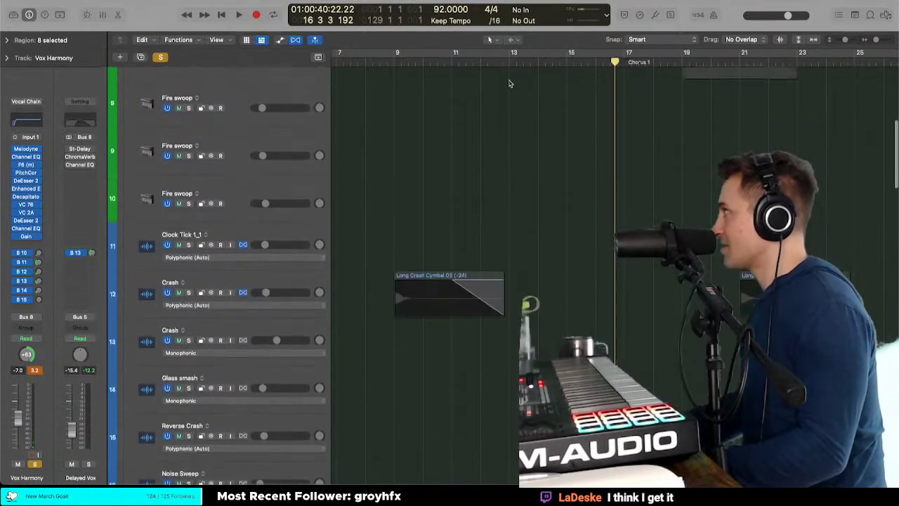
scroll(509, 83, down, 8)
key(space)
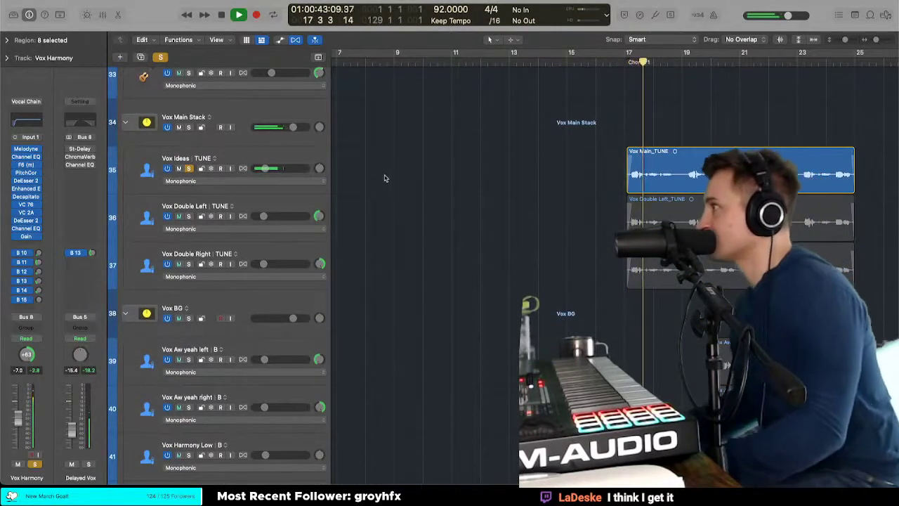
scroll(342, 163, right, 3)
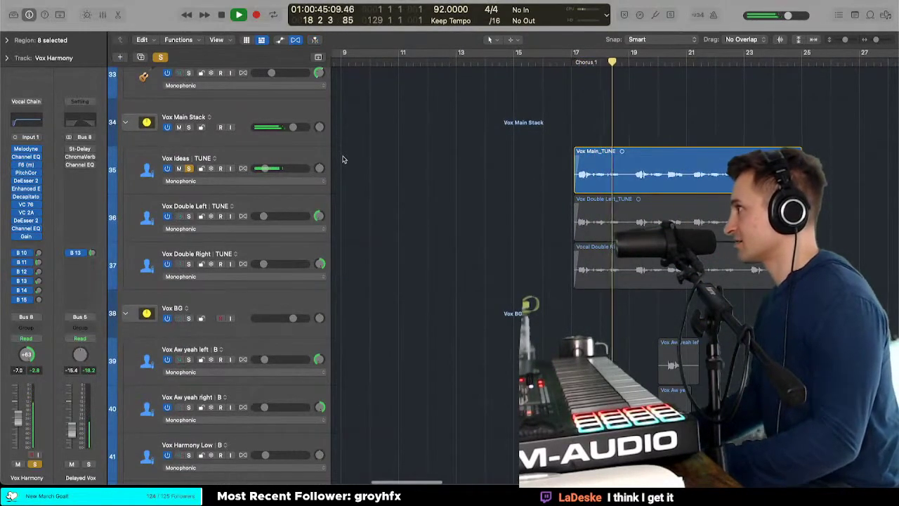
scroll(343, 160, down, 10)
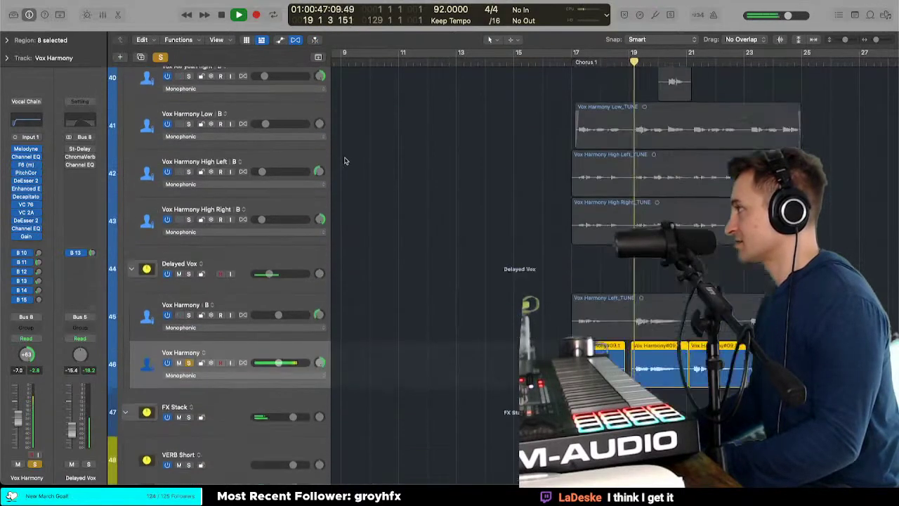
scroll(345, 161, down, 1)
scroll(345, 161, right, 3)
key(t)
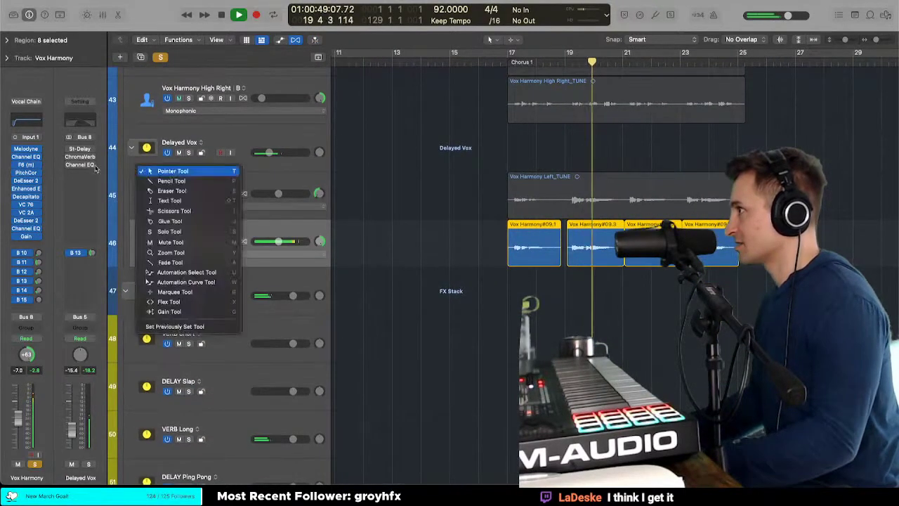
key(t)
click(477, 194)
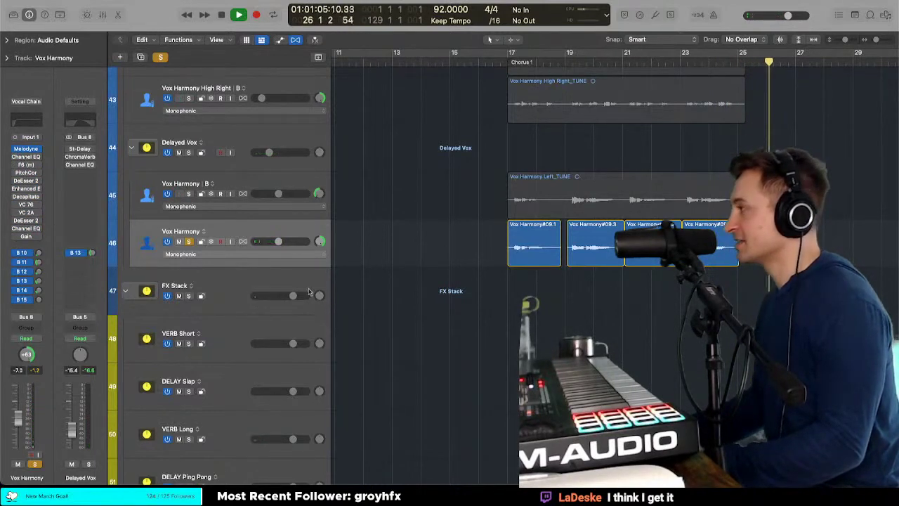
Step: Stop playback, select the Vox Harmony regions and duplicate the track's current content as alternative B
click(451, 242)
key(space)
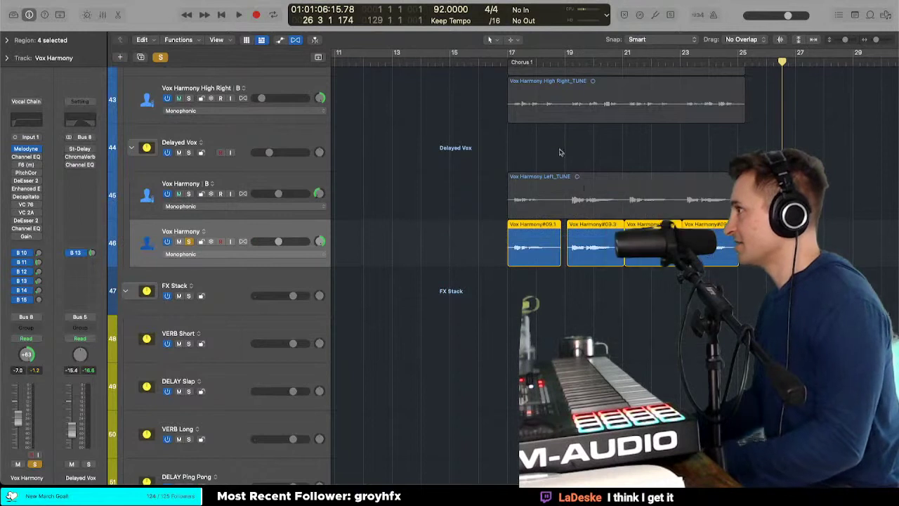
click(204, 232)
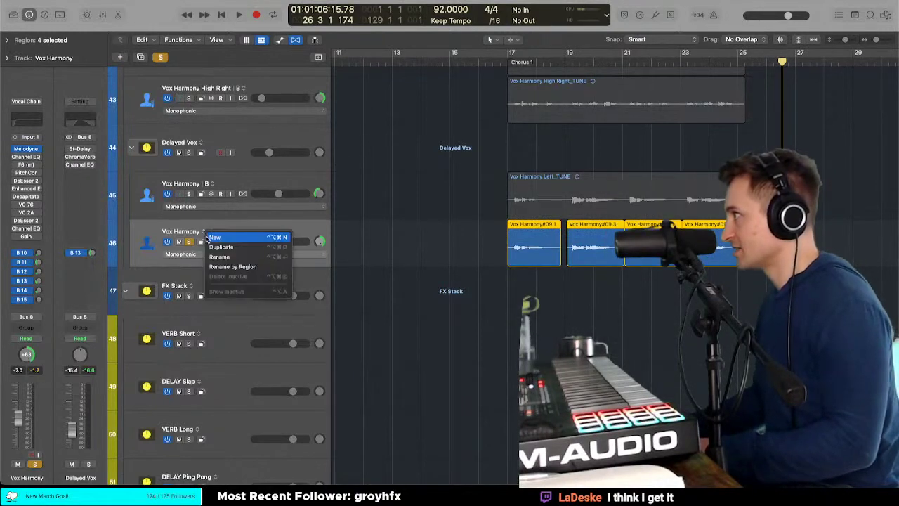
click(242, 244)
Step: Bounce the selected regions in place on the selected track as "Vox Harmony Right_TUNE", deleting the source, and re-enable all inserts except Melodyne
click(457, 230)
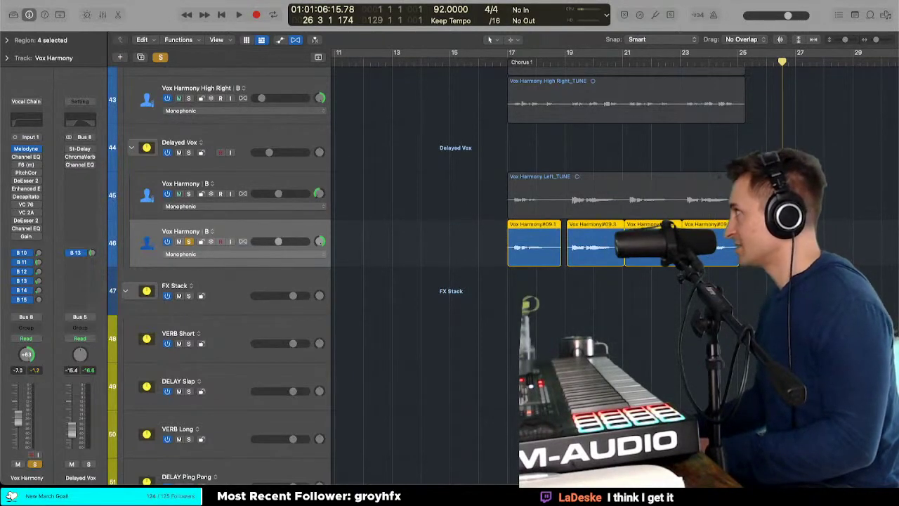
key(ctrl+b)
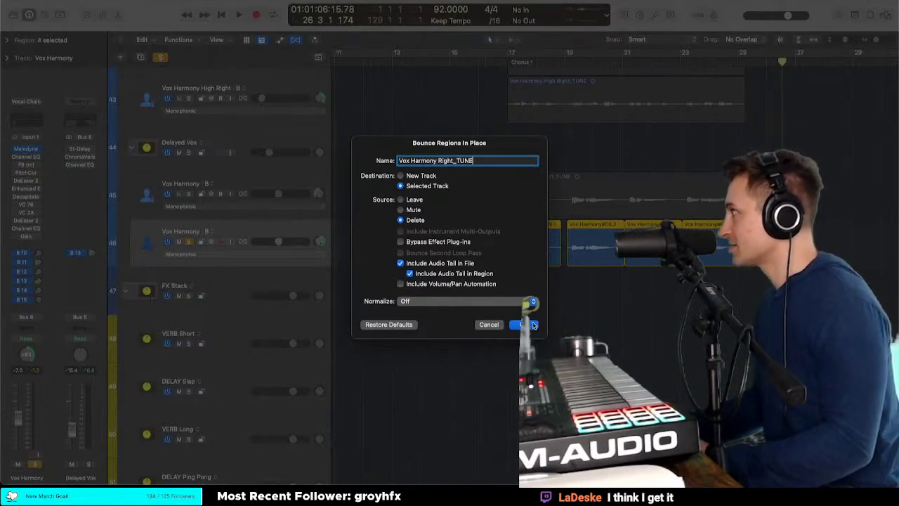
click(531, 325)
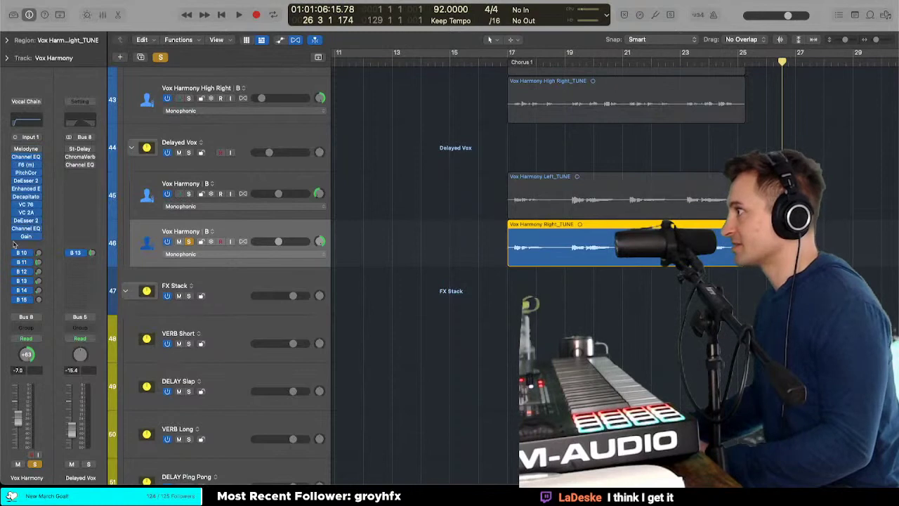
Step: Turn off solo on the Vox Harmony track and on all remaining soloed tracks
key(t)
key(t)
click(189, 241)
key(space)
key(space)
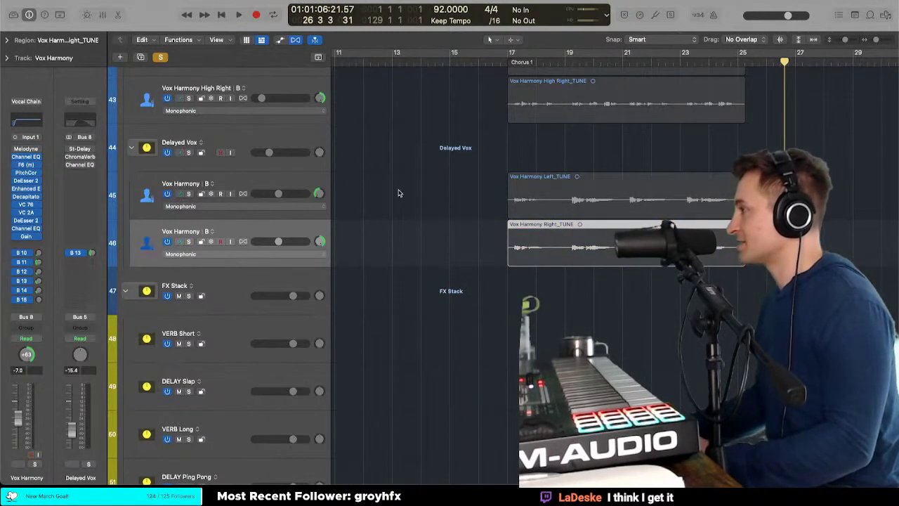
key(super+Up)
click(160, 56)
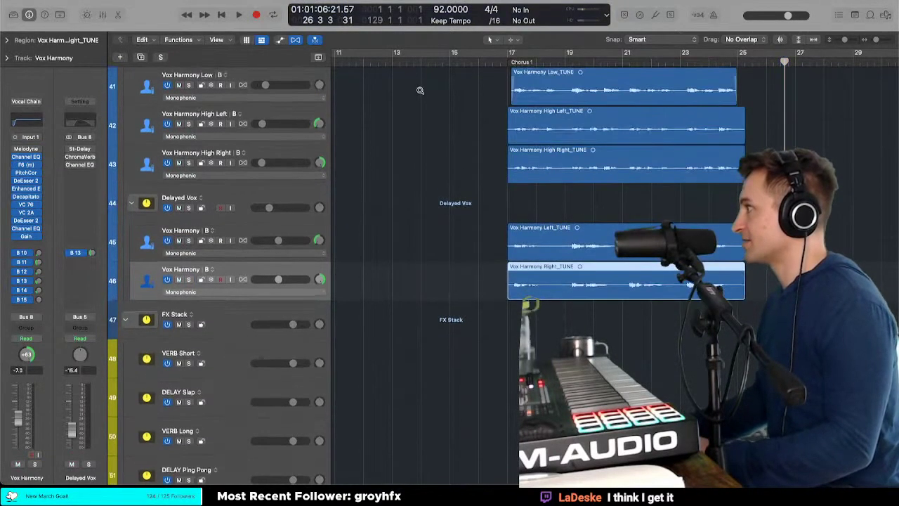
Step: Play back the full mix from bar 16, just before Chorus 1, and check the vocal tracks
scroll(420, 90, down, 5)
key(t)
key(t)
click(500, 71)
click(500, 63)
key(space)
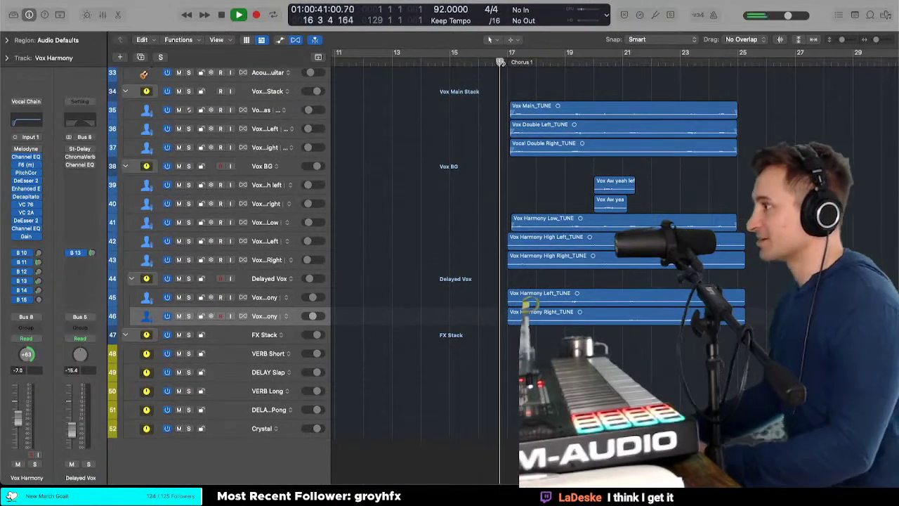
scroll(490, 122, down, 2)
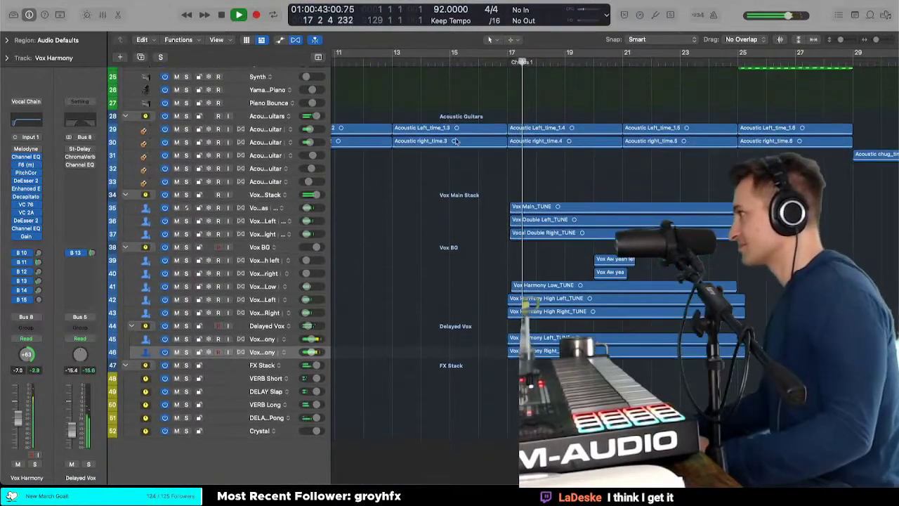
scroll(402, 199, up, 5)
scroll(189, 336, up, 3)
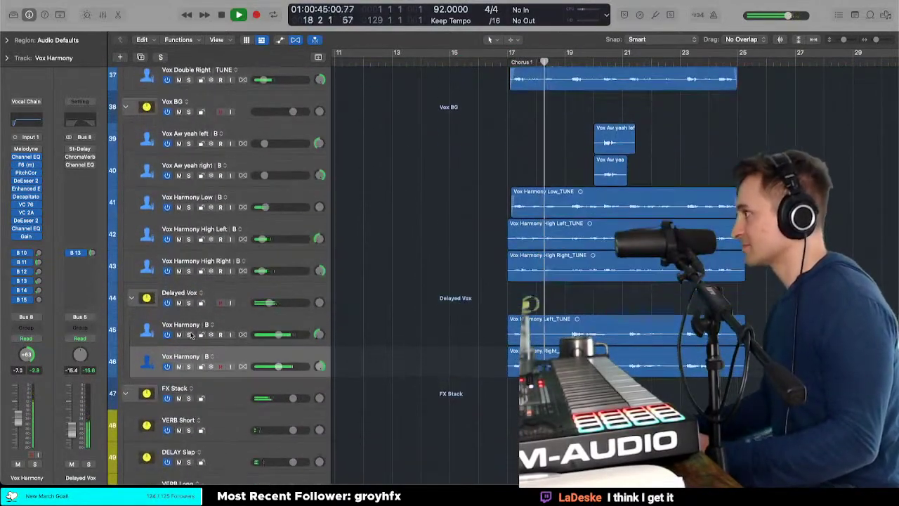
Step: Re-enable the insert effects on the Delayed Vox stack and compare the channel strips of its two Vox Harmony tracks
shift+click(236, 321)
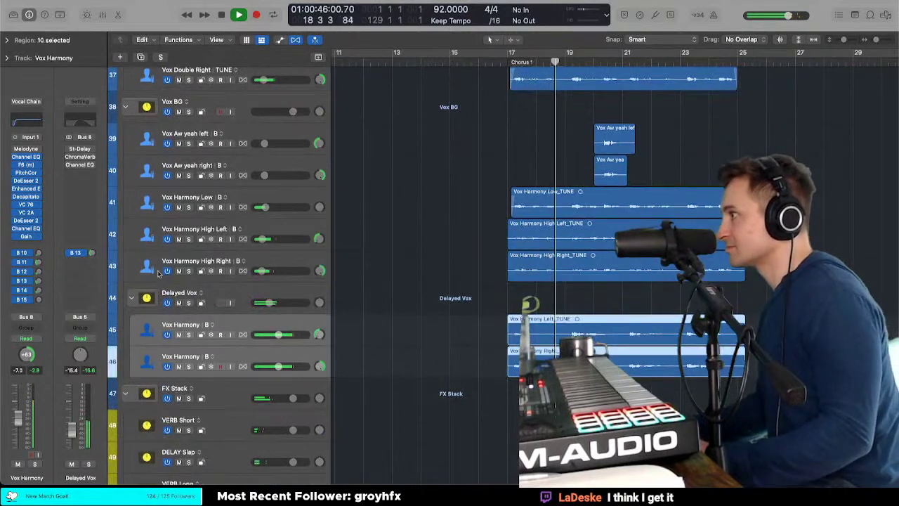
click(234, 296)
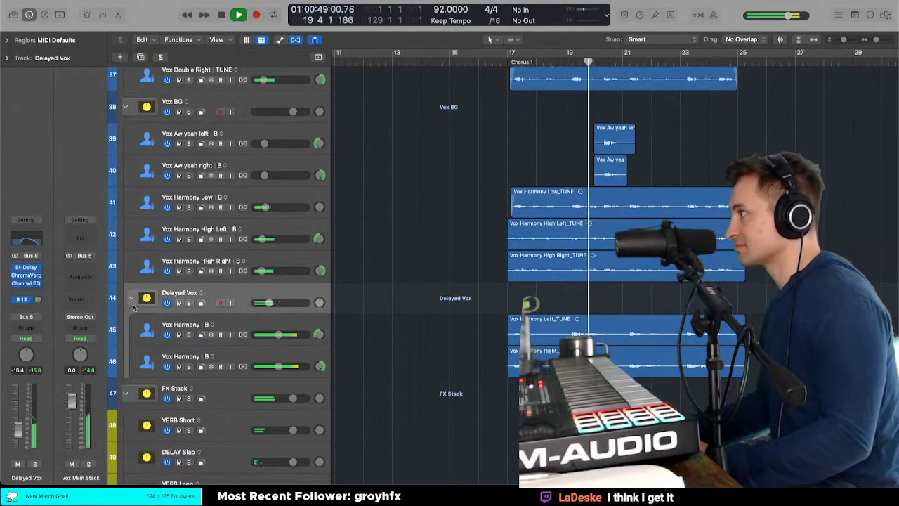
click(232, 327)
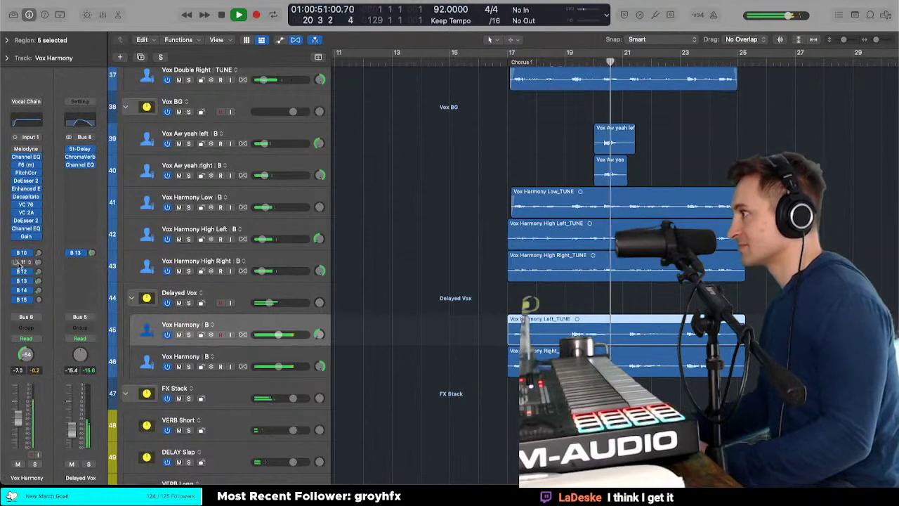
click(254, 356)
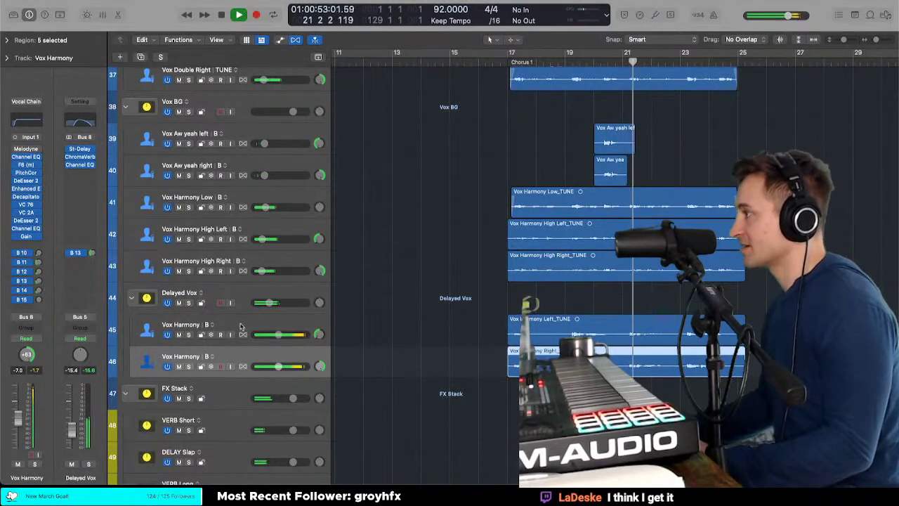
Step: In the mixer, remove the Bus 15 and Bus 14 sends from both Vox Harmony channels, and close the mixer
key(super+Up)
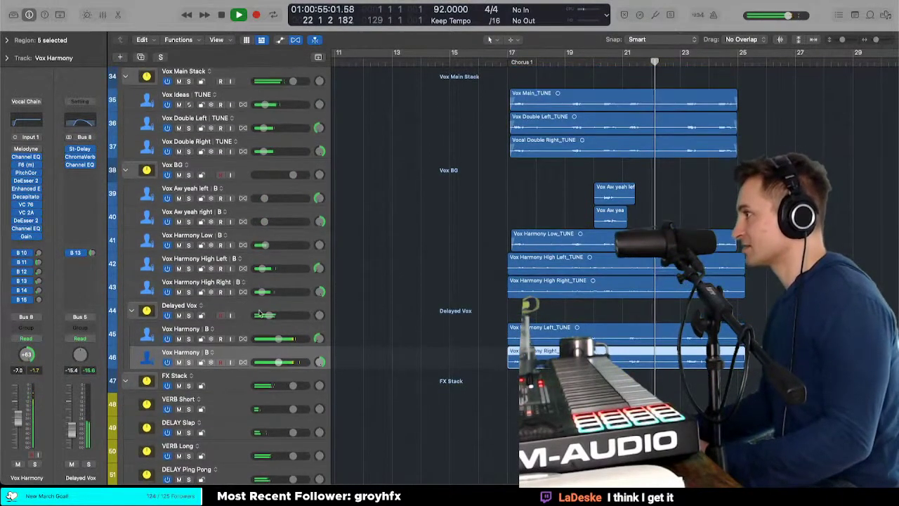
key(x)
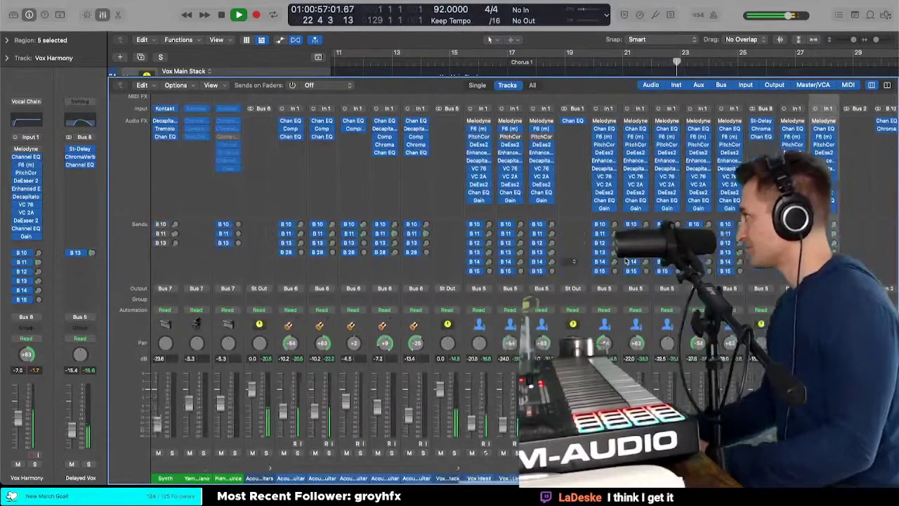
click(680, 271)
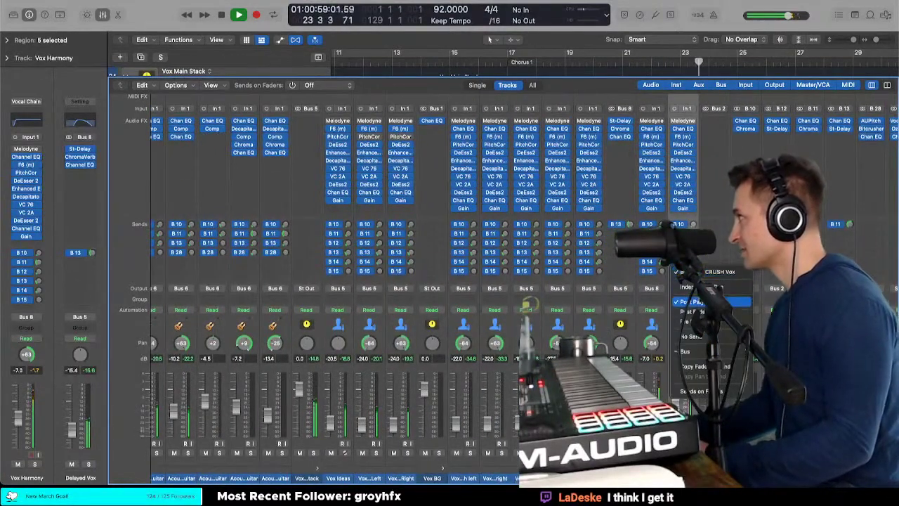
click(635, 266)
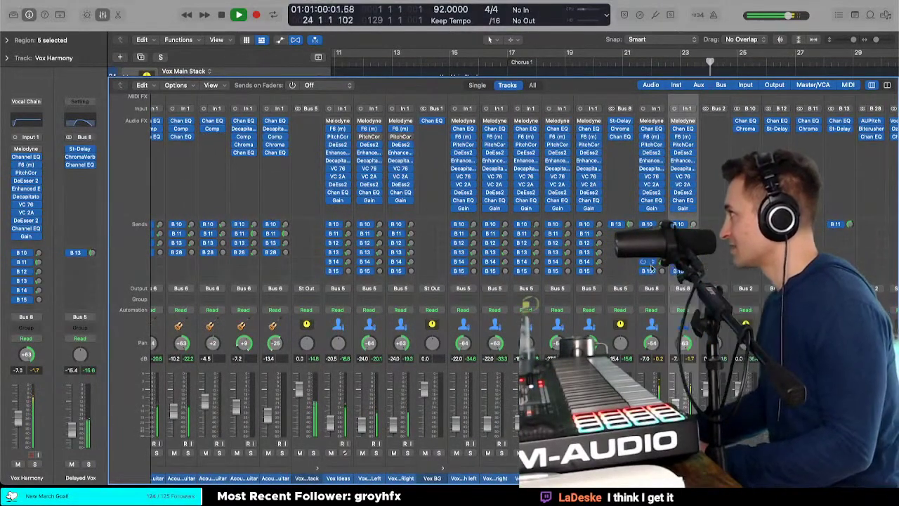
click(658, 106)
click(652, 271)
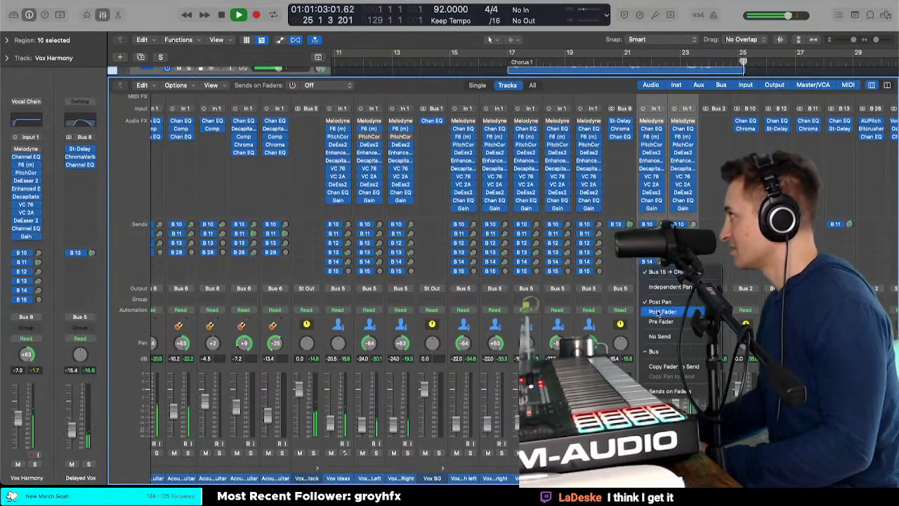
click(659, 338)
click(655, 271)
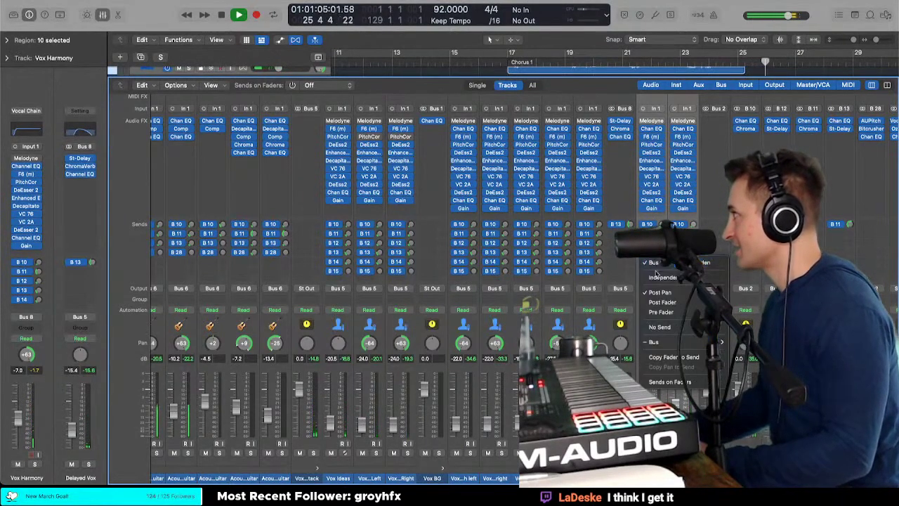
click(659, 328)
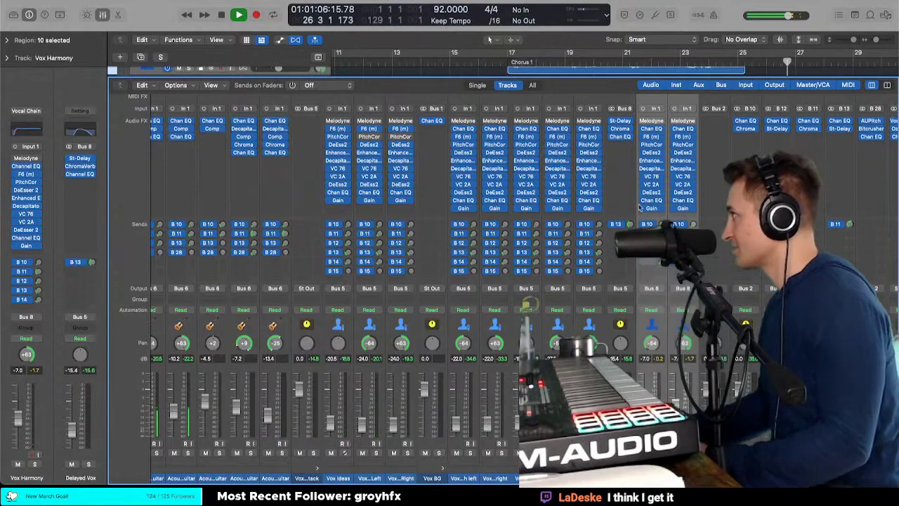
key(x)
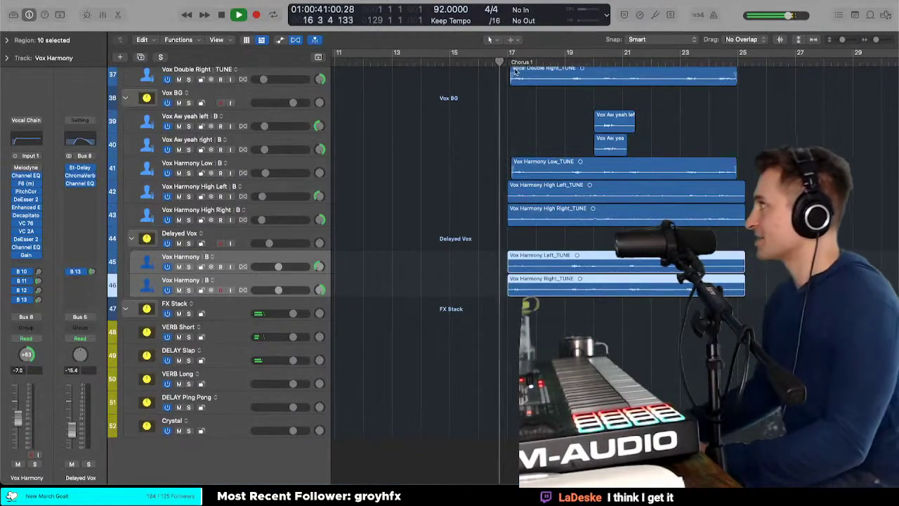
Step: Trim the starts of the Vox Harmony High Left and High Right regions to match Vox Harmony Low, and switch to the Fade tool
scroll(490, 155, down, 2)
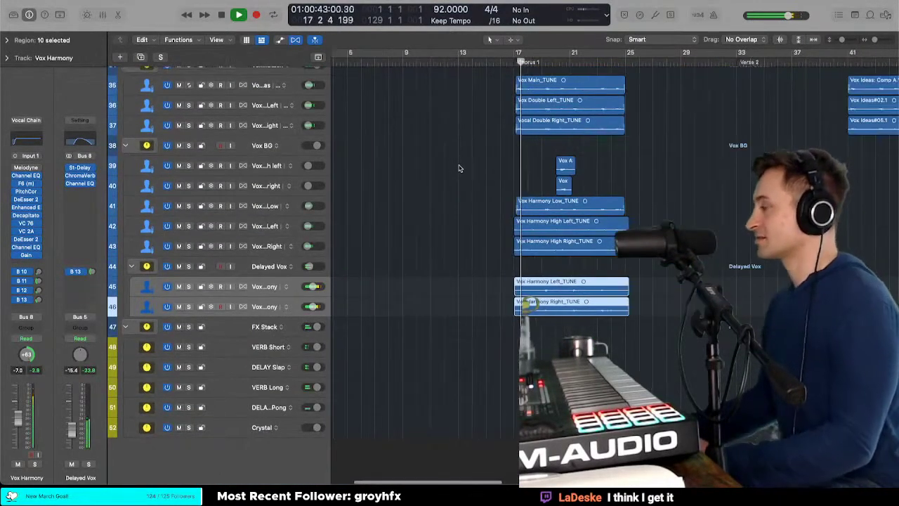
scroll(465, 190, down, 5)
scroll(500, 200, up, 5)
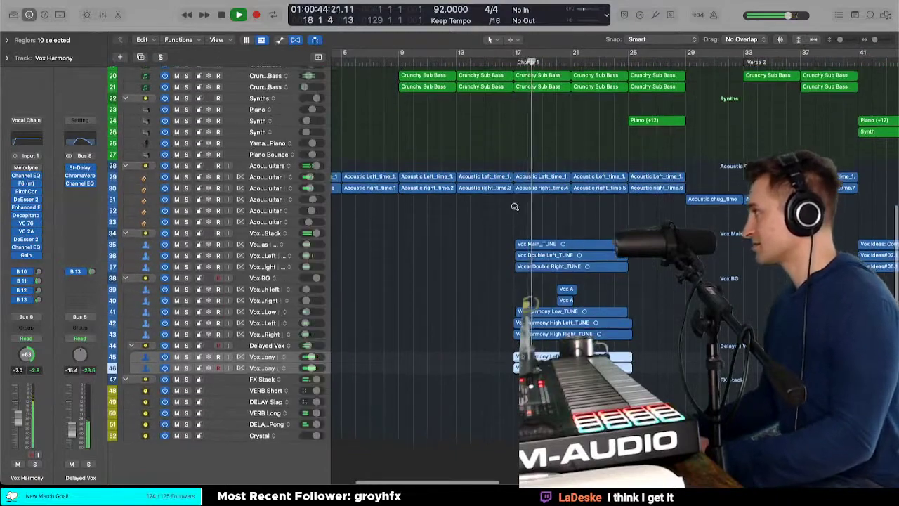
scroll(514, 208, down, 1)
key(t)
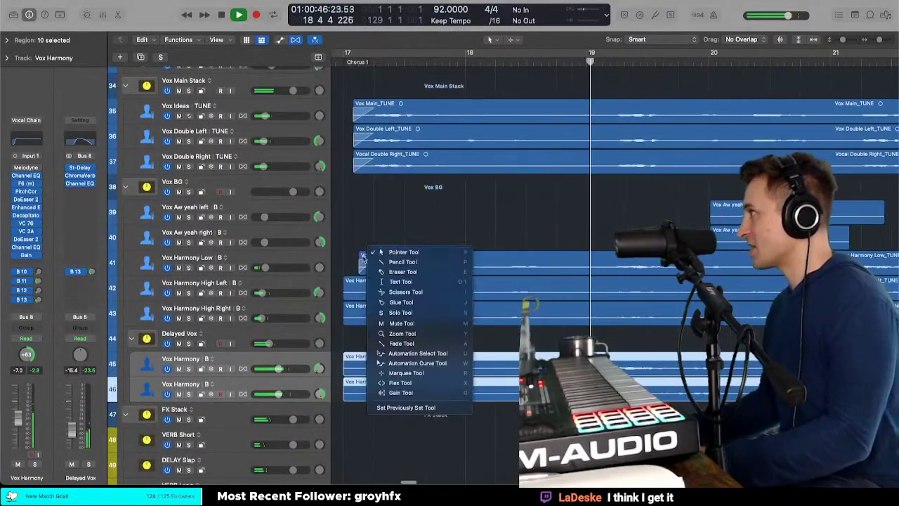
key(t)
scroll(374, 262, left, 2)
drag(377, 270, 398, 292)
key(t)
key(t)
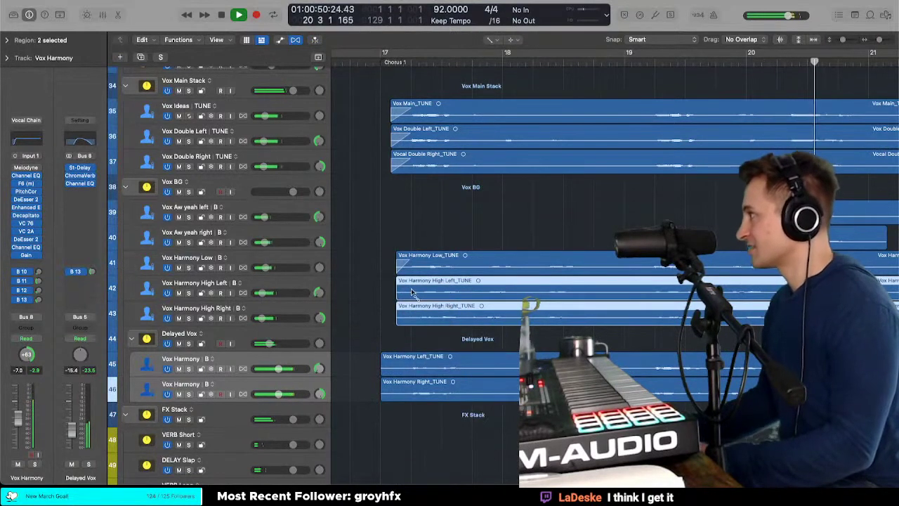
Step: Replay from the start of Chorus 1, solo the Vox BG stack and stop playback
key(super+Down)
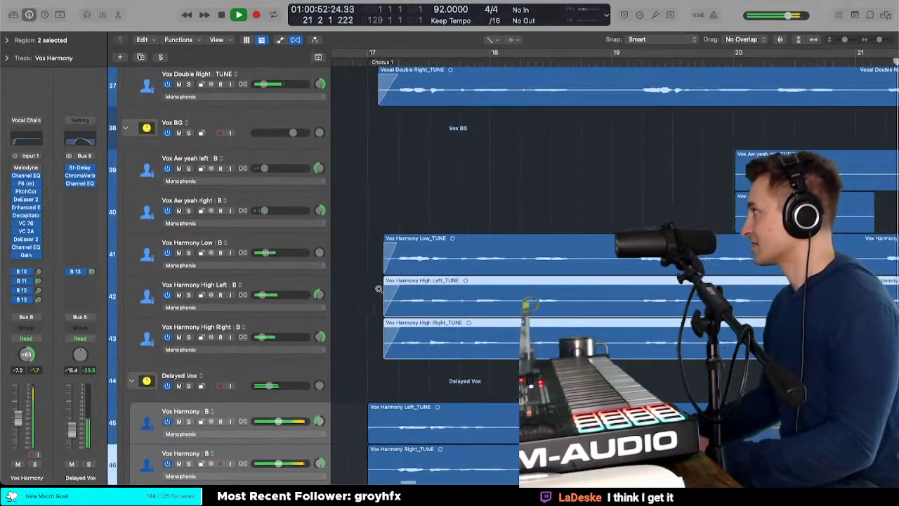
key(super+Left)
scroll(634, 134, right, 2)
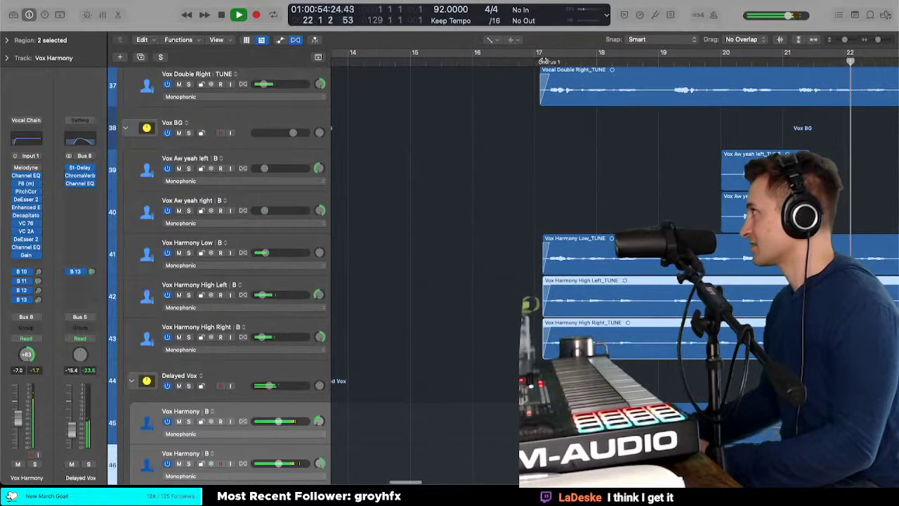
scroll(563, 71, right, 2)
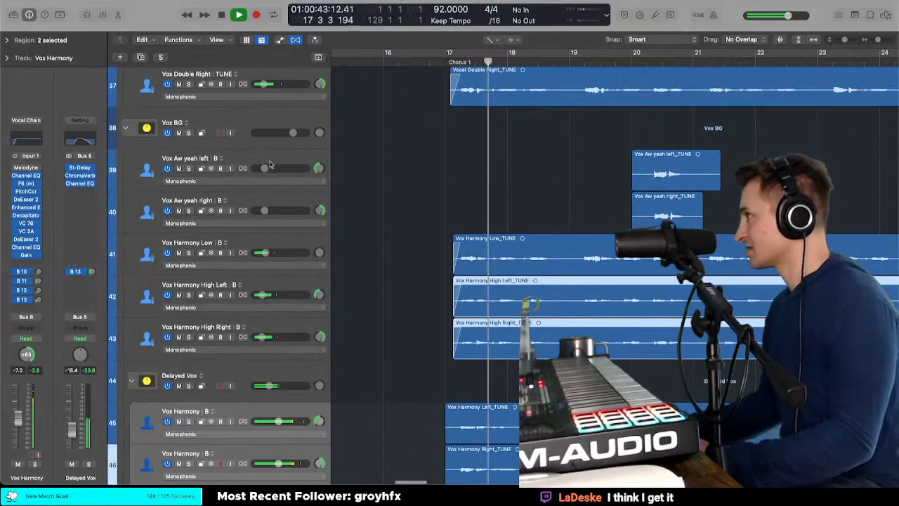
click(262, 127)
key(s)
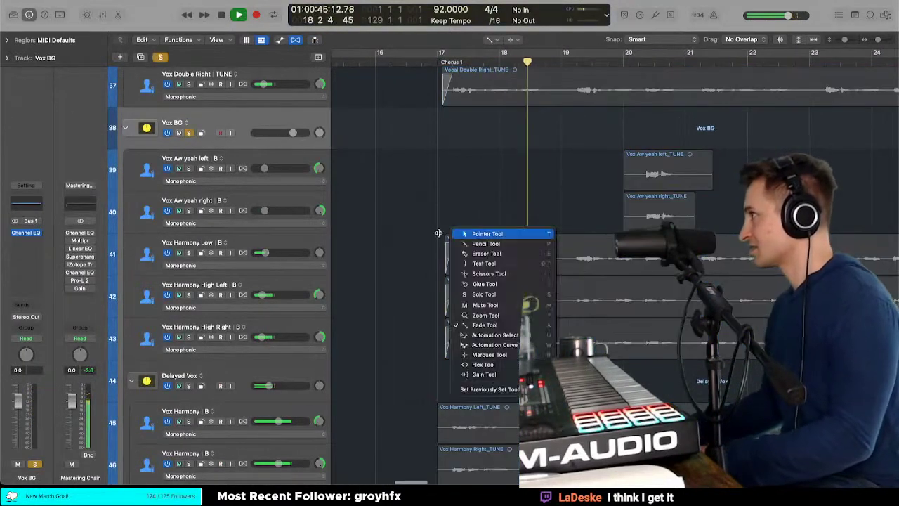
key(space)
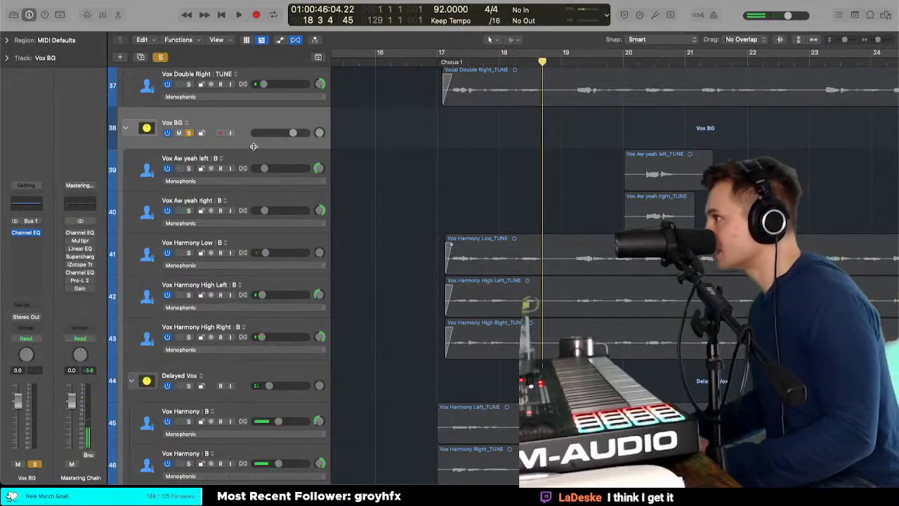
Step: In the mixer, route the outputs of all five Vox Aw yeah and Vox Harmony Low/High channels to the Vox BG bus
click(256, 156)
key(x)
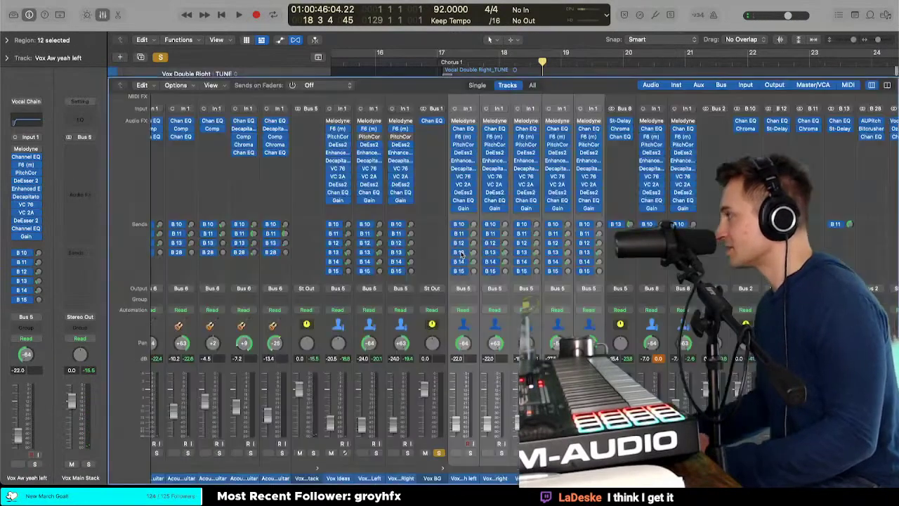
click(463, 288)
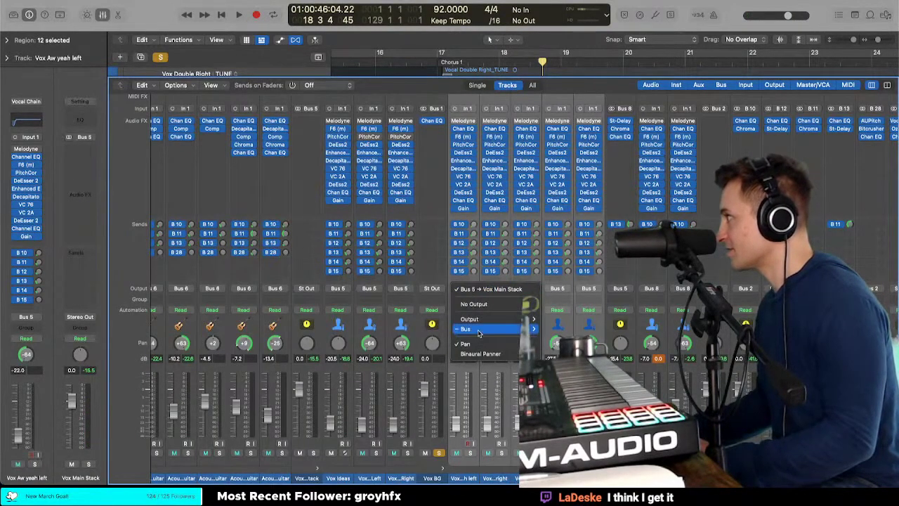
mouse_move(478, 333)
click(659, 176)
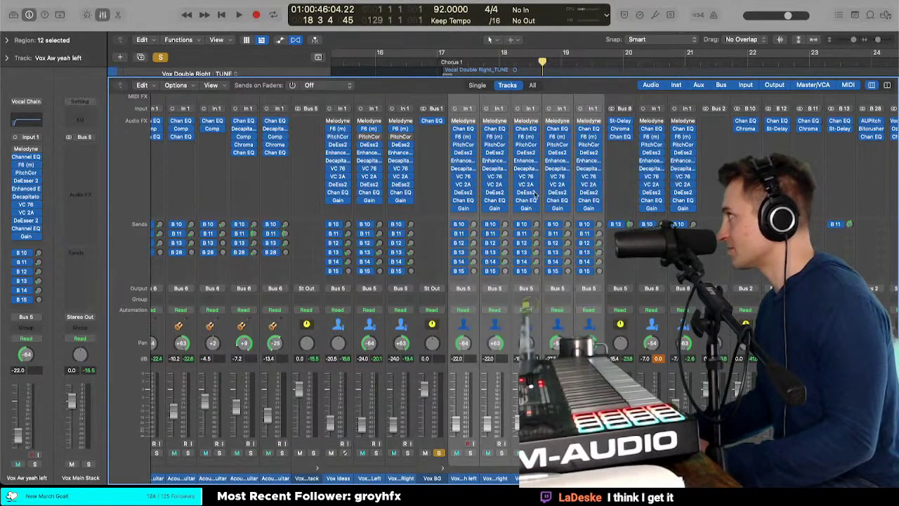
Step: Close the mixer and route the Delayed Vox stack's output to the Vox BG bus
key(x)
scroll(205, 350, down, 2)
click(236, 324)
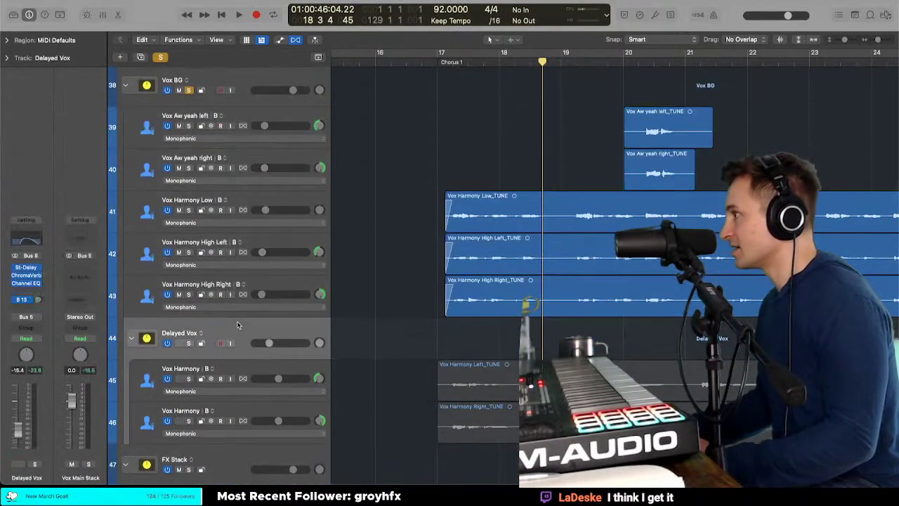
click(26, 318)
mouse_move(42, 358)
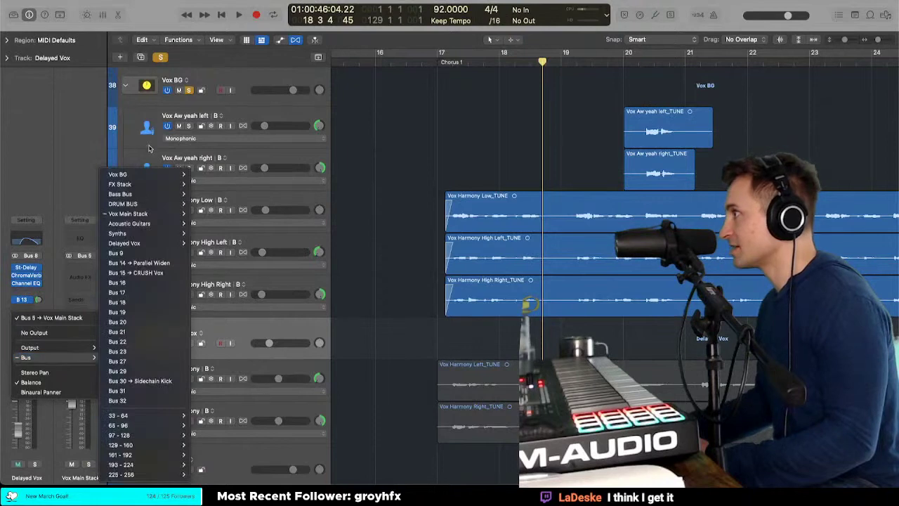
mouse_move(144, 177)
click(205, 174)
scroll(235, 300, down, 3)
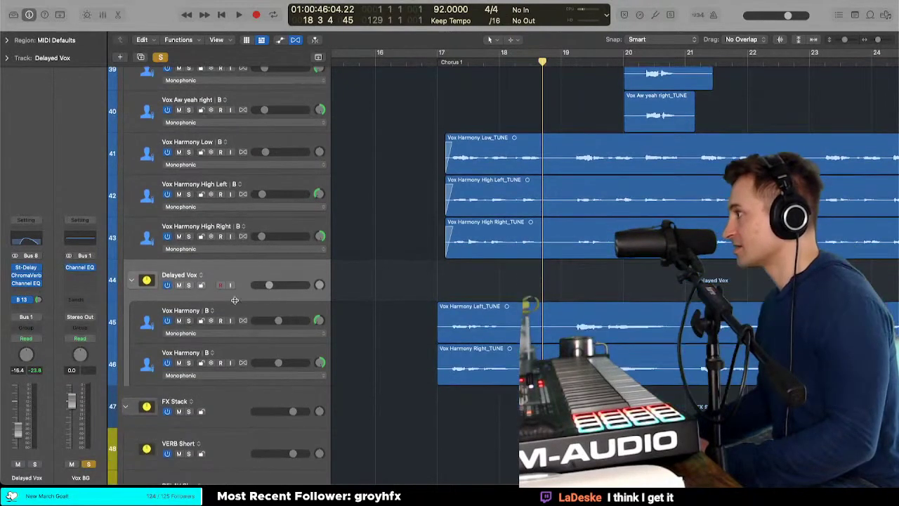
Step: Check the output routing of the two Vox Harmony channels inside the Delayed Vox stack in the mixer
click(242, 312)
shift+click(249, 353)
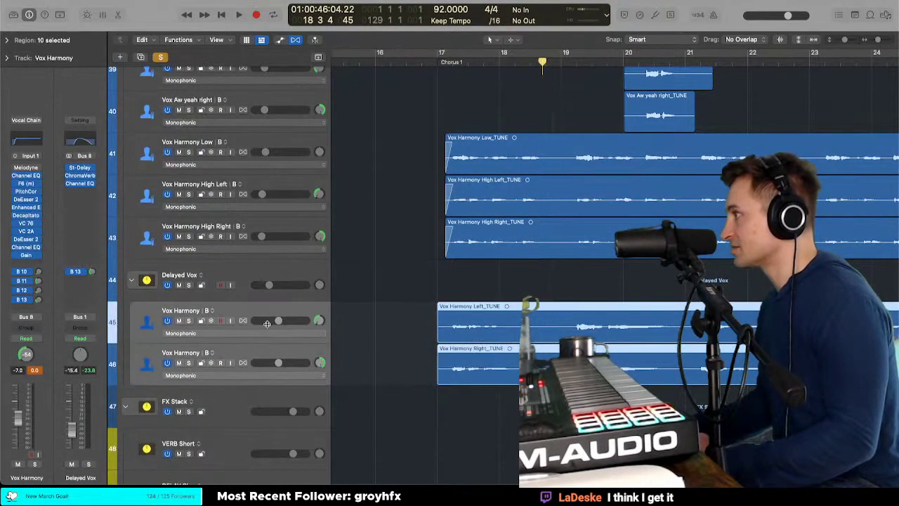
key(x)
click(659, 291)
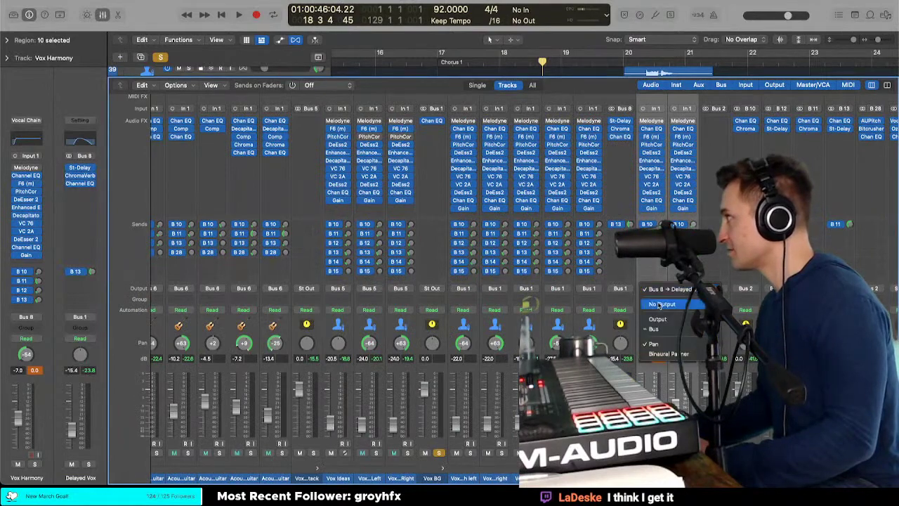
mouse_move(667, 328)
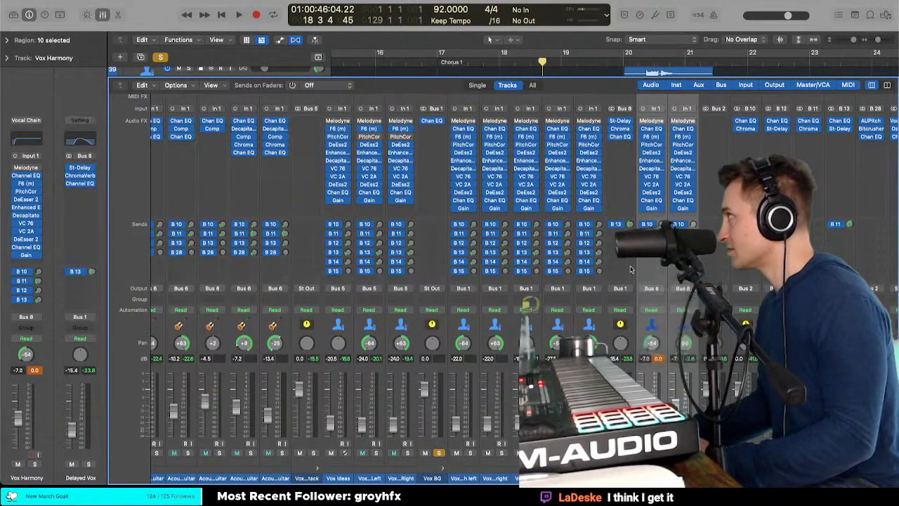
key(x)
Step: Select the Delayed Vox stack and play Chorus 1 with the Vox BG stack soloed
click(239, 280)
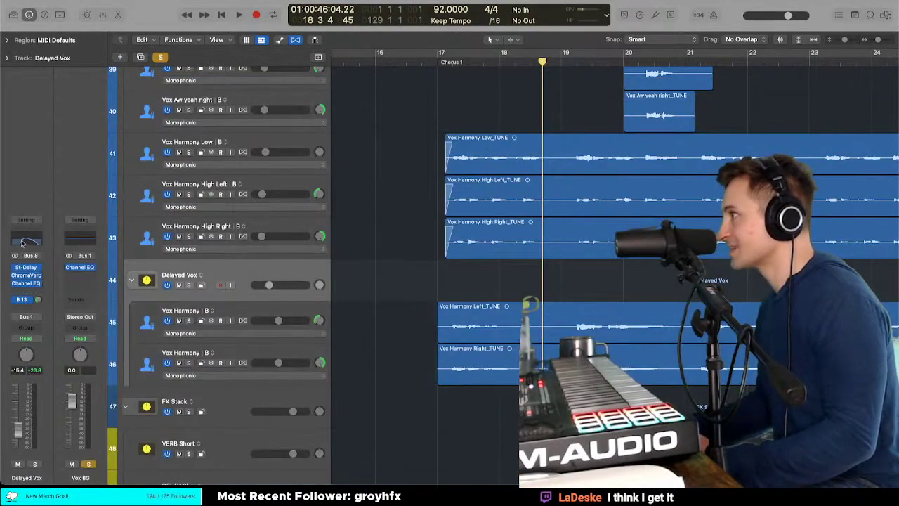
key(space)
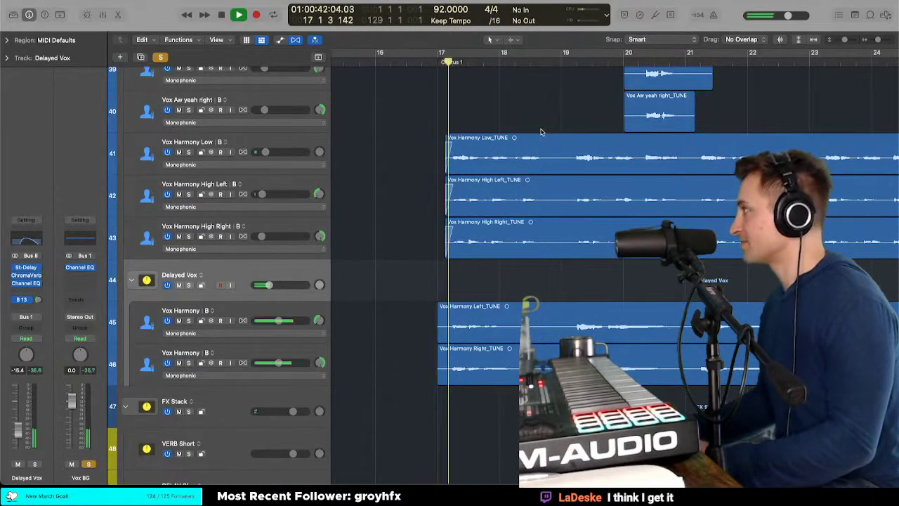
scroll(285, 294, up, 4)
scroll(309, 281, down, 2)
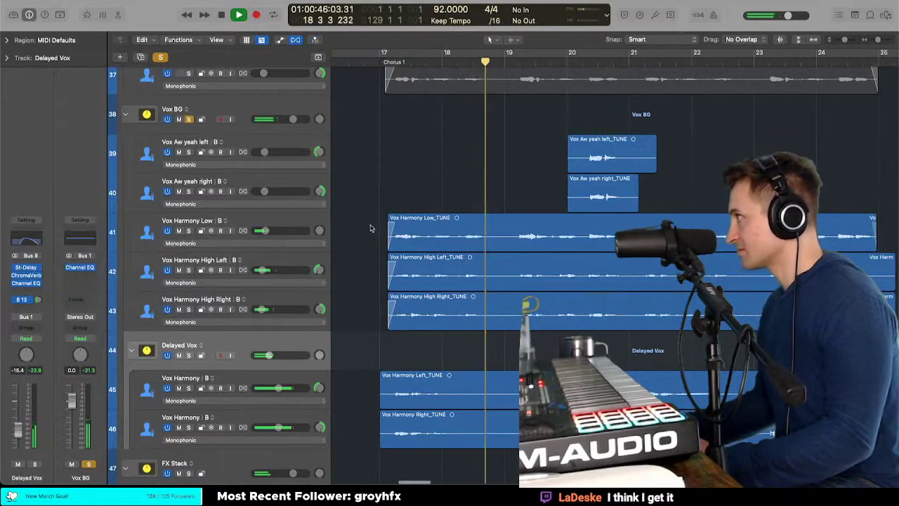
Step: Split the Vox Harmony Low, High Left and High Right regions together shortly before bars 19, 21 and 23
drag(371, 227, 449, 301)
key(super+Right)
key(super+Right)
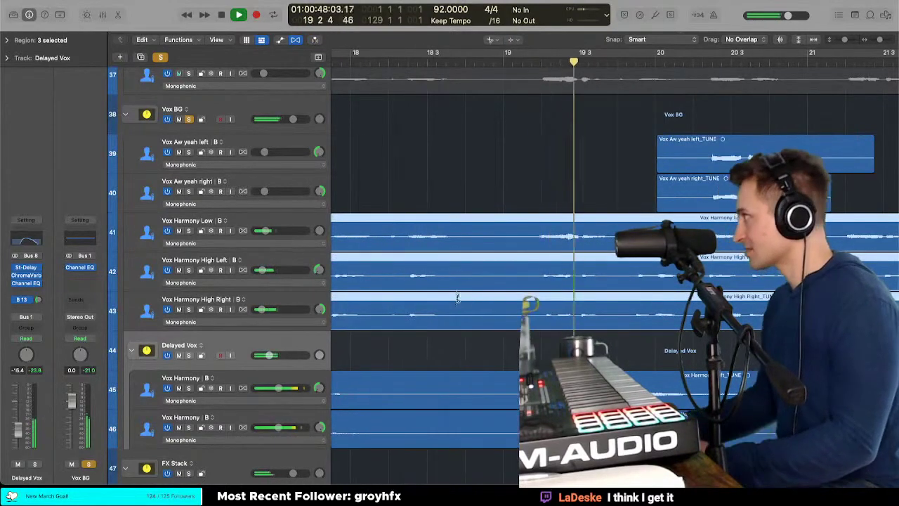
click(490, 238)
scroll(489, 238, right, 5)
click(629, 238)
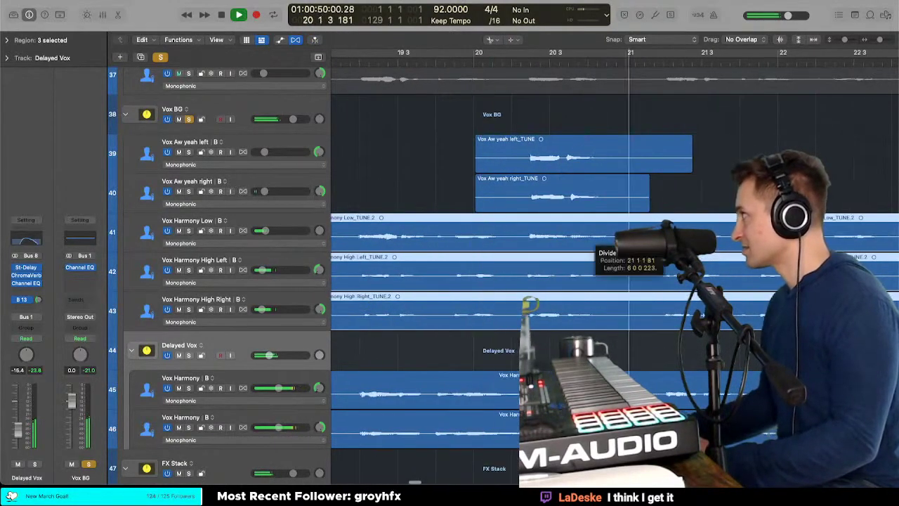
scroll(629, 238, right, 6)
click(681, 238)
scroll(682, 239, right, 7)
scroll(682, 239, left, 10)
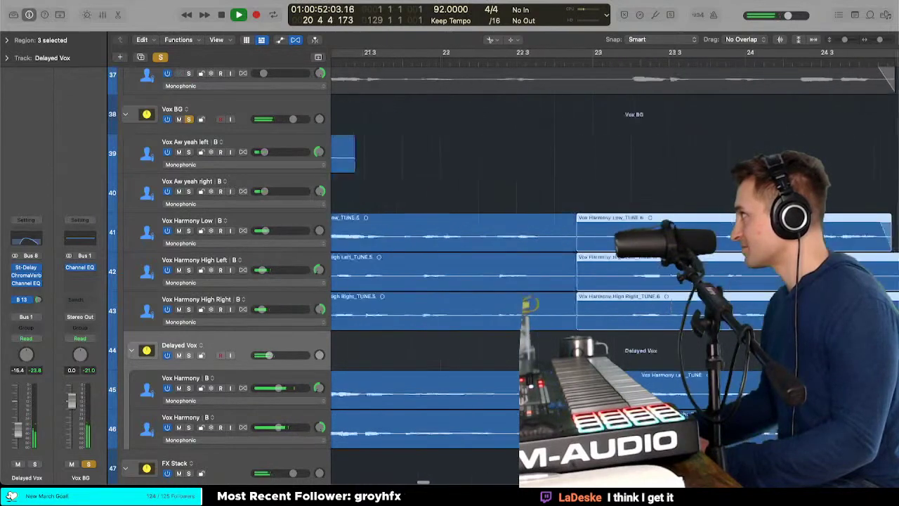
Step: Stop playback and cut the tails off both Vox Aw yeah regions shortly before bar 21
key(t)
key(t)
scroll(554, 221, left, 10)
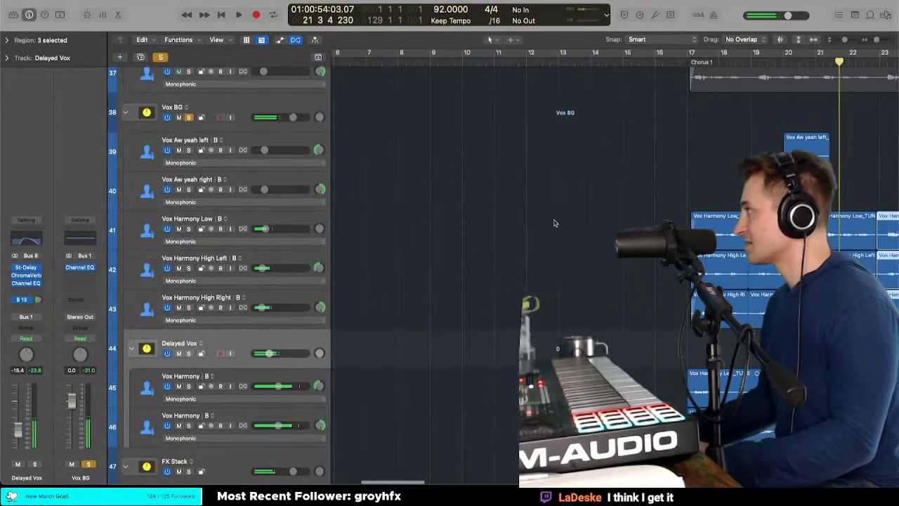
scroll(552, 211, right, 5)
scroll(543, 185, left, 3)
key(t)
key(t)
drag(593, 145, 714, 190)
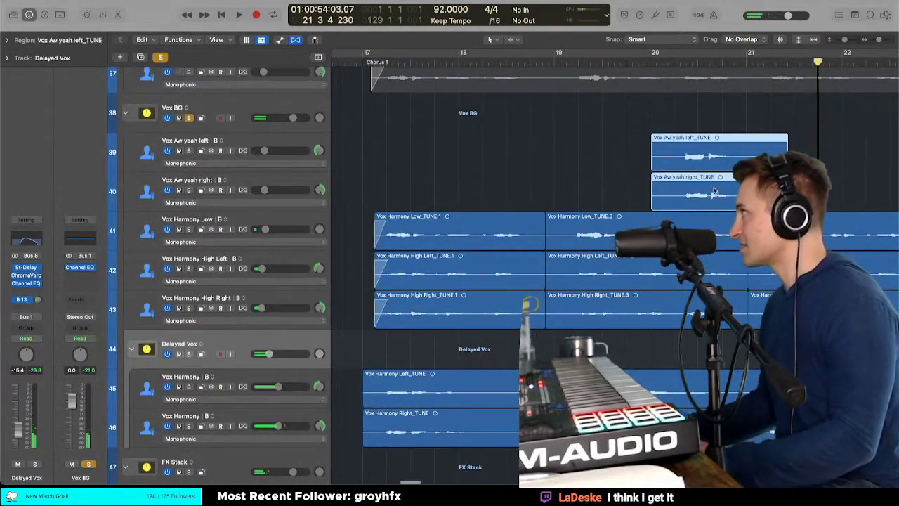
key(t)
key(i)
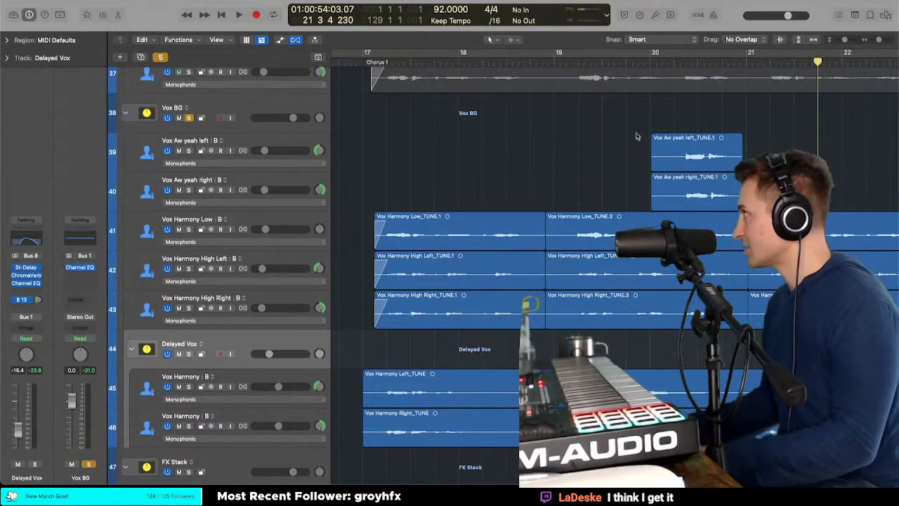
Step: Select both Vox Aw yeah regions and play them back from just before bar 20
drag(690, 171, 694, 189)
scroll(693, 188, up, 5)
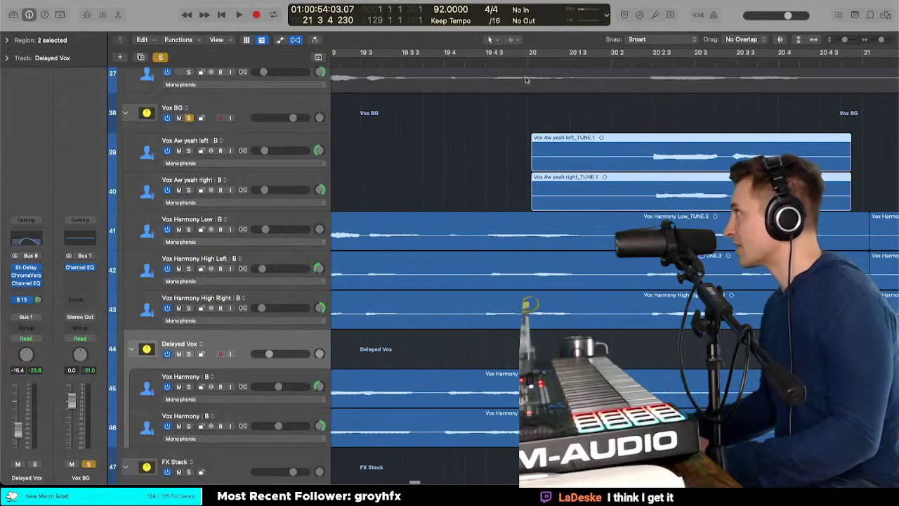
click(522, 64)
key(space)
scroll(553, 146, right, 4)
key(t)
key(t)
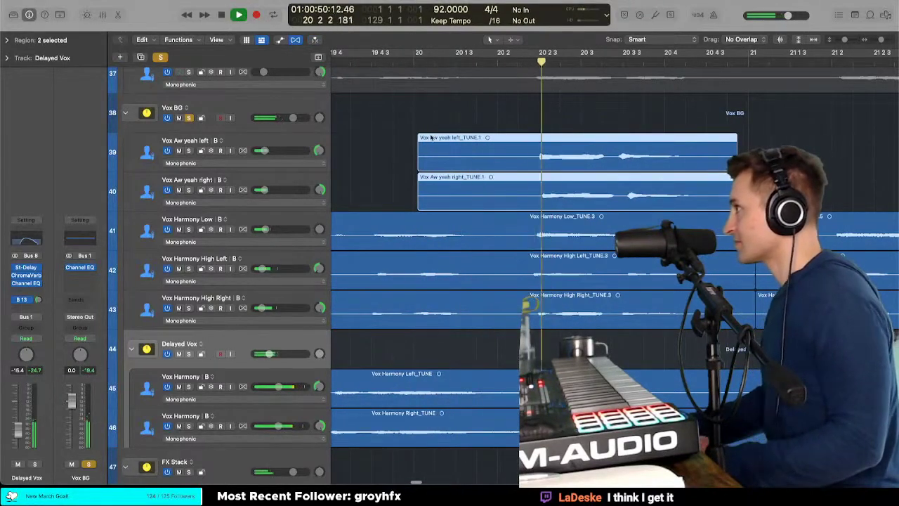
scroll(409, 151, up, 3)
key(space)
scroll(409, 151, up, 2)
Step: Solo the Vox Aw yeah left and right tracks instead of the Vox BG stack and select both their regions
click(190, 235)
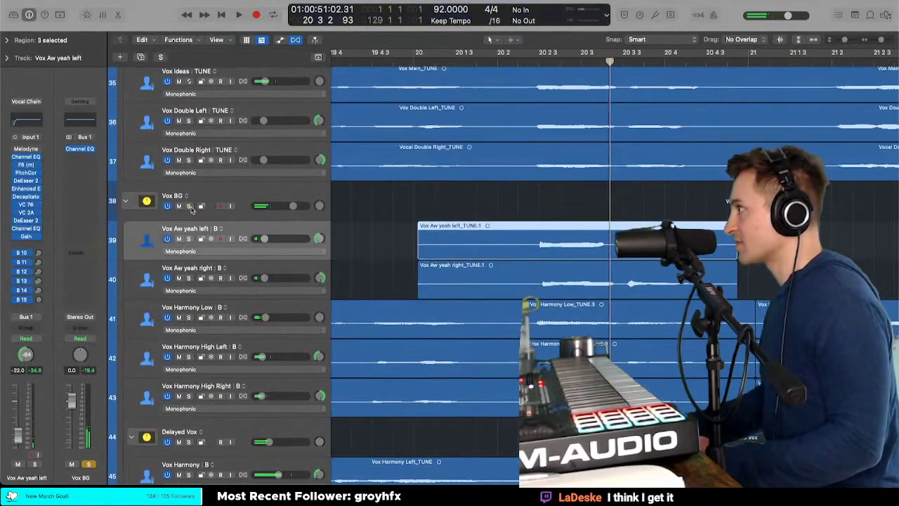
key(s)
click(263, 266)
key(s)
key(t)
key(t)
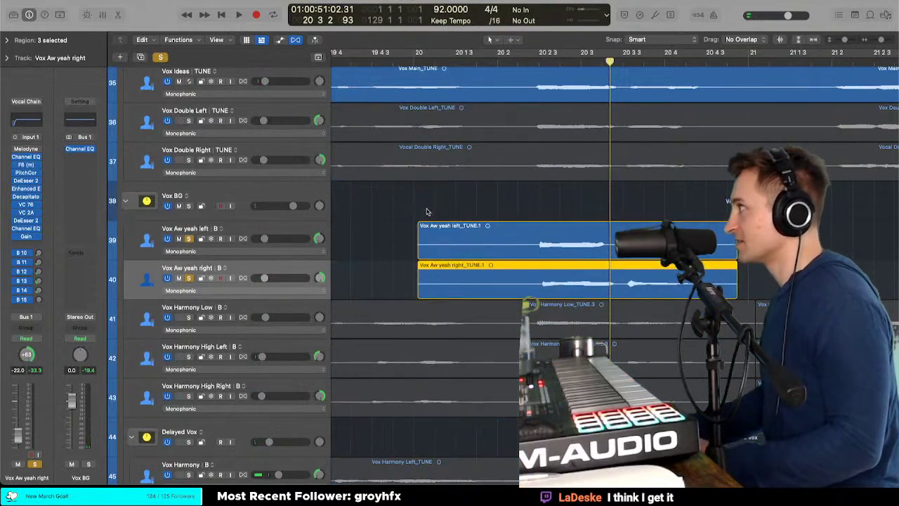
drag(427, 208, 461, 272)
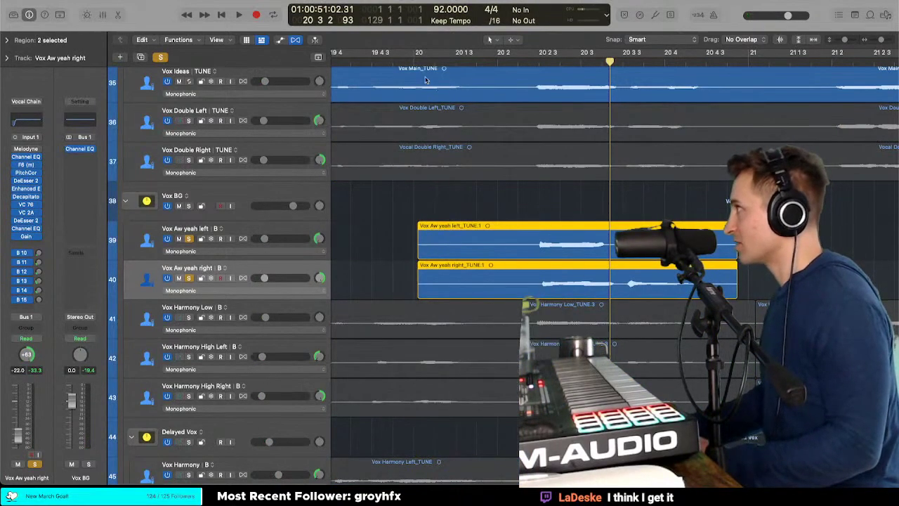
Step: Play the soloed Vox Aw yeah parts from bar 20 against the main vocal and clear all solos
key(space)
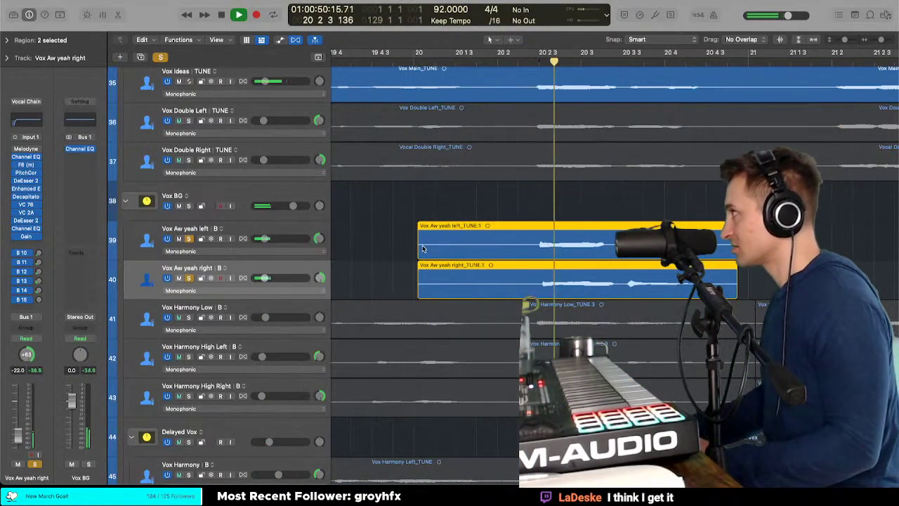
scroll(189, 254, up, 4)
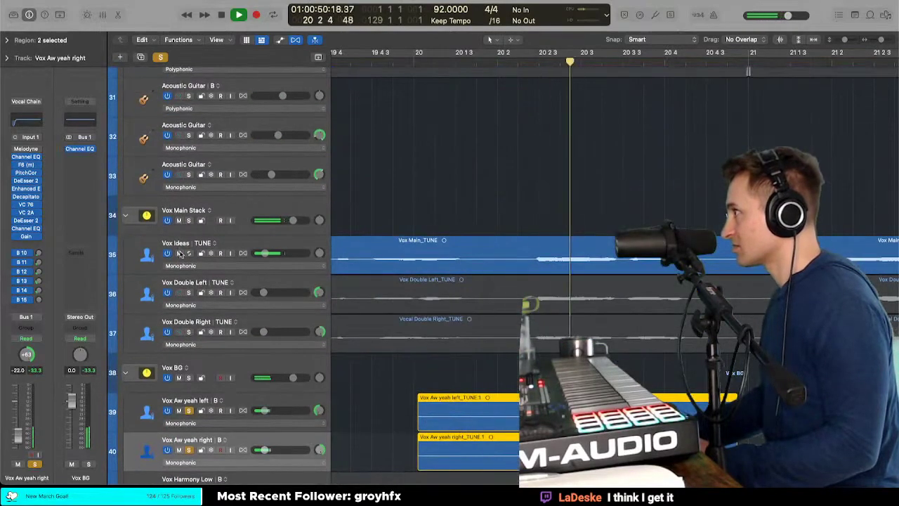
click(189, 253)
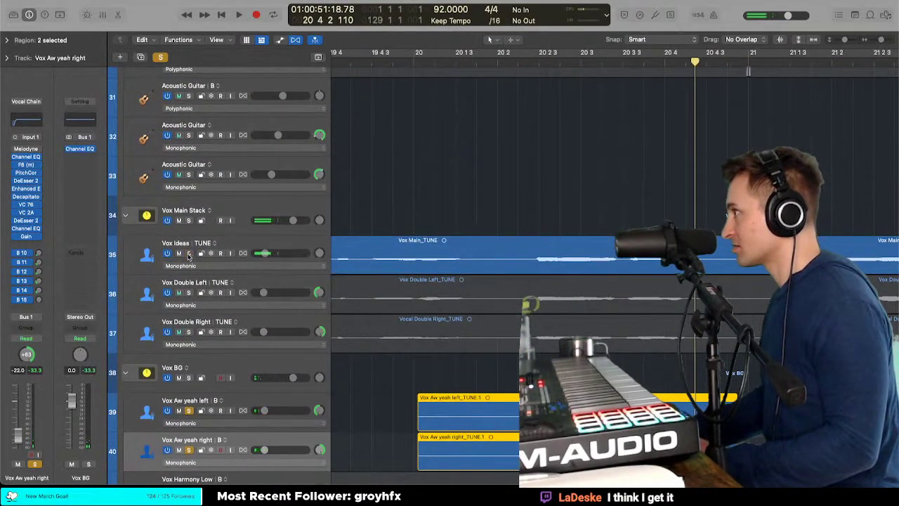
click(188, 254)
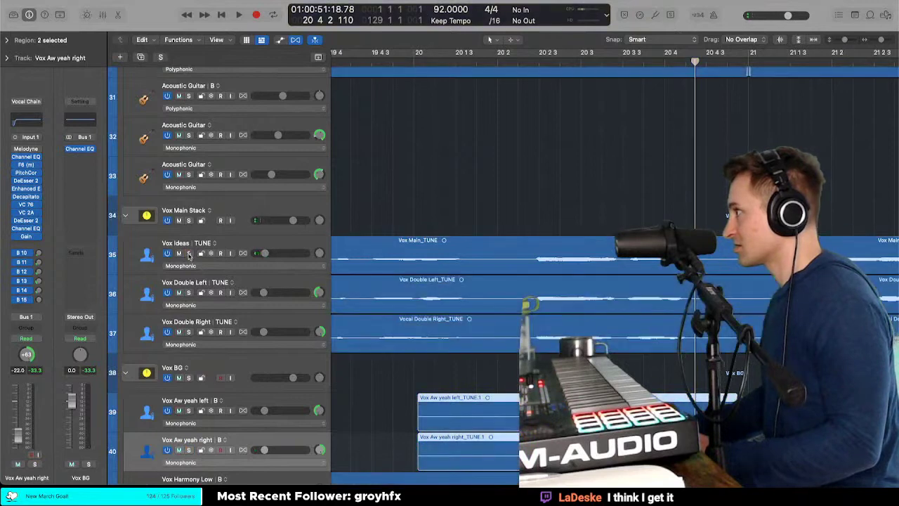
Step: Solo both Vox Aw yeah tracks without the main vocal, play them from bar 20, and select both regions
scroll(339, 253, down, 3)
key(ctrl+s)
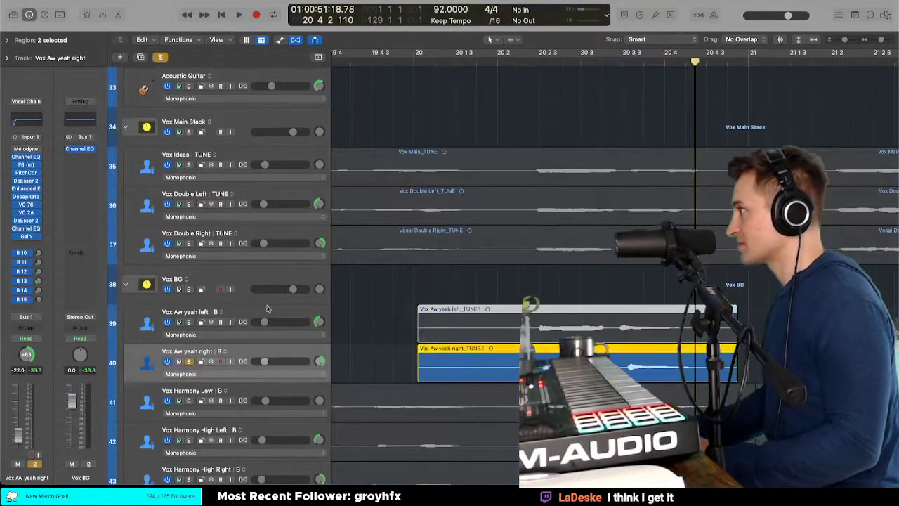
double_click(403, 61)
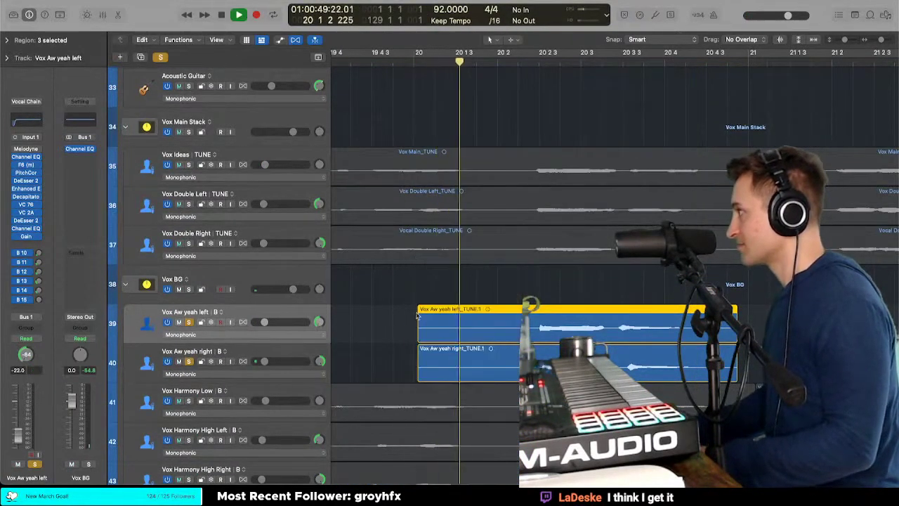
drag(420, 331, 457, 363)
key(space)
key(t)
key(t)
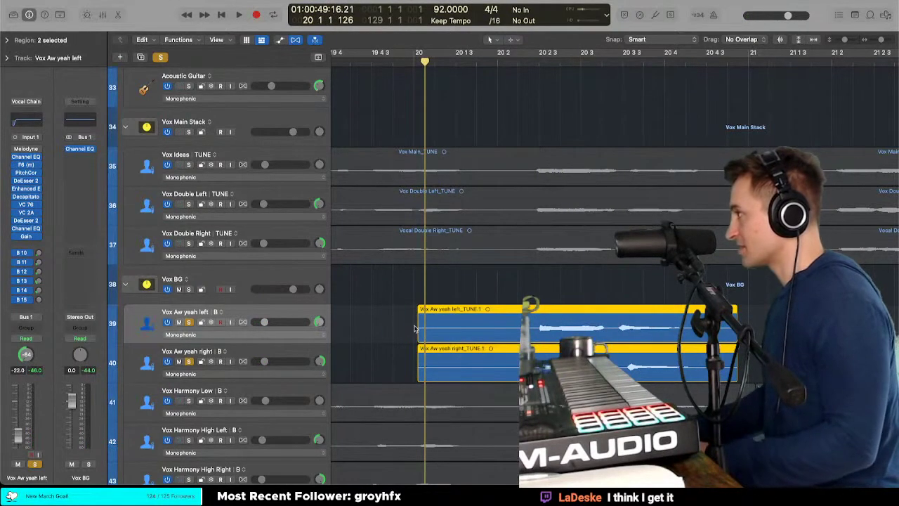
Step: Trim the starts of both Vox Aw yeah regions to just after beat 20 2, fade them in, and play them
drag(419, 328, 514, 334)
key(space)
key(space)
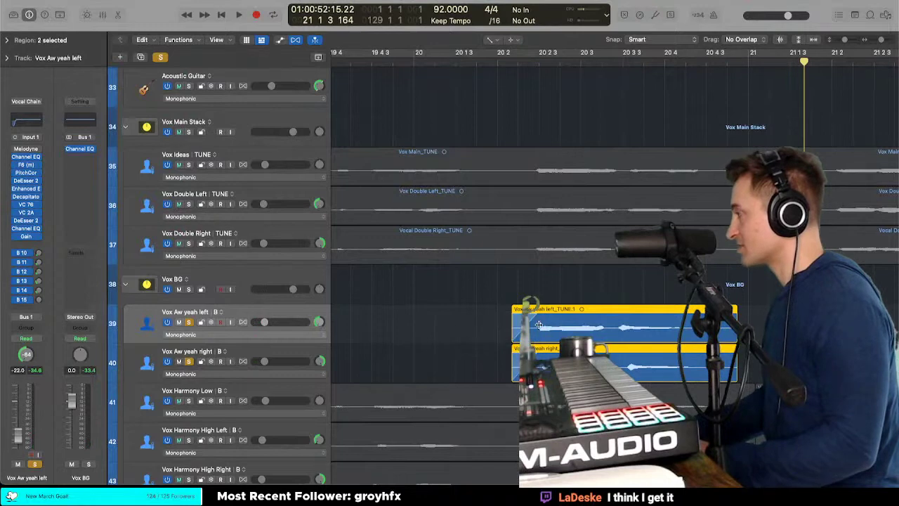
scroll(538, 324, right, 3)
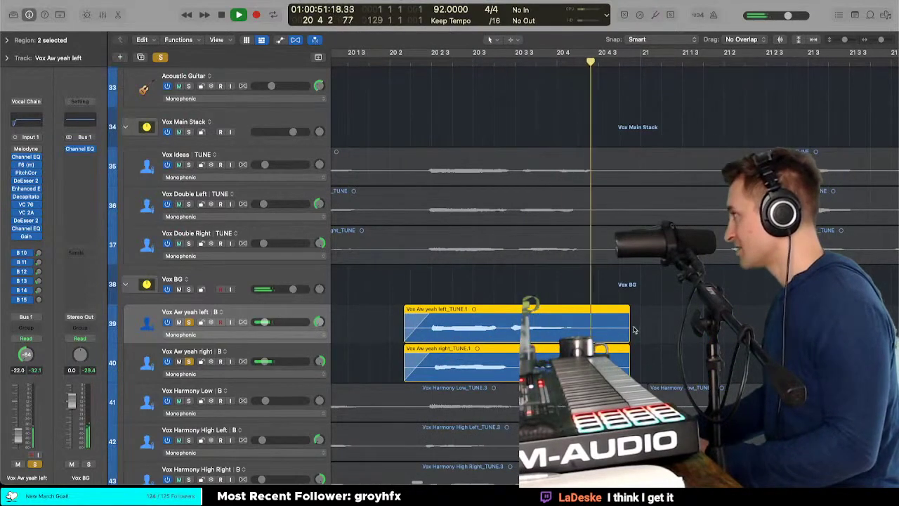
key(space)
Step: Trim the ends of both Vox Aw yeah regions to about 20 4 3, add fade-outs, and play the result
mouse_move(629, 330)
mouse_down()
mouse_move(613, 327)
mouse_move(644, 327)
mouse_up()
key(t)
key(a)
key(t)
key(t)
key(space)
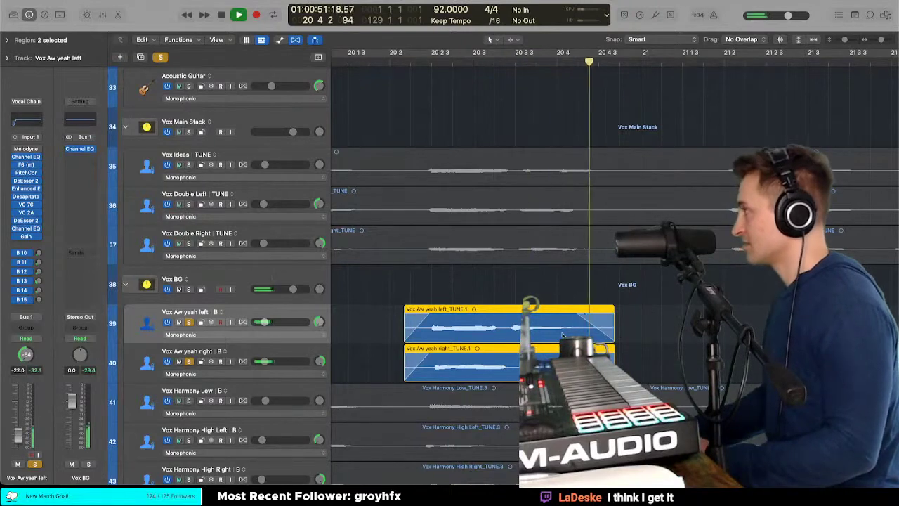
key(space)
Step: Shorten both Vox Aw yeah regions to end just before 20 4 3, keep fade-outs on them, and play them back
click(616, 331)
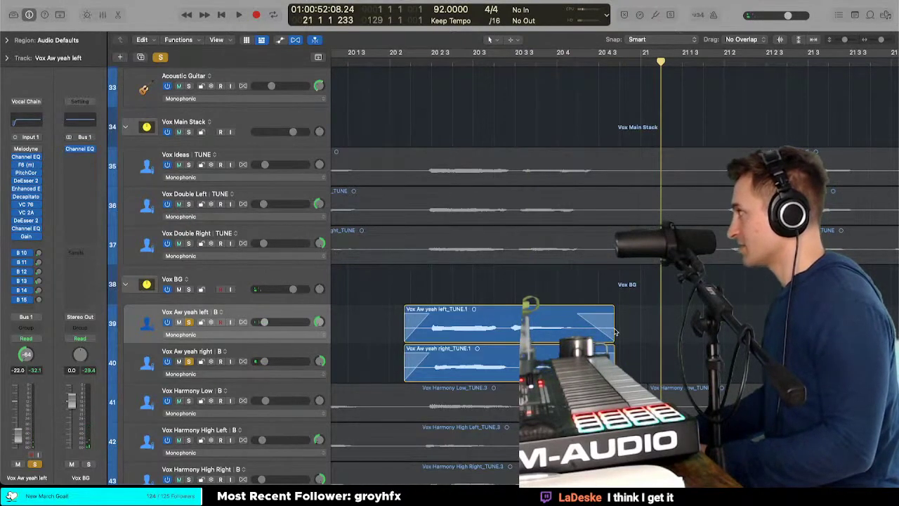
click(600, 335)
key(t)
mouse_move(600, 335)
mouse_down()
mouse_move(602, 347)
mouse_move(596, 328)
mouse_up()
key(t)
key(t)
key(t)
key(space)
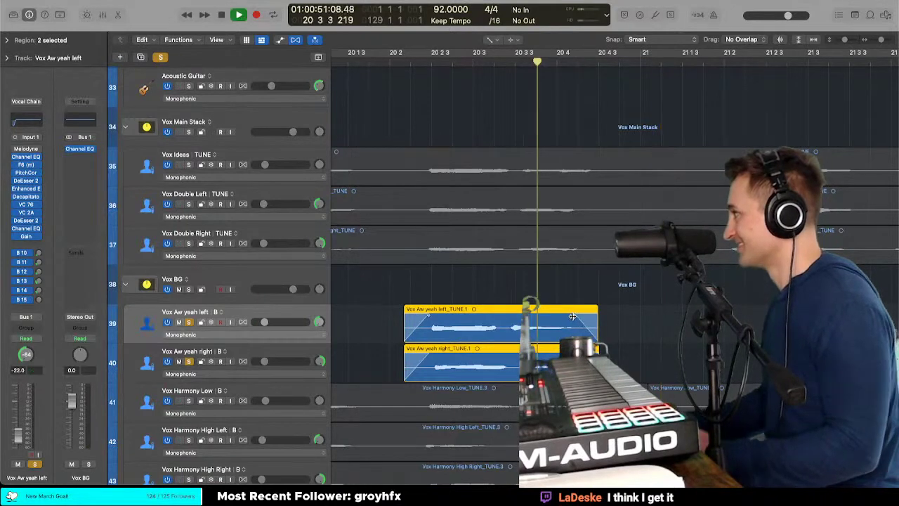
key(space)
key(space)
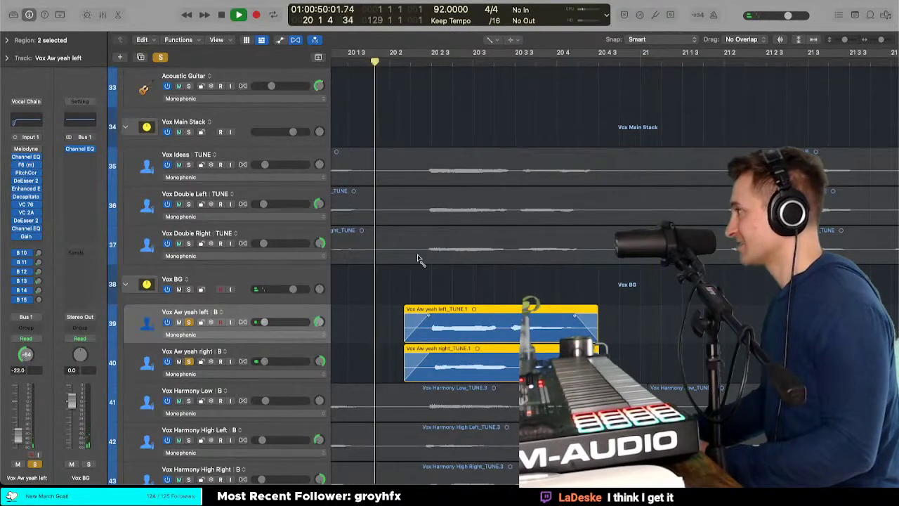
Step: Play the Vox Aw yeah parts from around bar 20 and trim the starts of both regions slightly later
key(super+Left)
key(super+Left)
key(space)
key(space)
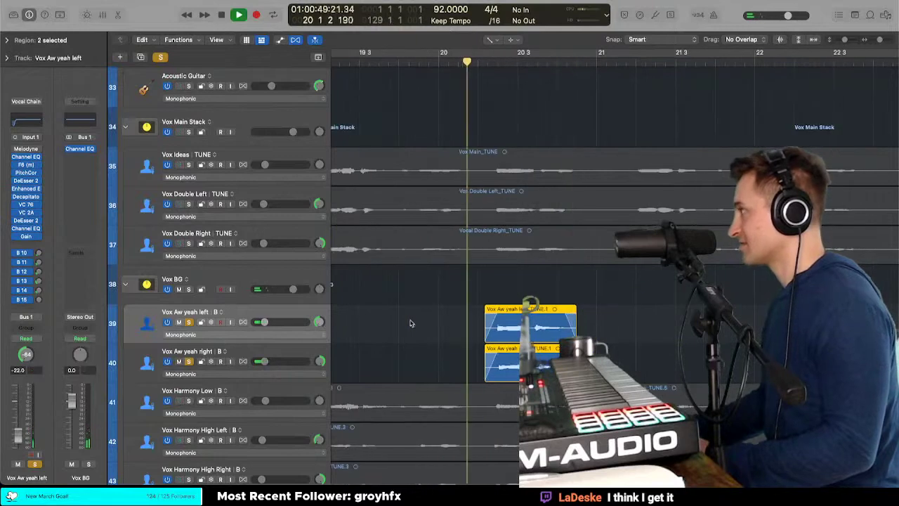
scroll(411, 324, down, 5)
key(super+Up)
key(super+Up)
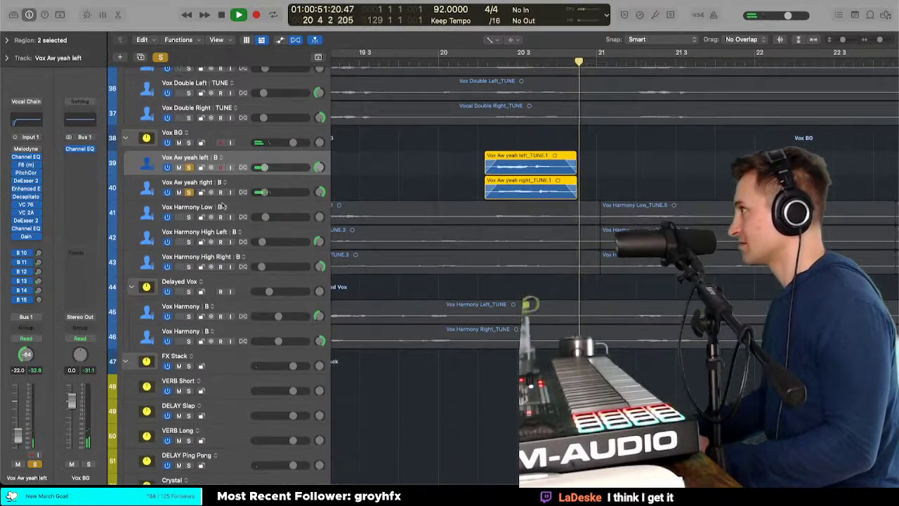
key(space)
drag(487, 168, 489, 167)
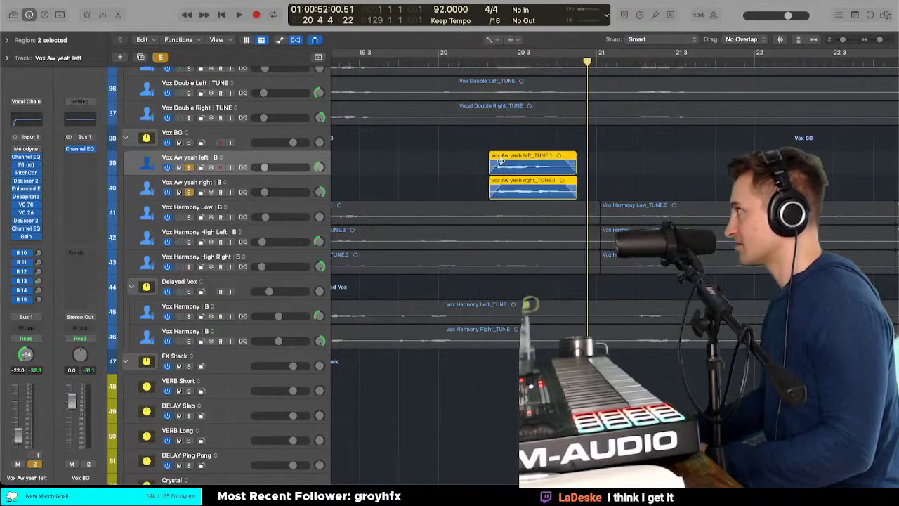
Step: Play back the trimmed Vox Aw yeah regions and check them in the context of Chorus 1
scroll(452, 155, up, 3)
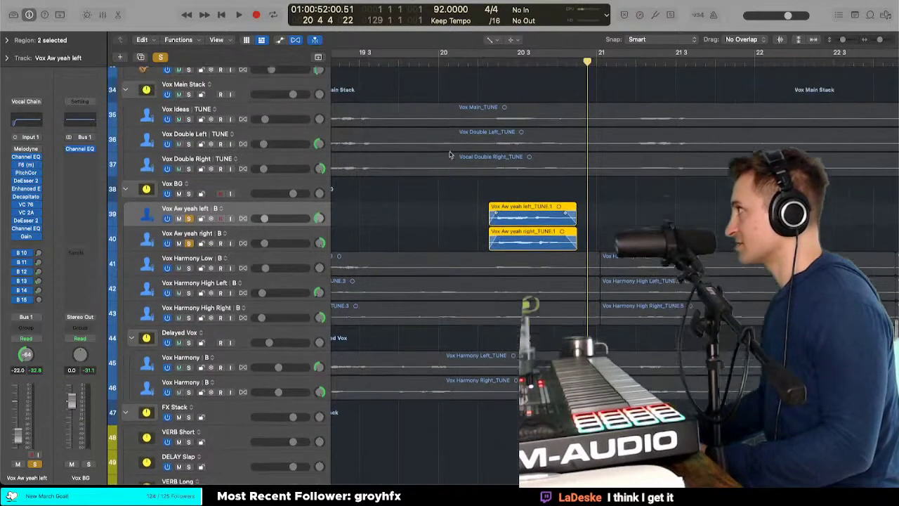
scroll(211, 144, down, 1)
key(space)
scroll(393, 179, left, 5)
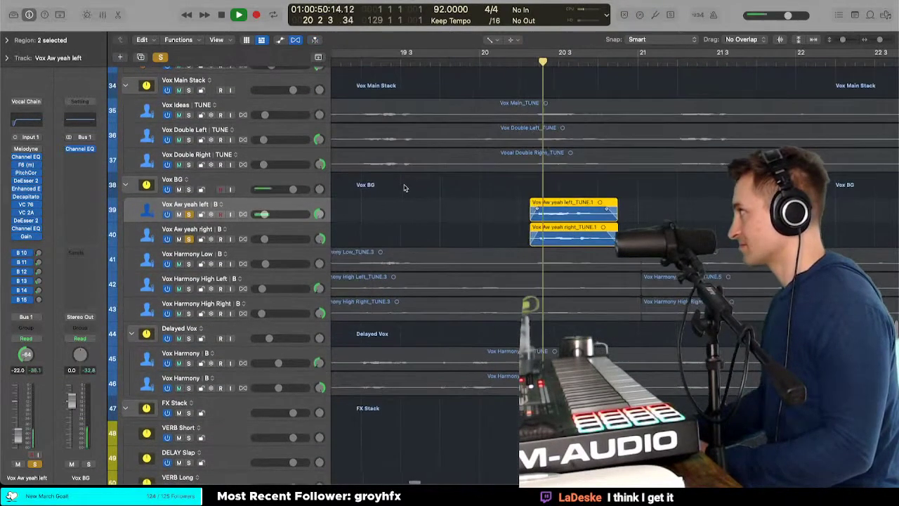
scroll(423, 181, left, 10)
scroll(424, 184, up, 5)
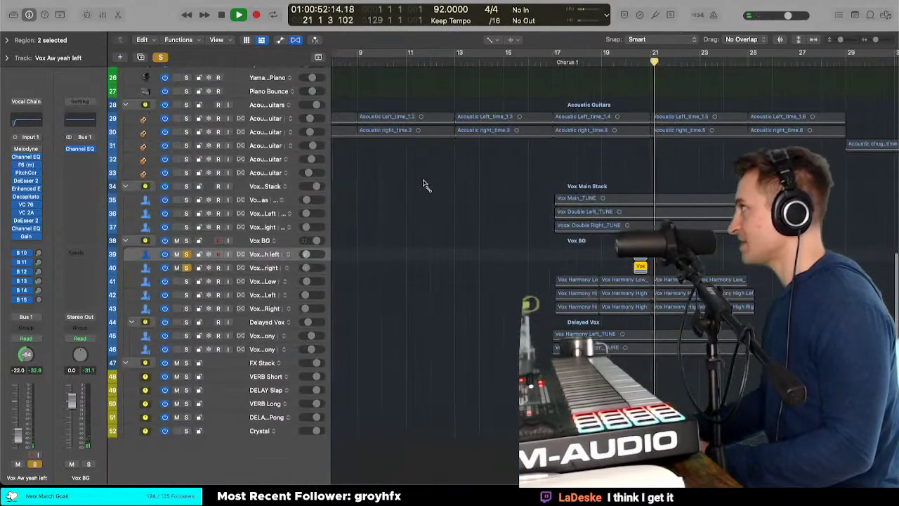
scroll(423, 181, down, 4)
key(t)
key(t)
key(space)
scroll(505, 260, right, 5)
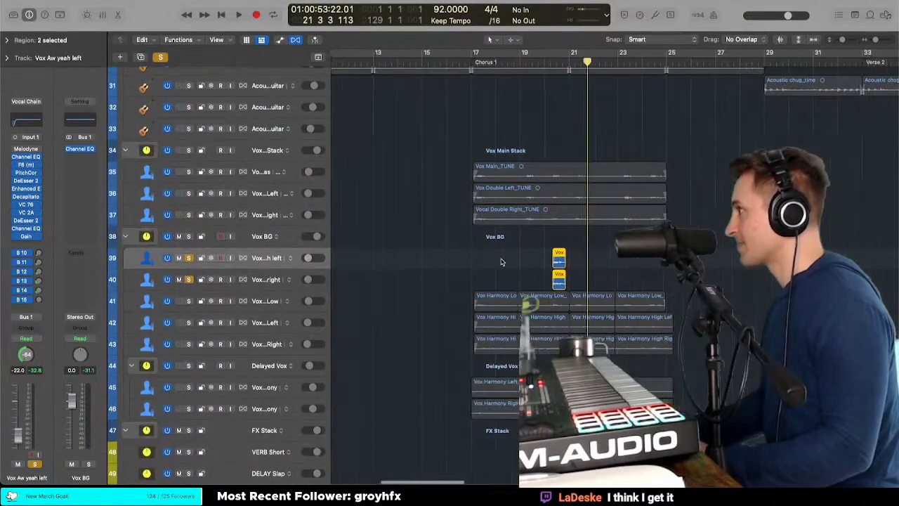
scroll(501, 260, down, 2)
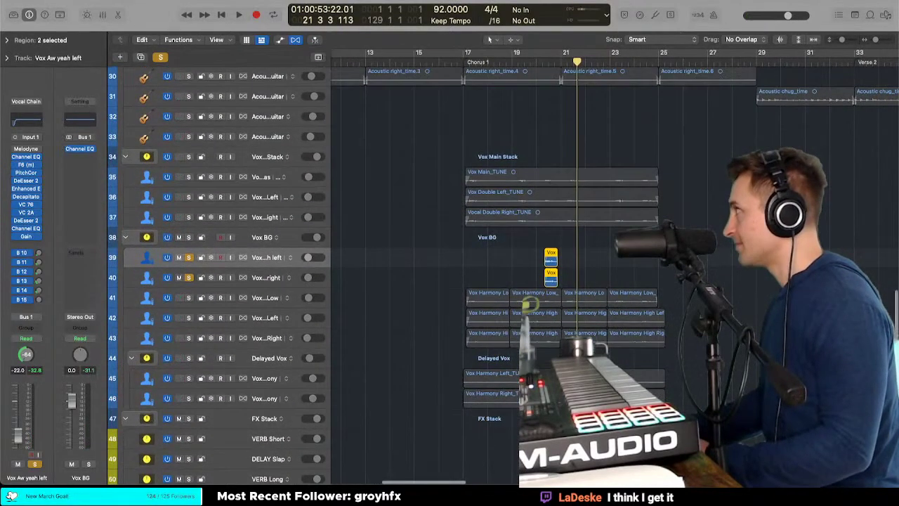
click(650, 40)
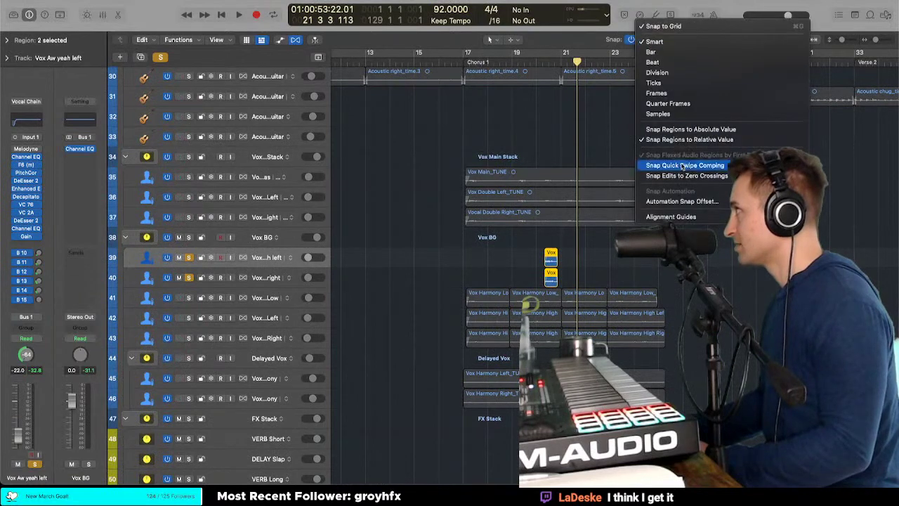
click(590, 151)
scroll(422, 231, down, 2)
key(t)
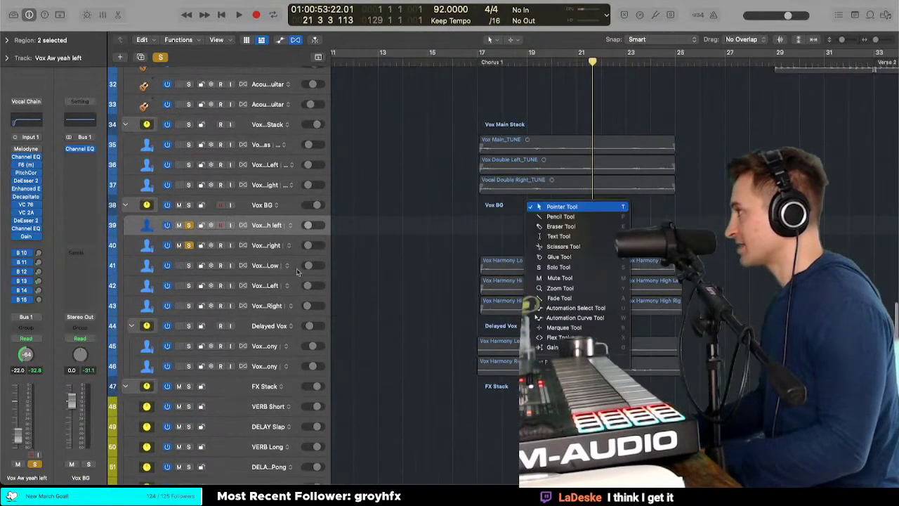
click(297, 272)
Step: Solo the Vox Harmony Low, High Left and High Right tracks instead of the Vox Aw yeah tracks and select all their regions
click(189, 264)
mouse_move(191, 245)
mouse_down()
mouse_move(190, 229)
mouse_move(192, 247)
mouse_up()
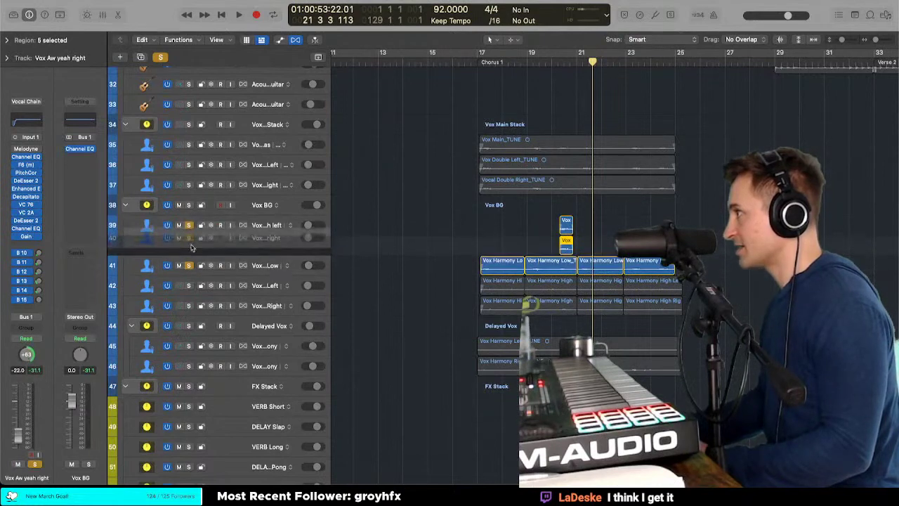
click(190, 225)
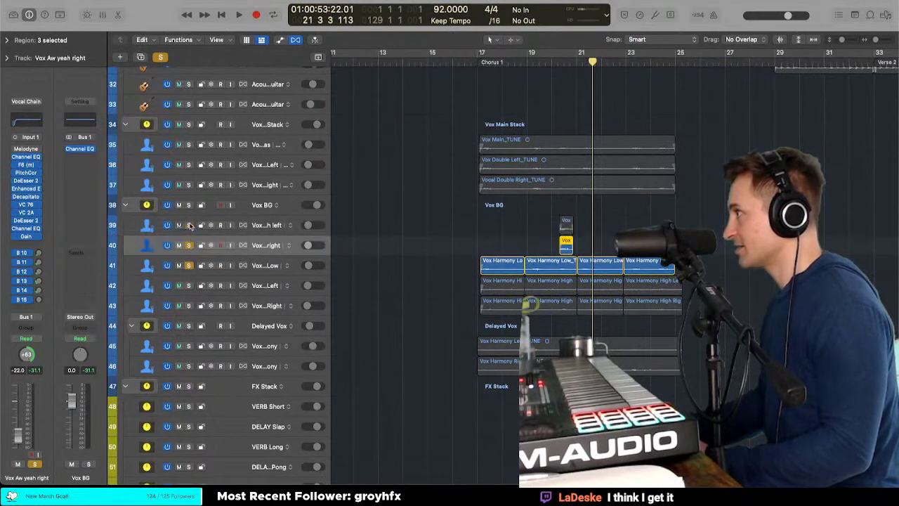
click(261, 270)
shift+click(269, 309)
key(super+Right)
key(super+Right)
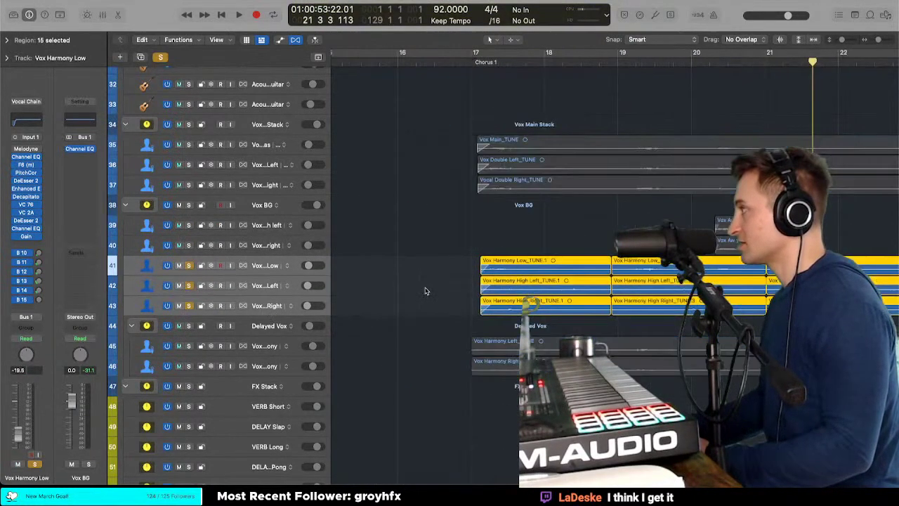
key(z)
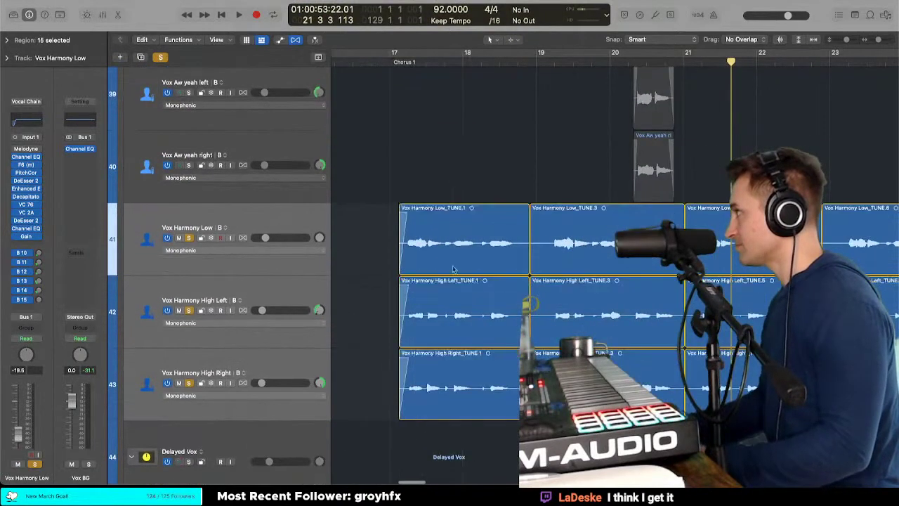
Step: Select the first region on each Vox Harmony track, play from just before bar 17, and trim the three starts slightly later
click(441, 294)
key(space)
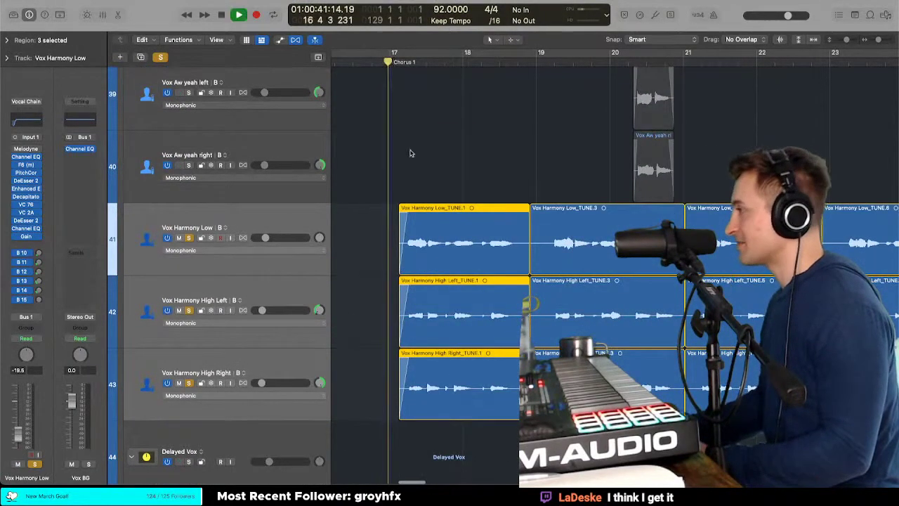
key(super+Right)
key(super+Right)
key(space)
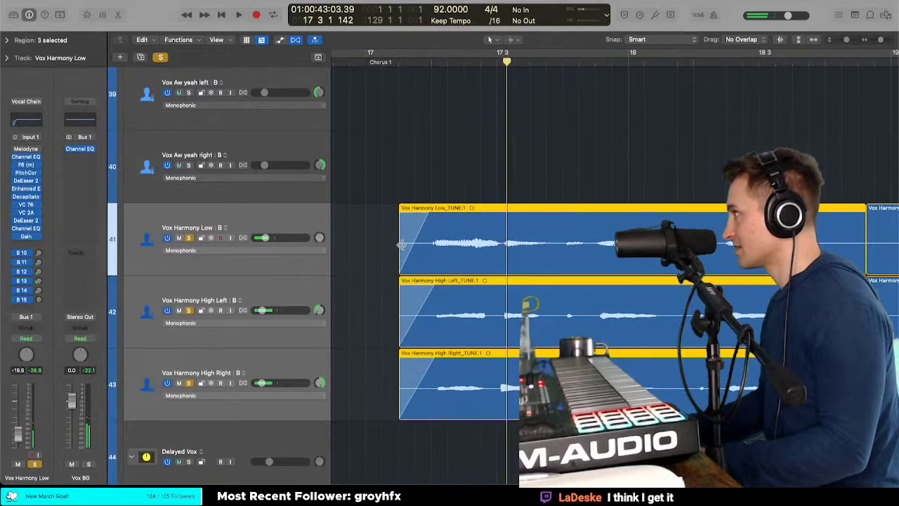
drag(404, 249, 409, 264)
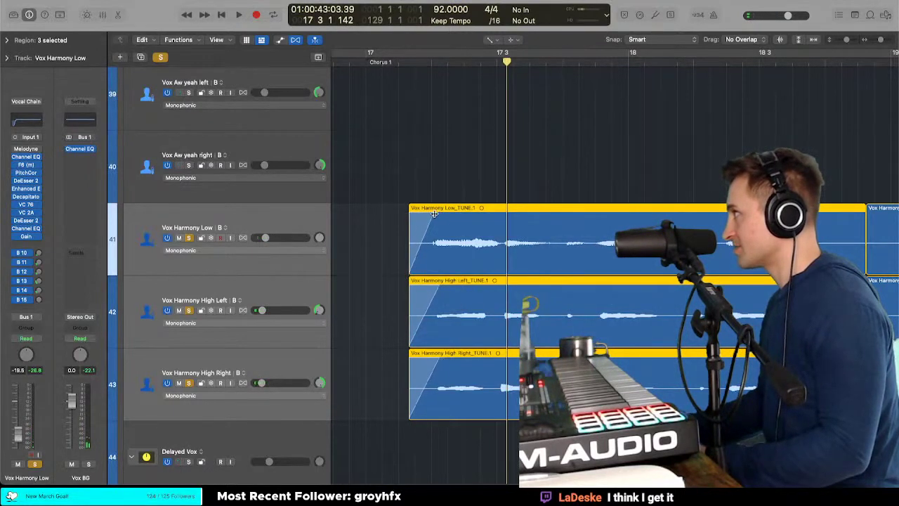
Step: Trim the ends of the first three Vox Harmony regions to about beat 18 4, give them fade-outs, and play the transition
scroll(435, 213, right, 5)
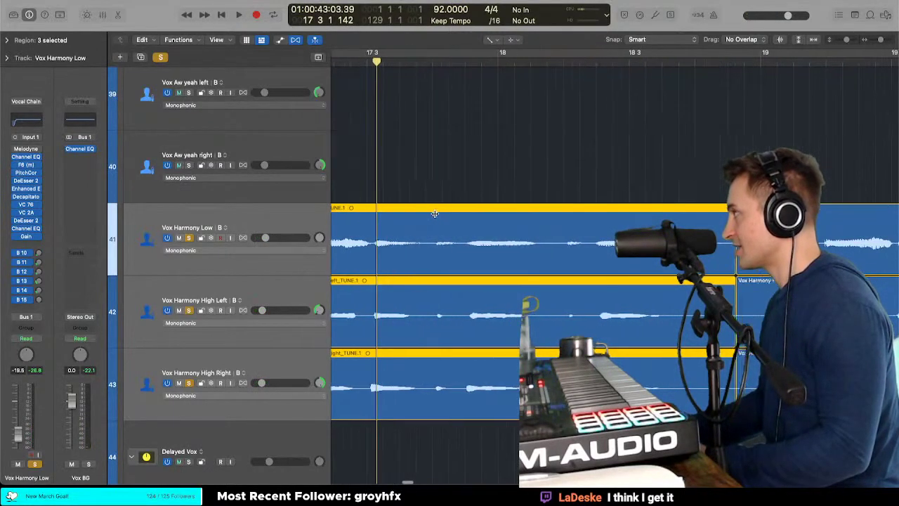
click(613, 59)
key(space)
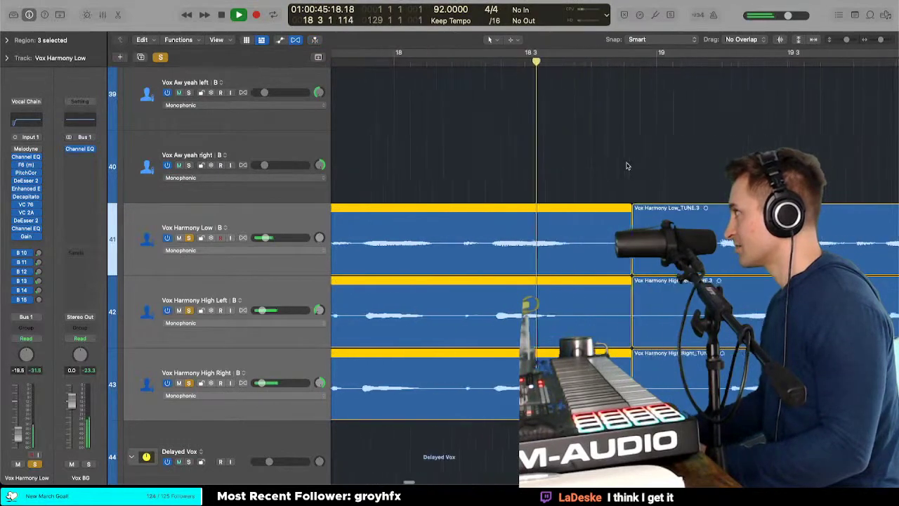
key(space)
drag(614, 248, 583, 245)
key(space)
key(space)
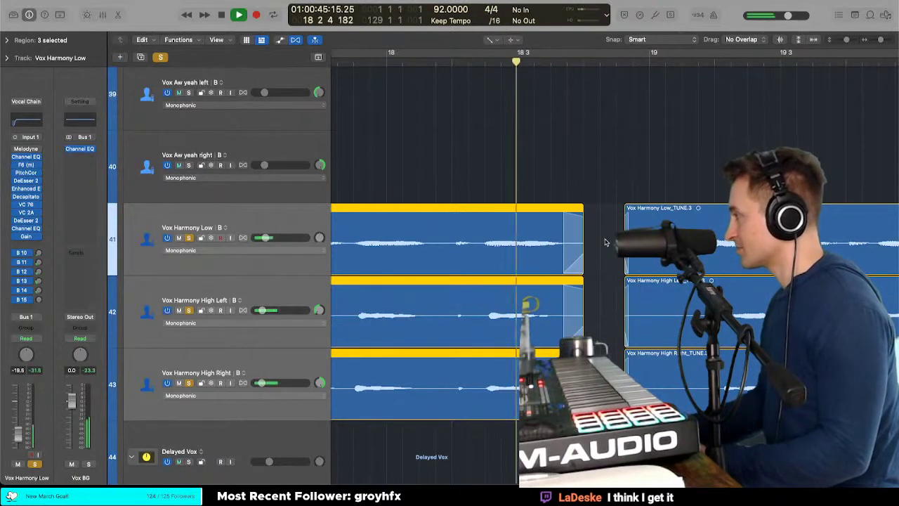
alt+click(568, 239)
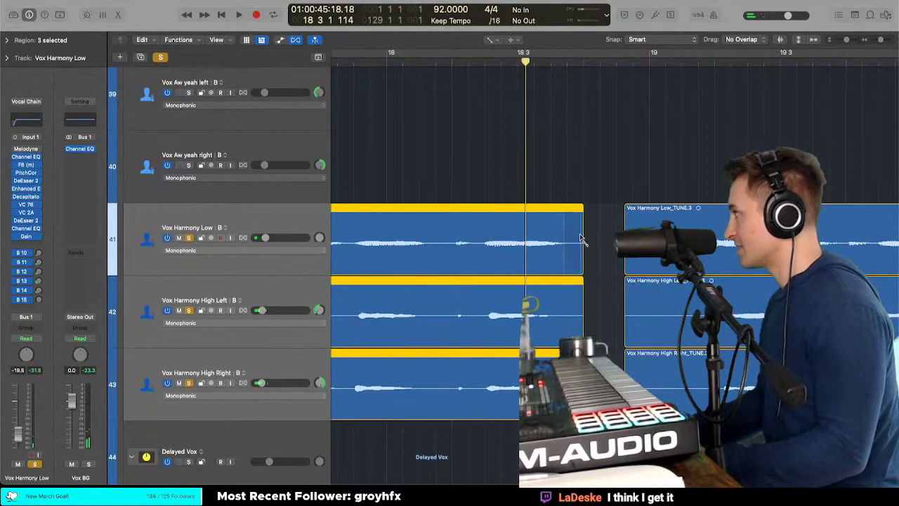
key(space)
scroll(580, 243, right, 3)
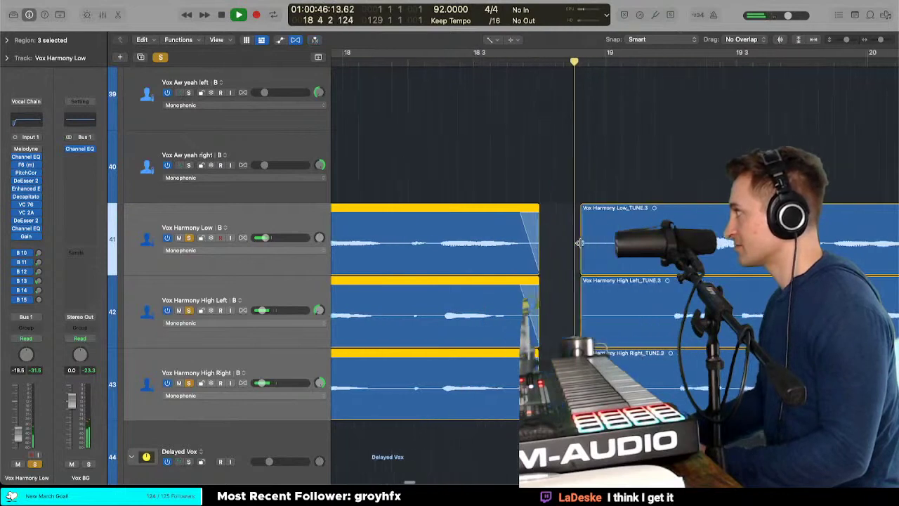
Step: Select the second region on each Vox Harmony track, trim their starts to just after bar 19, and fade them in
key(t)
key(t)
drag(531, 196, 597, 376)
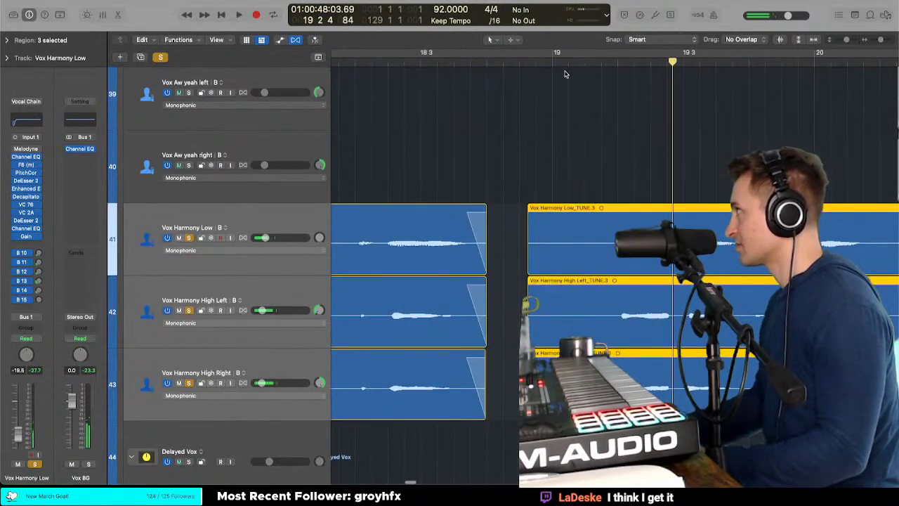
key(space)
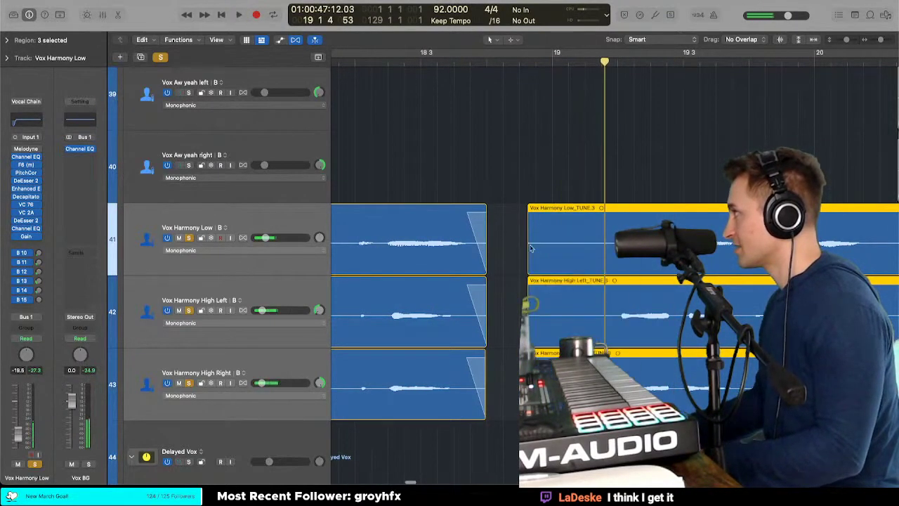
key(t)
key(a)
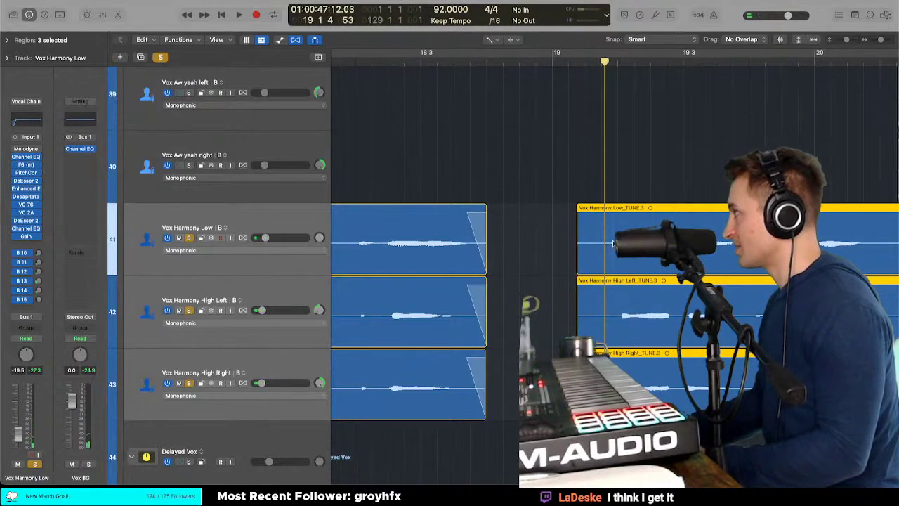
key(t)
key(t)
Step: Play the second Vox Harmony phrase and trim its regions to end just before bar 21 with fade-outs
key(space)
scroll(555, 231, right, 3)
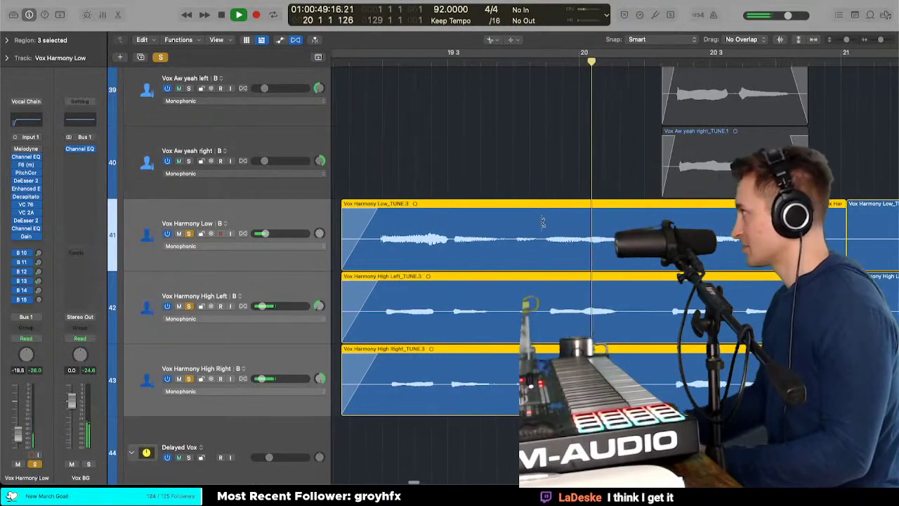
scroll(555, 228, right, 3)
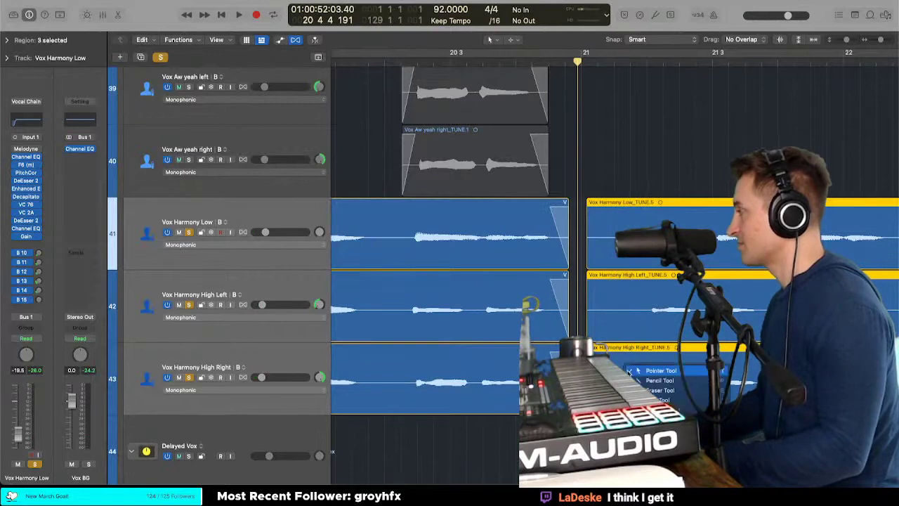
key(space)
Step: Trim the starts of the three Vox Harmony TUNE.5 regions to just after bar 21, fade them in, and play them
scroll(492, 106, right, 5)
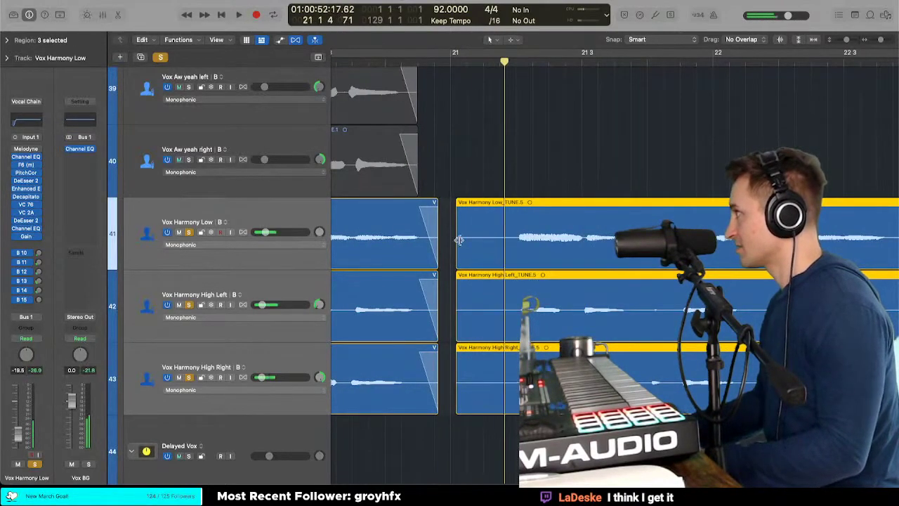
mouse_move(458, 240)
mouse_down()
mouse_move(481, 241)
mouse_move(472, 240)
mouse_up()
click(476, 61)
key(space)
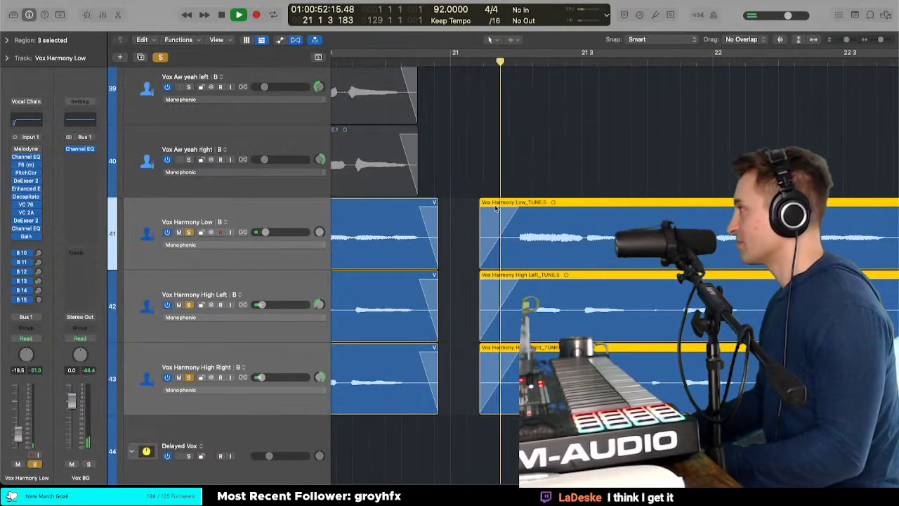
Step: Trim the ends of the three Vox Harmony TUNE.5 regions to shortly before bar 23, give them fade-outs, and play the transition
scroll(495, 209, right, 5)
key(t)
key(Escape)
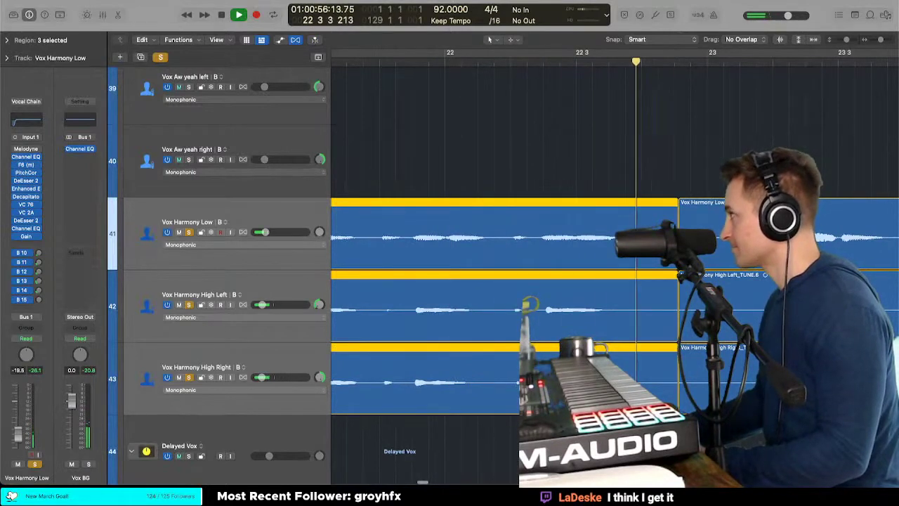
drag(677, 238, 656, 225)
key(space)
key(space)
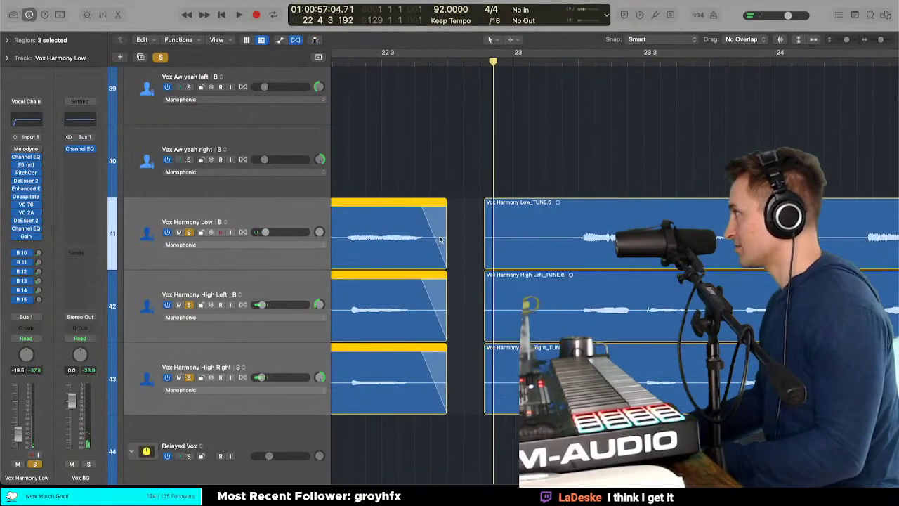
drag(442, 237, 434, 238)
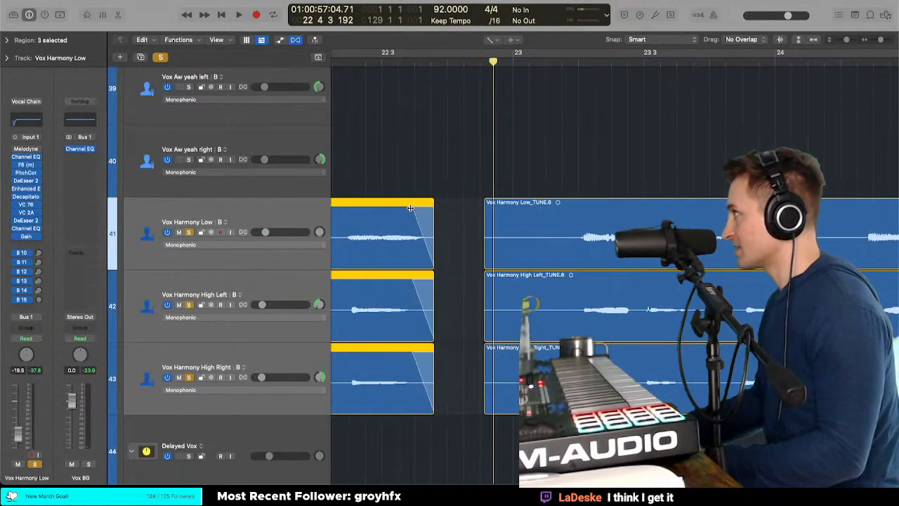
click(370, 75)
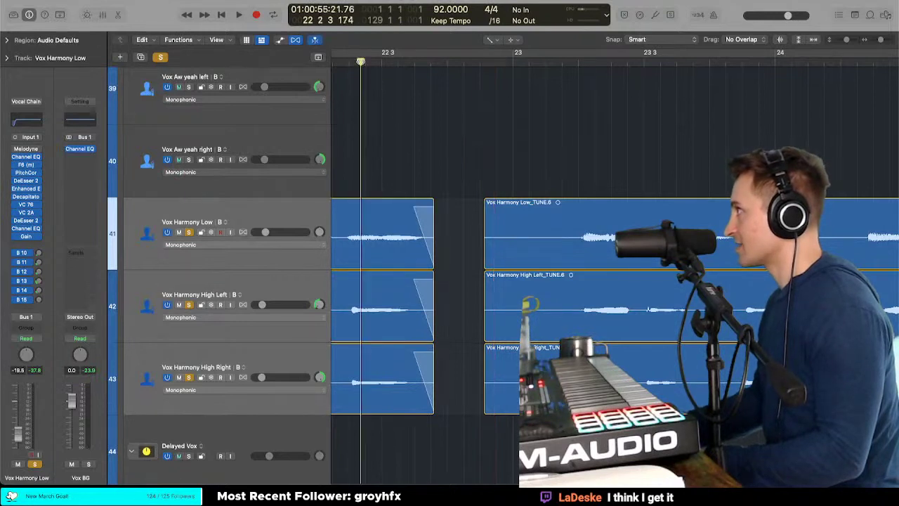
key(space)
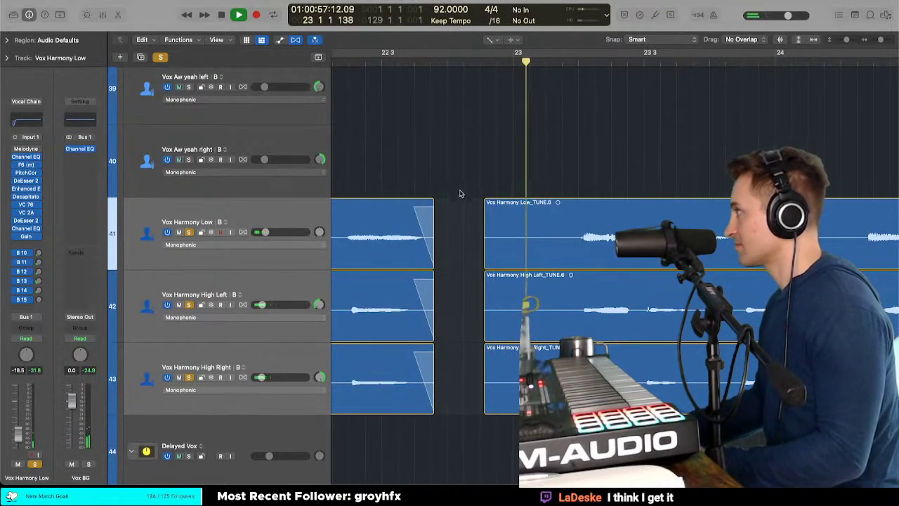
Step: Trim the starts of the three Vox Harmony TUNE.6 regions to just after bar 23 and fade them in
drag(461, 191, 501, 373)
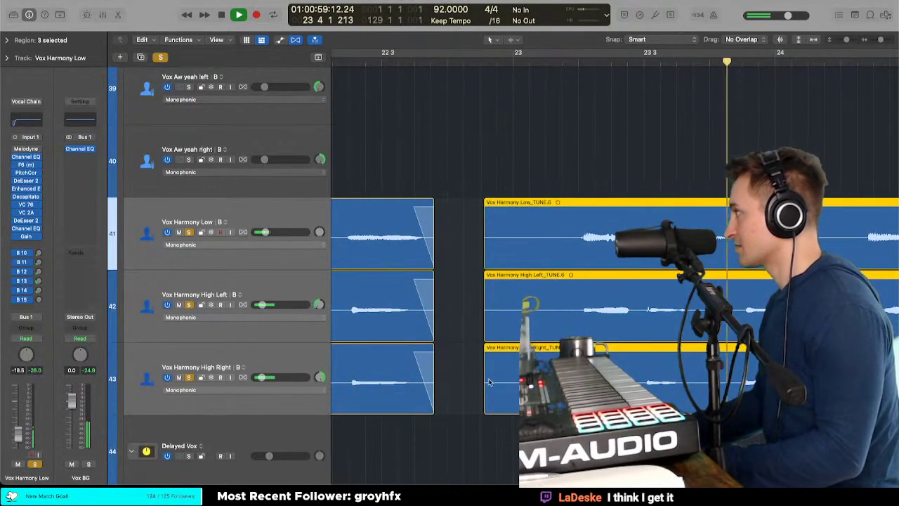
key(space)
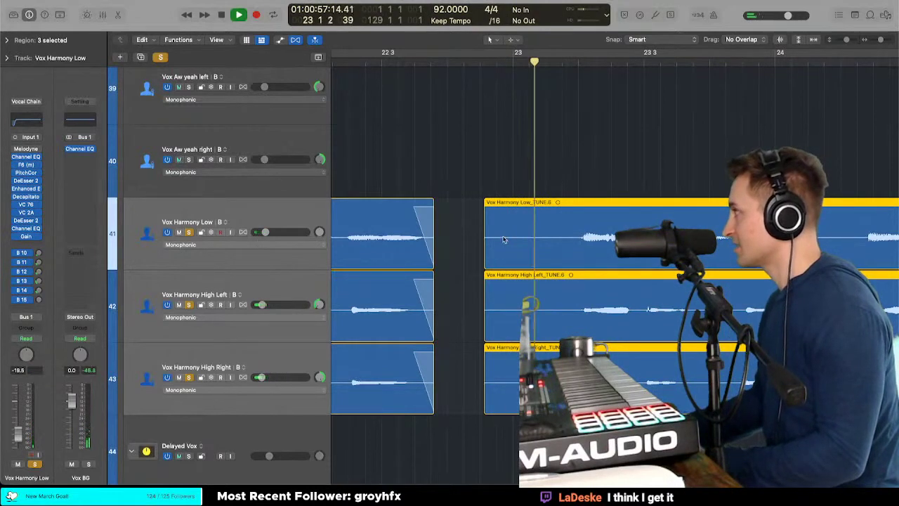
drag(484, 238, 526, 239)
key(t)
key(a)
drag(582, 239, 506, 237)
key(space)
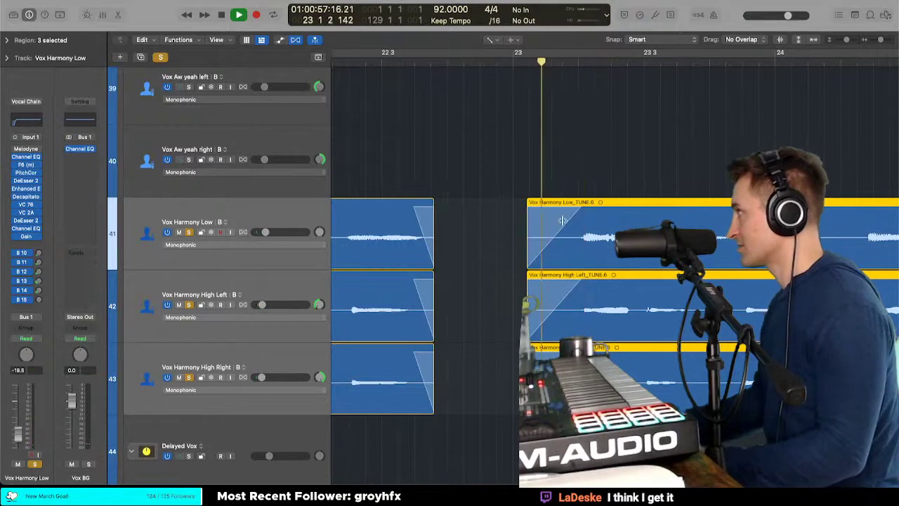
Step: Shorten the two Vox Harmony High TUNE.6 regions to end with the Low region before bar 25, and give all three fade-outs
scroll(562, 221, right, 10)
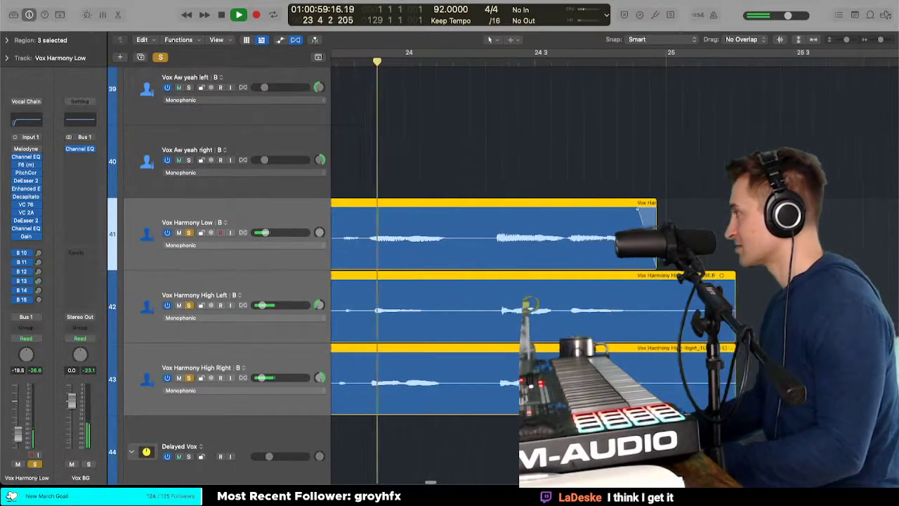
scroll(638, 210, right, 1)
drag(660, 249, 685, 394)
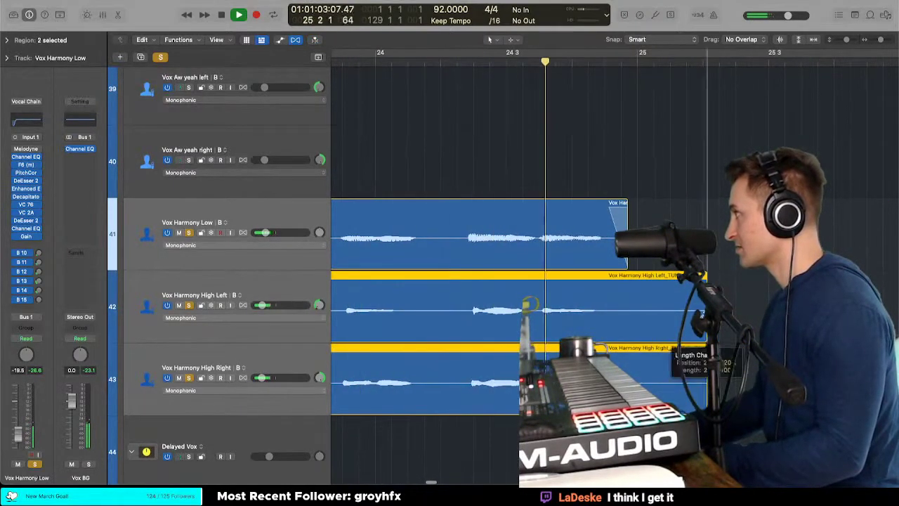
drag(705, 349, 627, 349)
key(t)
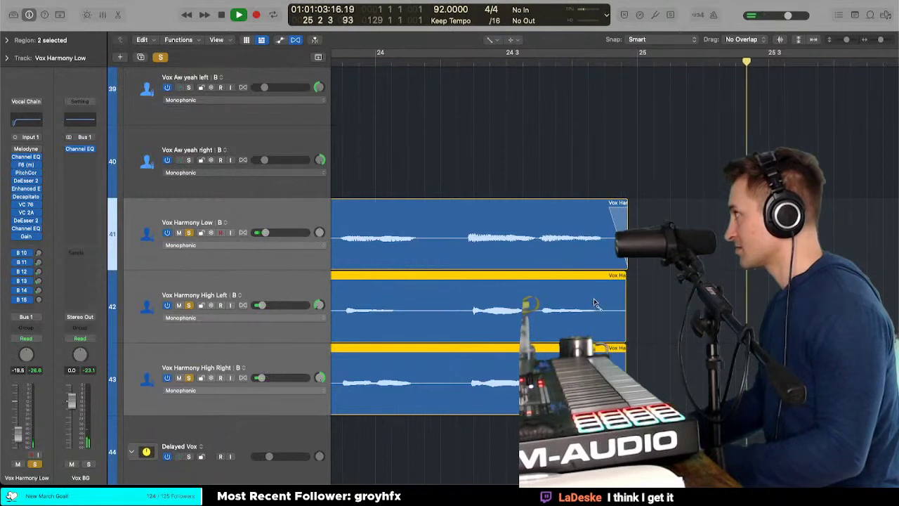
click(604, 209)
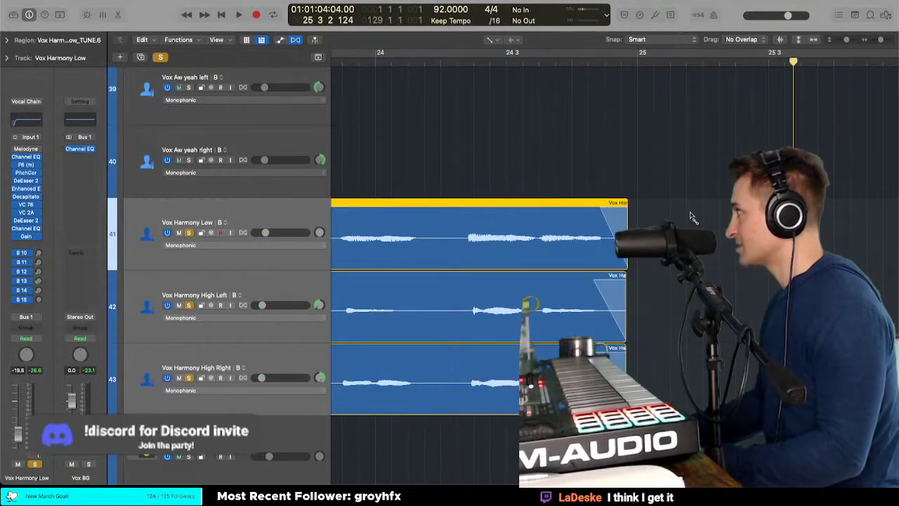
Step: Play the phrase ending before bar 25 and trim the ends of all three Vox Harmony TUNE.6 regions slightly earlier
key(t)
click(602, 178)
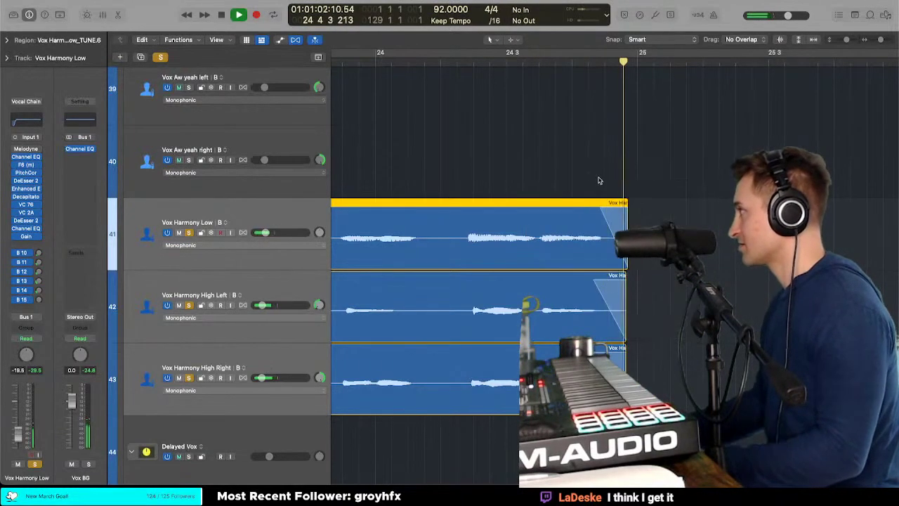
key(super+a)
drag(626, 211, 618, 211)
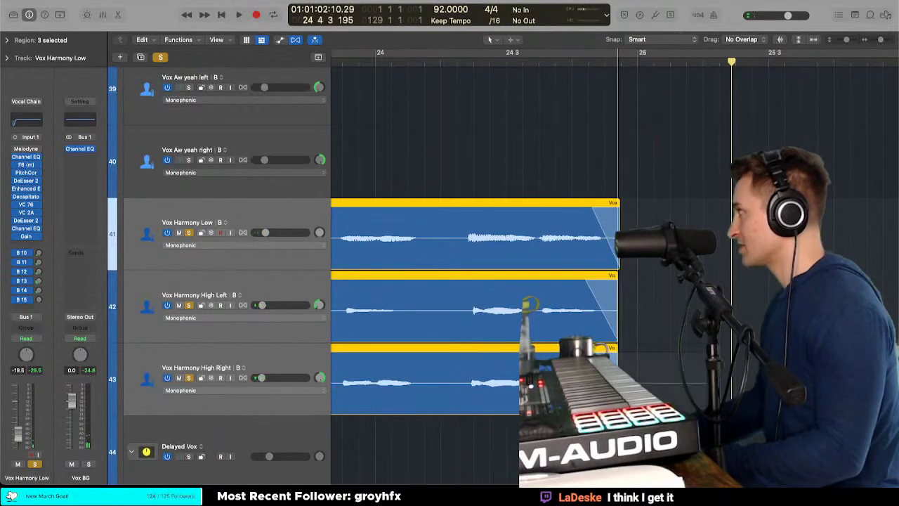
key(t)
key(t)
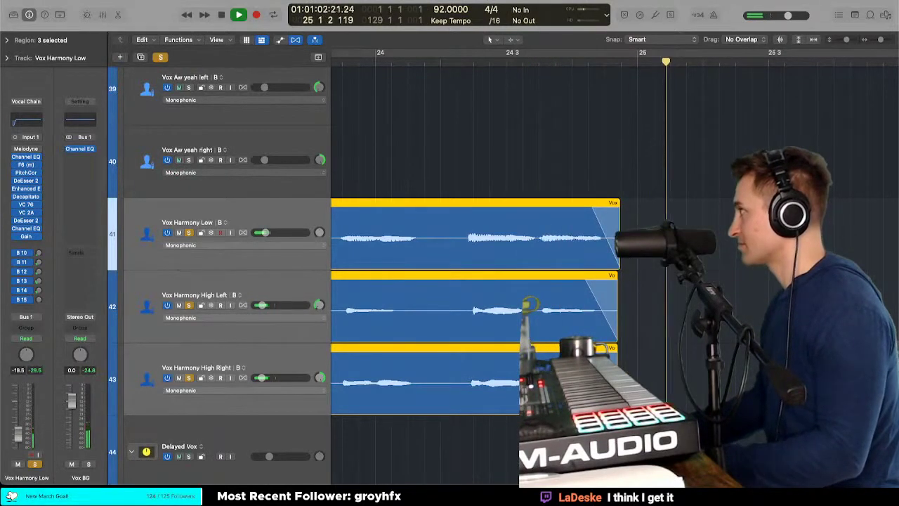
Step: Select the three Vox Harmony TUNE.3 regions and trim their ends slightly earlier before bar 21
key(super+Left)
key(super+Left)
key(super+Left)
key(super+Left)
scroll(622, 231, left, 5)
key(super+Up)
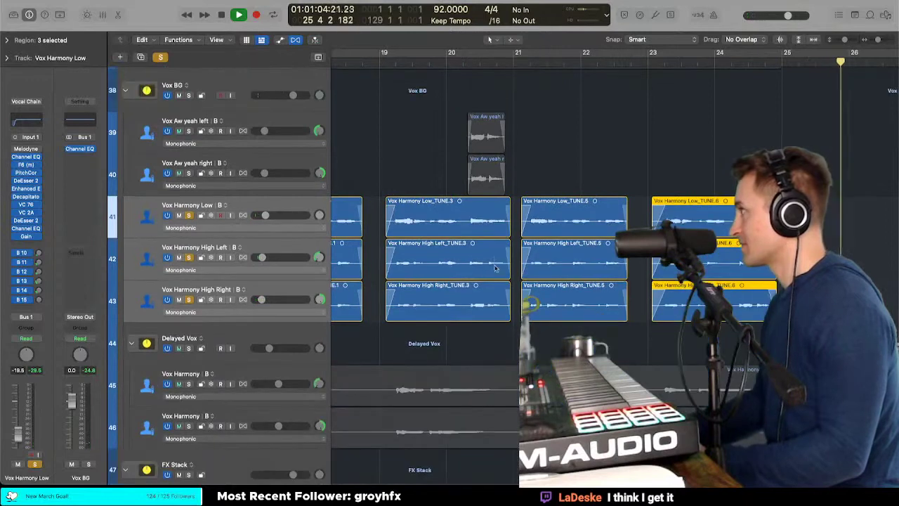
drag(501, 328, 502, 228)
scroll(501, 224, left, 1)
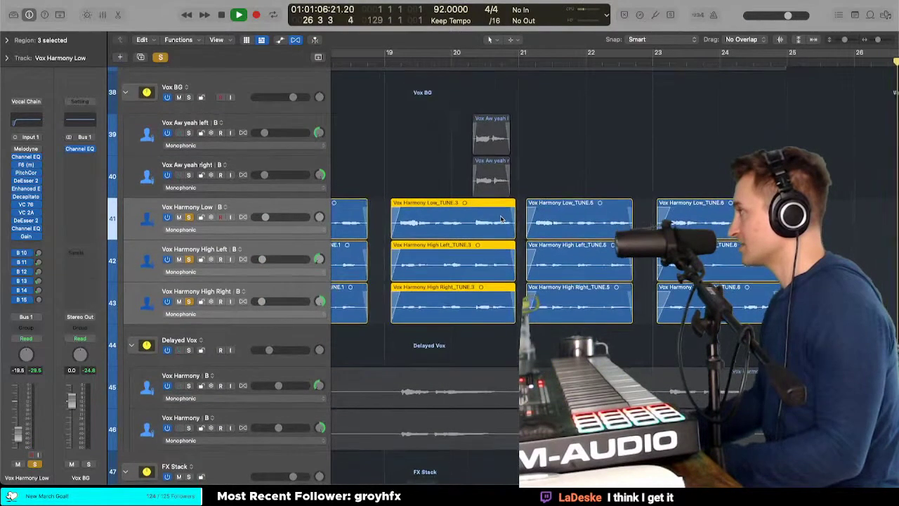
key(super+Right)
key(super+Right)
key(super+Right)
key(super+Right)
scroll(502, 219, right, 10)
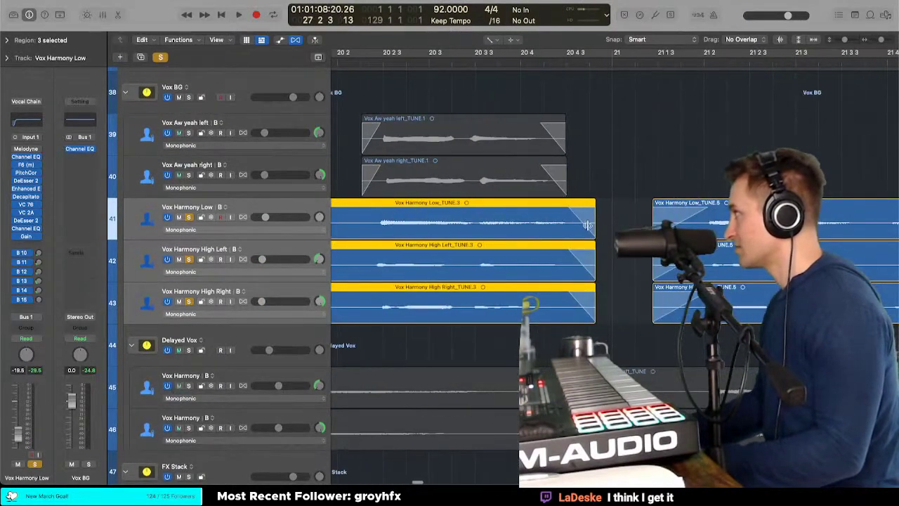
right_click(587, 225)
key(Escape)
drag(588, 224, 589, 225)
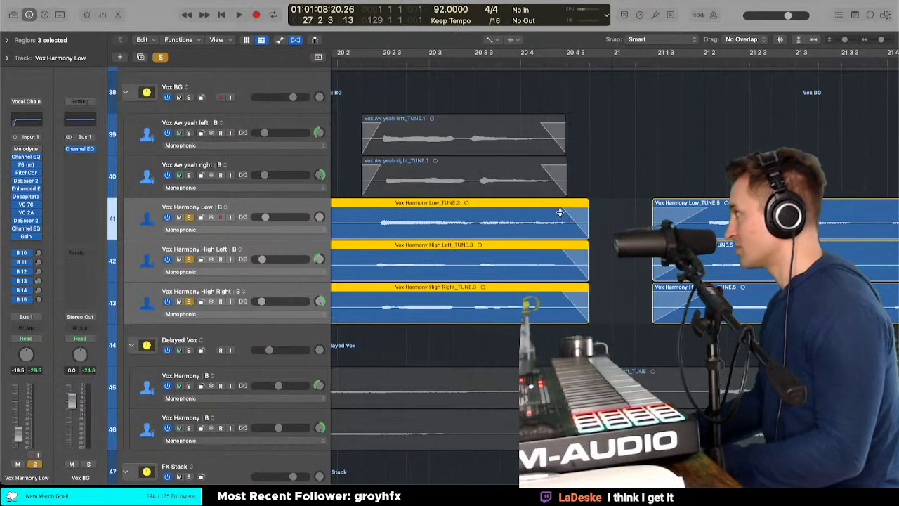
key(space)
Step: Stop playback and take the three Vox Harmony tracks out of solo
key(super+Left)
key(super+Left)
key(super+Left)
key(super+Left)
scroll(566, 217, left, 5)
key(super+Up)
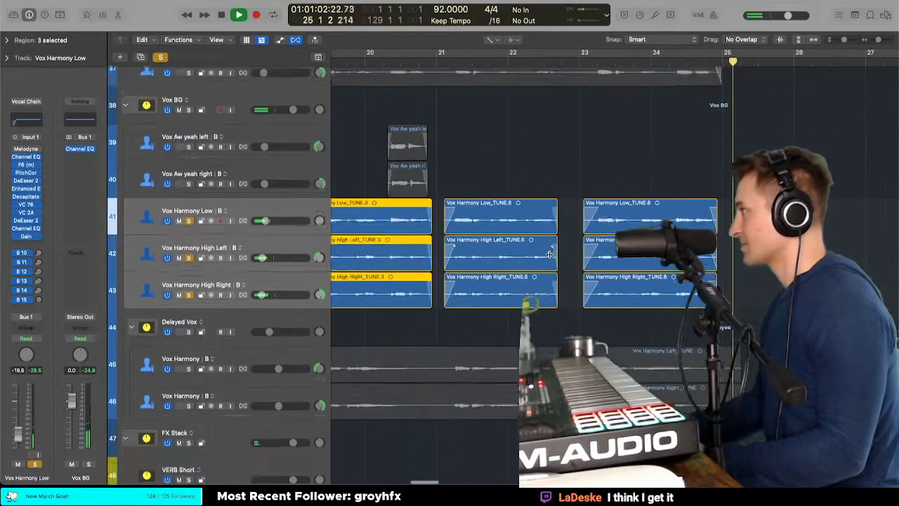
key(super+Up)
key(space)
scroll(548, 256, left, 6)
key(t)
key(t)
drag(189, 215, 188, 264)
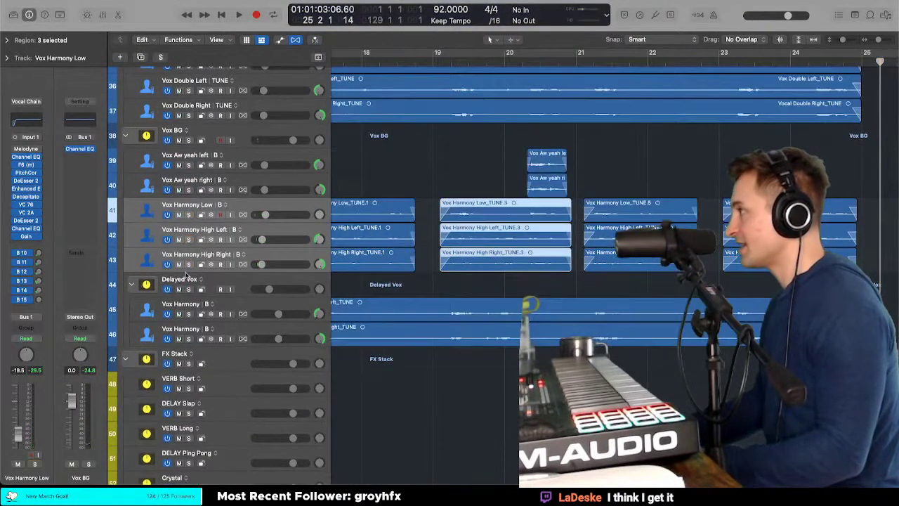
Step: Solo the Vox Main Stack and select its track
scroll(411, 246, up, 7)
scroll(412, 247, down, 5)
scroll(412, 247, up, 3)
key(super+Down)
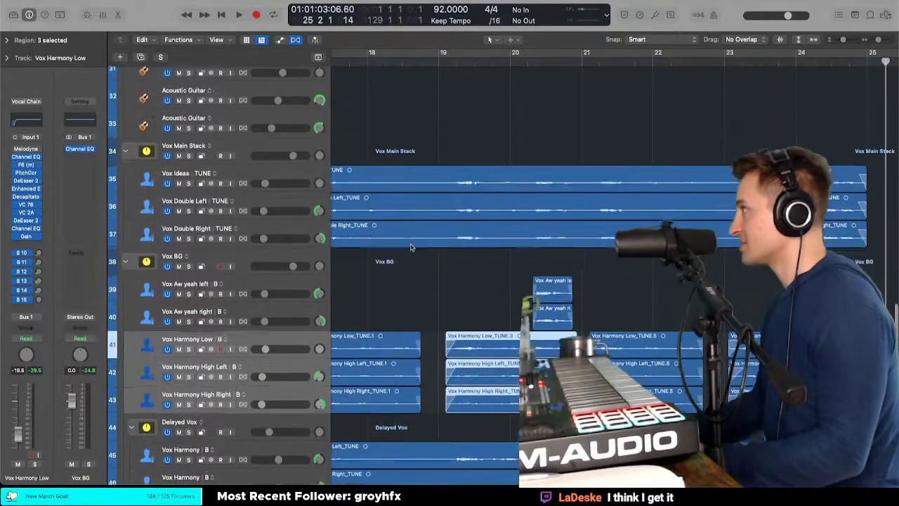
key(super+Down)
key(super+Down)
scroll(412, 246, left, 4)
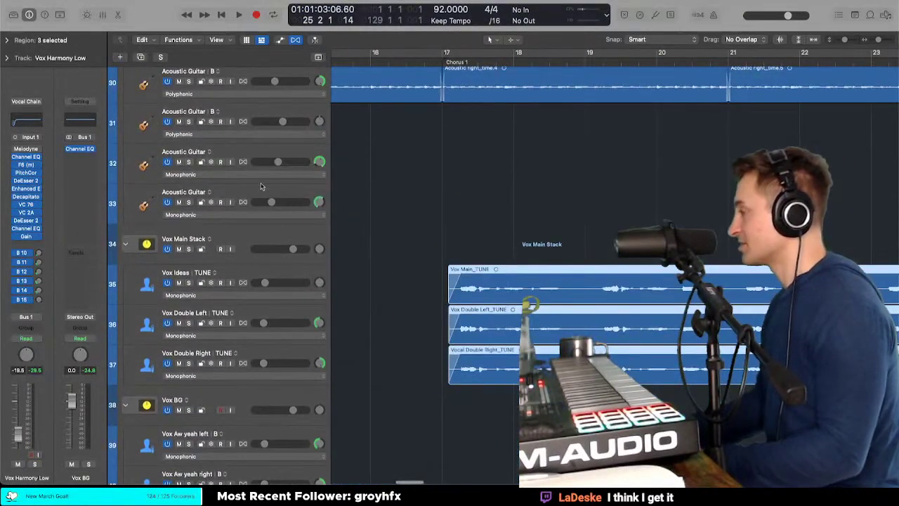
click(189, 249)
click(232, 240)
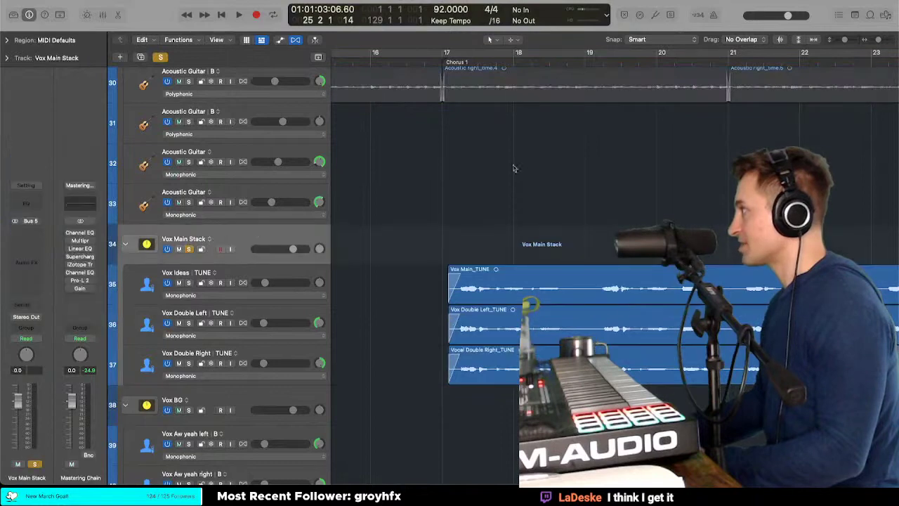
Step: Split the three Vox Main Stack regions shortly after bar 17, remove the leading pieces, and play the remaining regions
scroll(503, 148, up, 5)
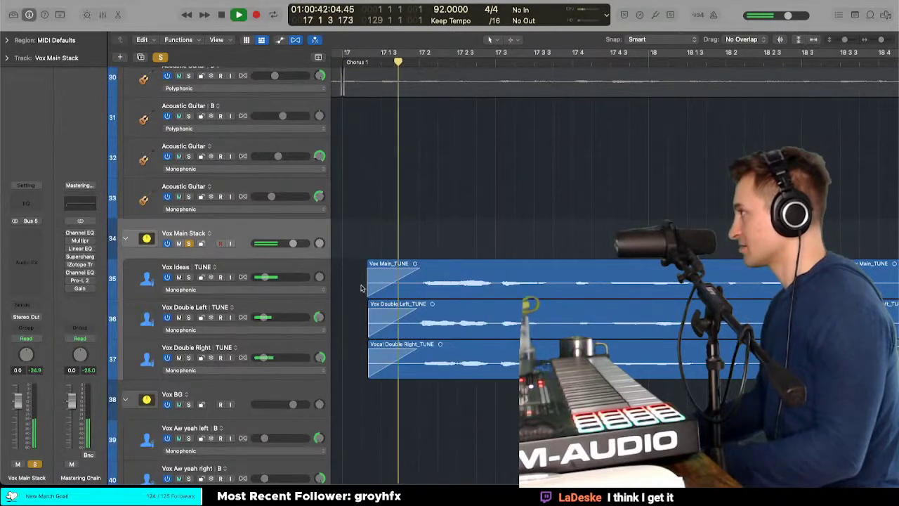
drag(361, 283, 379, 344)
key(t)
key(i)
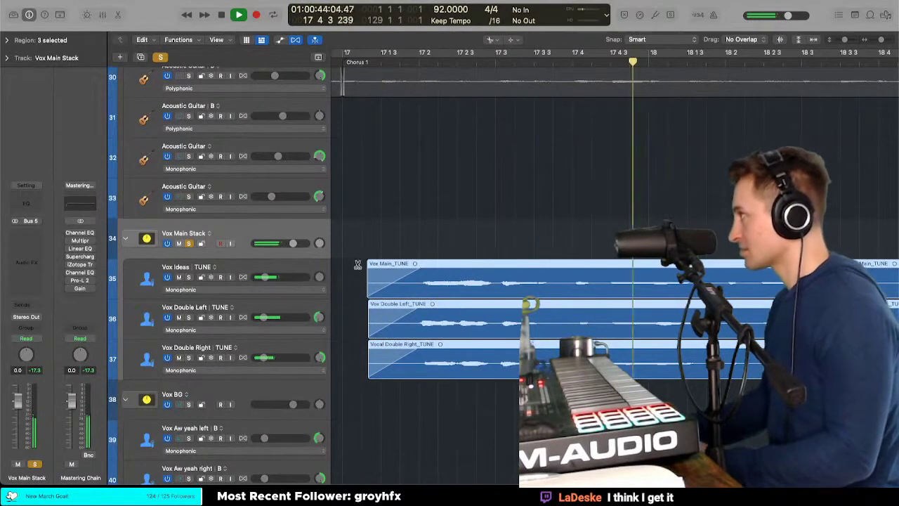
click(373, 279)
key(t)
key(t)
click(365, 361)
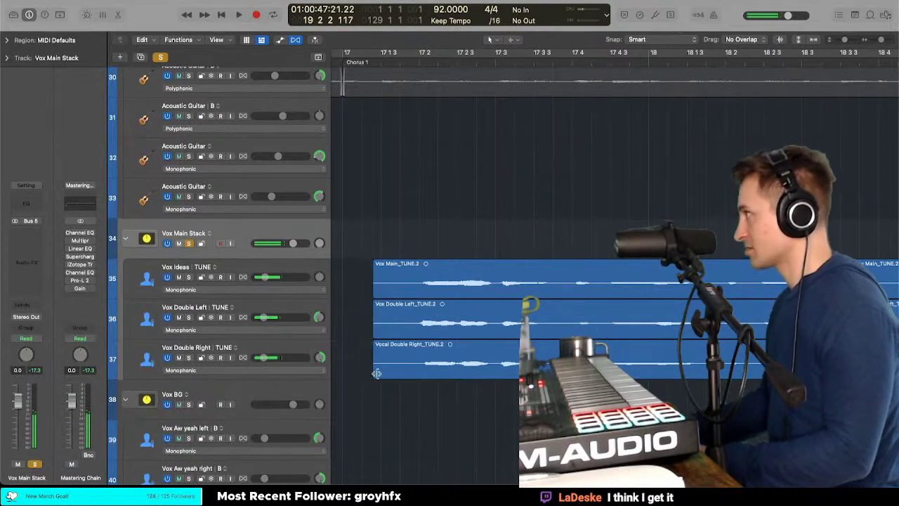
drag(398, 225, 408, 351)
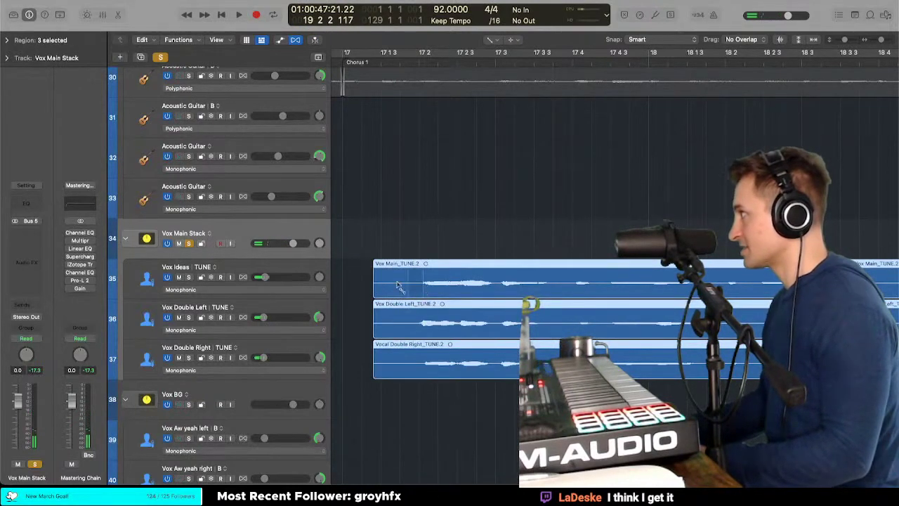
key(space)
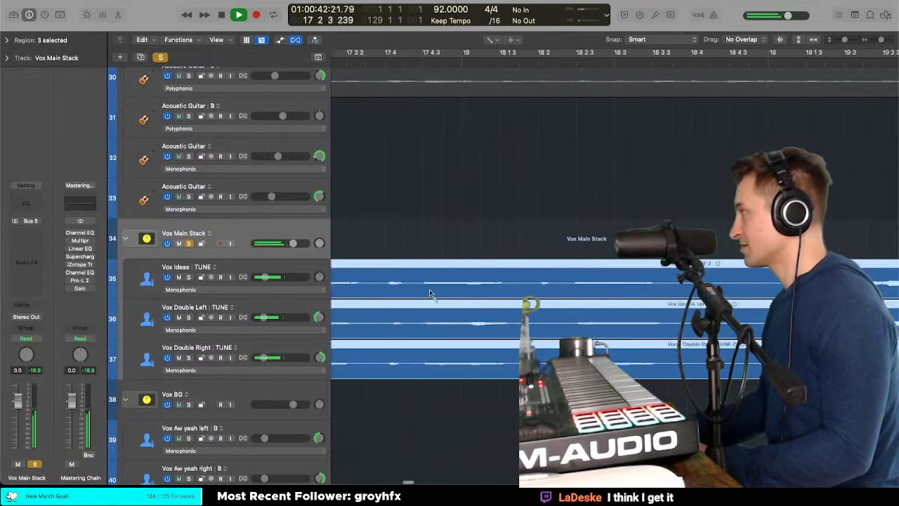
Step: Split the three Vox Main Stack regions just after beat 18 4, at the end of the first phrase
scroll(431, 295, right, 4)
key(t)
key(i)
scroll(460, 288, left, 1)
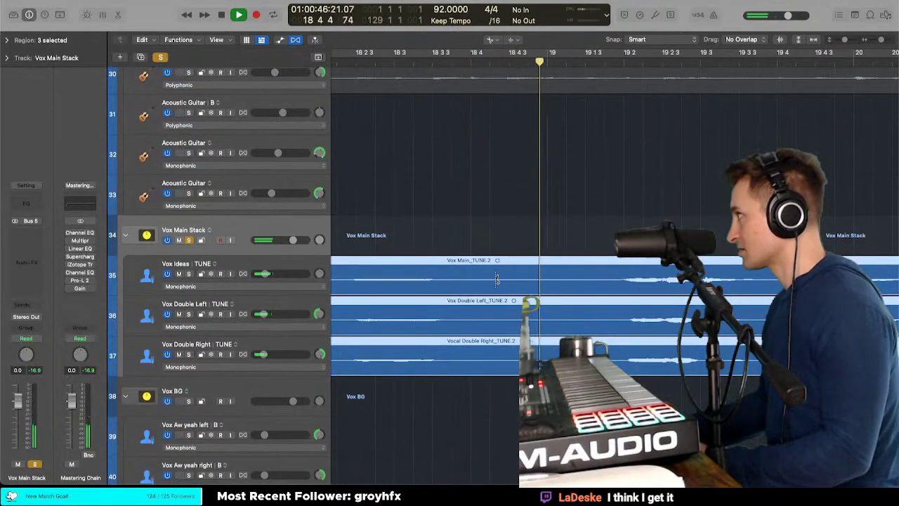
click(496, 280)
key(t)
key(t)
key(space)
Step: Trim the starts of the second-phrase Vox Main Stack regions to just after bar 19, fade them in, and play the transition
drag(503, 278, 567, 279)
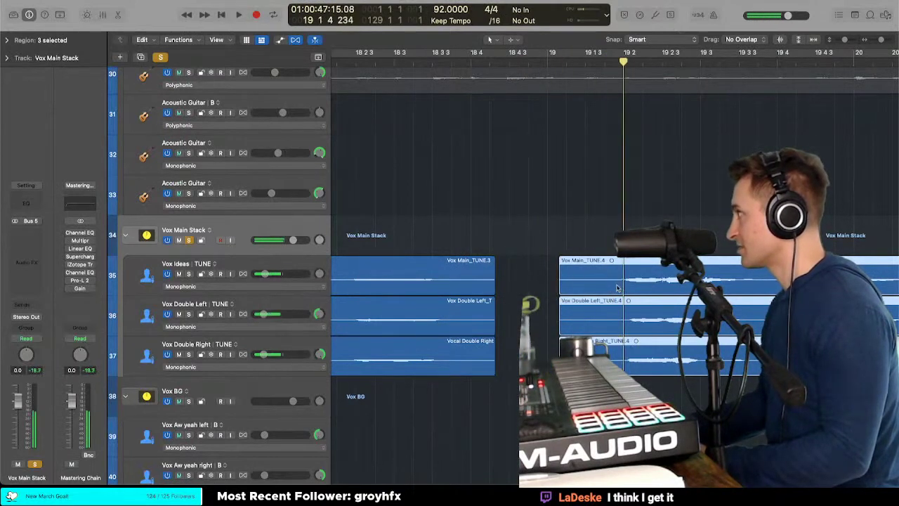
key(t)
key(t)
key(space)
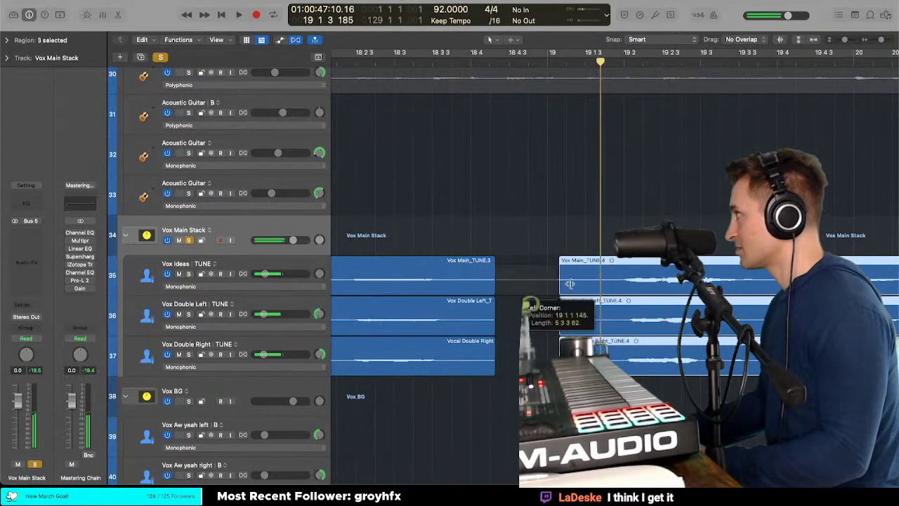
drag(578, 284, 578, 283)
key(space)
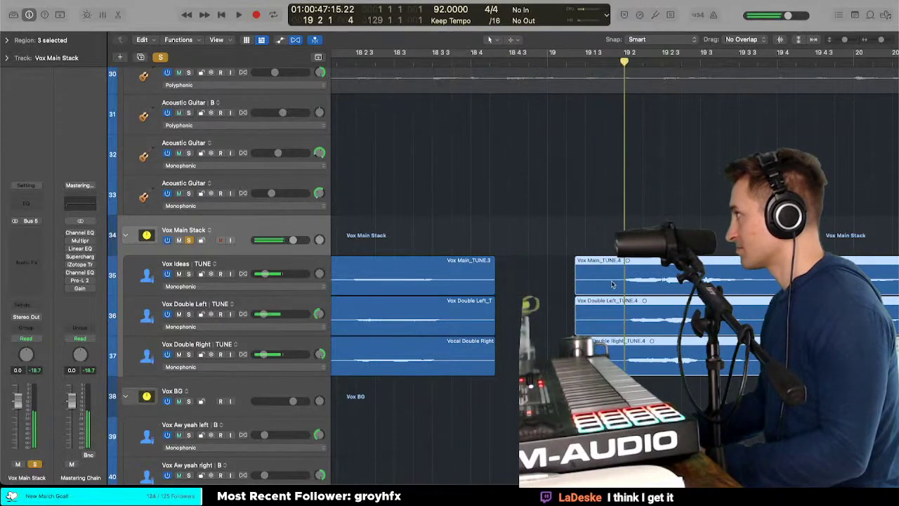
key(t)
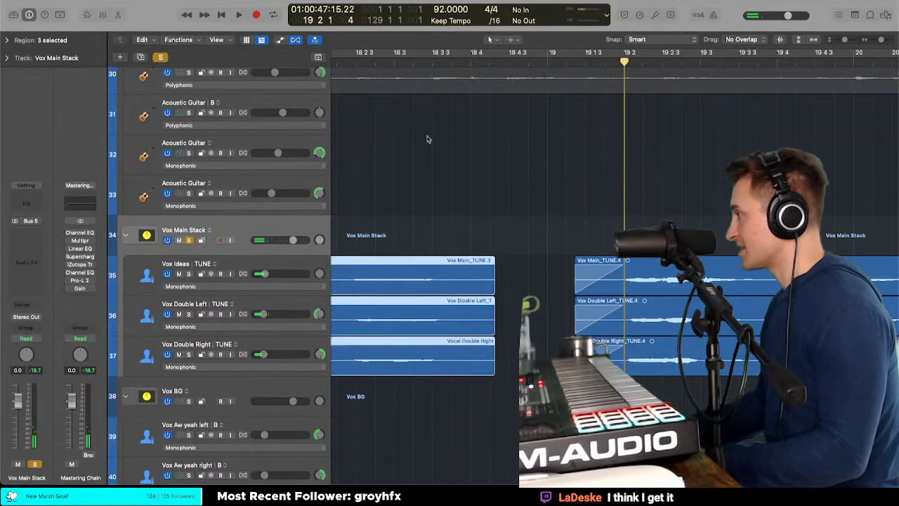
key(space)
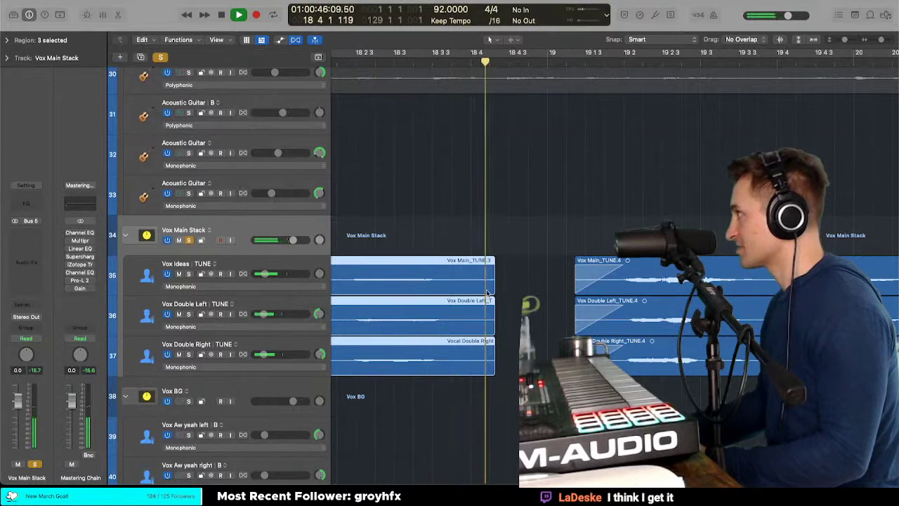
Step: Trim the ends of the first-phrase Vox Main Stack regions slightly after beat 18 4, fade them out, and play the transition
key(space)
drag(490, 281, 492, 281)
key(t)
key(t)
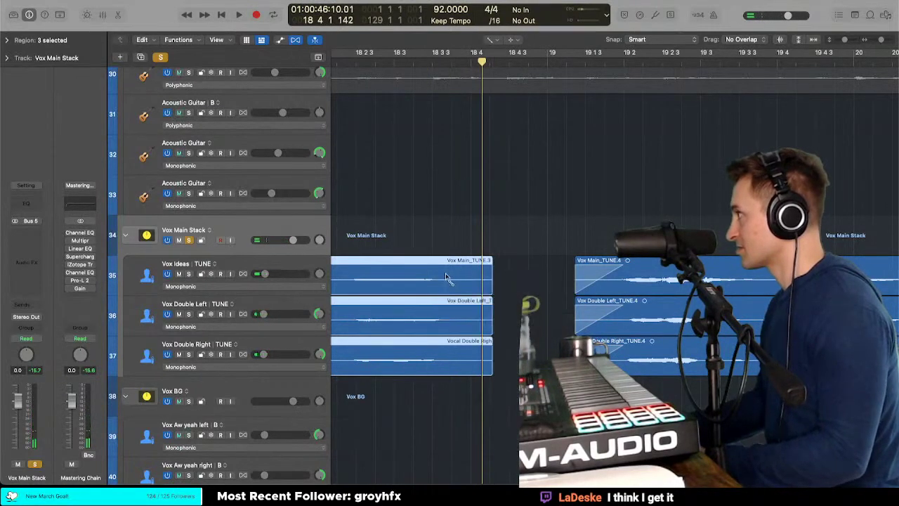
key(space)
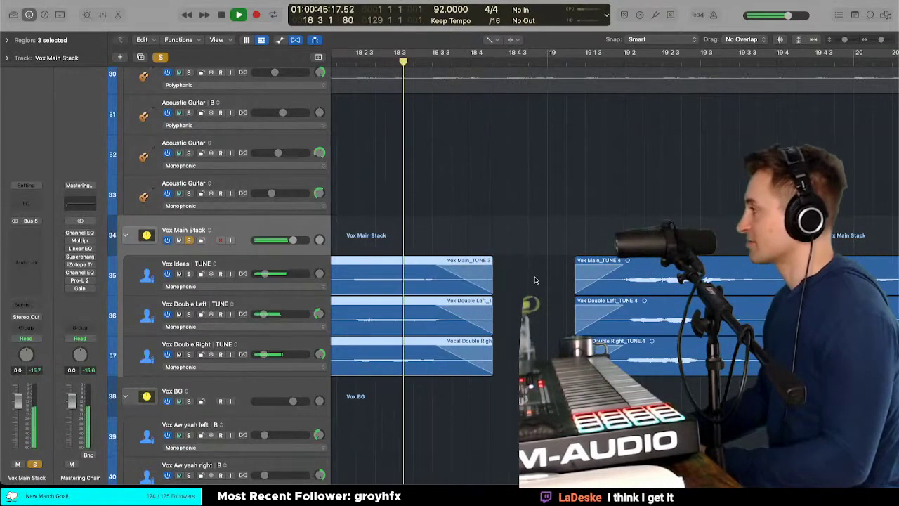
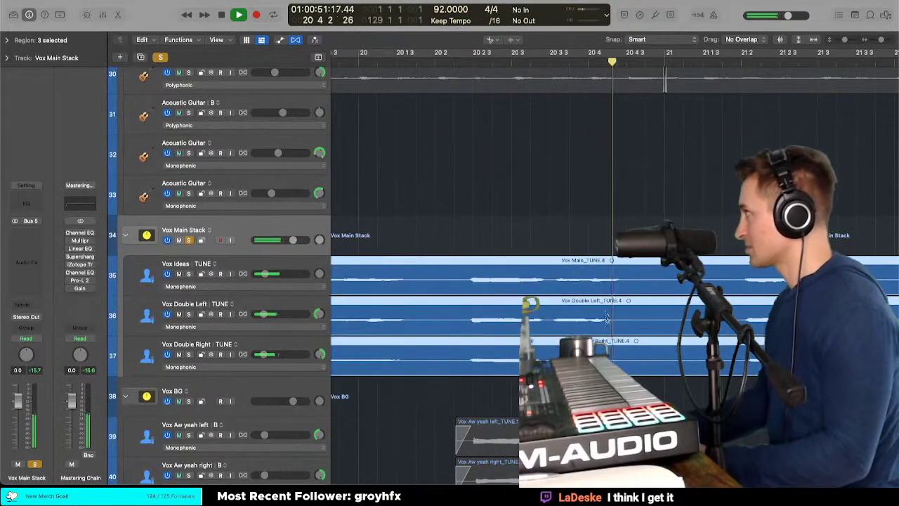
Step: Split the three Vox Main Stack regions at bar 21, trim the later pieces' starts to about 21 1 2, and fade them in
key(space)
key(t)
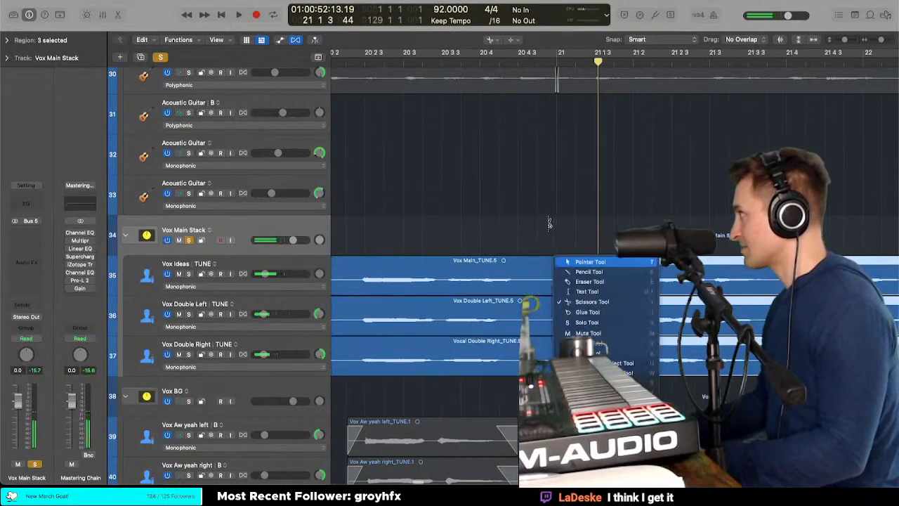
key(t)
click(546, 219)
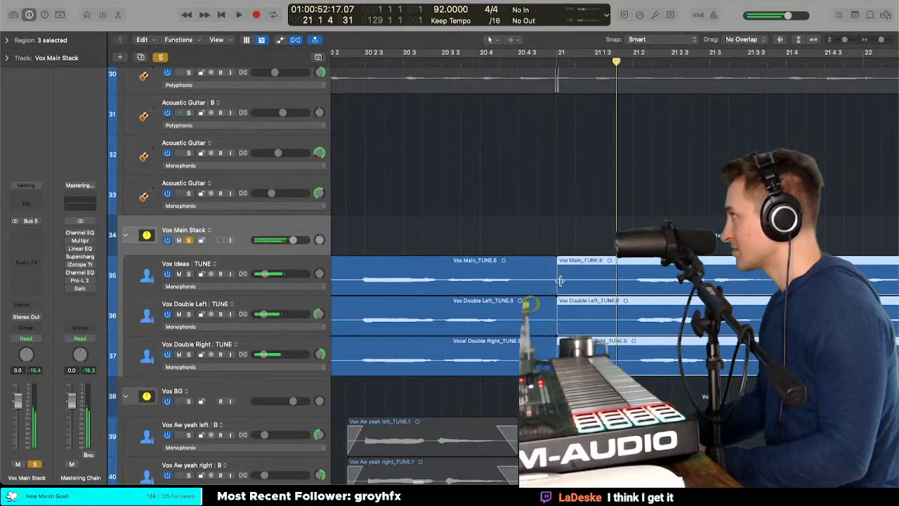
key(t)
key(a)
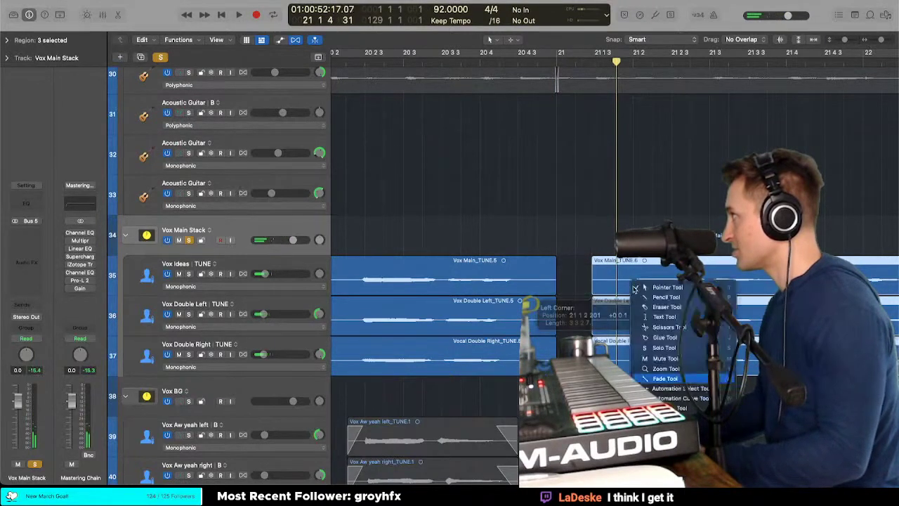
Step: Trim the ends of the second-phrase Vox Main Stack regions to just before bar 21, fade them out, and play on
click(531, 326)
key(space)
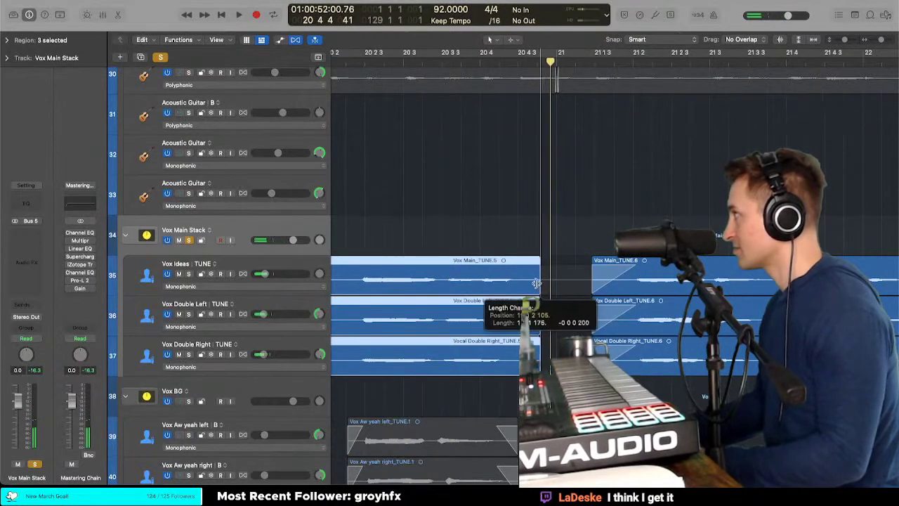
drag(535, 283, 536, 283)
key(space)
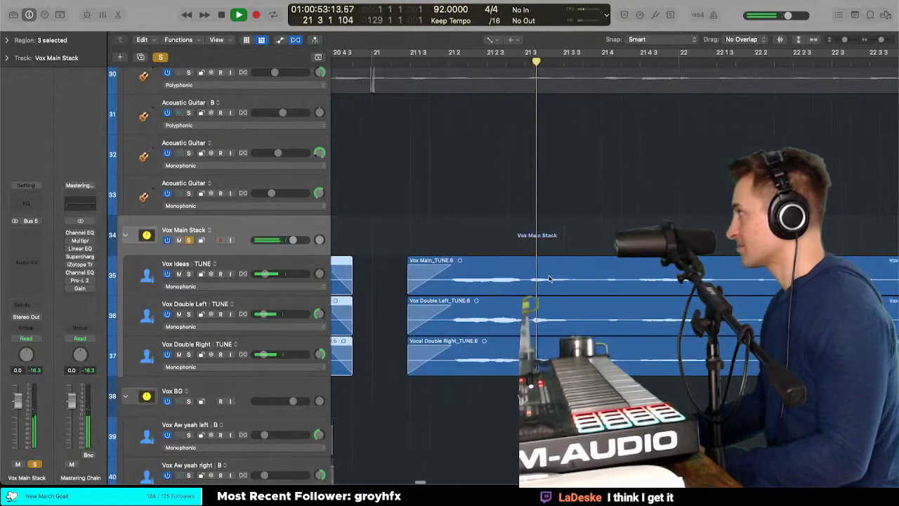
Step: Split the three Vox Main Stack regions at about 22 4 2, then trim the later pieces' starts to just after bar 23 and fade them in
key(t)
key(t)
drag(548, 225, 560, 346)
key(t)
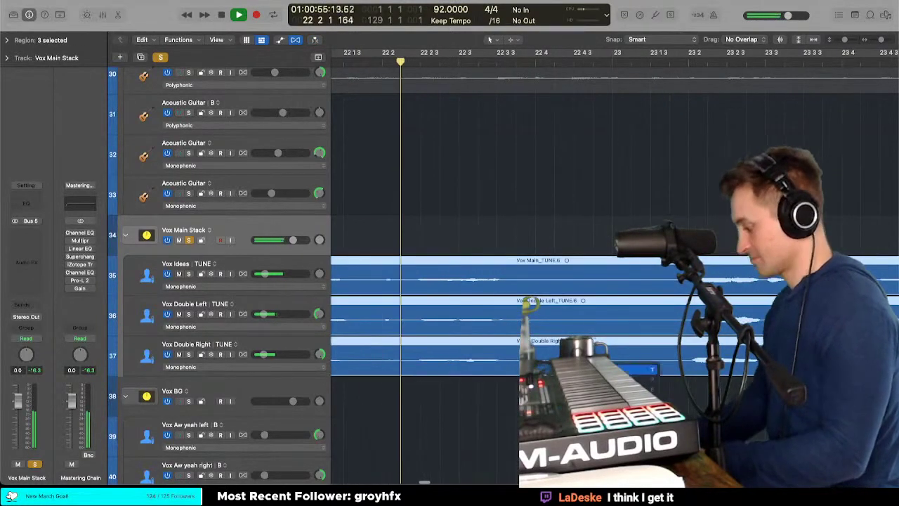
key(i)
click(564, 281)
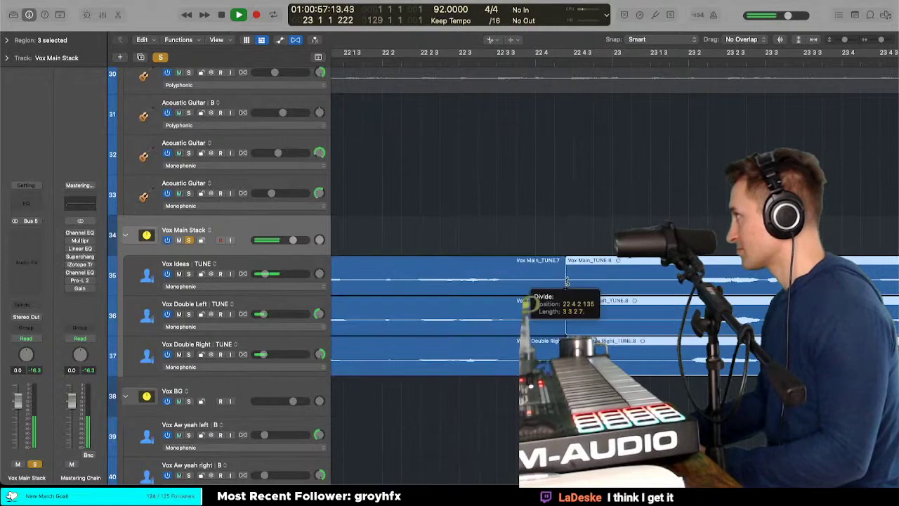
key(space)
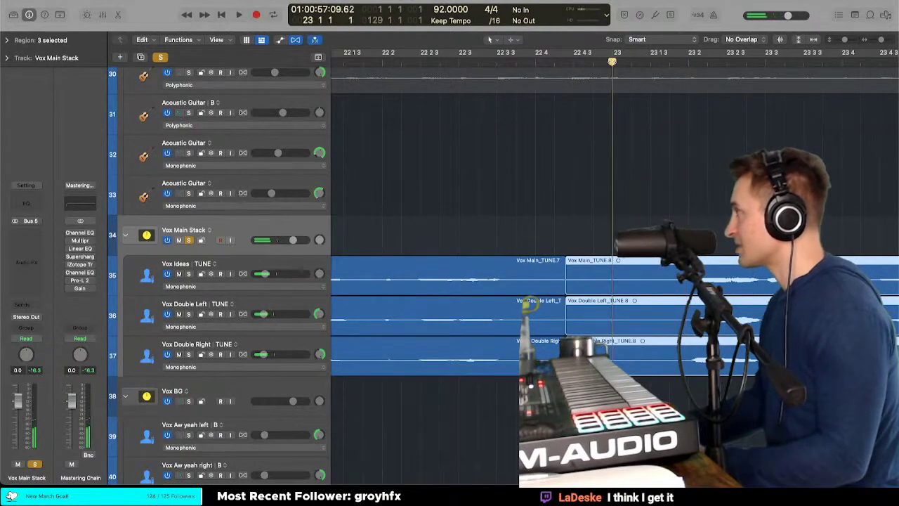
key(space)
drag(618, 280, 636, 281)
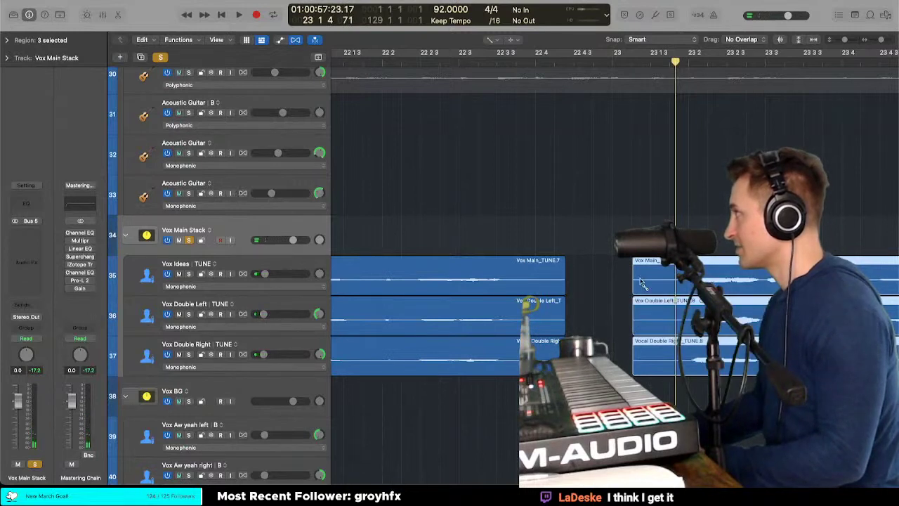
Step: Trim the ends of the third-phrase Vox Main Stack regions to just after beat 22 4, fade them out, and play on
drag(599, 217, 518, 341)
key(t)
key(t)
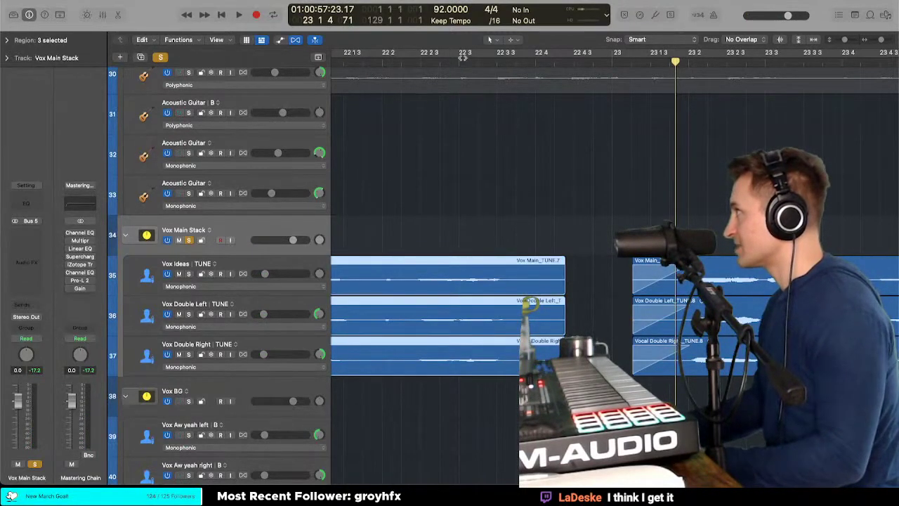
click(462, 57)
key(space)
key(t)
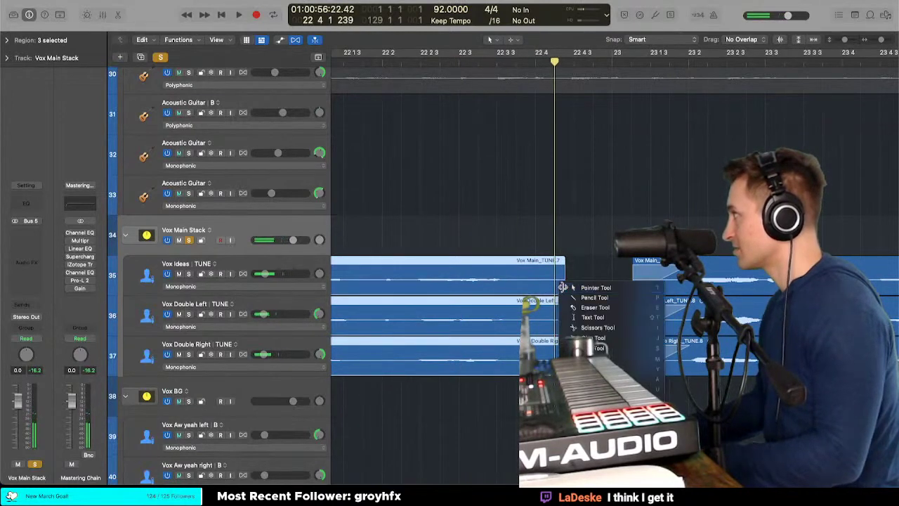
drag(546, 287, 547, 286)
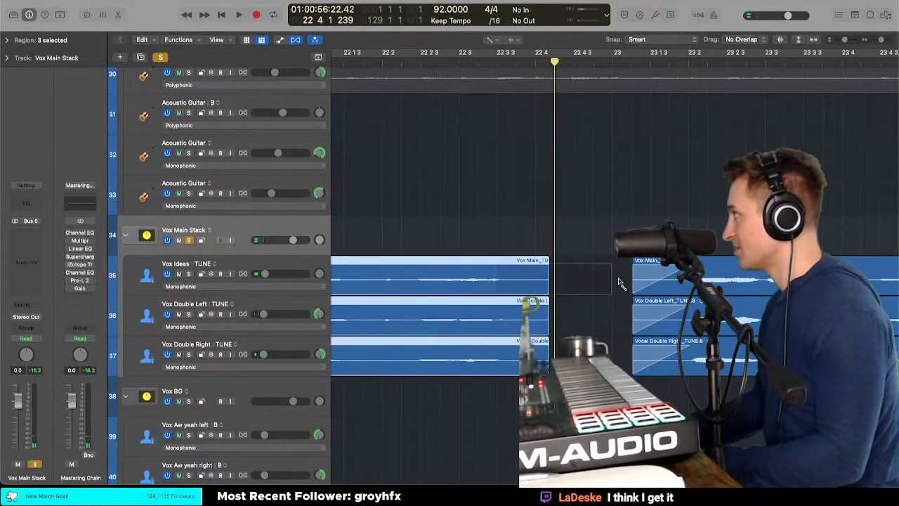
drag(619, 279, 619, 280)
key(space)
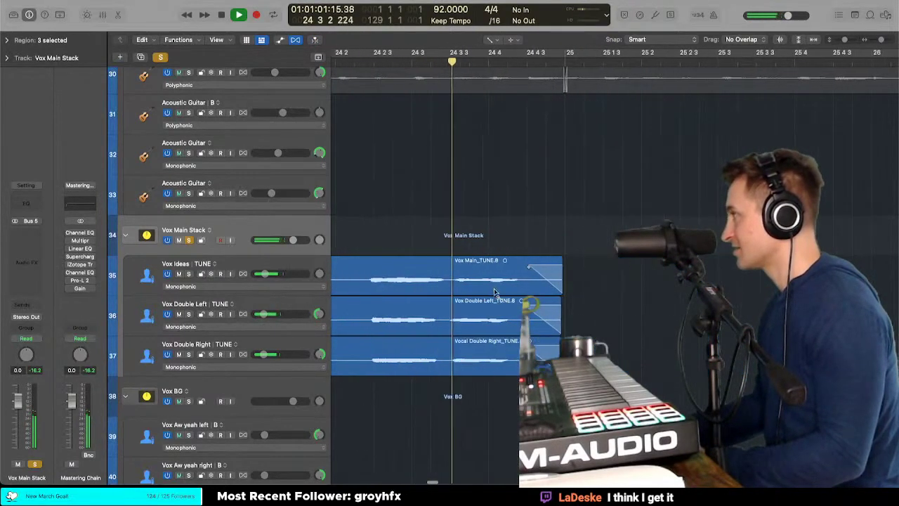
Step: Trim the ends of the final Chorus 1 Vox Main Stack regions to just before bar 25 and play the ending
key(space)
key(t)
key(t)
drag(532, 234, 546, 359)
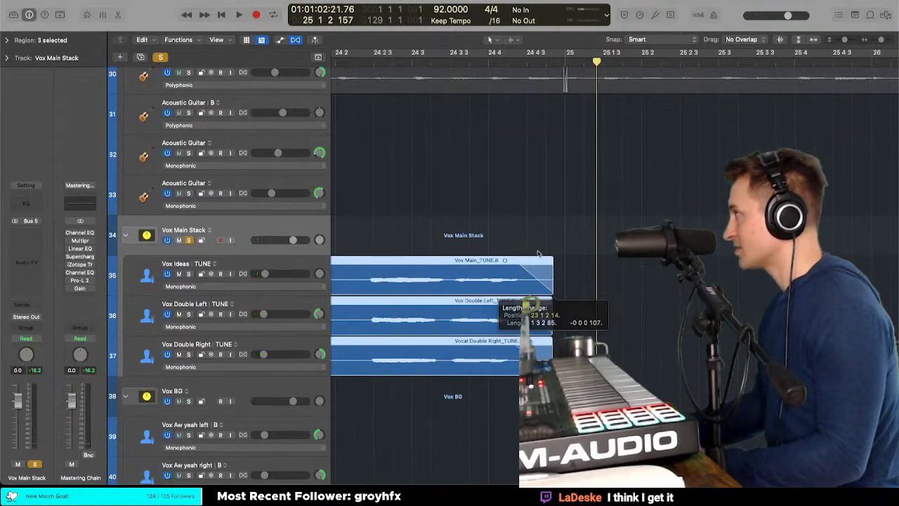
click(419, 58)
key(space)
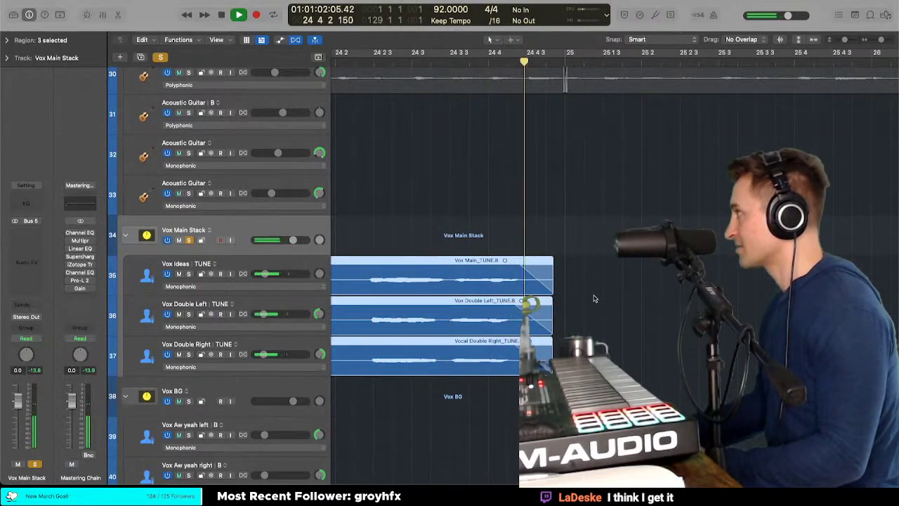
scroll(594, 299, down, 8)
key(space)
Step: Solo the Delayed Vox stack instead of the Vox Main Stack and play from the start of Chorus 1
scroll(594, 299, left, 8)
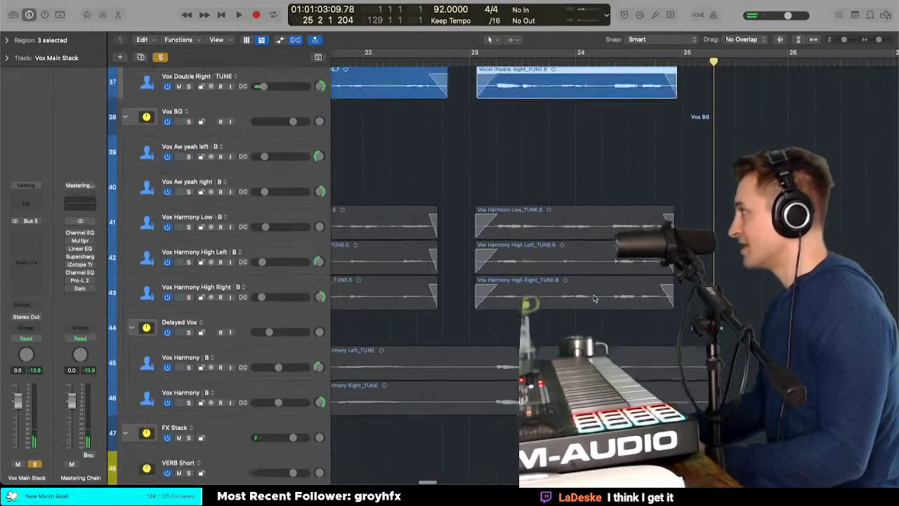
click(239, 318)
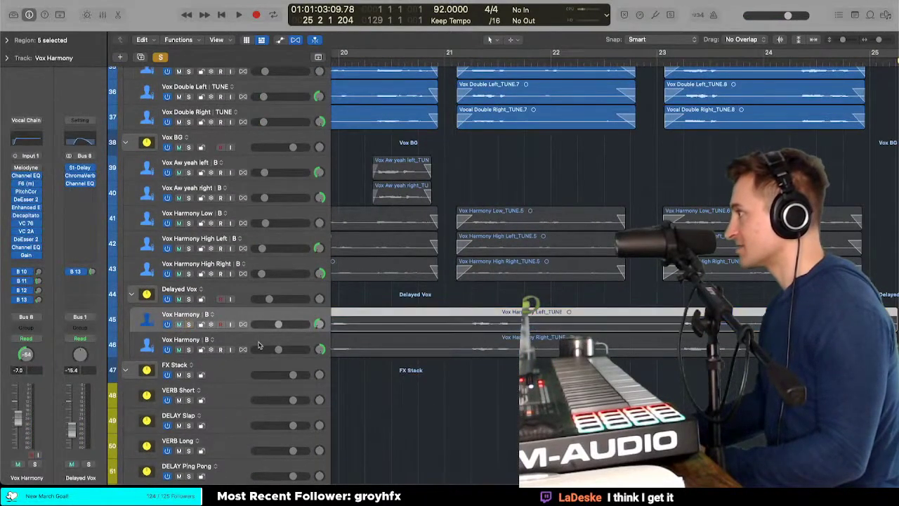
scroll(200, 244, down, 3)
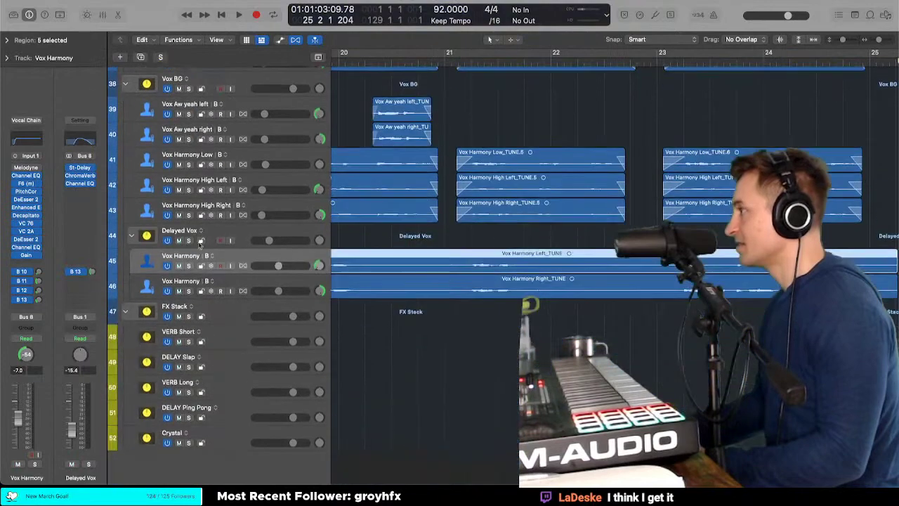
click(188, 240)
scroll(375, 269, left, 6)
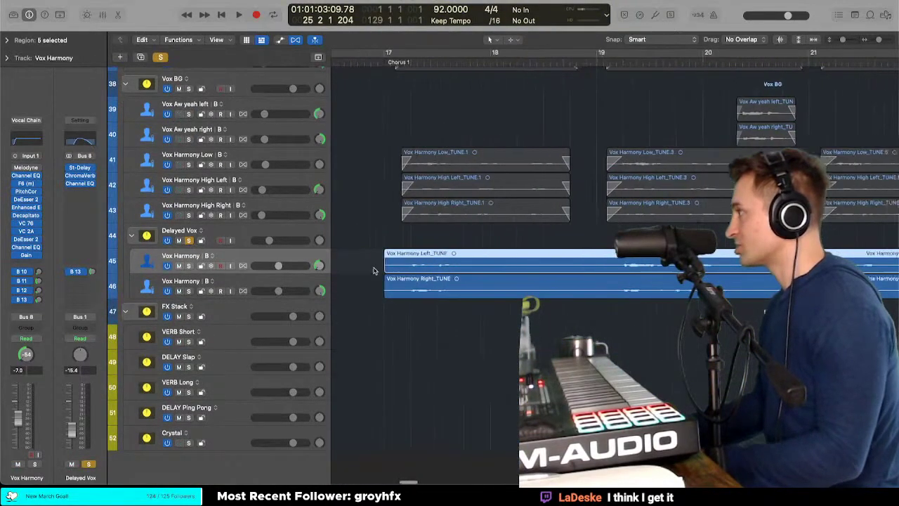
key(super+Down)
click(459, 64)
key(space)
scroll(460, 64, up, 5)
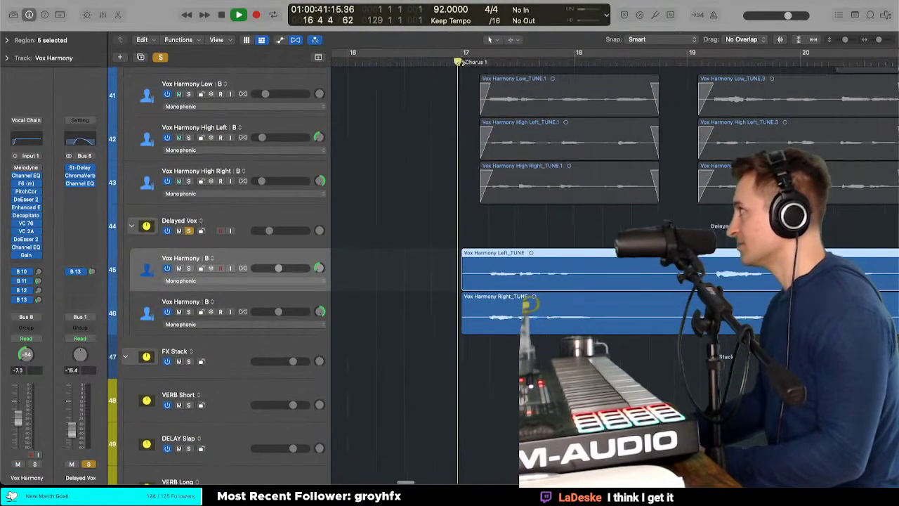
Step: Trim the starts of the two Delayed Vox harmony regions to about 17 1 3, fade them in, and play the entry
key(t)
key(t)
drag(448, 218, 519, 342)
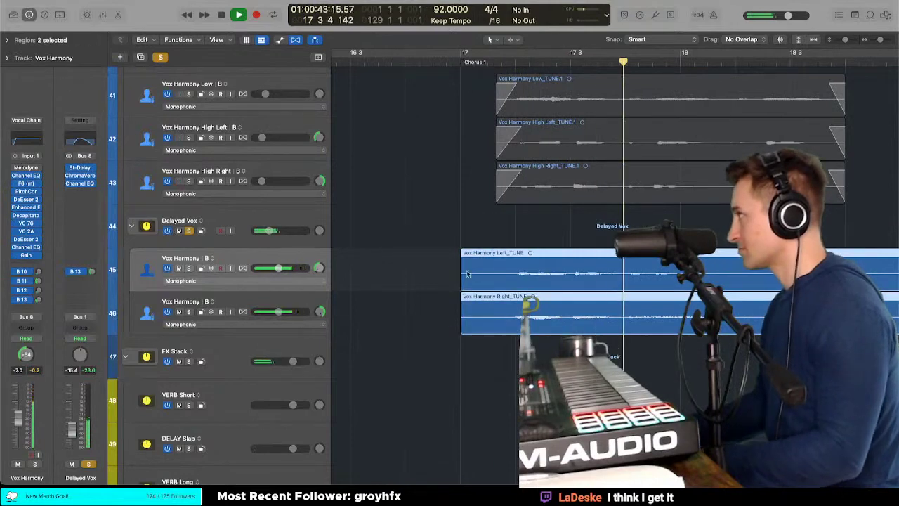
drag(462, 279, 494, 279)
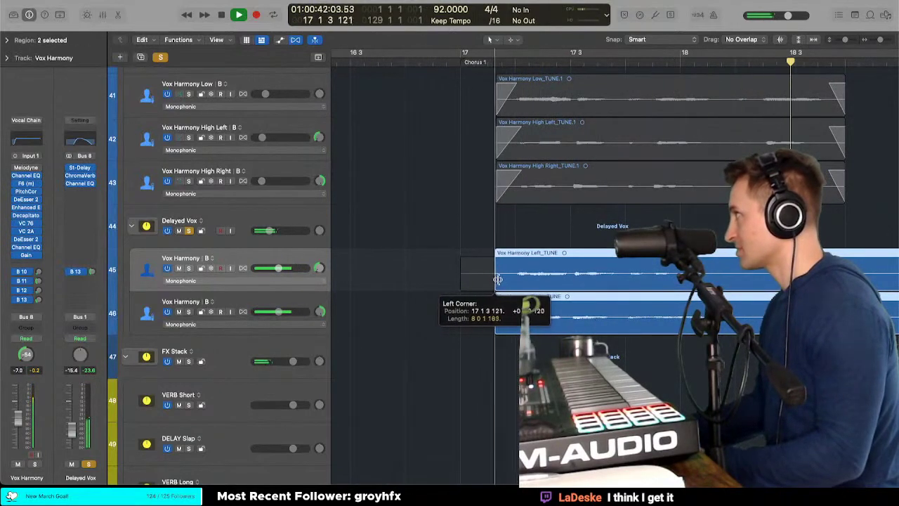
key(t)
key(t)
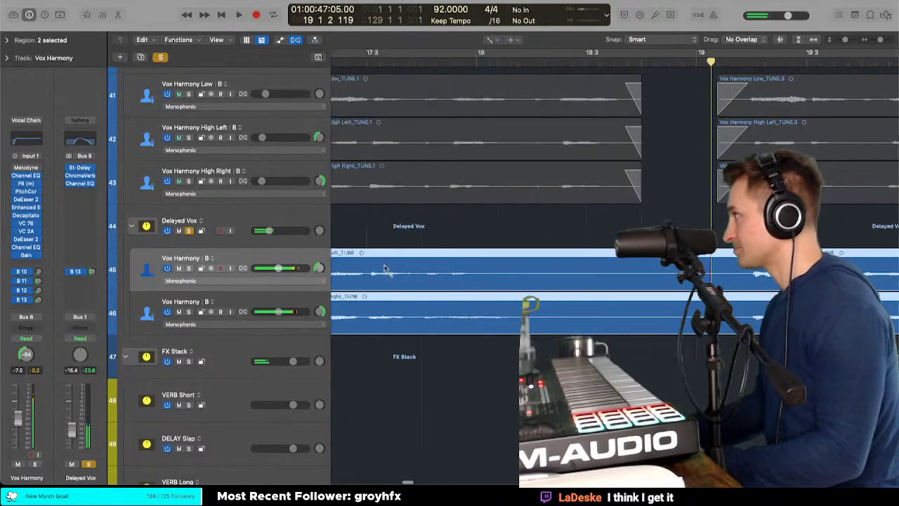
key(space)
key(space)
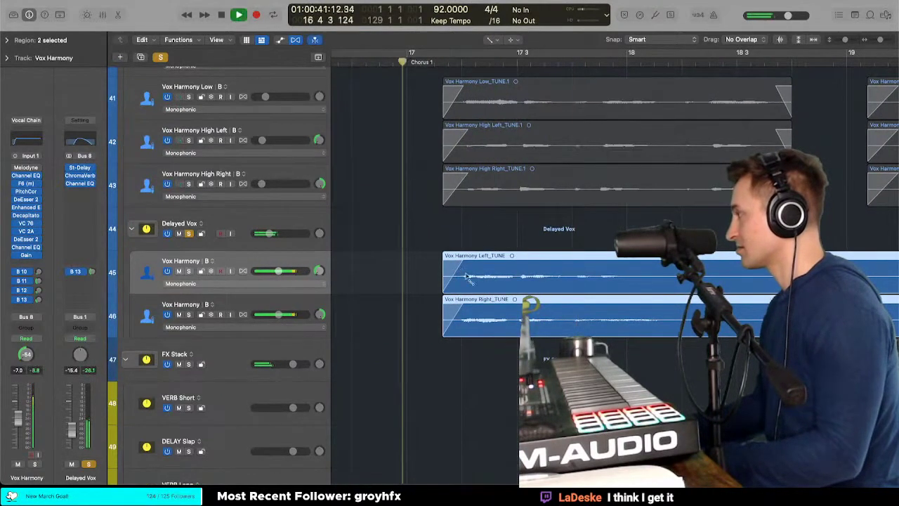
Step: Extend the starts of the two Delayed Vox harmony regions slightly earlier with a longer fade-in, and replay the entry
key(t)
key(t)
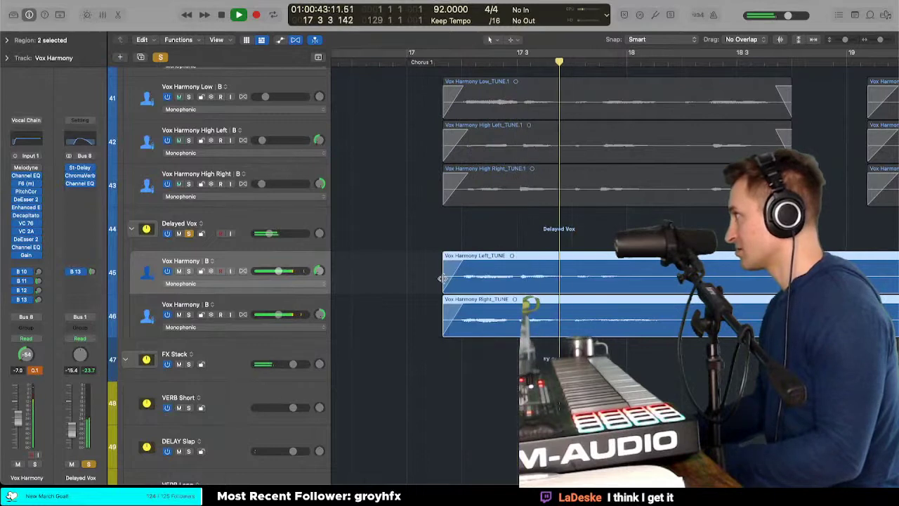
drag(441, 278, 435, 278)
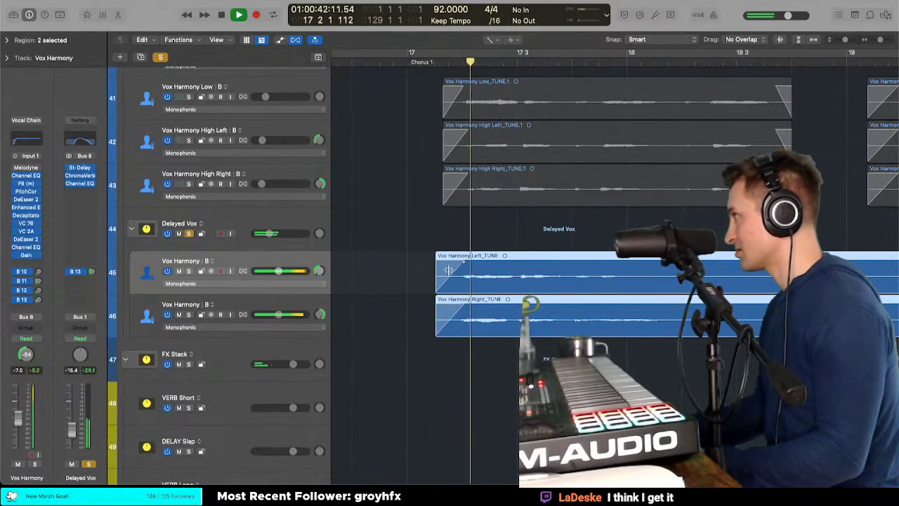
key(t)
key(t)
Step: Split the two Delayed Vox harmony regions at bar 19, trim the later pieces' starts to just after it, and fade them in
scroll(442, 281, right, 5)
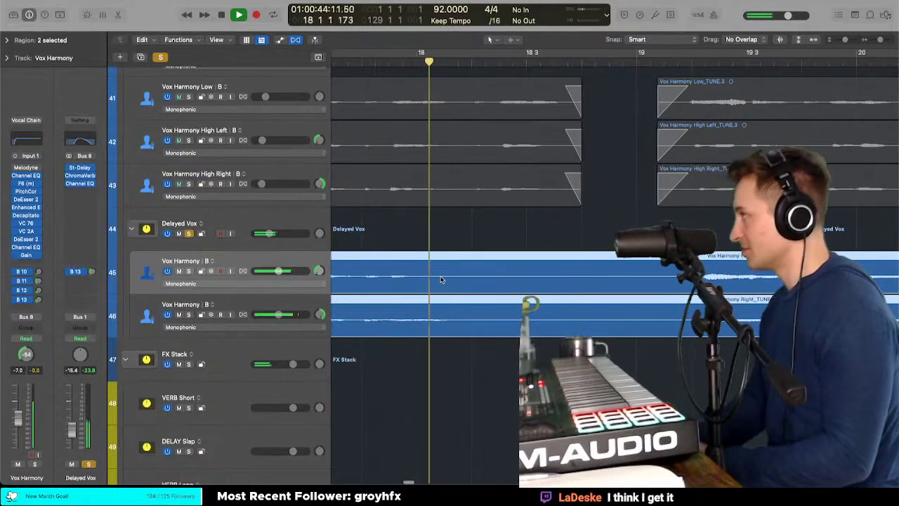
scroll(492, 285, right, 3)
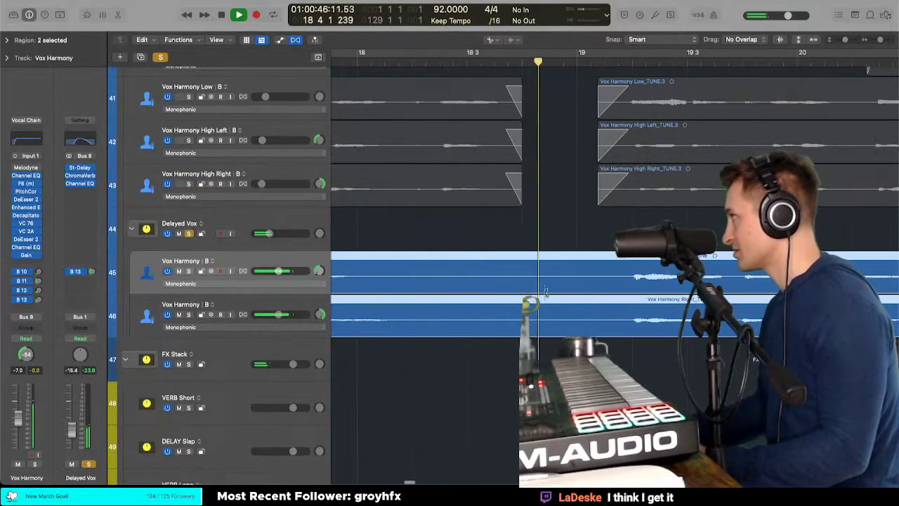
drag(586, 286, 607, 282)
key(t)
key(a)
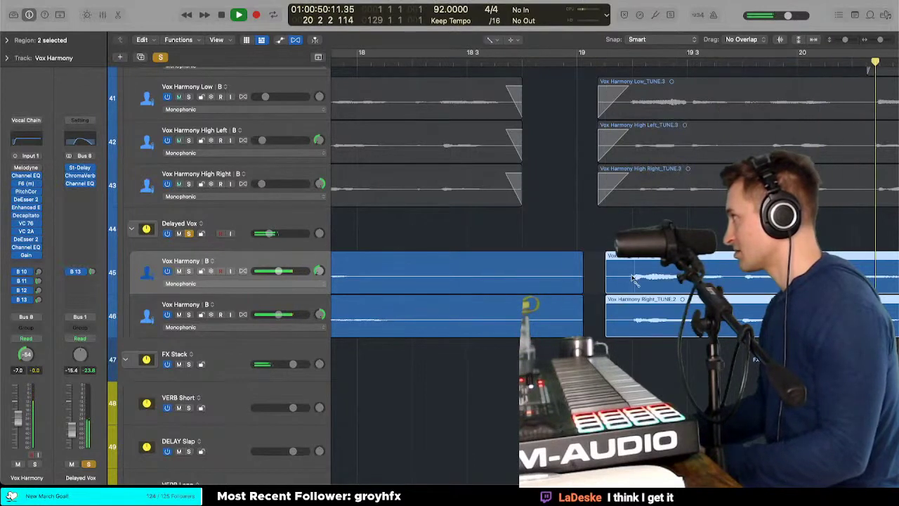
Step: Fade out the ends of the first-phrase Delayed Vox harmony regions before bar 19 and play the transition
click(557, 320)
key(t)
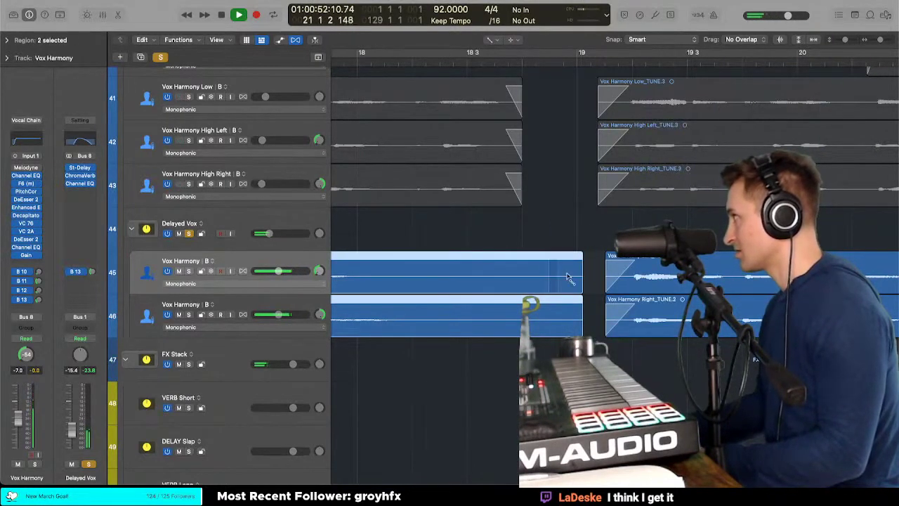
double_click(468, 62)
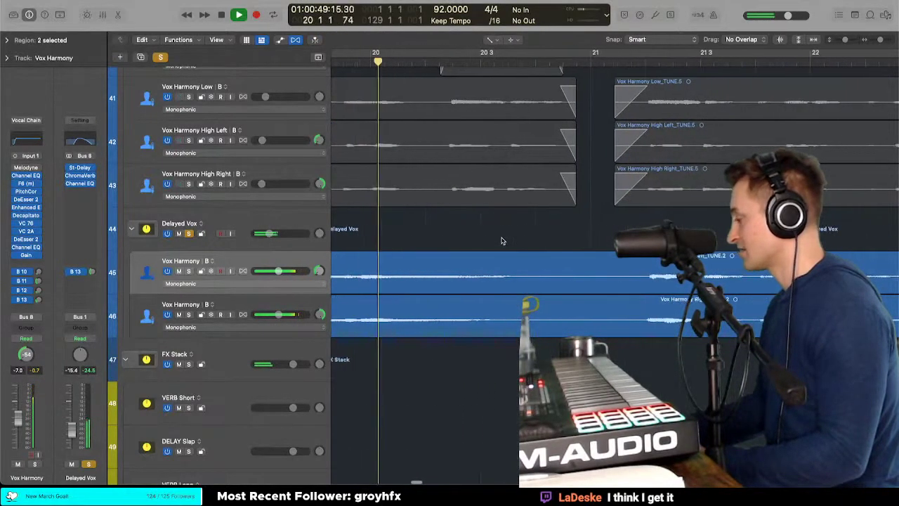
Step: Split the two Delayed Vox harmony regions just after bar 21, trim the later pieces' starts slightly, and fade them in
key(t)
key(t)
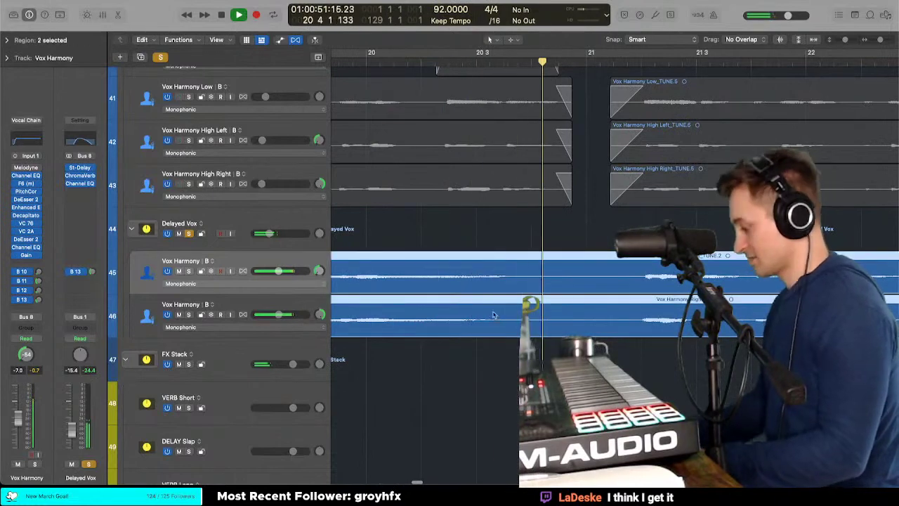
key(t)
key(r)
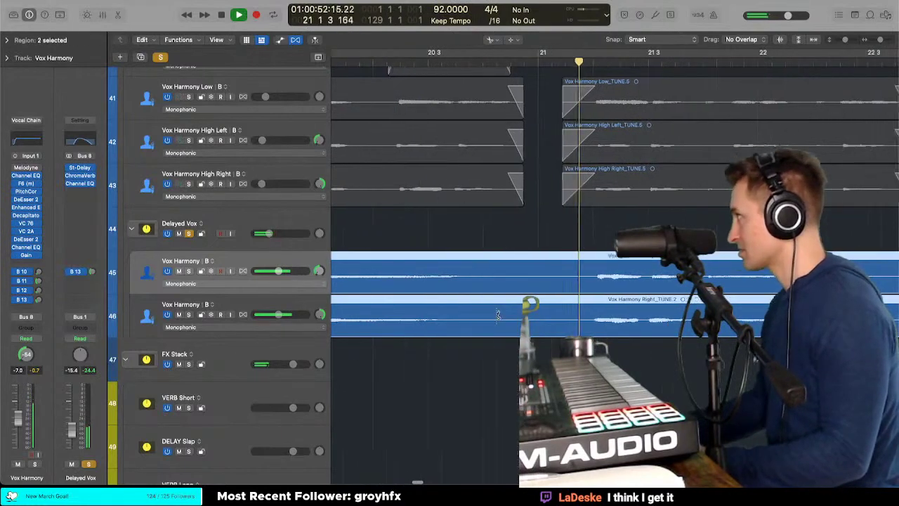
click(522, 286)
key(space)
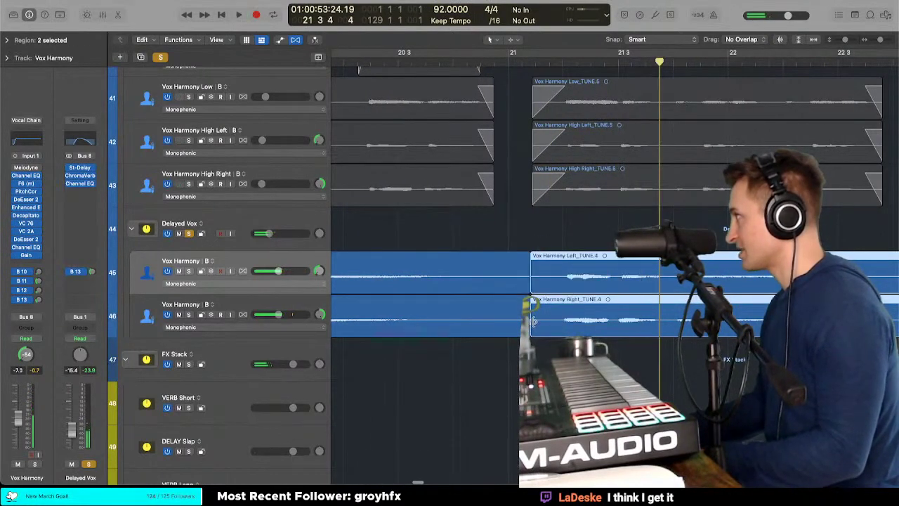
drag(532, 320, 541, 320)
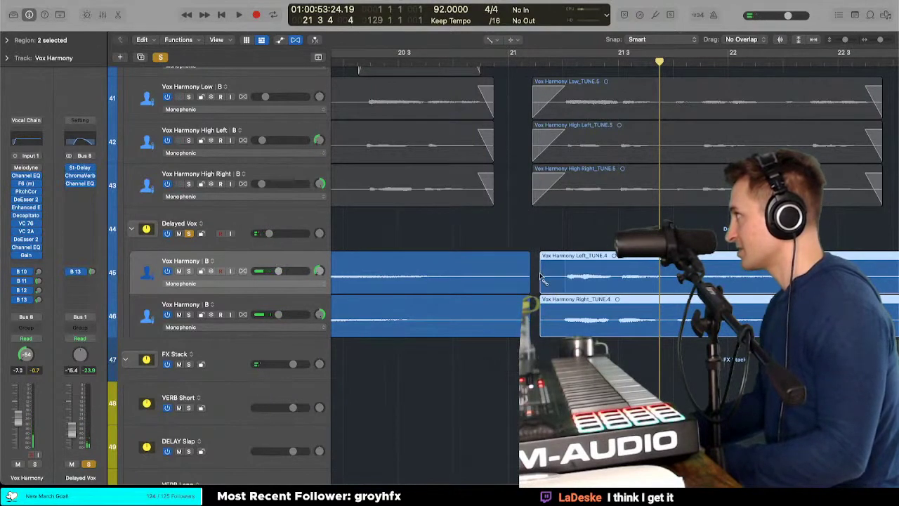
key(t)
key(t)
Step: Fade out the ends of the second-phrase Delayed Vox harmony regions just after bar 21
drag(509, 241, 510, 340)
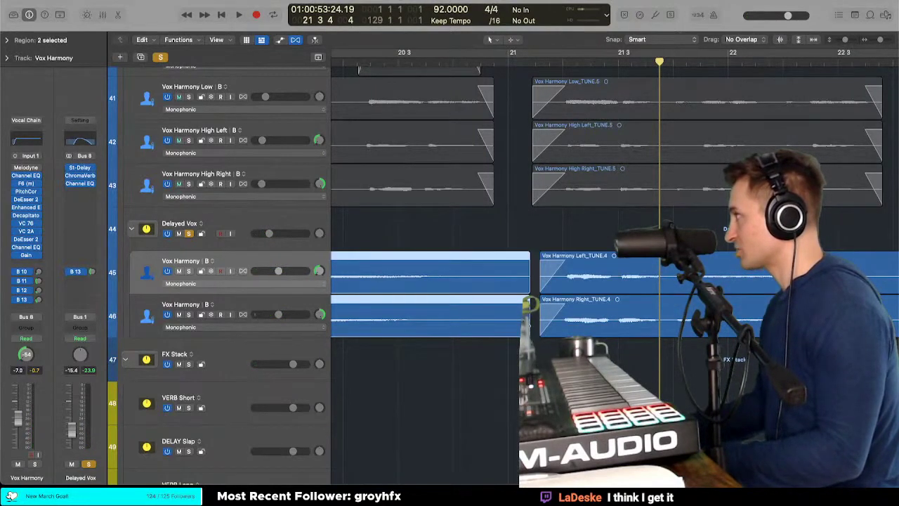
key(t)
key(a)
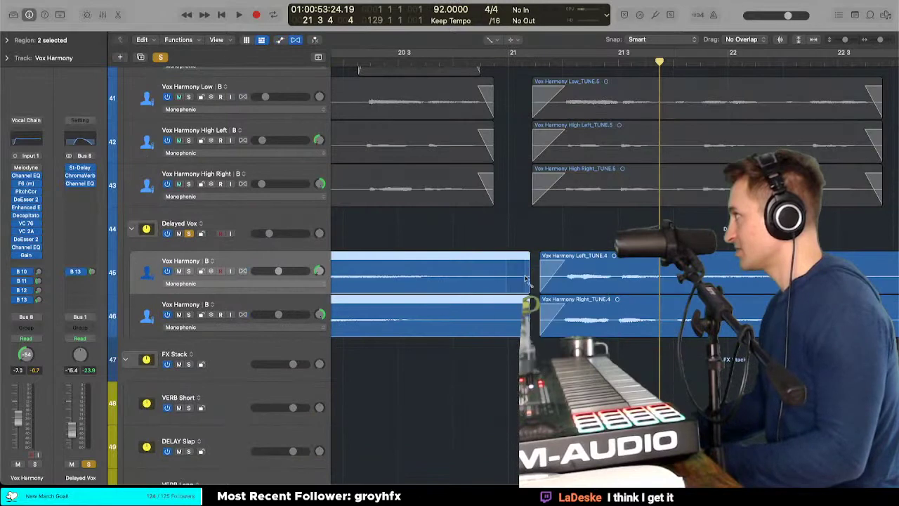
scroll(534, 282, right, 5)
key(t)
key(t)
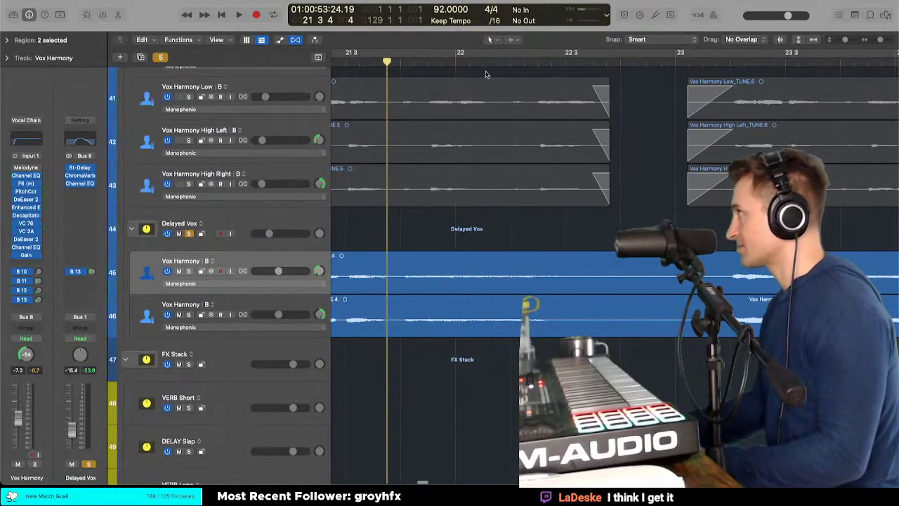
Step: Play the soloed harmonies from just after bar 22 into bar 23 and select the two third-phrase Delayed Vox regions
click(486, 63)
key(space)
key(t)
key(t)
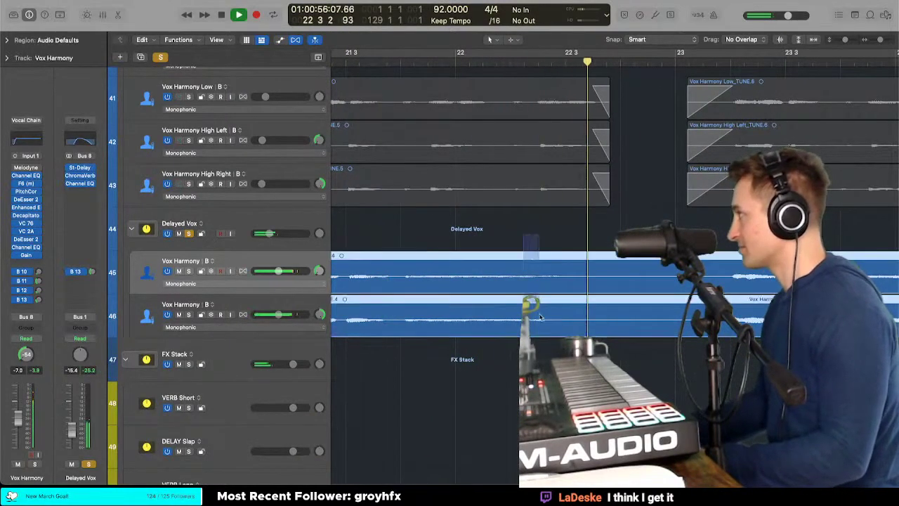
scroll(541, 318, right, 2)
scroll(541, 319, right, 2)
key(space)
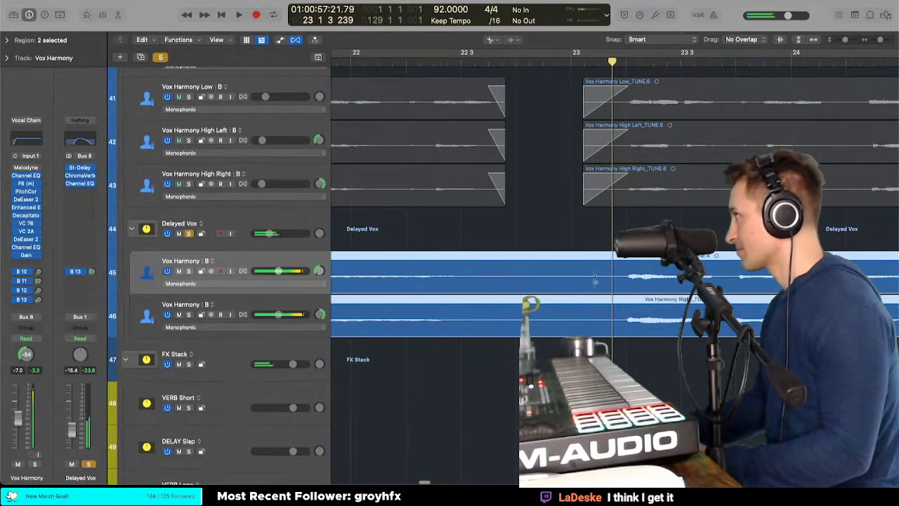
Step: Split the two Delayed Vox harmony regions just after bar 23, trim the later pieces' starts slightly, and fade them in
key(t)
key(t)
drag(595, 278, 598, 281)
key(t)
key(a)
key(t)
key(t)
Step: Fade out the ends of the third-phrase Delayed Vox harmony regions just after bar 23
drag(561, 224, 561, 304)
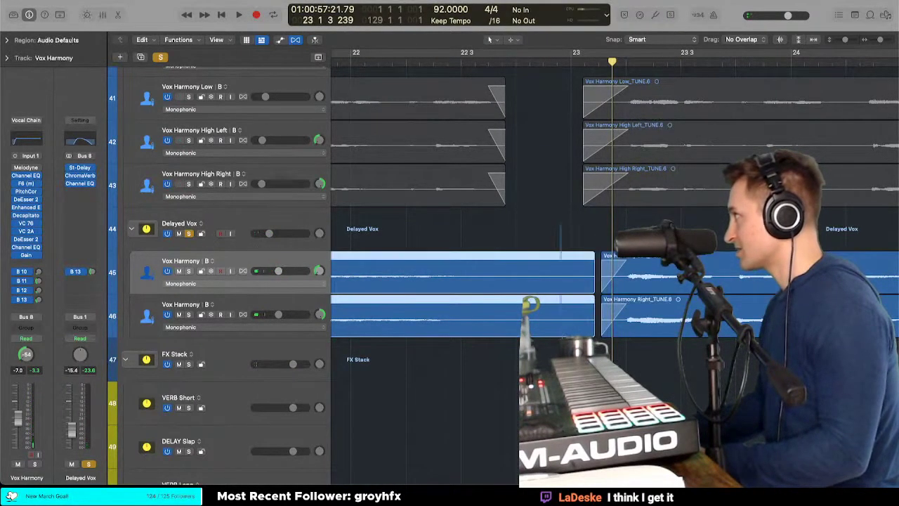
scroll(597, 286, right, 10)
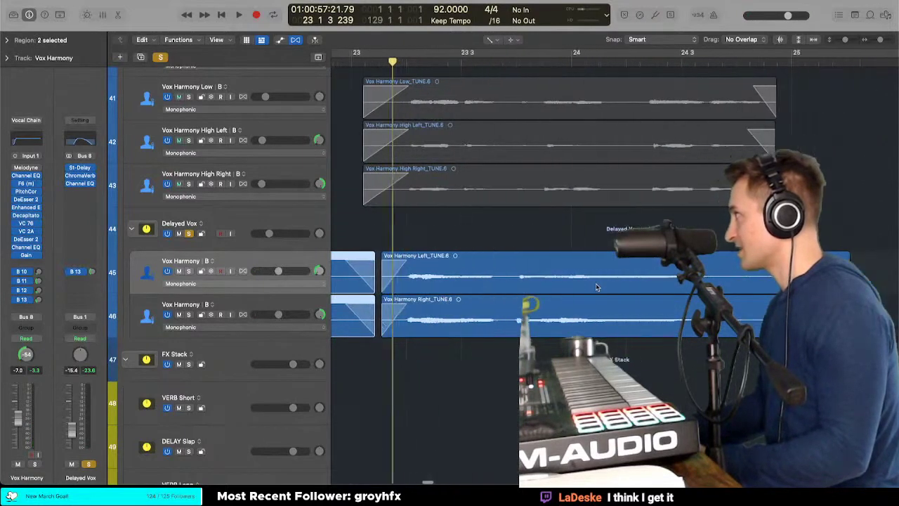
key(t)
key(t)
Step: Trim the ends of the last two Delayed Vox harmony regions to about 24 4, fade them out, and play the ending
double_click(463, 62)
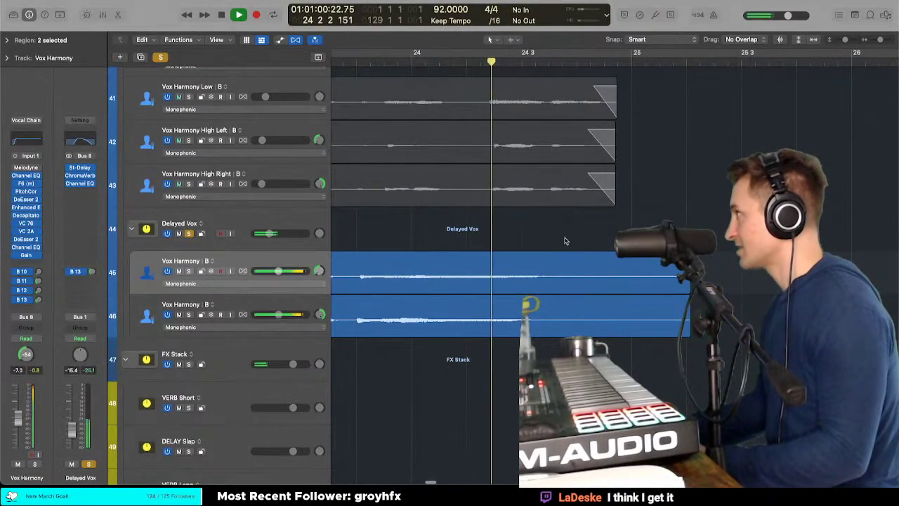
key(space)
drag(687, 282, 597, 281)
key(t)
key(a)
key(space)
key(super+Left)
key(super+Left)
key(super+Left)
key(space)
Step: Clear the solo and play Chorus 1 from its start in the full mix
key(super+Up)
key(super+Up)
key(super+Up)
key(super+Up)
key(super+Up)
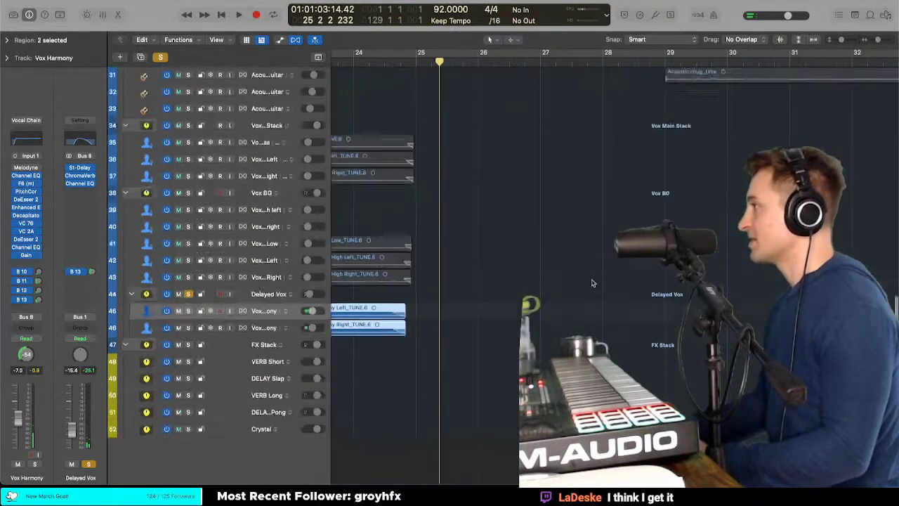
scroll(593, 283, left, 5)
click(161, 57)
scroll(483, 190, up, 5)
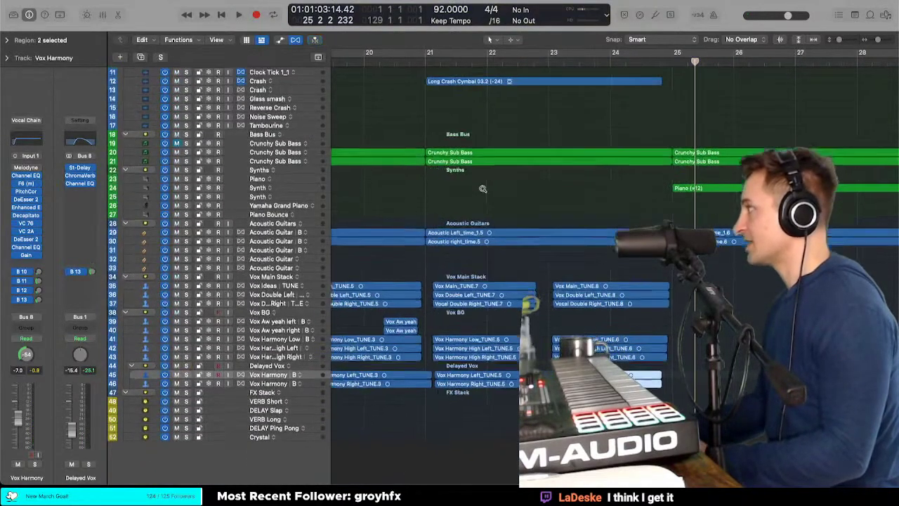
scroll(483, 191, left, 5)
scroll(484, 191, left, 1)
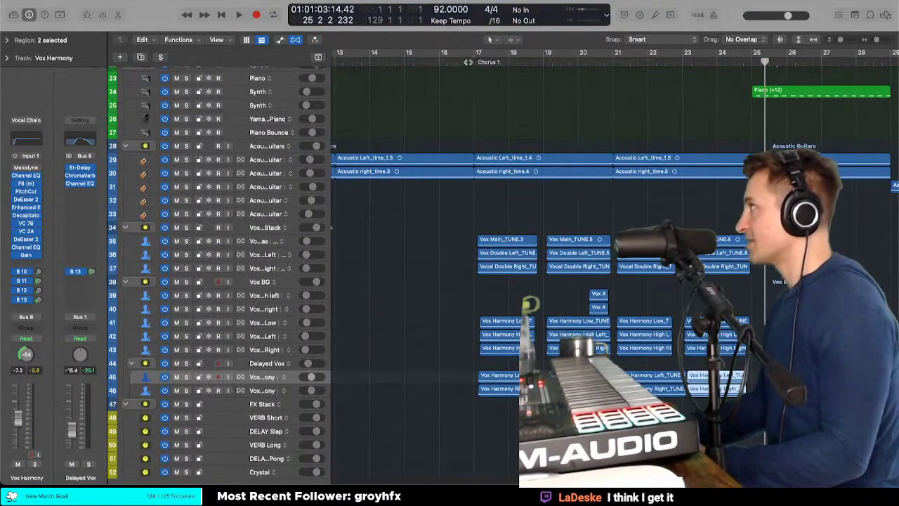
click(468, 62)
key(space)
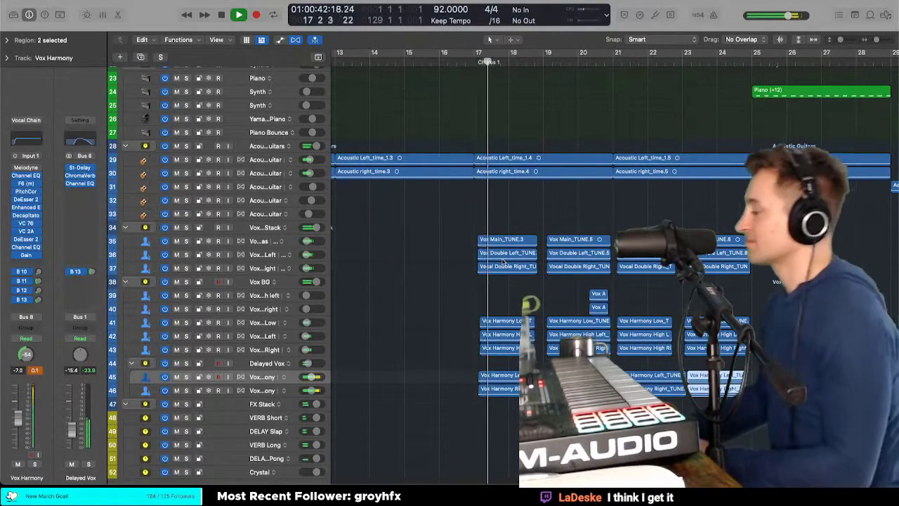
scroll(491, 253, up, 5)
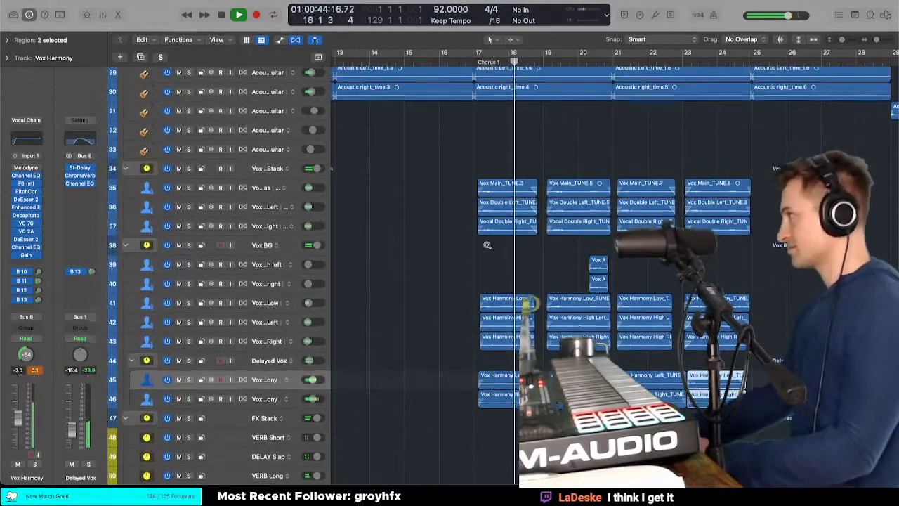
Step: Play the start of the Bridge, and replay Chorus 1 for comparison
scroll(487, 244, down, 10)
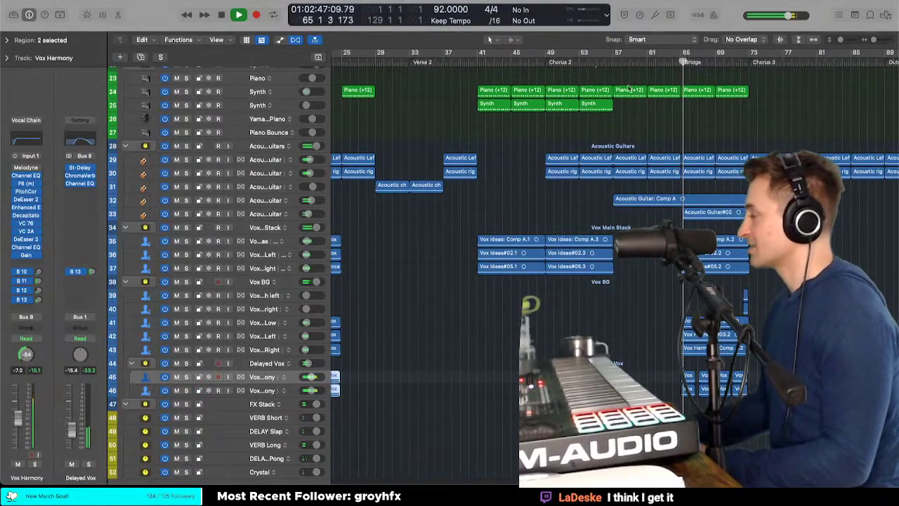
scroll(604, 94, left, 5)
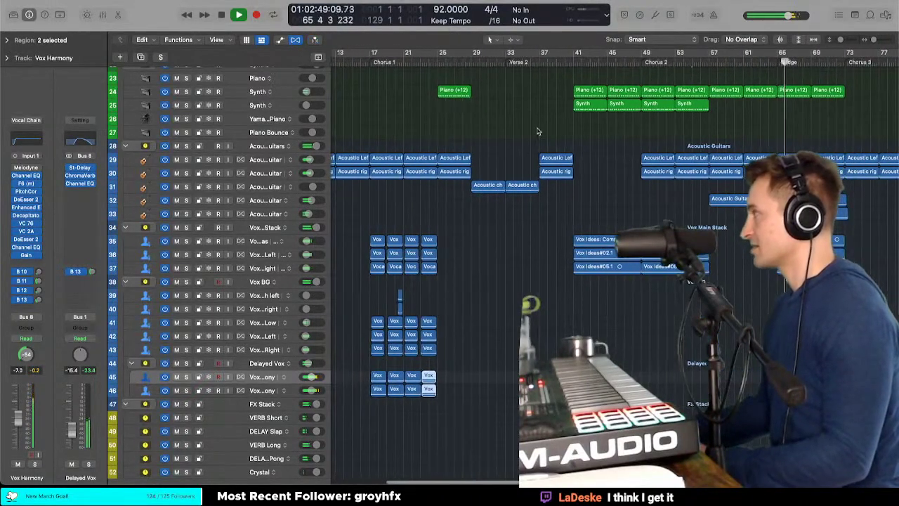
scroll(537, 131, up, 1)
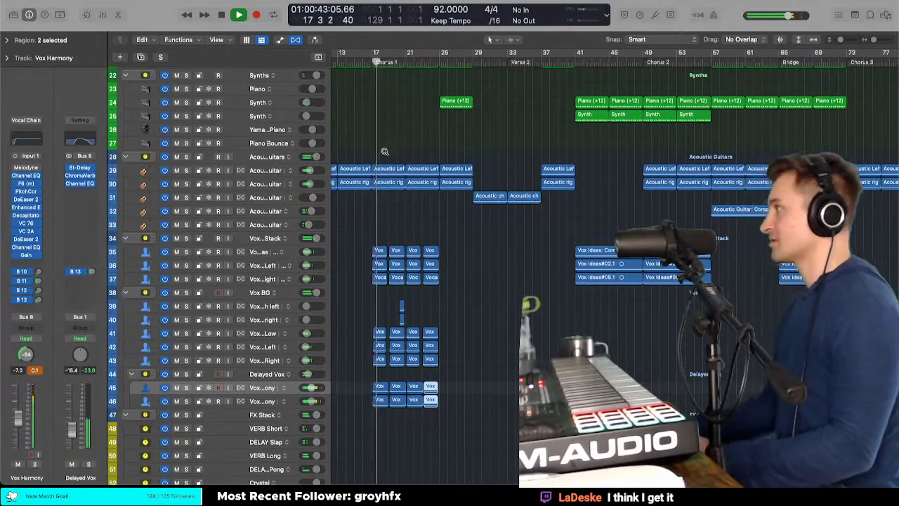
key(super+Up)
key(super+Up)
key(super+Up)
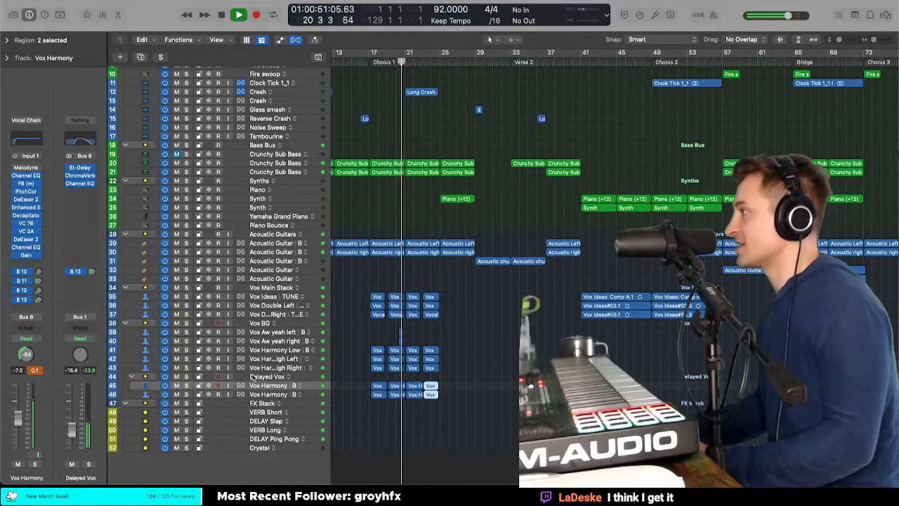
Step: Lower the Delayed Vox stack's volume to -17.2 dB and review its Channel EQ
click(281, 376)
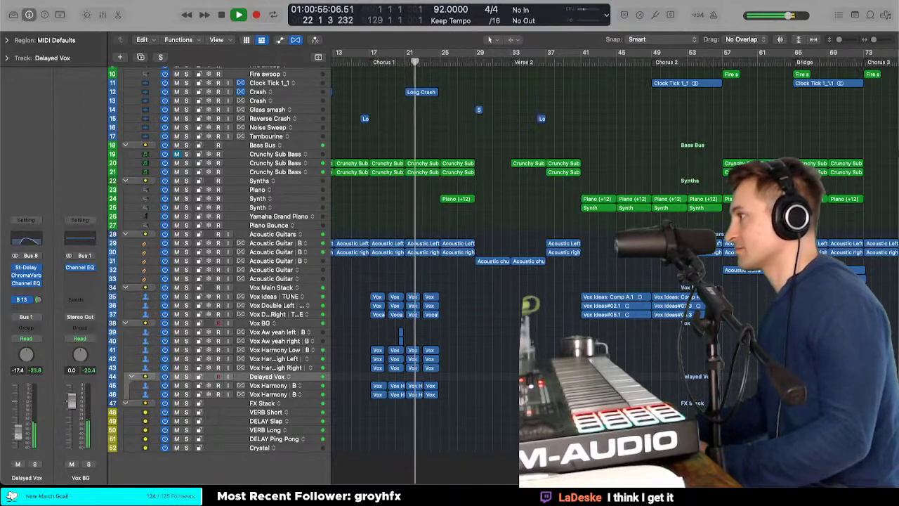
click(31, 283)
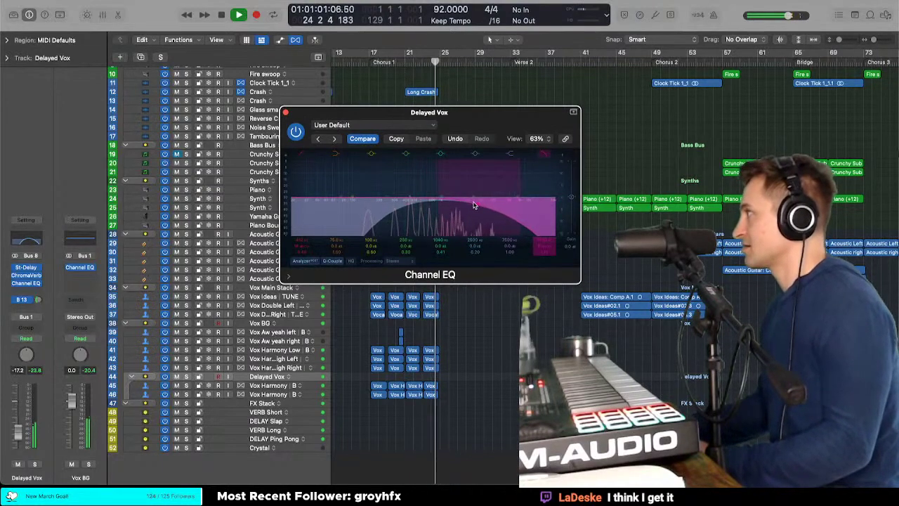
click(285, 113)
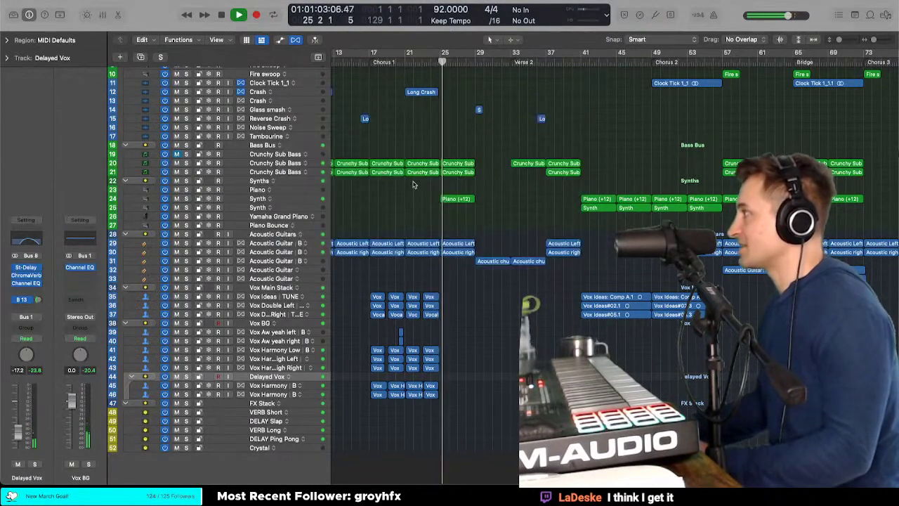
Step: Set the volume of the Synth on track 24 to -16.2 dB while playing the passage after Chorus 1
key(z)
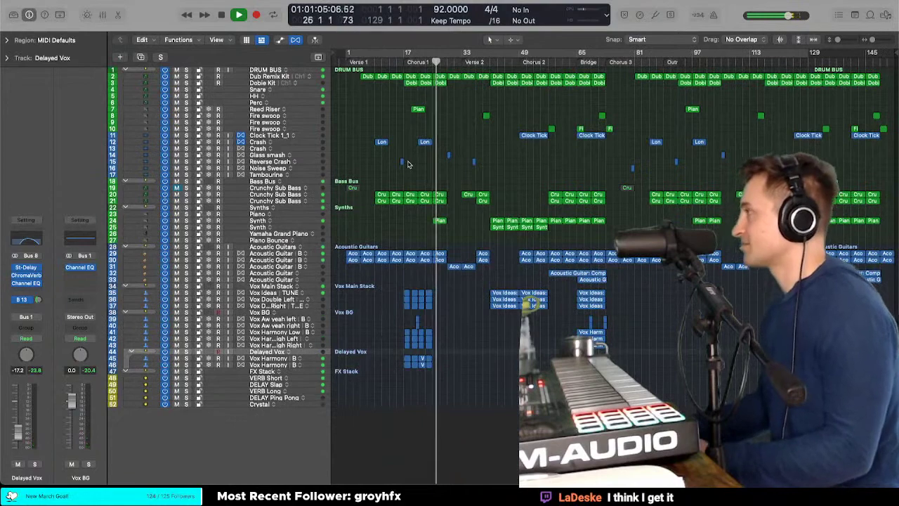
key(super+Down)
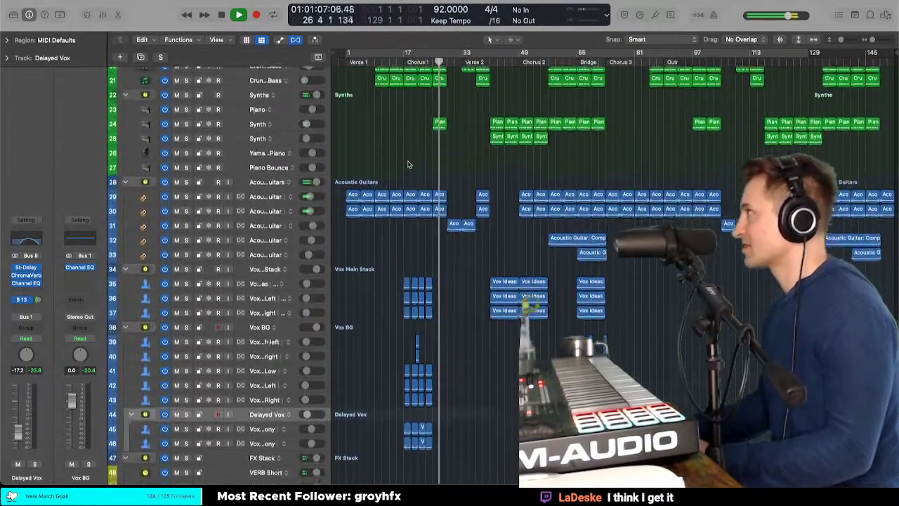
scroll(408, 165, up, 2)
drag(307, 153, 308, 152)
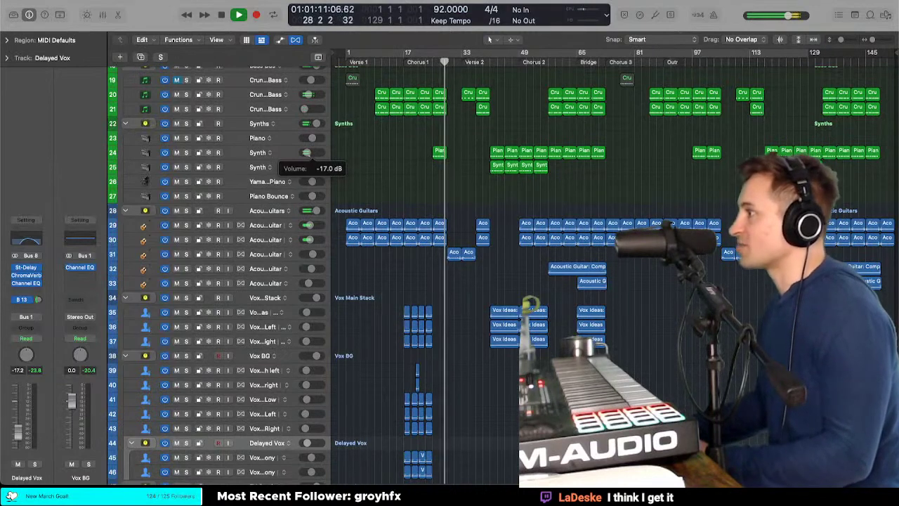
drag(307, 152, 310, 158)
click(307, 152)
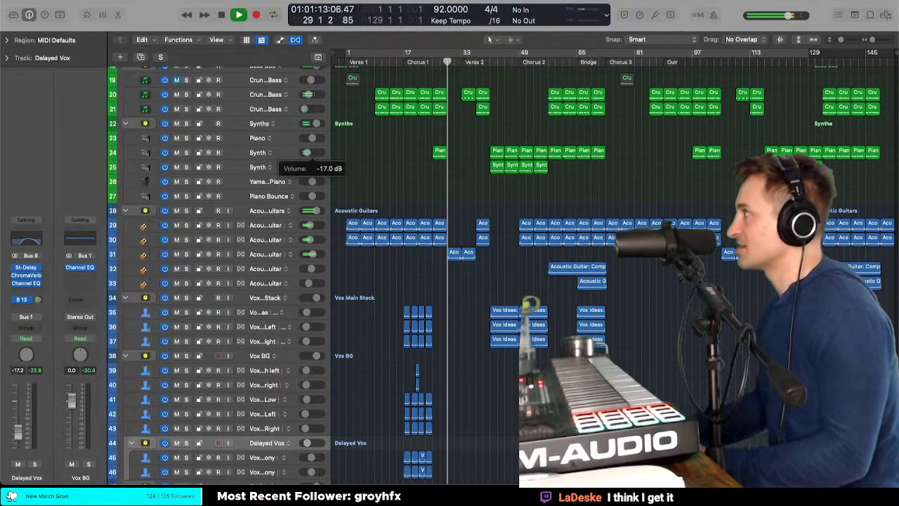
key(space)
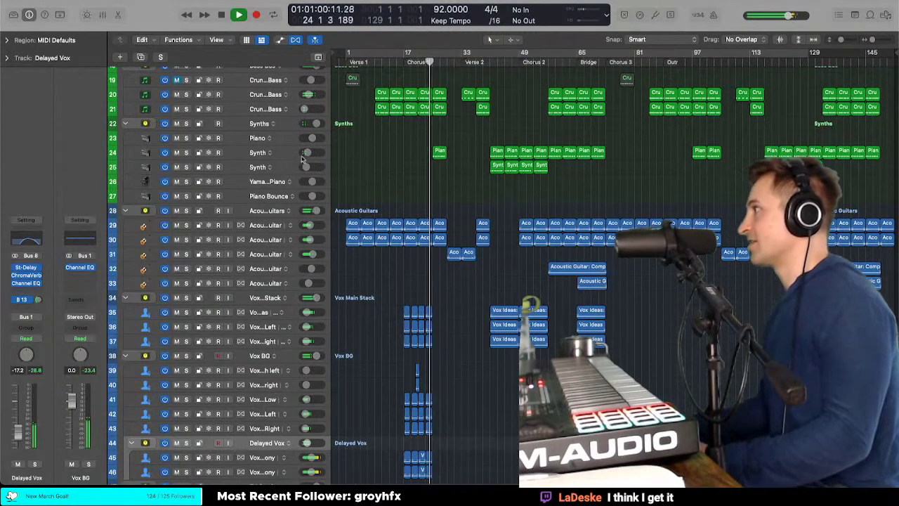
drag(307, 153, 307, 153)
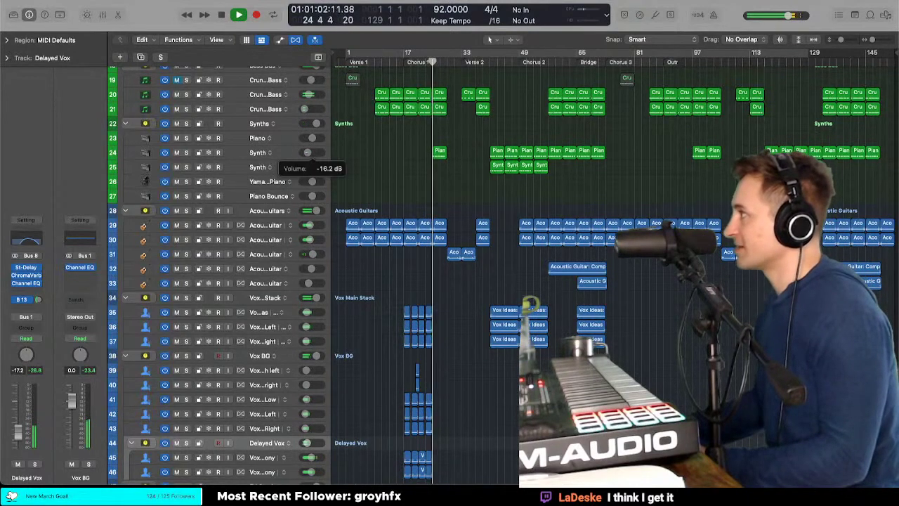
drag(307, 153, 307, 155)
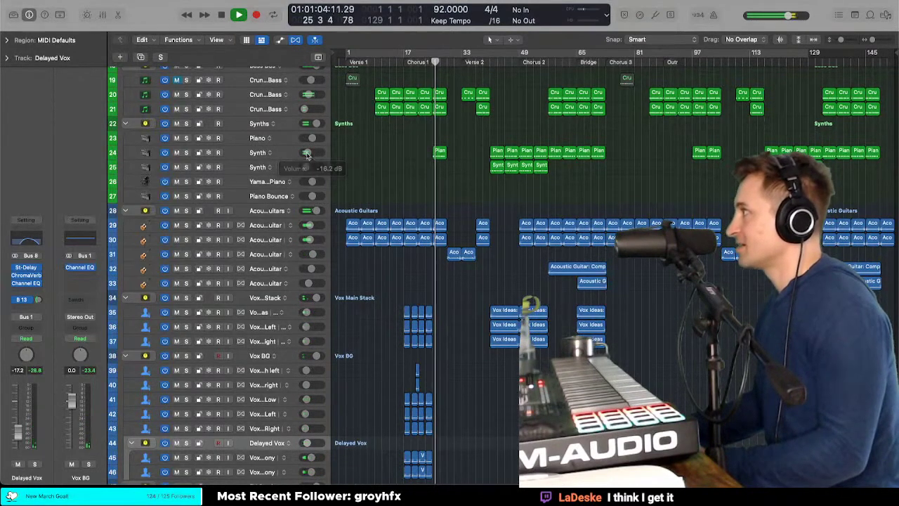
Step: Restart playback just before Chorus 1 and solo the Vox Main Stack
key(super+Down)
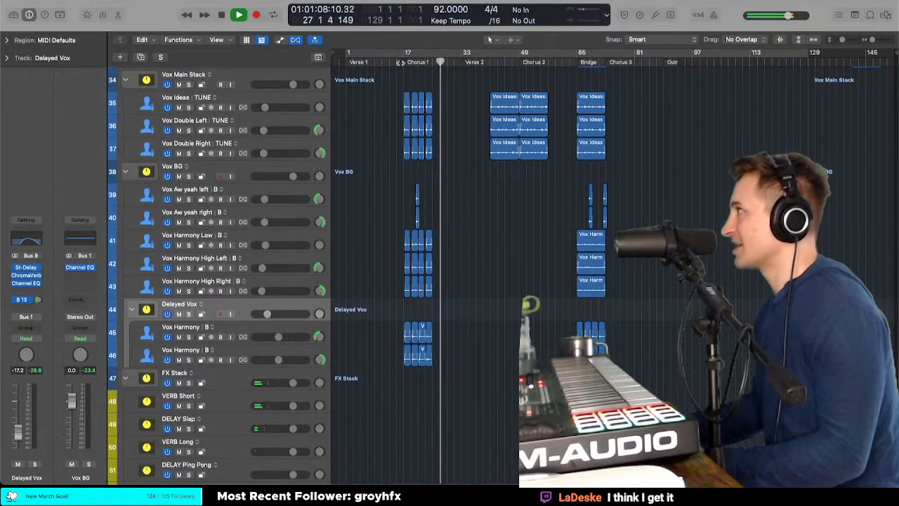
key(space)
key(space)
click(260, 76)
key(s)
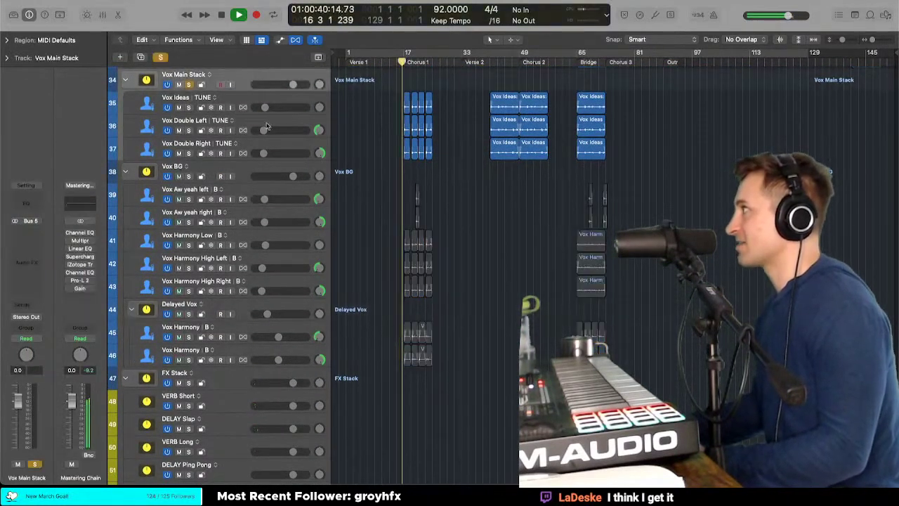
Step: Review the Channel EQ curve of the Vox Double Left track while the soloed vocals play through Chorus 1
click(270, 123)
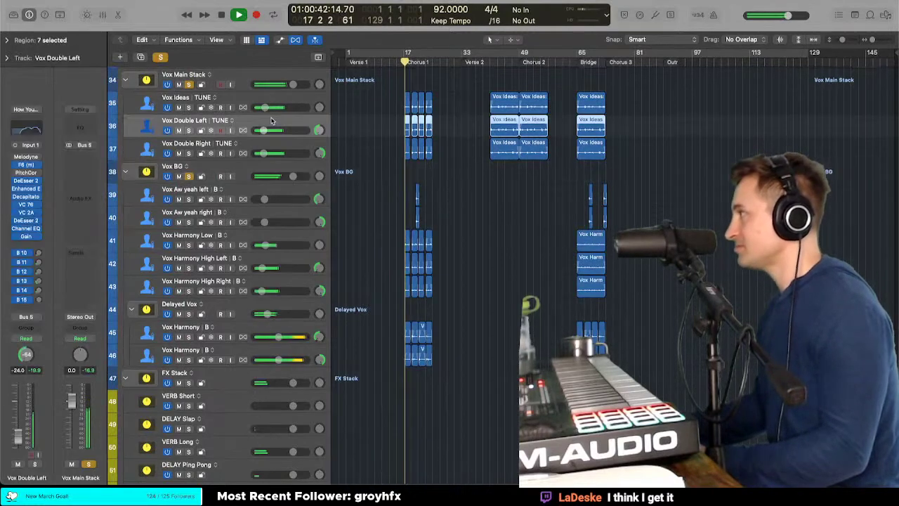
click(26, 229)
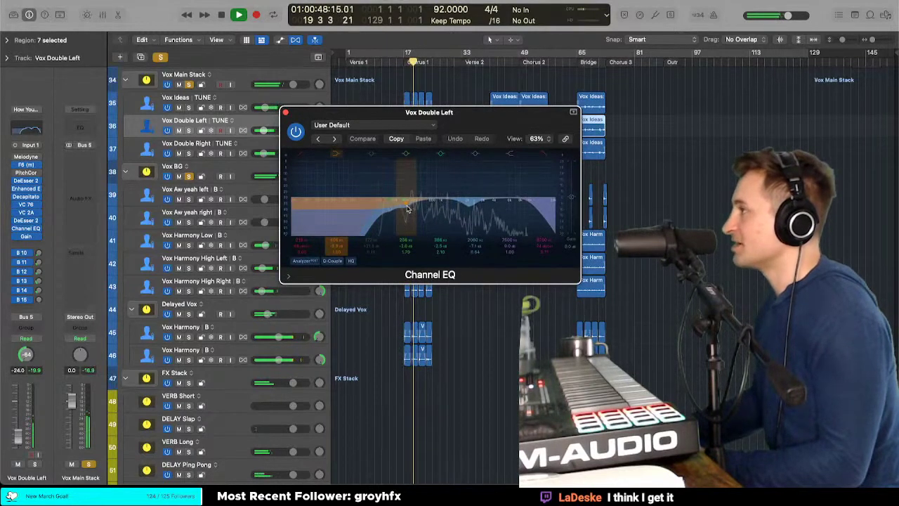
click(285, 112)
Step: Clear all track solos so Chorus 1 plays with the full mix
key(super+Up)
key(super+Up)
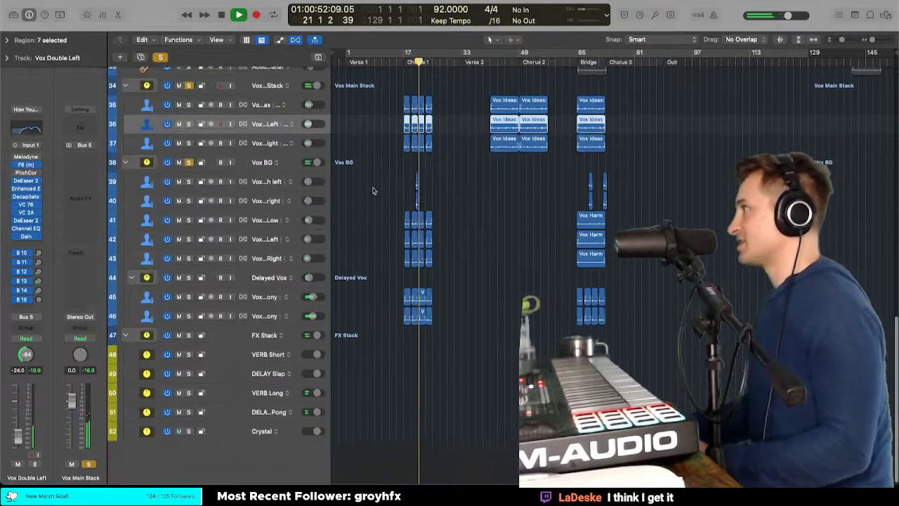
click(161, 57)
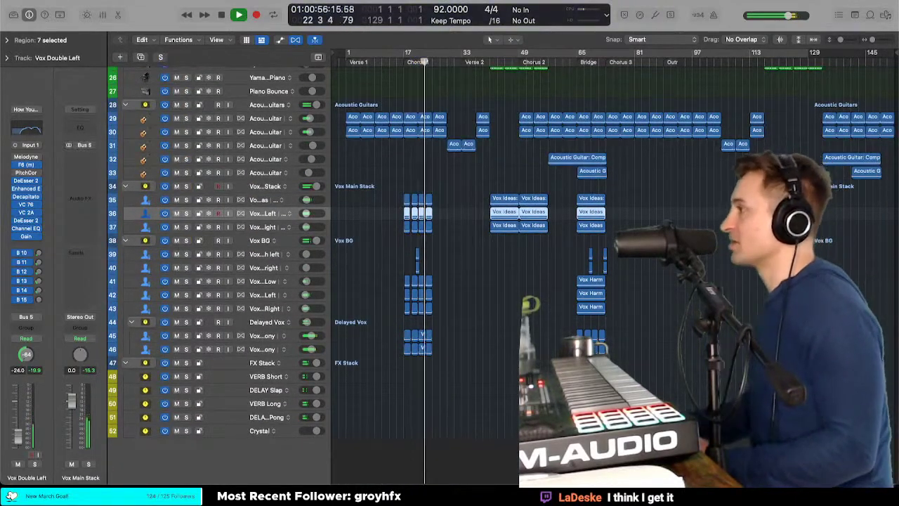
key(super+Down)
key(super+Down)
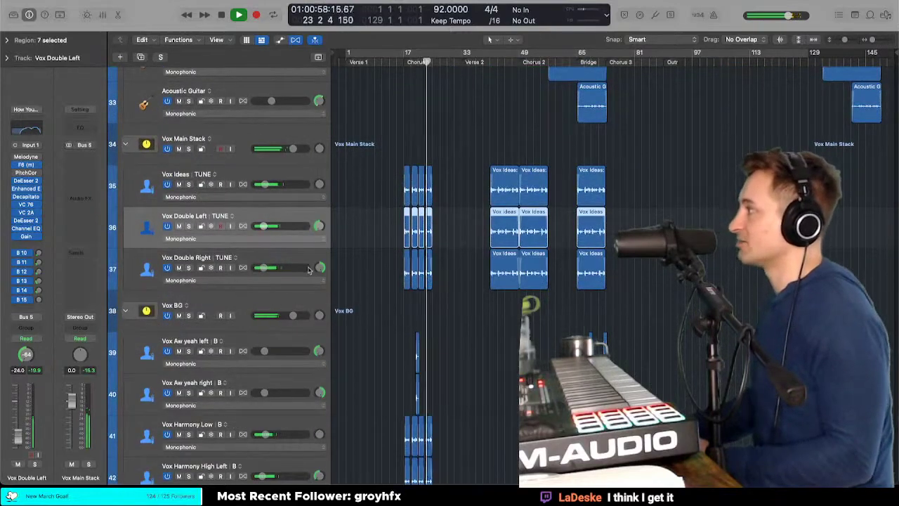
scroll(307, 269, down, 8)
scroll(305, 302, up, 4)
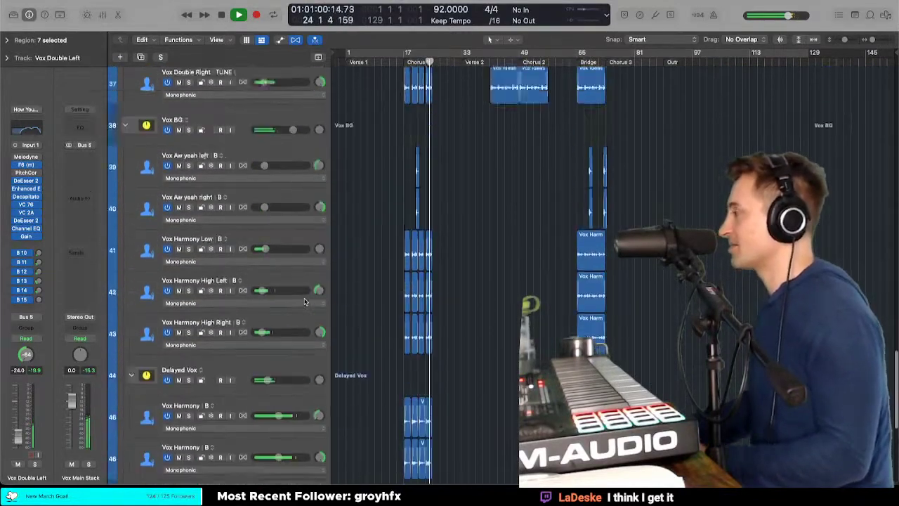
key(x)
key(x)
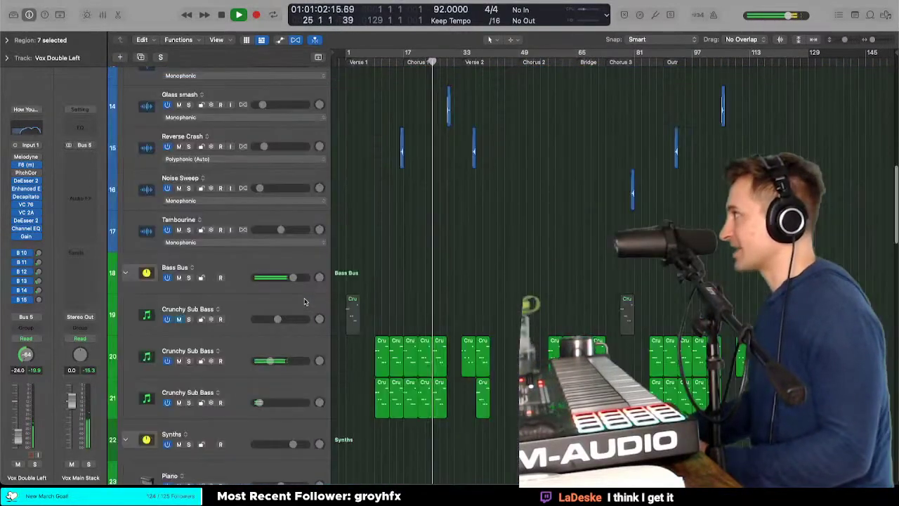
scroll(402, 176, down, 10)
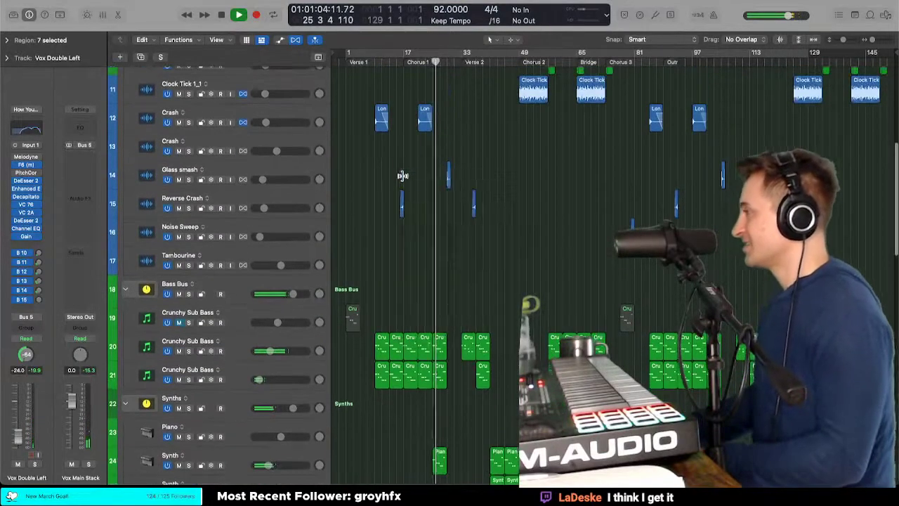